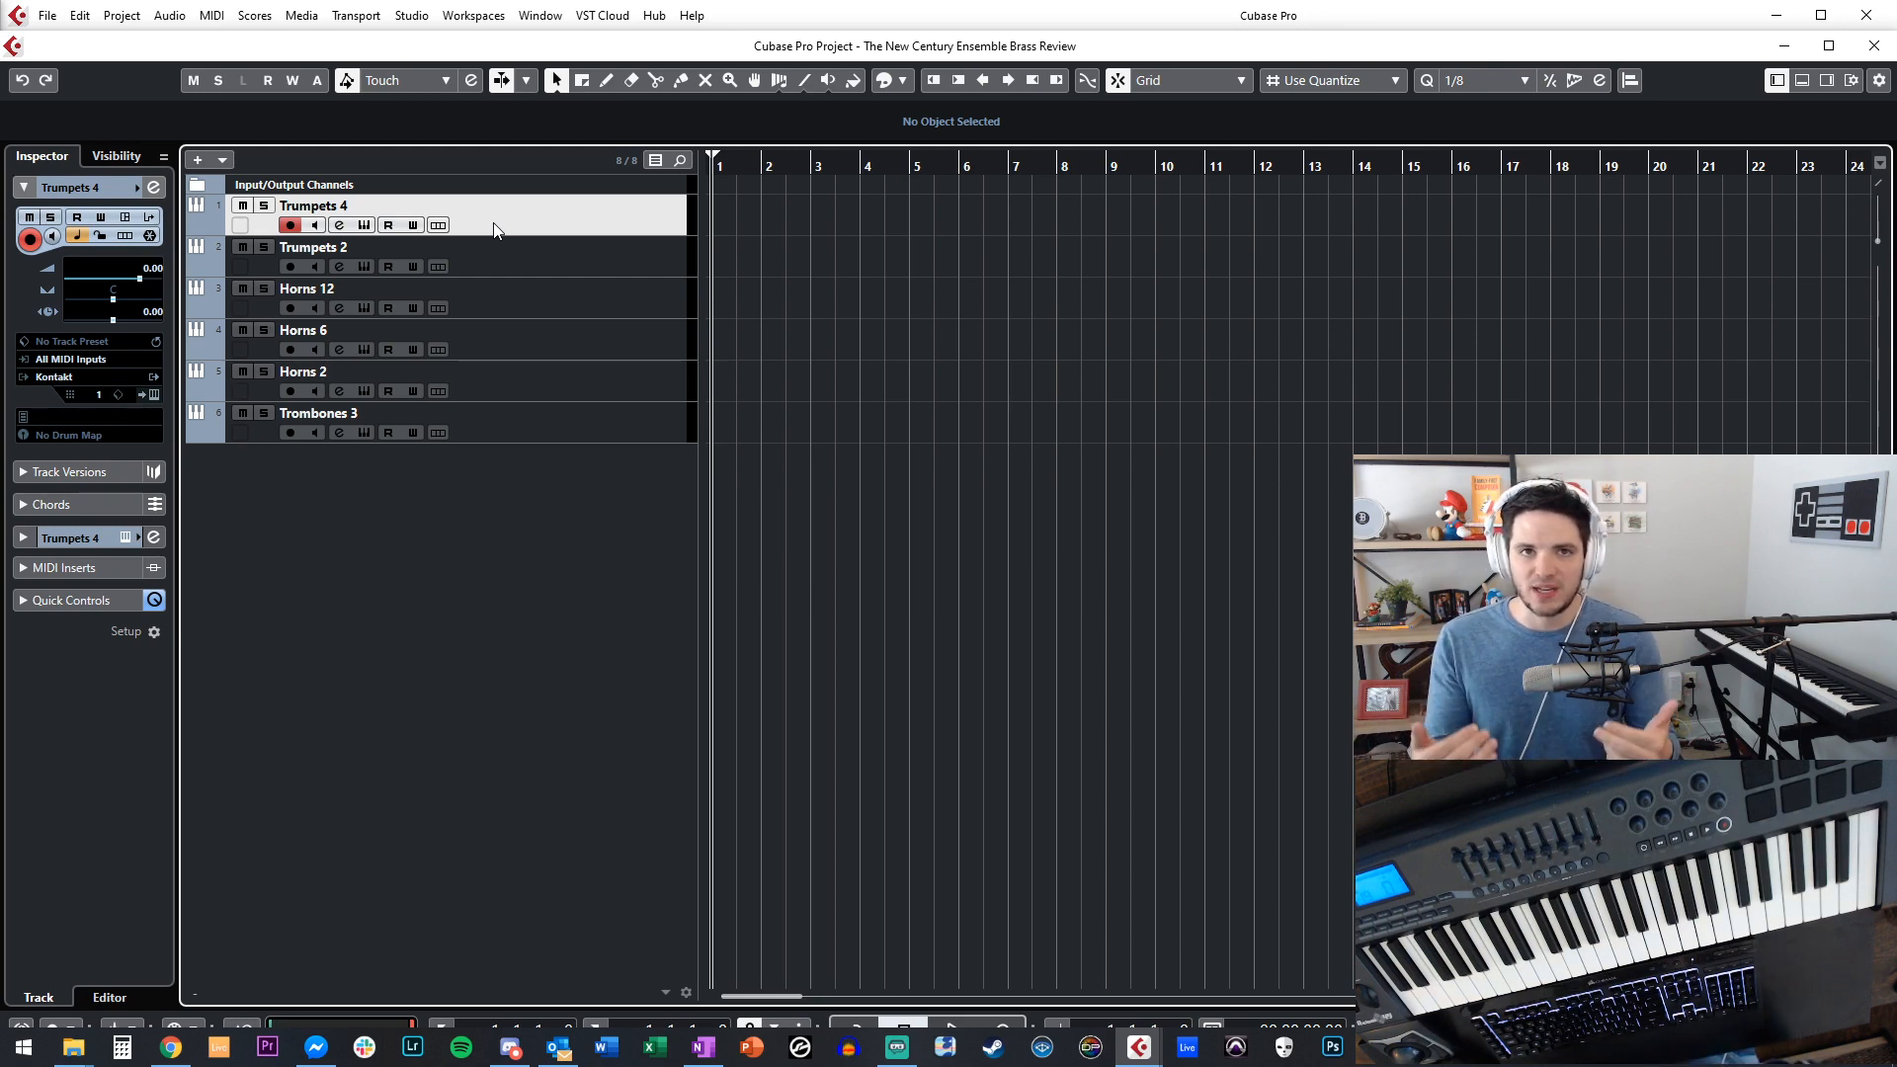
Open the Trumpets 4 track's Kontakt instrument, collapse its library browser and move the instrument window clear of the track list.
left_click(492, 223)
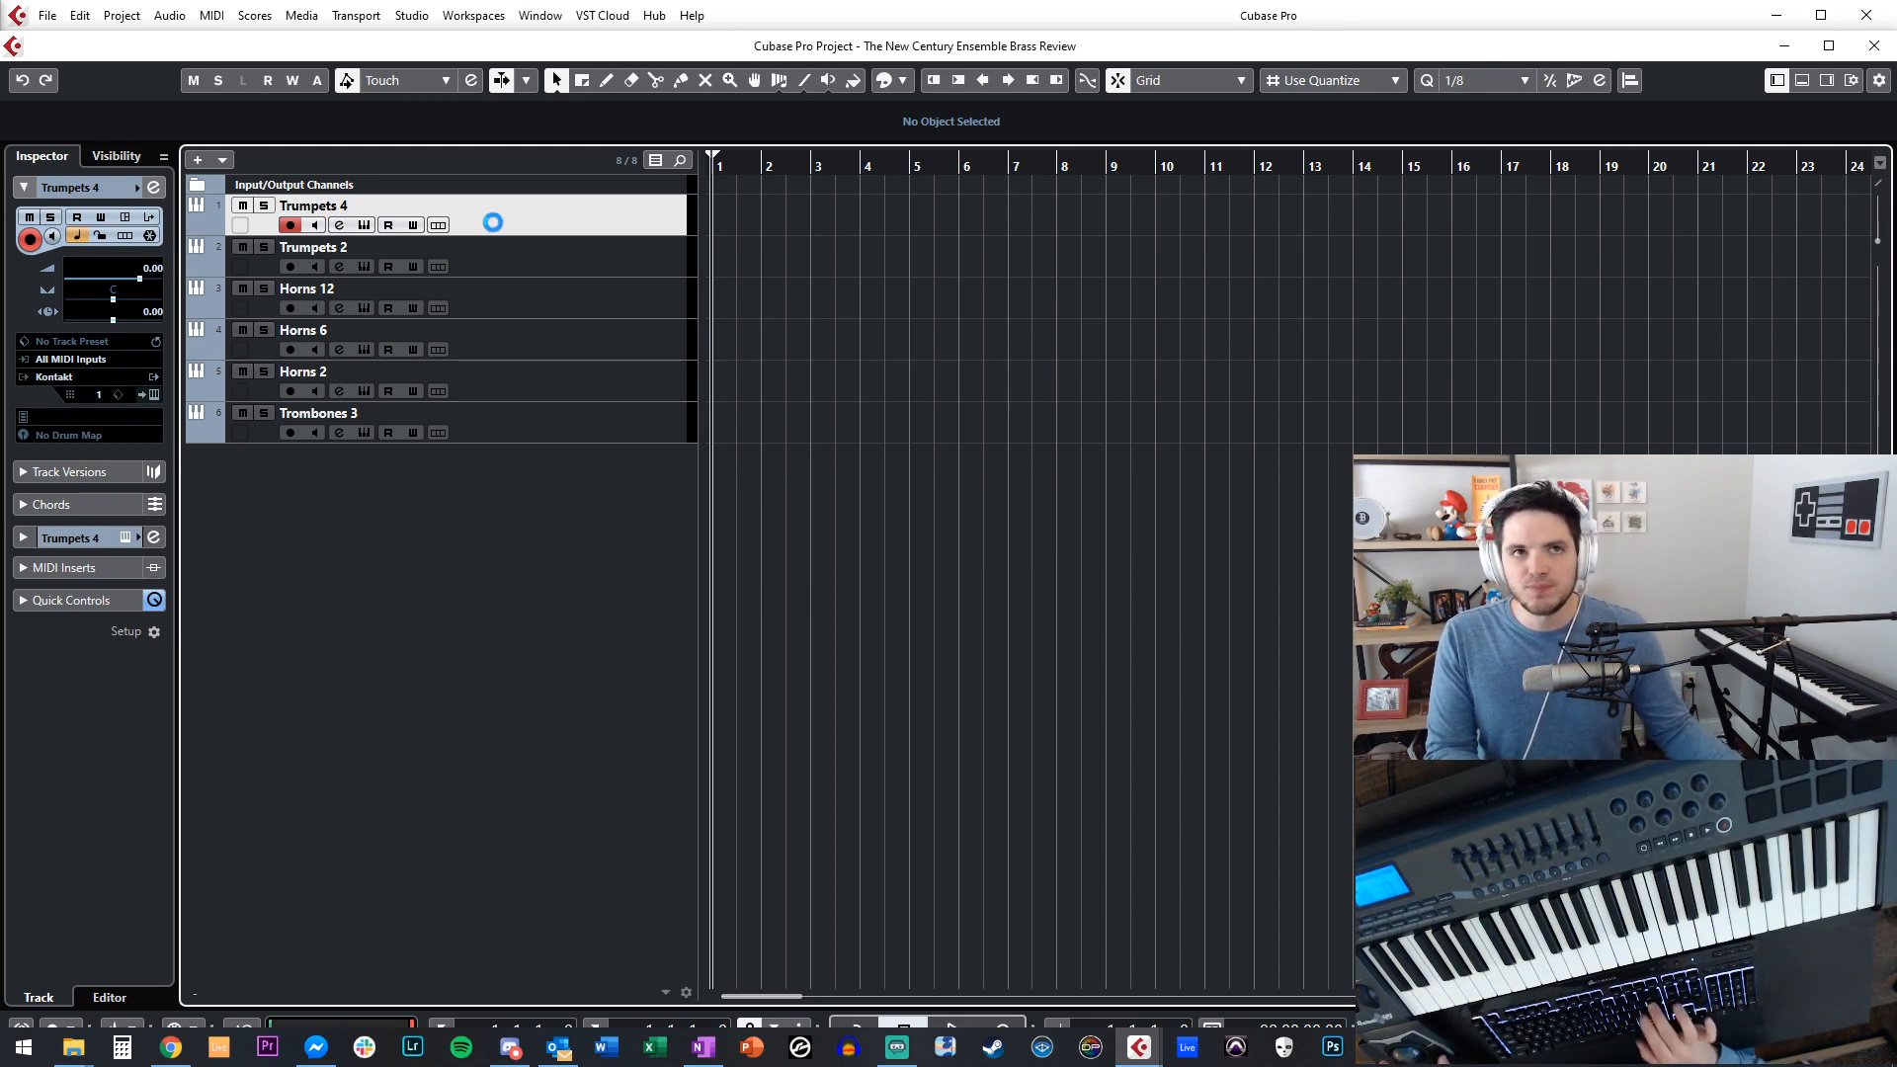
left_click_drag(786, 81, 359, 62)
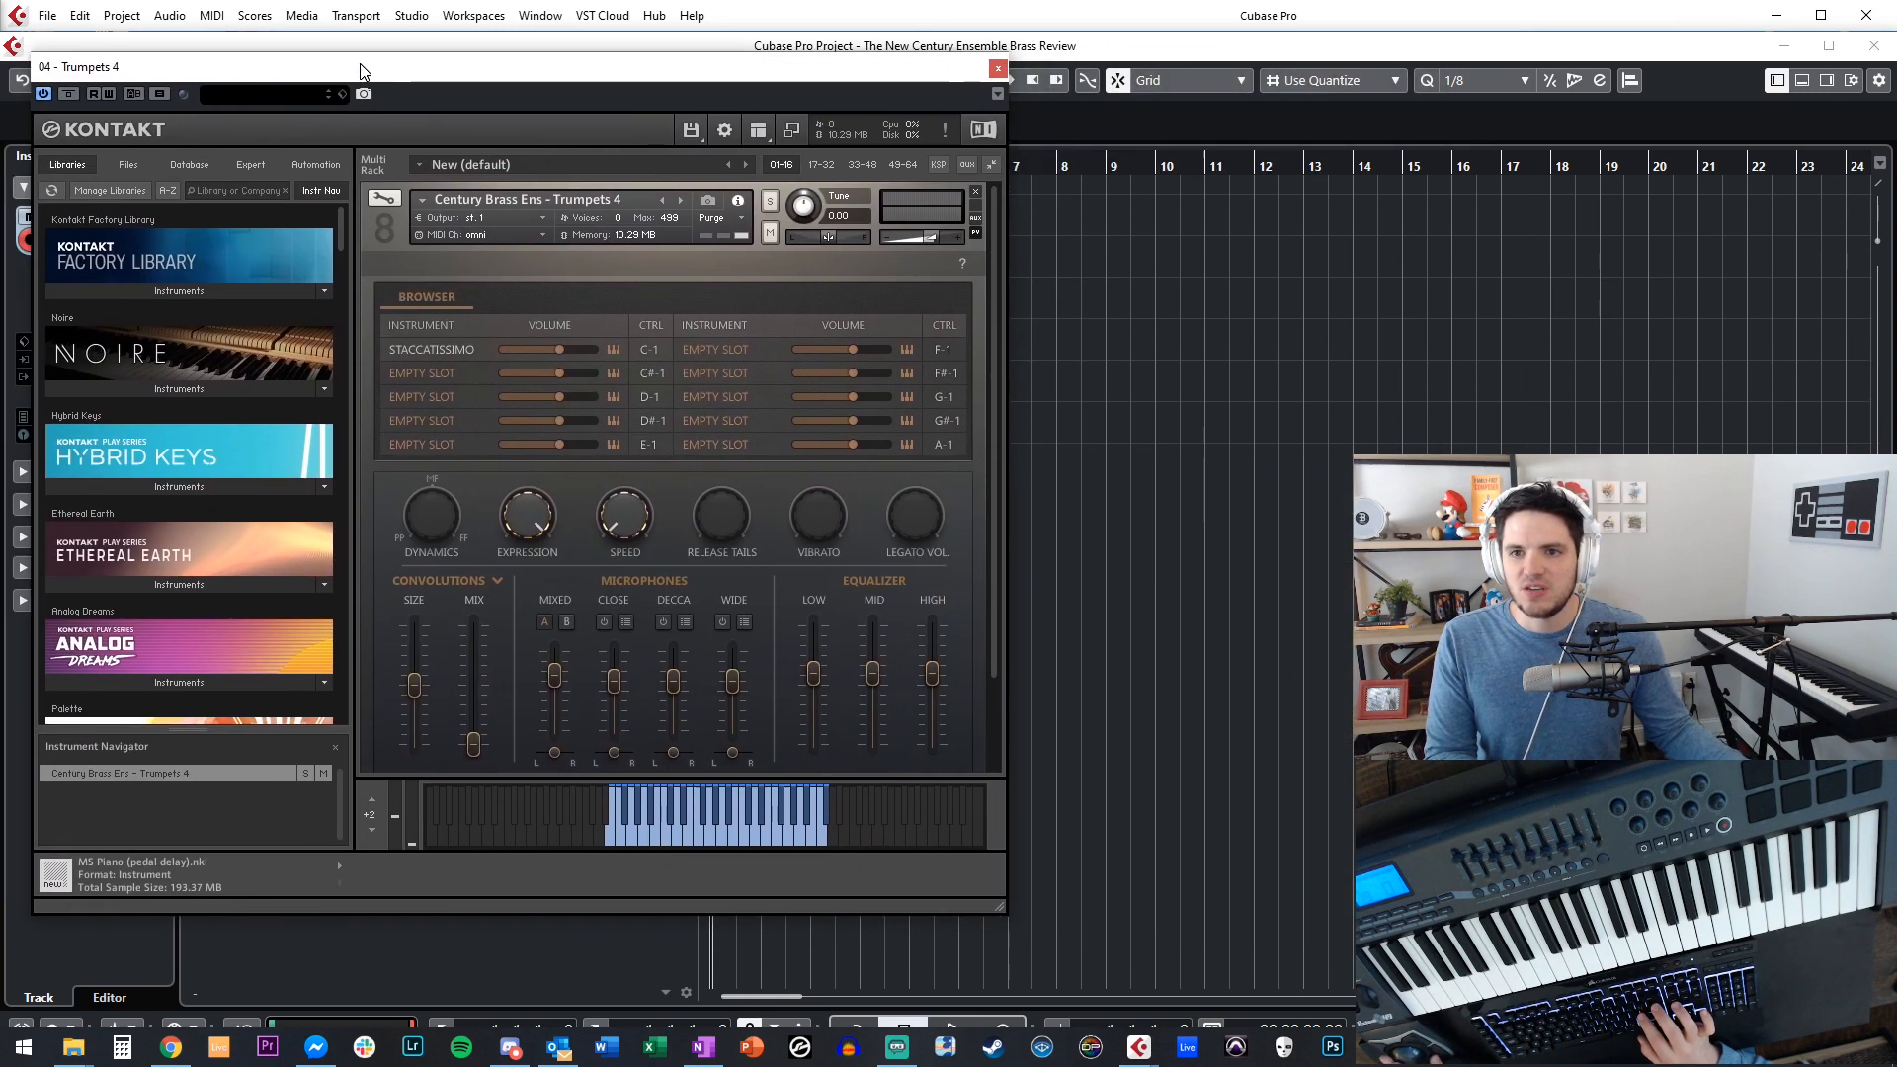
left_click(788, 120)
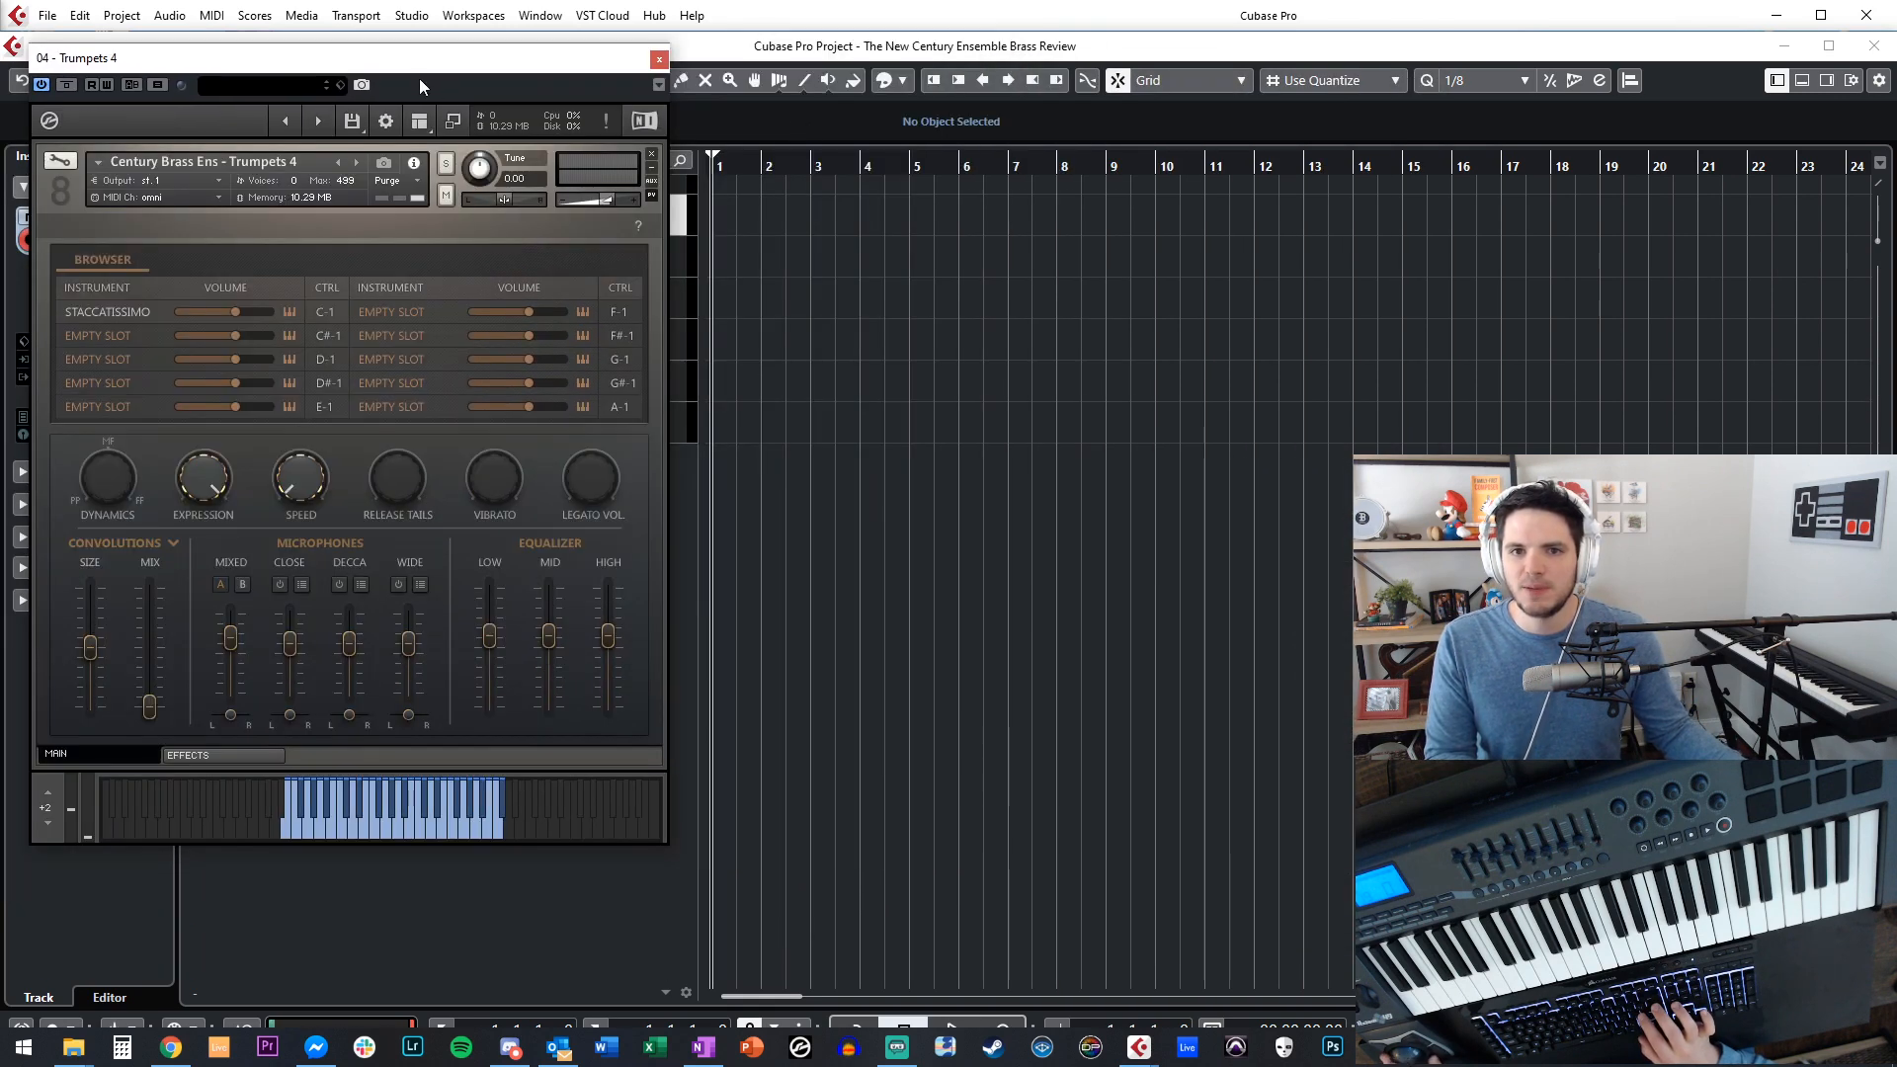
left_click_drag(452, 75, 927, 74)
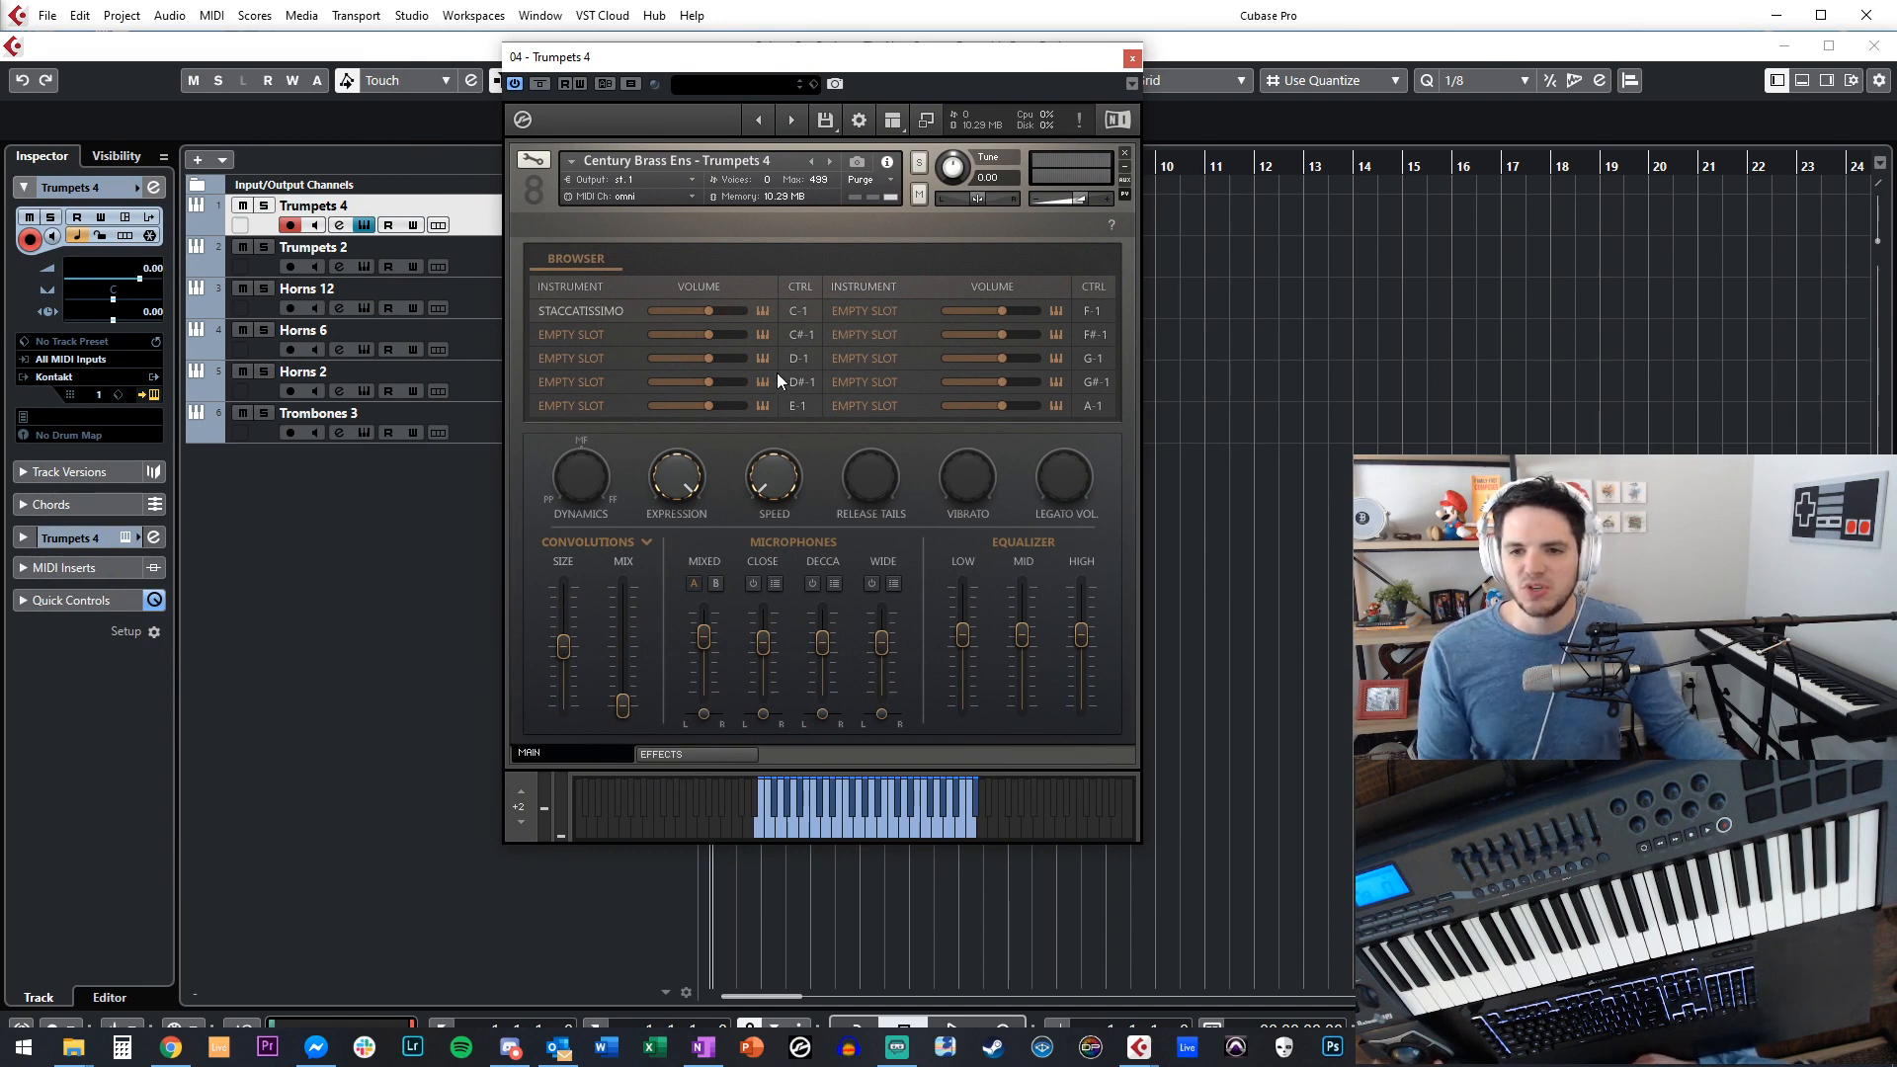
Look over the available Trumpets 4 articulations and load Legato into the first slot in place of Staccatissimo.
left_click(597, 312)
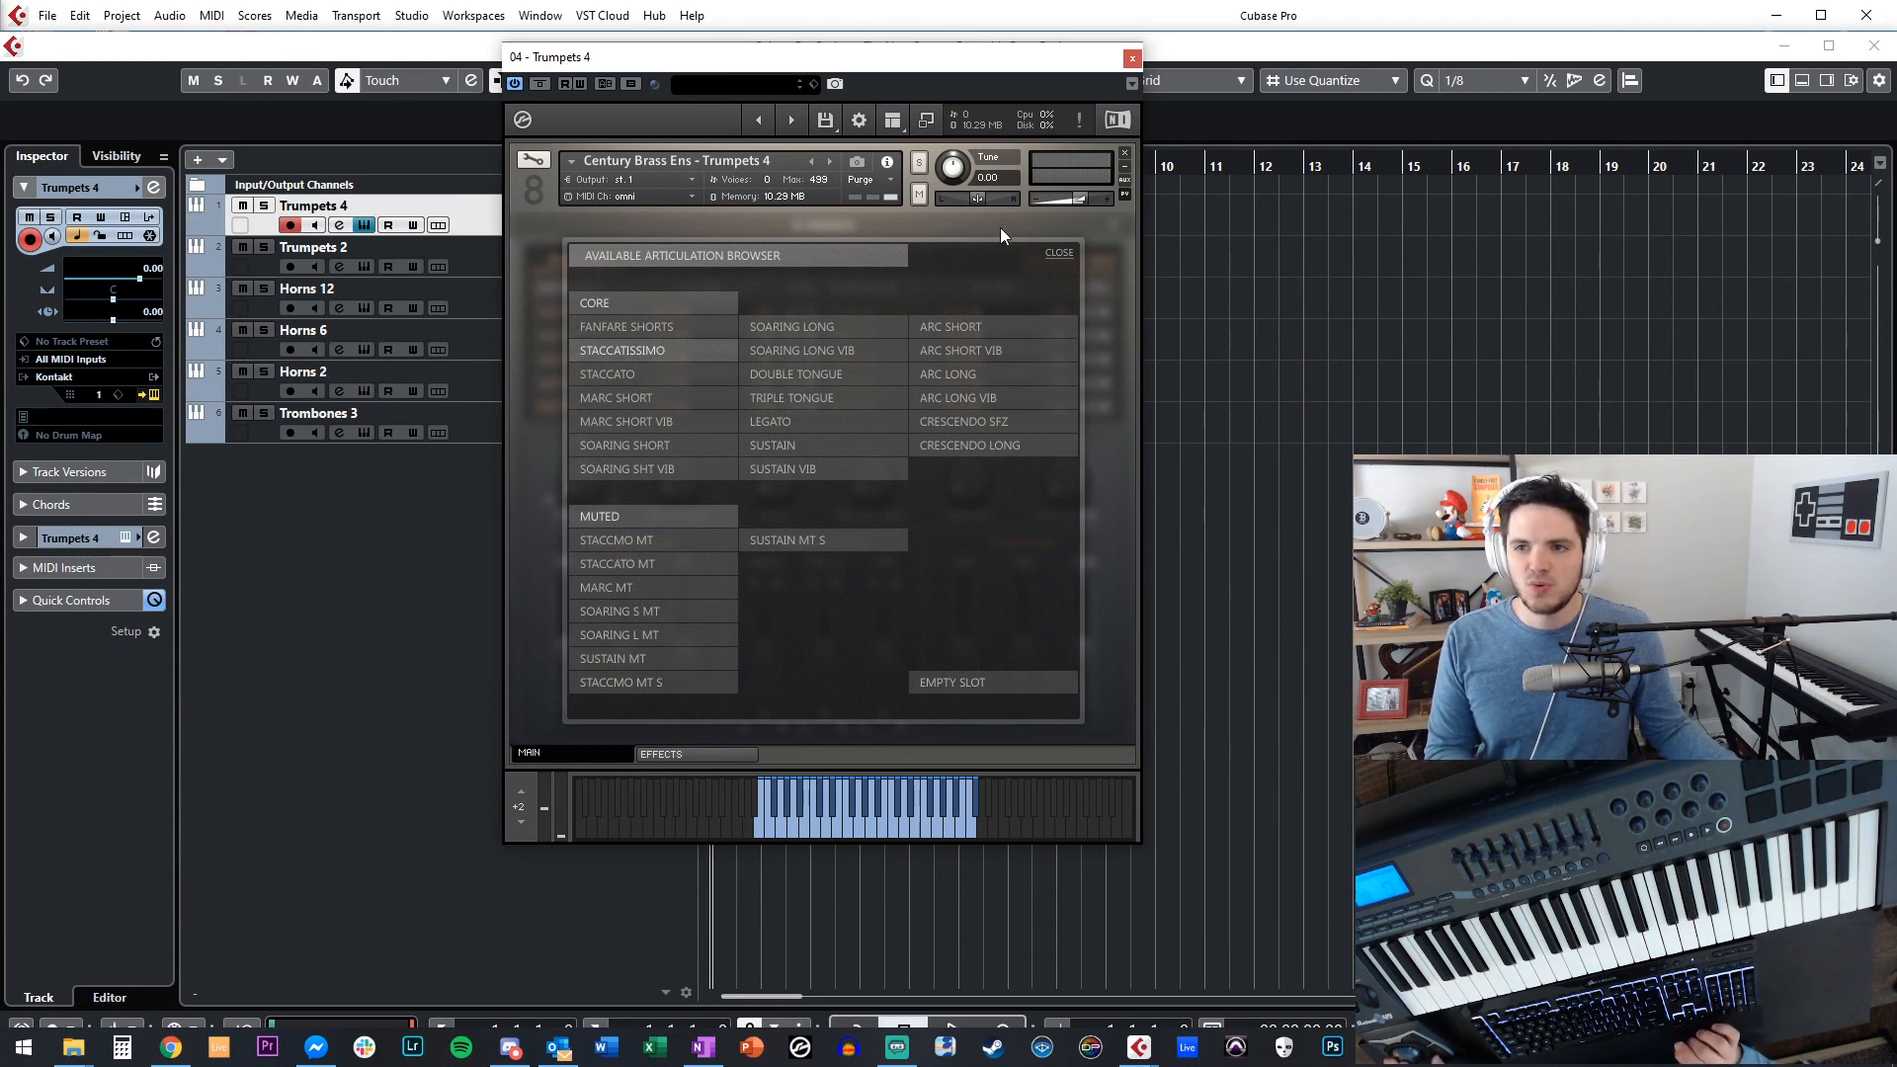
left_click(1058, 253)
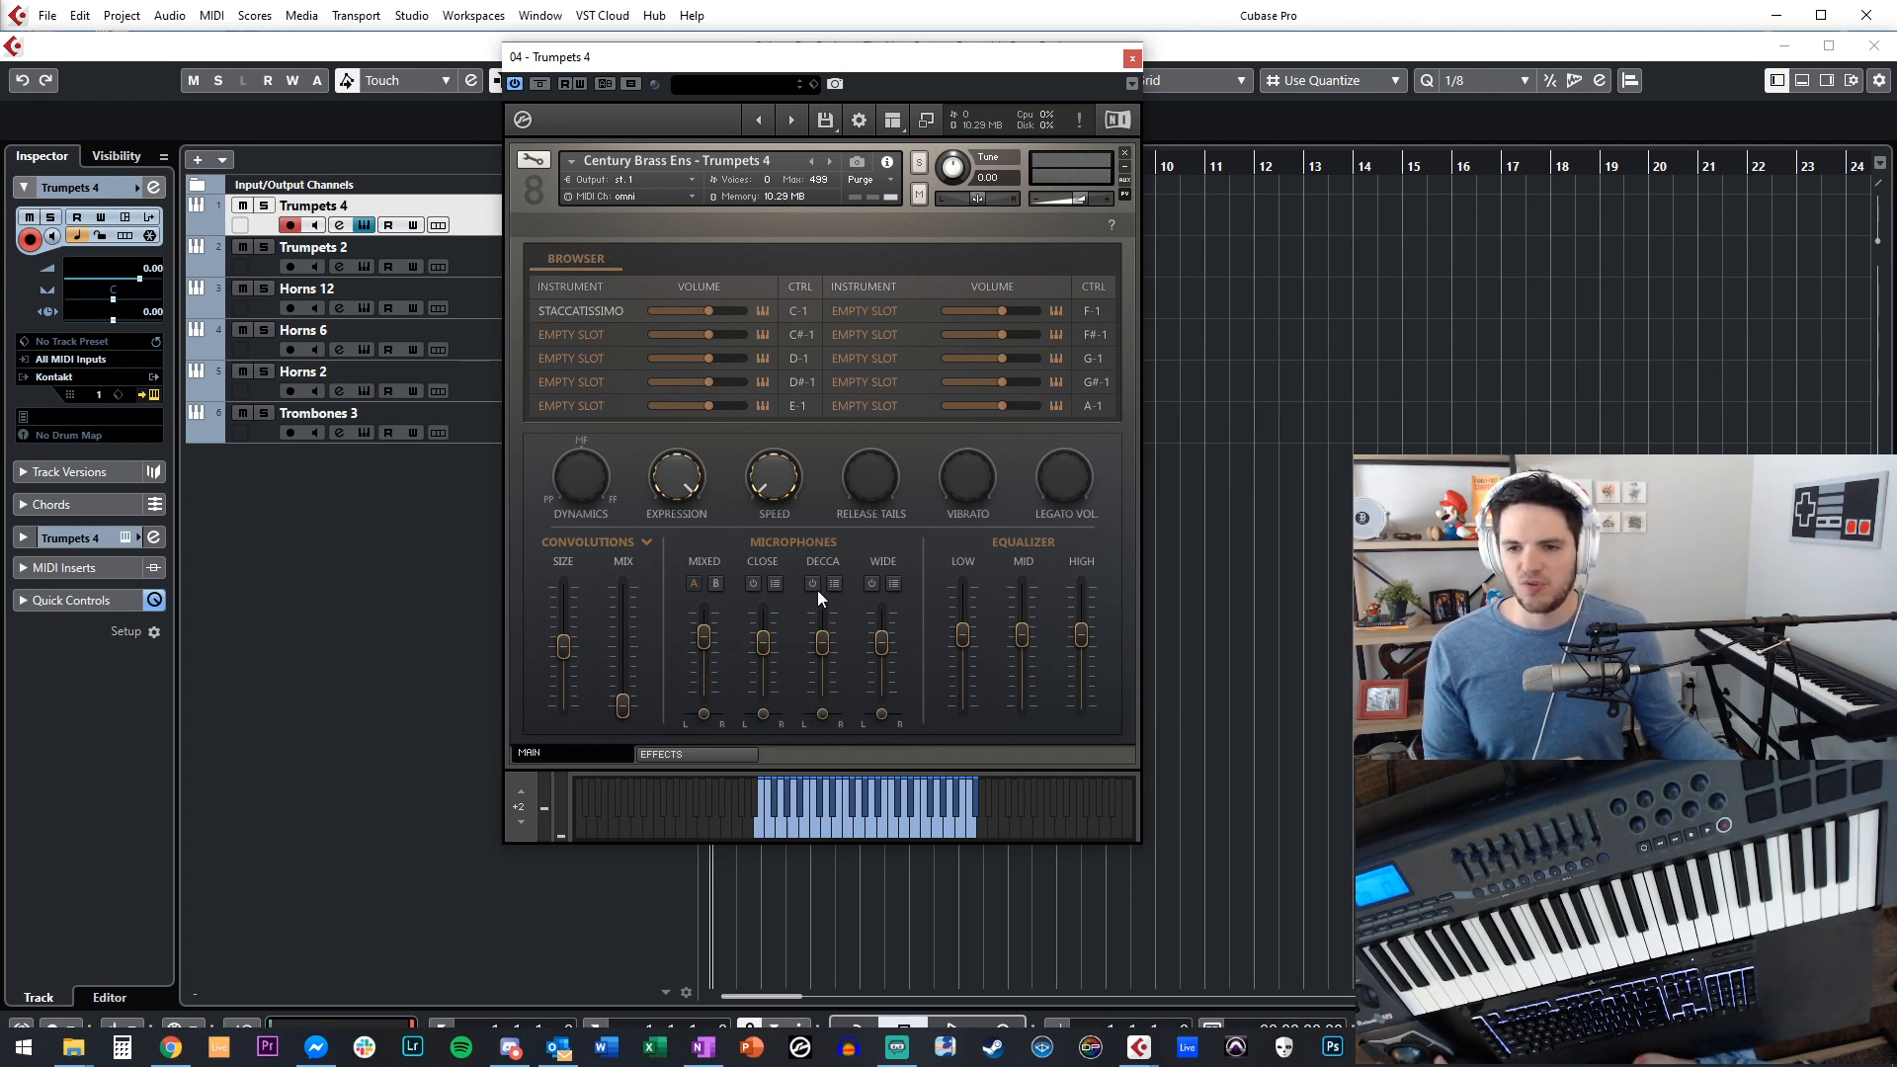
double_click(567, 312)
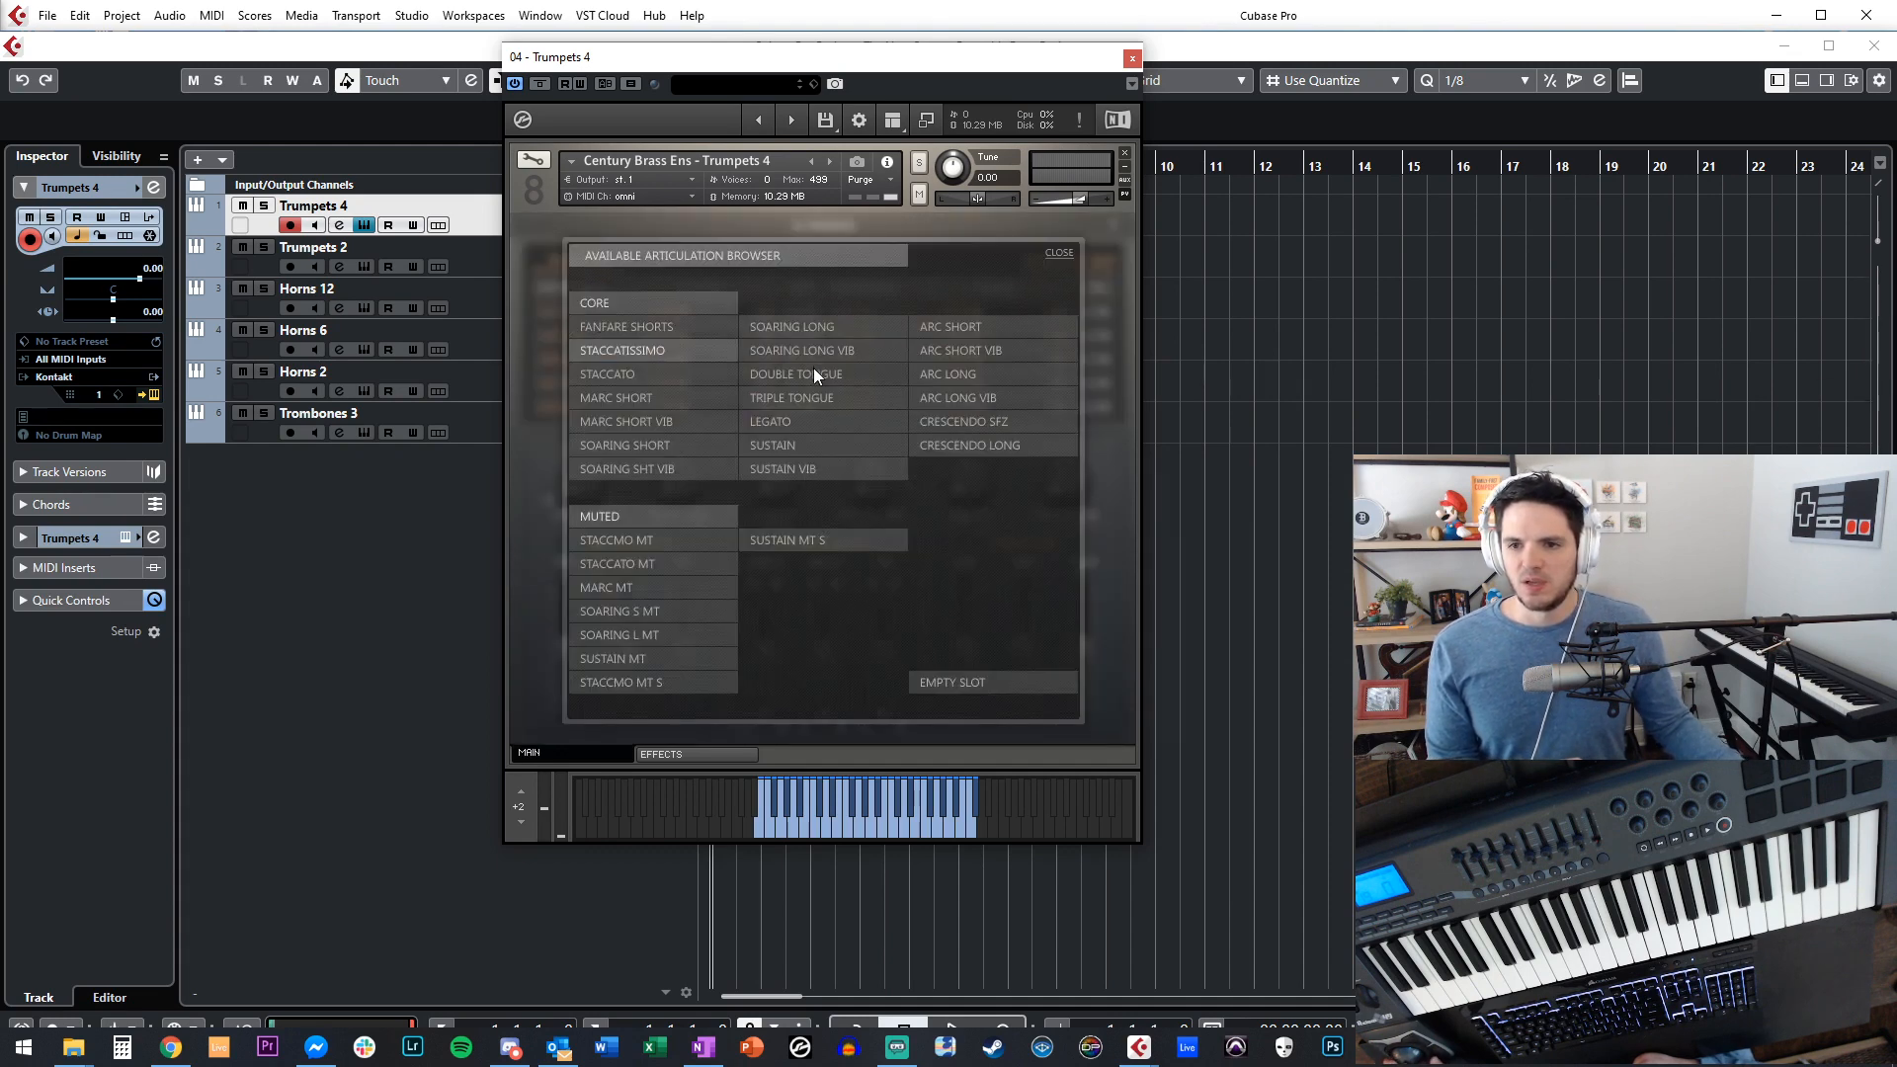
double_click(789, 422)
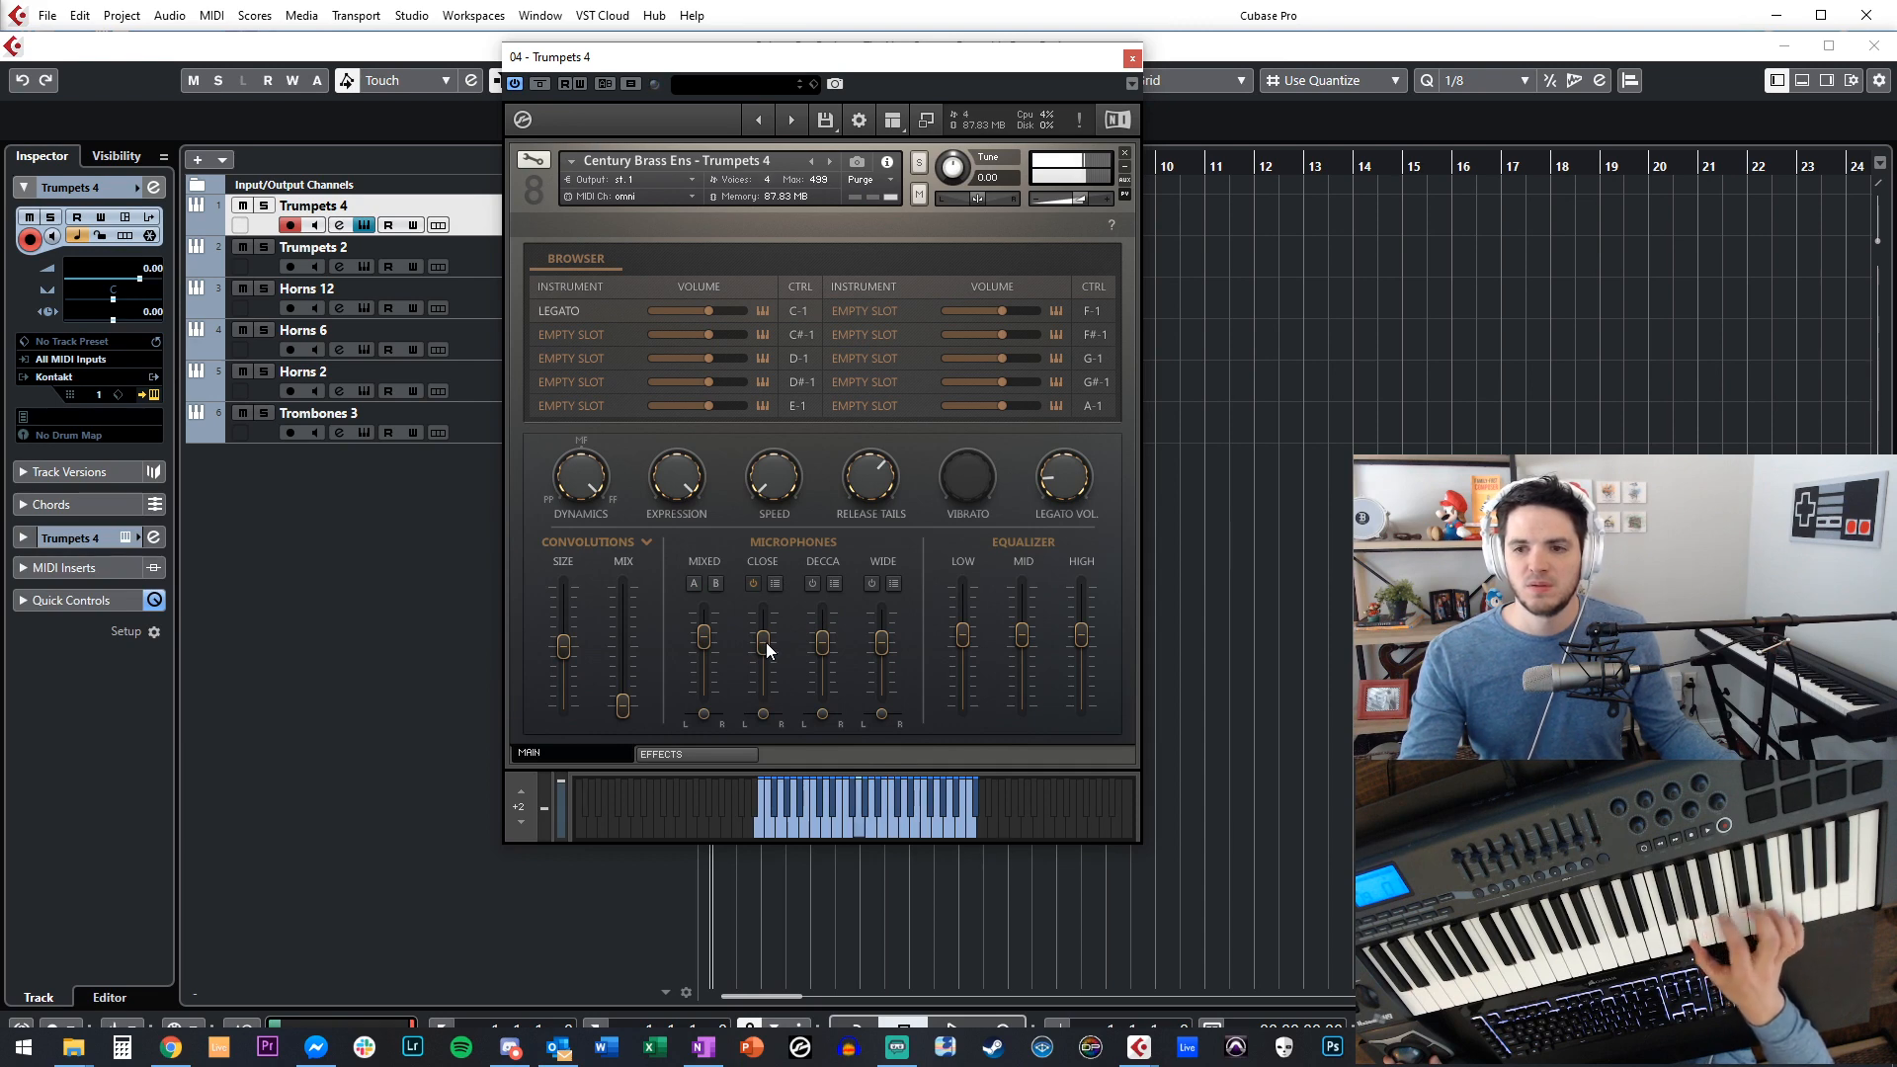
Enable the Decca microphone for Trumpets 4, lower its level slightly and close the instrument window.
left_click(815, 584)
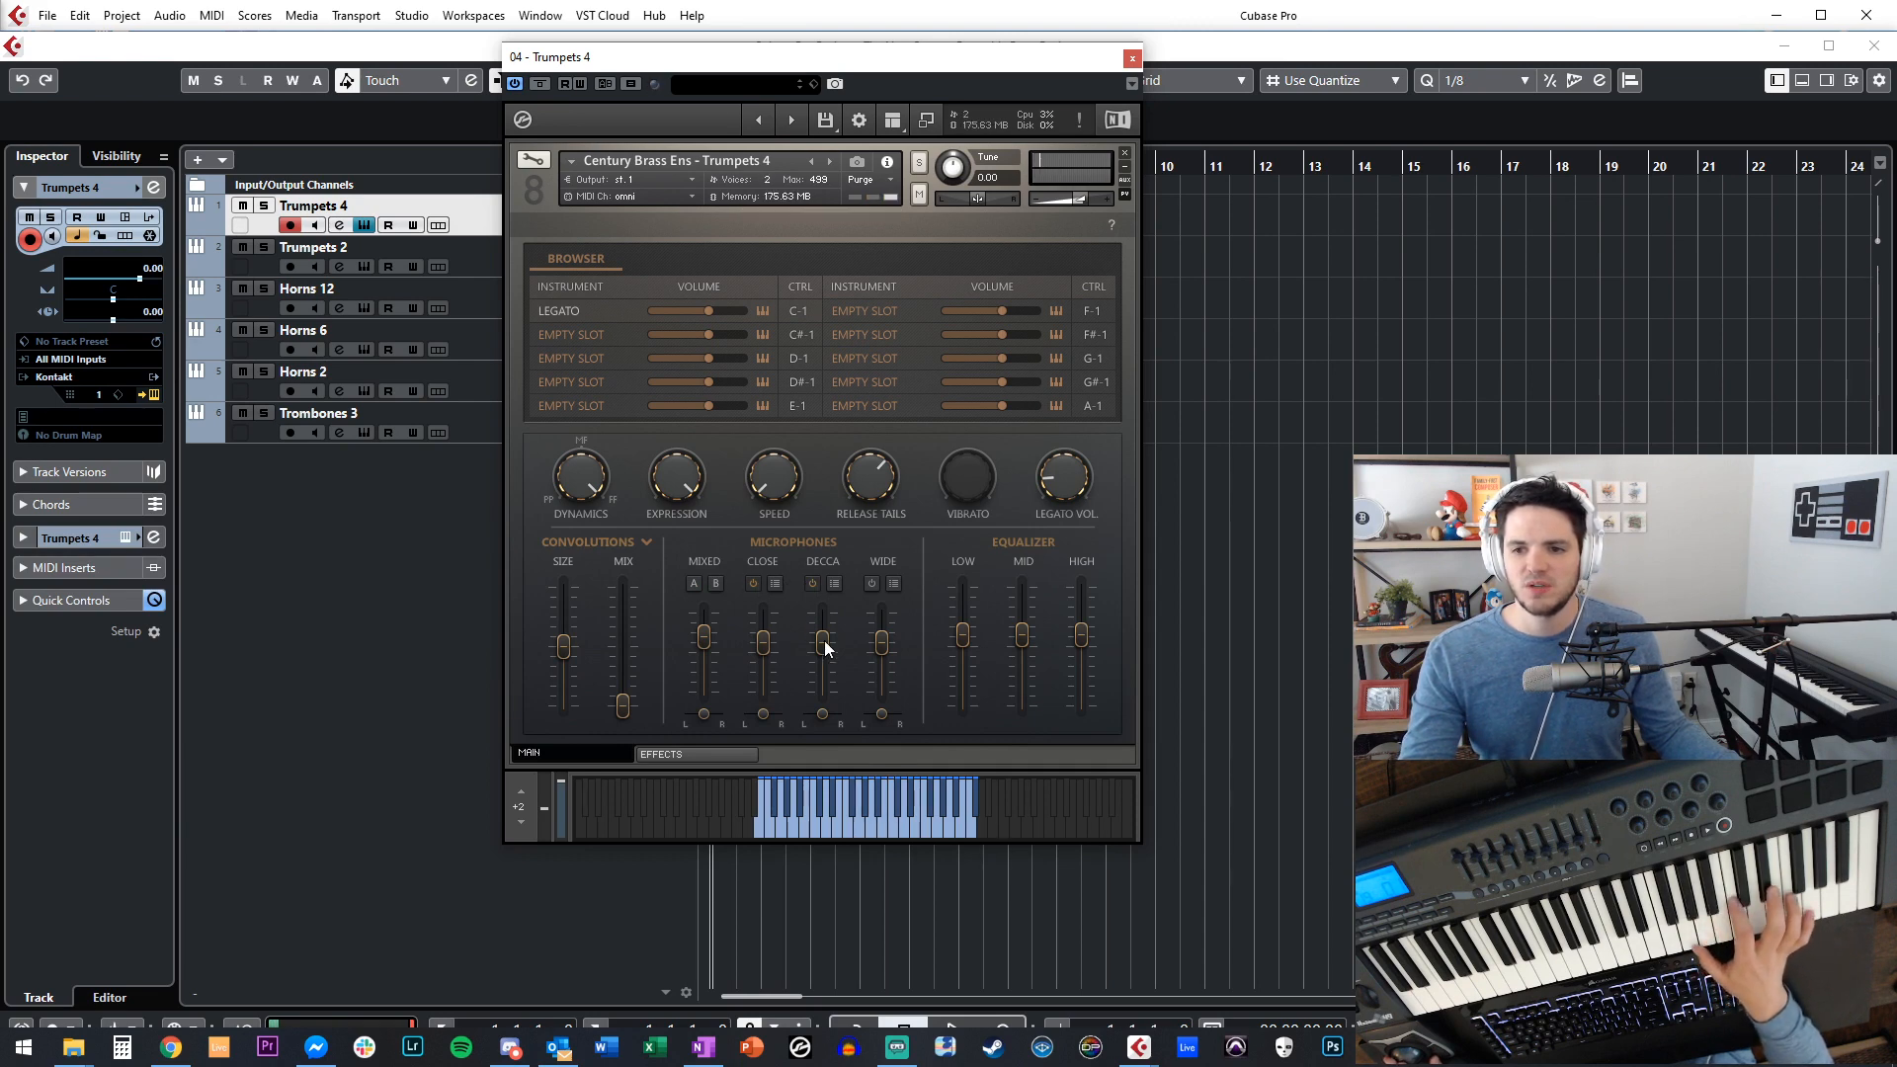
left_click_drag(822, 650, 822, 660)
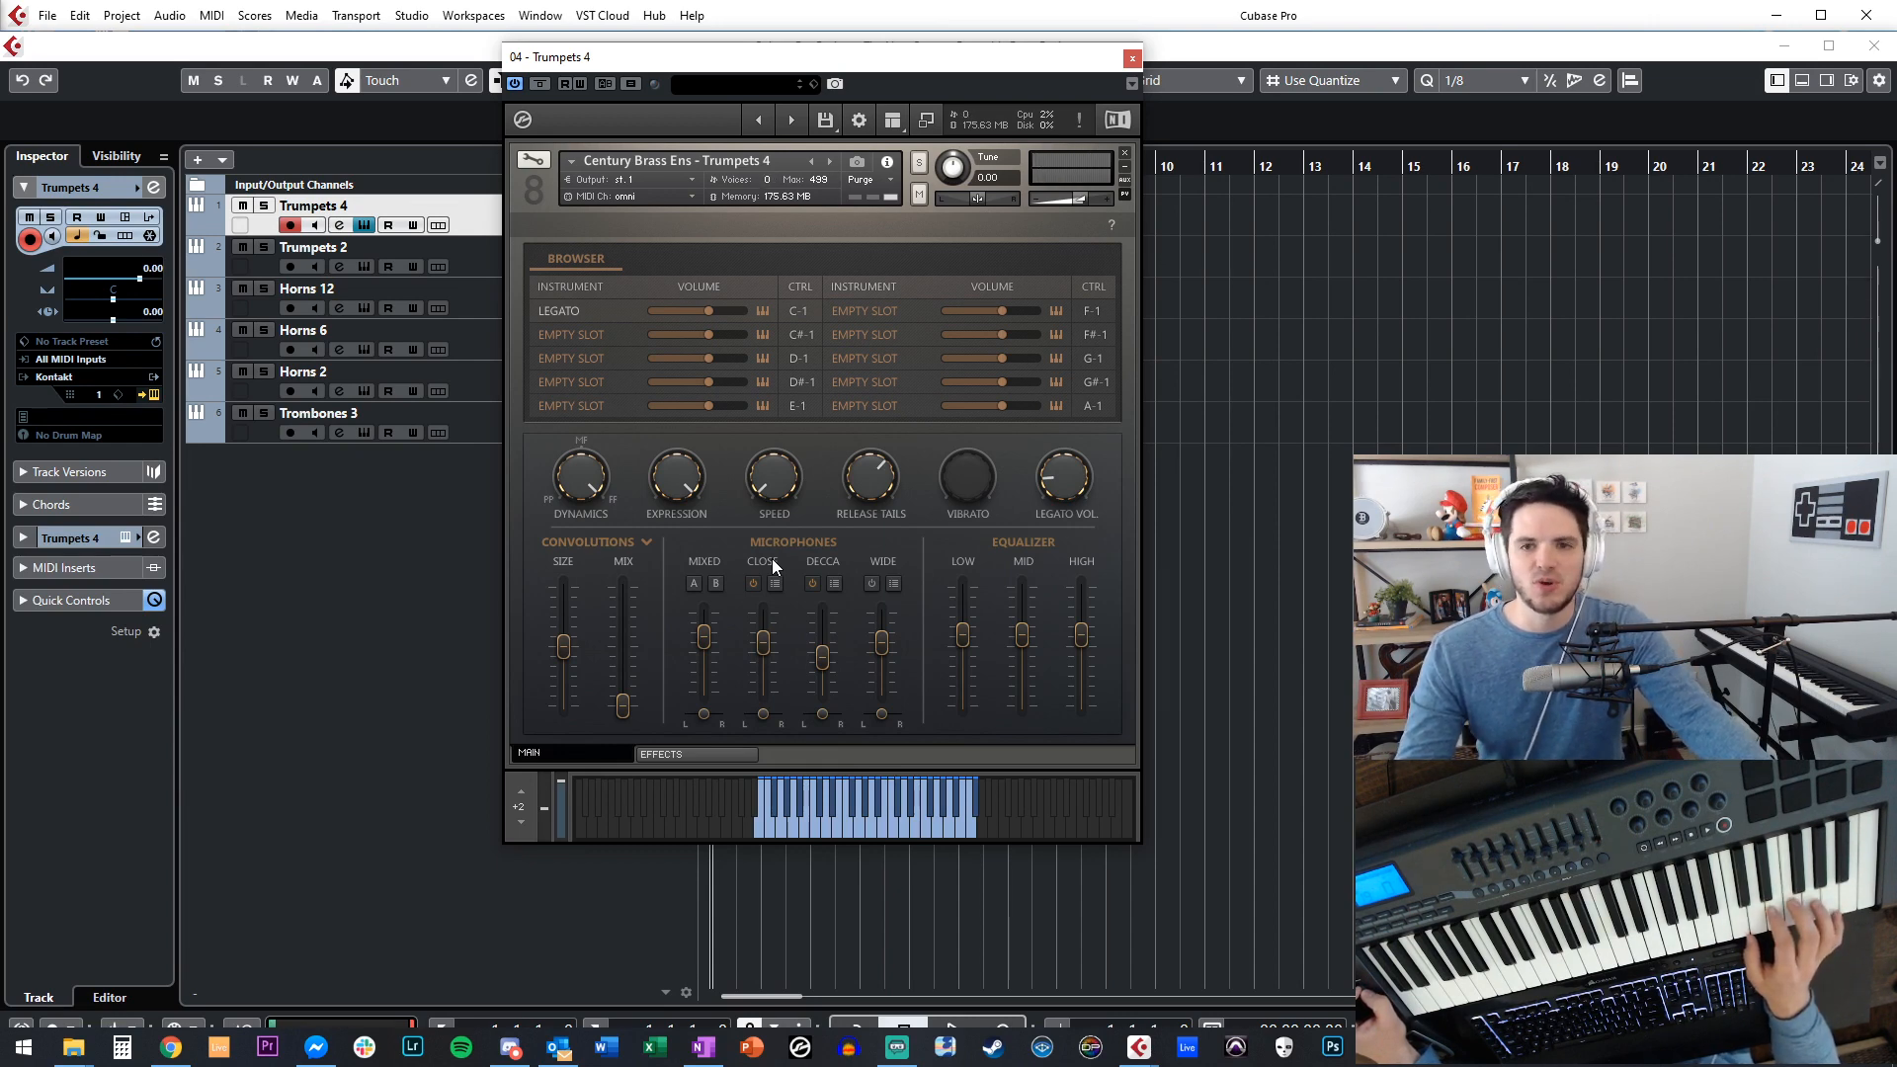
key("ctrl+w")
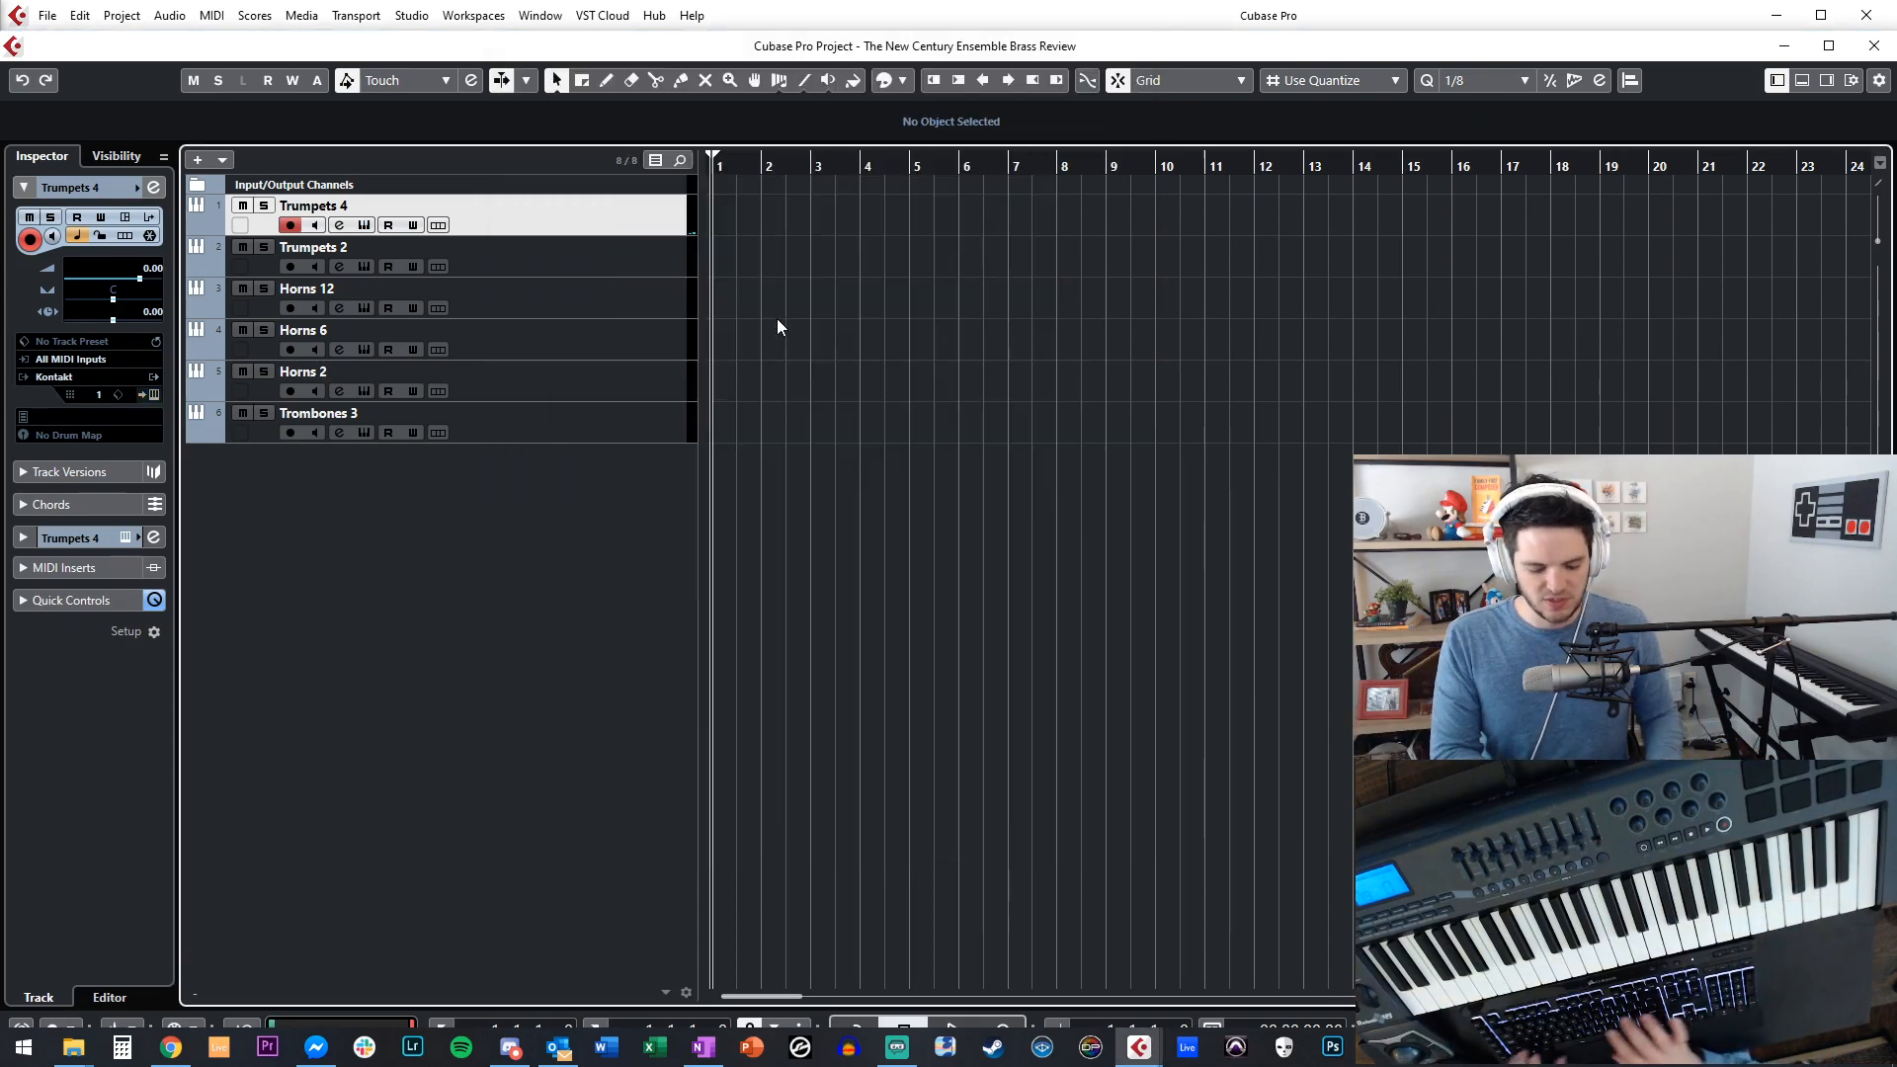
Add one Kontakt instrument track routed to Stereo Out and name it CINEBRASS TRUMPETS, closing its instrument window.
key("ctrl+t")
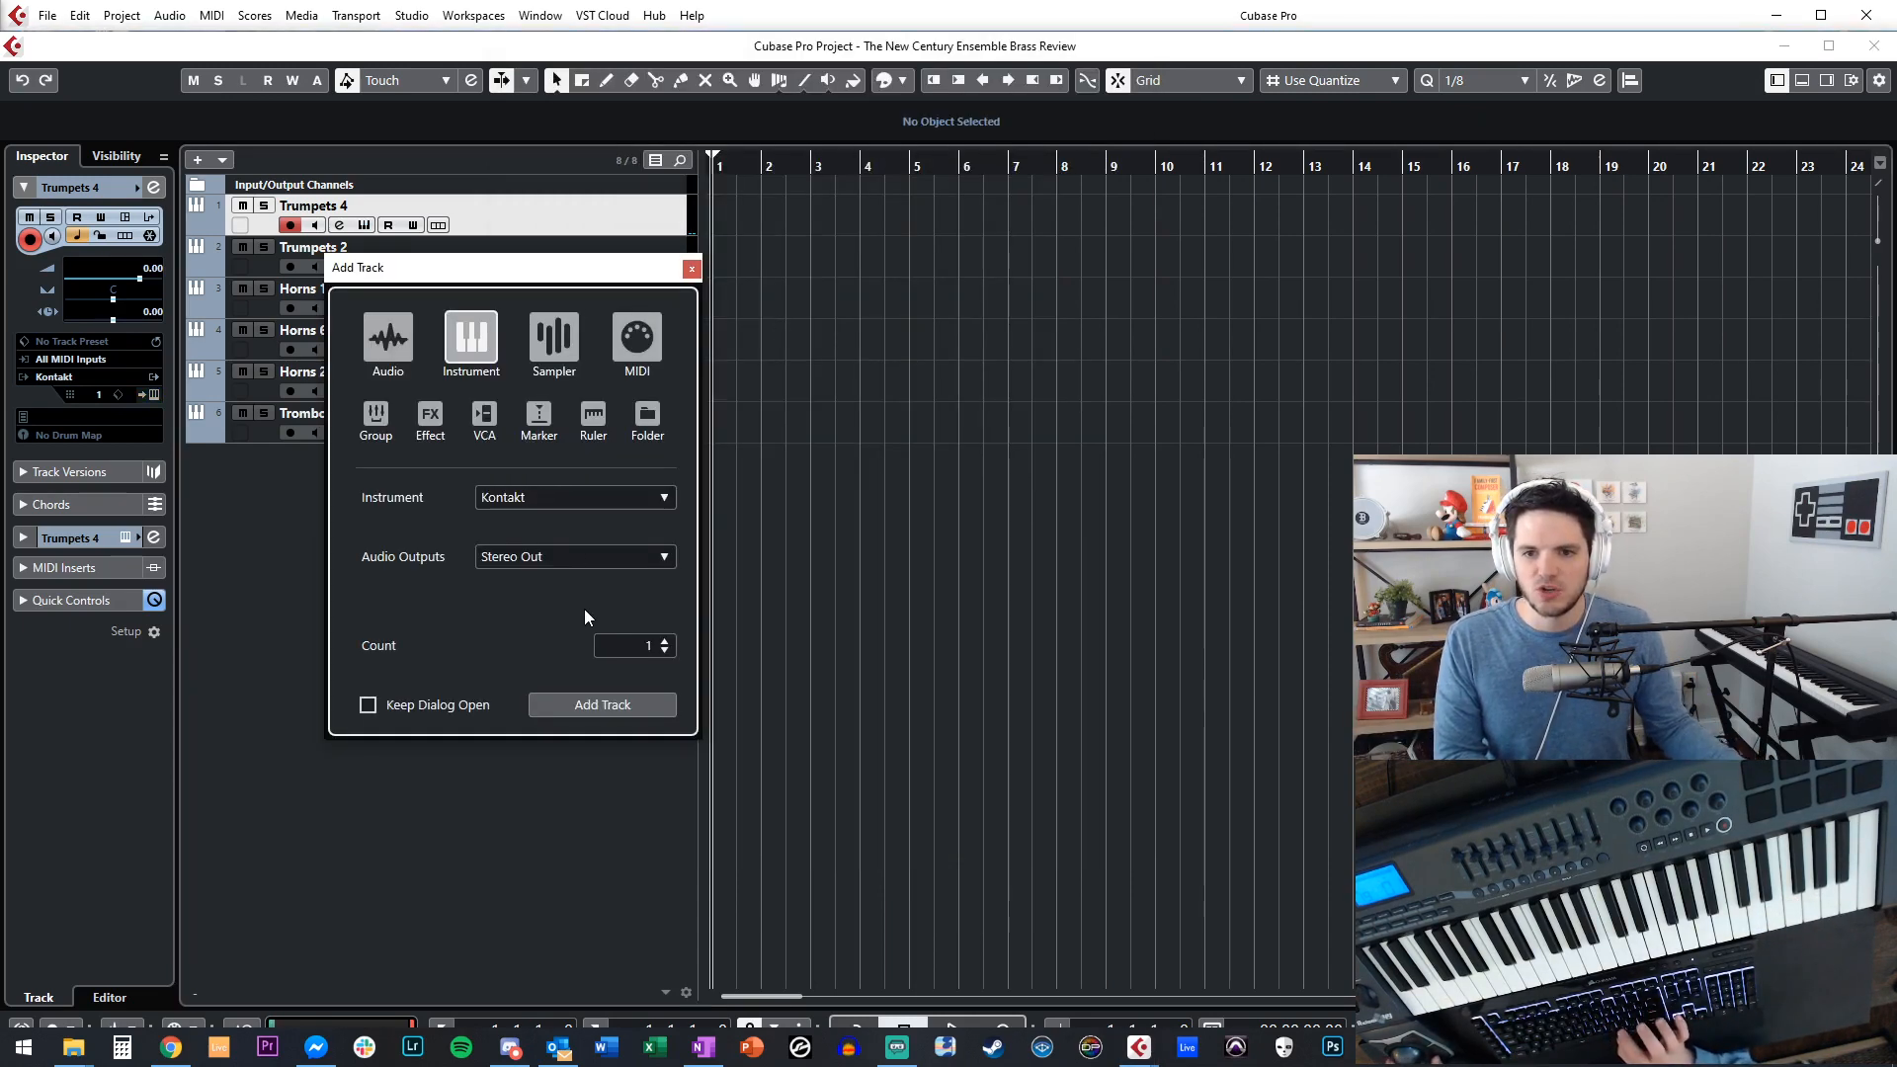
left_click(555, 706)
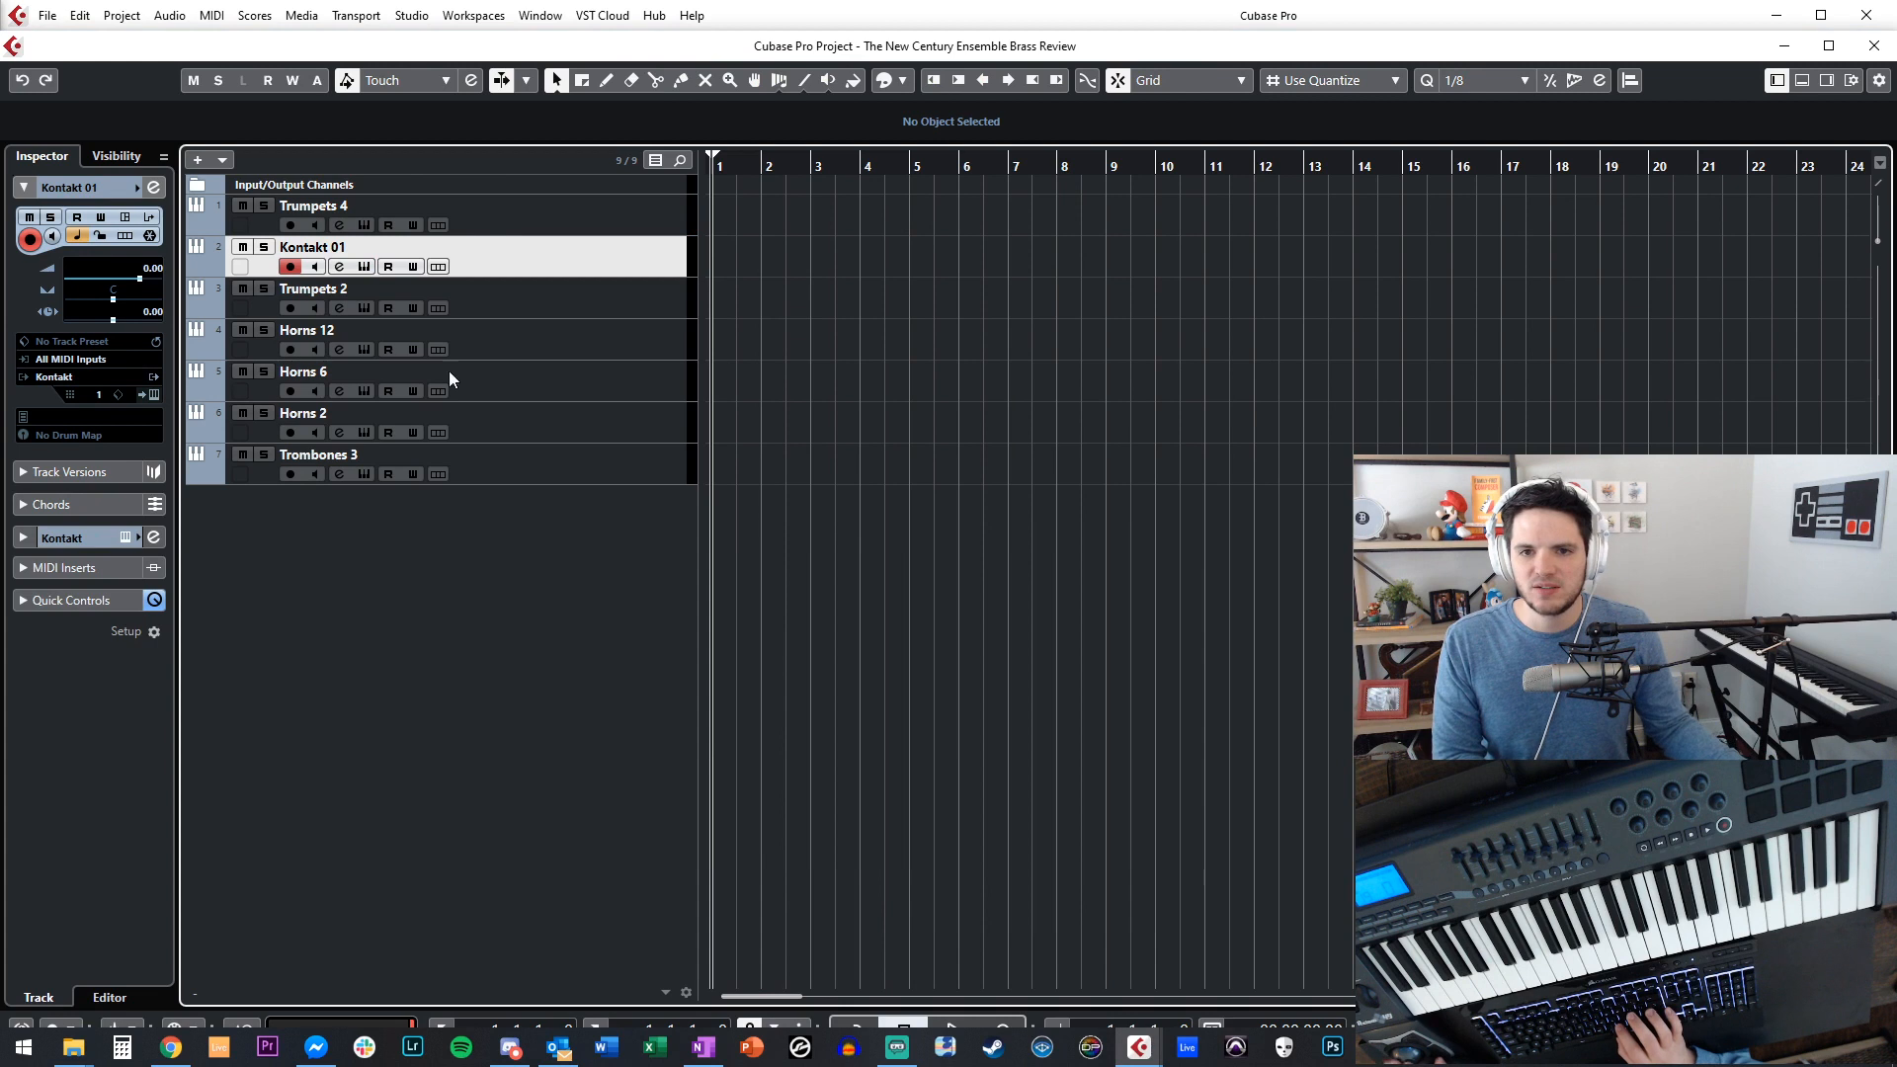
double_click(318, 247)
type("CINEB")
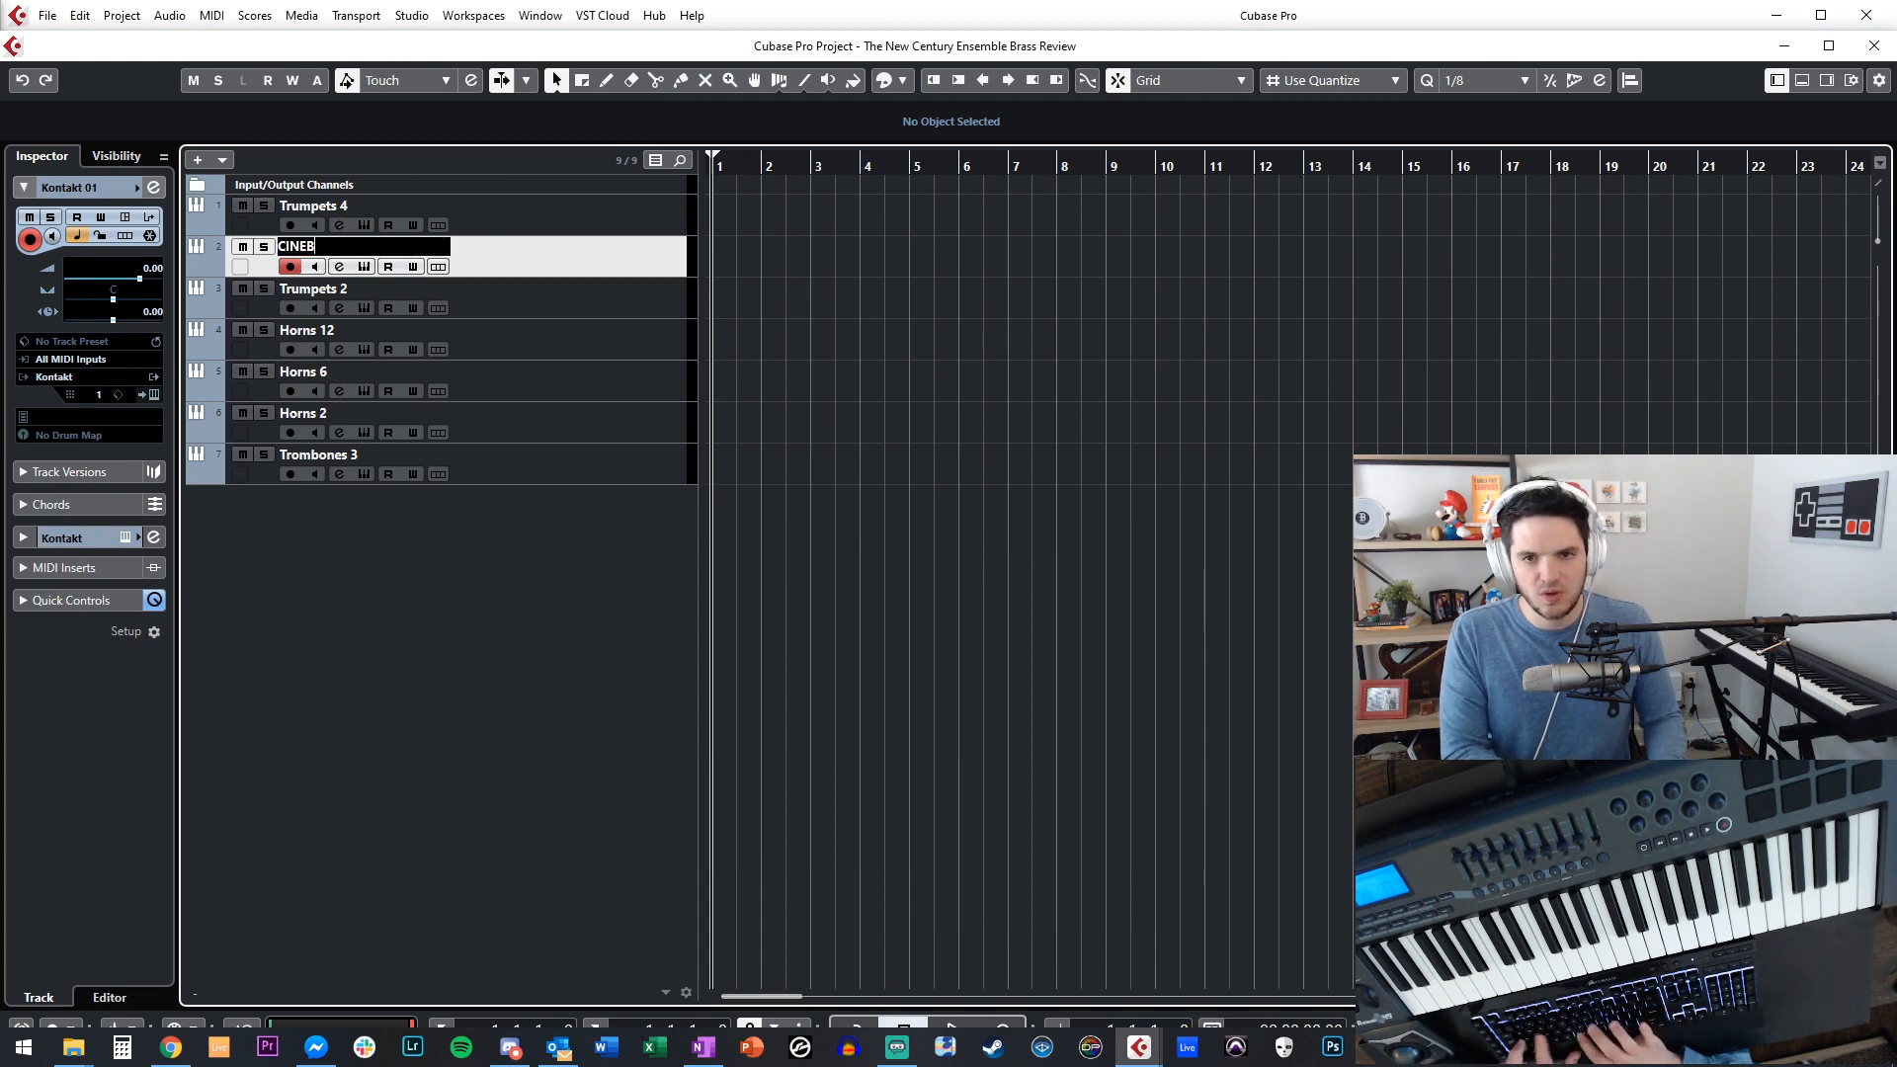
type("RASS TRUMPETS")
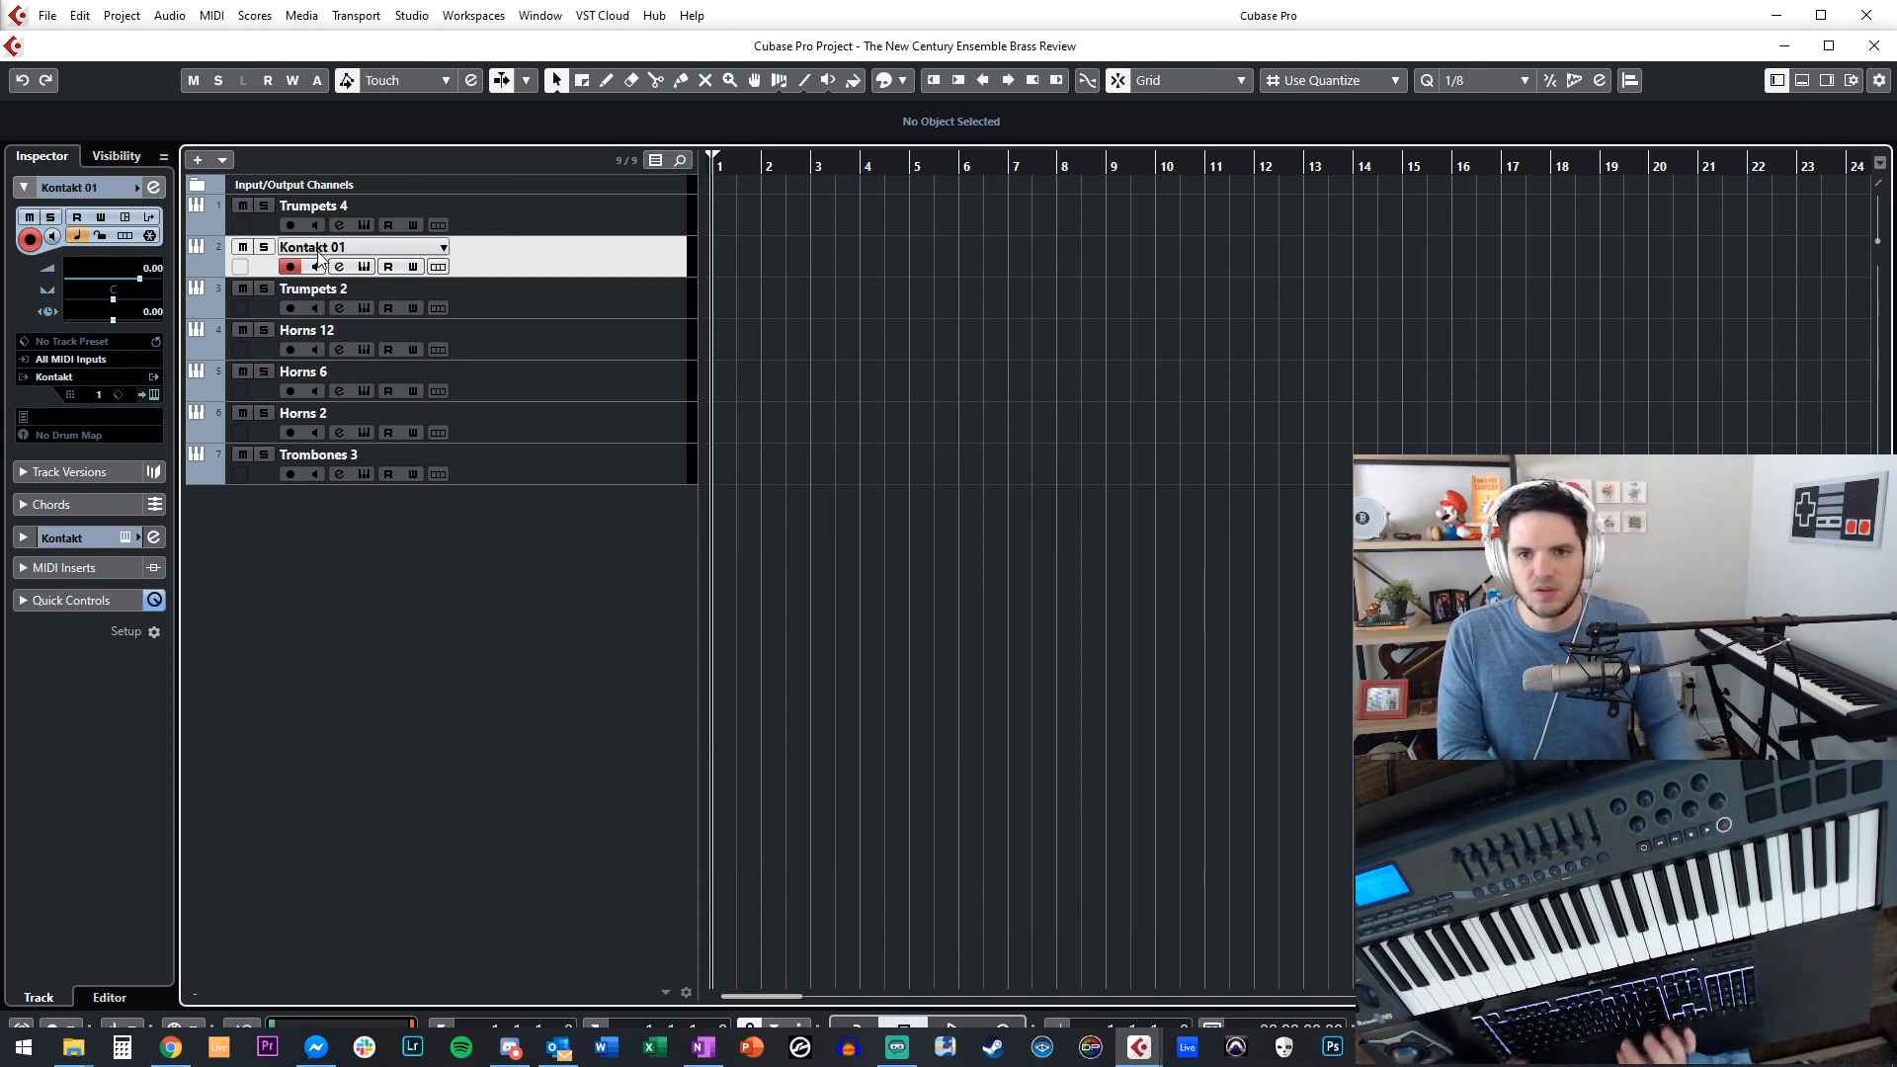
key("Return")
left_click(1257, 436)
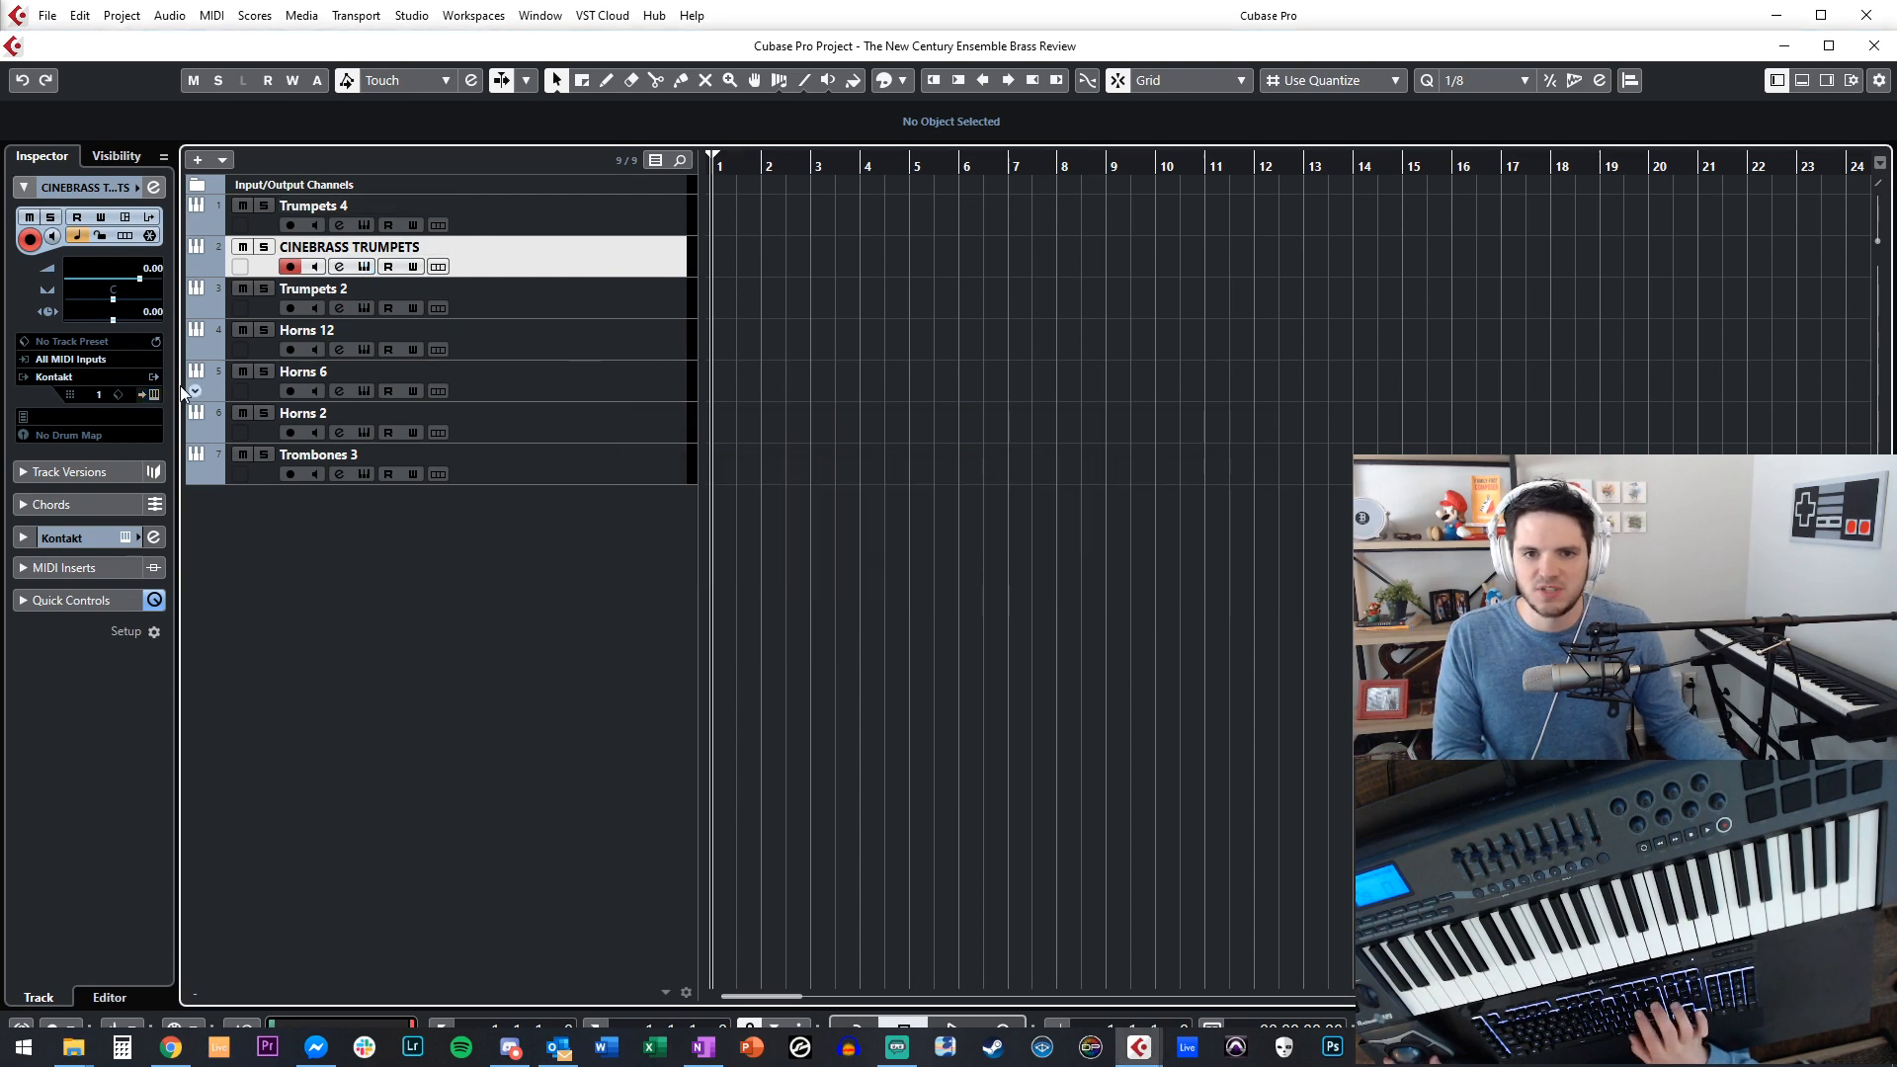
Load the CineBrass PRO patch "31 Trumpets Ensemble Sustains and Tenuto.nki" into the CINEBRASS TRUMPETS track's Kontakt and close its window.
left_click(149, 396)
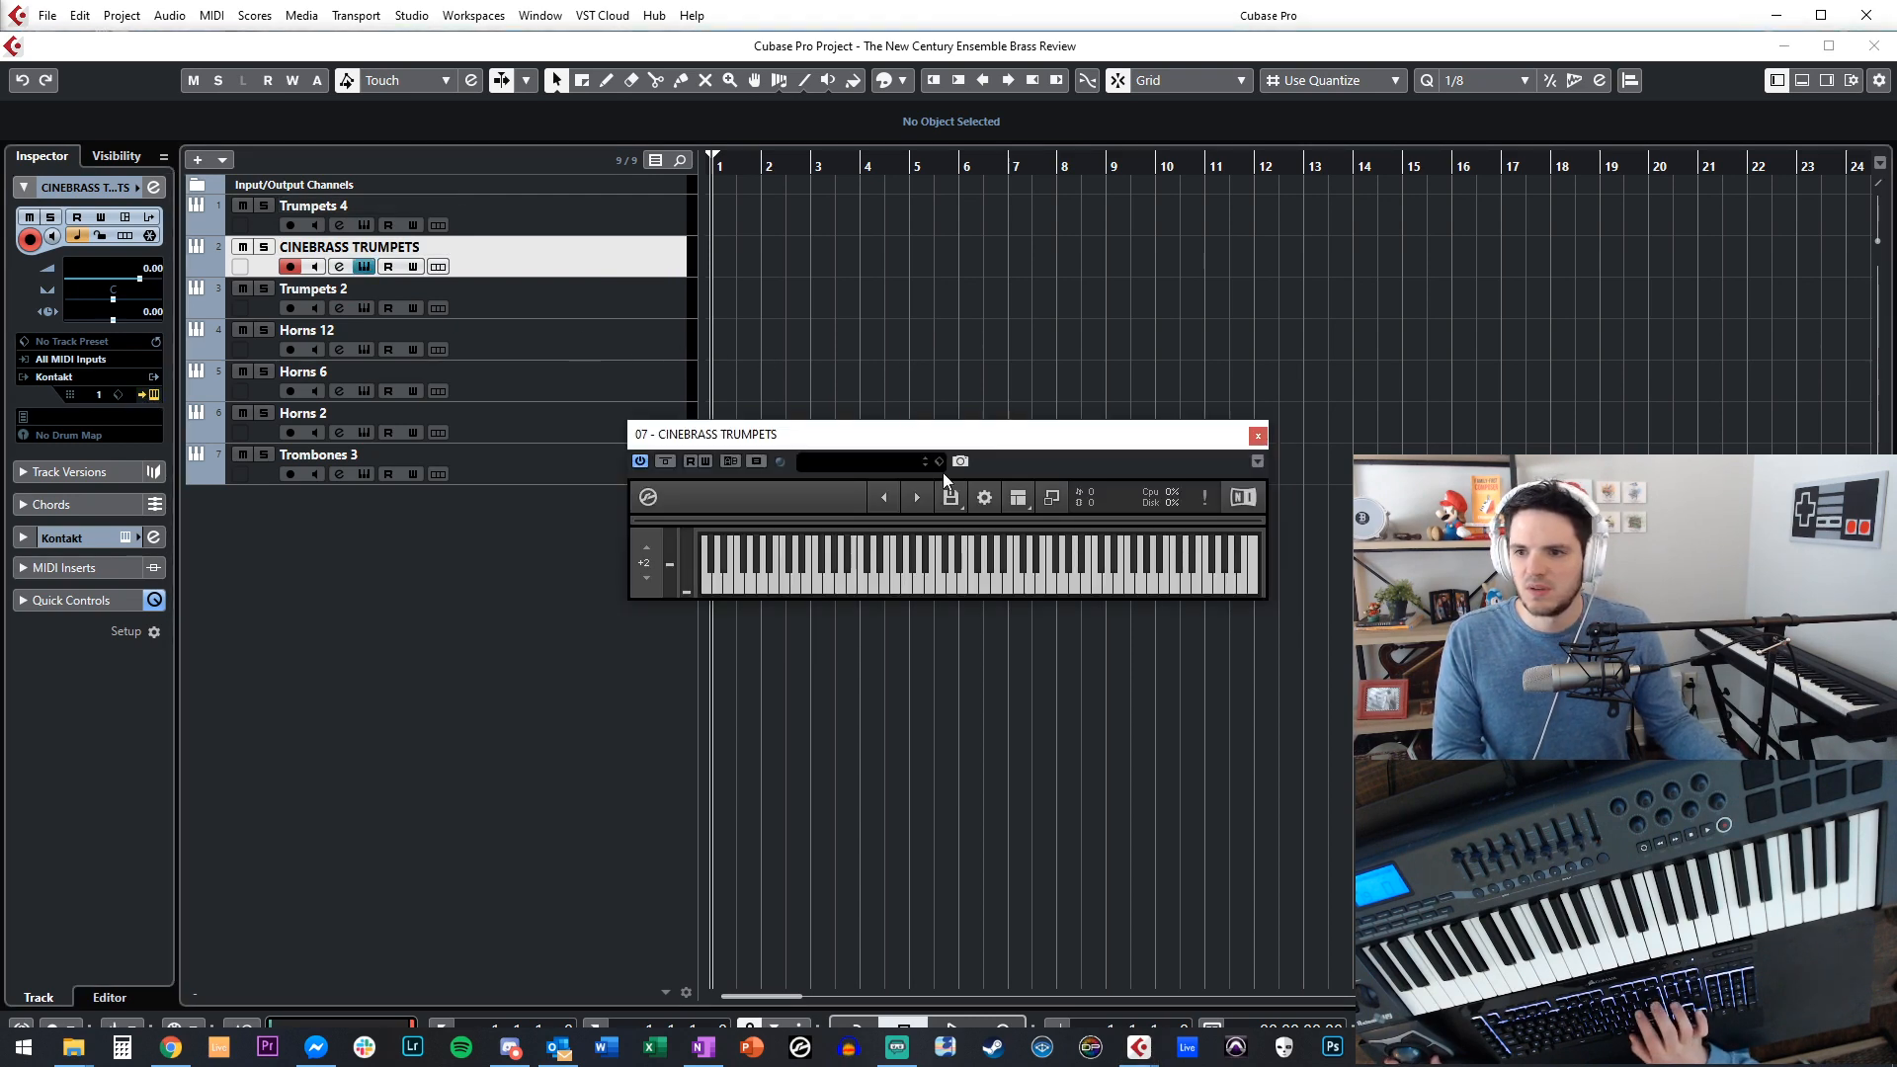
left_click_drag(885, 434, 422, 23)
scroll(282, 253, "down", 15)
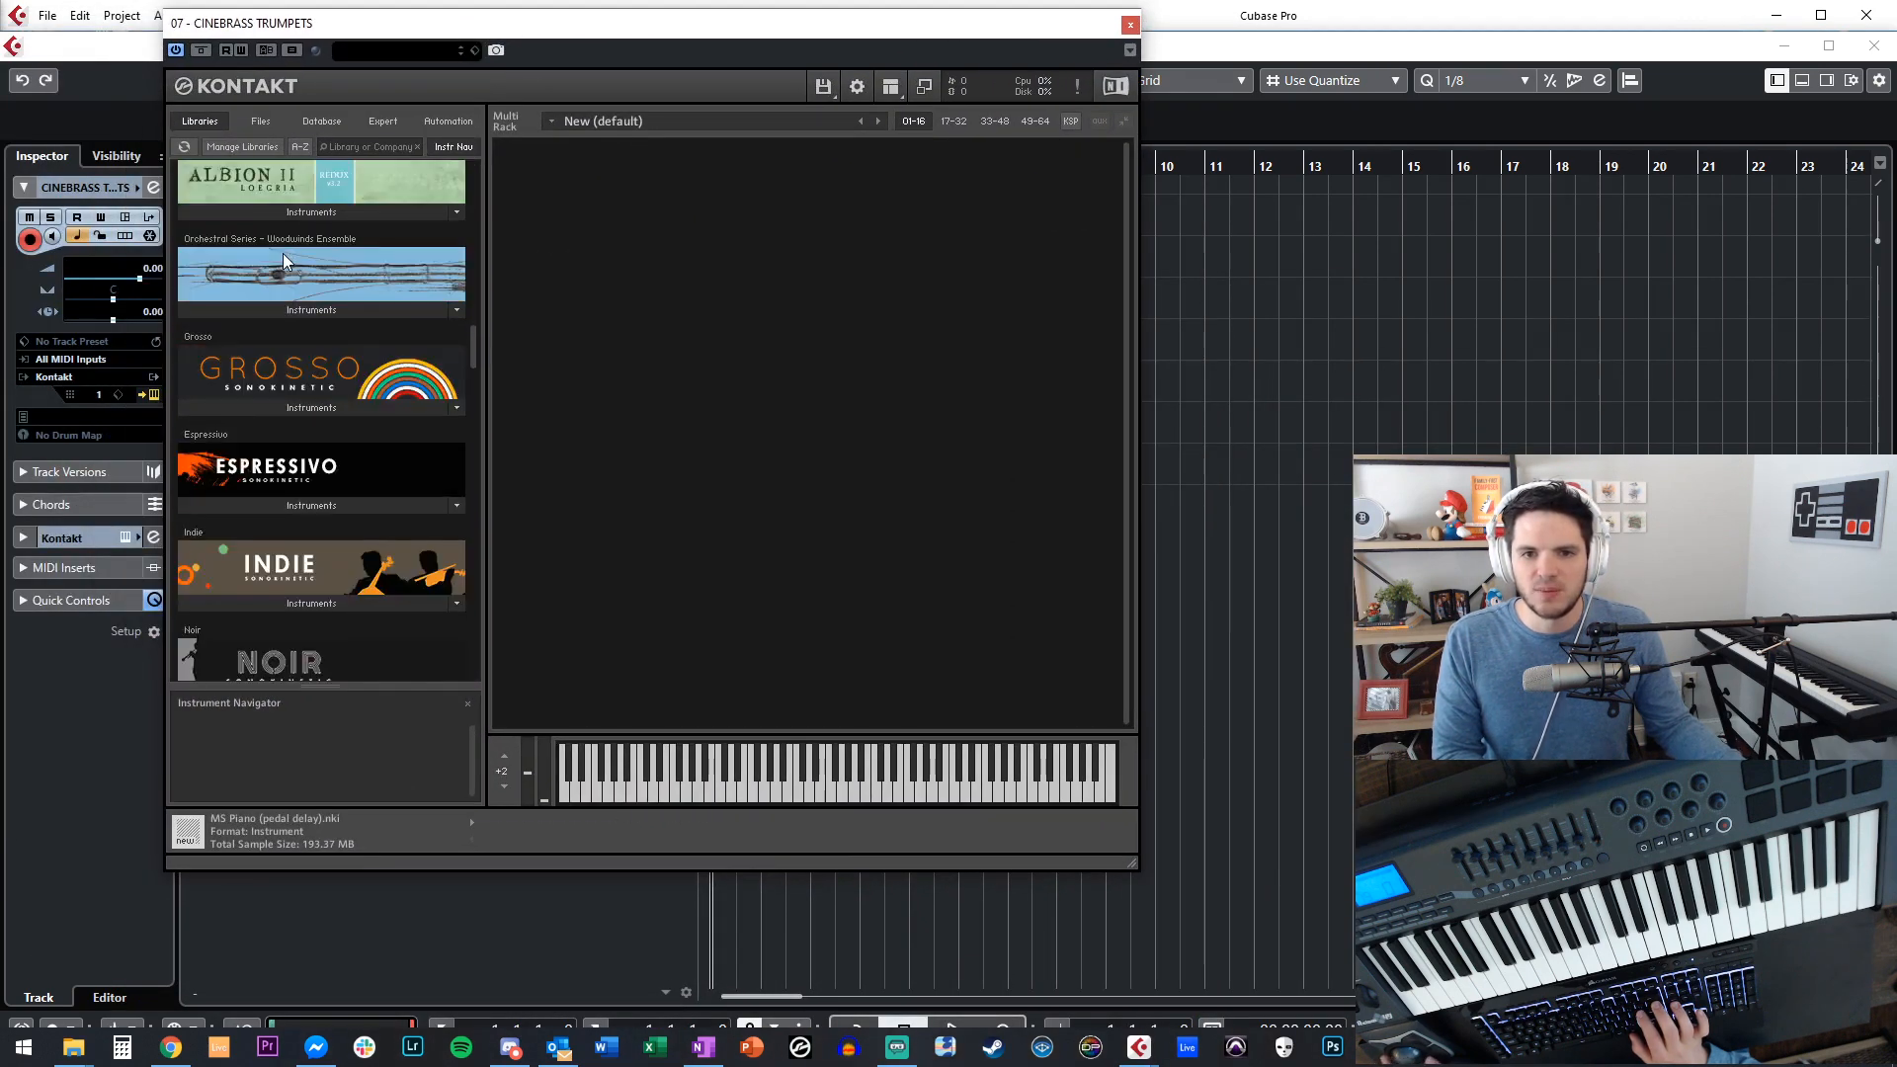
scroll(282, 253, "up", 1)
left_click(285, 204)
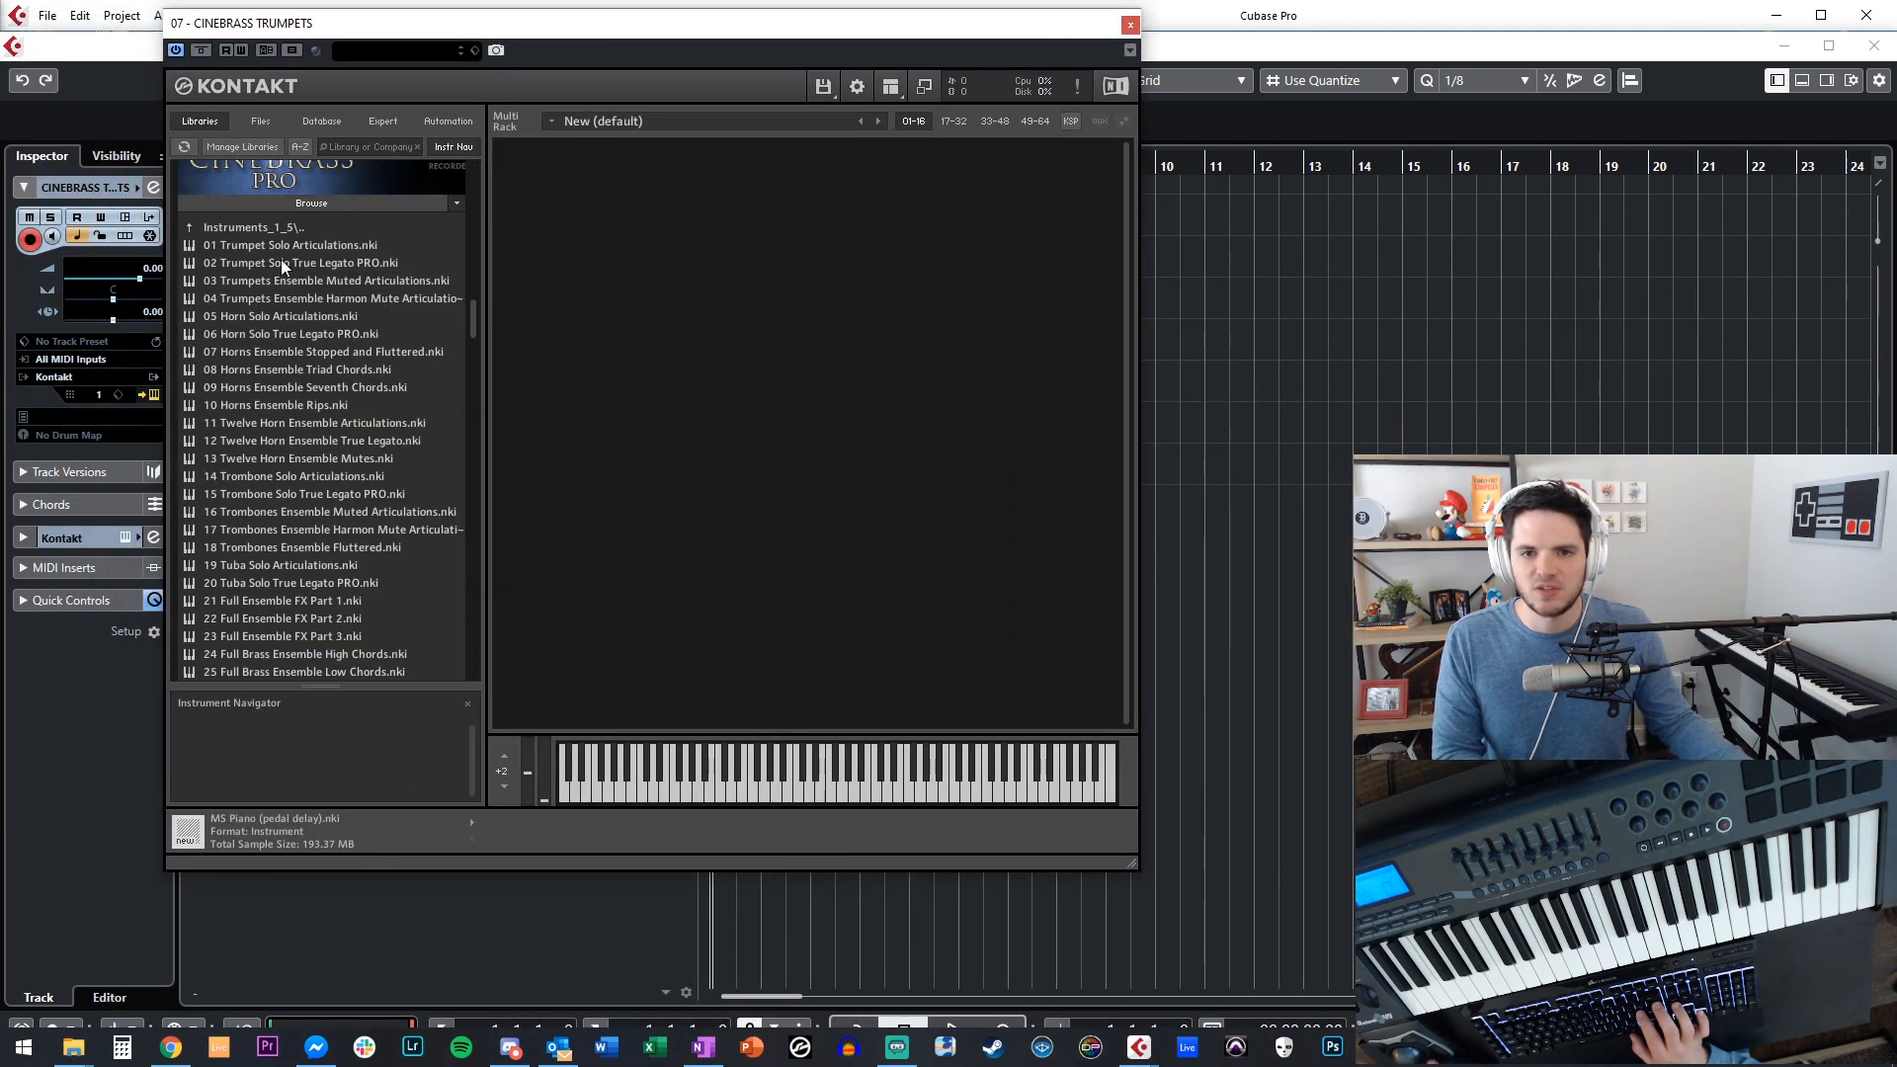
scroll(309, 280, "down", 5)
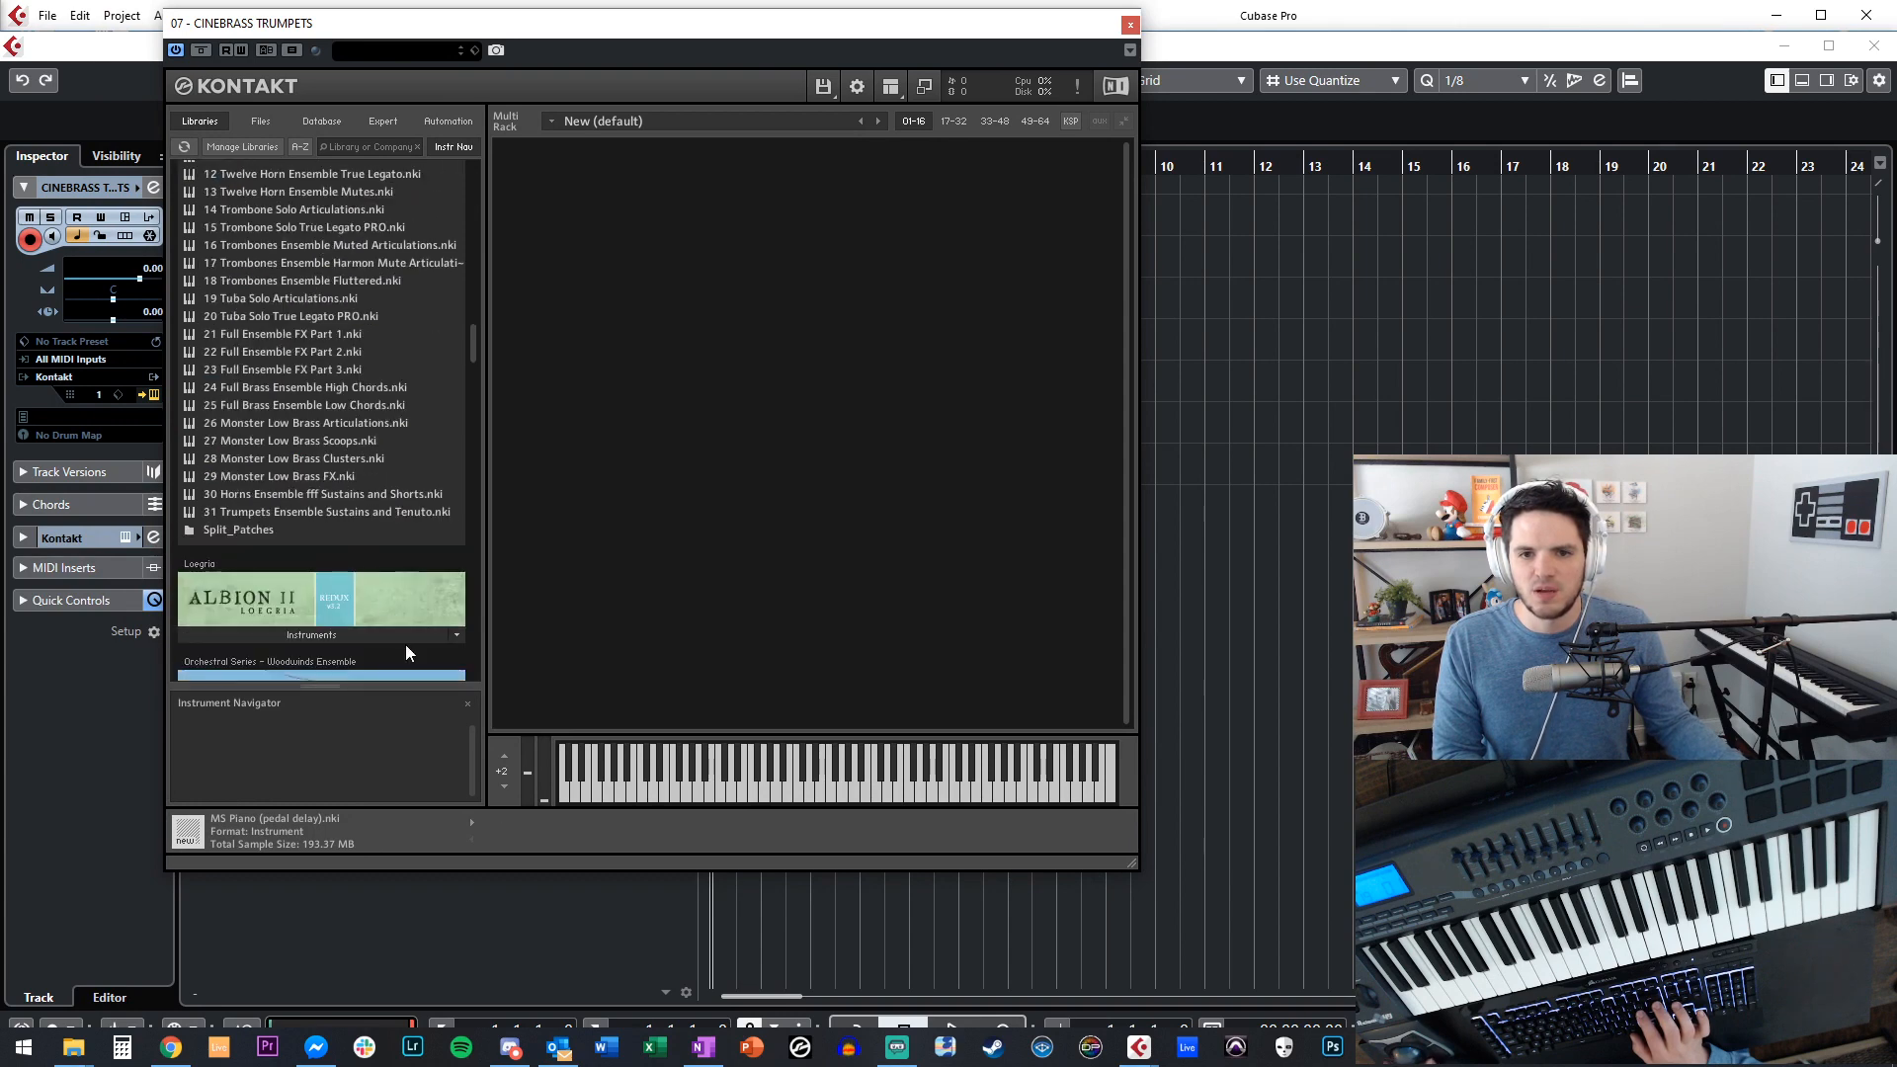
double_click(295, 511)
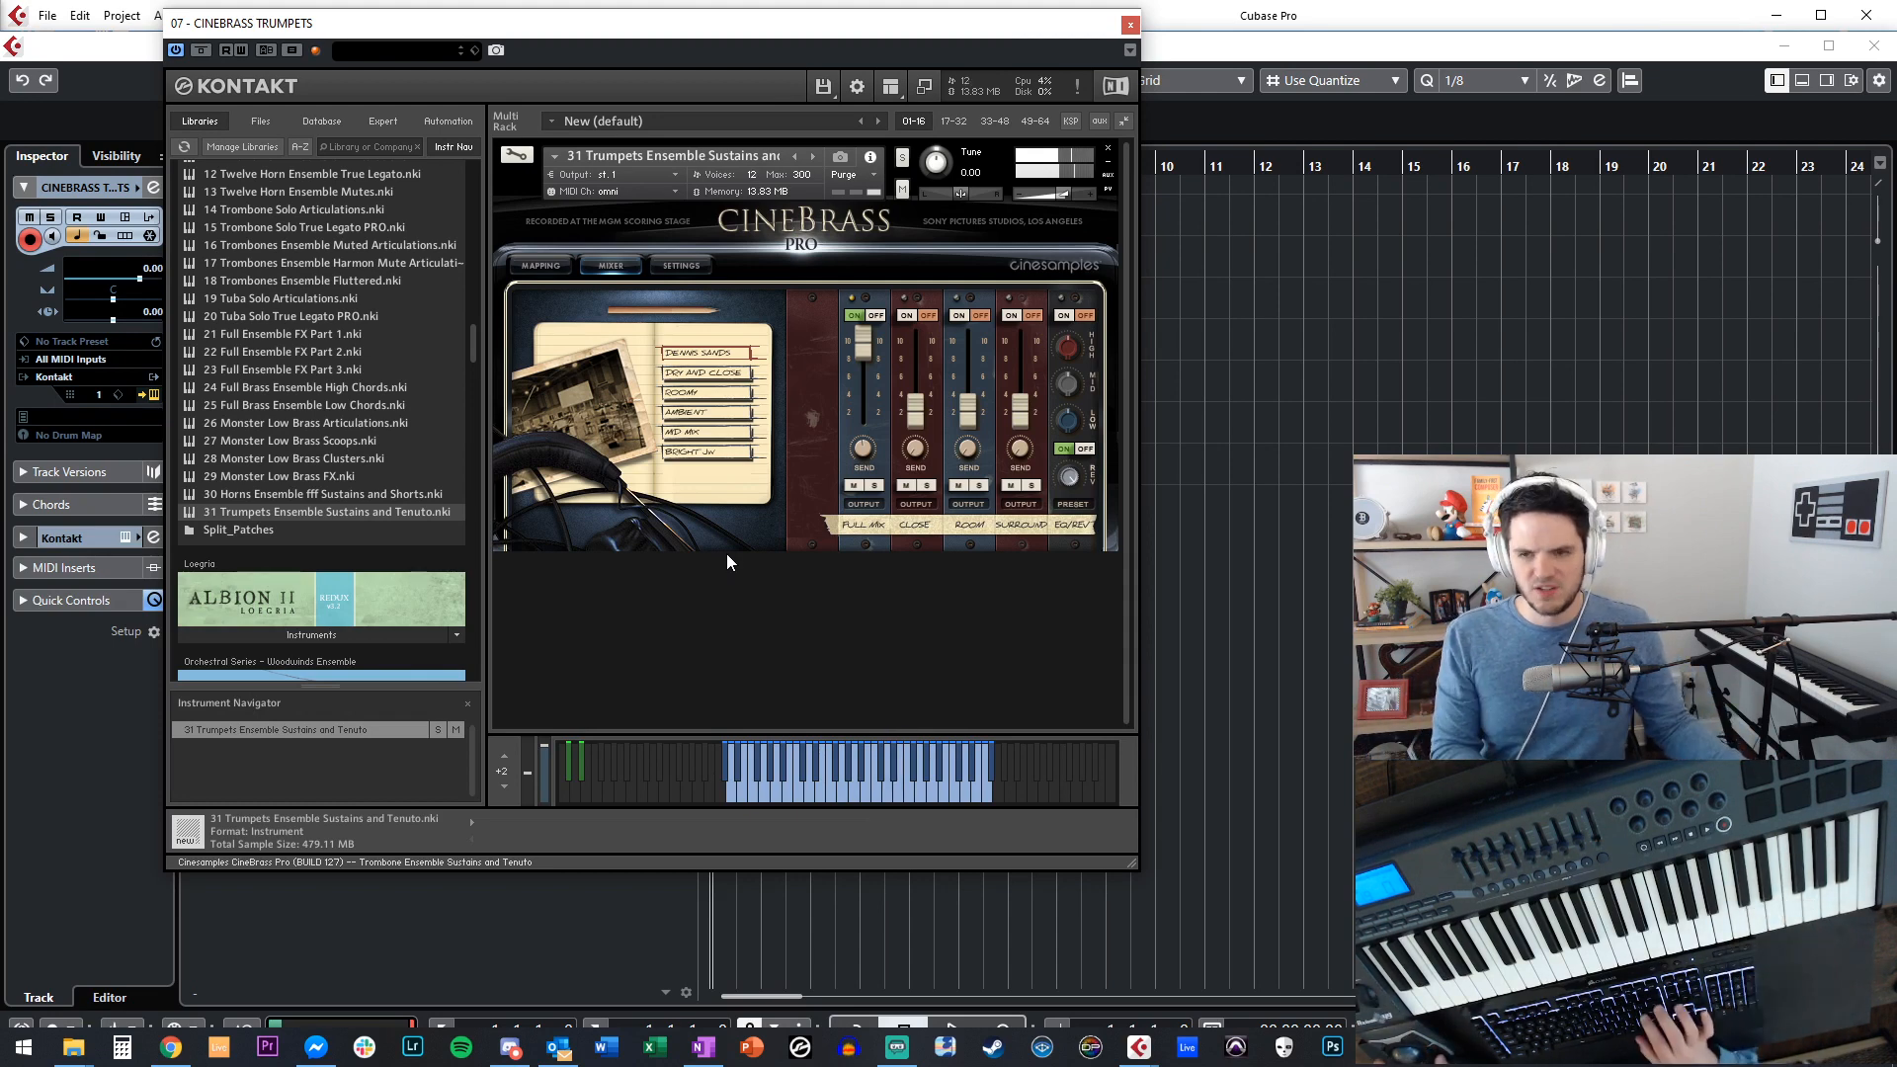
key("ctrl+w")
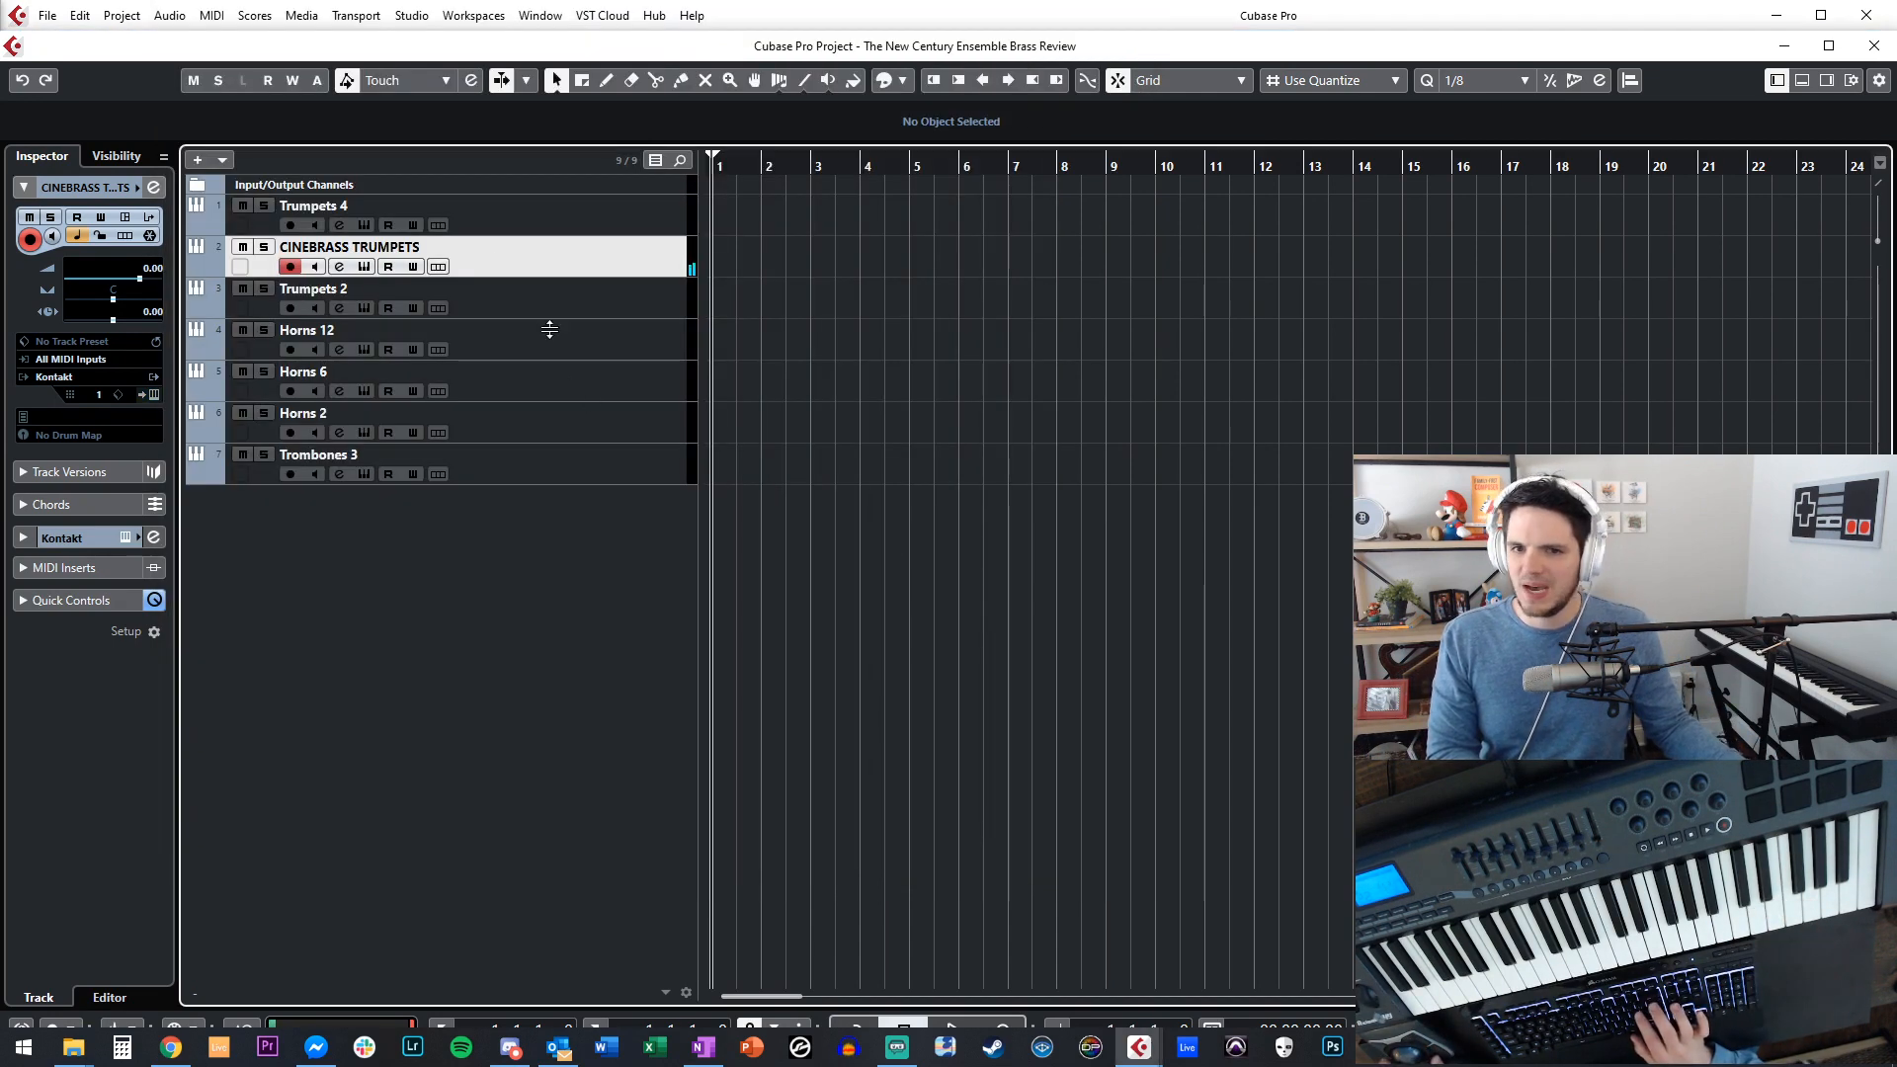
Reopen the Trumpets 4 instrument and load the muted articulation STACCMO MT into its first slot.
left_click(530, 219)
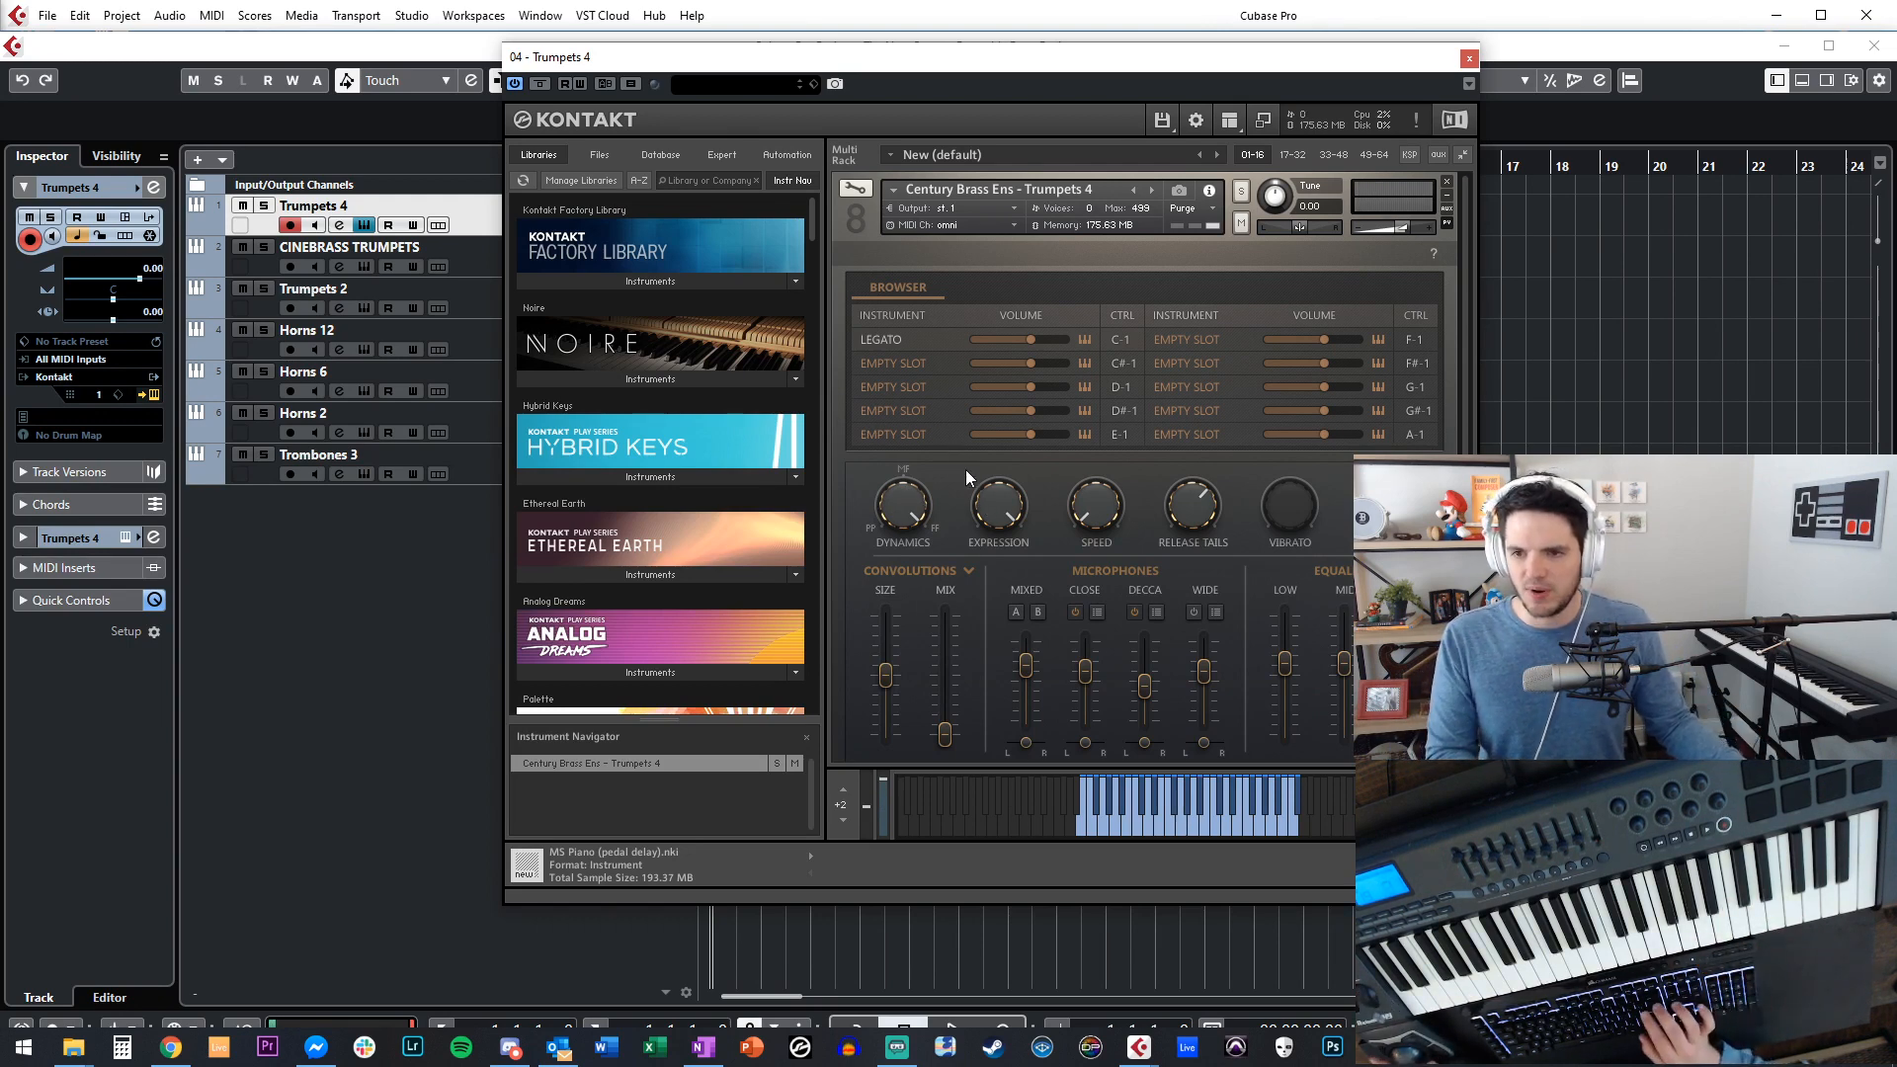
left_click(905, 339)
left_click_drag(919, 69, 830, 59)
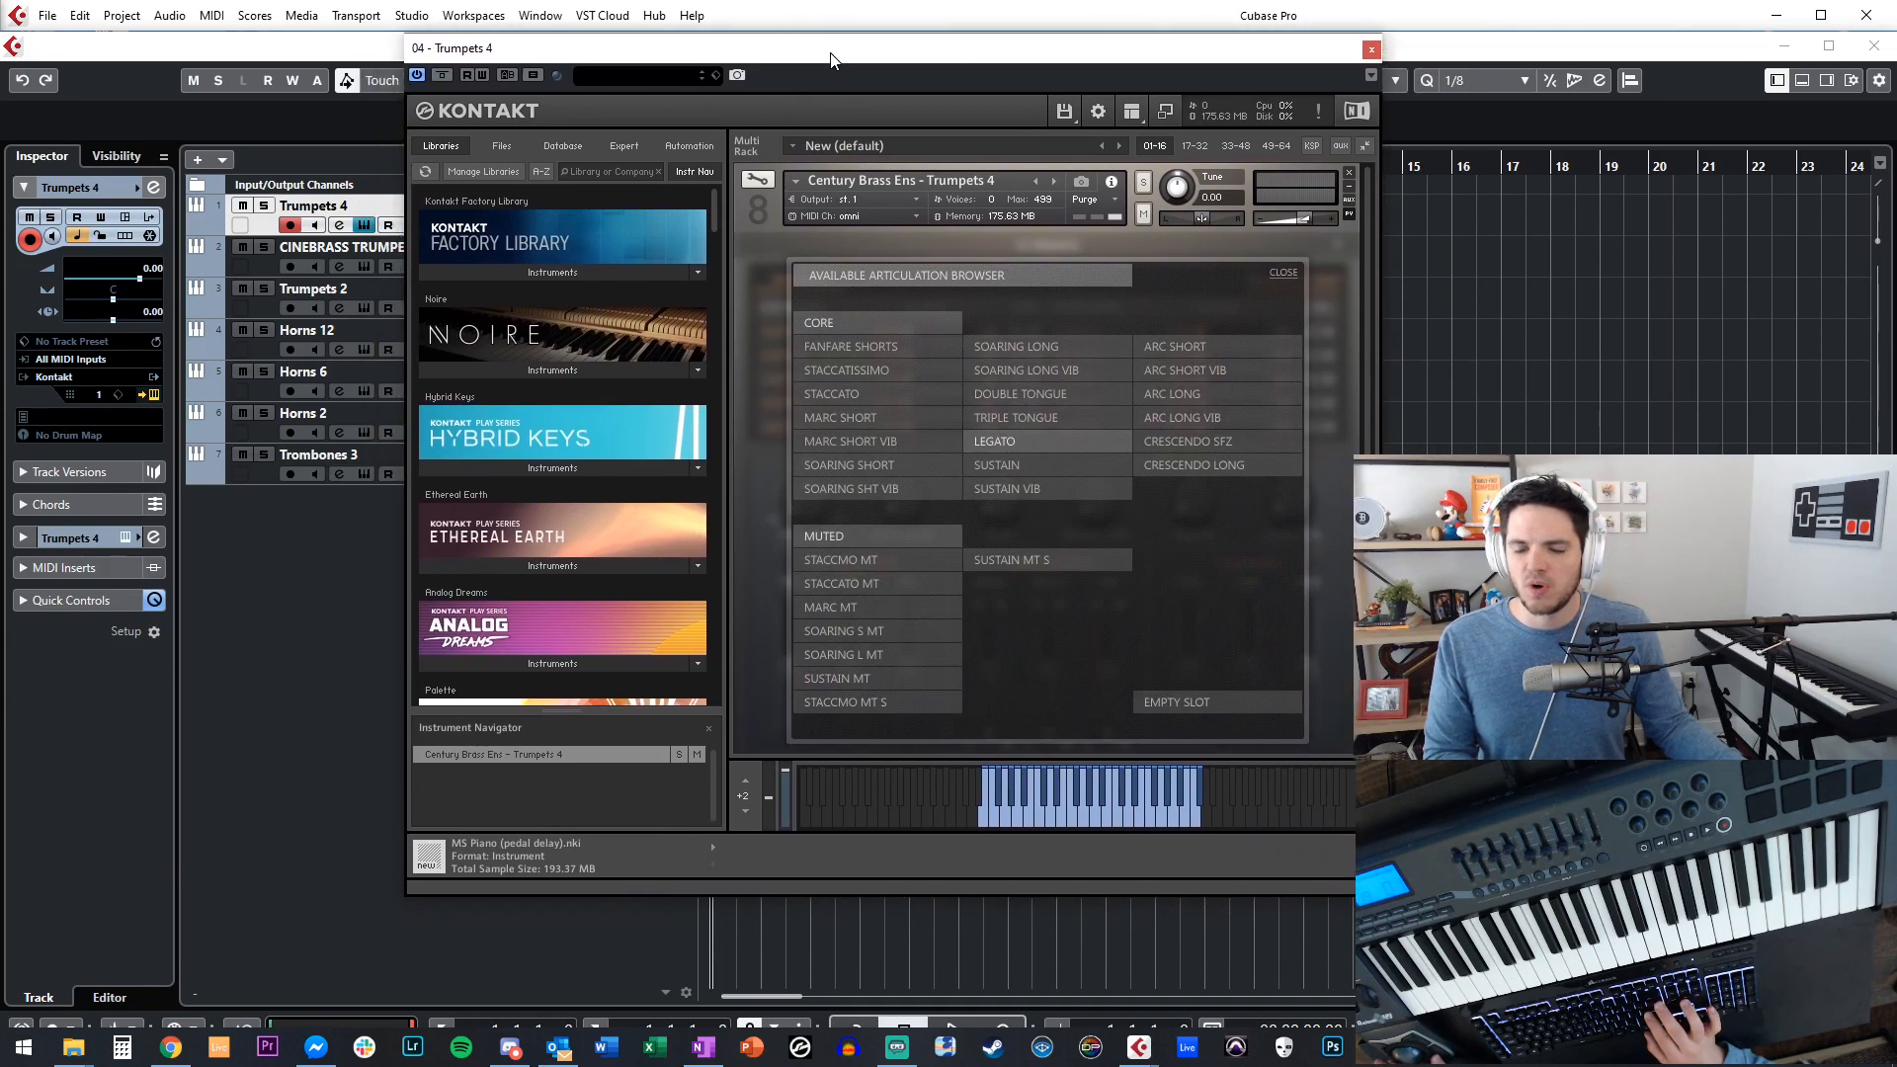
left_click(846, 561)
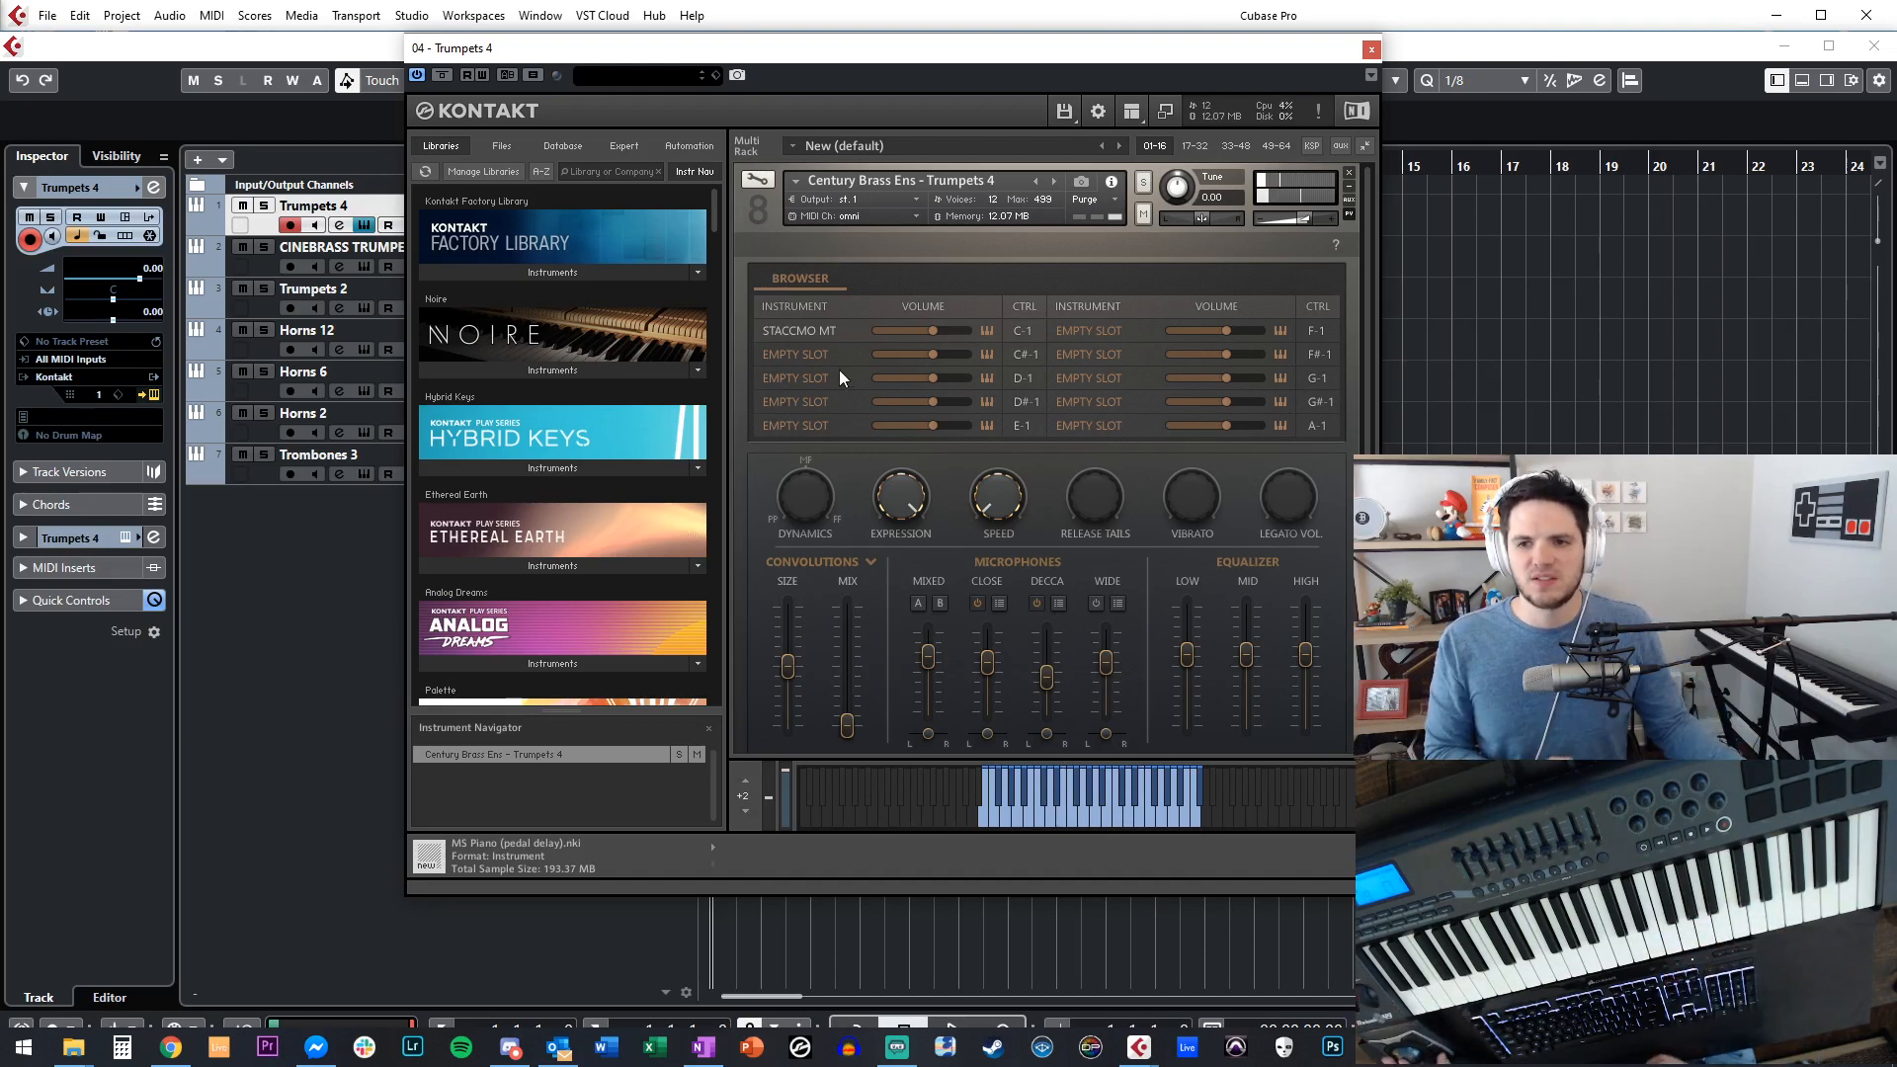
Audition the MARC MT articulation in the first Trumpets 4 slot and replace it with Fanfare Shorts.
left_click(814, 334)
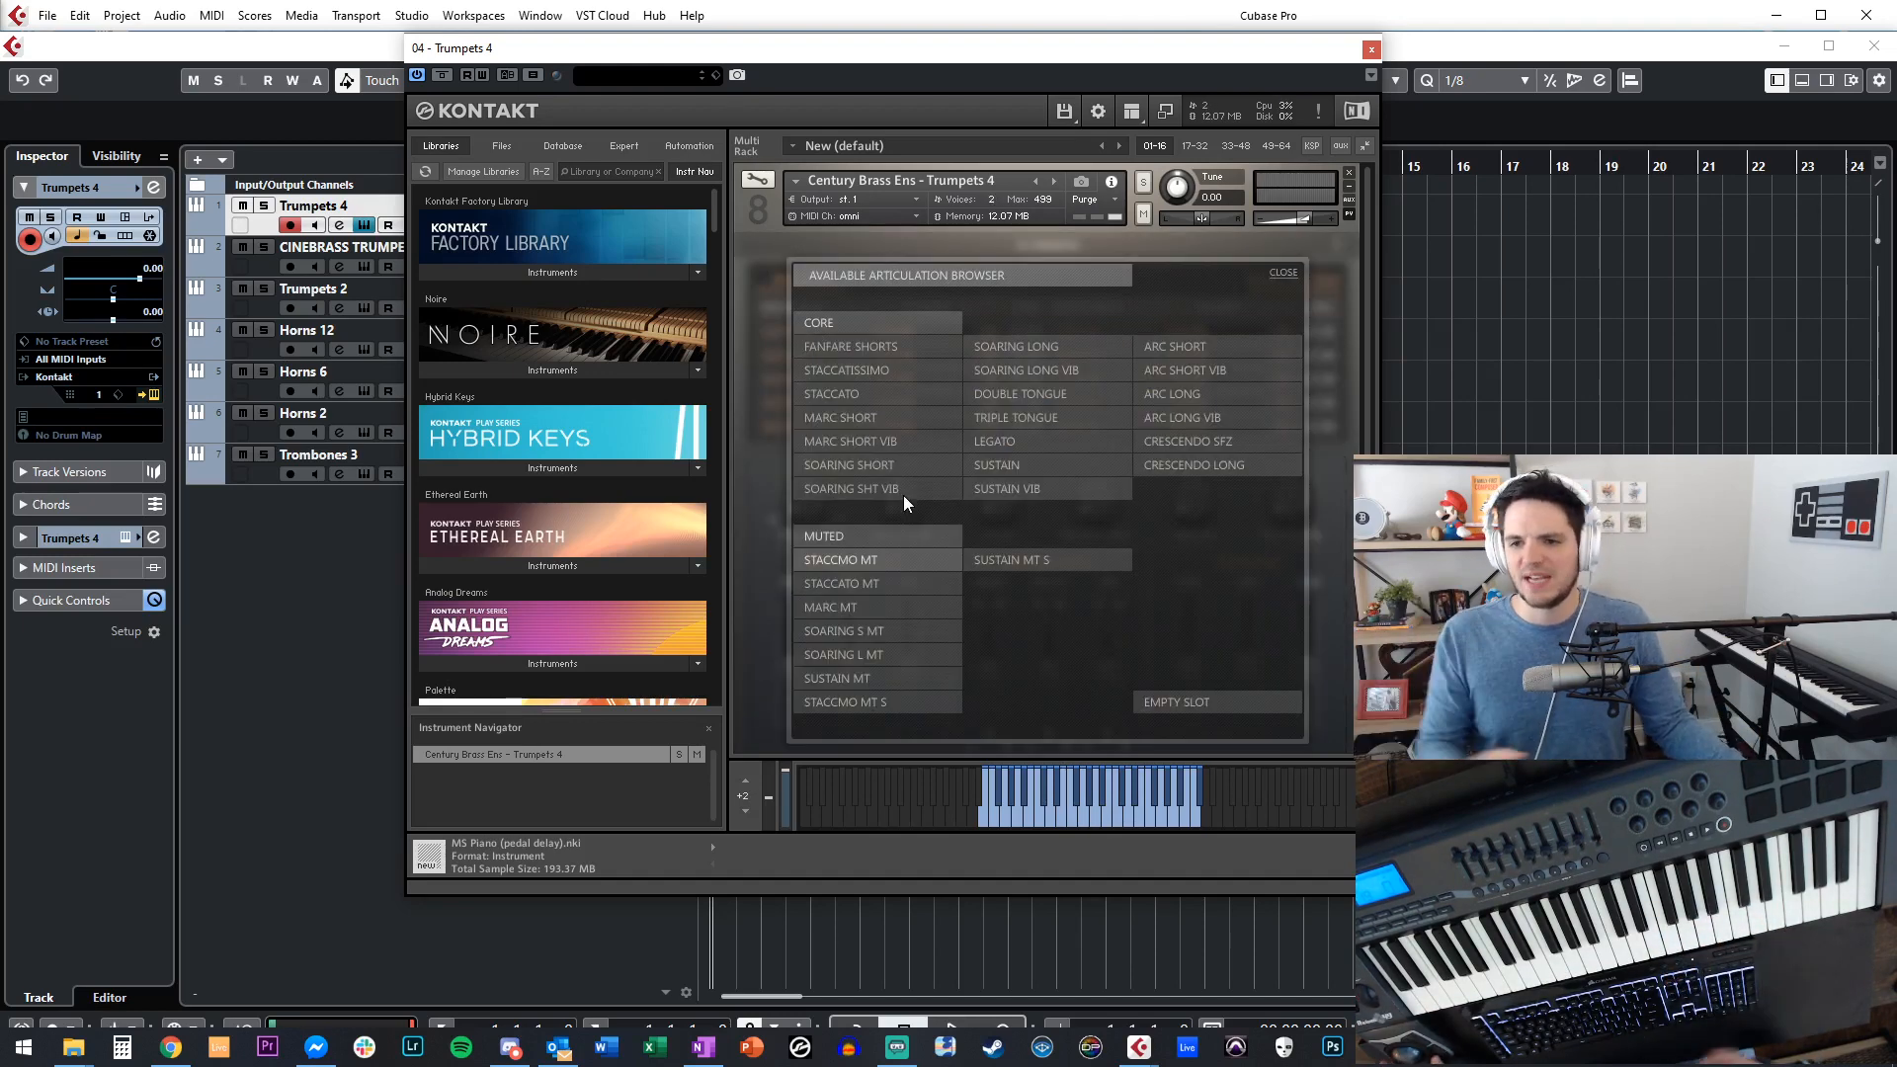
left_click(869, 613)
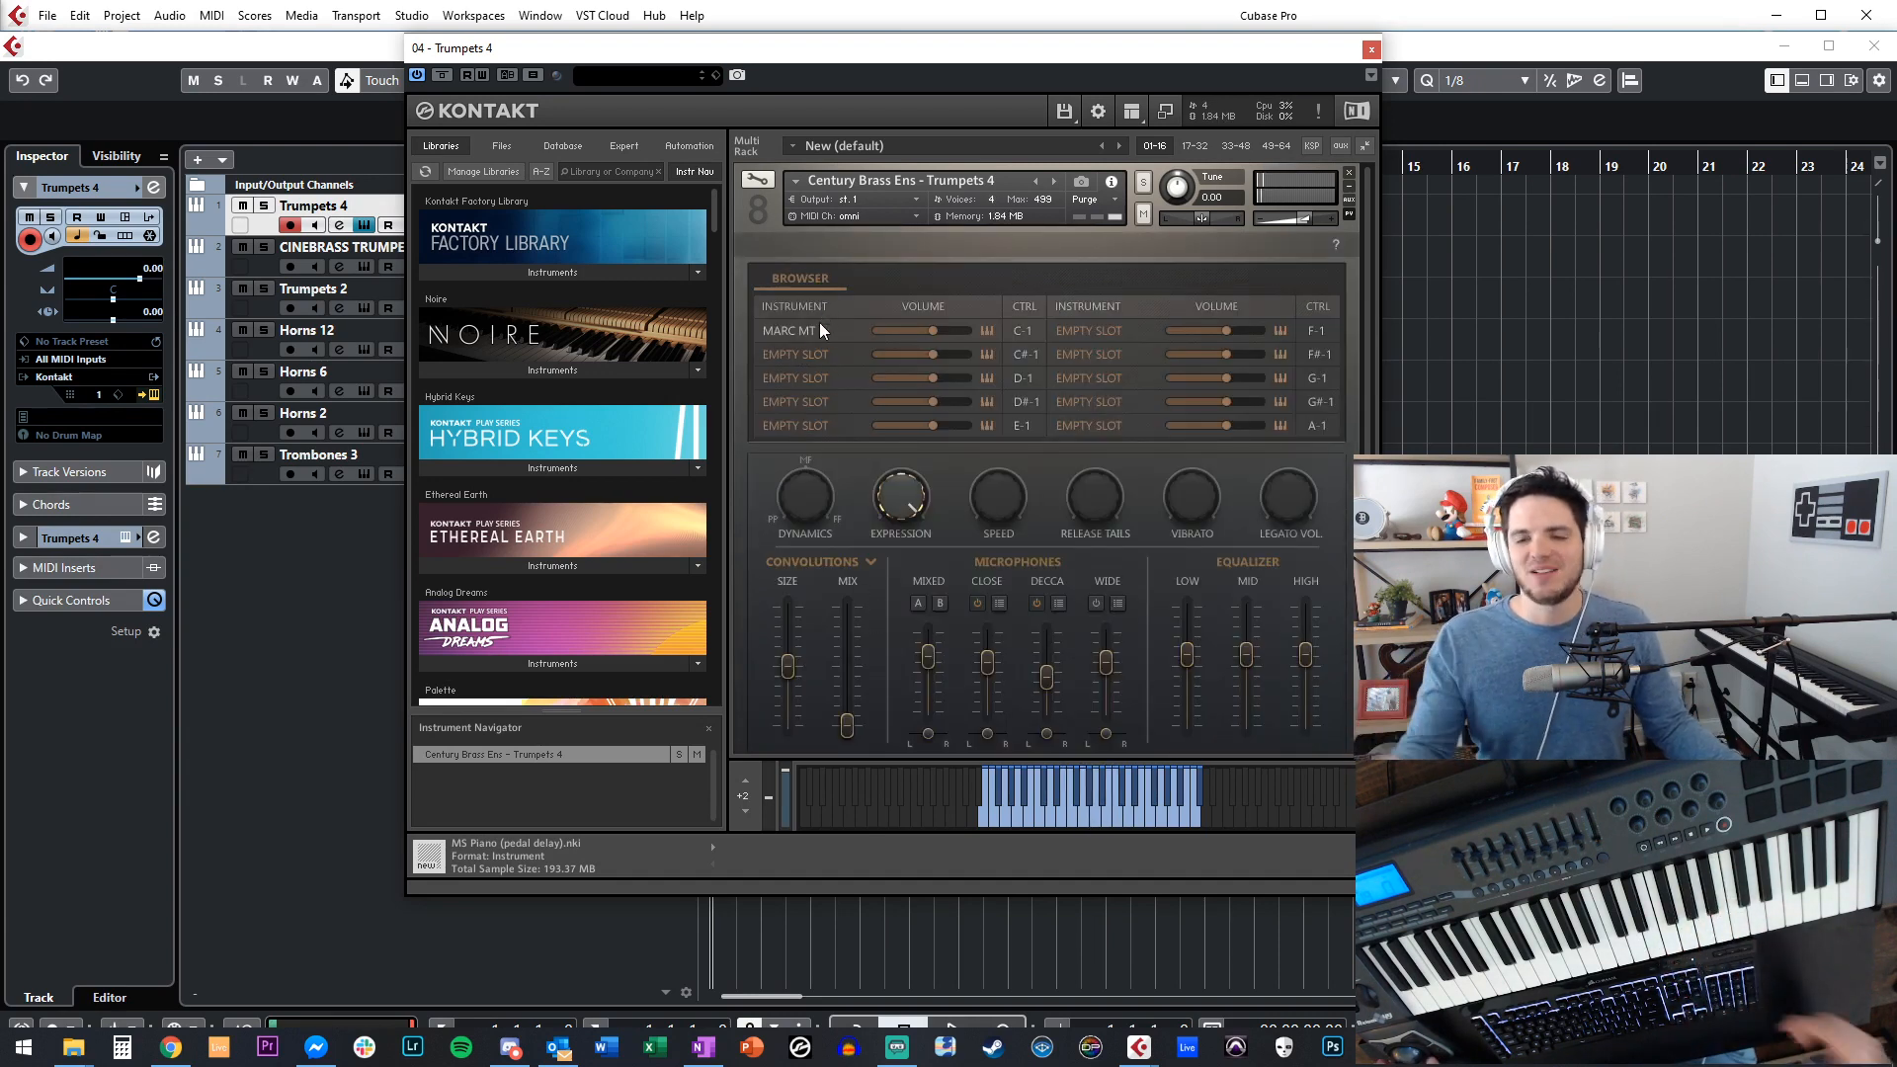
left_click(795, 330)
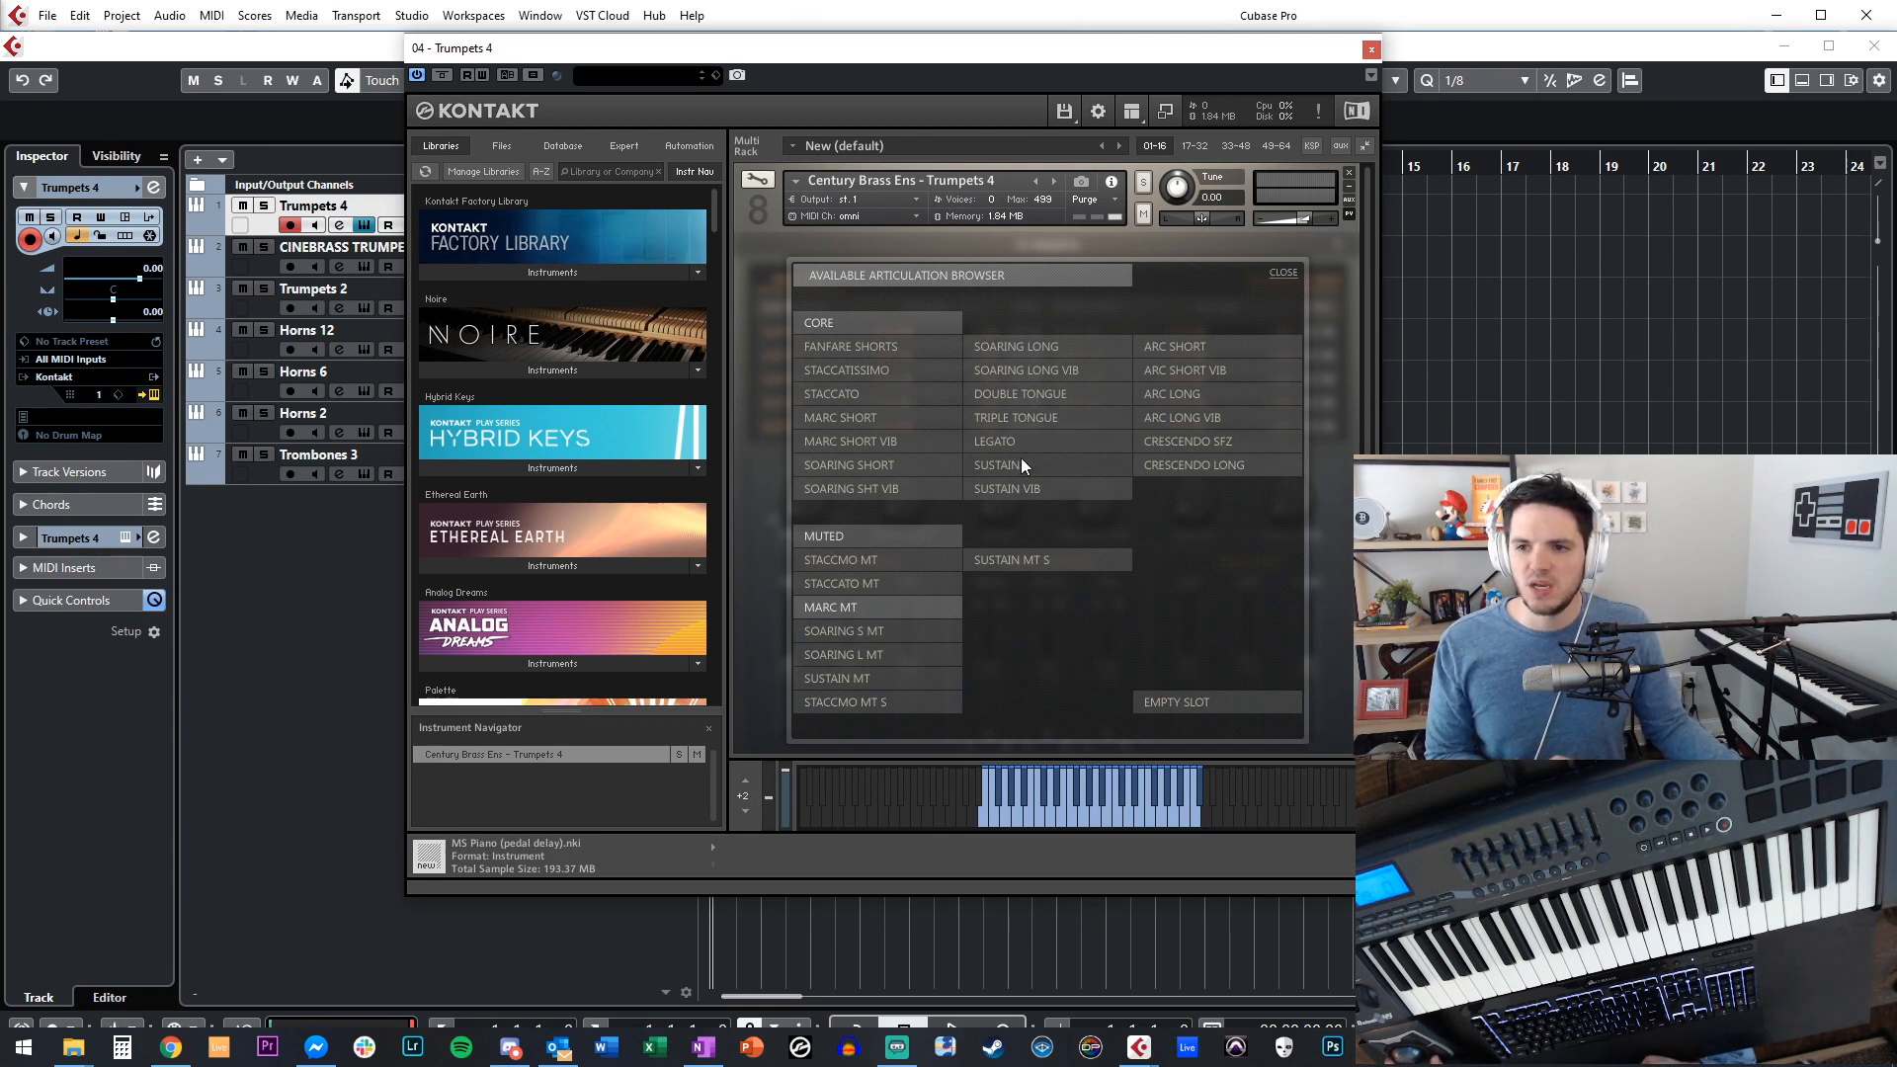
left_click(861, 347)
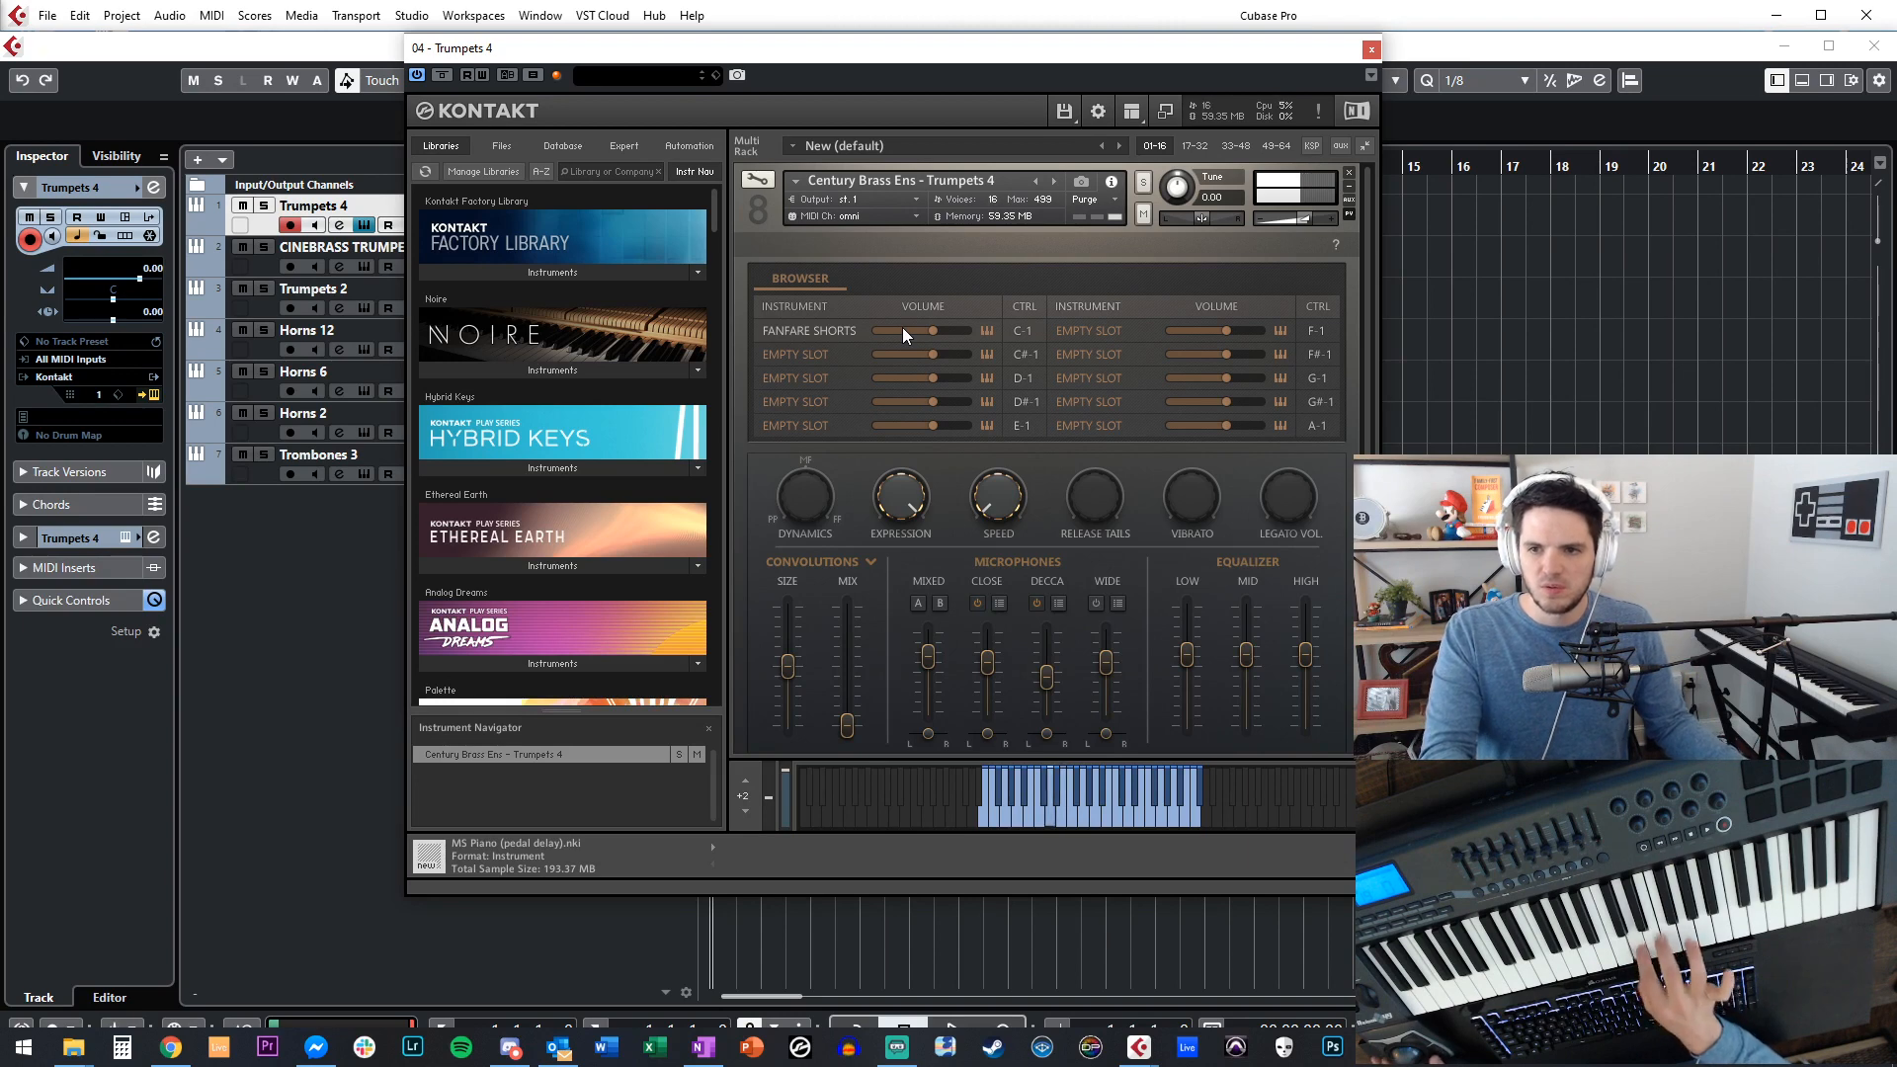
Load Triple Tongue into the first Trumpets 4 slot for comparison, and replace it with Double Tongue.
left_click(779, 328)
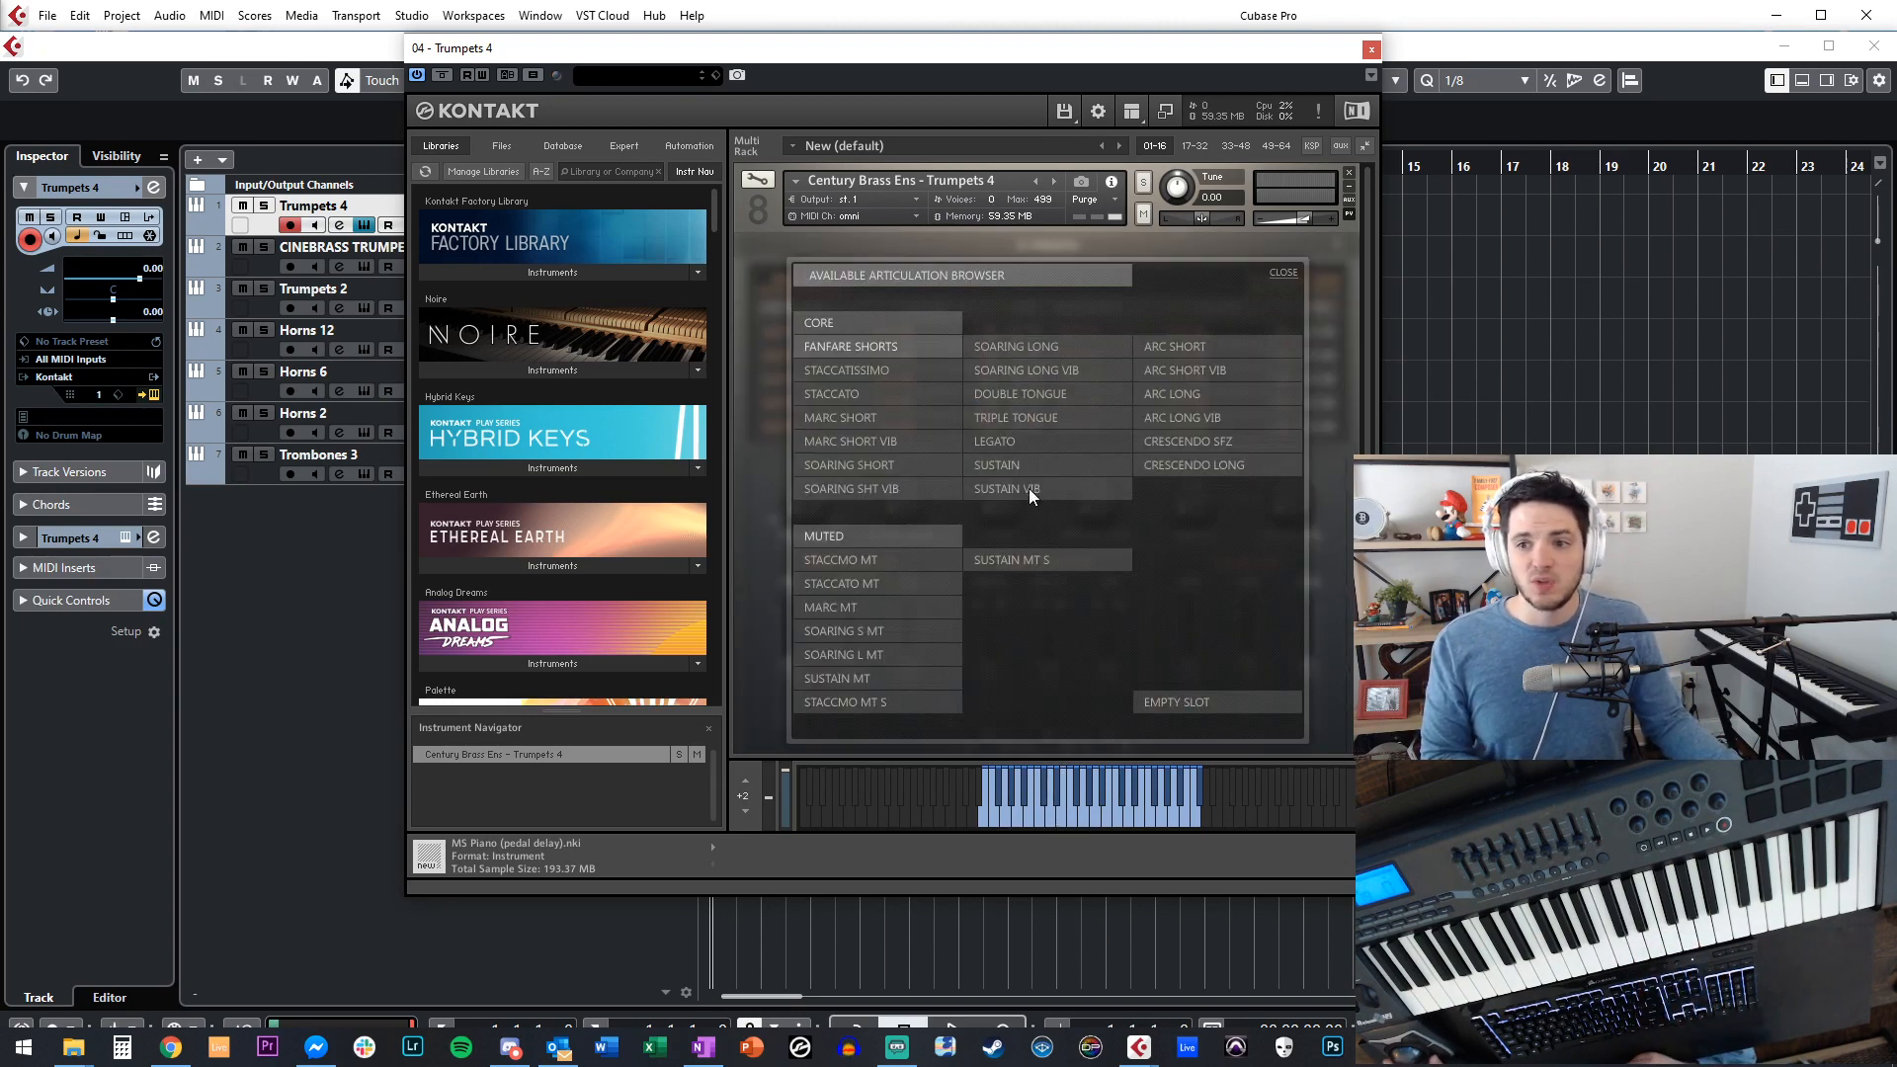
left_click(1004, 415)
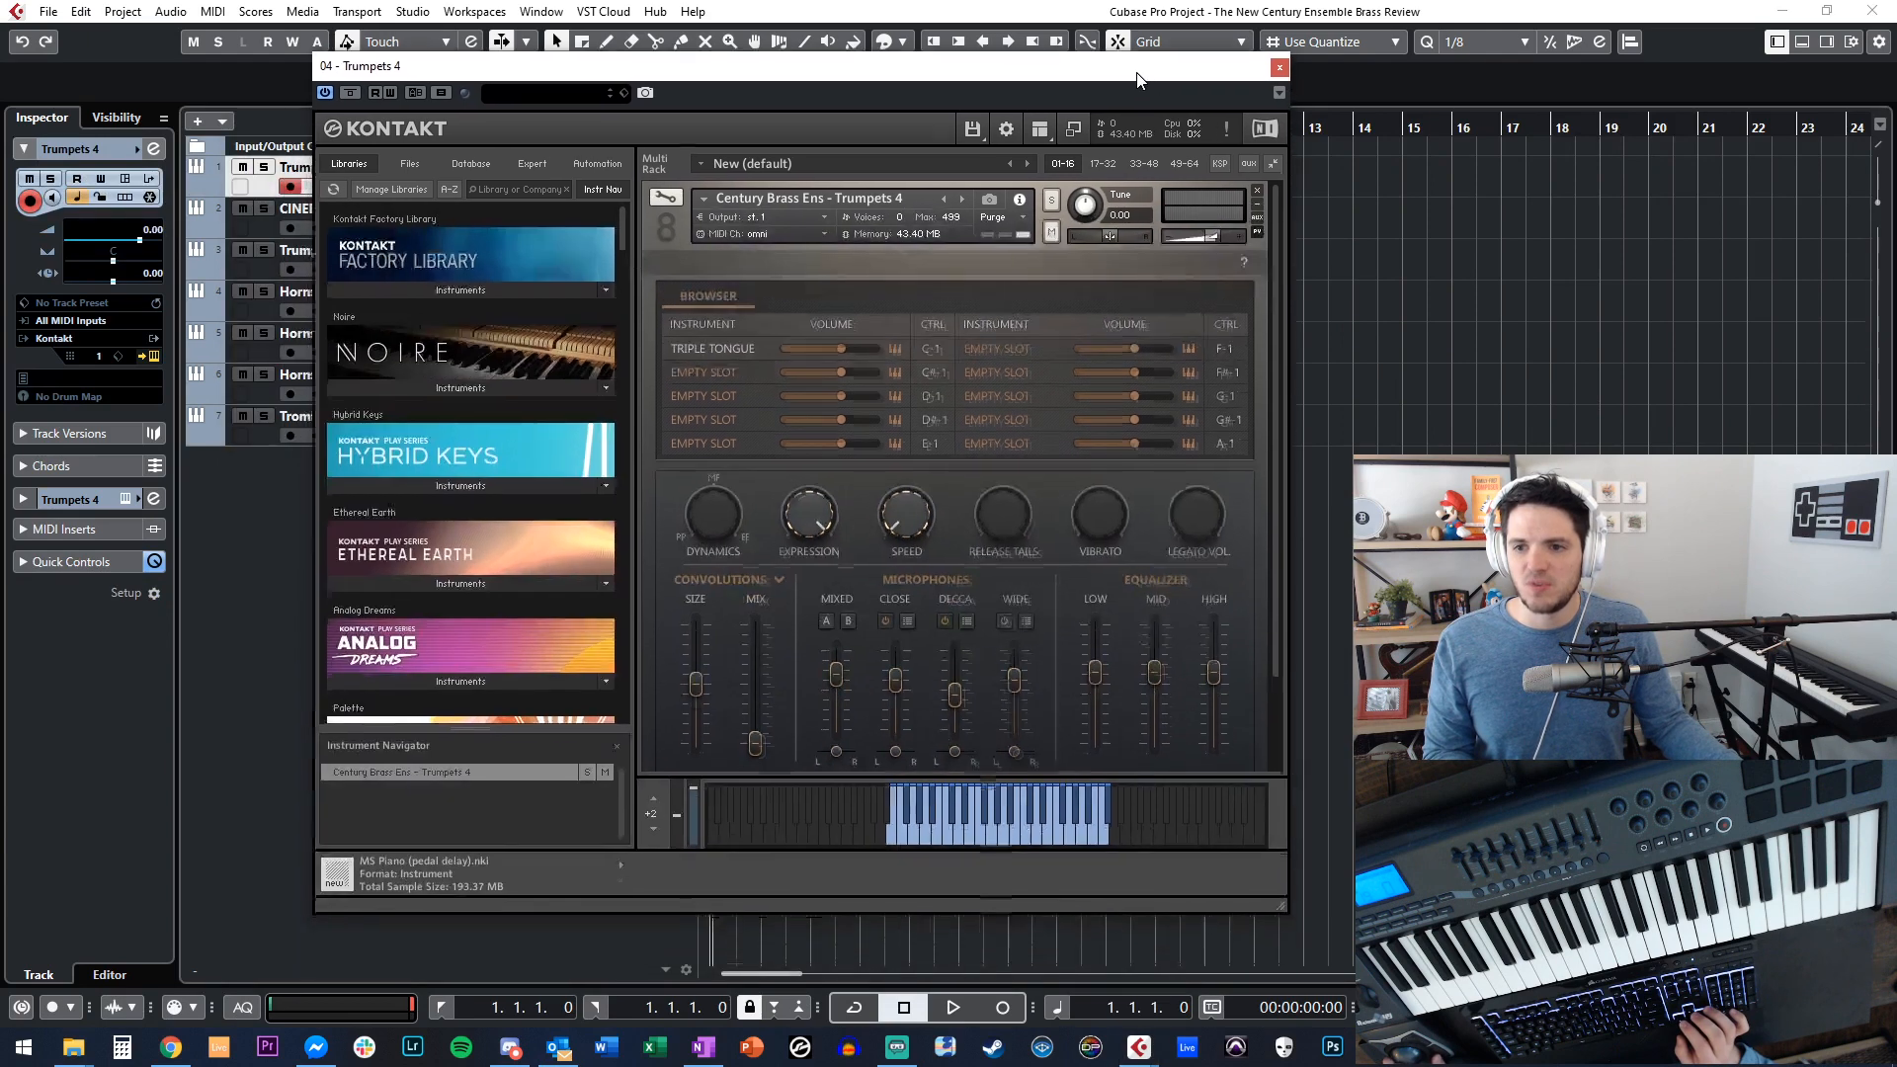
left_click_drag(1136, 79, 1157, 85)
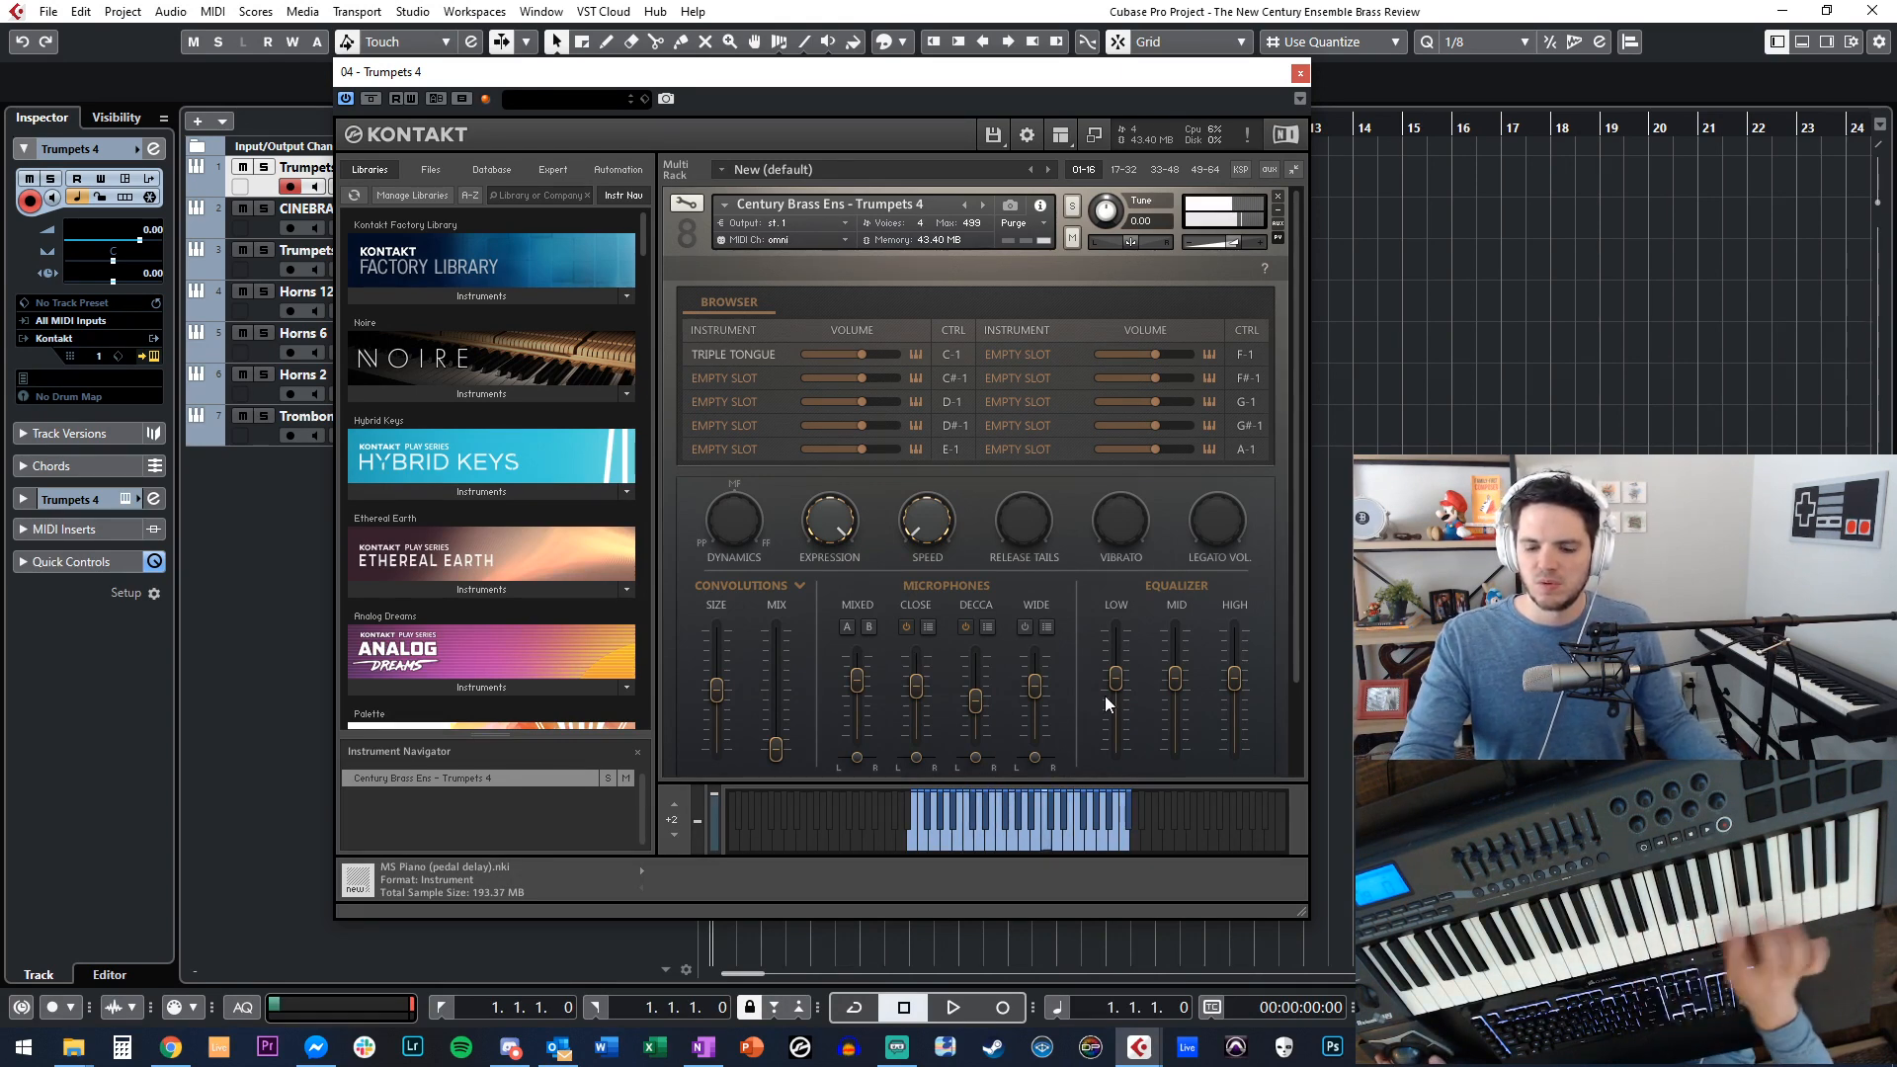
left_click(726, 355)
left_click(933, 423)
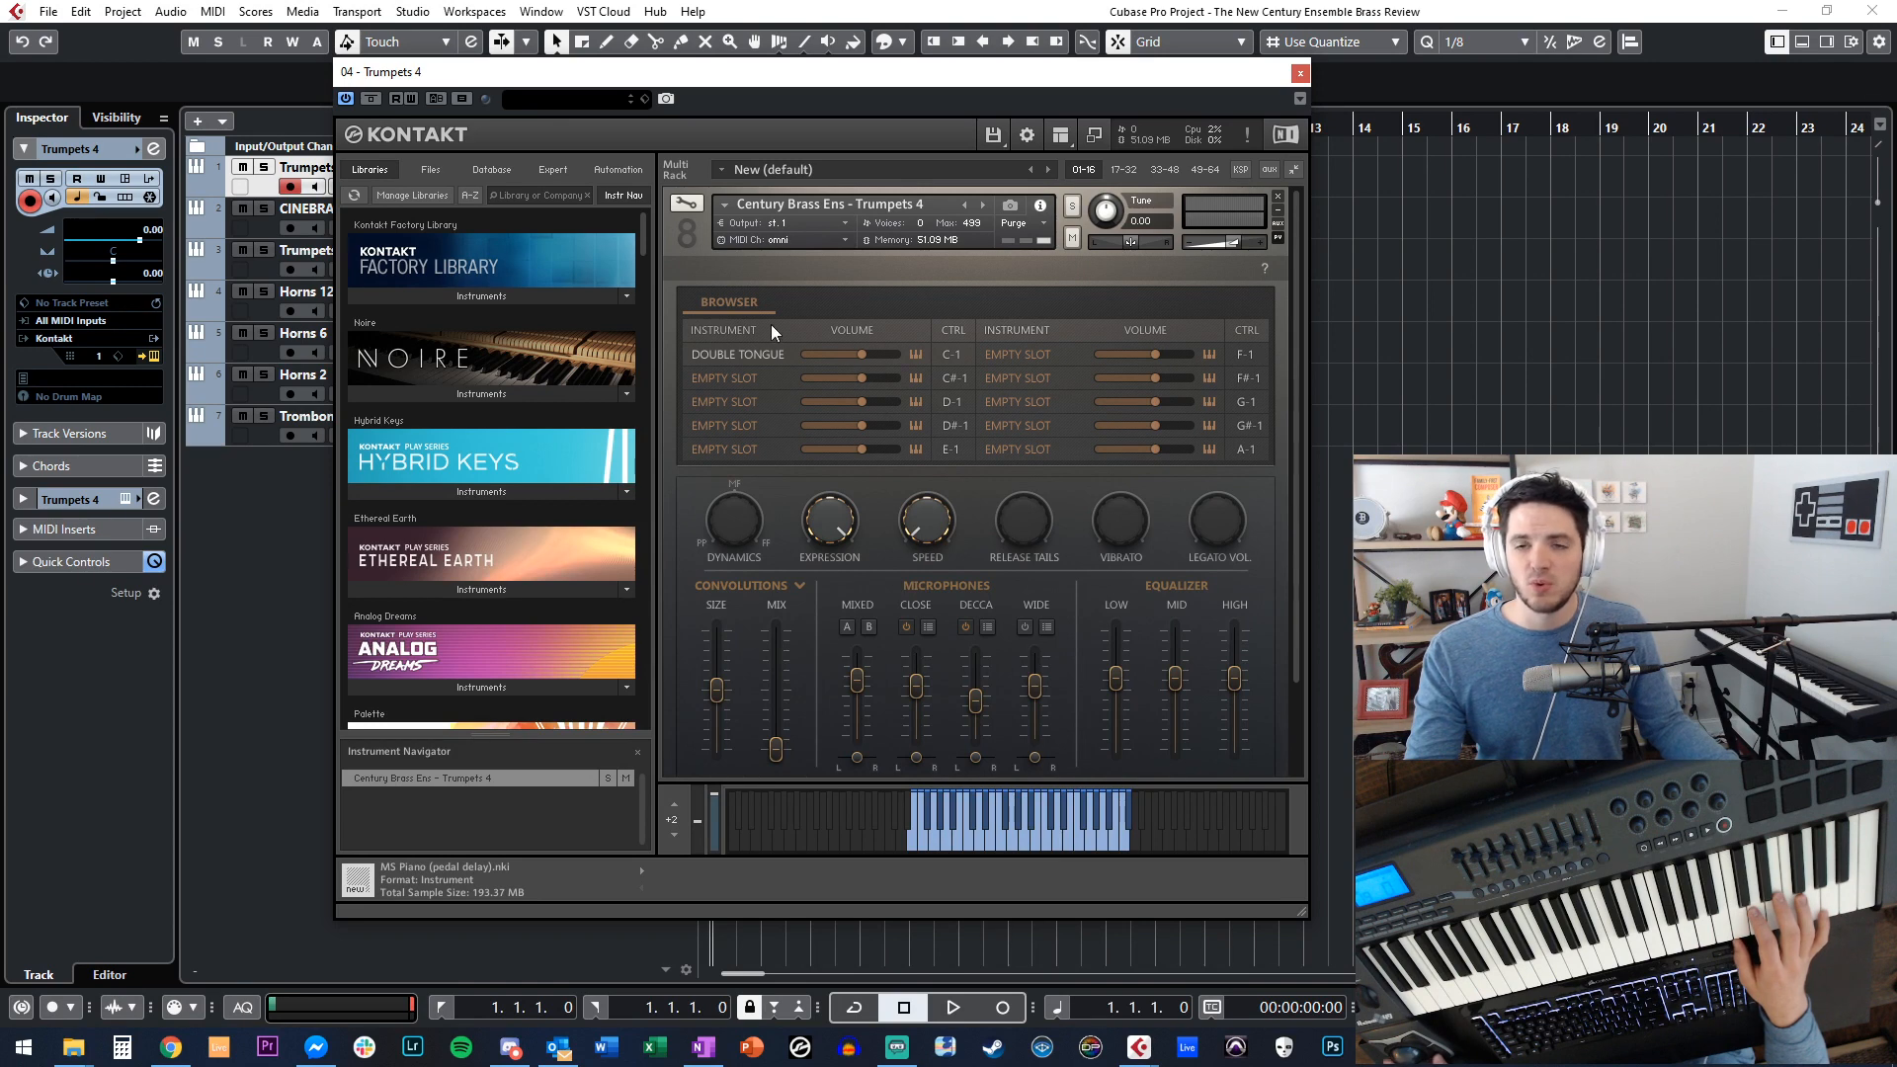
Load Marc Short into the first Trumpets 4 slot, and replace it with Arc Long.
left_click(781, 348)
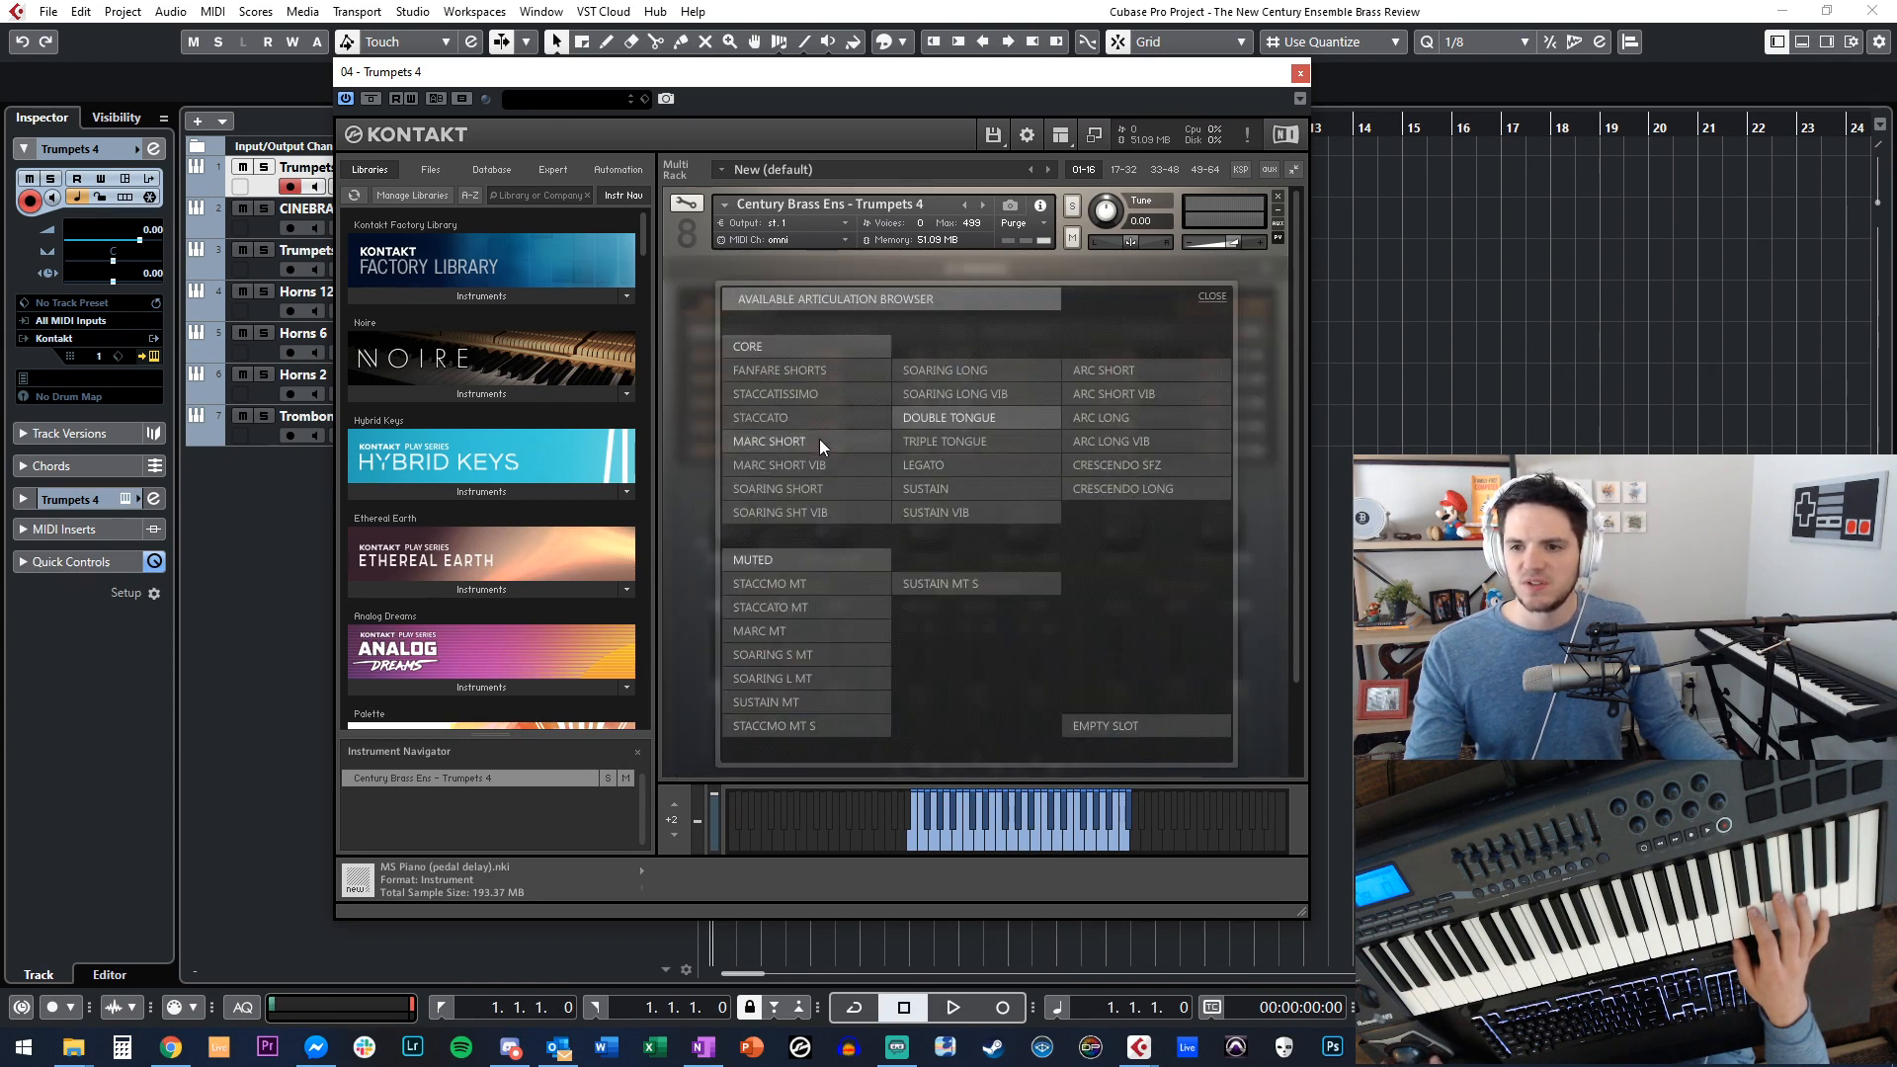
left_click(821, 440)
left_click(733, 350)
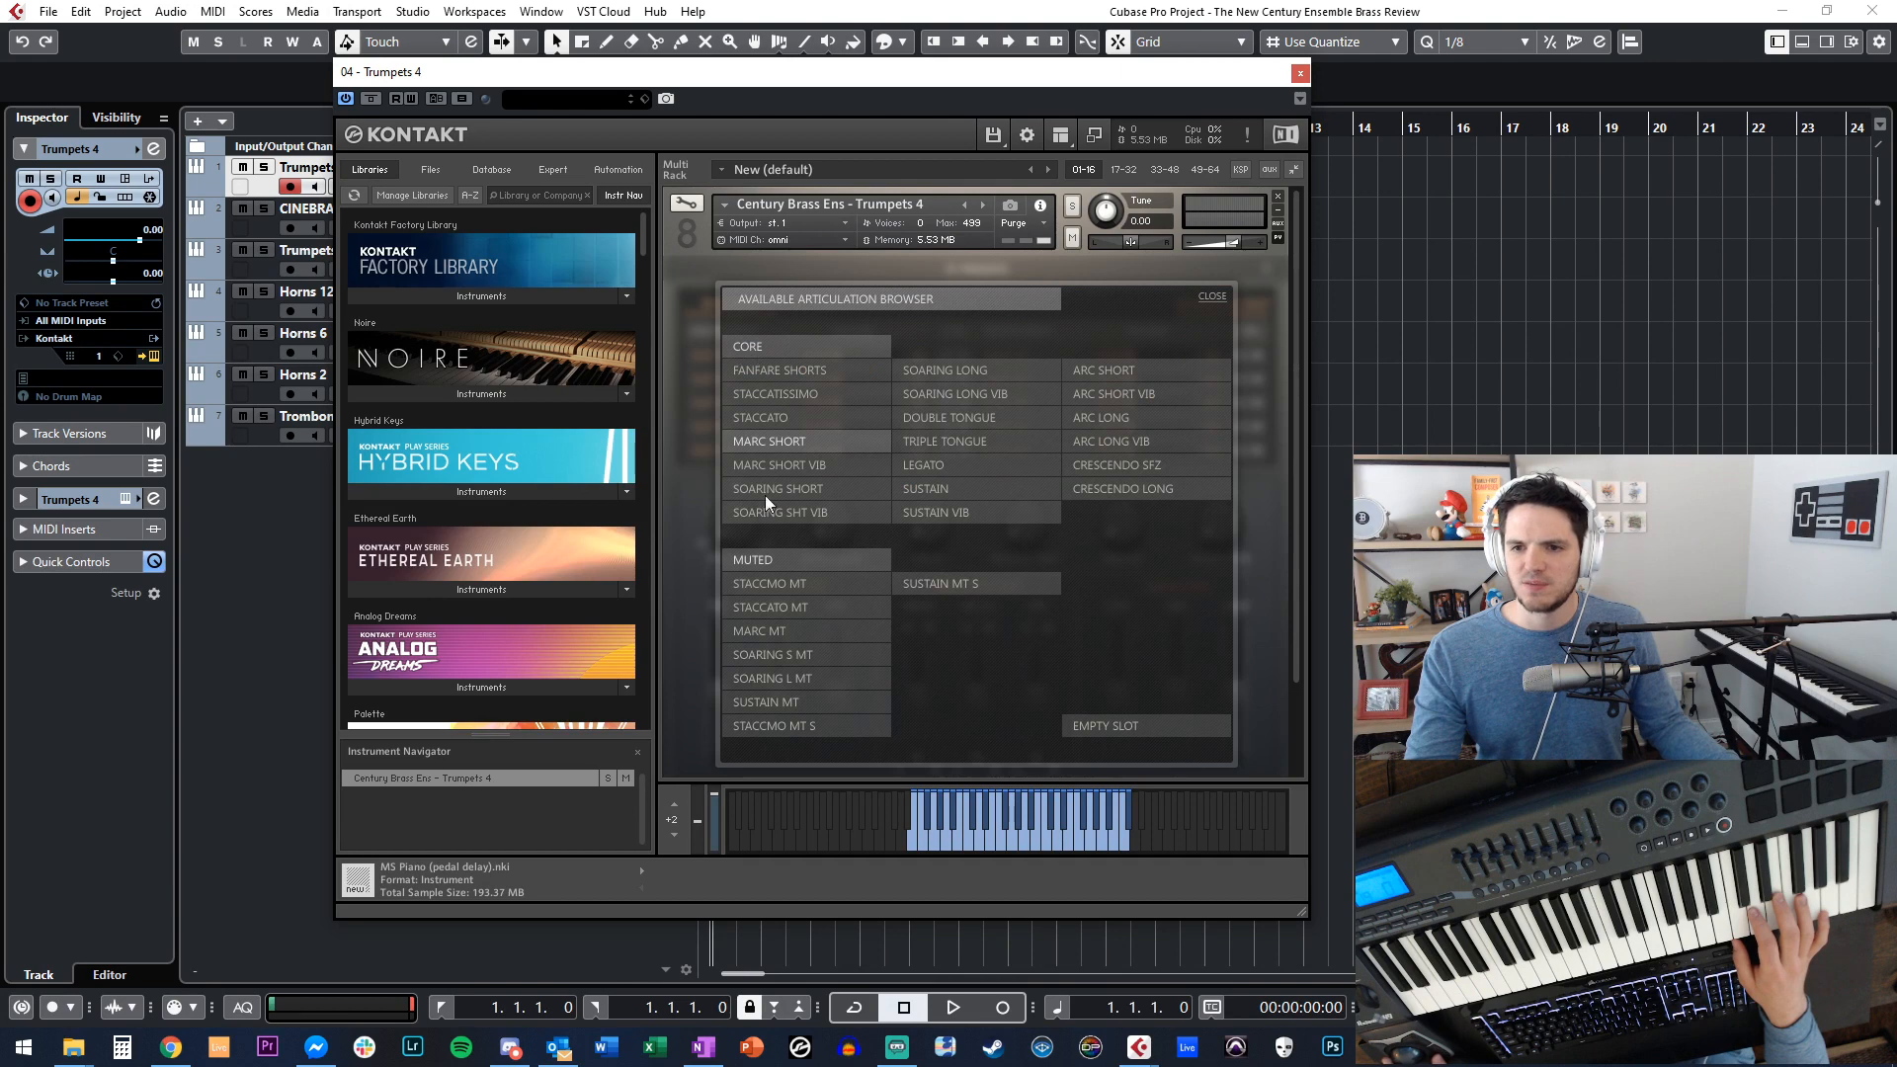
left_click(1099, 419)
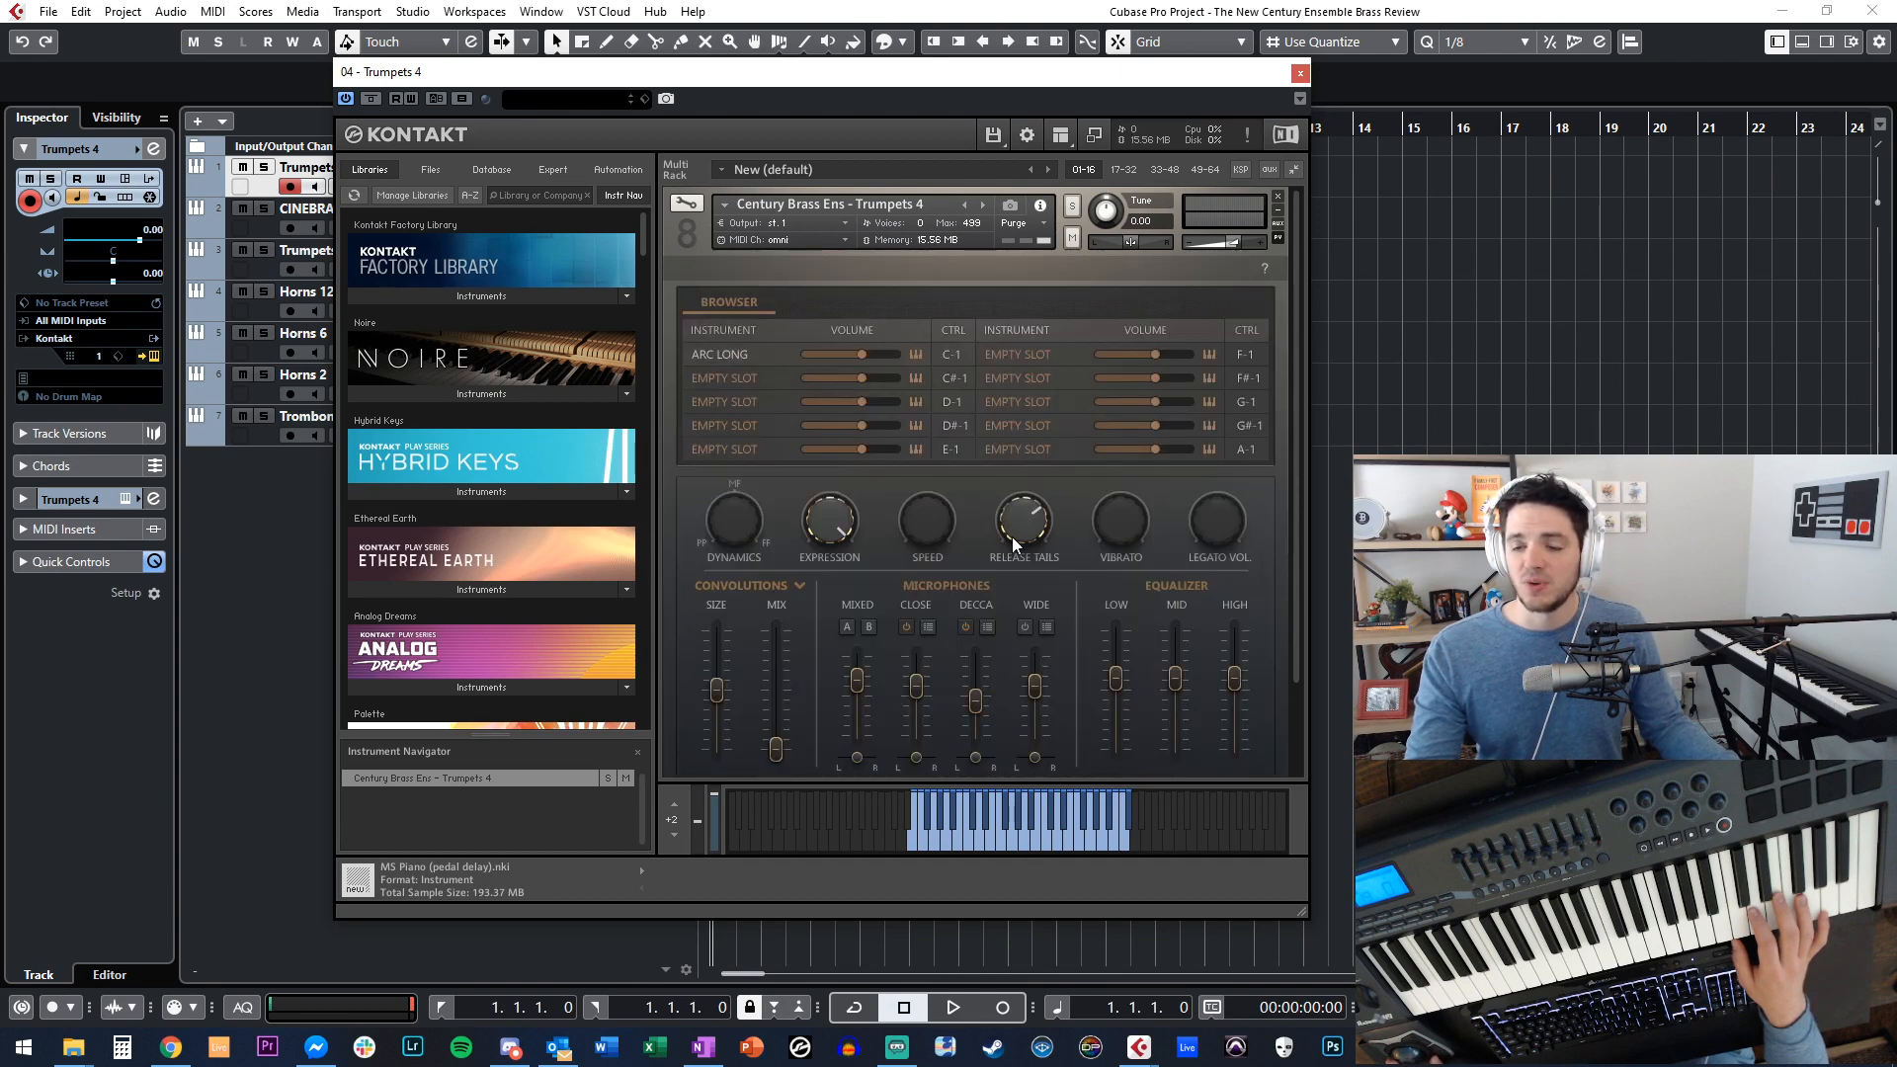
Adjust the Release Tails level for Arc Long in Trumpets 4, auditioning the articulation at different amounts.
left_click(736, 363)
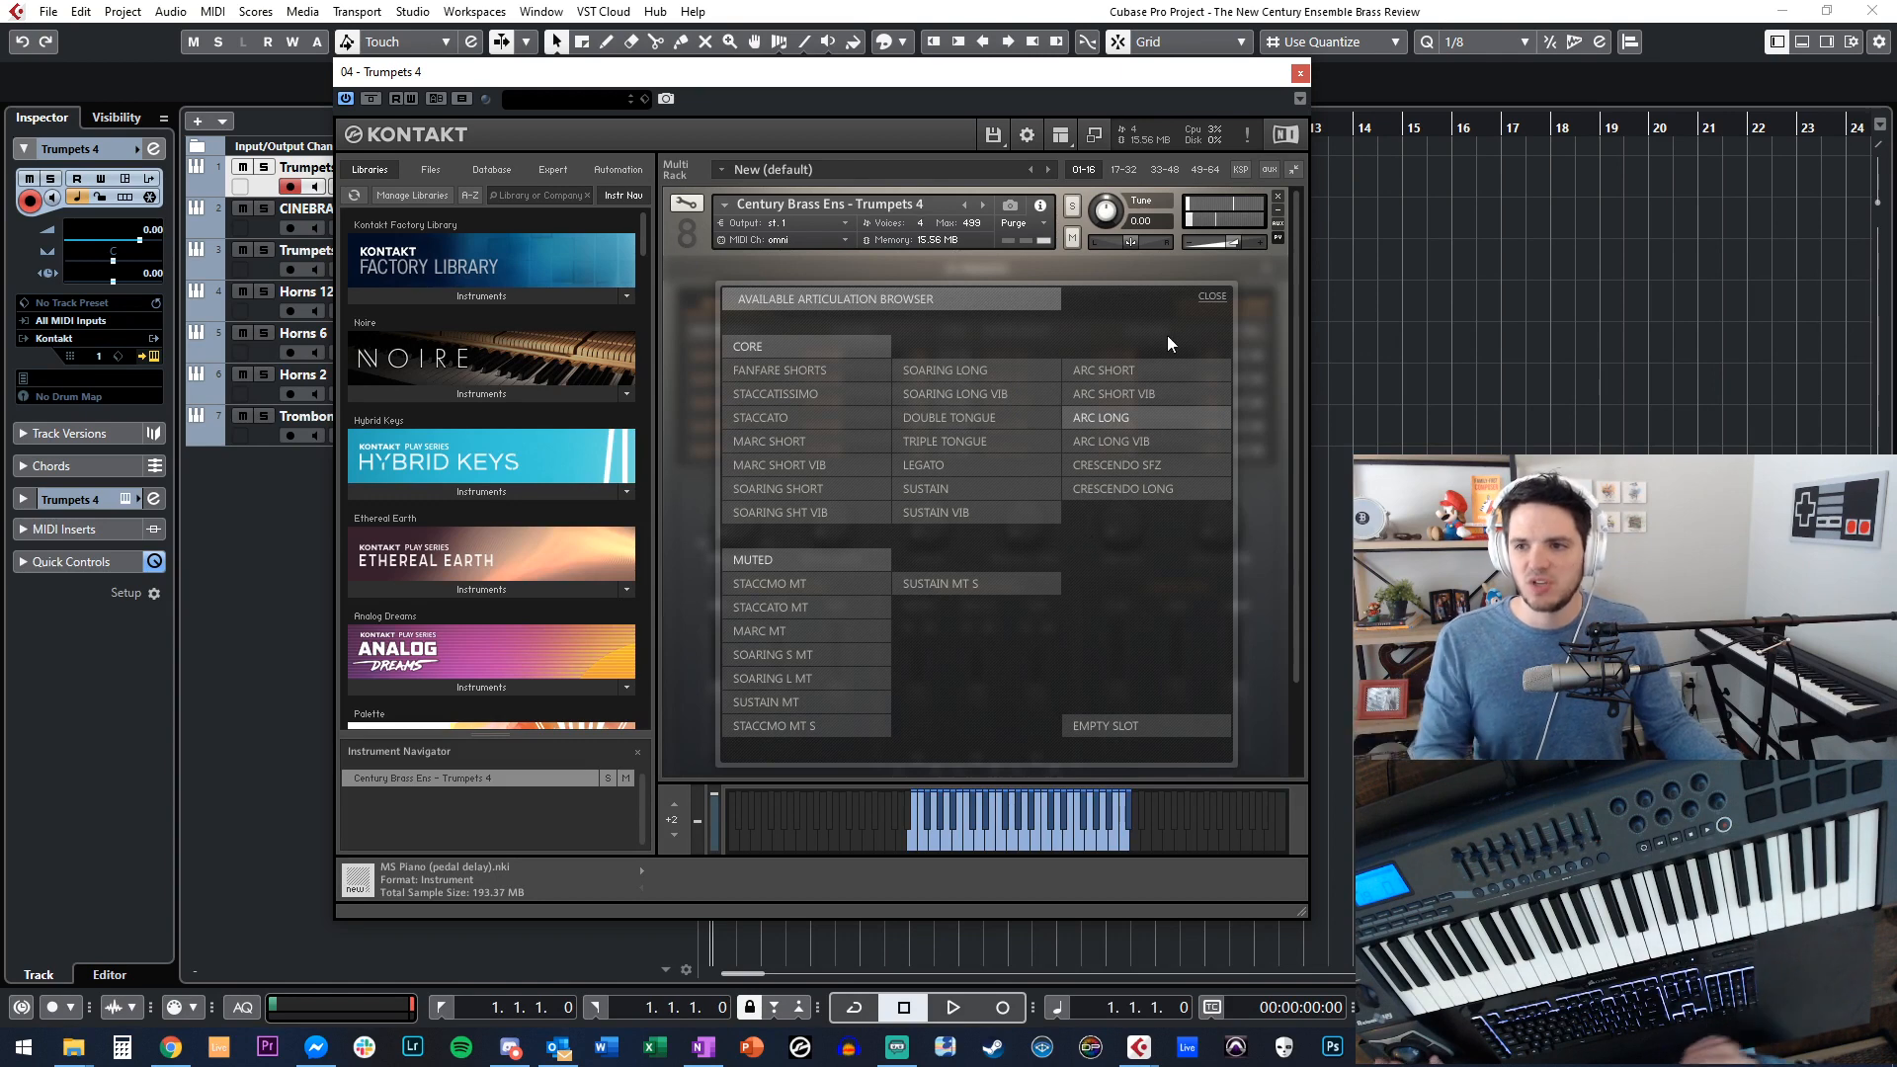
left_click(1211, 297)
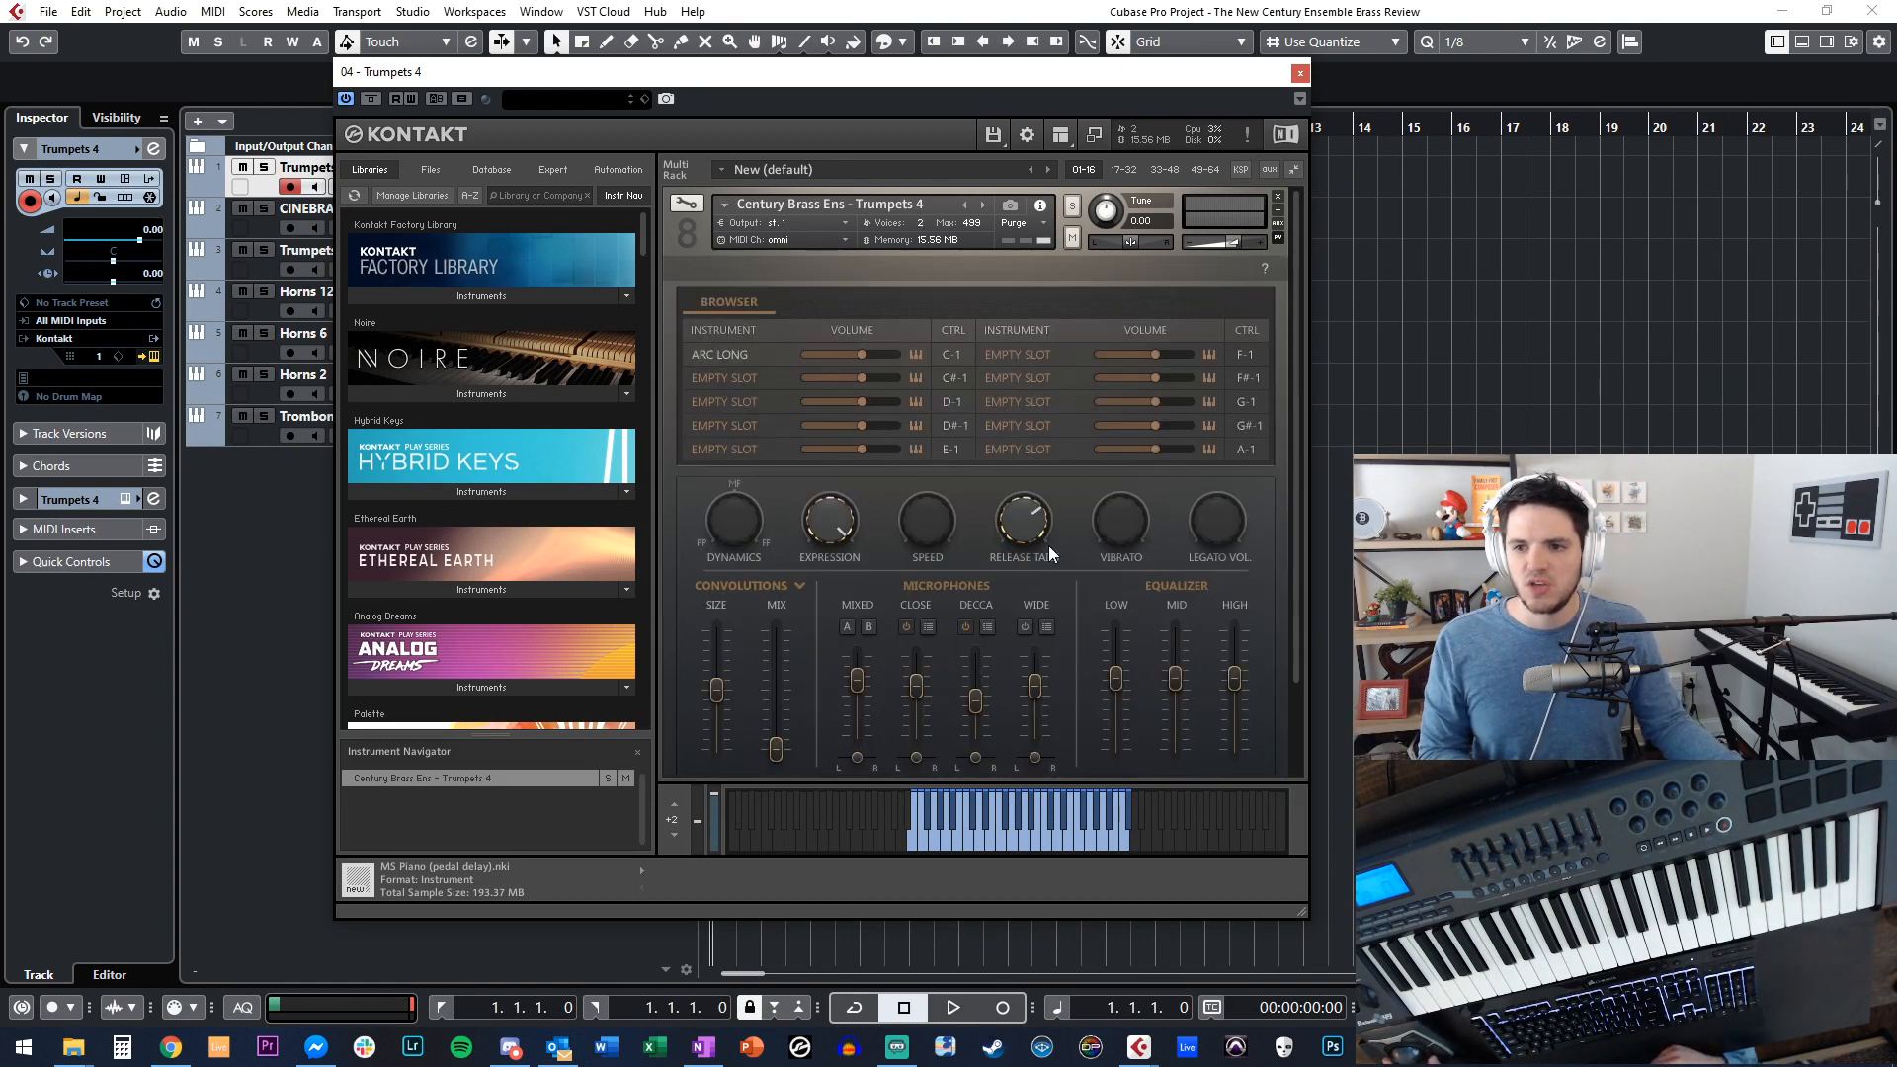
left_click_drag(1038, 591, 1105, 811)
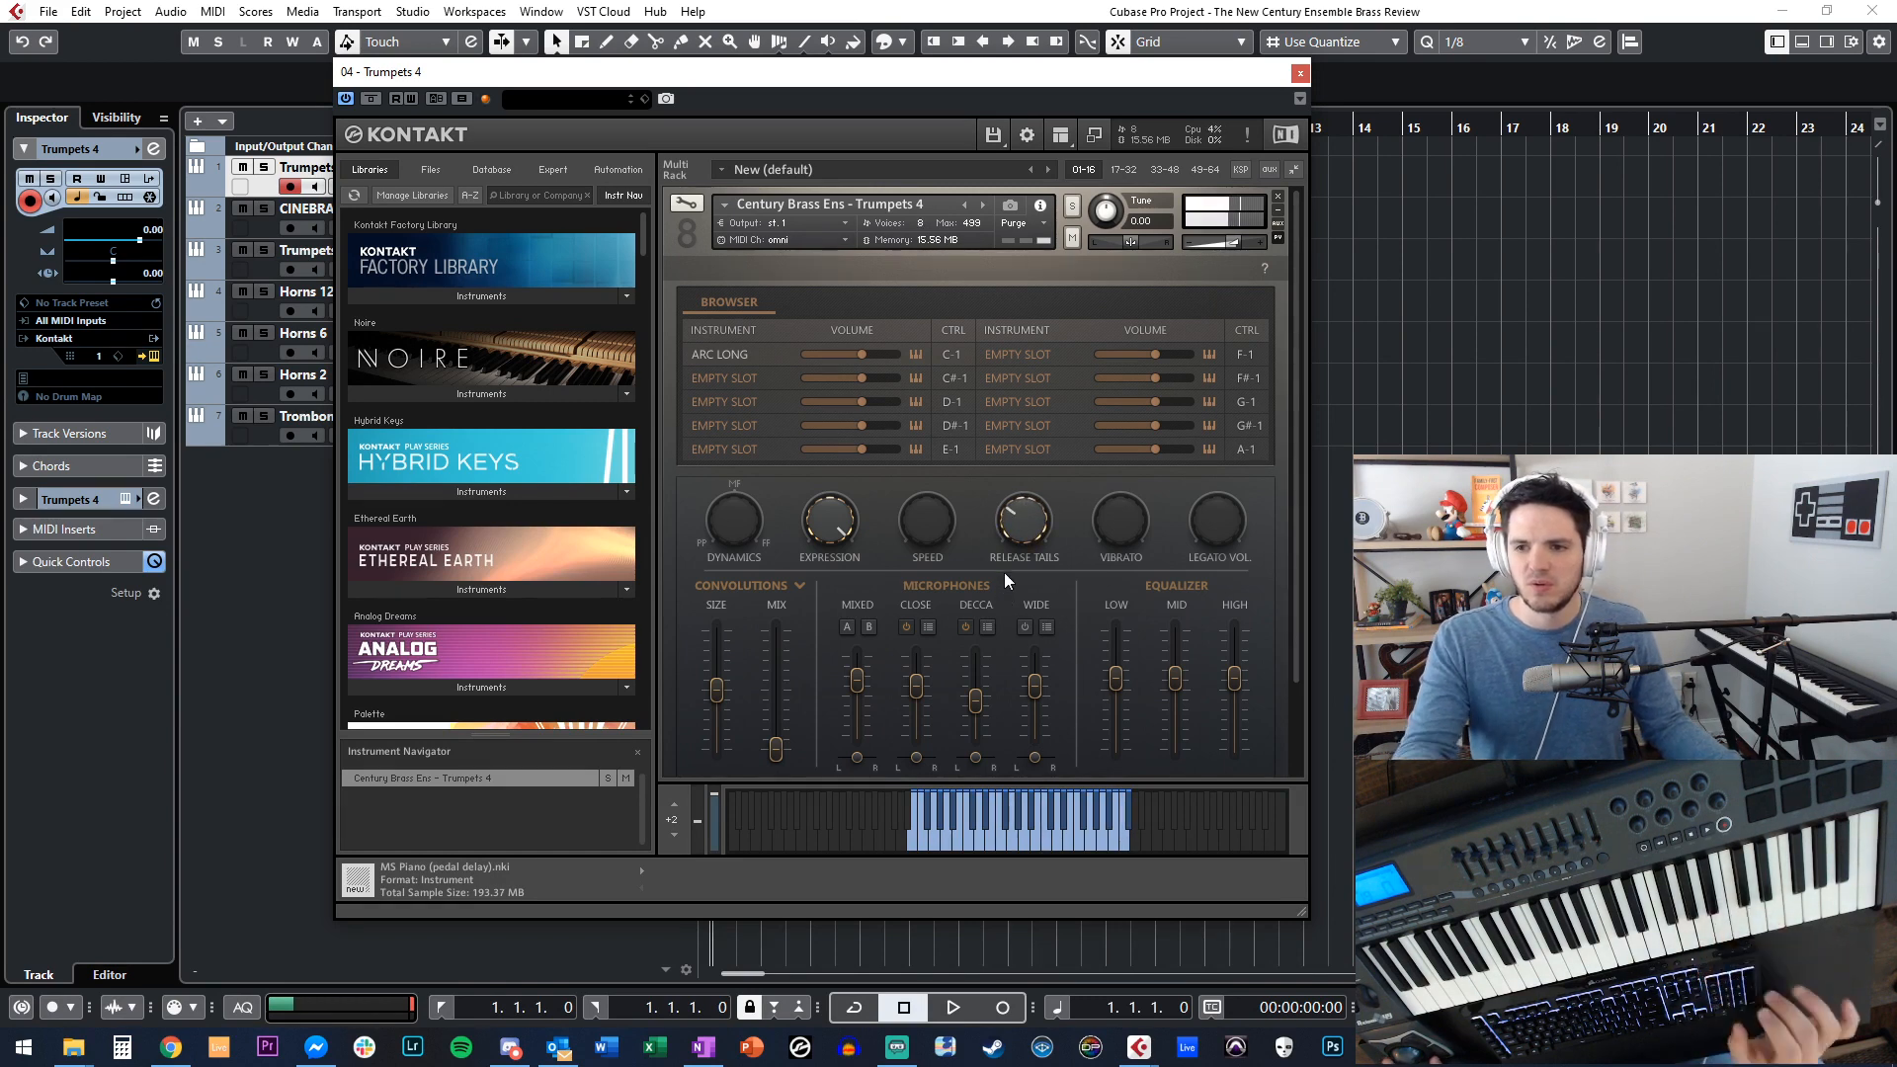
left_click_drag(1022, 530, 1038, 627)
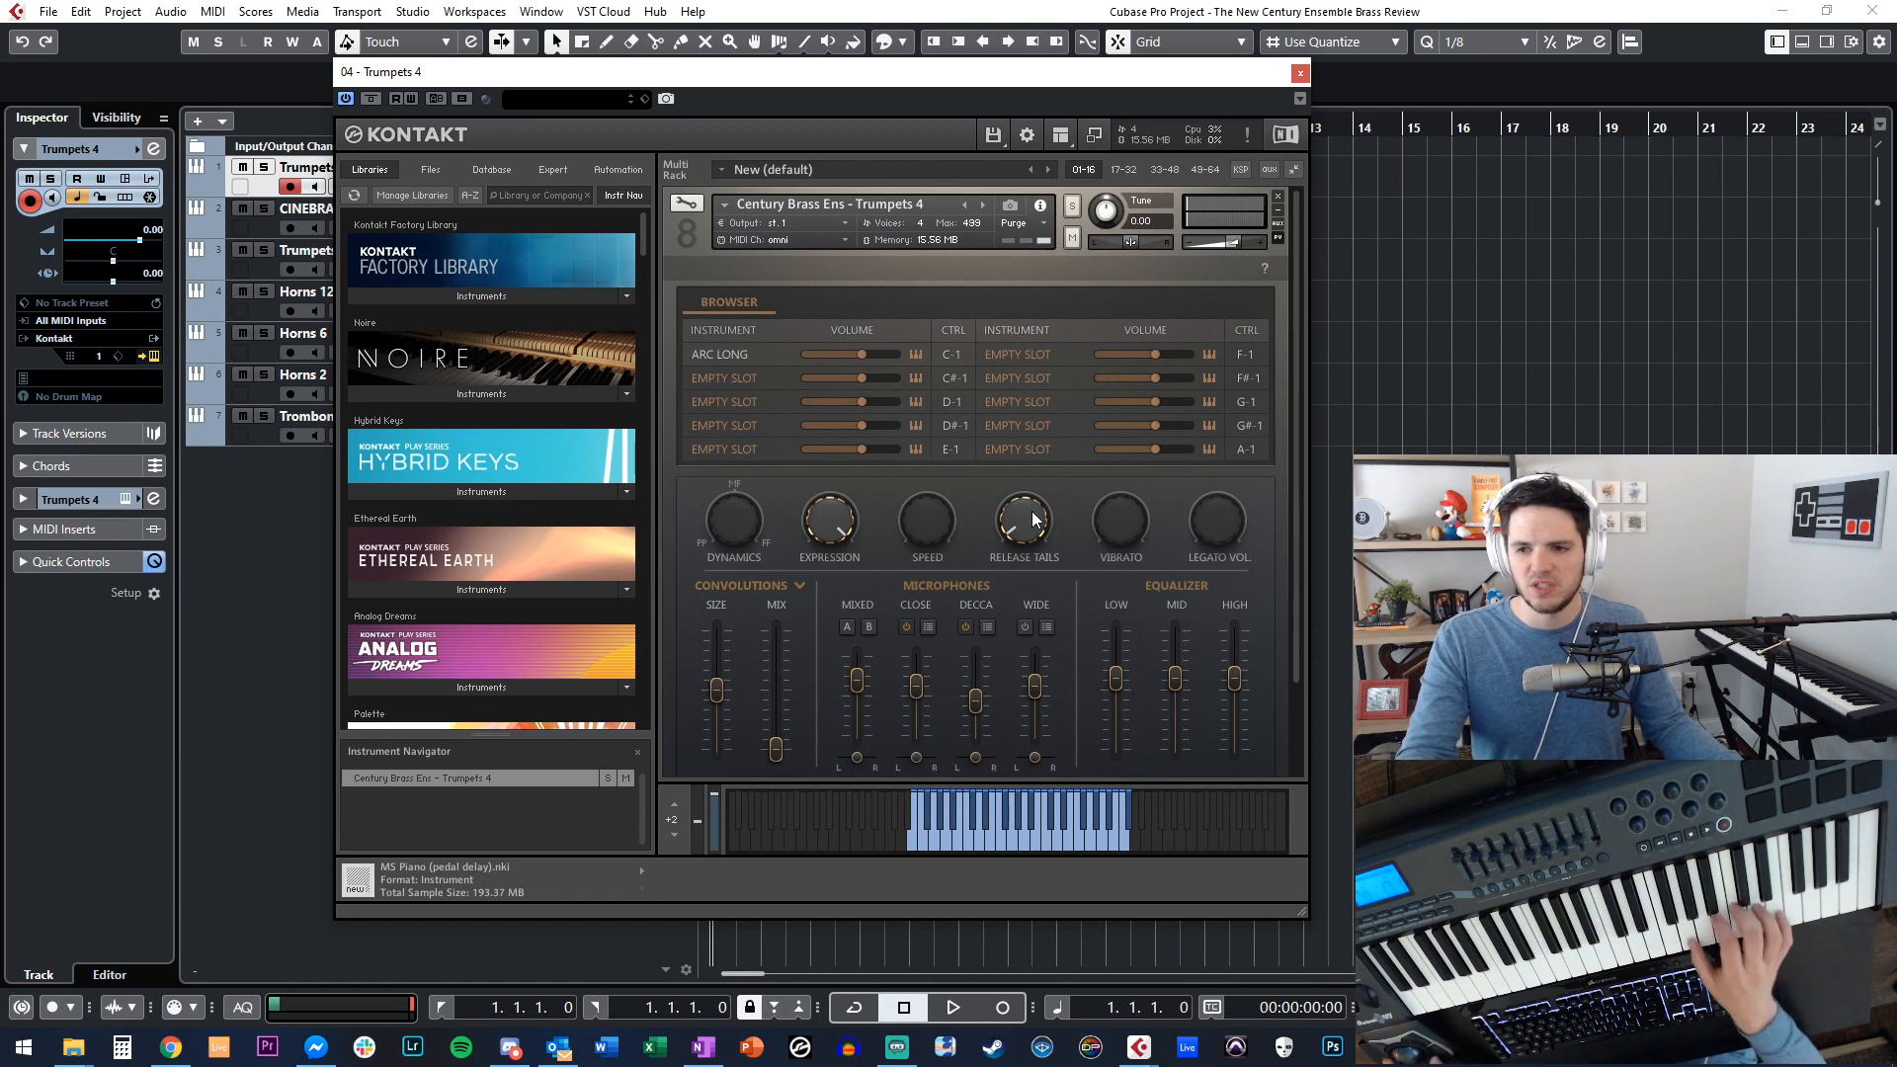
left_click_drag(1030, 519, 984, 186)
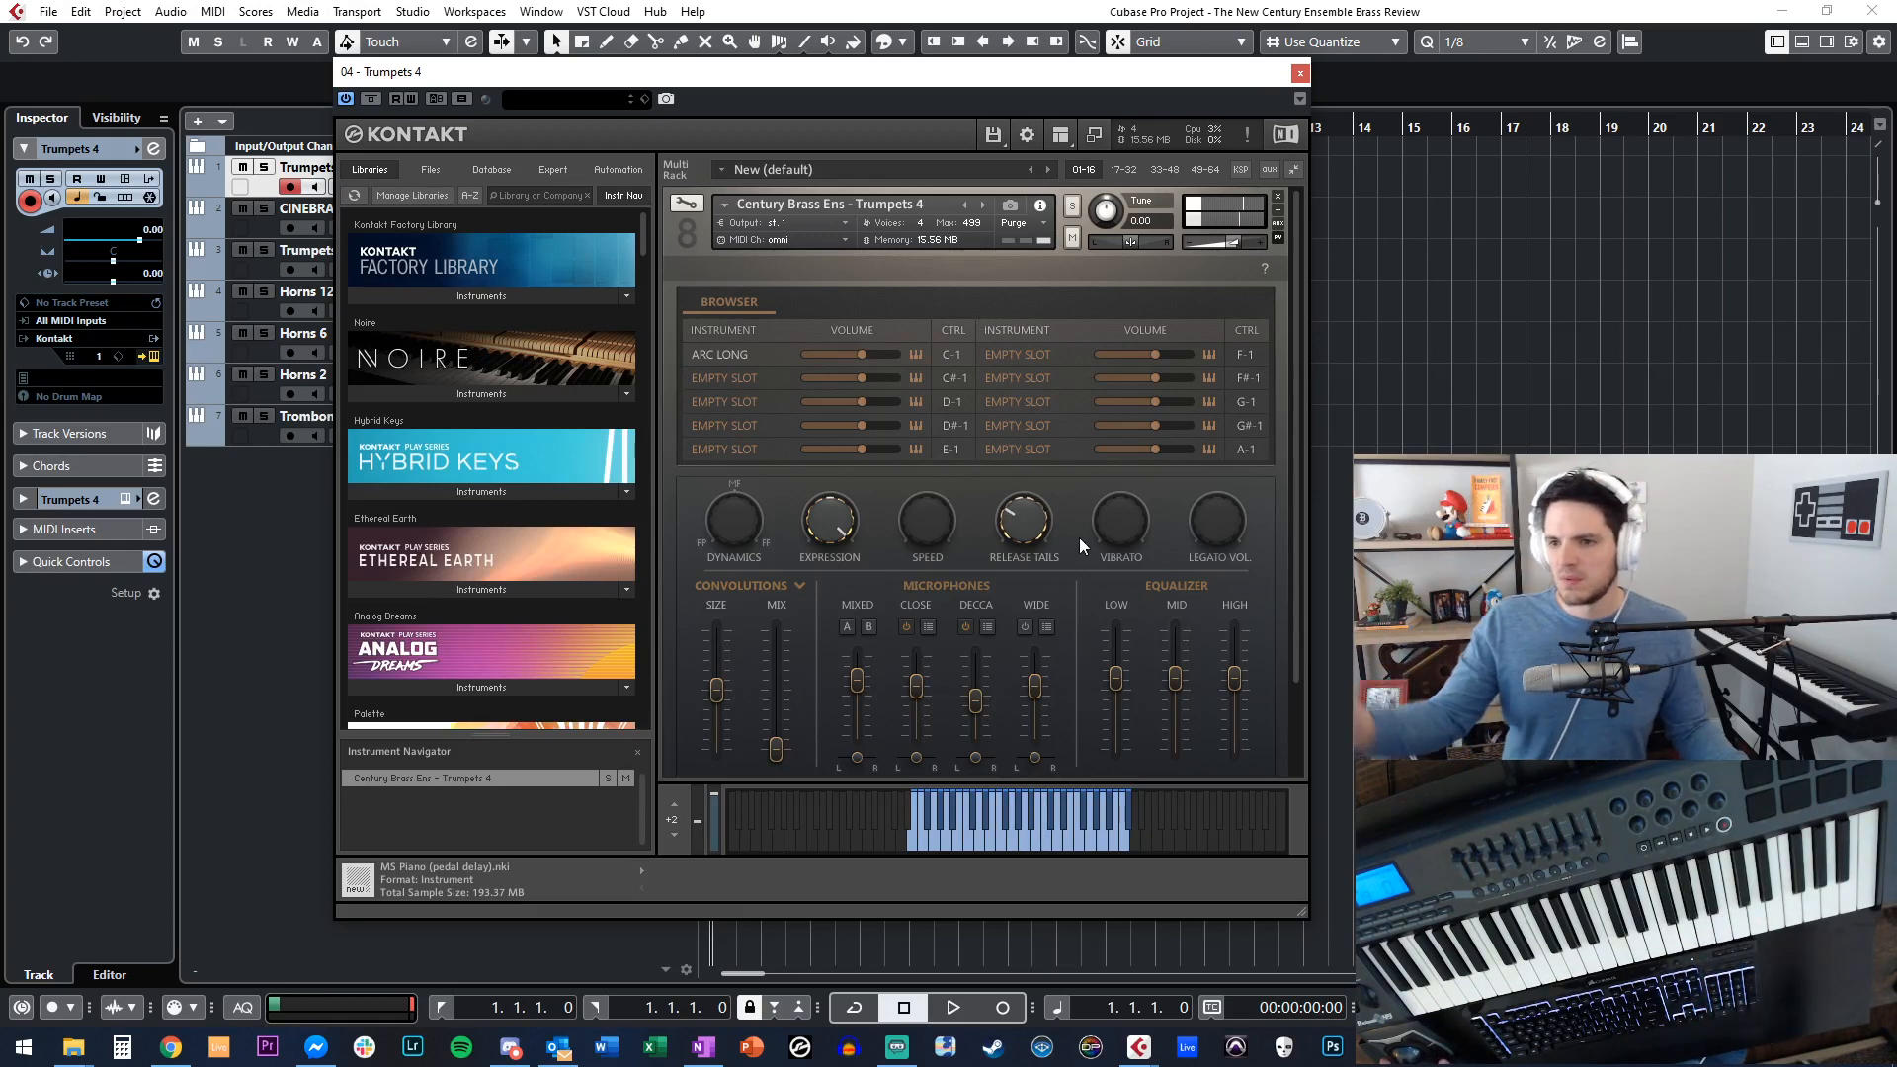
Load Legato into the first Trumpets 4 slot, audition it and close the instrument window.
left_click(739, 353)
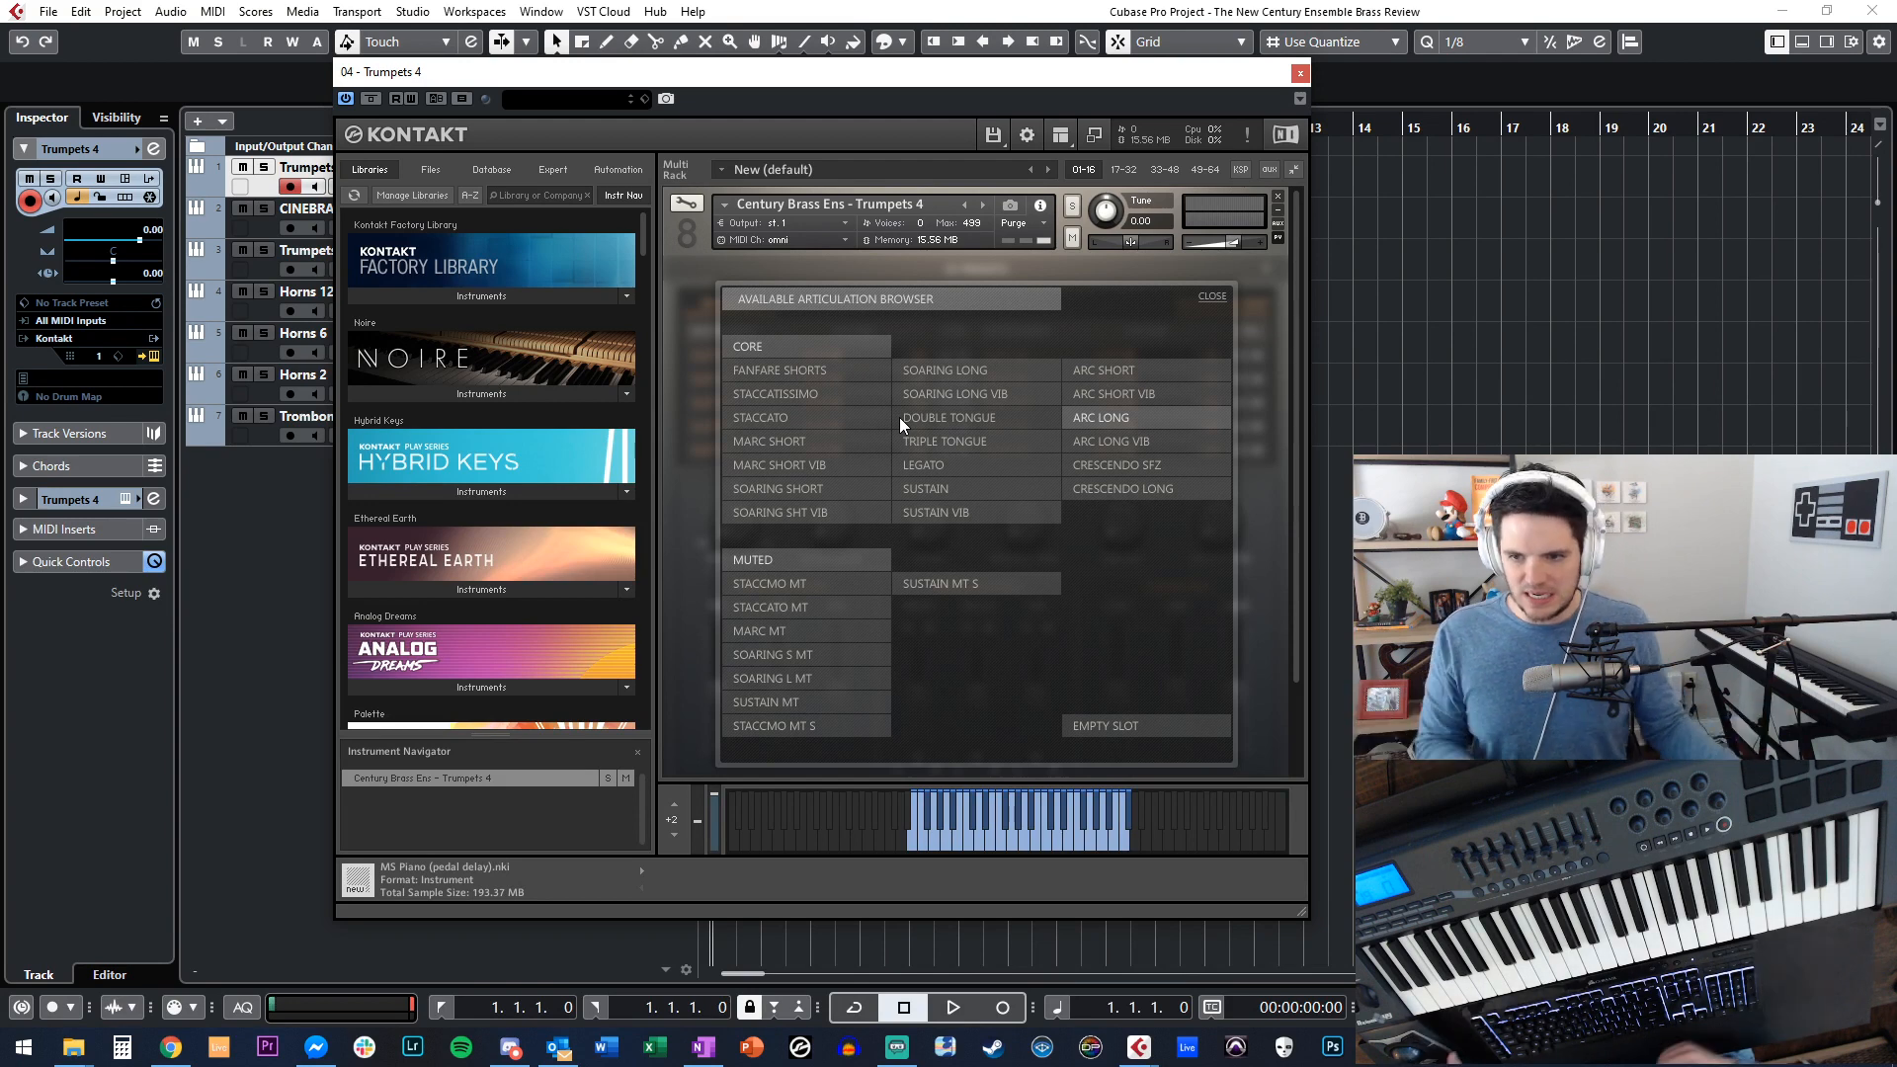
left_click(928, 465)
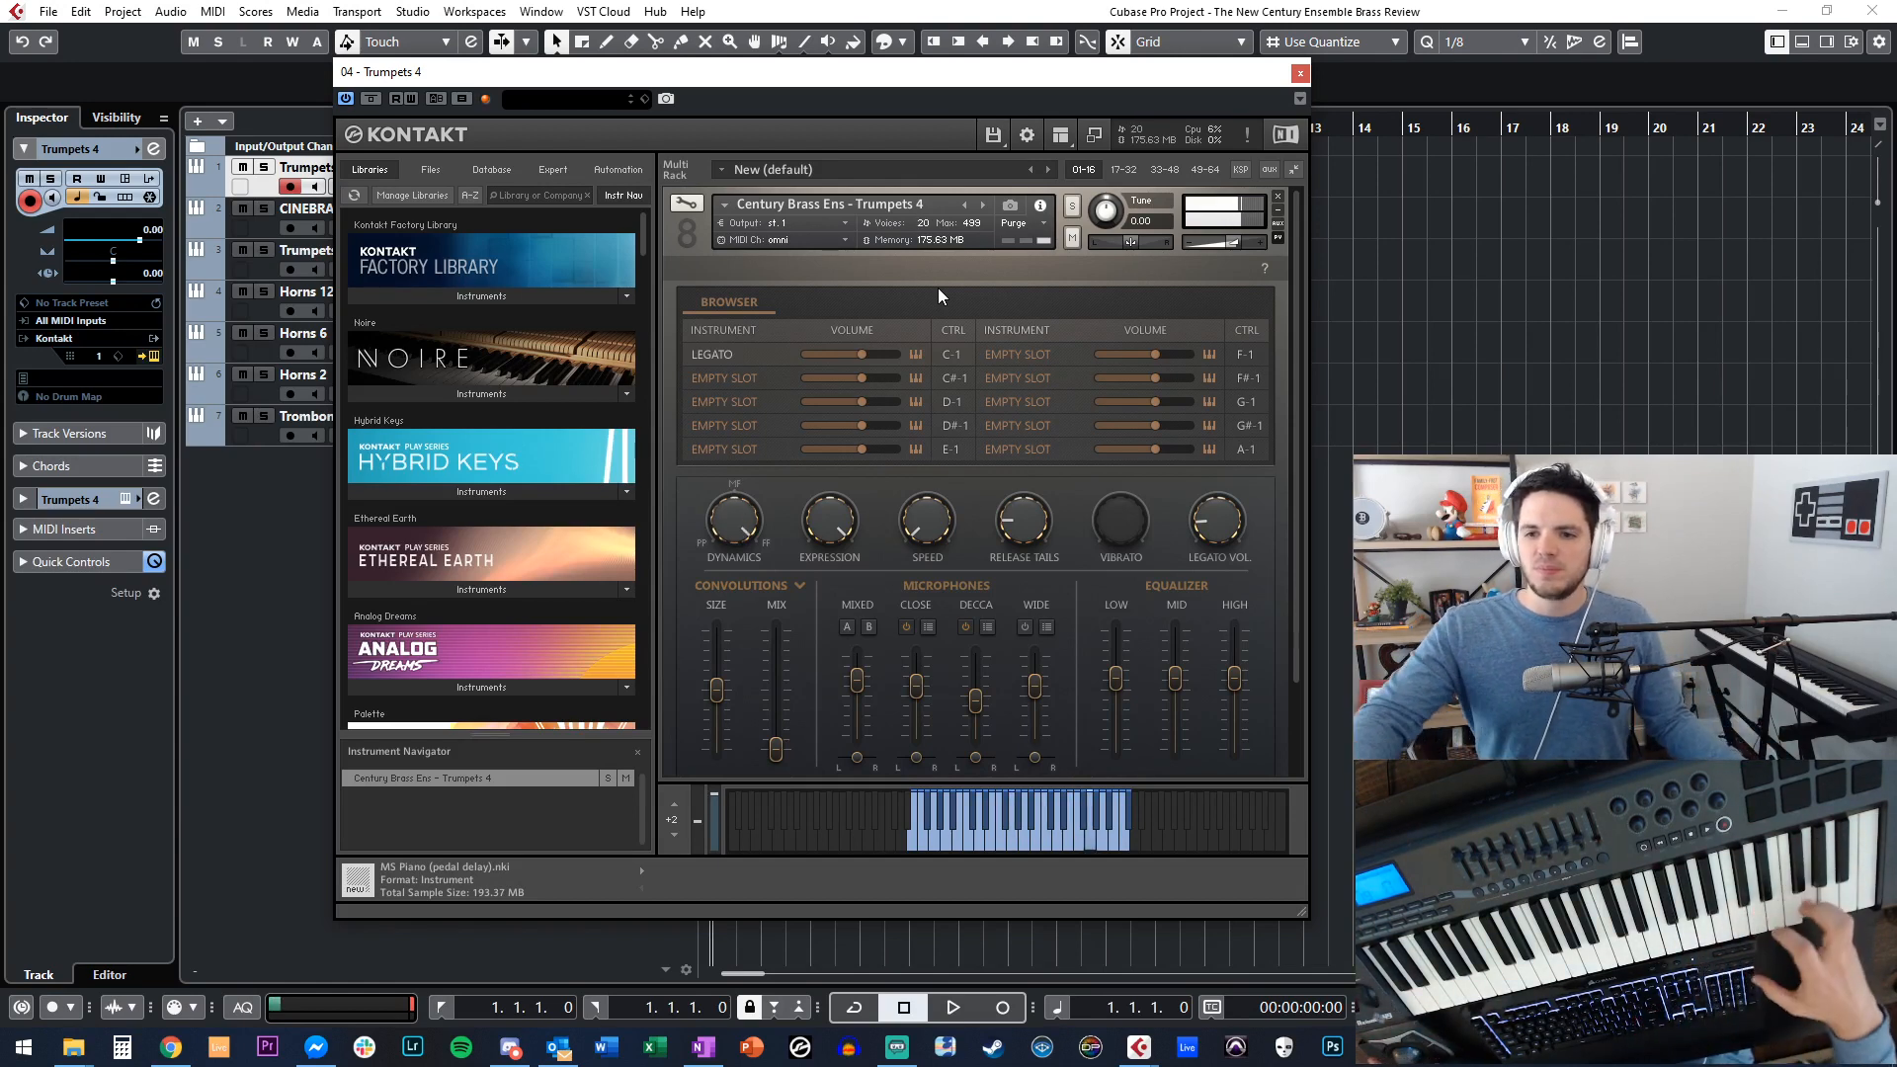
left_click(1301, 72)
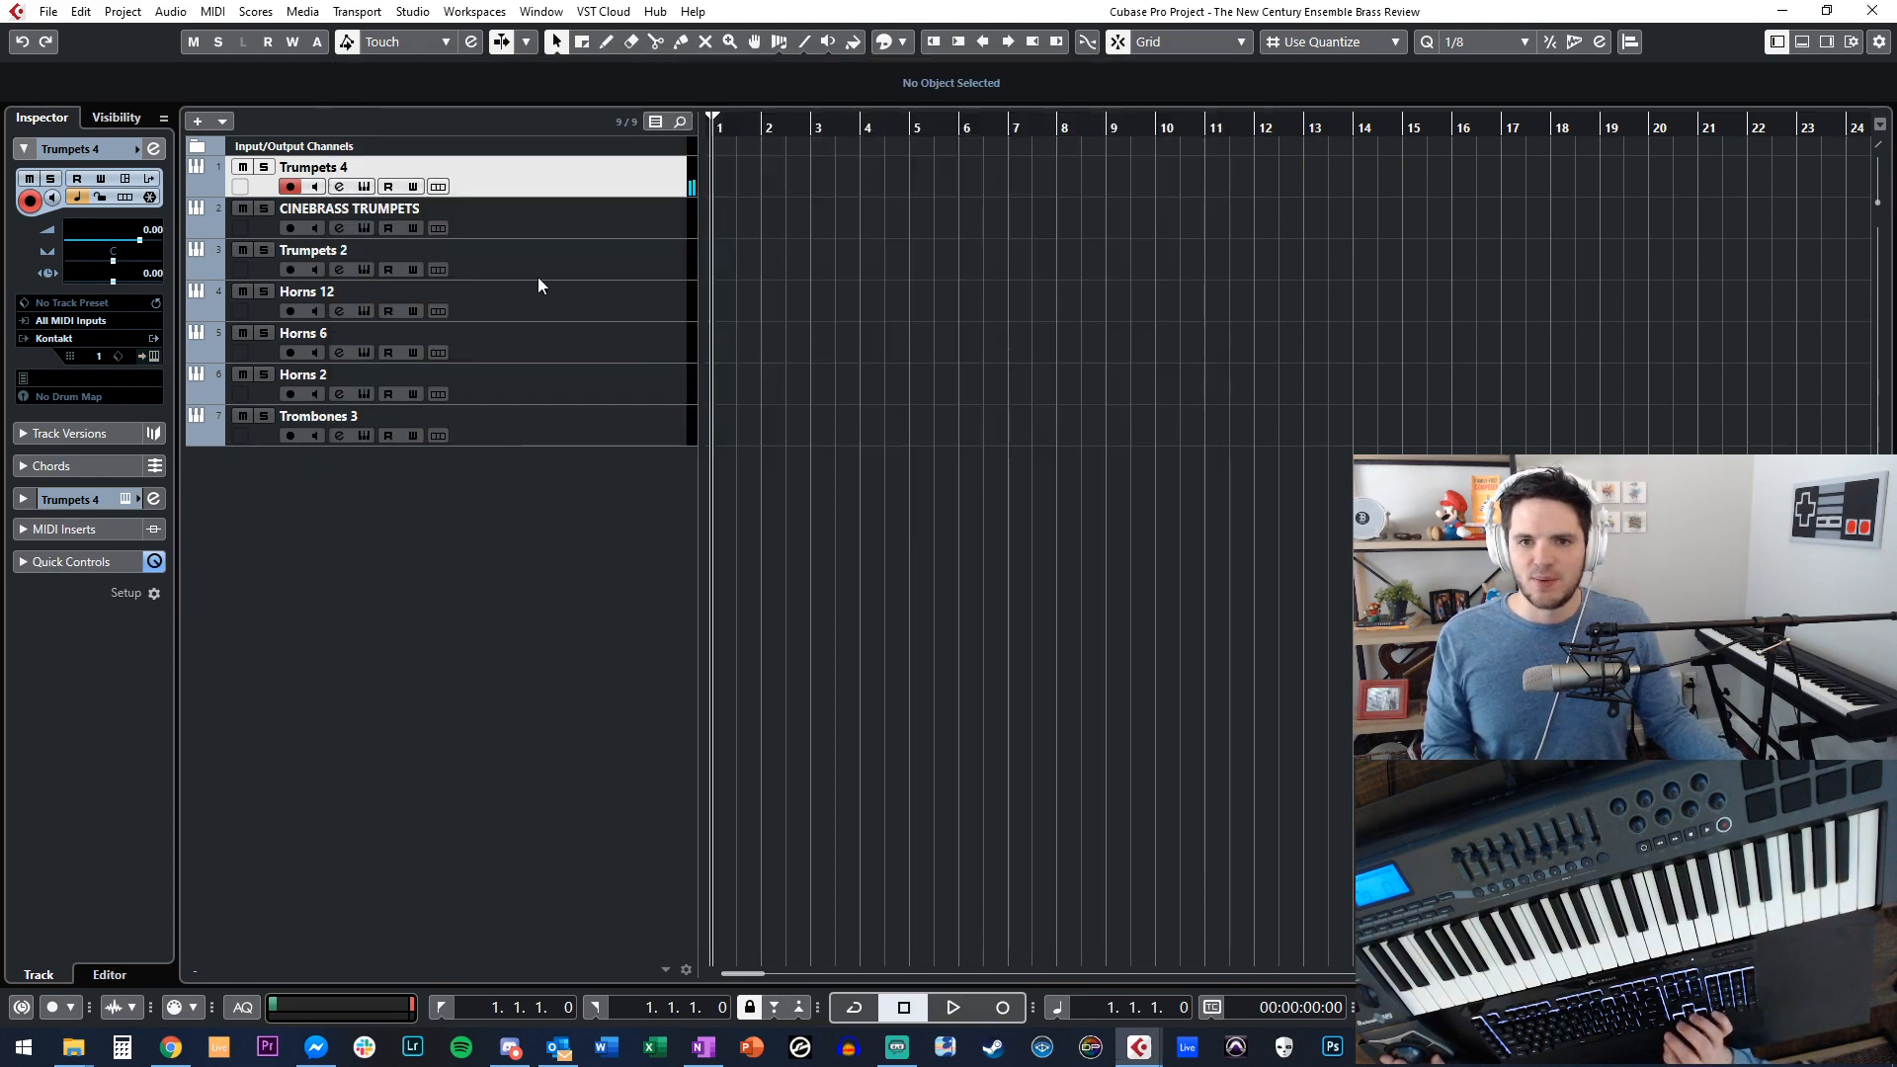
Delete the CINEBRASS TRUMPETS track and select the Trumpets 2 track.
left_click(381, 233)
key("Delete")
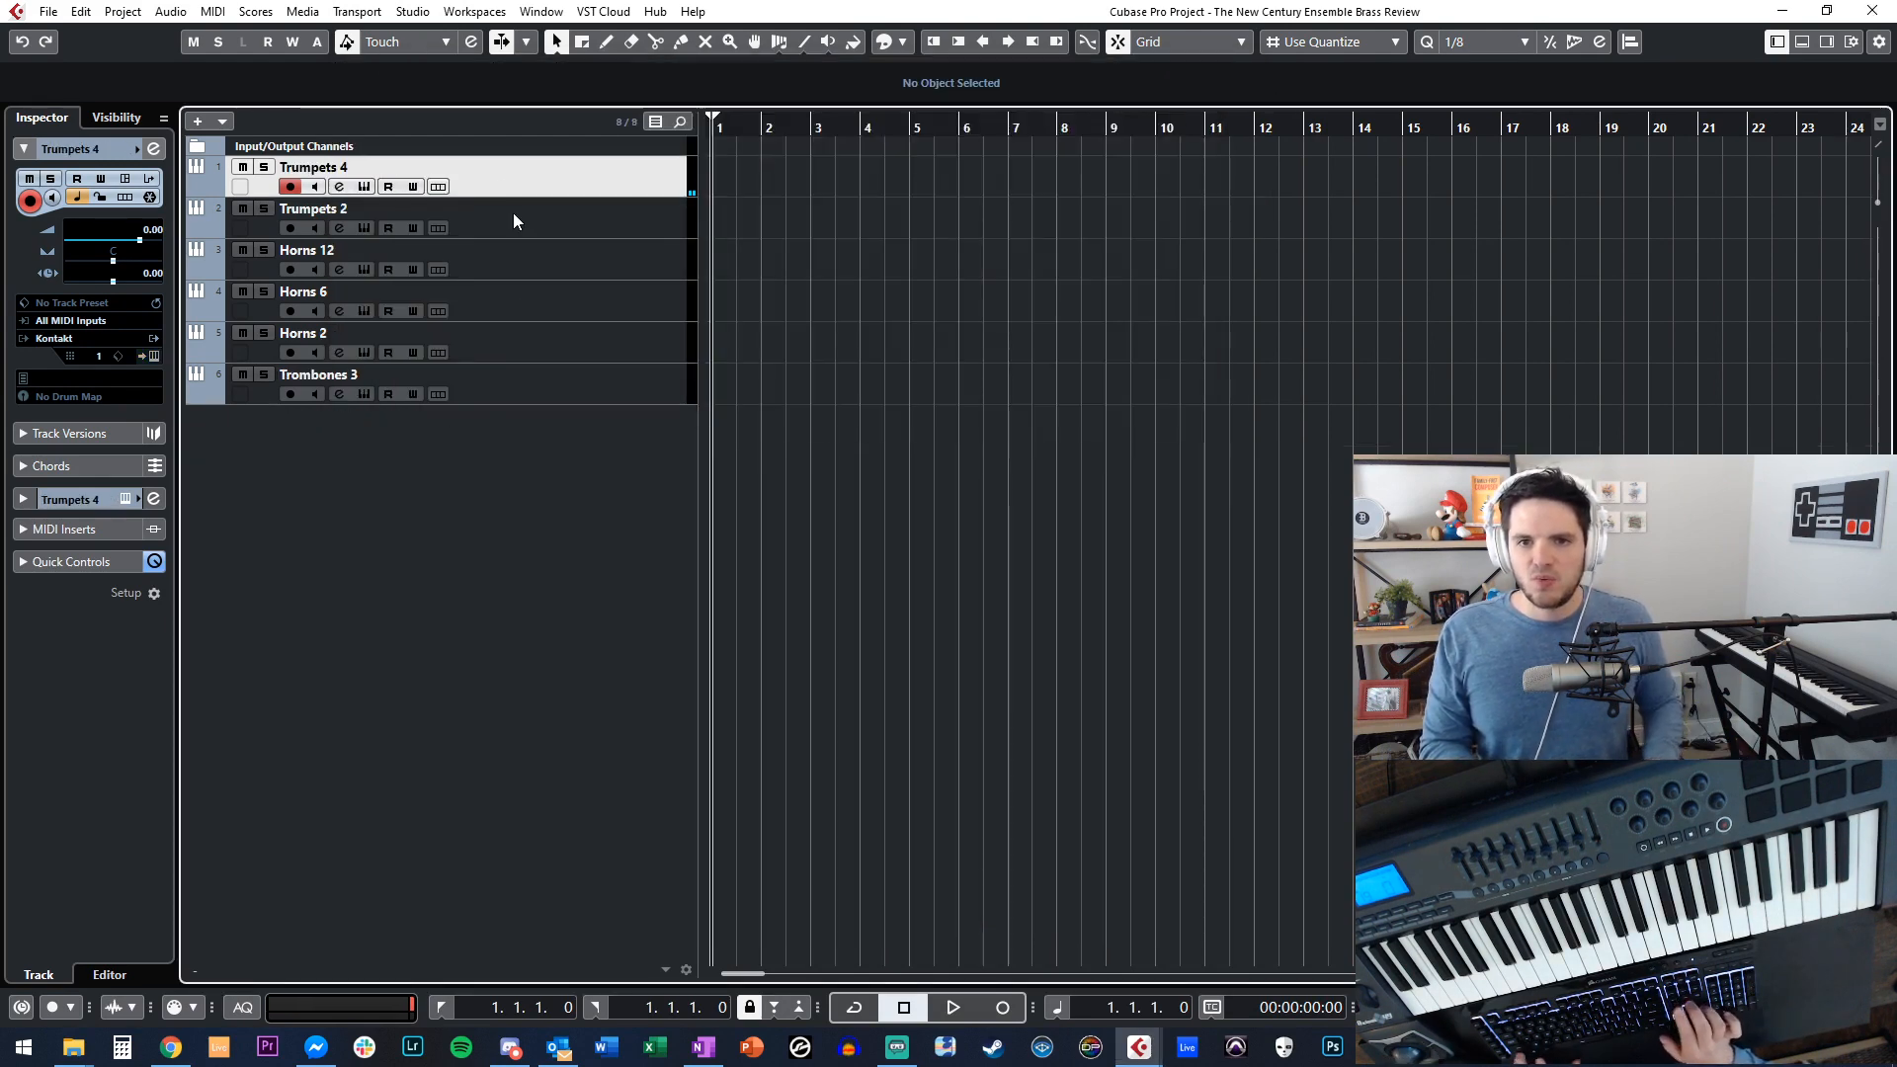
left_click(513, 211)
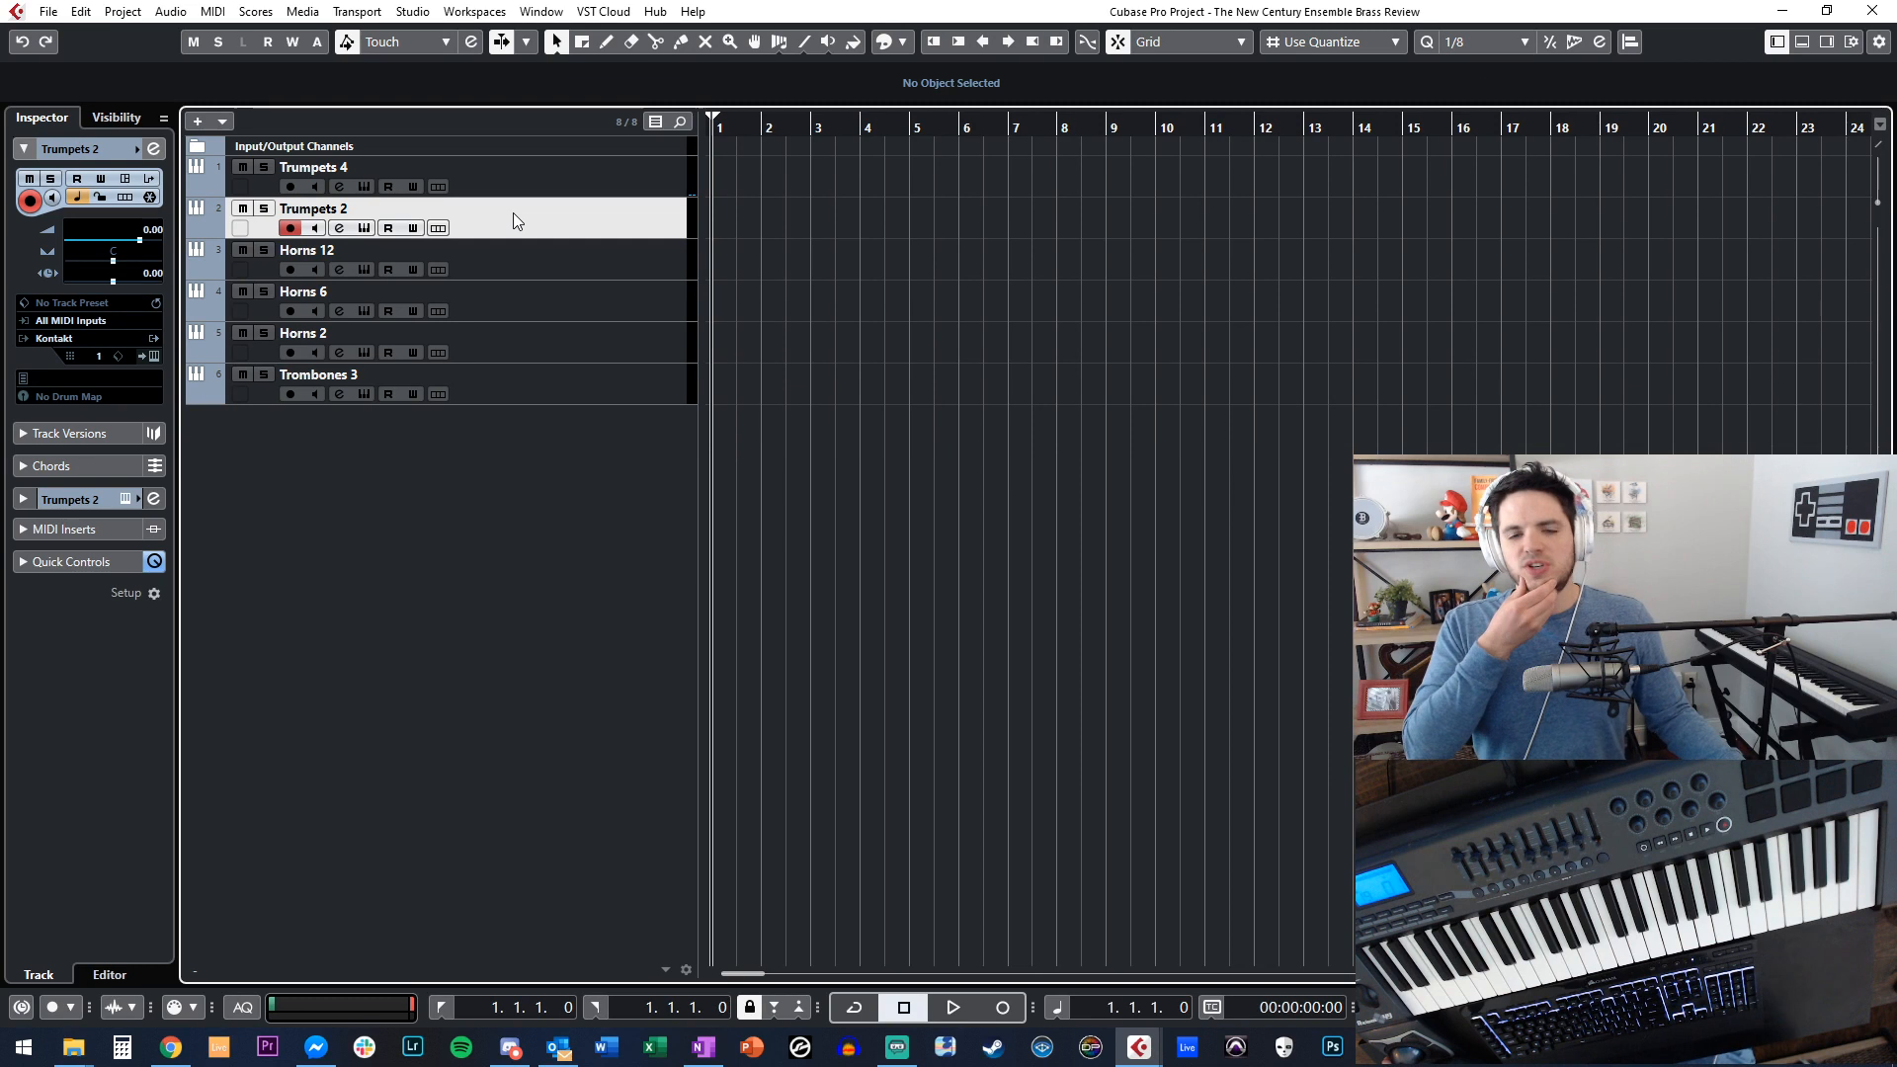
left_click(502, 180)
left_click(524, 201)
left_click(550, 176)
key("Down")
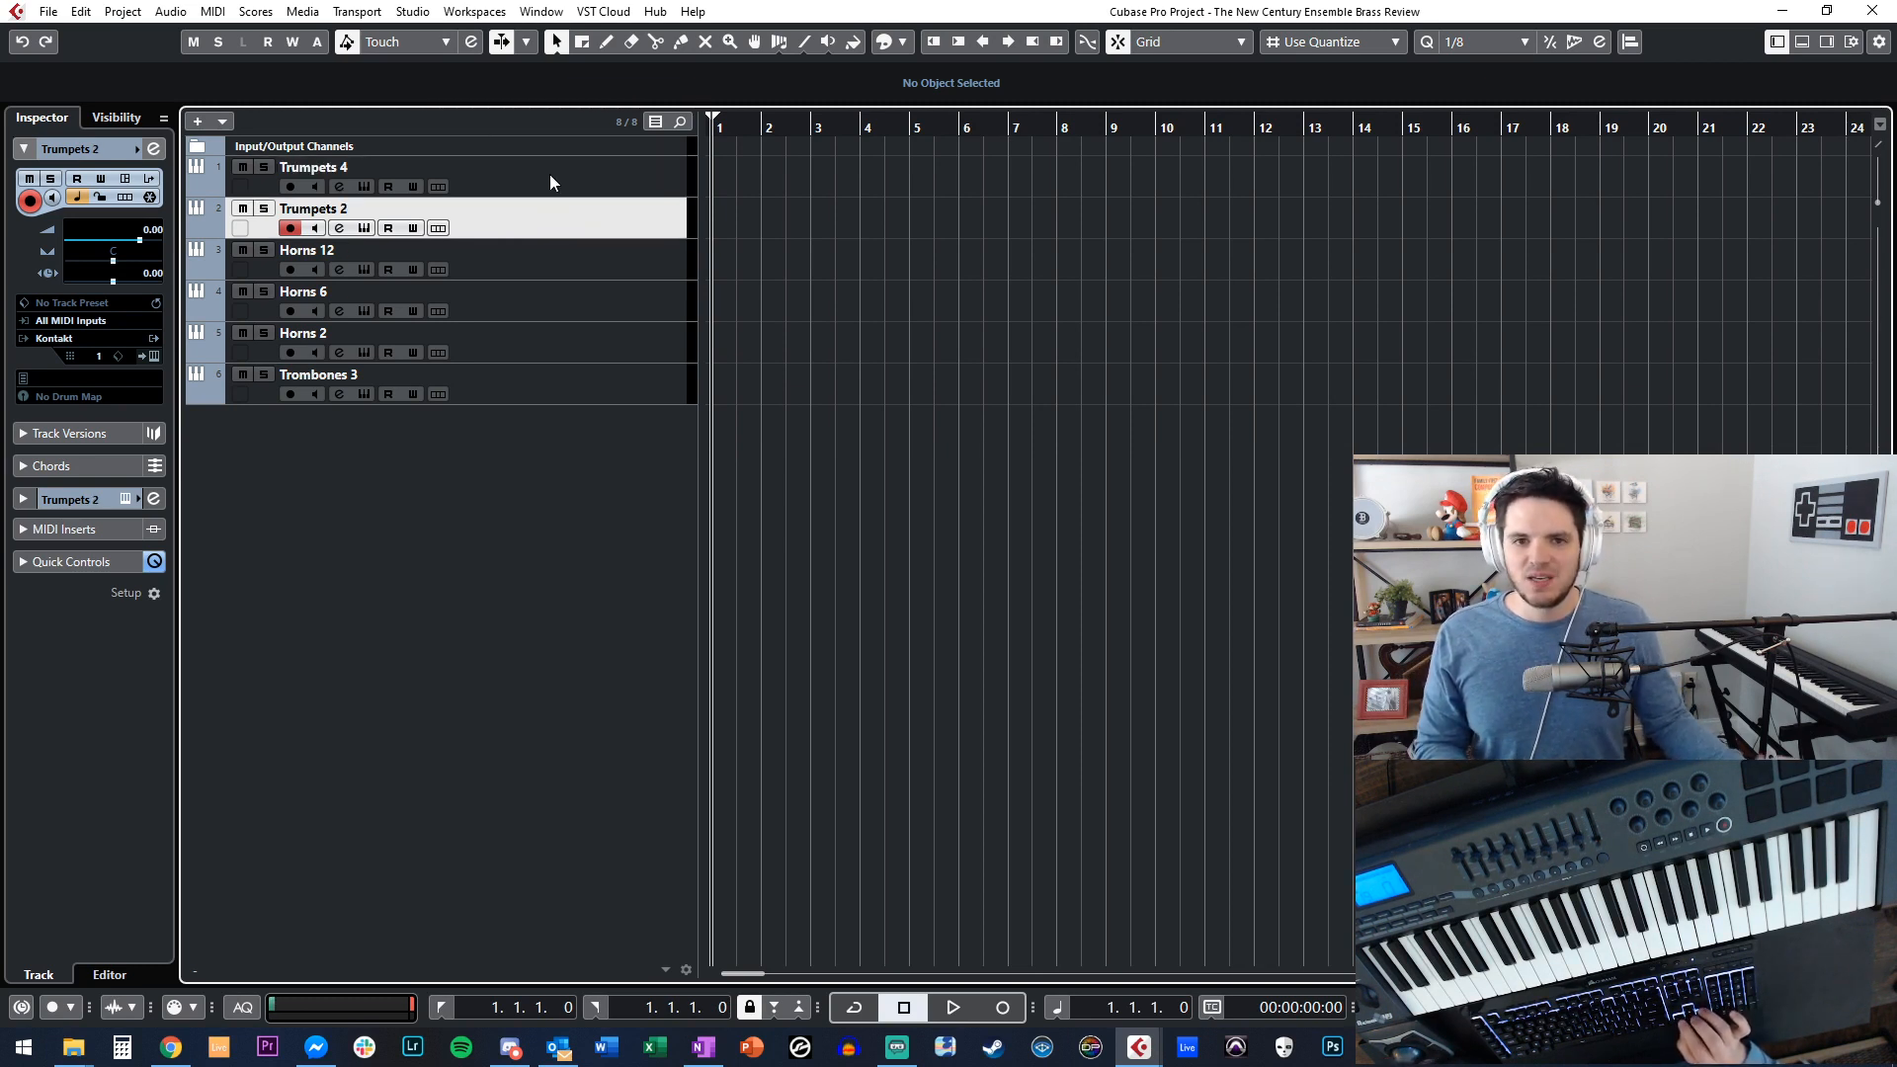
left_click(560, 196)
key("Down")
key("Up")
key("Down")
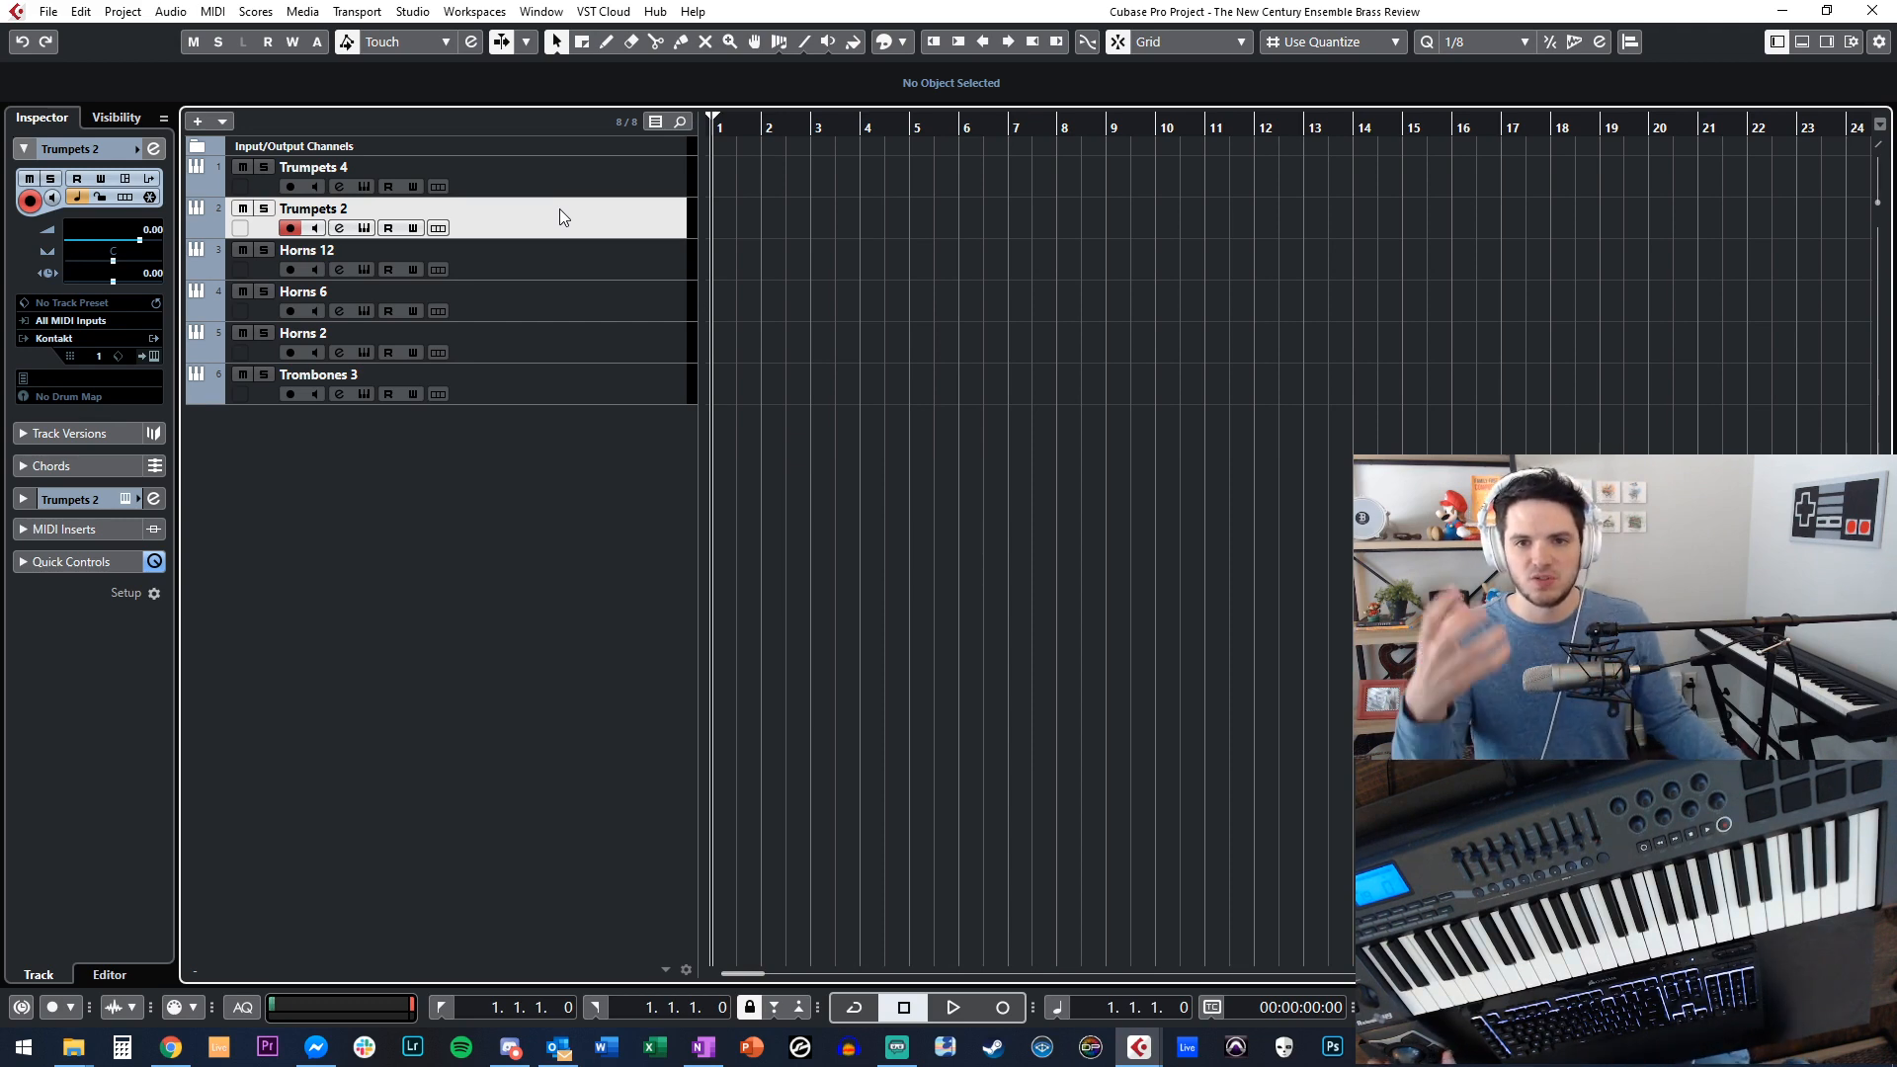
Open the Trumpets 2 instrument and load Legato into its first slot in place of Staccatissimo.
key("Return")
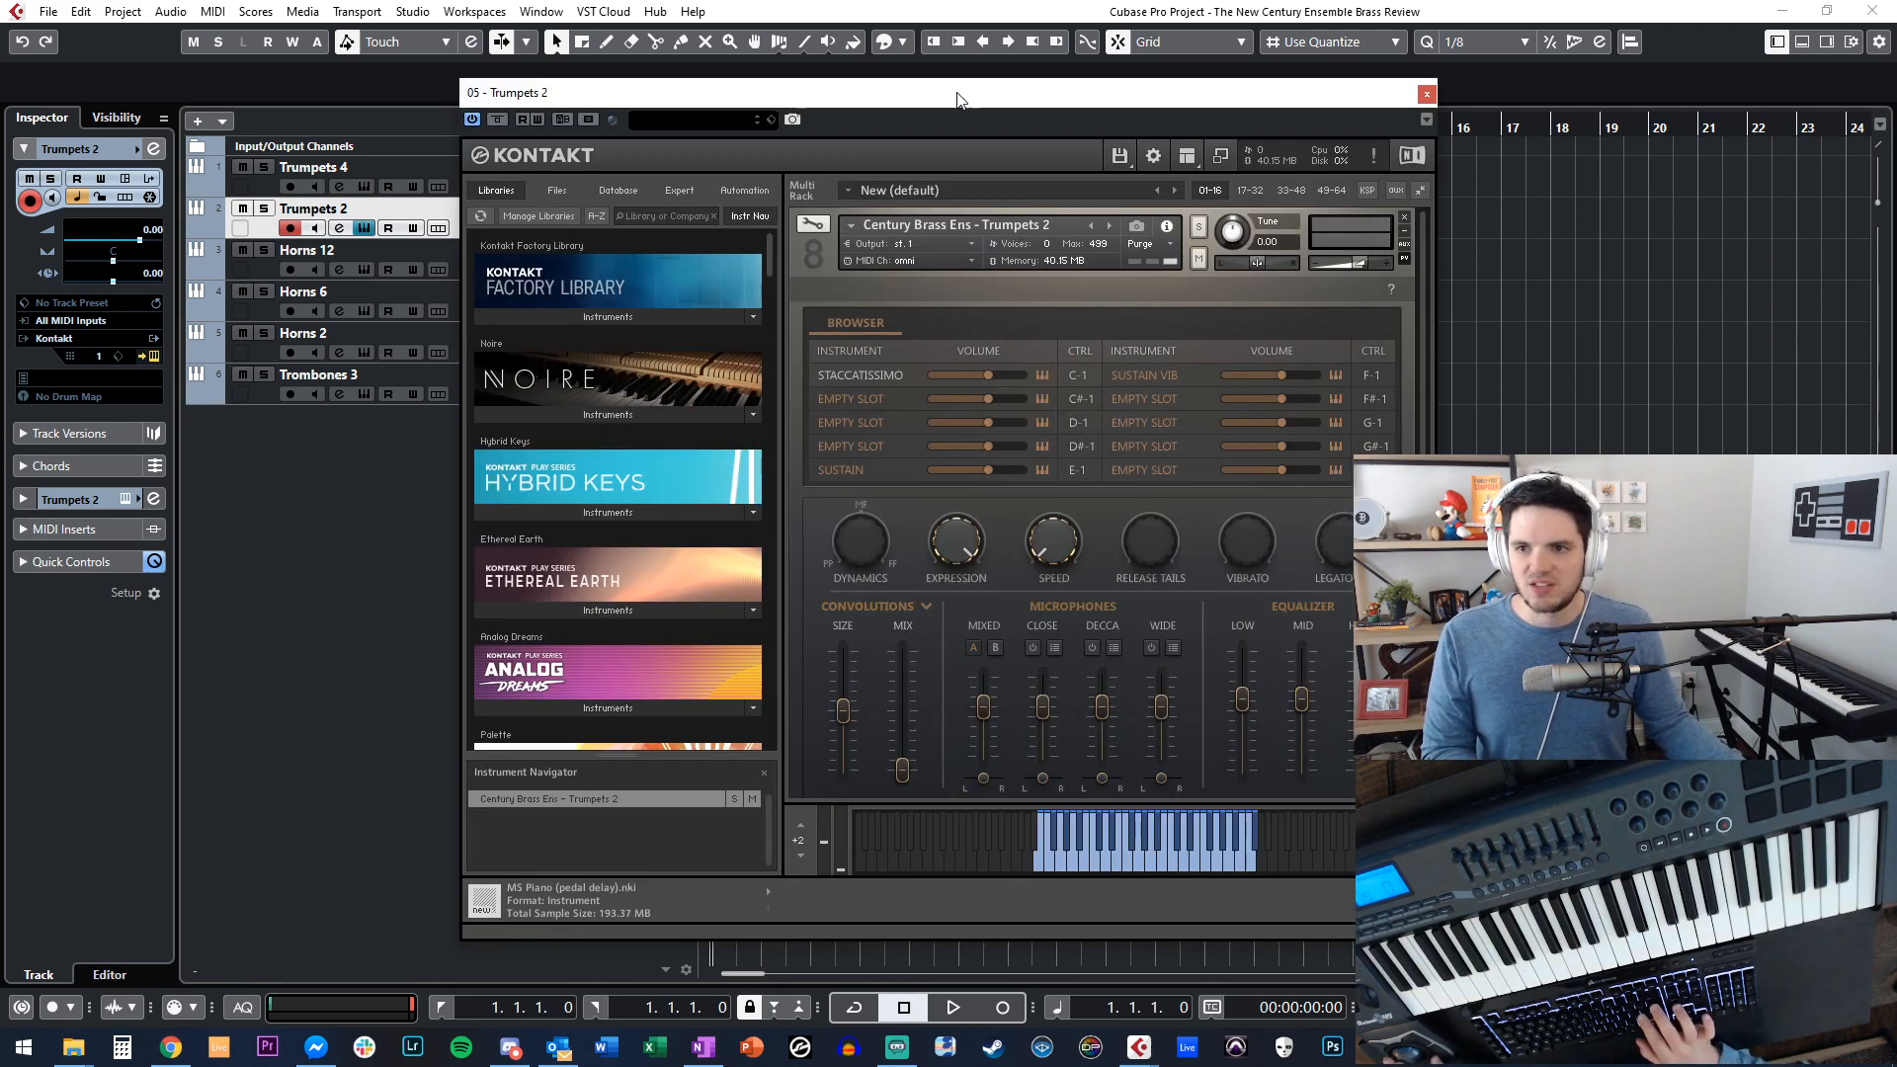
left_click_drag(958, 98, 833, 82)
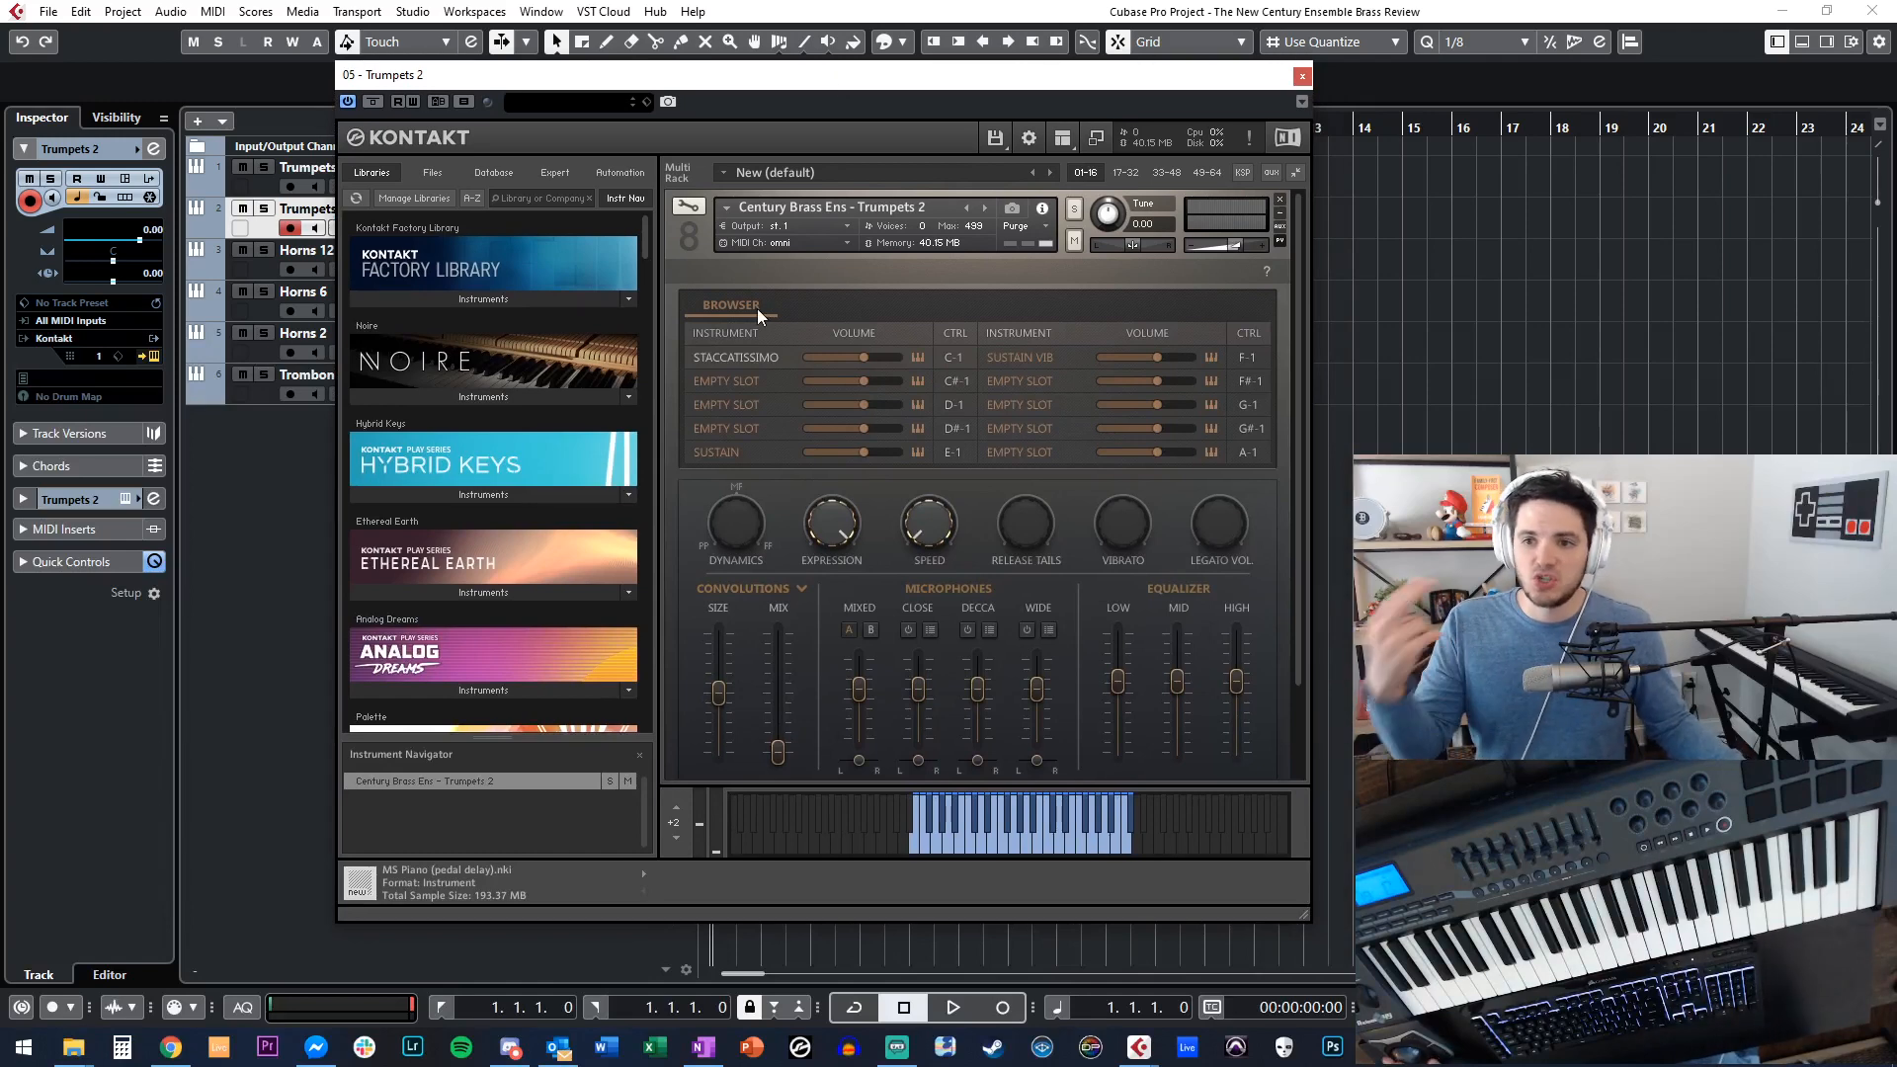
left_click(728, 360)
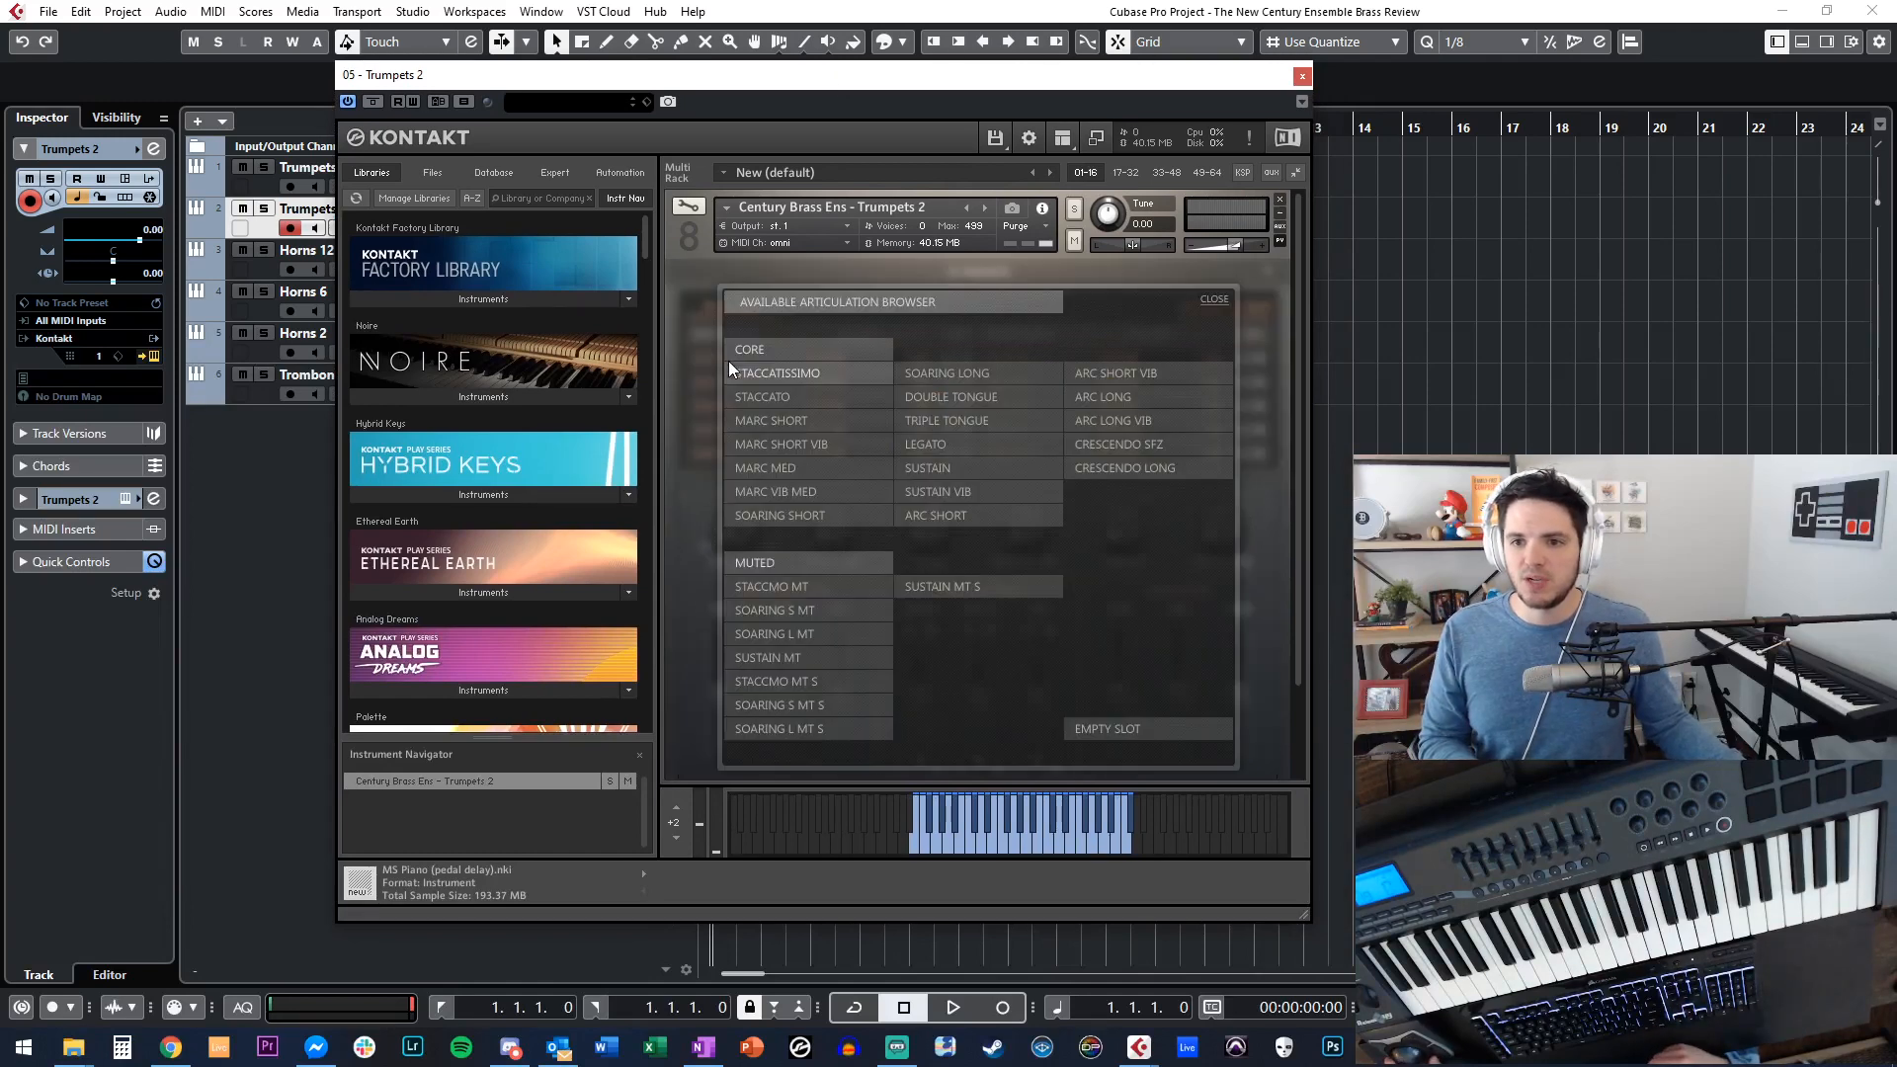
left_click(931, 447)
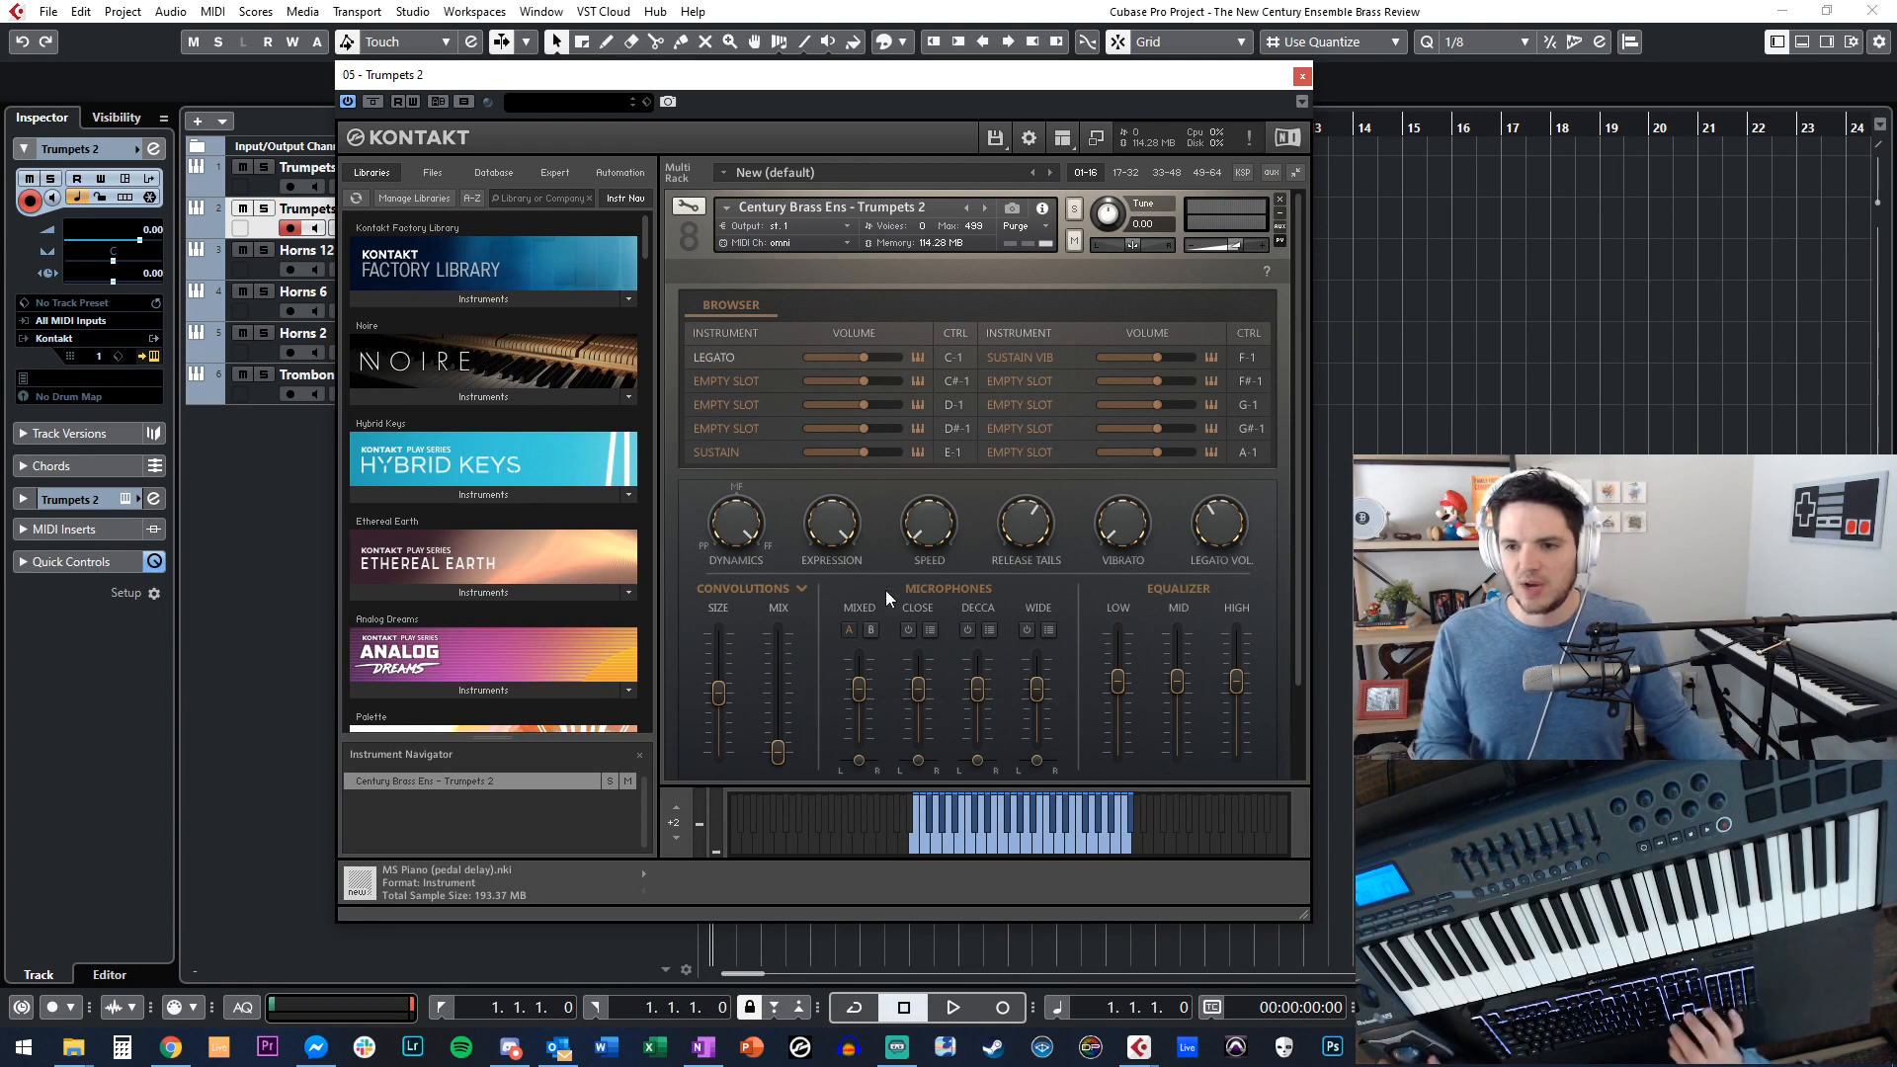
Enable the Close and Decca microphones of Trumpets 2, audition Legato and close the instrument window.
left_click(909, 631)
left_click(969, 630)
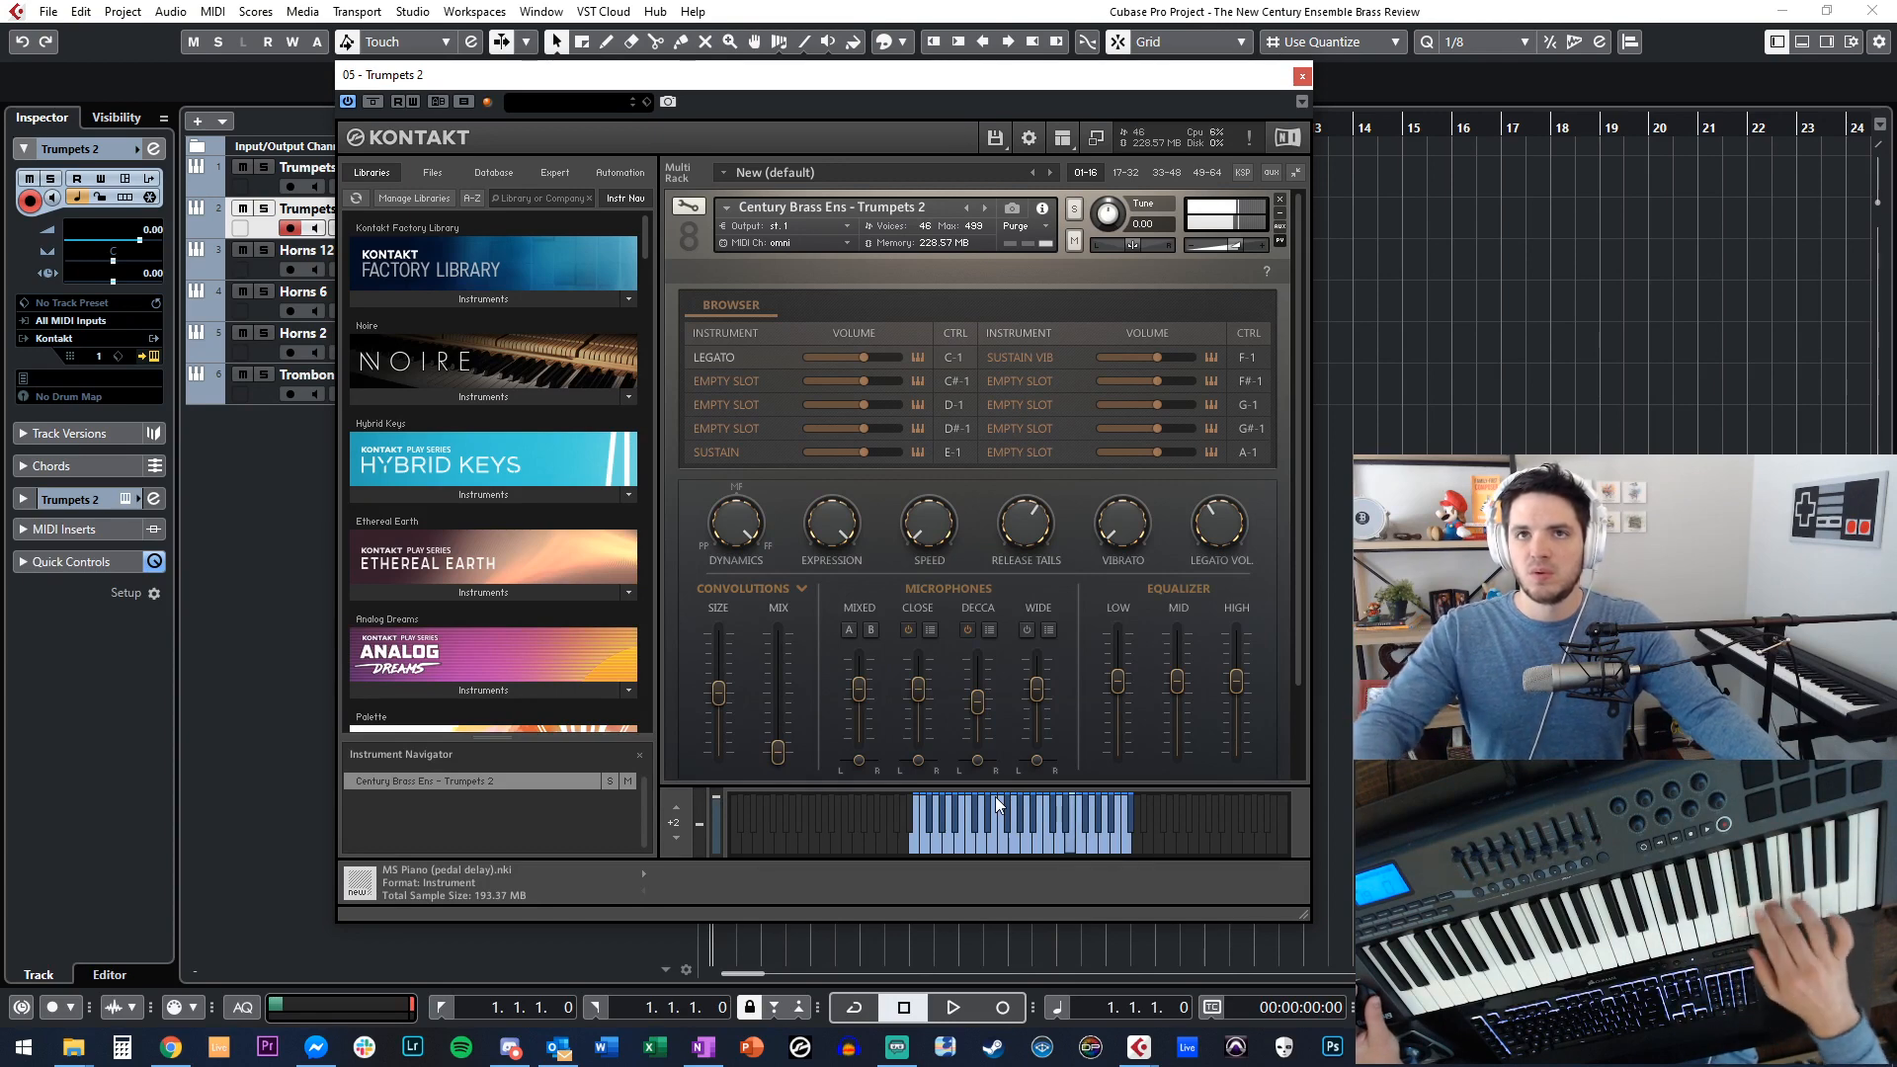
key("ctrl+w")
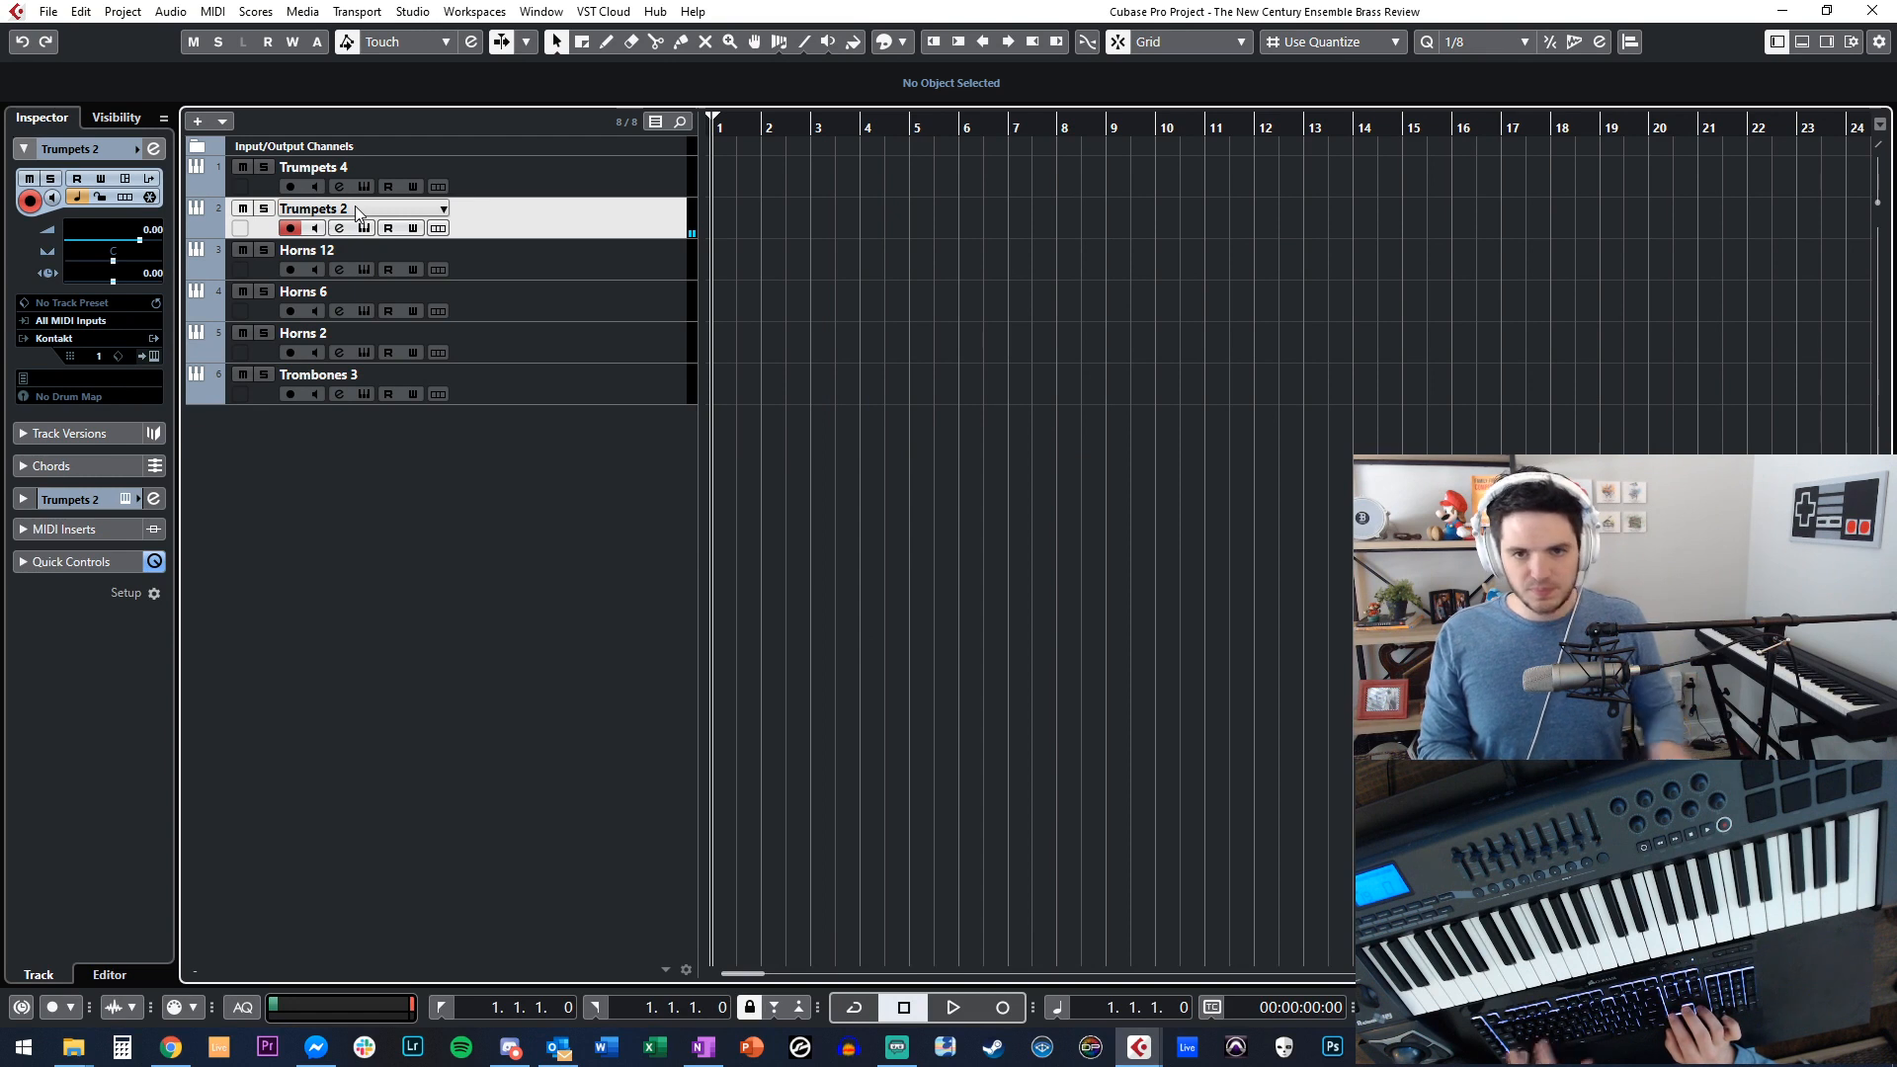
Duplicate the Trumpets 2 track together with its Kontakt instrument.
left_click(364, 228)
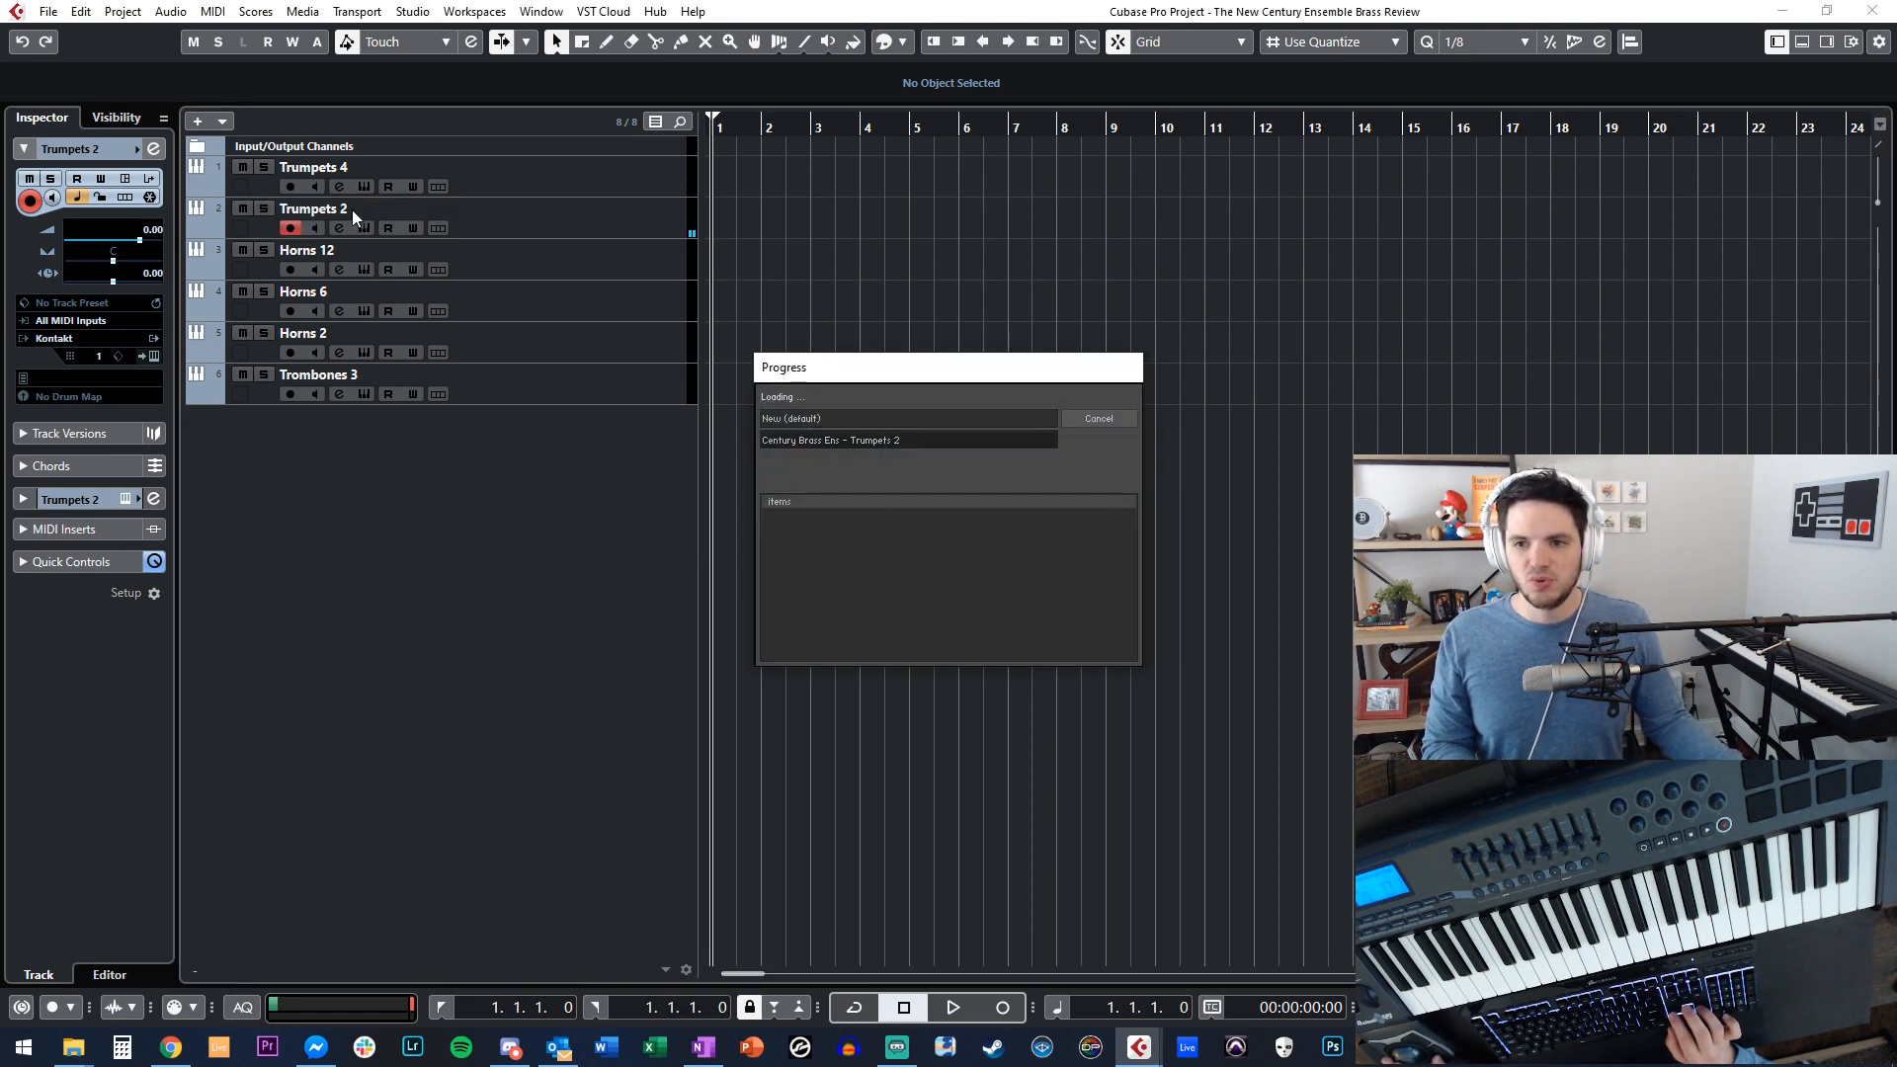
left_click(341, 209)
key("ctrl+shift+d")
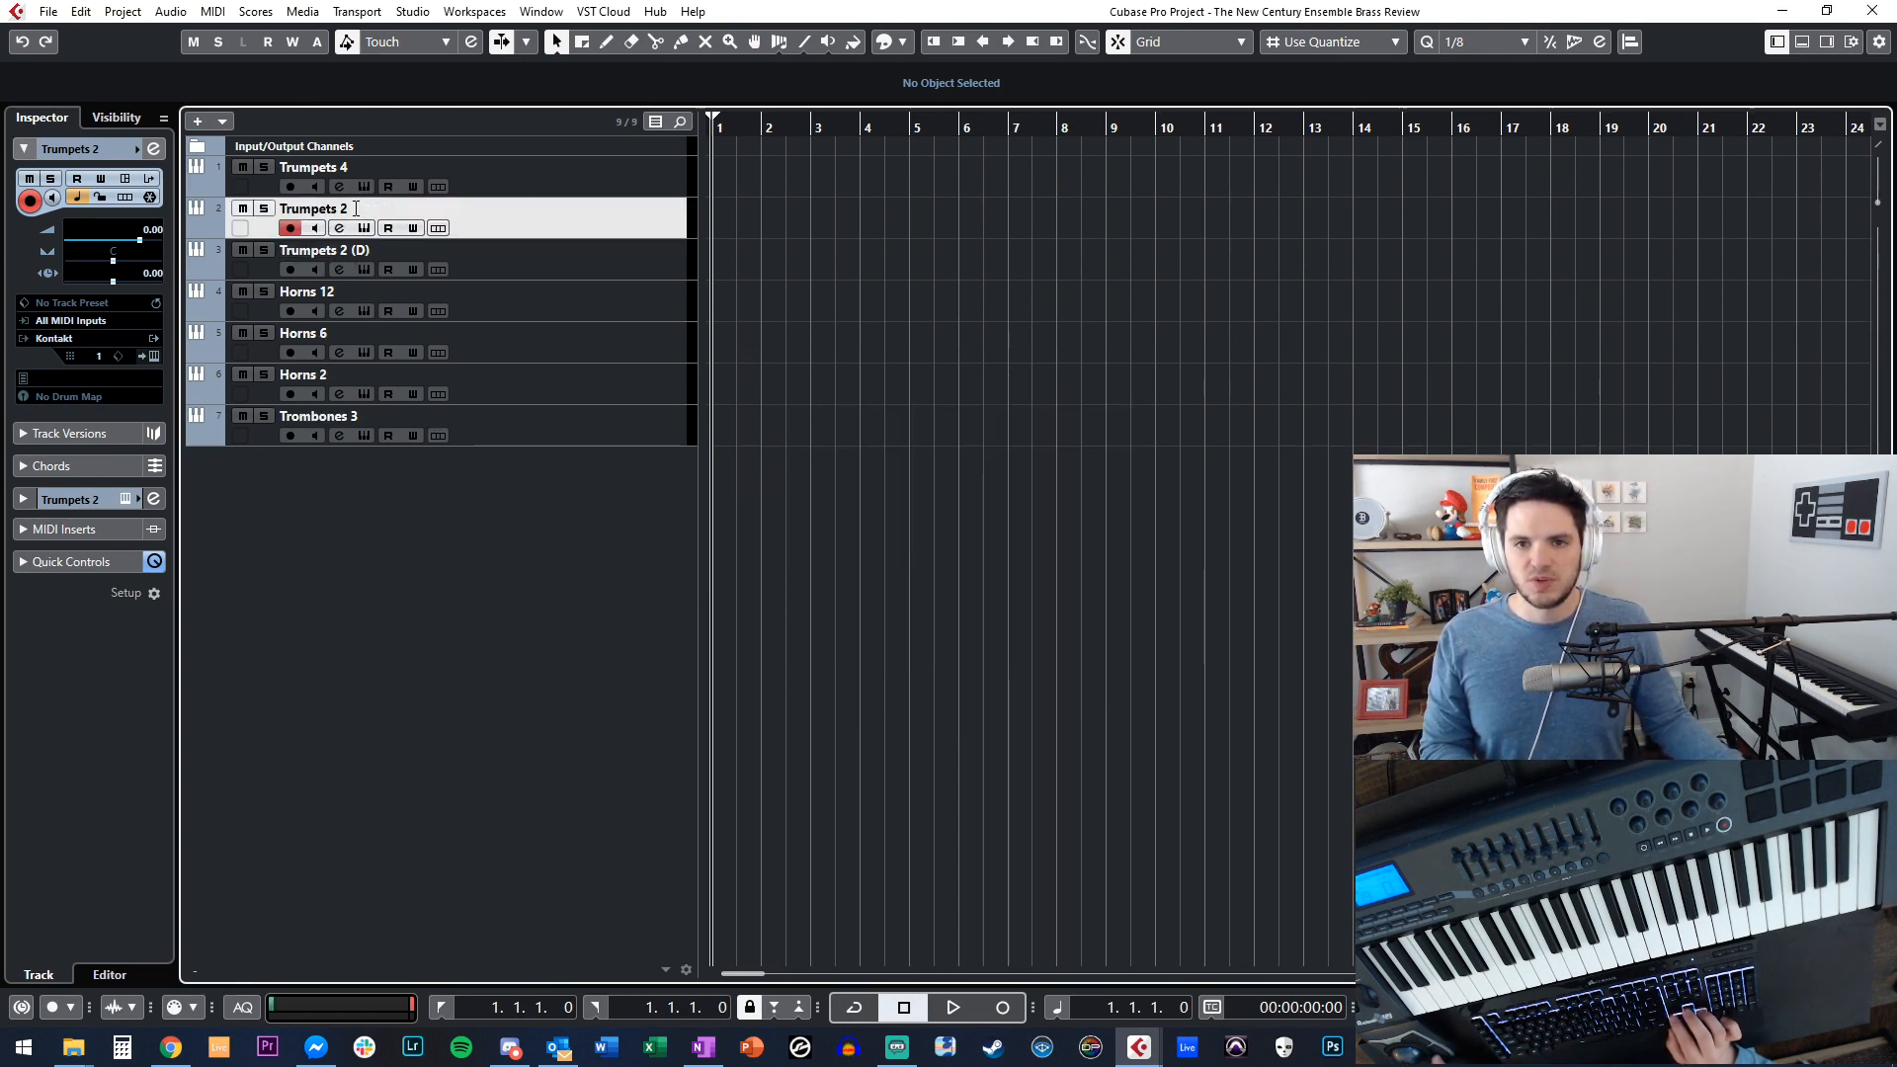
Rename the original track Trumpets 2A and its duplicate Trumpets 2B.
double_click(341, 210)
type("A")
key("Tab")
type("Trumpets 2B")
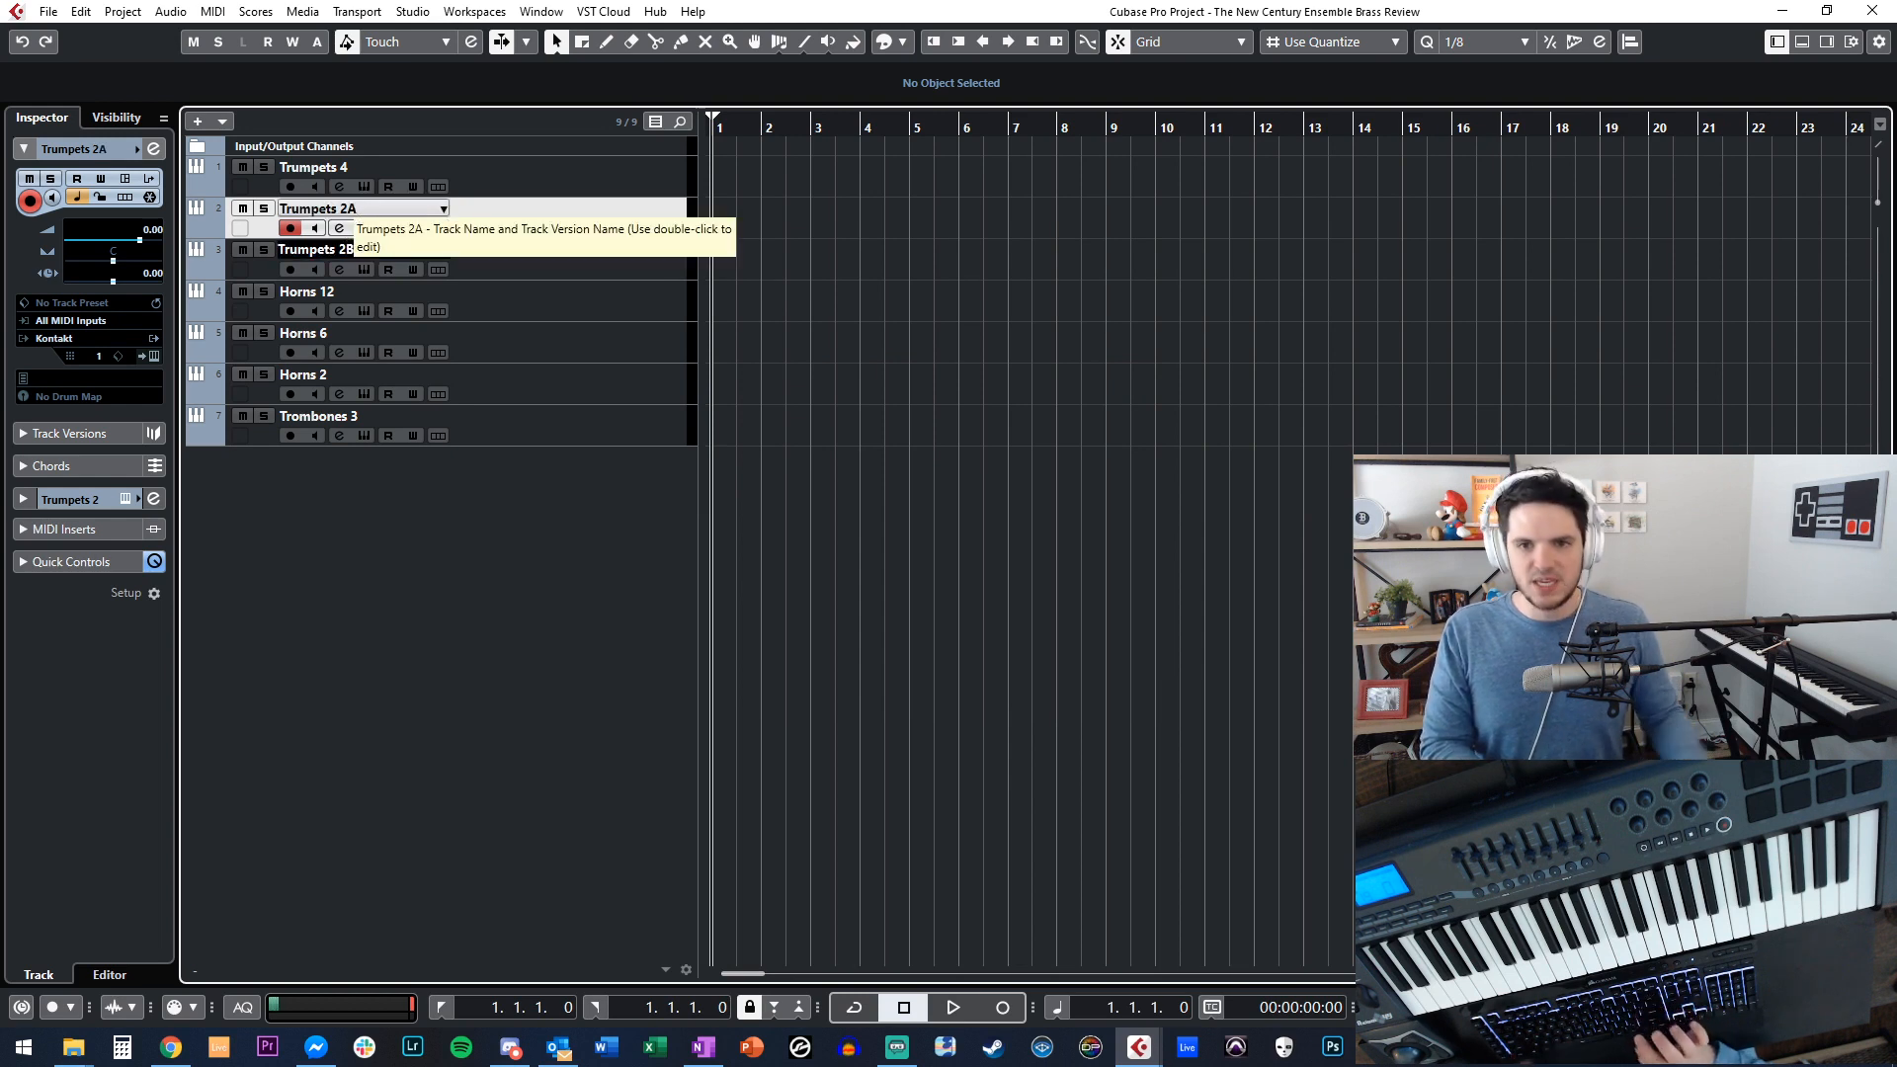
key("Return")
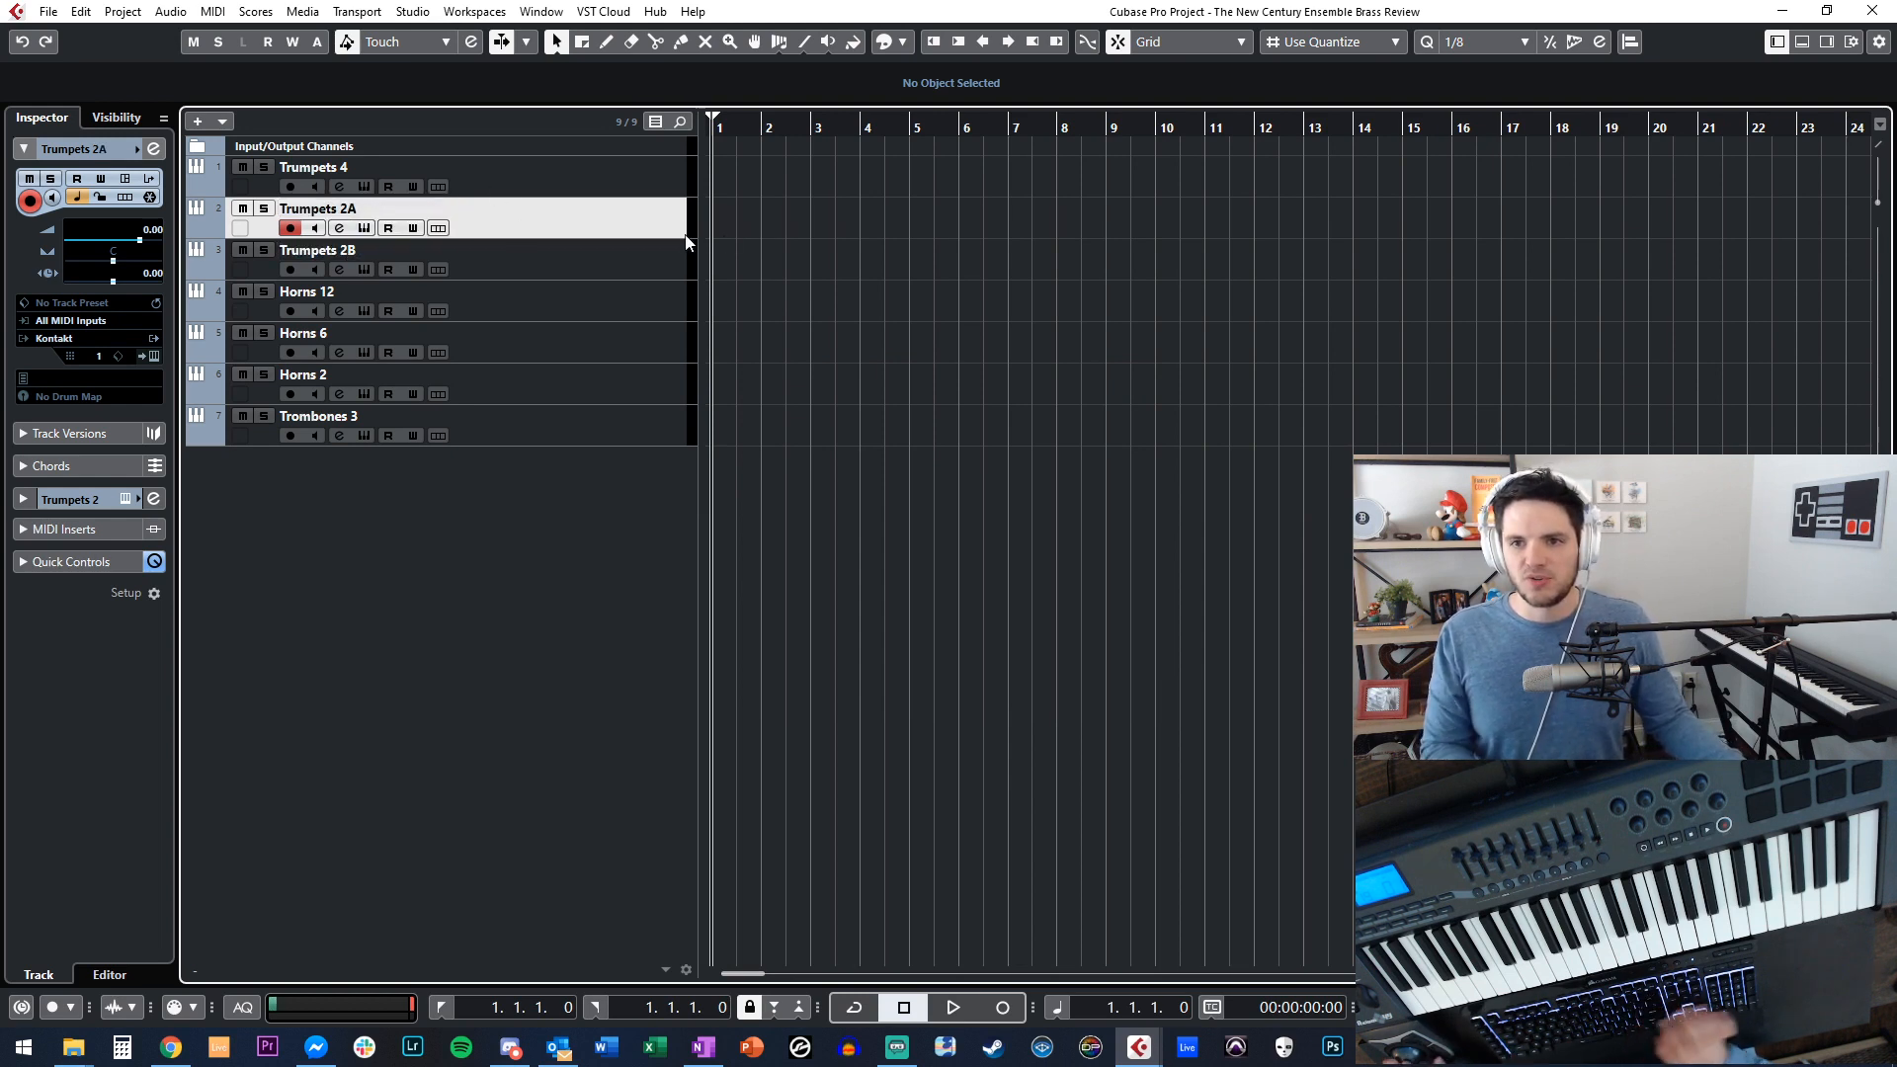
Rehearse a line on Trumpets 2A, and record it from the project start as a four-bar MIDI part.
key("h")
key("h")
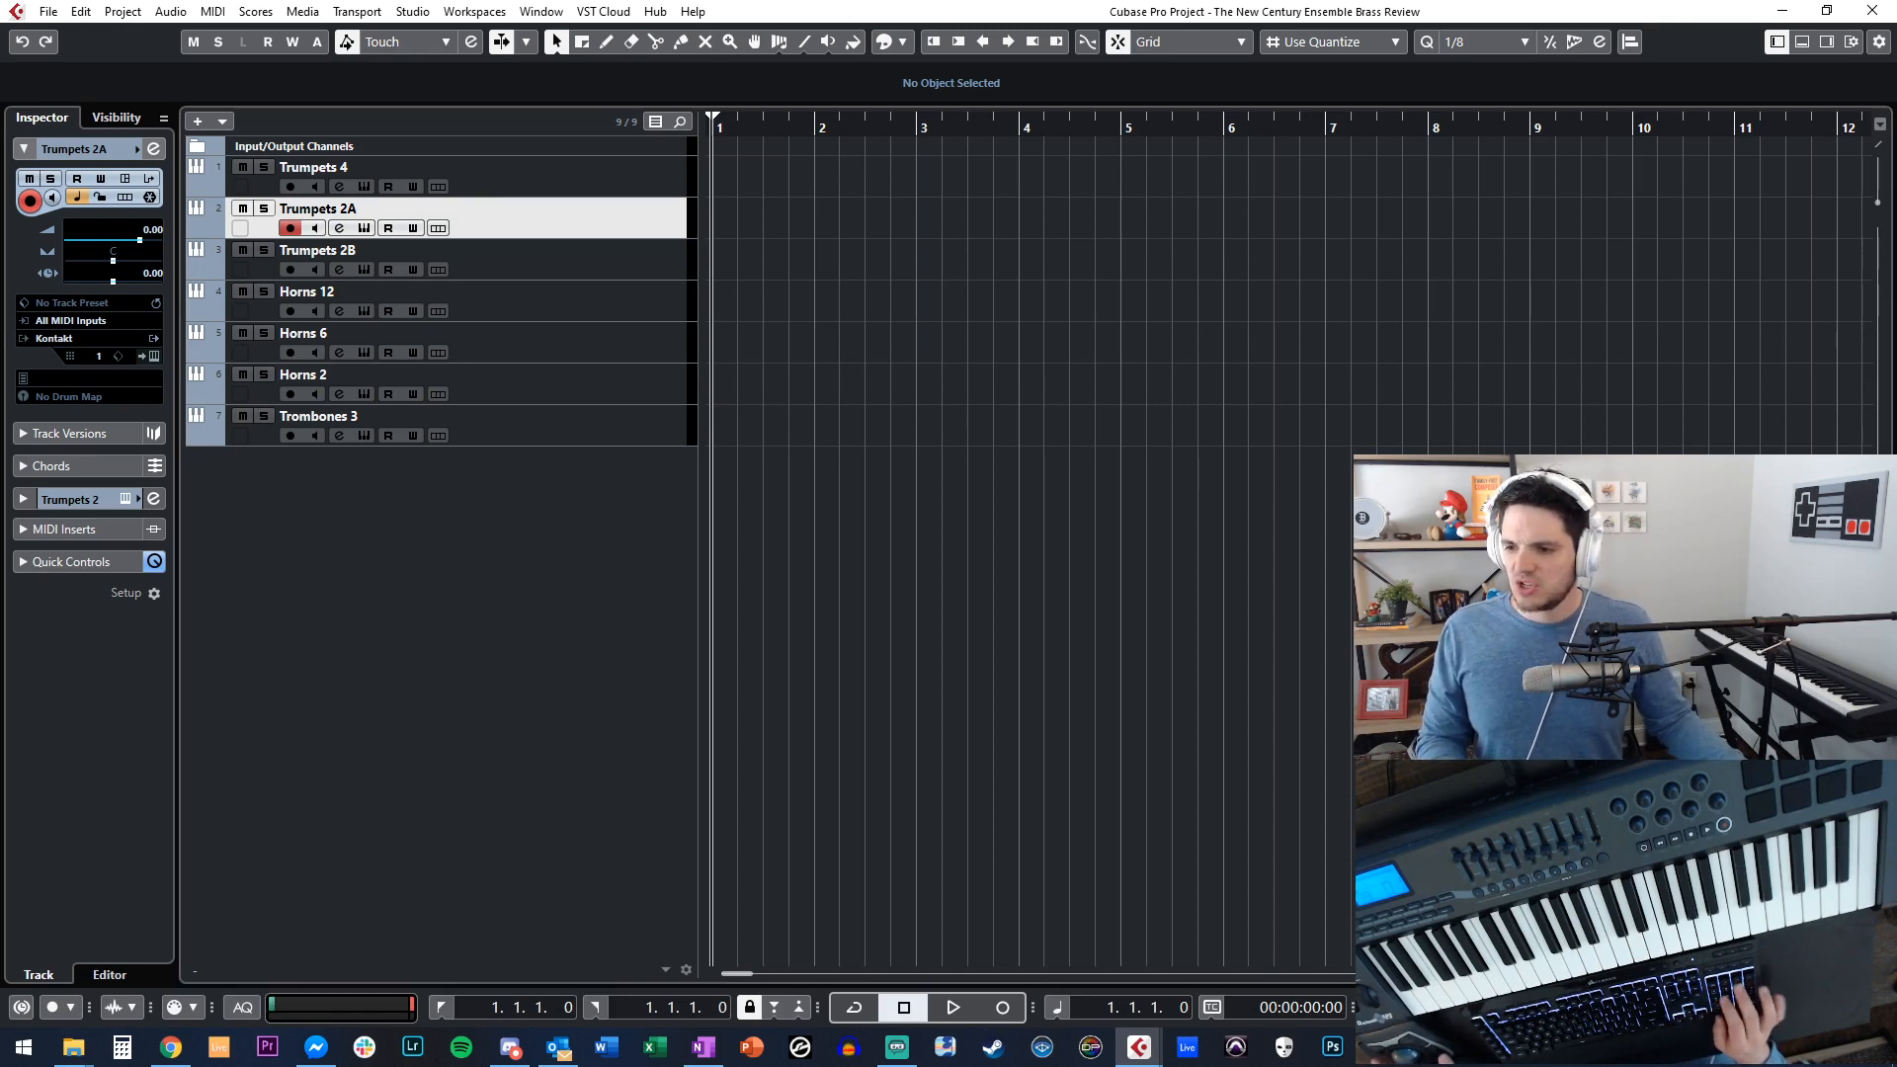
key("space")
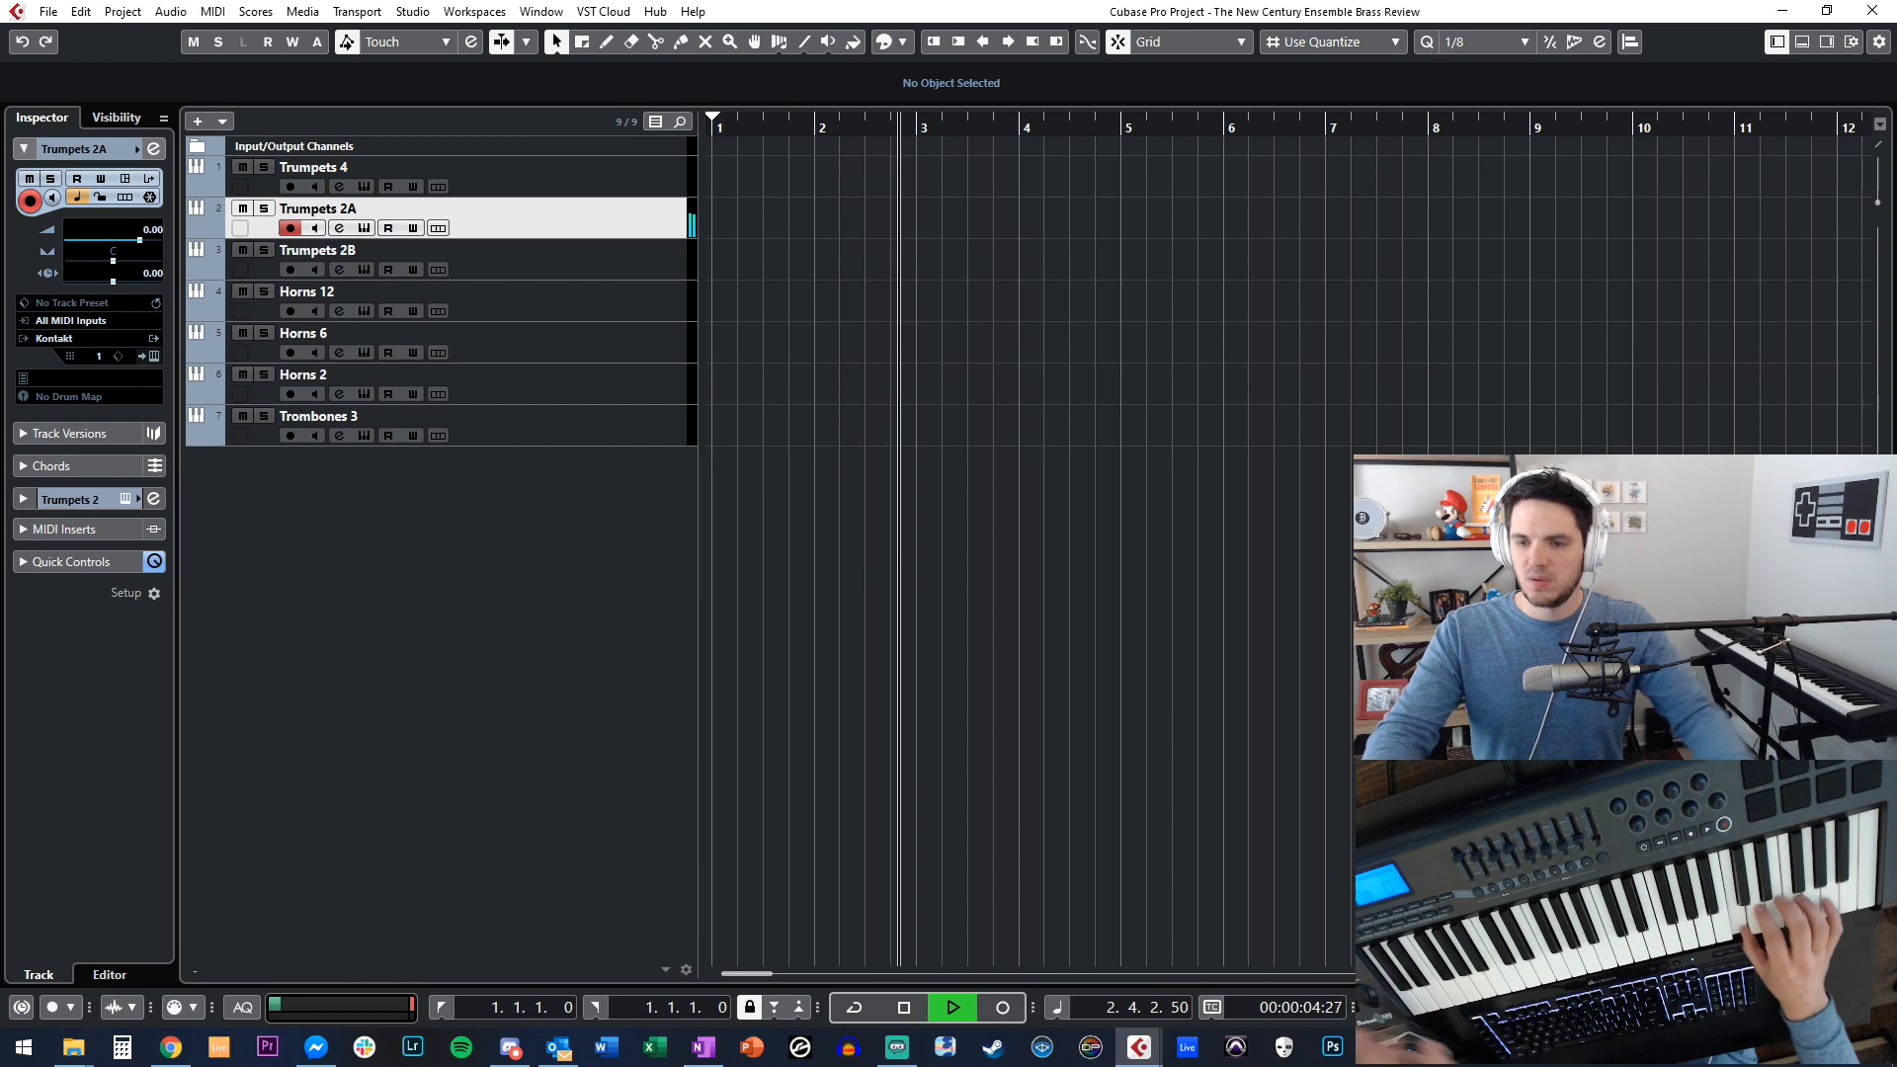
key("space")
key("Home")
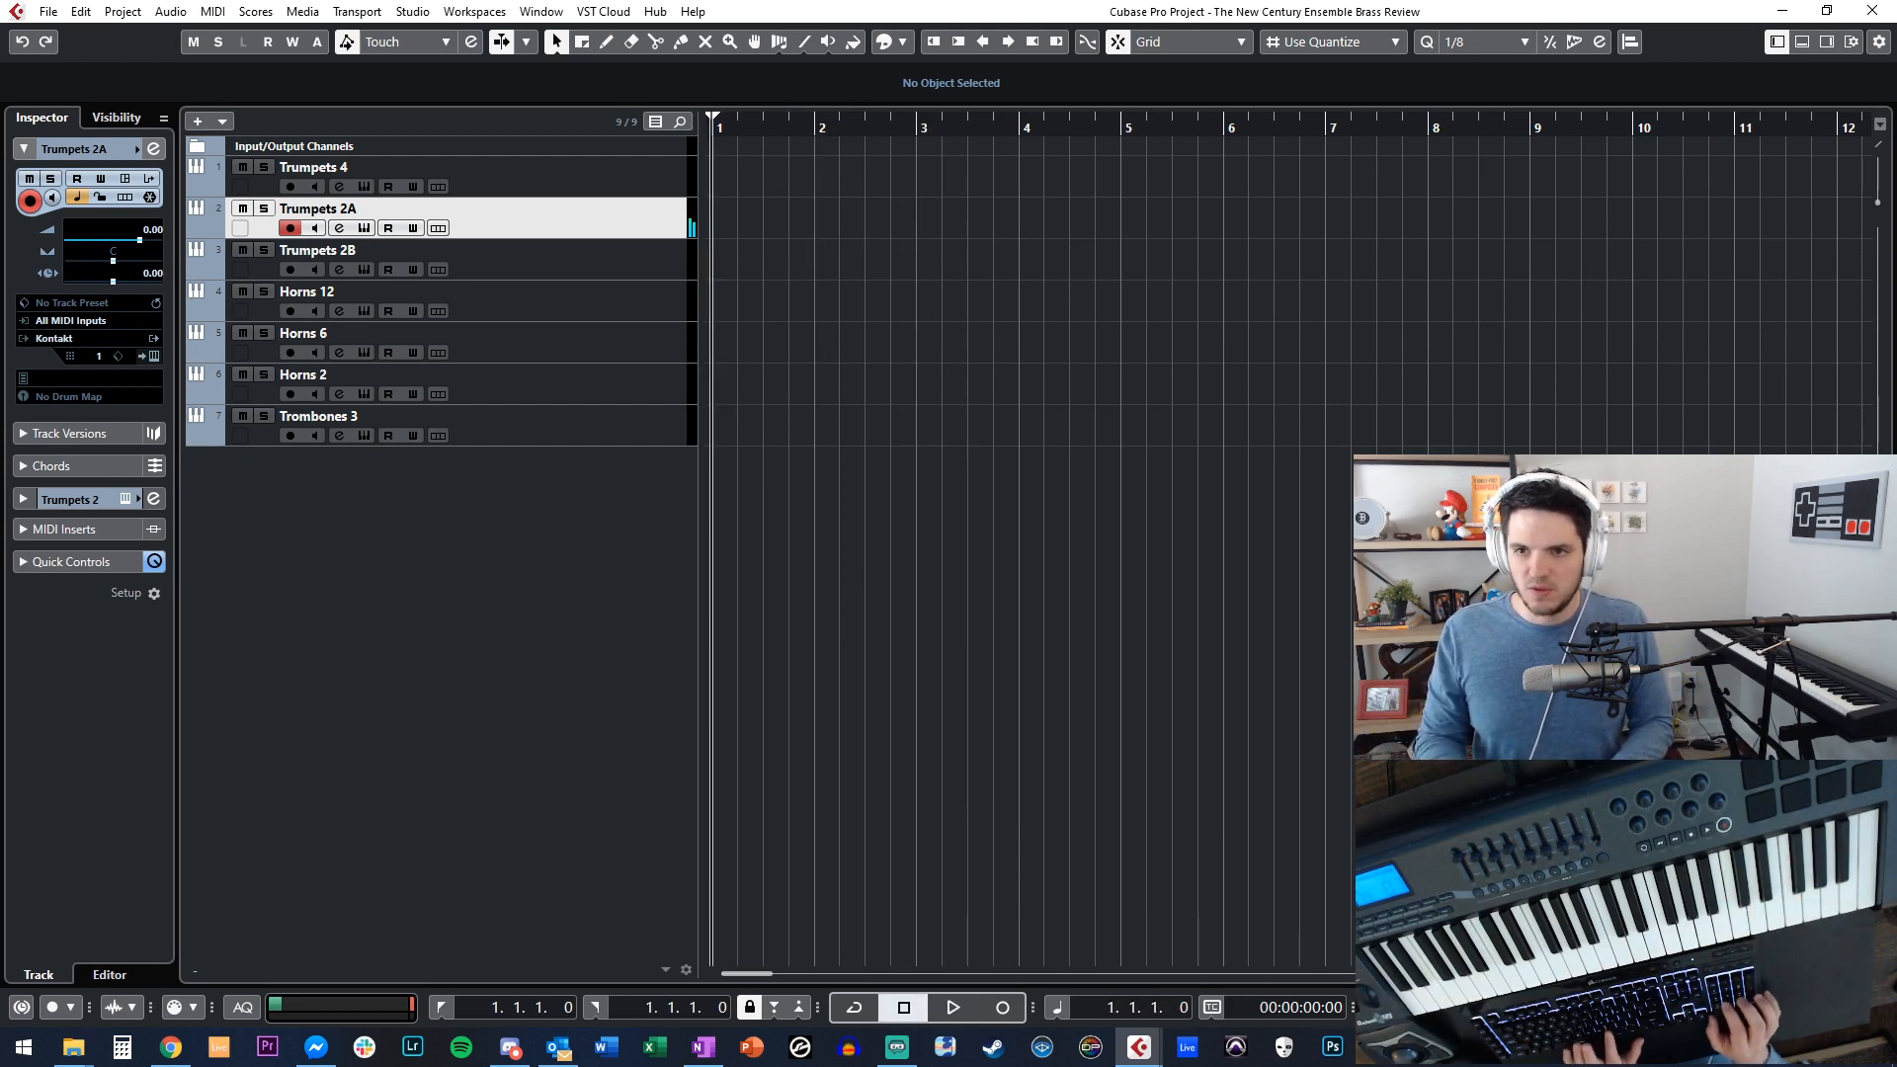
key("KP_Multiply")
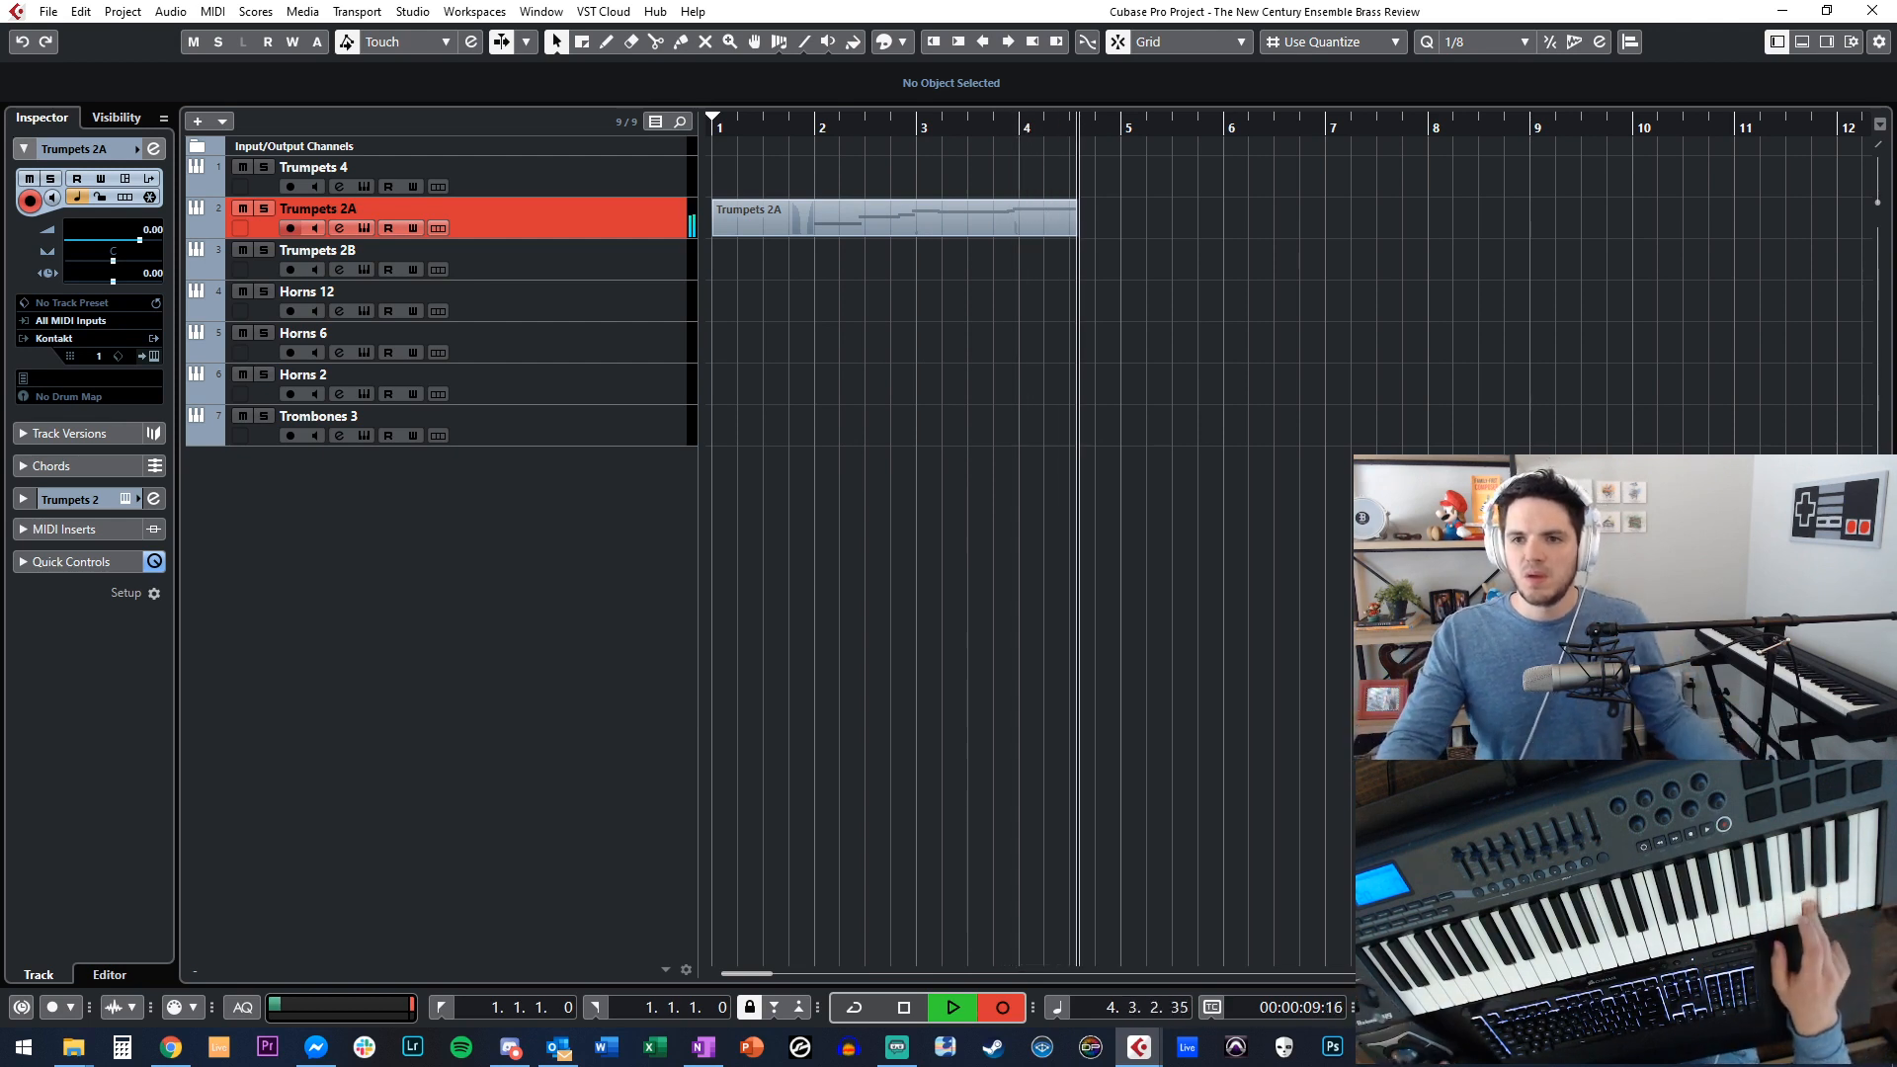
key("space")
Record a second four-bar MIDI line on the Trumpets 2B track from bar 1, and return to the project start.
left_click(550, 247)
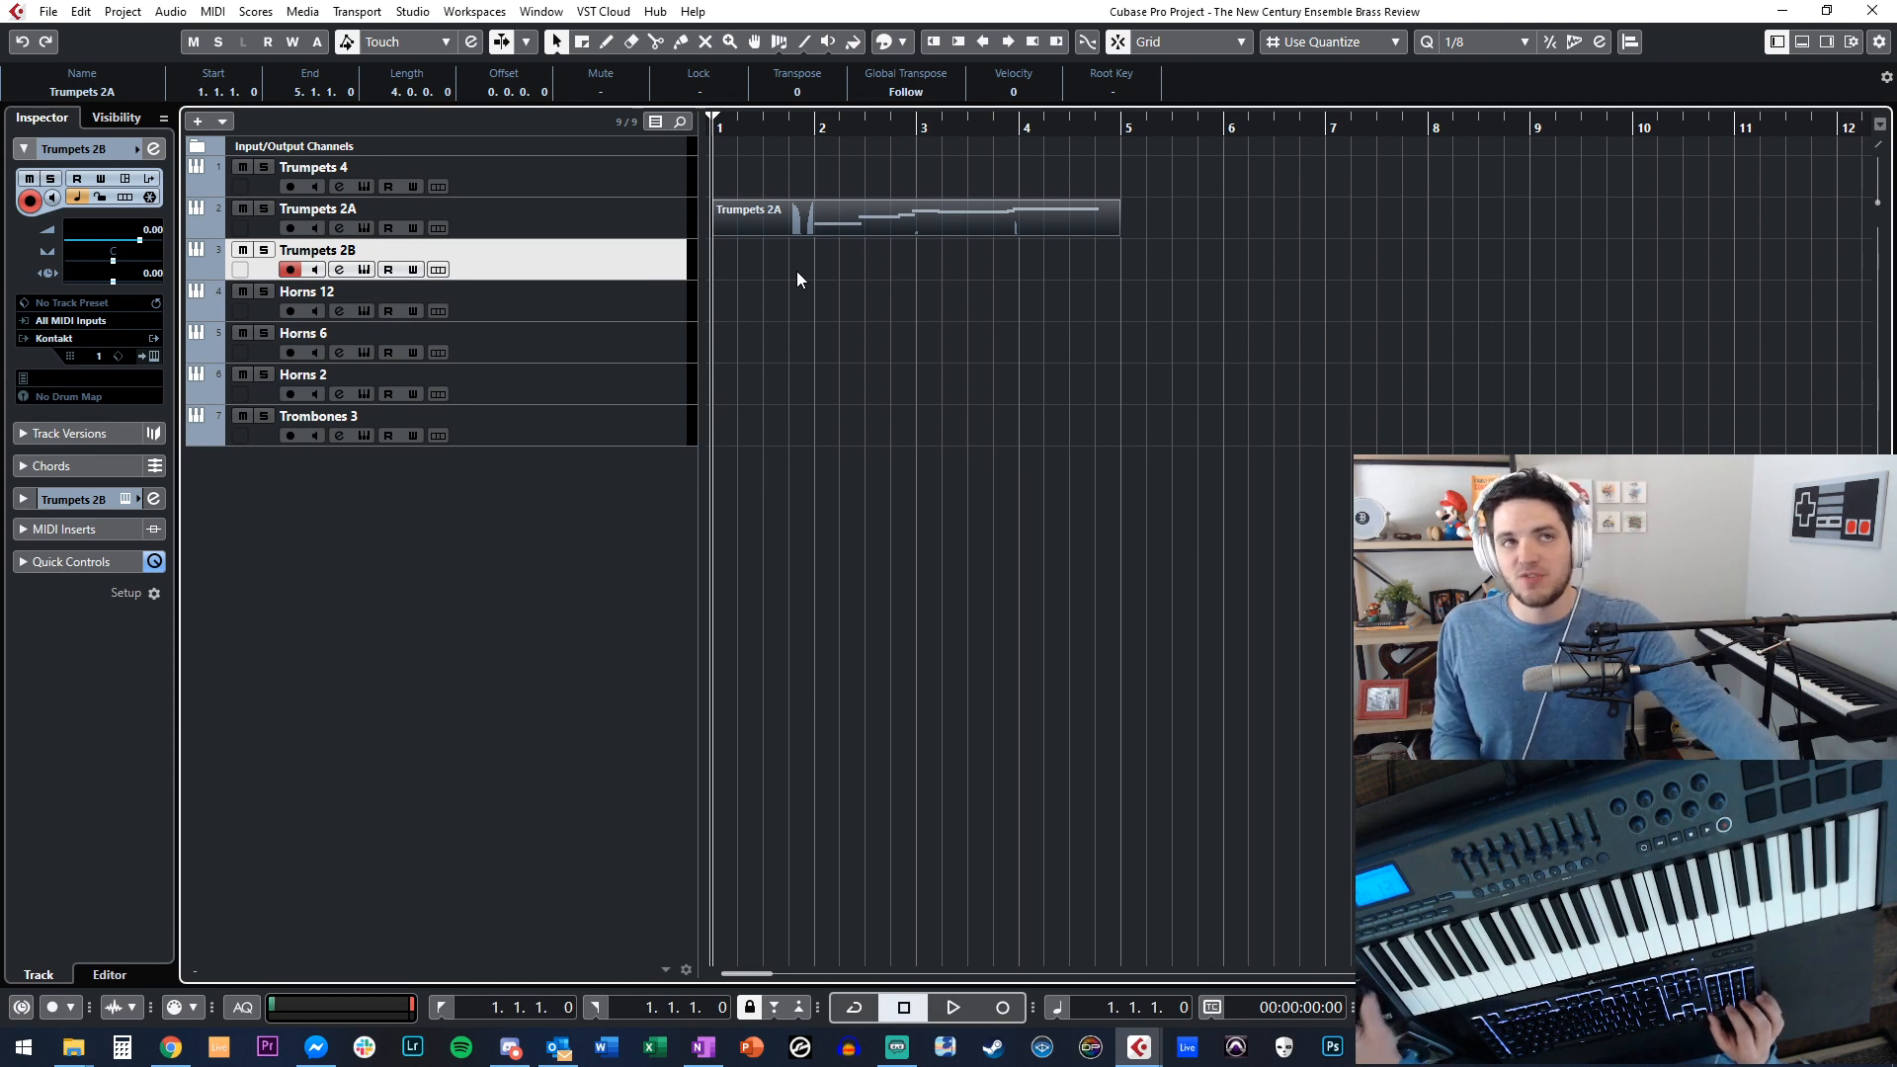
key("KP_Multiply")
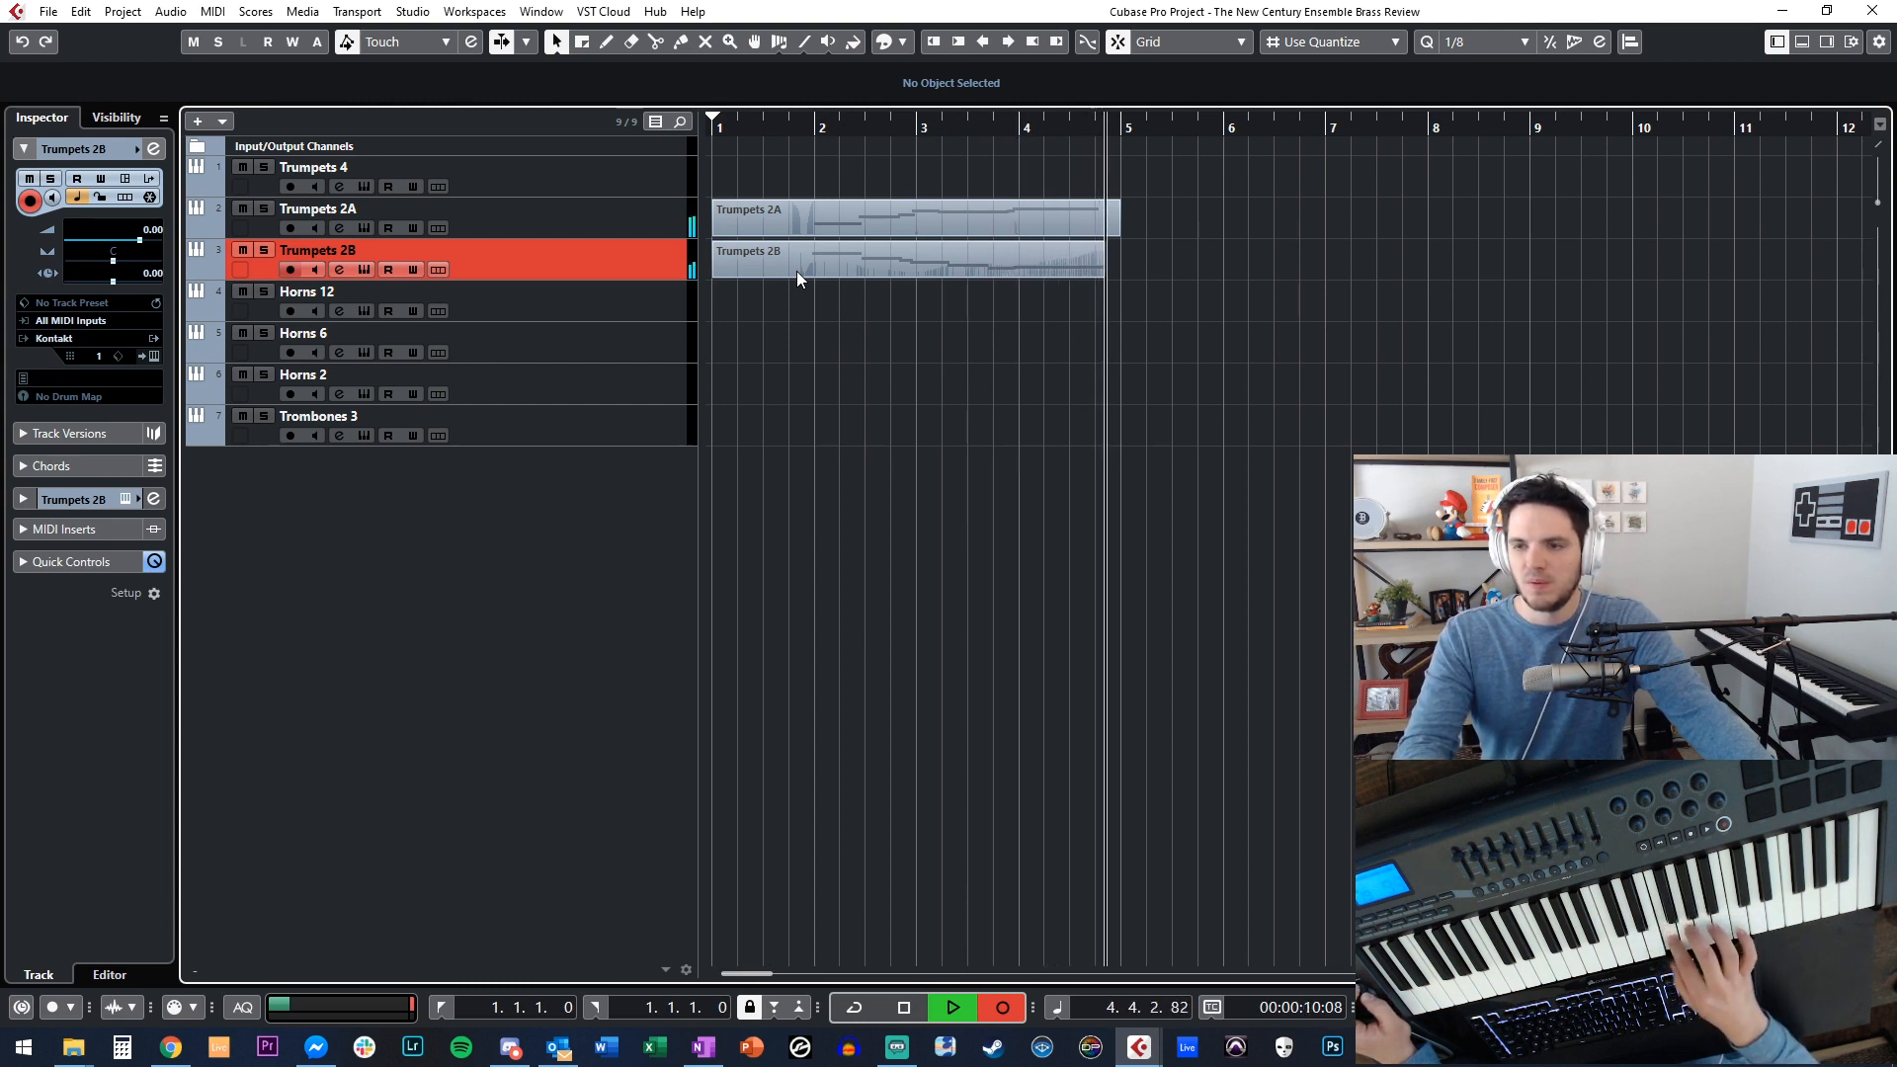
key("space")
key("KP_Decimal")
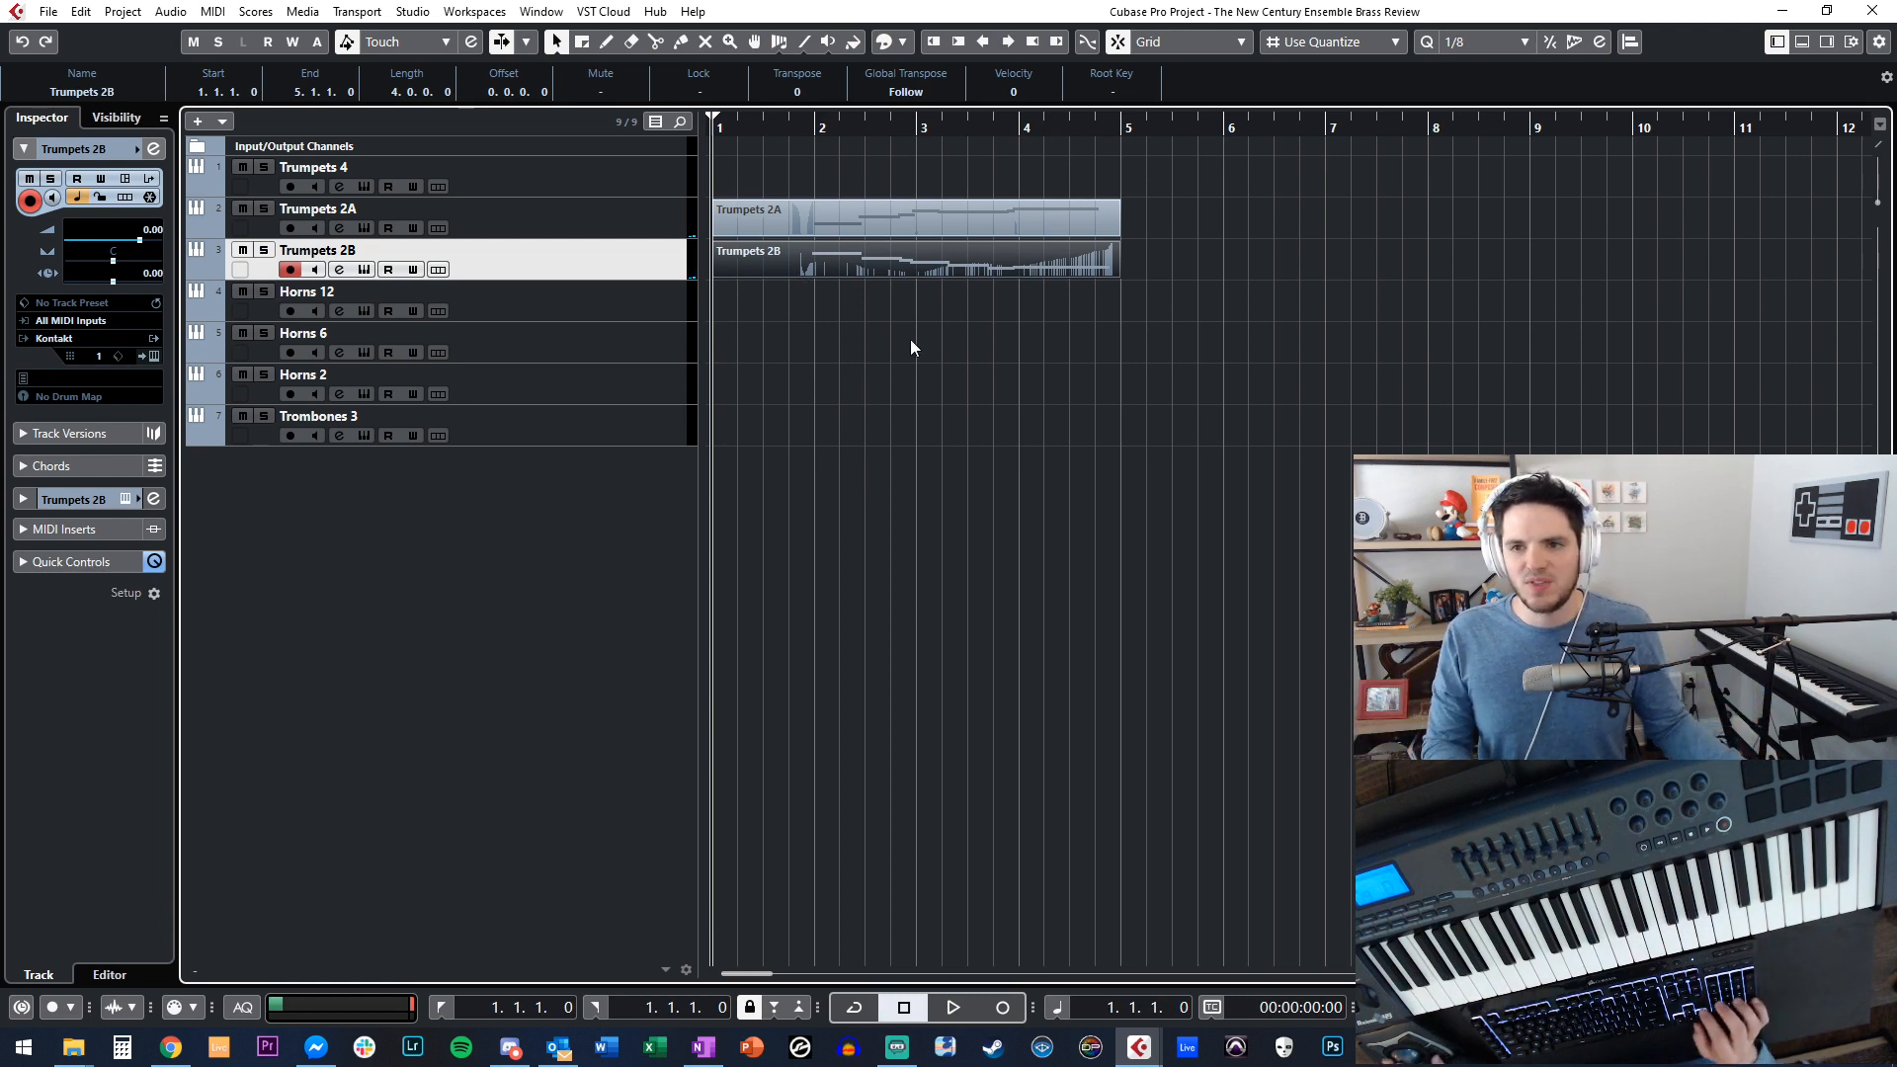
left_click_drag(910, 340, 864, 190)
right_click(853, 221)
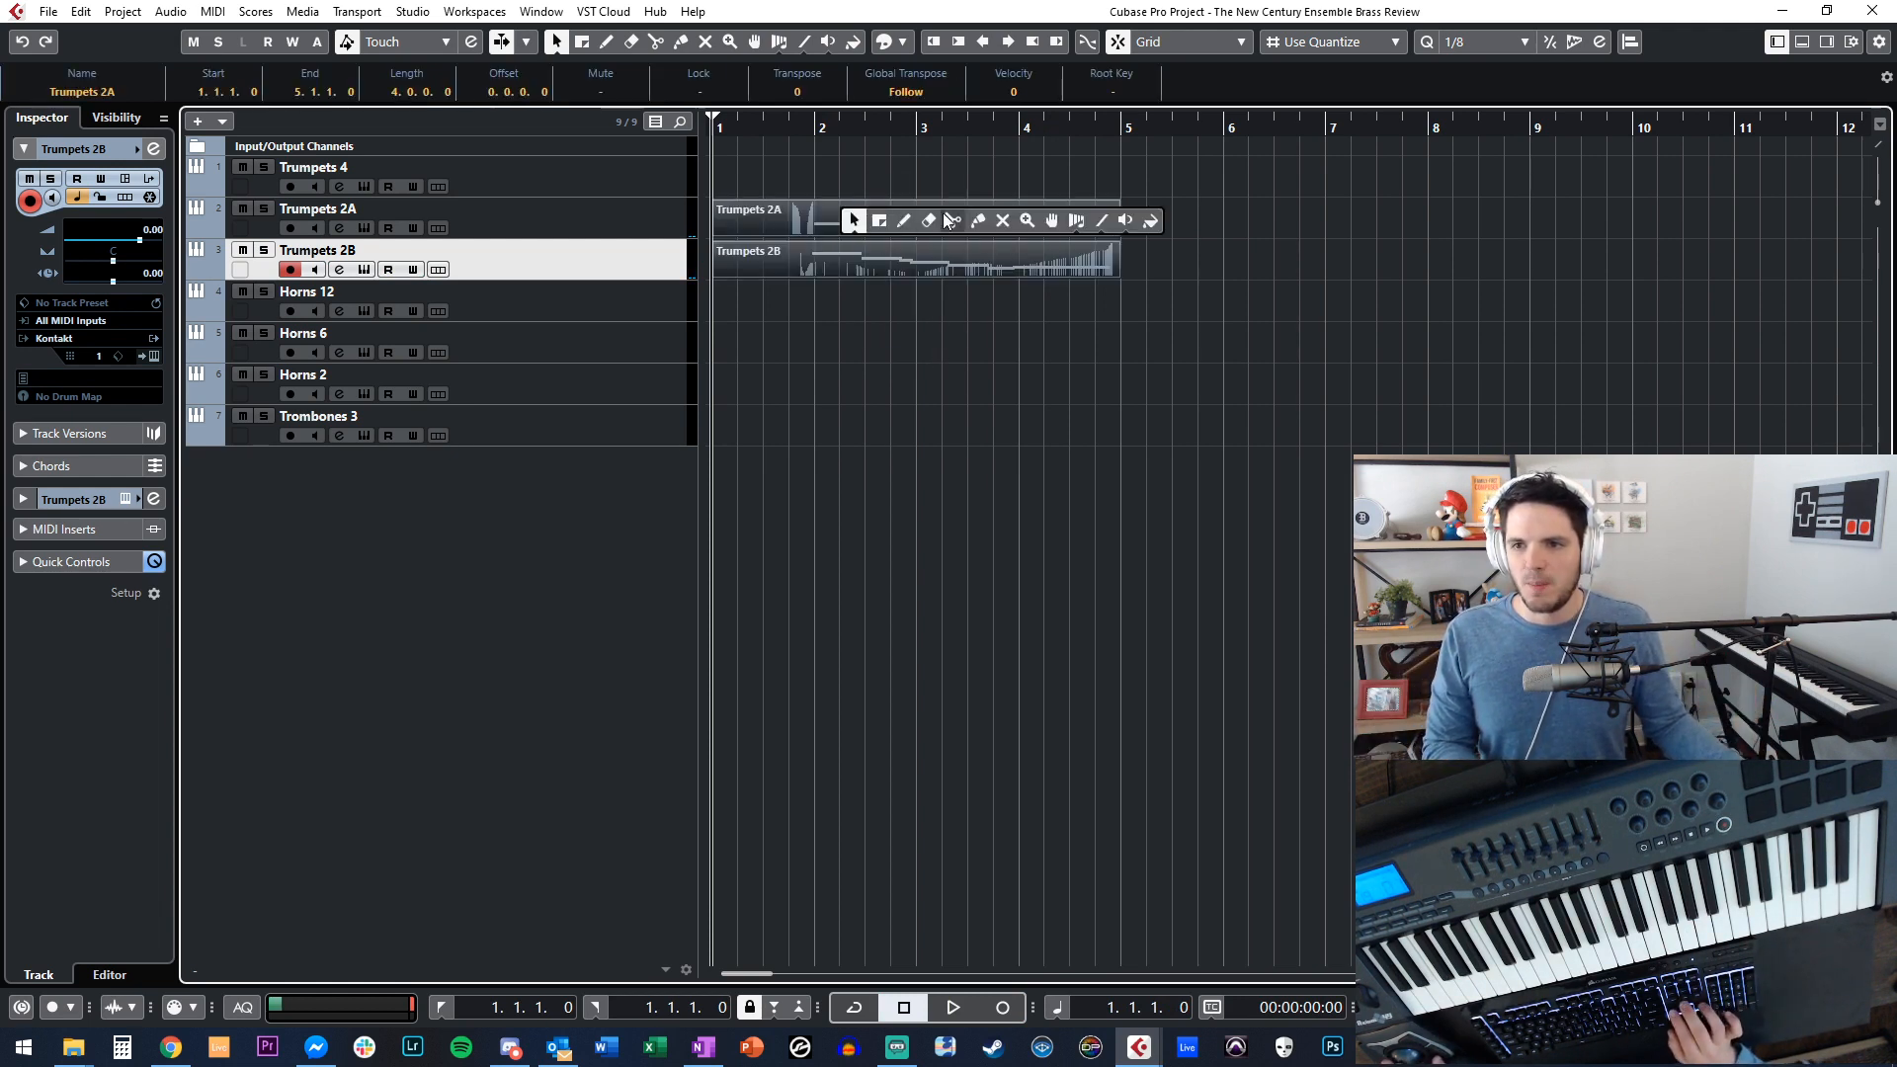
left_click(981, 222)
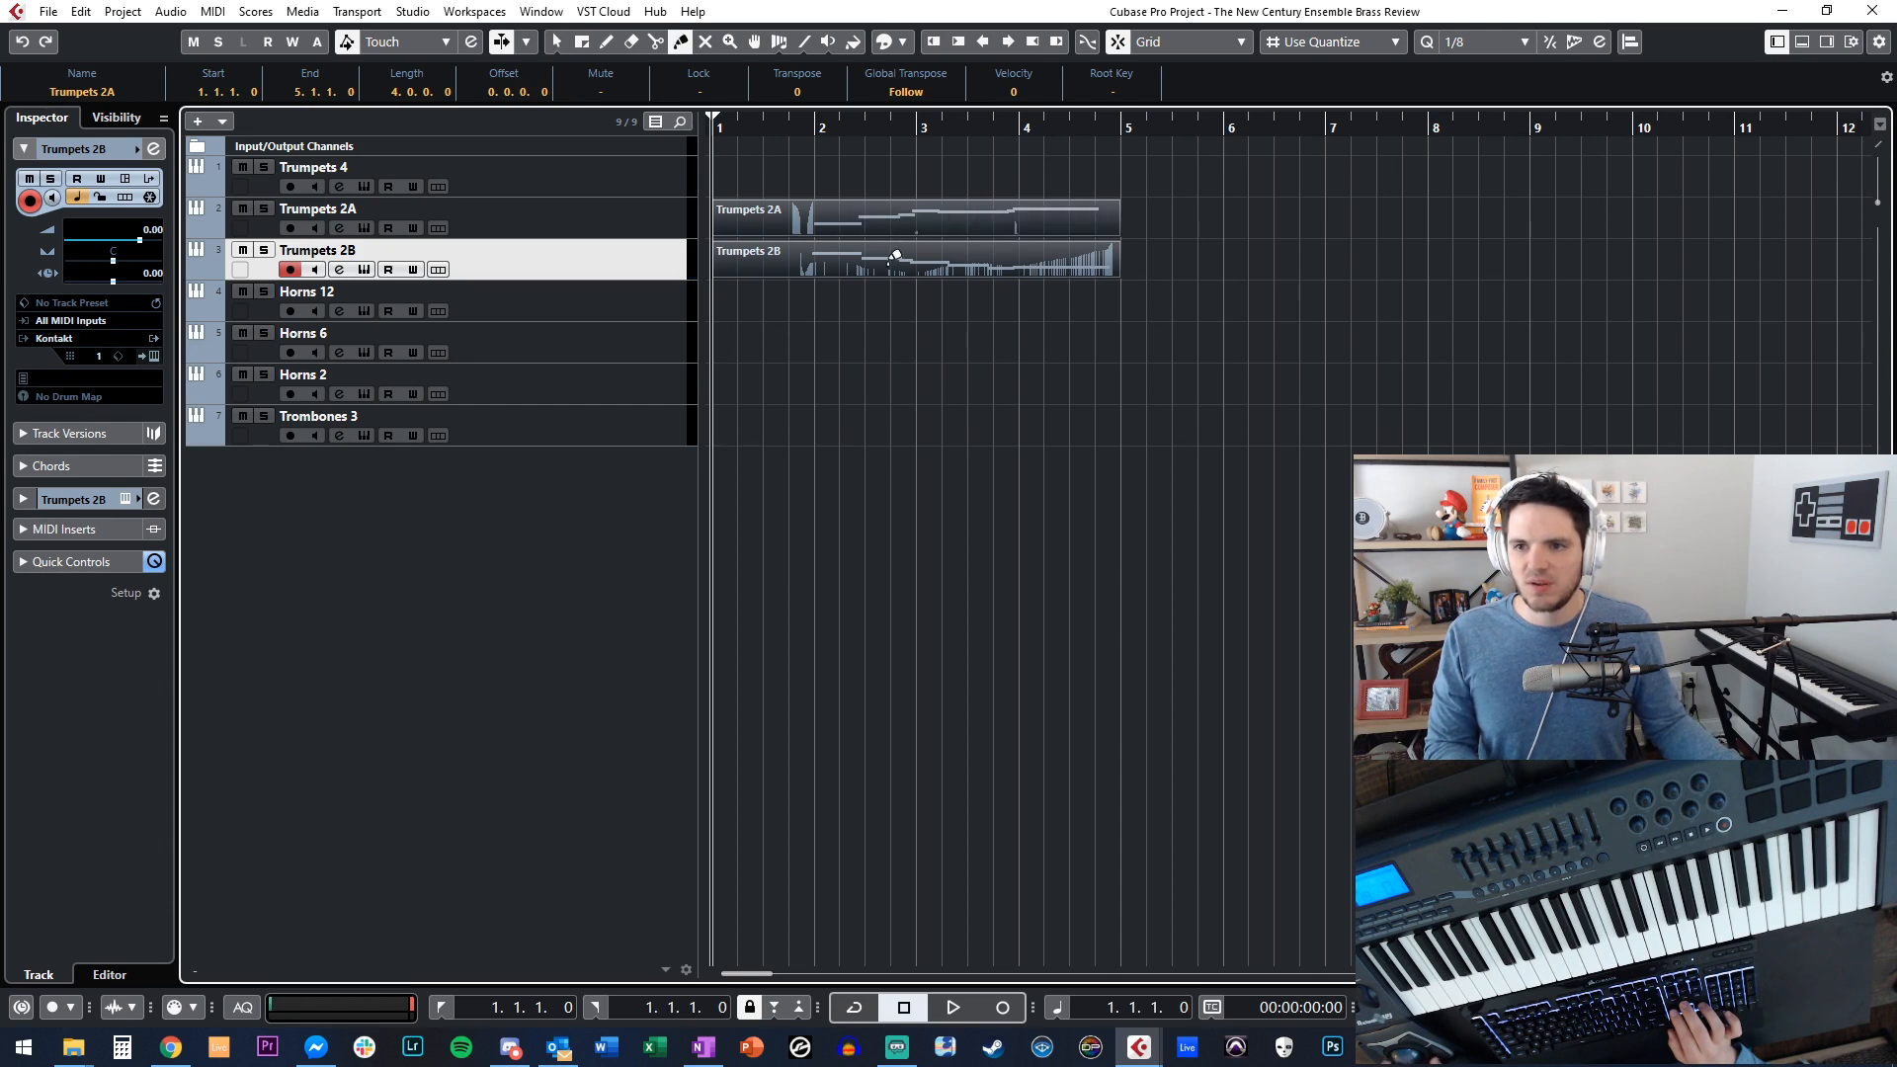
key("1")
Stack the Trumpets 2A part onto the Trumpets 2B track at bar 1, and glue the two parts into one.
left_click_drag(855, 217, 861, 249)
right_click(862, 249)
left_click(986, 253)
left_click(893, 249)
Move the glued part from the Trumpets 2B track up to the Trumpets 4 track, starting at bar 1.
right_click(887, 253)
left_click(888, 254)
left_click(870, 247)
left_click_drag(869, 246, 863, 186)
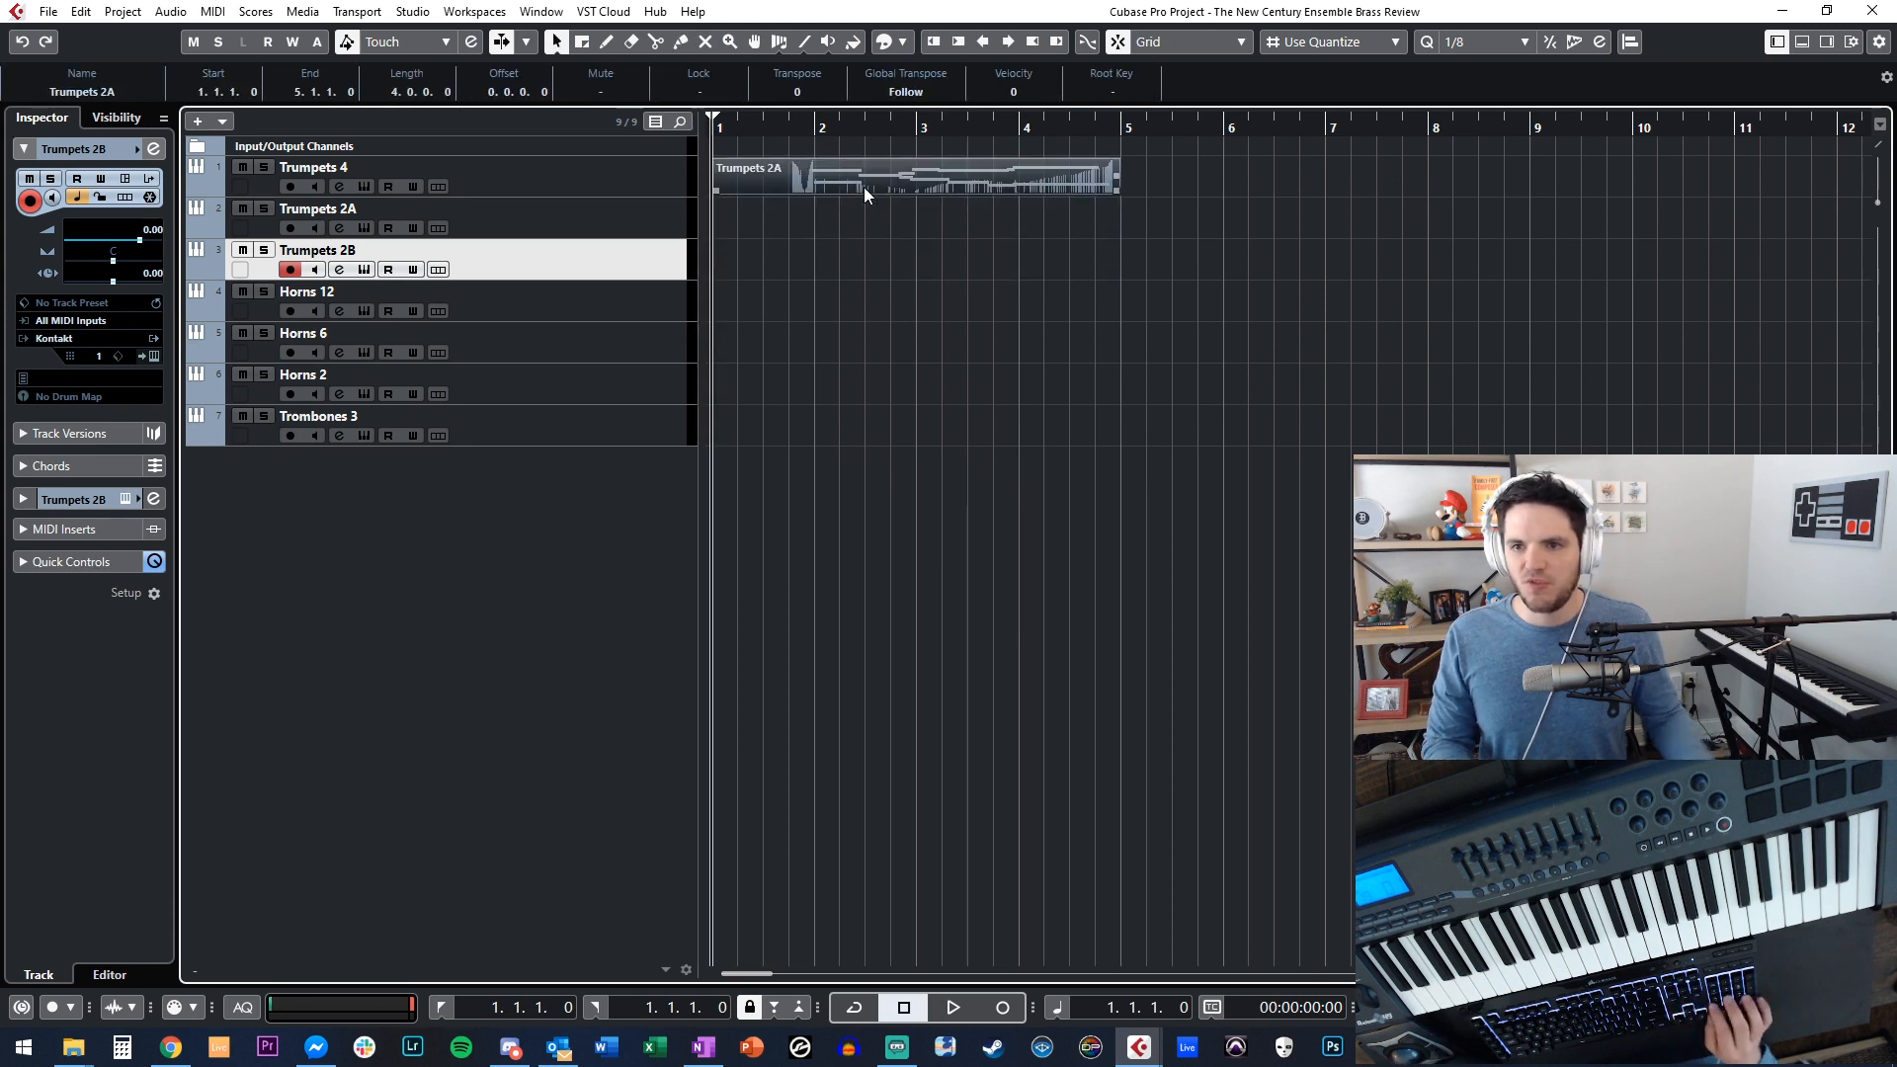
Play the glued part on the Trumpets 4 track from the project start, and move it down to the Trumpets 2B track.
key("space")
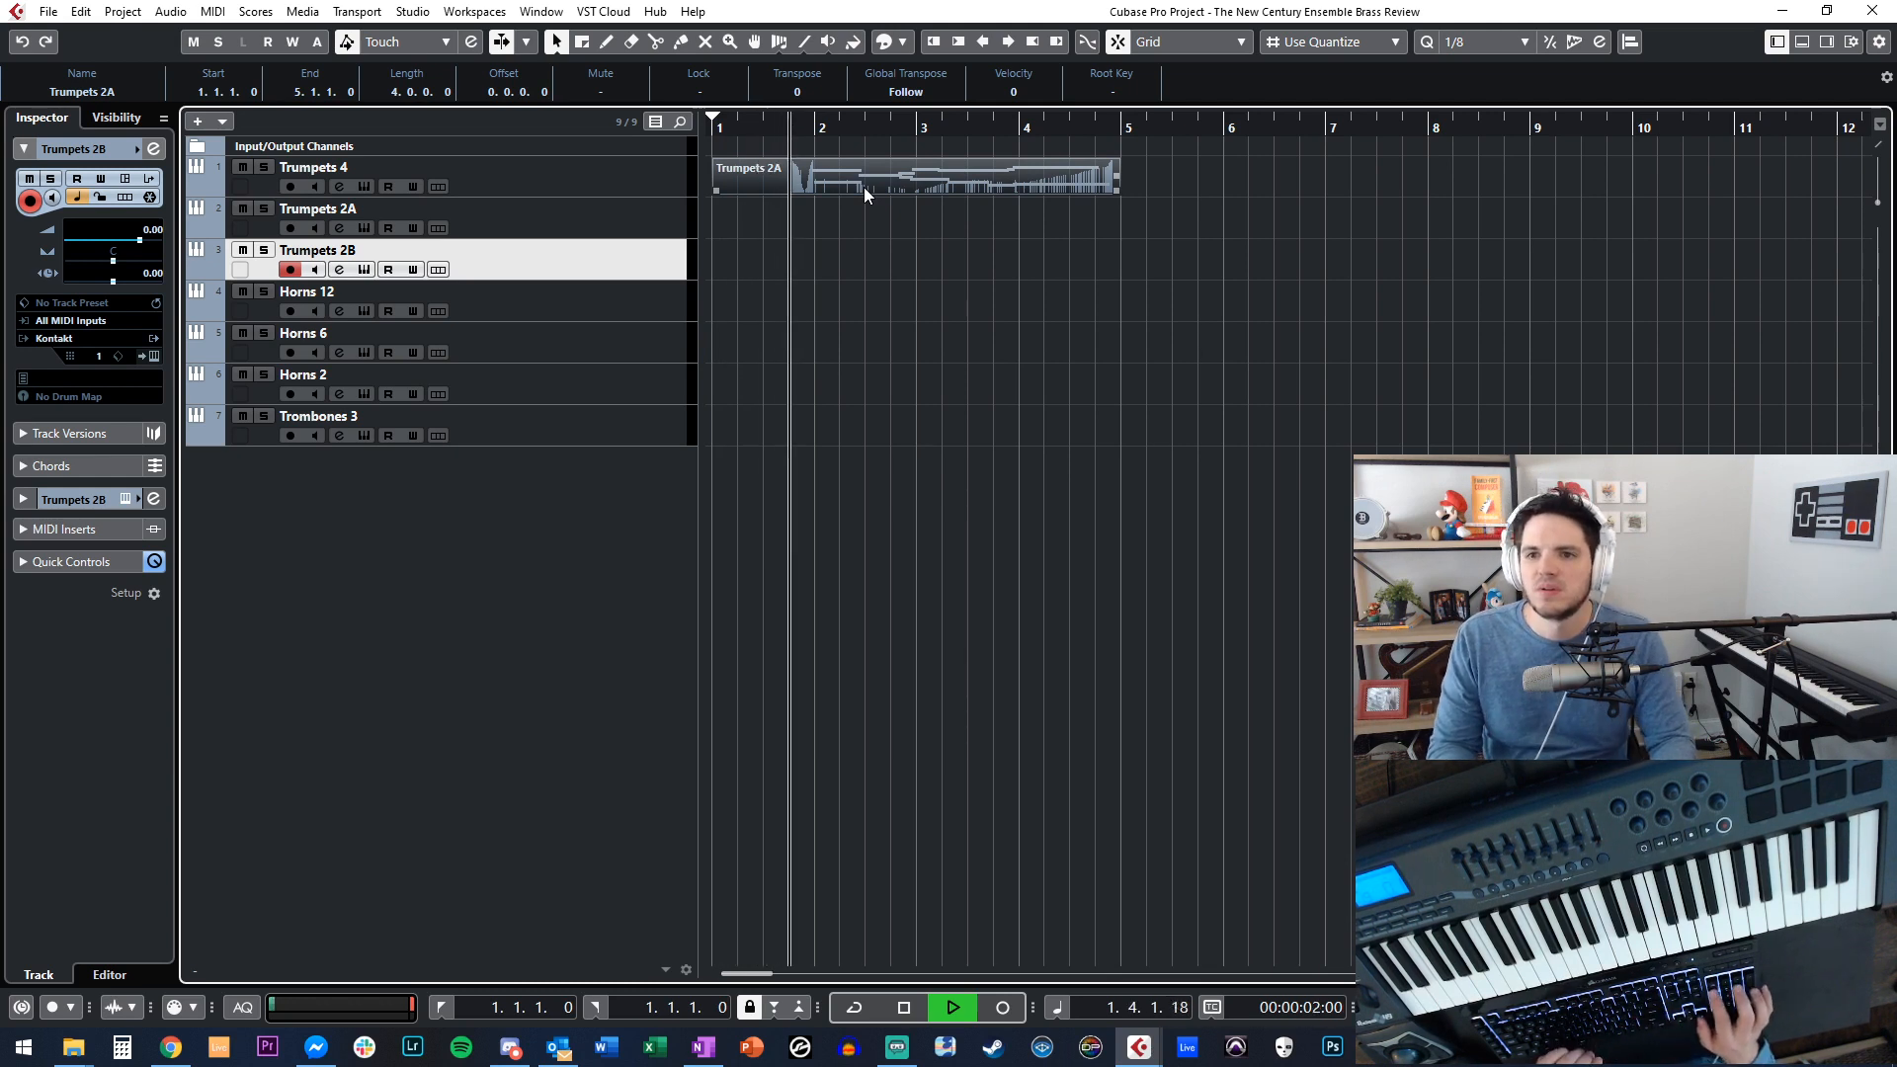
key("space")
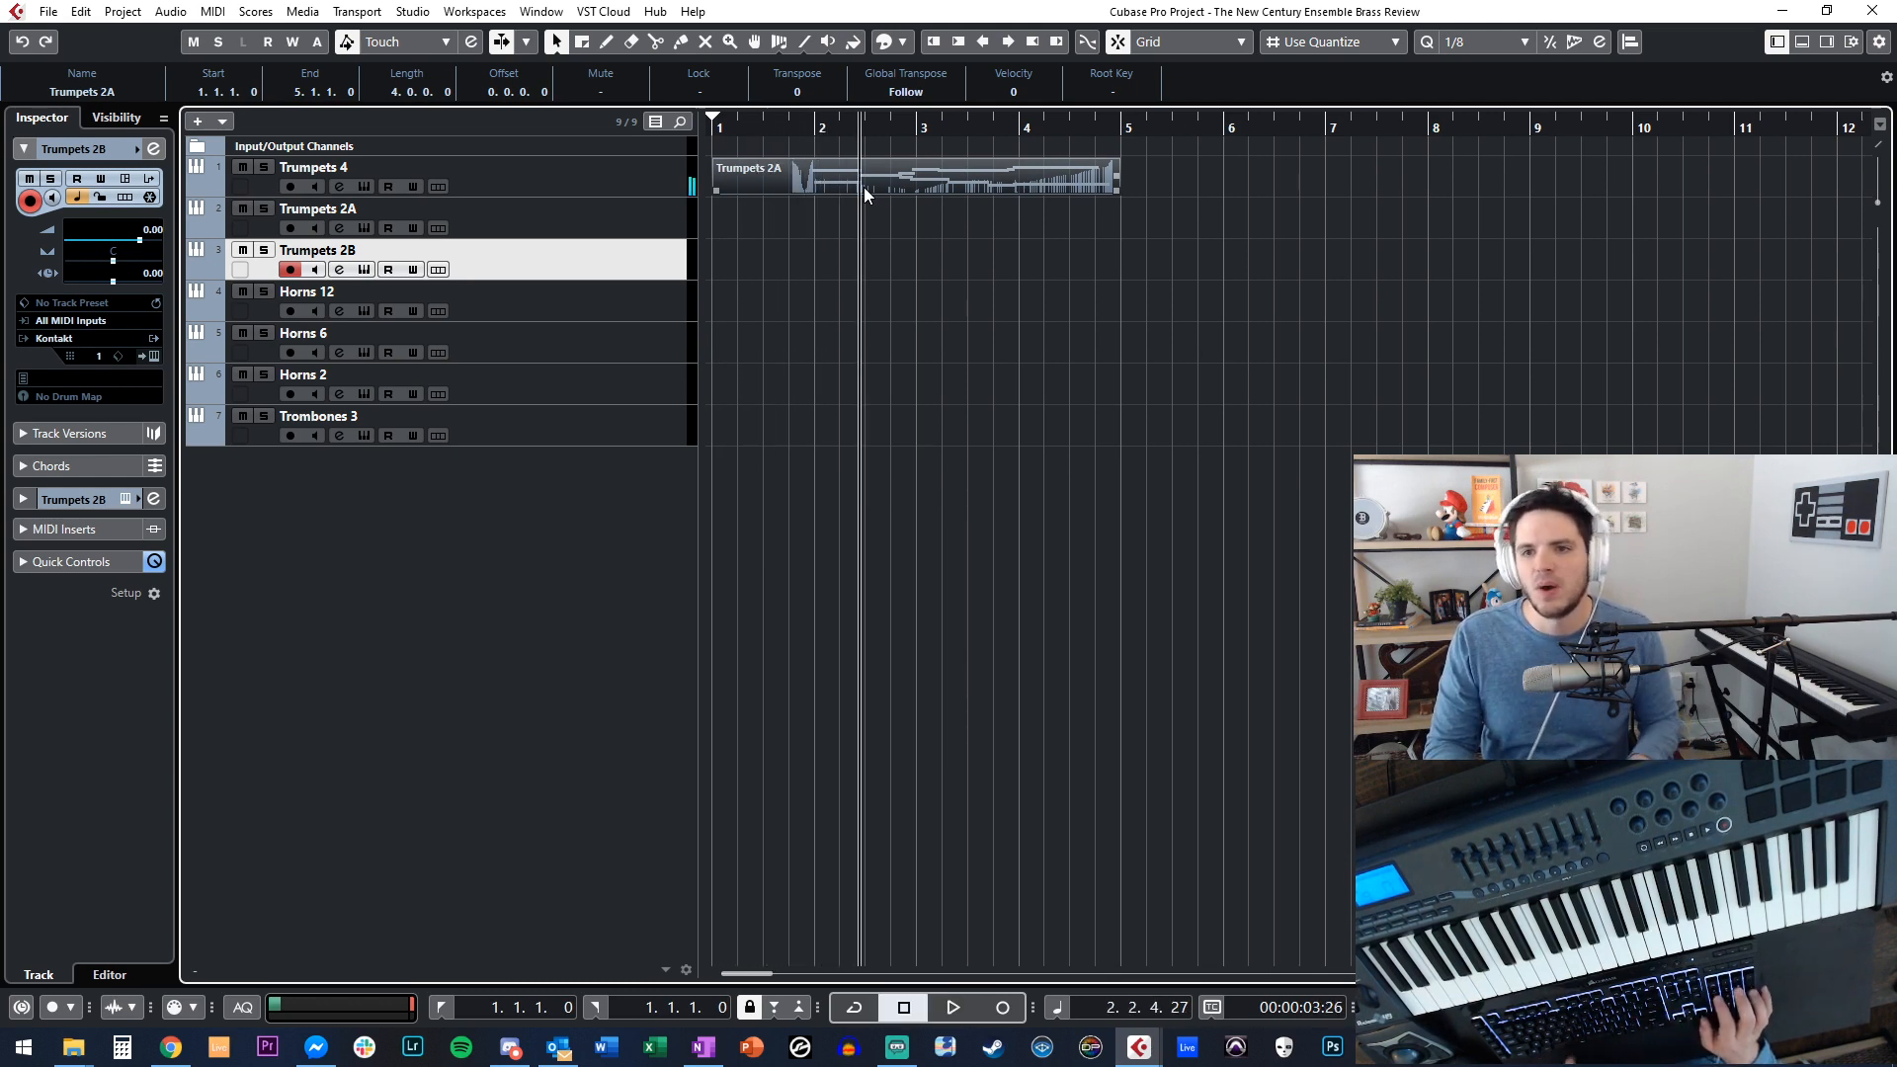
left_click_drag(864, 187, 863, 269)
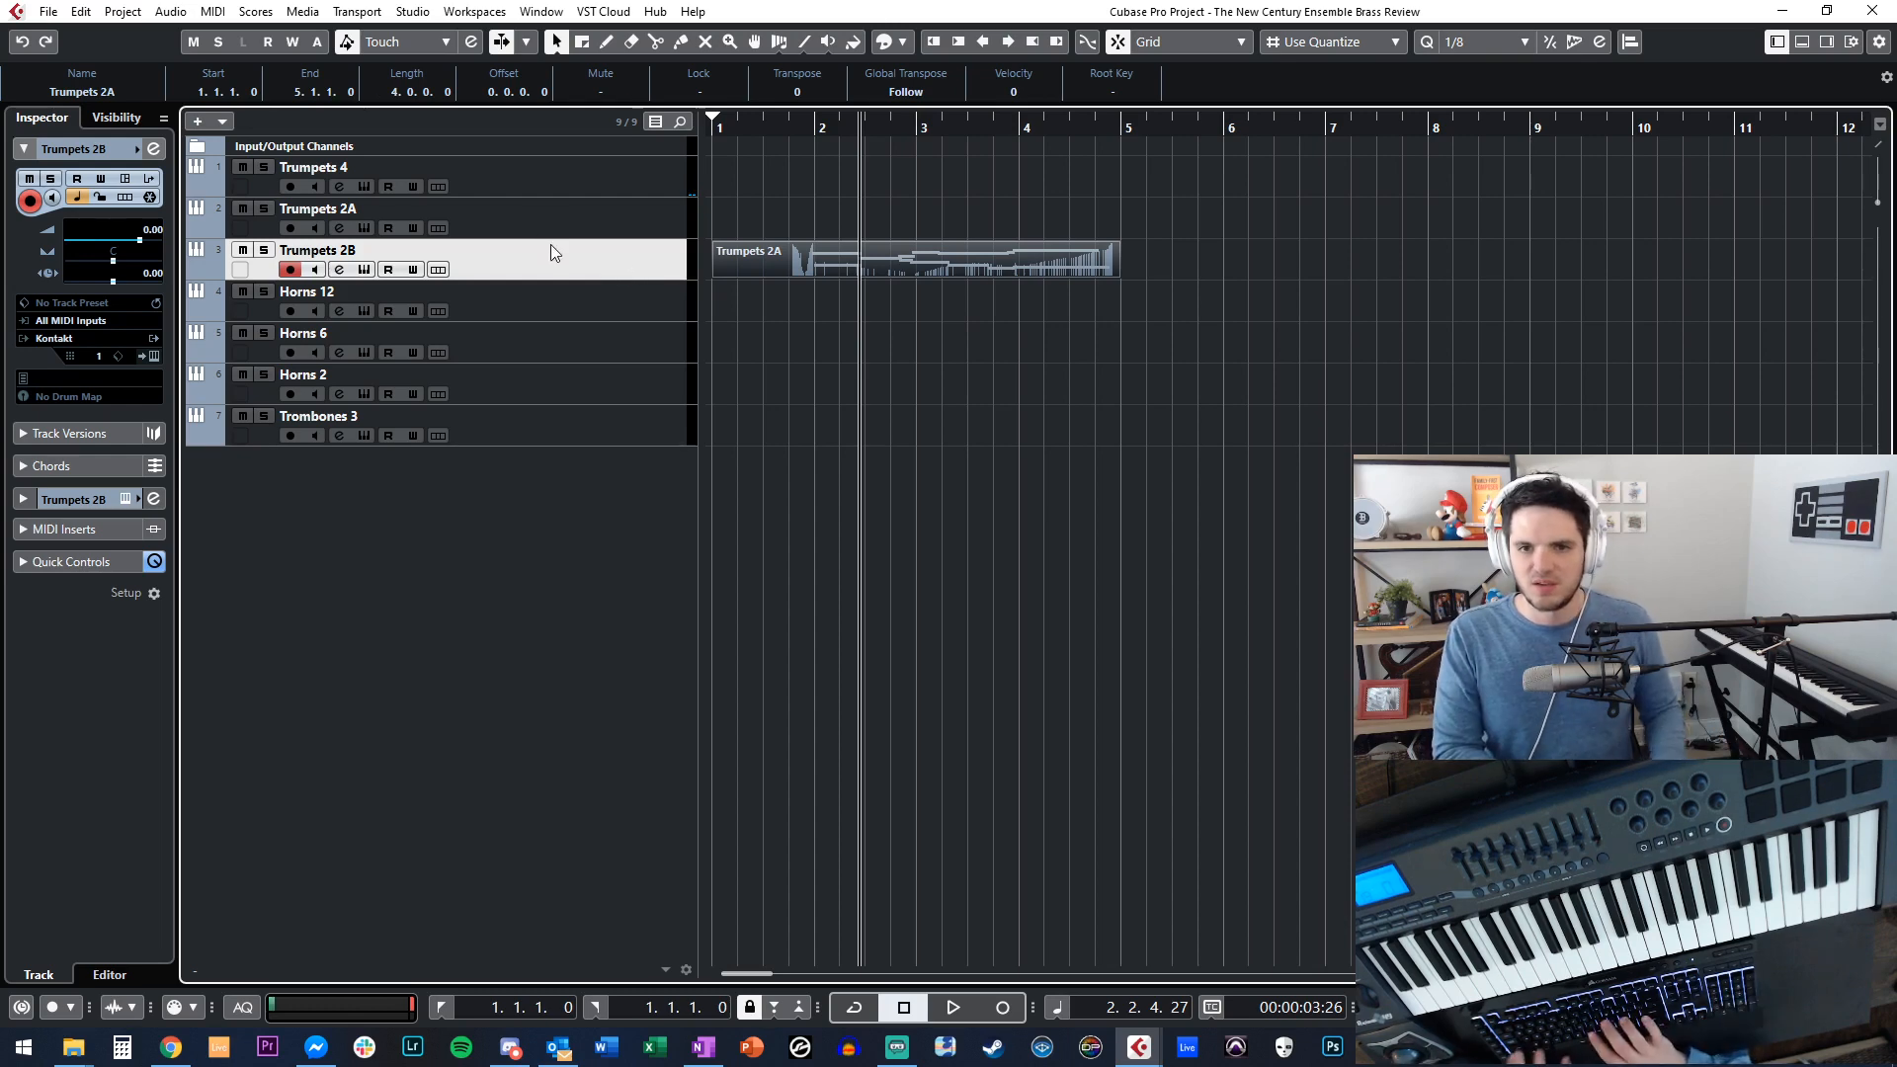
Replace the Legato articulation with Sustain Vib in the first slot of the Trumpets 4 instrument.
left_click(364, 187)
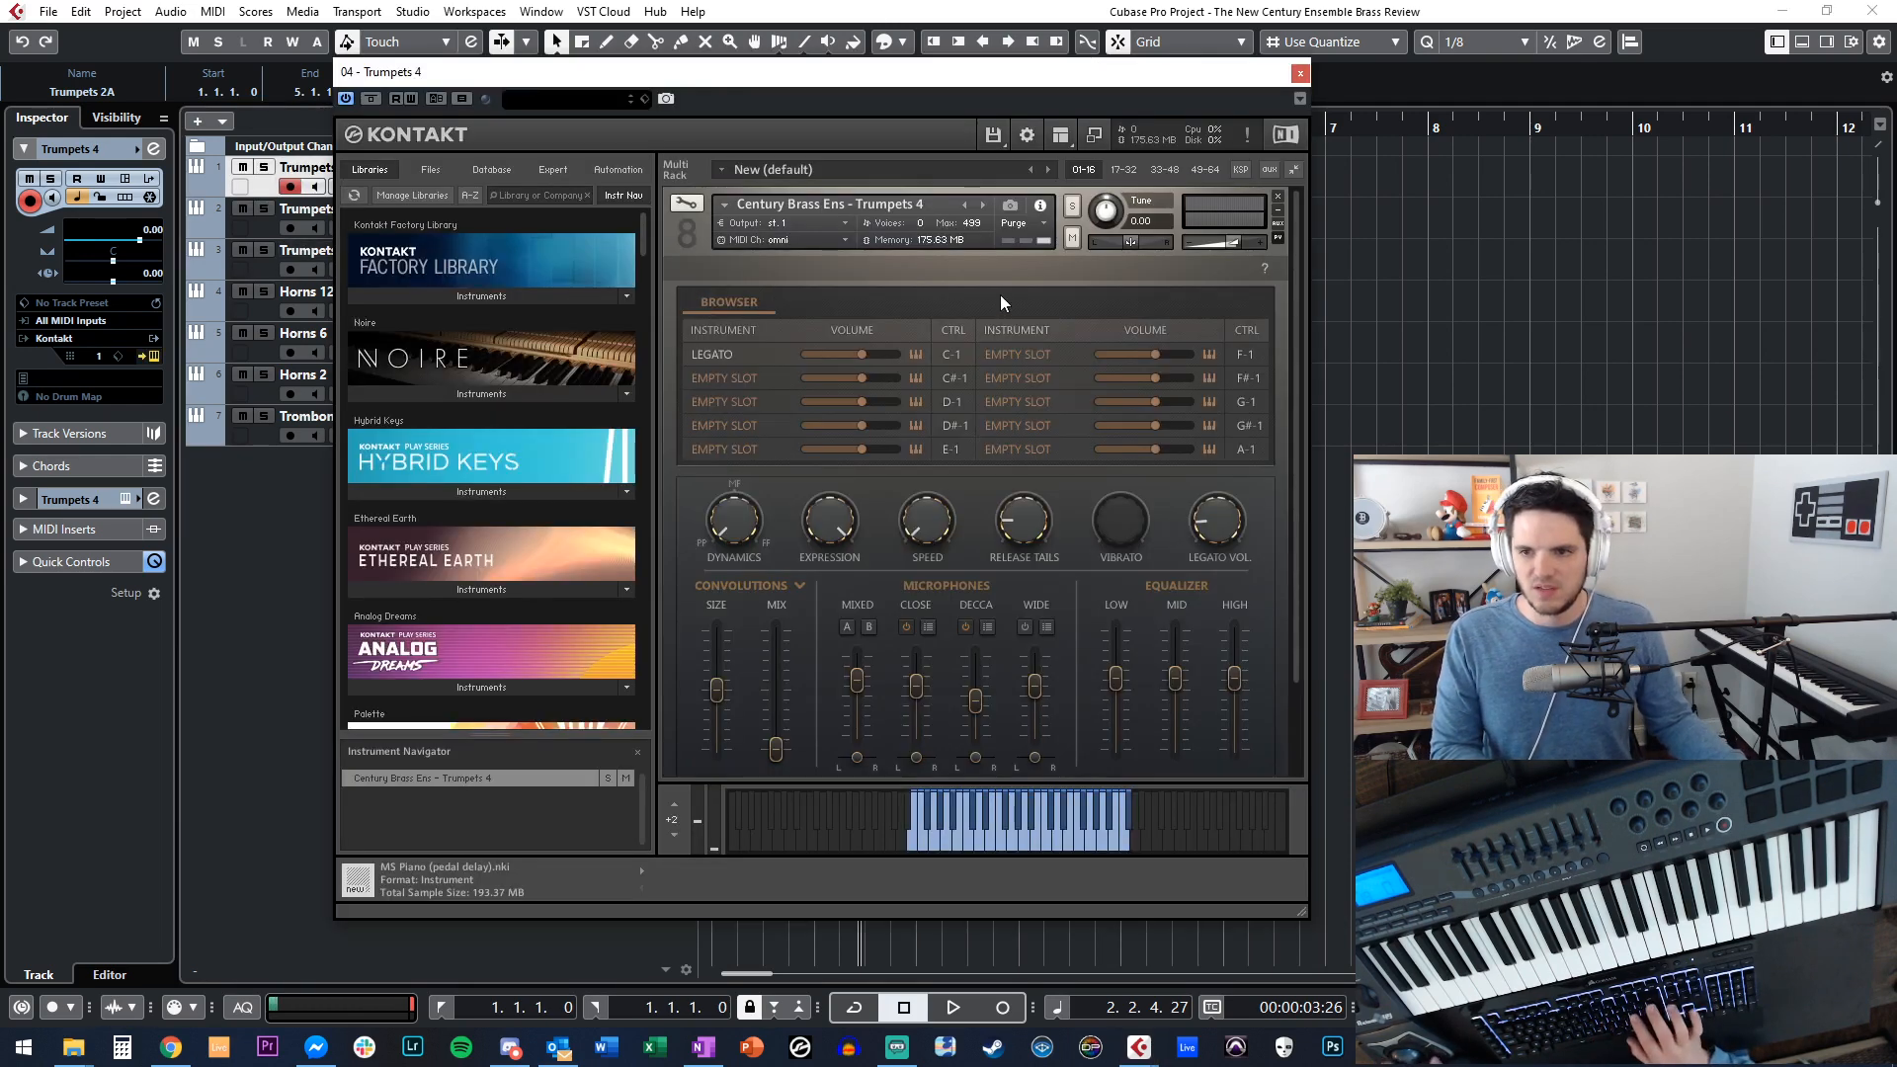
left_click(718, 348)
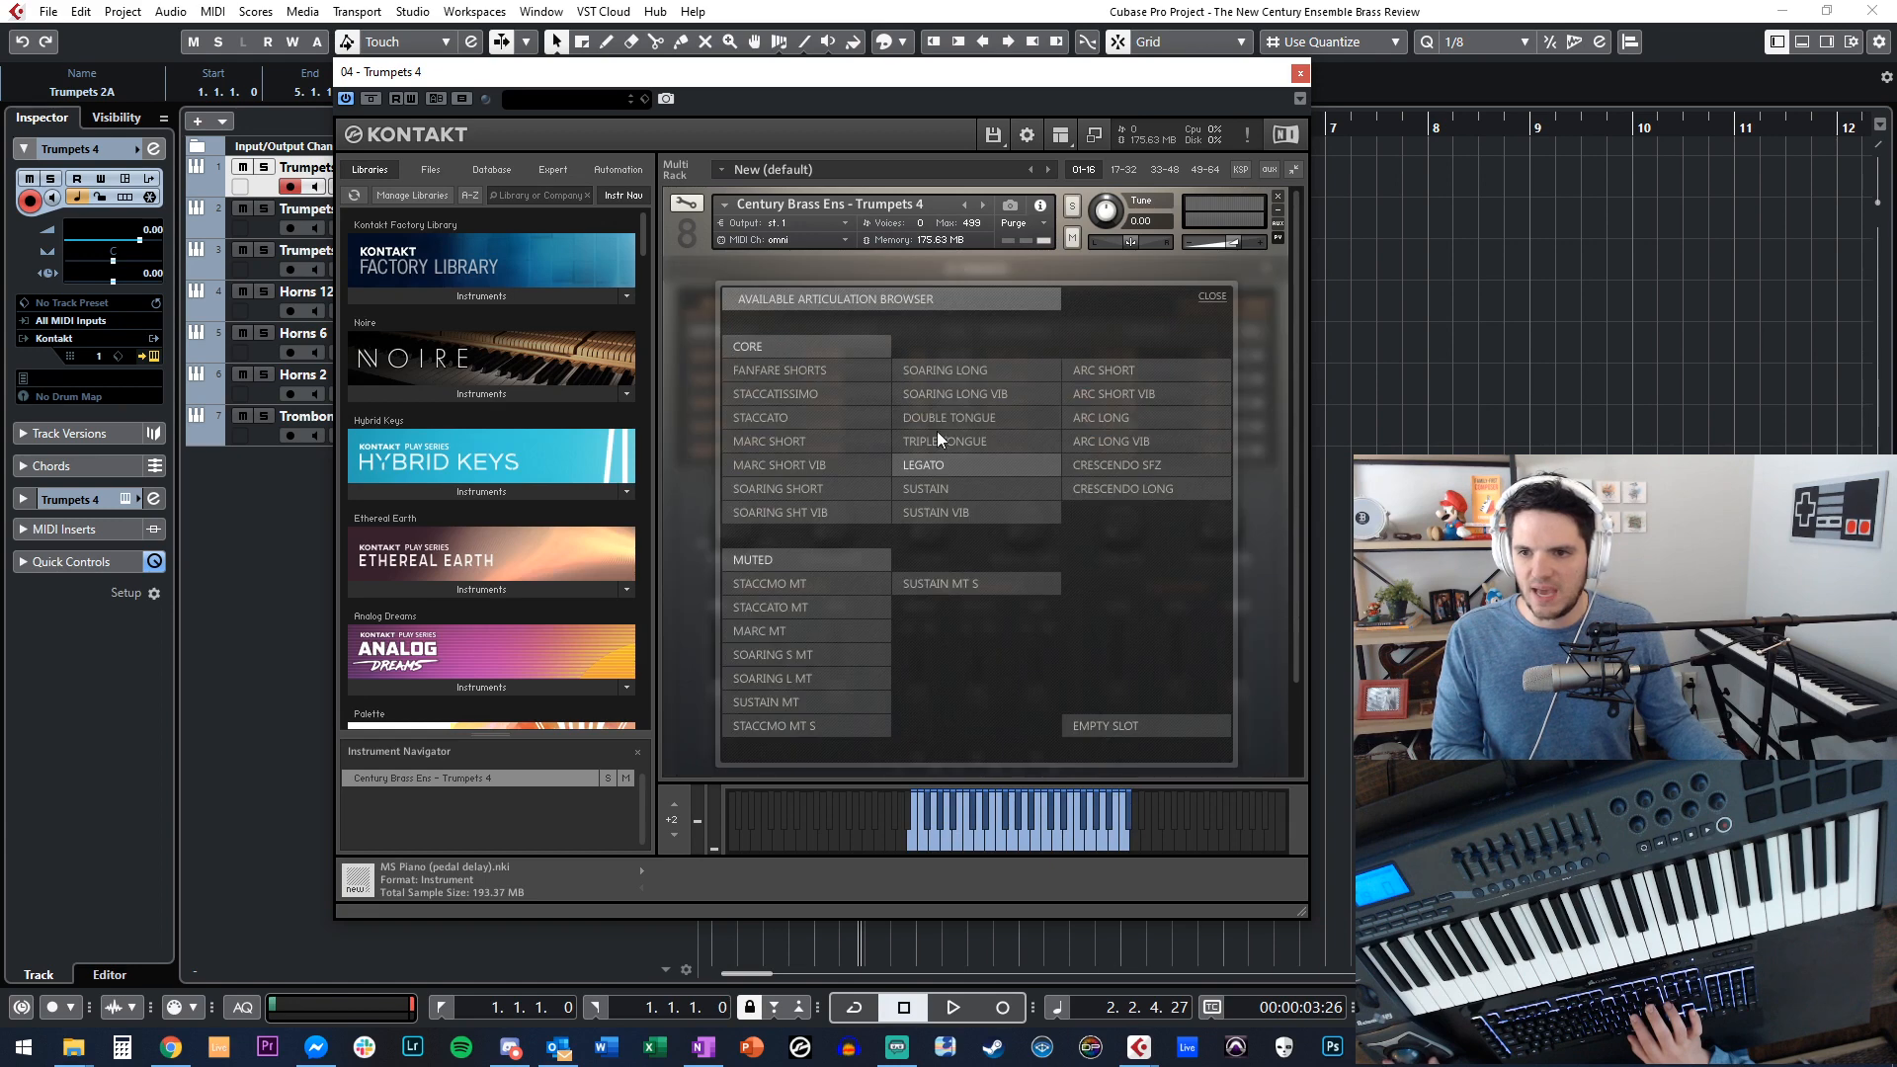
left_click(941, 506)
key("Escape")
Move the part from Trumpets 2B up to the Trumpets 4 track at bar 1, and play it through from the project start.
left_click_drag(846, 272, 840, 189)
key("Home")
key("space")
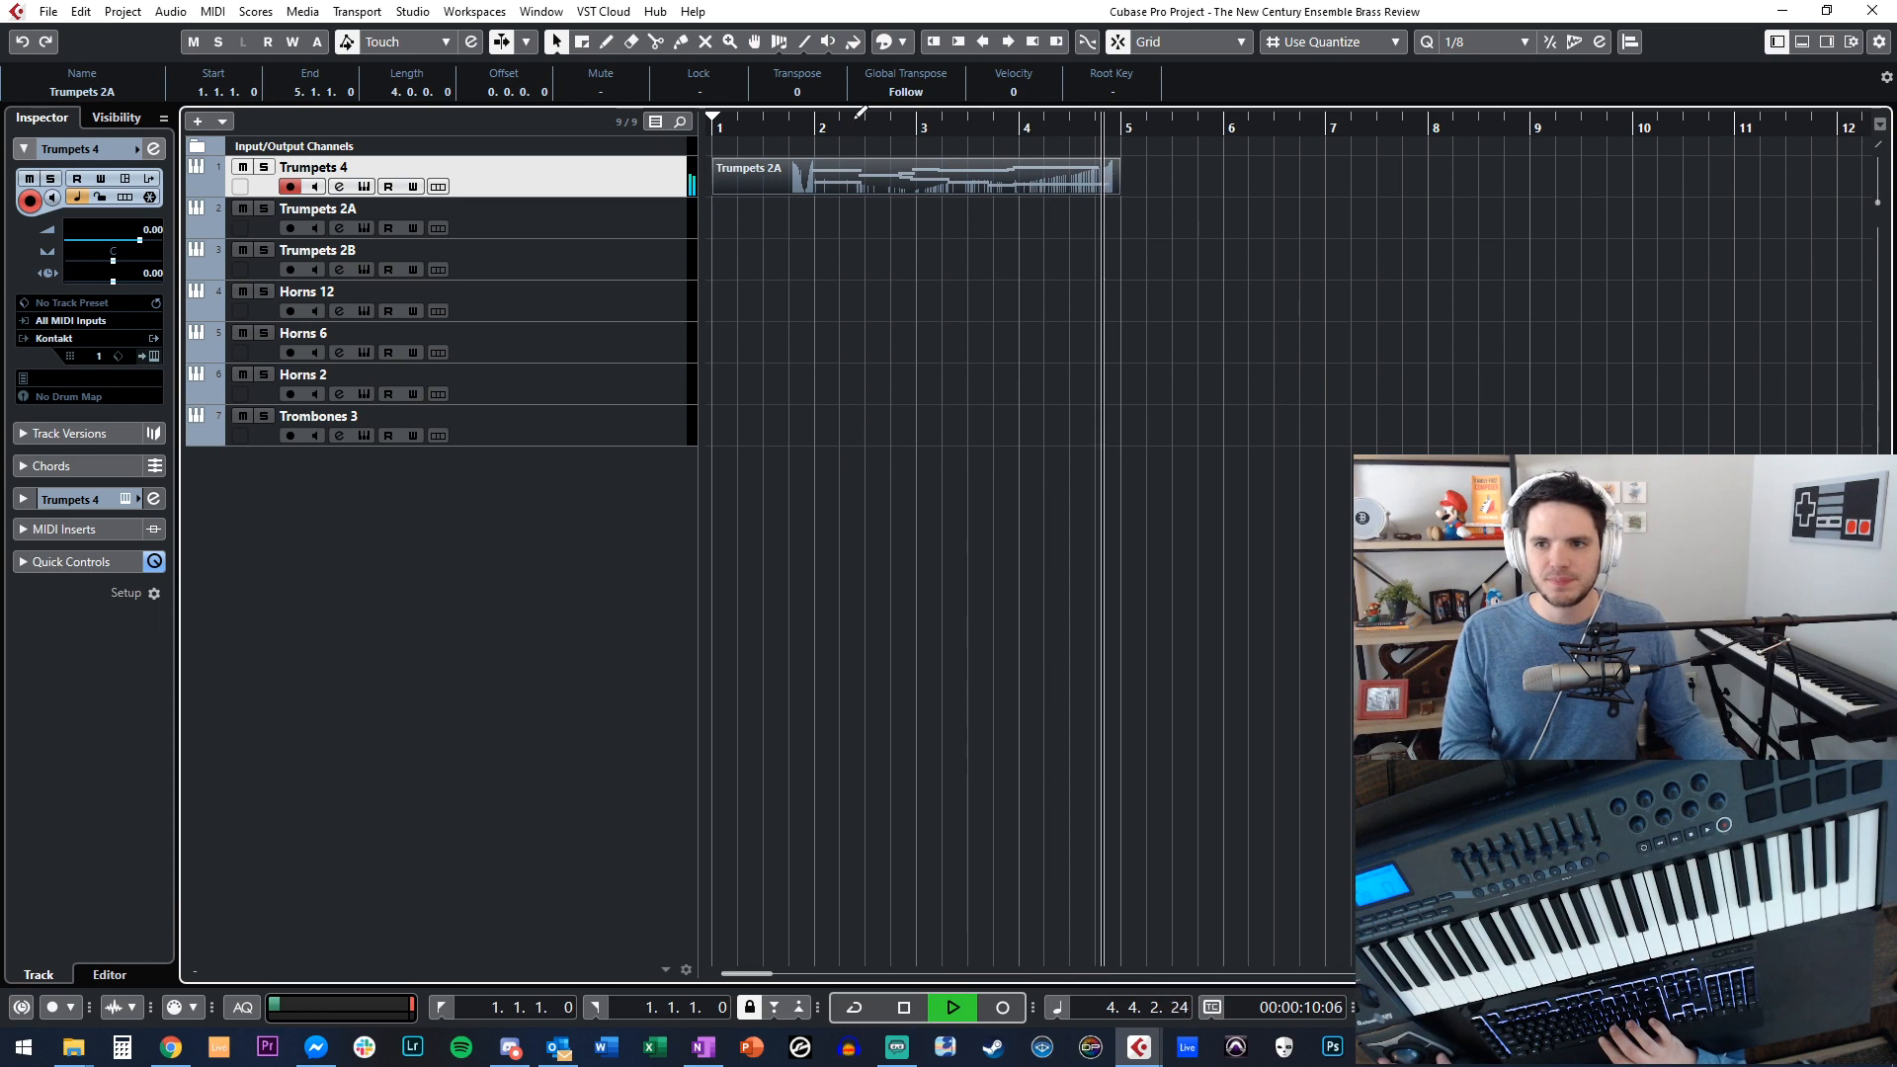
key("space")
left_click(910, 287)
key("Home")
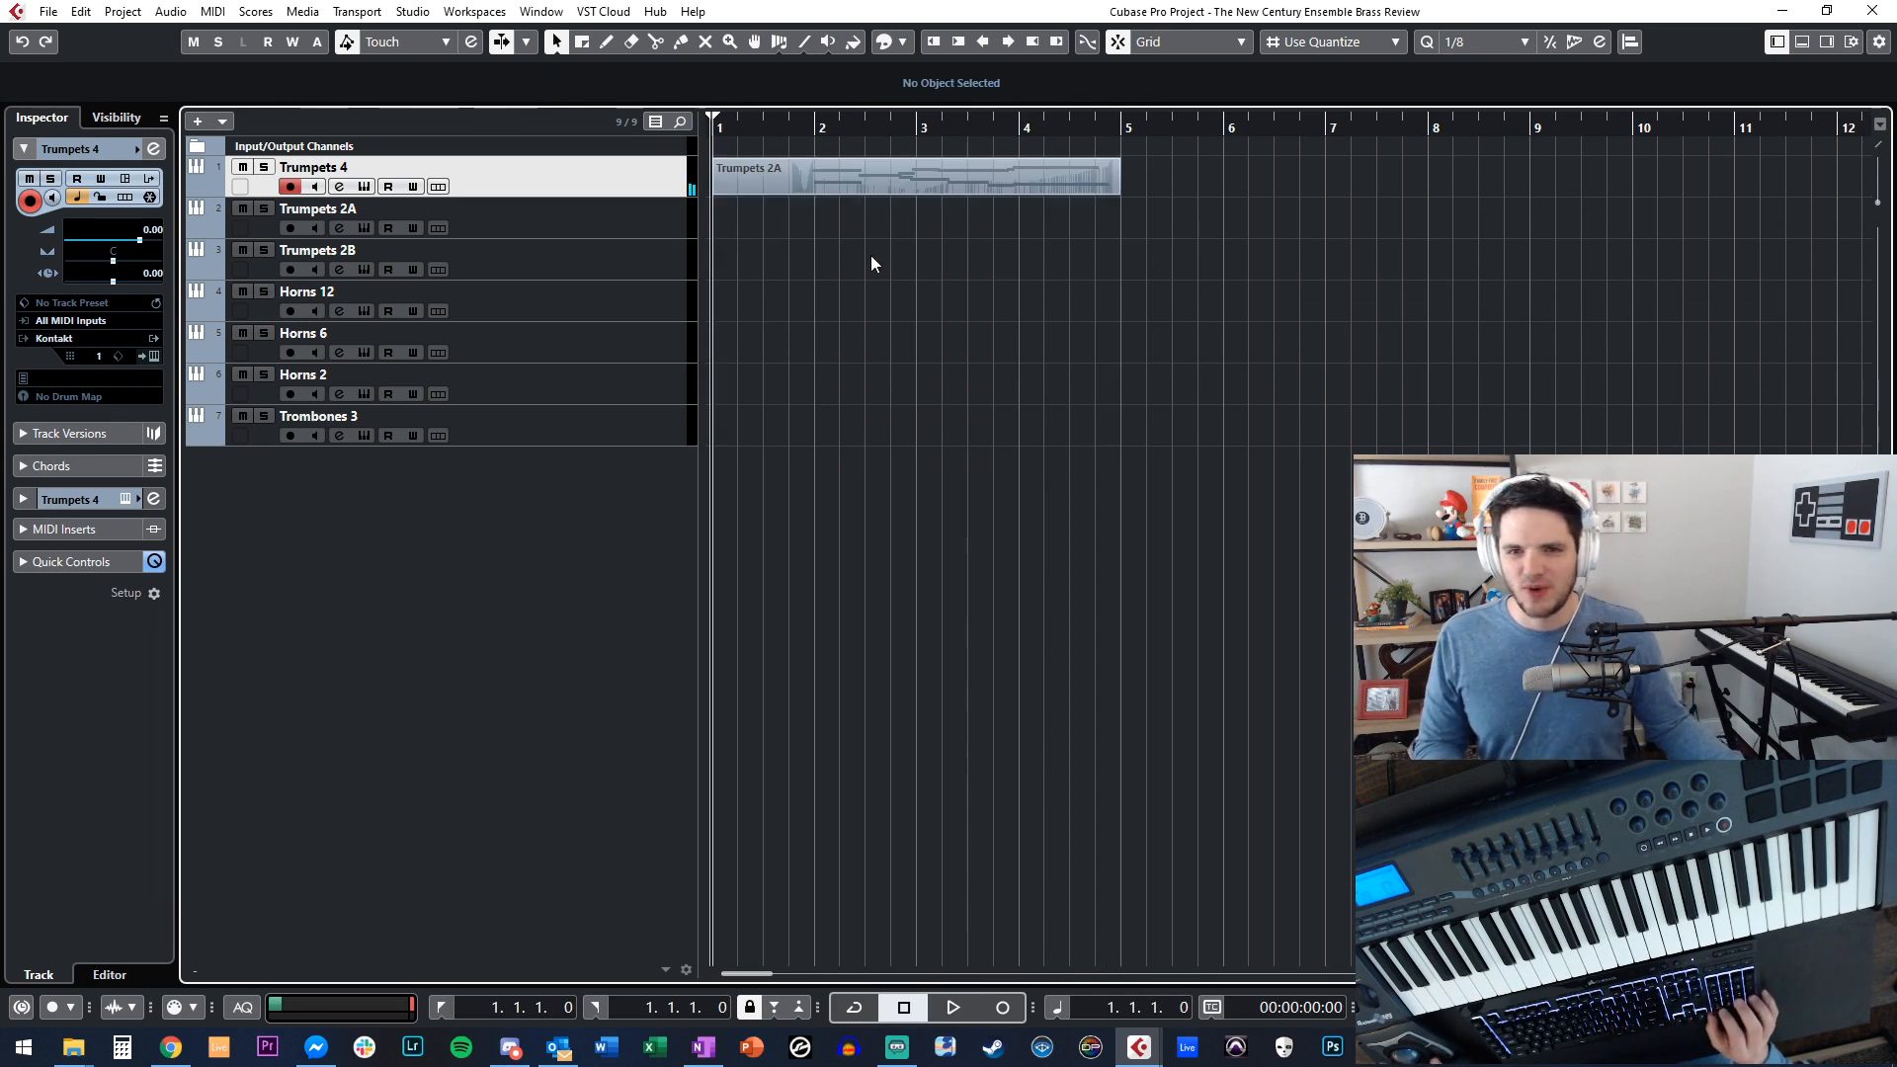
Delete the MIDI part from the Trumpets 4 track, and select the Trumpets 2A track.
left_click(789, 185)
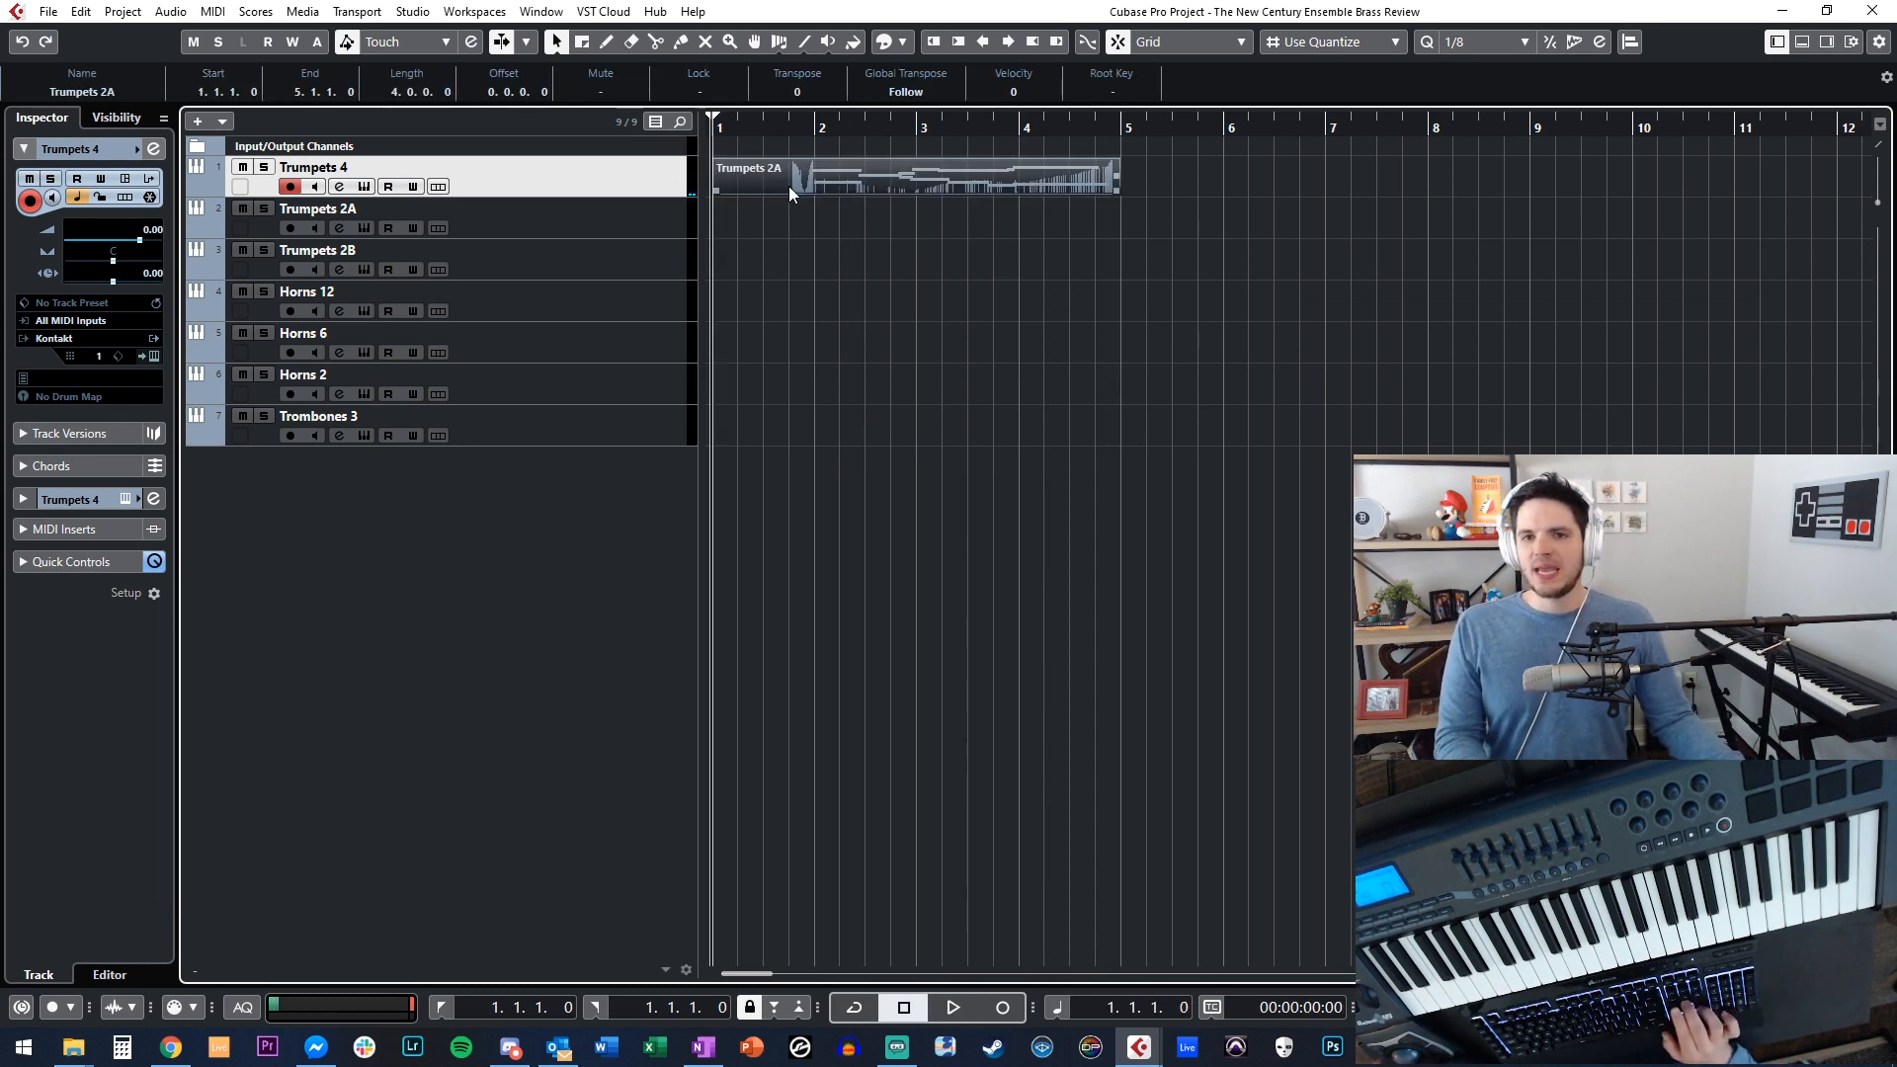
key("Delete")
left_click(637, 225)
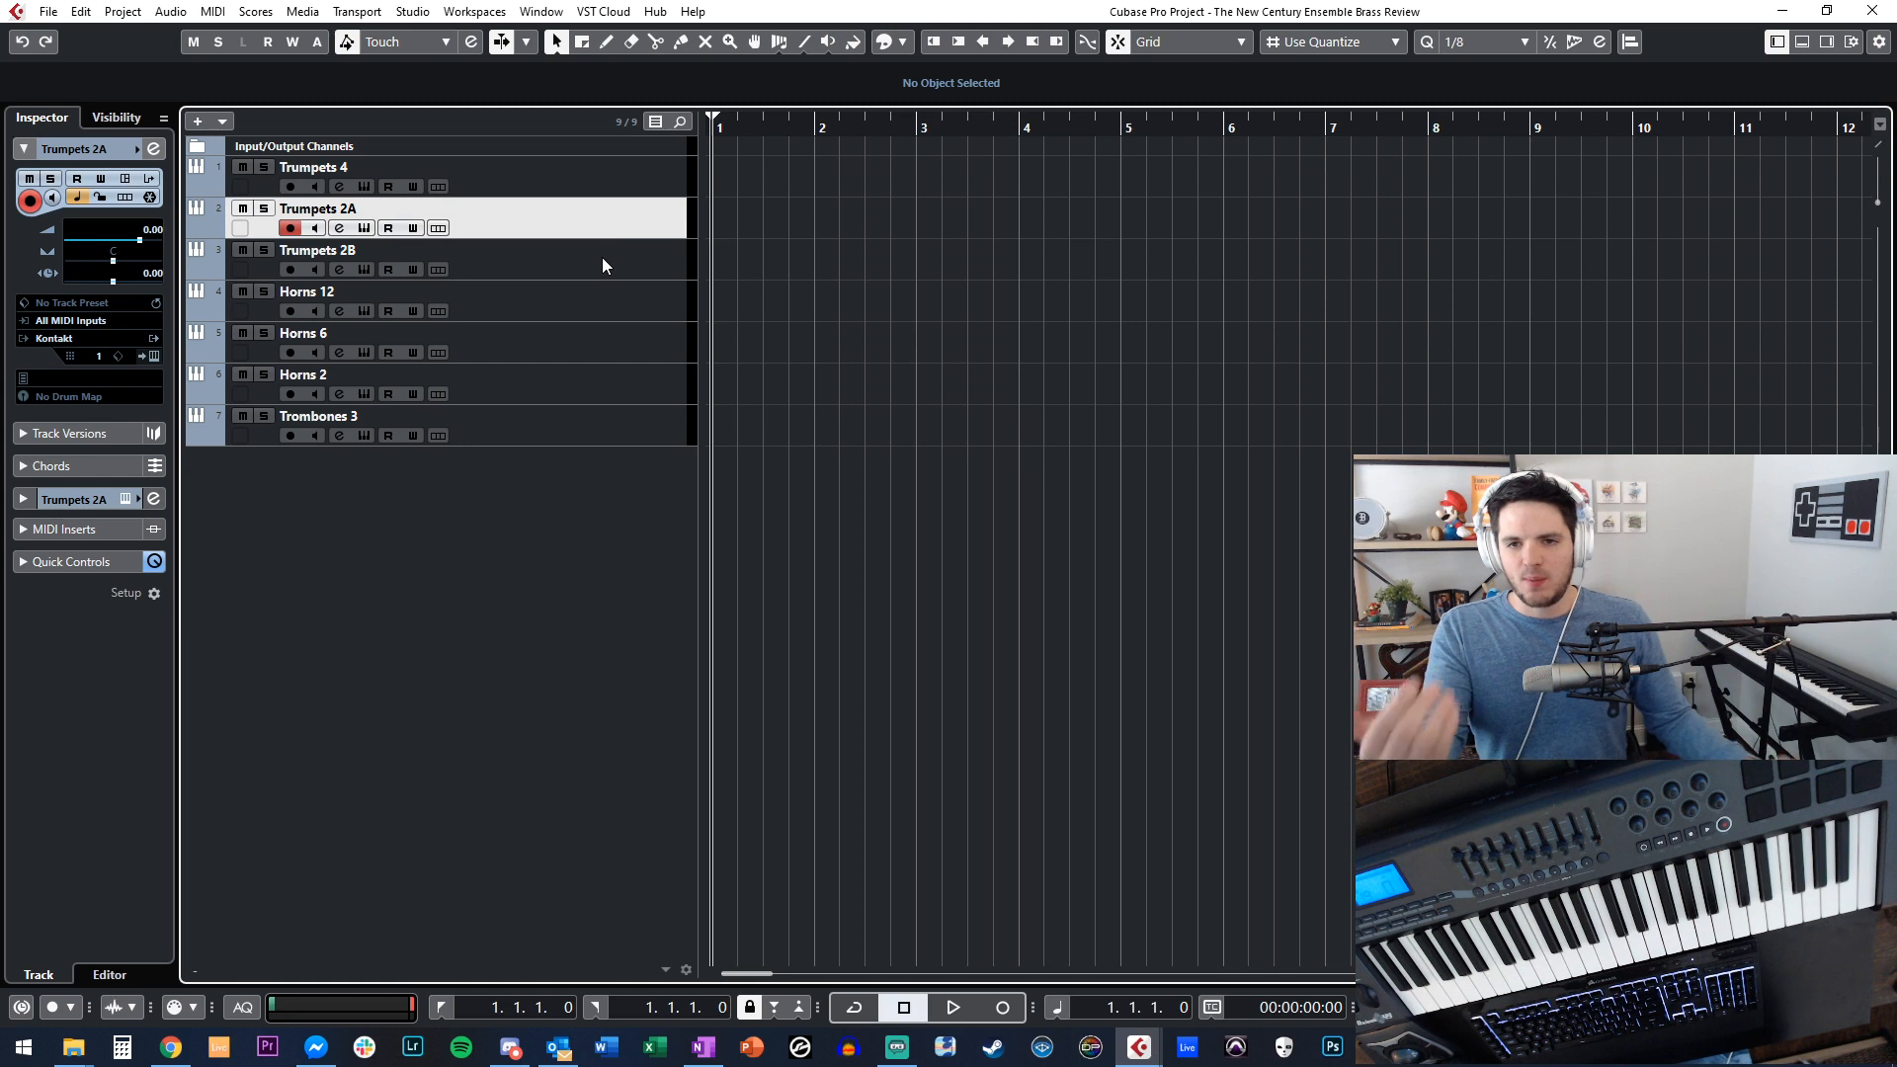
left_click(565, 329)
left_click(555, 299)
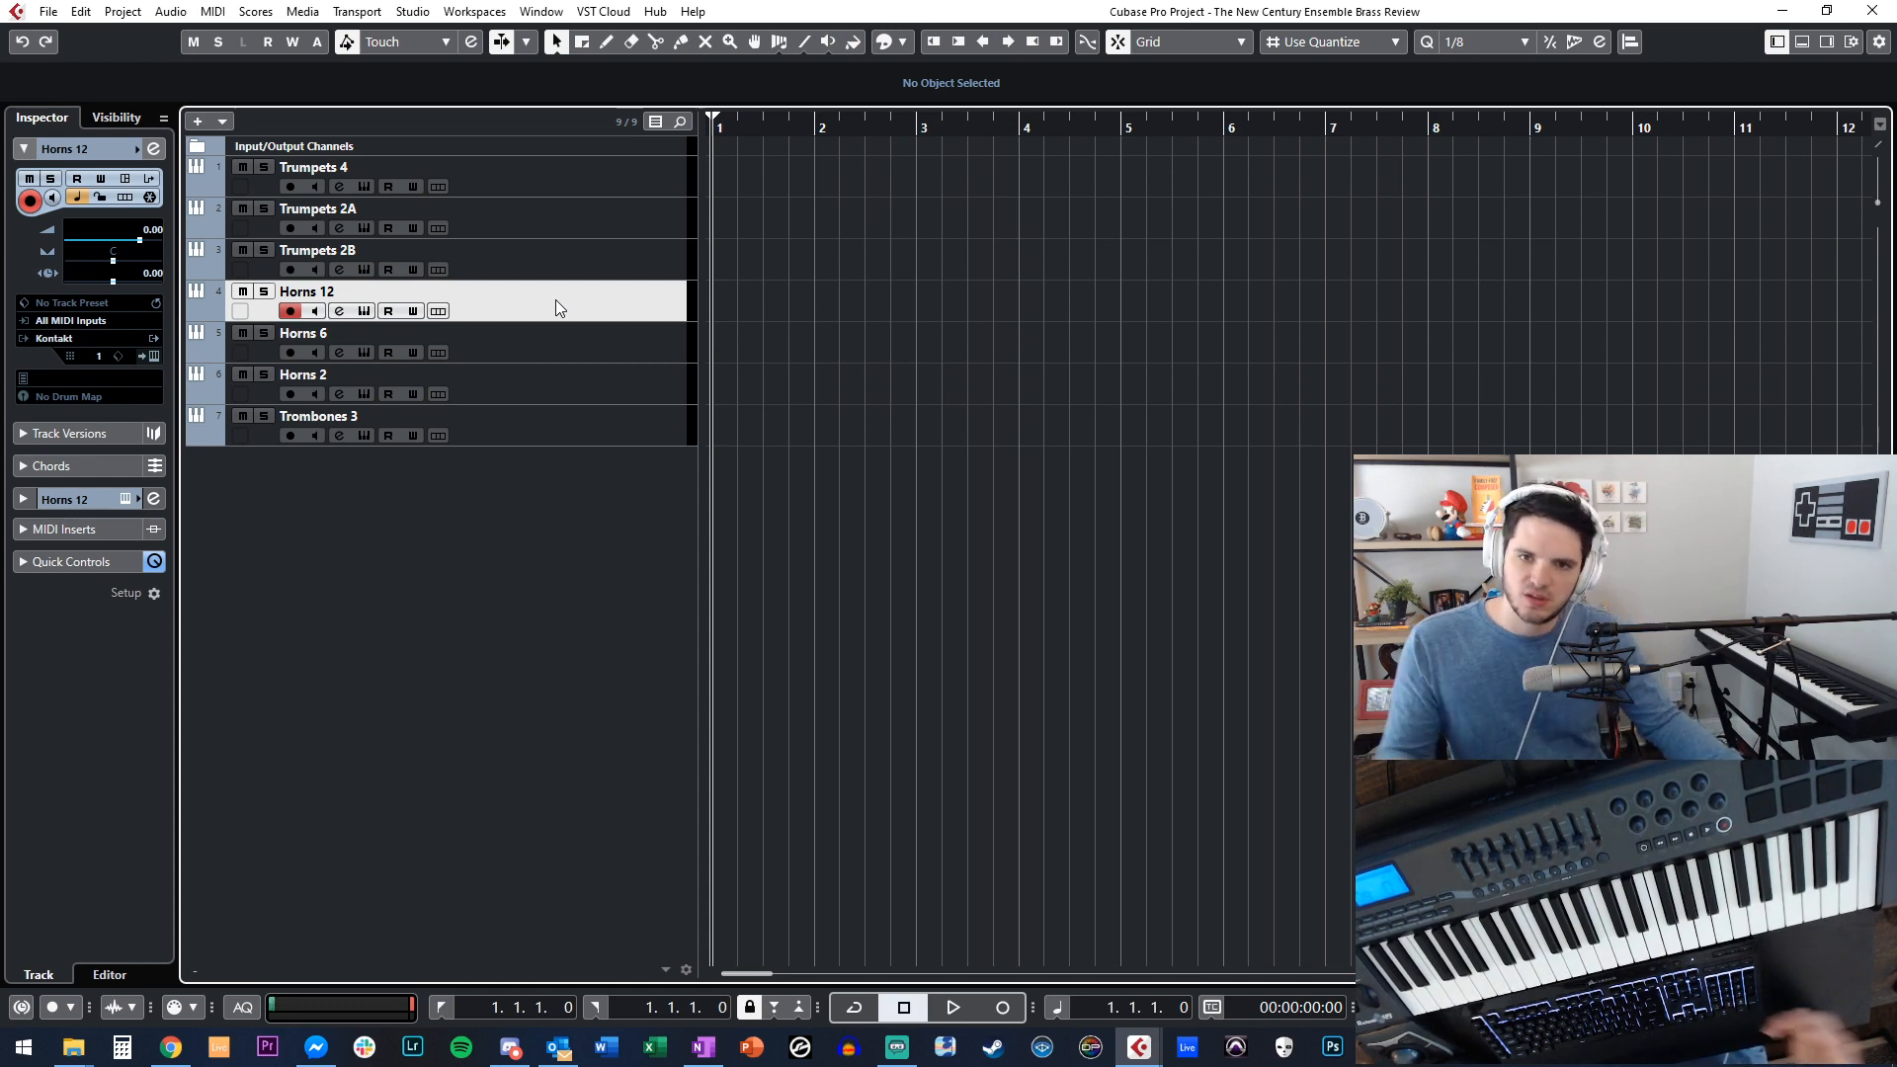
left_click(591, 241)
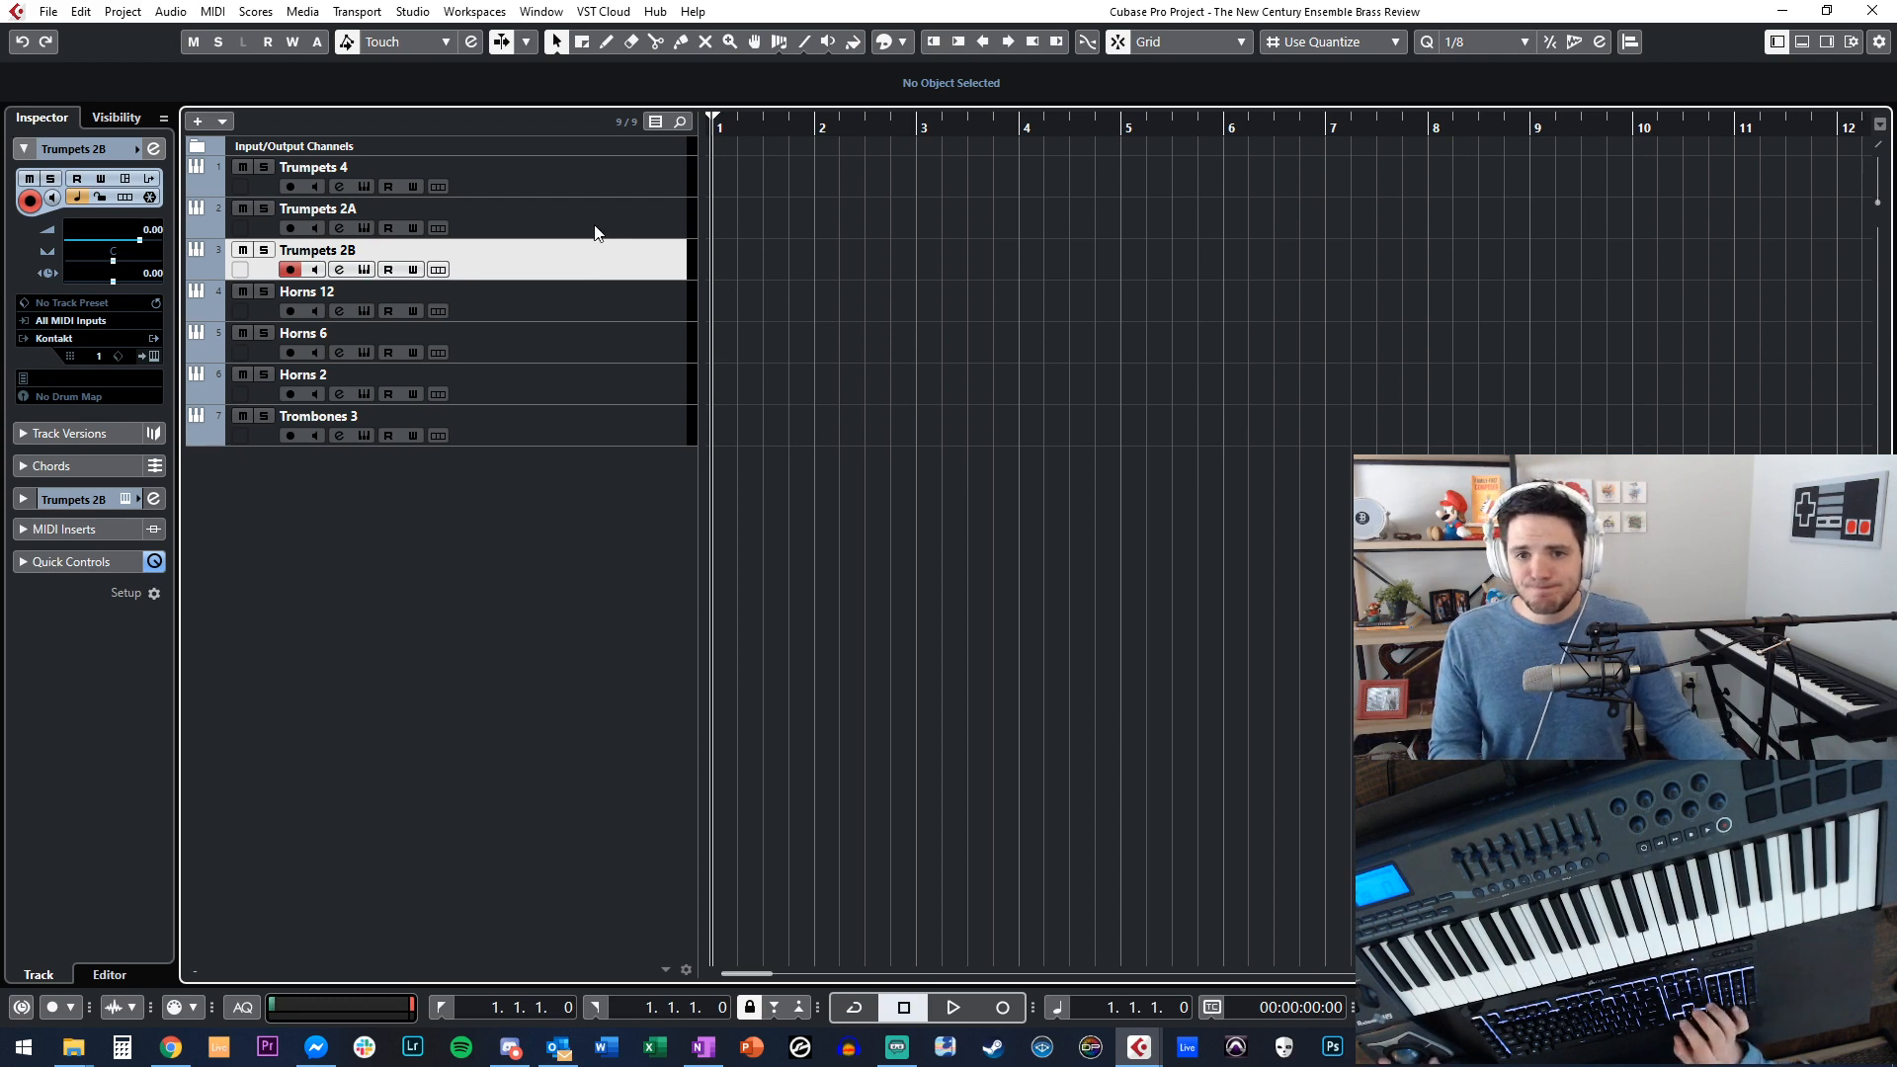
left_click(595, 233)
Open the instrument on the Horns 12 track, and audition its Legato articulation.
left_click(633, 300)
key("e")
left_click_drag(743, 76, 954, 79)
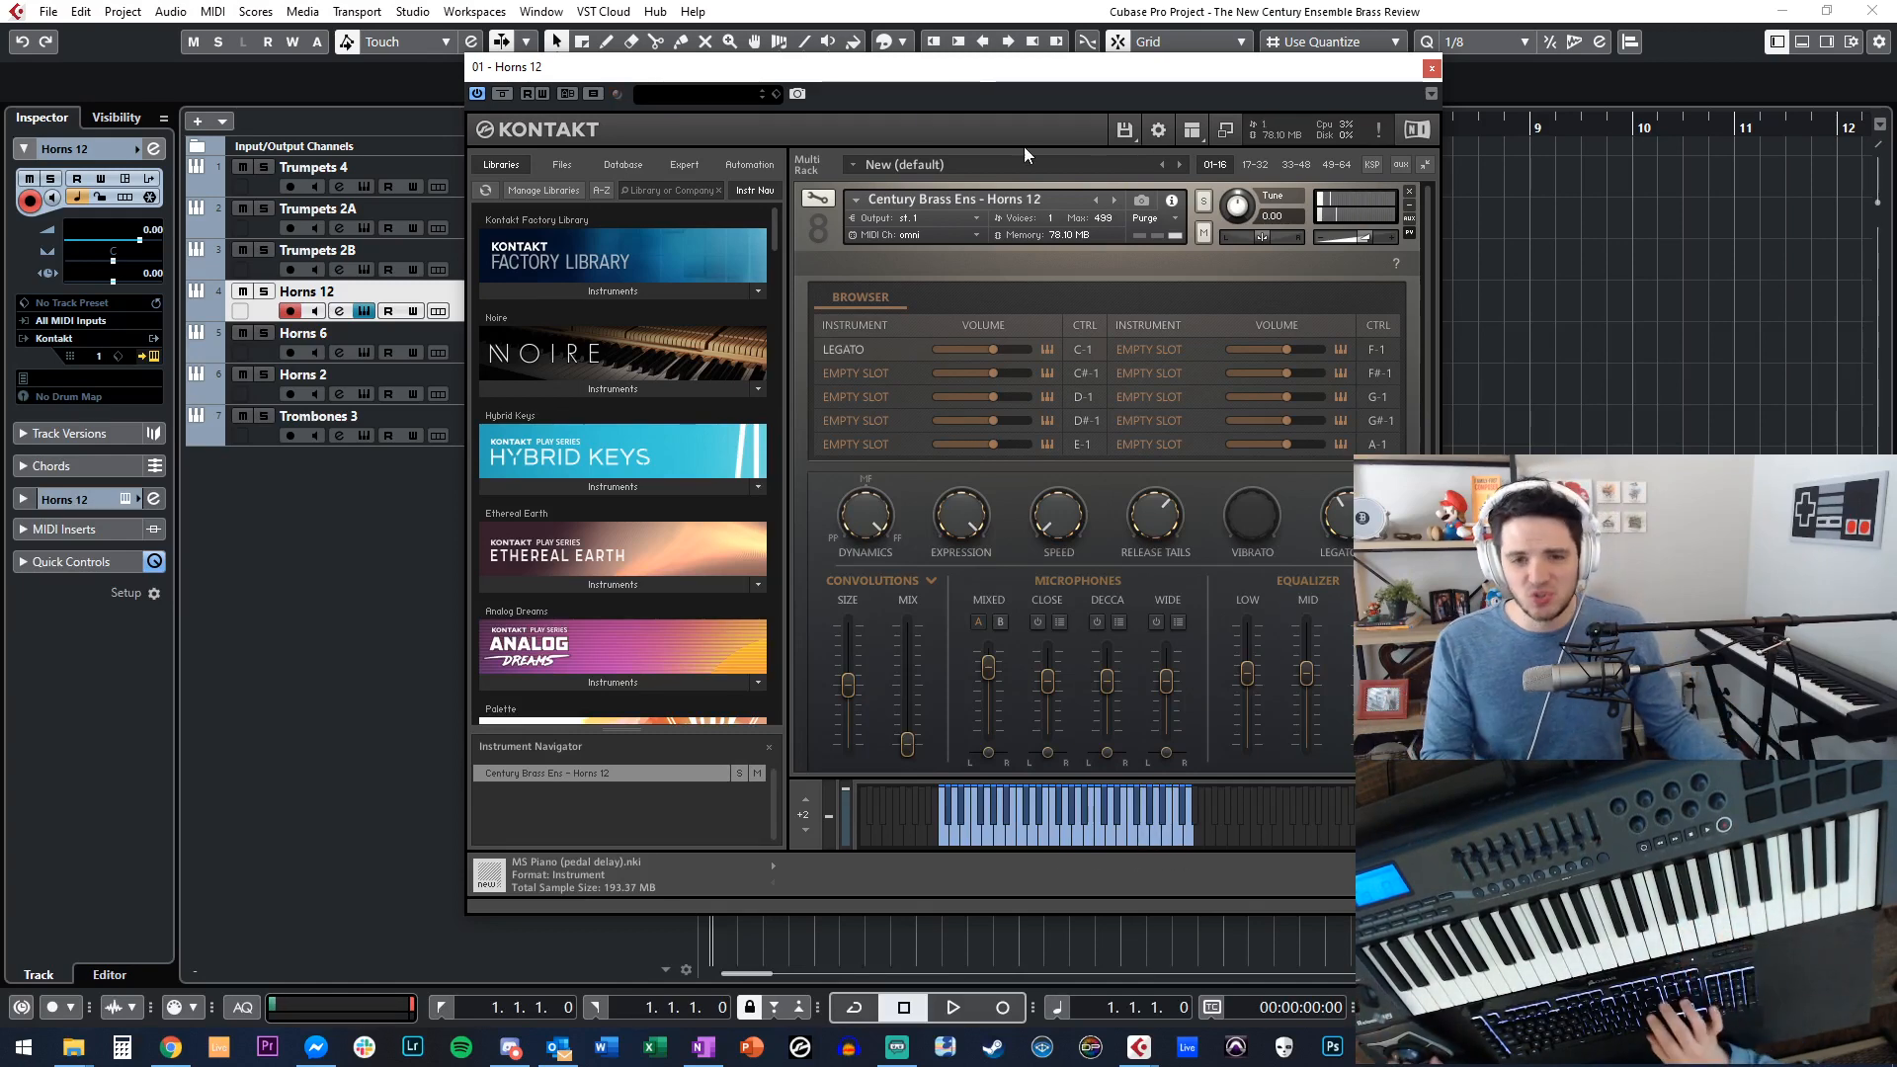
key("e")
Open the instrument on the Horns 6 track, load Legato in its first slot, and audition it.
key("Down")
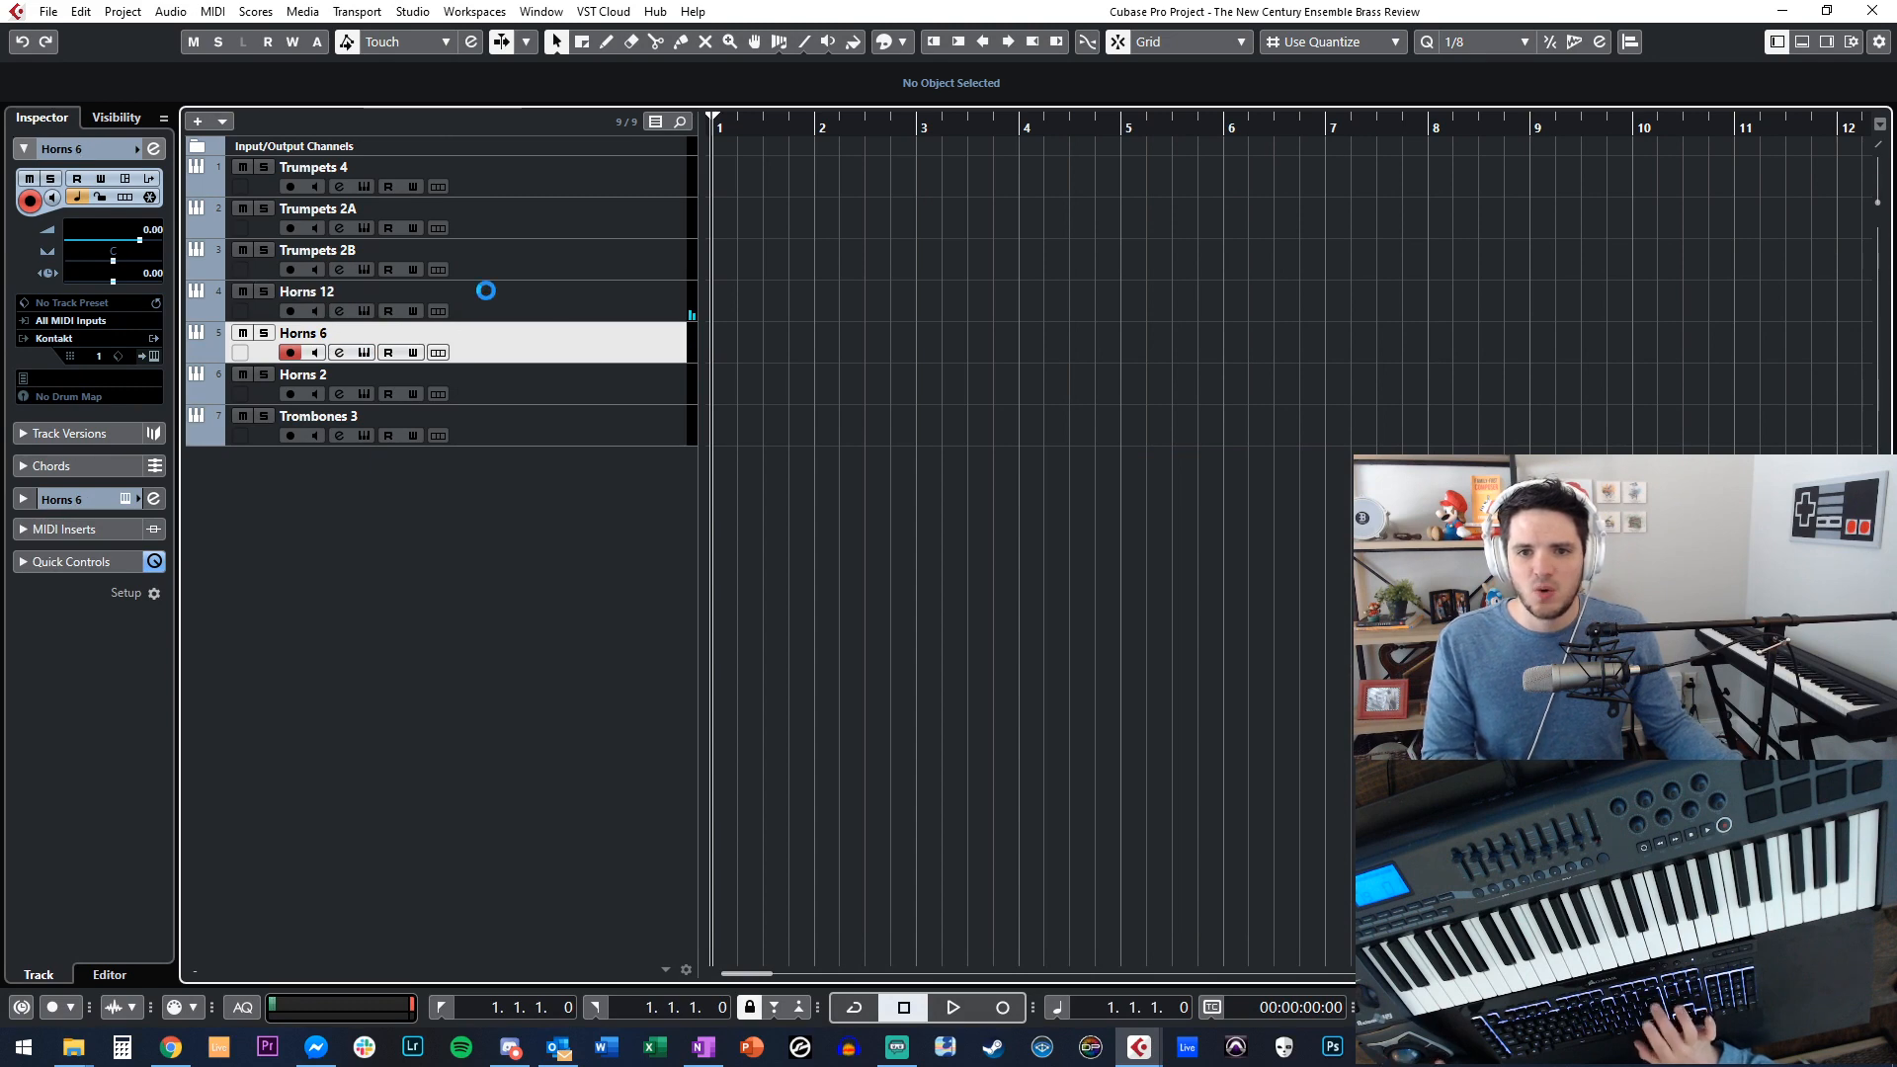
key("e")
left_click_drag(520, 42, 1037, 30)
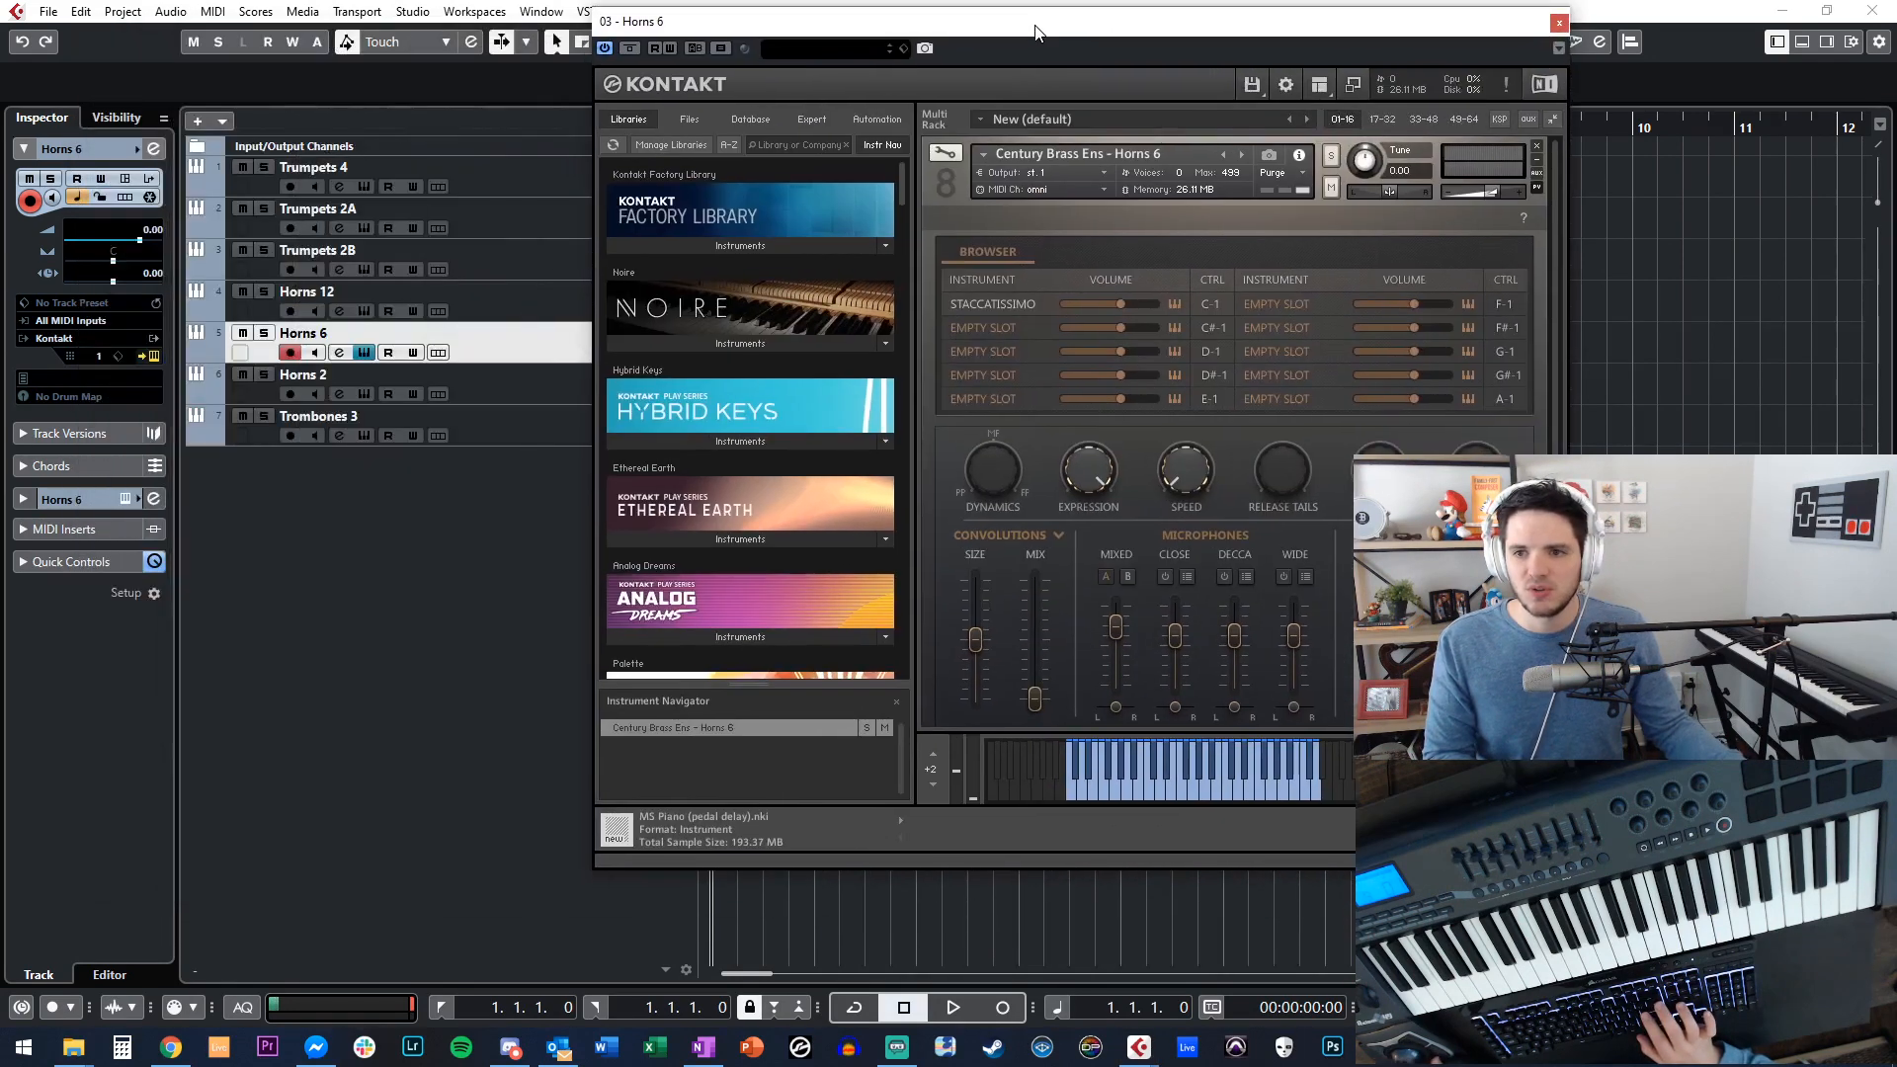
left_click(1000, 304)
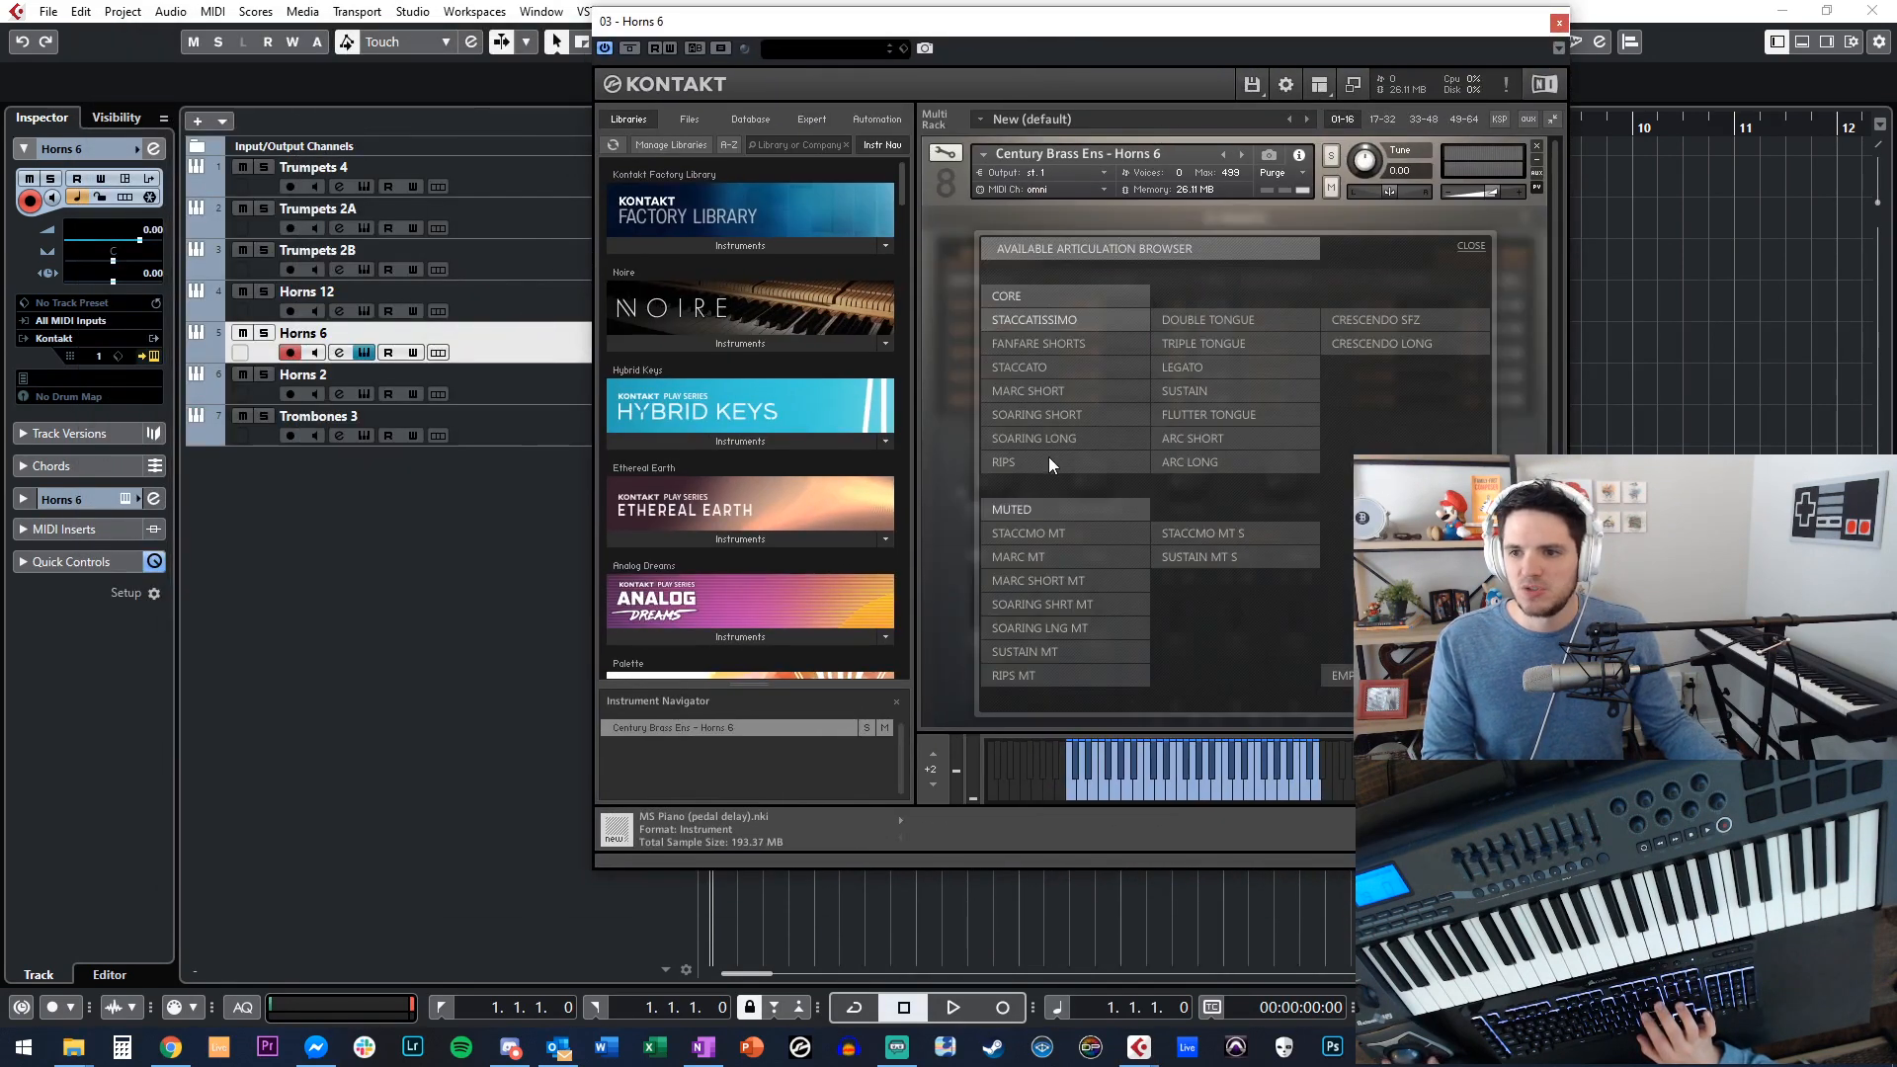
left_click(1218, 371)
left_click_drag(1100, 34, 941, 42)
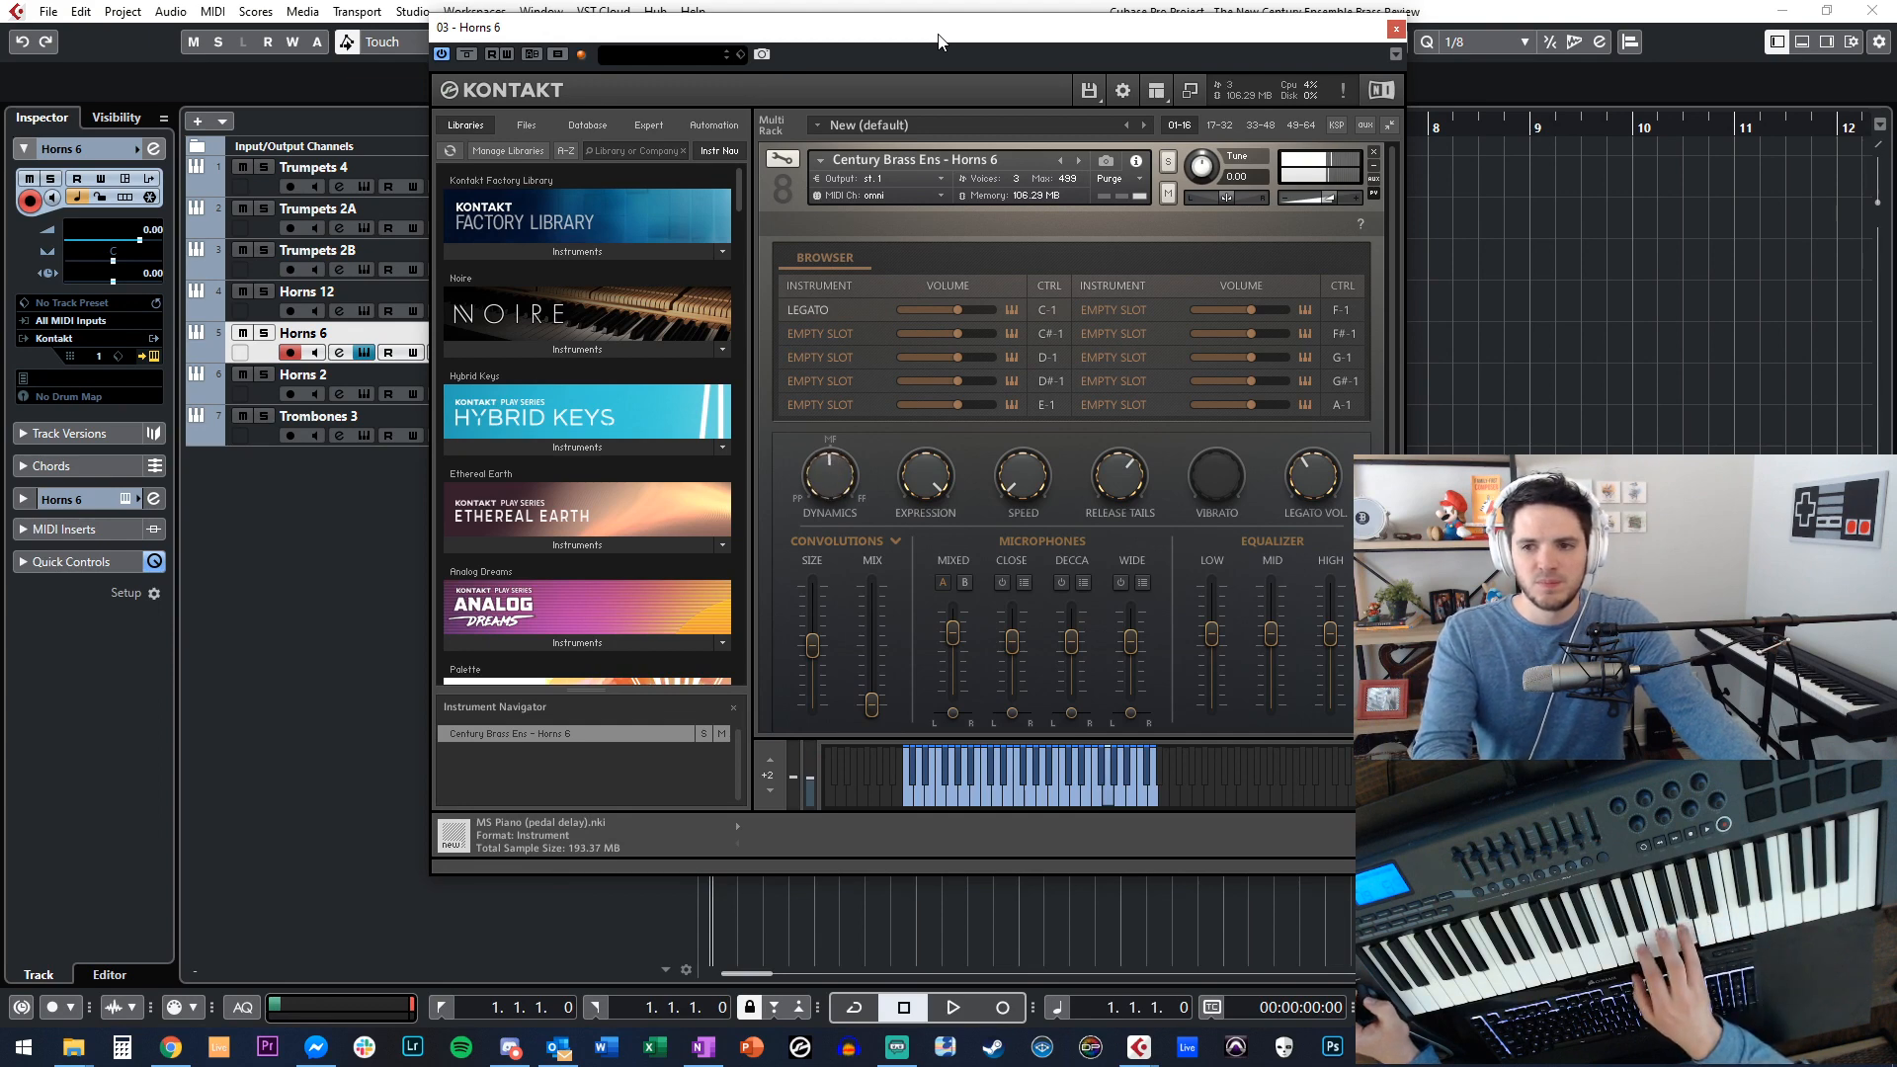
Load Flutter Tongue and Rips in turn in the first slot of the Horns 6 instrument, and audition each.
left_click(815, 312)
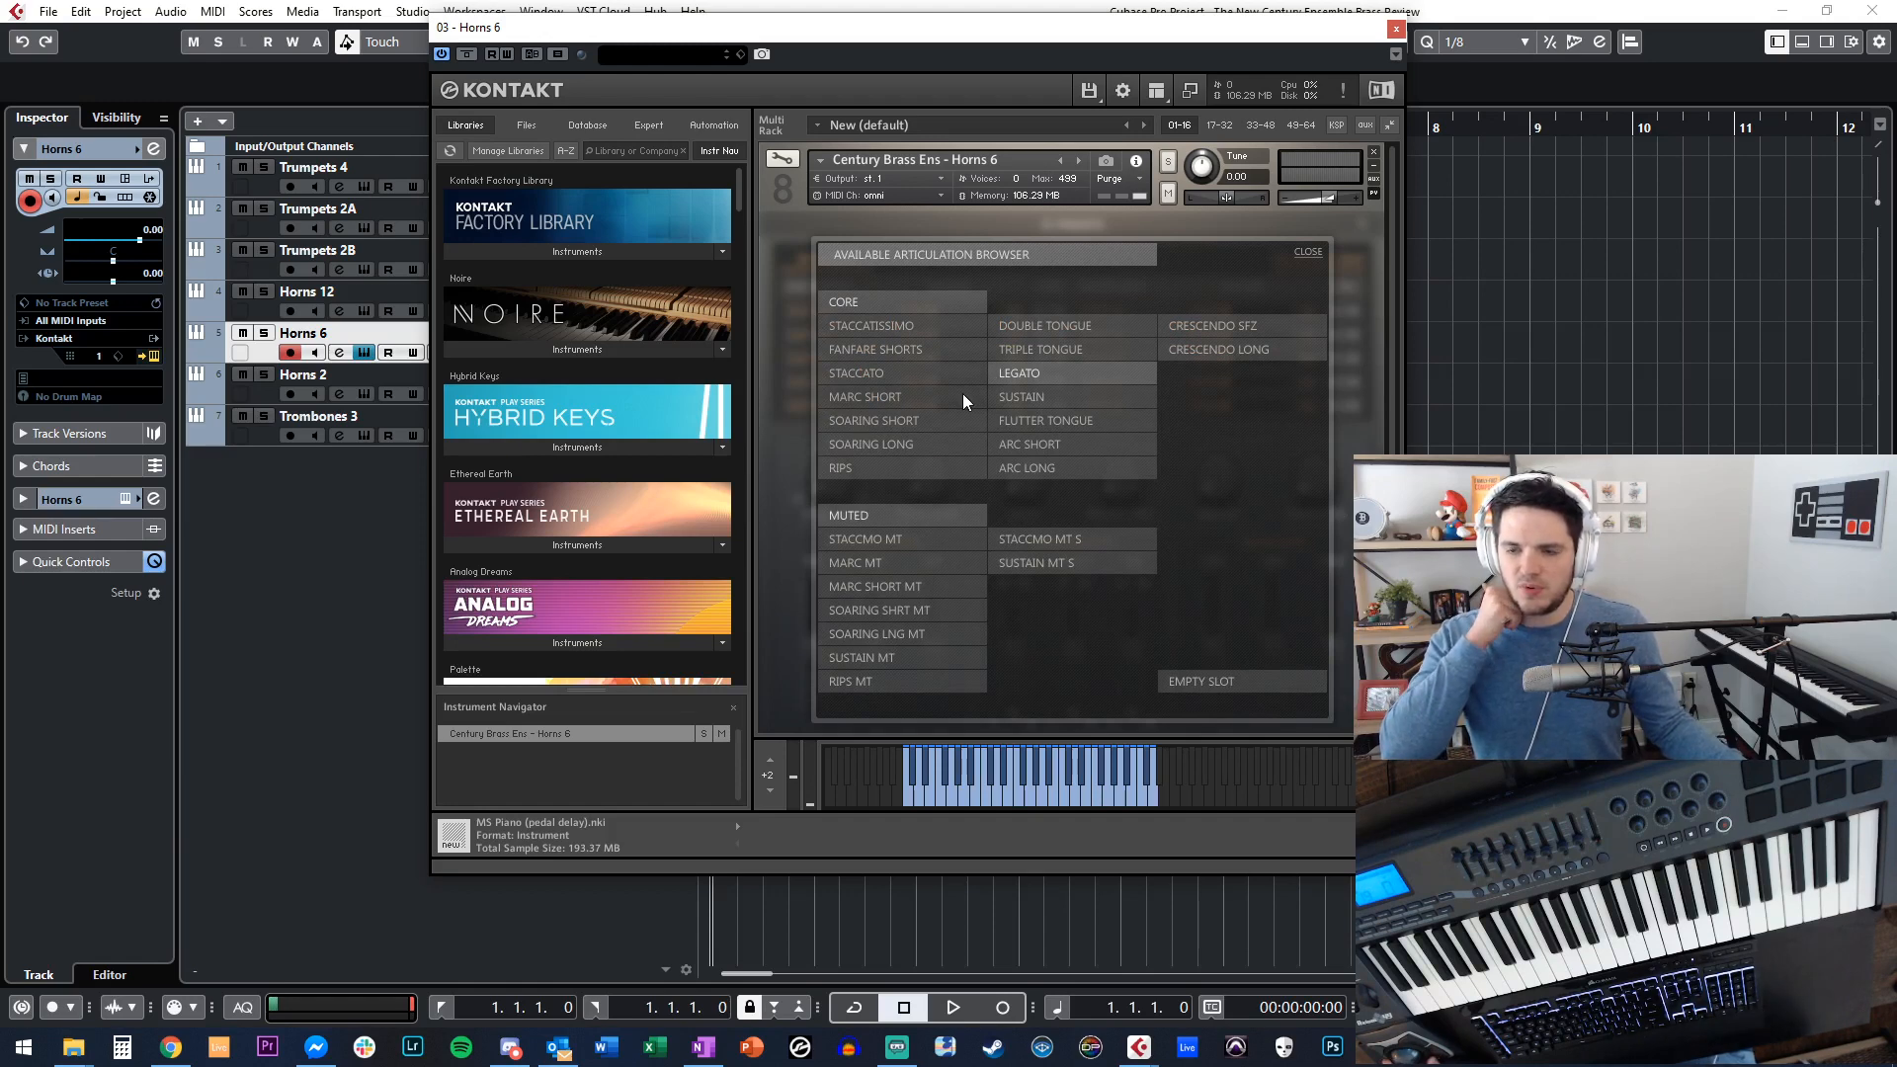
left_click(1024, 420)
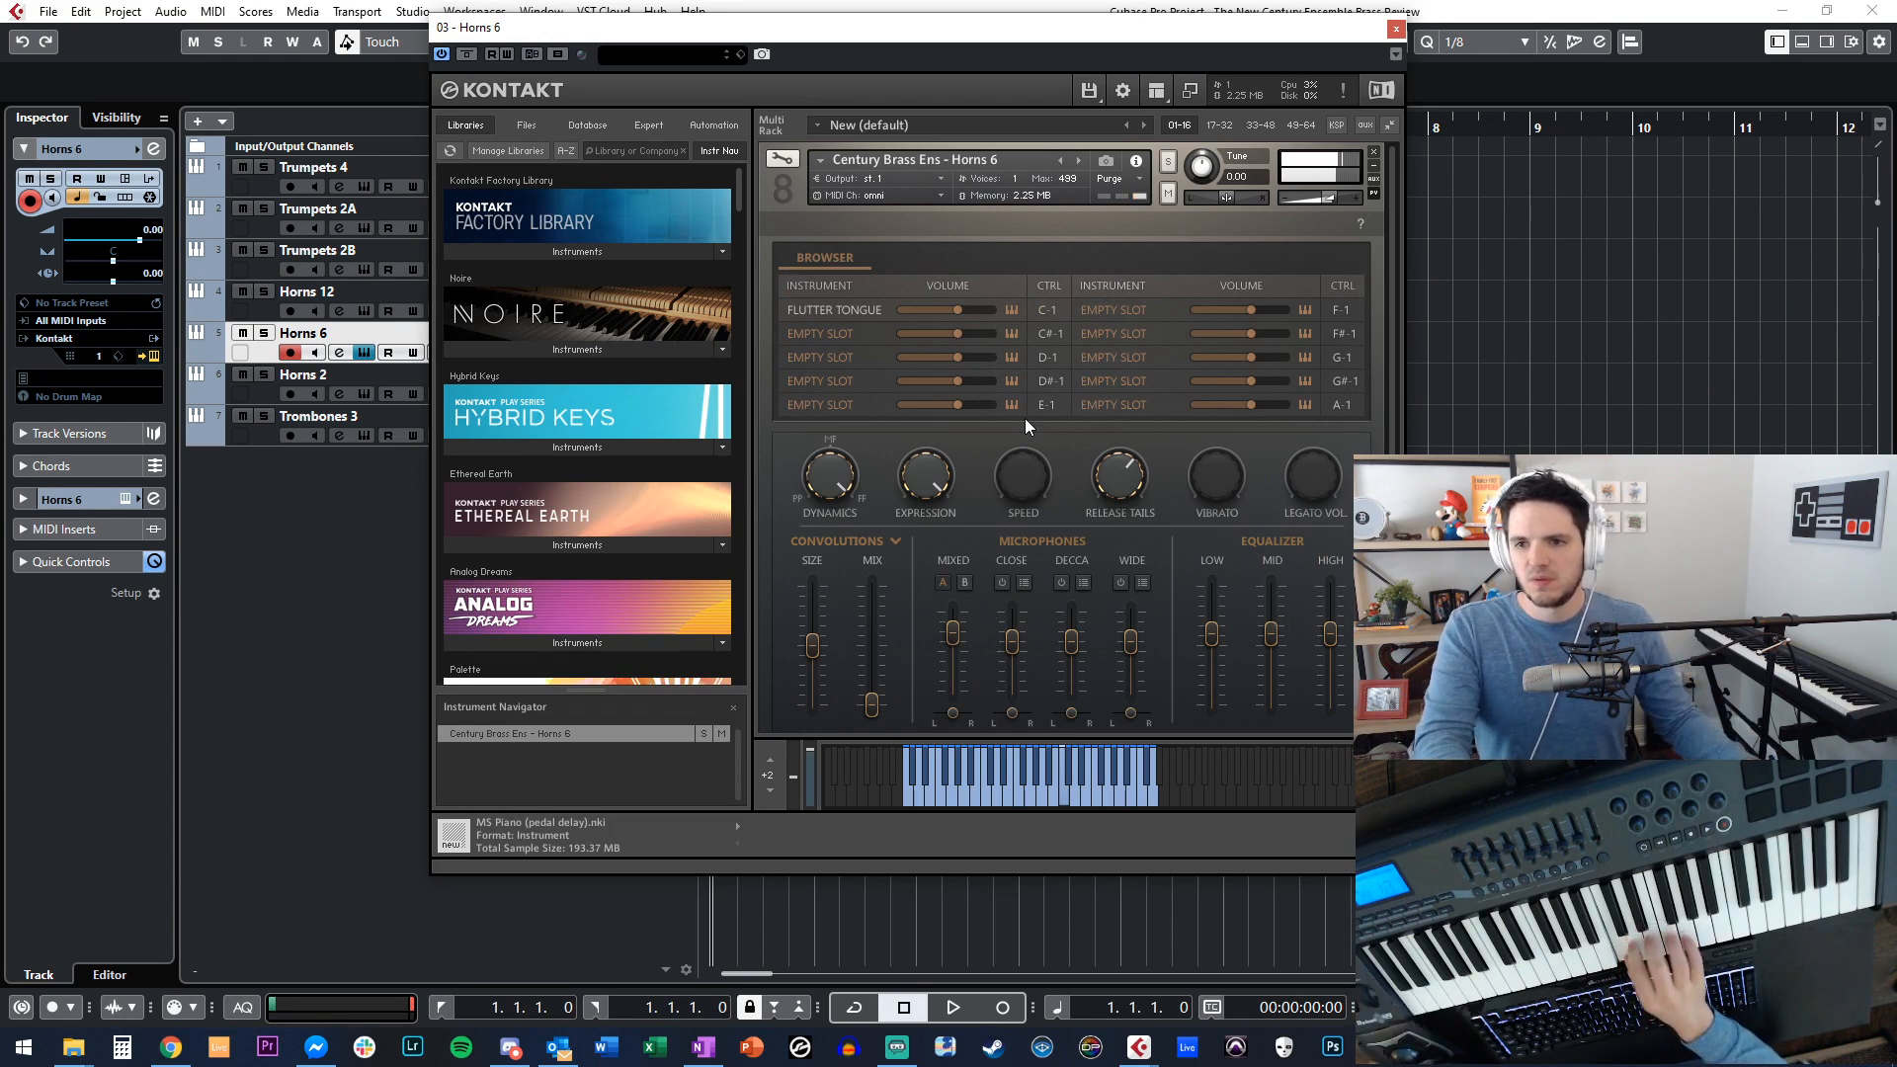
left_click(842, 310)
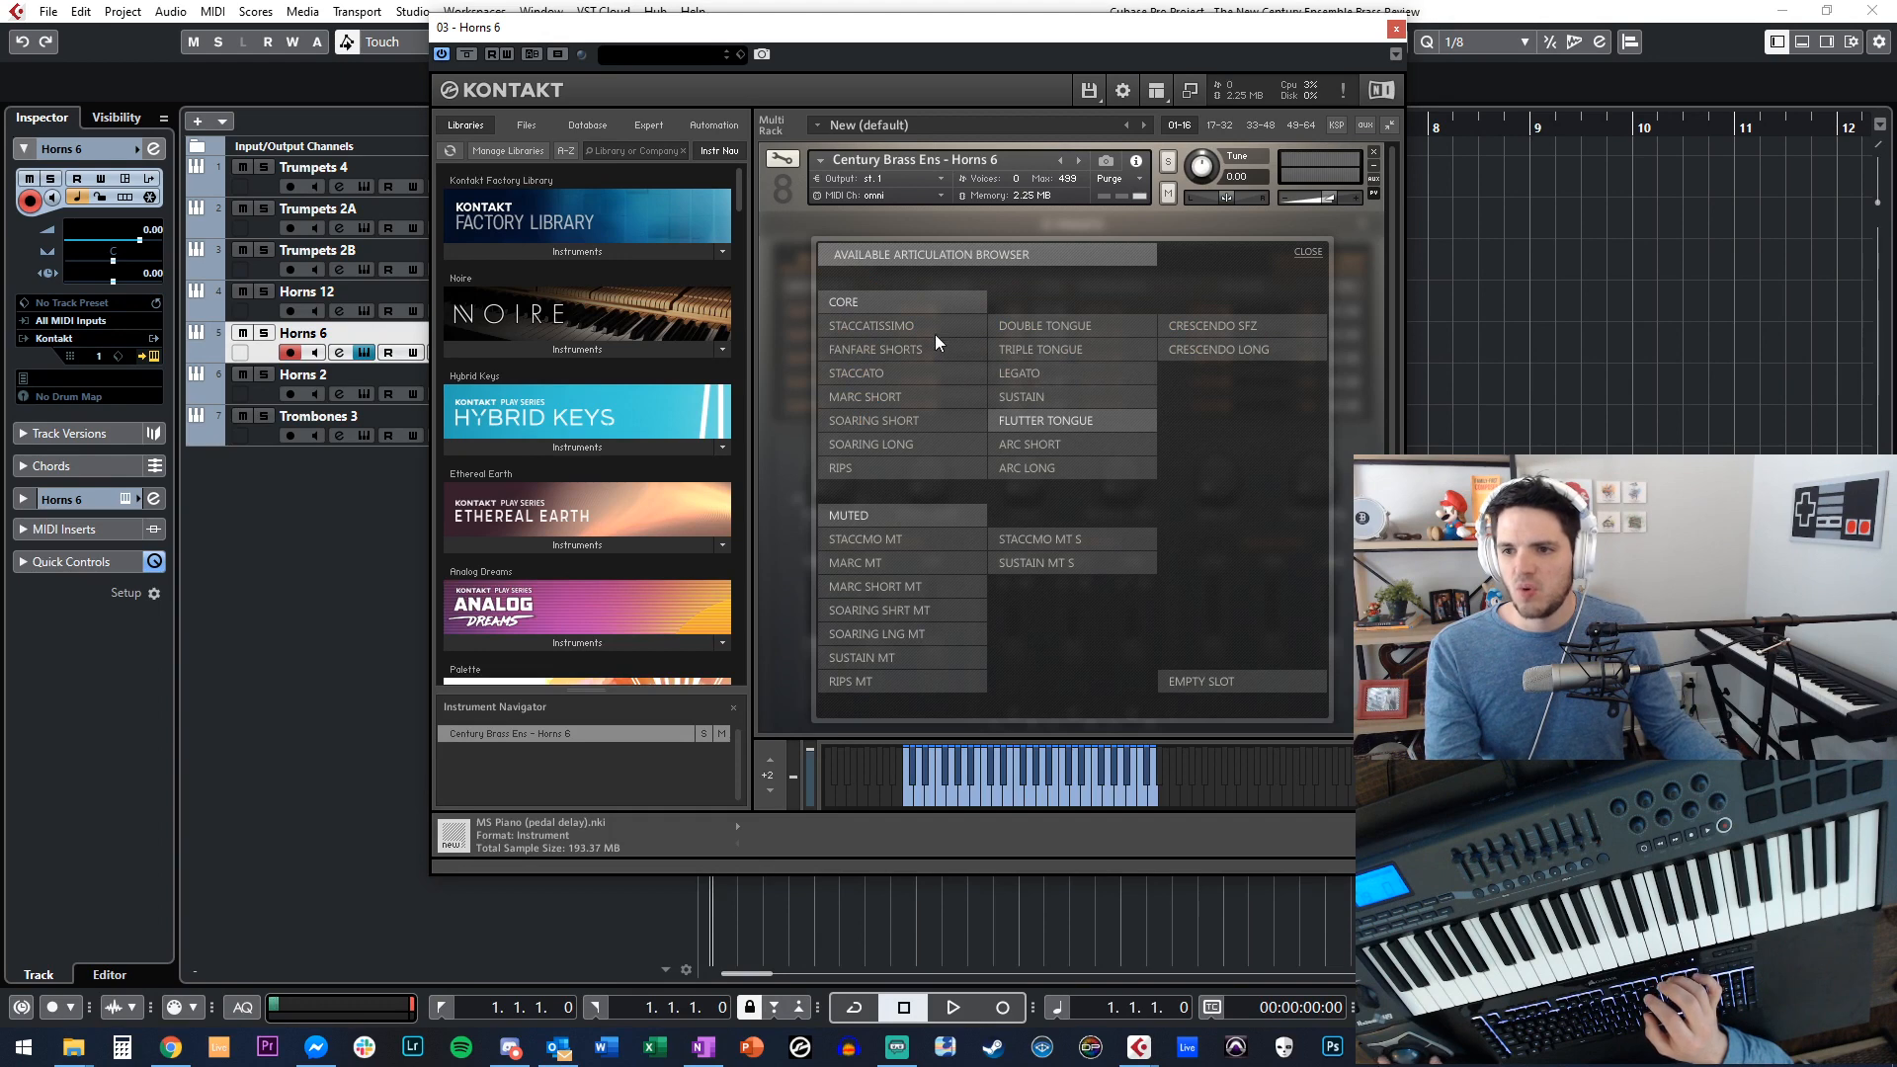
left_click(910, 475)
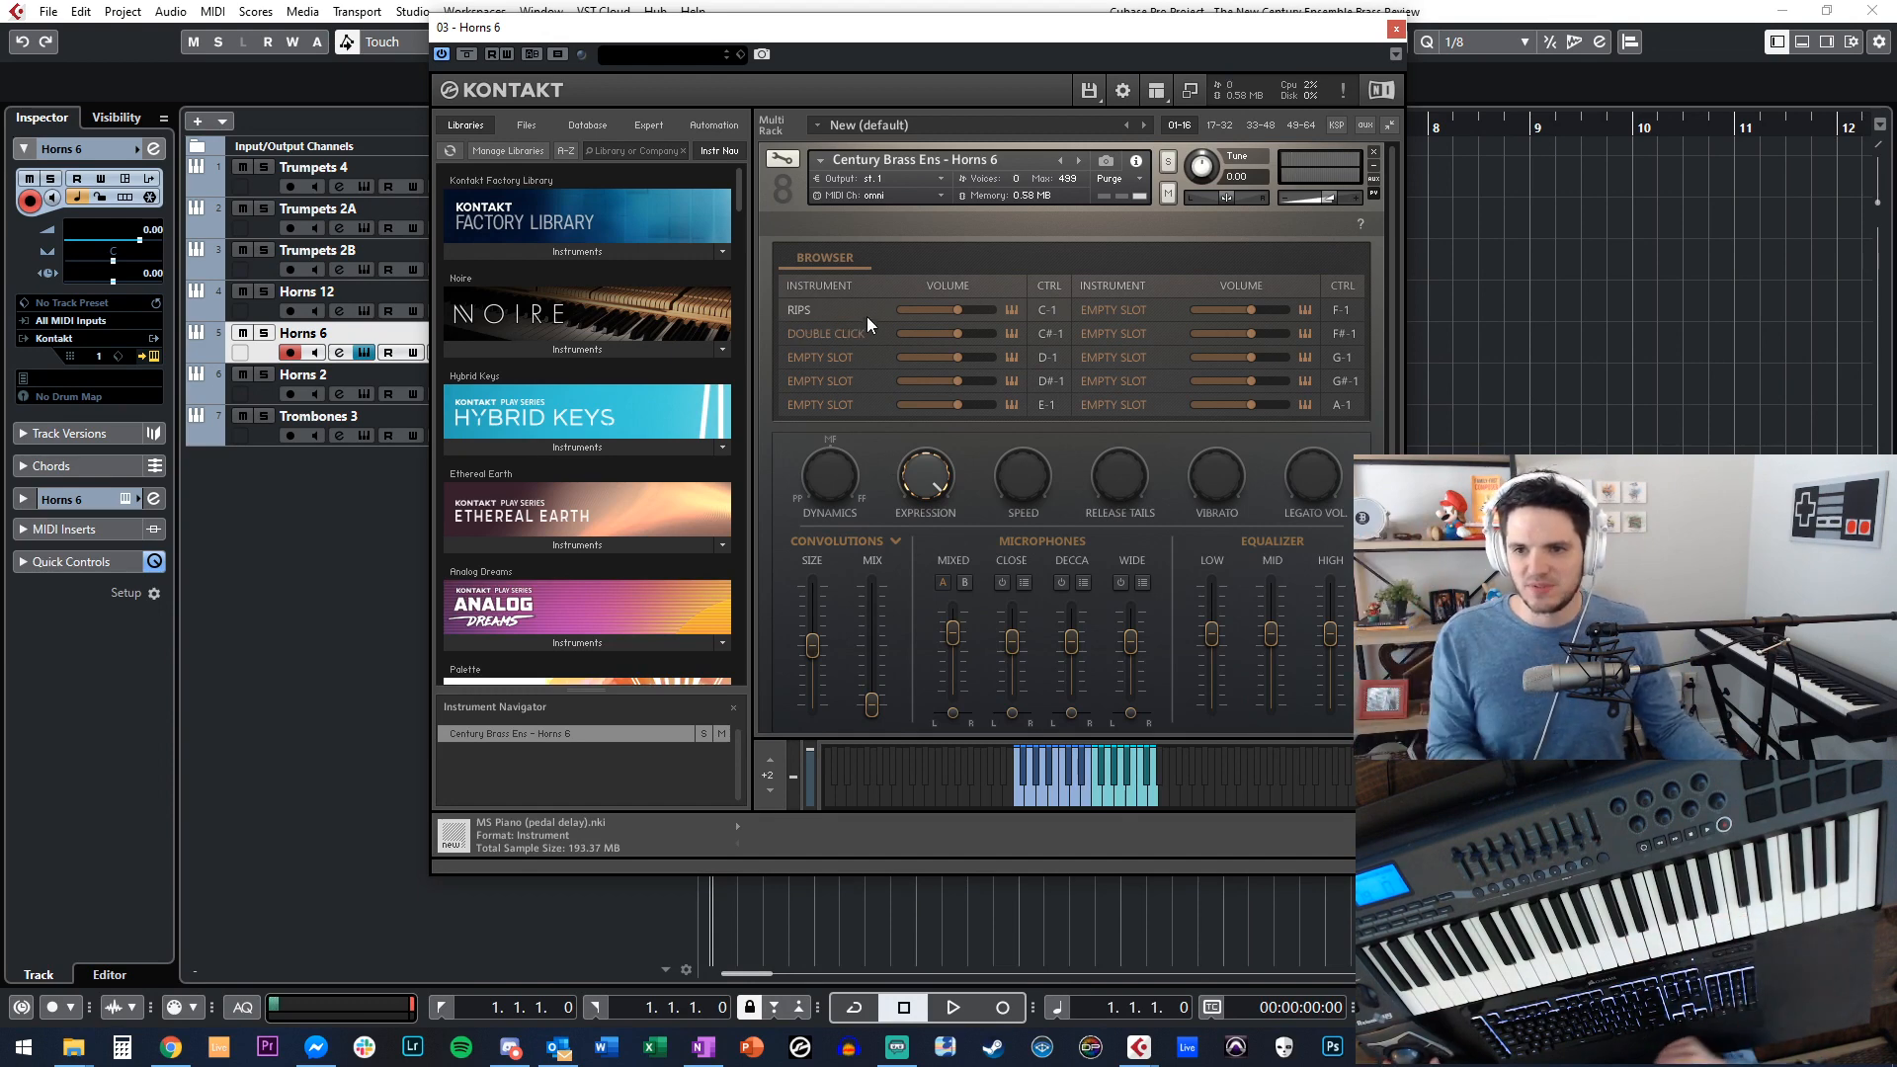
Load the muted Rips MT in the first slot of Horns 6, audition it, and review the list of available articulations.
left_click(819, 310)
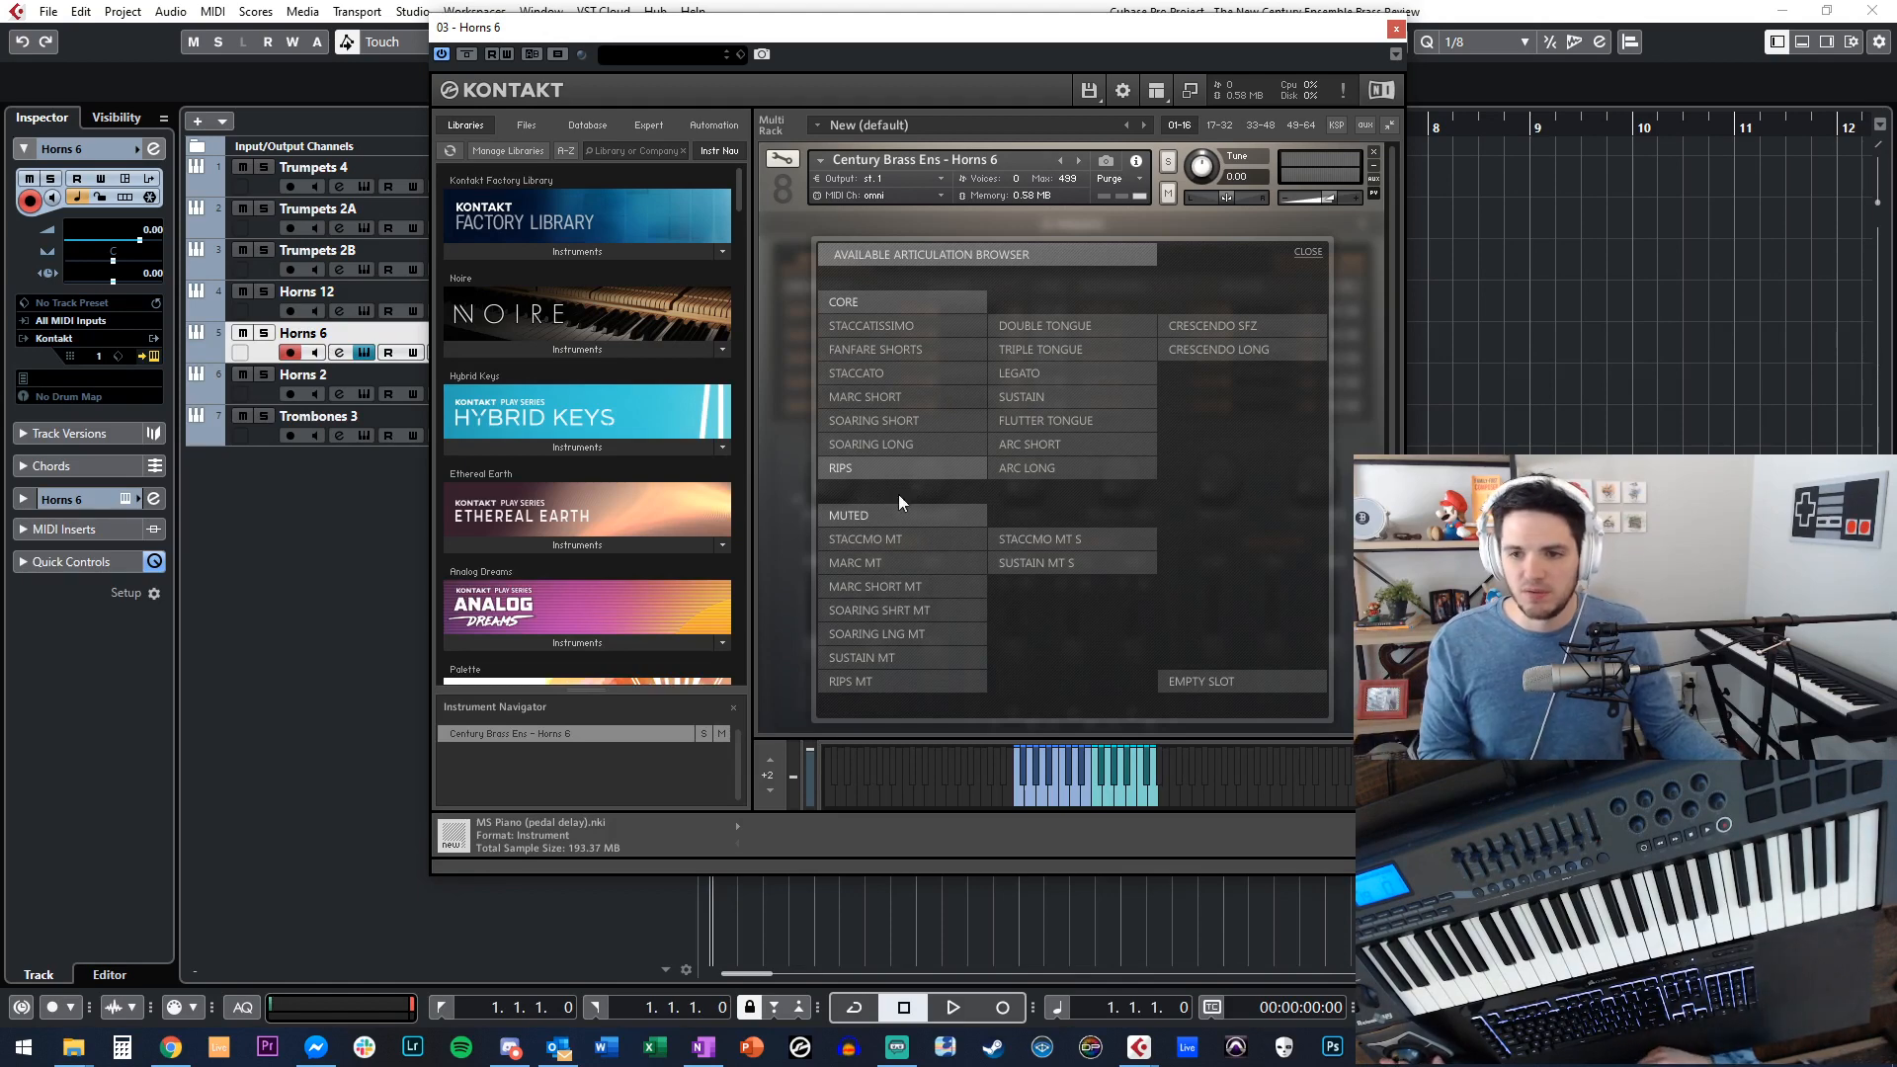
left_click(857, 680)
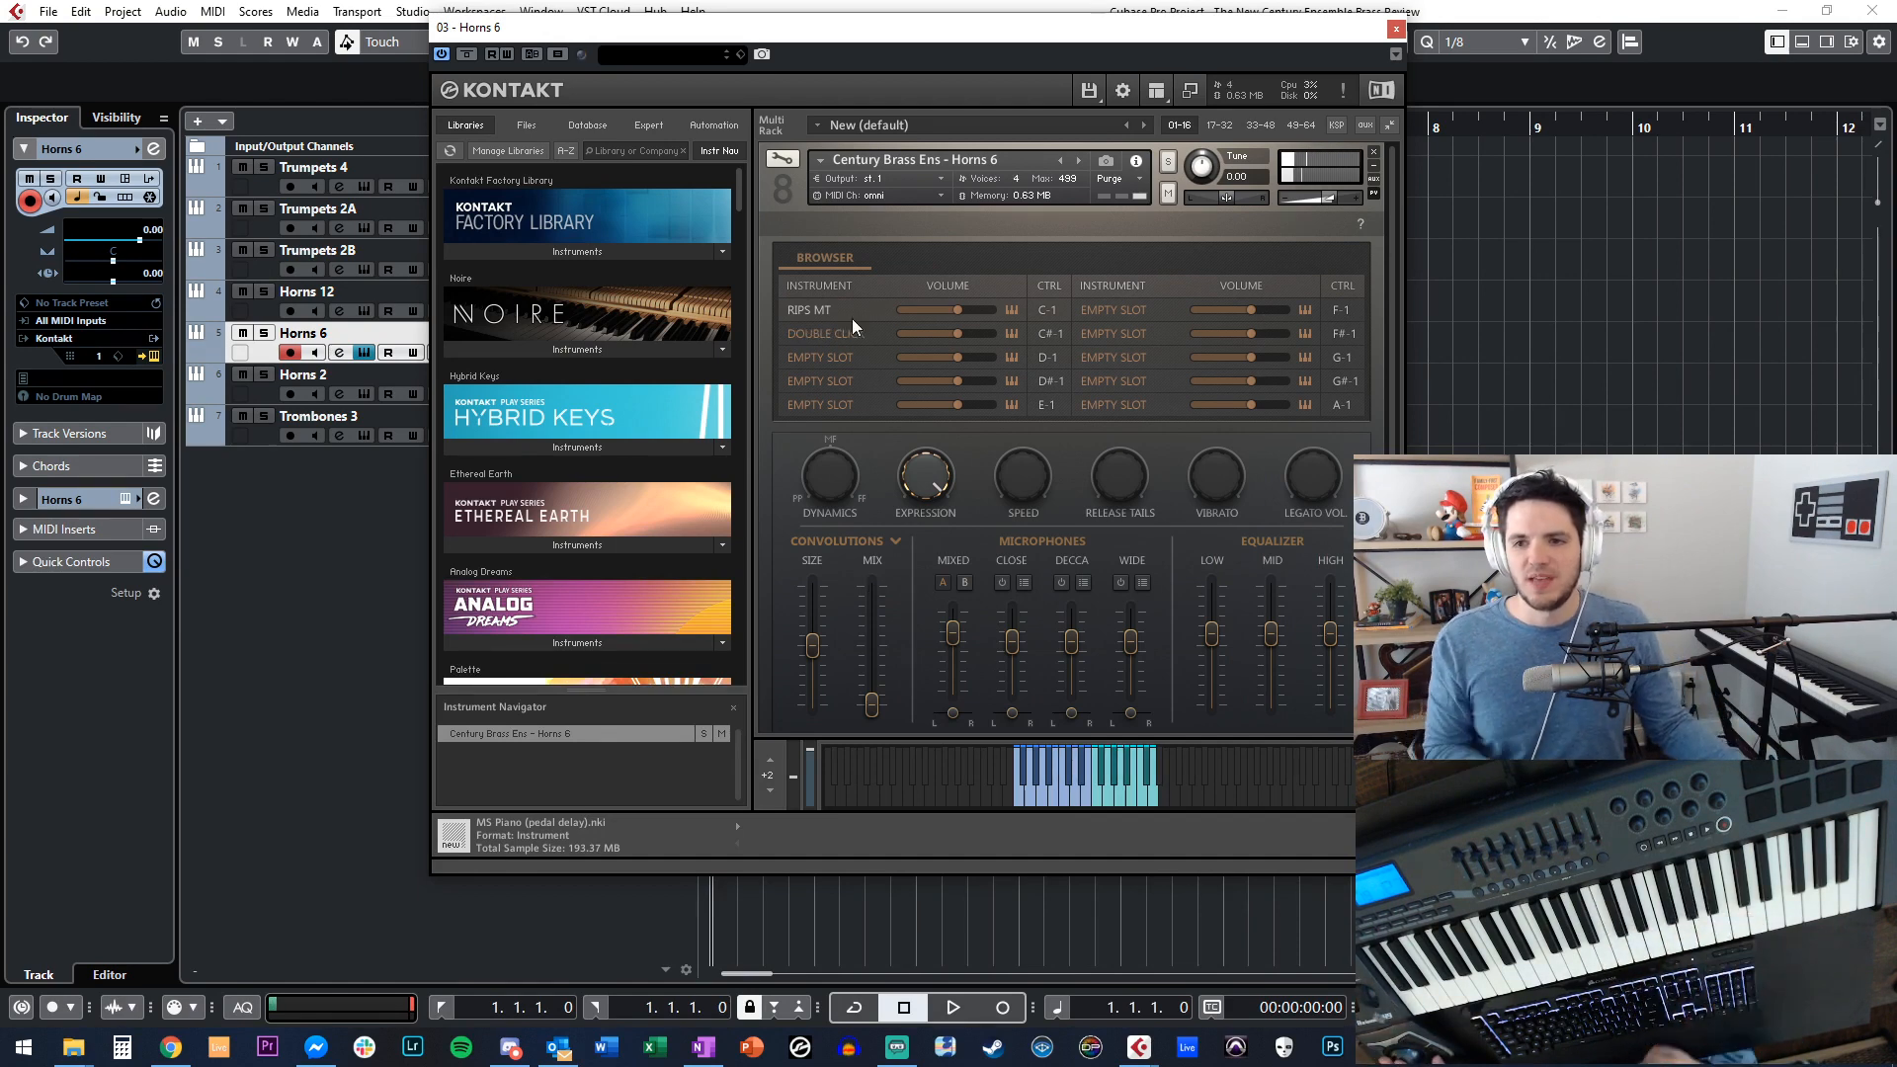
double_click(821, 314)
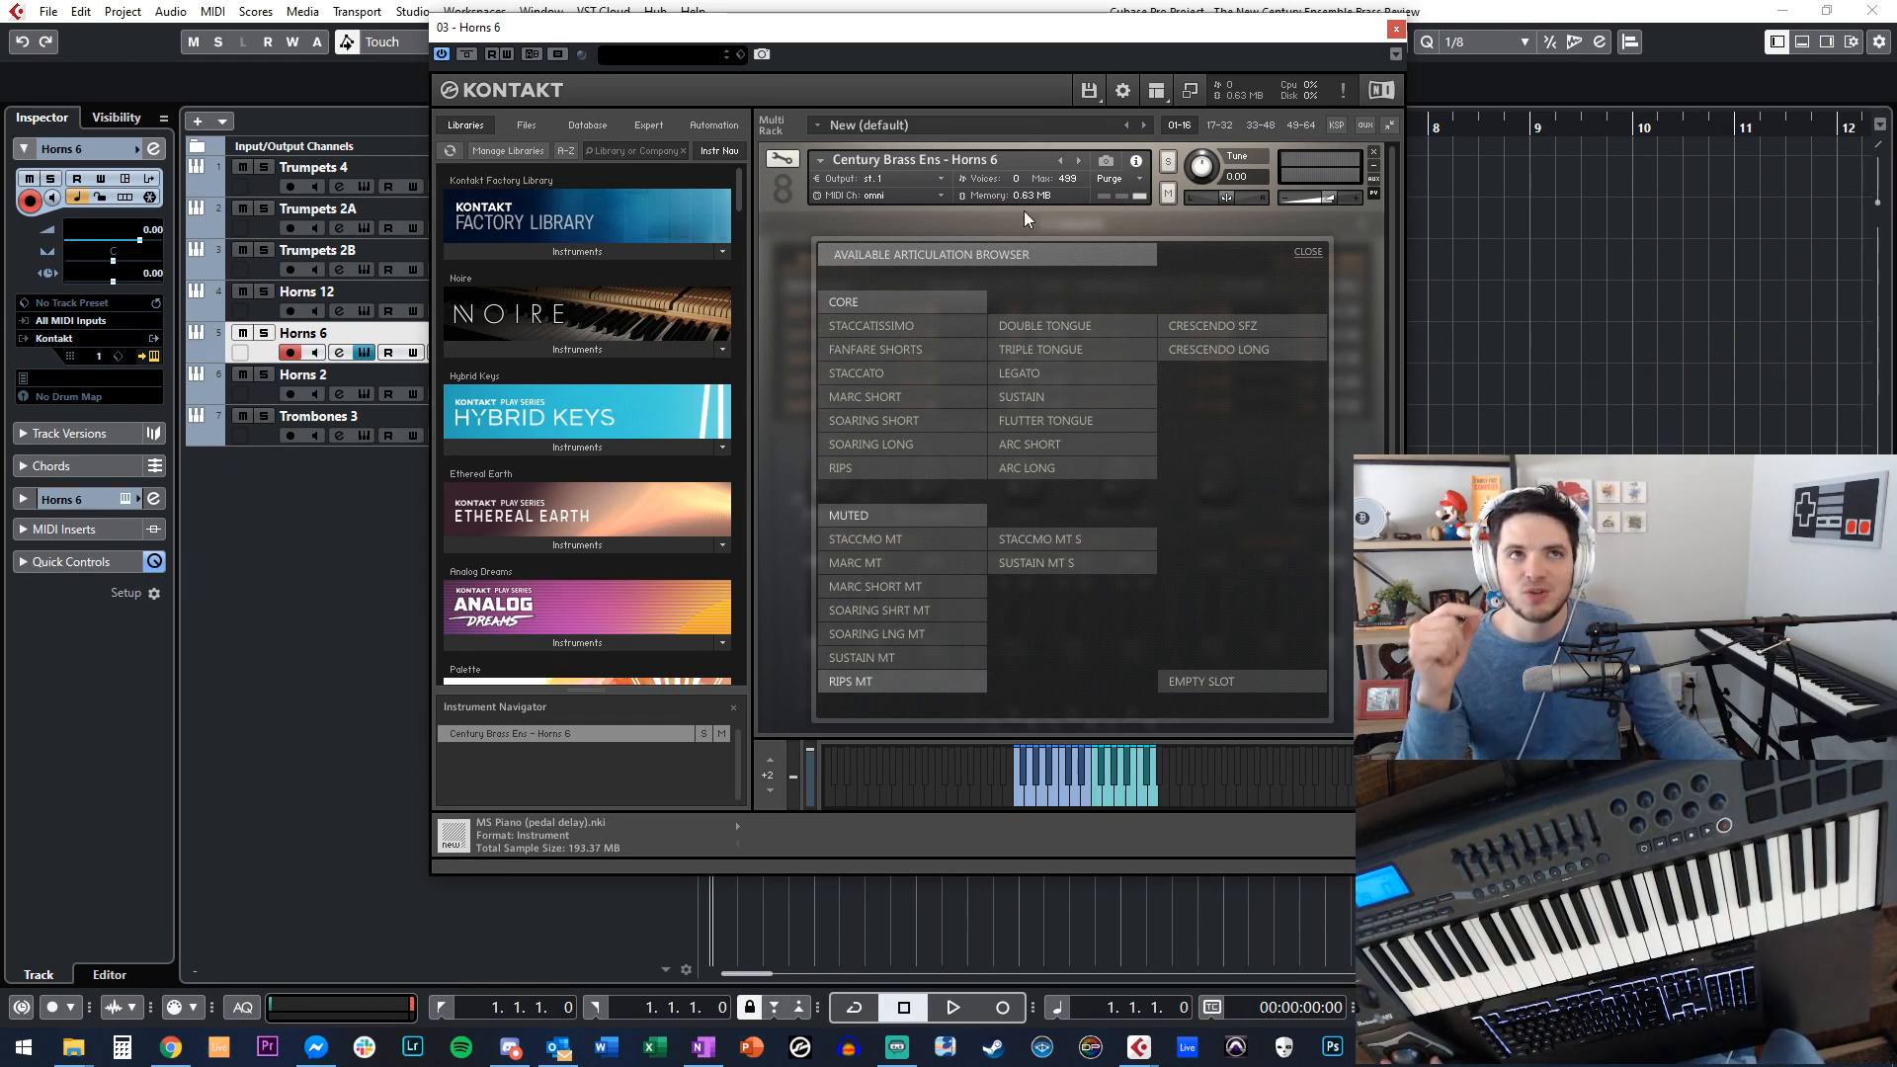
left_click(1308, 252)
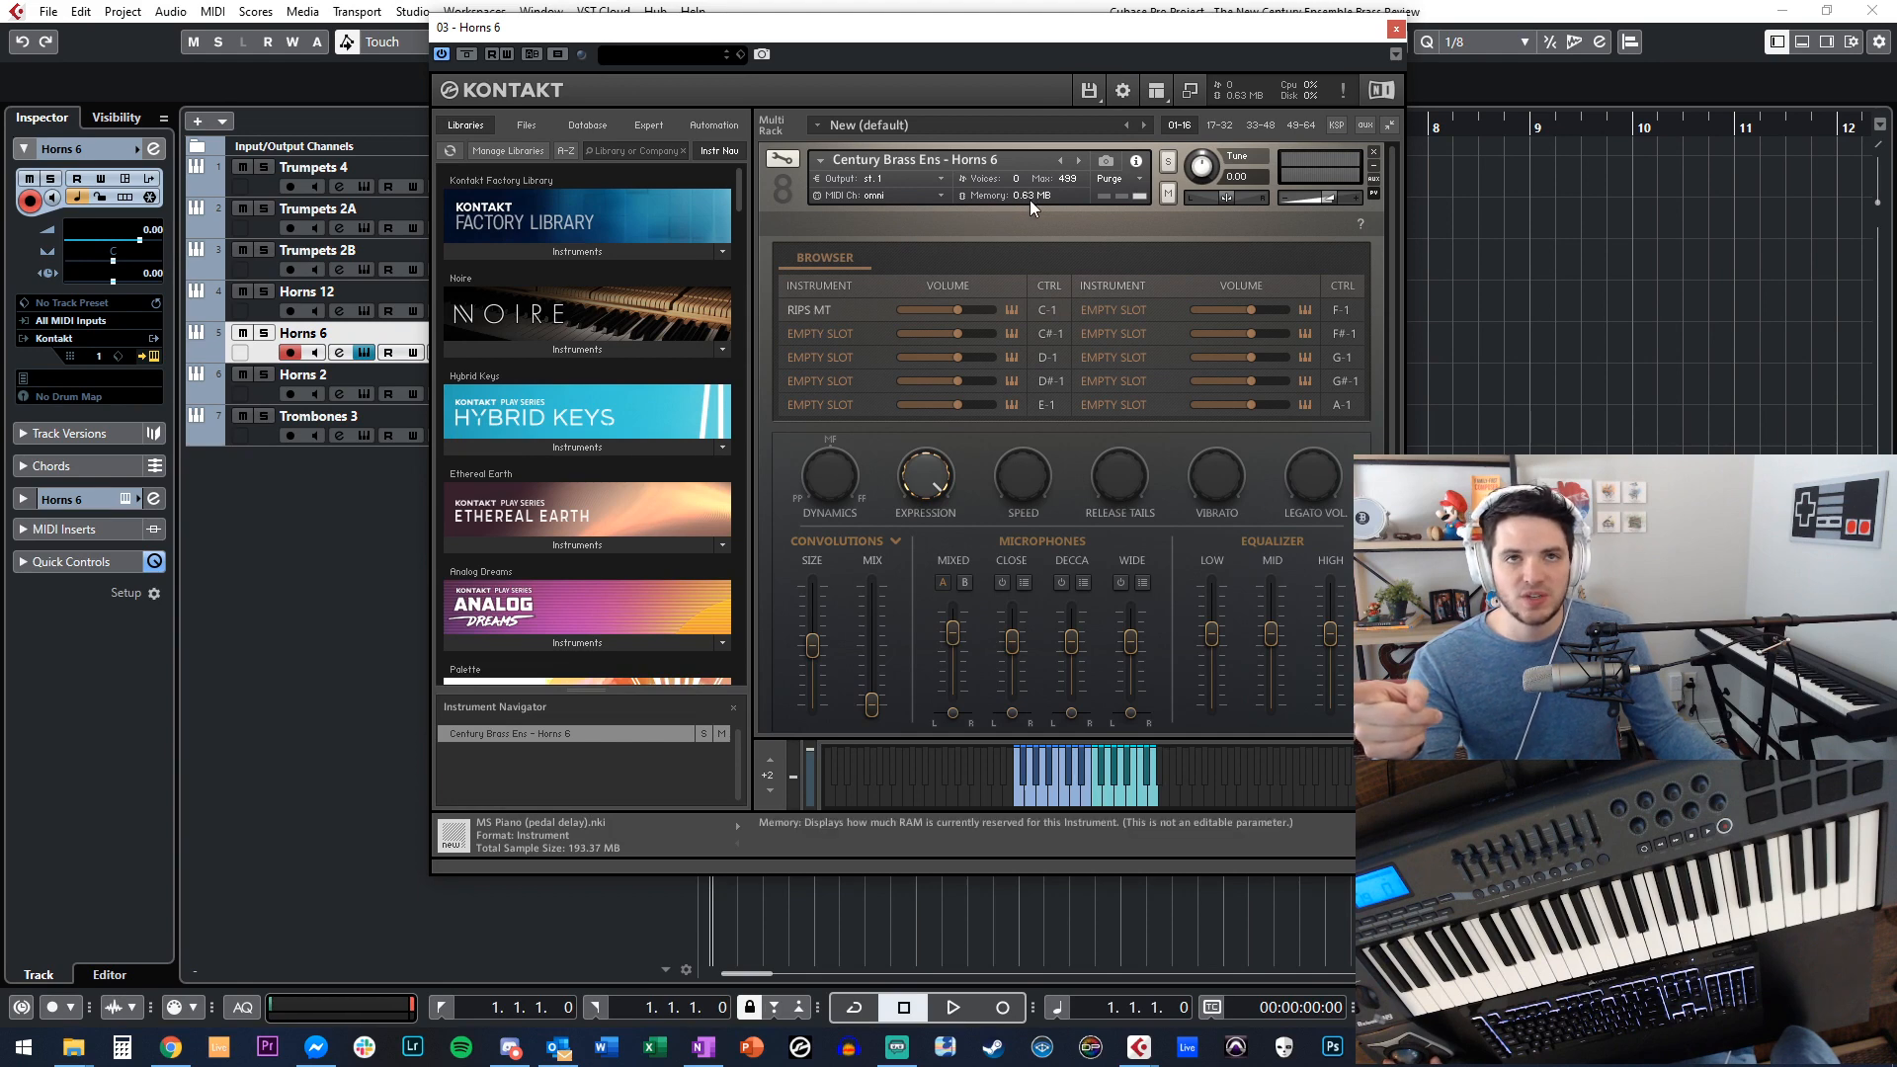
Load Legato in the first slot of the Horns 6 instrument, and purge all of the instrument's samples.
left_click(803, 312)
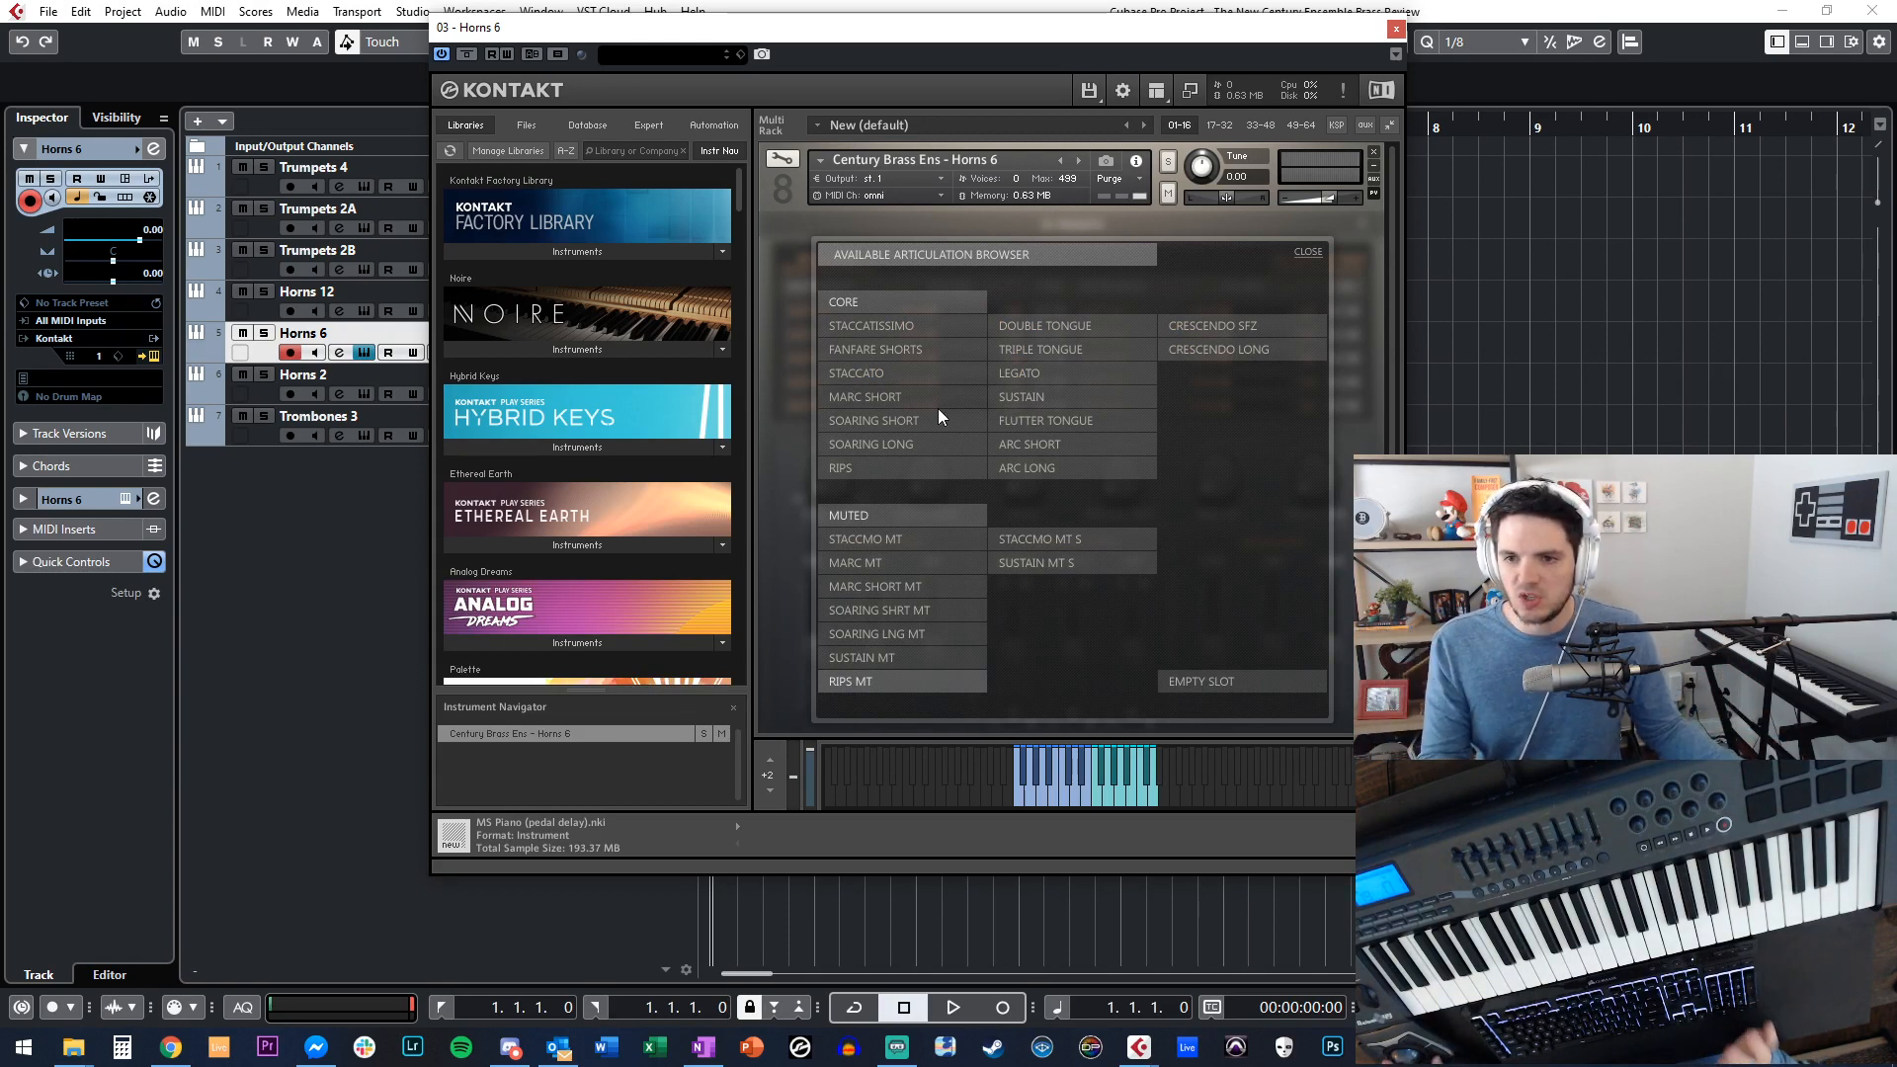
left_click(1008, 371)
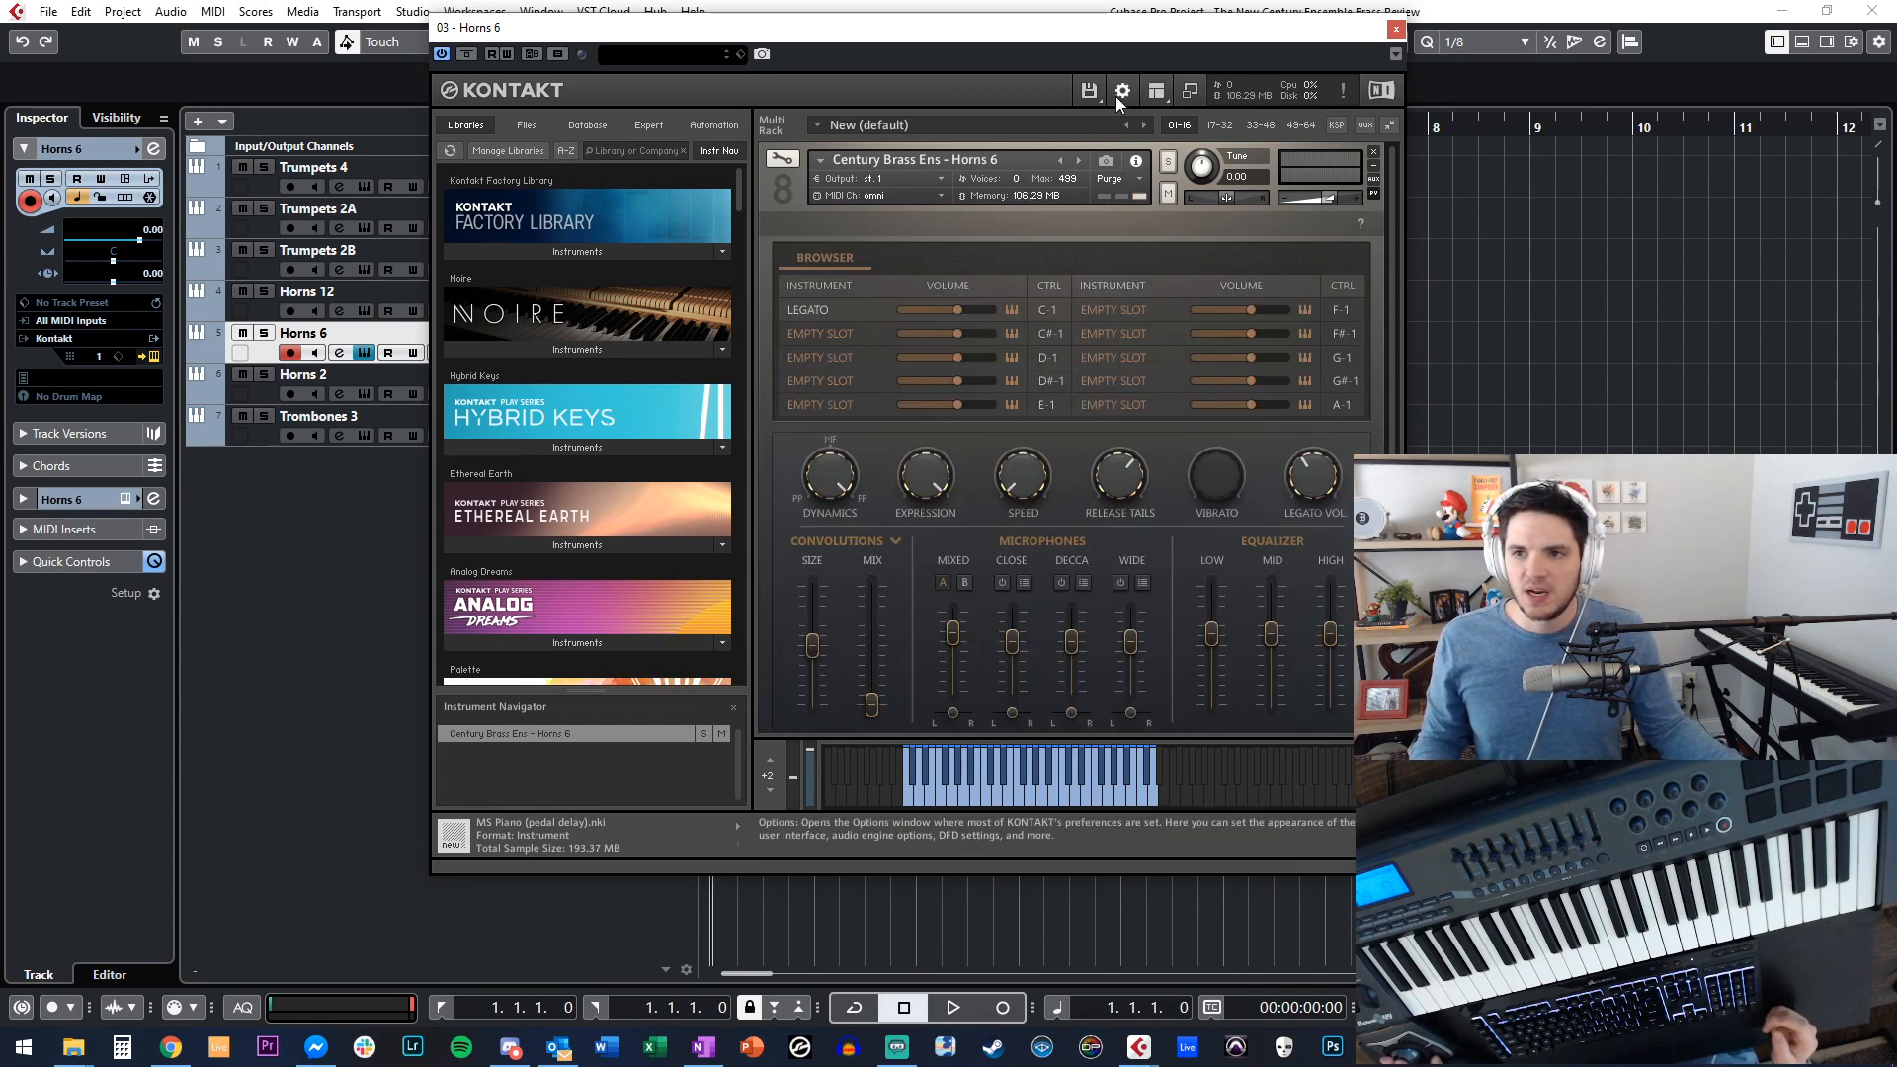
left_click(1110, 179)
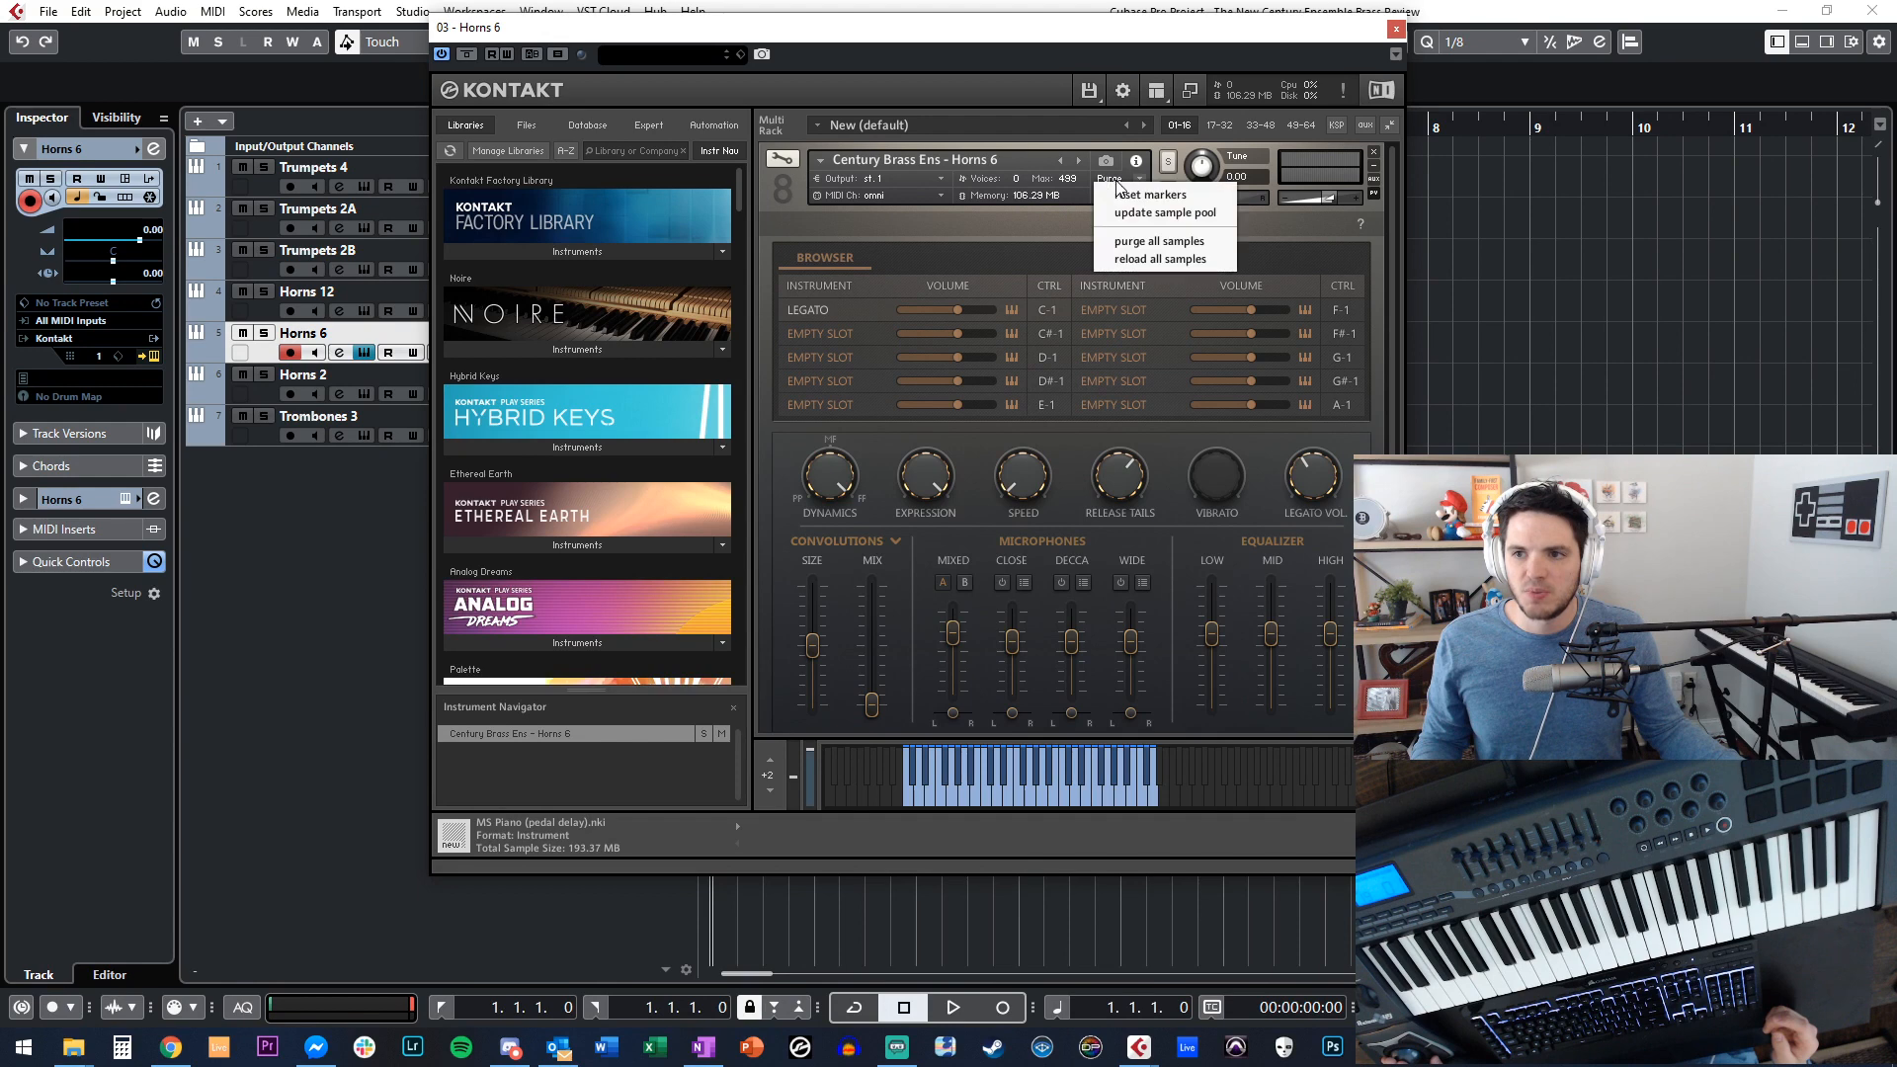
left_click(1161, 242)
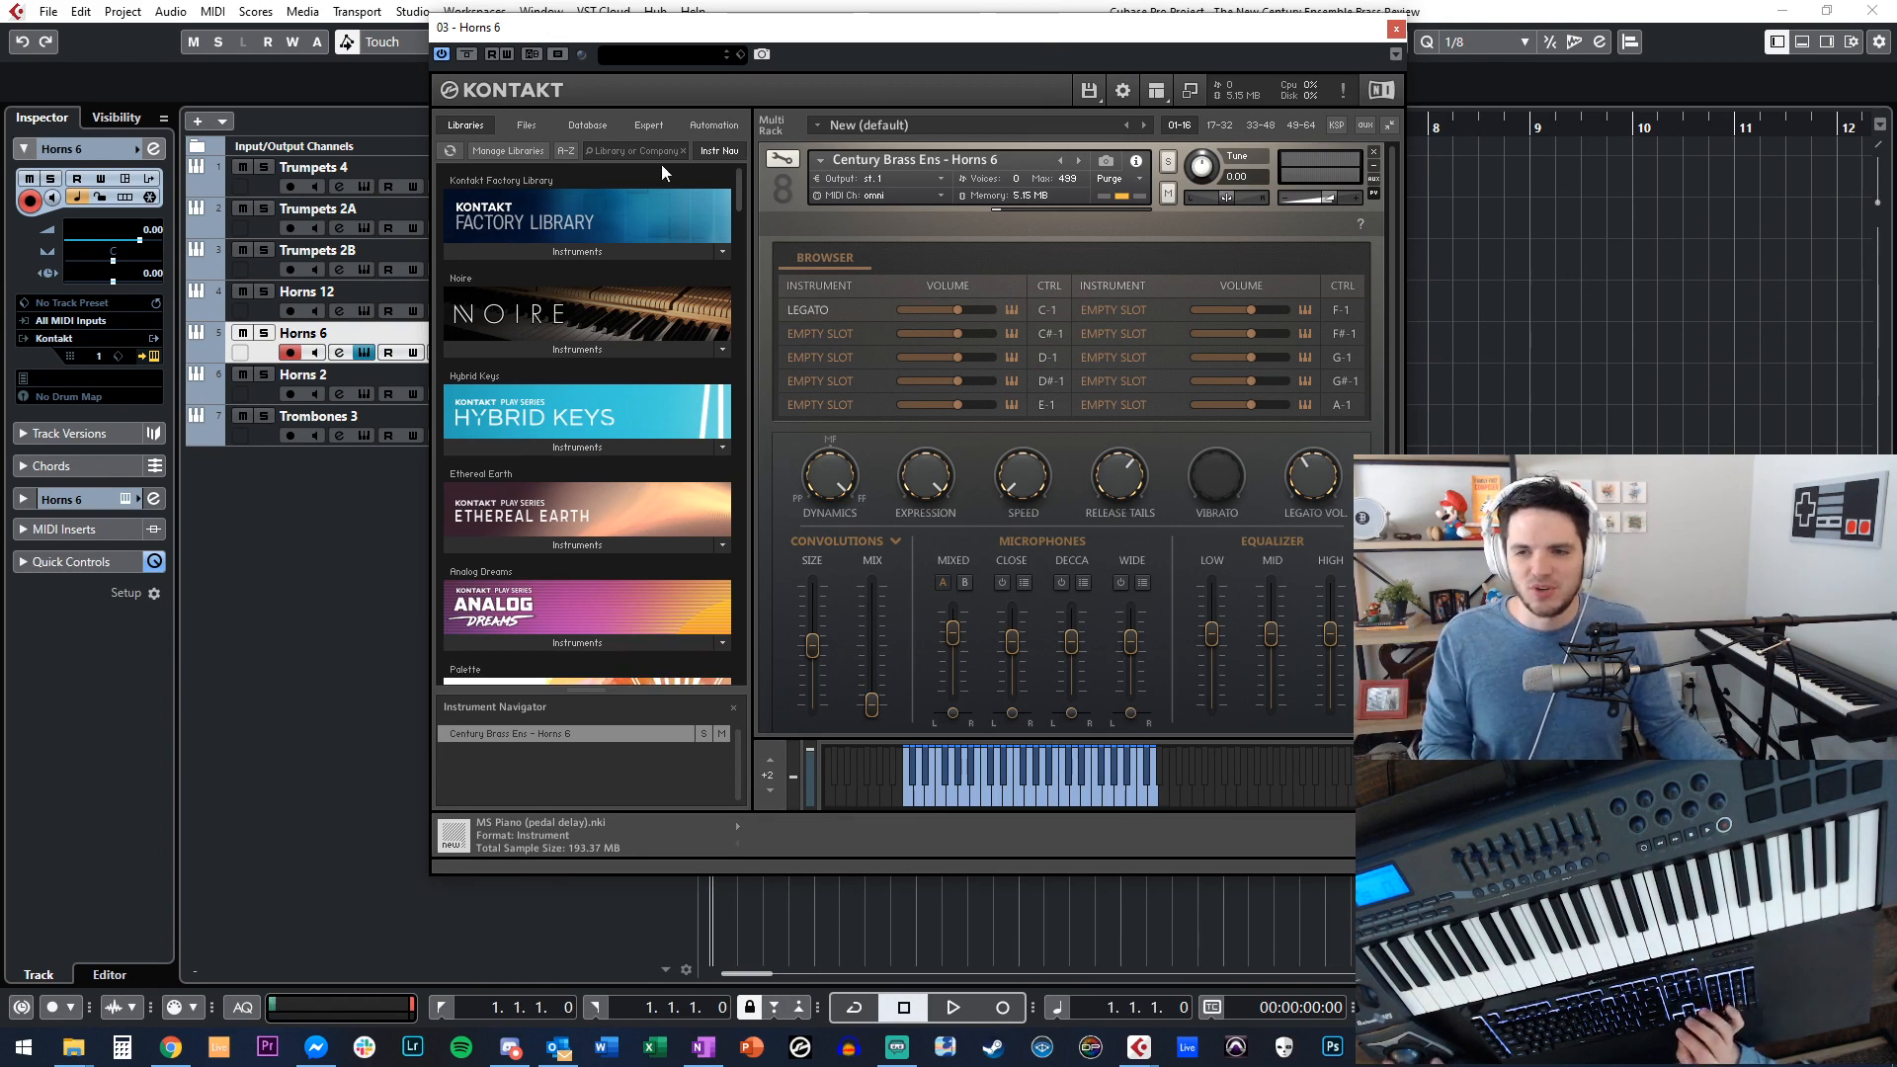
left_click(1396, 31)
Duplicate the Horns 6 track, and rename the original as Horns 6A.
left_click(544, 382)
left_click(534, 342)
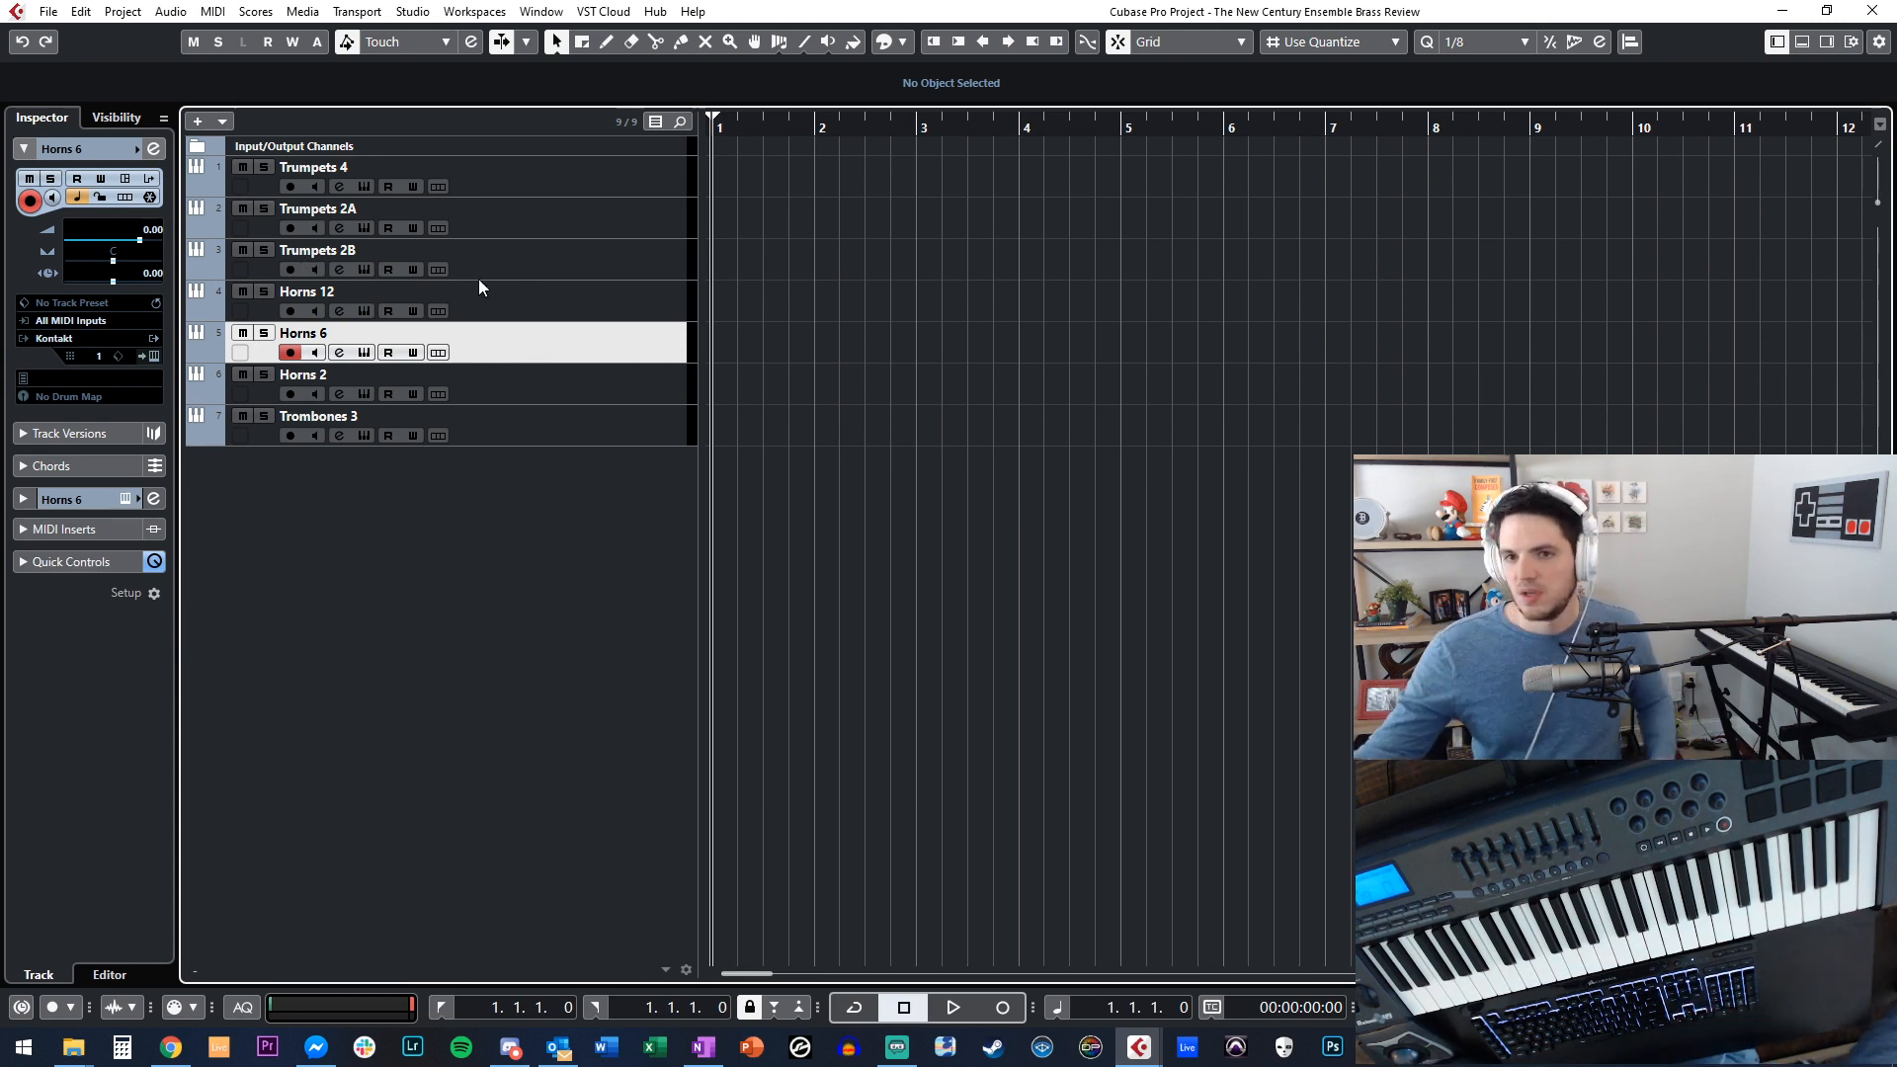
key("ctrl+d")
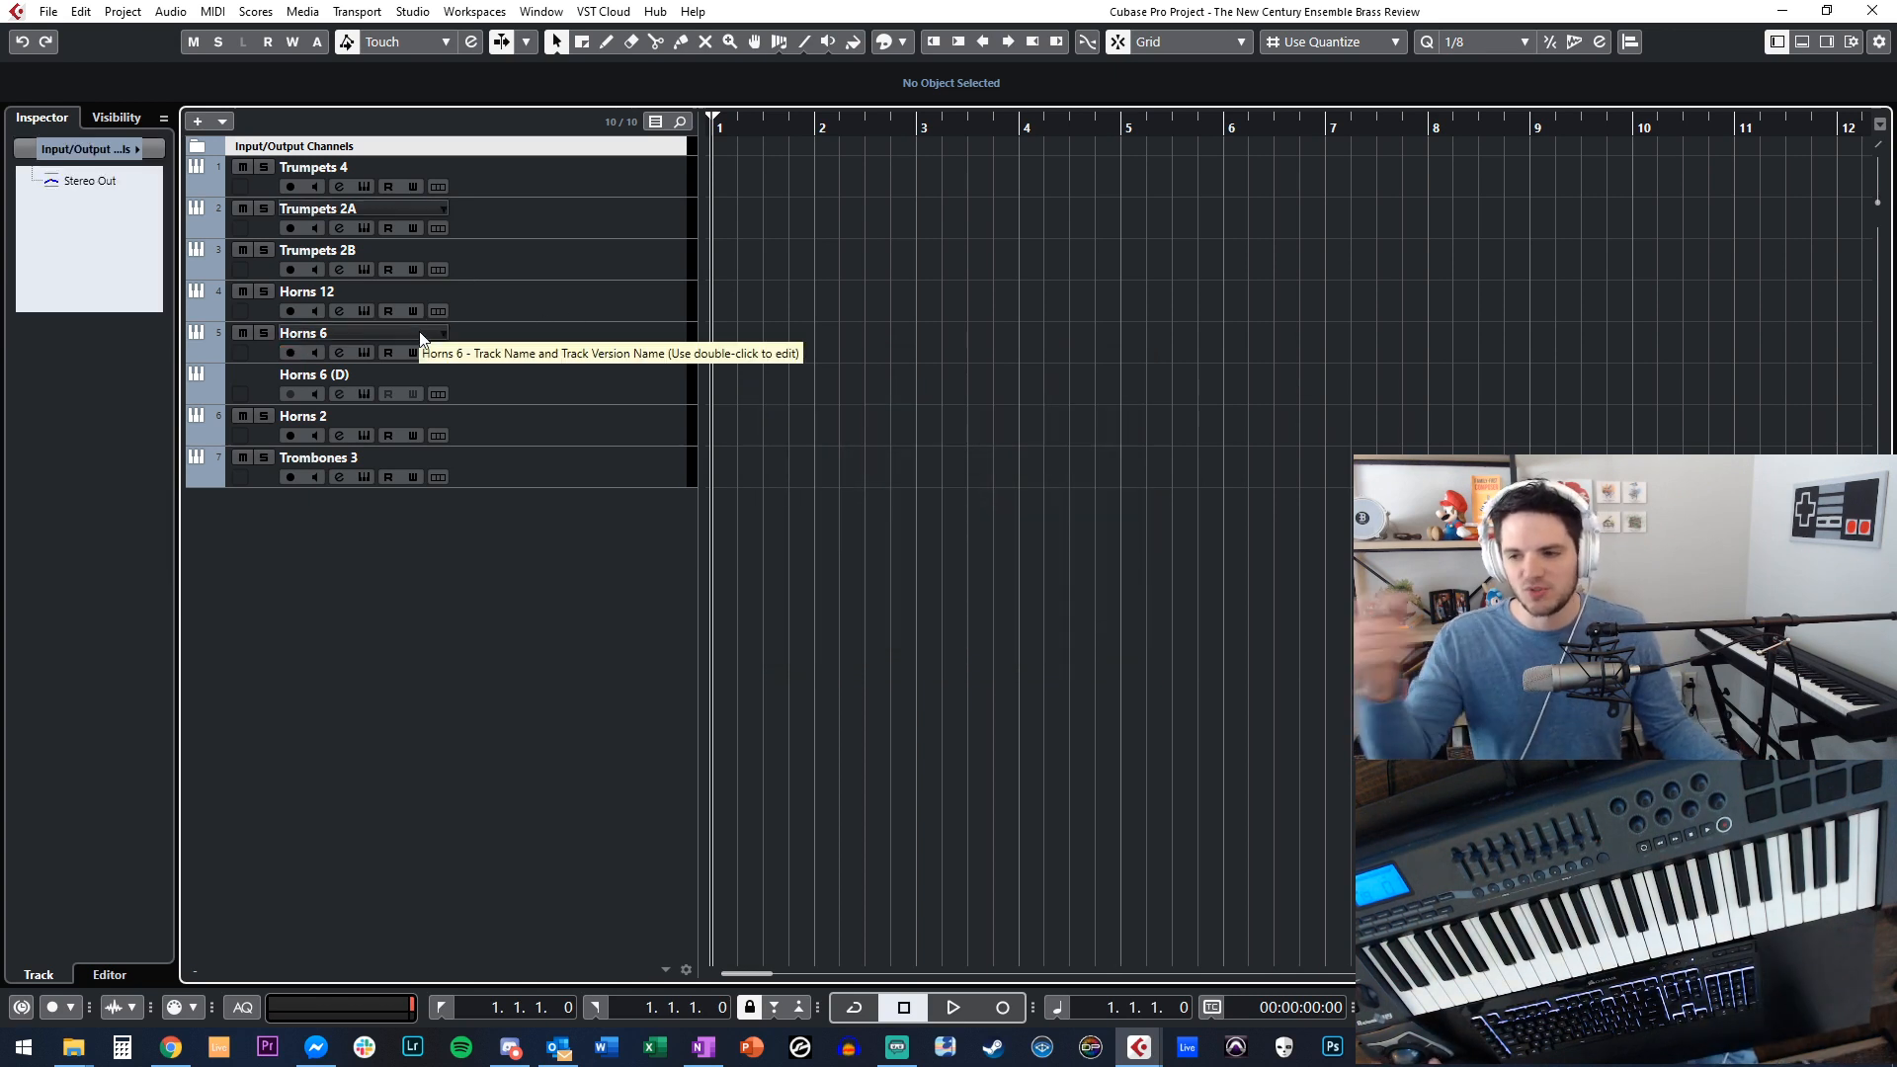
left_click(457, 358)
double_click(355, 337)
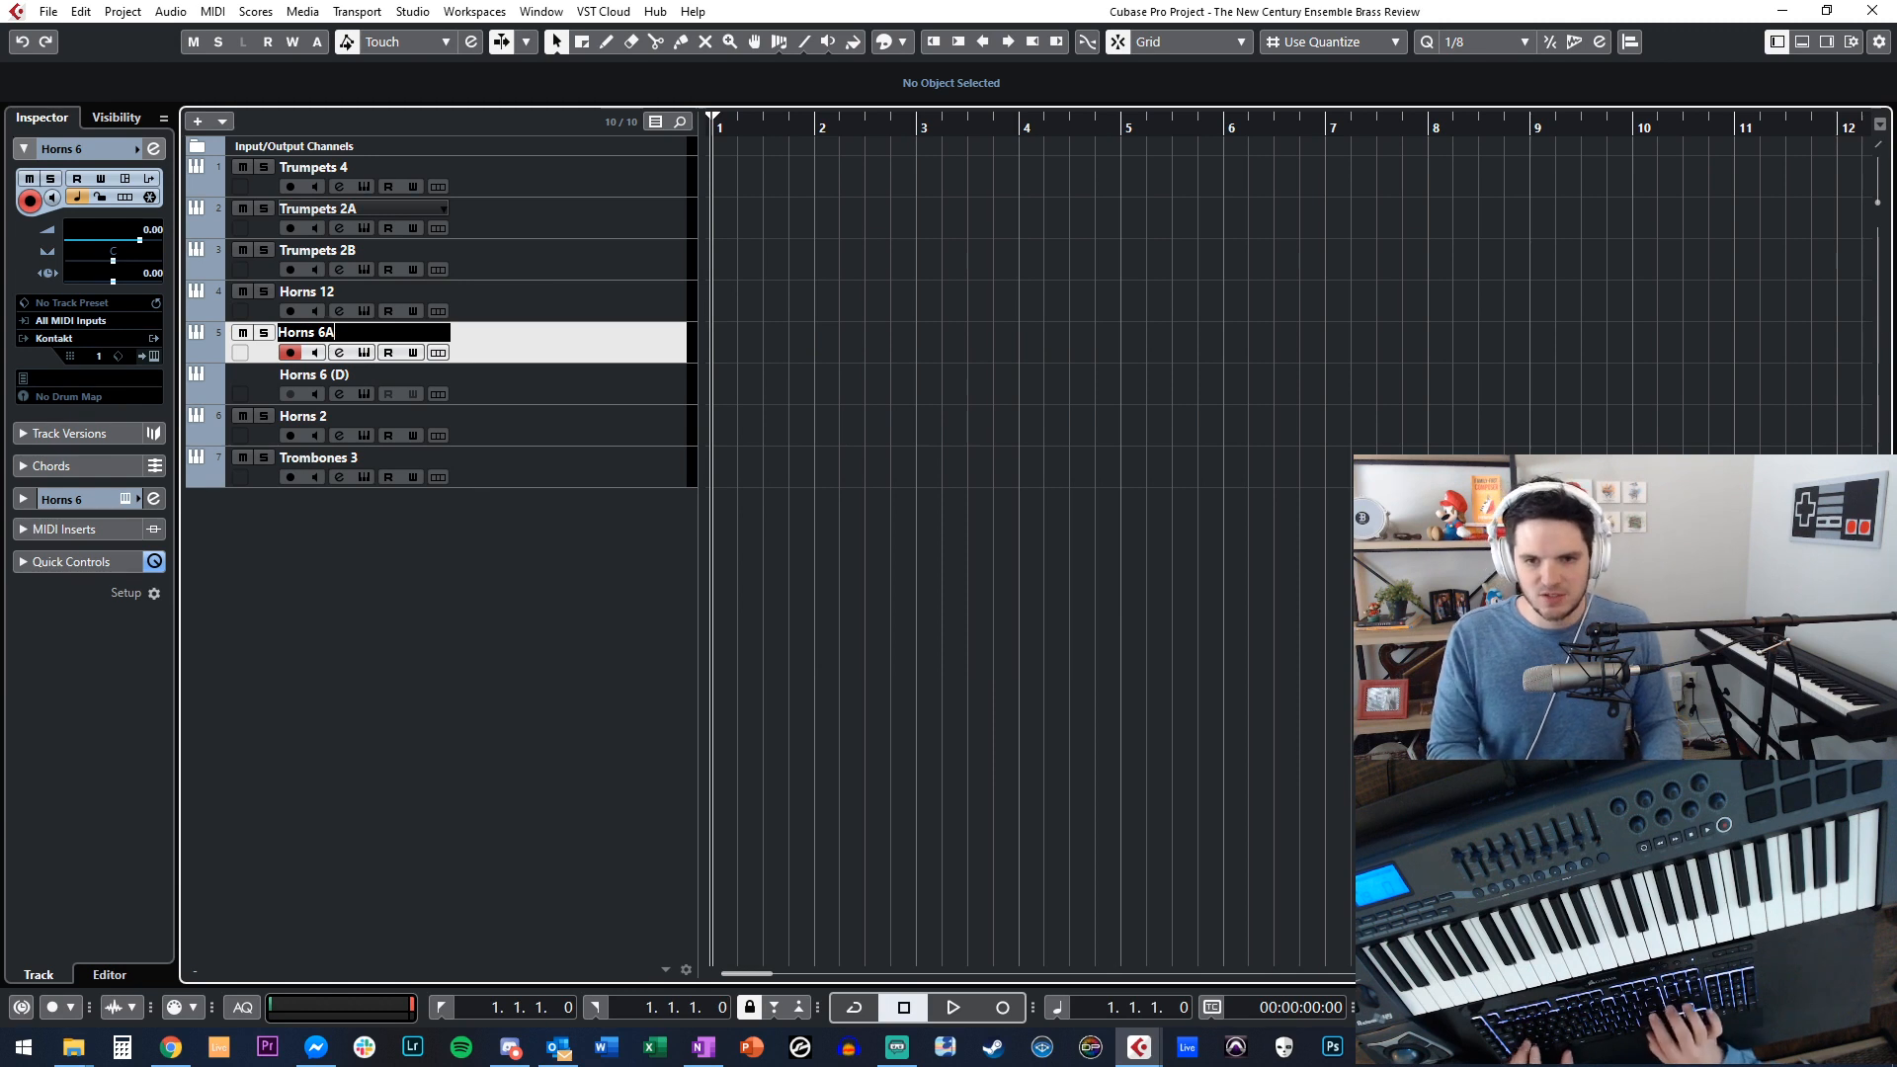
type("A")
key("Return")
Rename the duplicated horn track as Horns 6B.
key("End")
key("BackSpace")
key("BackSpace")
key("BackSpace")
type("B")
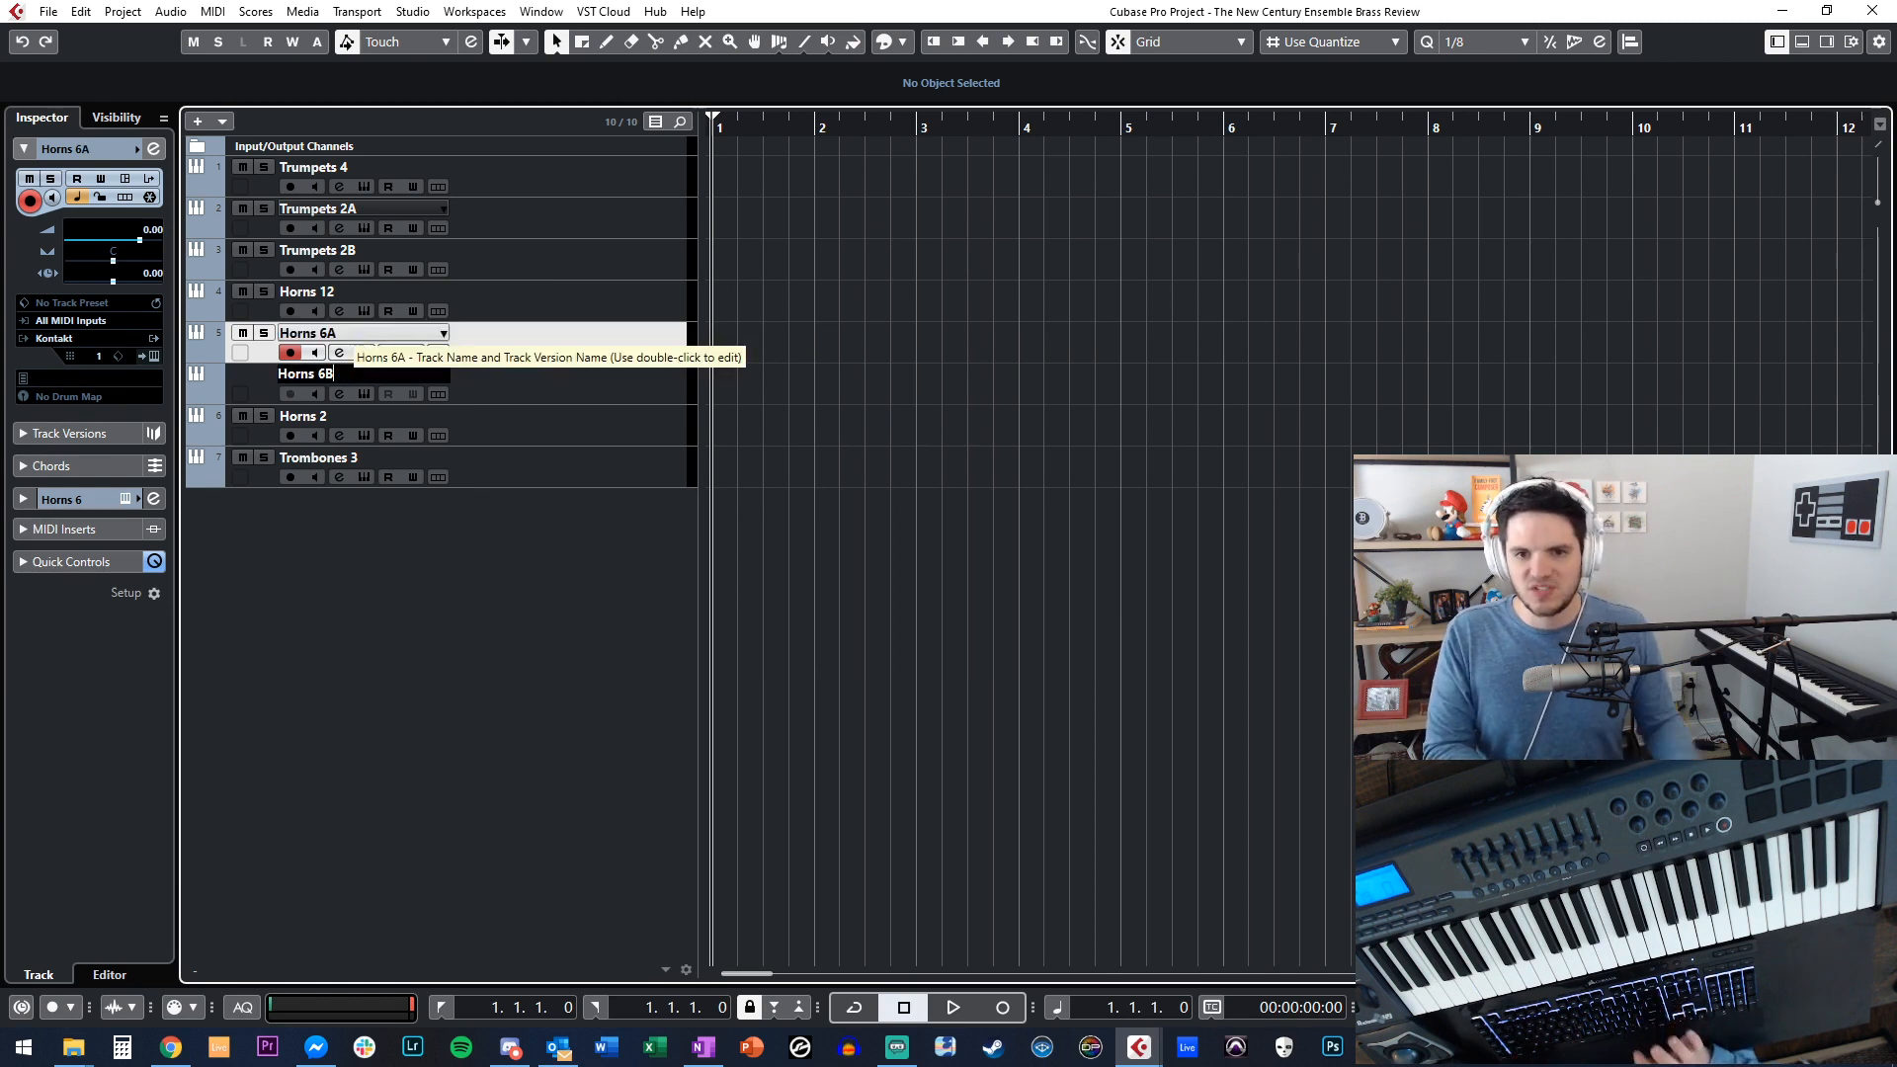
key("Return")
Open the instrument on the Horns 2 track, and audition its Staccatissimo articulation.
key("Down")
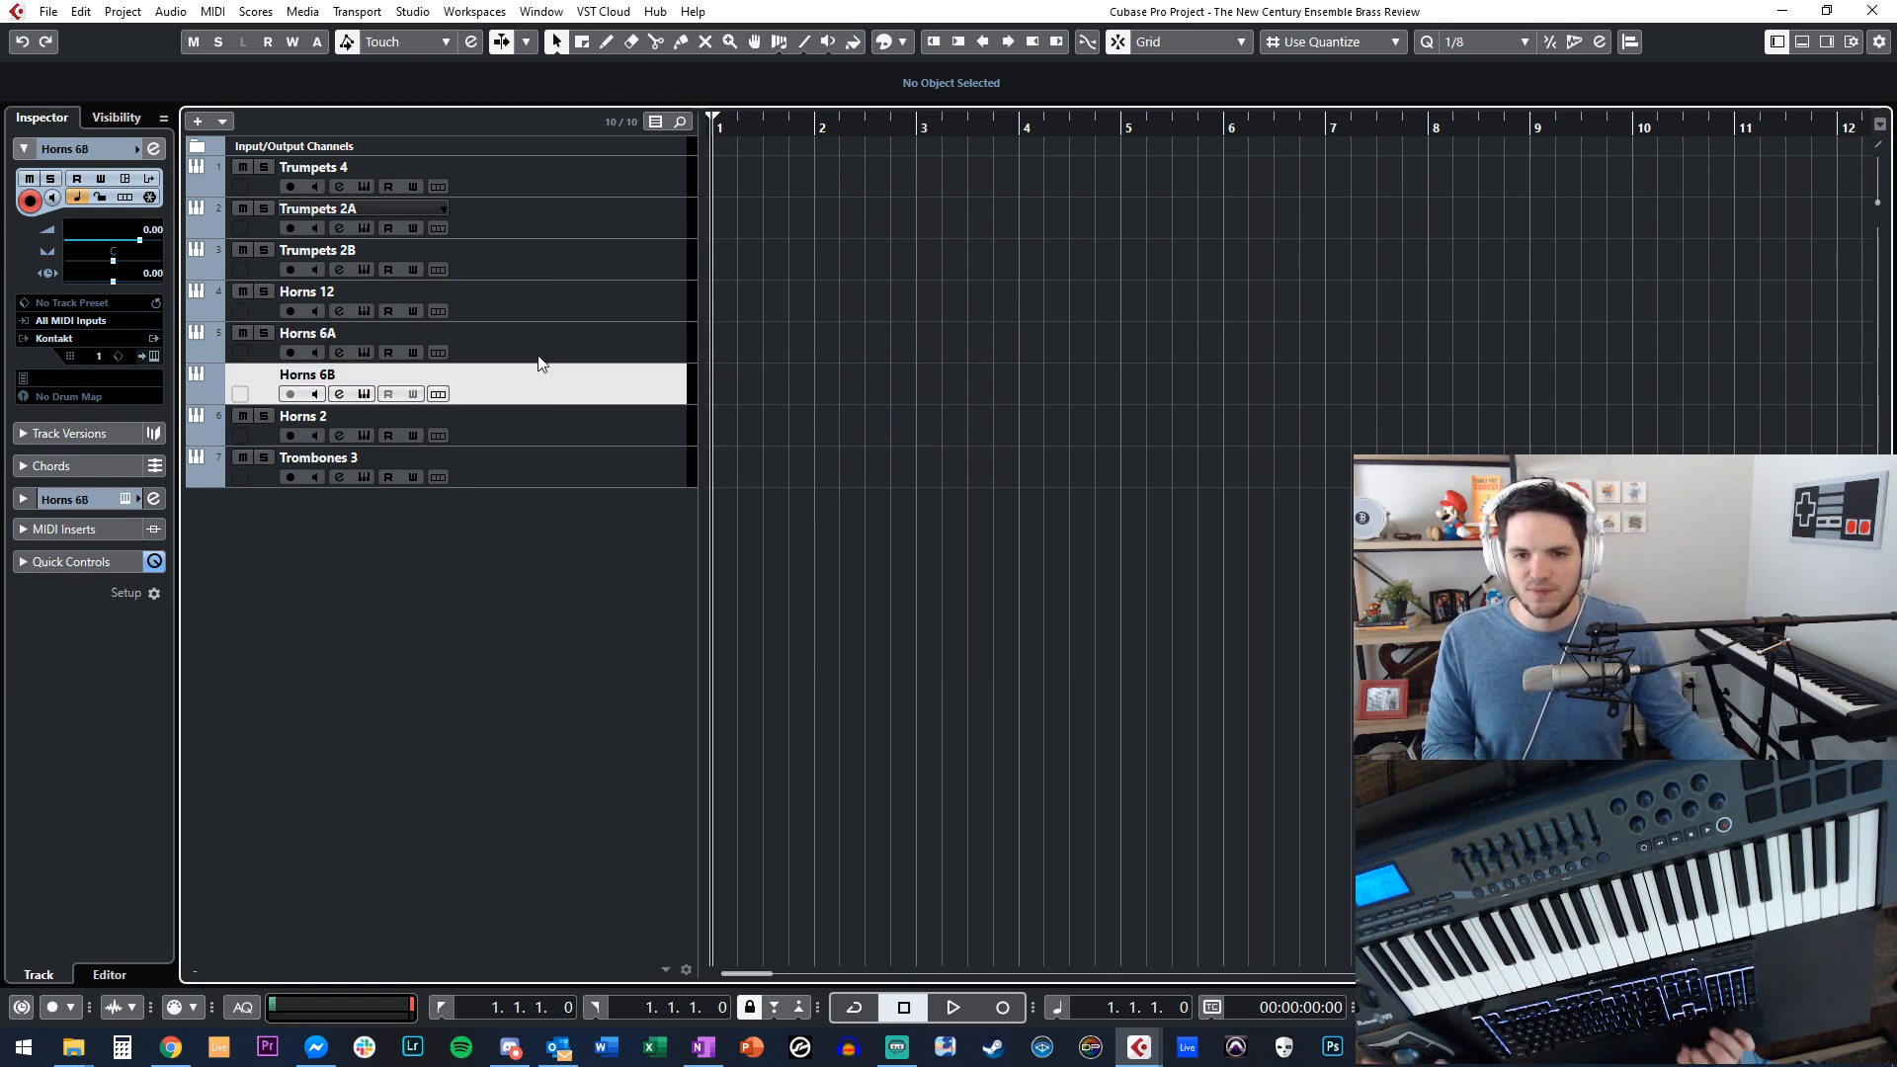
key("Down")
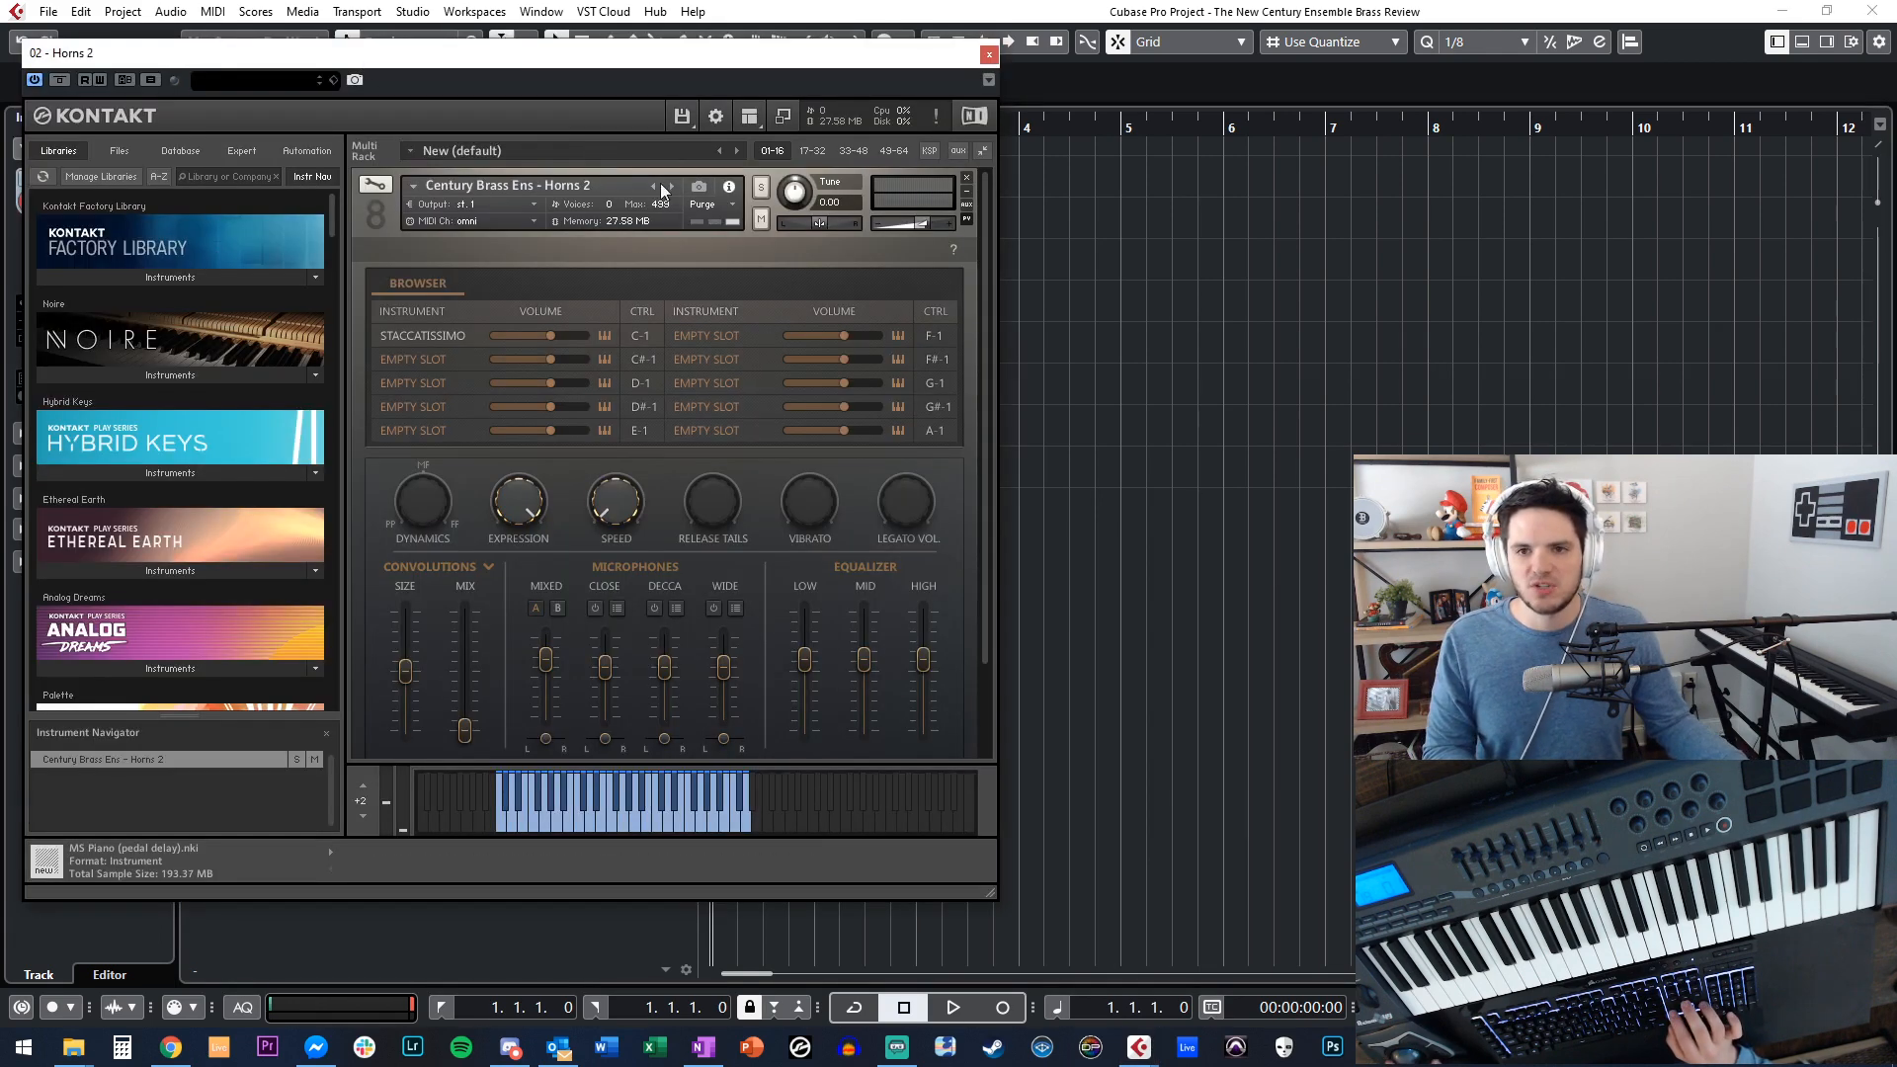
left_click_drag(613, 52, 1006, 19)
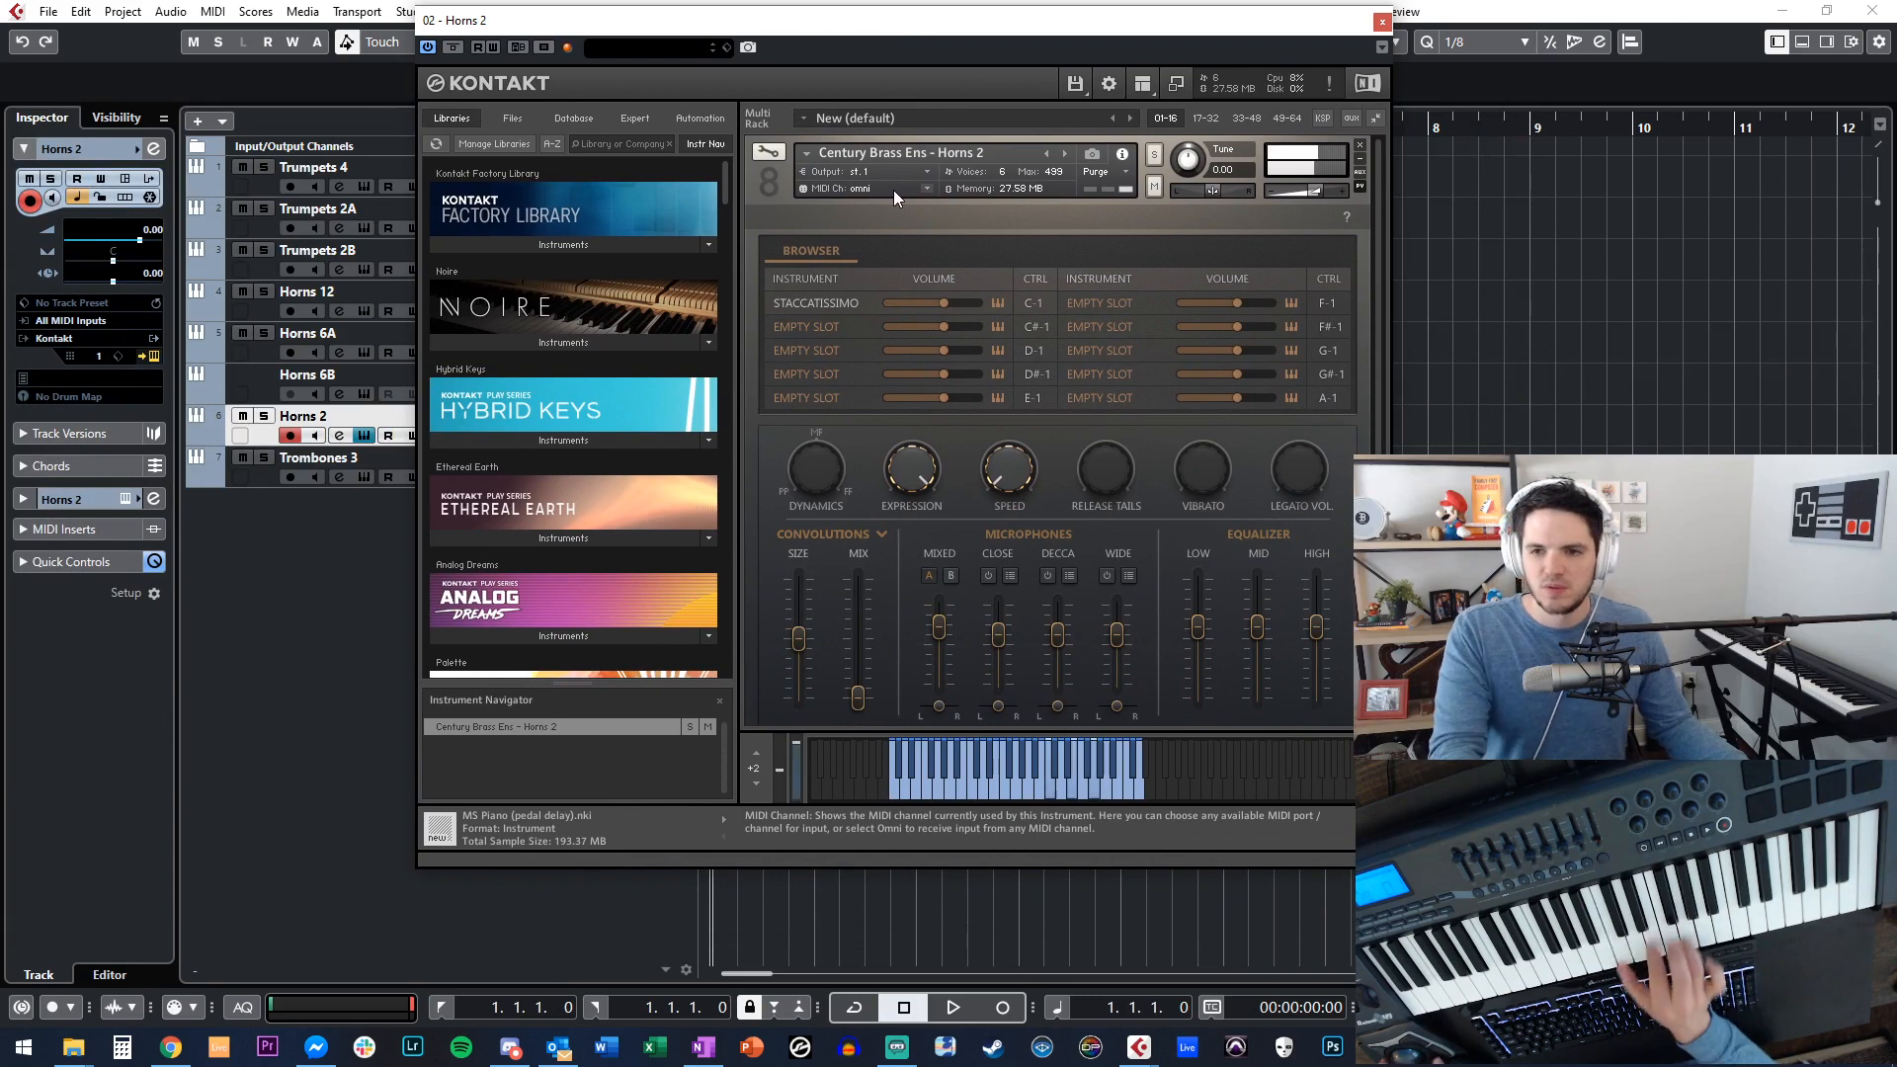
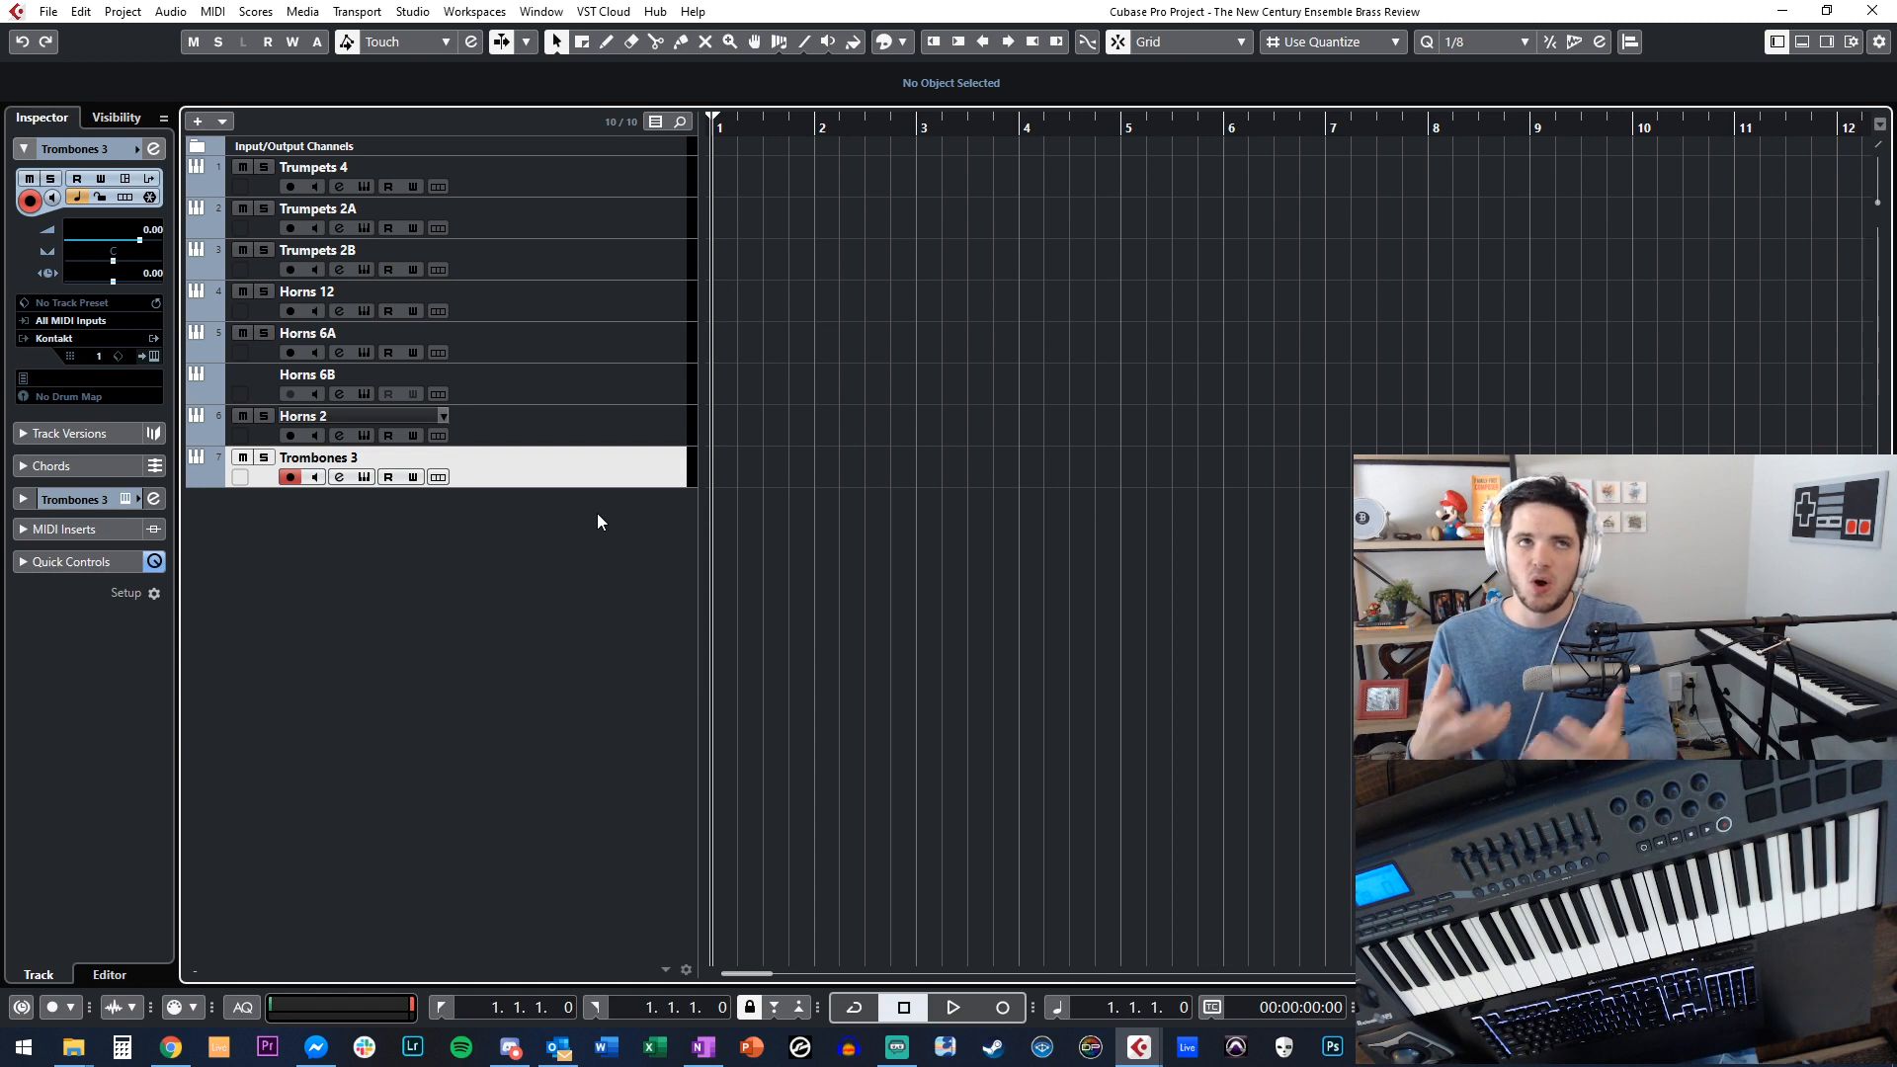
Add one Kontakt instrument track with its audio output set to Stereo Out.
double_click(598, 515)
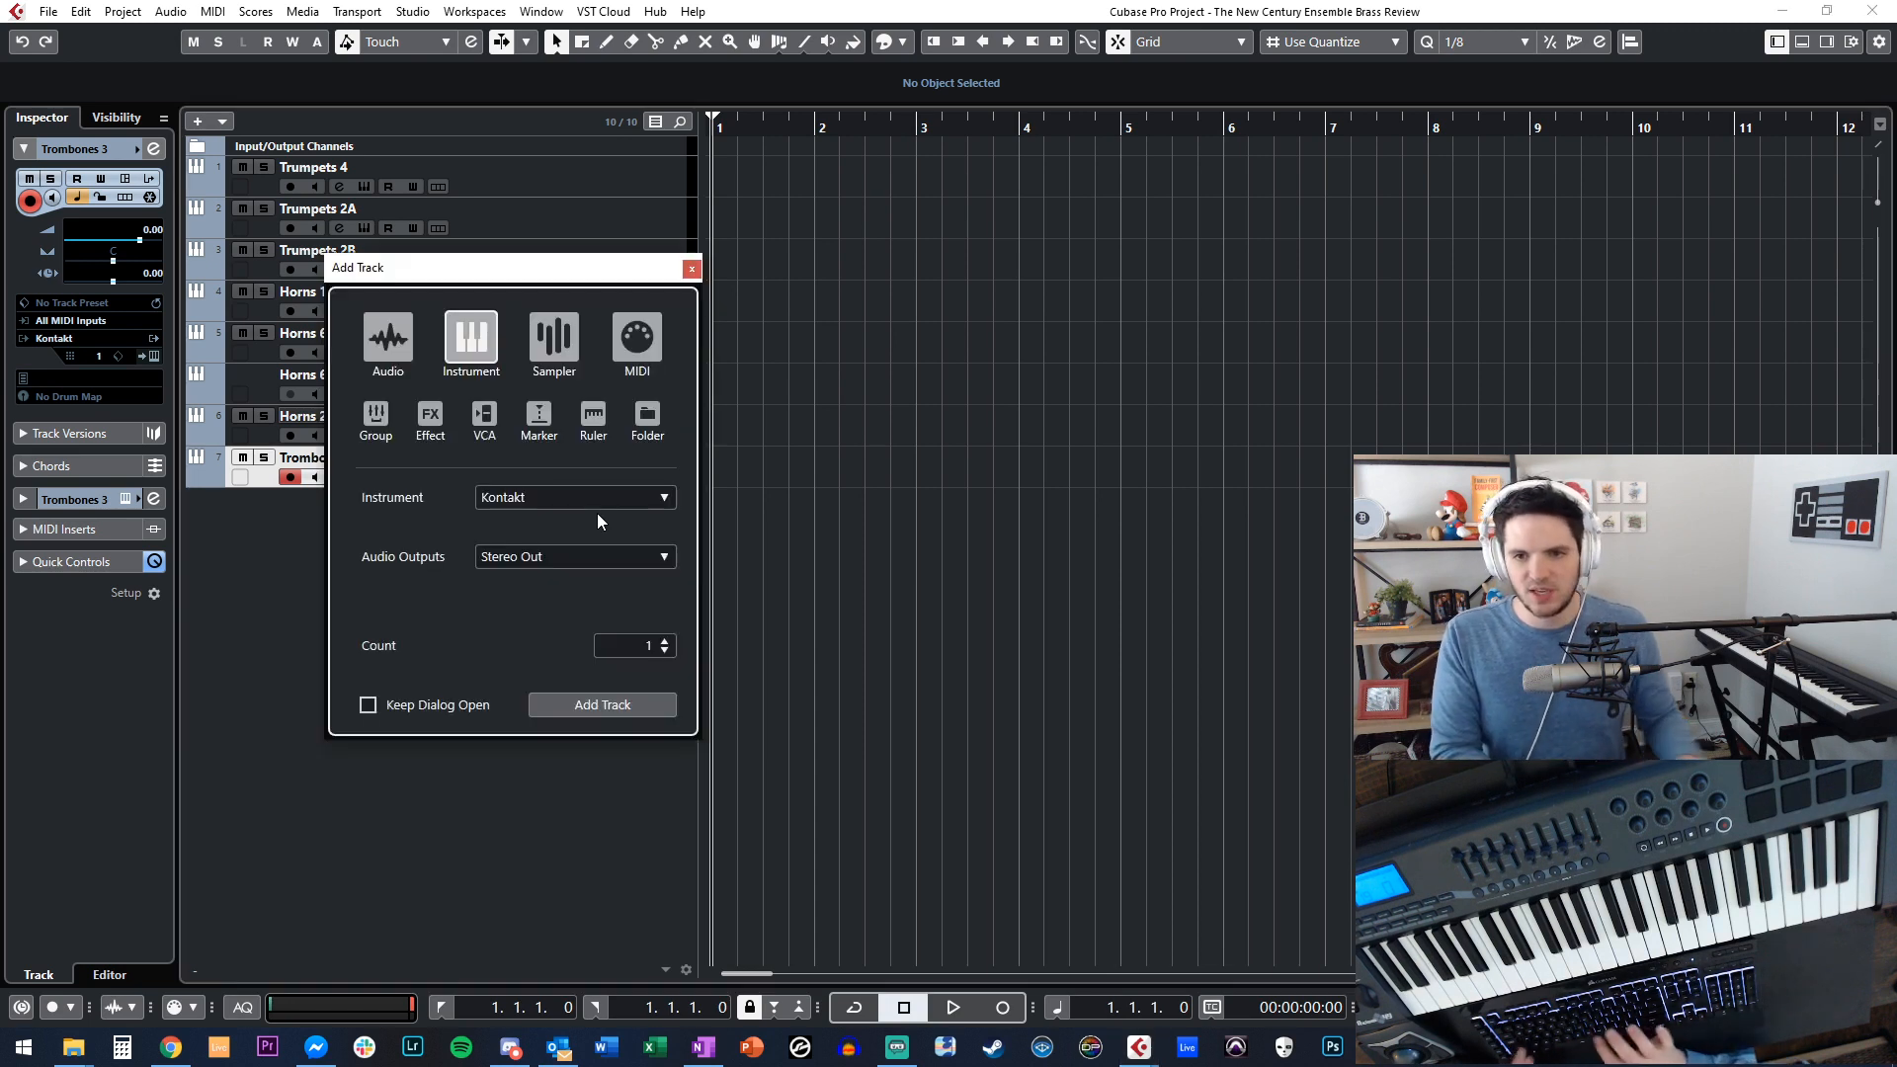
left_click(620, 706)
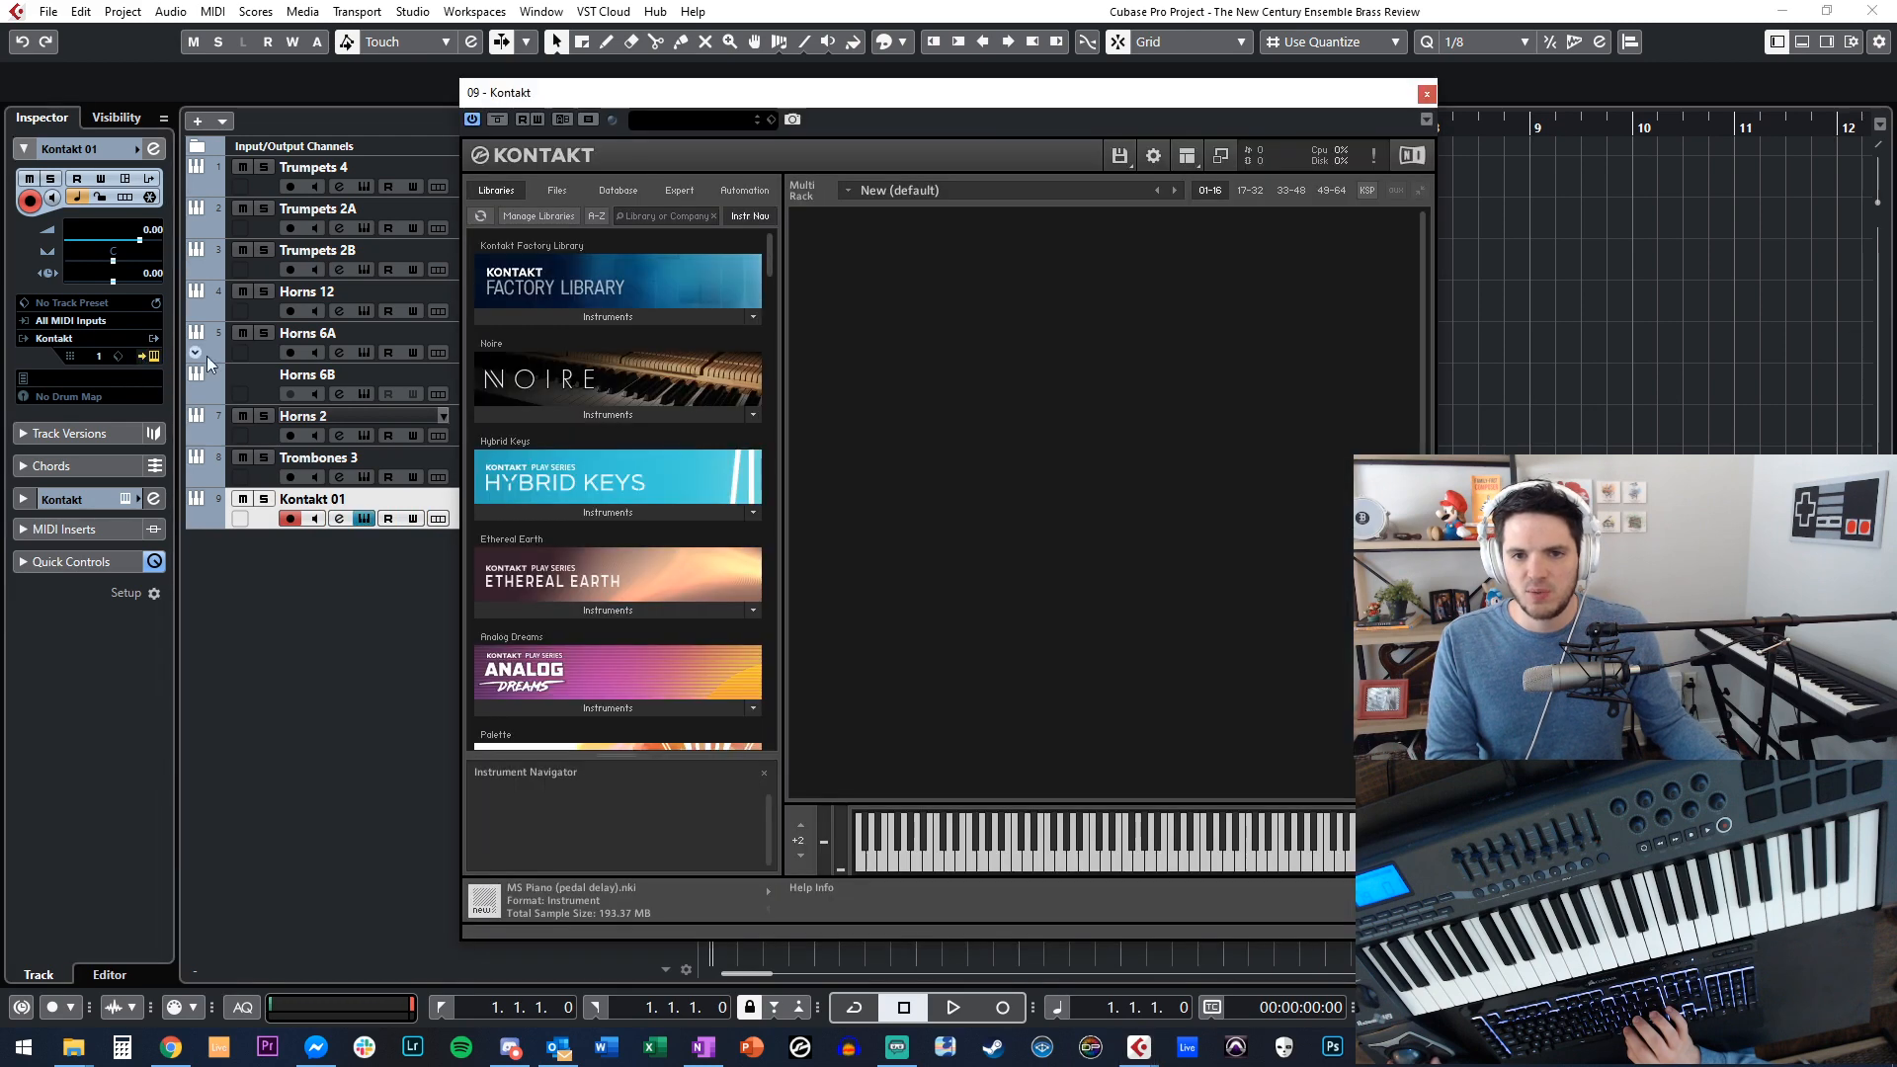
left_click_drag(855, 96, 647, 48)
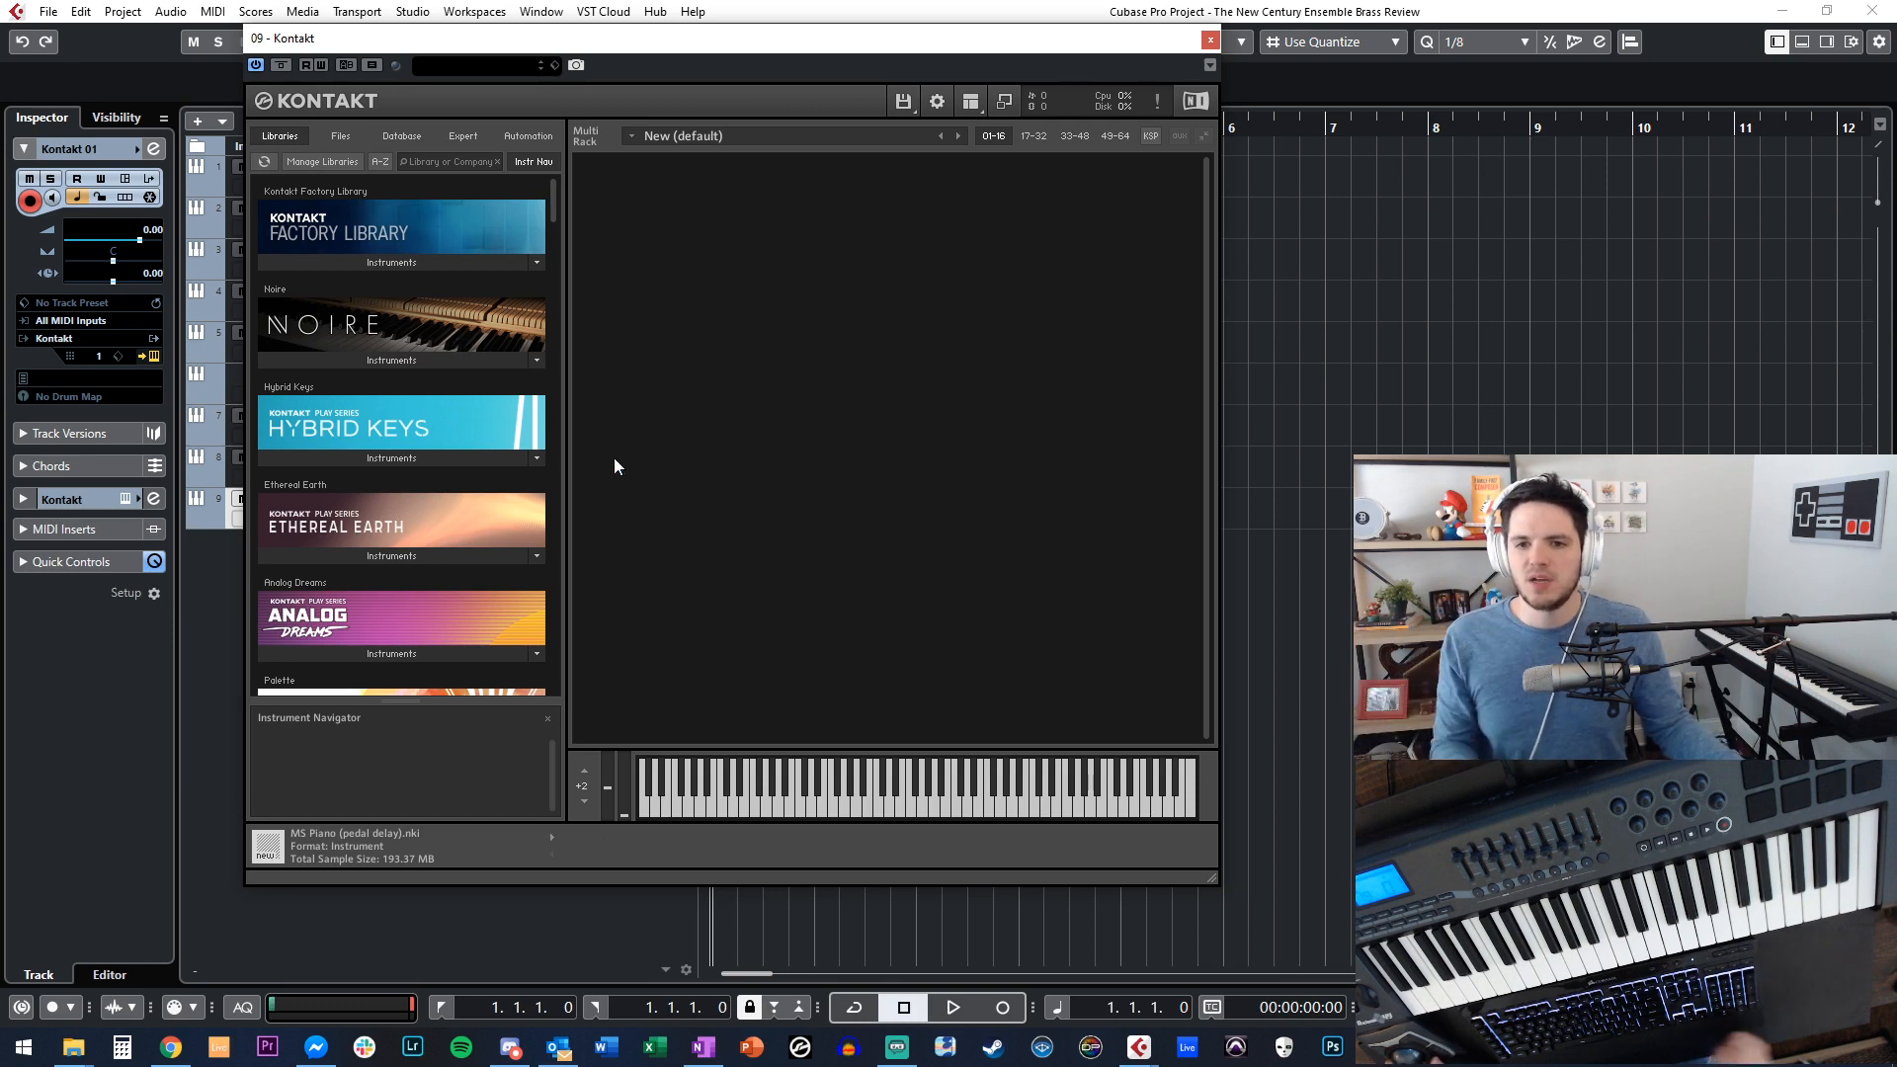
Load Chapman Tuba from the orchestral solo brass Quick-Load folder into the new Kontakt instance, and audition it.
right_click(638, 341)
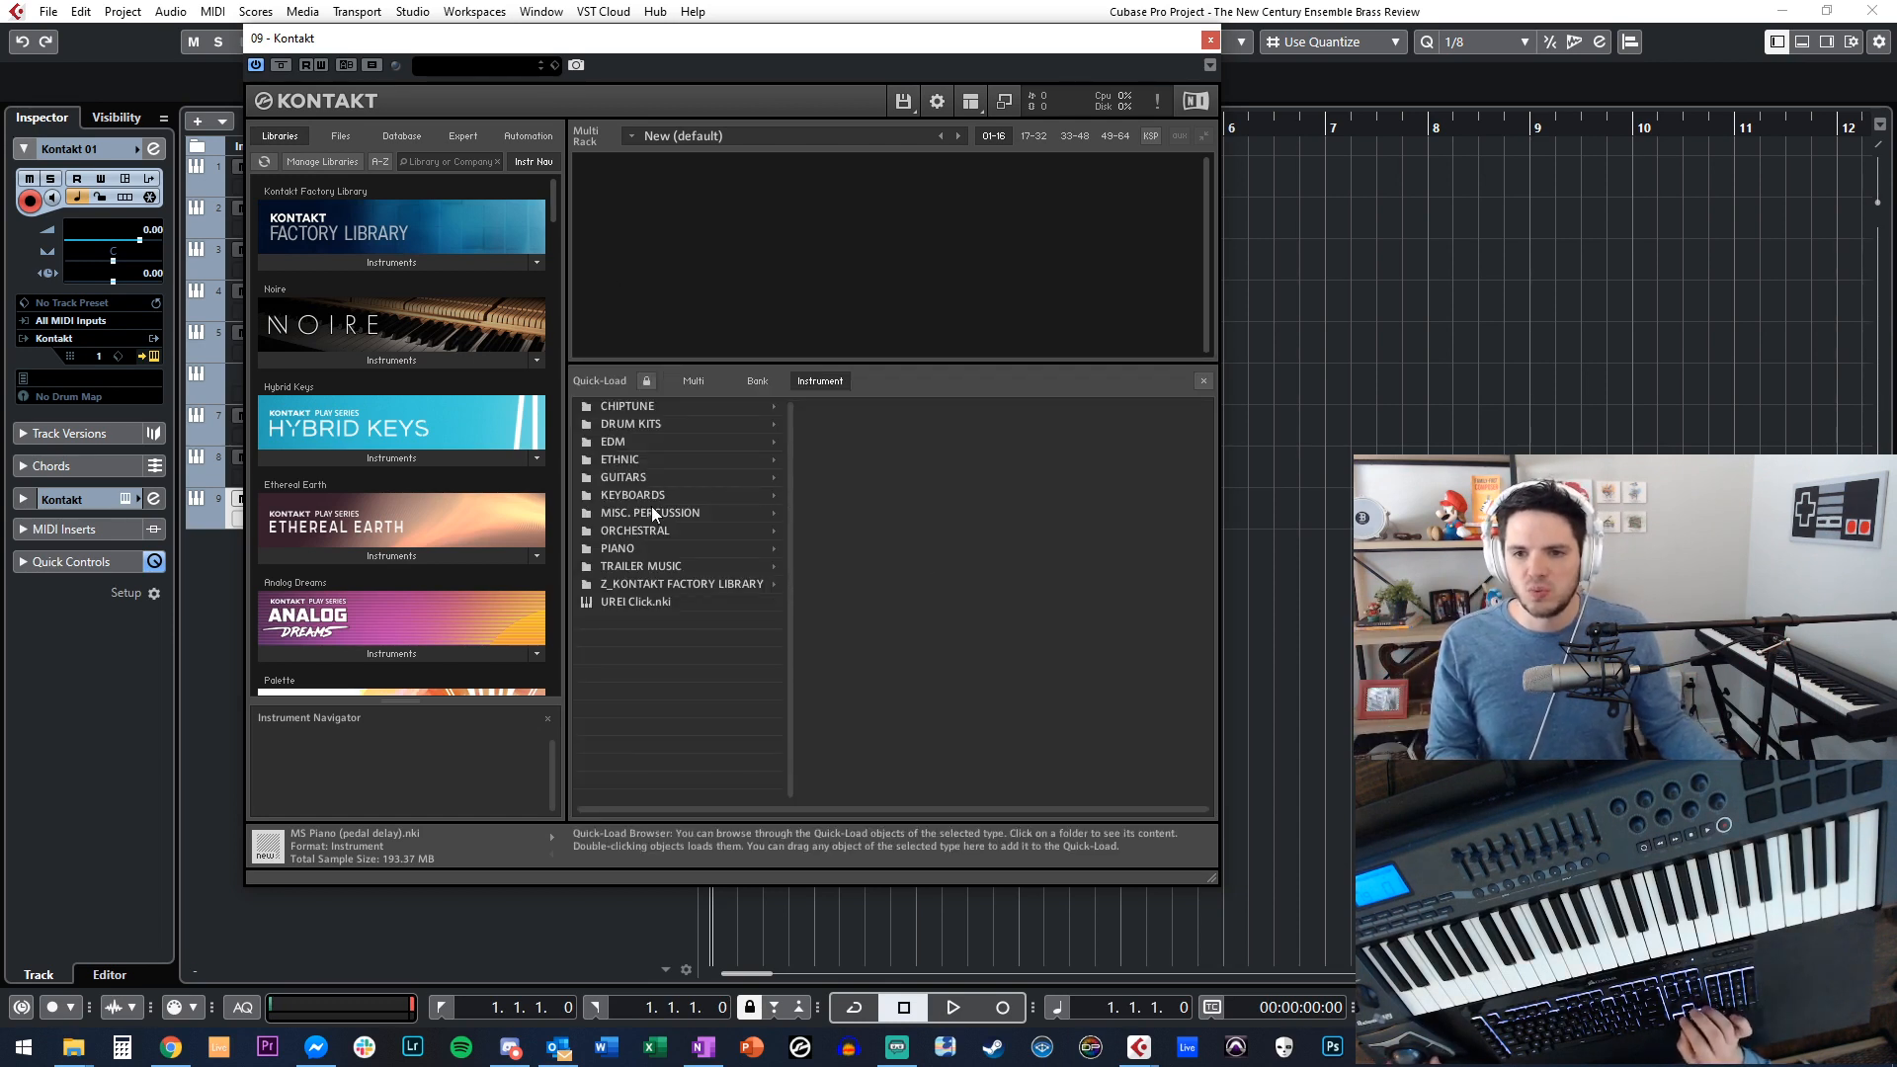
left_click(643, 531)
key("Down")
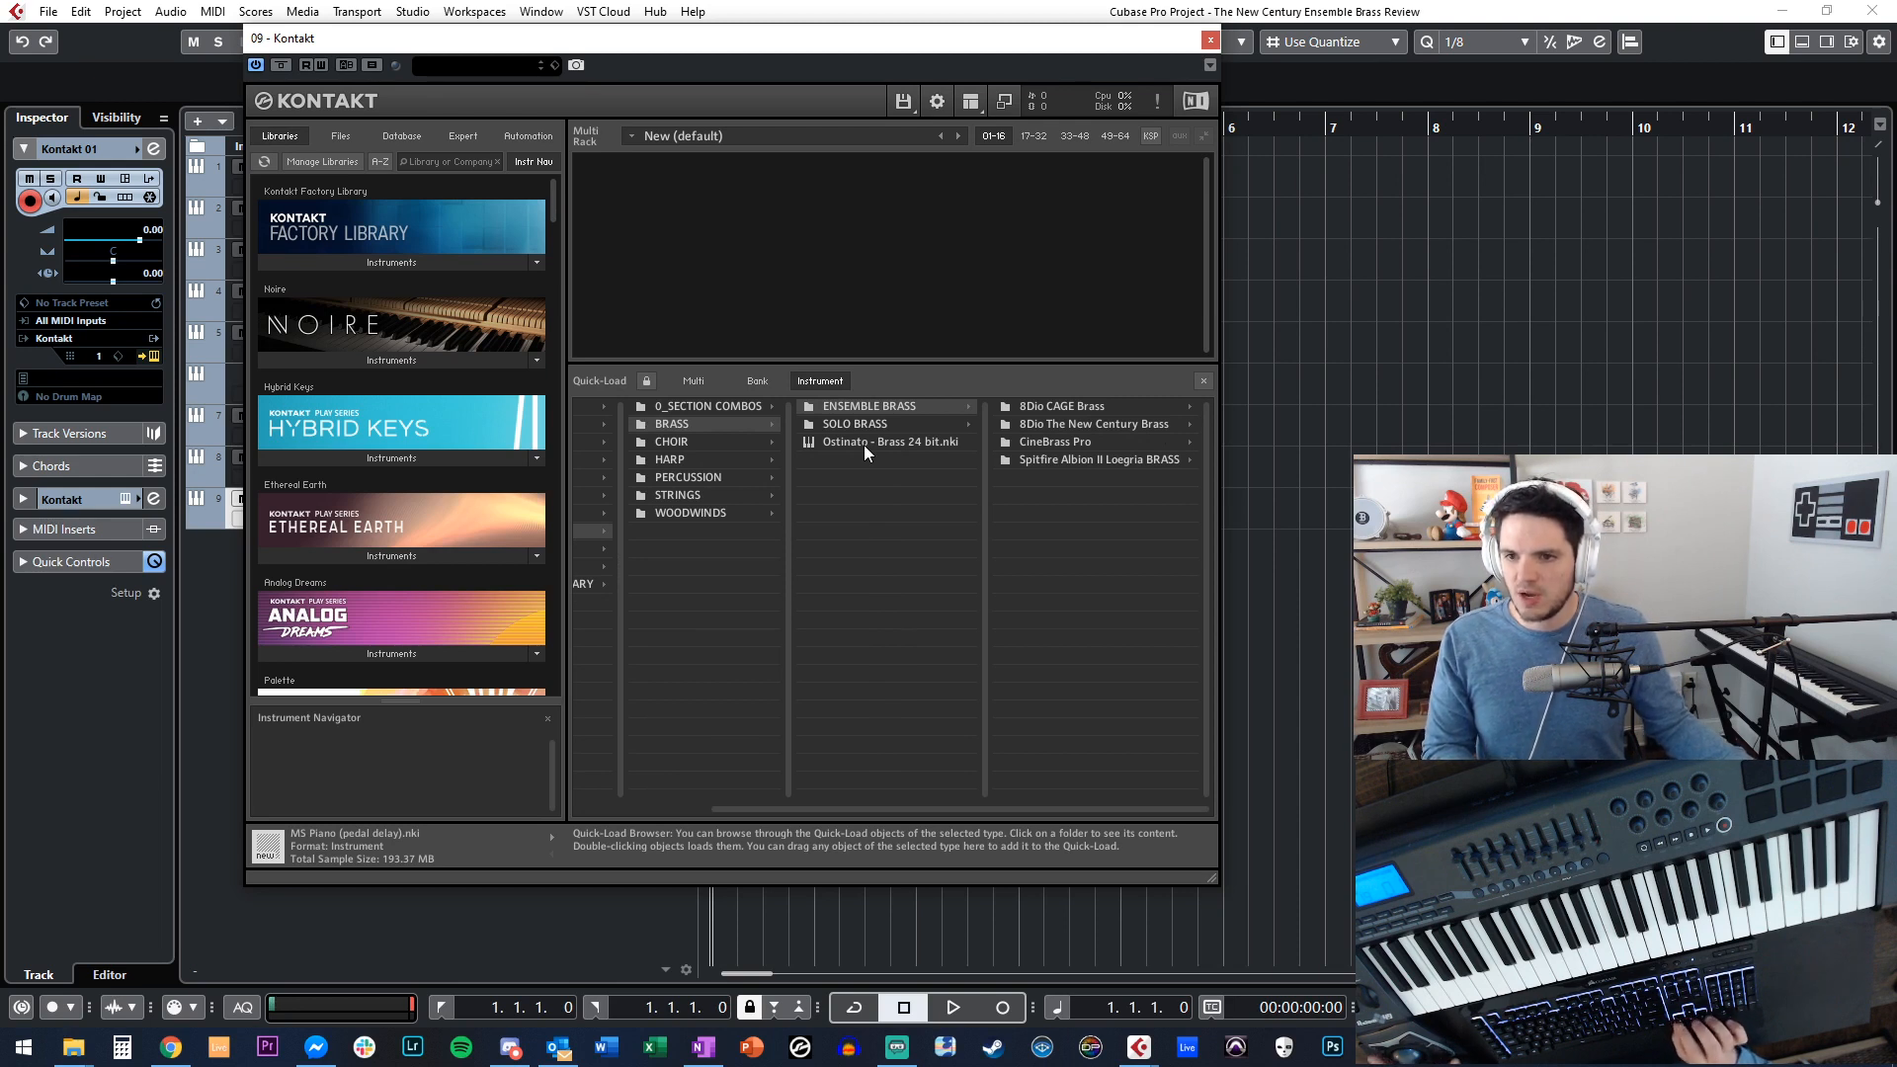
key("Down")
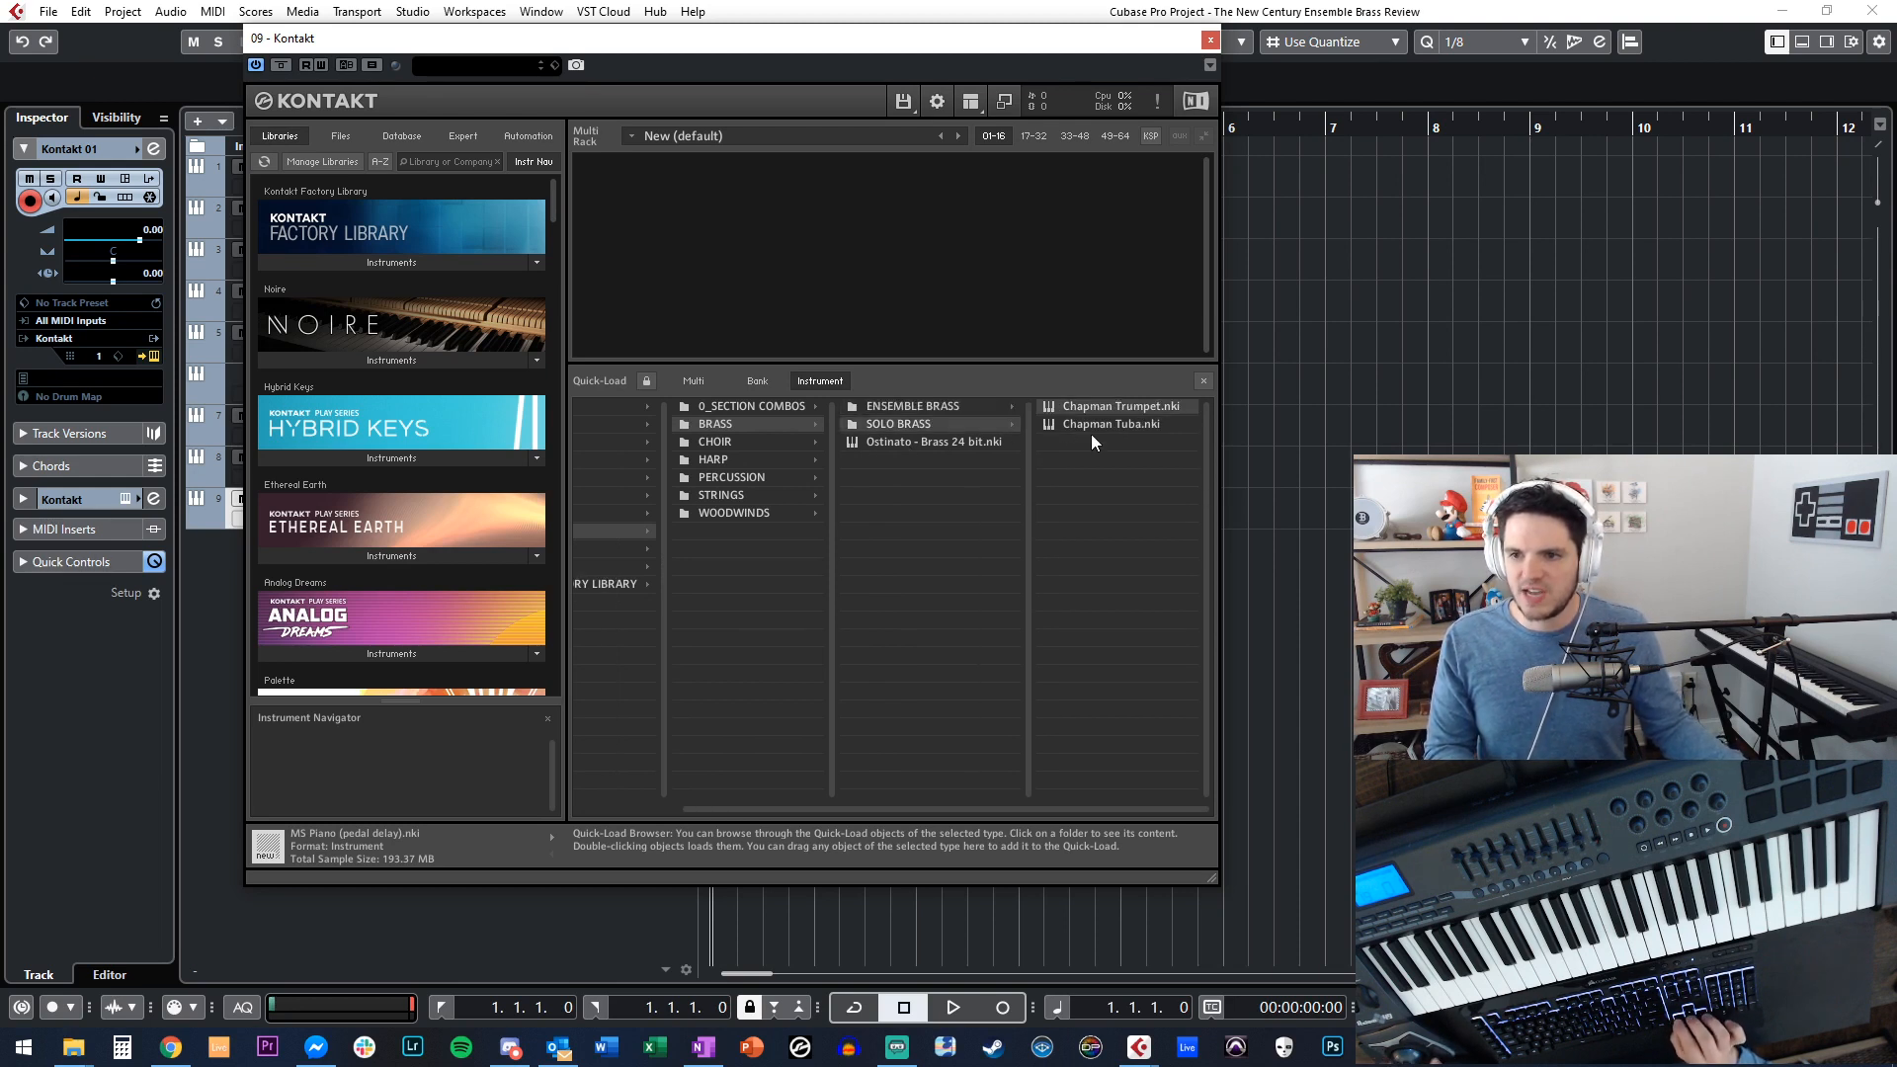
key("Down")
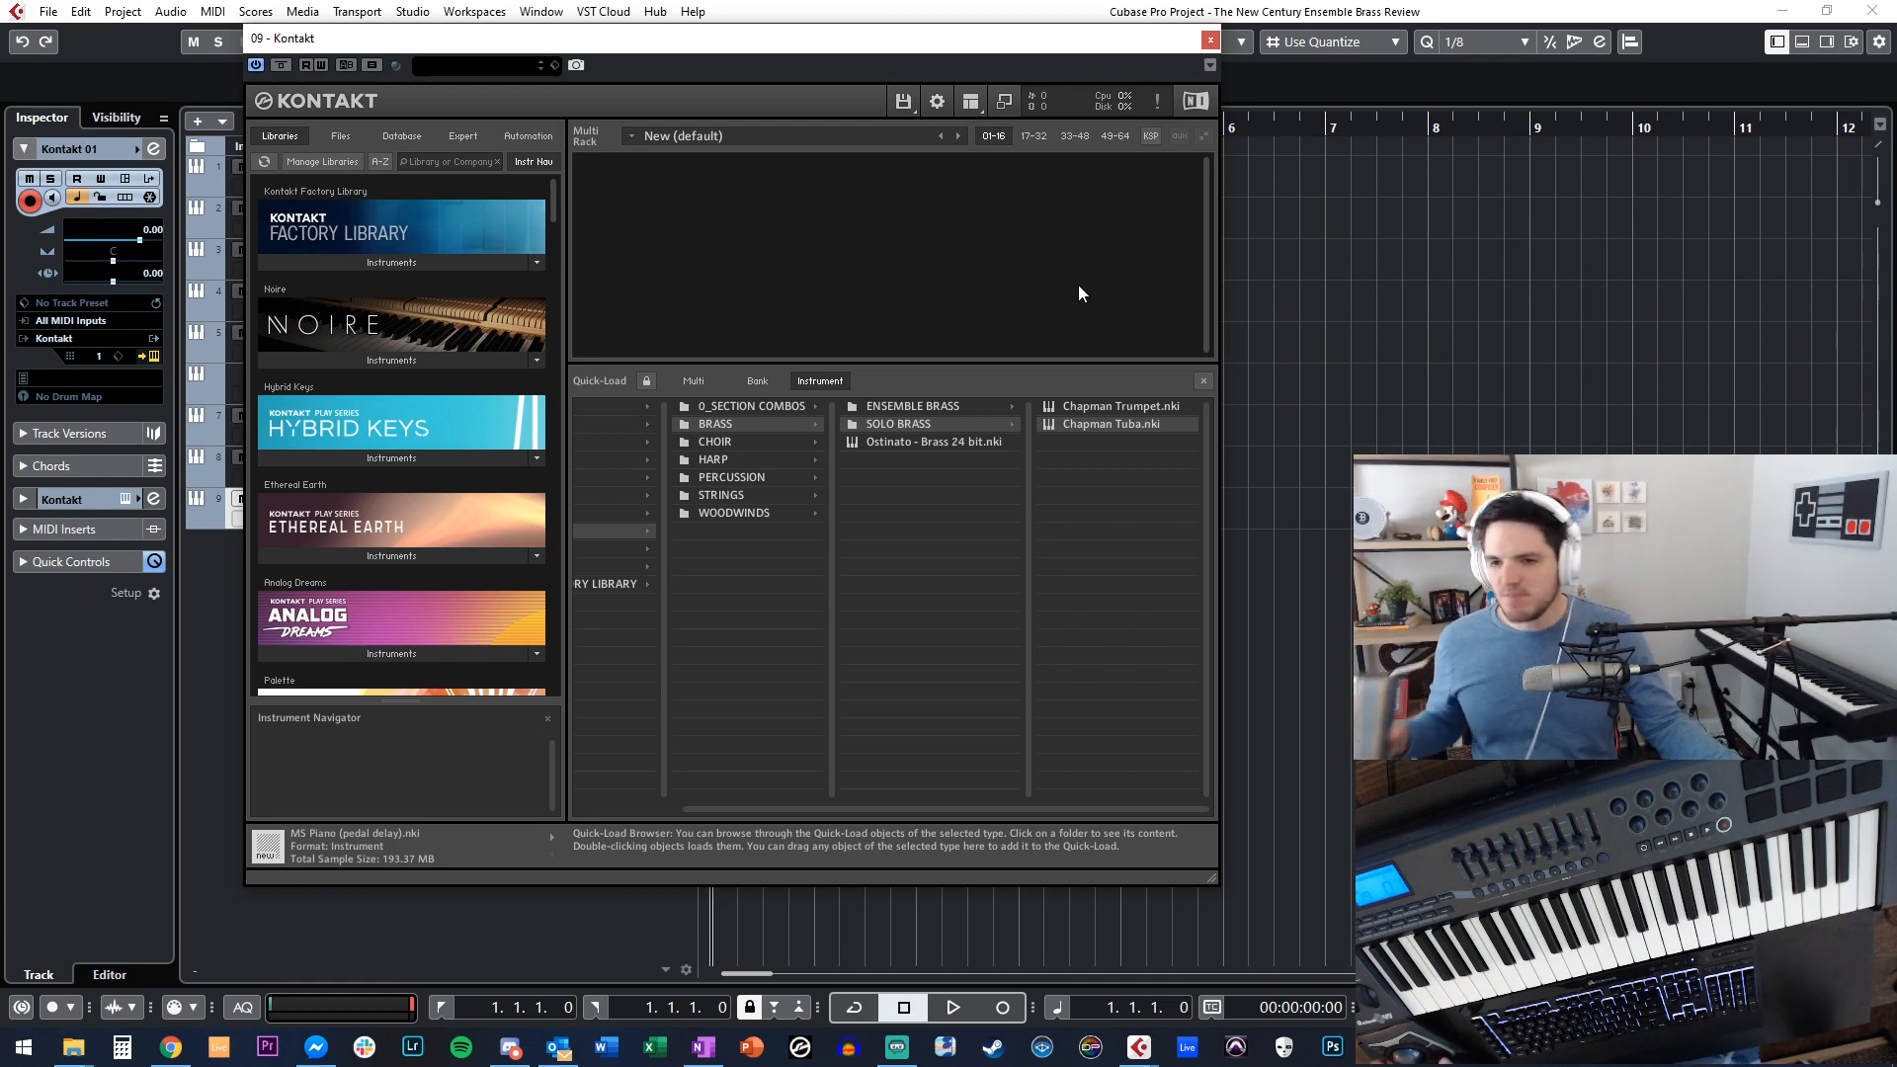
key("Return")
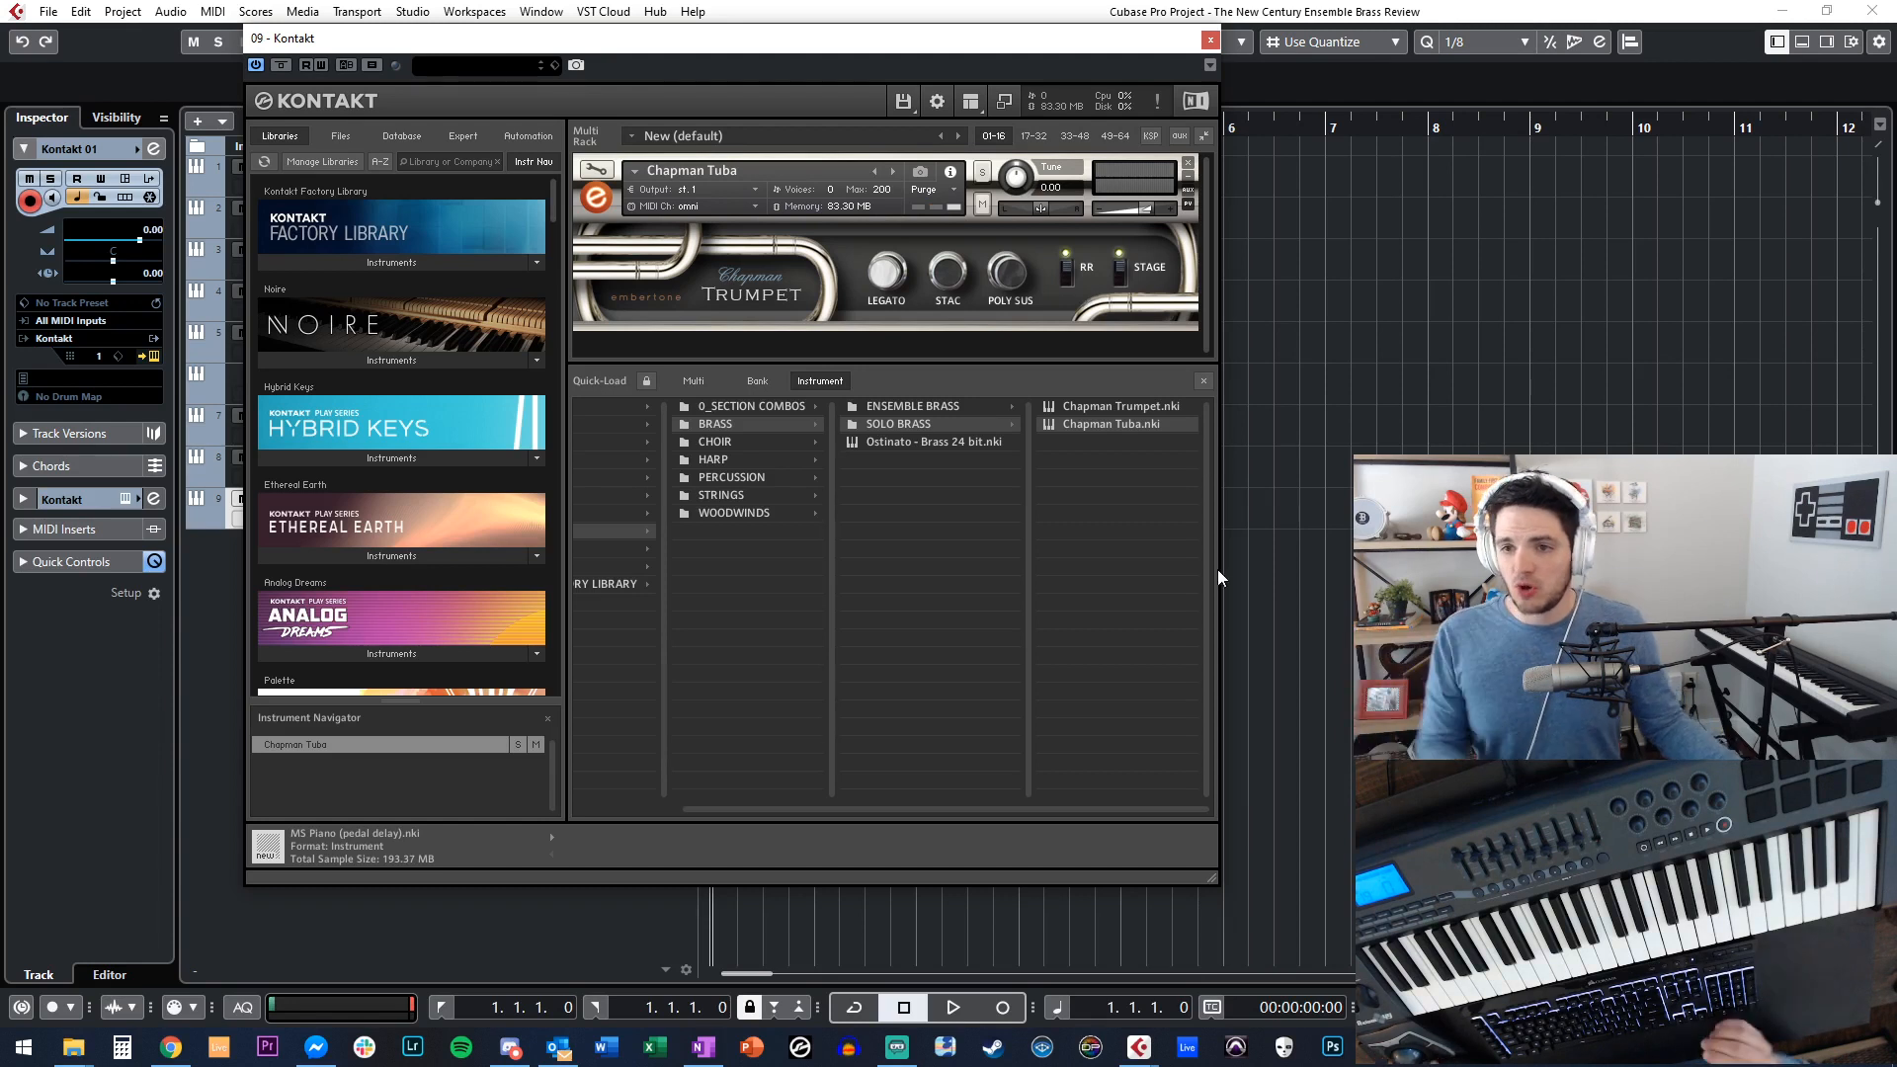
left_click(1202, 382)
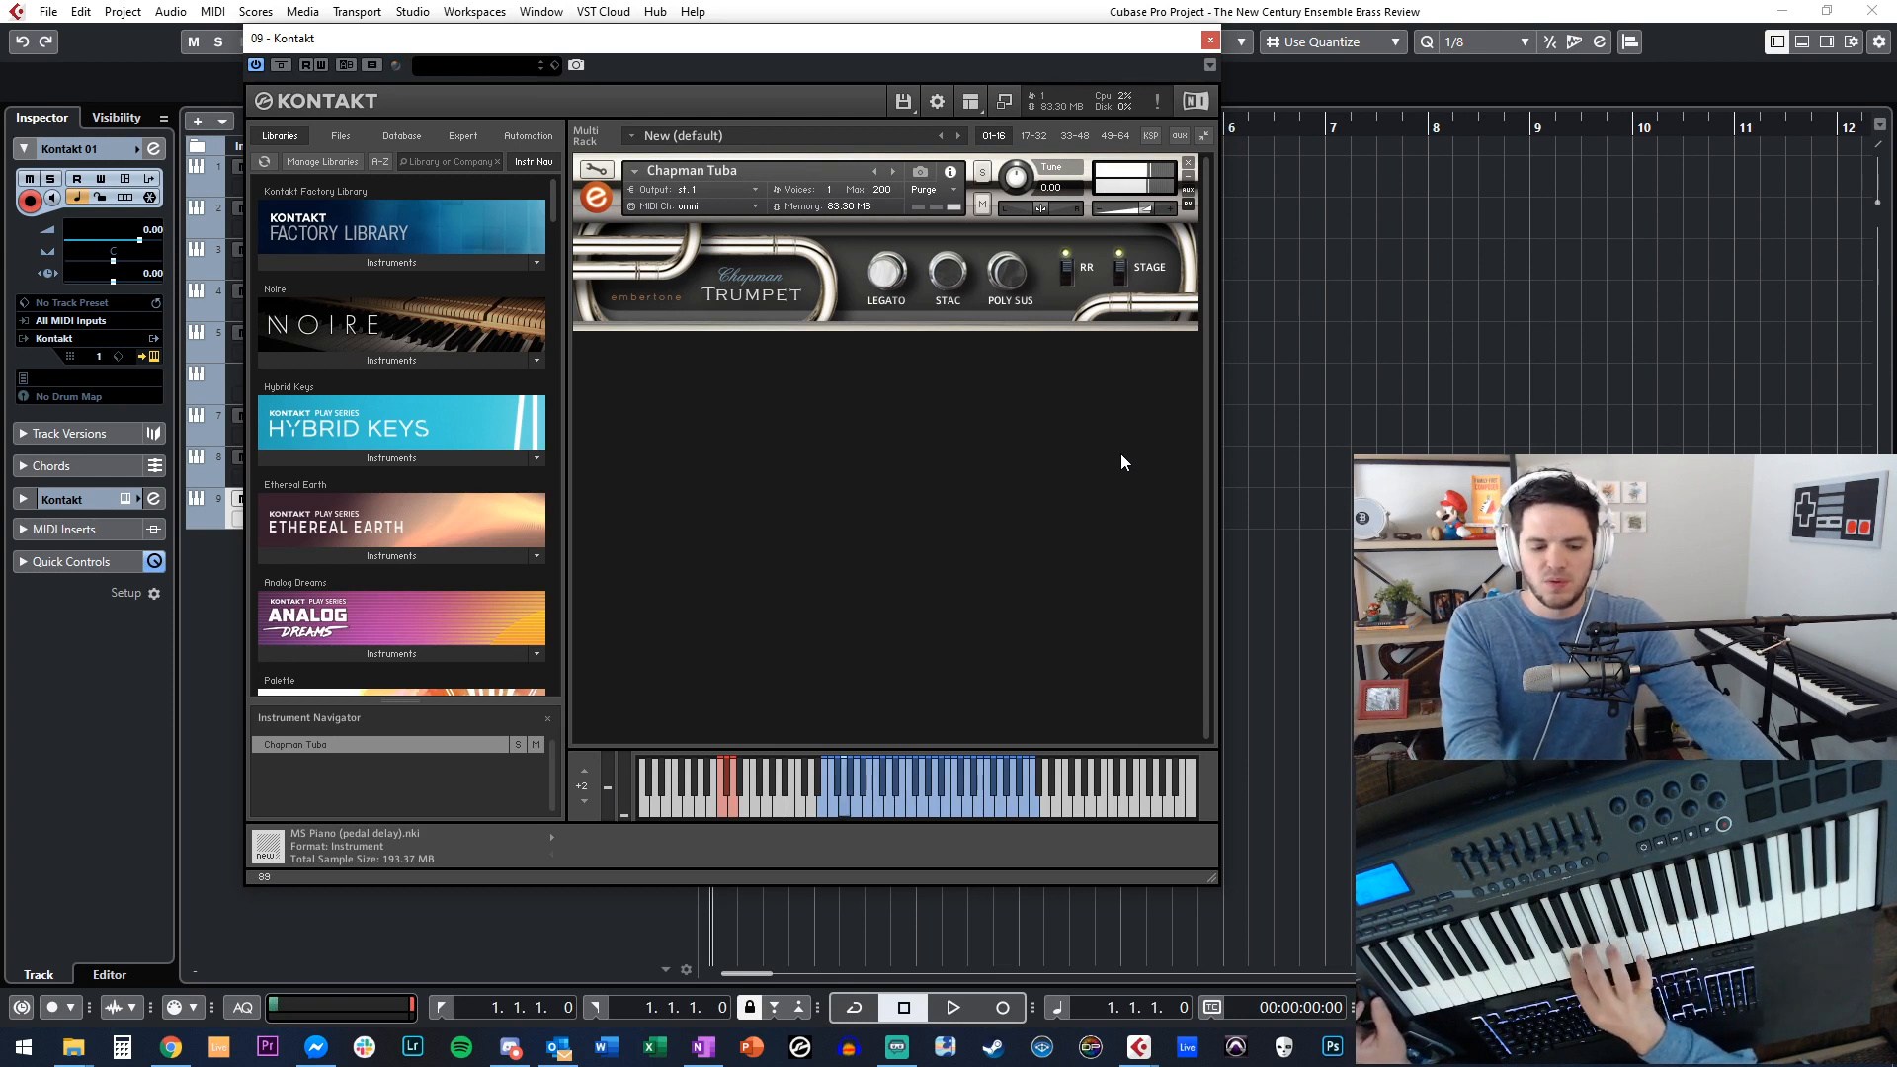
left_click(1148, 206)
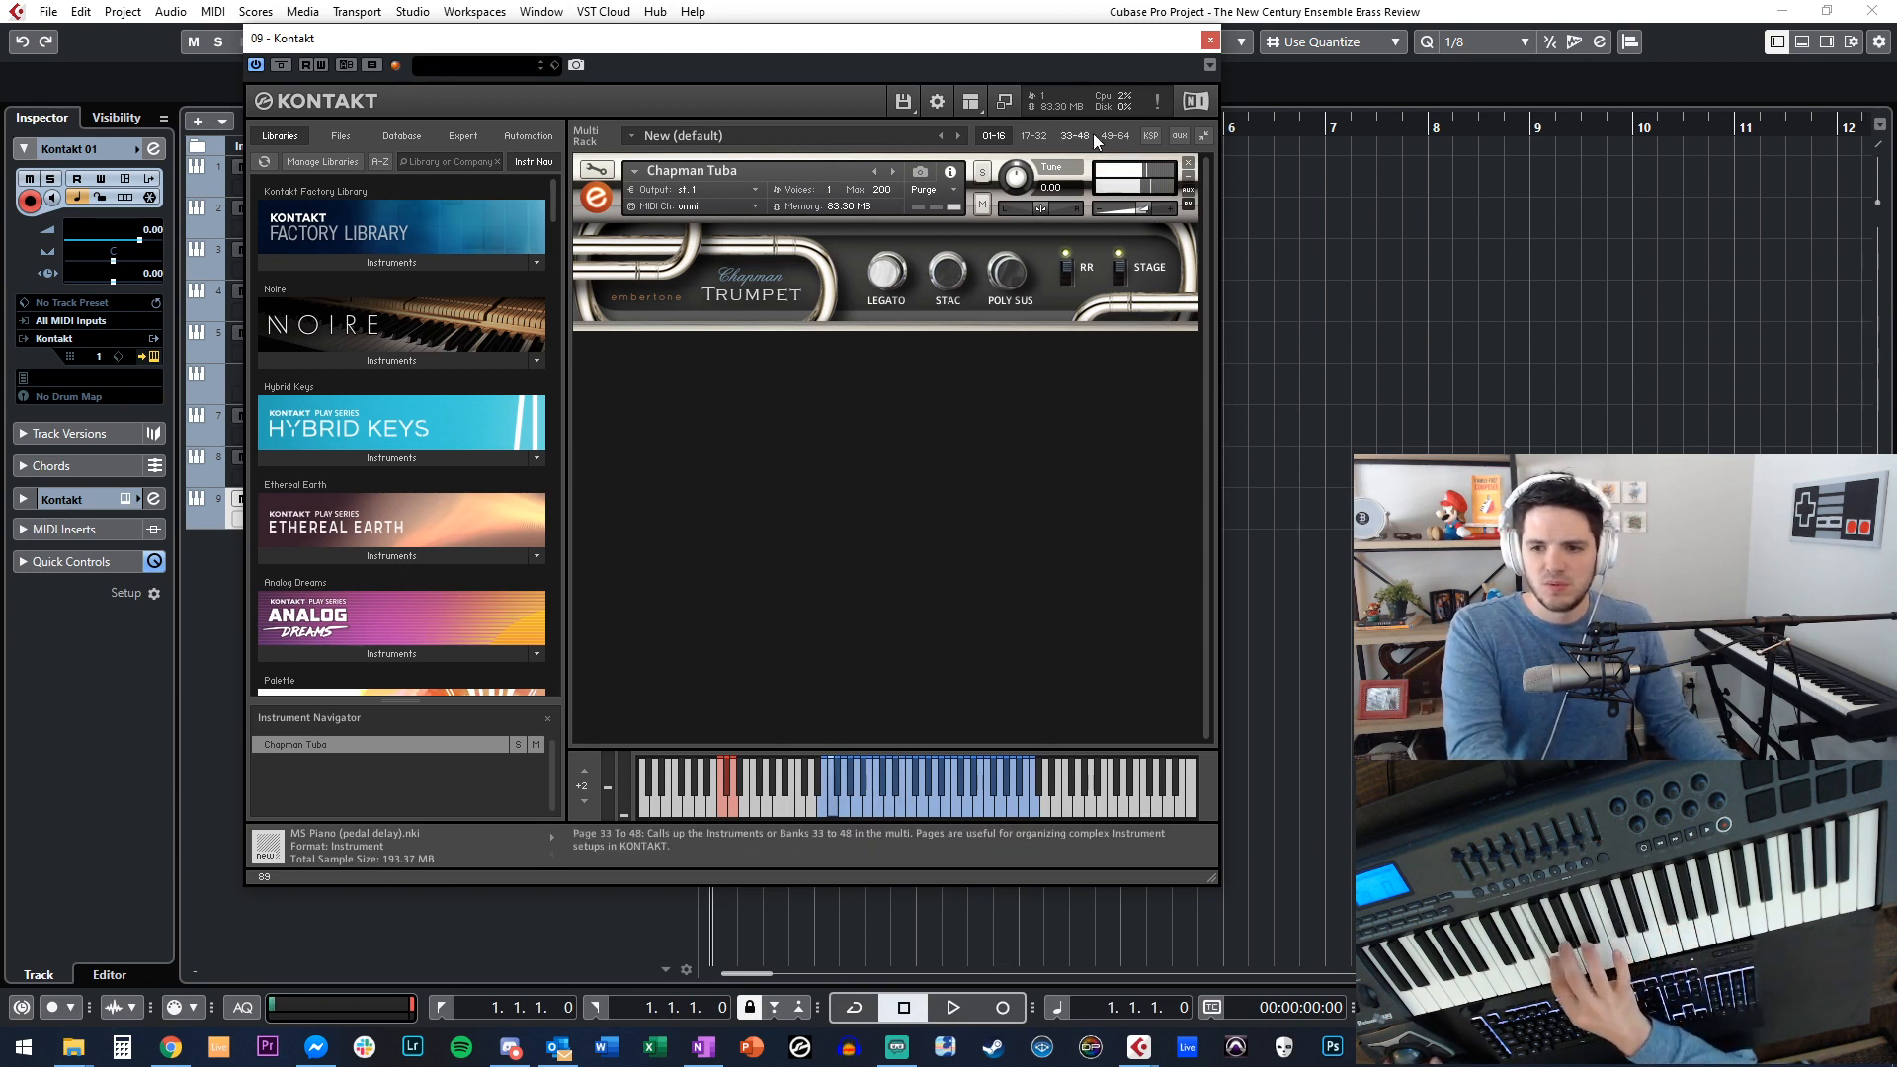
left_click(1207, 42)
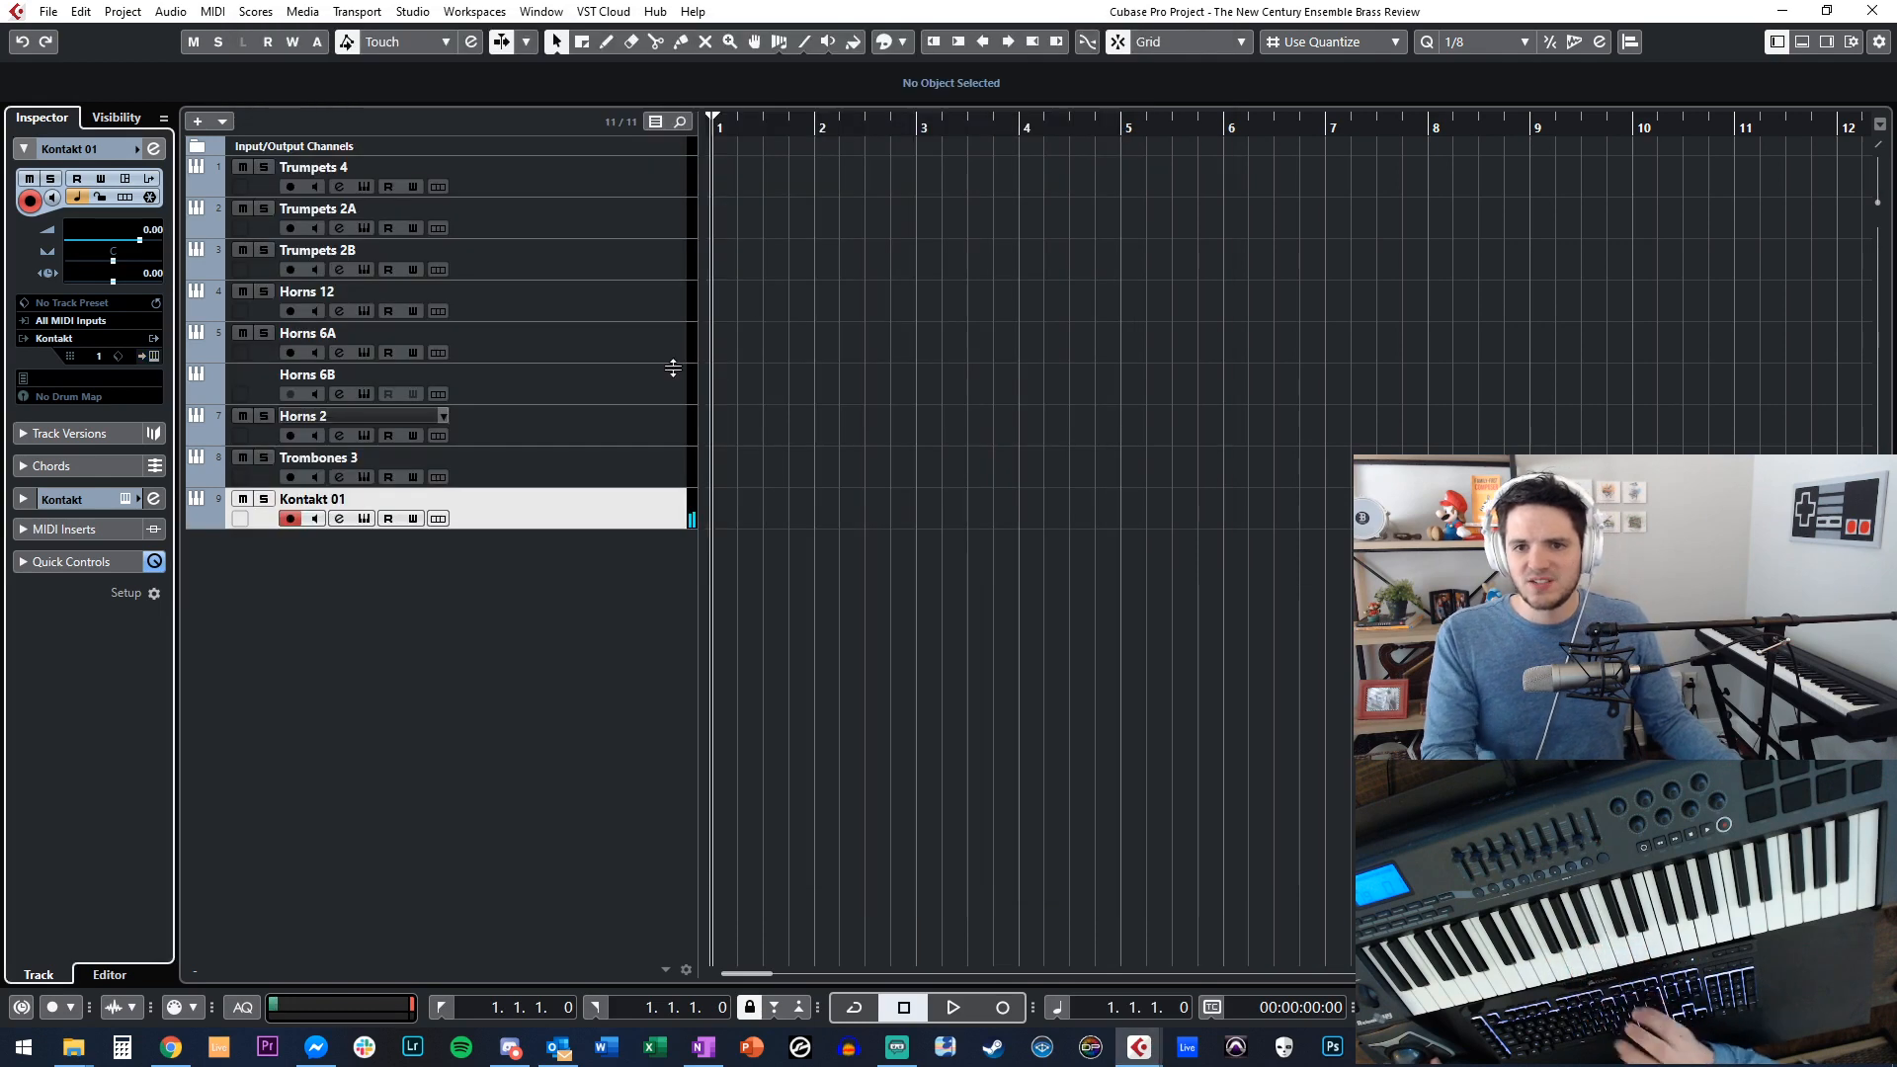
Select the Horns 2 track, and enlarge the height of all tracks by two zoom steps.
left_click(638, 453)
left_click(626, 439)
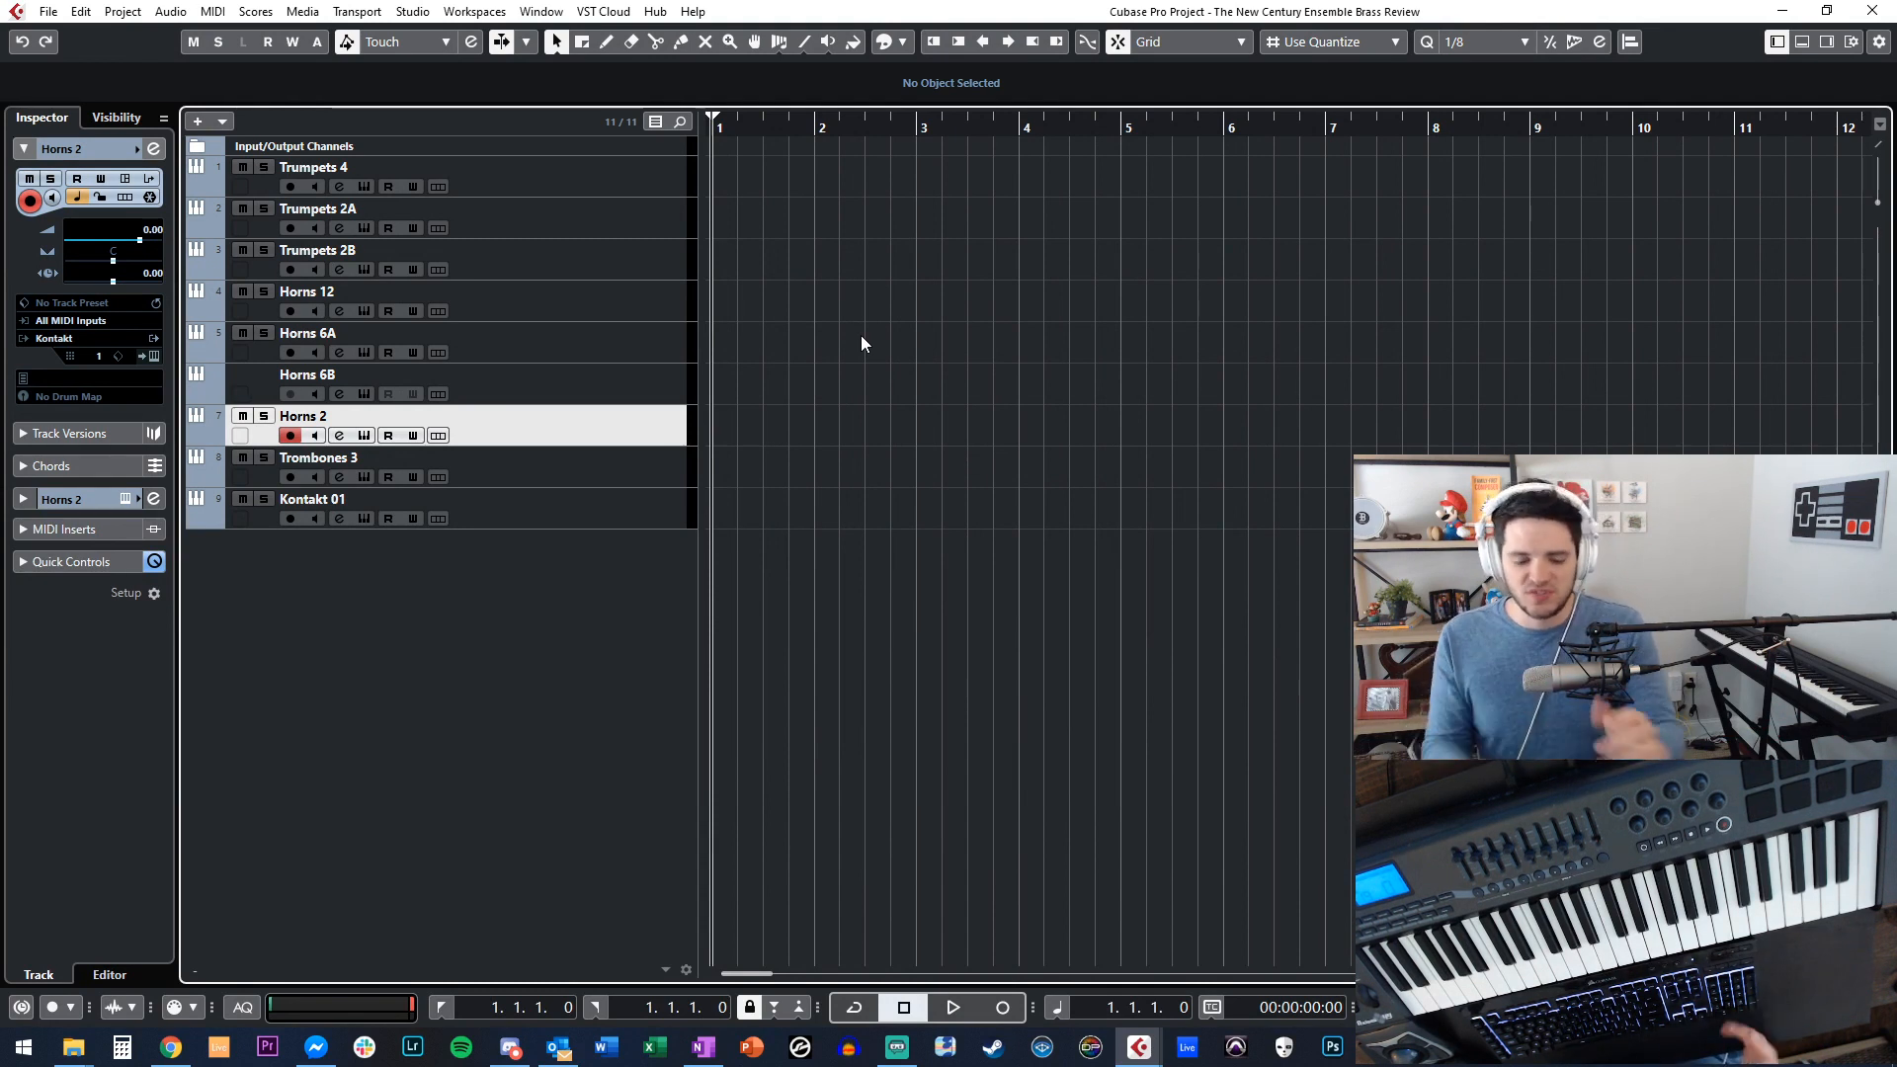
key("shift+h")
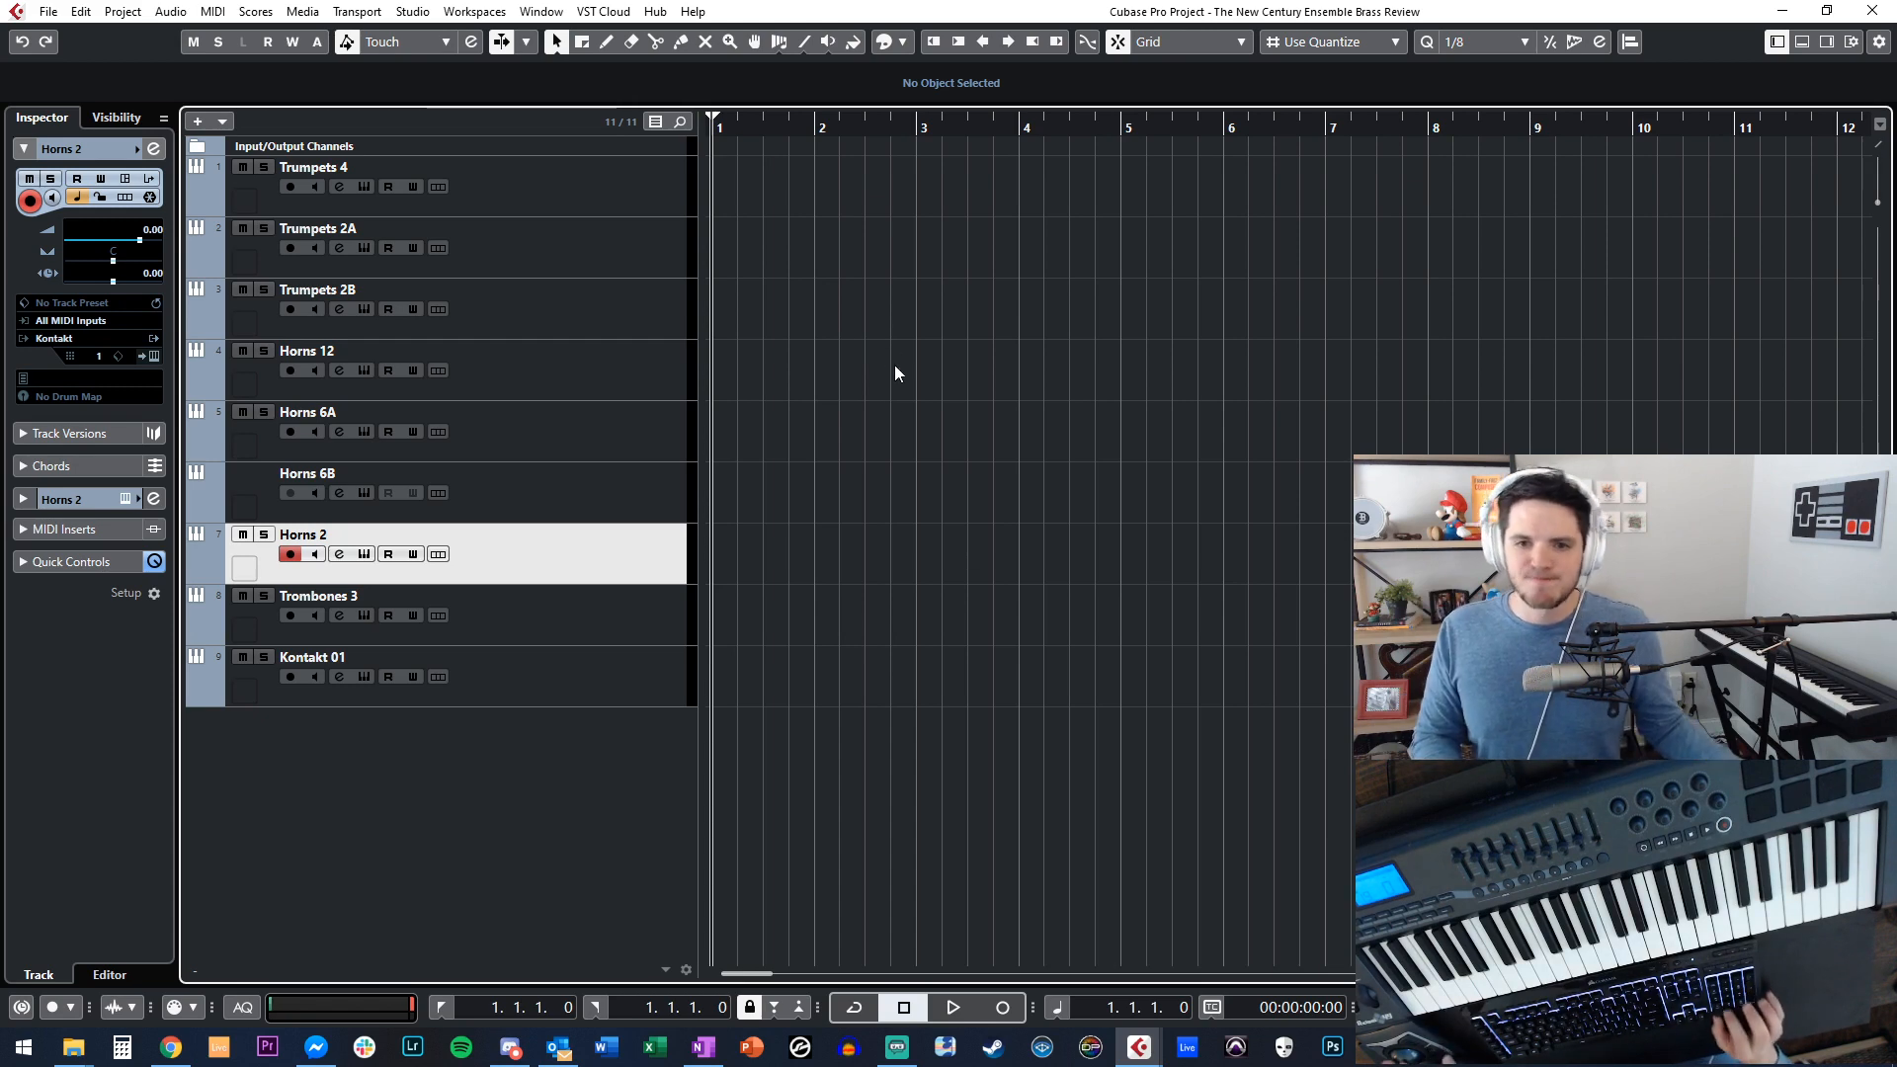
key("shift+h")
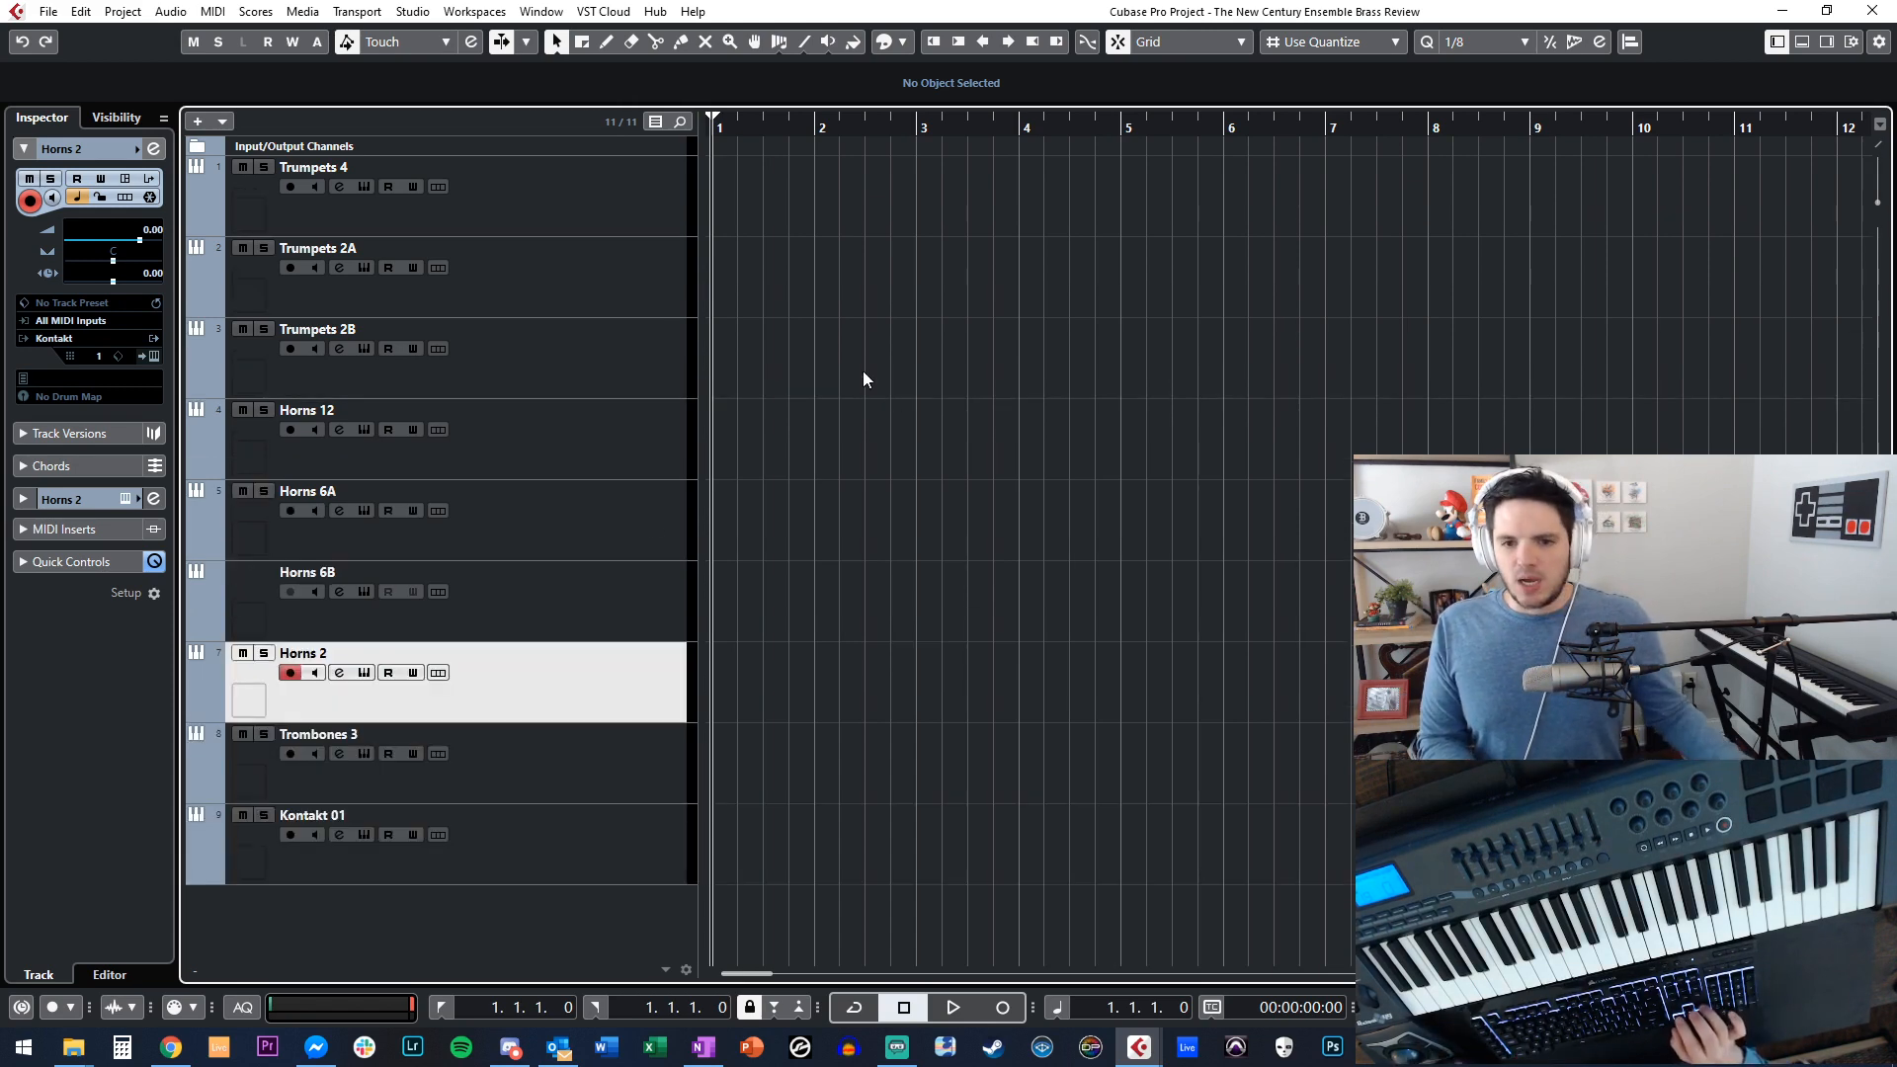
Rename the Kontakt 01 track as Embertone Tuba, and leave it selected.
left_click(594, 833)
key("ctrl+w")
double_click(314, 814)
type("T")
key("BackSpace")
type("Embertone")
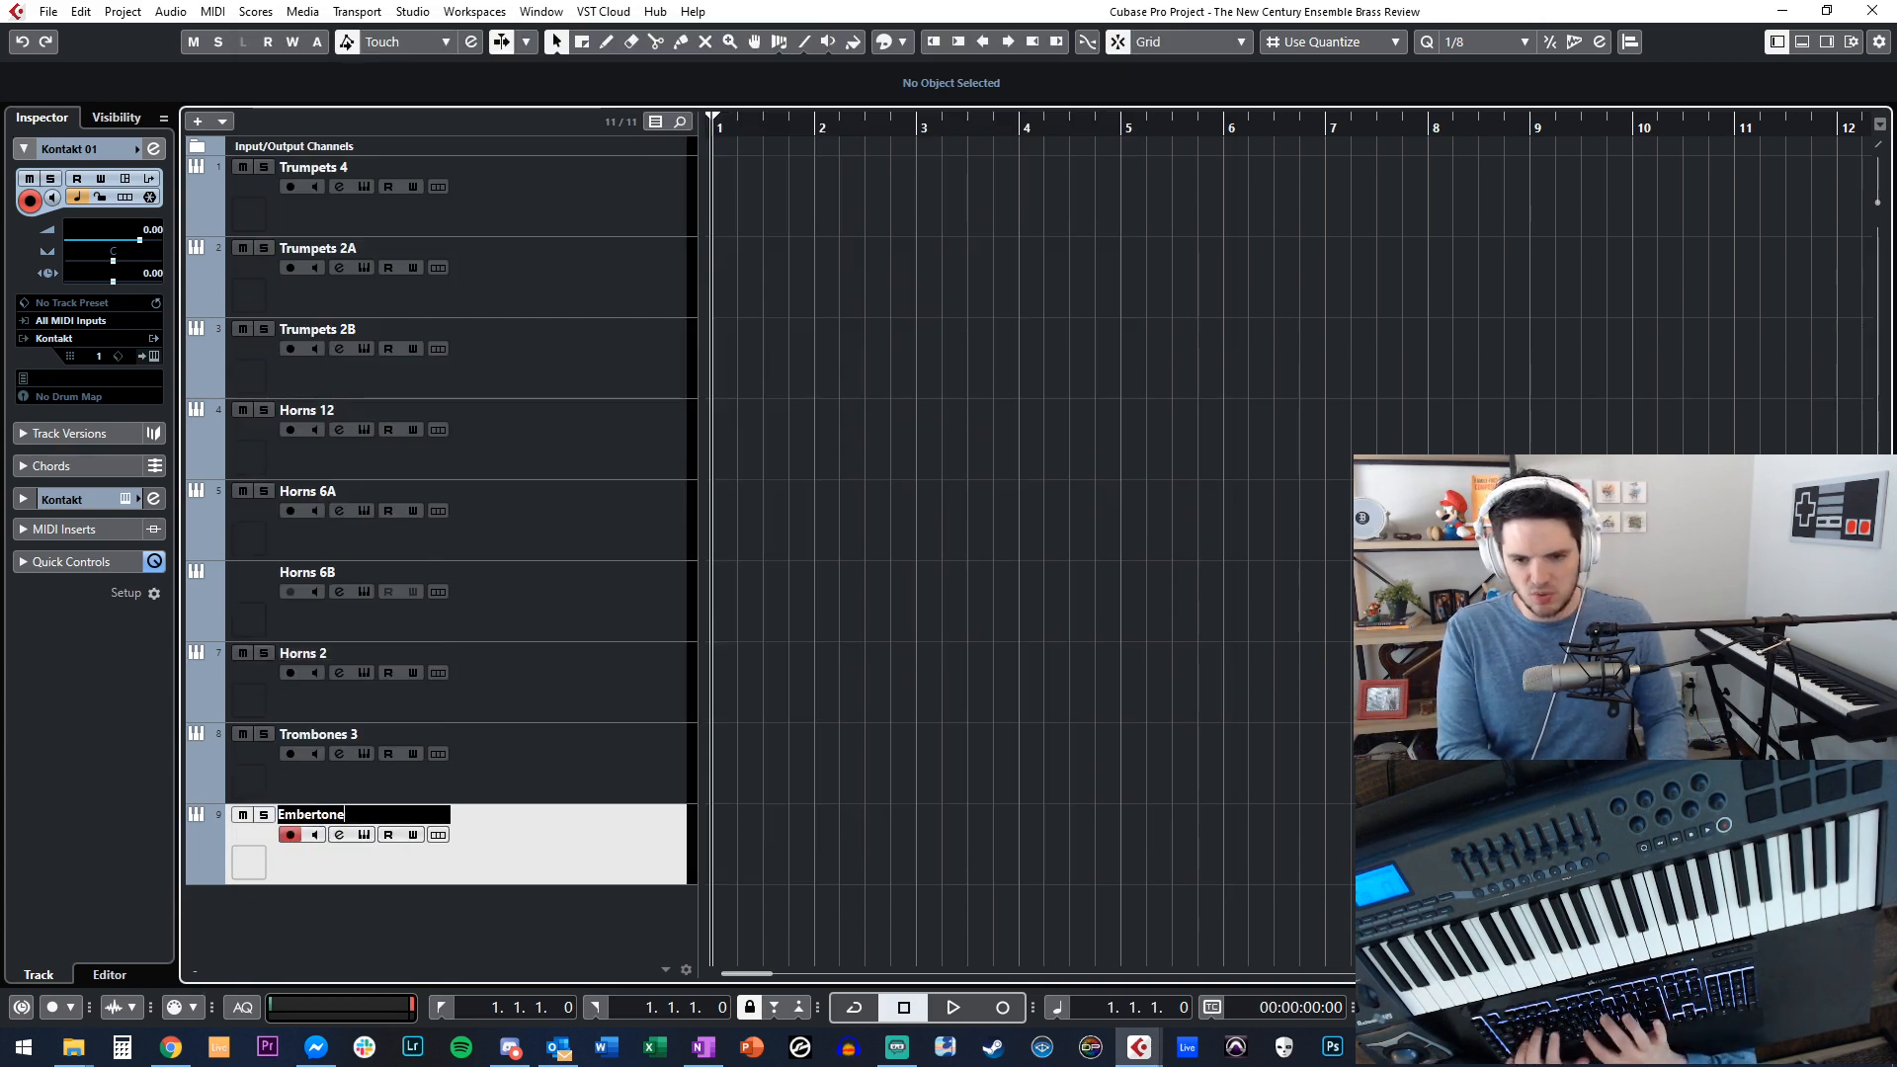
key("Escape")
type("Embertone Tuba")
key("Return")
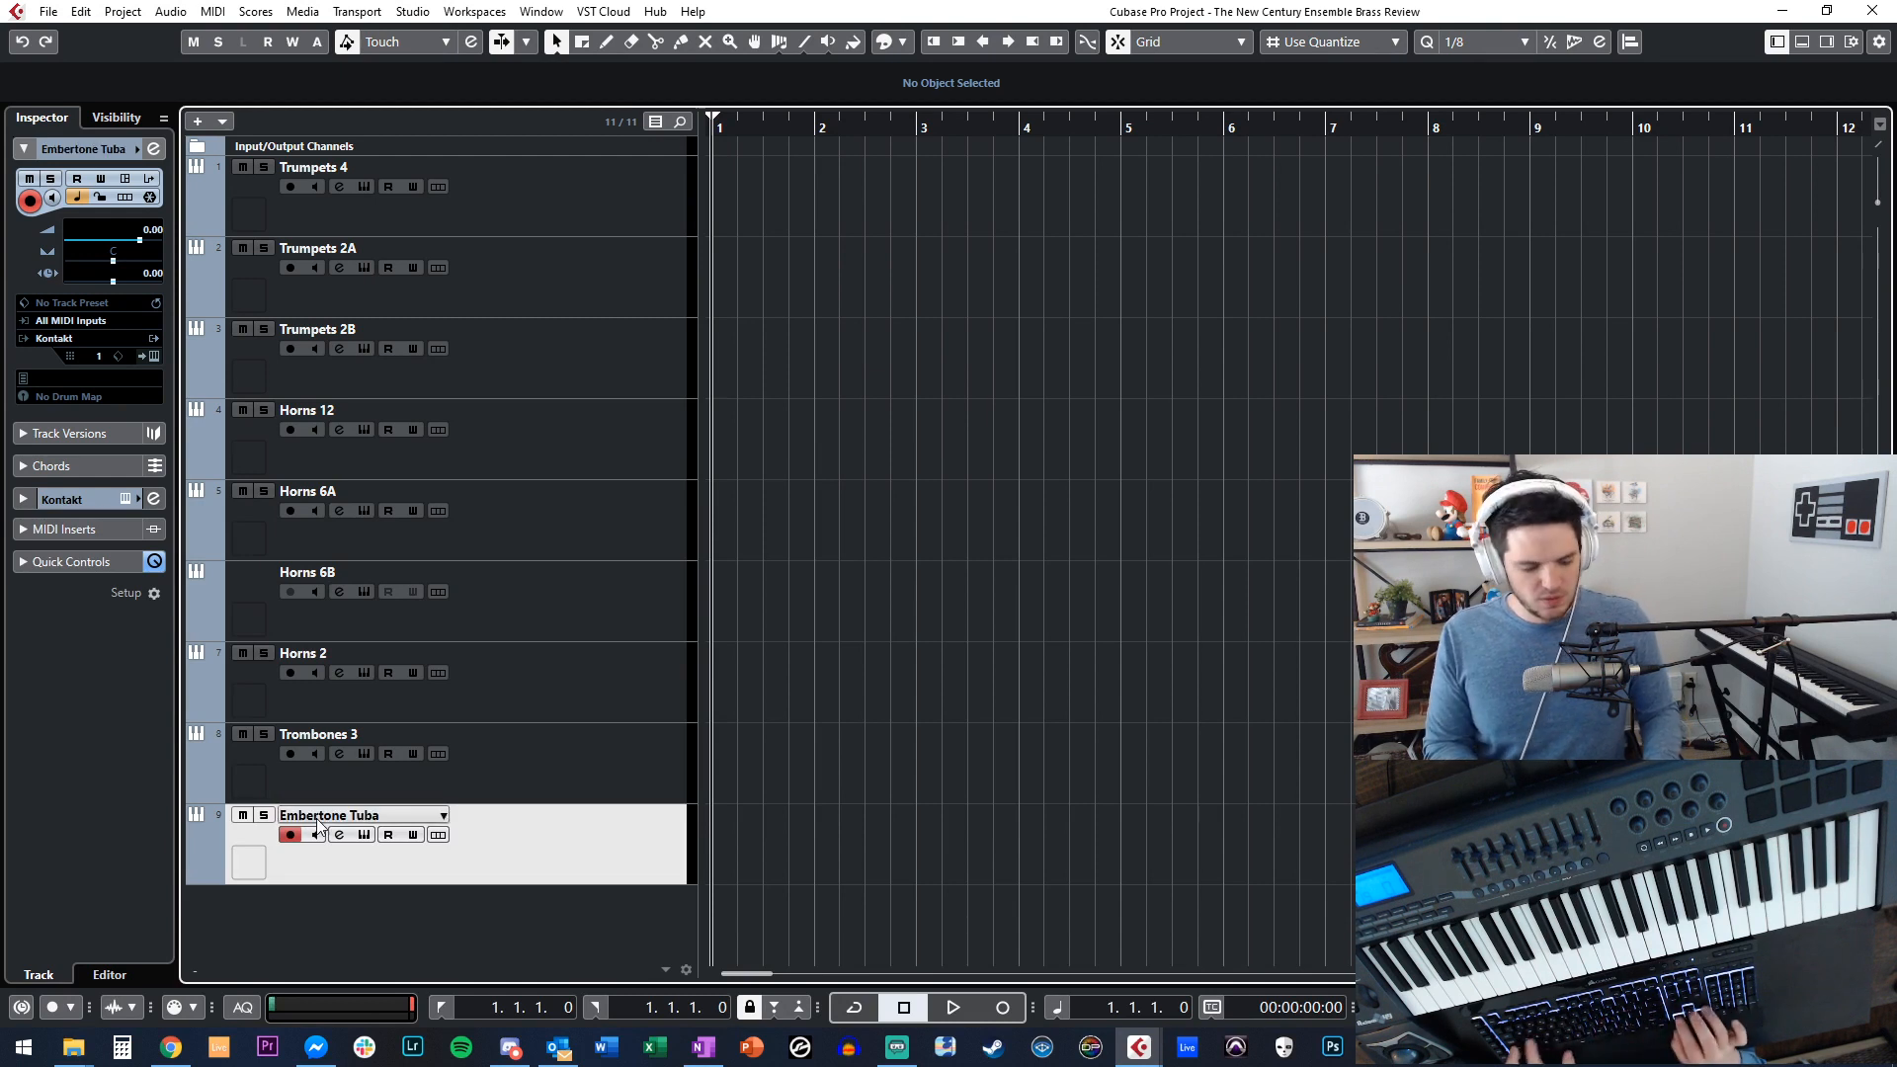
key("Up")
key("Up")
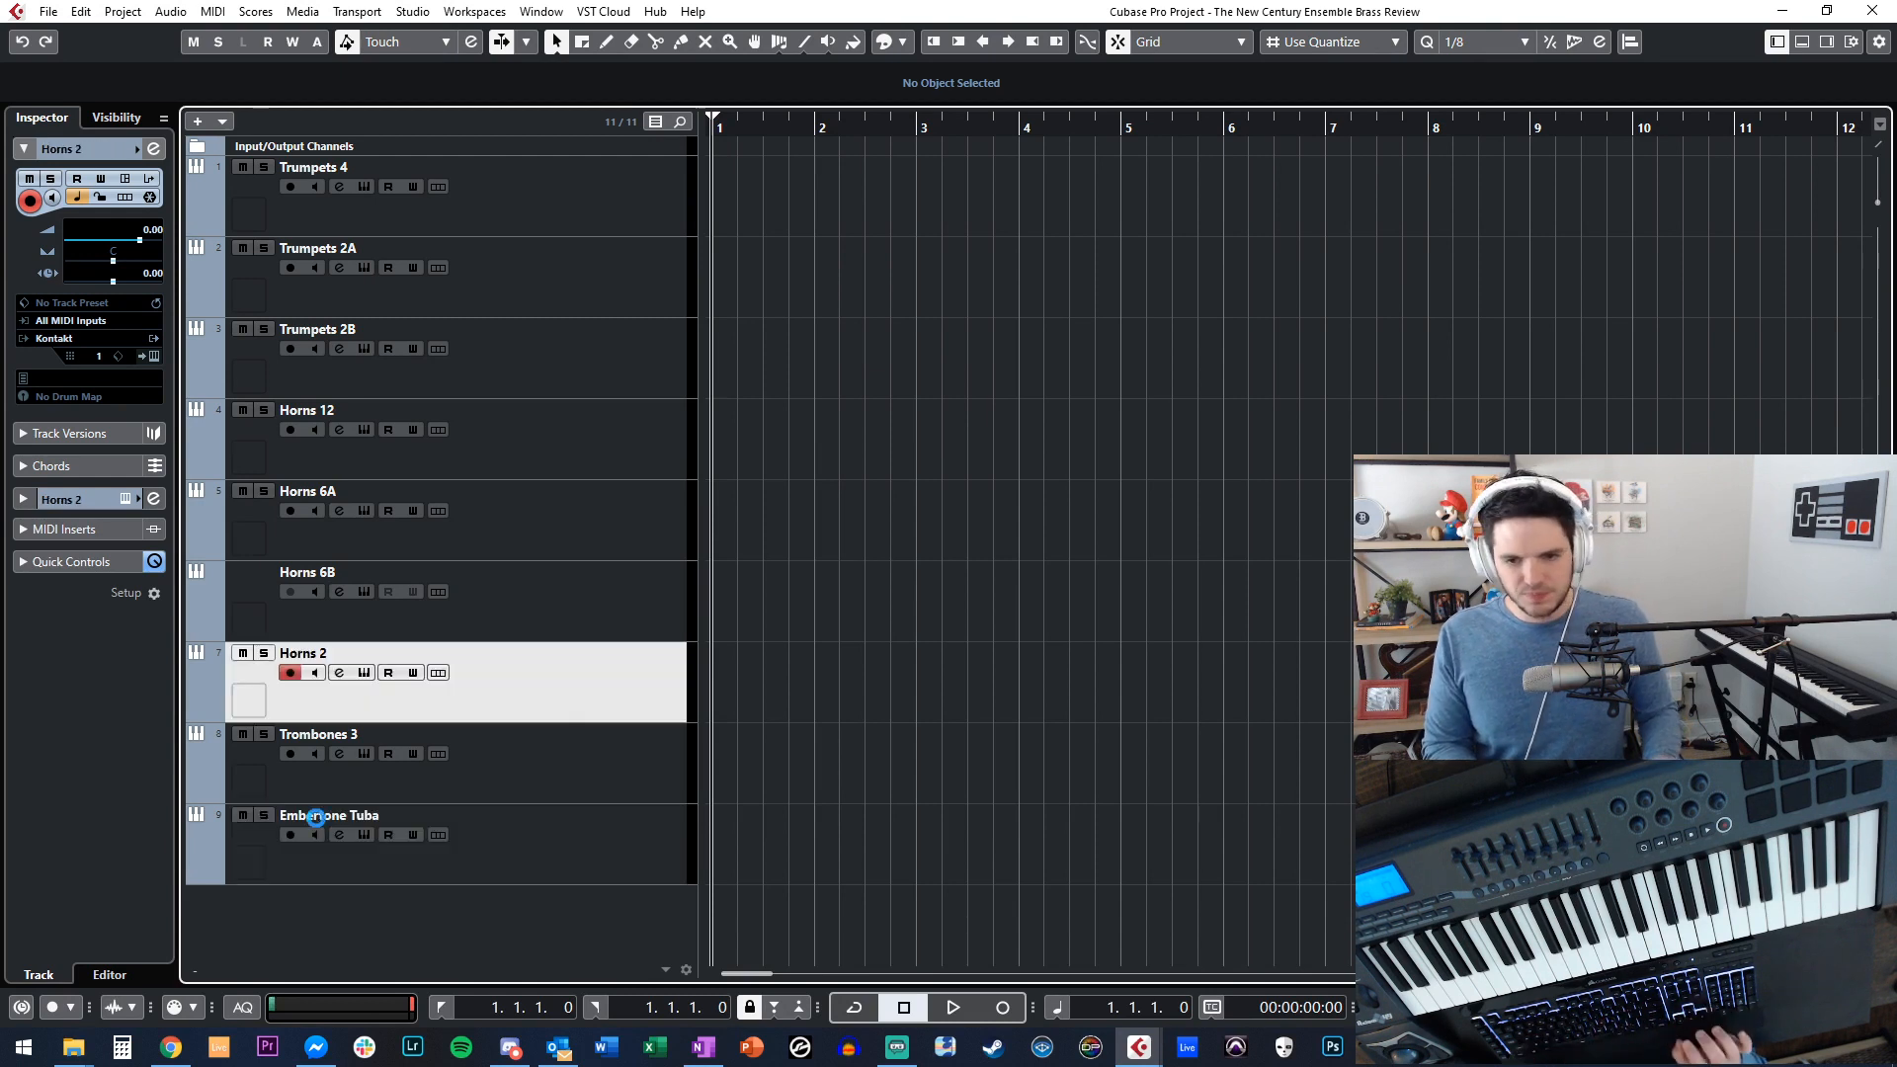
left_click(565, 835)
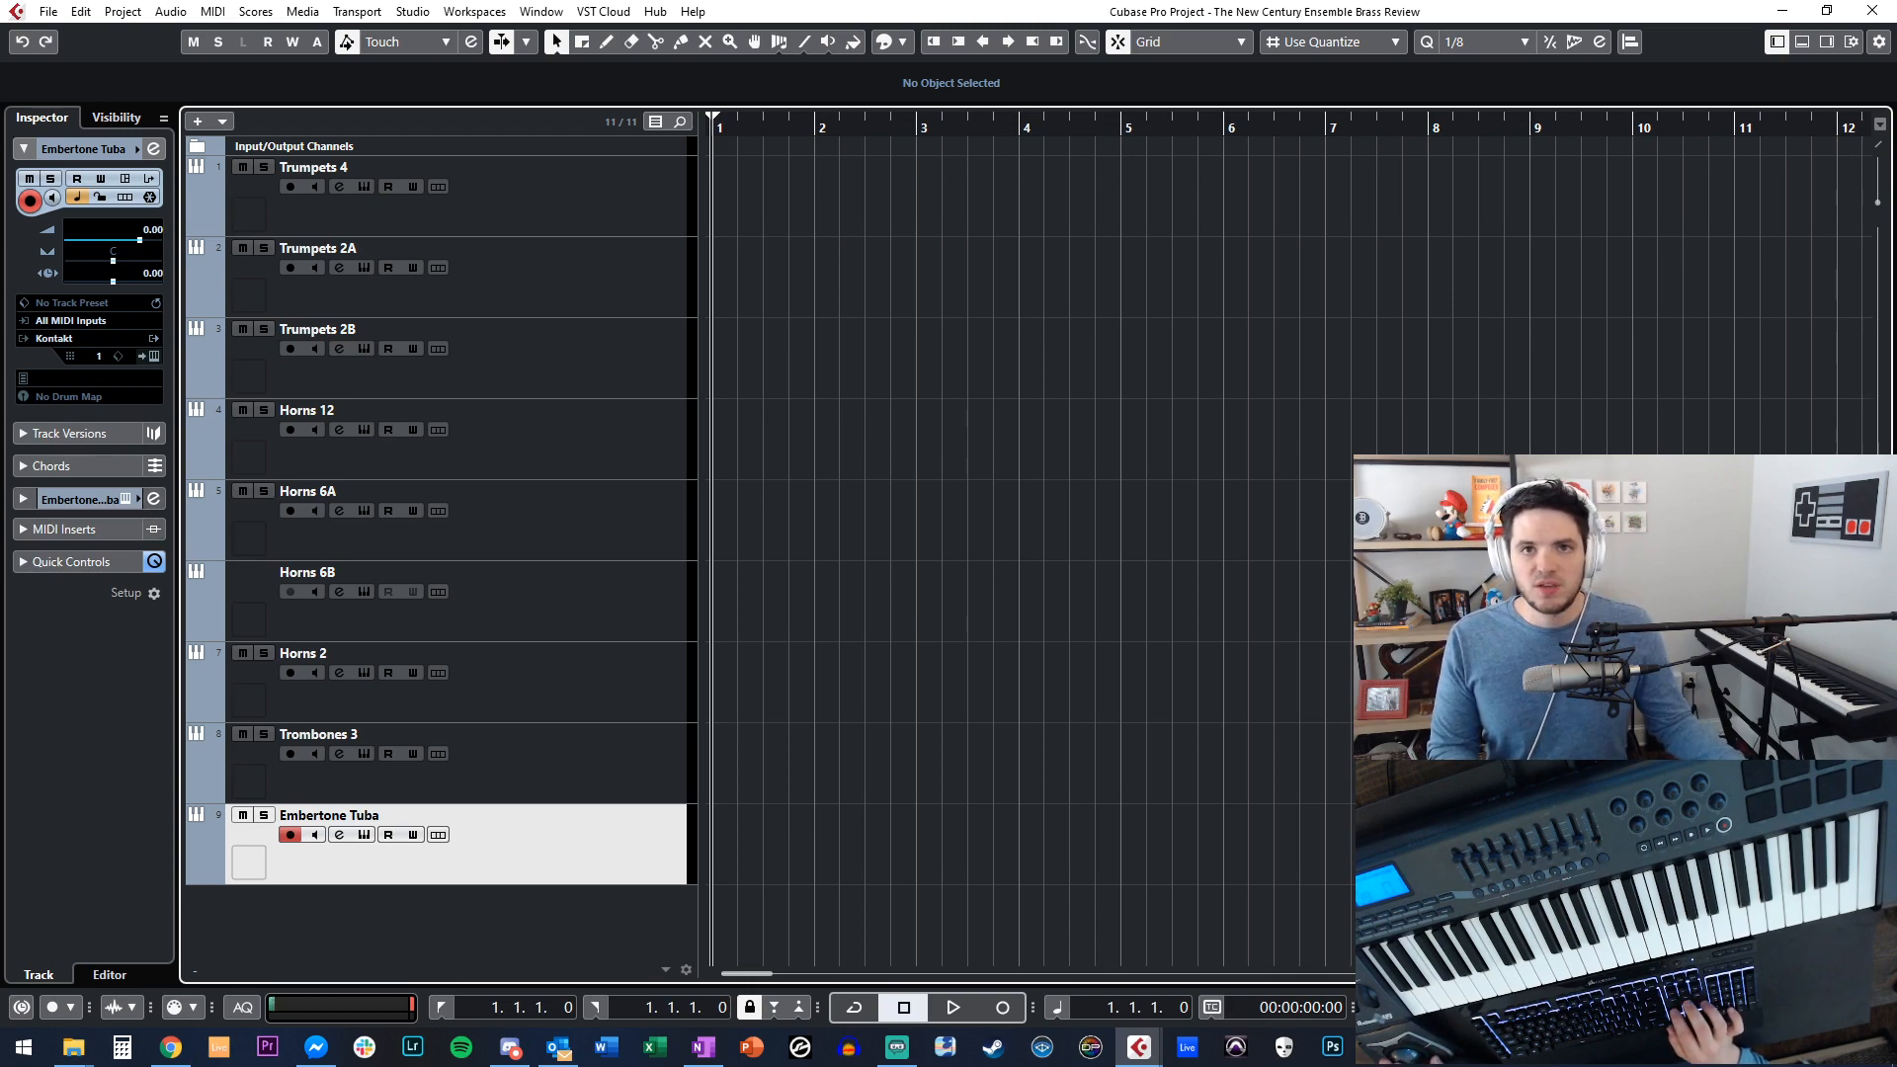
In the MixConsole, add a stereo 2C-Aether effect track named REVERB, routed to Stereo Out and created inside a folder.
key("F3")
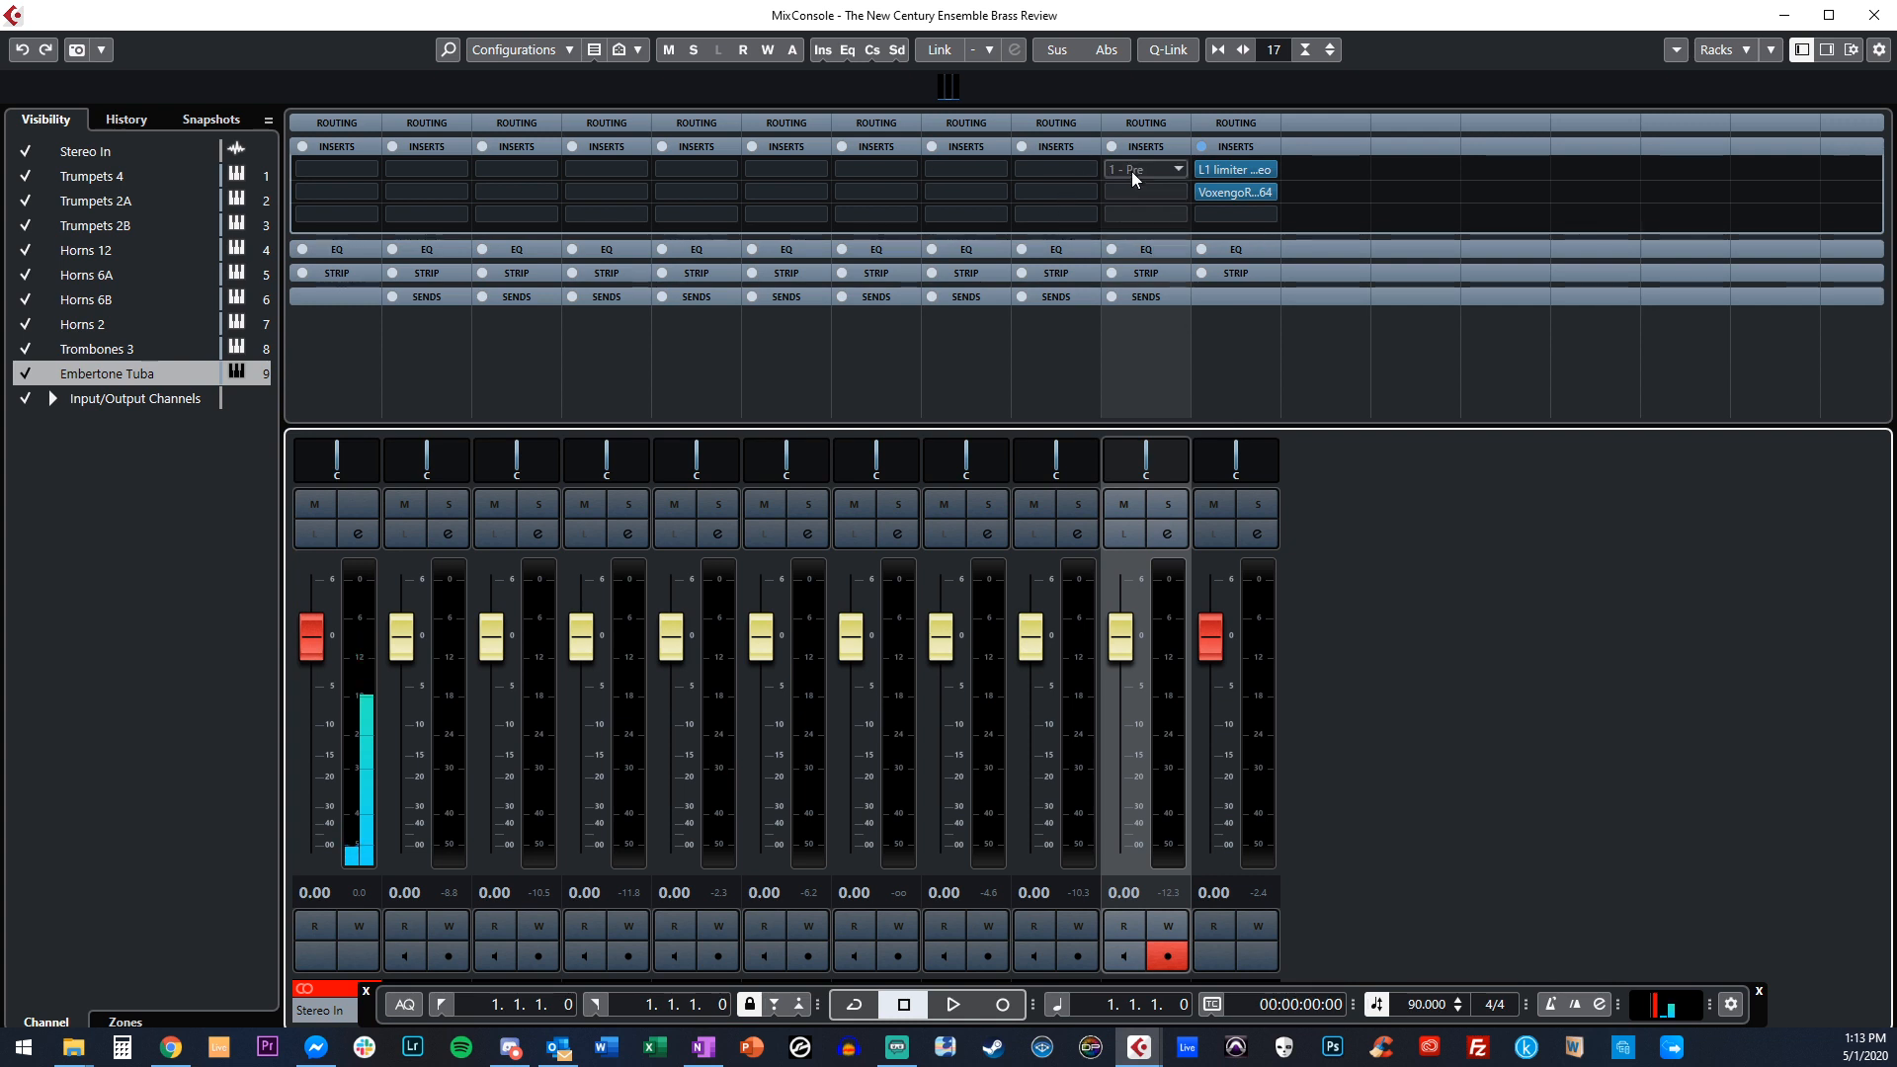
double_click(1395, 567)
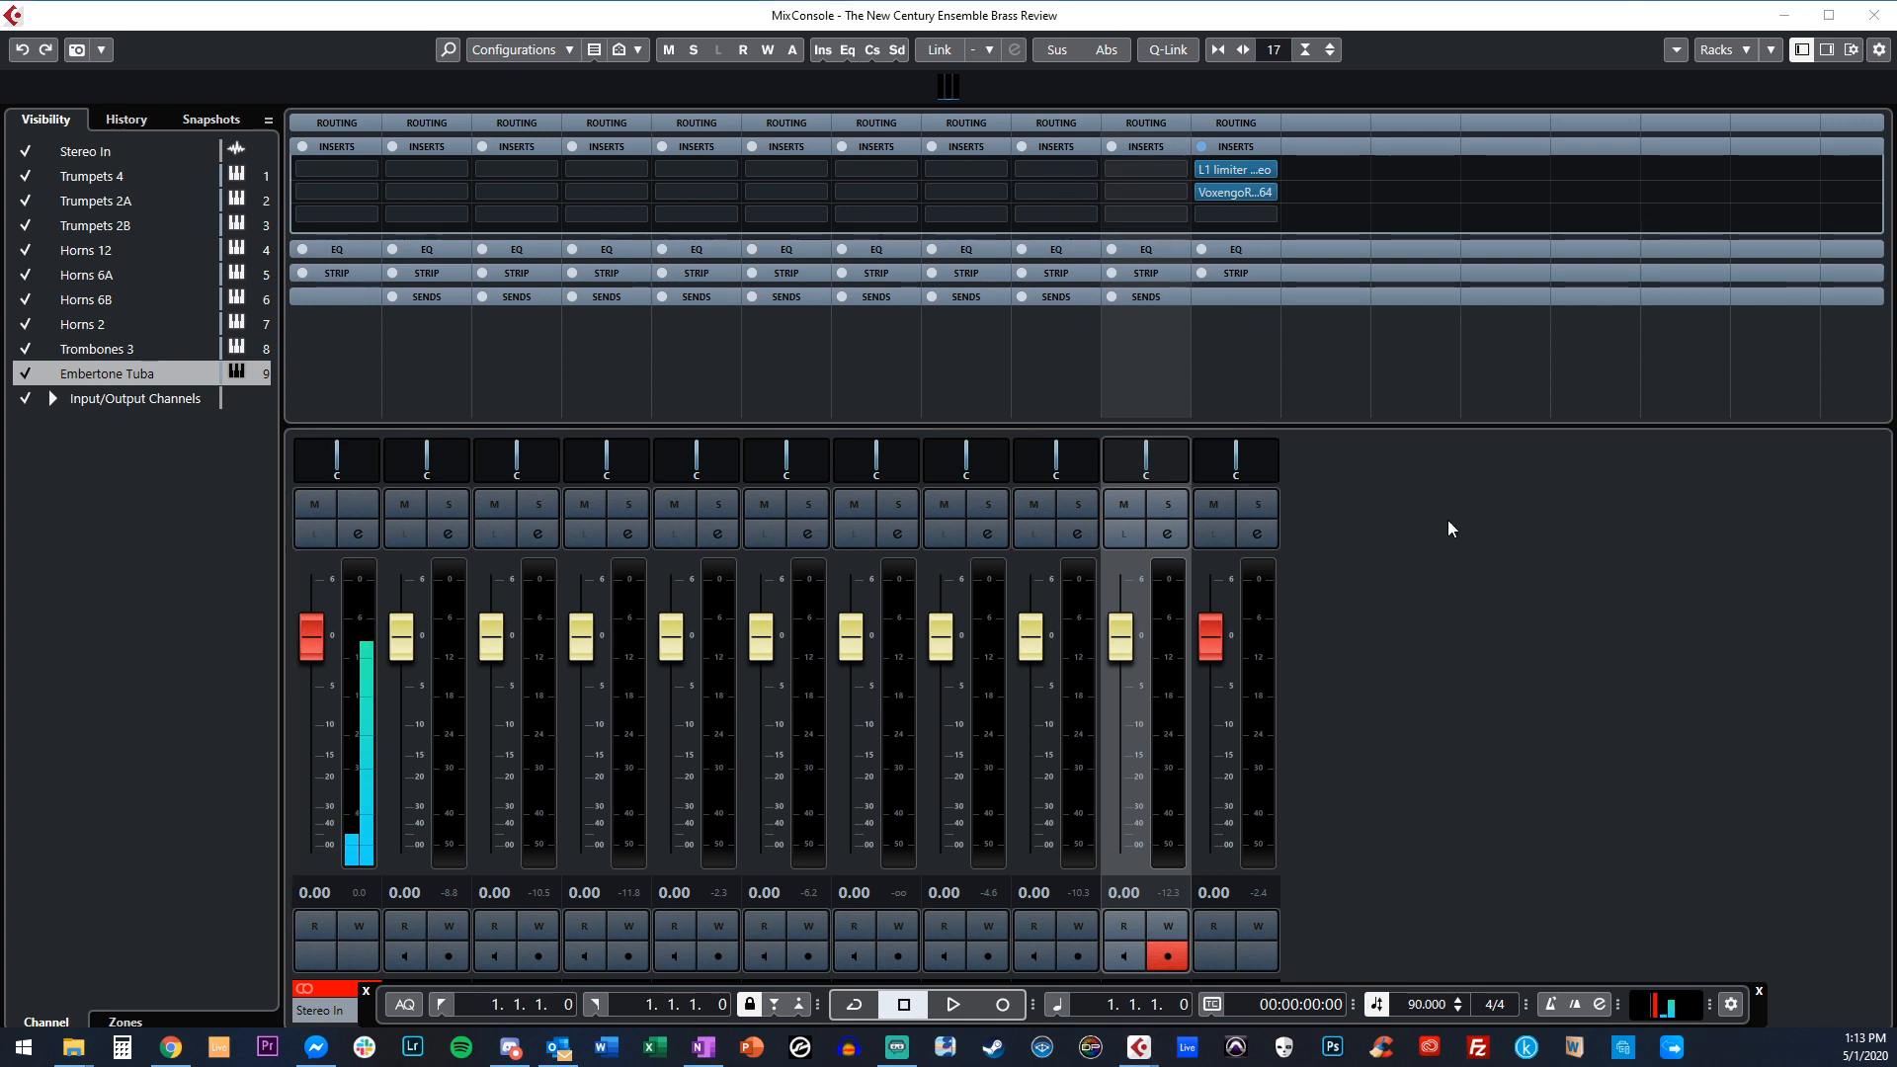
left_click(938, 353)
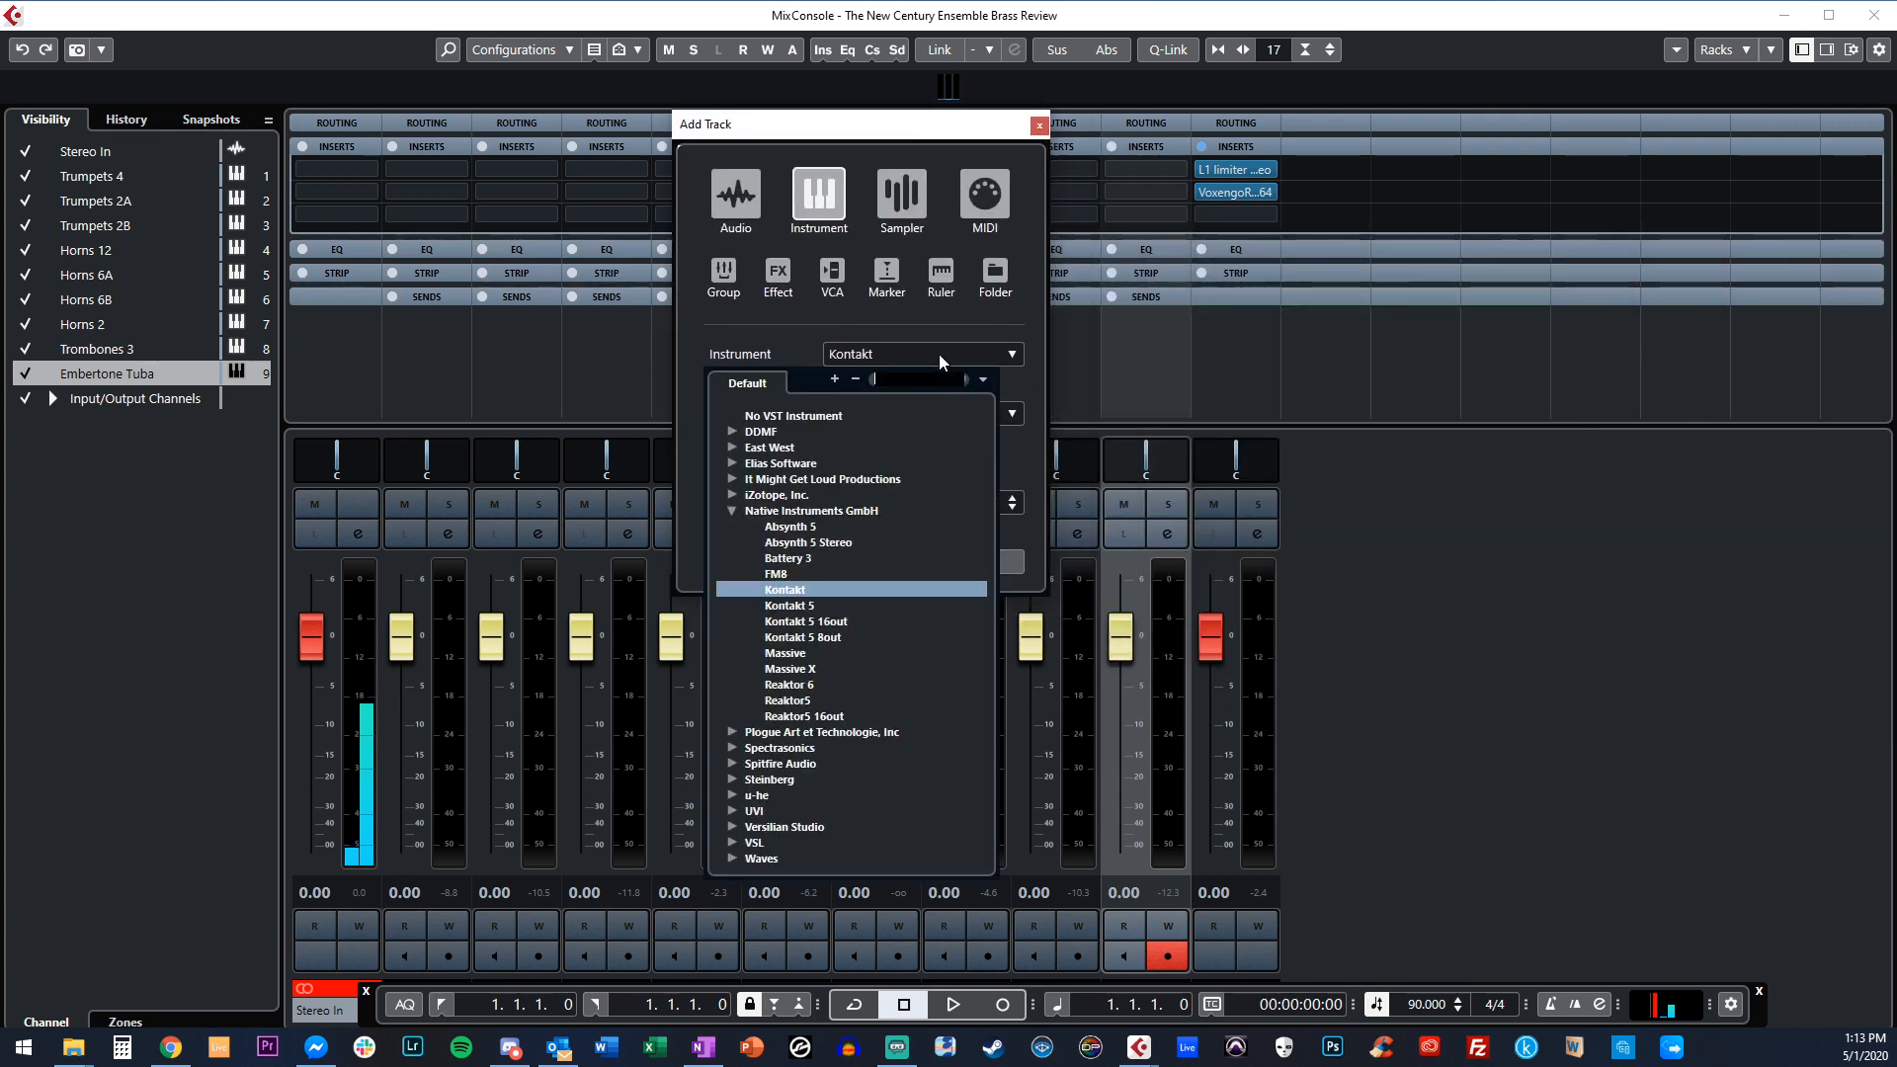
left_click(806, 365)
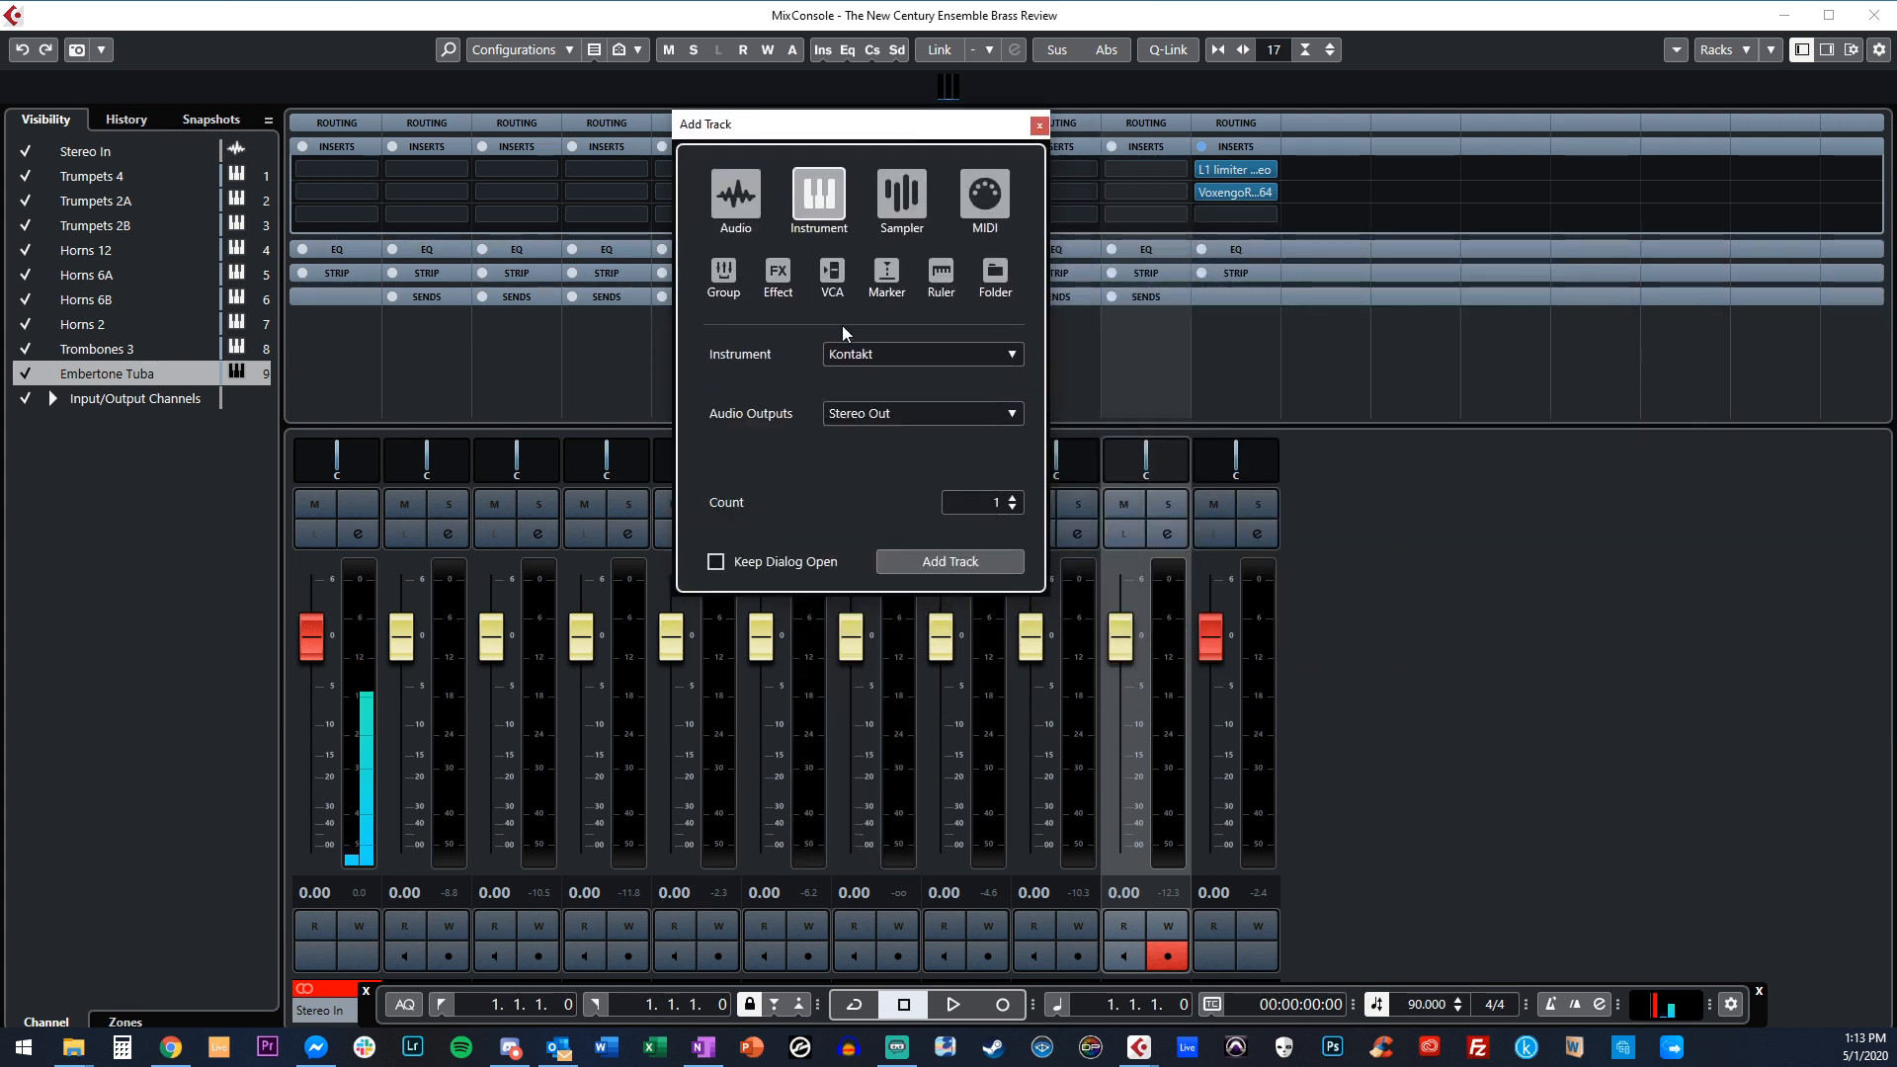
left_click(778, 277)
left_click(900, 471)
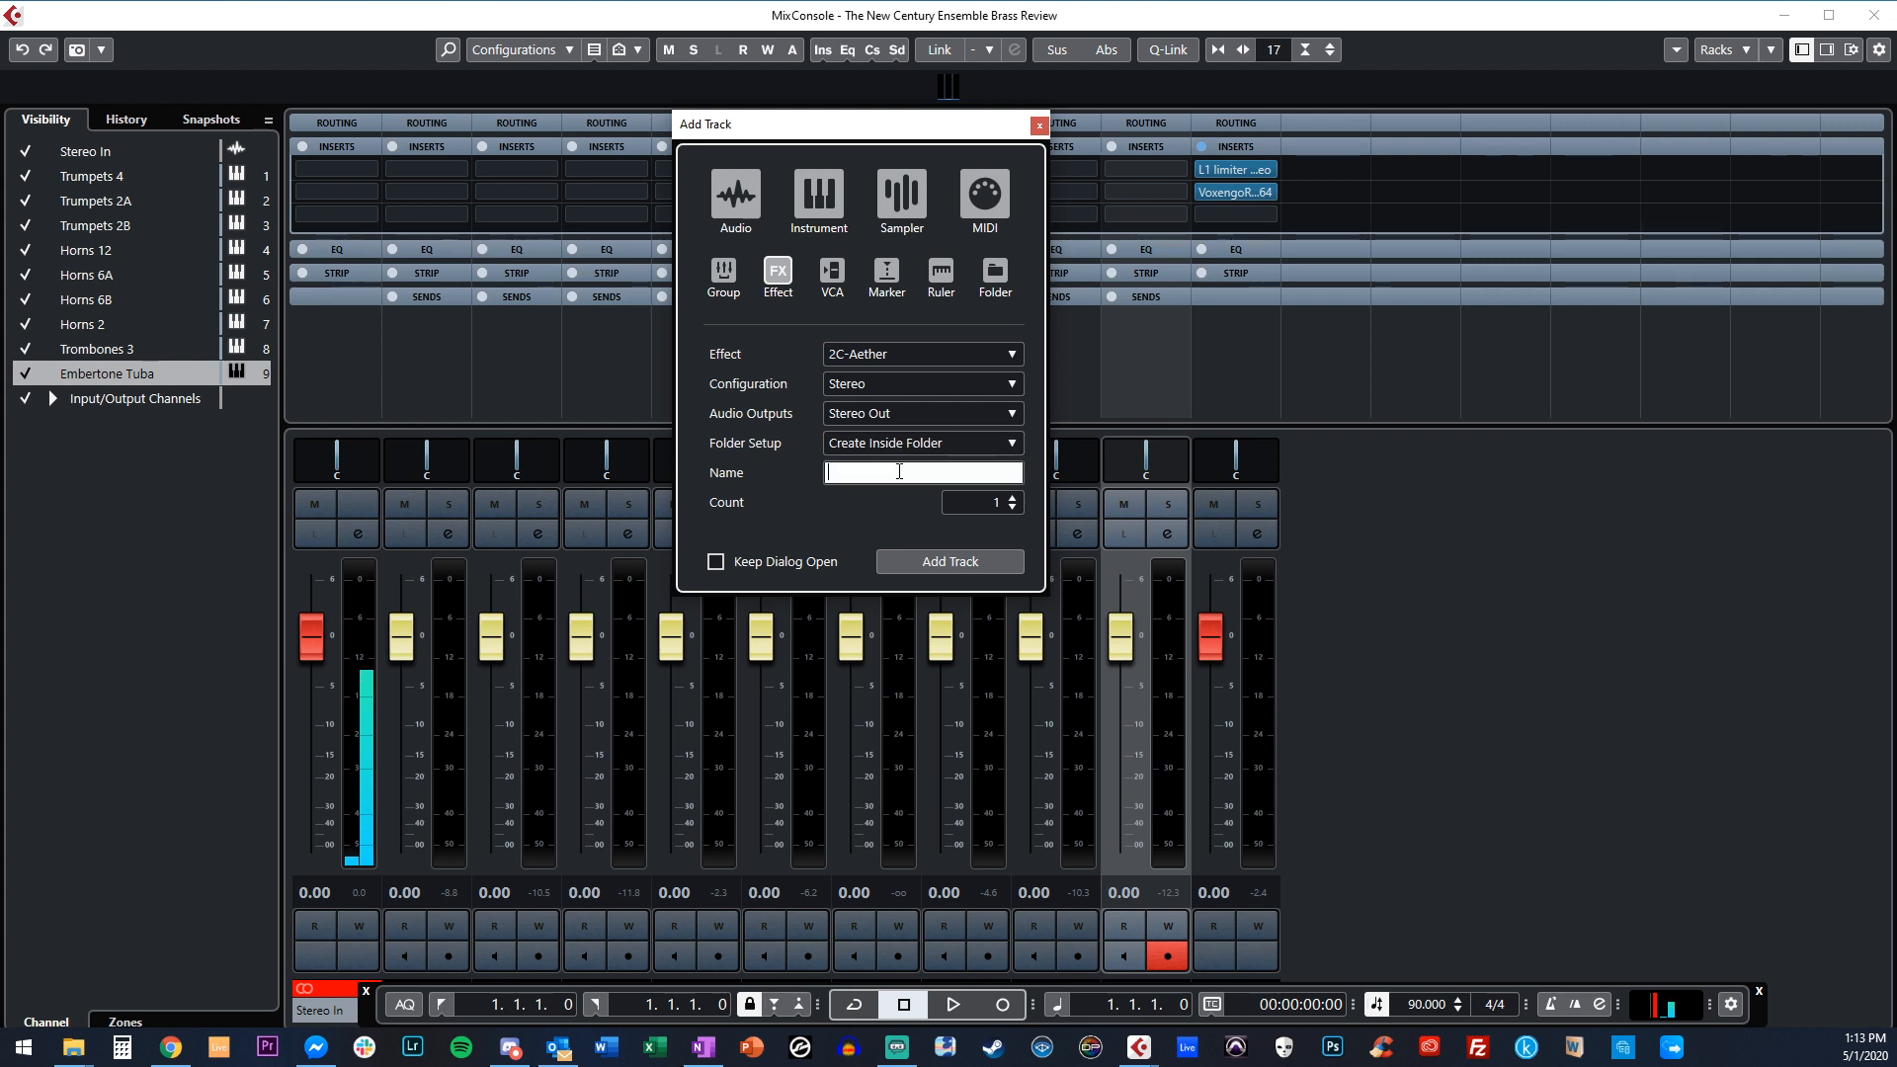
left_click(917, 566)
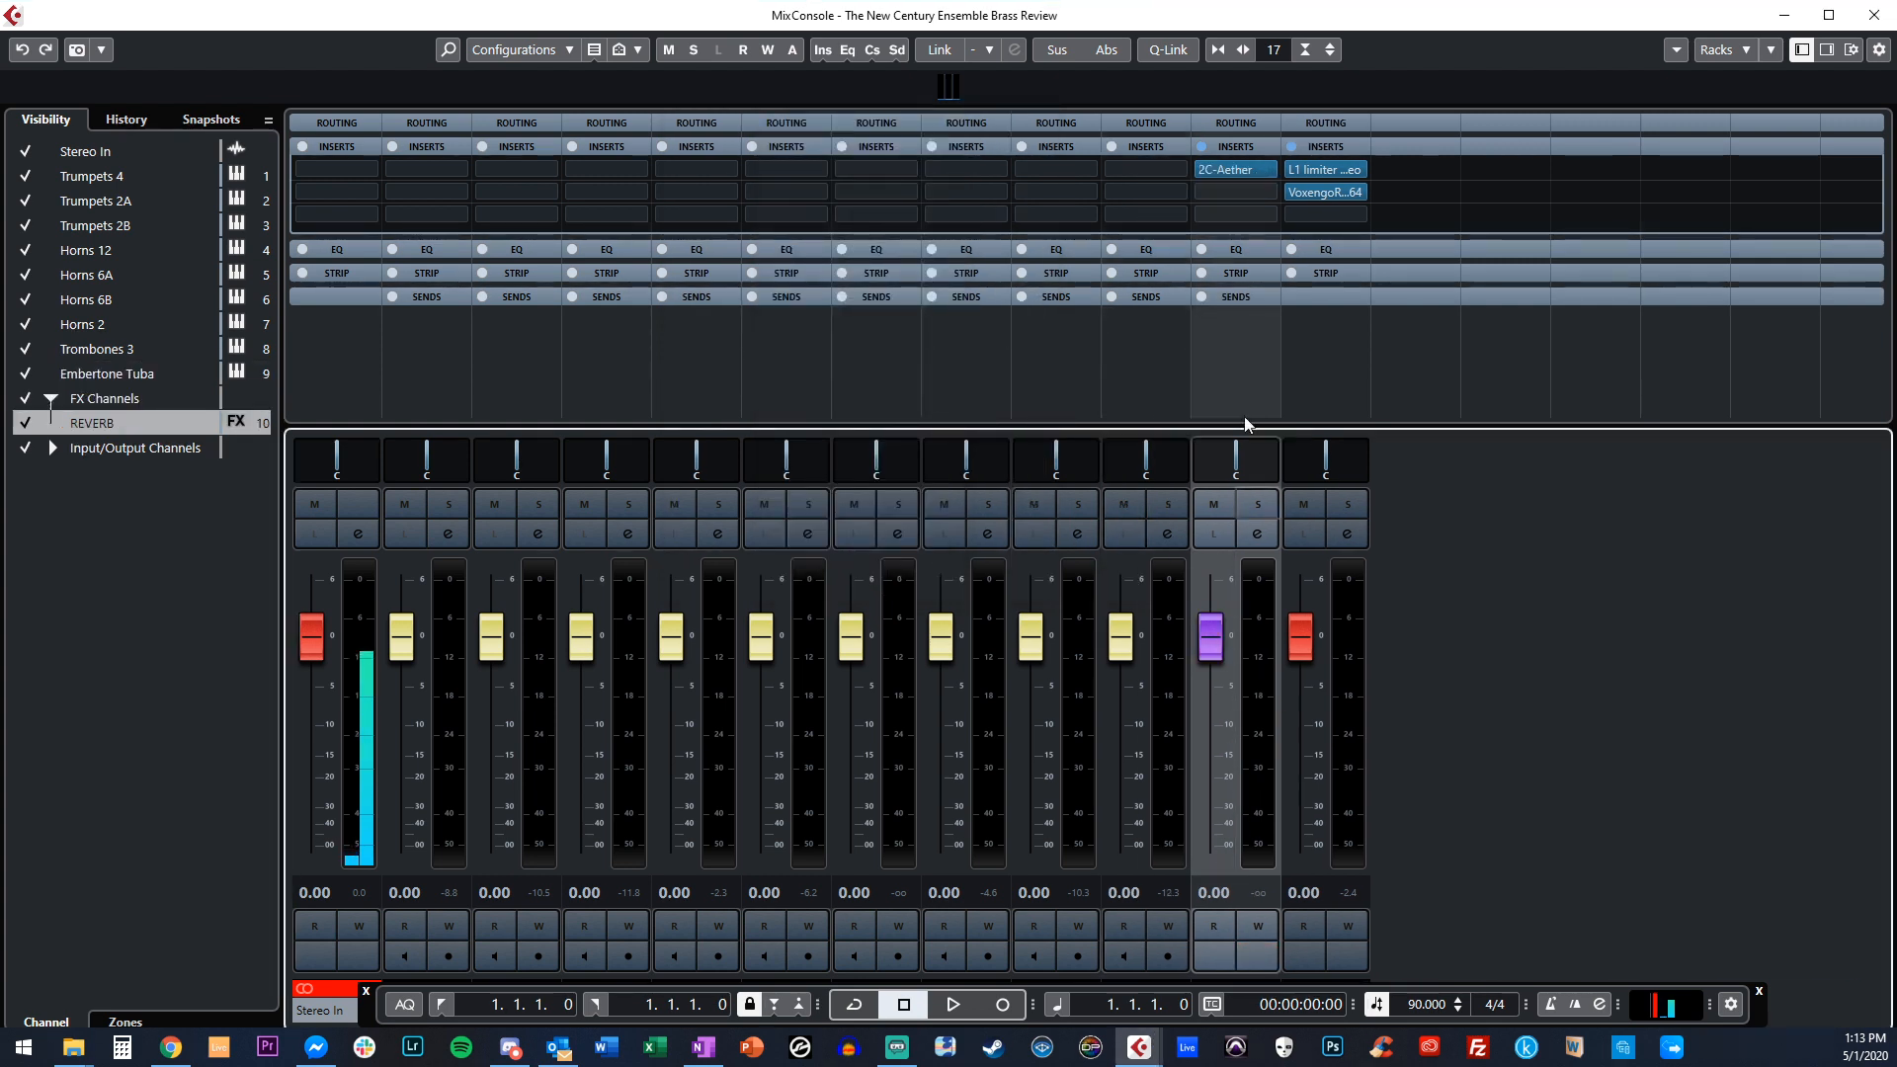
Set the 2C-Aether mix on the REVERB channel to 20, and choose the Musical - Hall 2 space.
left_click(1233, 166)
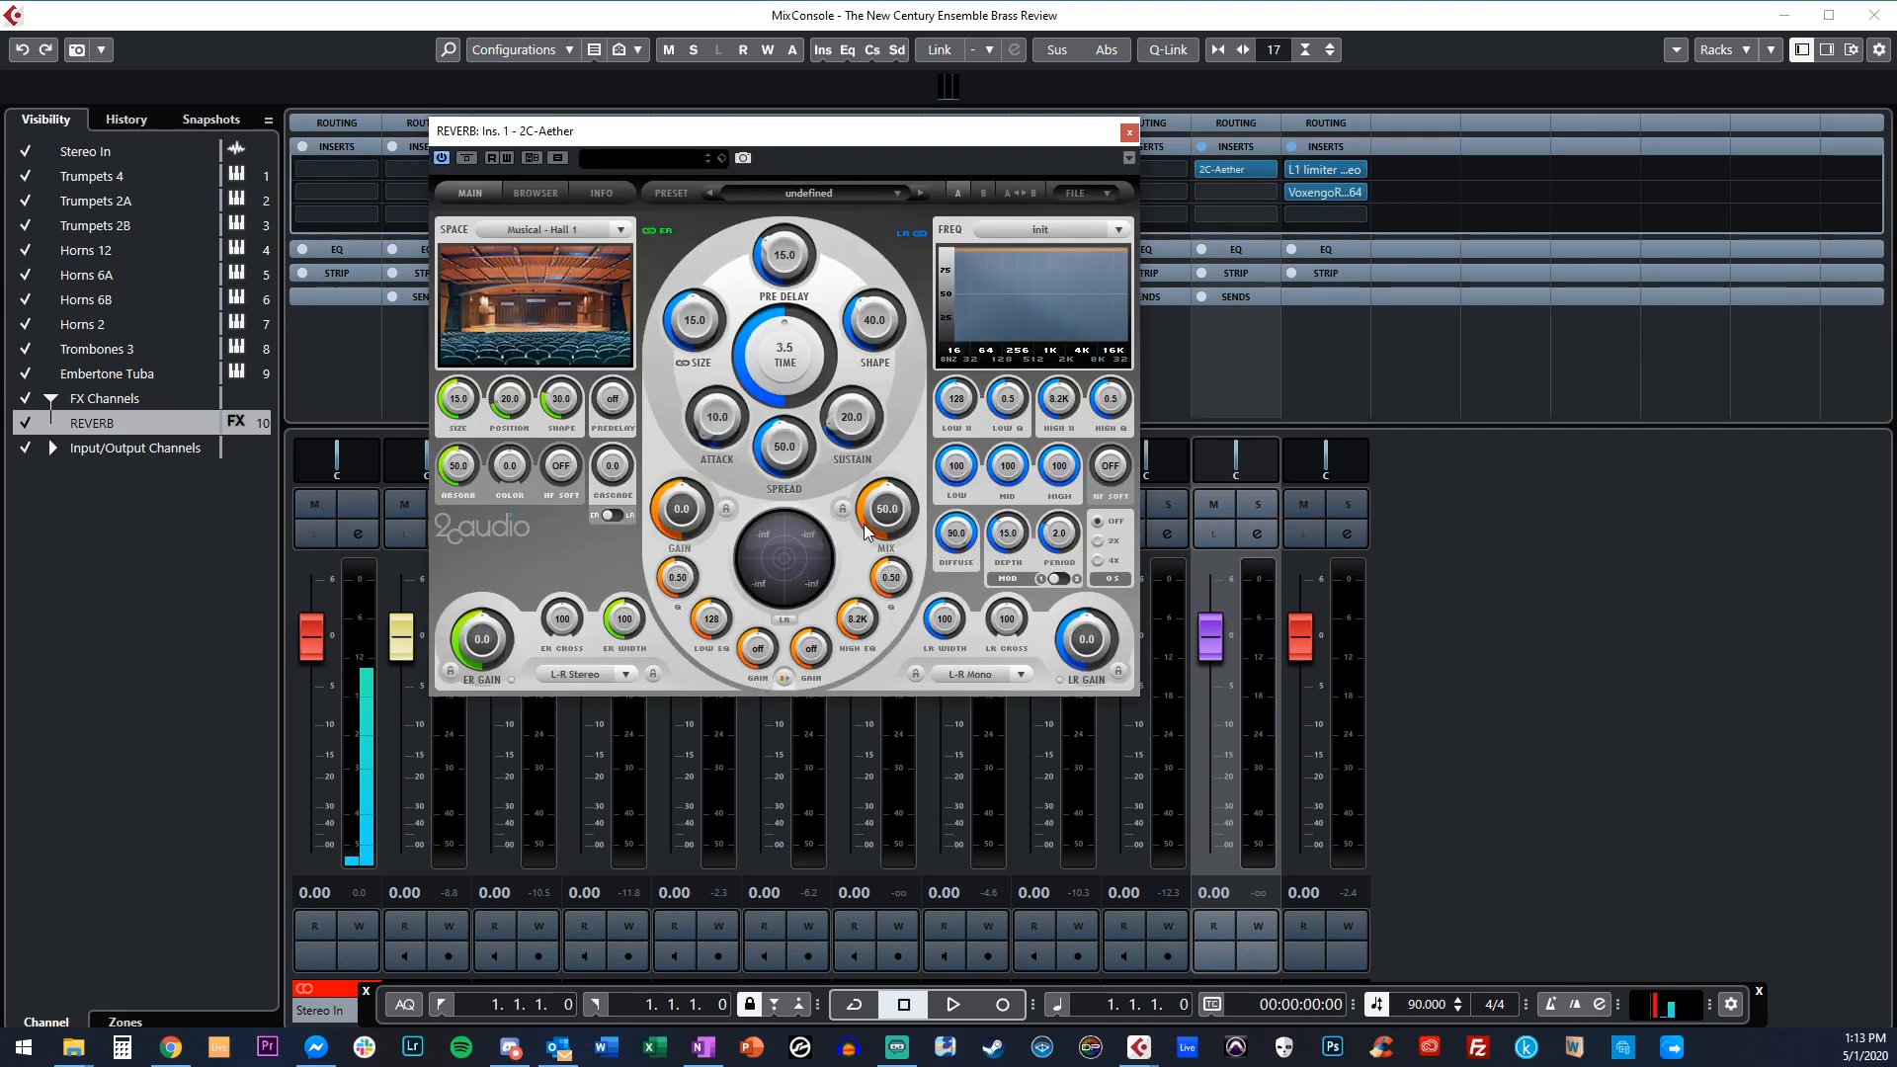
double_click(881, 532)
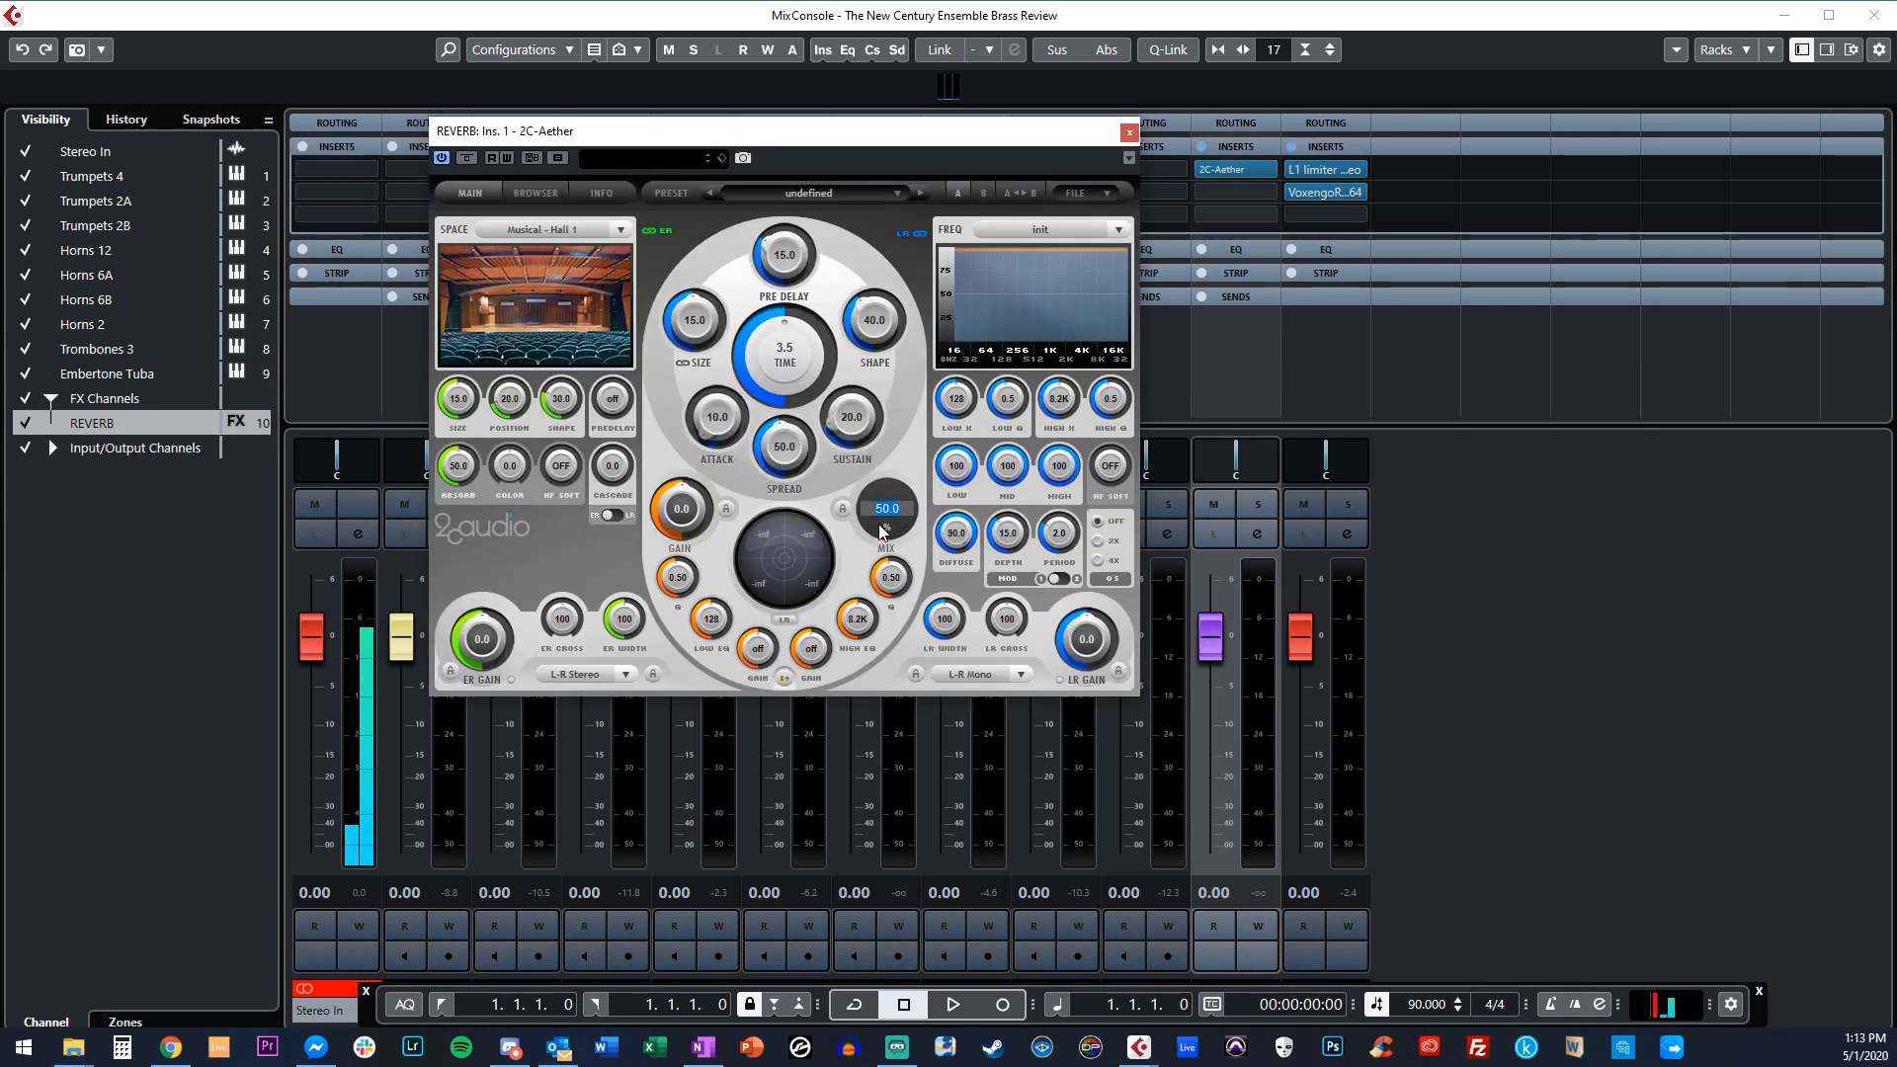
type("20")
key("Return")
scroll(584, 311, "down", 1)
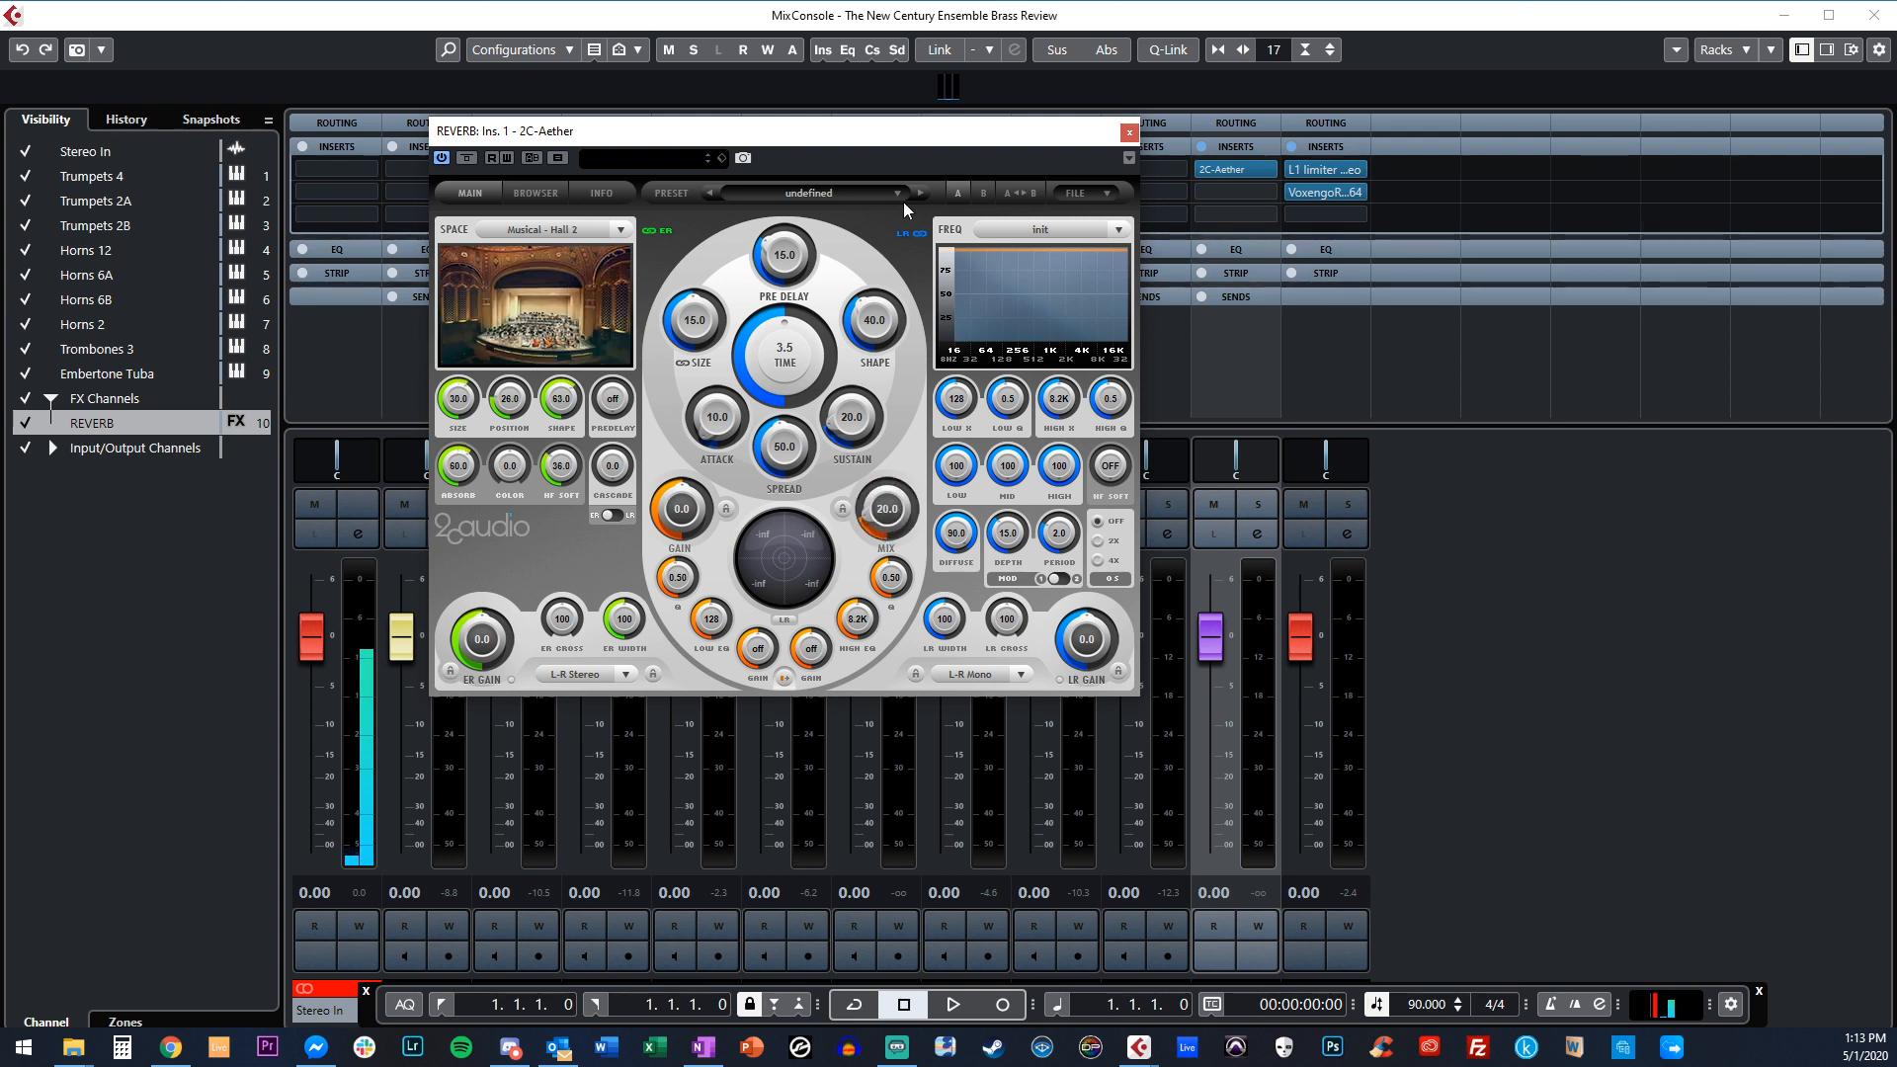
left_click(1129, 132)
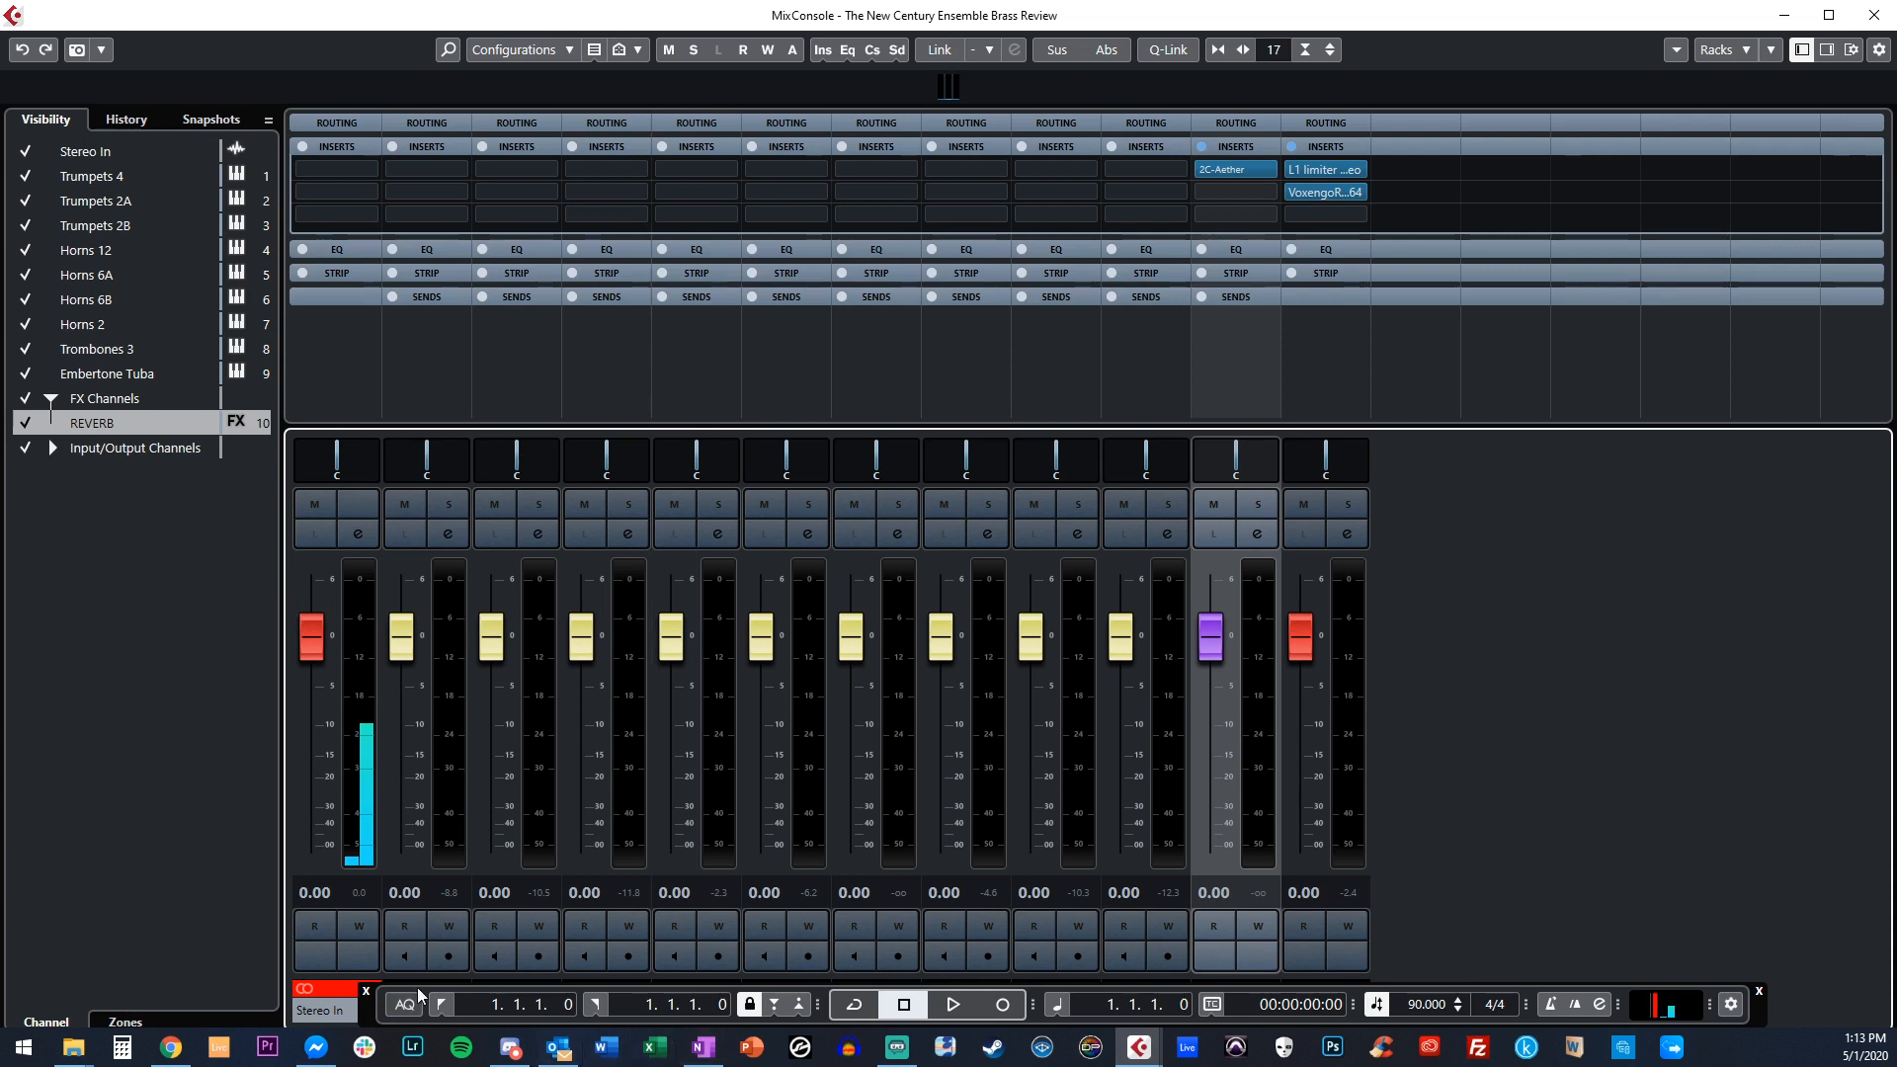
Route the outputs of all channels from Trumpets 4 to Embertone Tuba to FX - REVERB using Q-Link, and close the mixer.
key("F2")
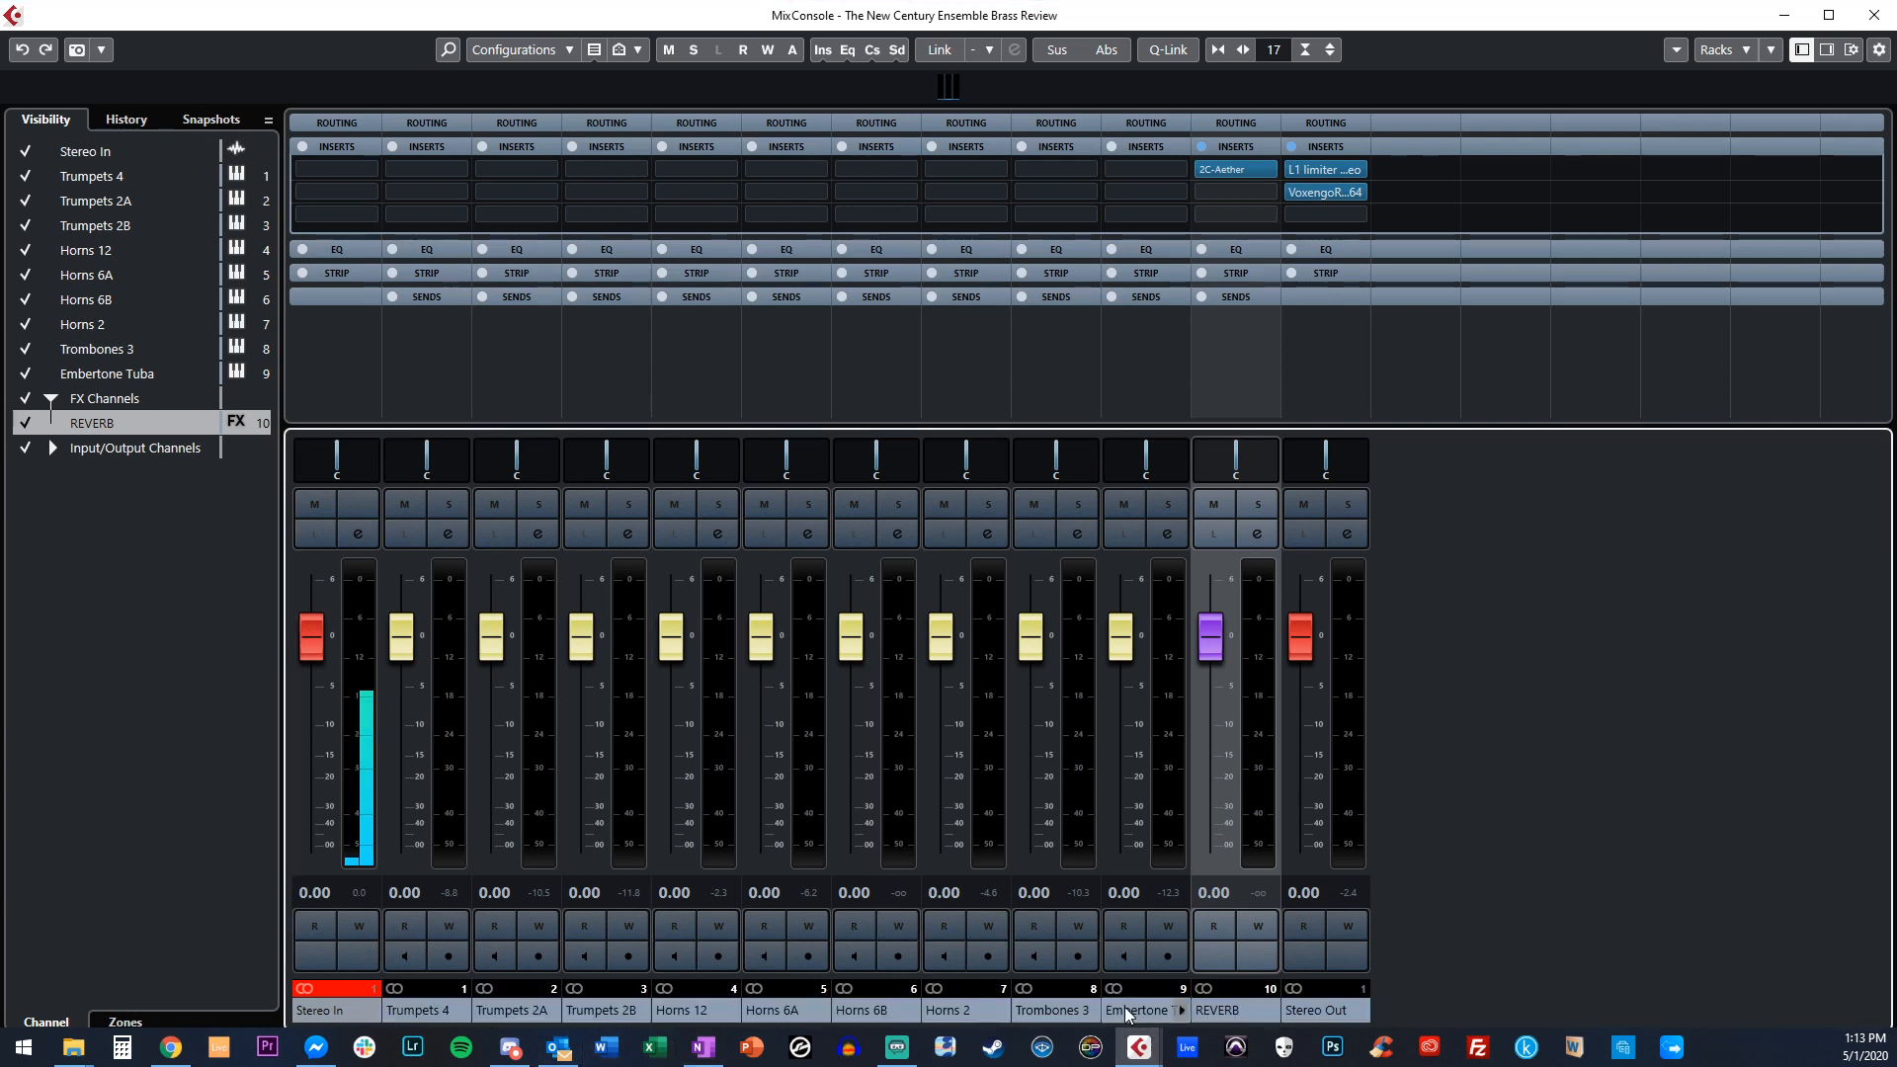
left_click(1175, 58)
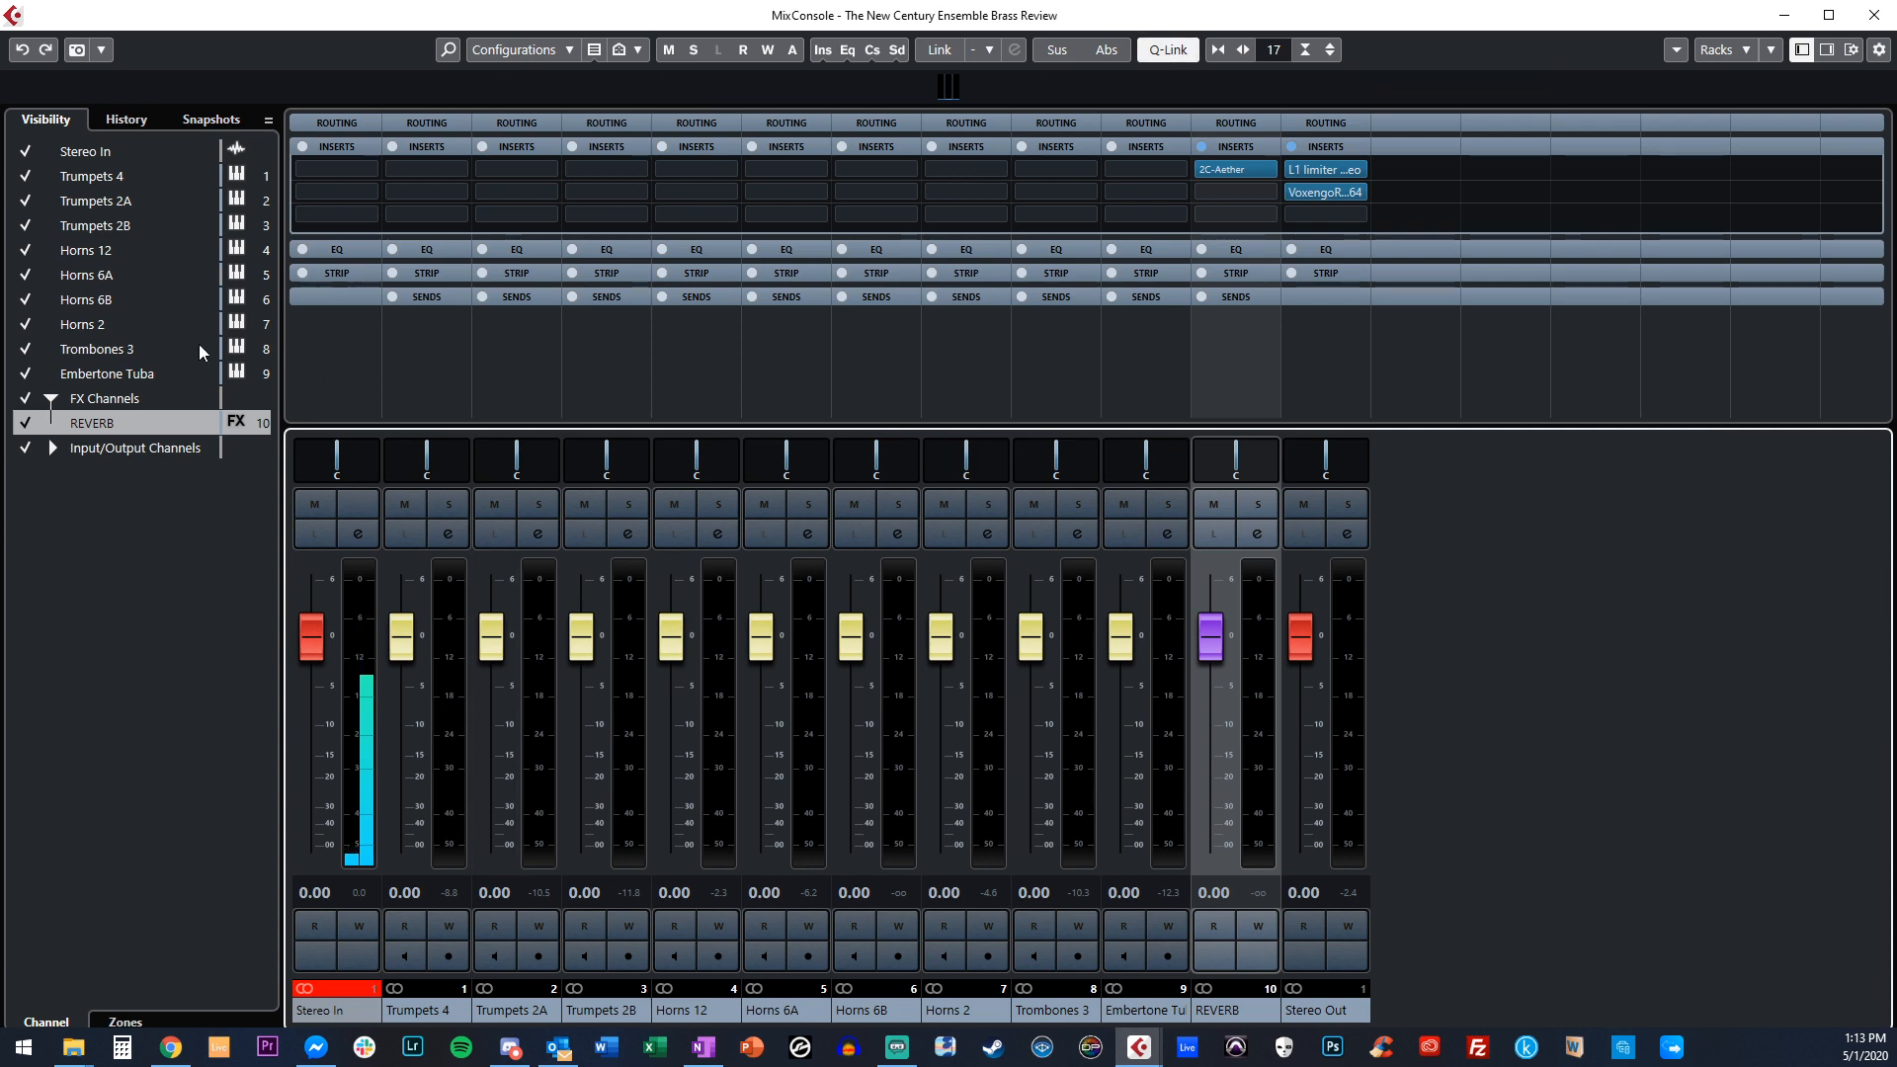
left_click(109, 379)
left_click(101, 174, "shift")
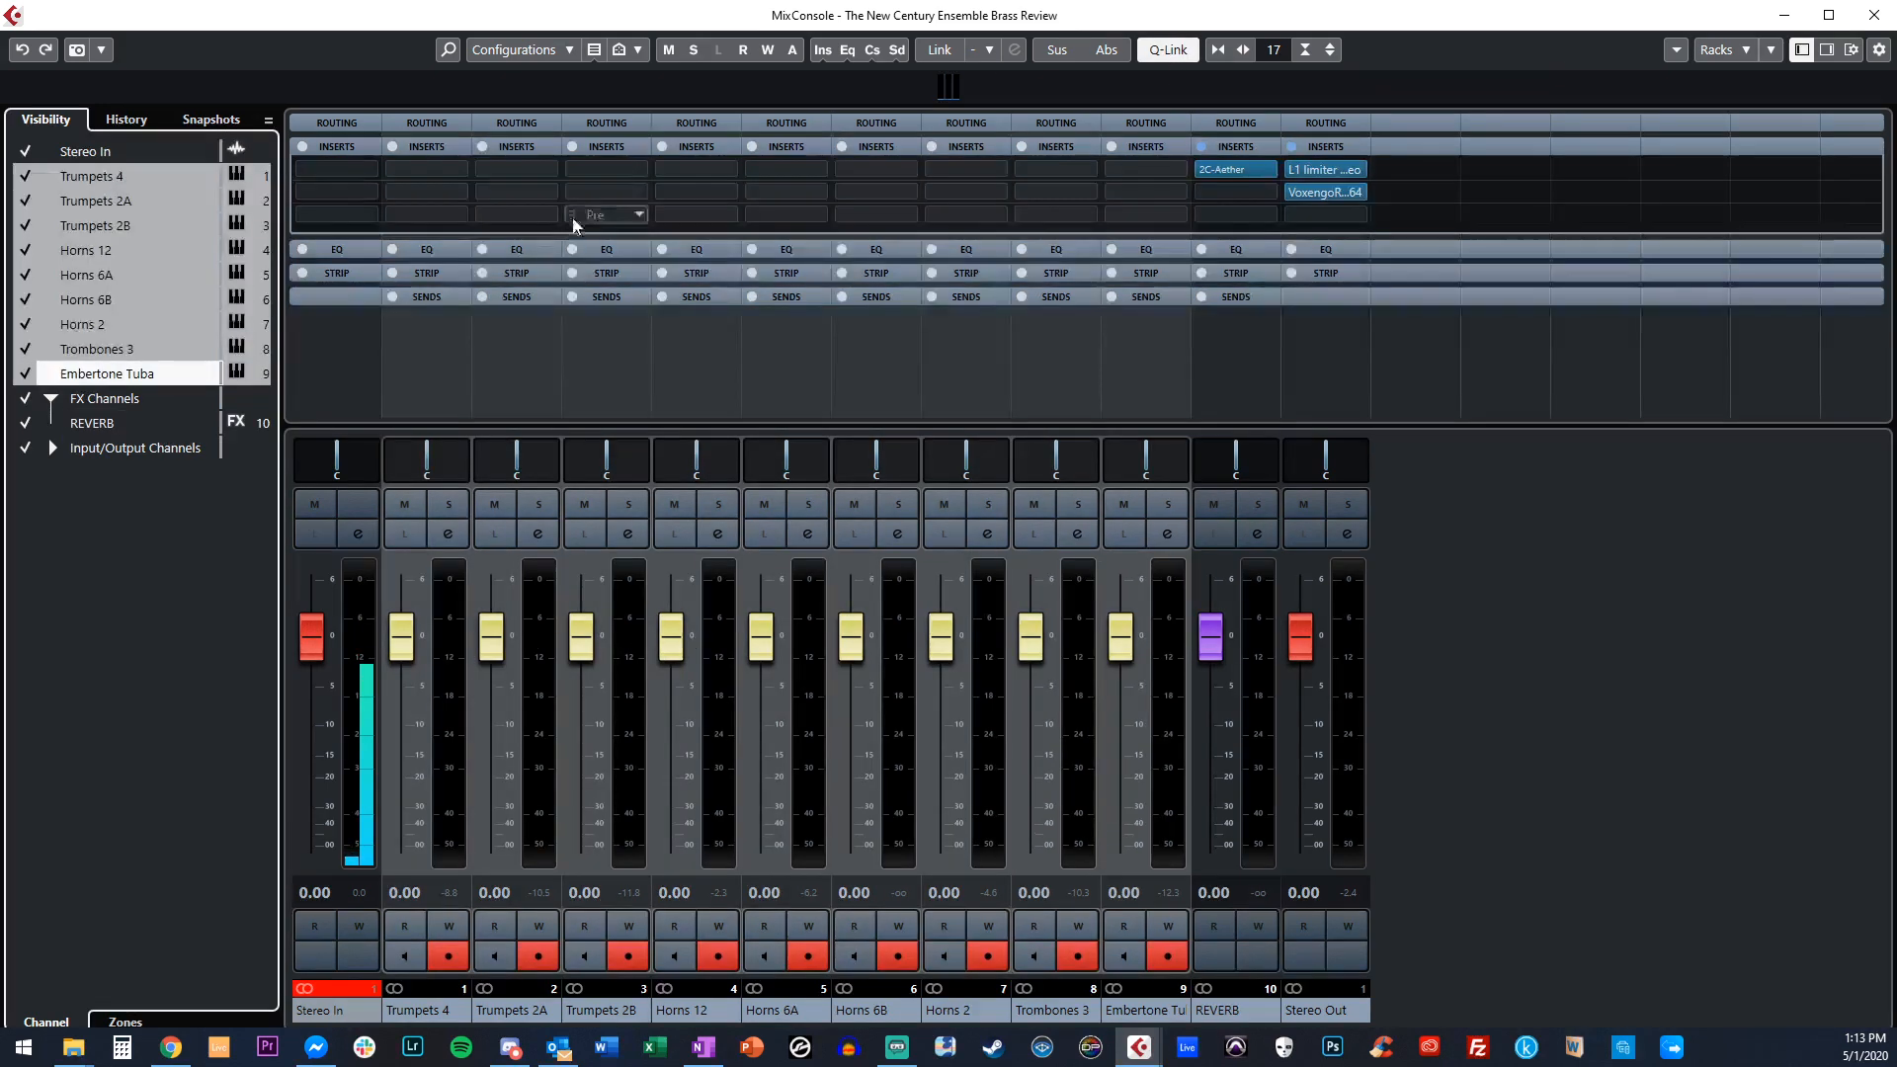
left_click(431, 122)
left_click(458, 170)
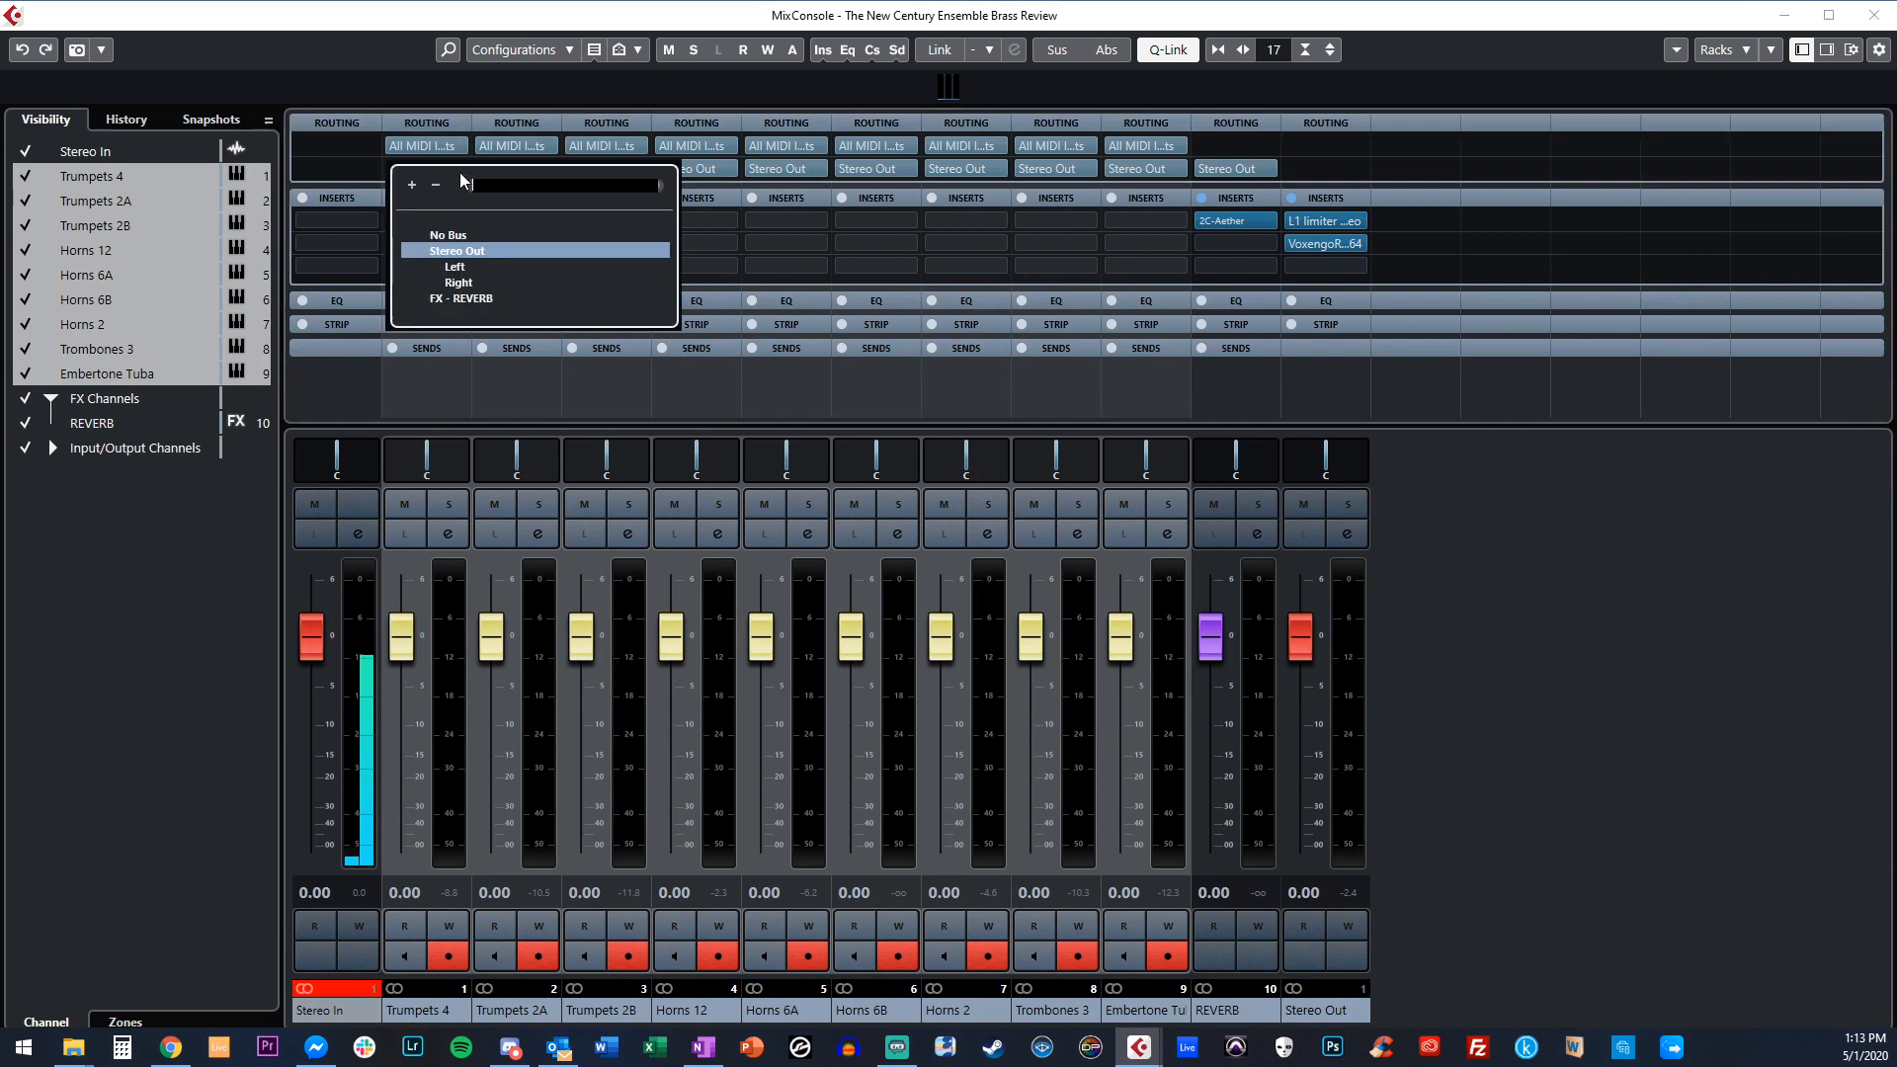
left_click(467, 297)
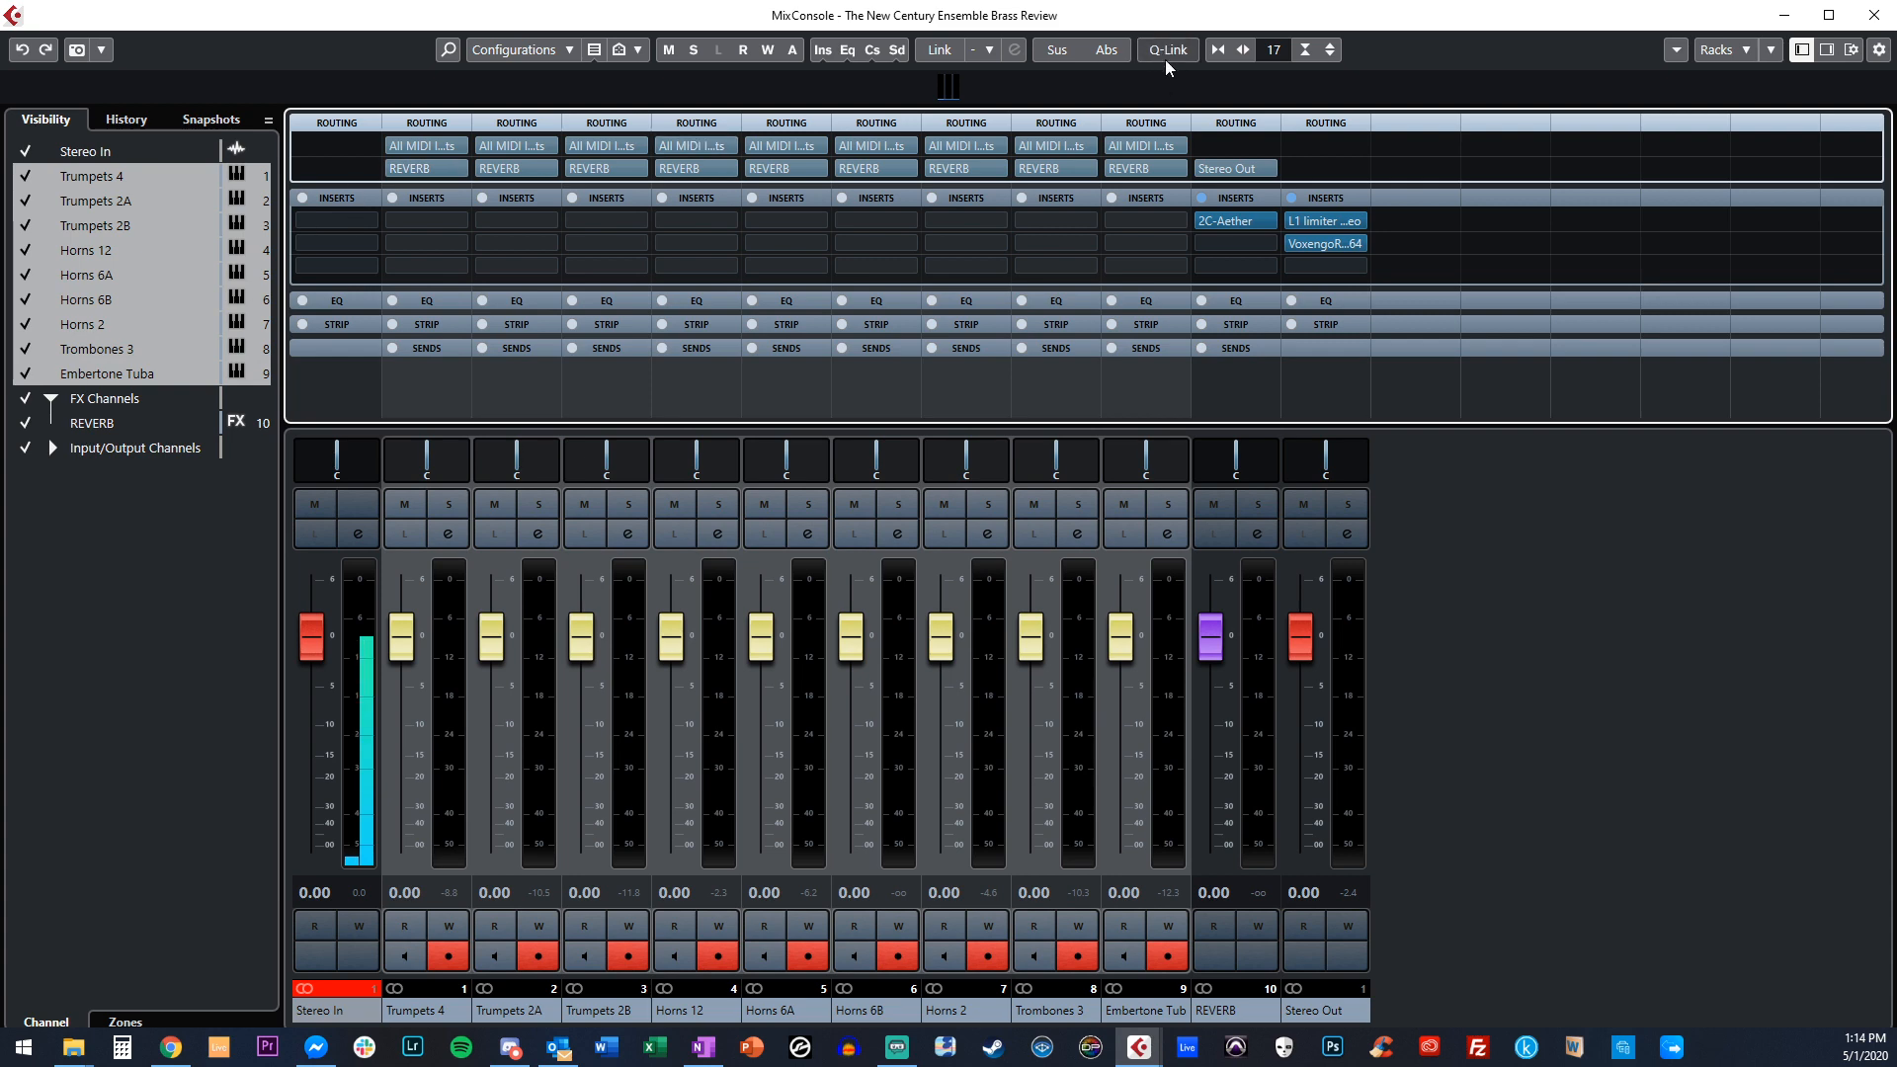
key("F3")
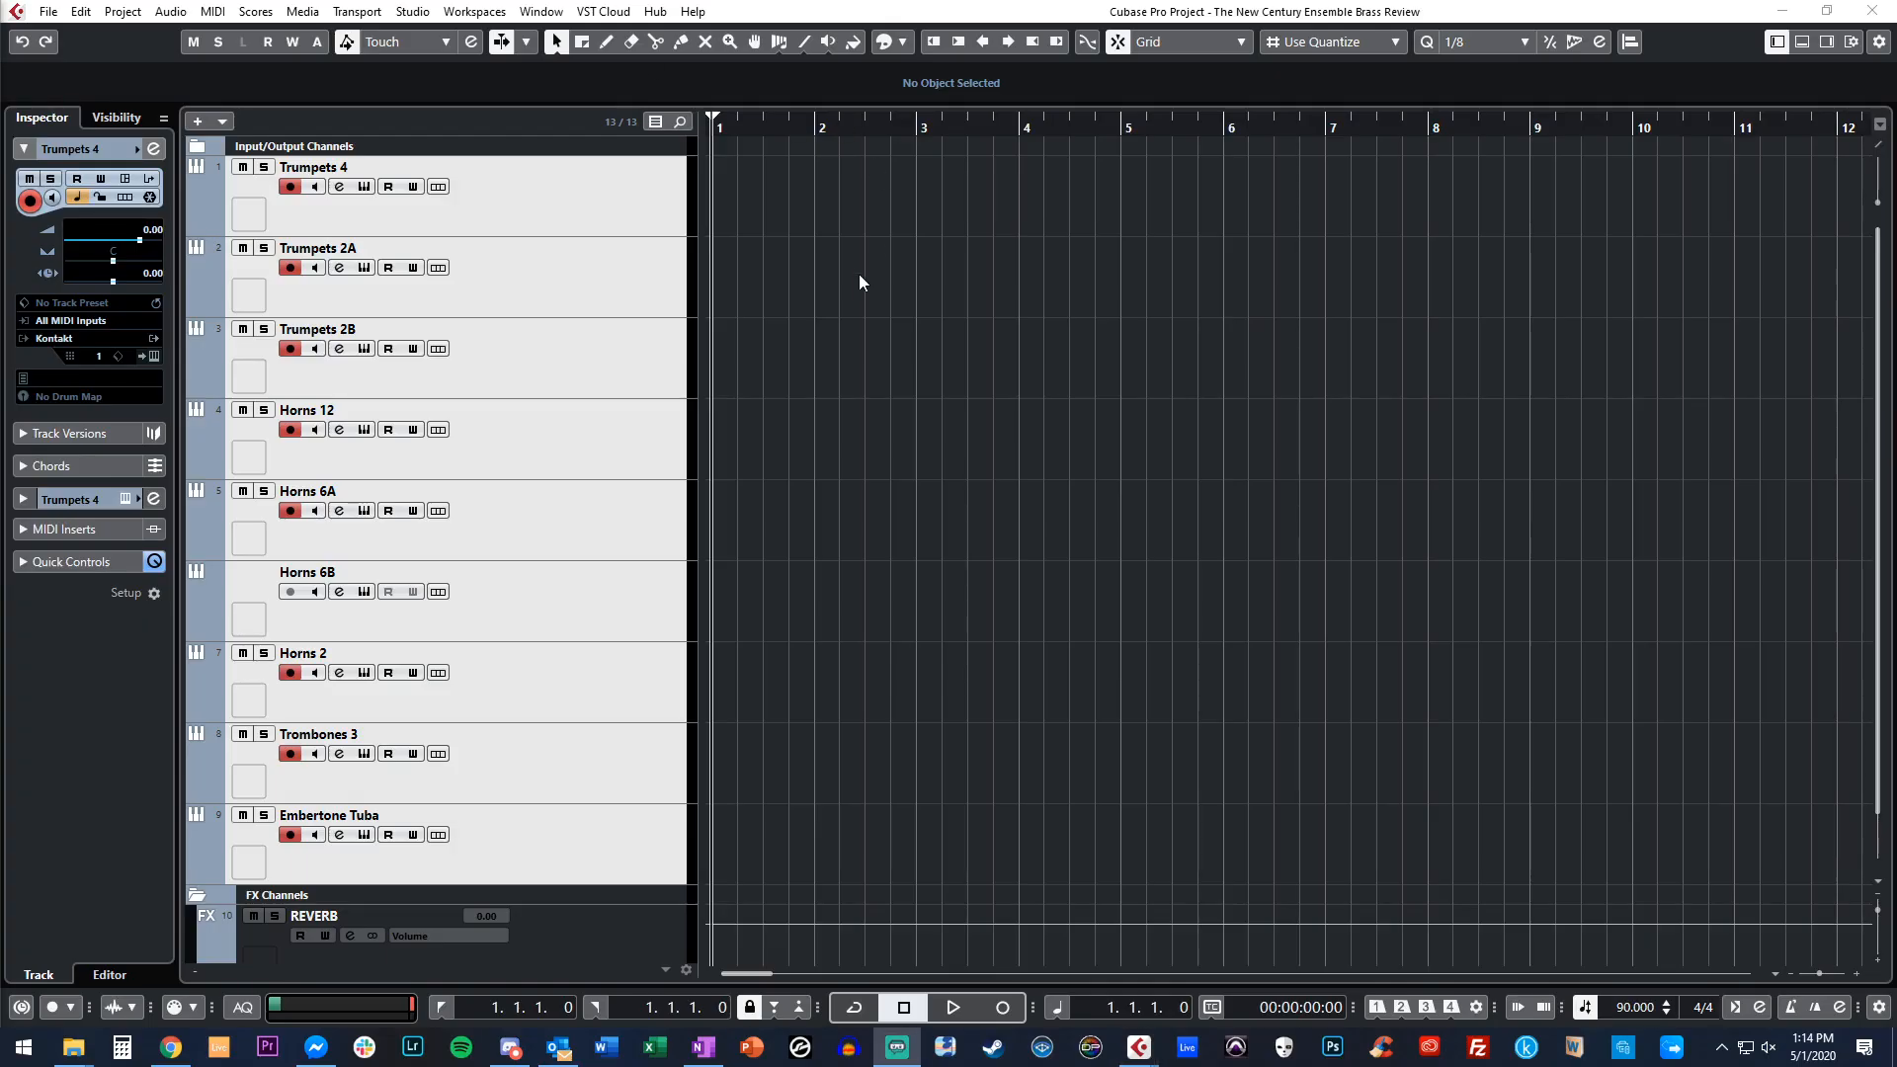
Select the Trumpets 2A track alone to audition it, and reduce the height of all tracks.
left_click(575, 267)
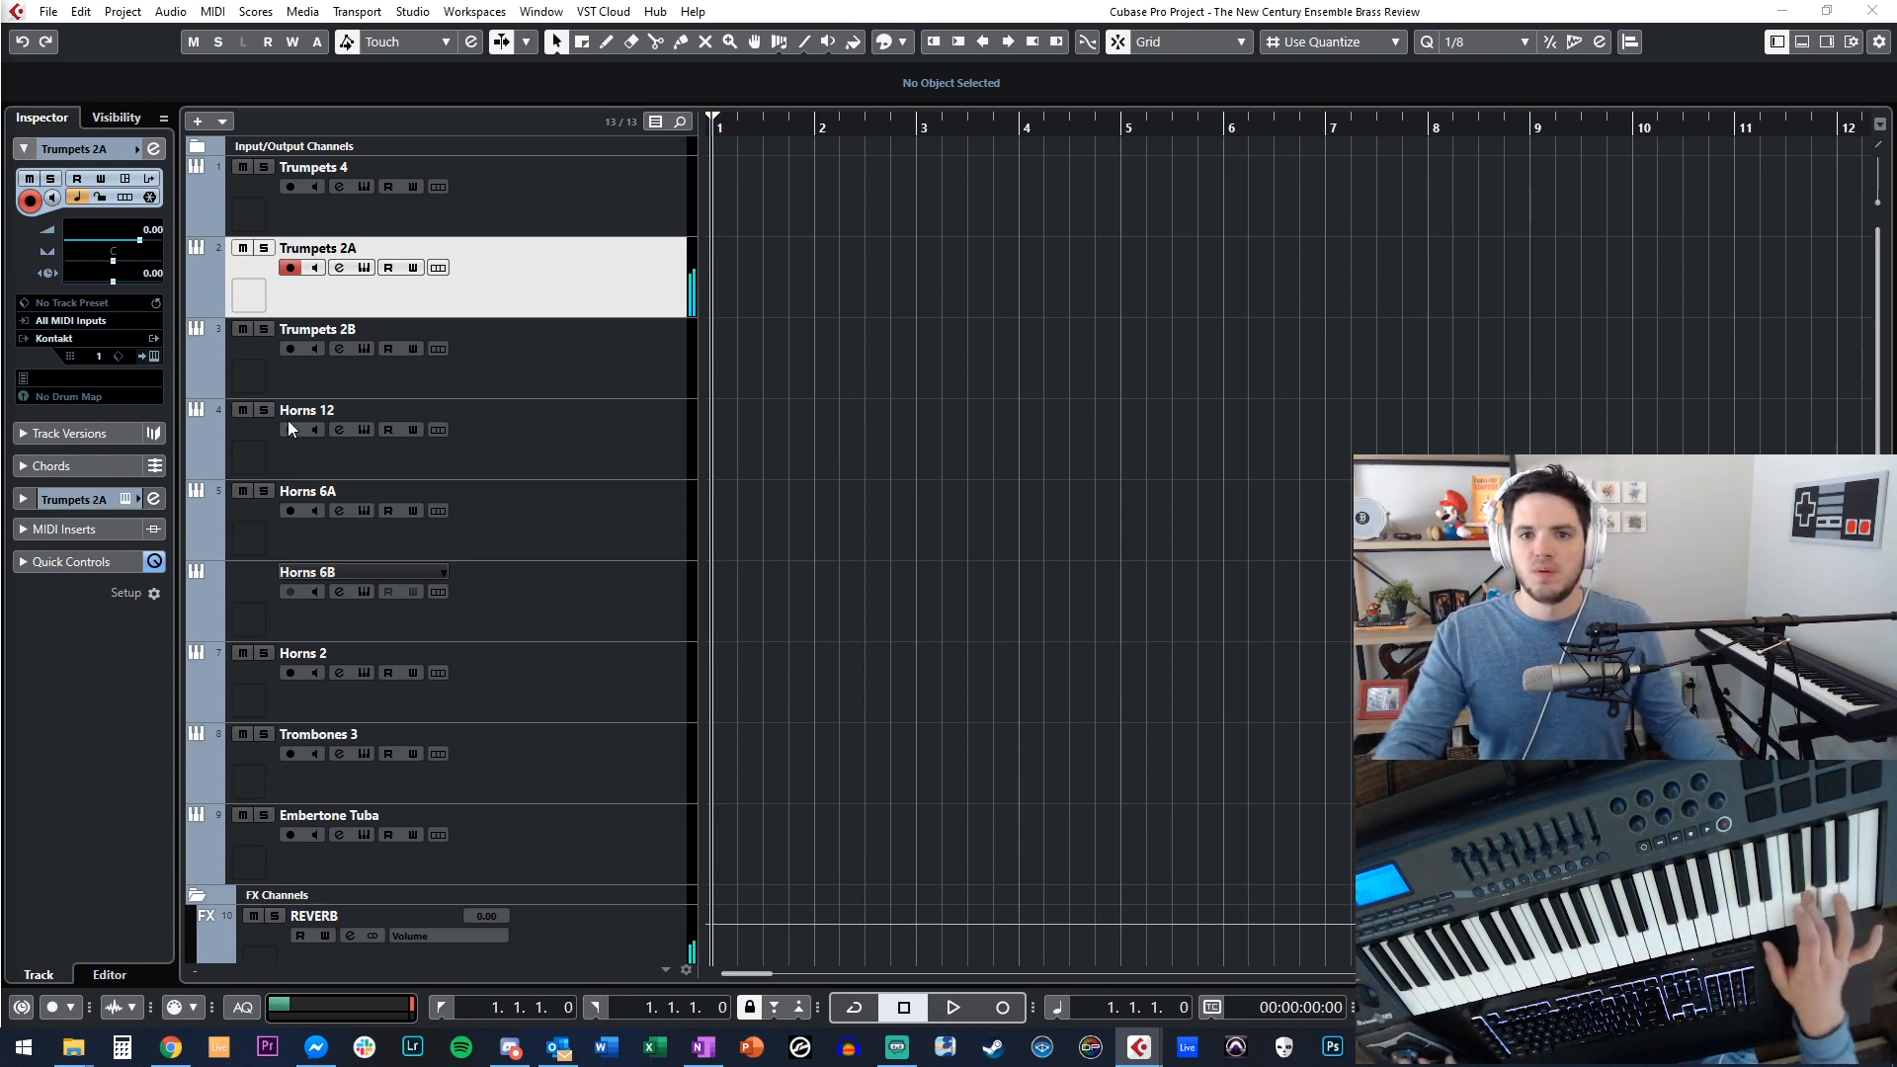
key("shift+g")
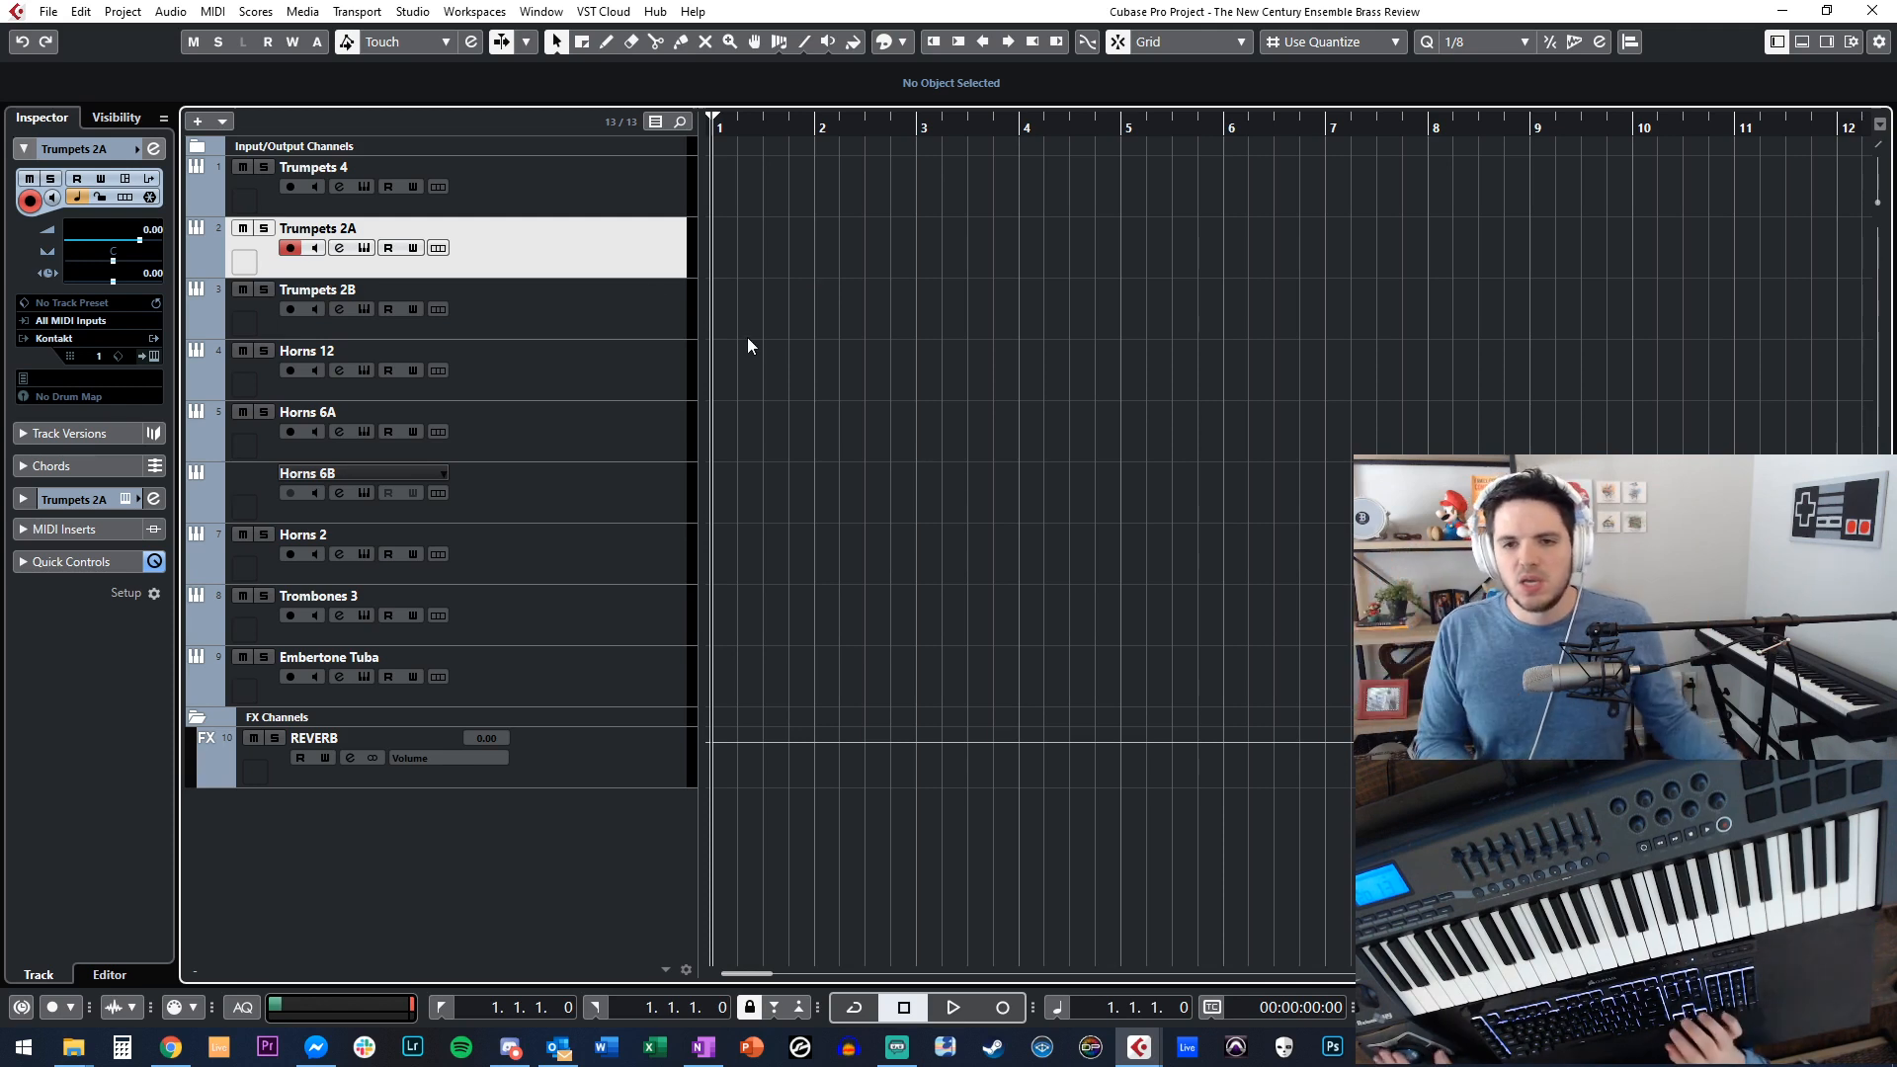
Add one Kontakt instrument track routed to Stereo Out, and move it to the end of the track list below REVERB.
left_click(634, 311)
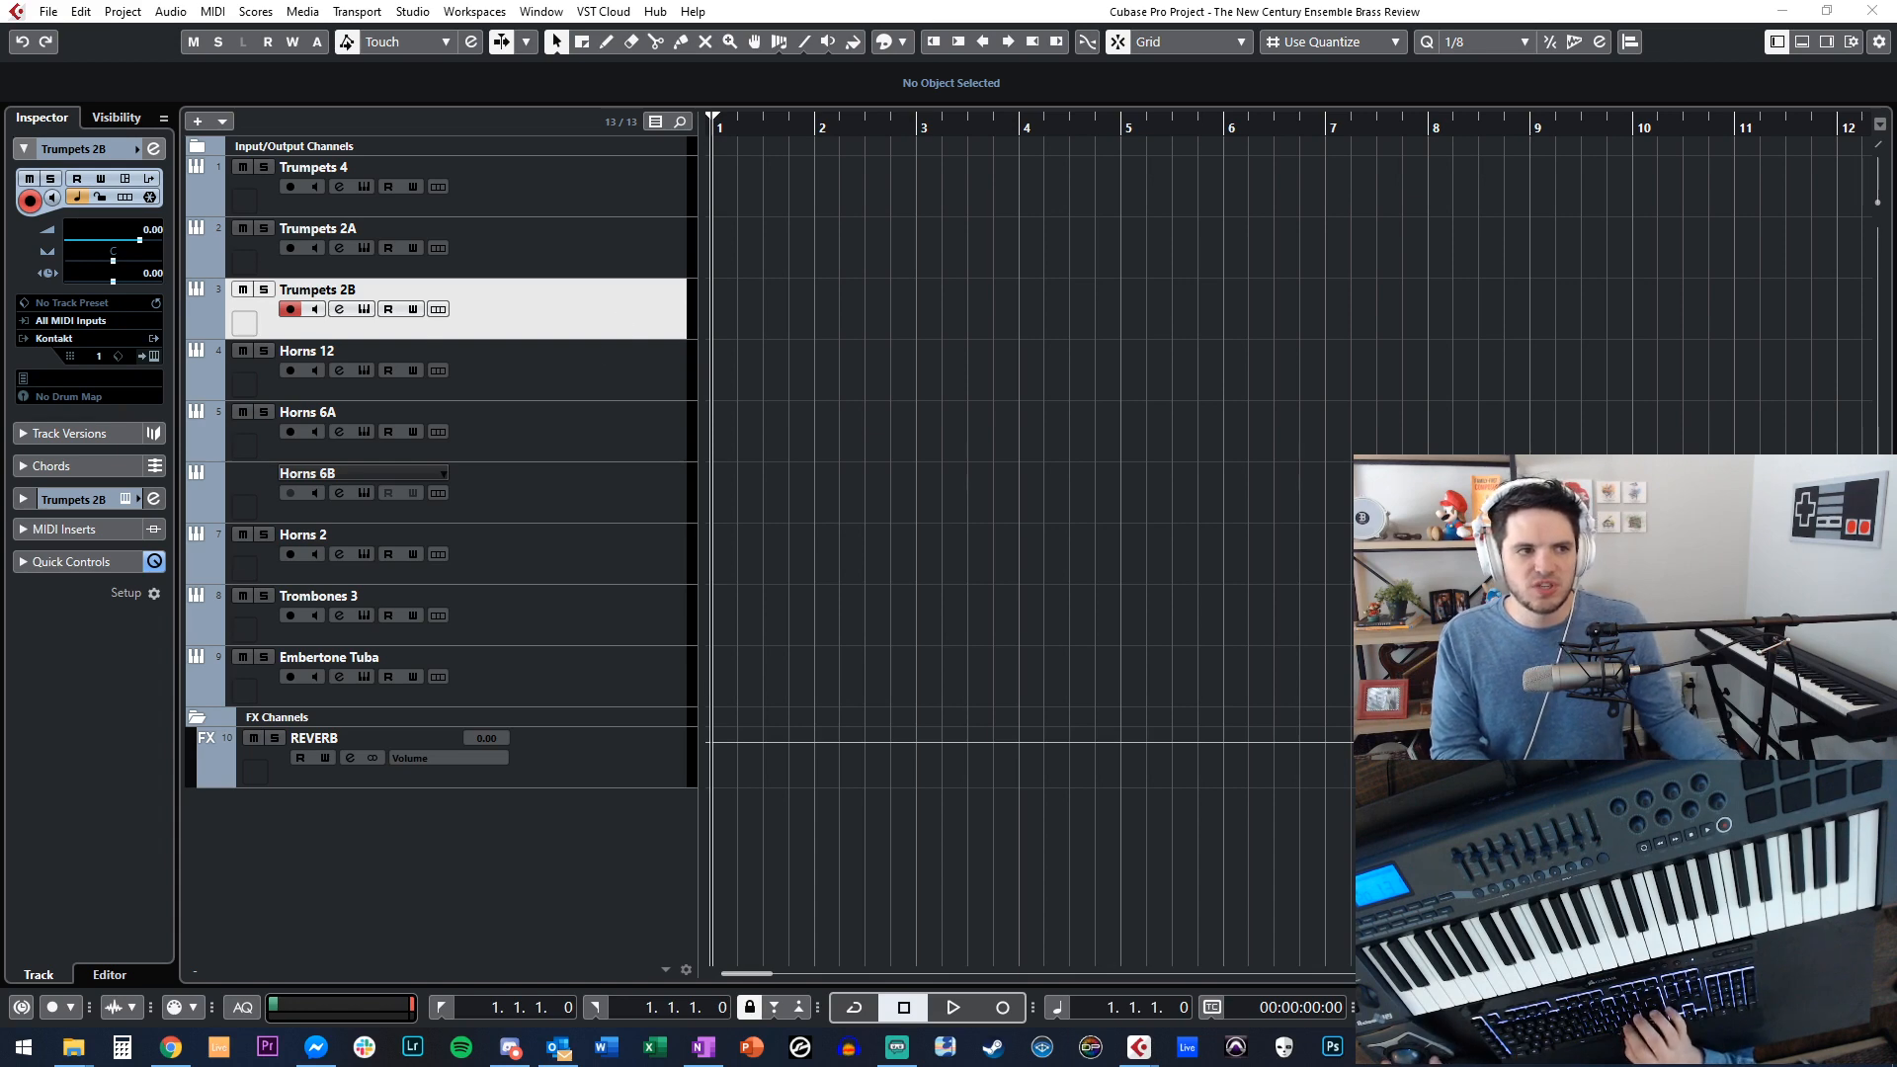
left_click_drag(690, 112, 754, 161)
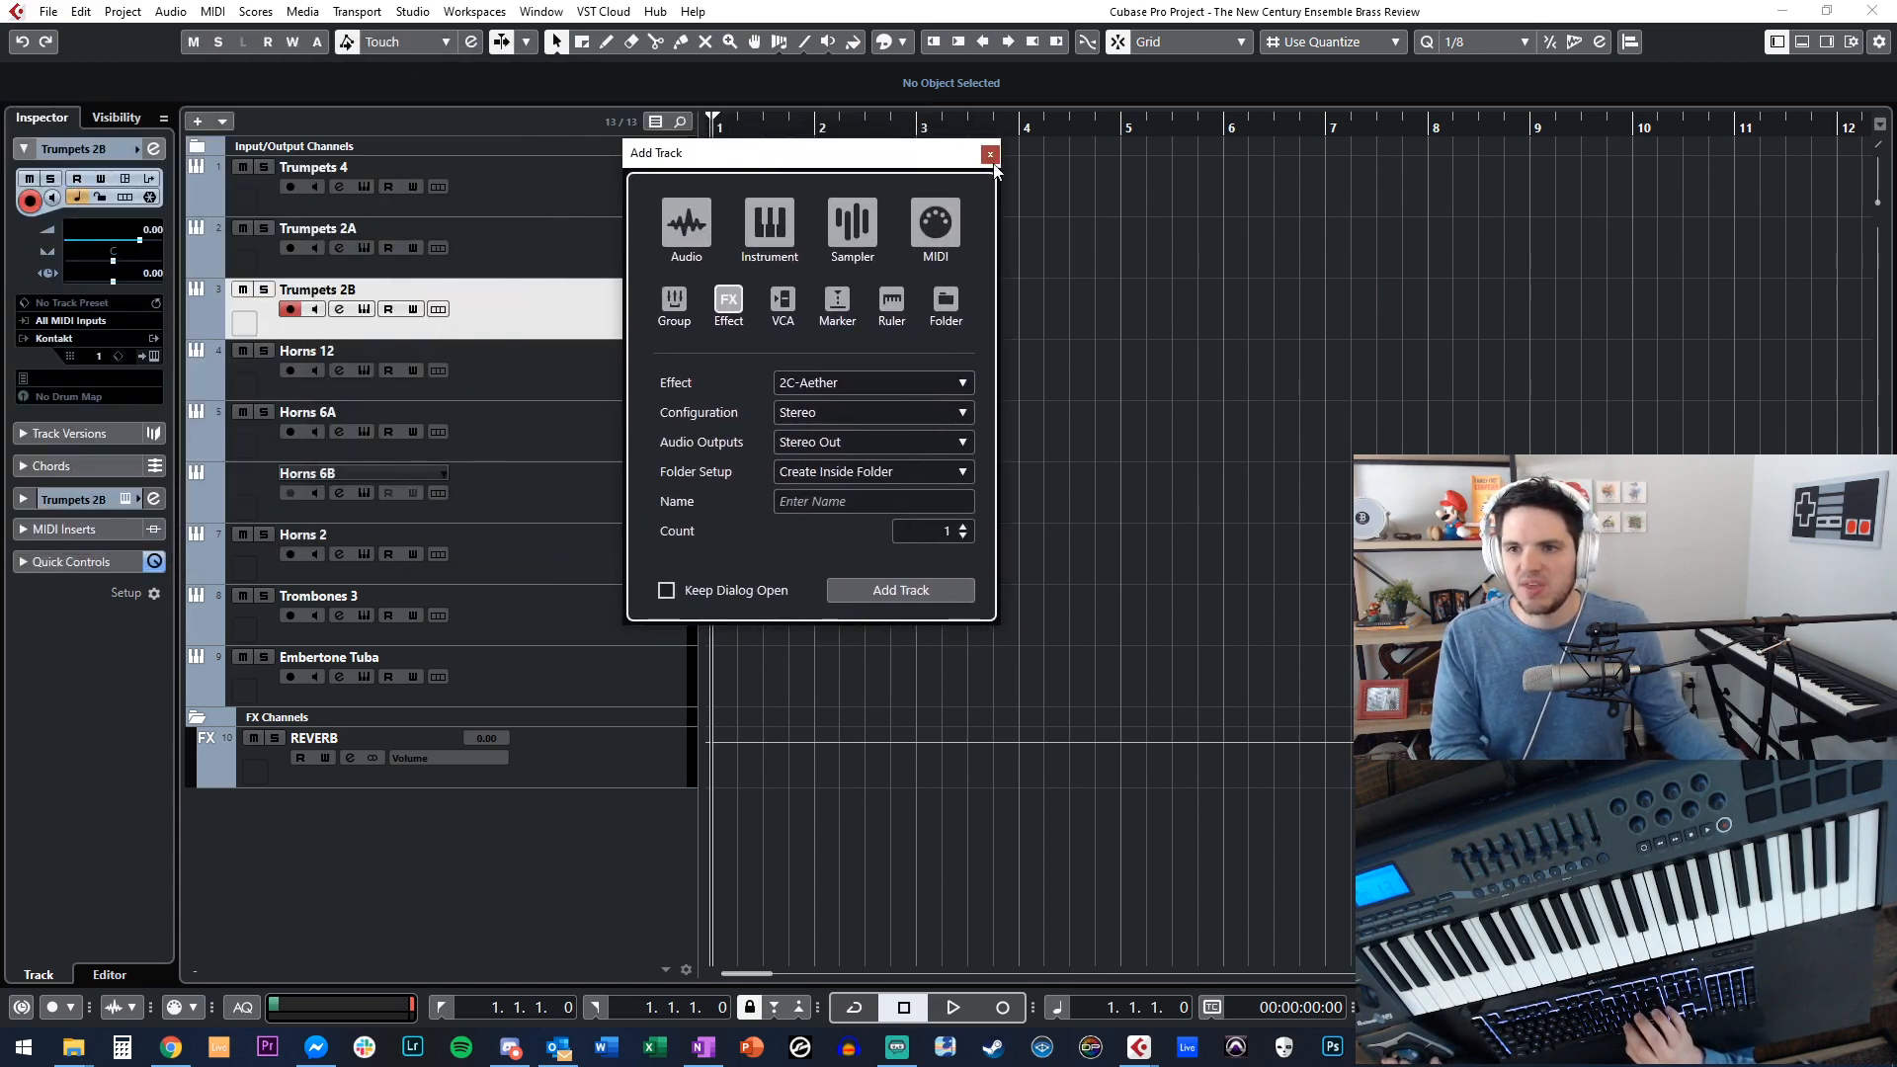
left_click(770, 222)
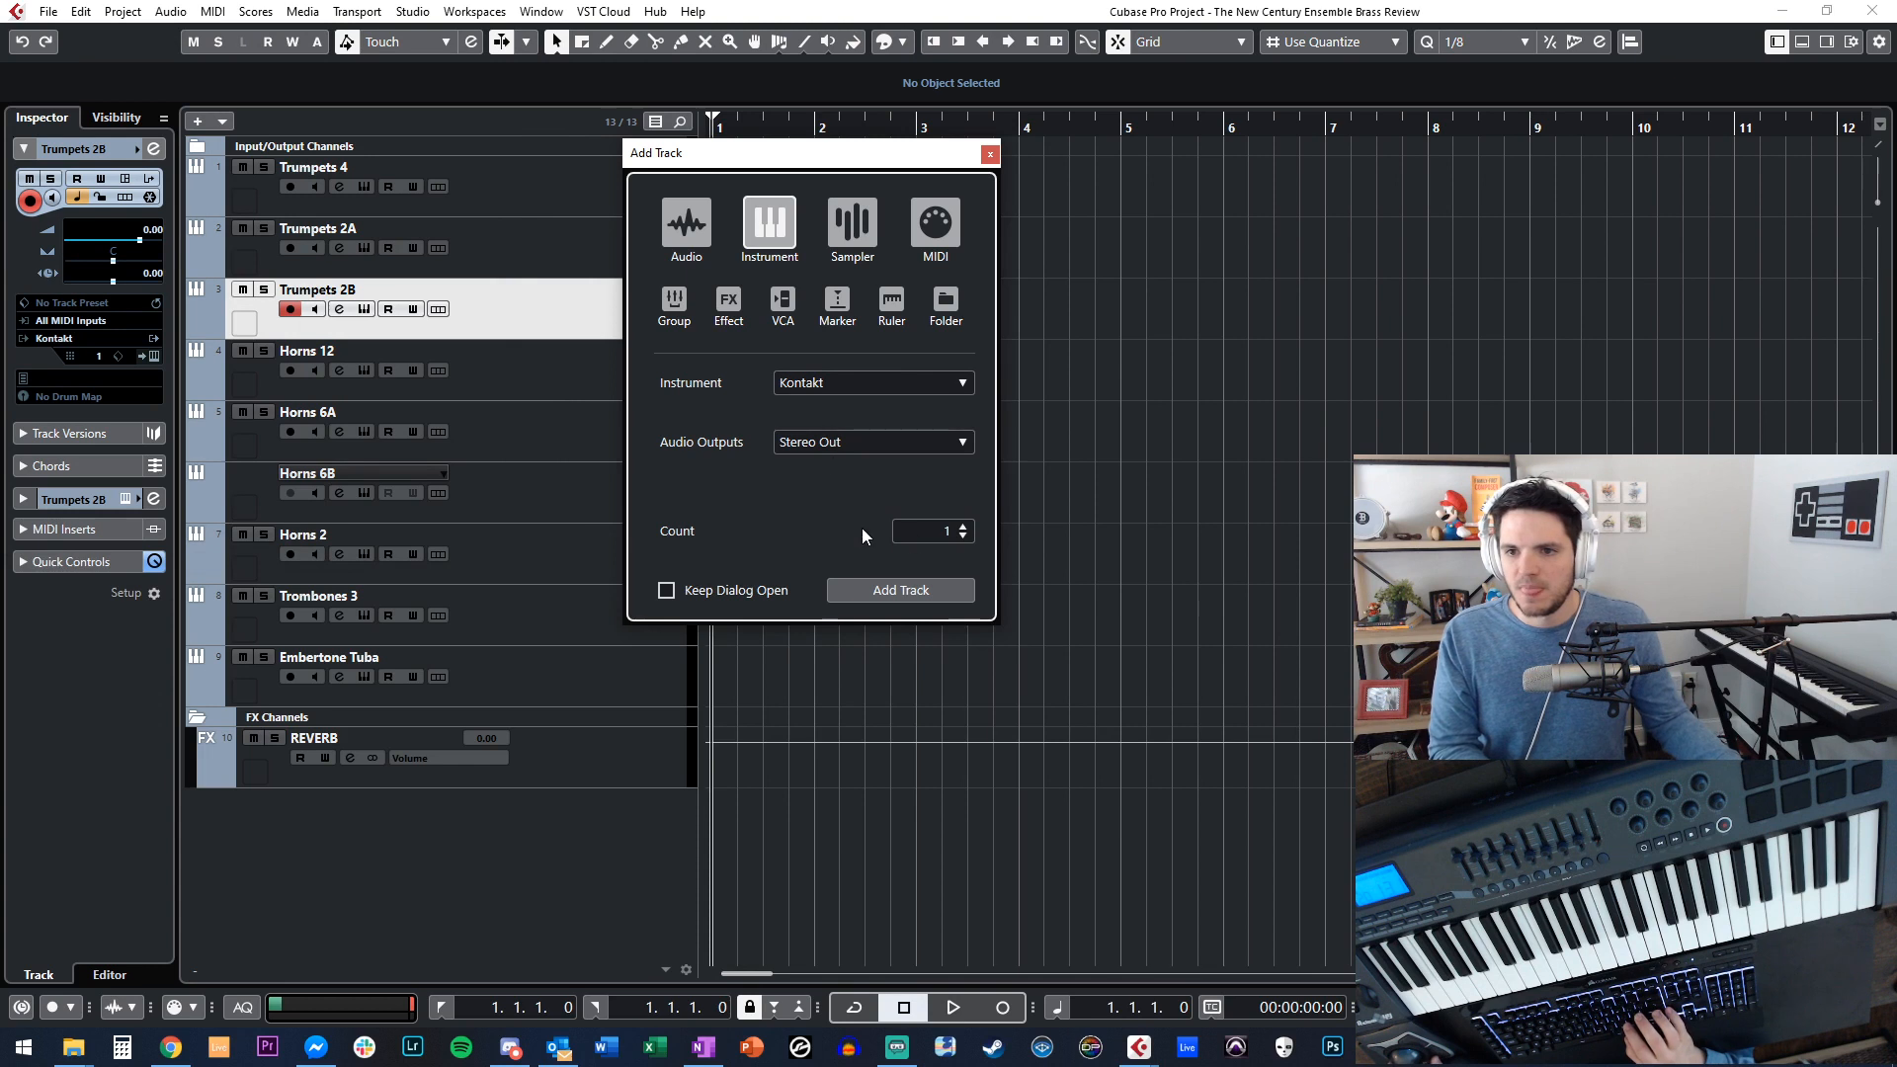
left_click(874, 589)
left_click_drag(488, 360, 506, 813)
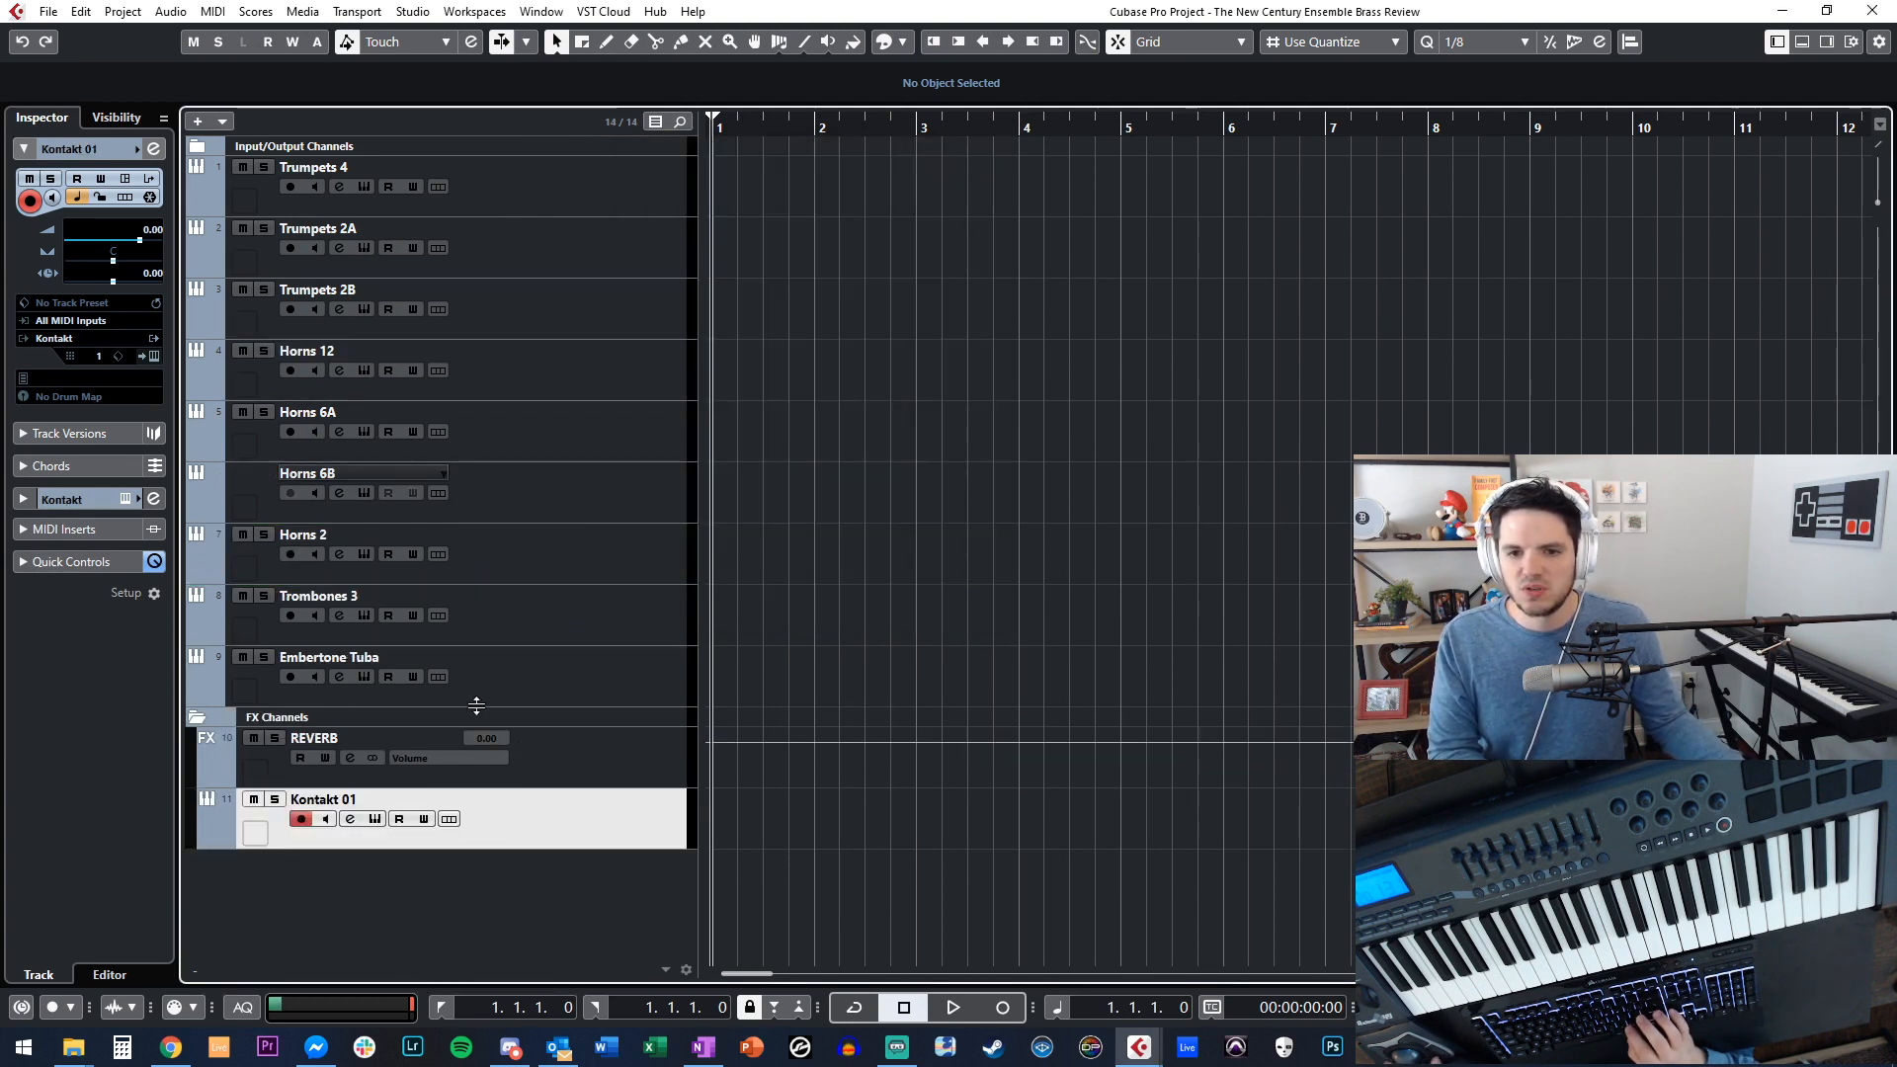
Hide the FX Channels folder together with its tracks, and select Embertone Tuba.
right_click(275, 719)
left_click(358, 826)
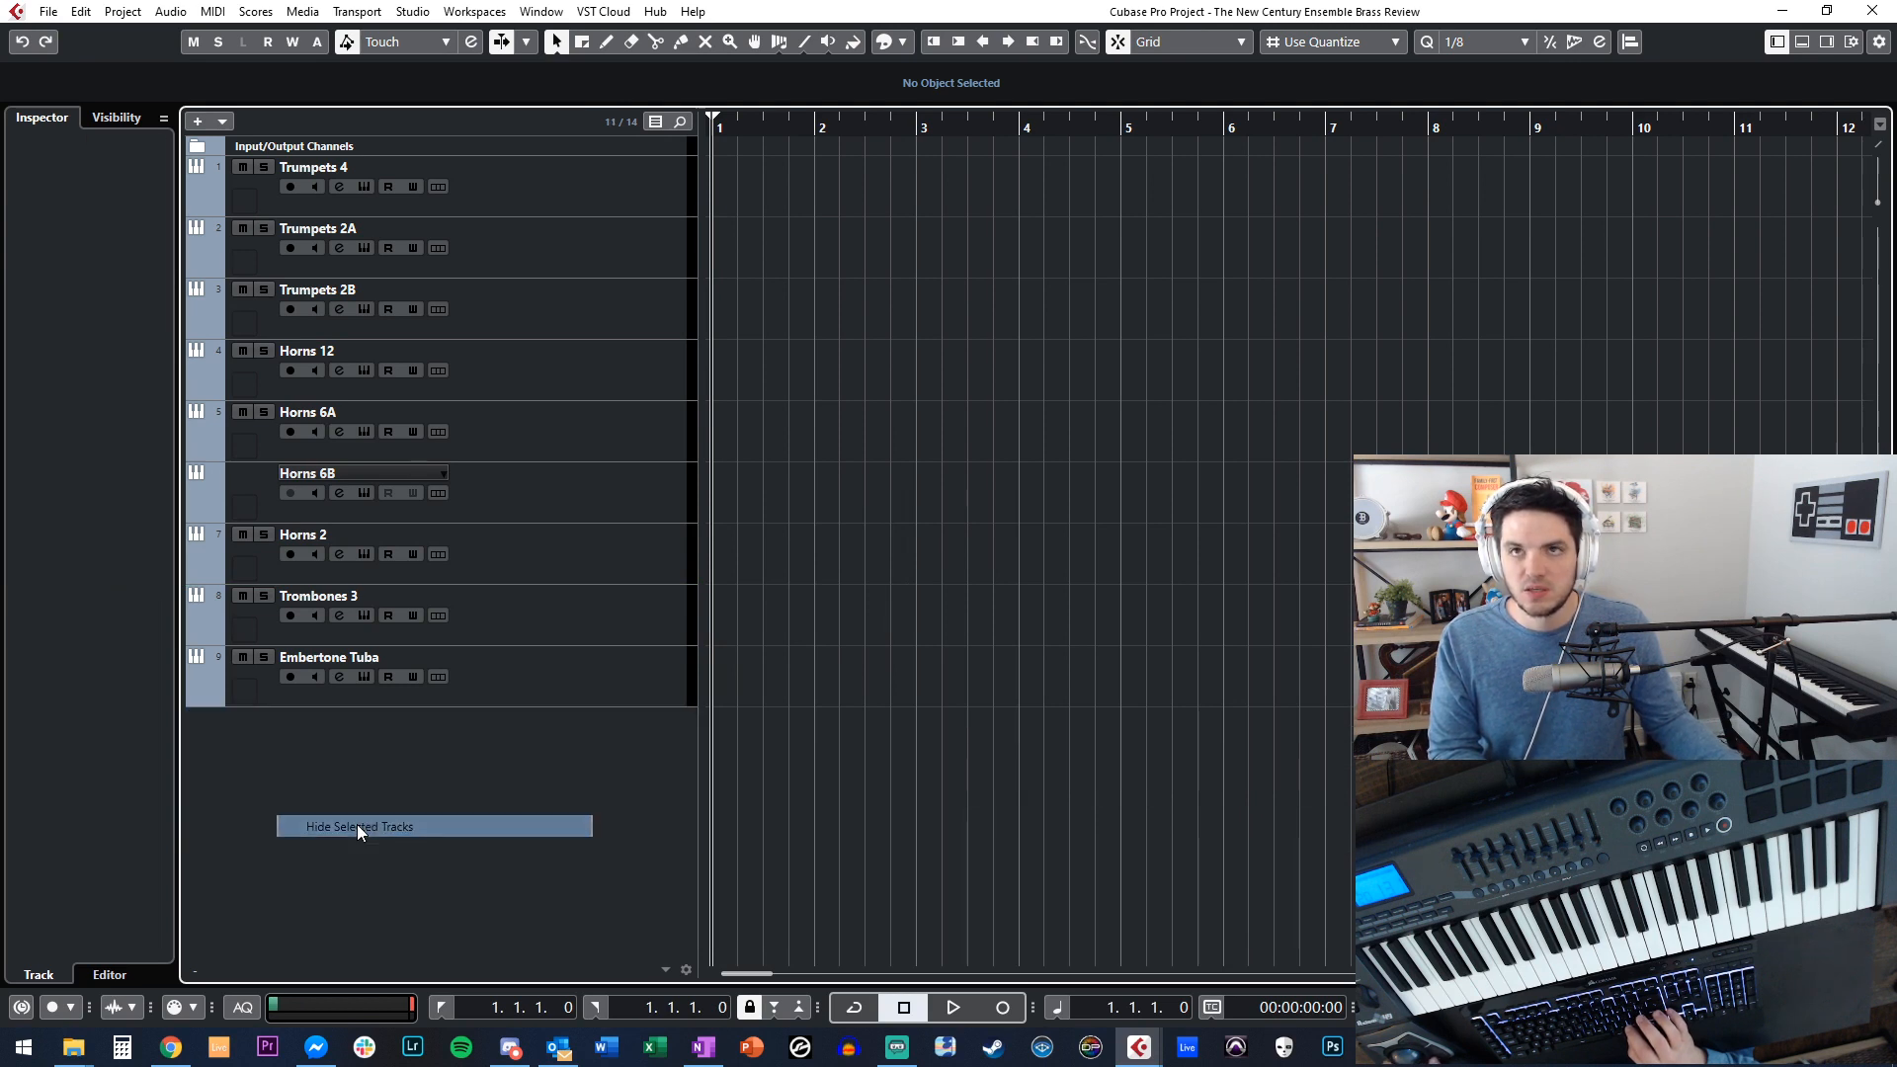
left_click(550, 681)
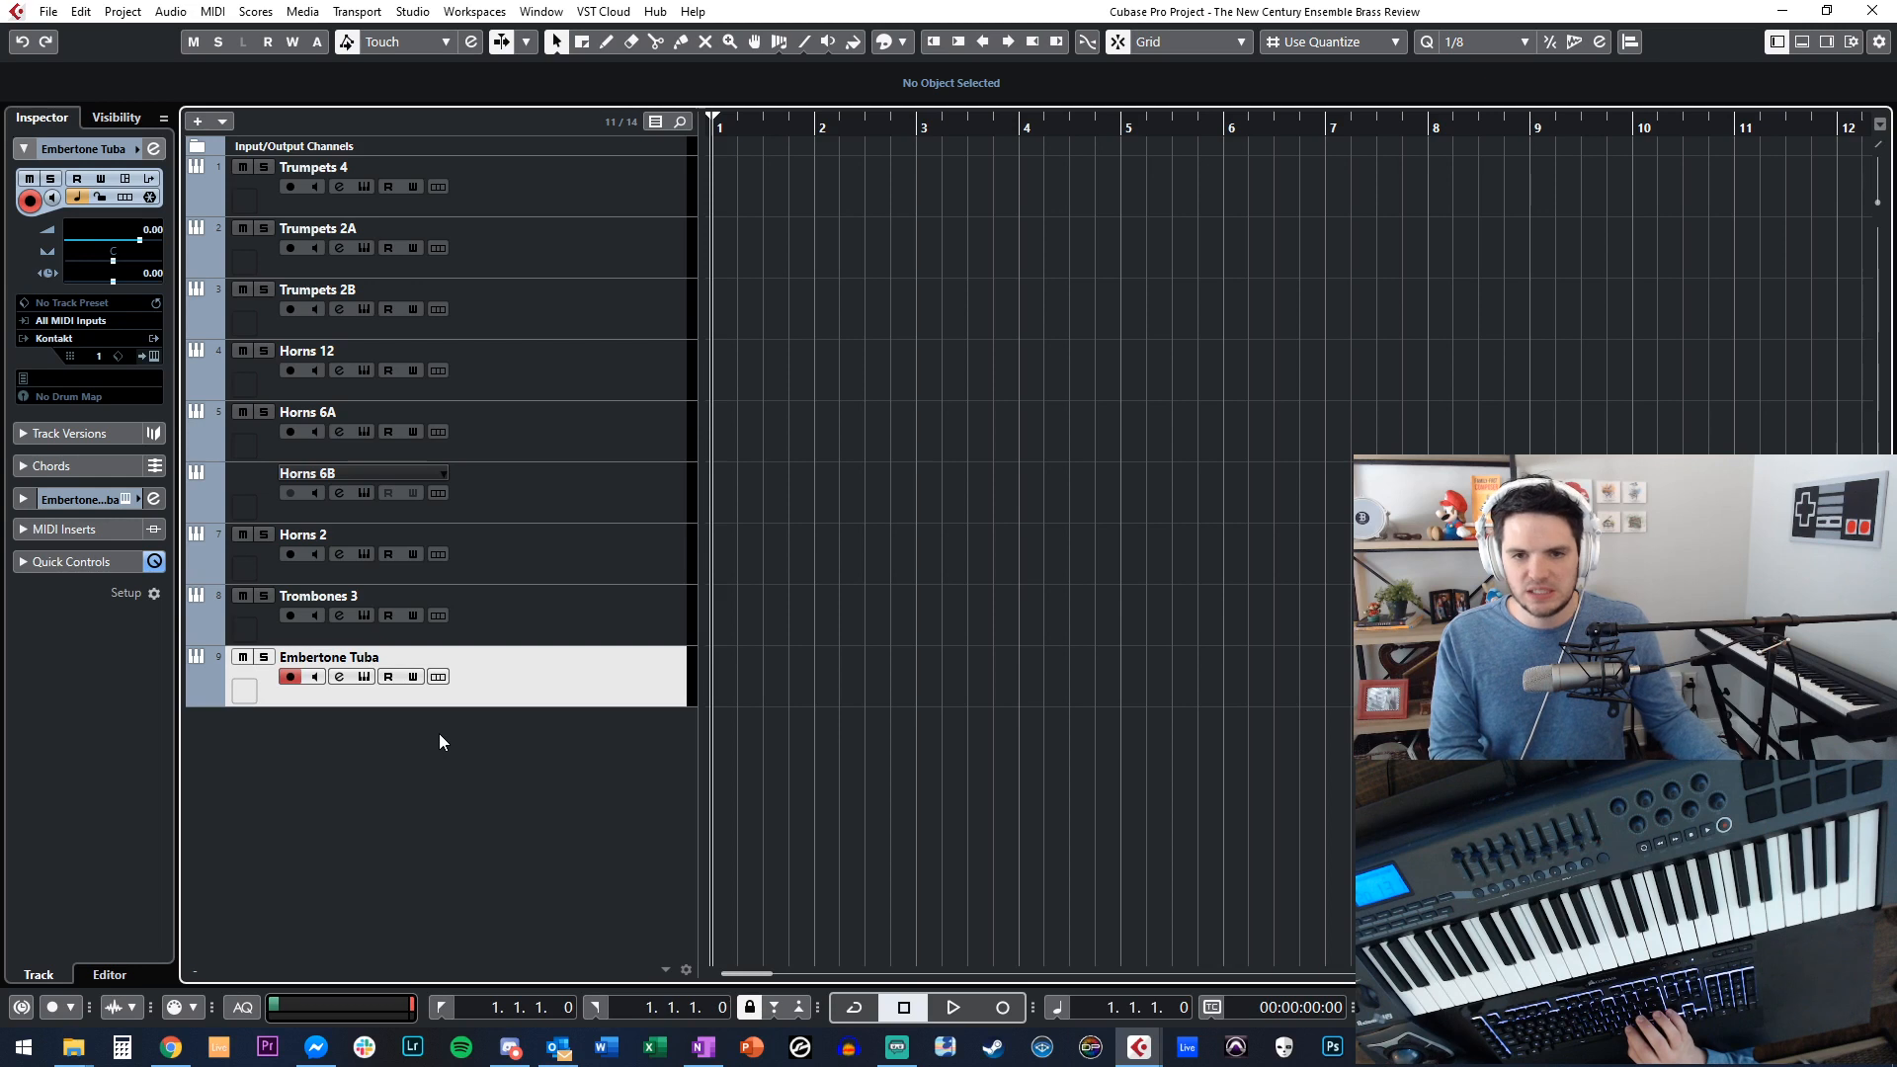
Make the hidden Kontakt 01 track visible again, and move it out of the FX Channels folder to directly below Embertone Tuba.
left_click(103, 117)
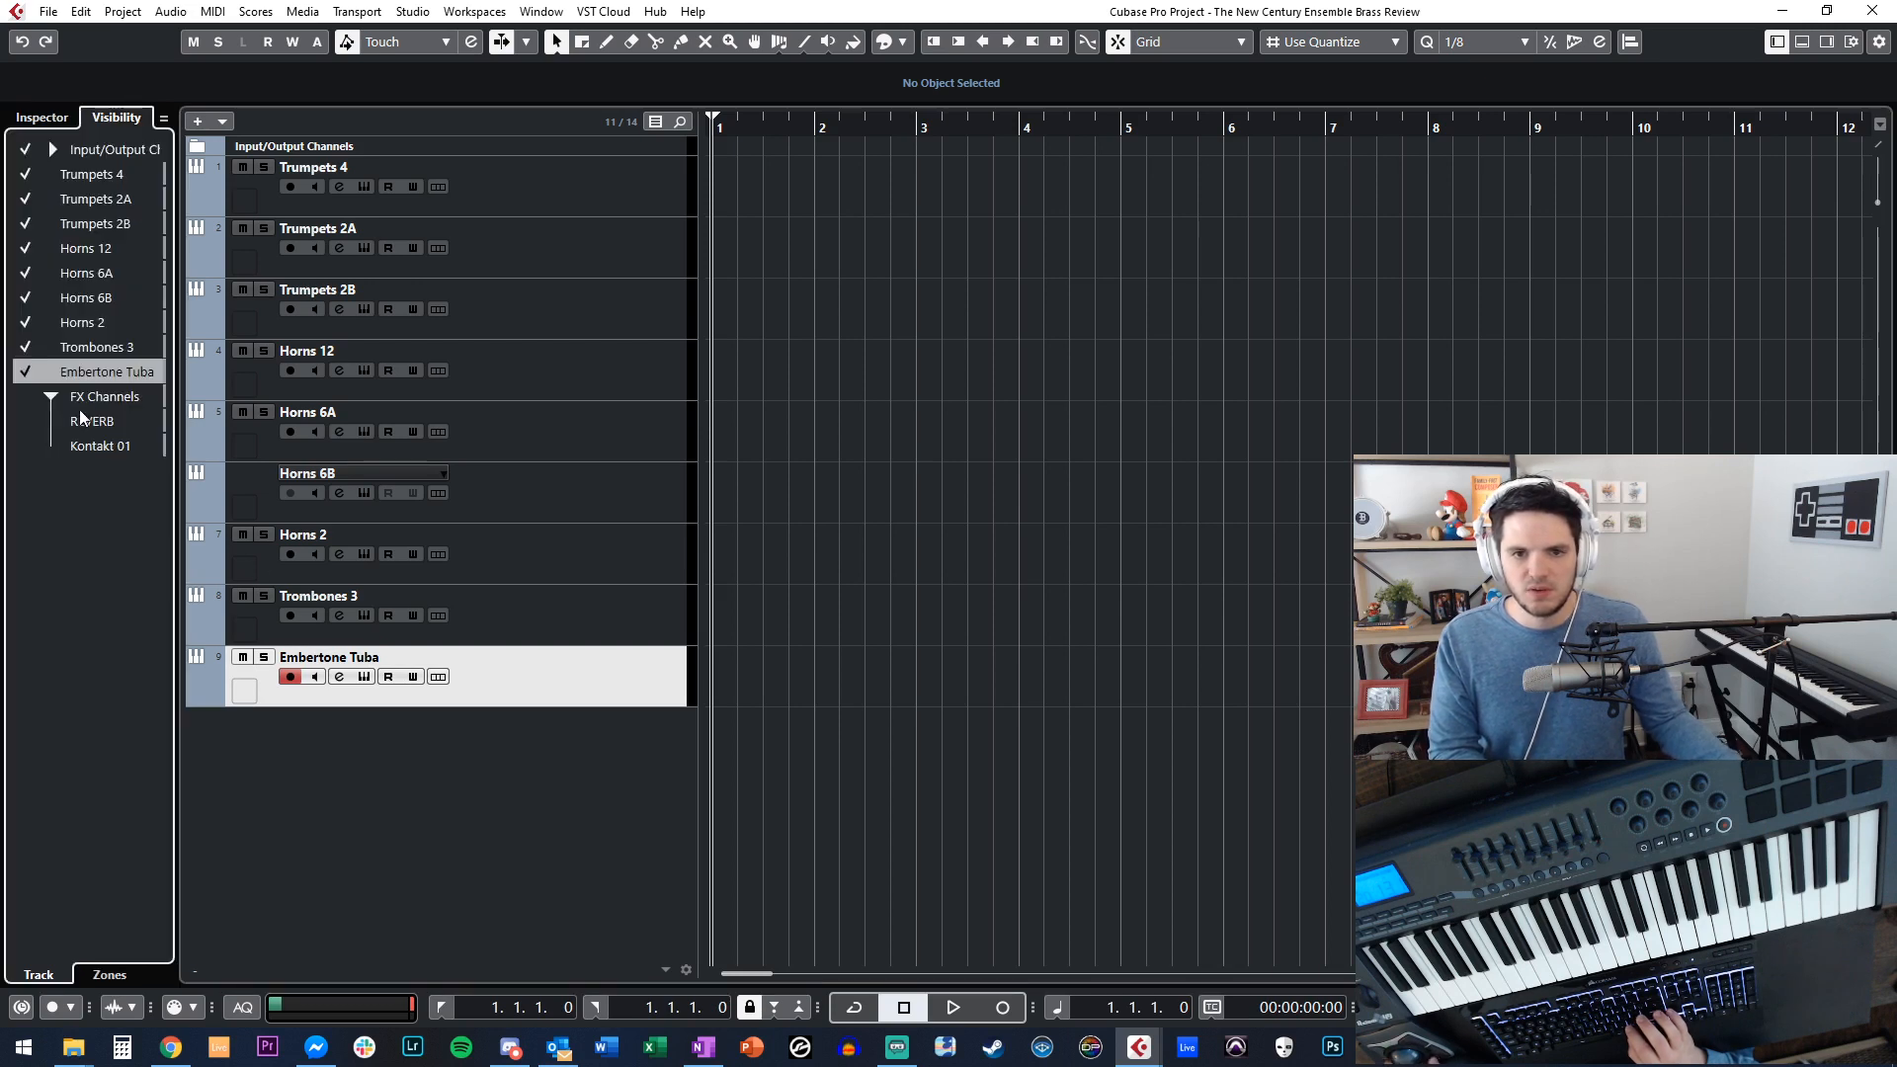
left_click(96, 448)
left_click(27, 447)
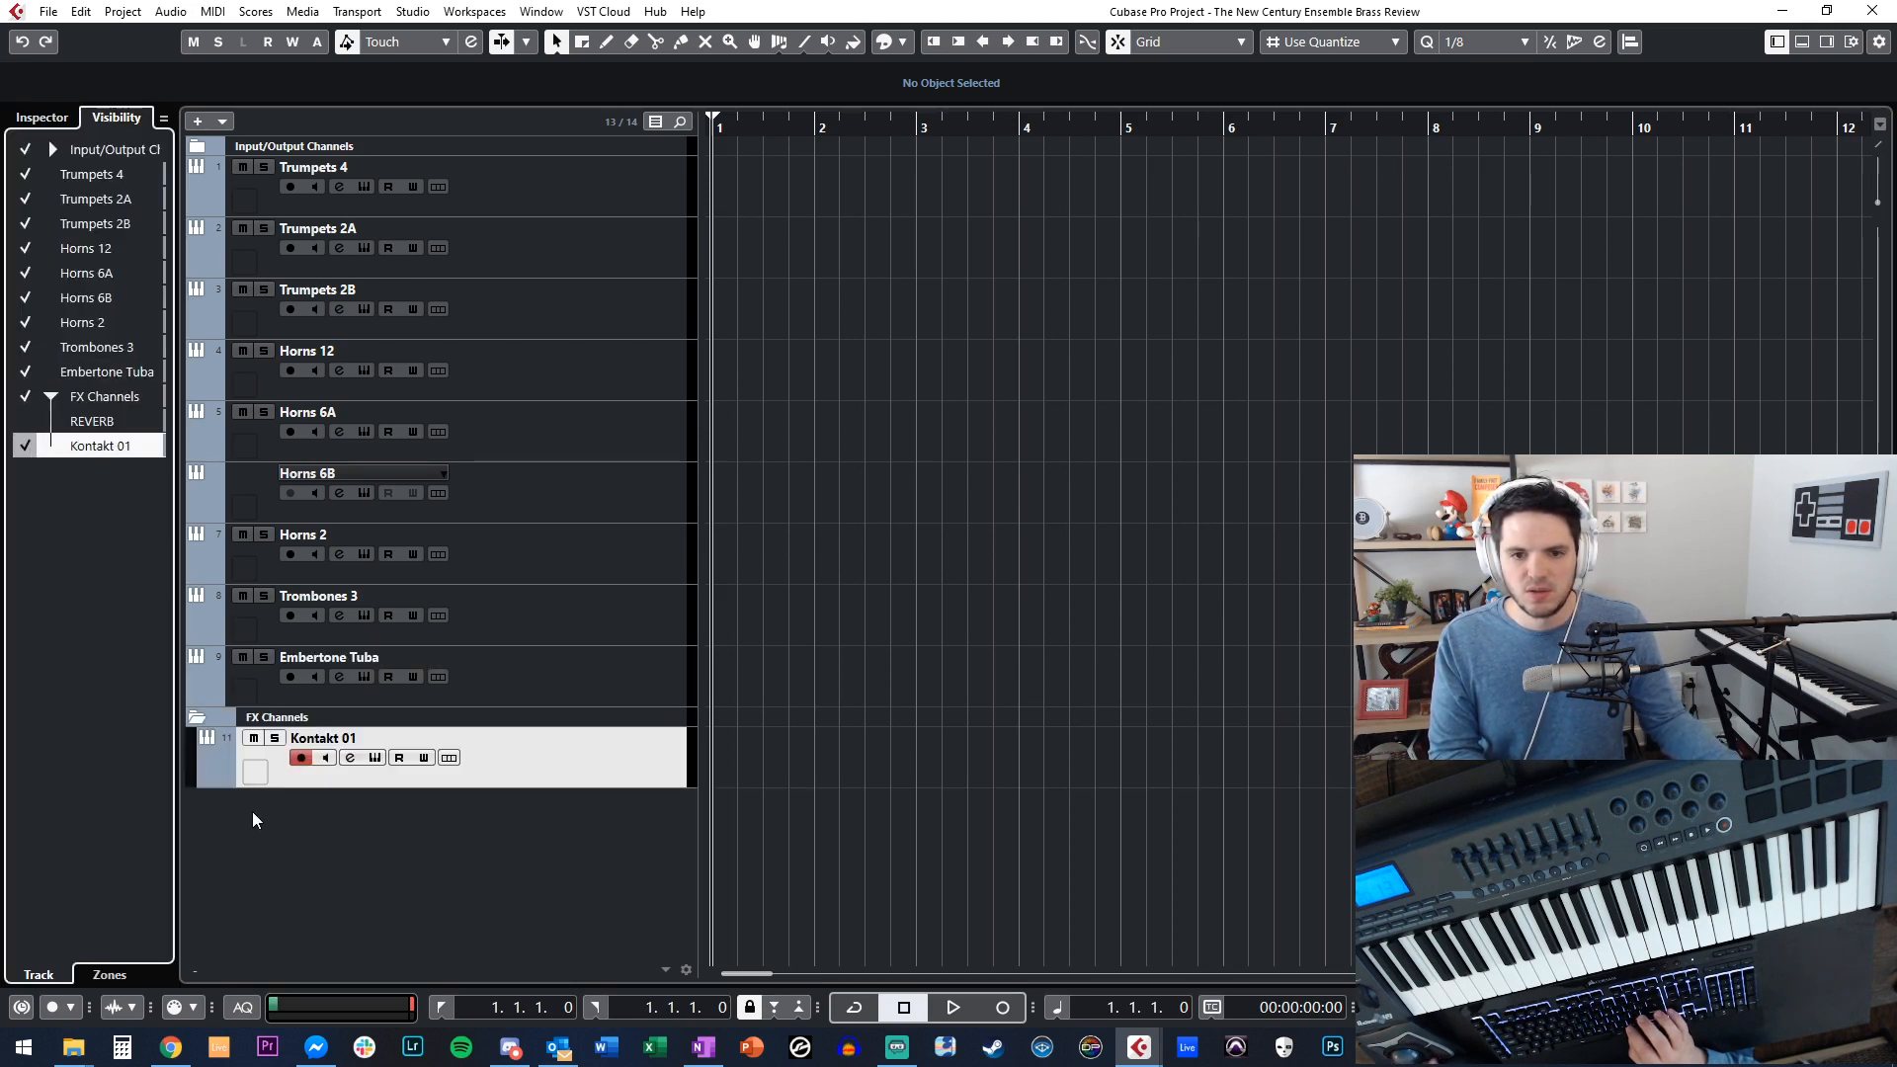
mouse_move(302, 743)
left_mouse_down()
mouse_move(302, 697)
mouse_move(297, 721)
left_mouse_up()
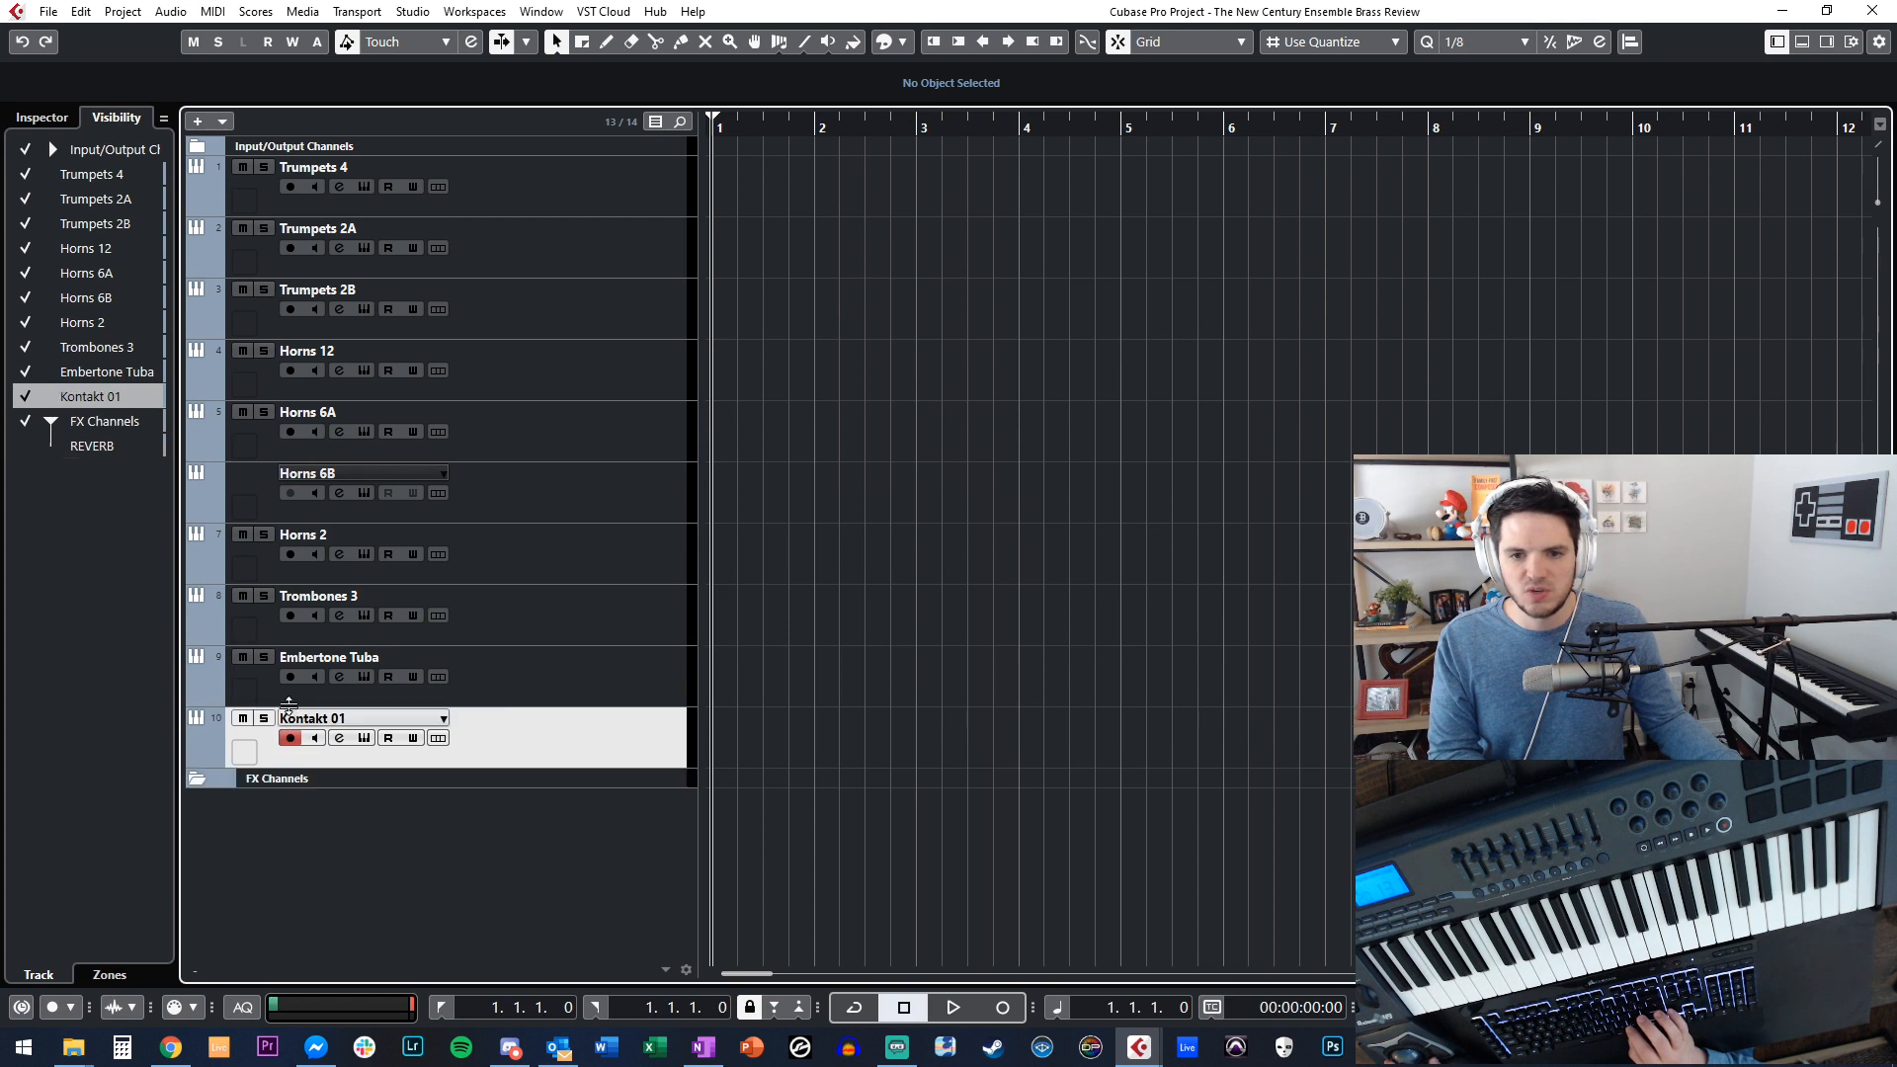
Hide the FX Channels folder track, and select the Kontakt 01 track.
left_click(278, 786)
right_click(279, 788)
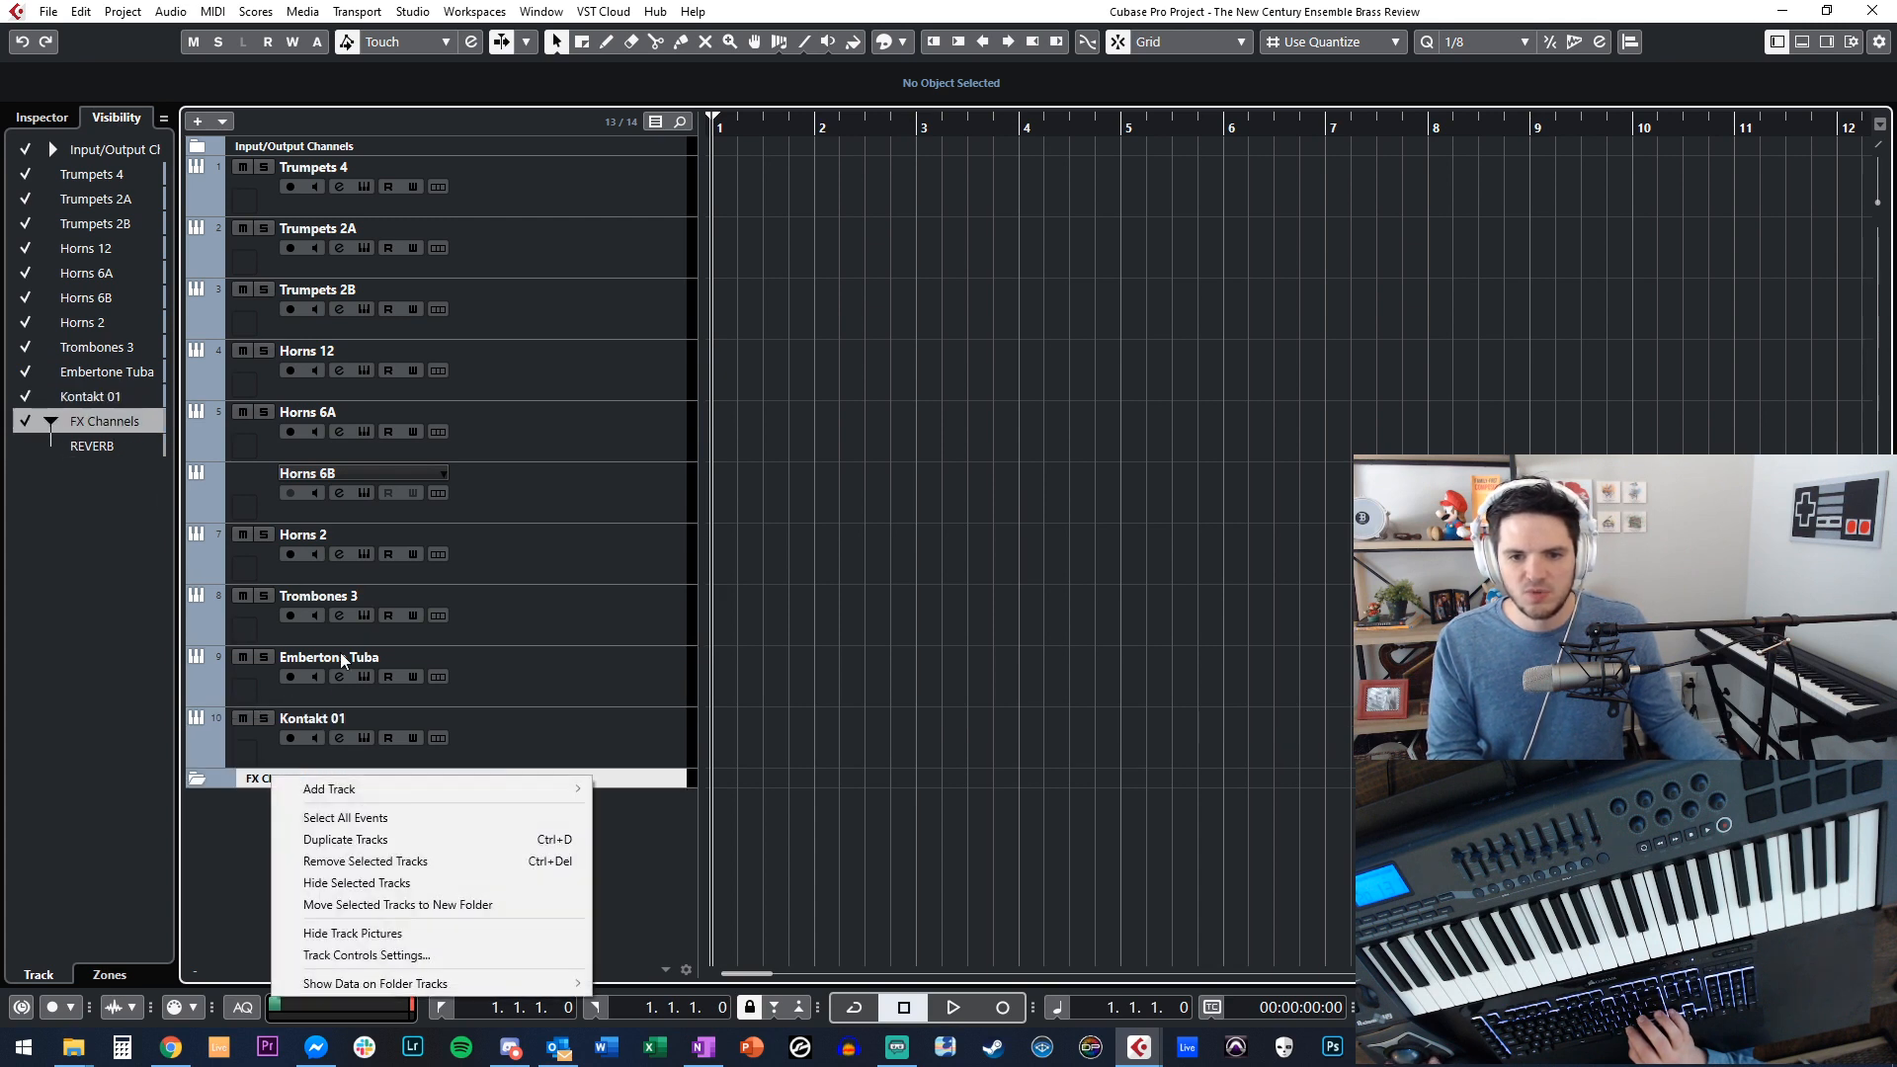
left_click(339, 873)
left_click(465, 731)
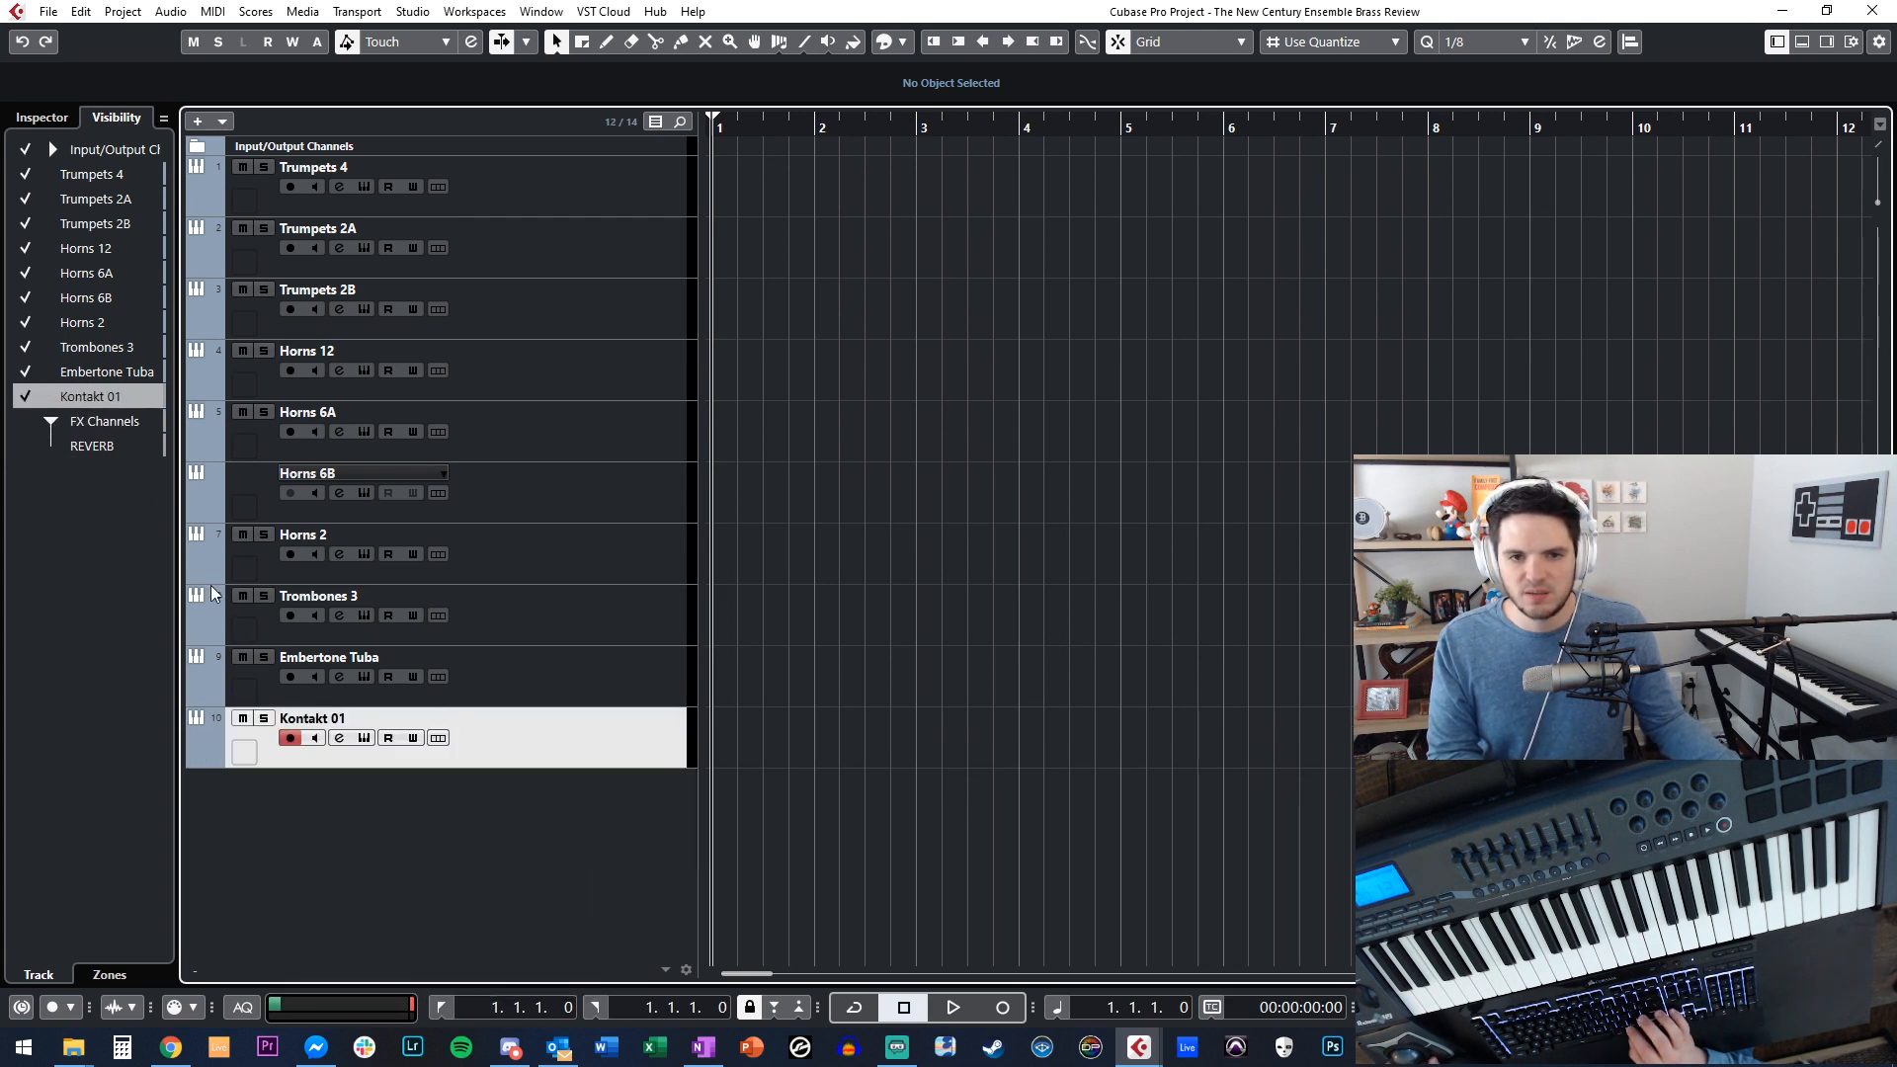
Show the track's Inspector again, and rename the Kontakt 01 track as "Sonokinetic -".
left_click(52, 121)
double_click(309, 718)
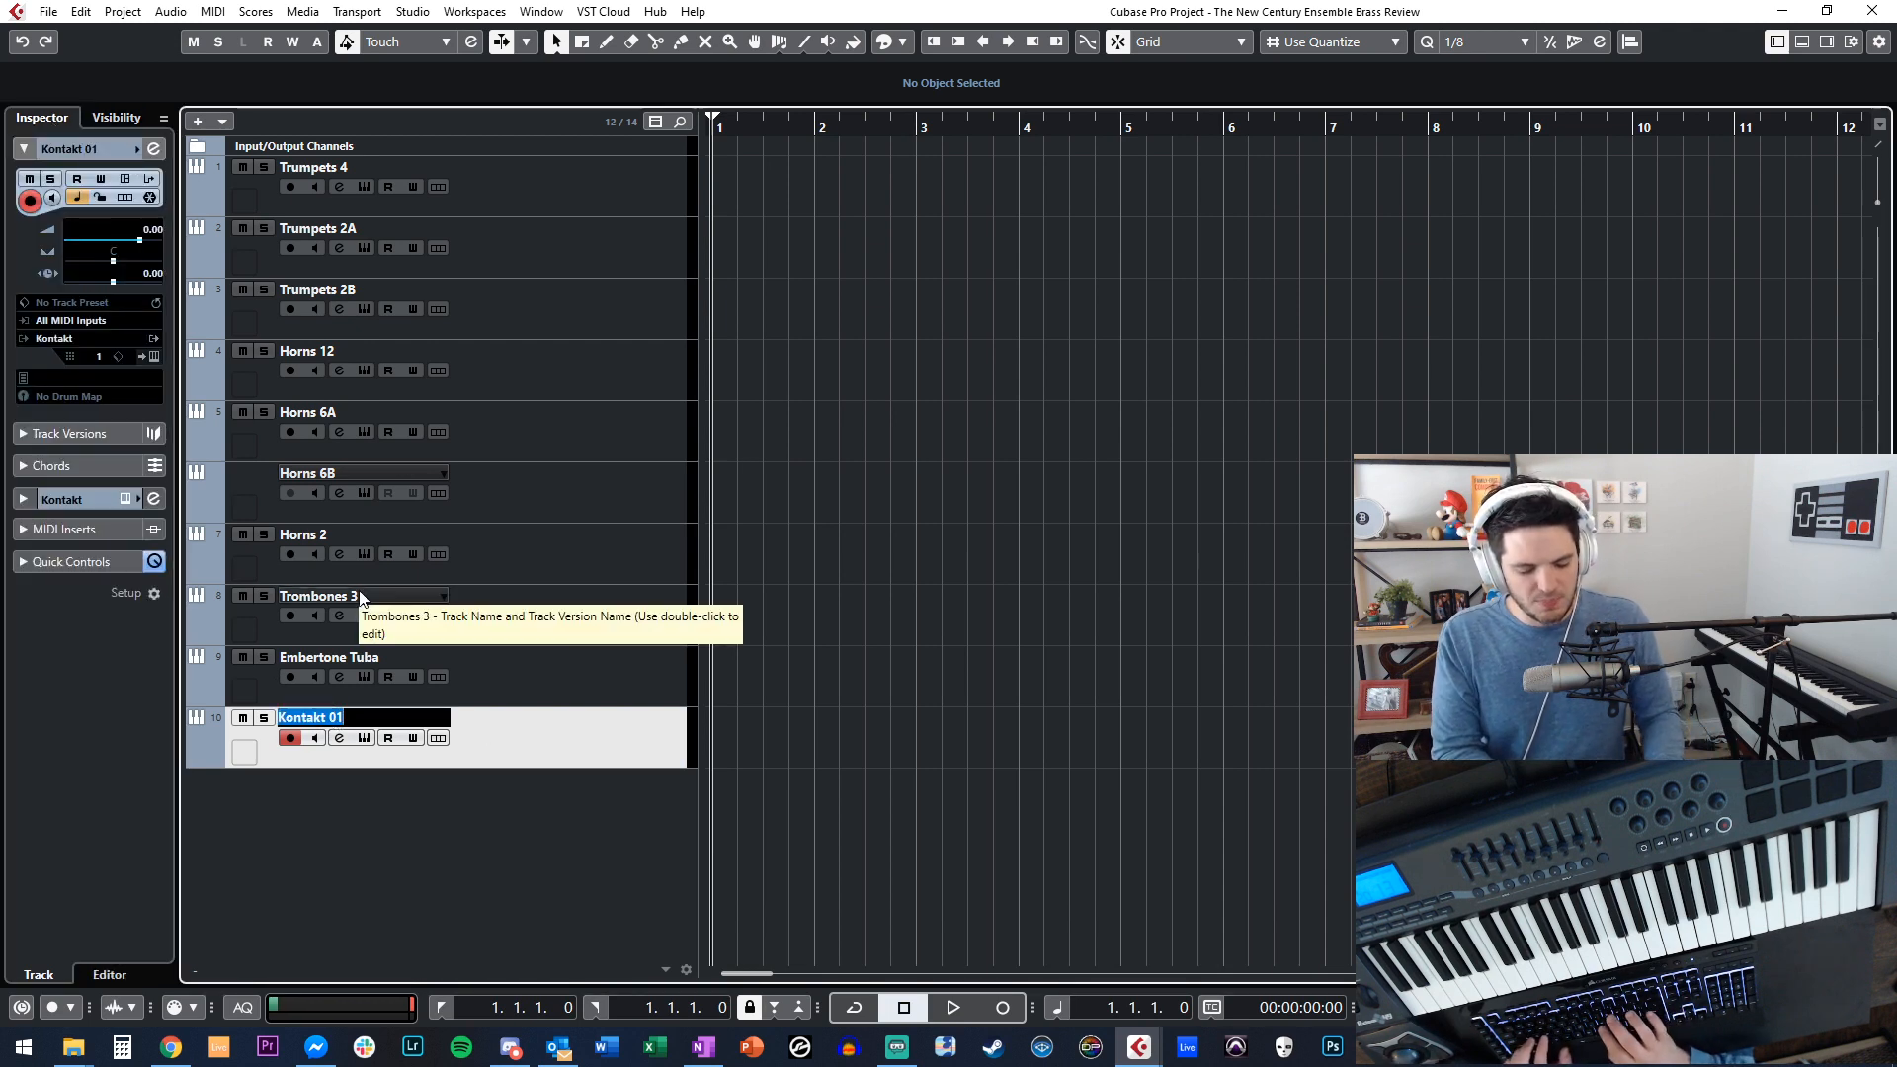
type("Son")
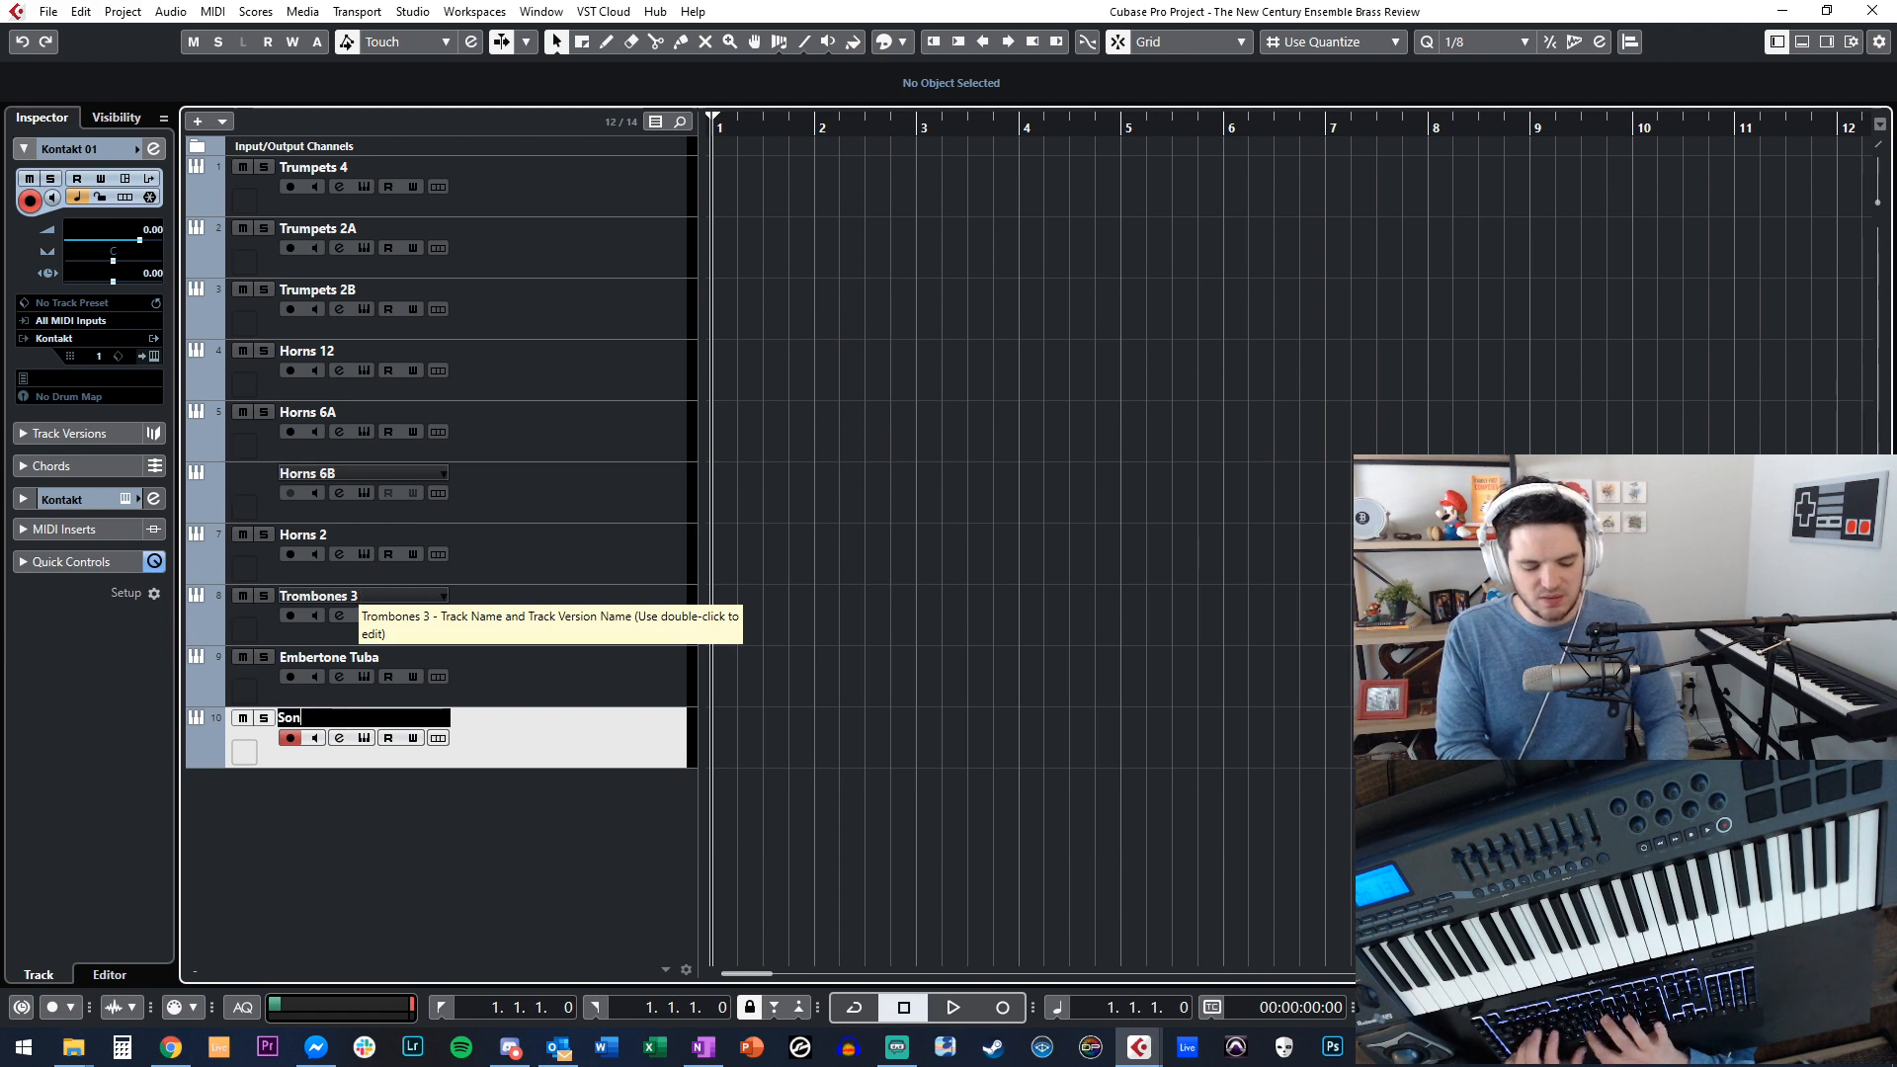
type("okinetic -")
key("Return")
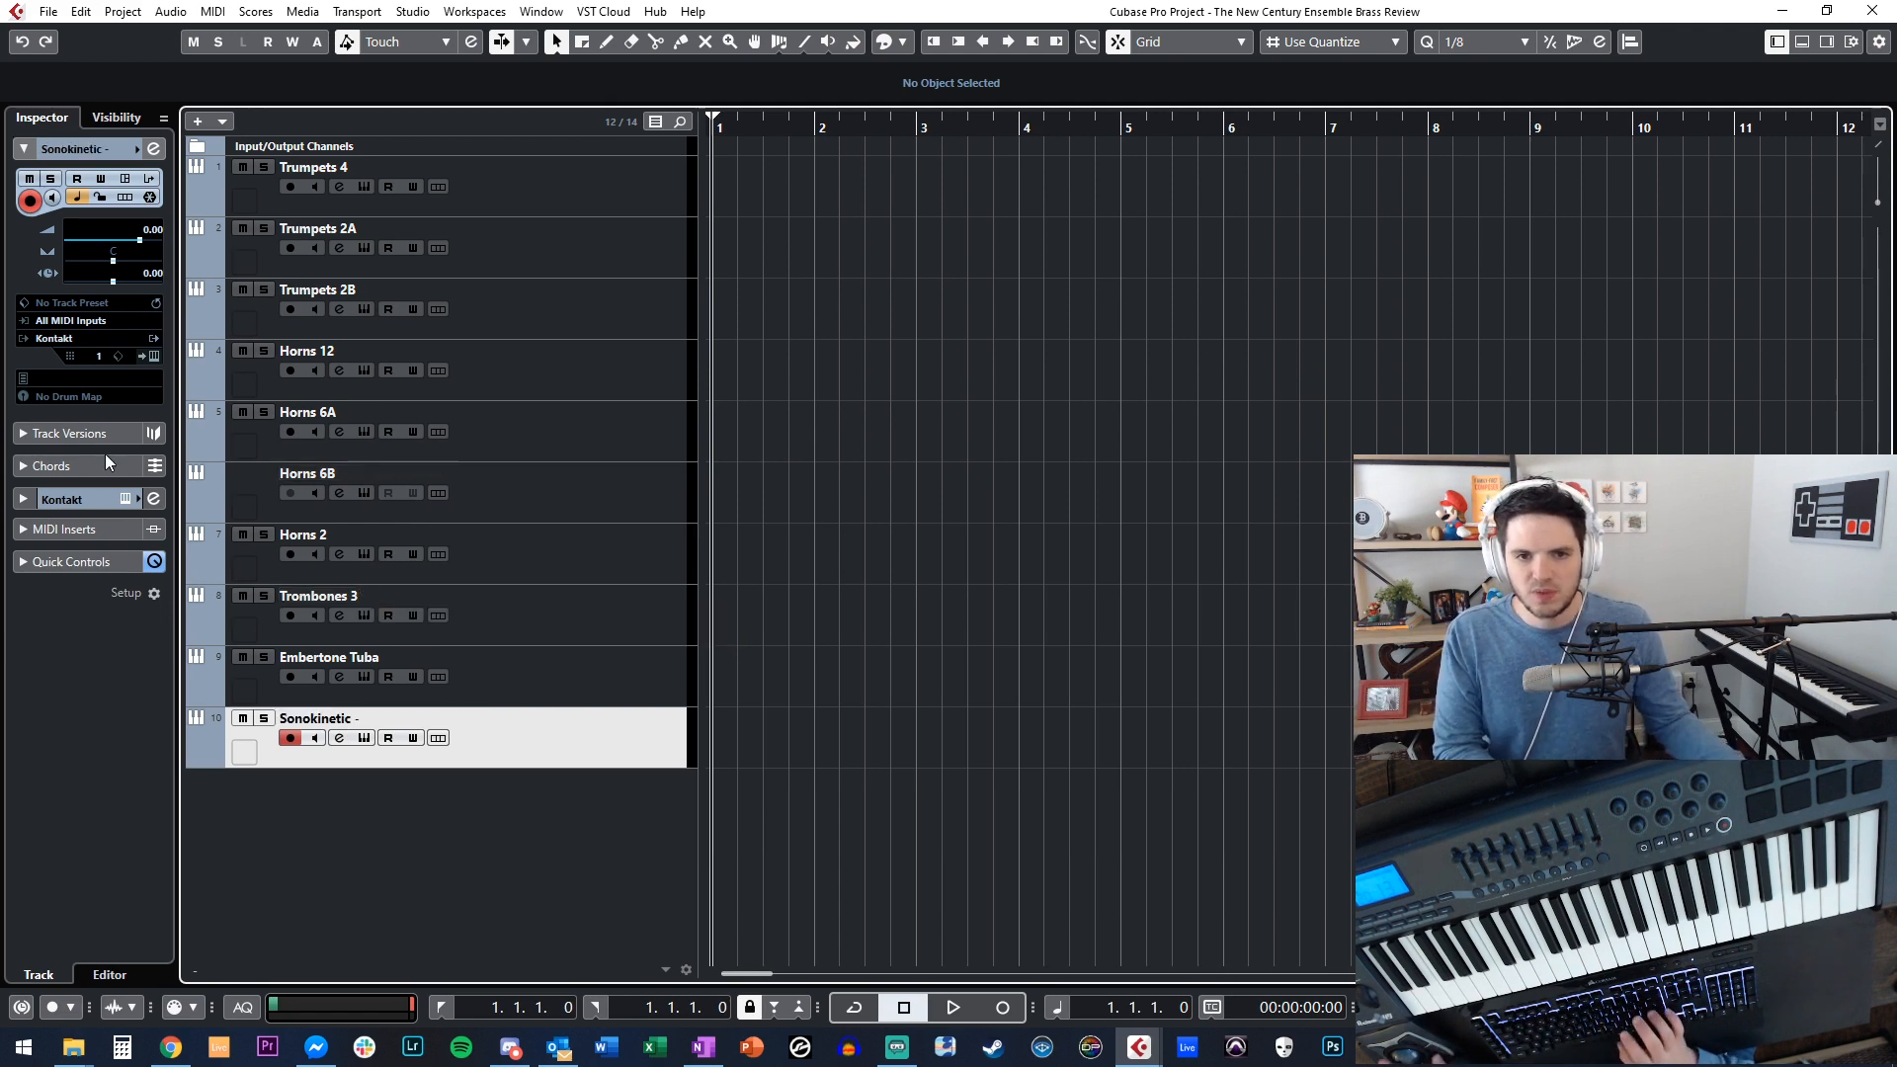
Open the Kontakt instrument of the Sonokinetic track, and look through its library list for the Sonokinetic libraries.
left_click(151, 356)
left_click_drag(777, 98, 417, 40)
scroll(228, 354, "down", 10)
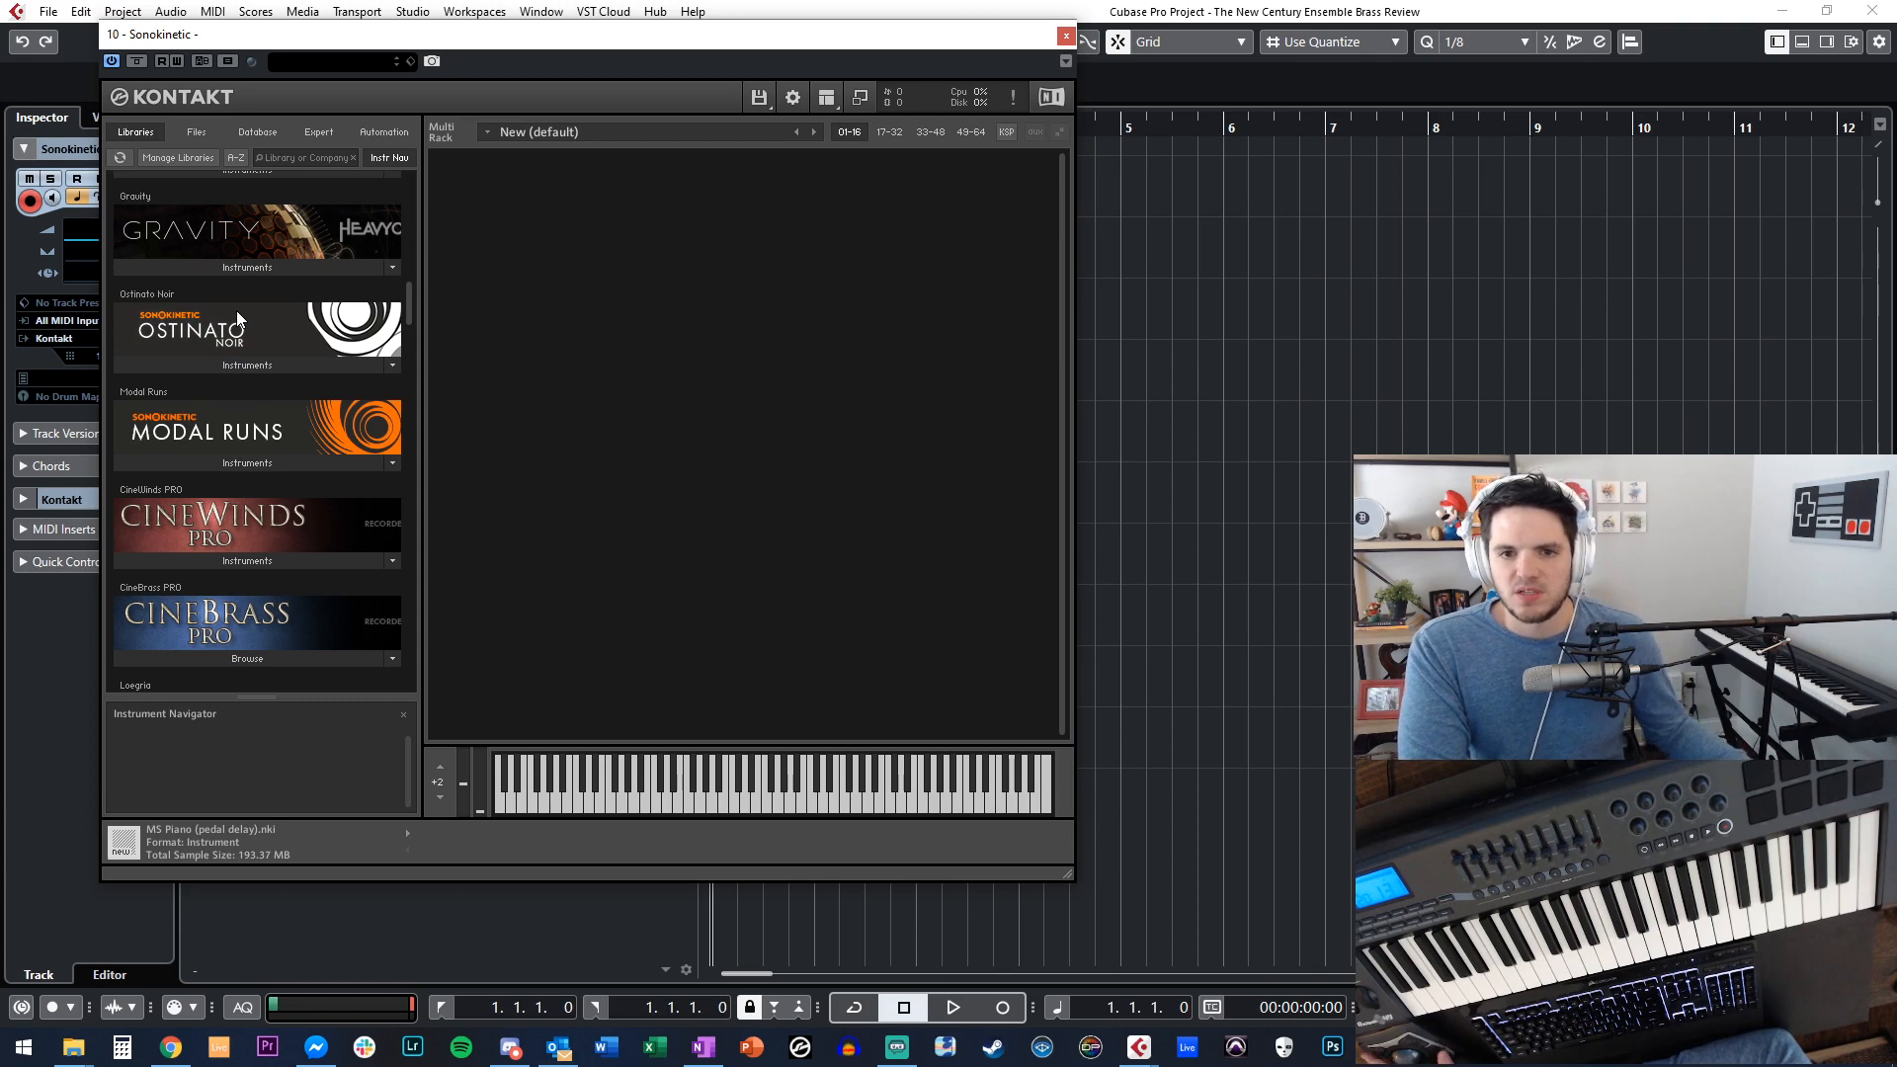
scroll(235, 310, "down", 1)
scroll(235, 311, "down", 1)
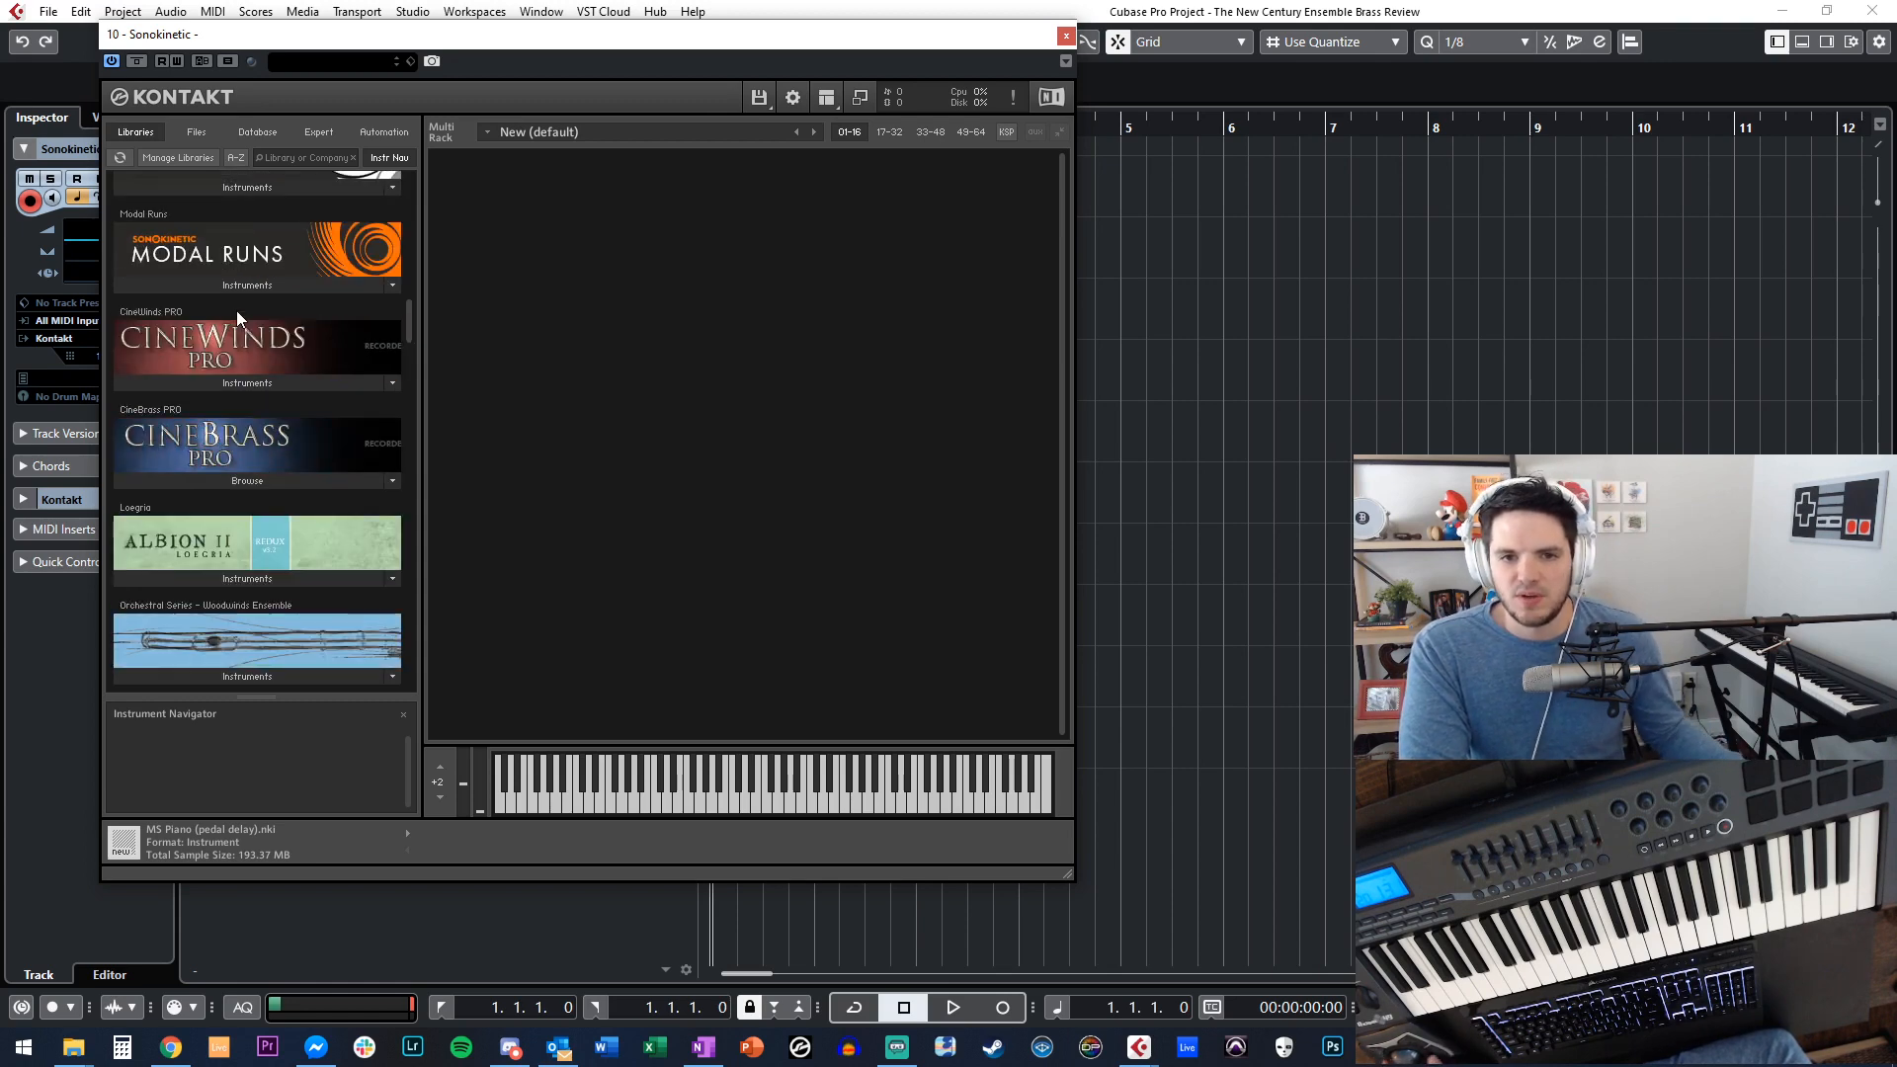
scroll(235, 311, "down", 2)
Open the ORCHESTRAL folder in Kontakt's Quick-Load browser, and return the misplaced 0_SECTION COMBOS folder from BRASS to ORCHESTRAL.
right_click(432, 330)
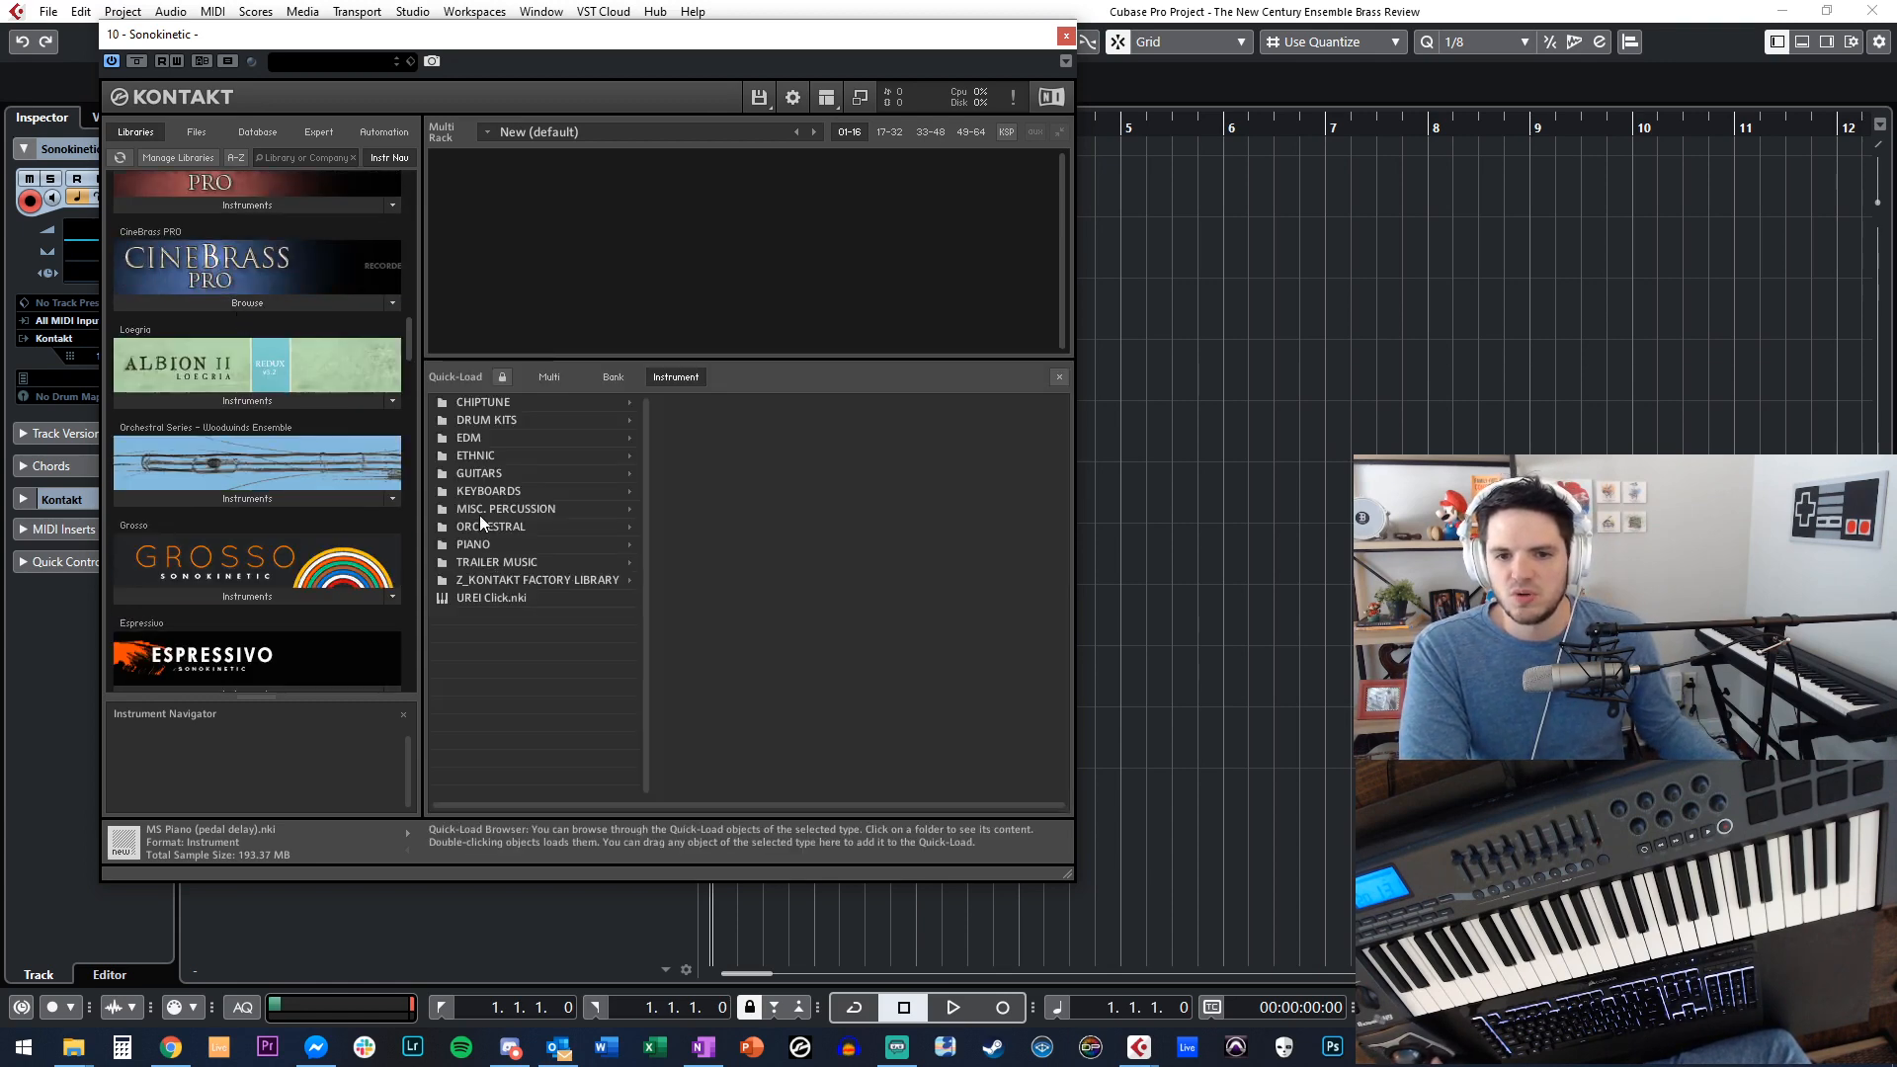
left_click(502, 526)
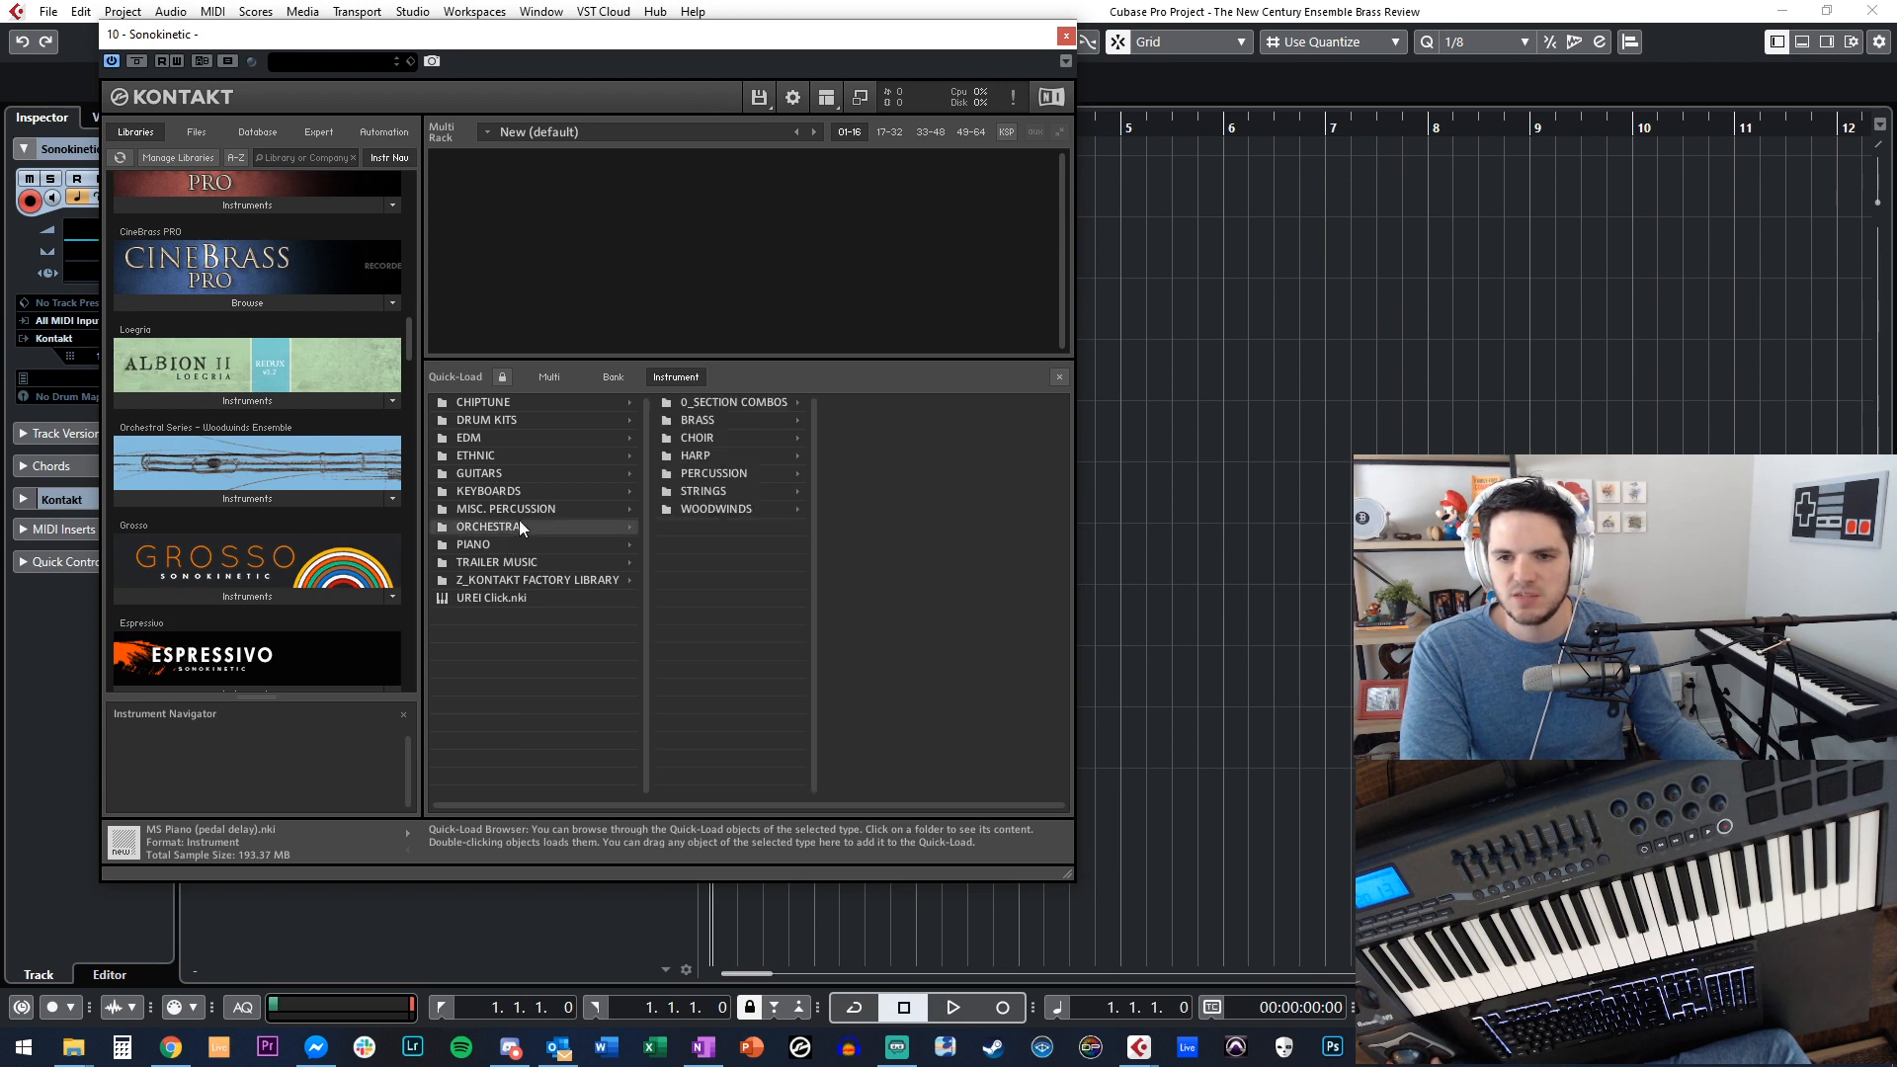
left_click(715, 411)
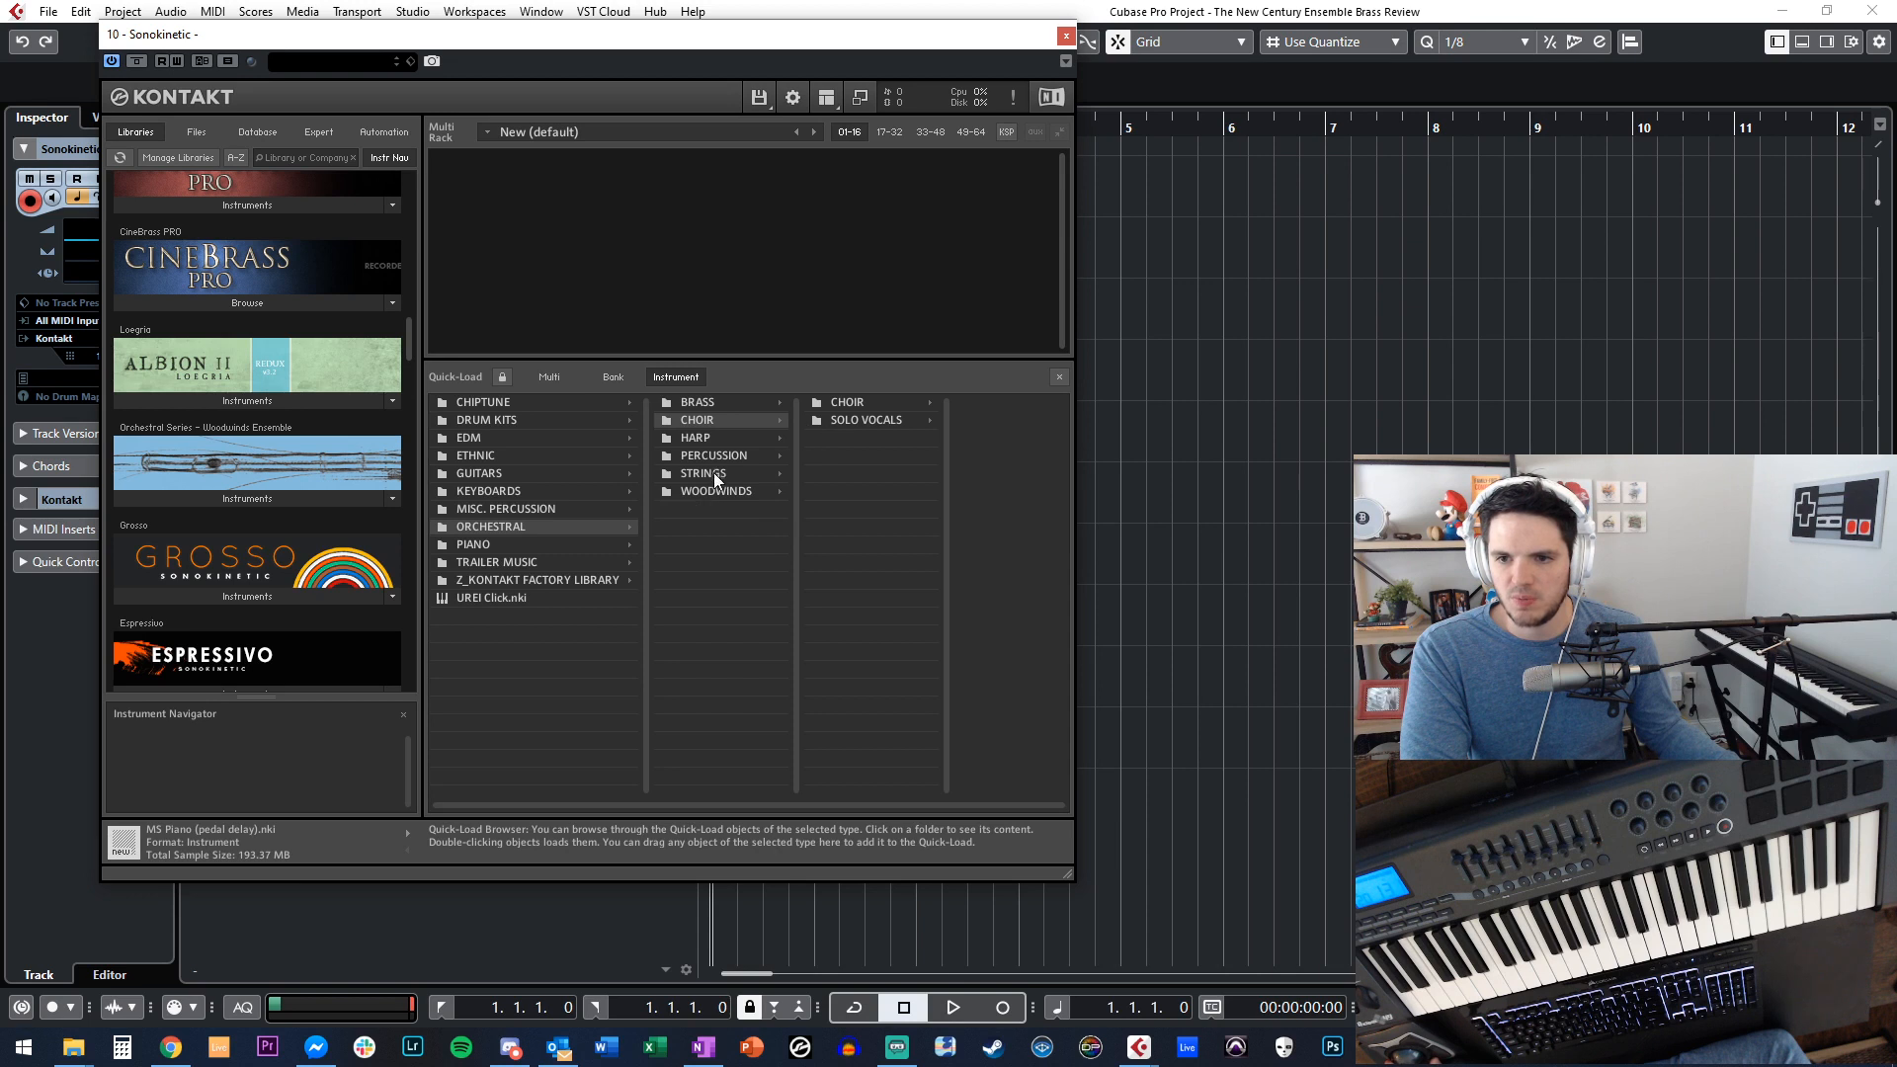
left_click(700, 404)
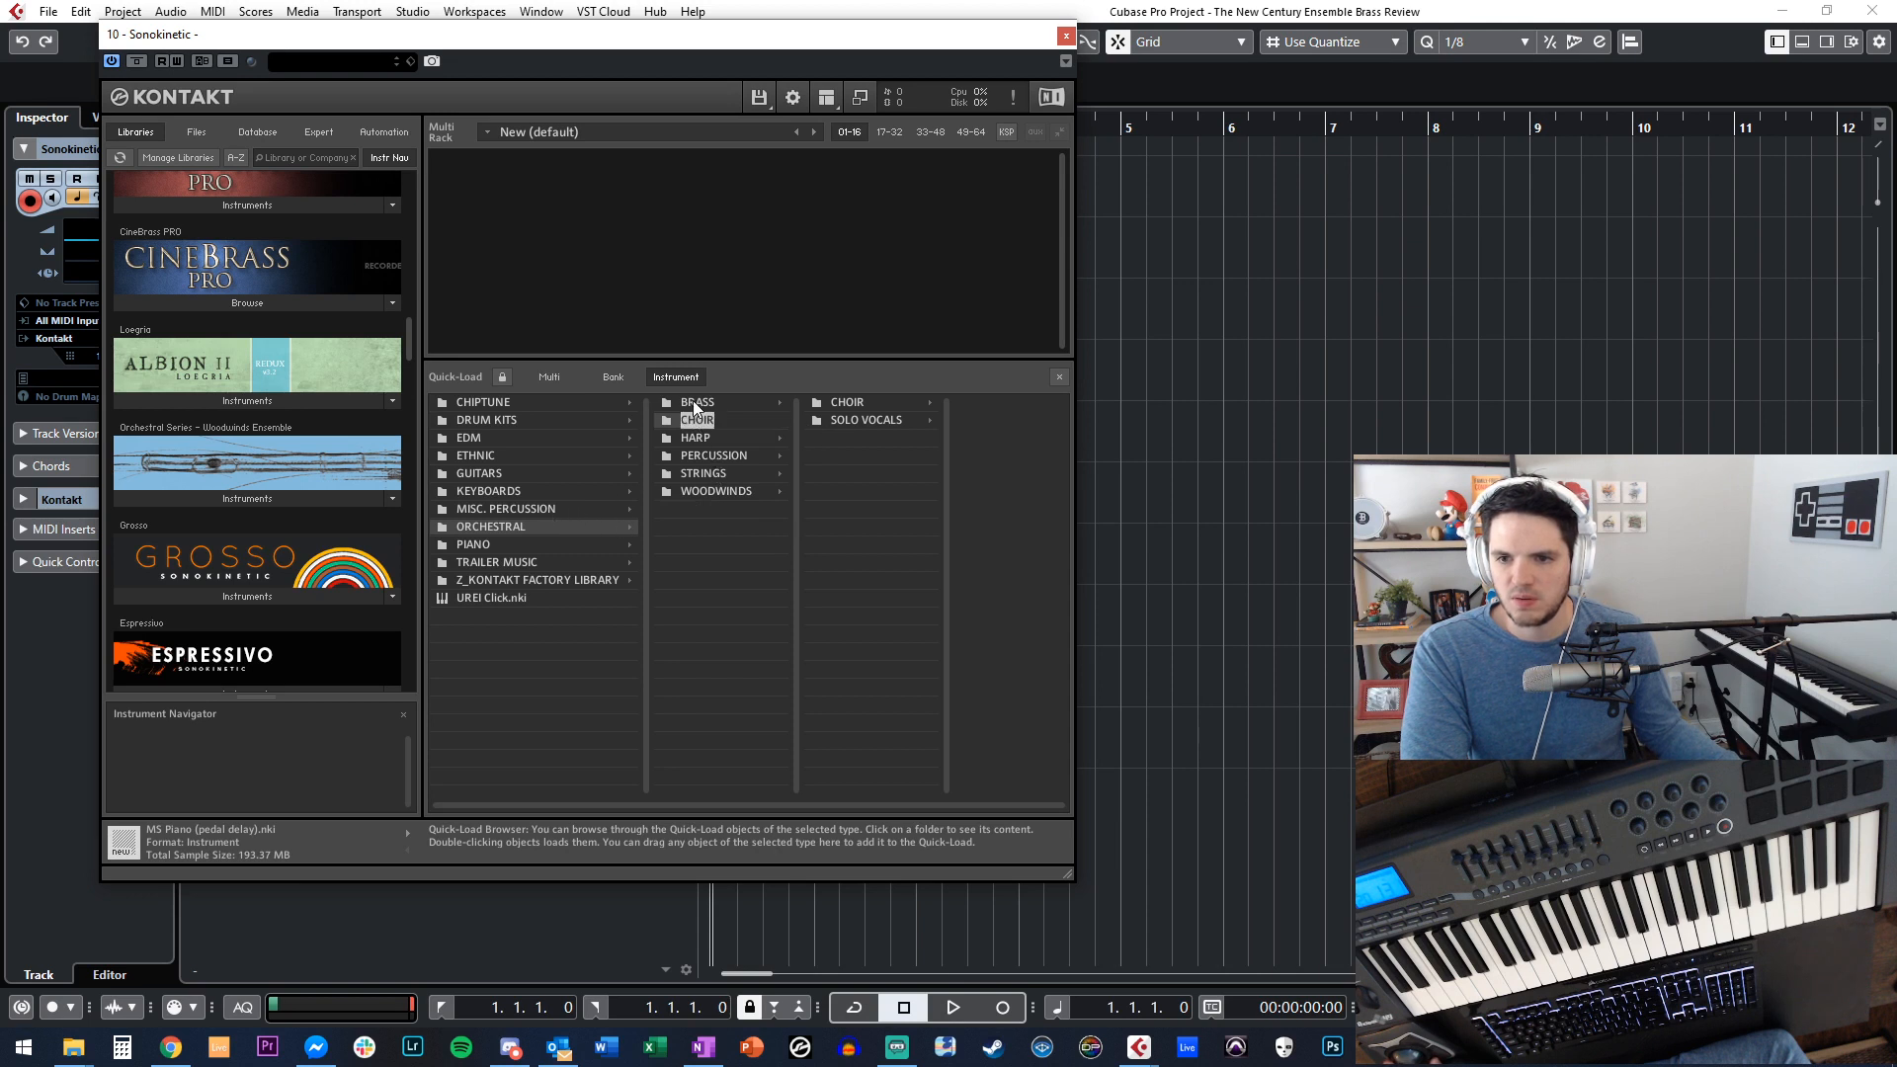
left_click(864, 419)
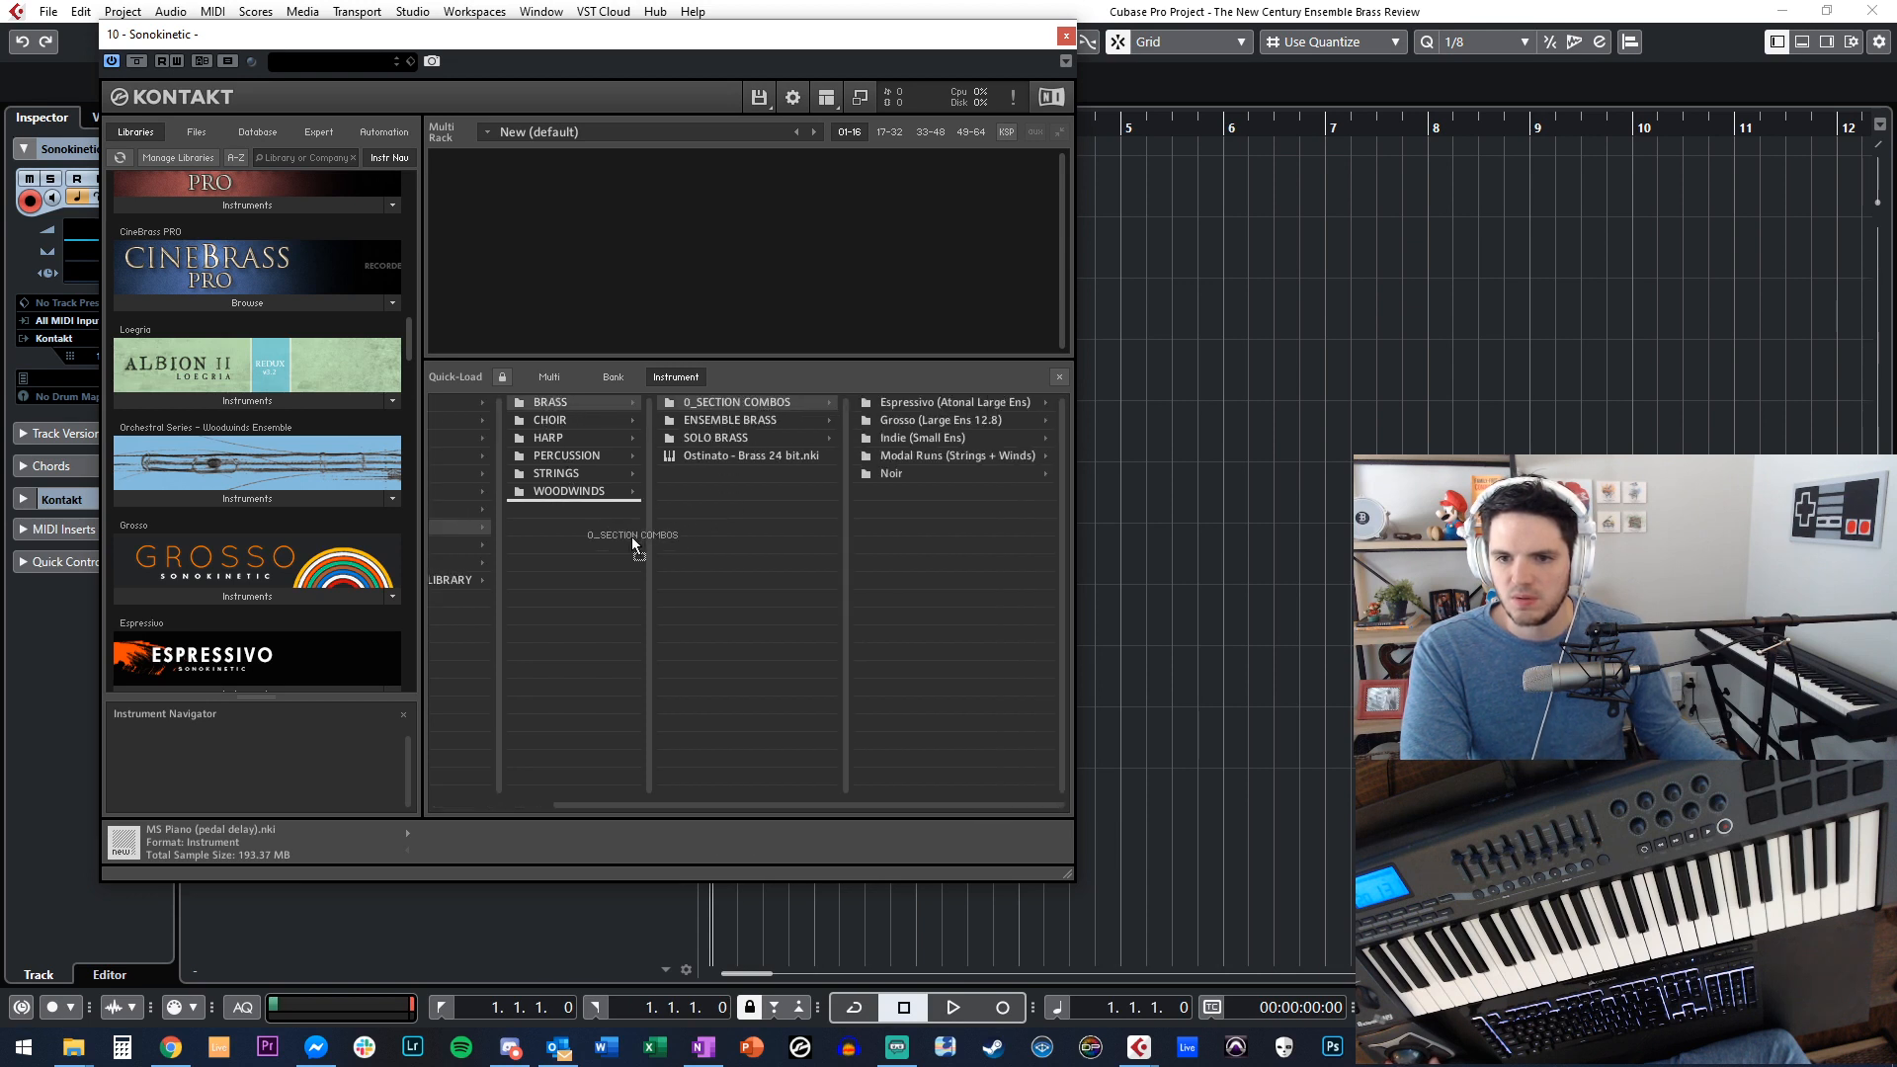
left_click(615, 538)
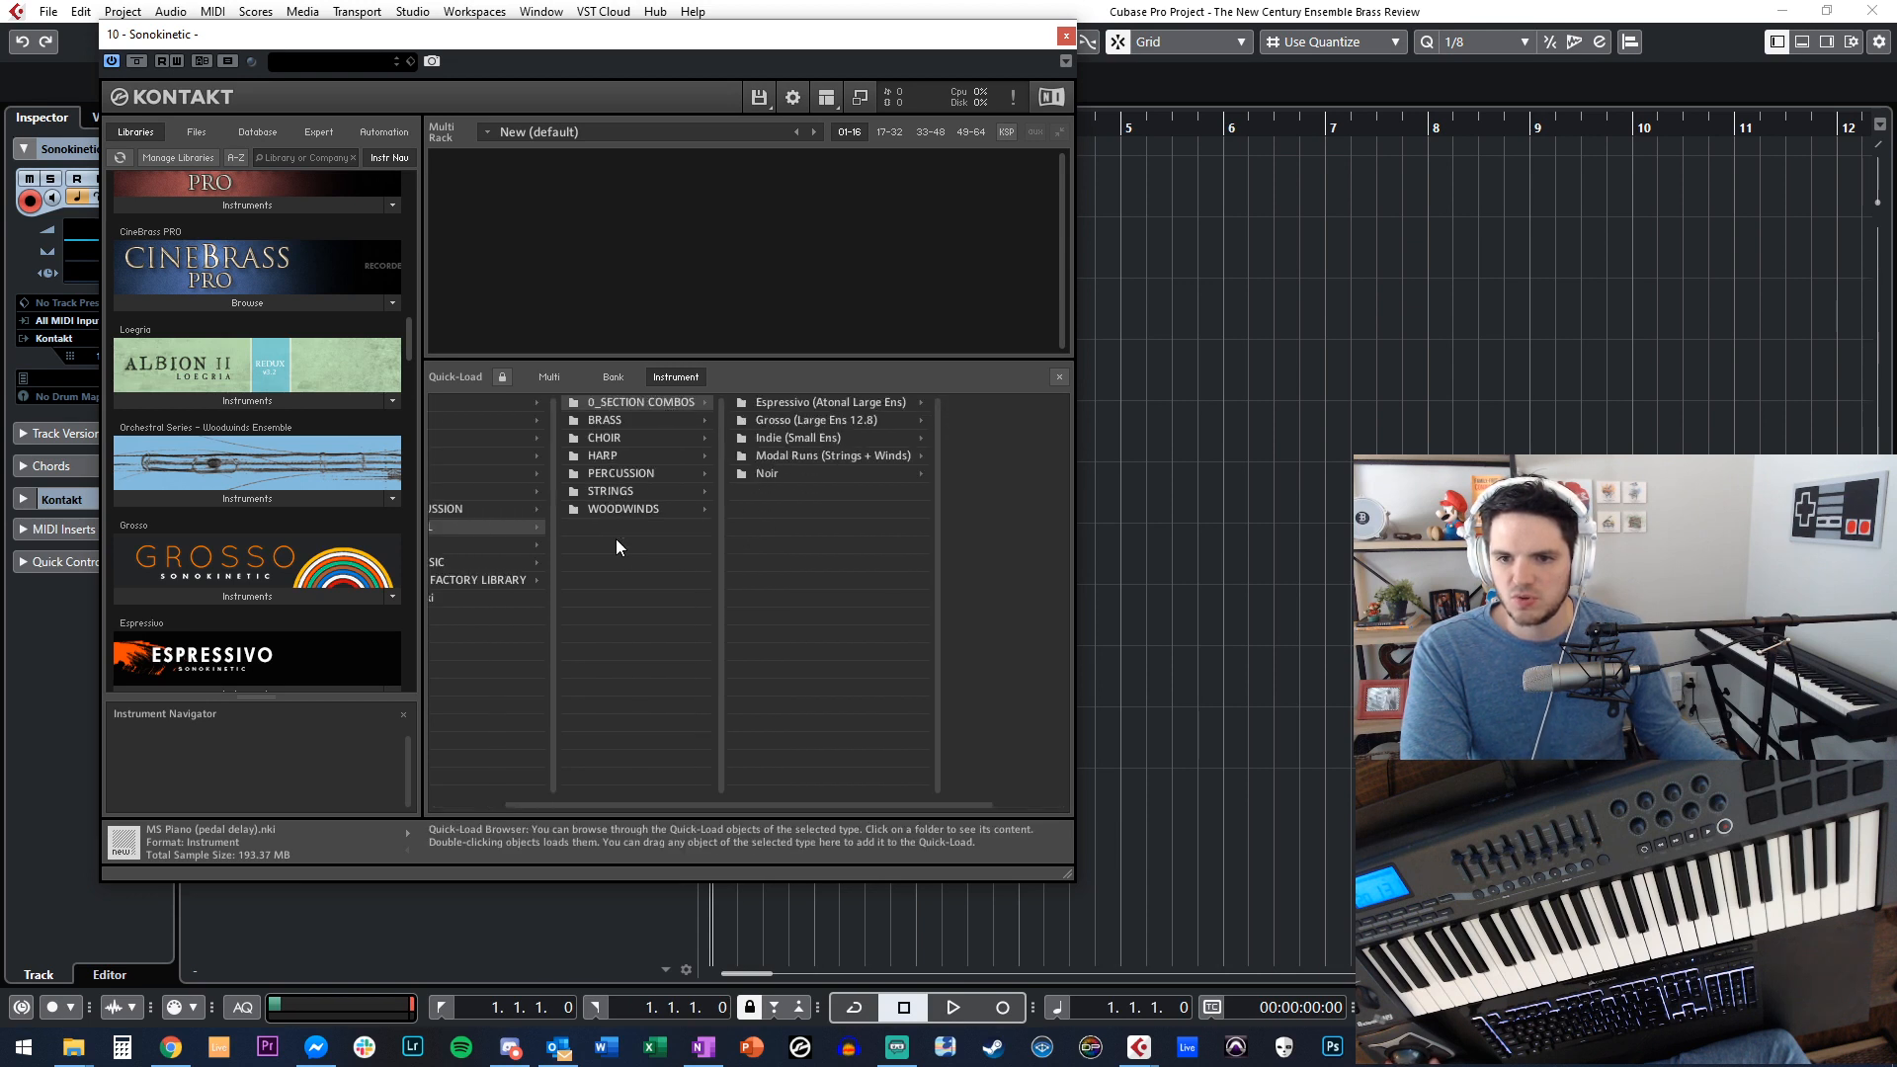
Load Grosso Strings V2_2 24 Bit.nki from the Grosso (Large Ens 12.8) folder in 0_SECTION COMBOS.
left_click(881, 397)
left_click(777, 419)
left_click(752, 438)
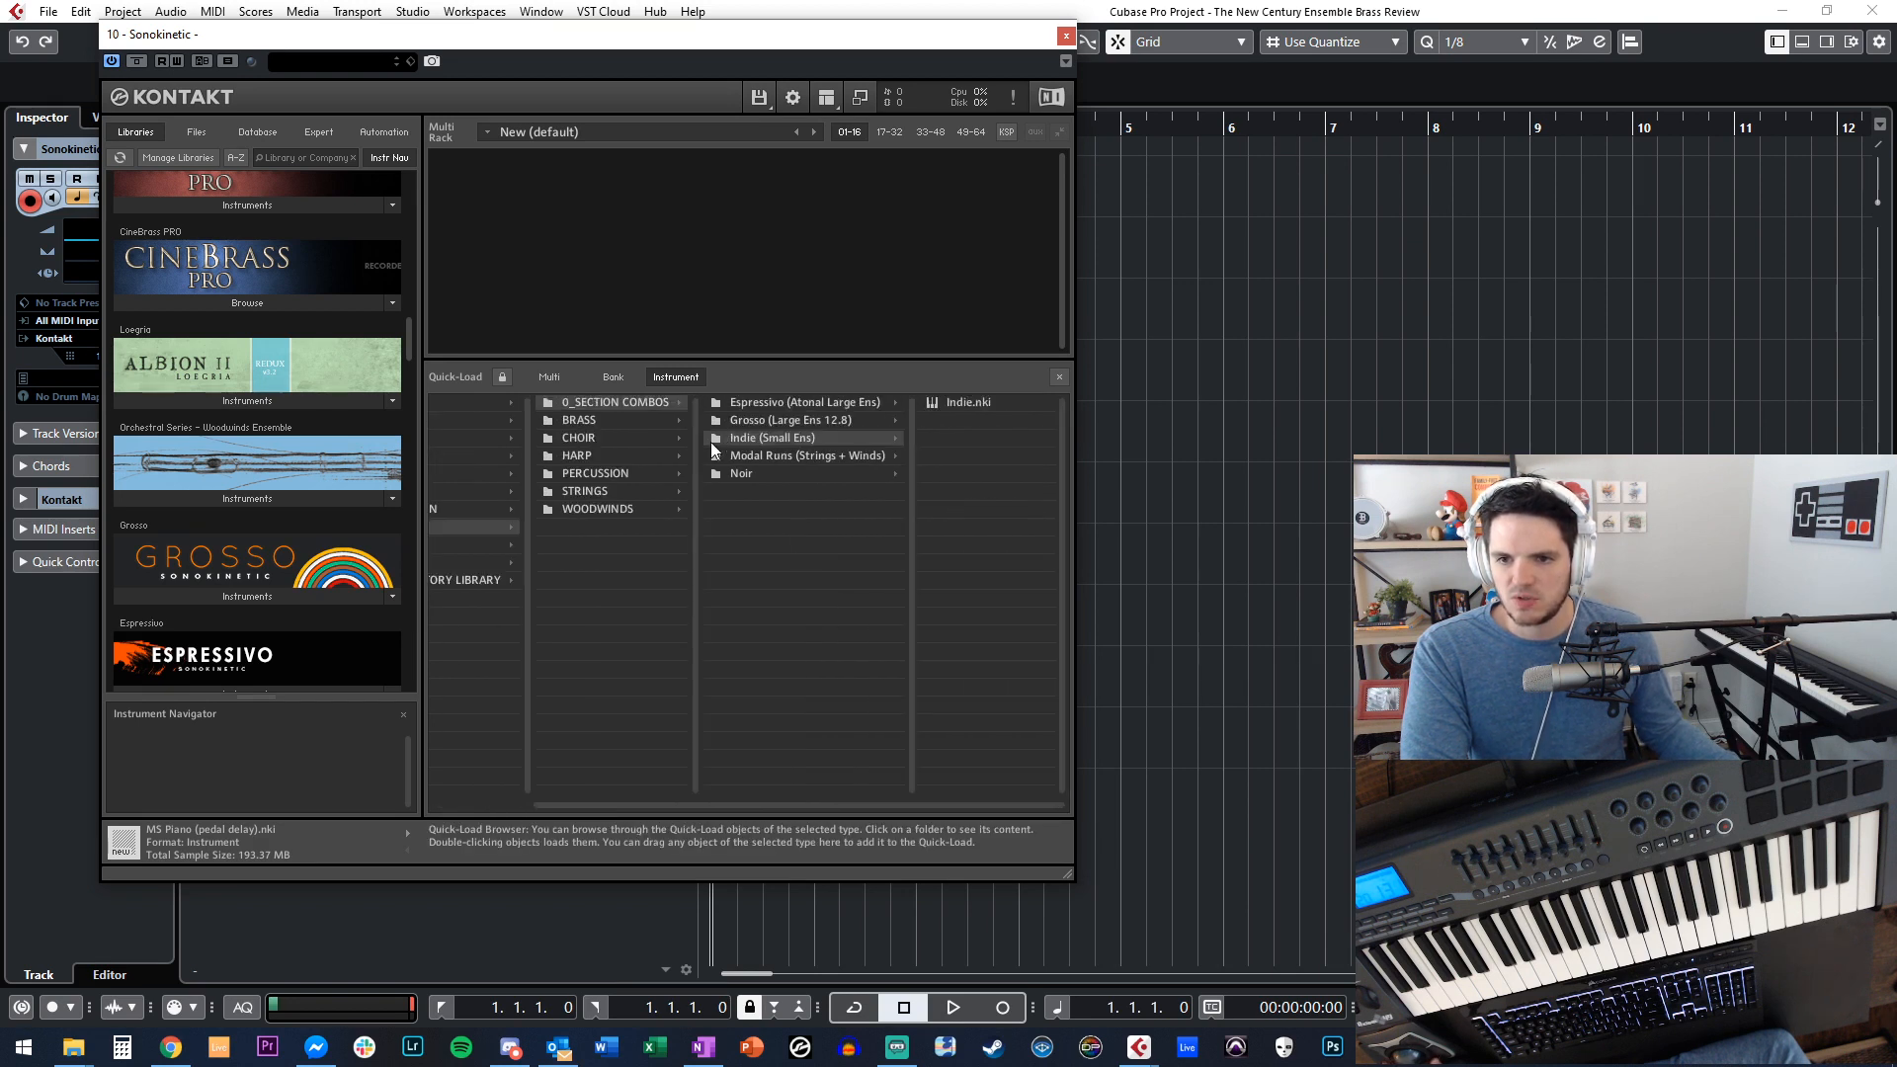
left_click(779, 419)
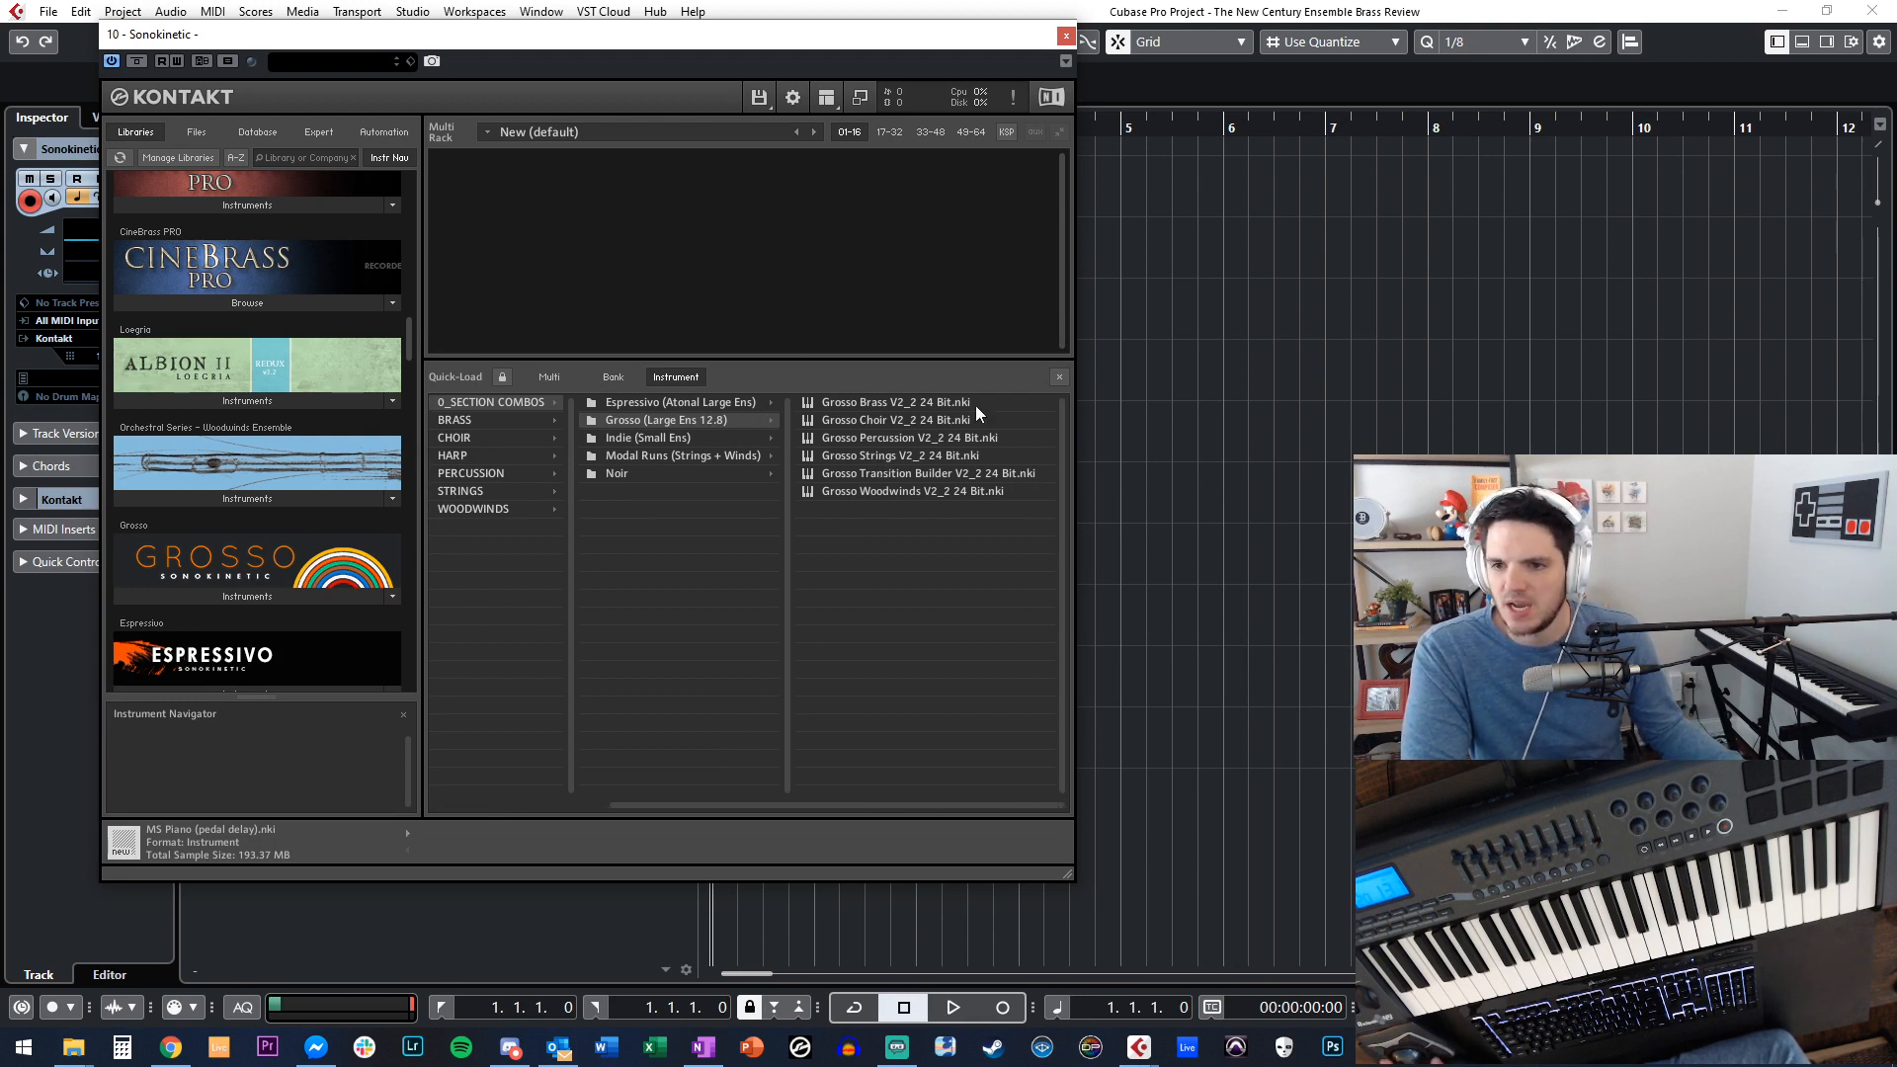
double_click(874, 454)
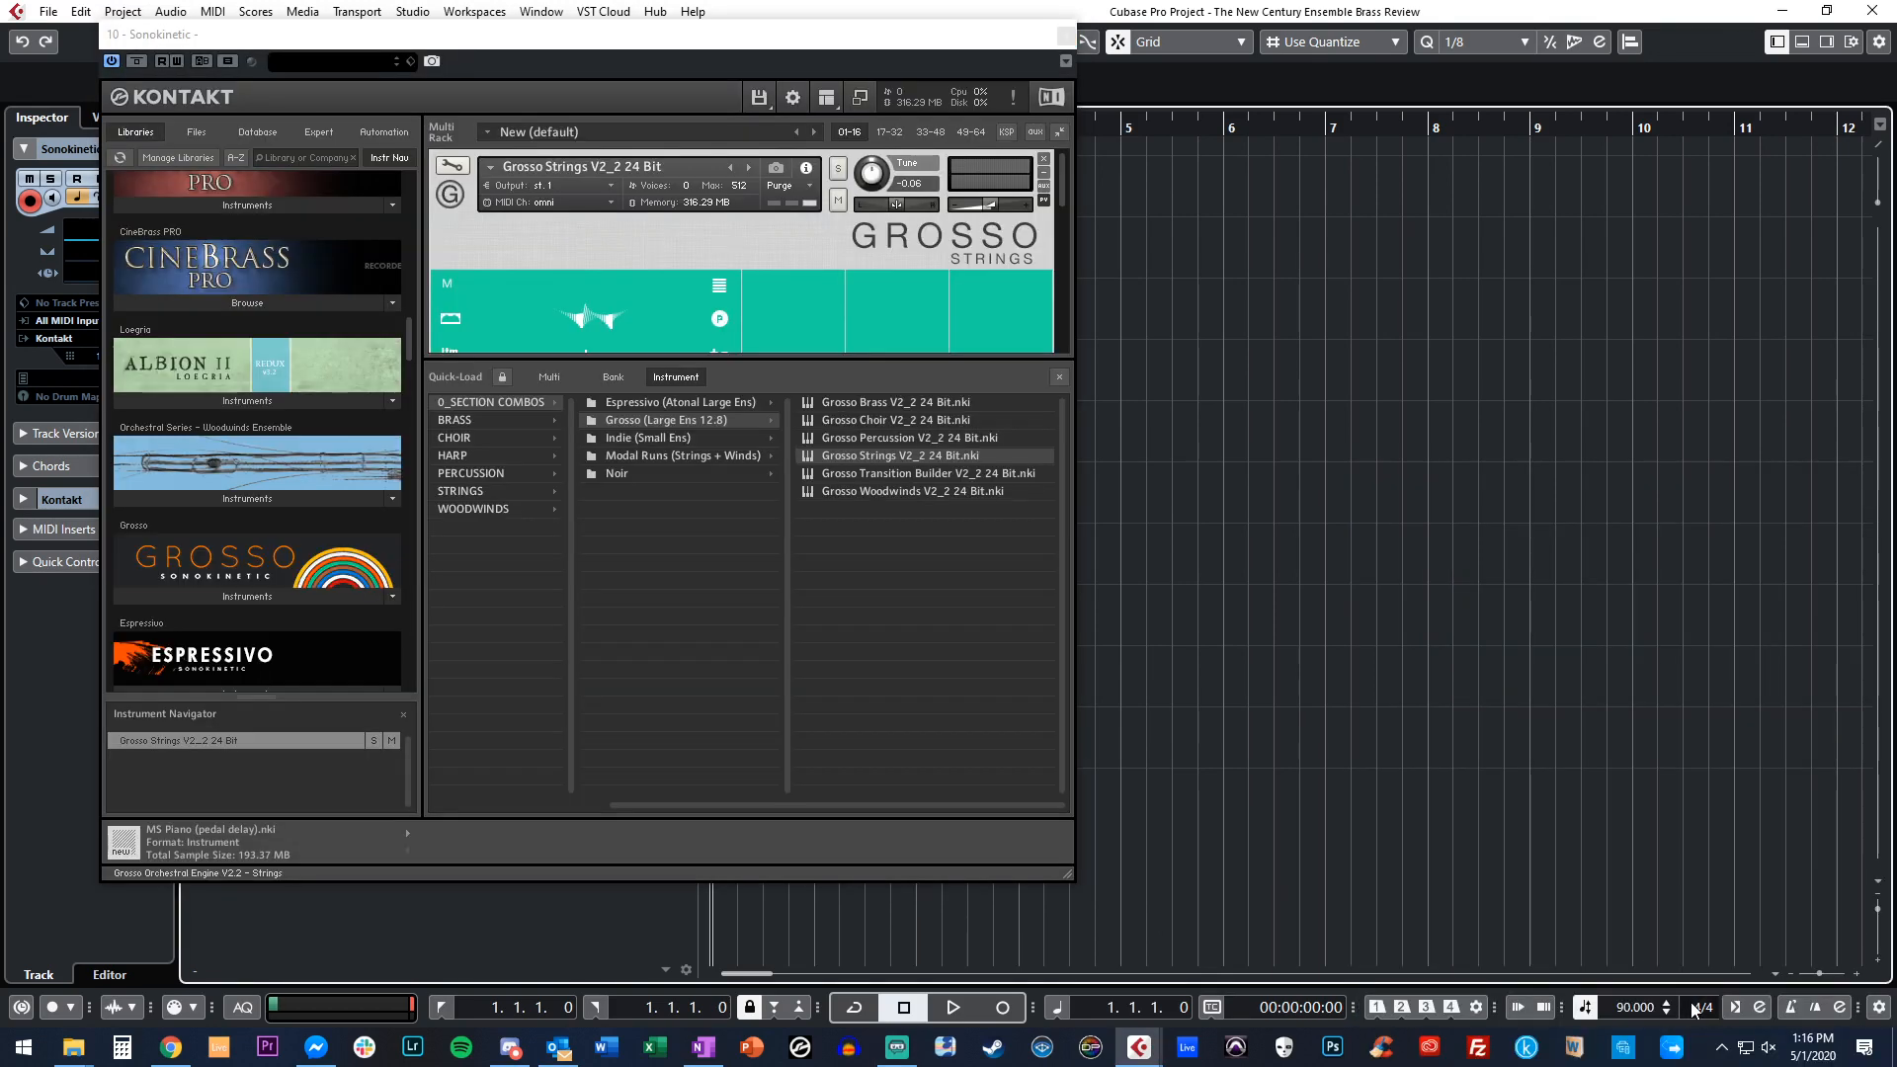
Set the project's time signature to 12/8.
left_click(1693, 1009)
type("12")
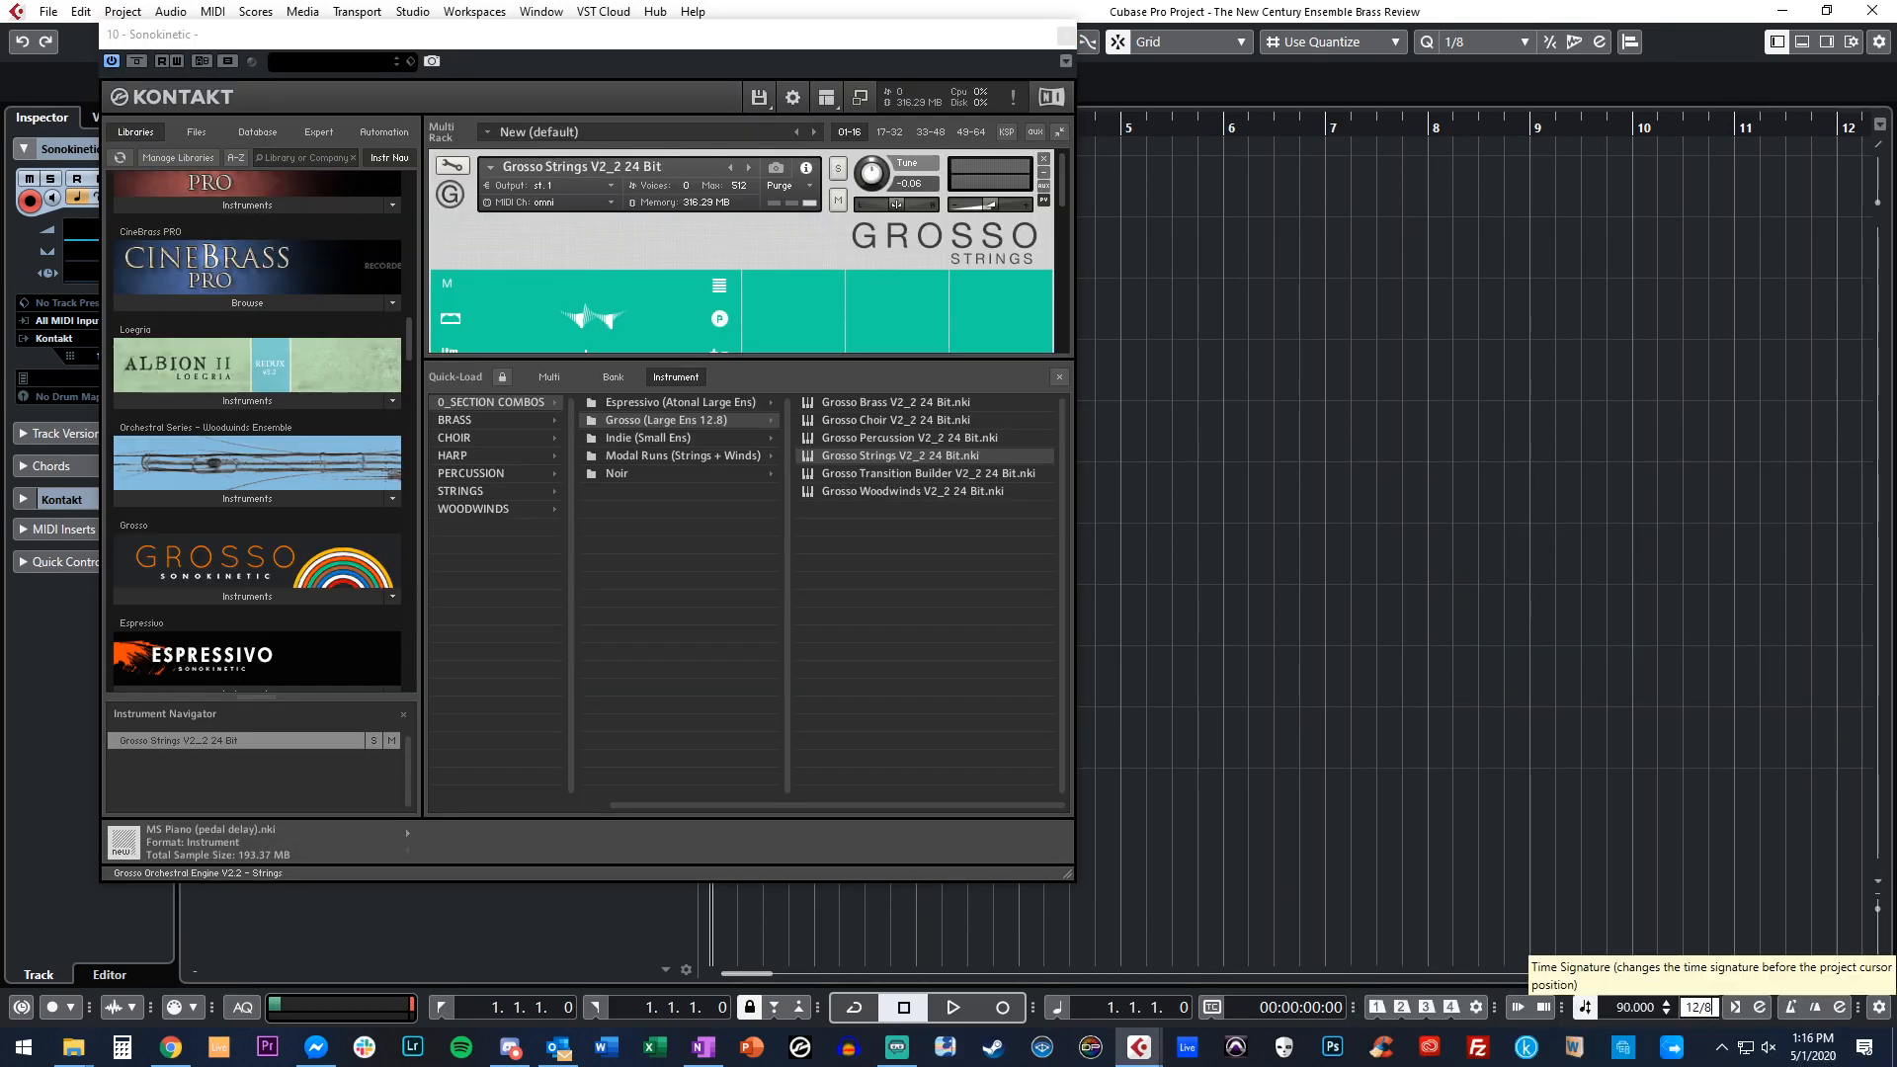
type("/8")
key("Return")
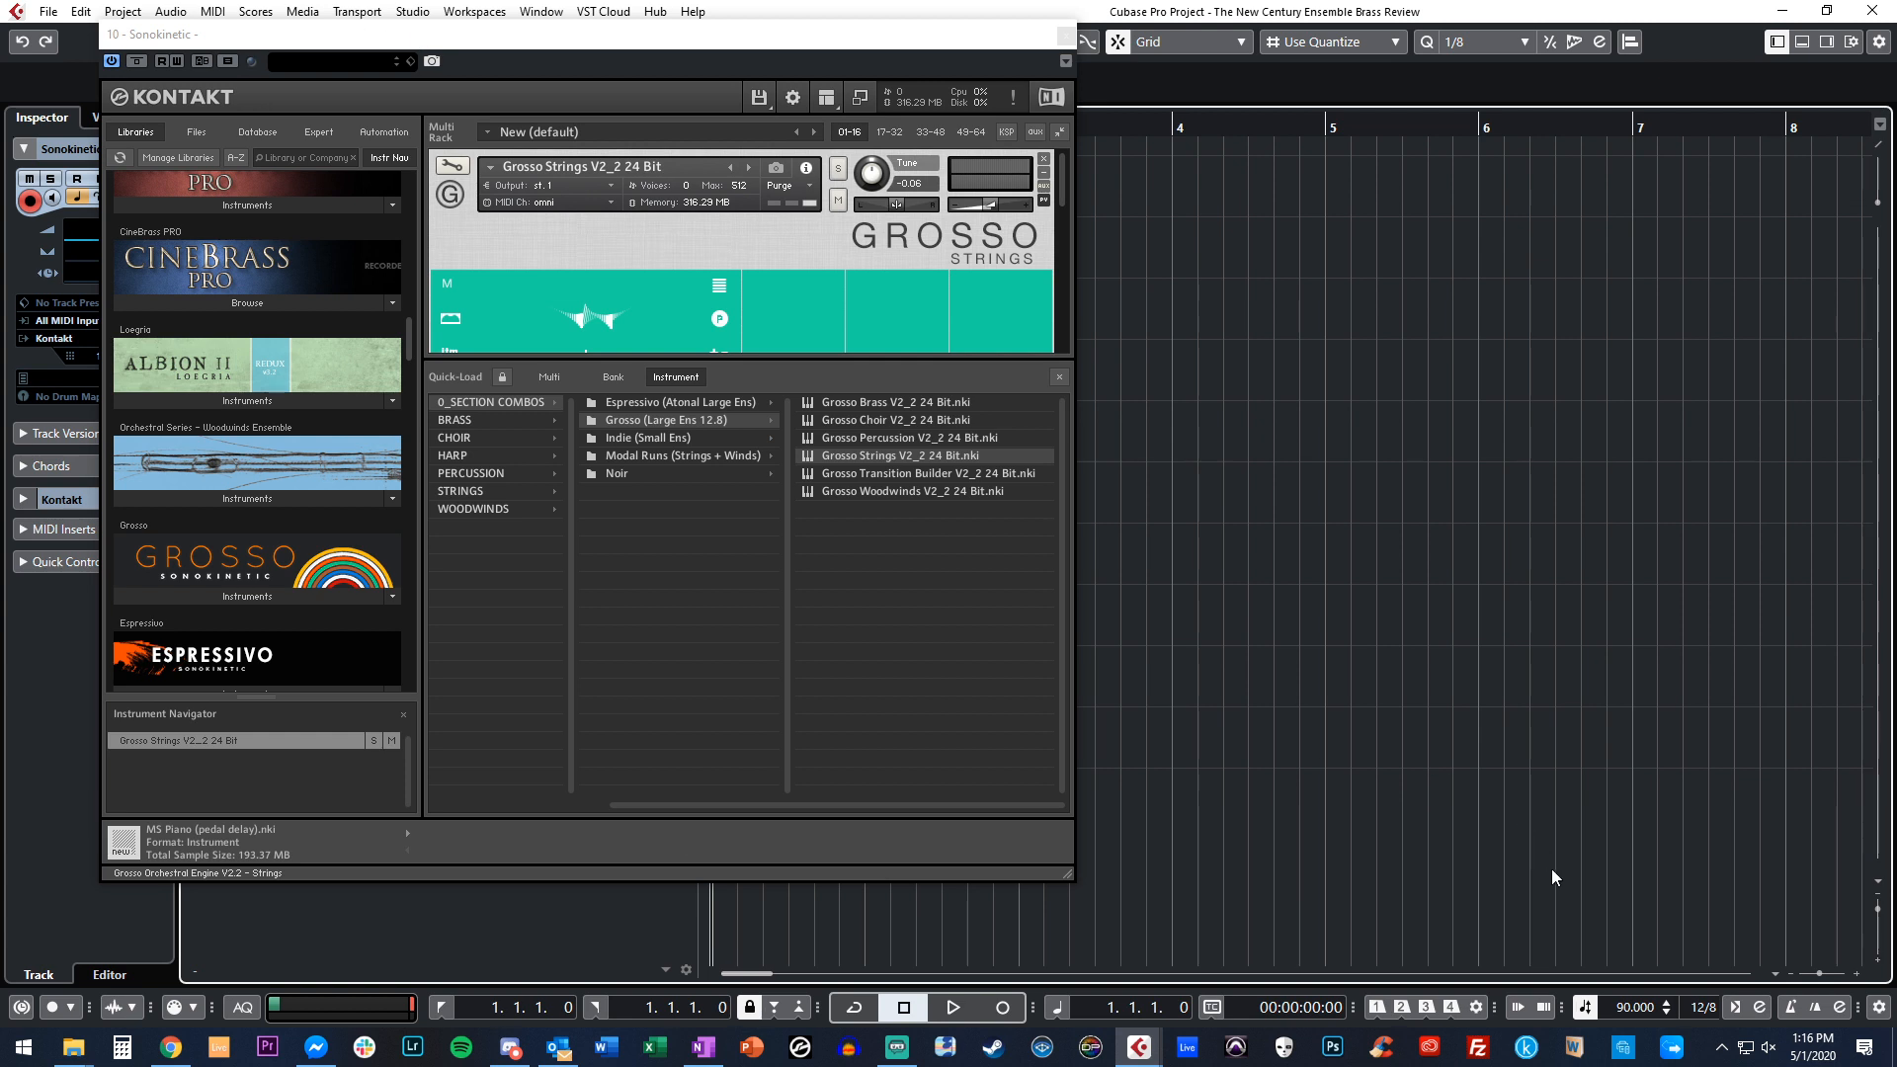
Play and stop the project several times from bar 1 to check the beat, moving the Kontakt window out of the way.
key("space")
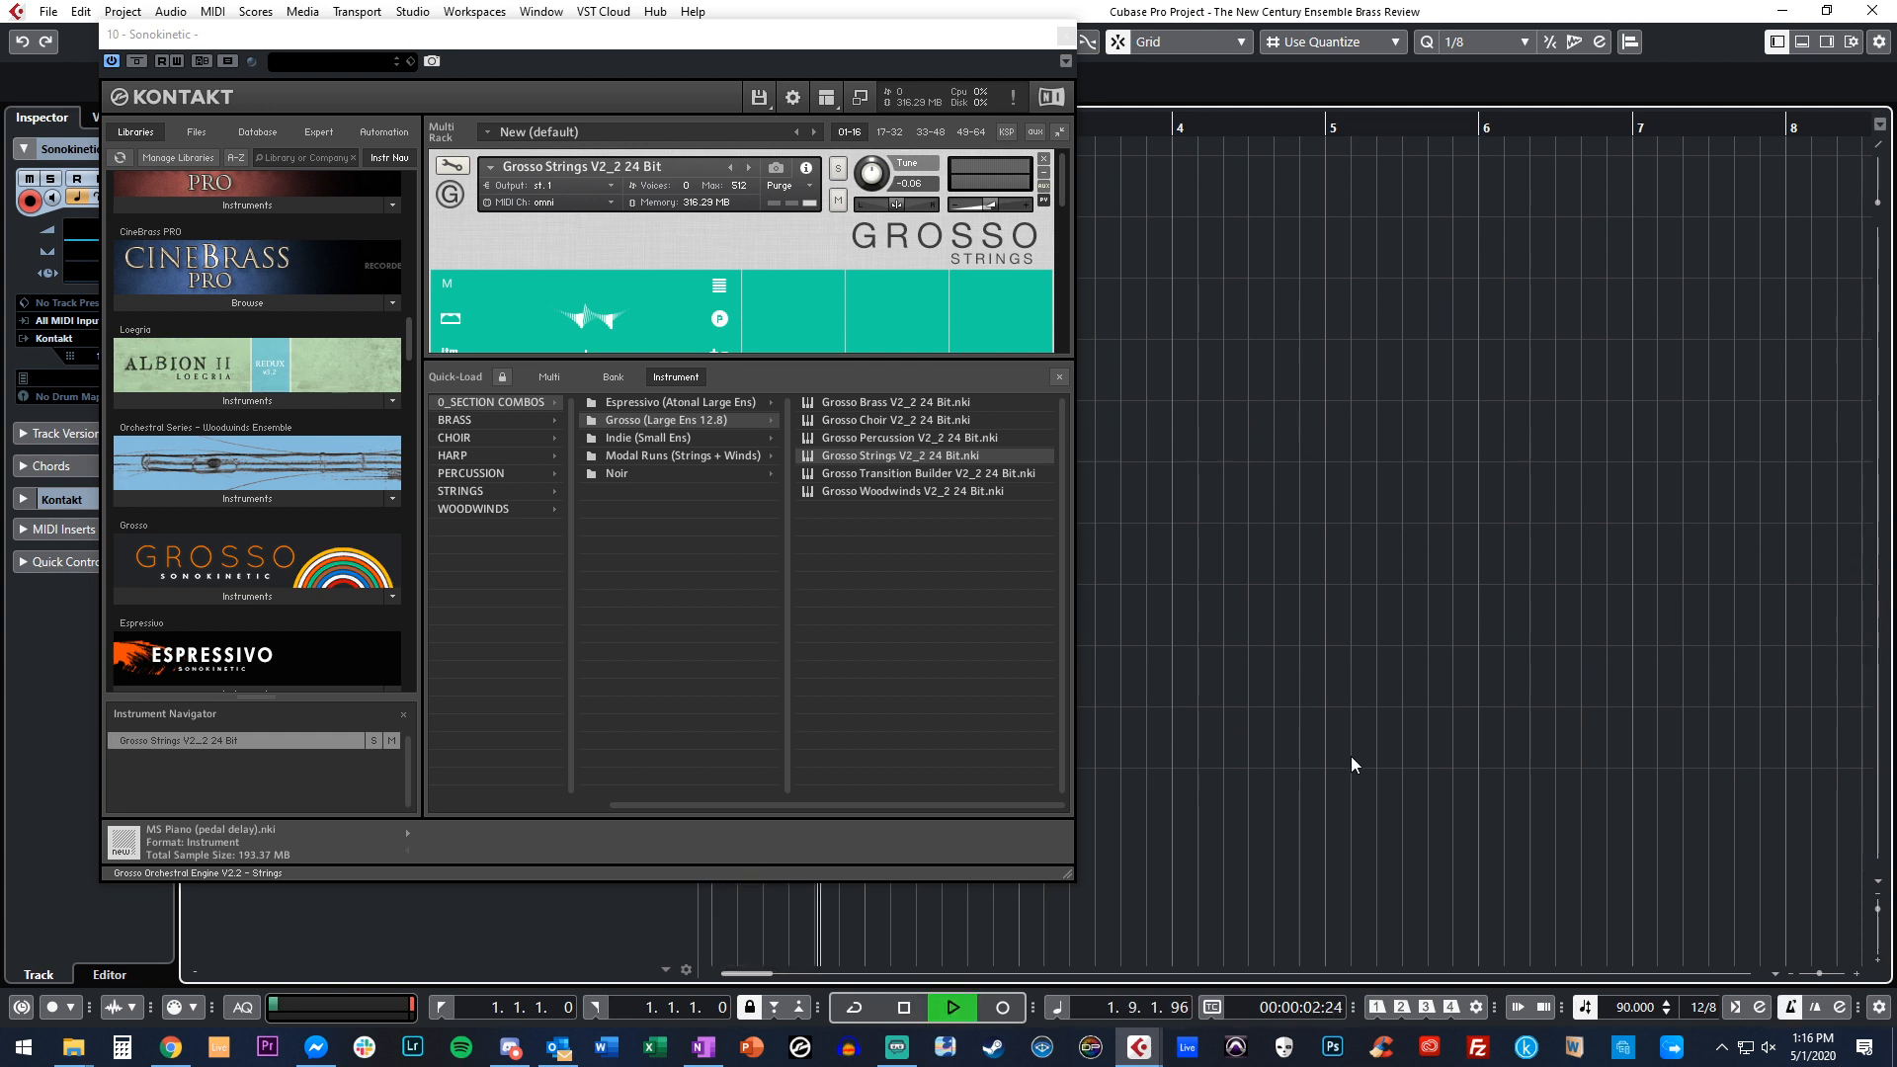
key("space")
left_click_drag(988, 34, 138, 99)
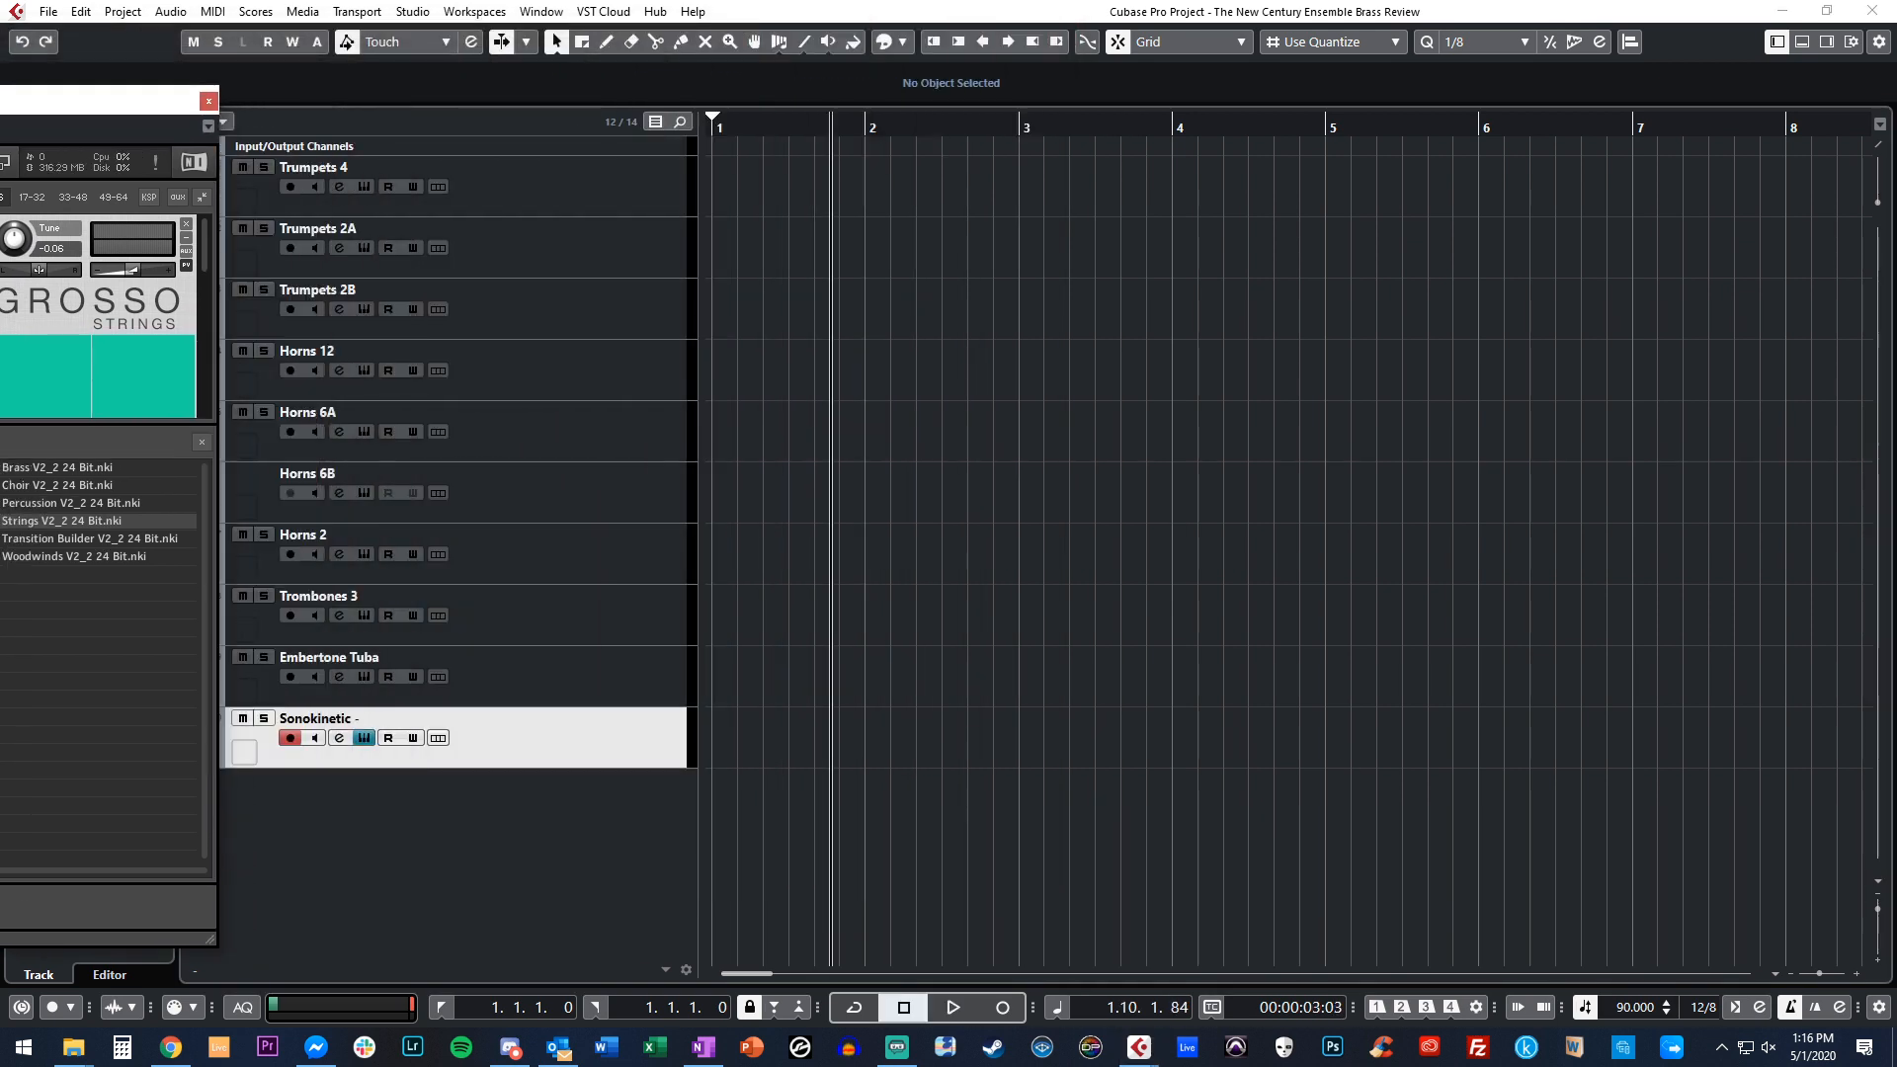
left_click(1133, 417)
key("space")
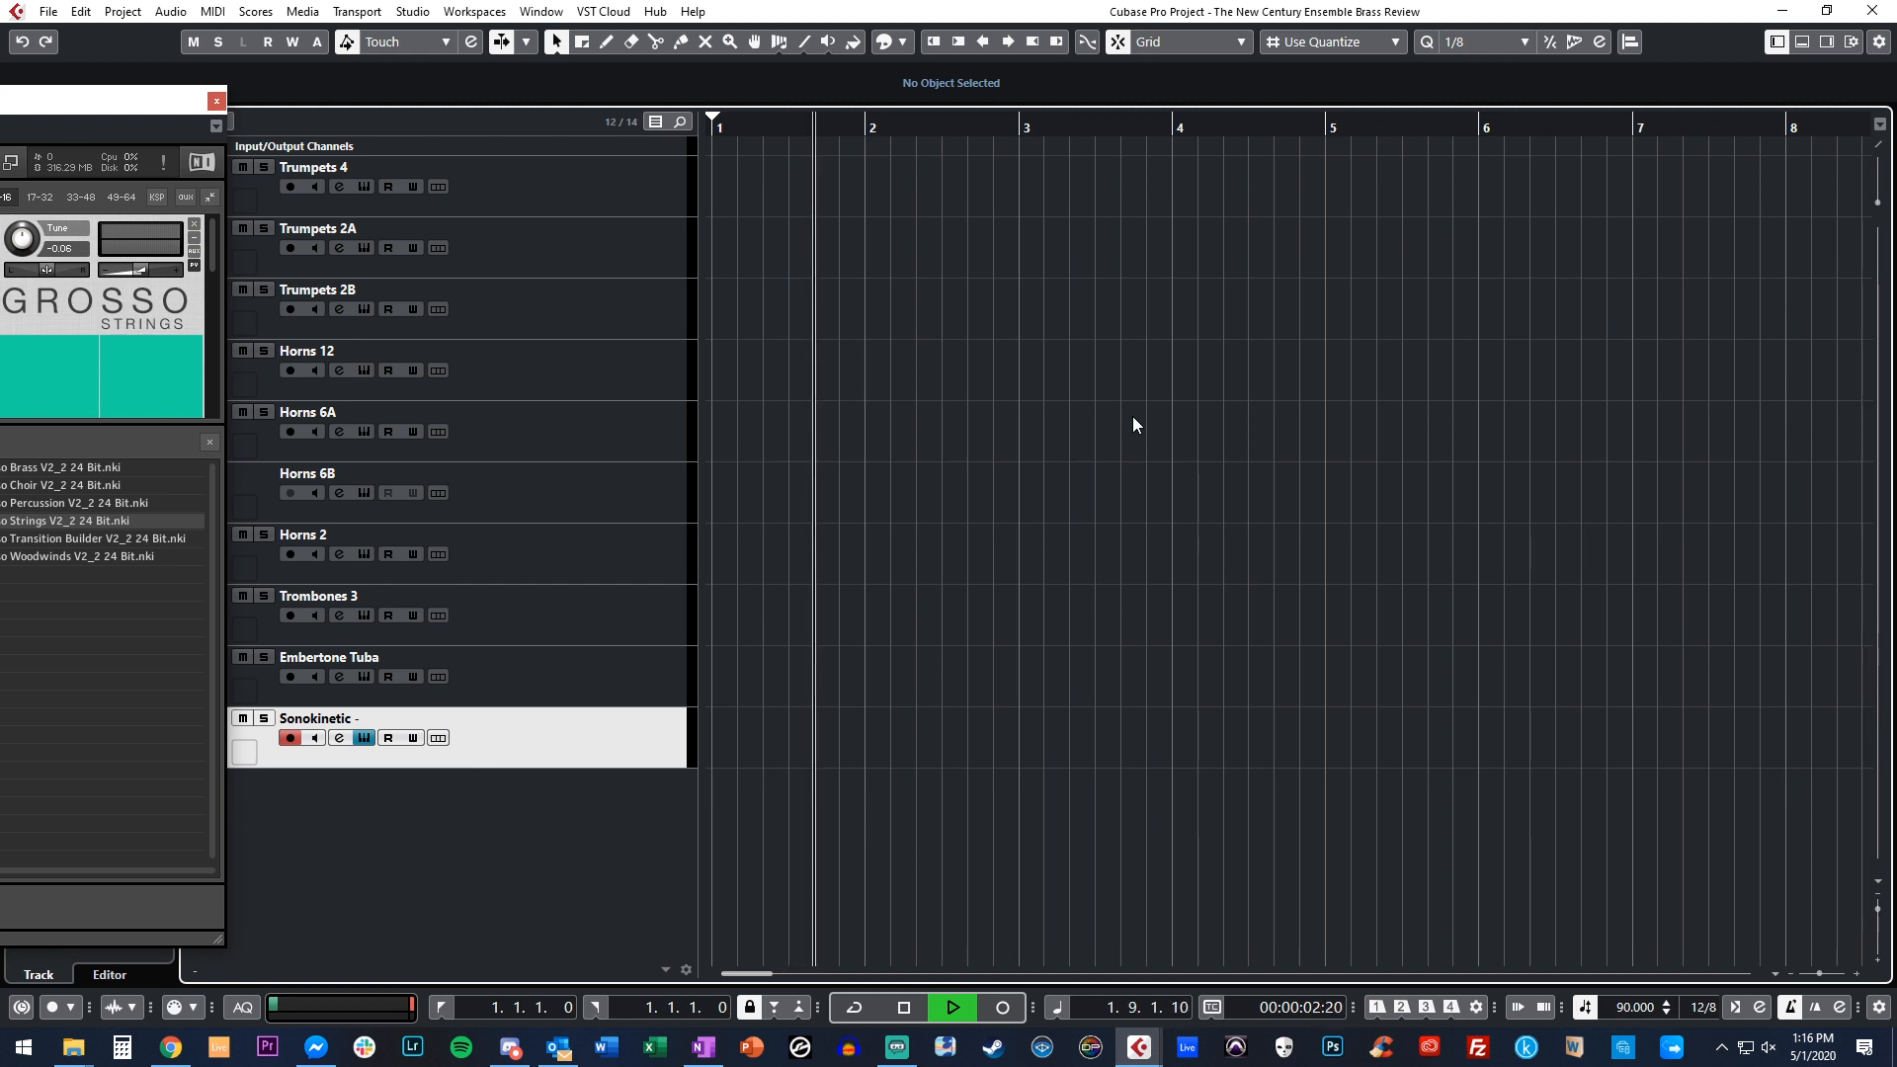
key("space")
key("space")
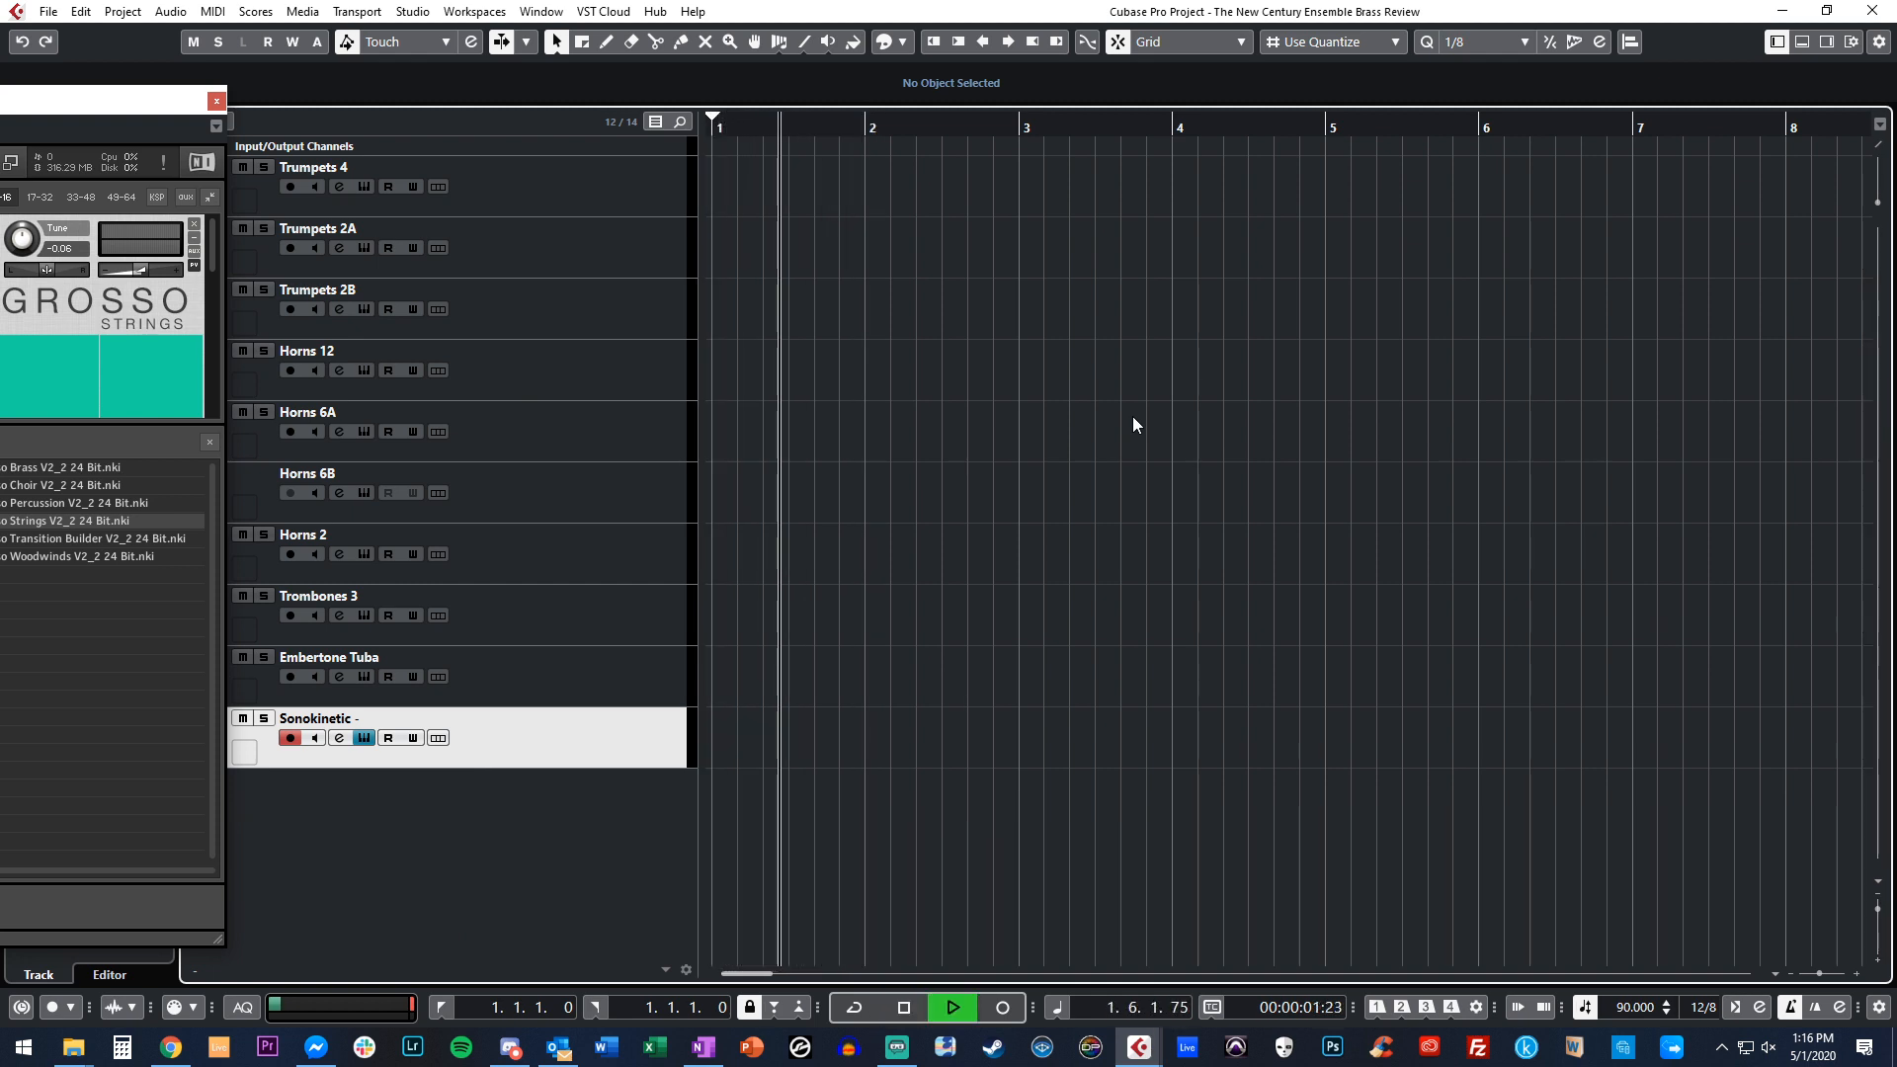
key("space")
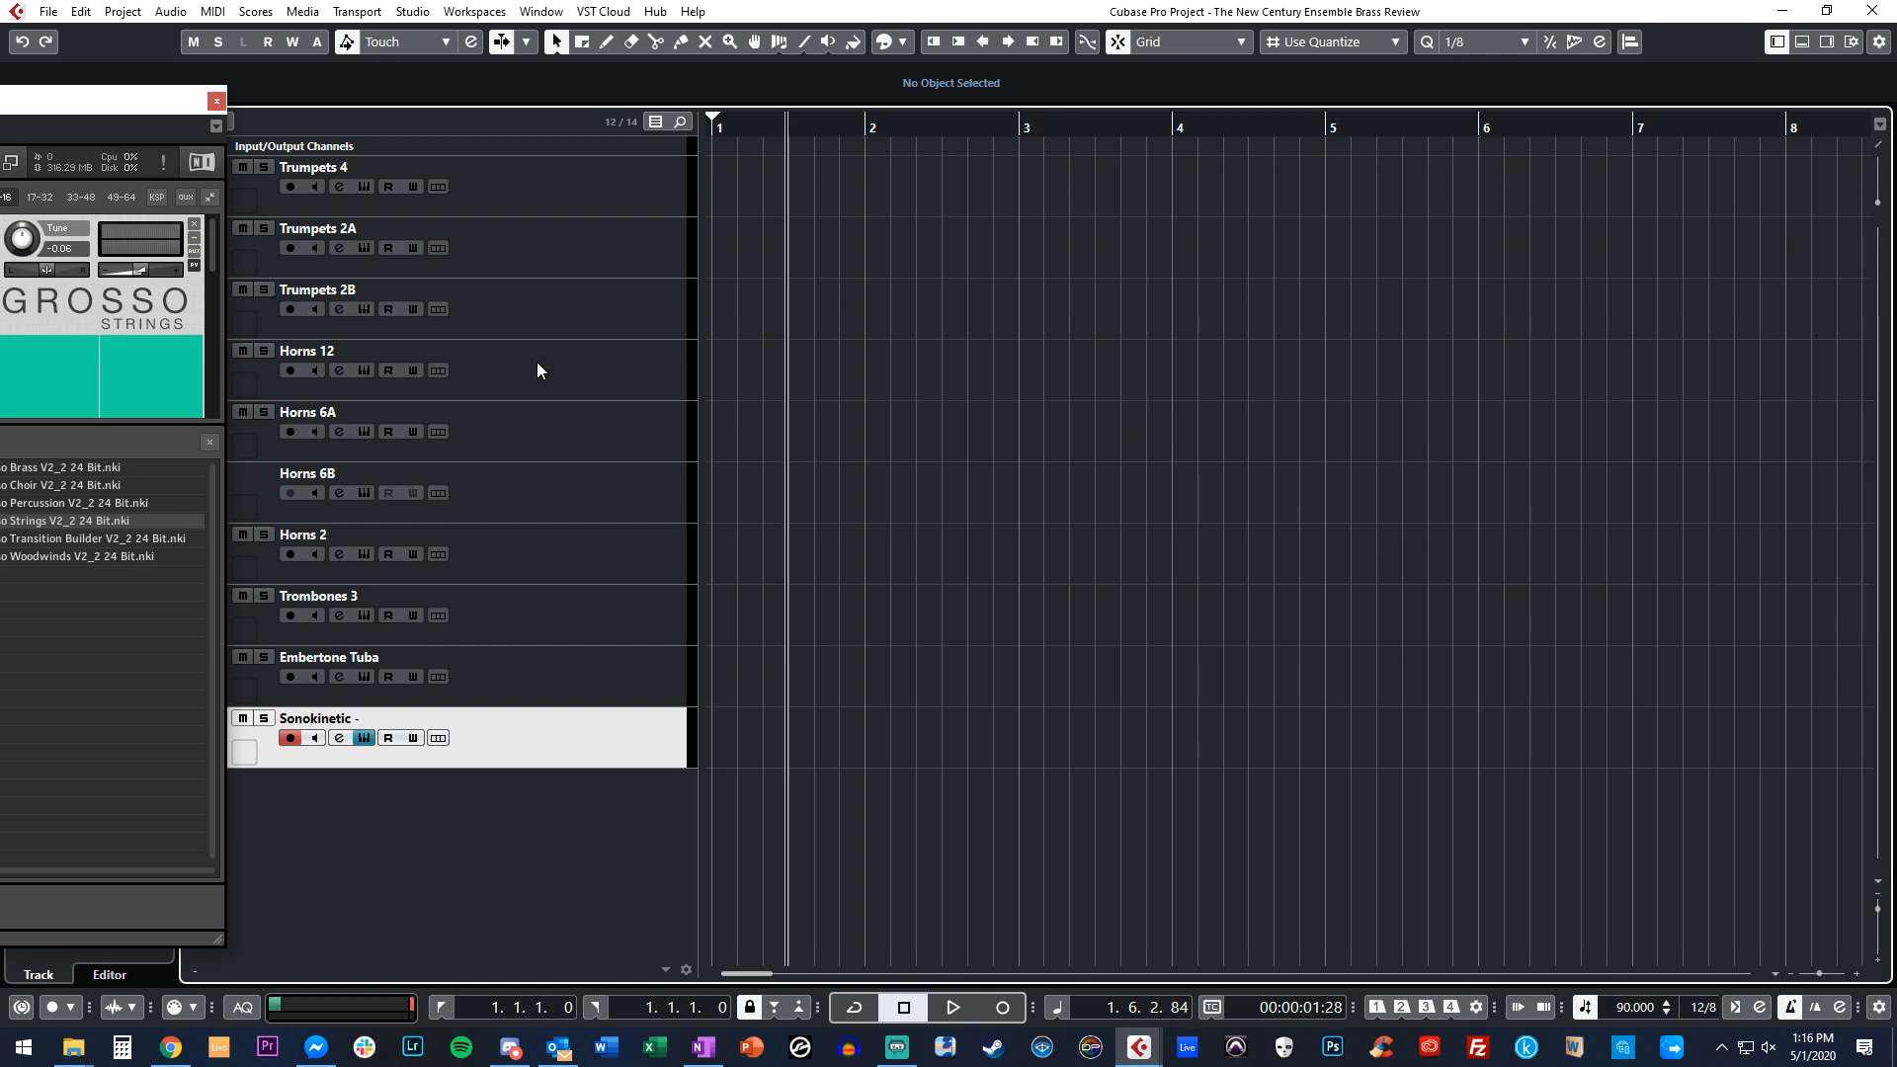
key("alt+Tab")
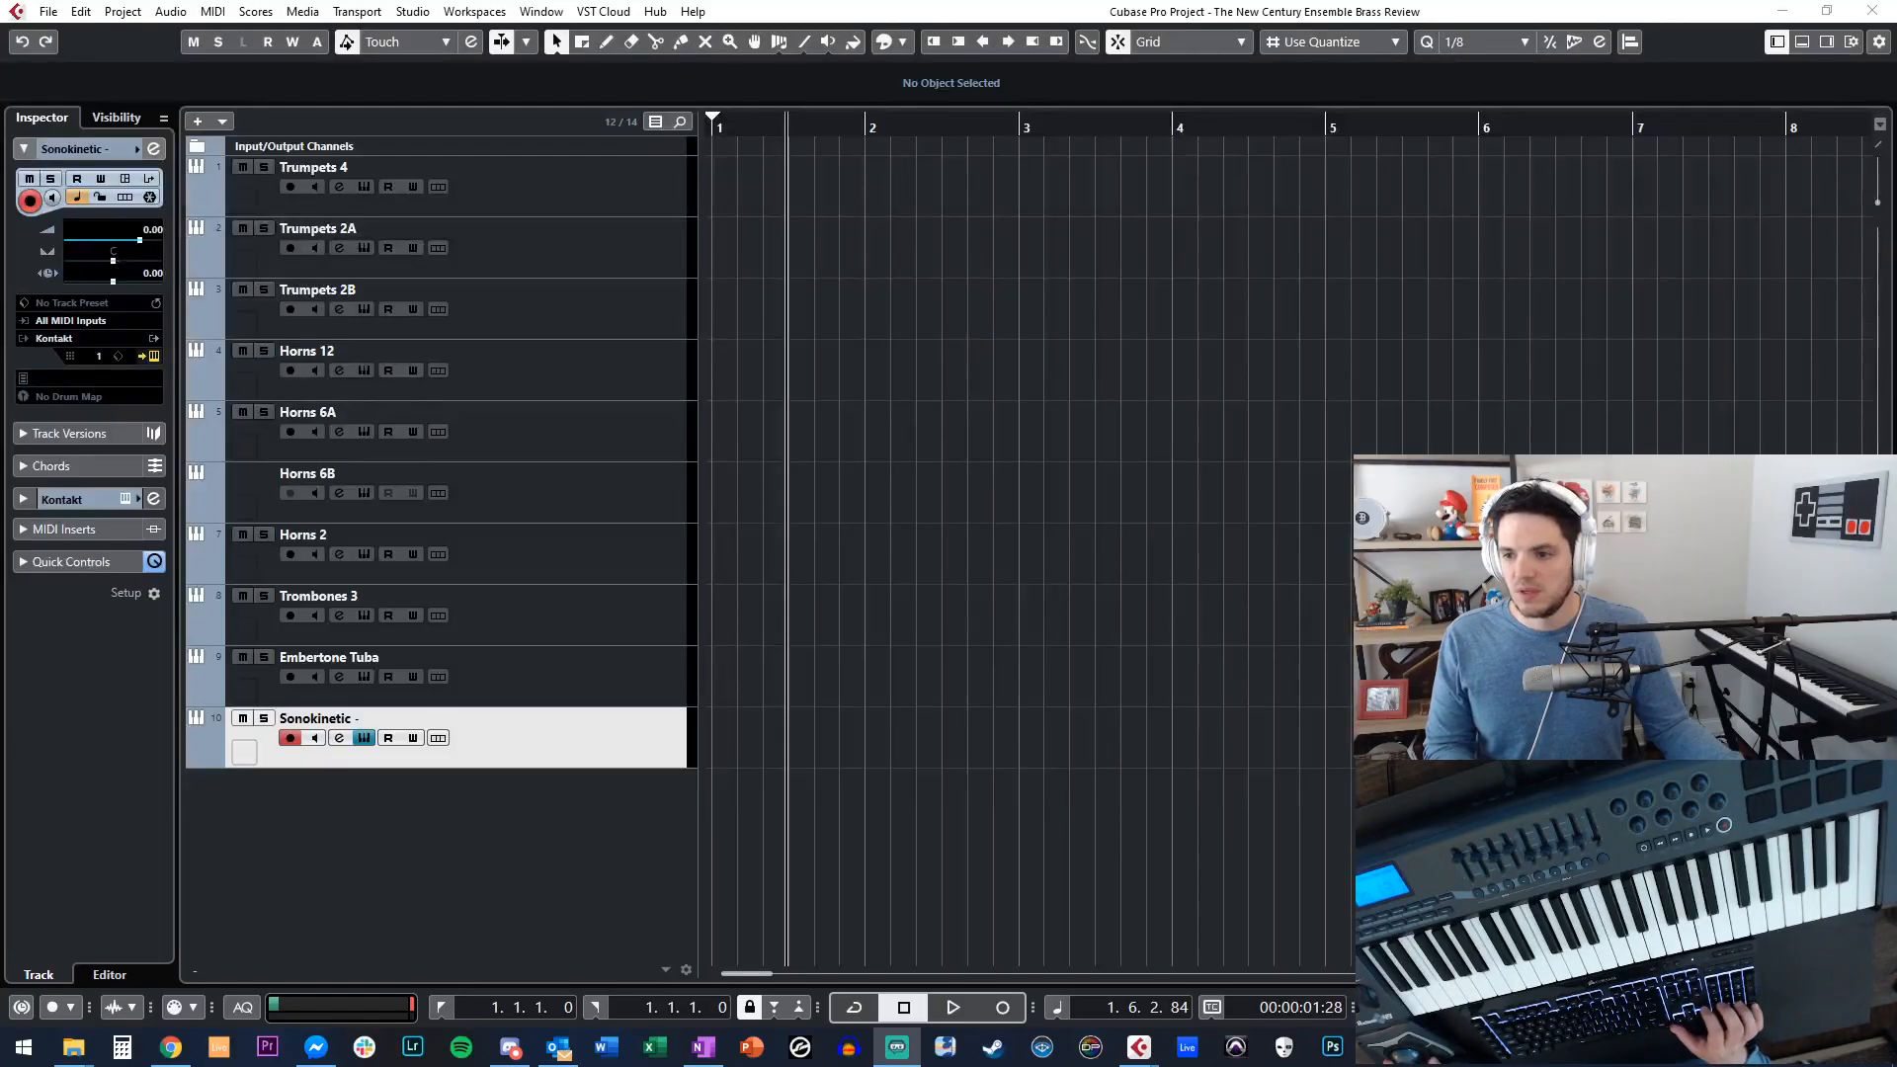
Play the project briefly from bar 1, bring the Kontakt window back into view and close its Quick-Load browser.
key("alt+Tab")
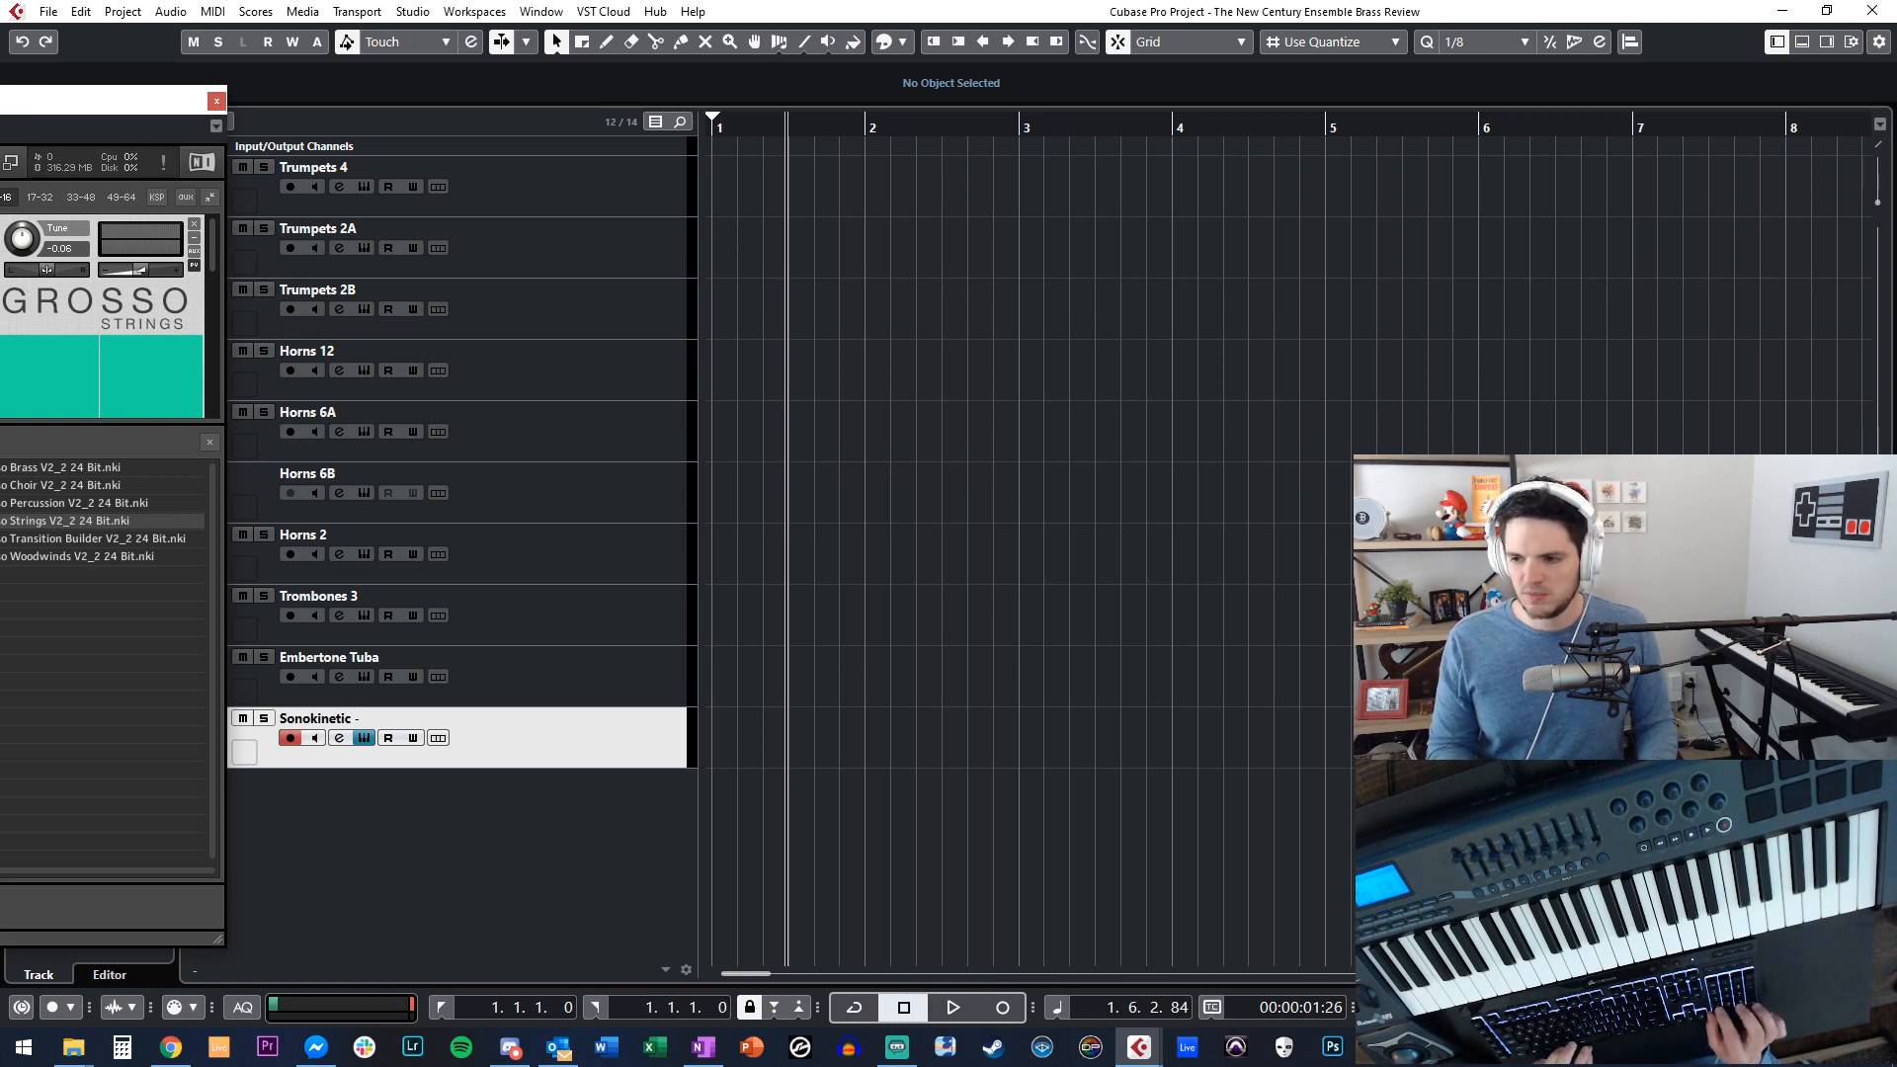
key("period")
key("space")
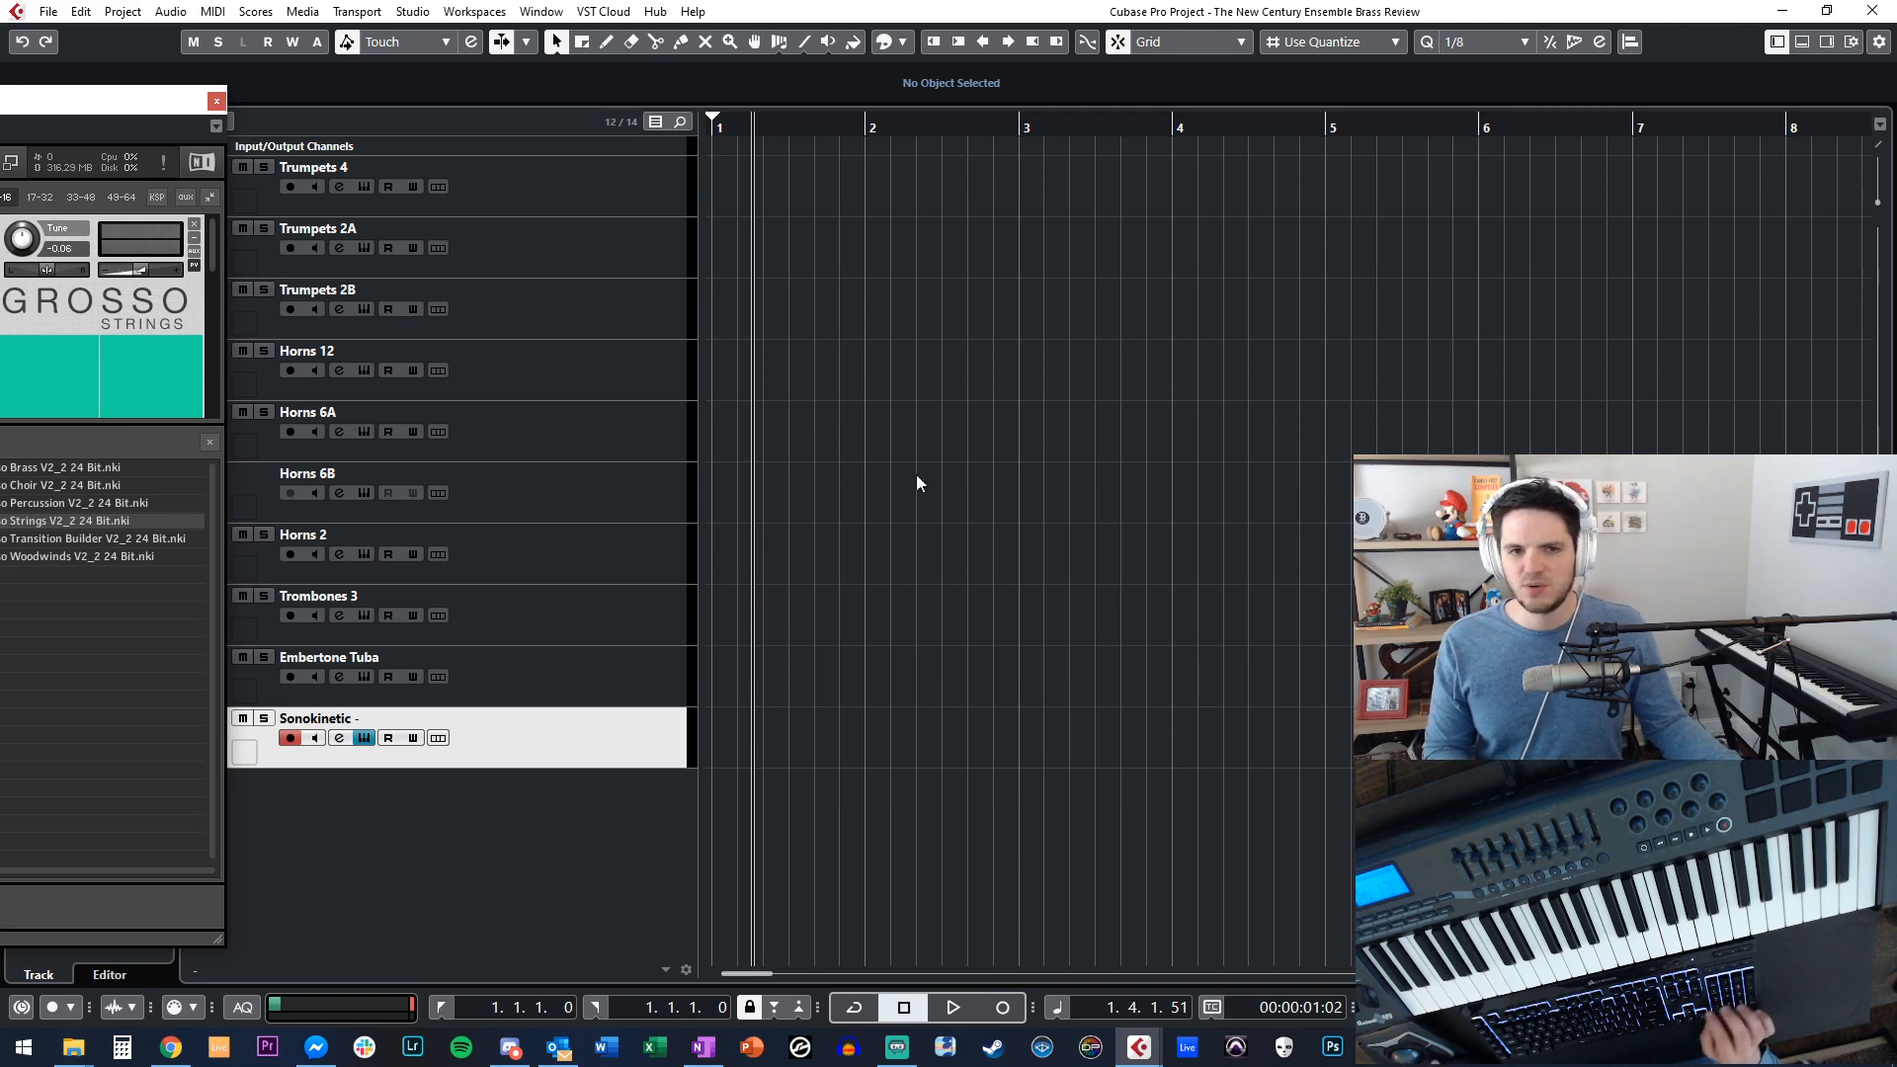
left_click_drag(119, 100, 502, 69)
left_click(1154, 401)
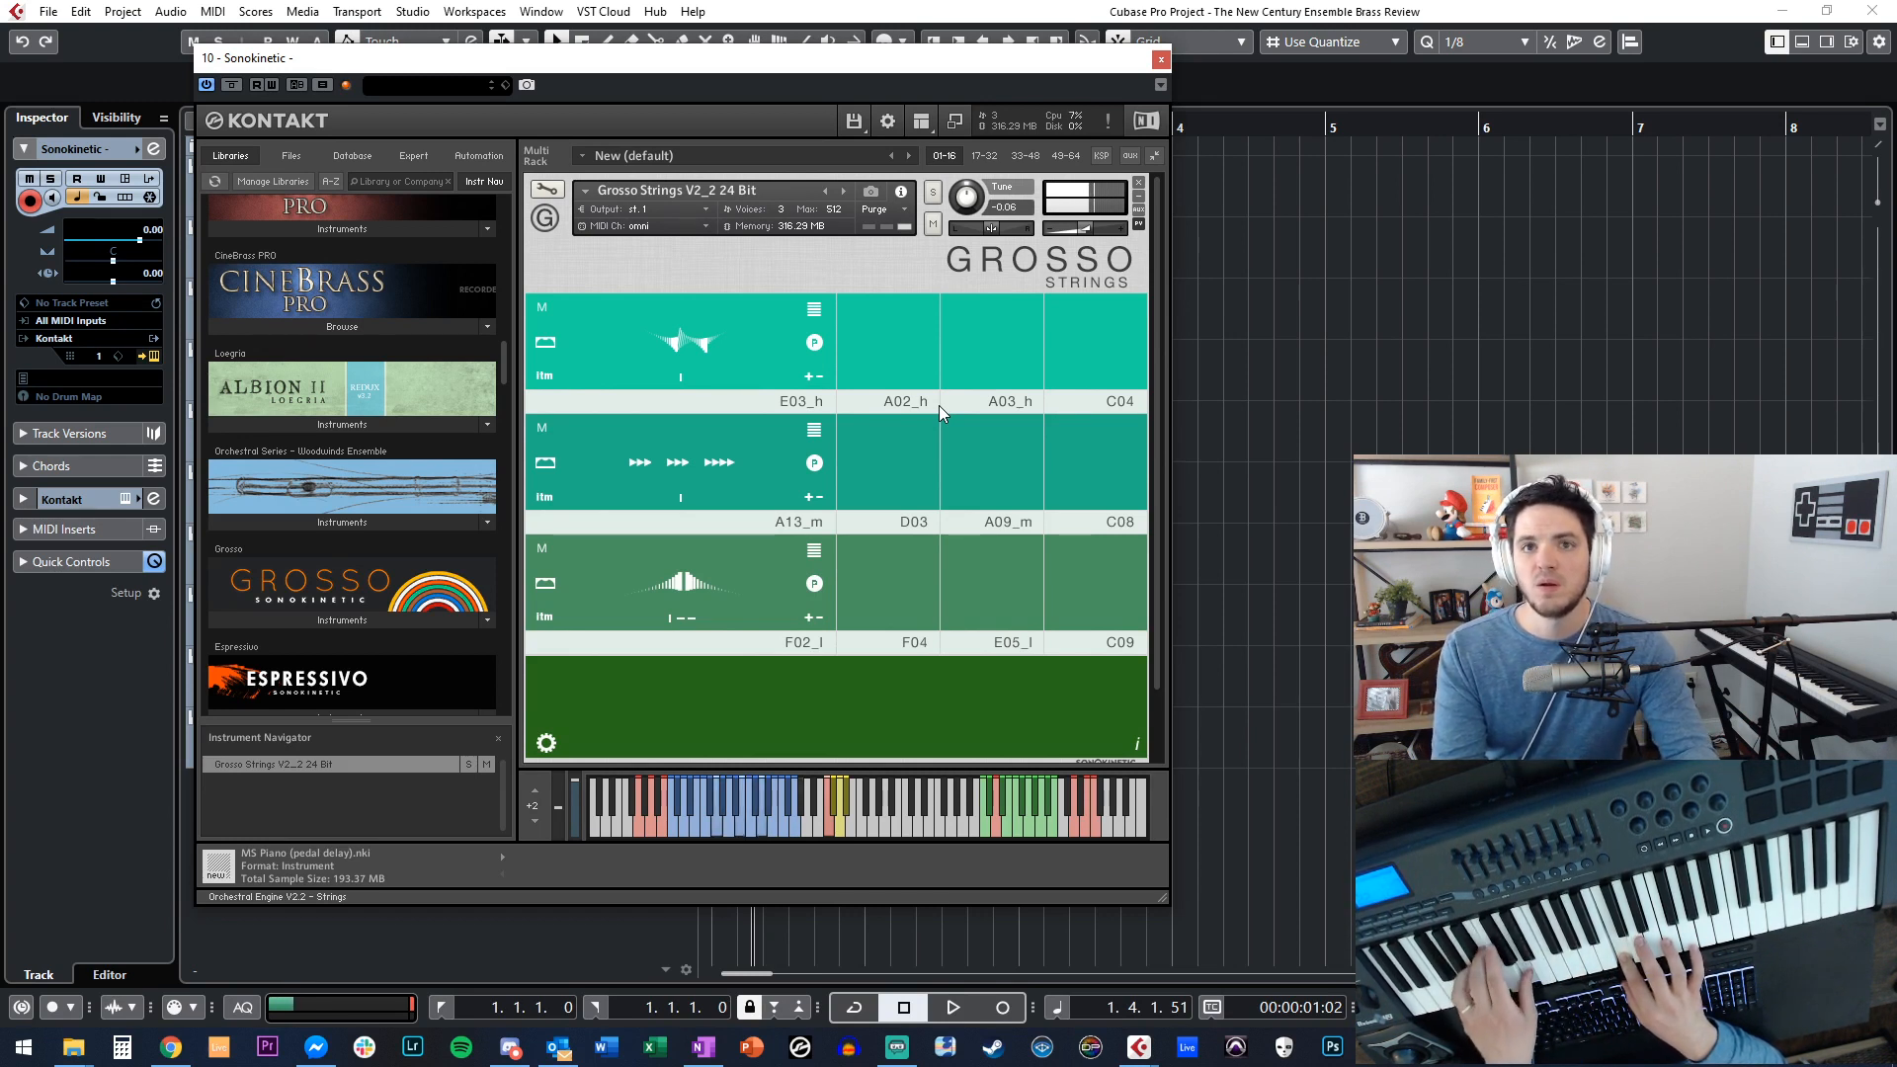
Assign Grosso Strings phrases F01_h to the high row, F01_m to the mid row and E05_l to the low row, and close Kontakt.
mouse_move(1086, 231)
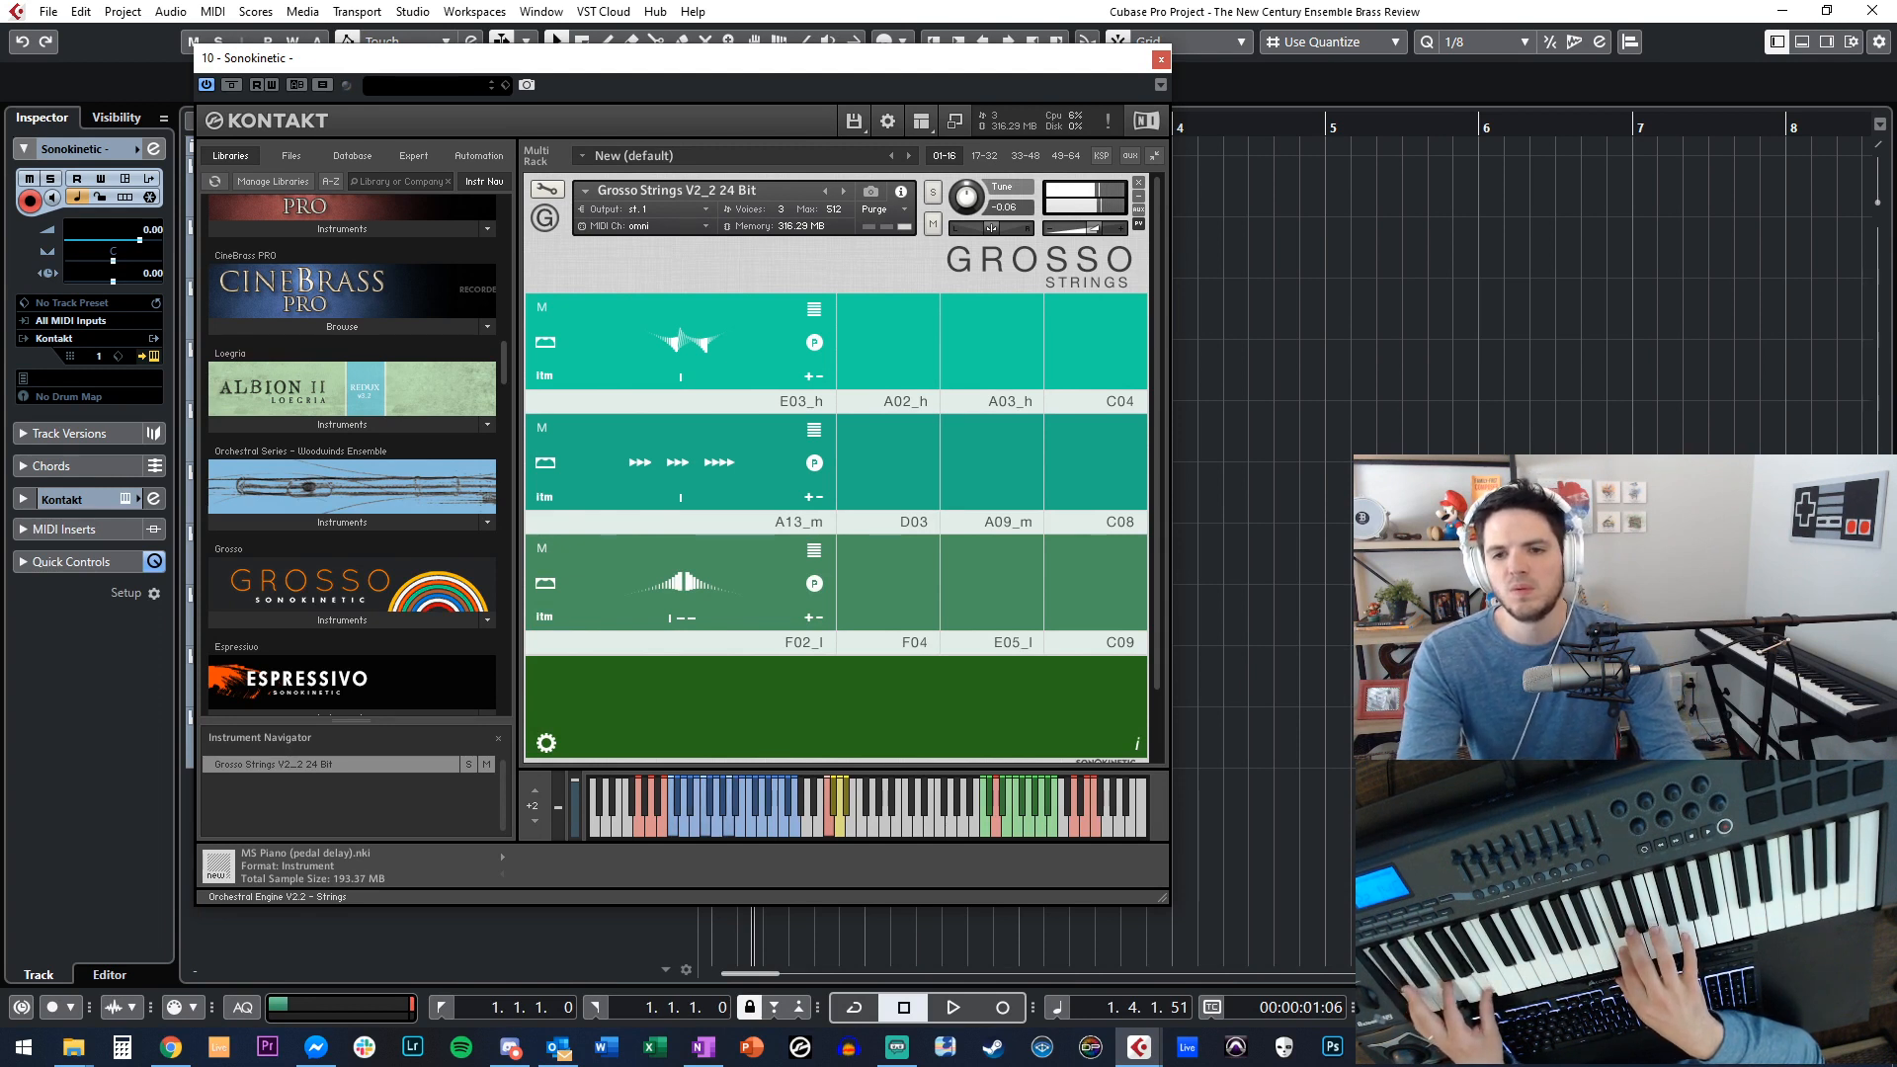
left_click(662, 336)
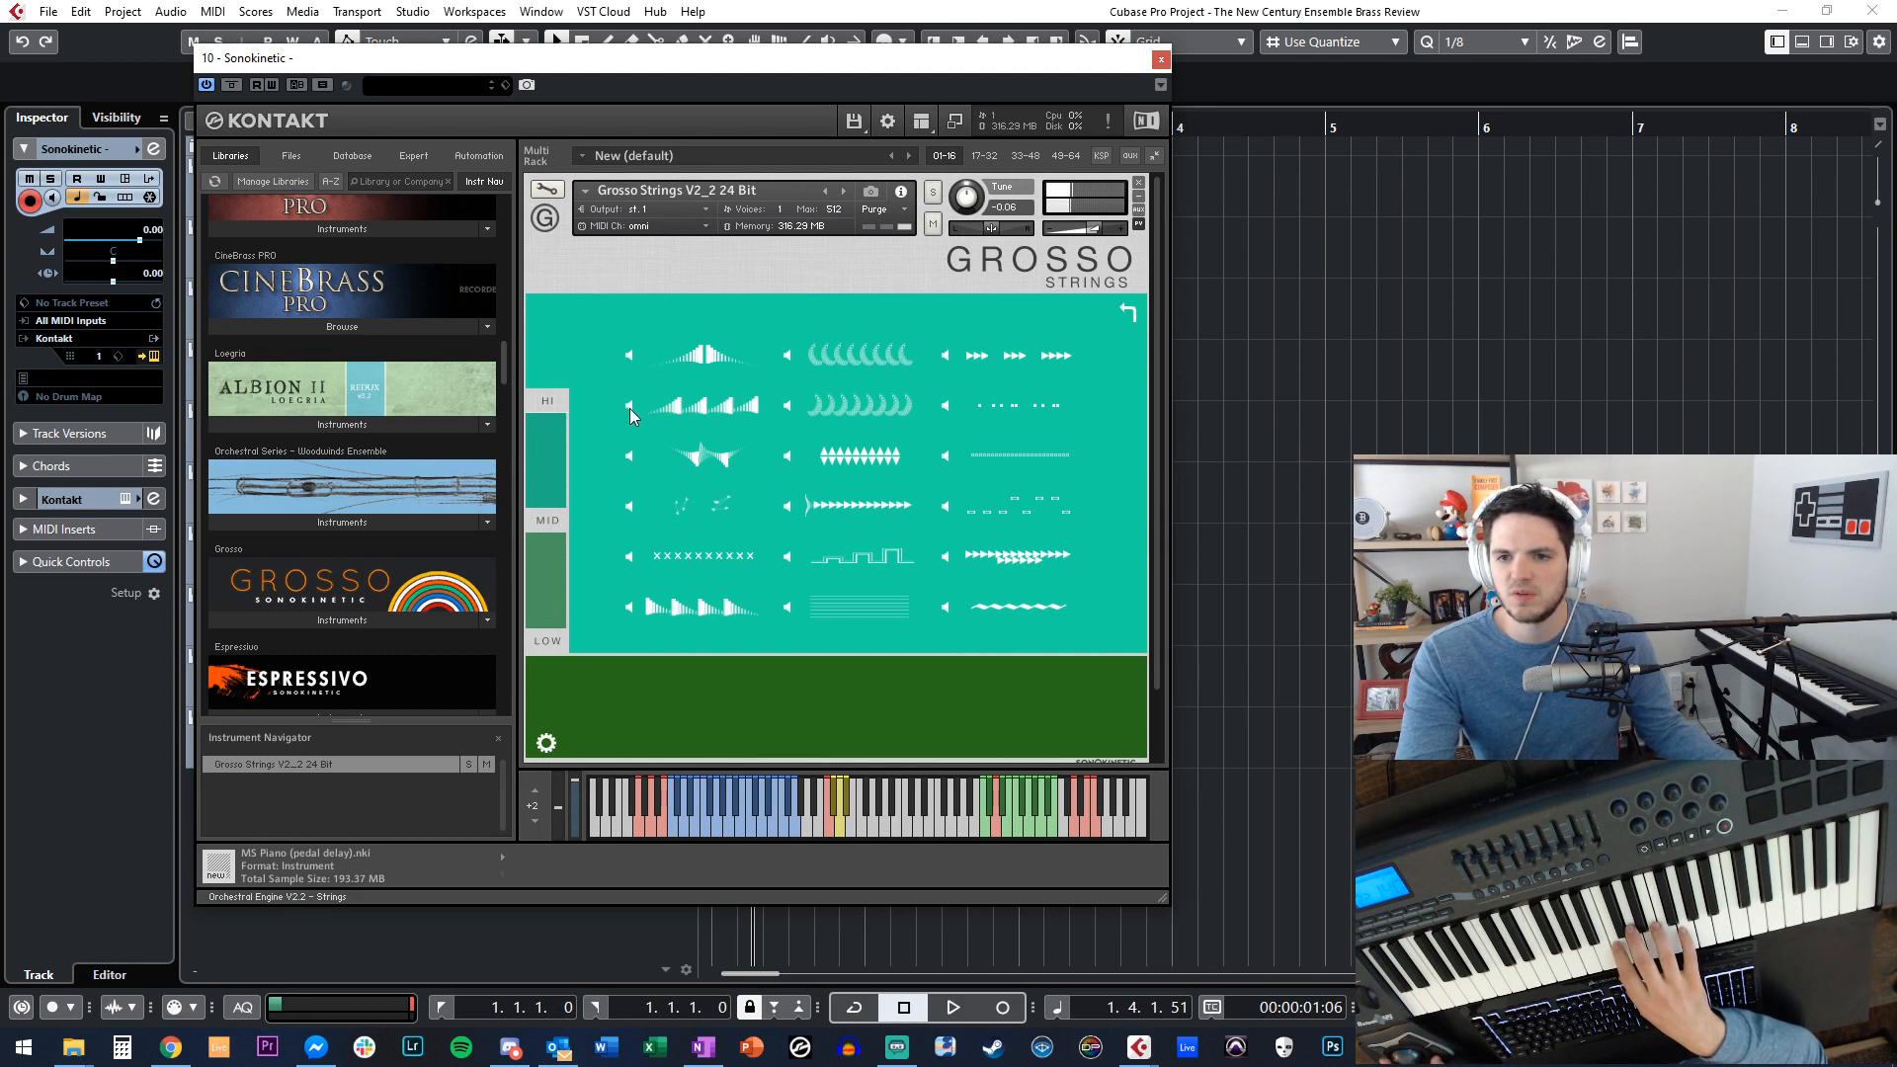
left_click(698, 407)
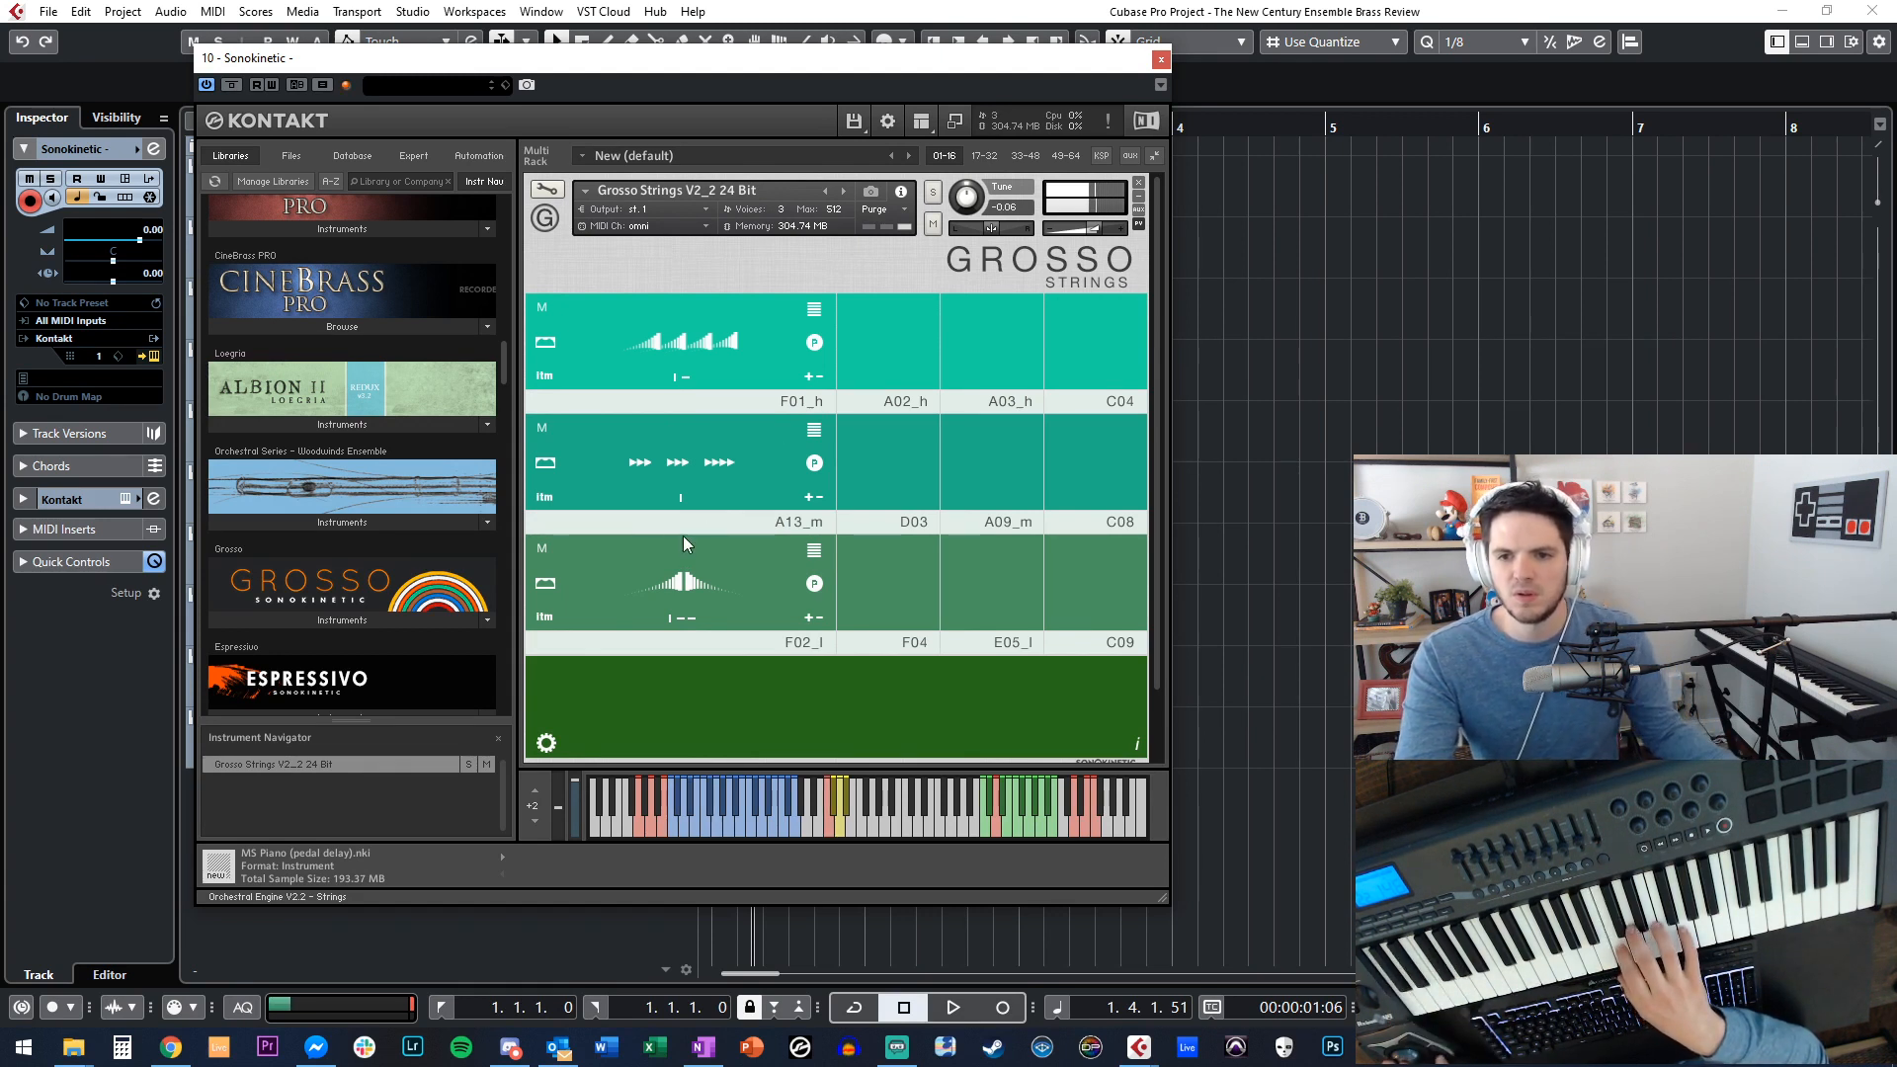
left_click(692, 464)
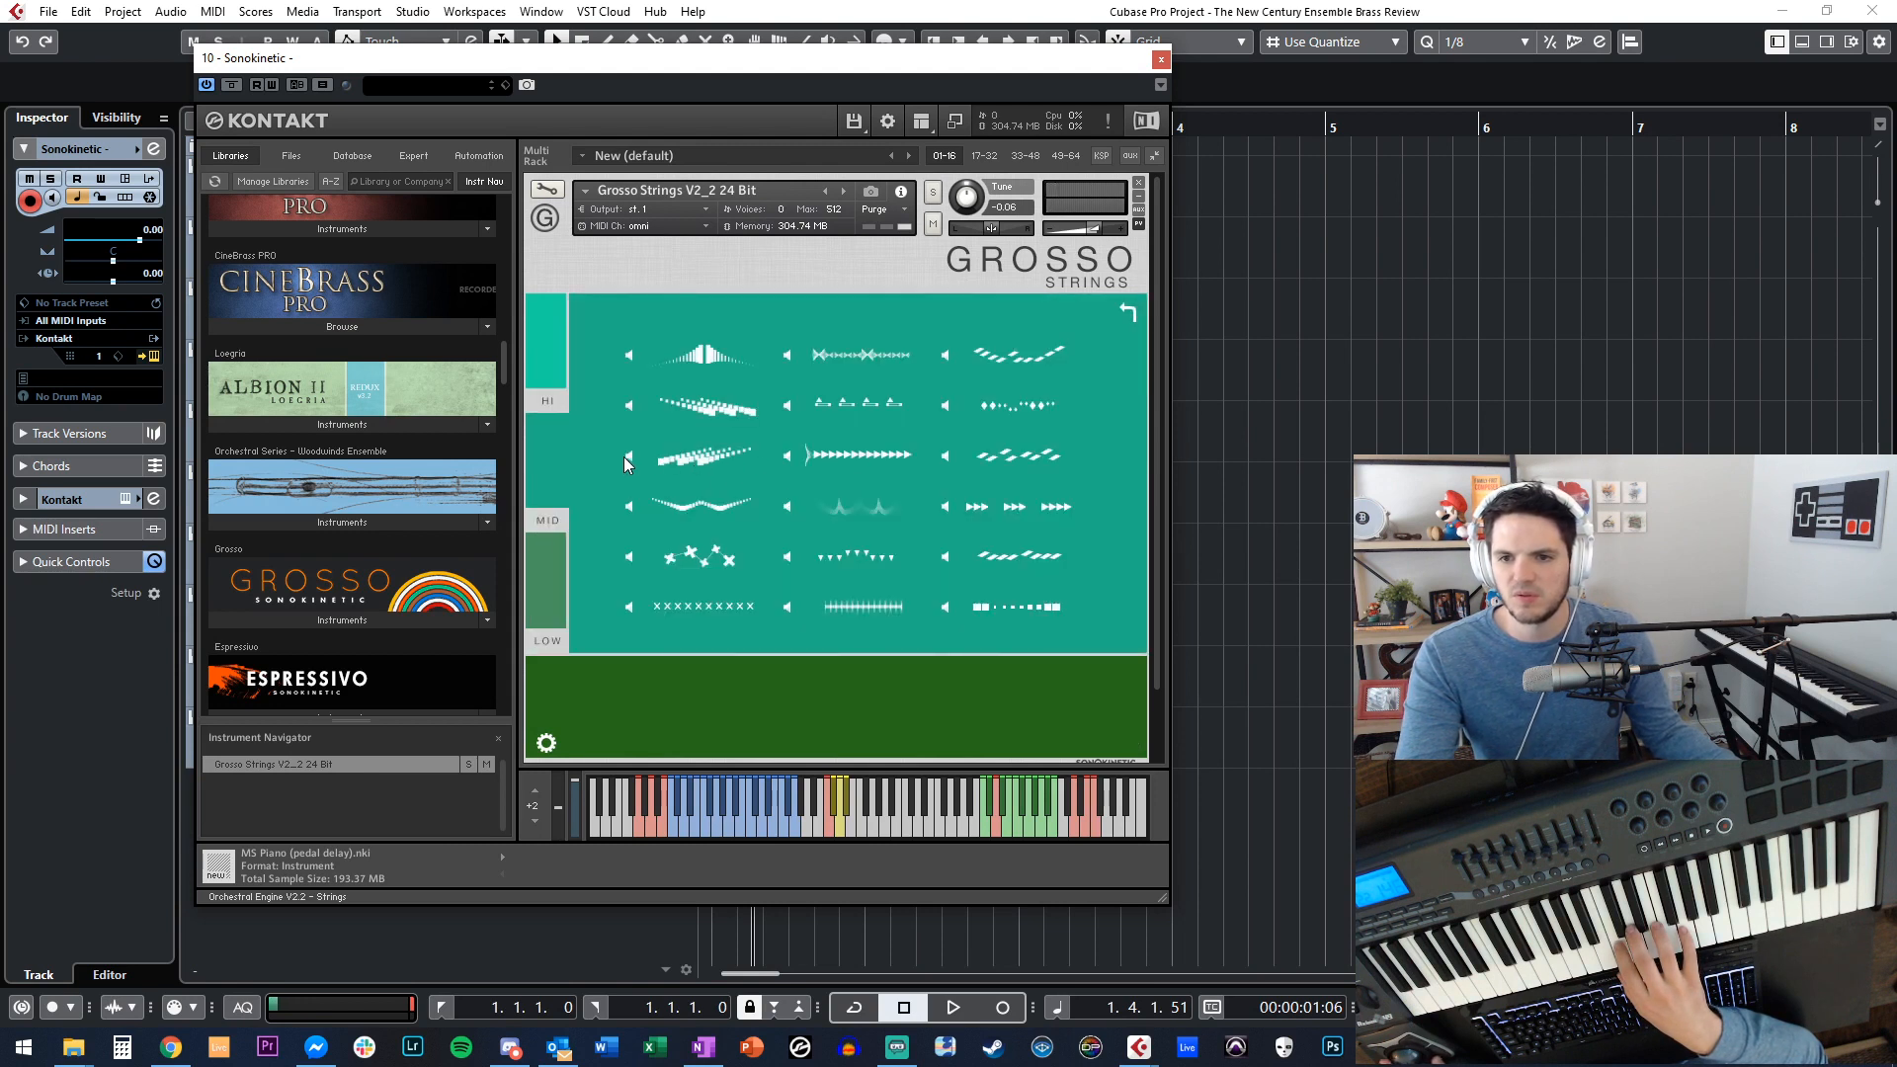
left_click(691, 459)
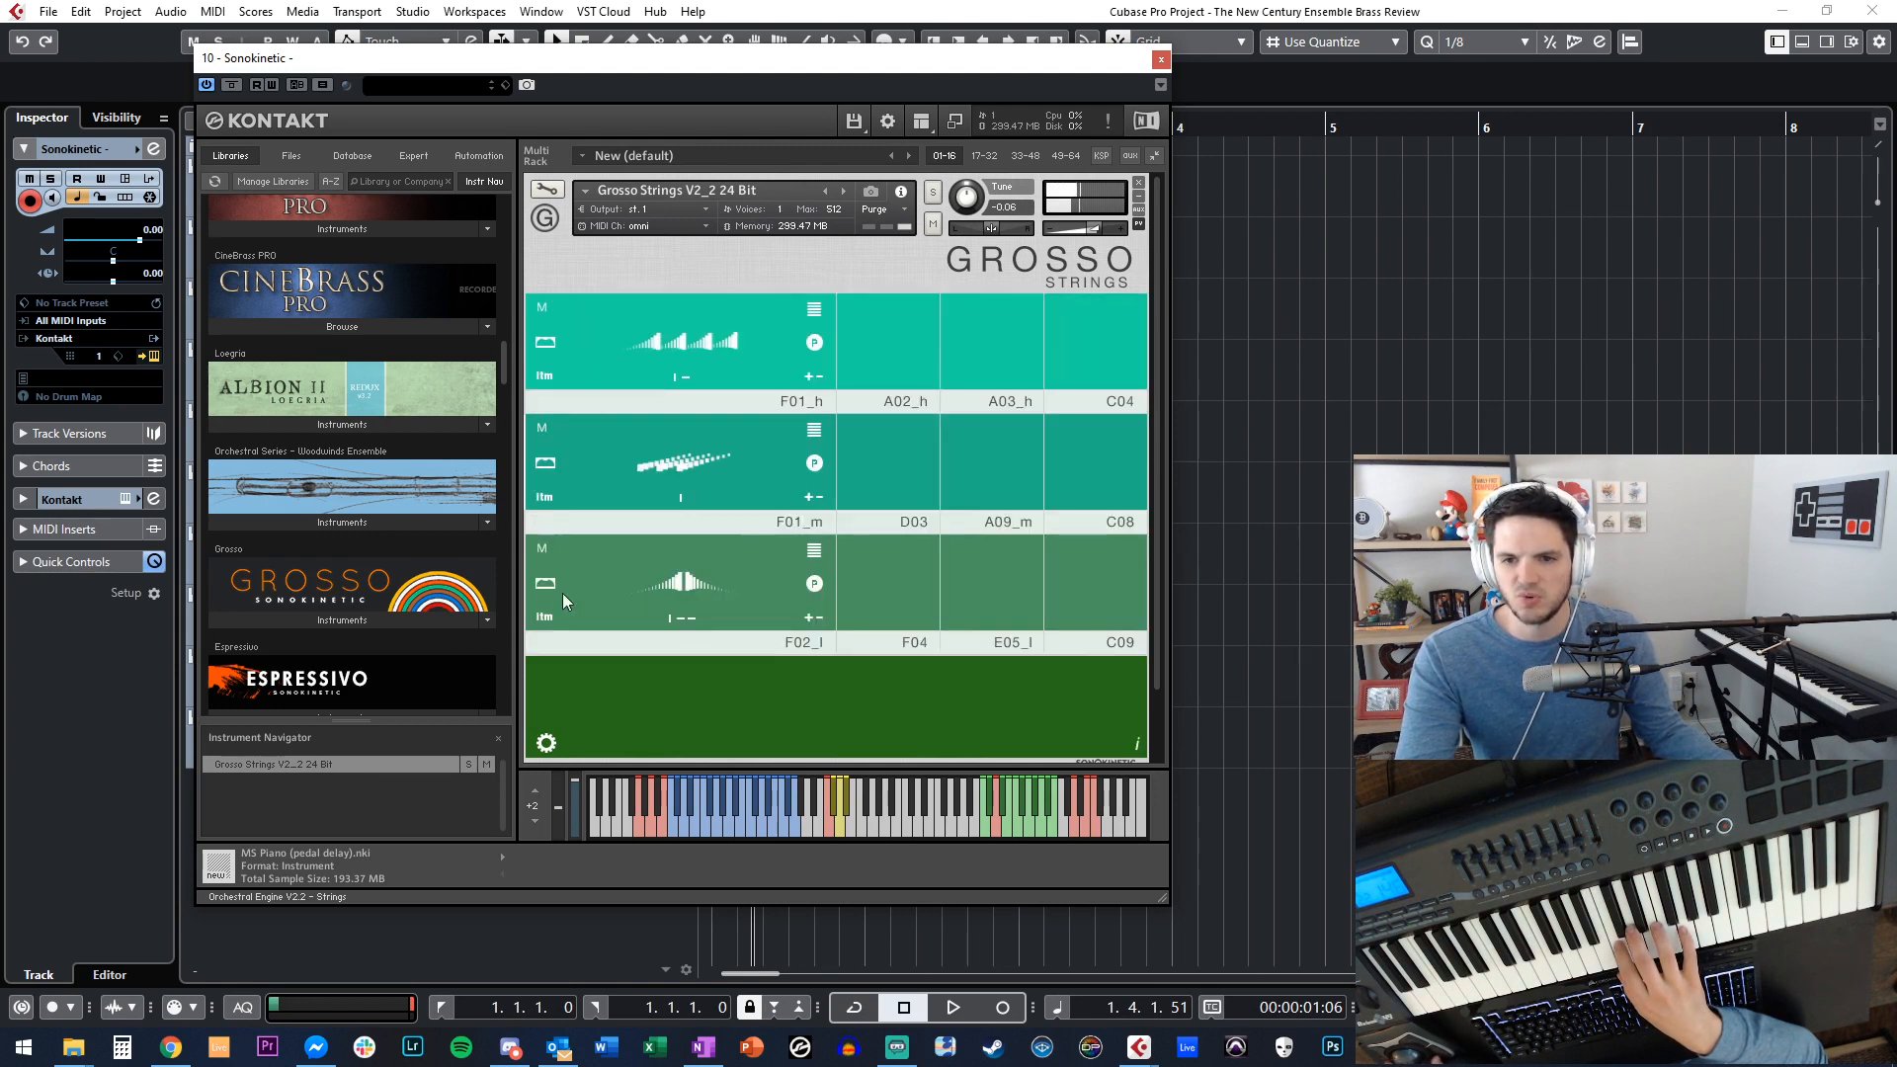
left_click(691, 588)
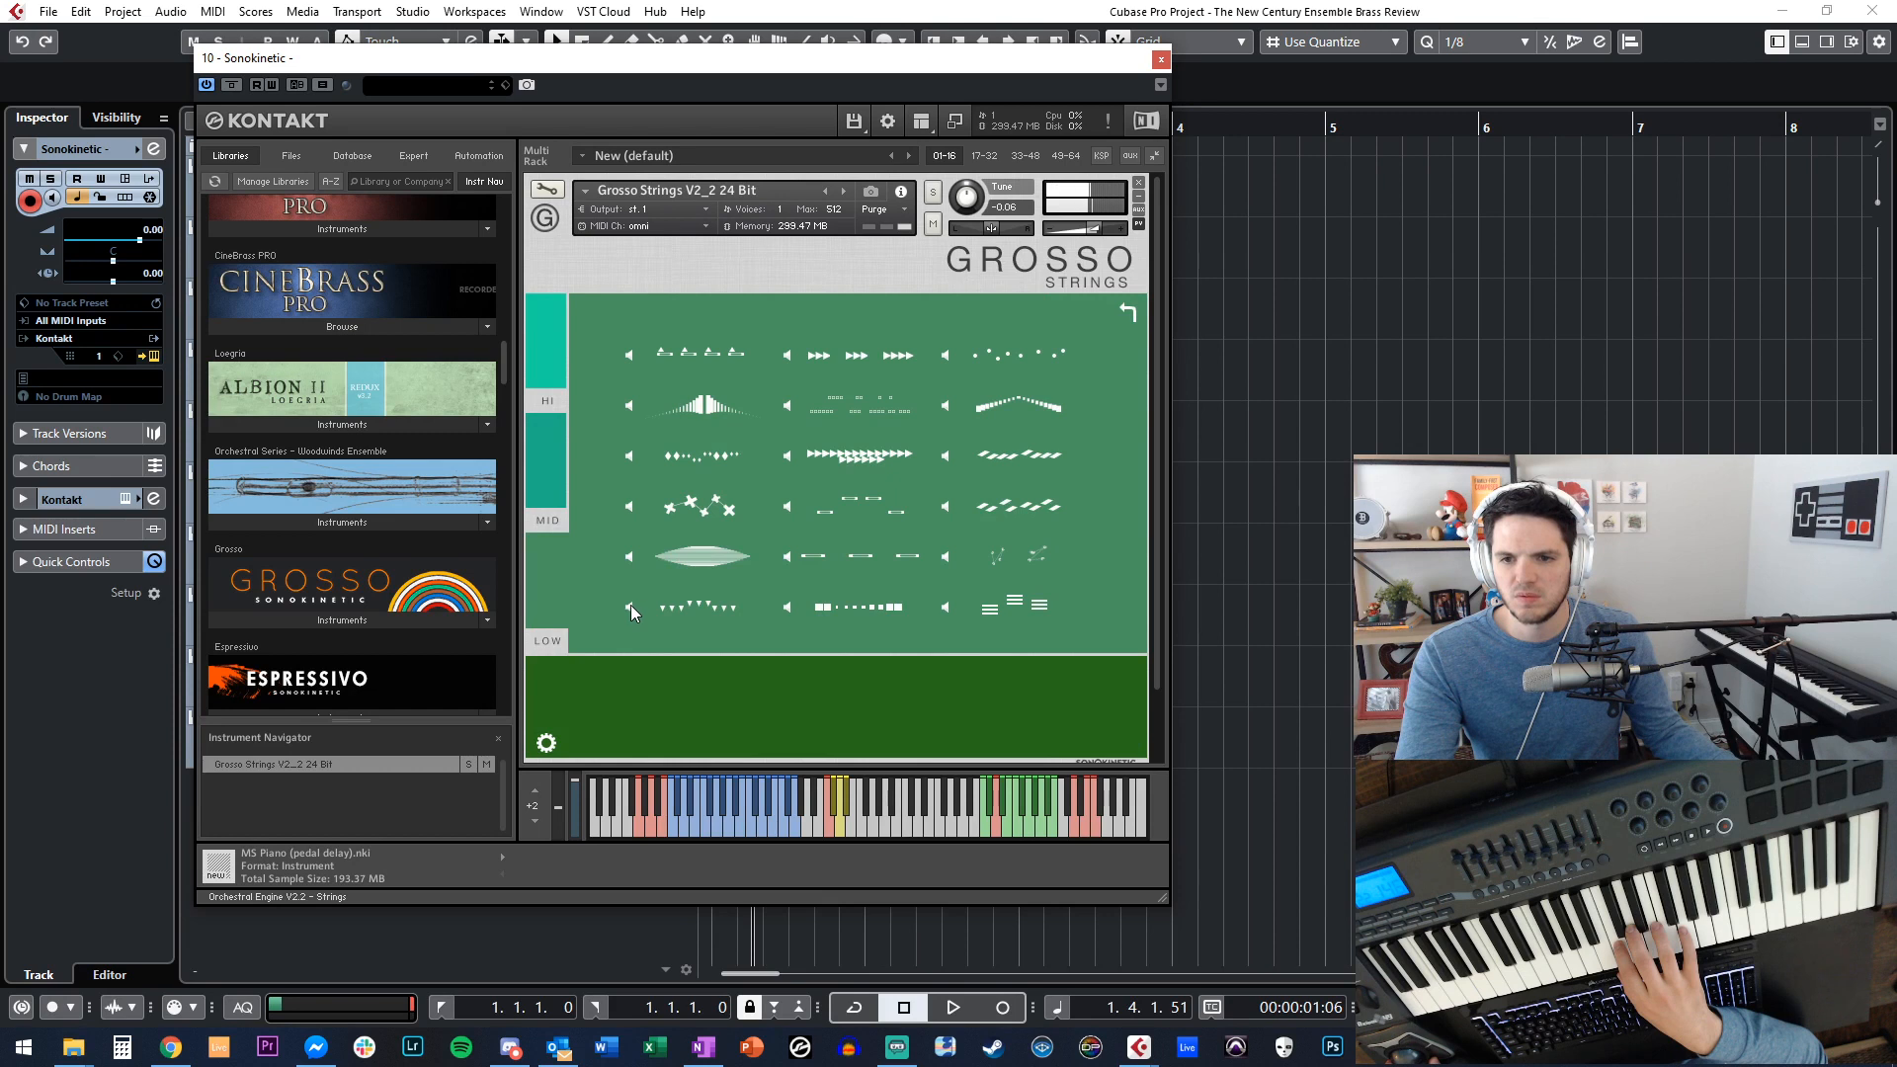
left_click(688, 606)
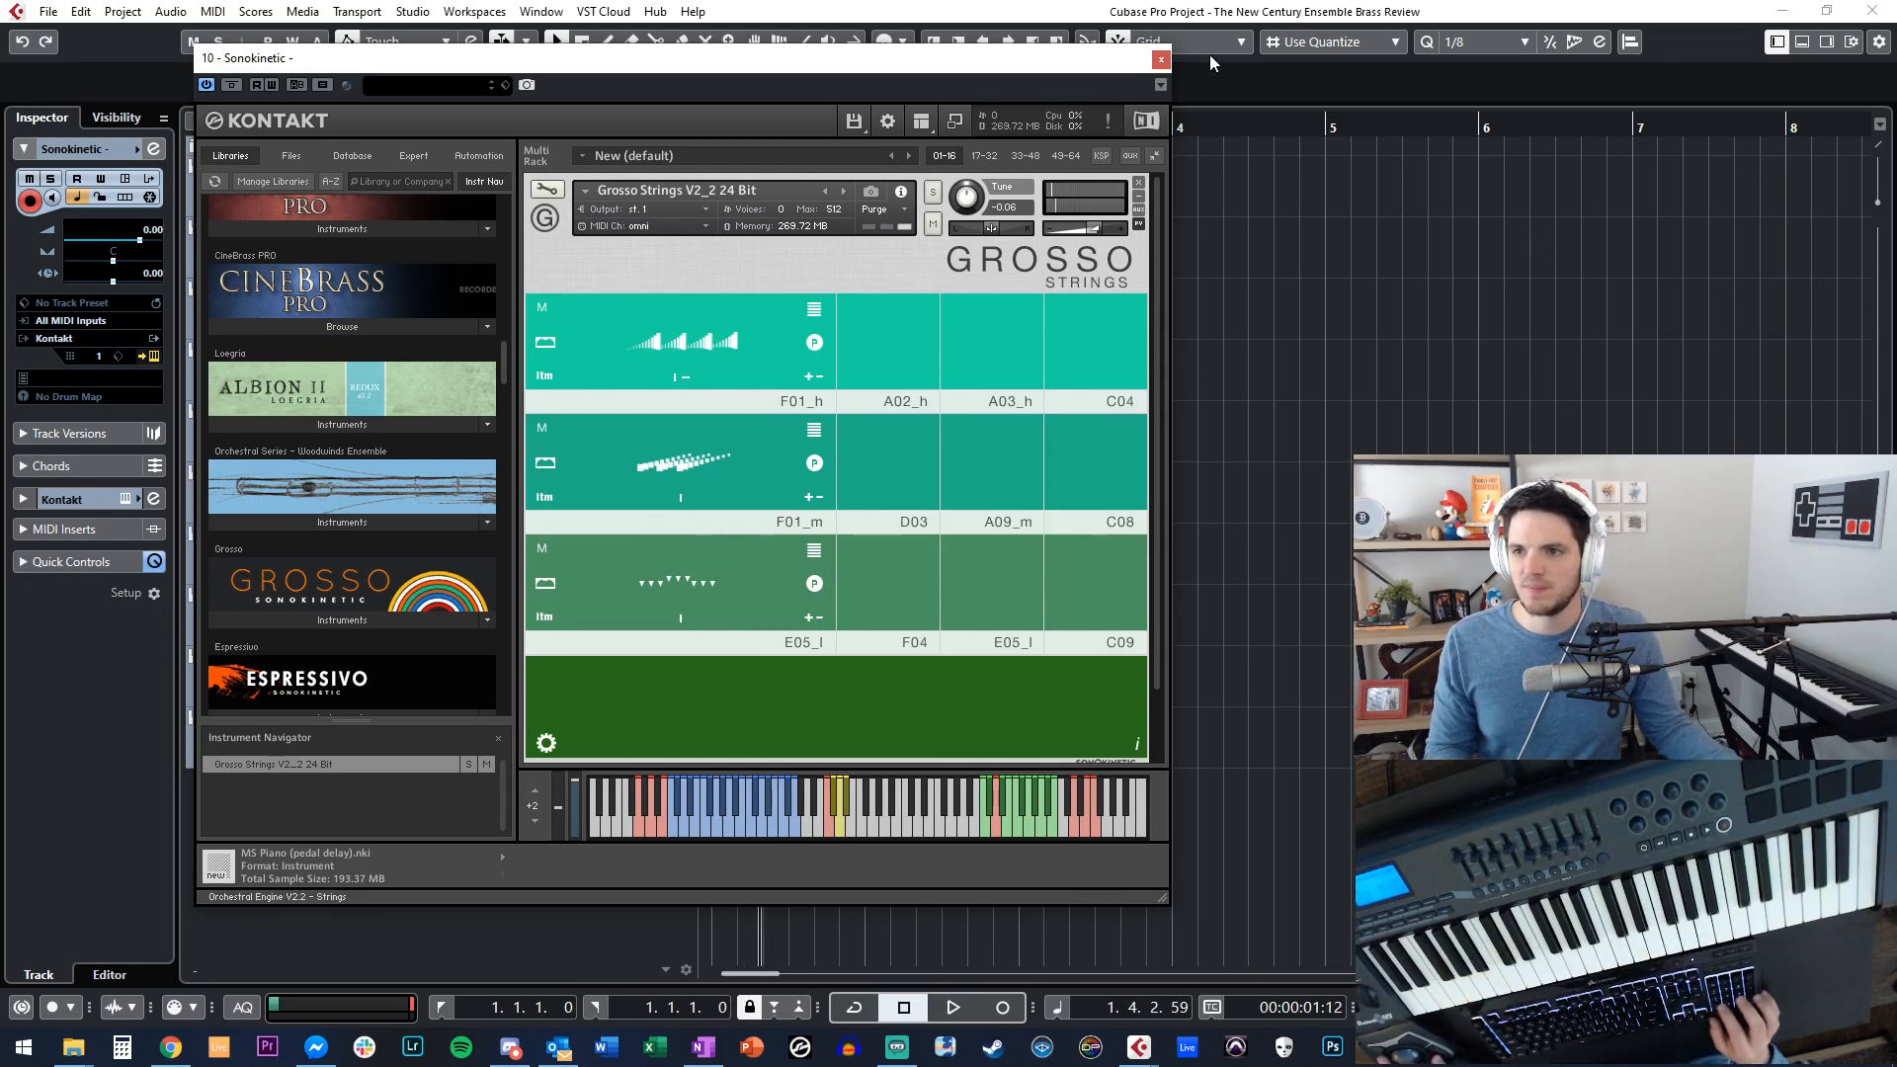
left_click(1162, 62)
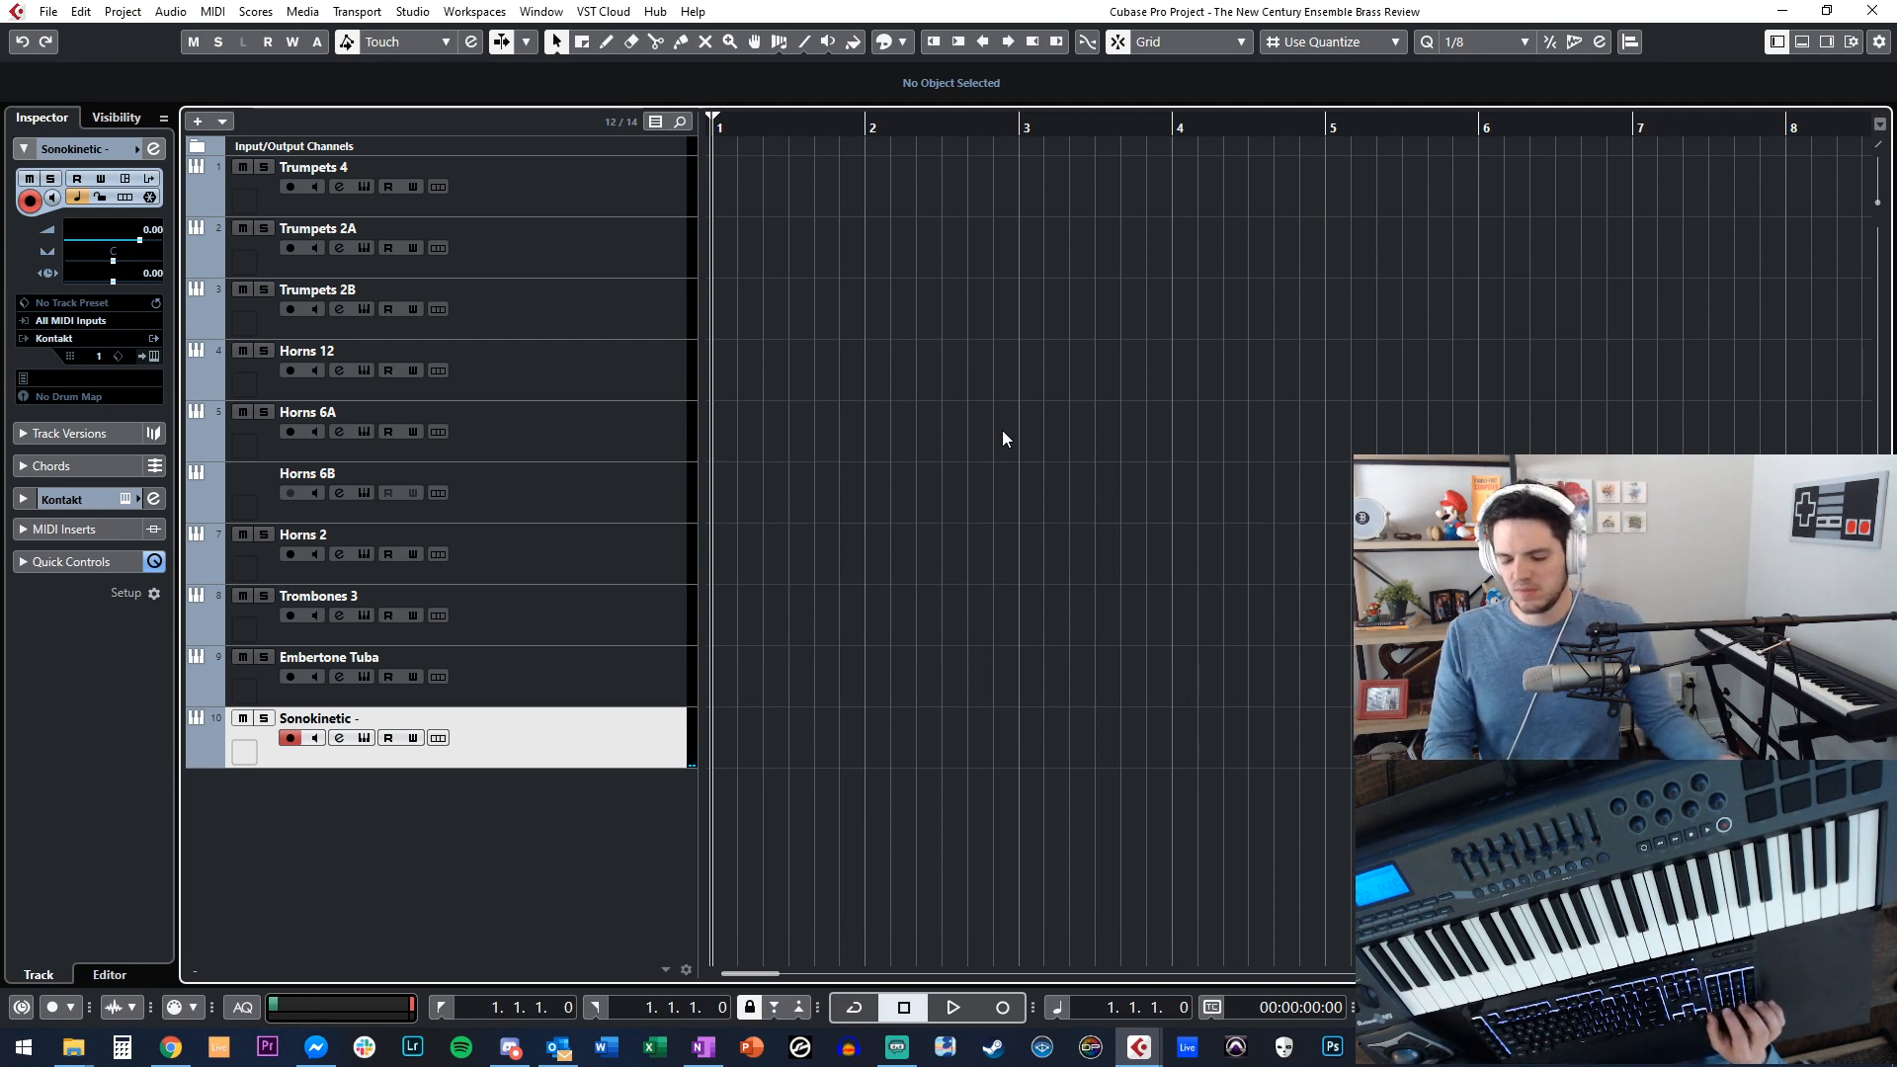
key("KP_Multiply")
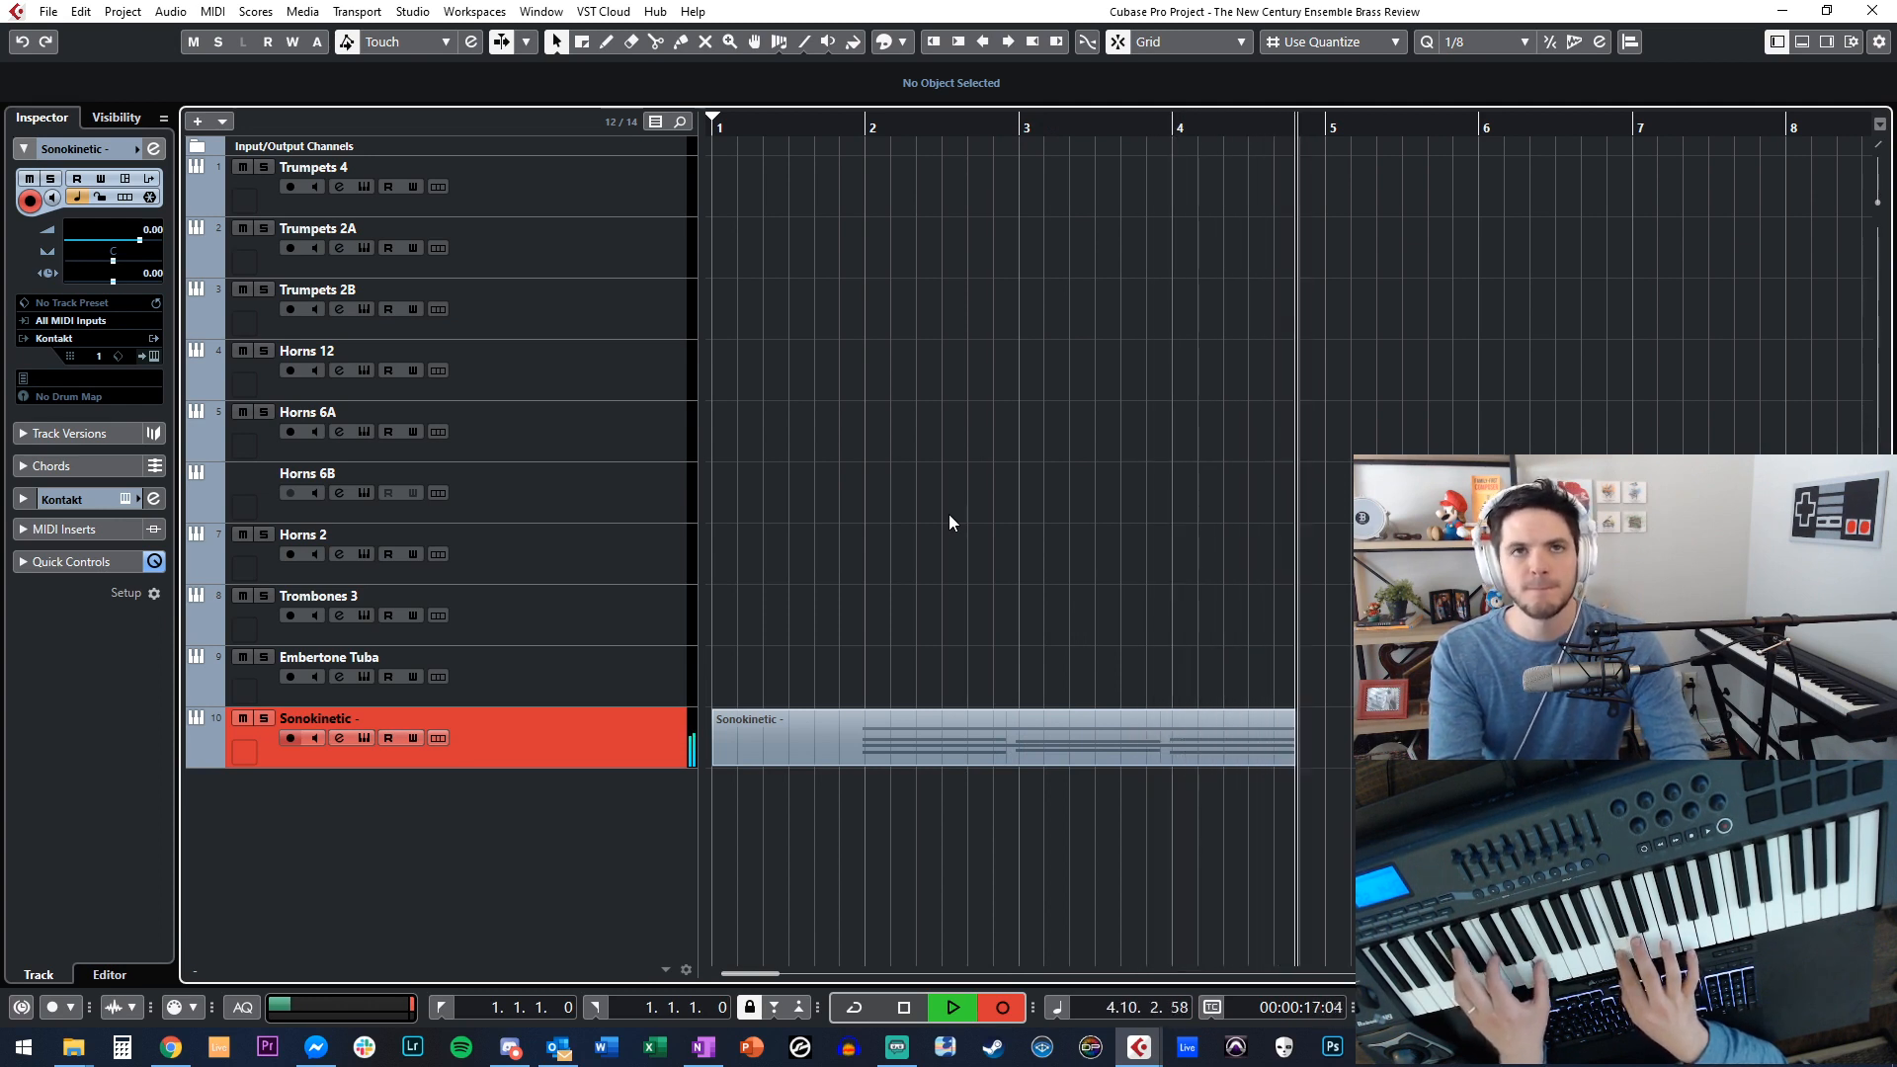
key("space")
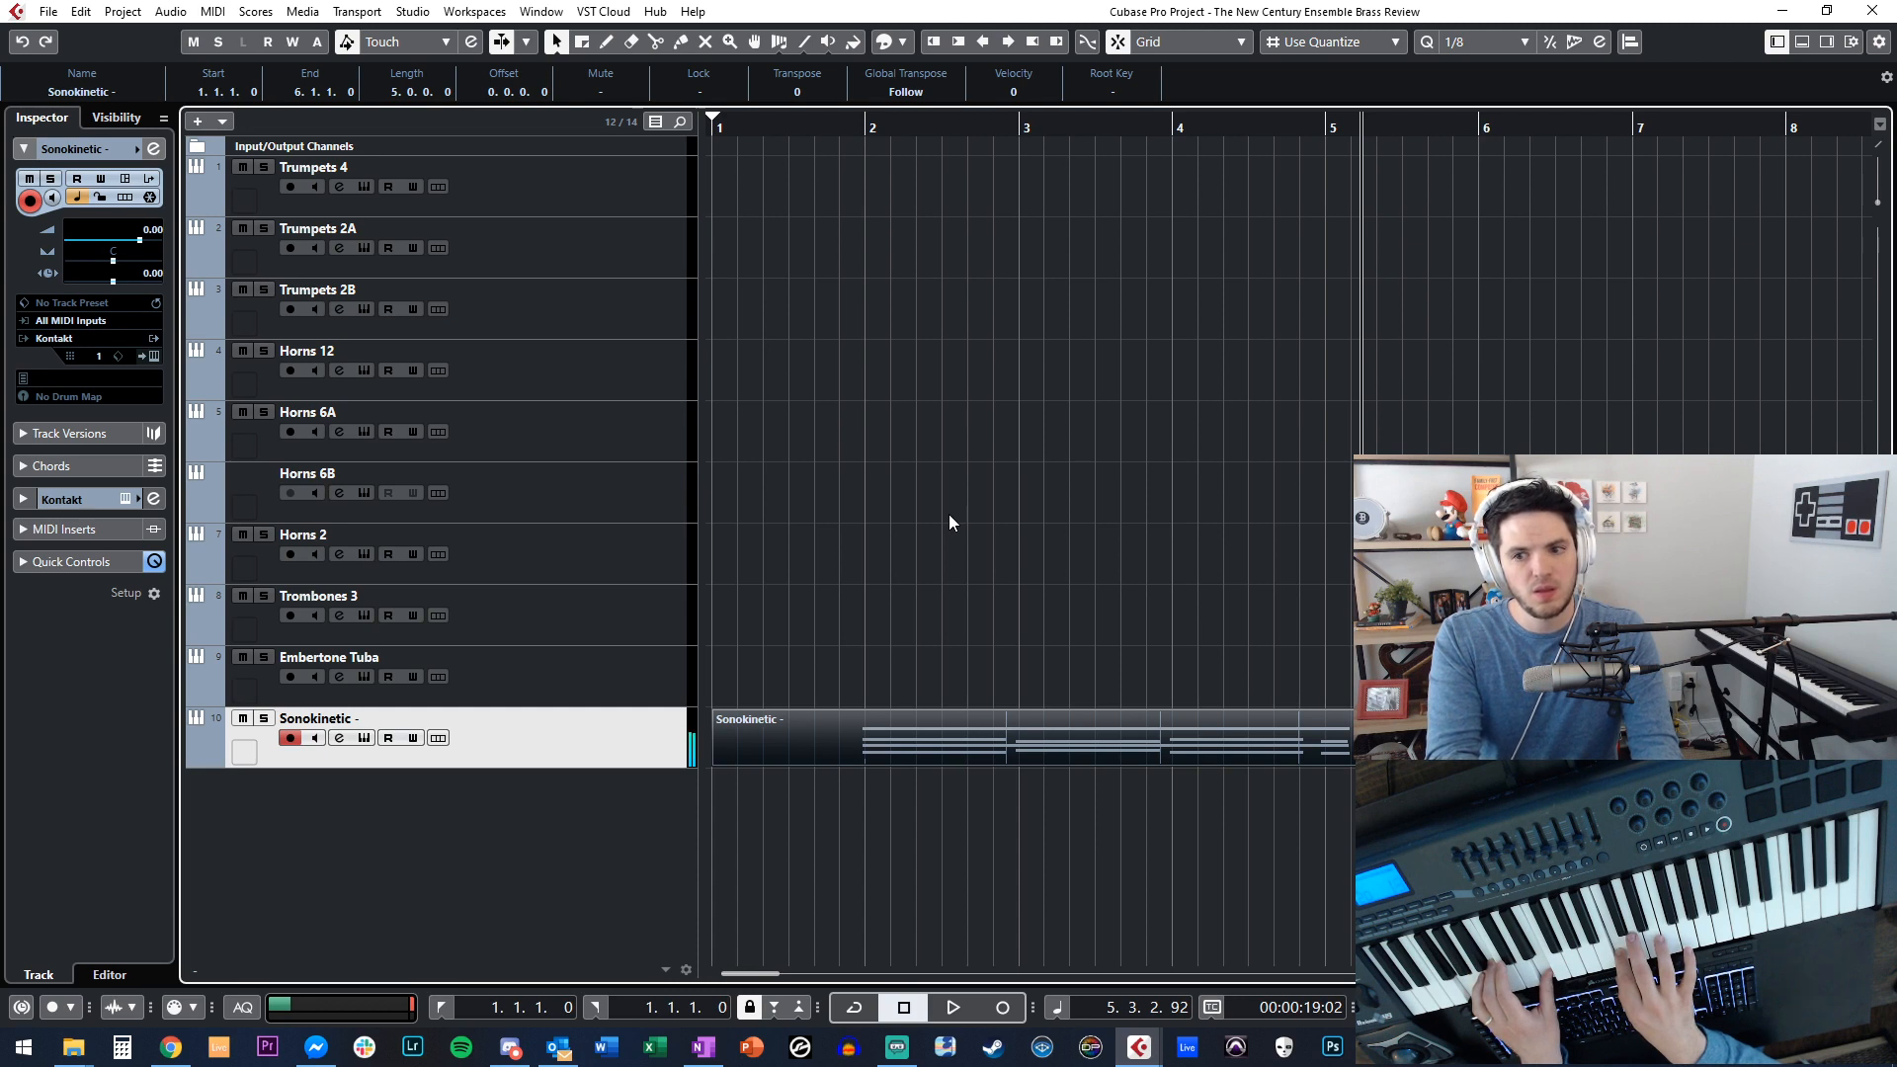
key("Delete")
key("Home")
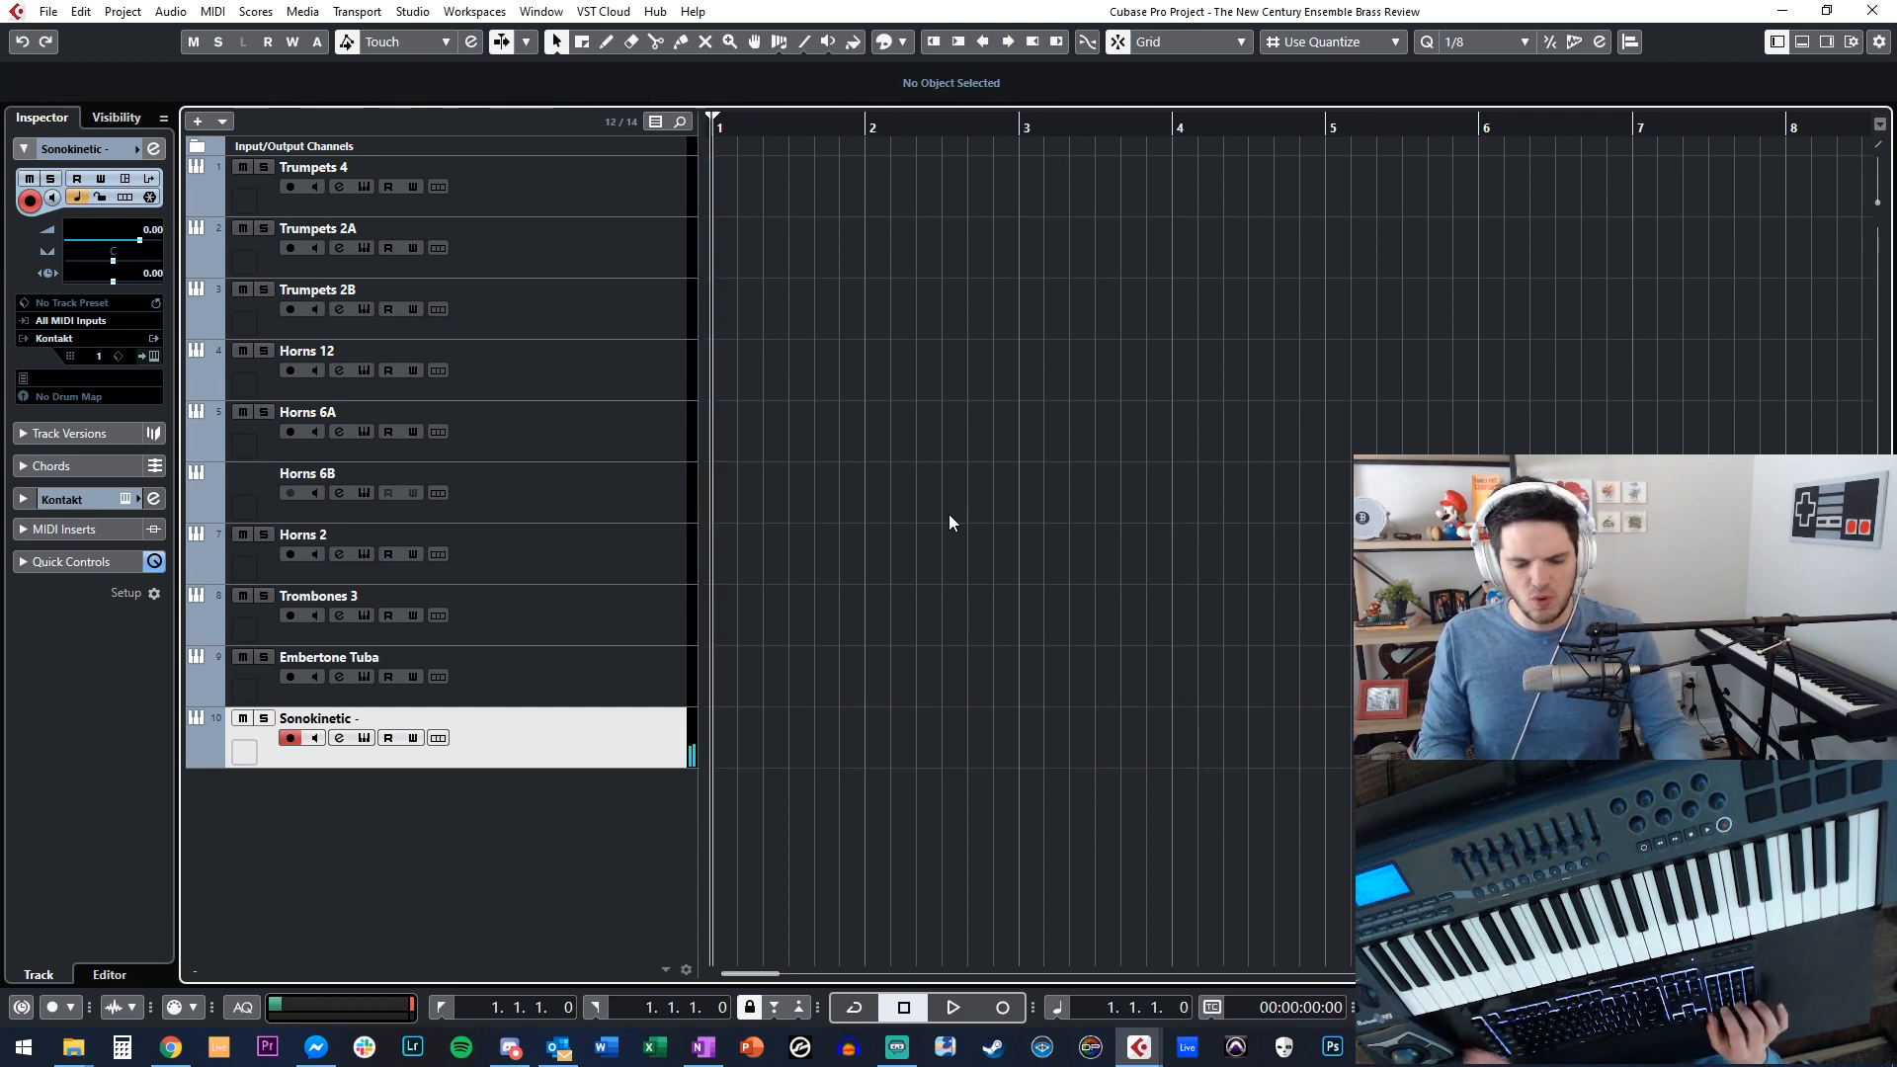
Record a Grosso Strings take from bar 1 on the Sonokinetic track.
key("KP_Multiply")
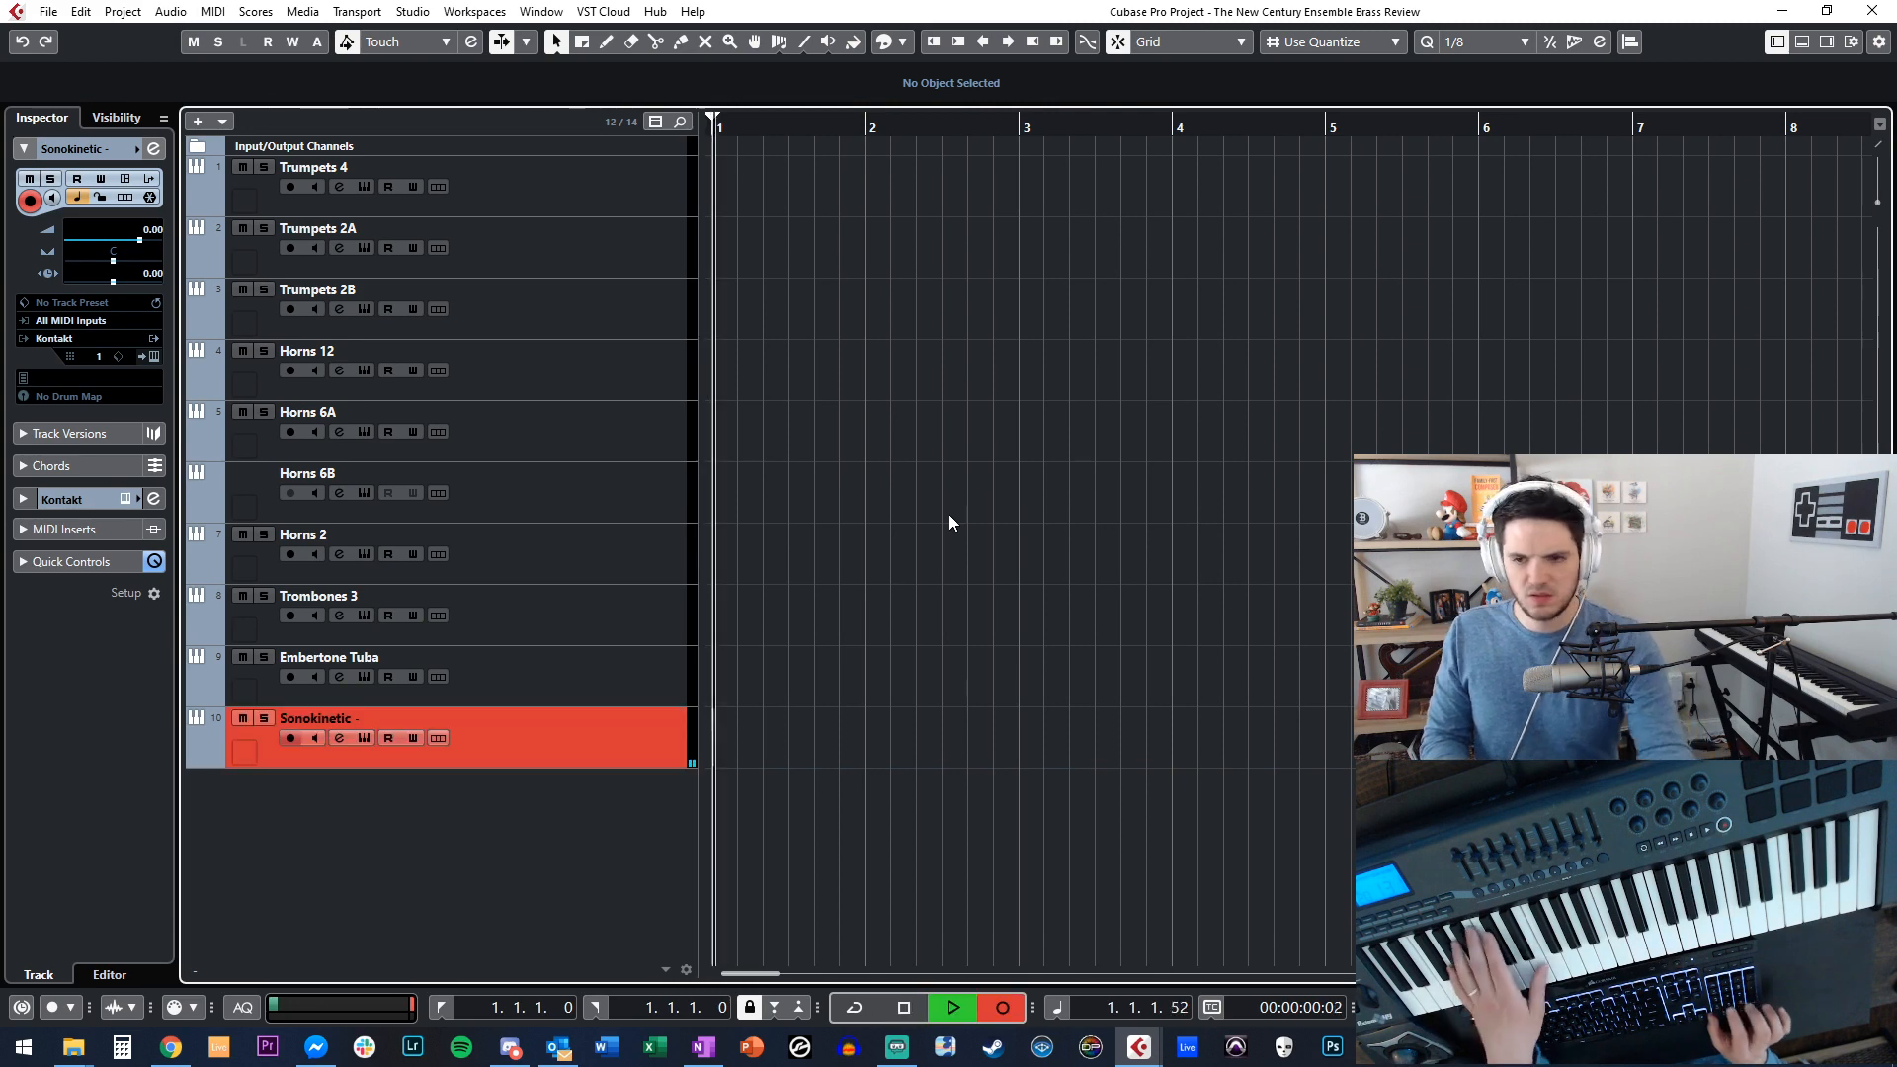
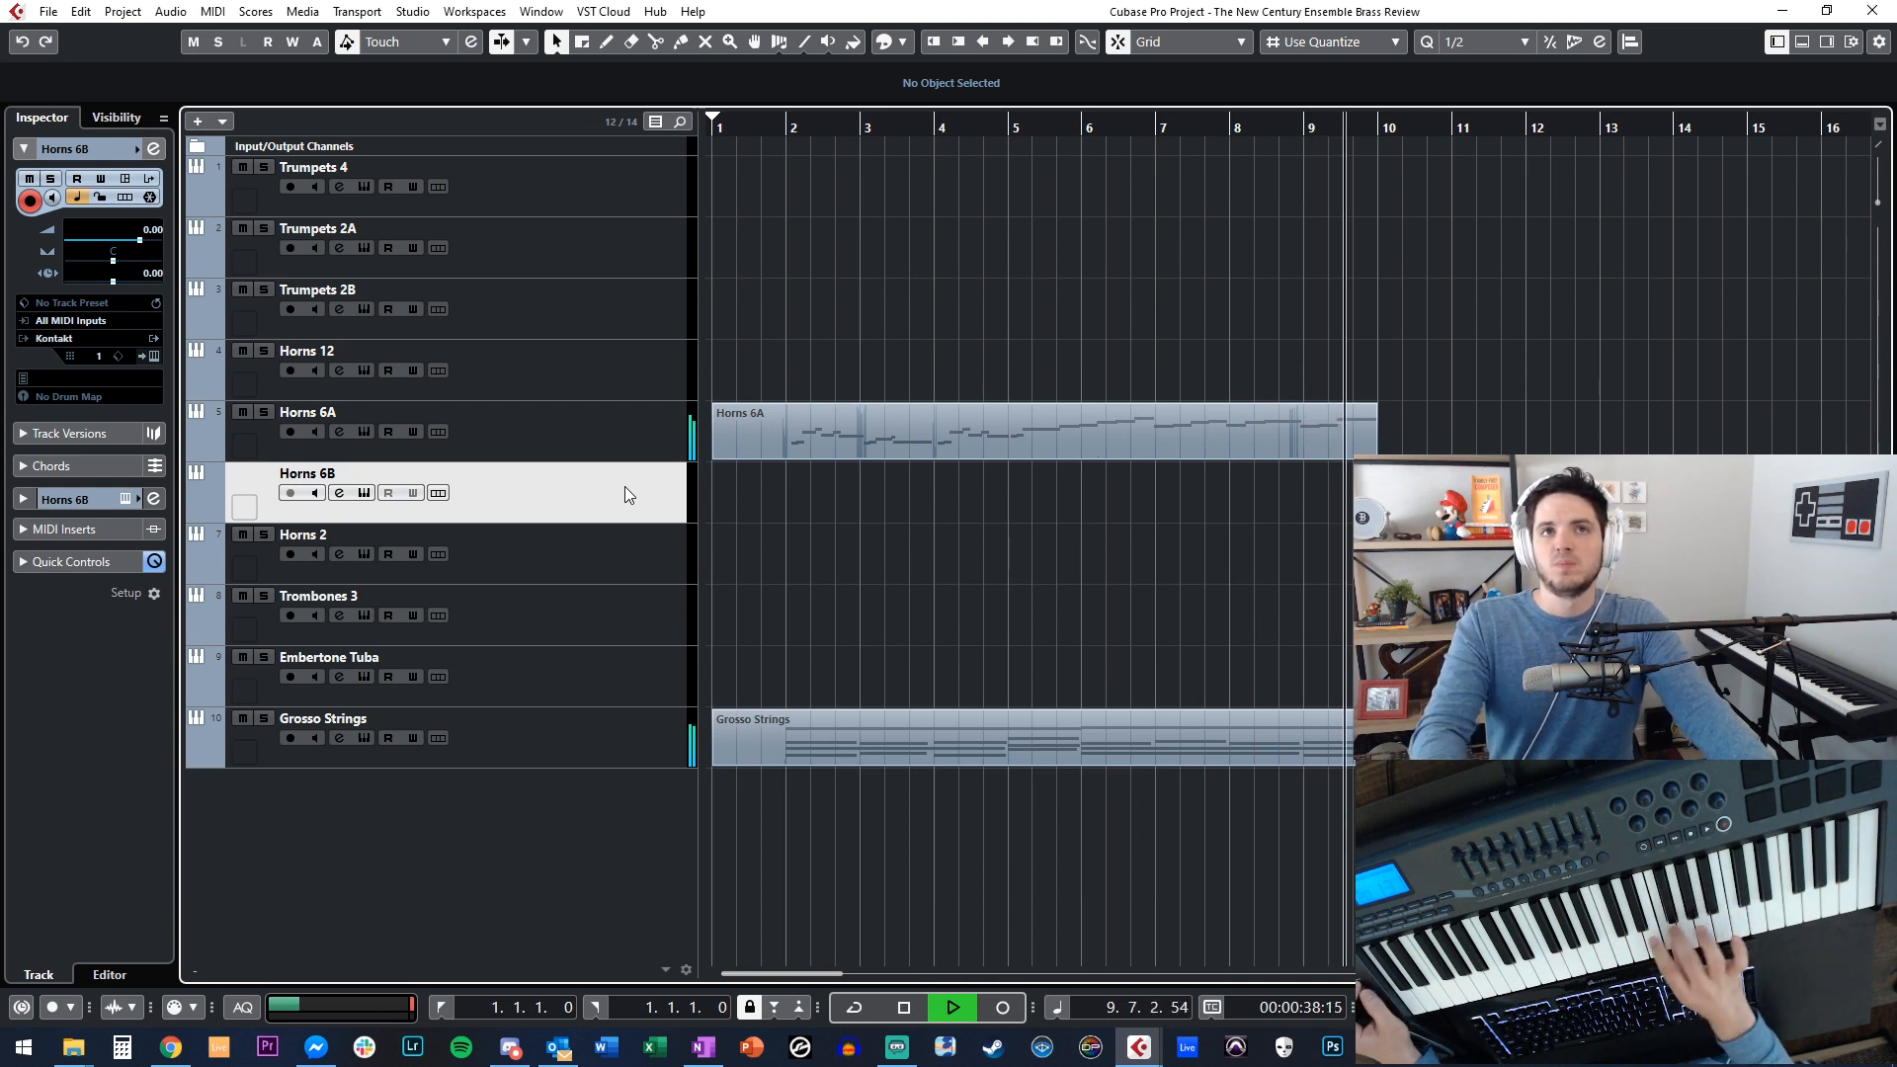
Play short passages of the Horns 6A and Grosso Strings parts from bar 5 and from bar 3.
key("space")
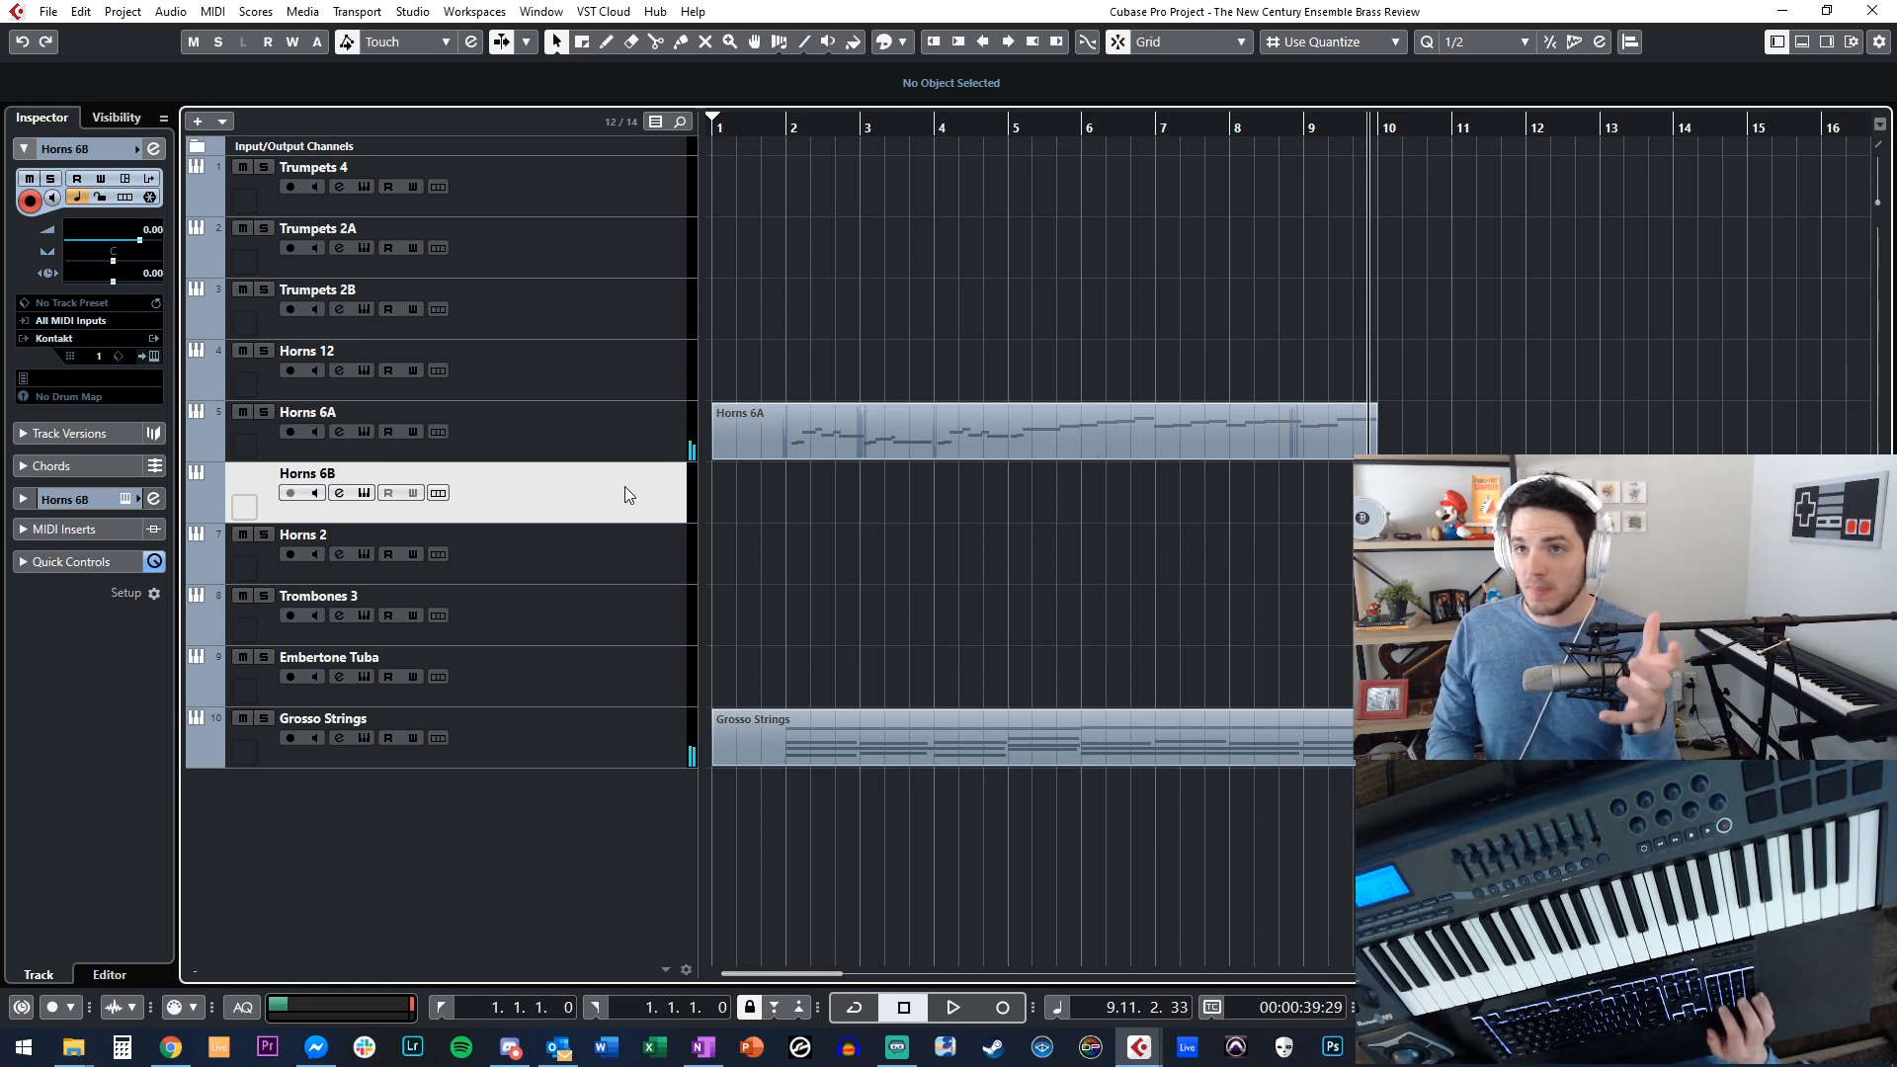
key("KP_Subtract")
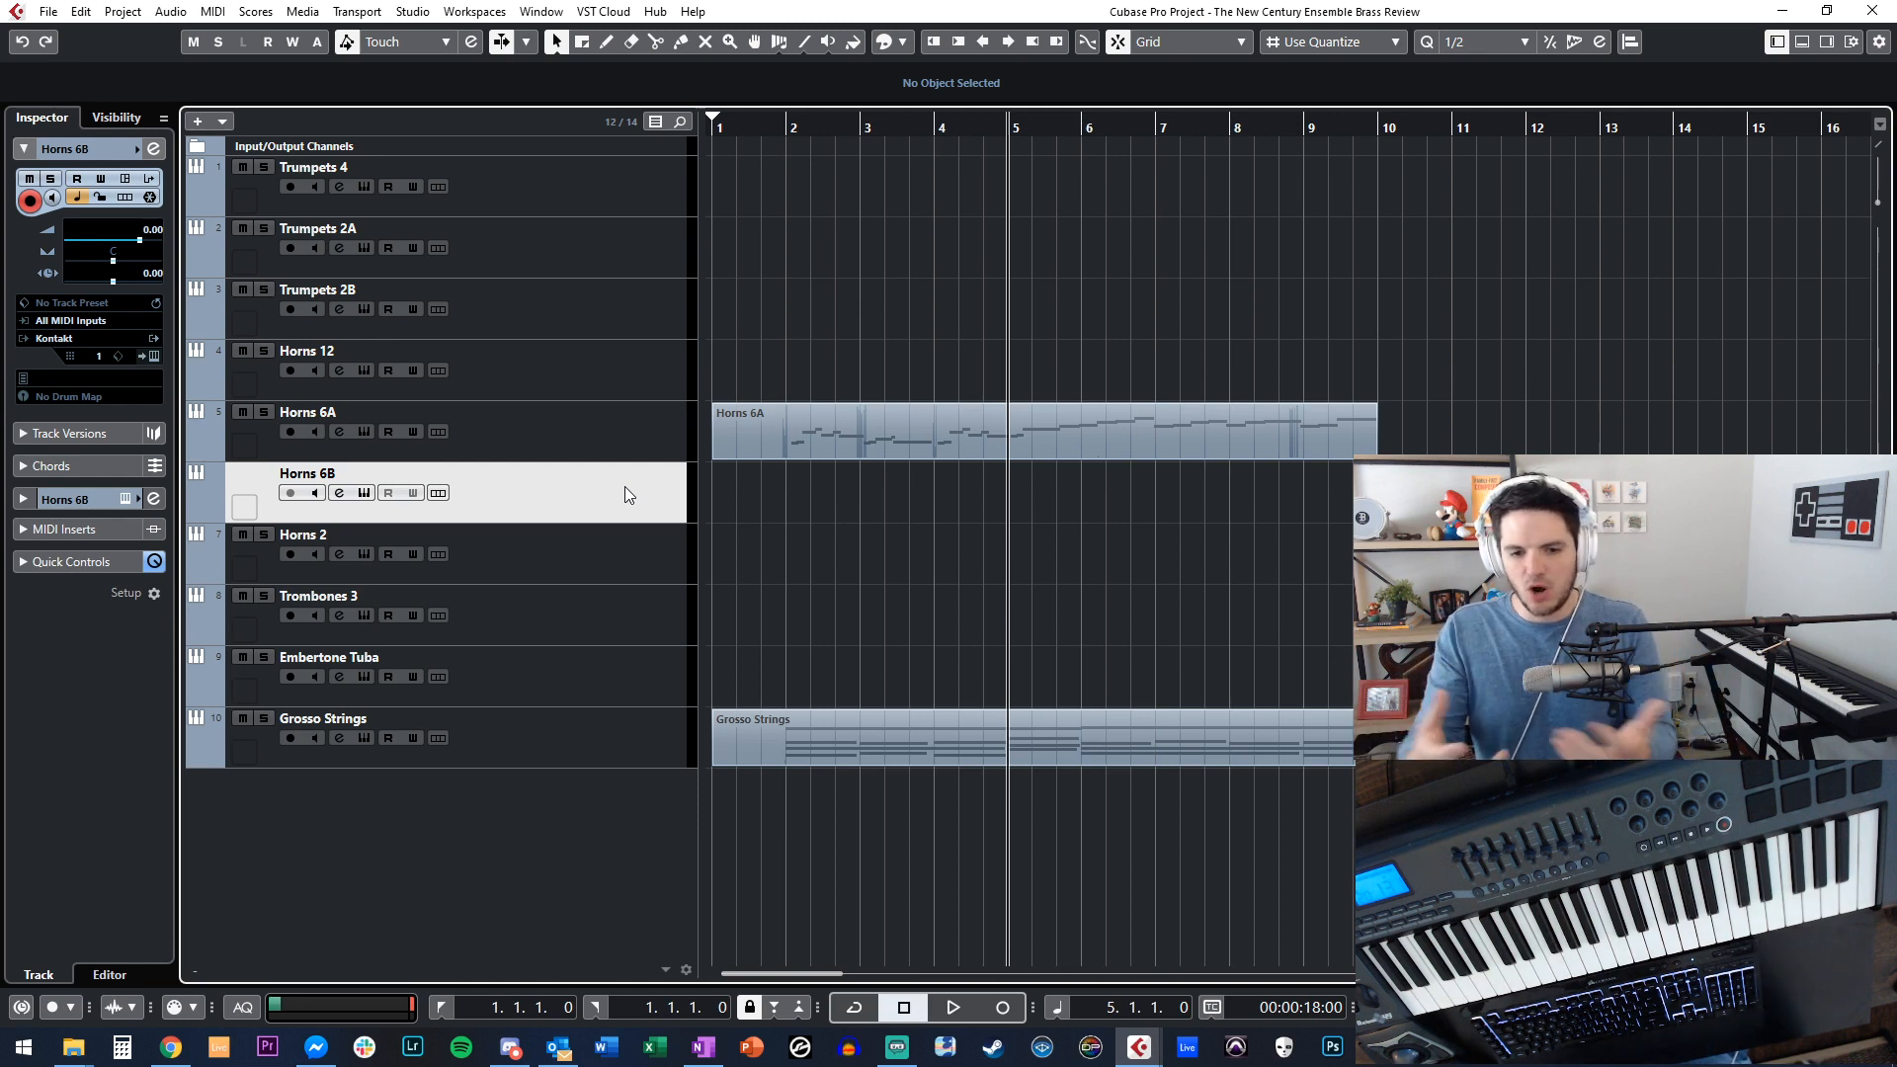
key("space")
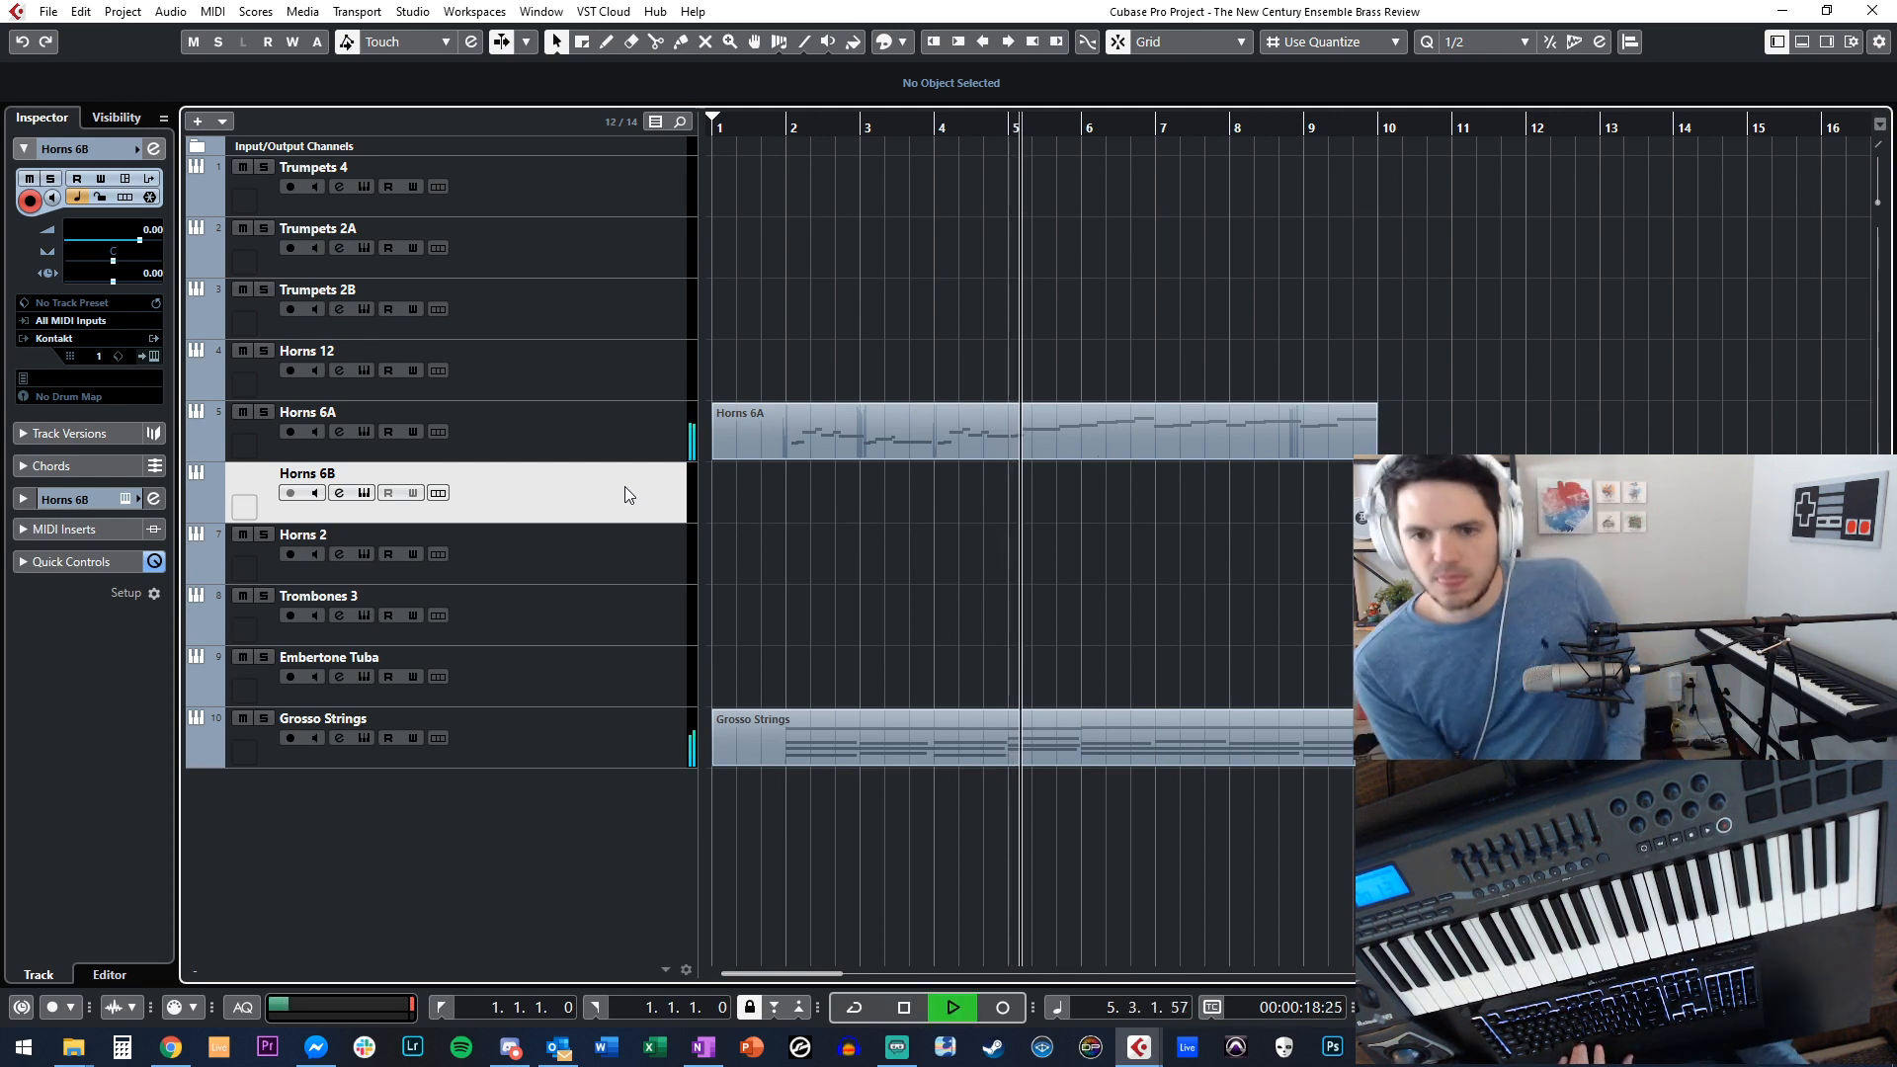
key("space")
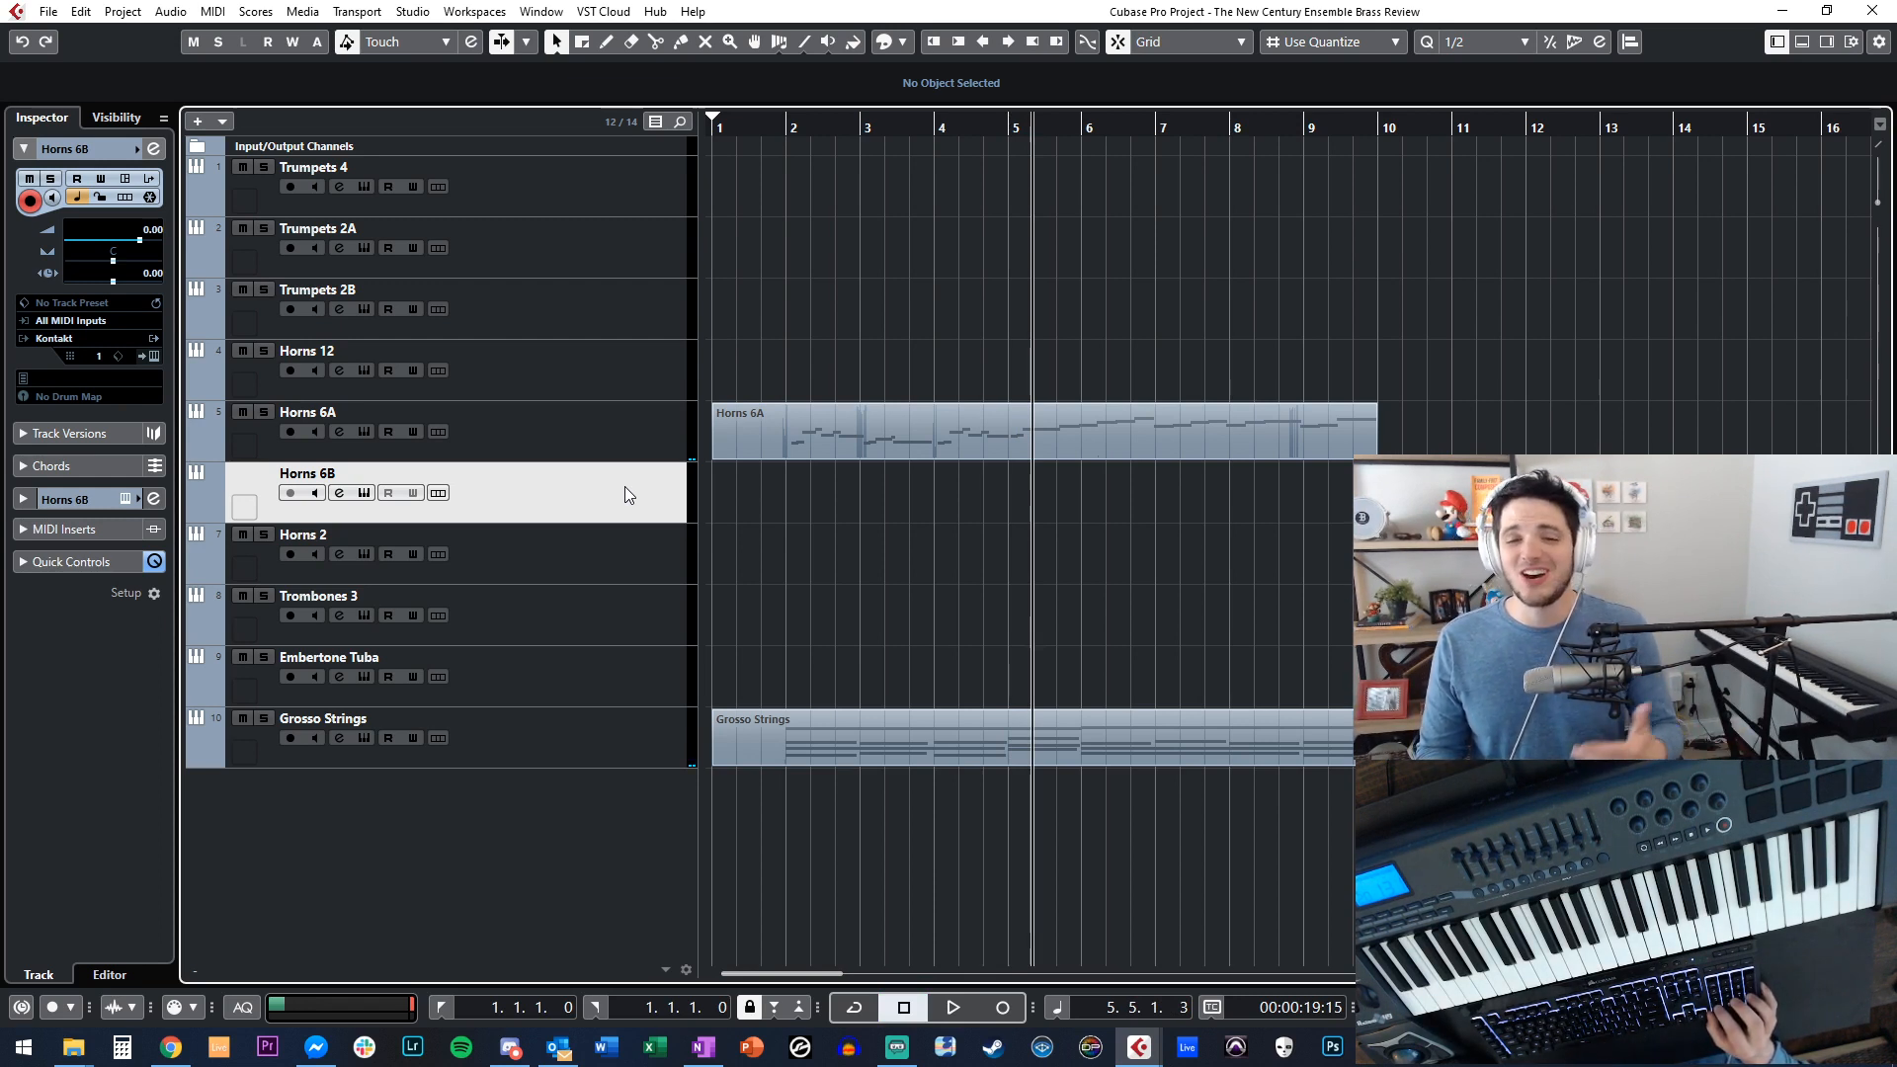
key("space")
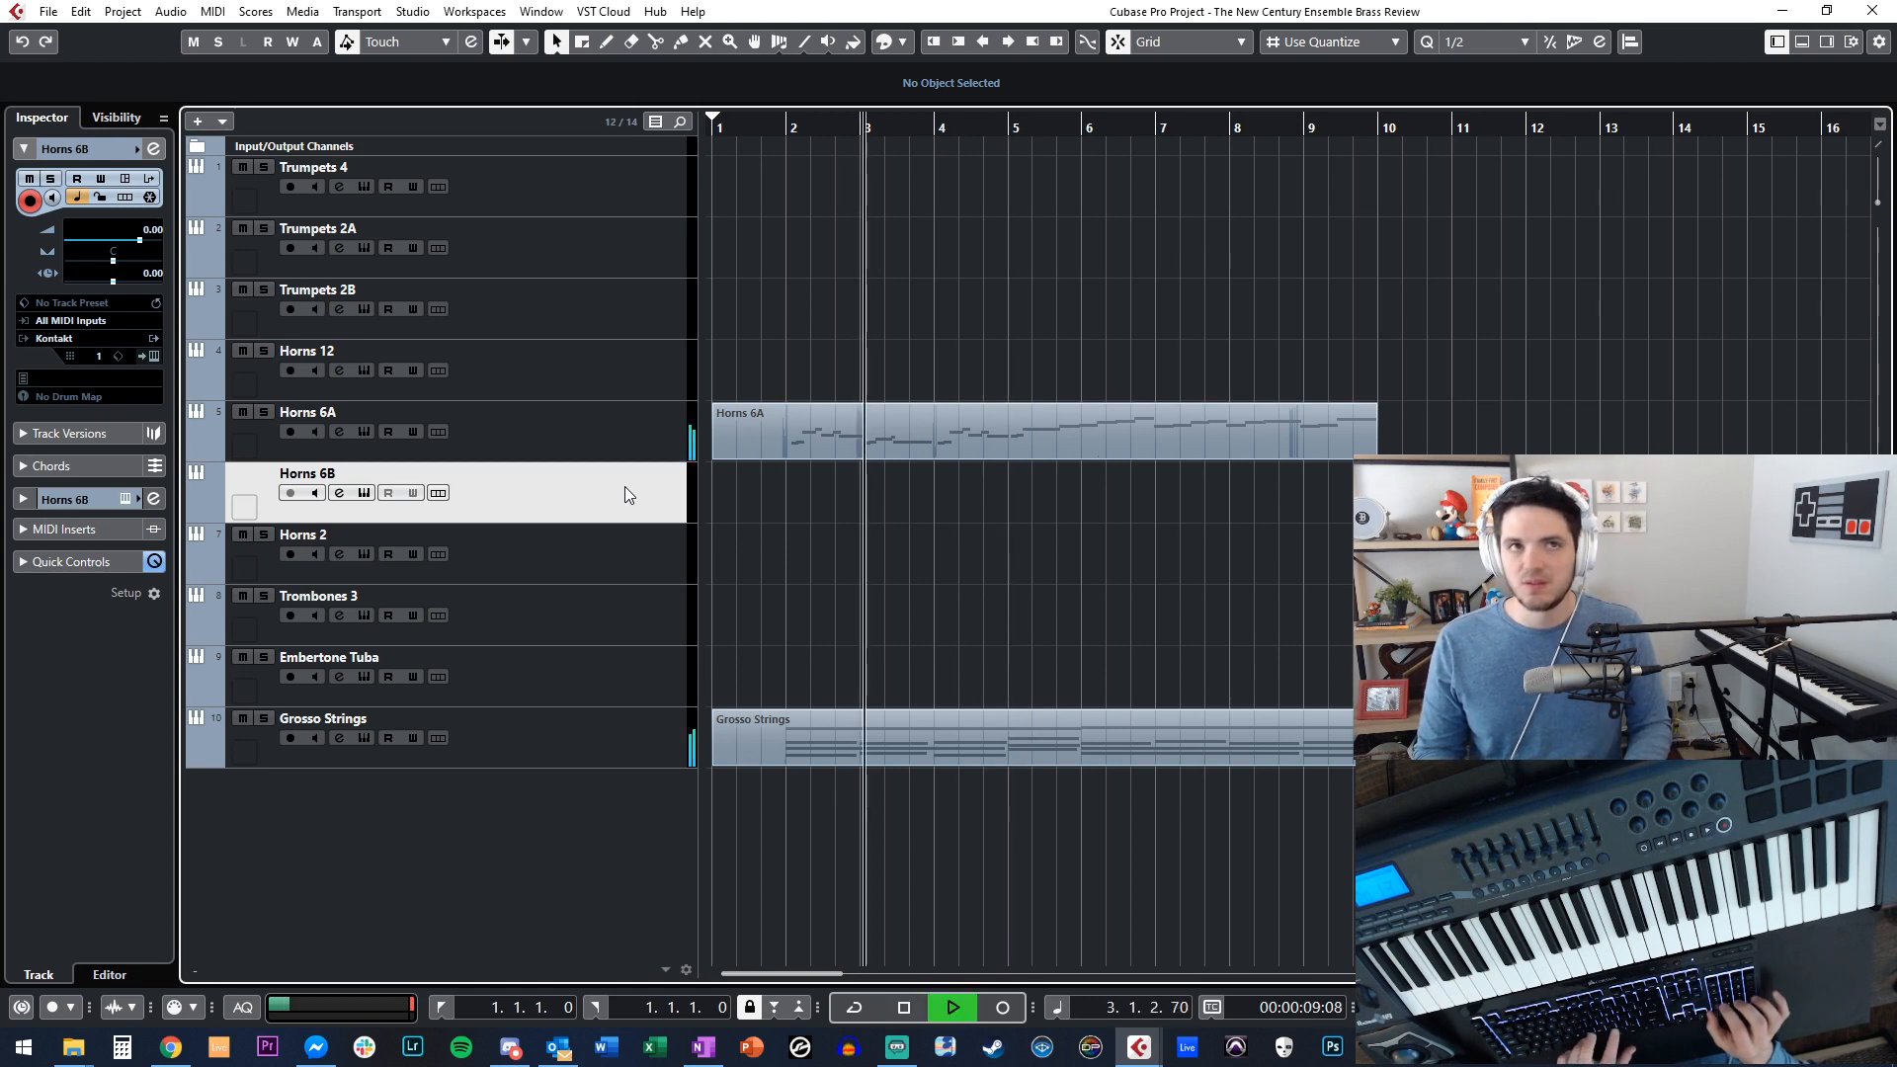
key("space")
key("KP_0")
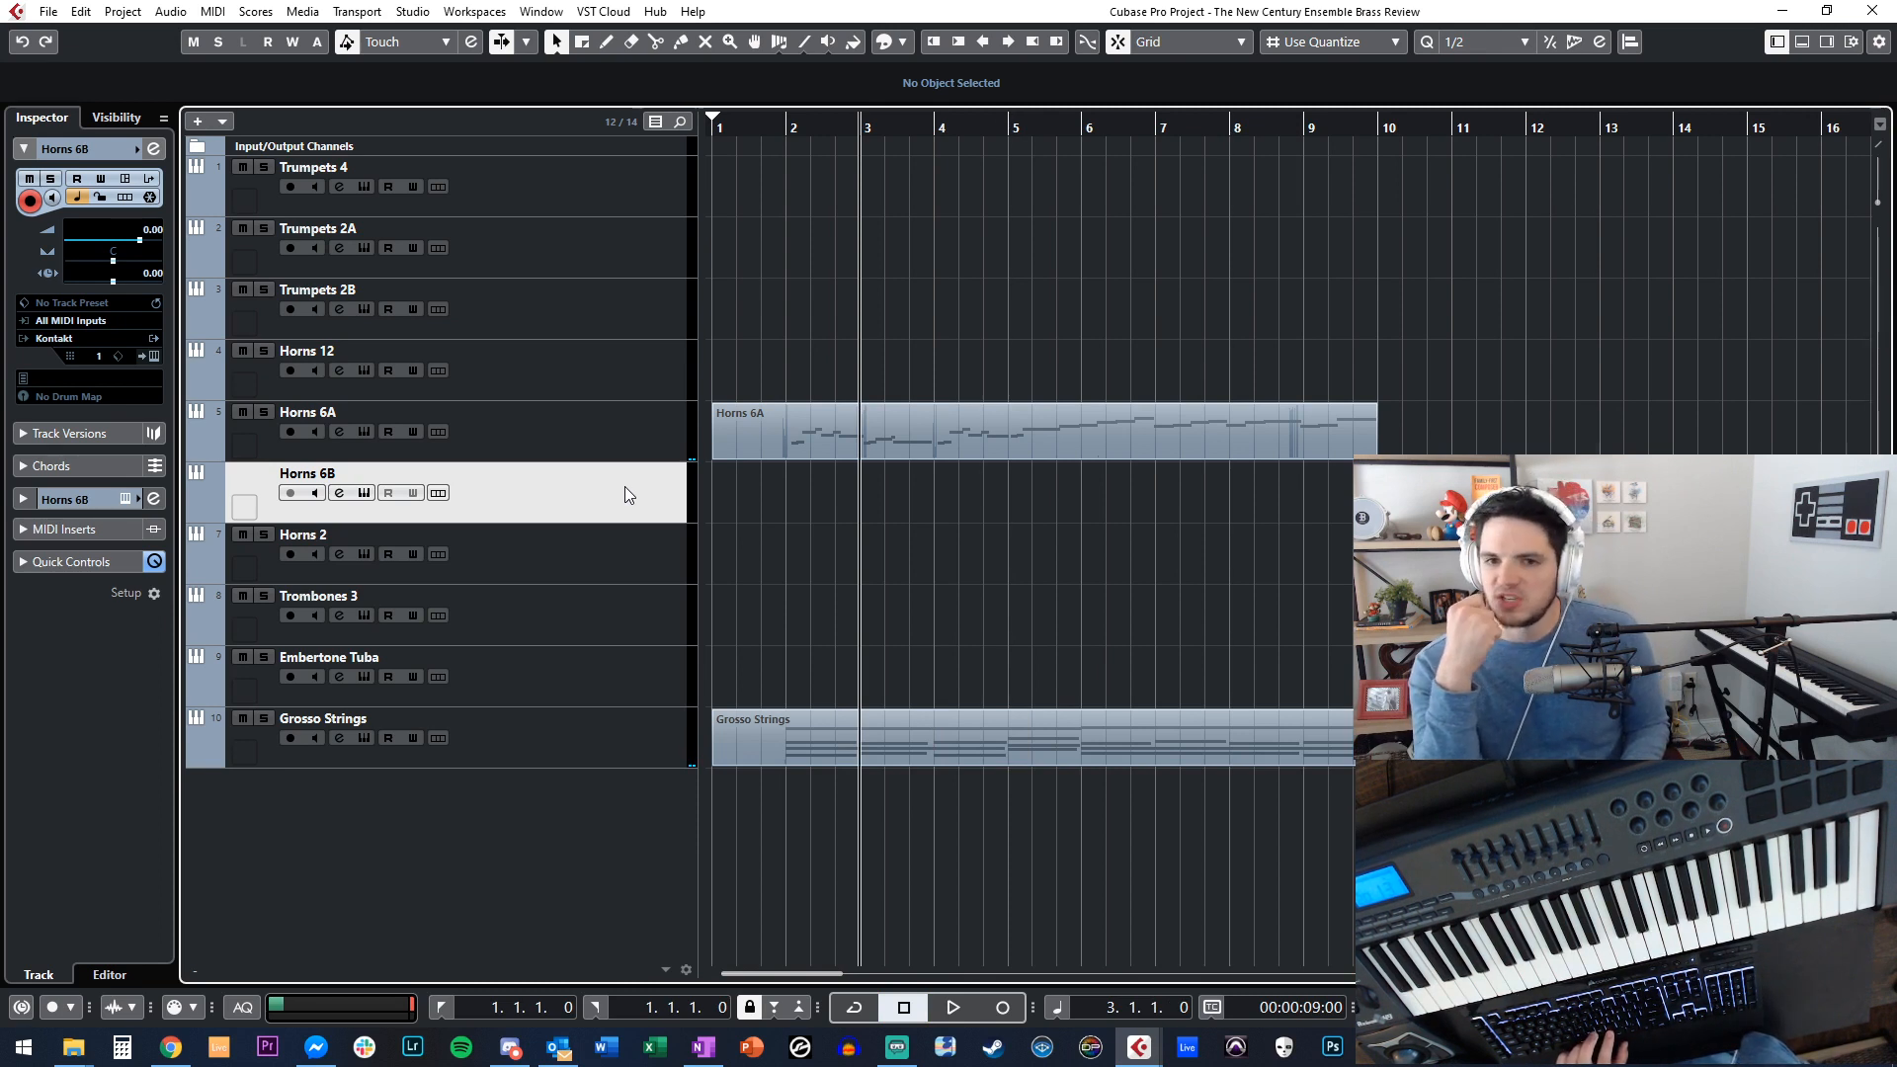
Step the playhead back and forth between bars 2 and 5 to review the phrase's bar layout.
key("KP_Subtract")
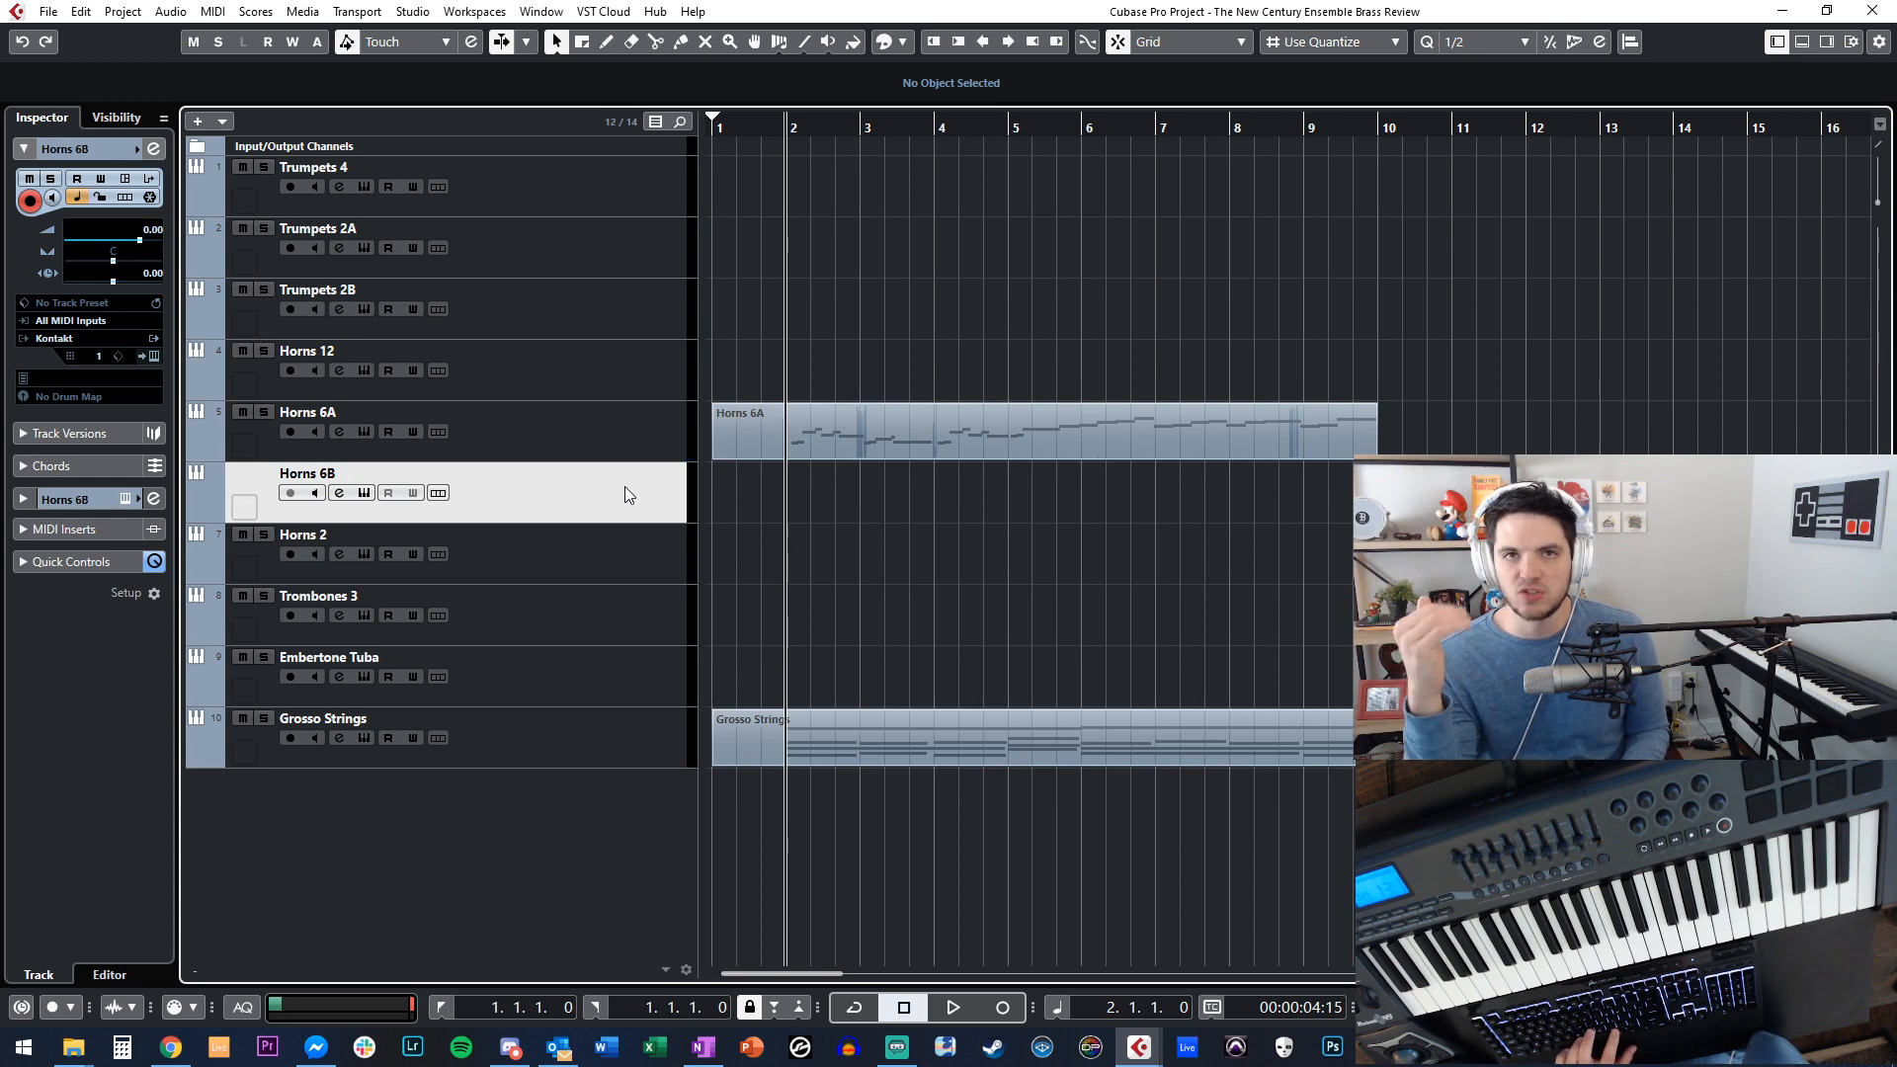
key("KP_Add")
key("KP_Add")
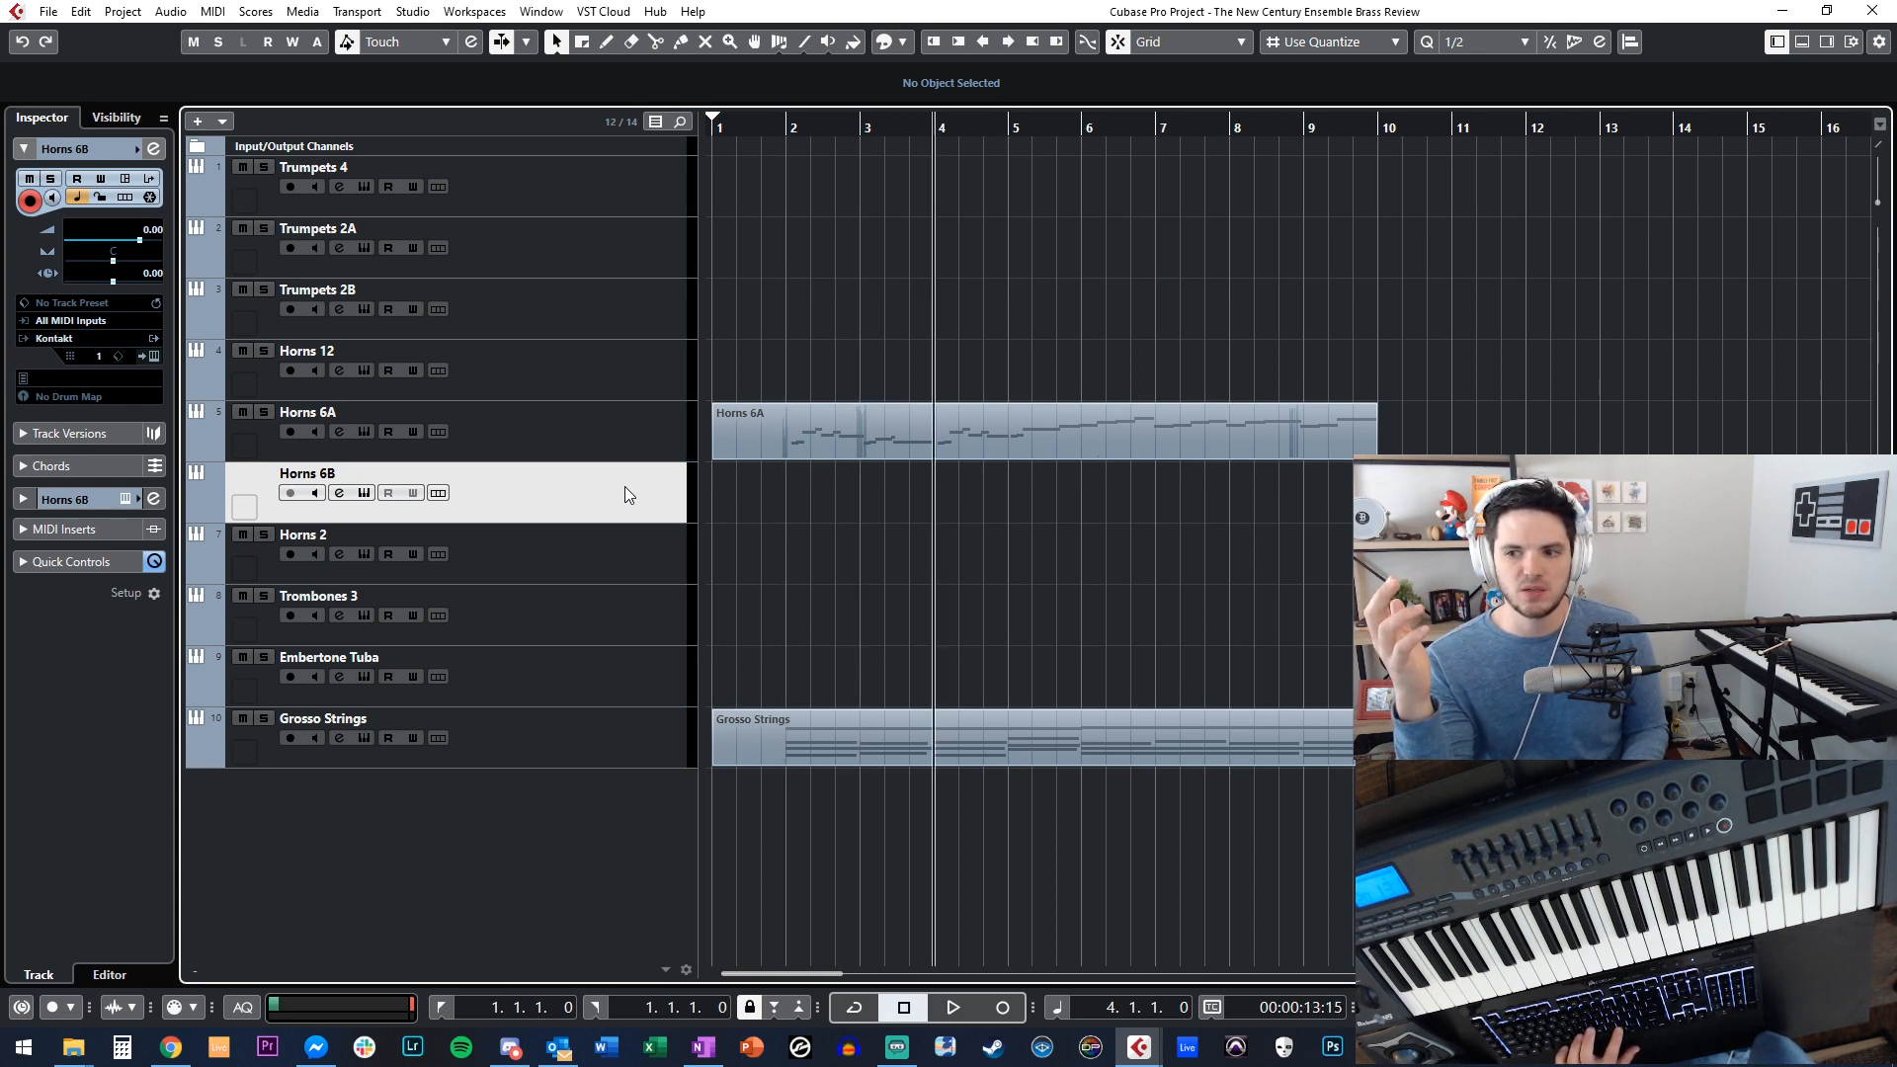
key("KP_Subtract")
key("KP_Add")
key("KP_Add")
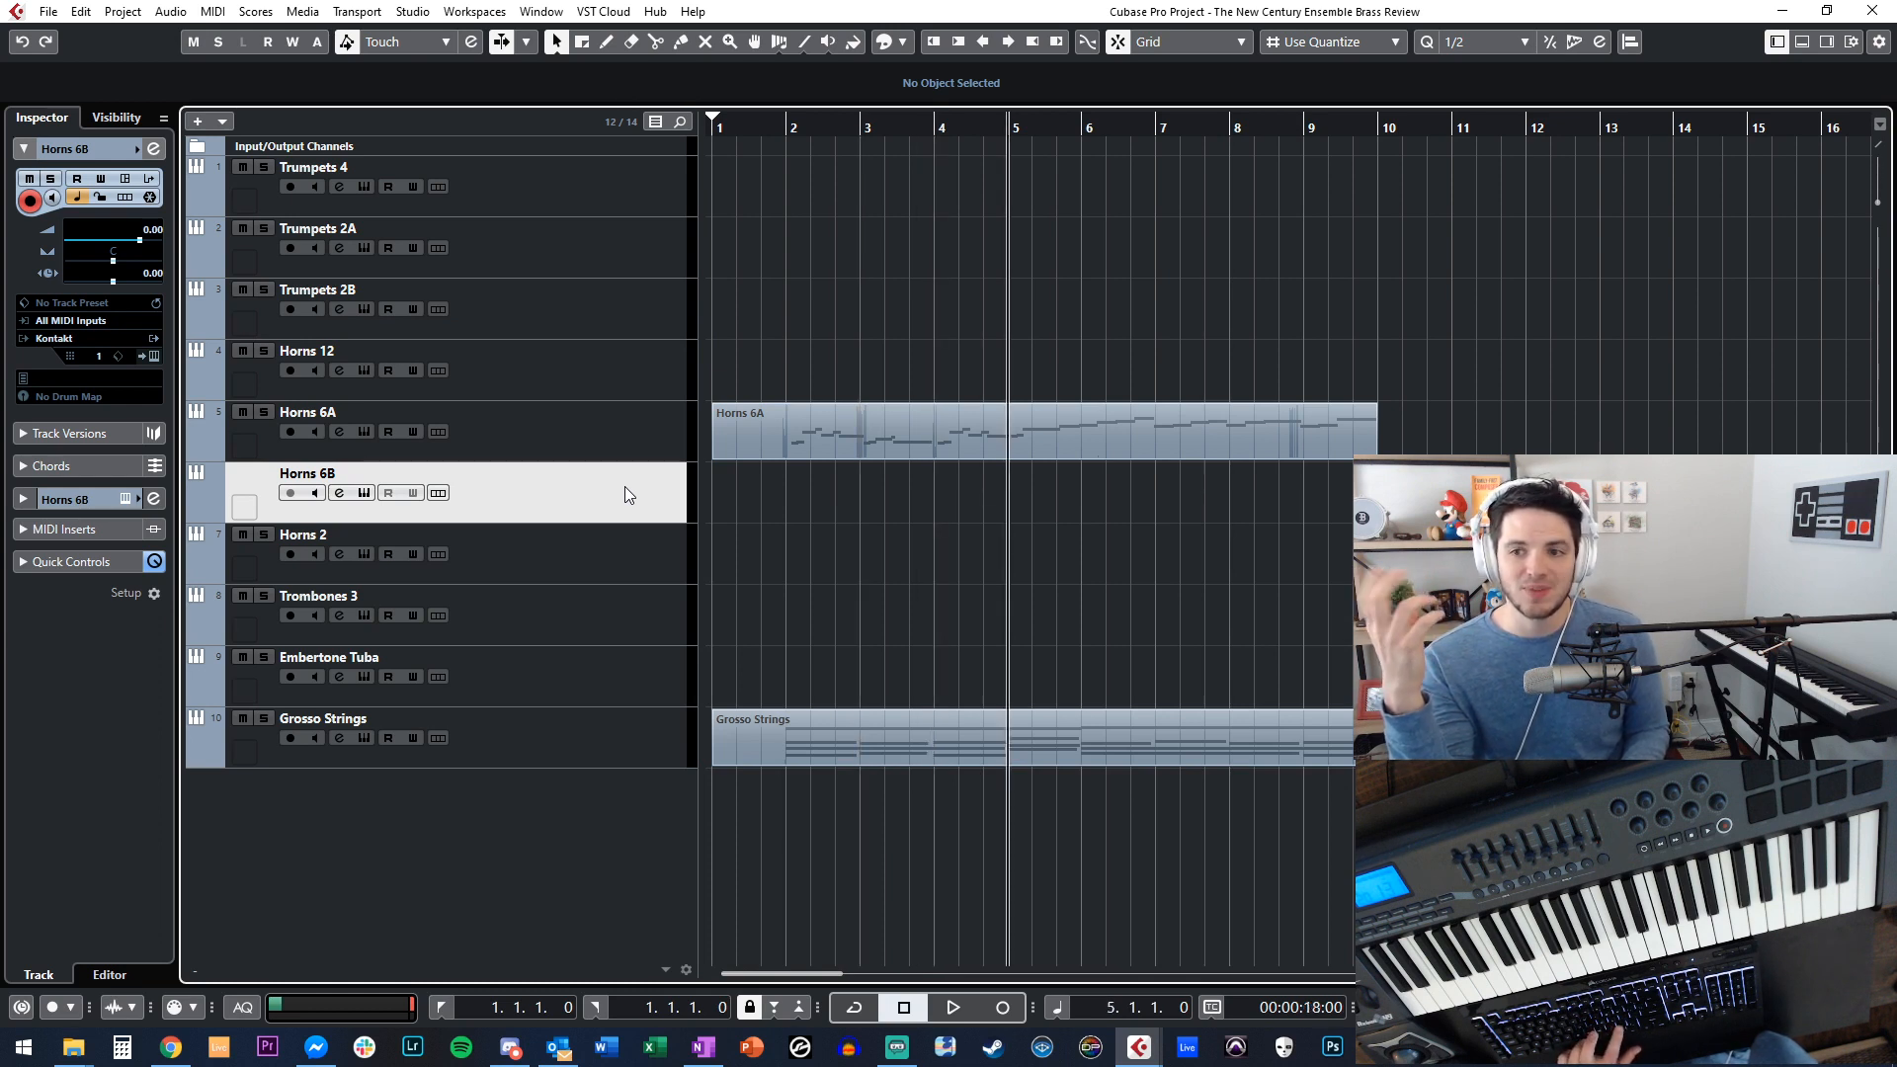
Look through the Trumpets 4, Trumpets 2A and Trumpets 2B tracks and leave Trumpets 2A selected and record-enabled.
left_click(657, 211)
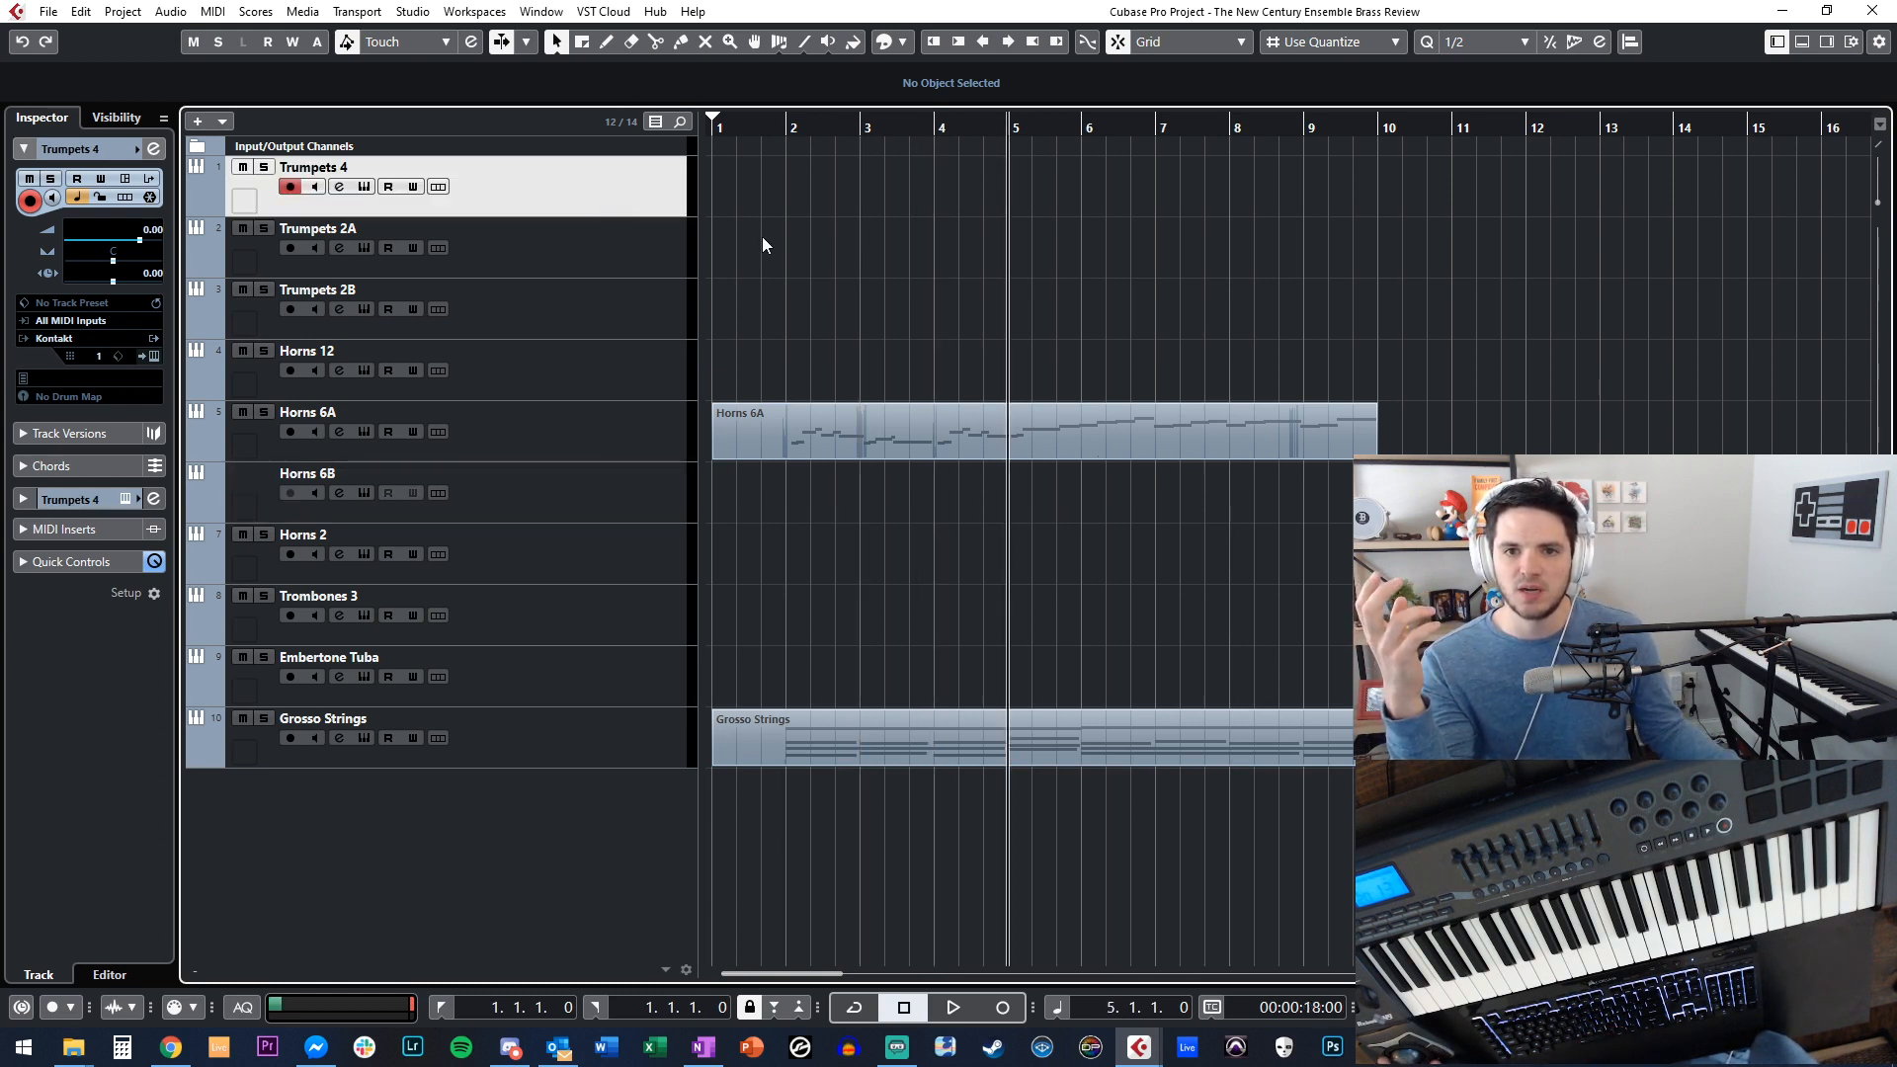
left_click(603, 253)
left_click(628, 305)
left_click(623, 247)
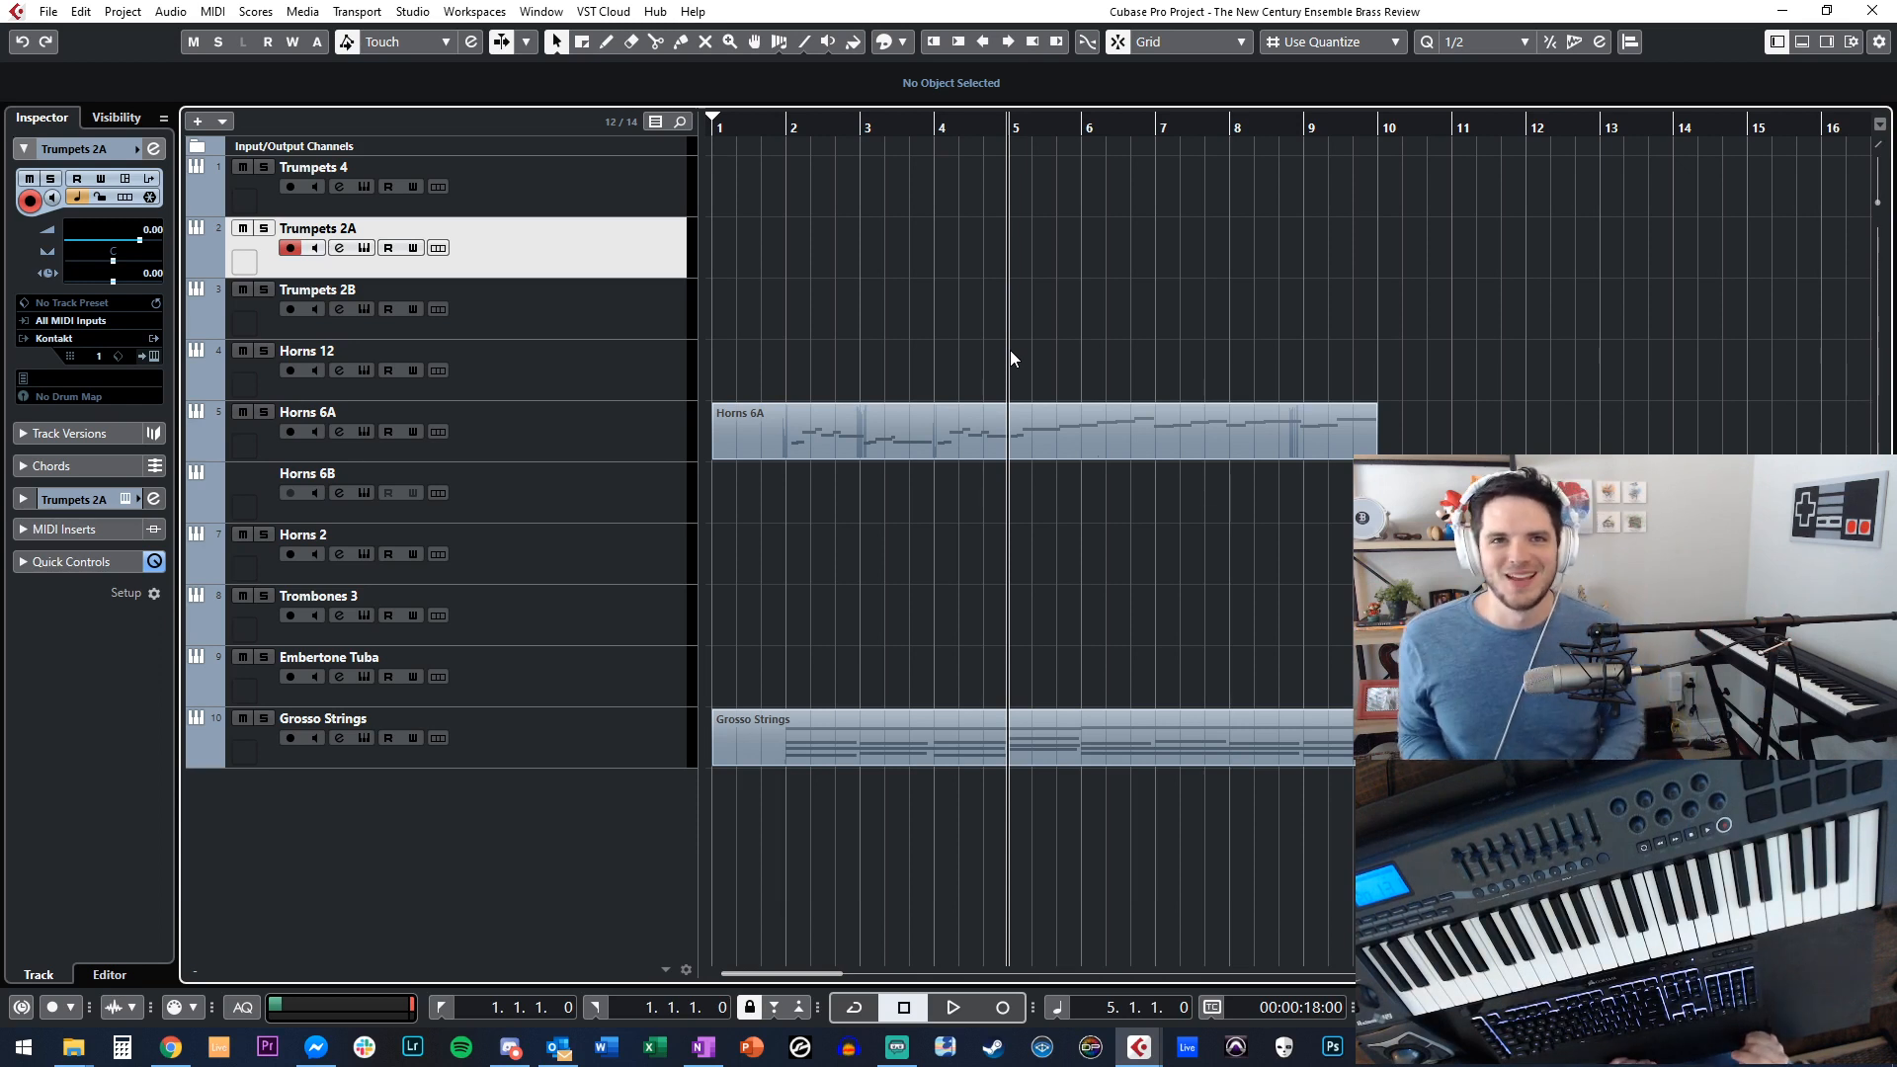
Step the playhead through bars 2 to 5 and briefly check playback from bar 2.
key("ctrl+Right")
key("ctrl+Left")
key("ctrl+Left")
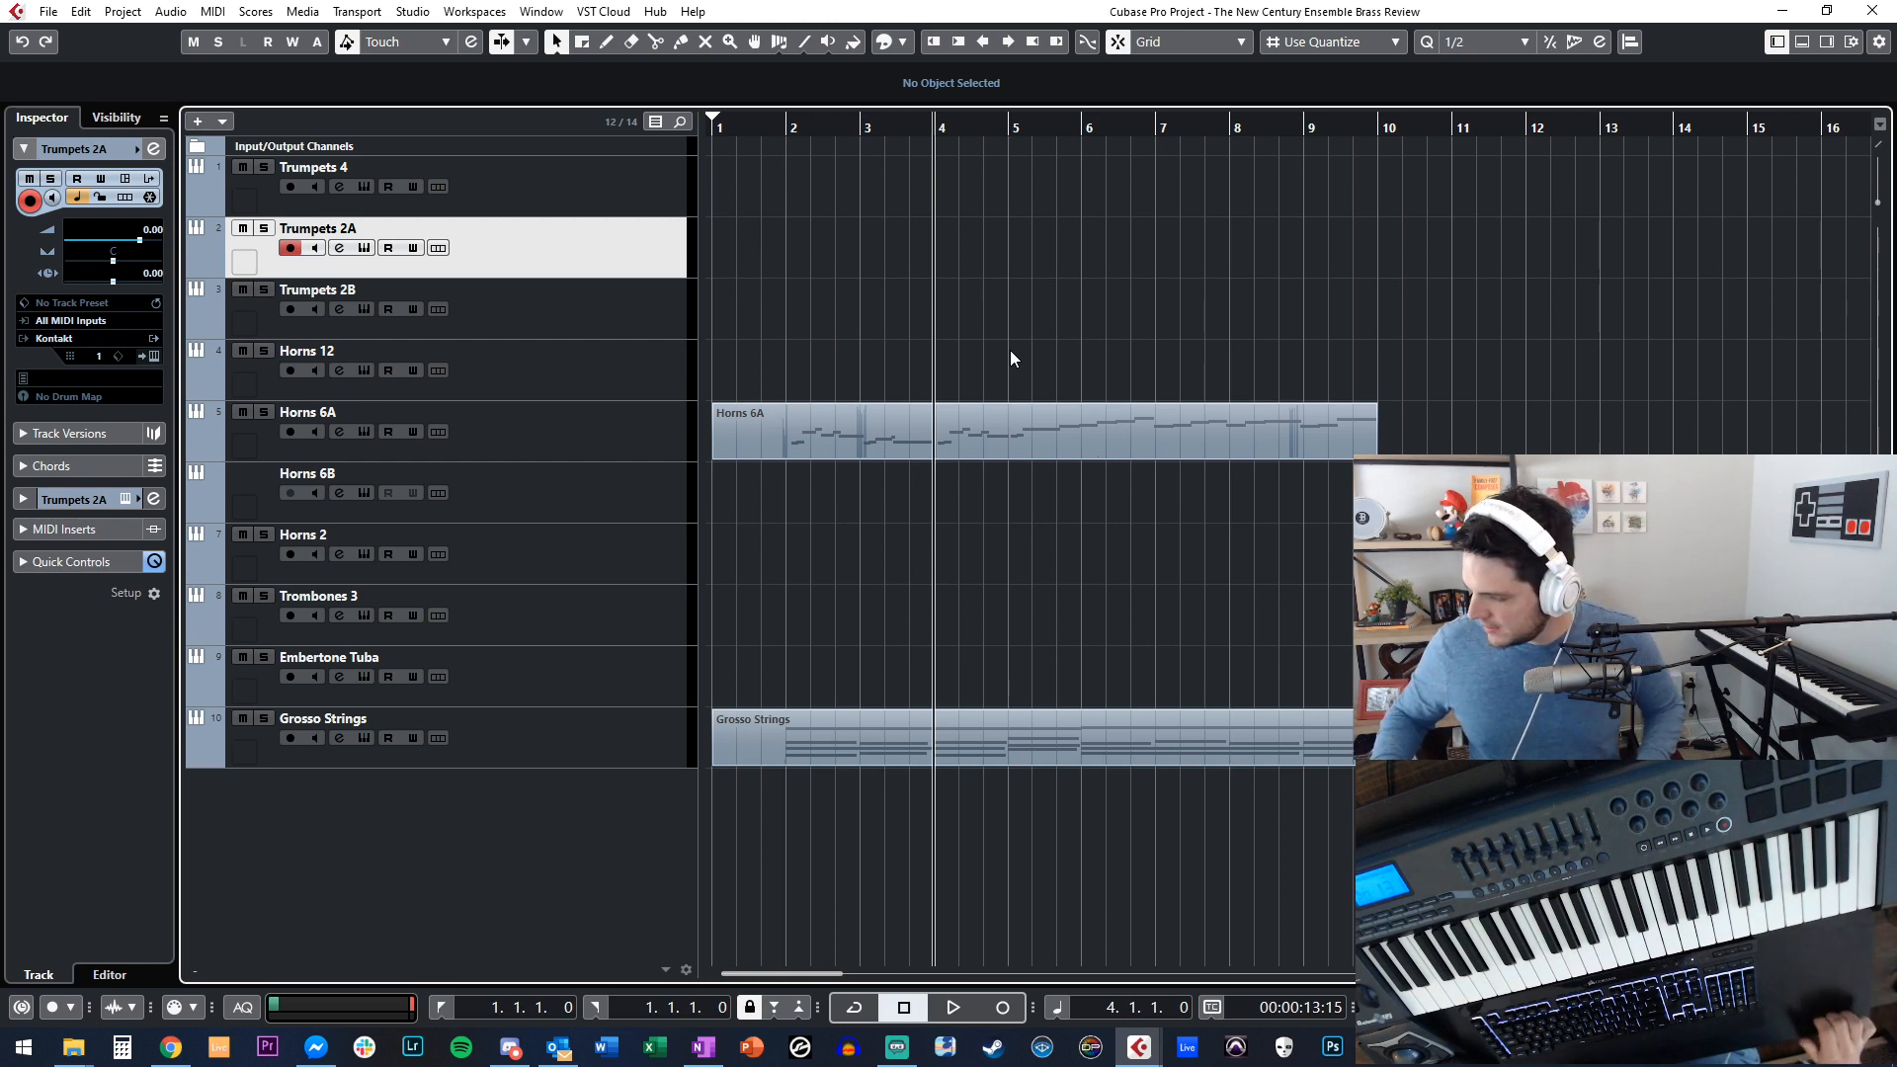
key("KP_Subtract")
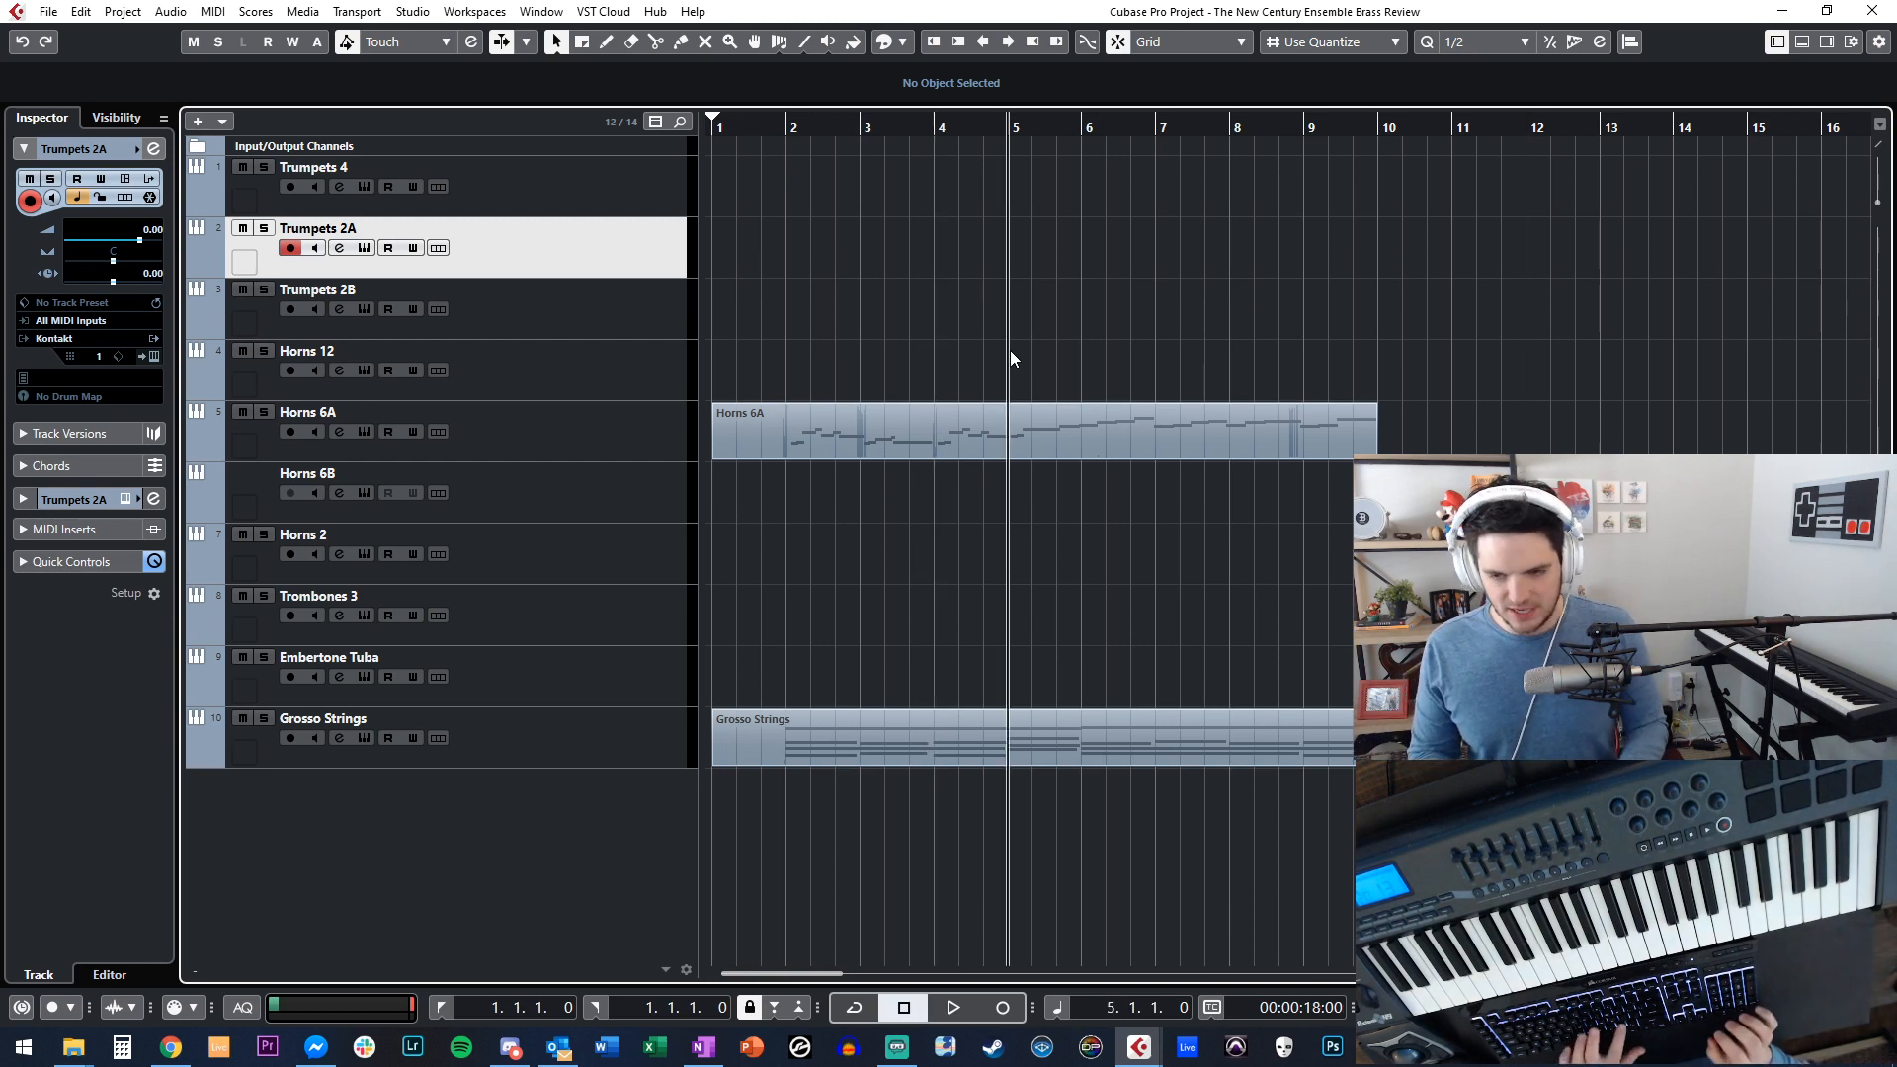
key("KP_Add")
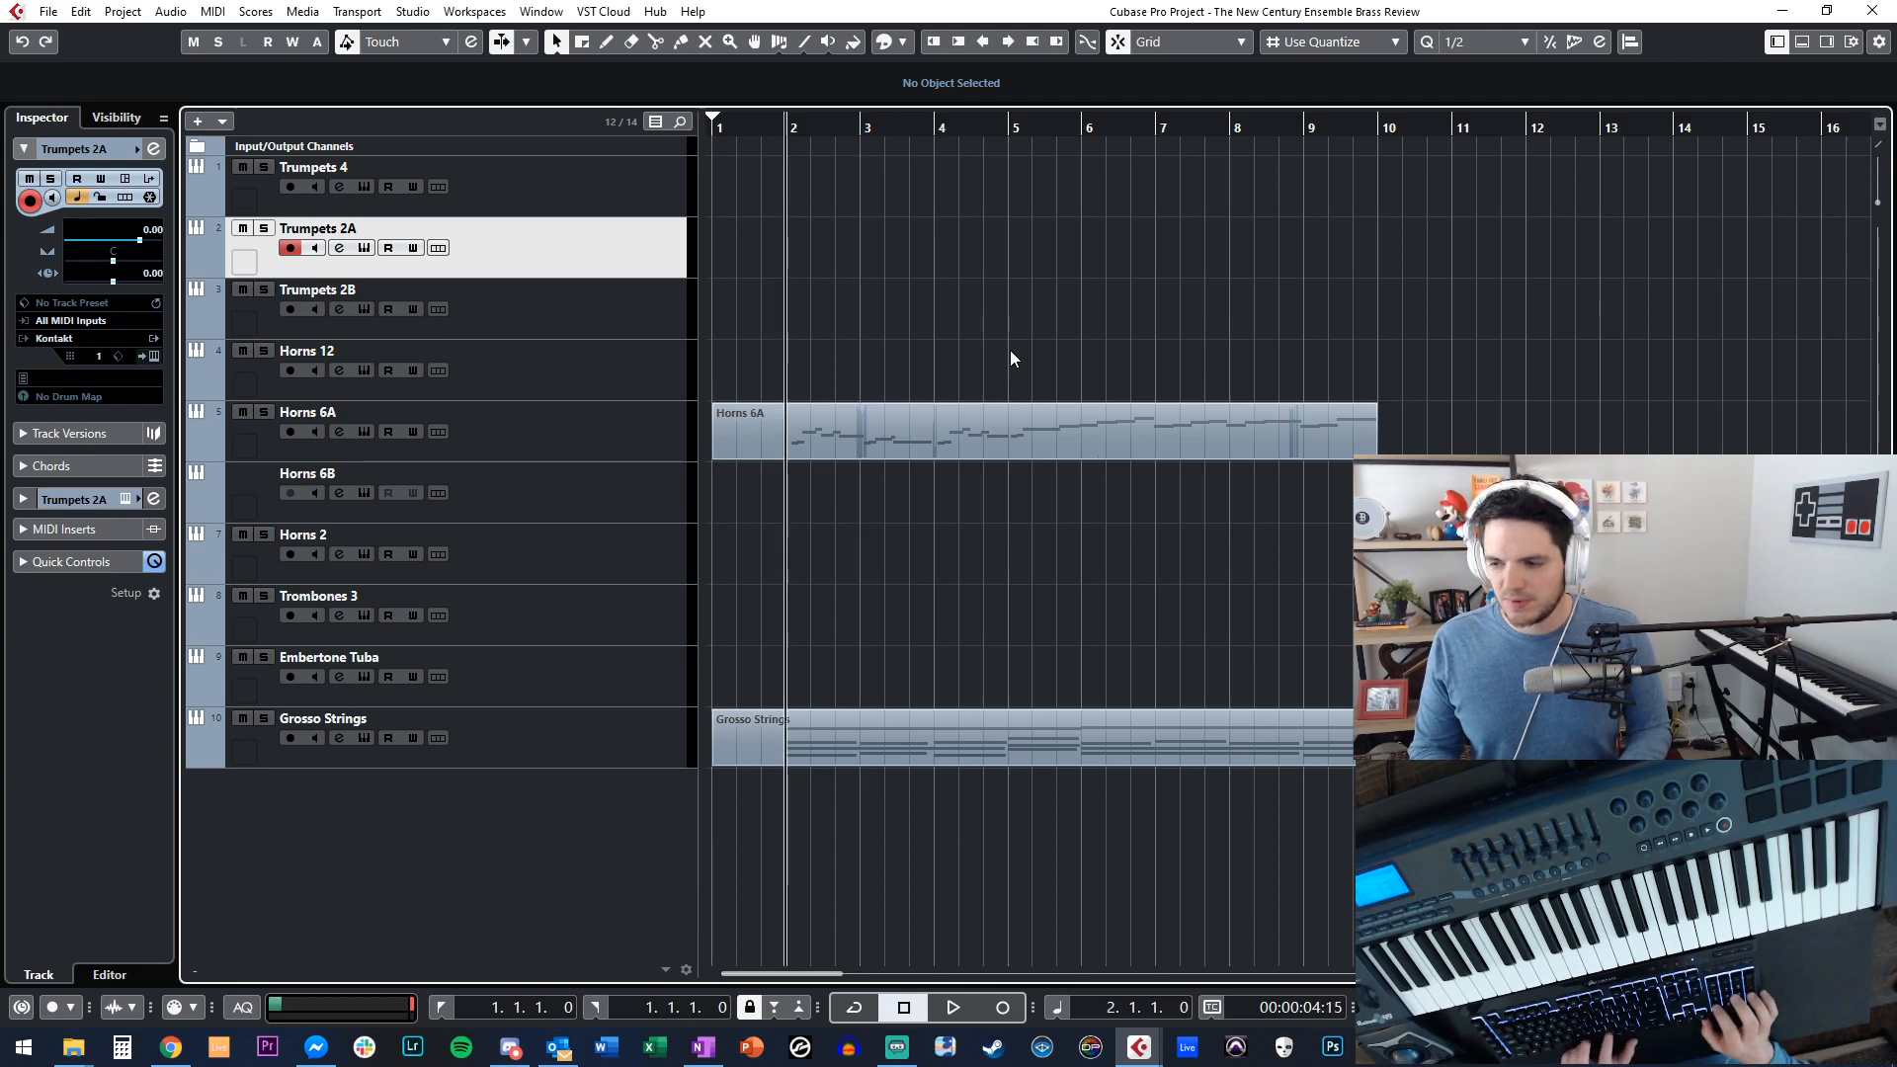
key("space")
key("space")
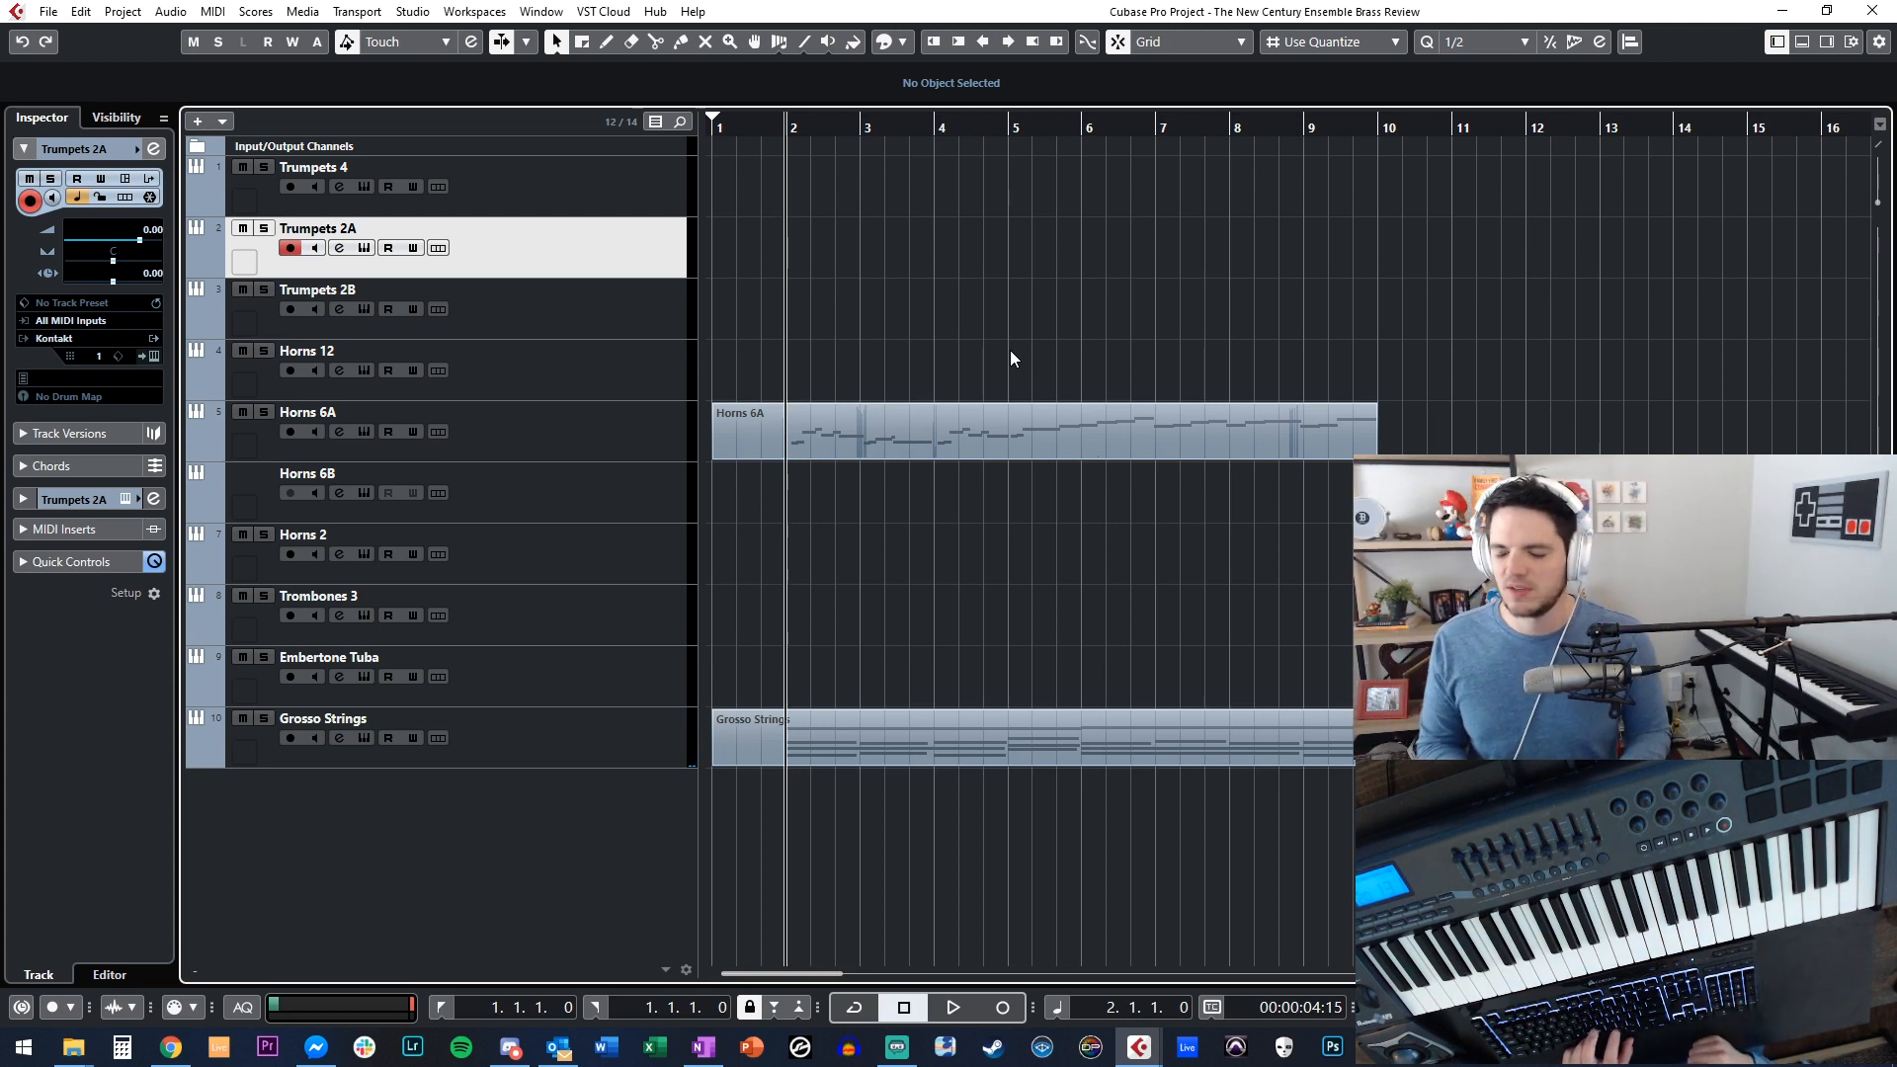
Play the Horns 6A and Grosso Strings parts from bar 4, and replay the project's opening bars.
key("Right")
key("Right")
key("Right")
key("Right")
key("Right")
key("Left")
key("Left")
key("Left")
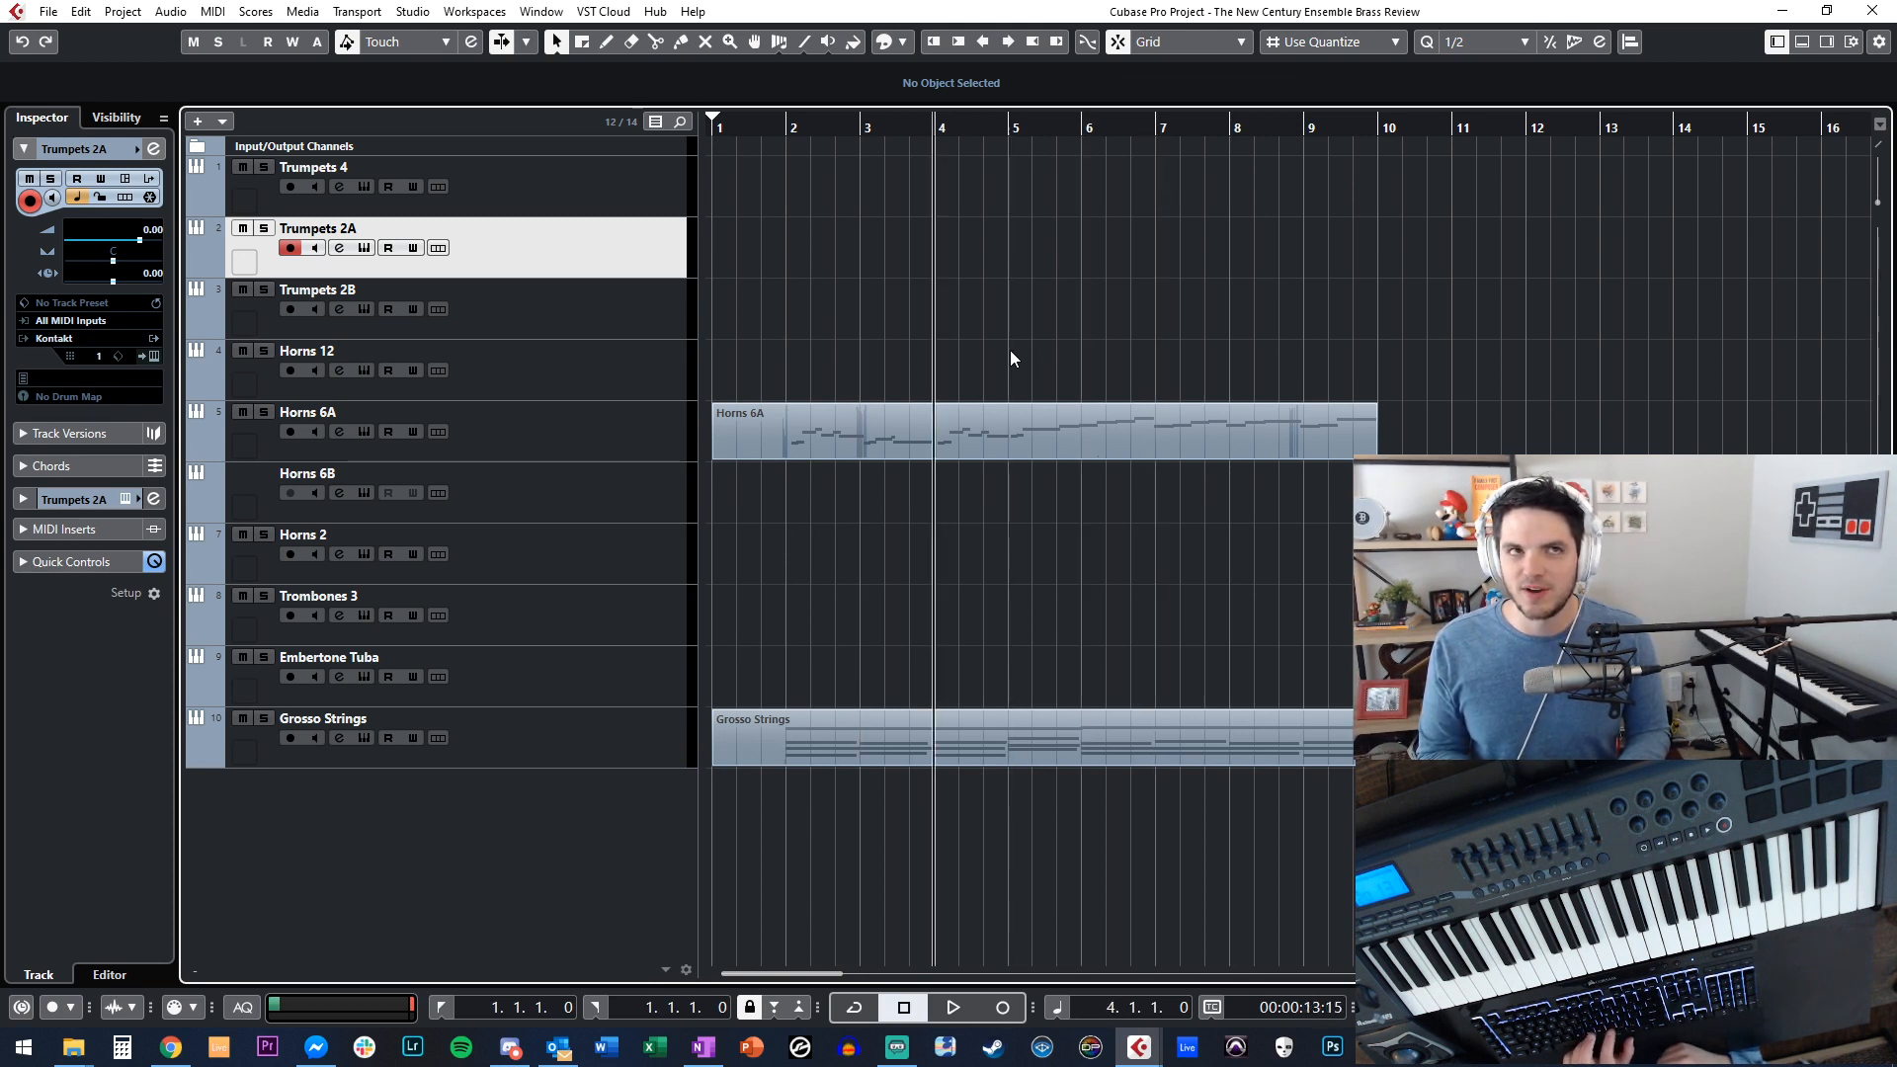
key("space")
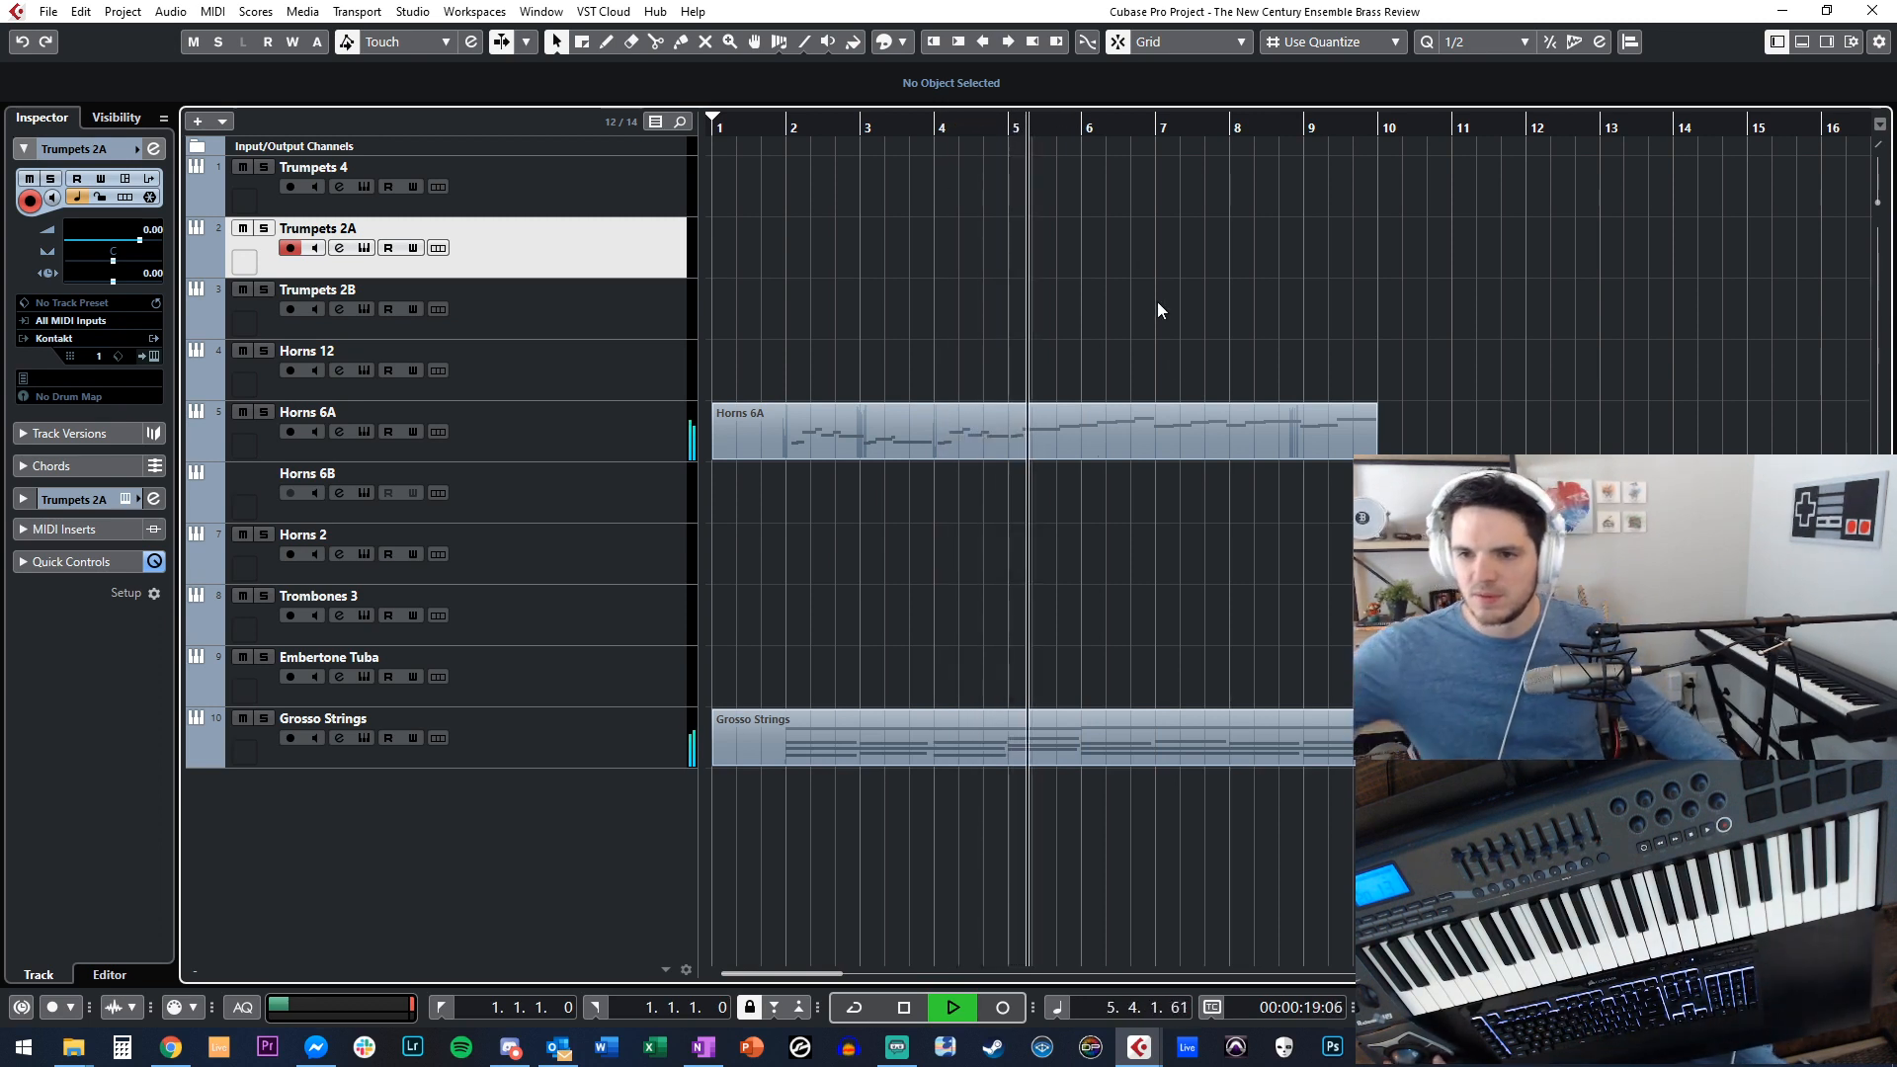
key("space")
key("Home")
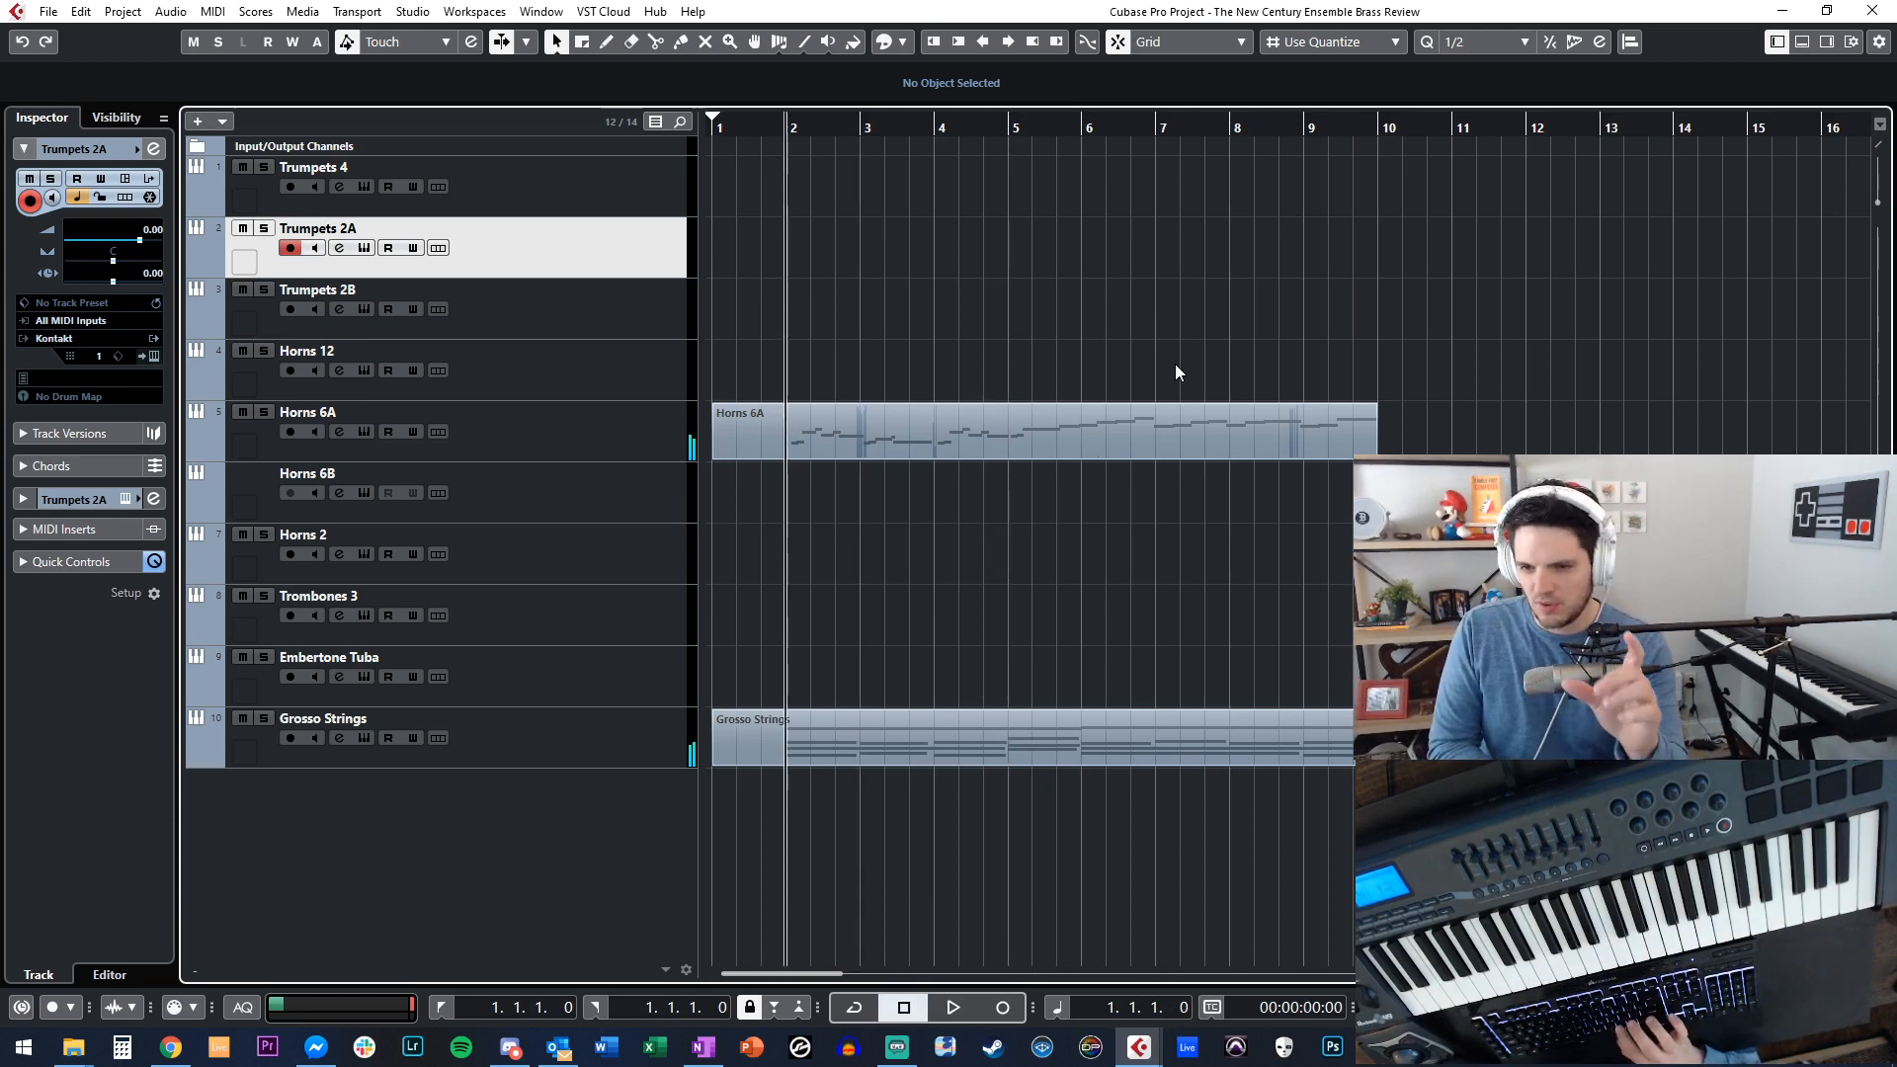
key("space")
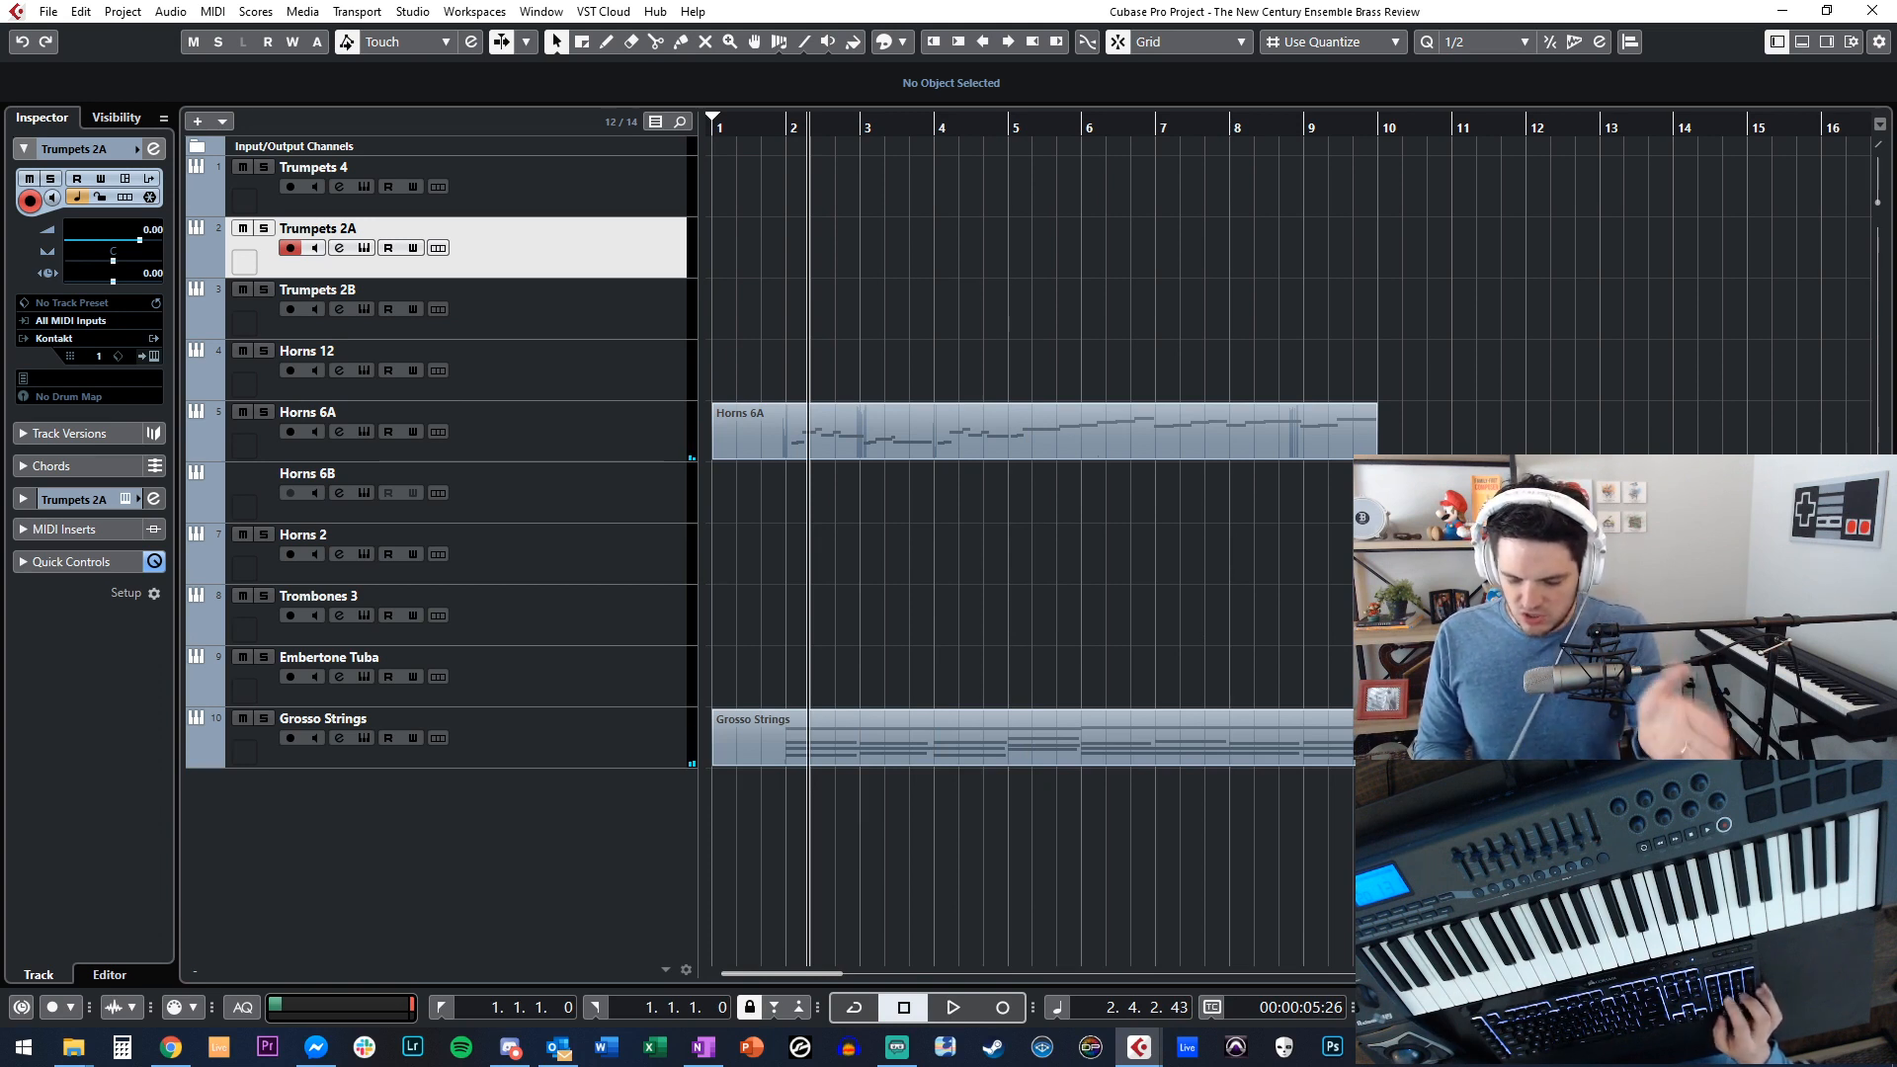
Replay the Horns 6A and Grosso Strings parts from bar 2.
key("Home")
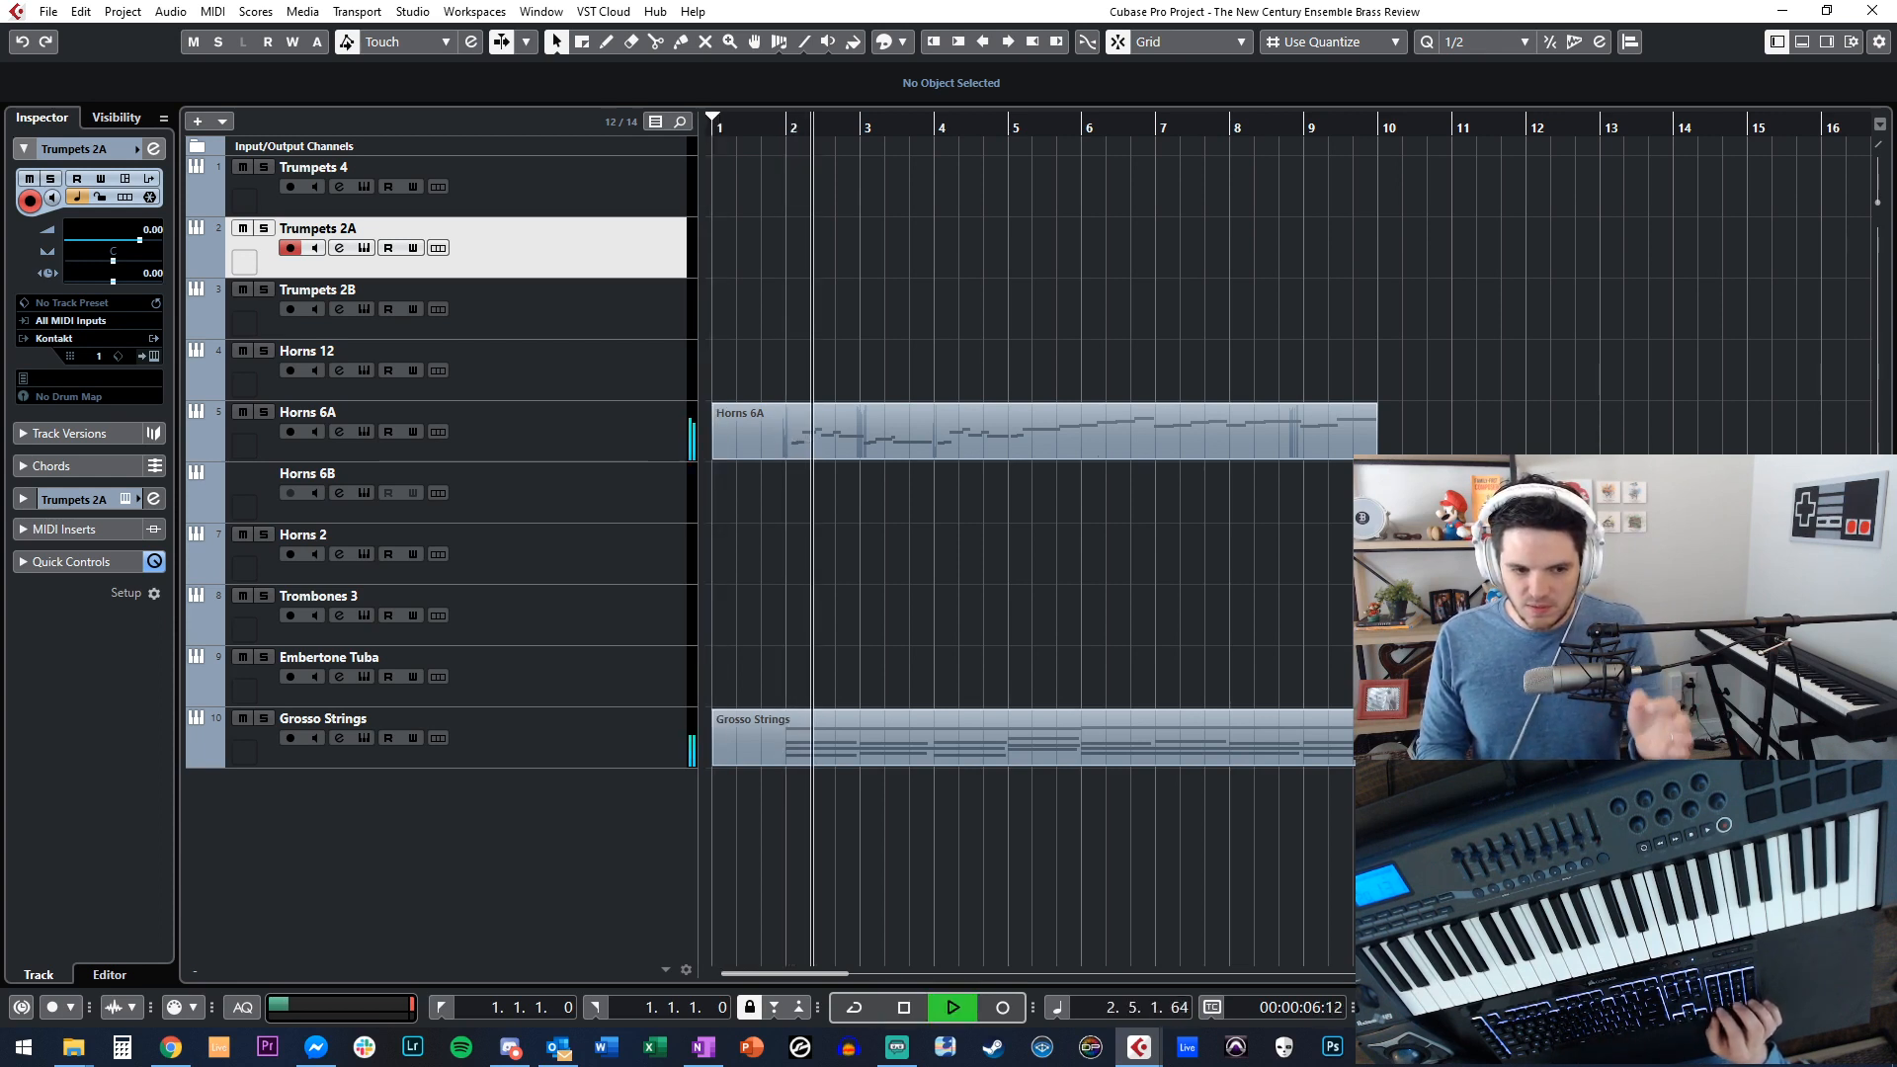
key("space")
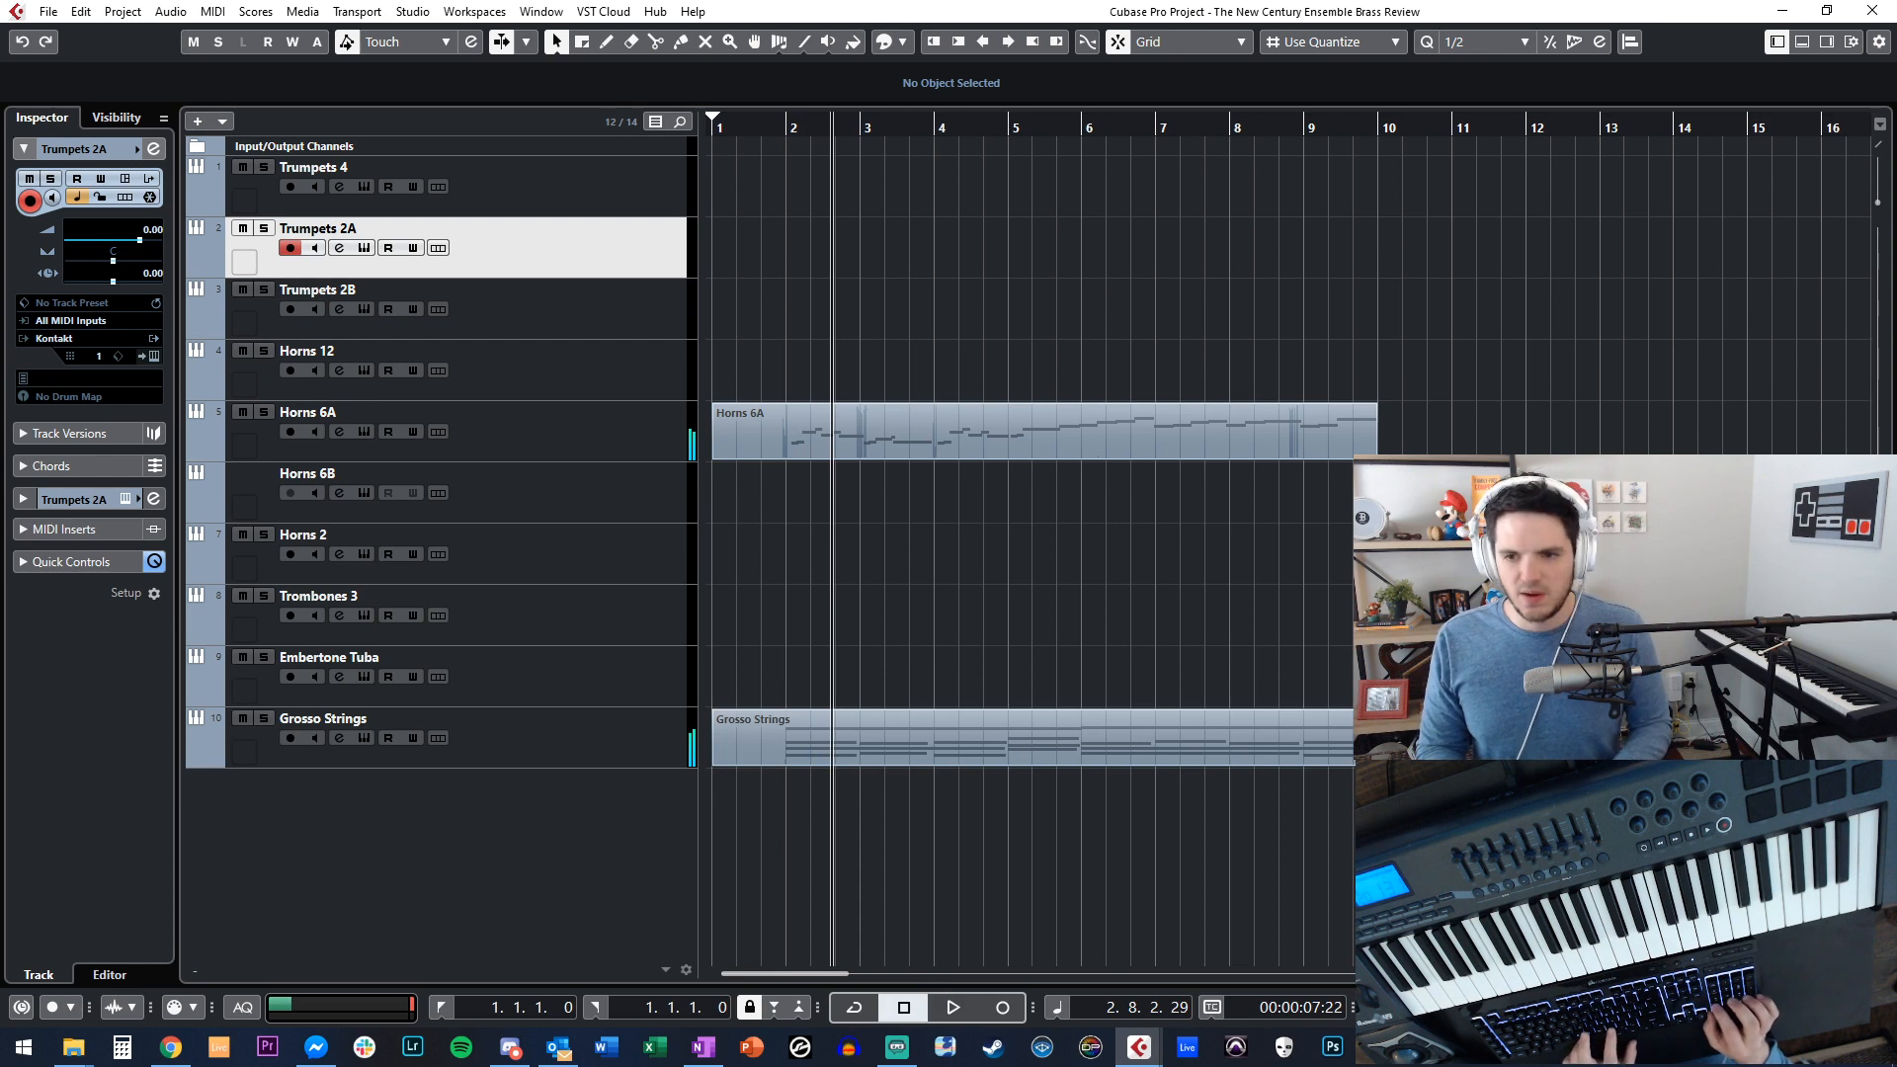
key("KP_0")
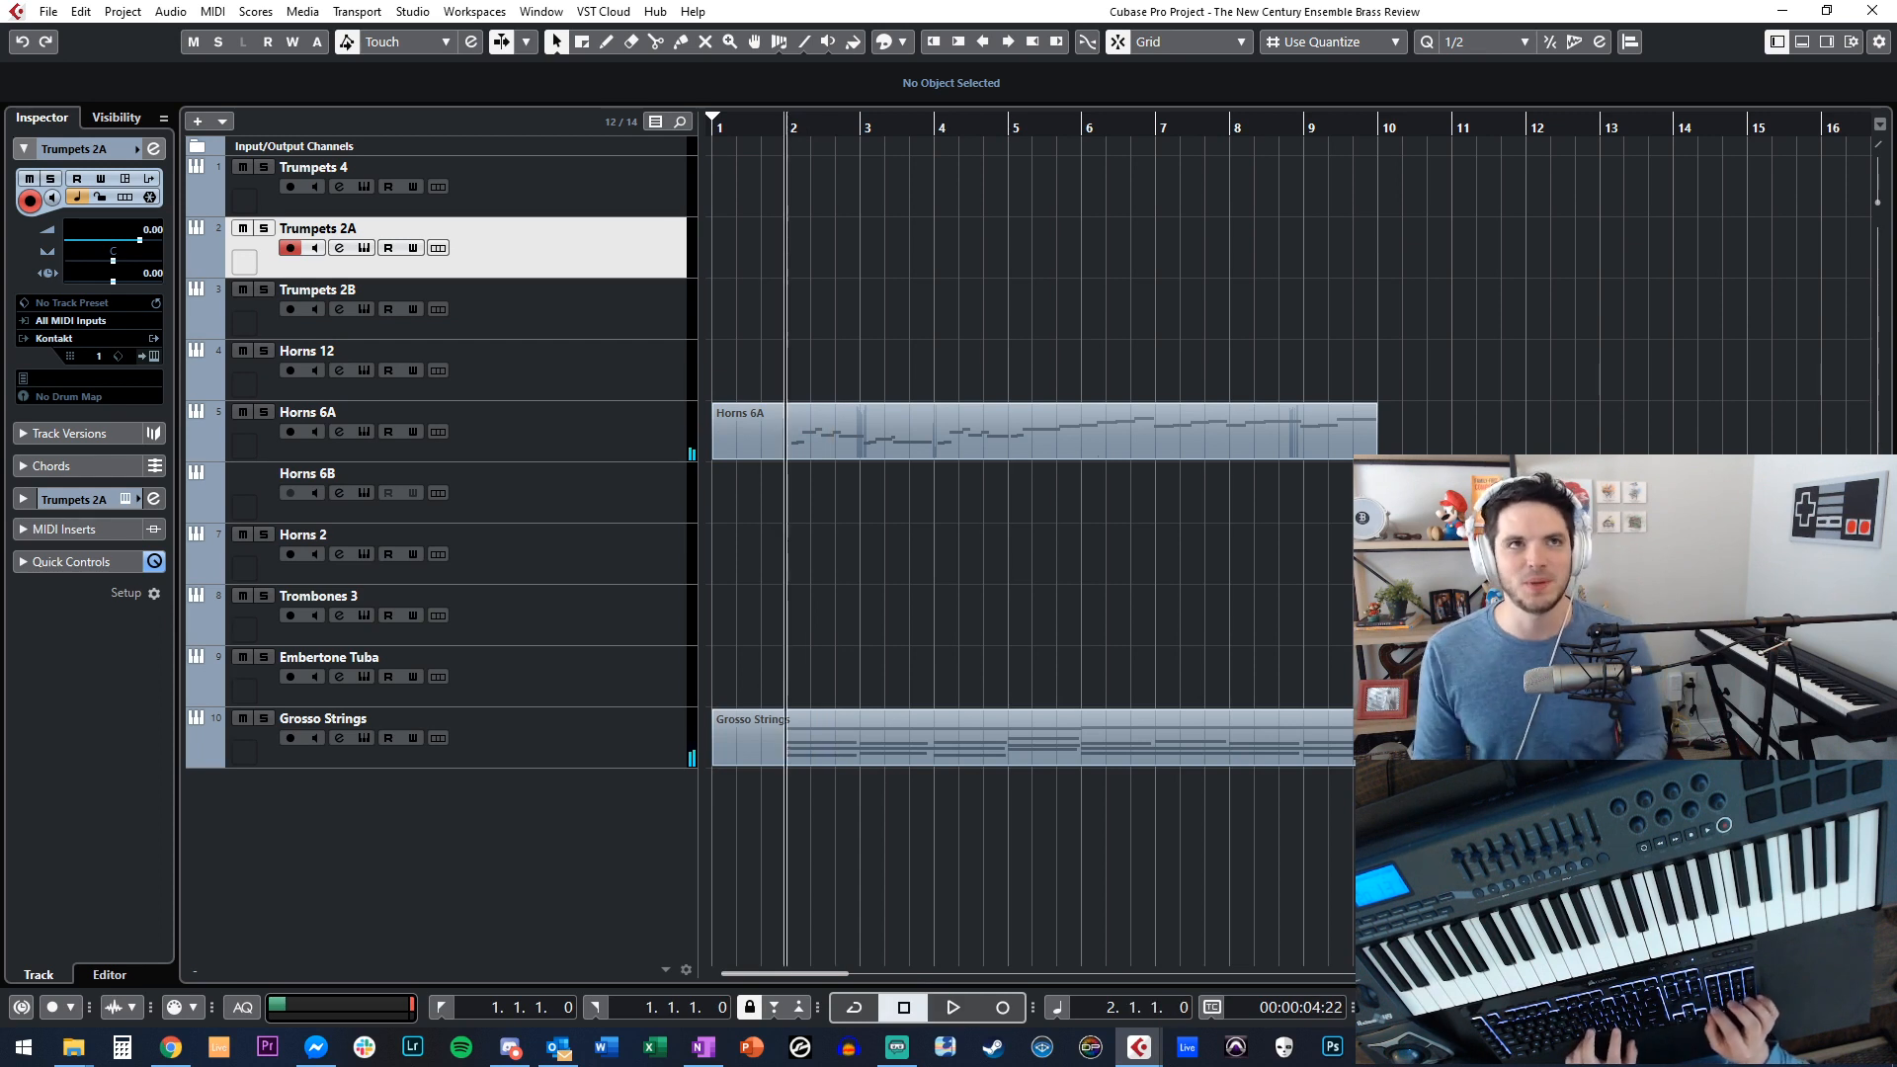
key("space")
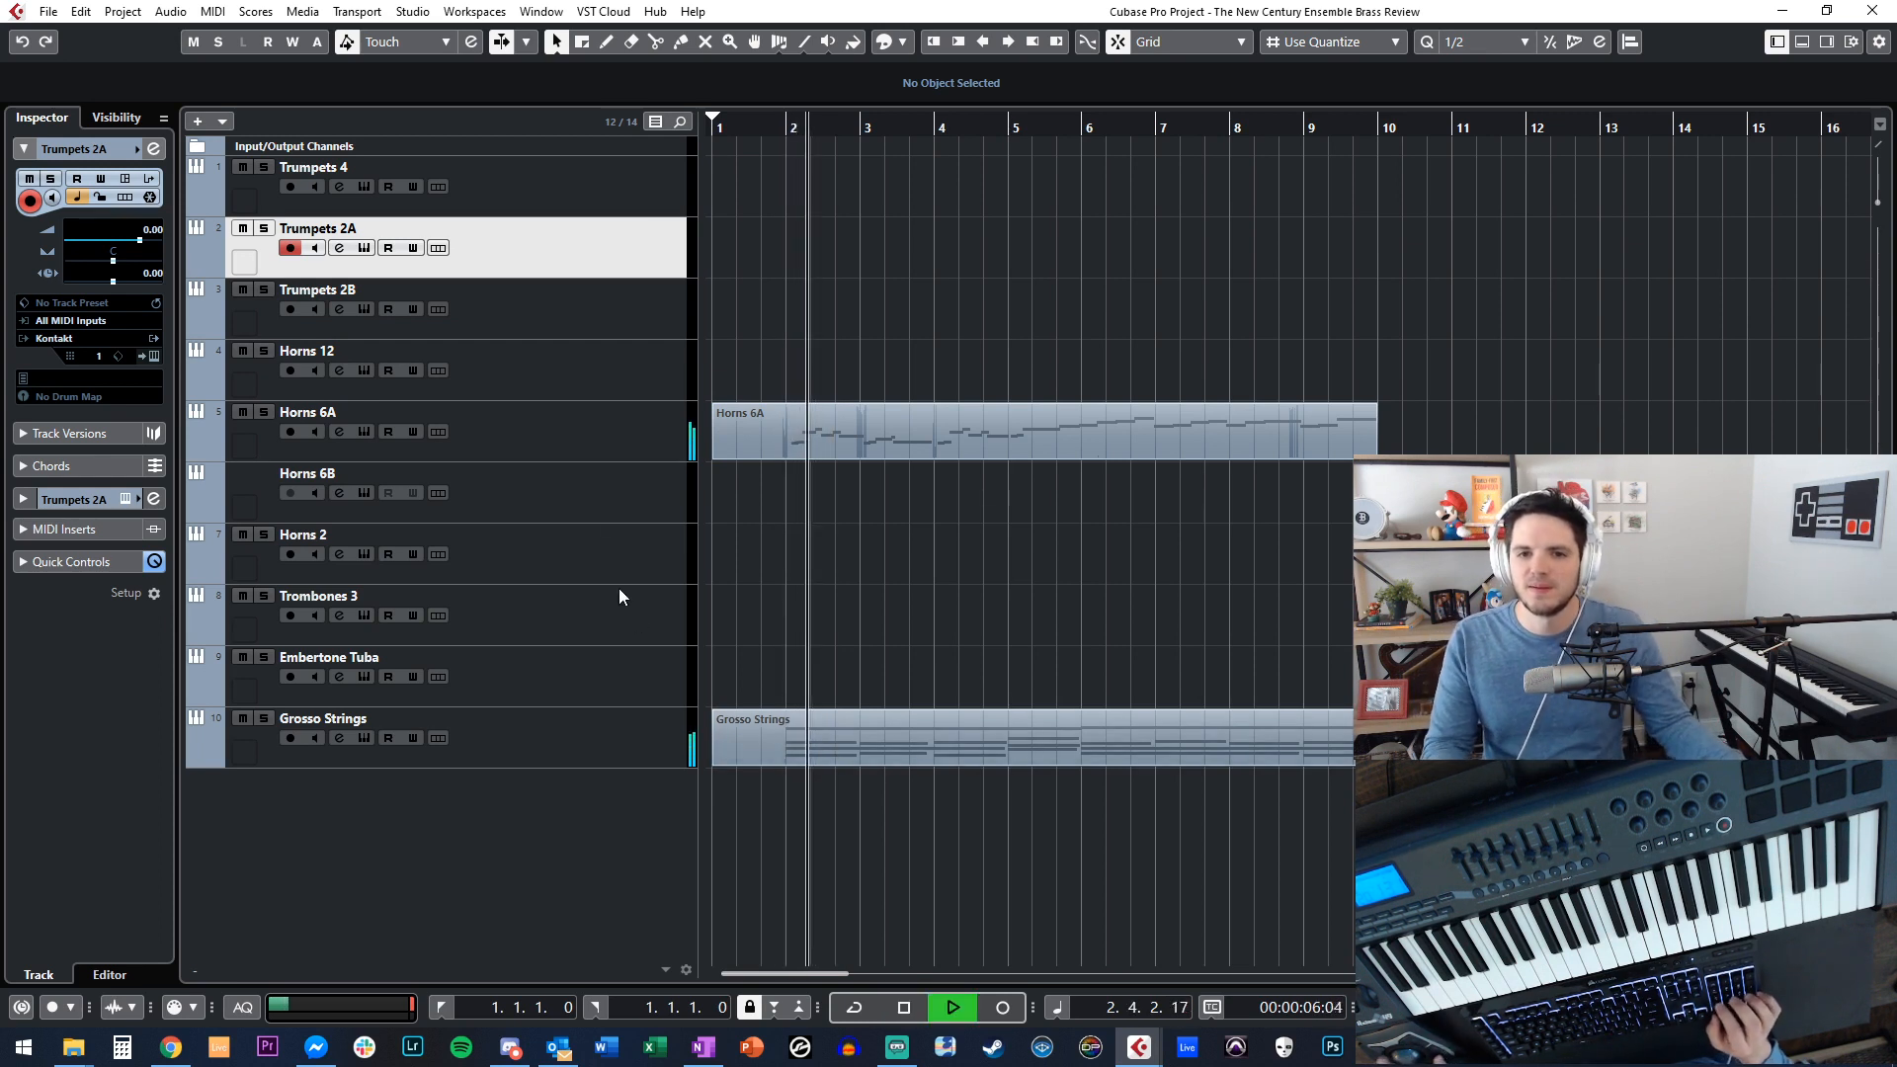
Select the Horns 6B track and record a part on it from bar 2 to bar 5 alongside the existing parts.
left_click(622, 494)
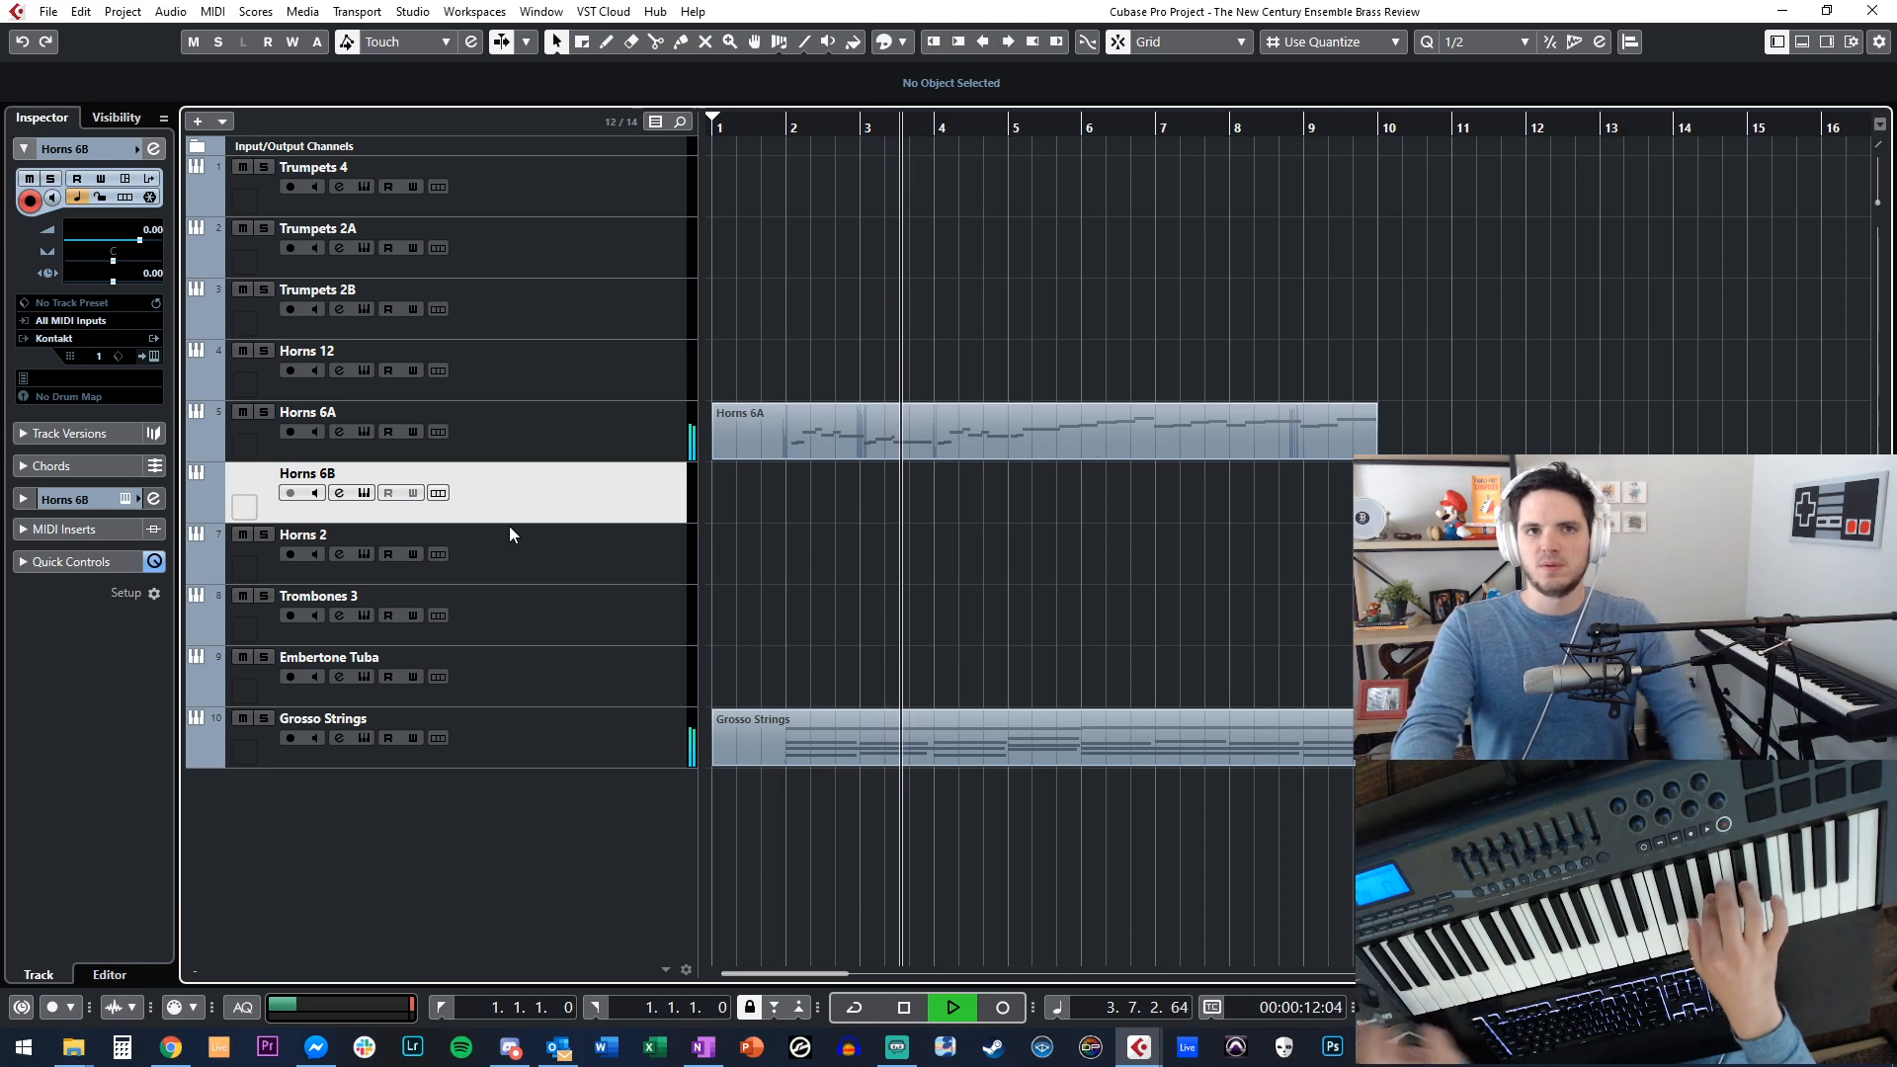
key("space")
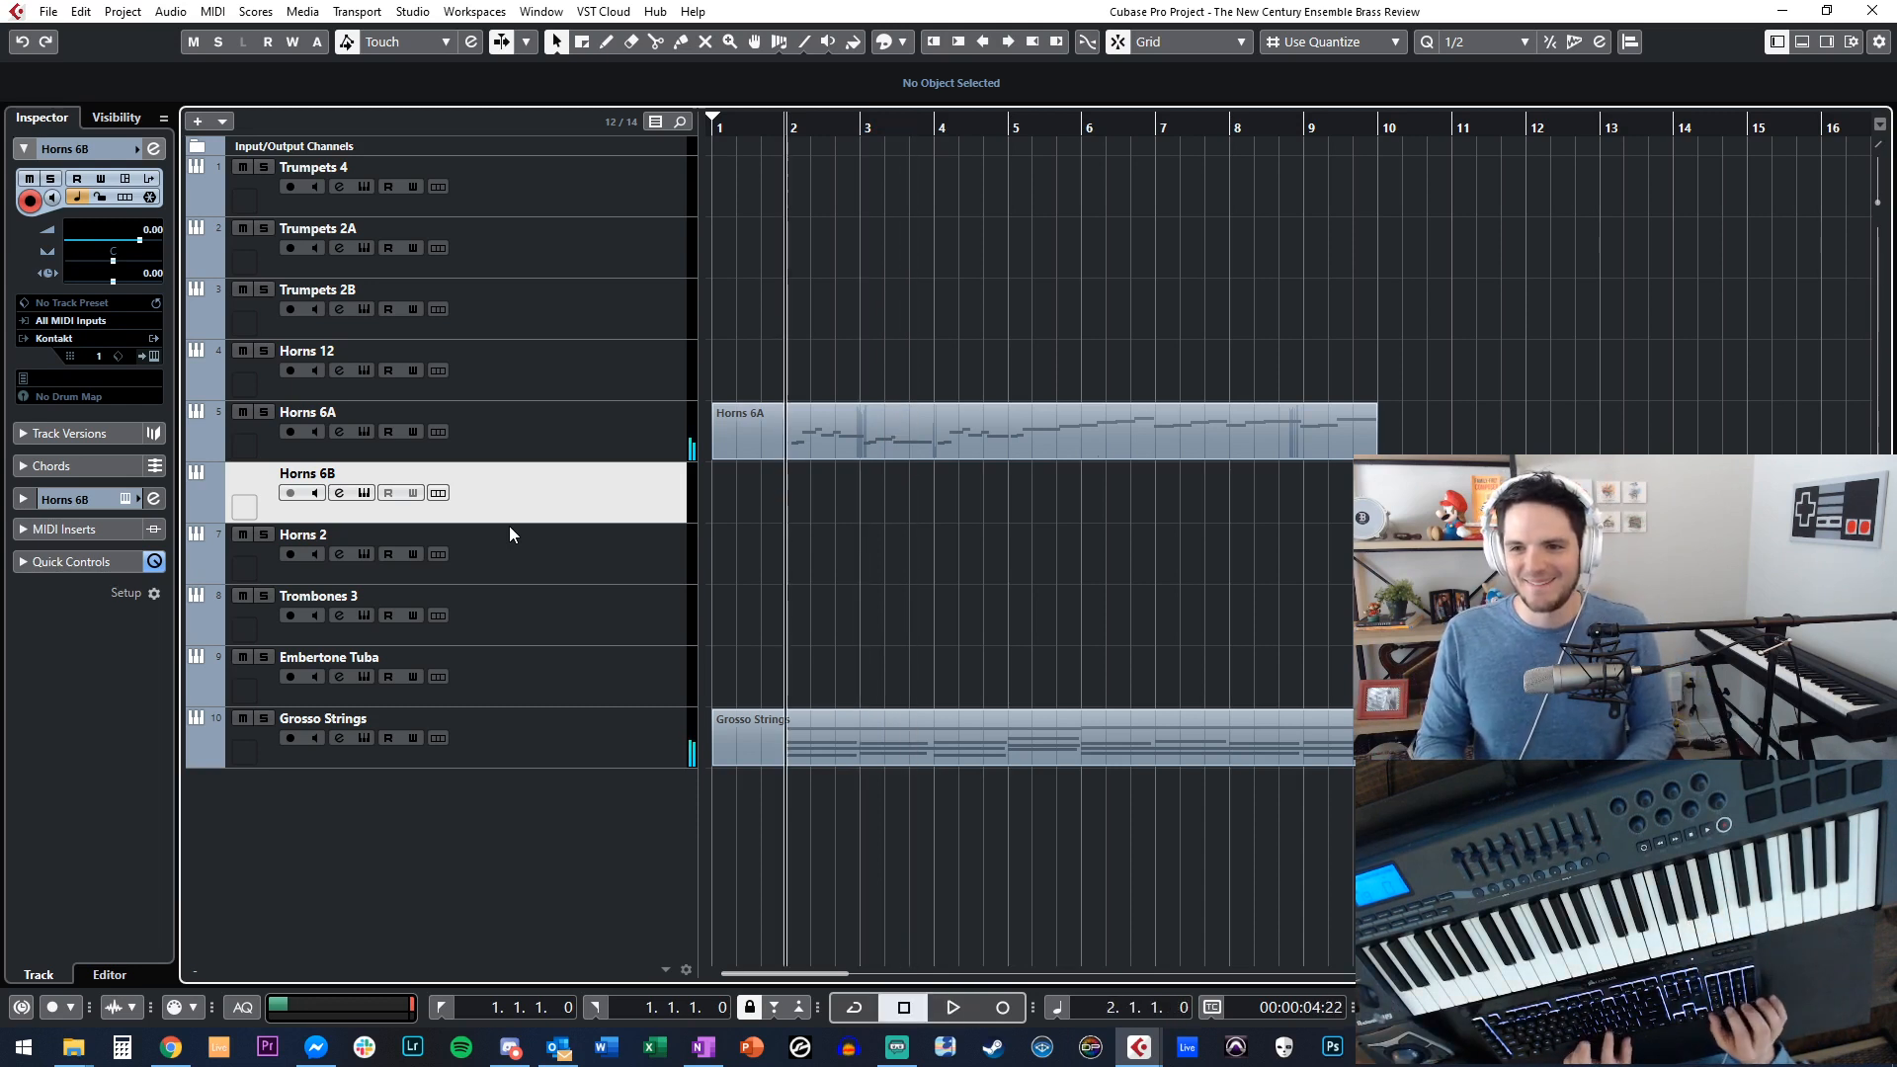
key("KP_Multiply")
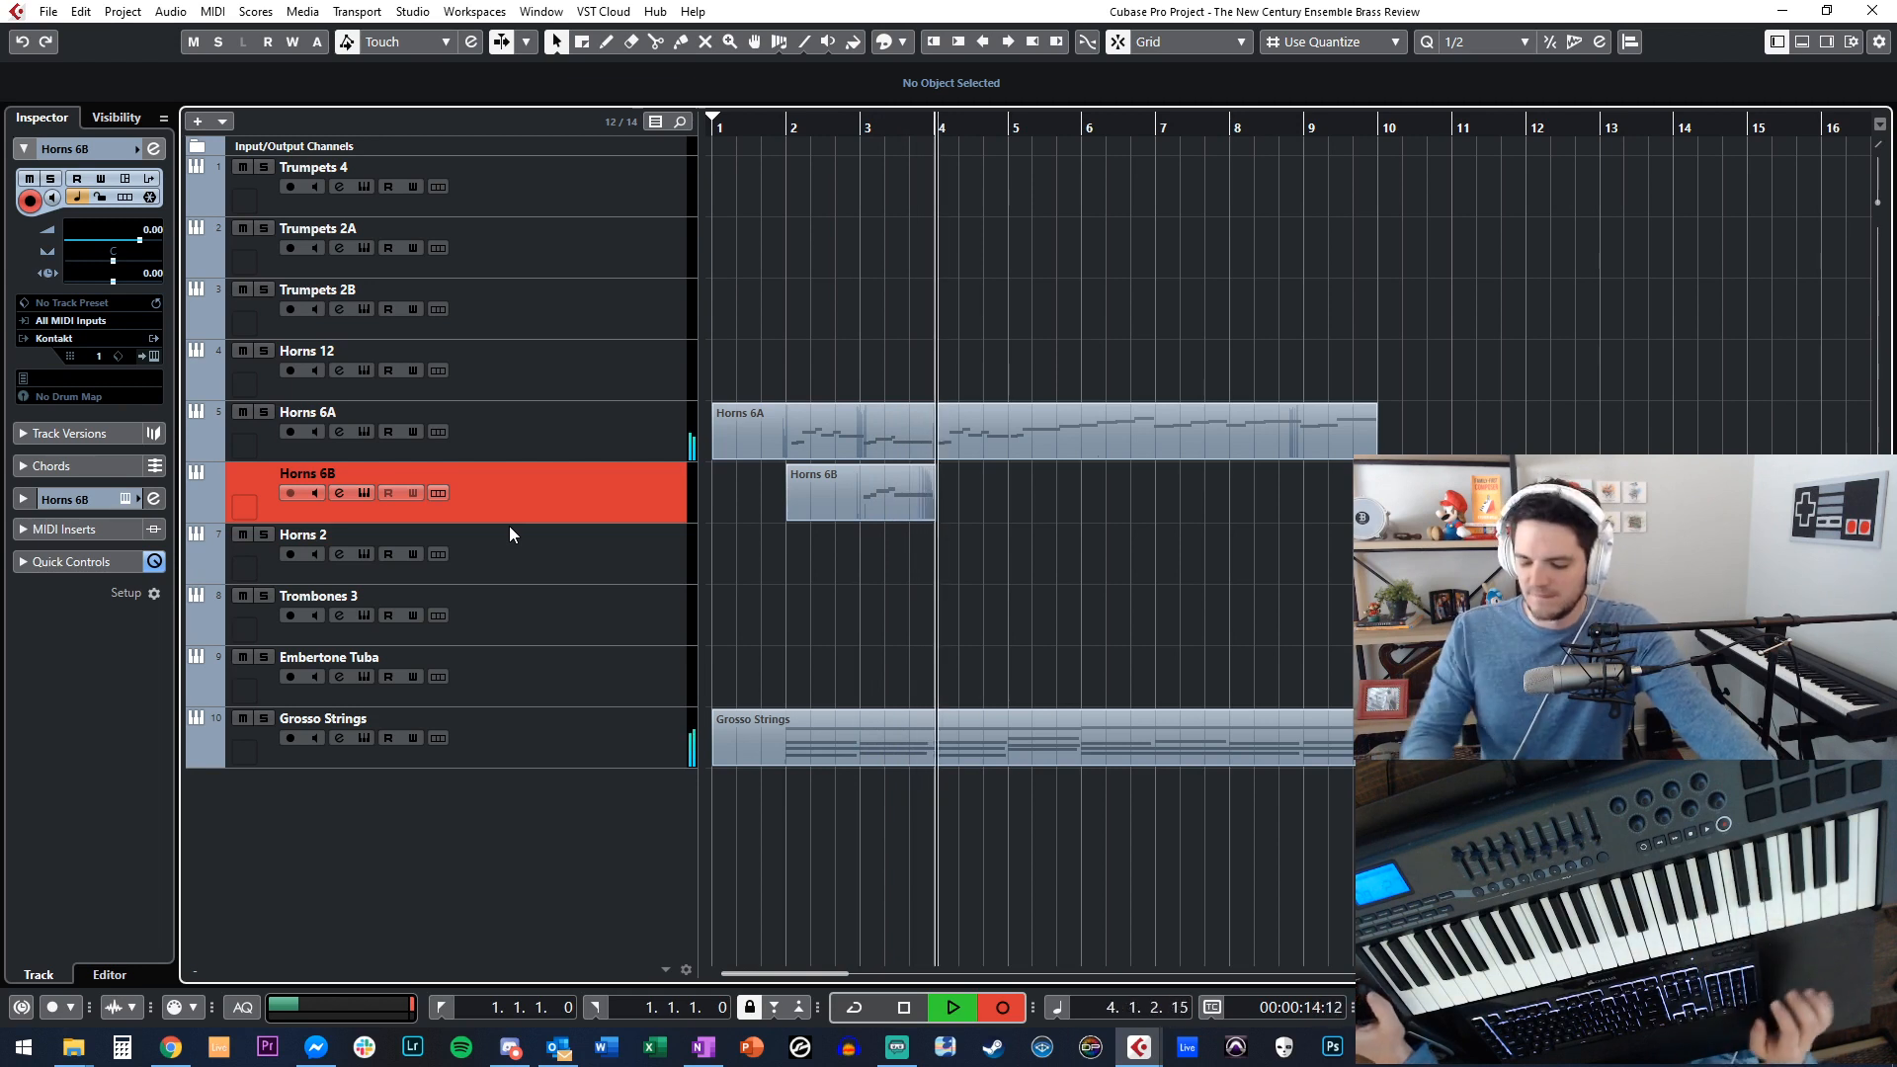
key("KP_Multiply")
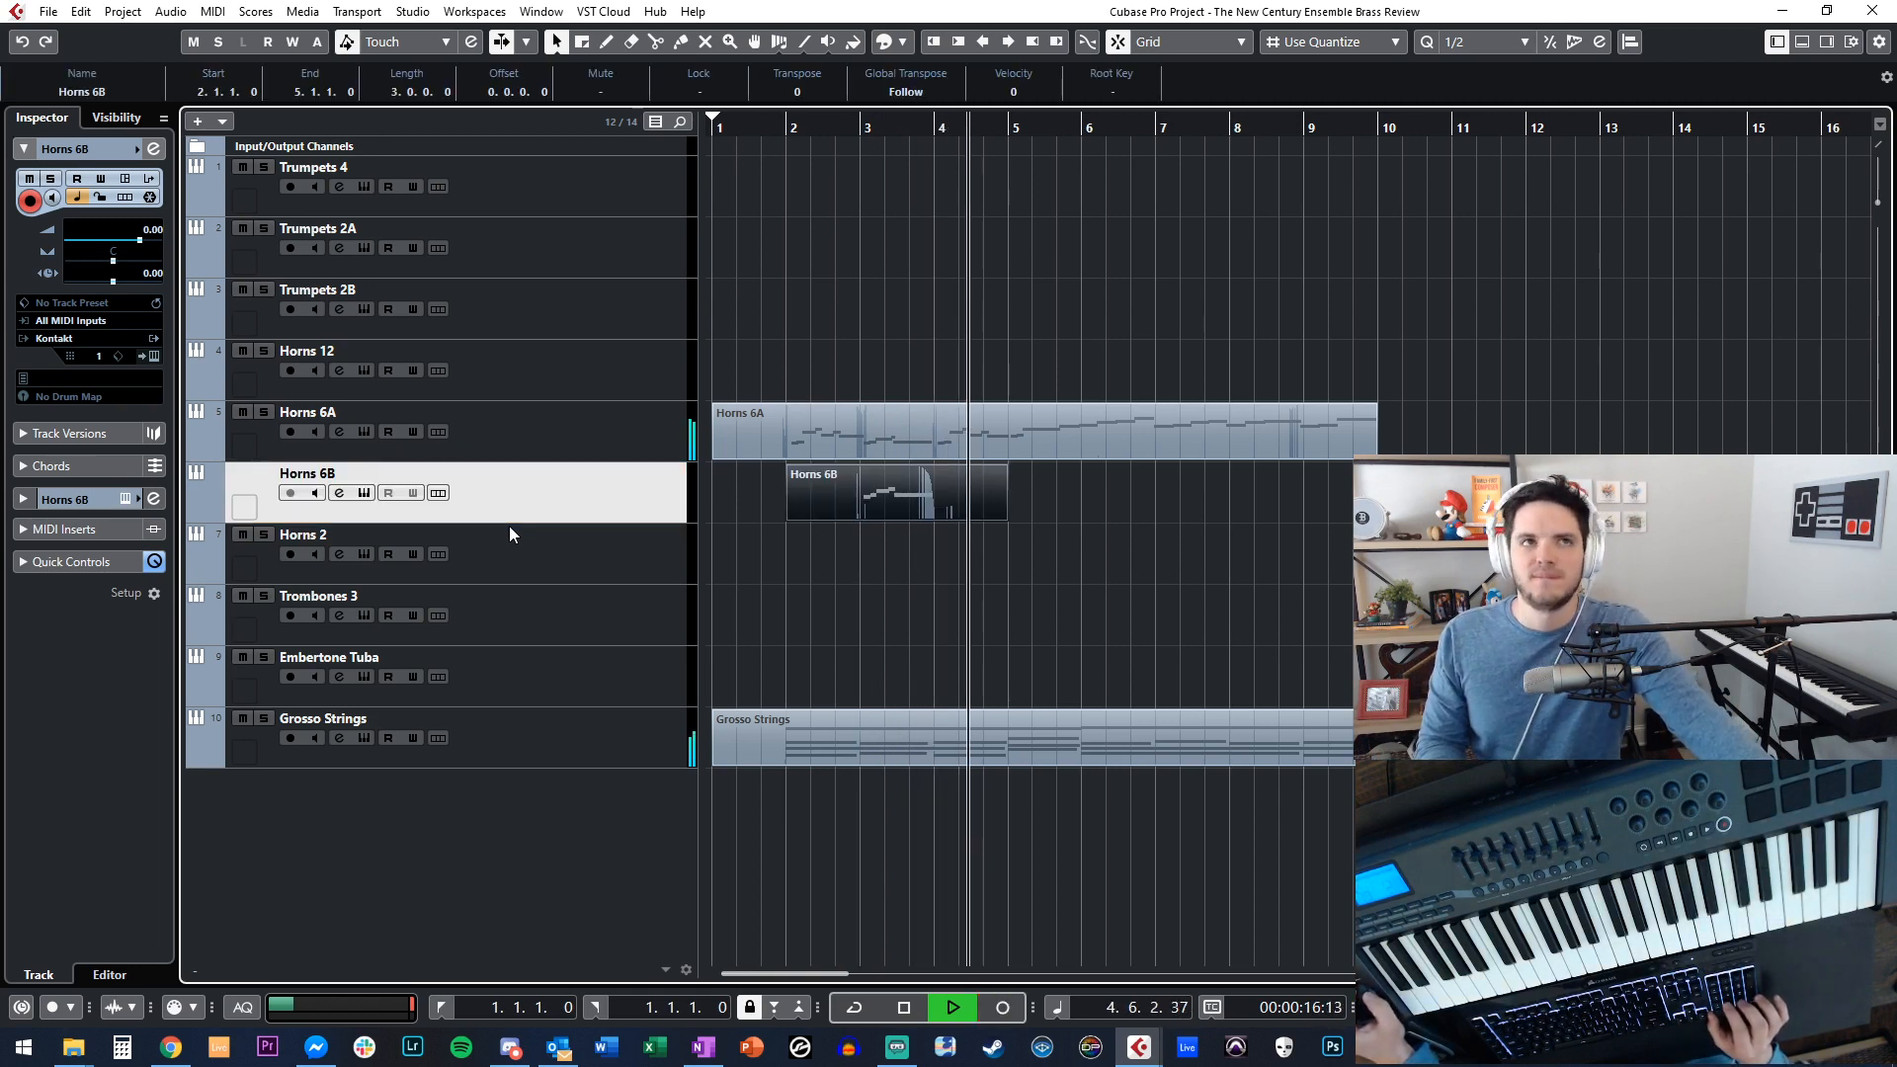
Try to record a further Horns 6B take starting at bar 4.
key("KP_Multiply")
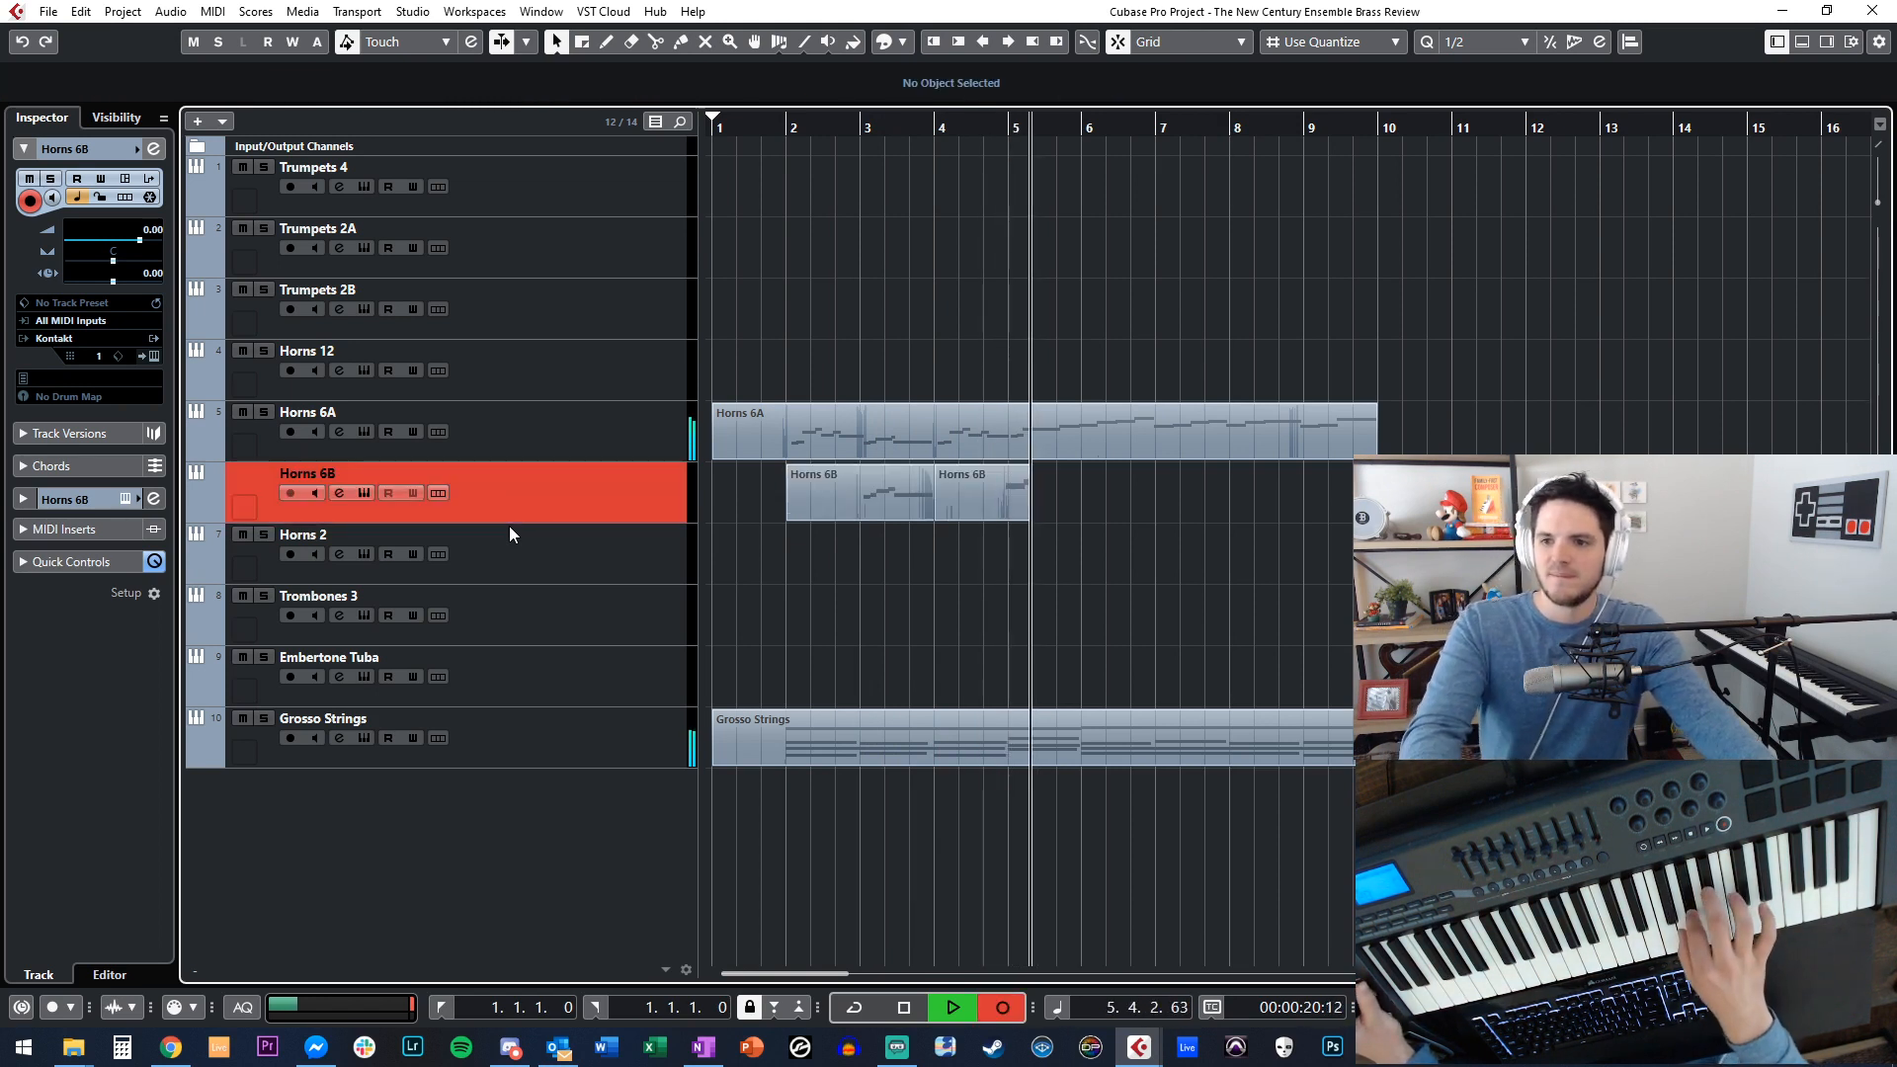
key("space")
key("space")
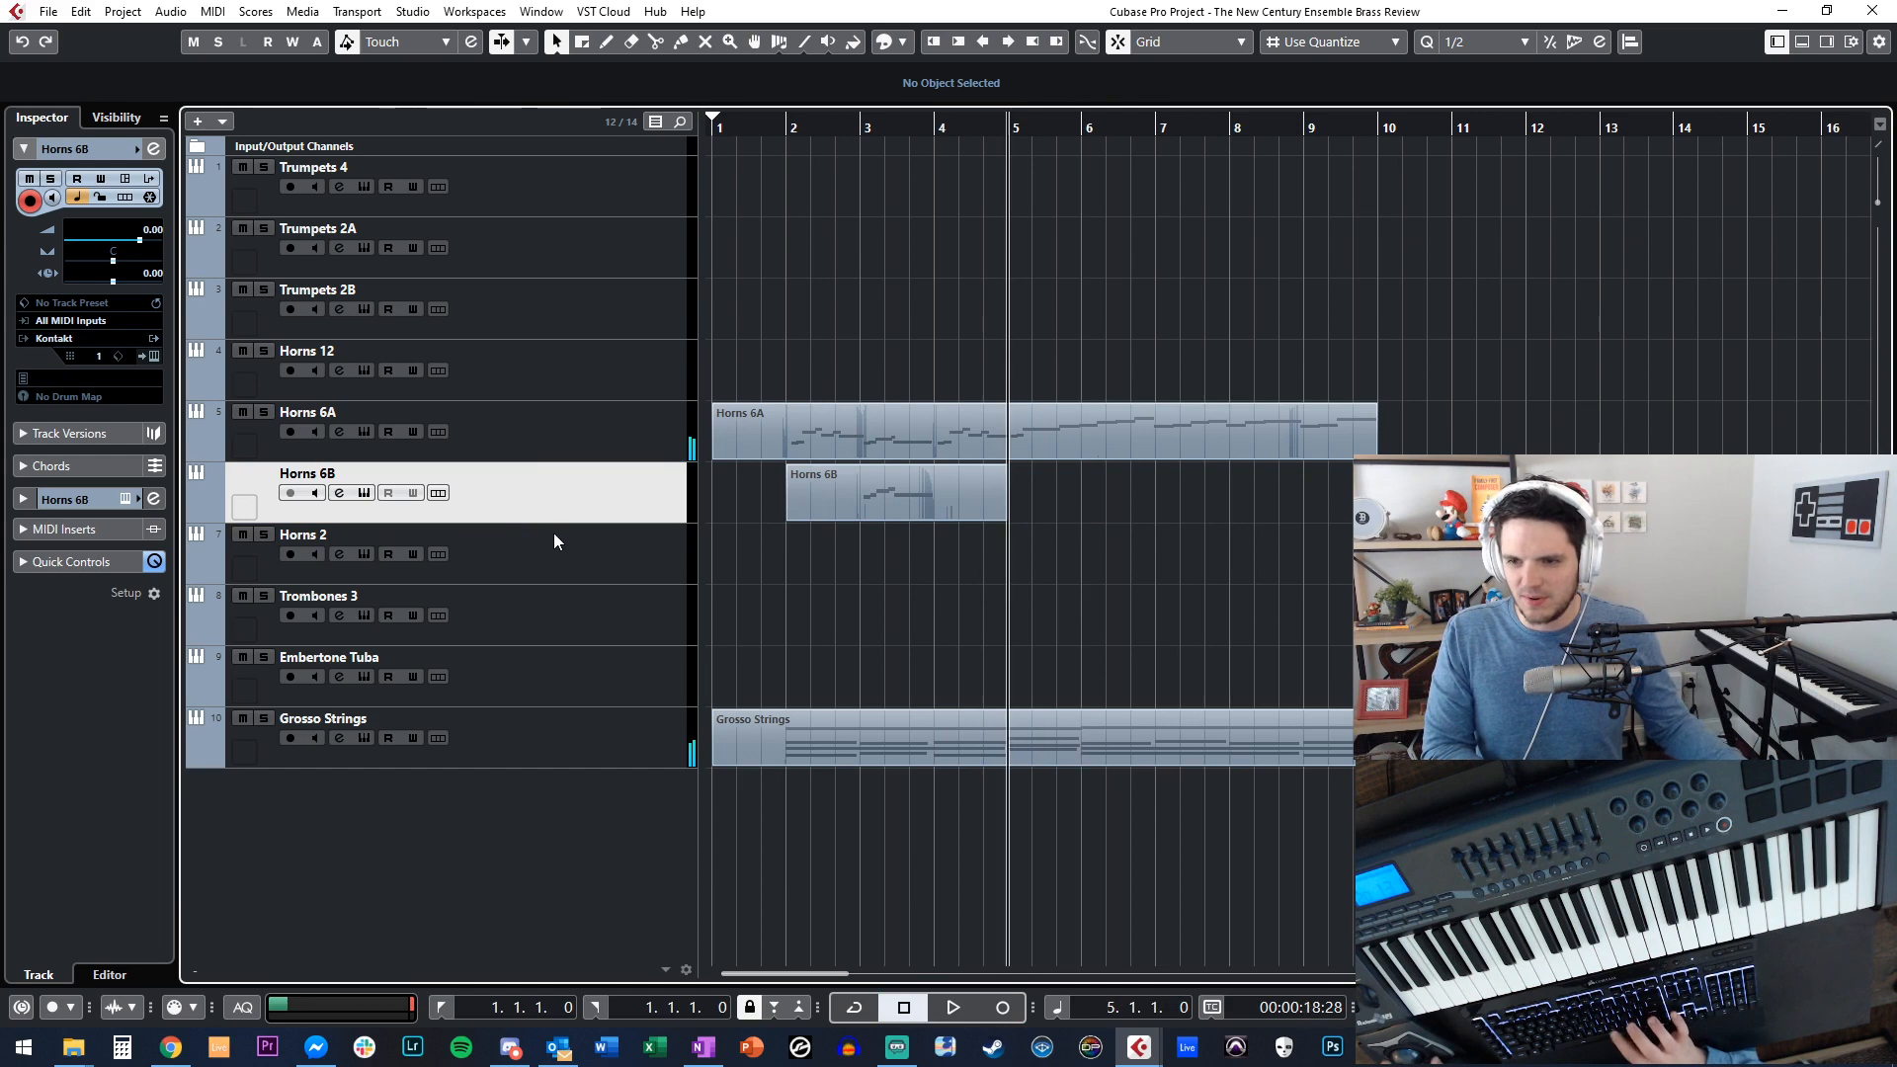
Open the Horns 6A part's notes and examine the melody around bar 5 during playback.
key("space")
double_click(1006, 436)
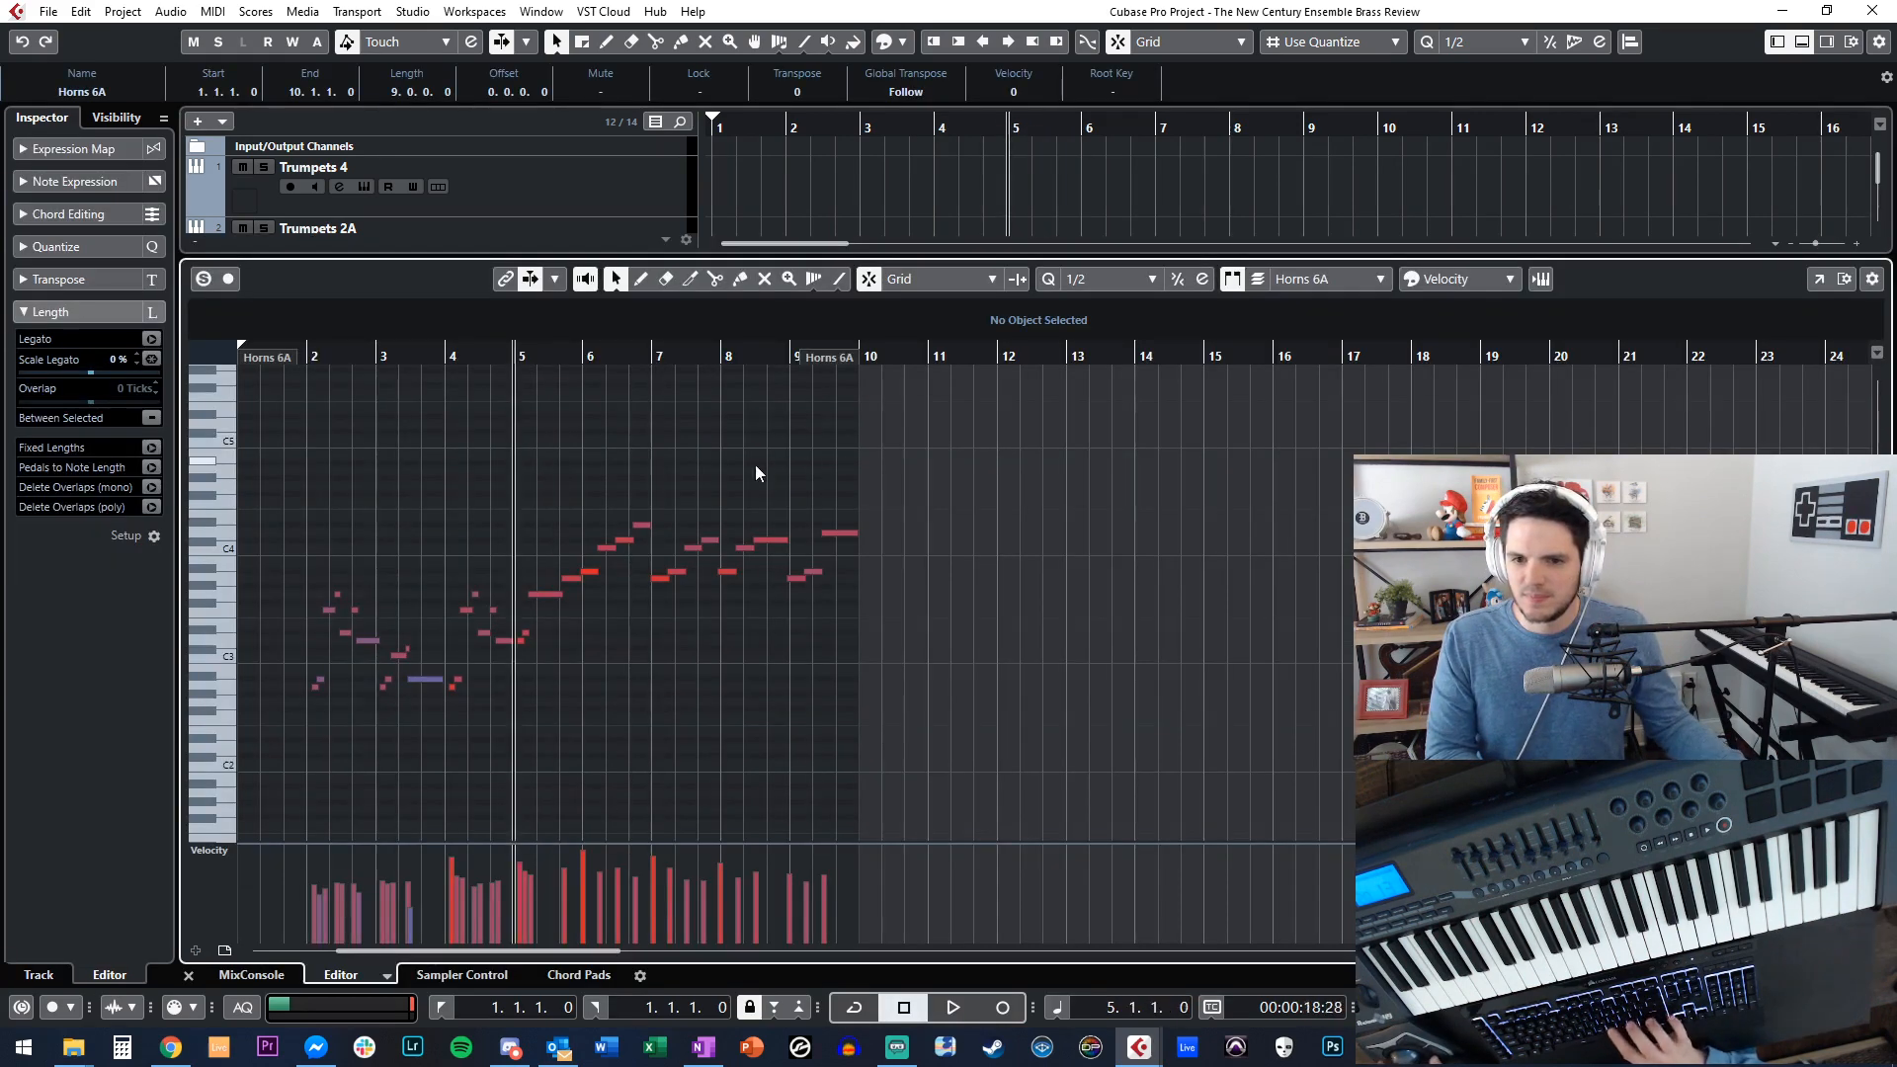
key("space")
key("shift+e")
key("h")
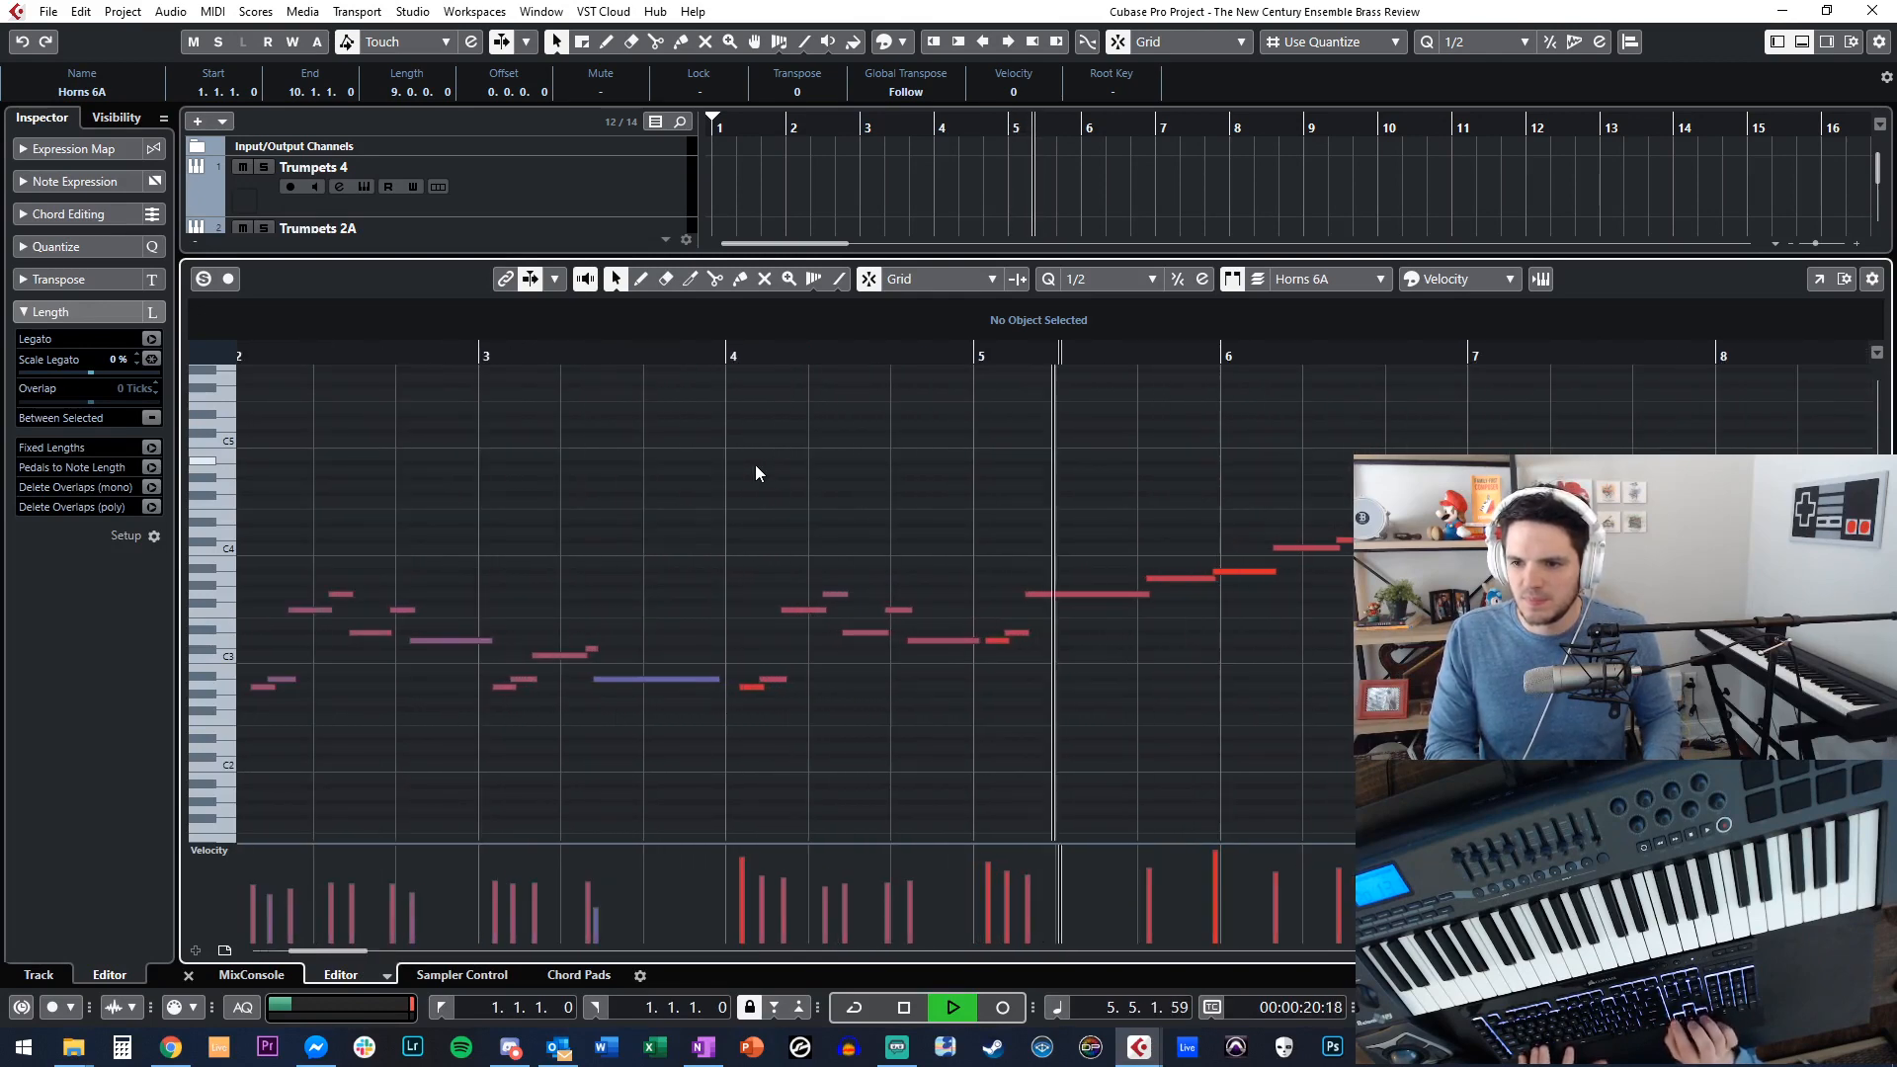
key("space")
key("ctrl+e")
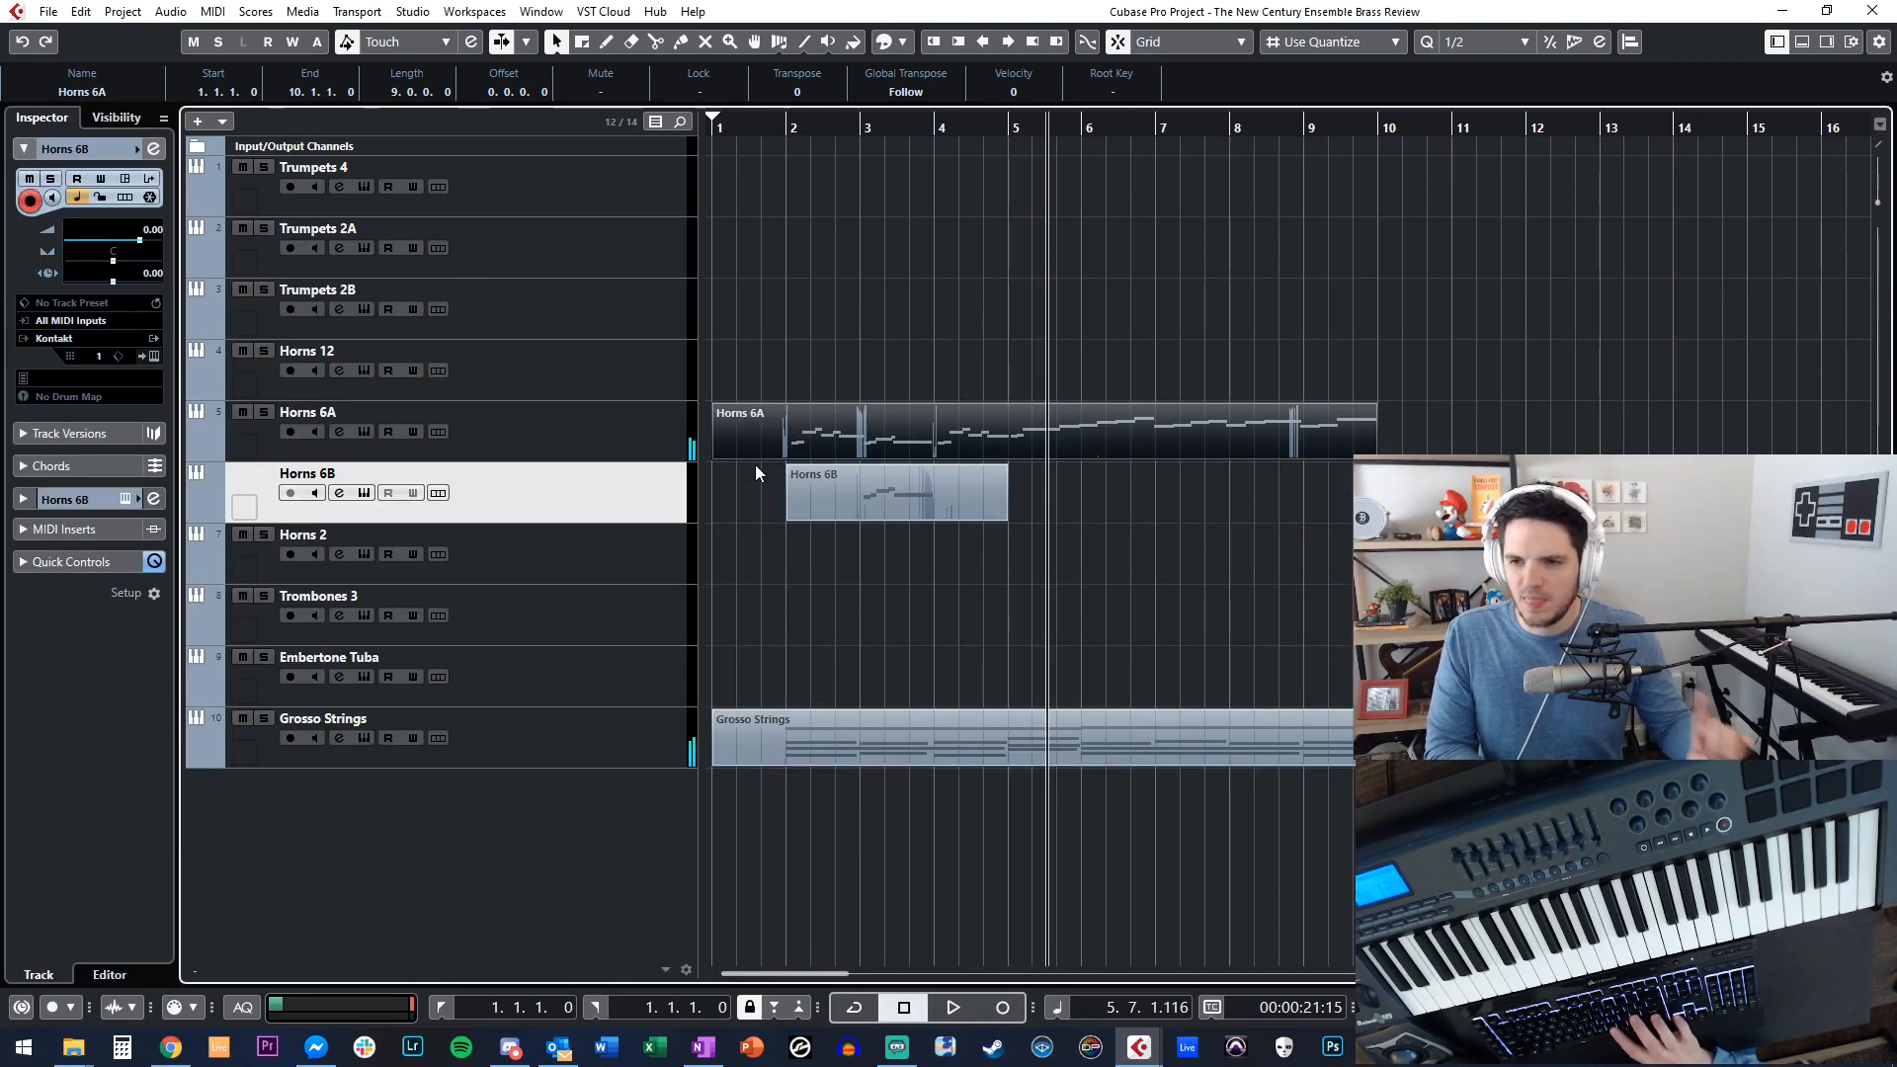
Open the Grosso Strings part's notes and examine the chords in bars 2 to 5.
key("KP_0")
left_click(1051, 762)
key("ctrl+e")
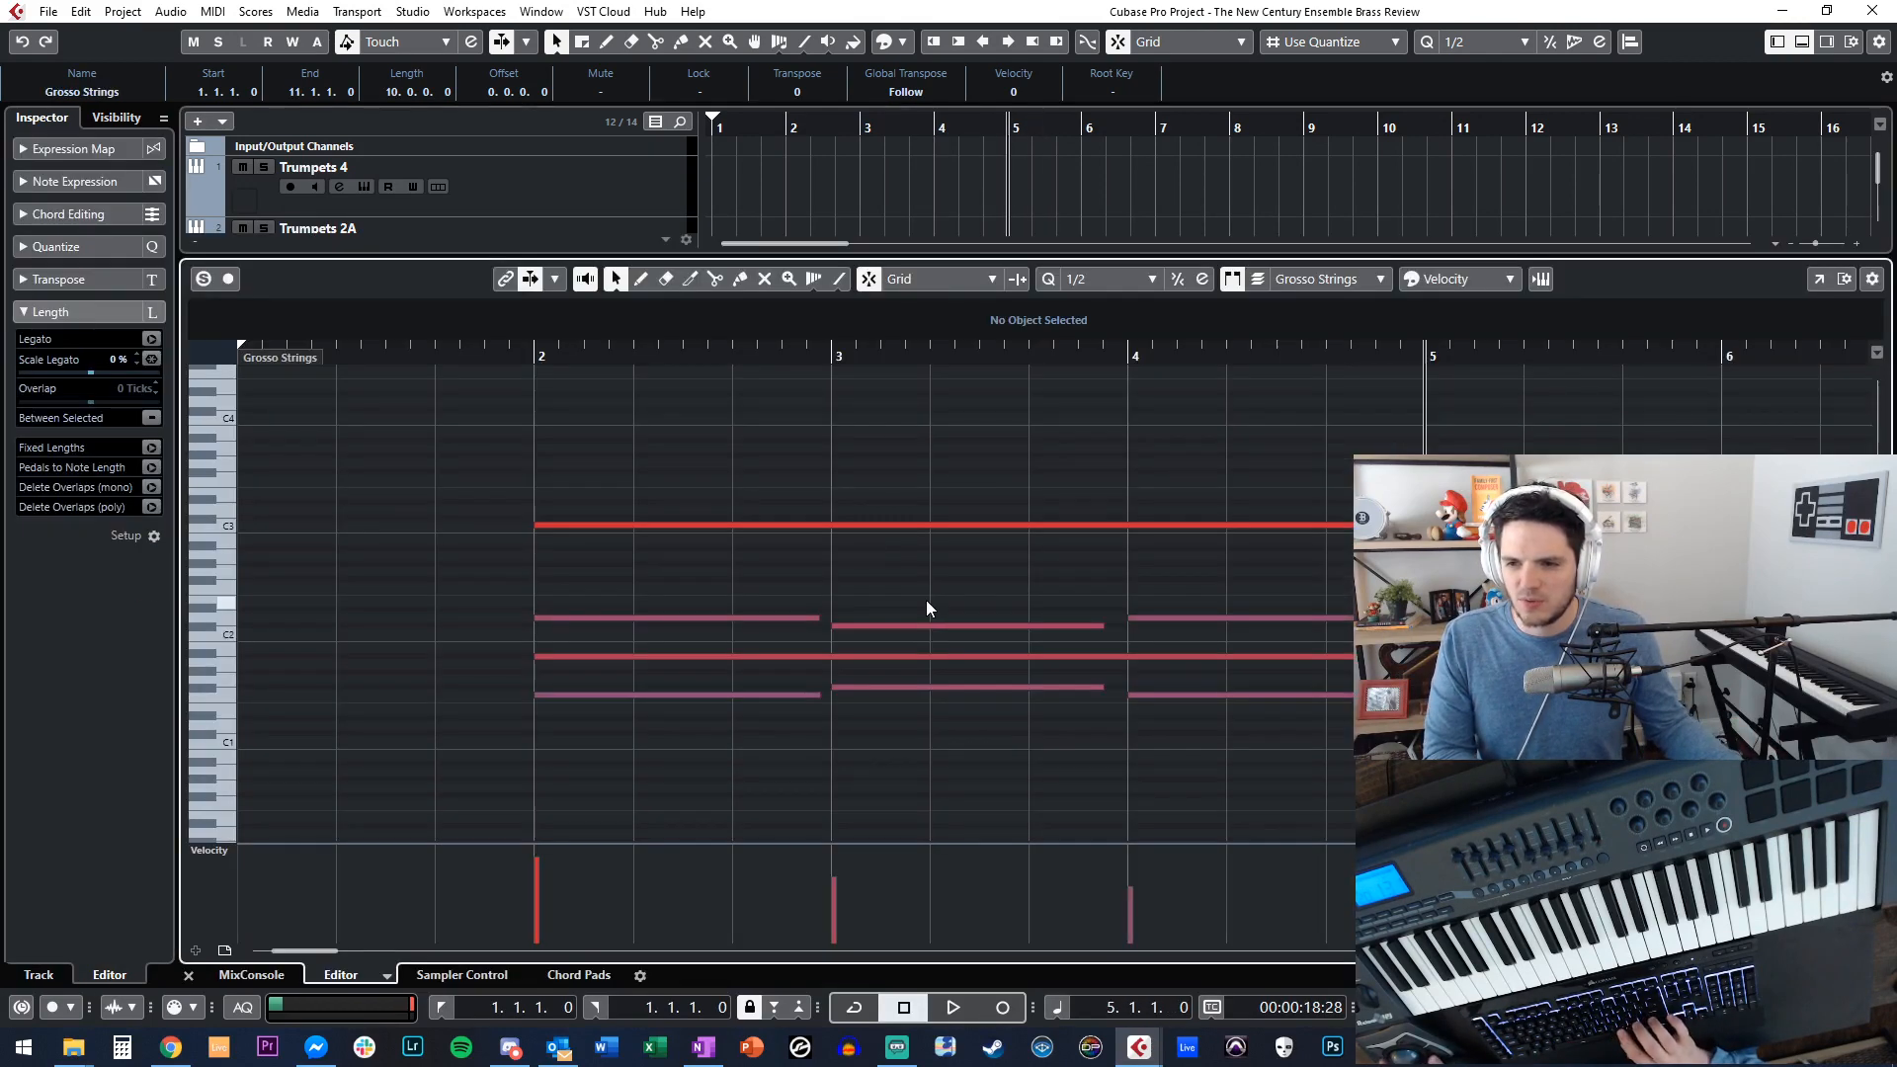
key("ctrl+e")
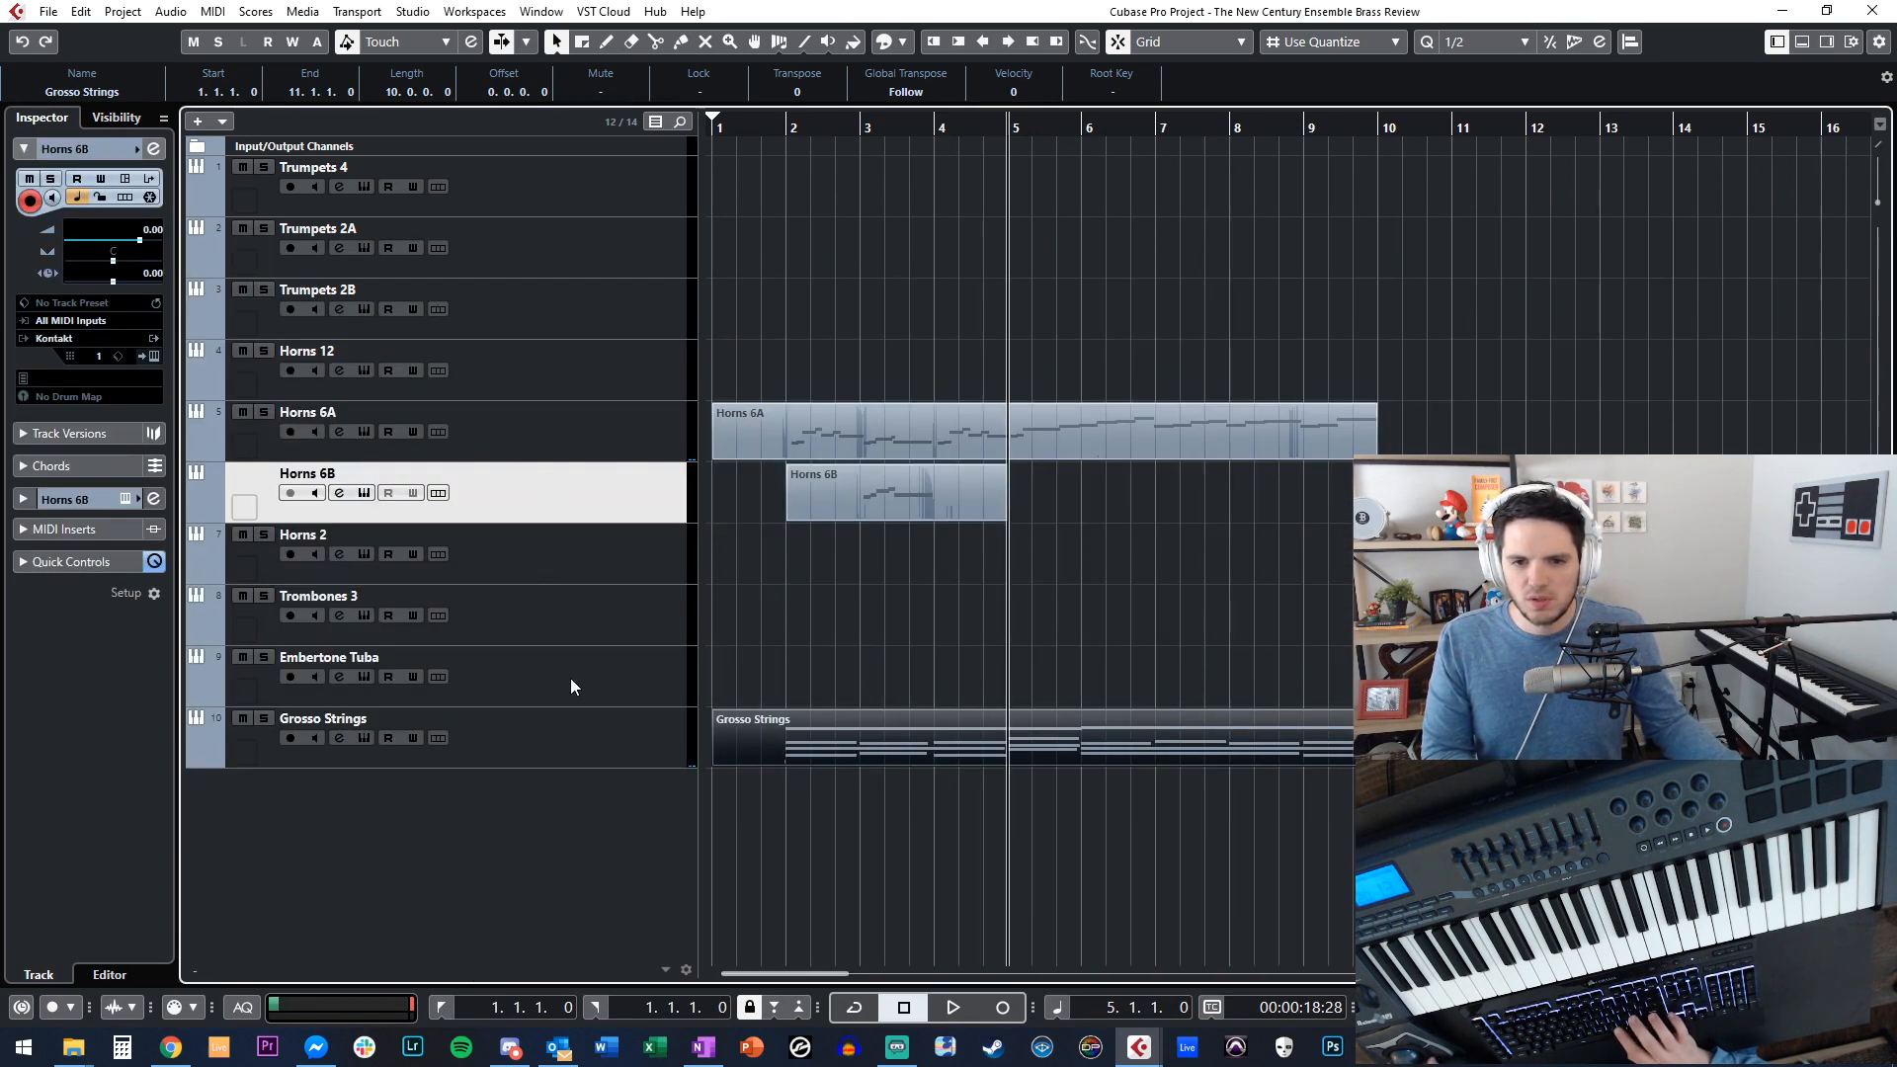
Add one instrument track that uses Keyscape.
key("ctrl+t")
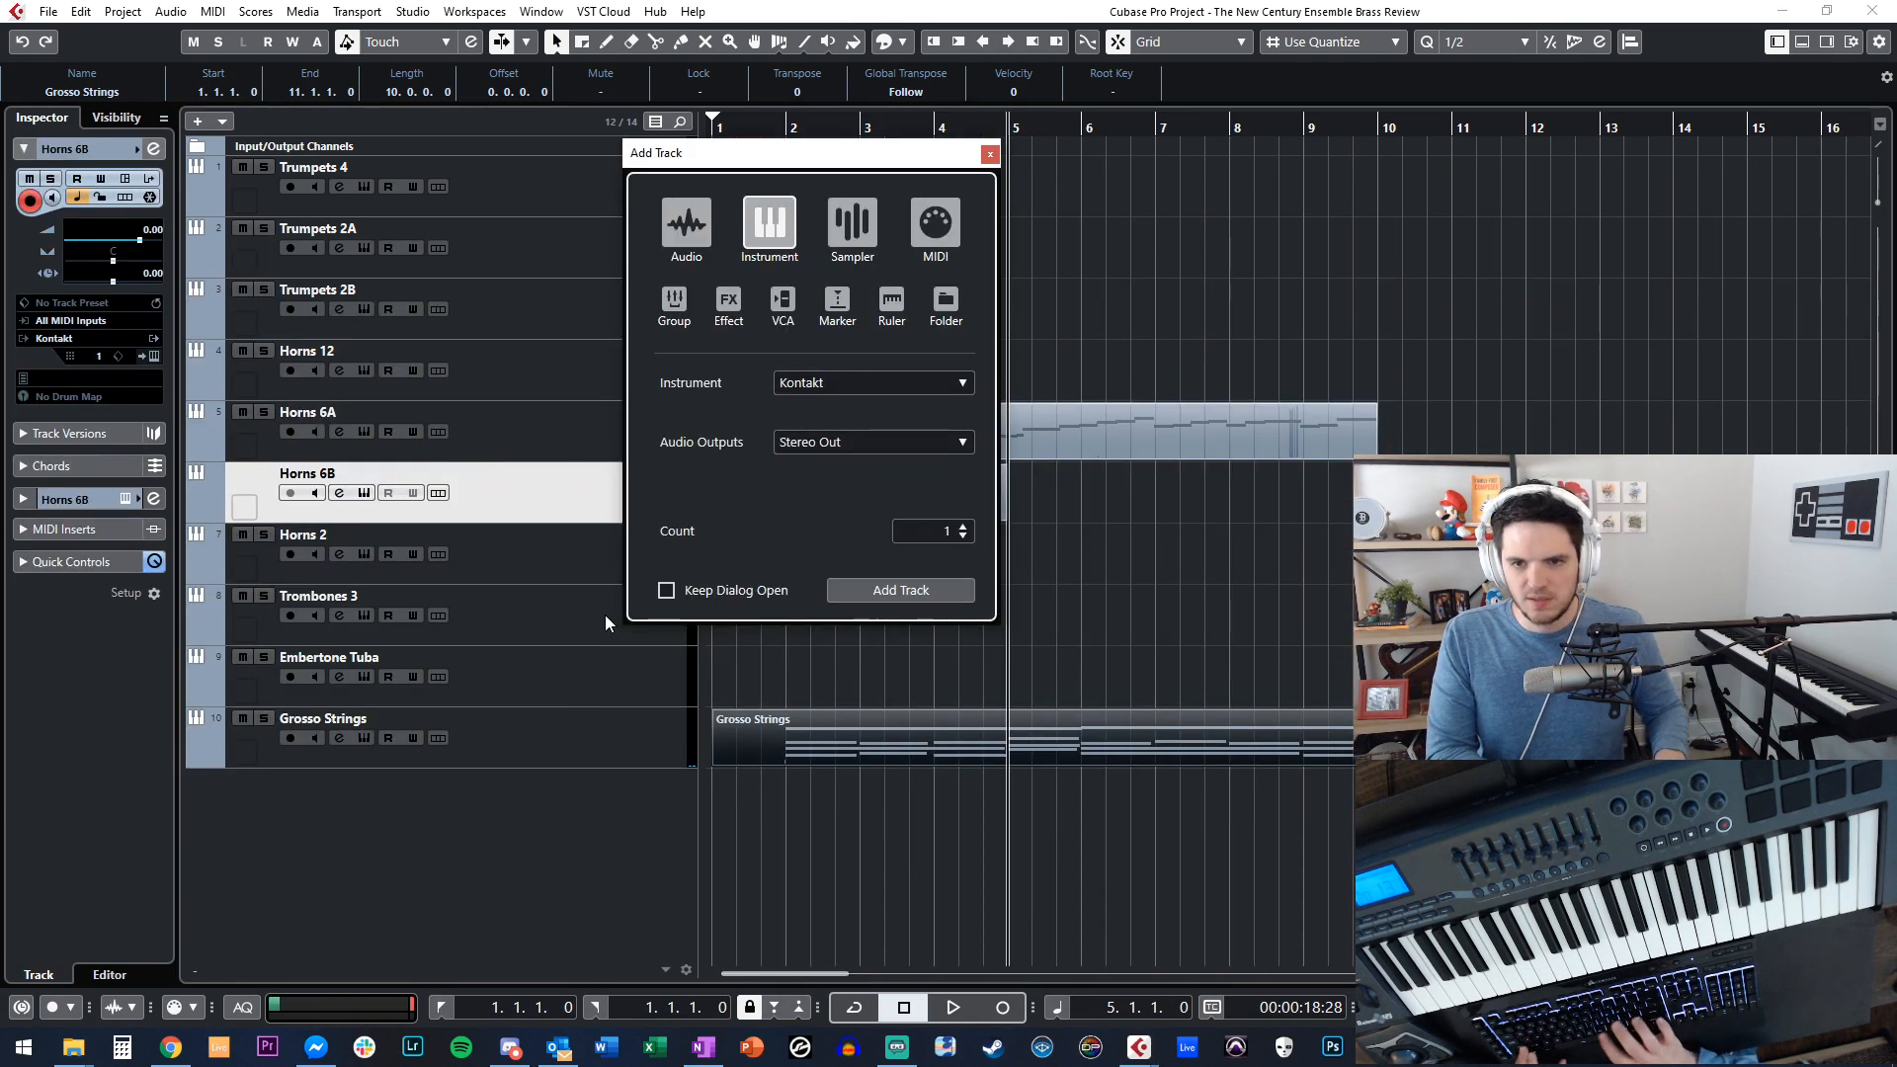
left_click(989, 155)
key("ctrl+t")
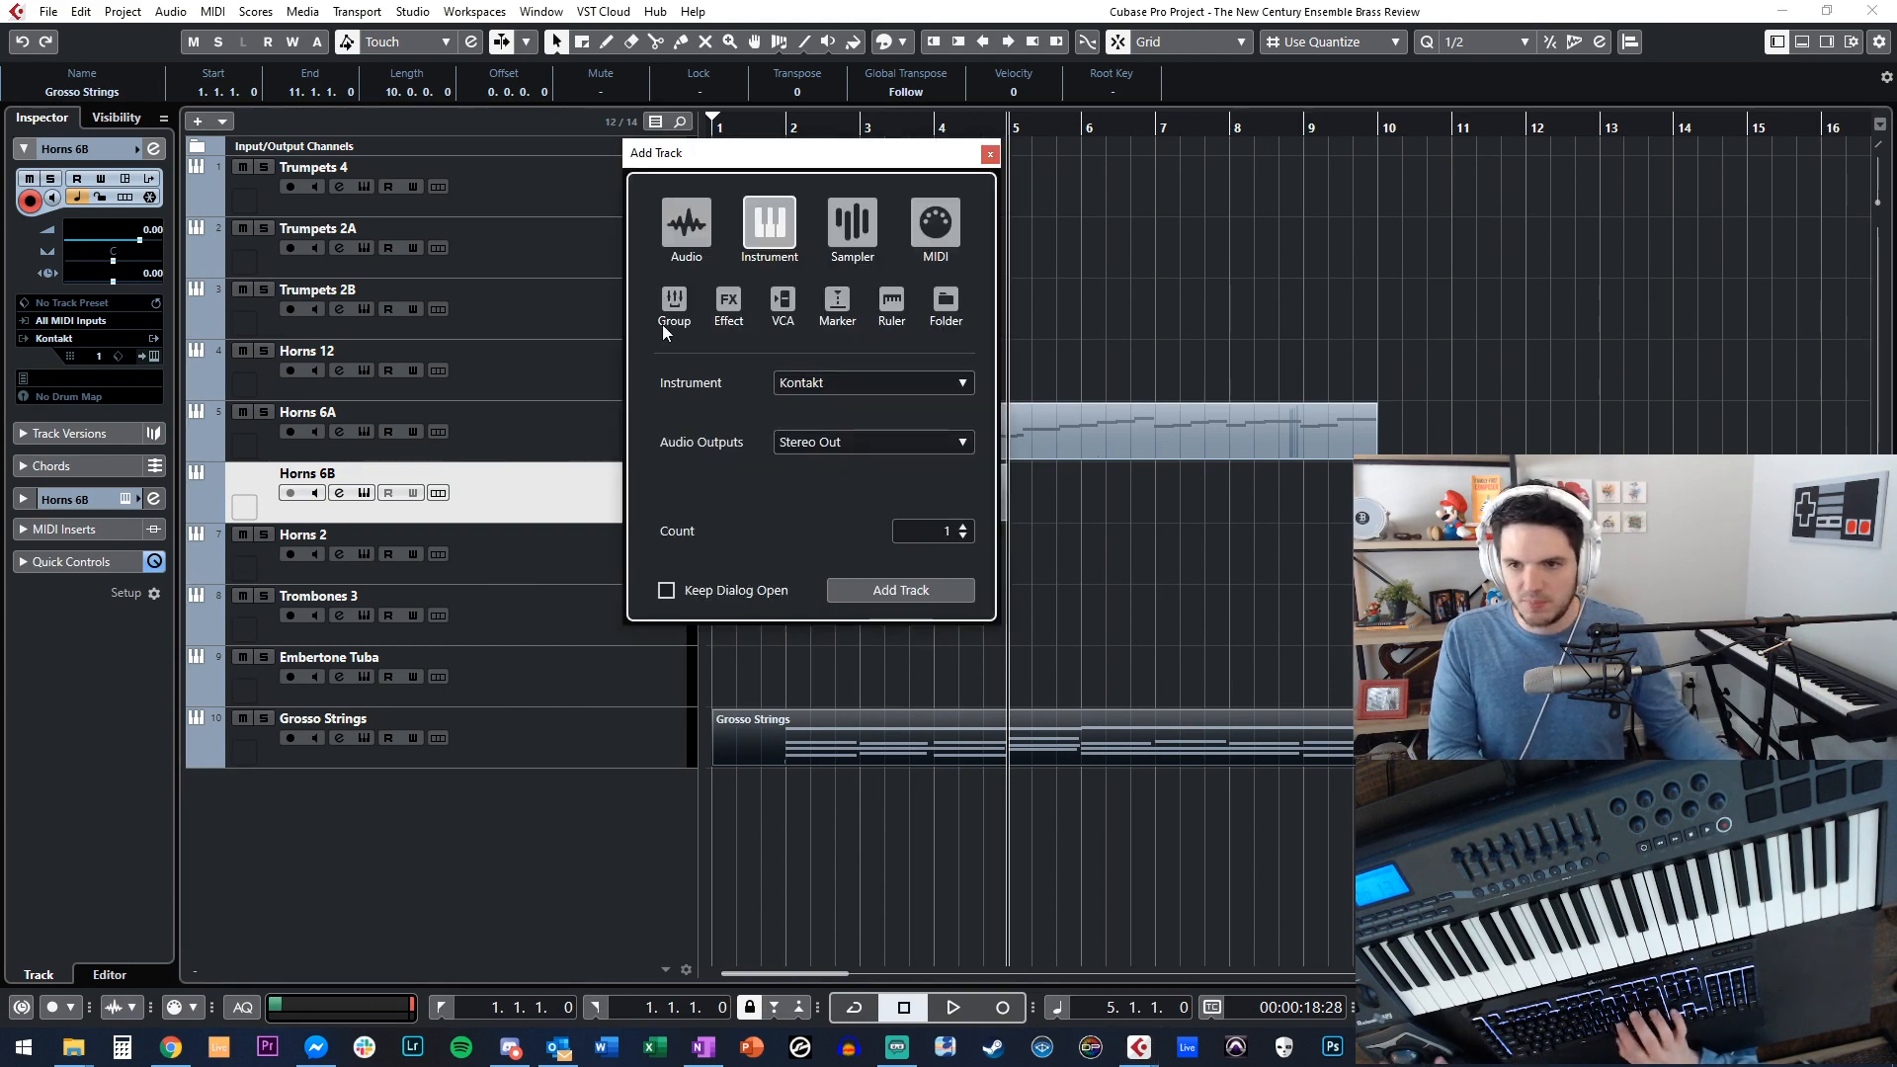
left_click(803, 381)
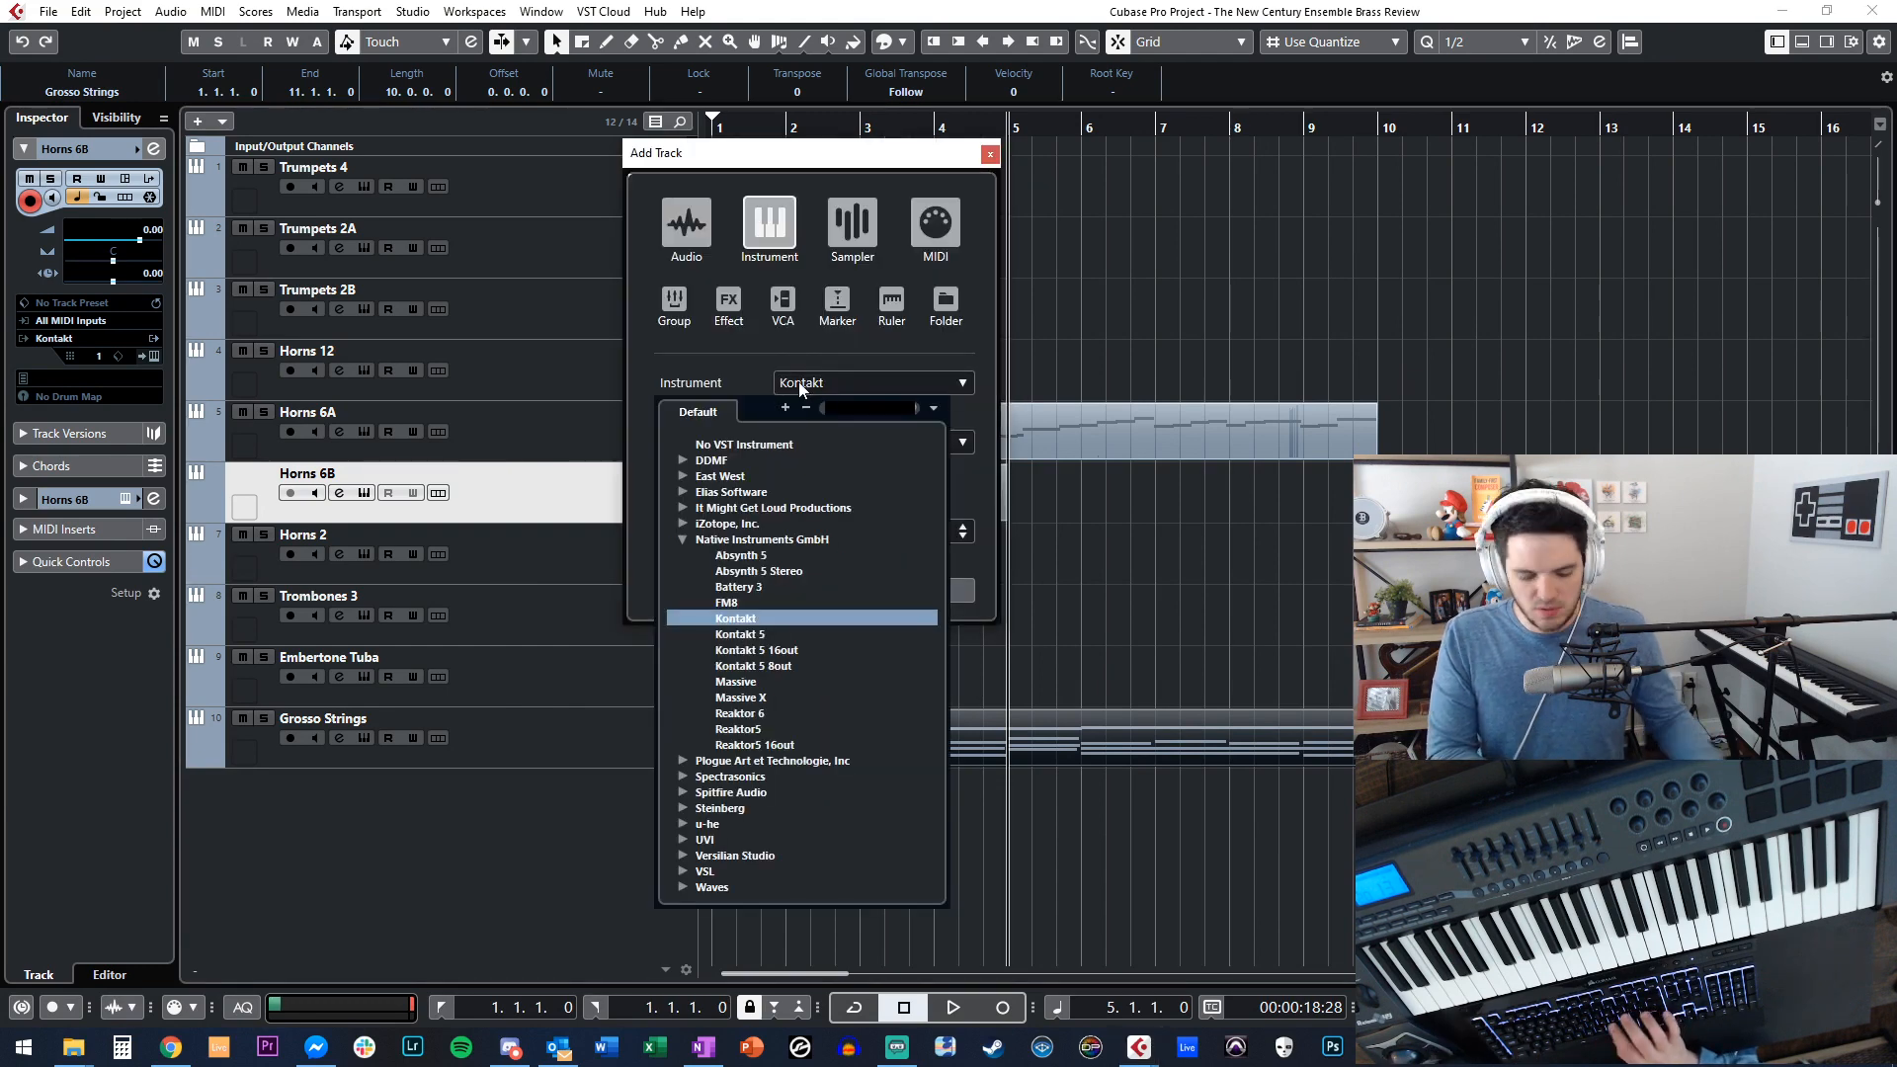
type("key")
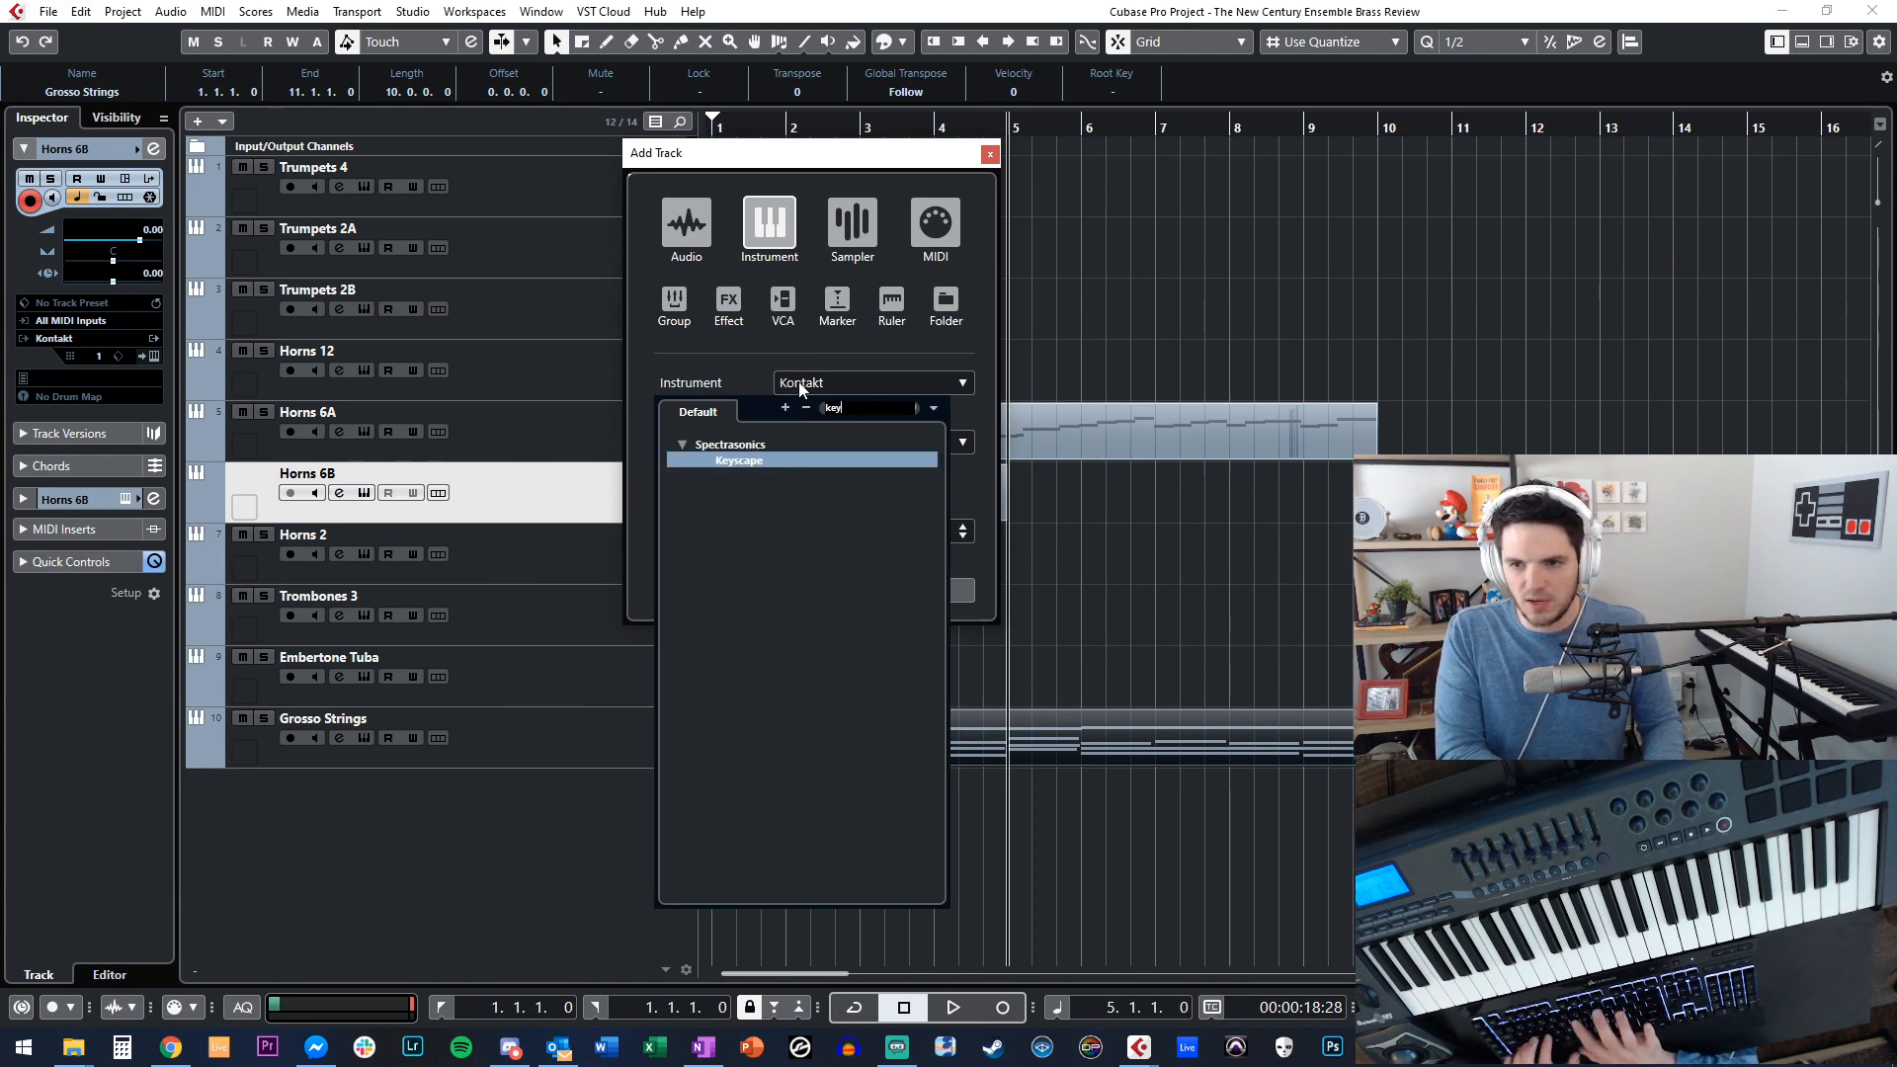
type("sca")
key("Return")
key("Return")
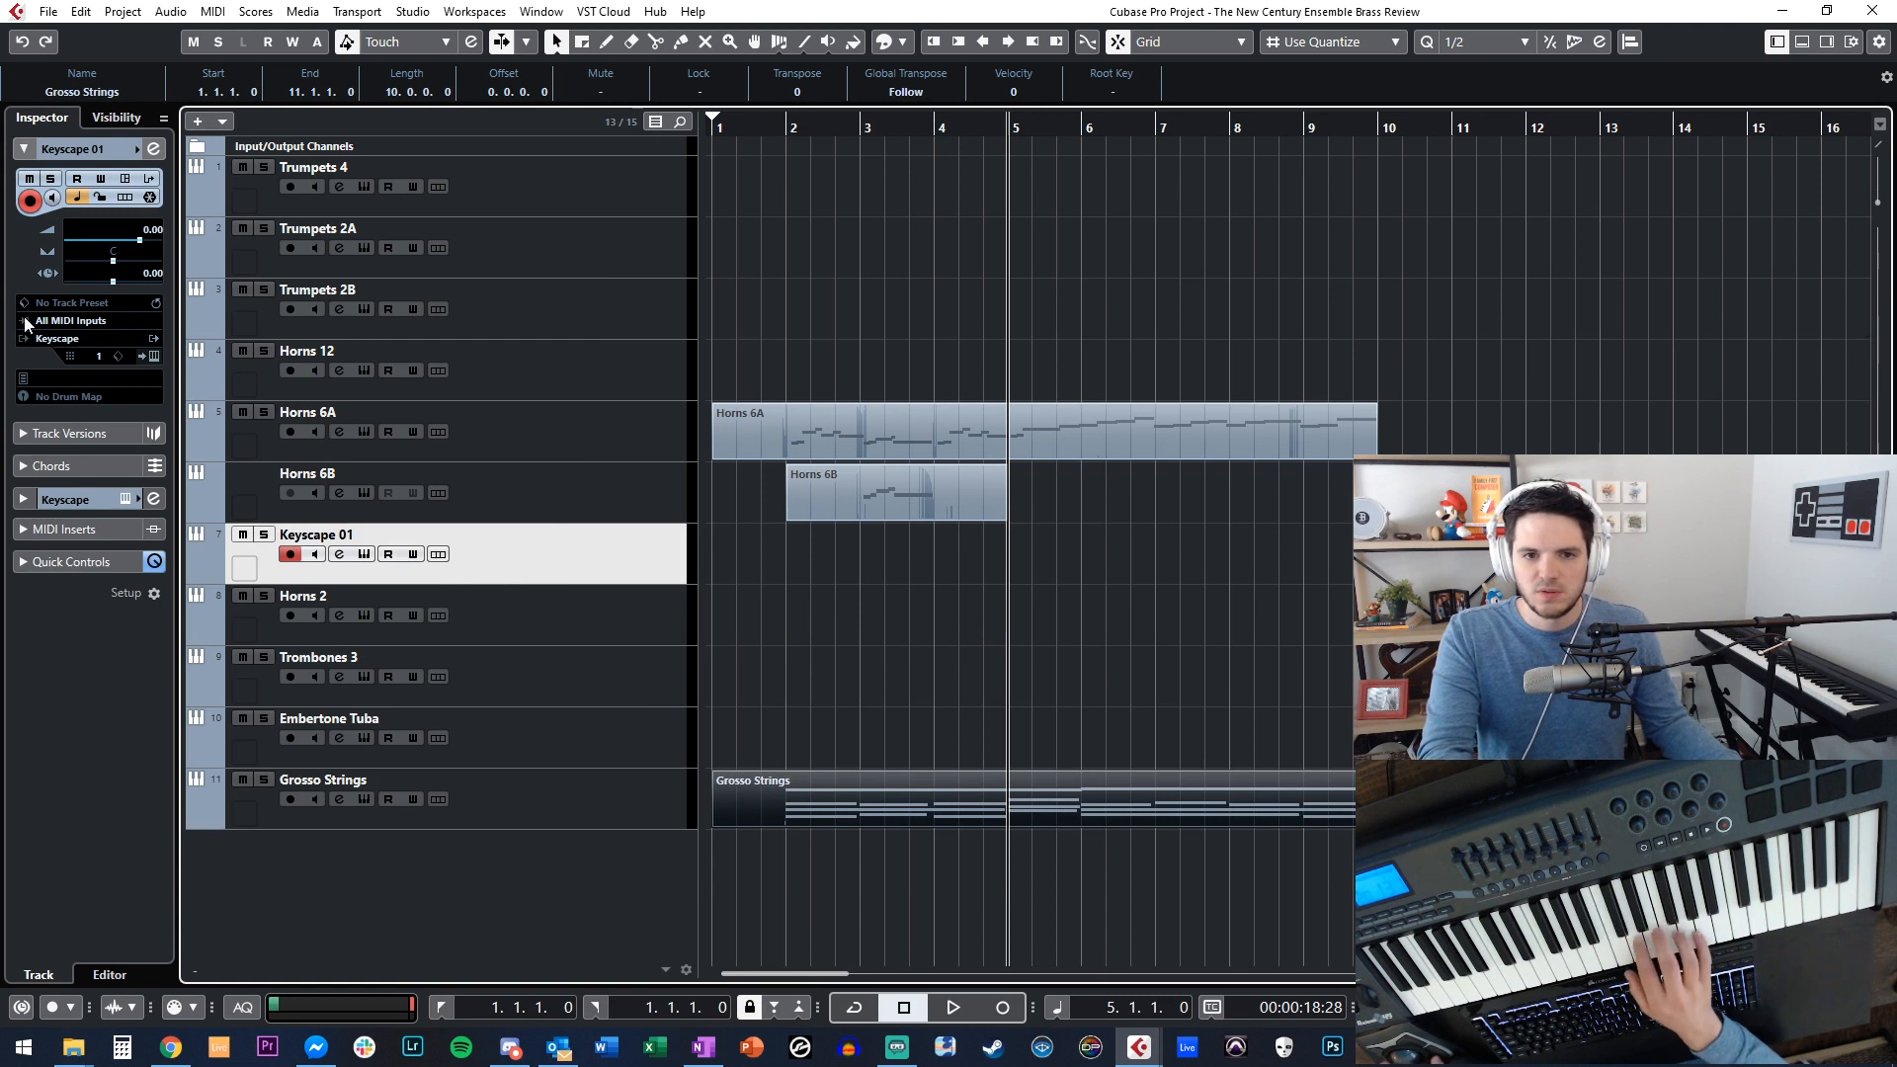
Check the Keyscape instrument window, move its track to the head of the track list and rename it Piano.
left_click(154, 356)
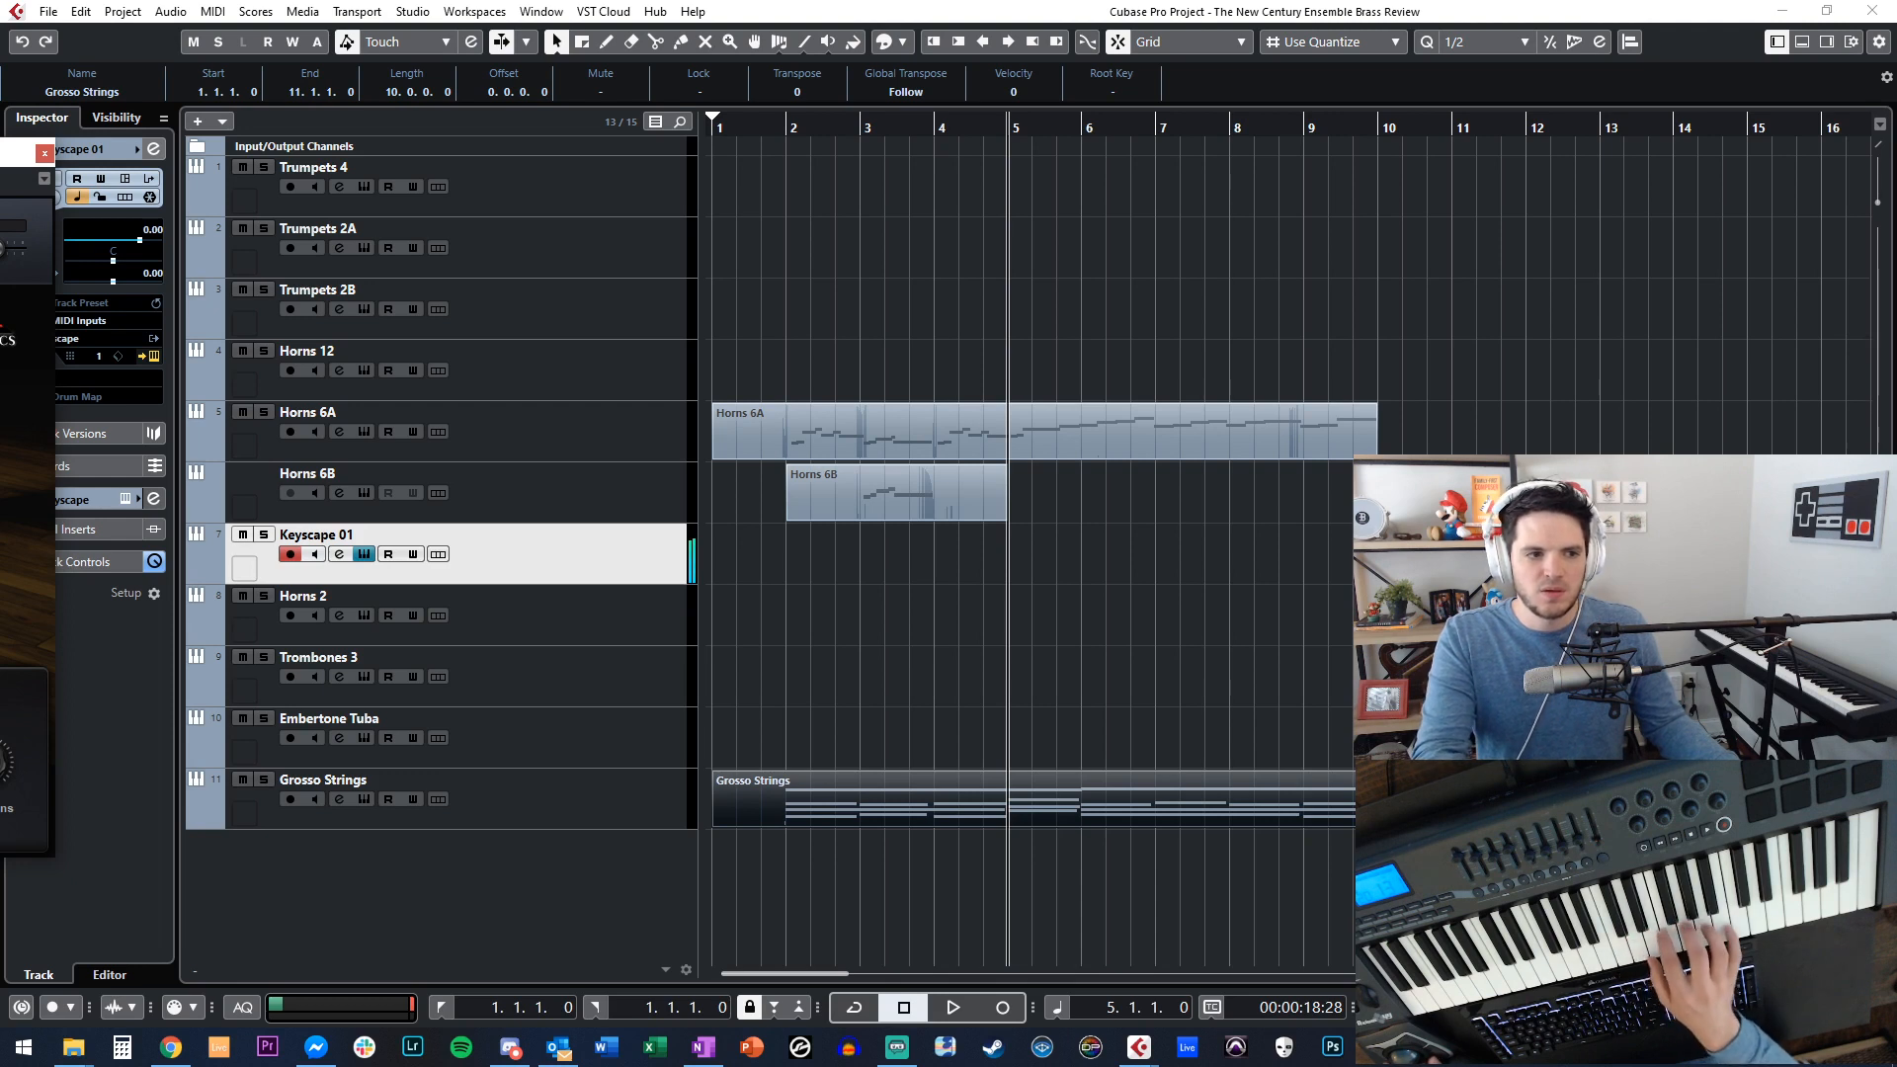
left_click(44, 154)
left_click_drag(596, 543, 537, 188)
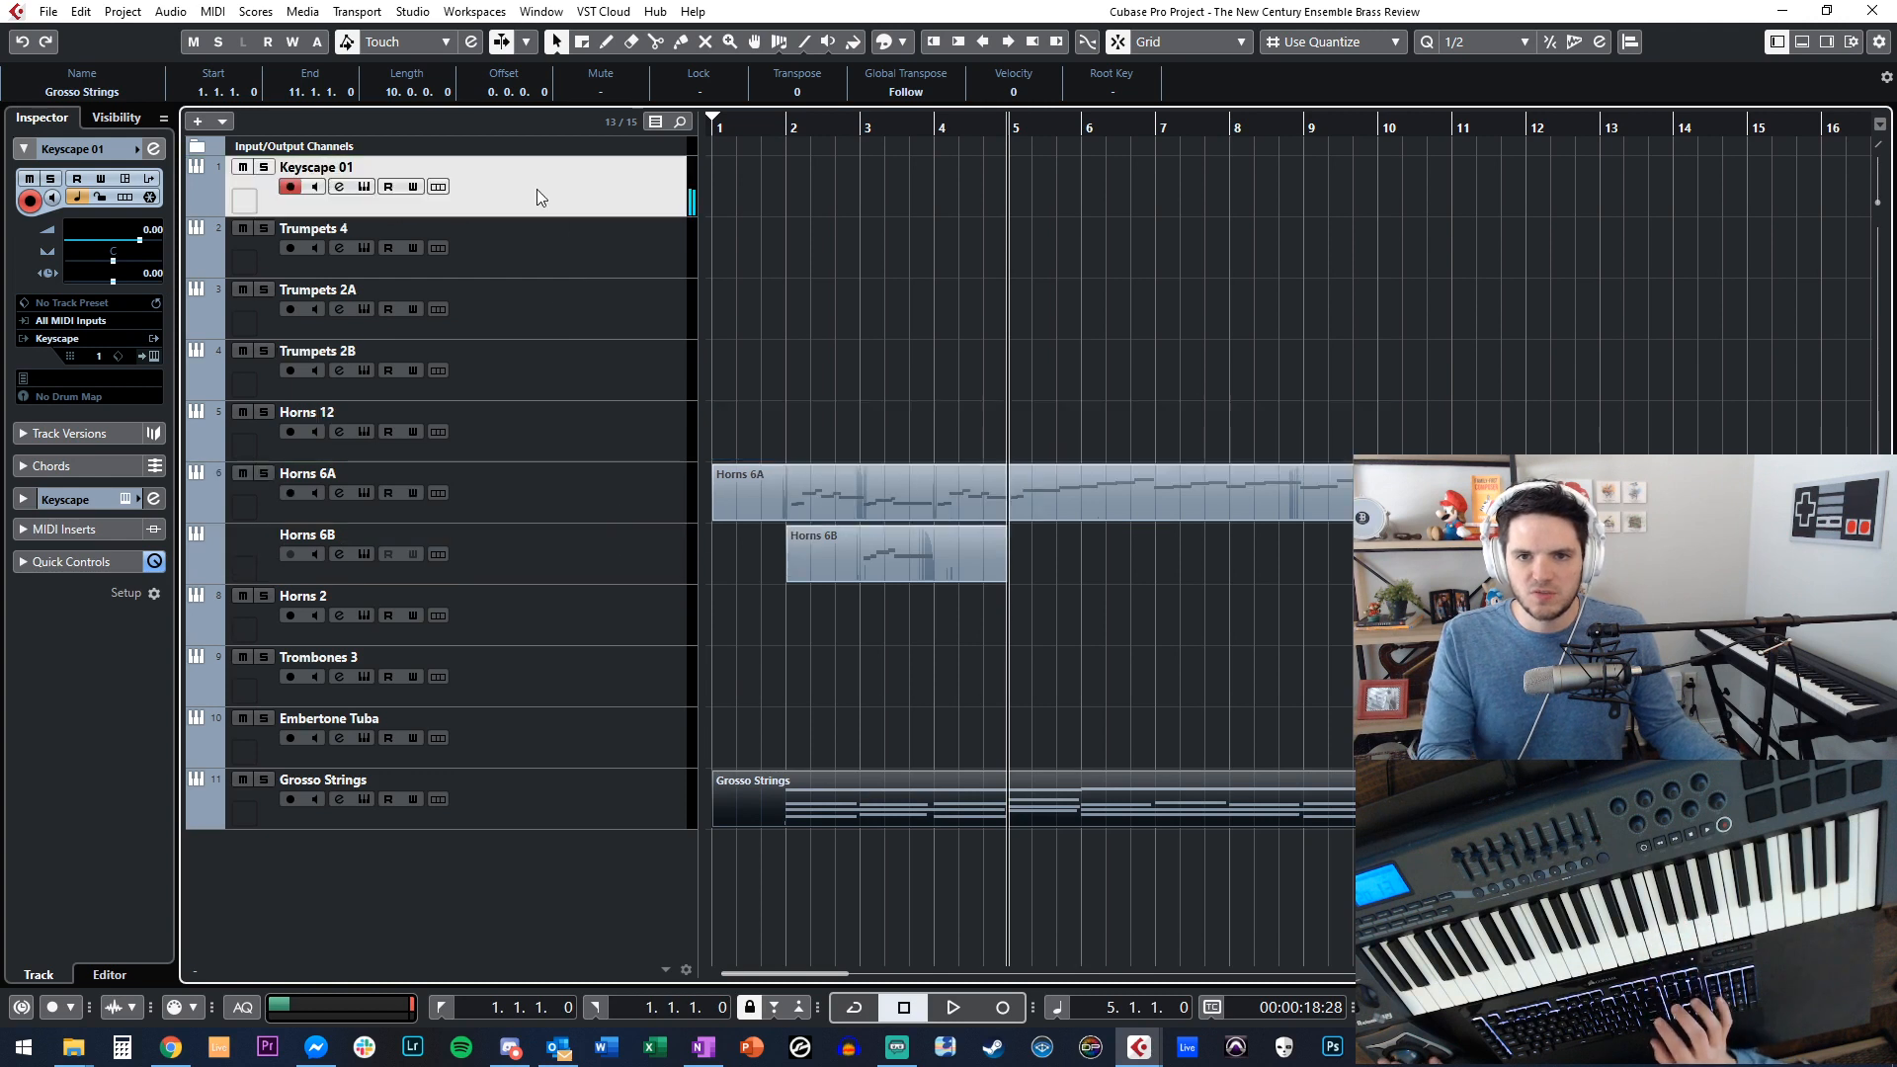
double_click(384, 170)
type("o")
key("Return")
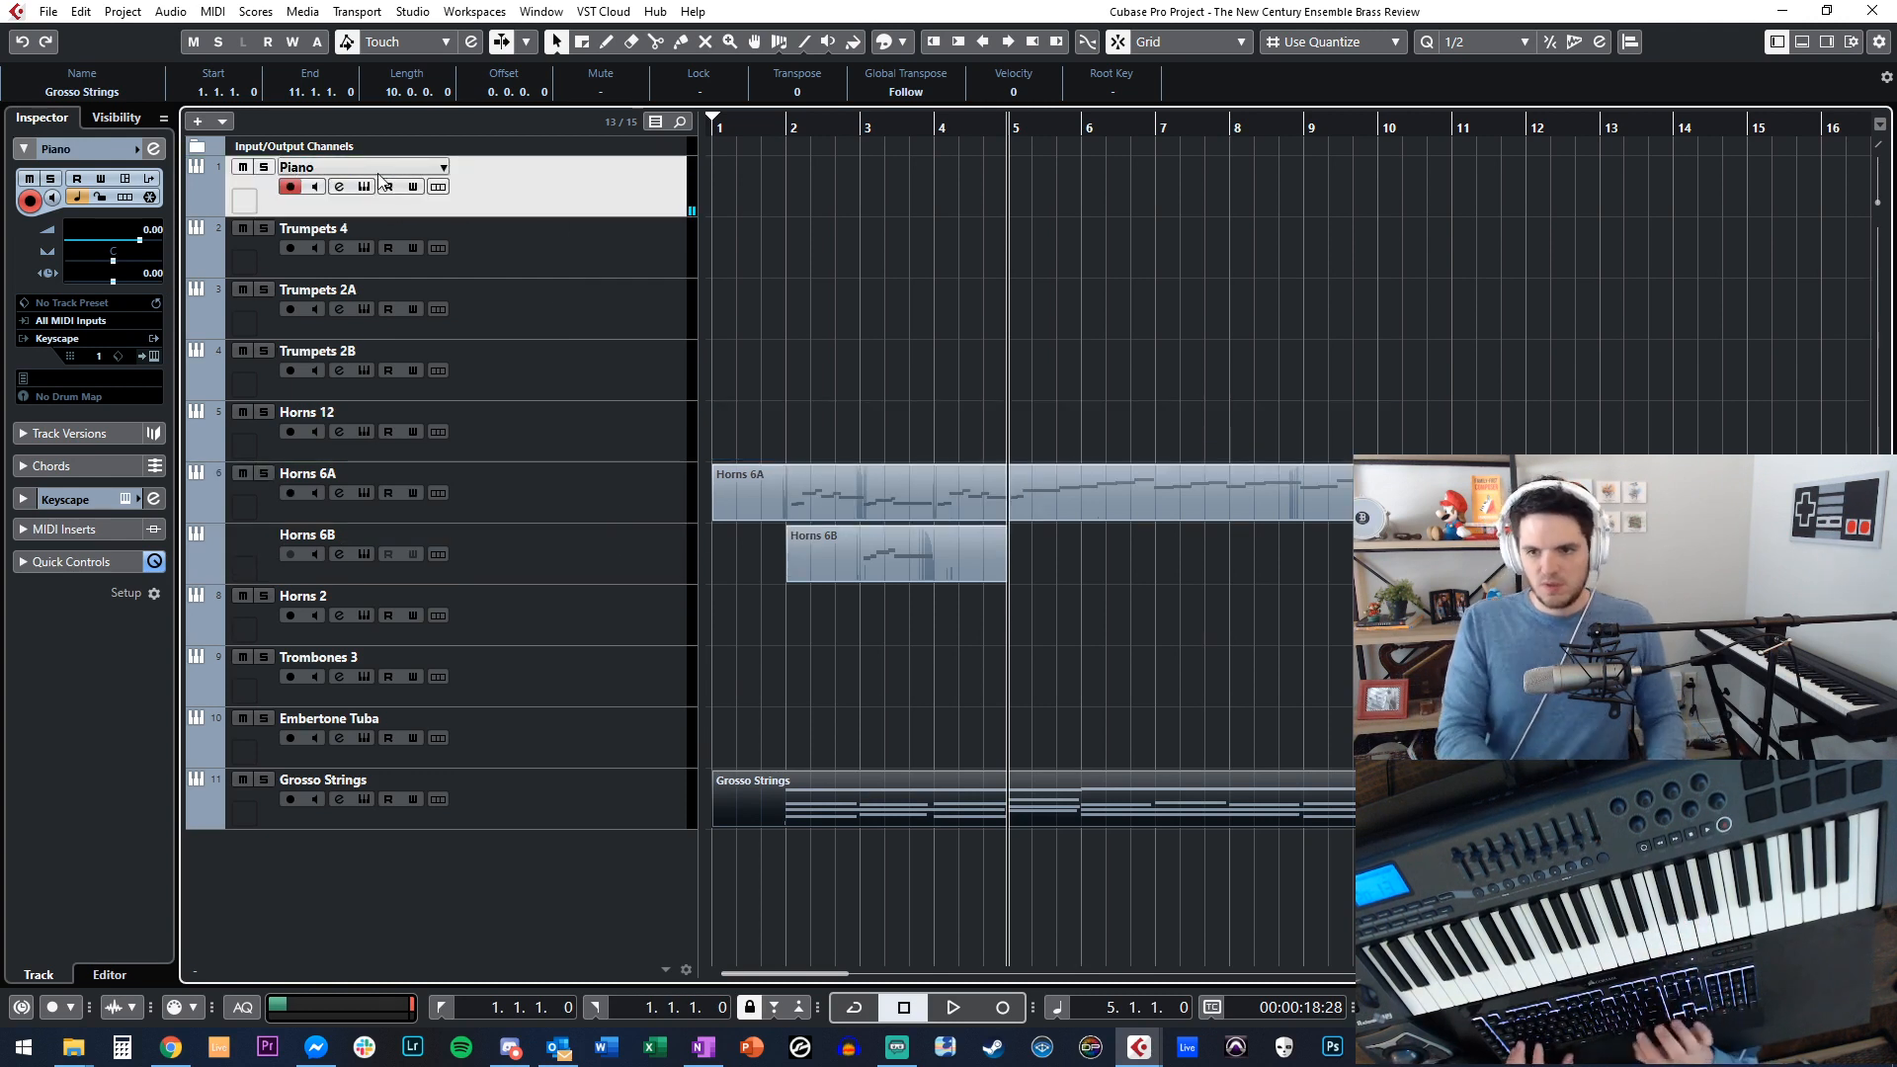
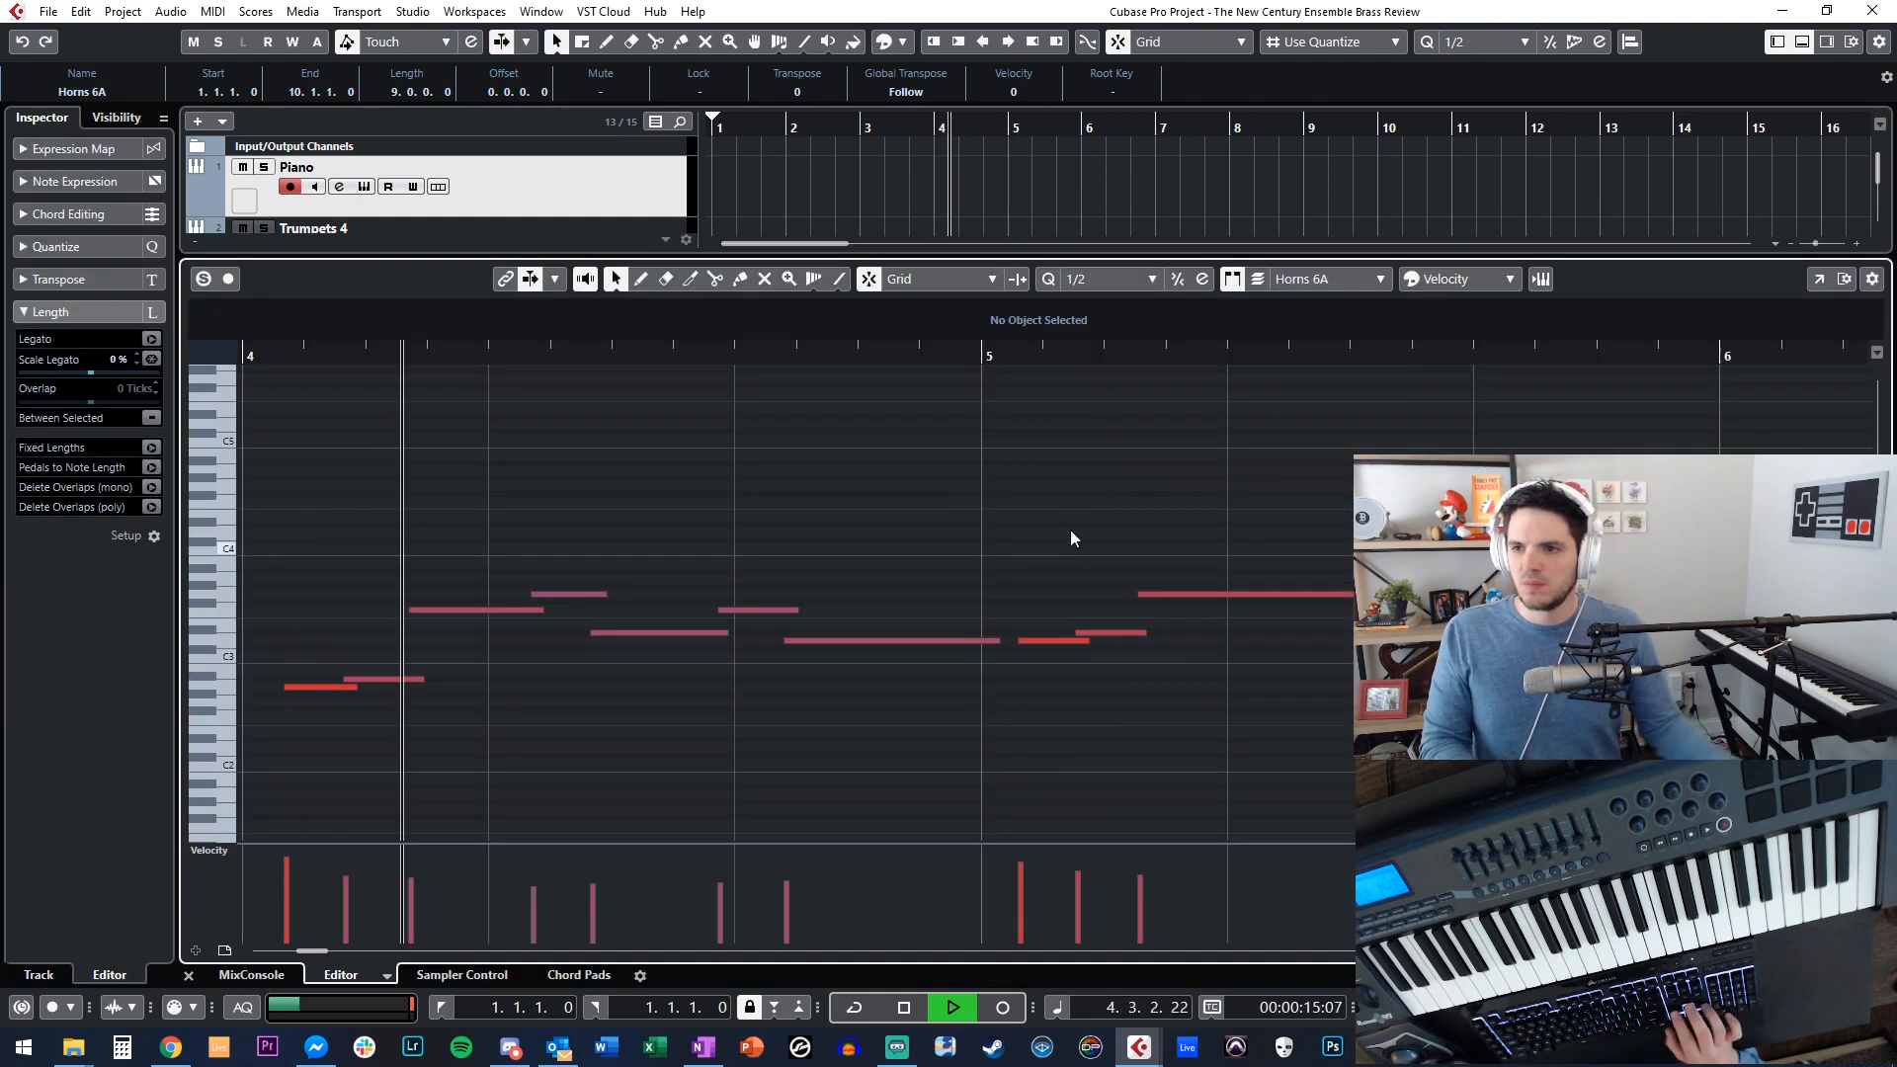
Set the note editor's quantize value to 1/8 and play the Horns 6A notes around bar 5.
left_click(1102, 279)
left_click(1087, 372)
key("f")
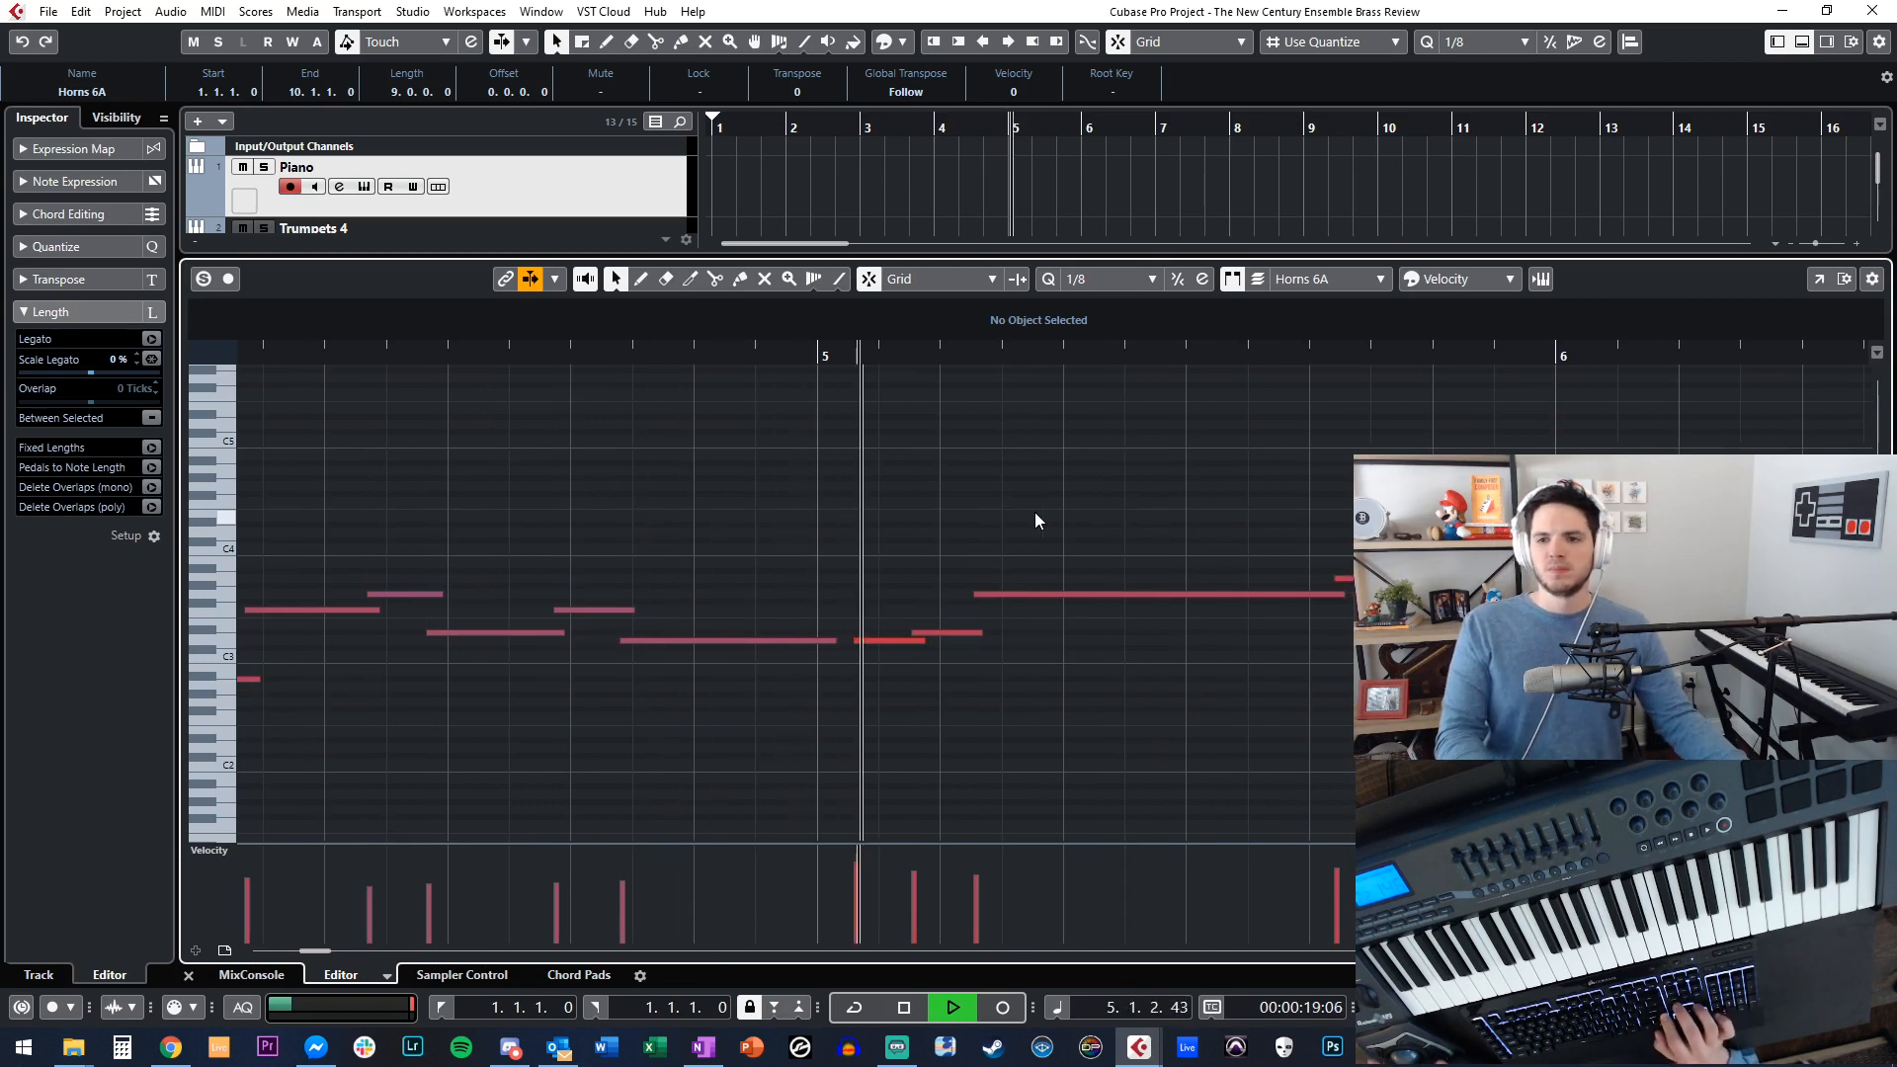
key("space")
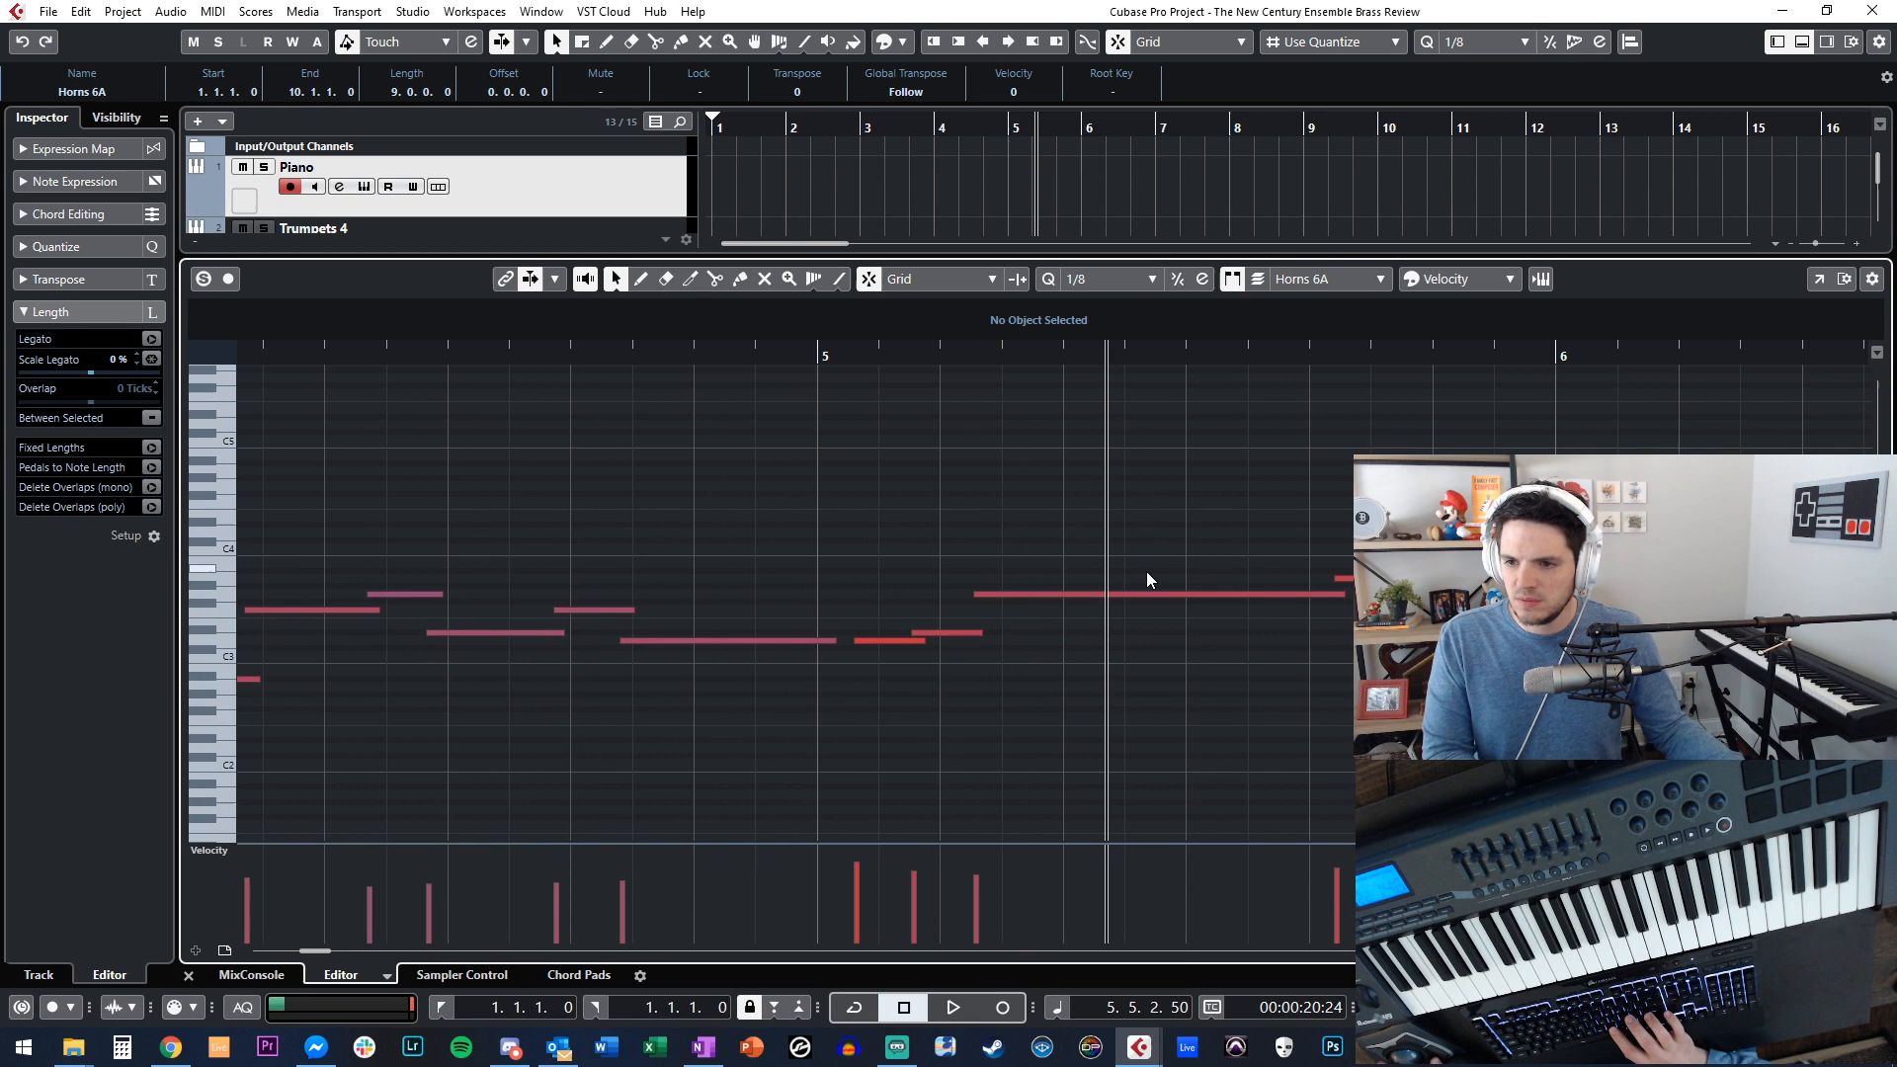
Try splitting the long Horns 6A note in bar 5 into shorter G3, A3 and G3 notes, and undo the edits.
left_click_drag(1345, 593, 1190, 585)
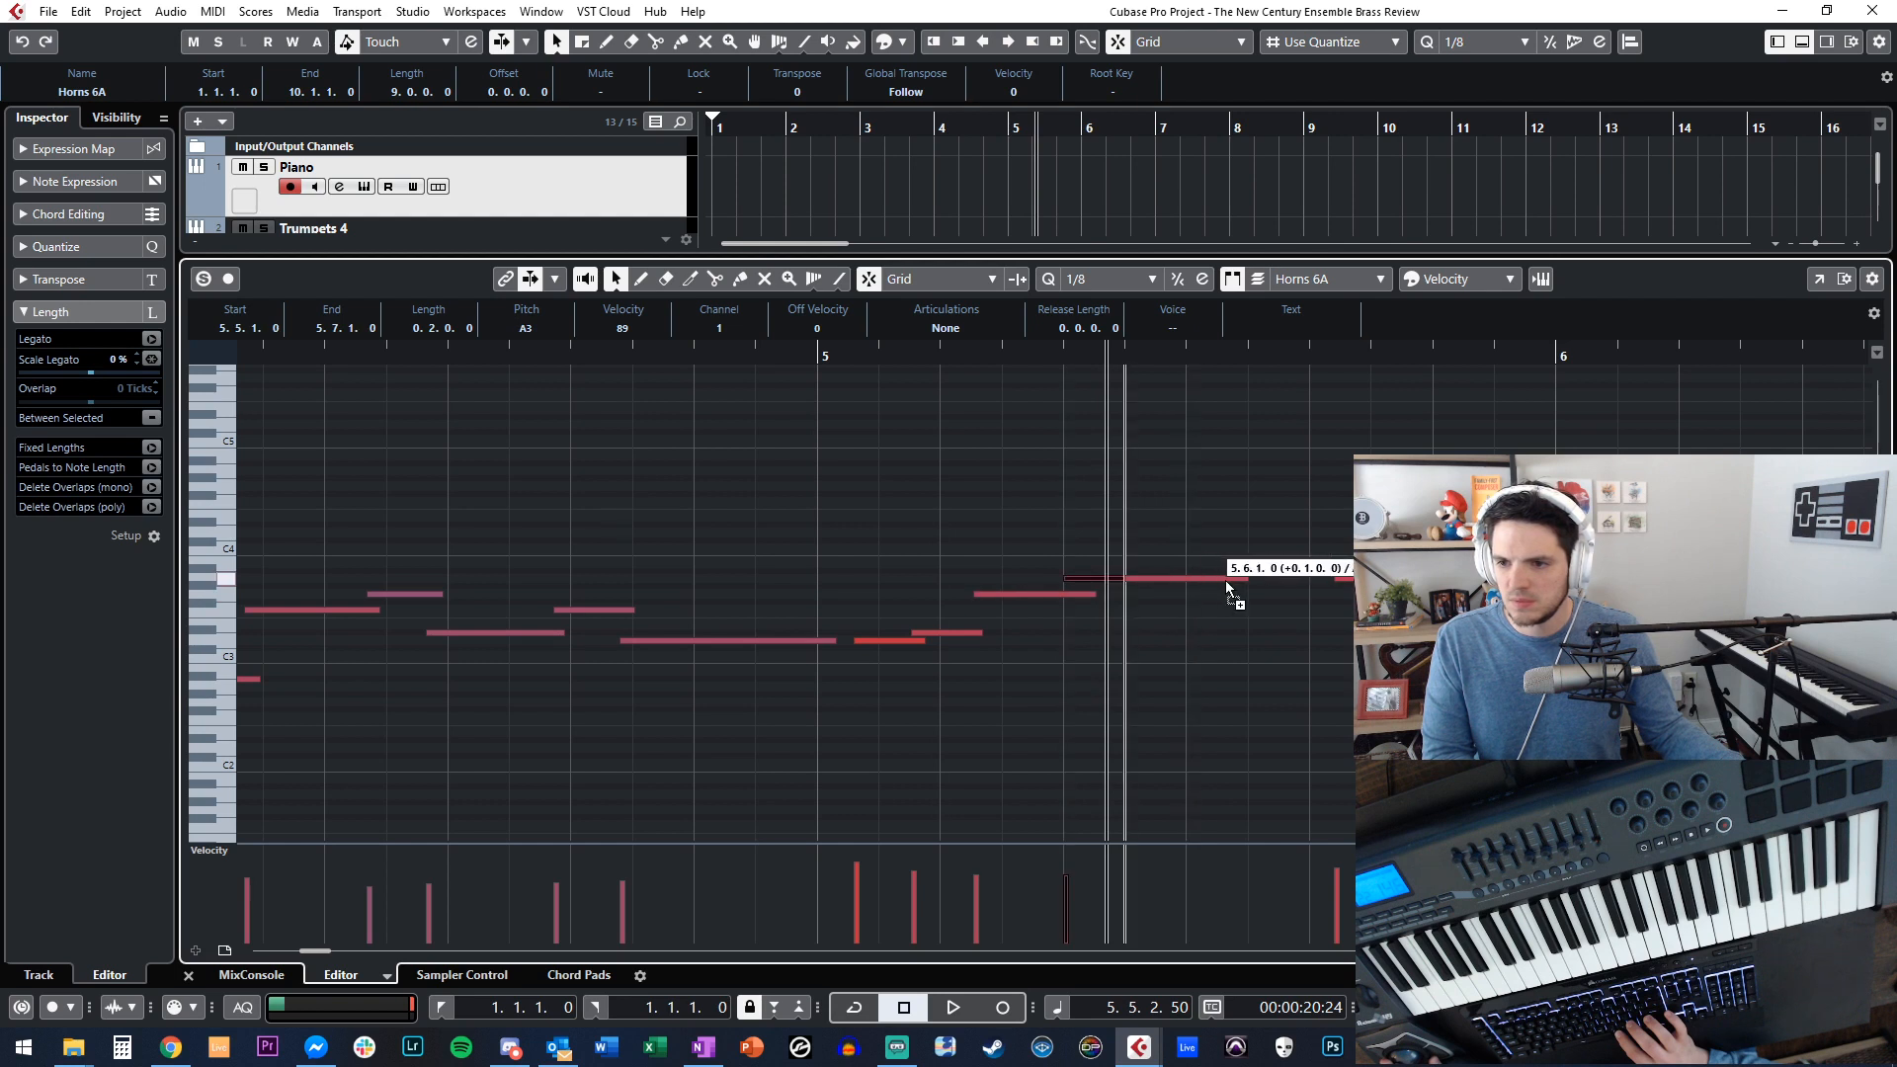
left_click_drag(1245, 599, 1324, 599)
key("space")
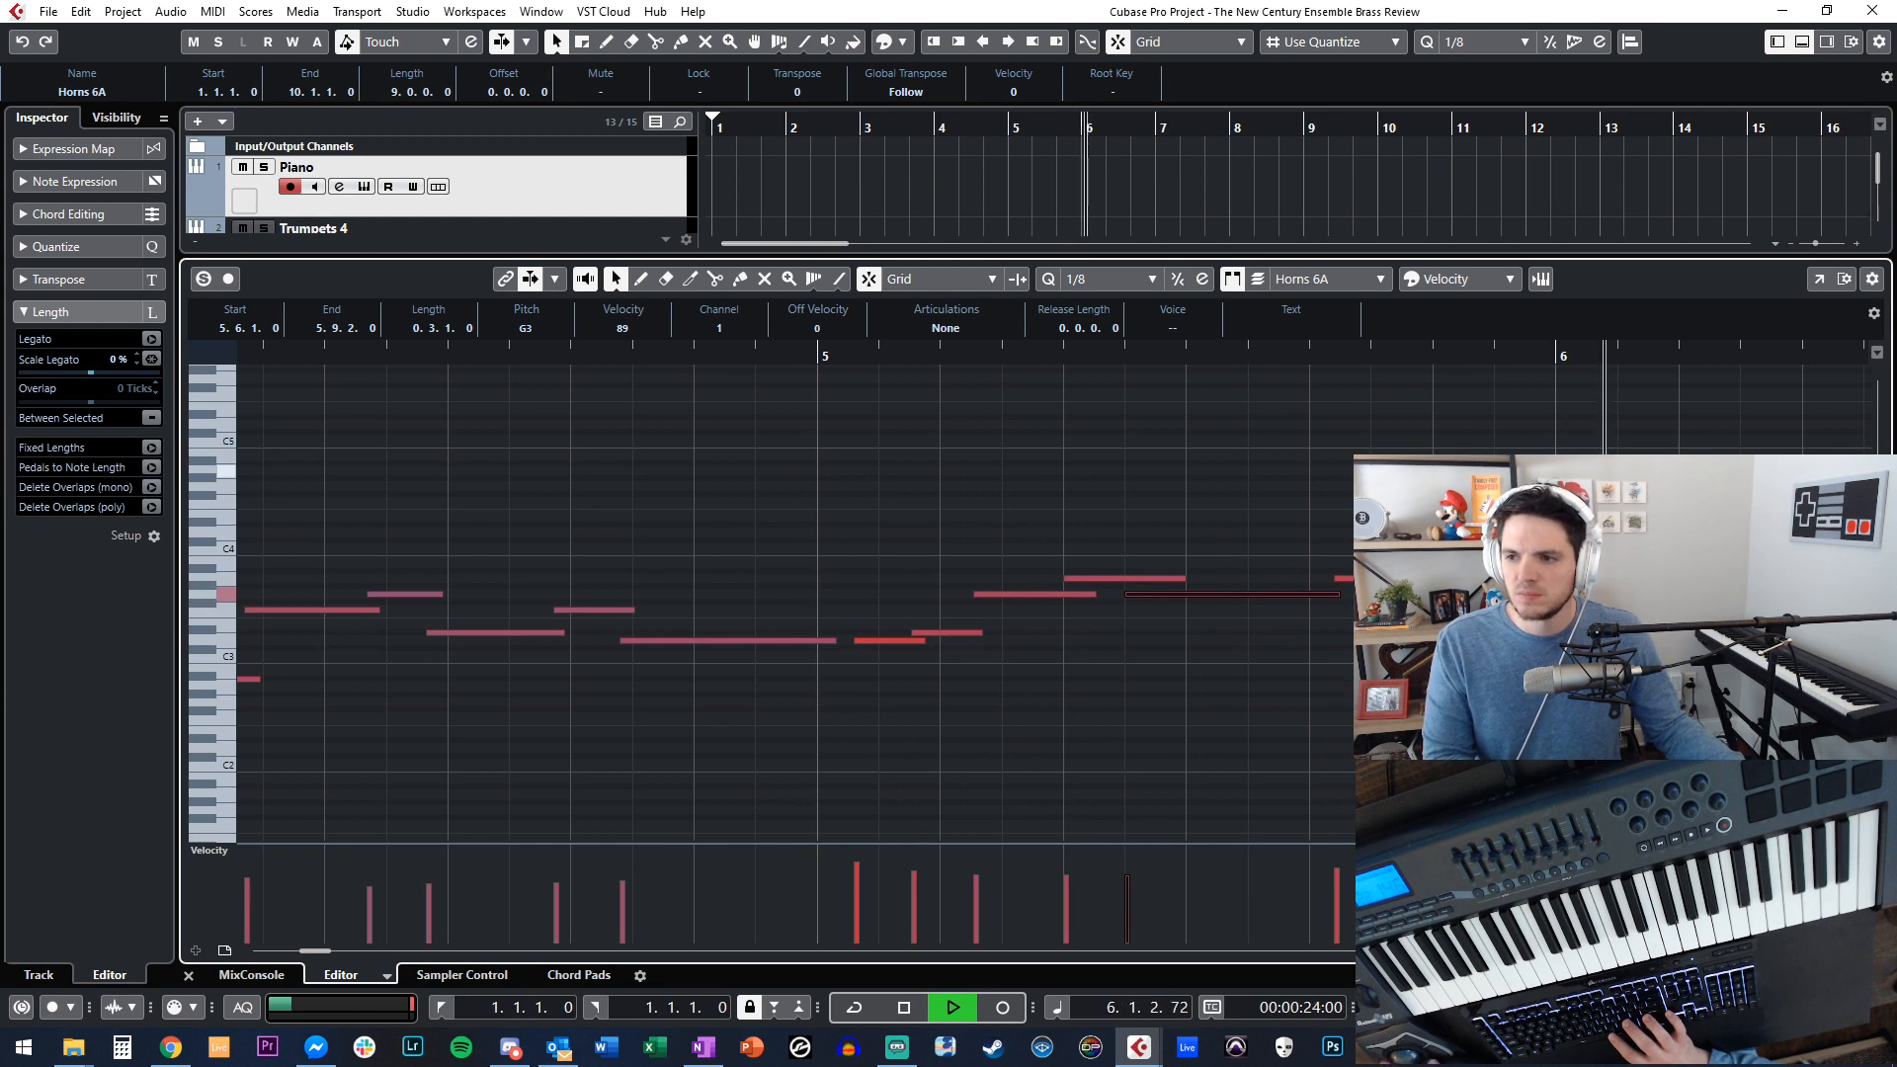
key("space")
key("ctrl+z")
key("ctrl+z")
Play Horns 6A from bar 5 through bar 6, inspect the D#4 note in bar 6, and return to the project view at bar 2.
key("space")
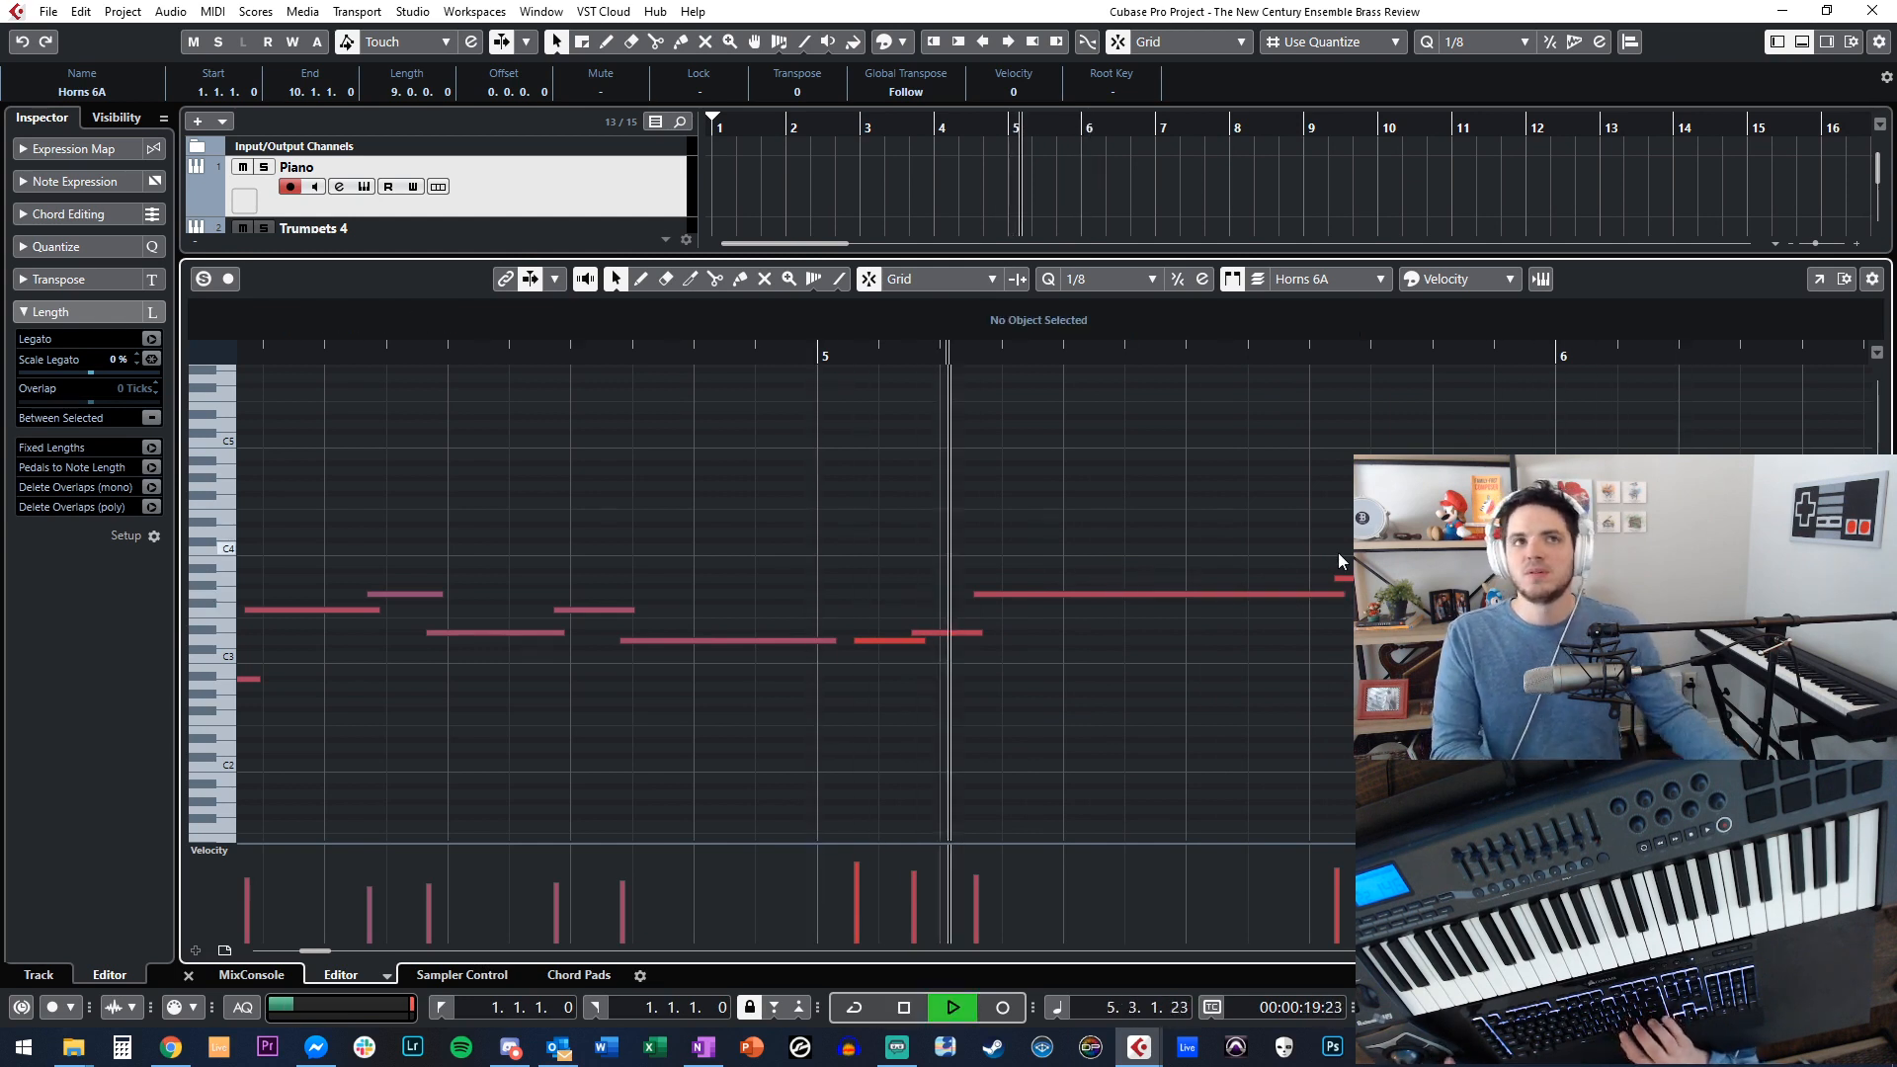
key("f")
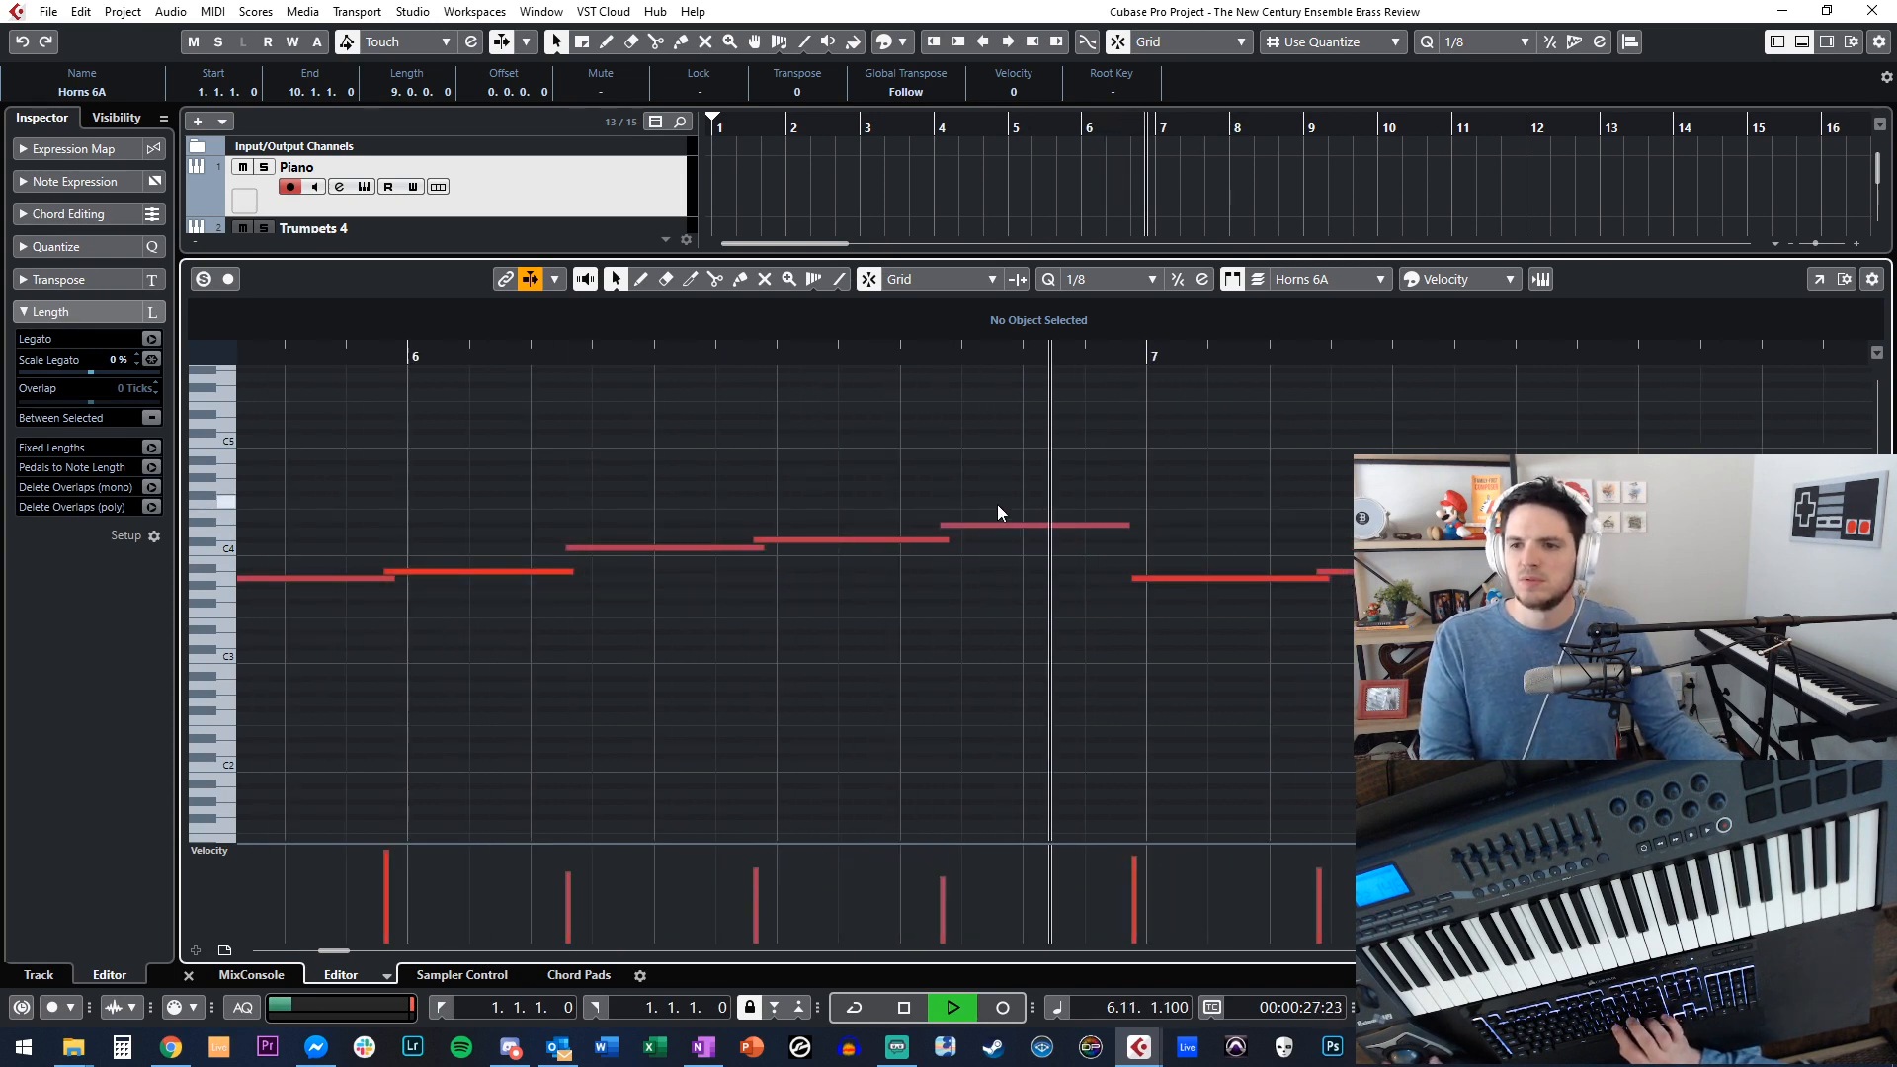
key("space")
key("space")
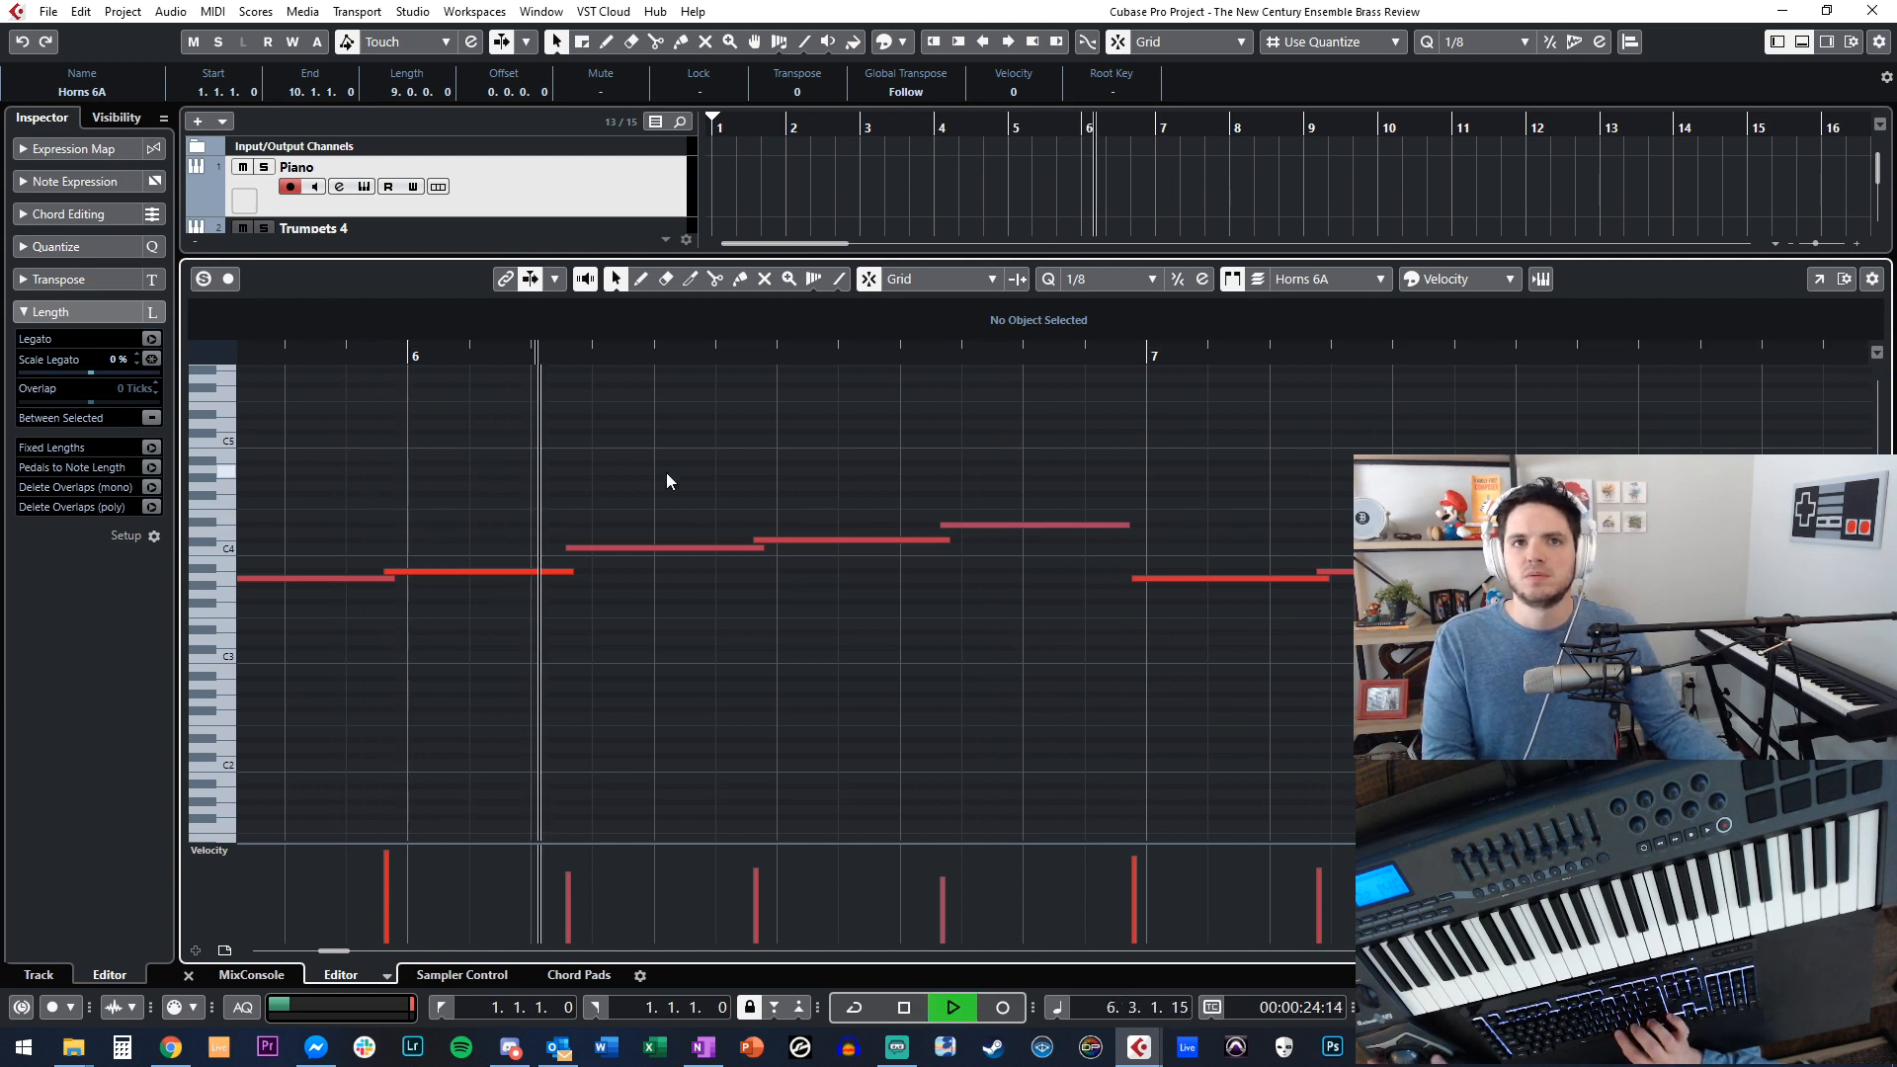
left_click(1010, 518)
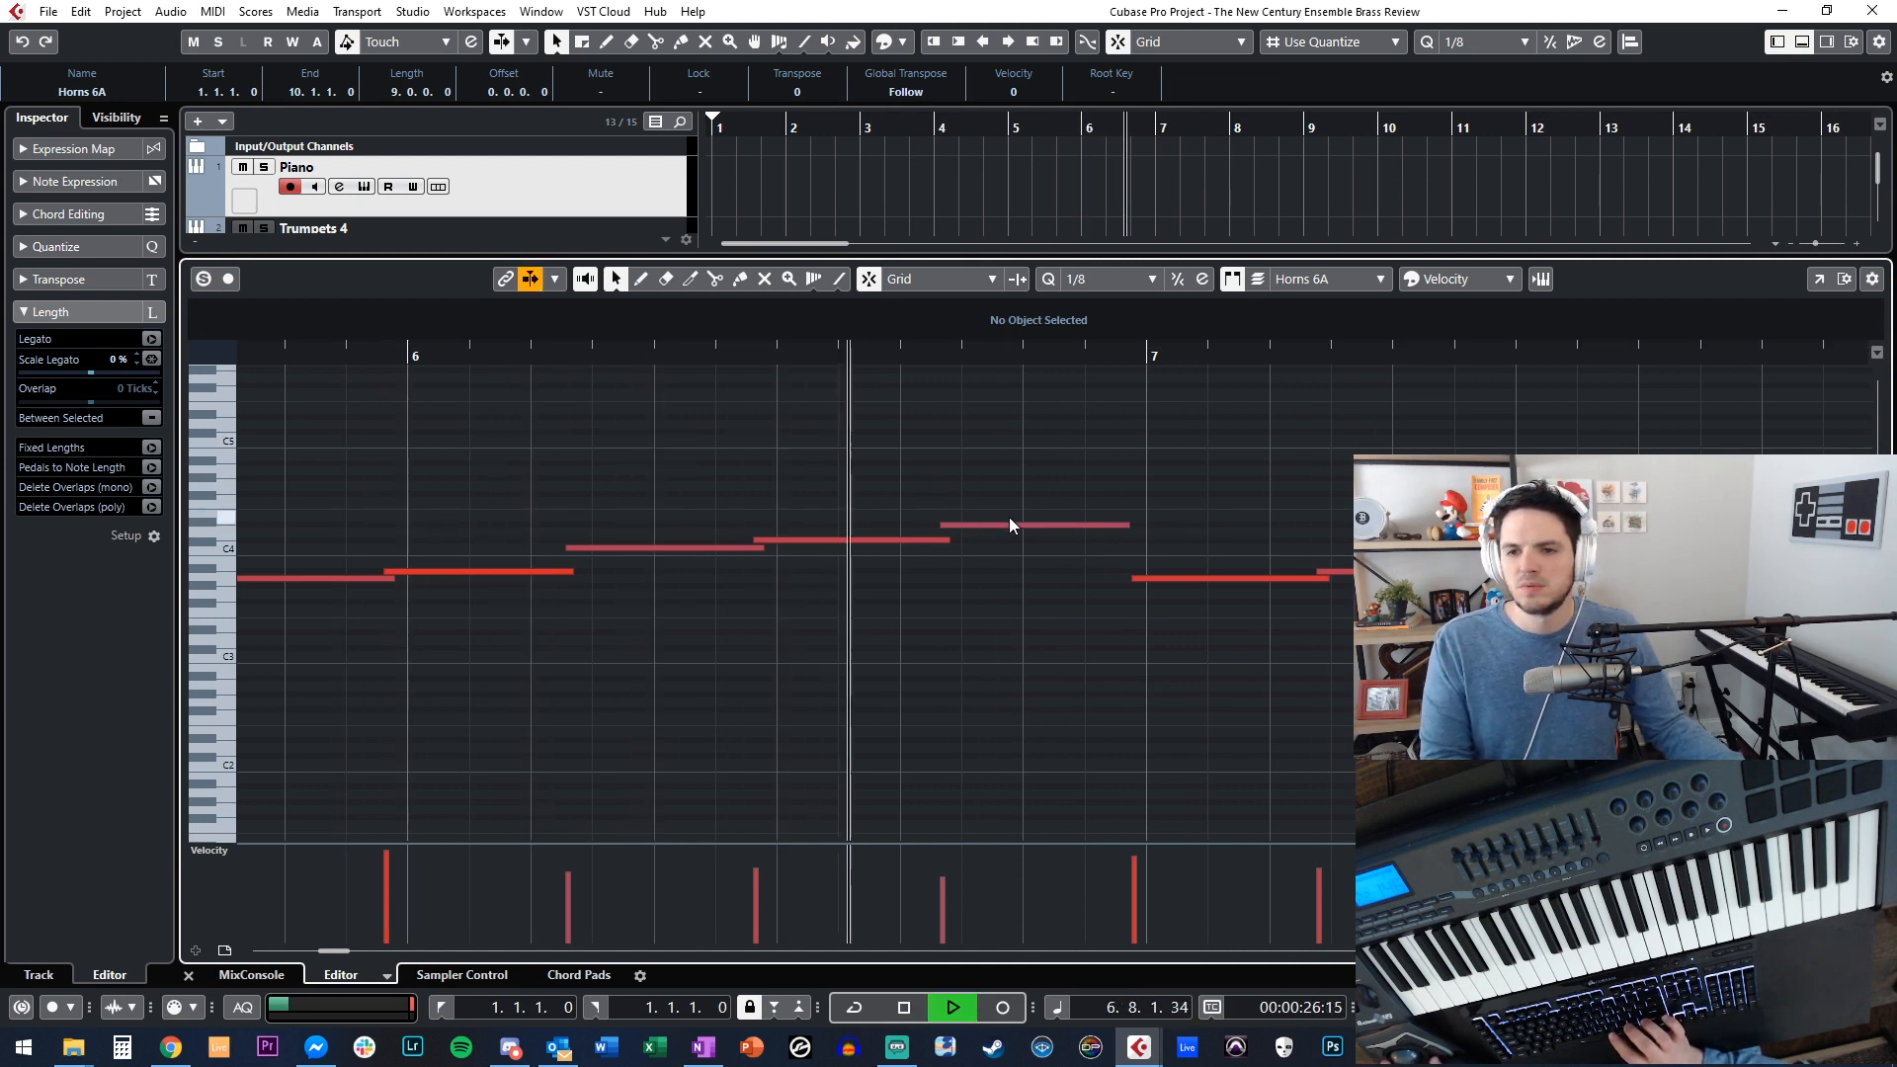
key("space")
left_click(1018, 524)
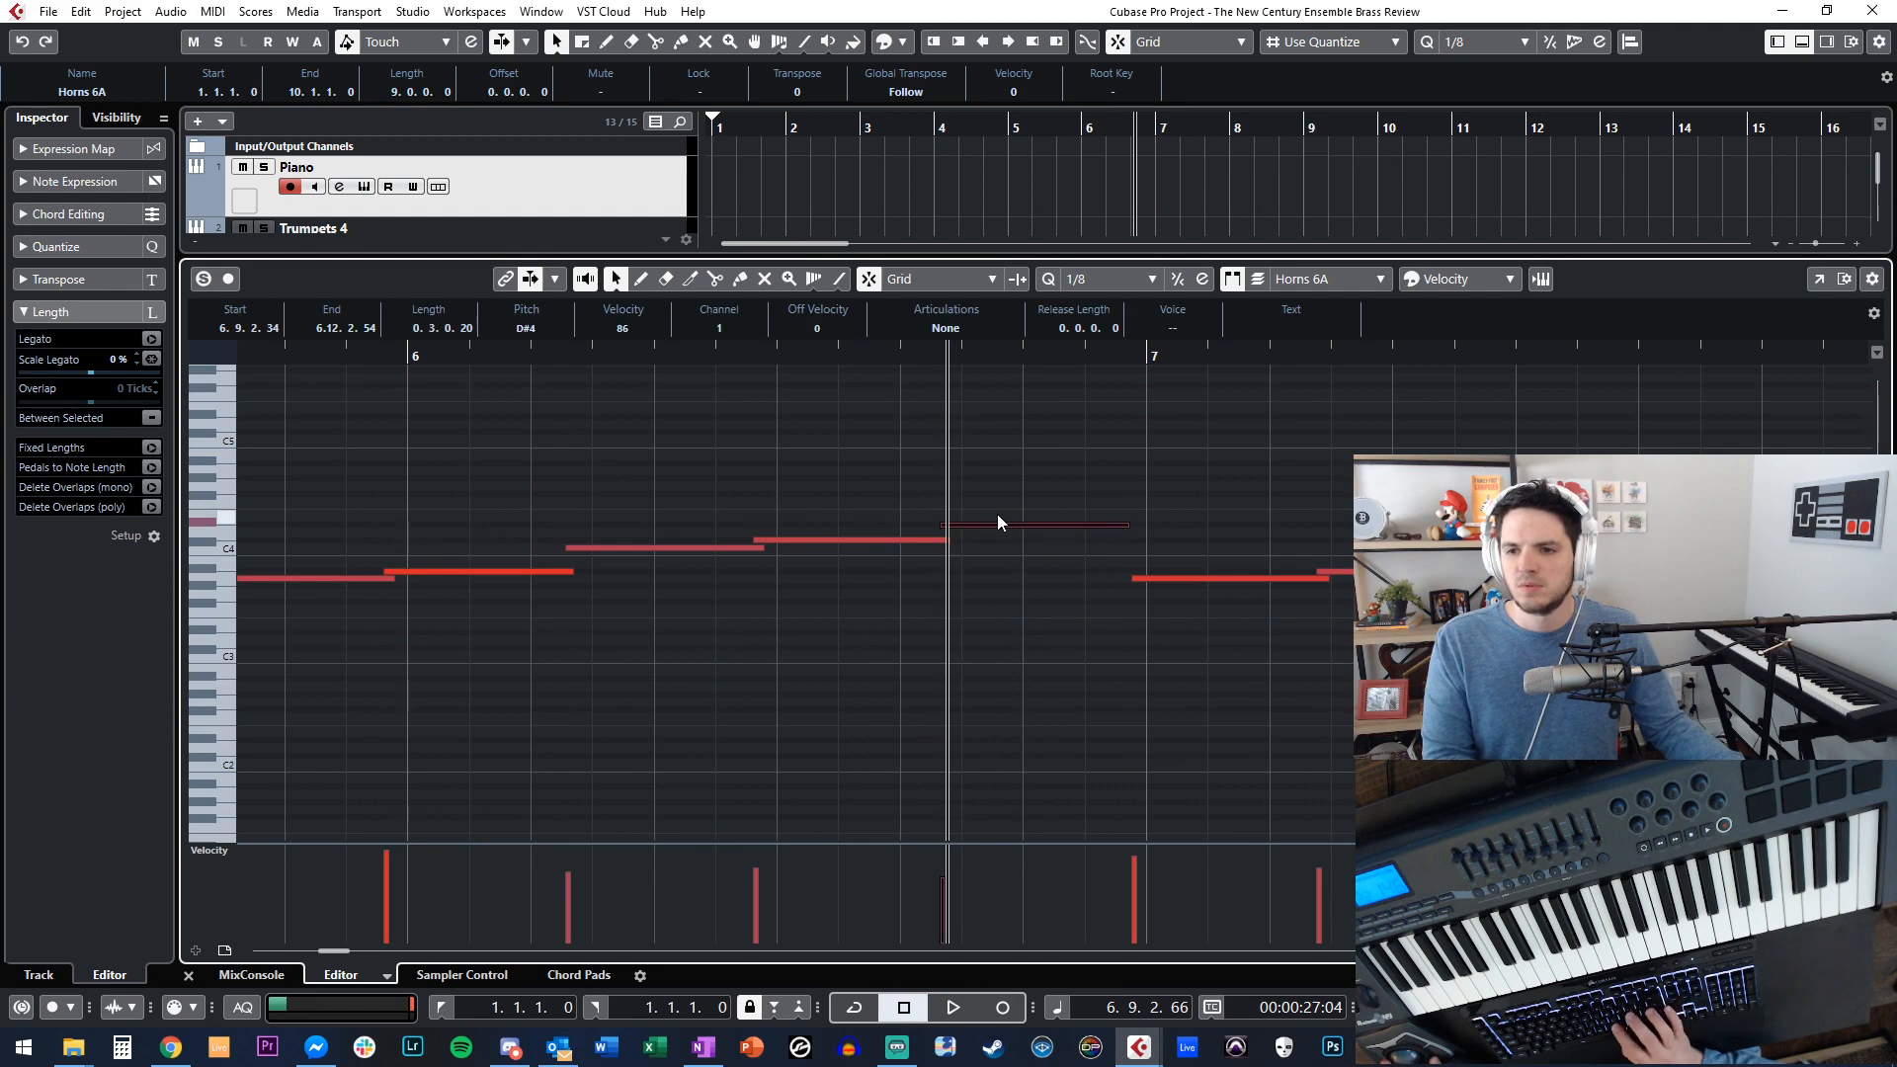
key("ctrl+alt+e")
key("KP_Subtract")
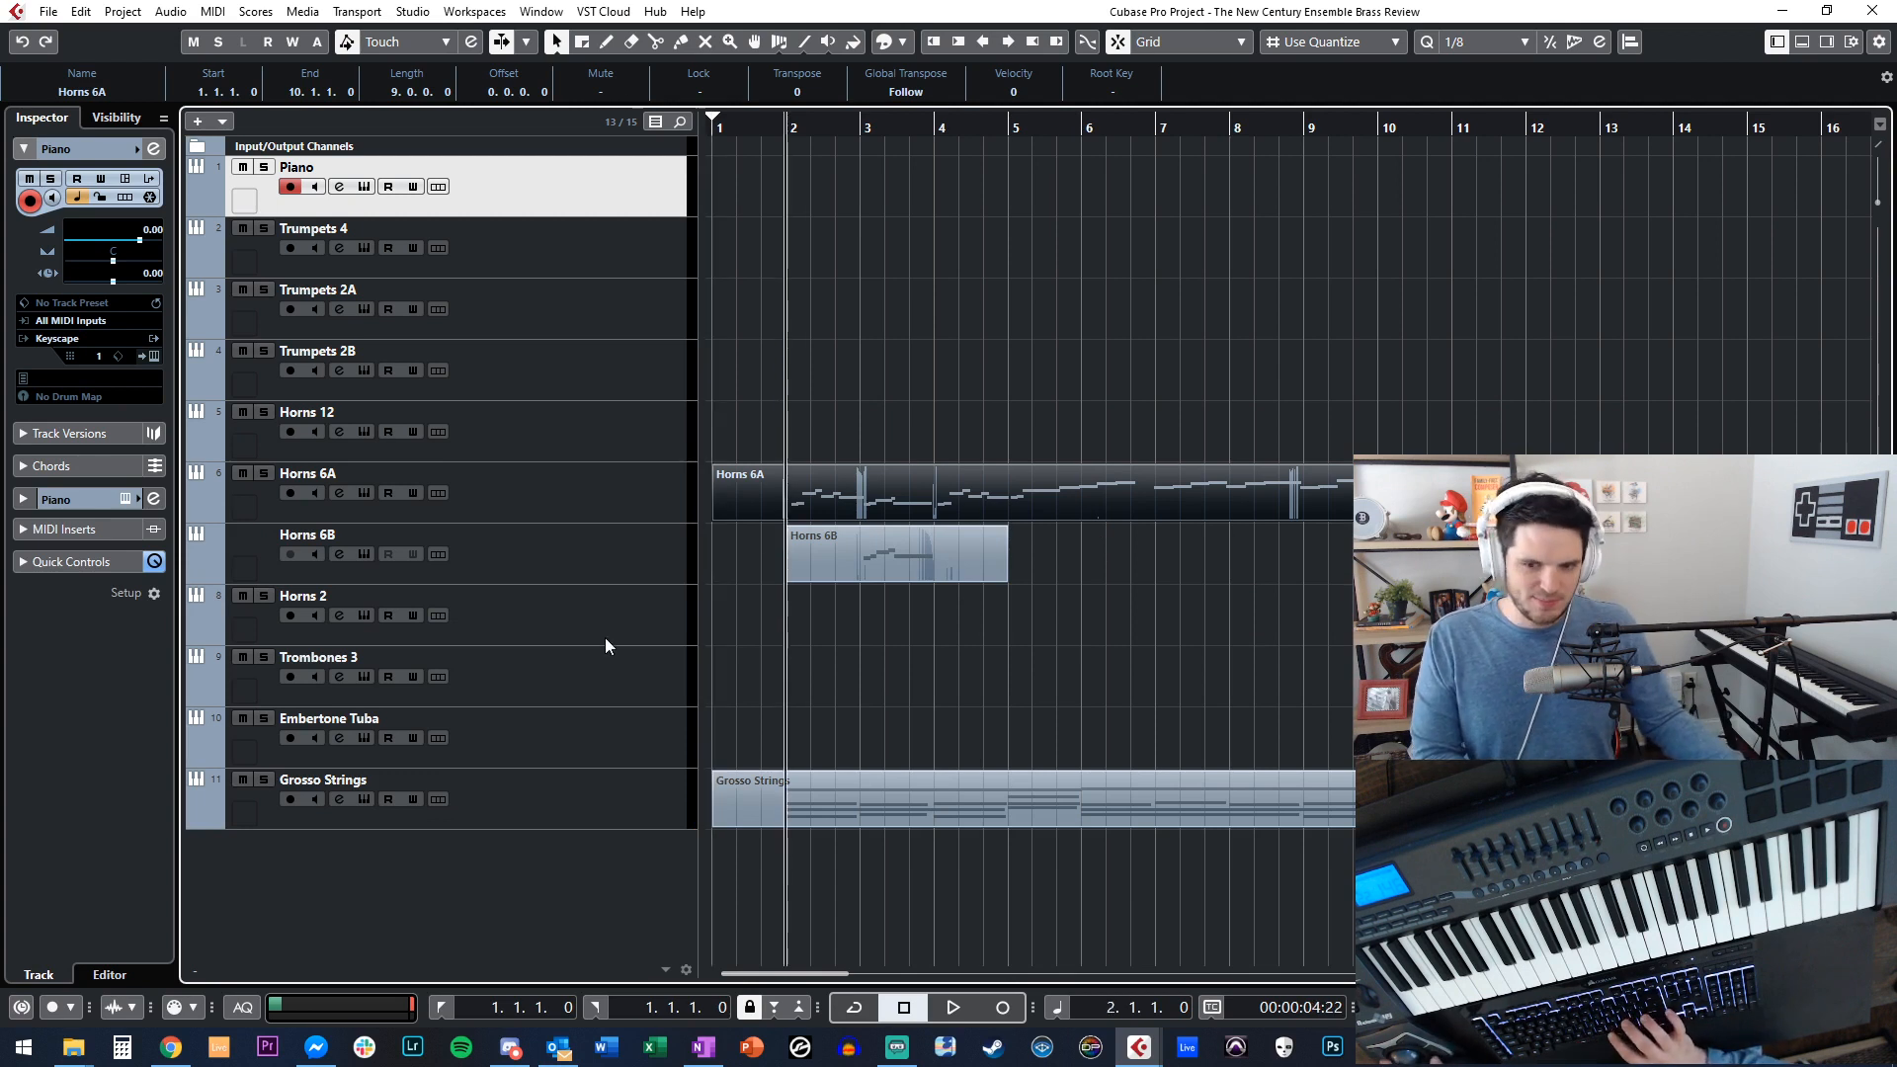
Move the Grosso Strings track above Embertone Tuba and select the Embertone Tuba track, record-enabled.
left_click(614, 740)
left_click_drag(649, 808, 631, 727)
left_click(630, 790)
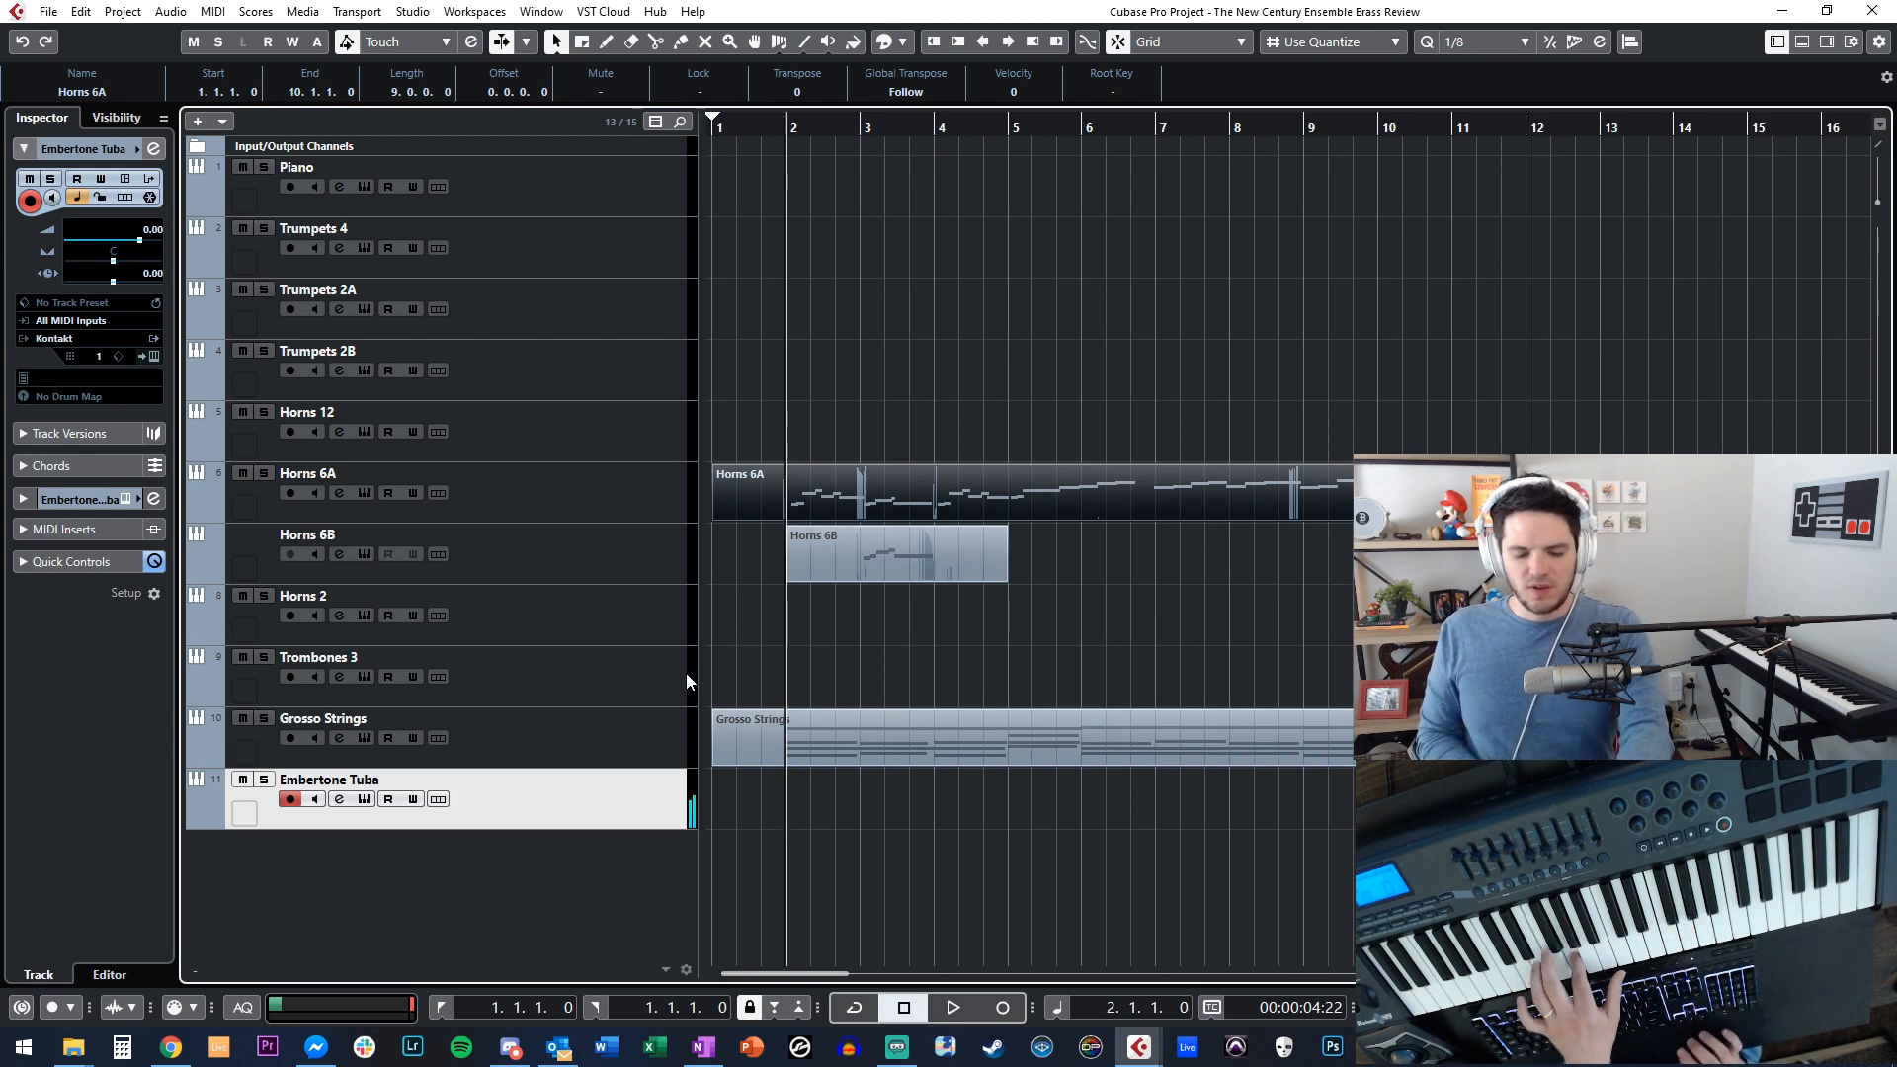
Play the arrangement from bar 2 into bar 7 and rehearse the Embertone Tuba part along with it.
key("space")
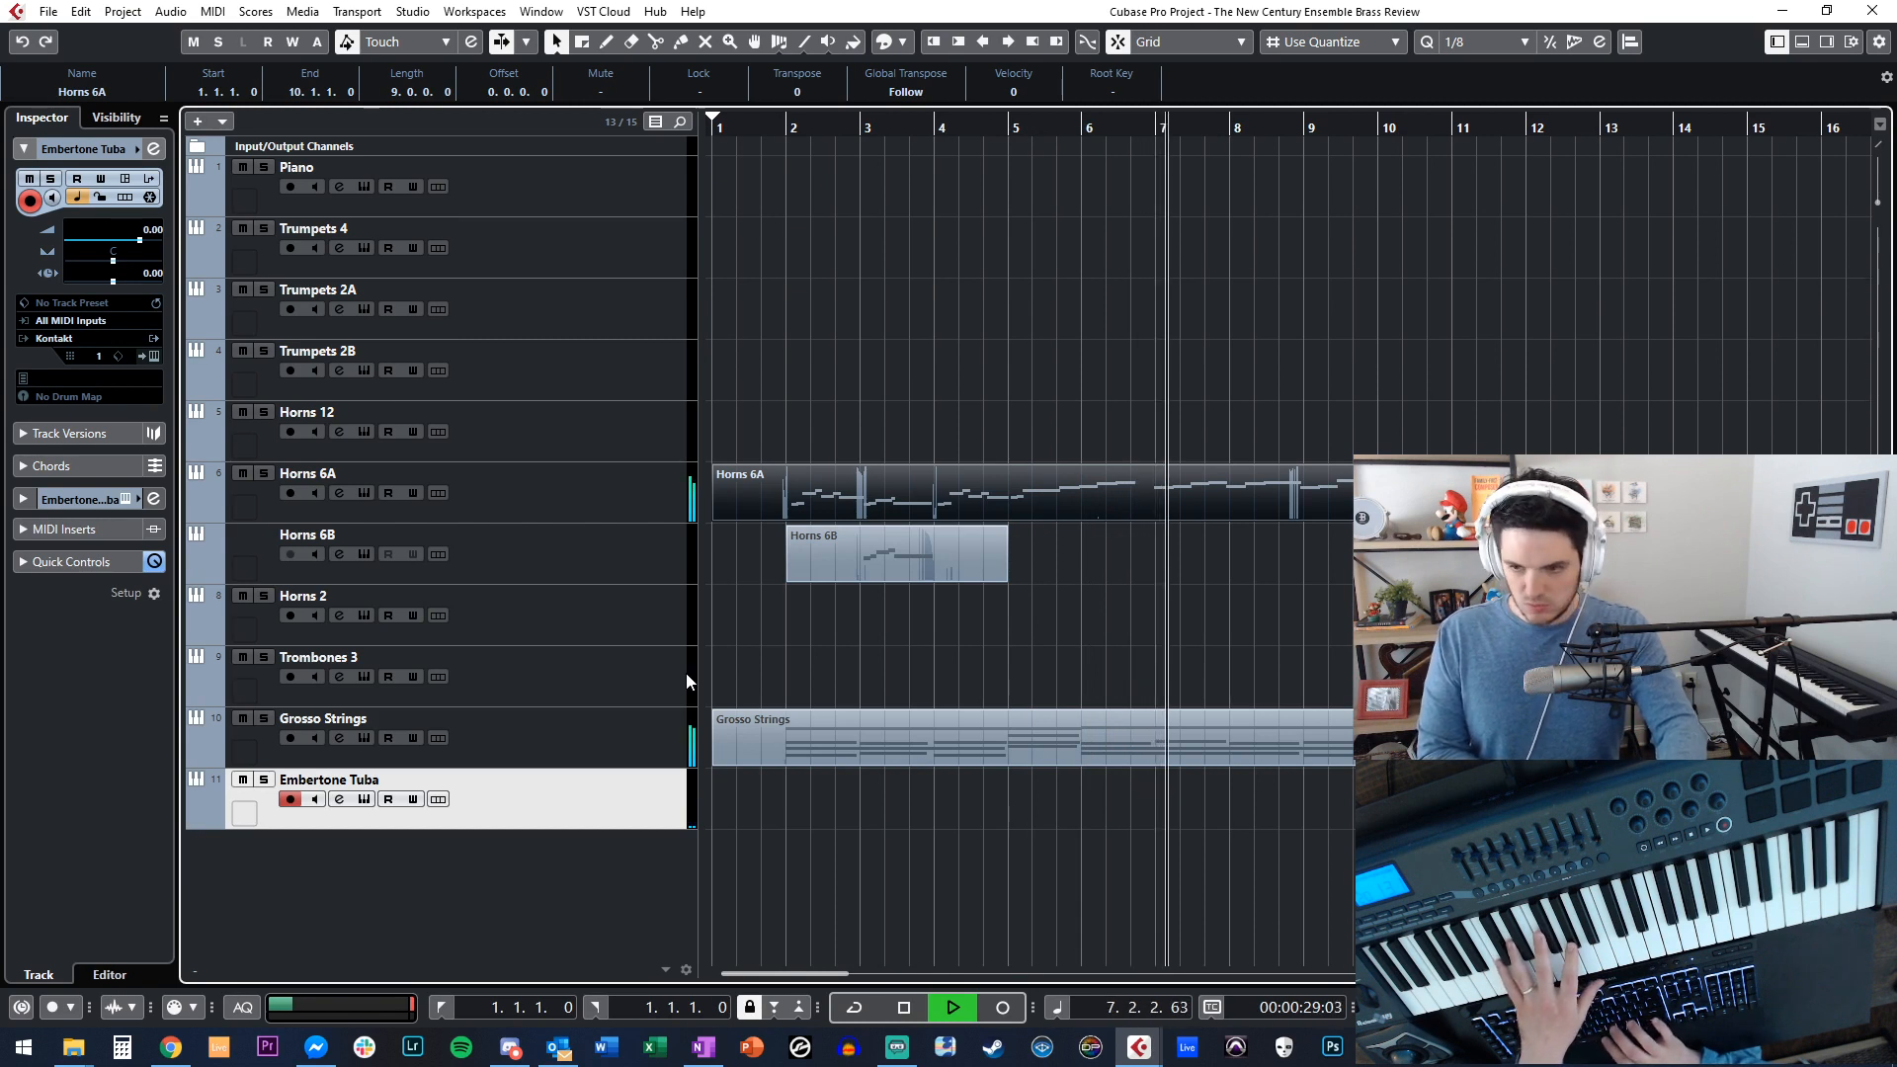
key("space")
key("space")
key("space")
key("space")
key("space")
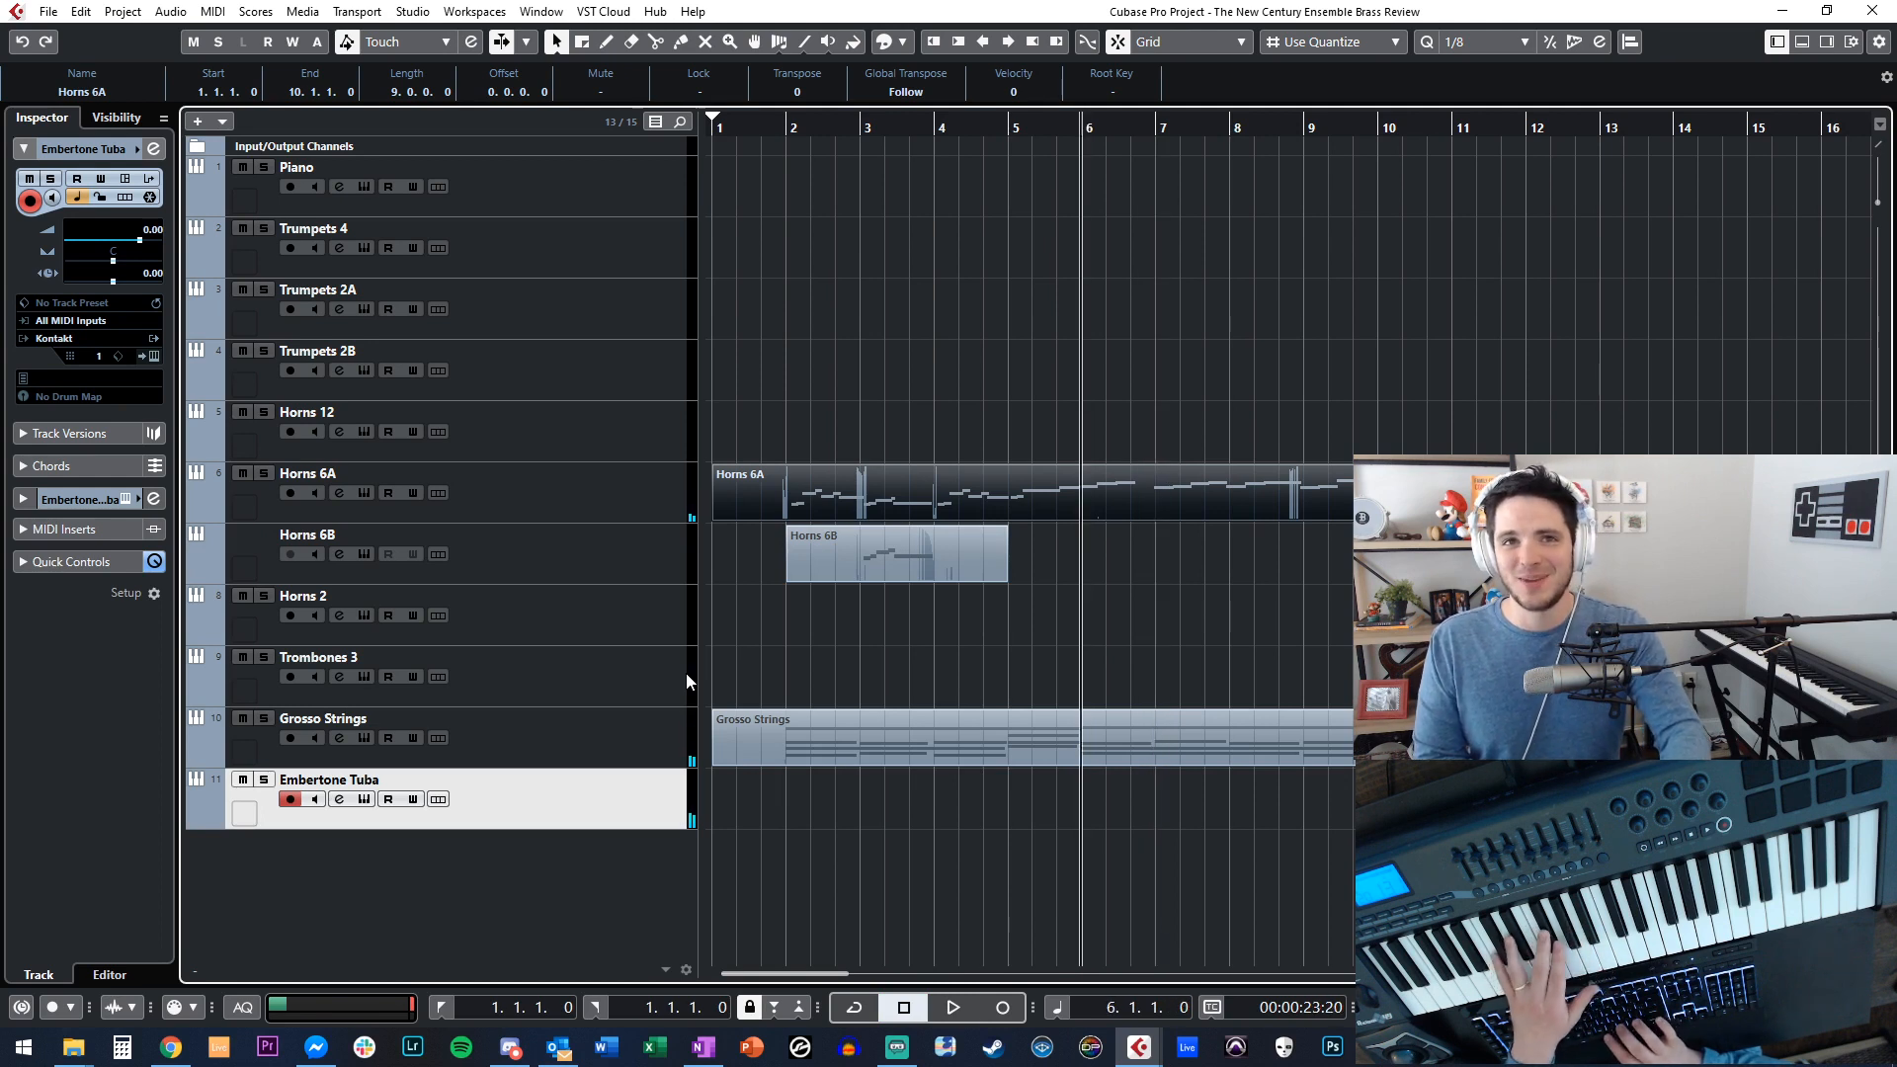
Play from bar 6 into bar 9 in short passes to work out the remaining tuba notes.
key("space")
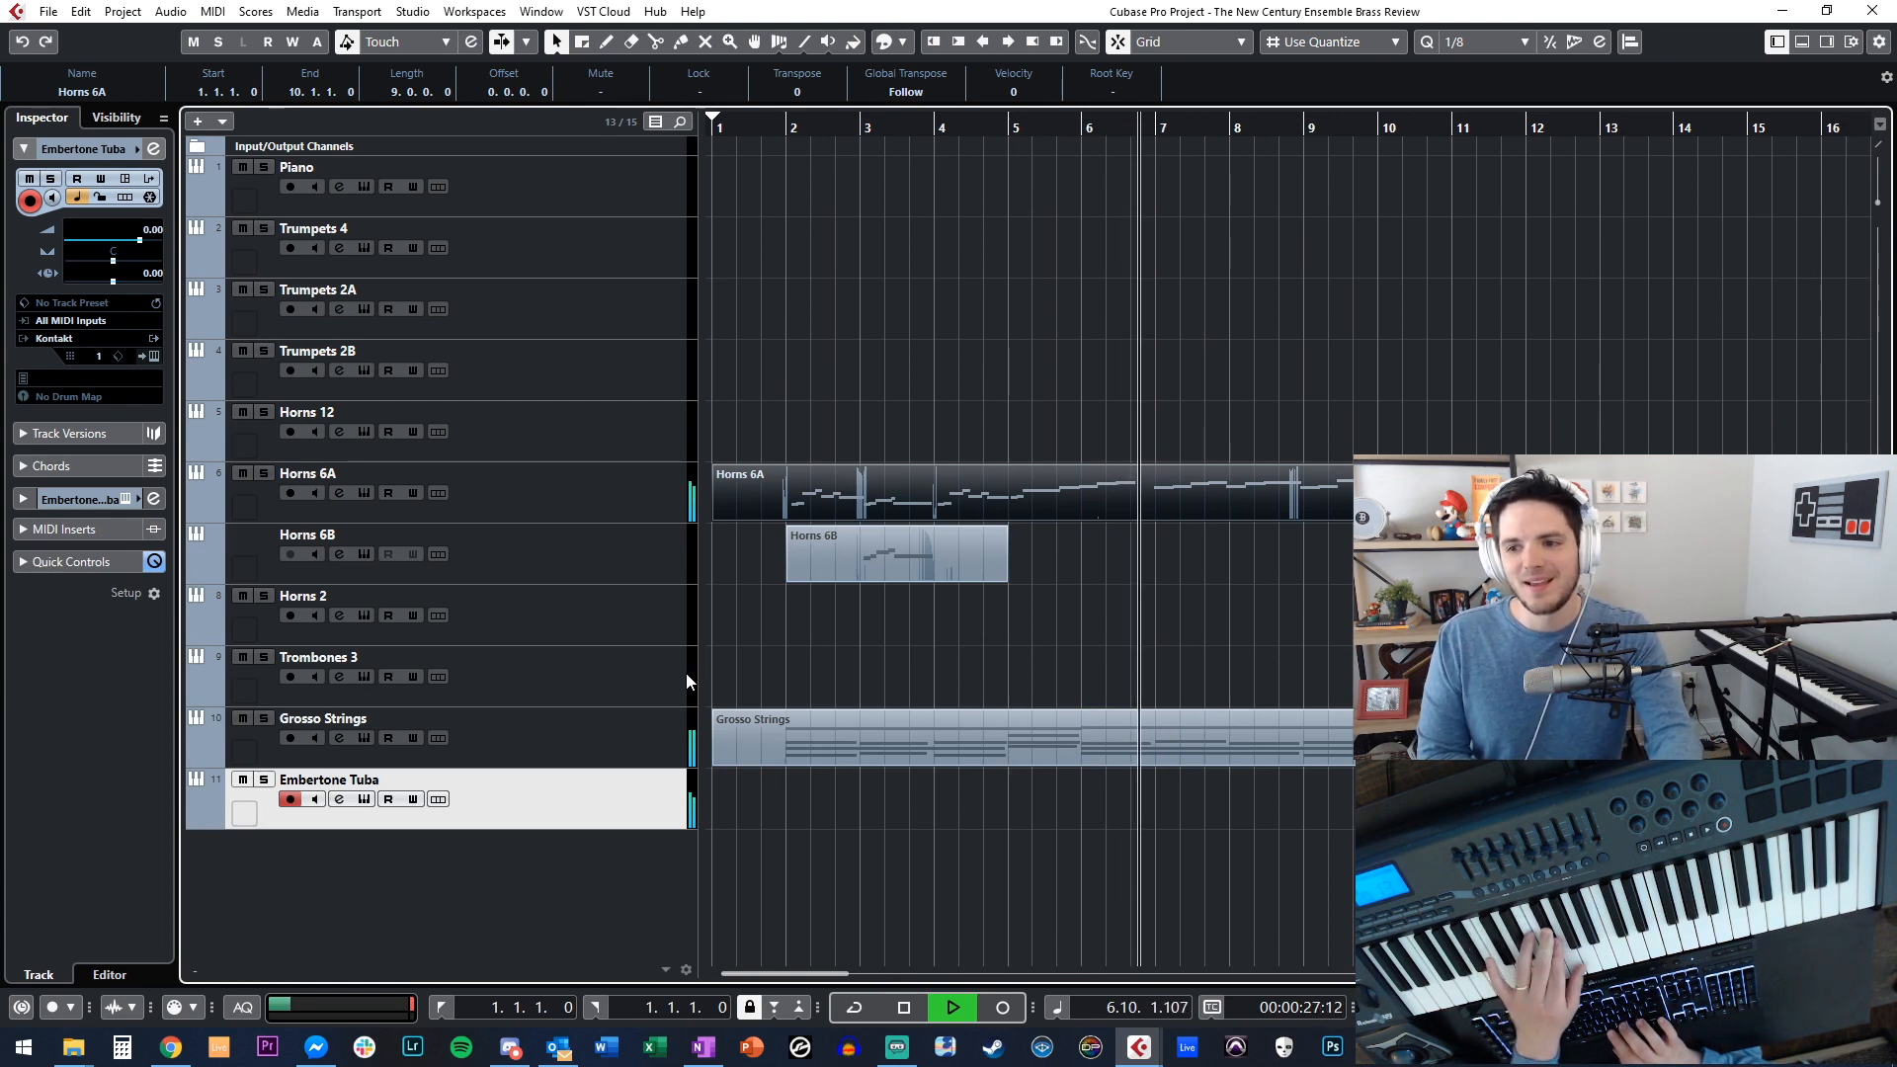
key("space")
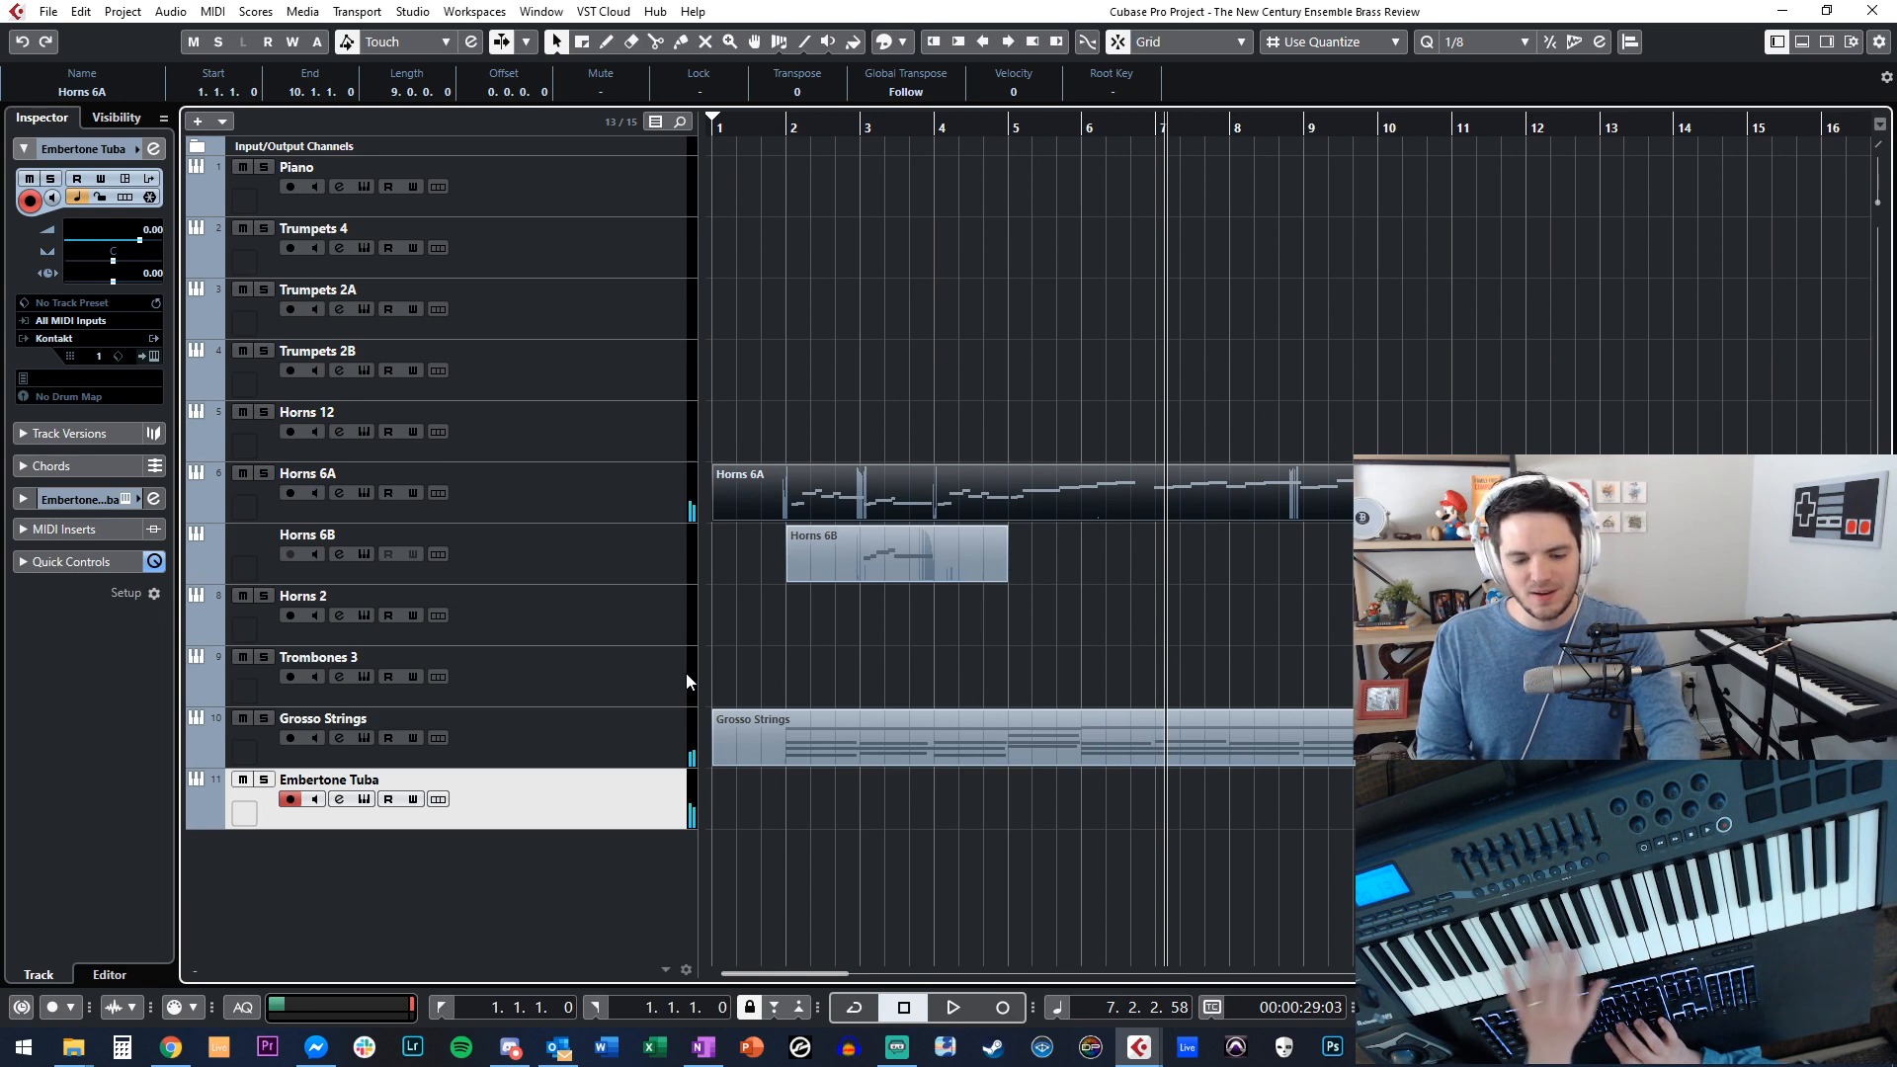
key("space")
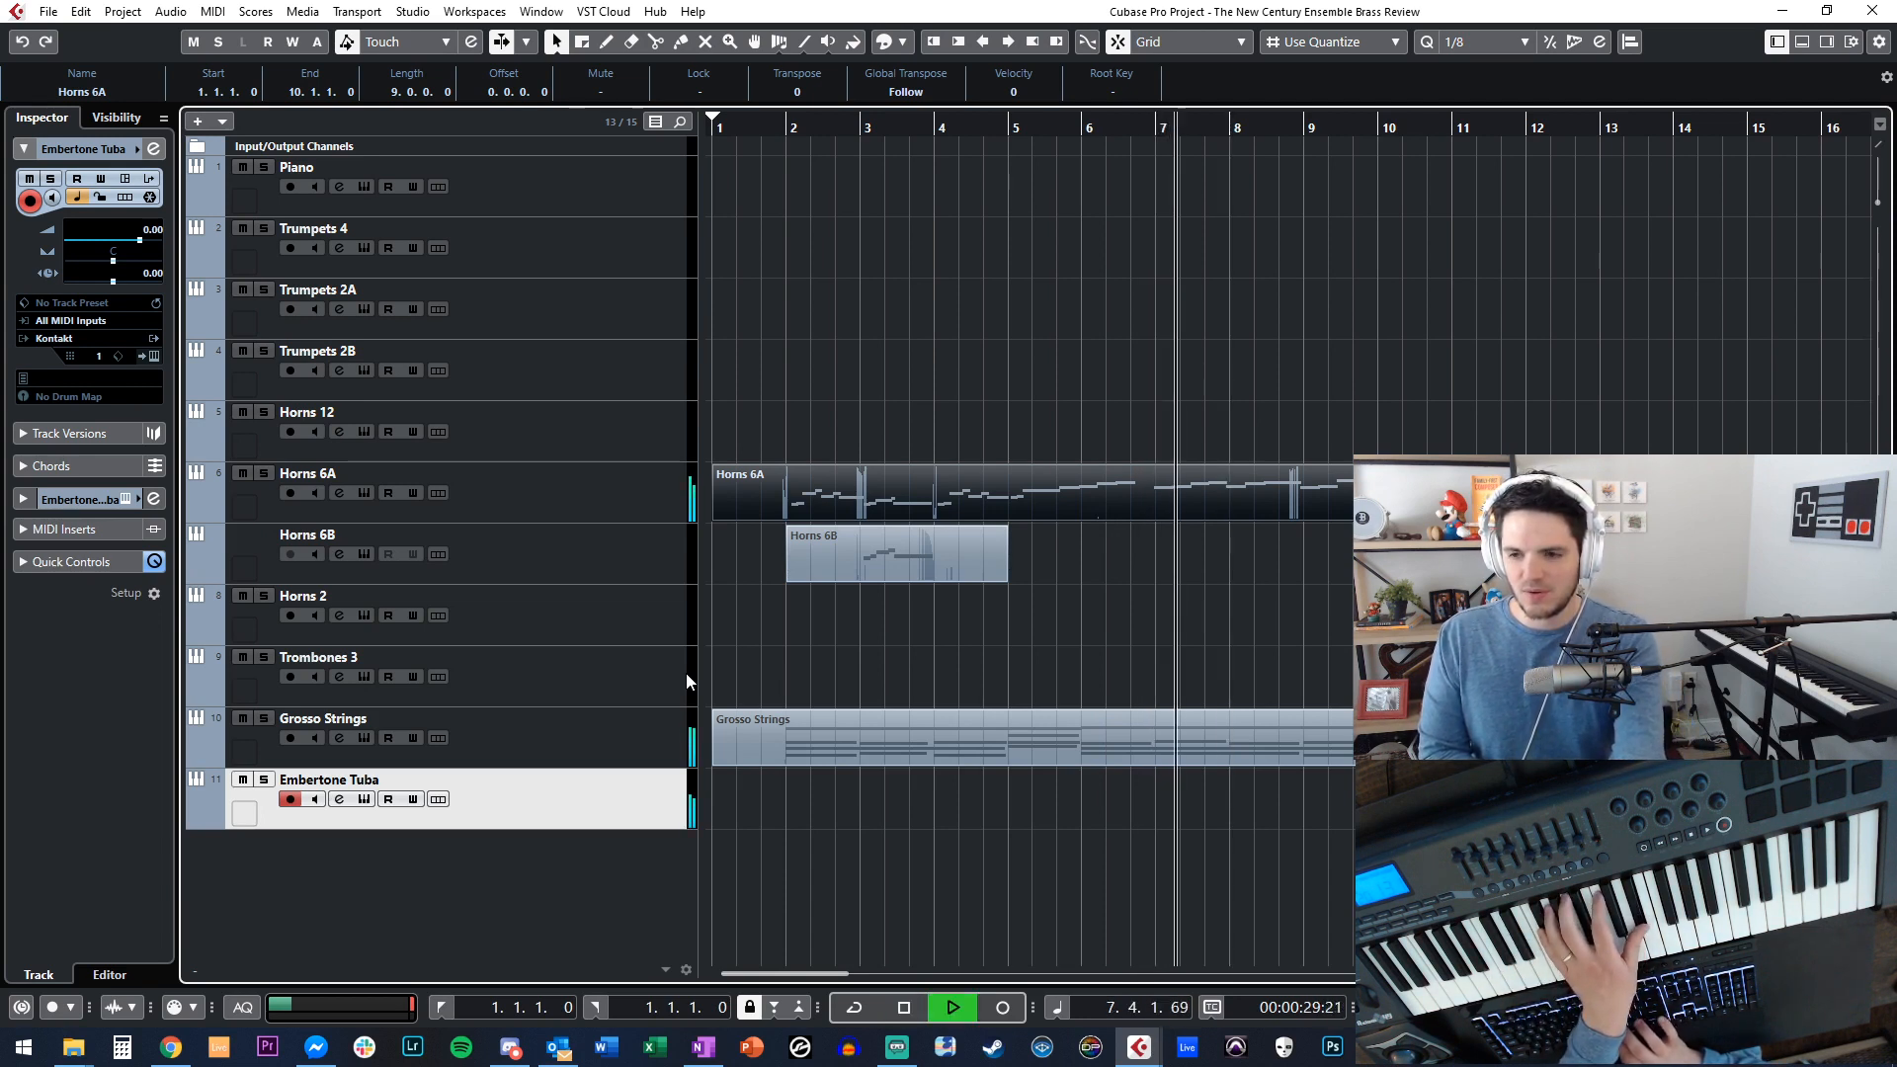
key("space")
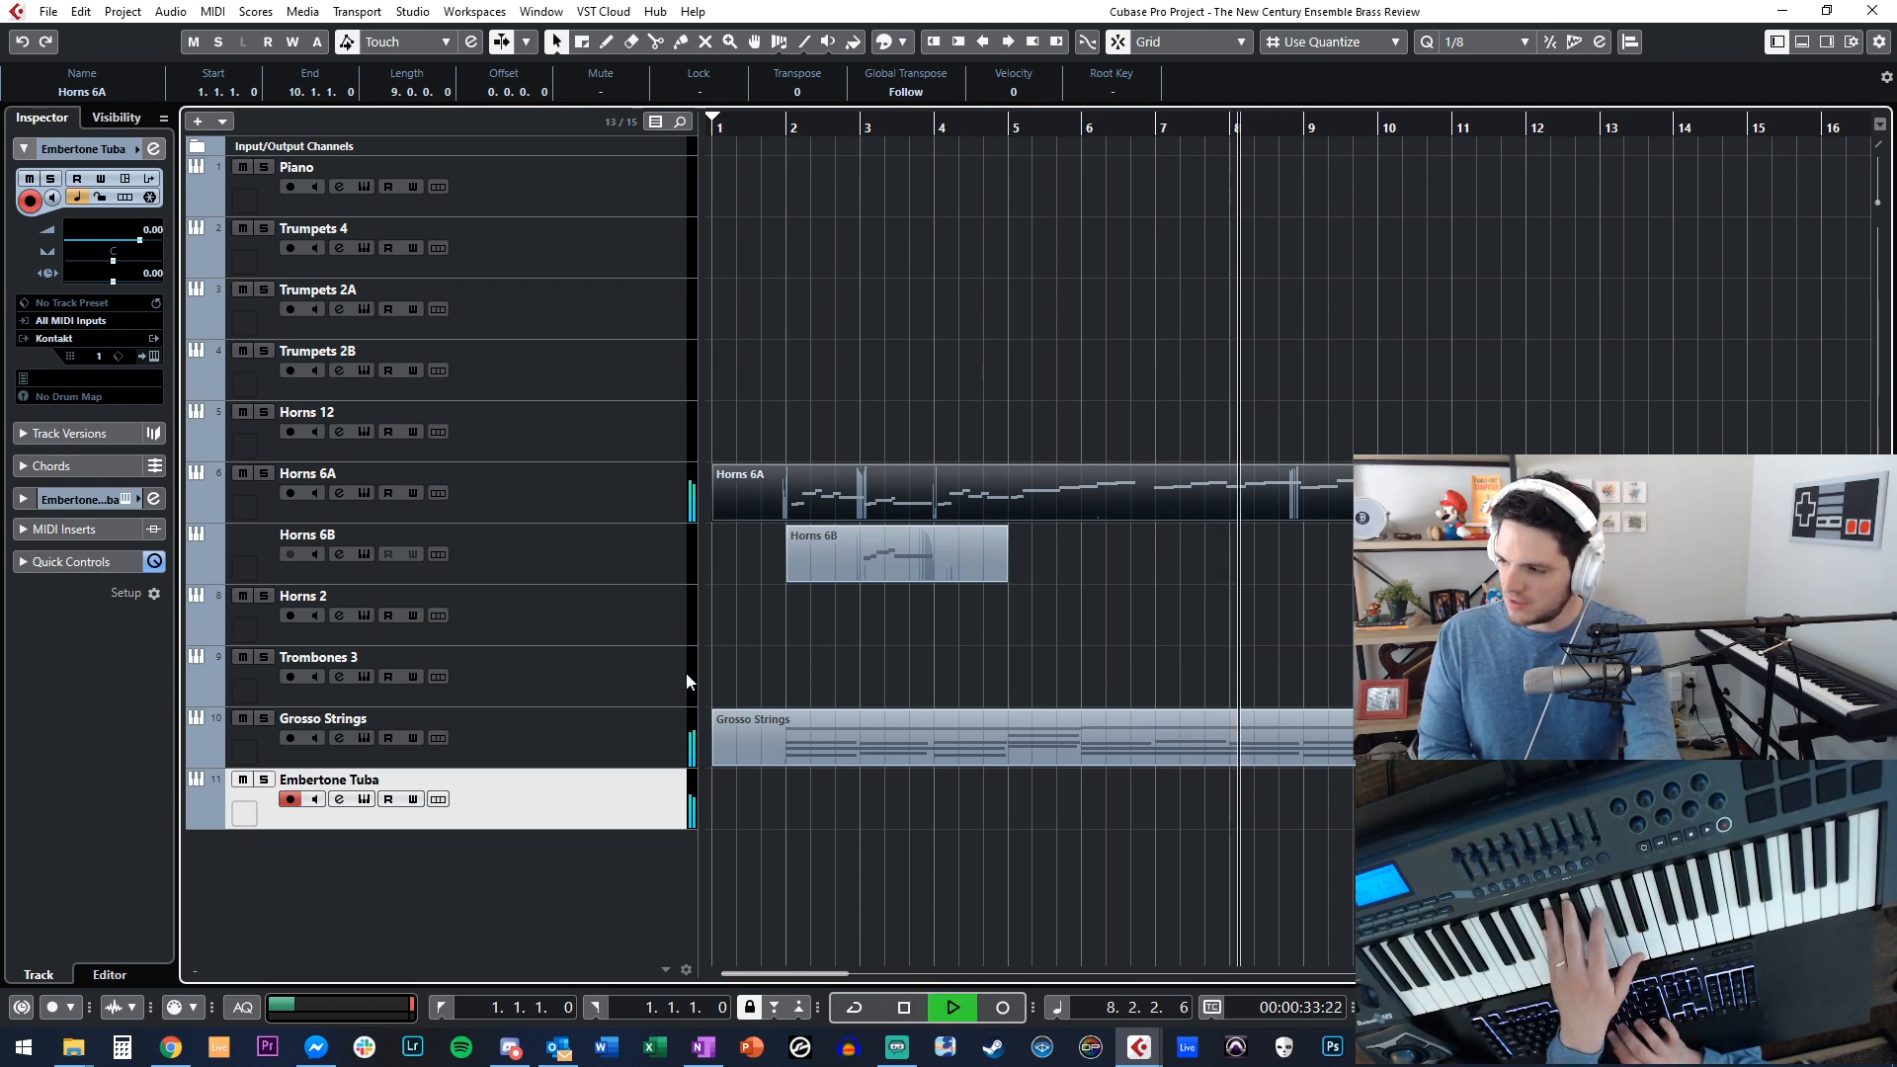
key("space")
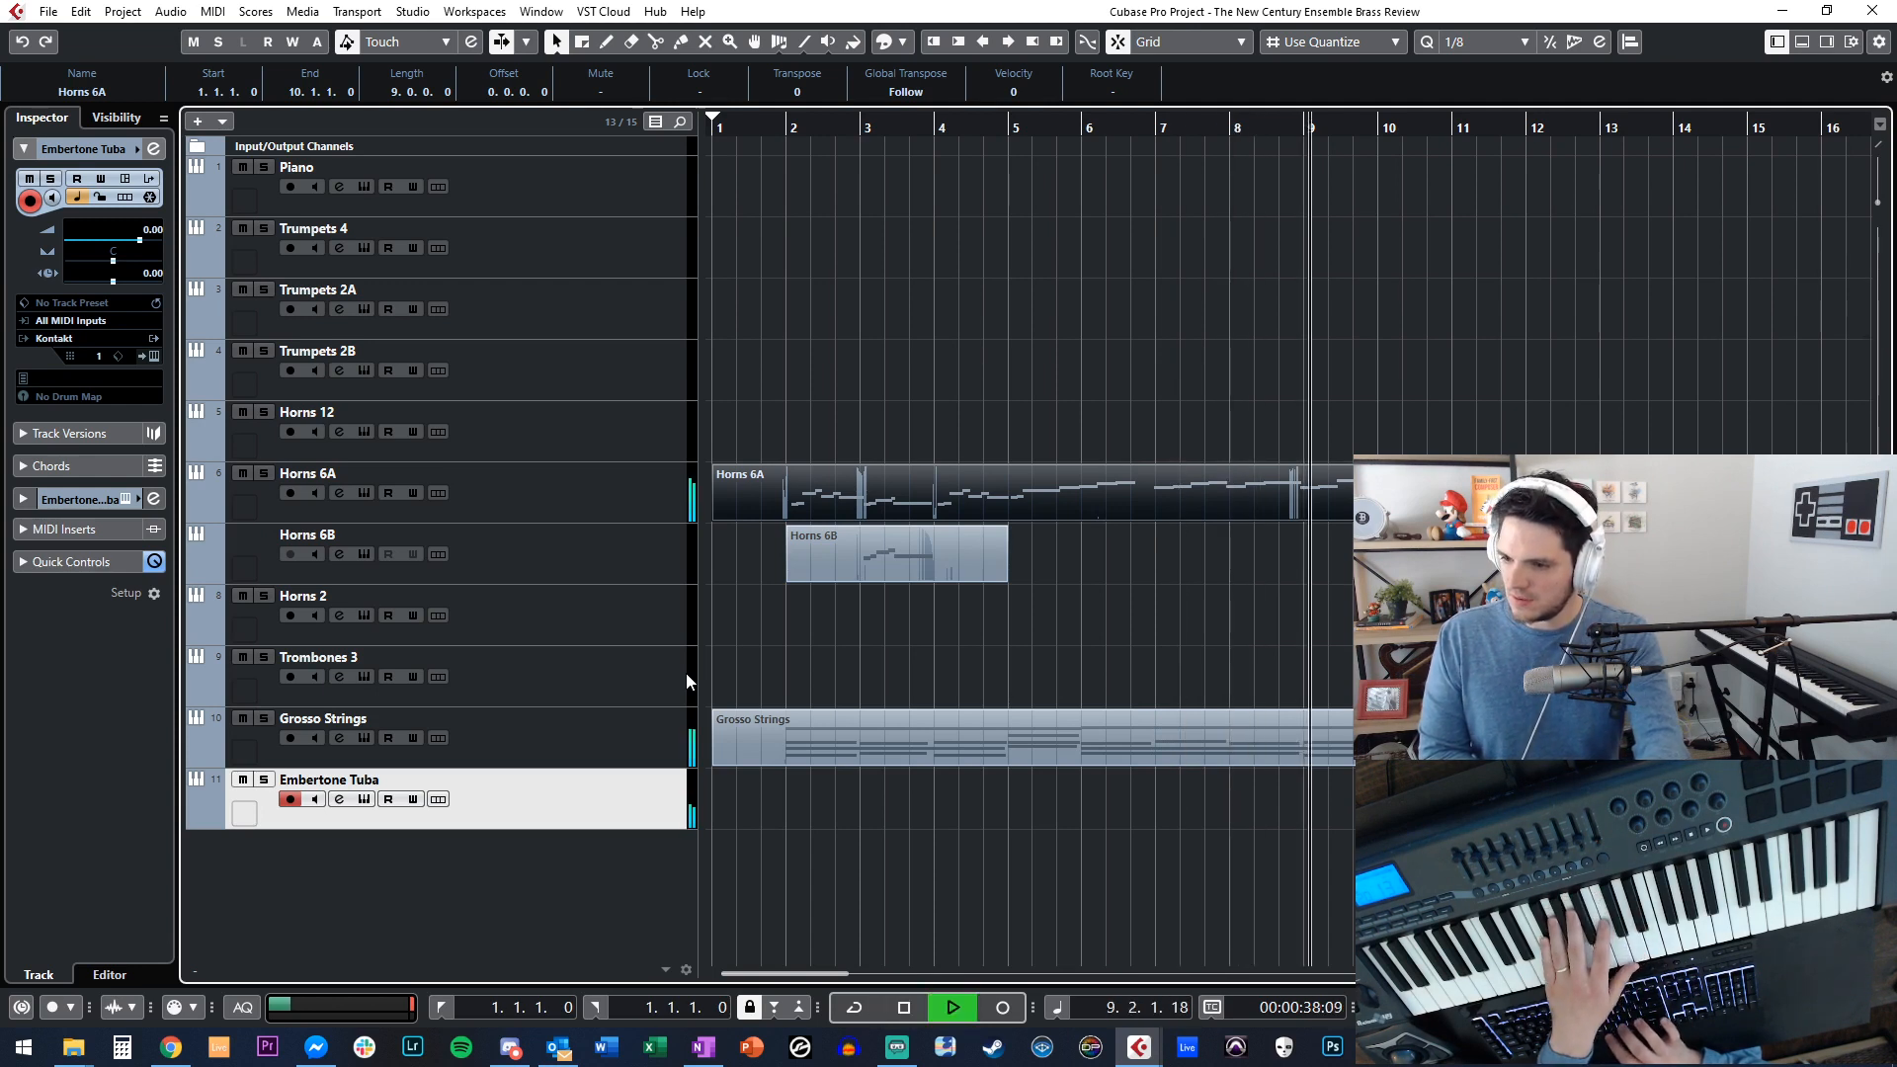
key("space")
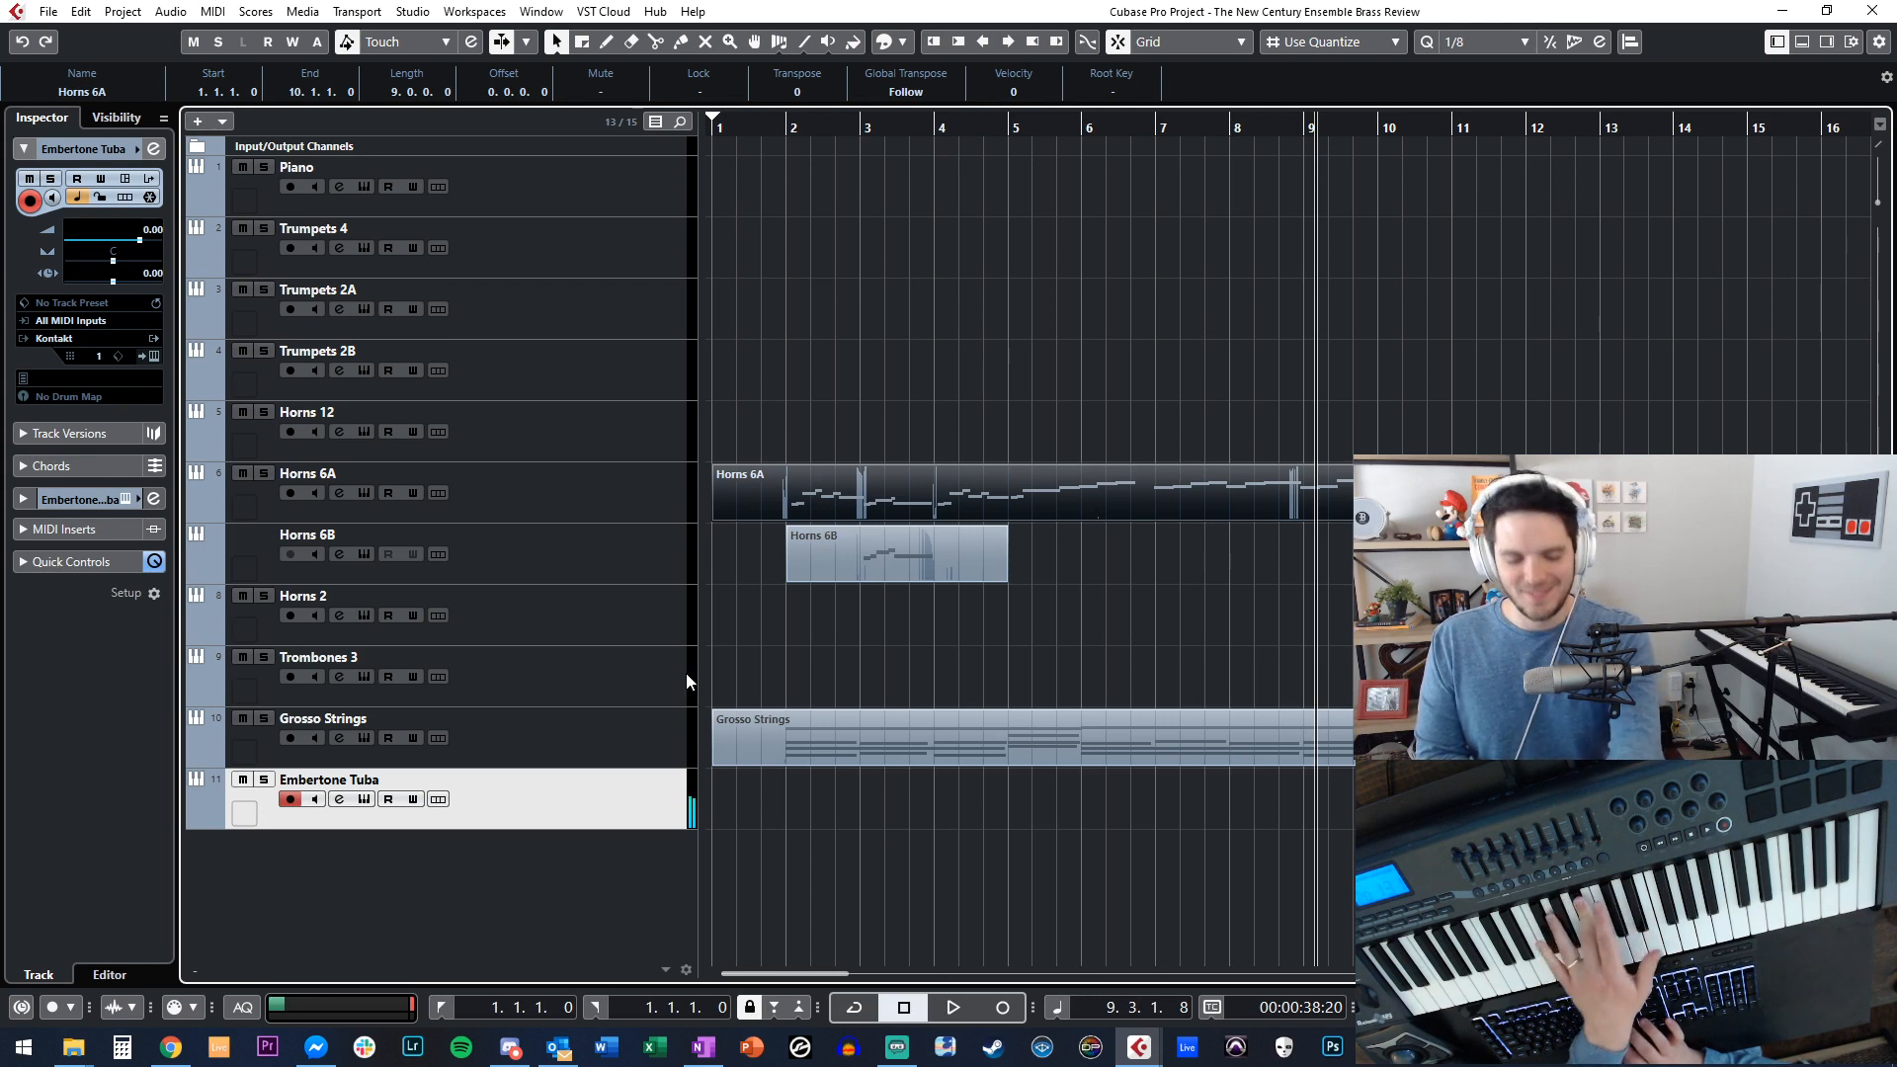
key("KP_Subtract")
key("space")
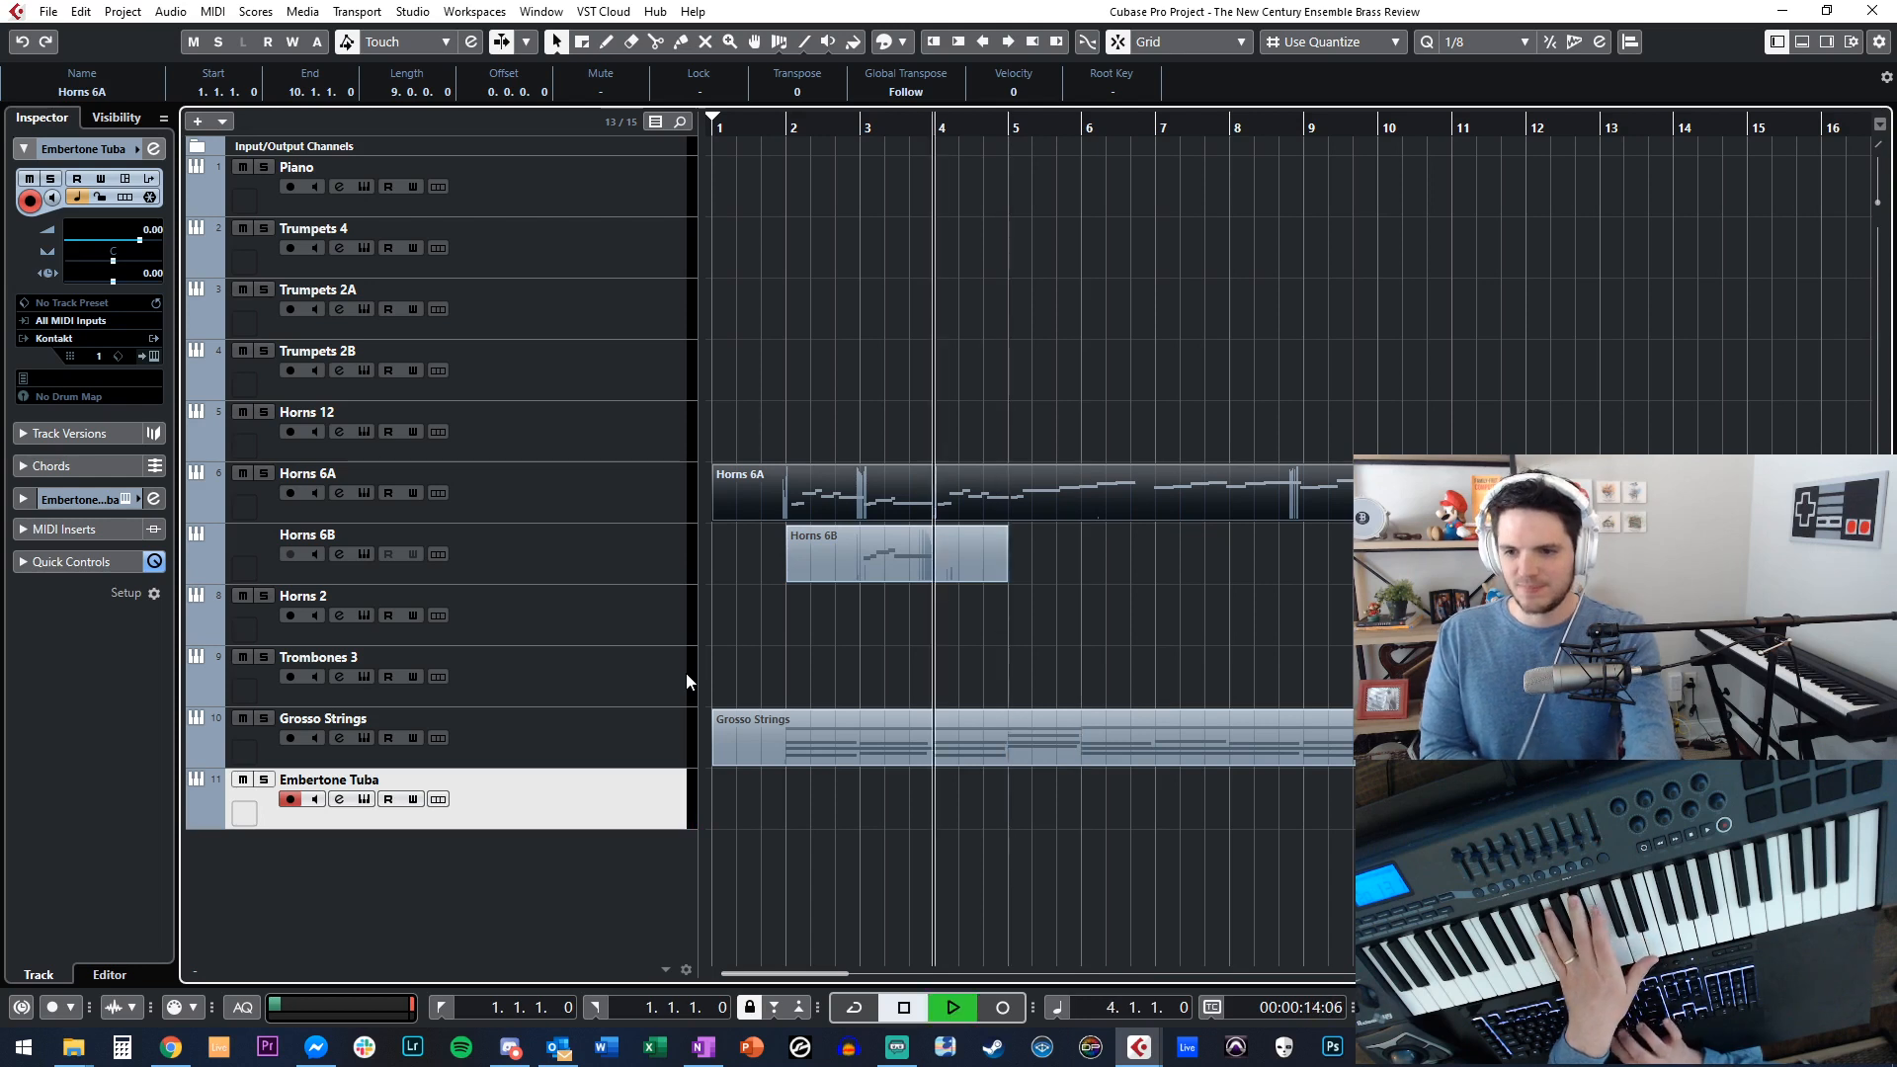
key("space")
key("KP_Subtract")
key("KP_Add")
key("KP_Multiply")
key("space")
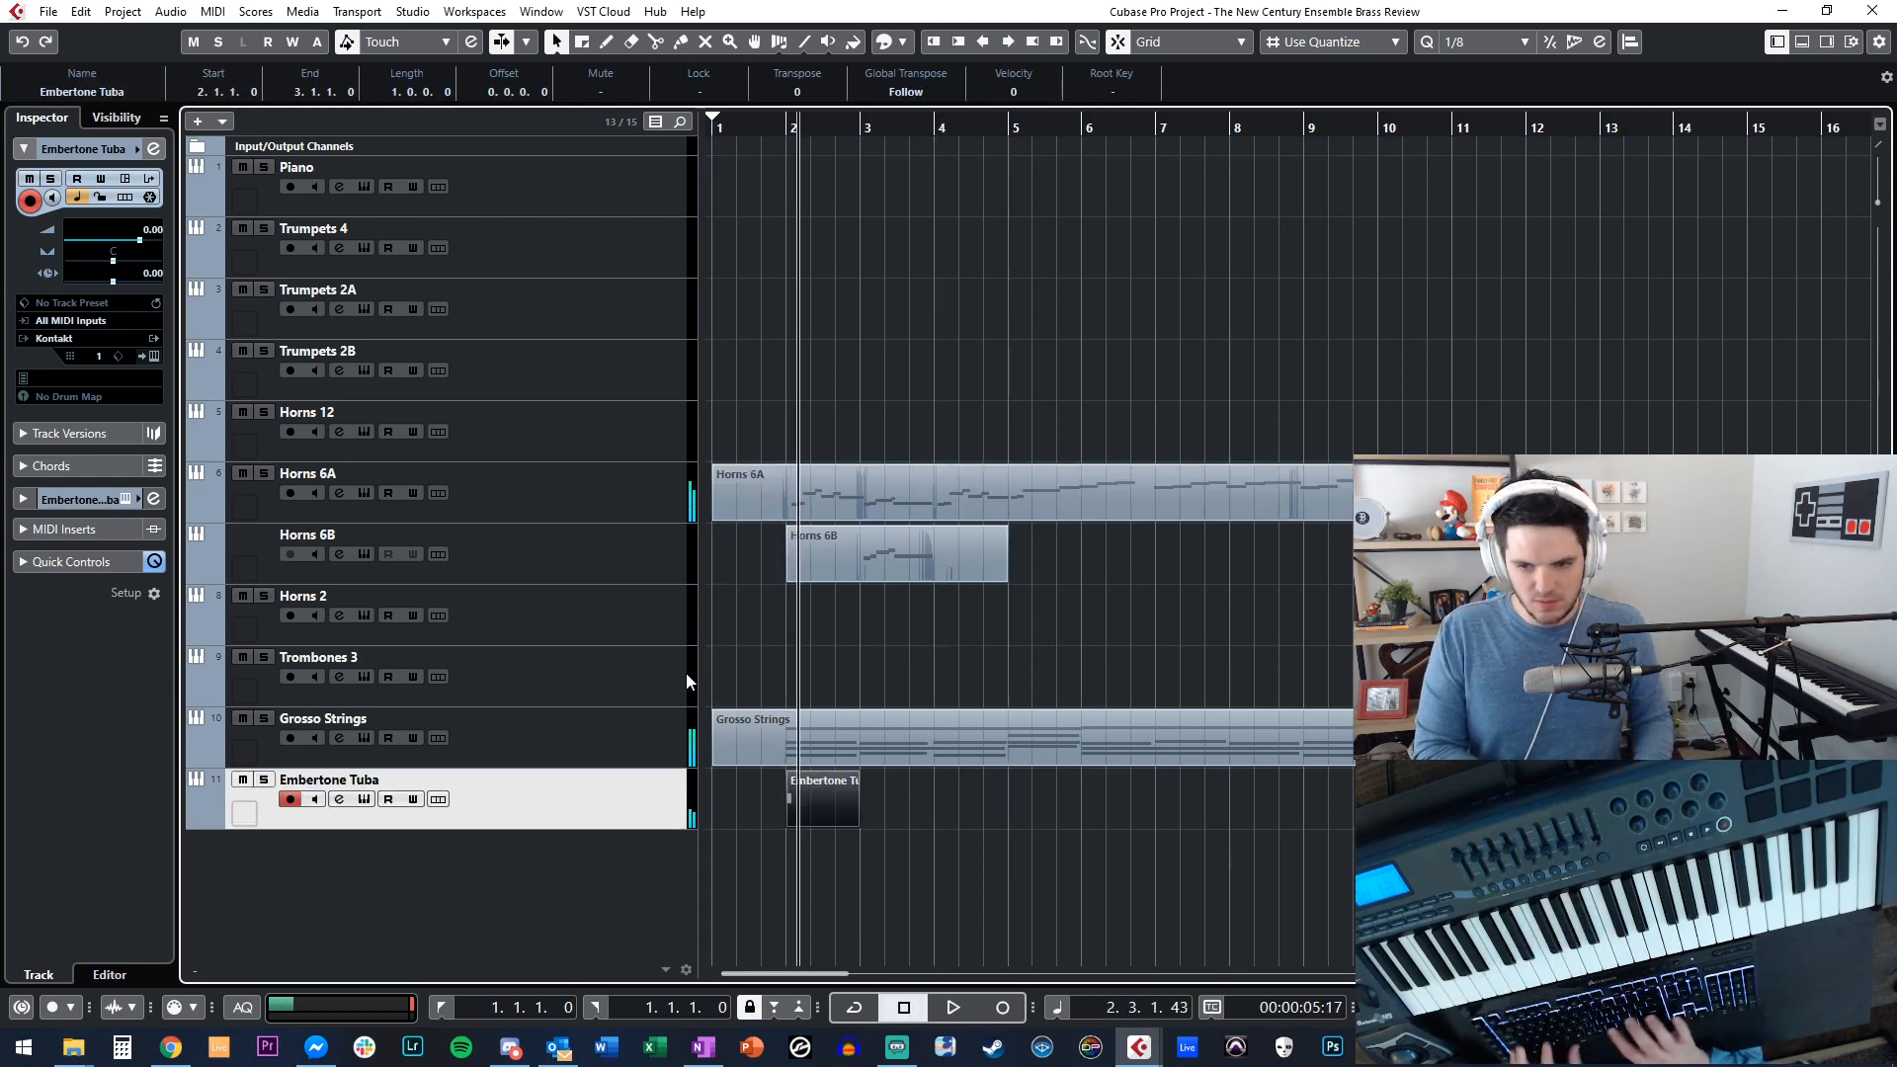
key("Delete")
Record the Embertone Tuba part from the project start through bar 10.
key("KP_Subtract")
key("KP_Multiply")
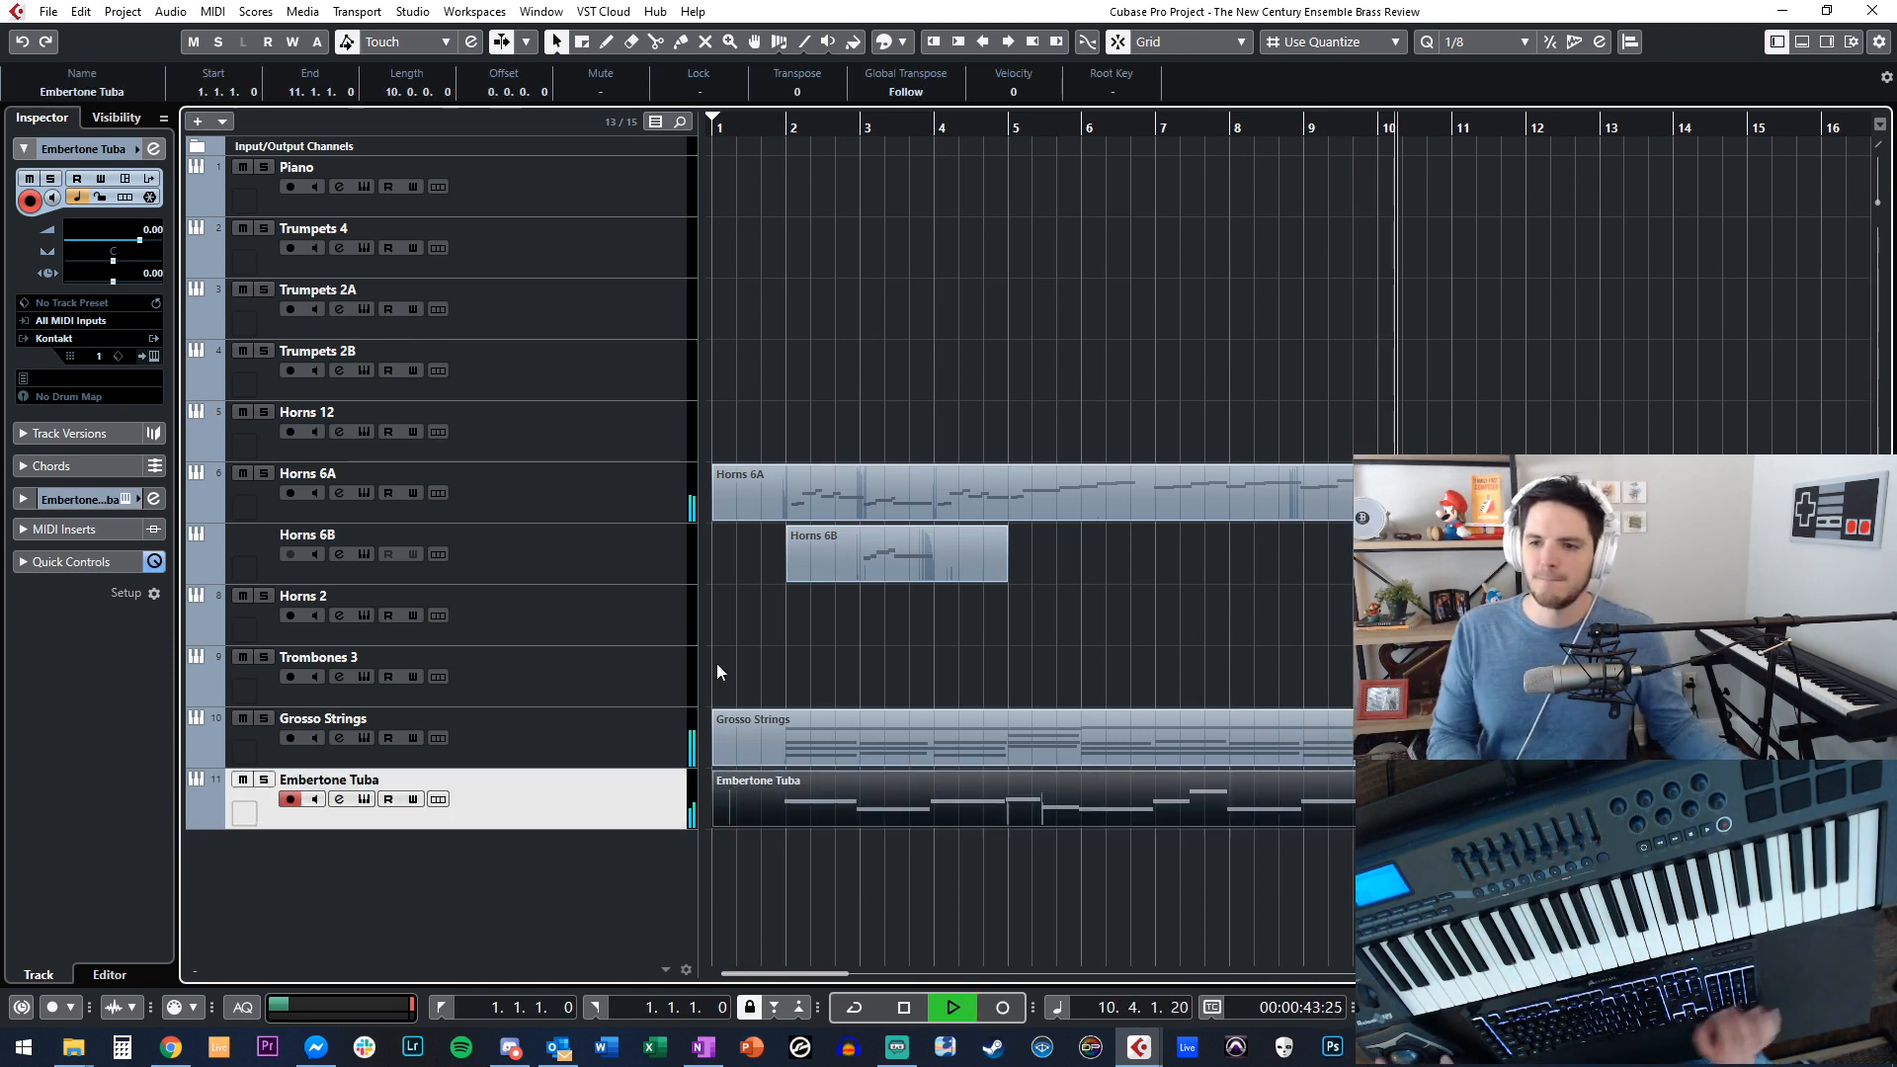
key("space")
Open the recorded Embertone Tuba part in the note editor and quantize all its notes to 1/8.
double_click(1148, 788)
key("g")
key("g")
key("g")
key("g")
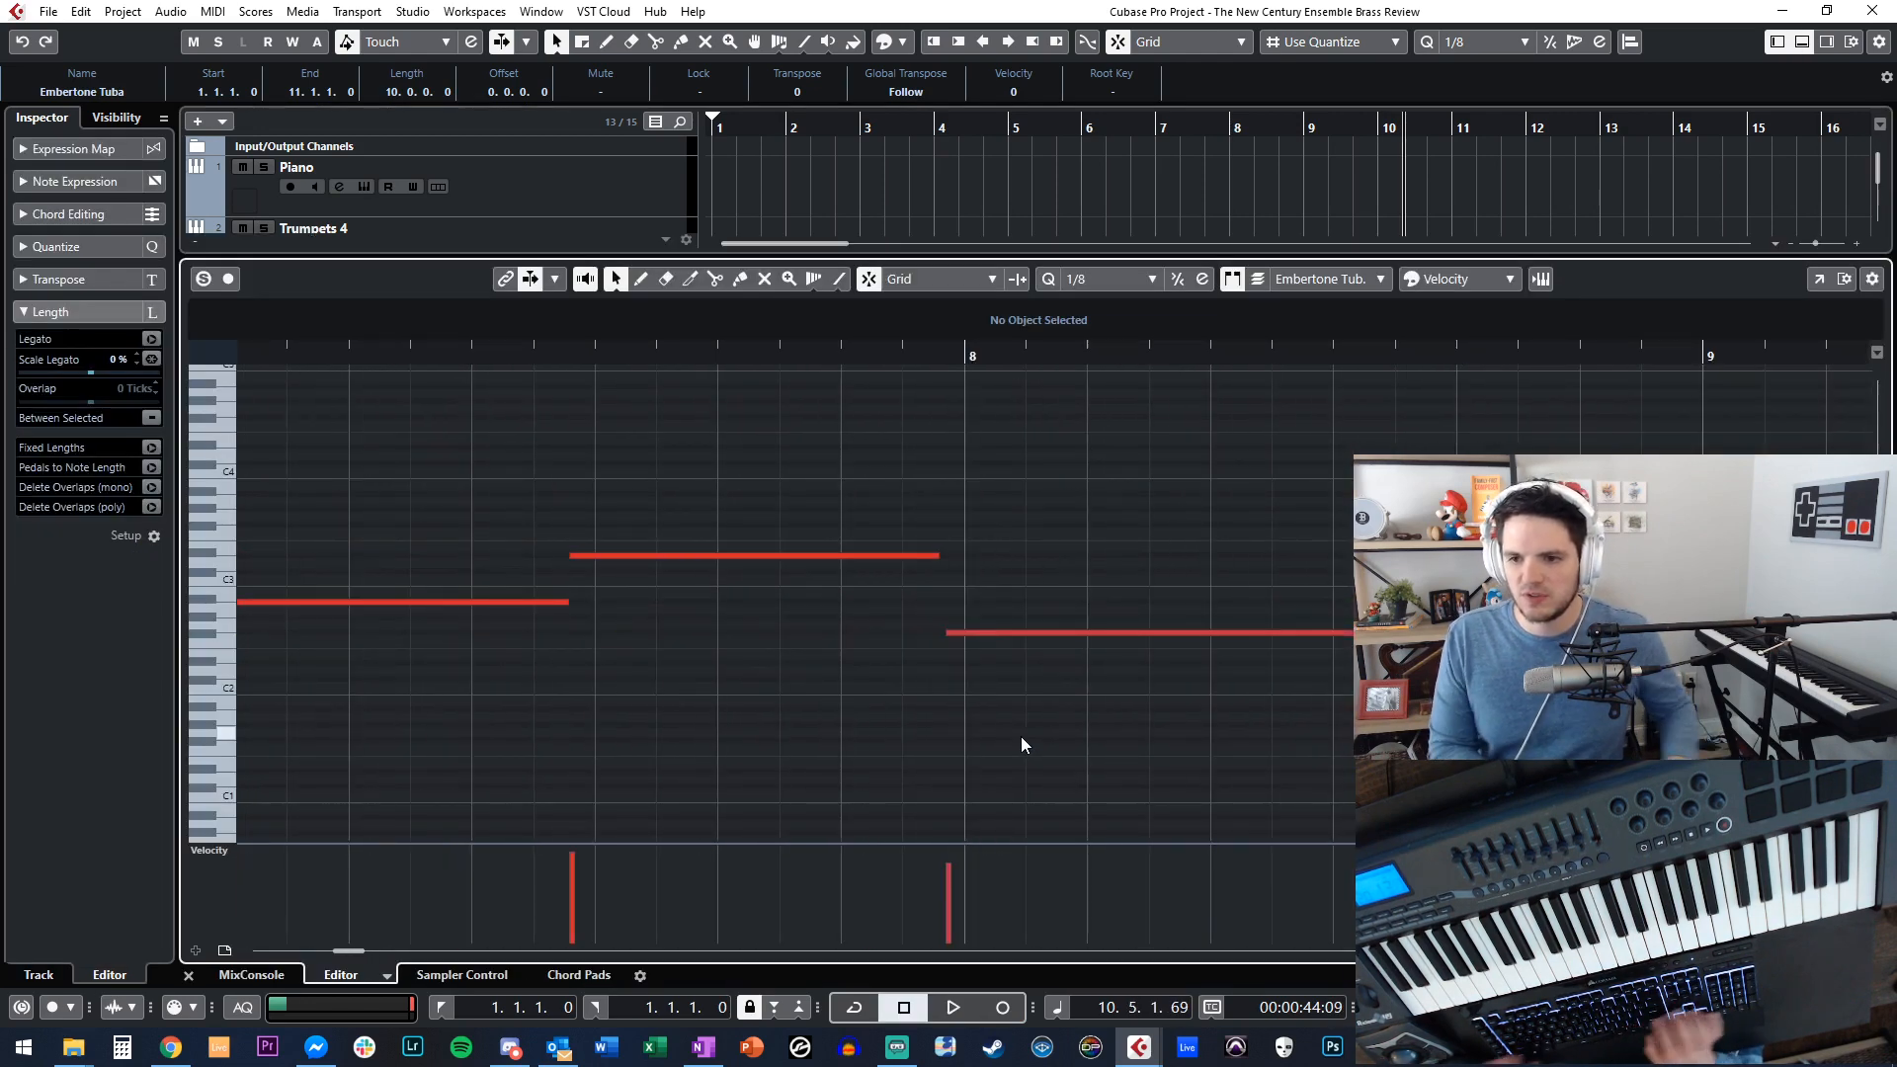
key("ctrl+a")
key("q")
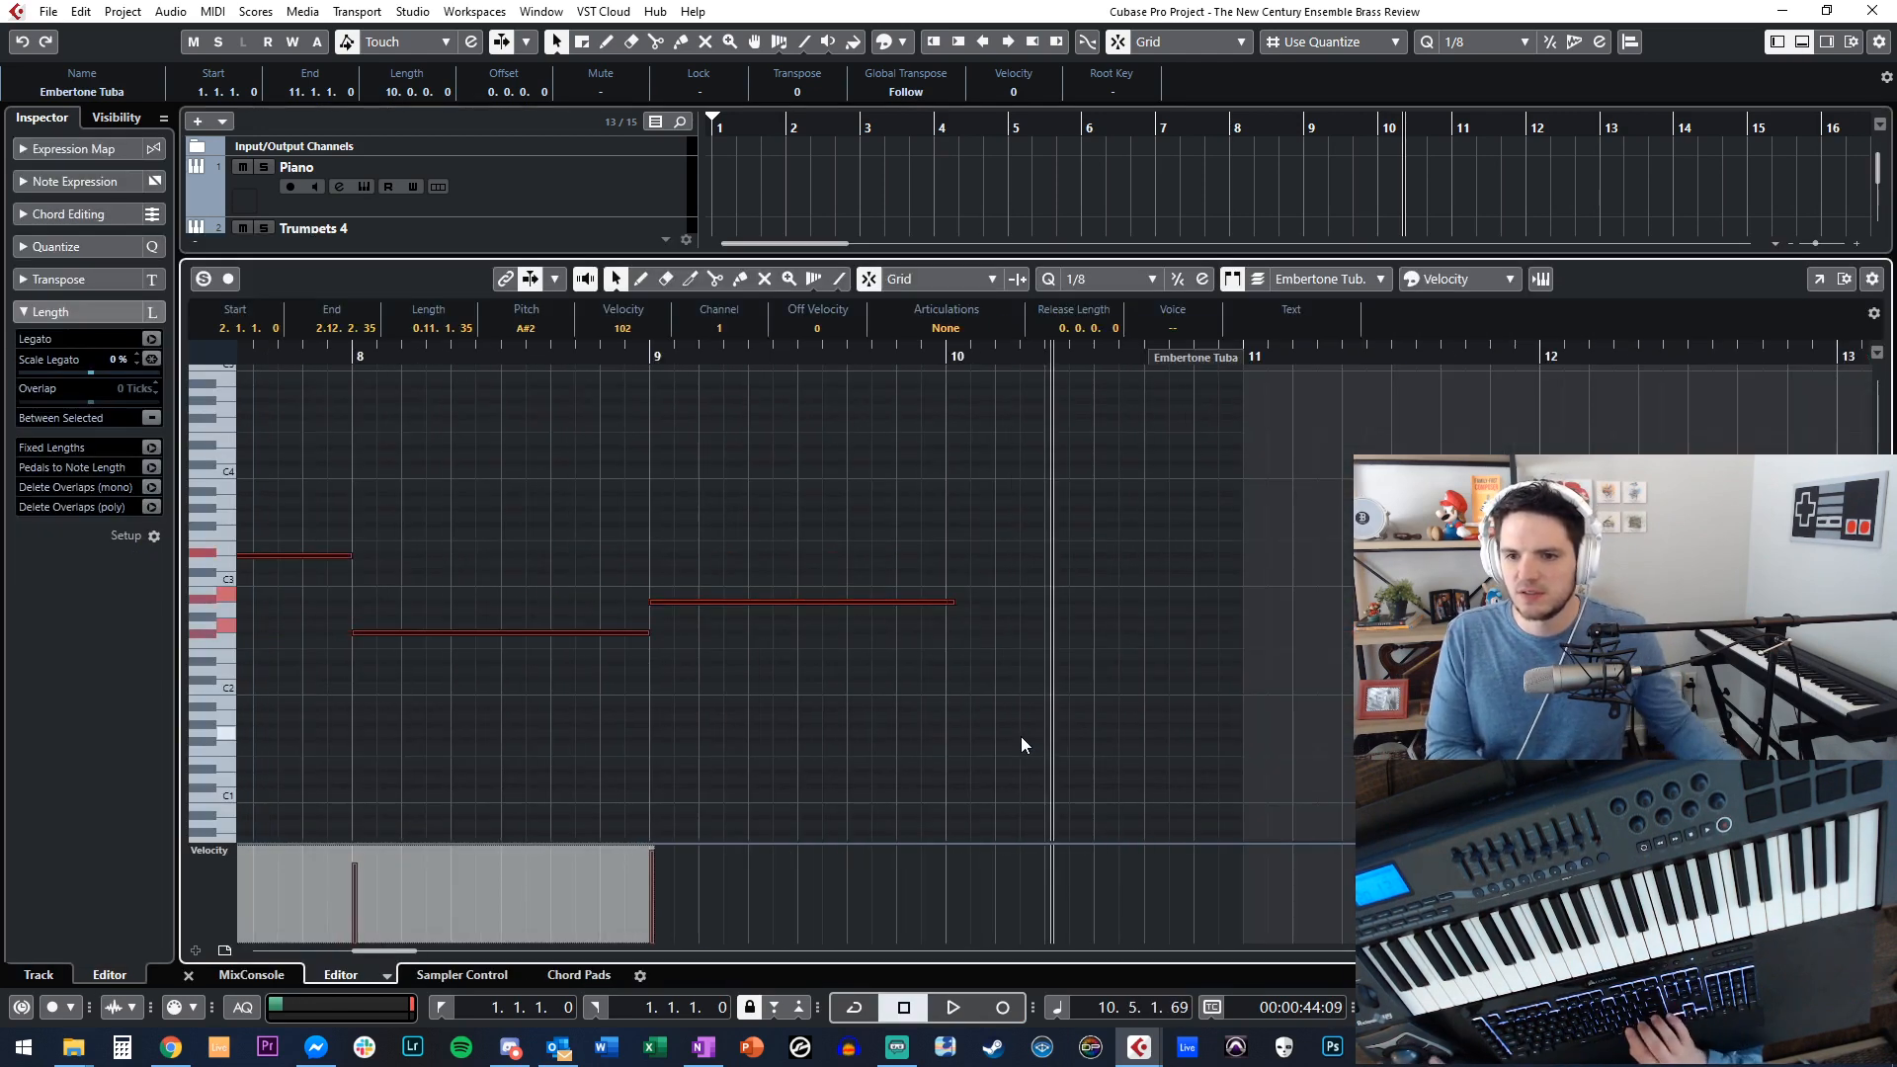
Examine the tuba notes between bars 6 and 8 and play the passage from bar 6.
key("b")
key("b")
key("b")
key("b")
key("b")
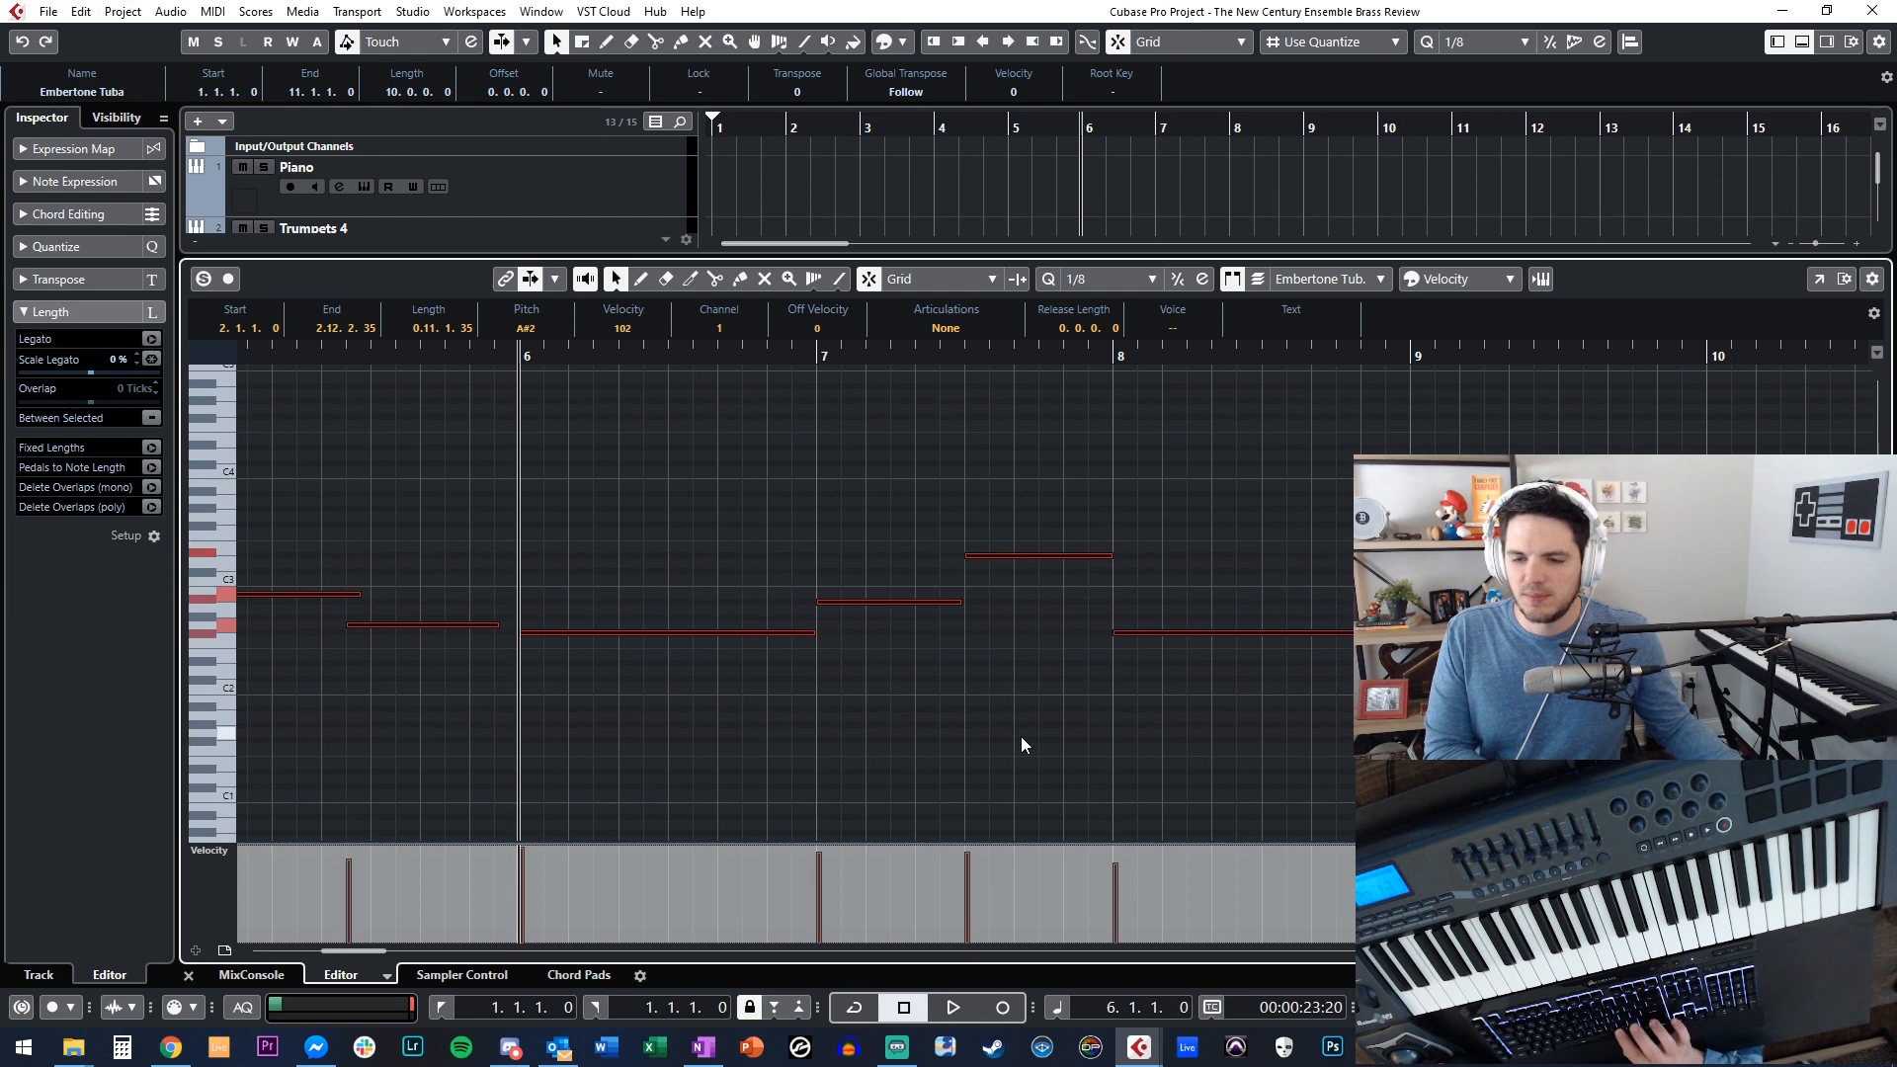
left_click(782, 545)
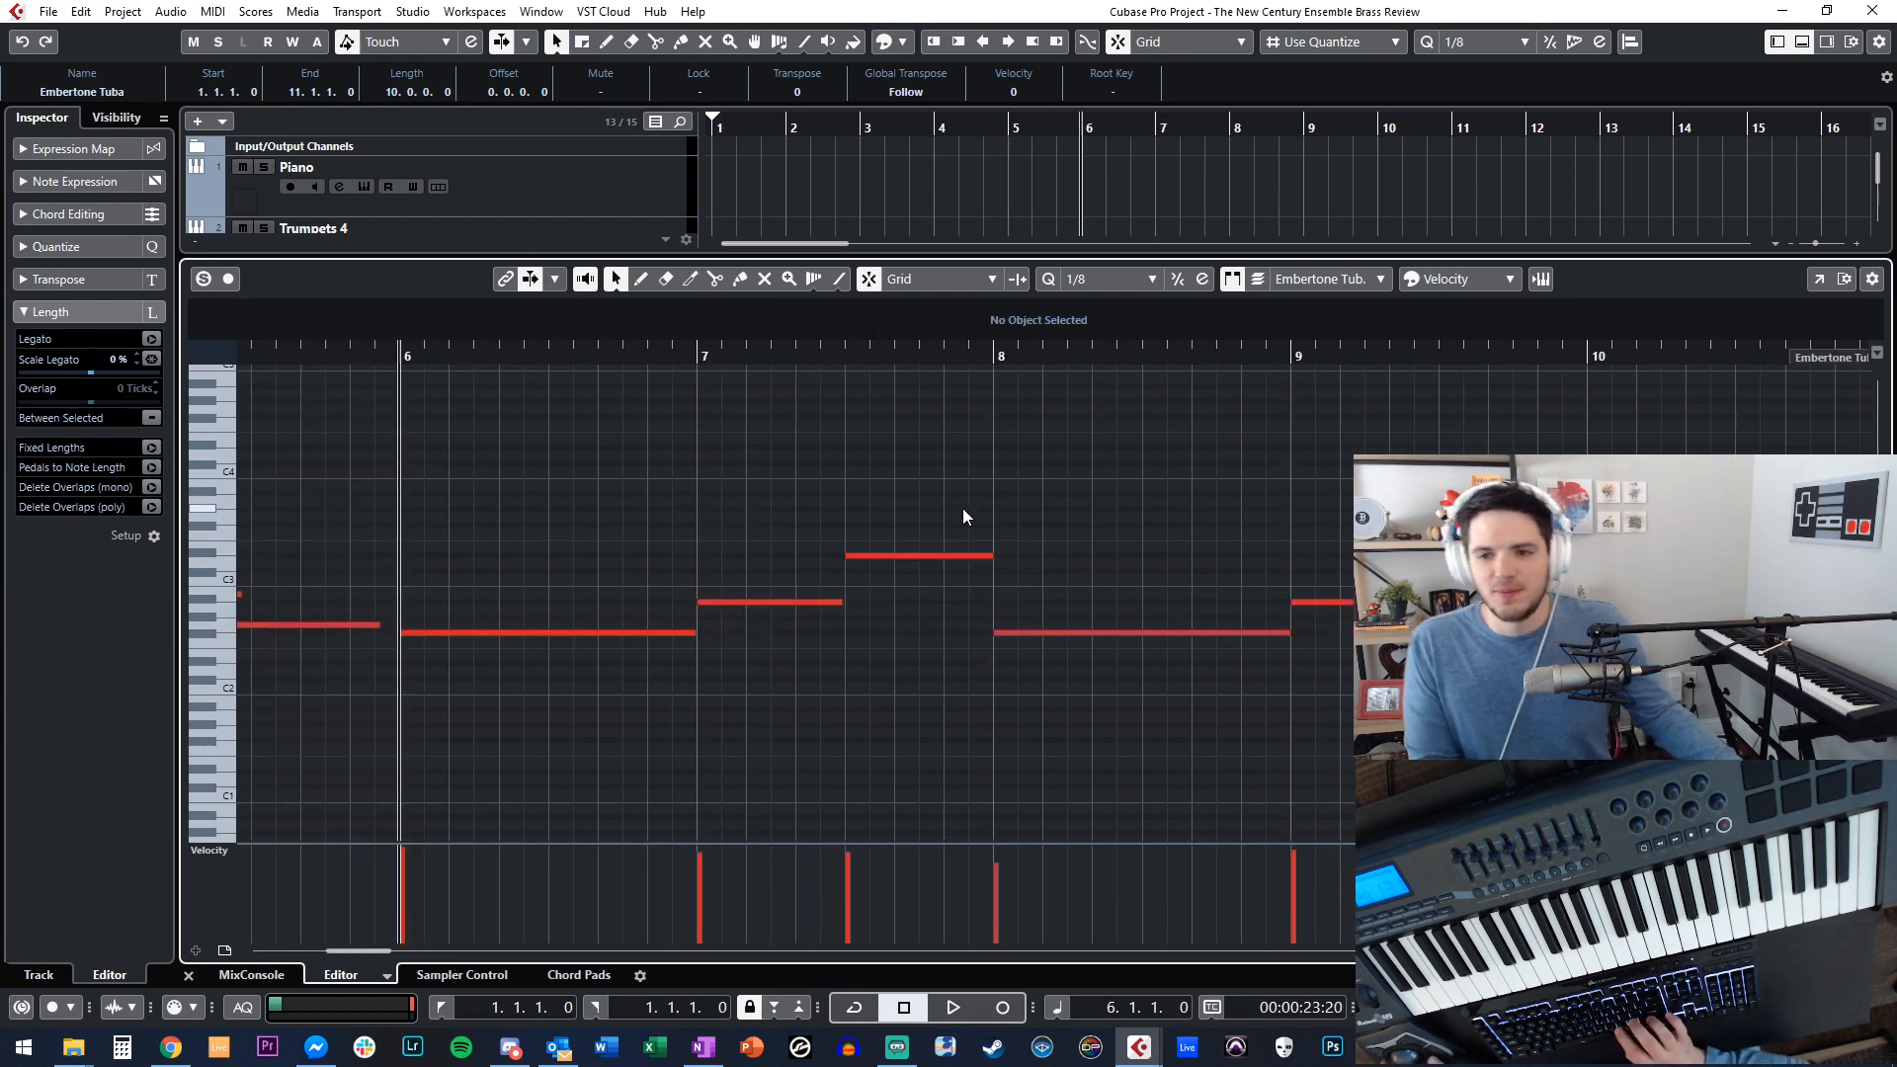
key("n")
key("n")
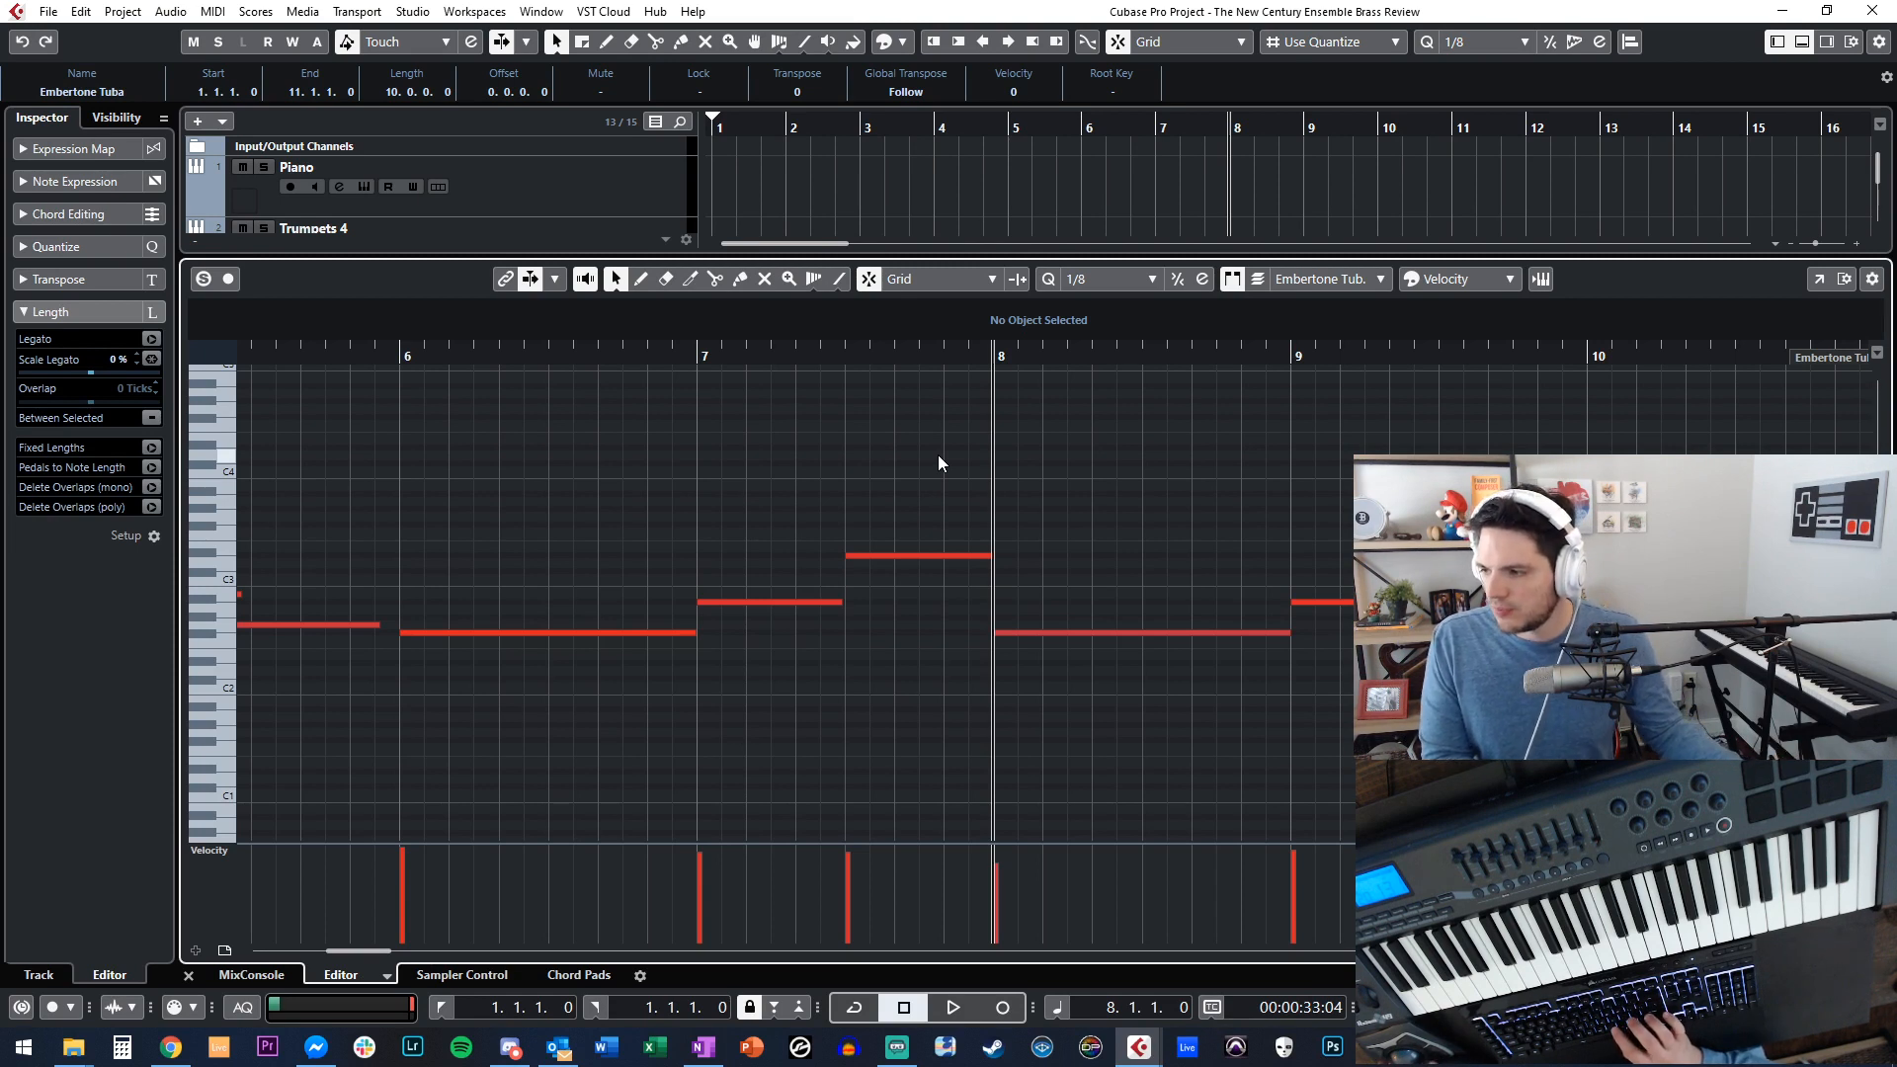
key("b")
key("b")
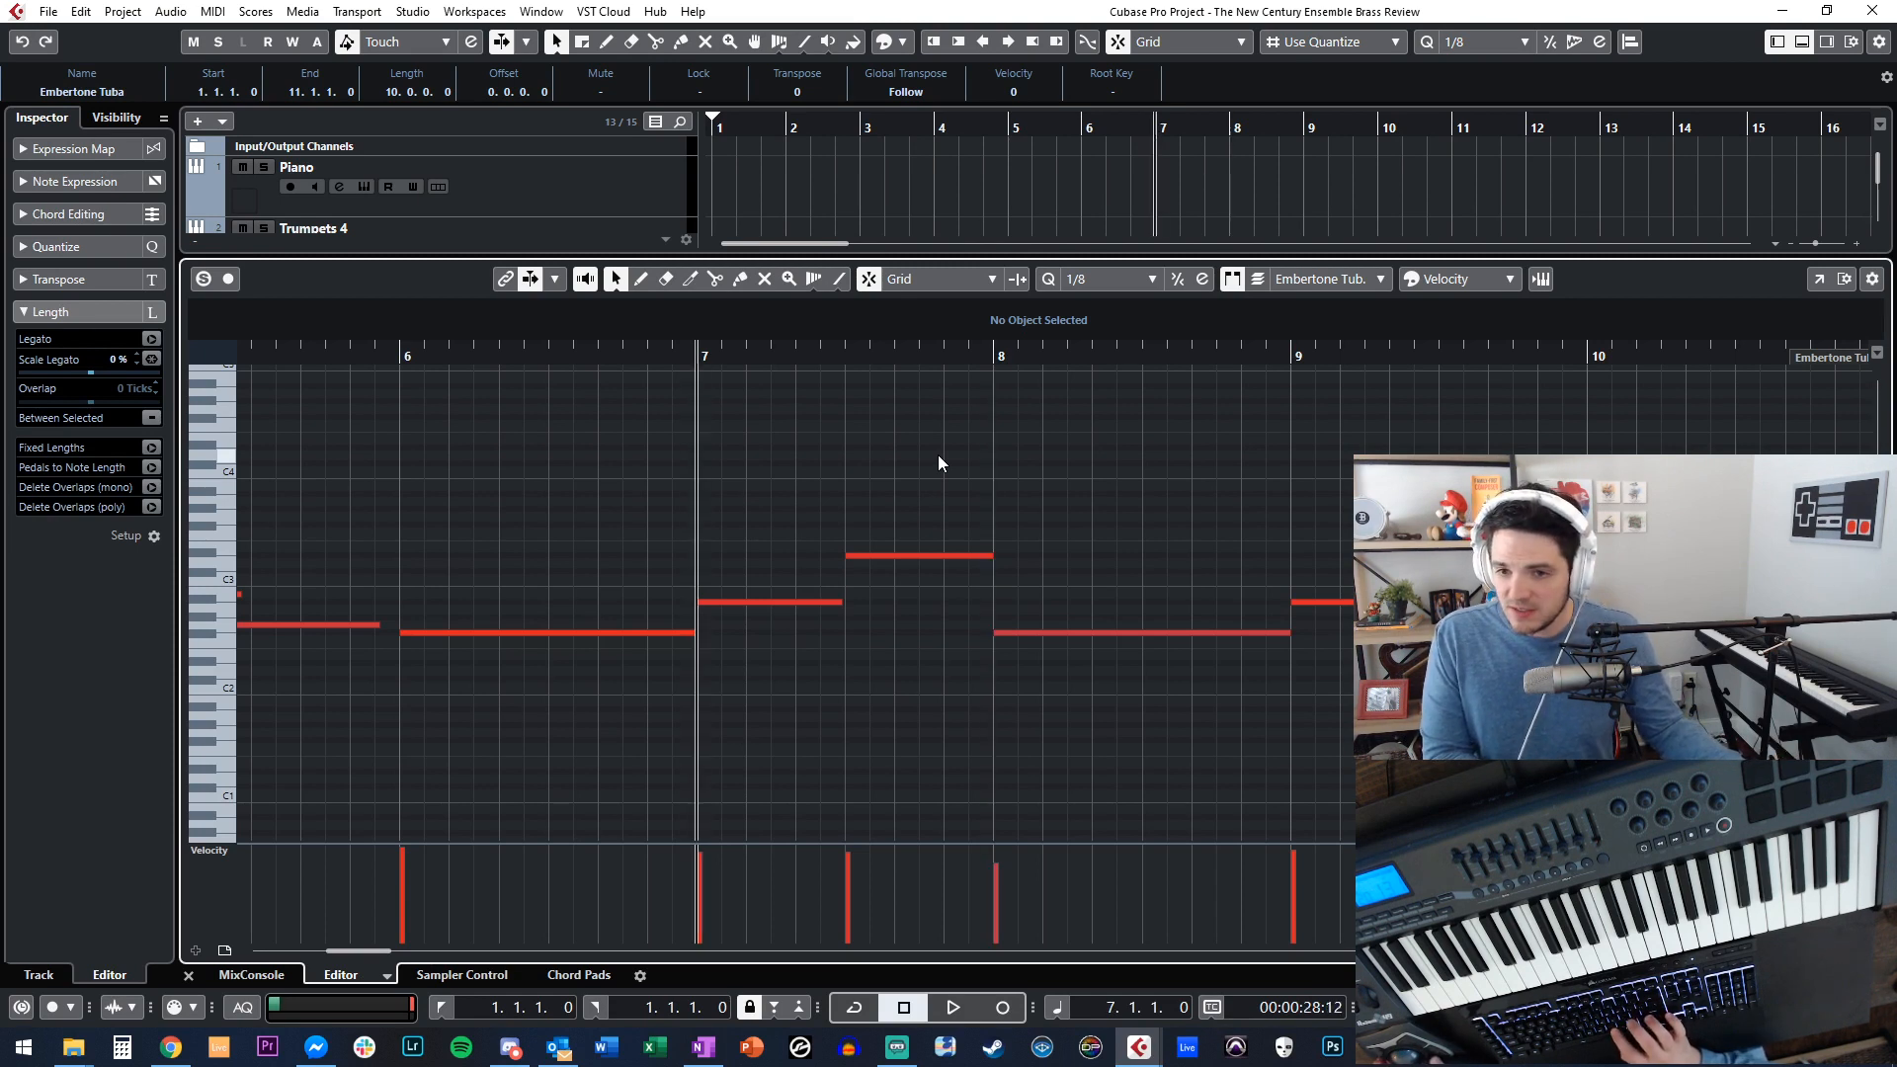
key("space")
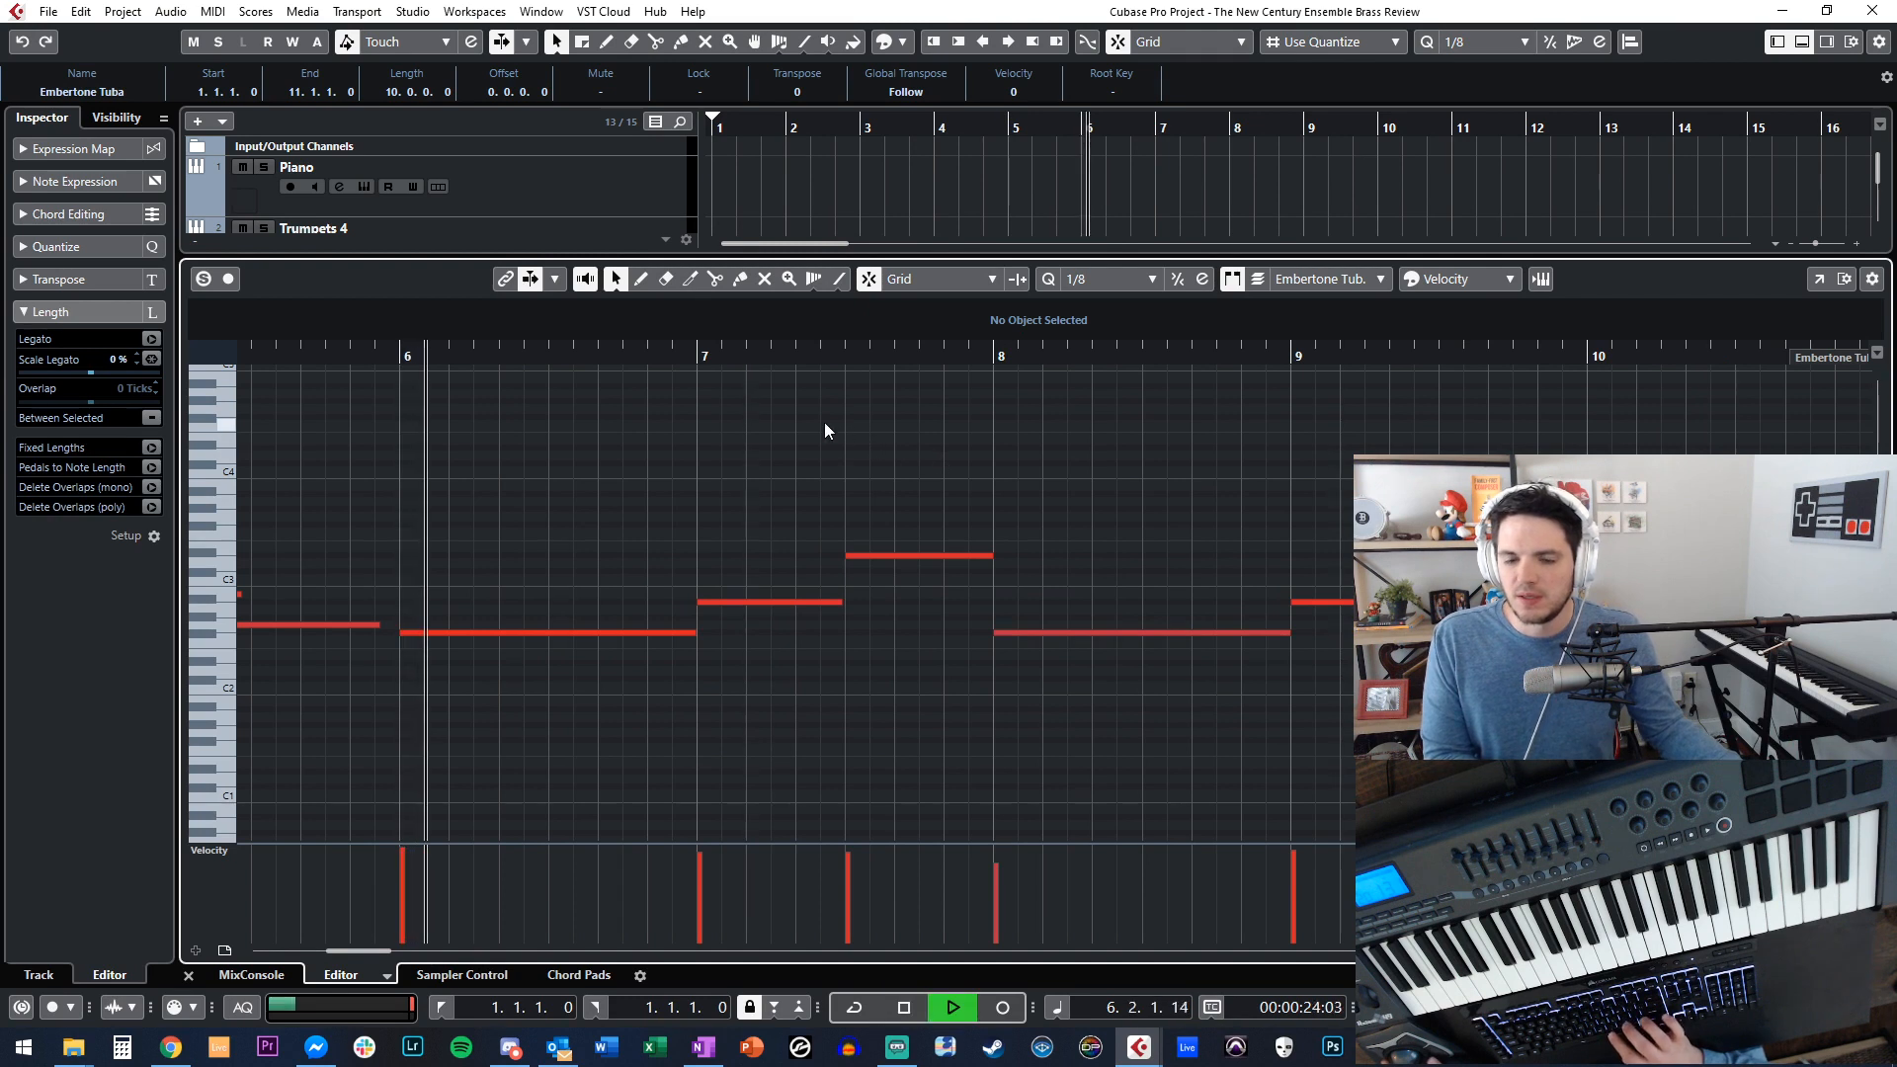
key("space")
key("n")
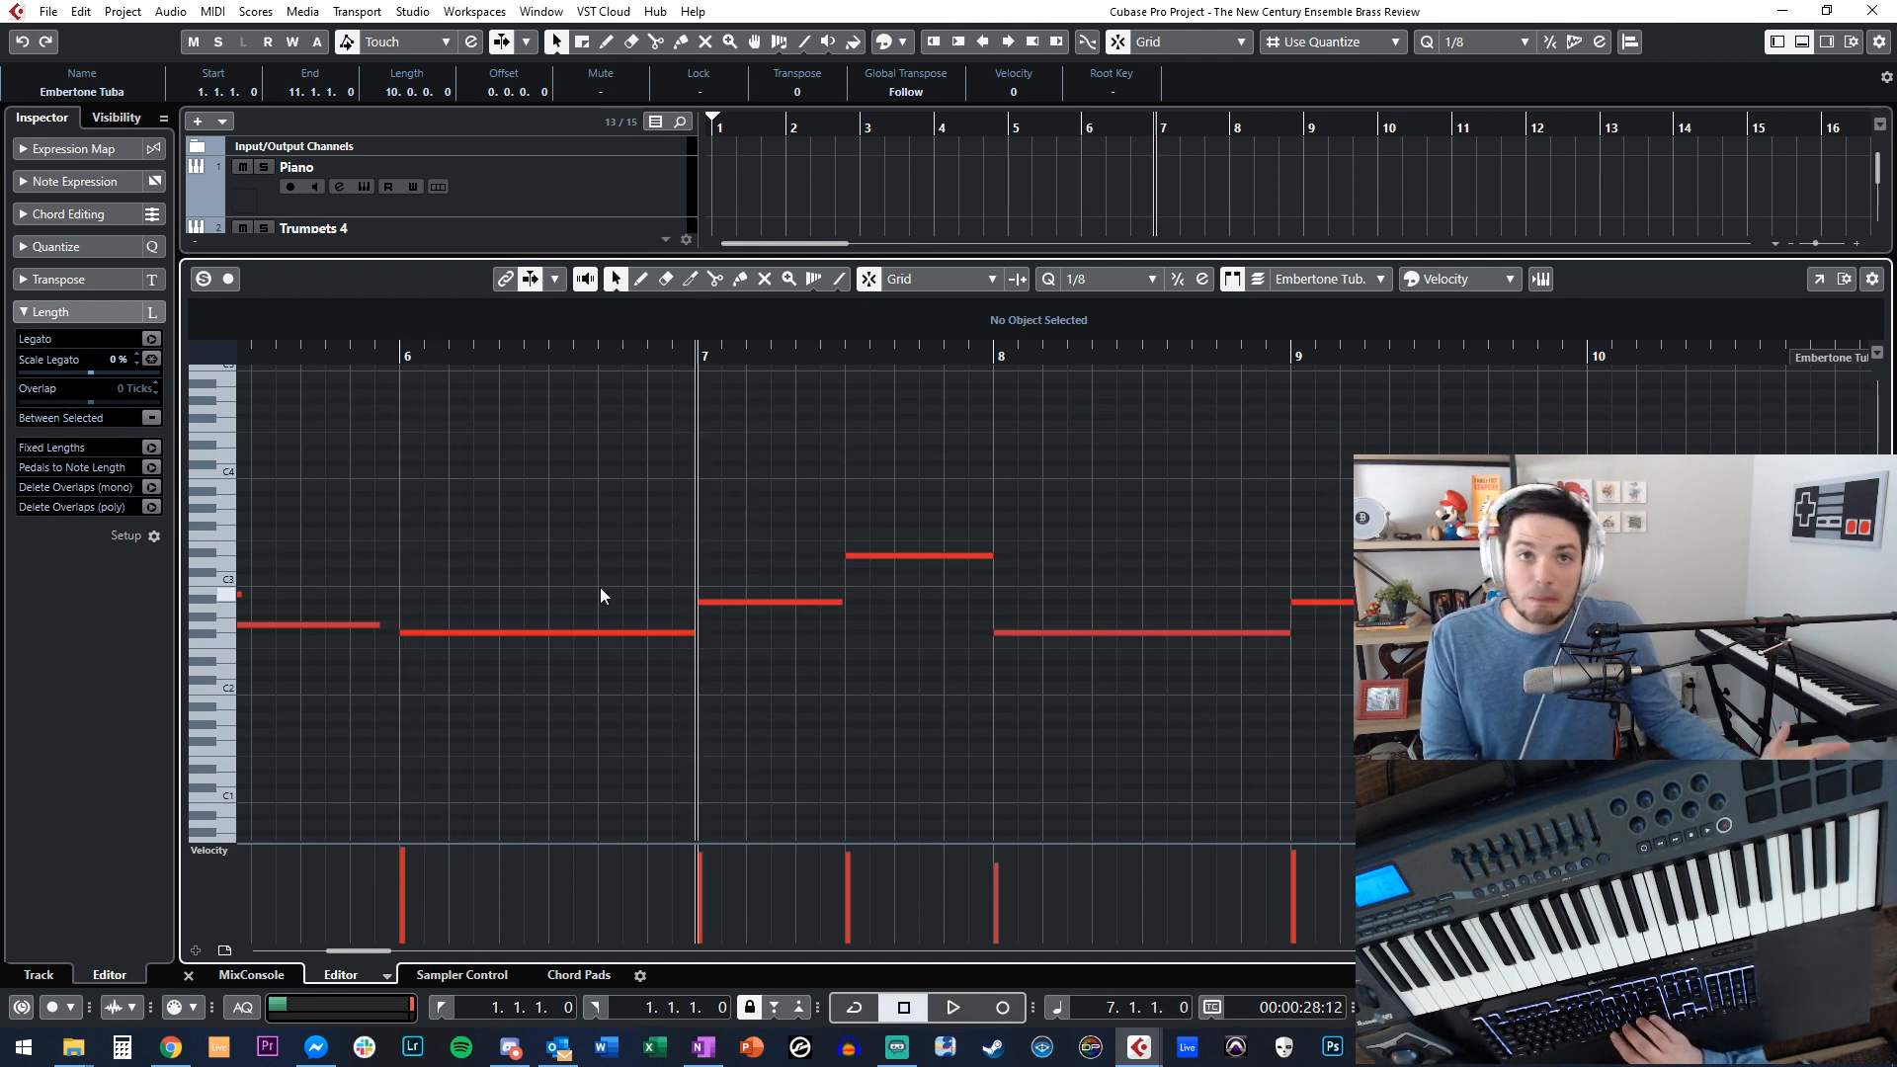
Delete the second tuba note in bar 7 and raise the first one to the deleted note's pitch.
key("space")
key("space")
key("space")
key("Right")
key("Delete")
key("Left")
key("Up")
key("Up")
left_click(830, 442)
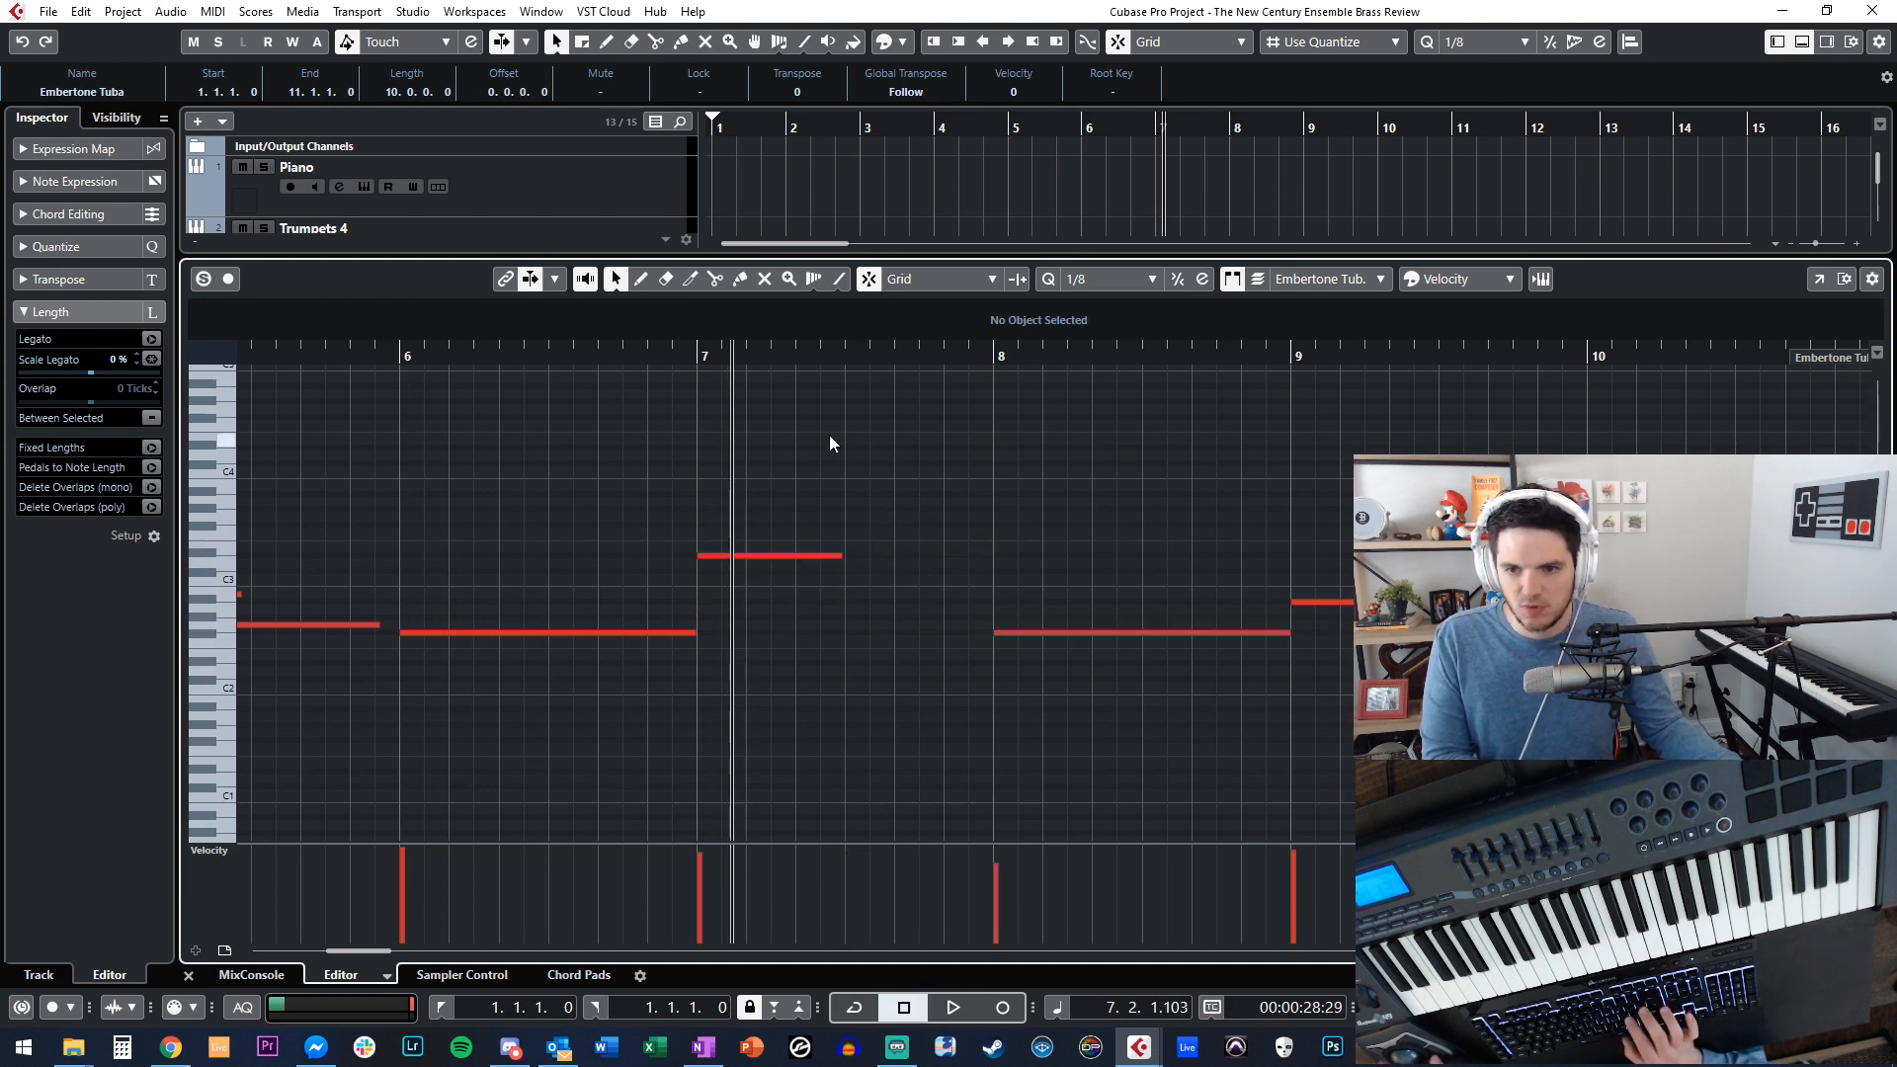
Extend the bar 7 tuba note to the start of bar 8 and return to the beginning of the project view.
left_click_drag(844, 559, 994, 567)
left_click(923, 465)
key("ctrl+alt+e")
key("KP_Subtract")
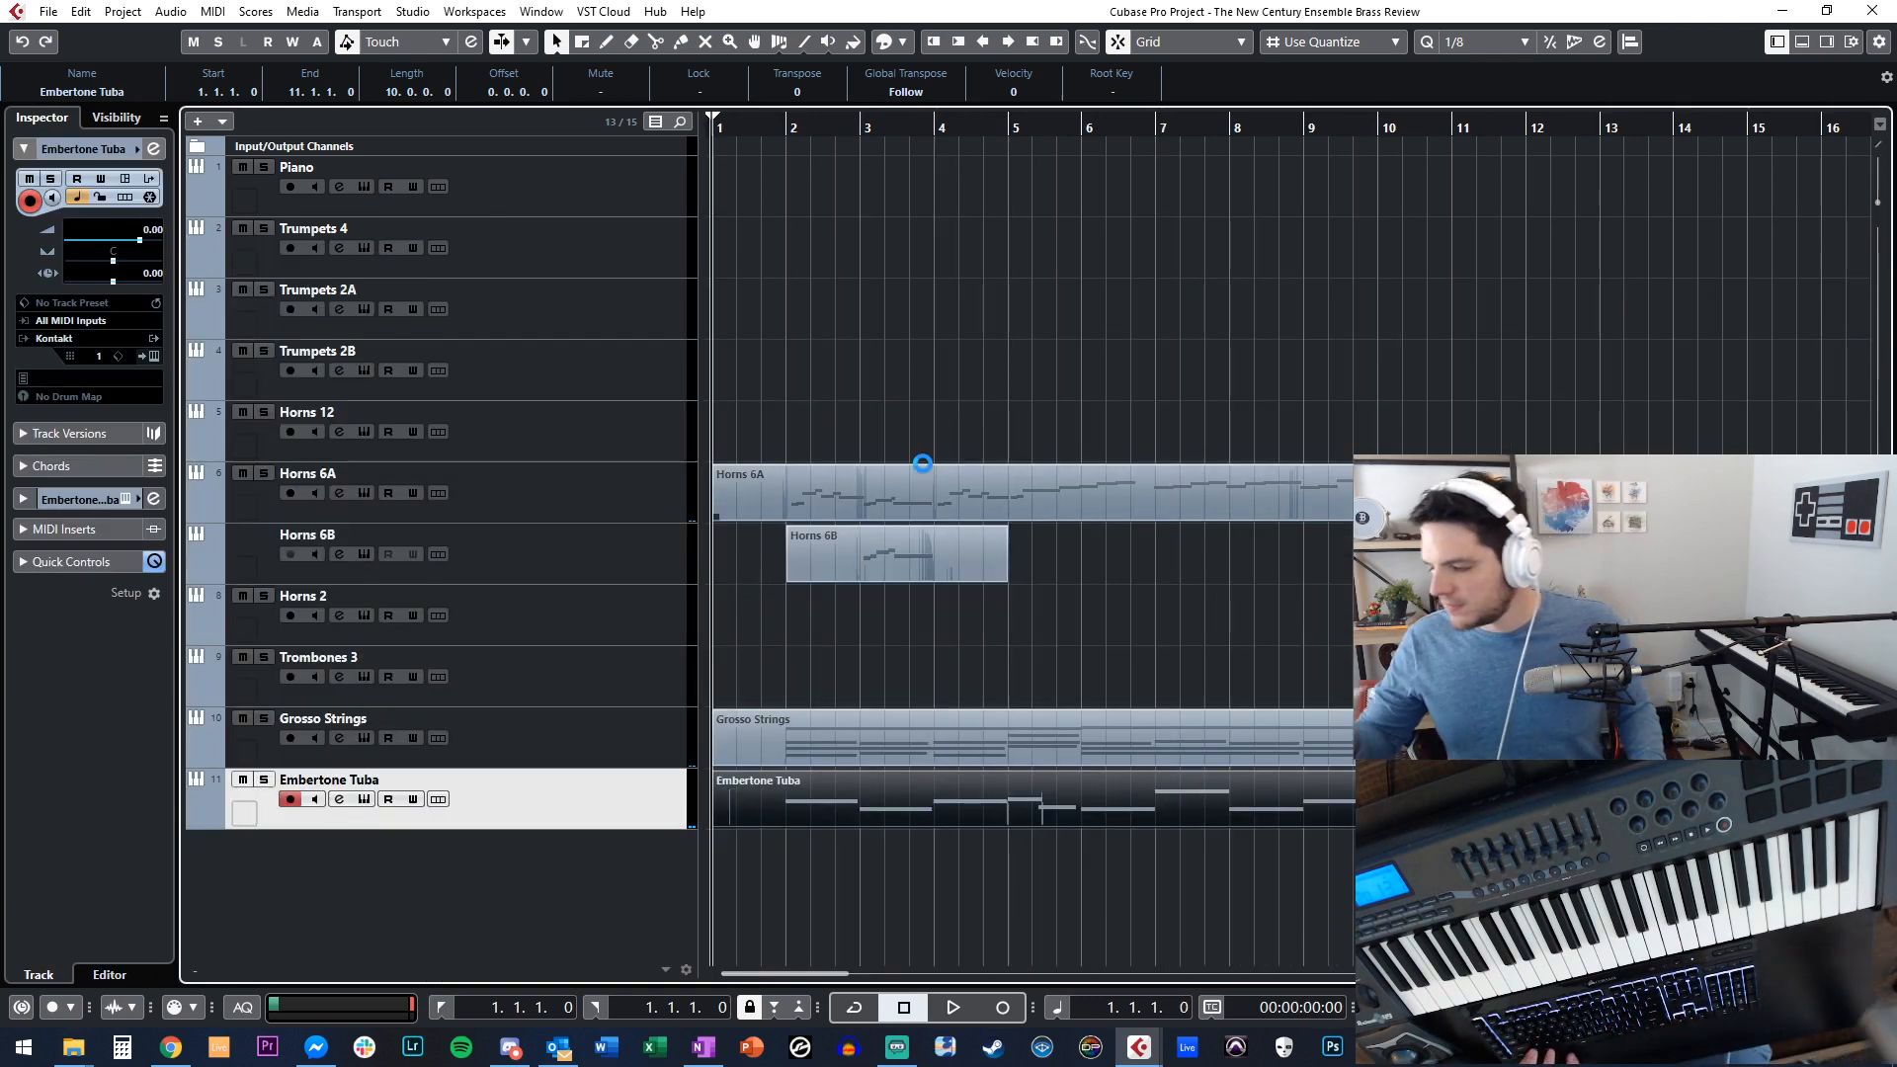
Play the arrangement from the start into bar 8 while trying out Trumpets 2B, and switch to the Trumpets 4 track.
key("space")
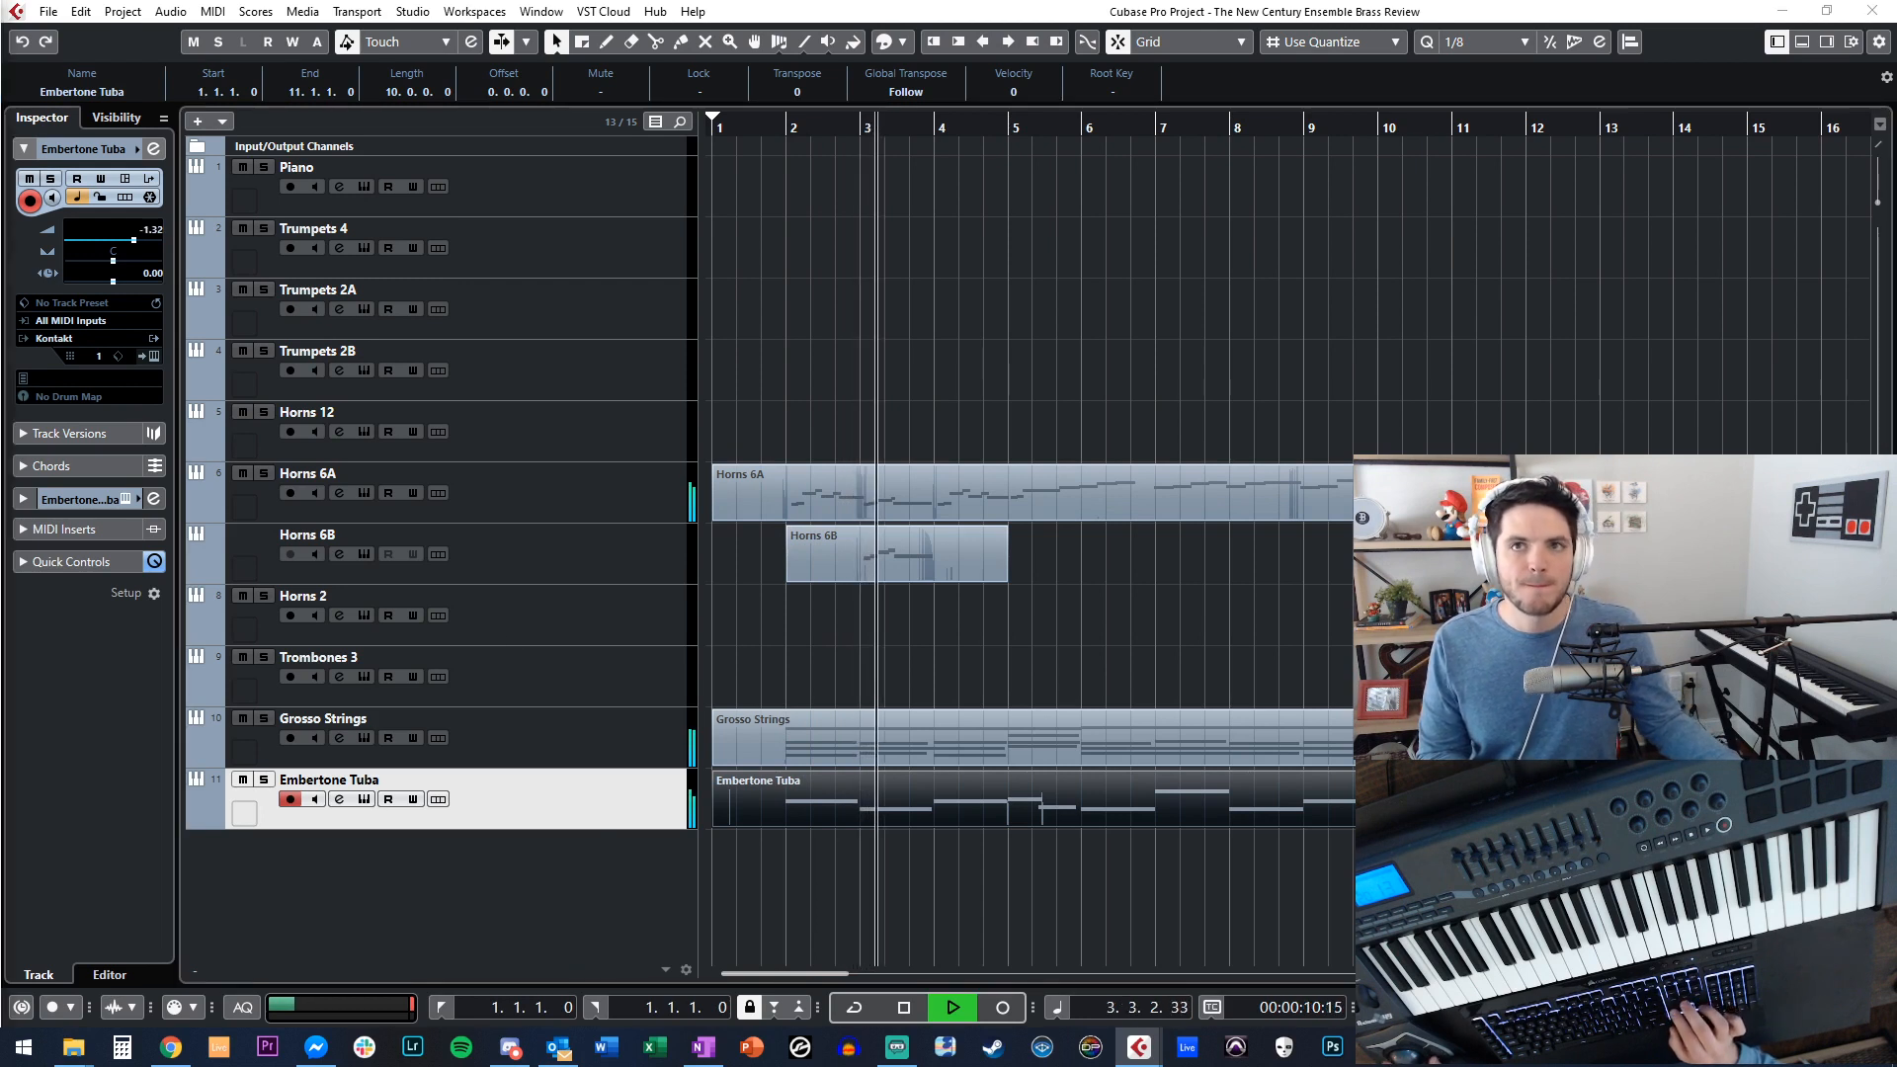
left_click(864, 342)
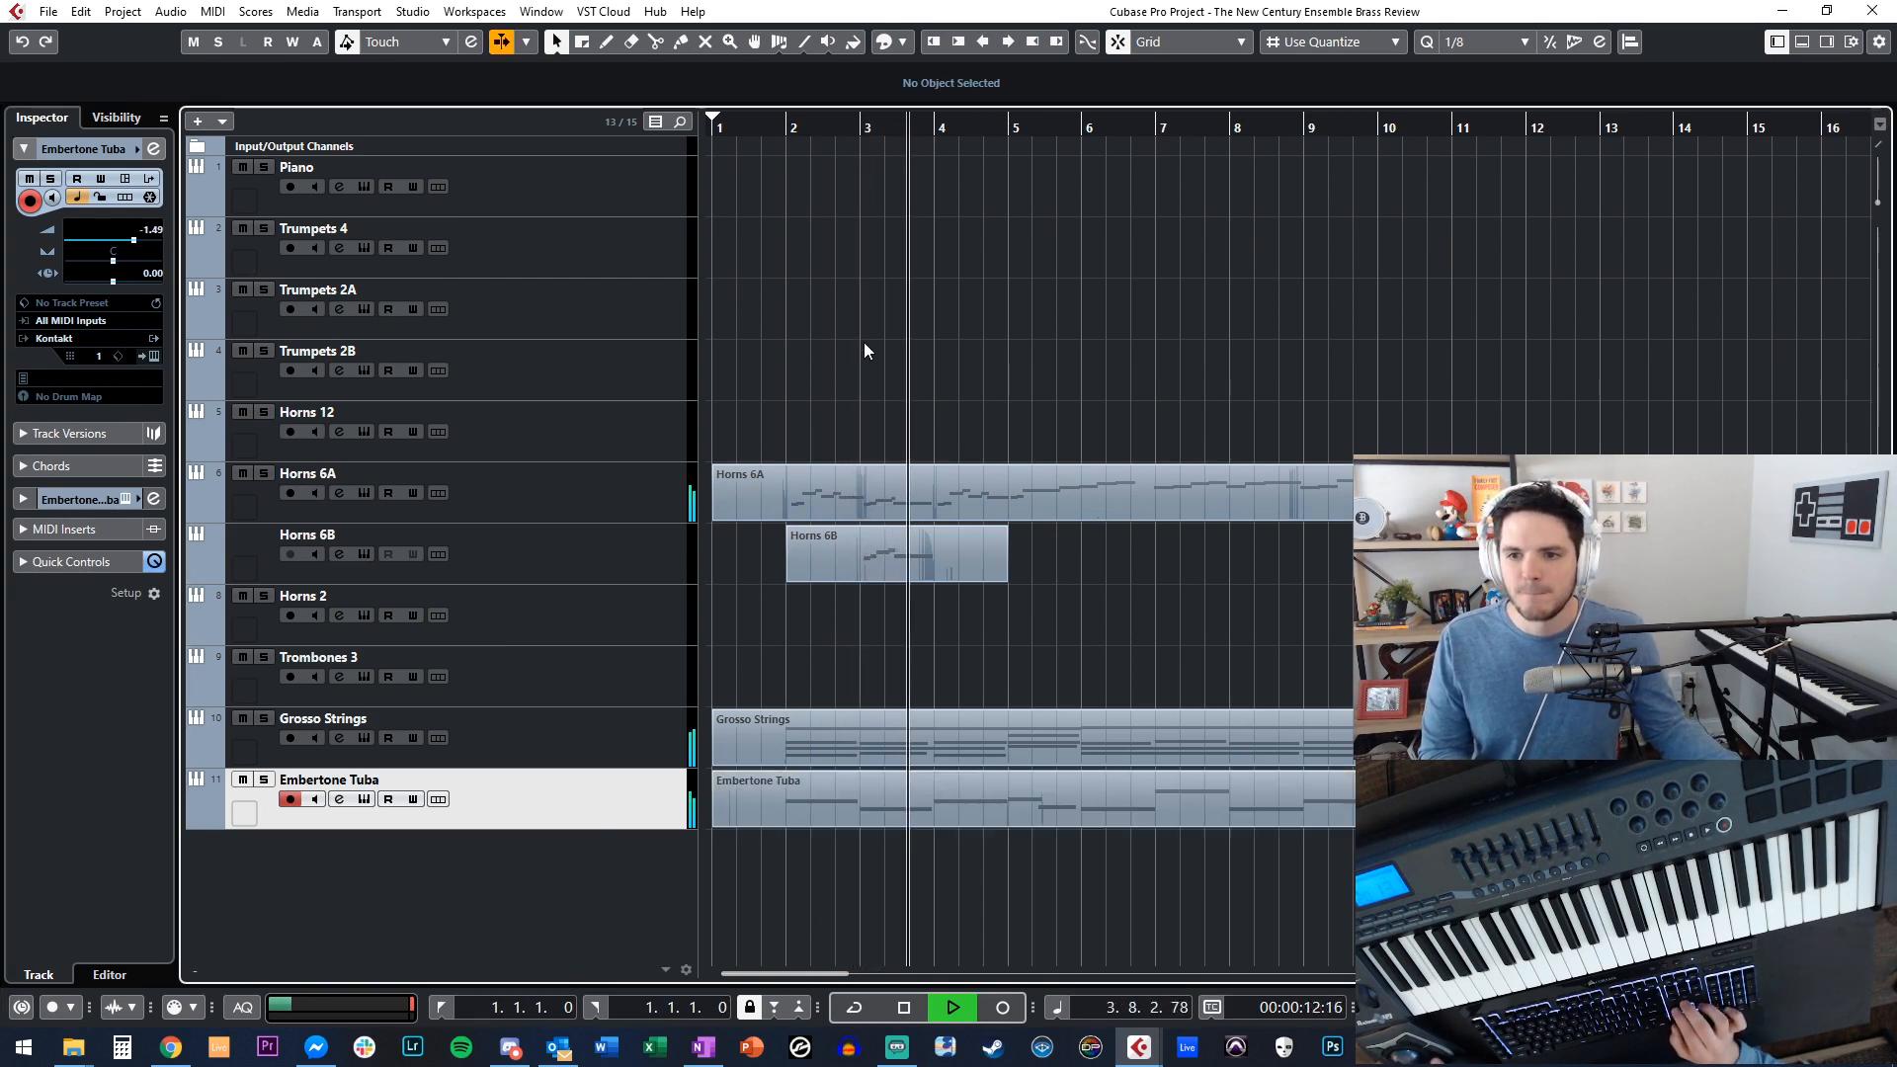
left_click(604, 347)
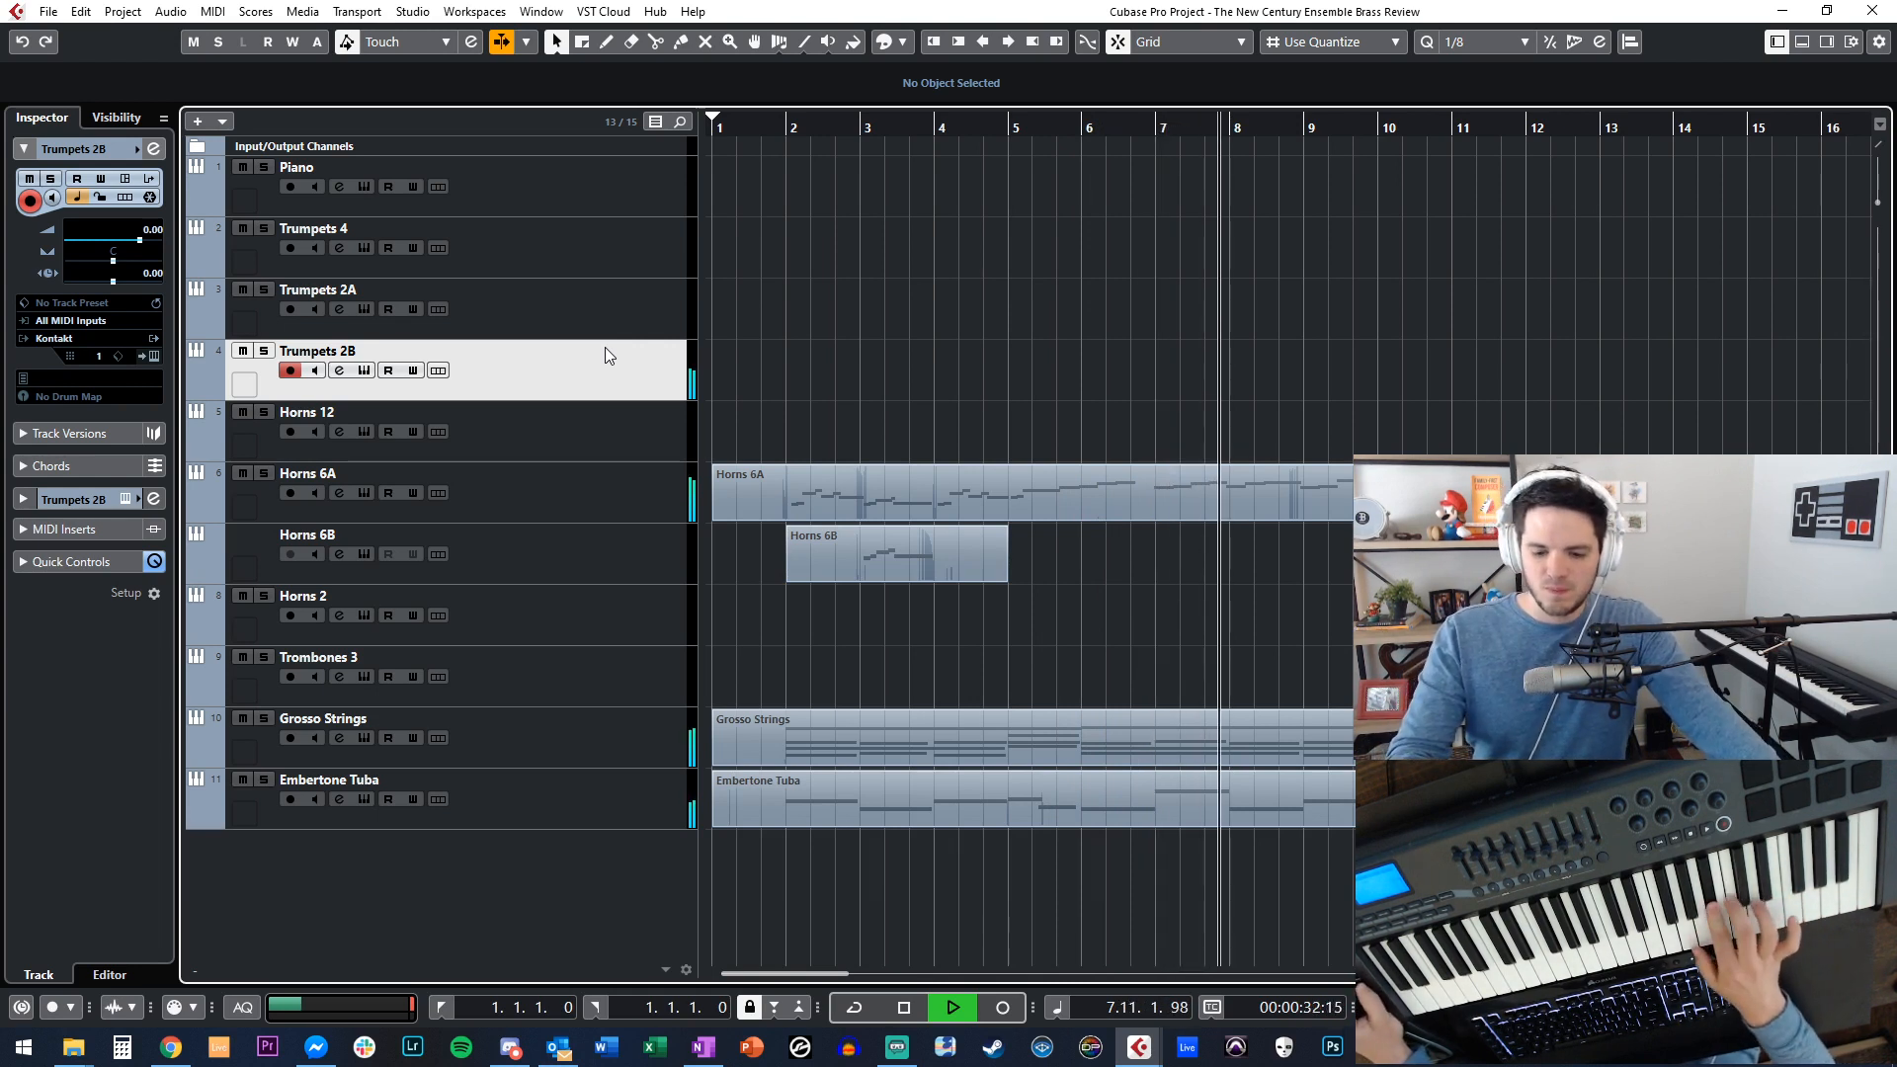
key("space")
left_click(569, 260)
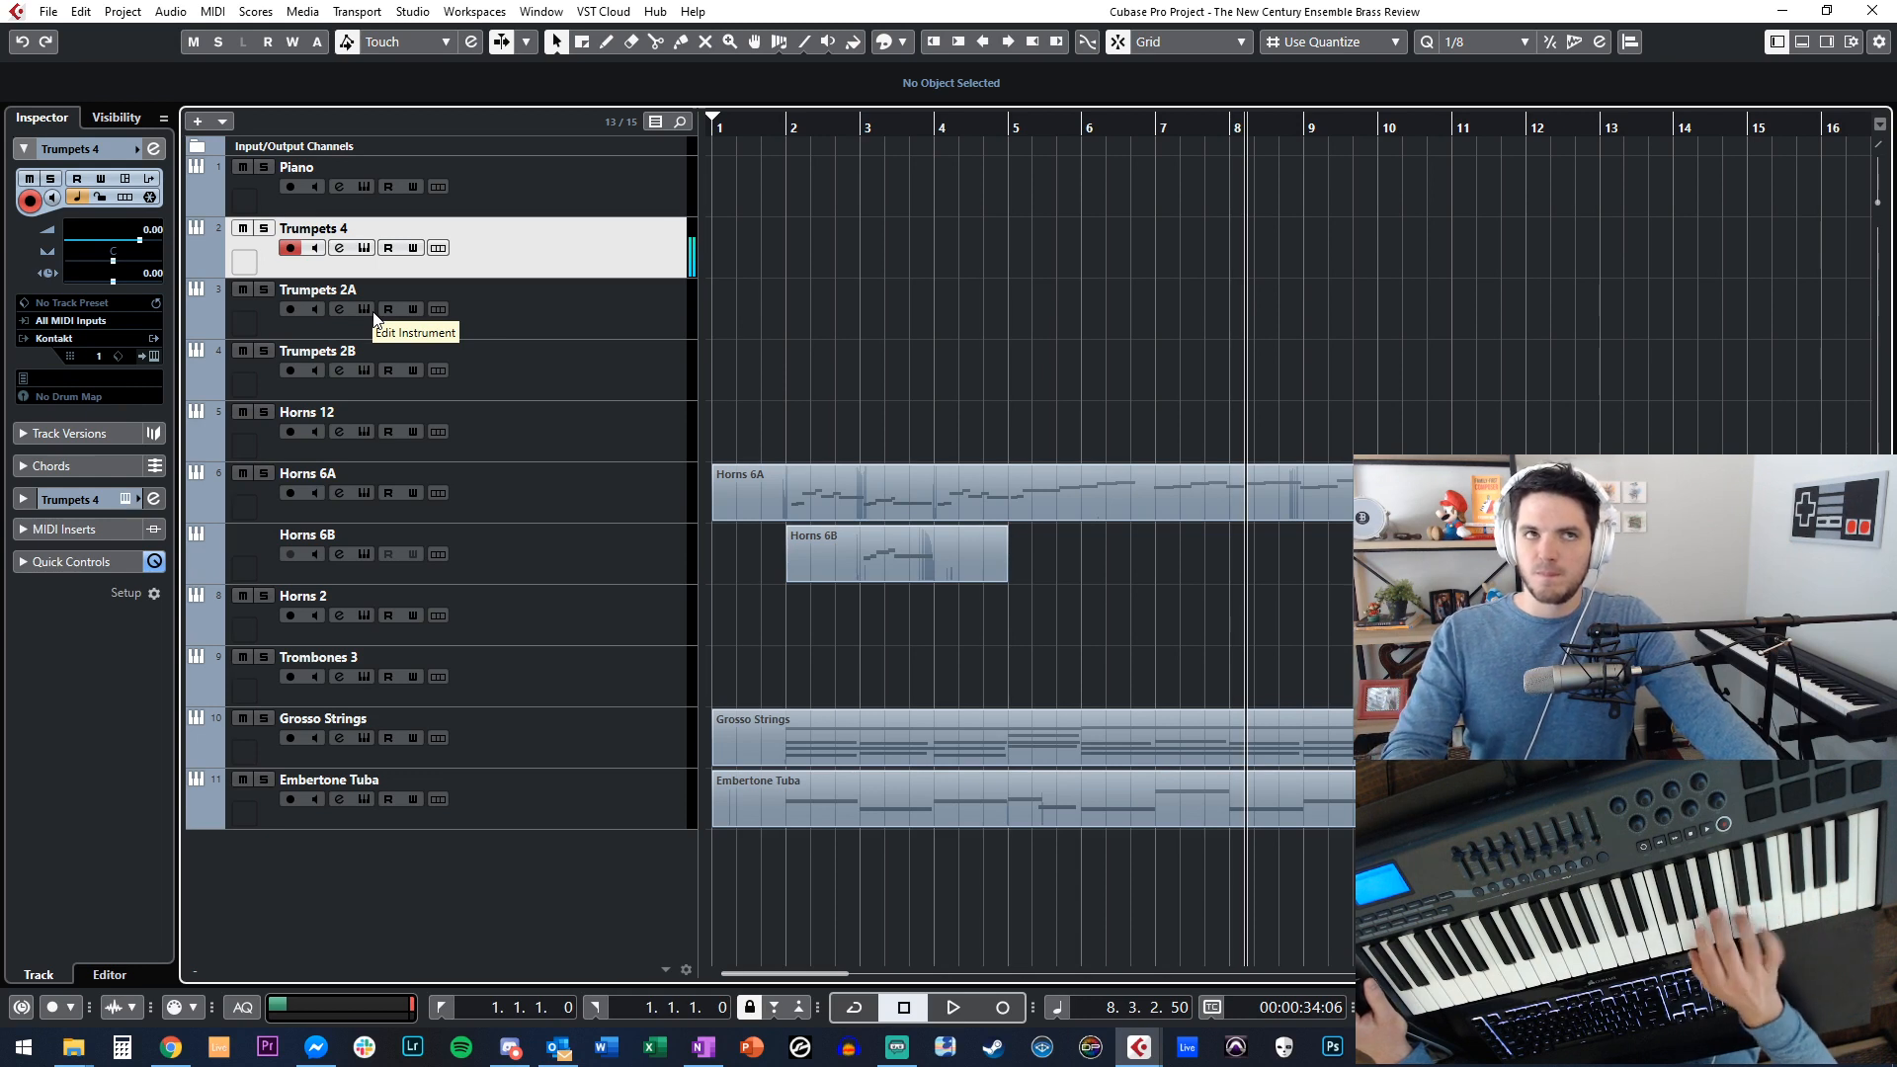
Play from bar 5 to locate the next section and mark bar 6 with a marker described as B.
key("Left")
key("Left")
key("Left")
key("Left")
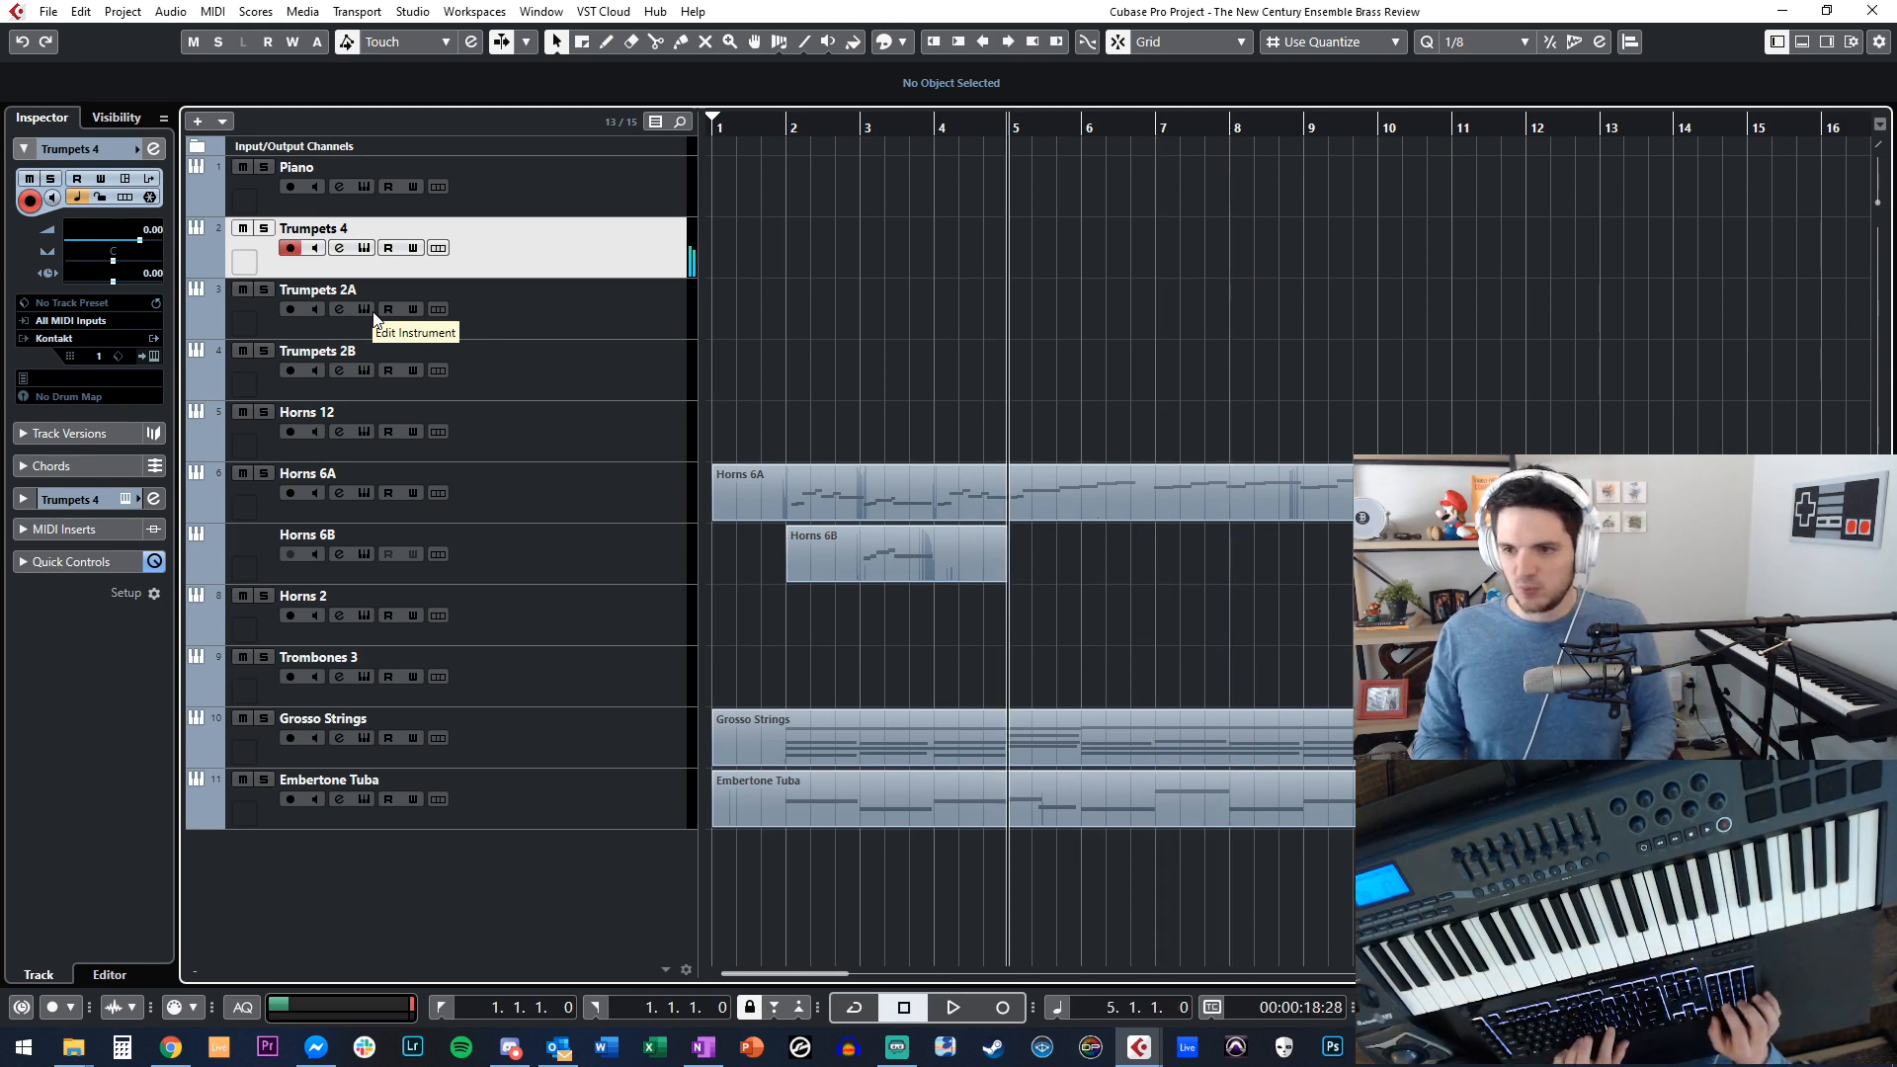
key("space")
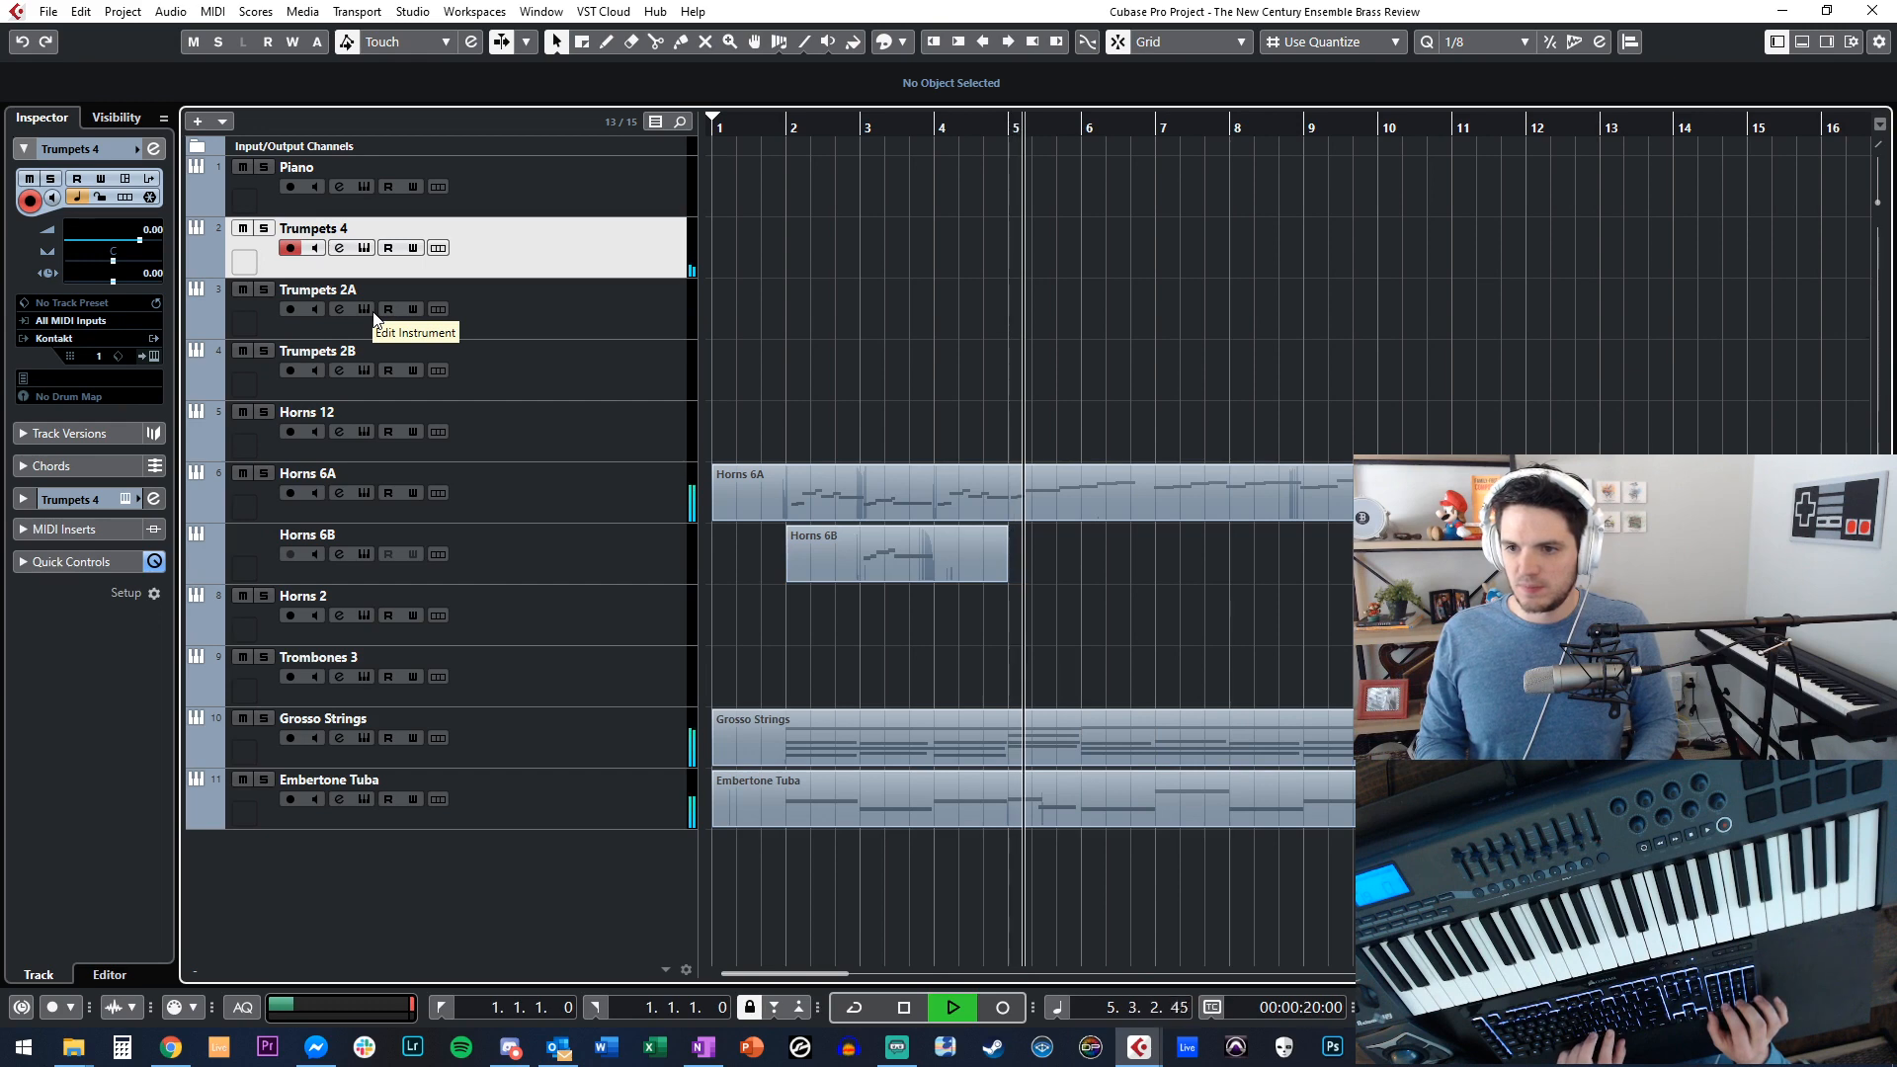
key("space")
key("Right")
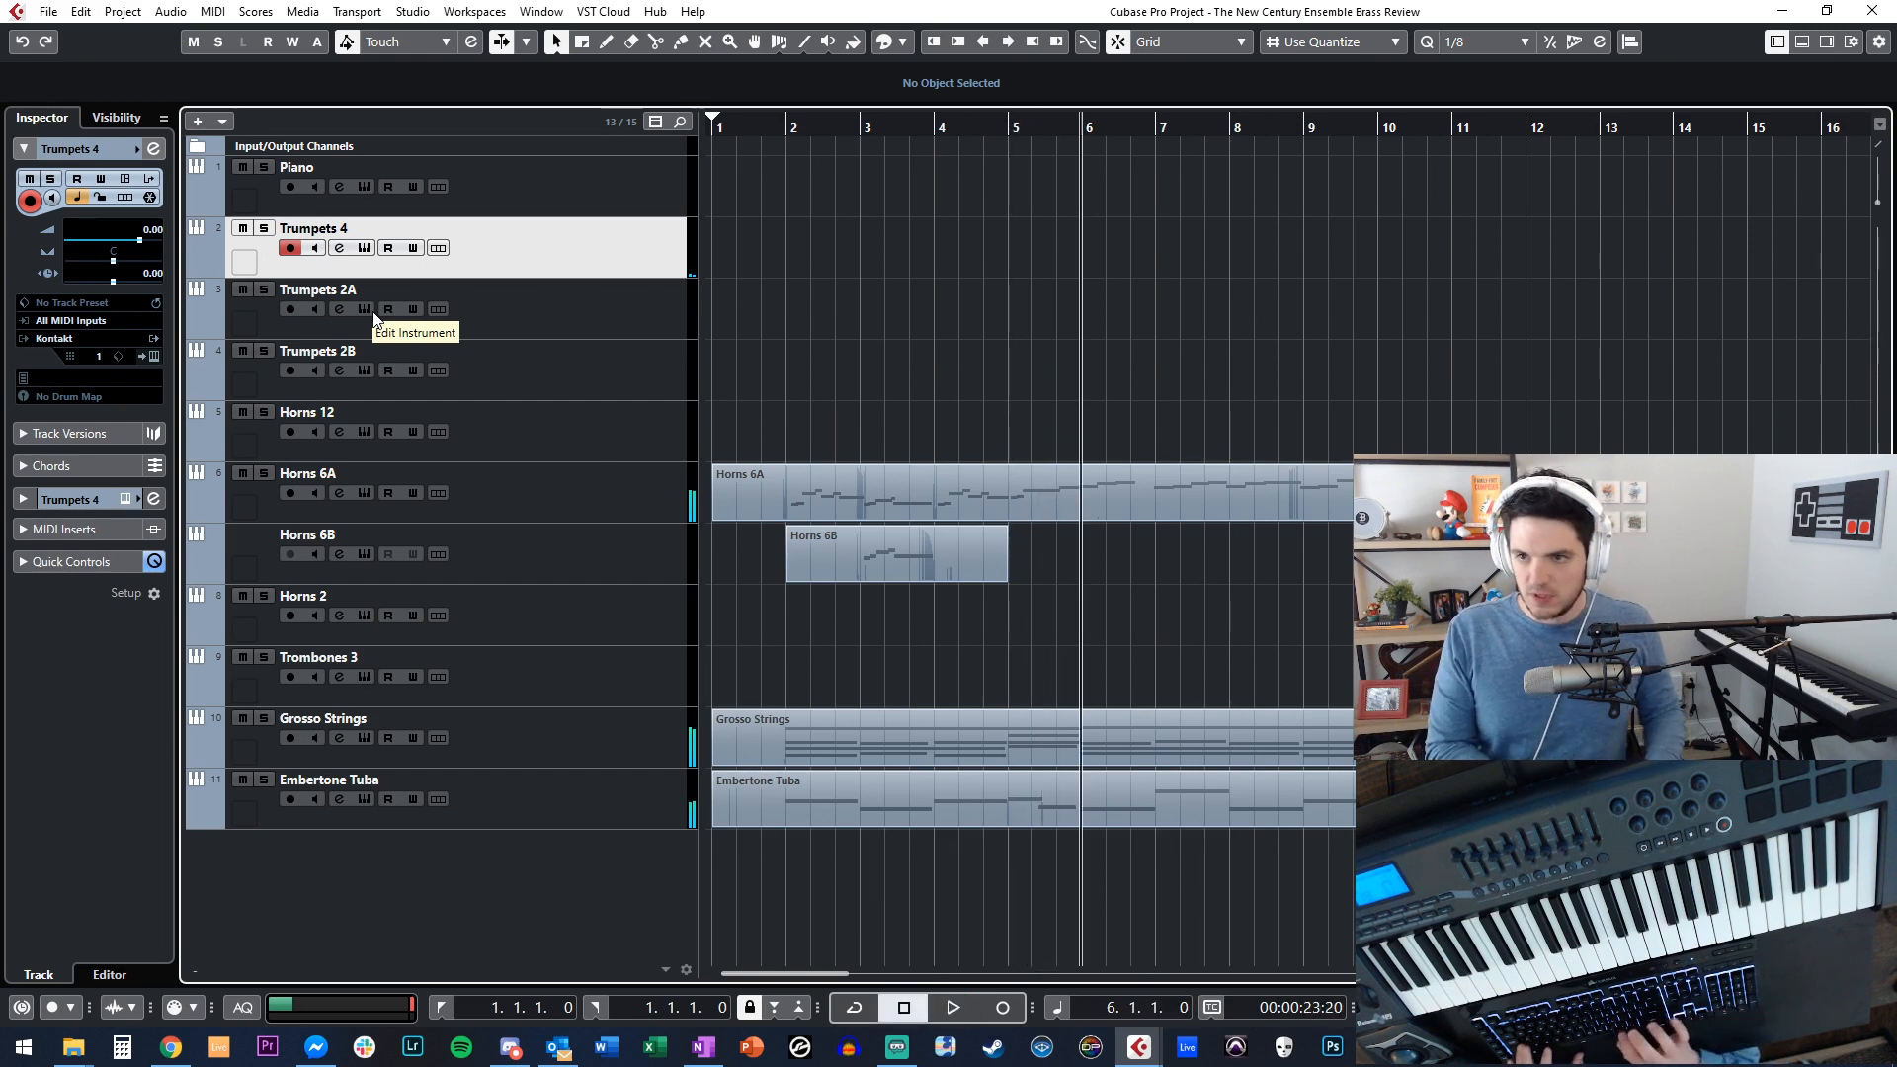
key("ctrl+m")
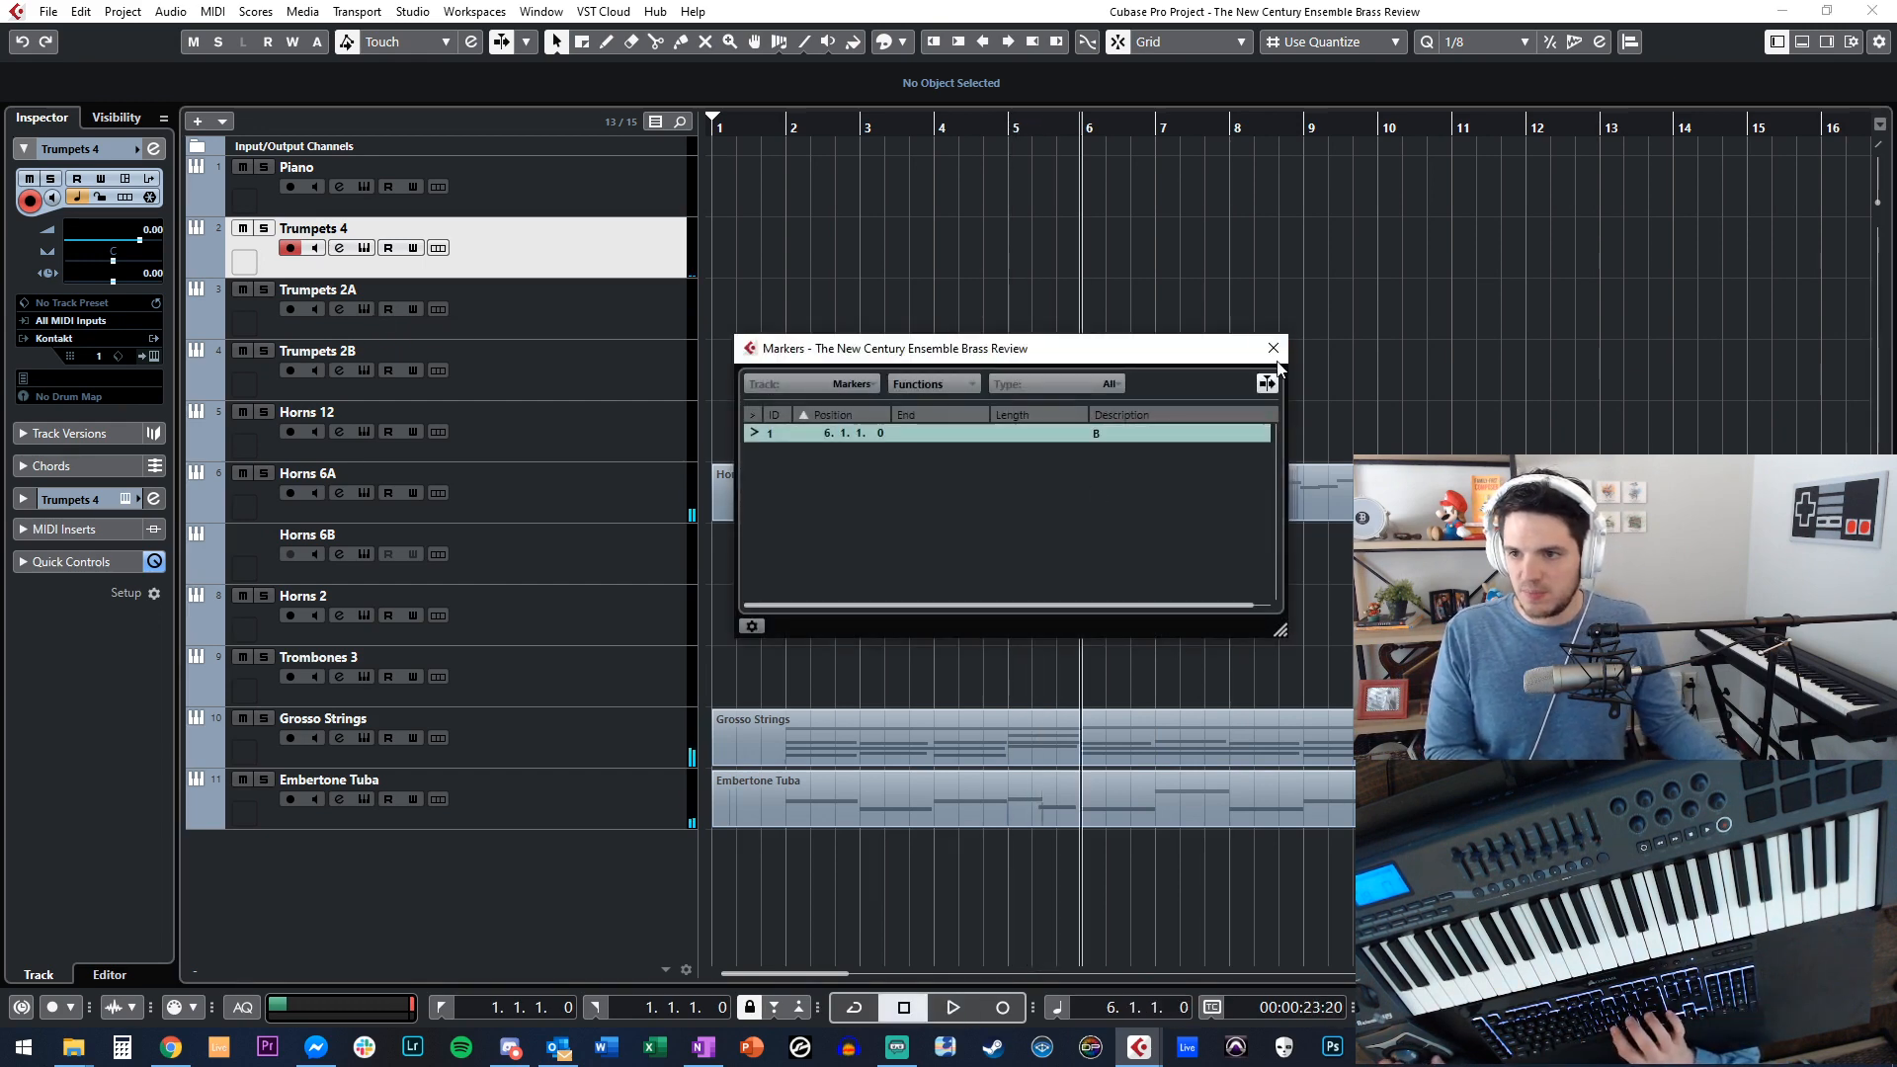
left_click(1274, 348)
Add a marker track named MARKERS and colour the bar 6 marker B.
double_click(436, 160)
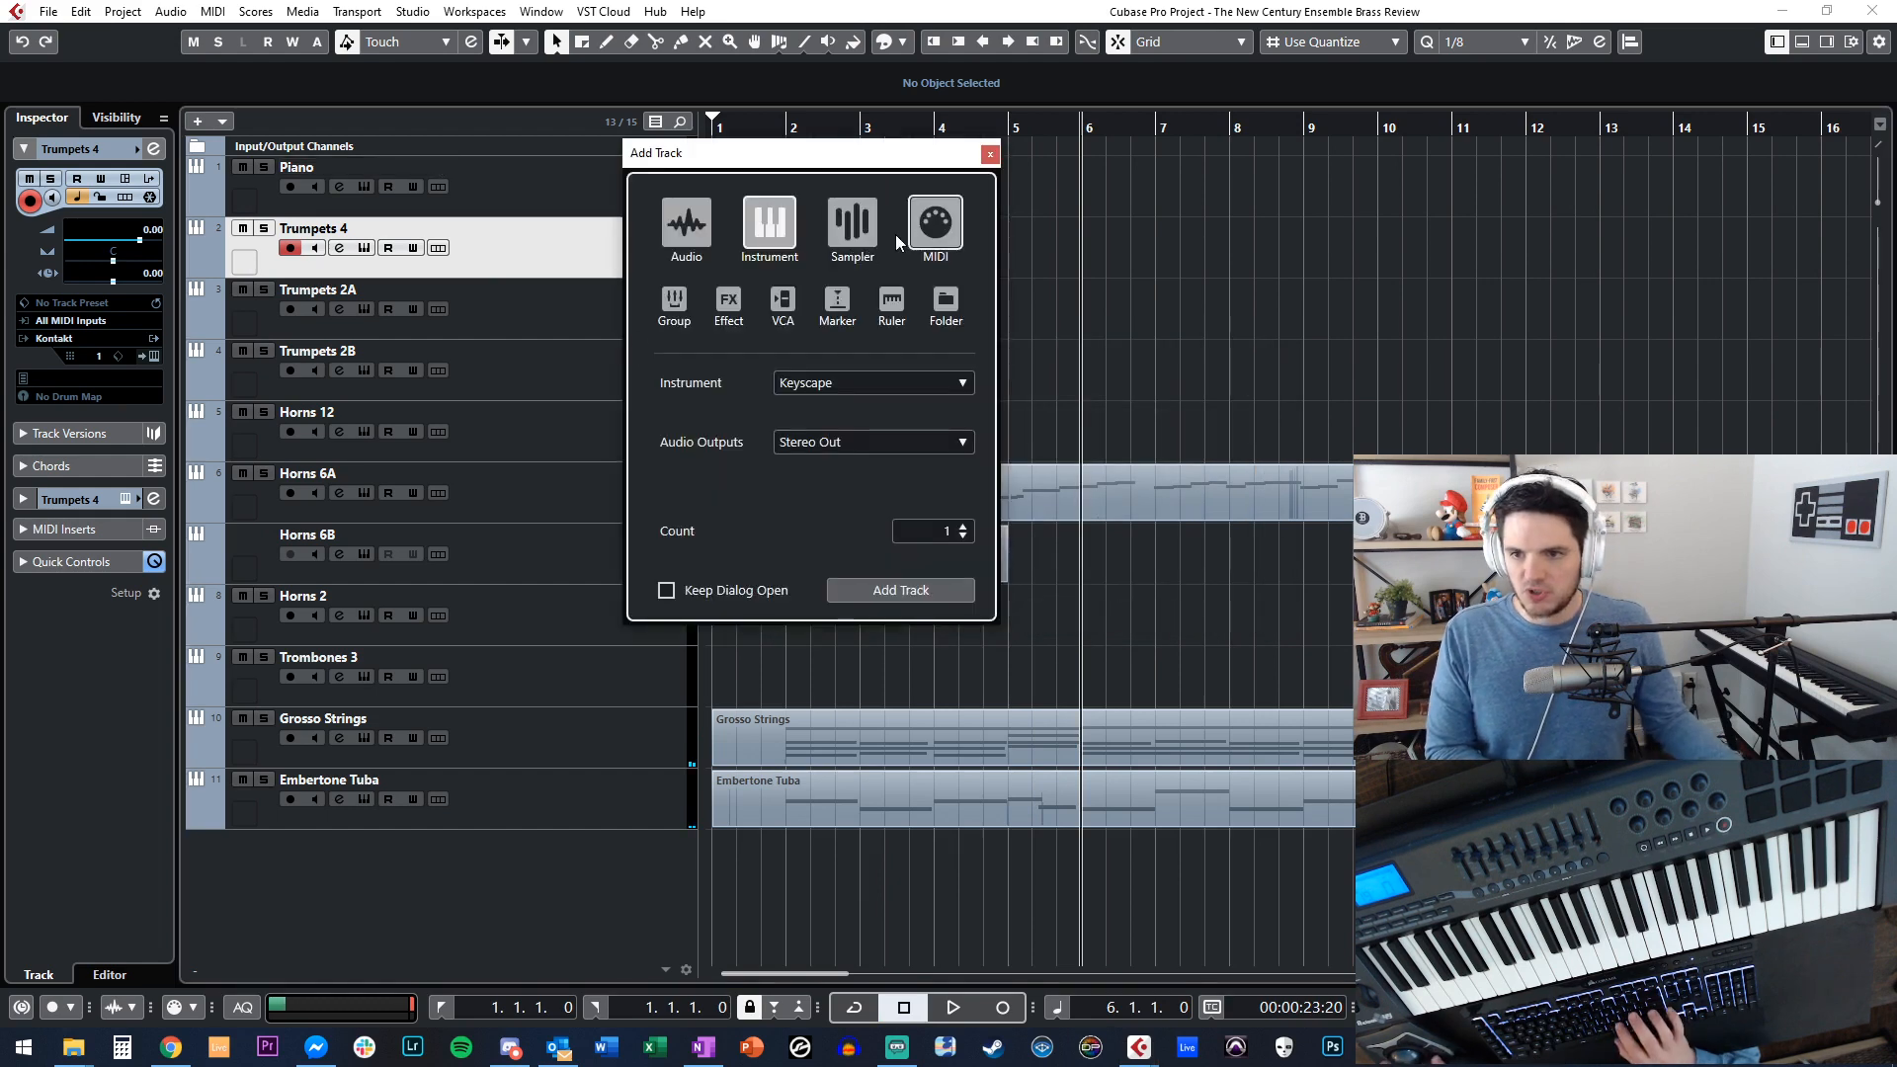
left_click(835, 301)
type("MARKE")
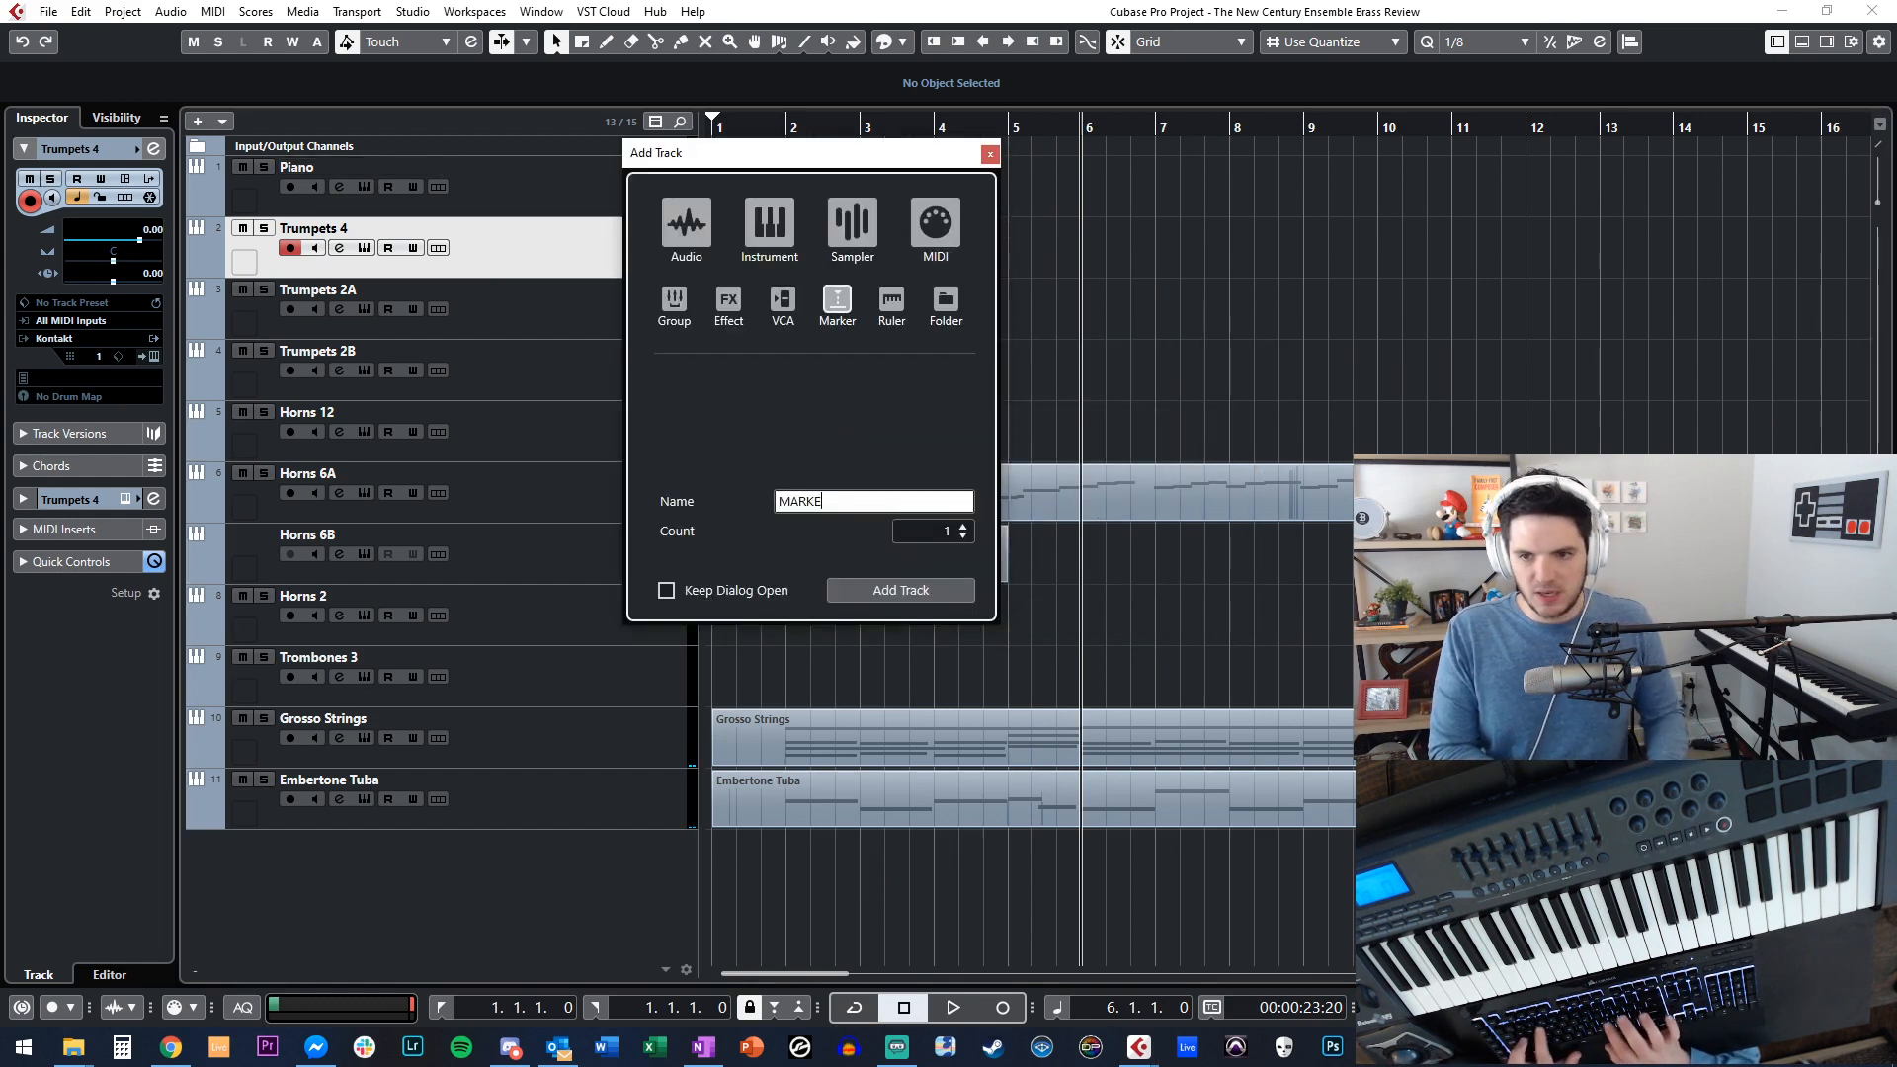
type("RS")
key("Return")
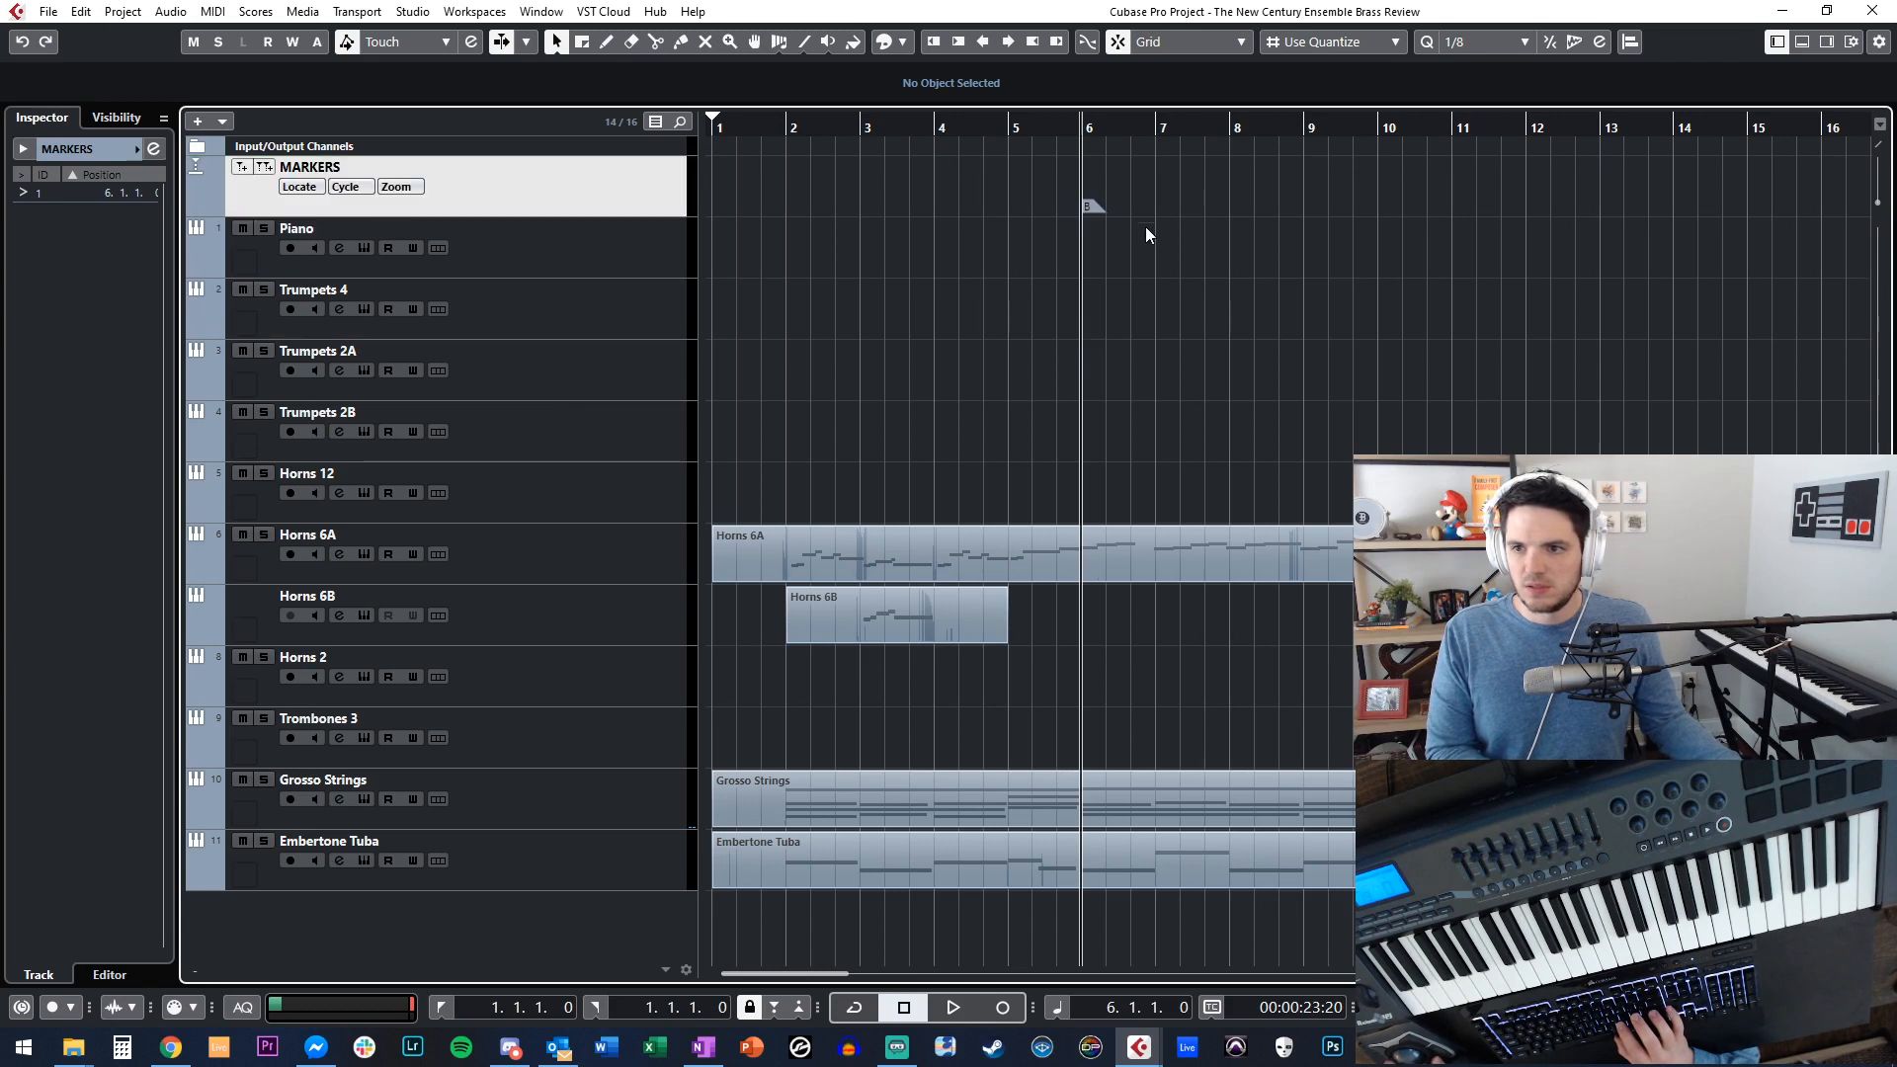
left_click(902, 42)
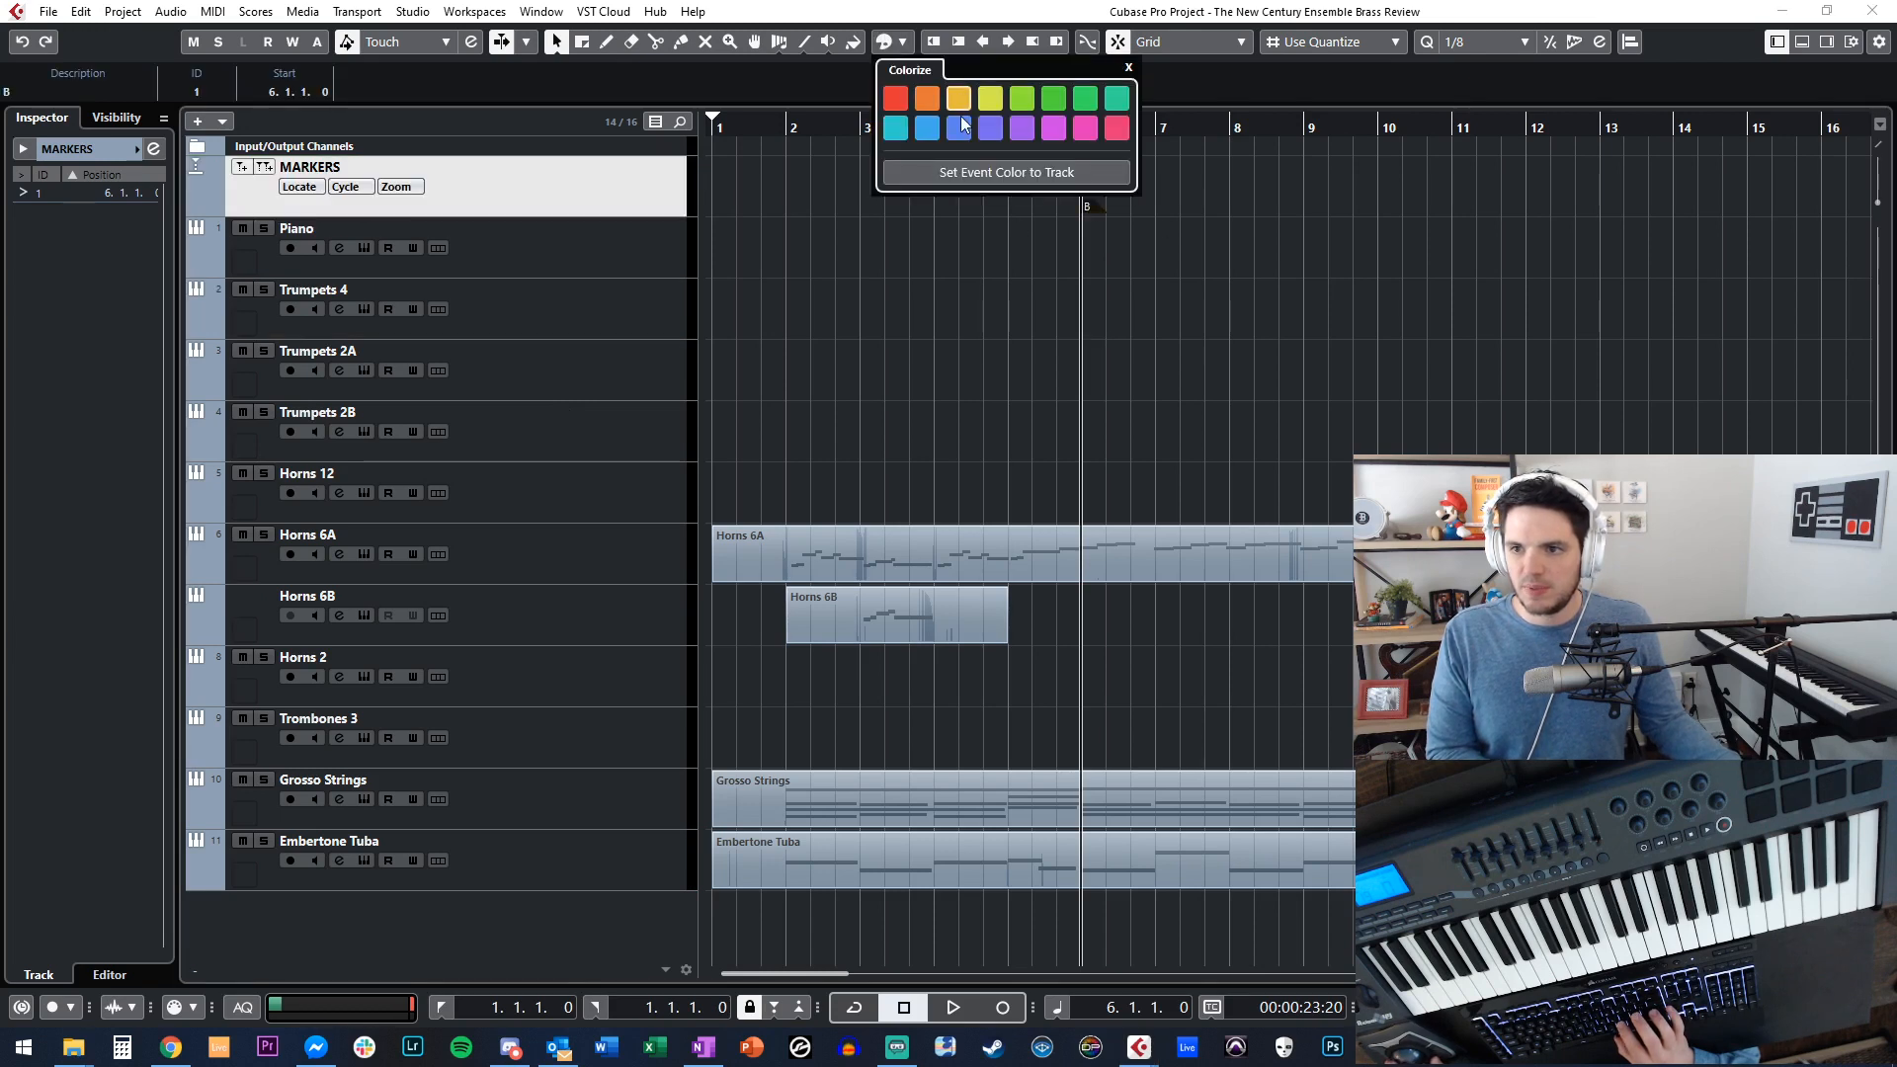
Add a marker described as A at bar 2 of the MARKERS track.
key("Home")
key("h")
key("h")
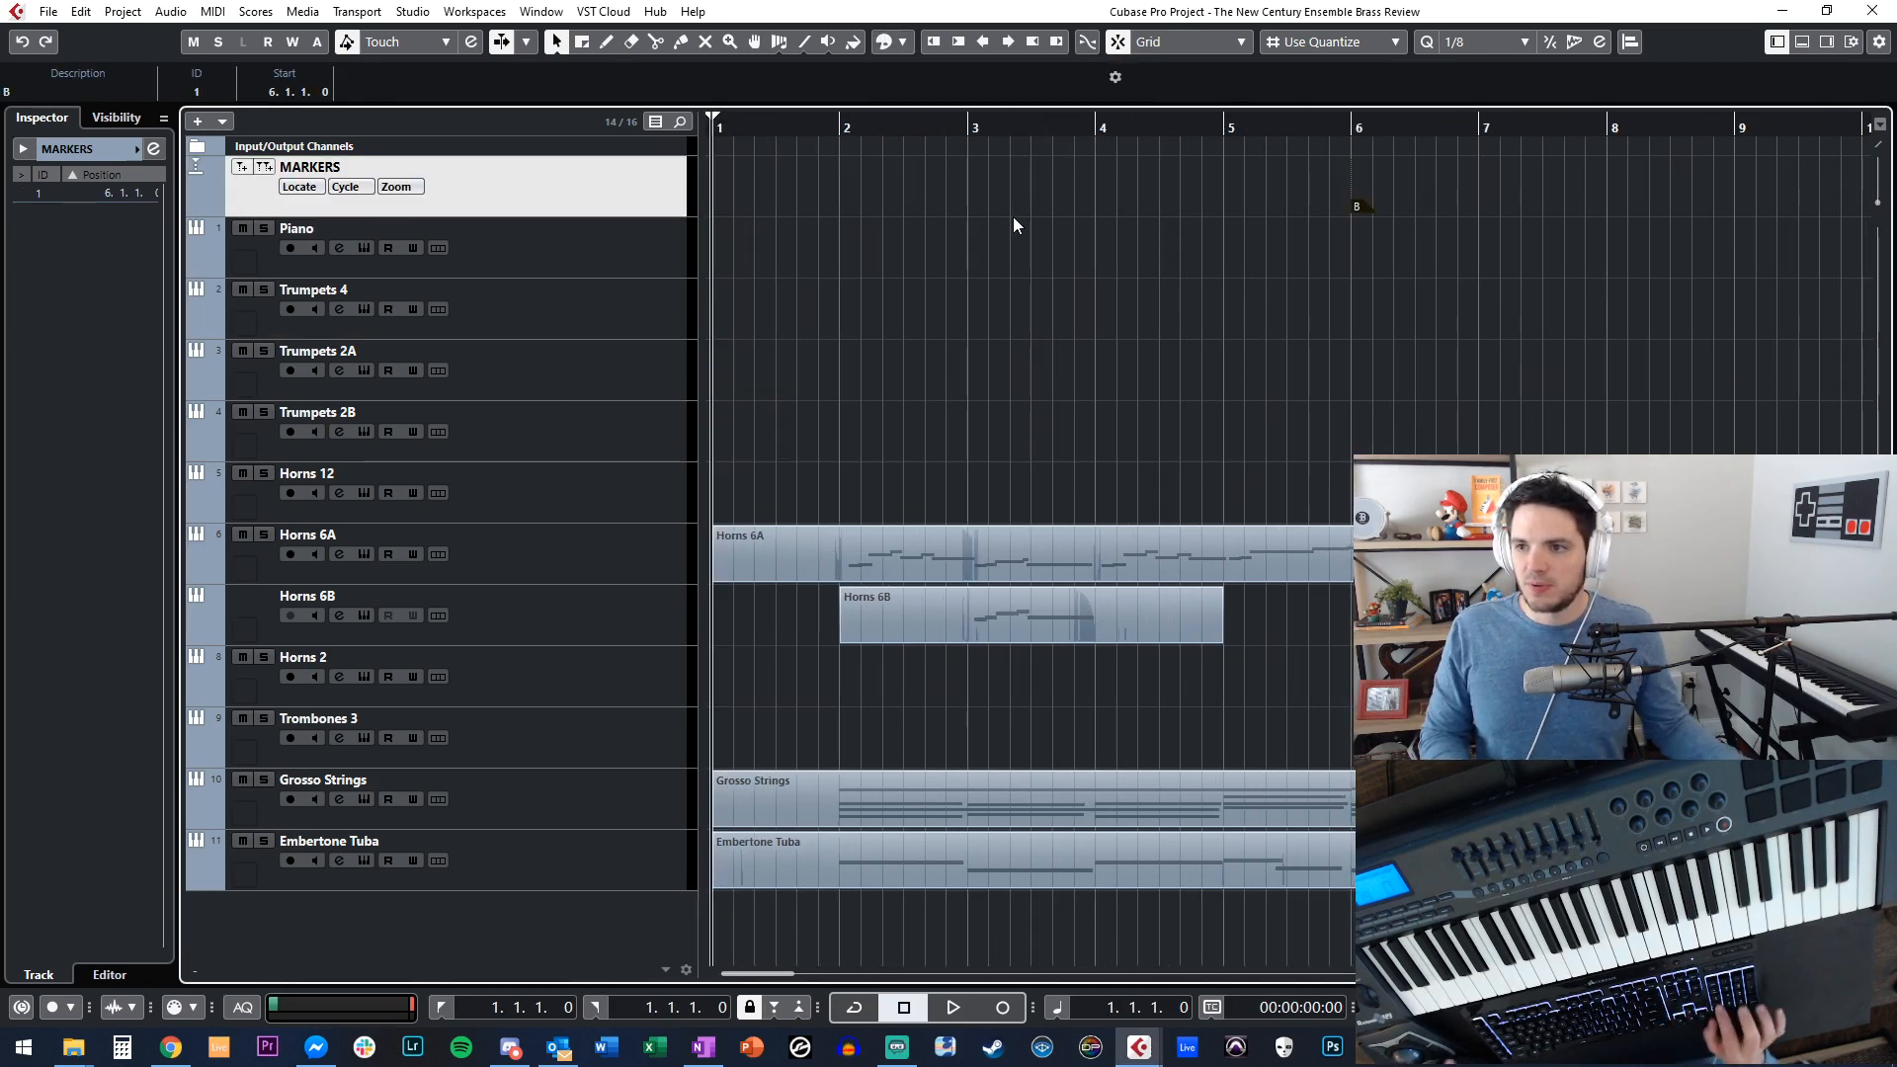
key("n")
key("ctrl+n")
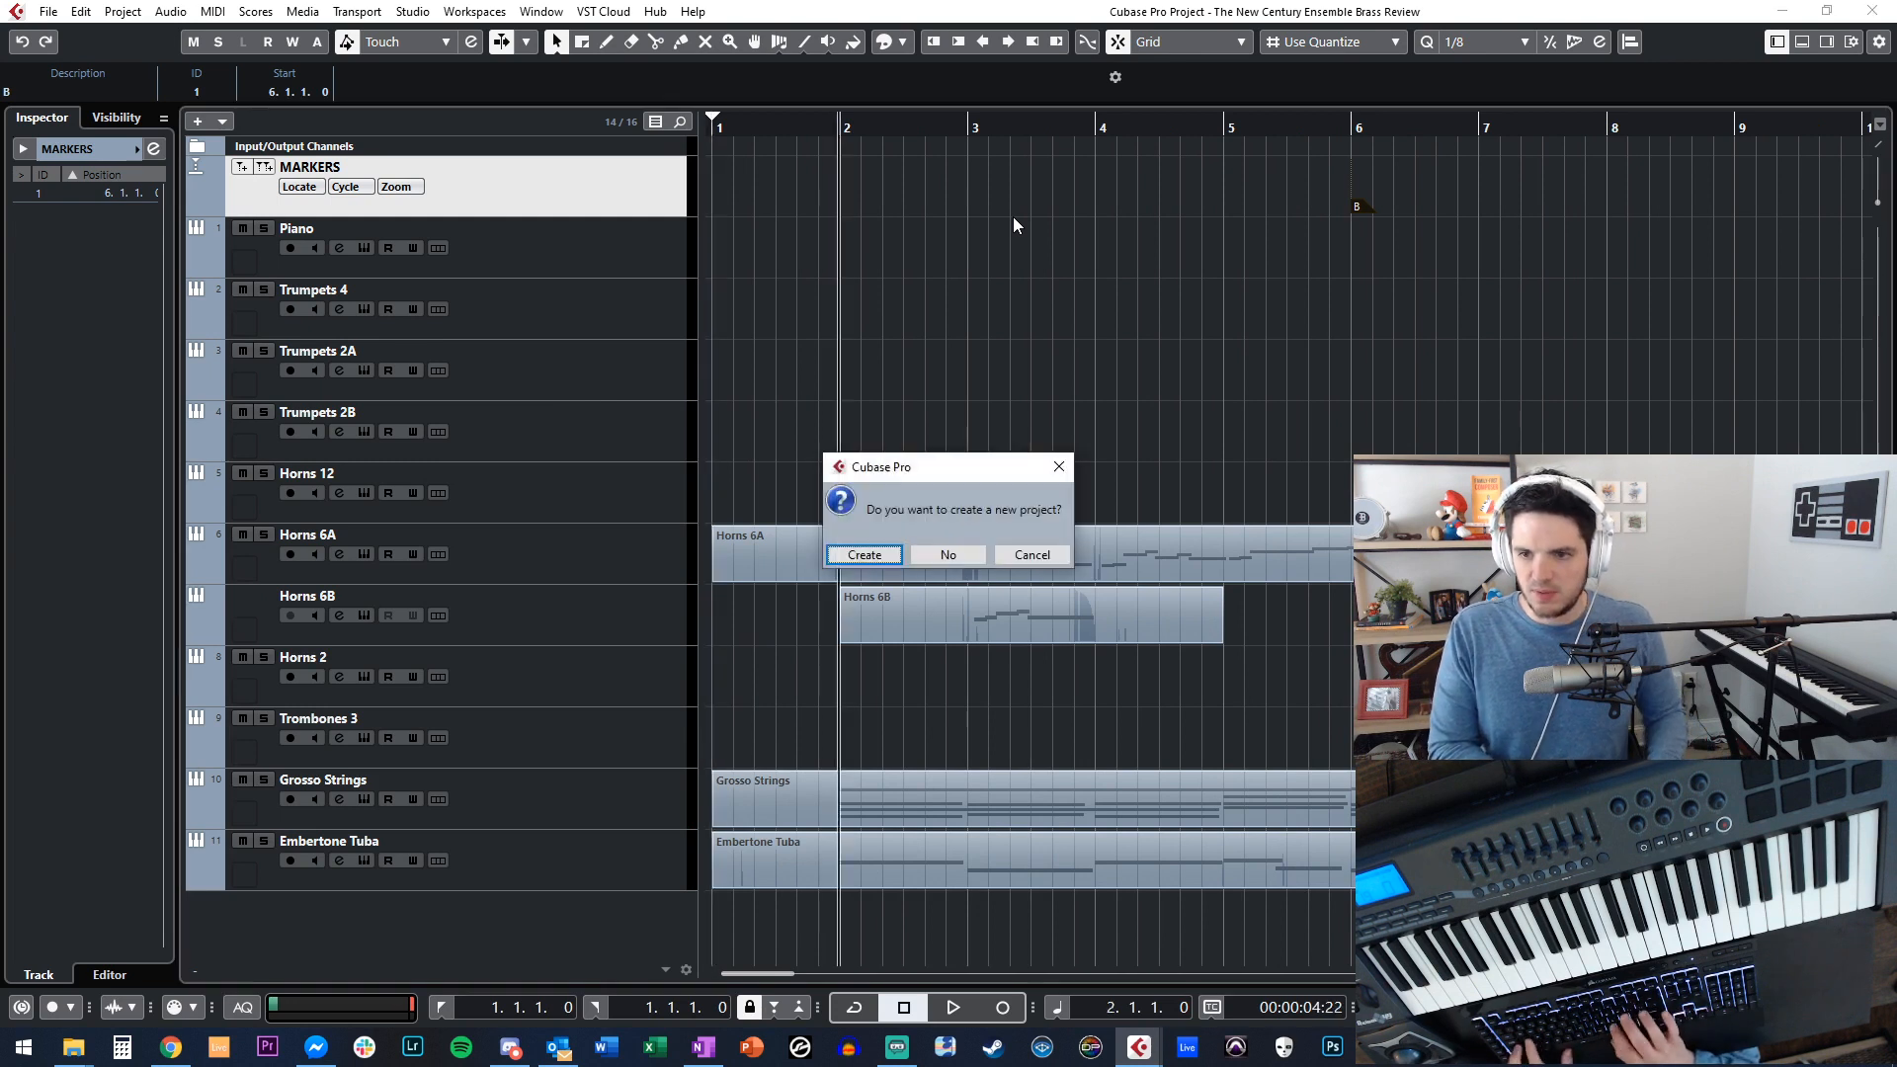
left_click(1000, 555)
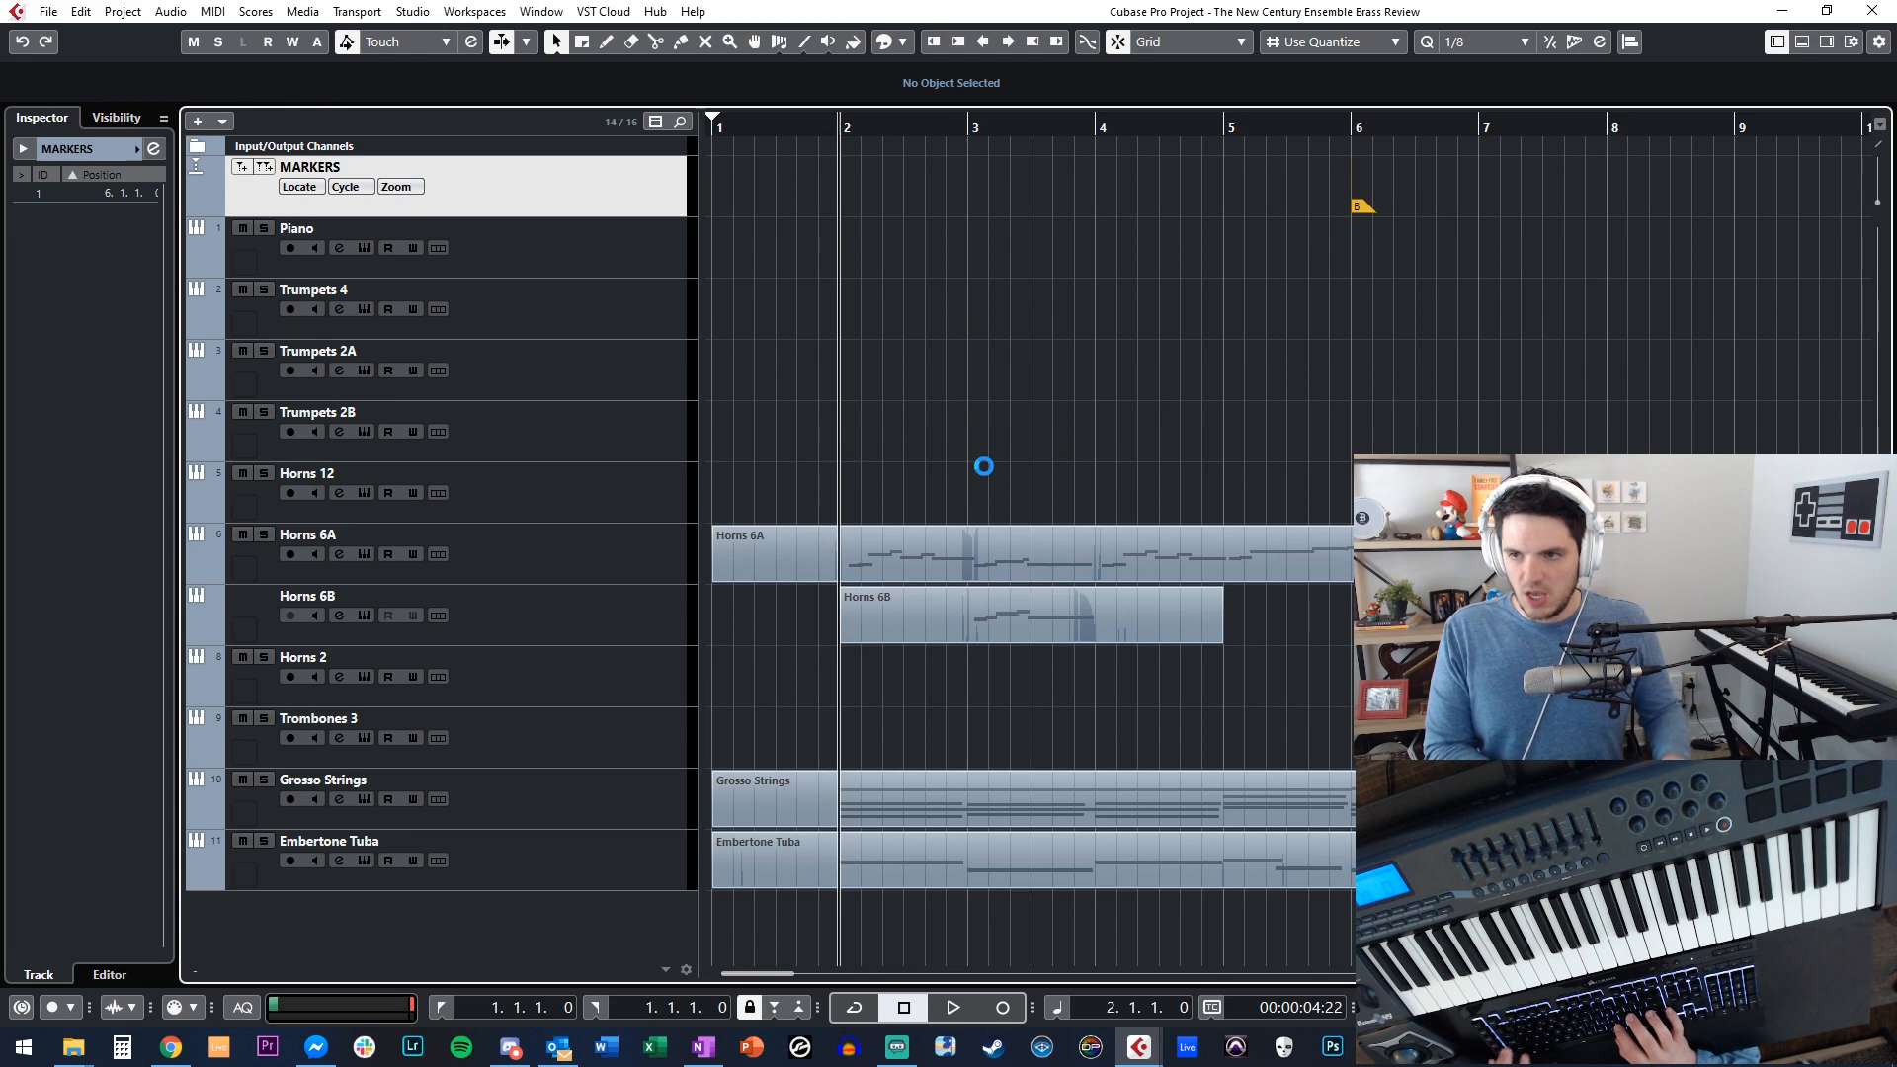
key("Insert")
key("ctrl+m")
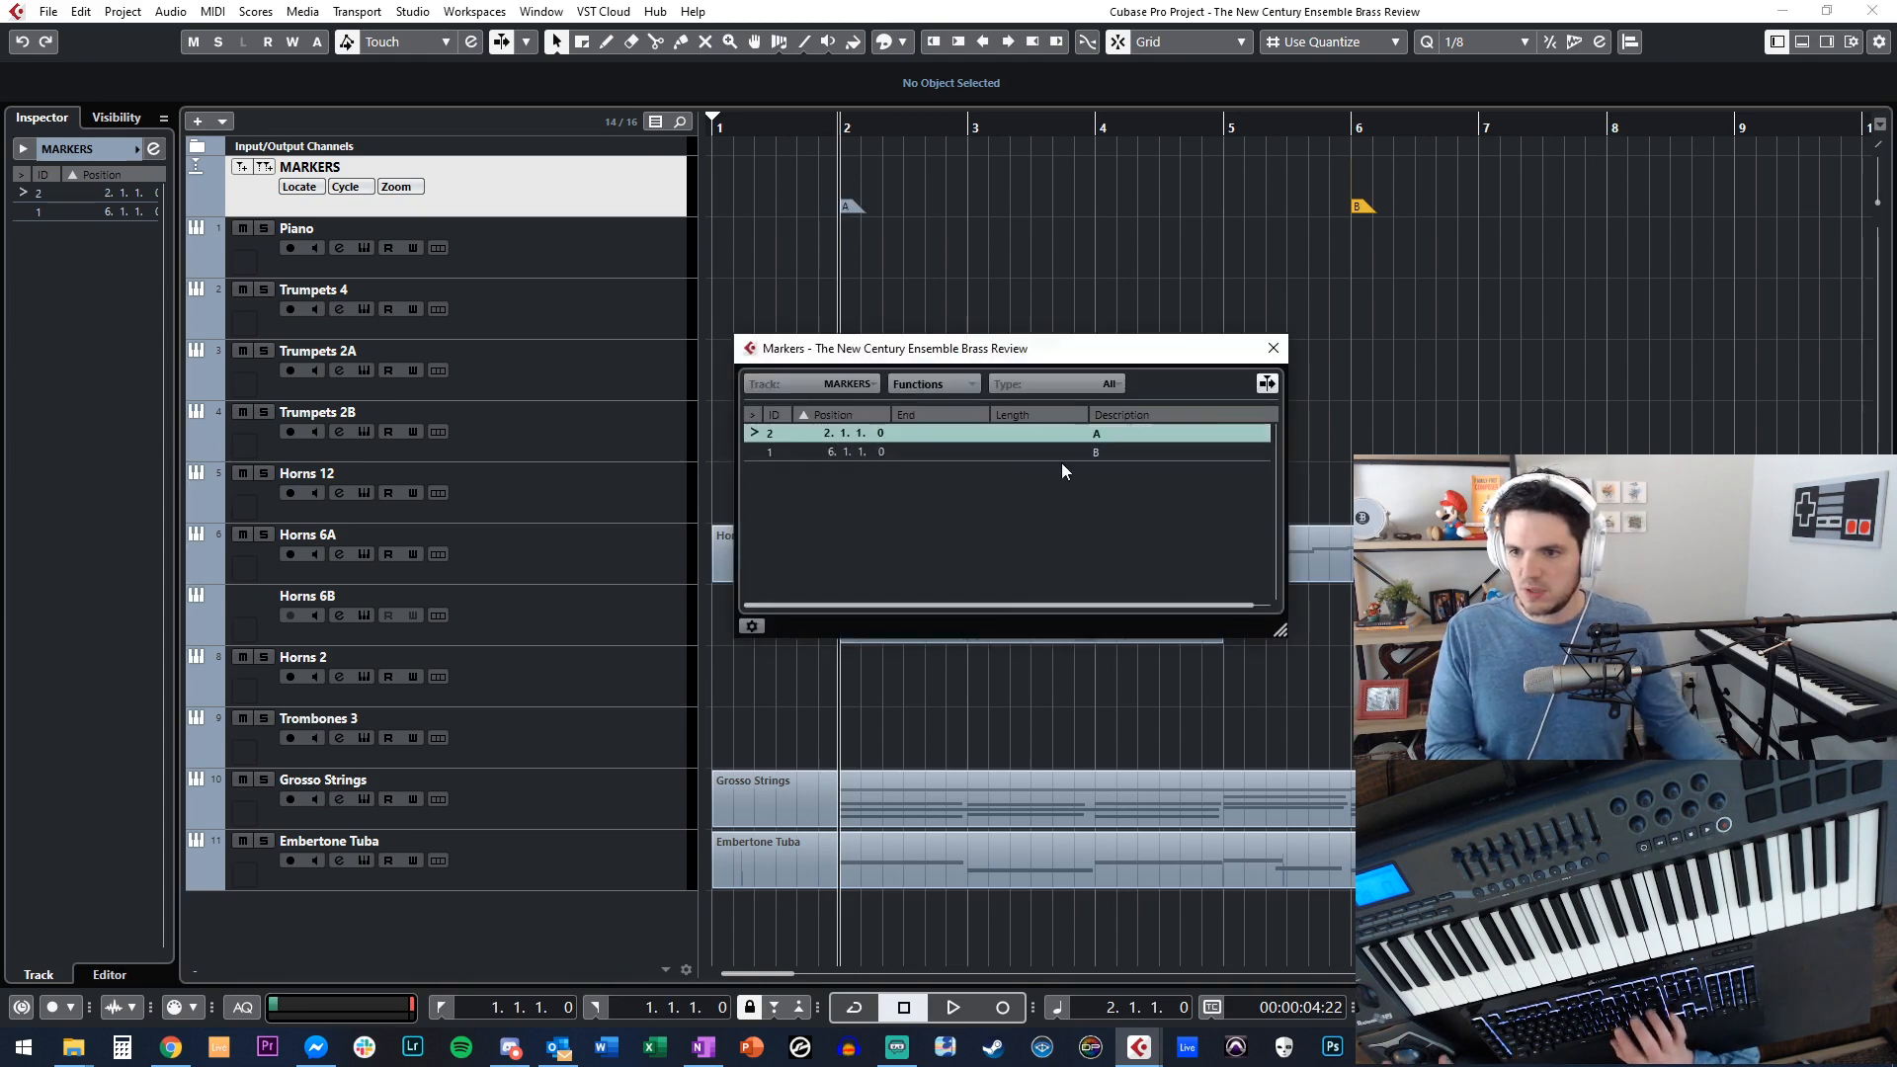
left_click(1274, 348)
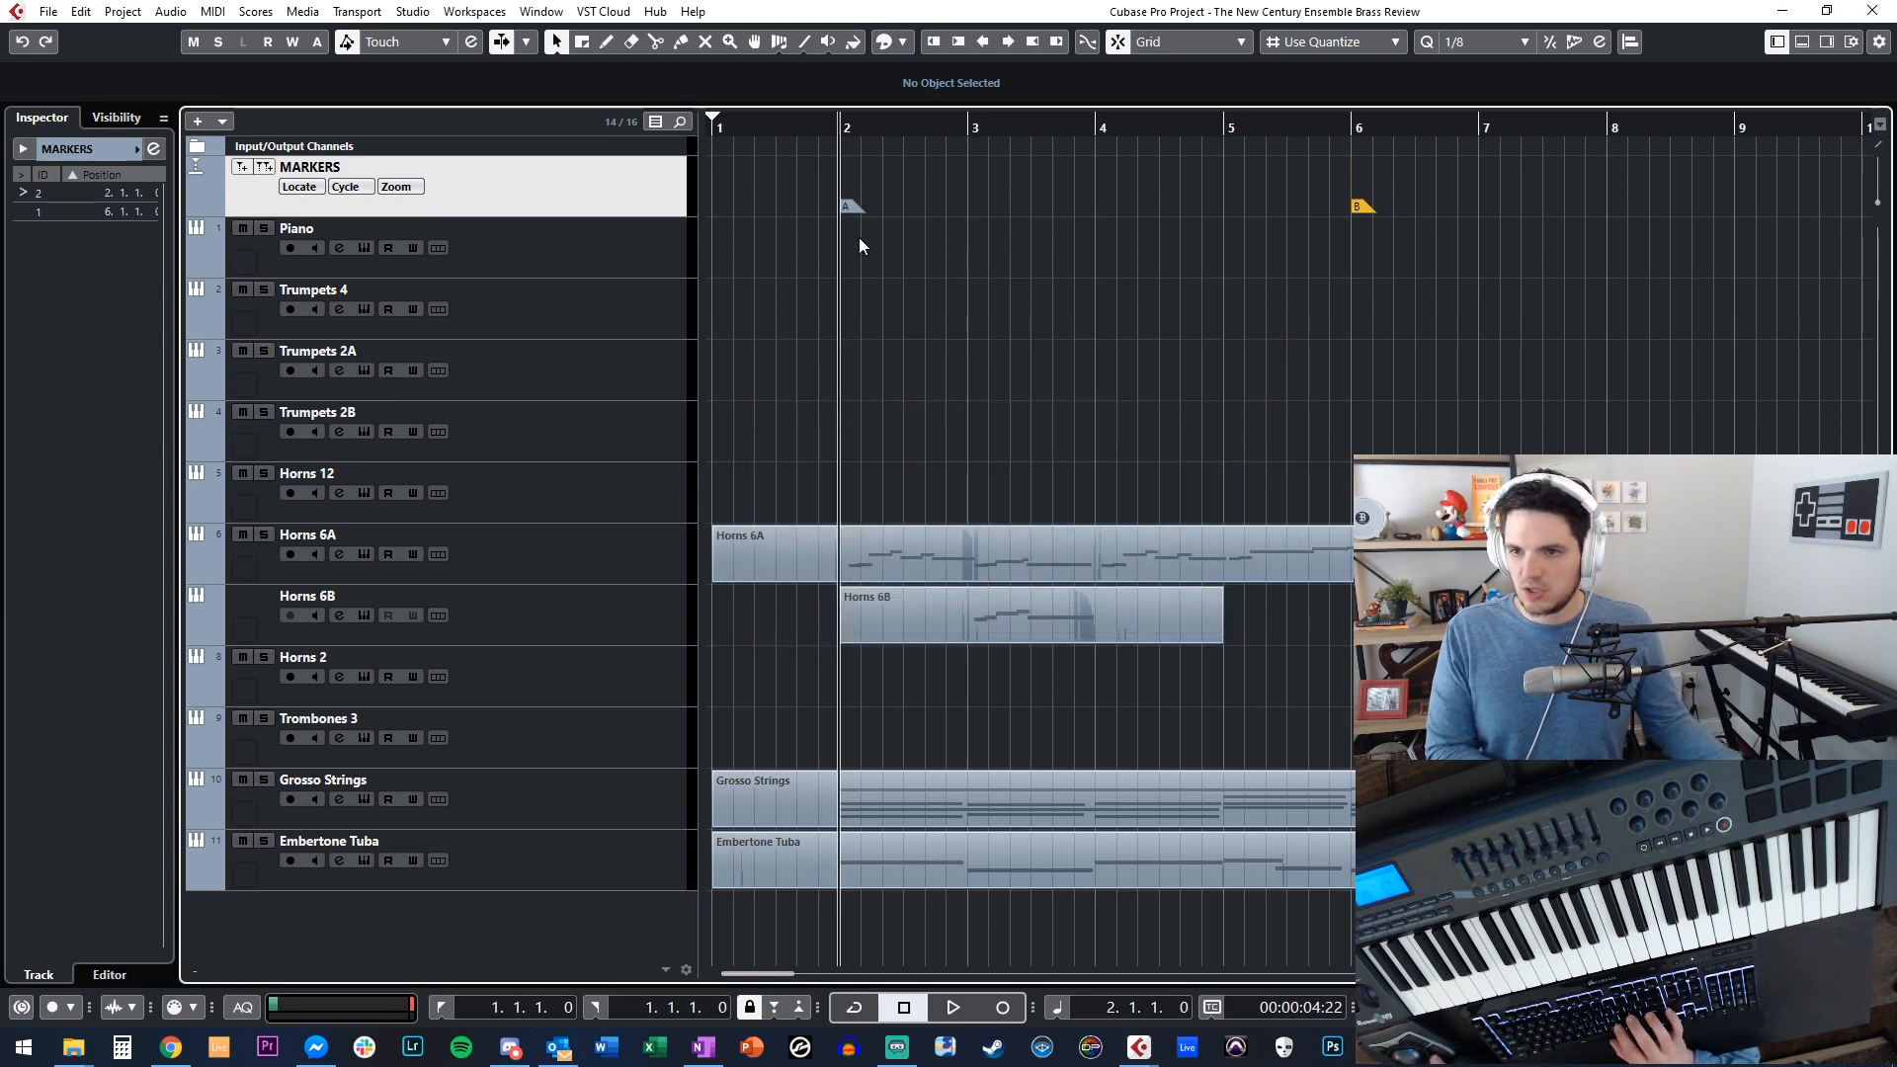
Colour the bar 2 marker A with the same yellow-orange as marker B.
left_click(904, 43)
left_click(967, 106)
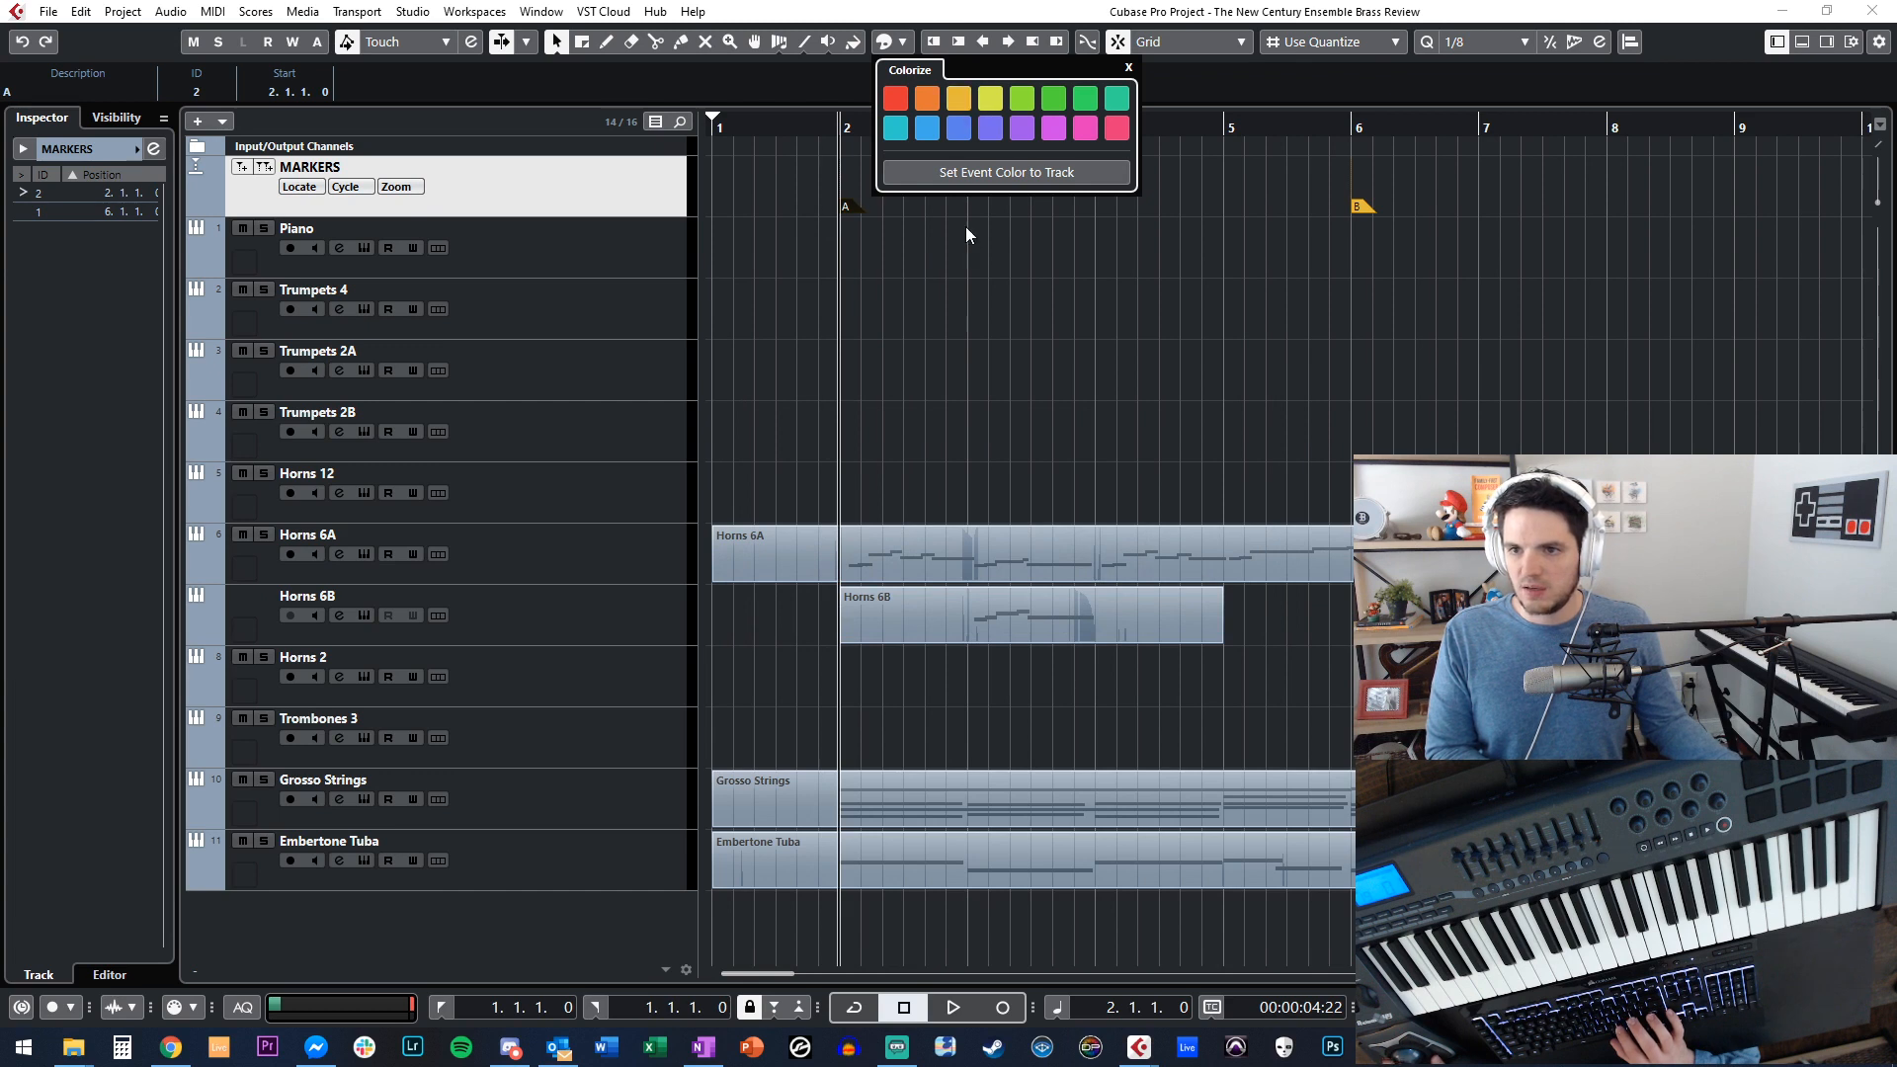
left_click(964, 228)
Try recording a Trumpets 4 part from bar 5, discard the take and return to the project start.
key("ctrl+Right")
key("ctrl+Right")
key("ctrl+Right")
key("ctrl+Right")
key("ctrl+Left")
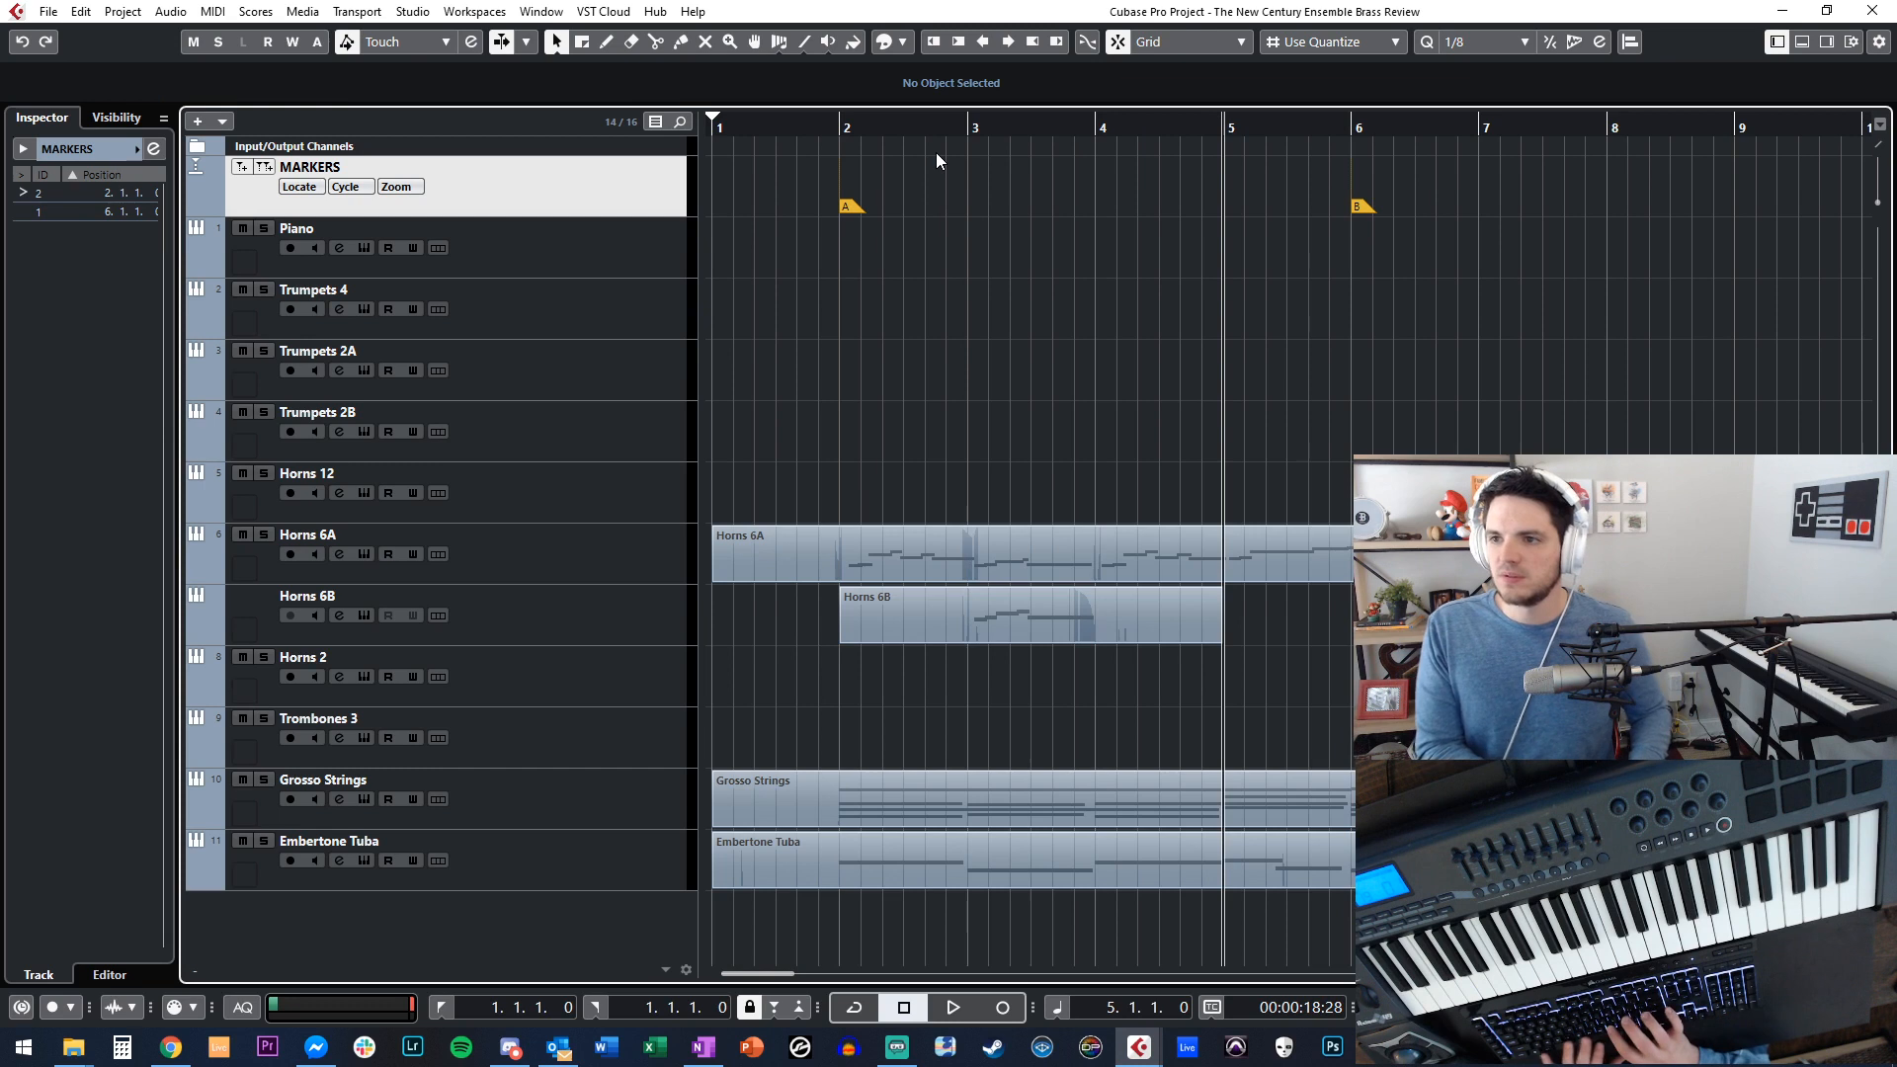
scroll(938, 161, "right", 1)
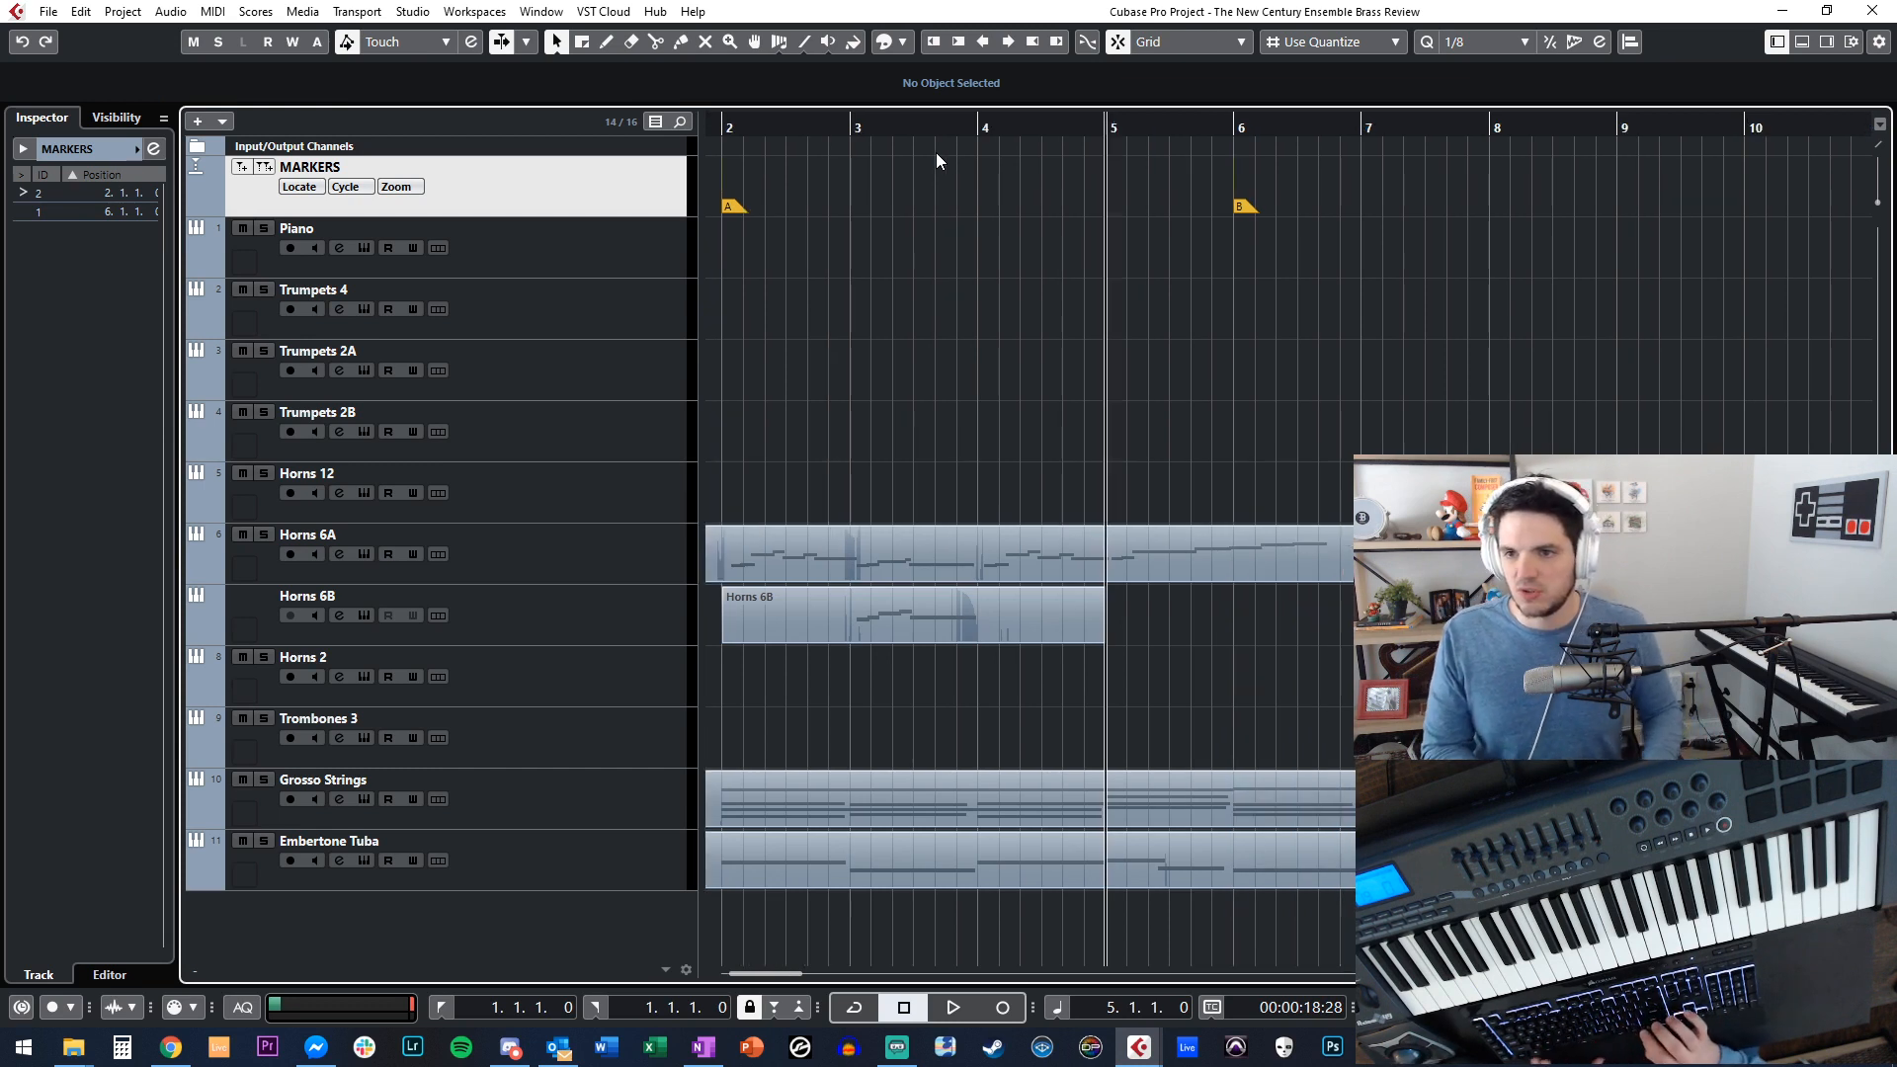
key("space")
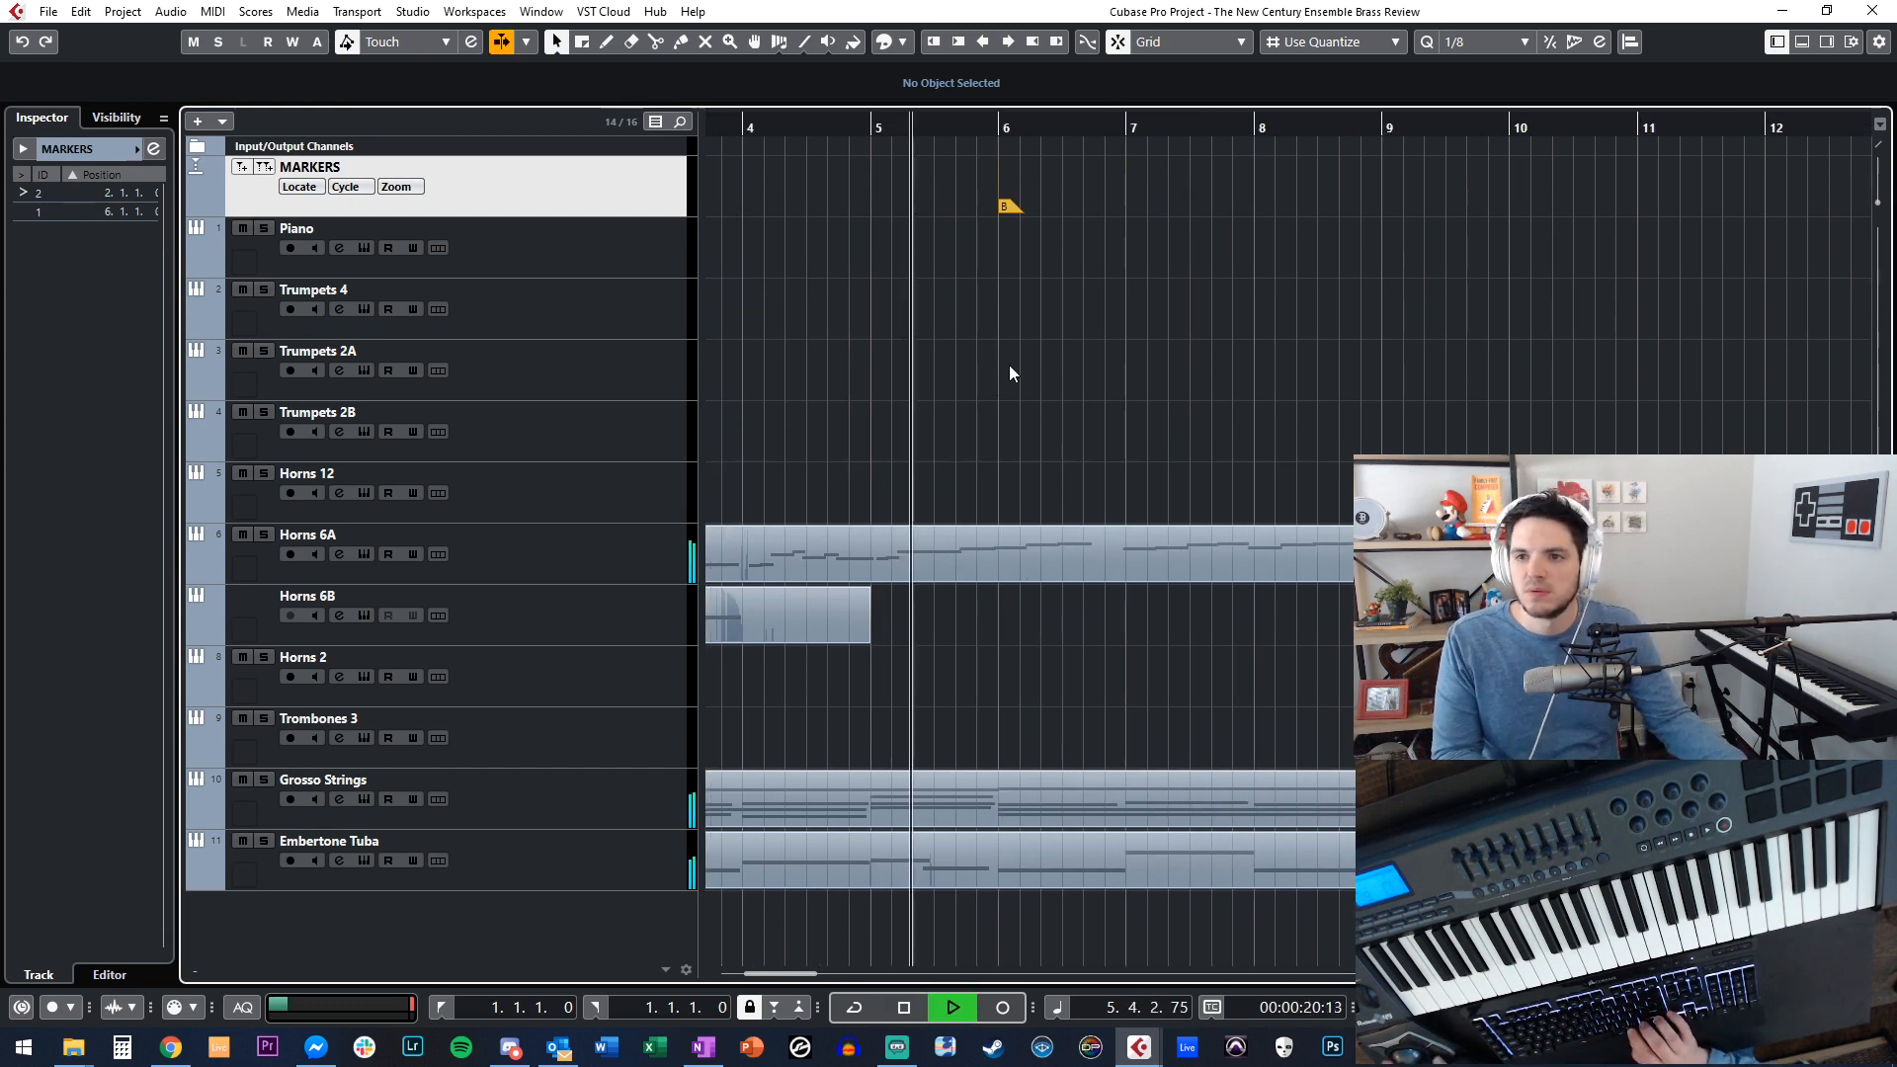
left_click(634, 317)
key("KP_Multiply")
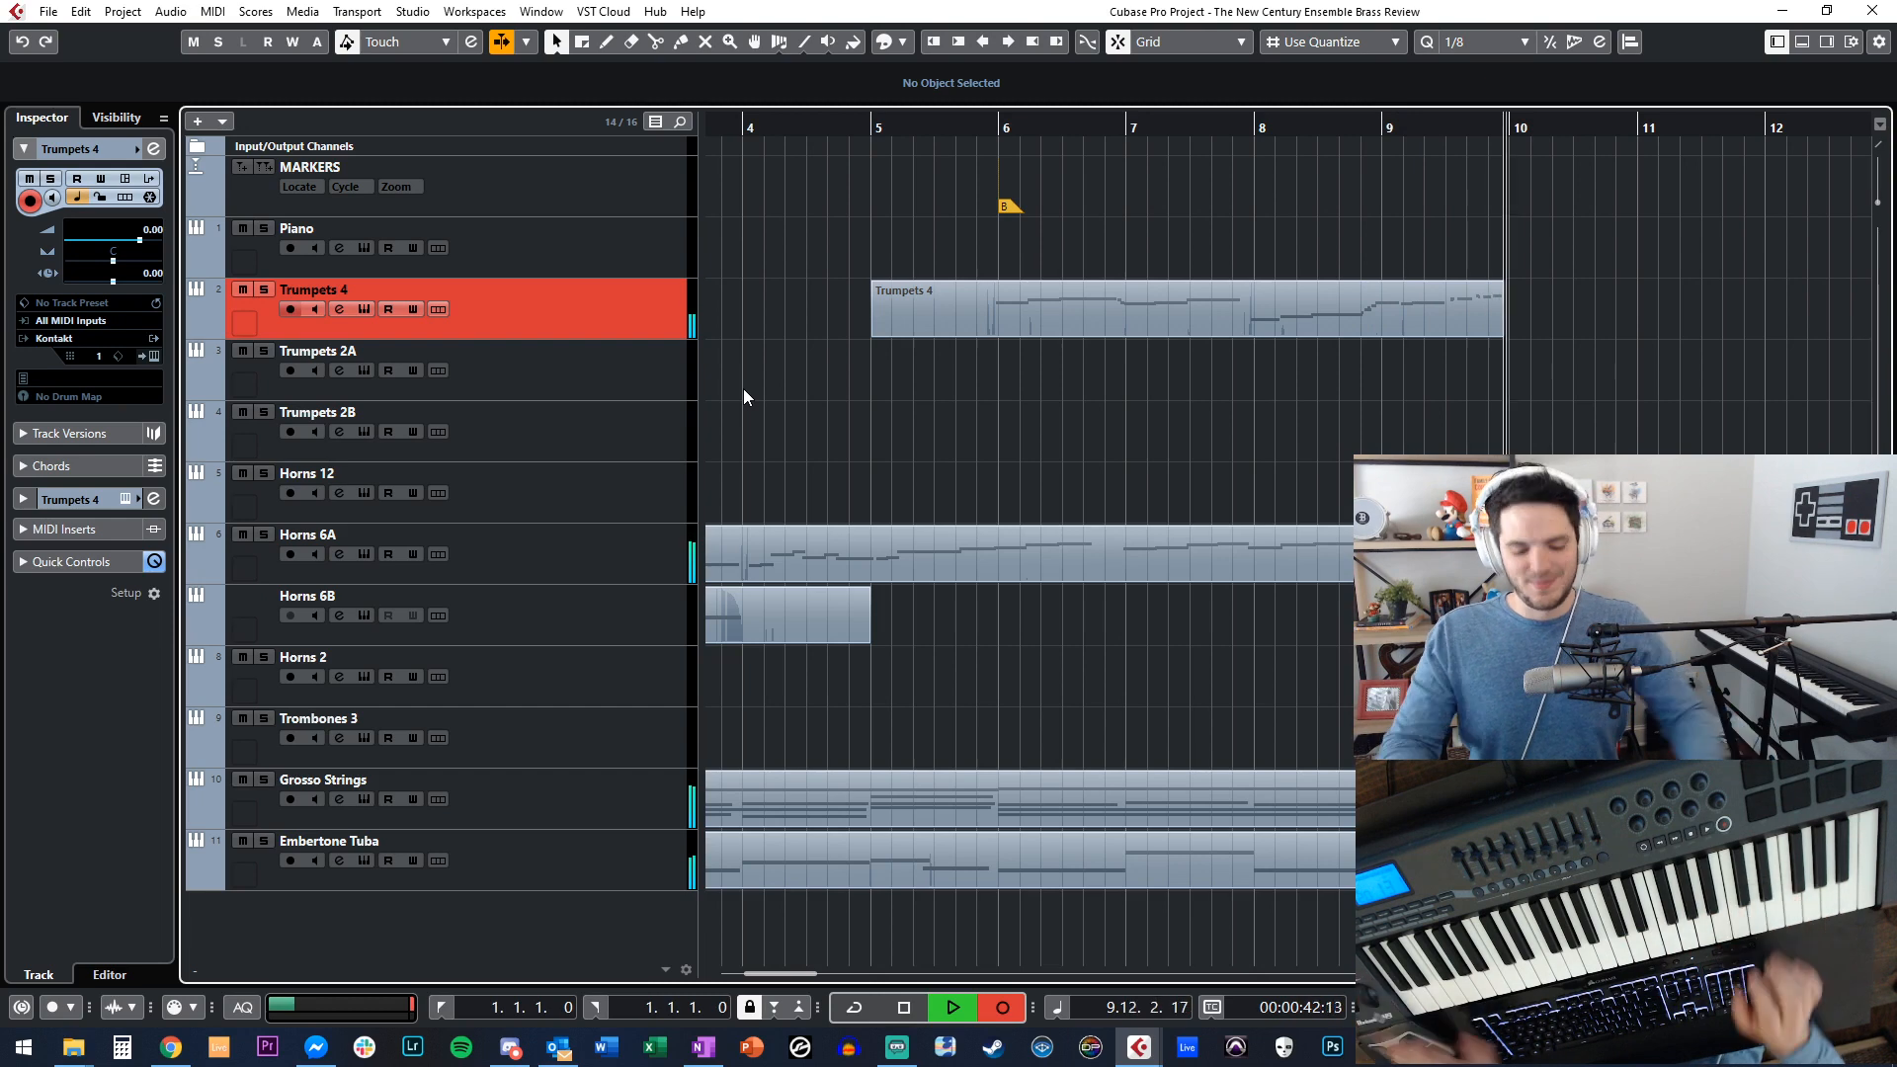
key("space")
key("Delete")
key("shift+b")
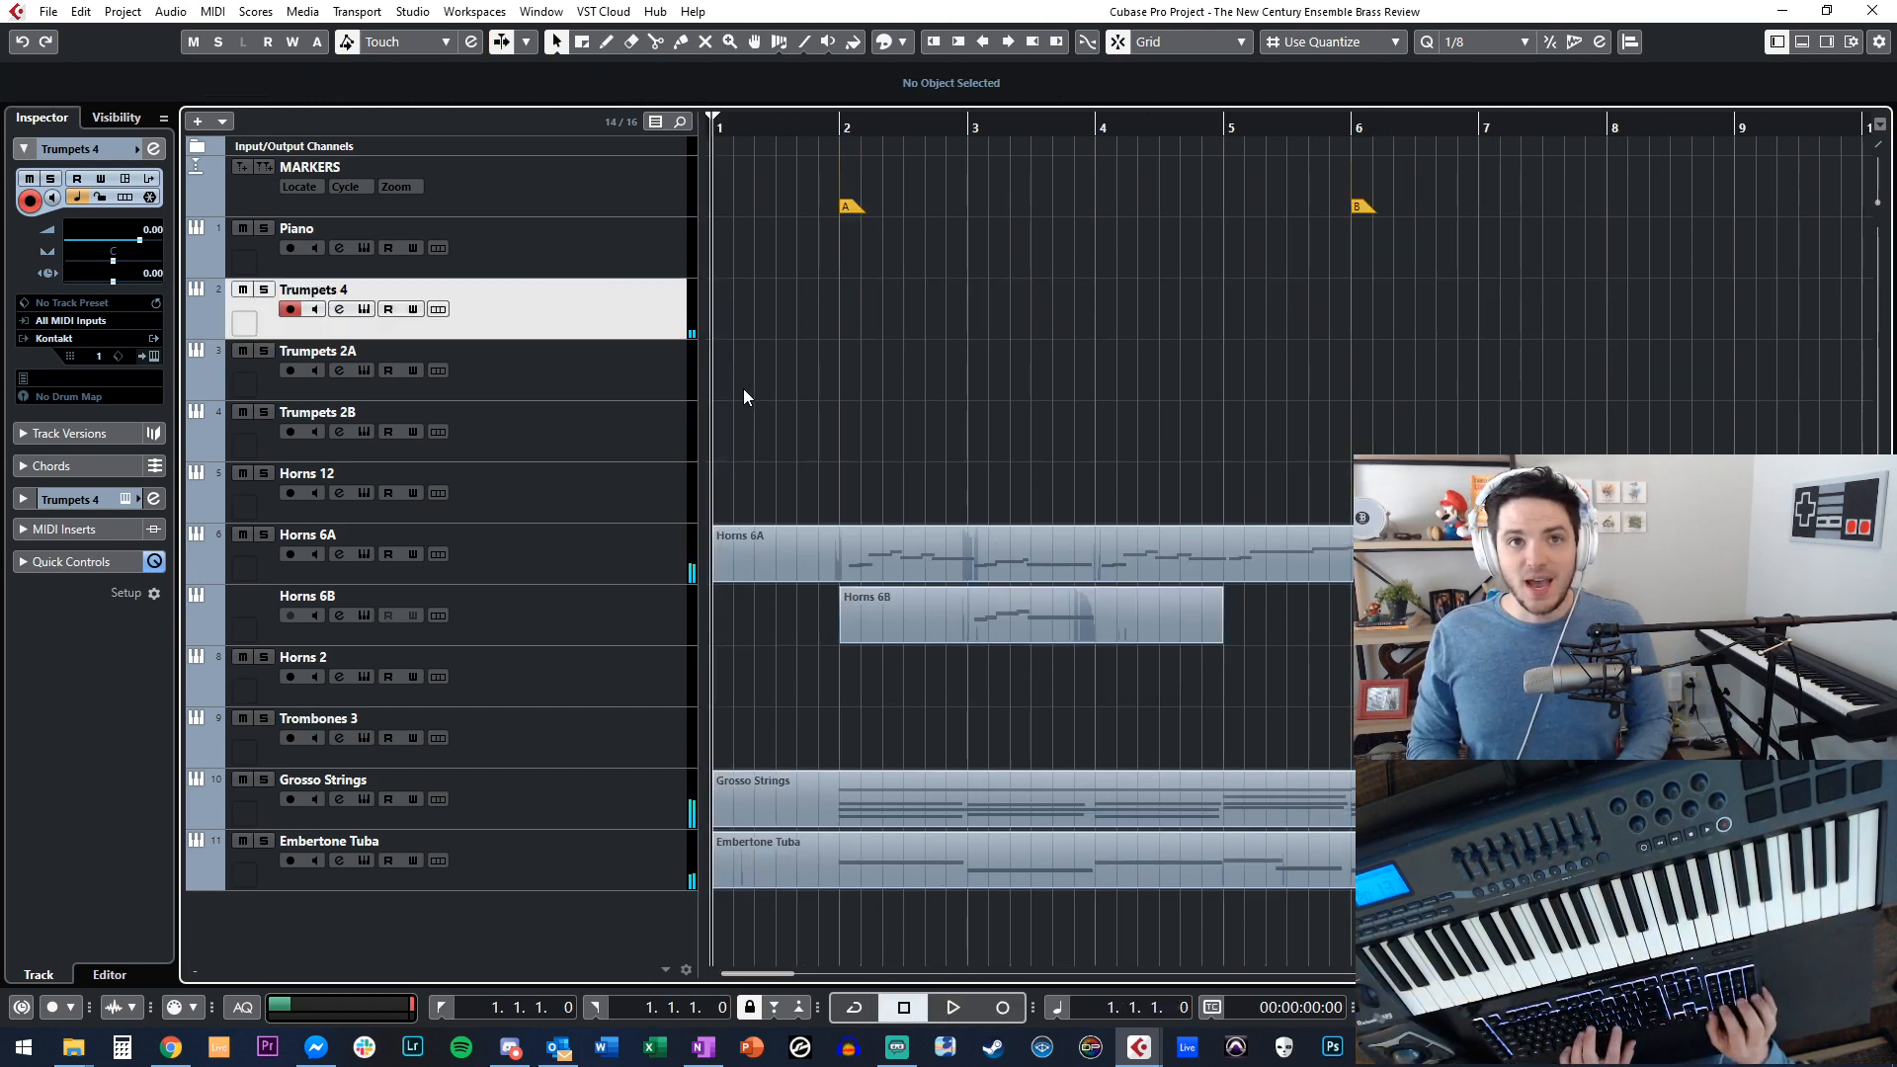
Check the end of the arrangement and play from bar 2 while trying out a Trumpets 4 line.
key("End")
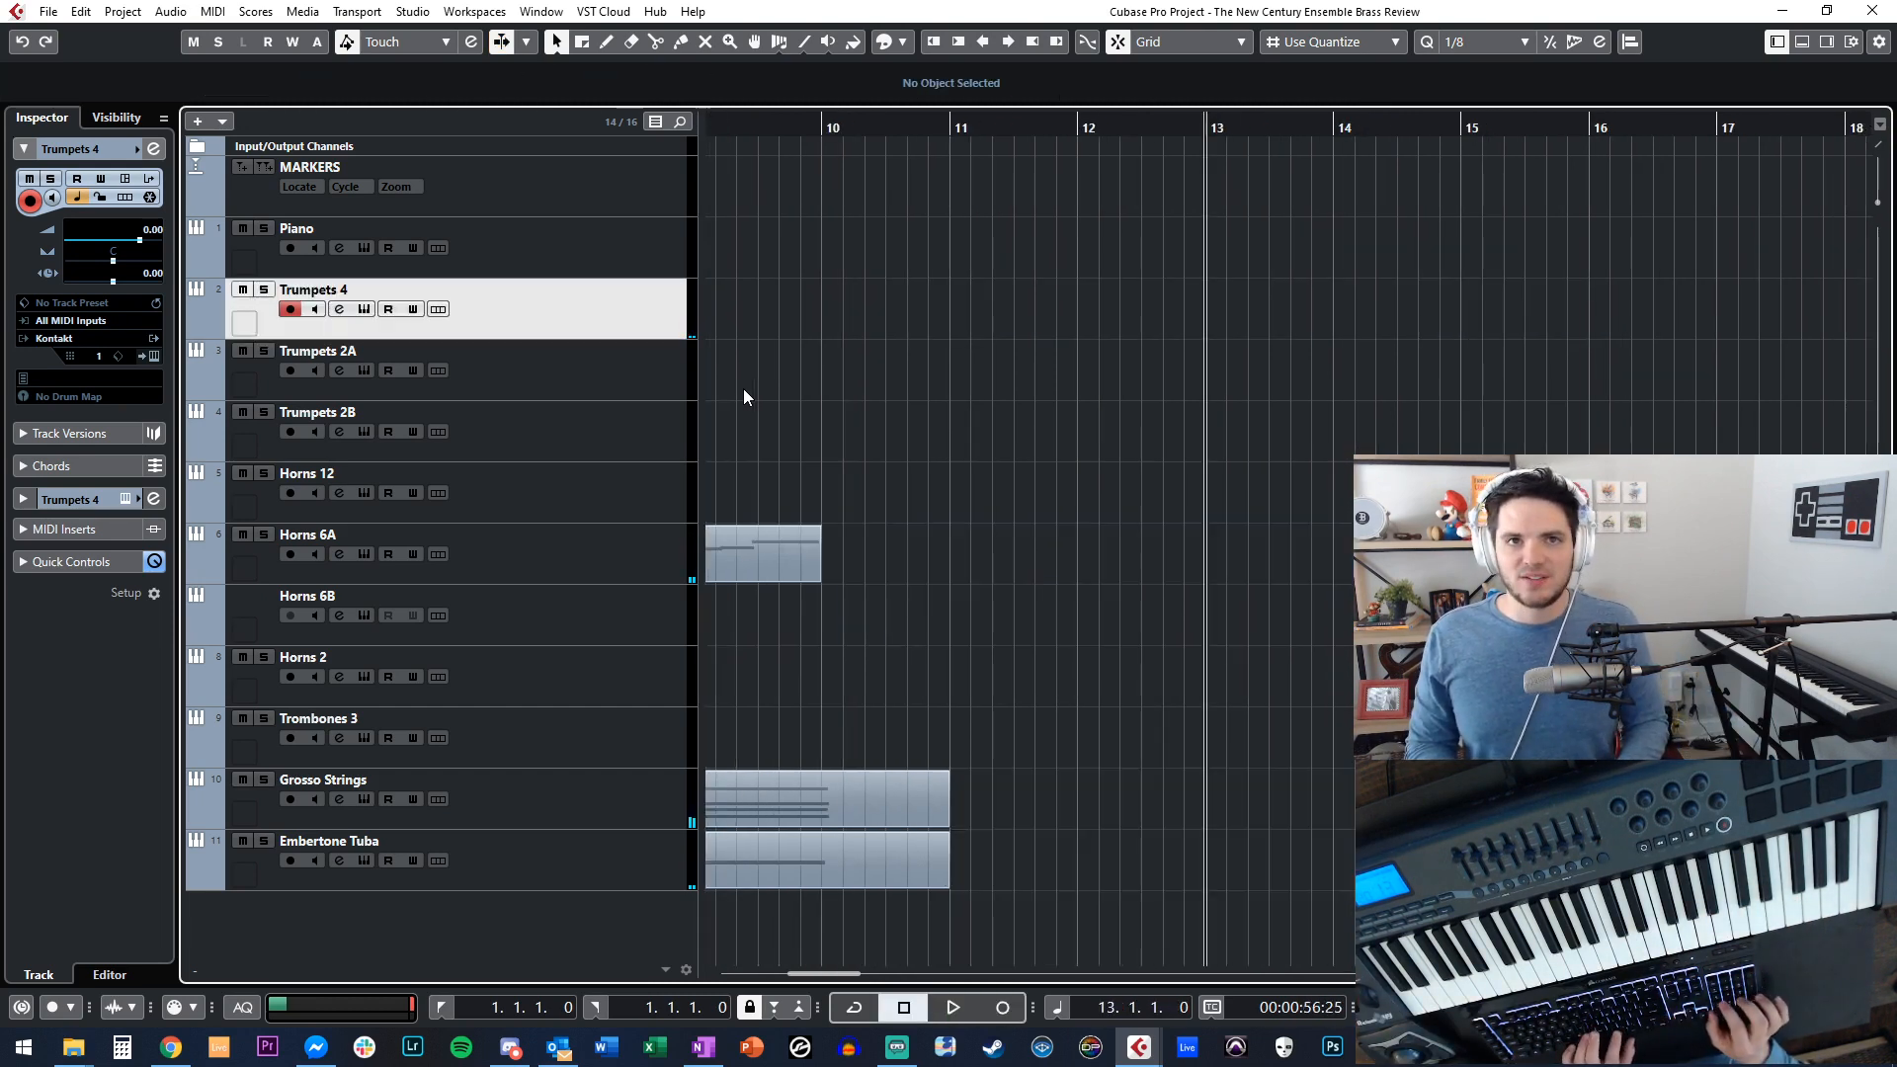
key("Left")
key("Left")
key("Left")
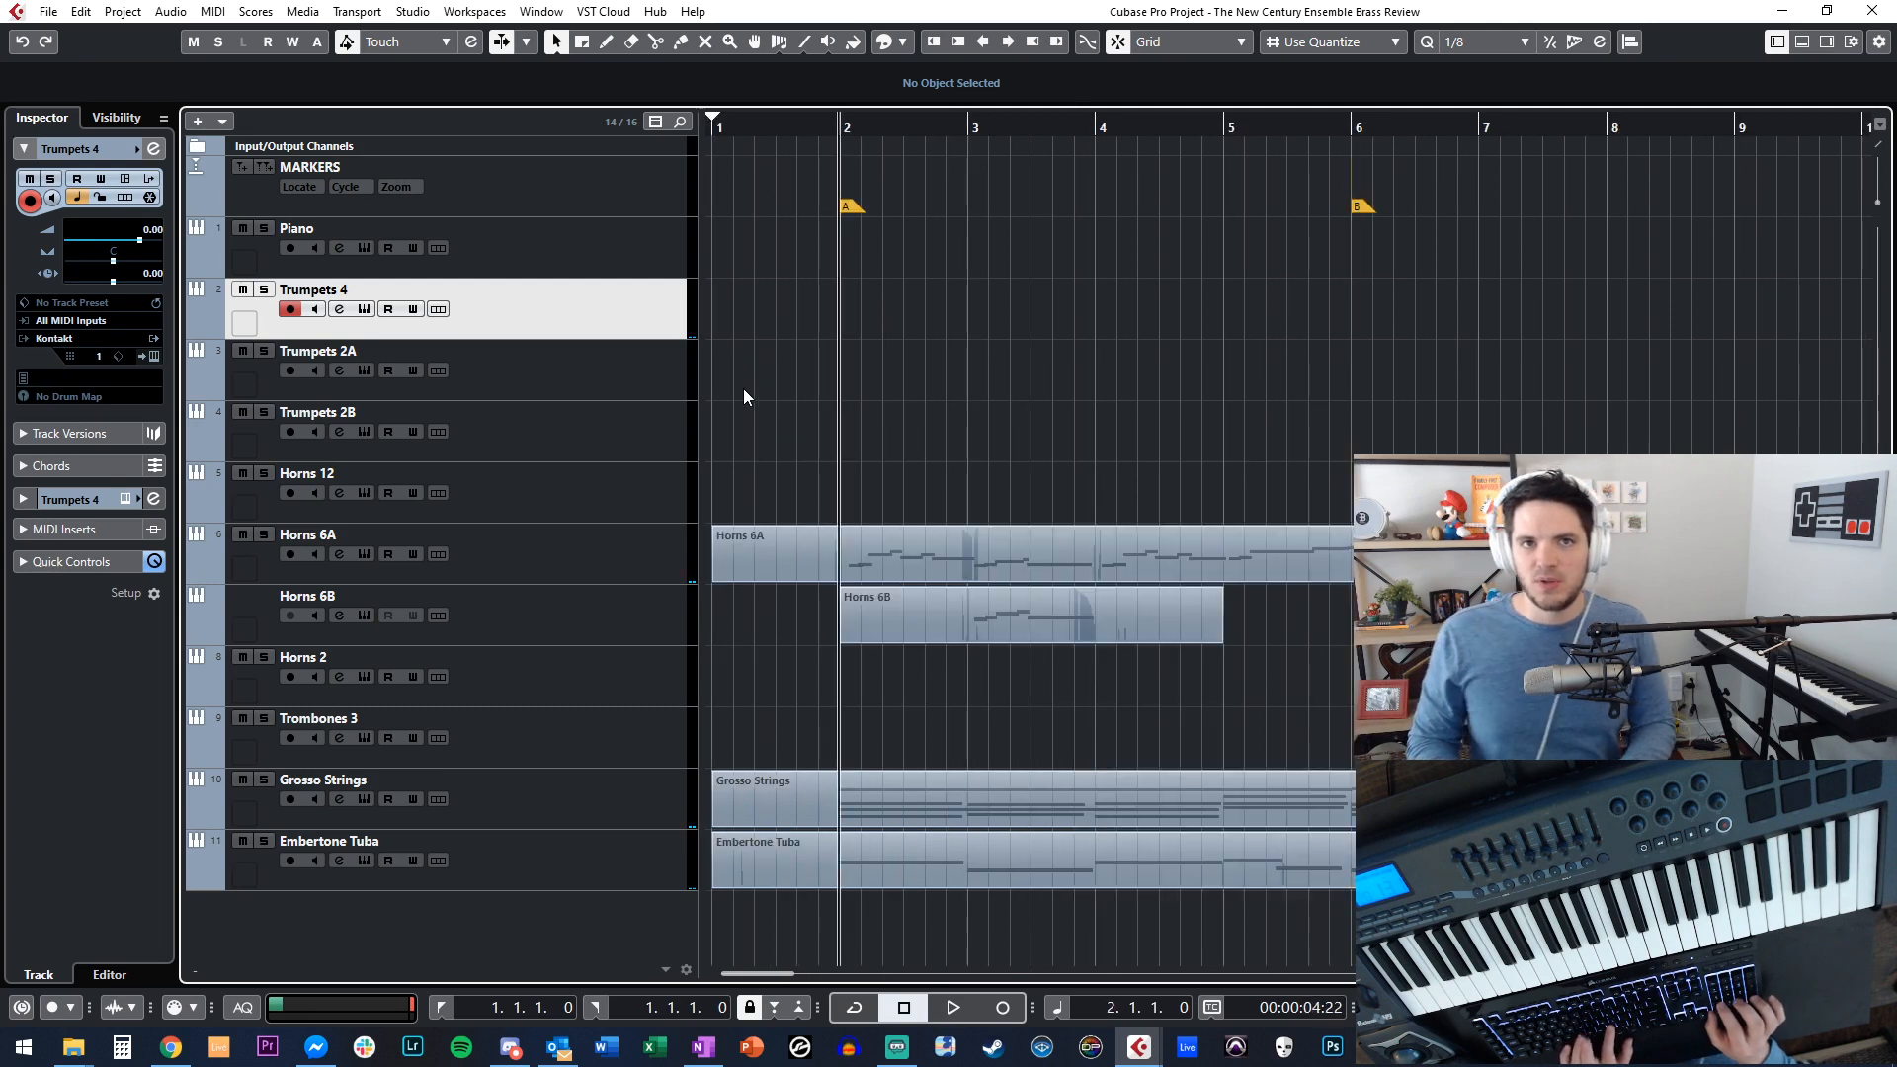
key("Right")
key("Right")
key("Right")
key("Right")
key("Left")
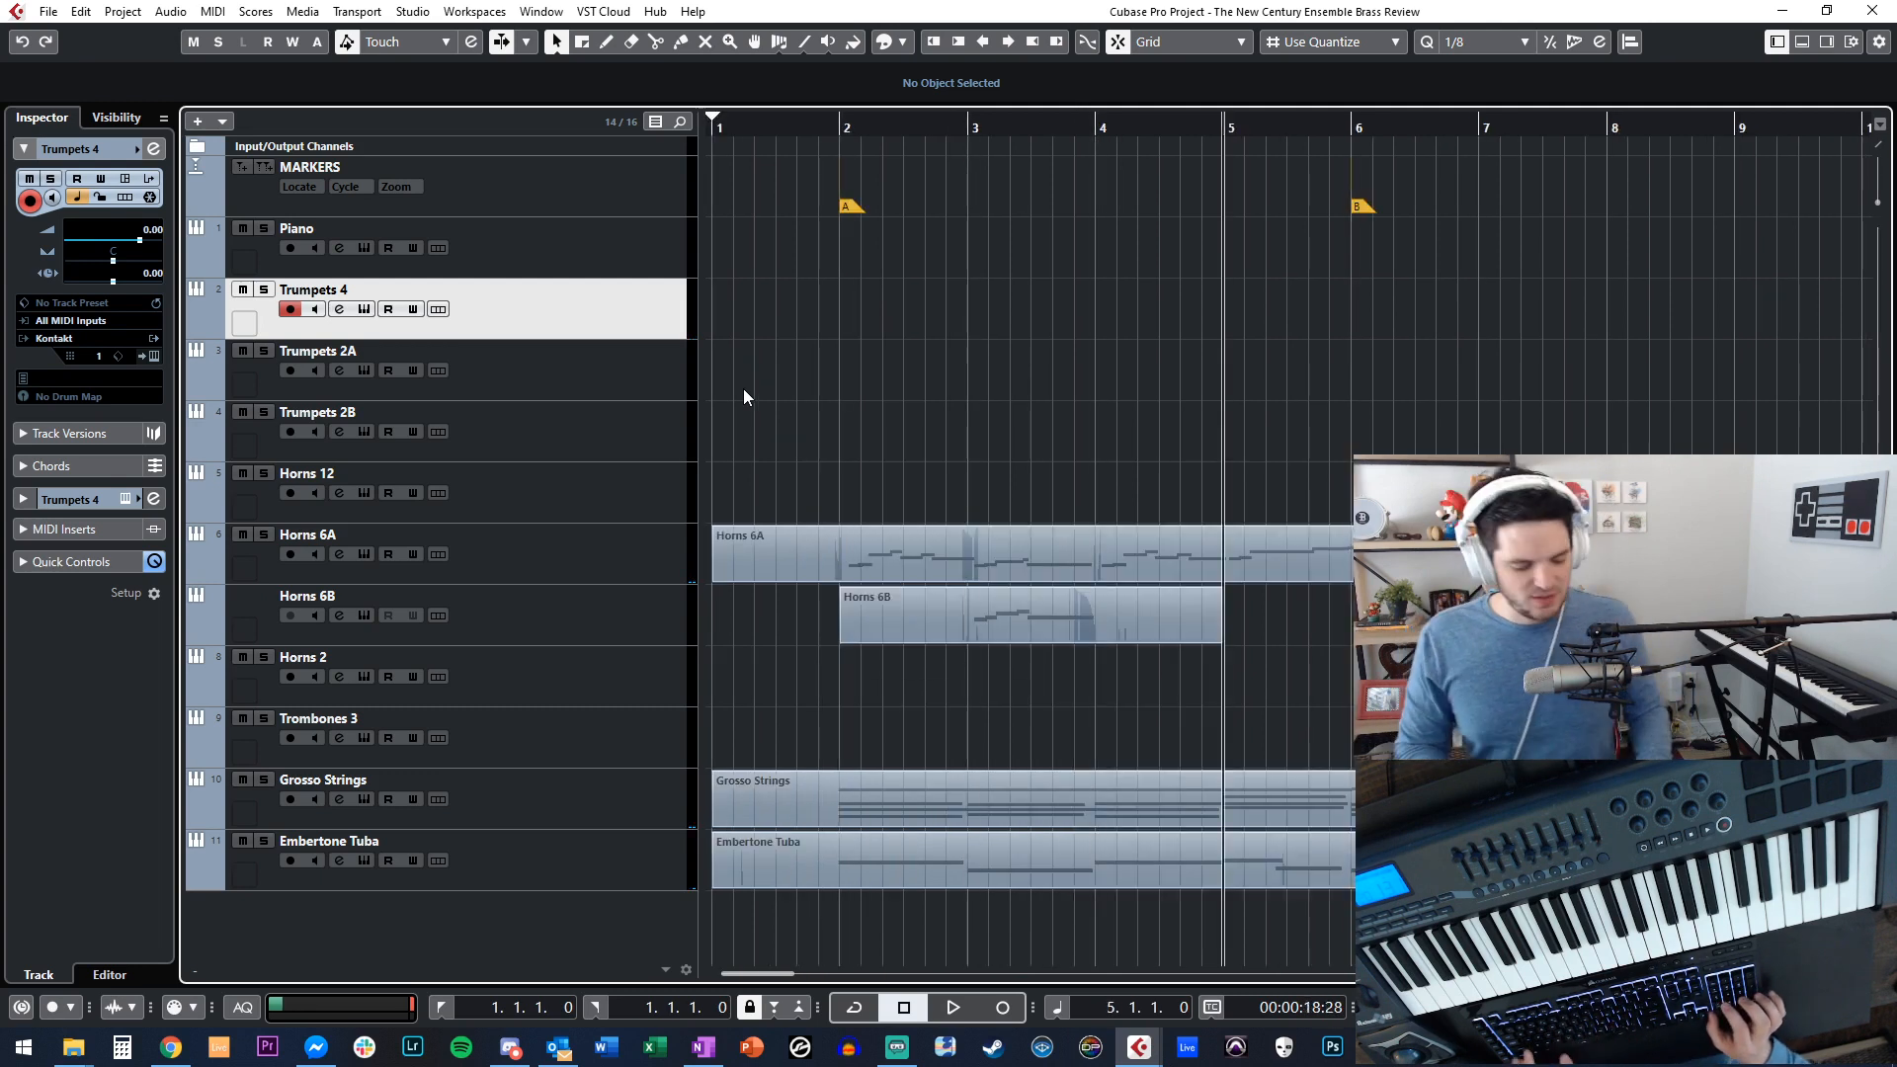
key("Right")
key("Left")
key("Left")
key("Left")
key("Left")
key("space")
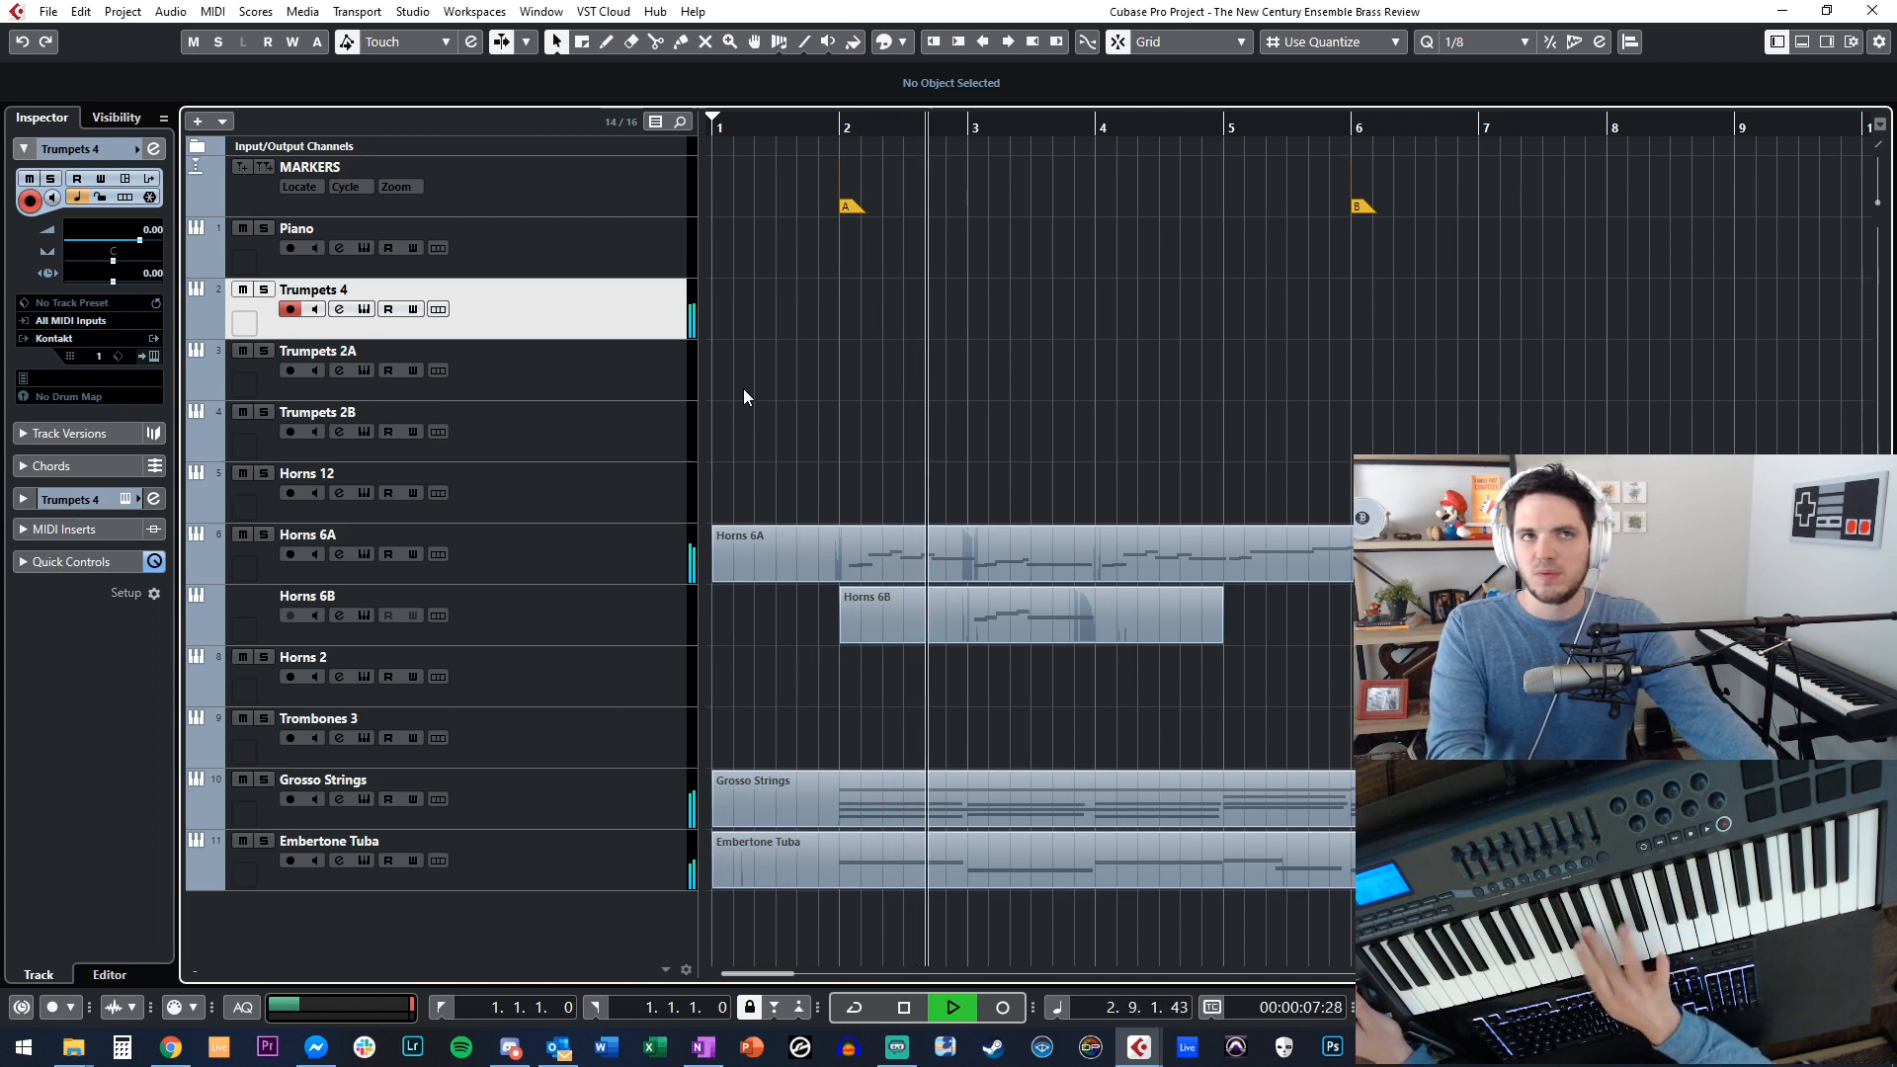
key("space")
Try recording the Trumpets 4 melody from the project start into bar 5 and delete the take.
key("Home")
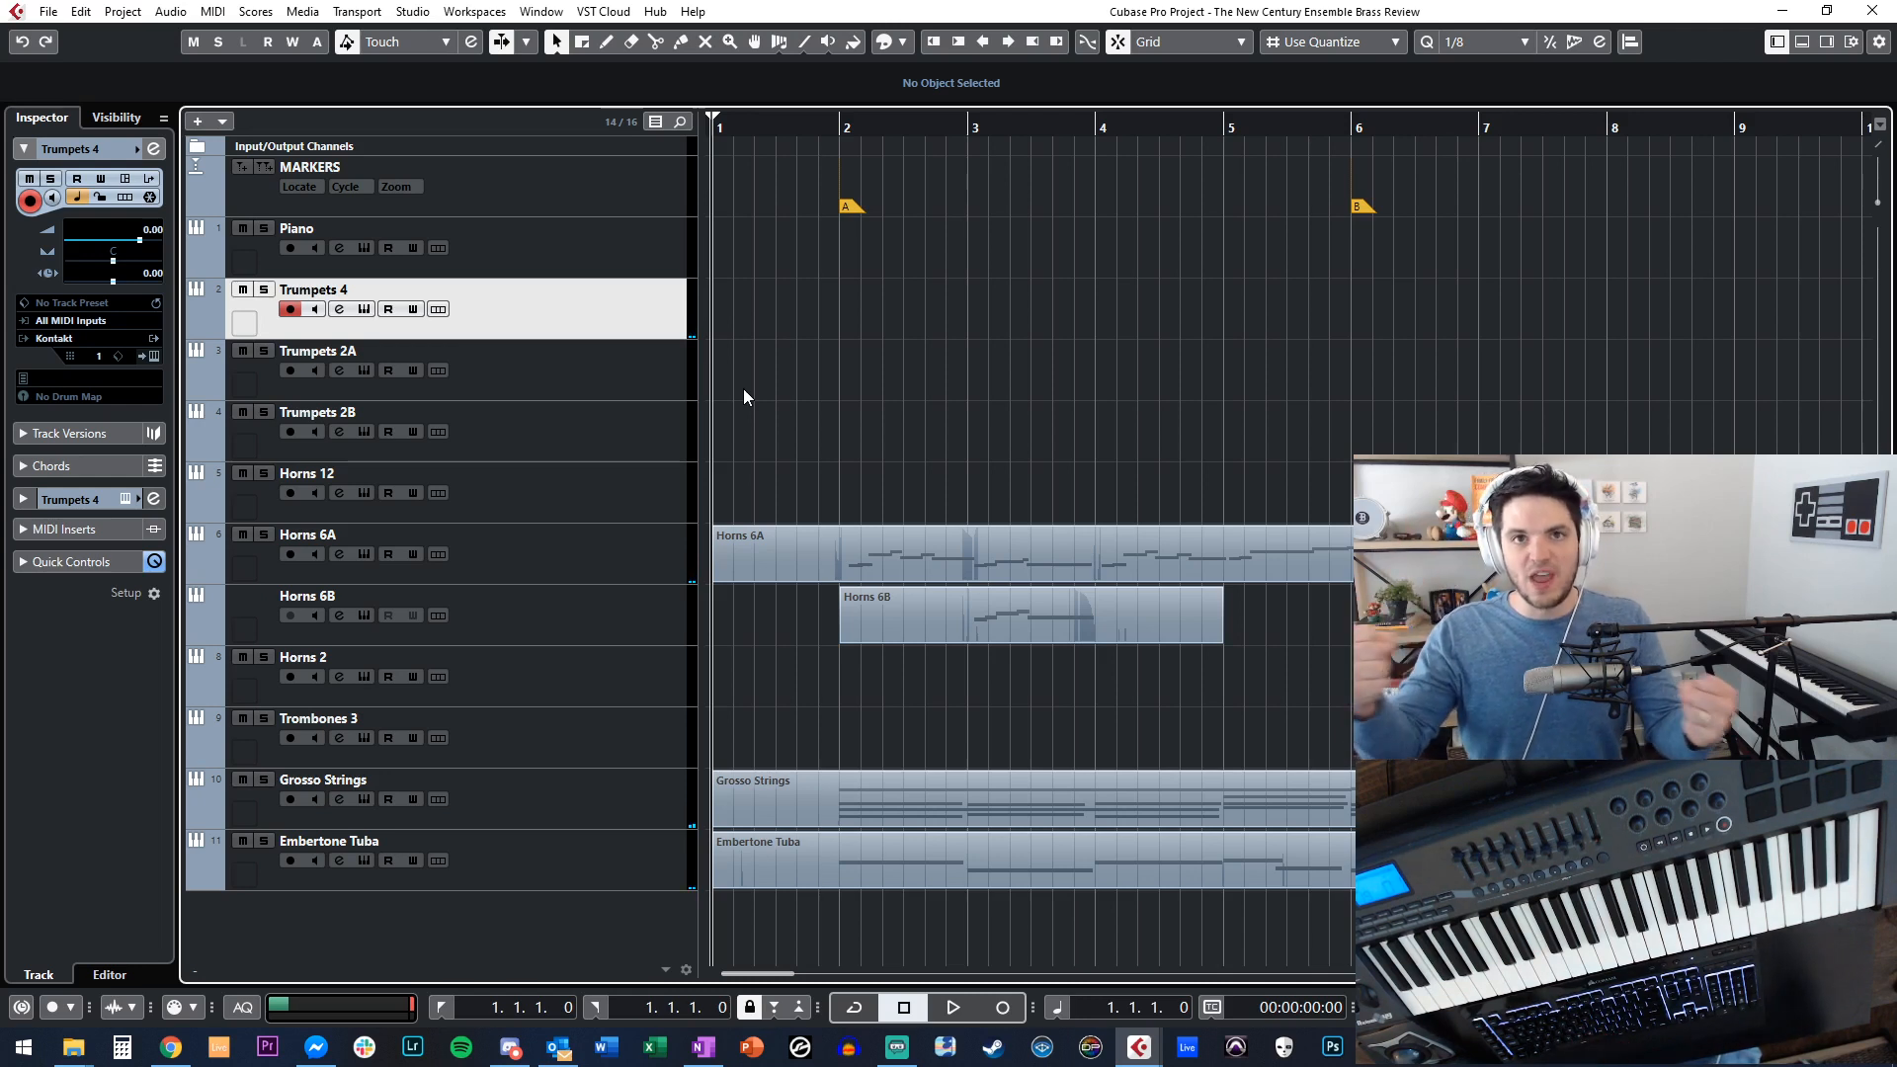
key("shift+n")
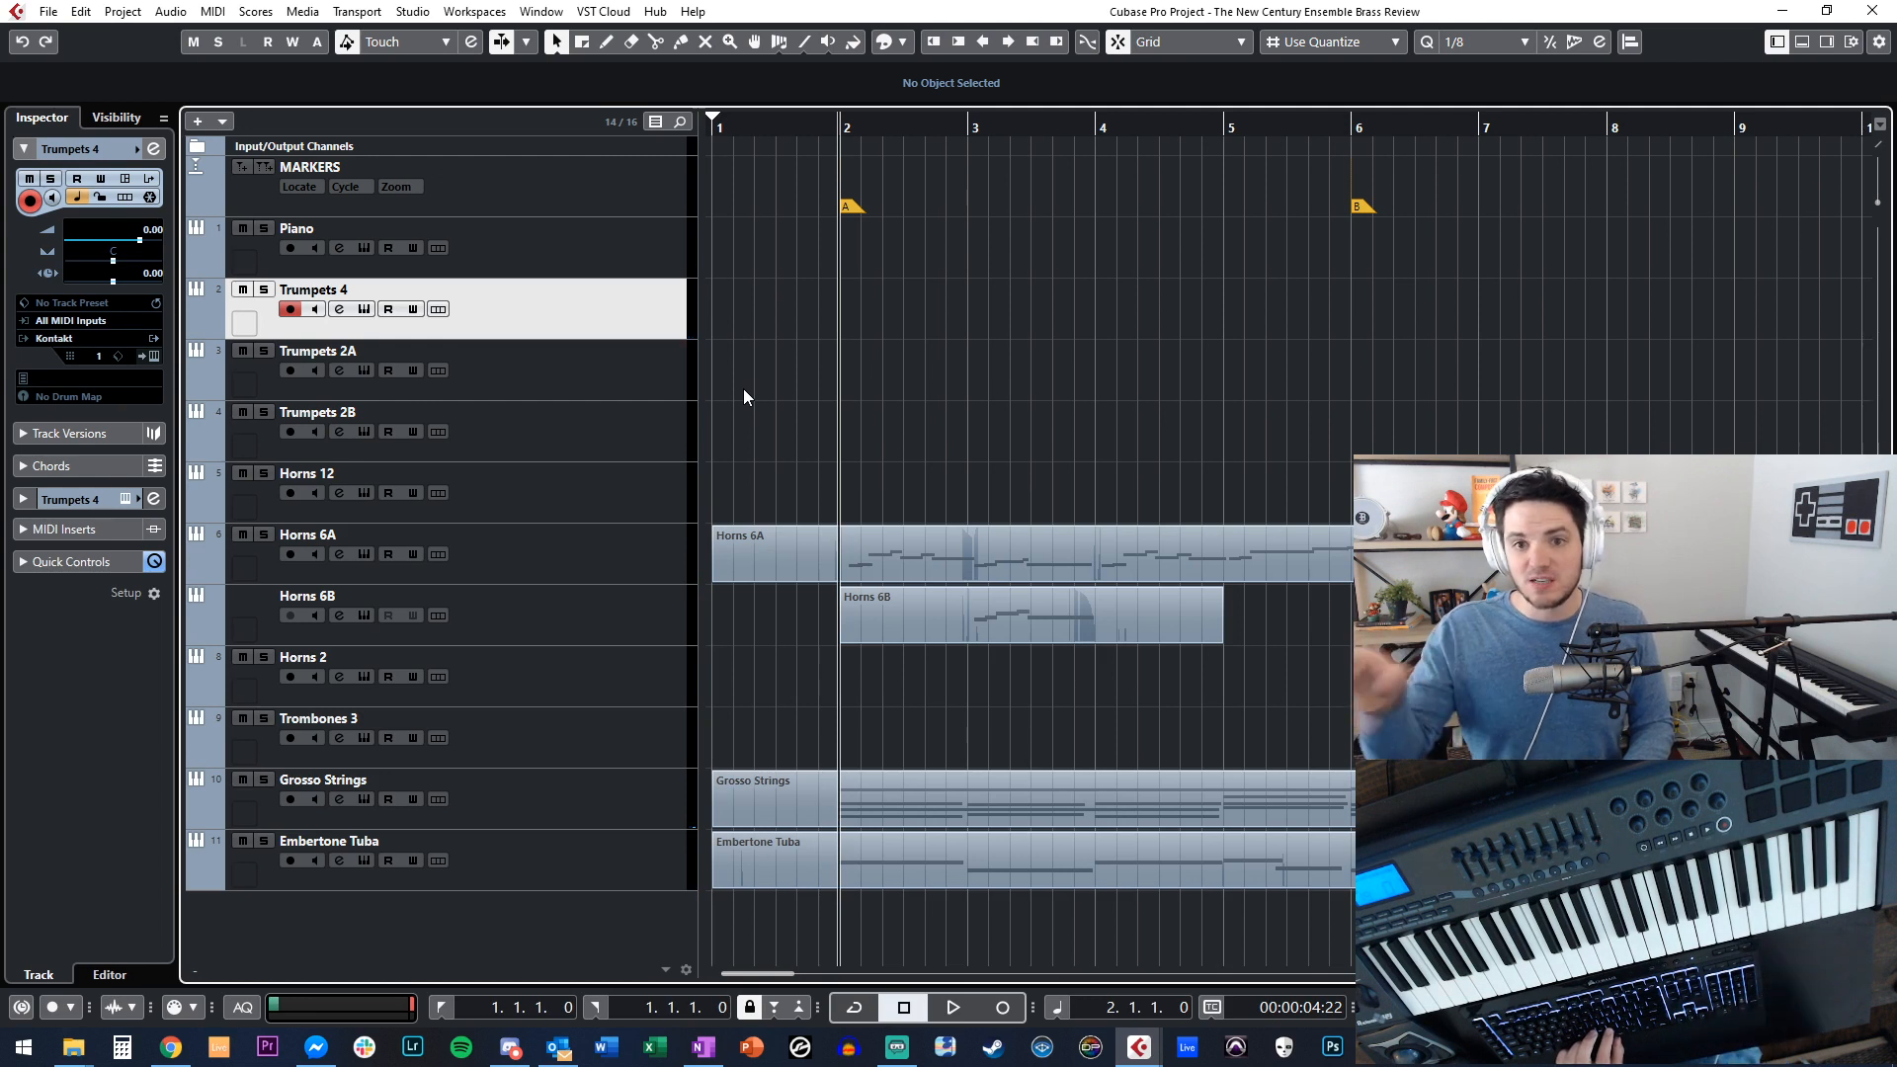
key("KP_Multiply")
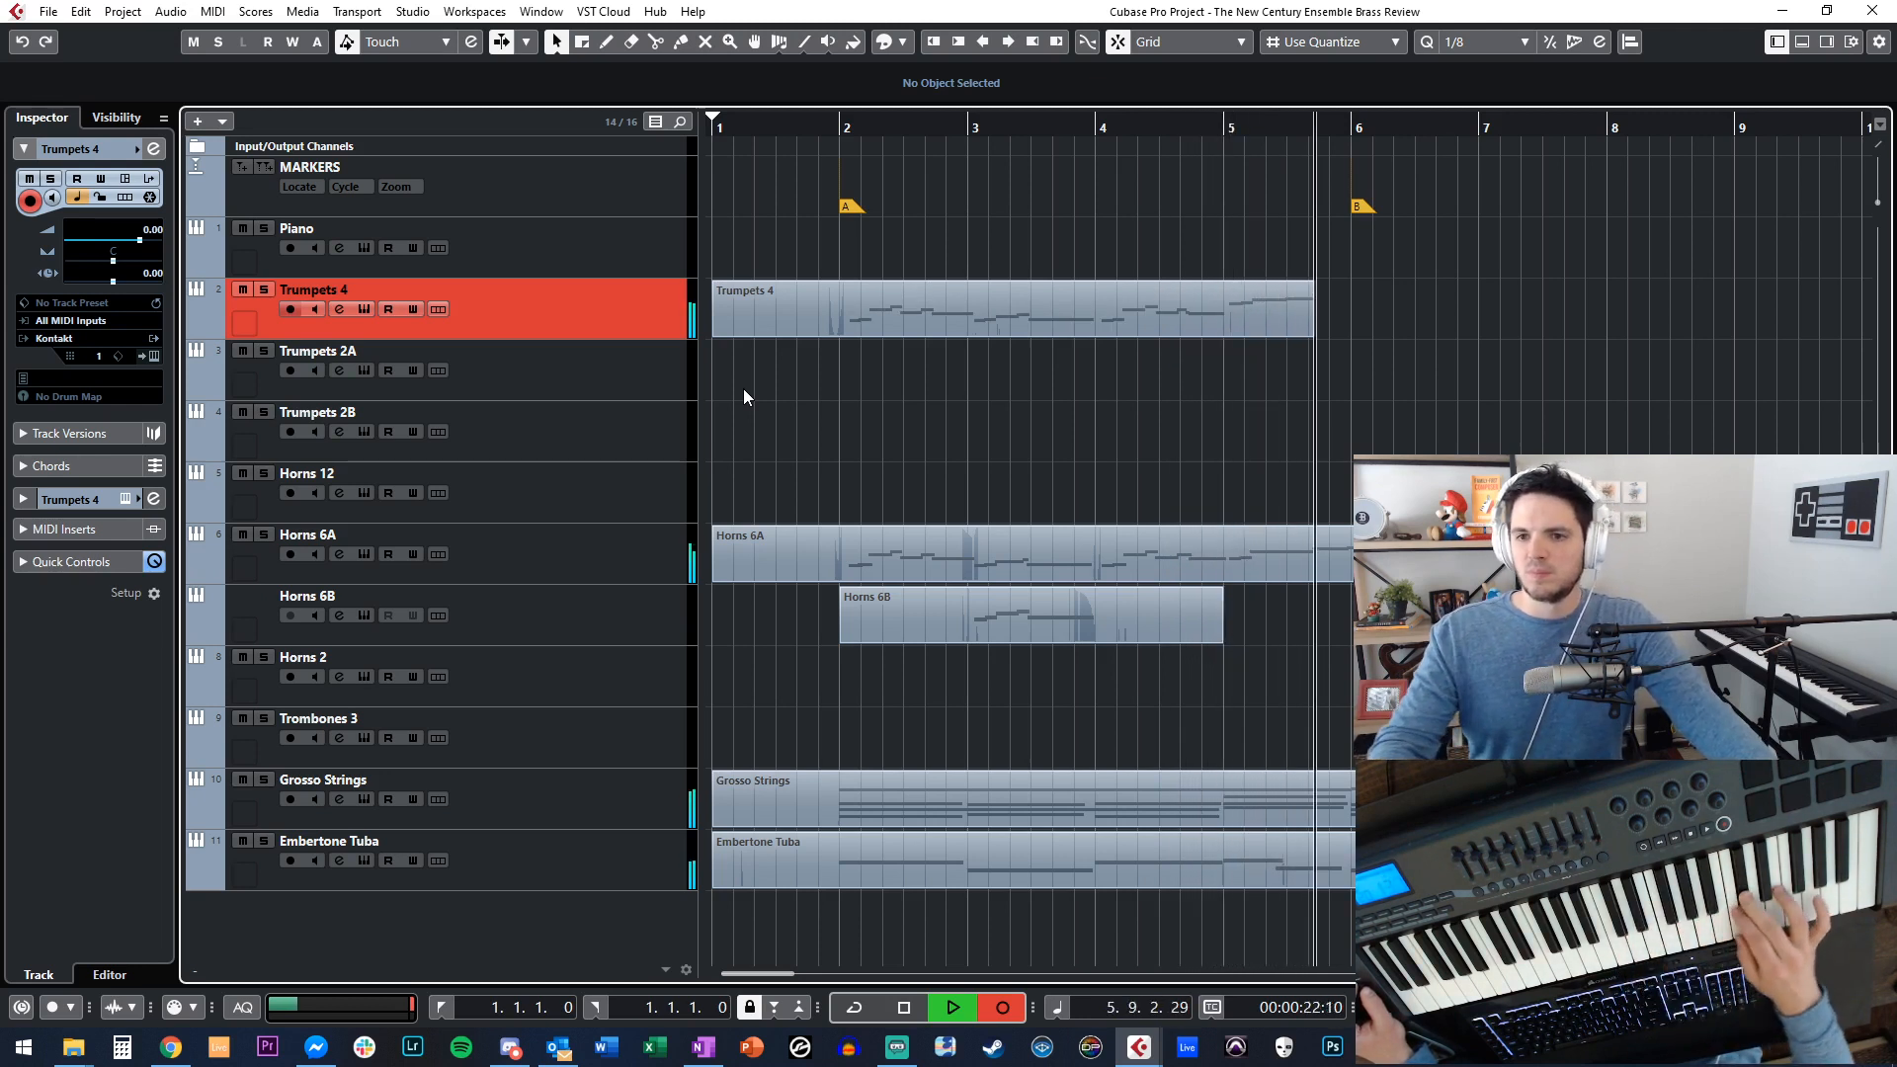
key("space")
key("Delete")
Record a Trumpets 4 part from the bar 2 marker into bar 5.
key("KP_Subtract")
key("KP_1")
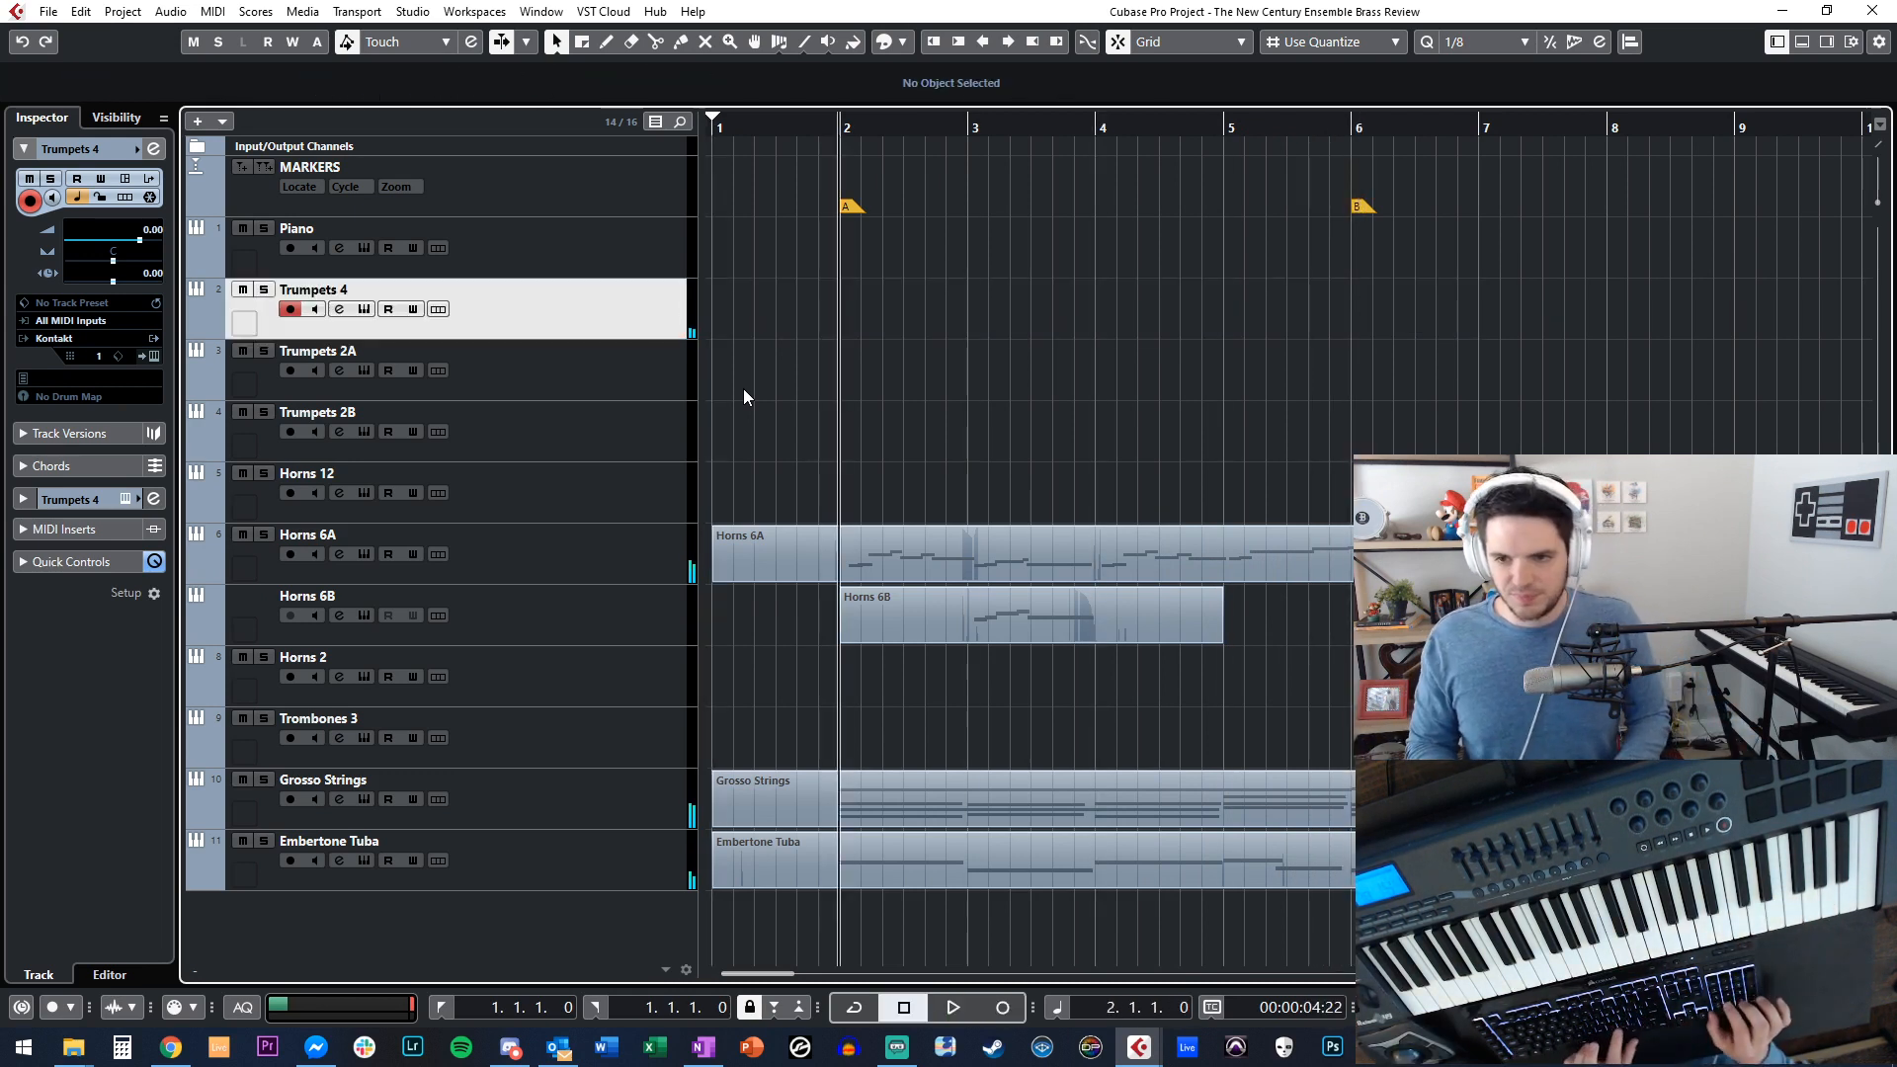
key("KP_Multiply")
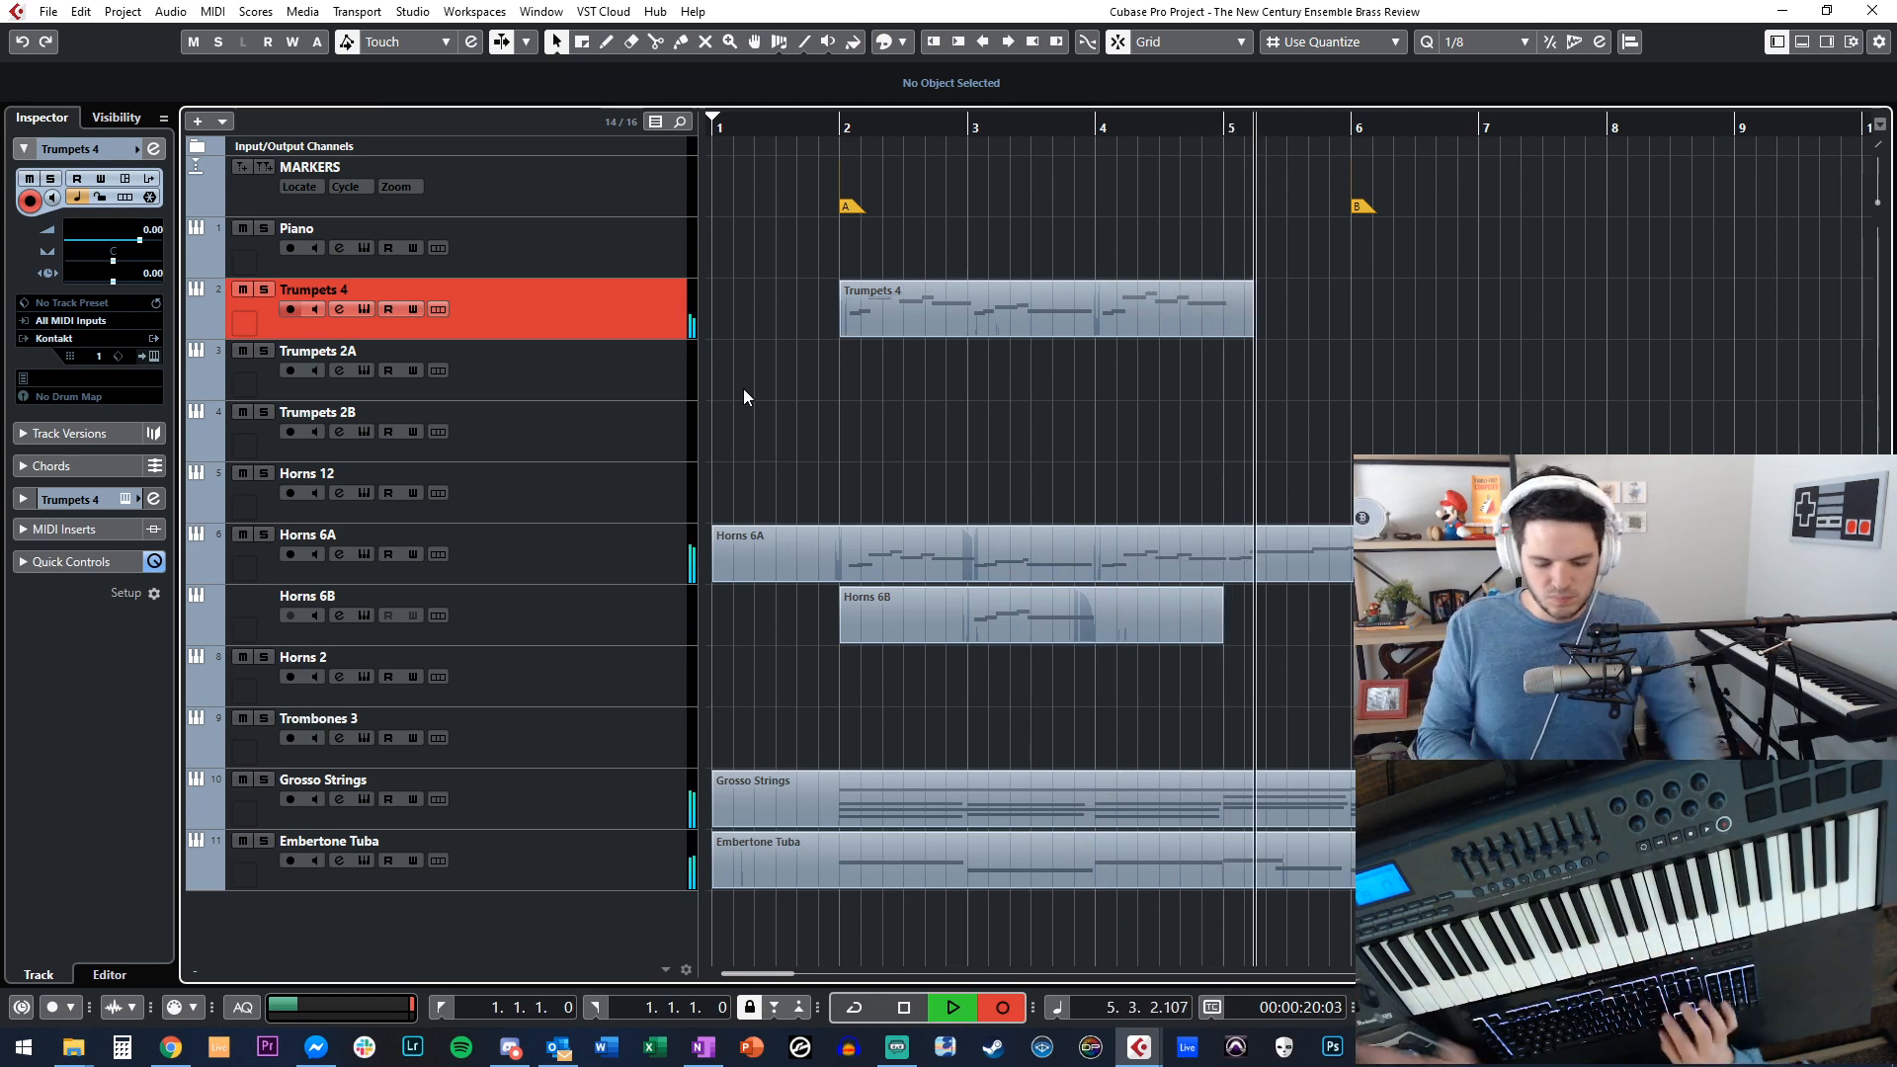
key("space")
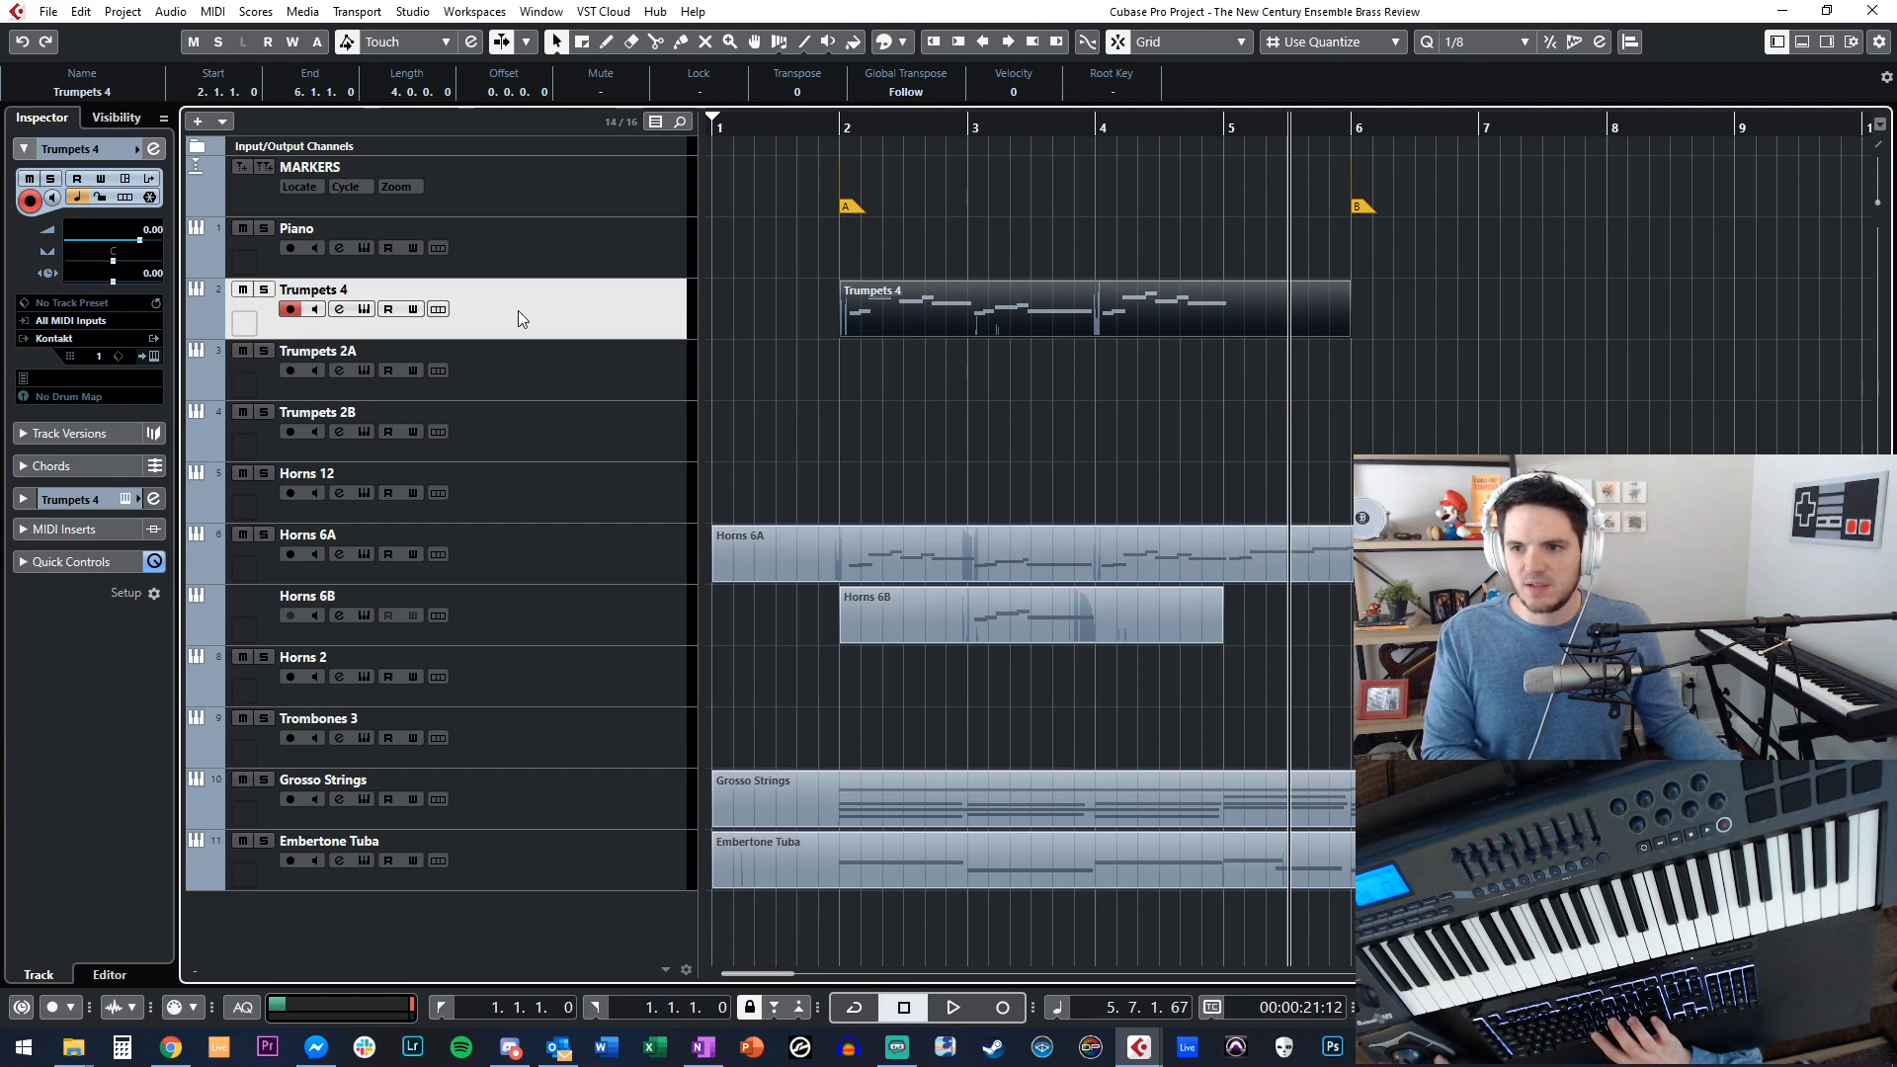
Hide the unused Trumpets 2A, Trumpets 2B and Horns 2 tracks.
left_click(522, 396)
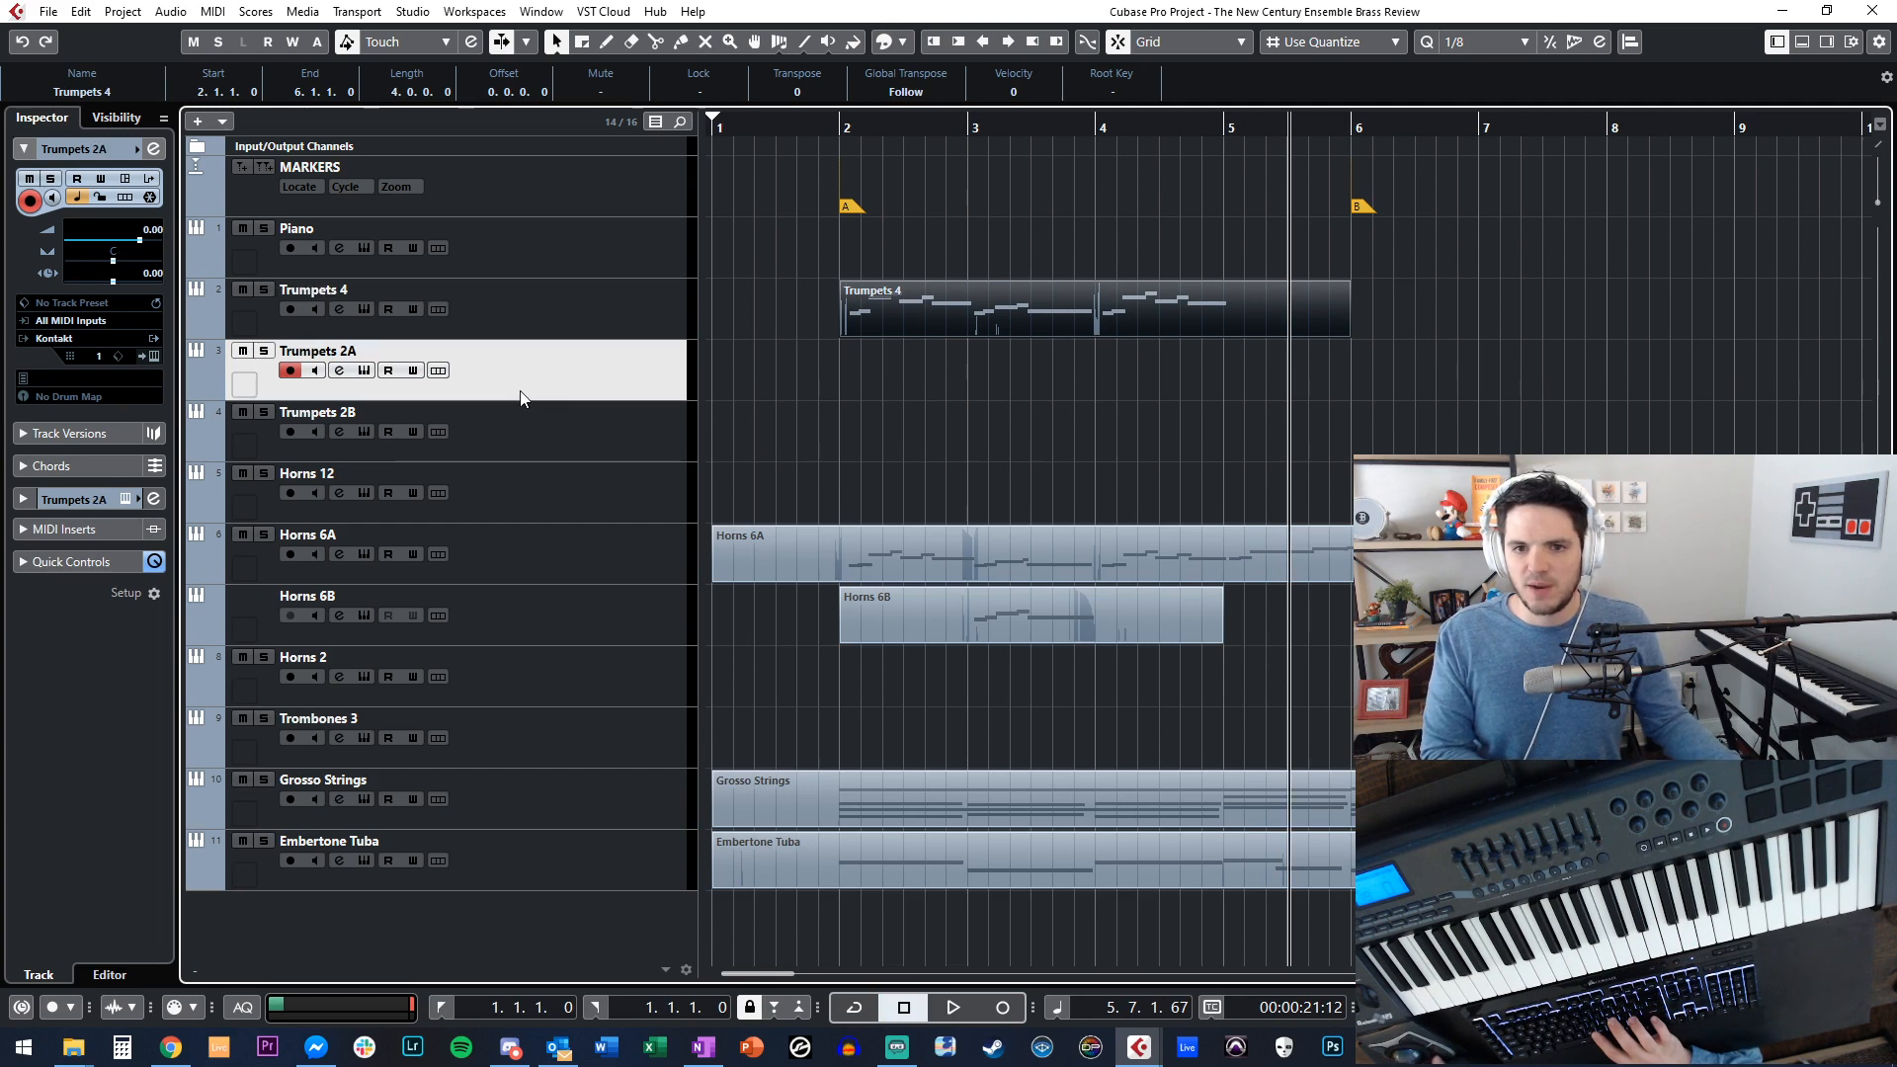
left_click(508, 442, "ctrl")
right_click(508, 441)
left_click(625, 551)
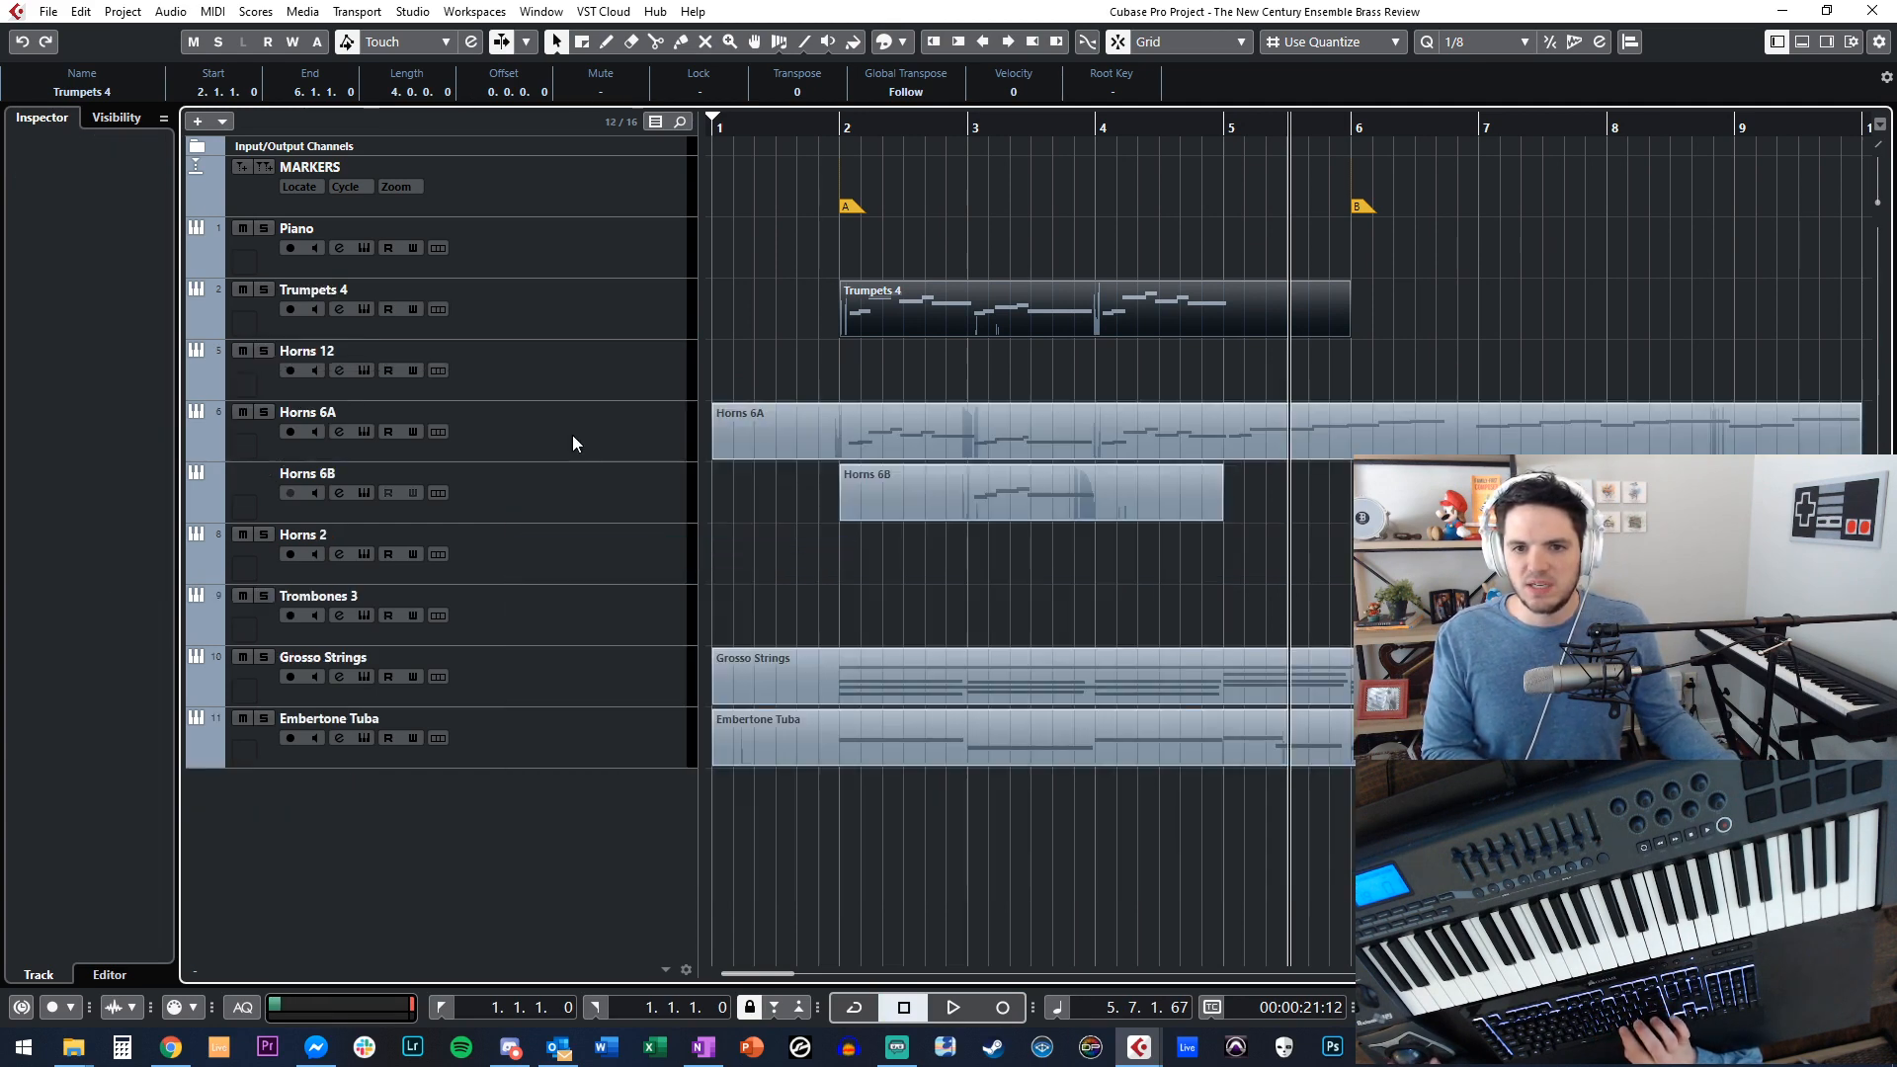
left_click(538, 355)
left_click(573, 514)
left_click(546, 560)
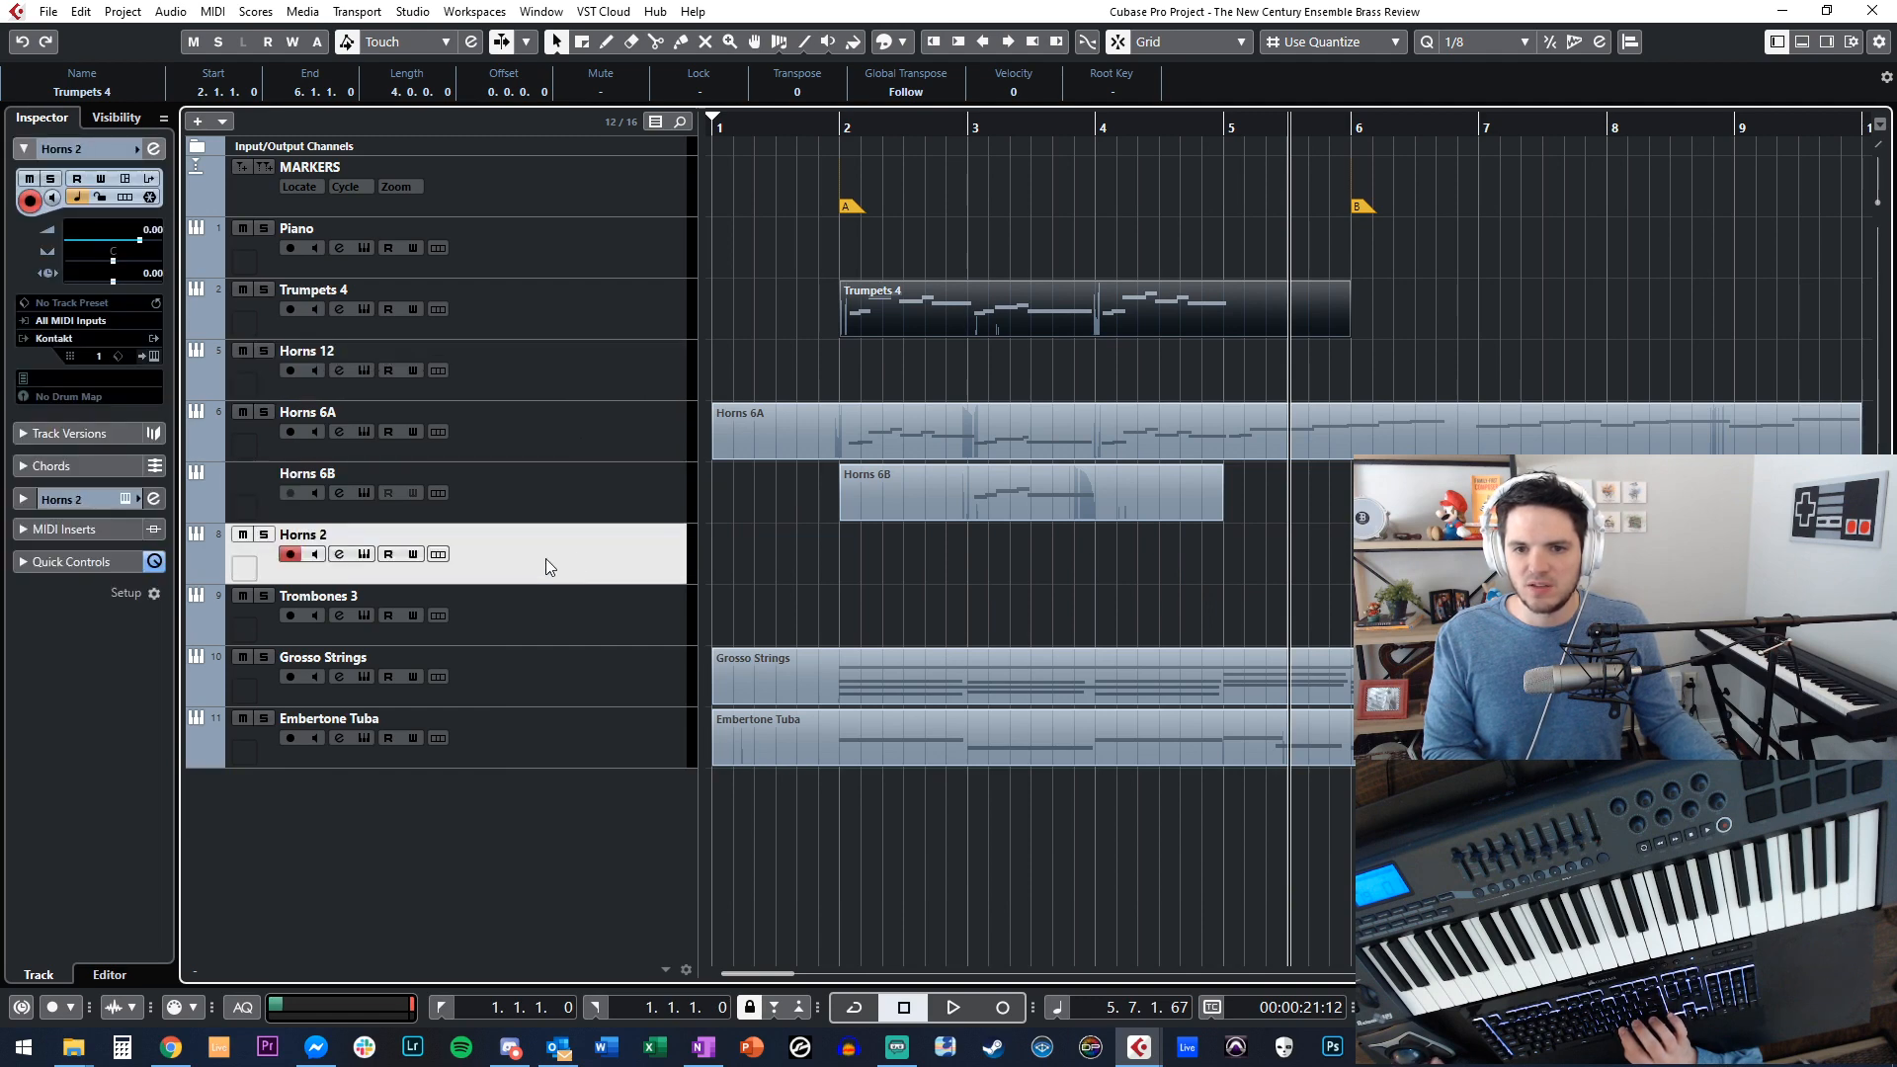
right_click(546, 559)
left_click(632, 666)
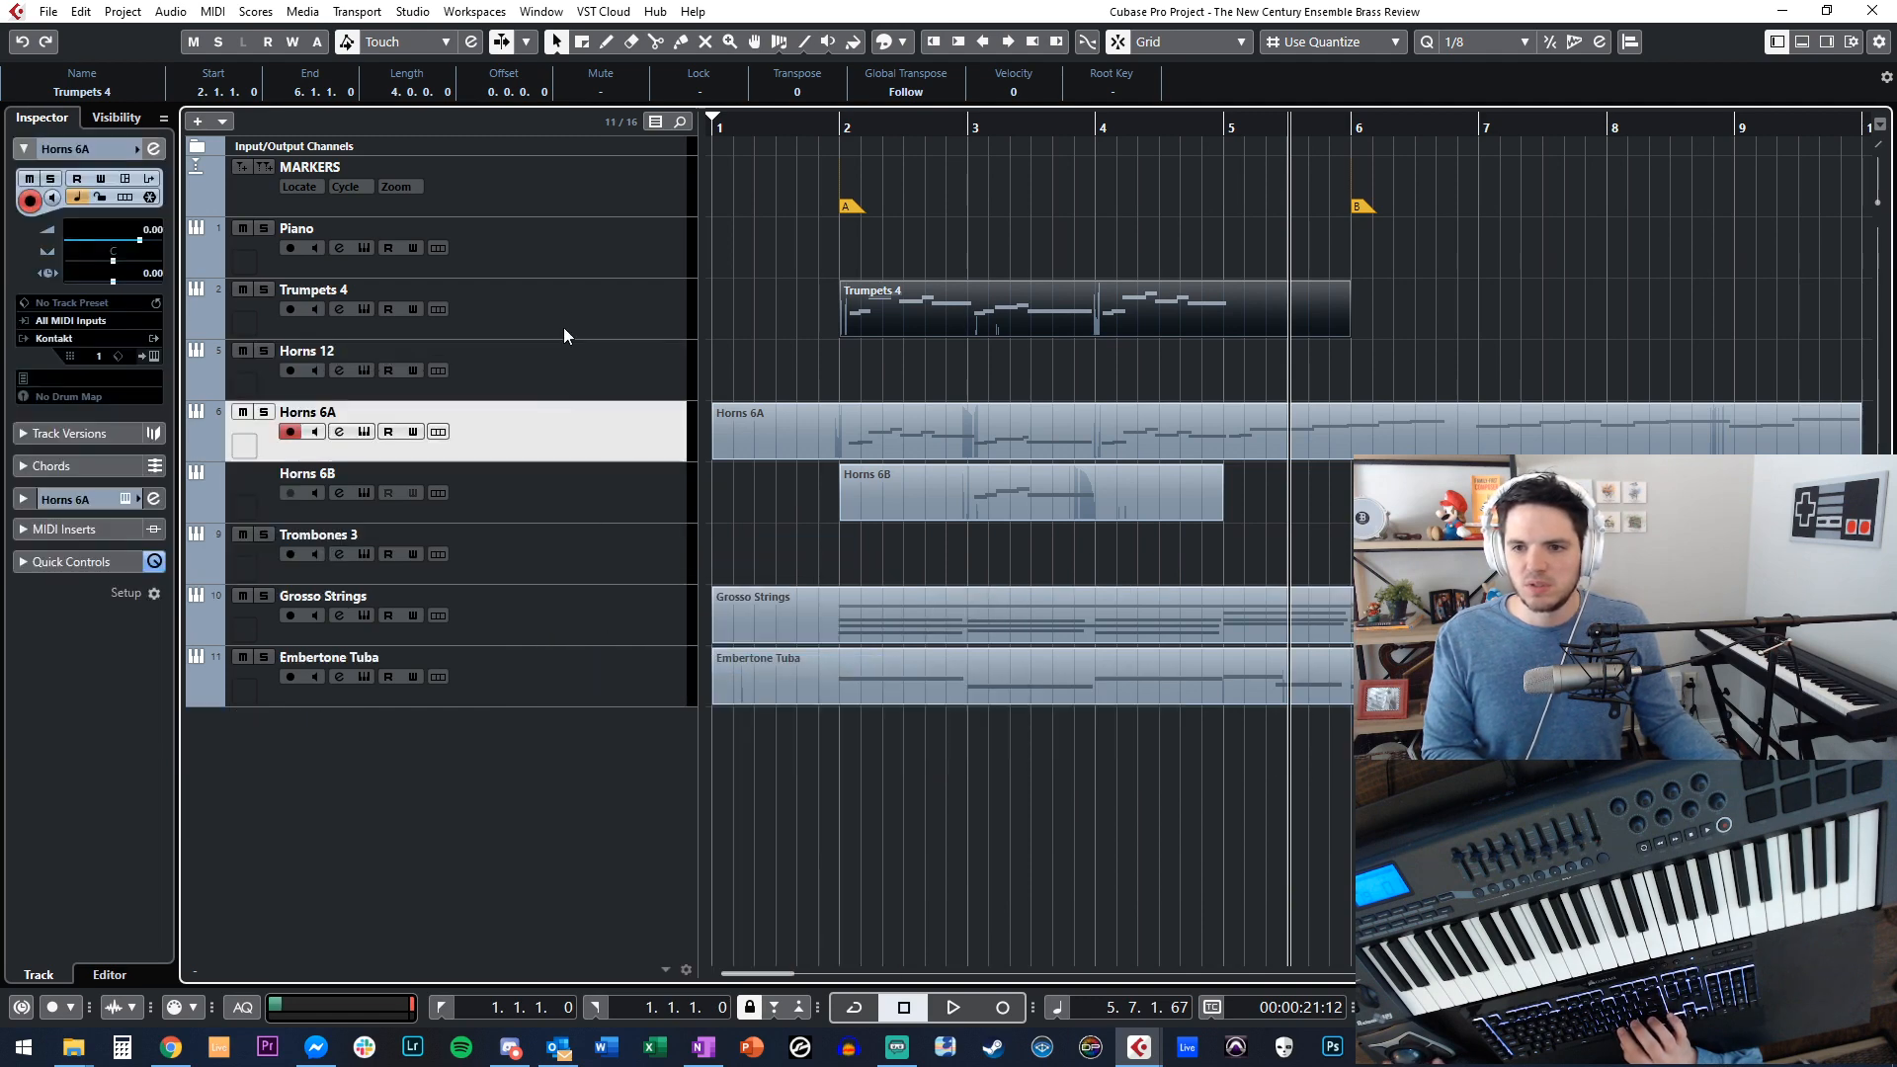
Duplicate the Trumpets 4 track and rename the original Trumpets 4 leg.
left_click(566, 537)
left_click(581, 407)
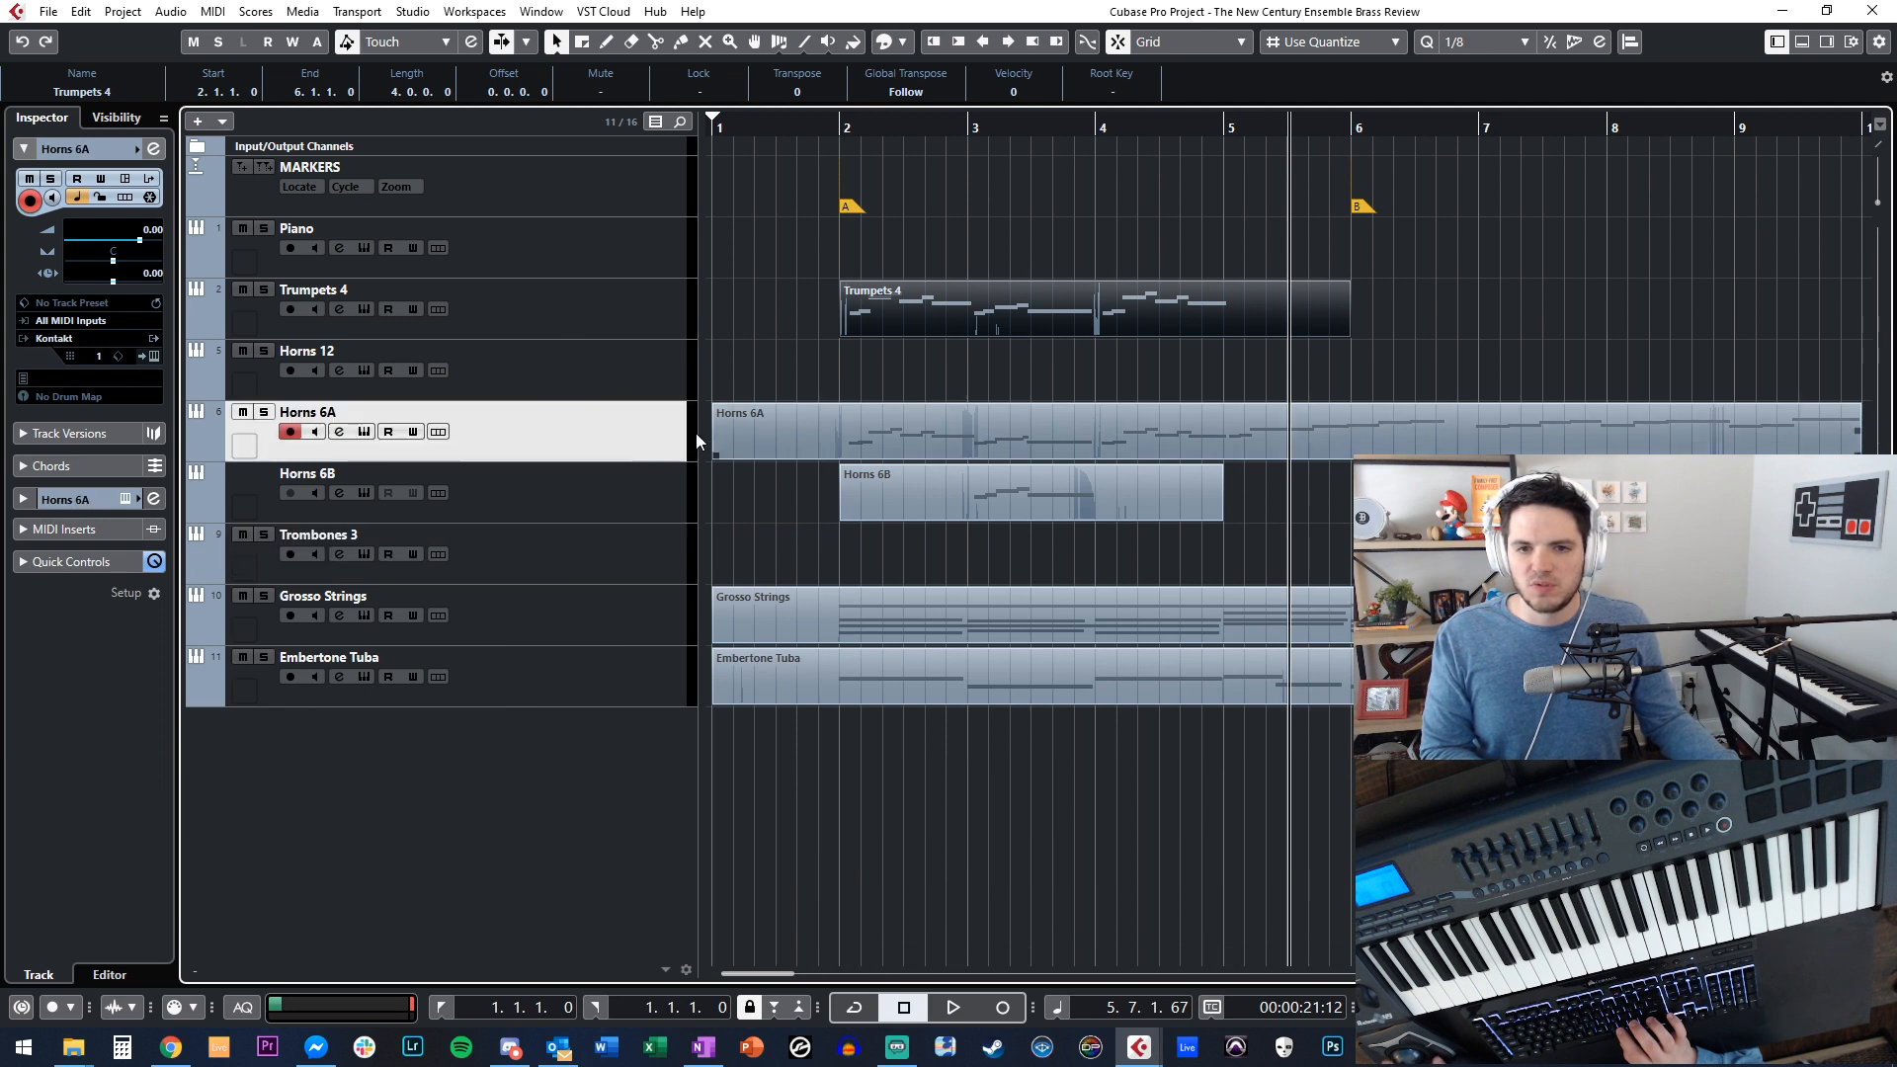
left_click(543, 332)
left_click(537, 257)
key("Down")
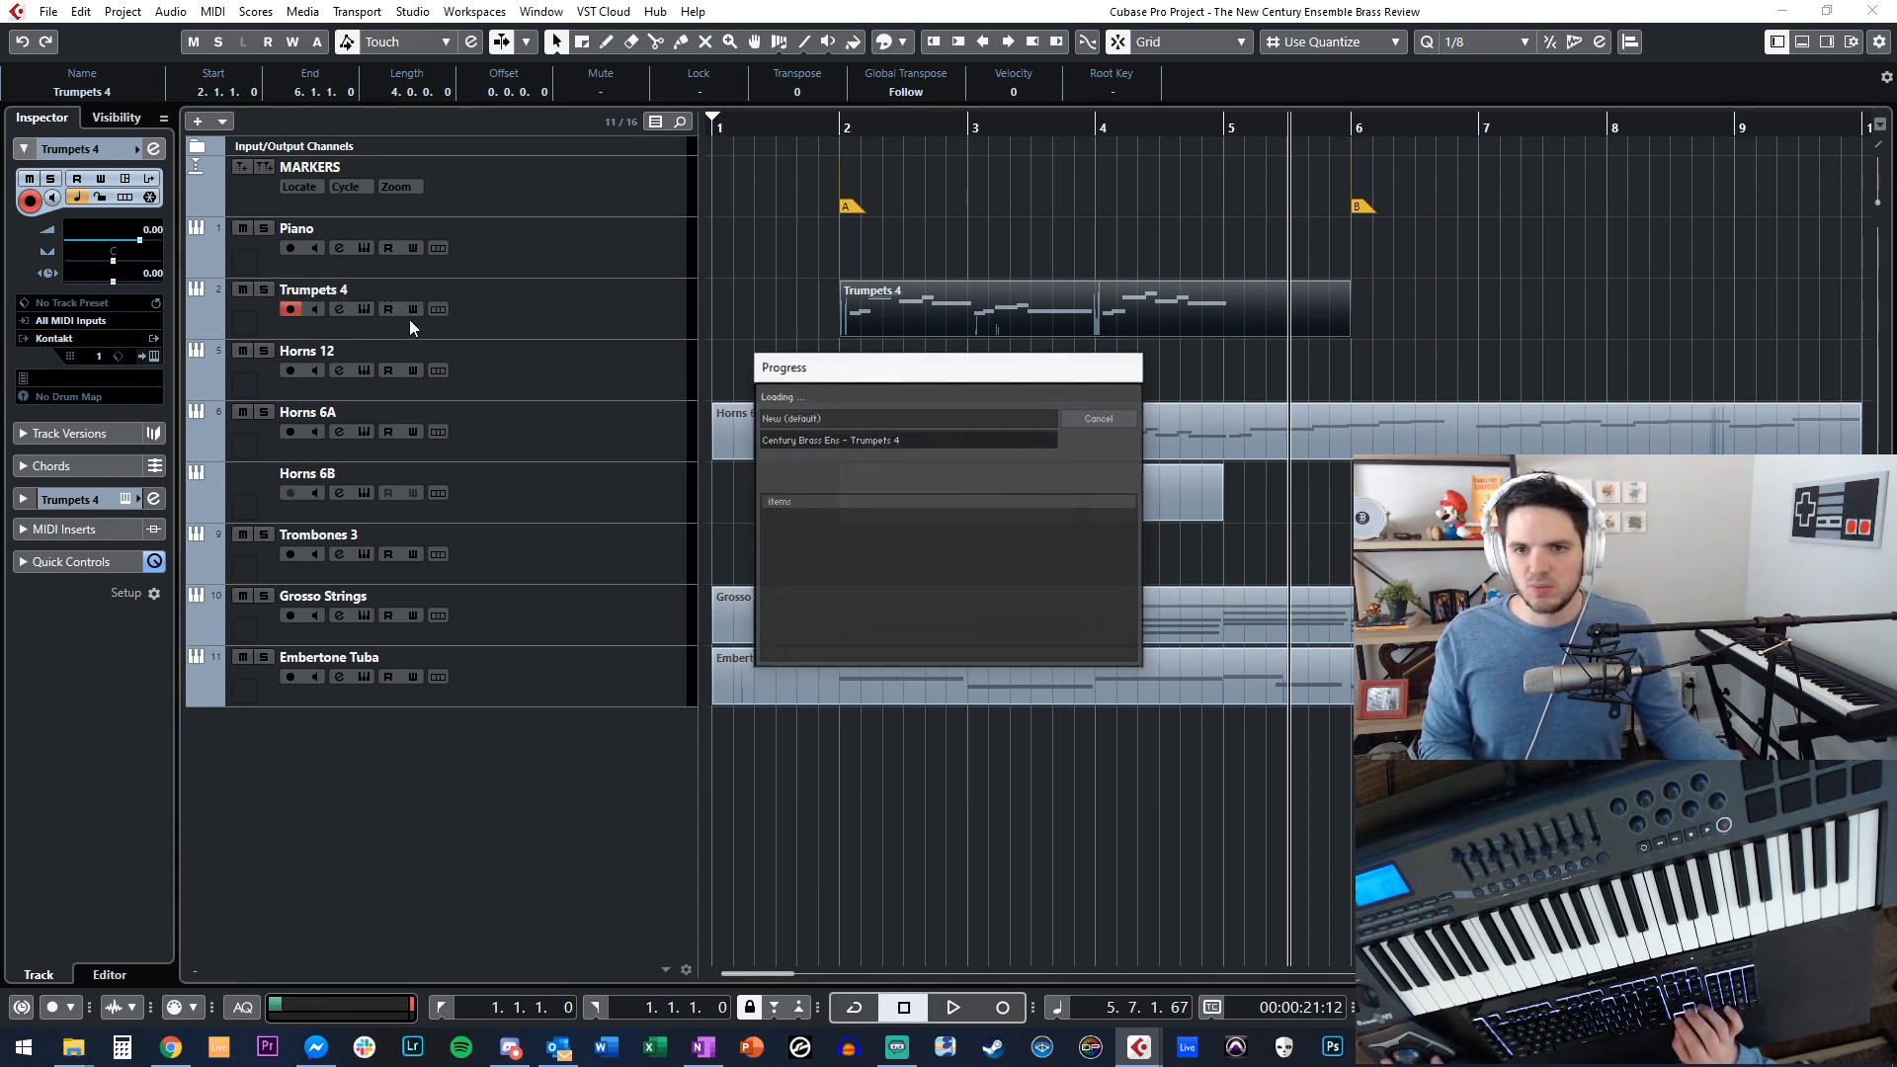
double_click(366, 292)
type("leg")
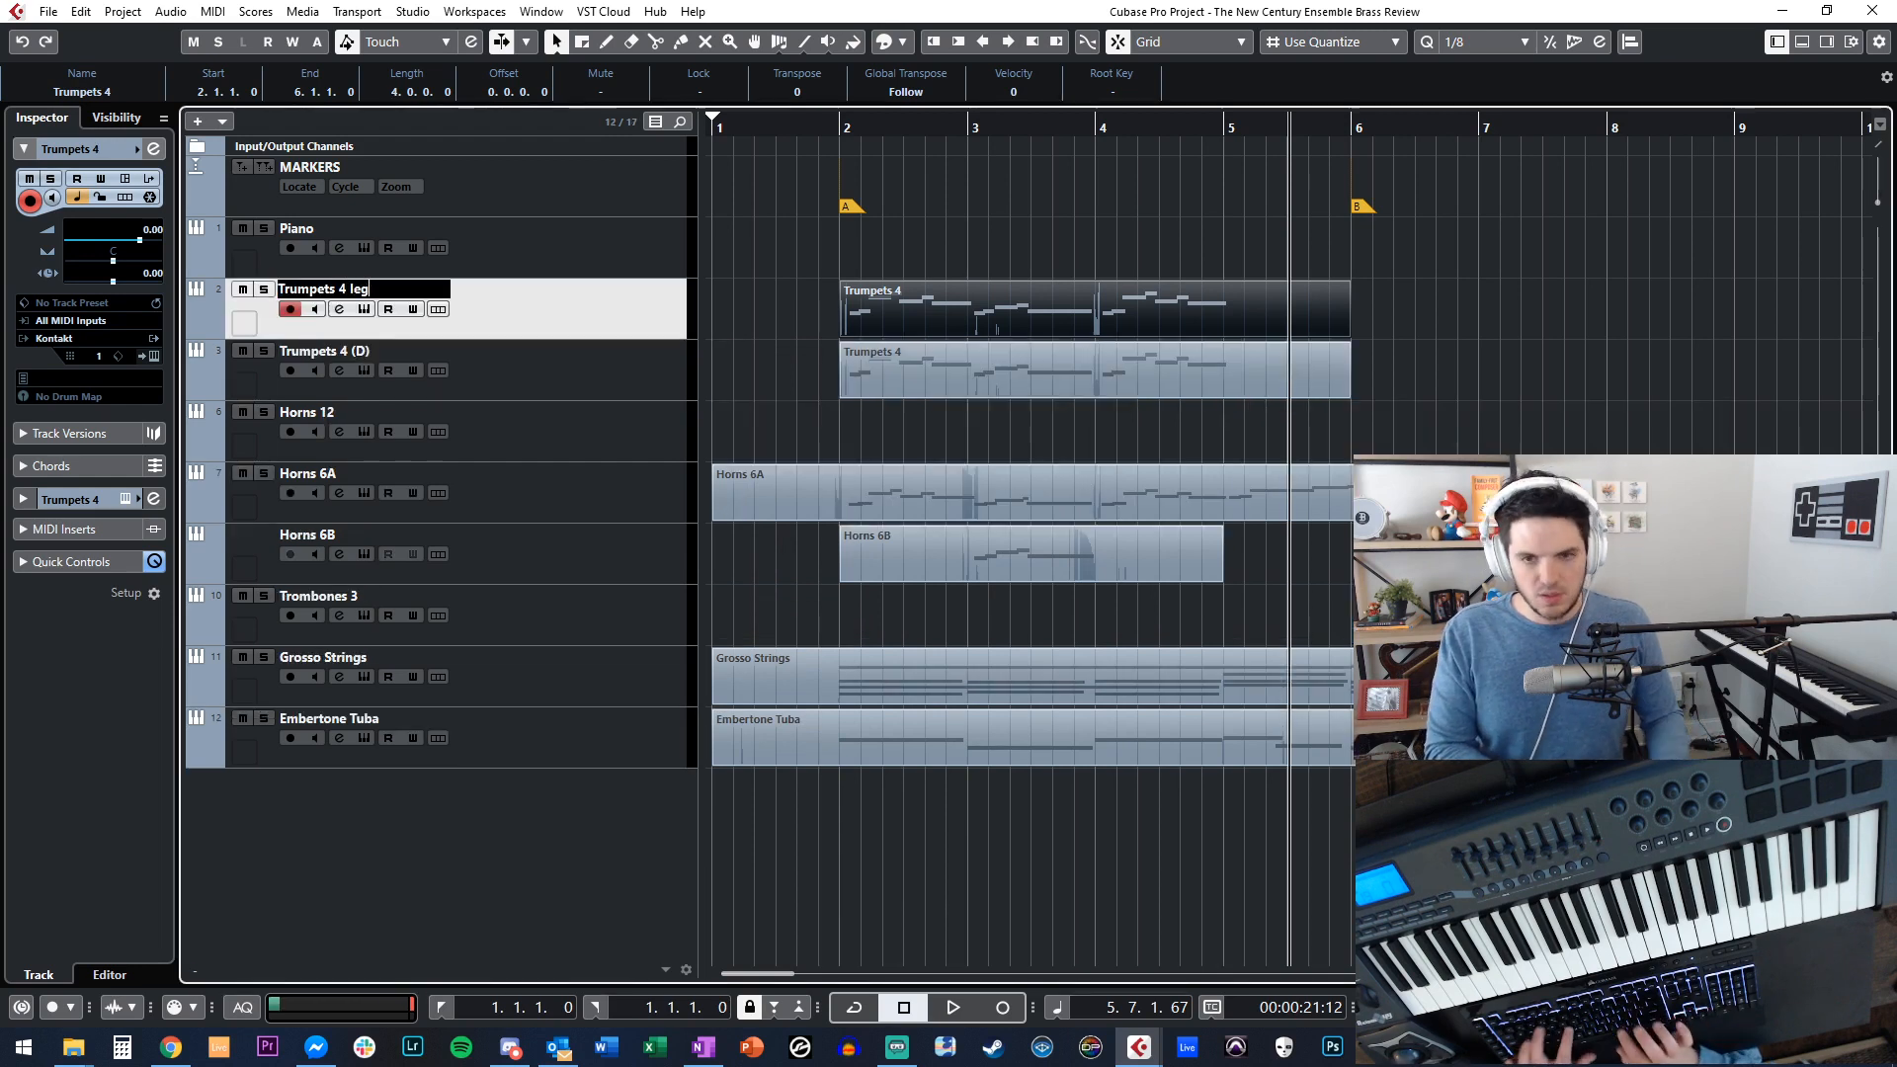
Rename the duplicated trumpet track Trumpets 4 fast and delete its copied MIDI part.
left_click(480, 342)
double_click(480, 342)
type("Trumpets 4")
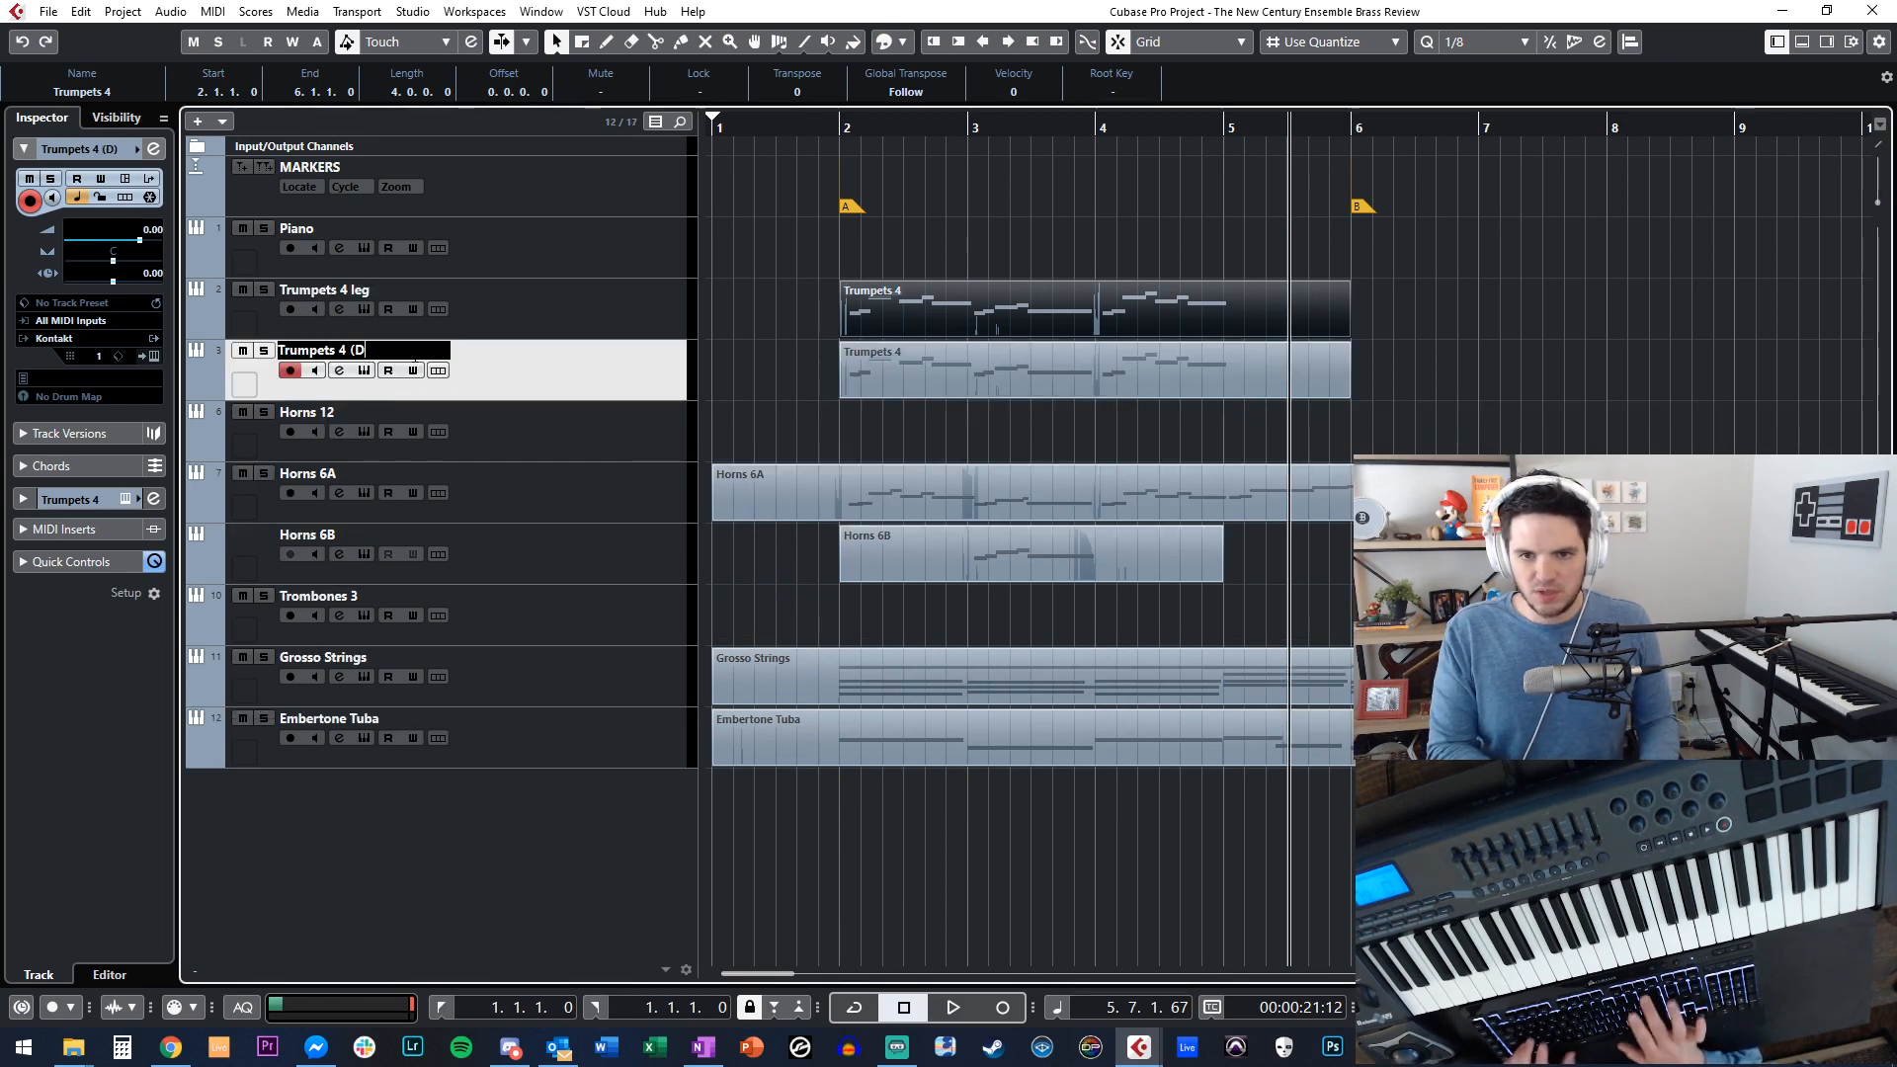
type(" fast")
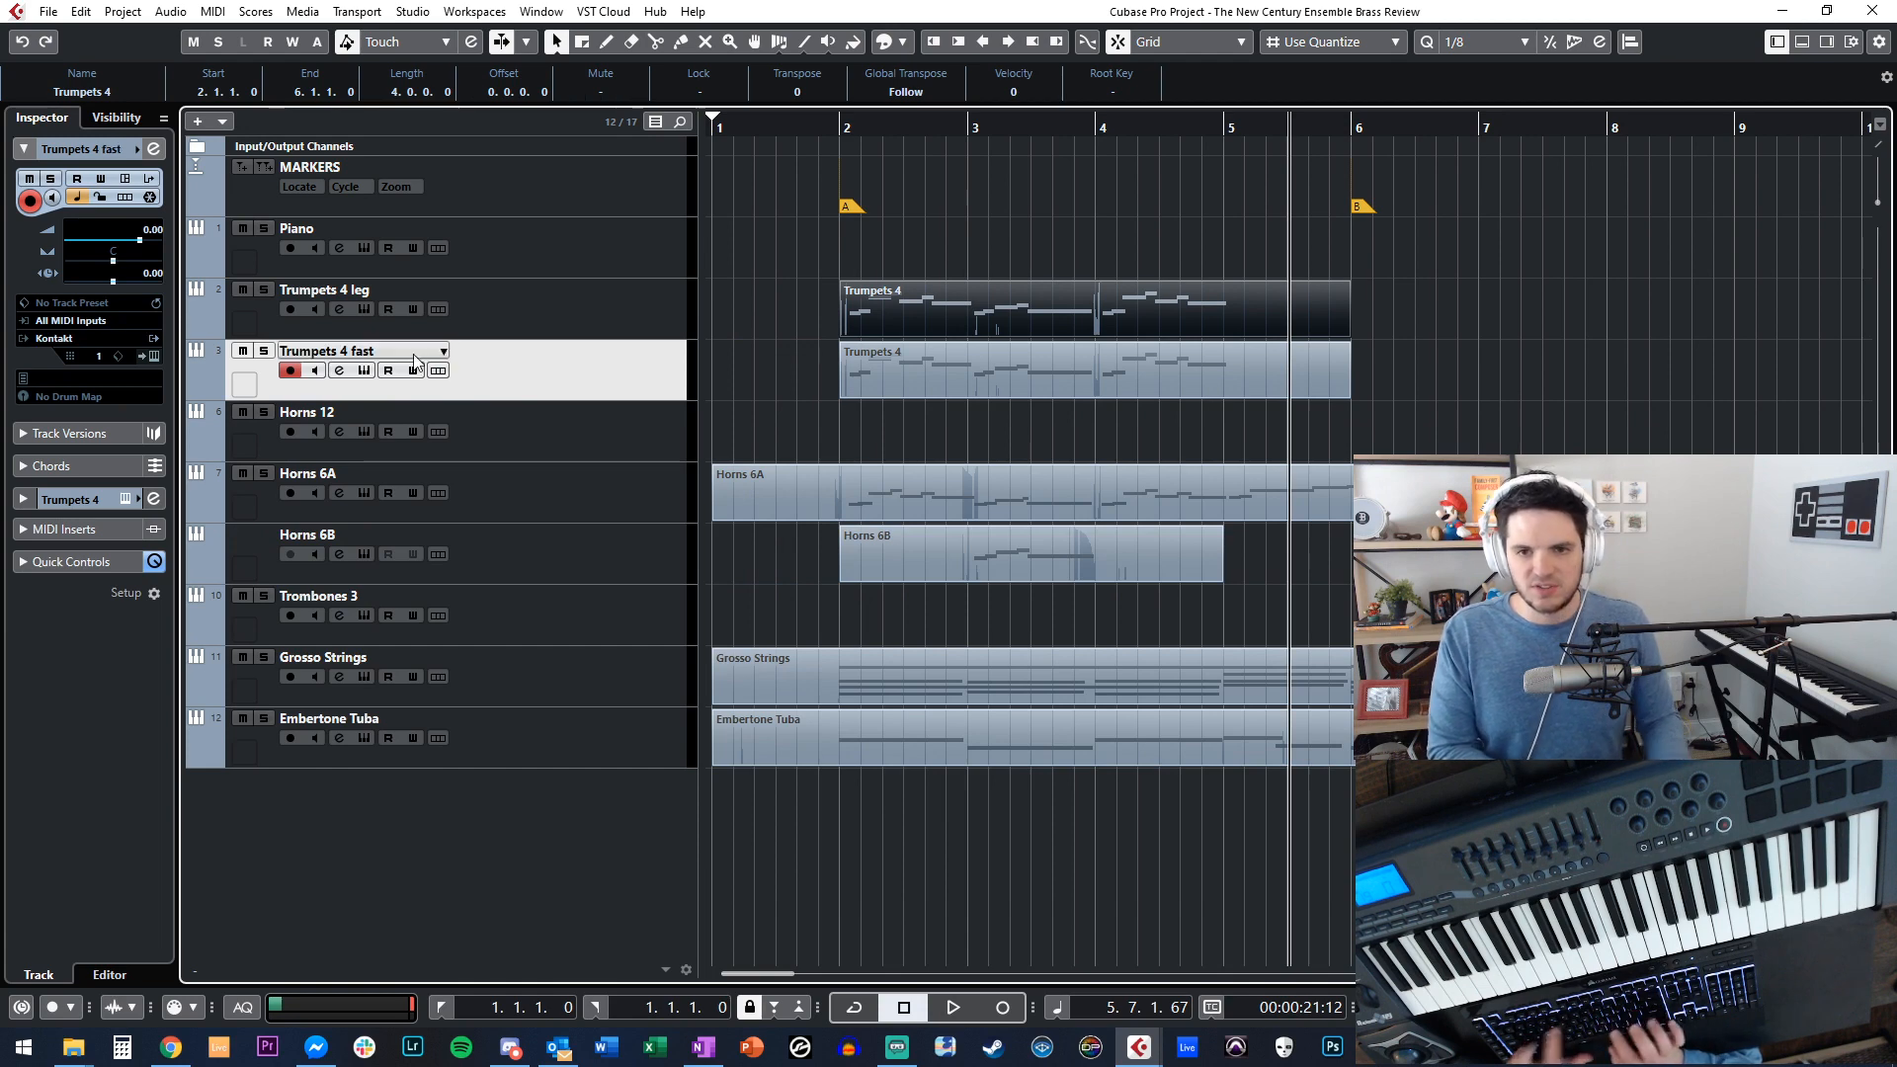
key("Return")
left_click(850, 380)
key("Delete")
Replace the Legato articulation of Trumpets 4 fast with Triple Tongue in Kontakt and try it against the arrangement.
left_click(153, 356)
left_click_drag(795, 101, 340, 87)
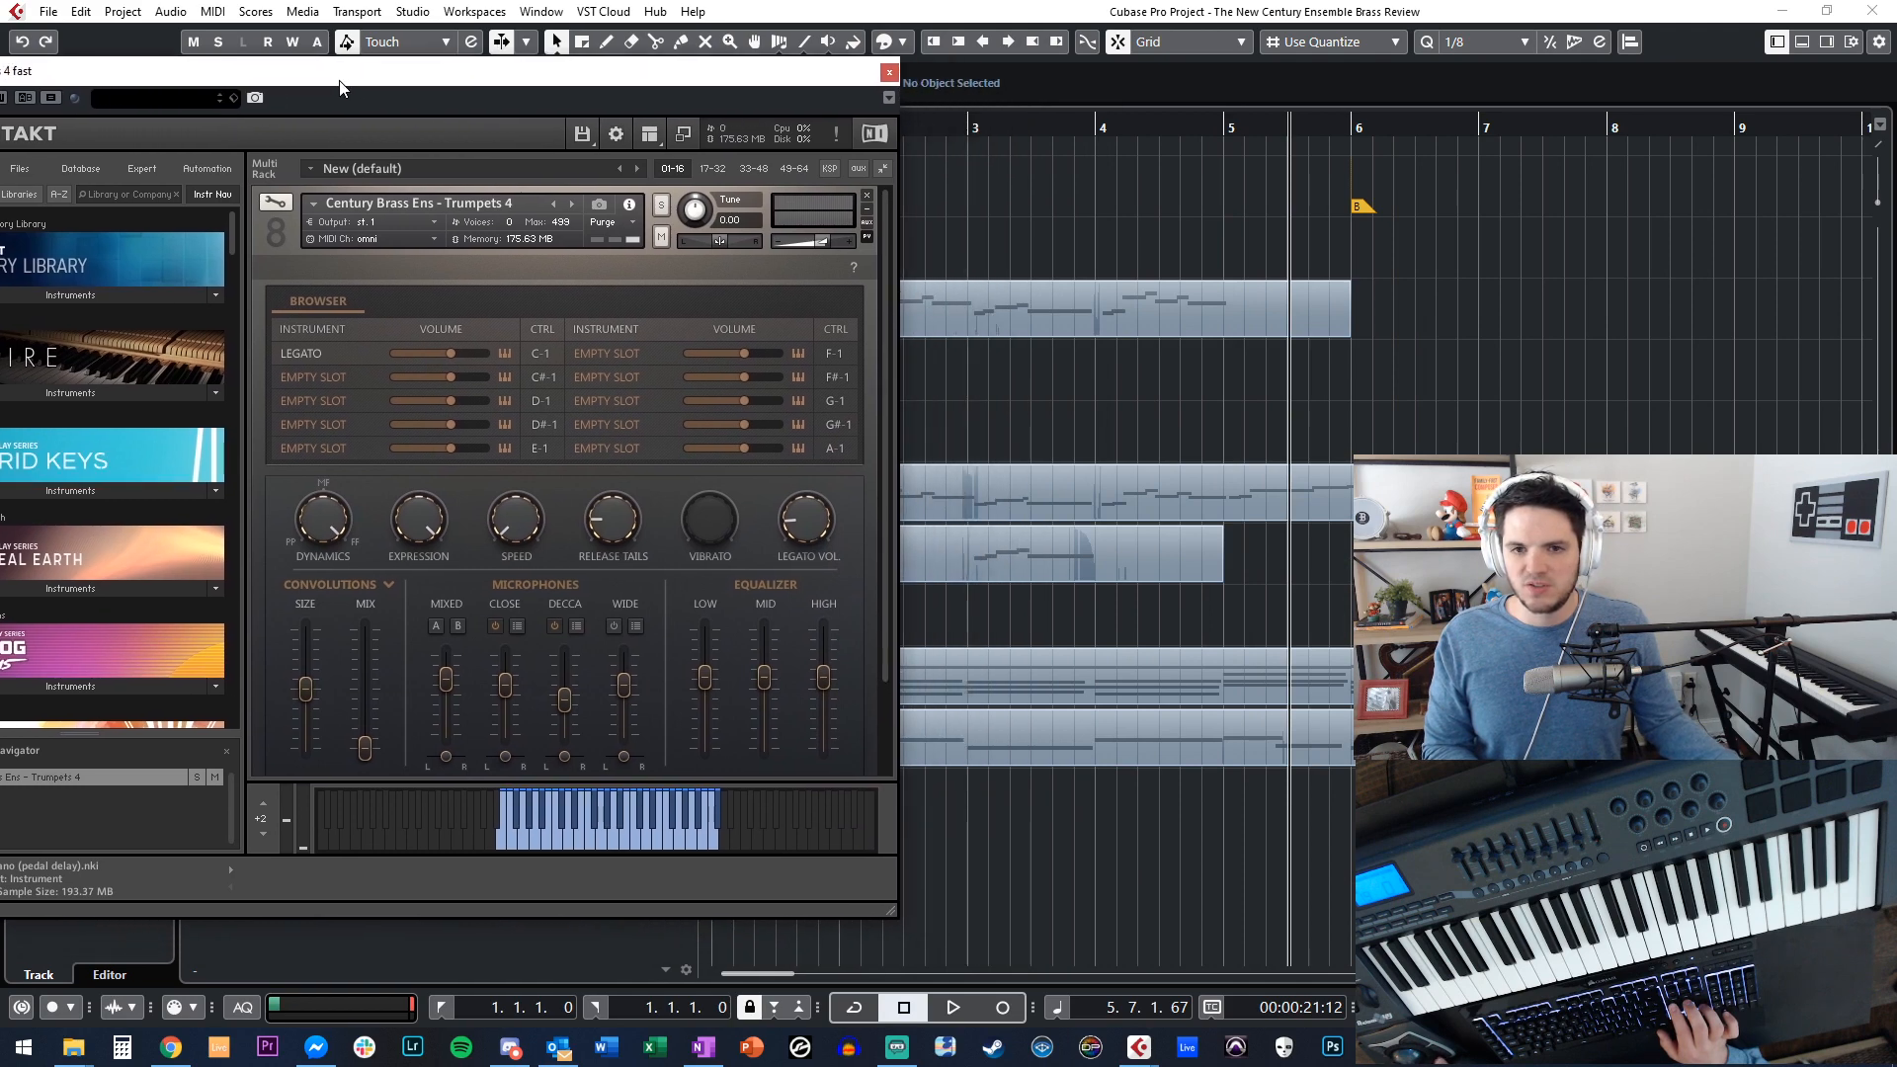
left_click(310, 358)
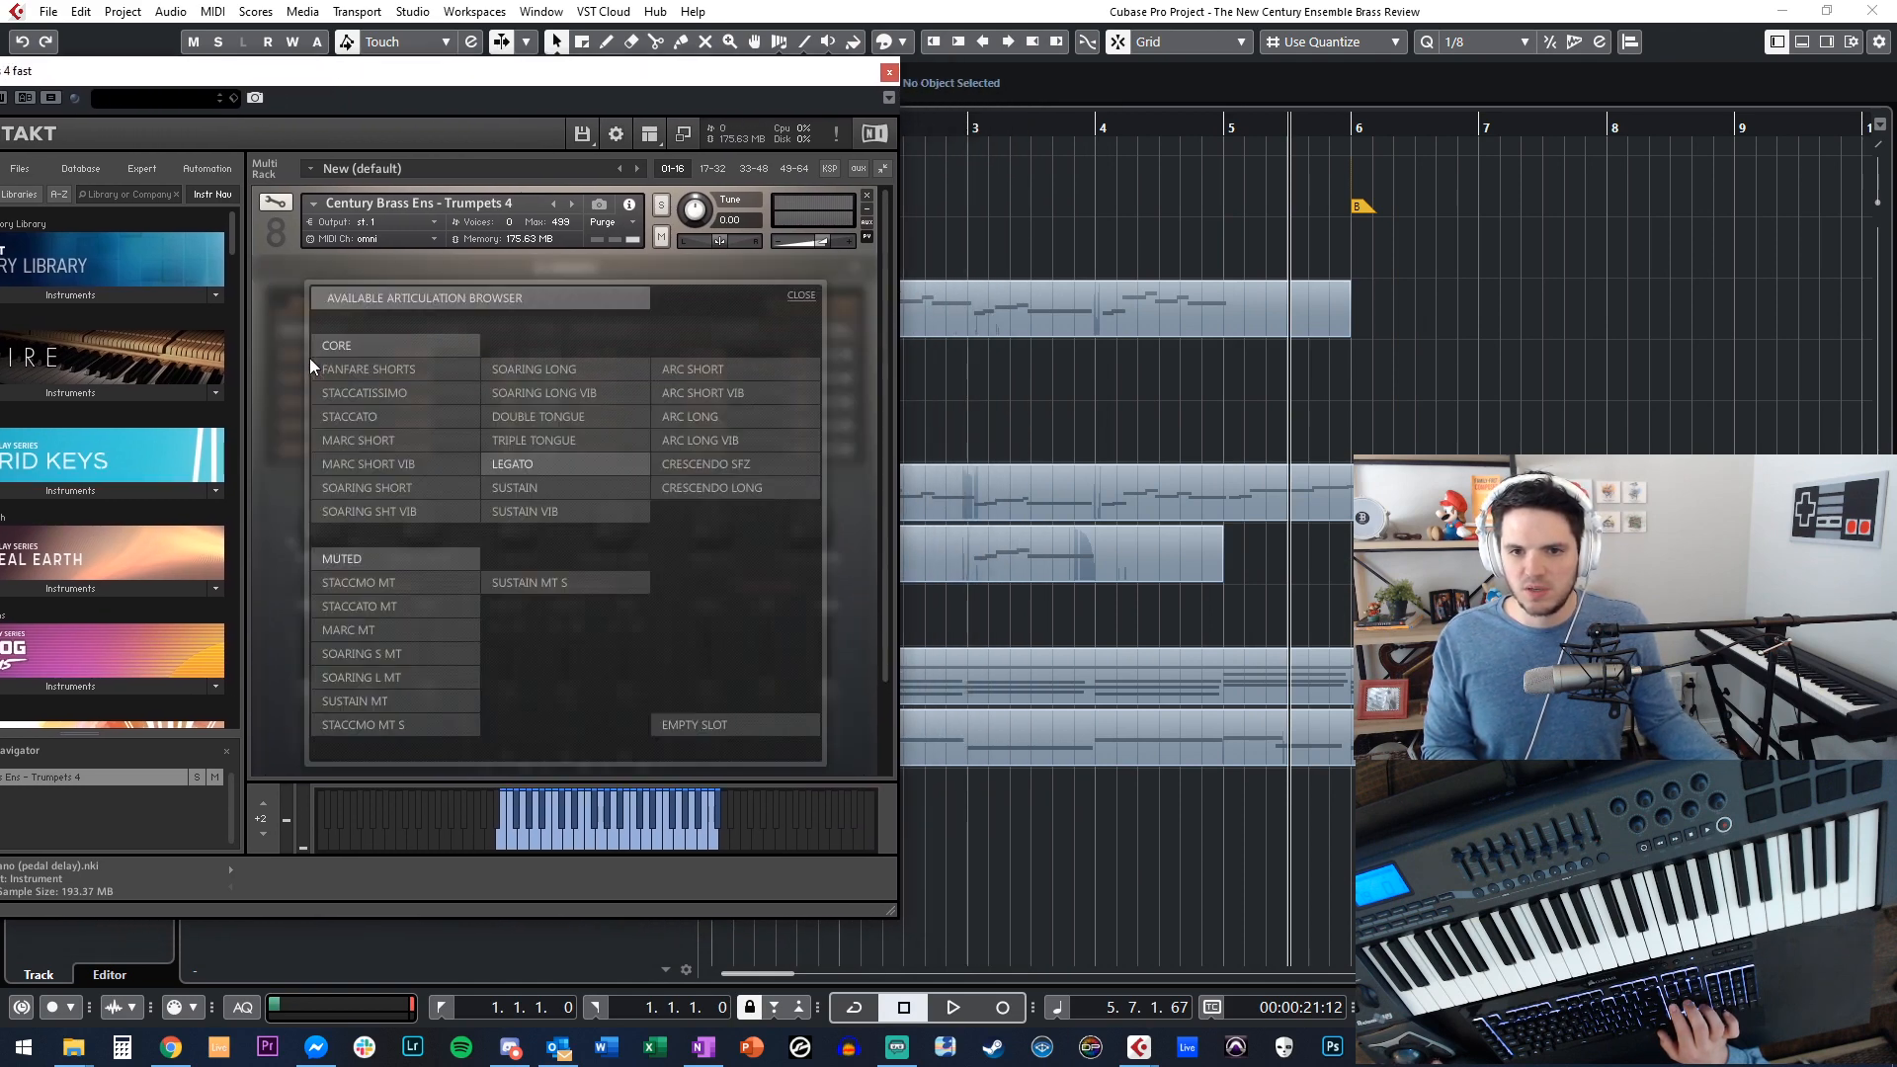
left_click(542, 446)
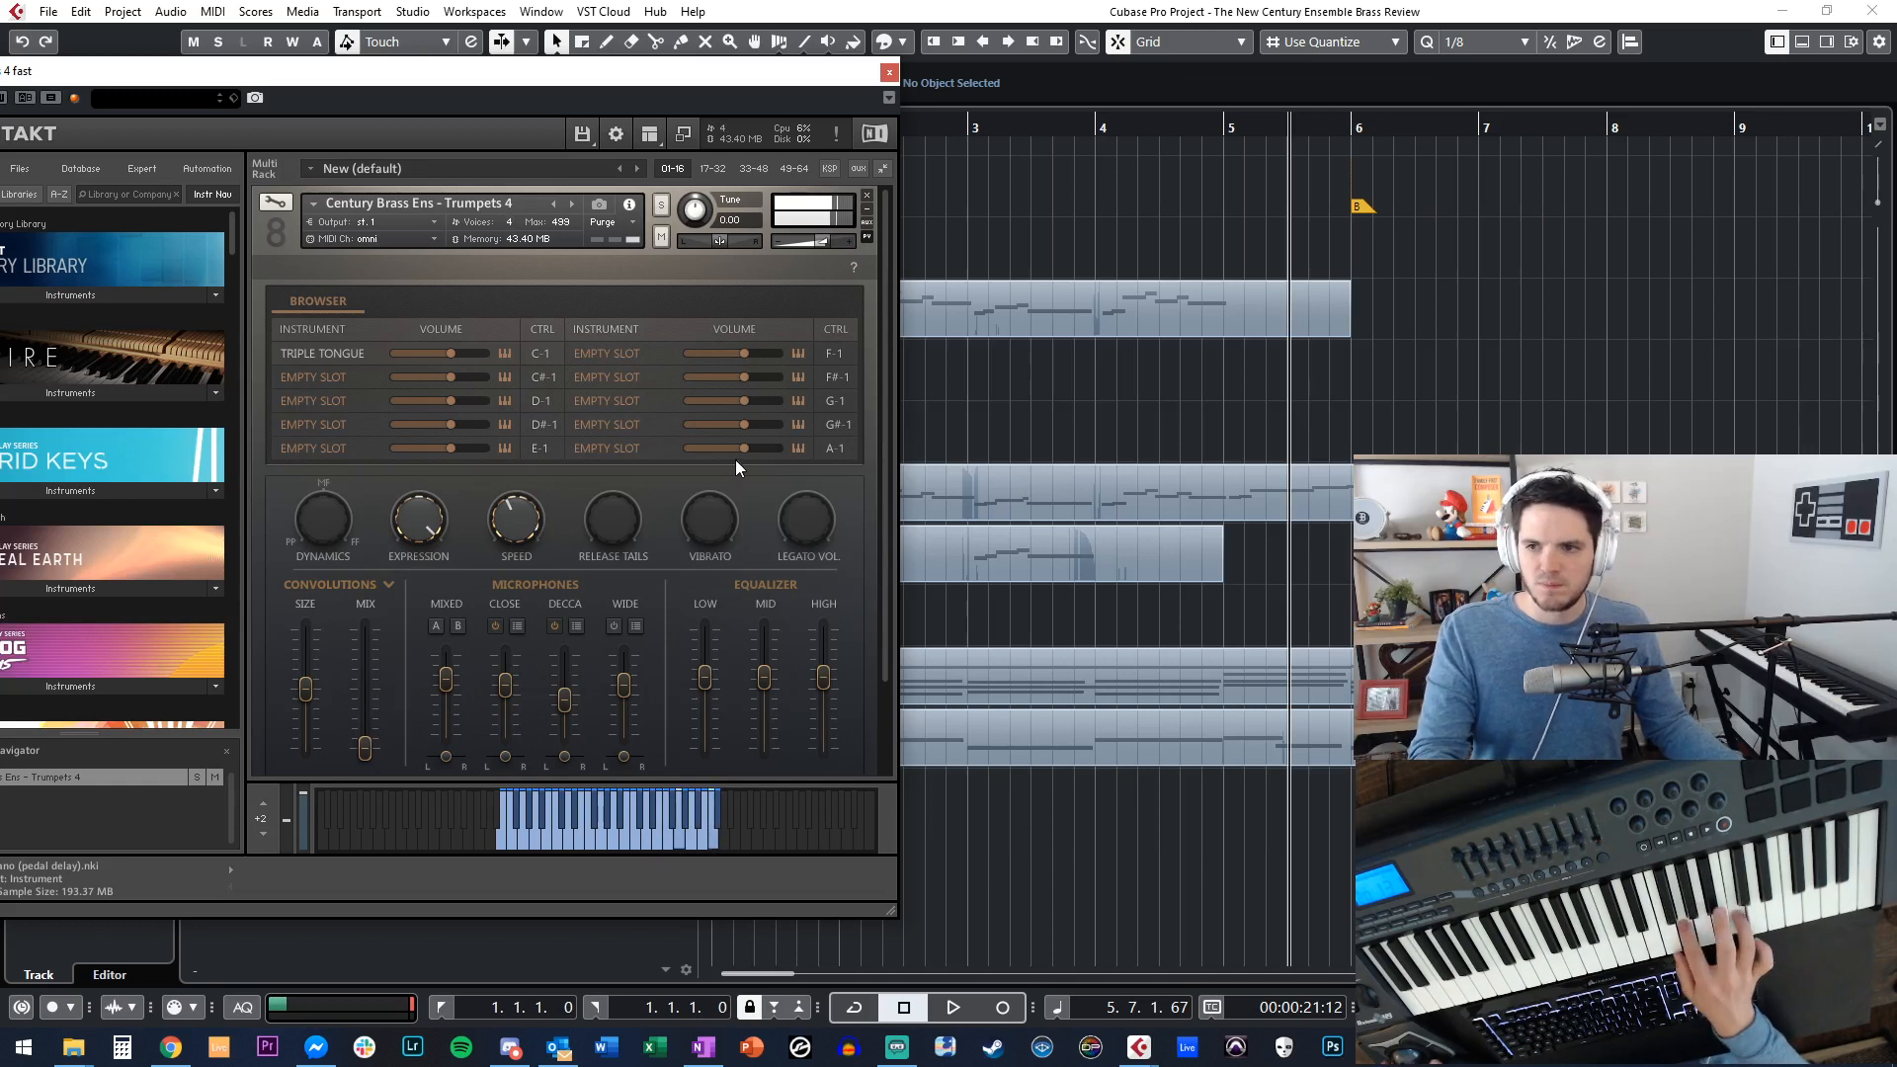
key("space")
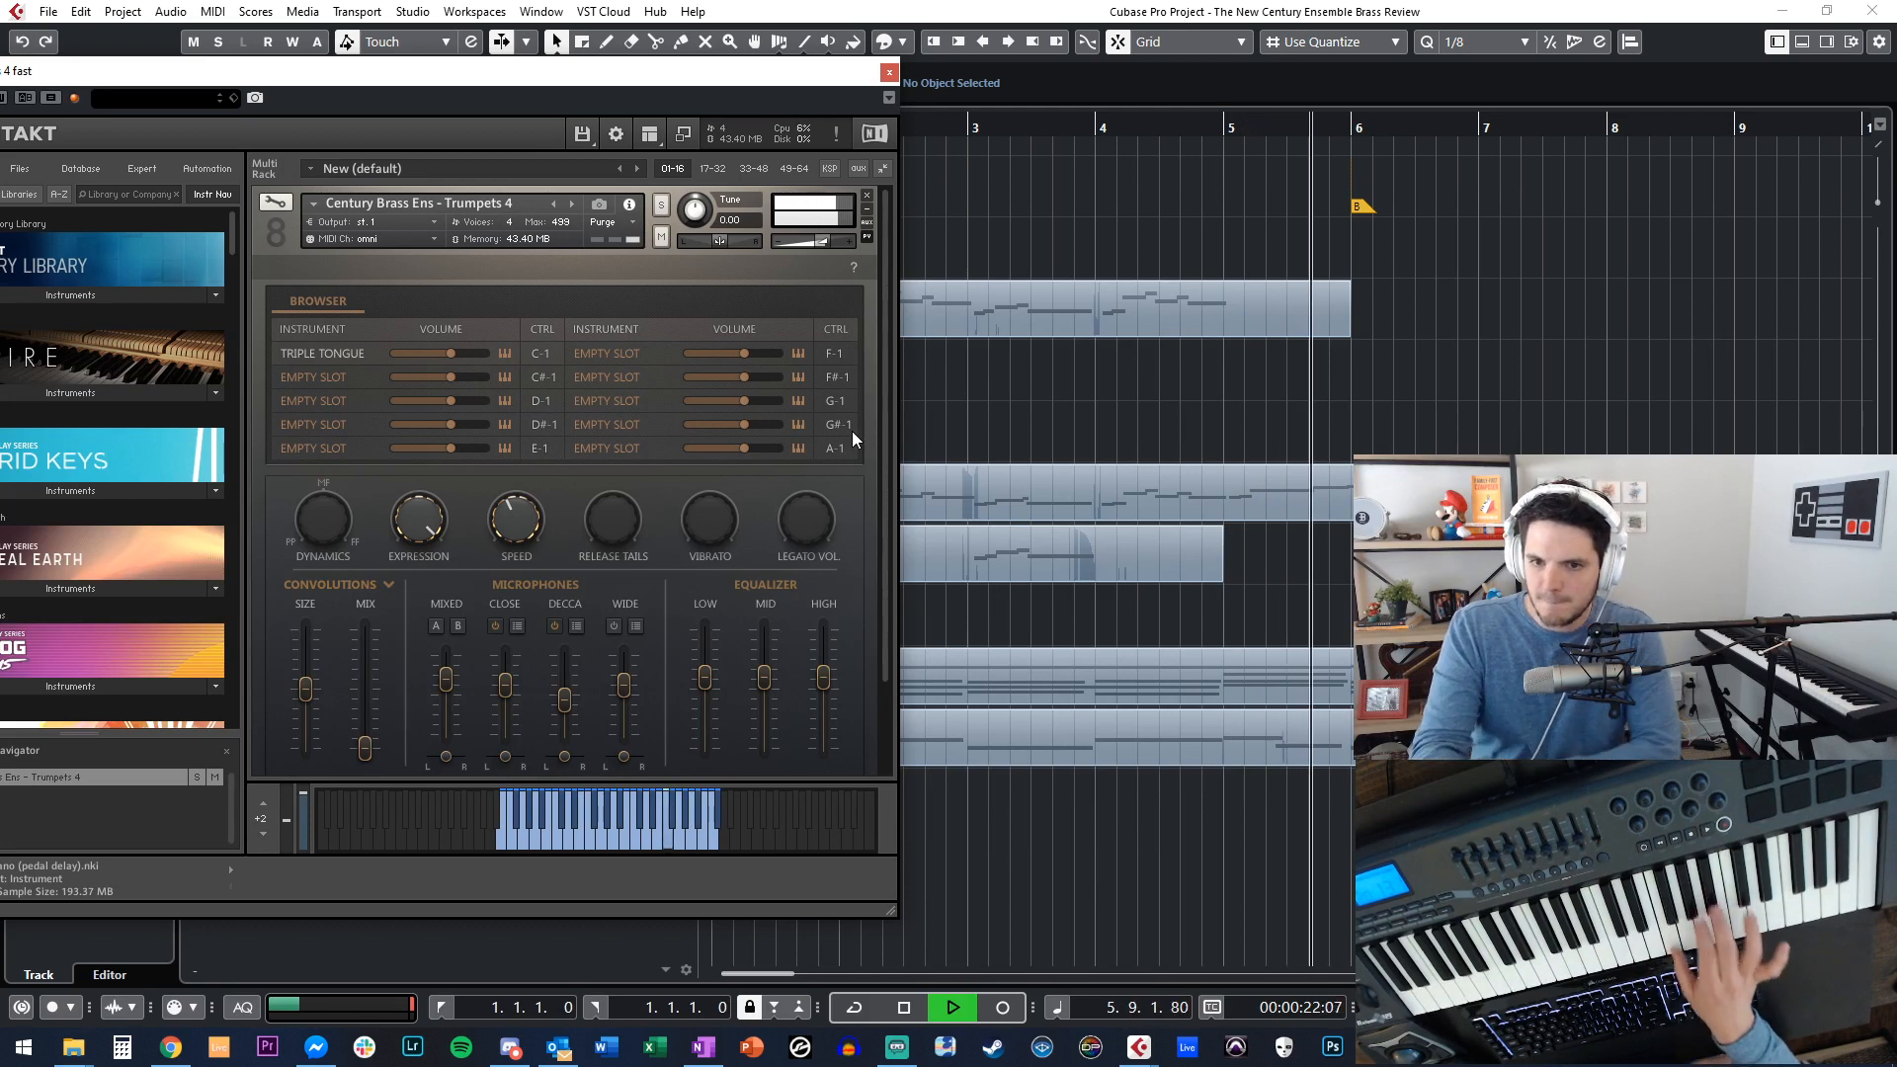
key("space")
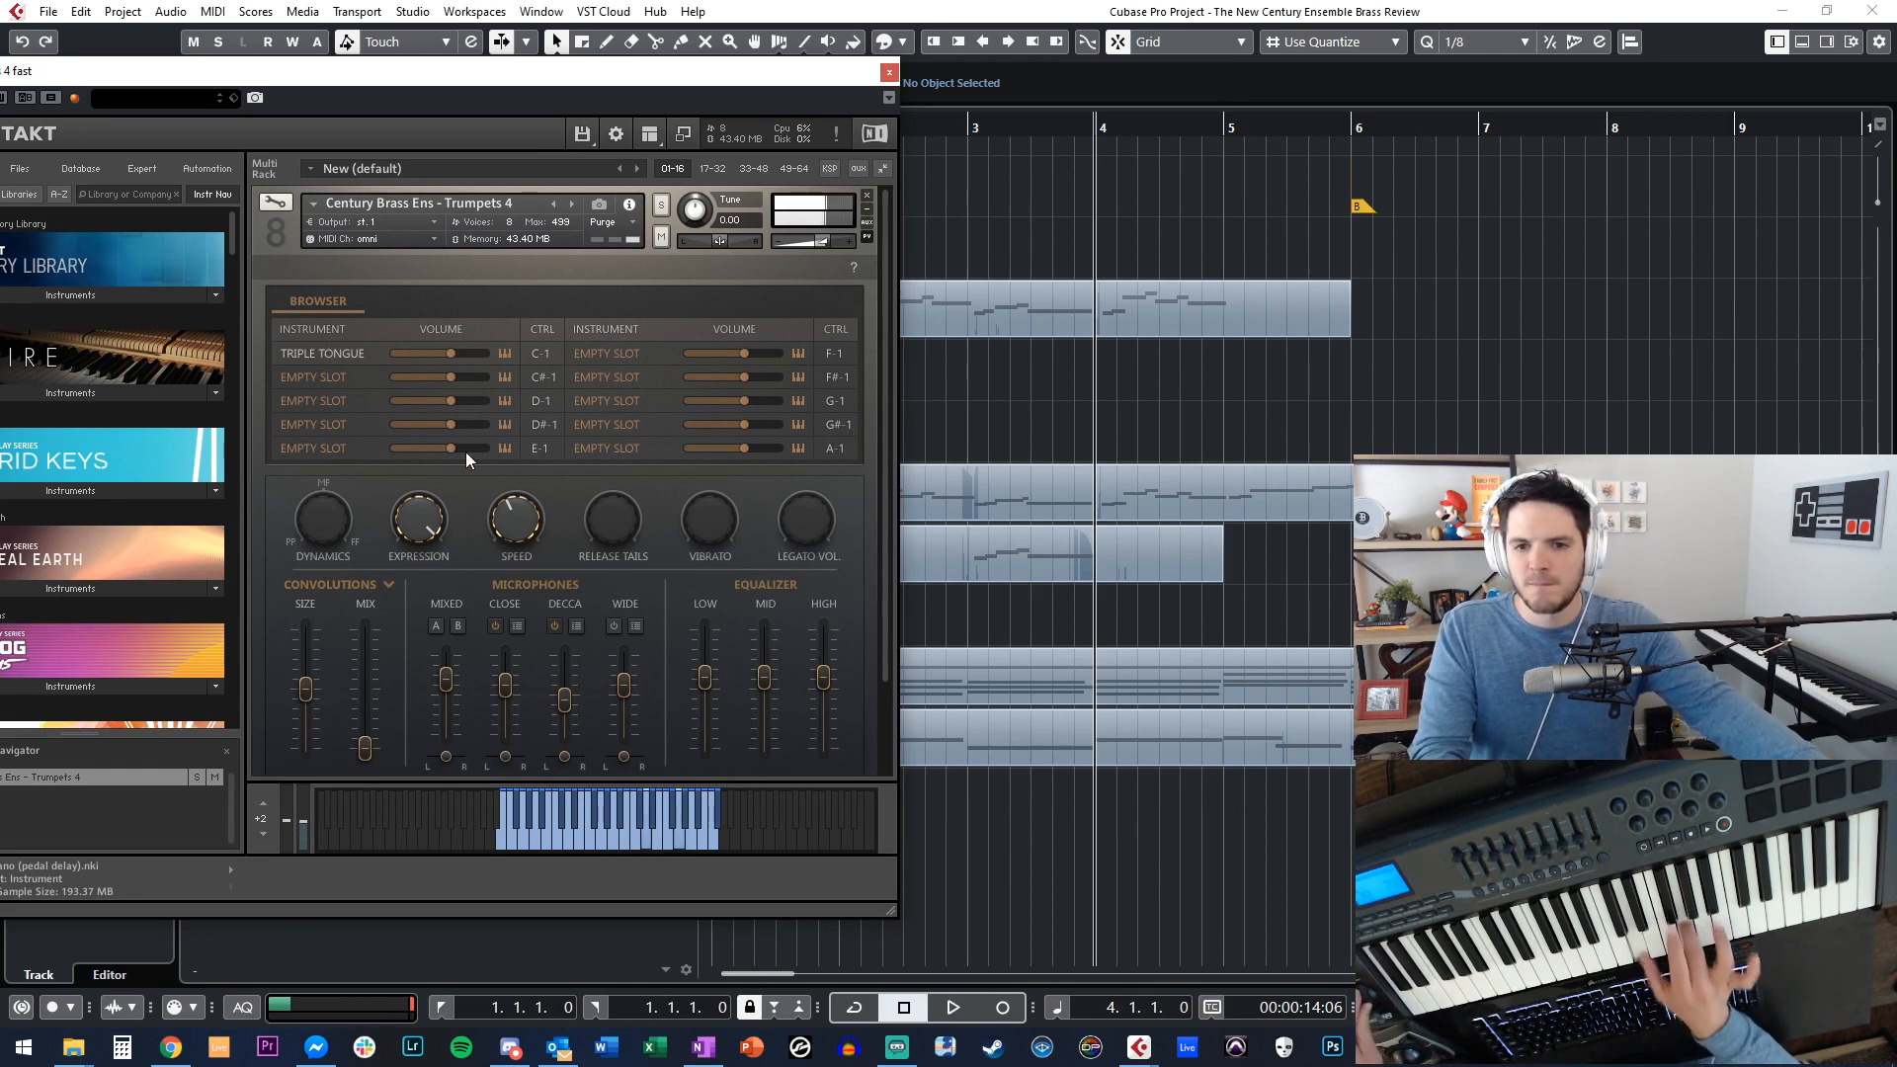
Audition the Double Tongue and Staccatissimo articulations in the first slot of the Trumpets 4 fast instrument.
left_click(334, 353)
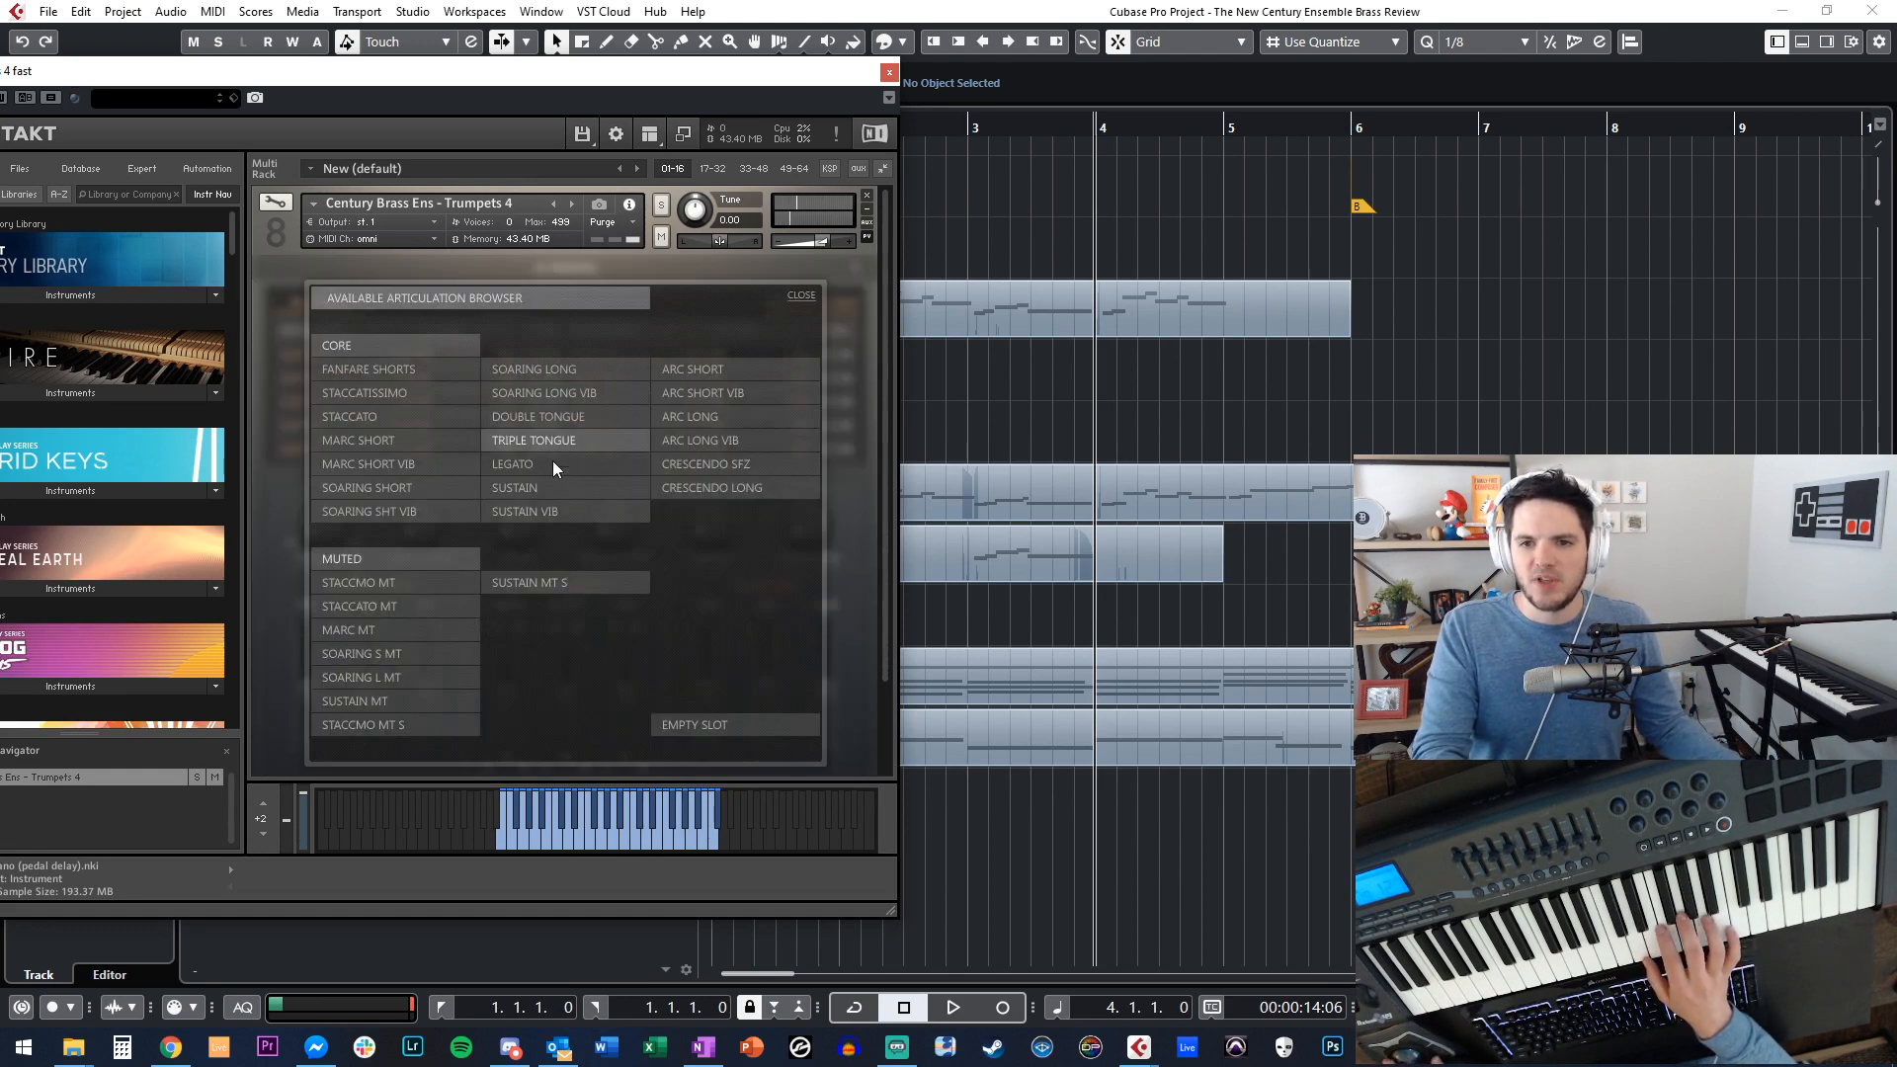
left_click(542, 418)
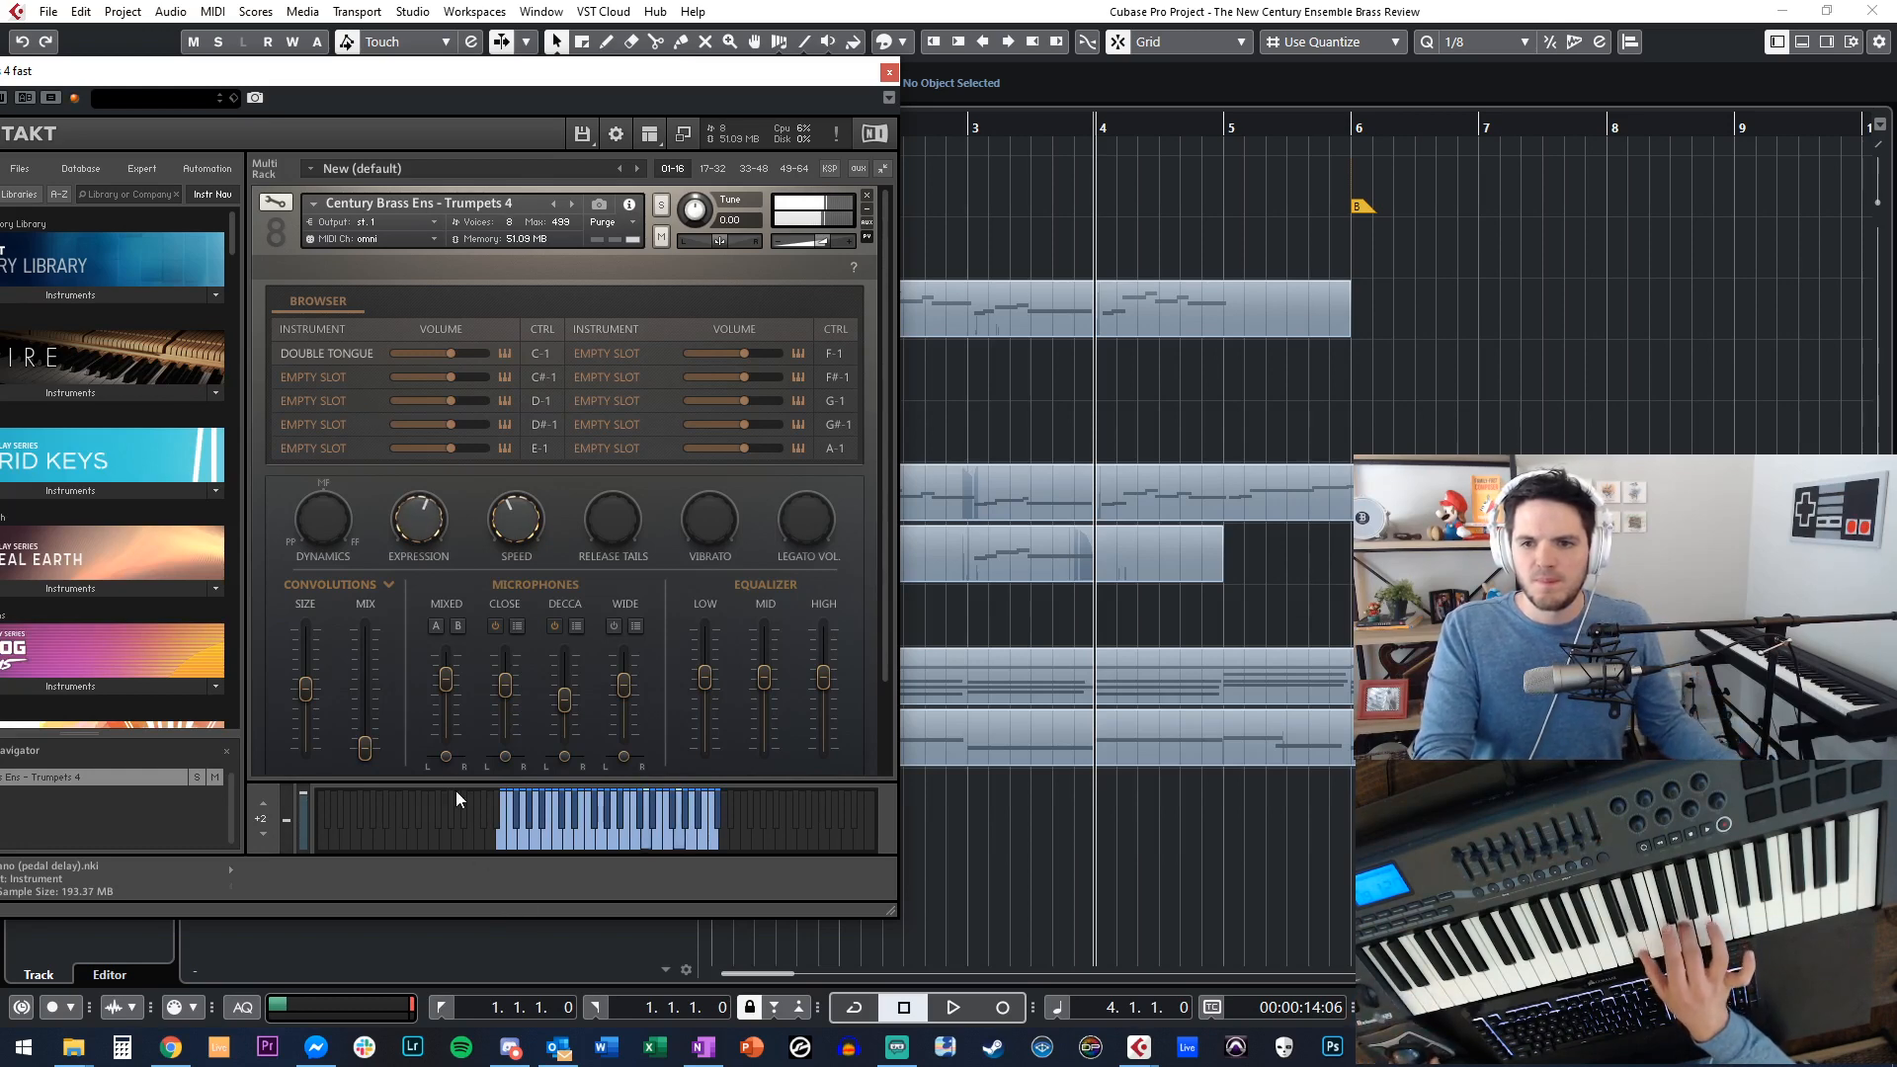
double_click(336, 356)
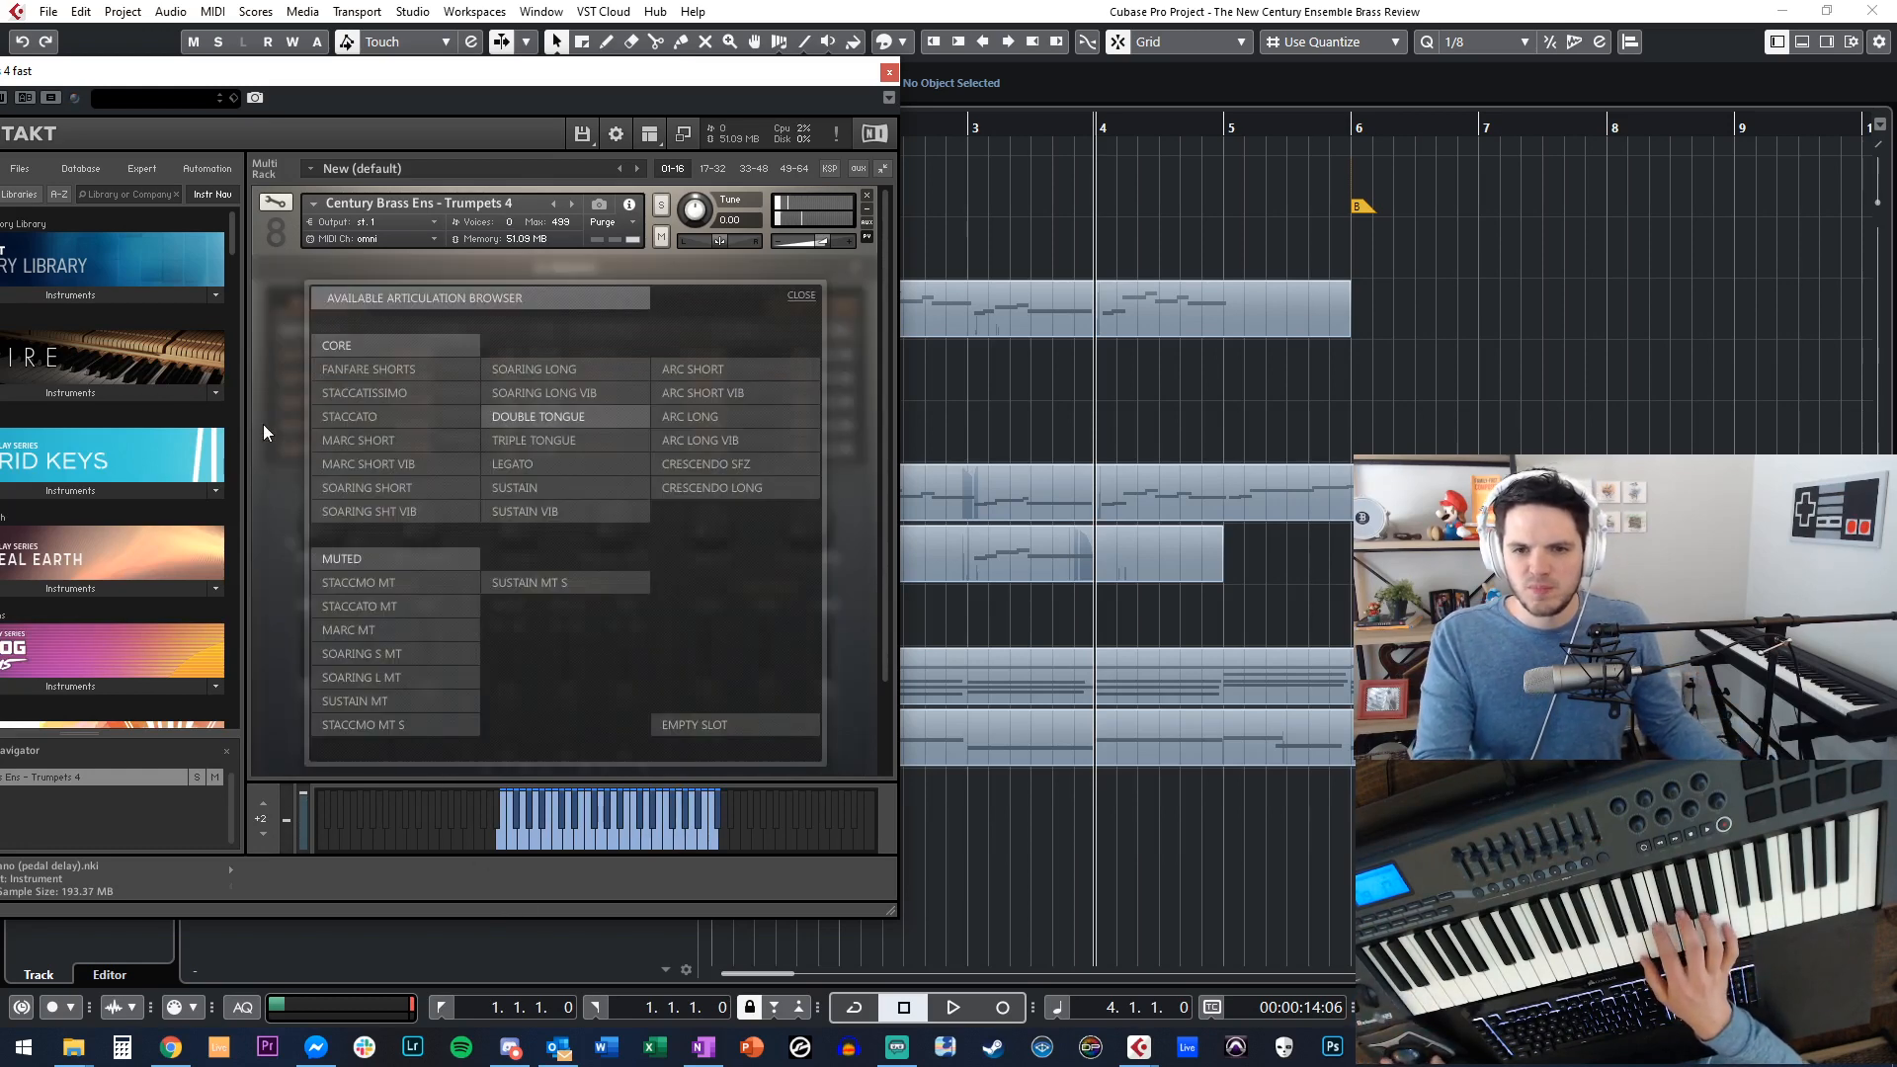
left_click(373, 395)
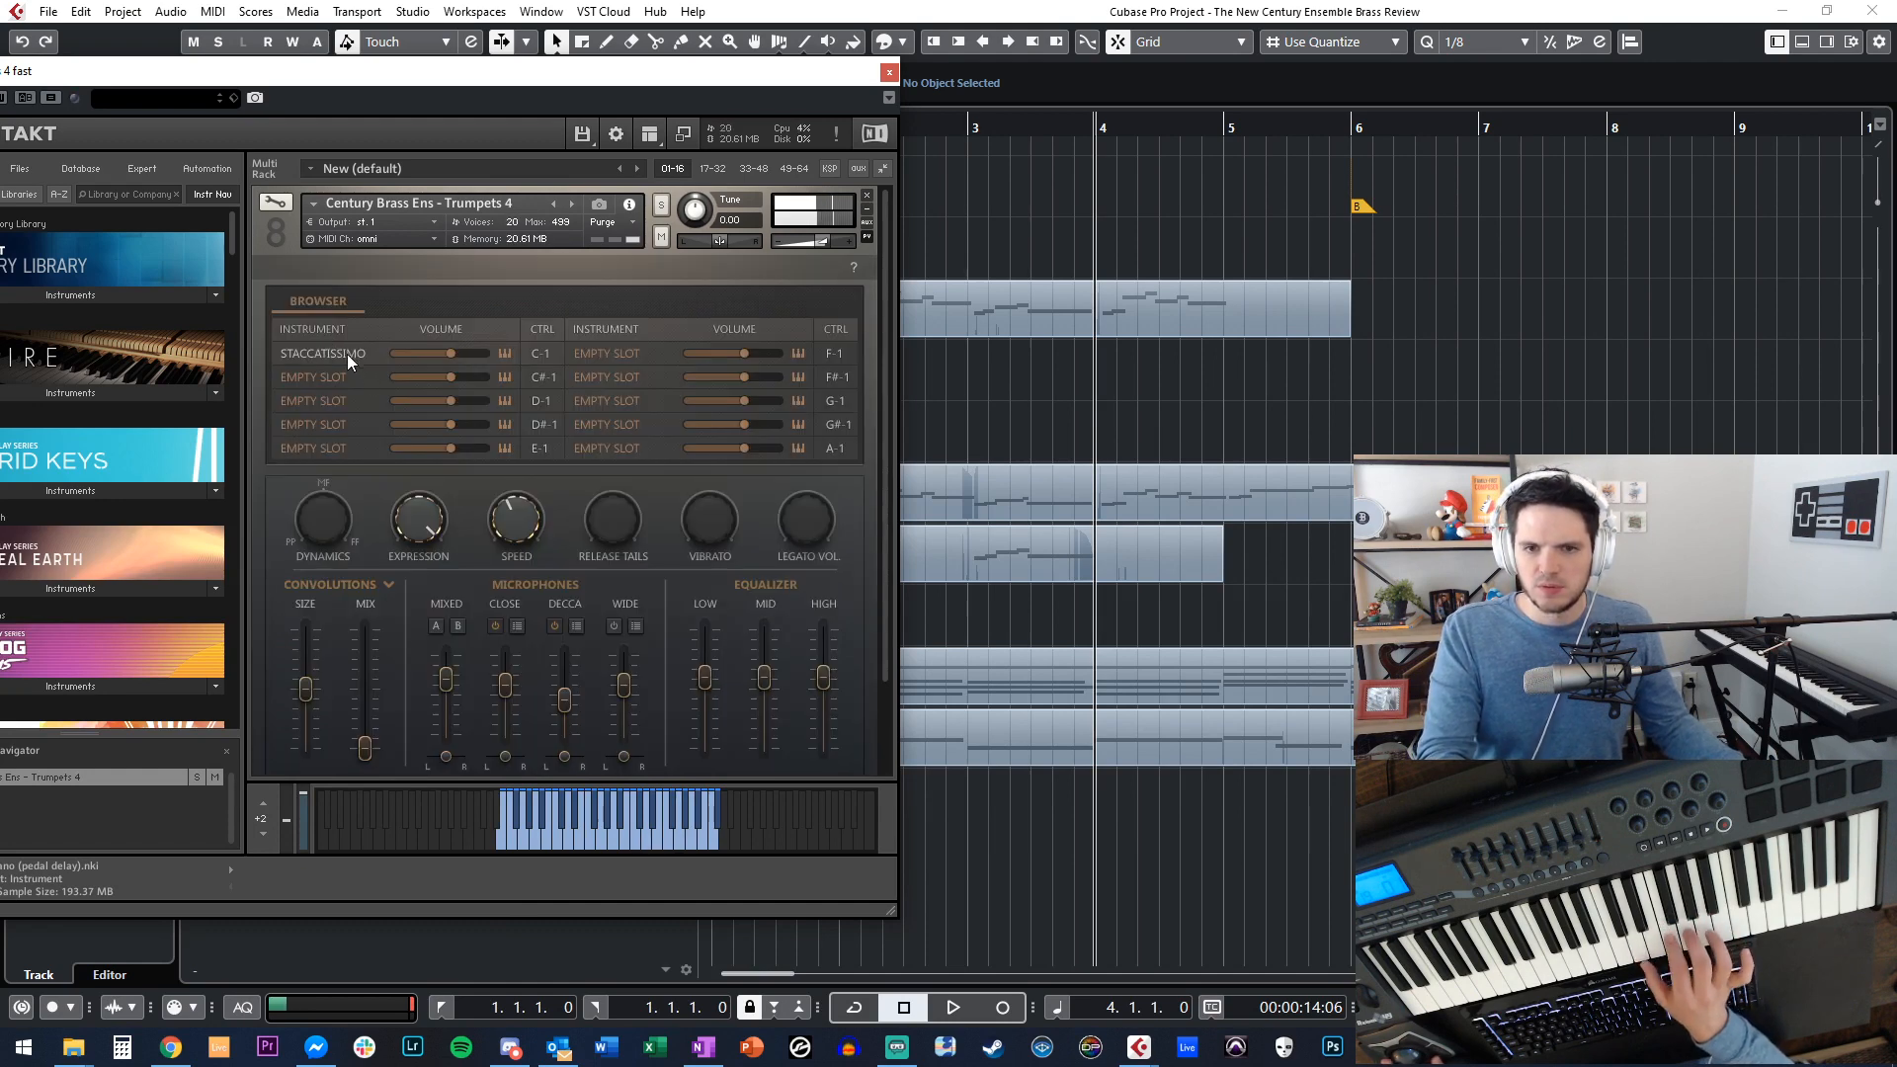
Load the Fanfare Shorts articulation for Trumpets 4 fast and close its instrument window.
double_click(347, 354)
left_click(351, 366)
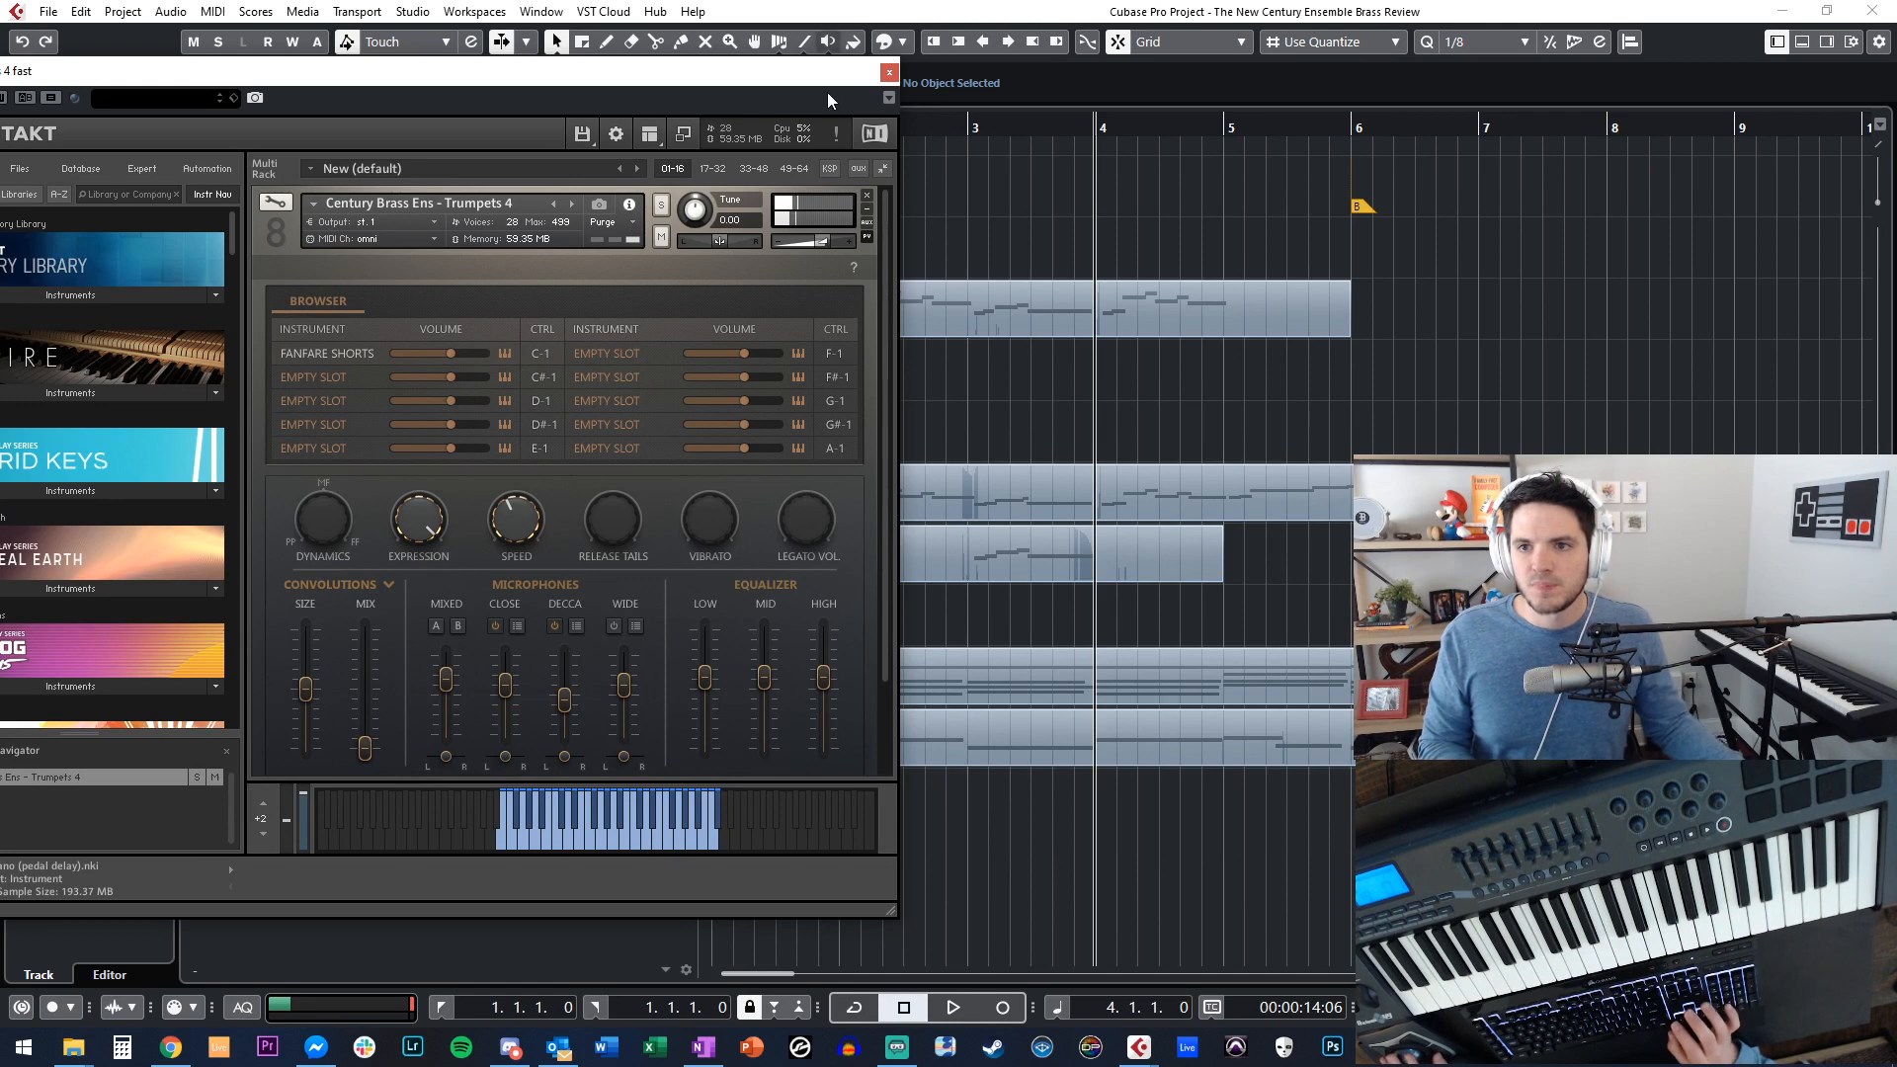
left_click(889, 72)
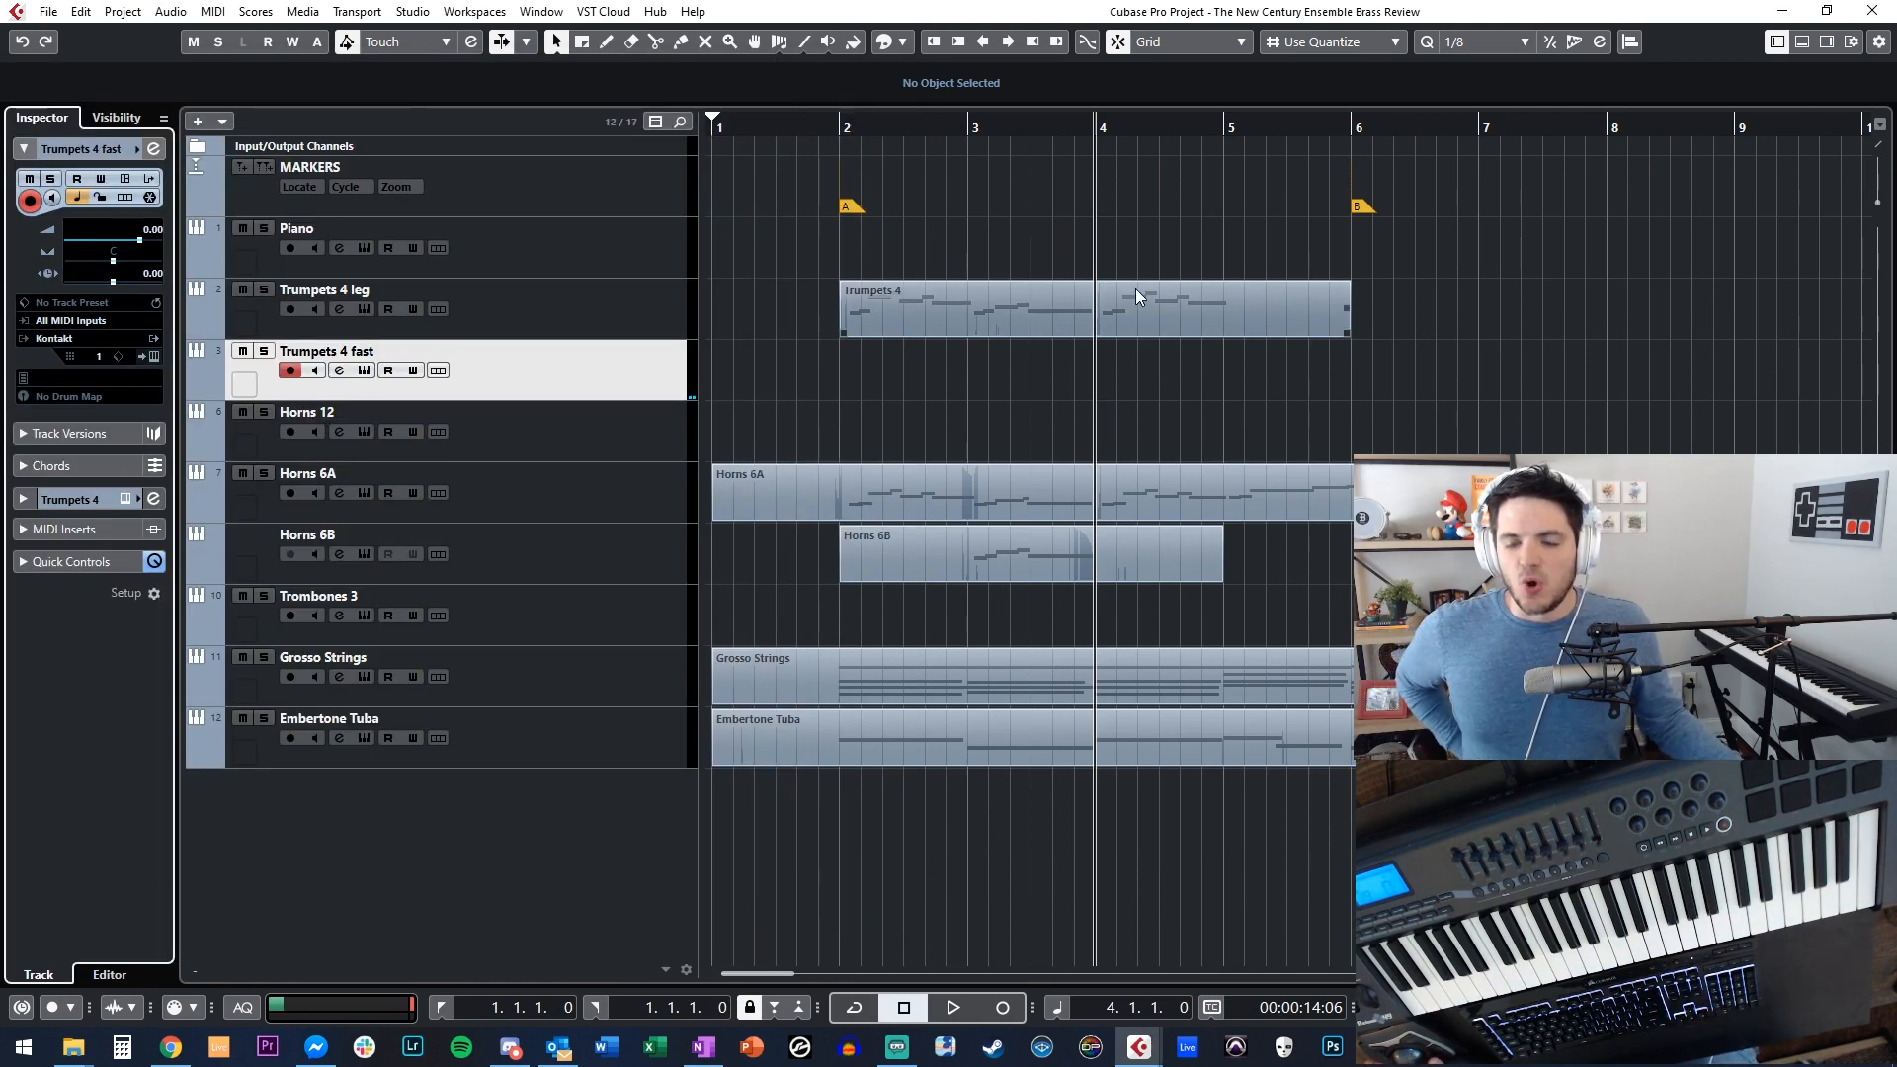
Record a short fast trumpet phrase on Trumpets 4 fast, starting the take at bar 5 and leading into marker B.
key("n")
key("b")
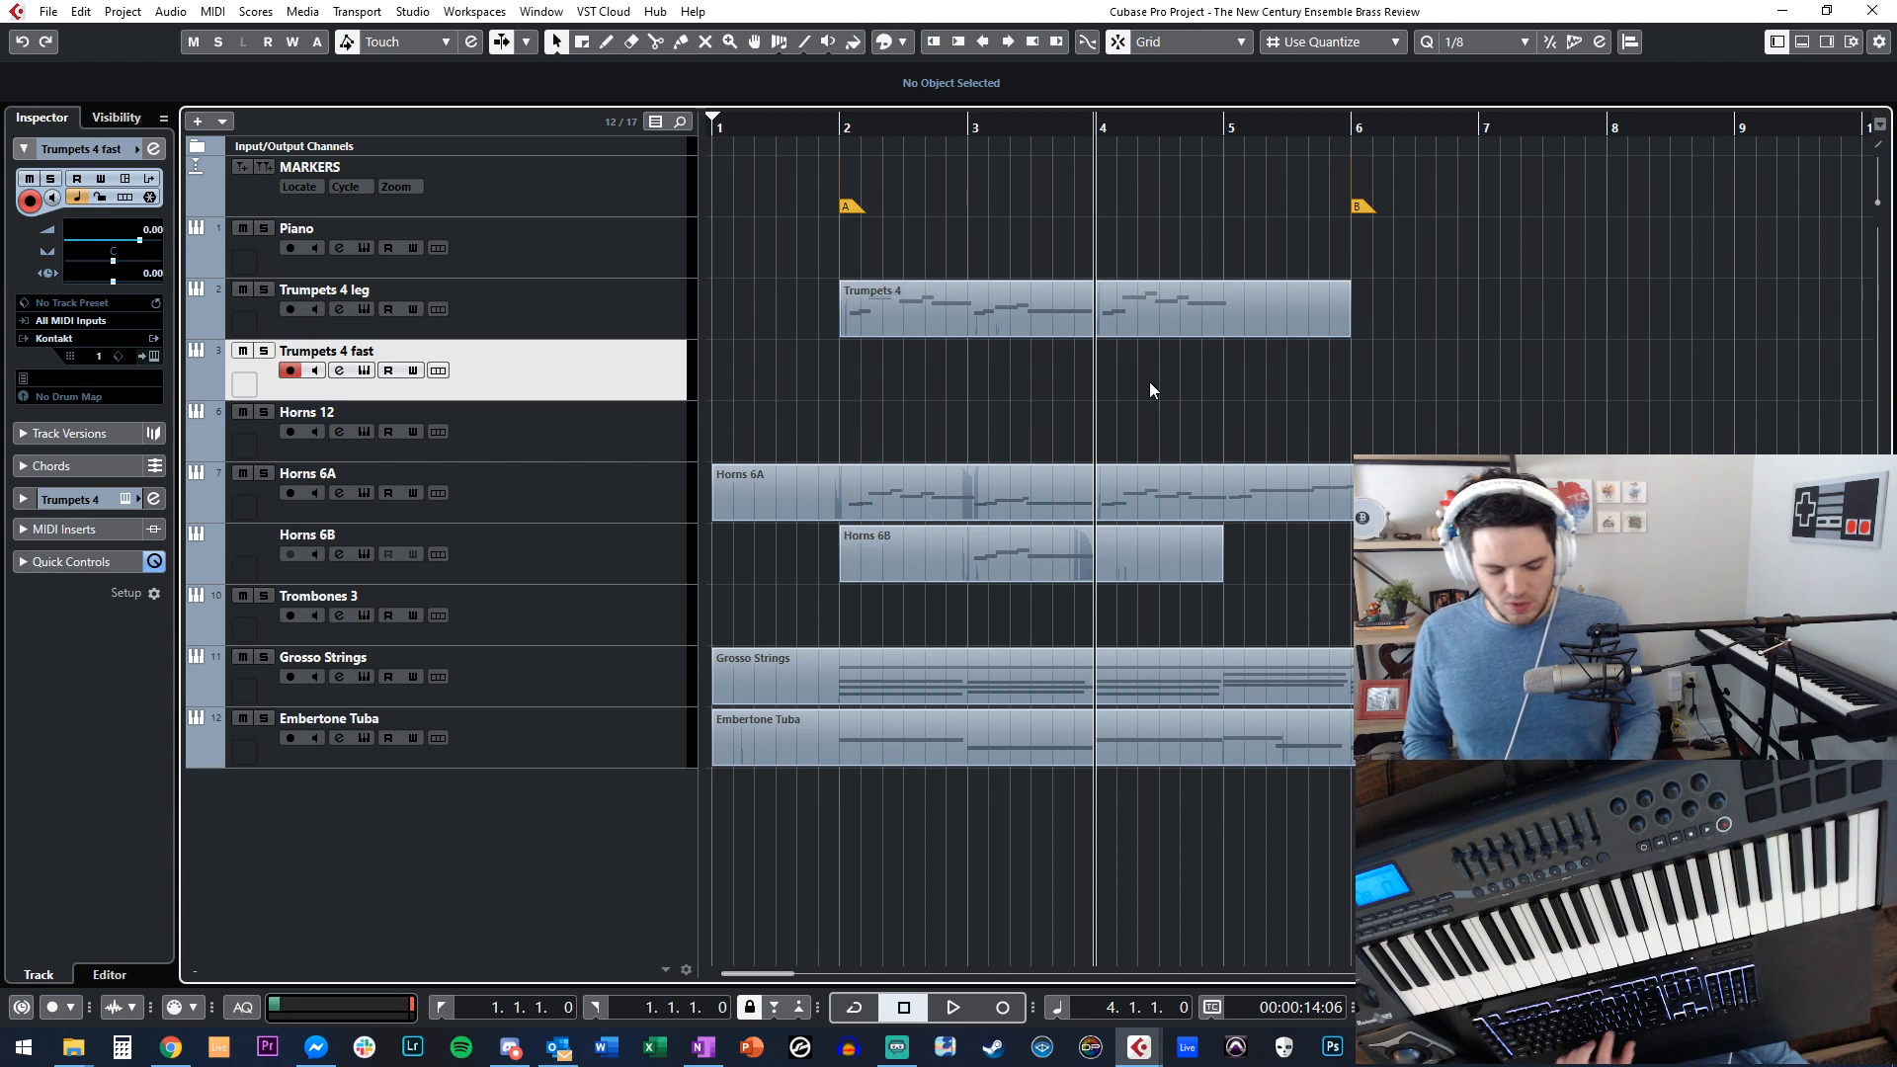
key("space")
key("n")
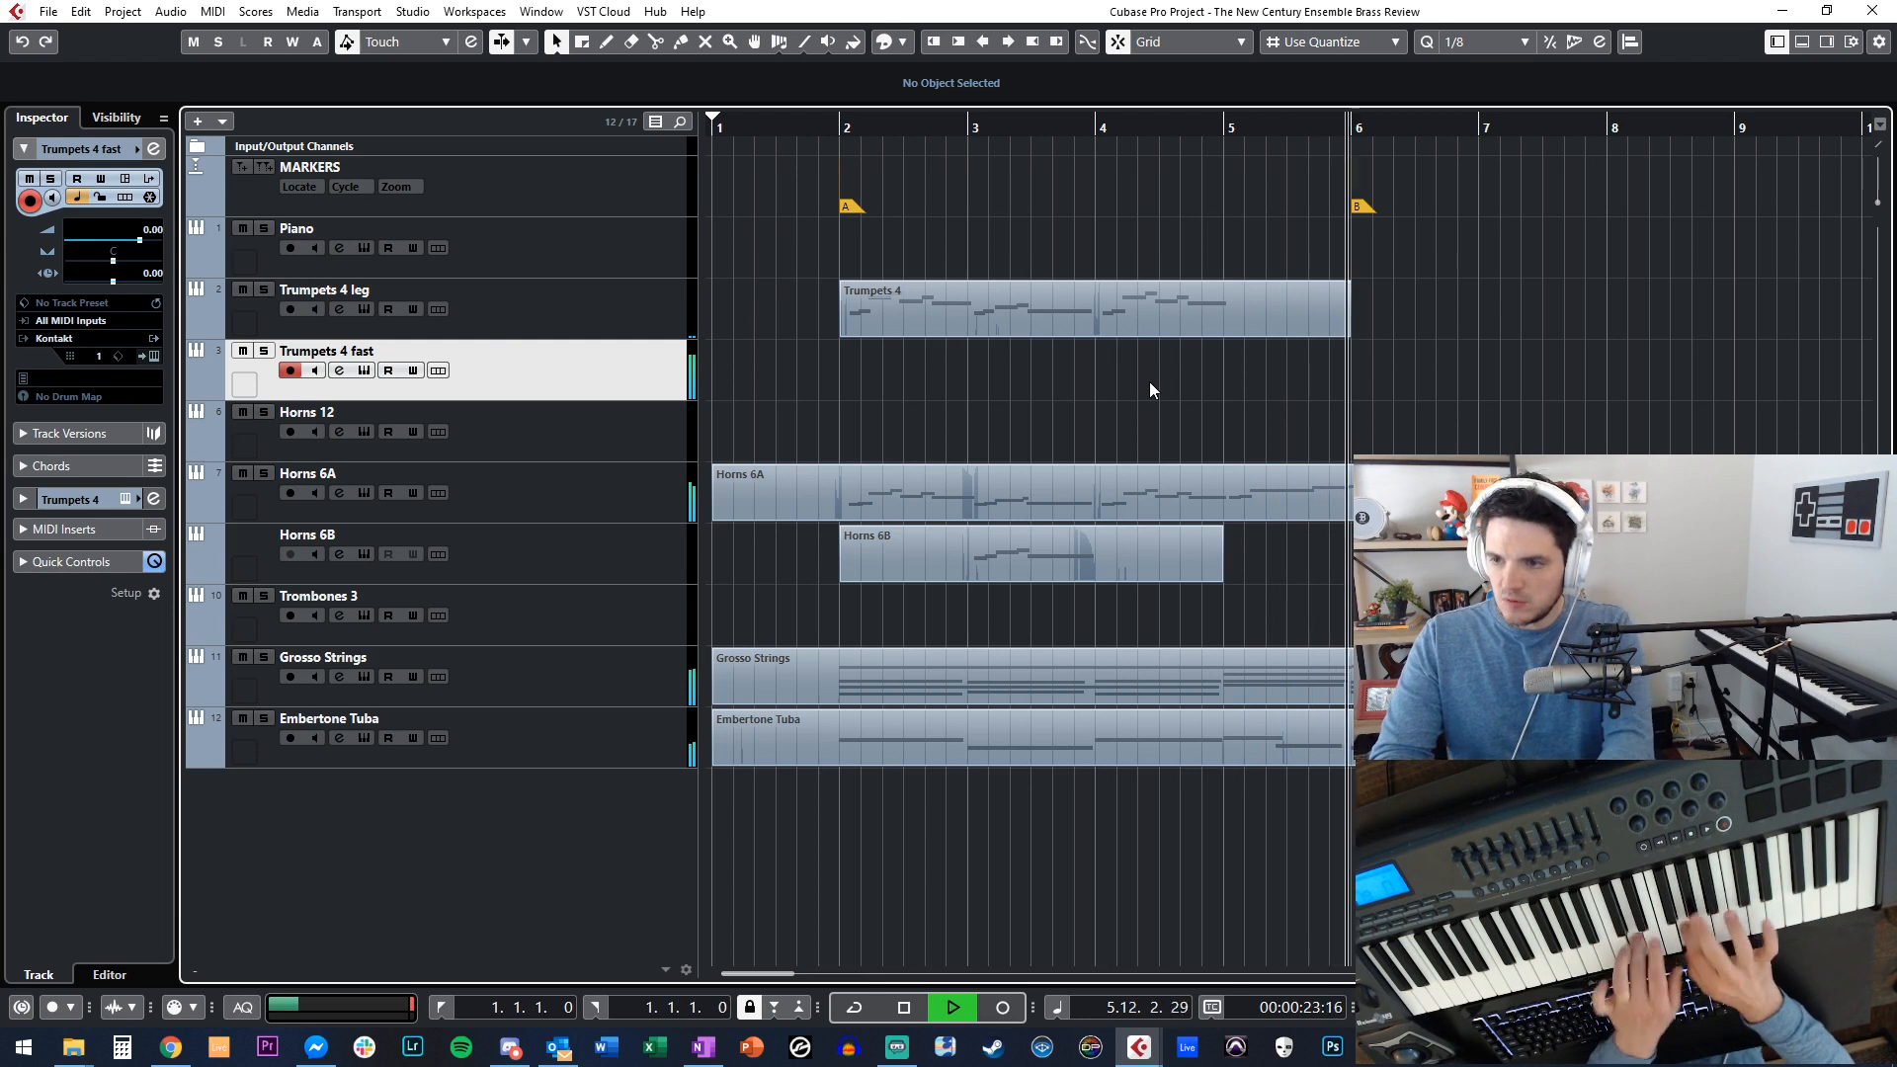
key("b")
key("KP_Multiply")
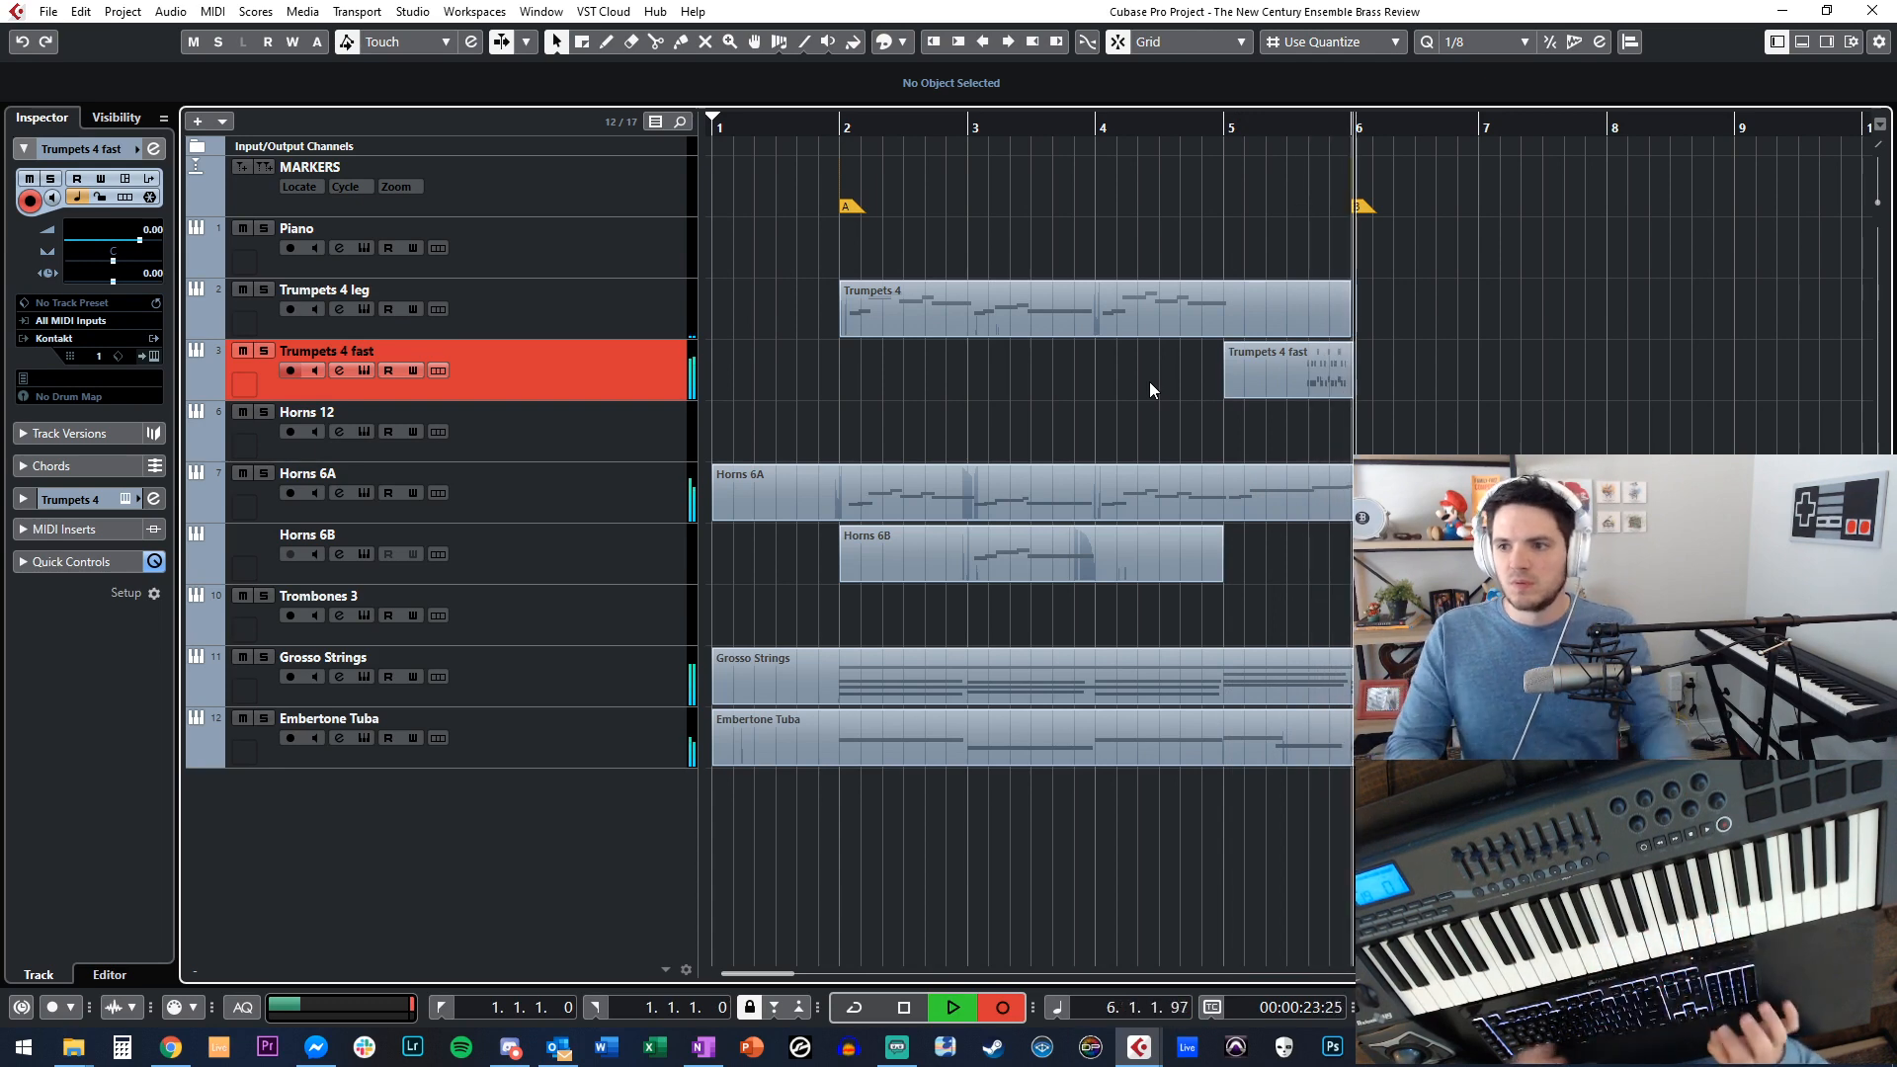
key("KP_Multiply")
Colour the newly recorded Trumpets 4 fast part yellow.
right_click(1284, 364)
left_click(1253, 376)
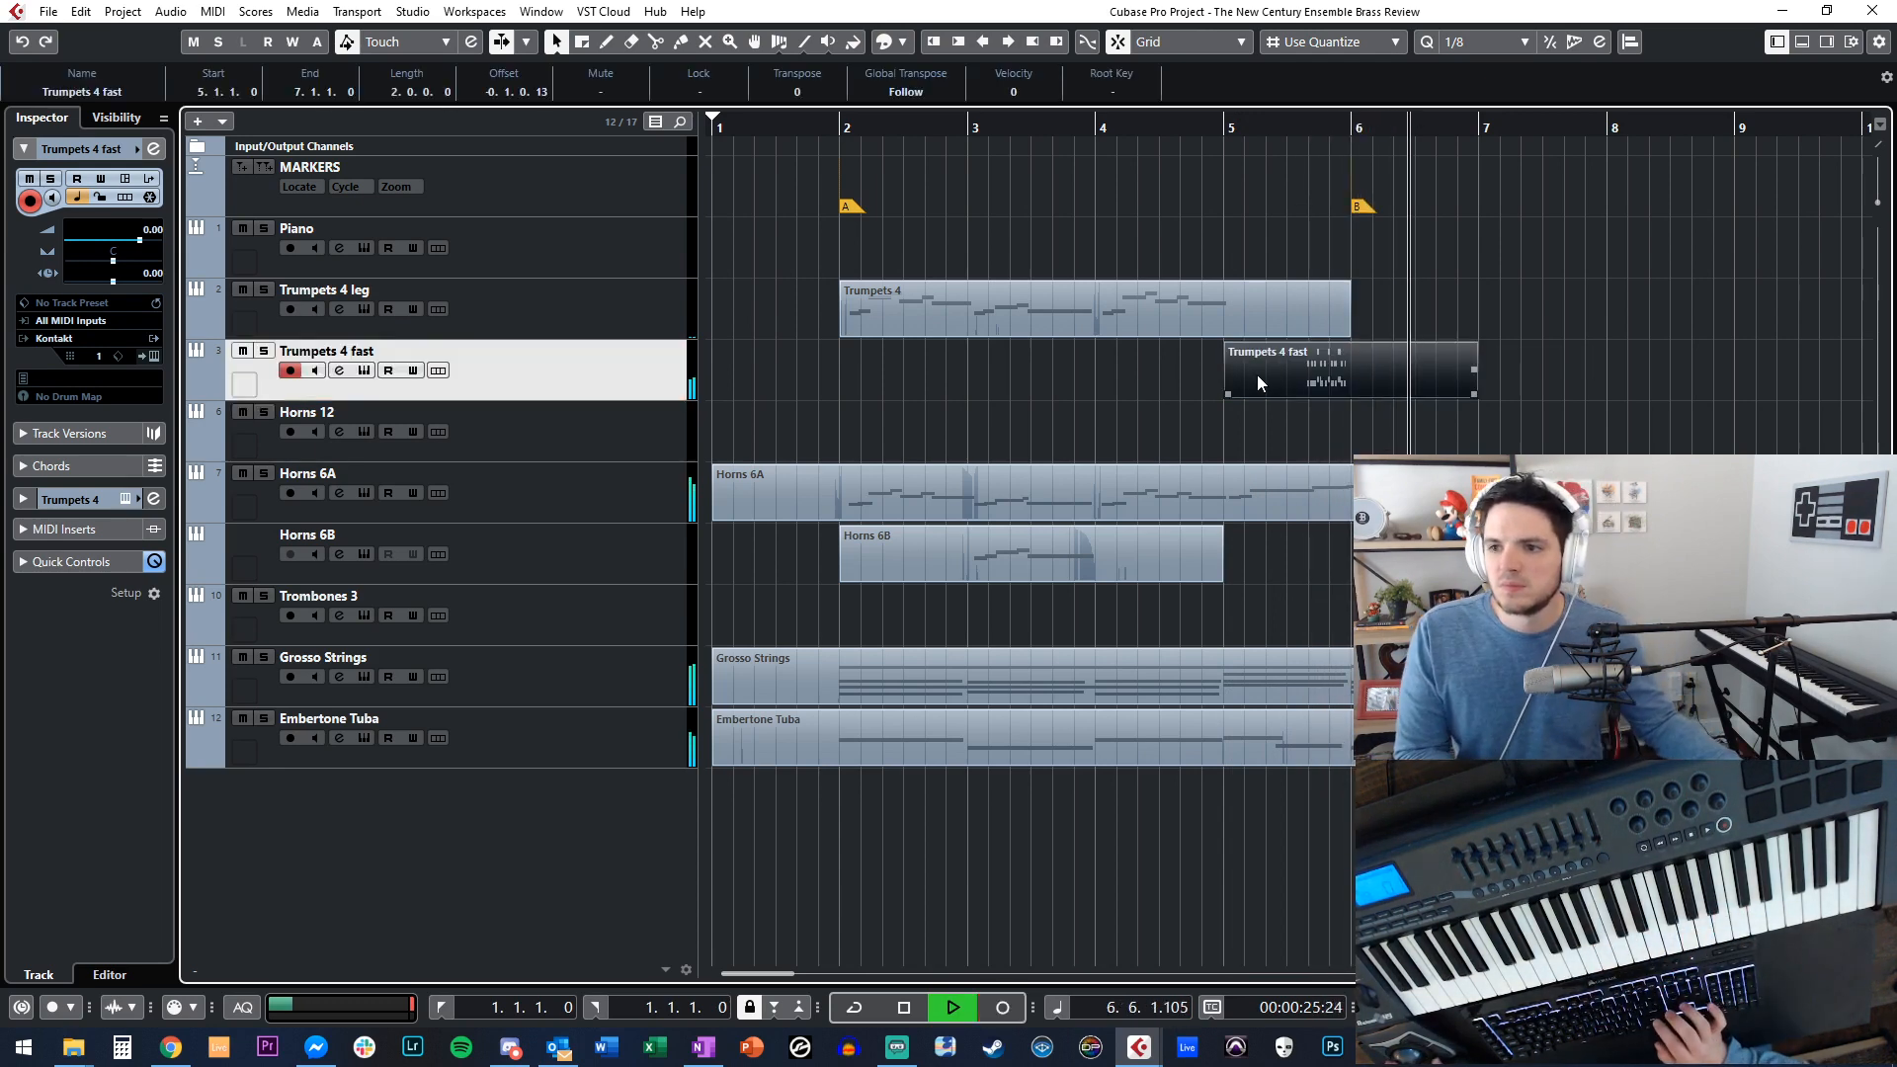
left_click(898, 44)
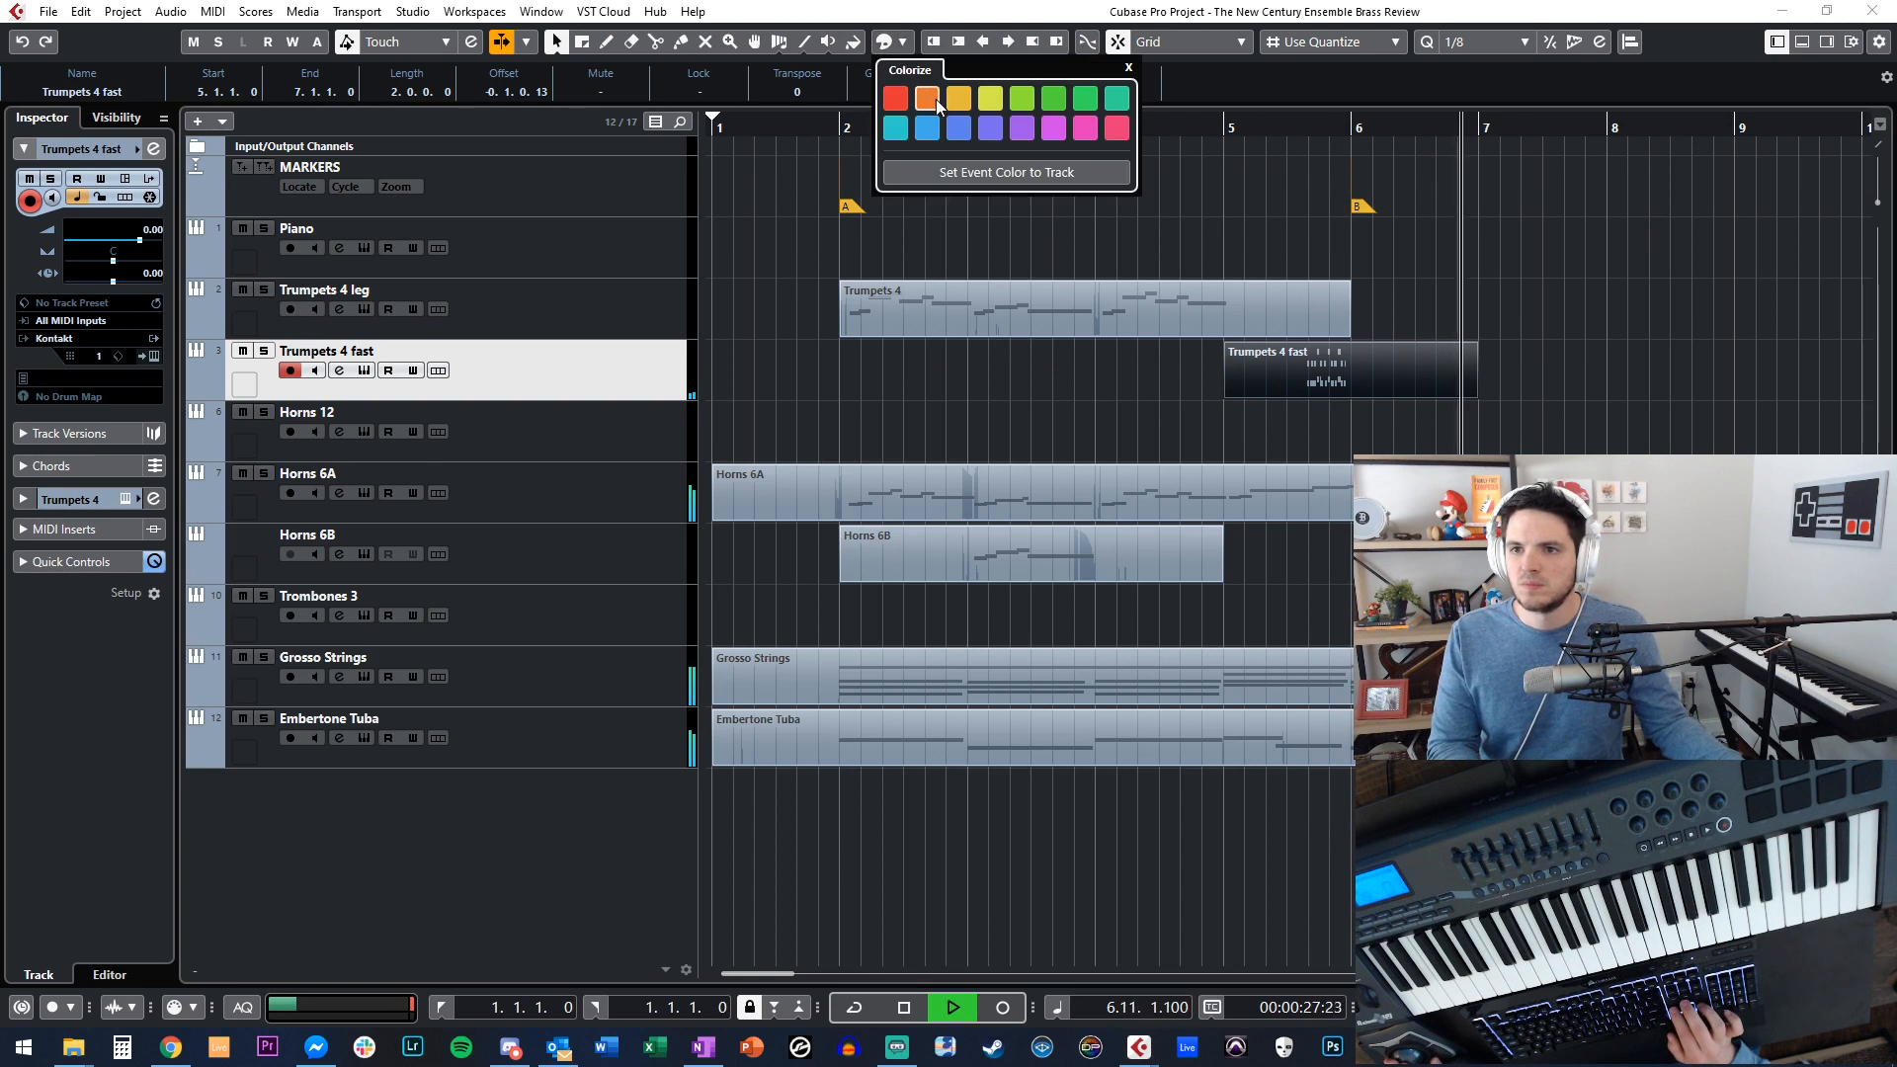
left_click(990, 98)
left_click(1143, 377)
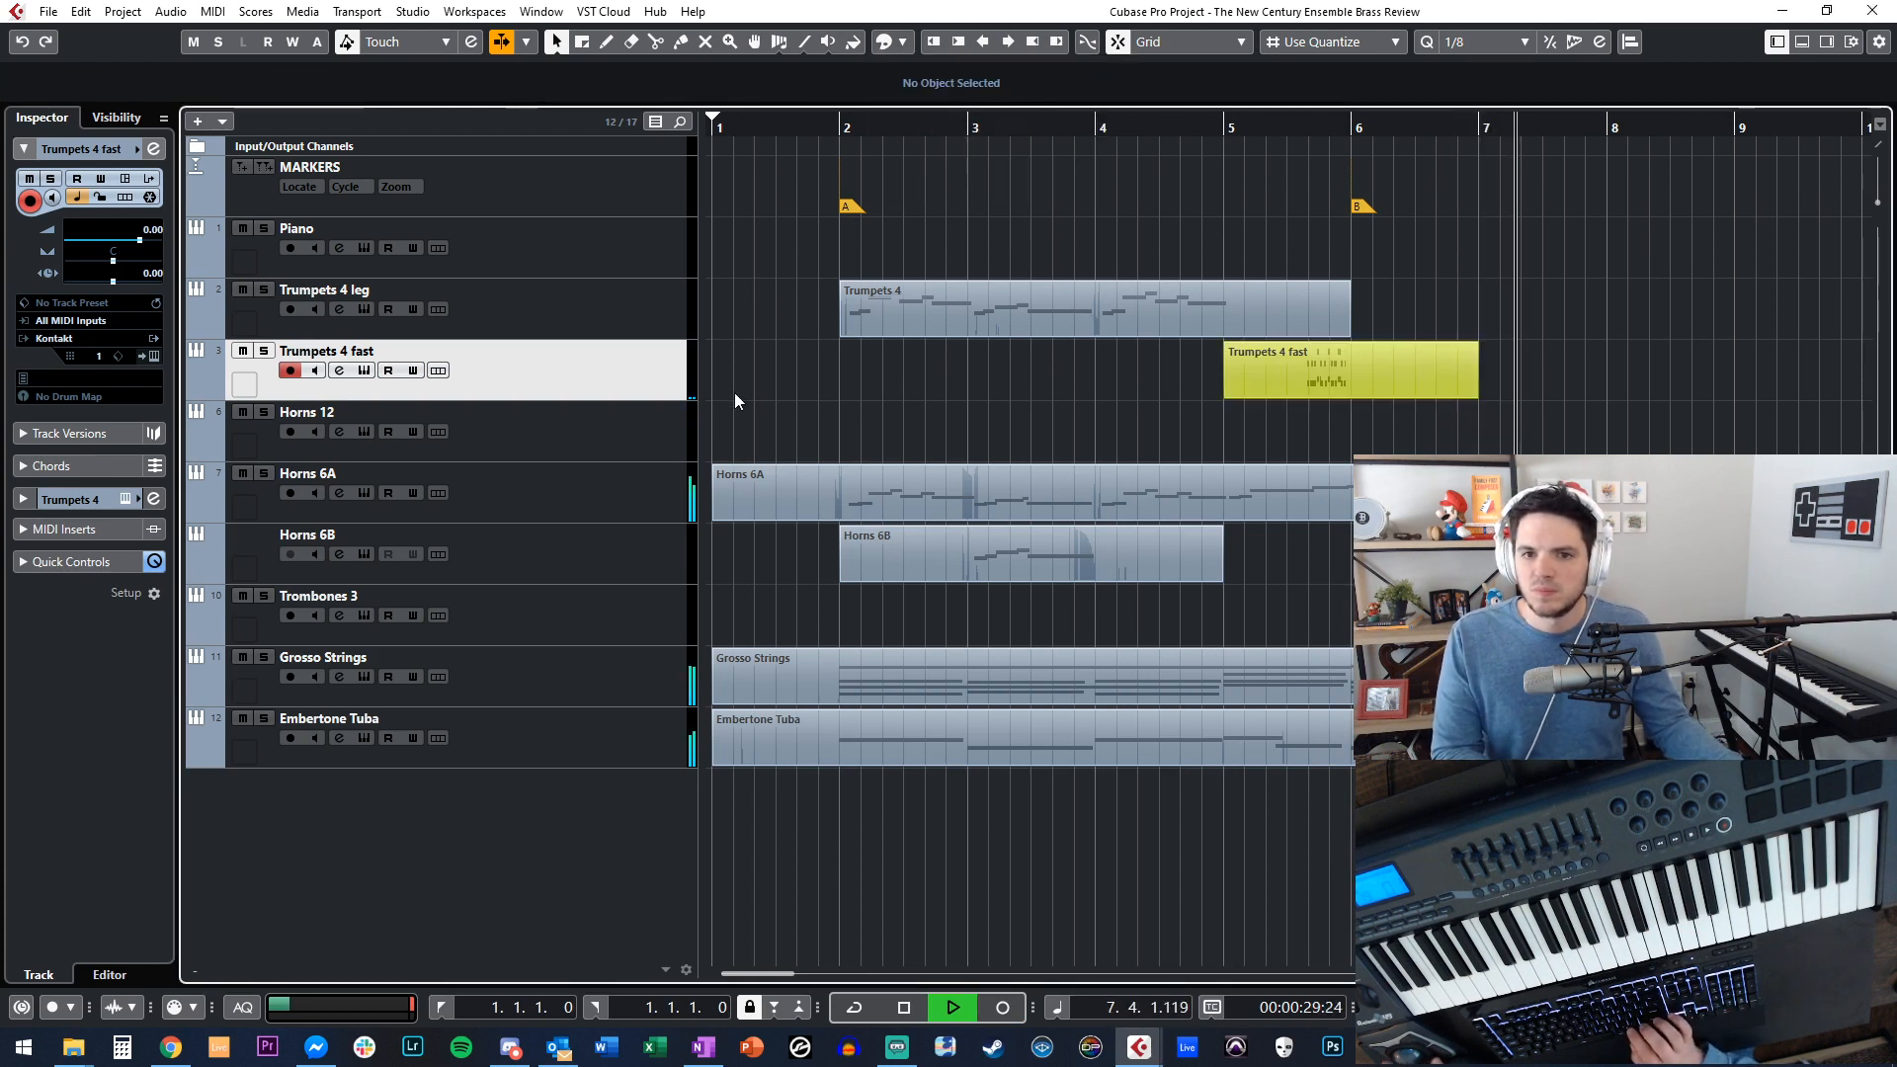
Stop playback and load the LA Custom C7 - Dark Score patch in Keyscape on the Piano track.
left_click(619, 242)
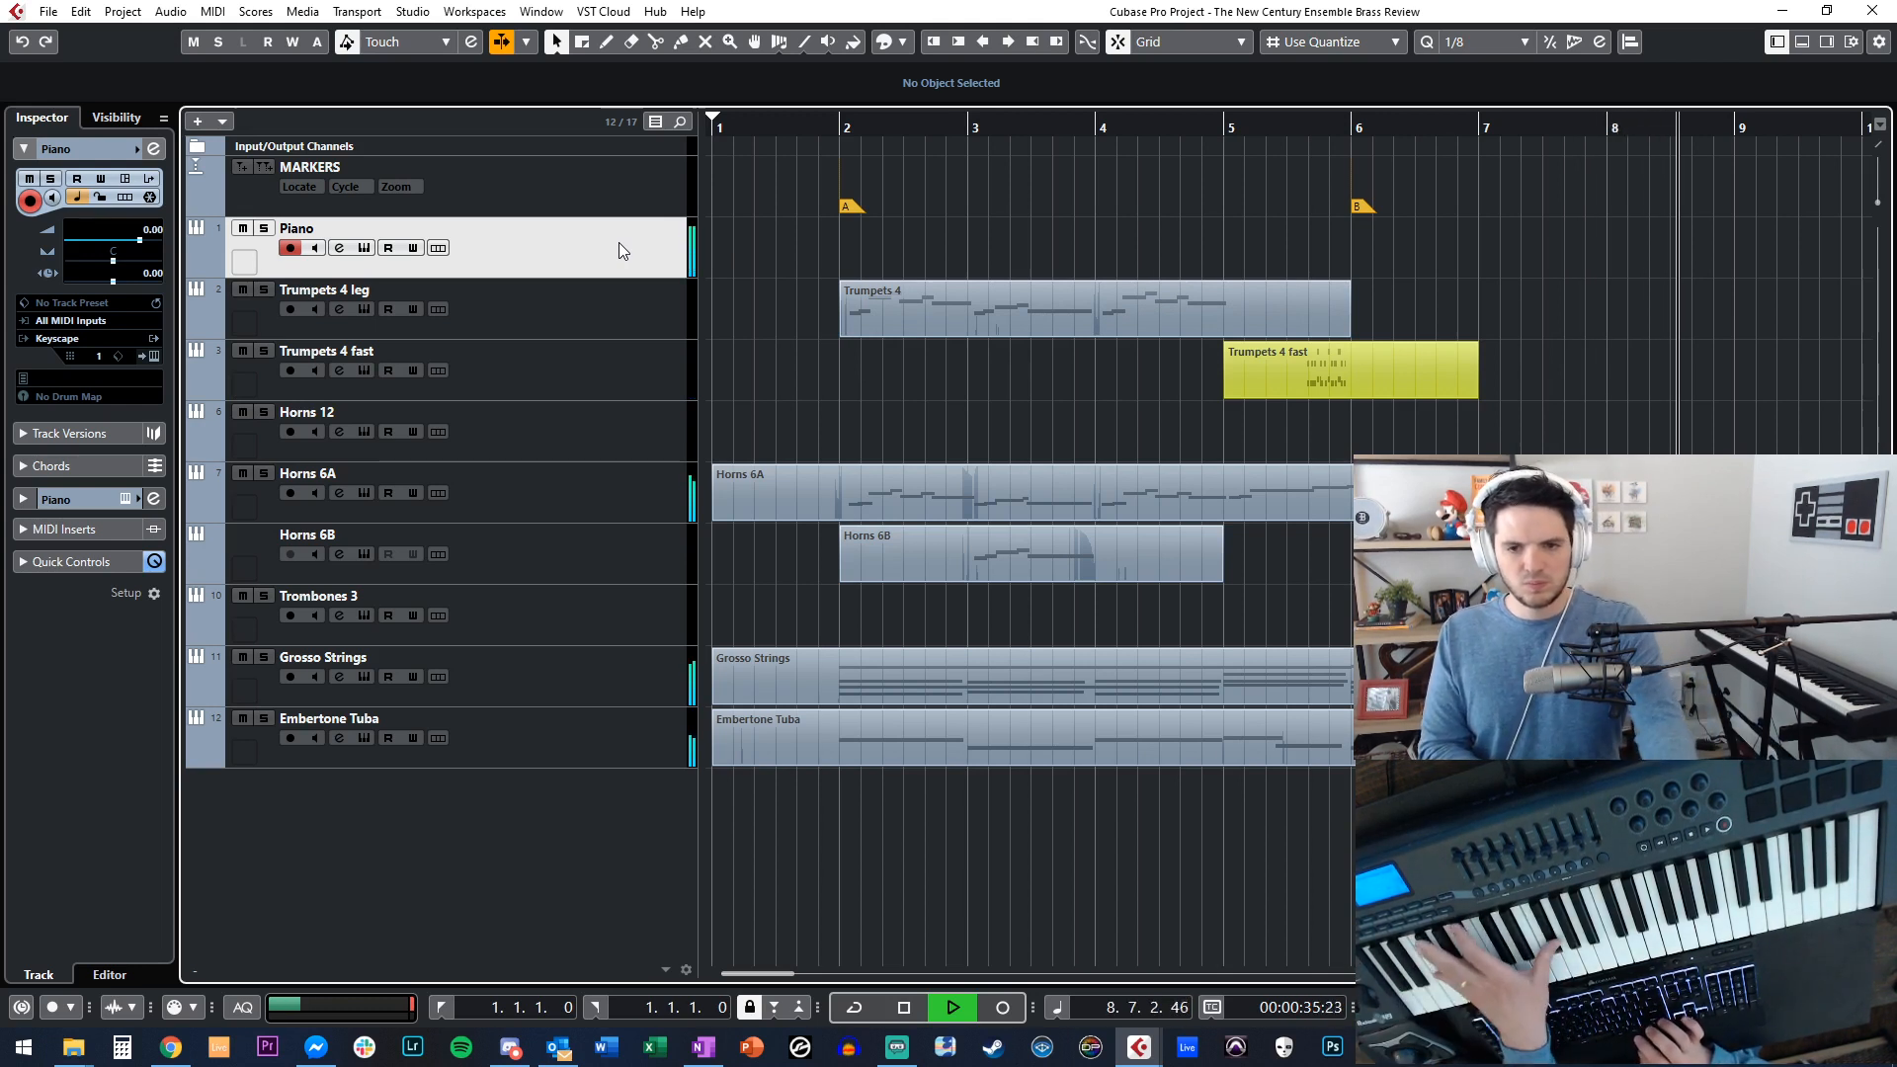
key("space")
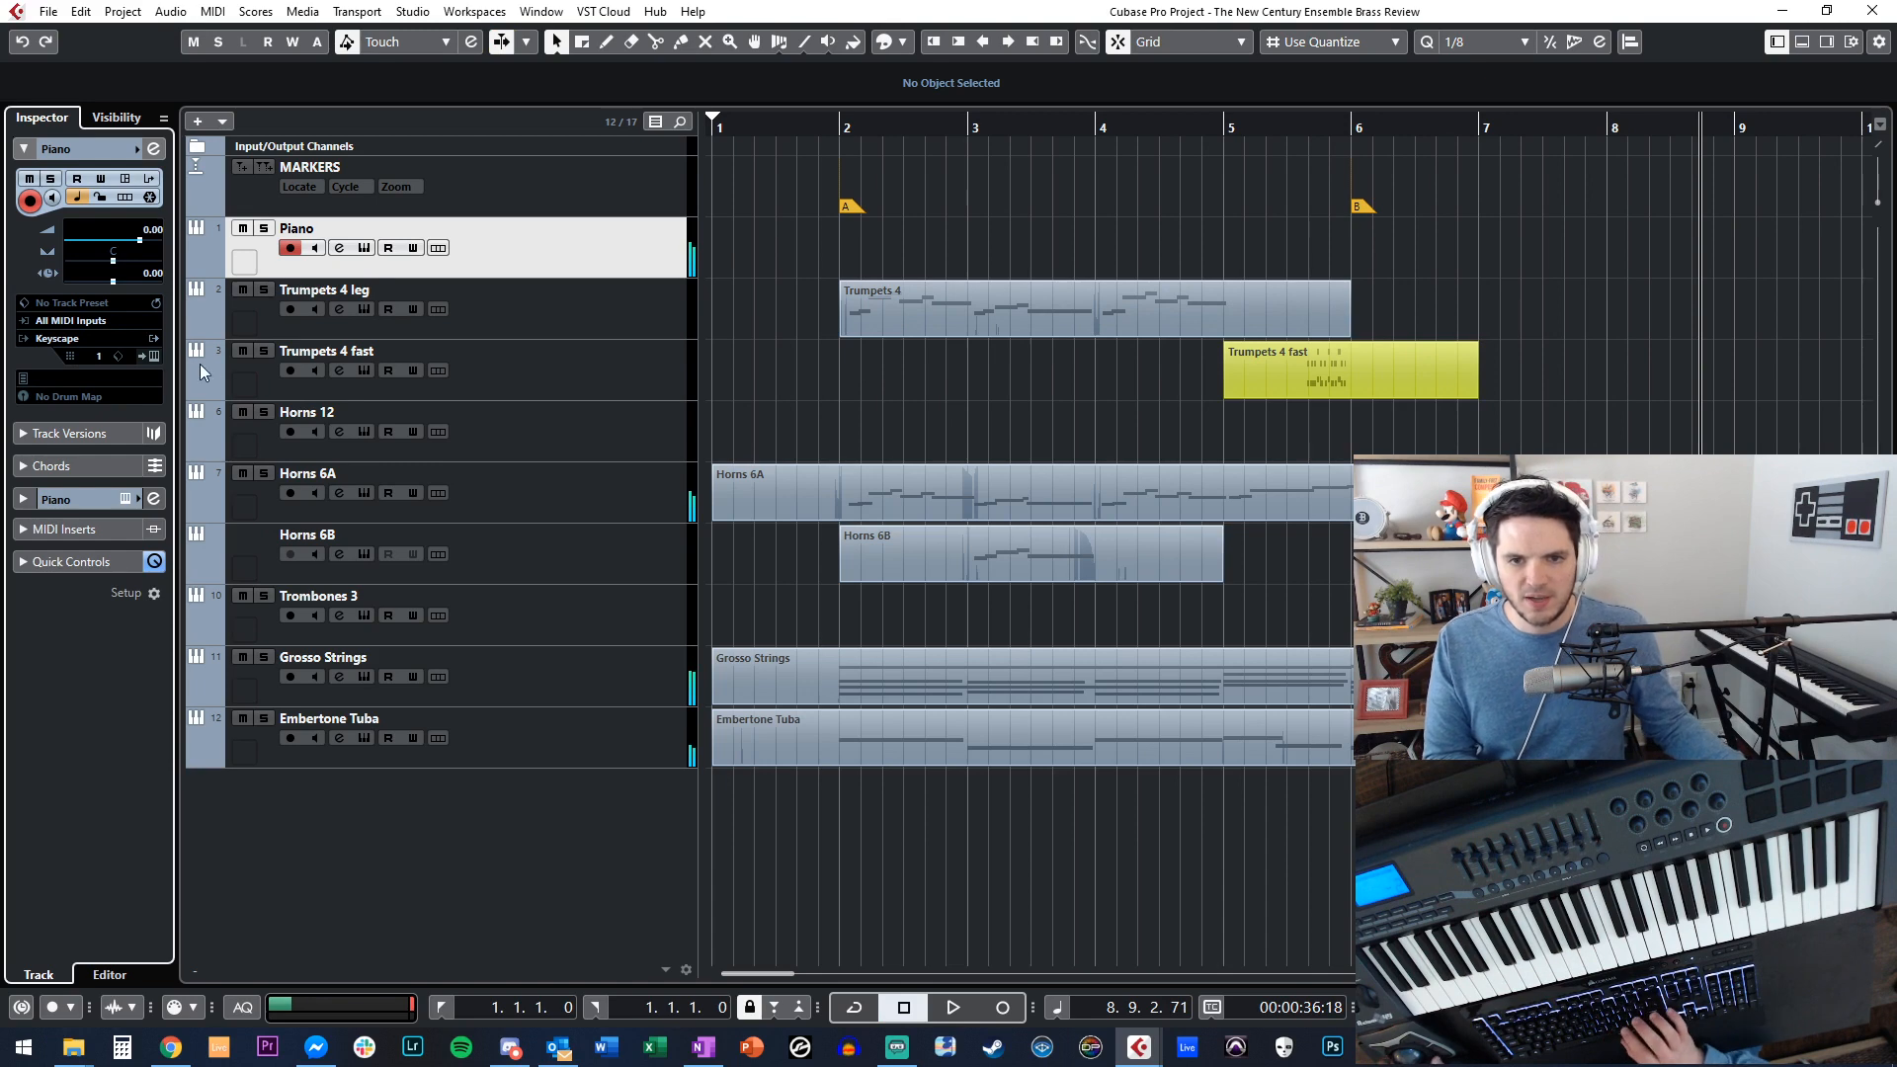
key("ctrl+e")
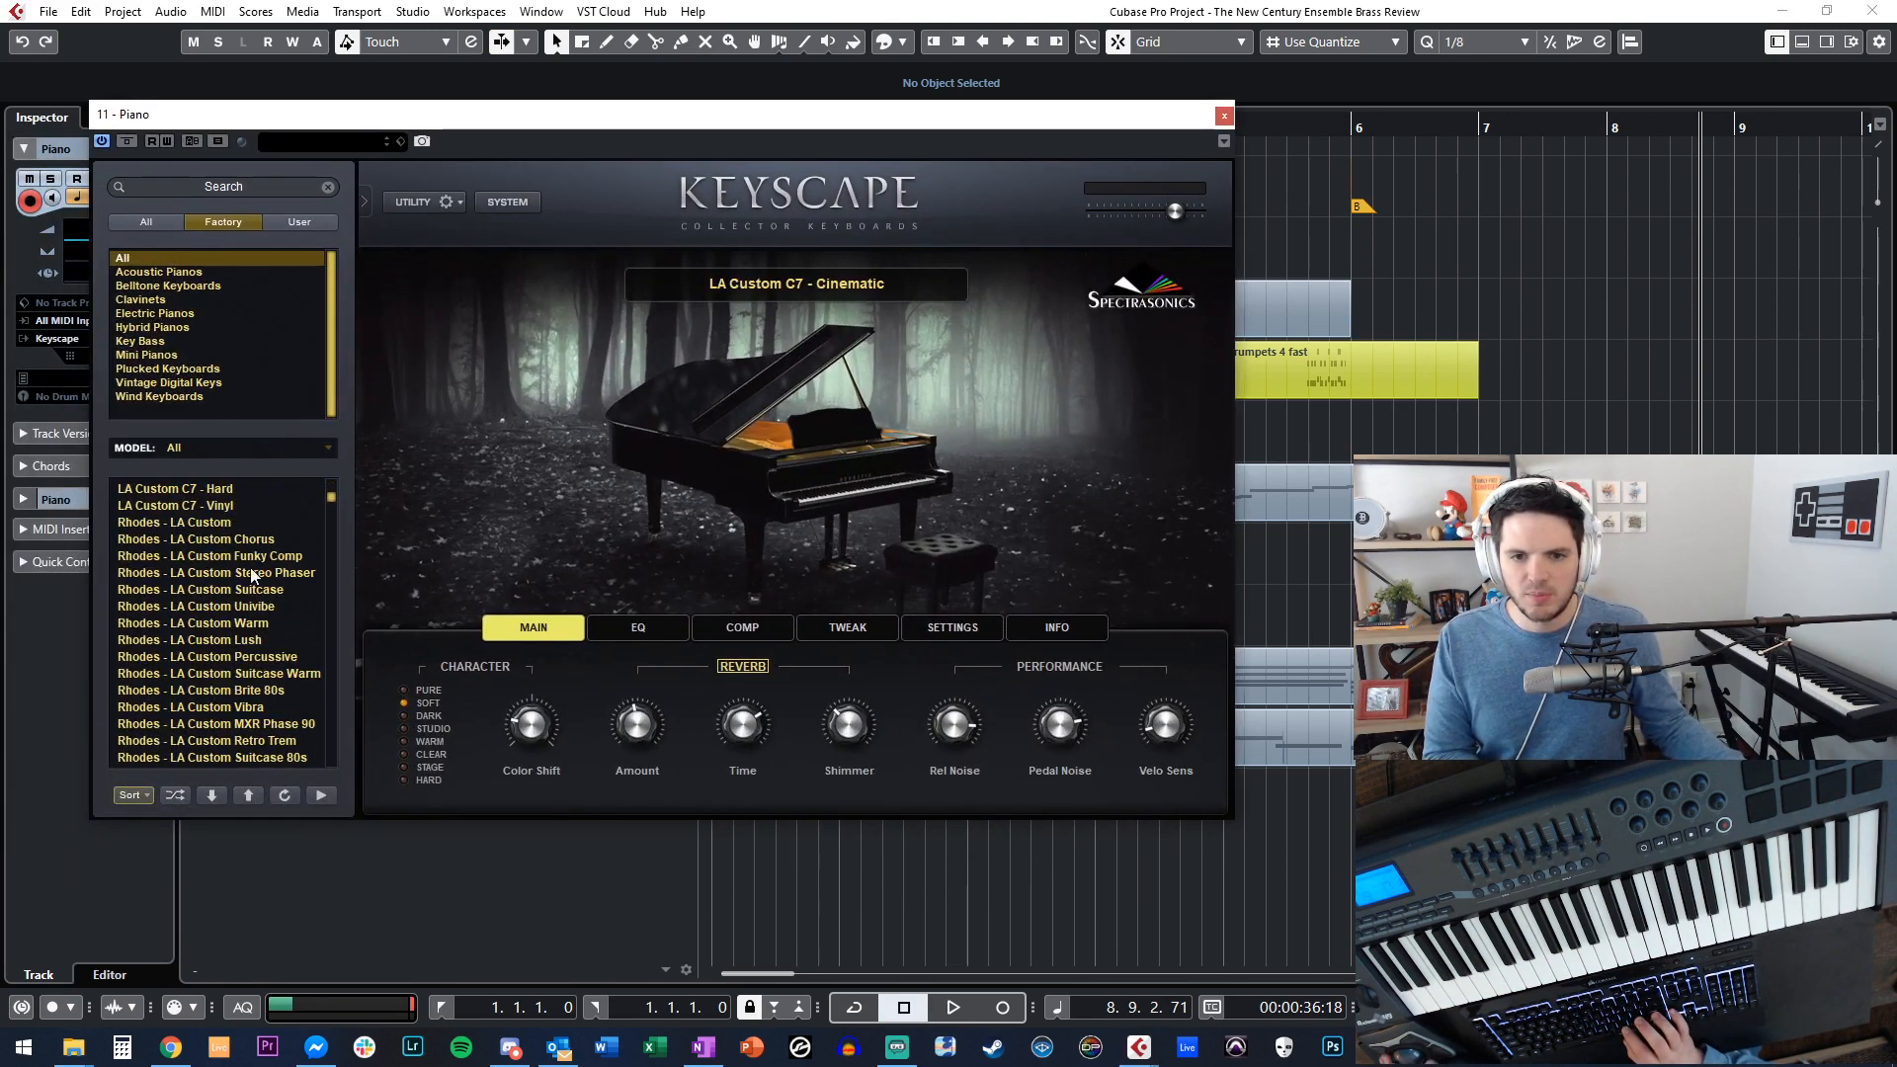
scroll(253, 553, "up", 2)
left_click(245, 488)
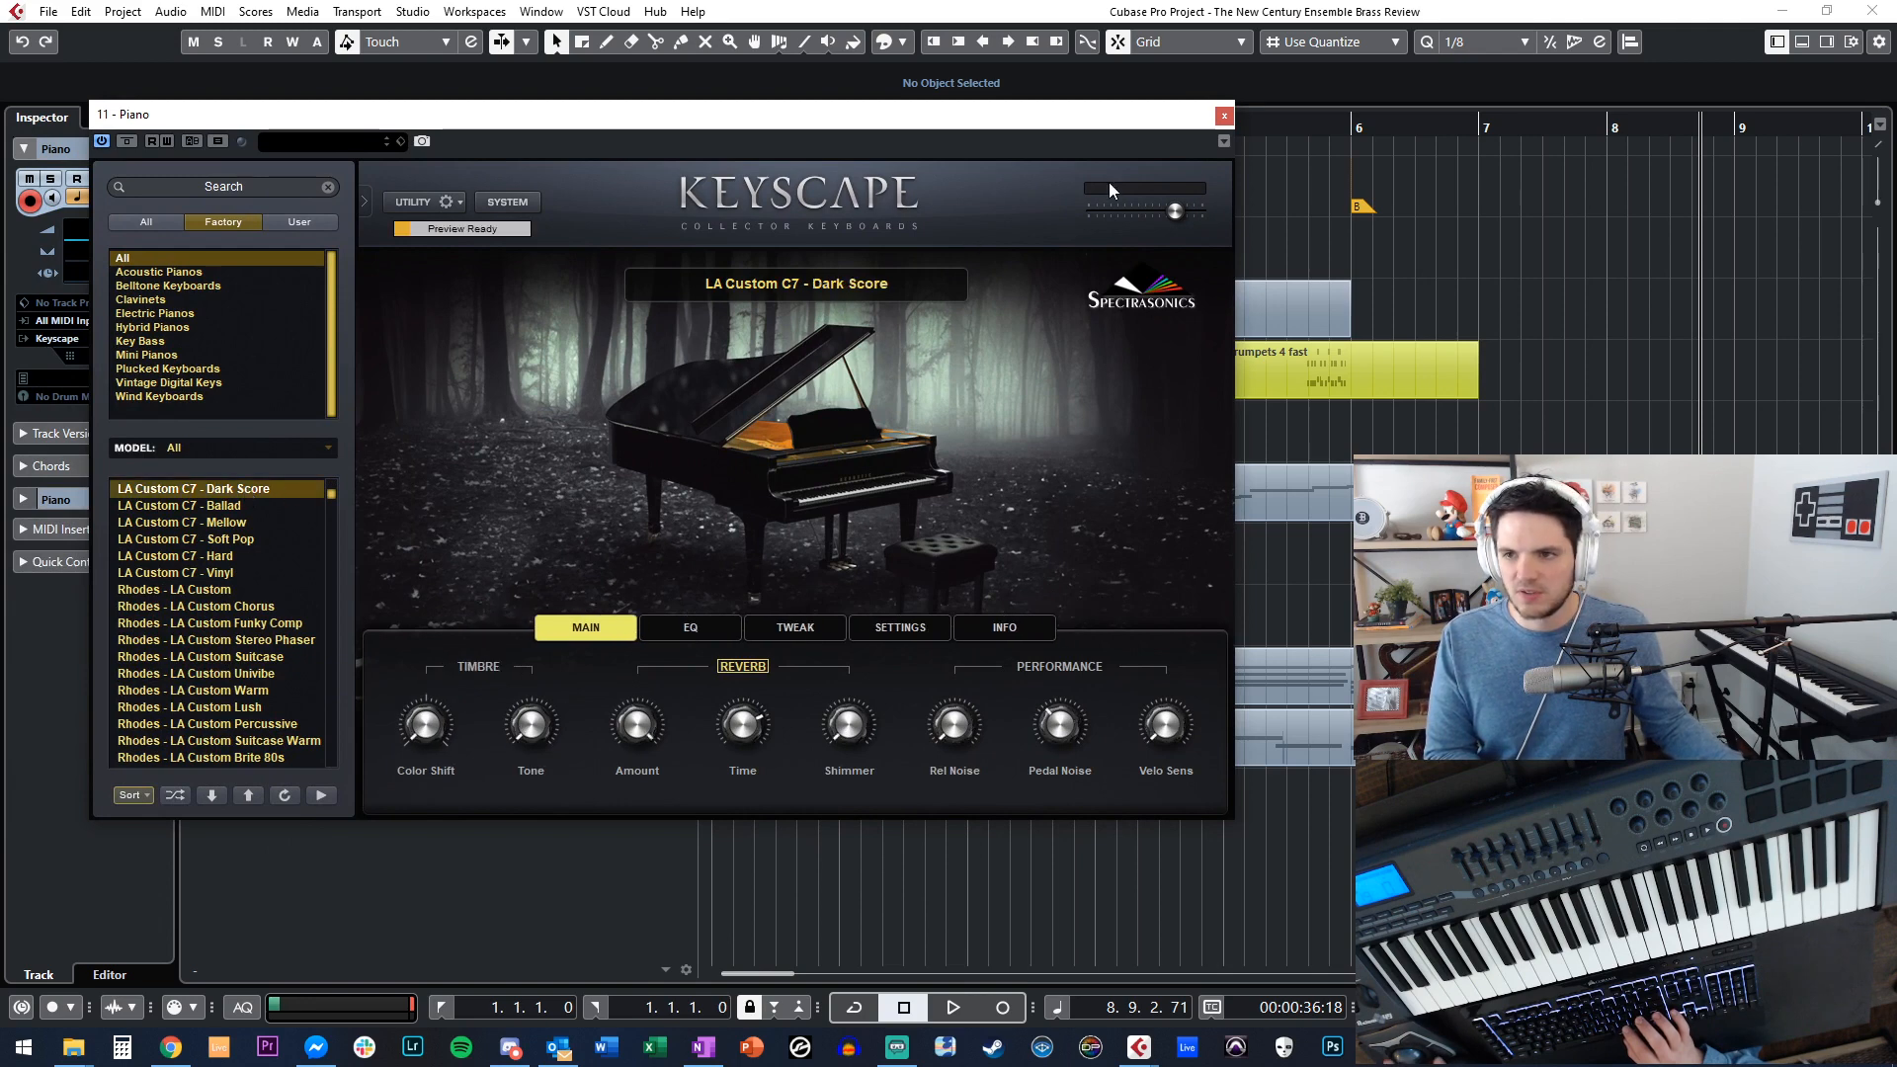
left_click(1224, 115)
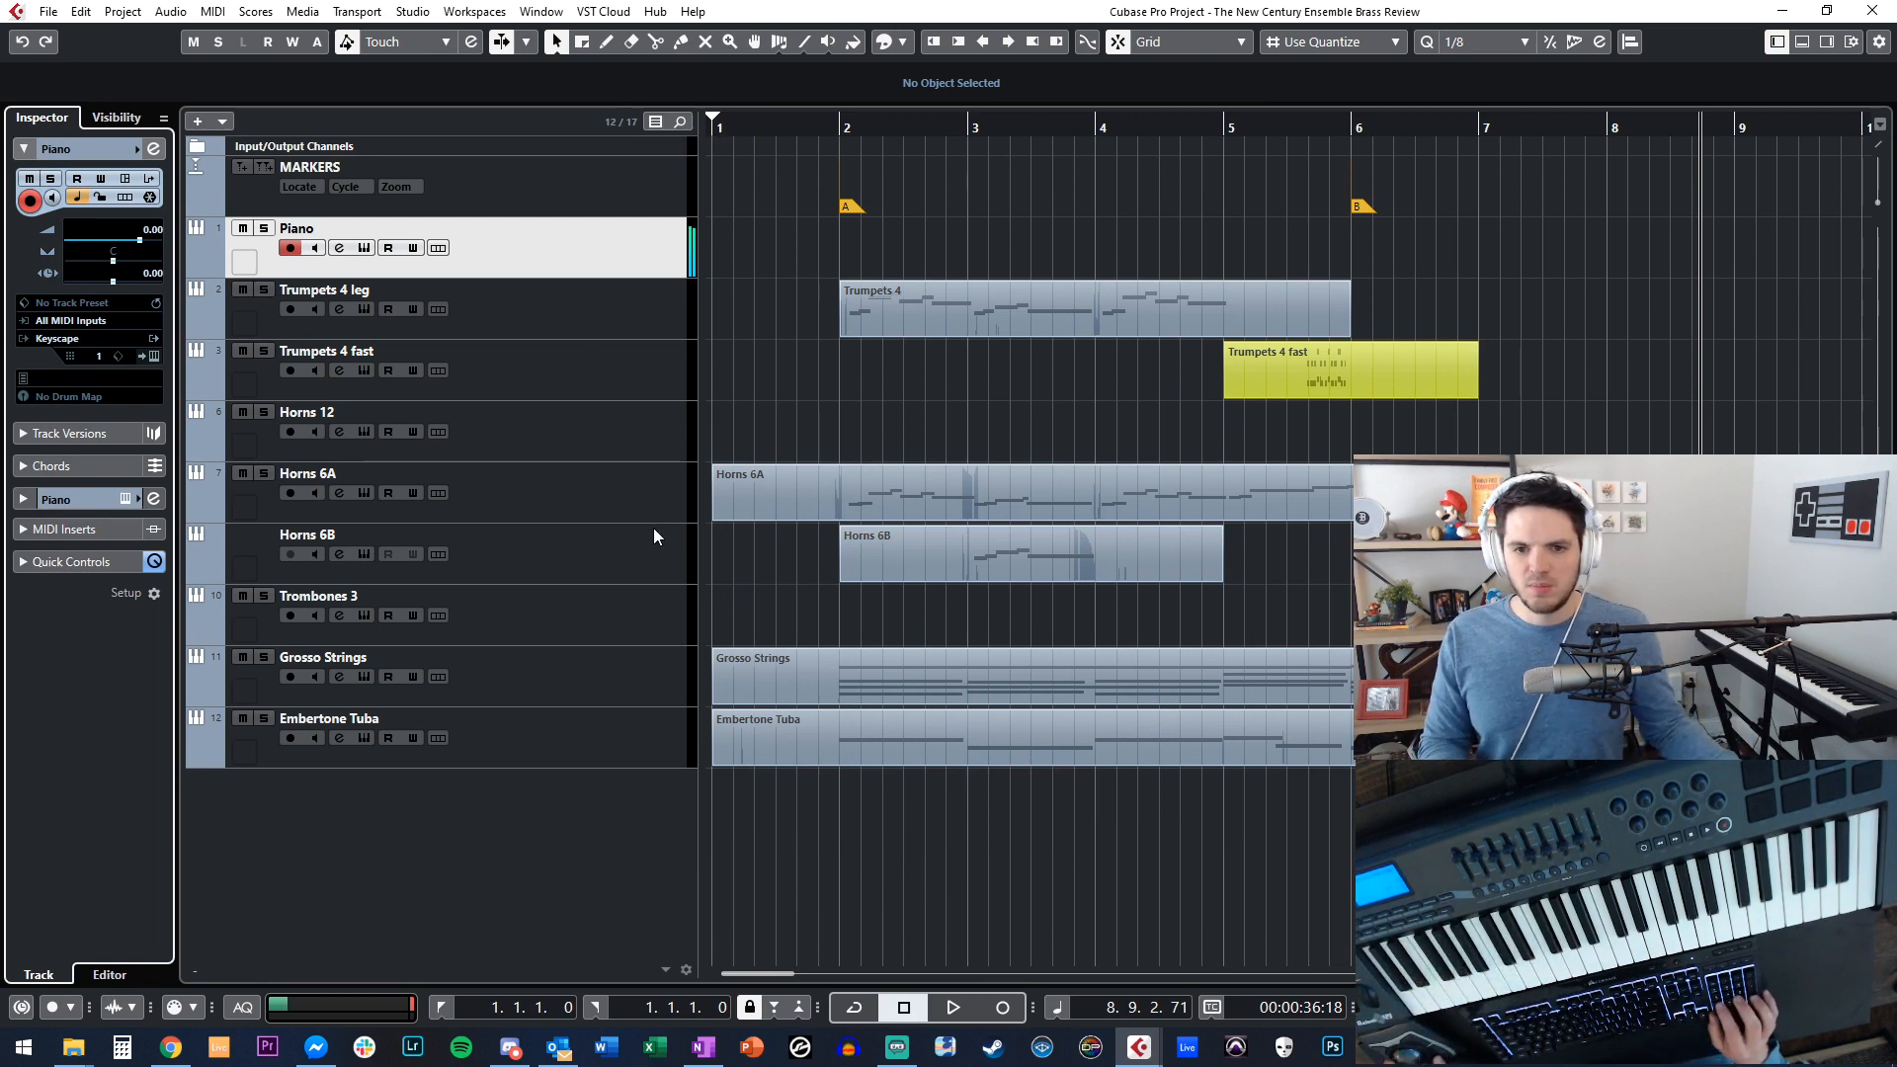
Try recording a Trombones 3 part against the arrangement up to bar 10.
left_click(591, 605)
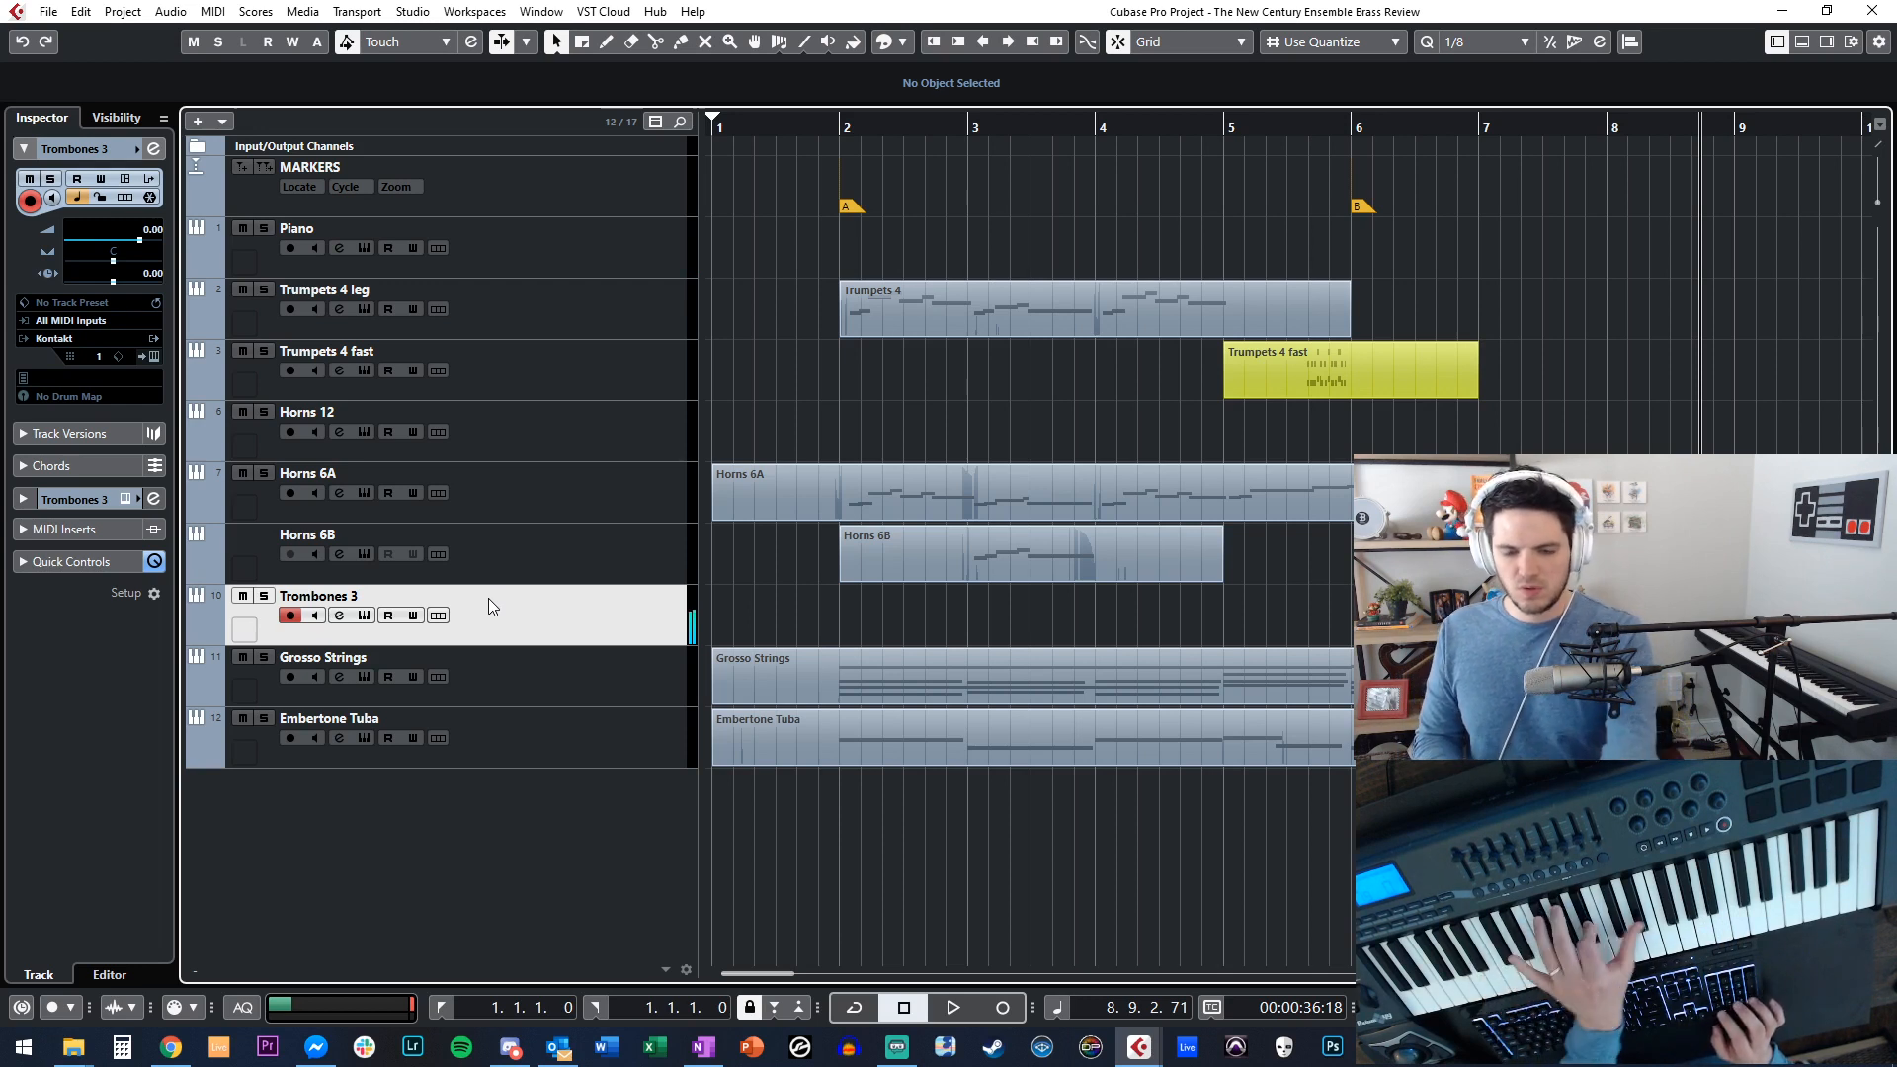
key("KP_Multiply")
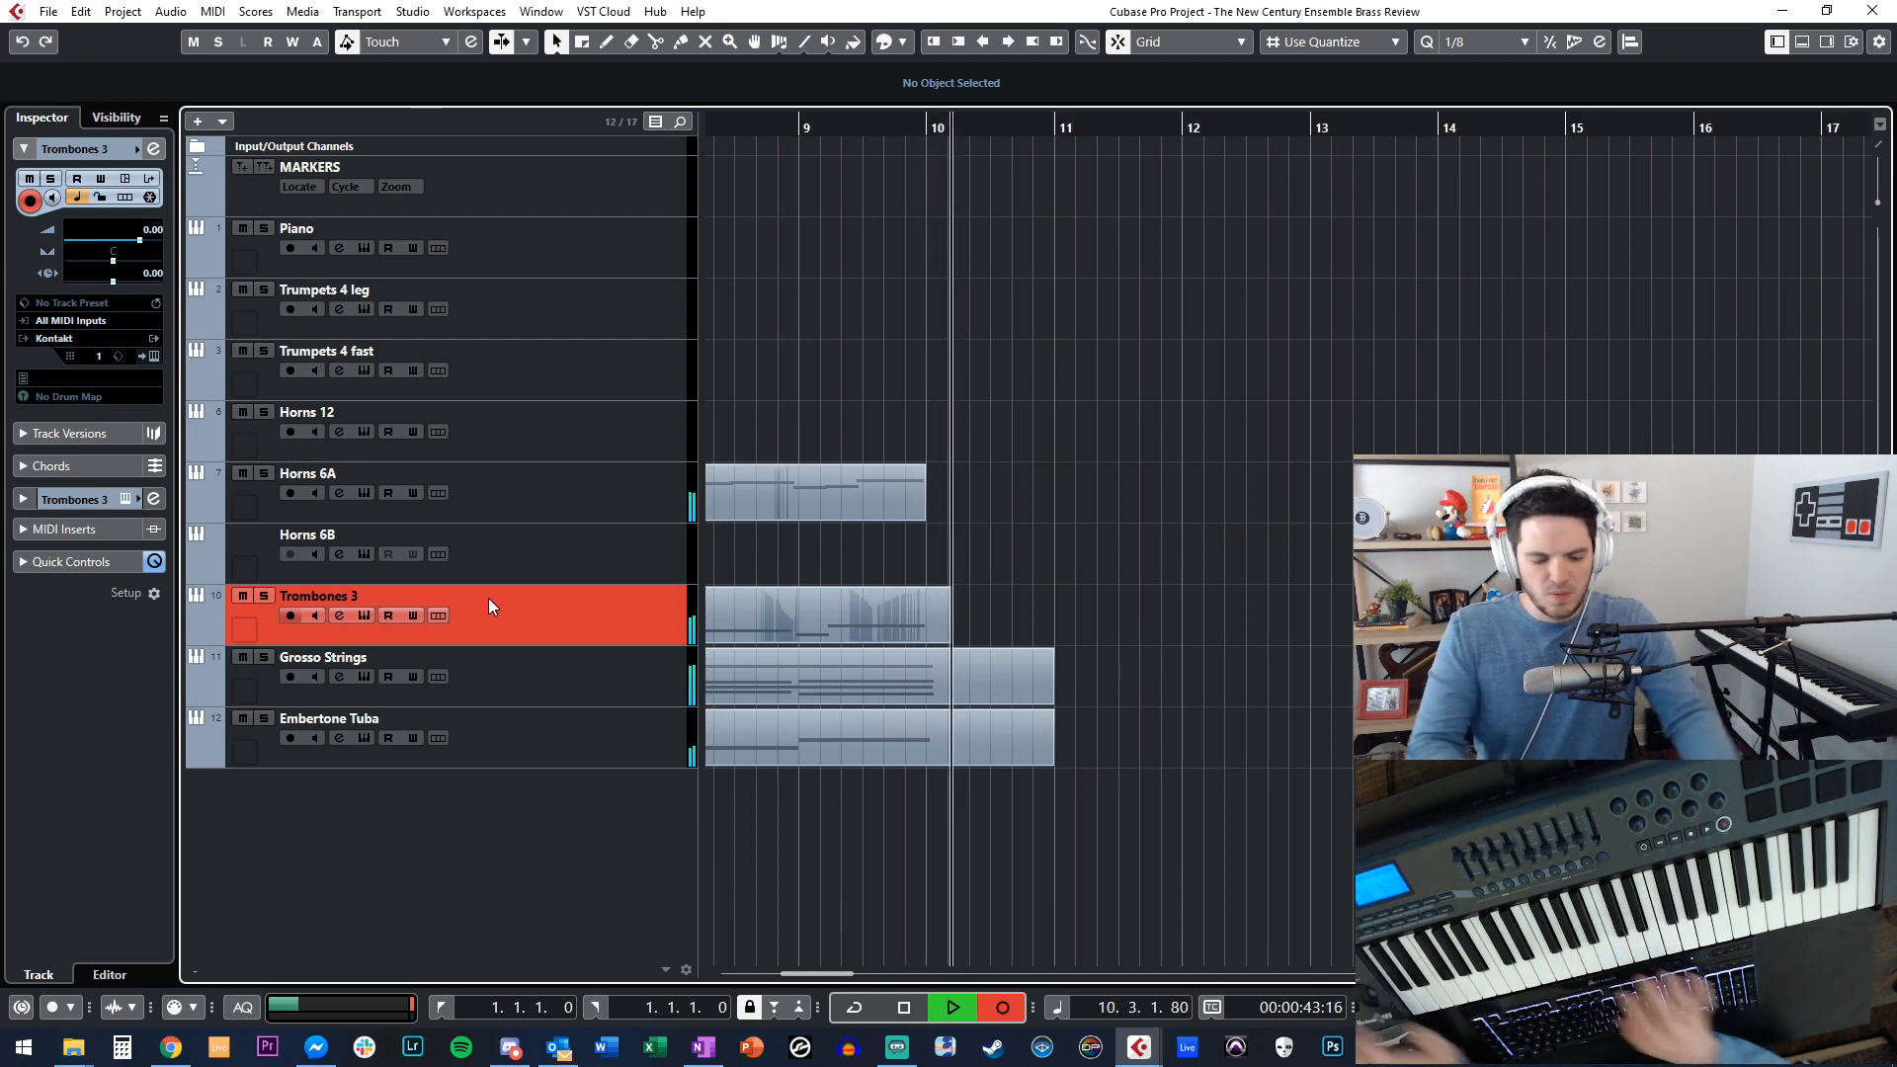
key("space")
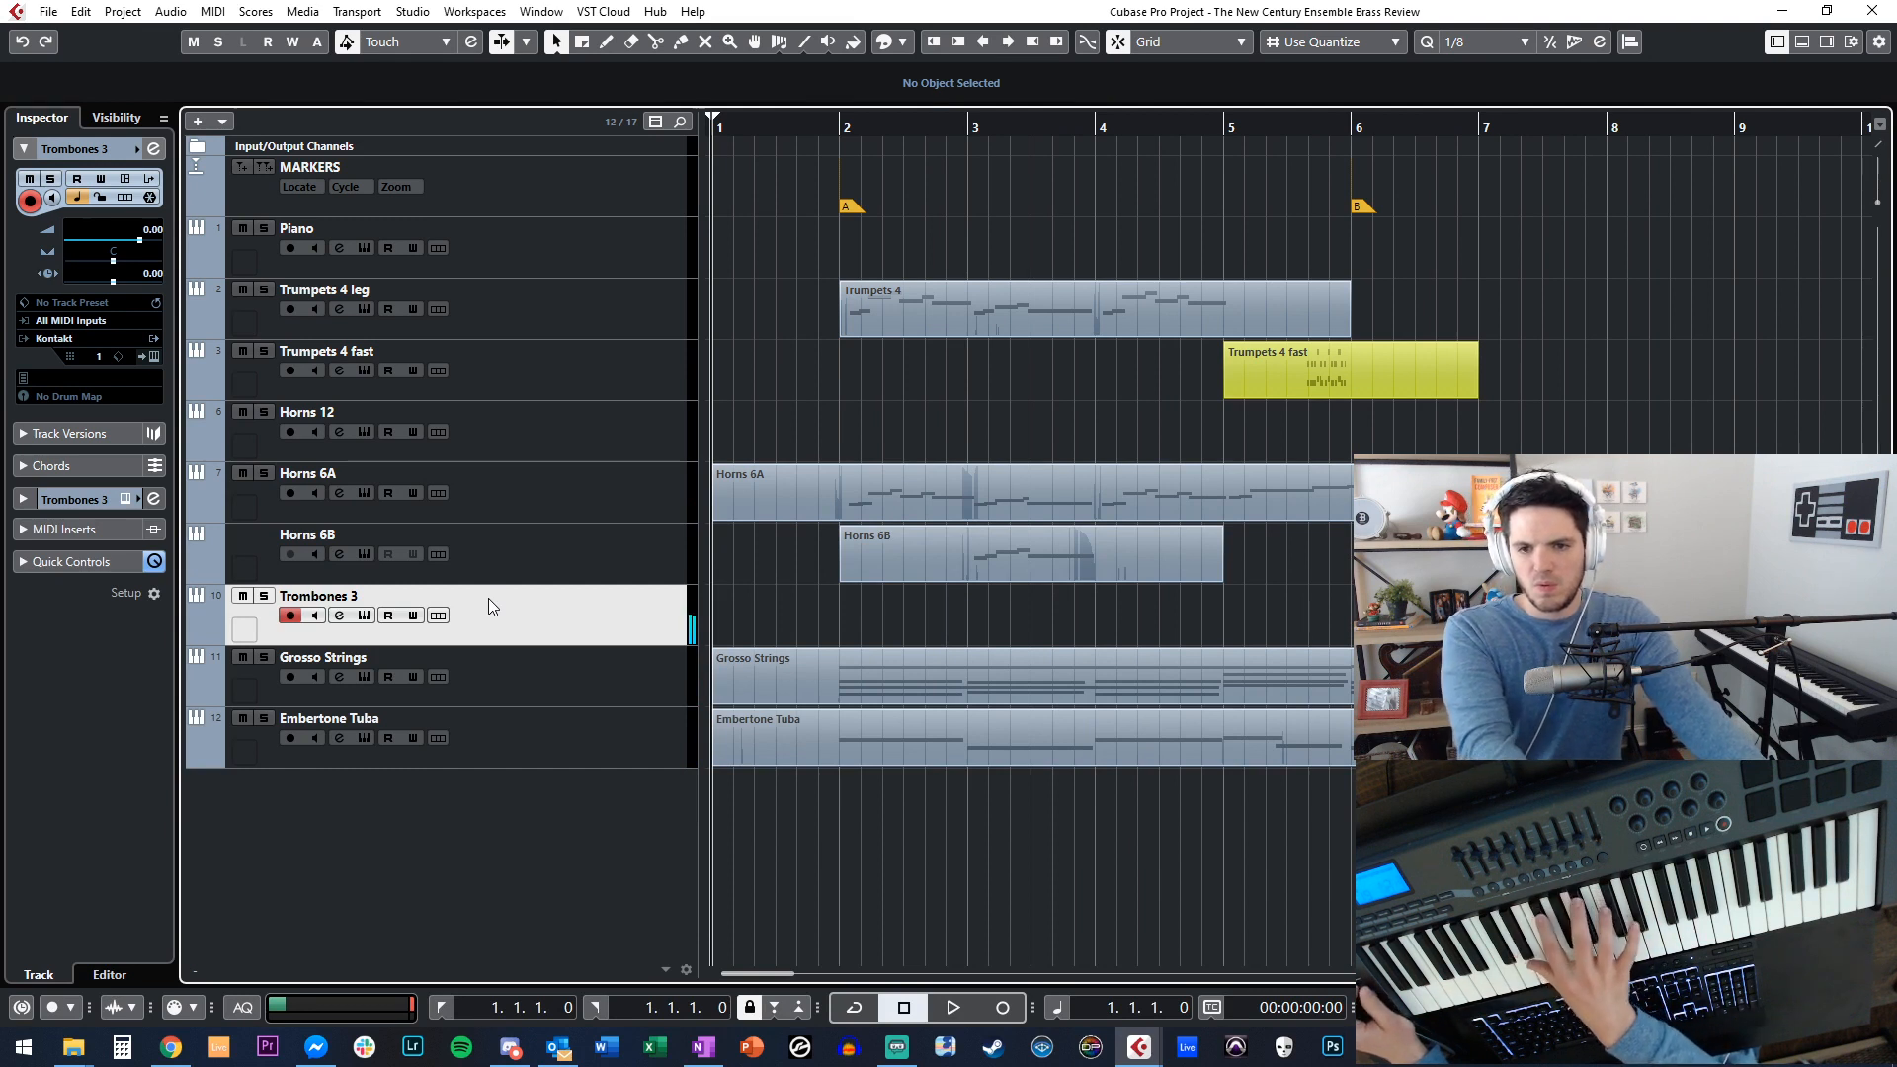
Duplicate the Trombones 3 track and rename the two tracks Trombones 3A and Trombones 3B.
key("shift+n")
key("Home")
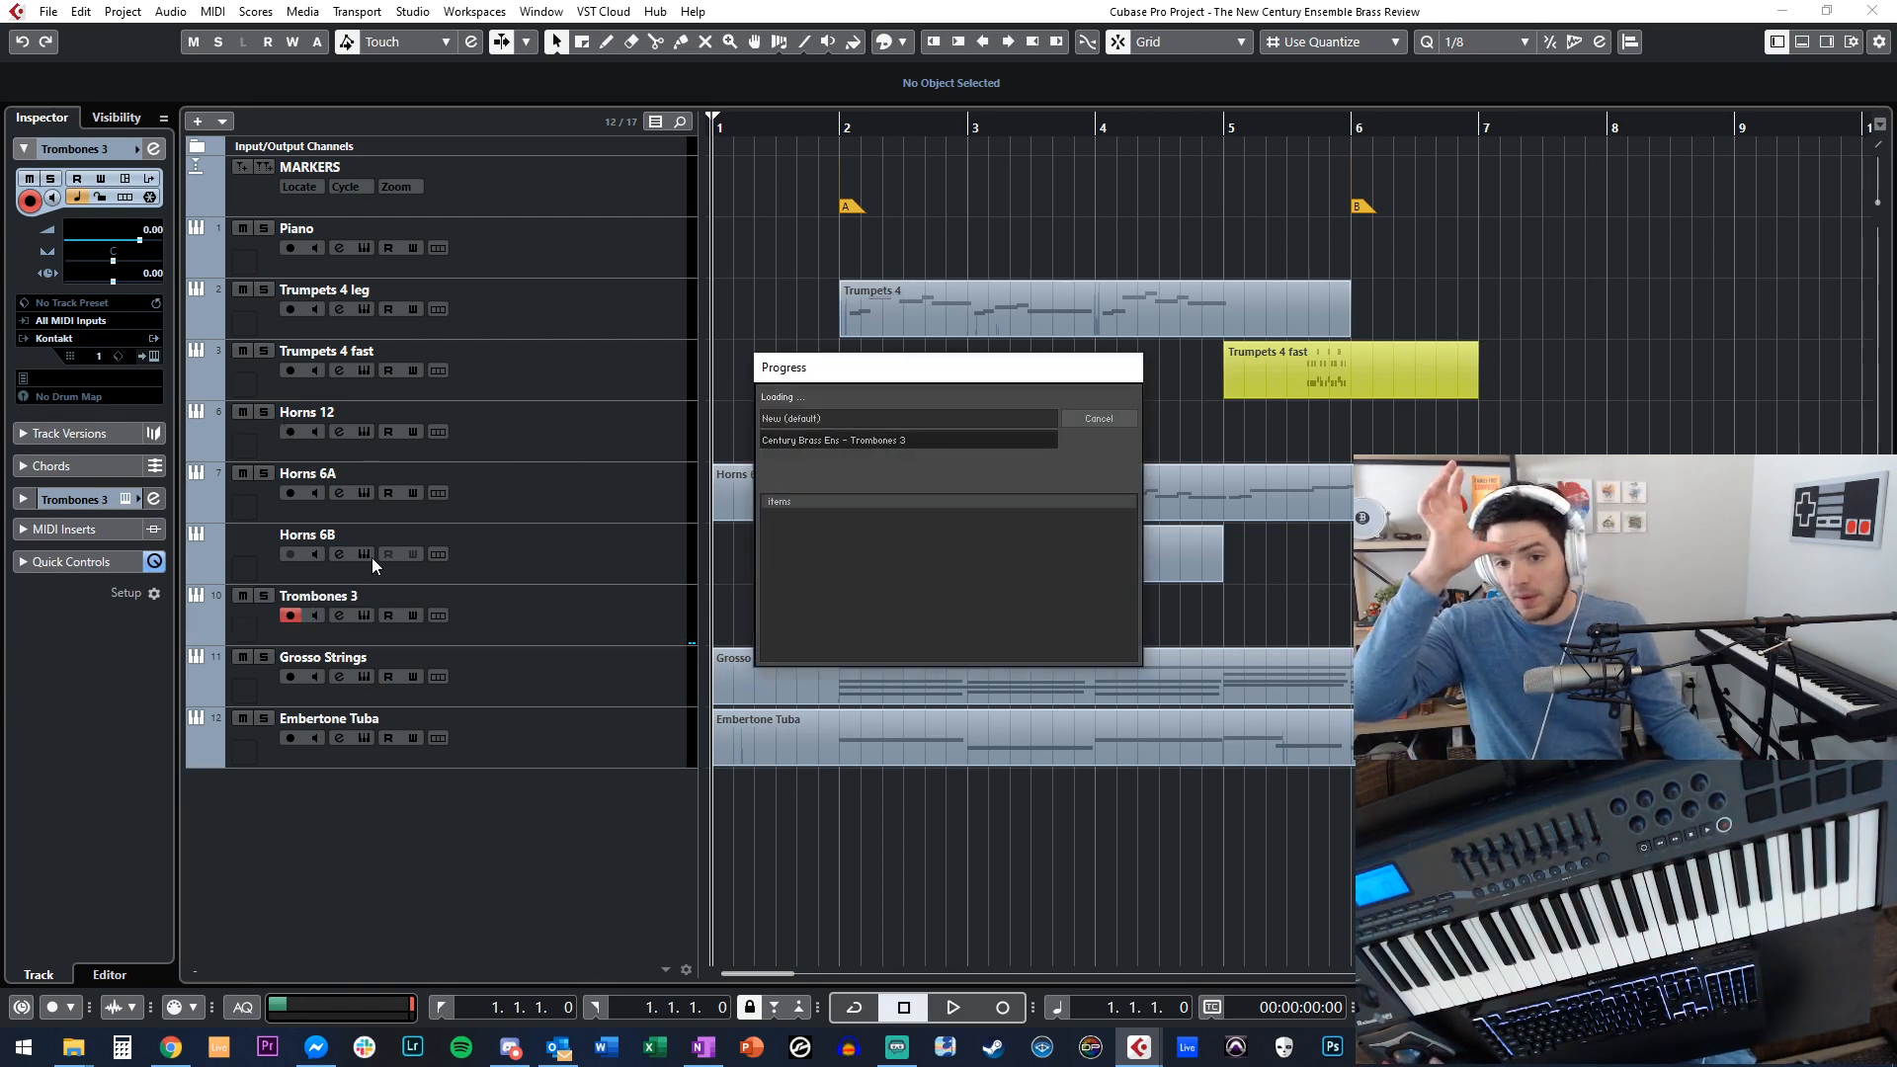
double_click(391, 589)
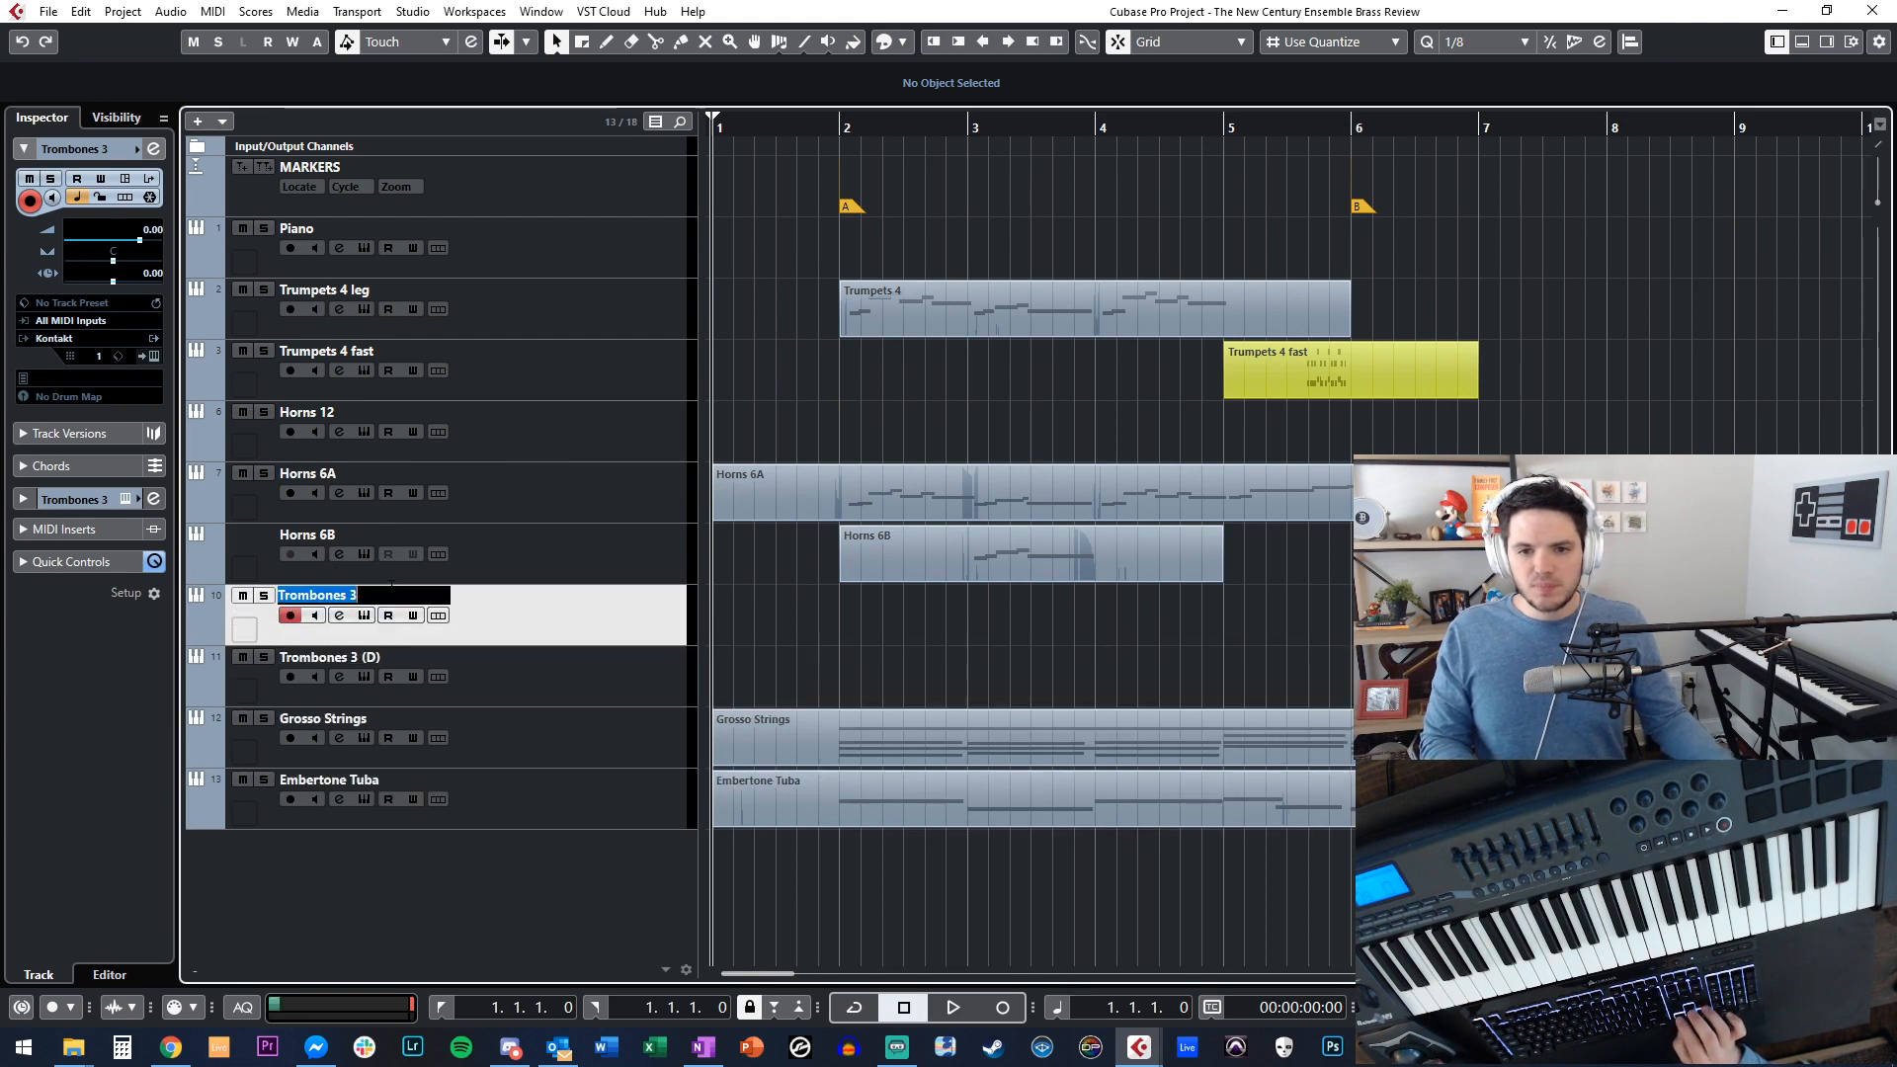
type("A")
key("Tab")
key("End")
key("BackSpace")
key("BackSpace")
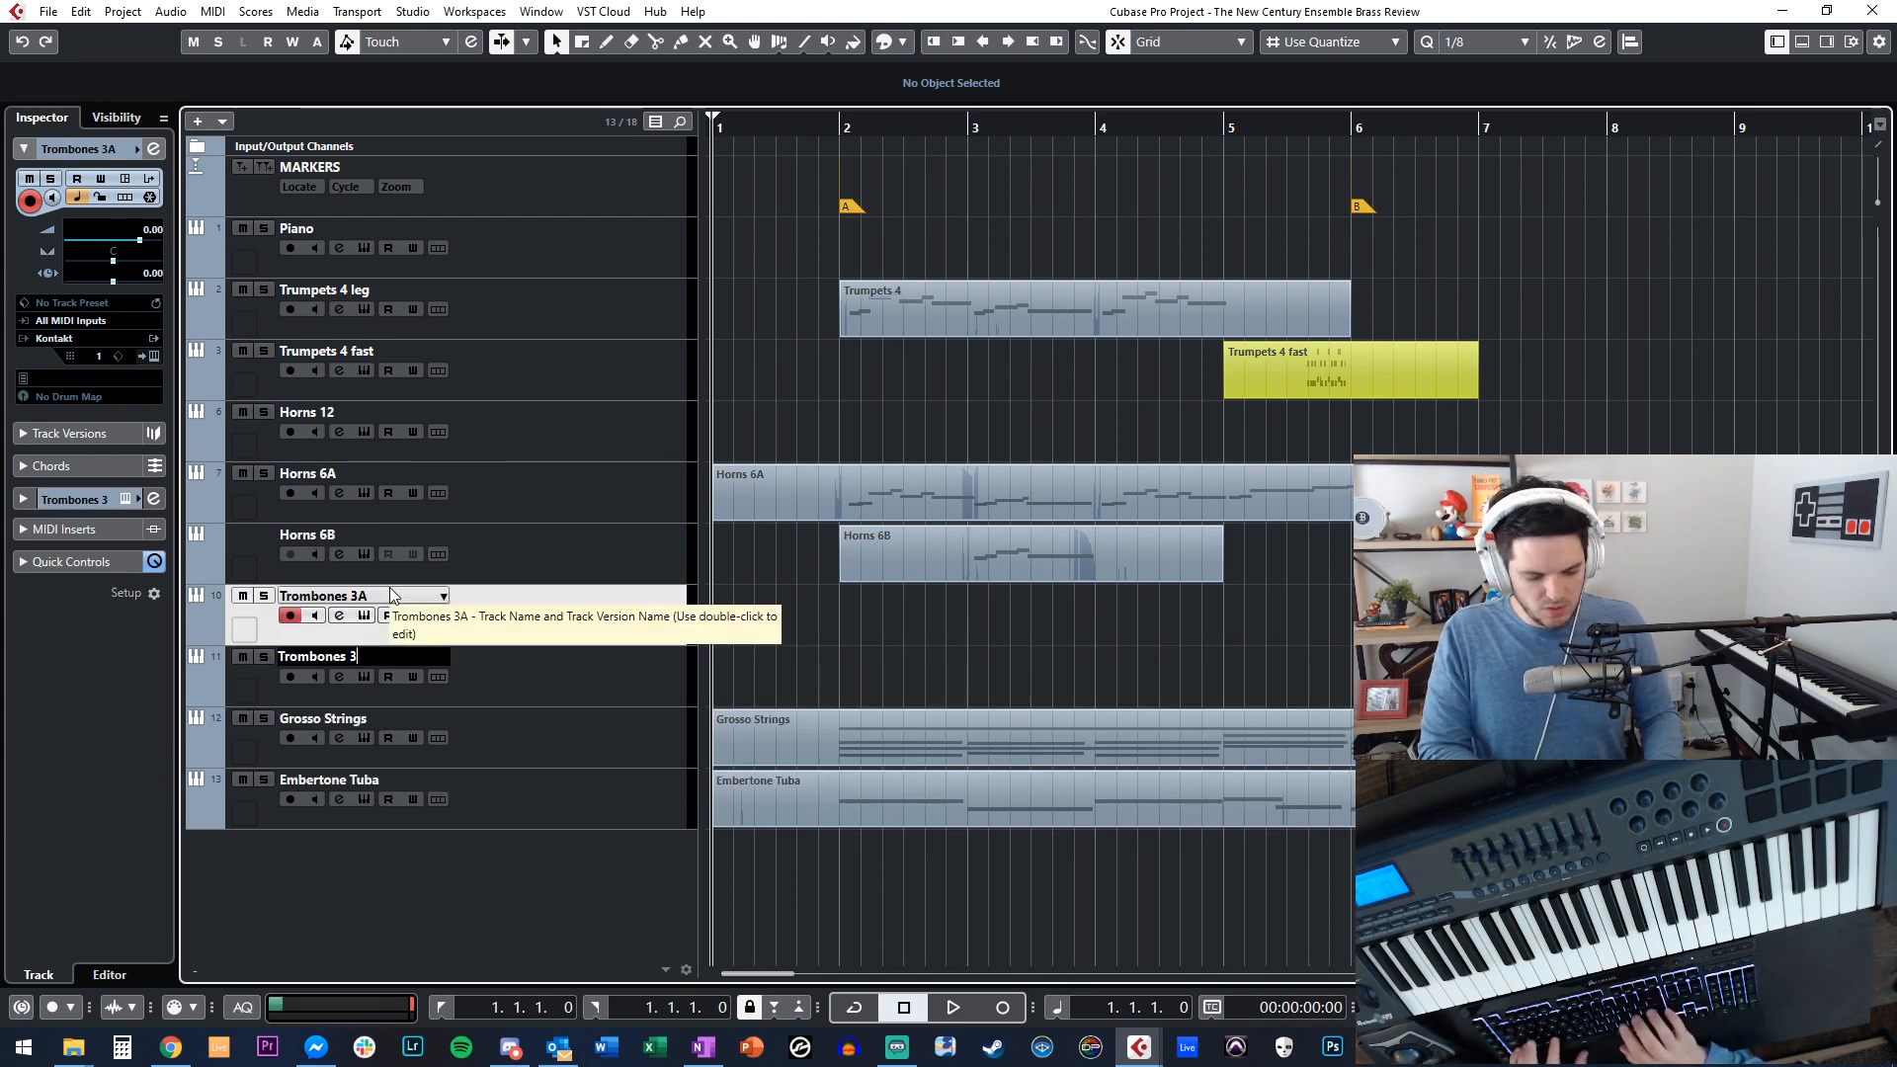
type("B")
key("Return")
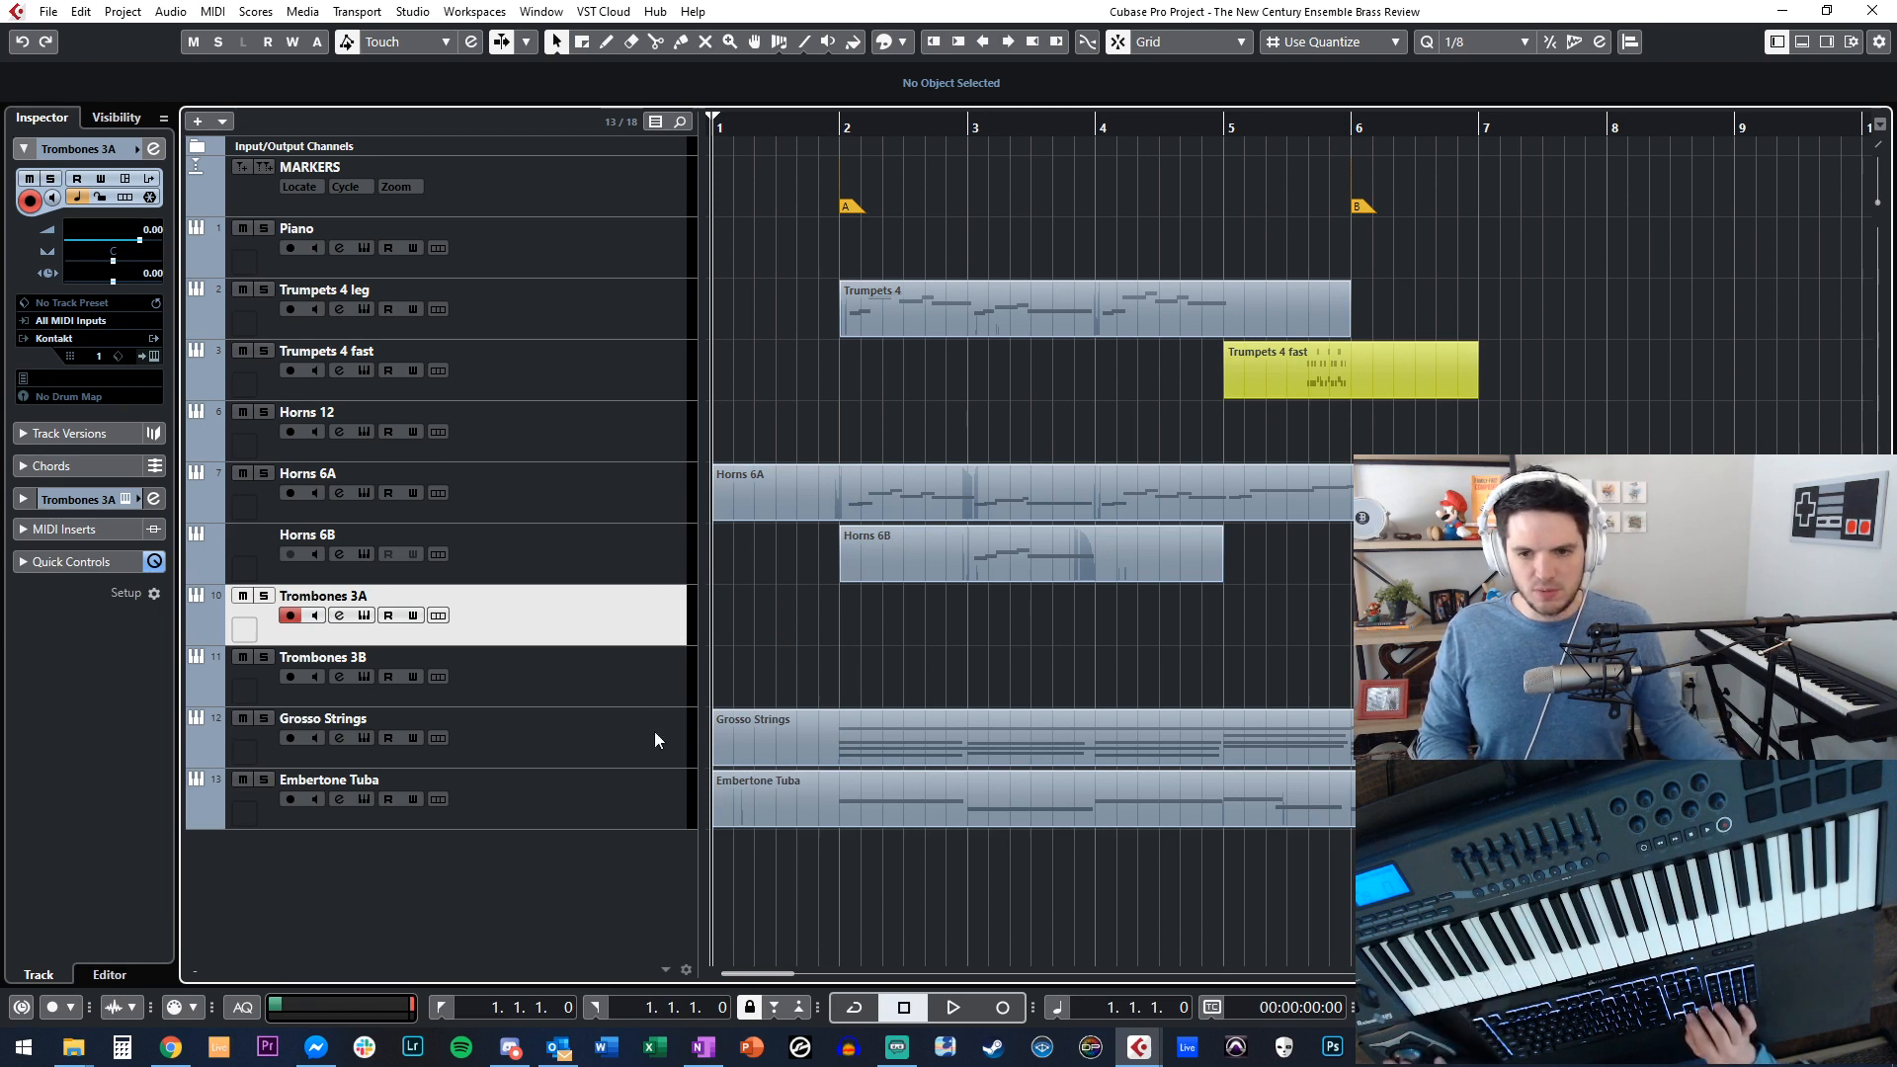
Record the Trombones 3B part from bar 1 to bar 10, restarting the take once from the beginning.
left_click(595, 679)
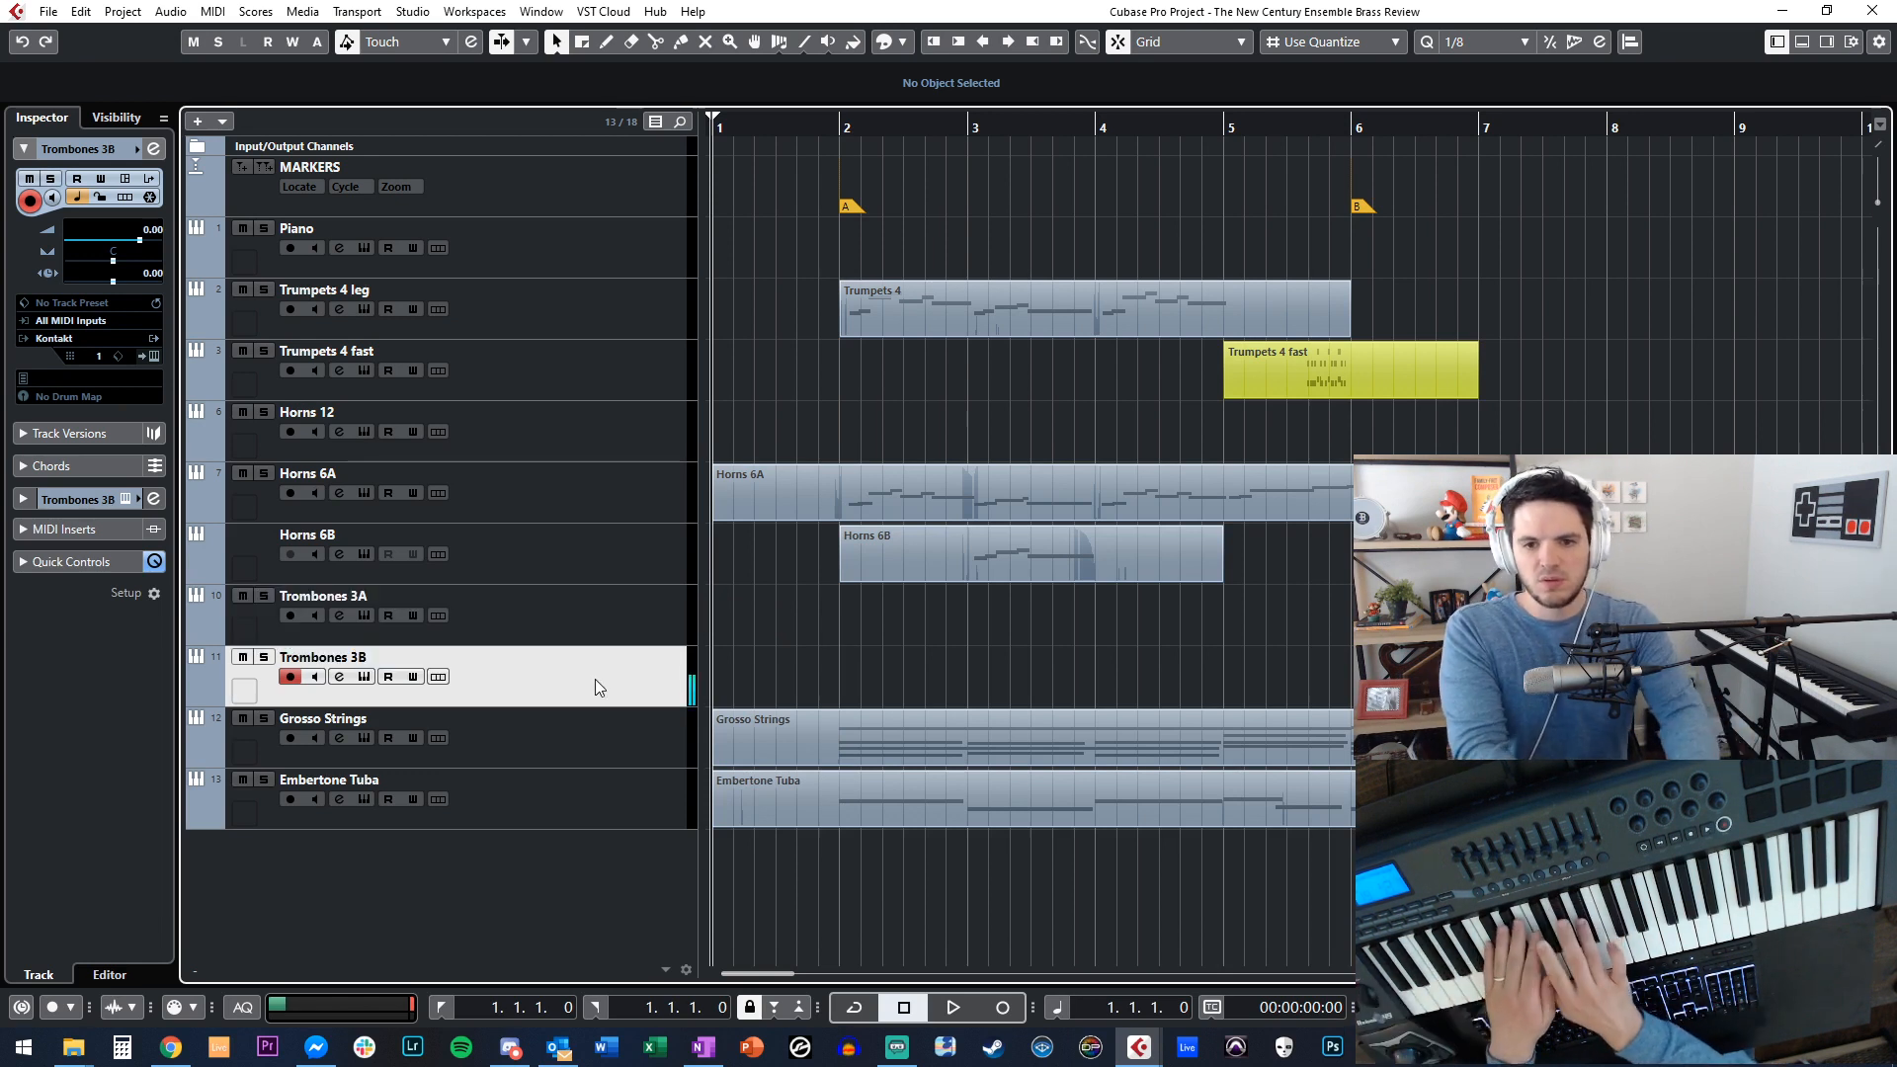
key("KP_Multiply")
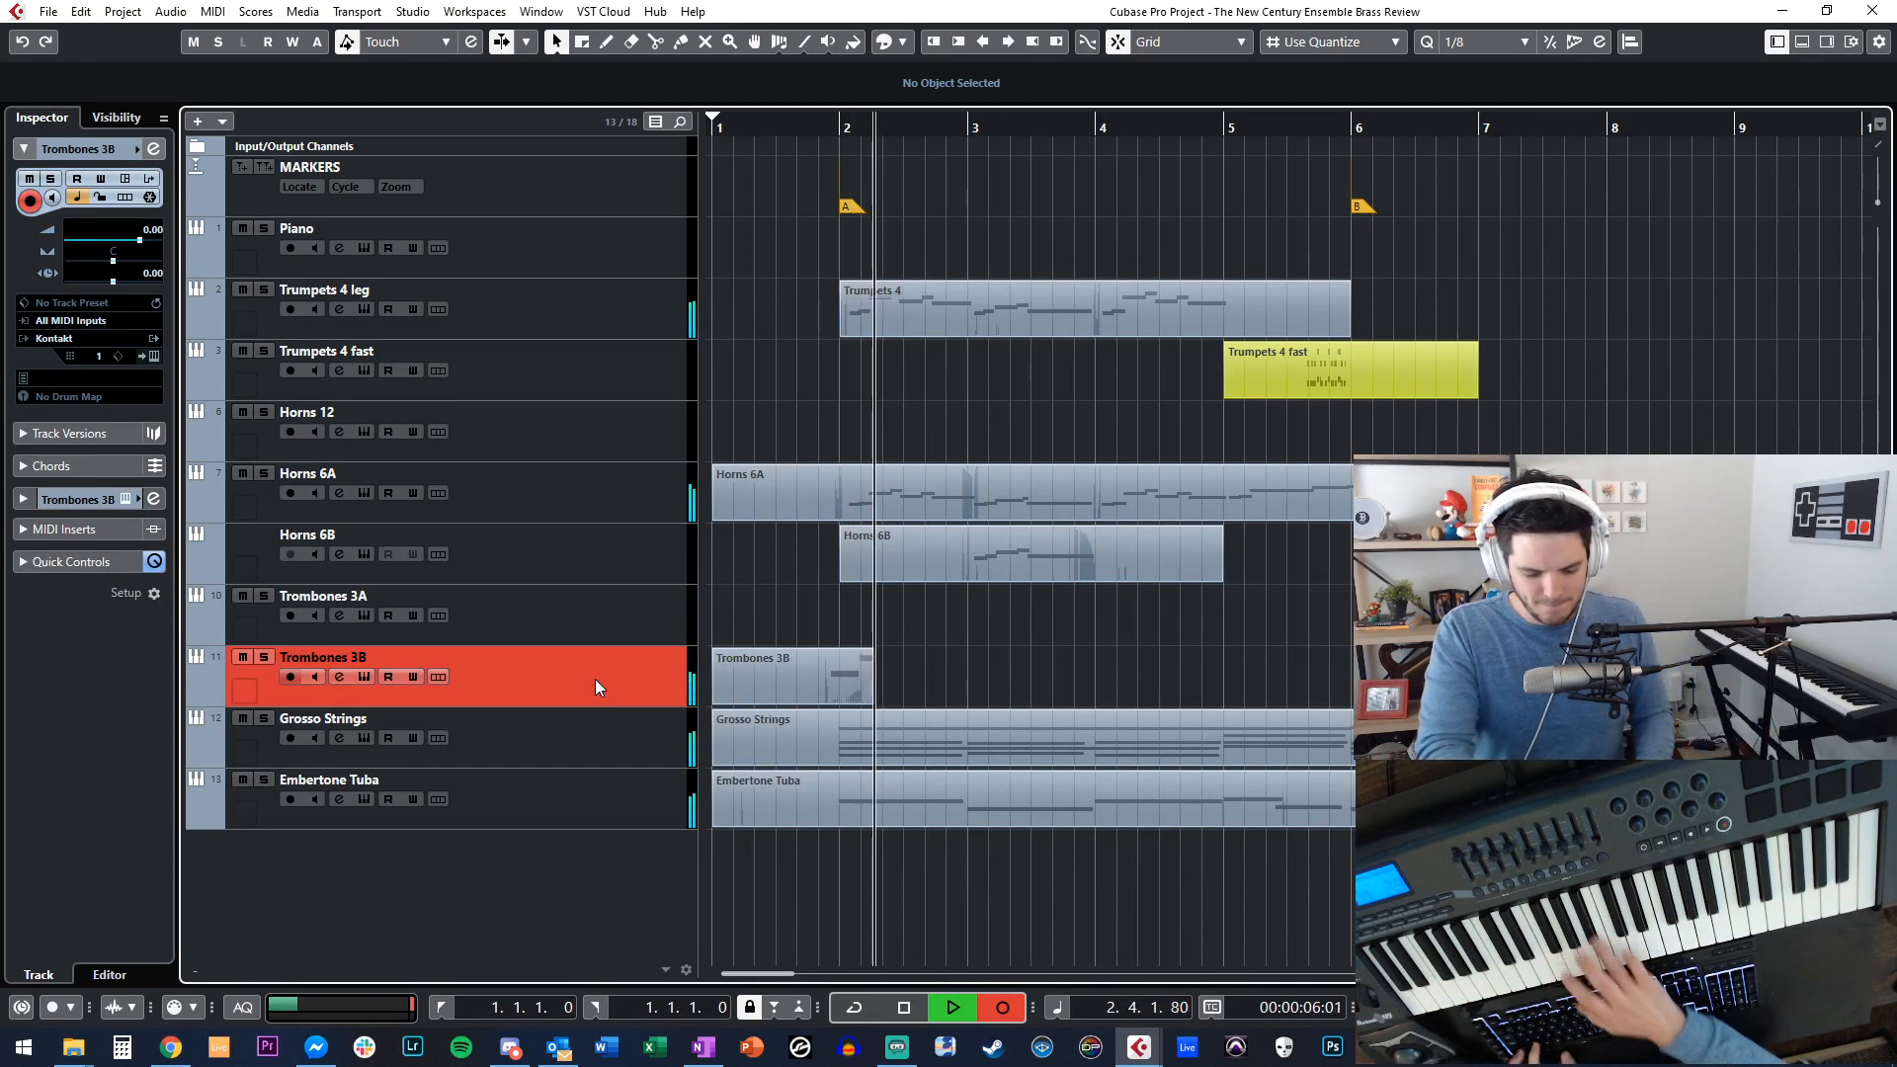
key("space")
key("KP_Decimal")
key("KP_Multiply")
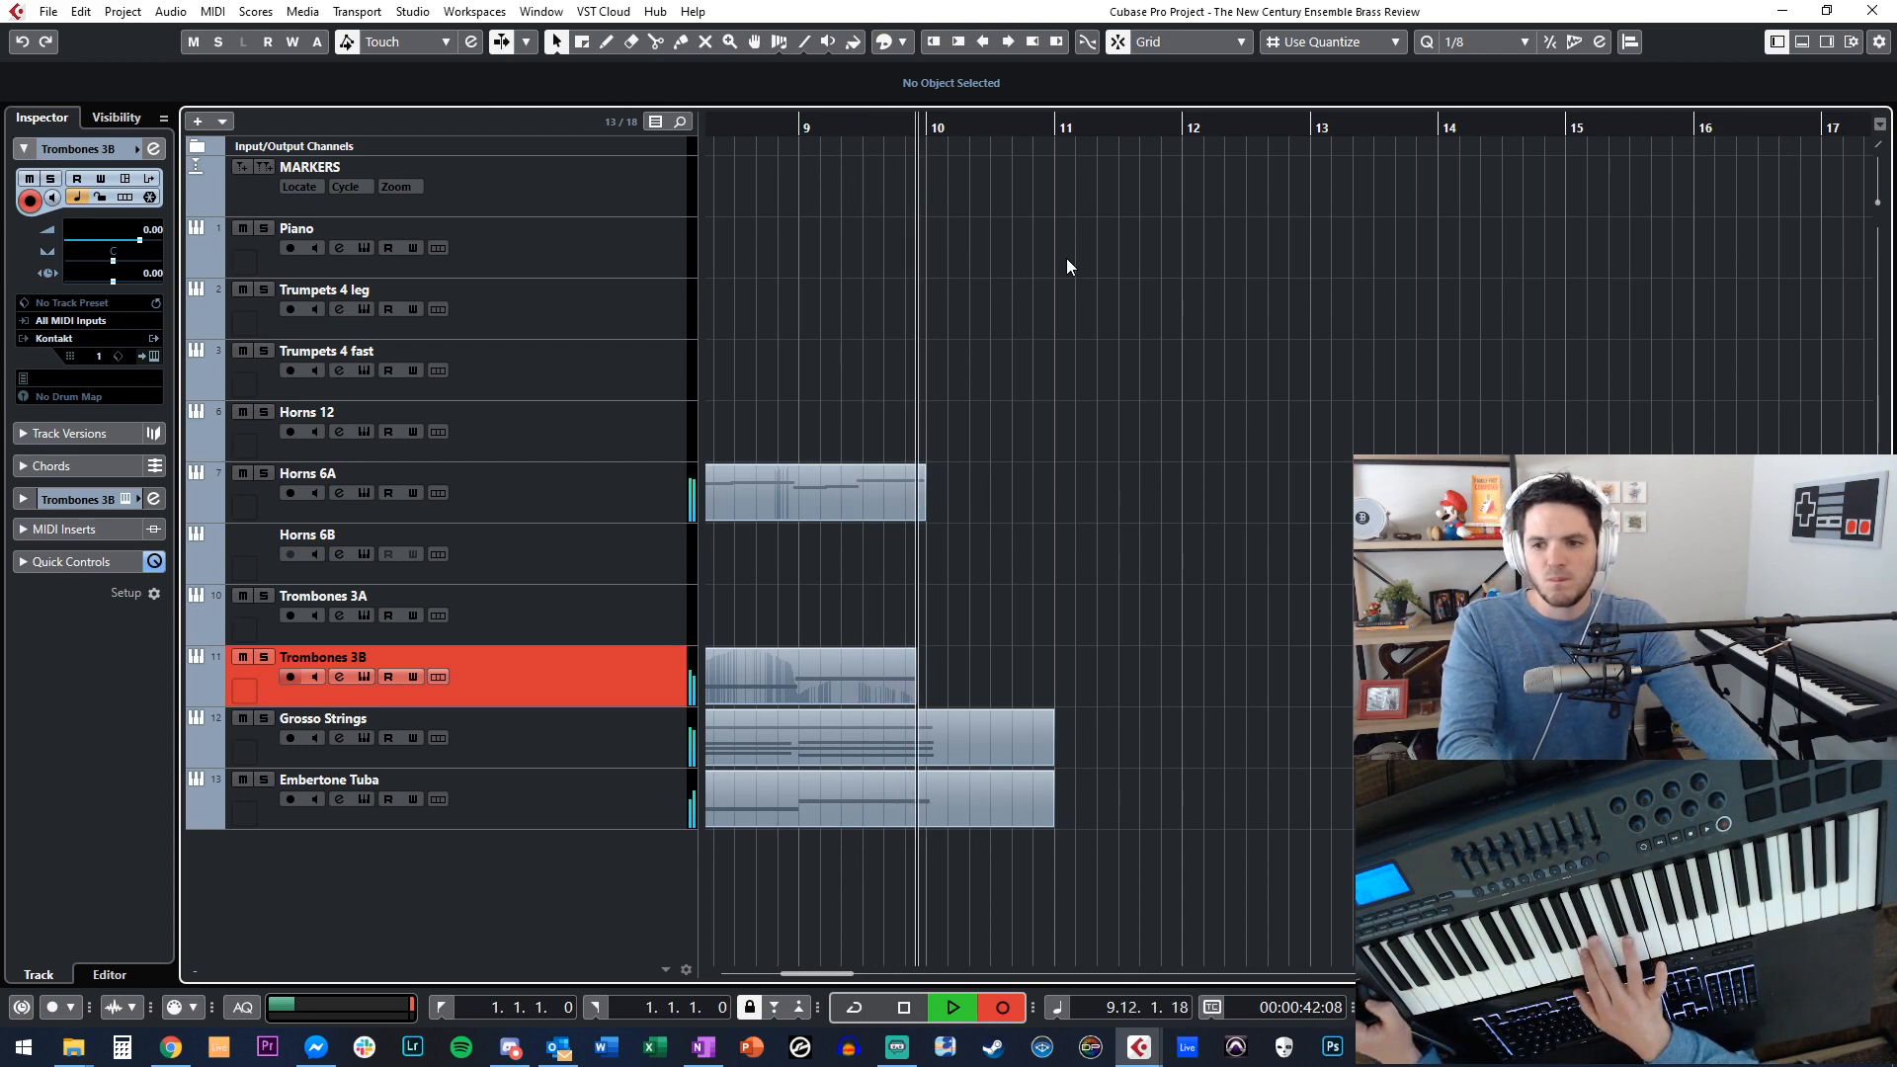
key("space")
Try moving the recorded Trombones 3B part onto the Trombones 3A track, and undo the move.
right_click(1060, 393)
key("Escape")
left_click(824, 660)
left_click(564, 581)
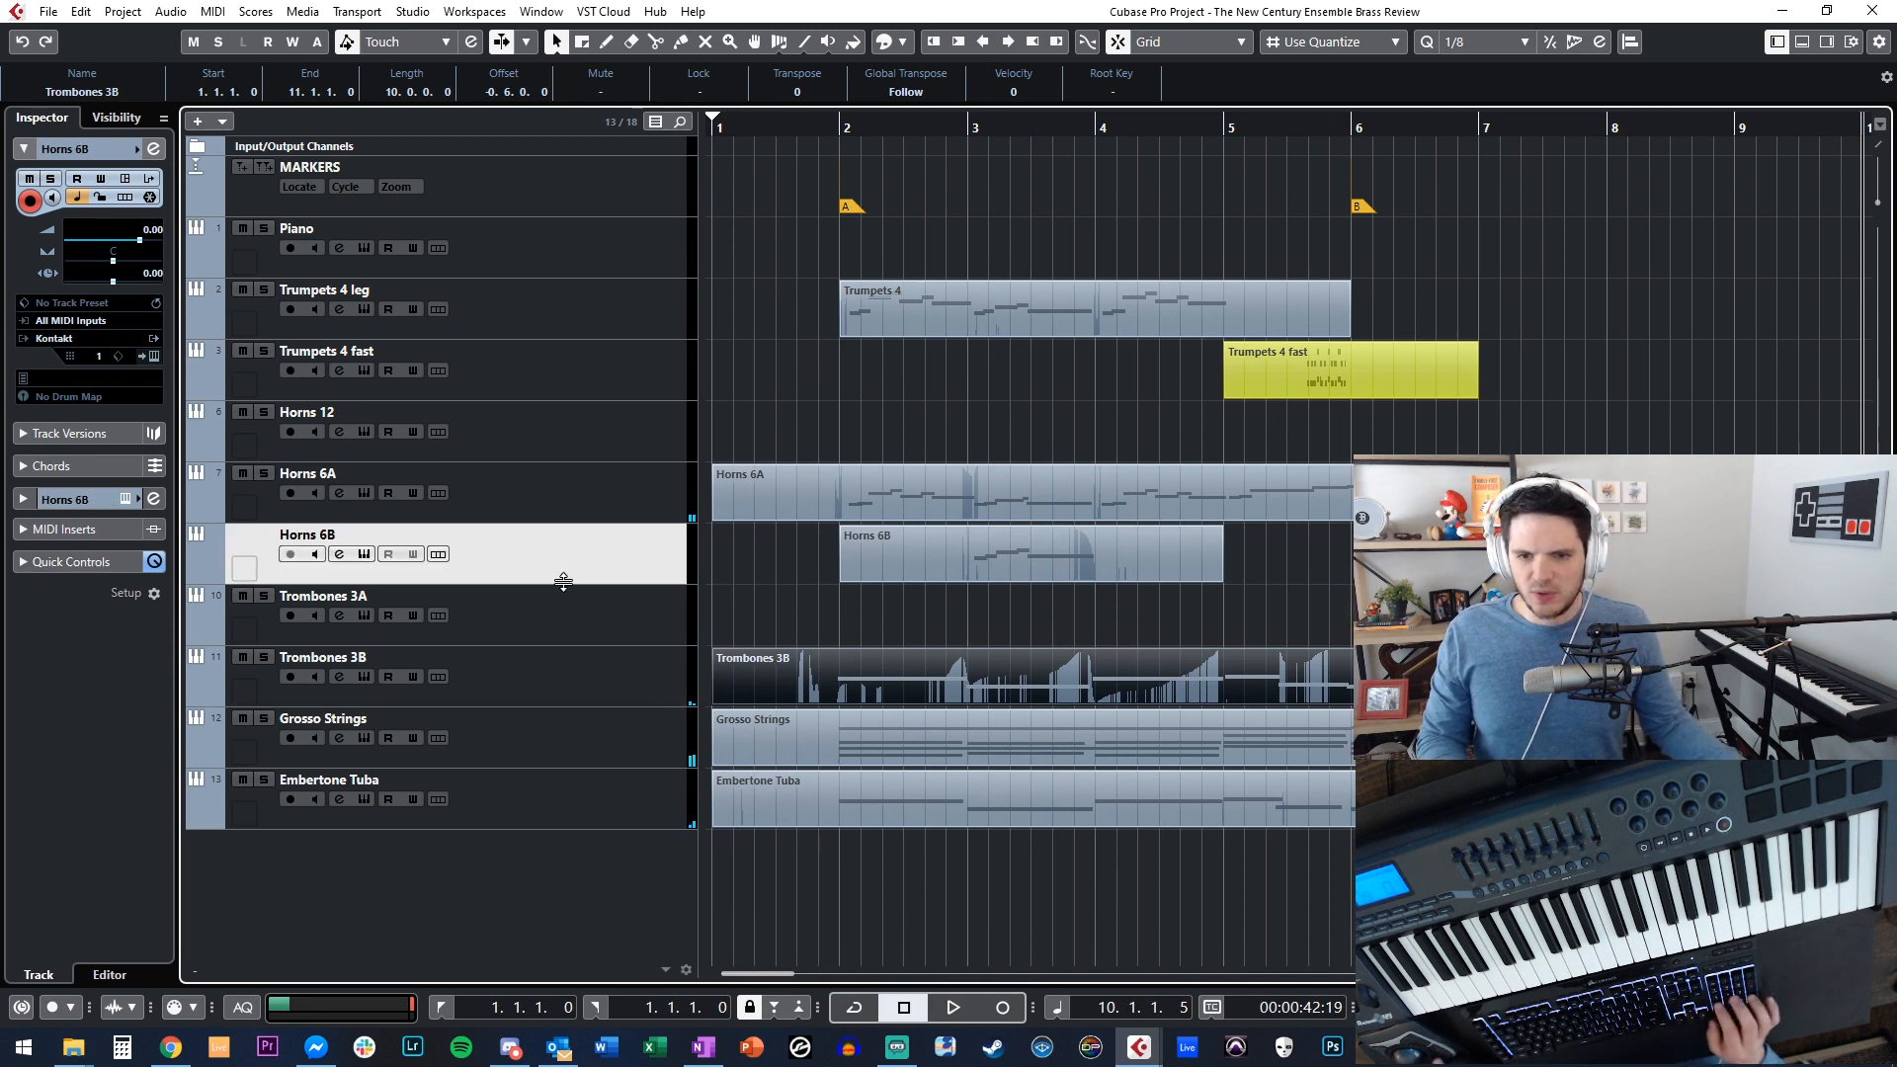
left_click(573, 613)
left_click_drag(724, 687, 734, 618)
key("ctrl+z")
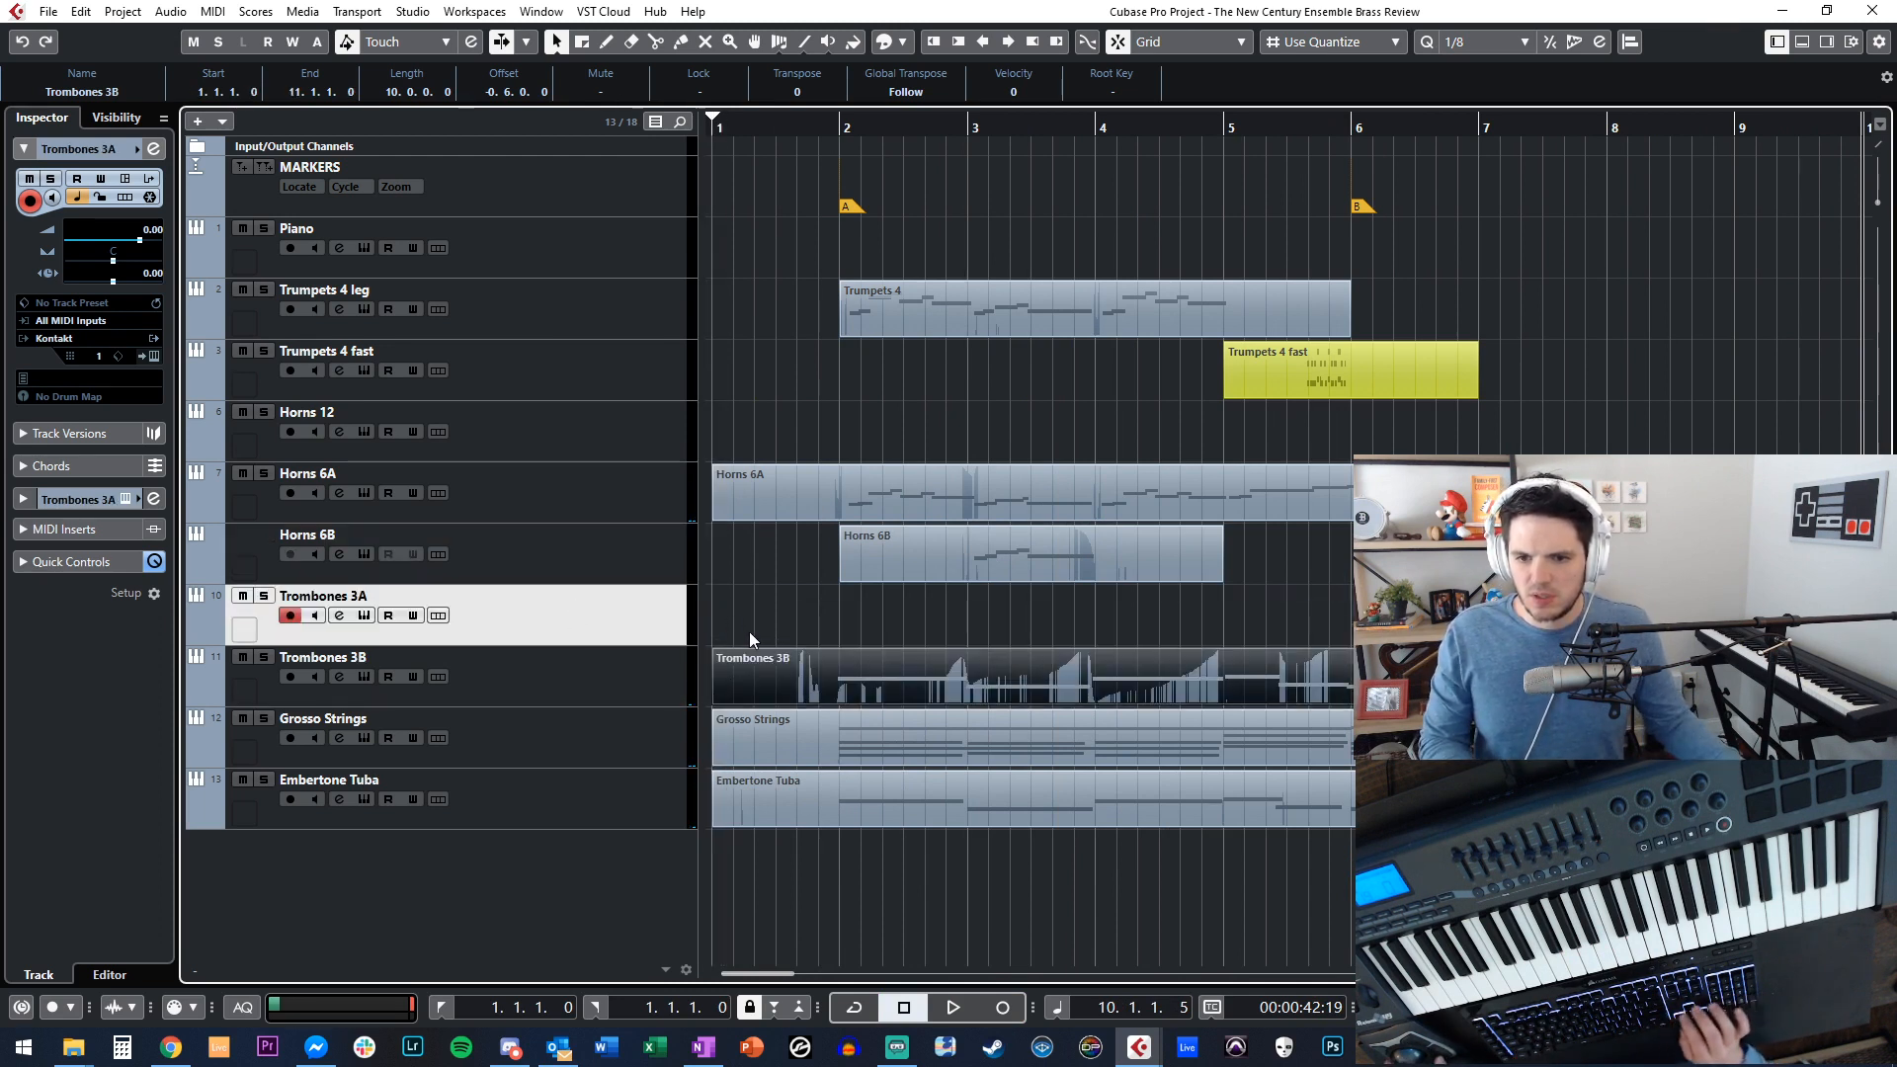
Paste a copy of the Trombones 3B part onto the Trombones 3A track at the start of bar 1.
left_click(738, 690)
left_click(654, 640)
key("Home")
key("ctrl+v")
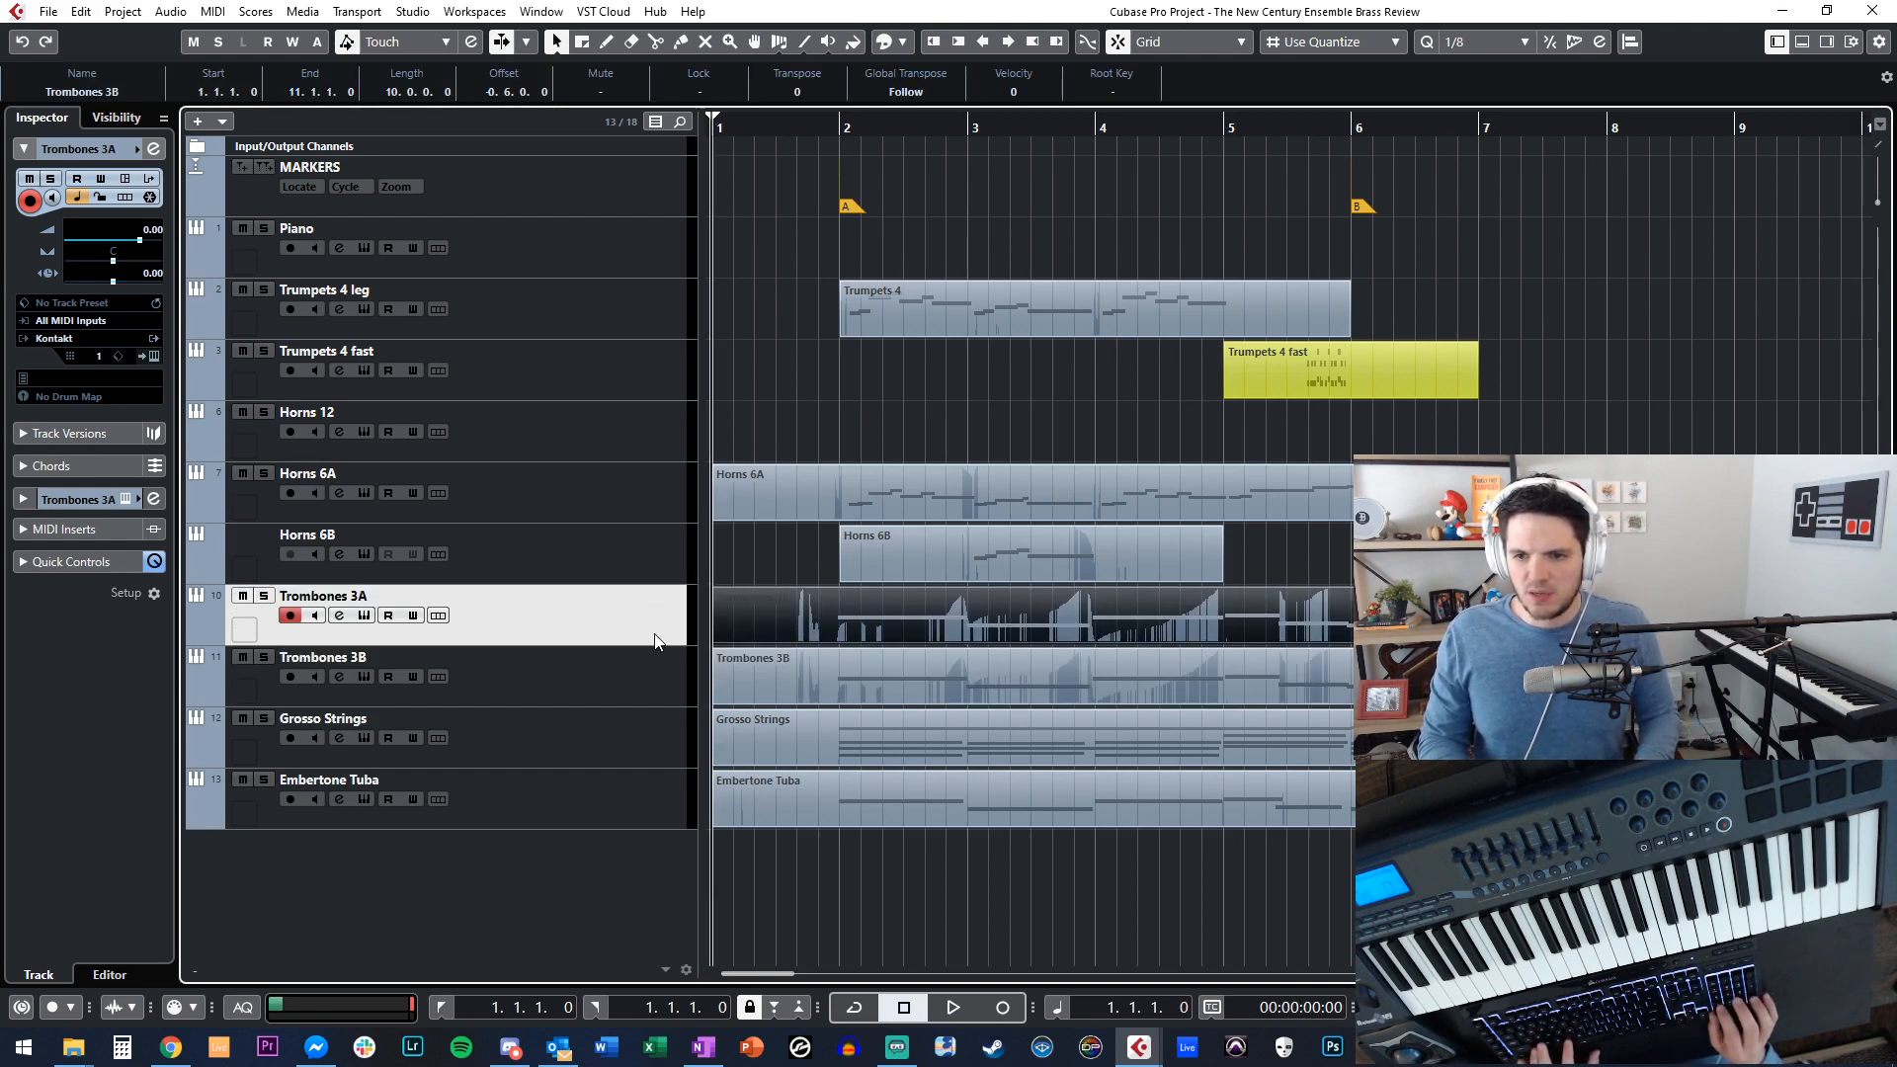
Raise all notes of the pasted Trombones 3A part by an octave and check them against the original Trombones 3B notes.
double_click(777, 624)
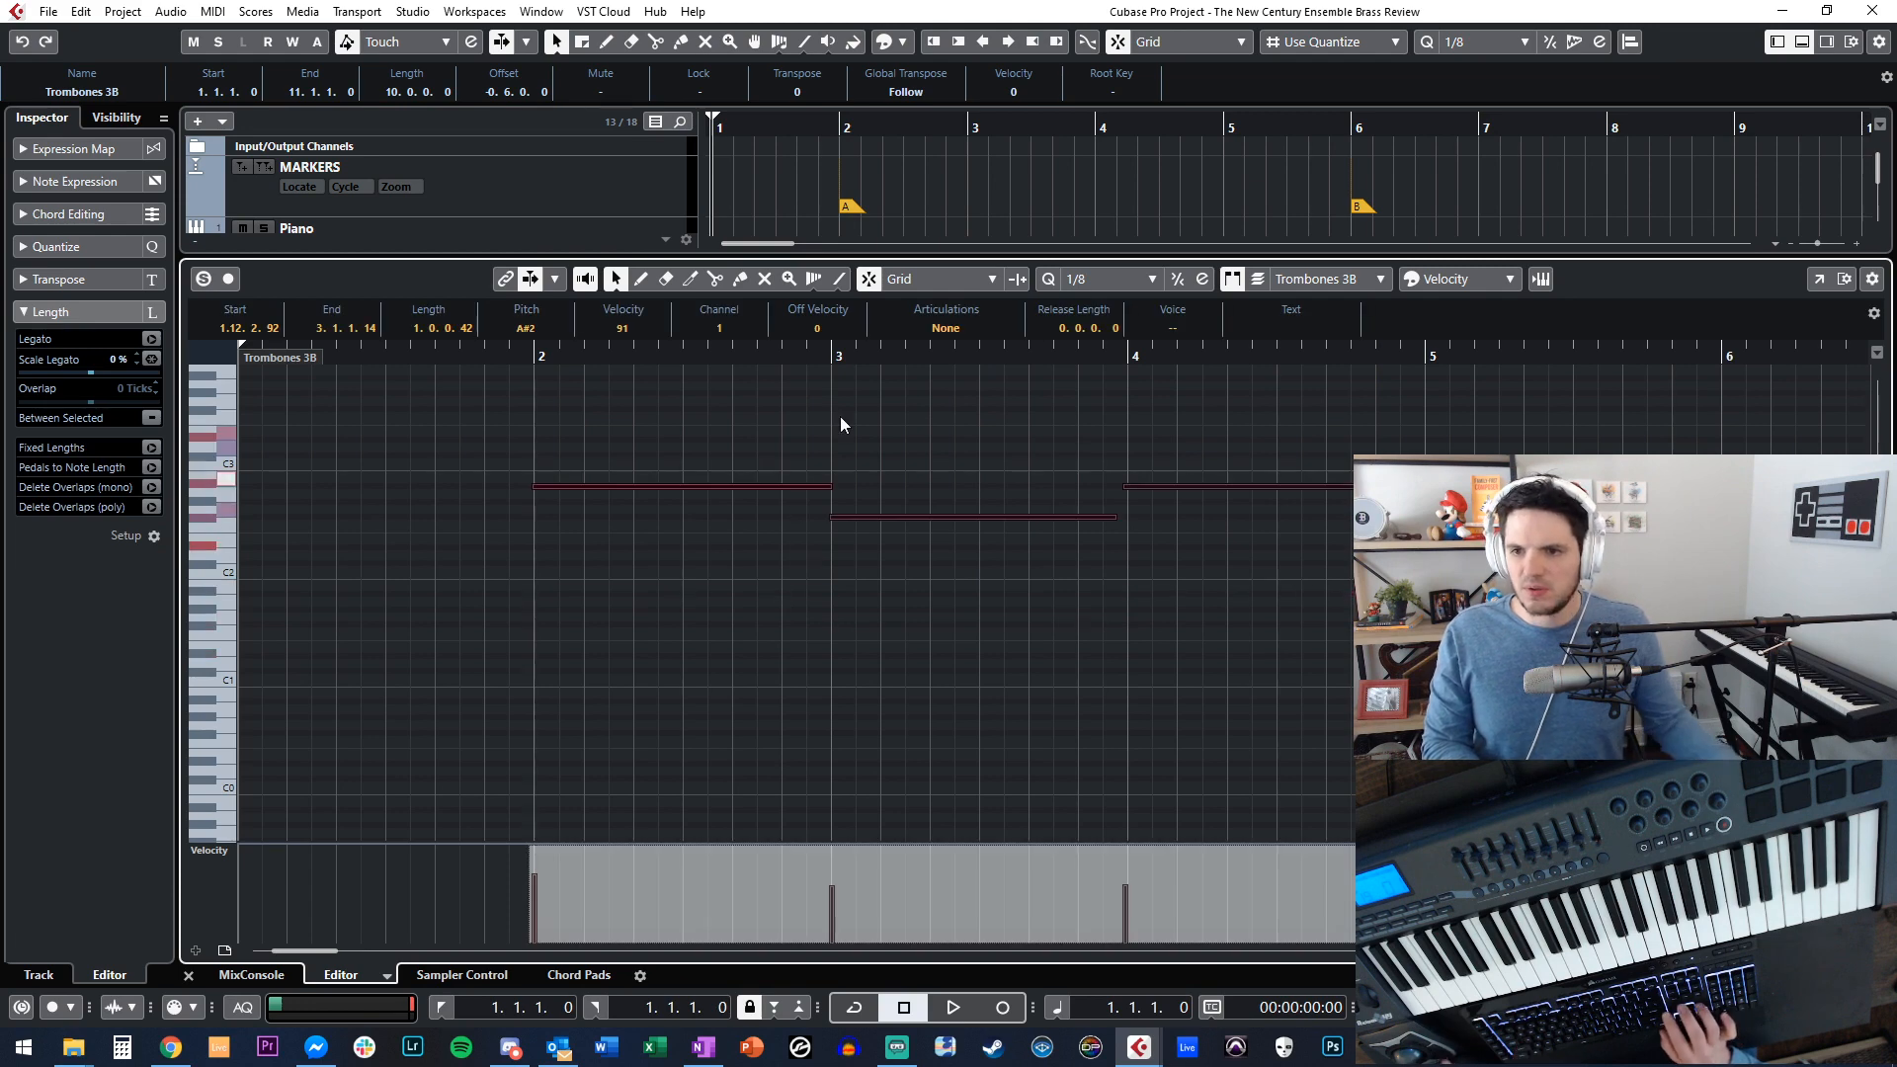
key("Return")
double_click(970, 679)
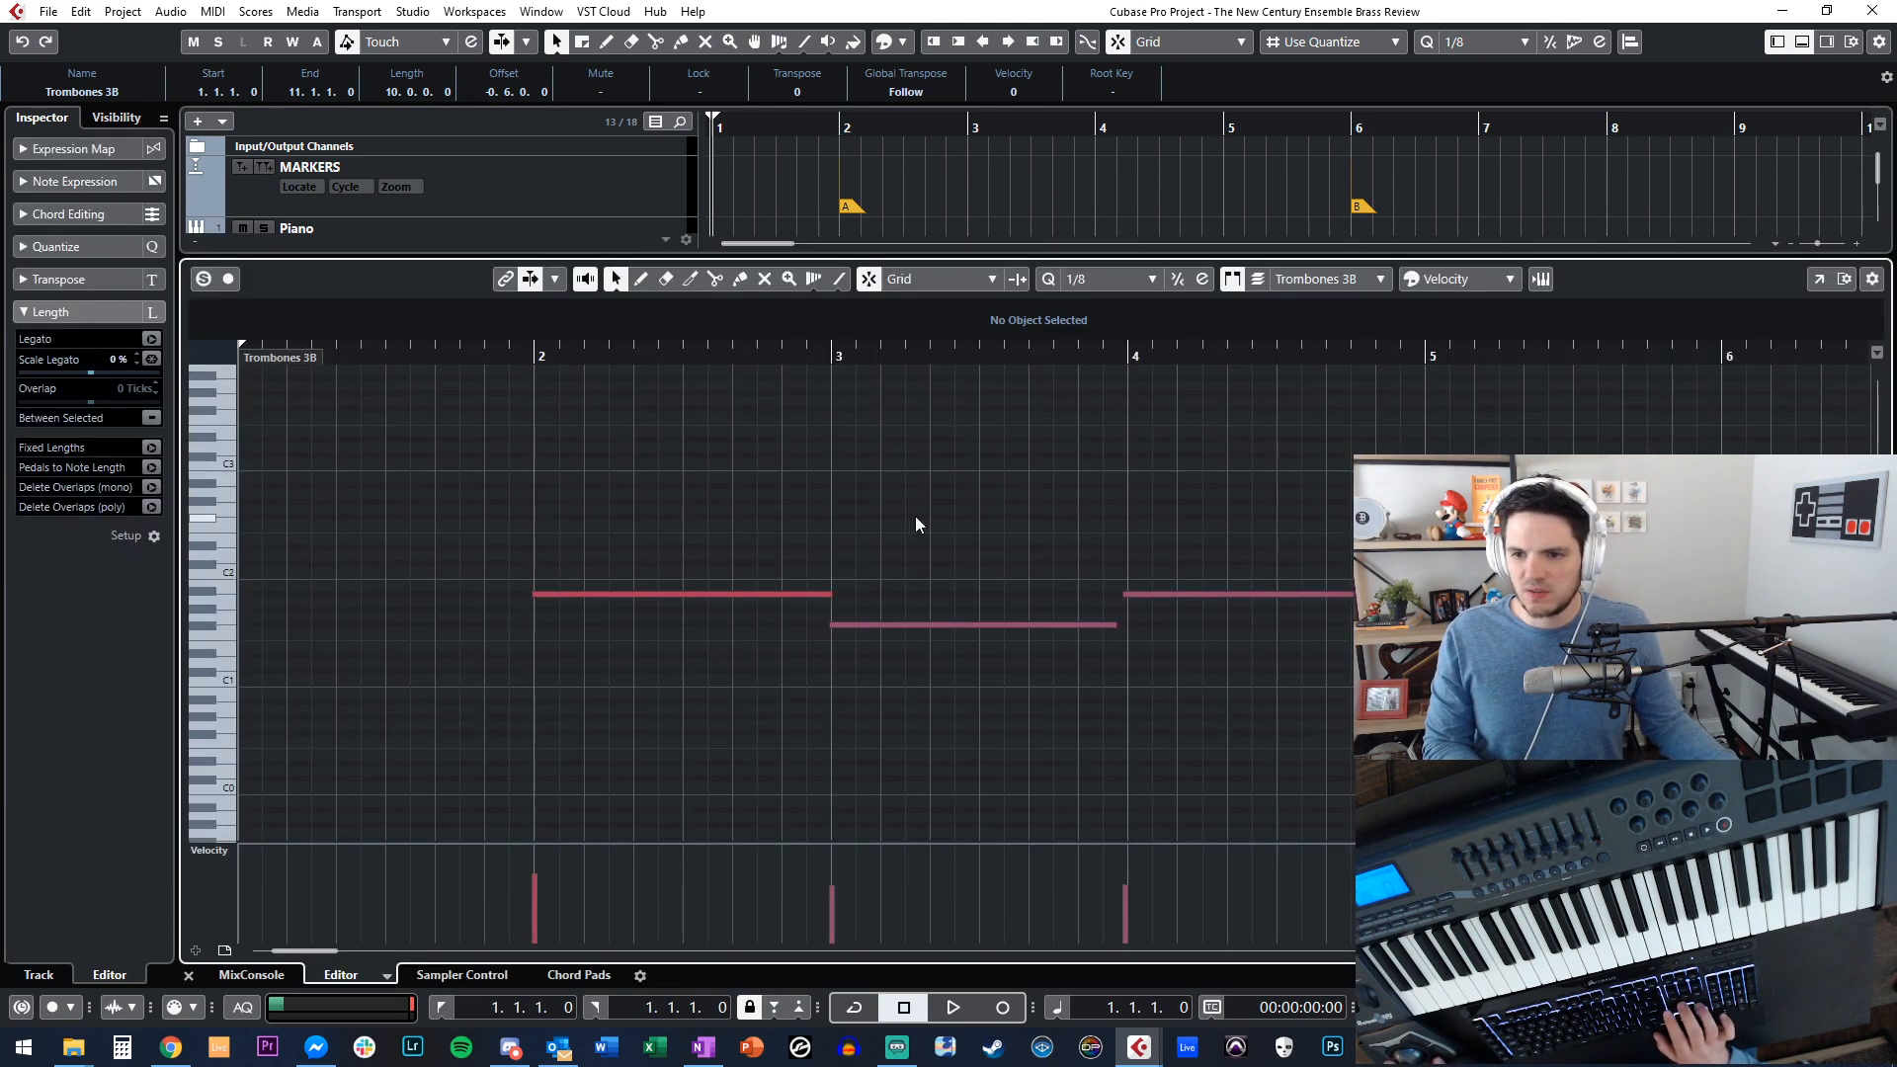
key("ctrl+a")
key("Return")
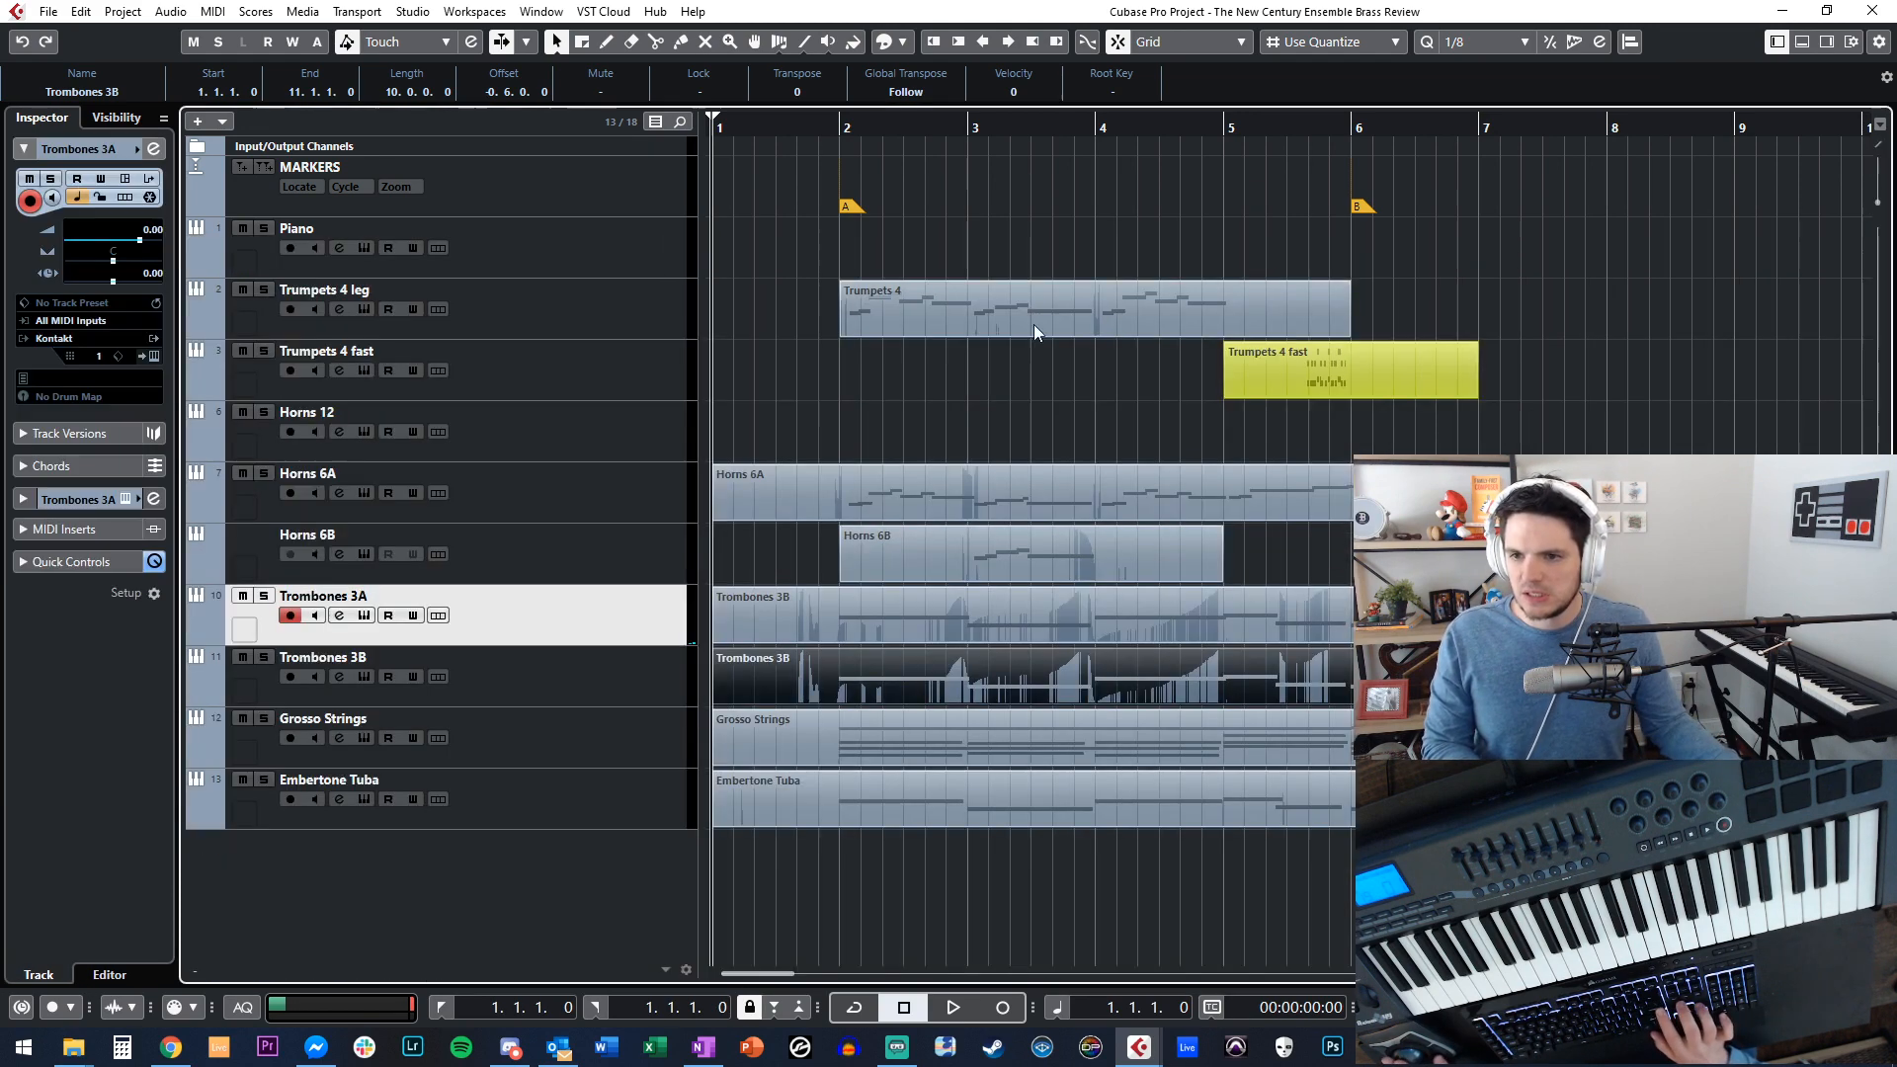
Play the arrangement from bar 1 to hear the doubled trombones, and examine both trombone parts over their full length.
key("space")
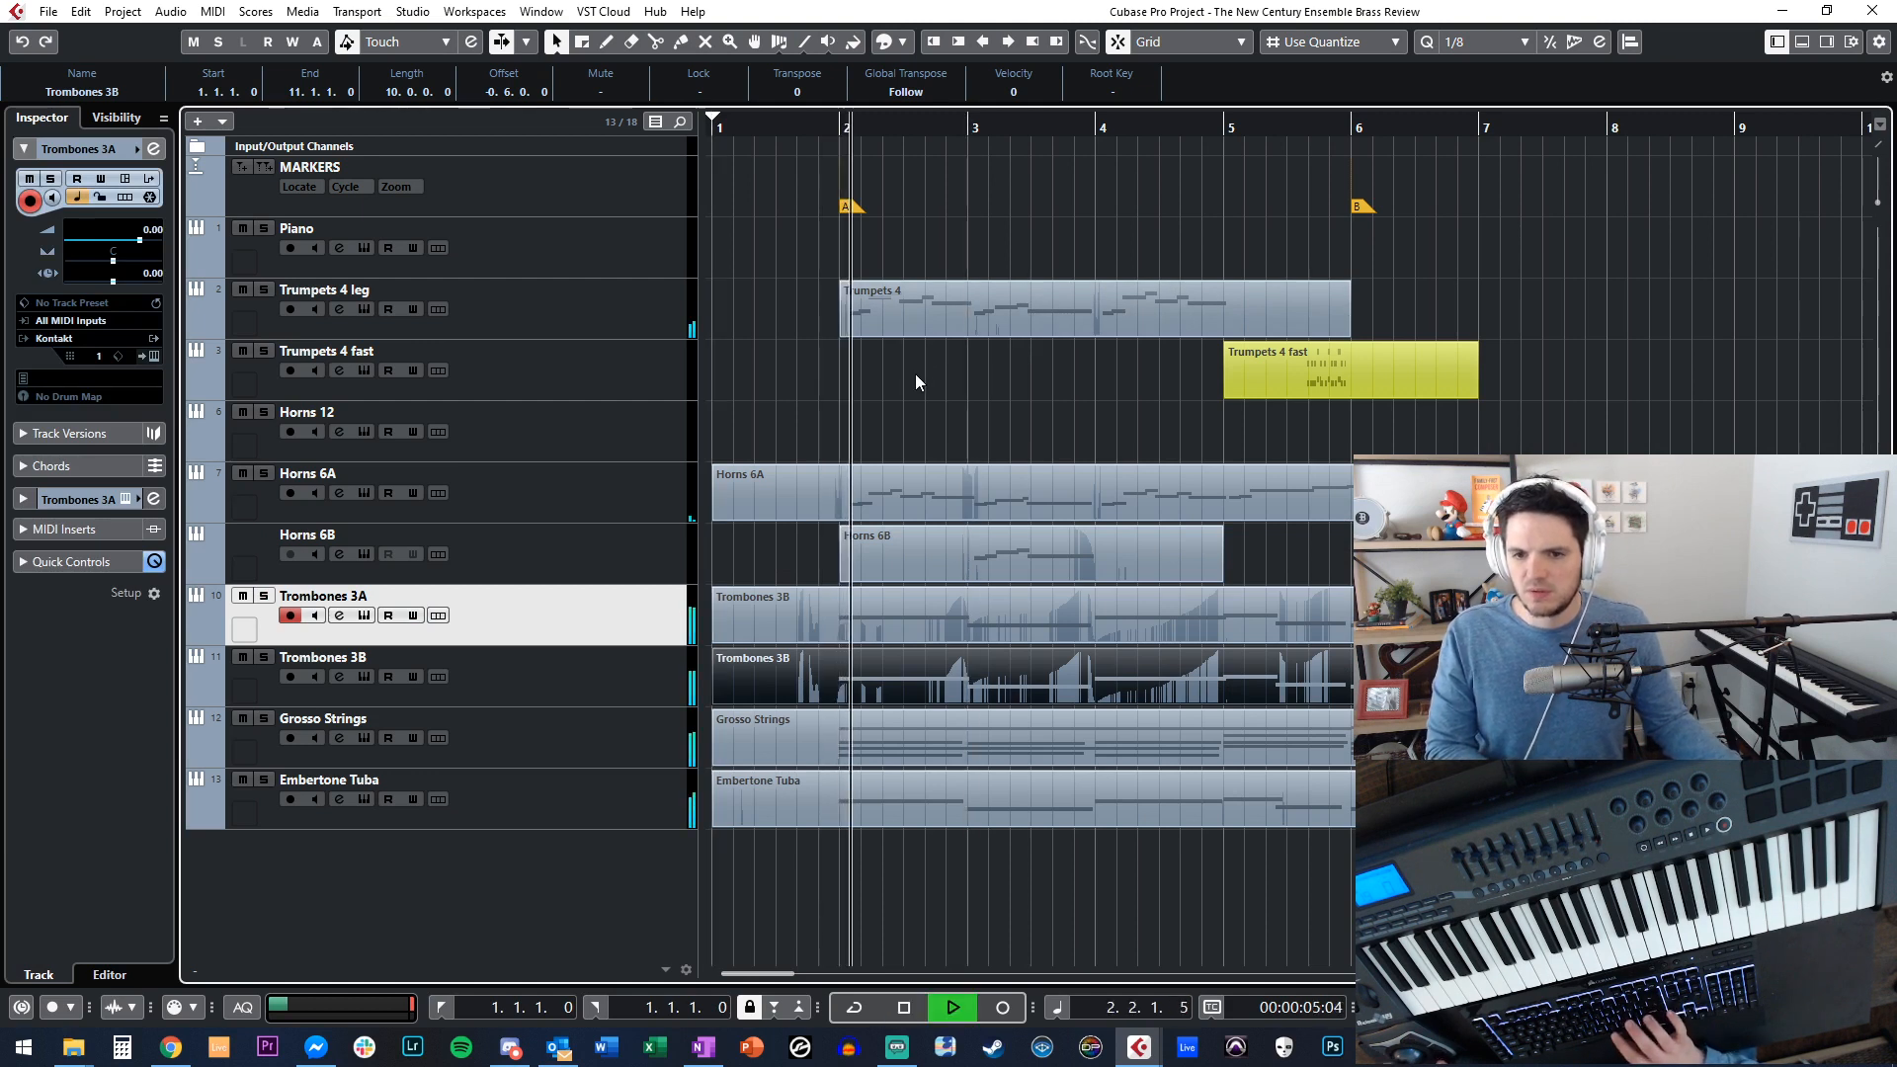
left_click(792, 566)
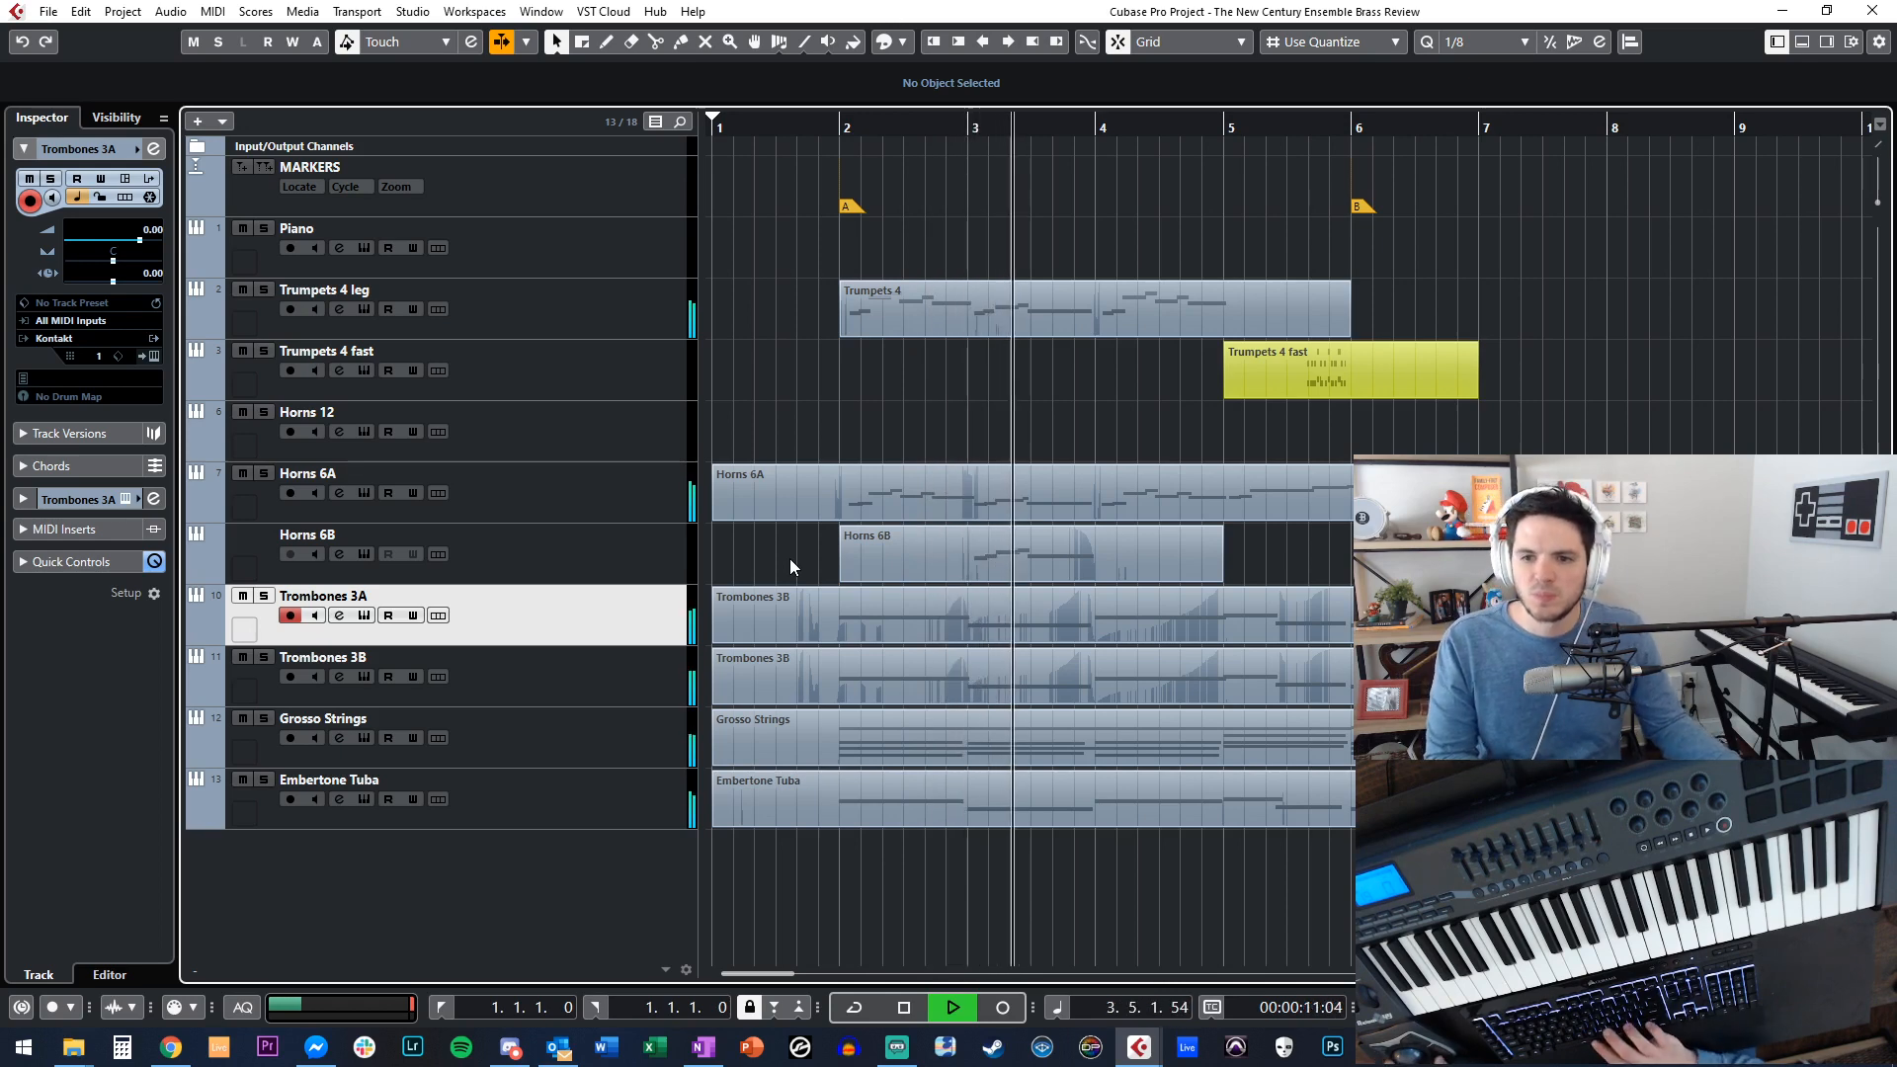
key("space")
left_click(787, 618)
key("g")
key("g")
key("g")
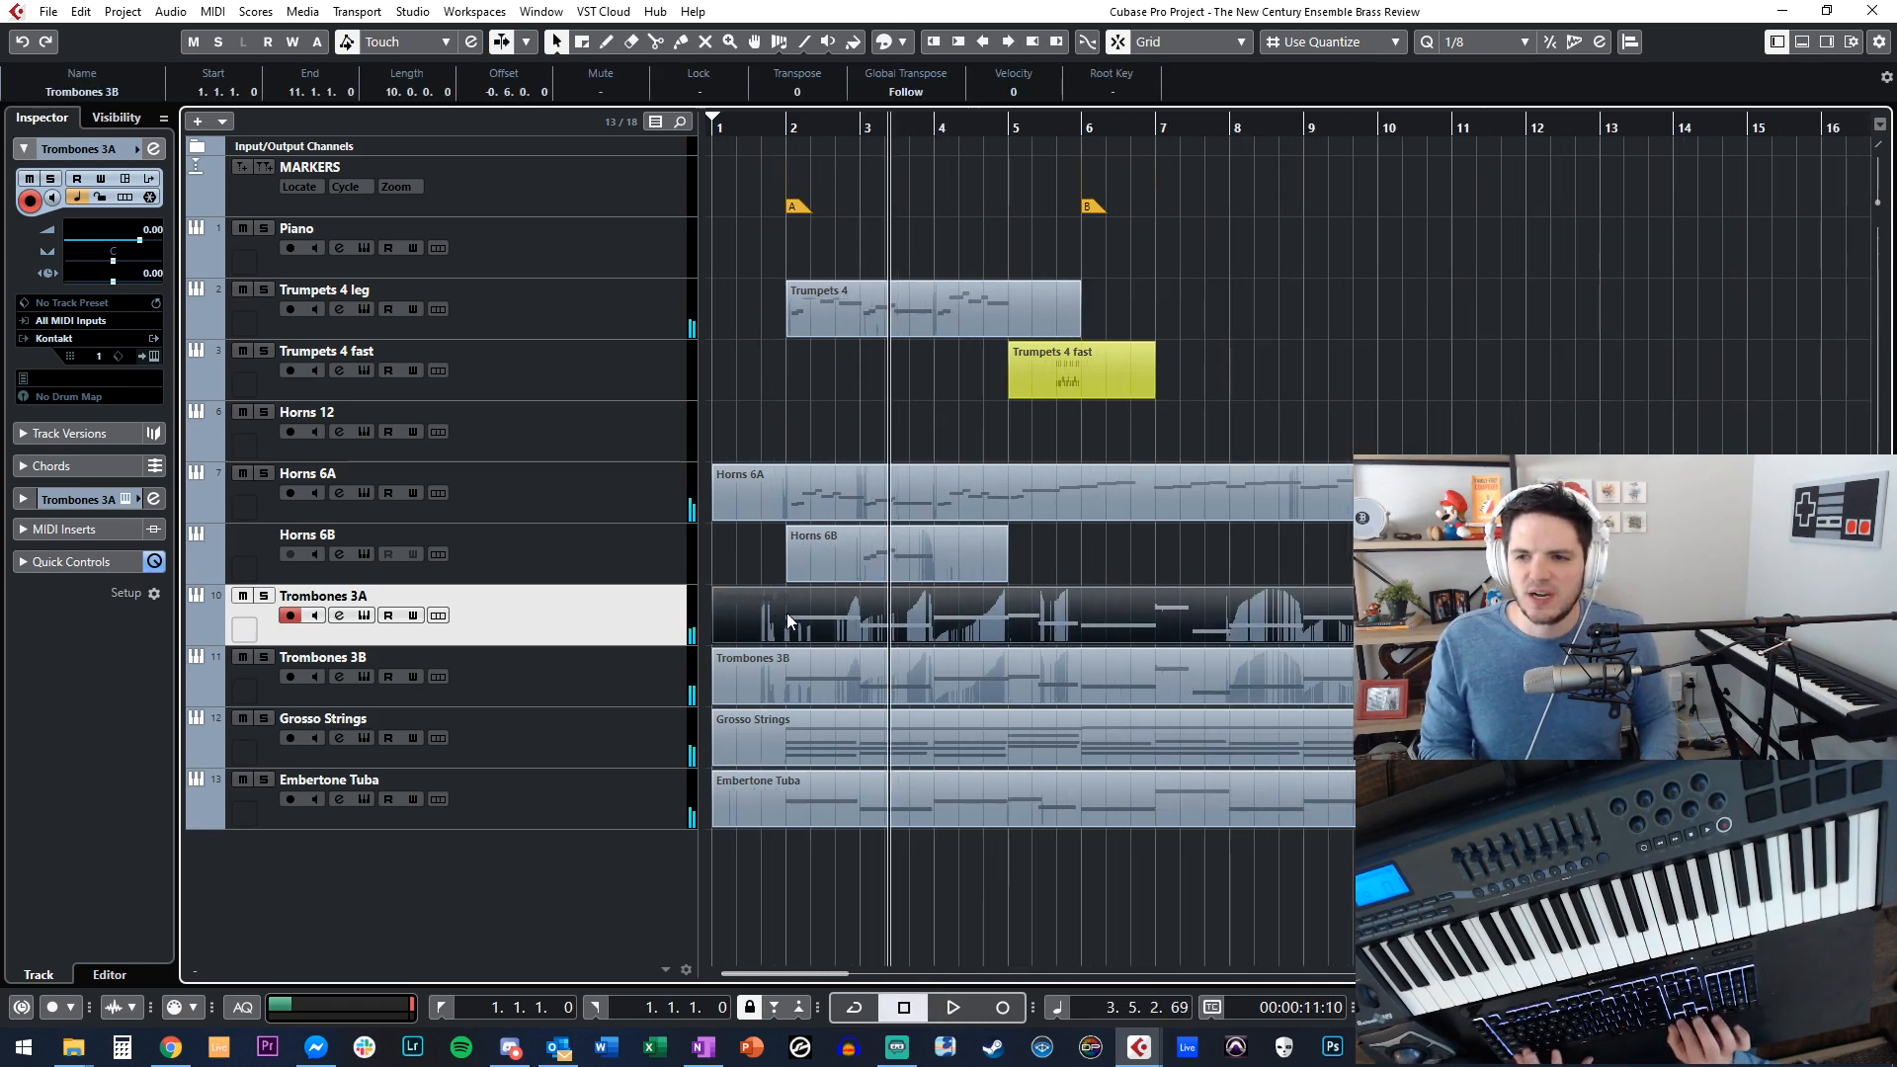
key("ctrl+shift+a")
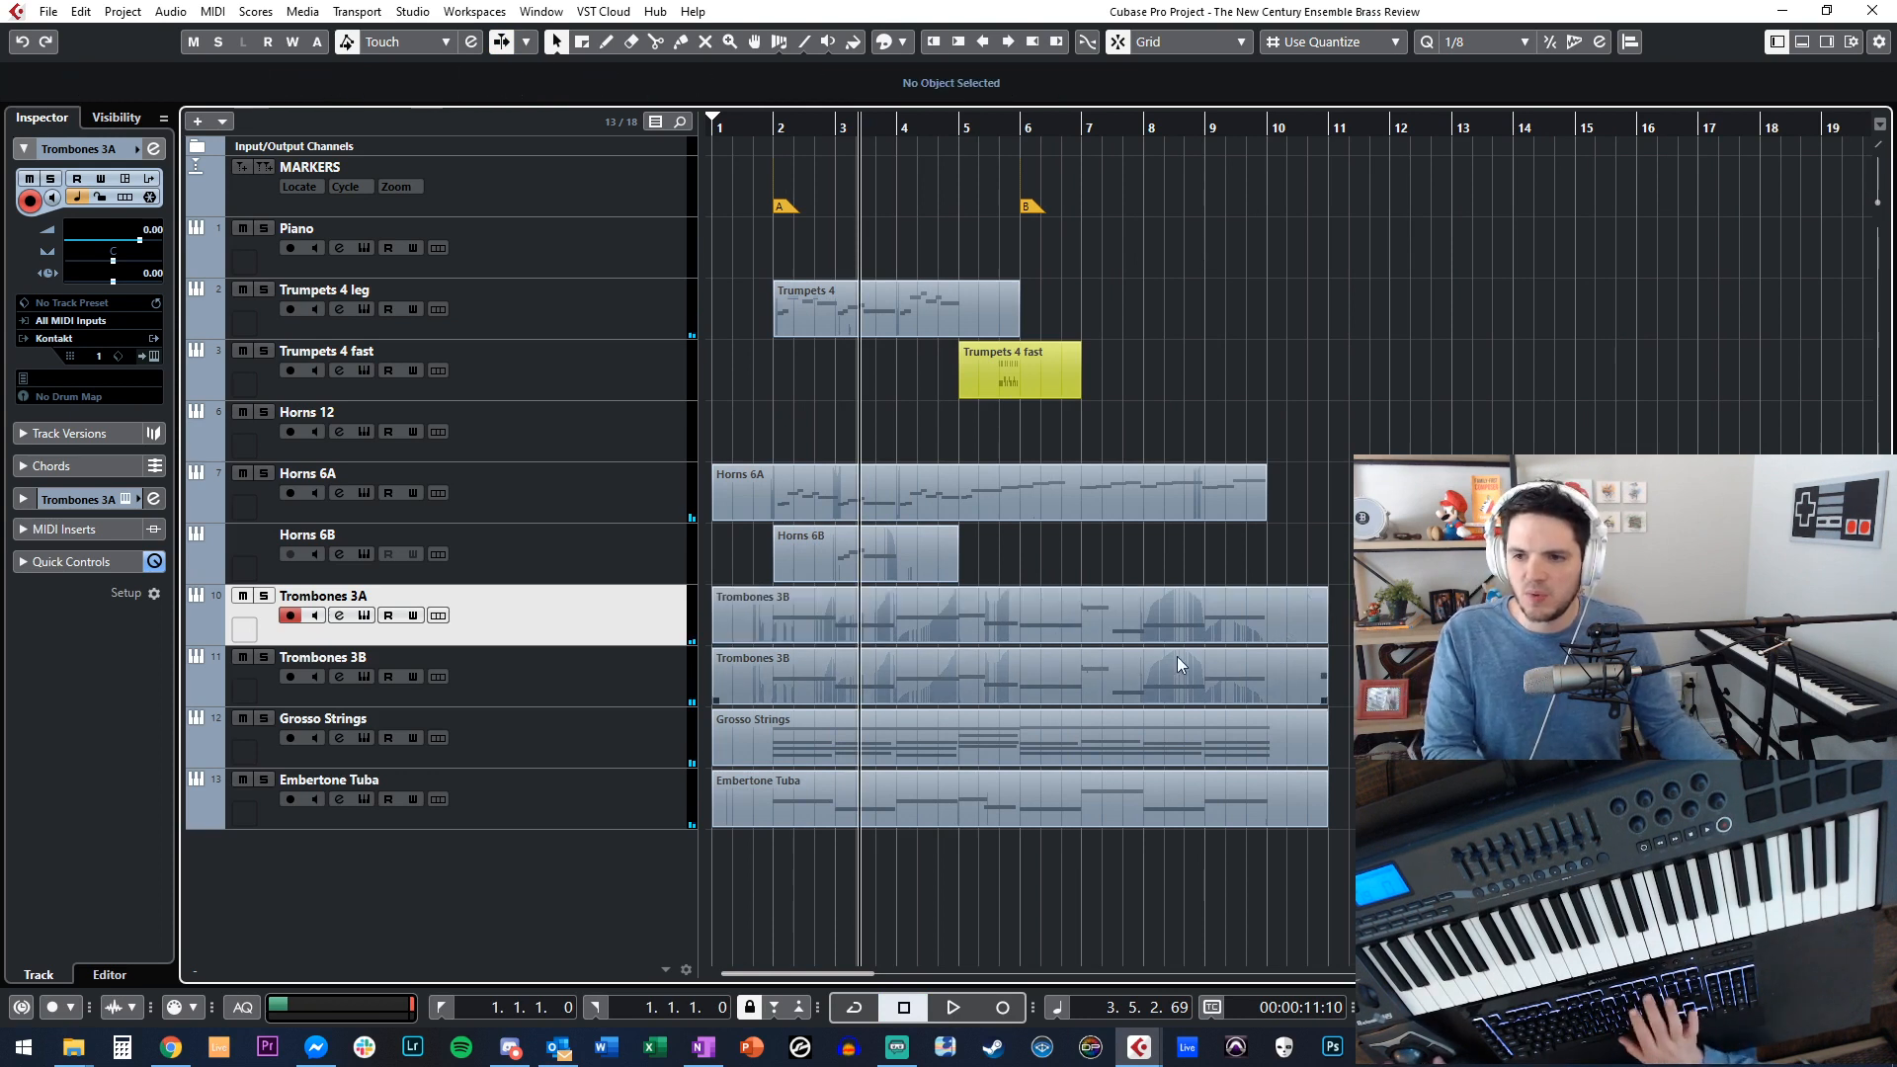
Delete both trombone parts and remove the Trombones 3B track.
left_click(1101, 613)
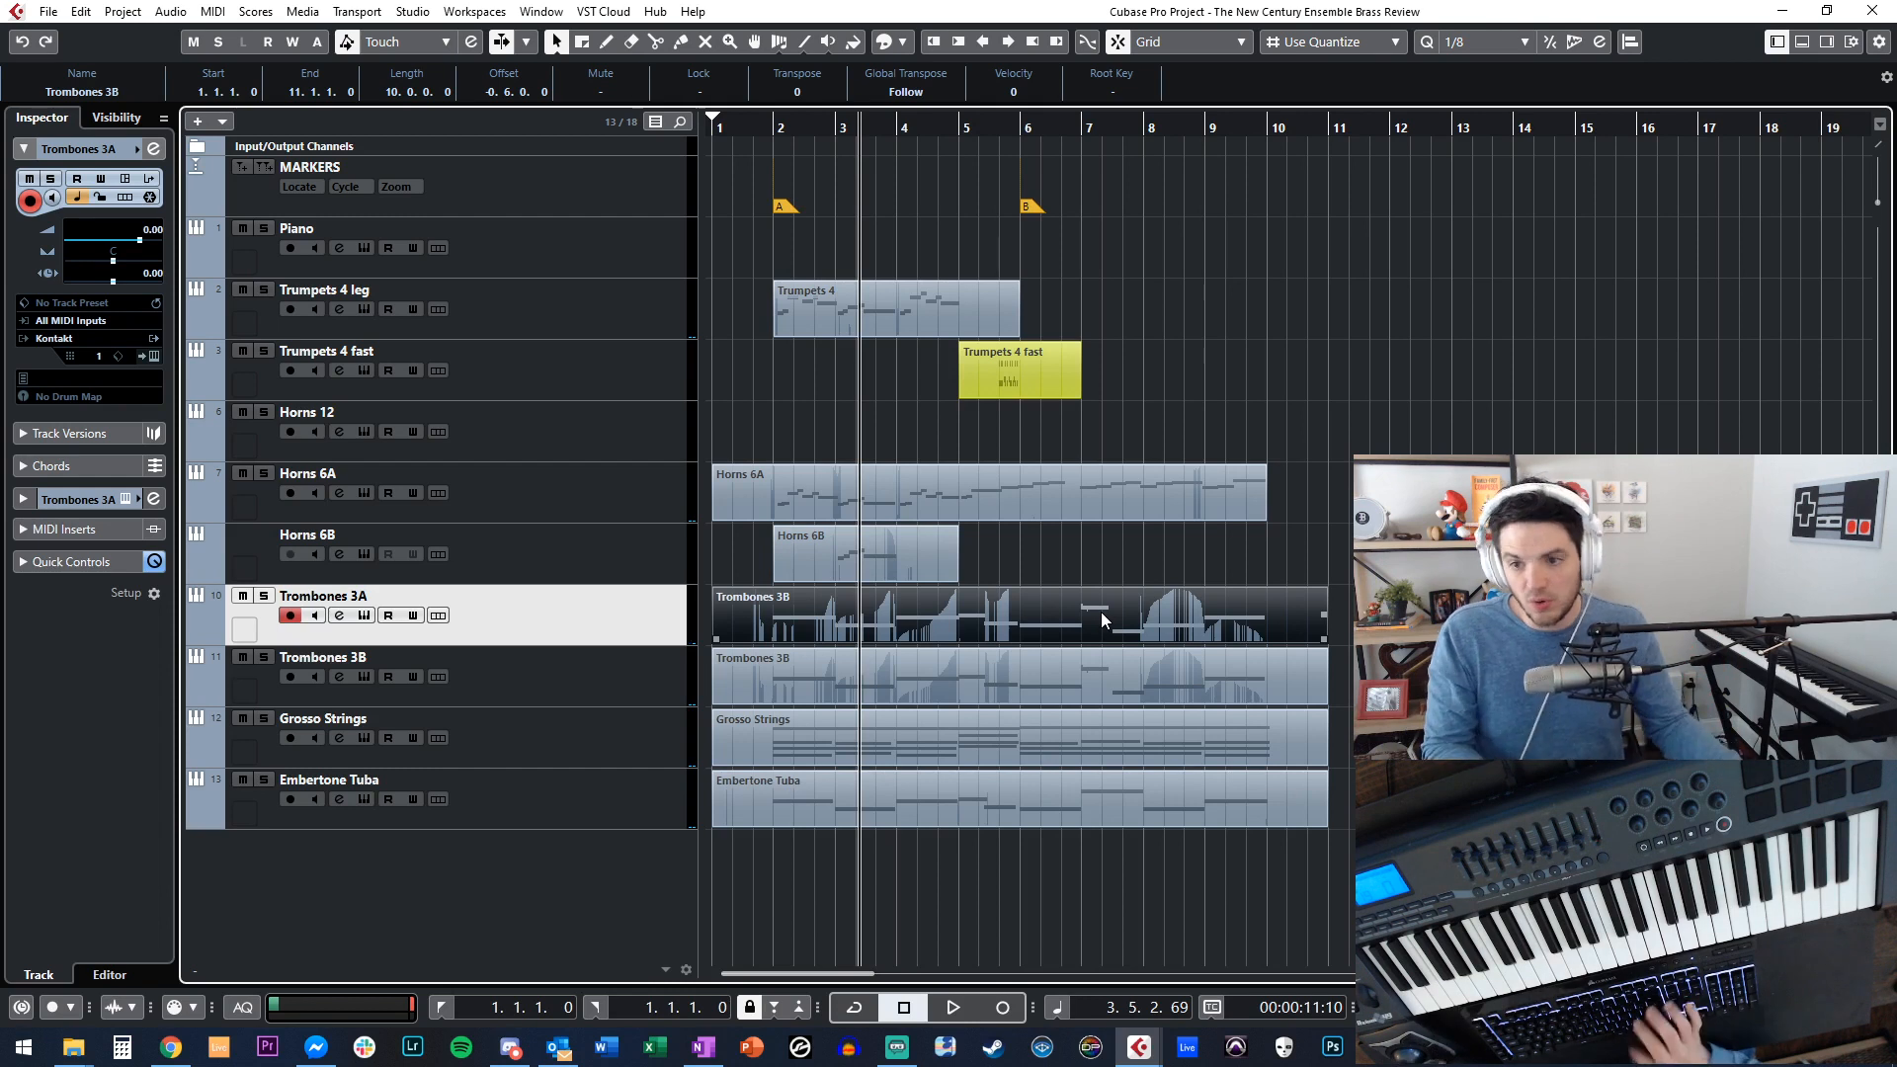
left_click_drag(1037, 618, 842, 685)
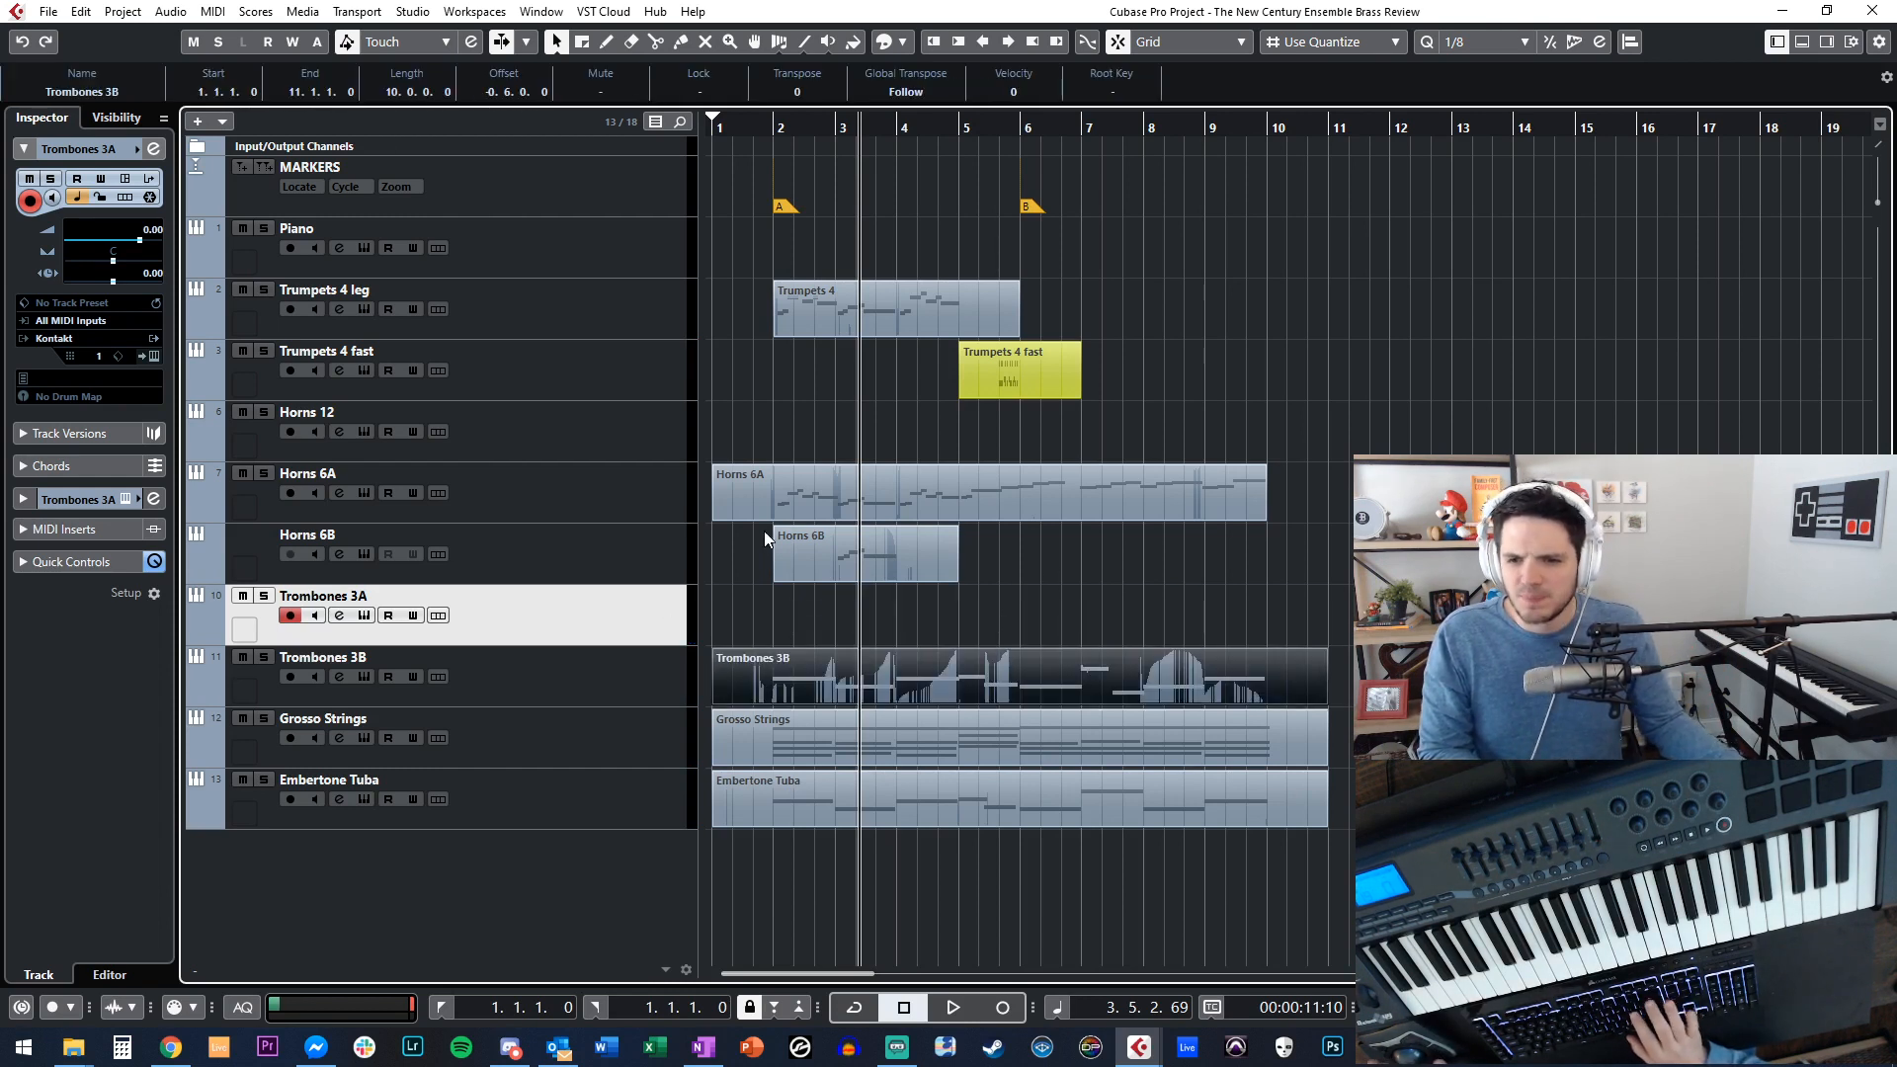
key("Delete")
left_click(553, 682)
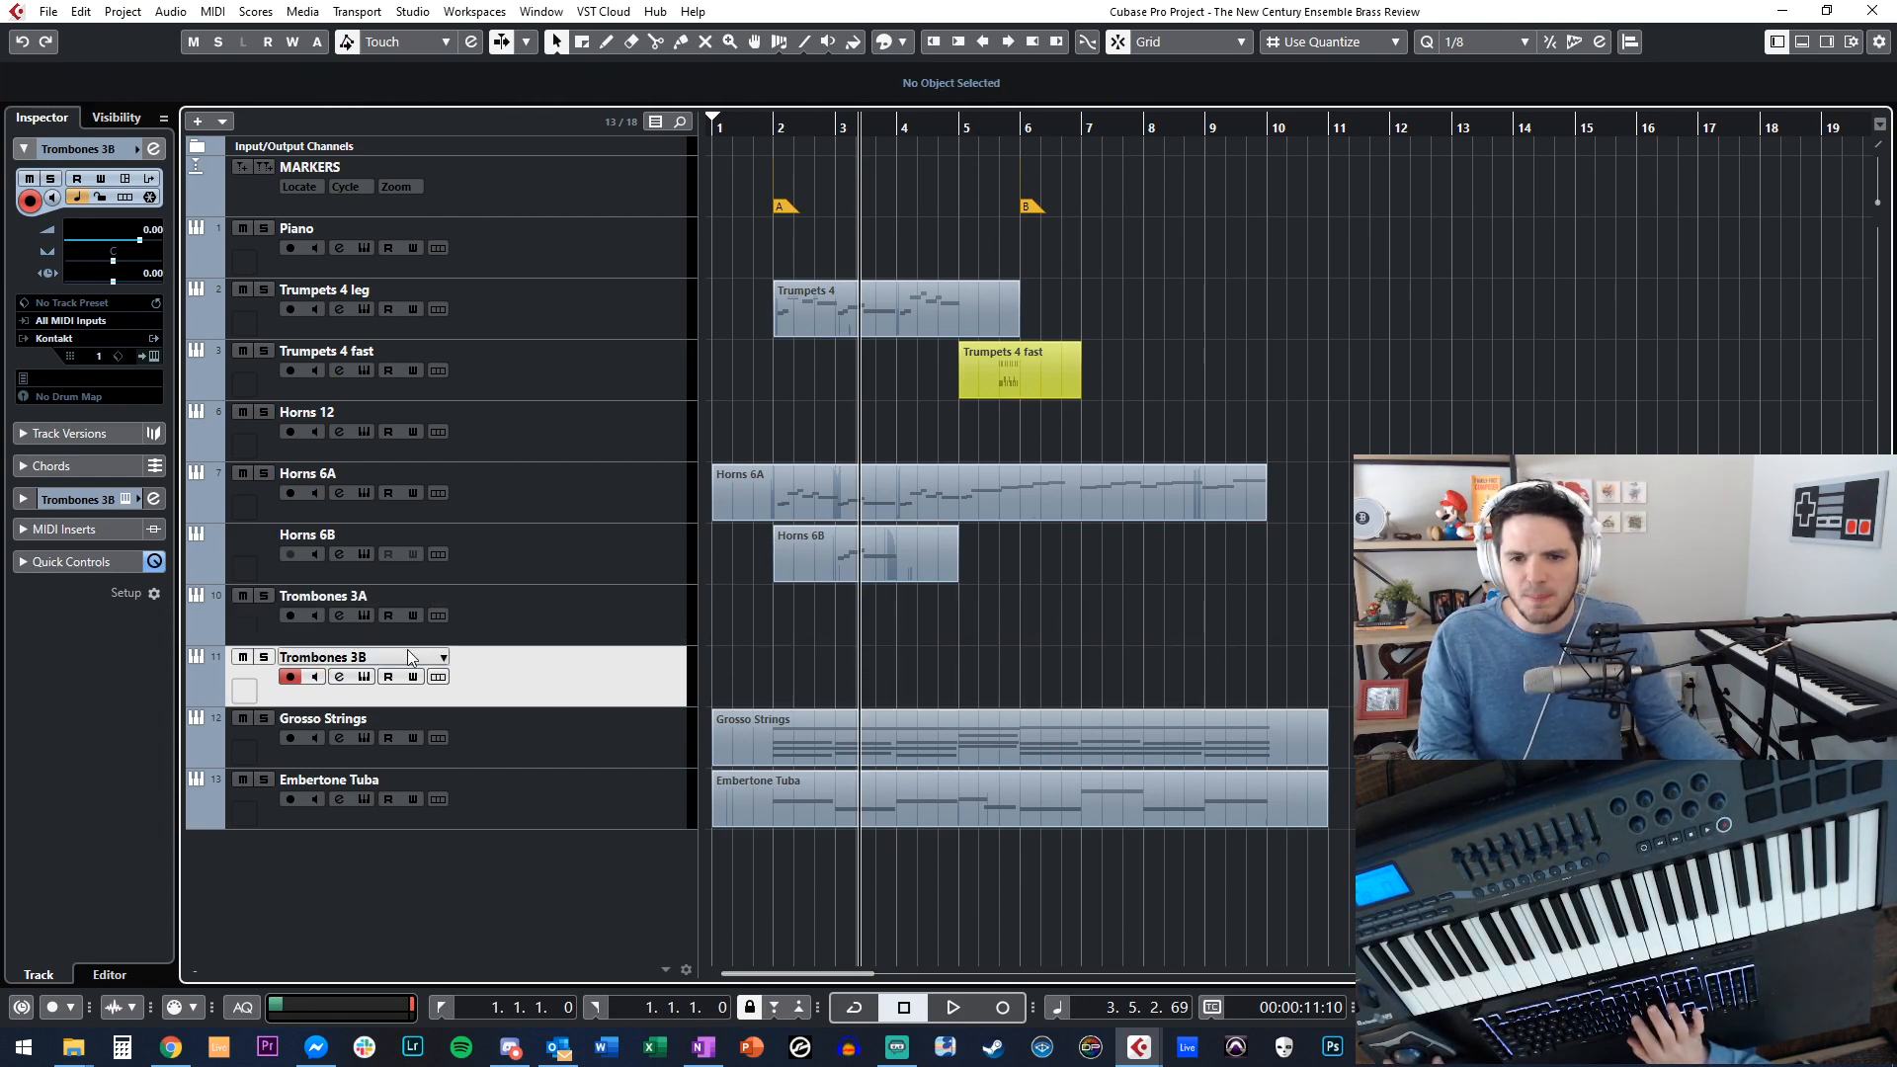
key("Delete")
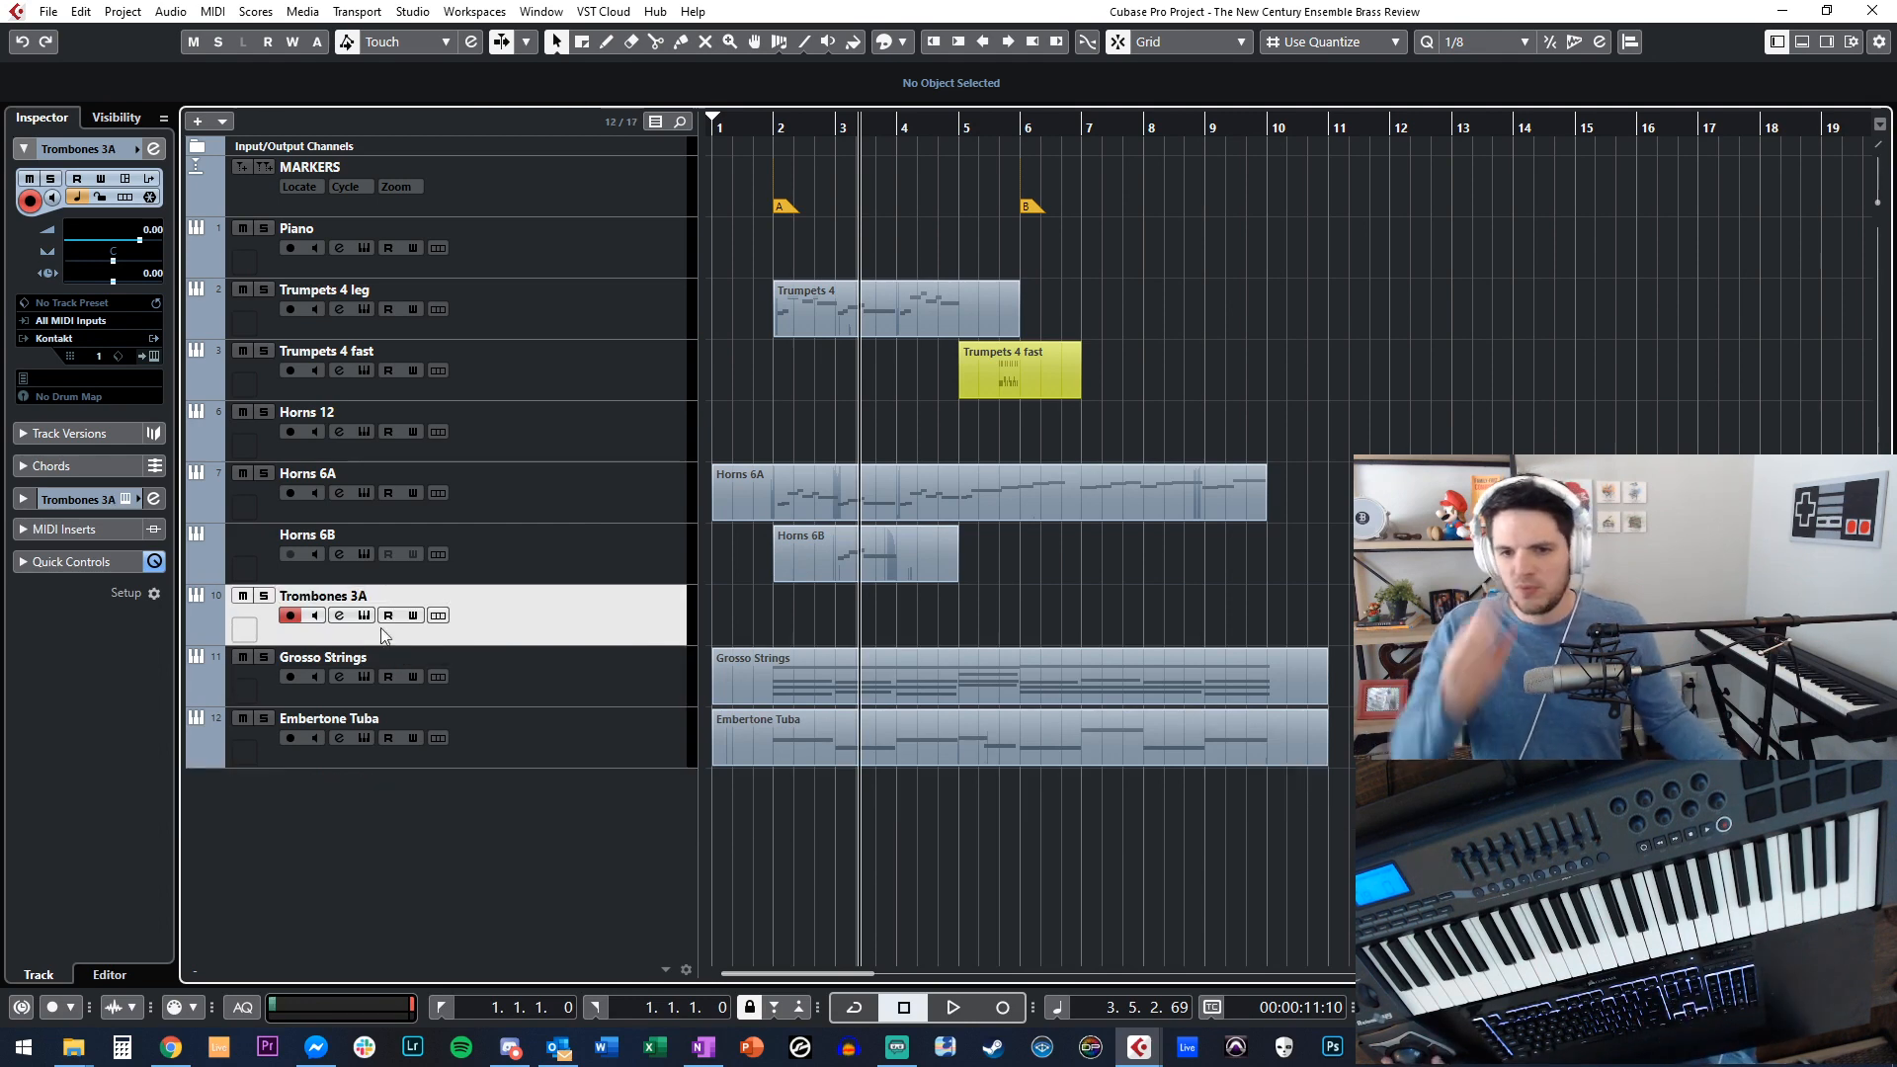
Rename the Trombones 3A track as Trombones 3 and replace its instrument's Legato articulation with Fanfare Shorts.
double_click(376, 595)
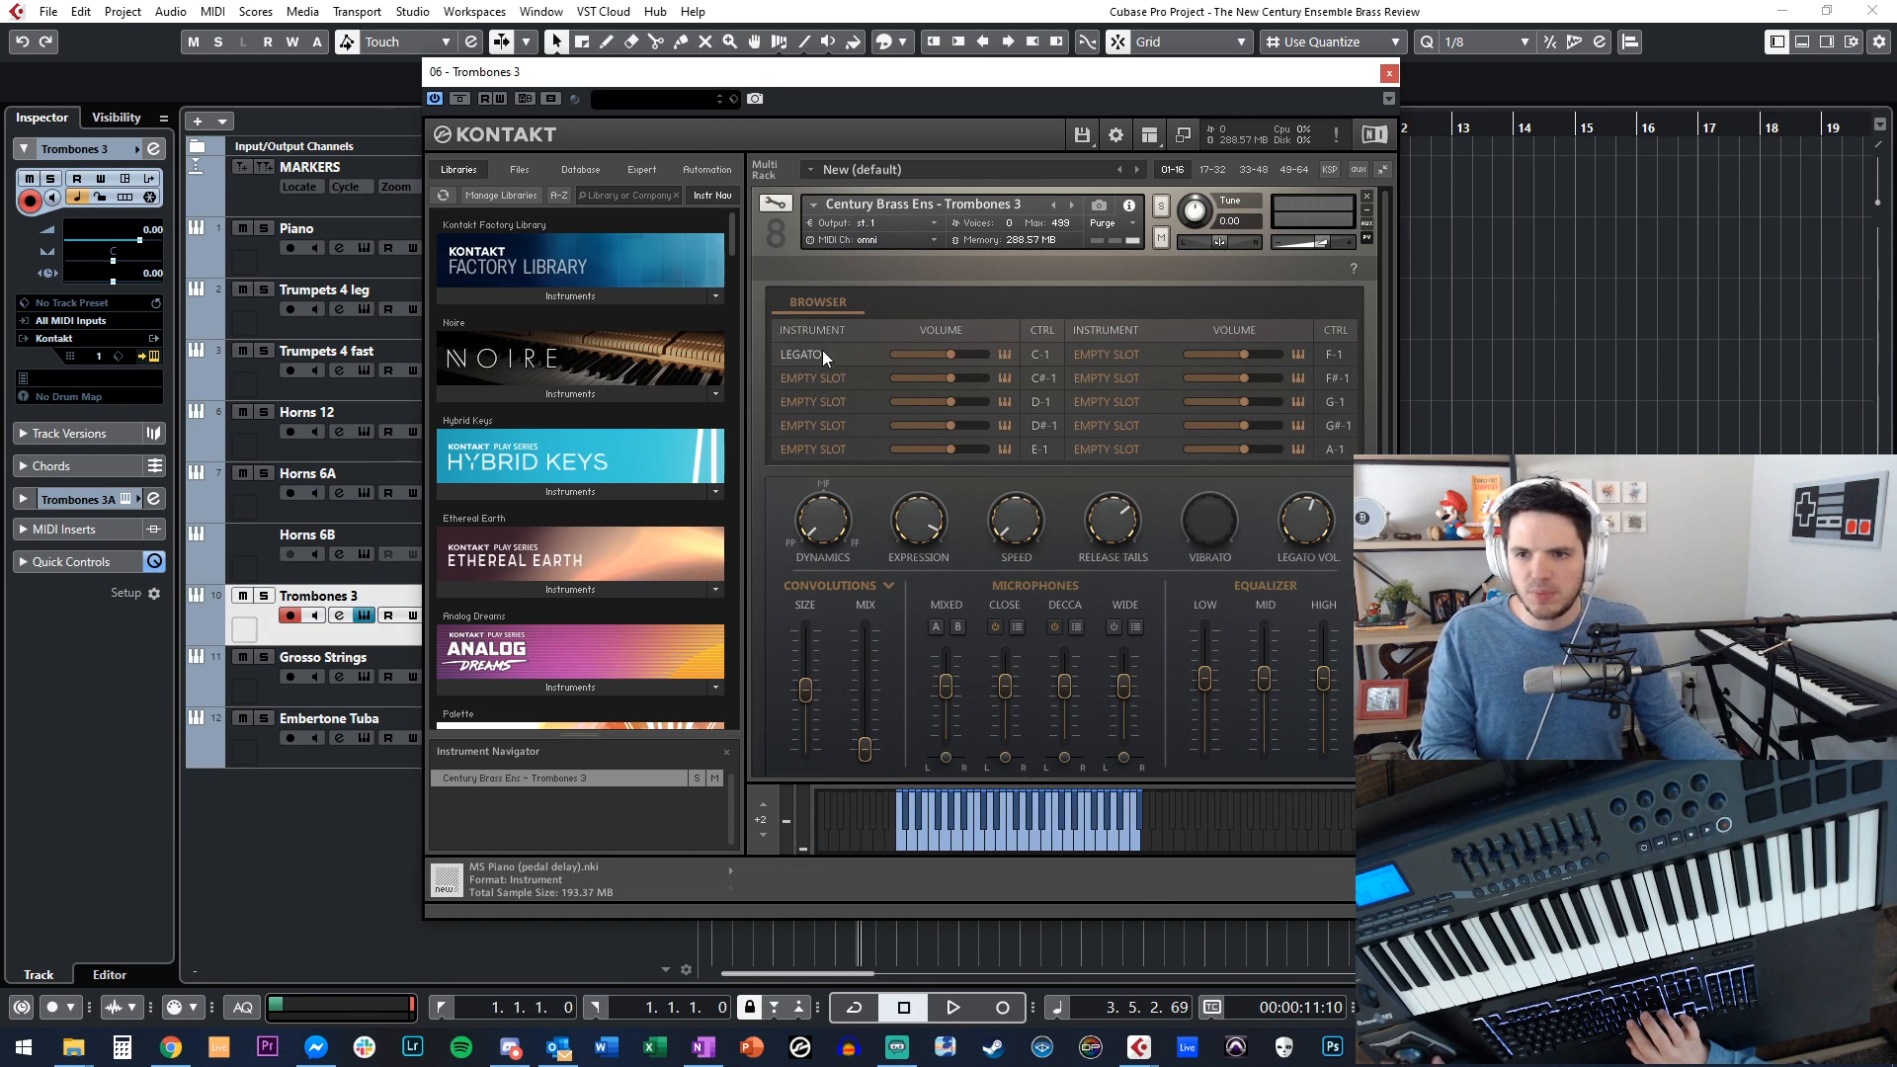
left_click(809, 353)
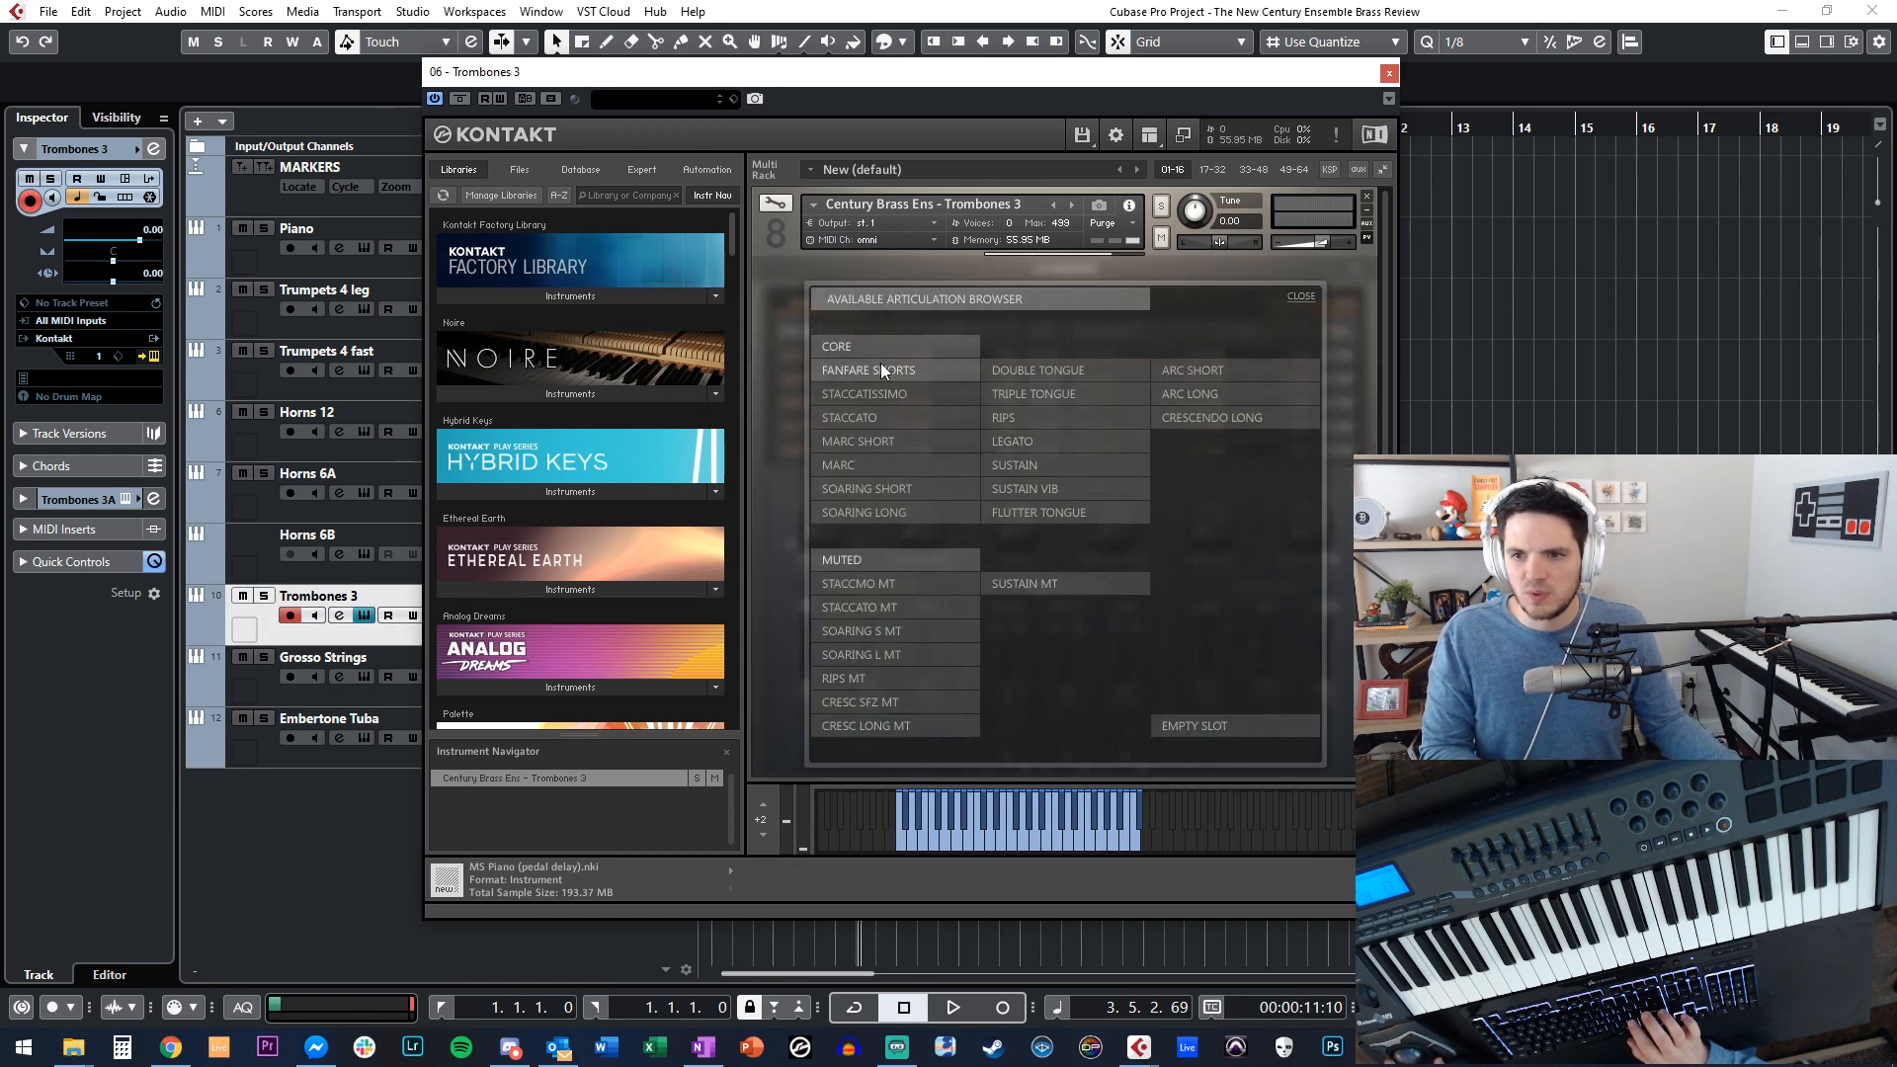
left_click(881, 363)
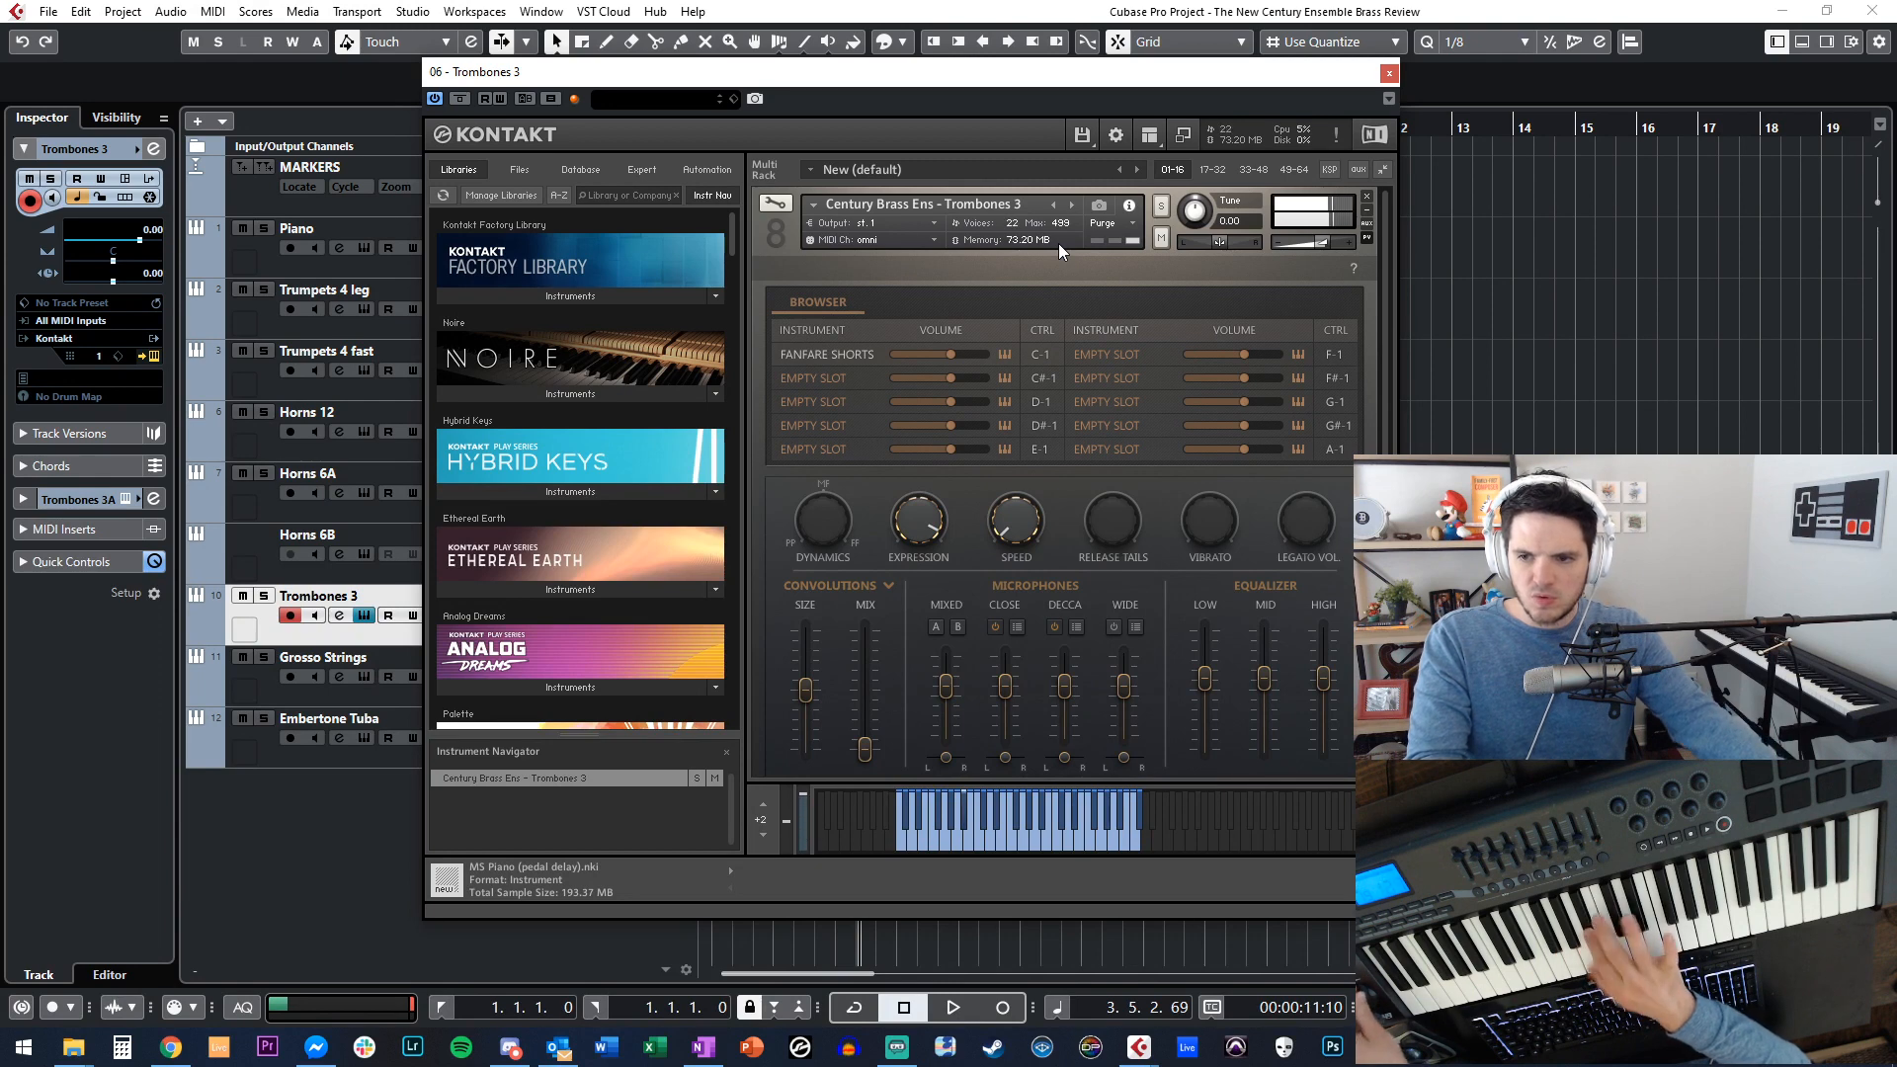
Assign a MIDI CC controller to the instrument's Expression knob with MIDI learn and close the instrument window.
right_click(900, 527)
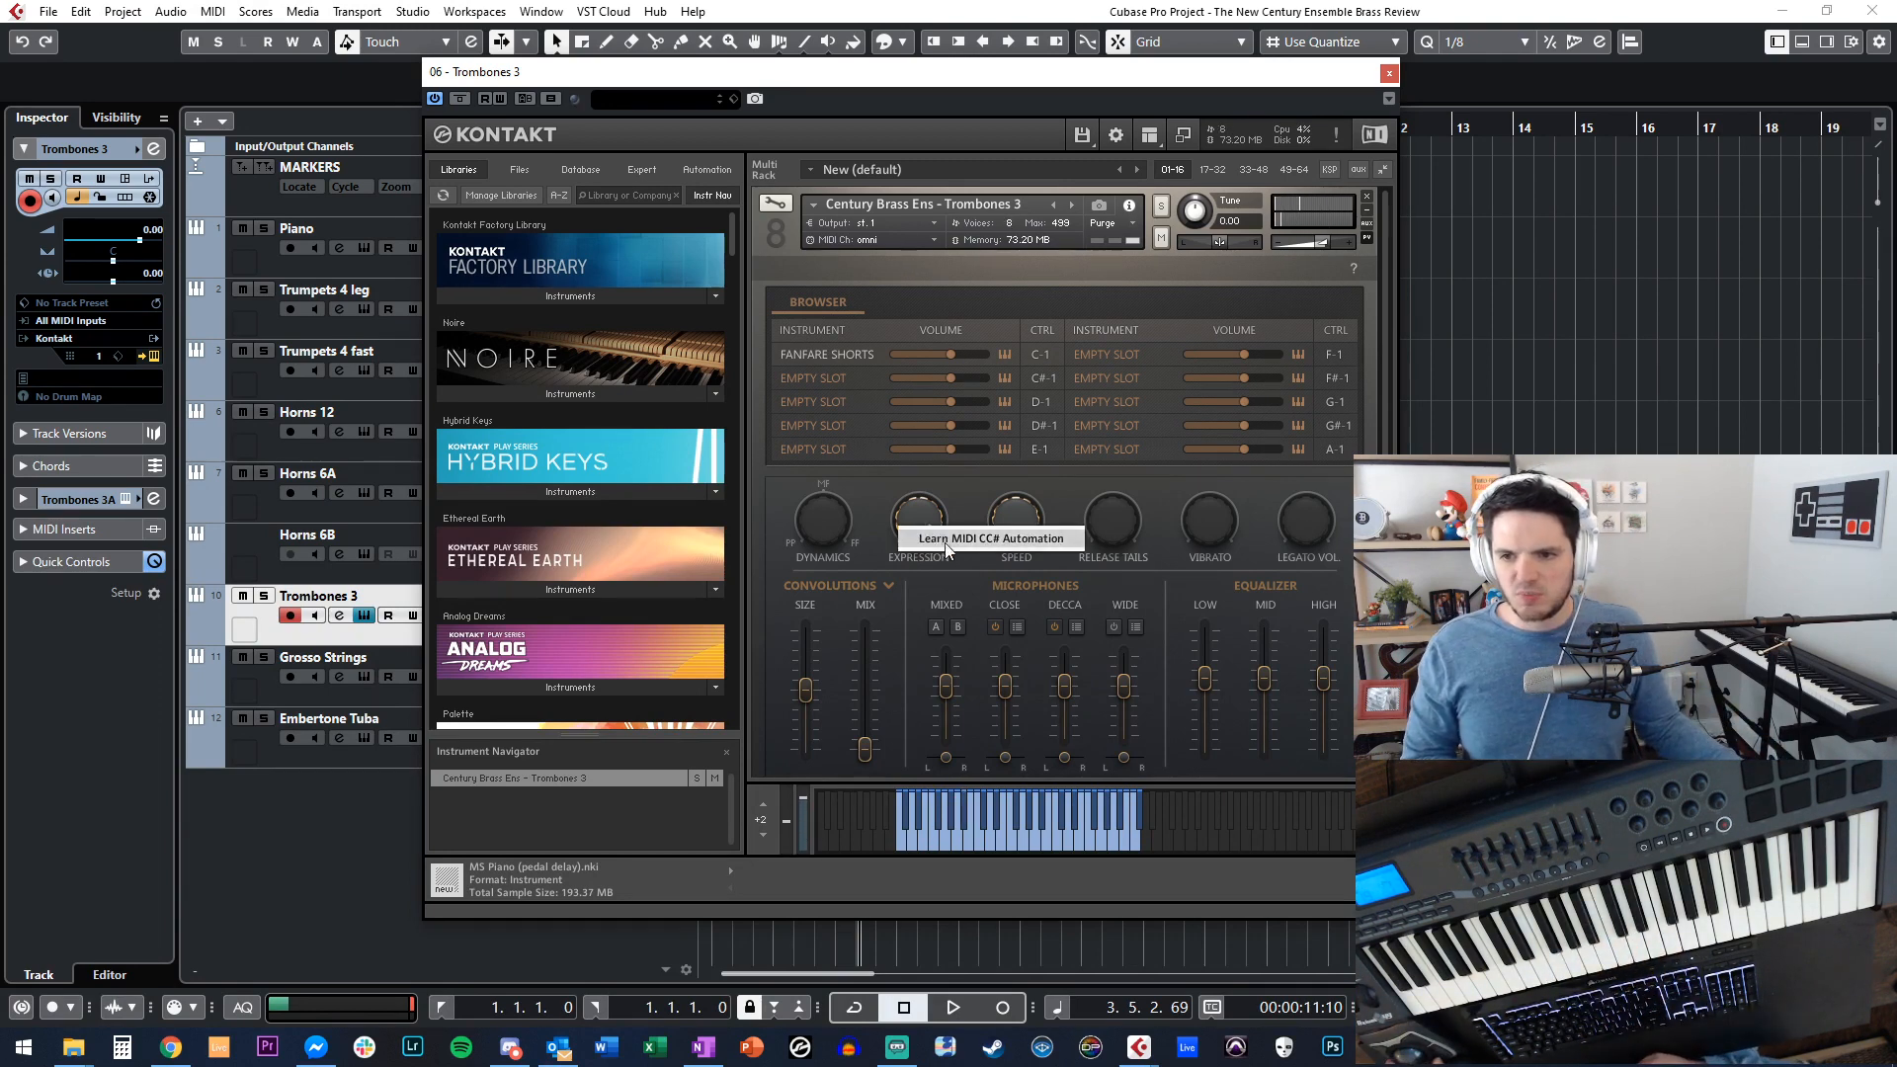
left_click(943, 539)
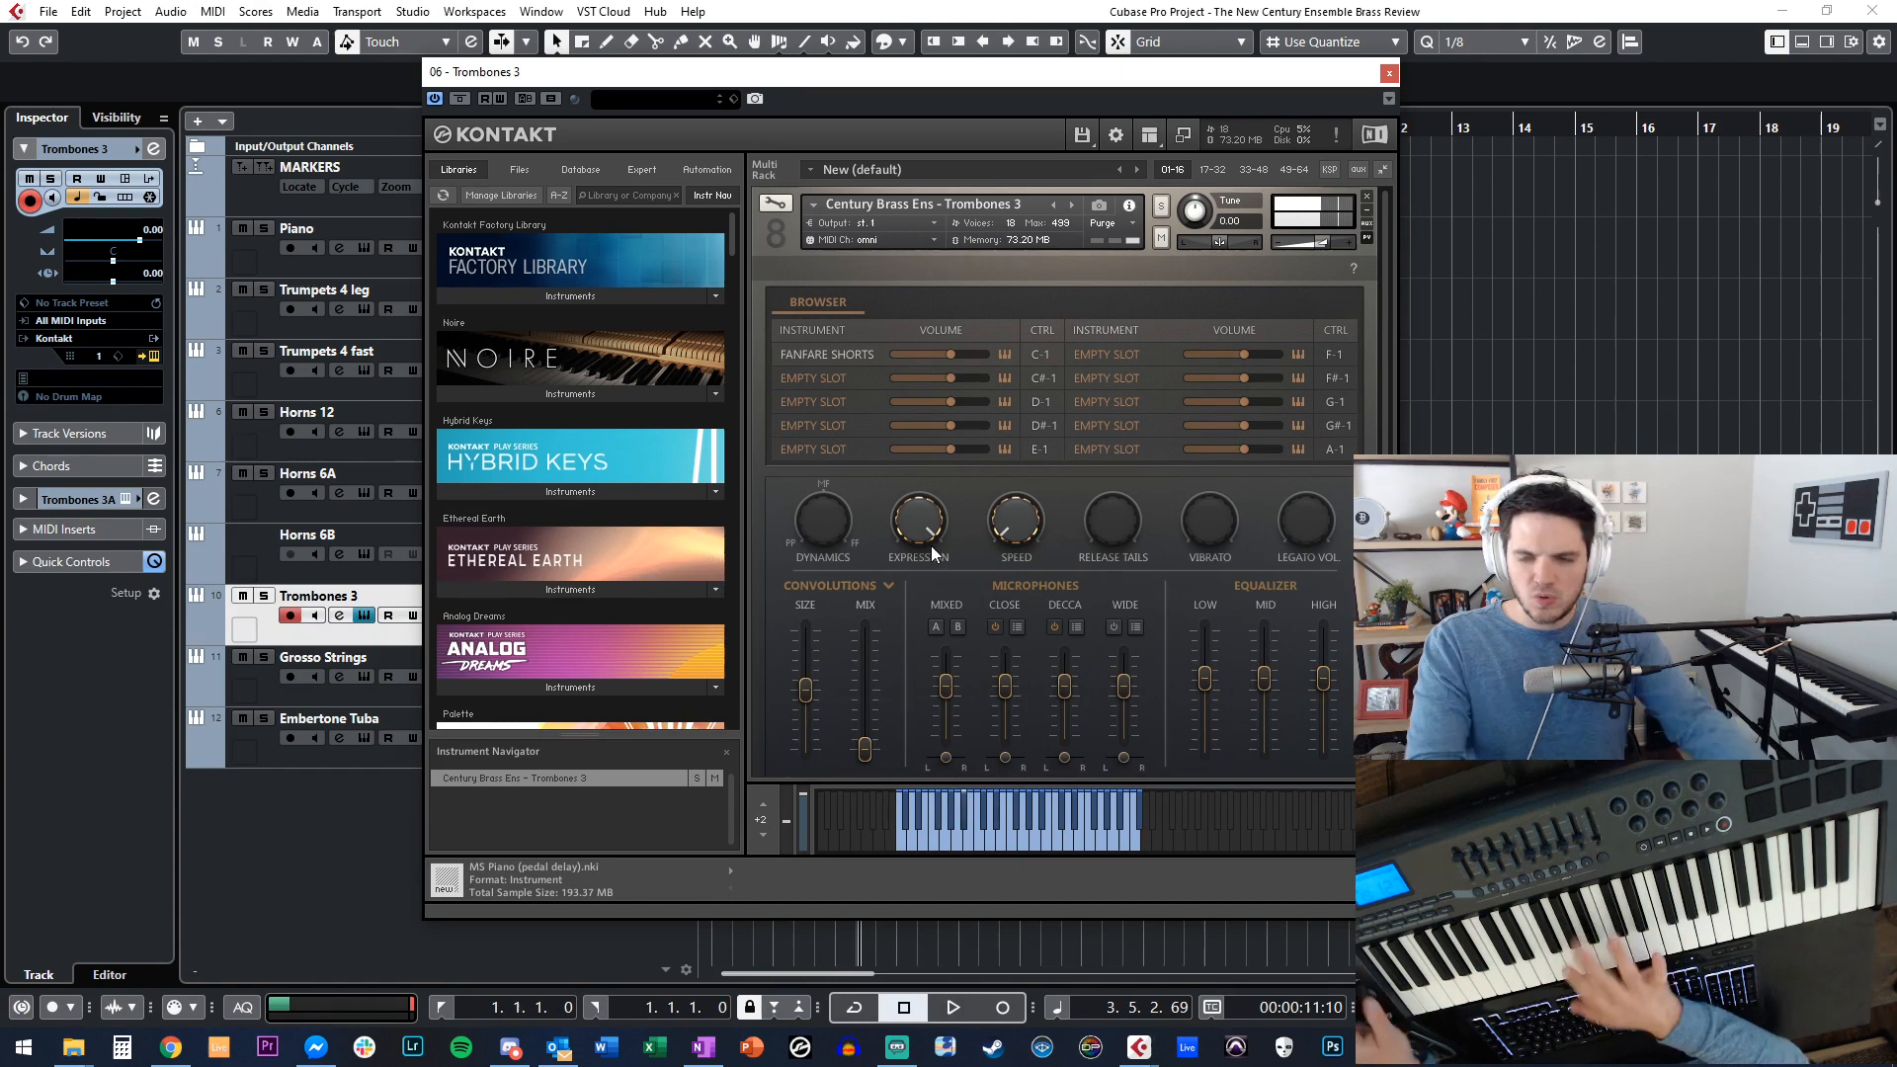
left_click(1390, 75)
Record a short-note trombone performance on the Trombones 3 track from bar 1 to the end of bar 9.
key("KP_Decimal")
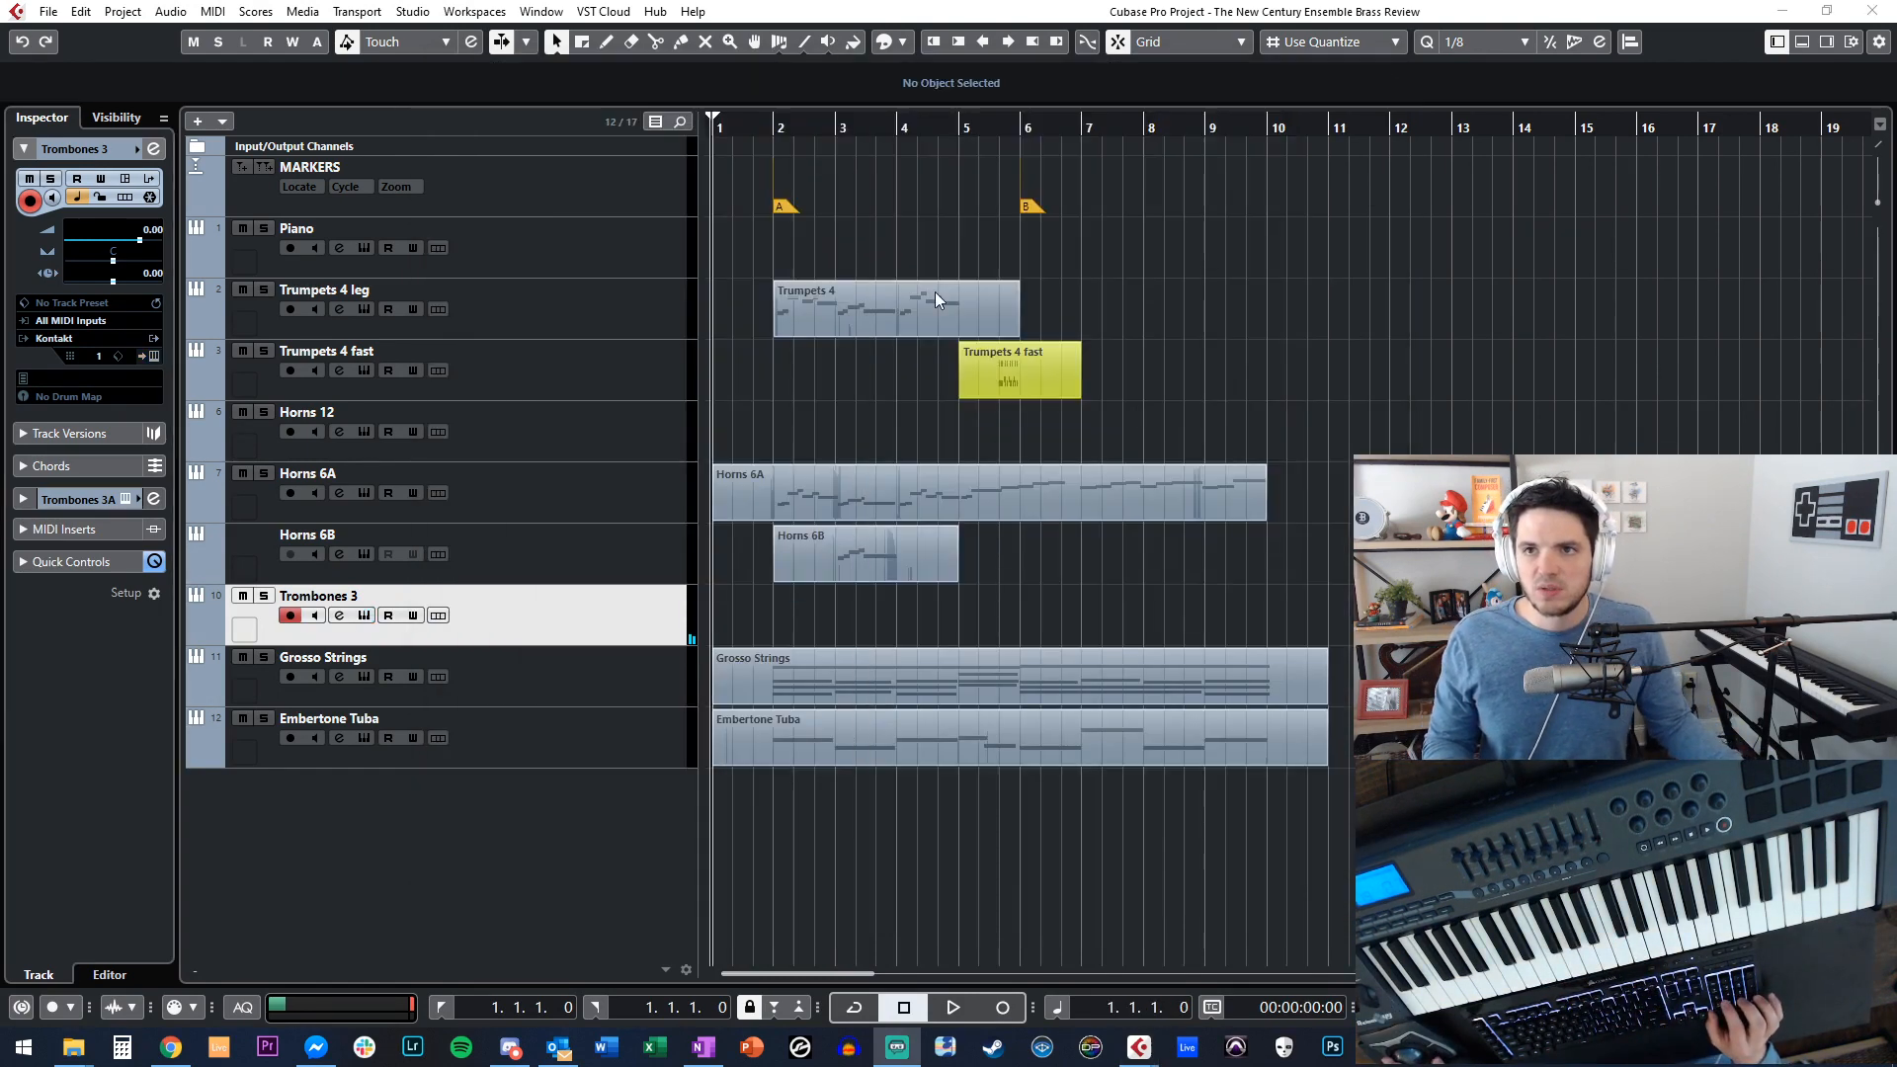
left_click(891, 601)
key("KP_Multiply")
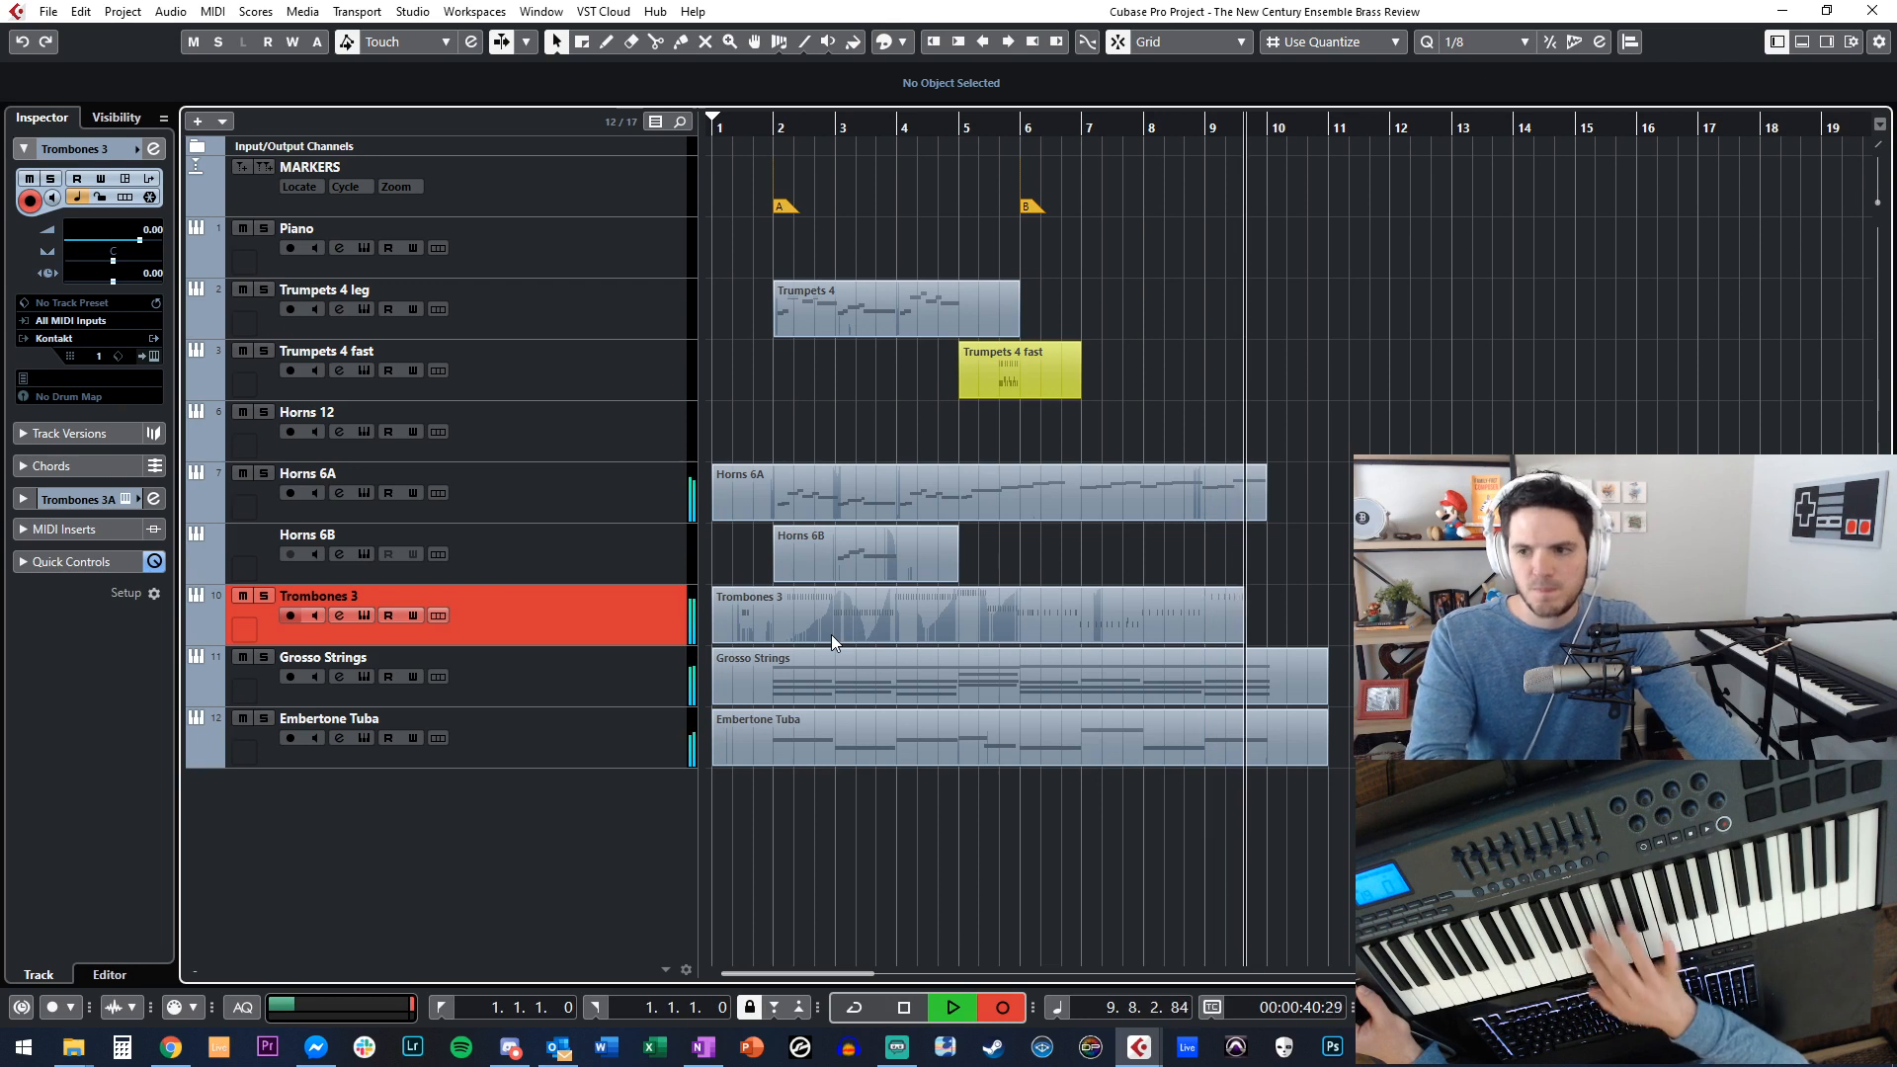
key("space")
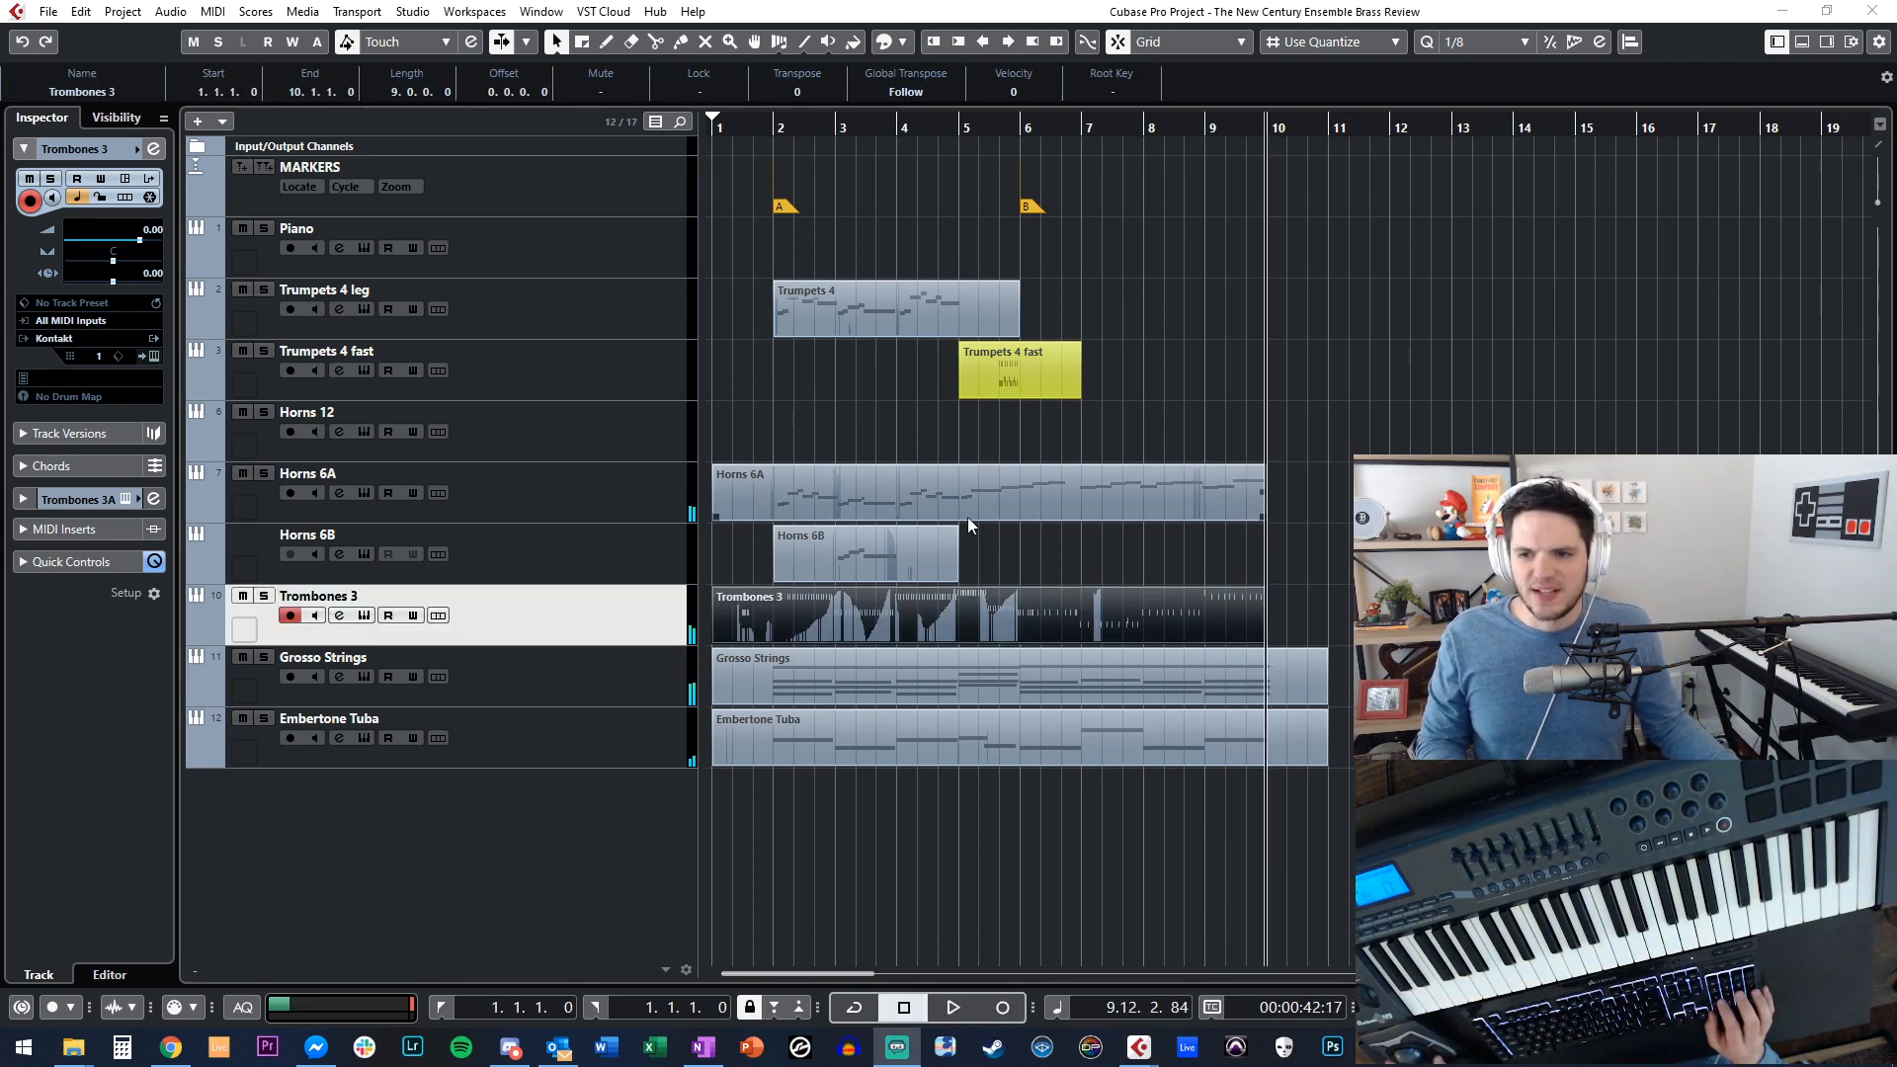
Open the recorded Trombones 3 part for note editing and delete the notes played in bars 1 to 5.
double_click(1023, 593)
key("g")
key("g")
key("g")
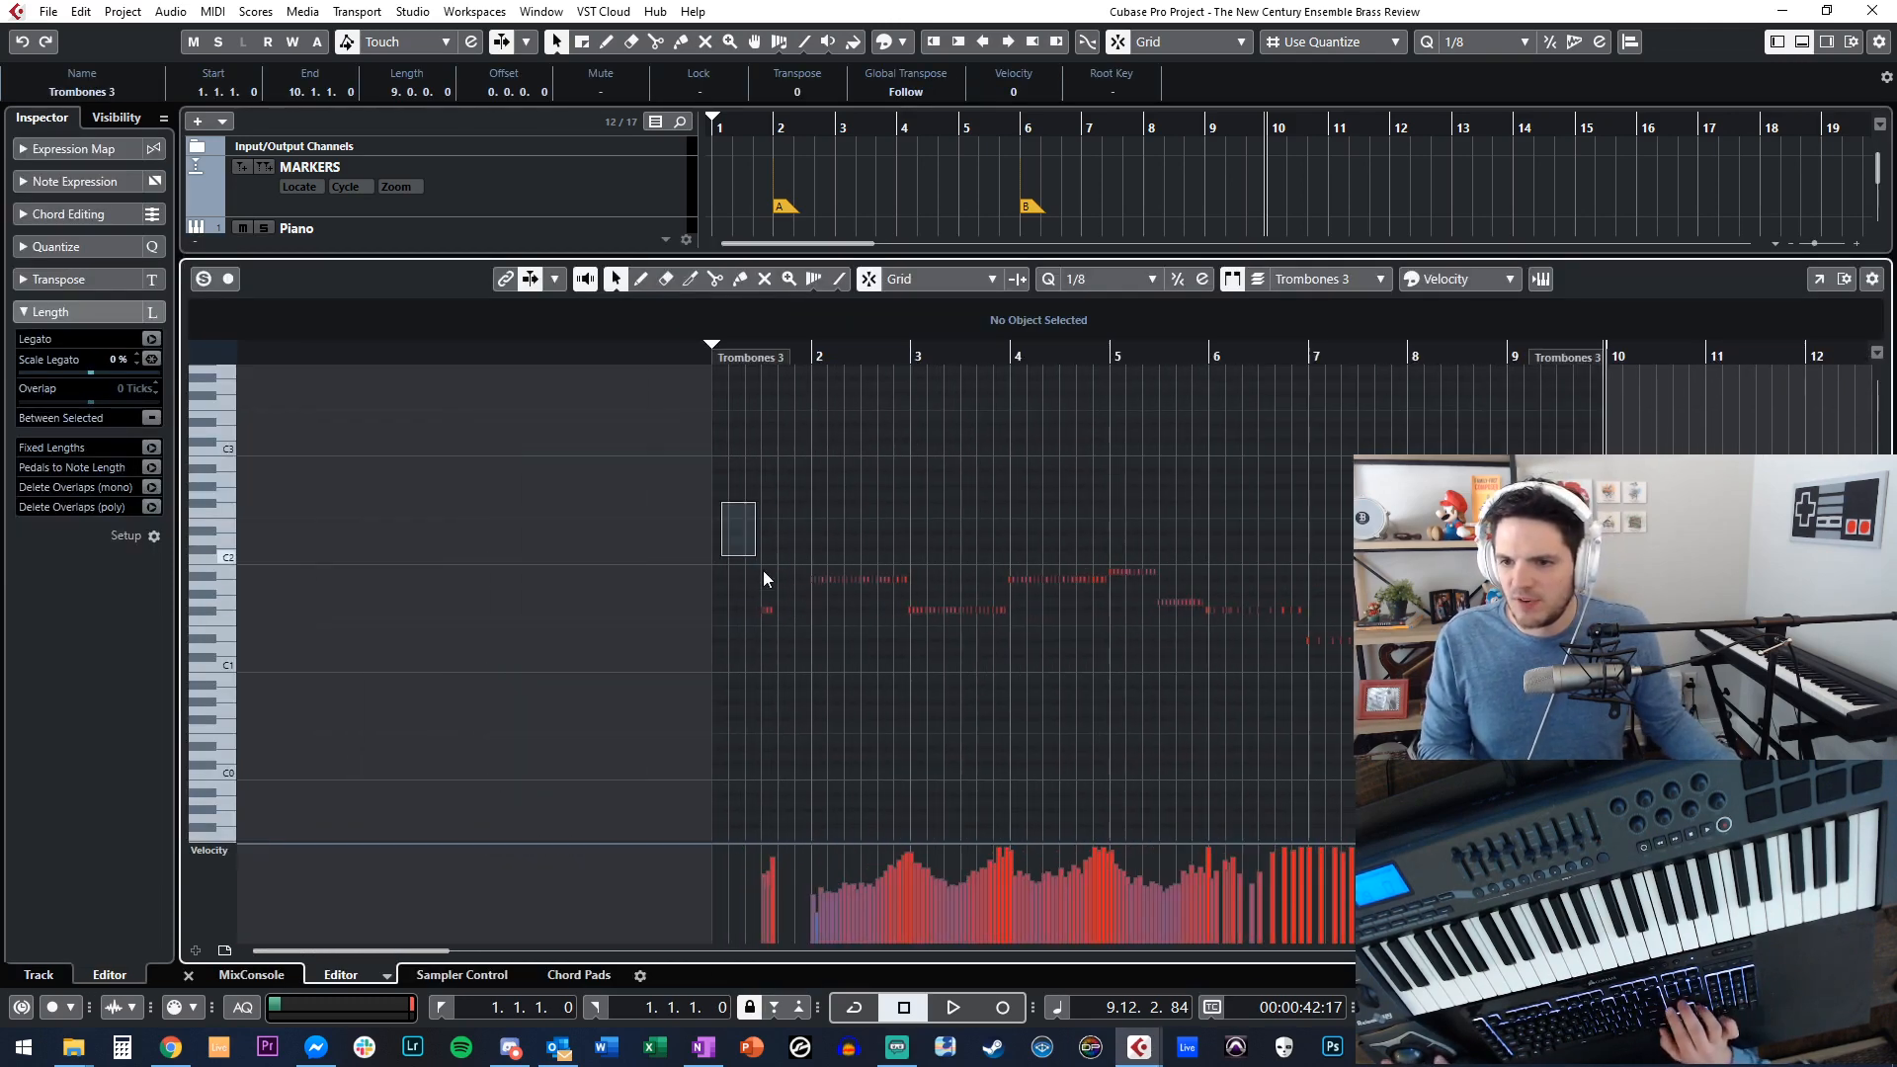
left_click_drag(763, 578, 1374, 499)
key("Delete")
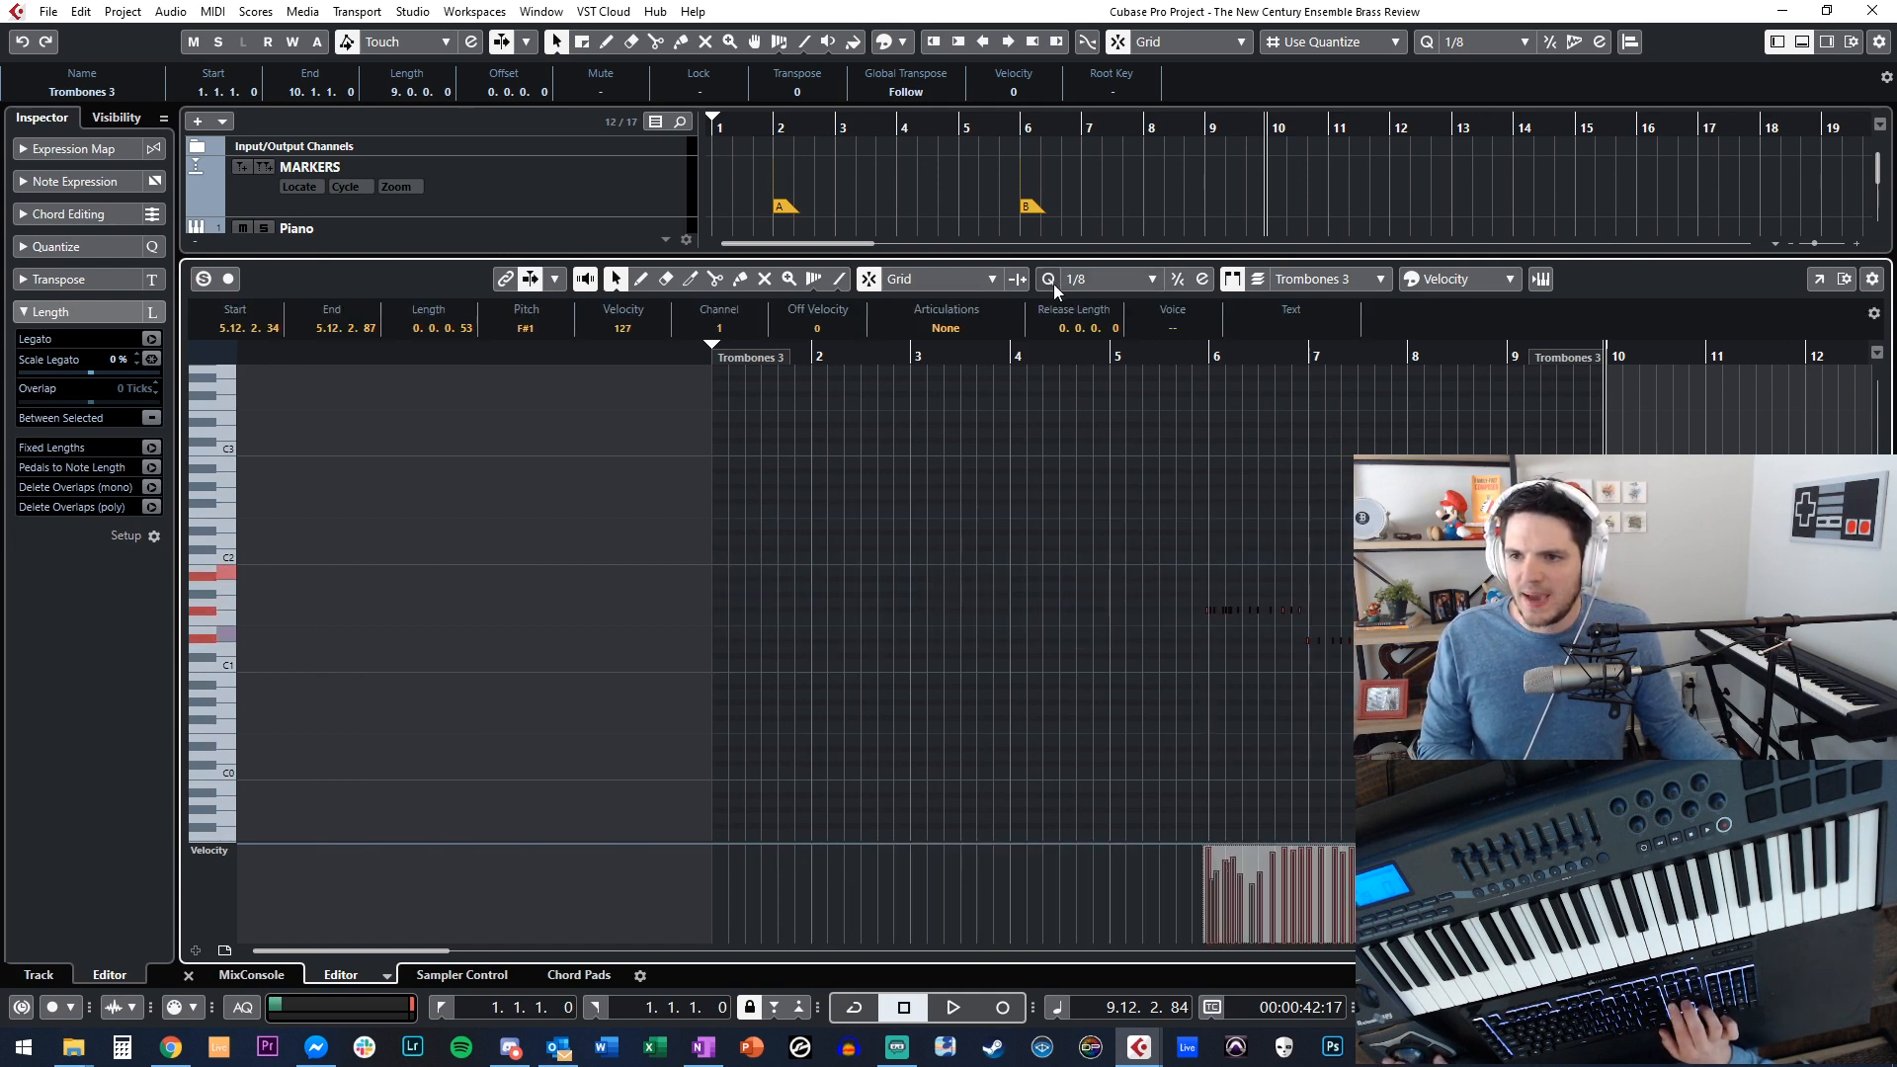
Quantize the remaining trombone notes to 1/8 and play them back from just before bar 6.
left_click(1092, 280)
left_click(1102, 374)
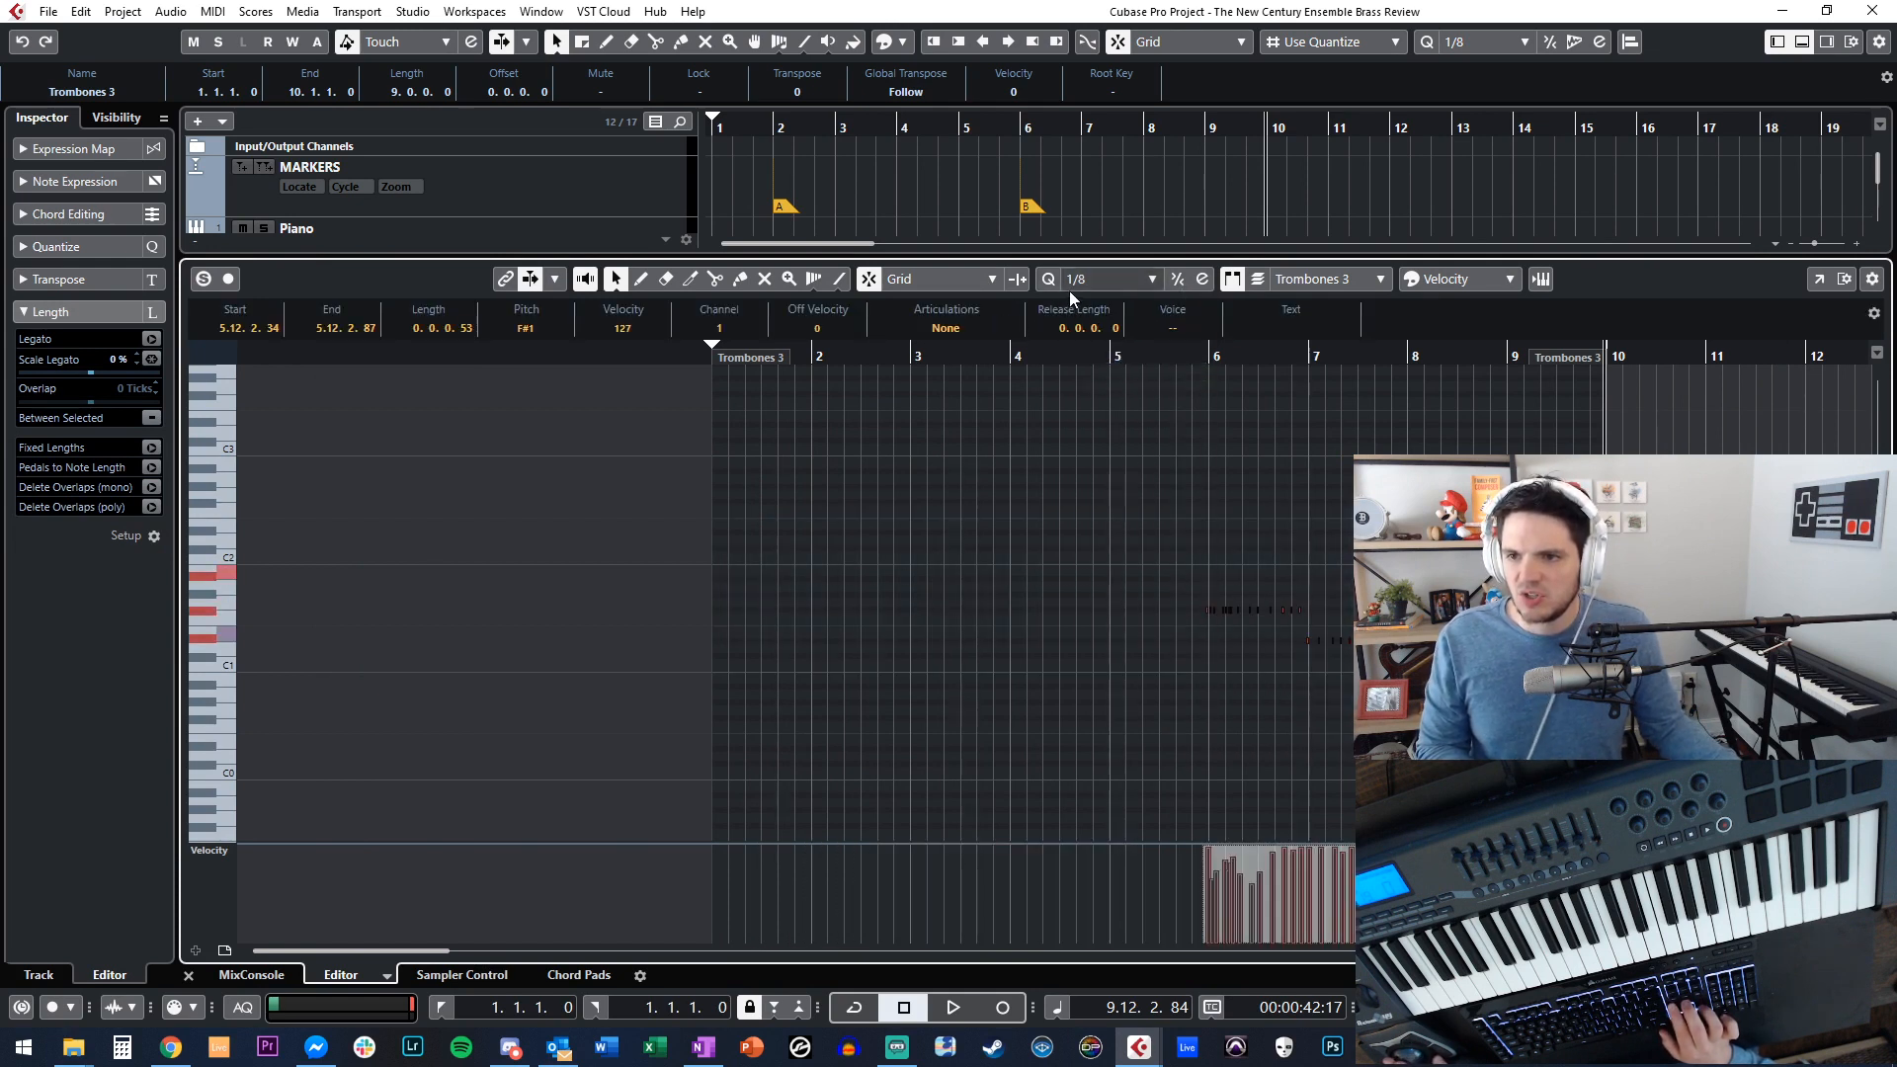
key("q")
left_click_drag(1181, 357, 1195, 369)
key("space")
key("s")
Quantize the trombone notes to 1/16 instead and play them back from bar 6.
left_click(1126, 280)
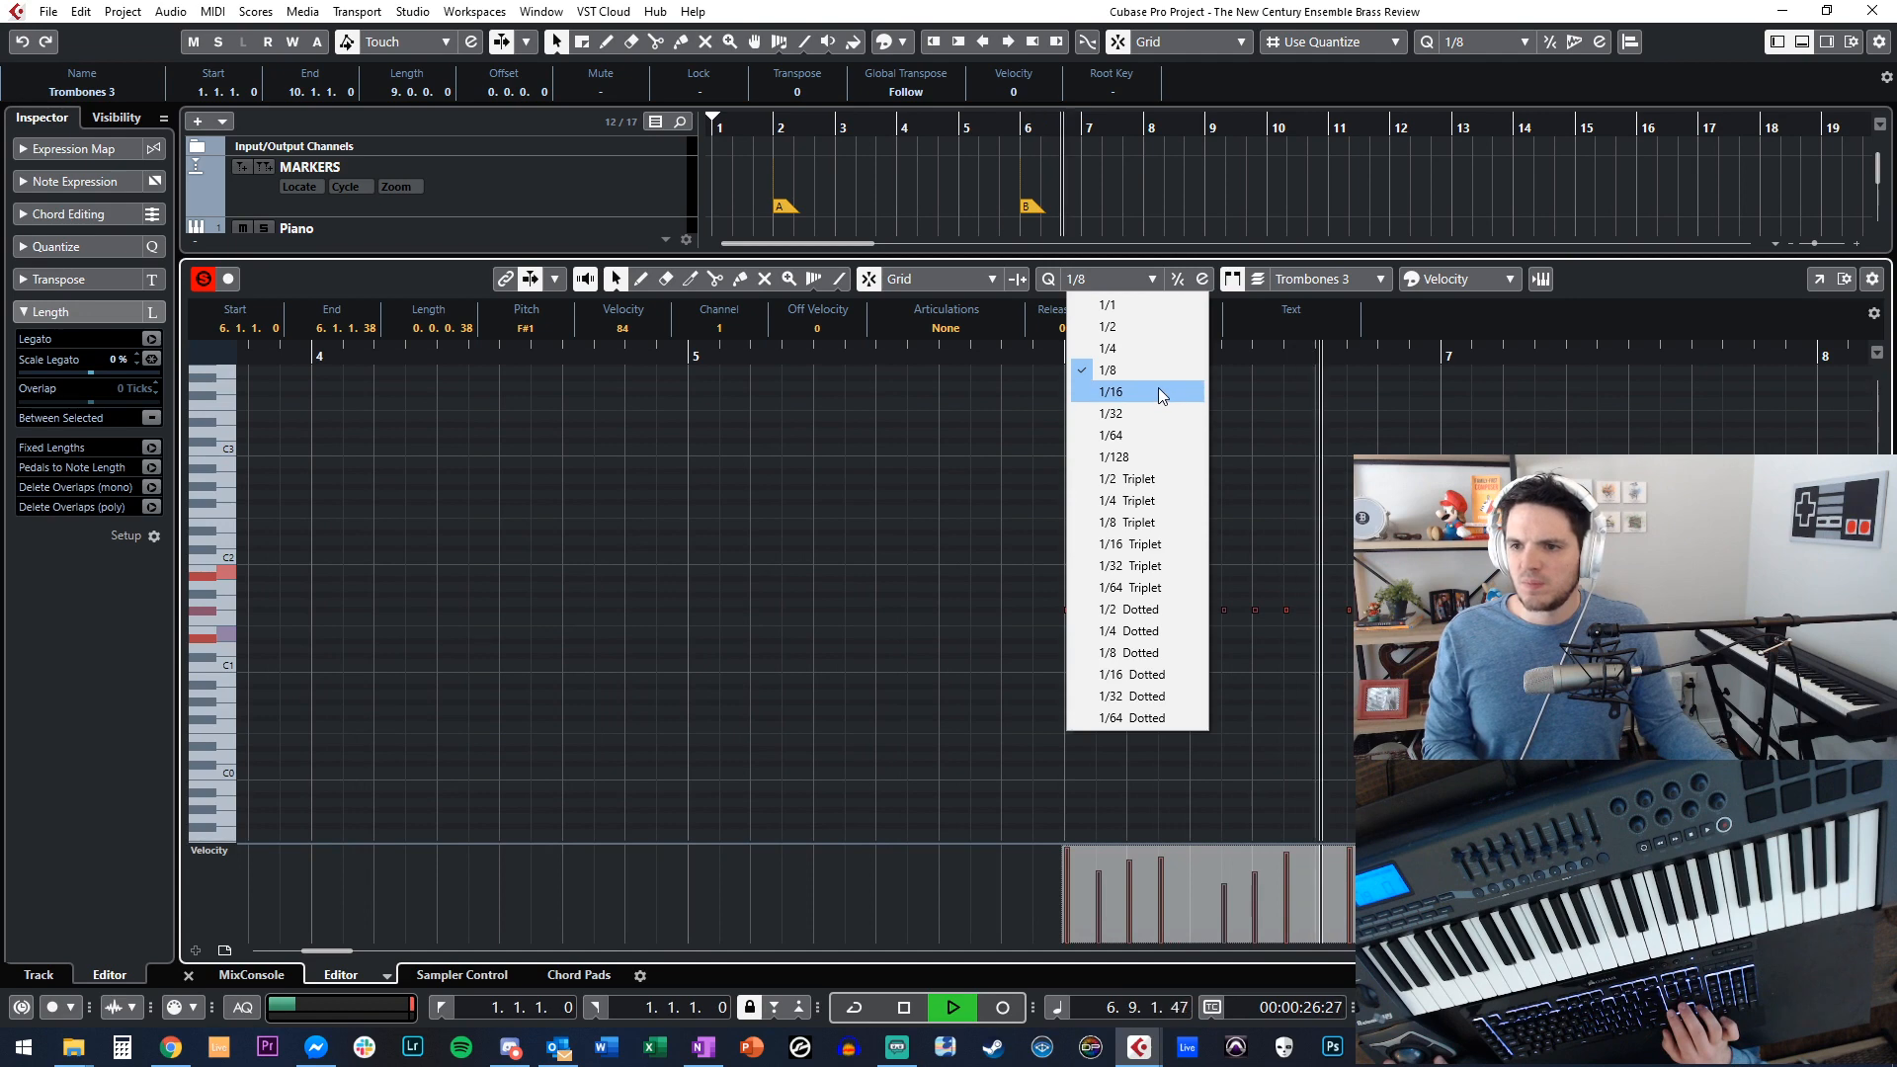
left_click(1158, 390)
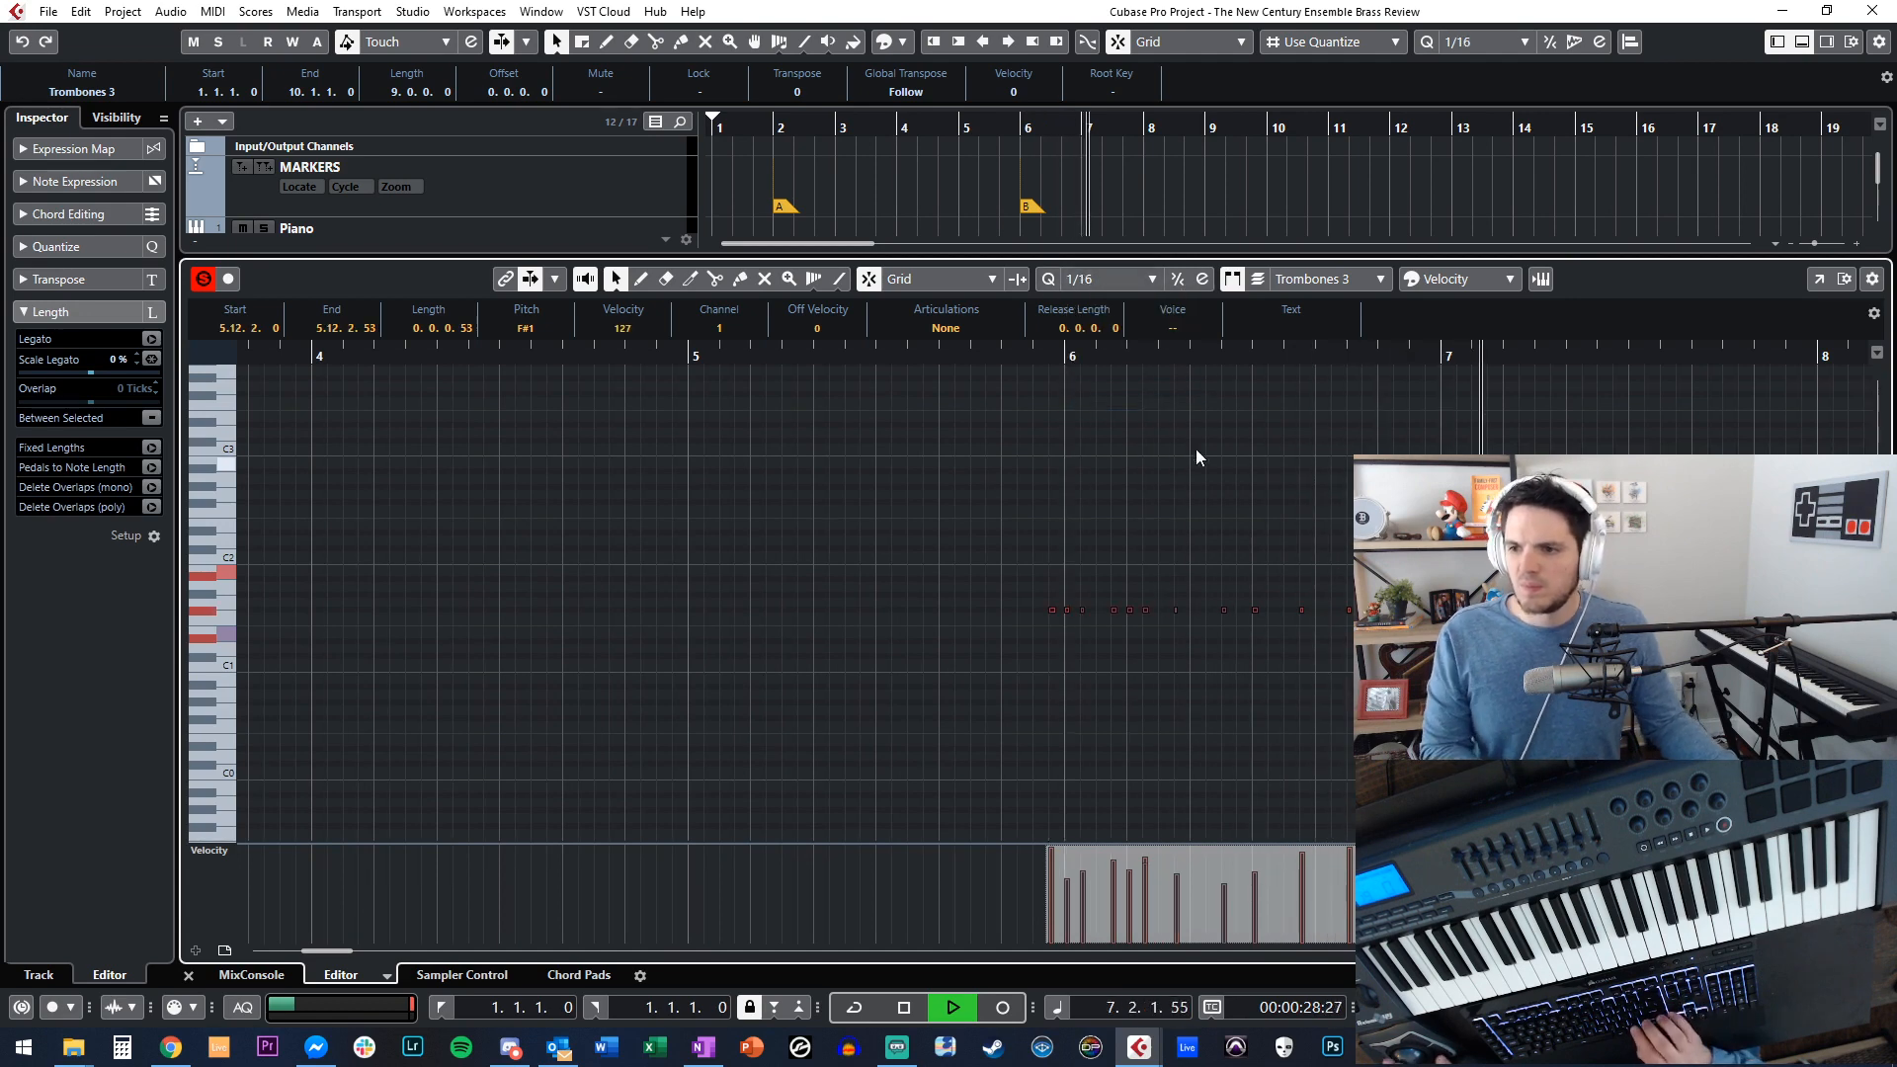
key("shift+KP_Multiply")
left_click(1158, 508)
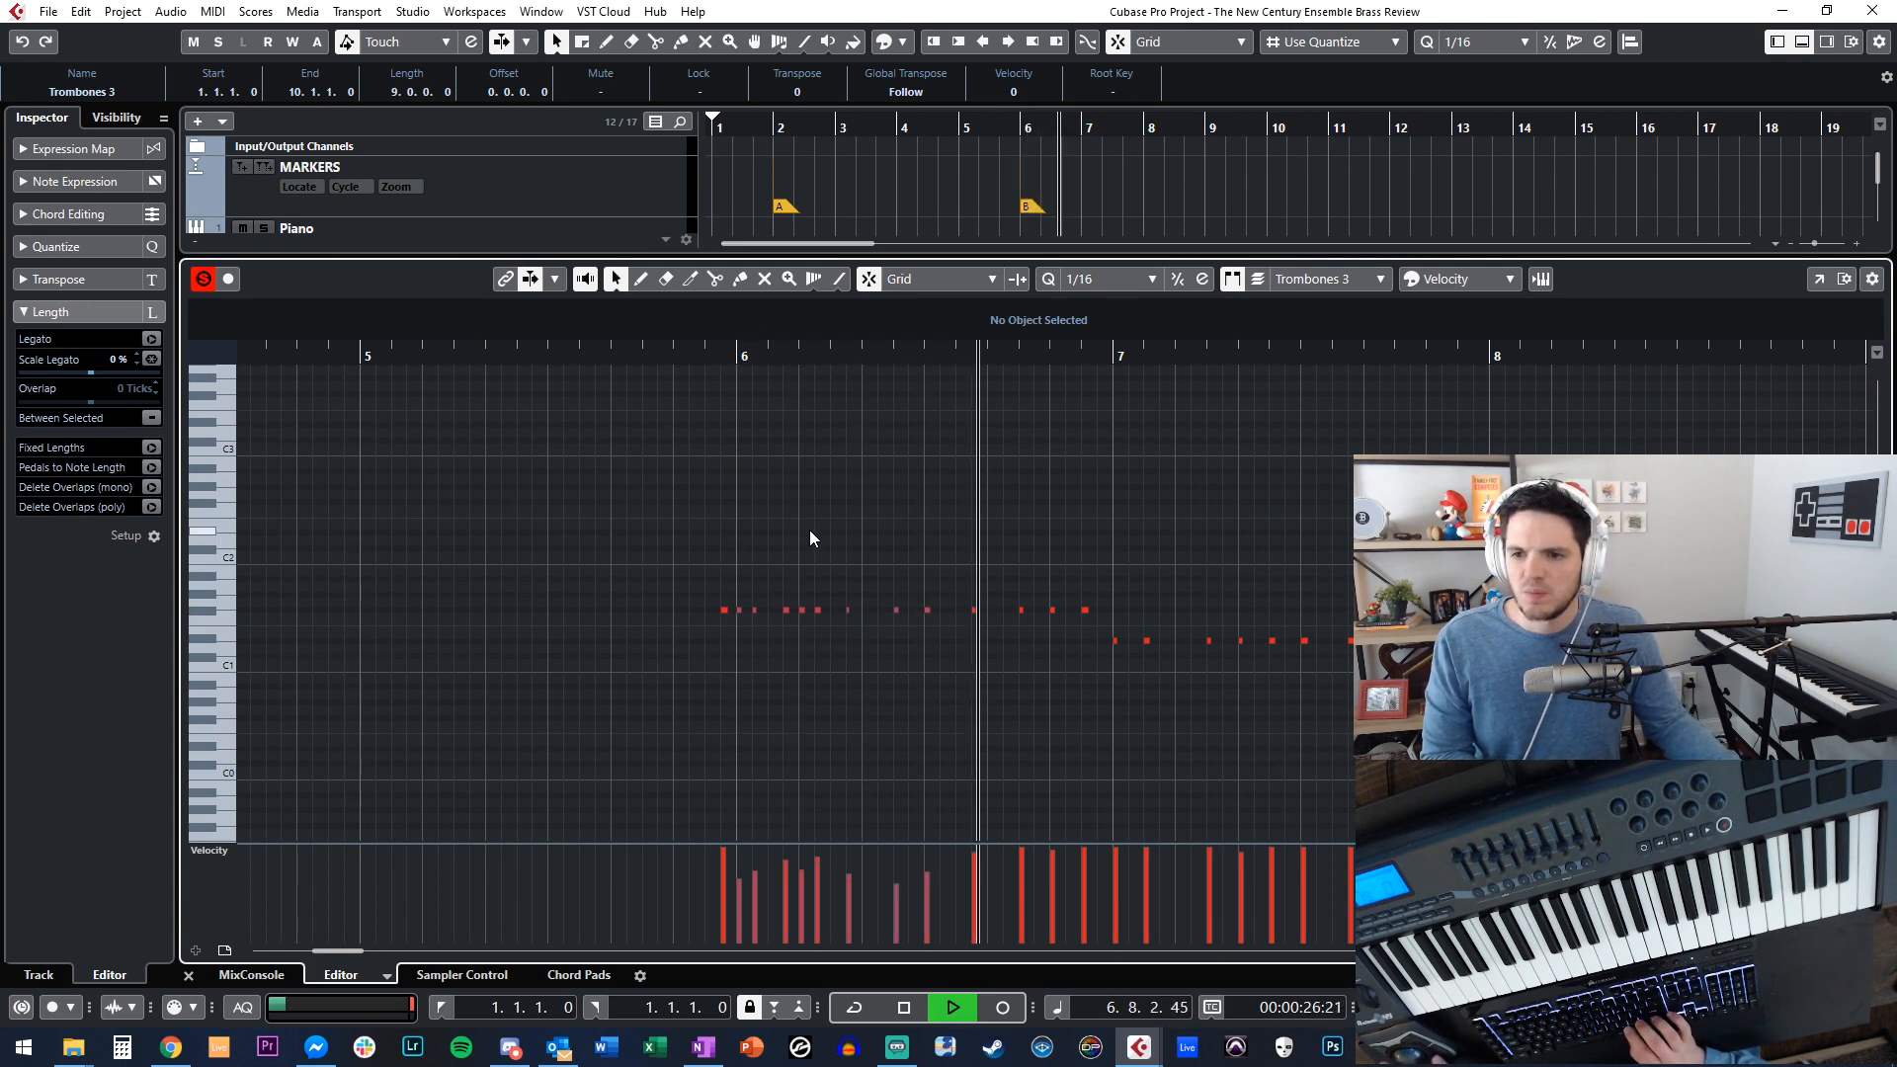
key("f")
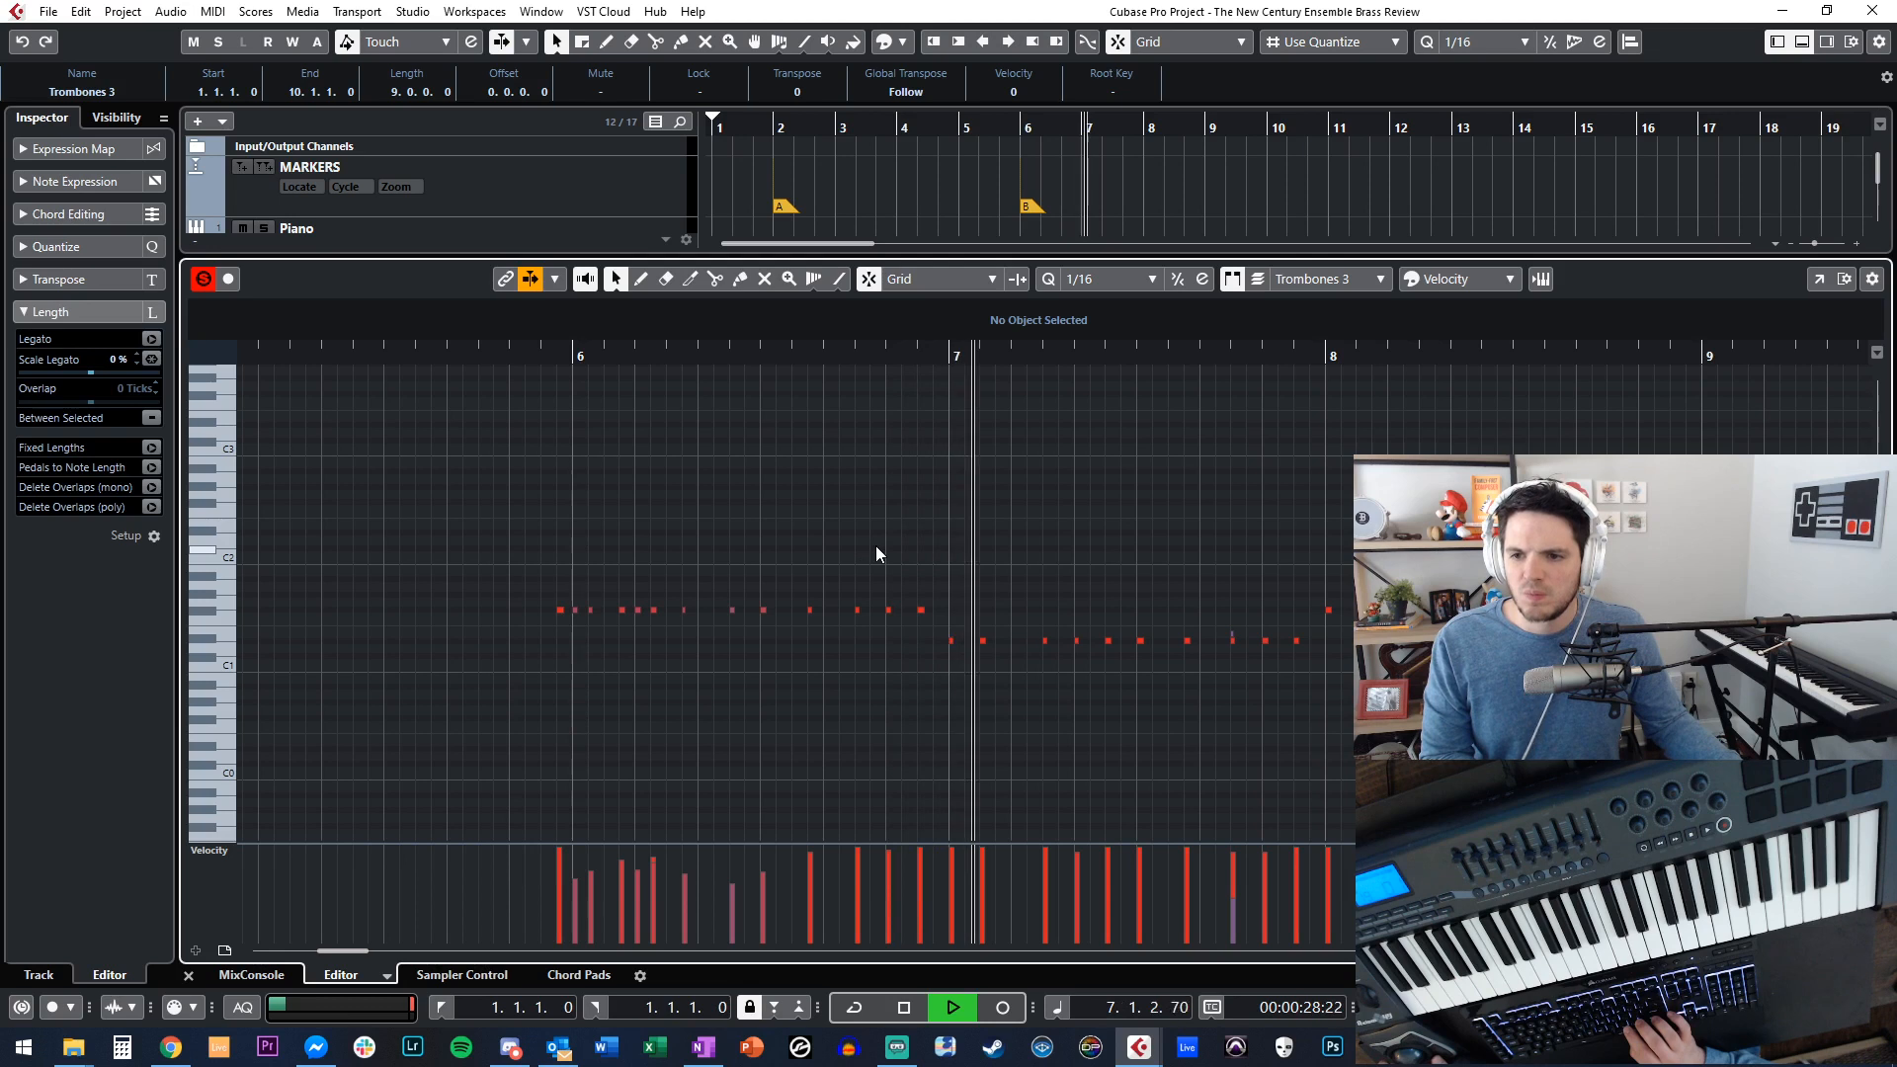
Move the second note of bar 7 to 7.2.2 and remove the overlapping duplicate note near the end of that bar.
left_click_drag(982, 605, 990, 678)
key("ctrl+Right")
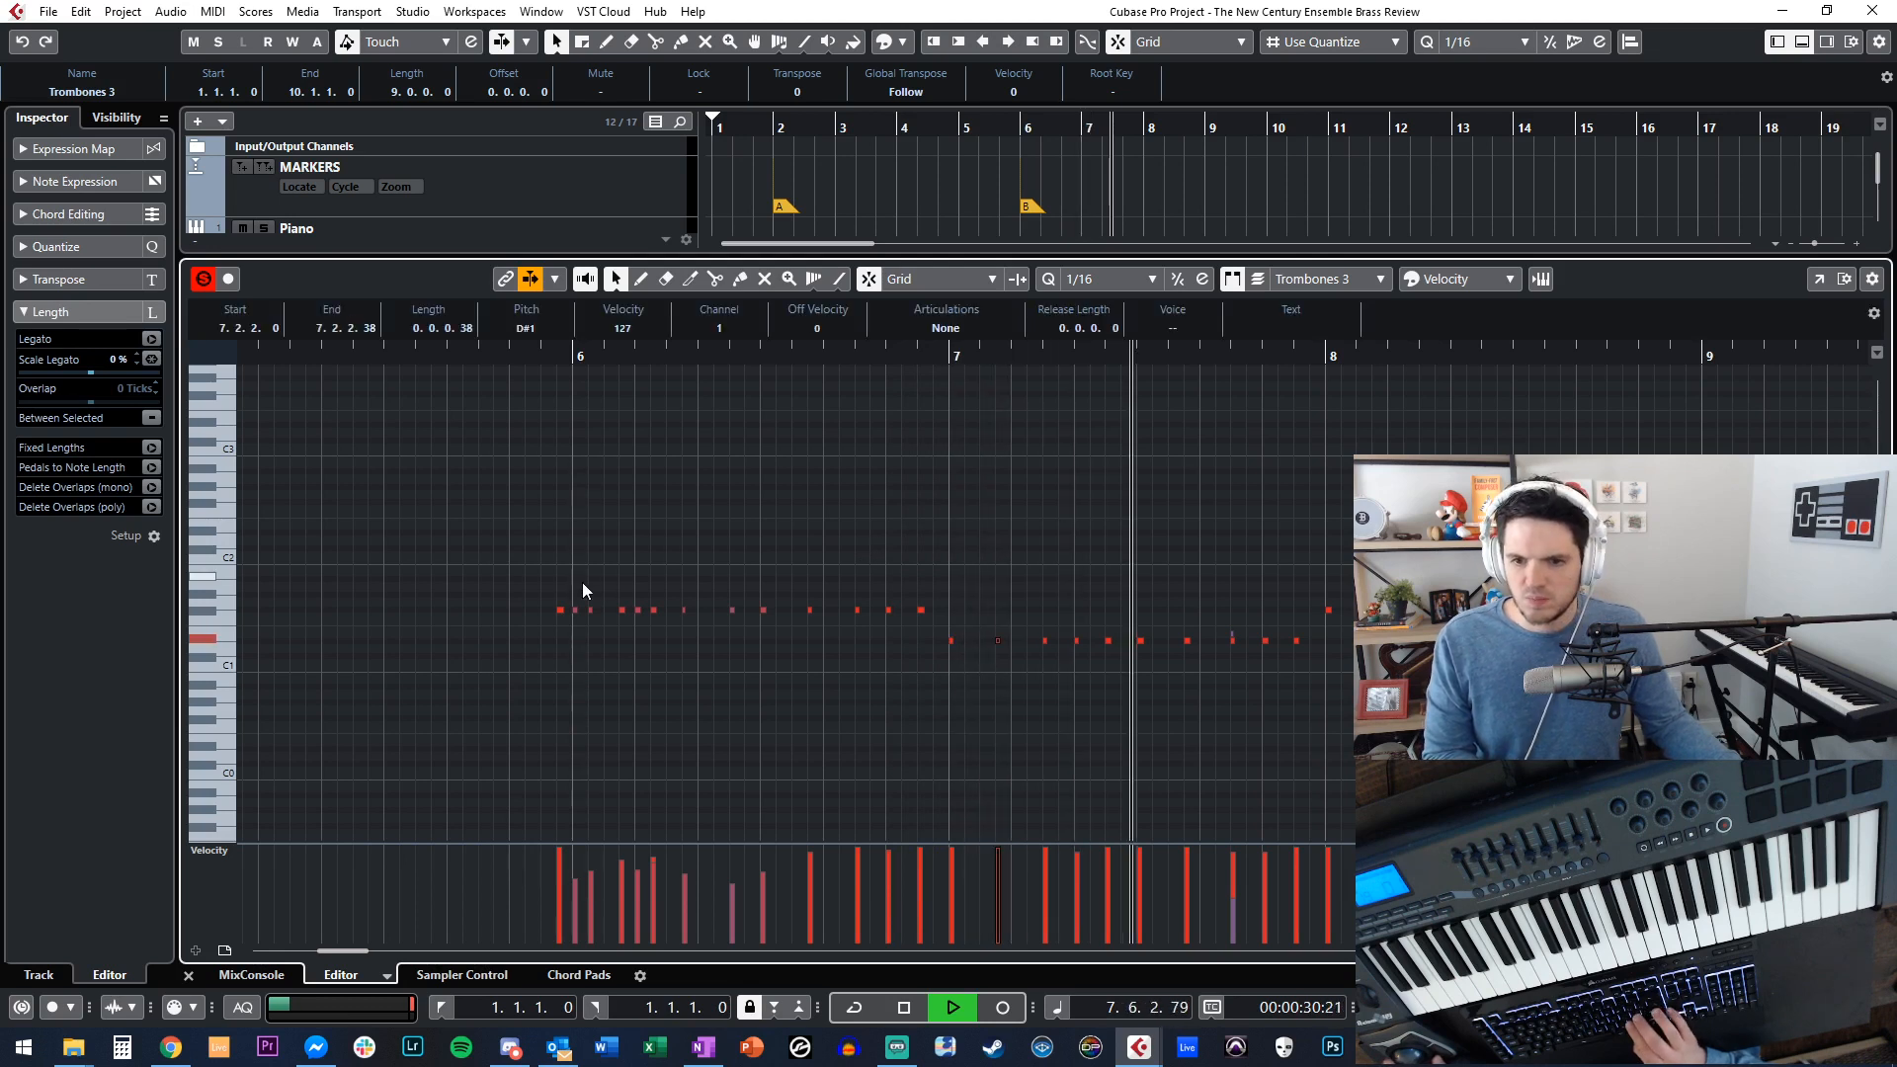
left_click(1263, 640)
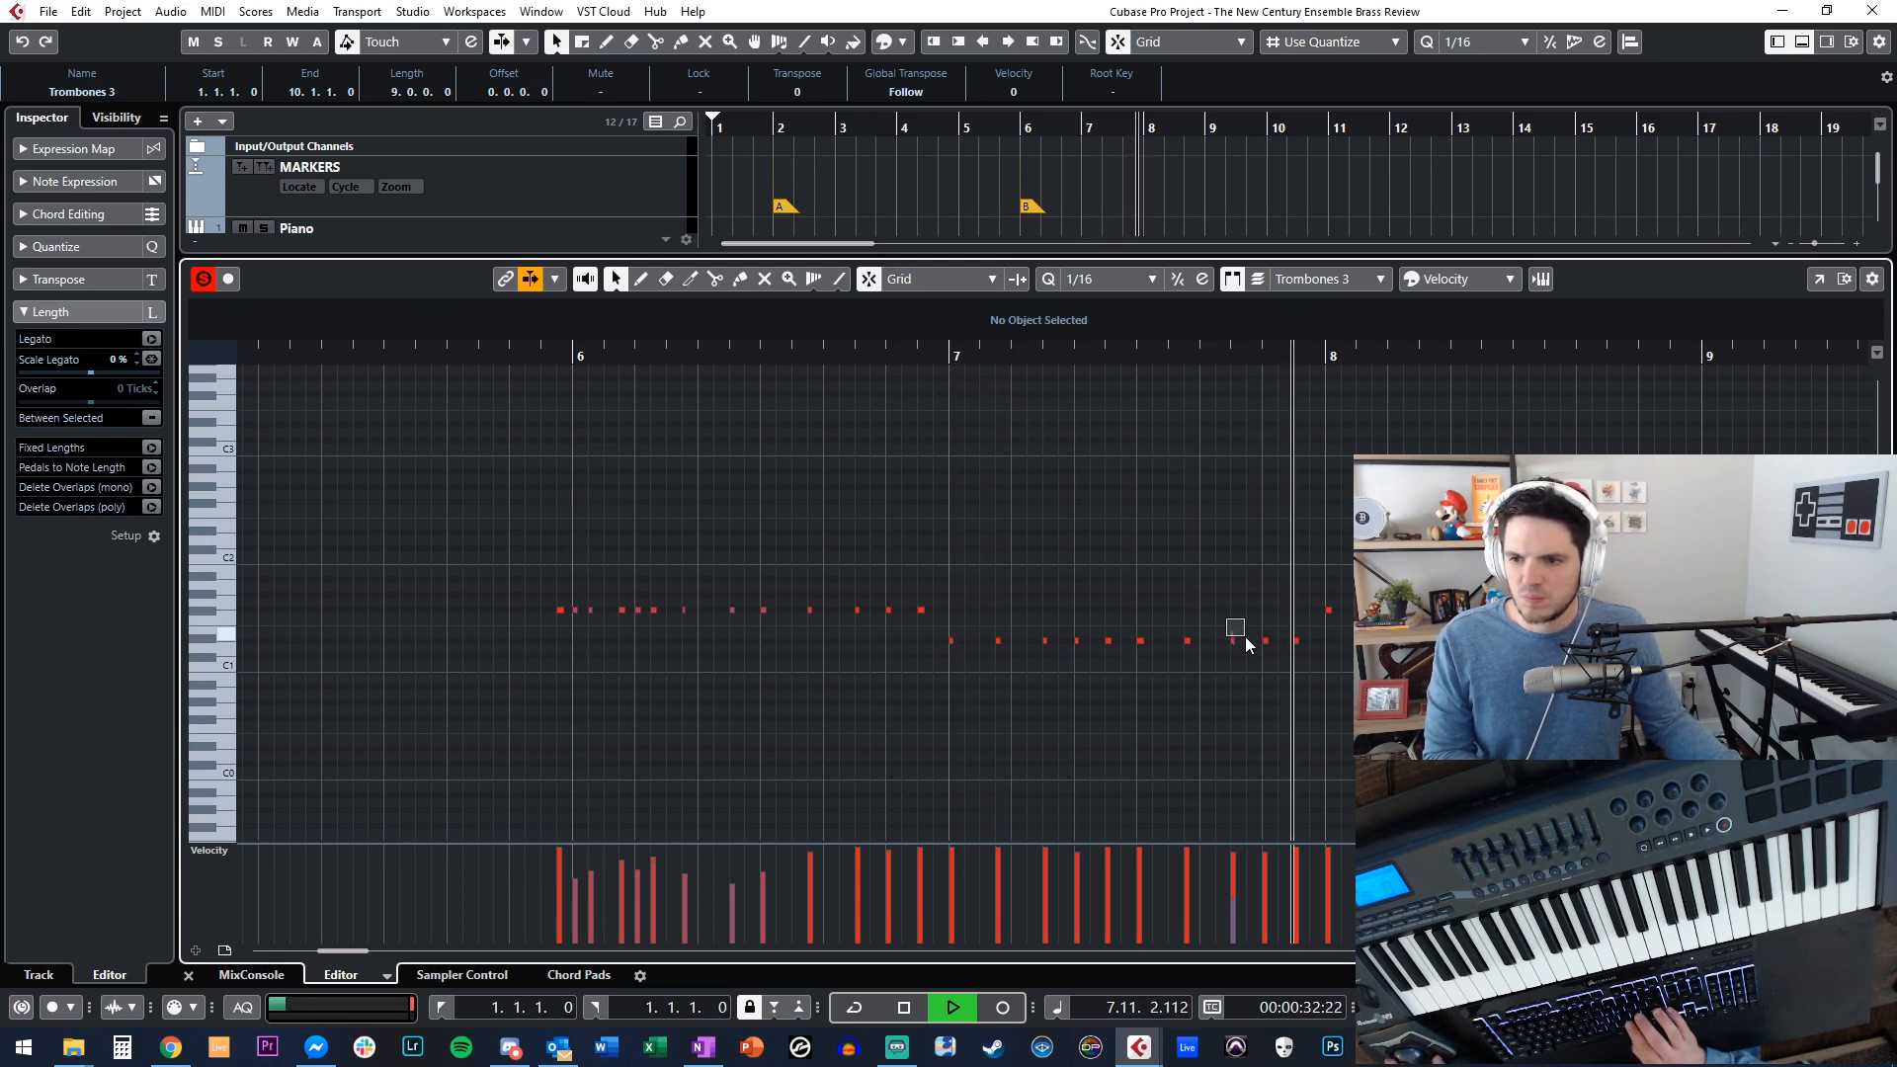
Replace the trombone notes of bar 6 with a copy of the bar 8 notes pasted at the start of bar 6.
left_click_drag(976, 573, 1334, 611)
key("space")
scroll(1184, 590, "left", 3)
left_click_drag(956, 609, 525, 591)
key("Delete")
key("KP_0")
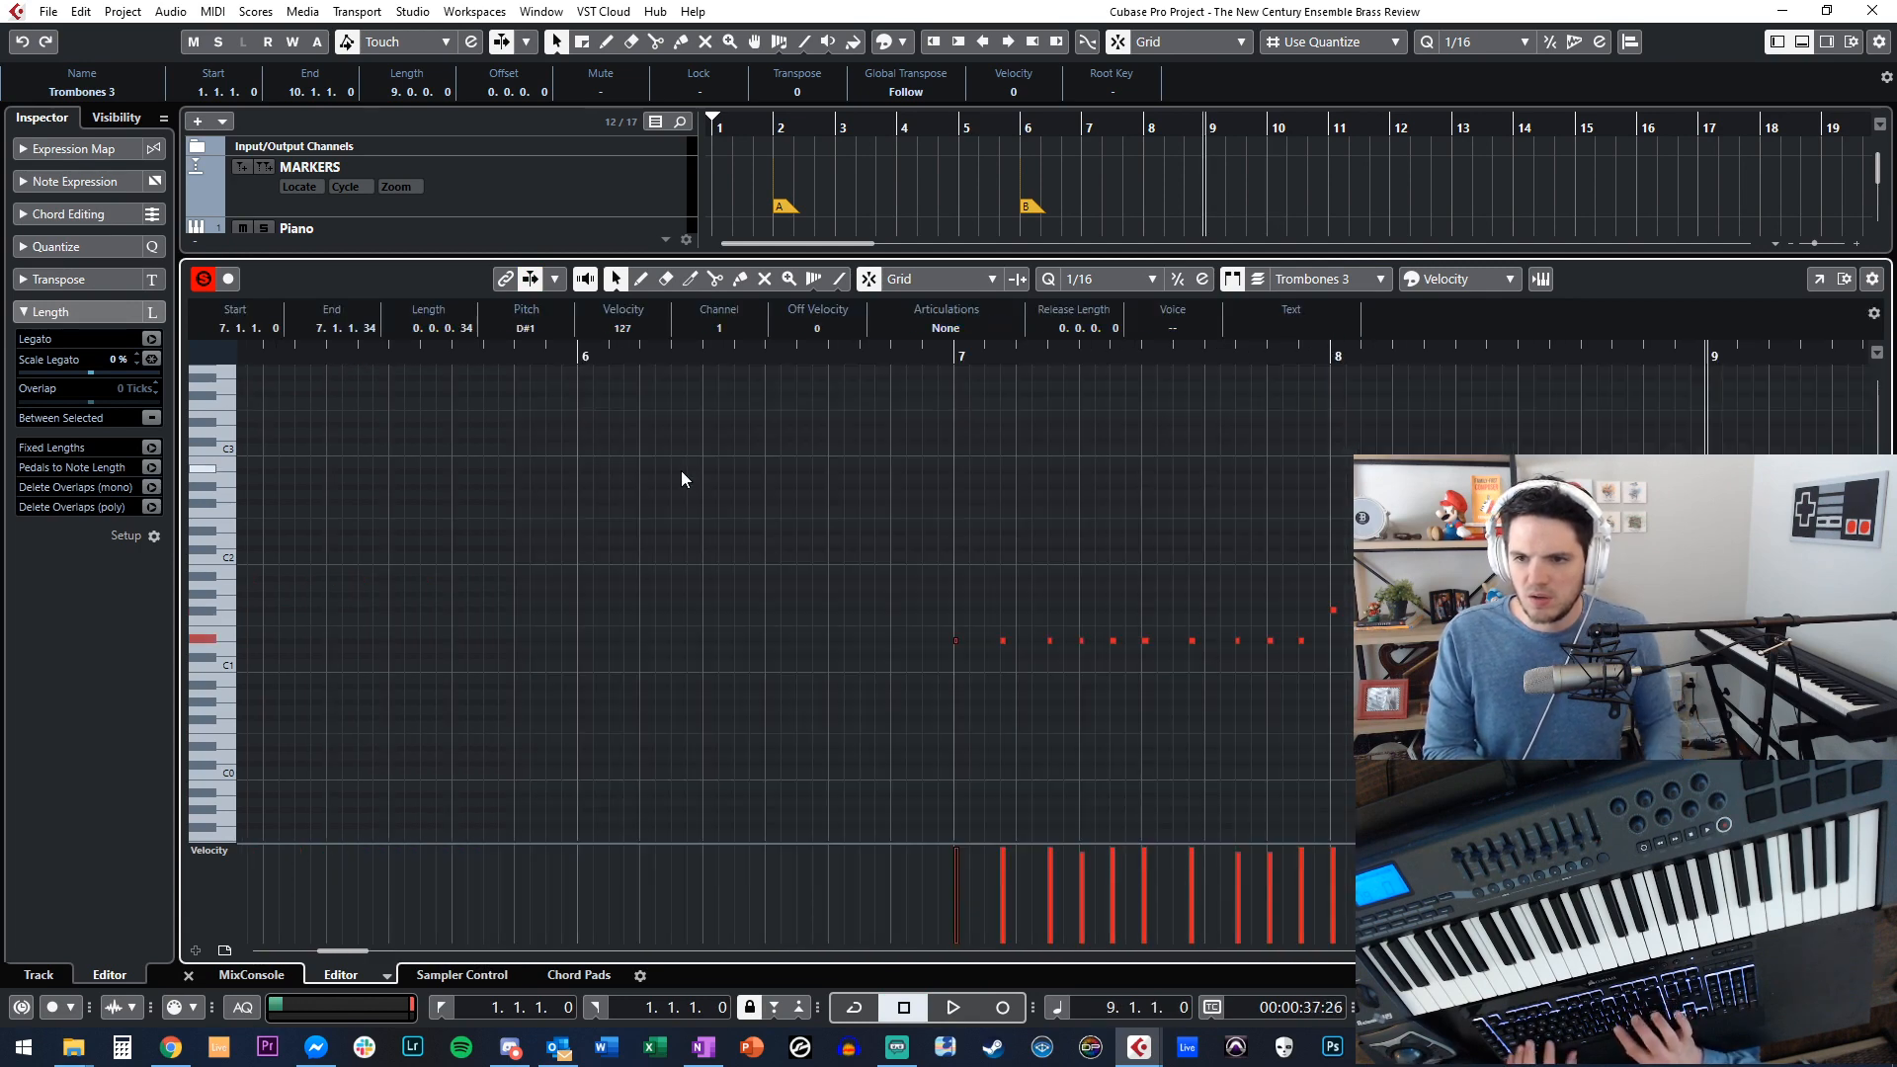
key("ctrl+v")
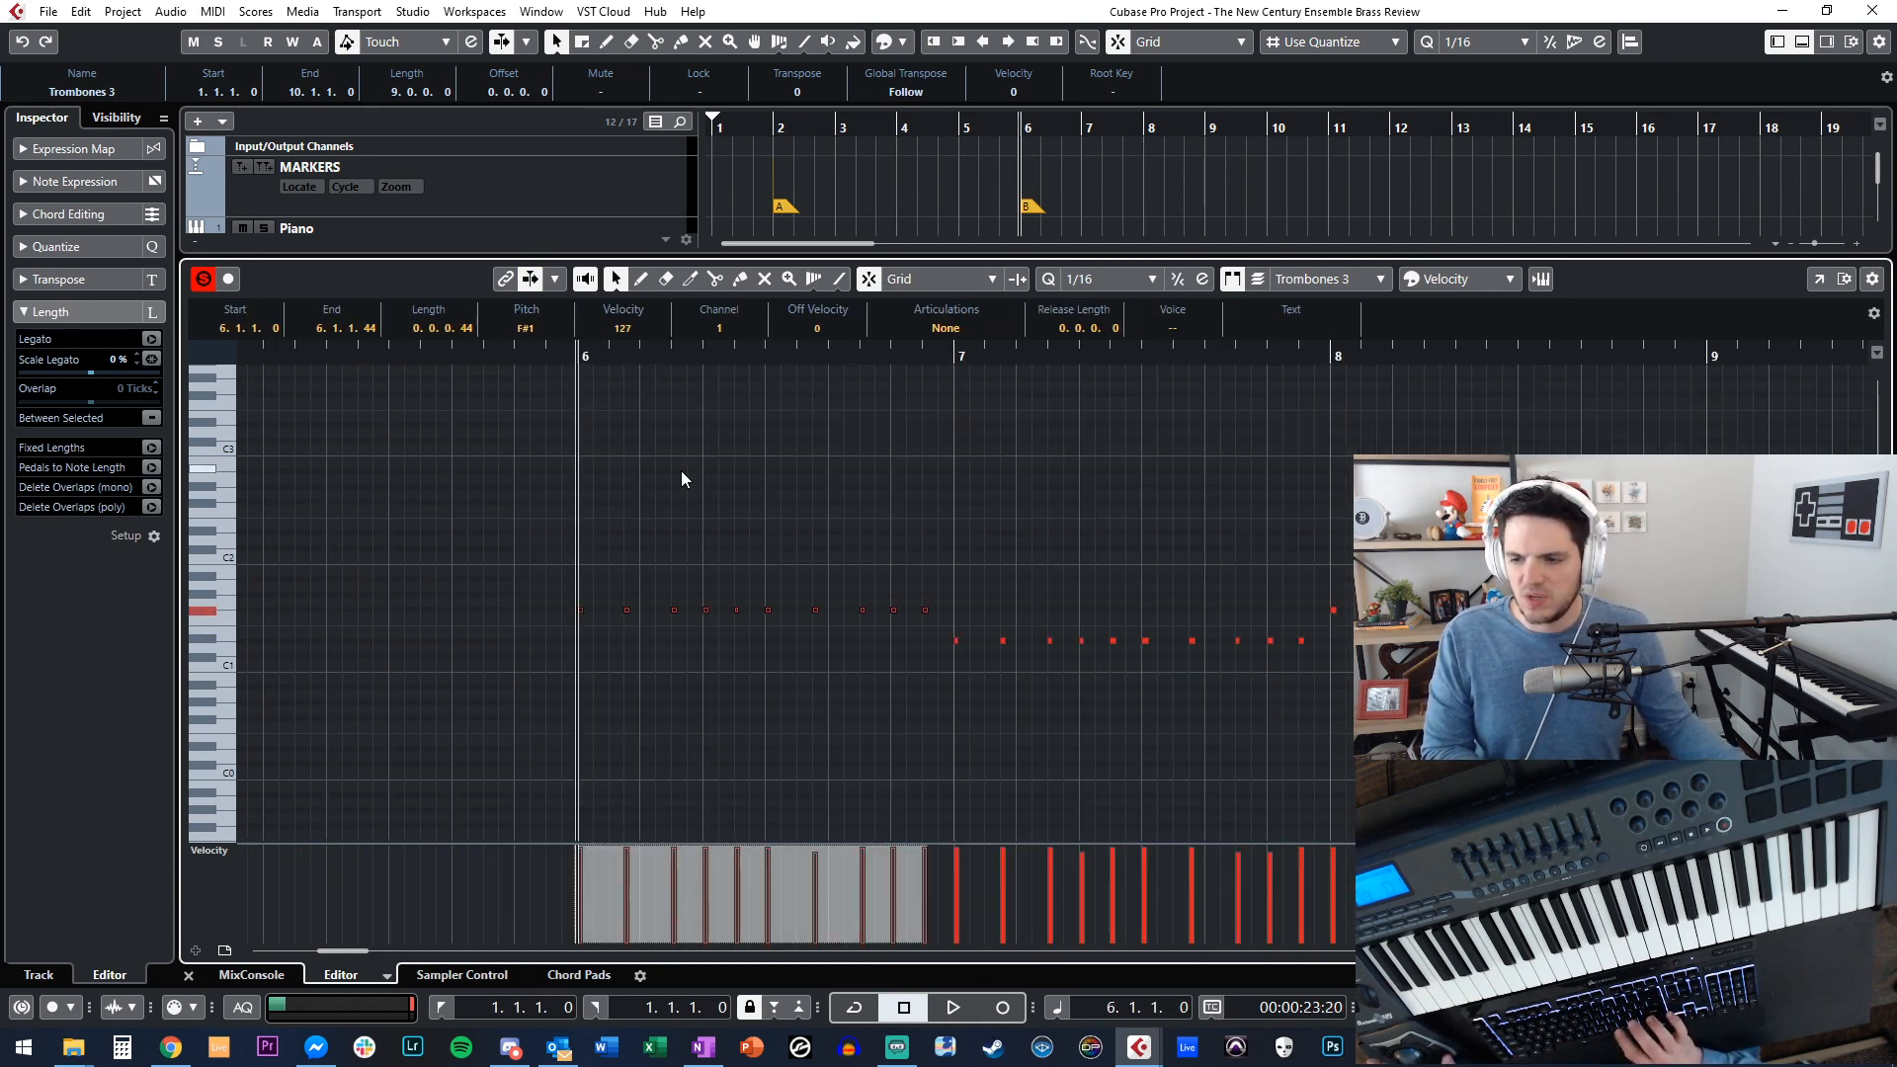
Play the edited trombone notes from bar 6 through bar 9, checking the first note of bar 9, and close the note editor.
key("space")
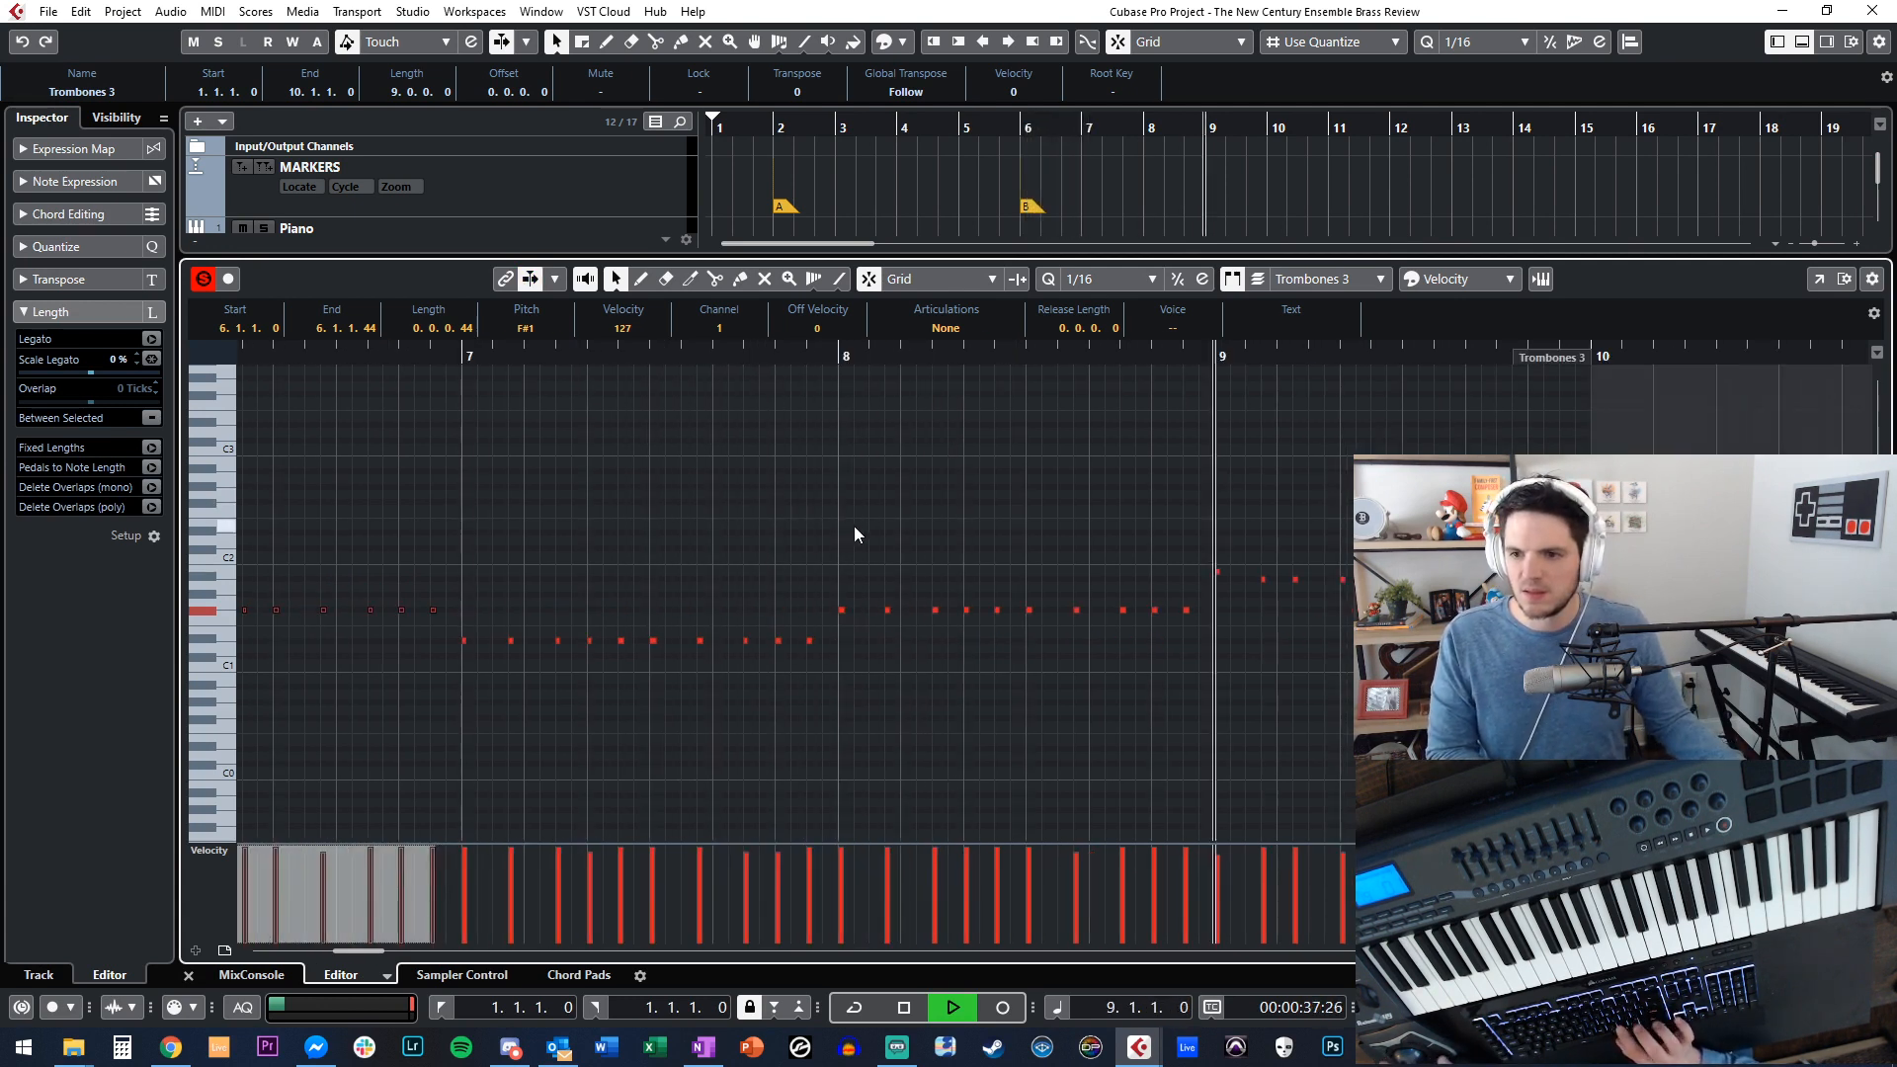
left_click(1218, 572)
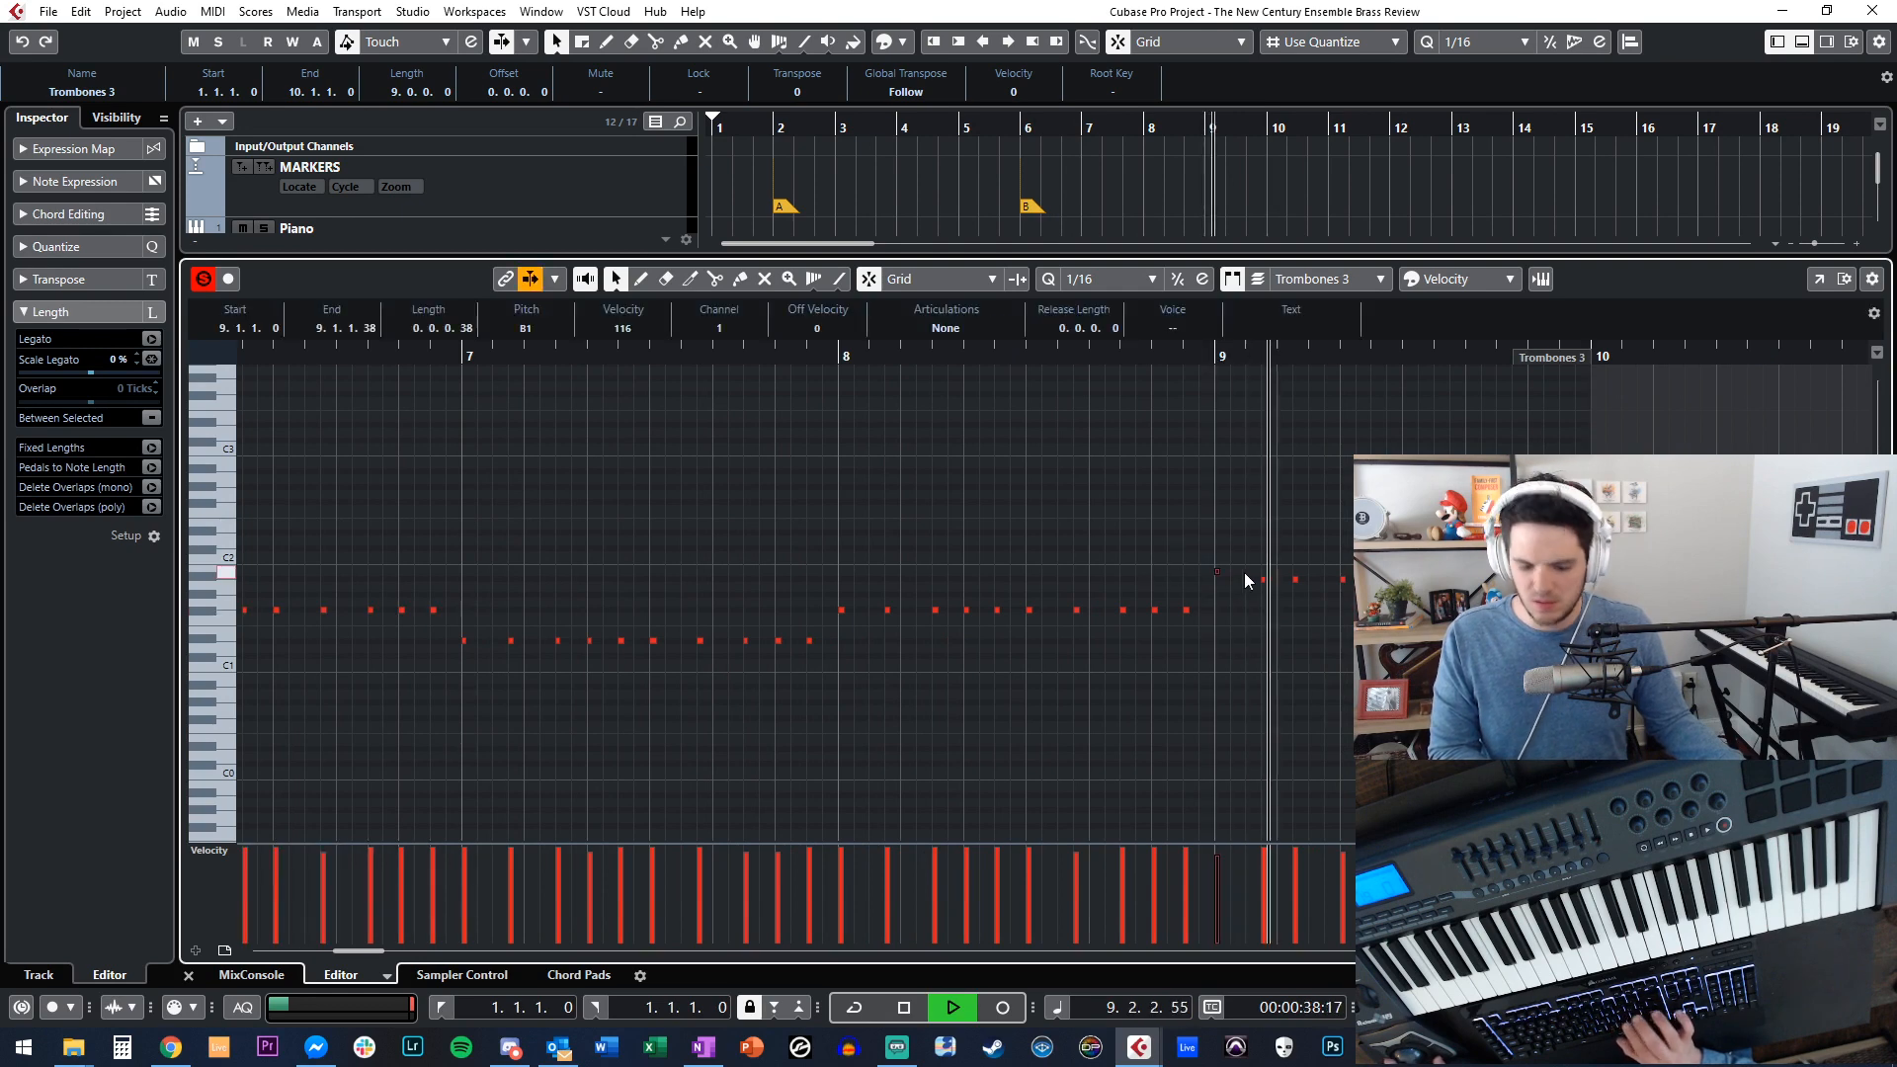
key("ctrl+e")
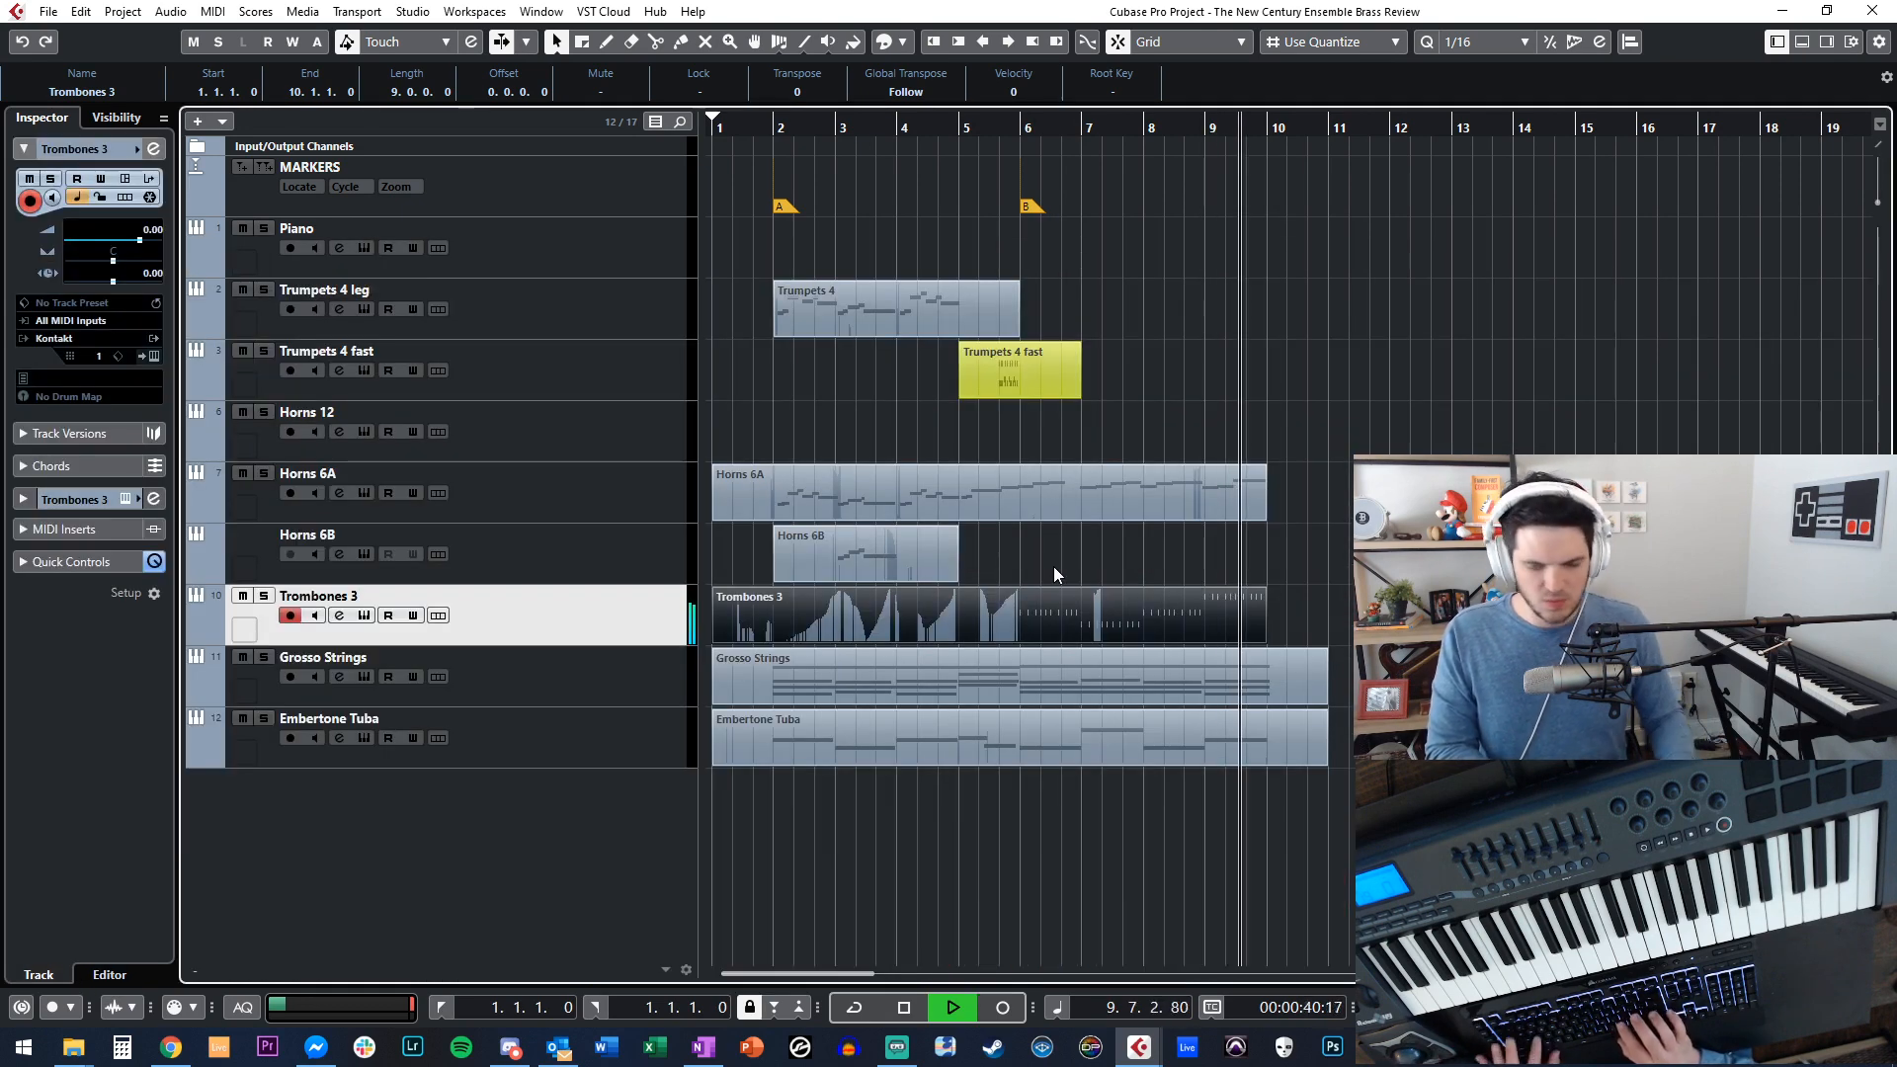
Split the Trombones 3 part at bar 6, delete the portion before it, and start playback from bar 1.
left_click(1055, 573)
left_click(1020, 620, "alt")
left_click(960, 615)
key("Delete")
left_click(1034, 590)
key("space")
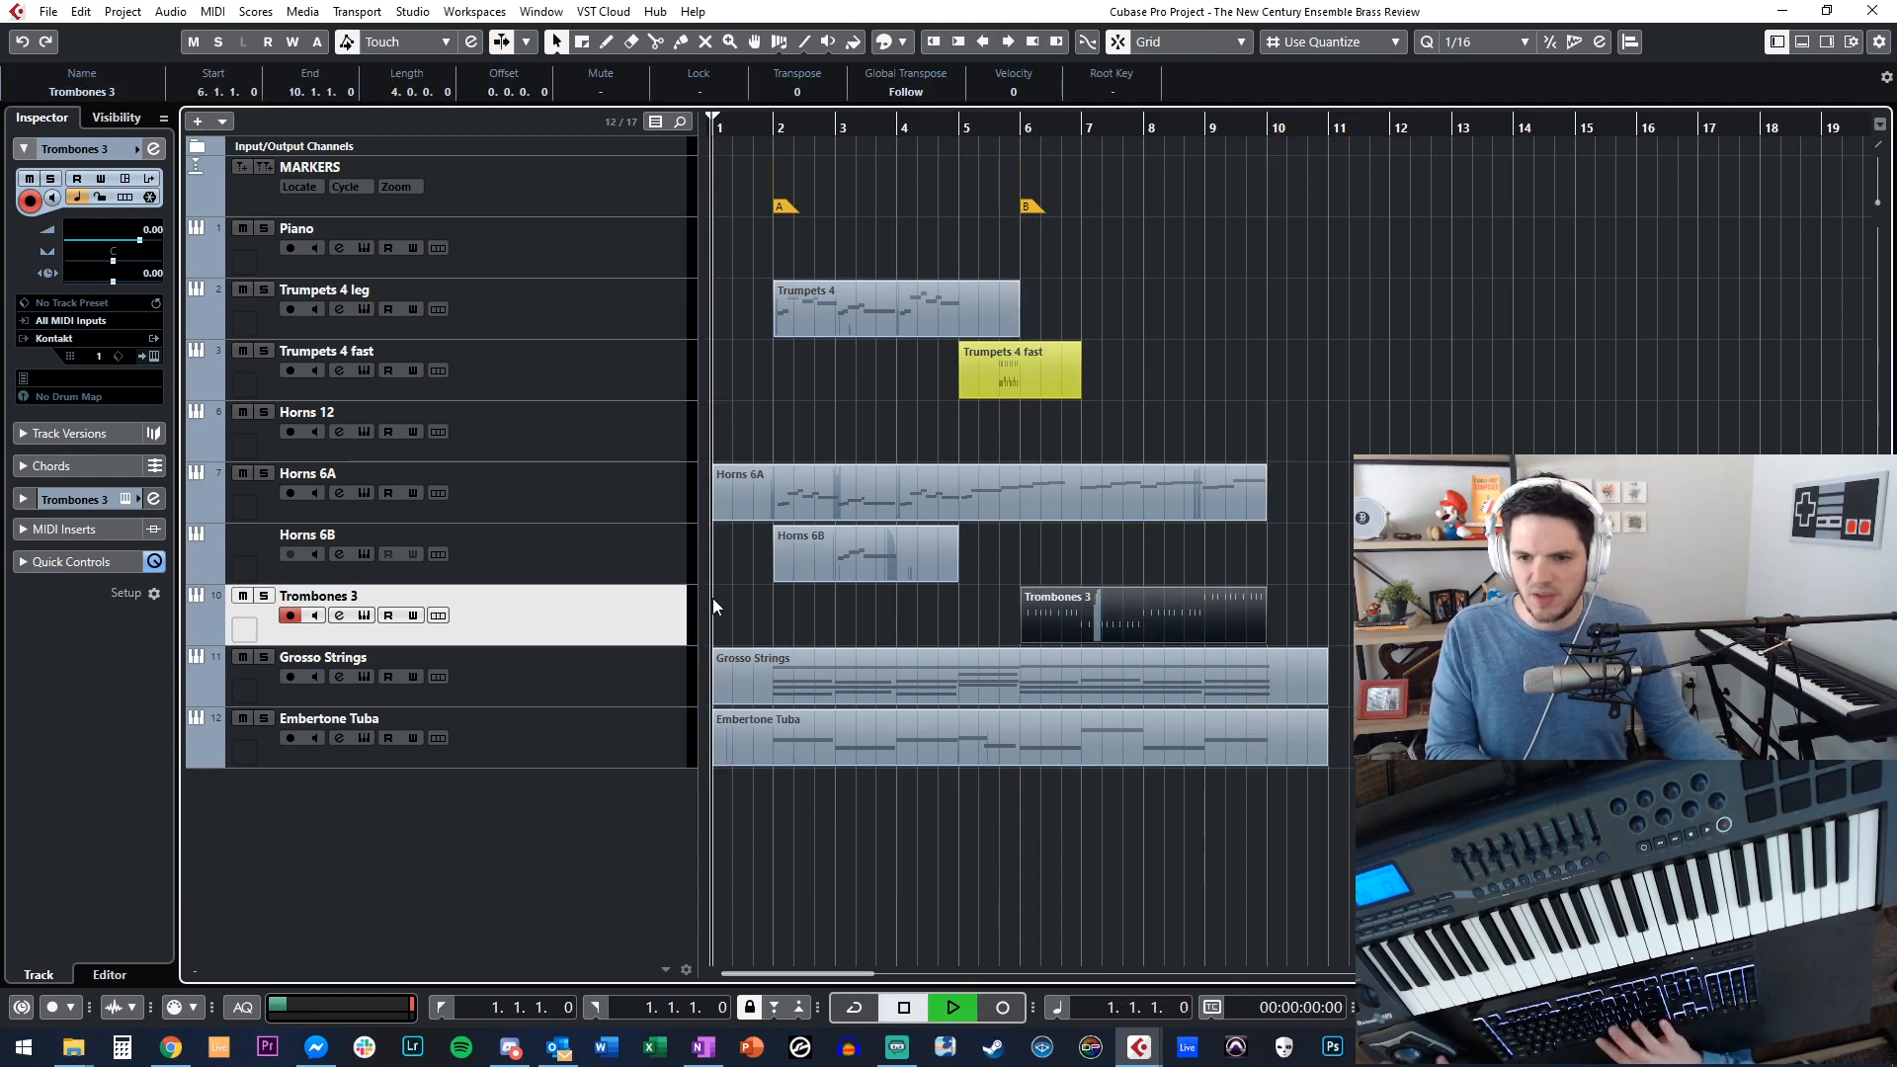
Quantize all notes of the Trumpets 4 part to 1/8 during playback and close the note editor.
key("space")
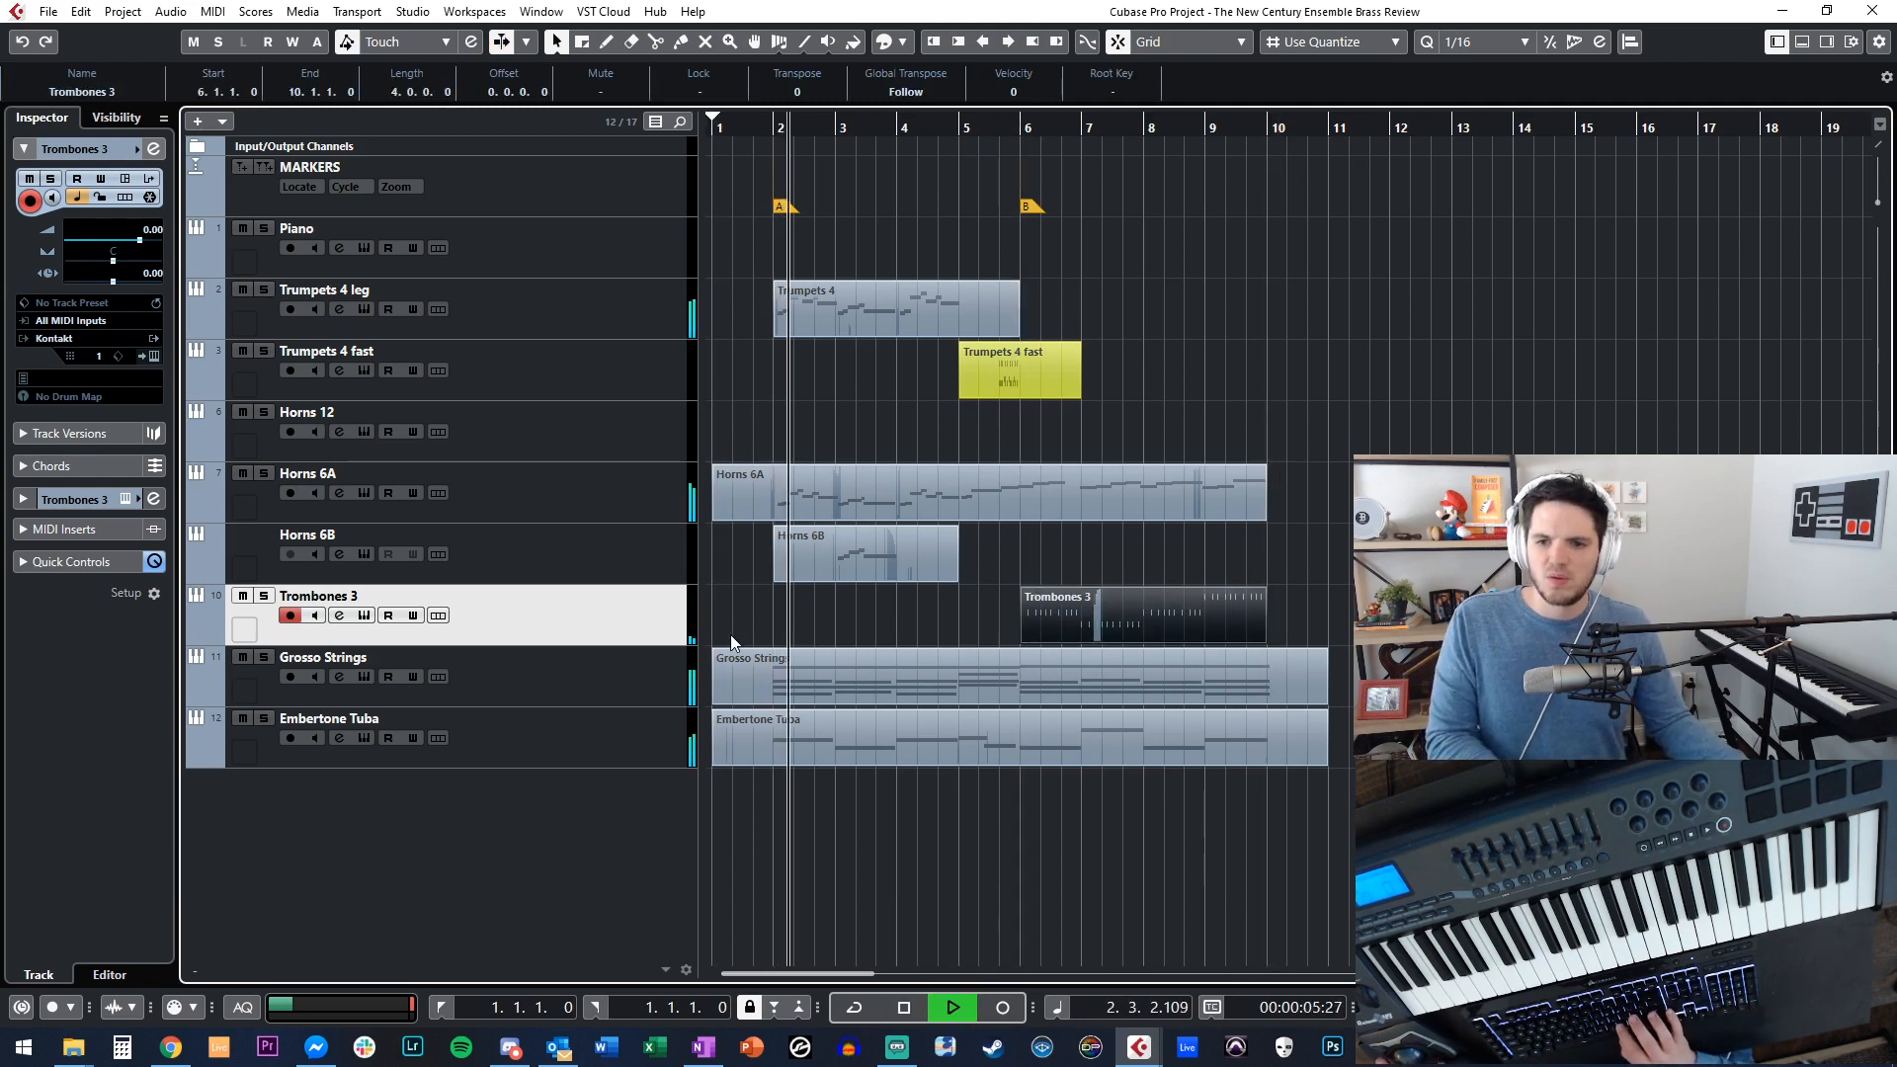
left_click(853, 621)
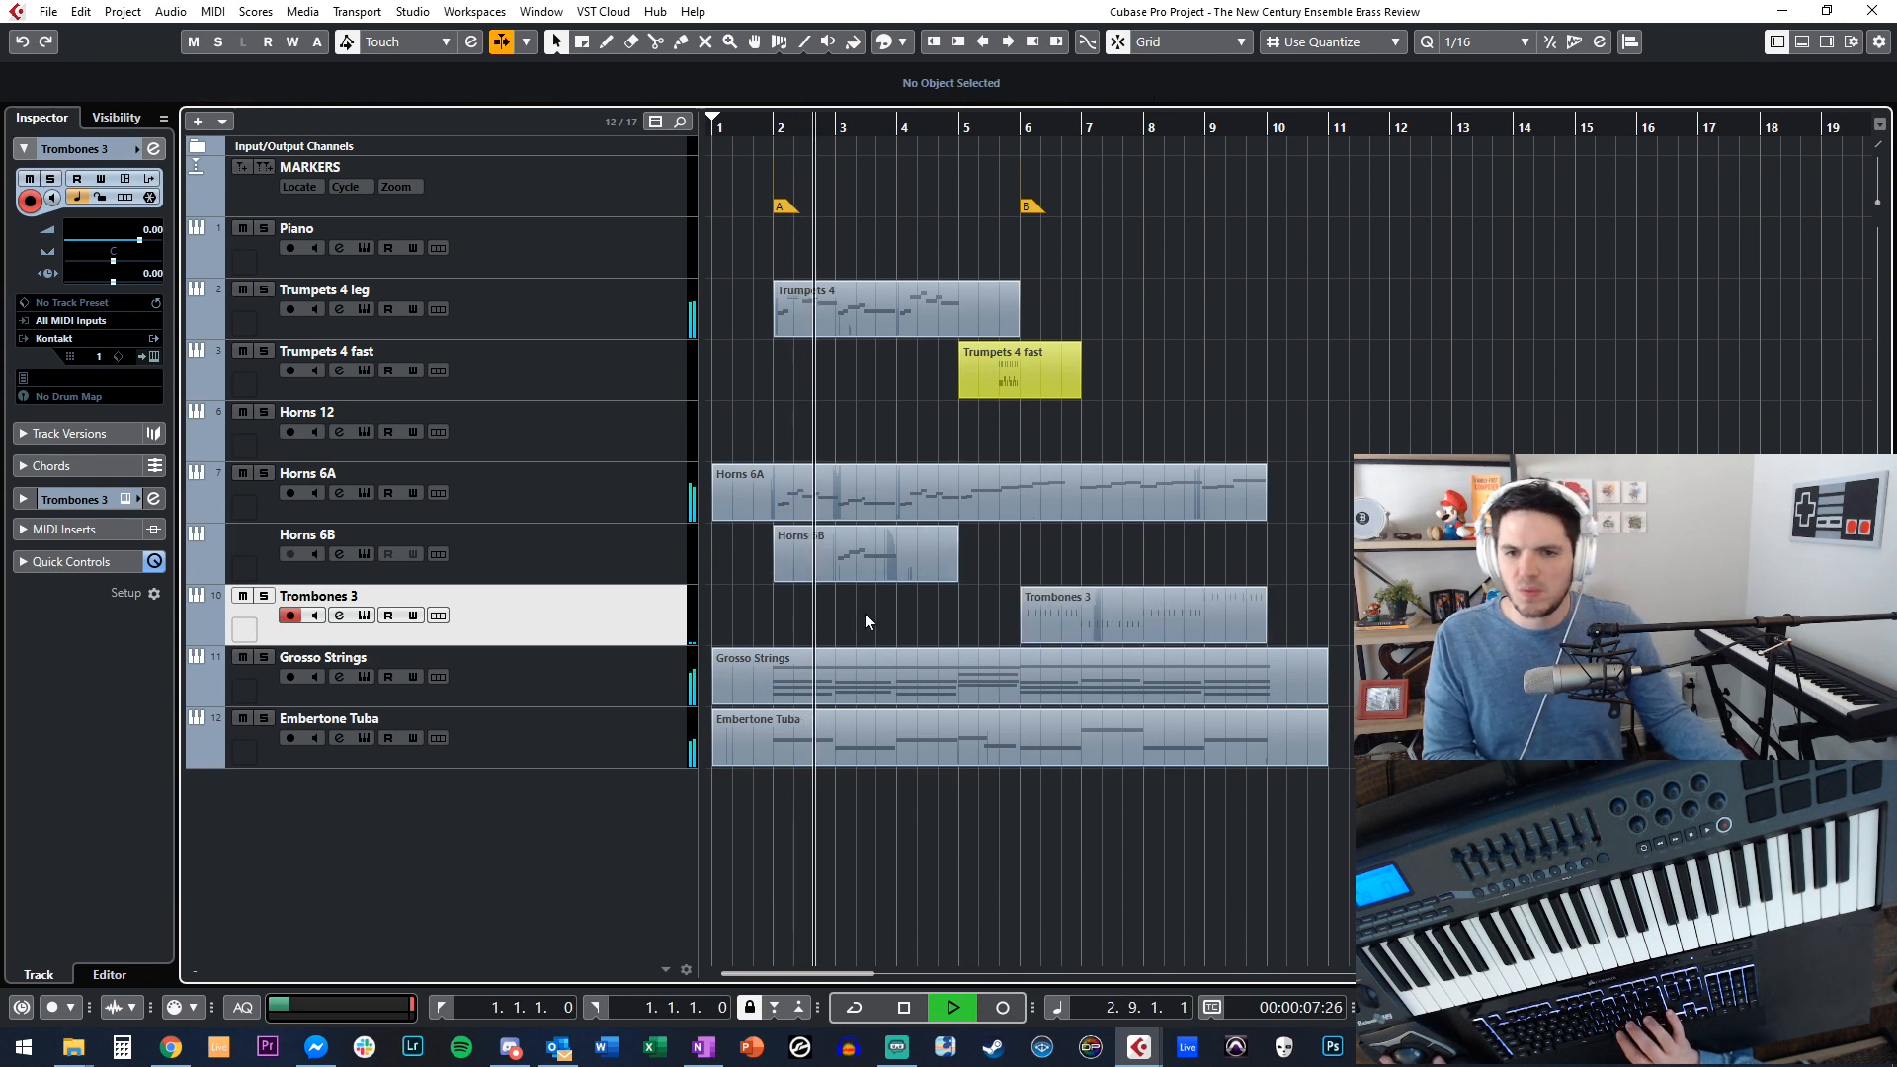
double_click(834, 310)
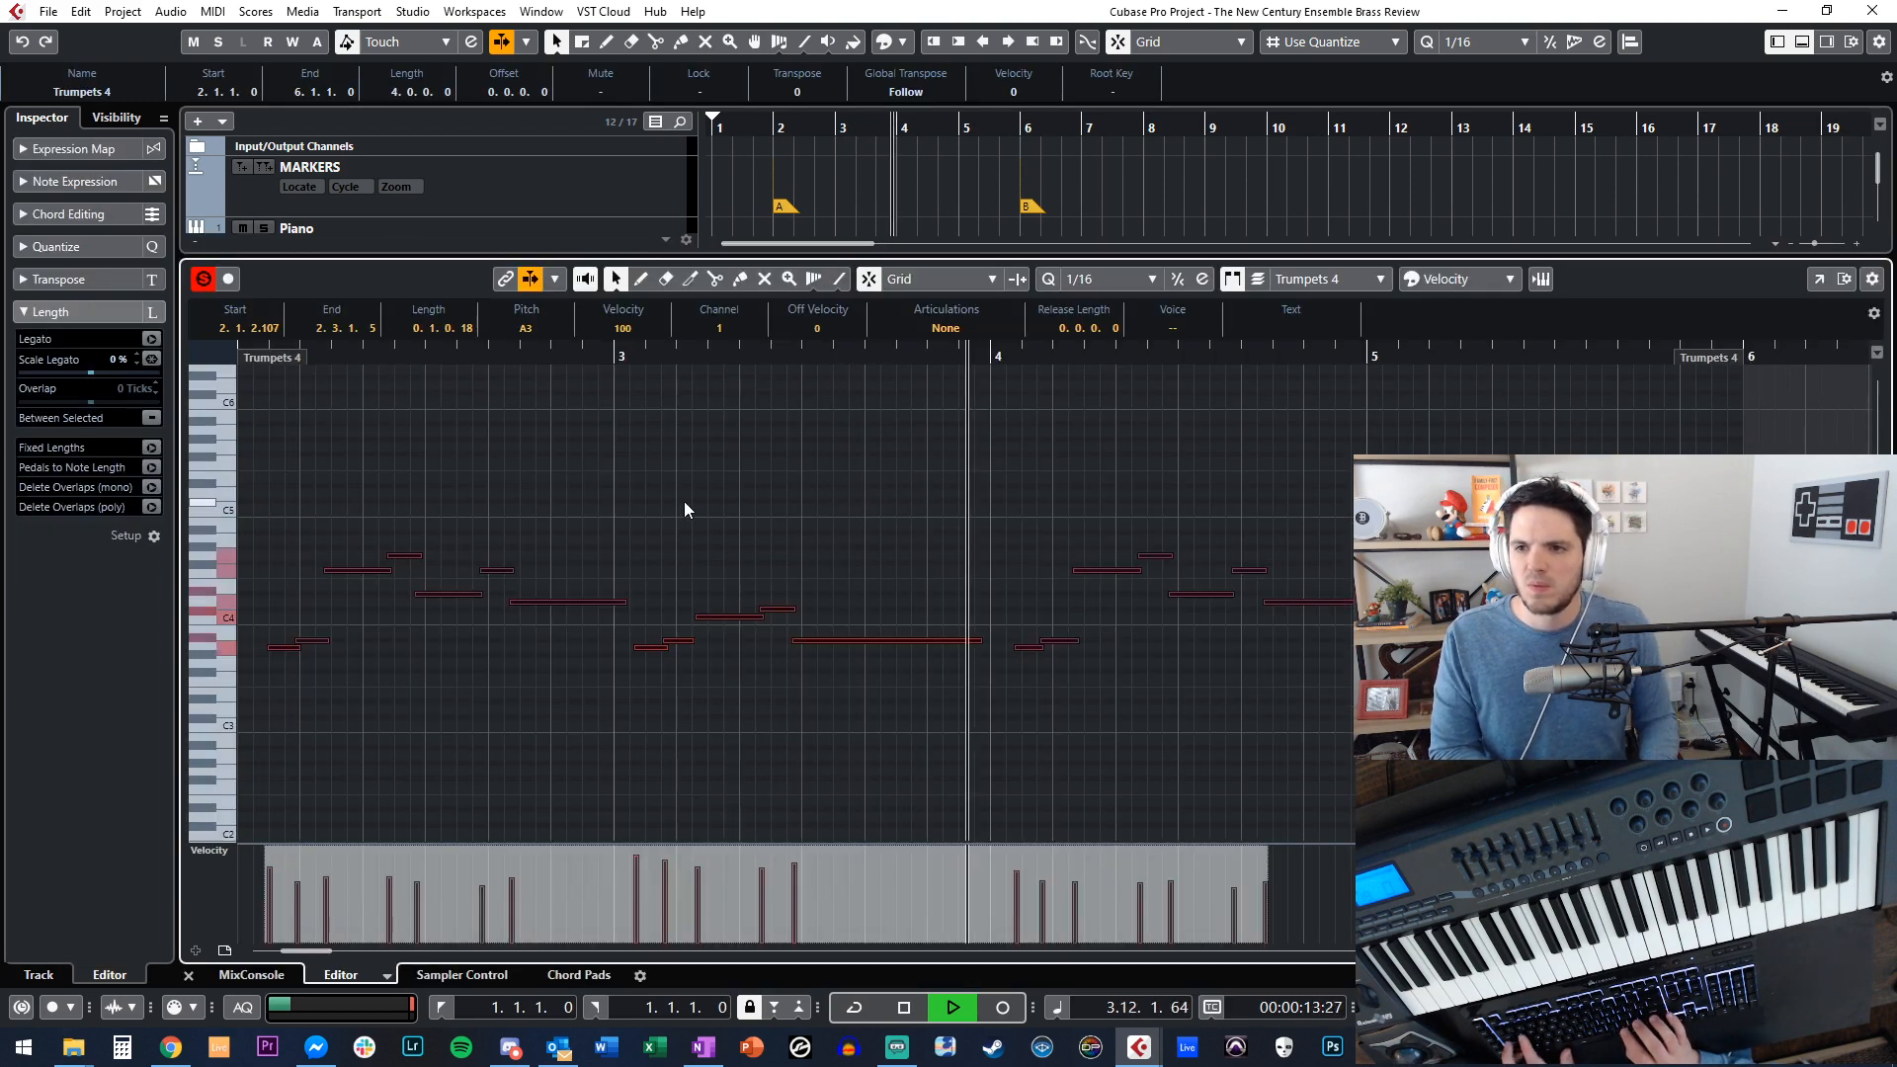
left_click(1087, 279)
left_click(1103, 357)
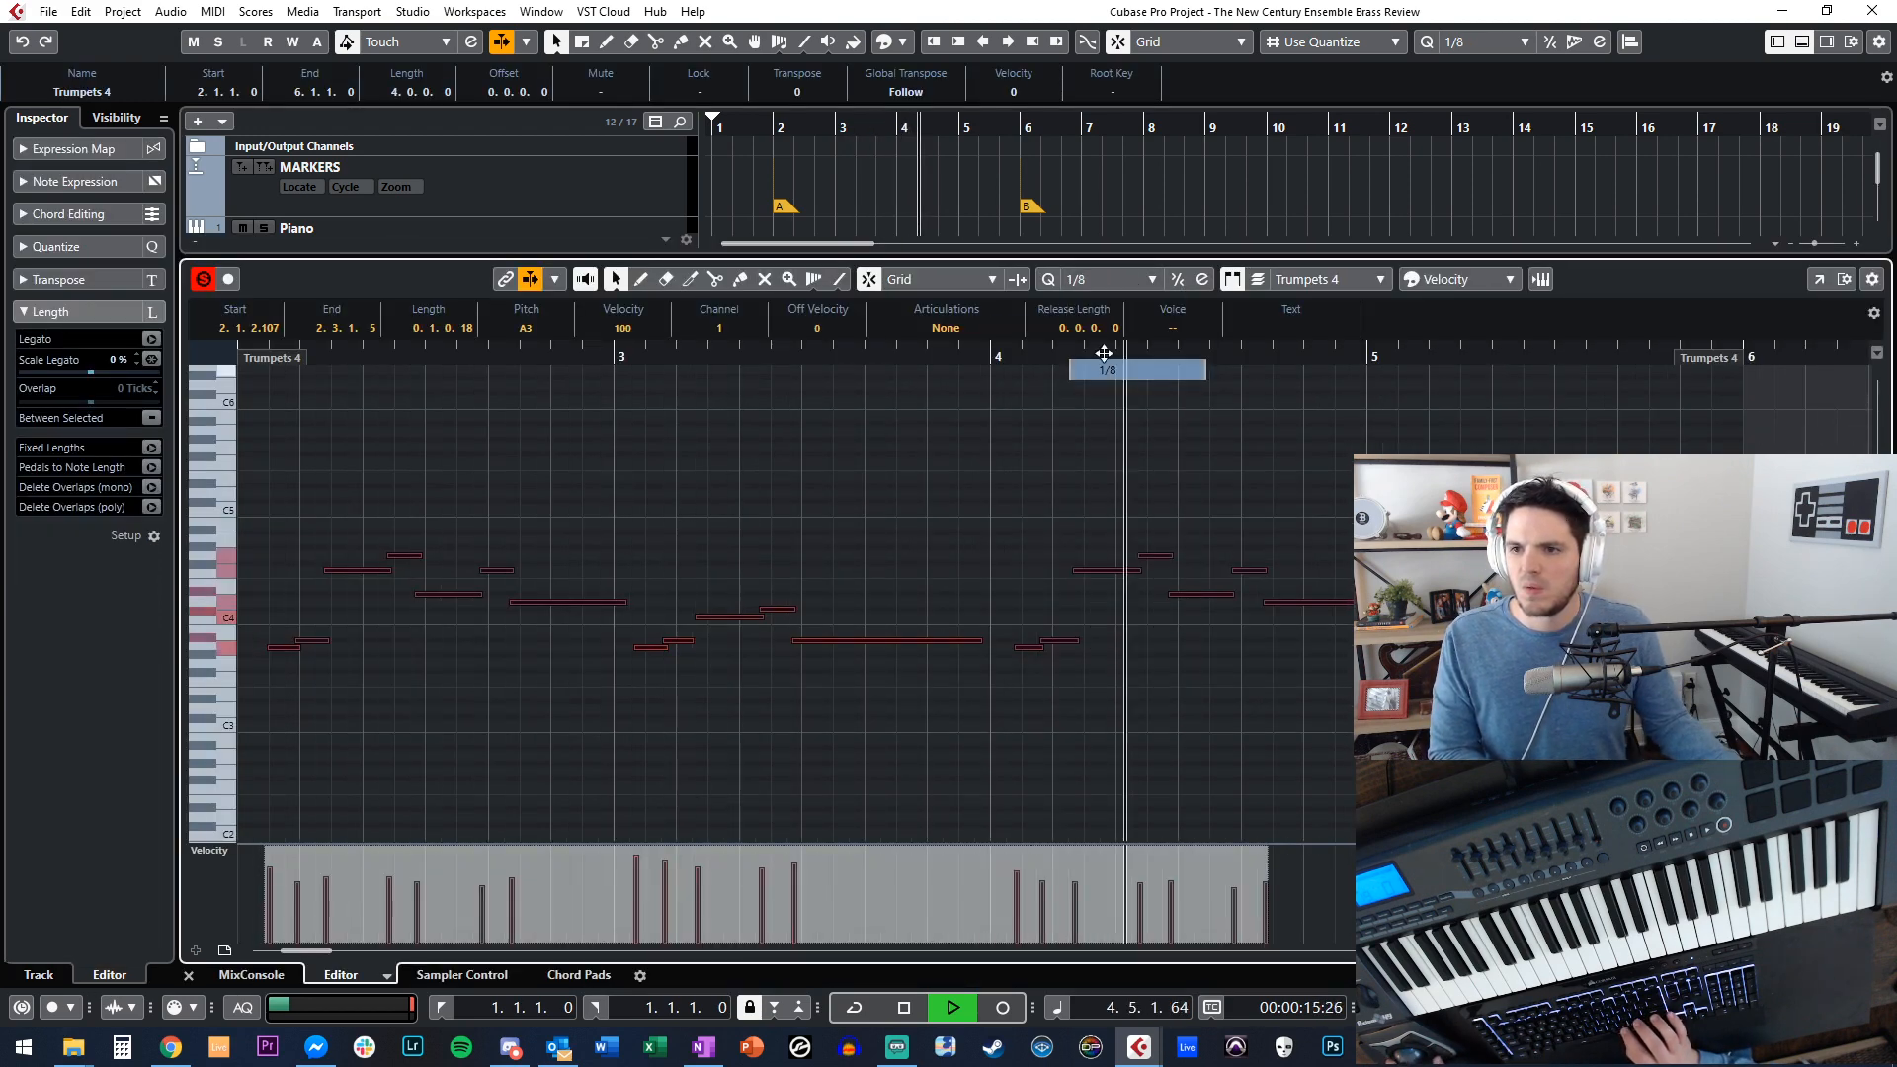
left_click(1040, 454)
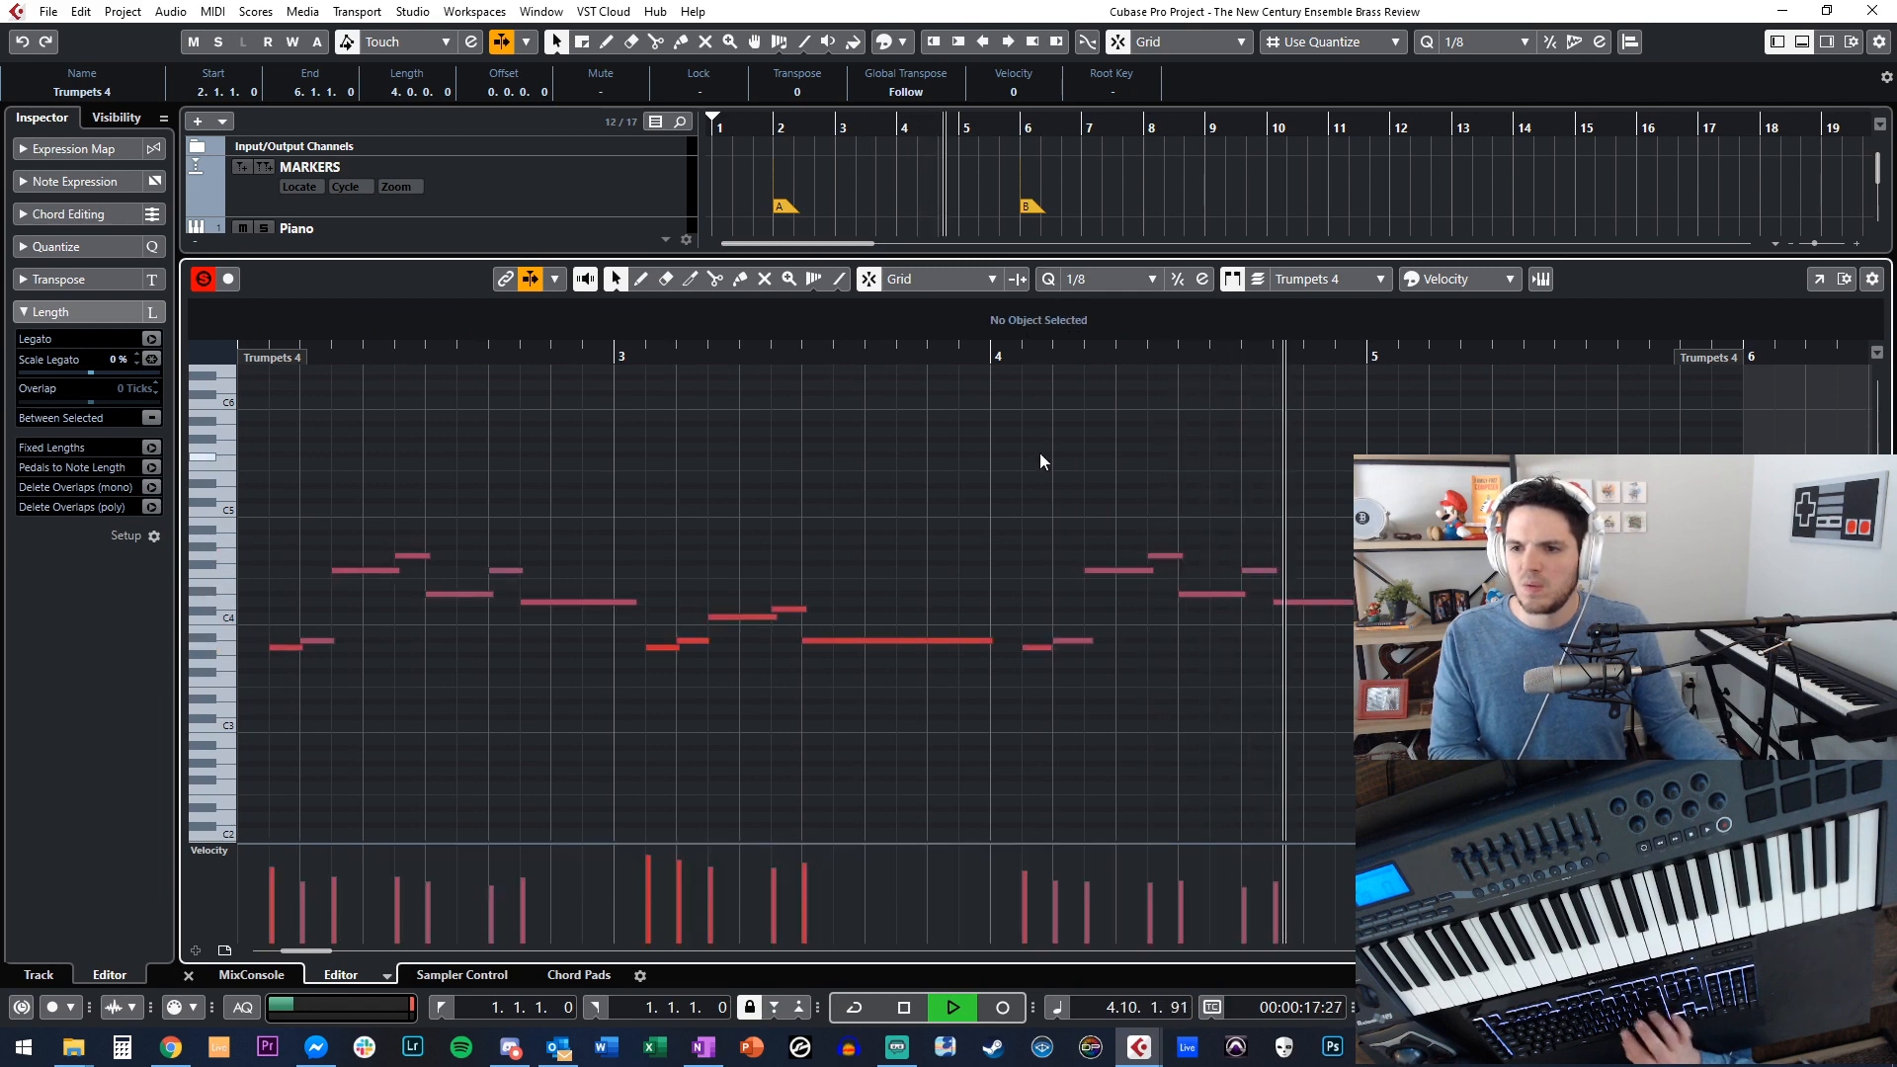
key("Return")
key("space")
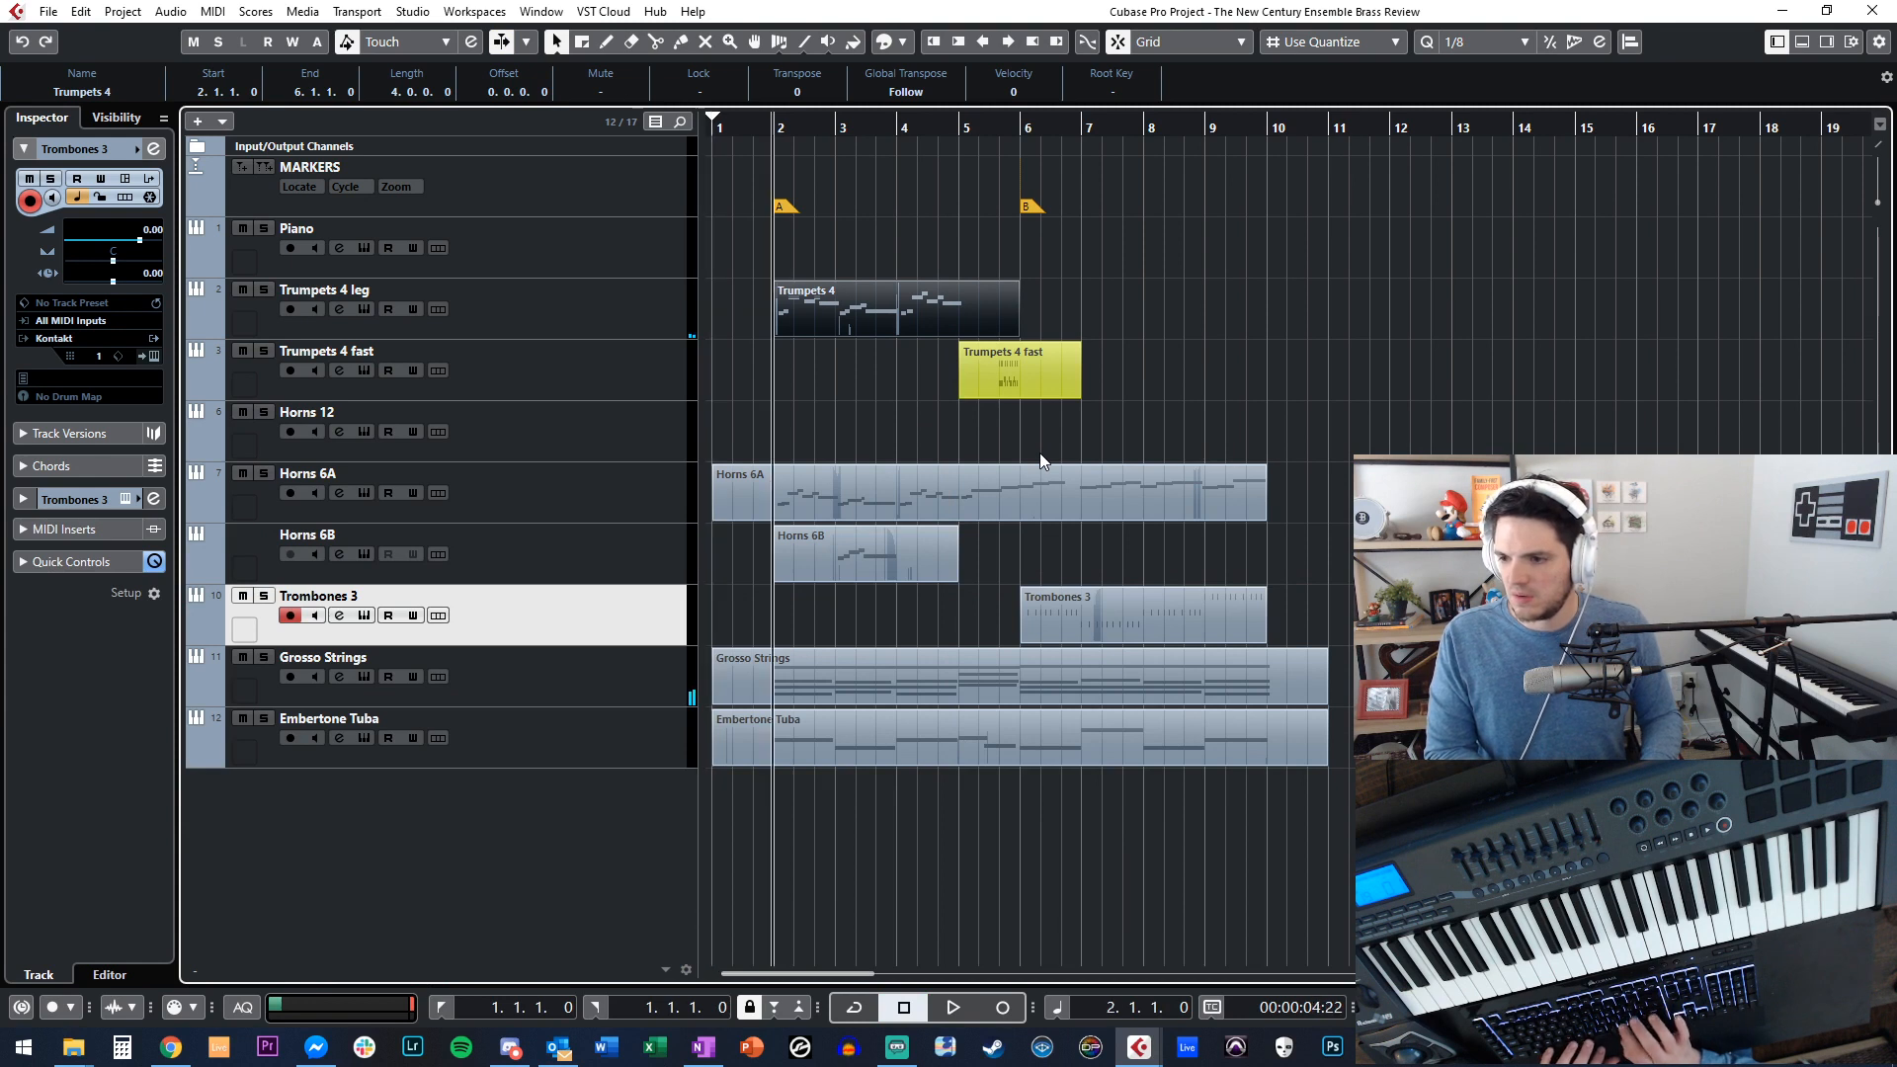
Record a sustained low octave part on the Piano track from marker A at bar 2 until bar 10.
key("space")
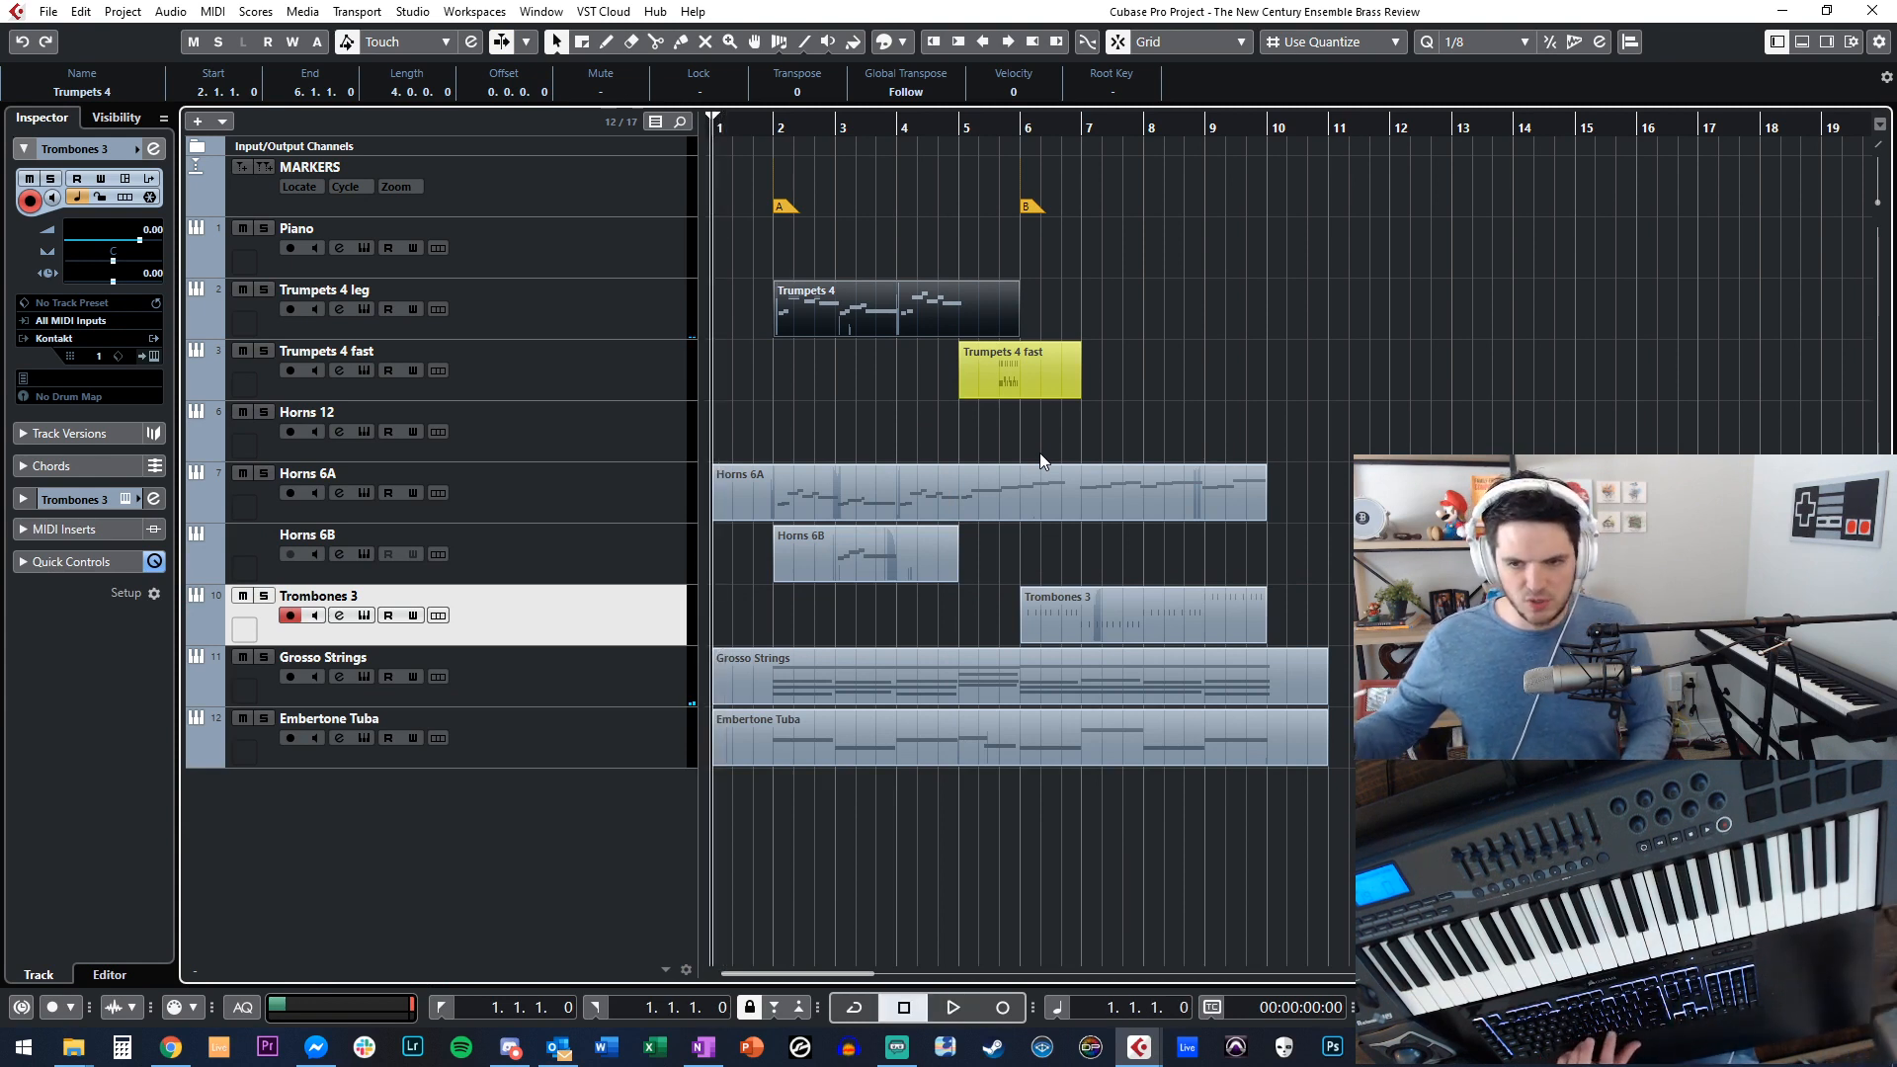
key("space")
key("space")
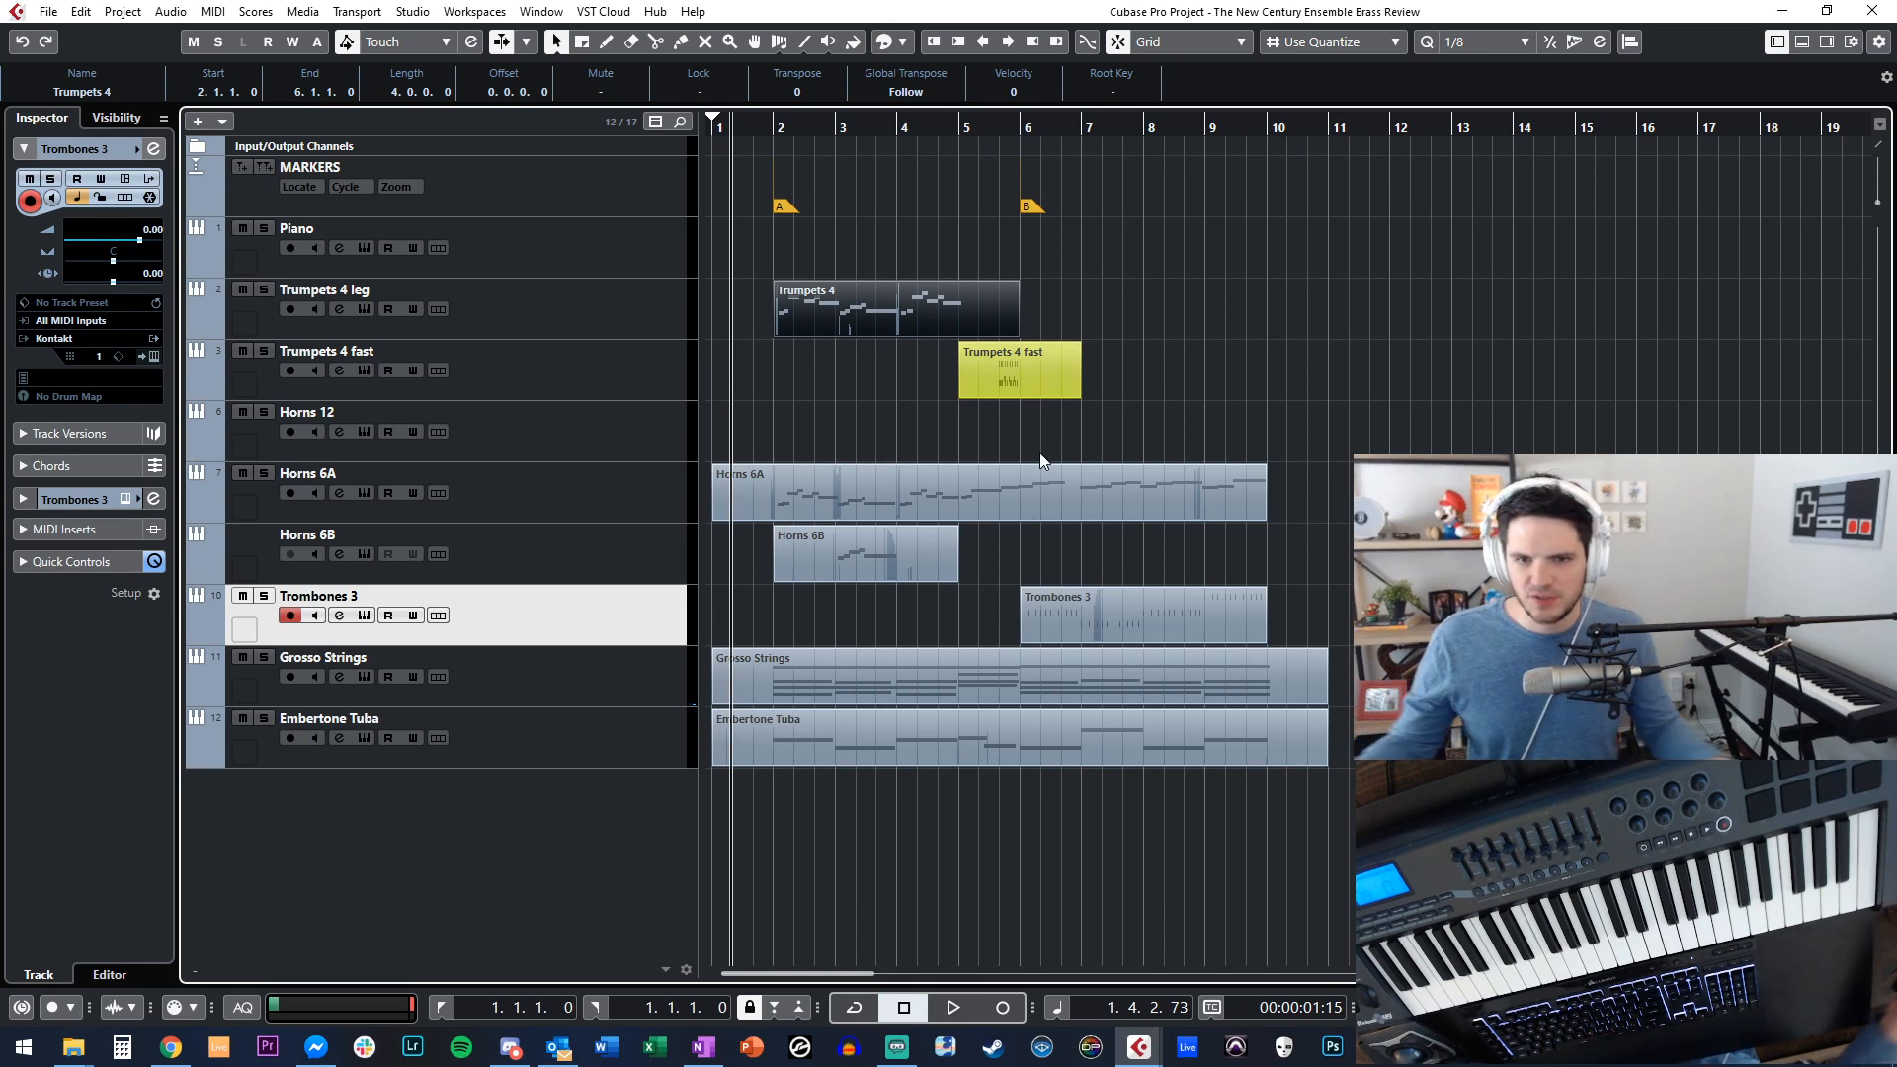
left_click(621, 246)
key("shift+n")
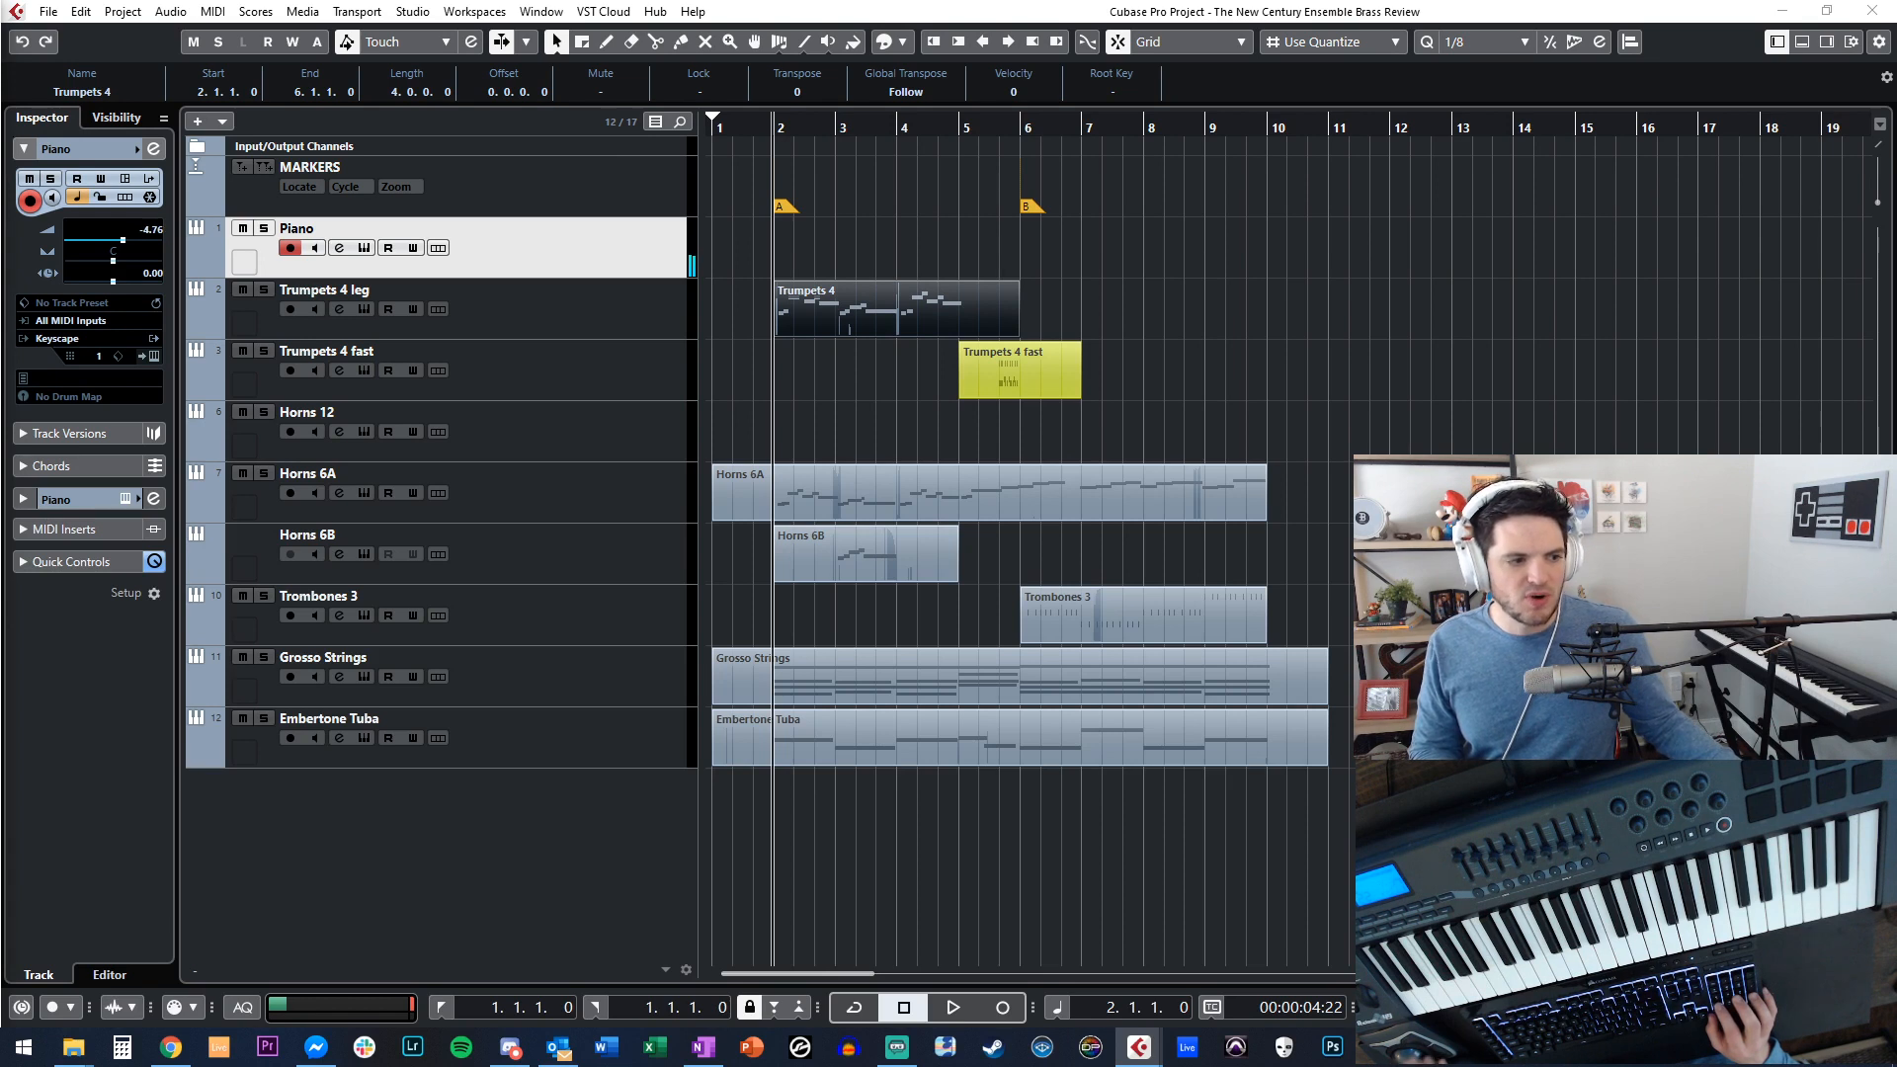
left_click(854, 387)
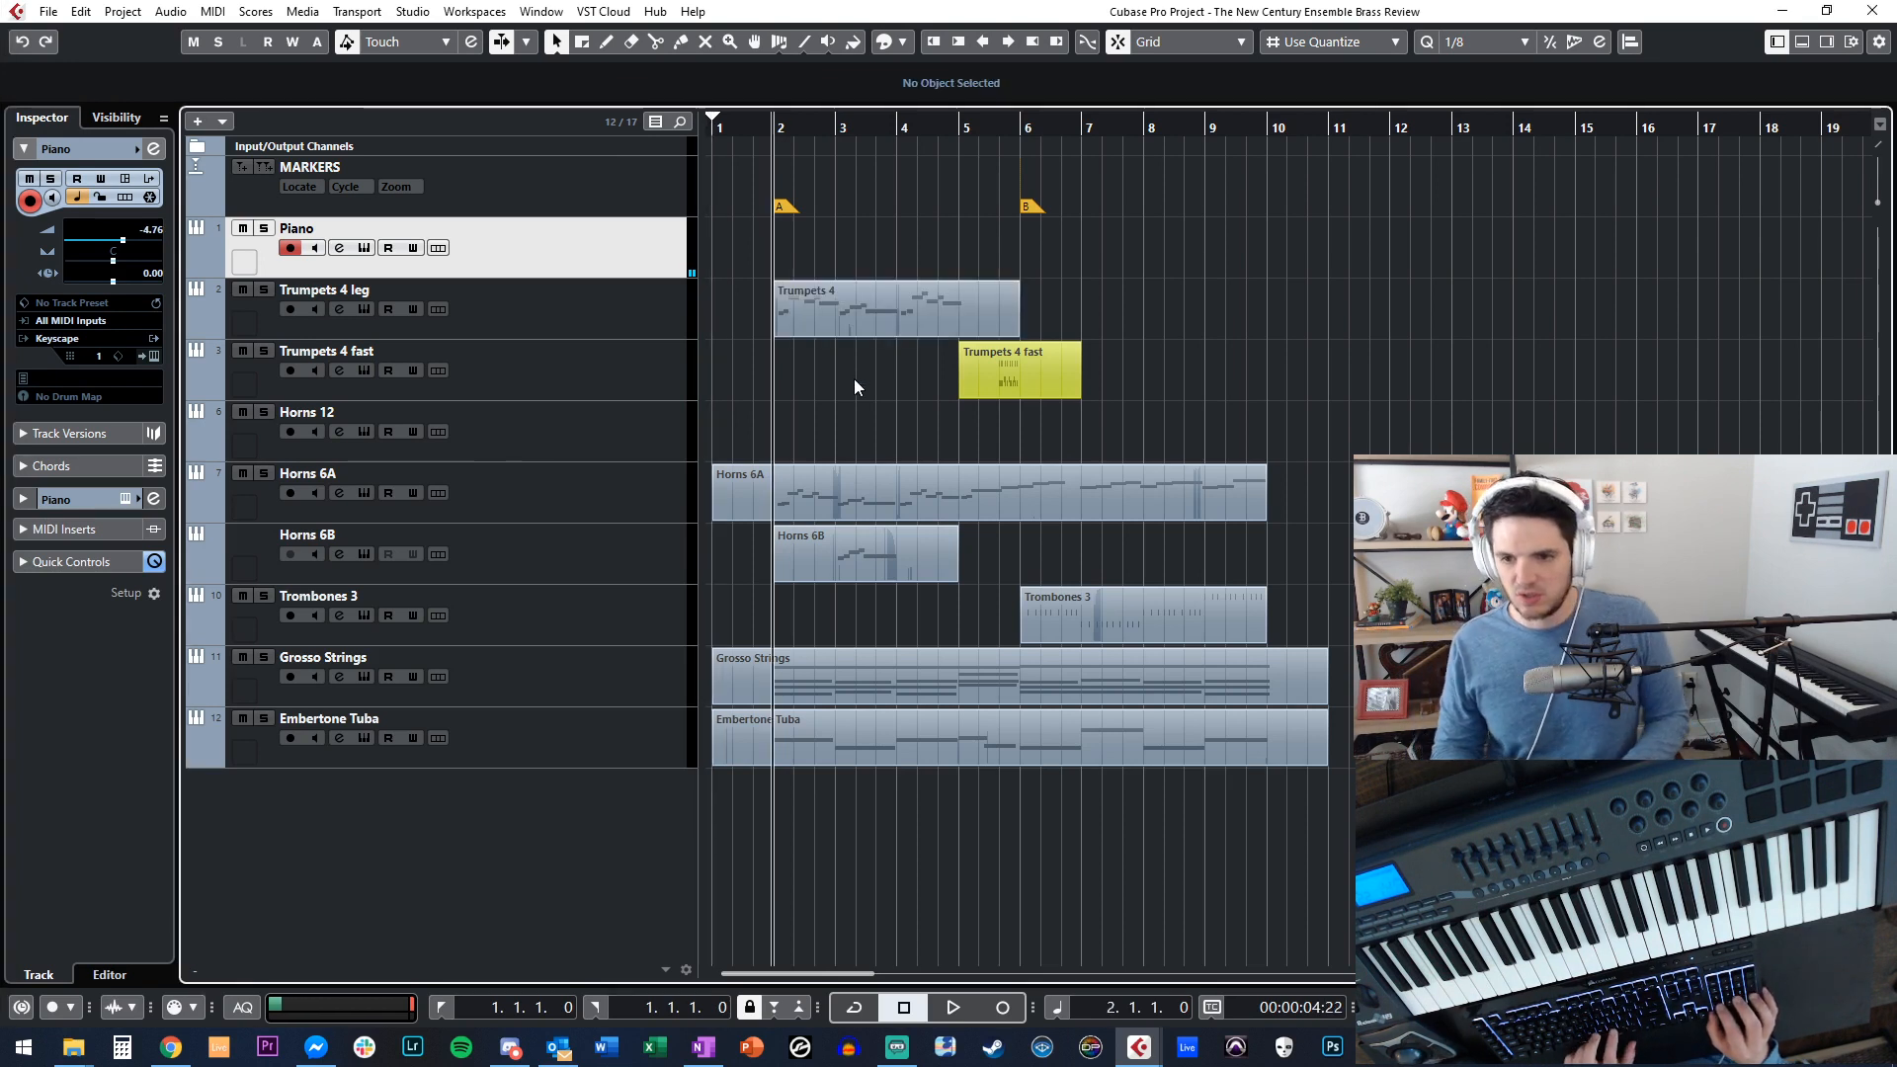
key("space")
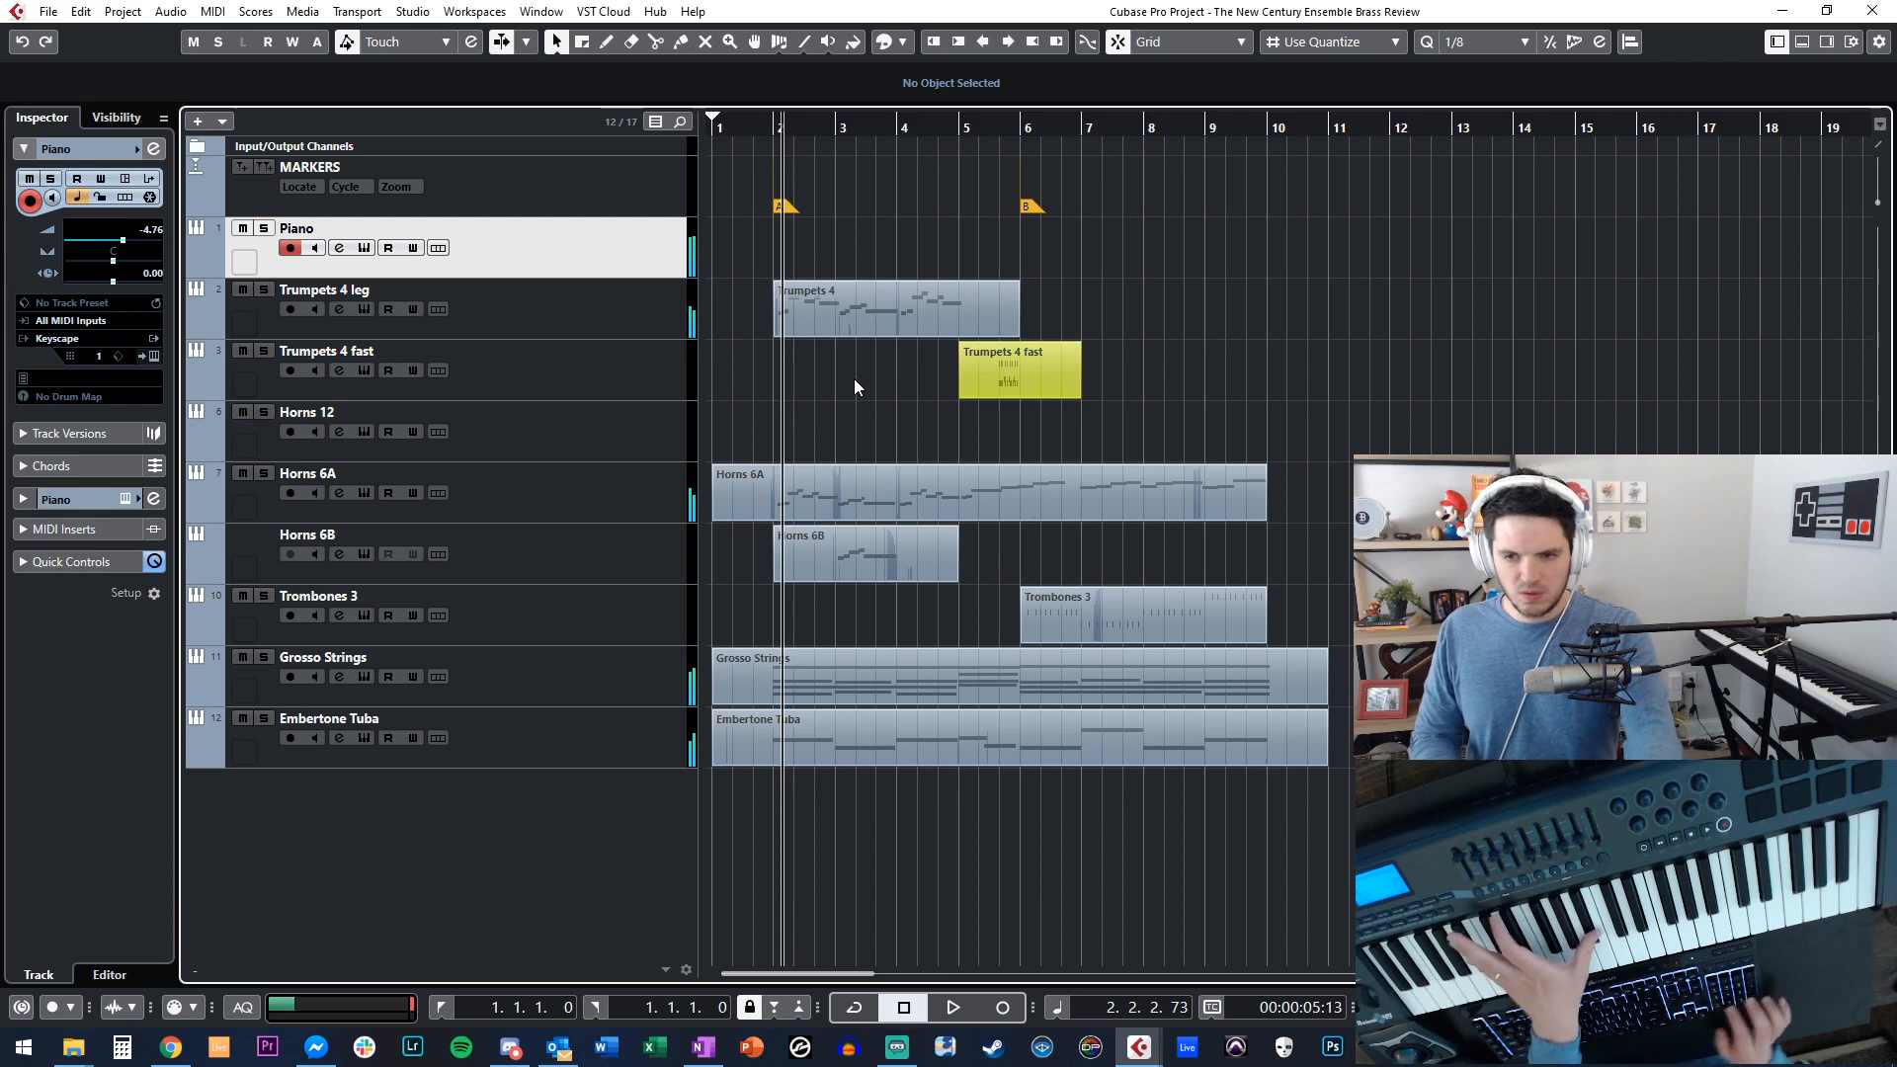
key("KP_Multiply")
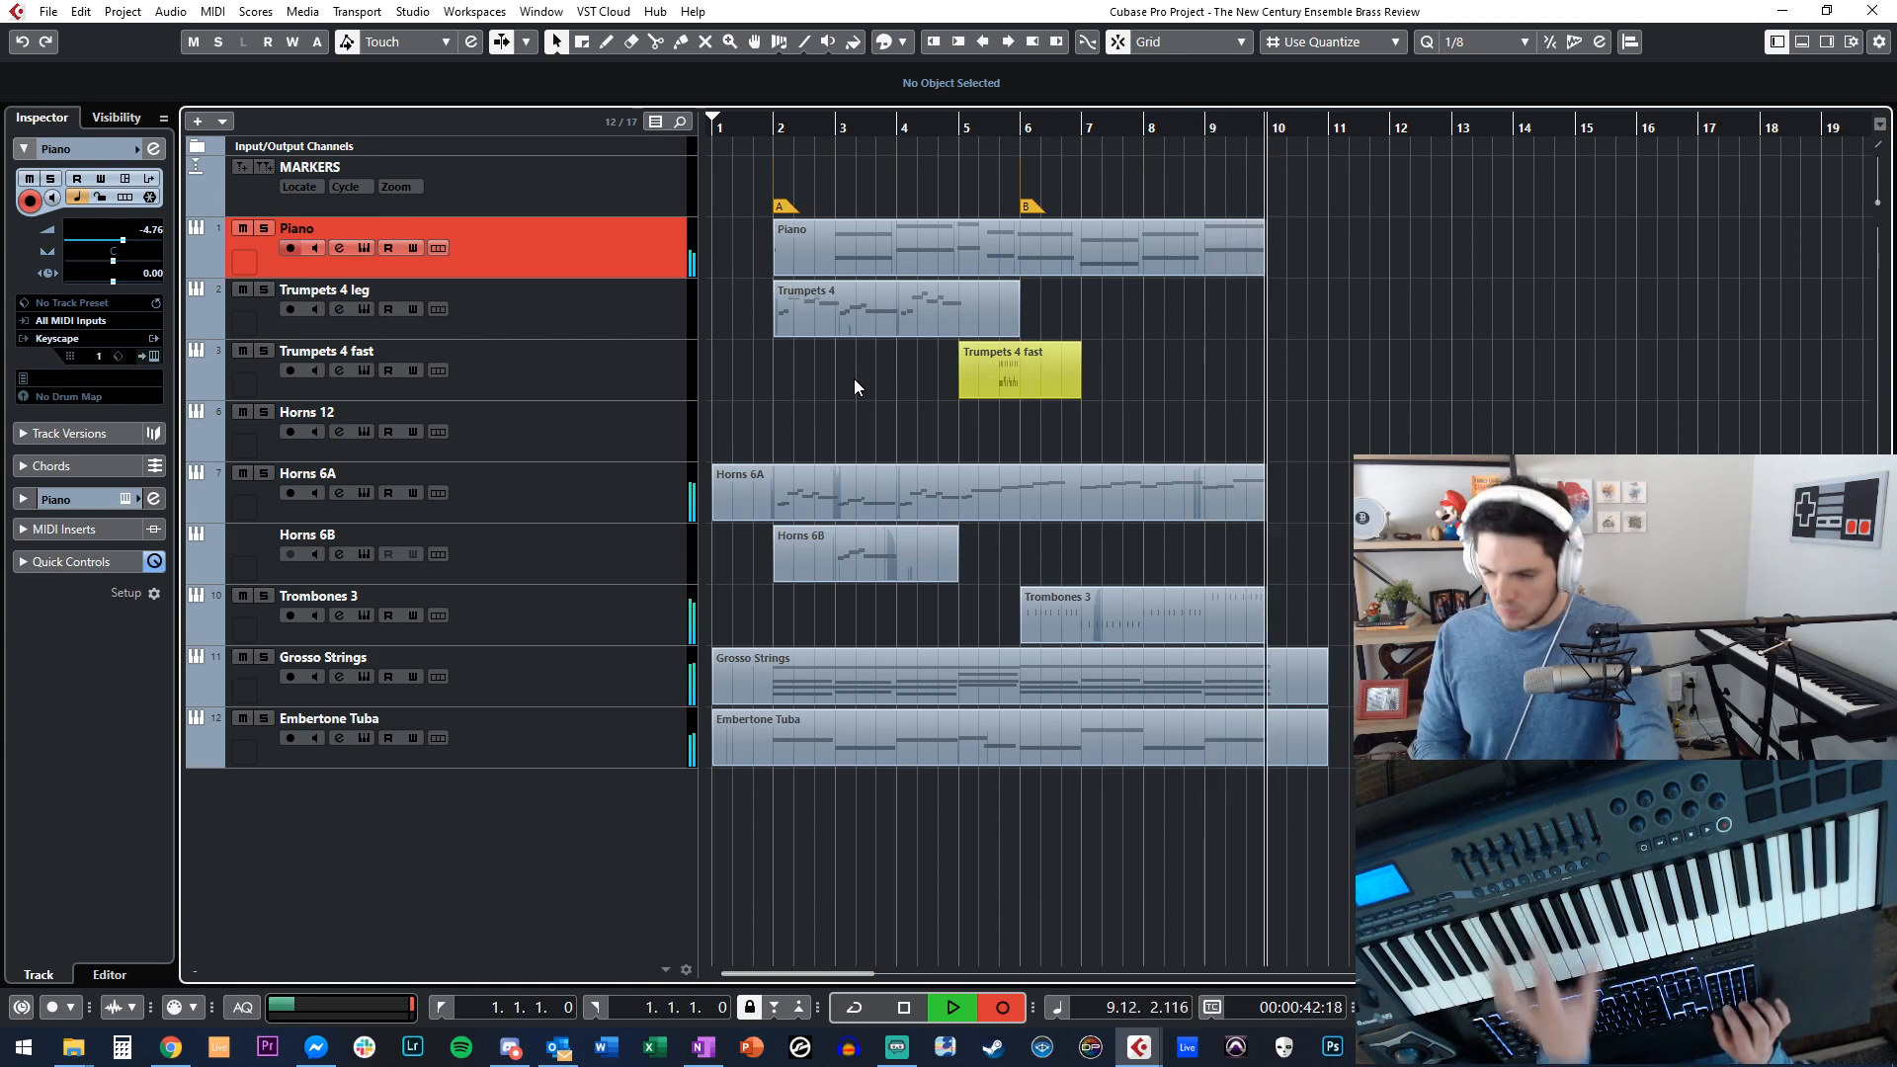
key("space")
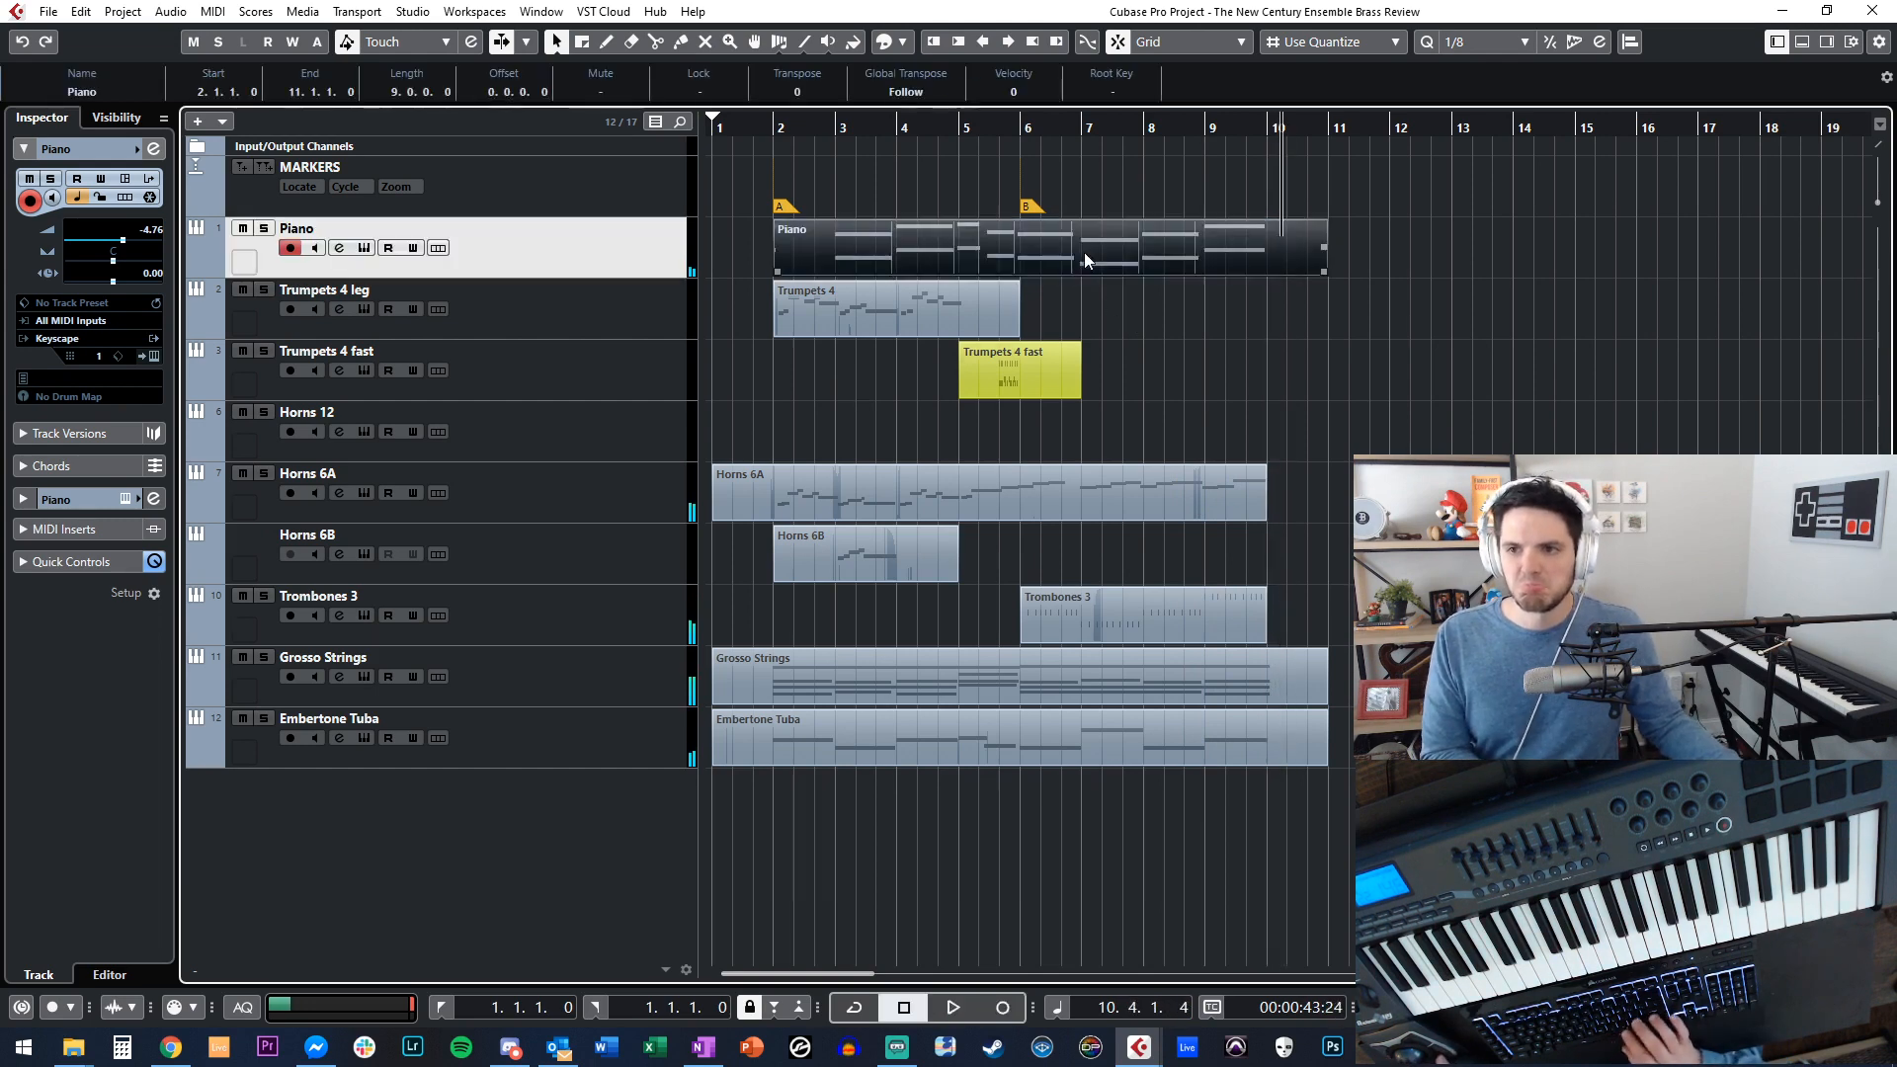
Lengthen the short octave at the start of bar 2 in the Piano part and play back the opening.
double_click(1083, 252)
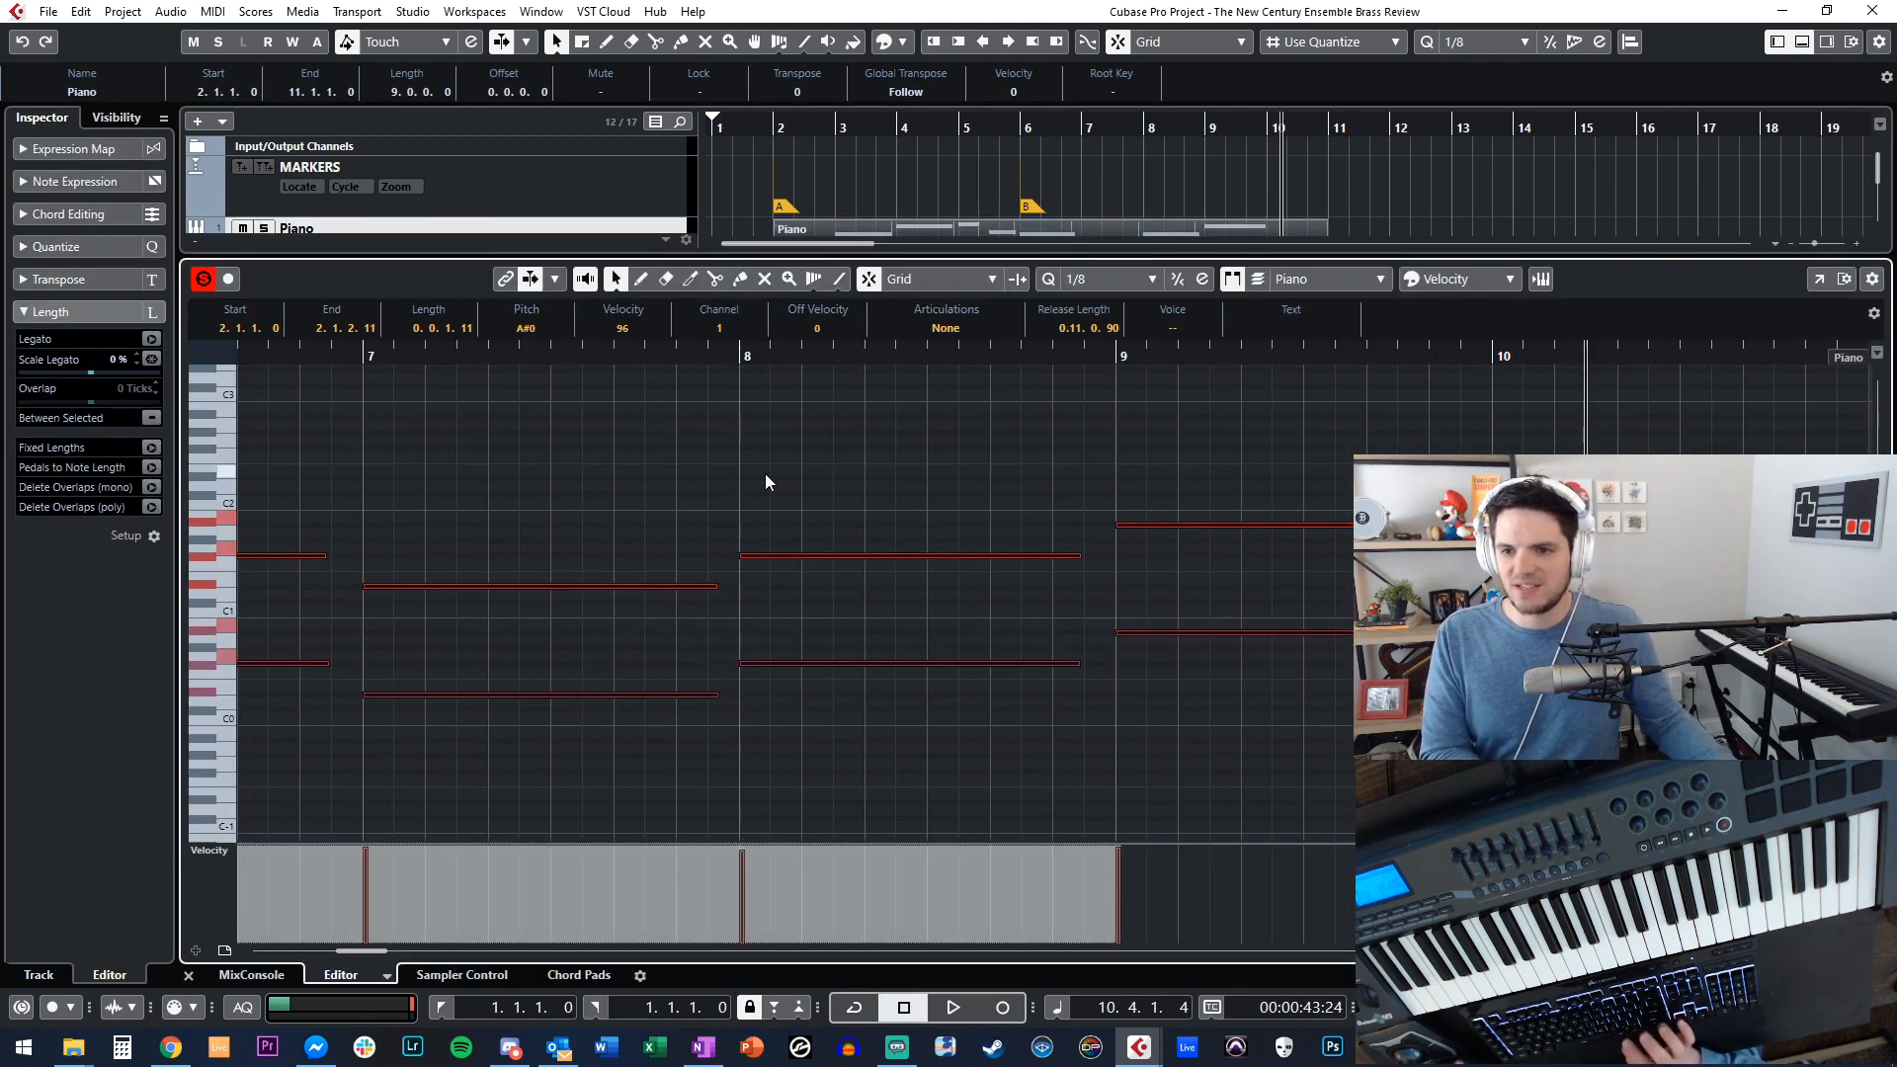
key("ctrl+alt+e")
key("Home")
double_click(827, 259)
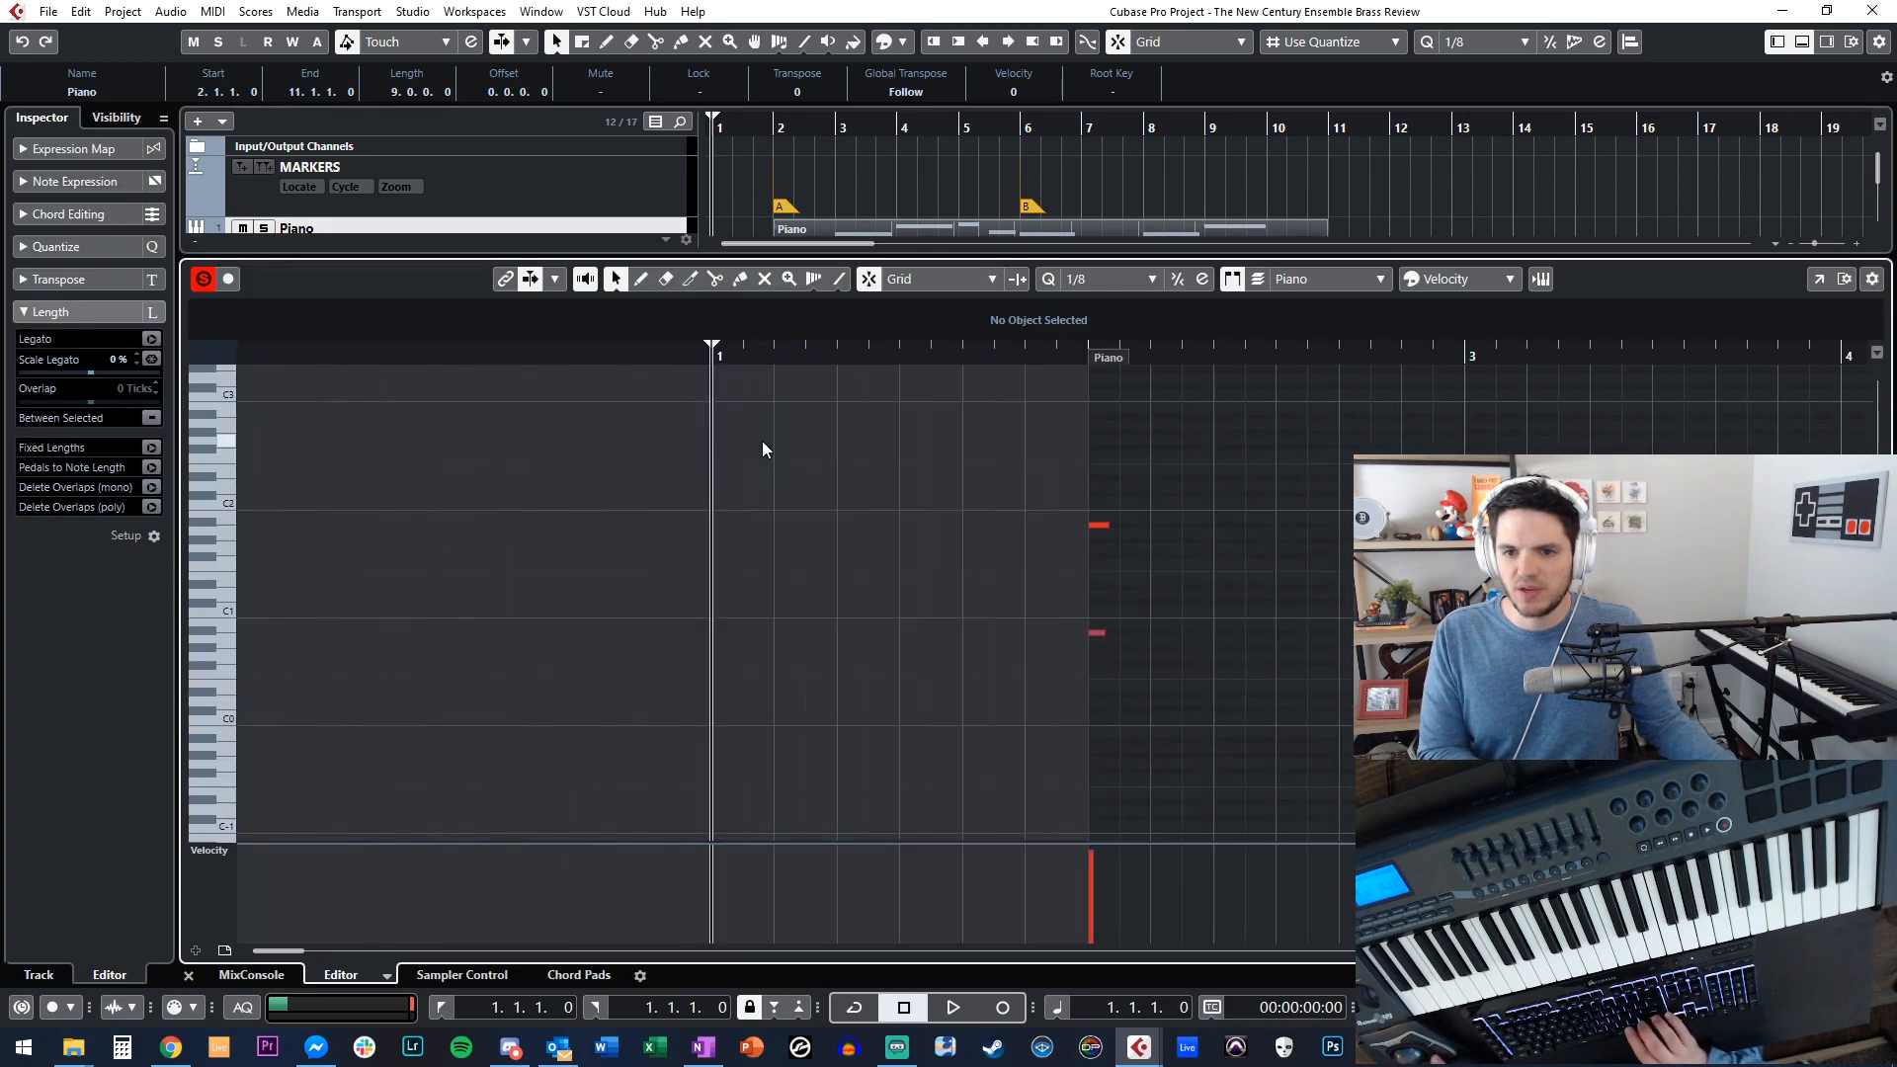
left_click_drag(941, 534, 1302, 551)
key("l")
key("space")
key("ctrl+alt+e")
left_click(885, 436)
key("space")
key("space")
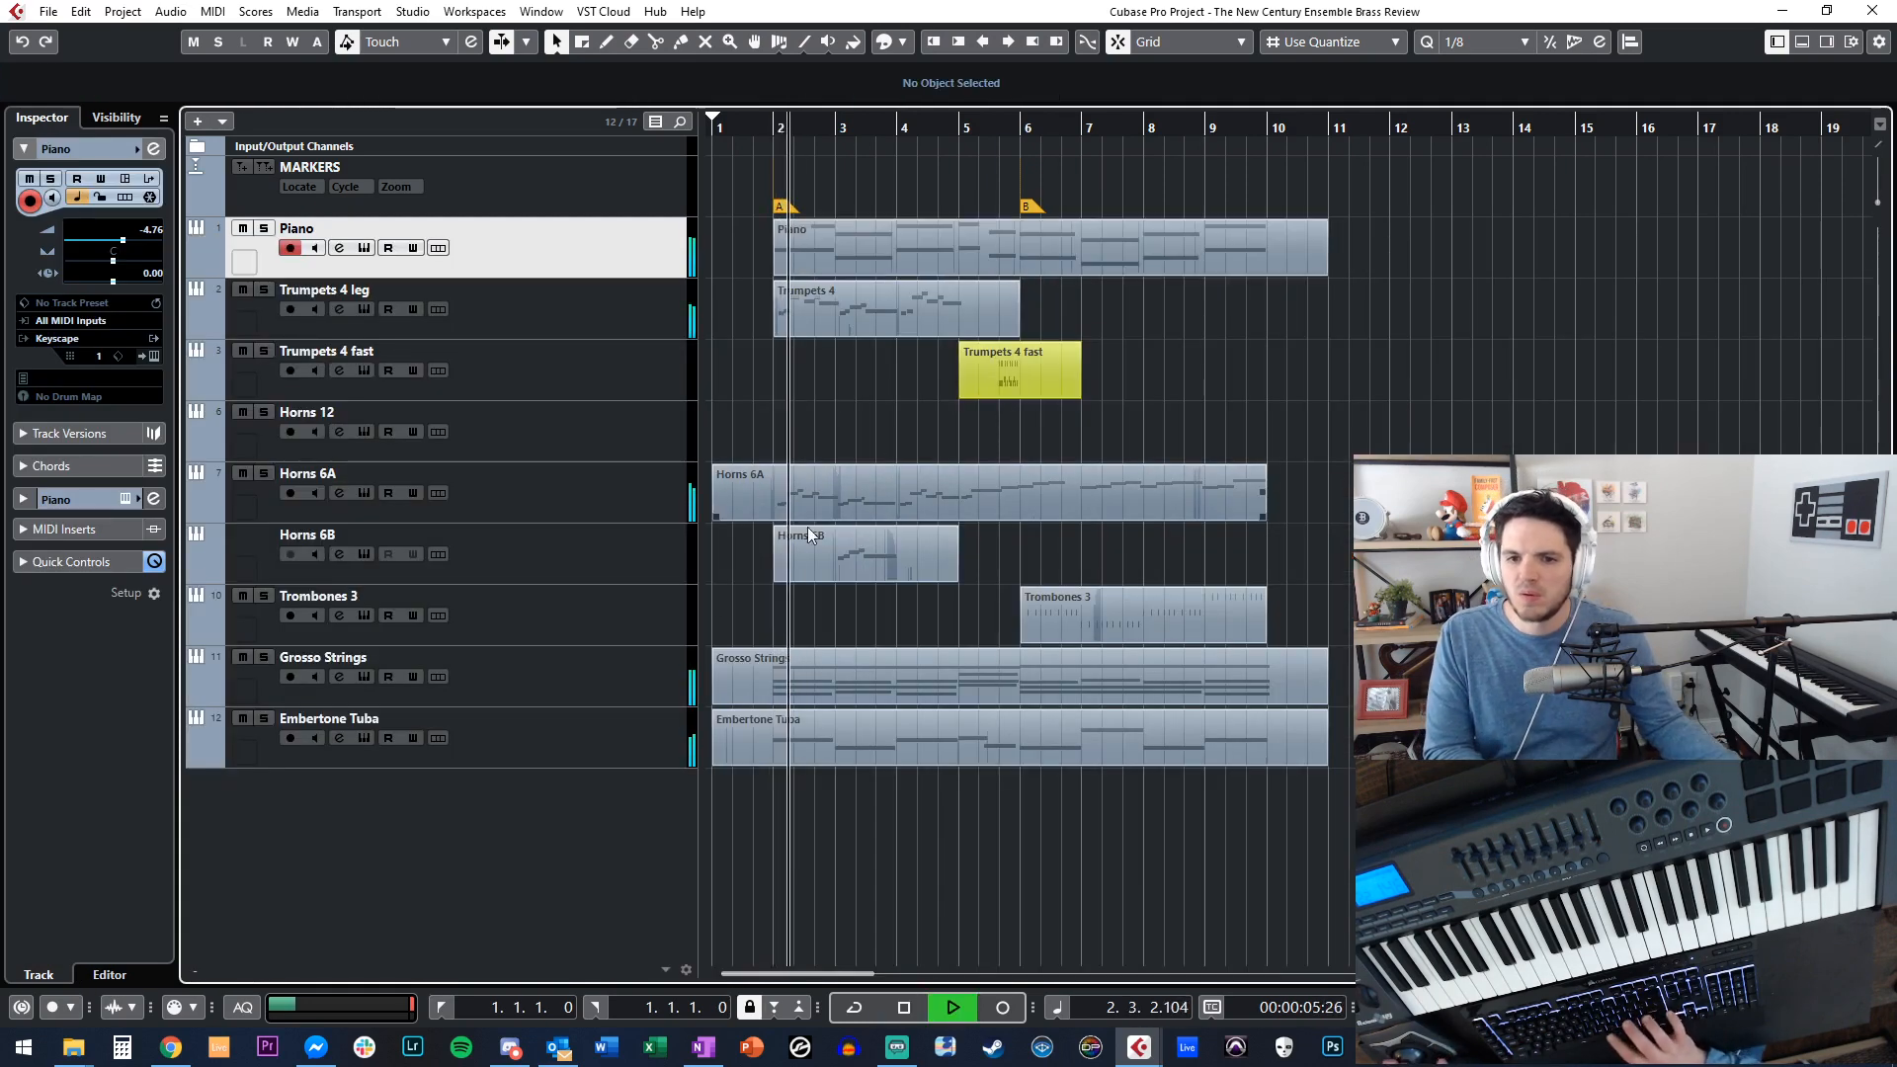
key("space")
Check the Grosso Strings instrument in Kontakt and insert a FabFilter Pro-Q on that track's mixer channel.
left_click(601, 668)
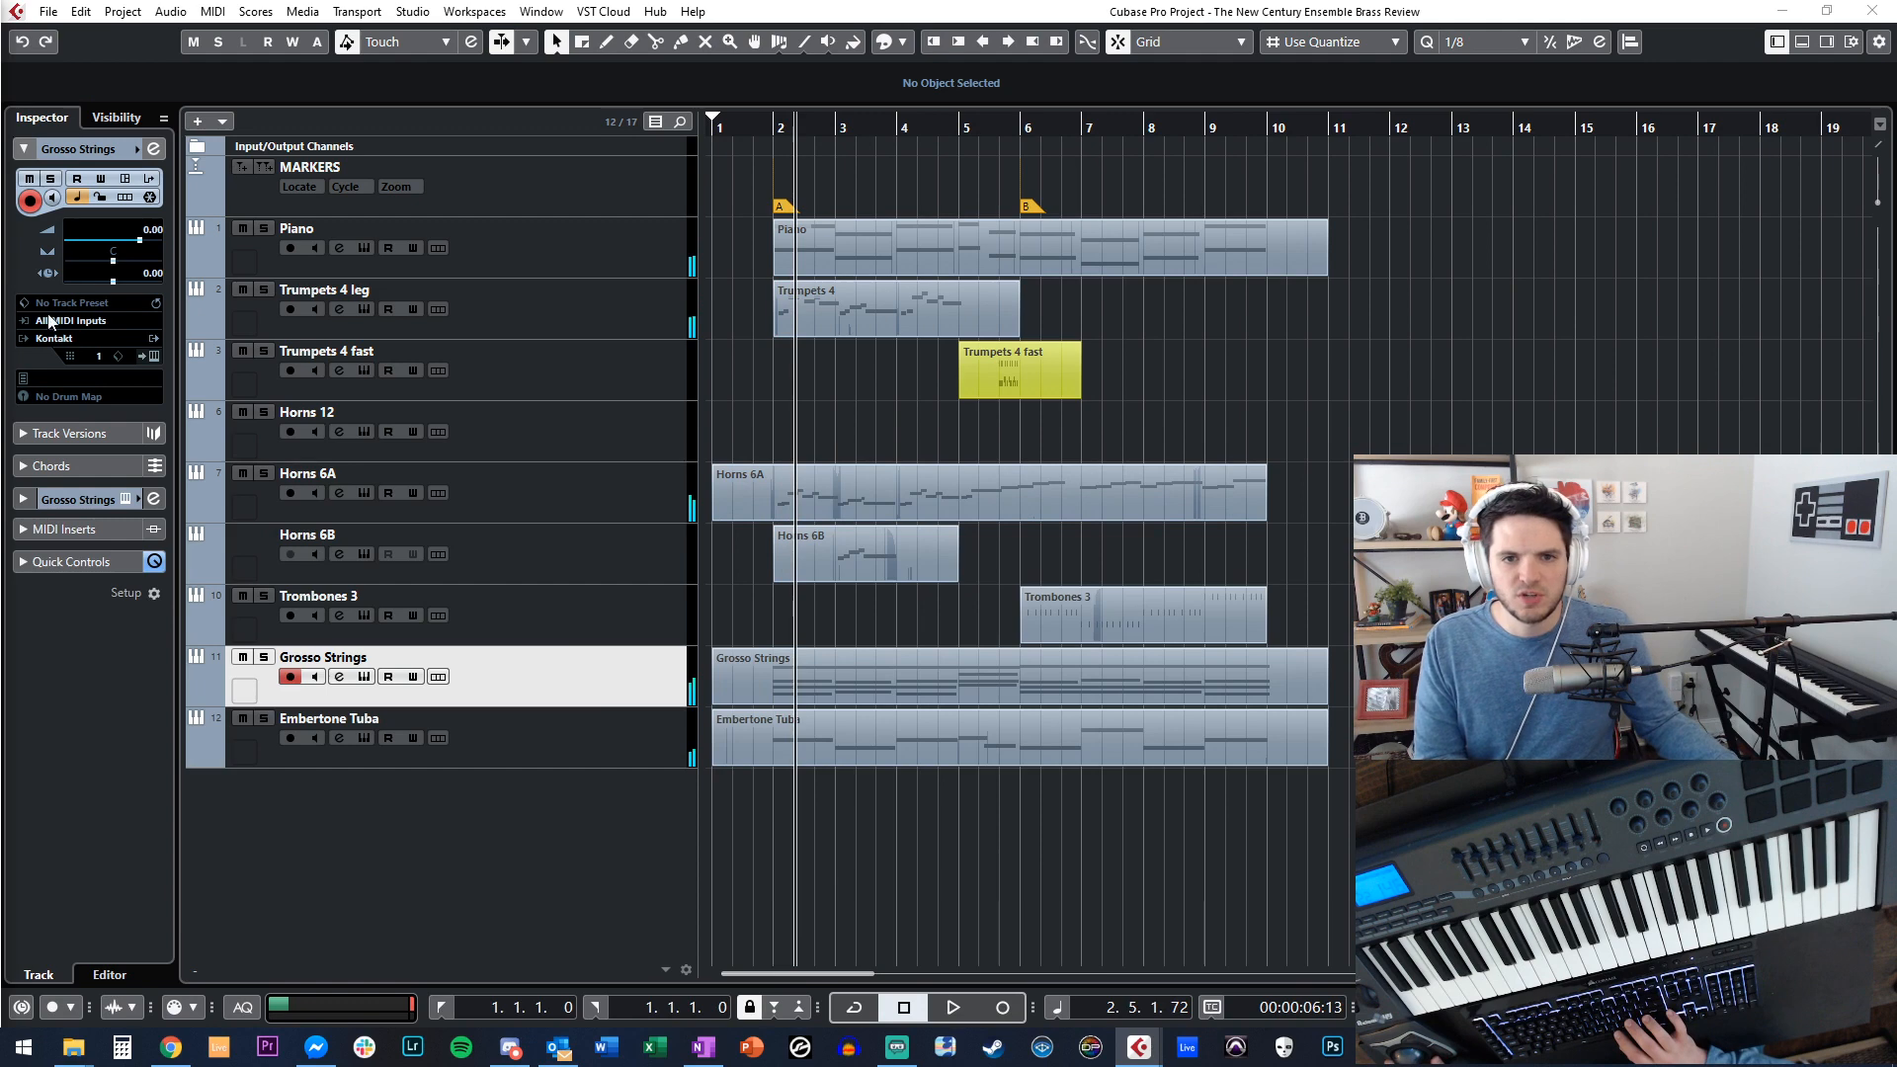
left_click(154, 355)
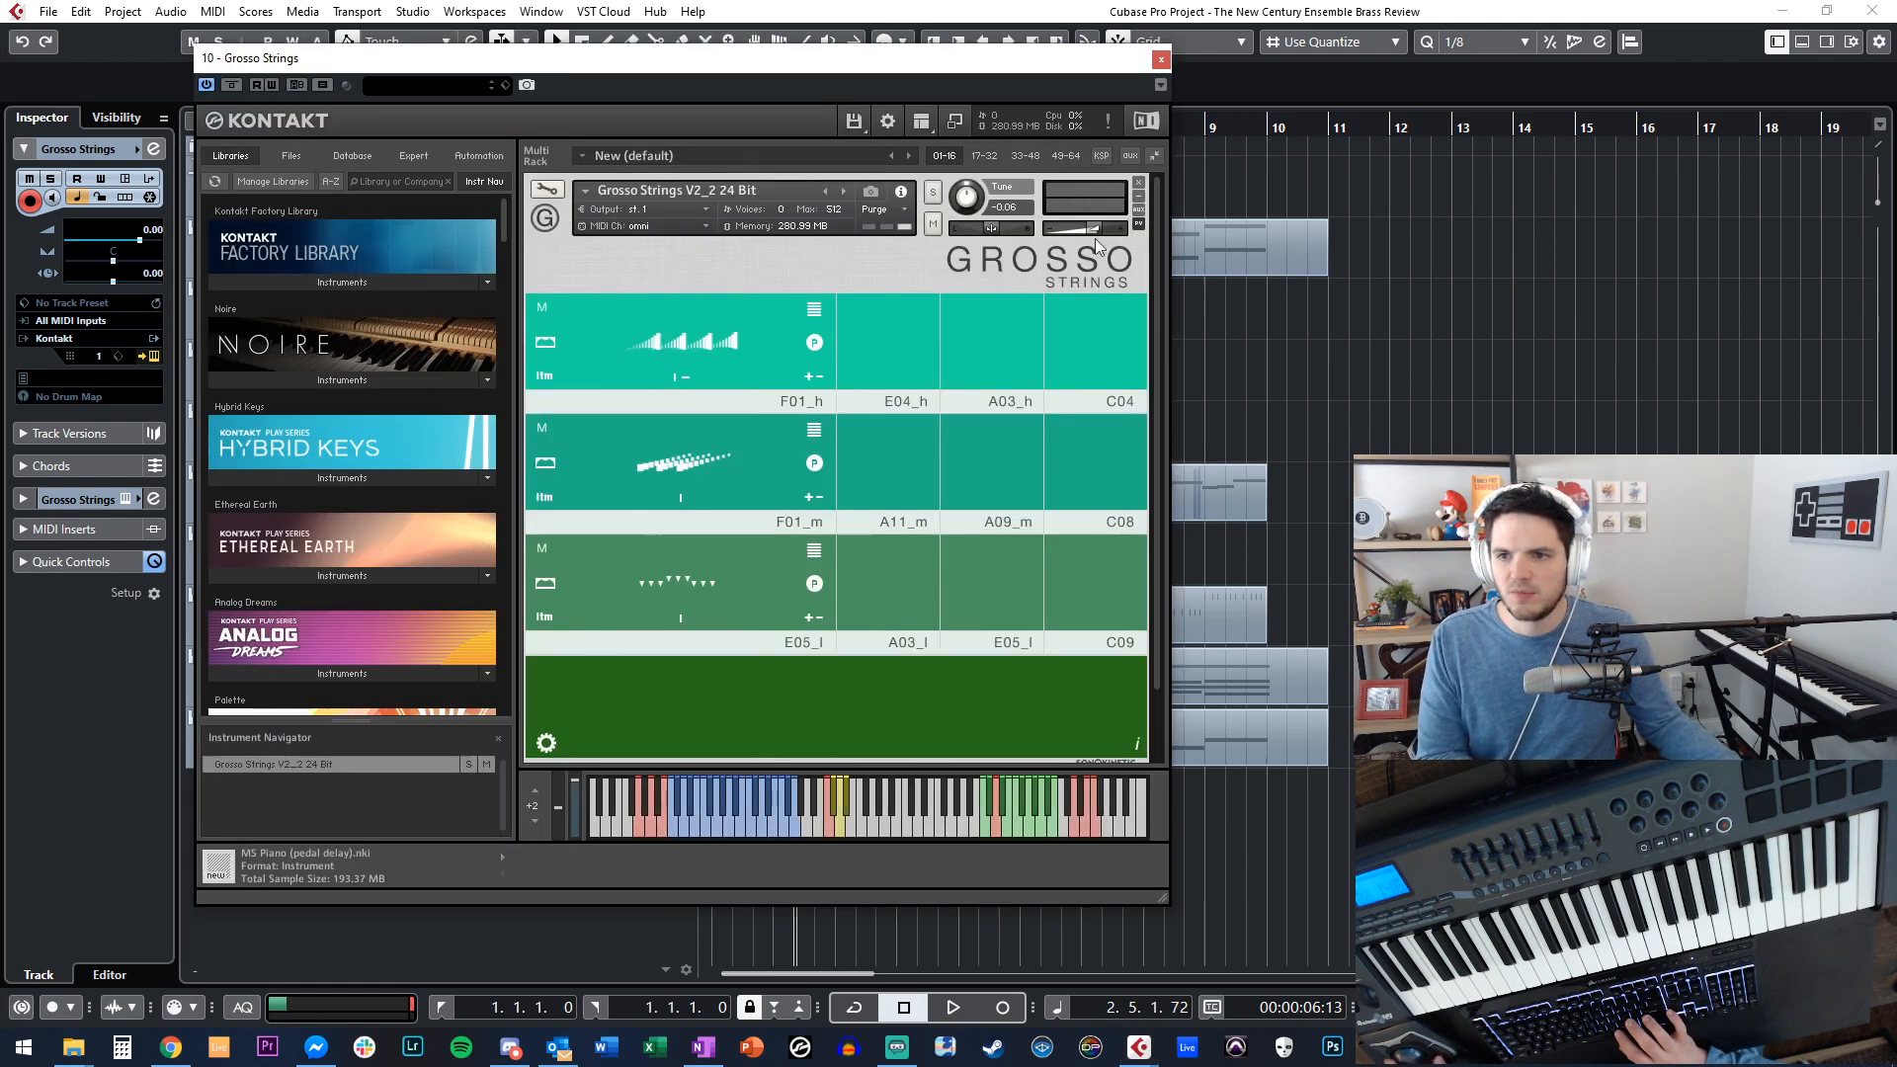
scroll(1138, 258, "down", 2)
left_click(1161, 59)
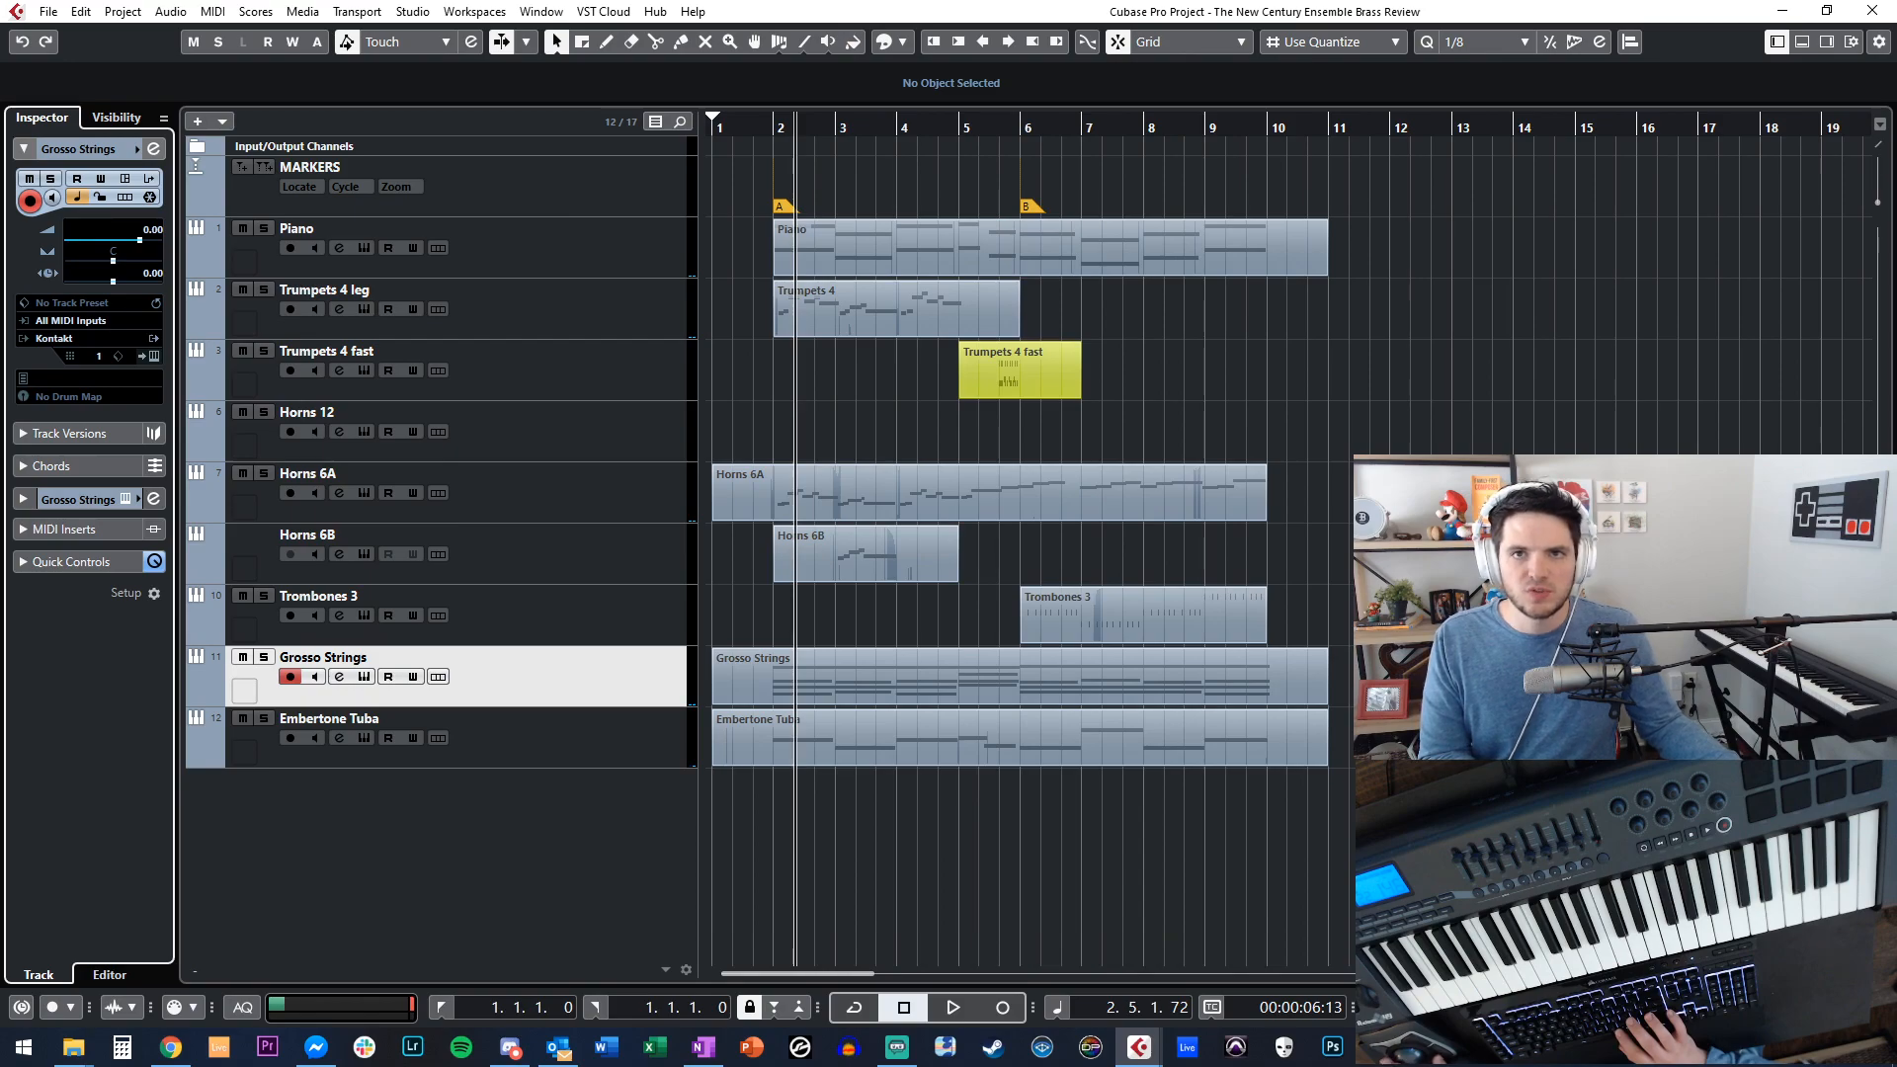
key("F3")
left_click(1342, 223)
type("pro-q")
left_click(1380, 277)
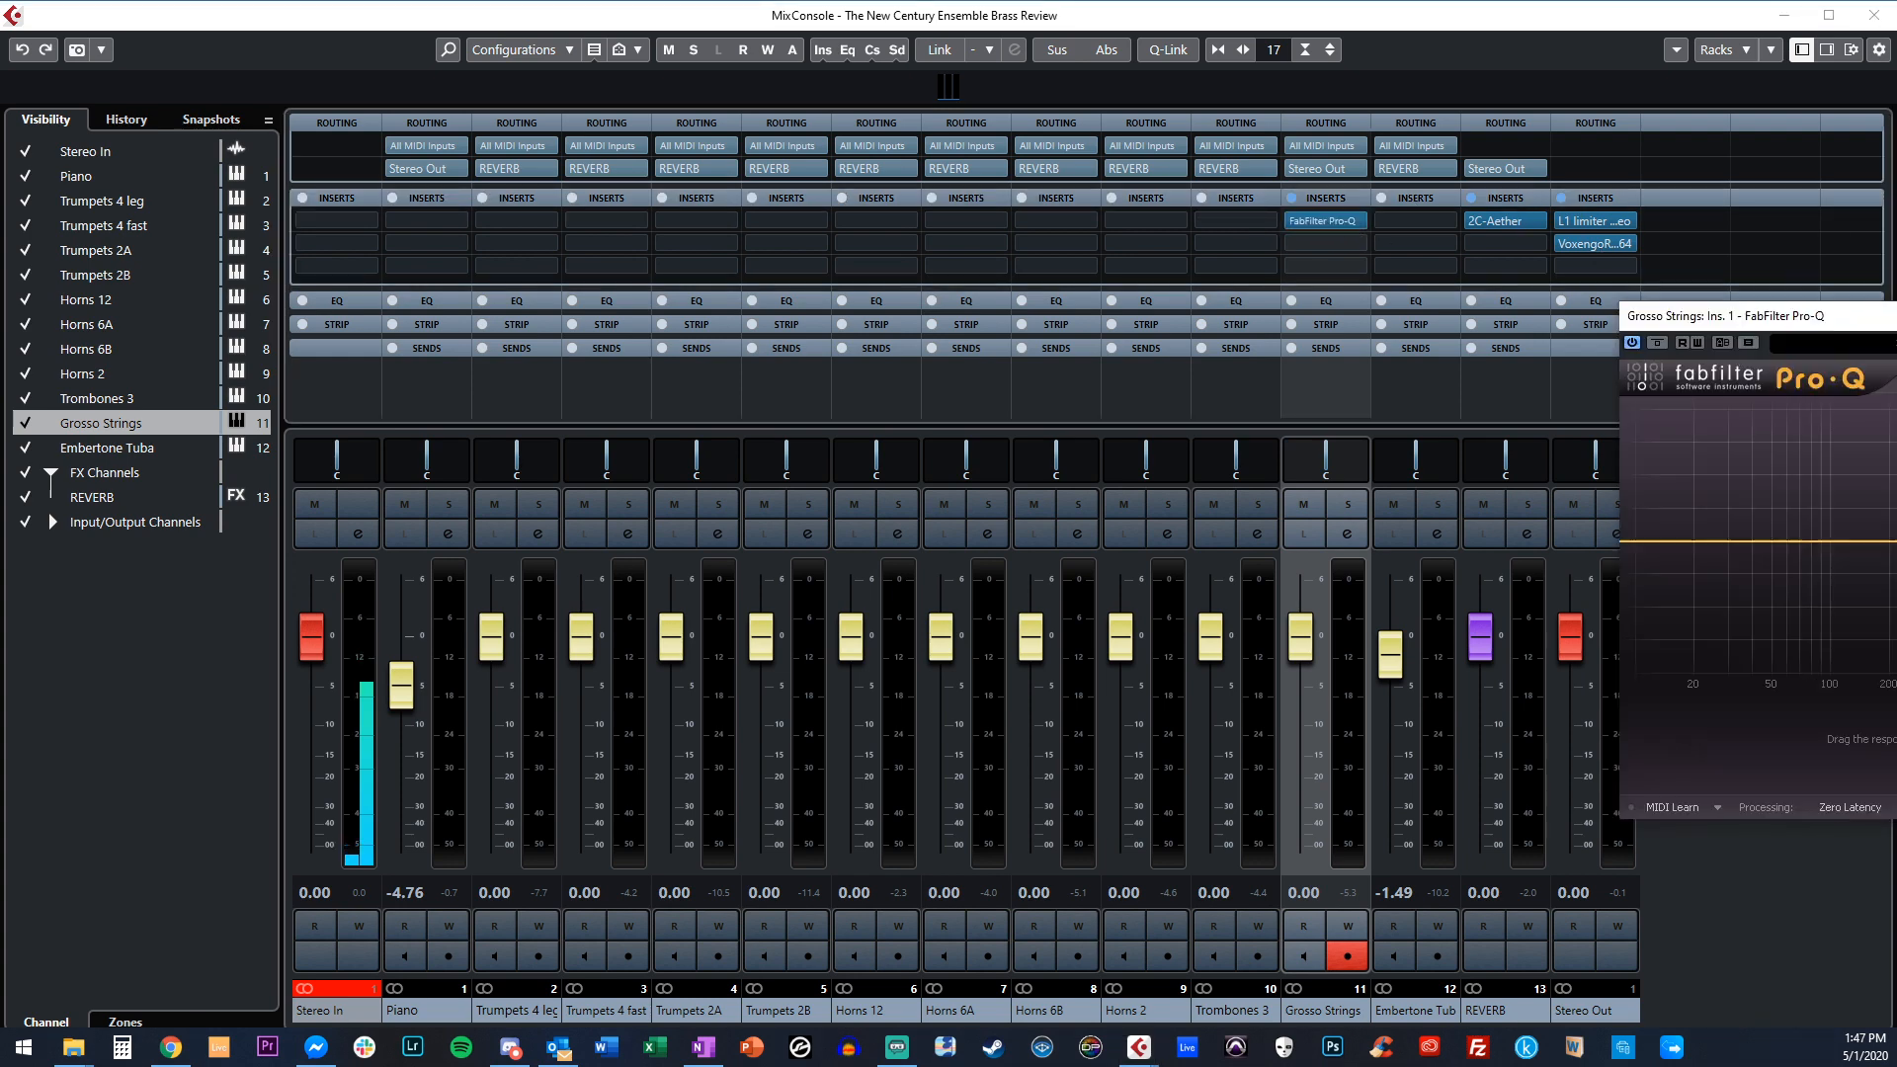
Give the soloed Grosso Strings a gentle high cut above 20 kHz and a low cut at about 54 Hz.
double_click(1030, 468)
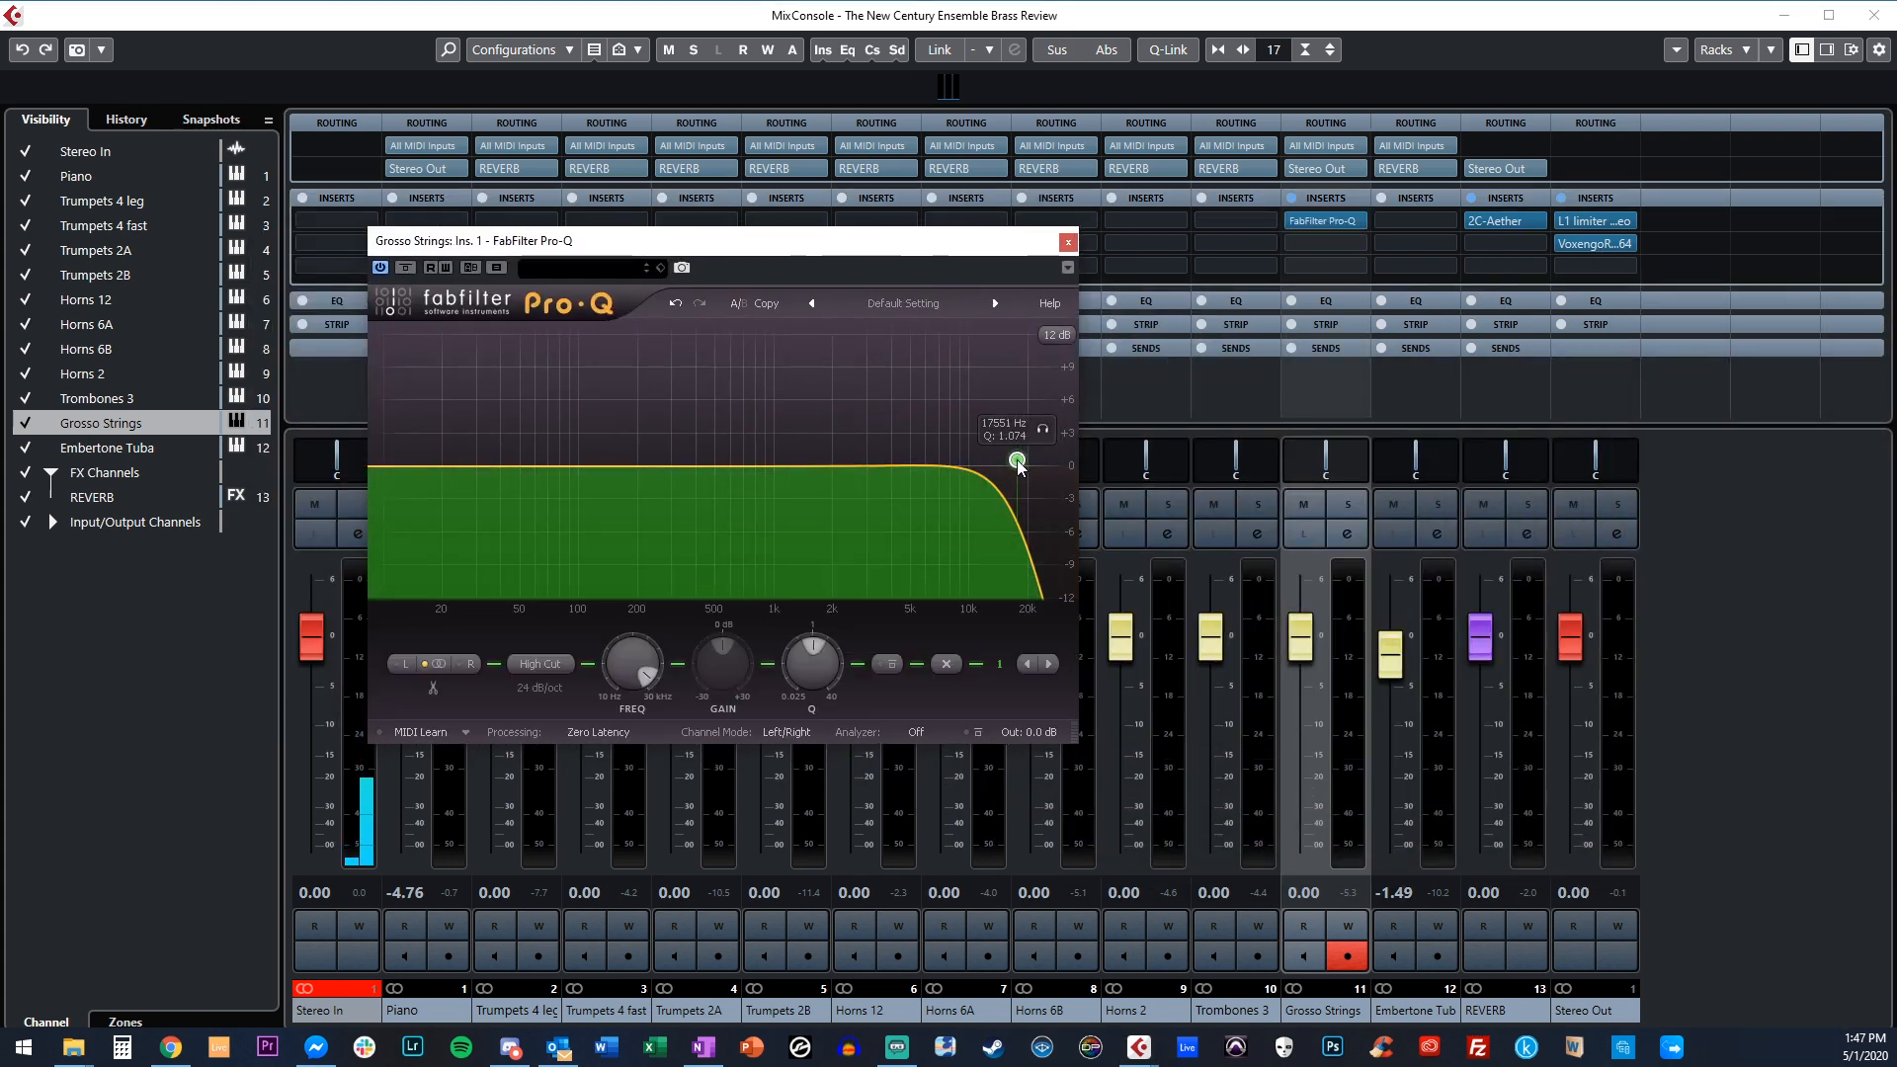
double_click(398, 470)
left_click_drag(398, 475, 510, 490)
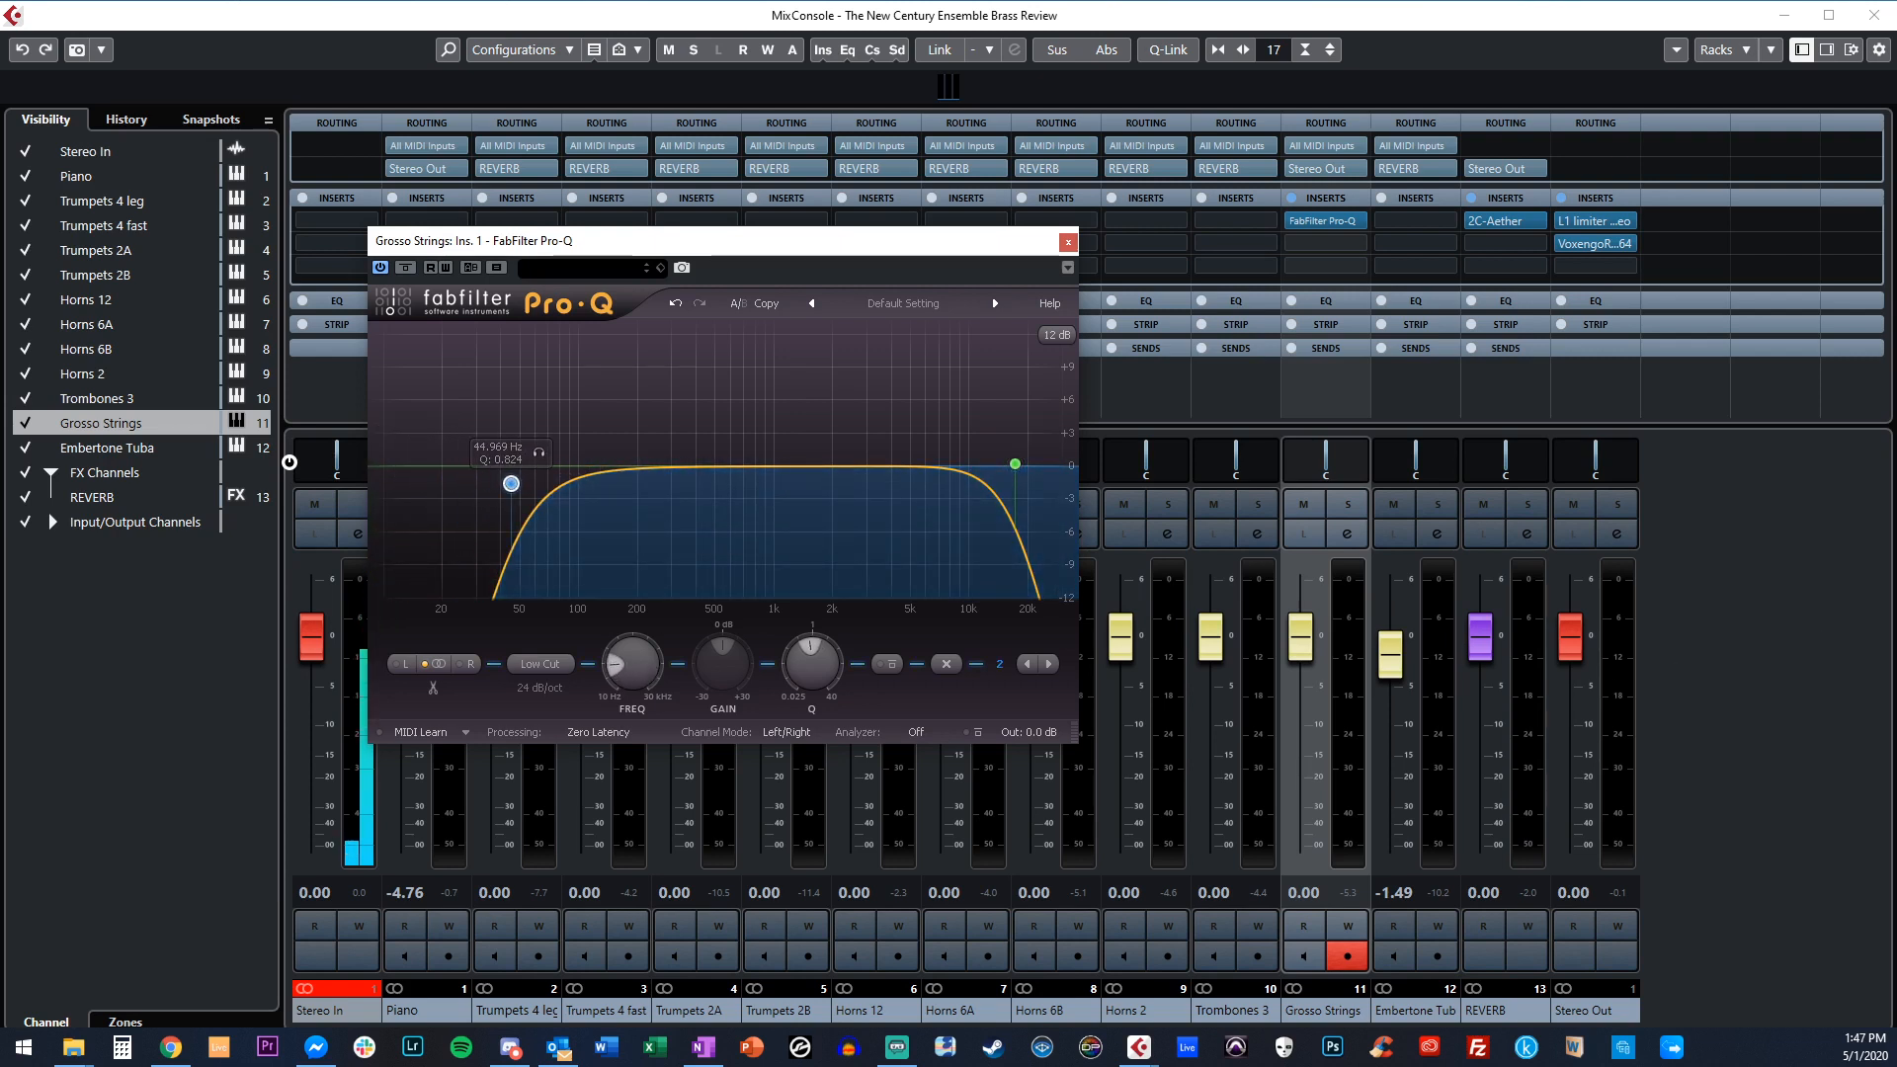
key("s")
left_click_drag(1015, 463, 1062, 529)
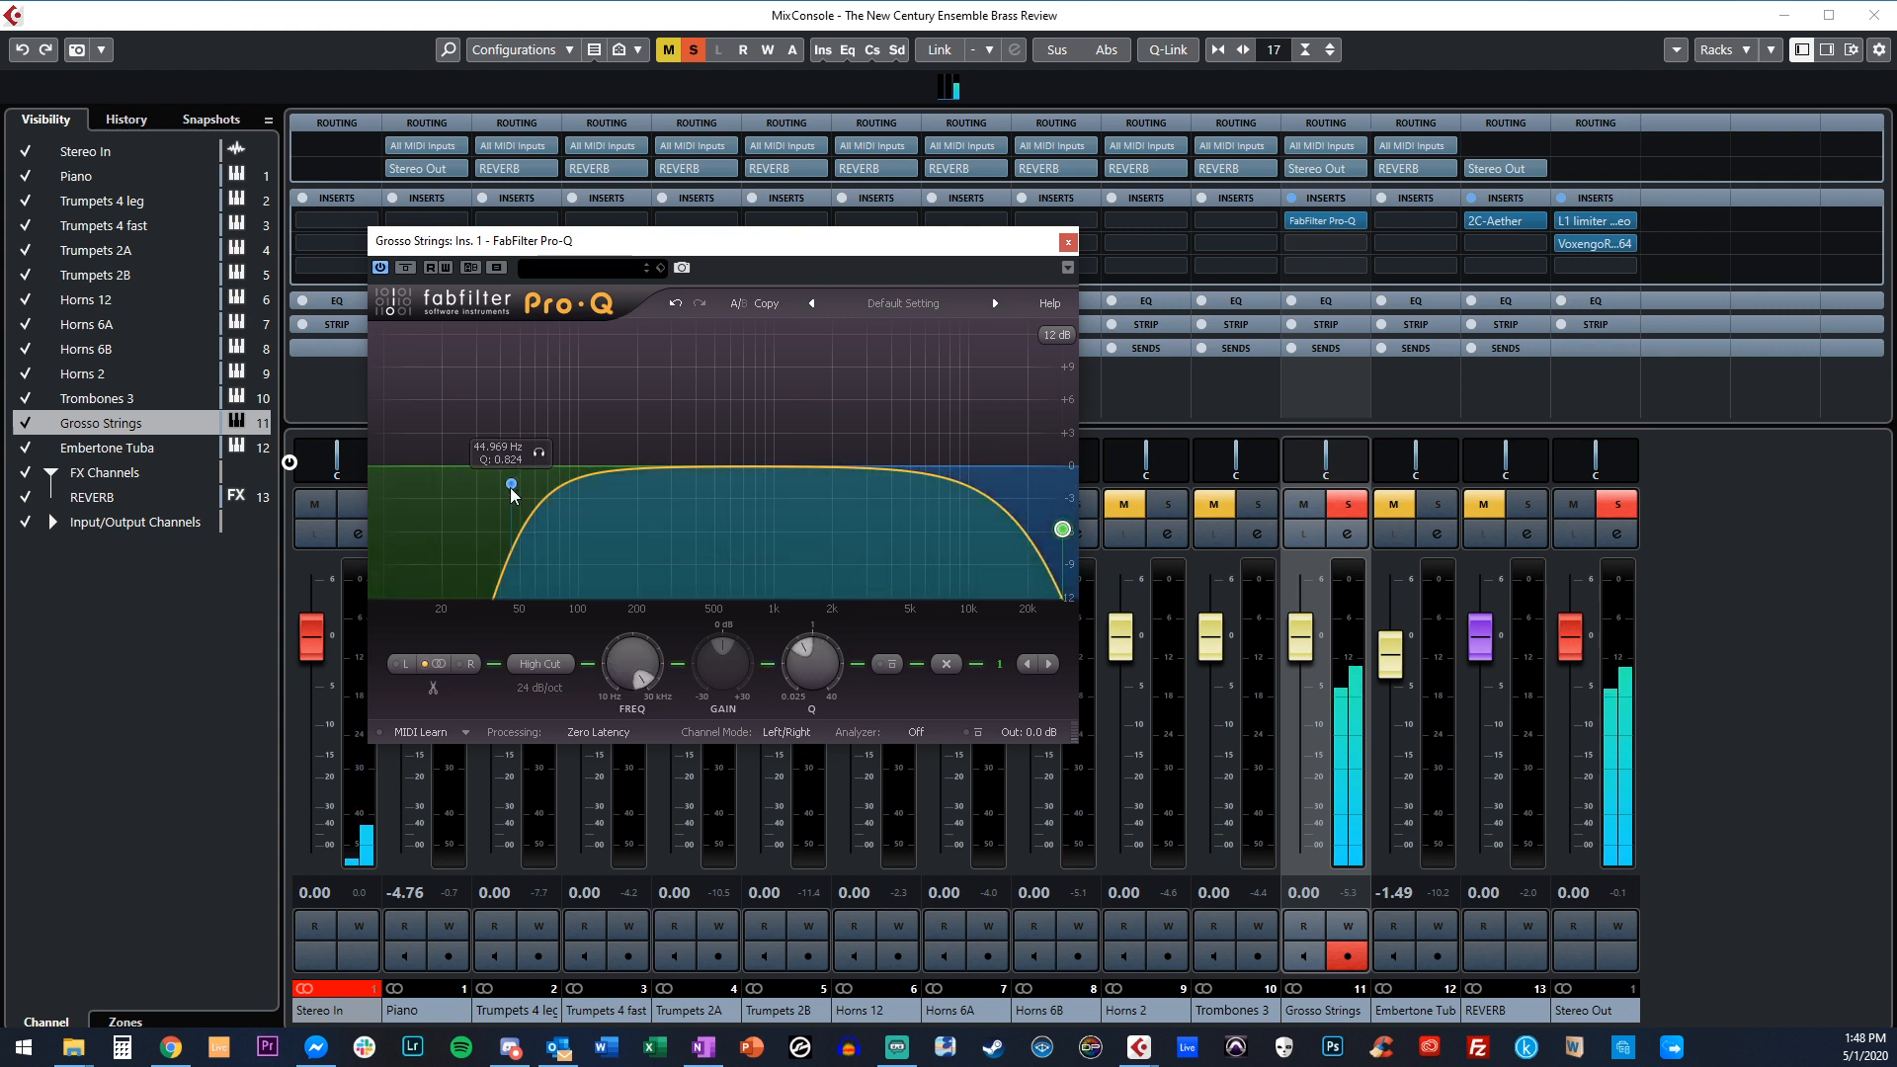
left_click_drag(511, 484, 529, 494)
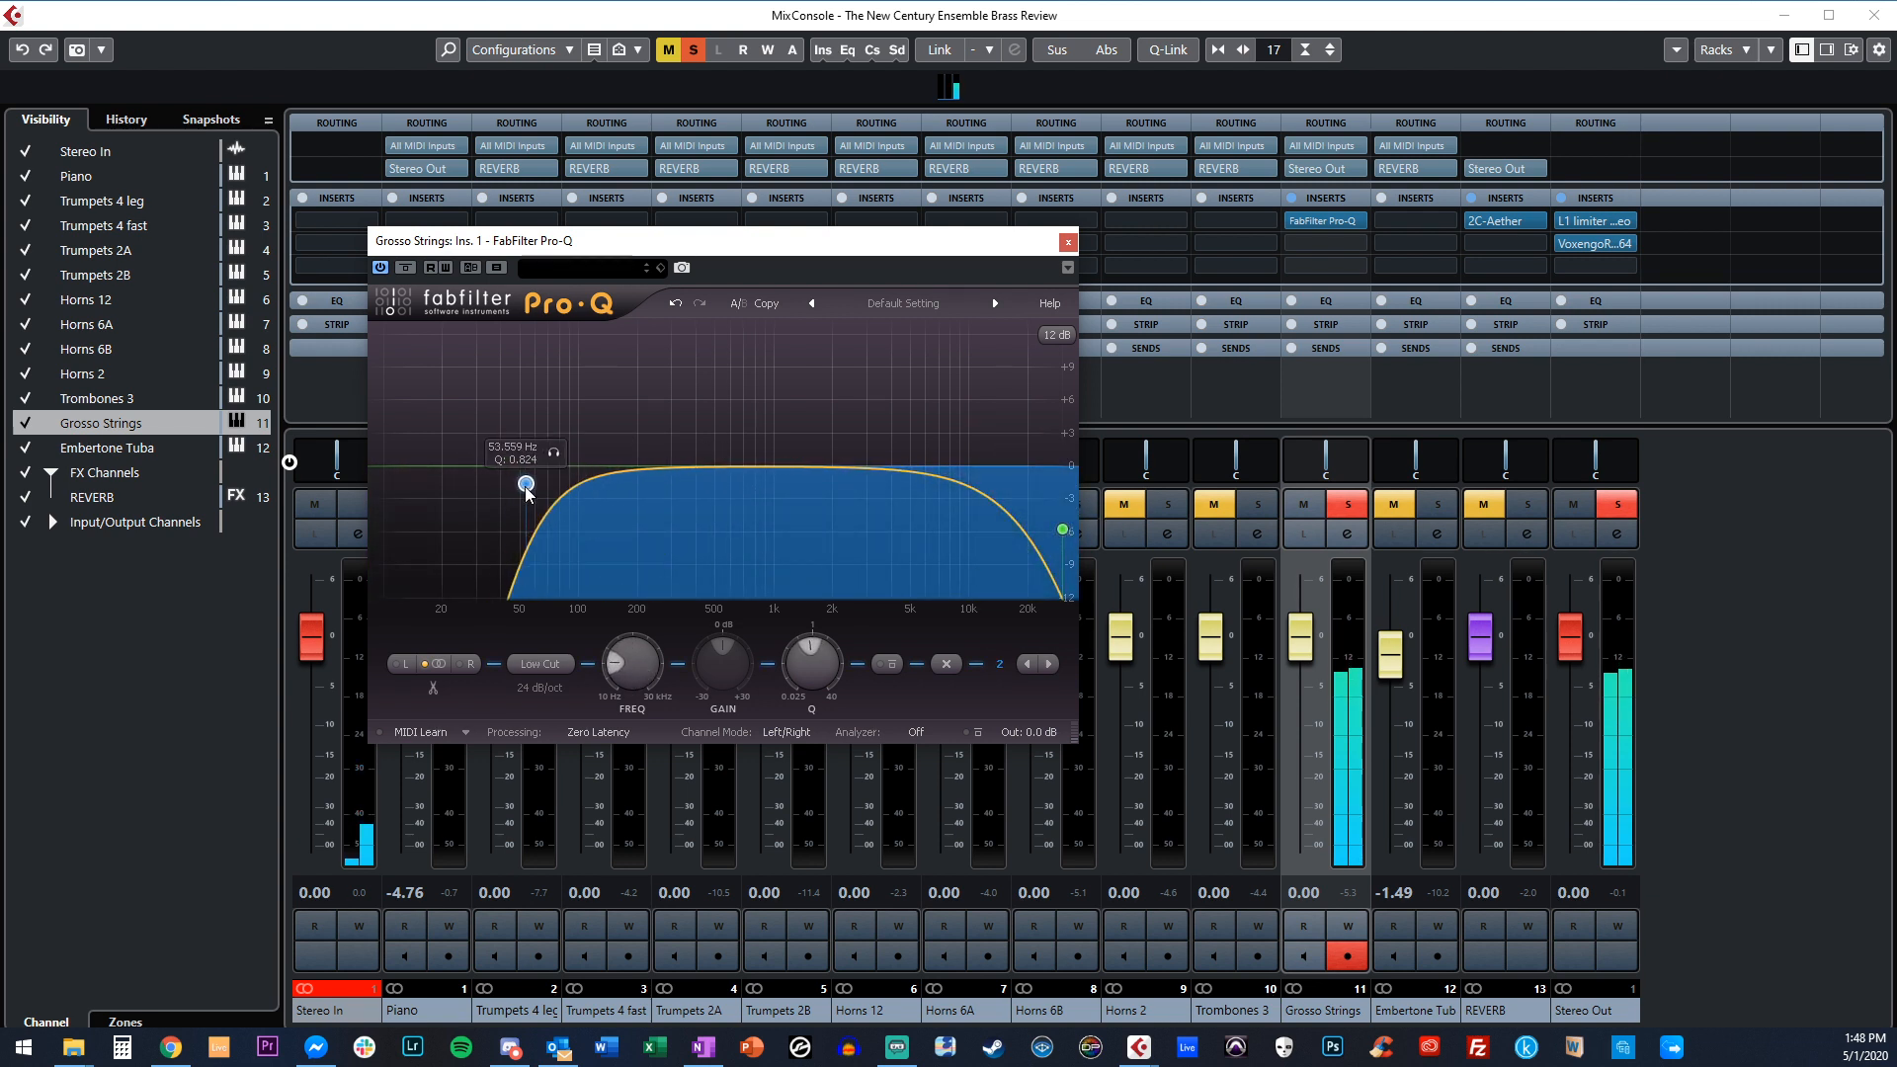
Add a bell boost of about 2 dB near 7070 Hz to the Grosso Strings EQ, unsolo the track and return to the arrangement.
left_click_drag(815, 460, 900, 446)
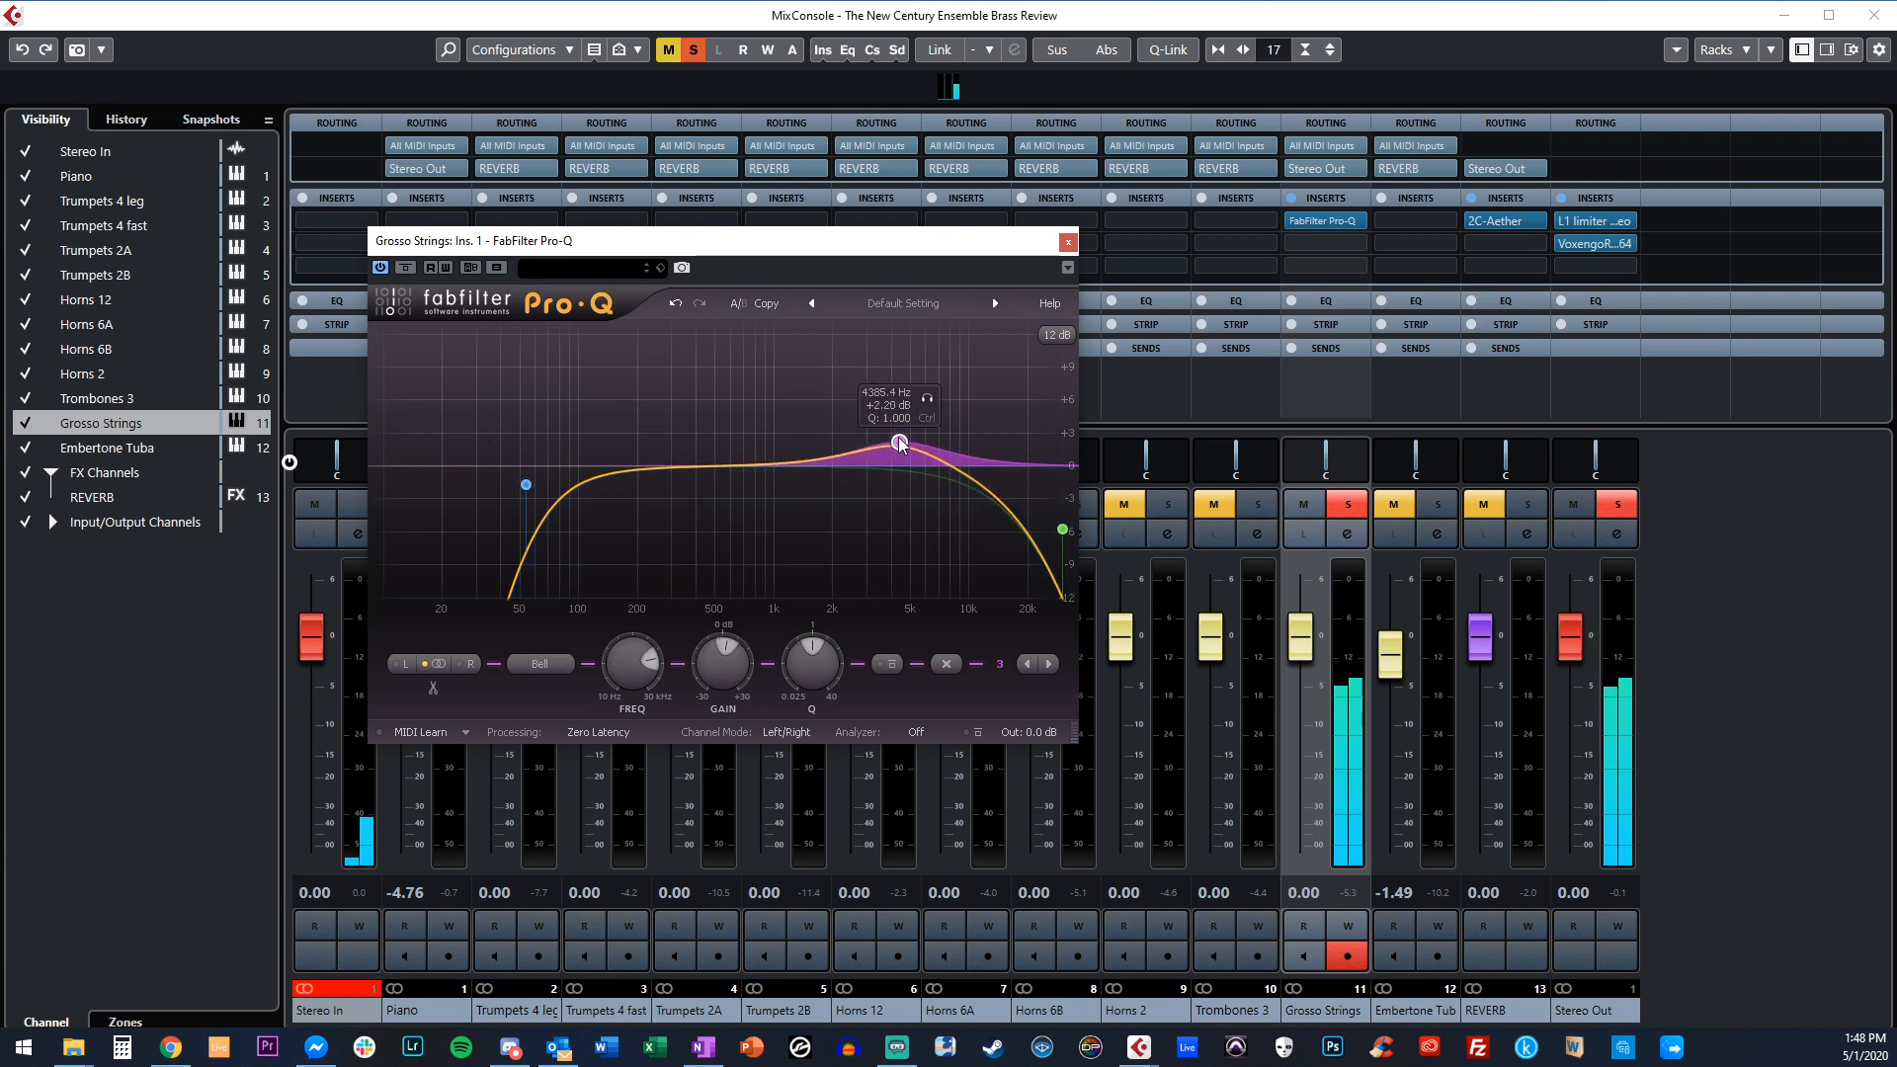
key("alt+m")
key("alt+s")
left_click_drag(899, 447, 940, 445)
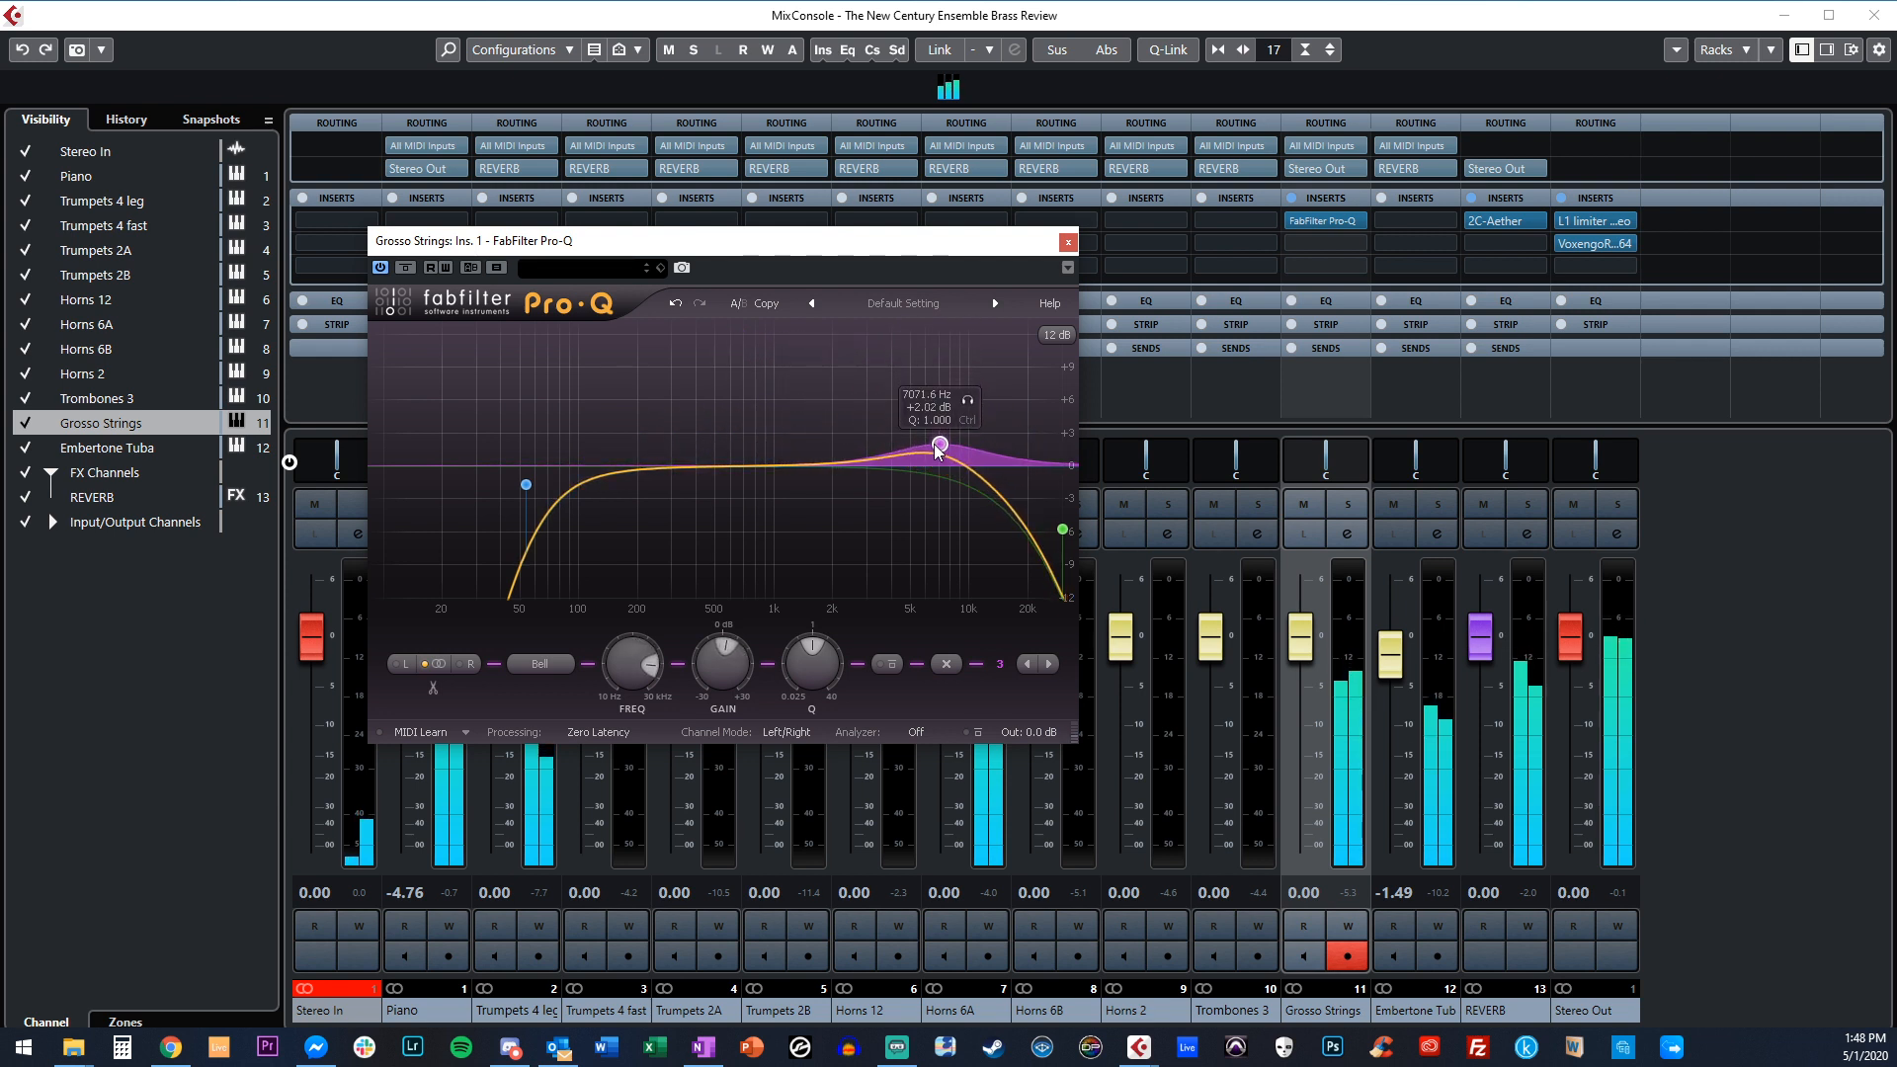
left_click(1067, 242)
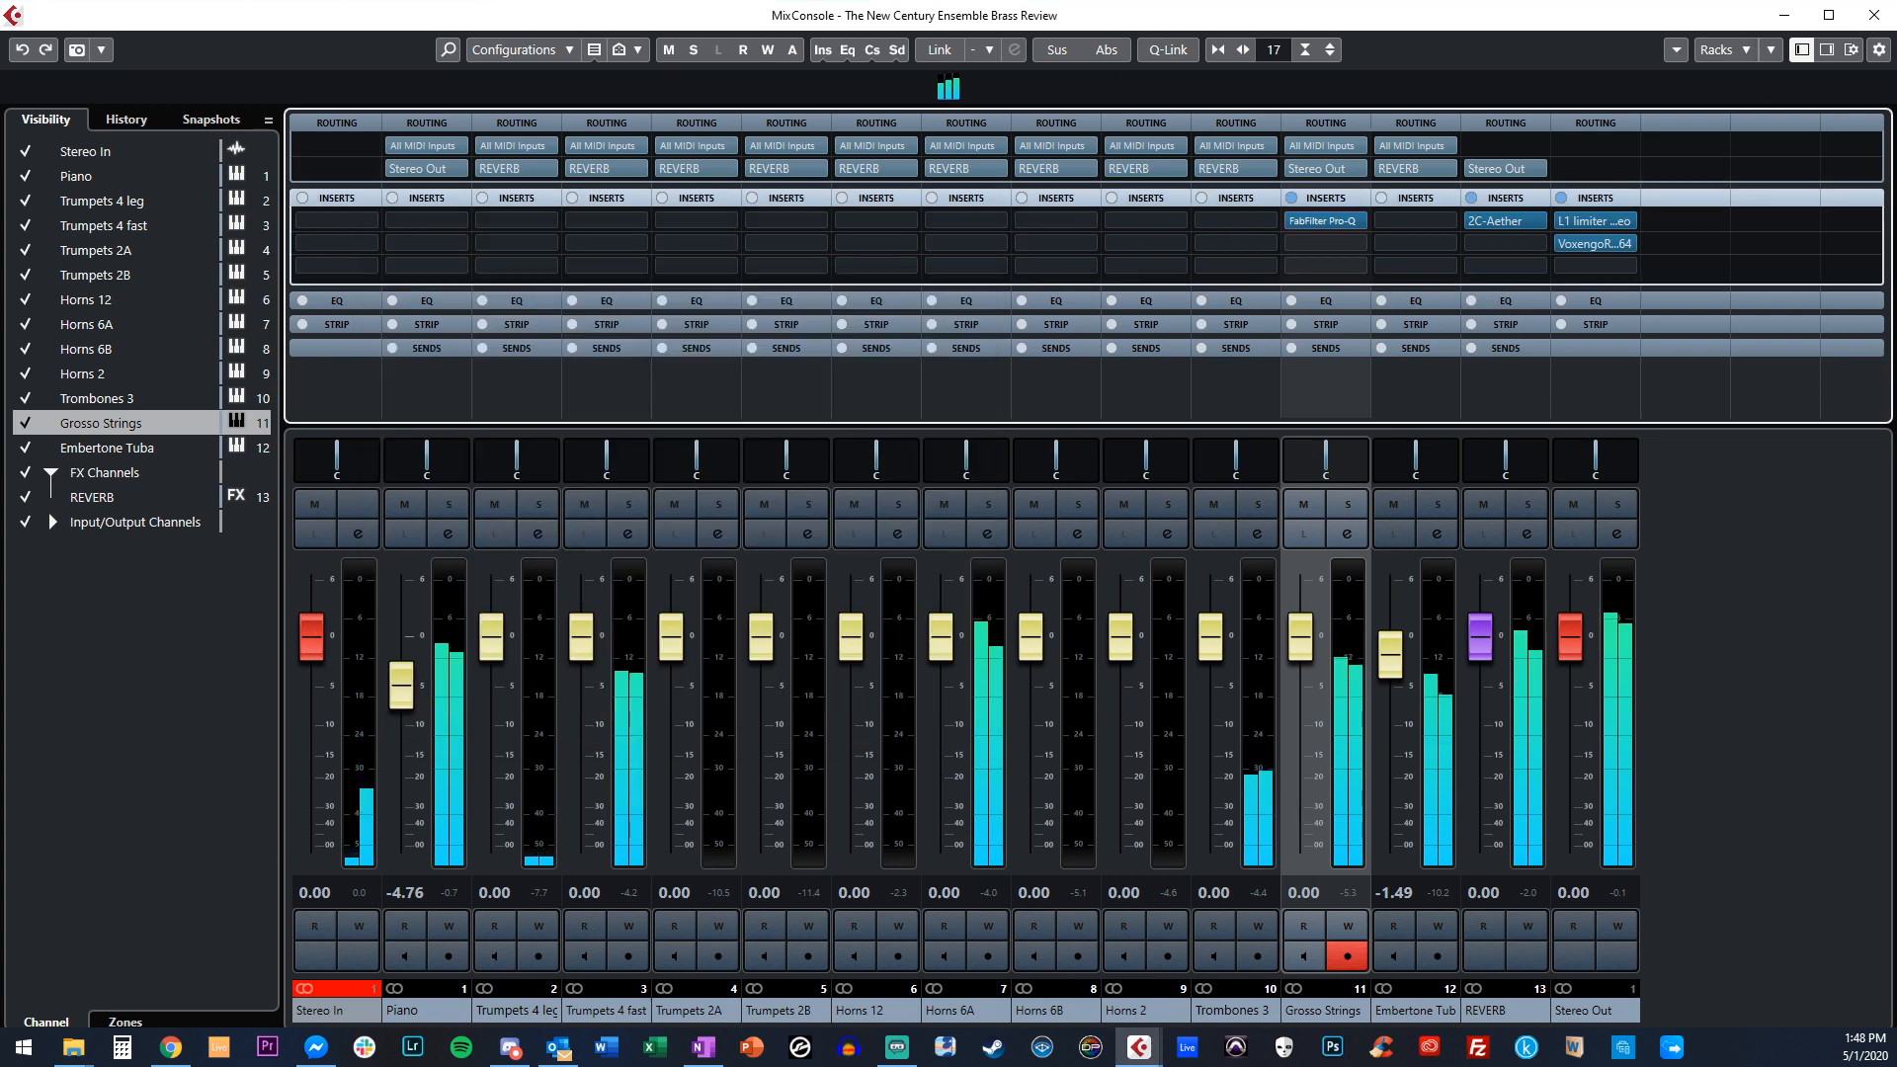
key("F3")
left_click(836, 388)
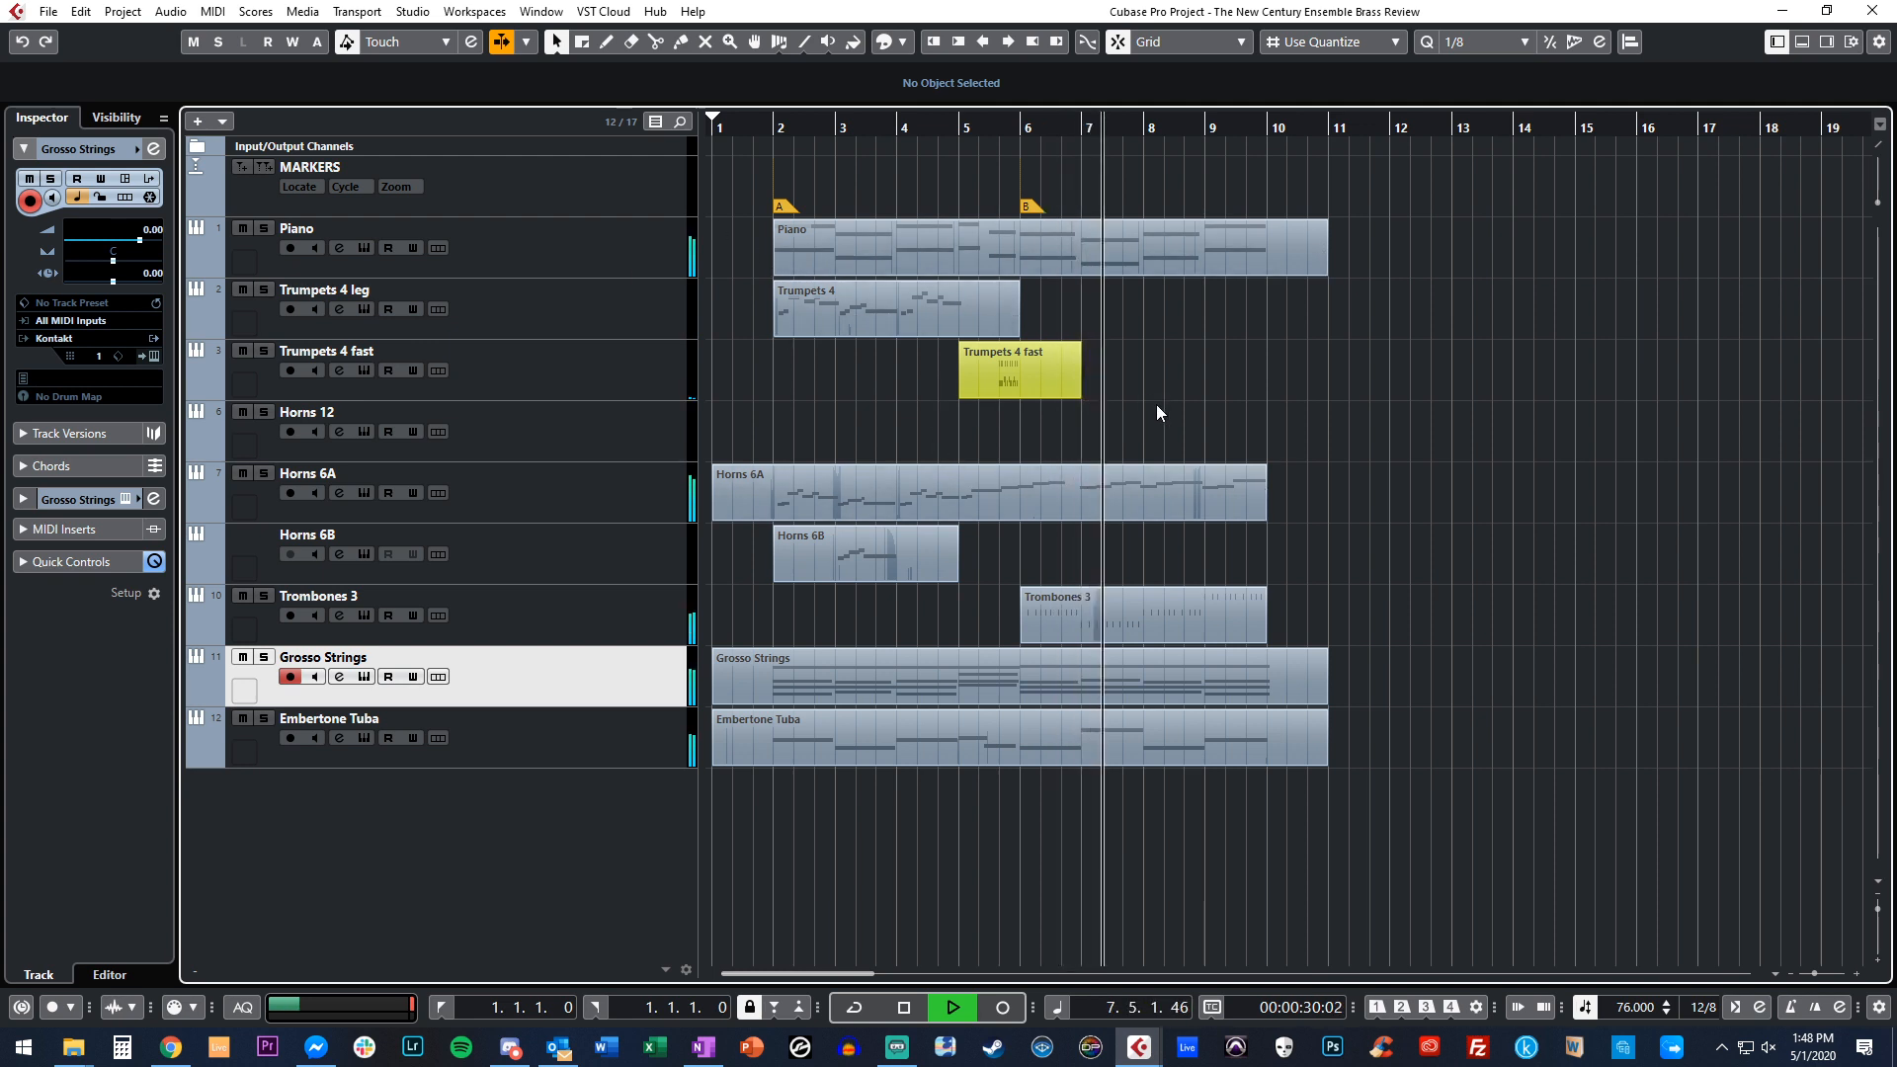
Add a Kontakt instrument track below Grosso Strings, name it Perc and return the playhead to bar 1.
key("ctrl+t")
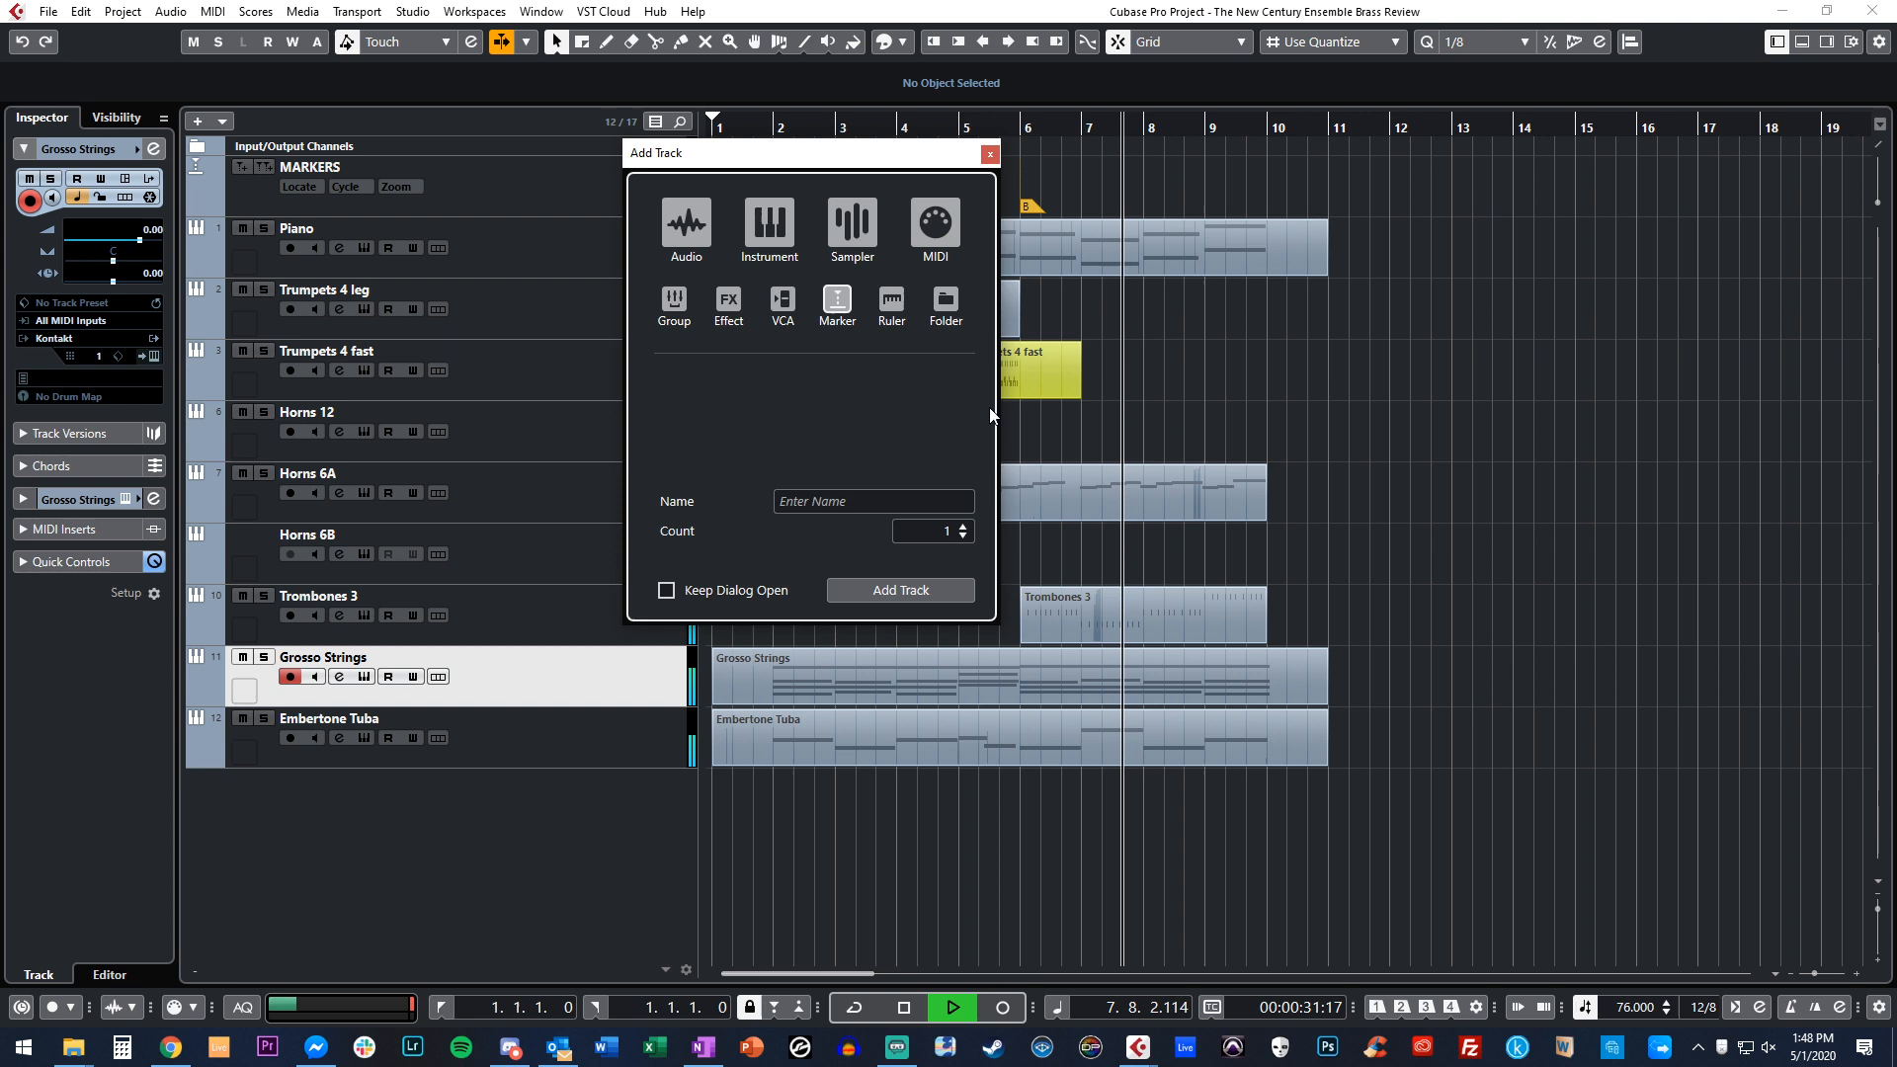
left_click(756, 226)
left_click(875, 383)
left_click(875, 382)
left_click(873, 381)
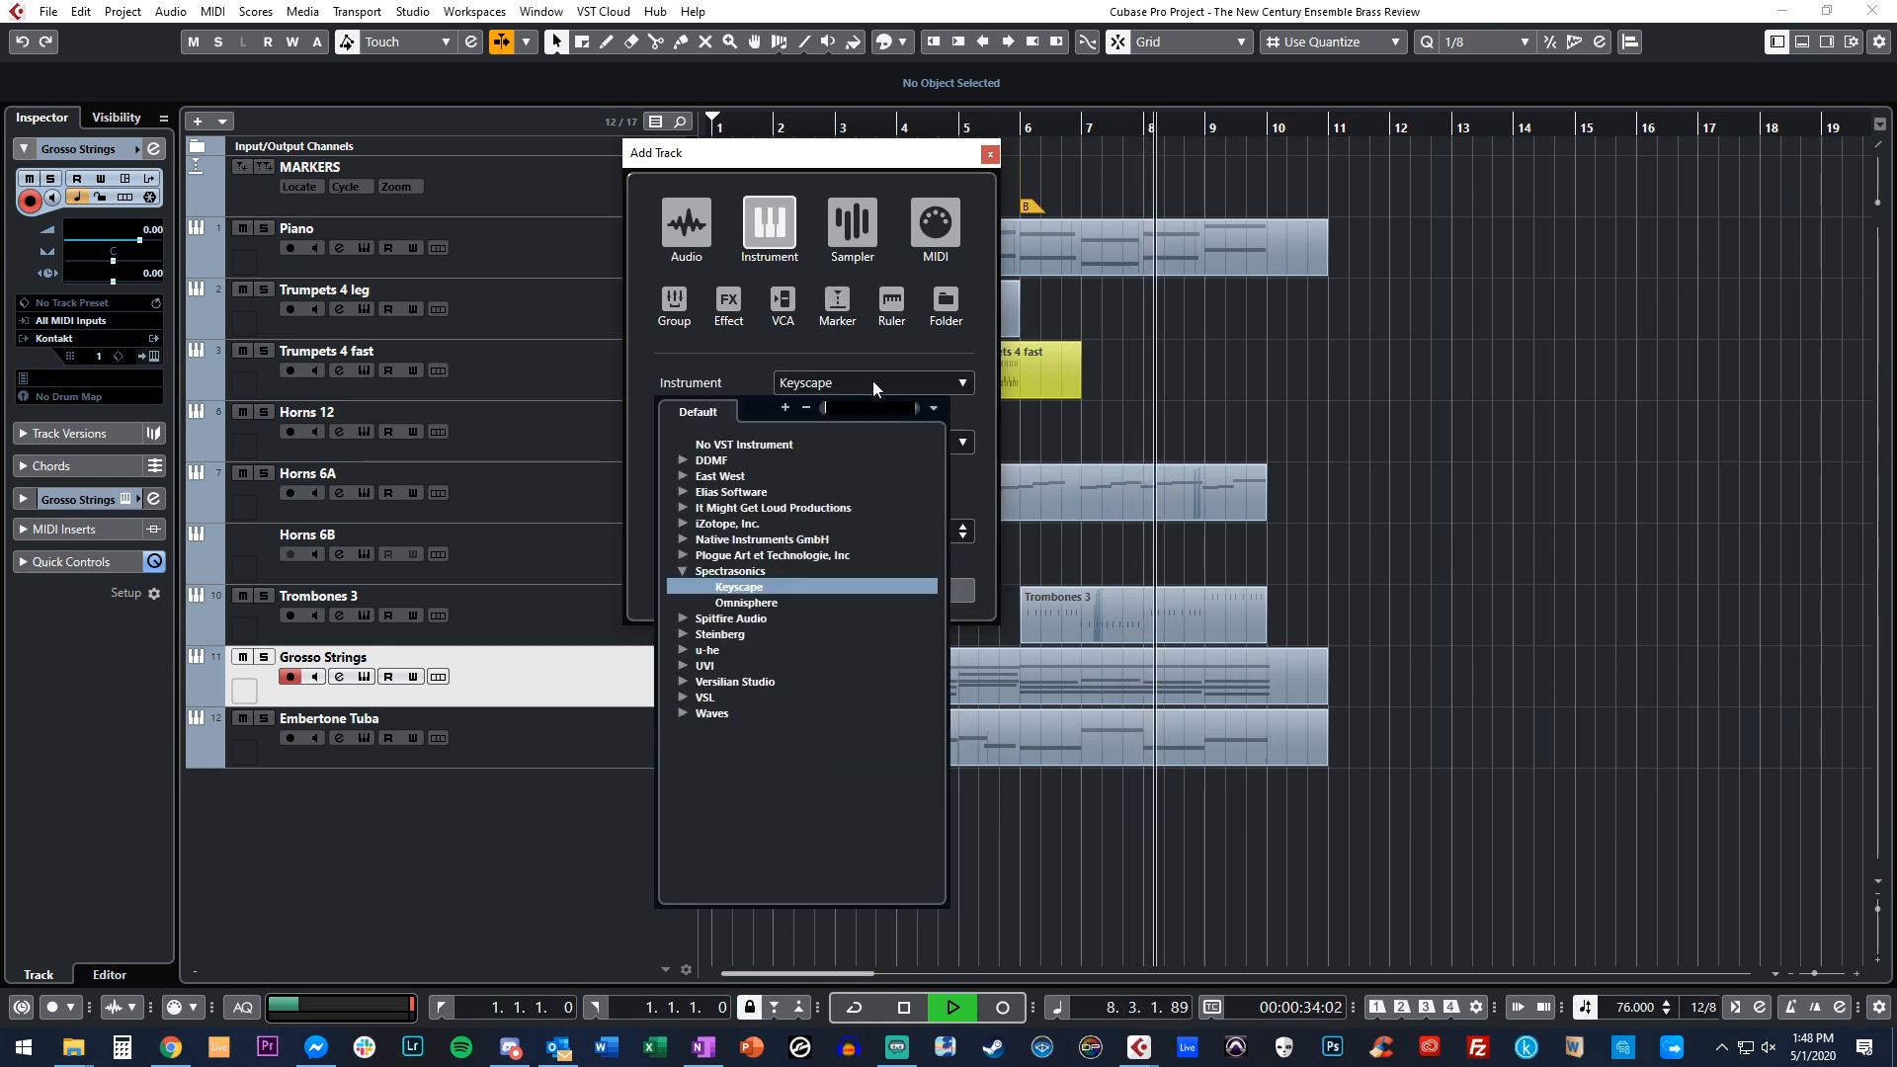
type("kontakt")
key("Return")
key("Return")
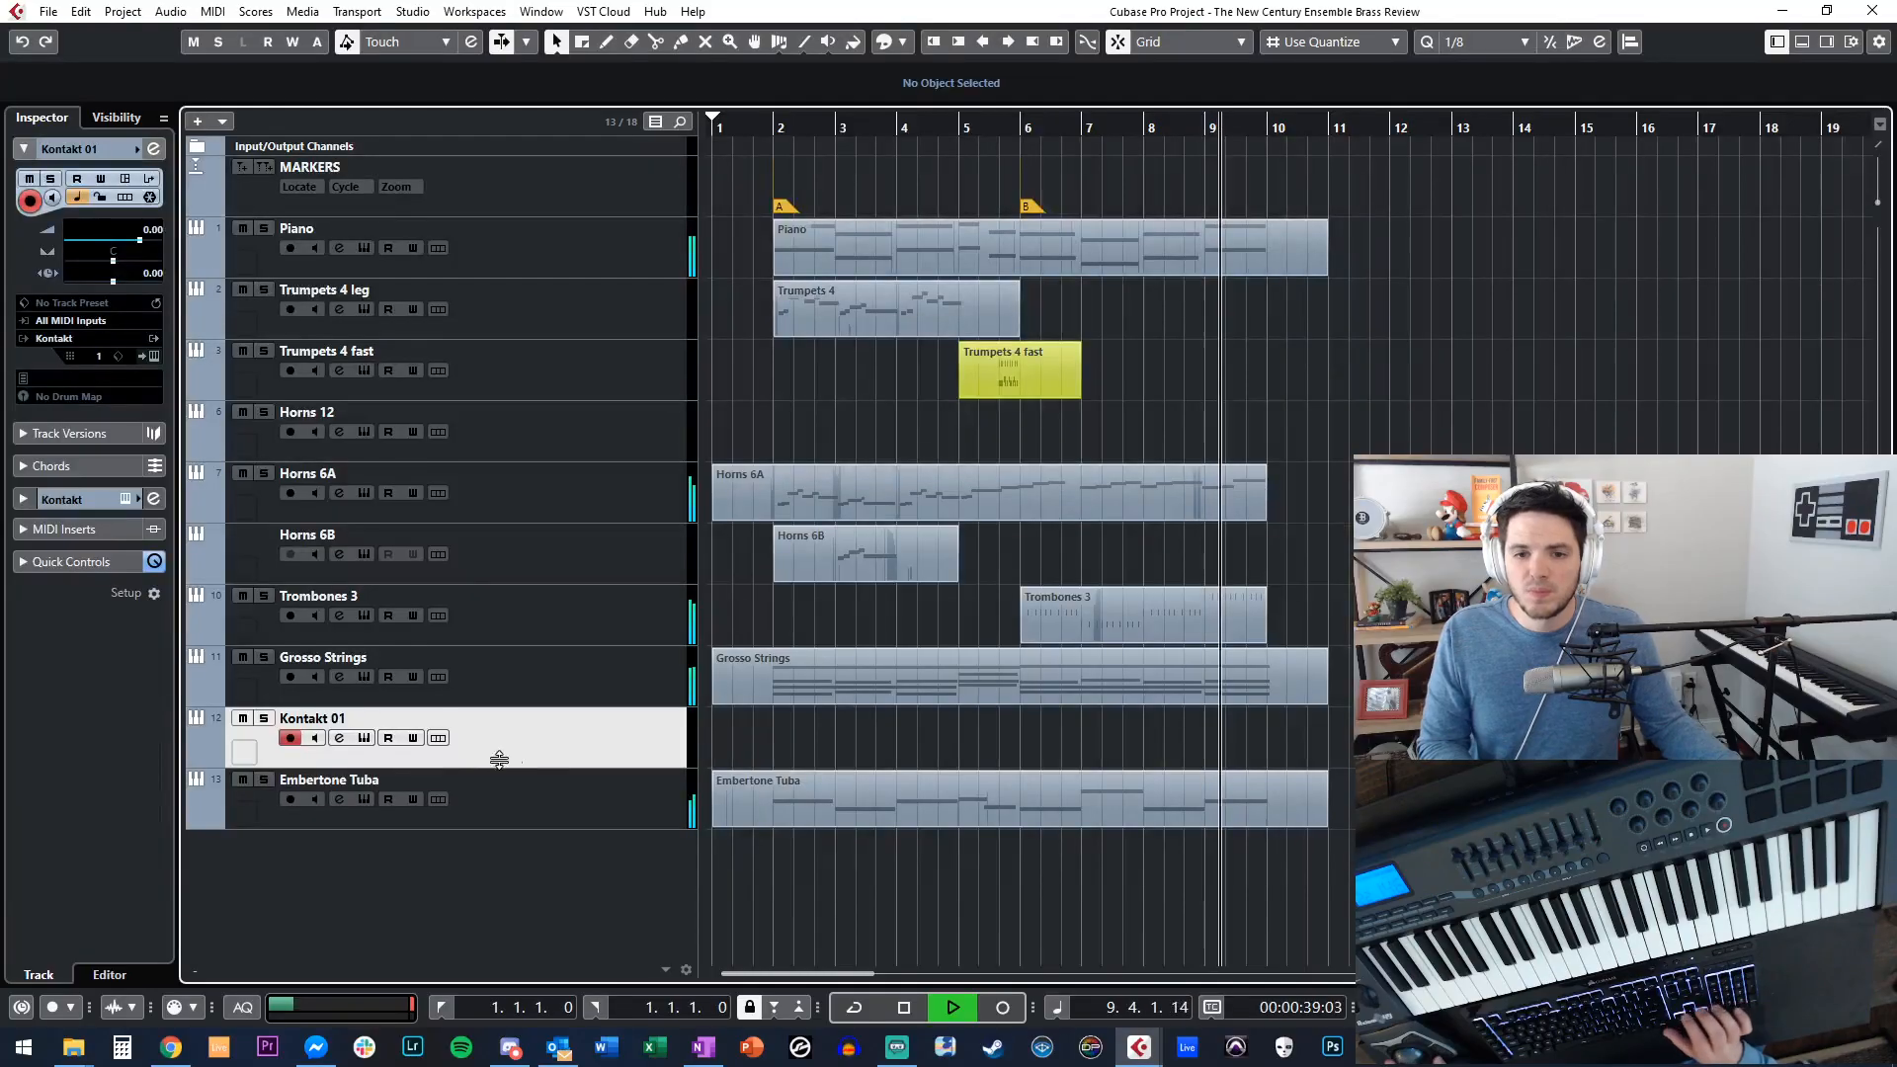
double_click(351, 720)
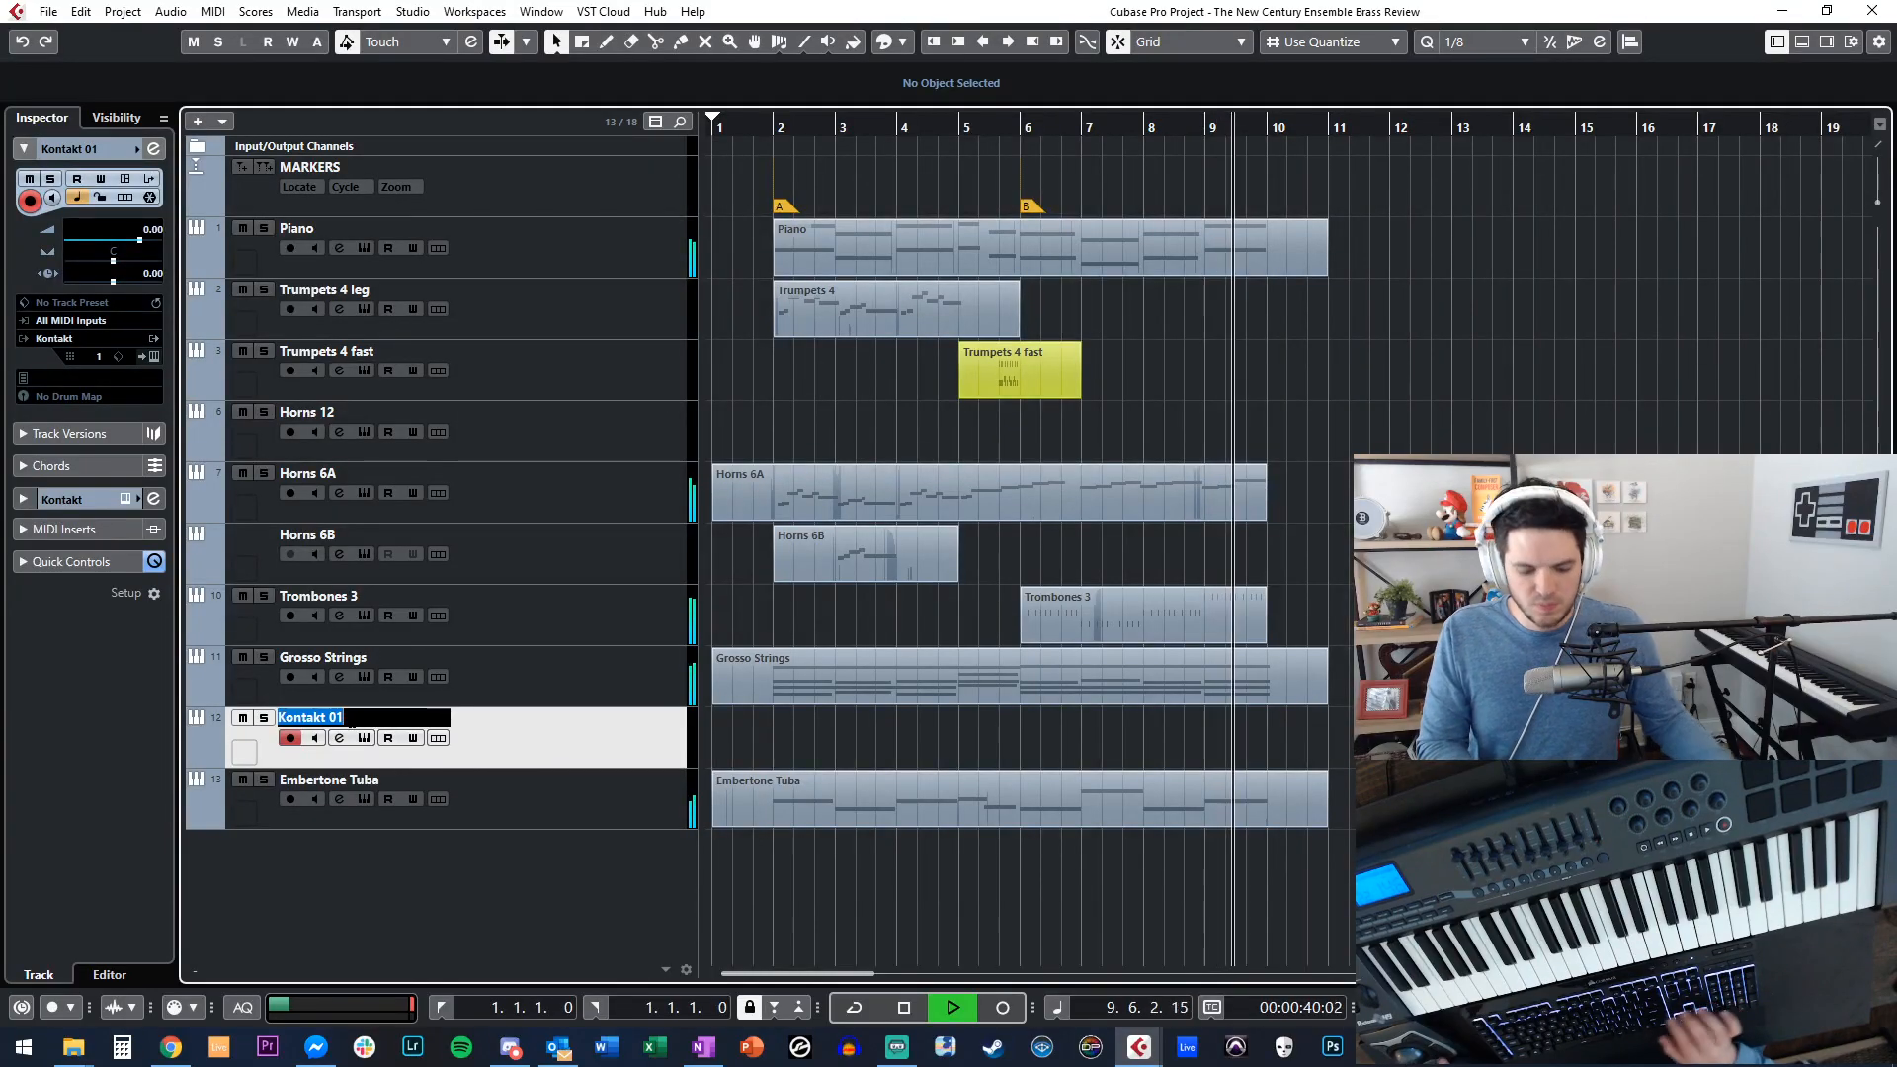
type("Perc")
key("Home")
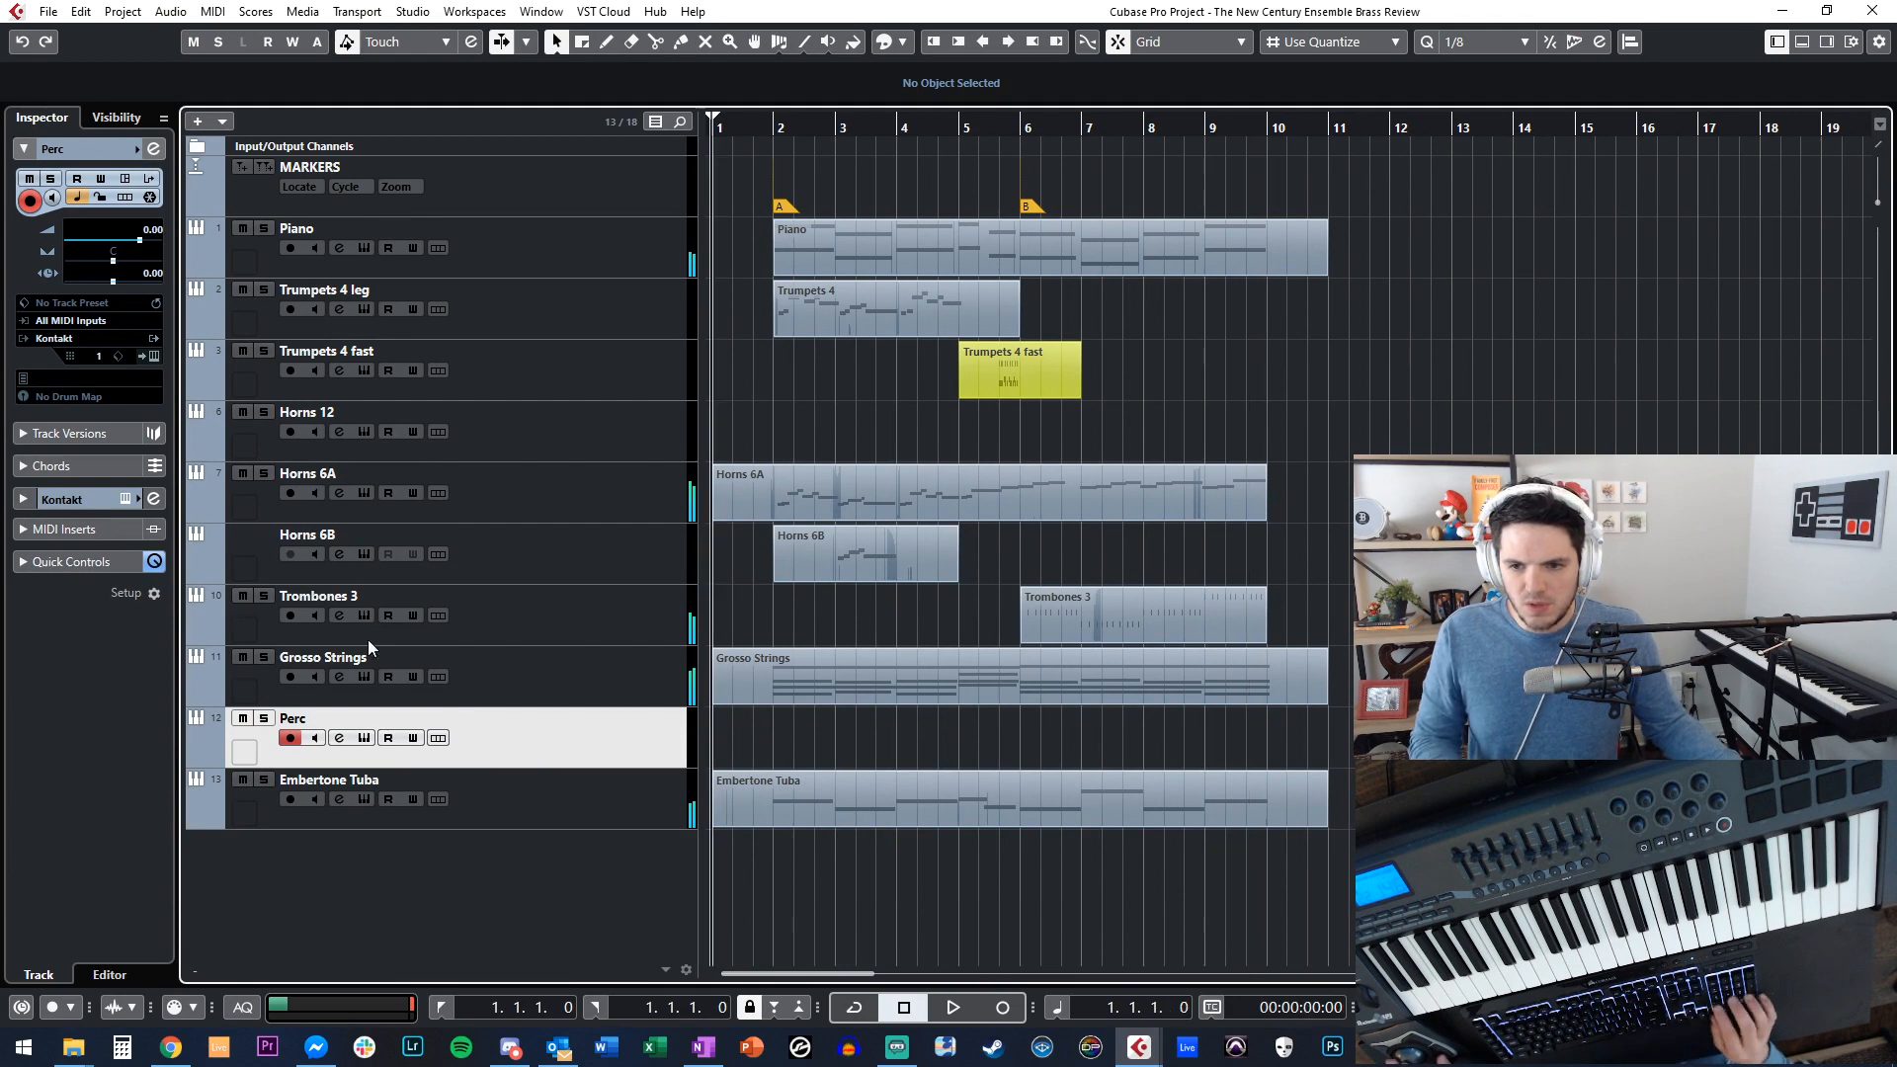
Open the Perc track's Kontakt instrument and browse the installed libraries and quick-load folders for a percussion source.
left_click(153, 355)
left_click_drag(992, 120, 572, 67)
scroll(187, 389, "down", 10)
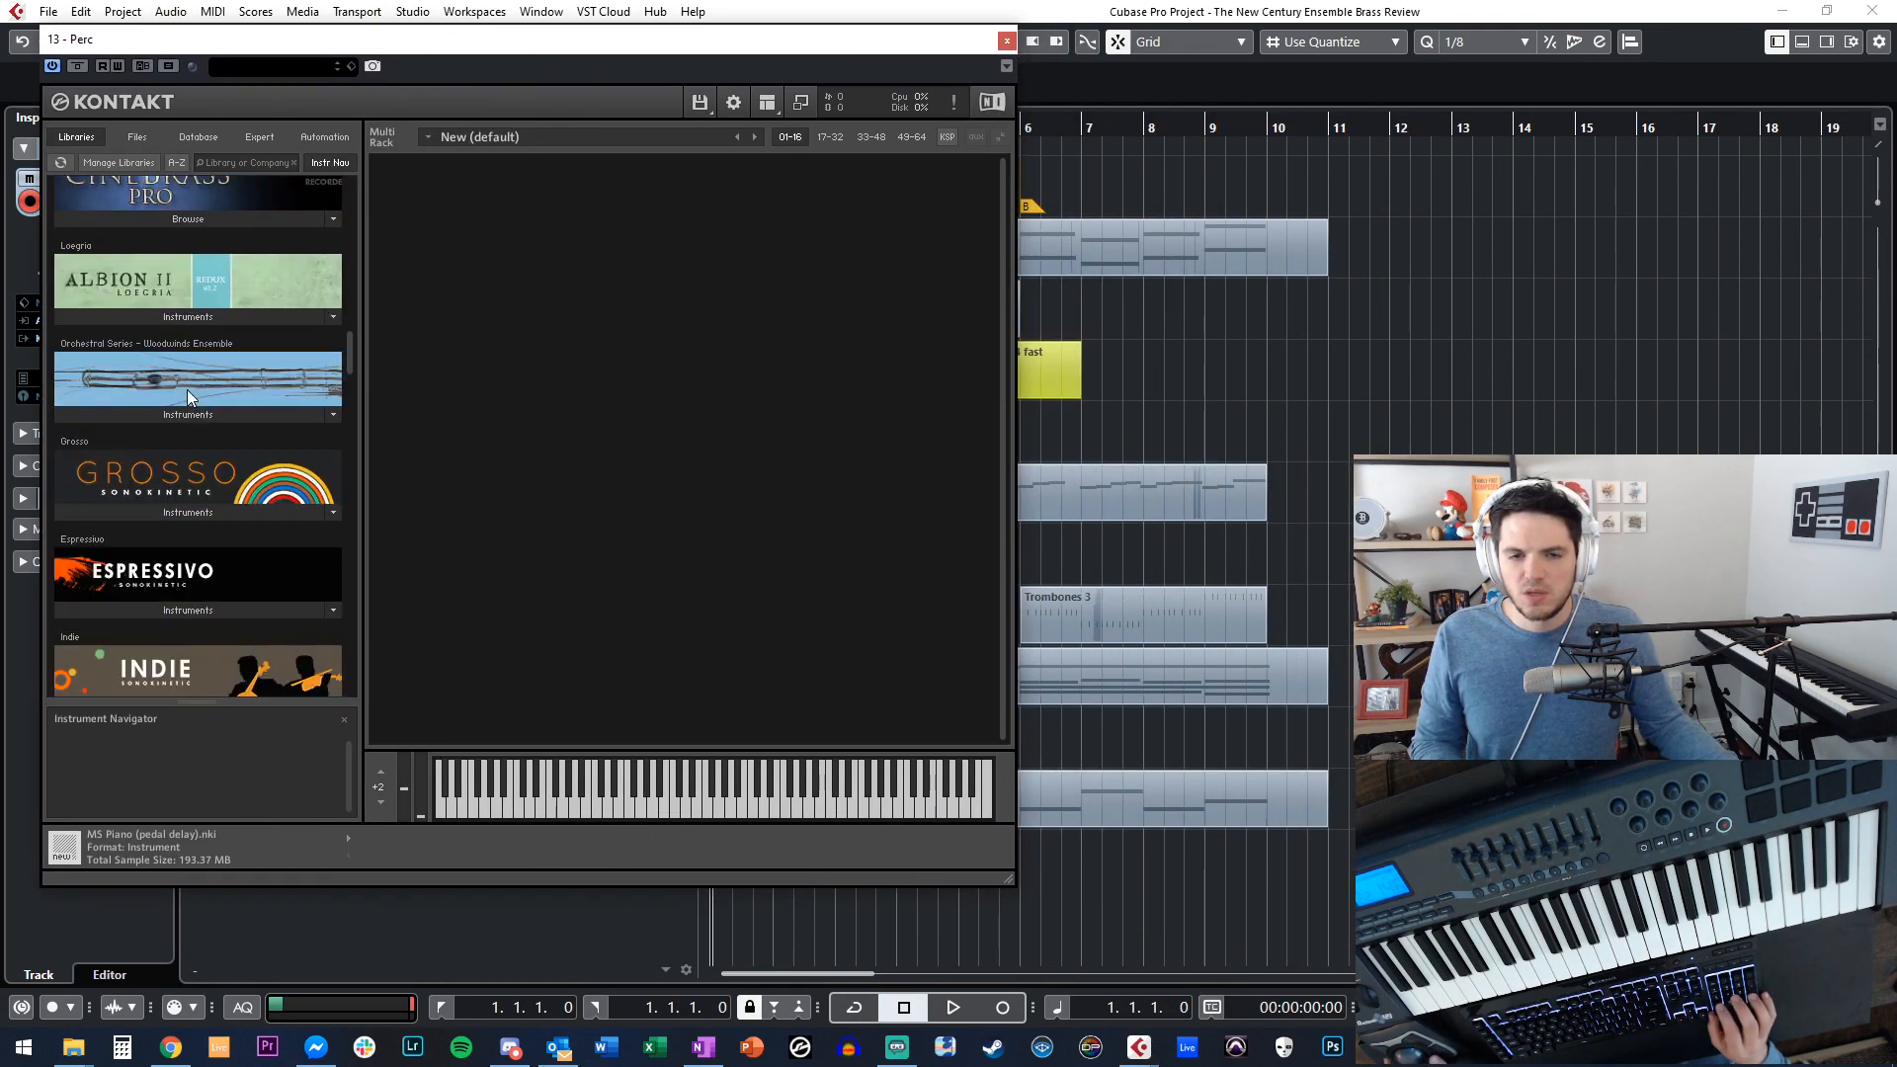
scroll(187, 389, "down", 20)
scroll(186, 389, "down", 20)
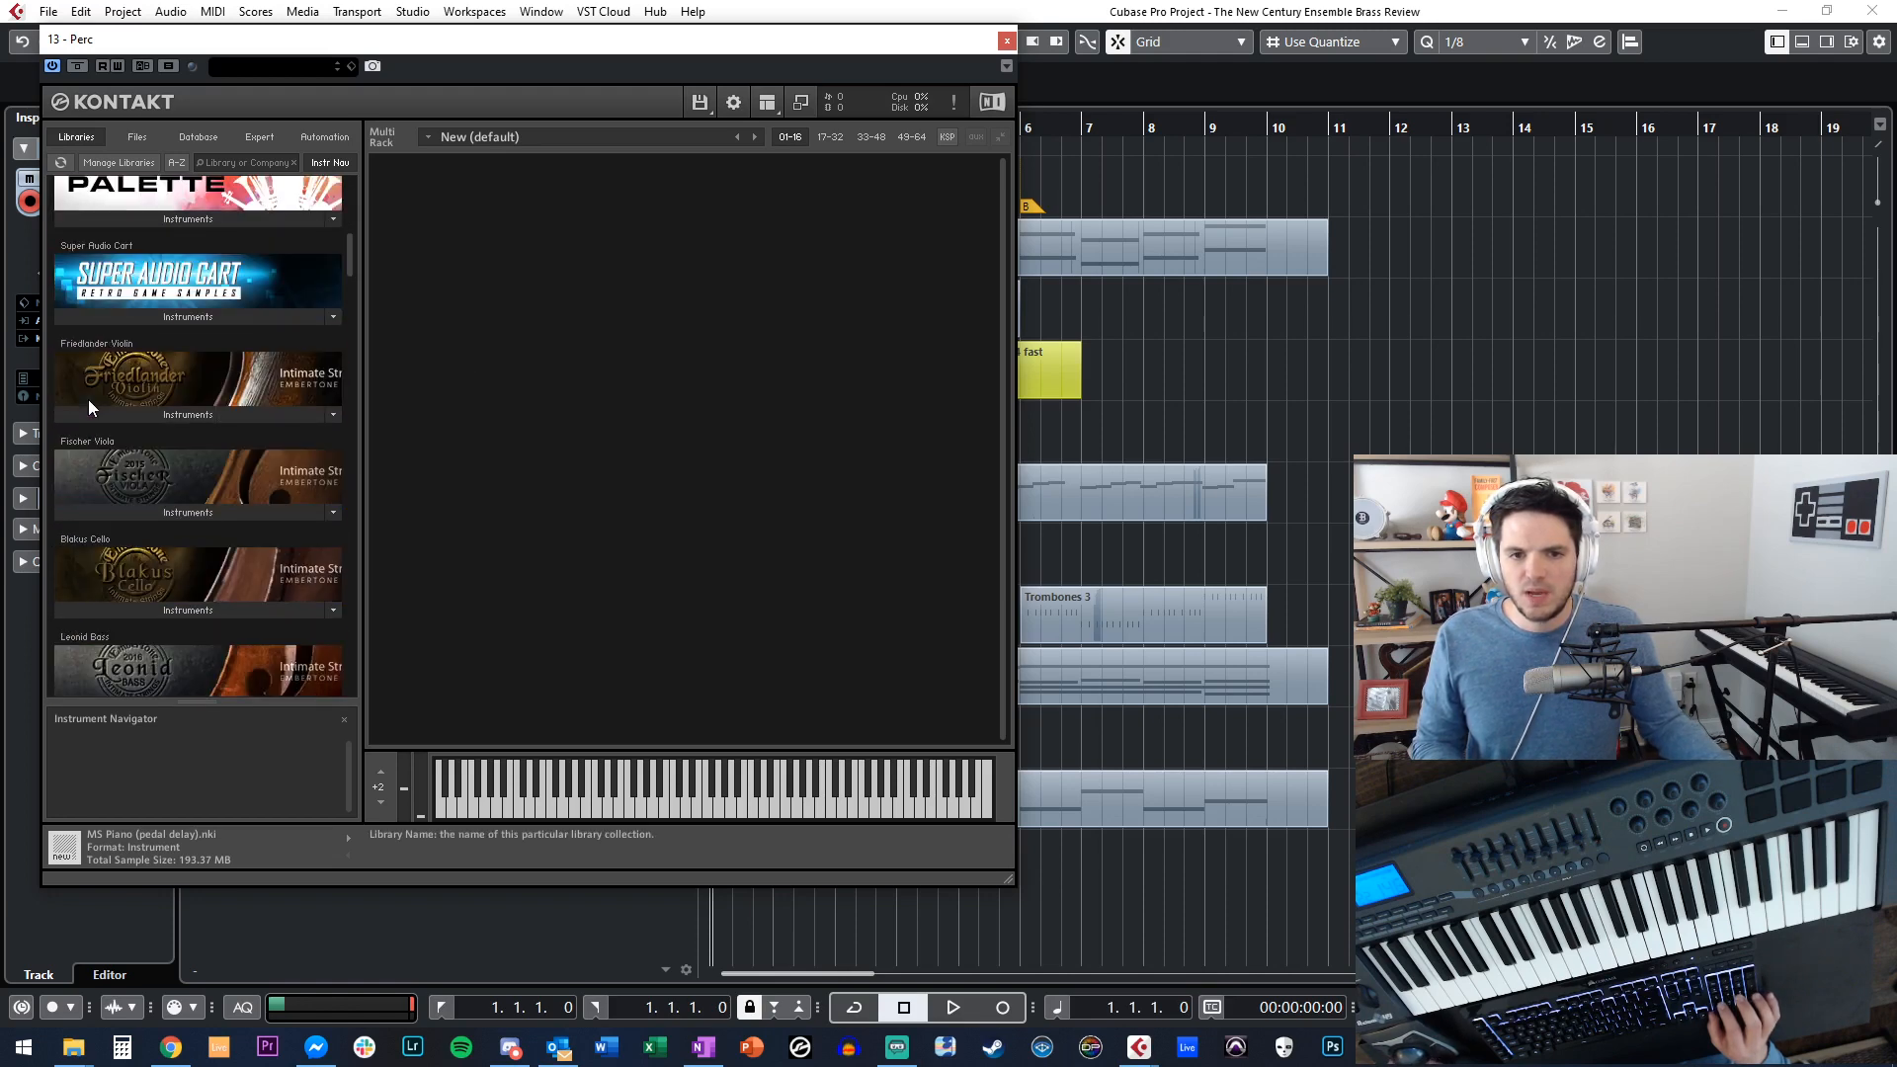
scroll(87, 405, "down", 2)
right_click(471, 263)
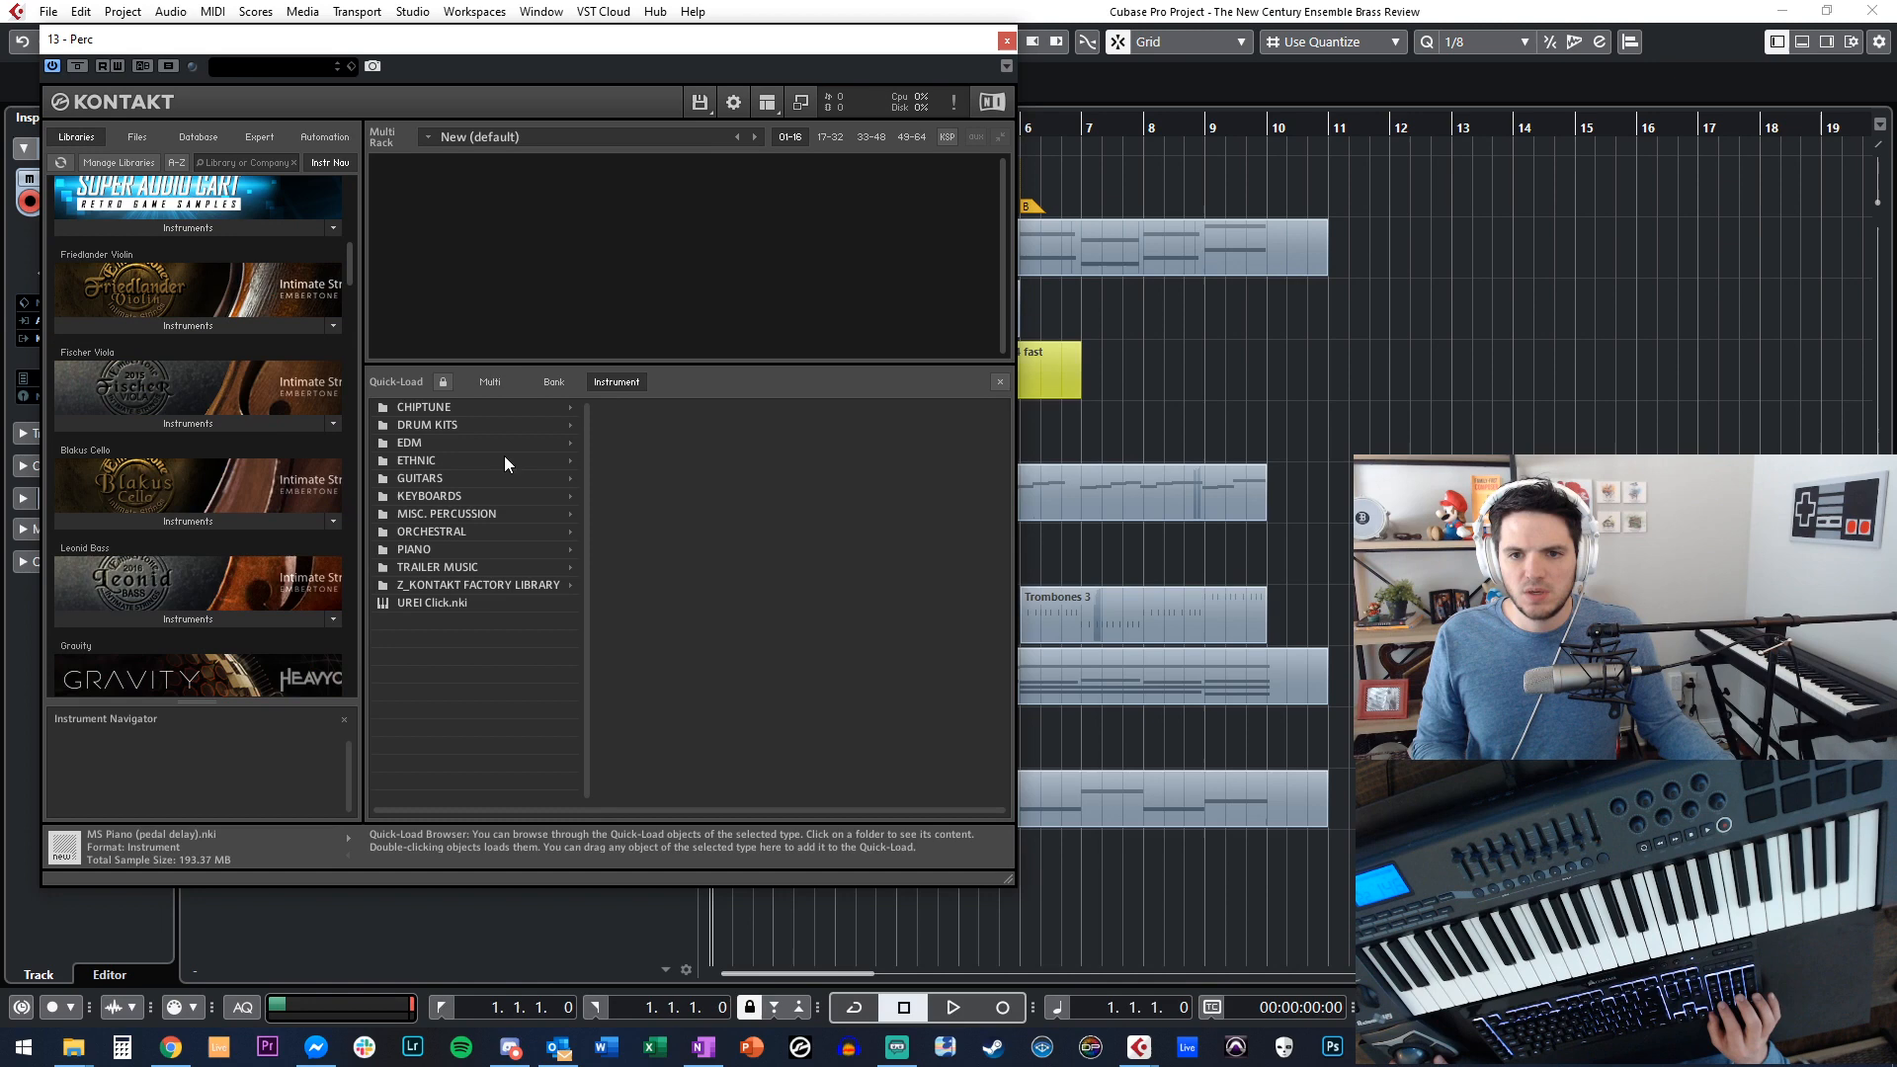
scroll(300, 346, "up", 20)
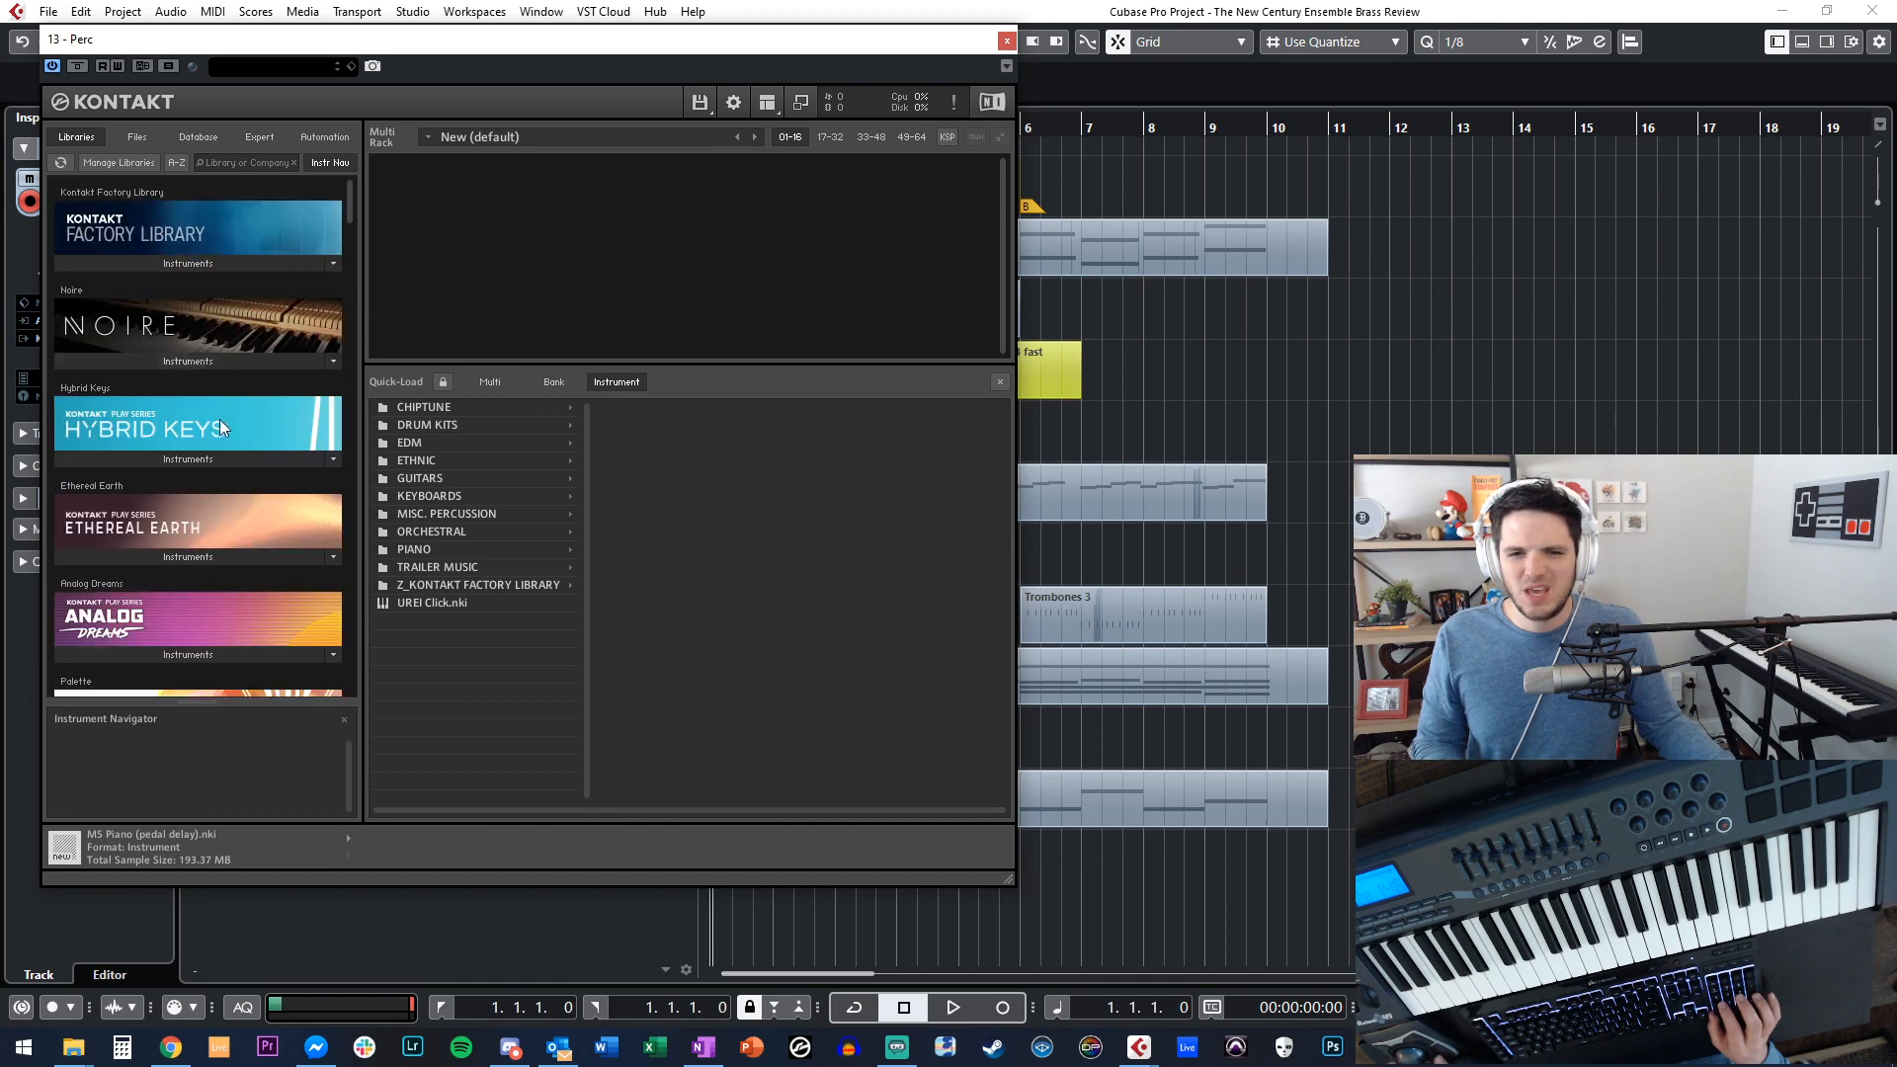
scroll(179, 334, "down", 3)
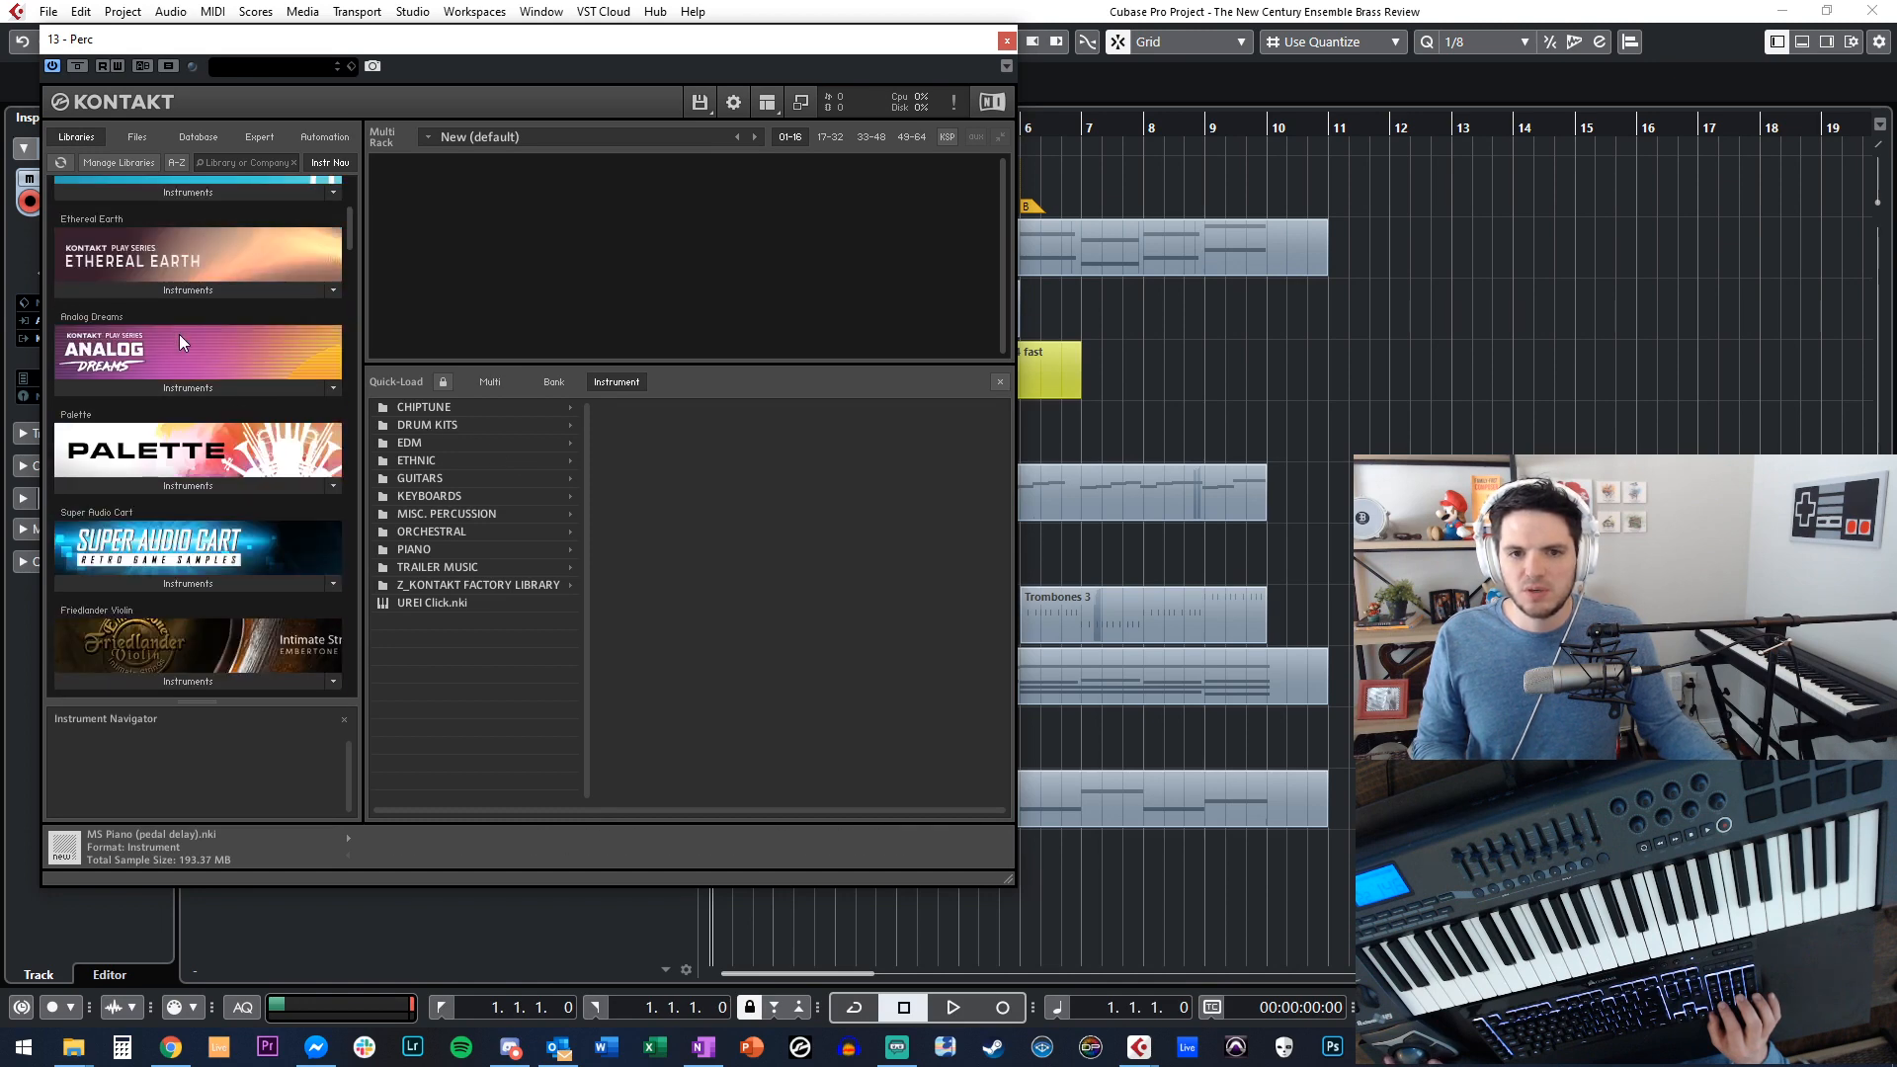
Load 07 Percussion from the Palette library into the Perc track's Kontakt, close the quick-load browser and return to the arrangement.
left_click(186, 483)
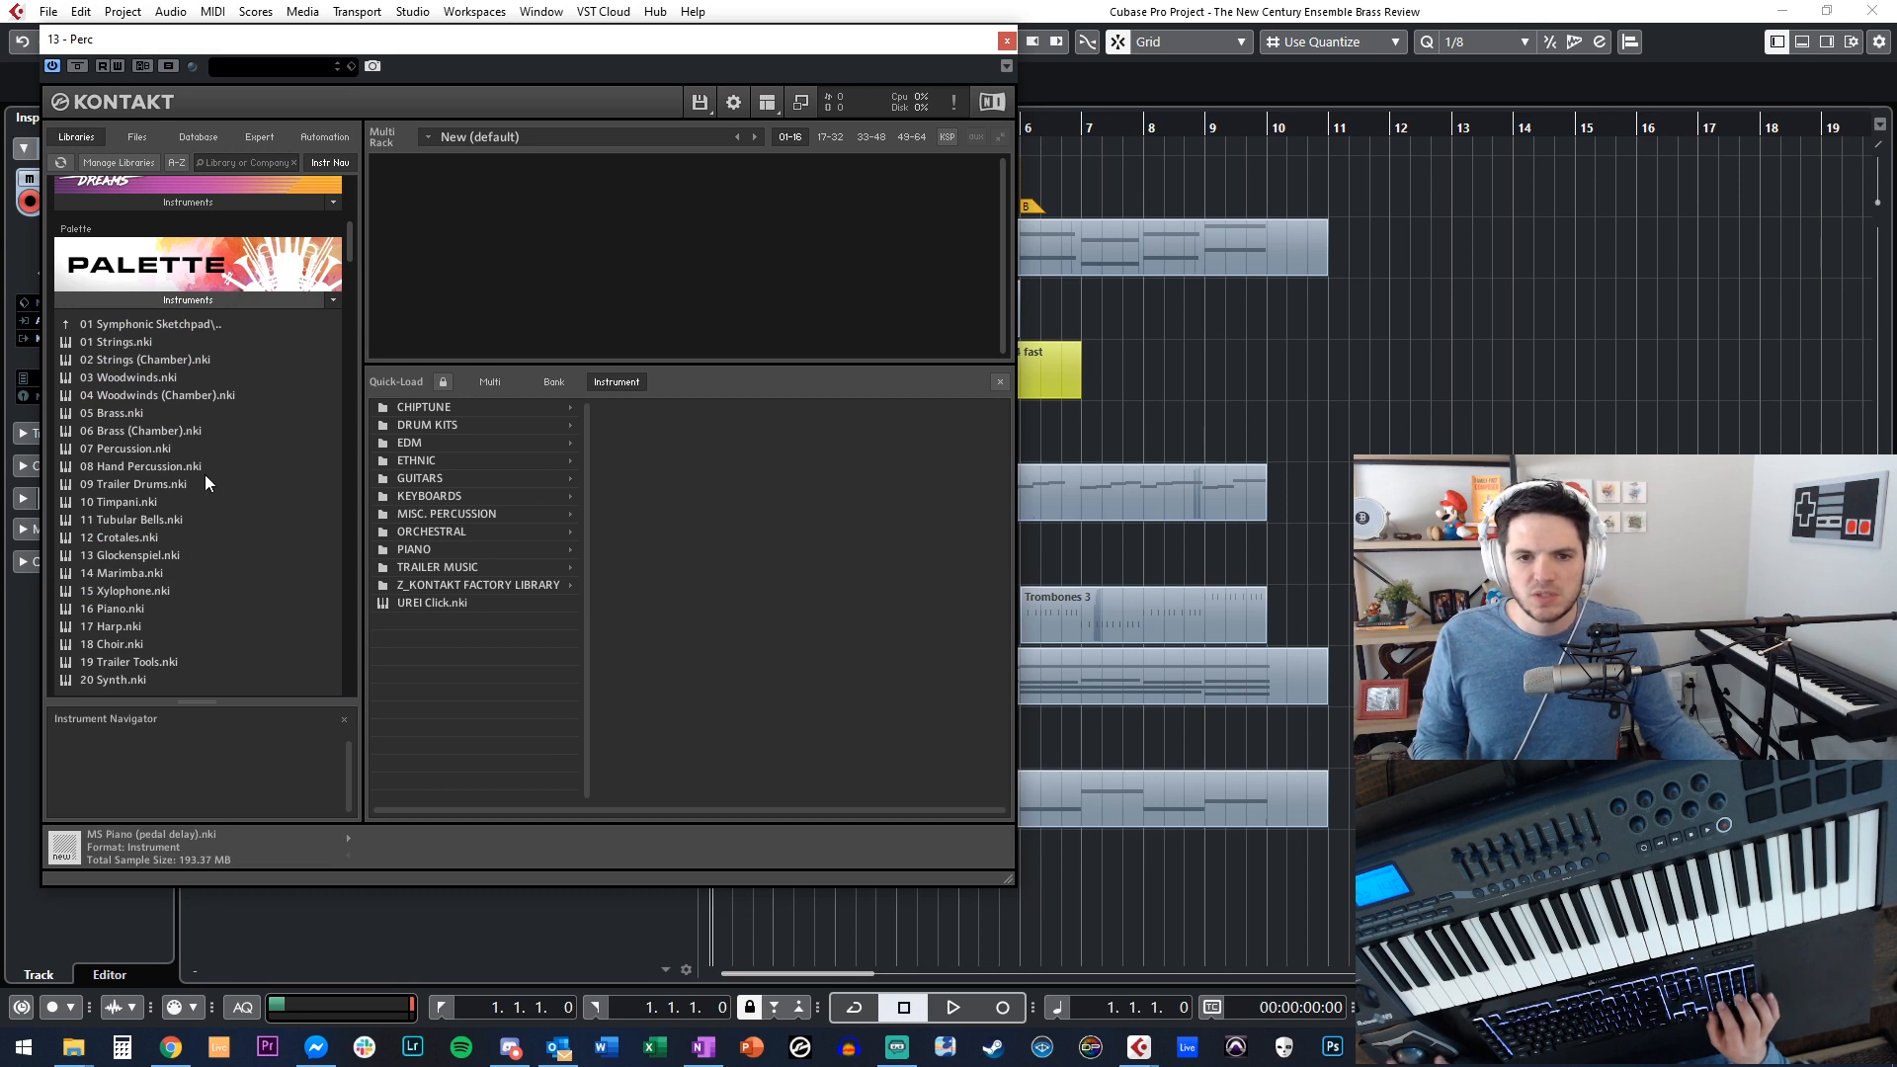
left_click(142, 449)
left_click_drag(145, 449, 629, 312)
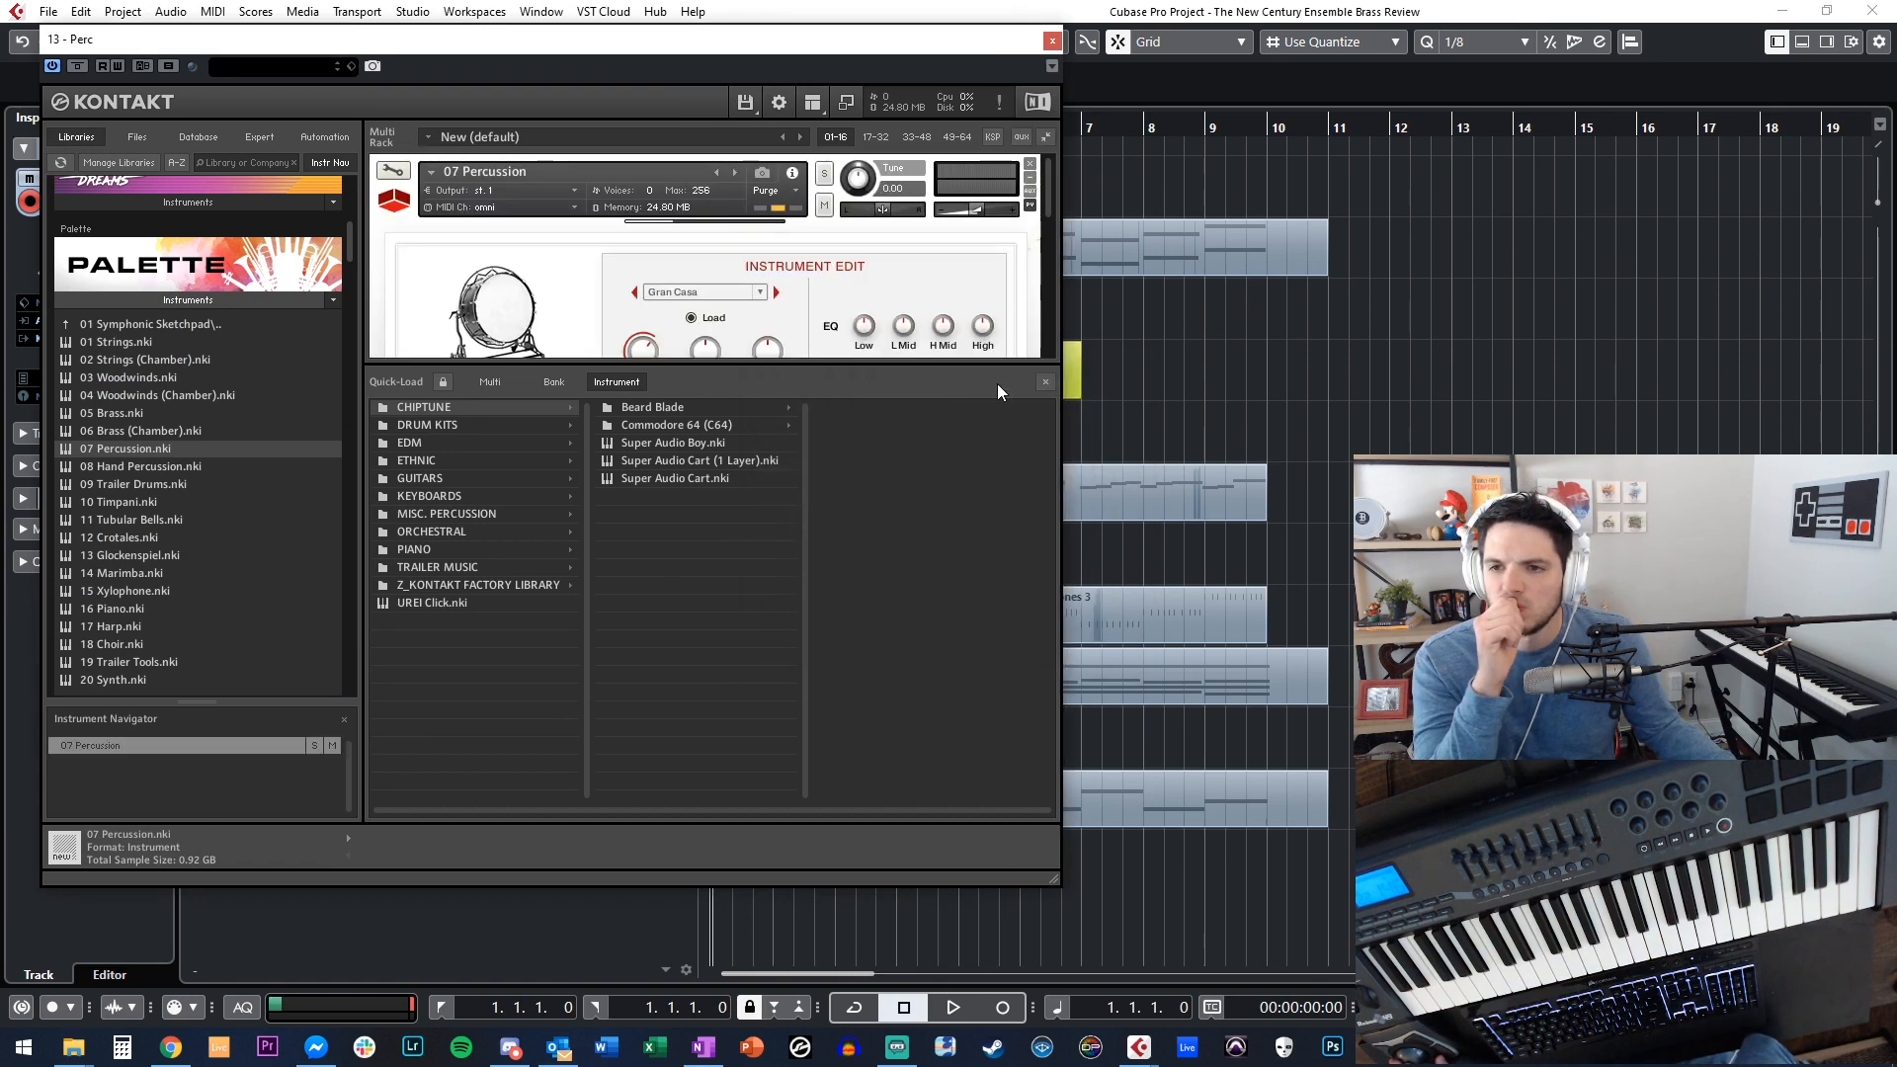
left_click(1045, 382)
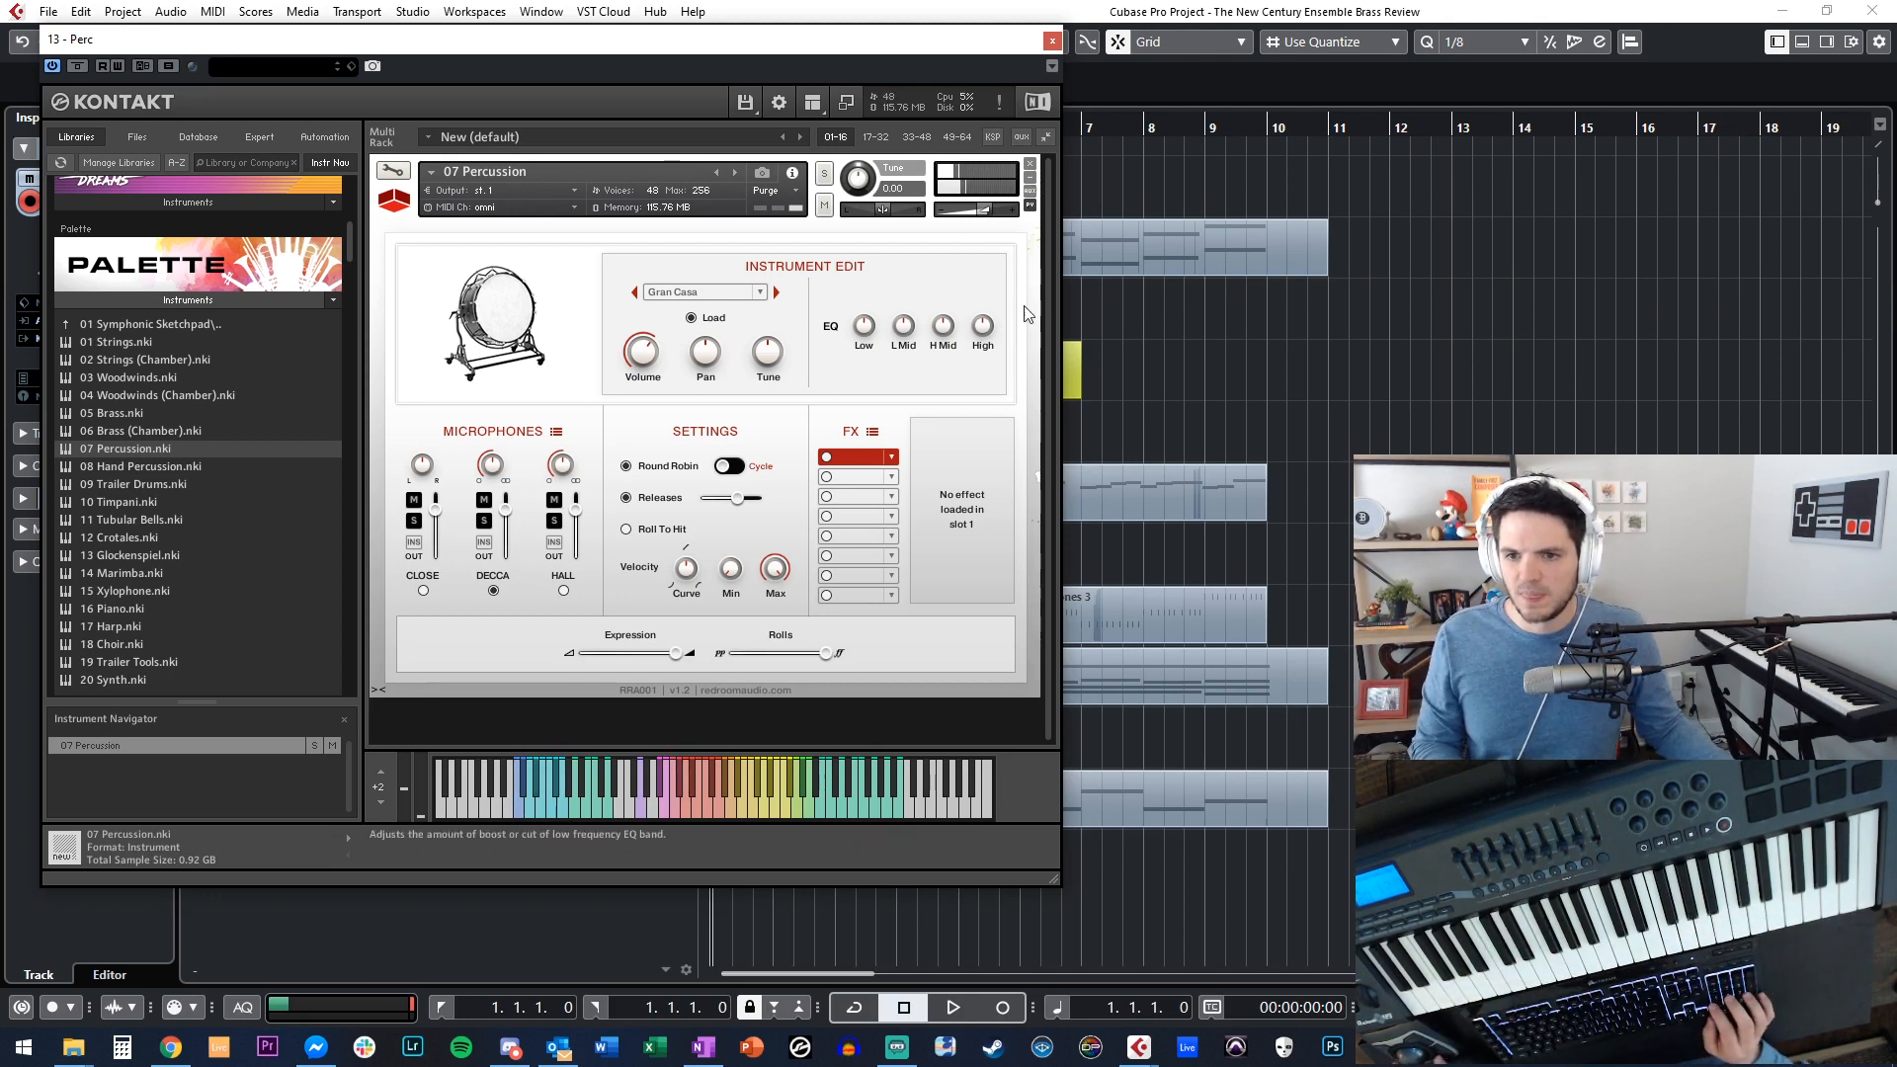
left_click(1052, 40)
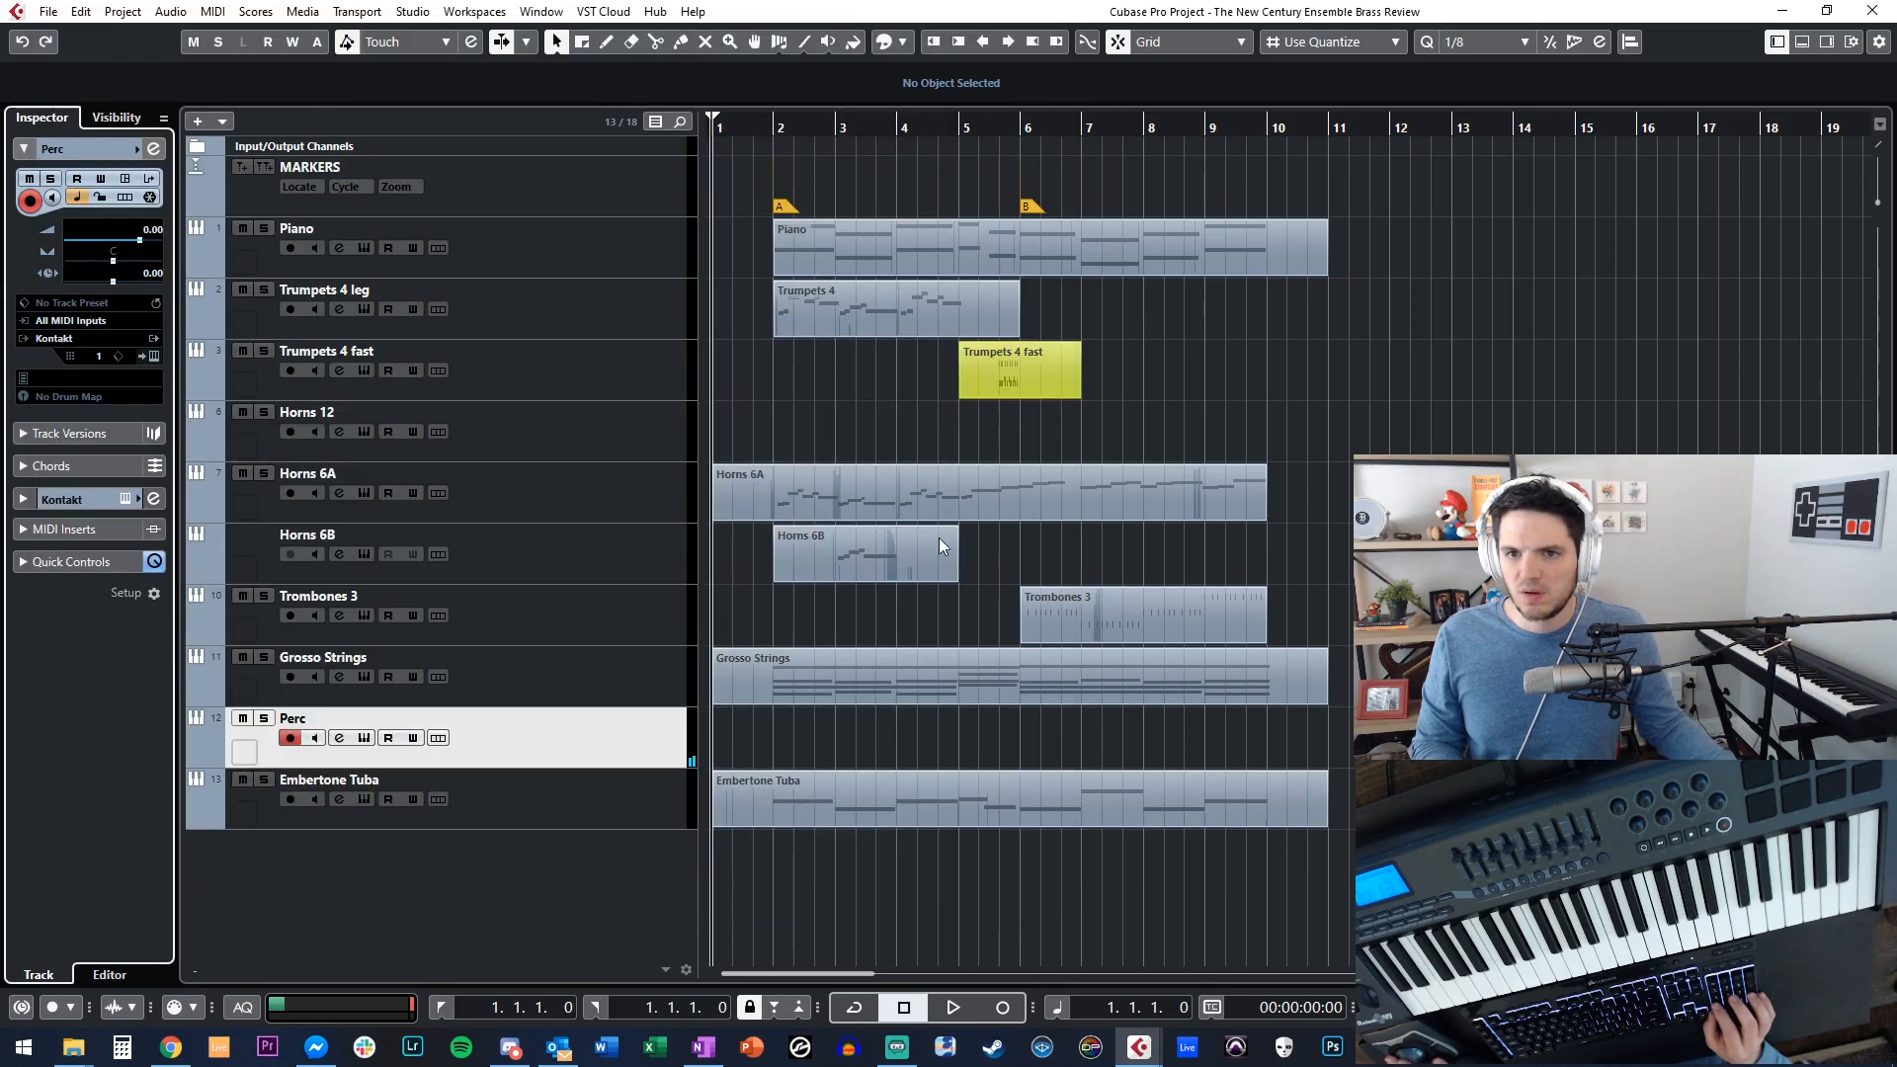
Record a trial percussion pass on the Perc track from bar 1 to about bar 9.
key("KP_Multiply")
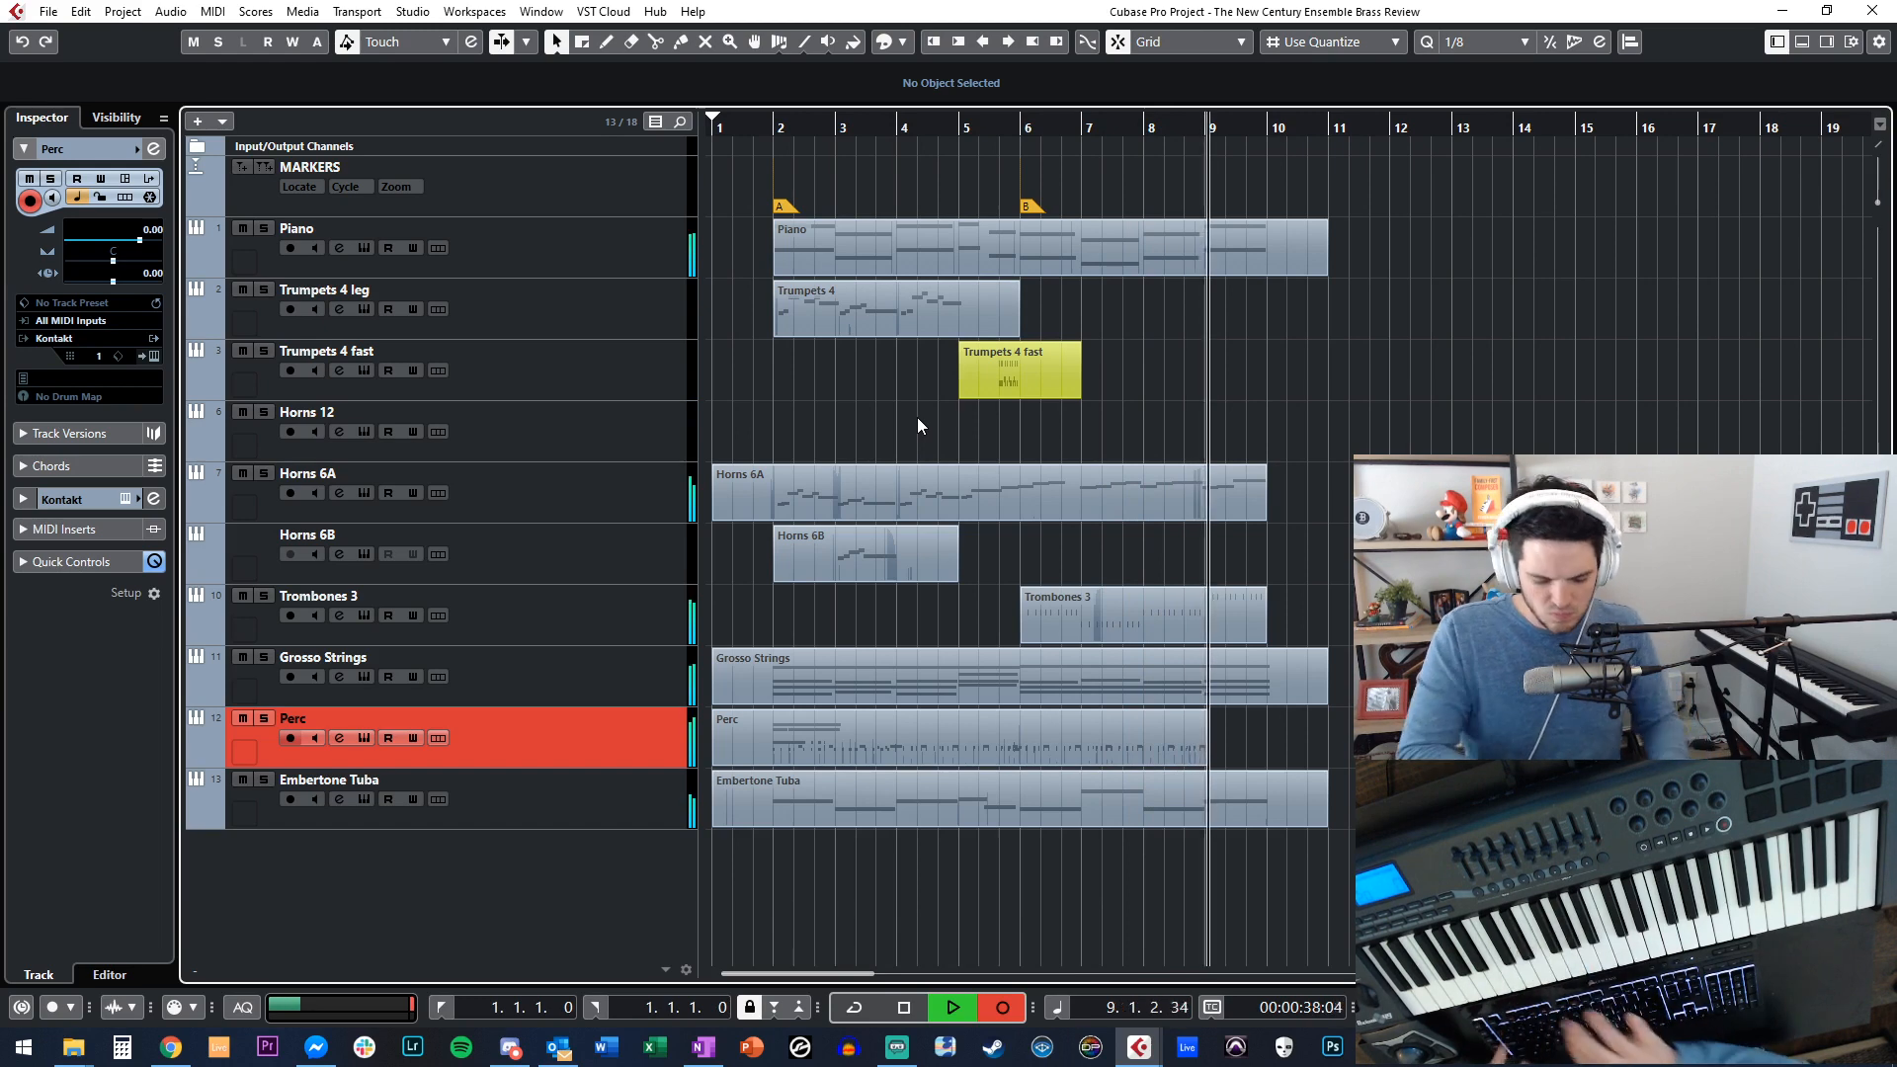
key("space")
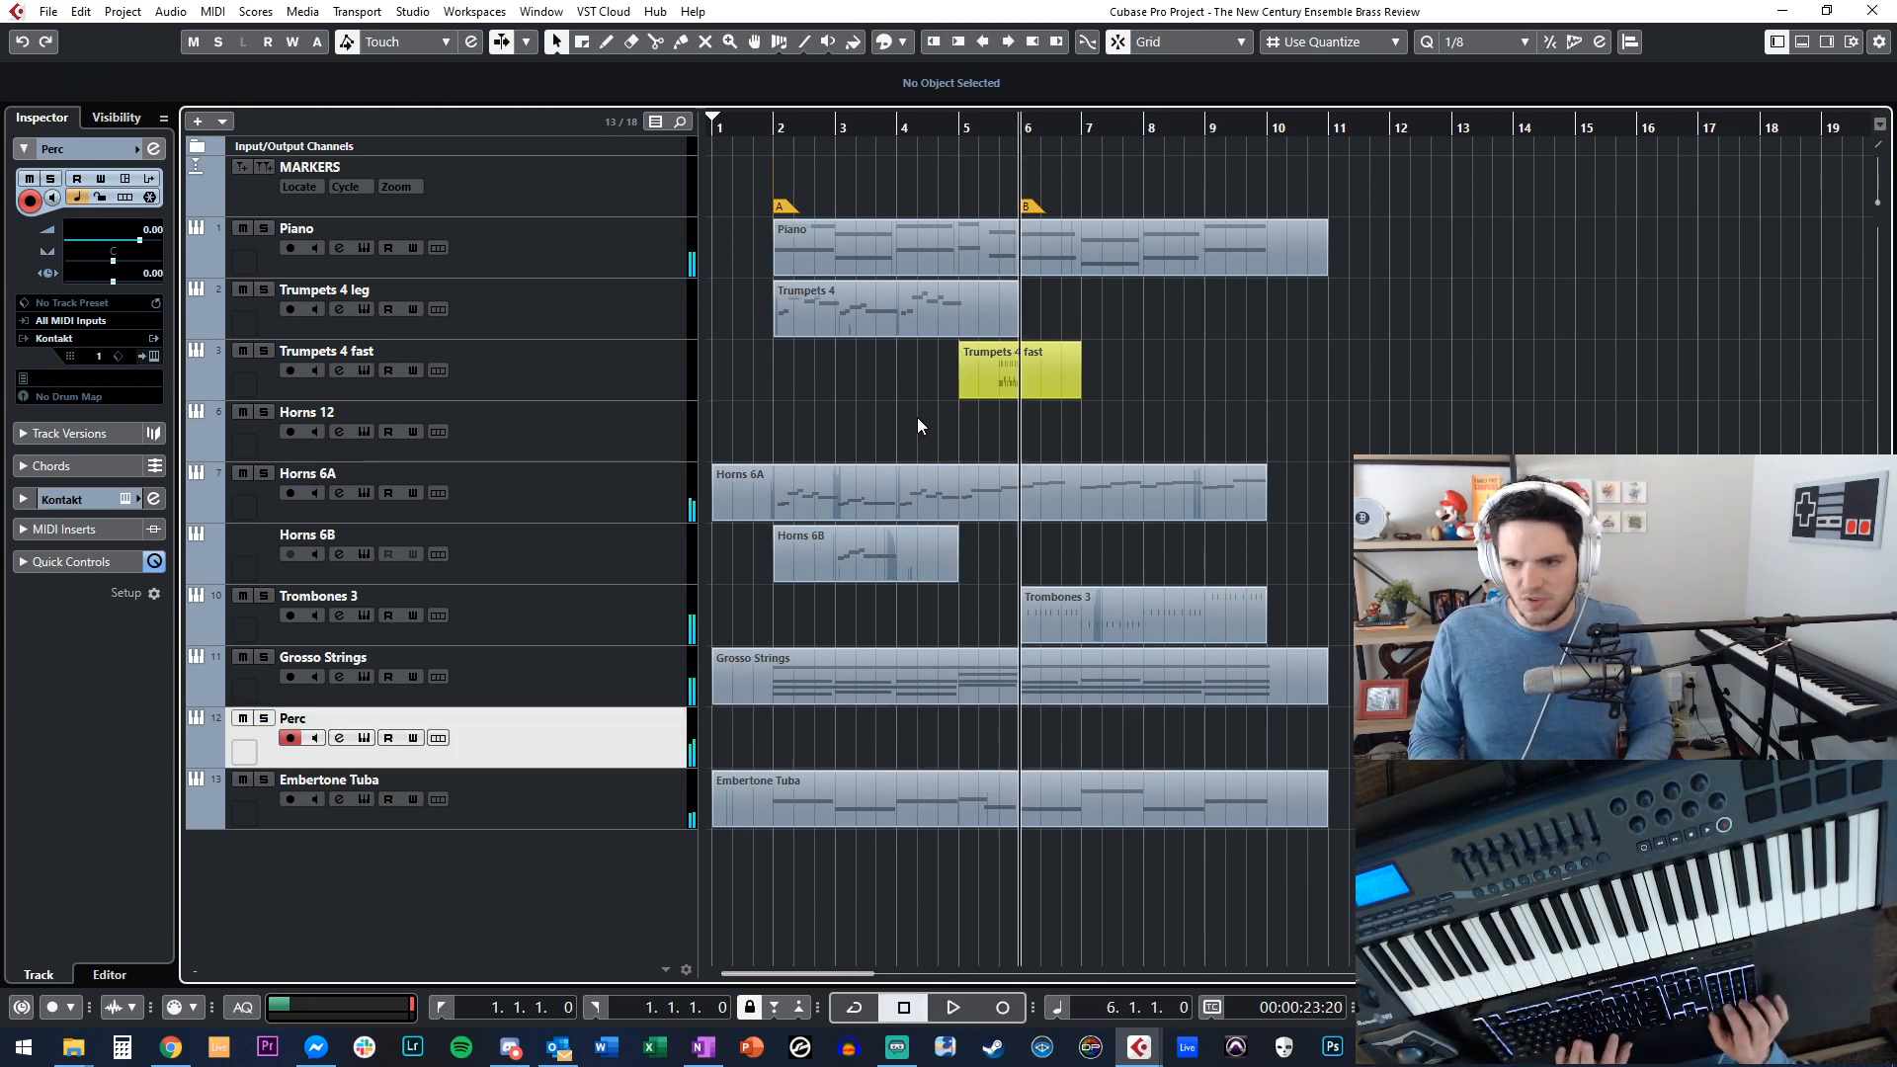
Record a percussion part on the Perc track from bar 5 to bar 10 and delete the Trumpets 4 fast part.
key("KP_Multiply")
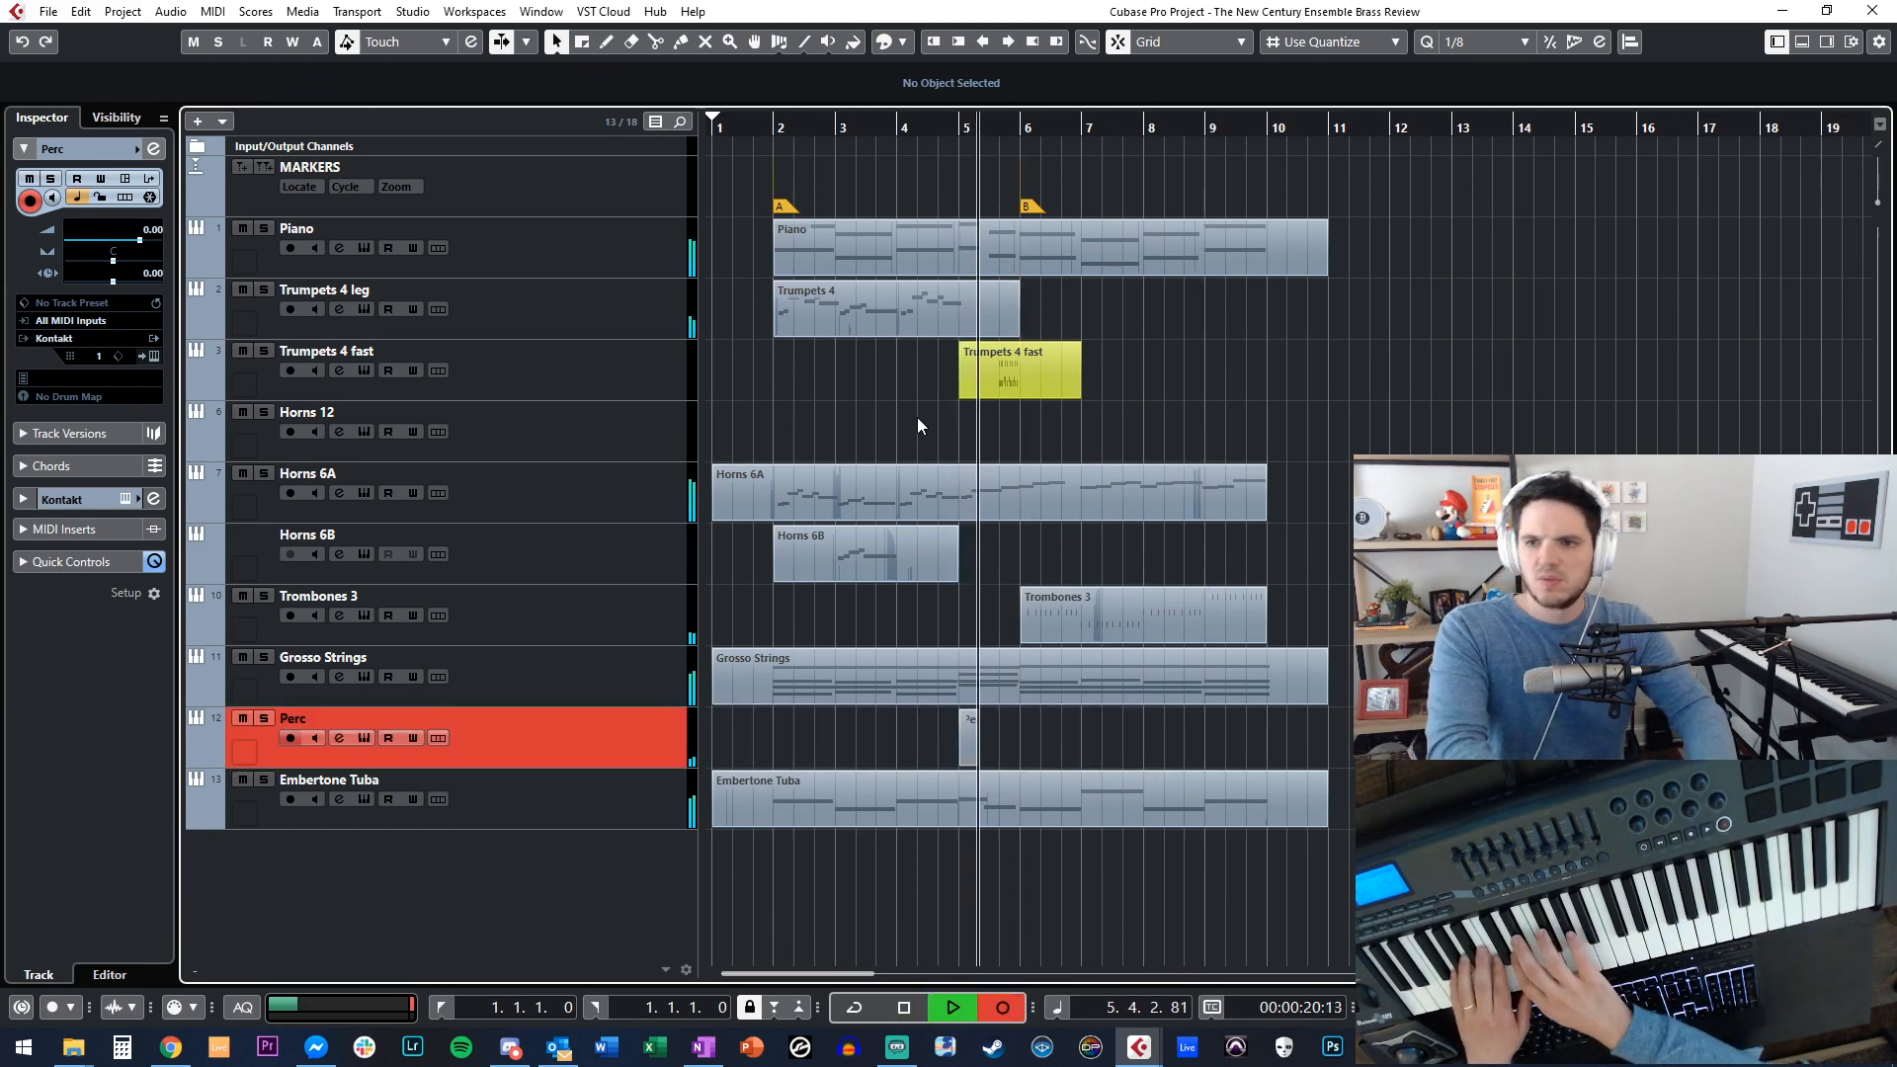
left_click(1010, 376)
key("Delete")
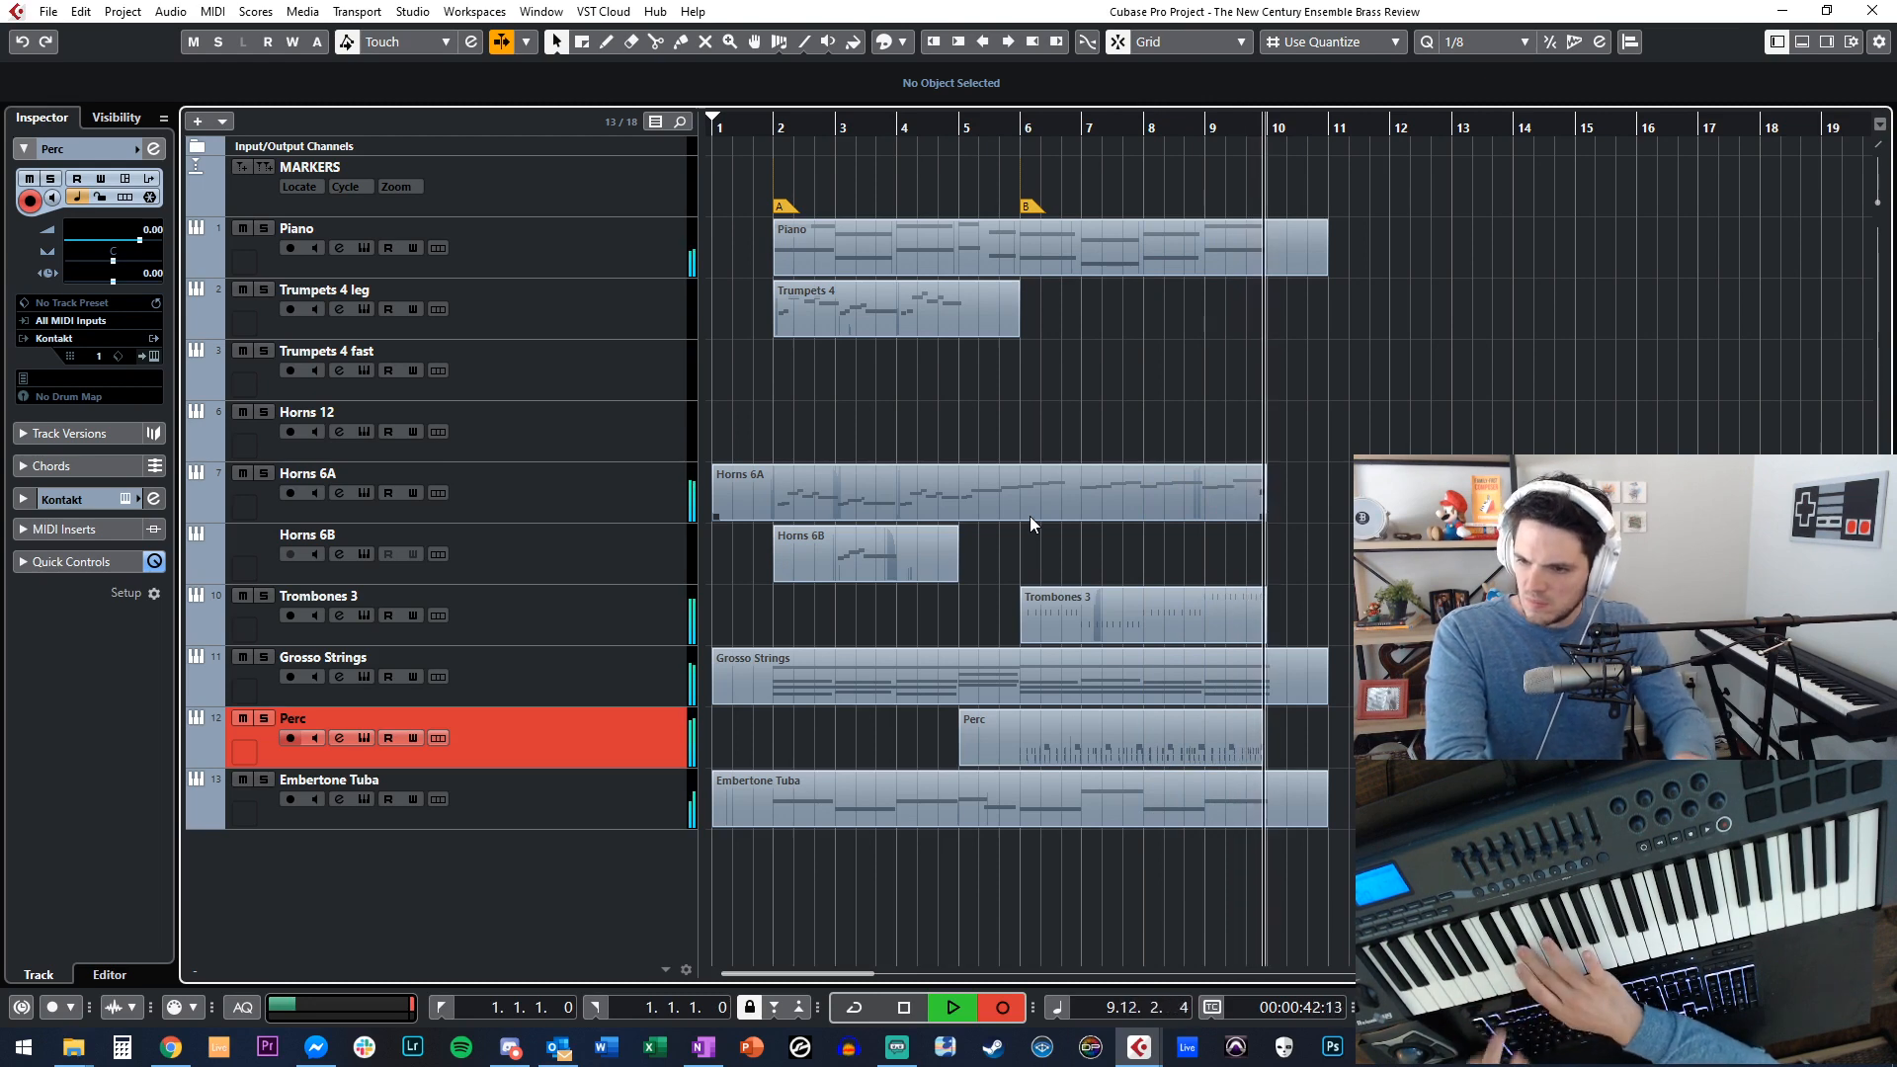
key("space")
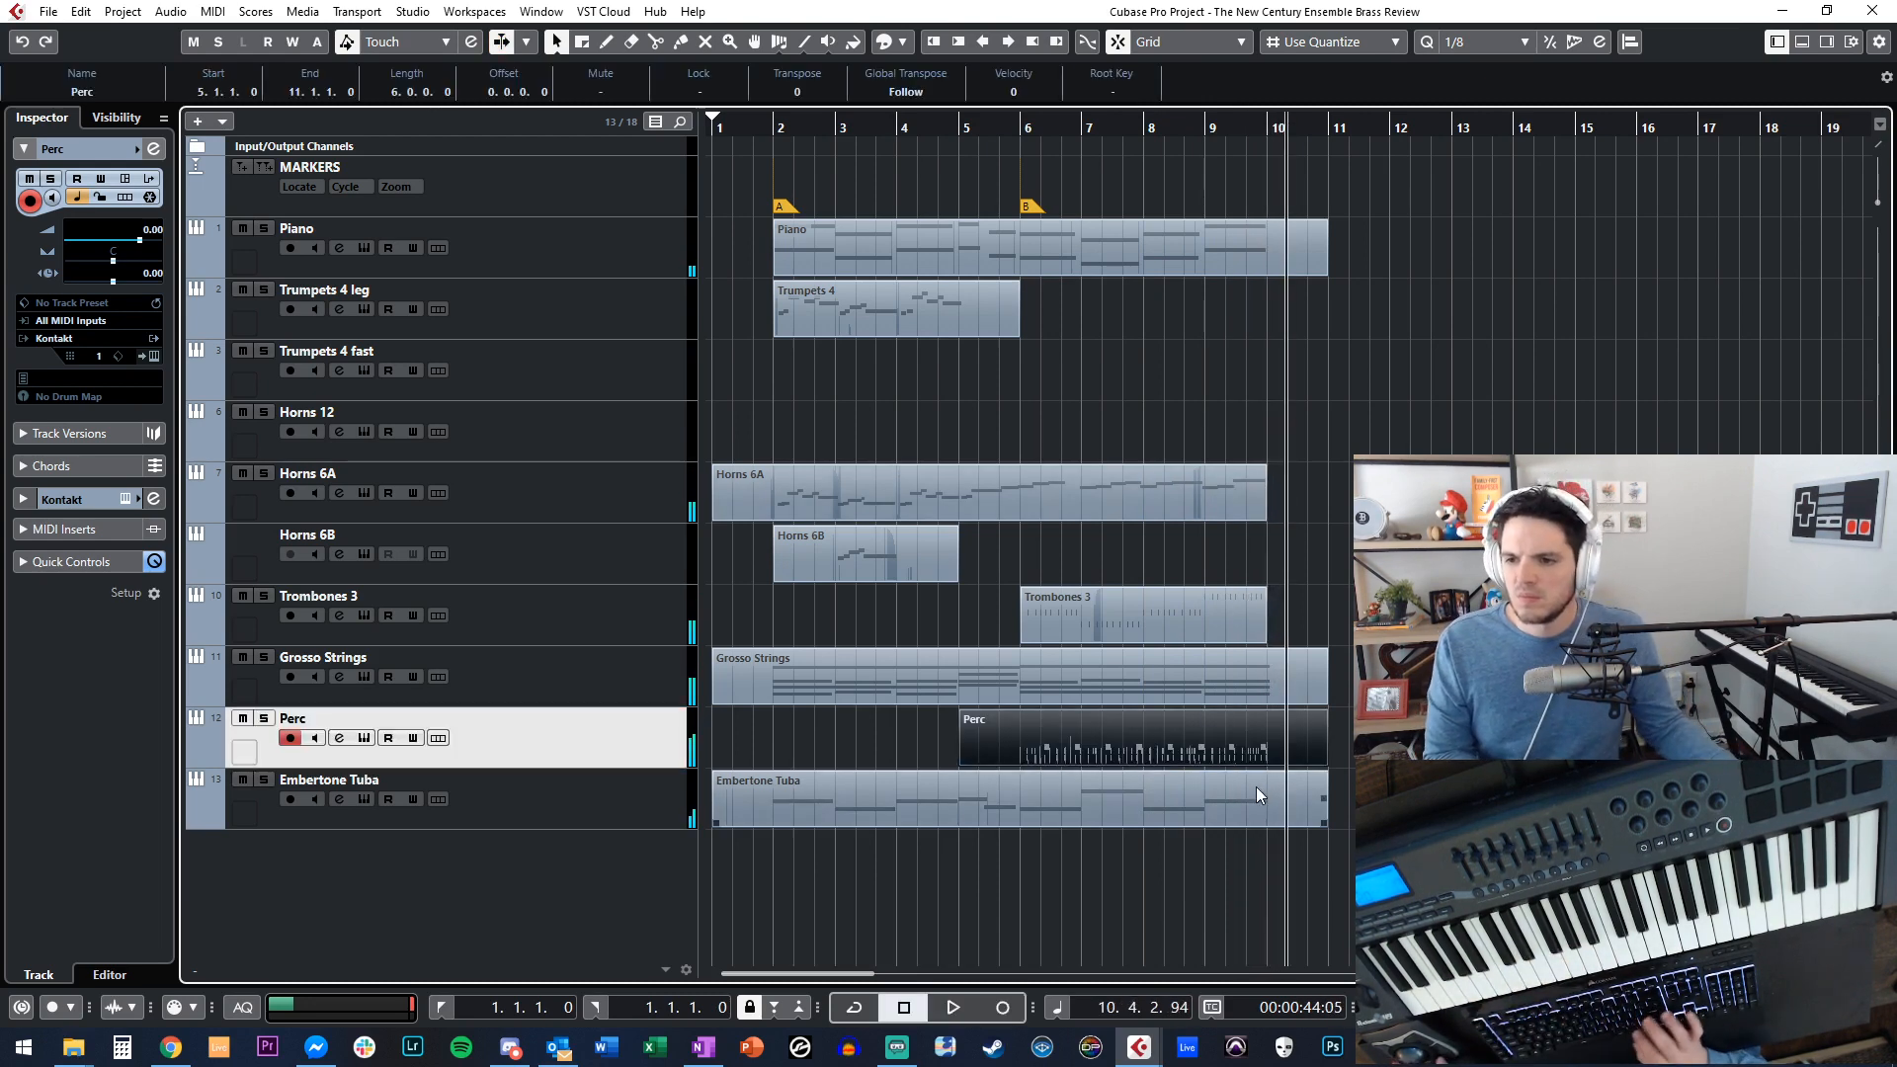
Check the Embertone Tuba part and trim the last Grosso Strings notes to end at bar 10.
double_click(1243, 791)
key("Return")
double_click(1137, 672)
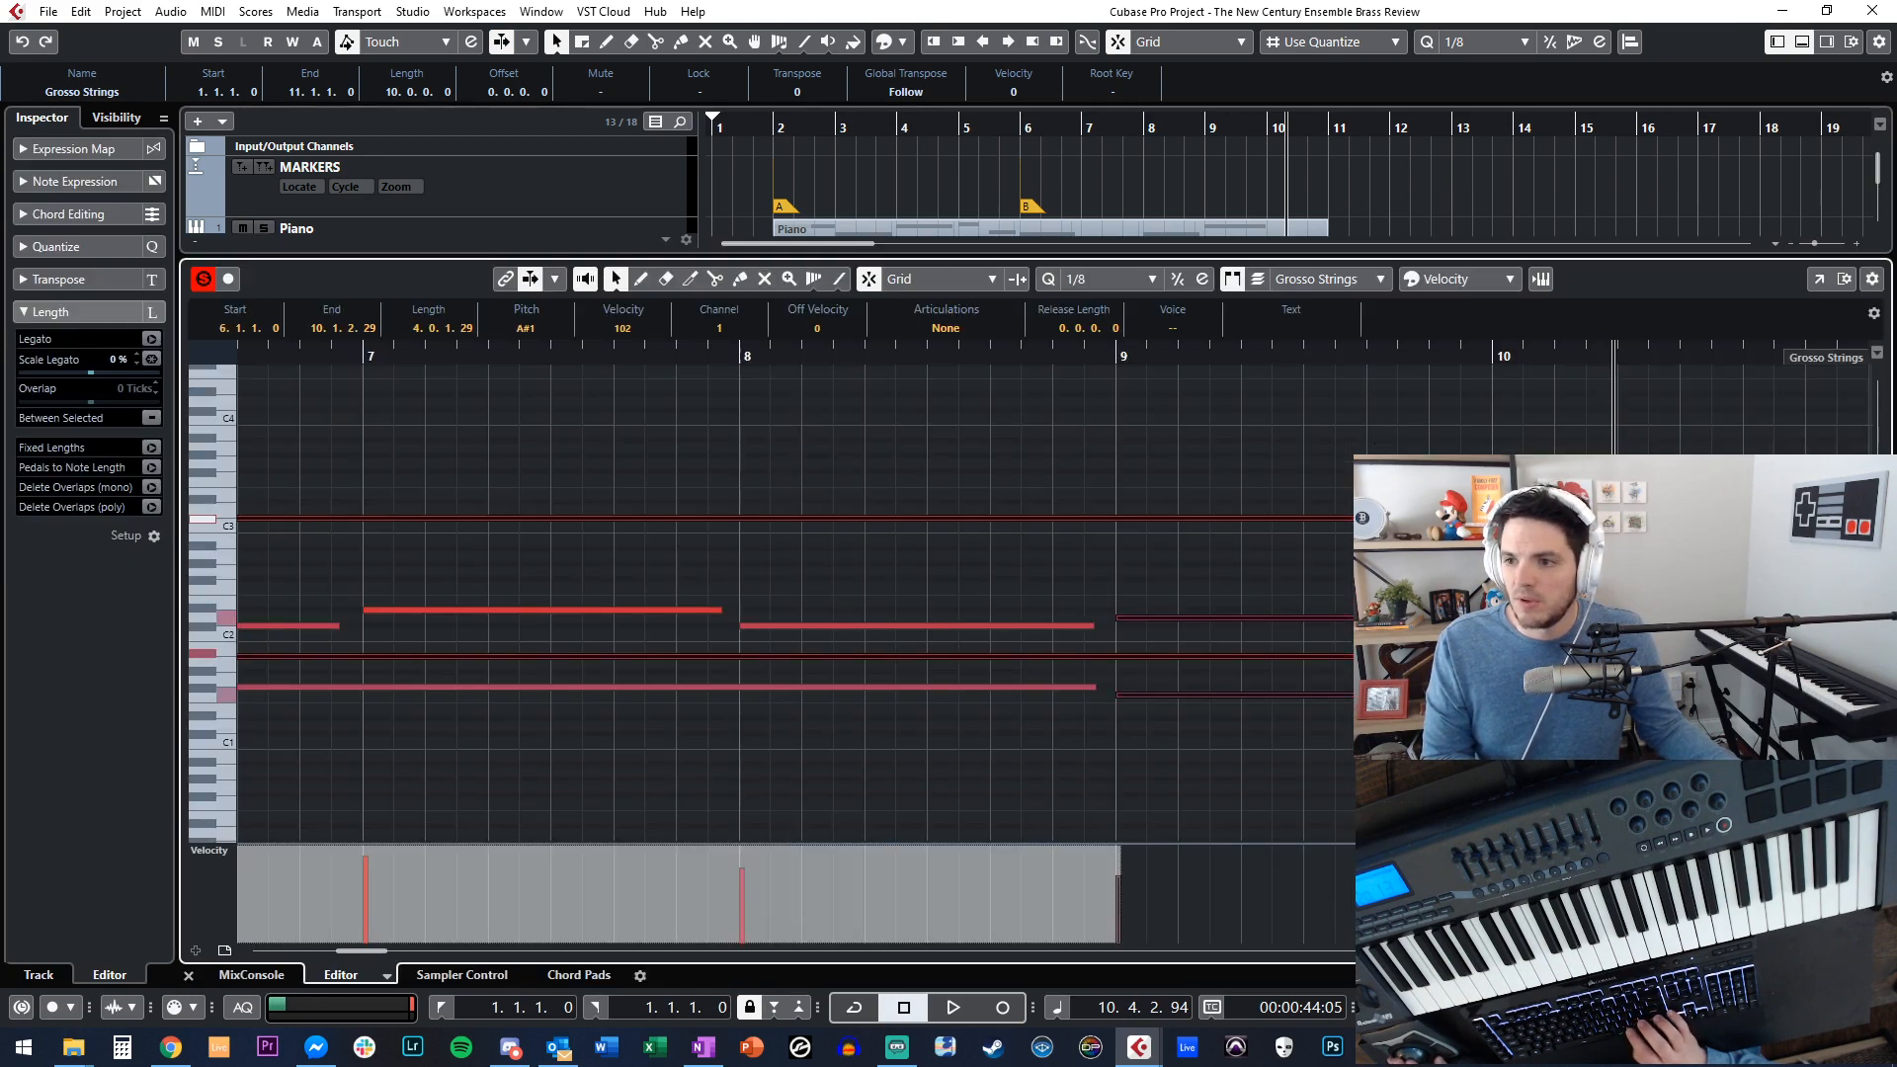
scroll(1022, 641, "right", 5)
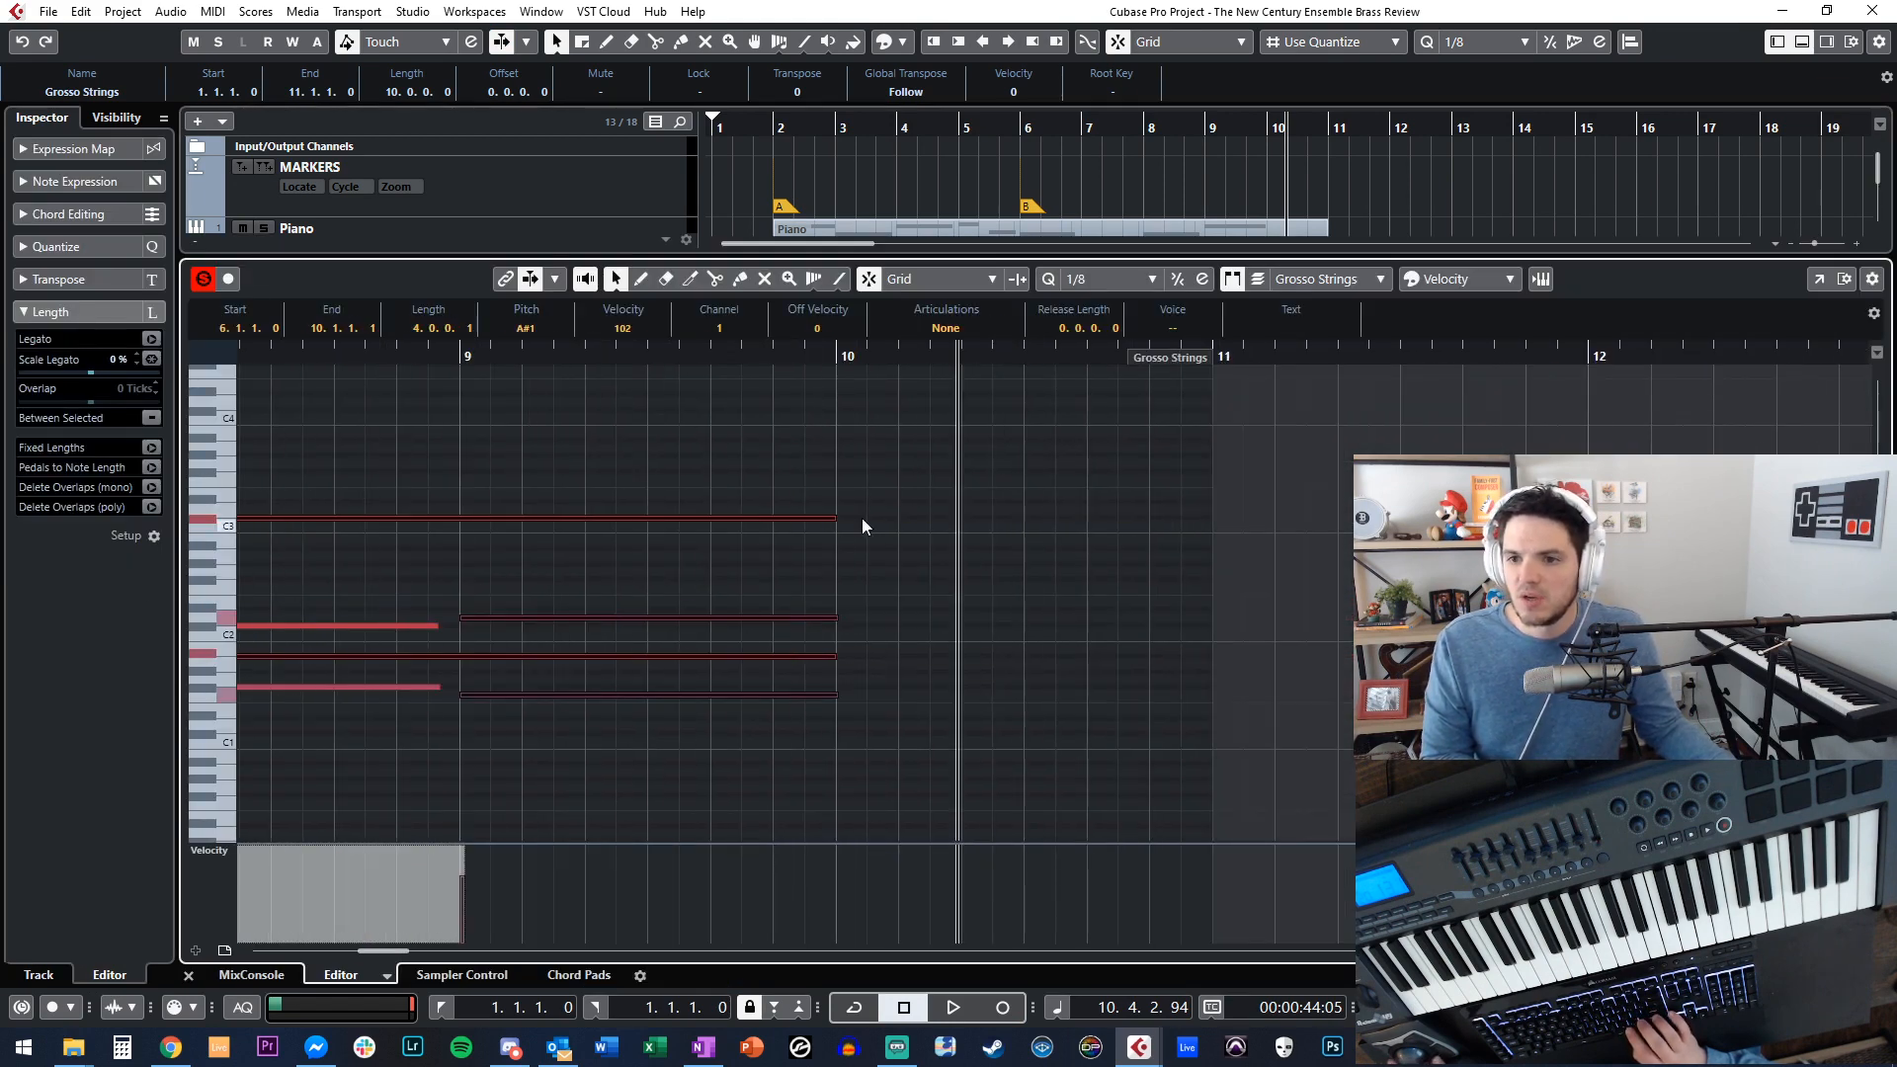
key("Return")
Quantize all notes of the Perc part to 1/16 while it plays back, and return to the arrangement.
key("space")
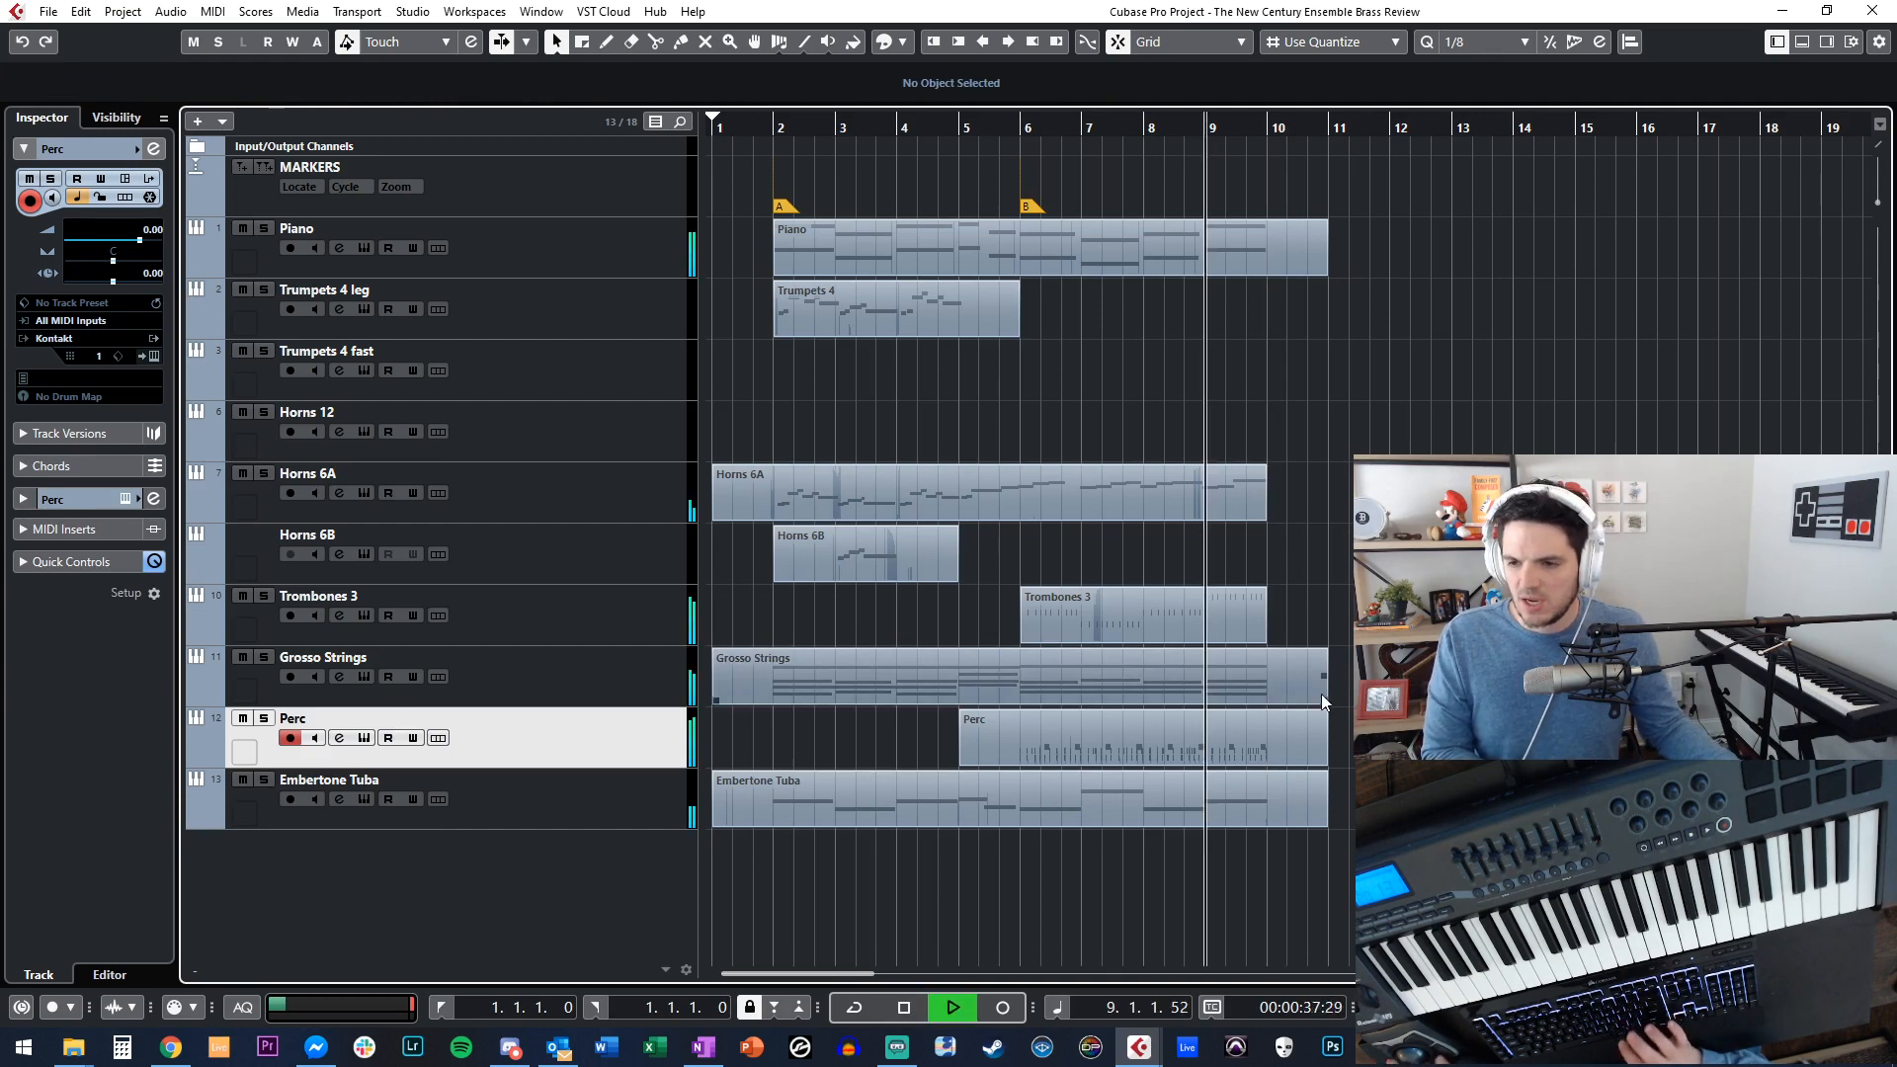
double_click(1201, 721)
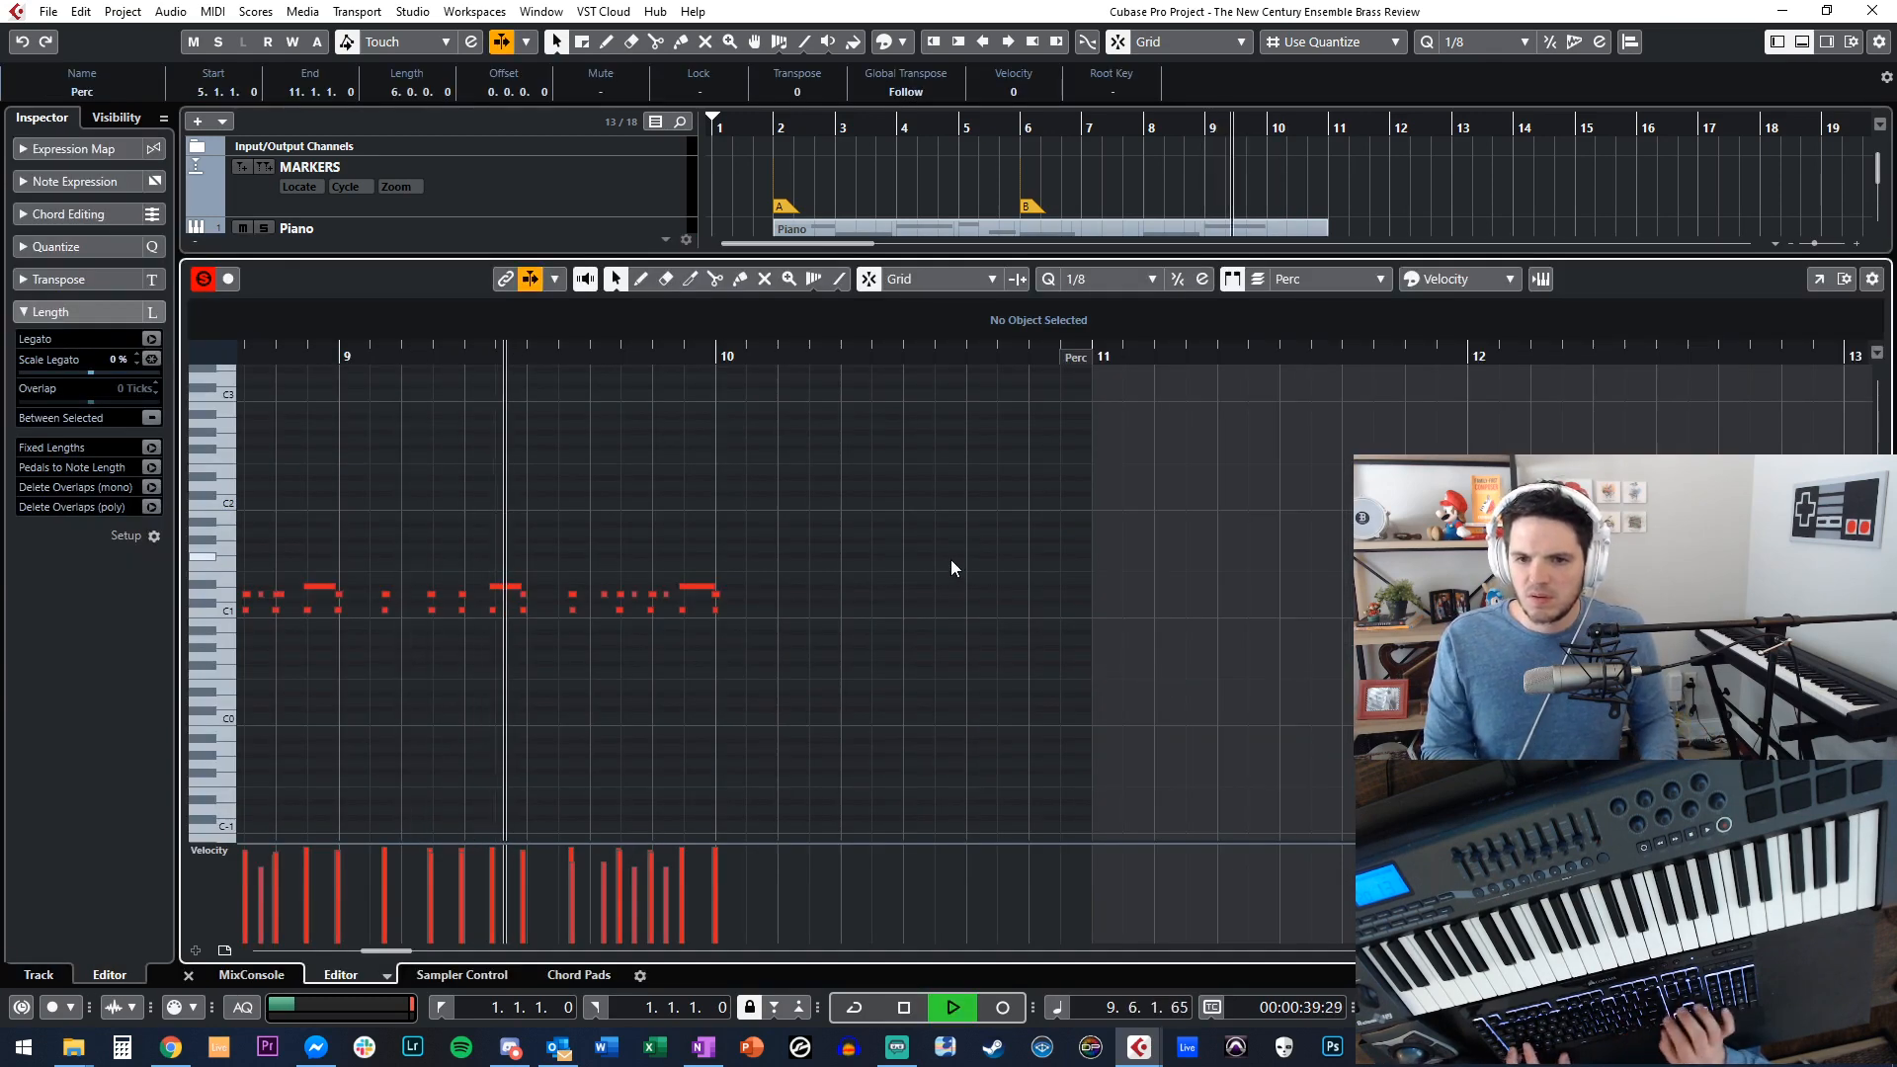
key("ctrl+a")
key("h")
key("h")
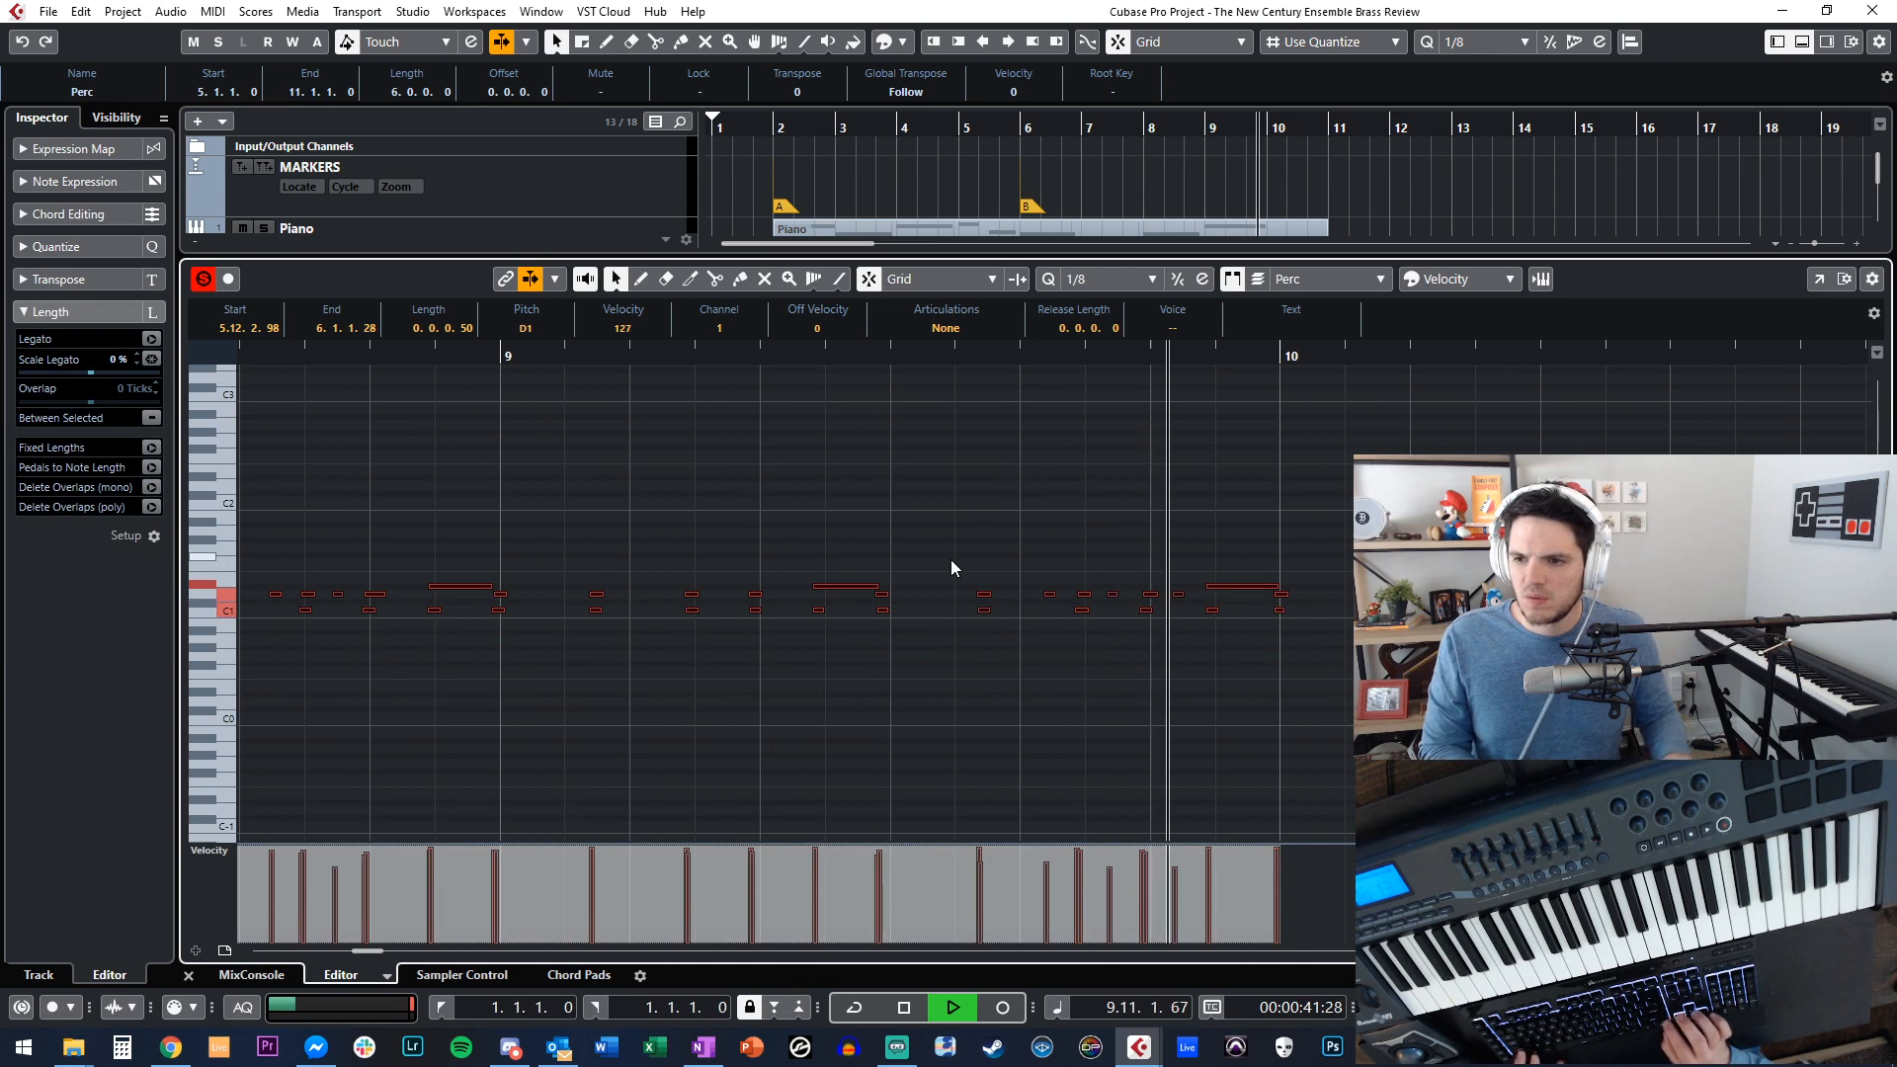
left_click(1085, 280)
left_click(1097, 411)
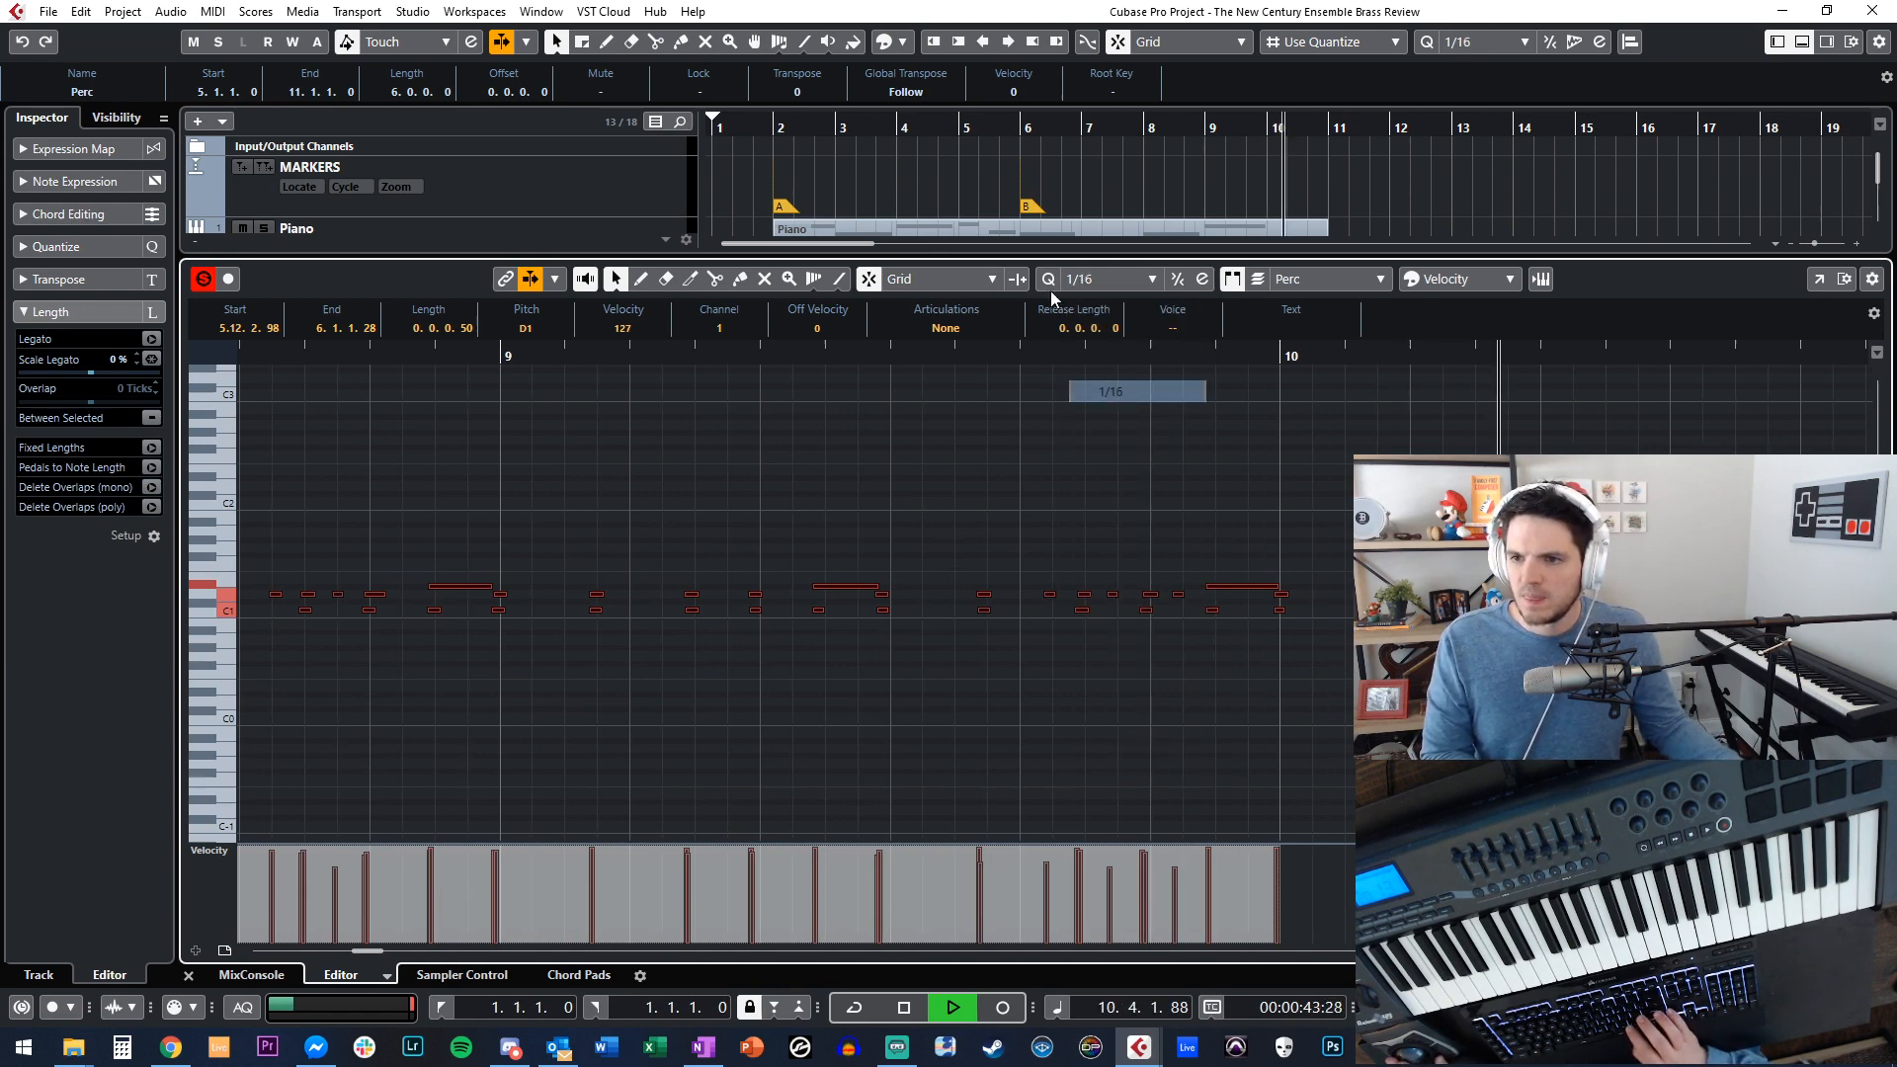
left_click(1059, 436)
key("ctrl+e")
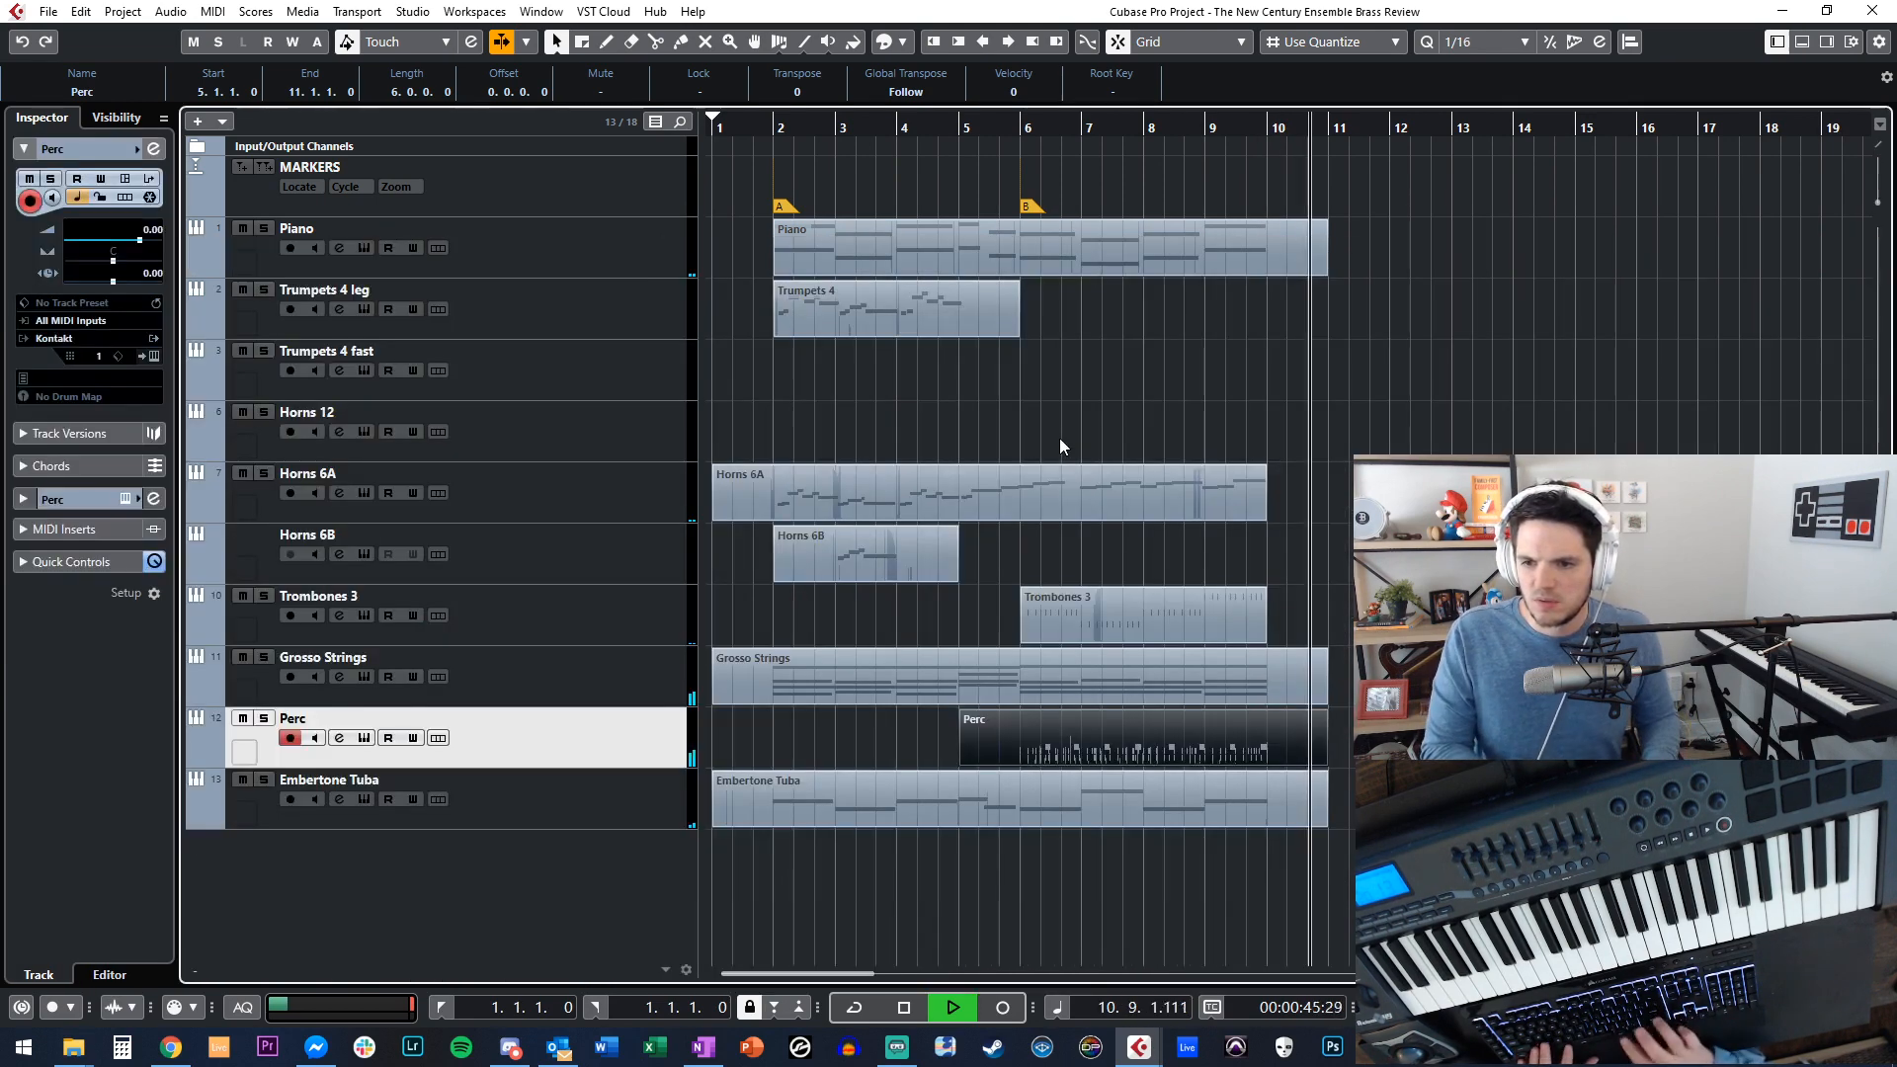
key("space")
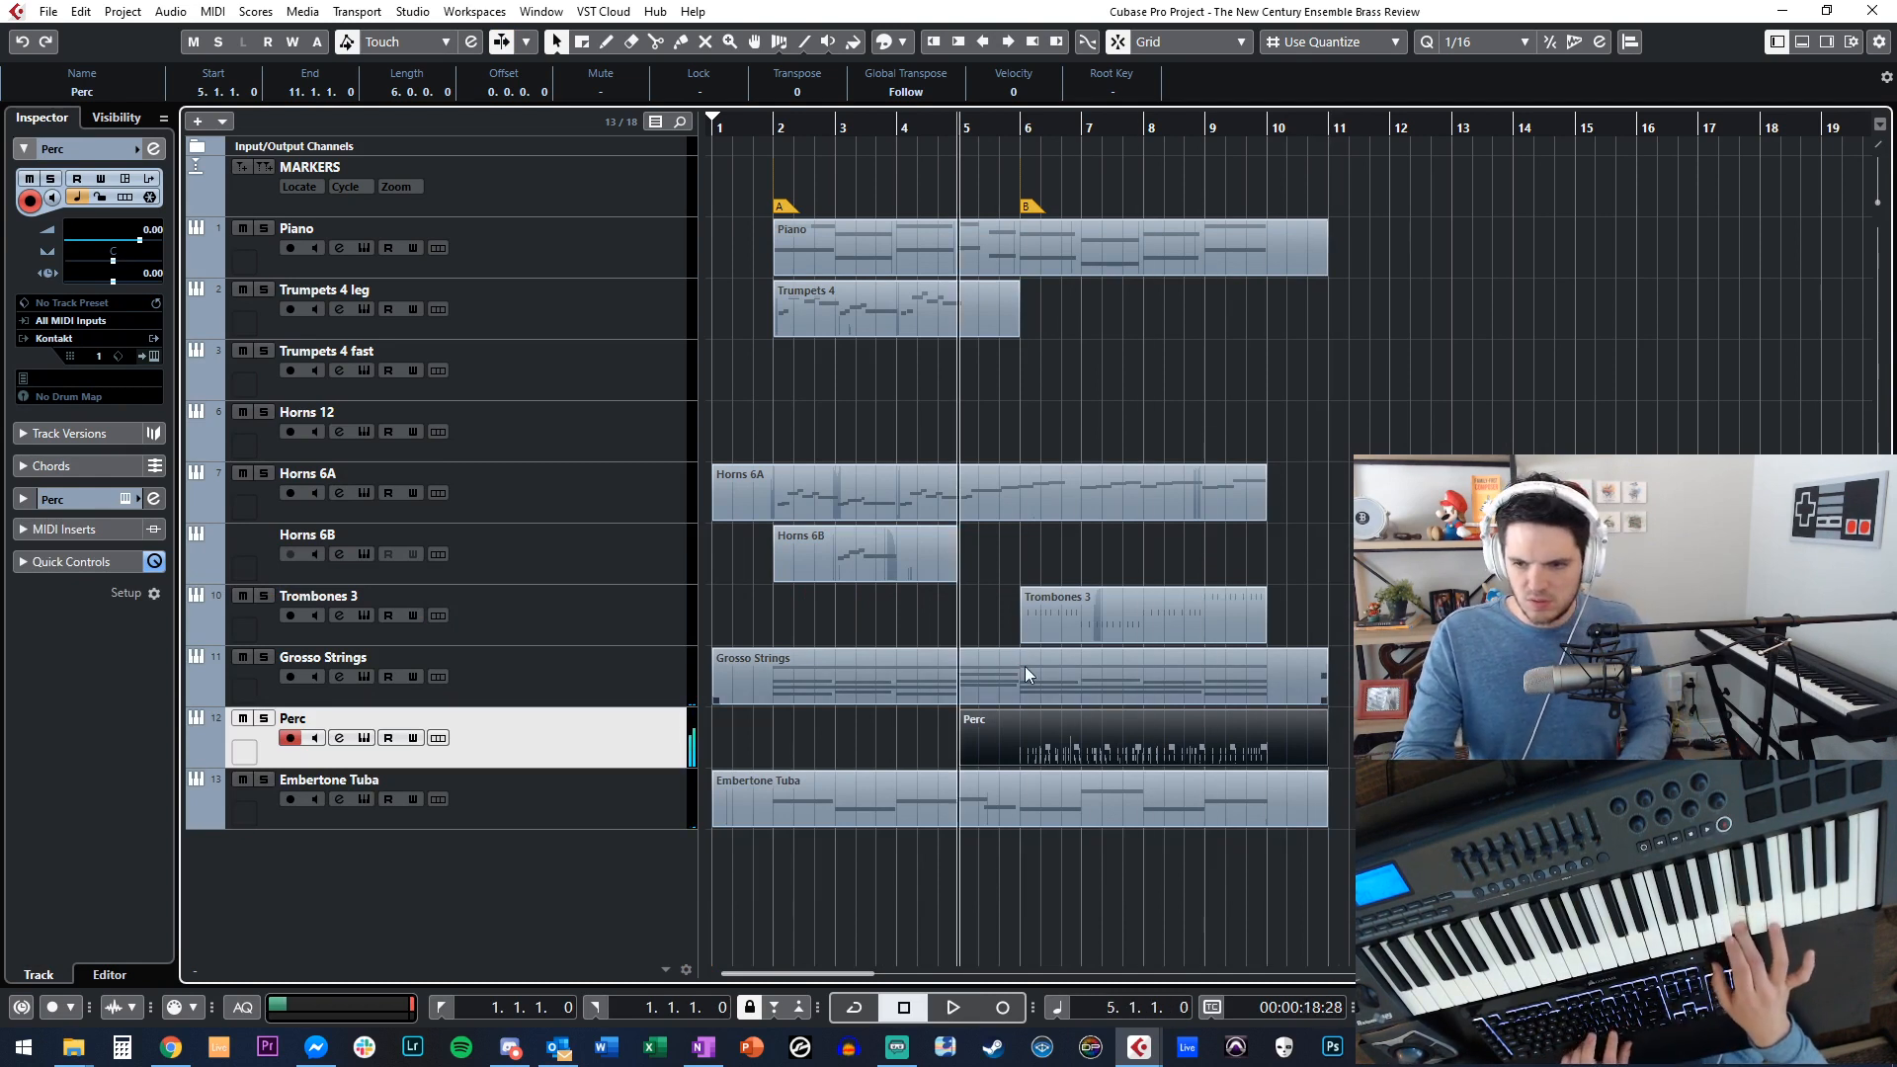
Record a second layer of sustained C3 percussion notes on the Perc track from bar 6 to bar 8.
key("KP_Multiply")
key("m")
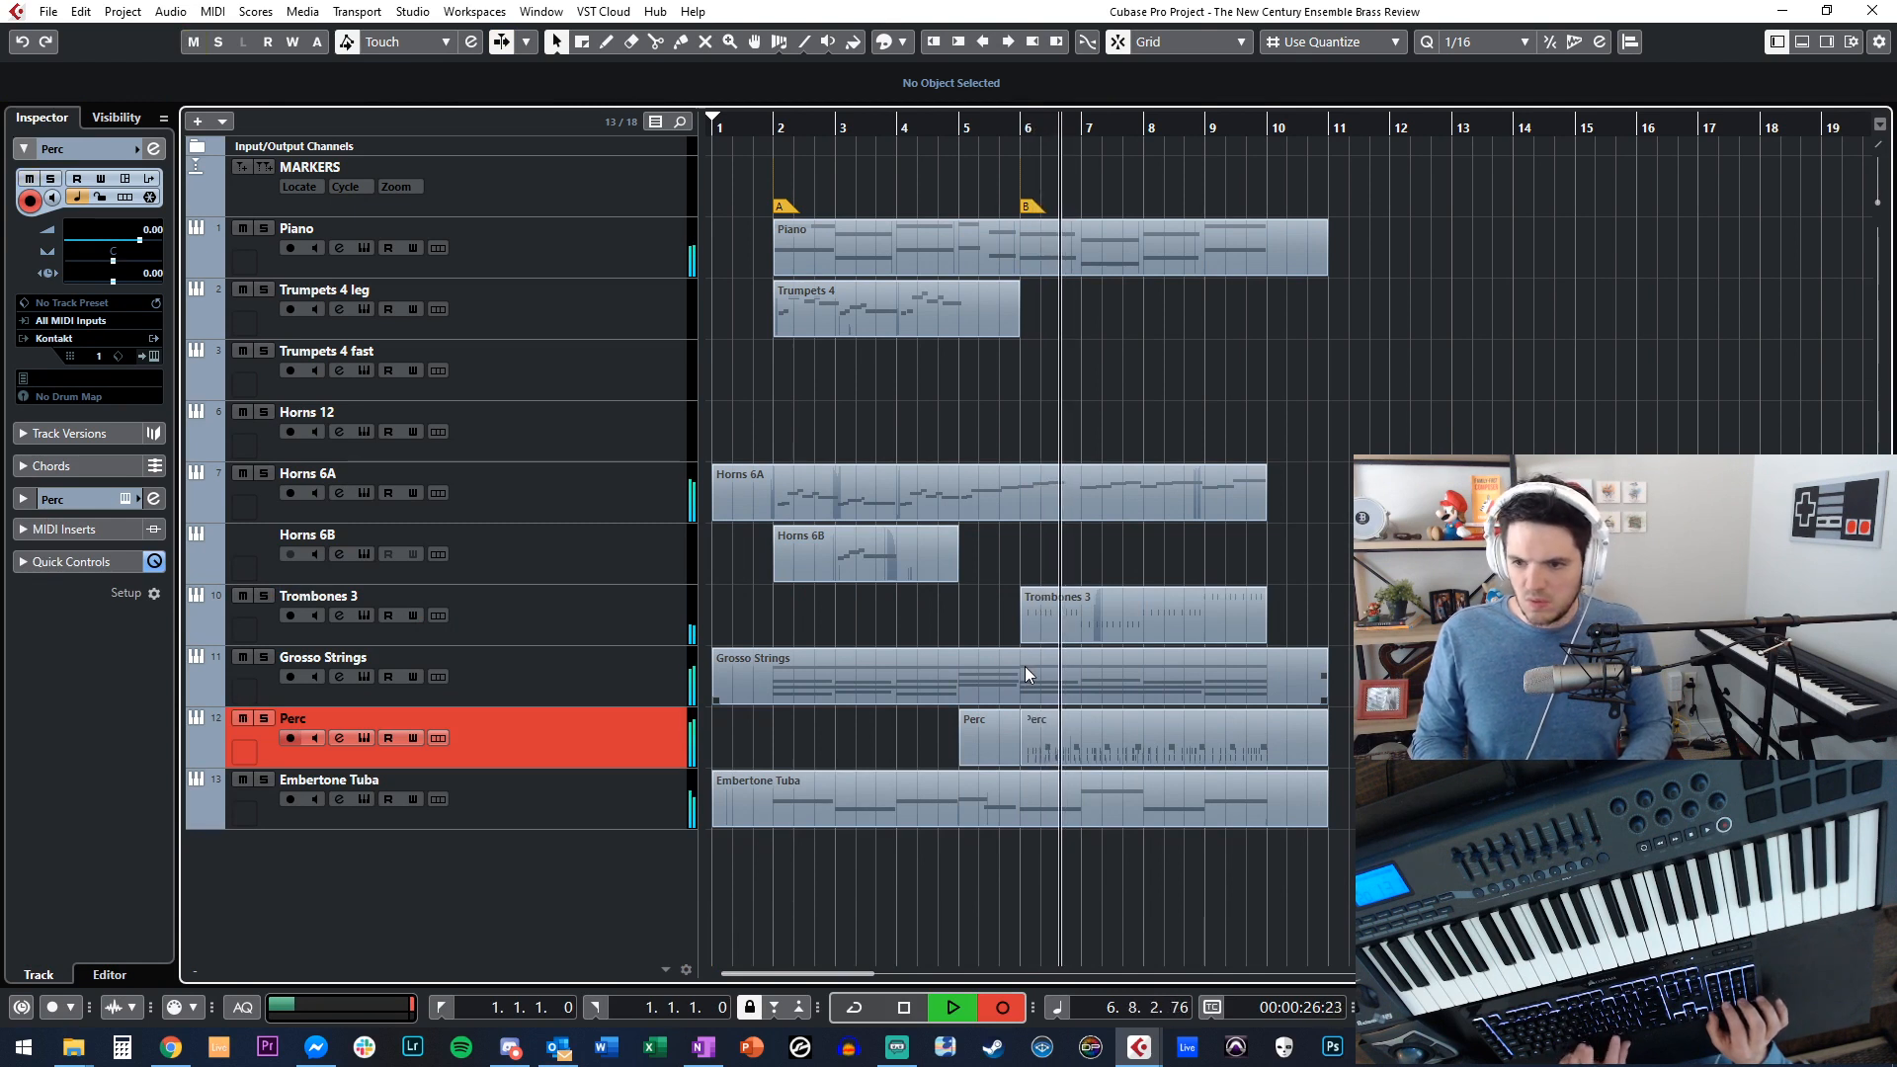
key("space")
key("KP_Multiply")
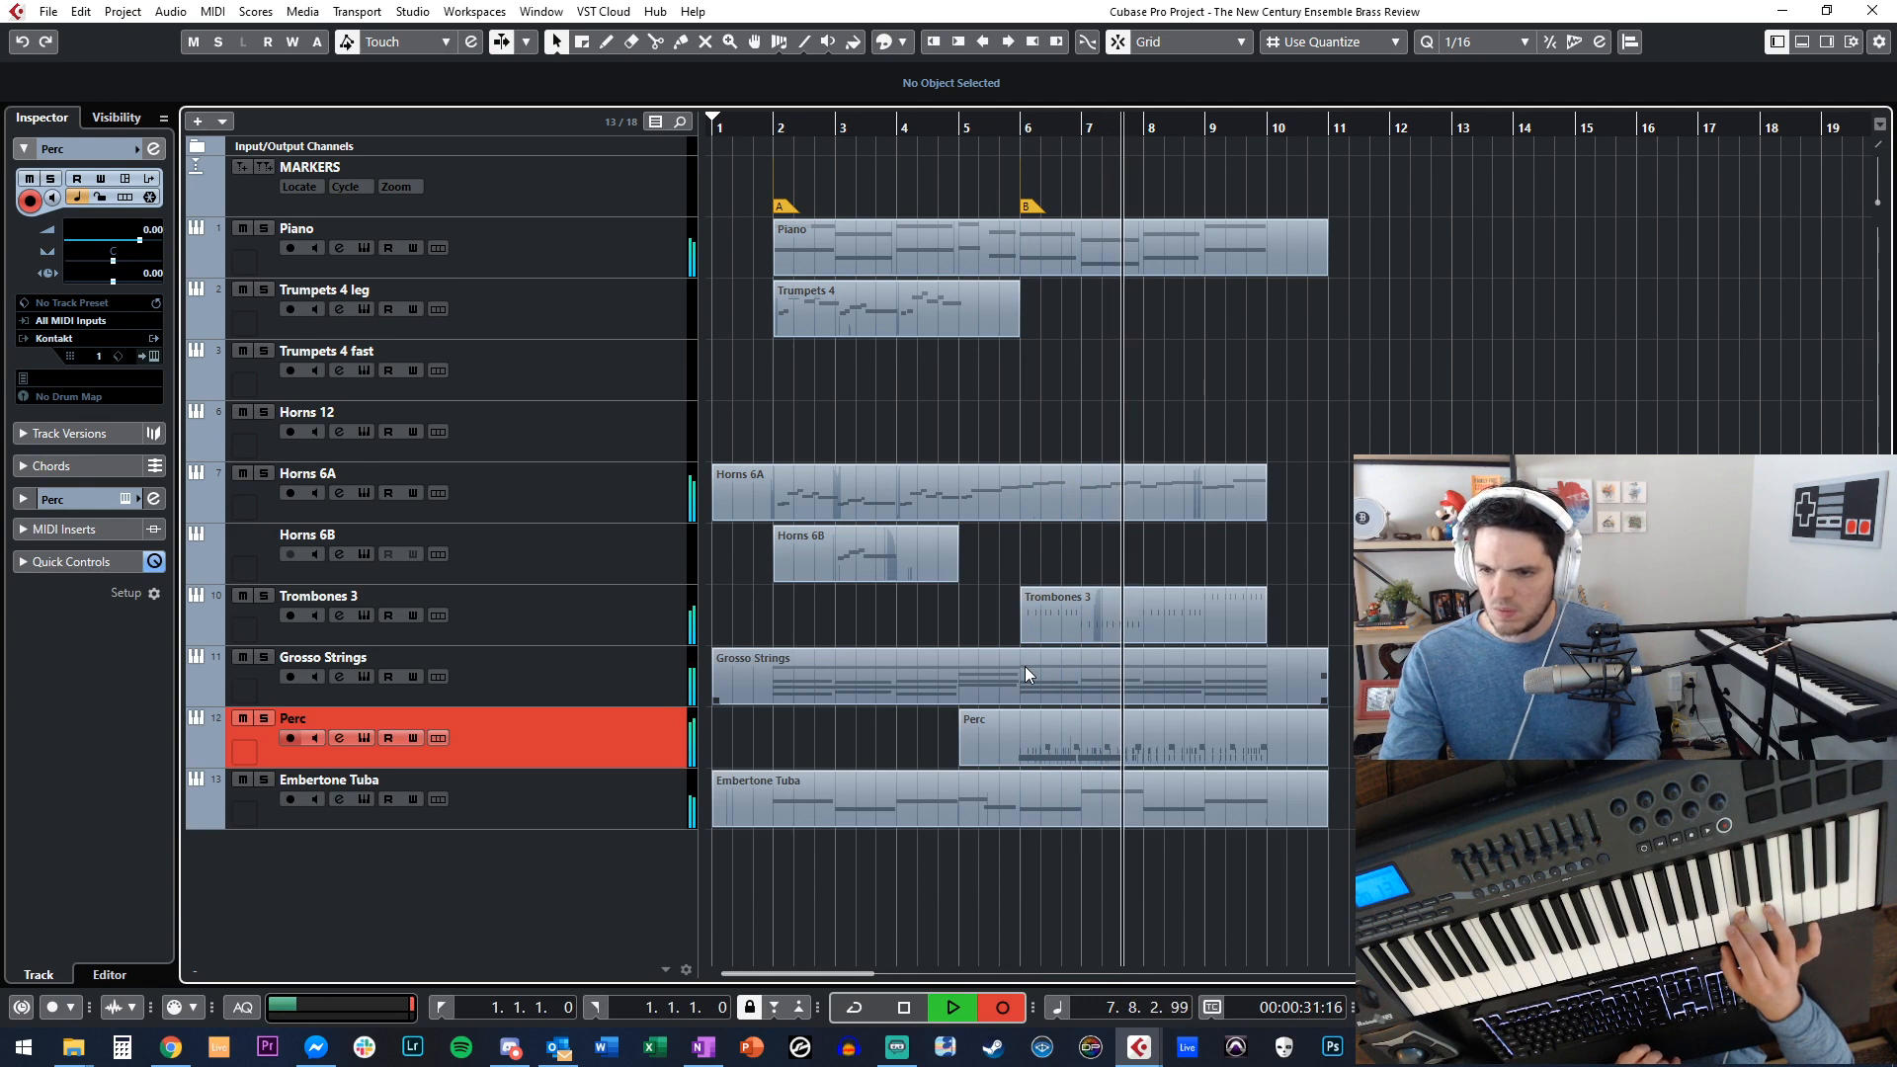
key("space")
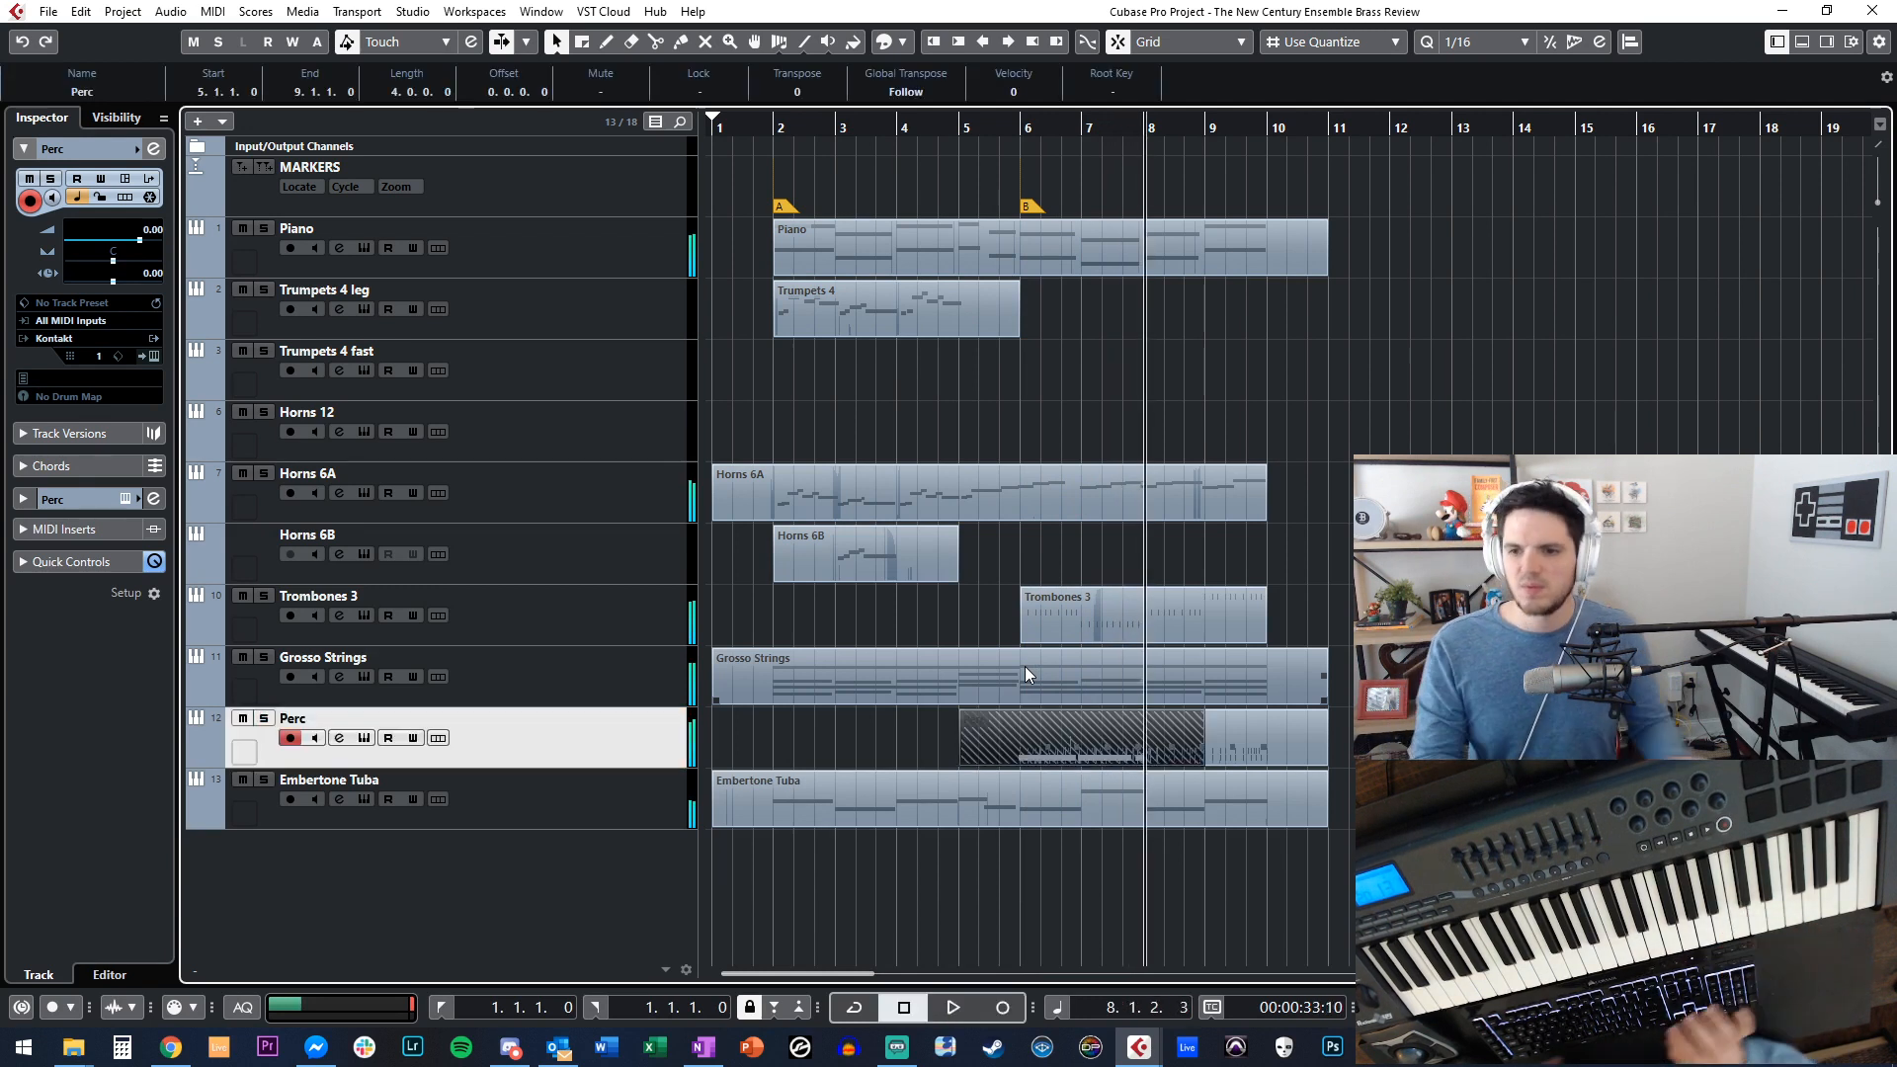
Merge the overlapping recorded Perc parts into a single part spanning bars 5 to 11.
right_click(1063, 761)
left_click(1192, 736)
left_click(1136, 739)
Open the merged Perc part and quantize the first low drum hits to the start of bar 6.
double_click(1122, 738)
left_click_drag(433, 565, 1160, 803)
key("KP_Subtract")
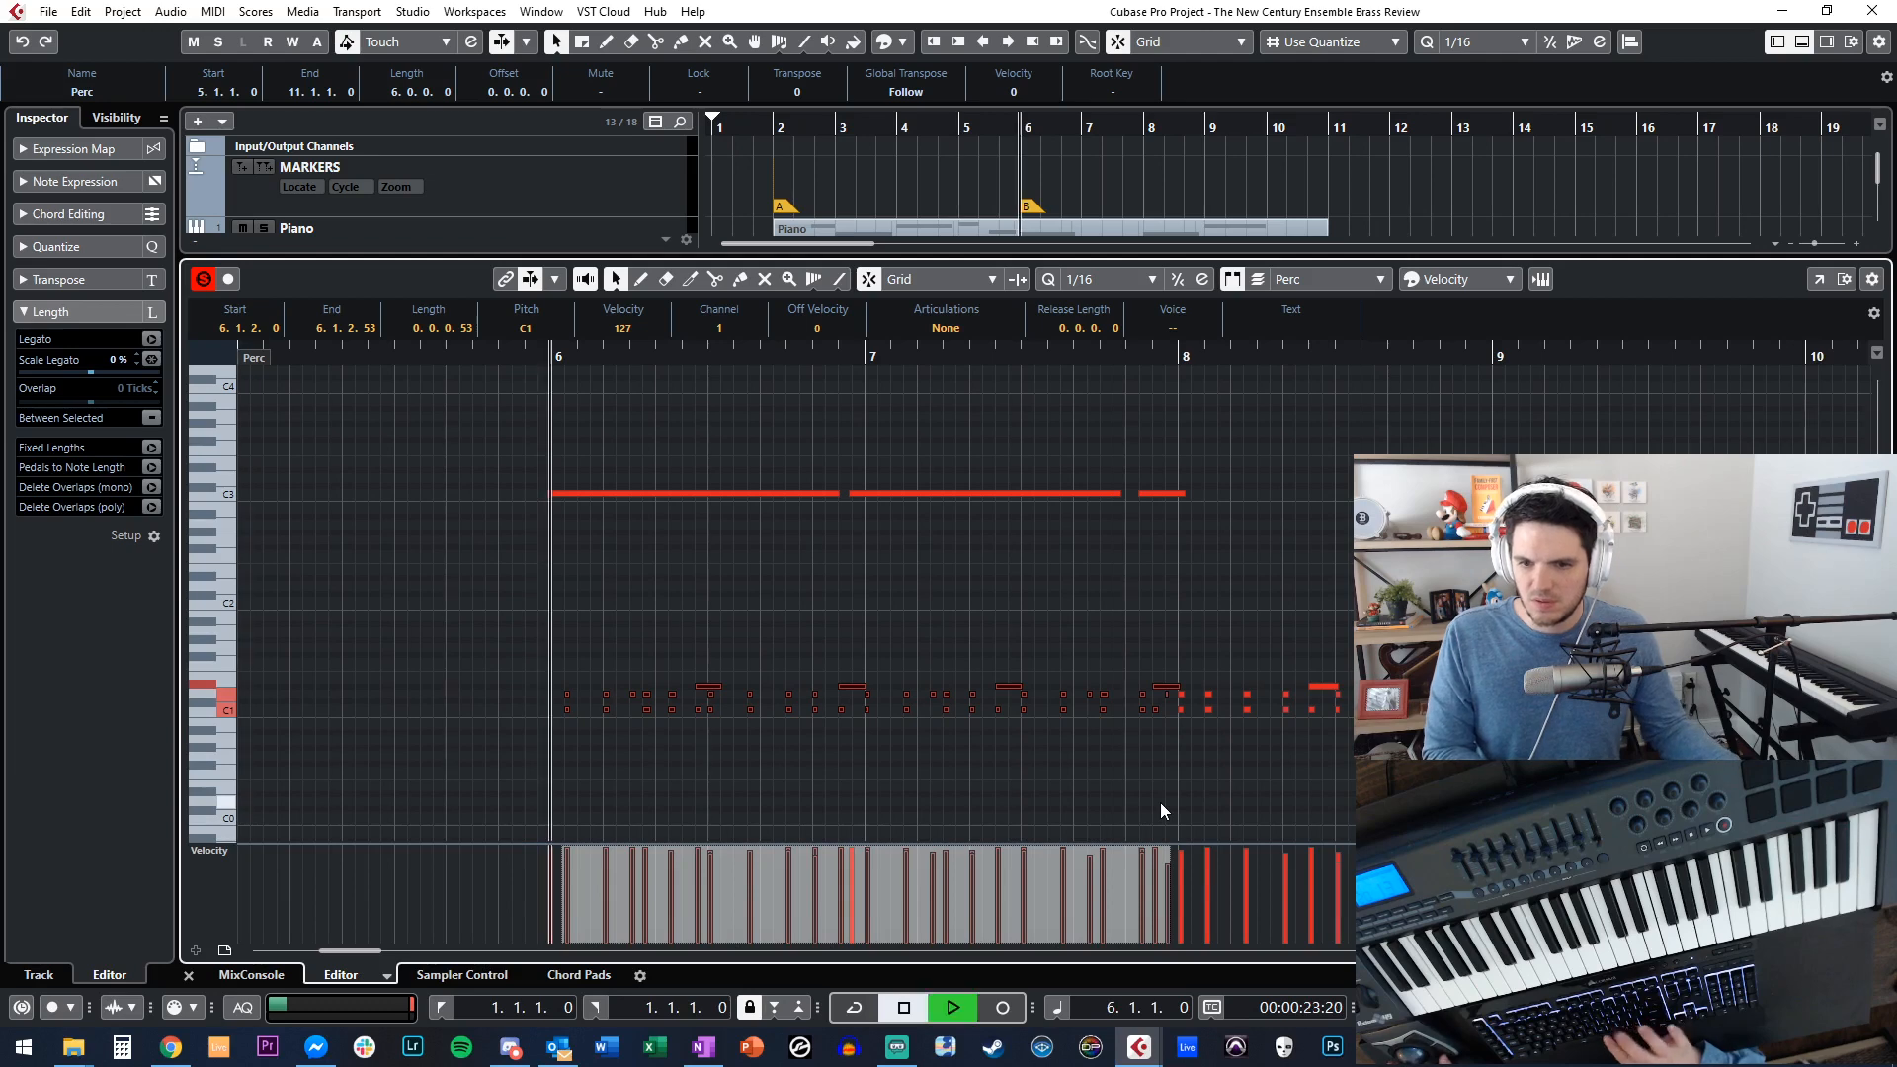
key("space")
left_click(539, 660)
left_click_drag(540, 660, 587, 745)
key("q")
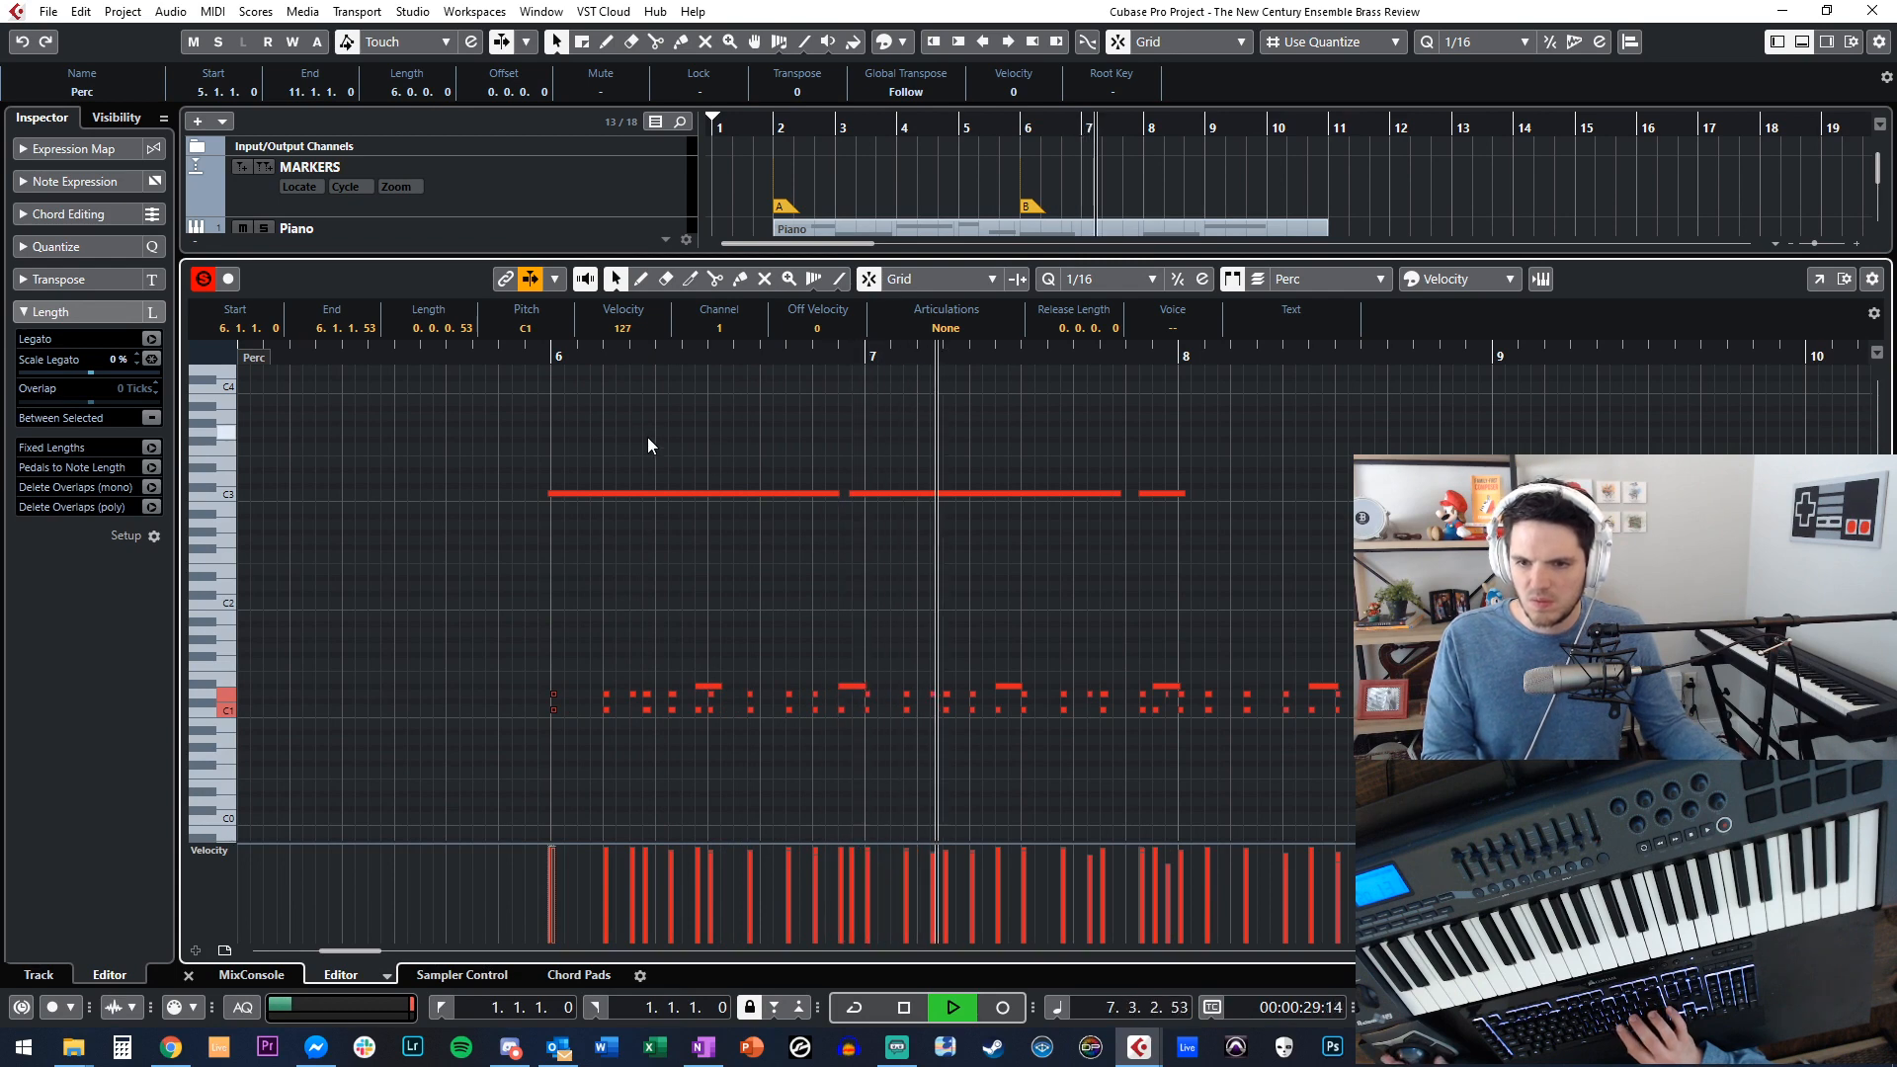
Quantize the sustained C3 notes in the Perc part to 1/1 so each starts on its bar line.
left_click(890, 478)
left_click_drag(679, 411, 1197, 584)
left_click(1097, 278)
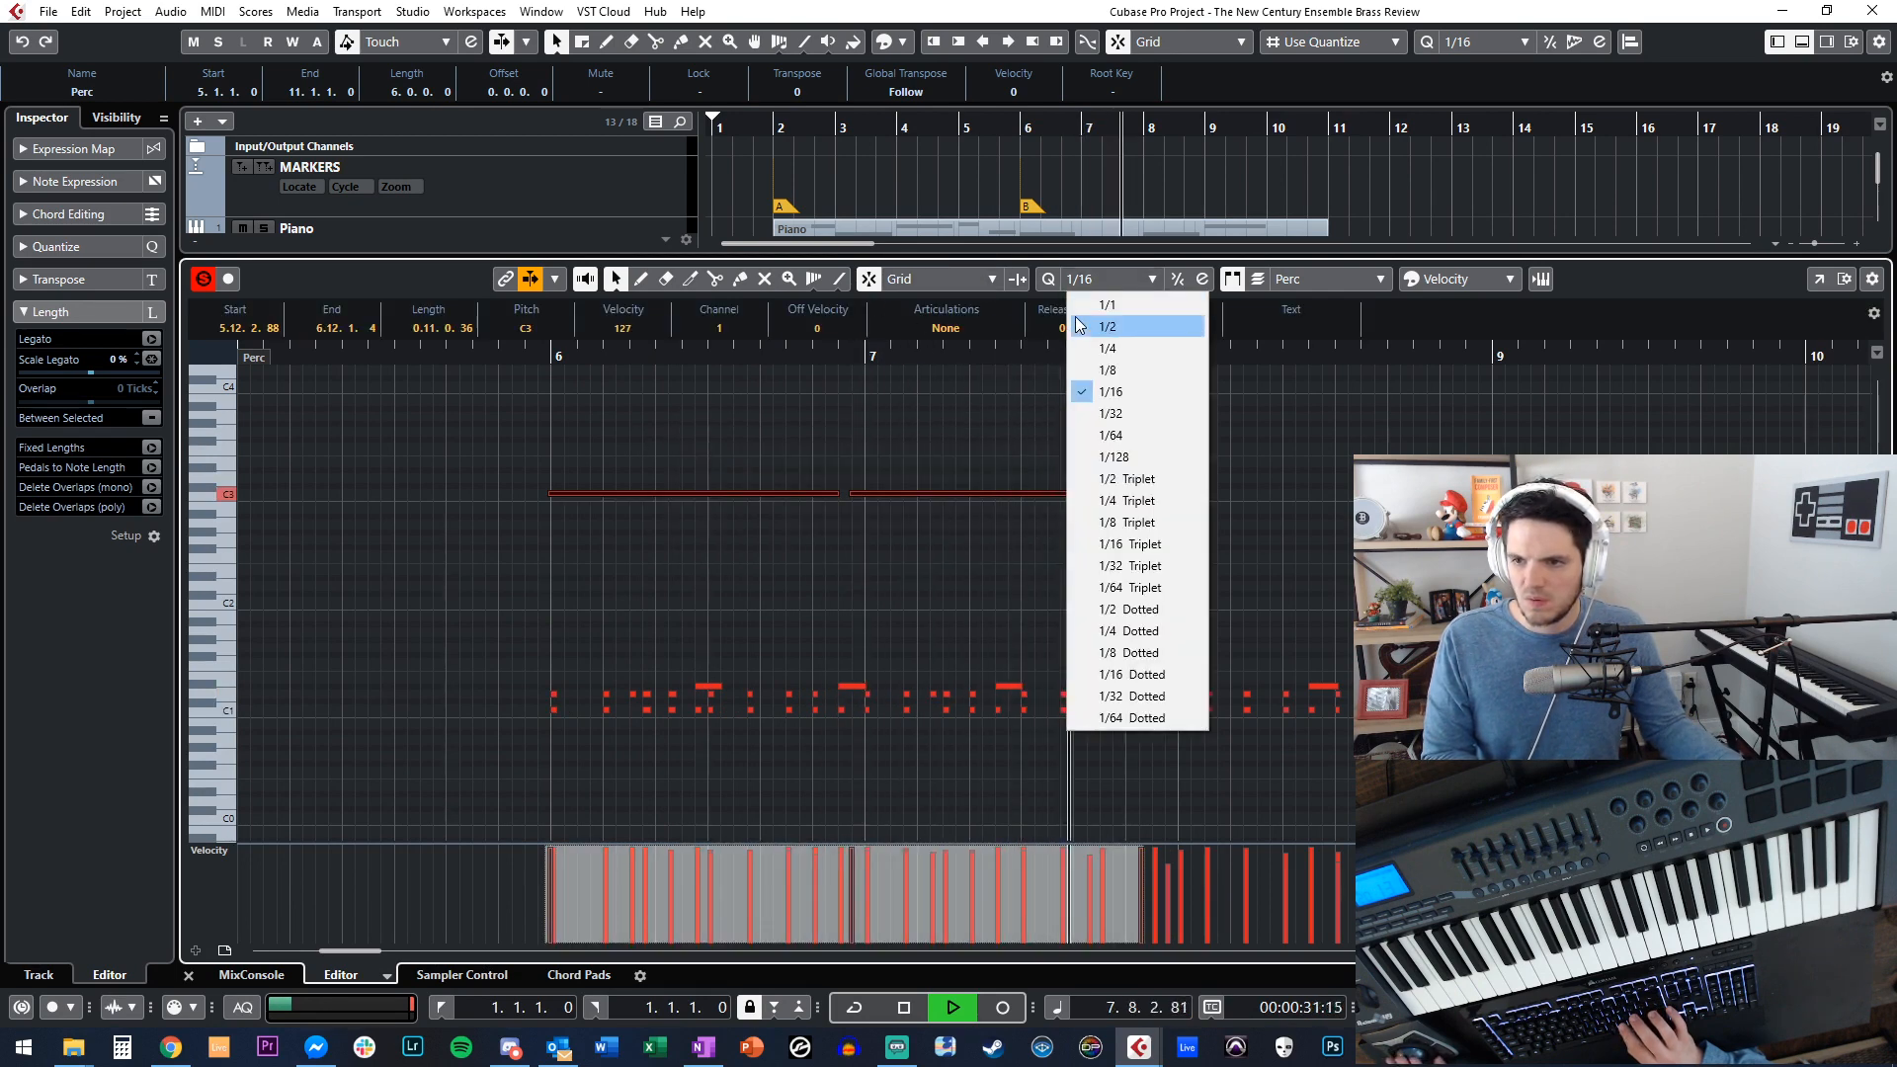
left_click(1082, 303)
key("q")
left_click(1011, 449)
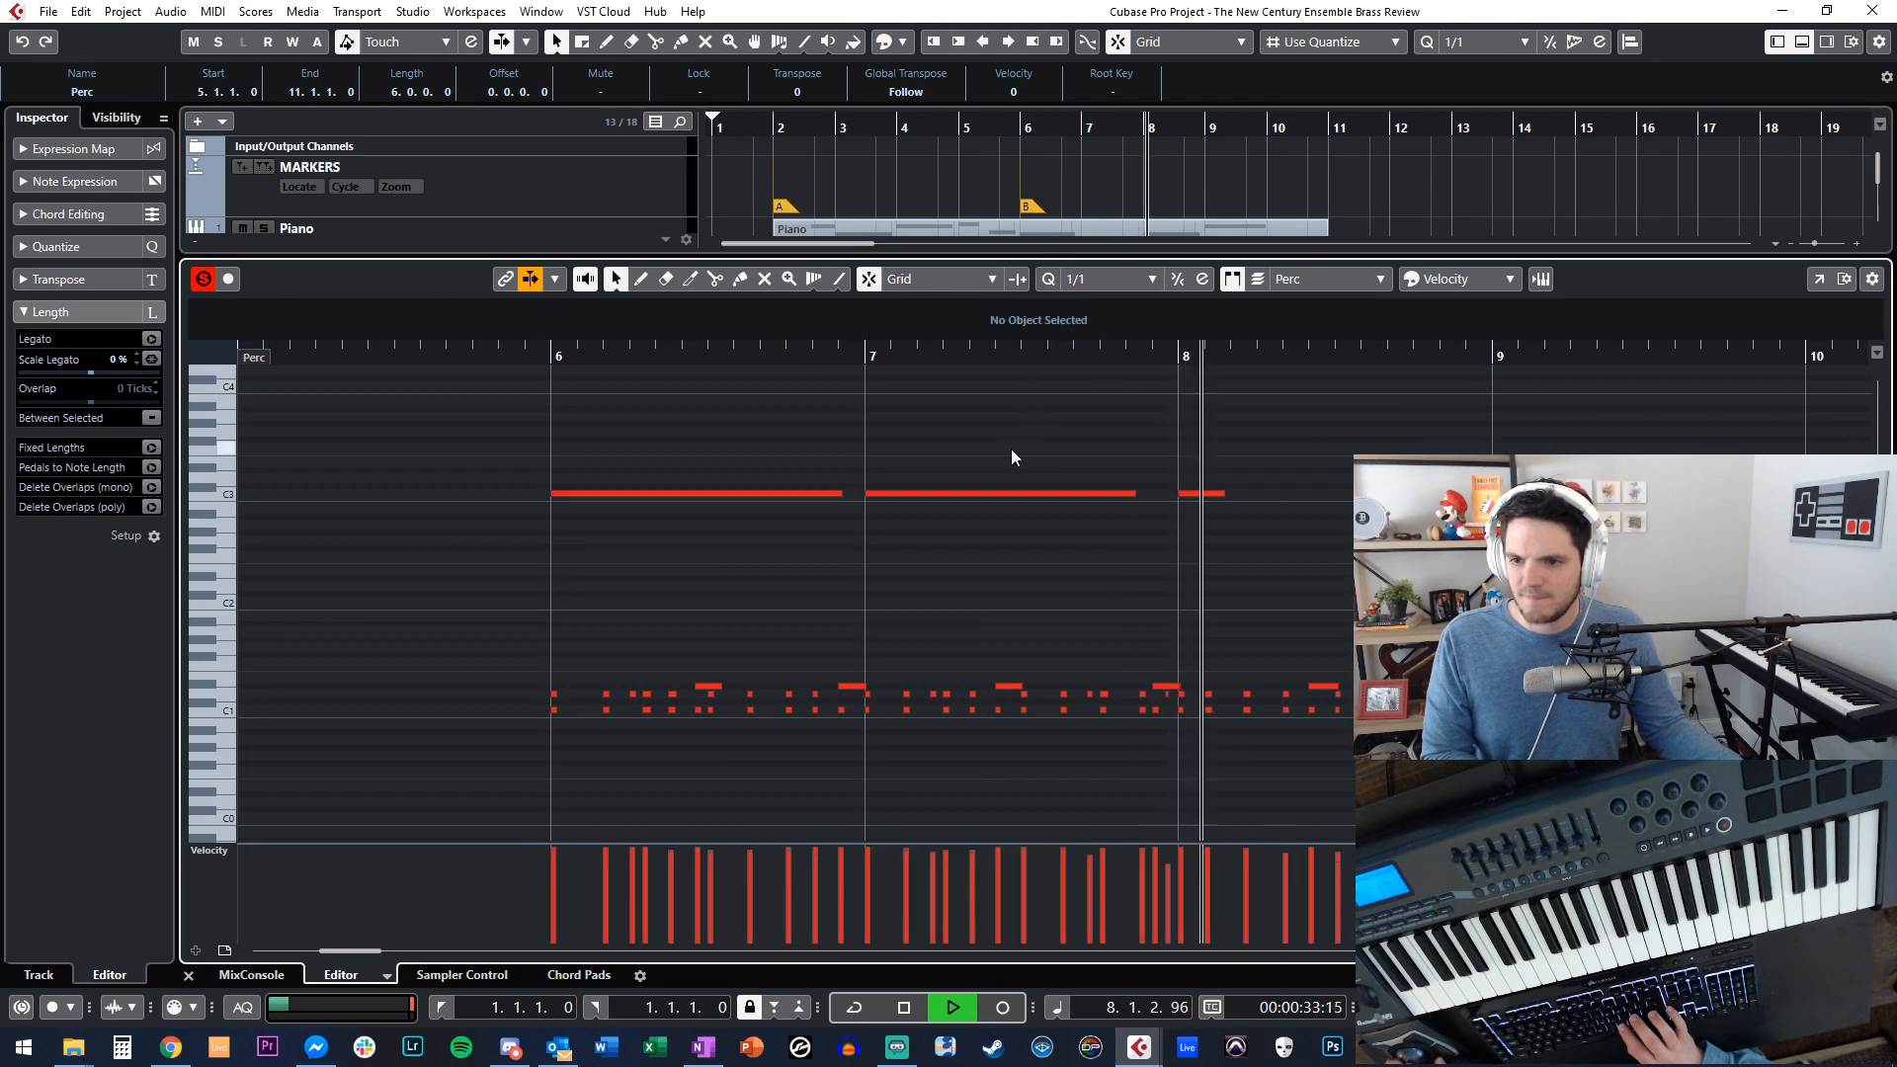
Delete the short C3 note at bar 8, repeat the two long C3 notes from there and enlarge the part to bar 12.
key("g")
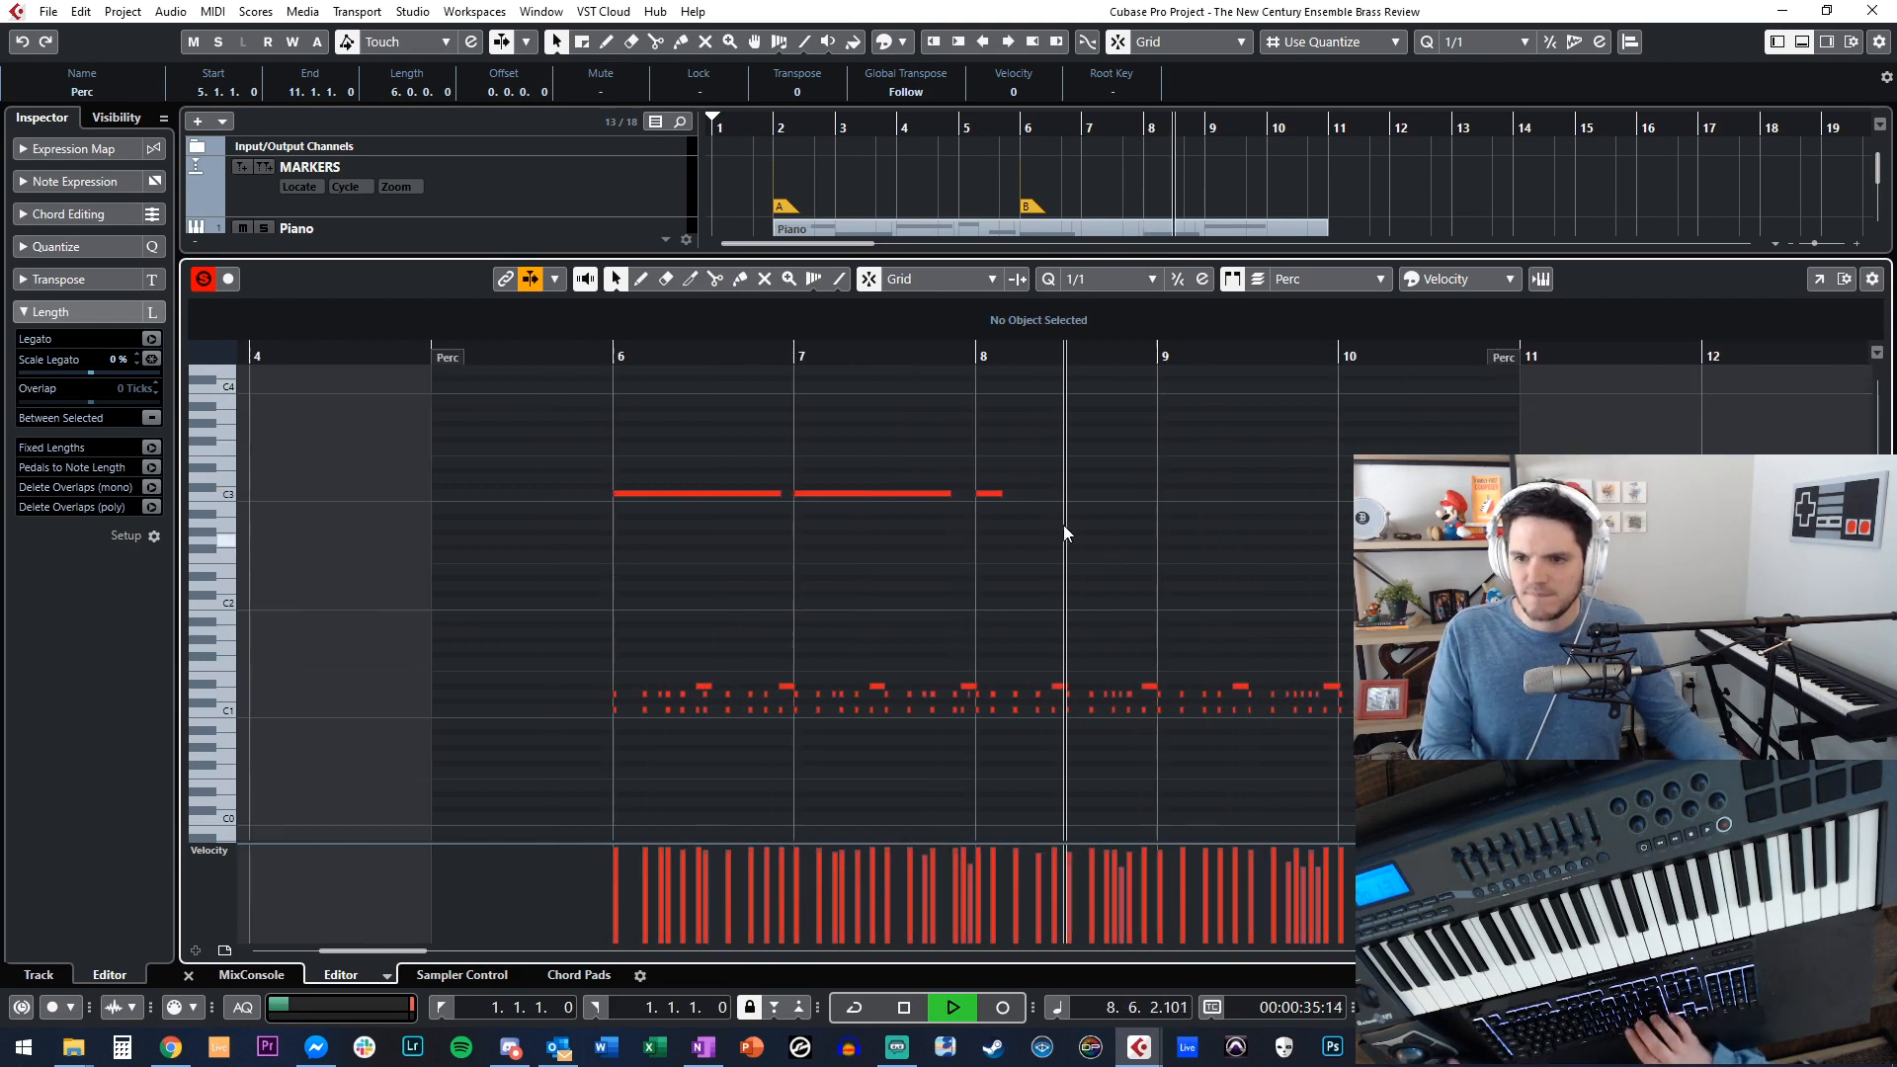
left_click(994, 493)
key("Delete")
left_click_drag(954, 521, 1030, 494)
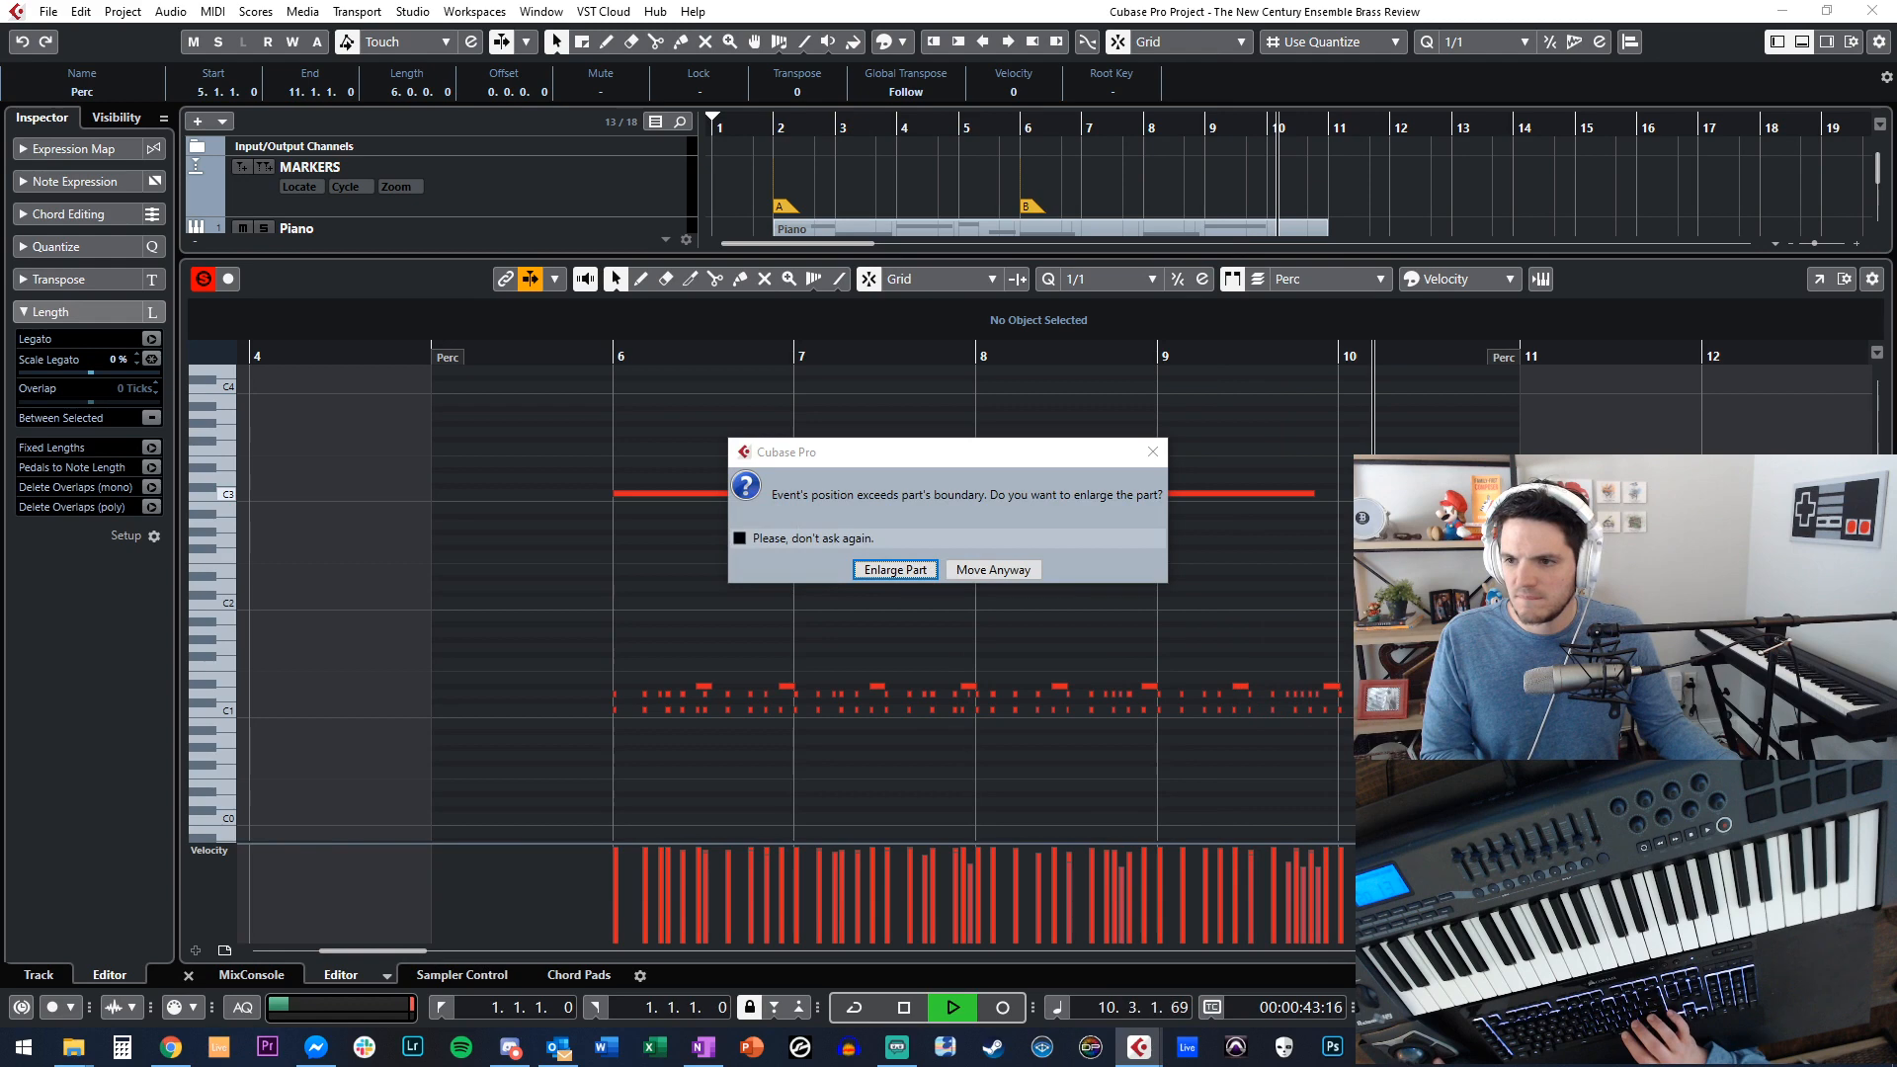
left_click(903, 571)
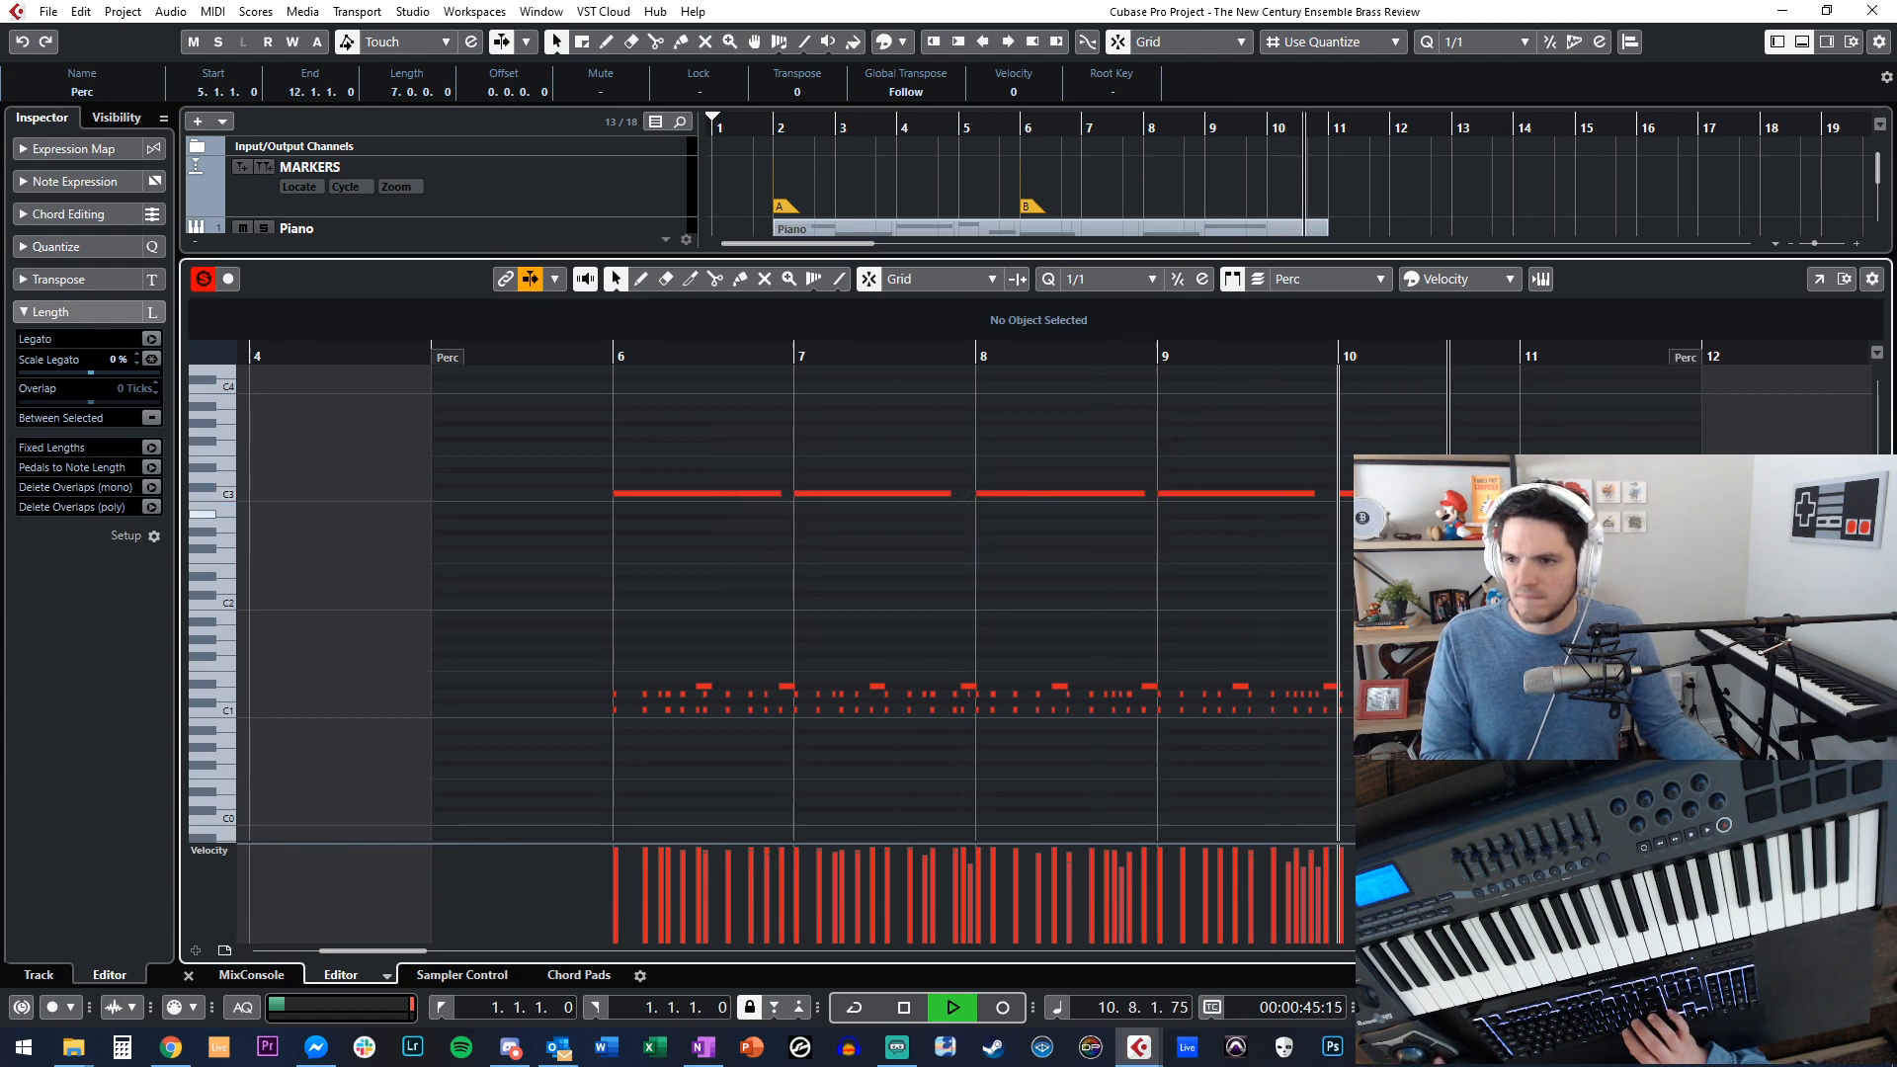
Lower the velocity of the sustained C3 notes to about 85 and play the Perc part from bar 6.
key("space")
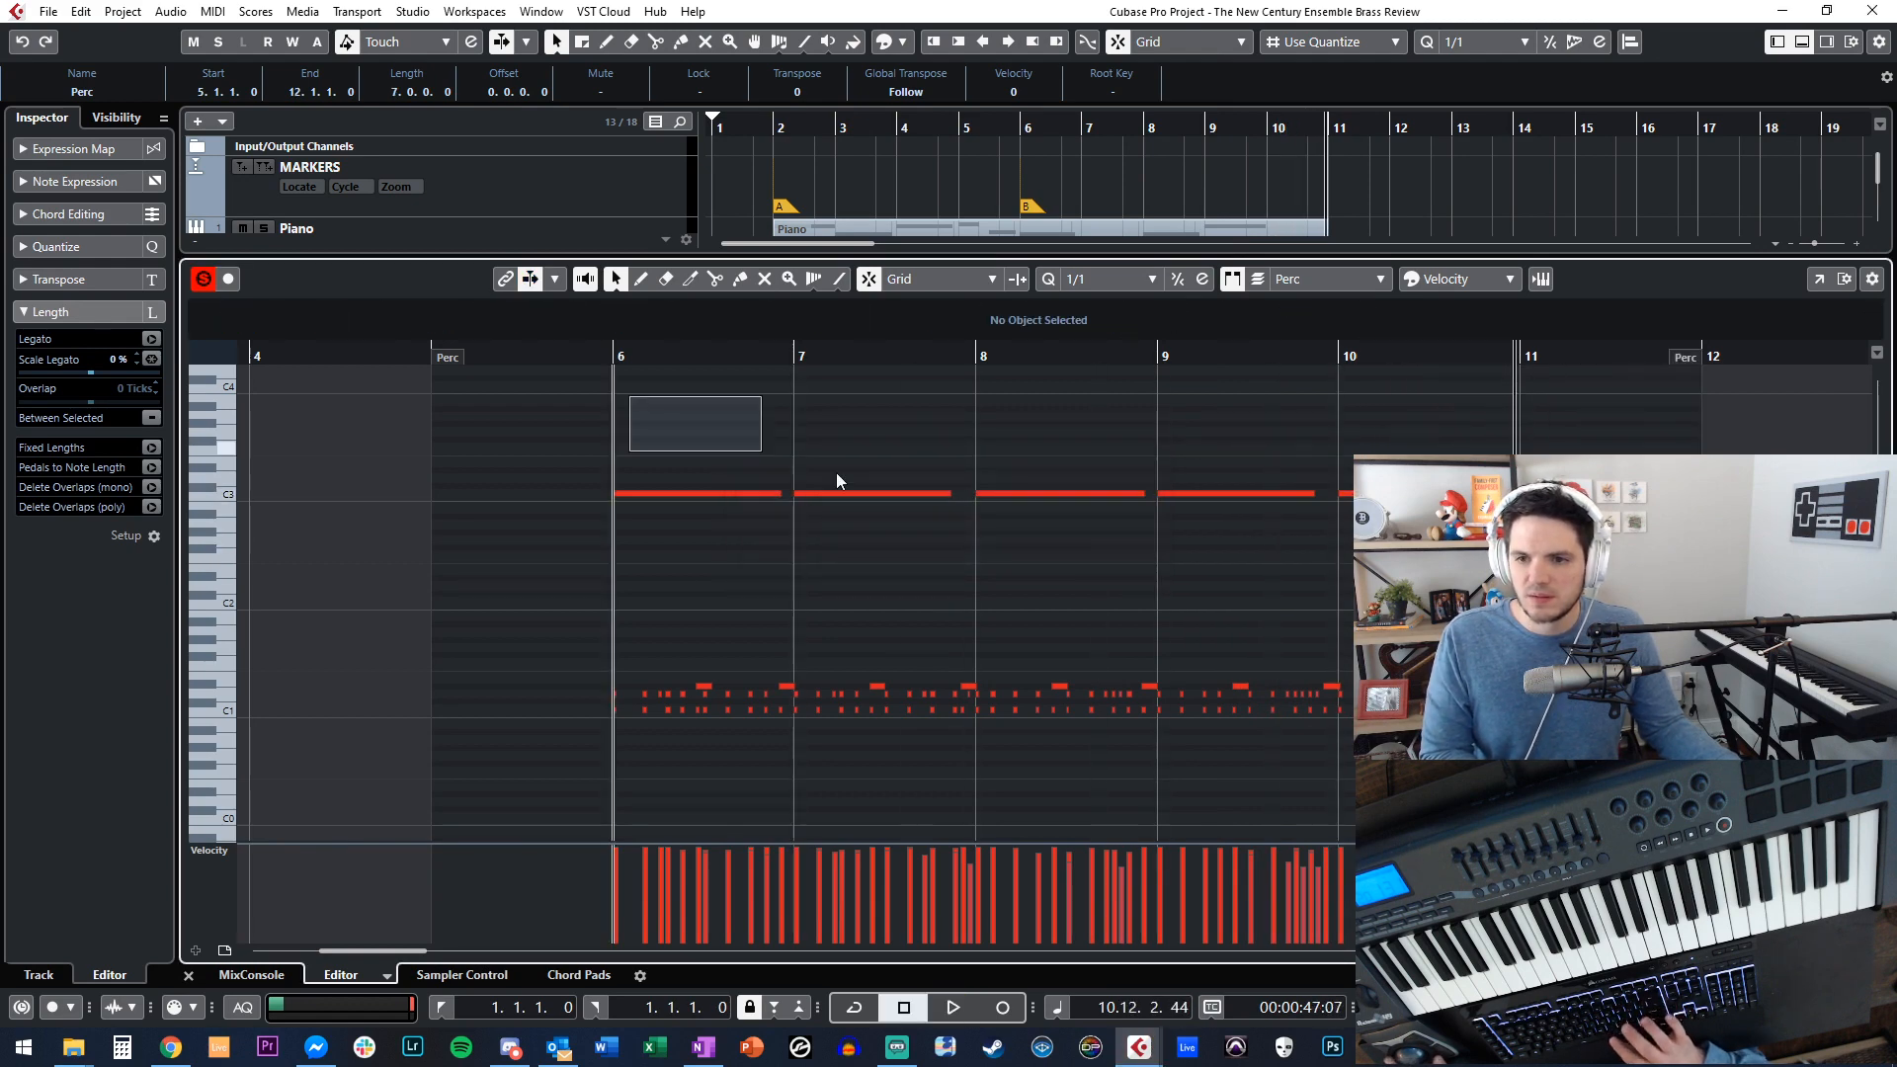
key("ctrl+a")
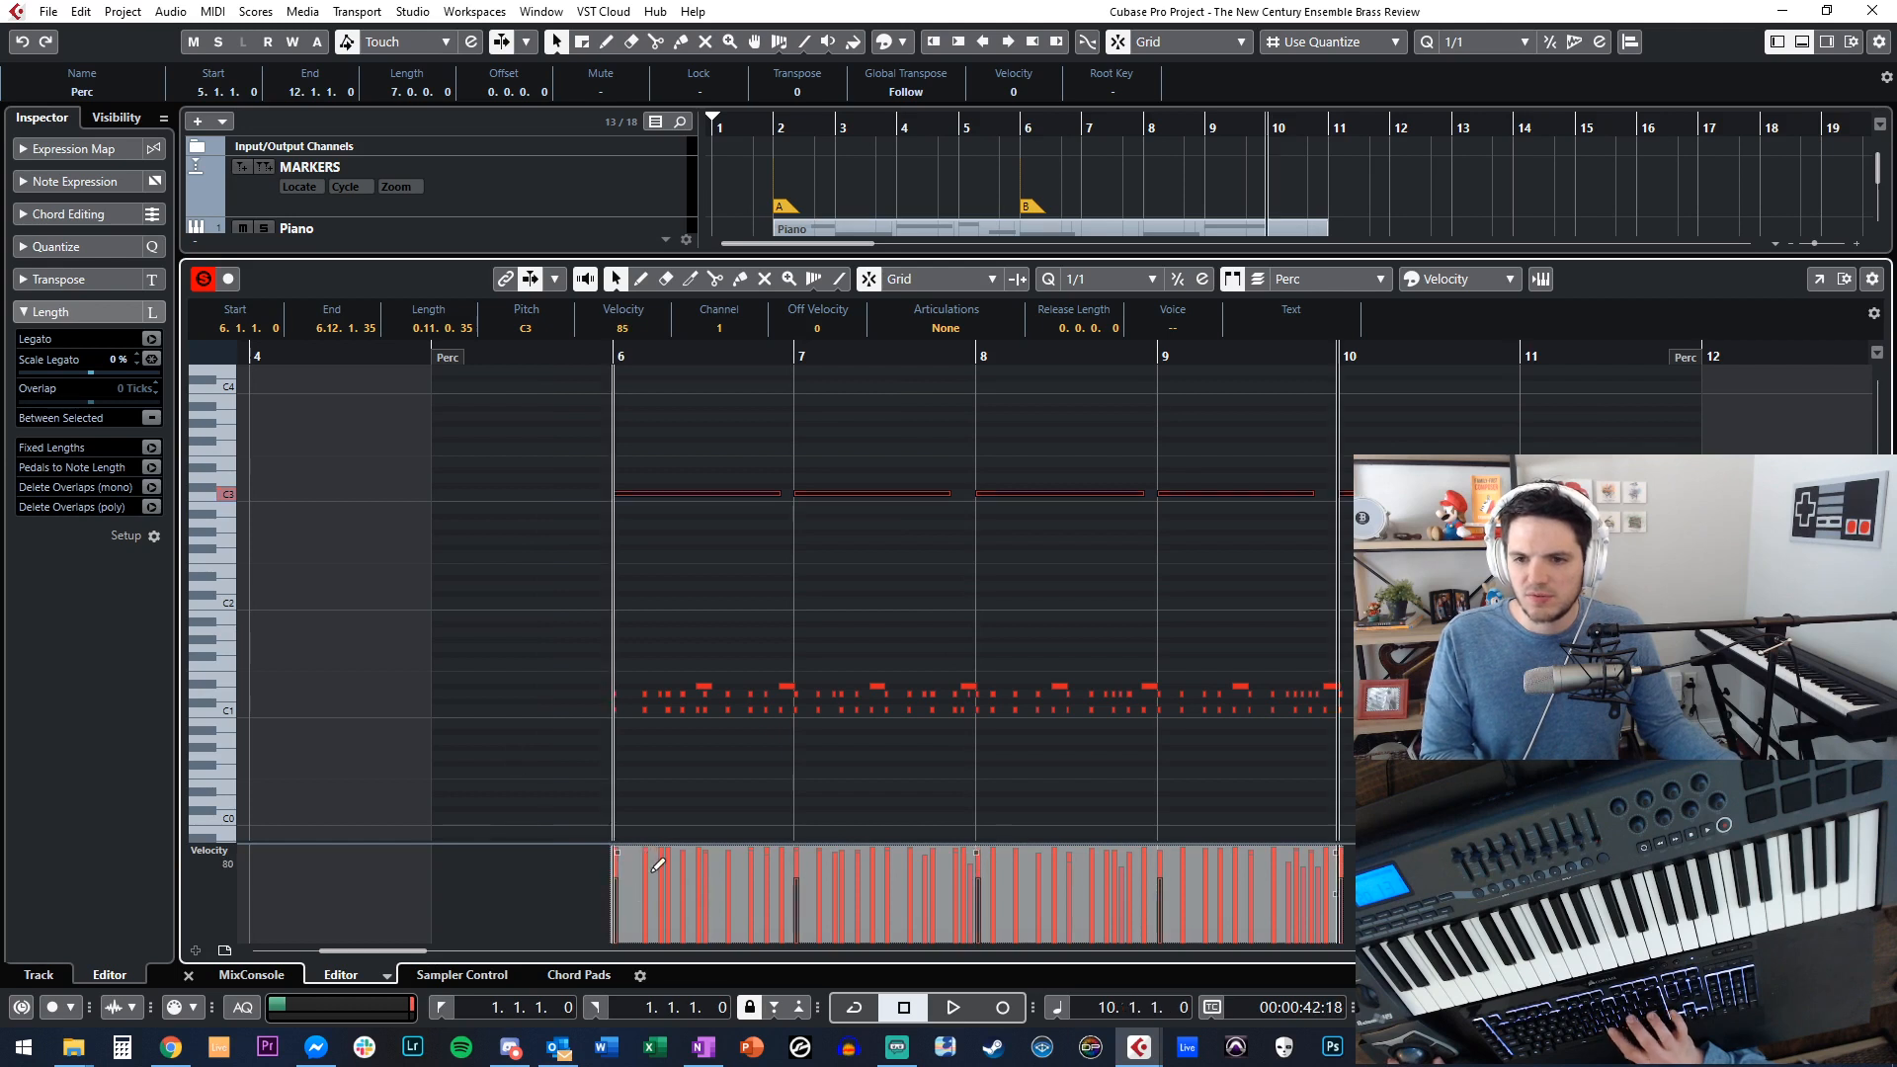
key("space")
left_click(660, 670)
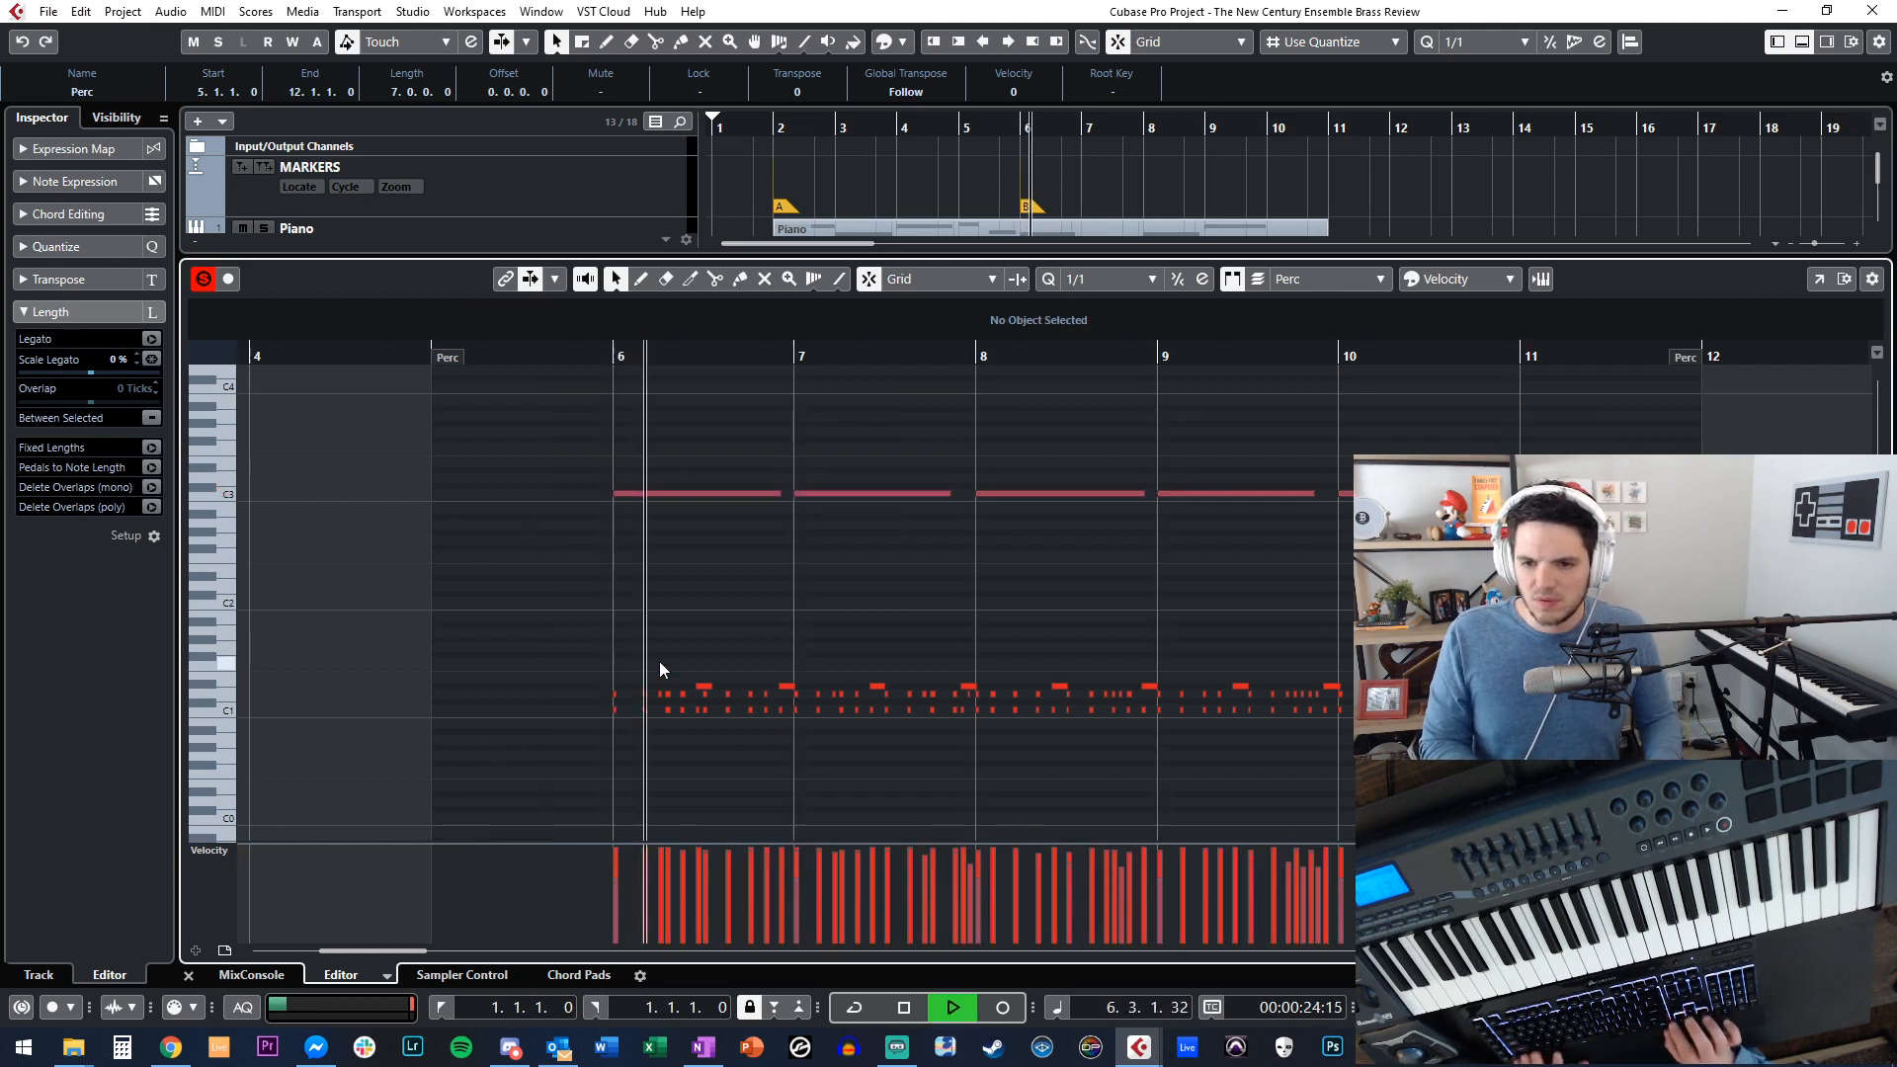
Set the quantize value to 1/4 for the Perc part while it plays.
key("f")
key("h")
key("h")
key("h")
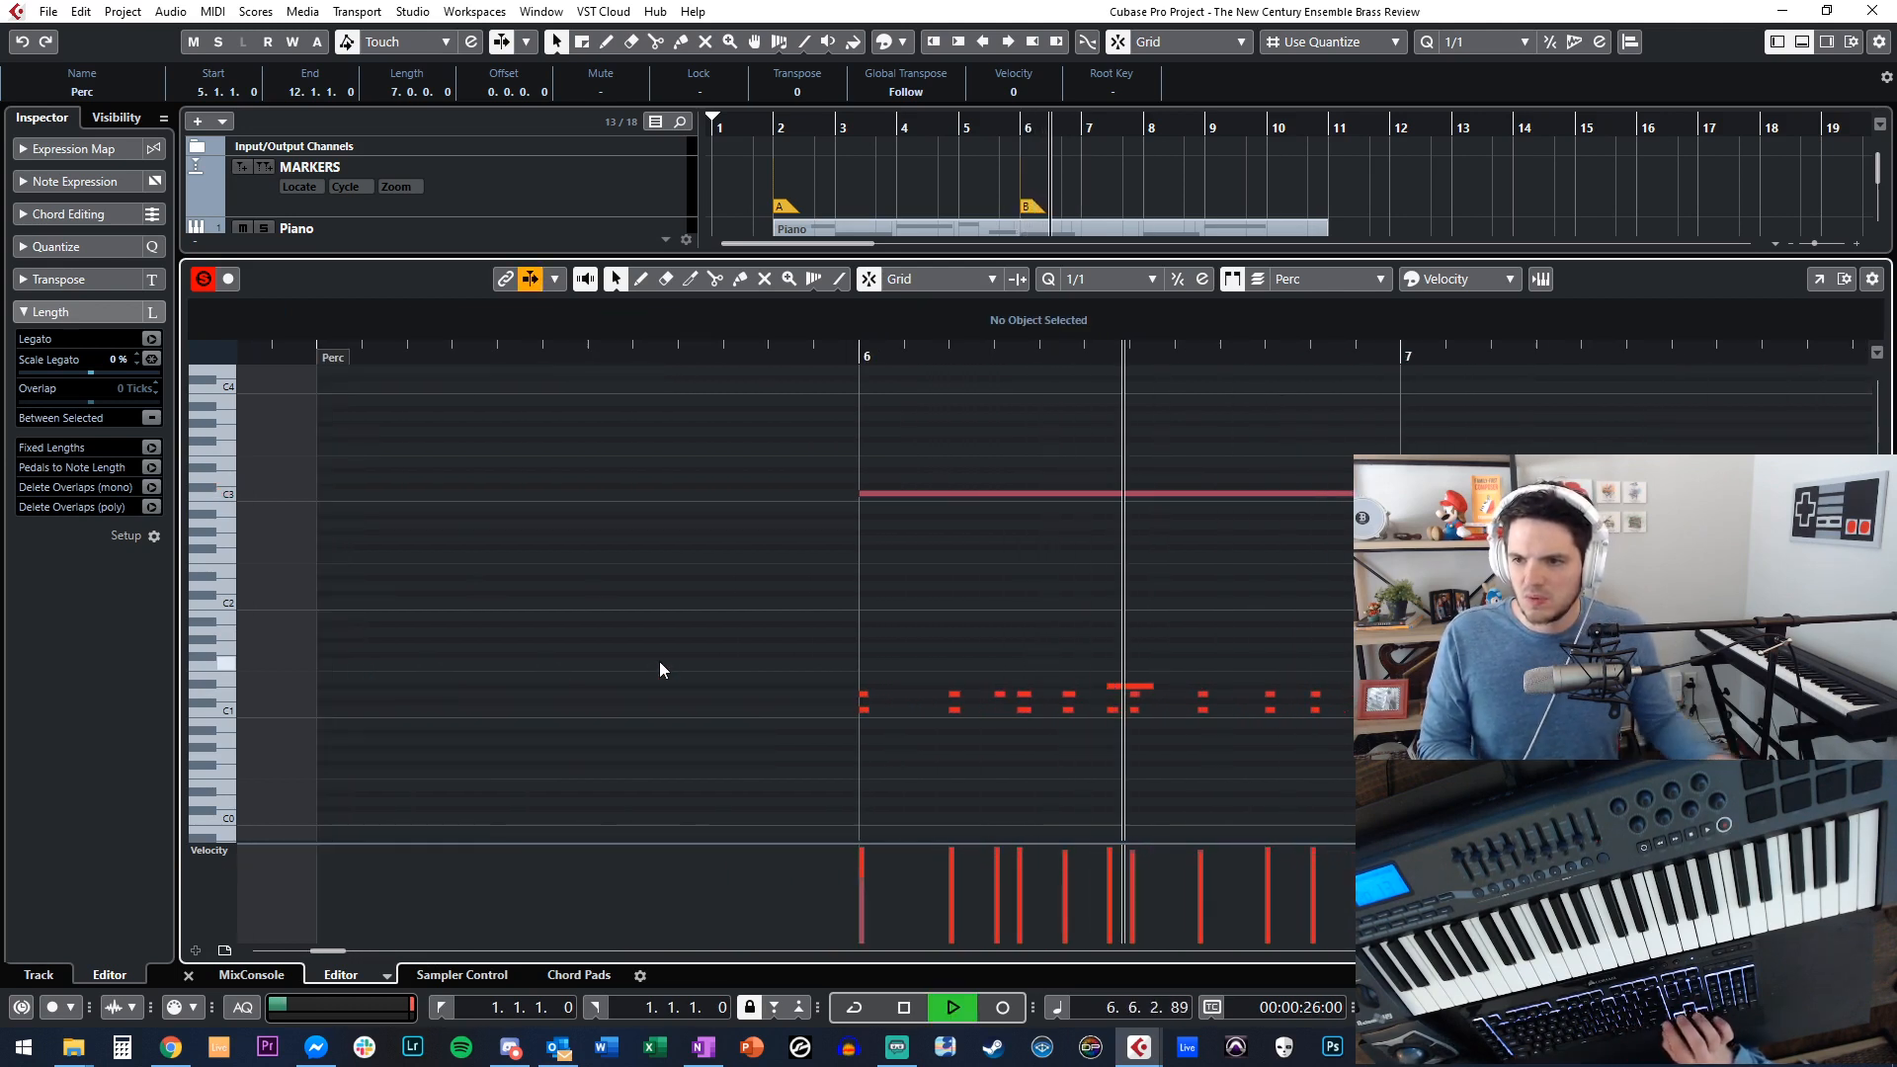
left_click(1121, 279)
left_click(1117, 344)
key("g")
key("g")
key("g")
key("g")
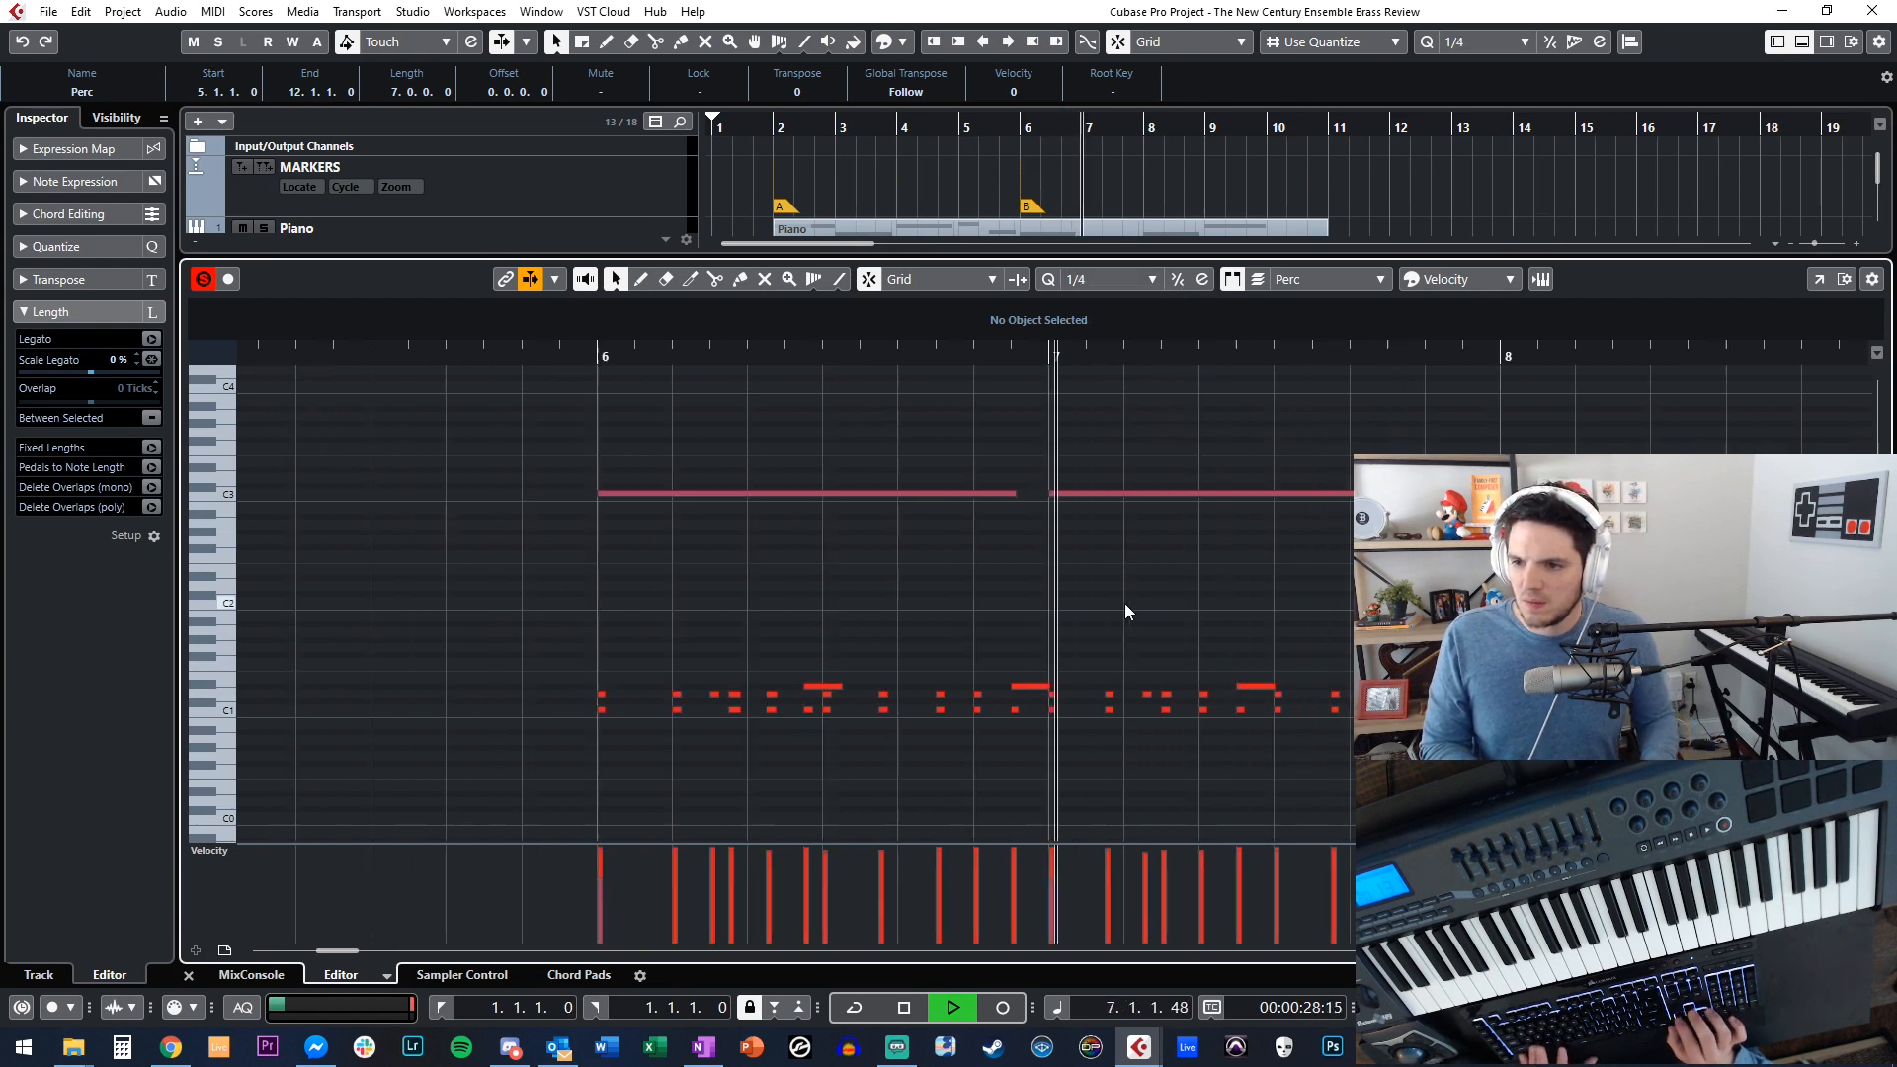
Shorten all the D#1 notes in the Perc part together to a length of 0.0.1.95 and play back the result.
left_click_drag(1124, 610, 1374, 717)
key("alt+Right")
key("h")
key("h")
key("h")
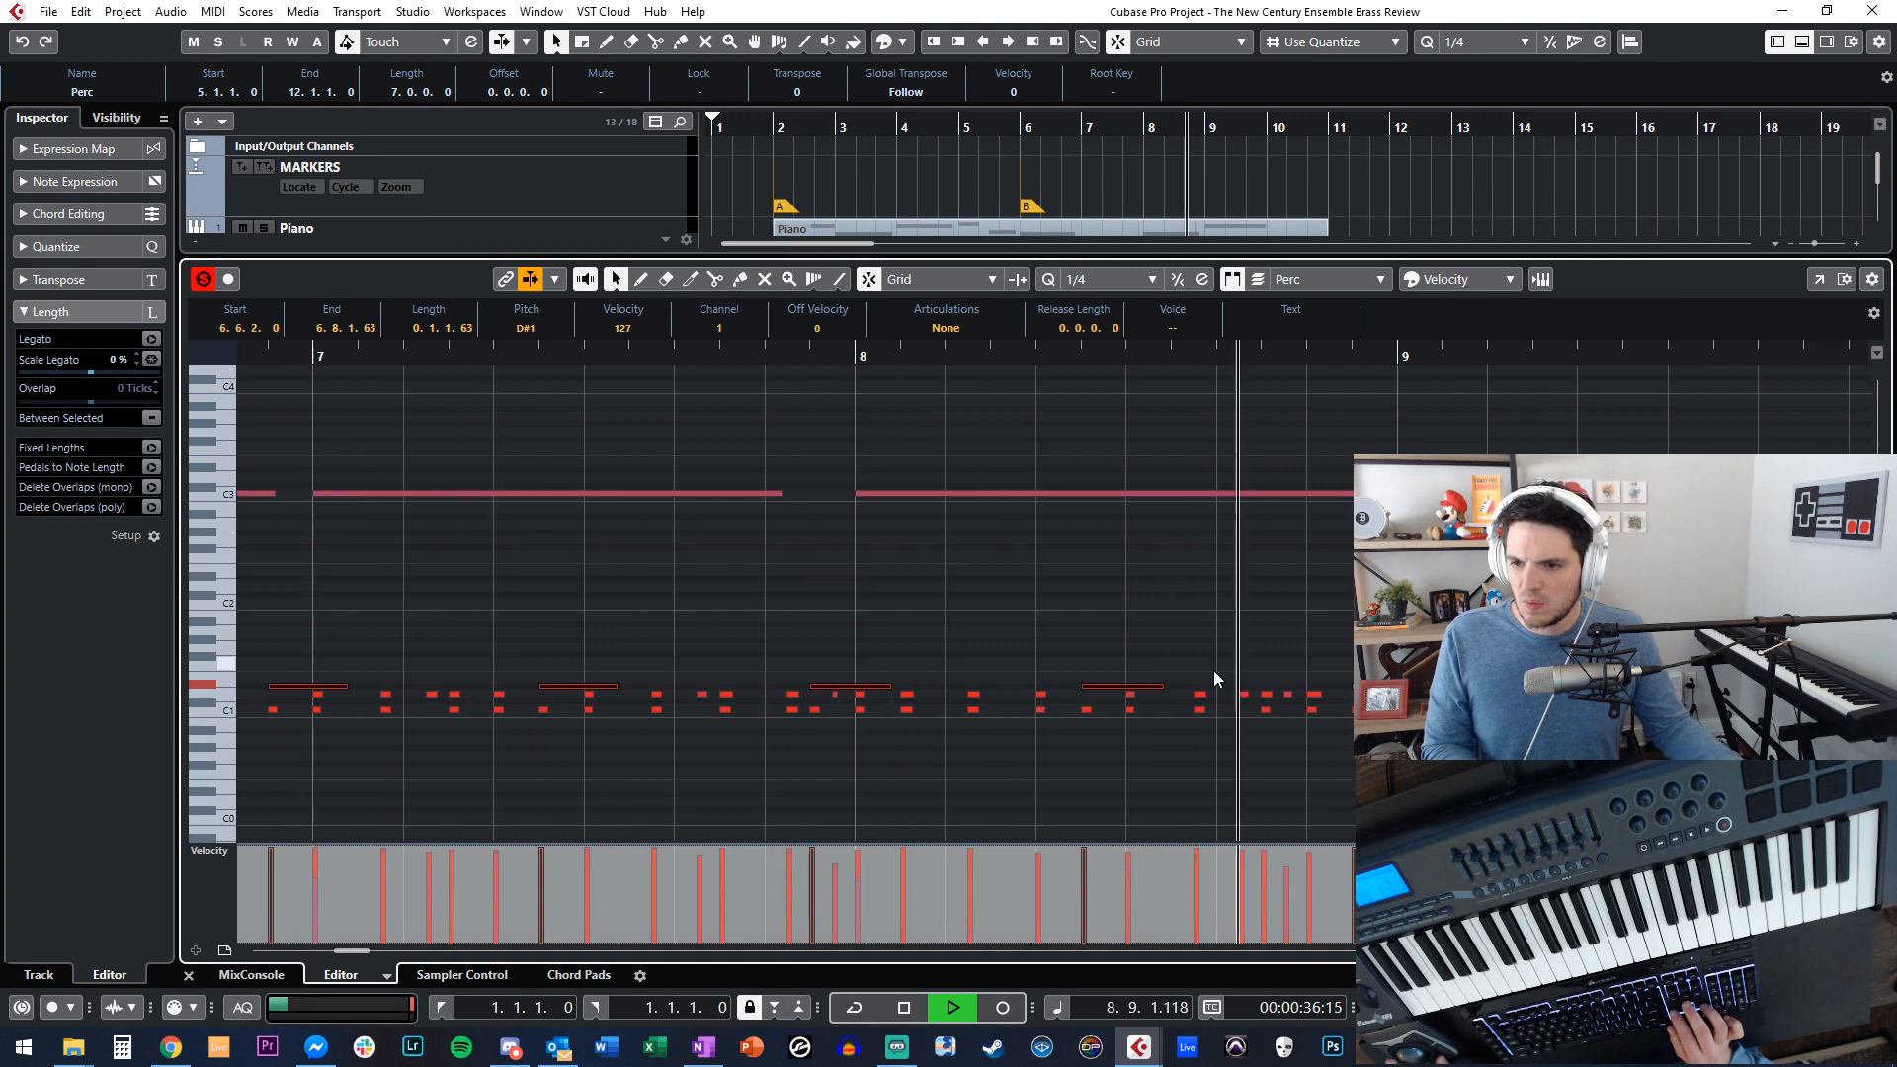
left_click_drag(1163, 686, 1124, 690)
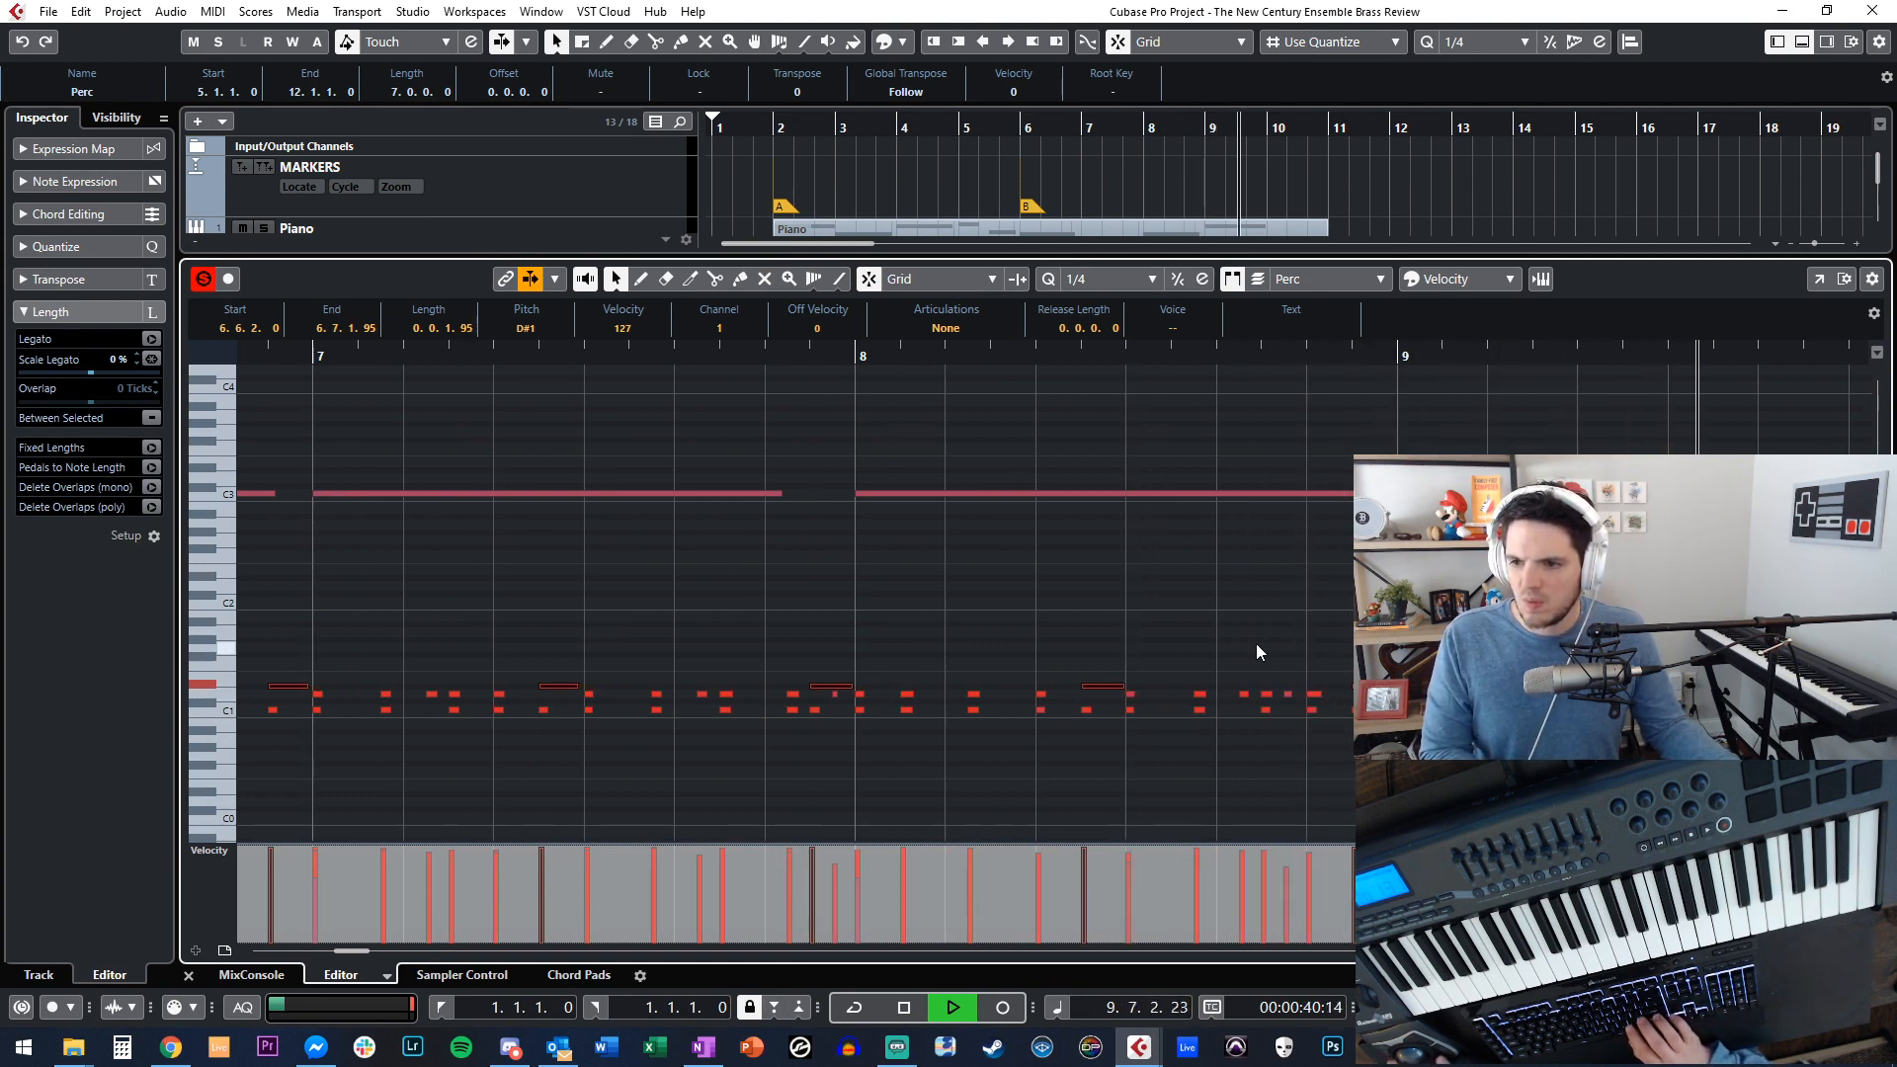
left_click(1225, 642)
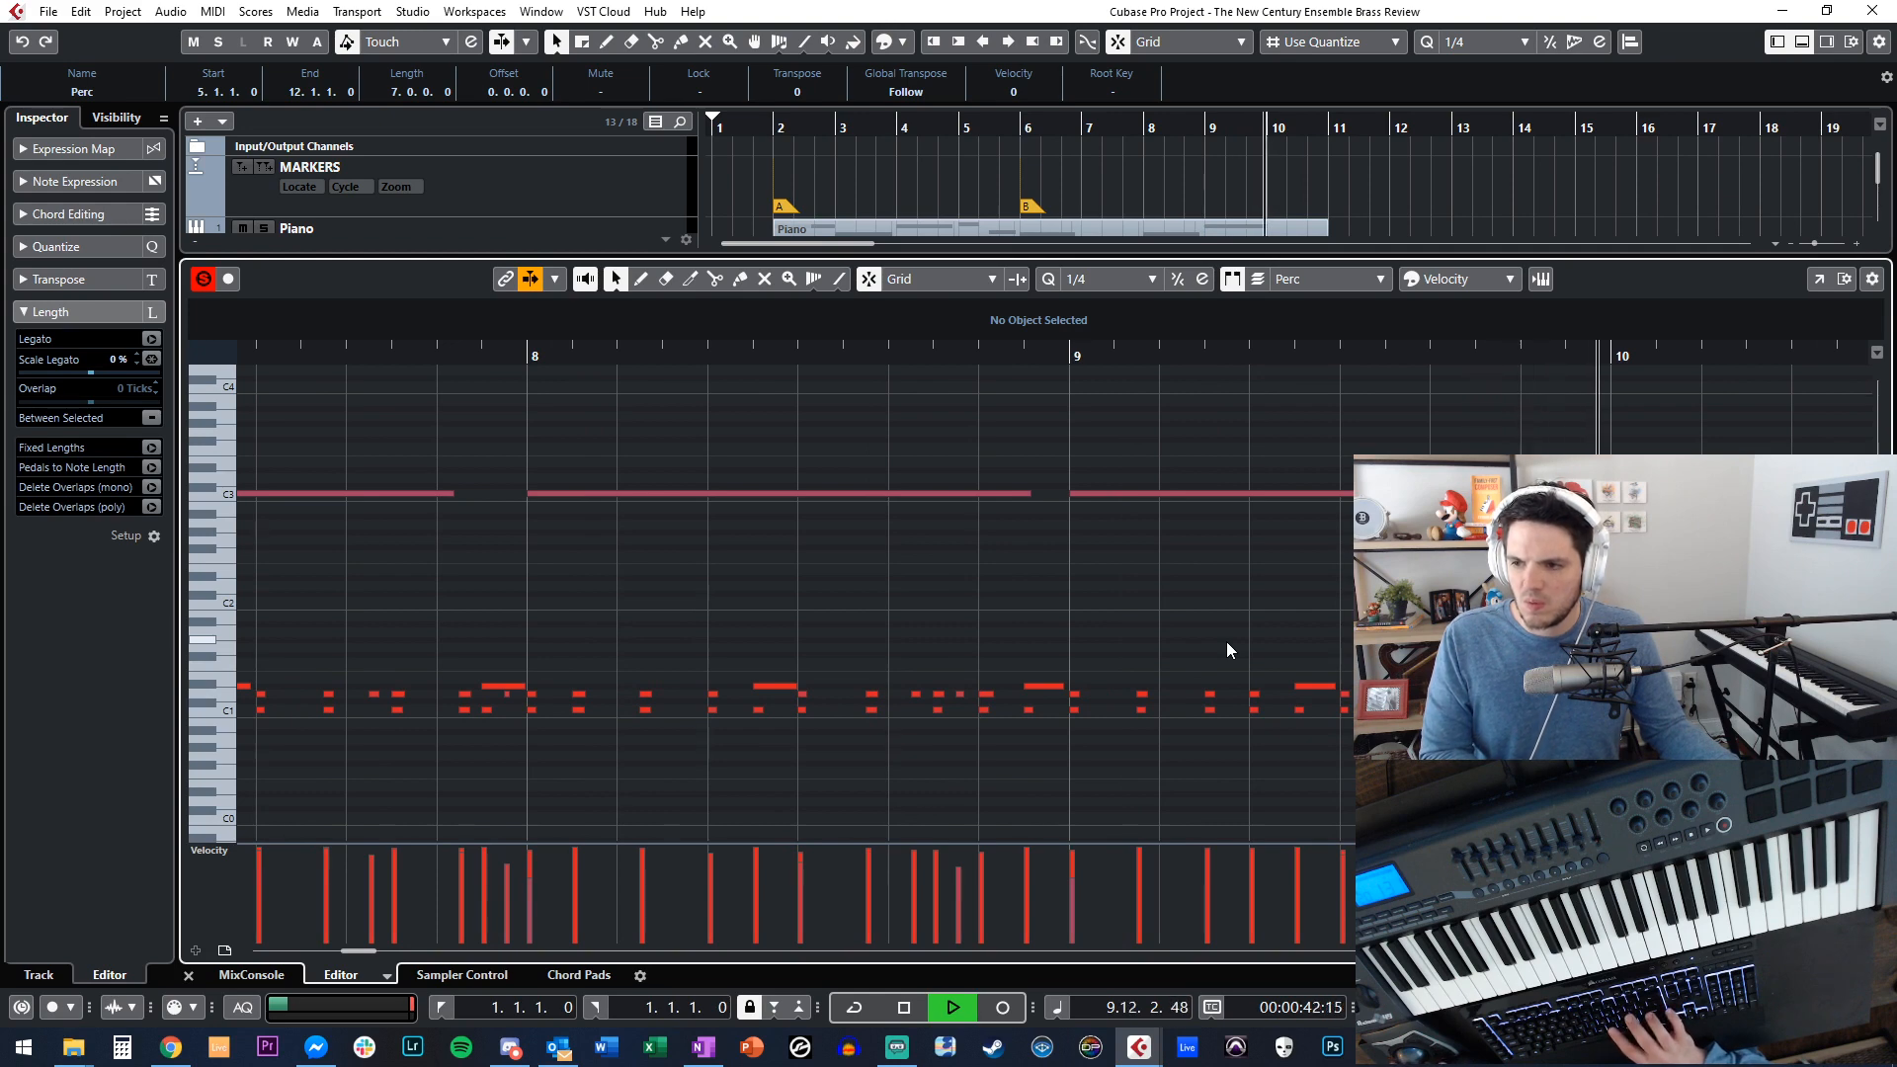
key("shift+b")
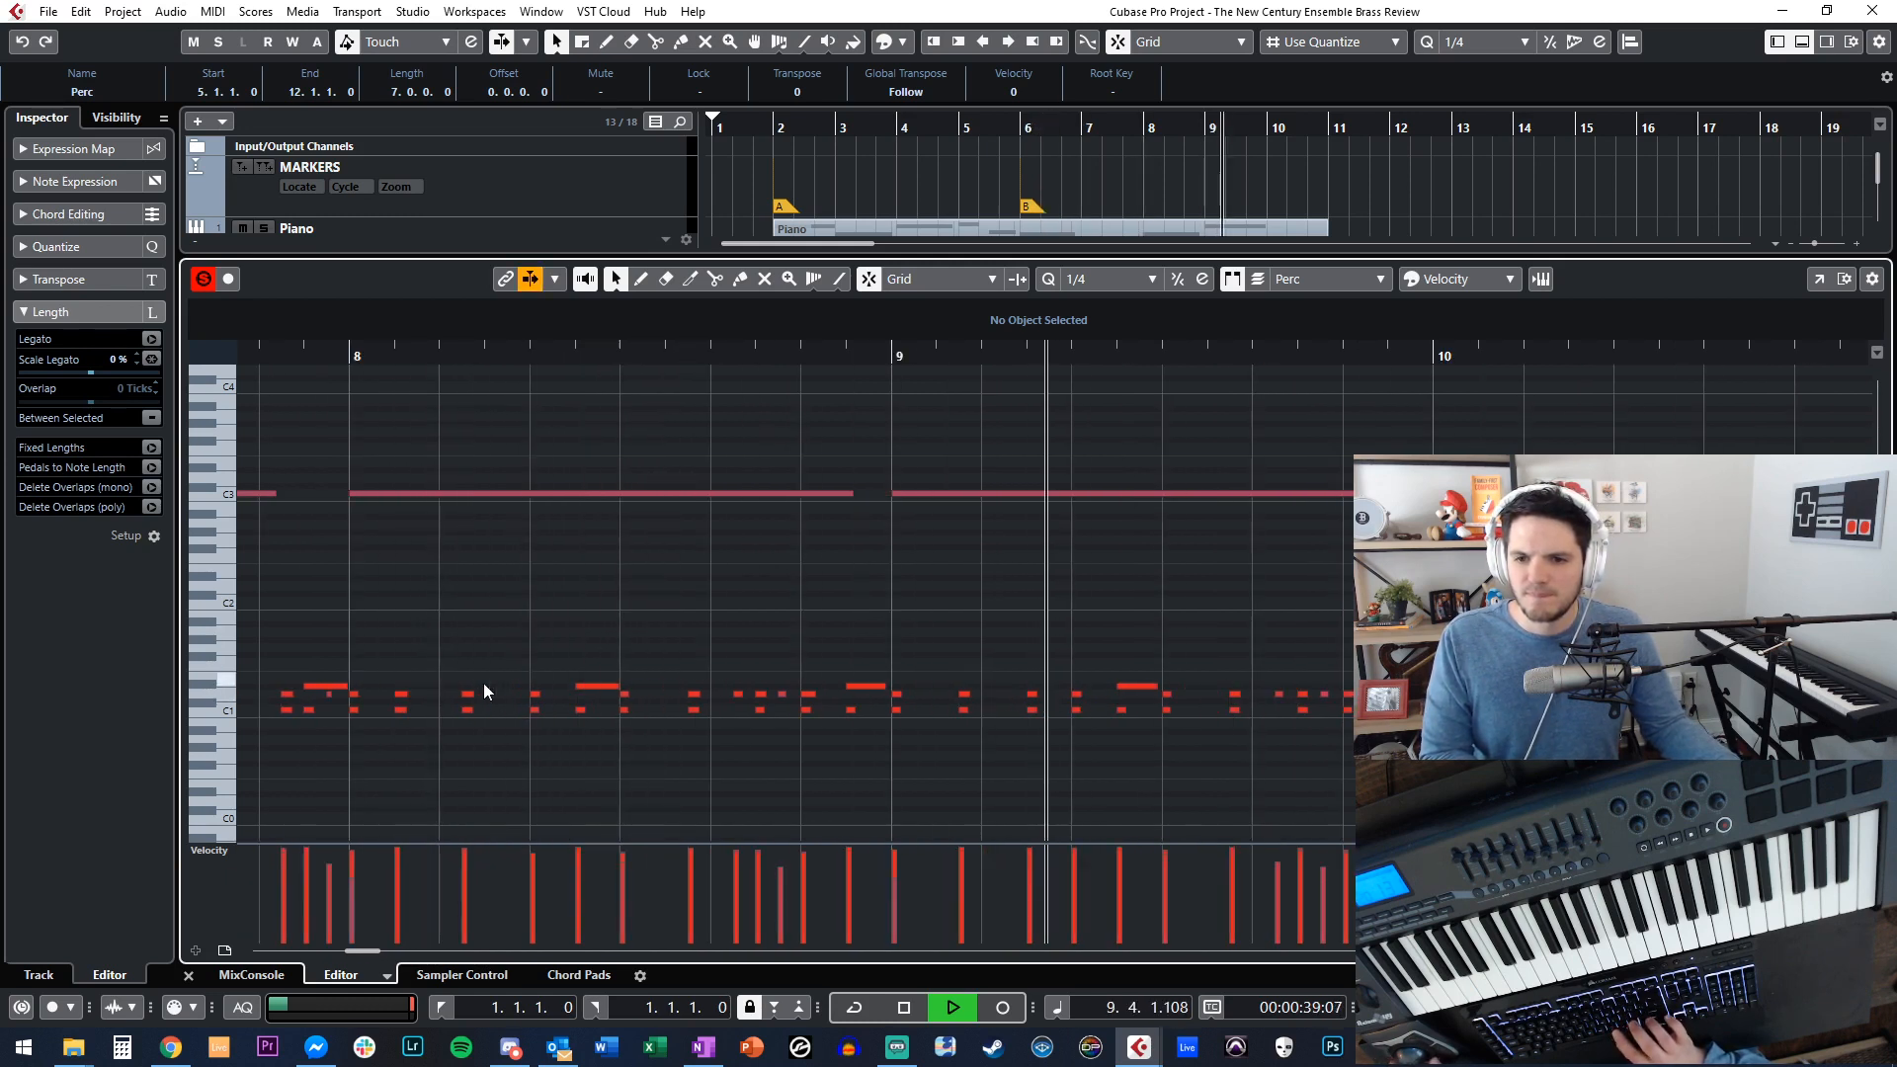
Delete the low drum hits in bars 6 and 7 and paste a copy of the bar 8 hits at bar 6.
key("space")
left_click_drag(348, 670, 876, 784)
scroll(876, 784, "left", 3)
scroll(876, 785, "left", 3)
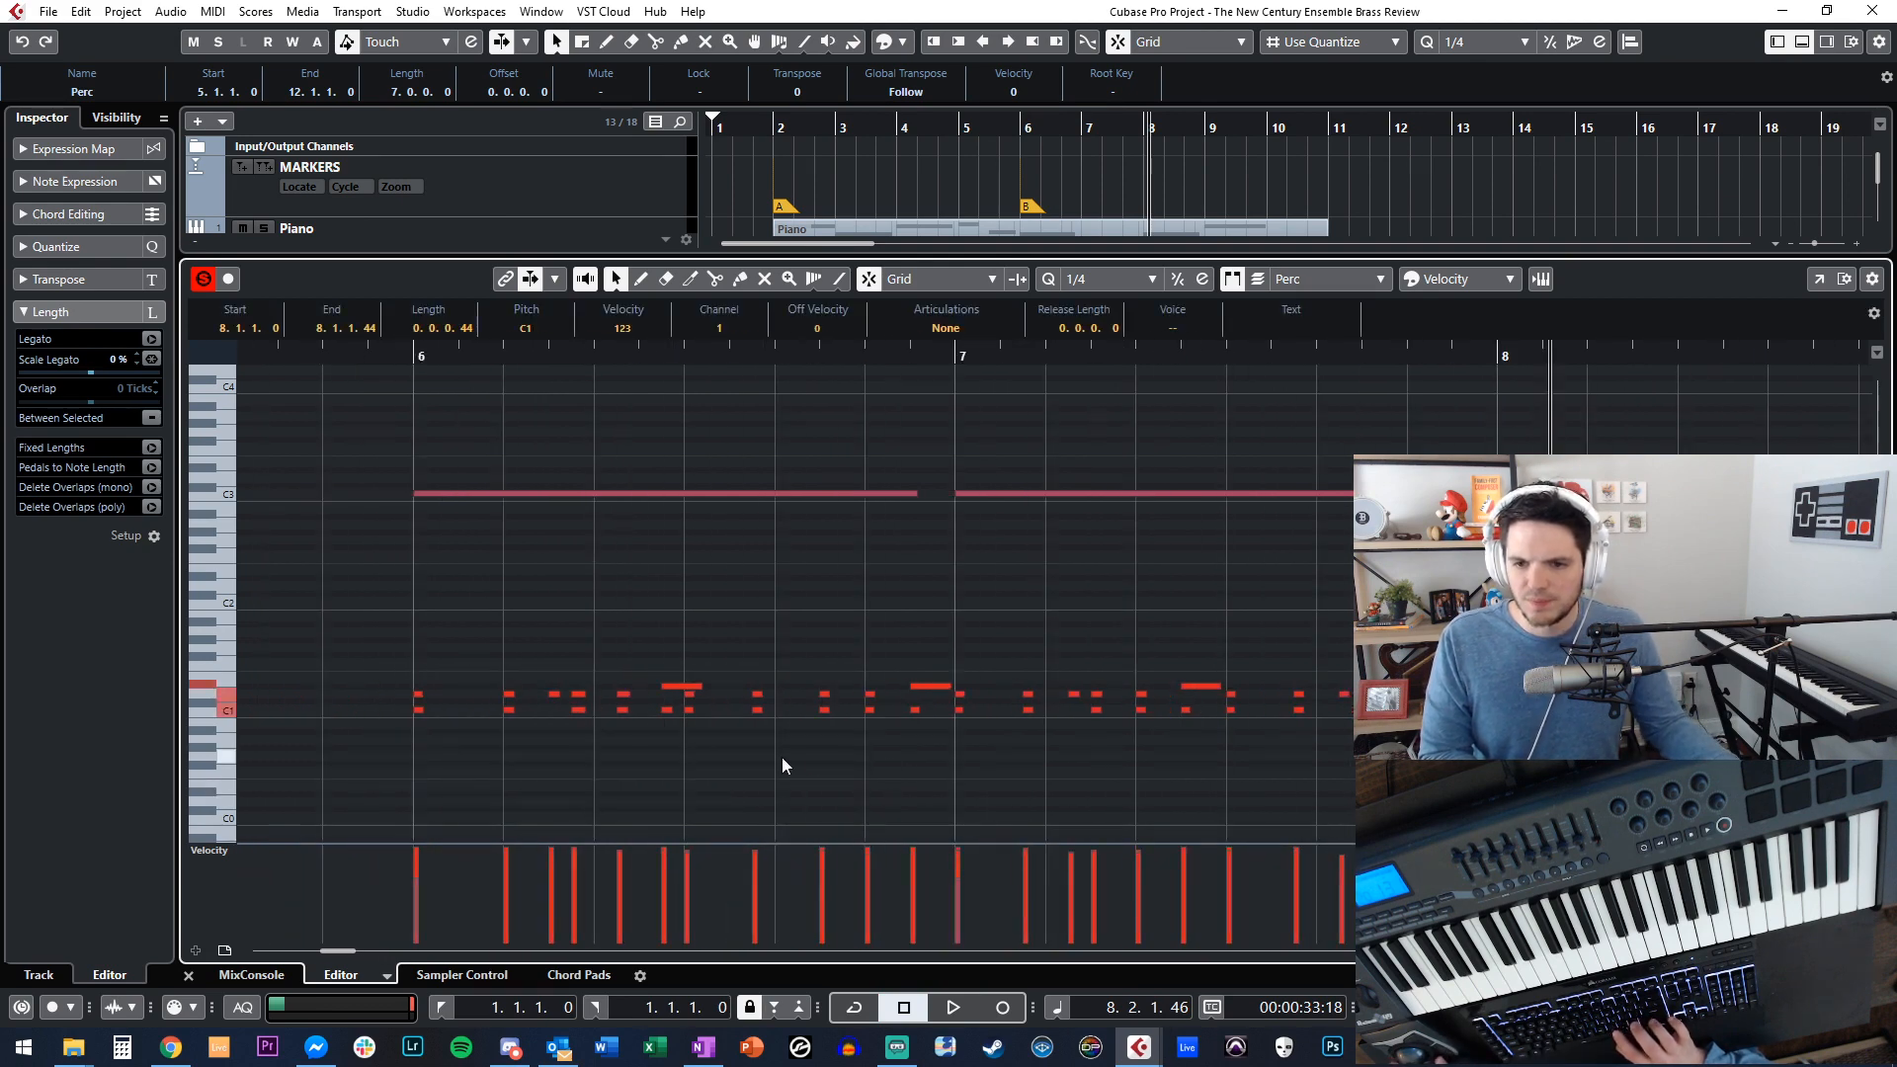
mouse_move(363, 641)
left_mouse_down()
mouse_move(780, 783)
mouse_move(690, 637)
mouse_move(945, 745)
mouse_move(1383, 761)
mouse_move(1384, 776)
mouse_move(1340, 732)
mouse_move(363, 632)
left_mouse_up()
key("Delete")
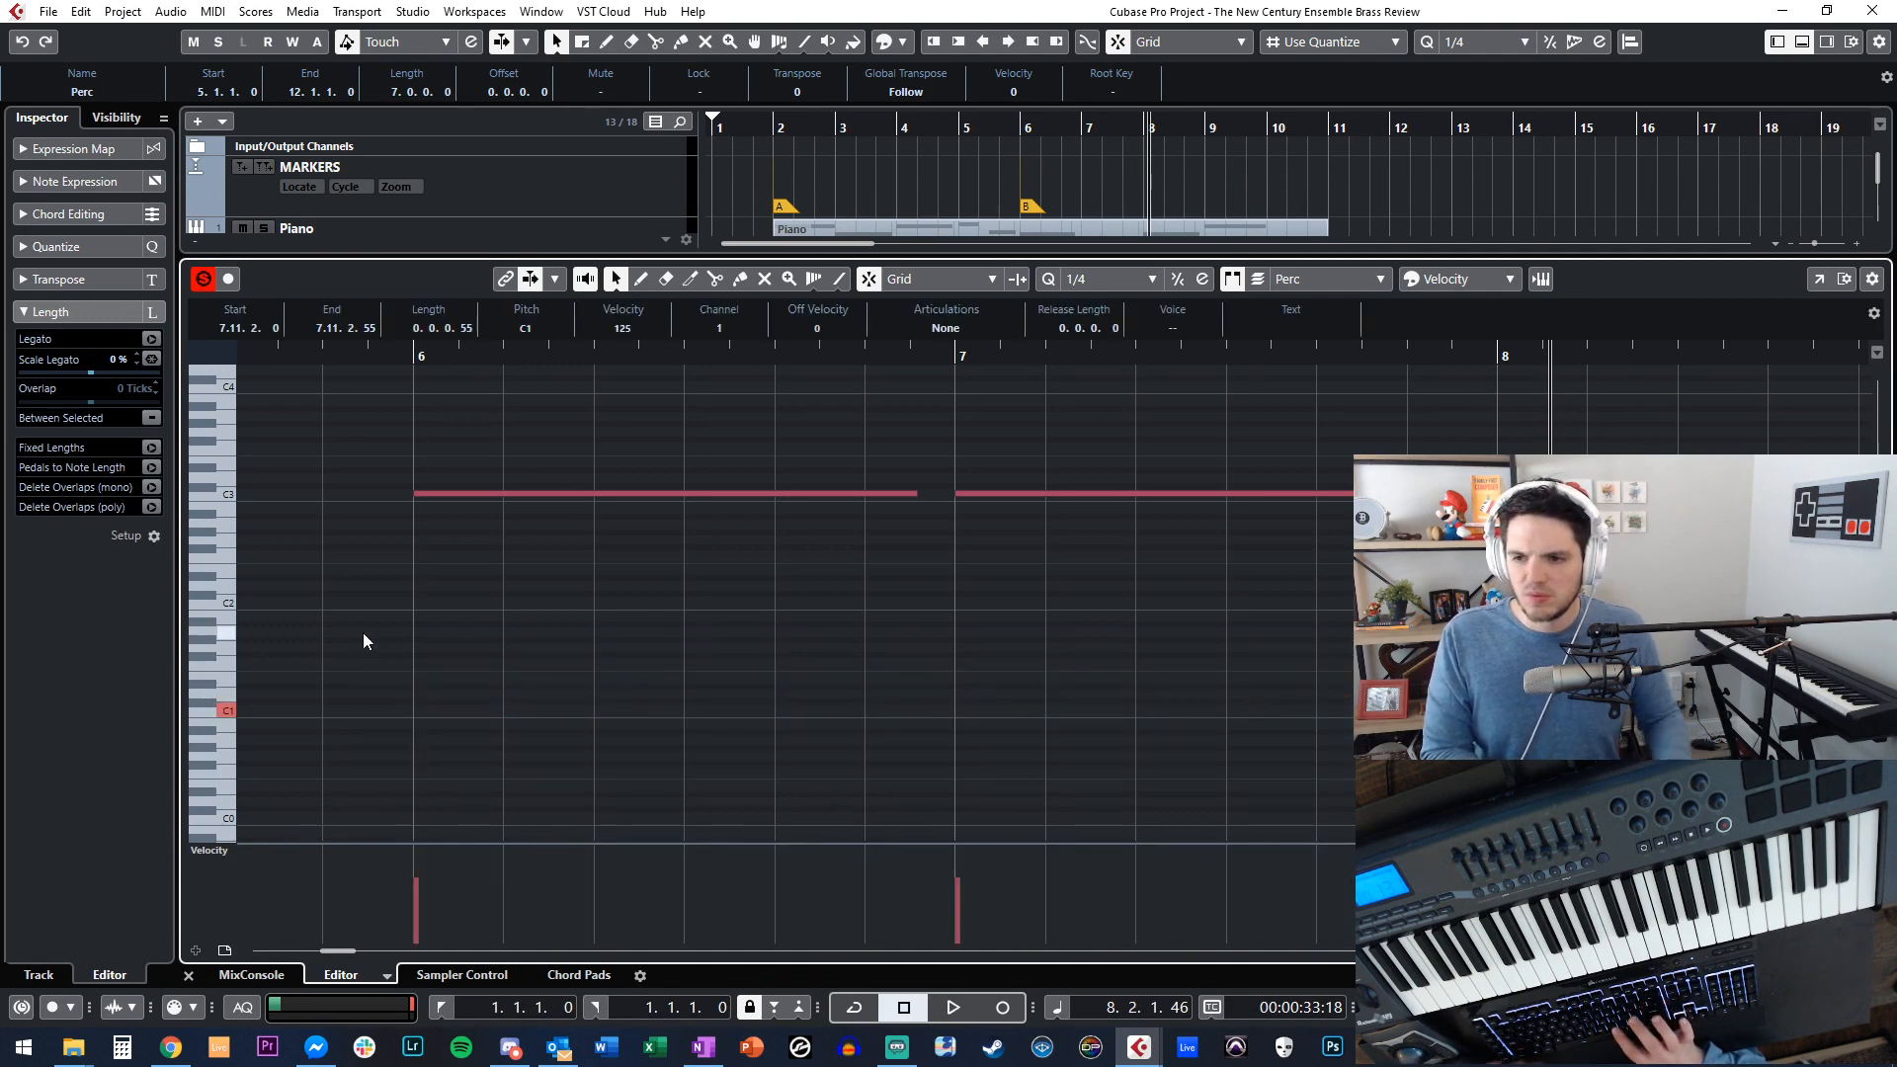
key("ctrl+z")
Set the quantize value to 1/8, shift the pasted drum hits to start at 6.2.1 and play them back.
key("space")
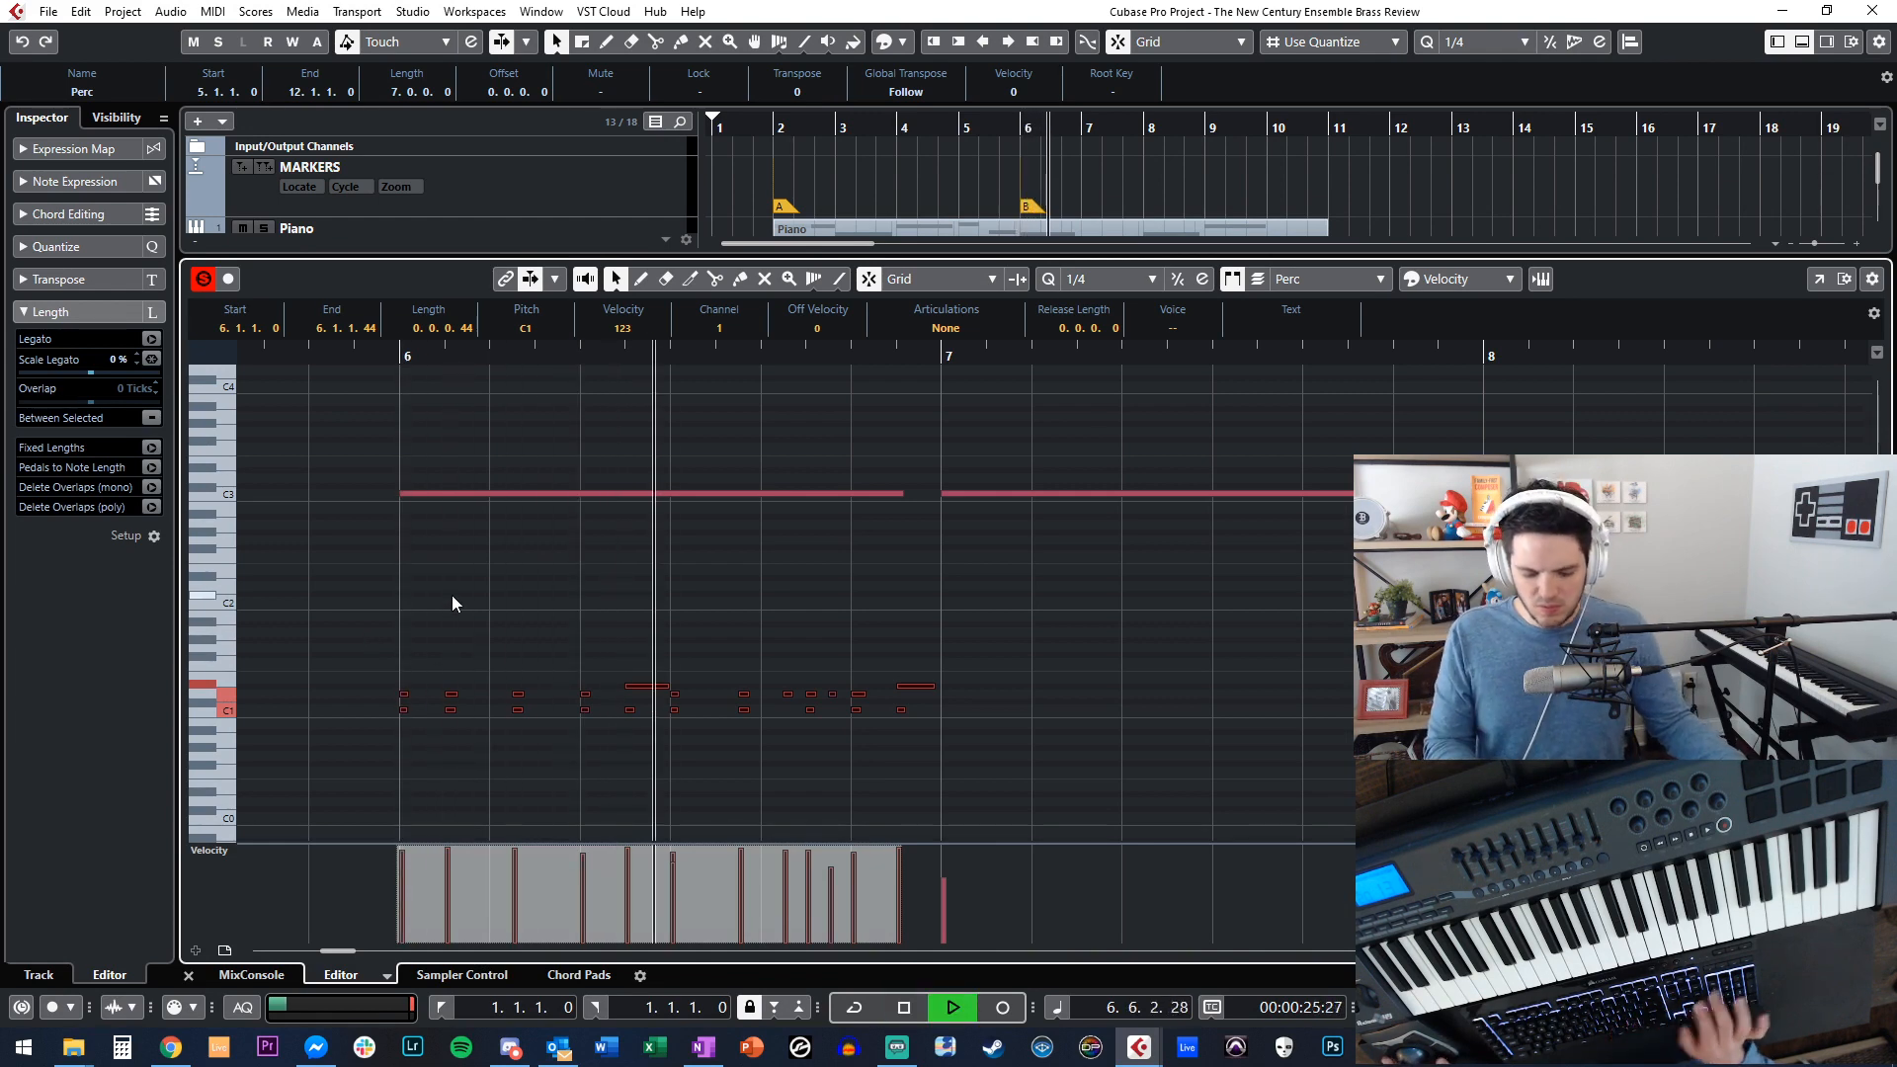
key("space")
key("shift+n")
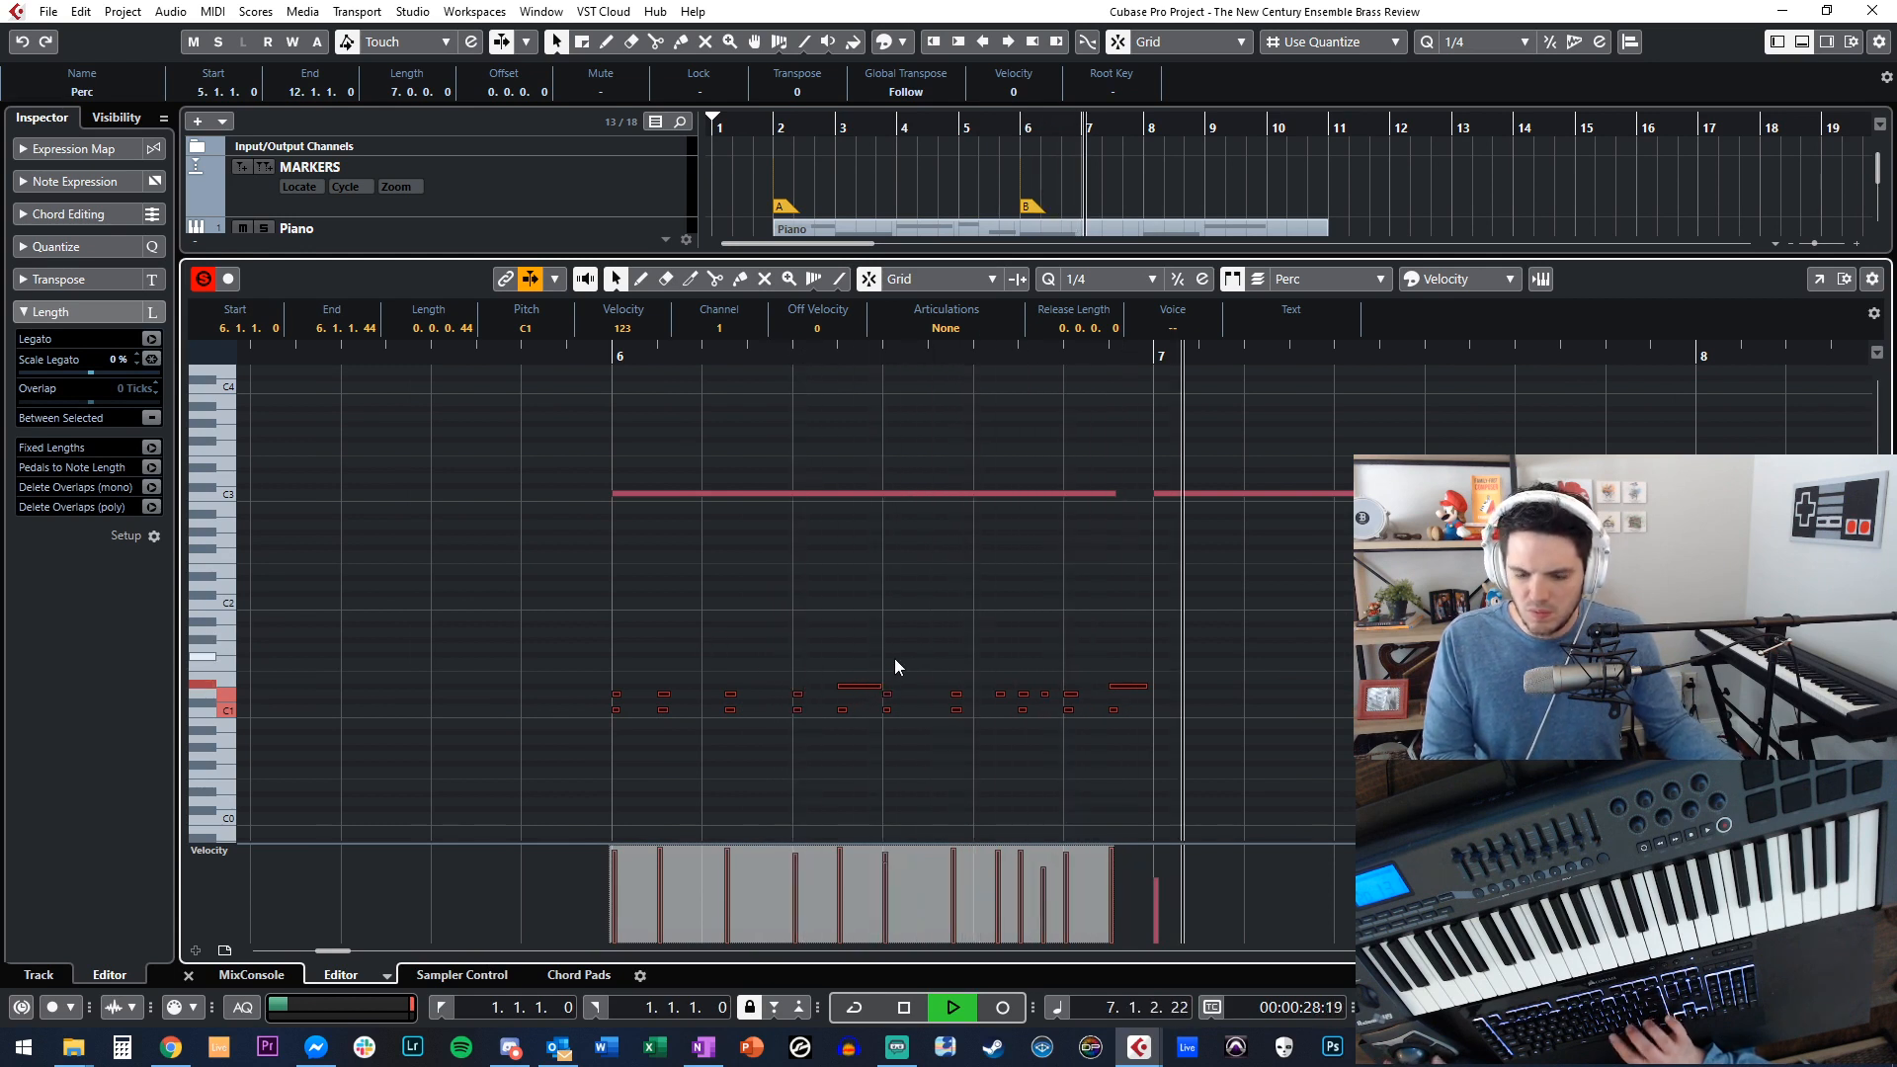
key("space")
key("ctrl+Right")
left_click(1089, 283)
left_click(1108, 371)
key("ctrl+z")
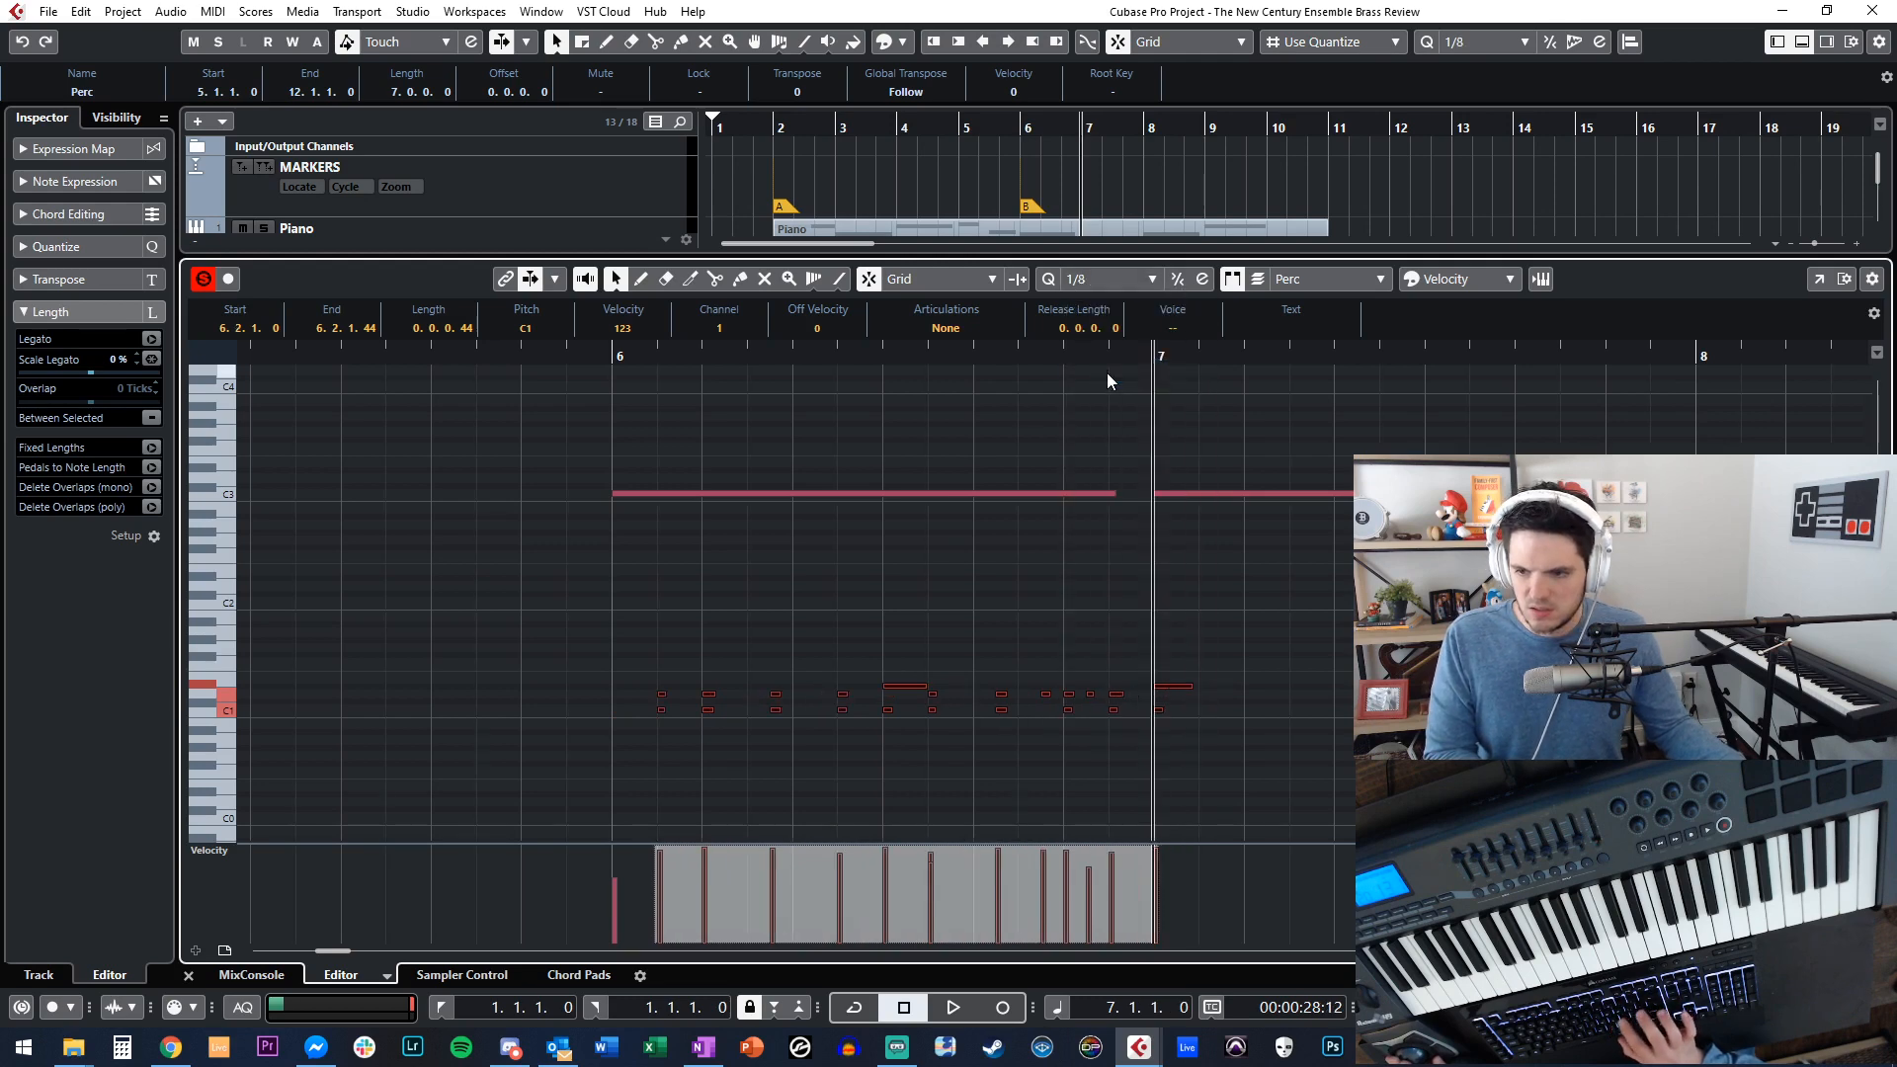
key("KP_0")
key("space")
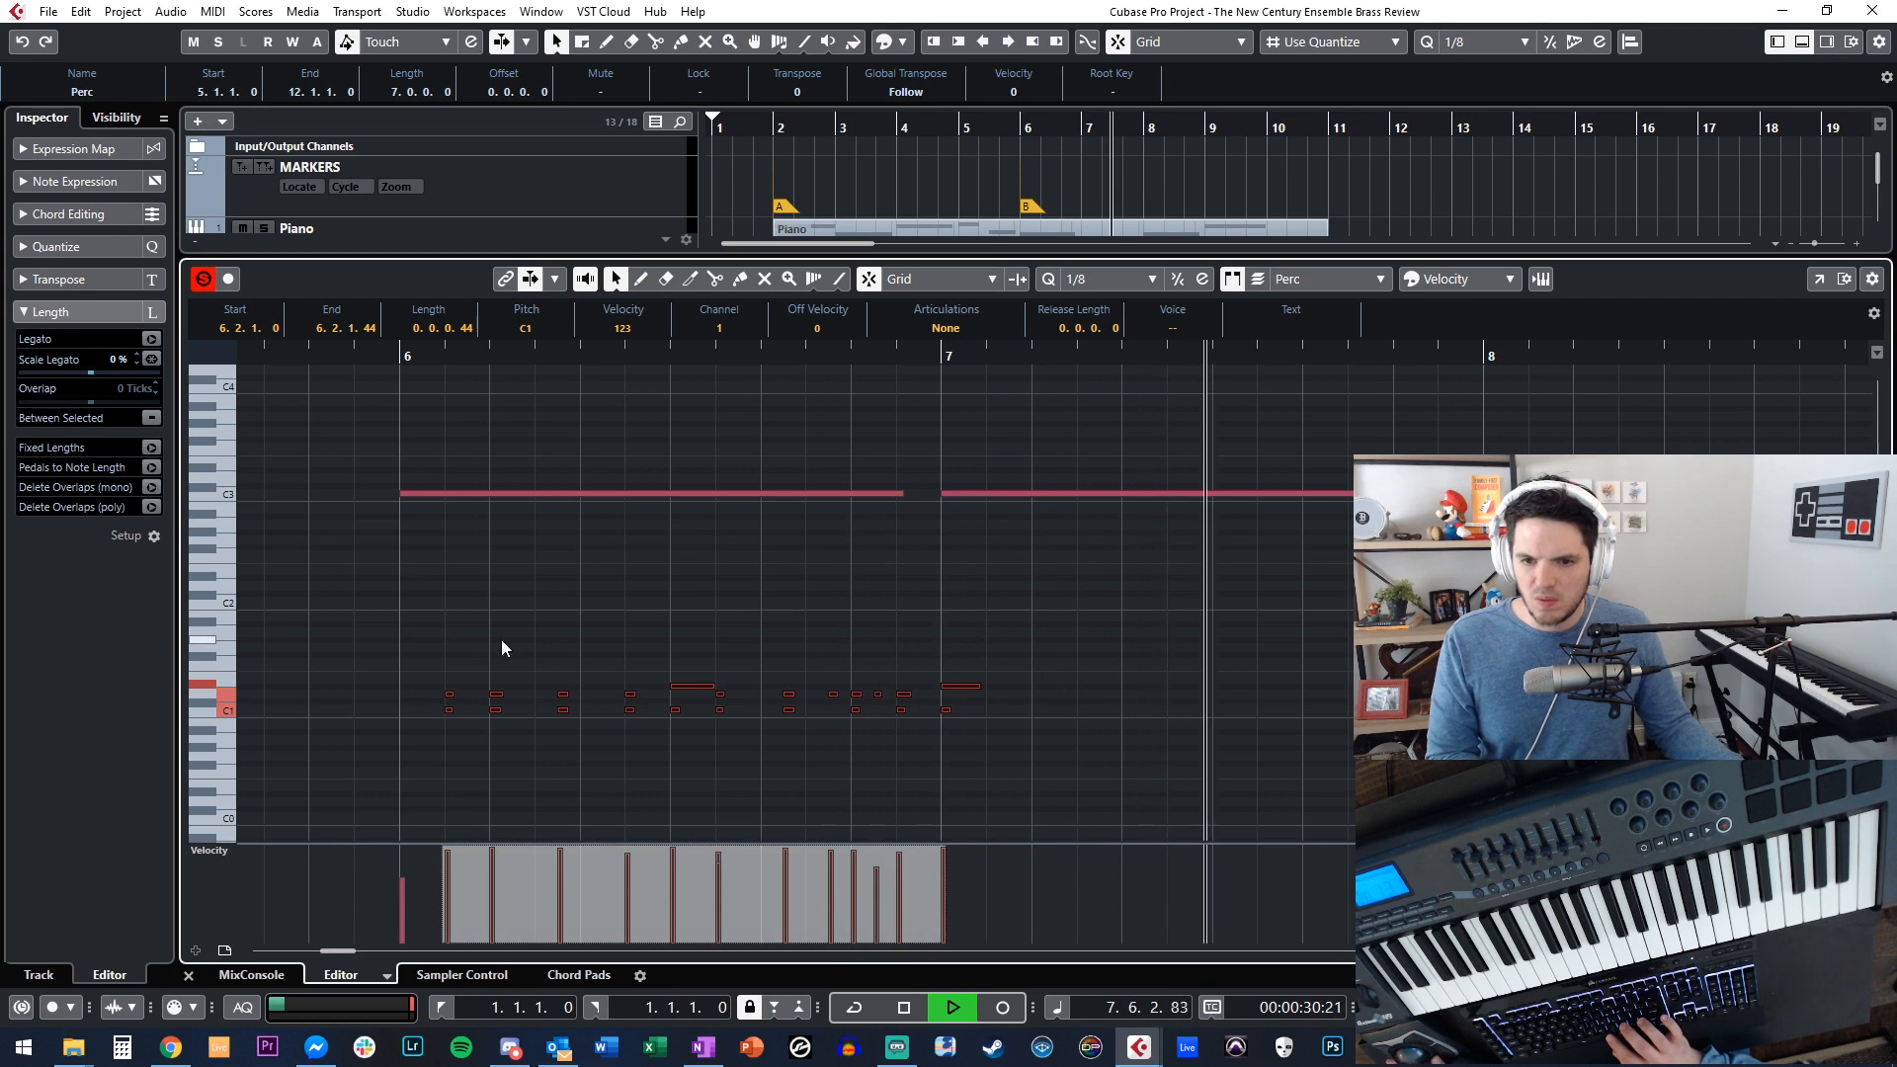
Move the first pair of low drum hits to 6.1.1 and the second pair to 6.2.1.
key("space")
left_click(434, 655)
left_click_drag(435, 655, 405, 704)
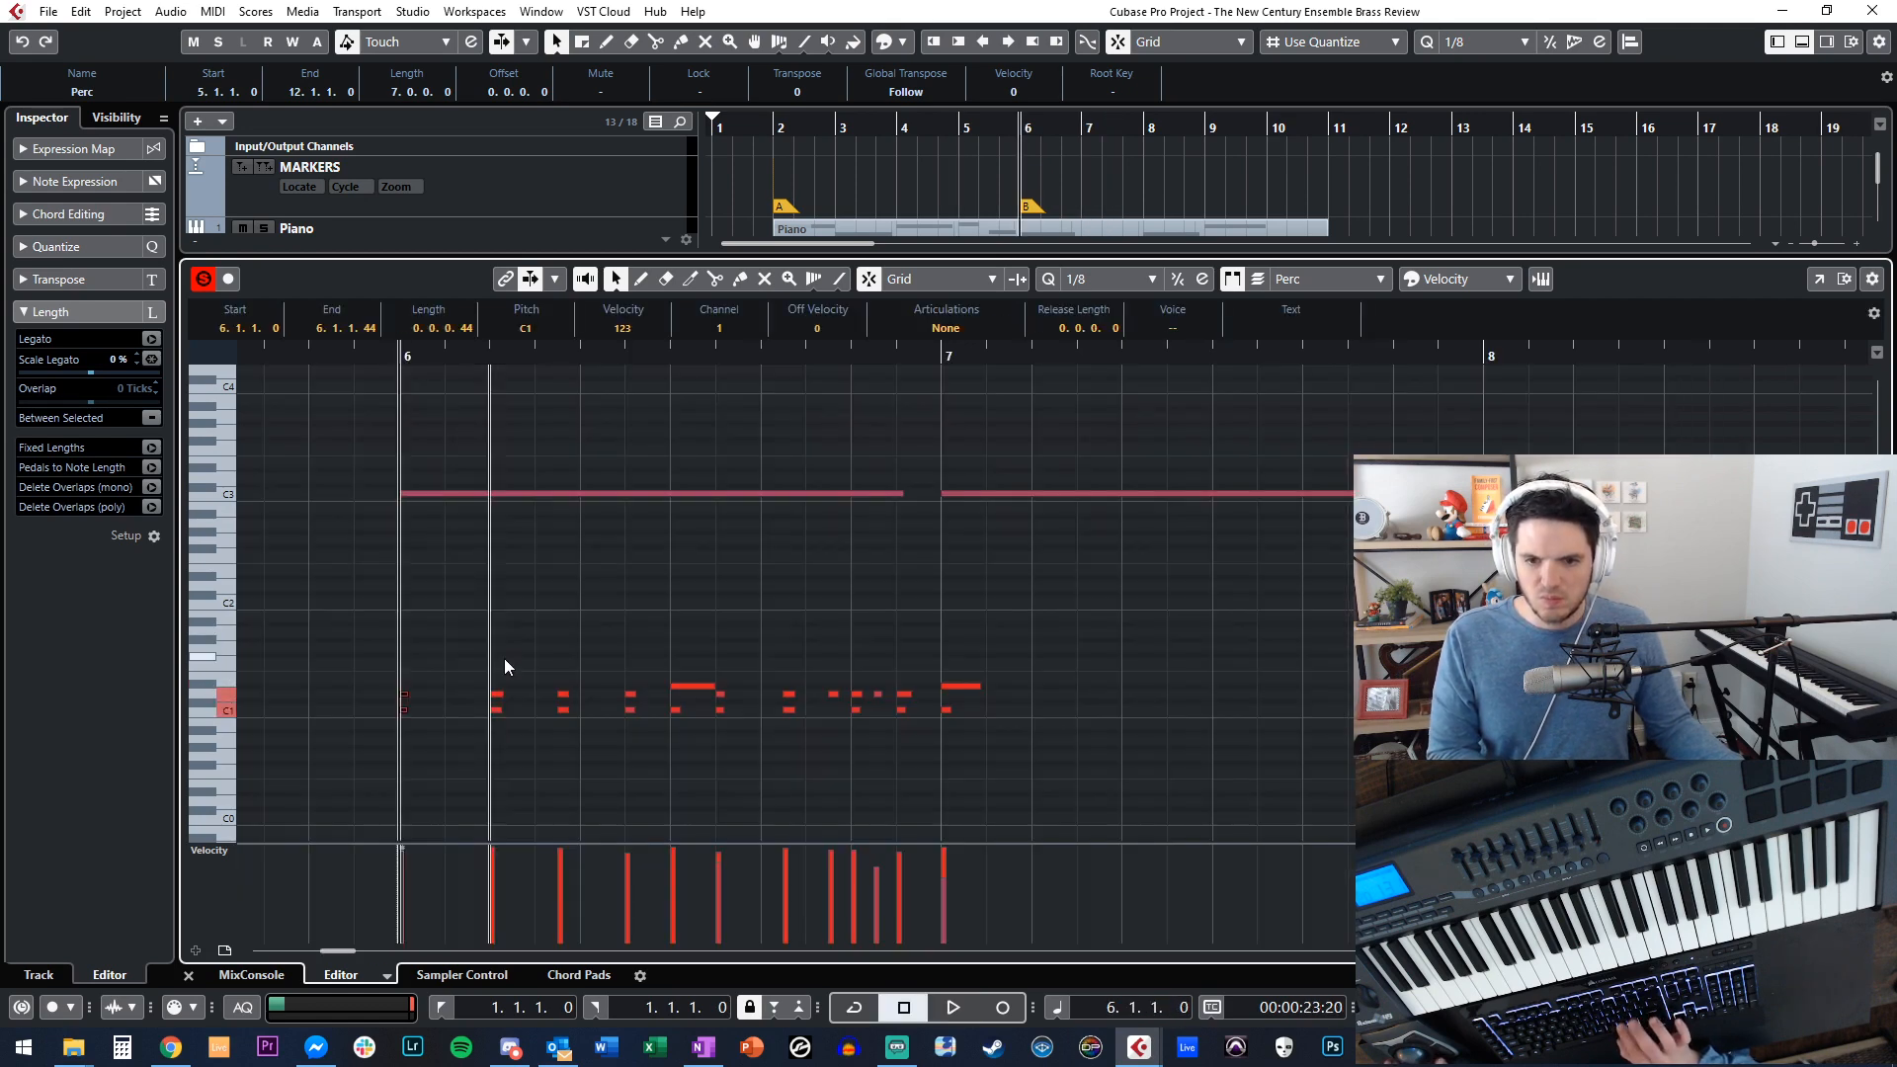
key("space")
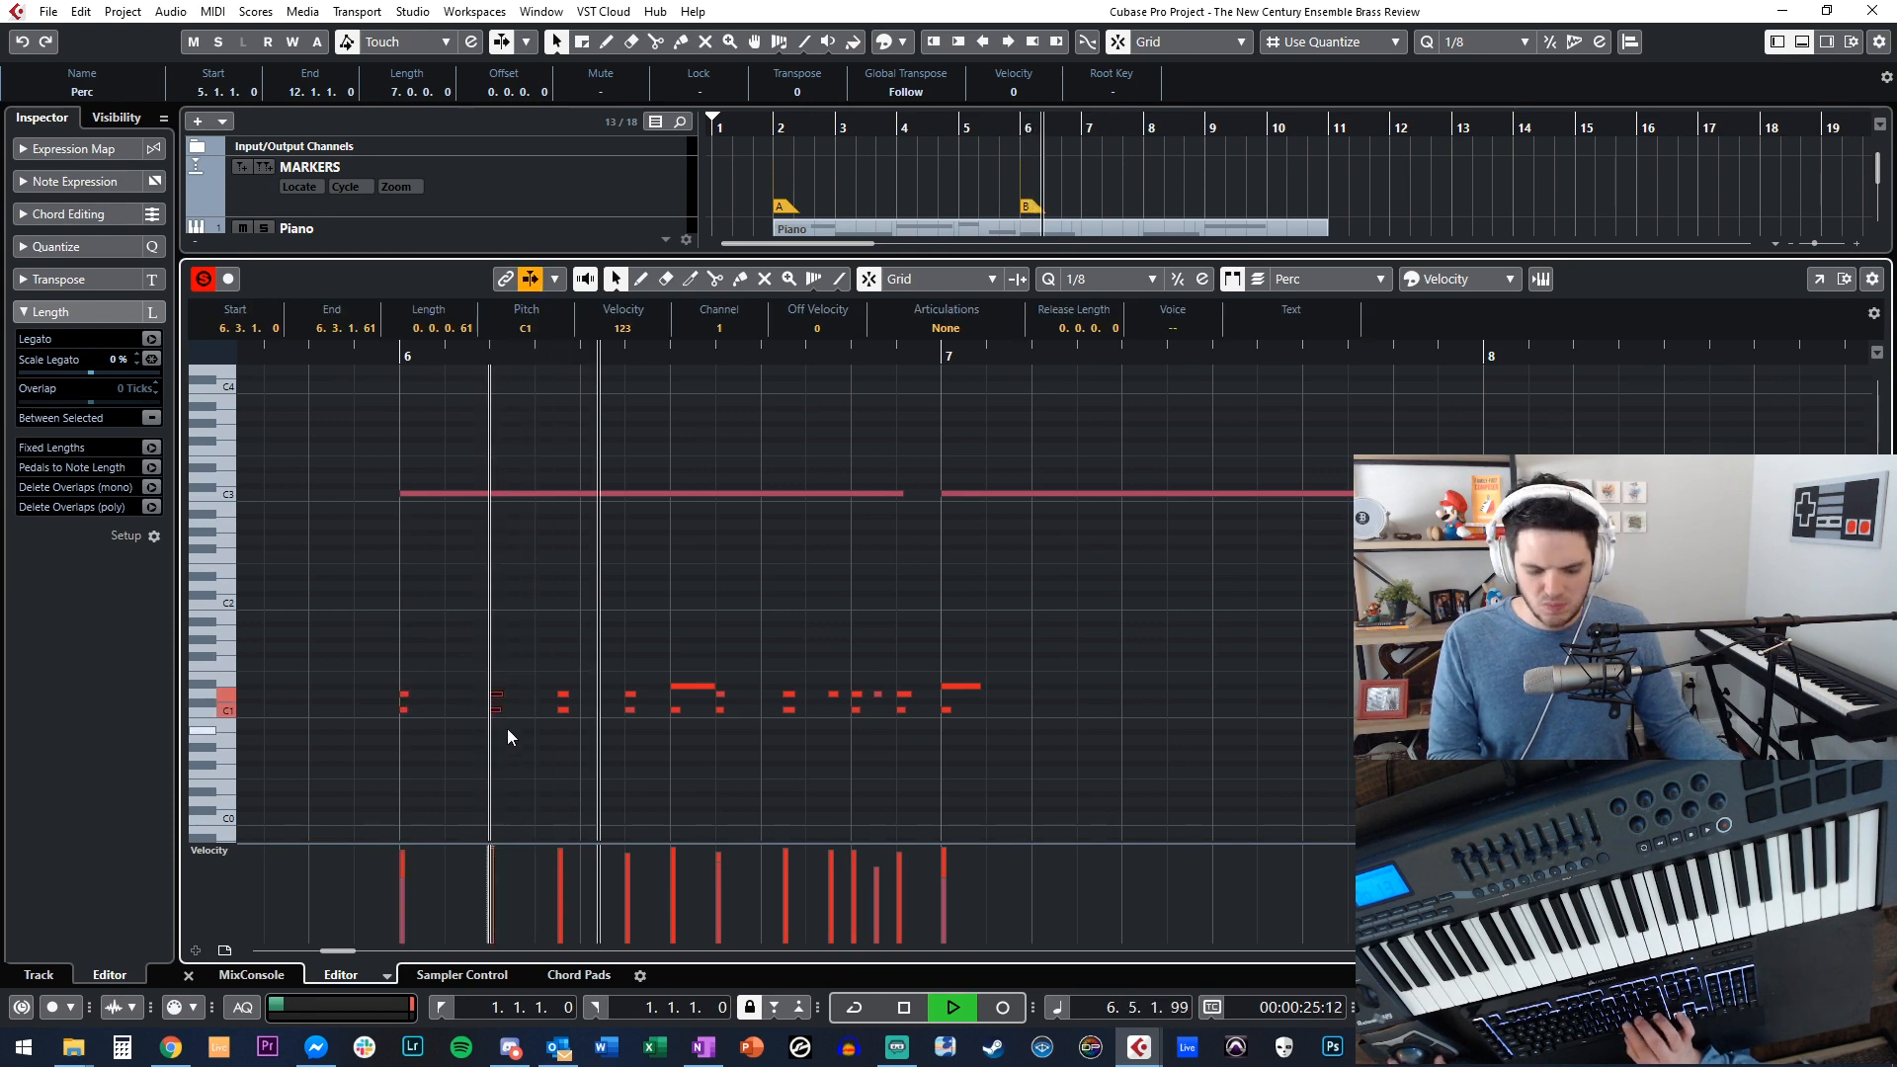
key("ctrl+z")
Set the quantize value to 1/16 and nudge the second pair of drum hits to 6.2.2.
left_click(1097, 279)
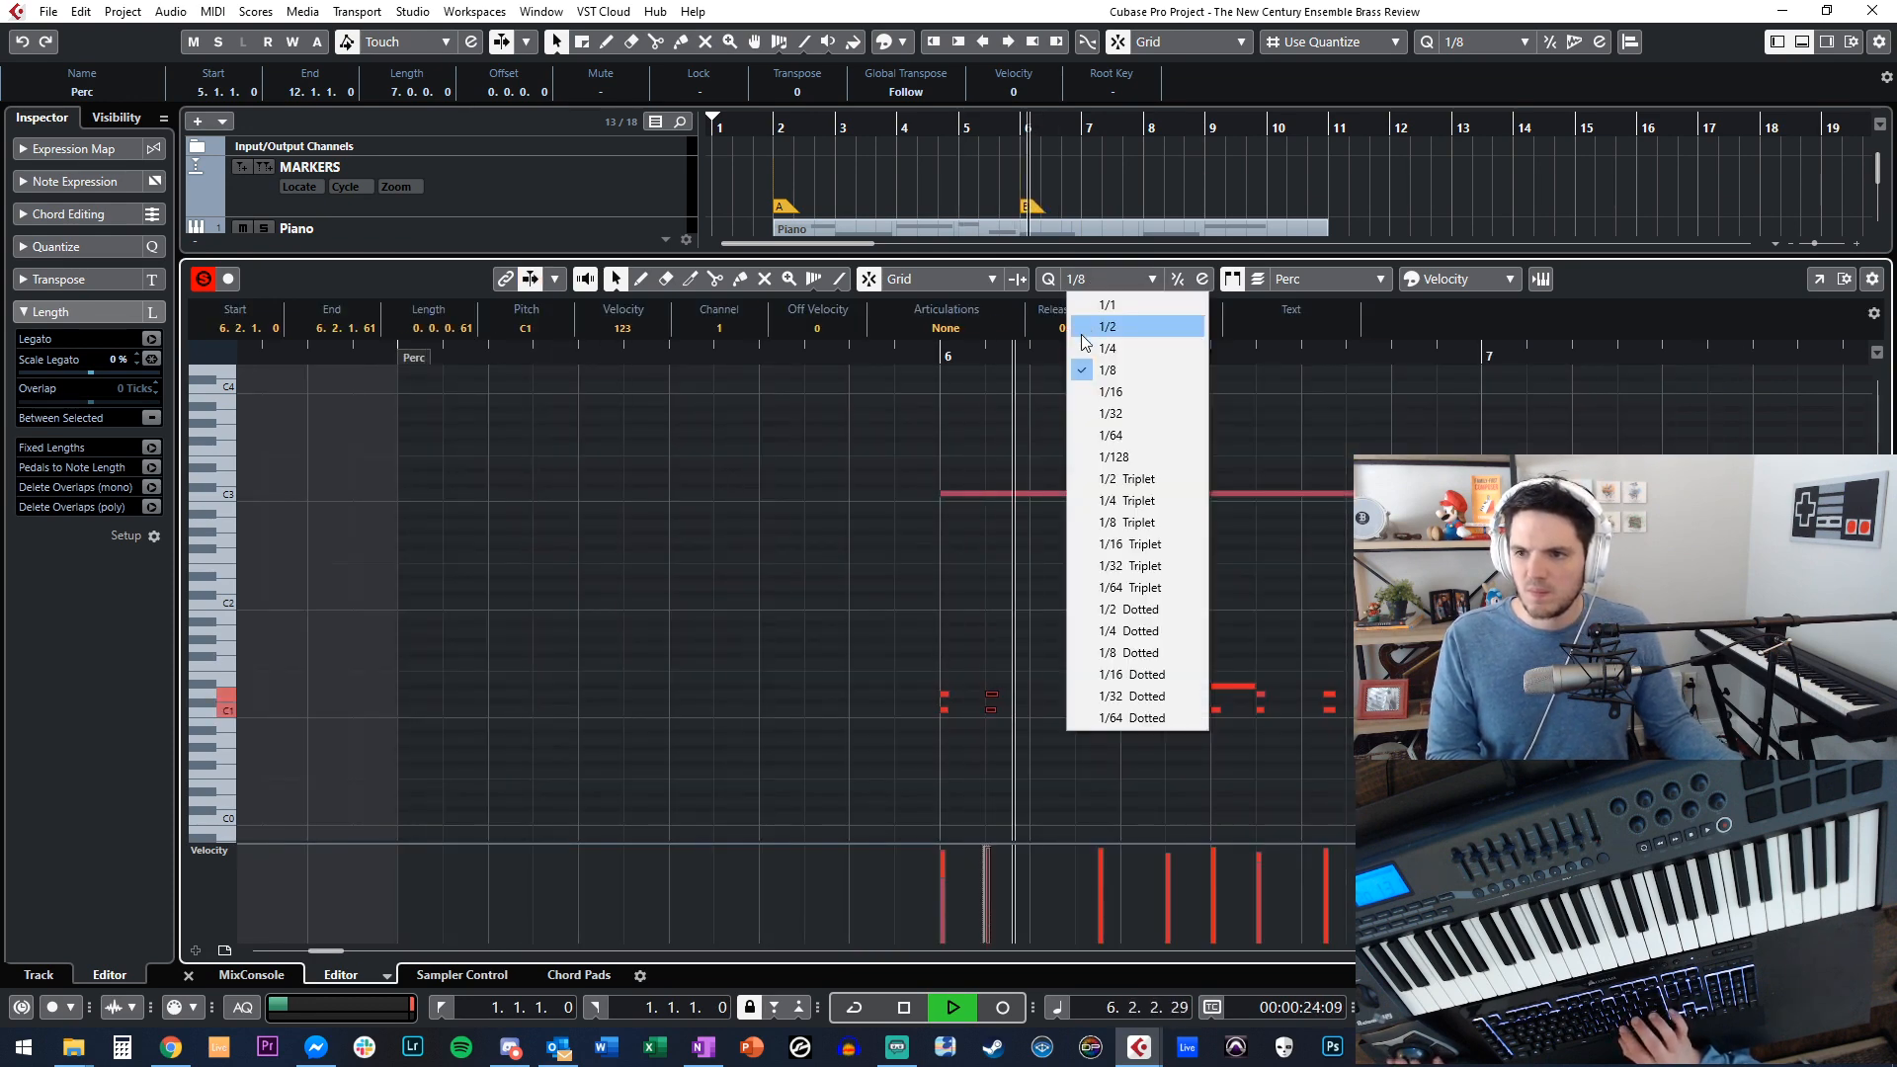
left_click(1097, 397)
key("ctrl+shift+z")
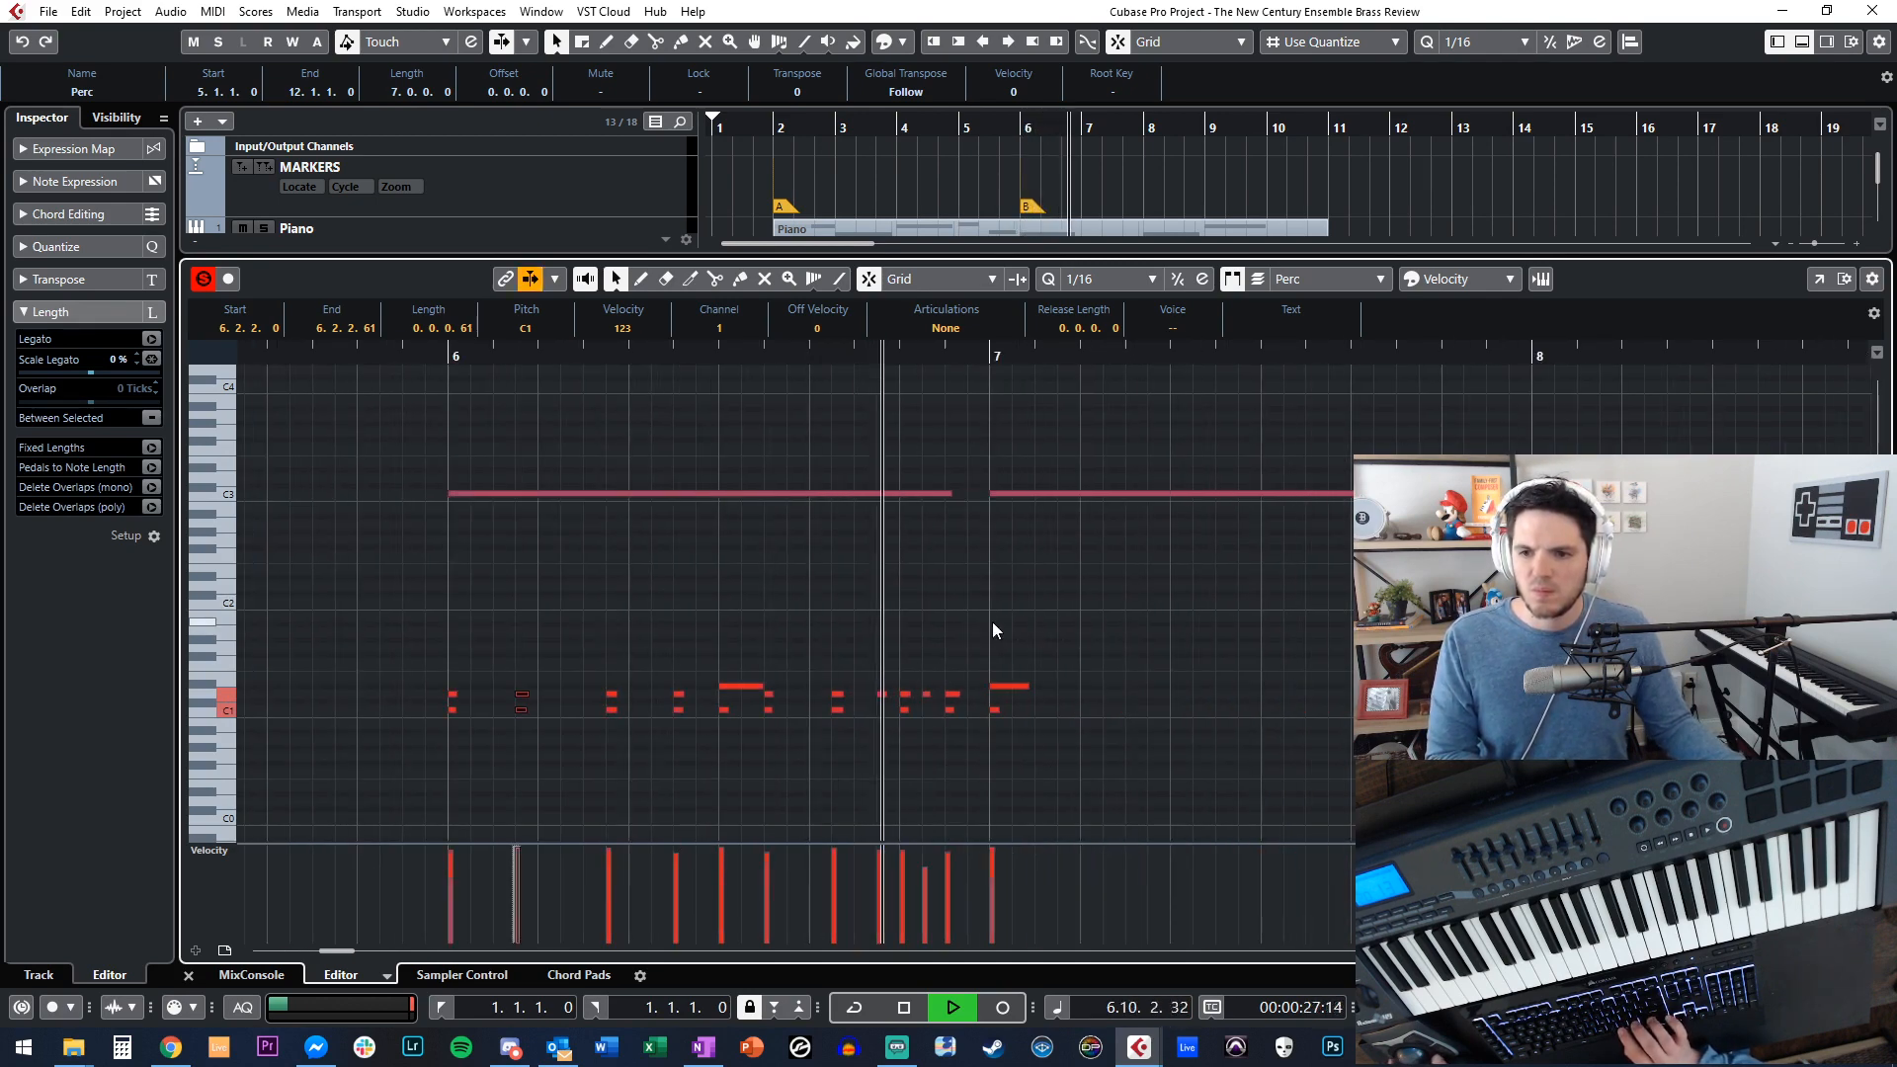
key("g")
key("g")
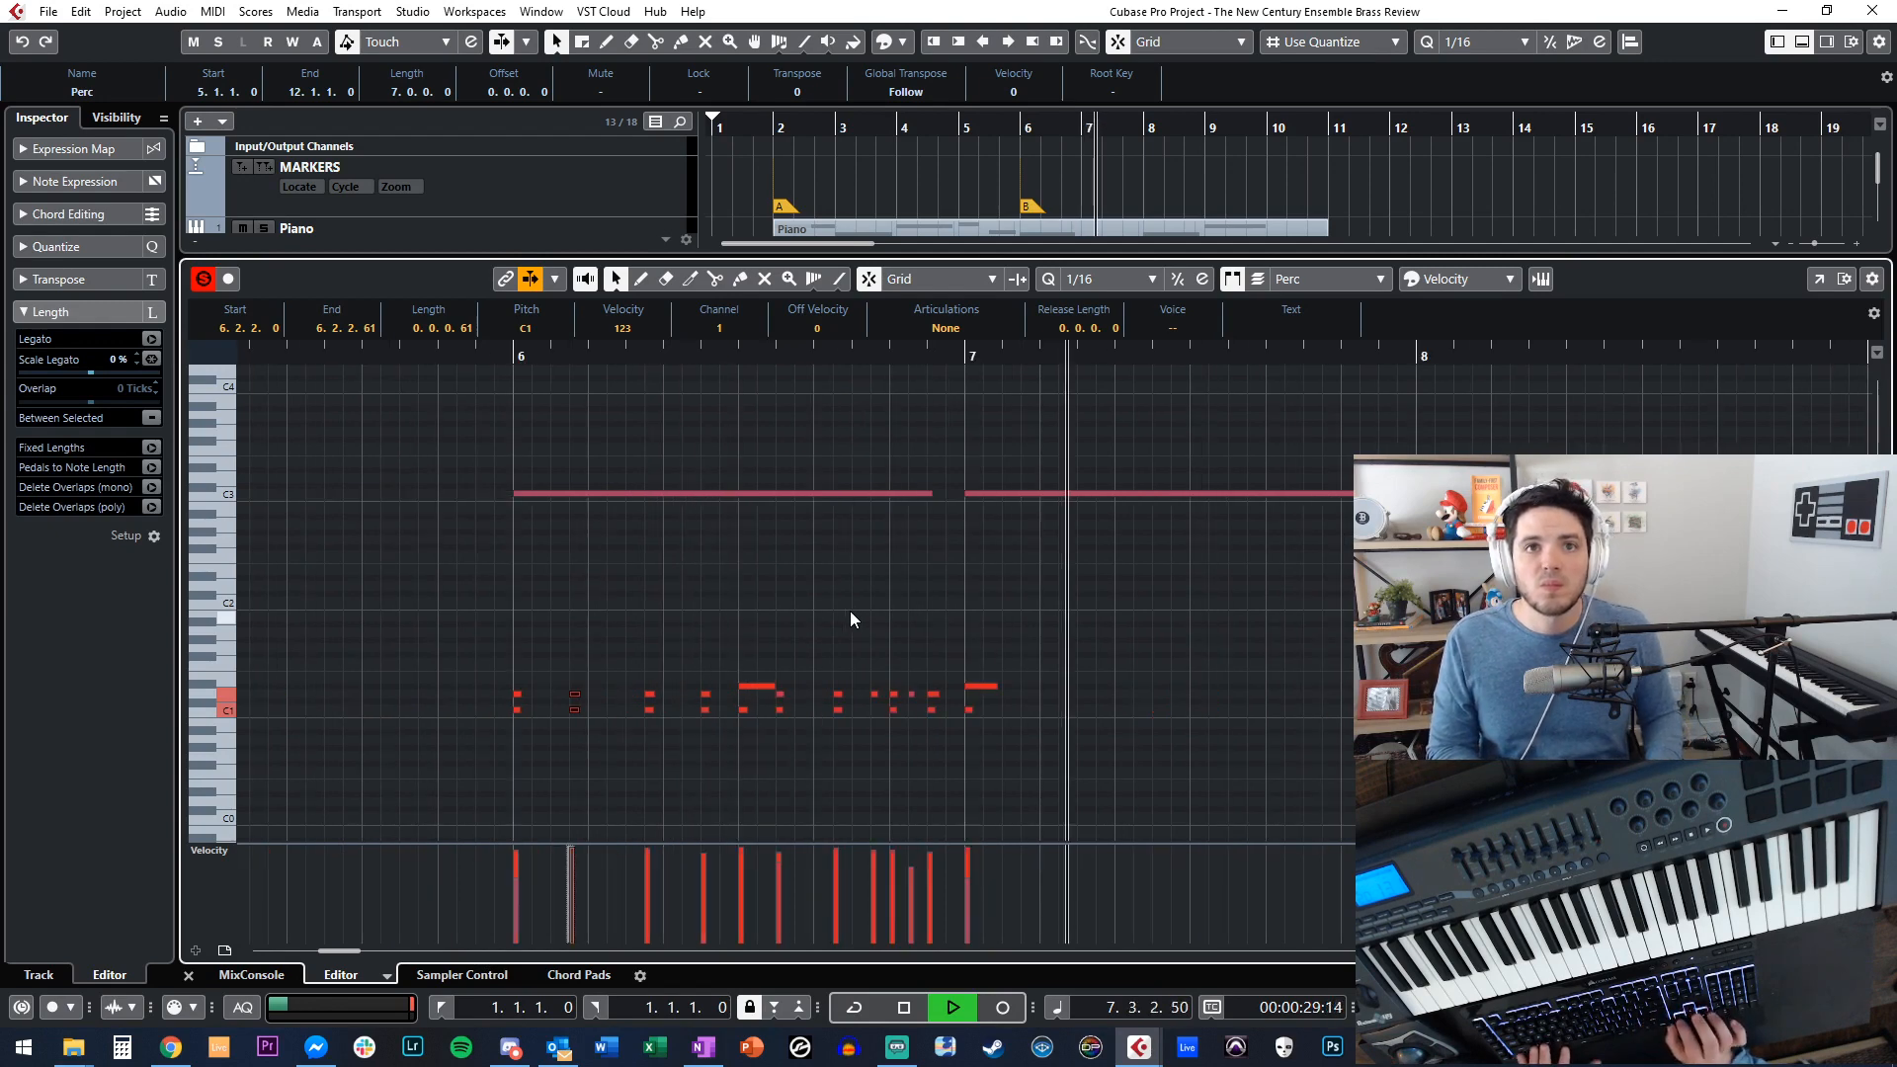
Replace the low drum hits in bars 6 and 7 with a copy of those from bars 8 and 9 and play them.
key("space")
left_click(692, 630)
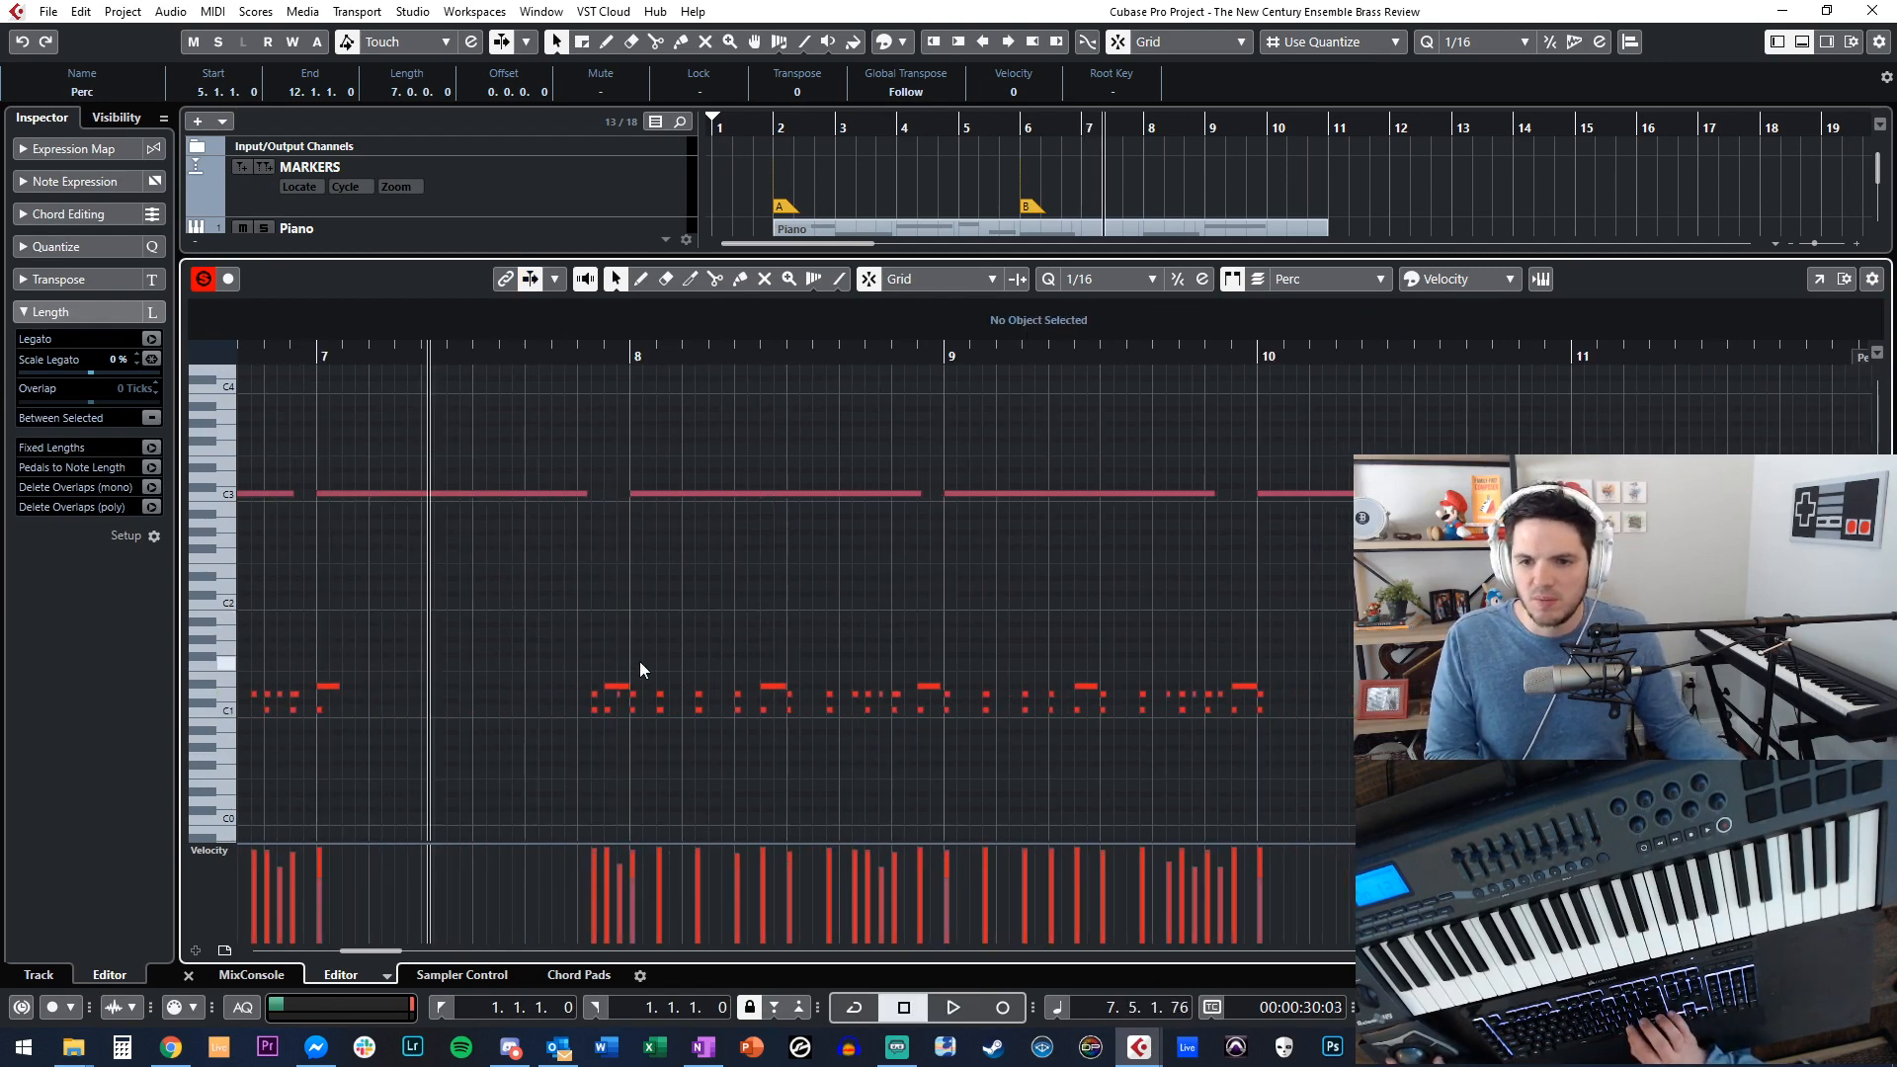
left_click_drag(802, 768, 802, 767)
left_click(880, 808)
left_click_drag(630, 674, 1283, 749)
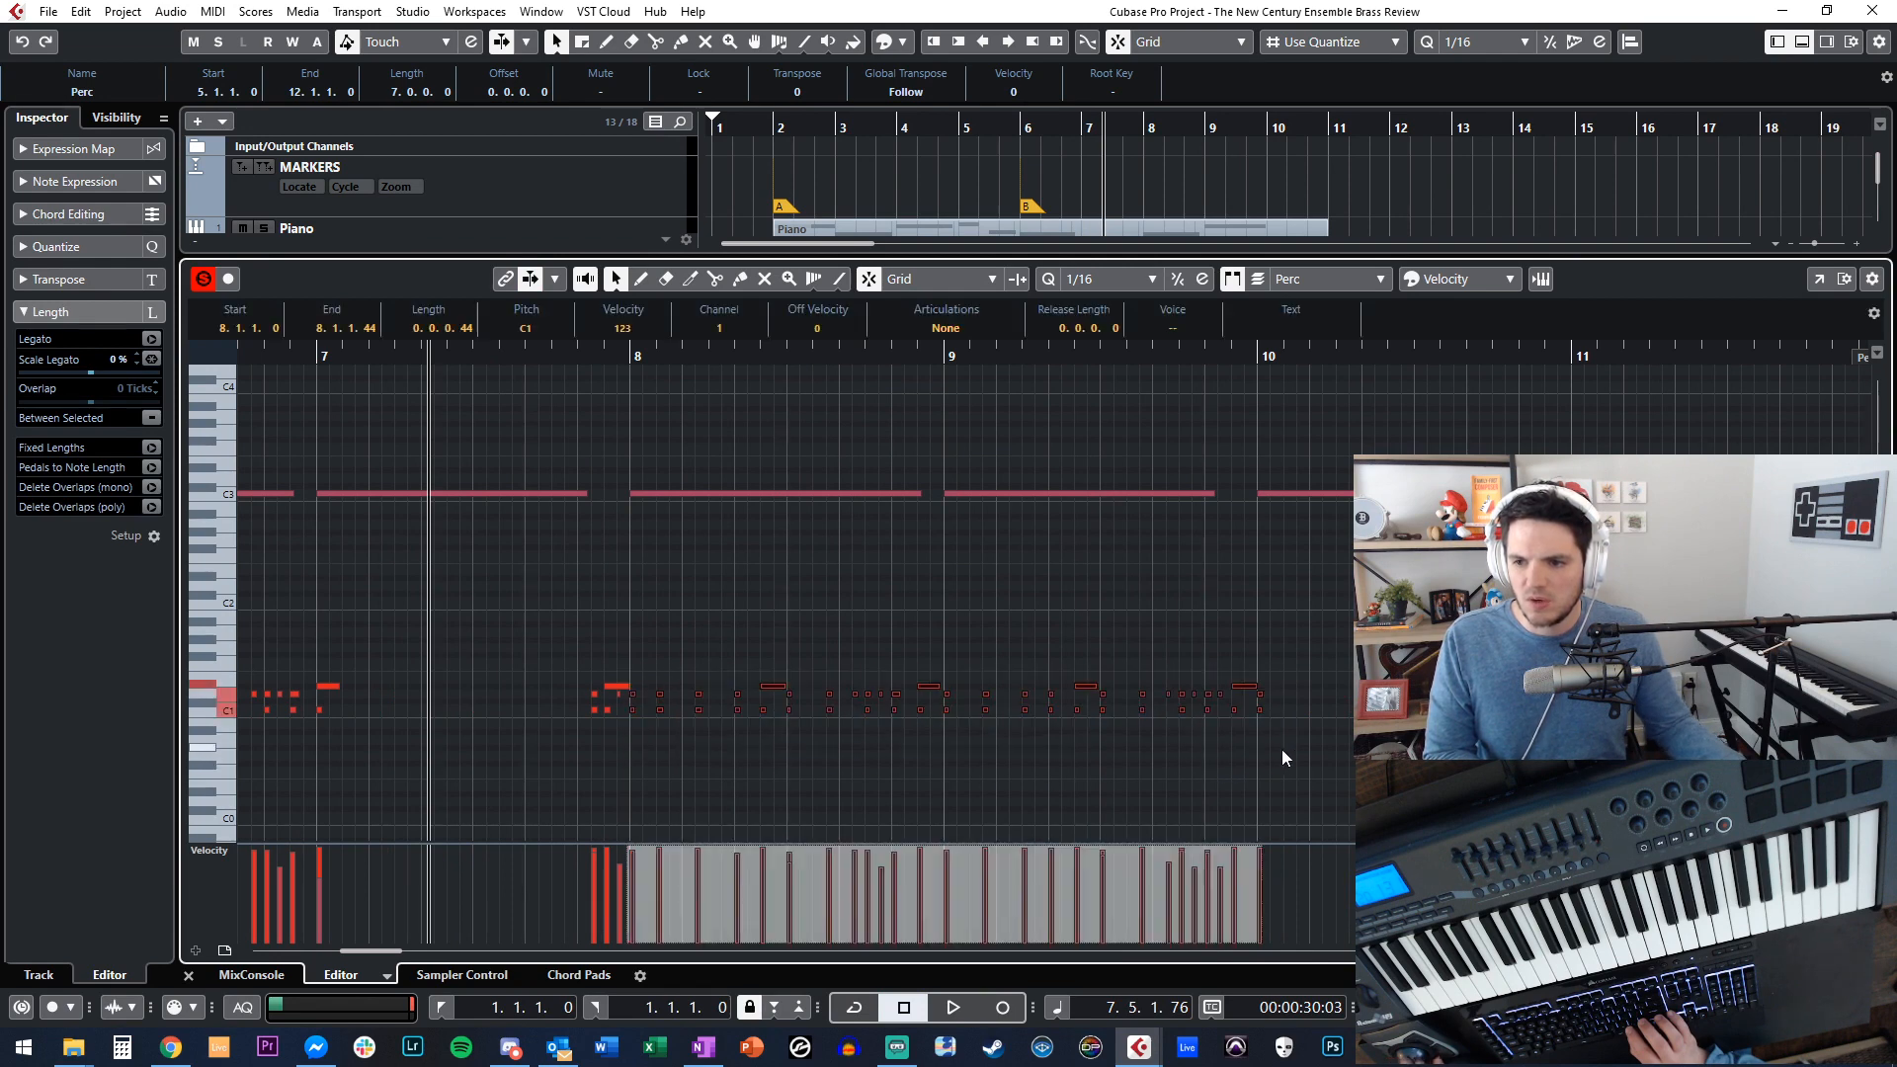
scroll(692, 642, "left", 6)
left_click_drag(571, 610, 1277, 798)
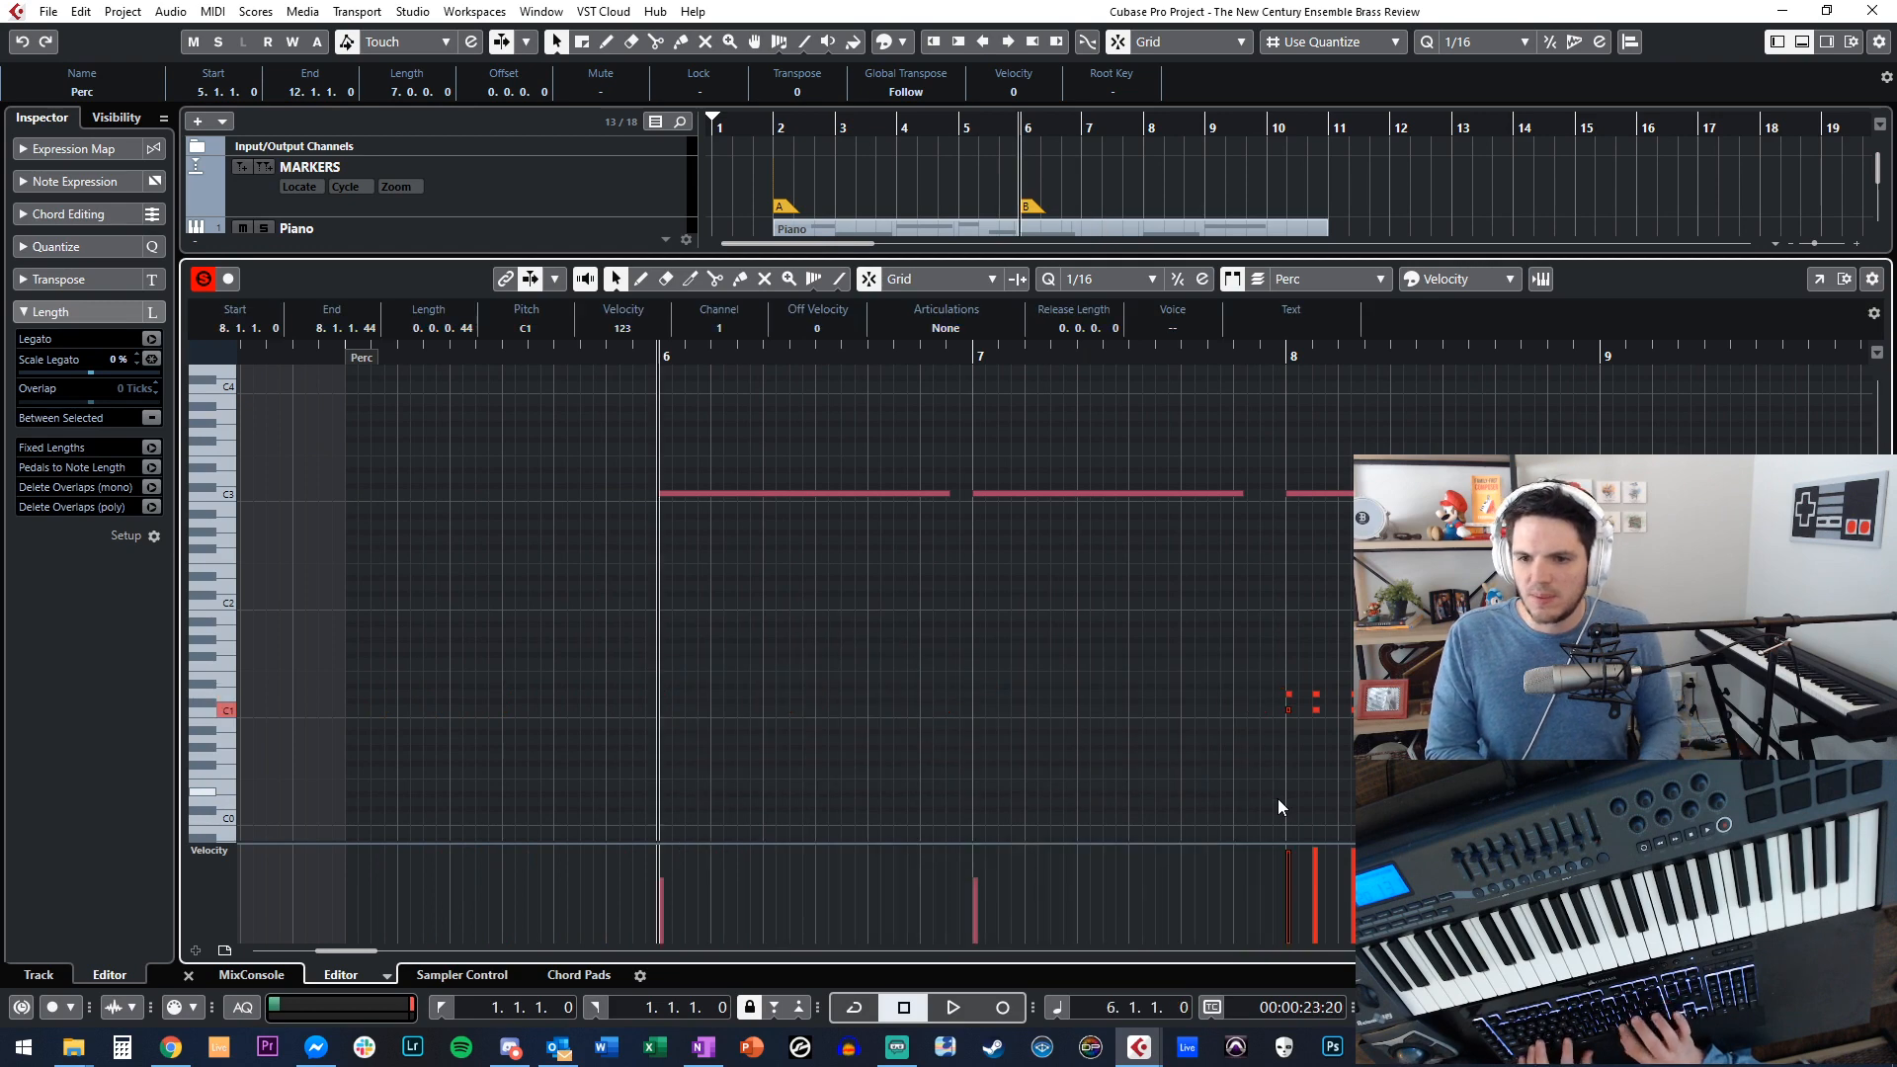
key("space")
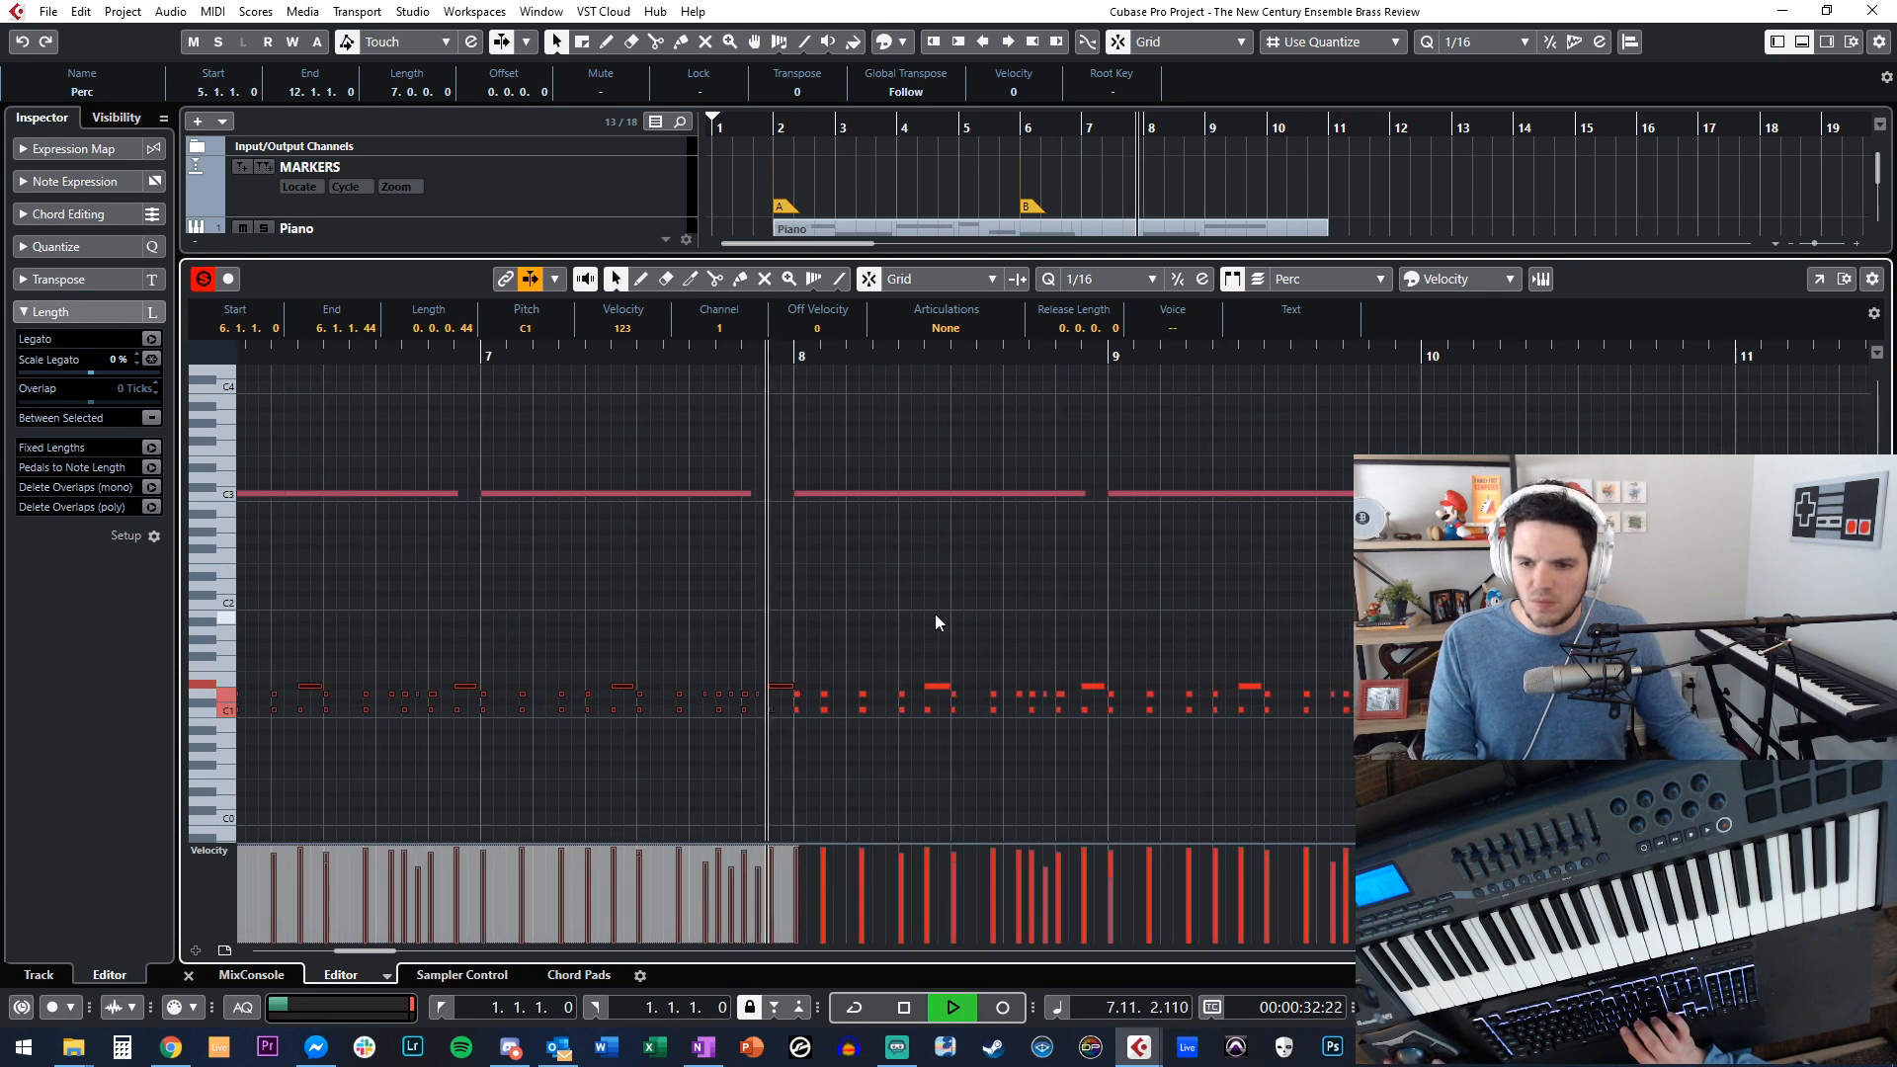
Close the Perc part's editor and play the full arrangement from around bar 5.
left_click(804, 692)
key("Left")
key("ctrl+e")
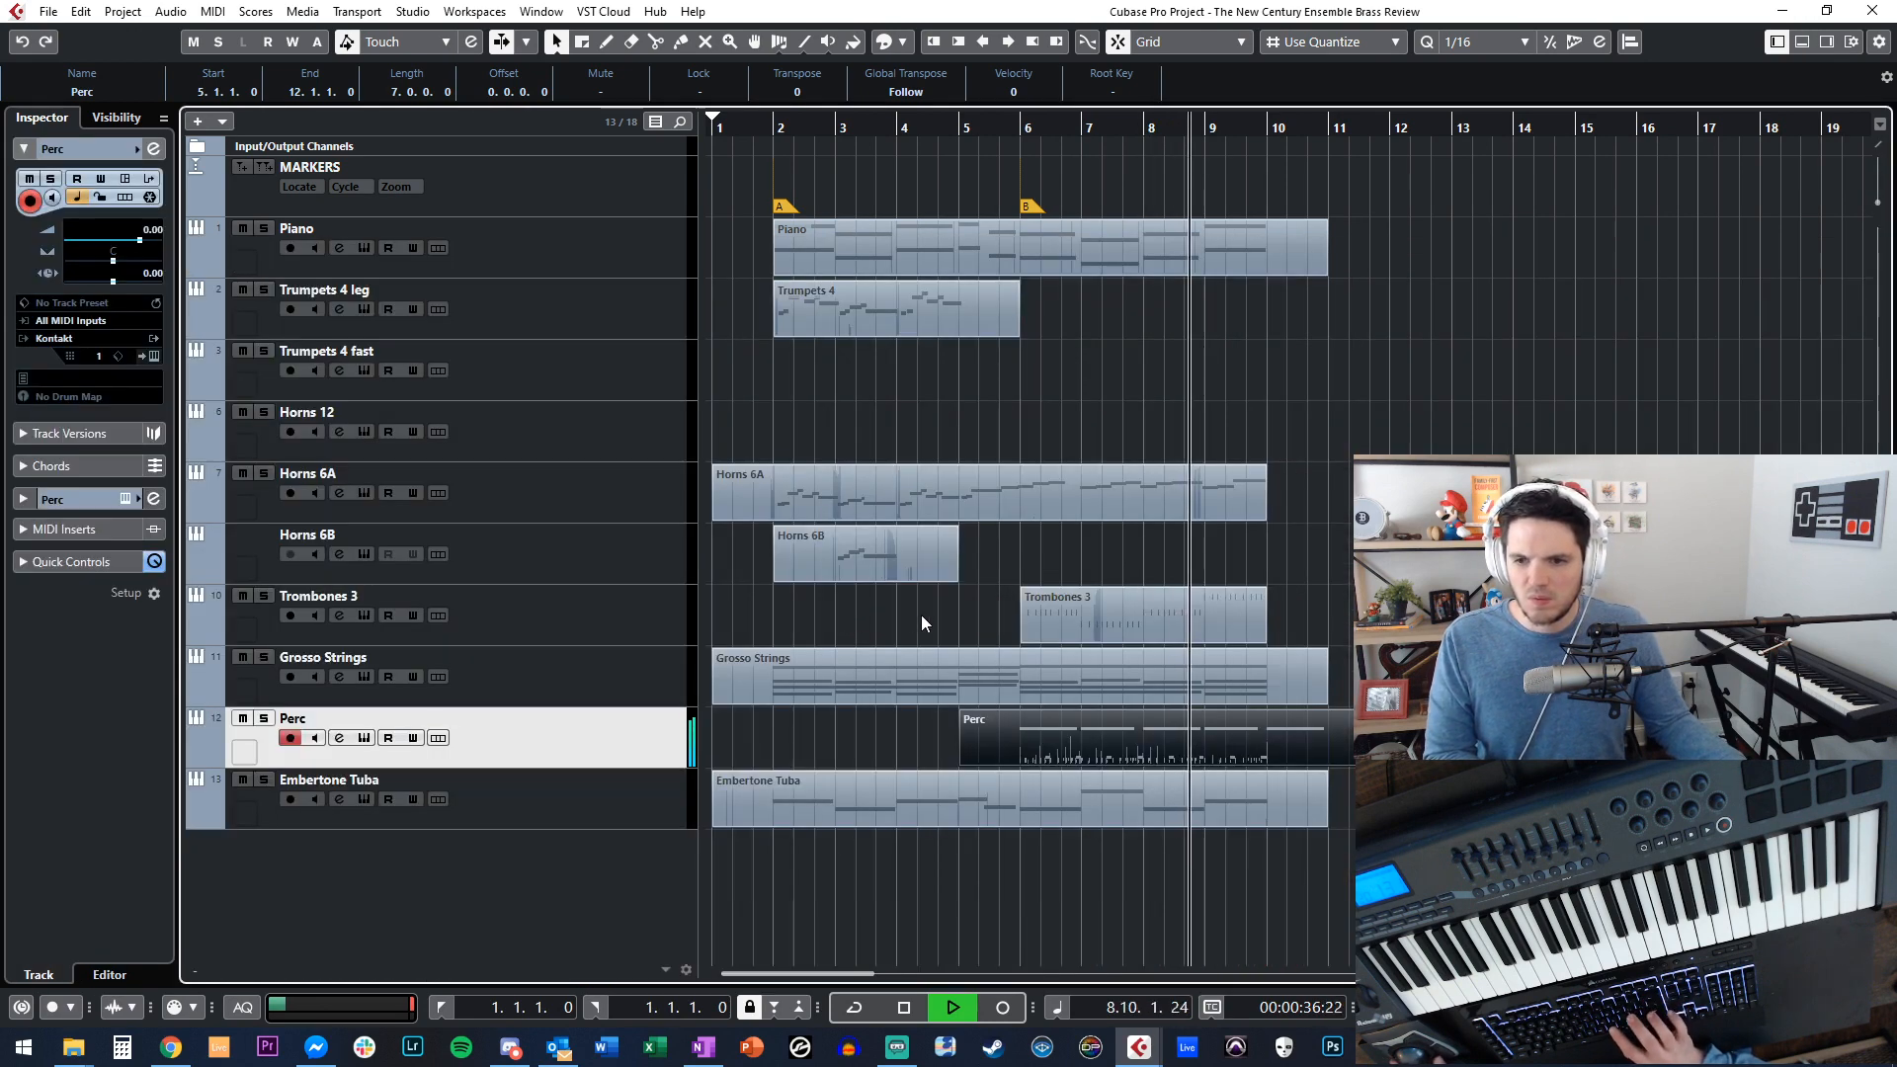
key("space")
key("l")
left_click(1017, 755)
key("f")
key("h")
key("h")
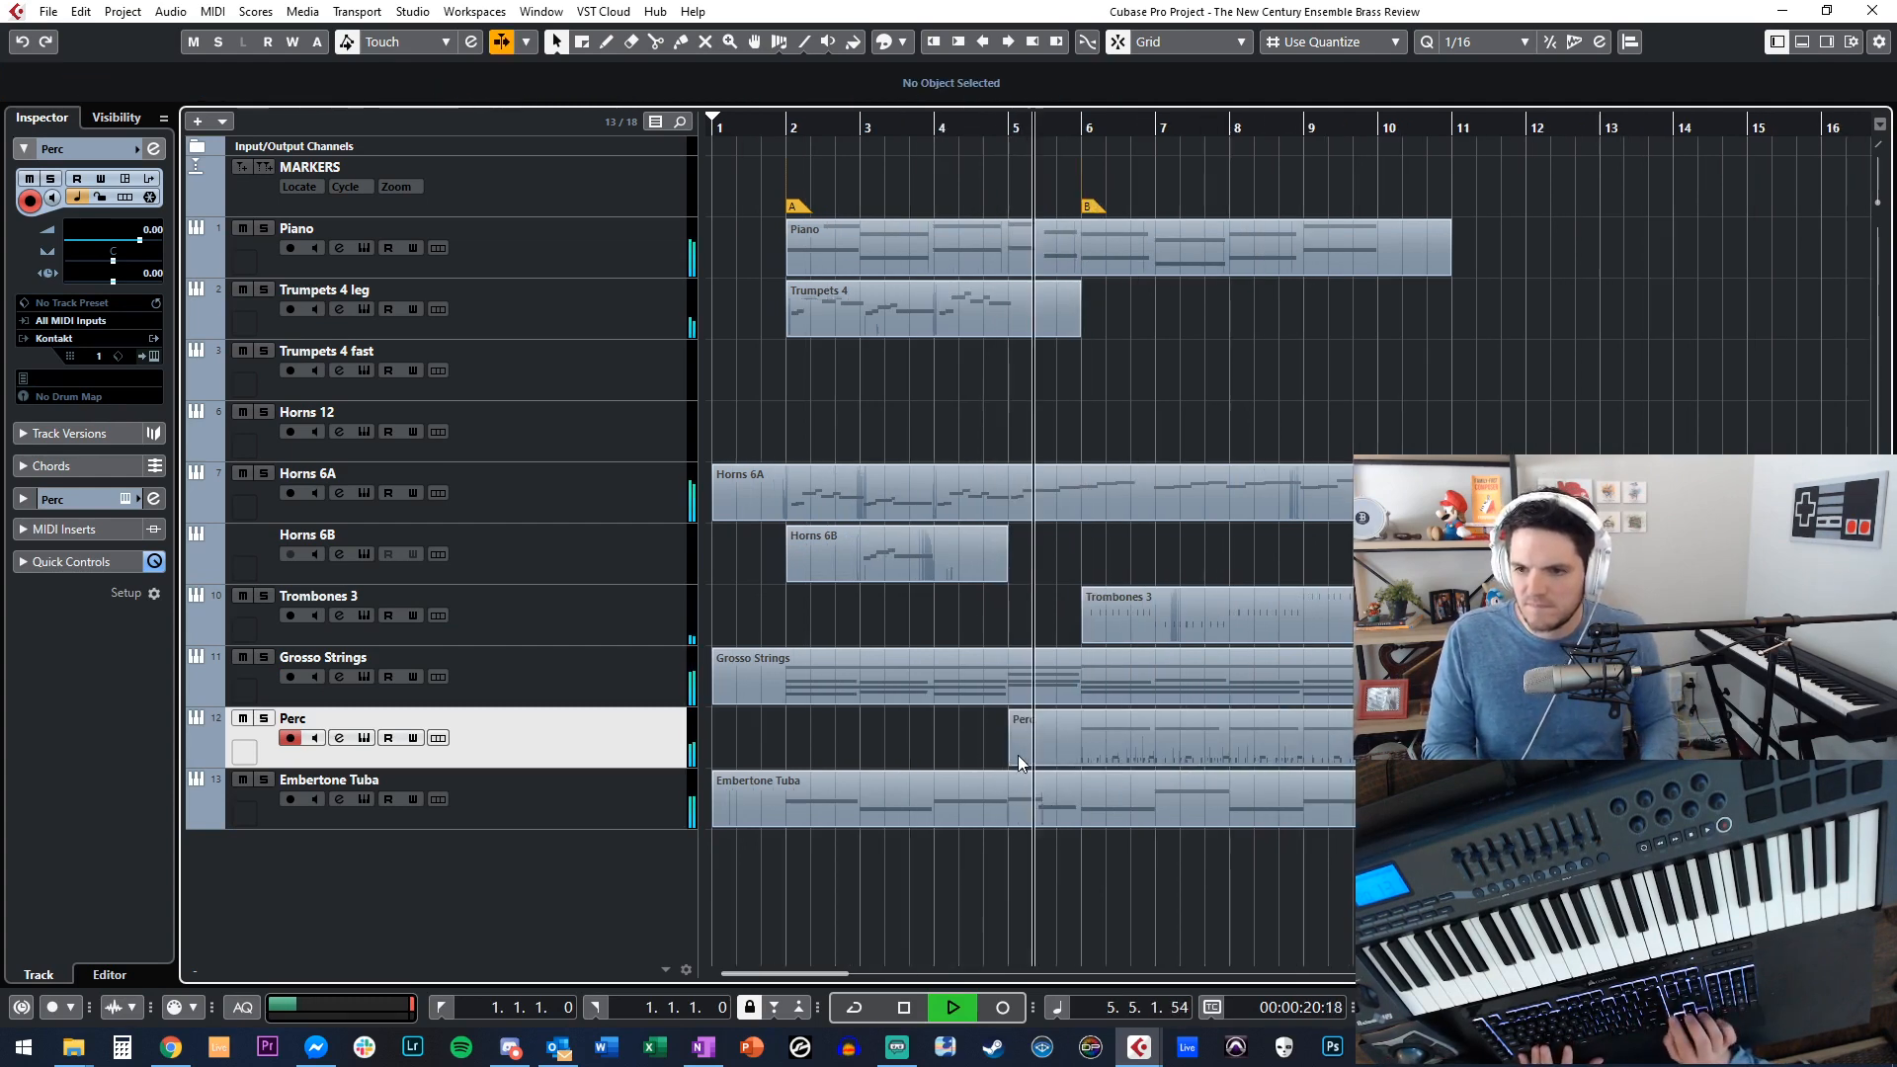
key("h")
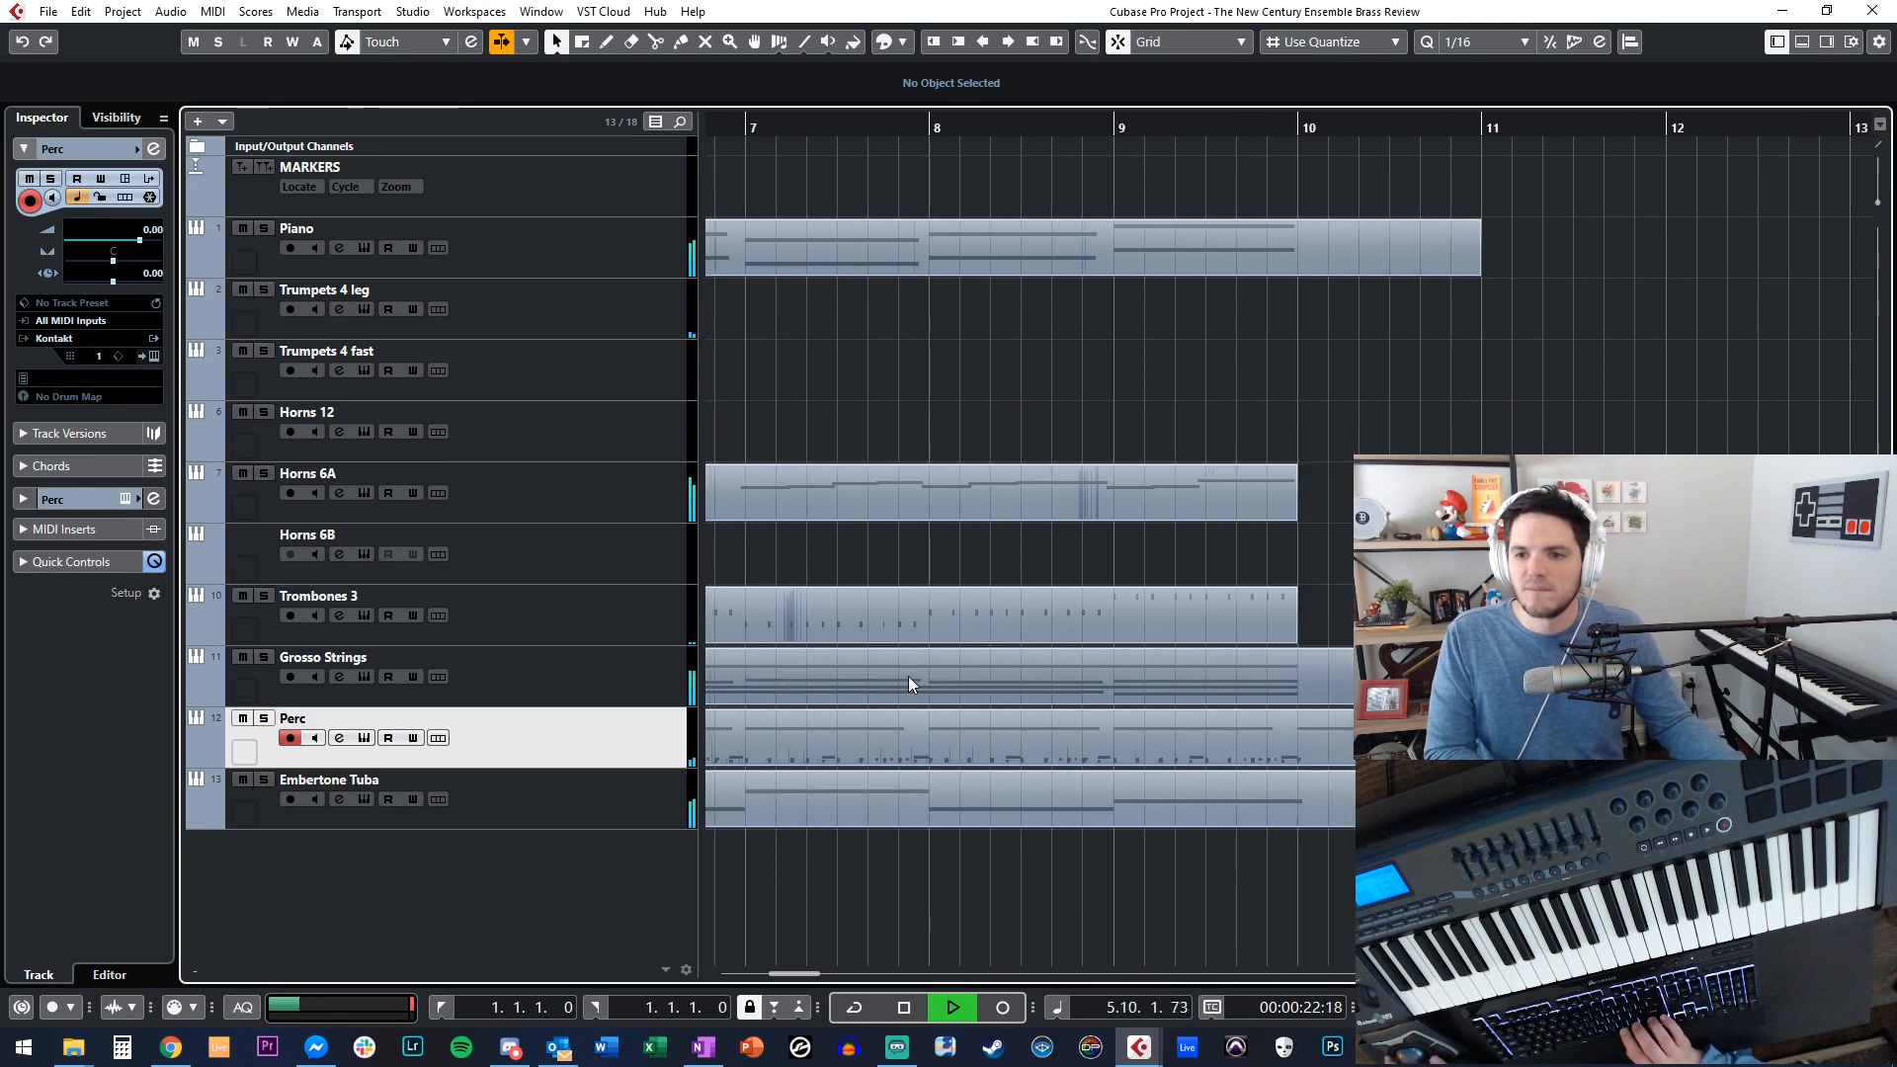
Replace the drum hits in the first half of bar 6 with those from the first half of bar 7 and play the arrangement.
double_click(1108, 747)
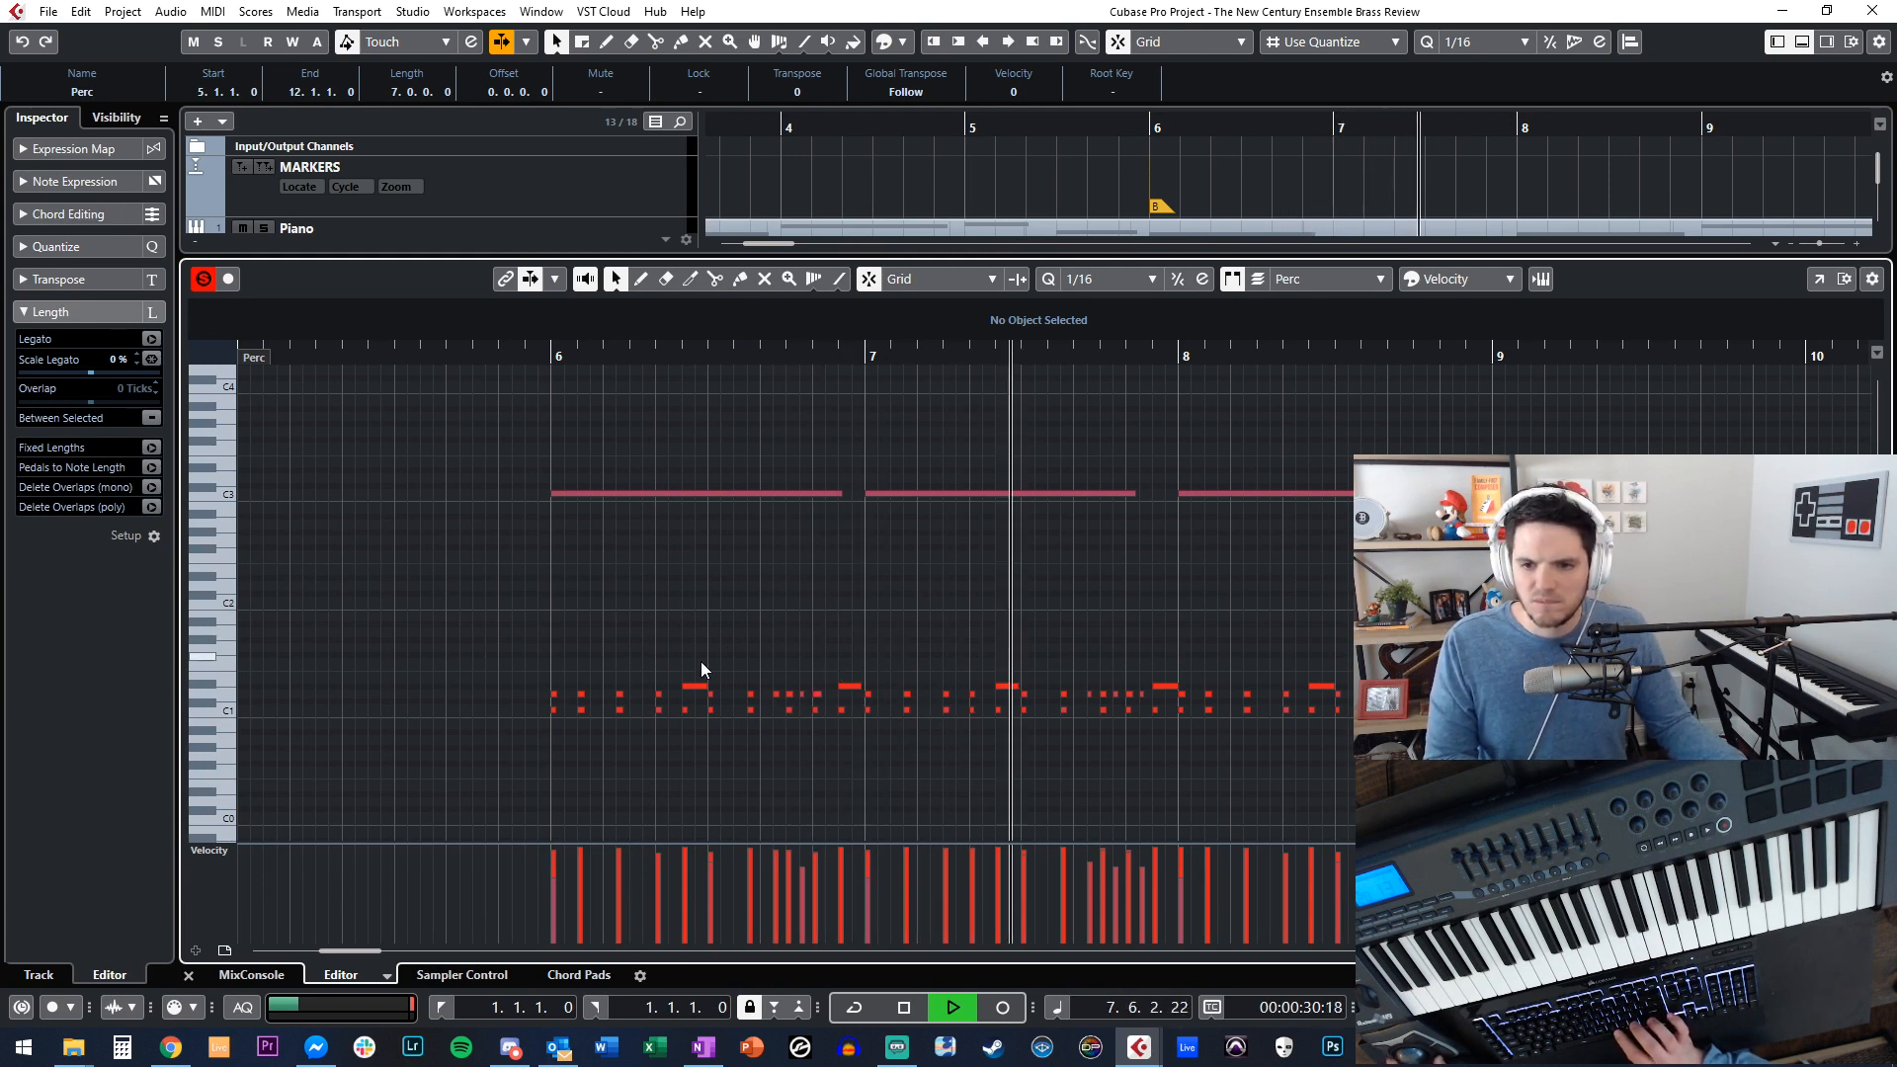
left_click_drag(869, 674, 1022, 753)
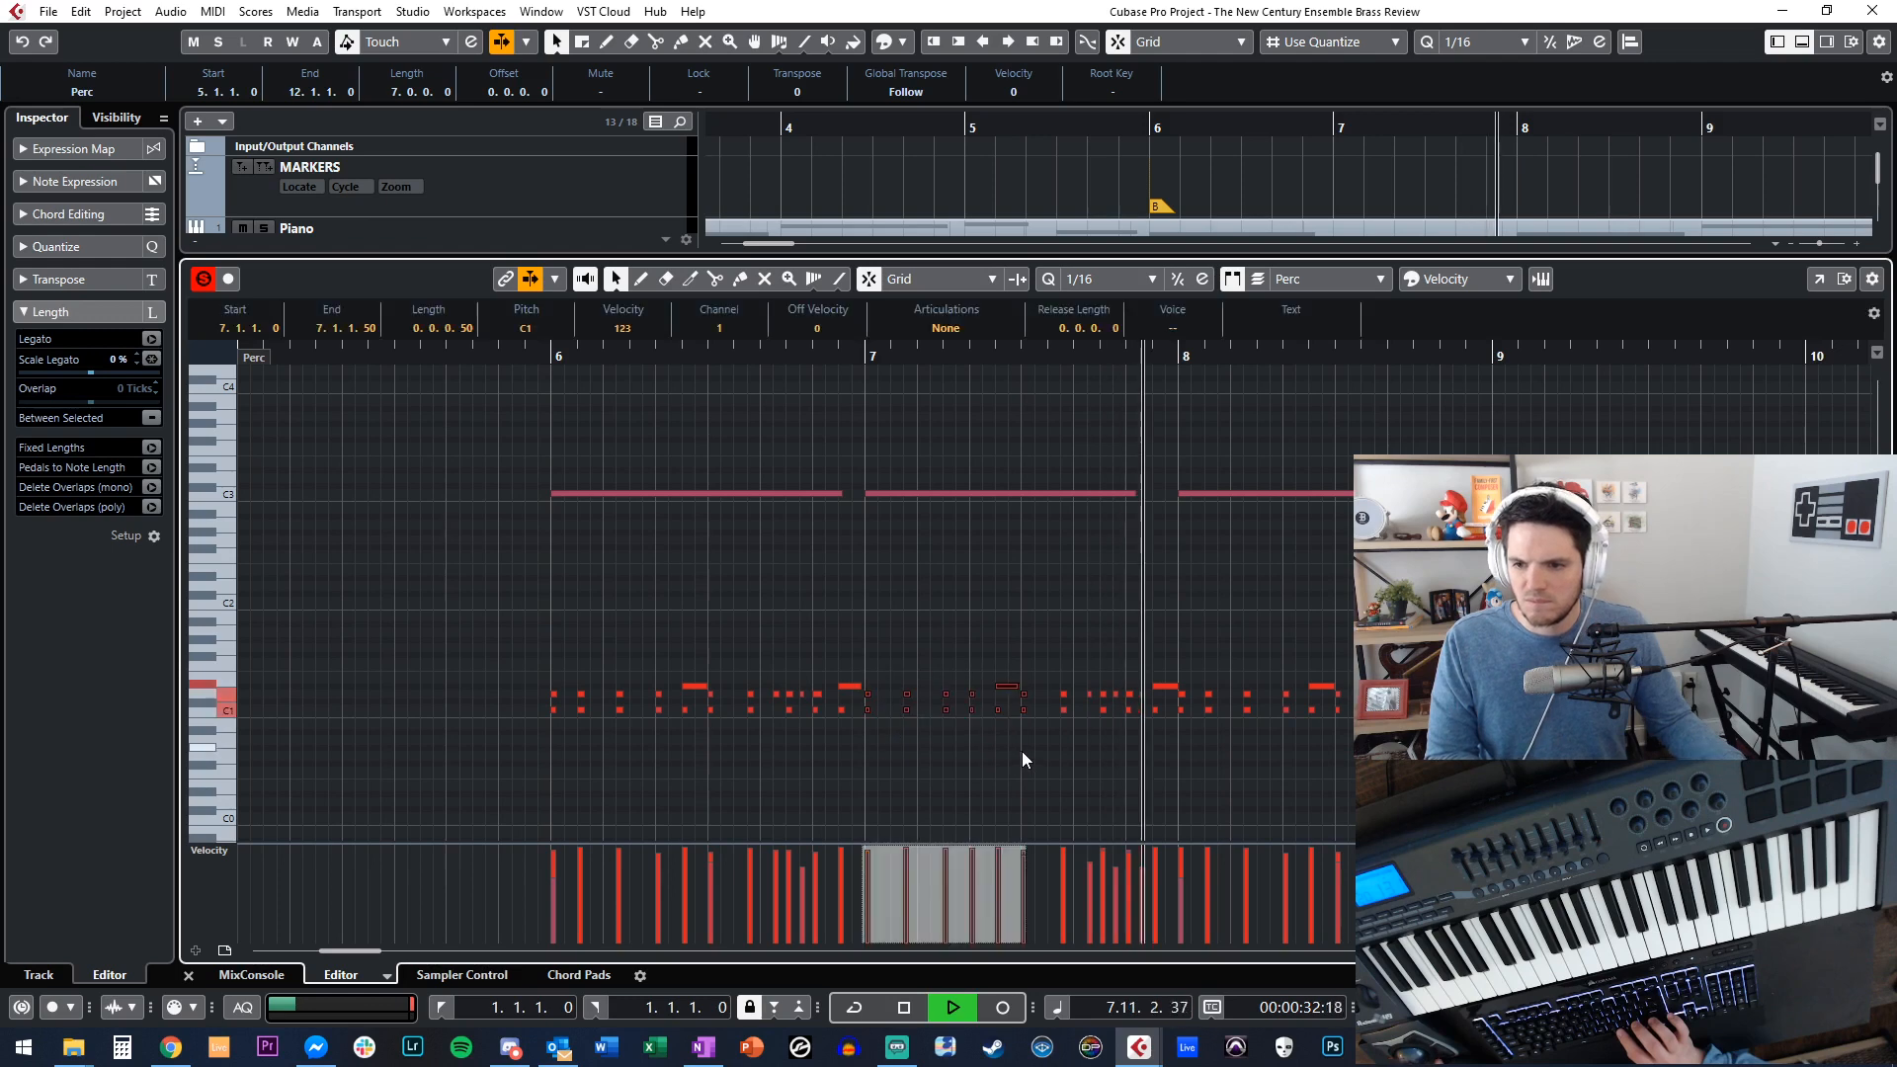
left_click_drag(466, 636, 714, 750)
key("Delete")
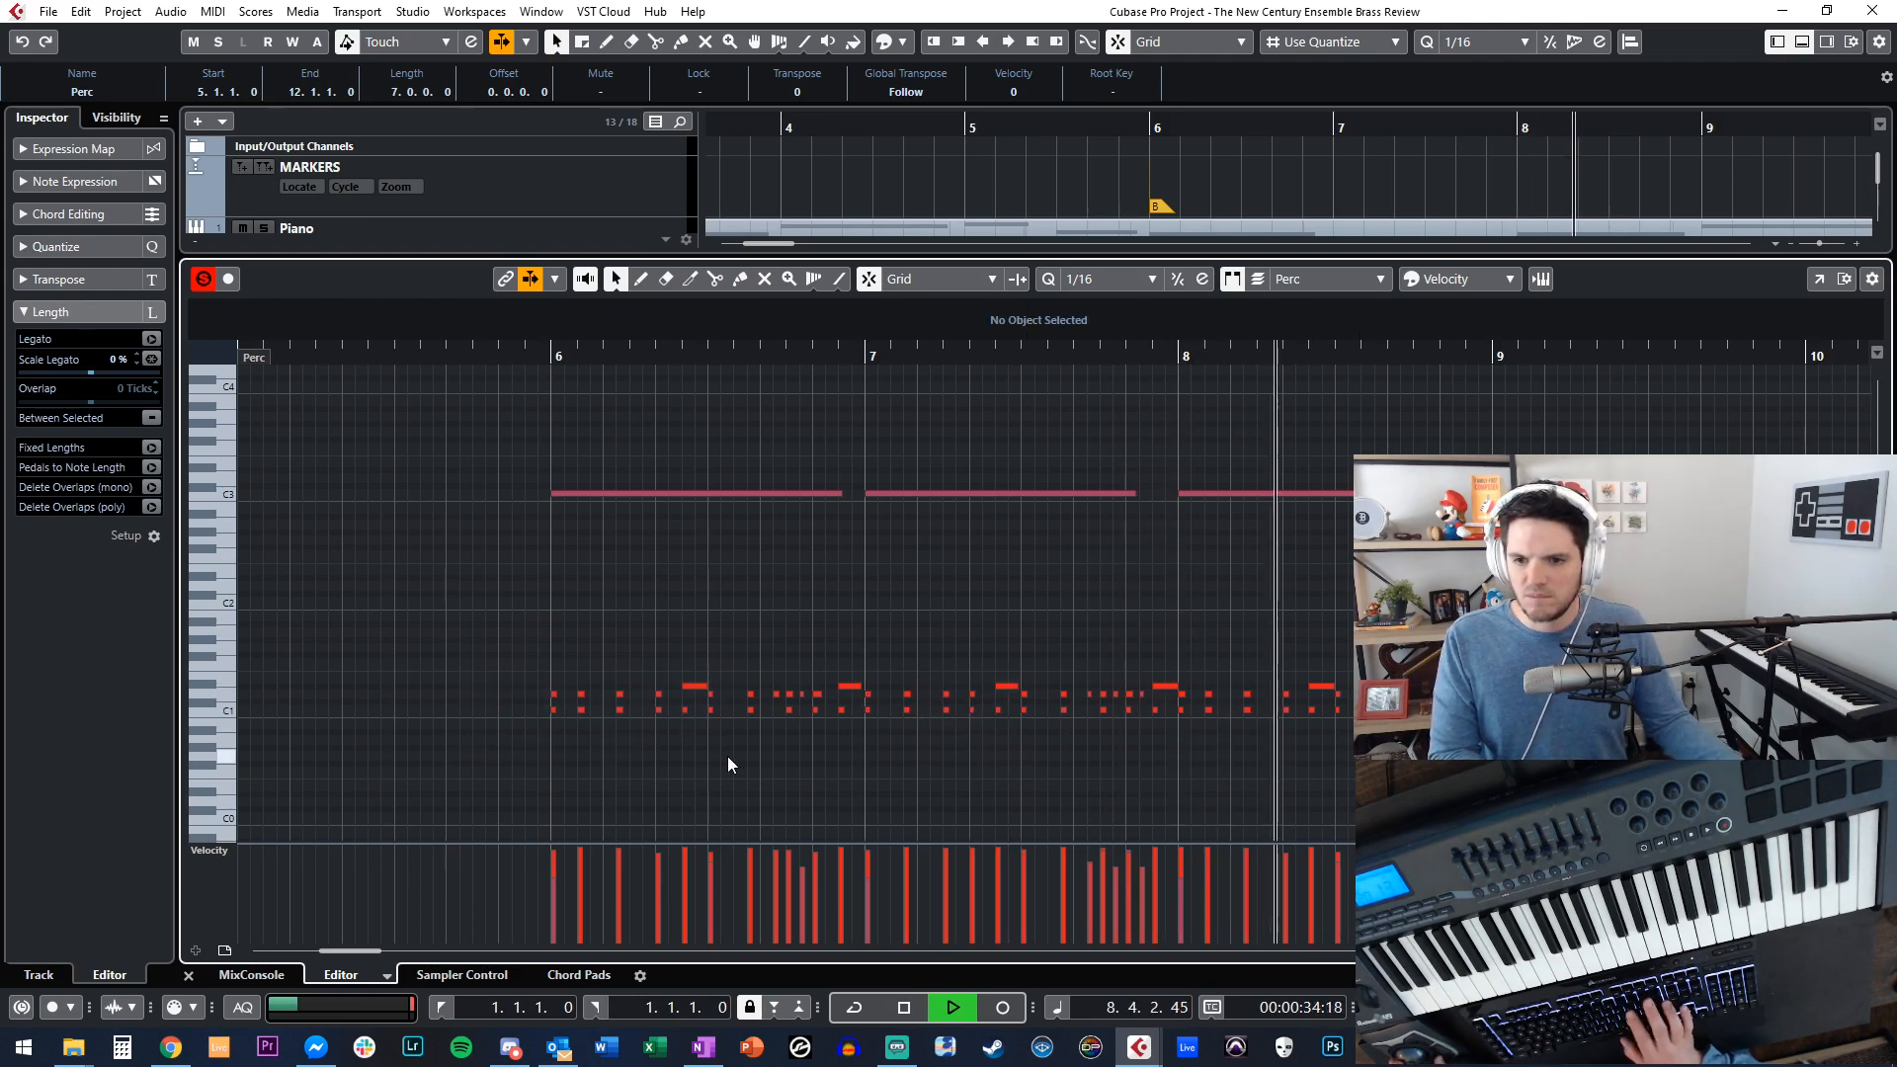
key("space")
key("Left")
key("Left")
key("ctrl+e")
key("Left")
key("space")
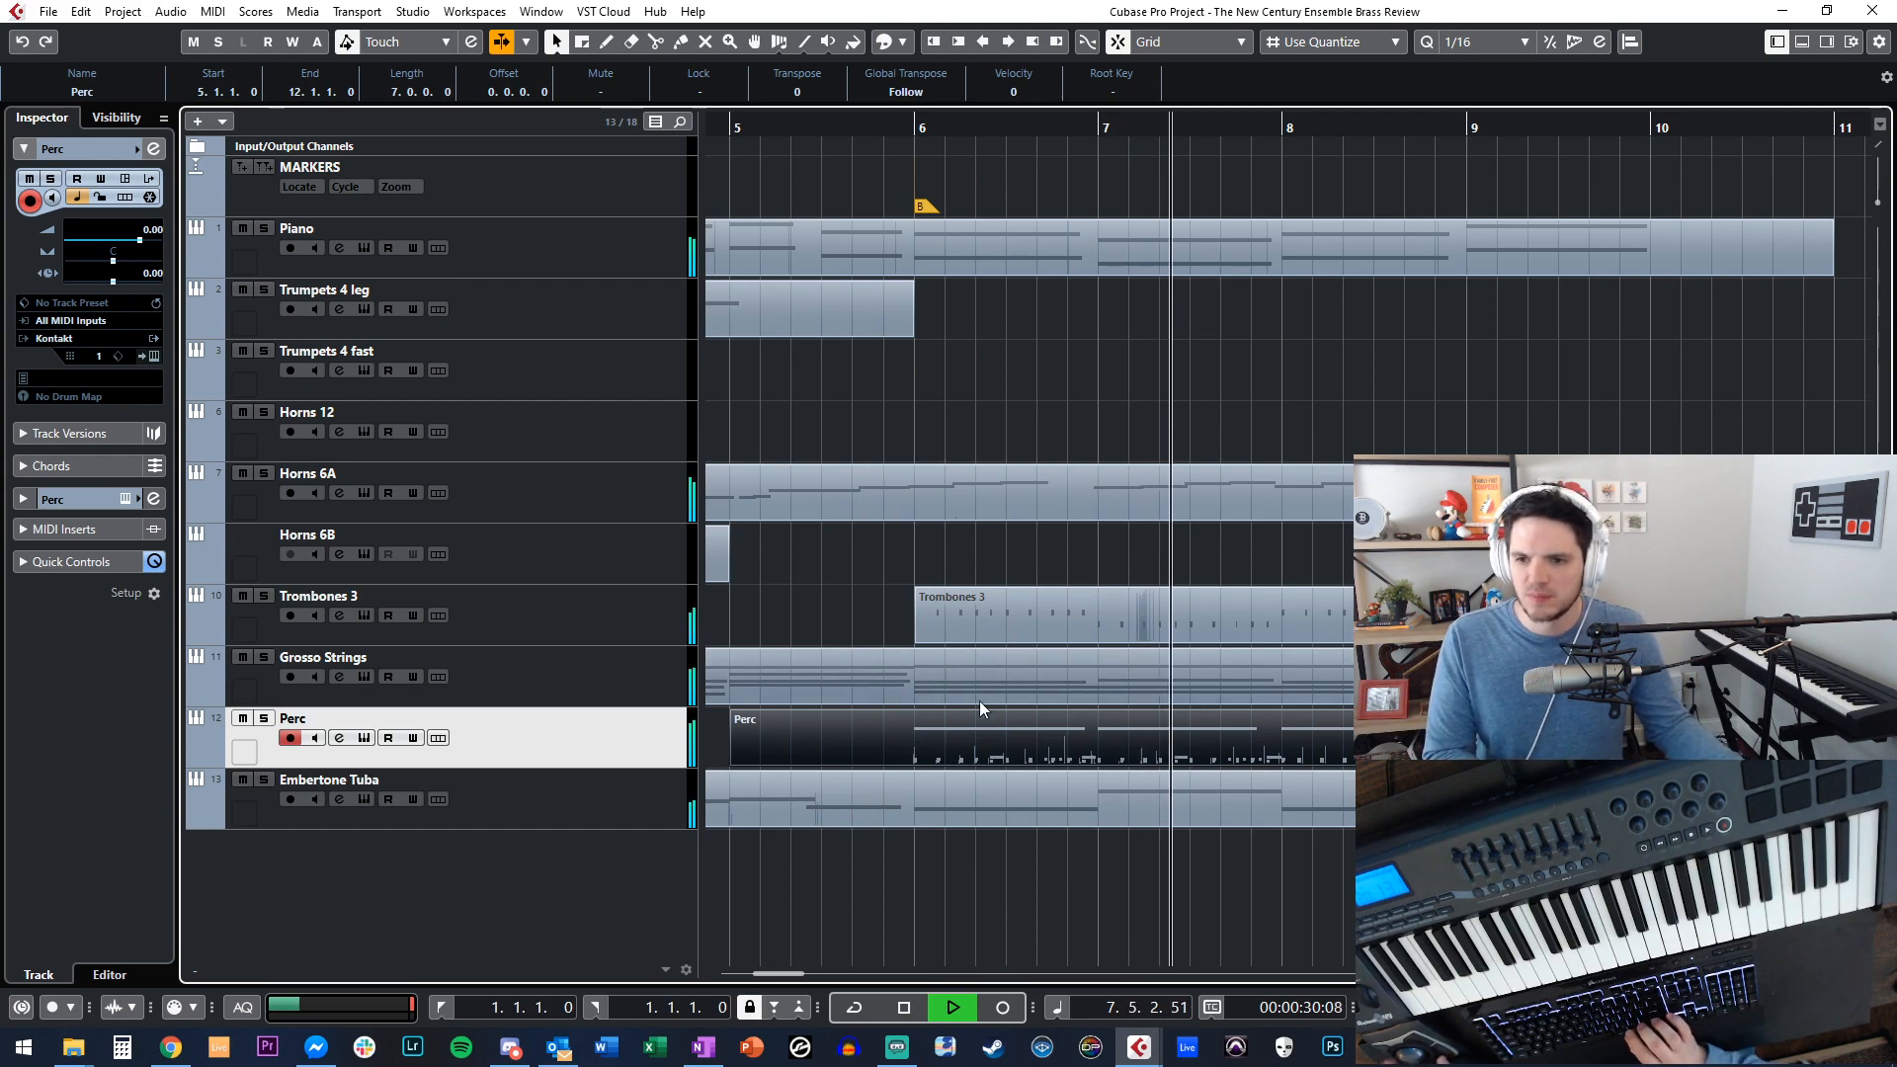
Reopen the Perc part, raise the velocity of the sustained C3 notes to 118 and close the editor.
double_click(955, 725)
left_click_drag(590, 432, 1268, 506)
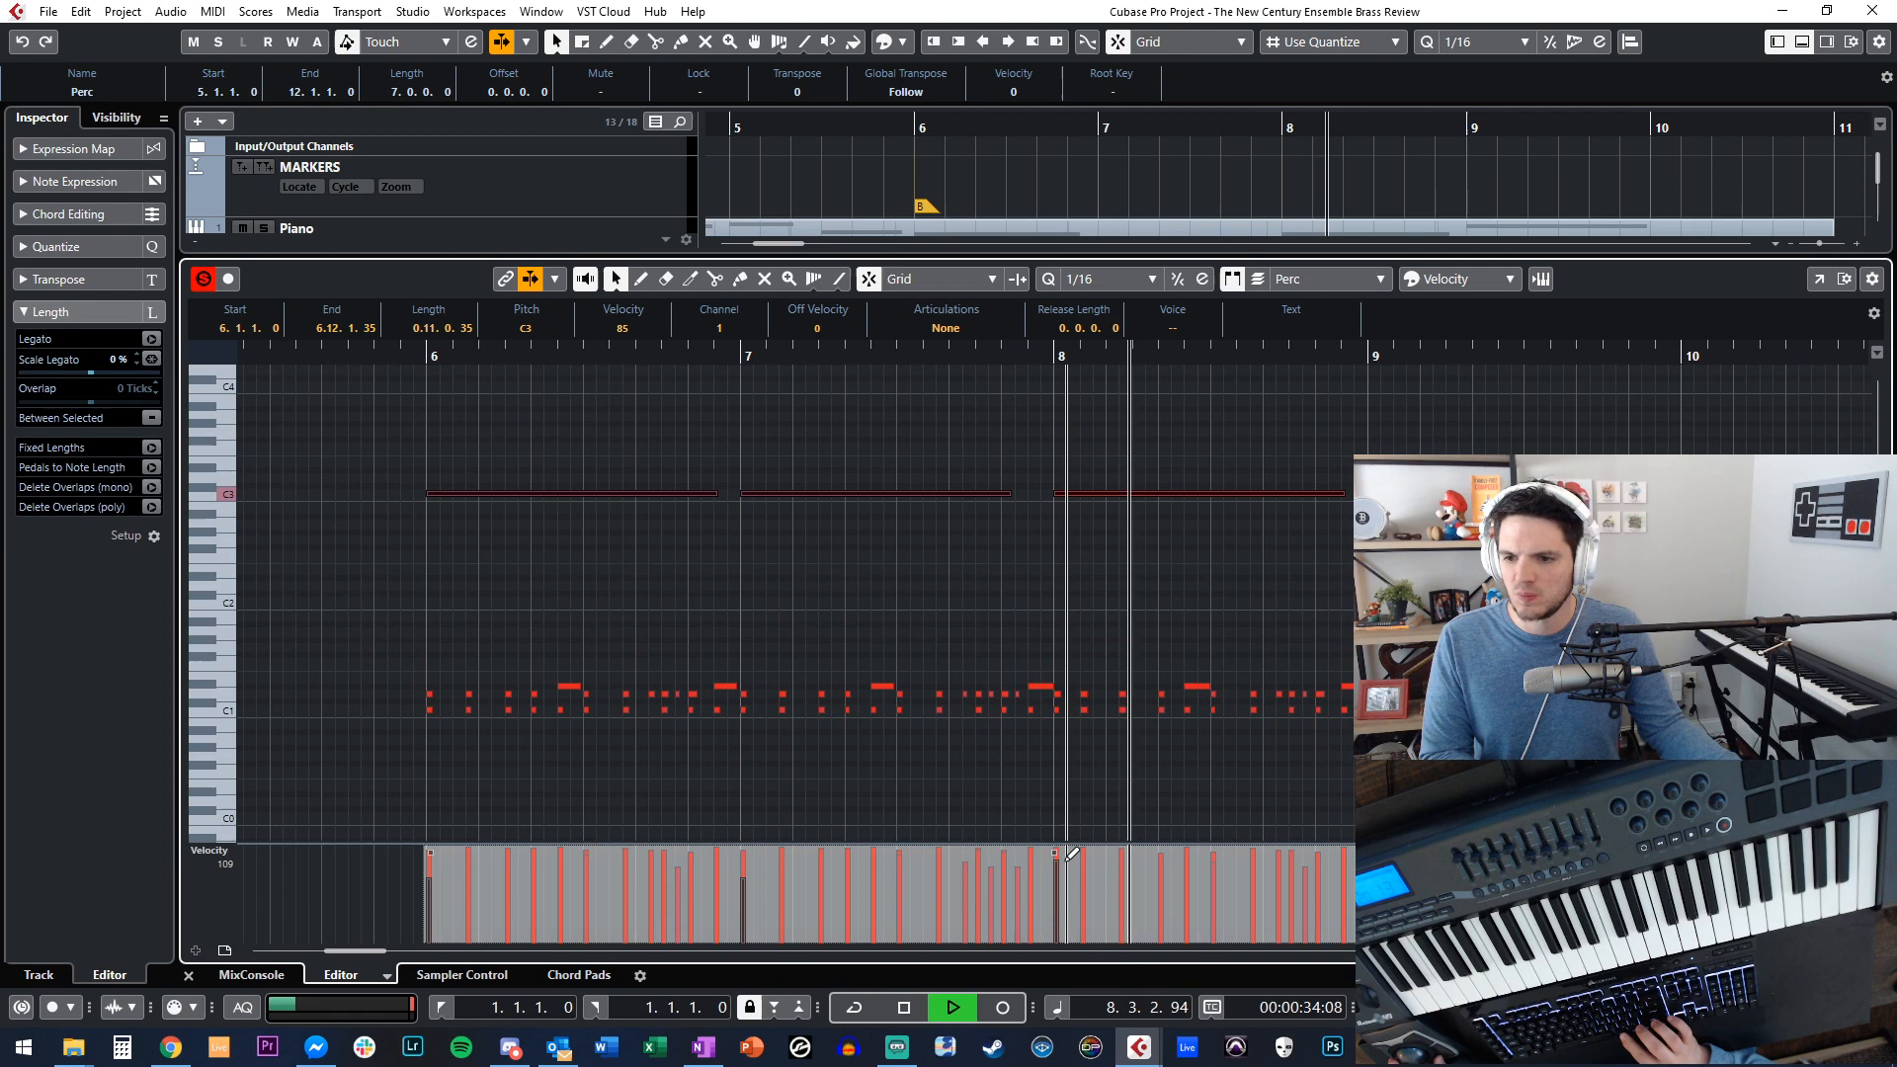
left_click_drag(1057, 856, 1063, 817)
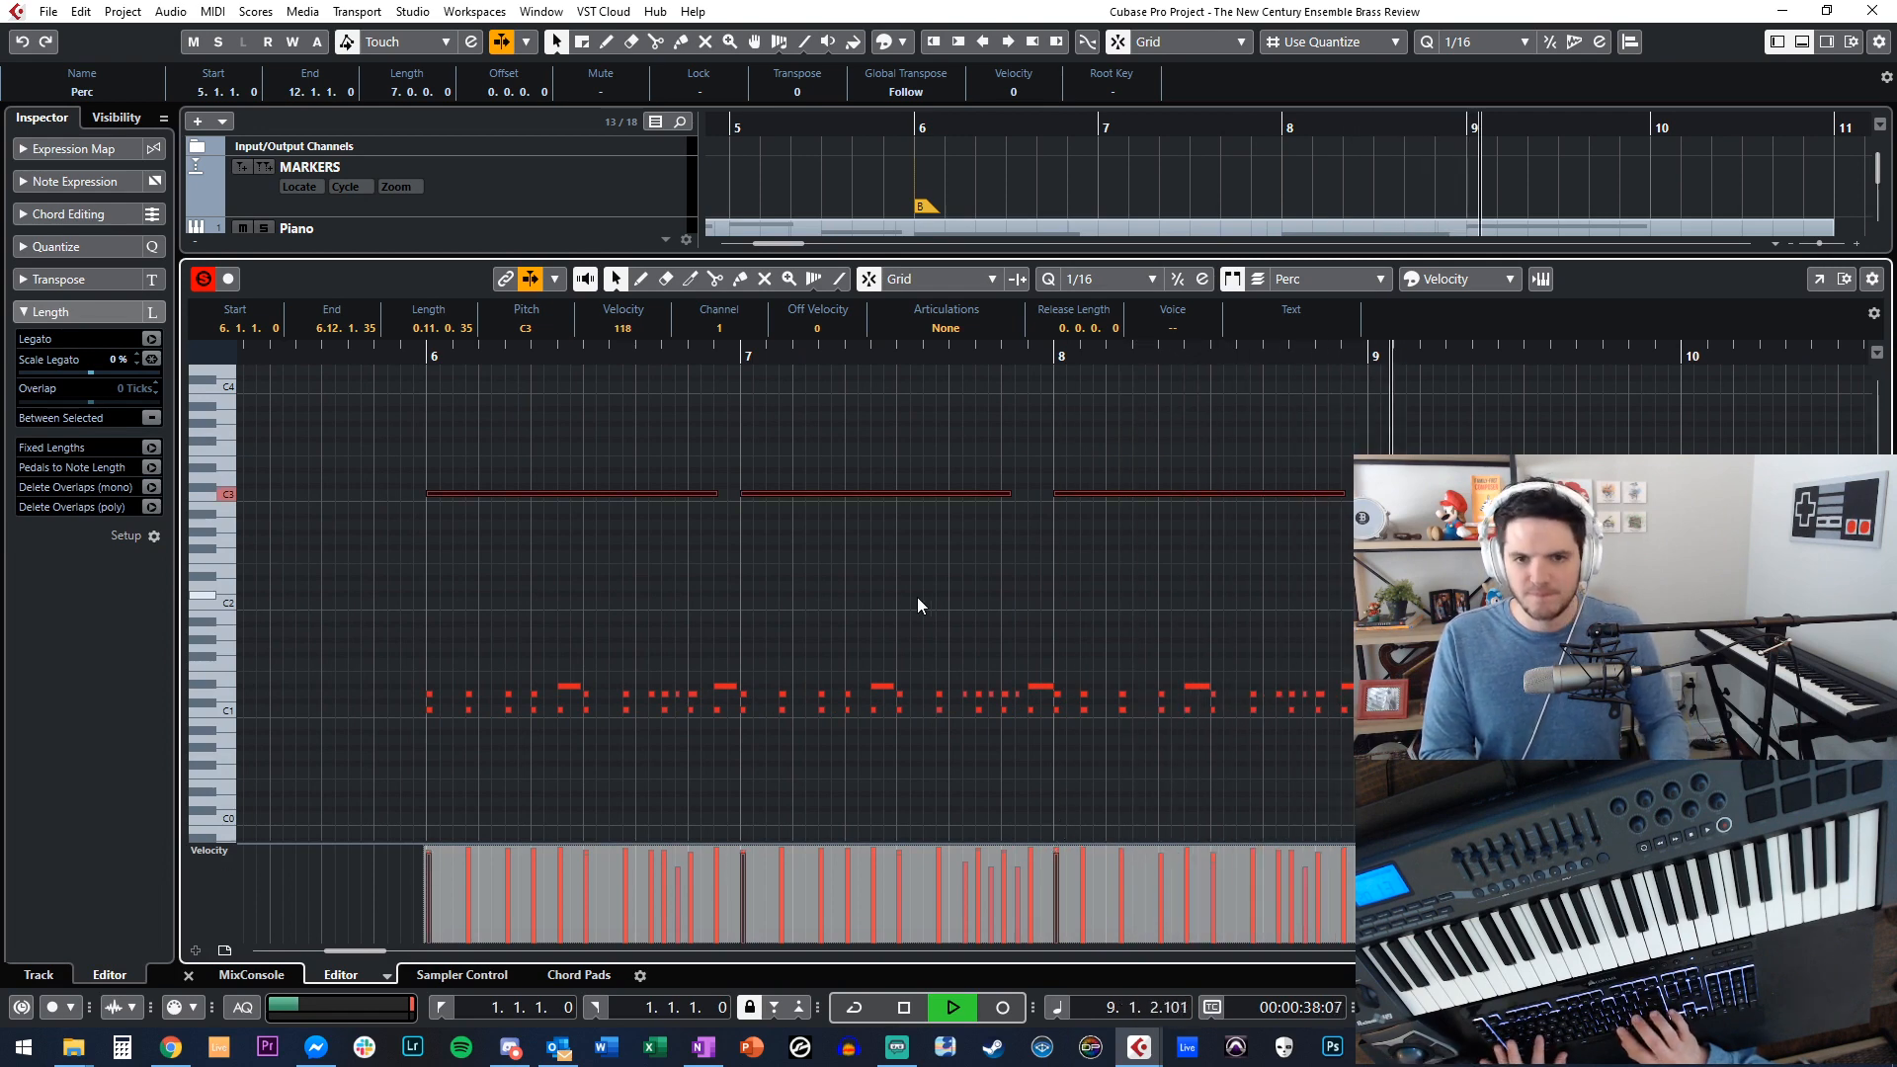
key("ctrl+e")
Play the arrangement from bar 2 and select the Grosso Strings track while listening.
key("space")
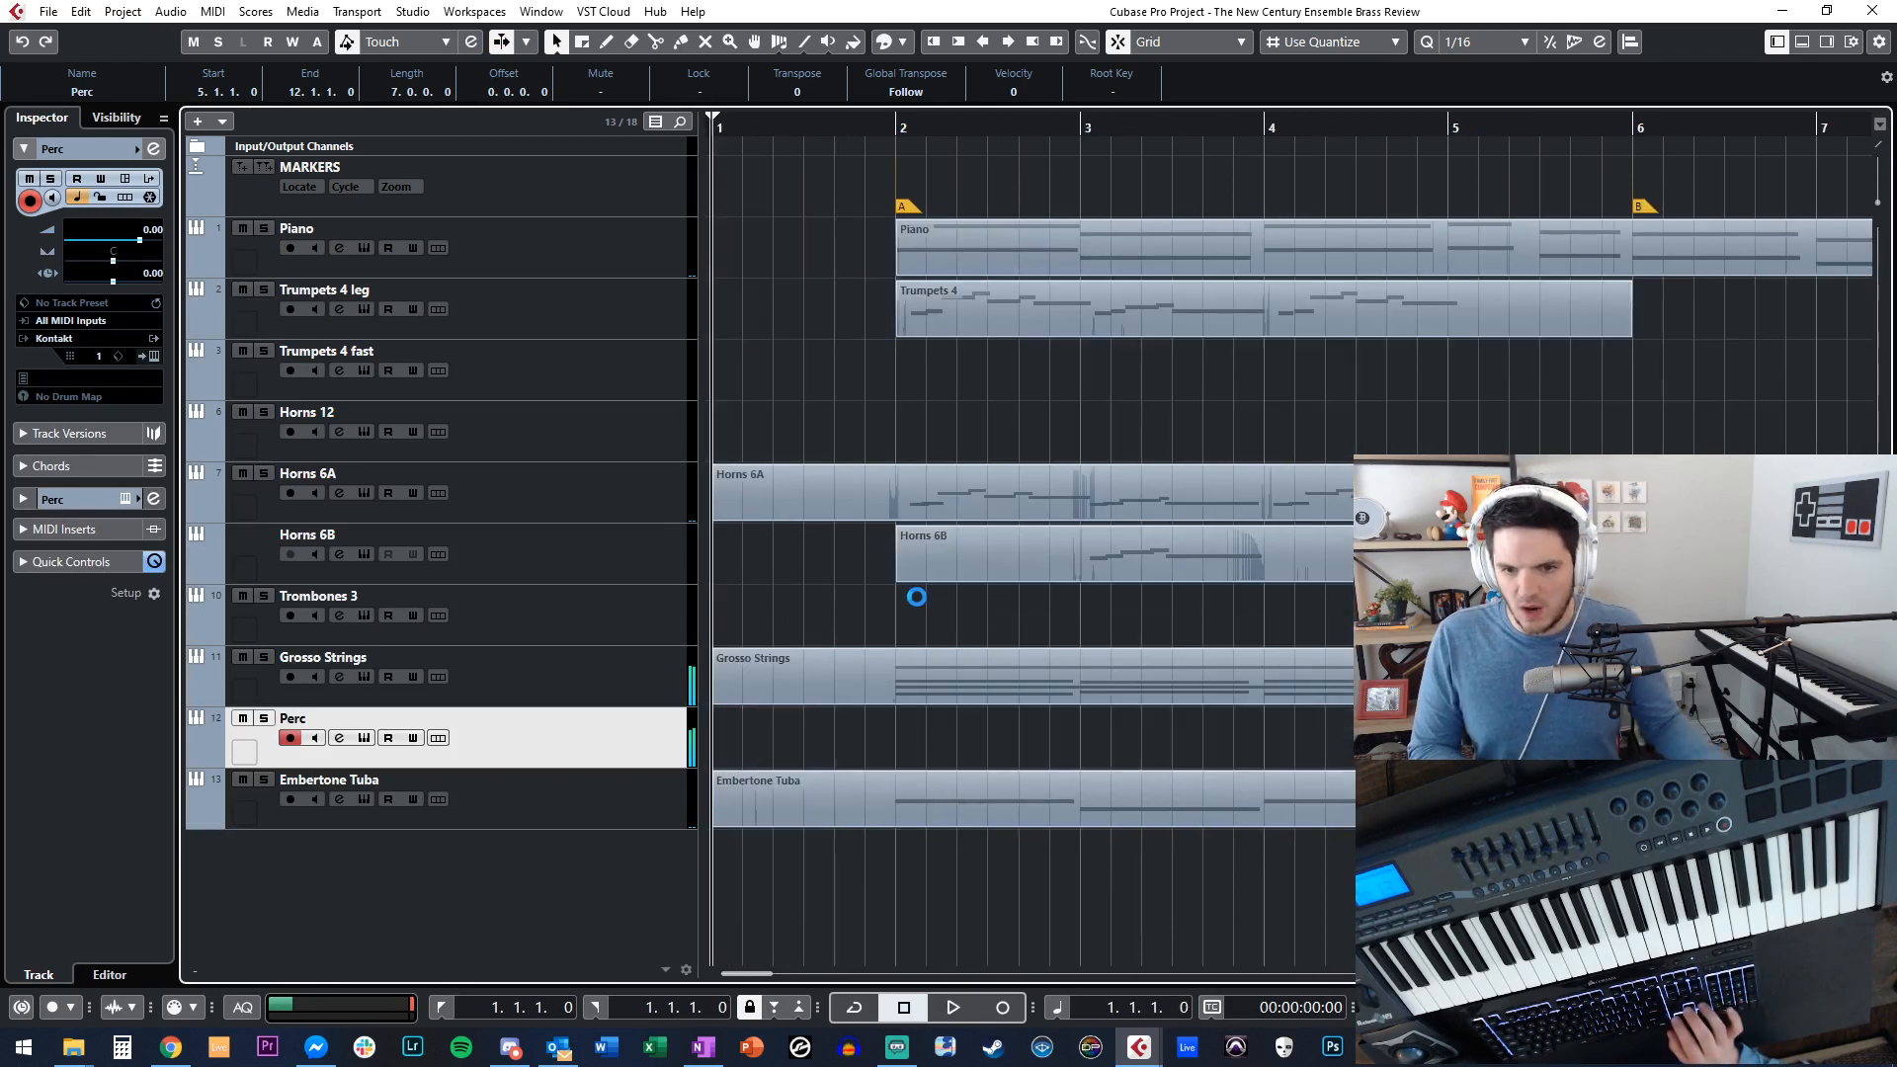
left_click(918, 597)
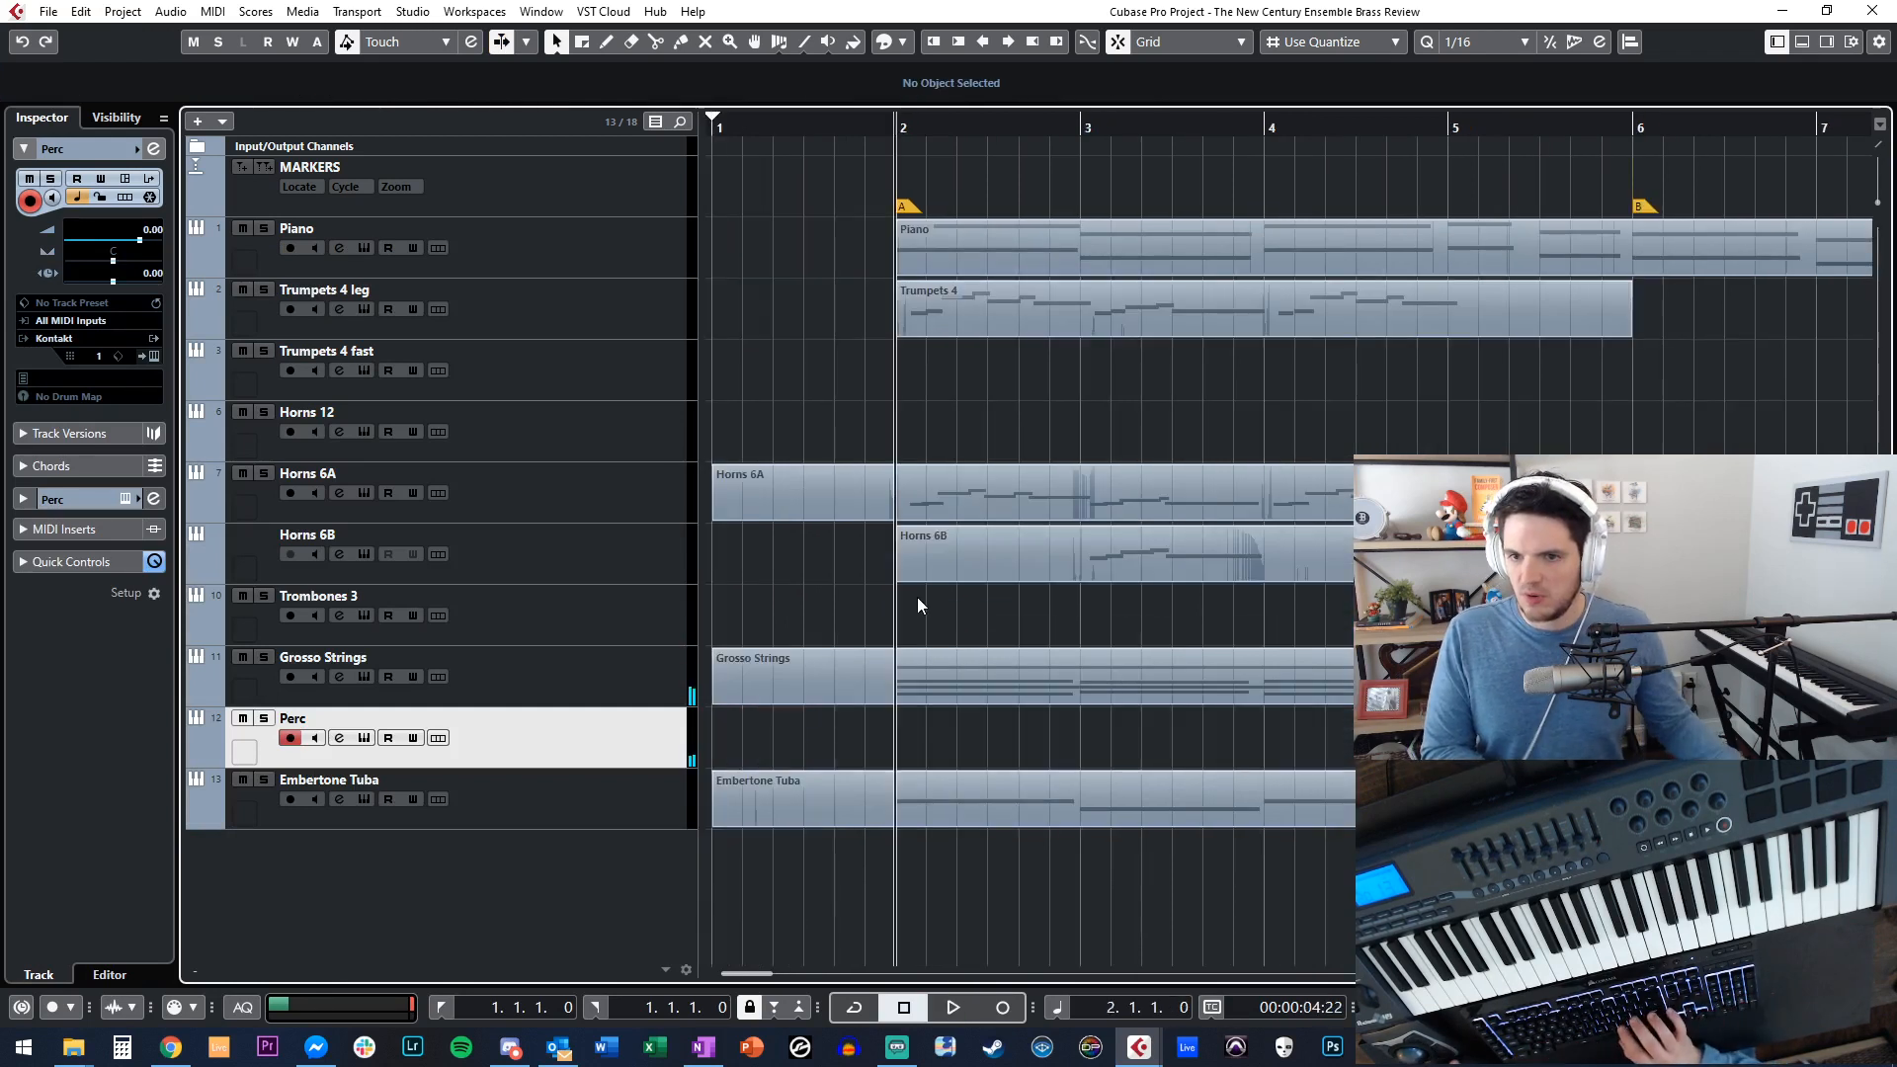
key("space")
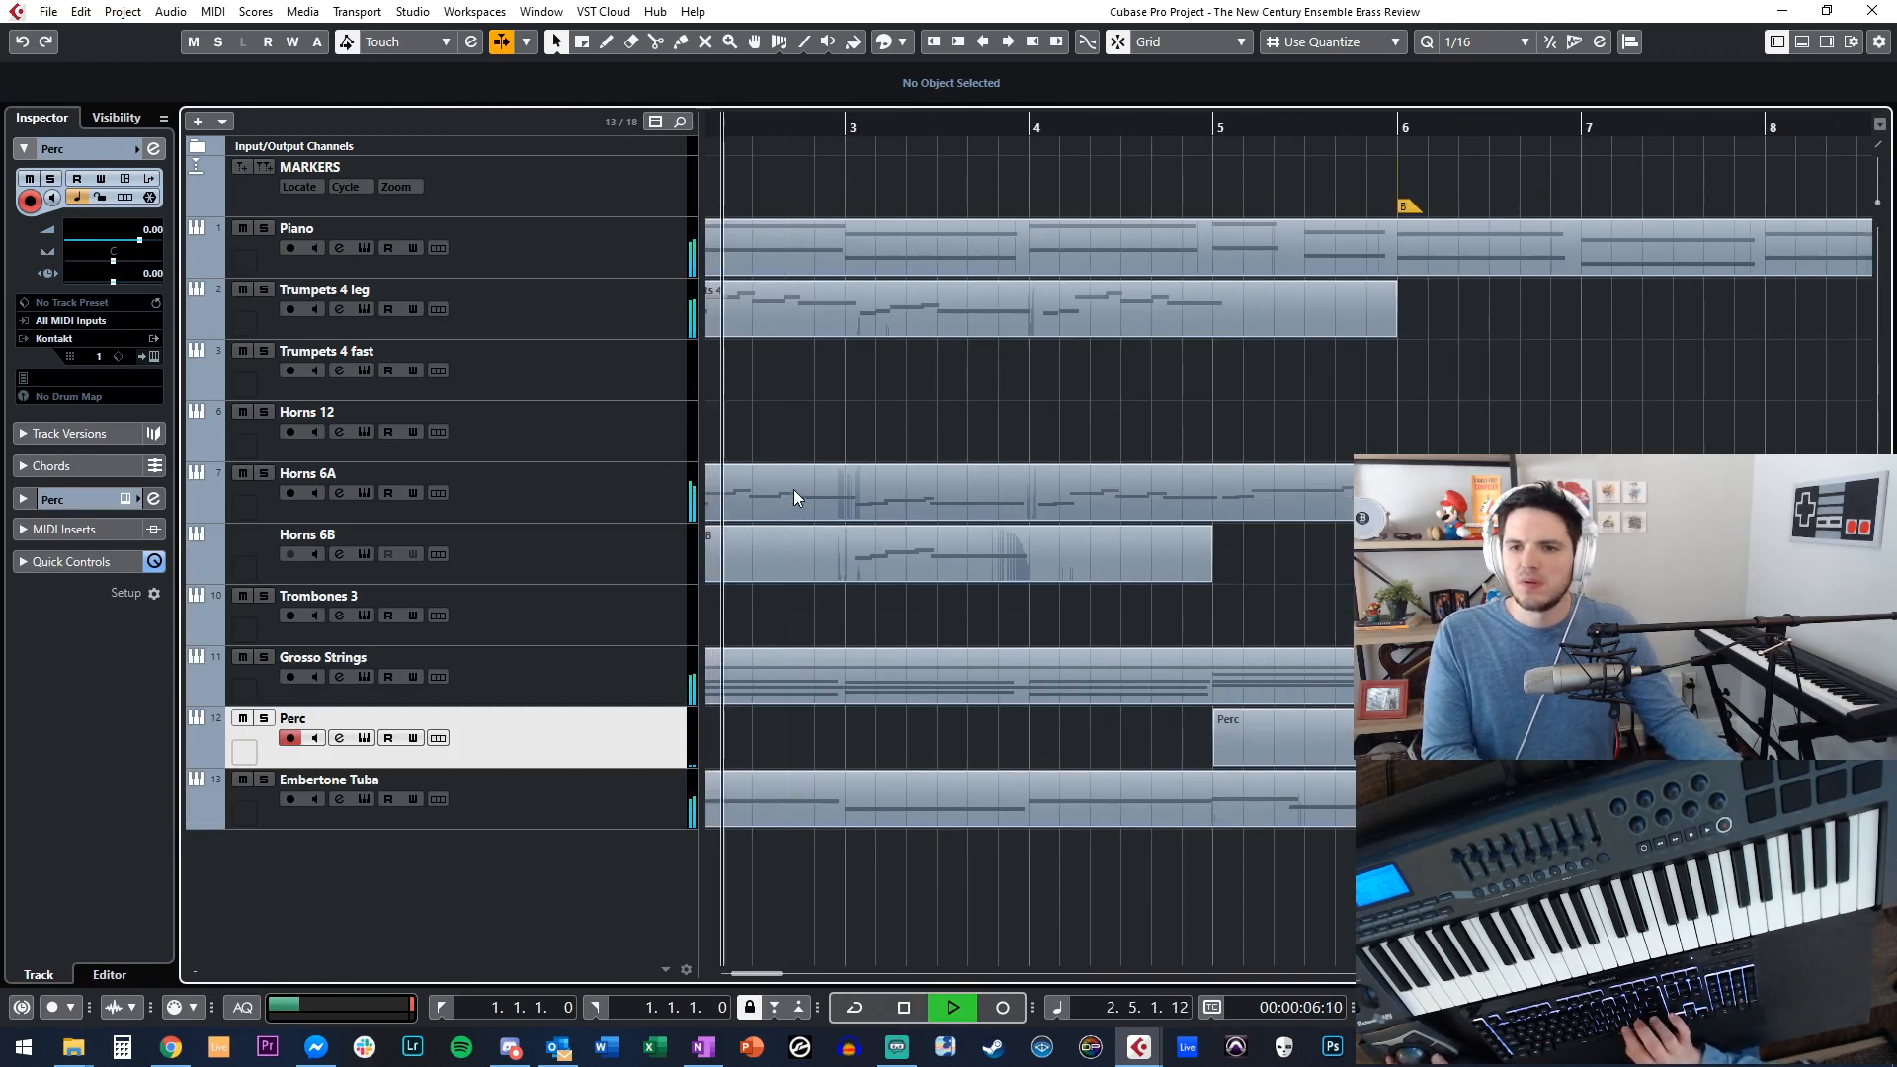
left_click(614, 662)
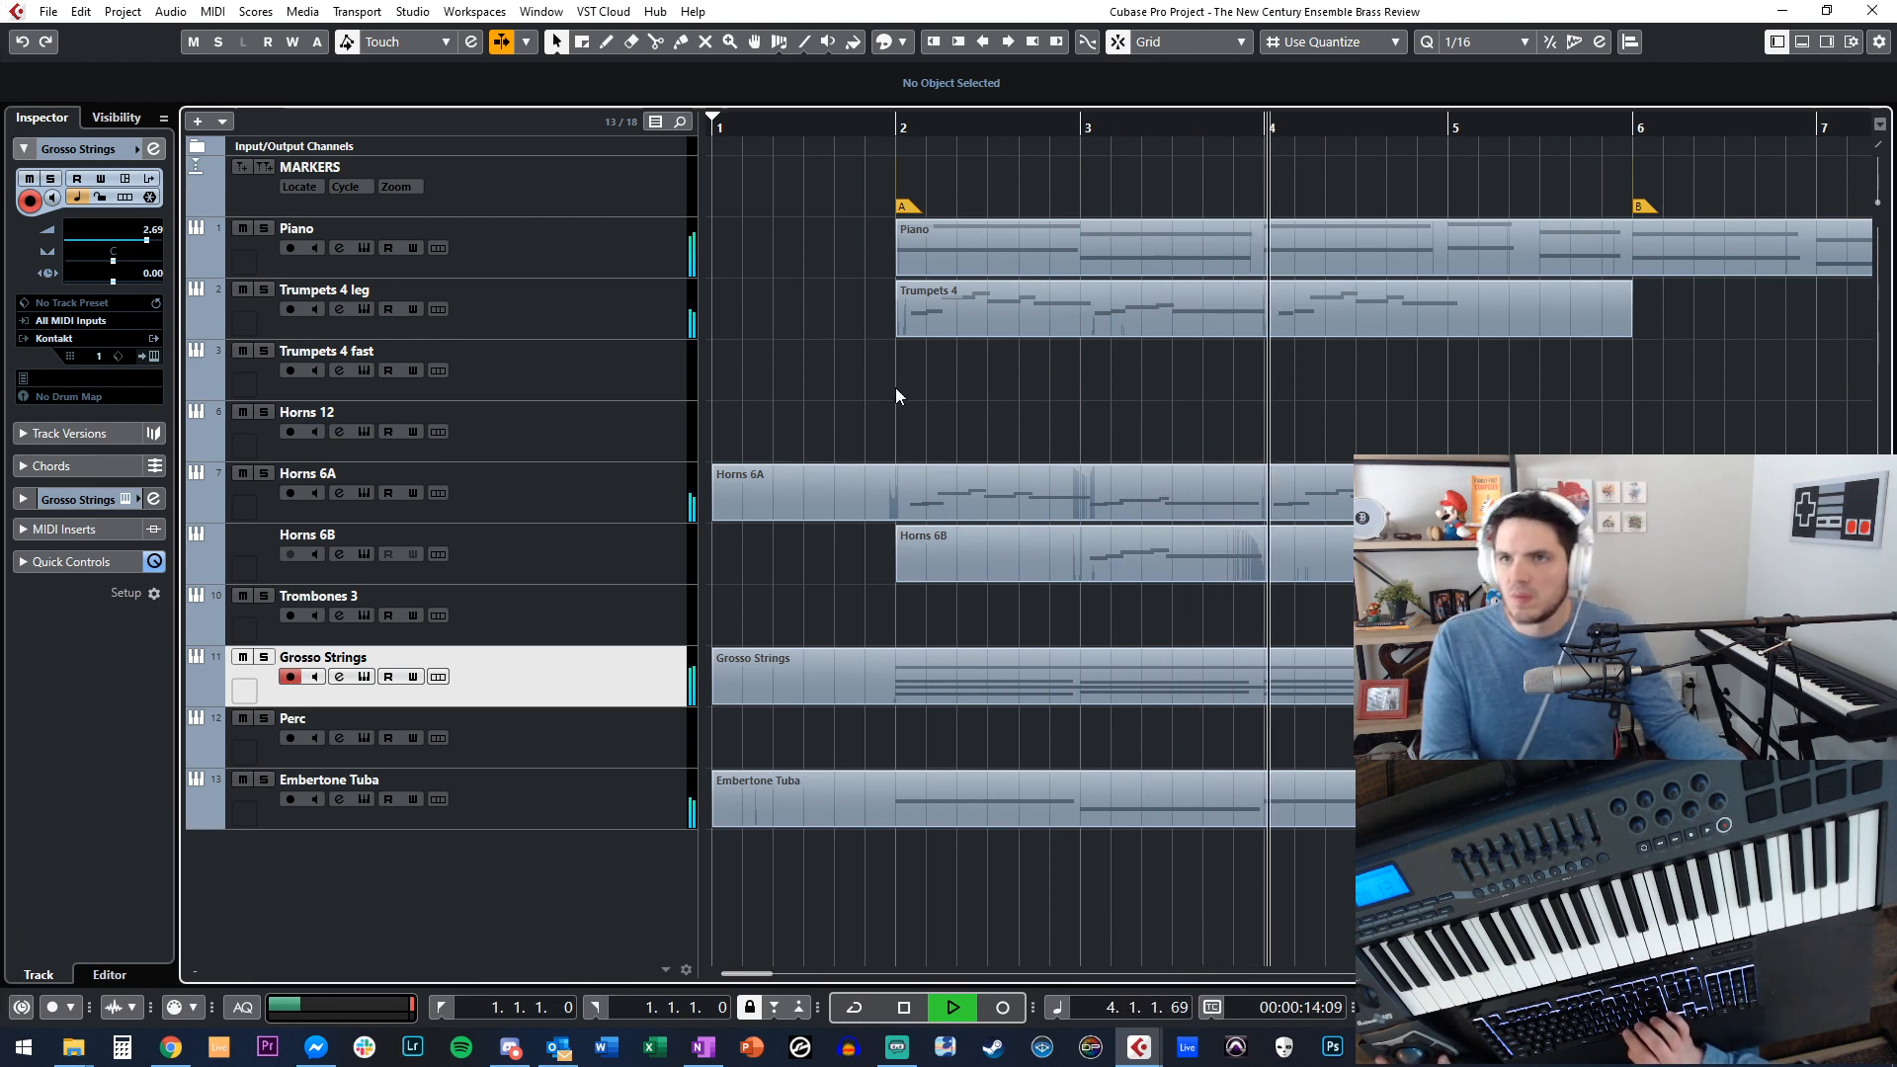
scroll(1040, 428, "right", 2)
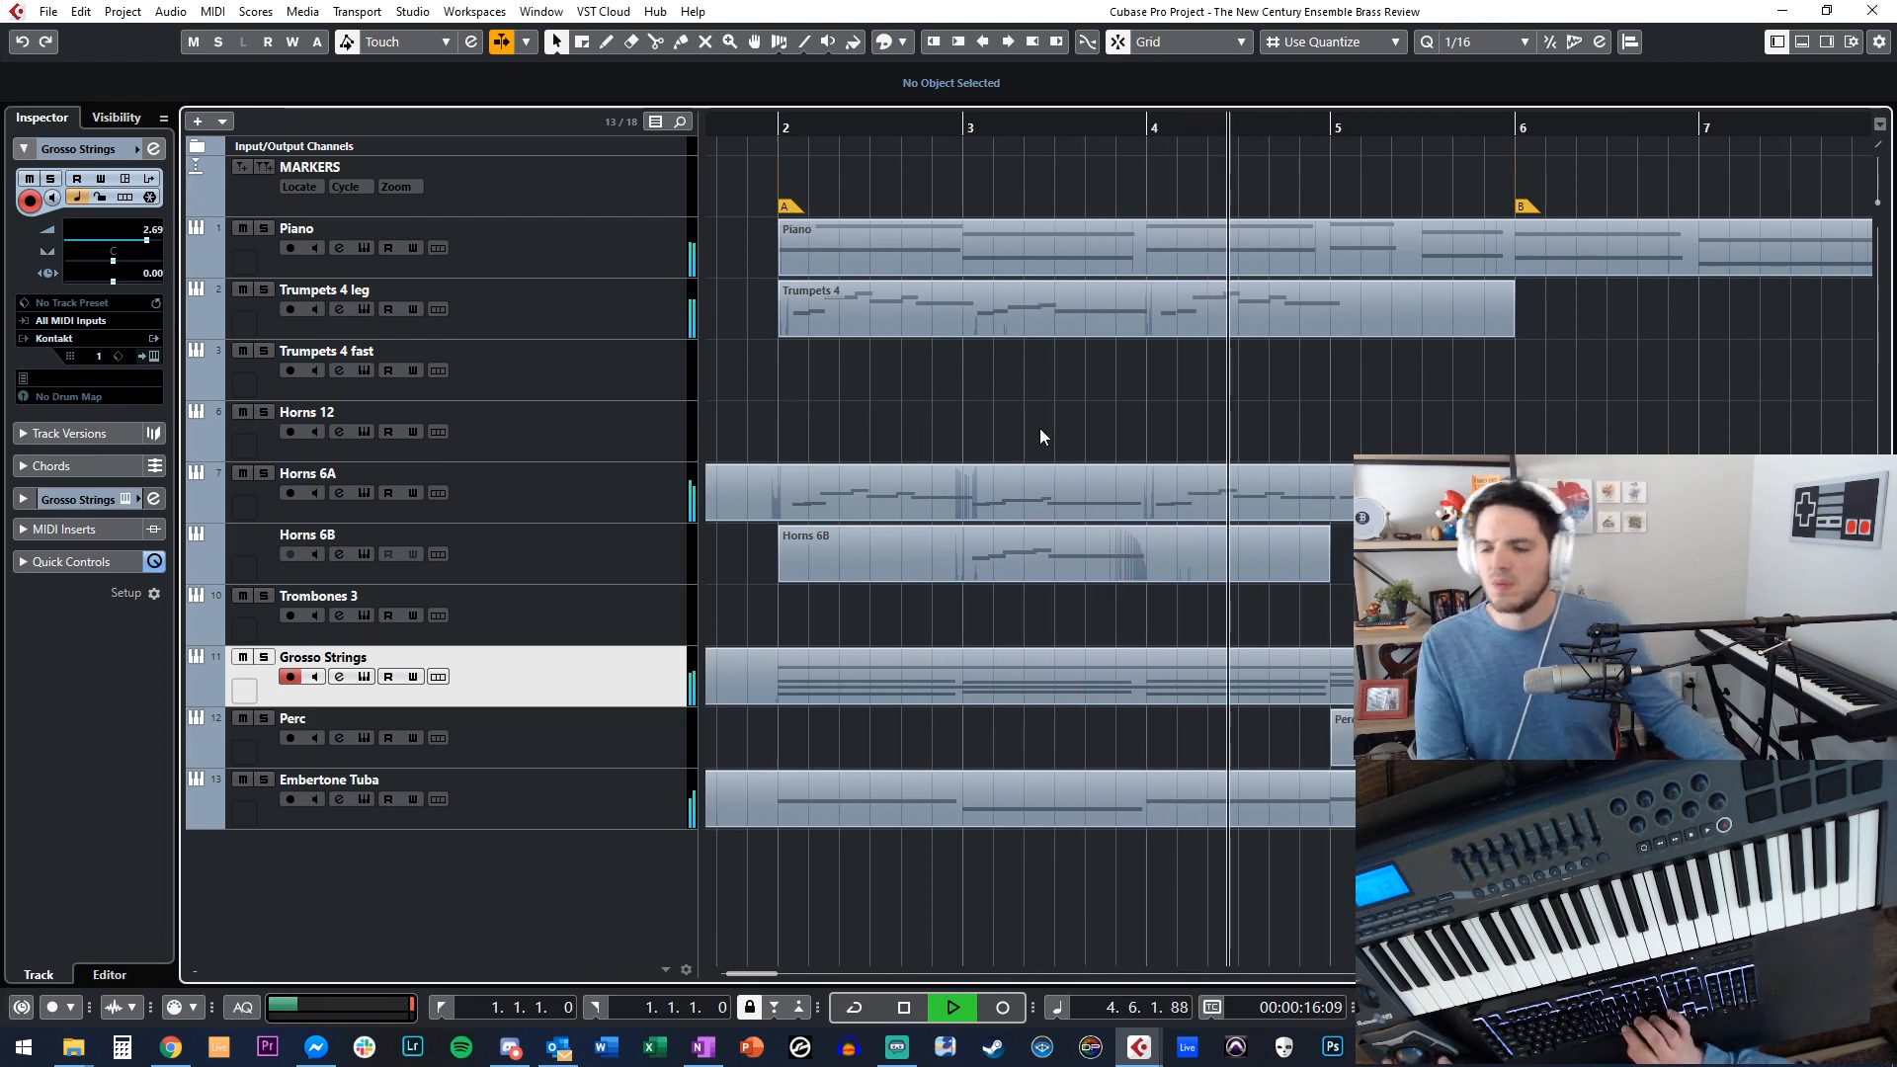
Audition the Trumpets 4 fast and Trumpets 4 leg sounds over playback, and record a Trumpets 4 leg part from bar 5.
scroll(1035, 447, "right", 2)
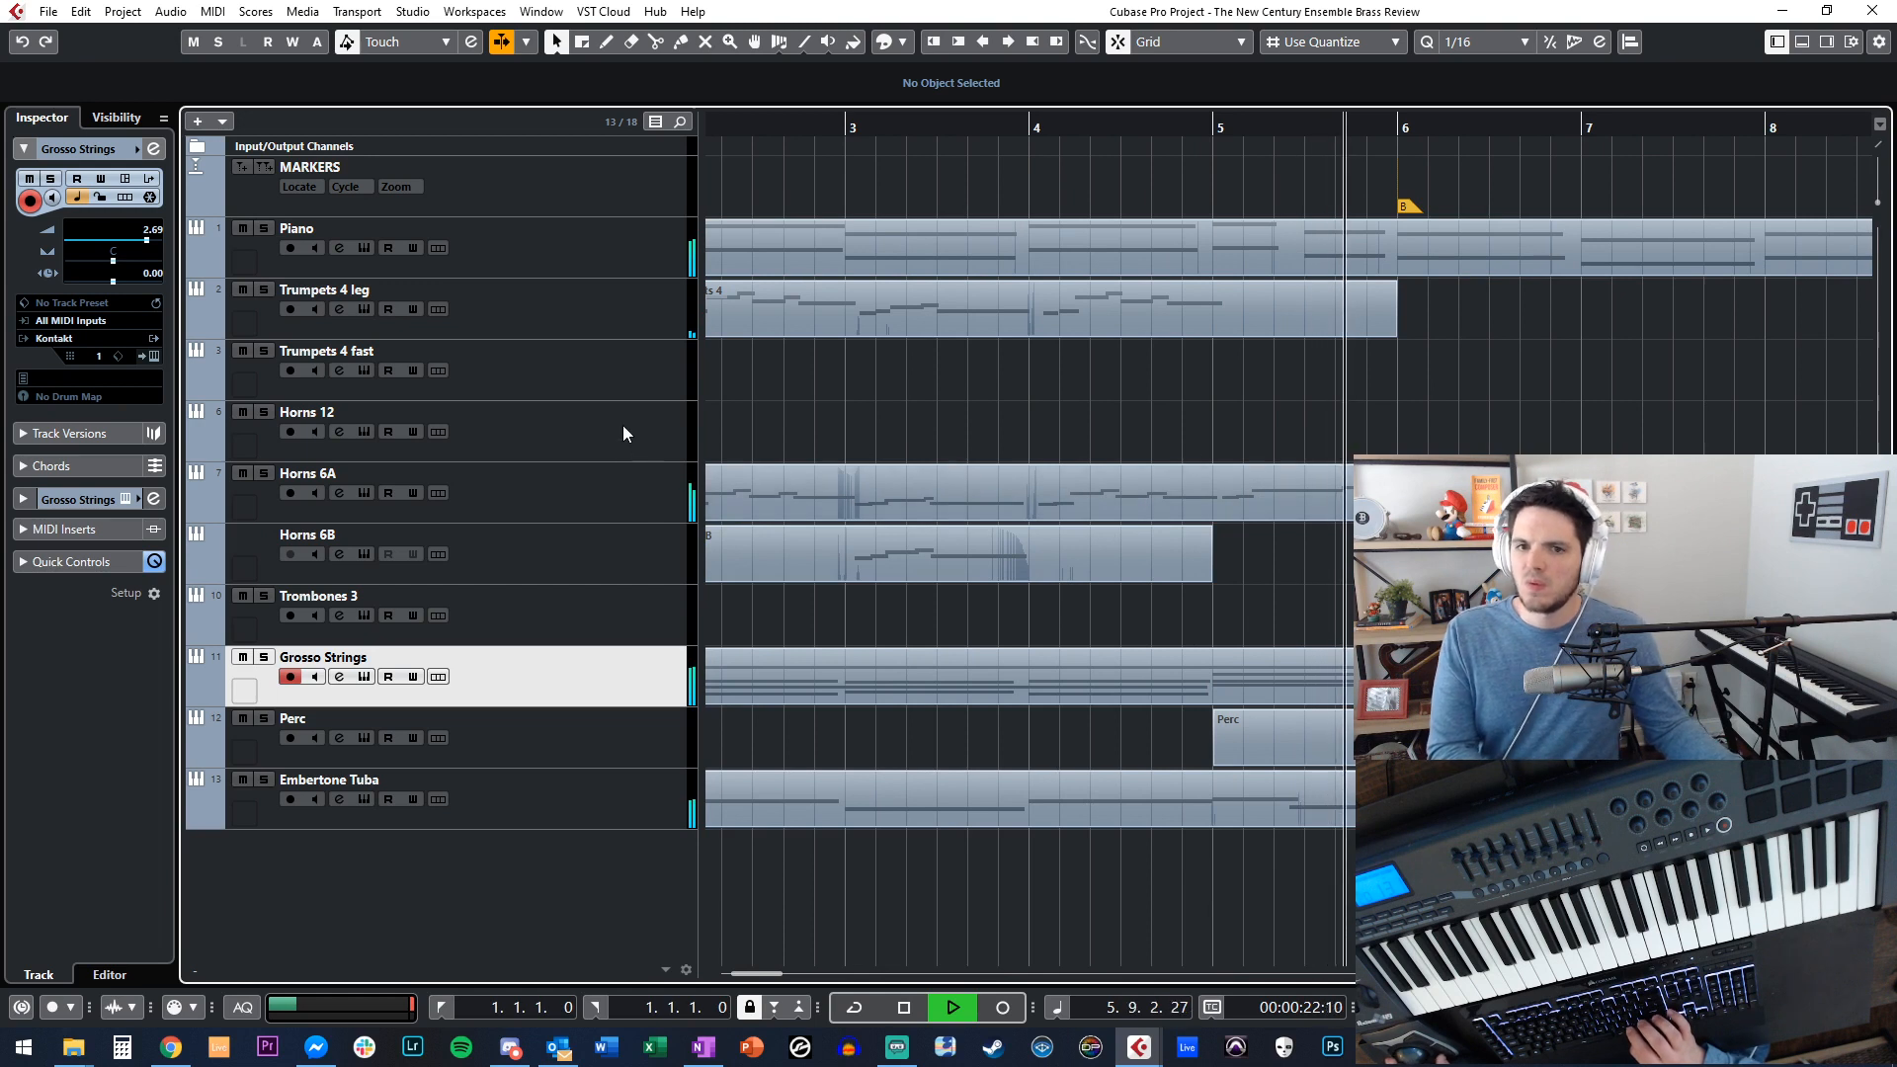
left_click(606, 373)
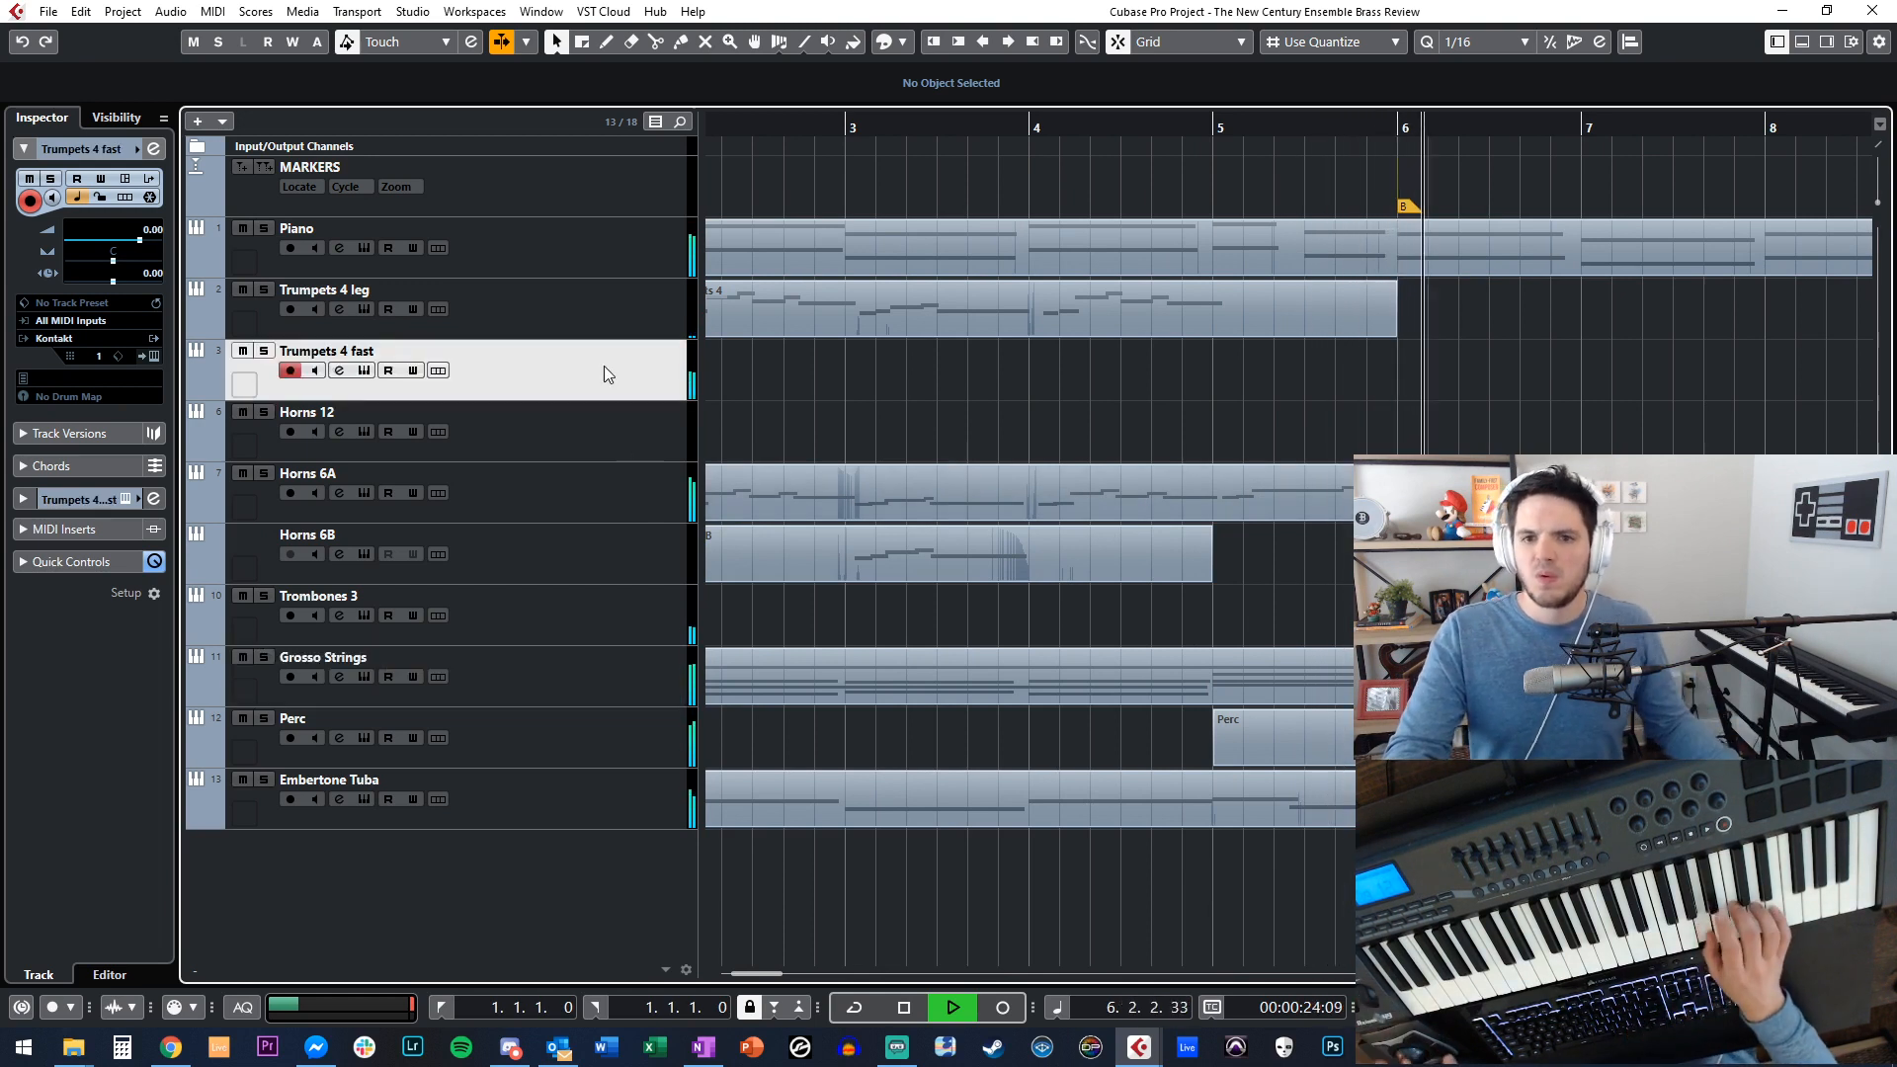
left_click(548, 315)
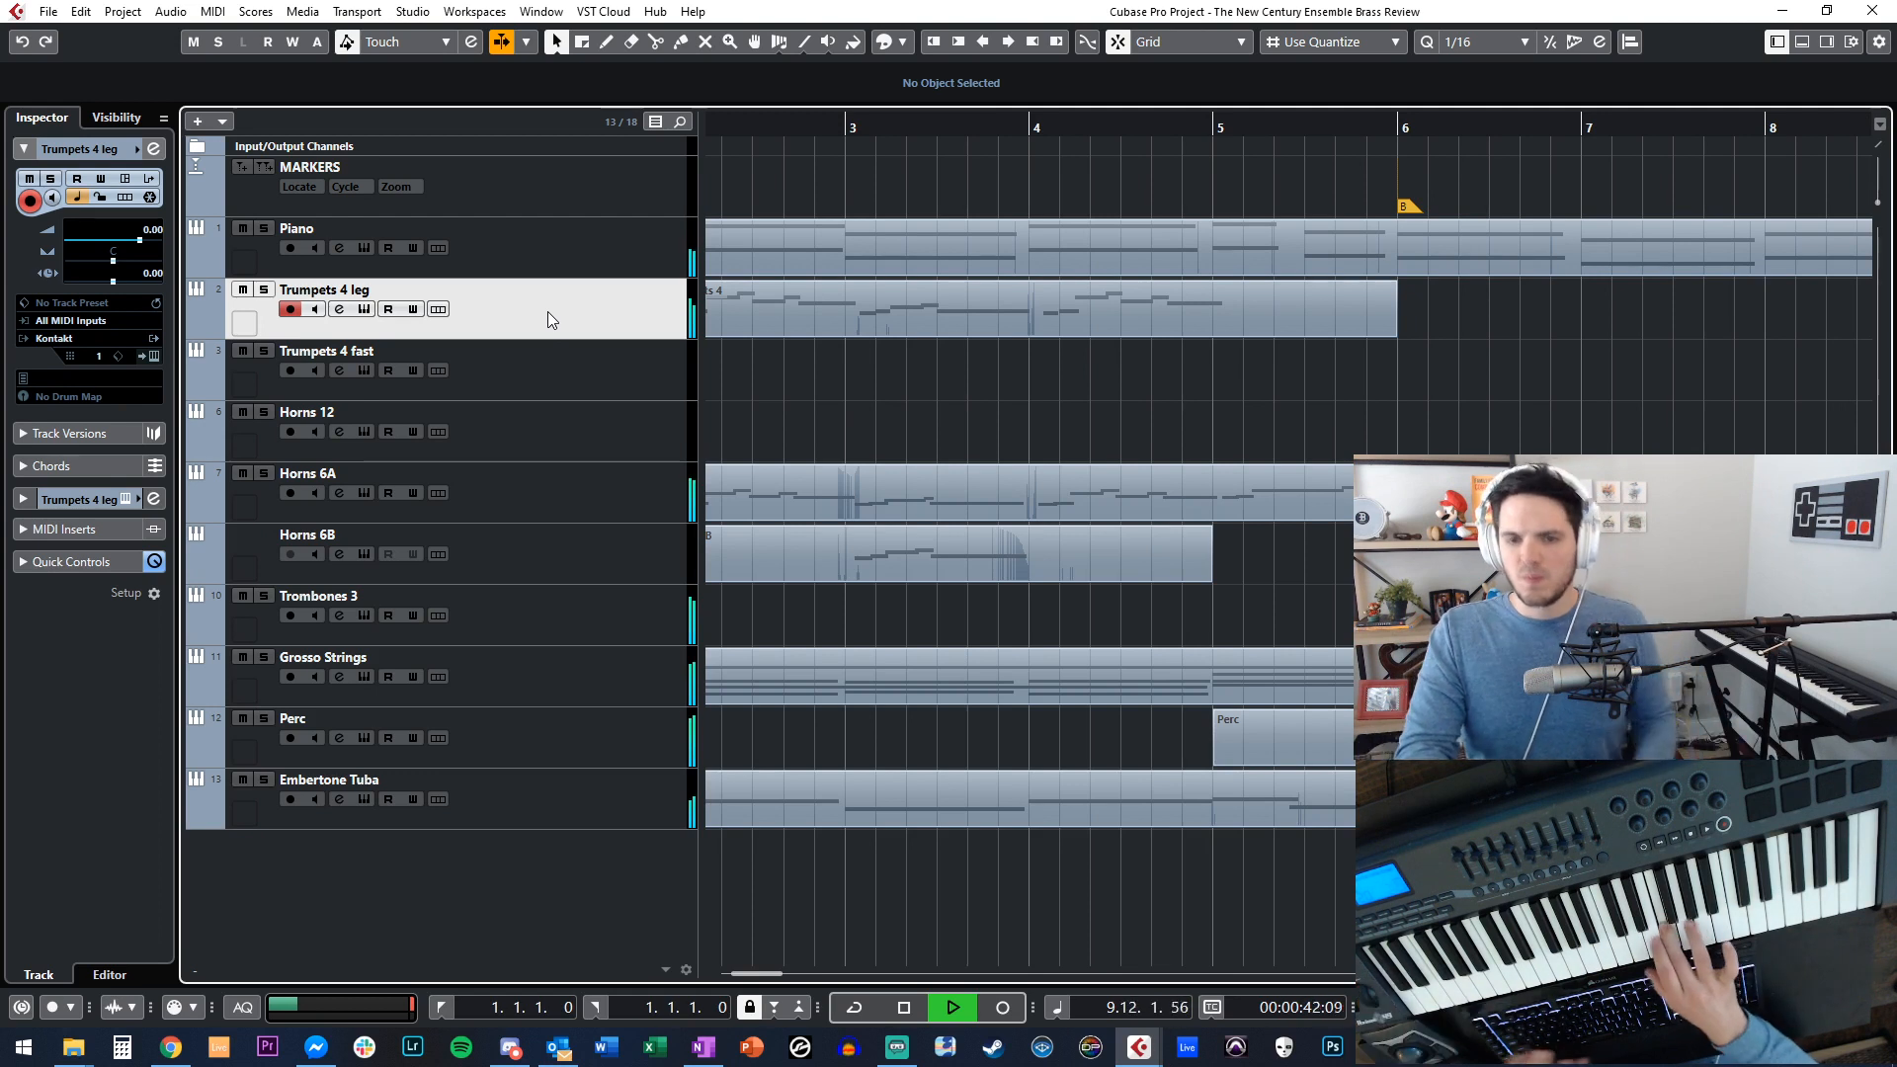
key("space")
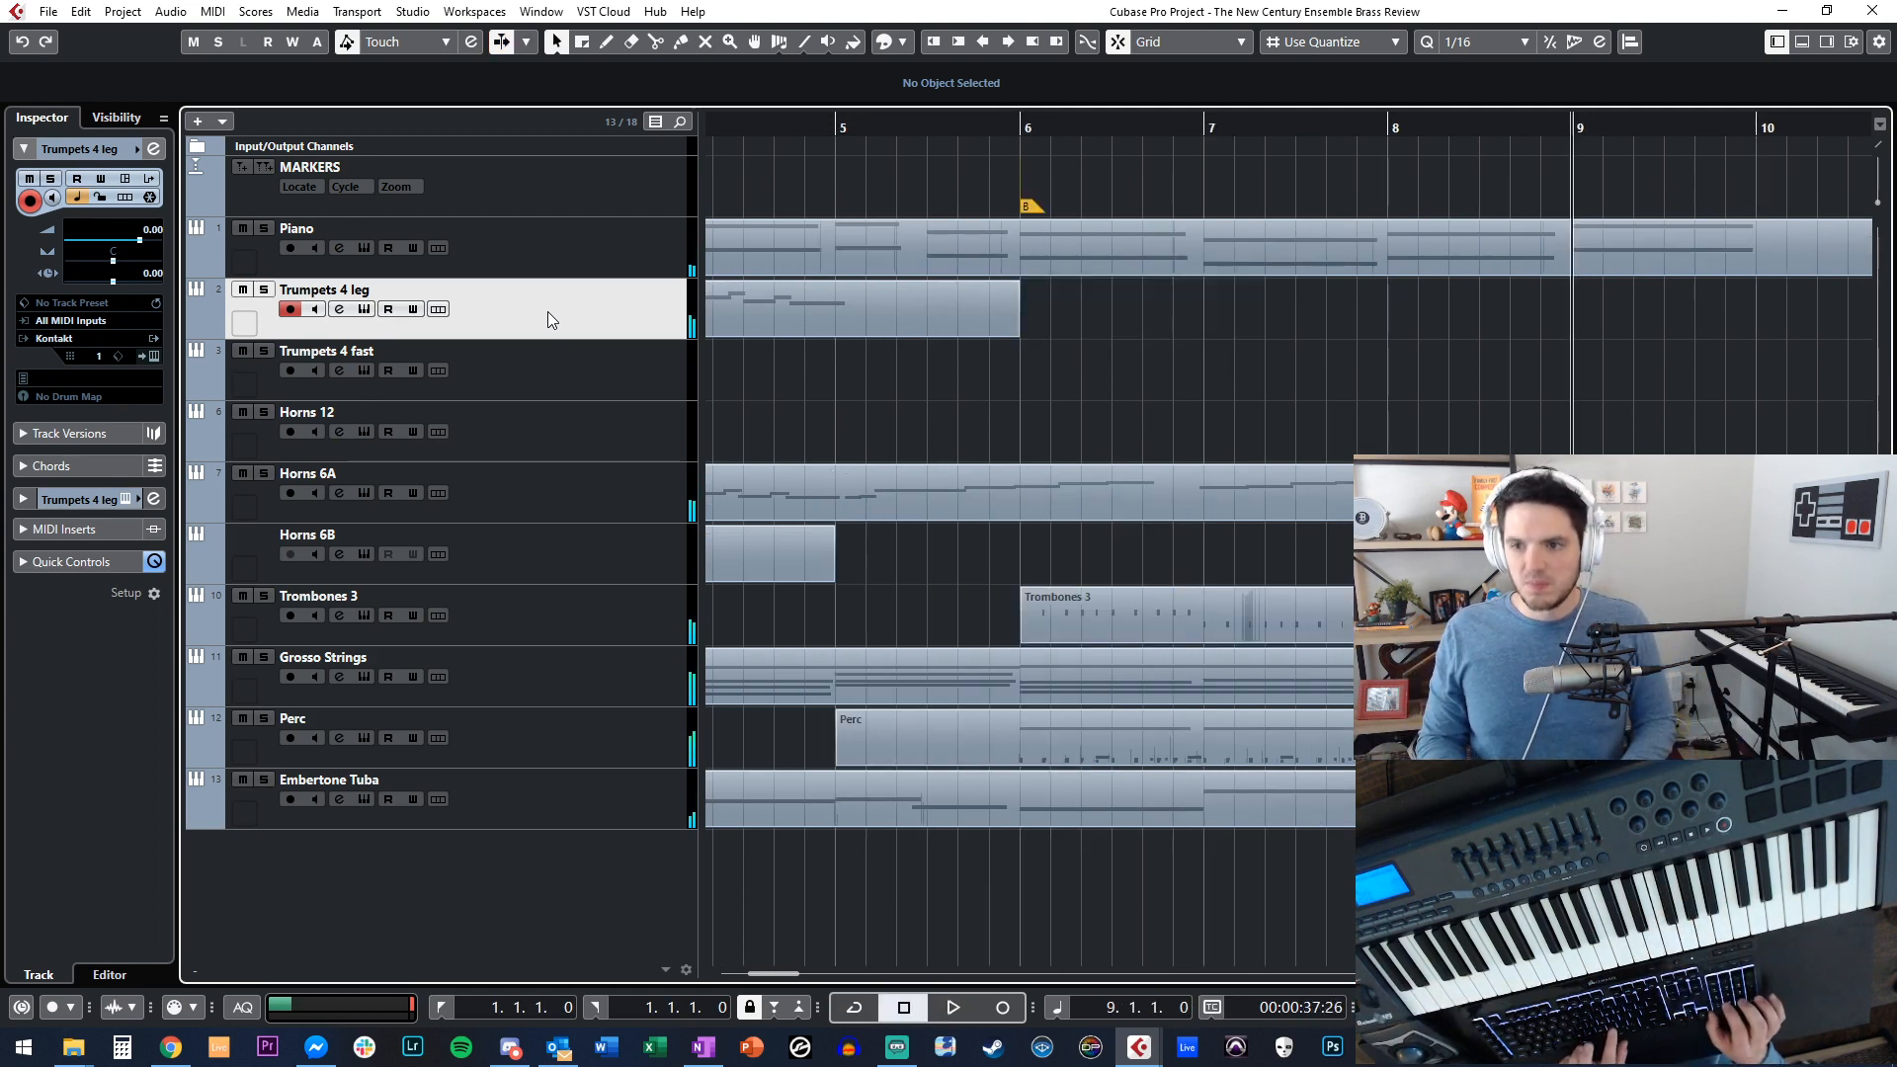
key("KP_Multiply")
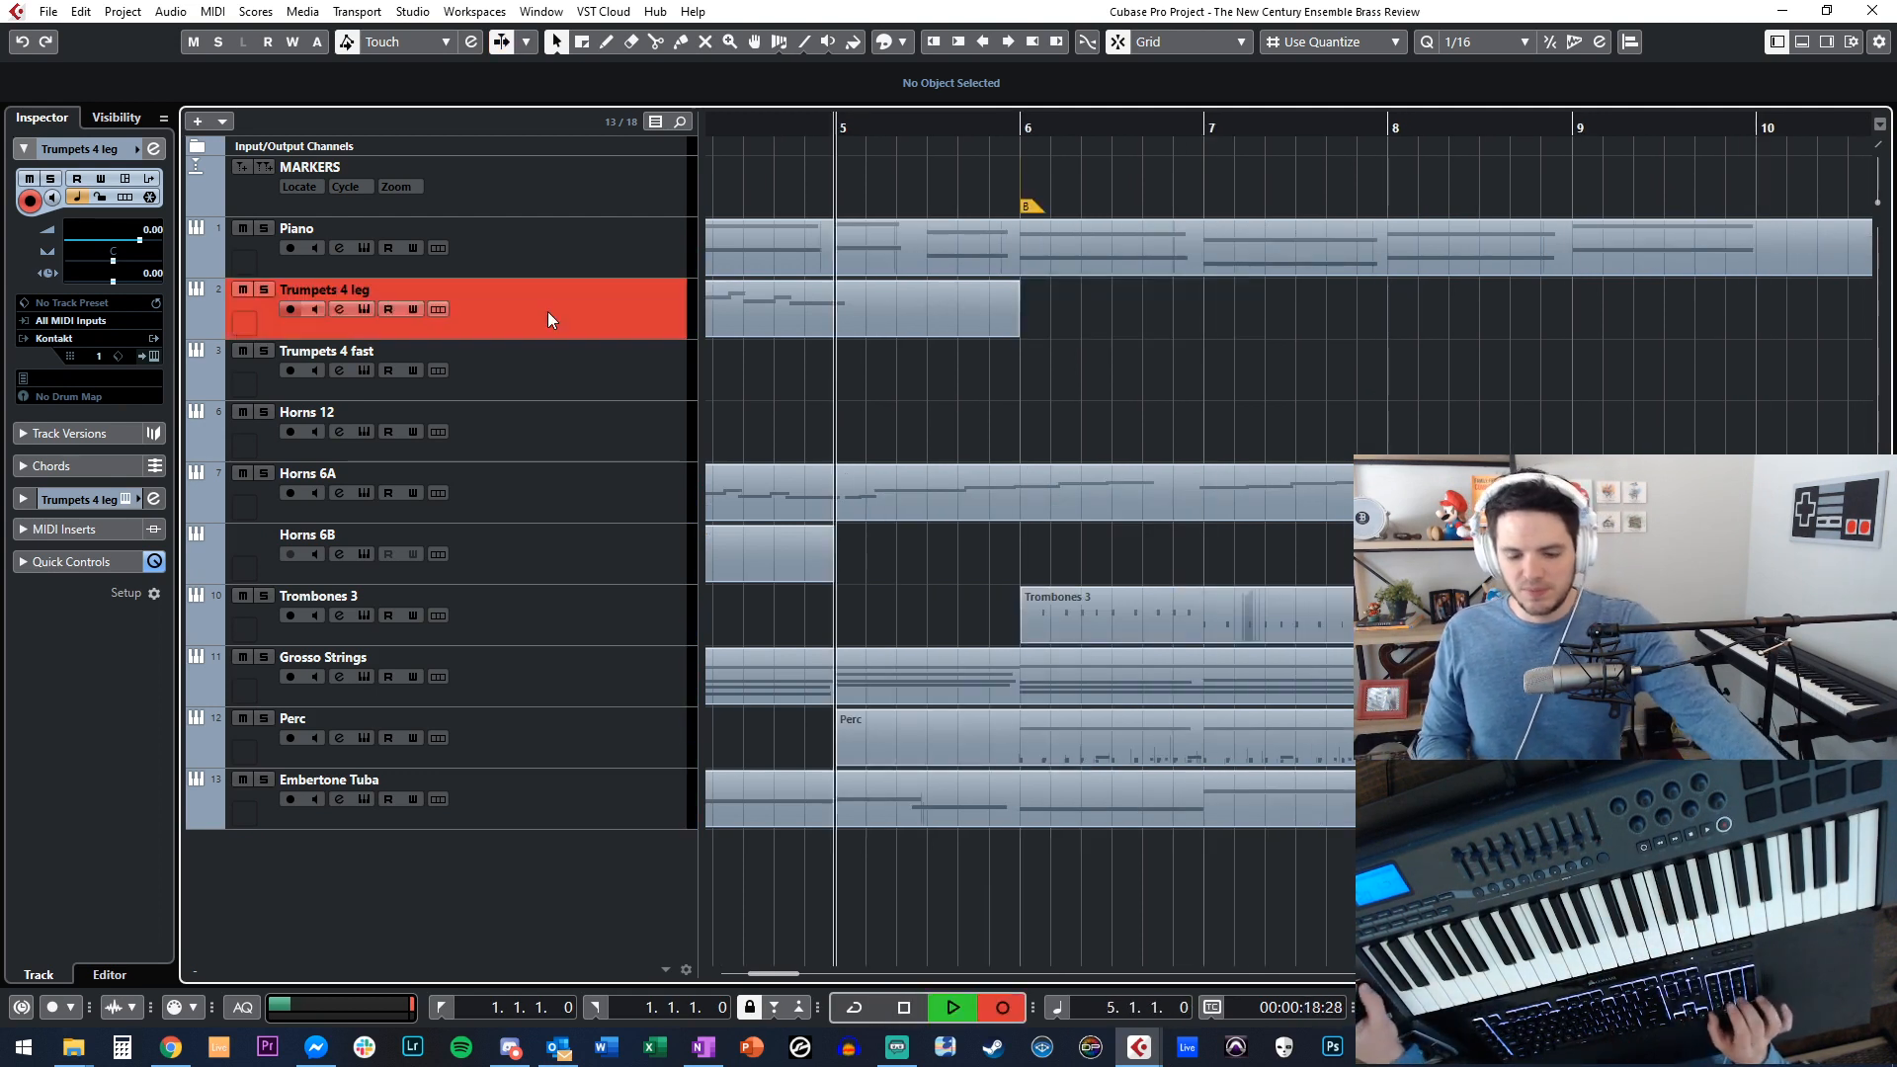
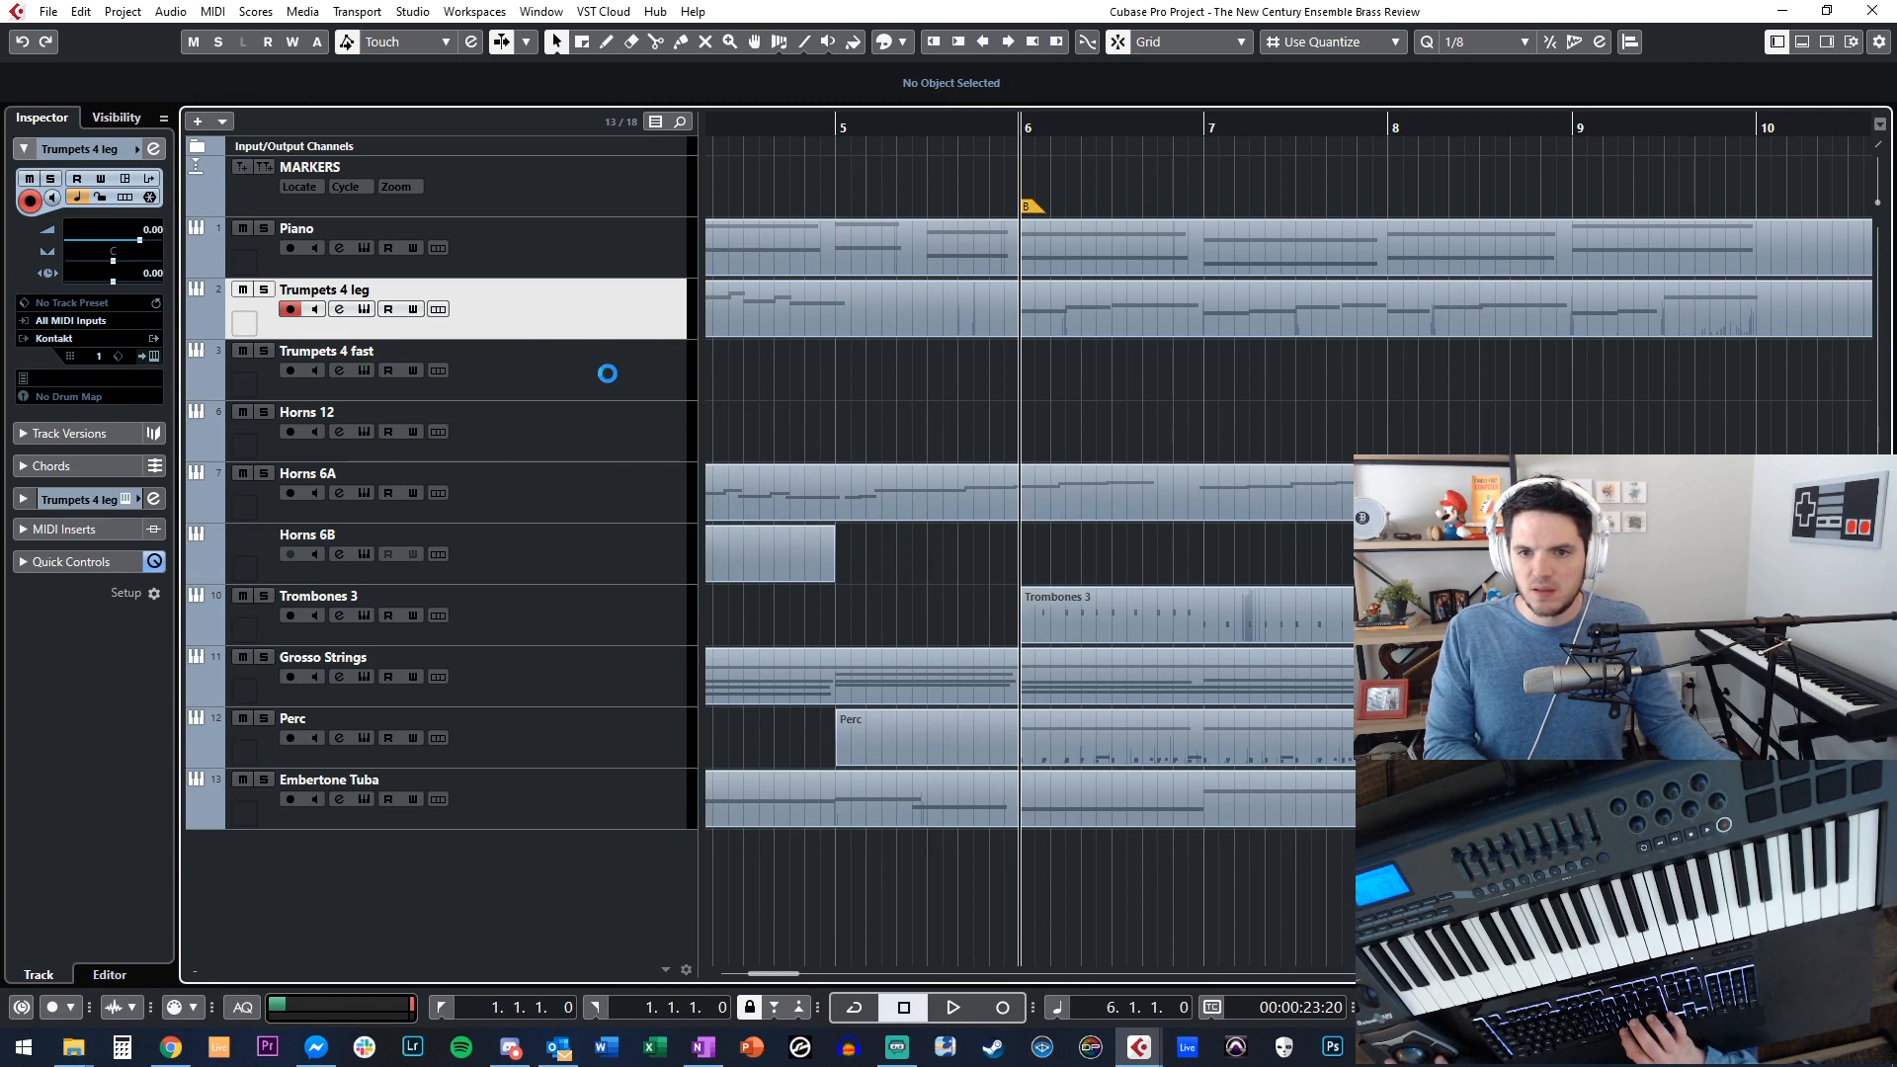
Delete the empty Trumpets 4 fast track, select the Horns 6B track and return the playback position to bar 5.
left_click(607, 374)
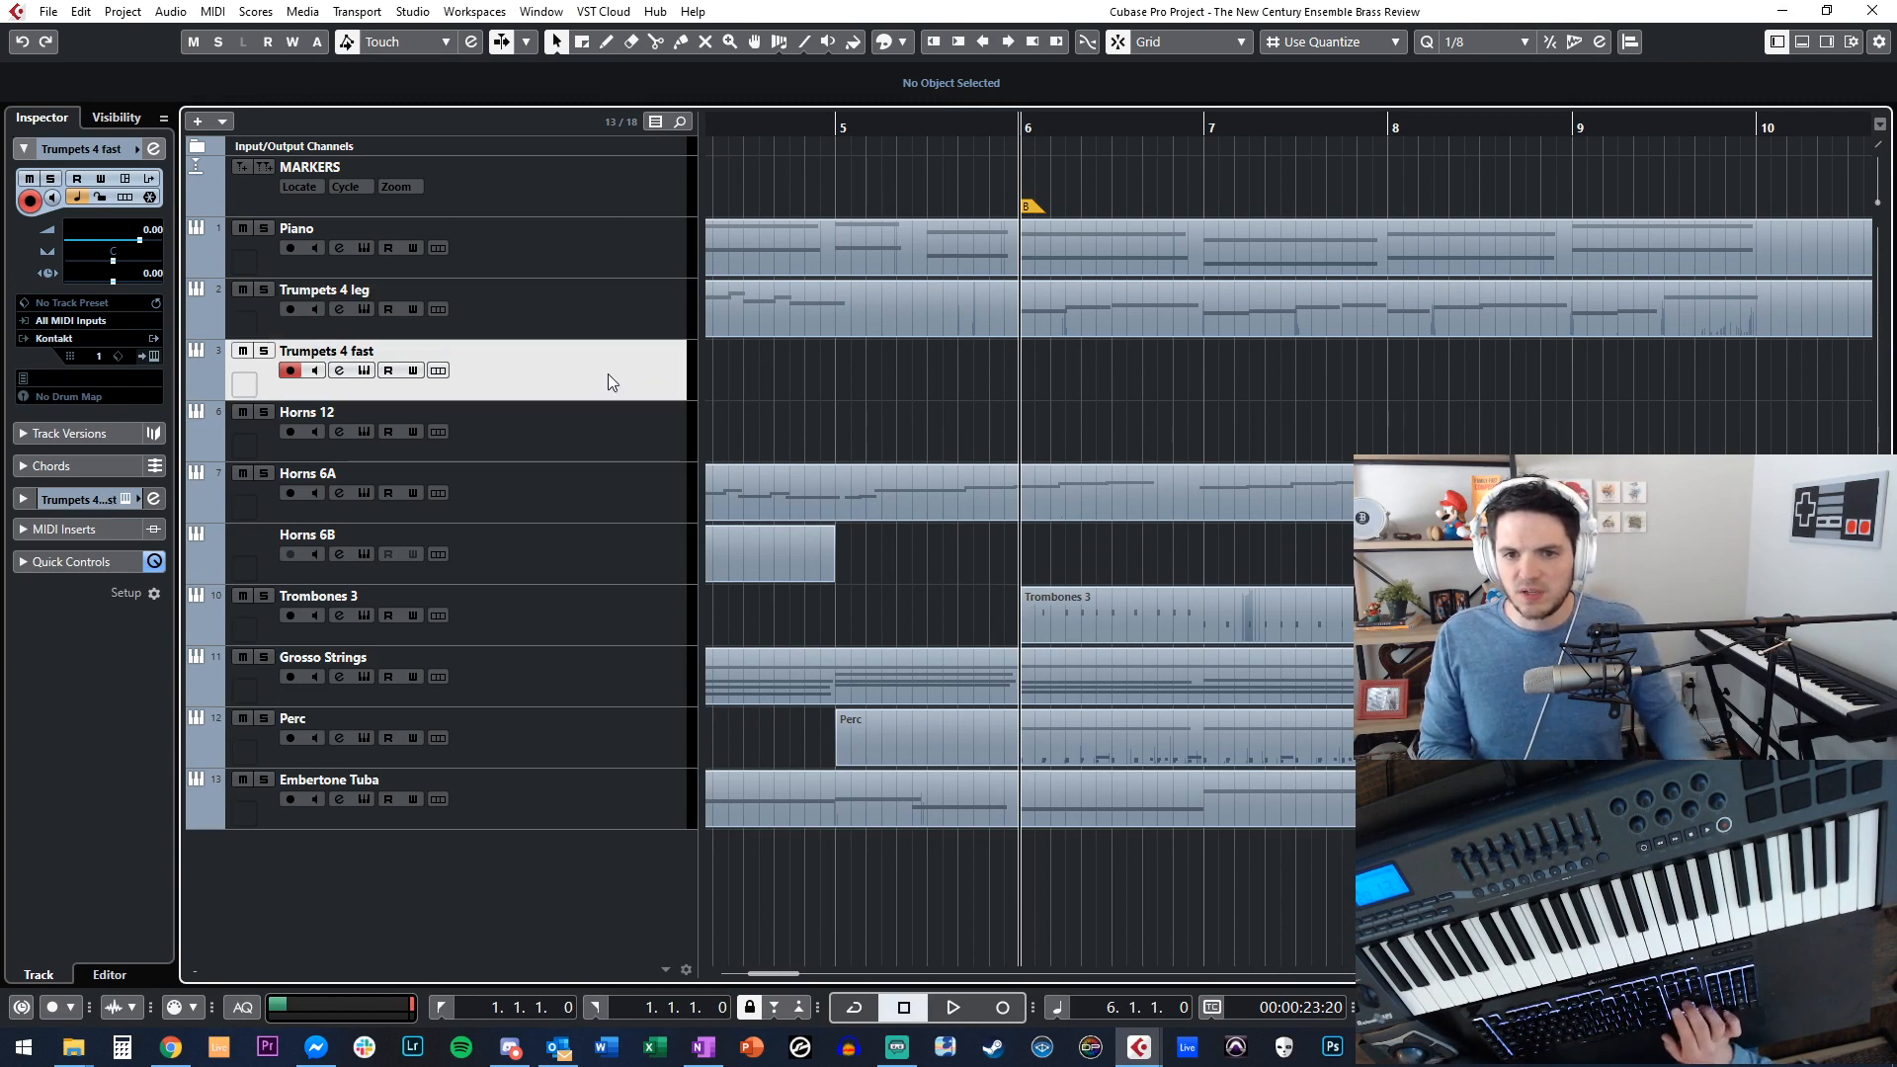
key("Delete")
left_click(640, 431)
key("Down")
key("b")
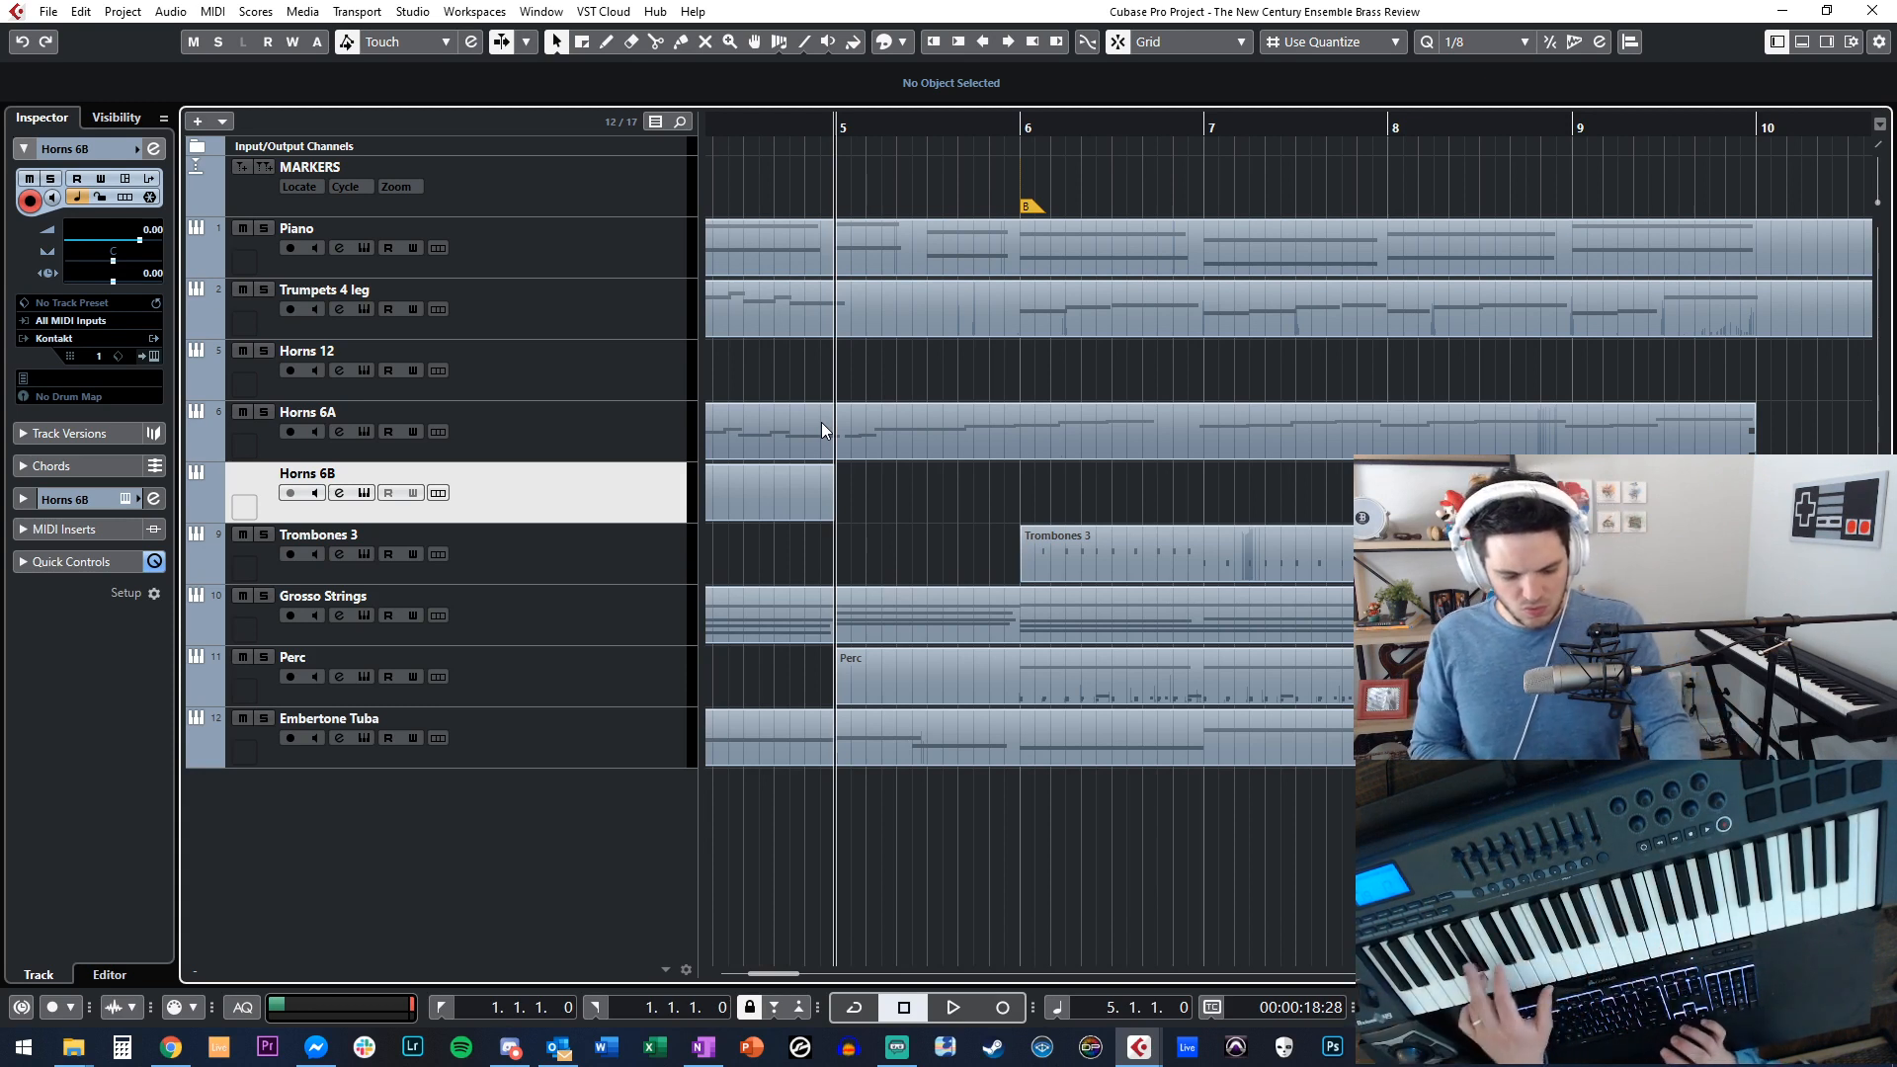
Play the arrangement repeatedly from bar 5 to rehearse the Horns 6B line.
key("space")
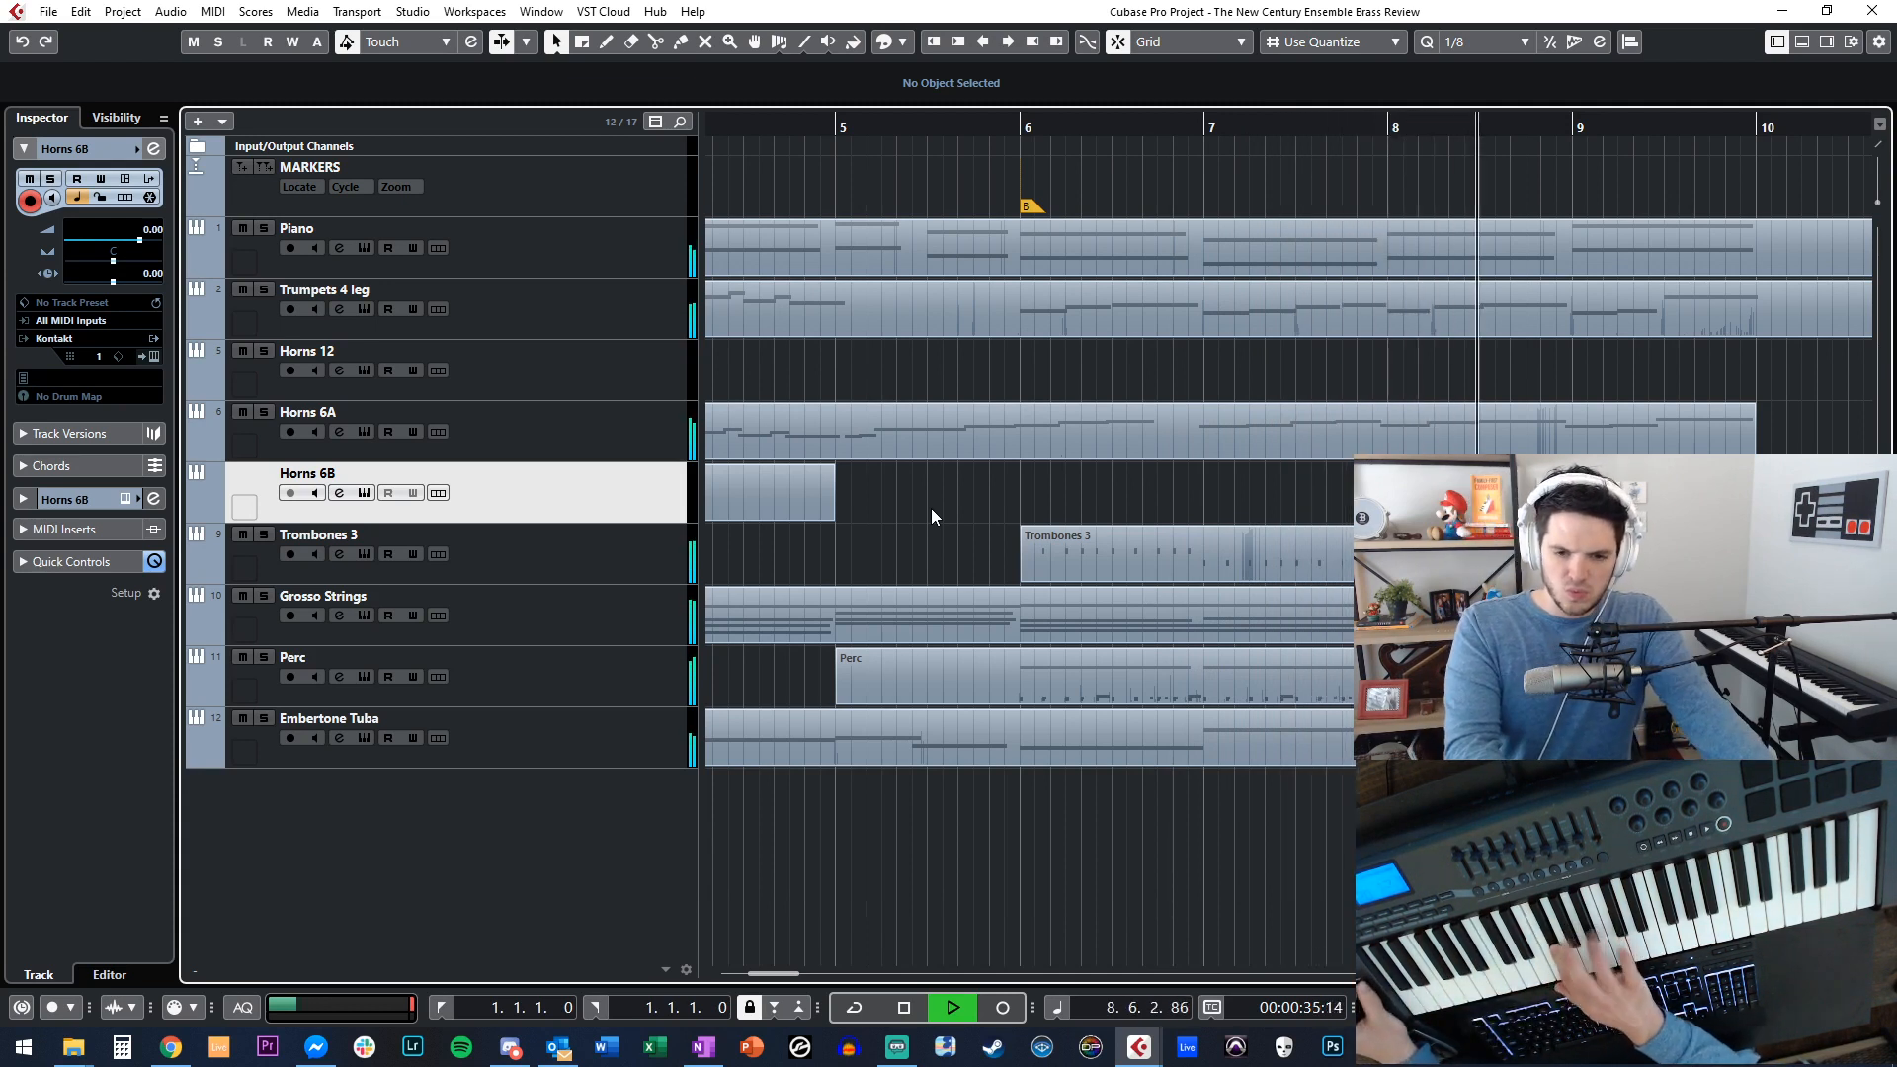
key("space")
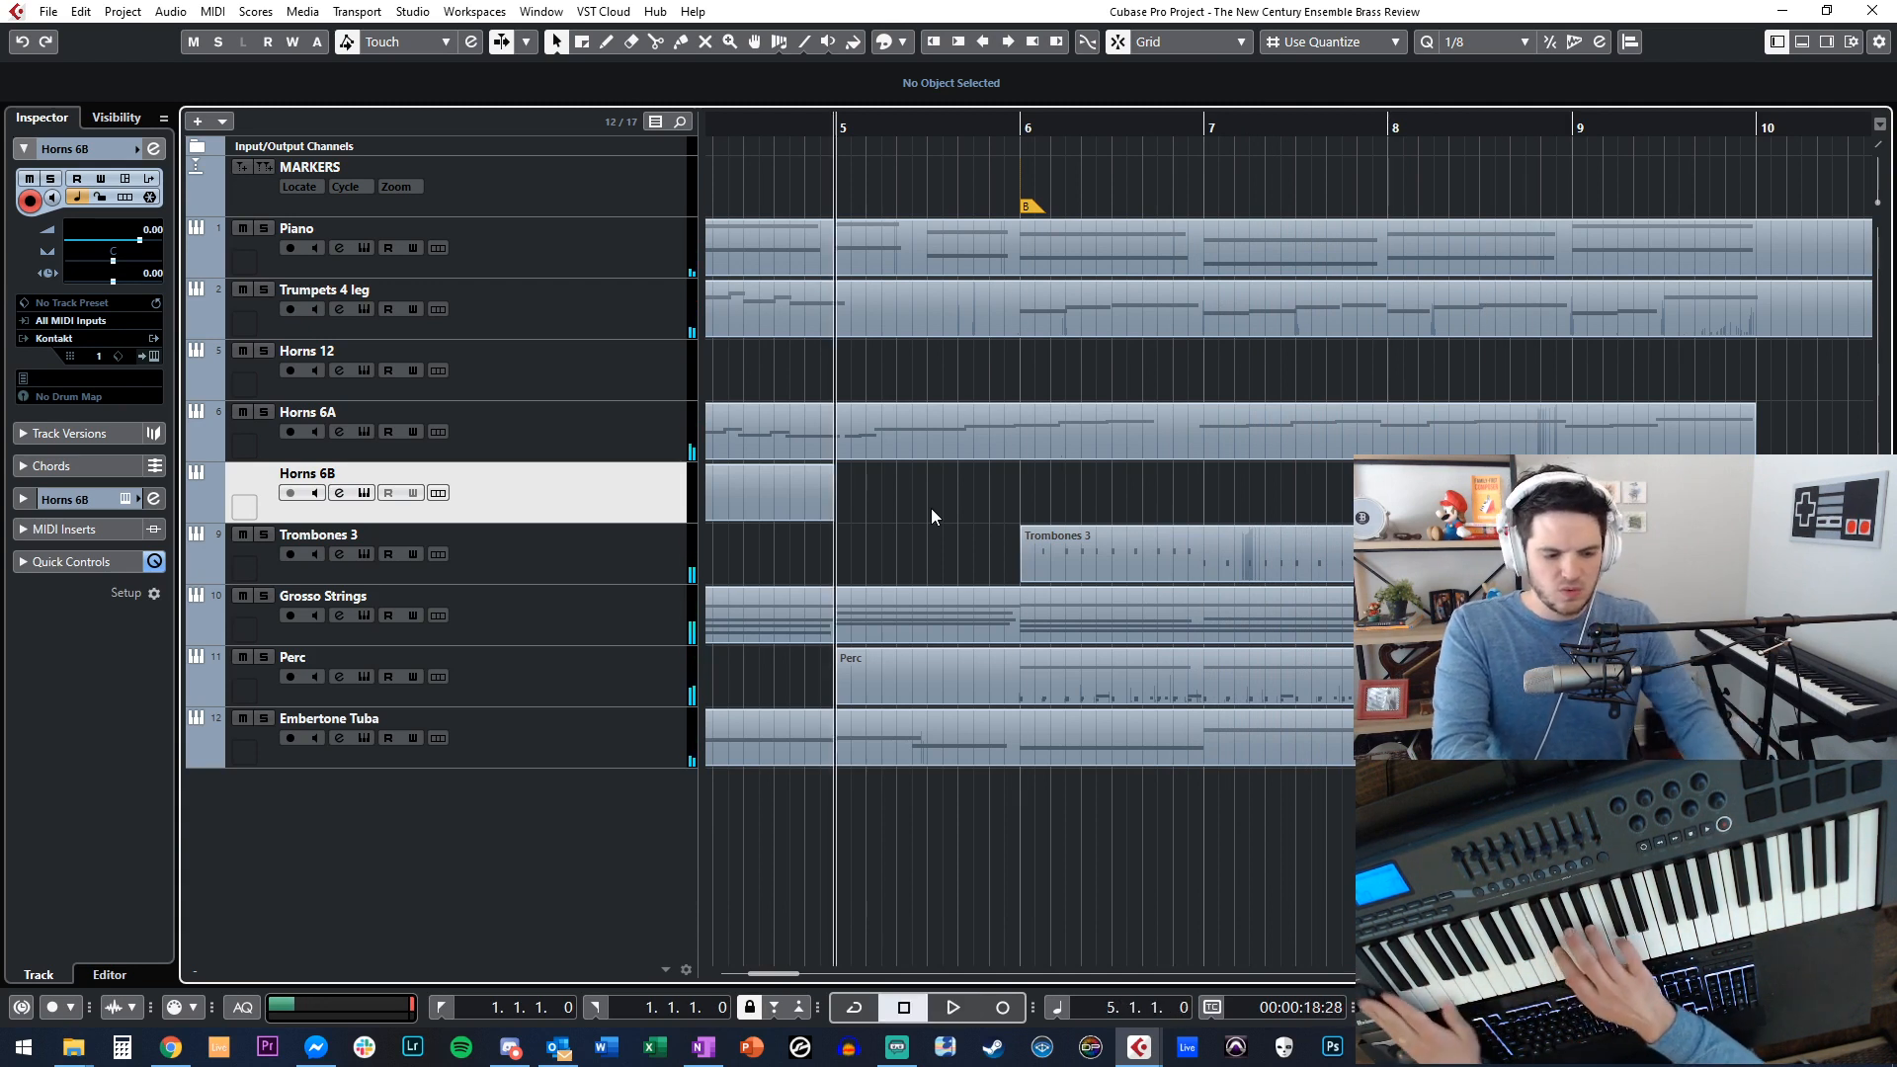
key("space")
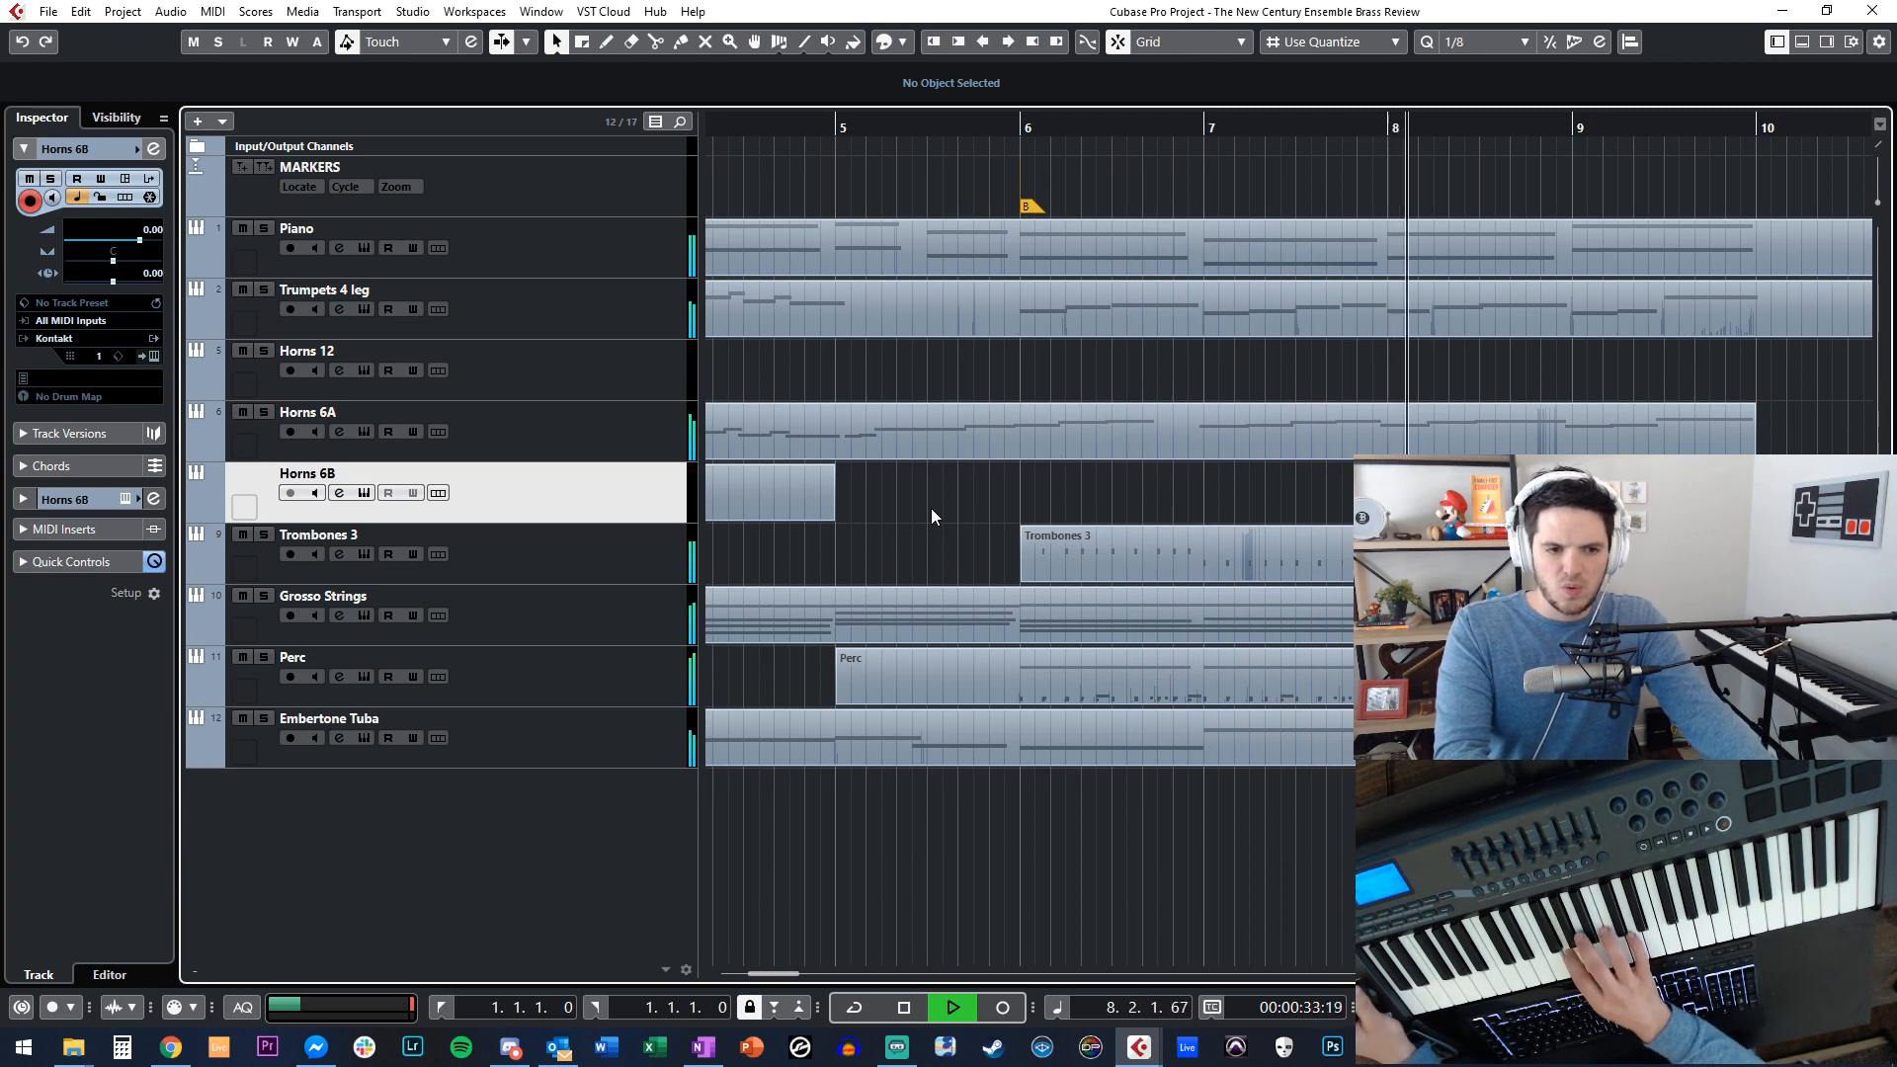
key("space")
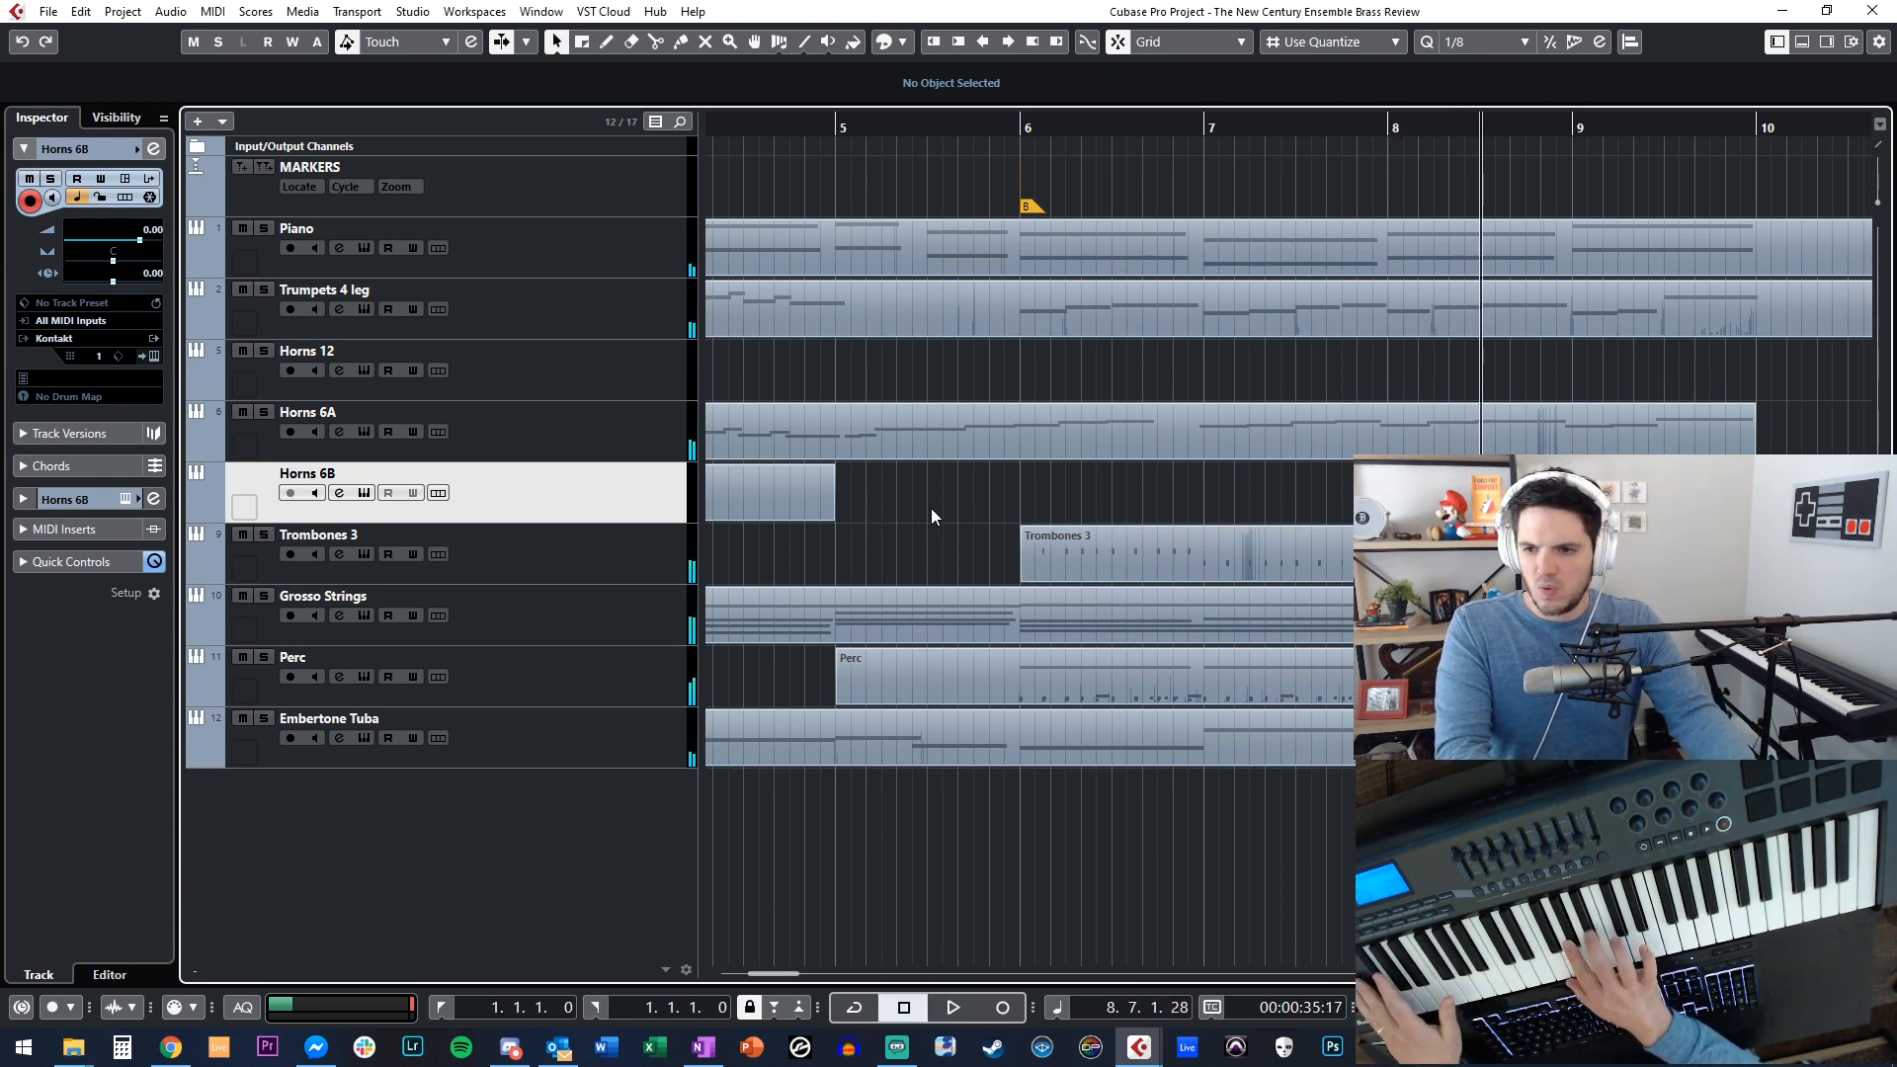
key("KP_Subtract")
key("KP_Subtract")
key("KP_Subtract")
key("KP_Subtract")
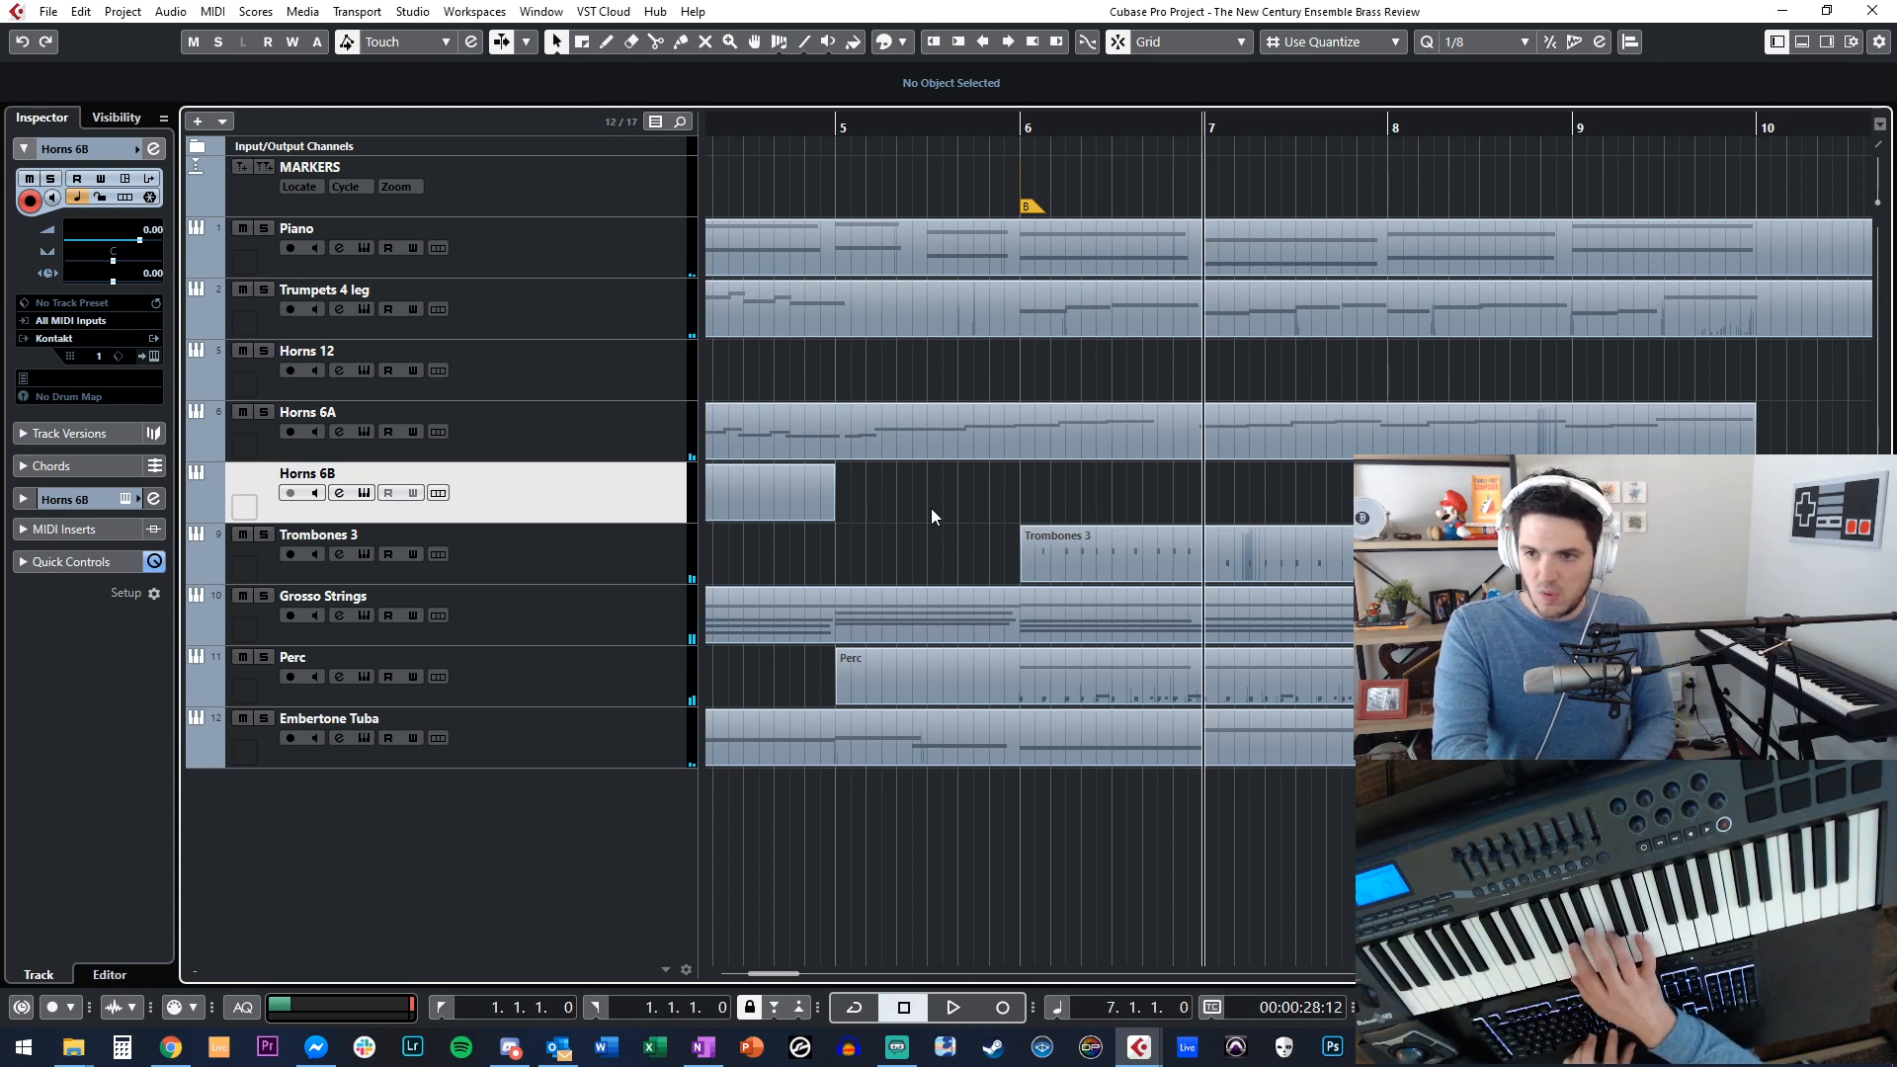
key("space")
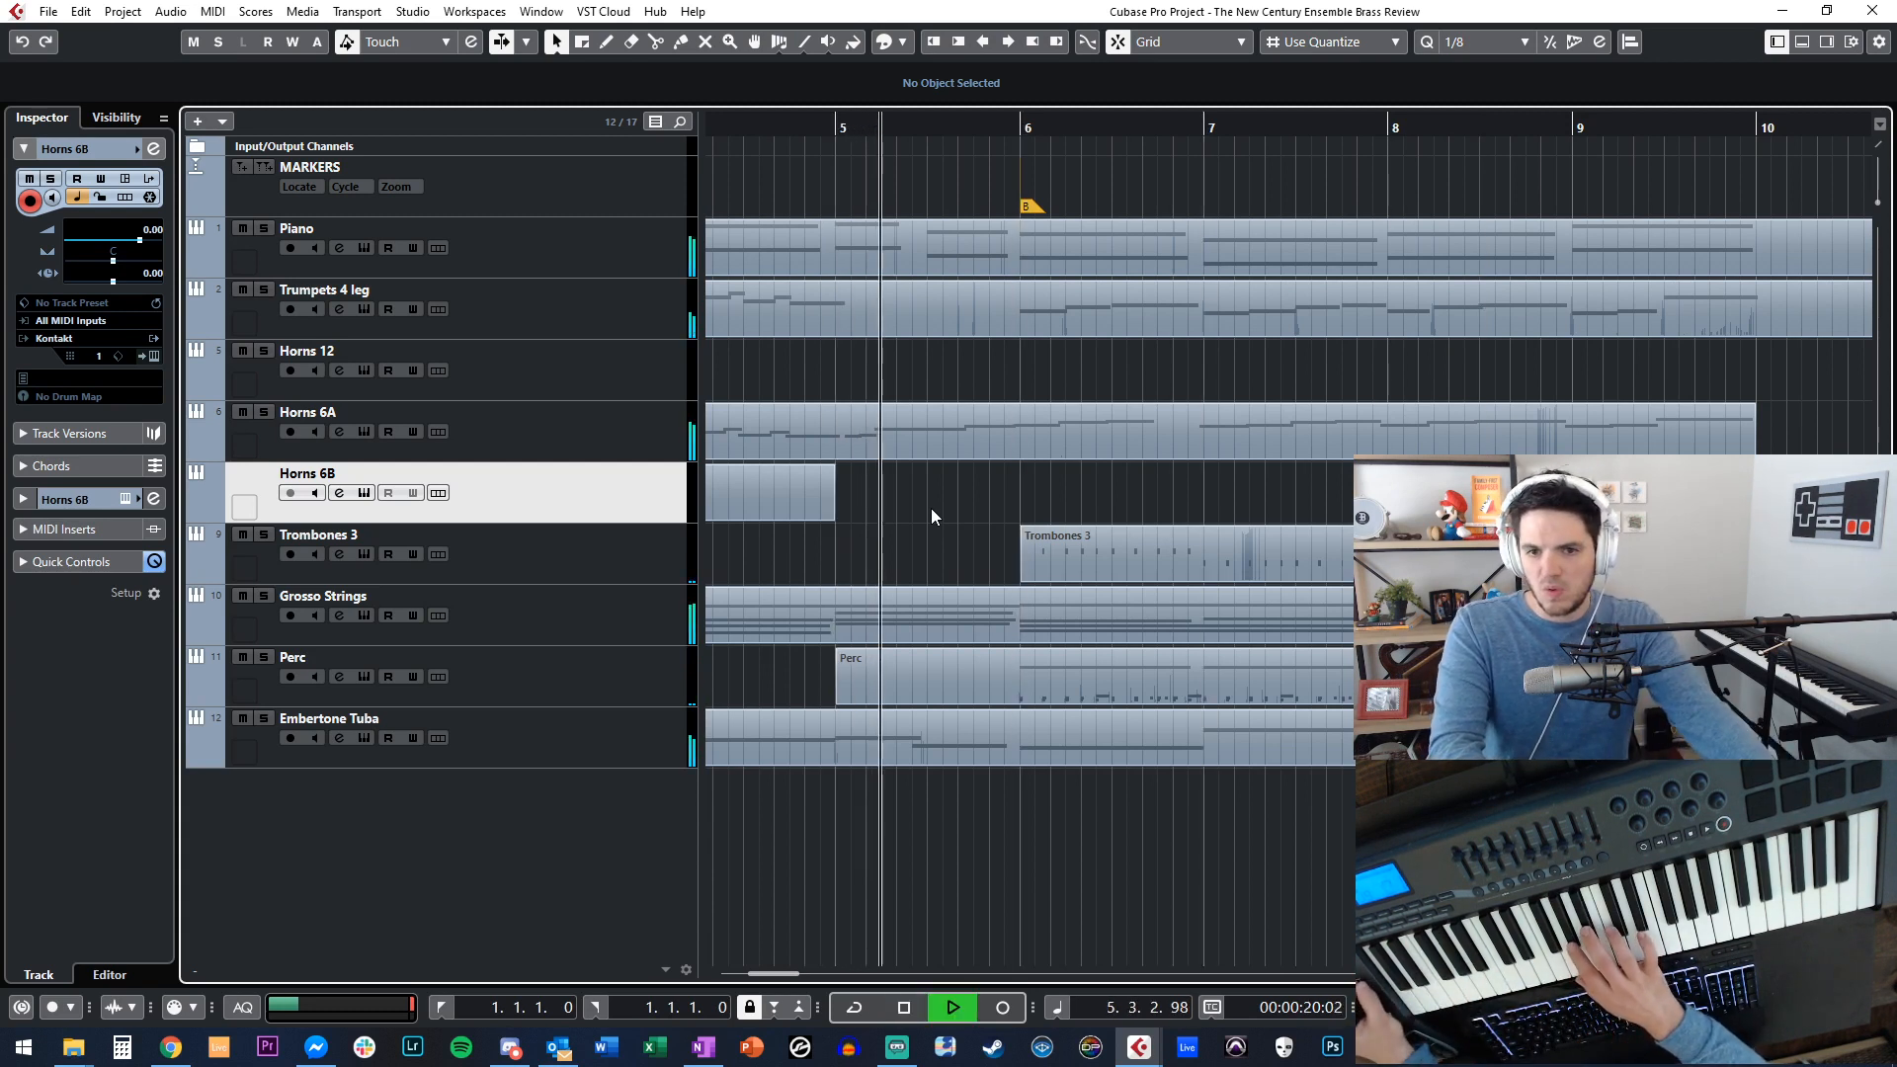
Try a Horns 6B take starting at bar 5 and delete the recorded part.
key("KP_Multiply")
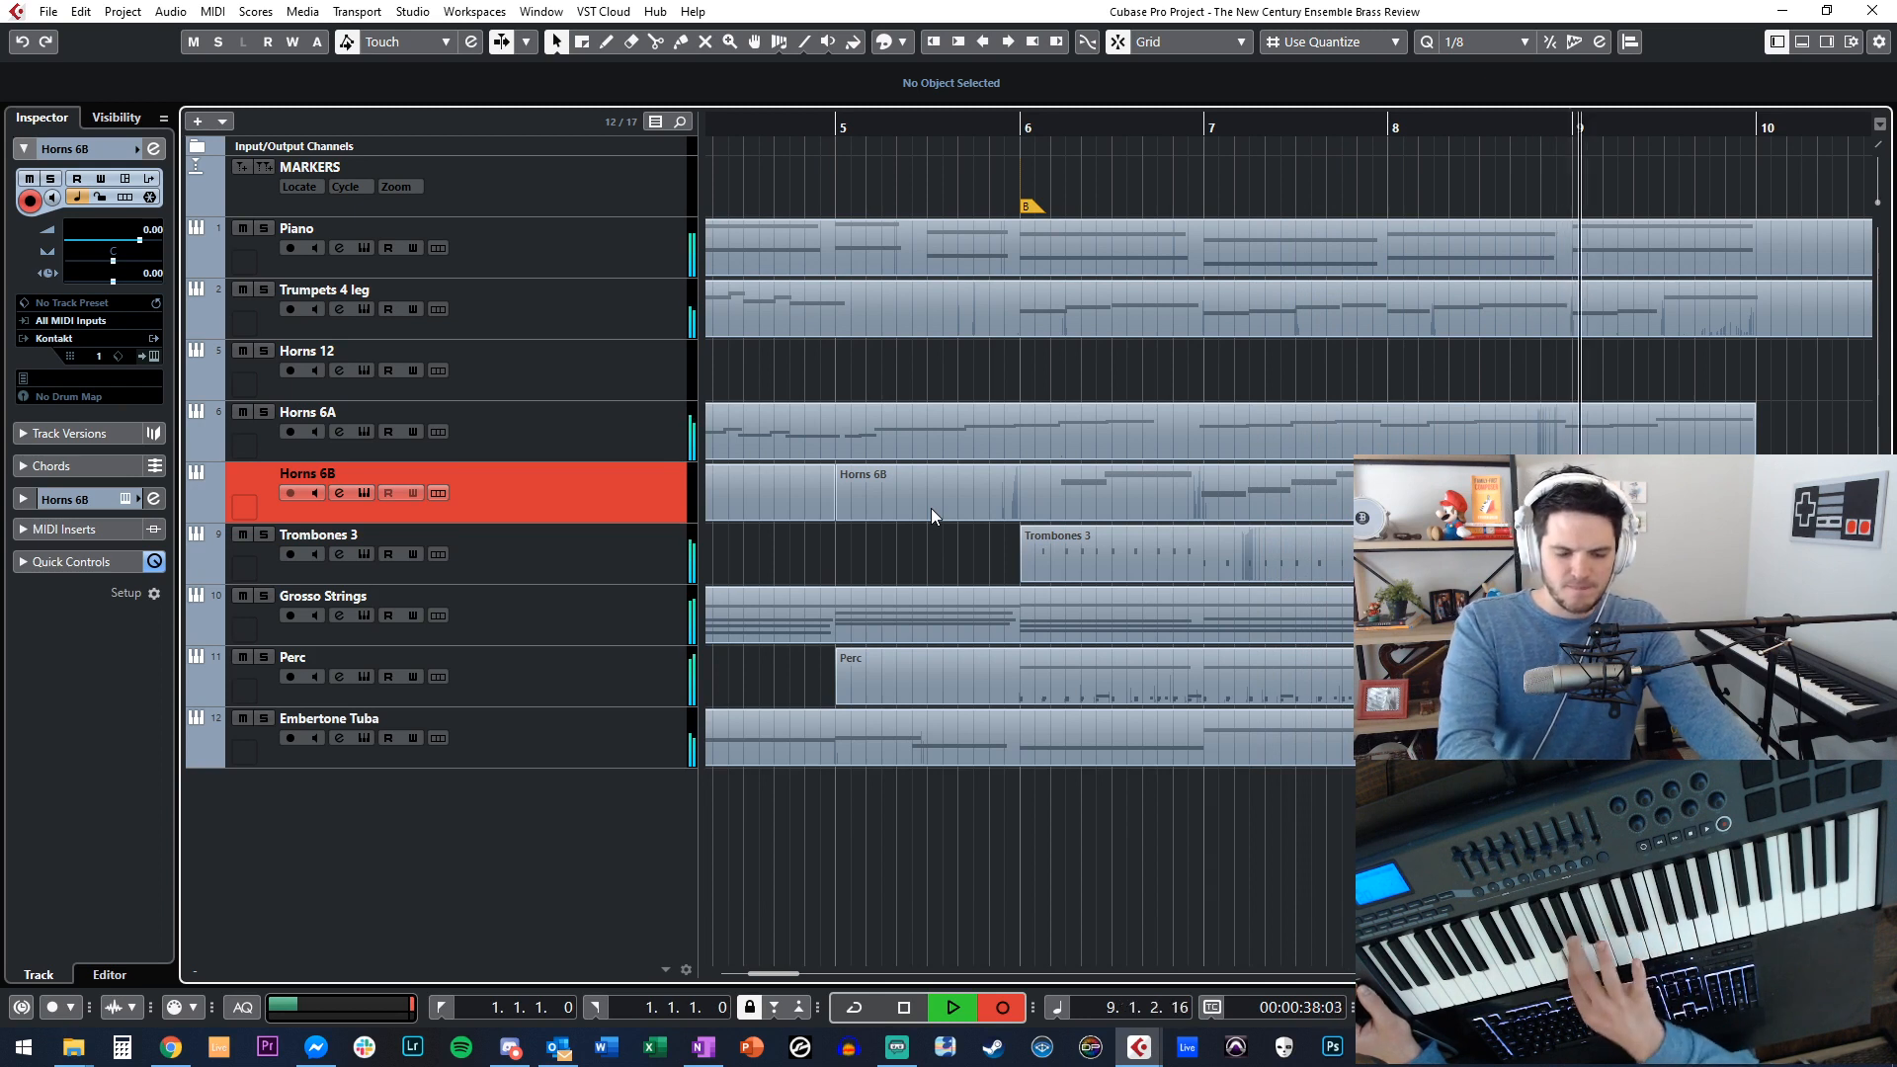
key("space")
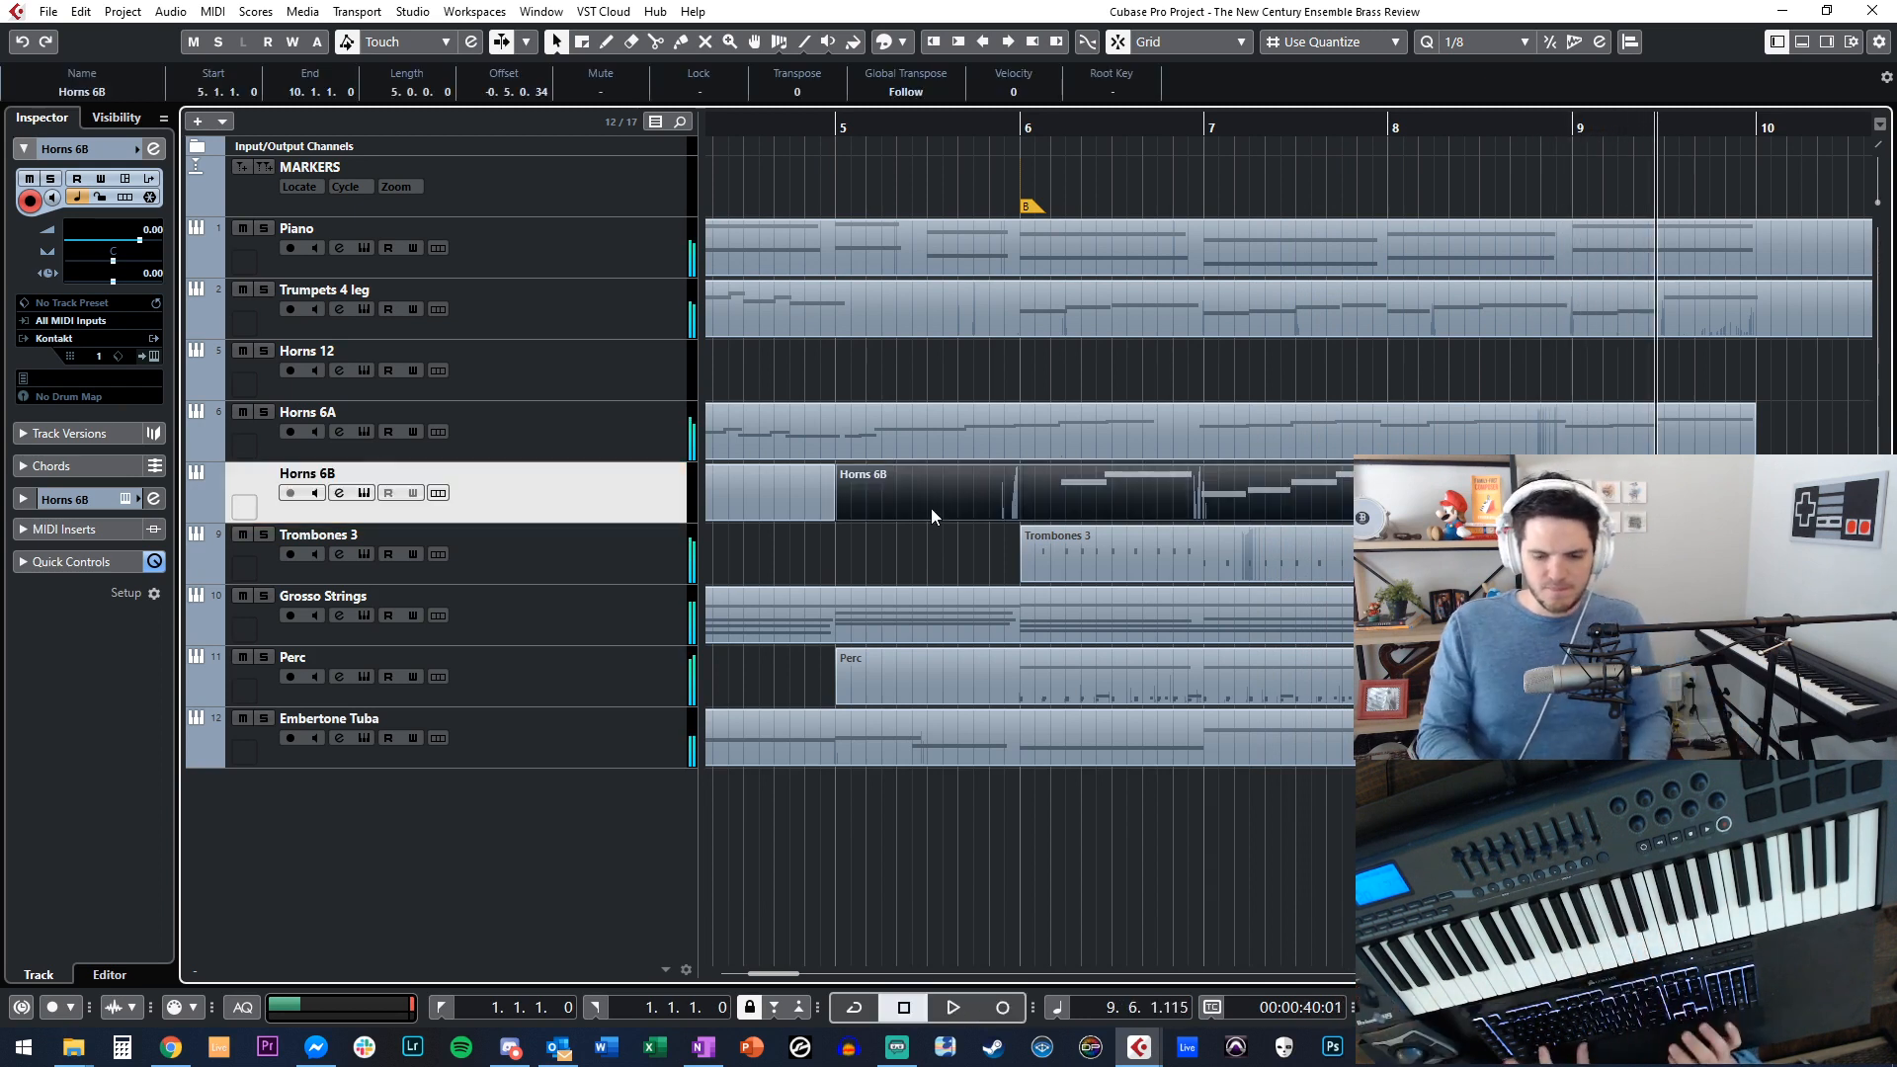
left_click(553, 263)
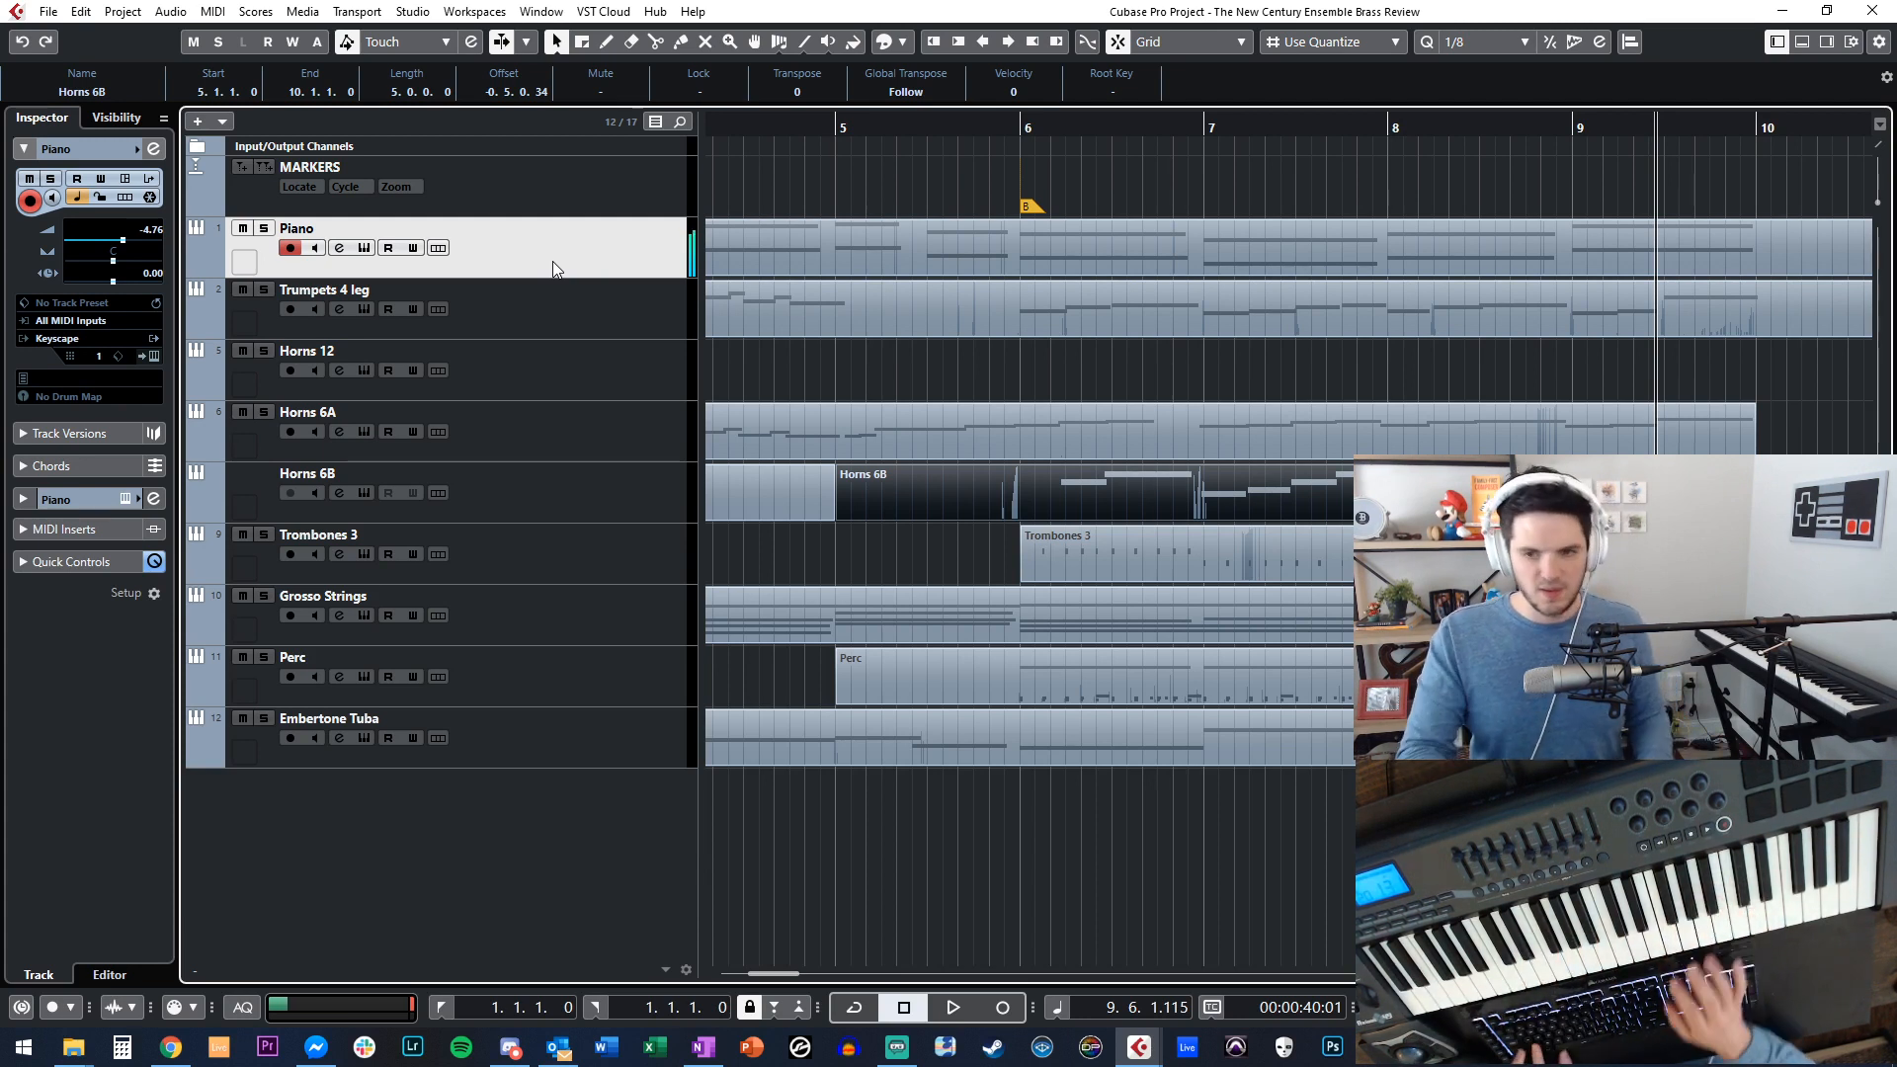
left_click(921, 538)
left_click(952, 502)
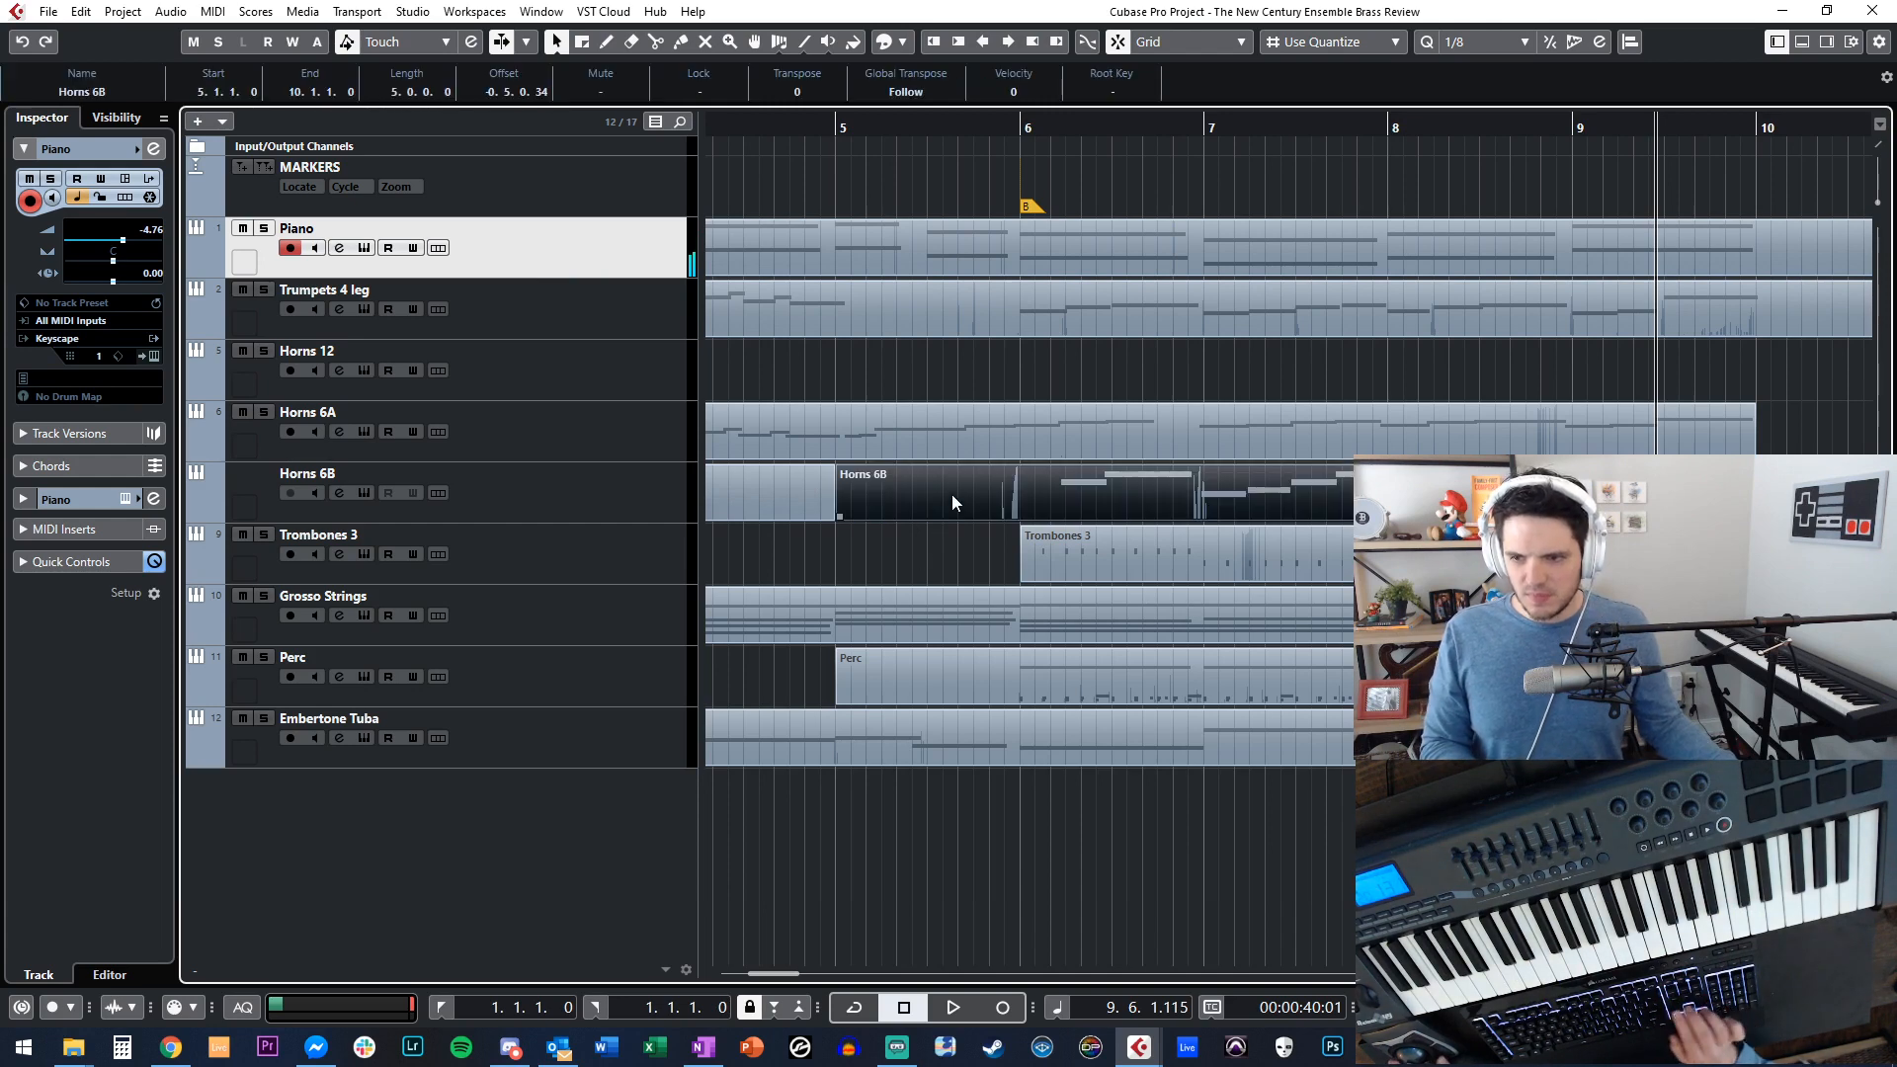
key("Delete")
Return to bar 5 on the Horns 6B track, try another take and delete the recorded part.
left_click(638, 500)
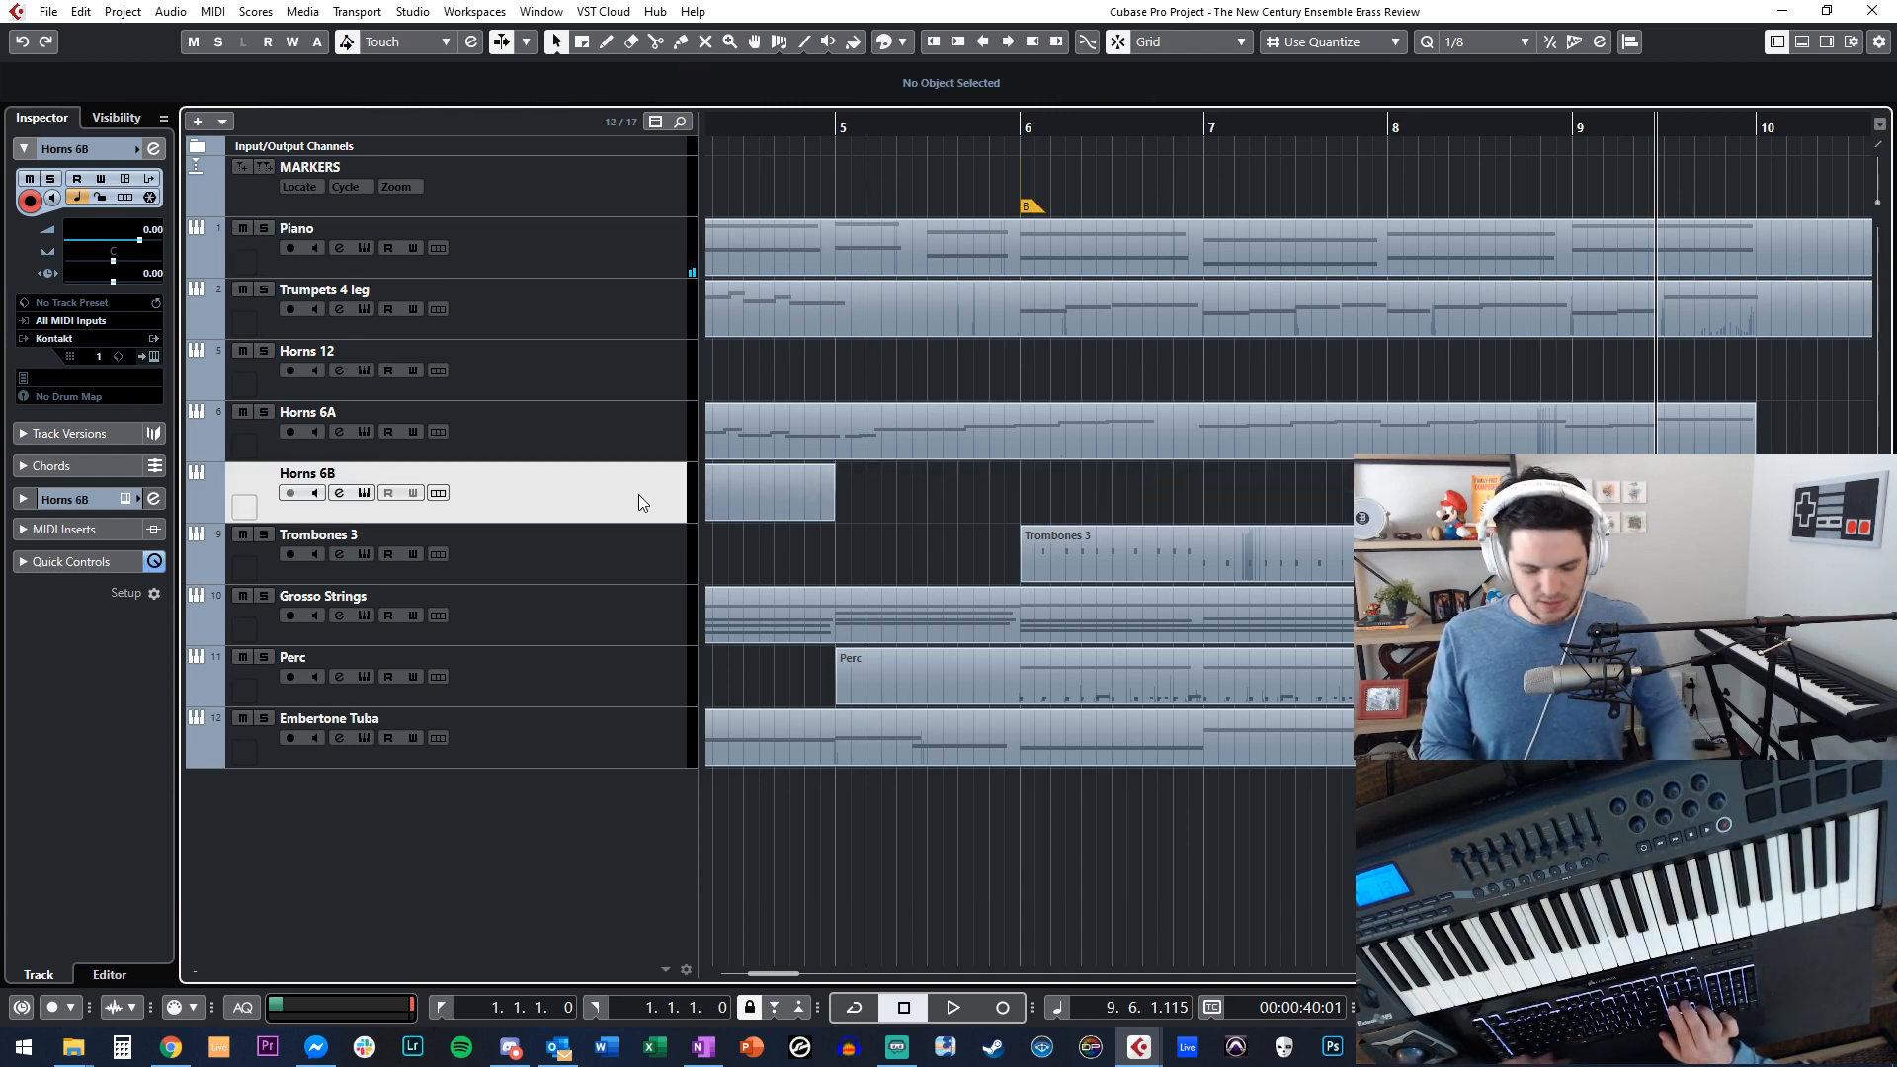
key("b")
key("b")
key("b")
key("b")
key("b")
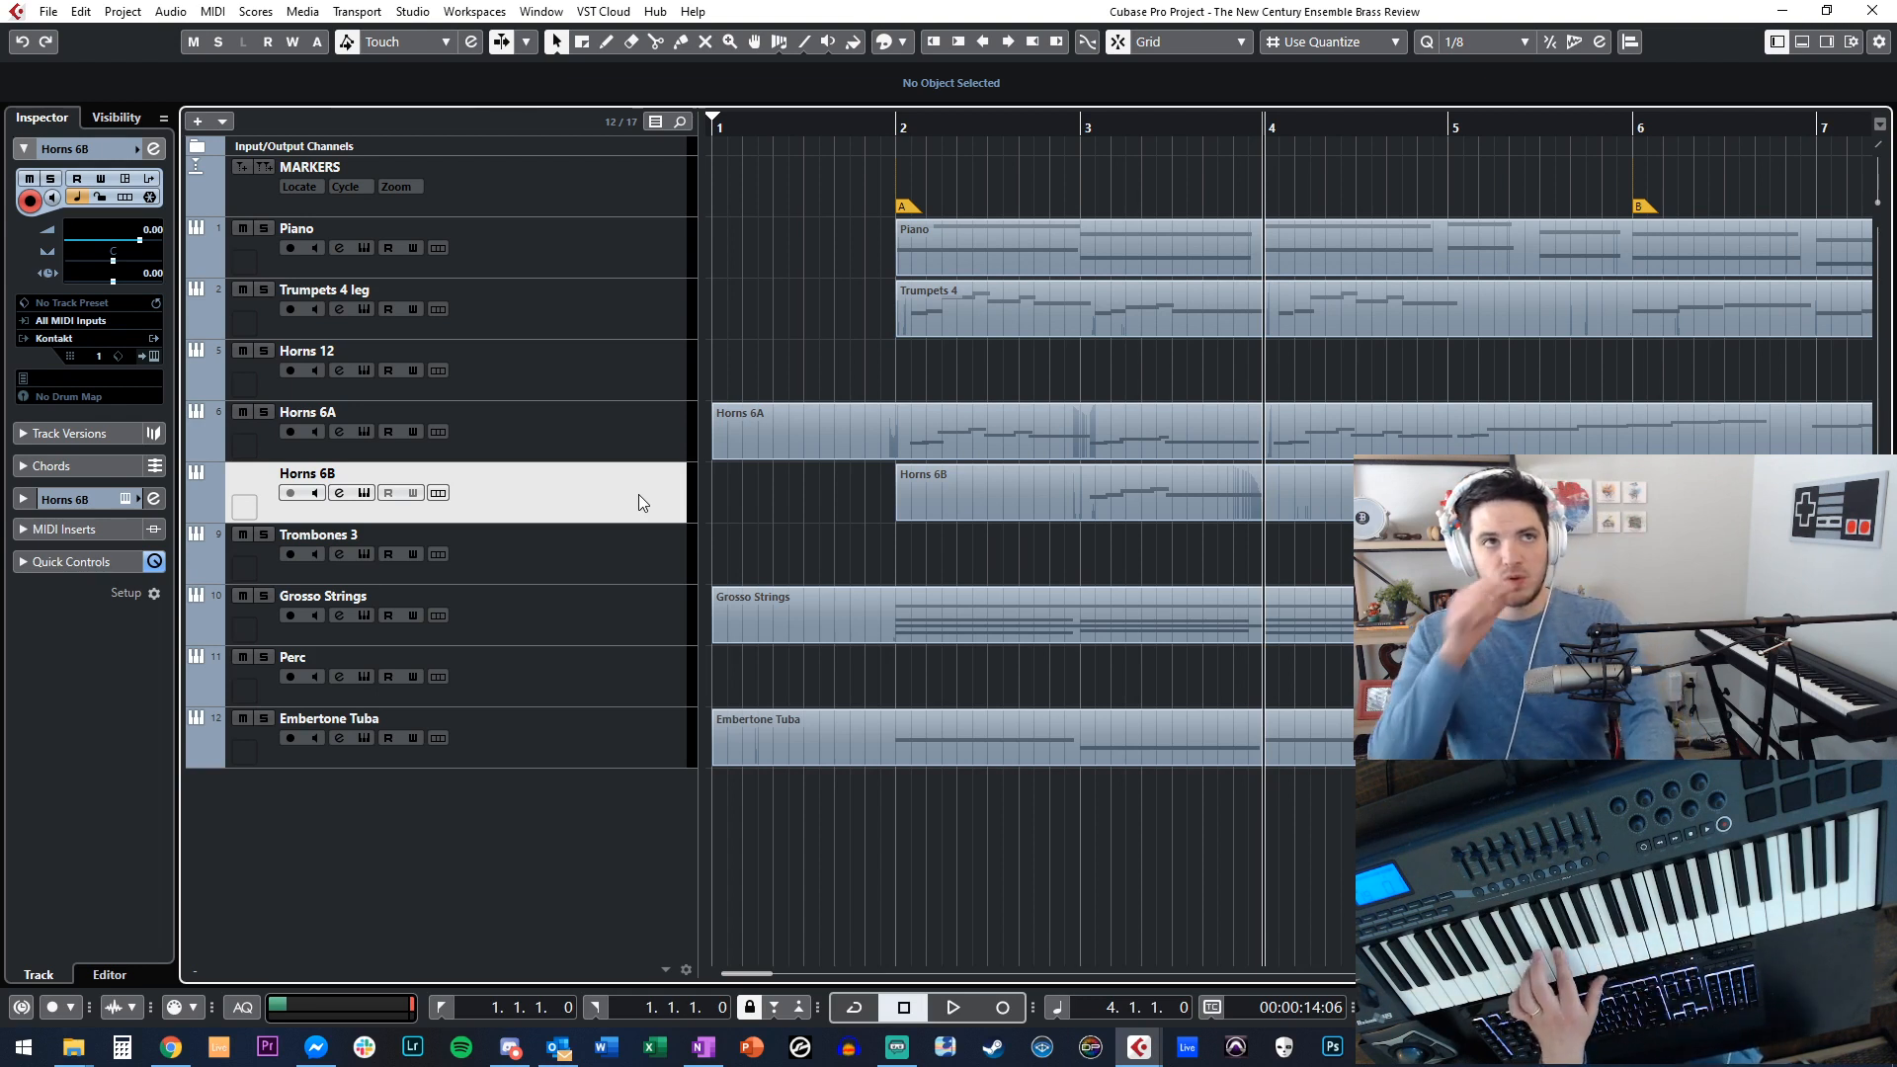
key("Left")
key("Right")
key("Right")
key("Right")
key("Left")
key("KP_Multiply")
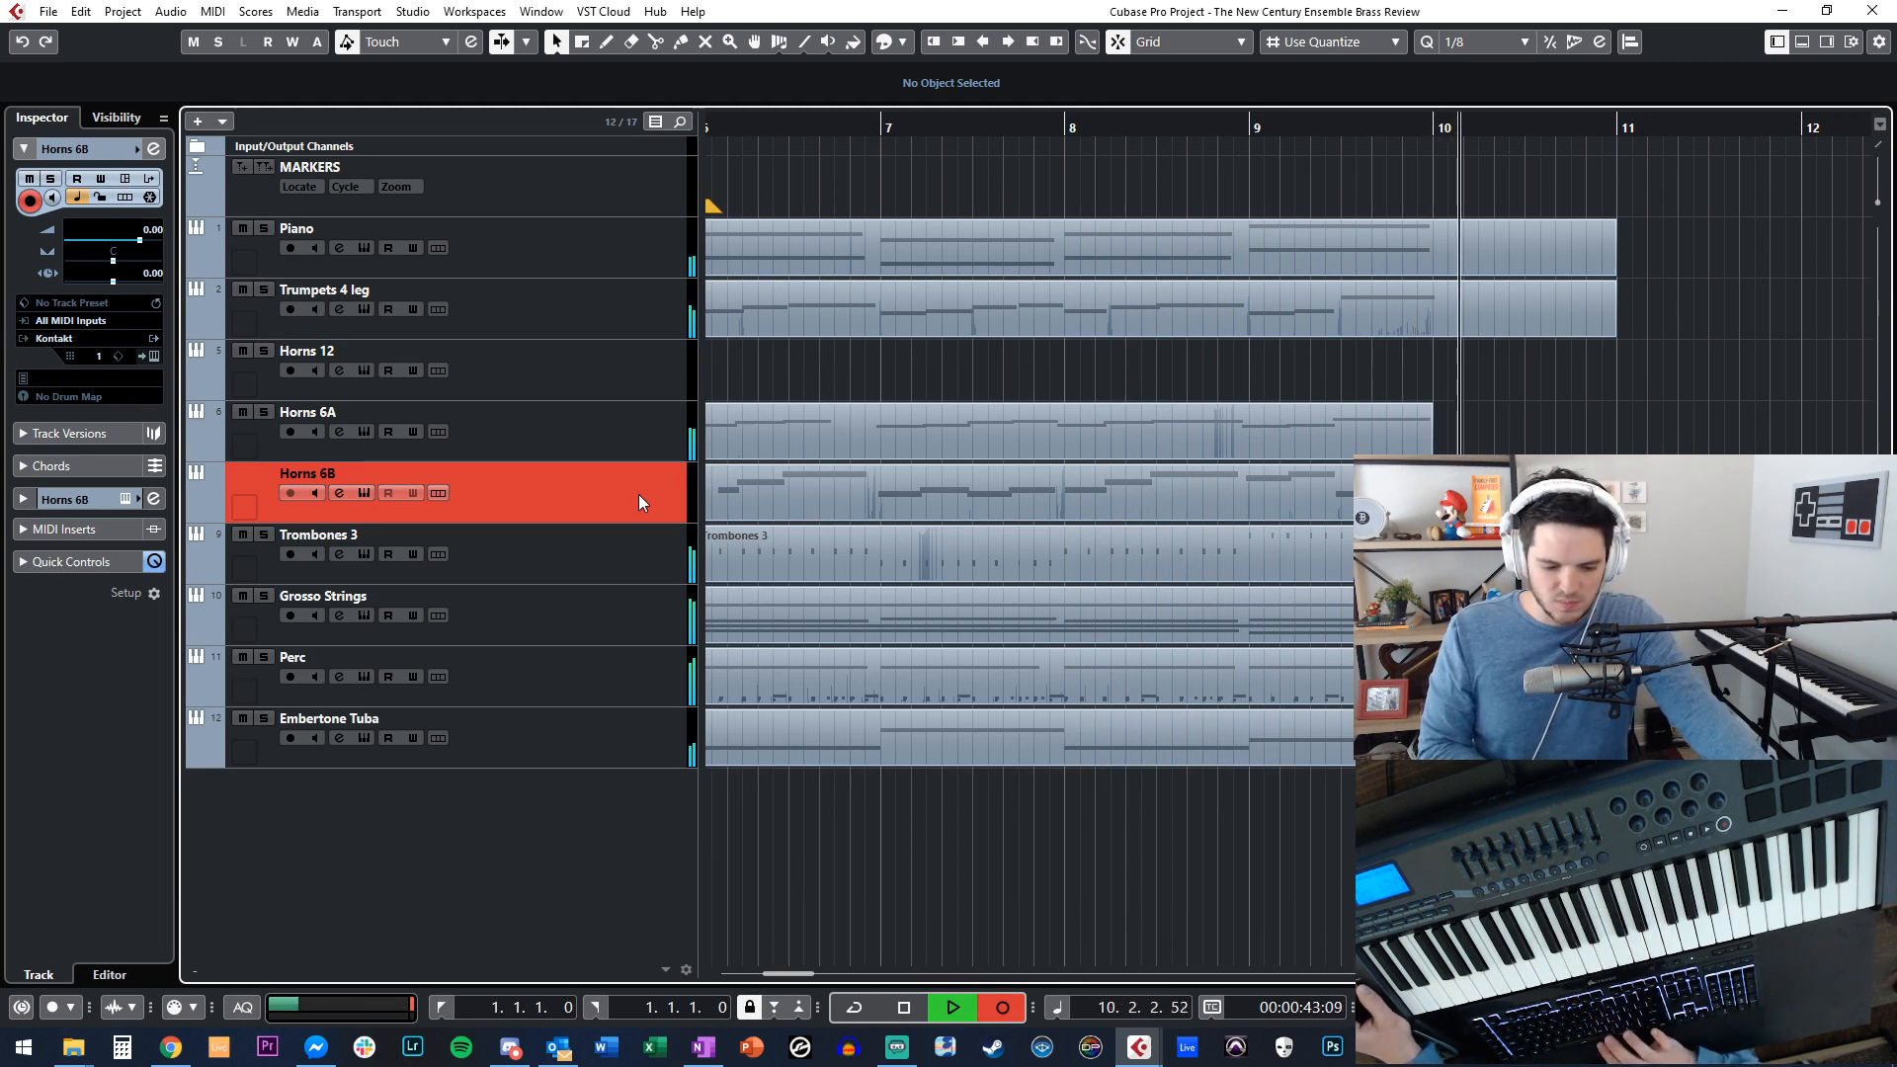
key("space")
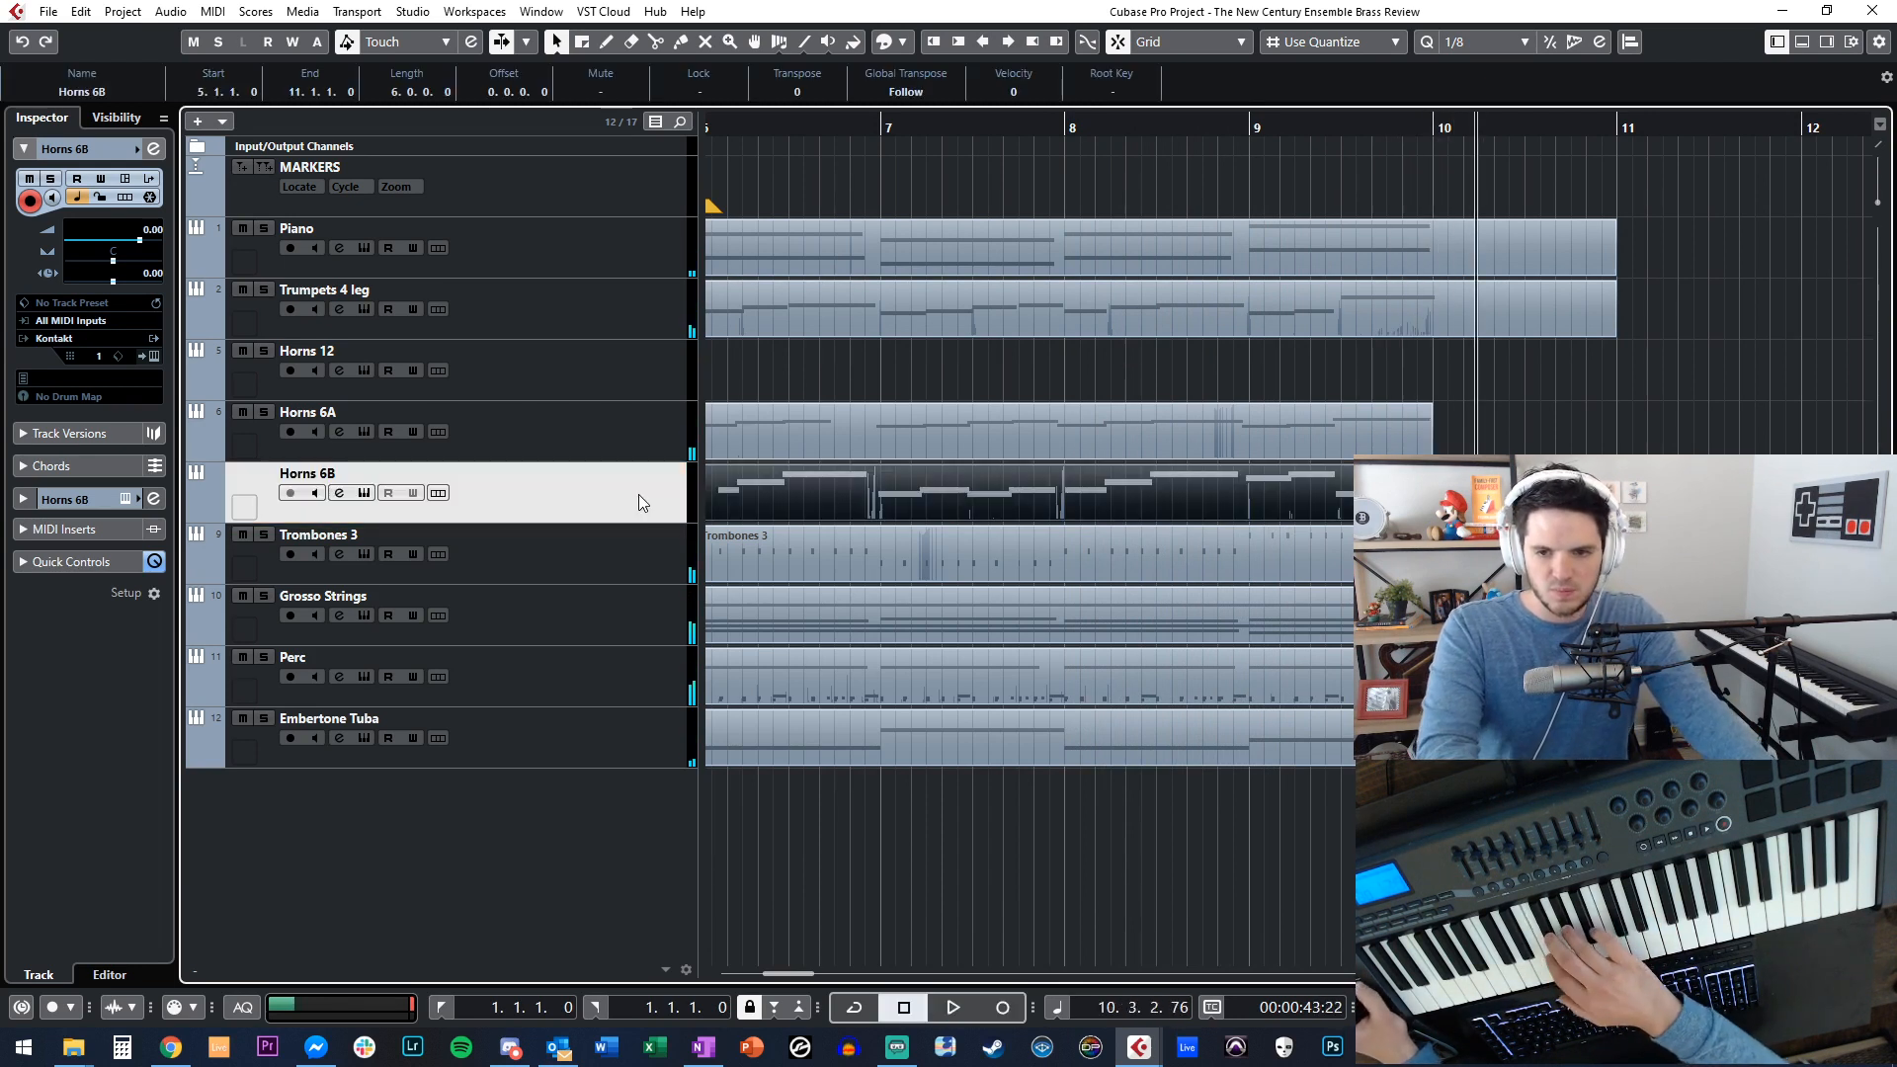
key("Delete")
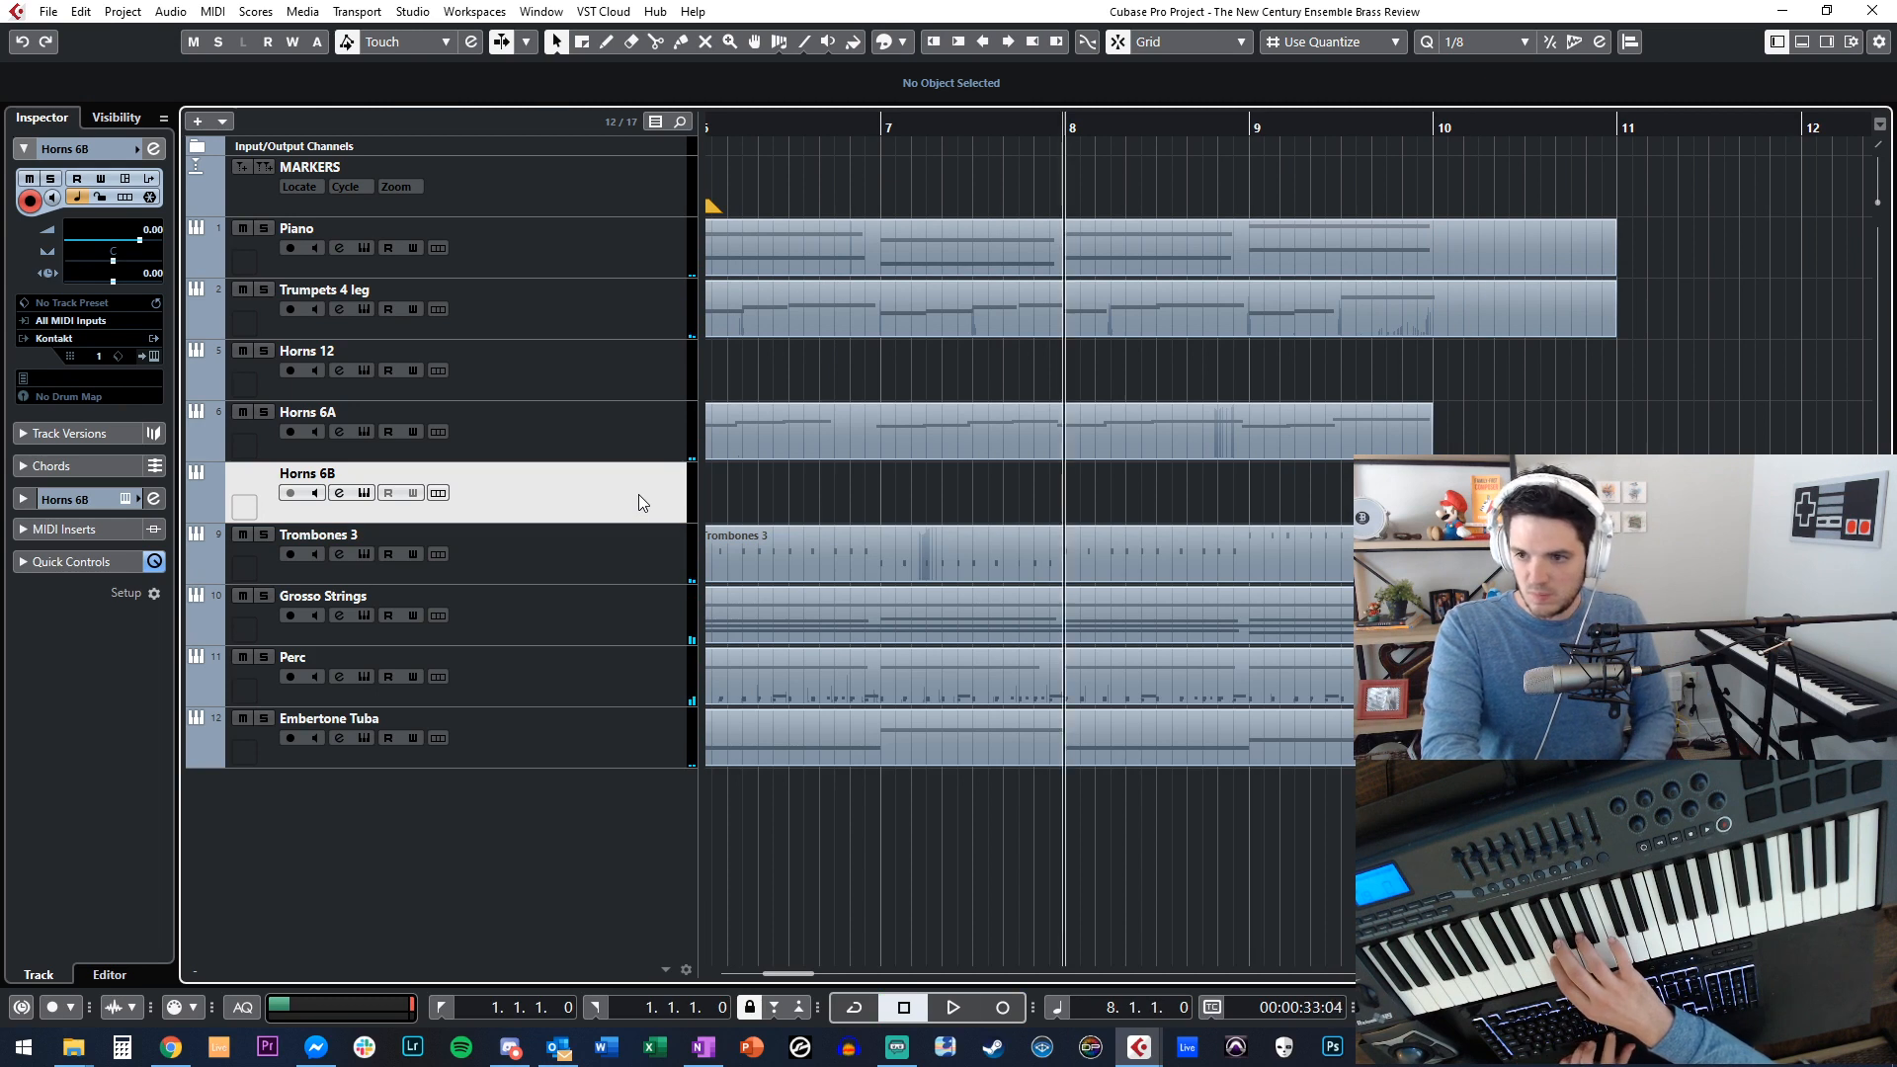
Try recording Horns 6B from bar 8, discard the take and return to bar 5.
key("space")
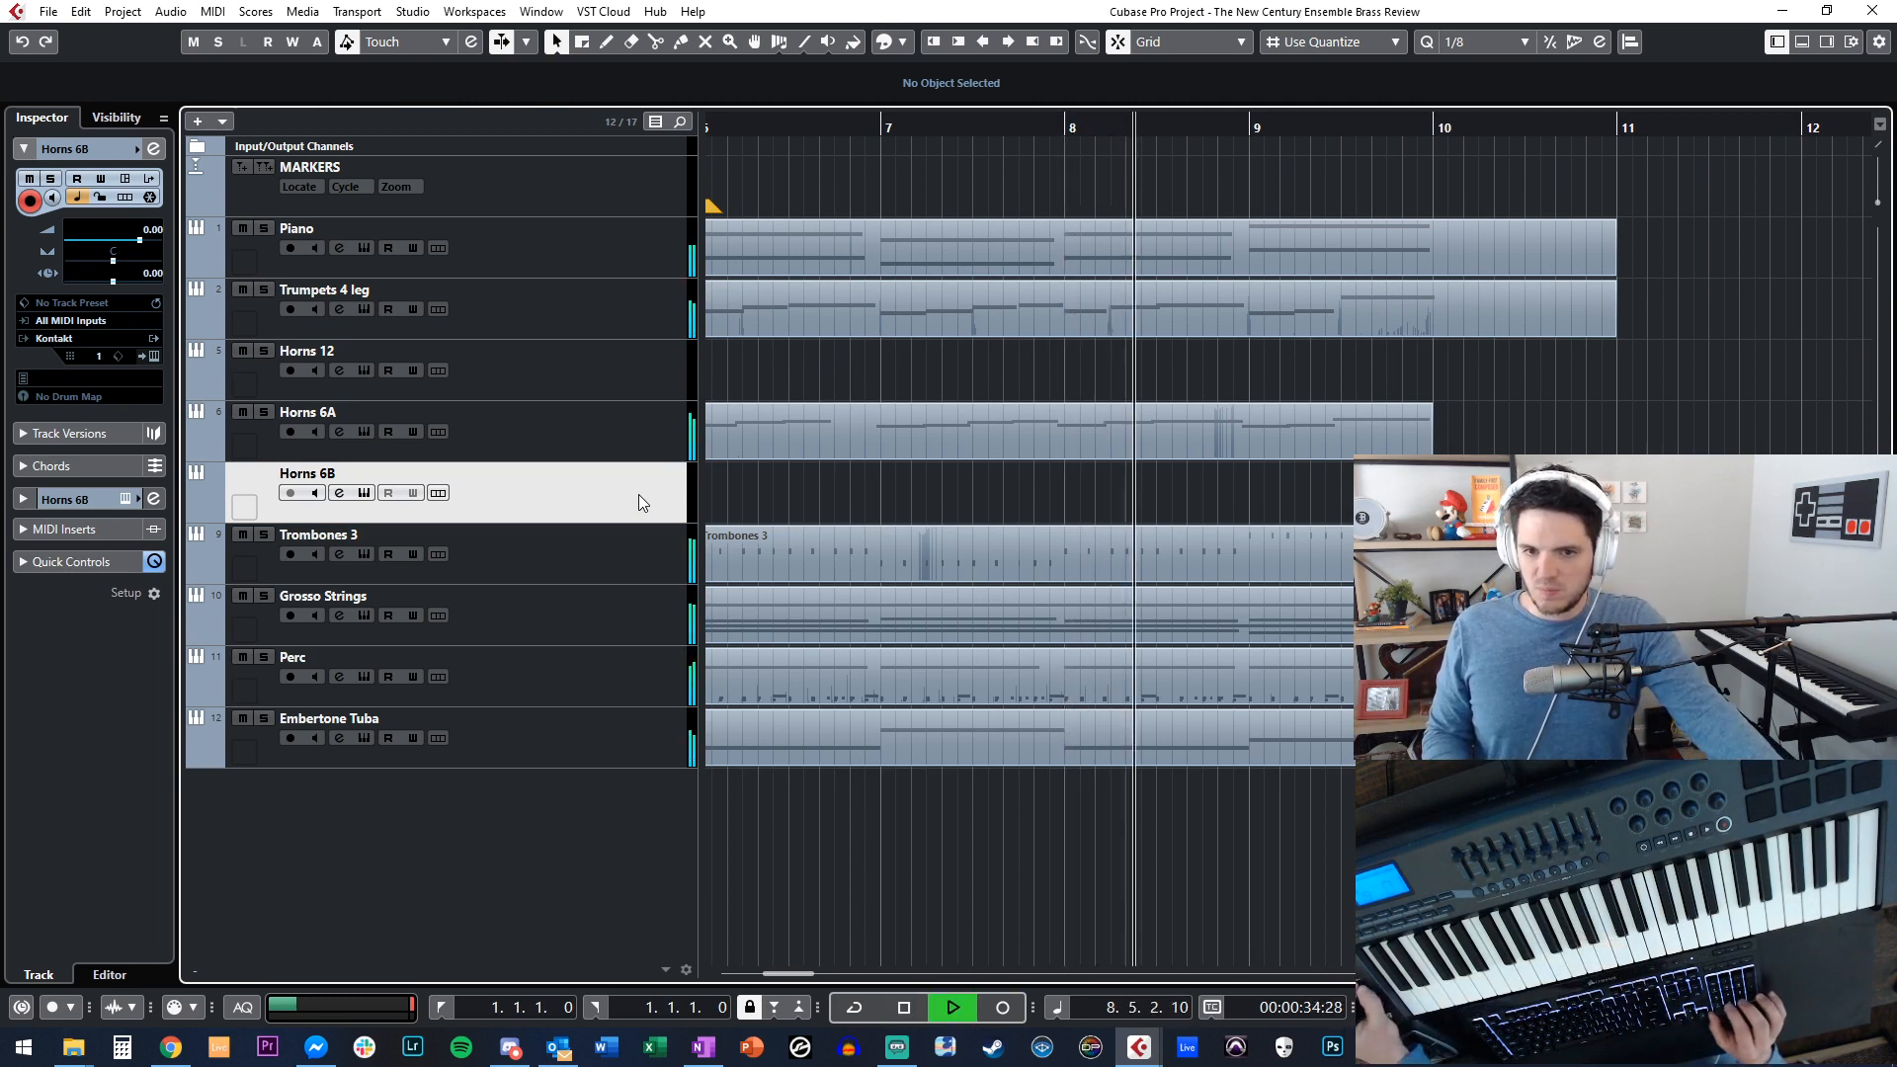
key("KP_Multiply")
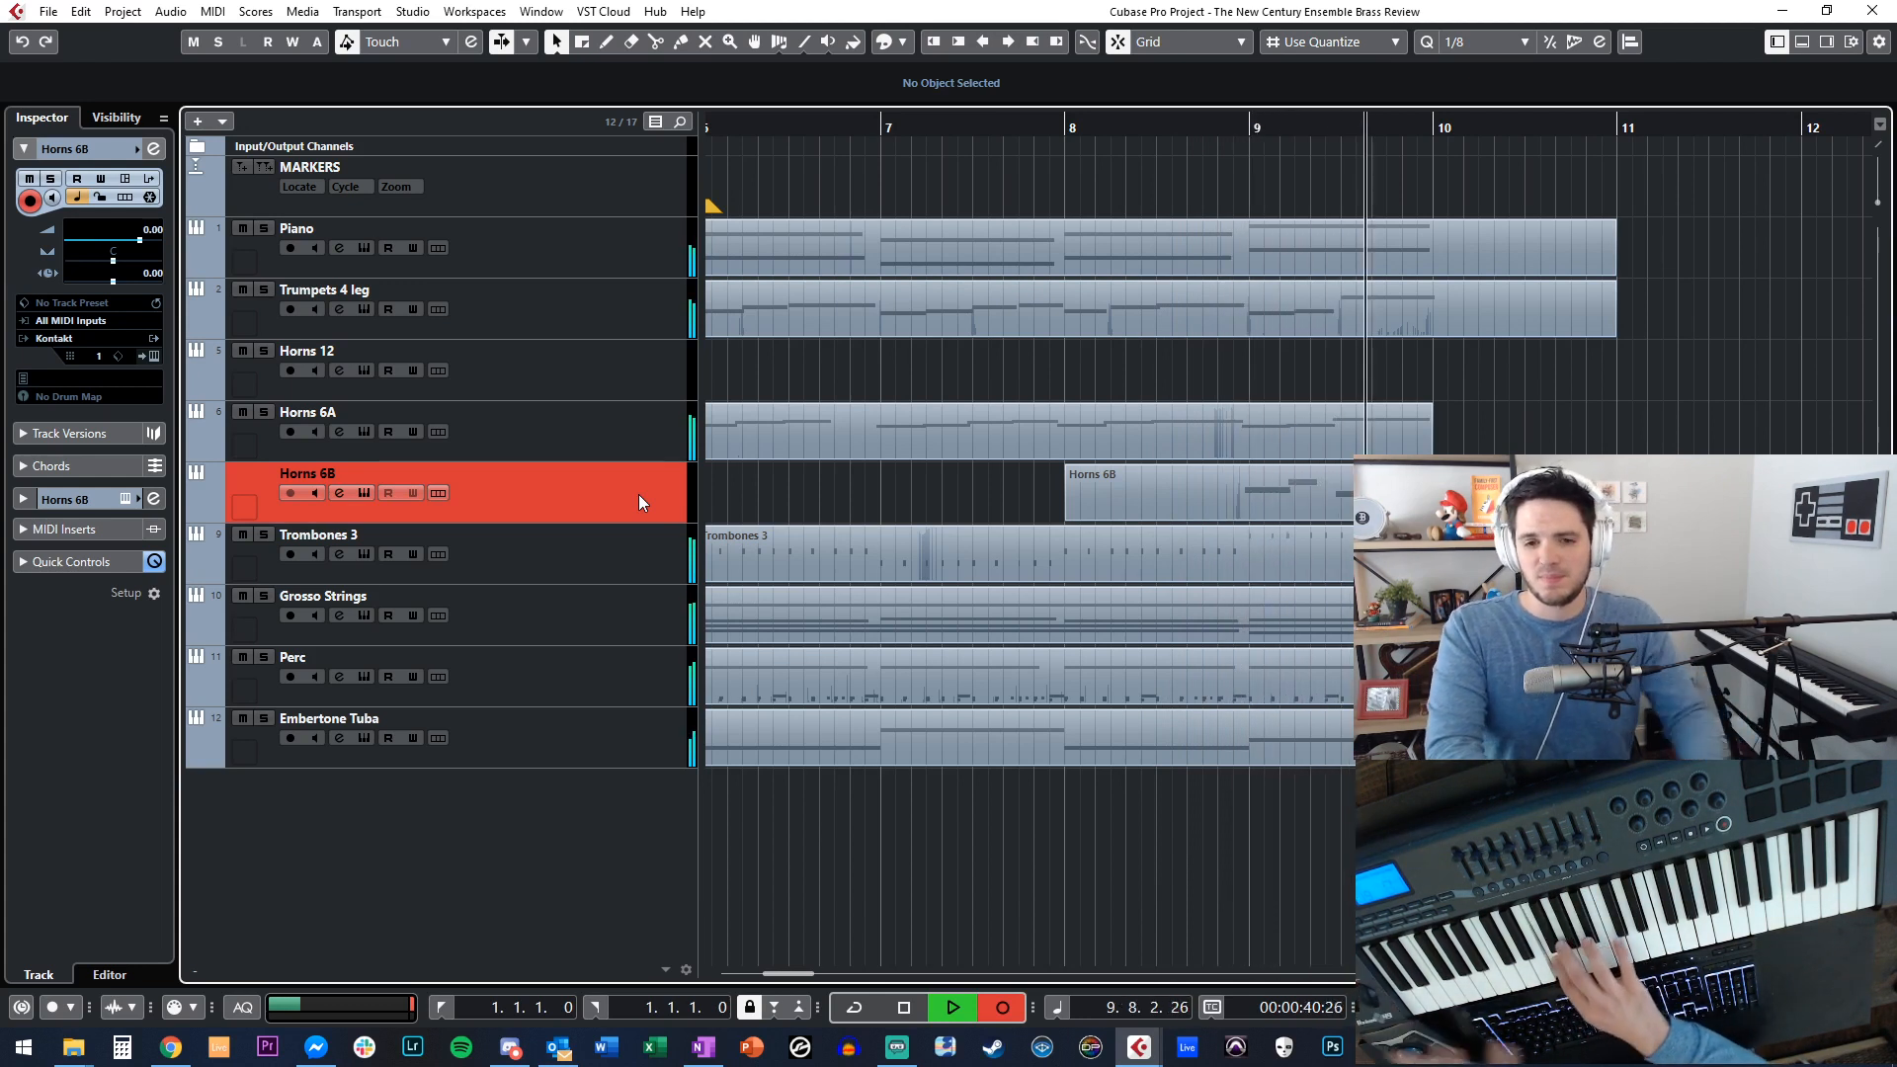
key("space")
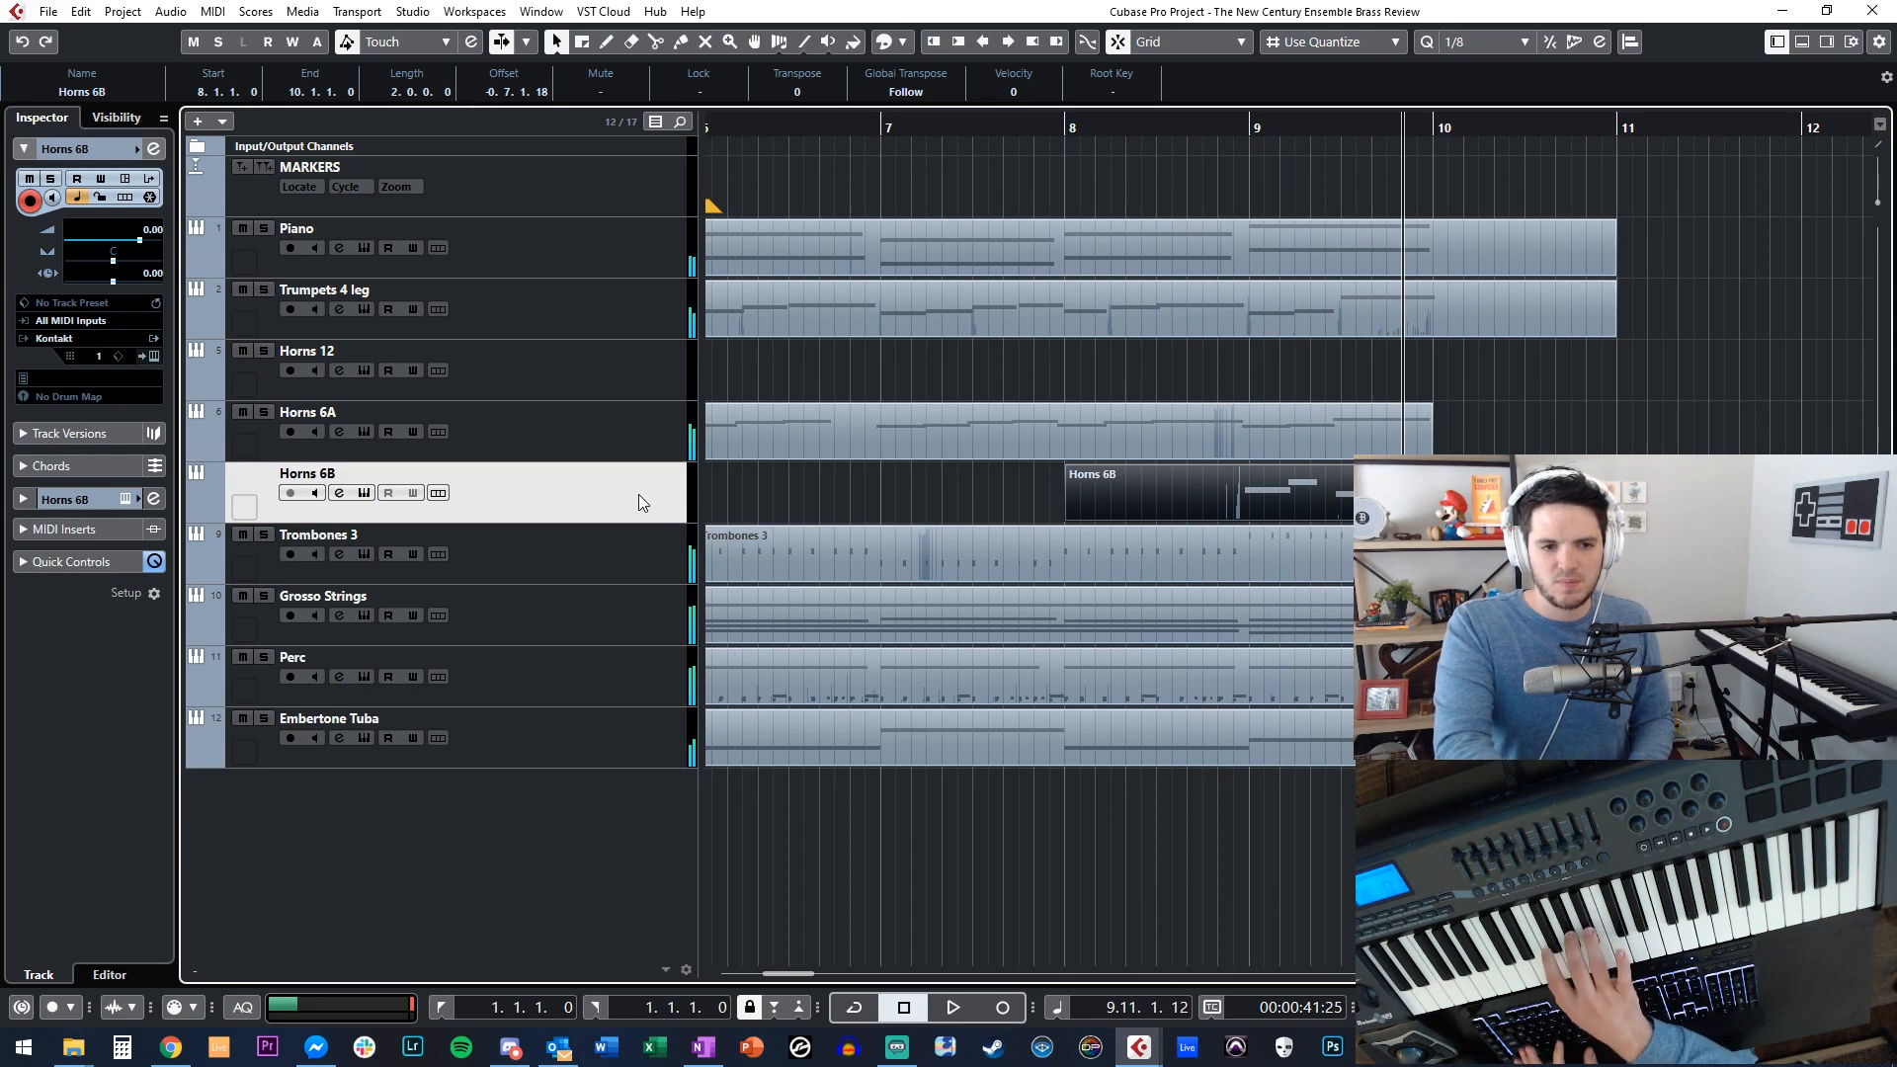
key("ctrl+shift+a")
key("KP_Subtract")
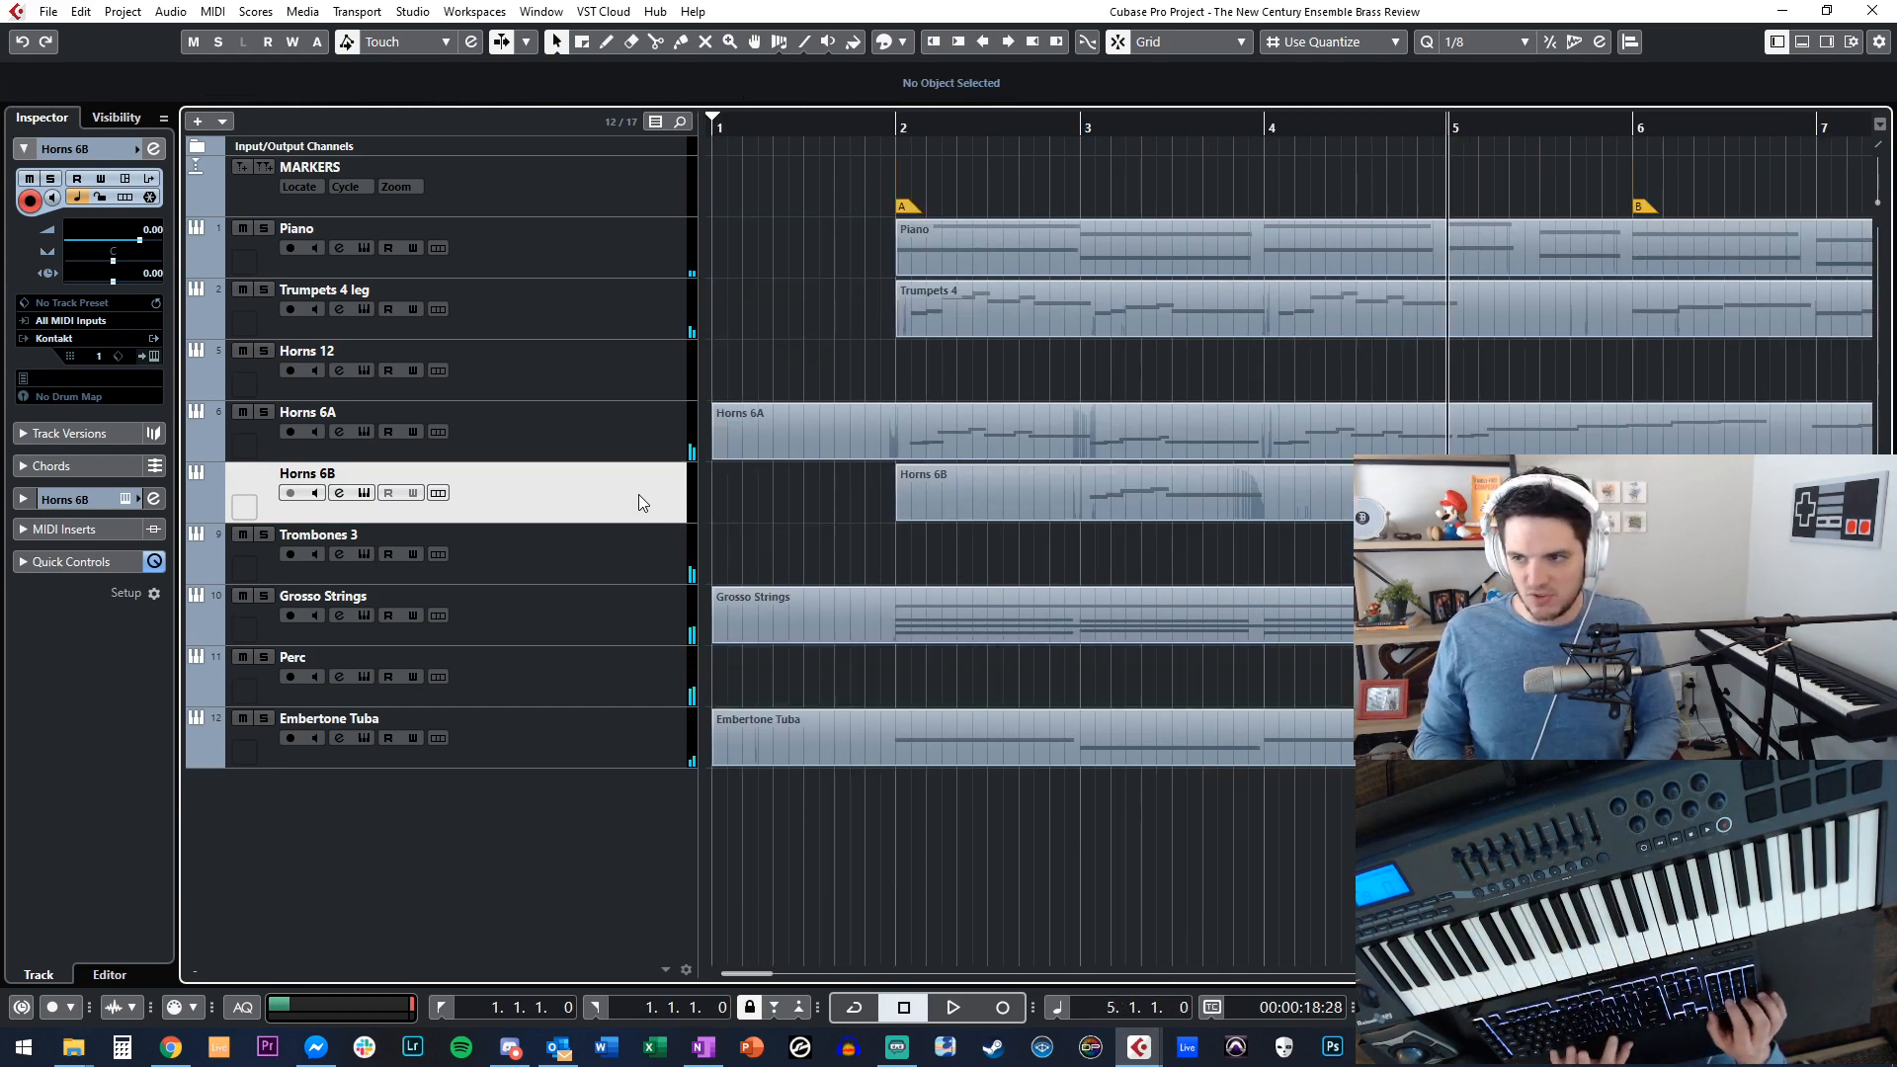
Record a new Horns 6B part from bar 5 into bar 10 and stop.
key("KP_Multiply")
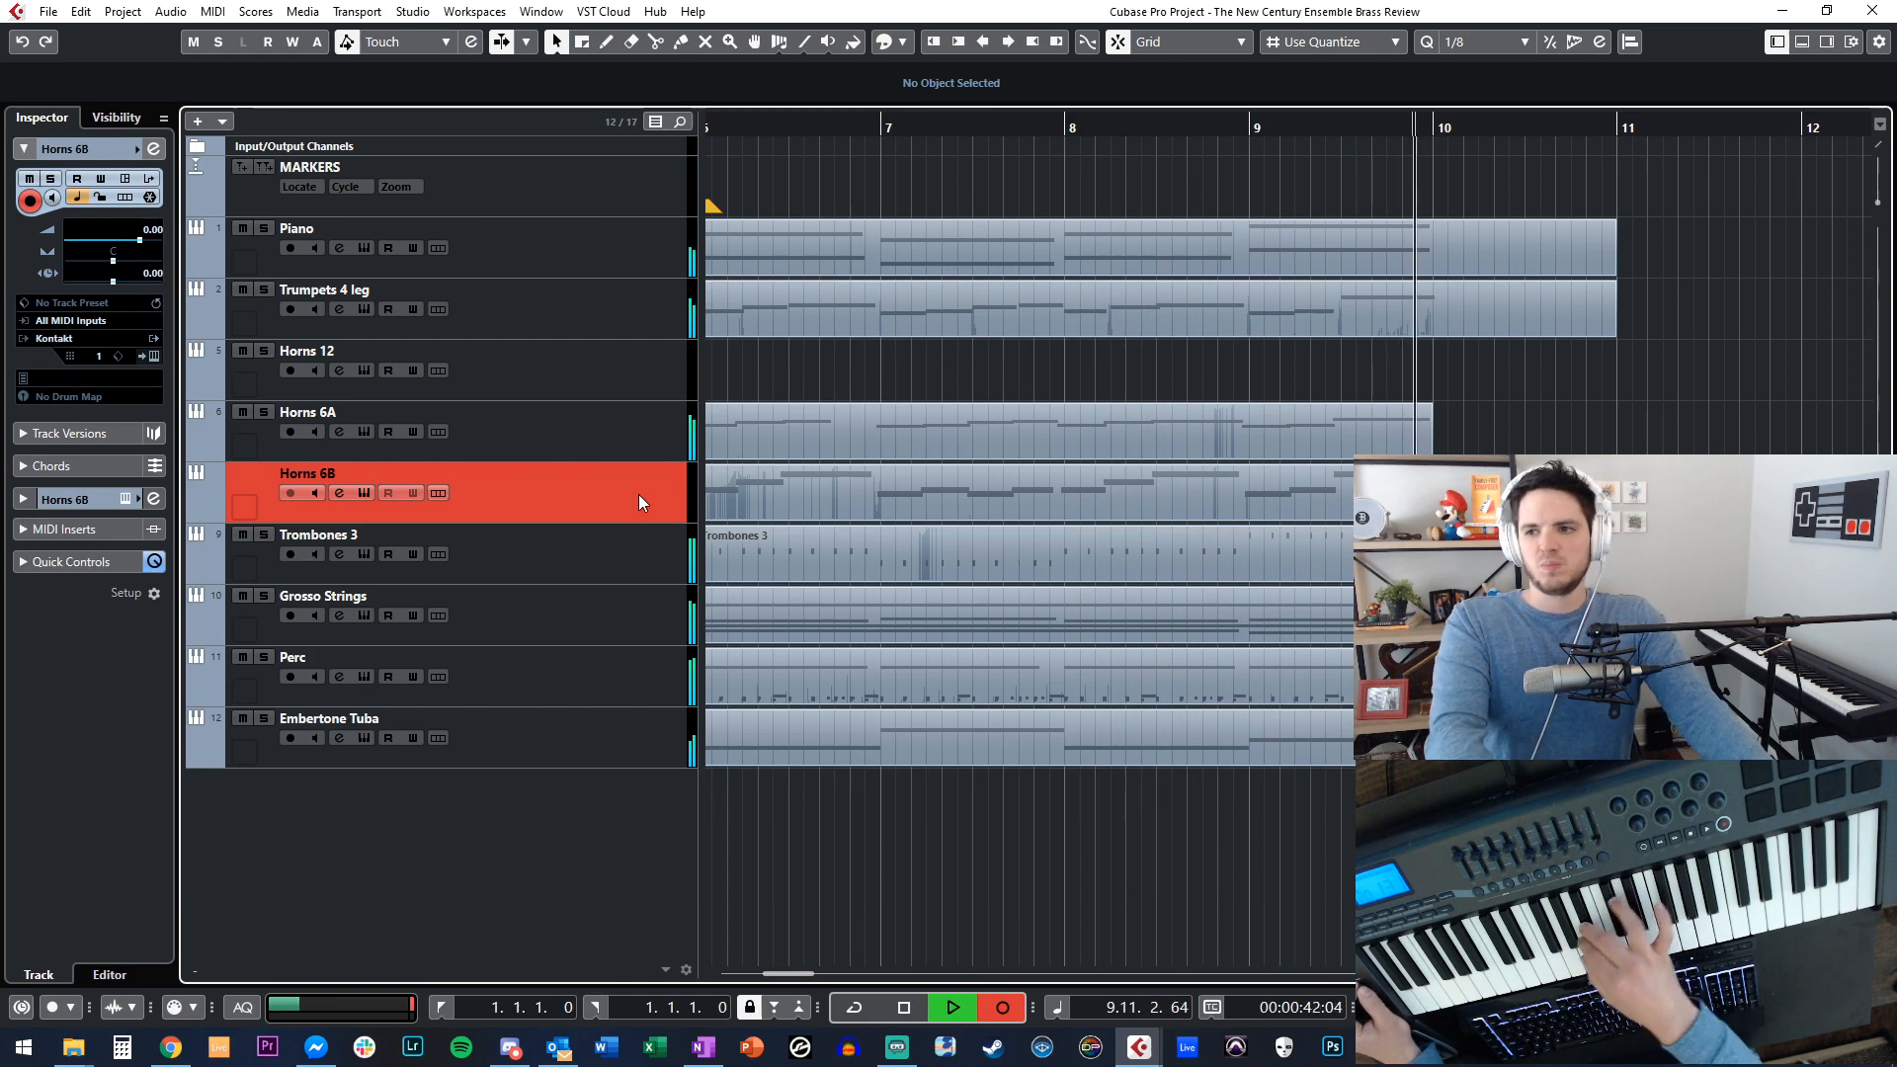
left_click(1177, 517)
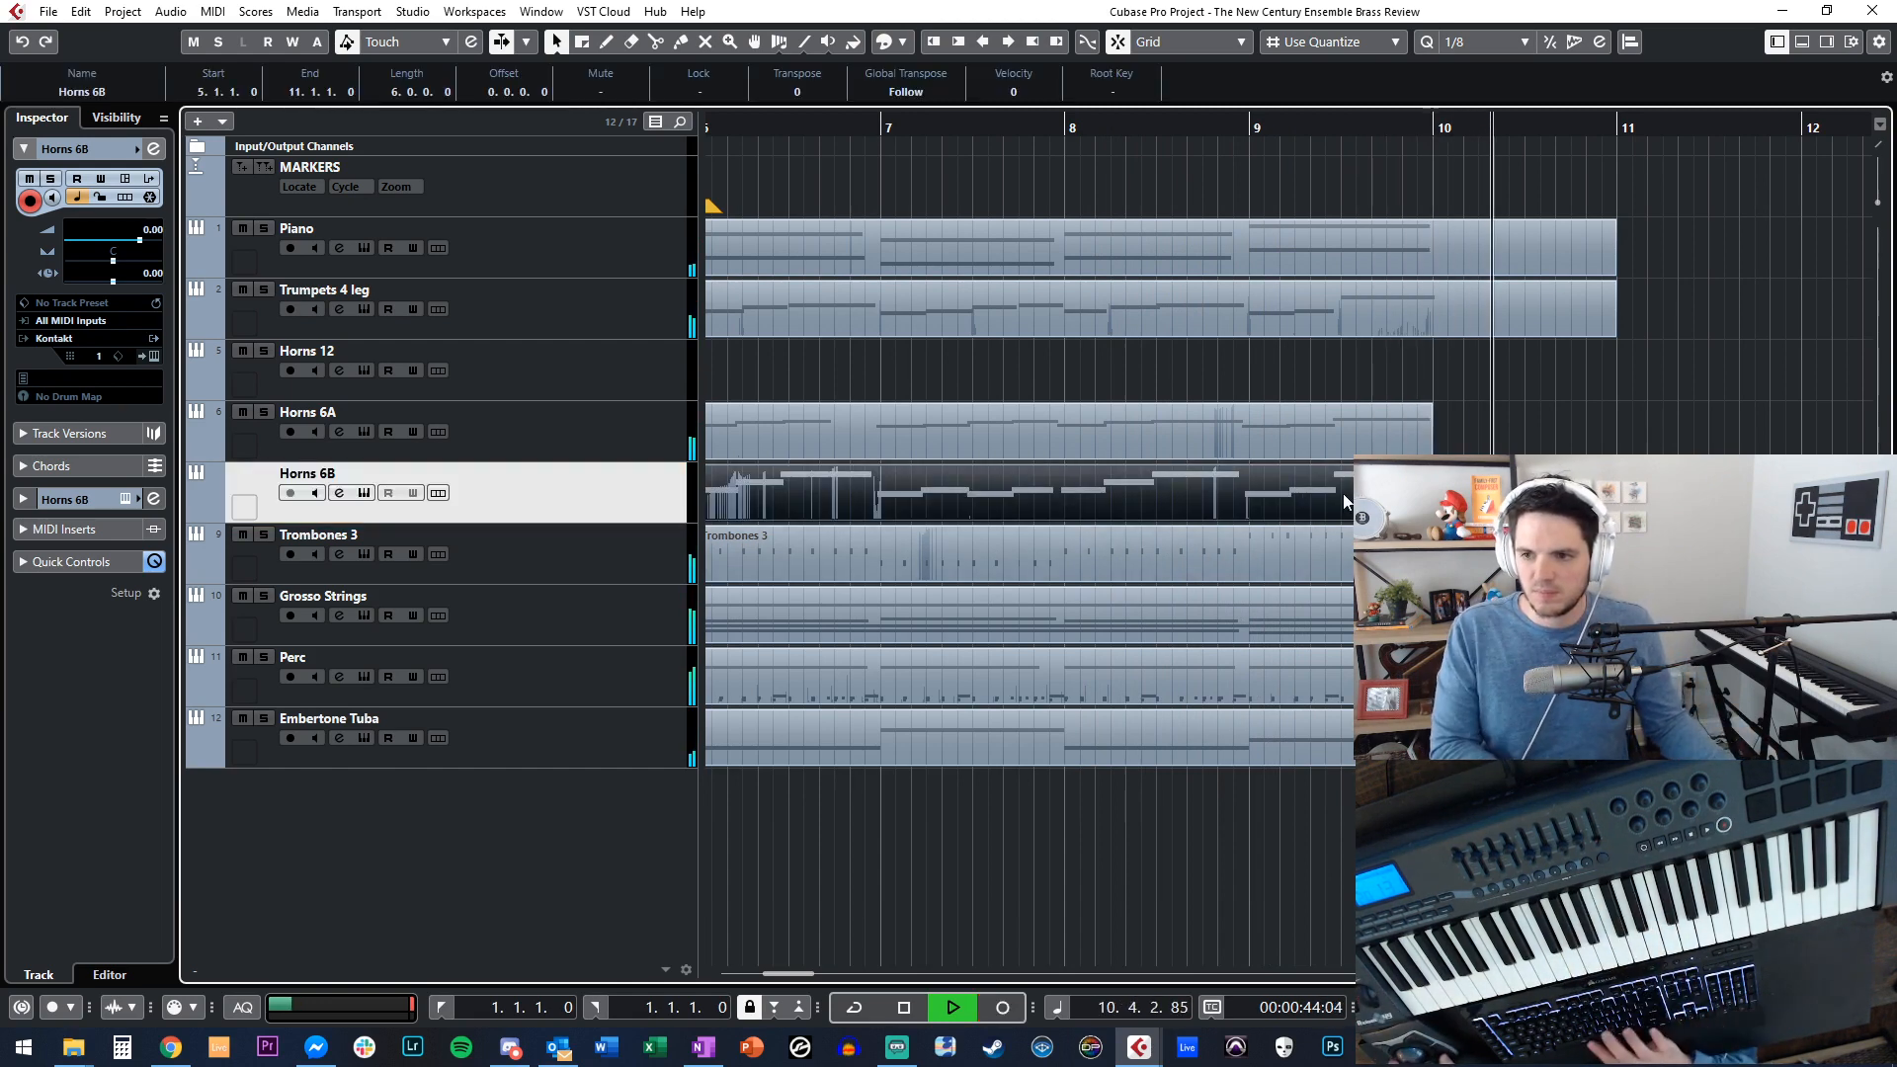
key("space")
Quantize all notes of the recorded Horns 6B part to 1/8, play it back from bar 6 and close the editor.
double_click(1229, 488)
key("ctrl+a")
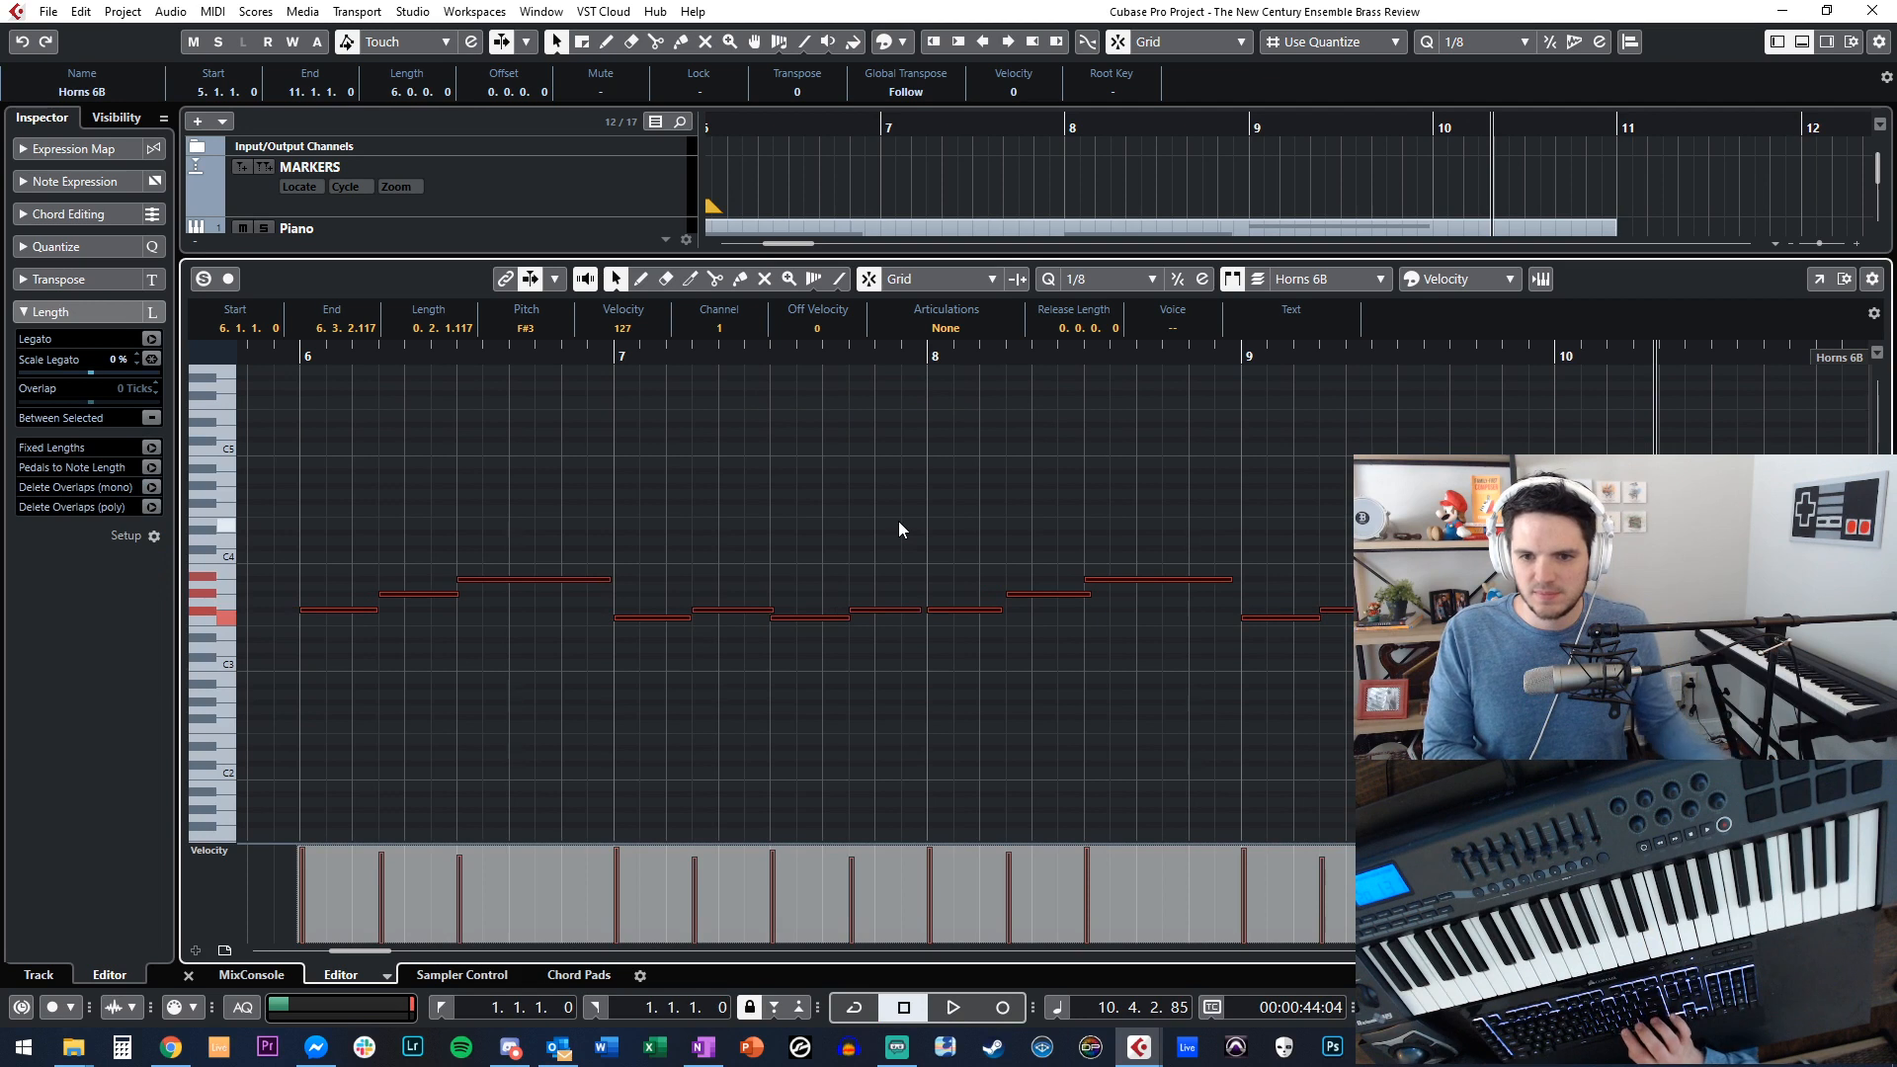
scroll(899, 520, "left", 3)
left_click(581, 363)
key("space")
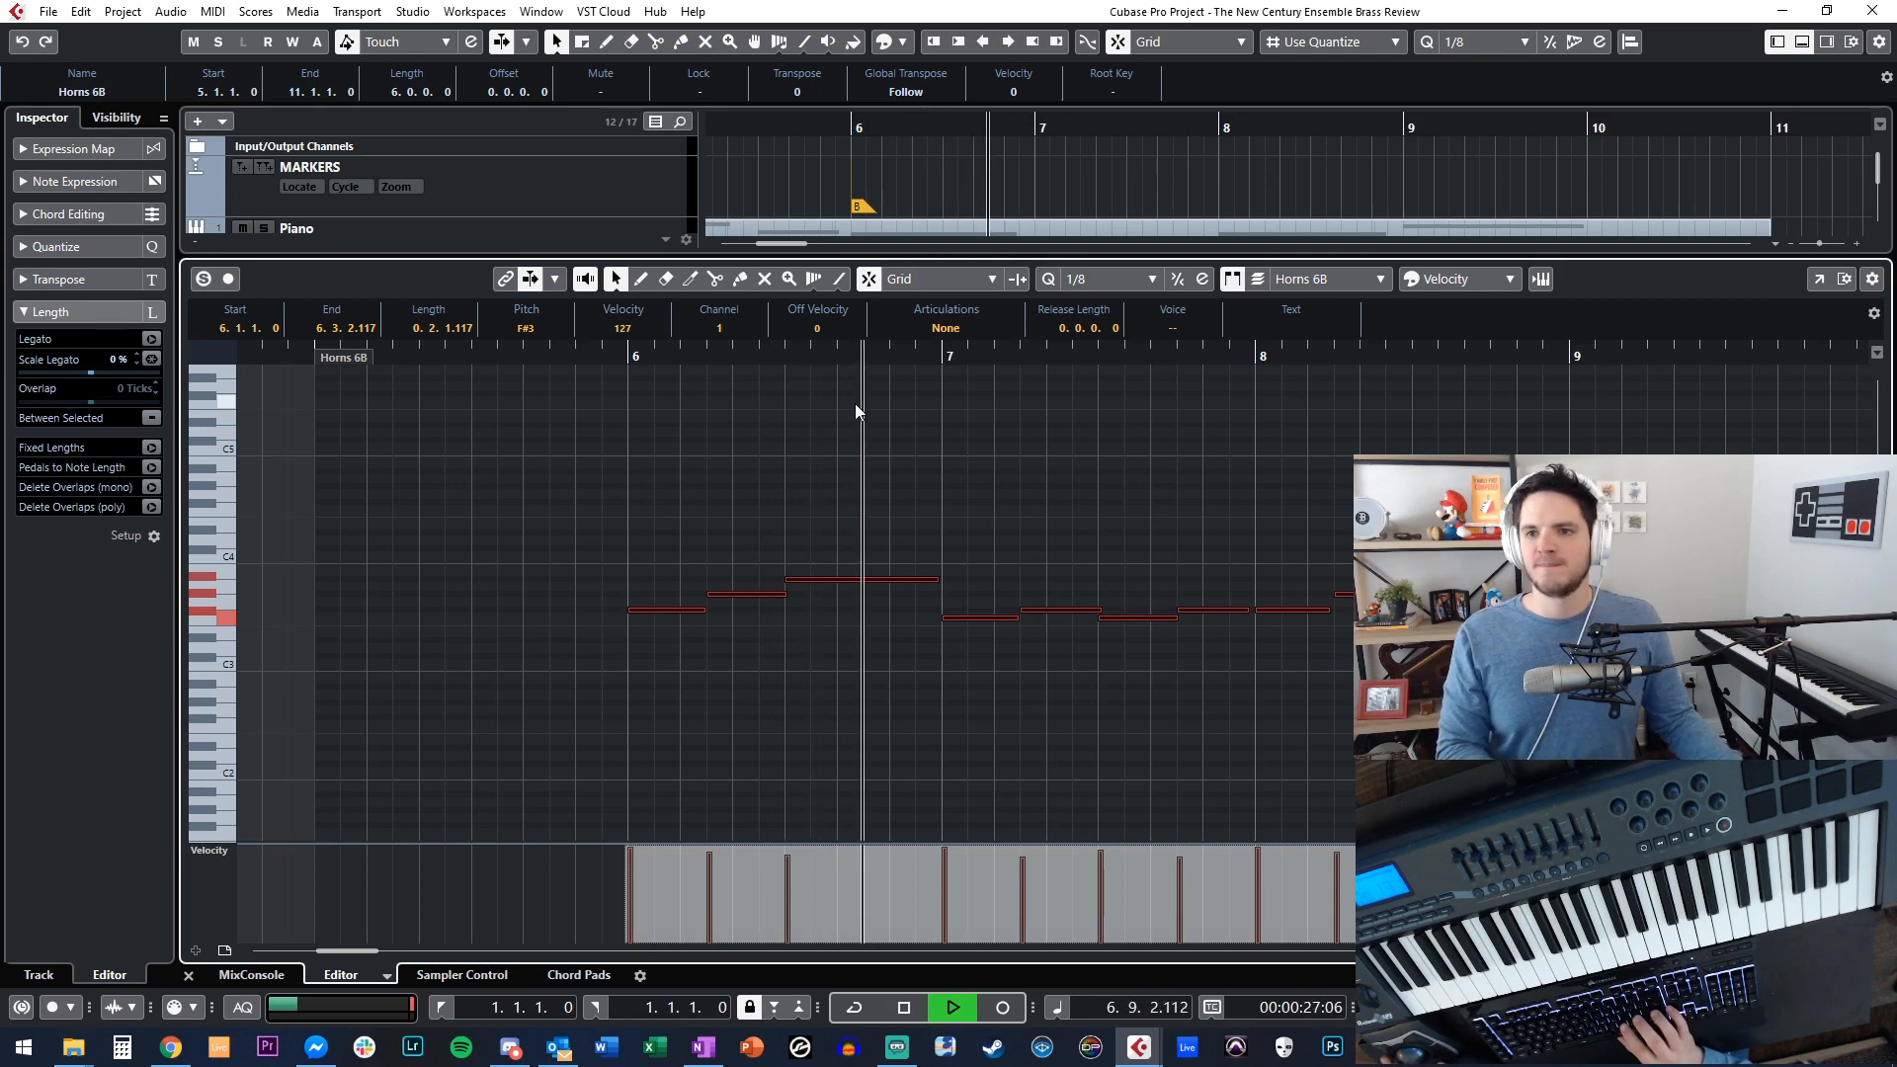
key("f")
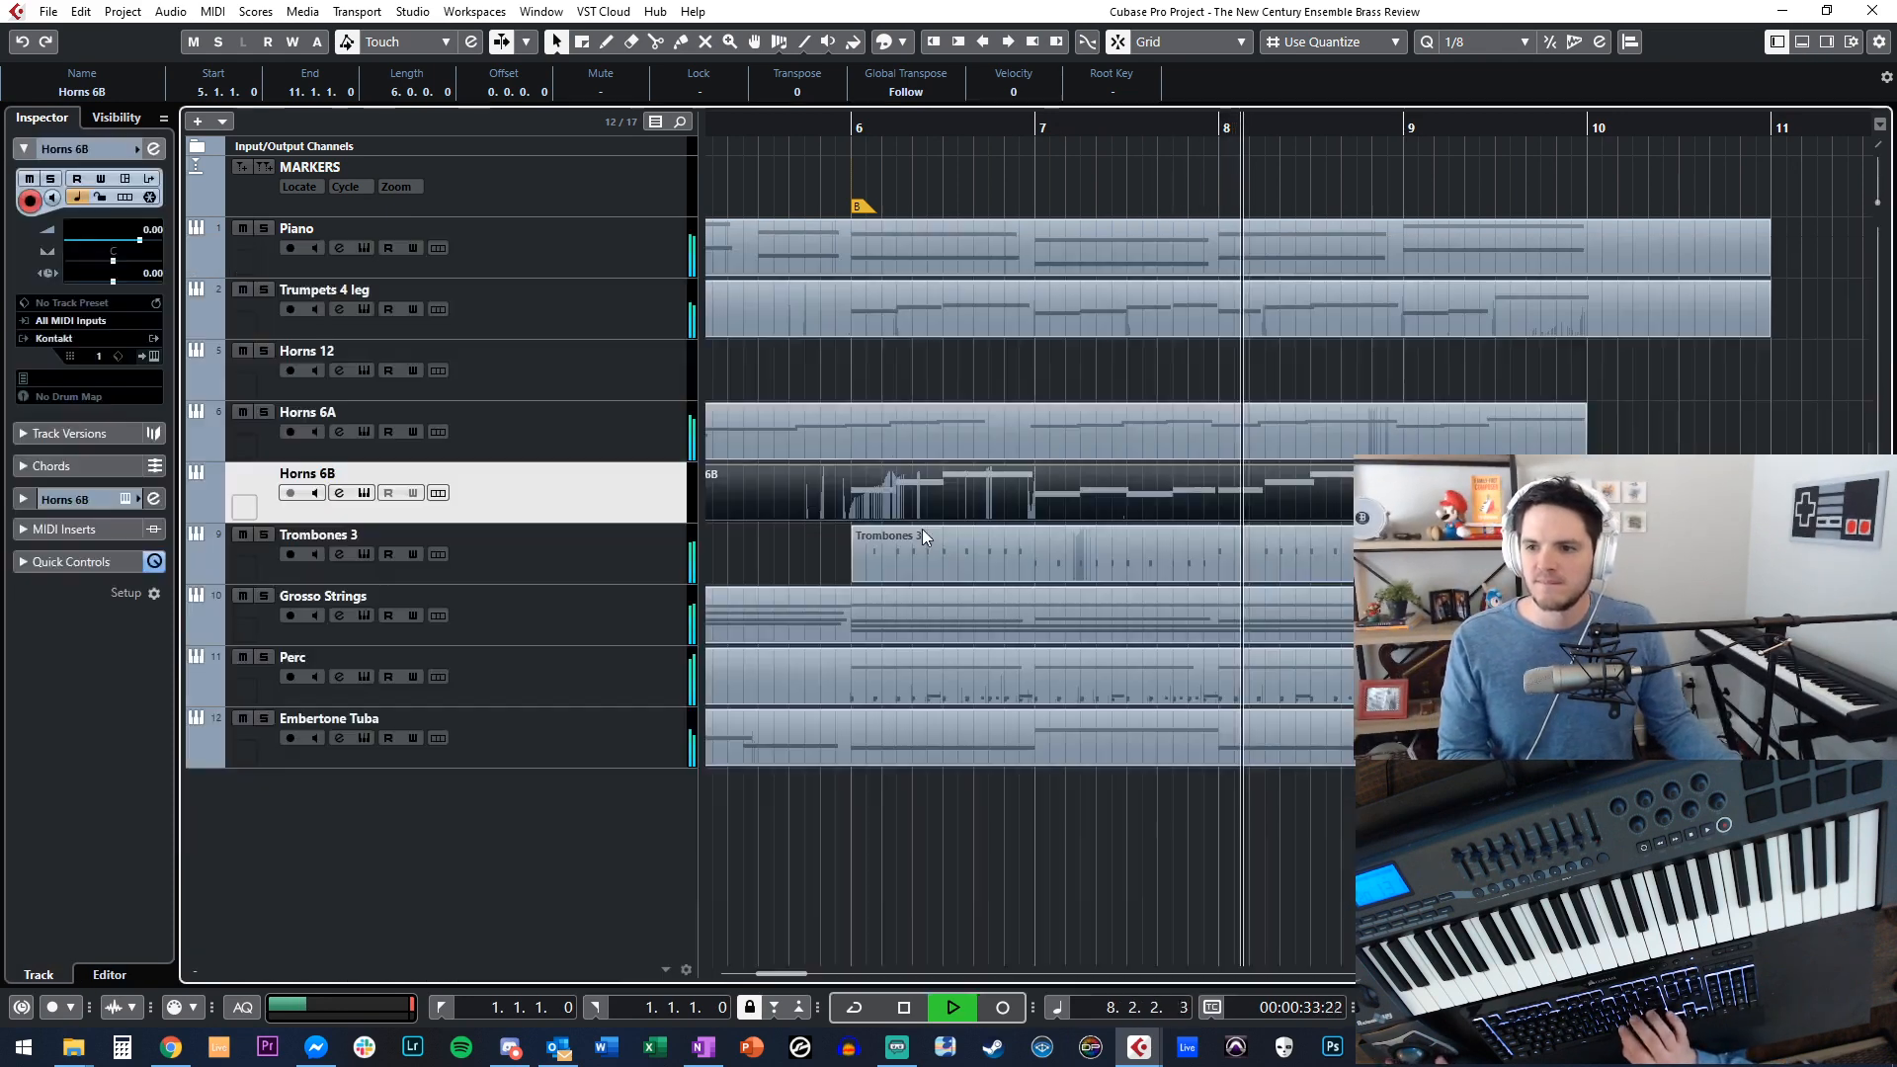
Reopen the Horns 6B part, zoom in on its notes and play it back from around bar 9.
key("ctrl+e")
left_click(998, 389)
key("f")
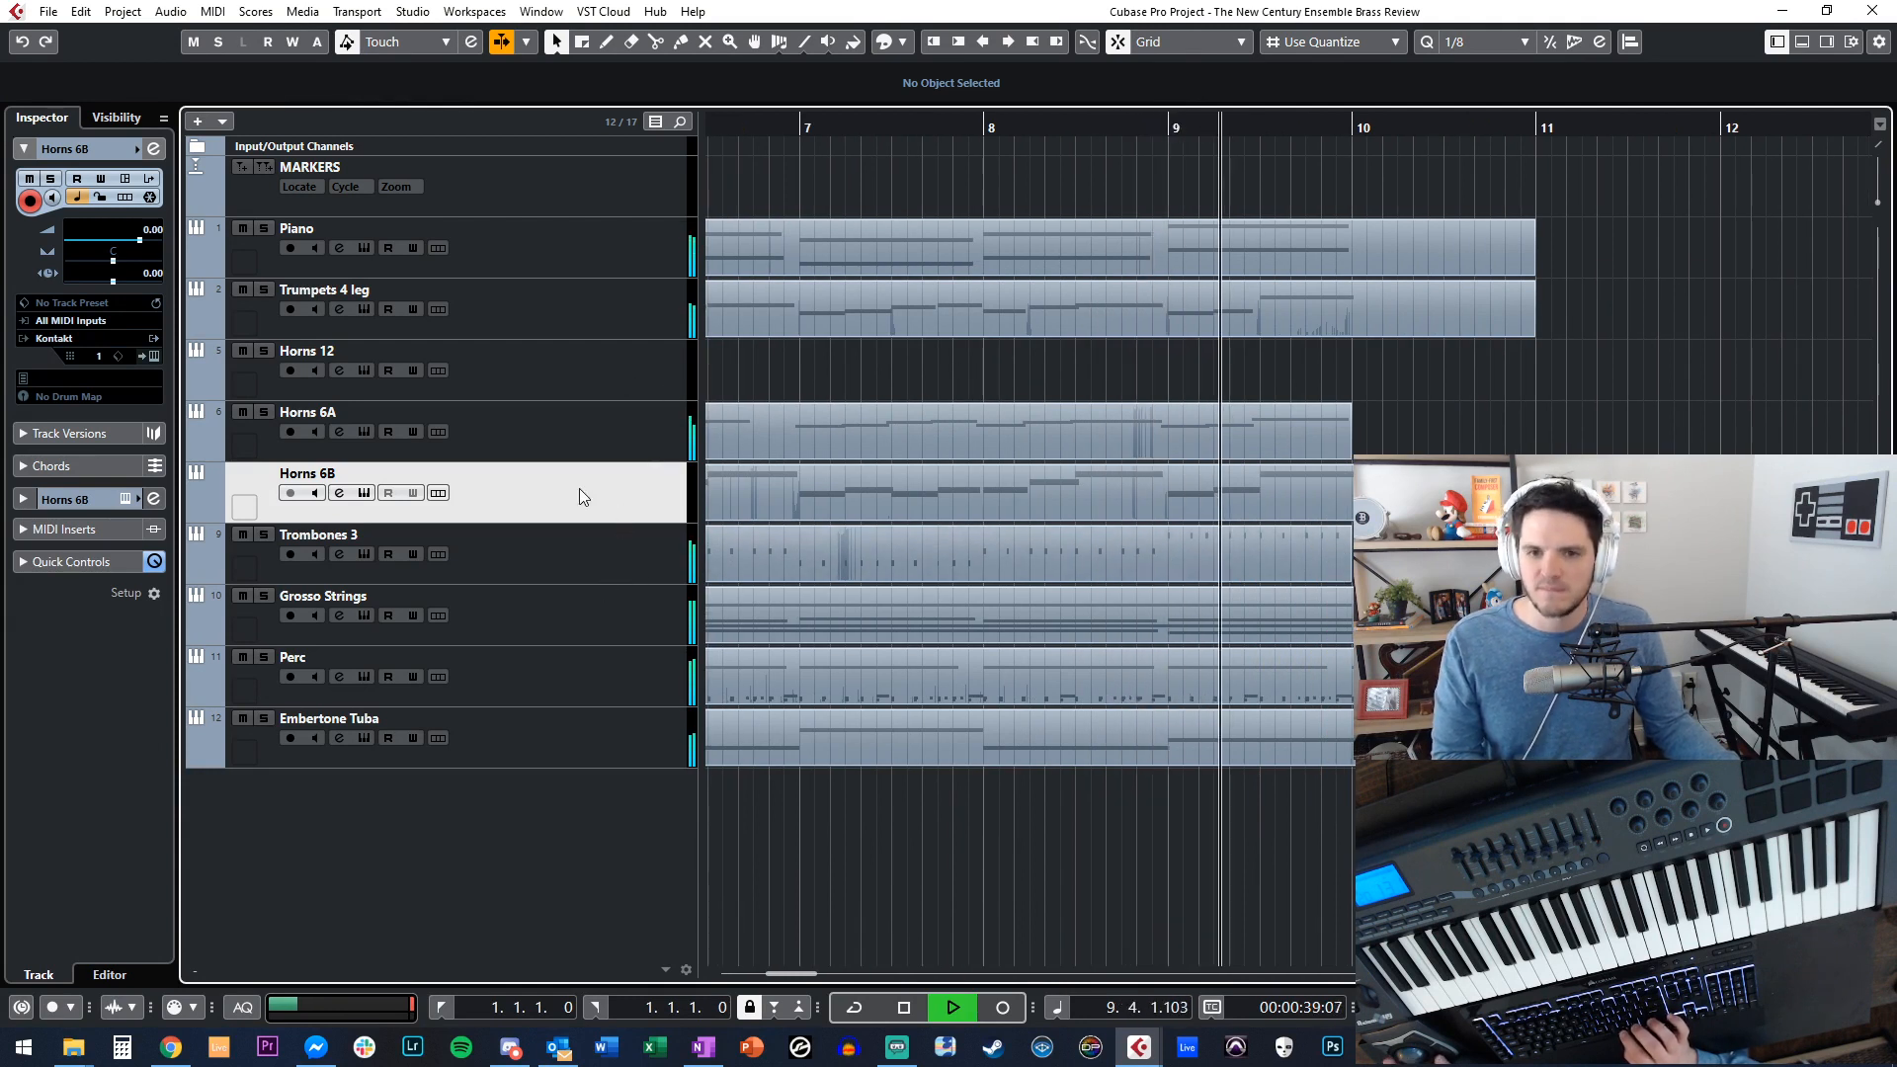
double_click(1073, 498)
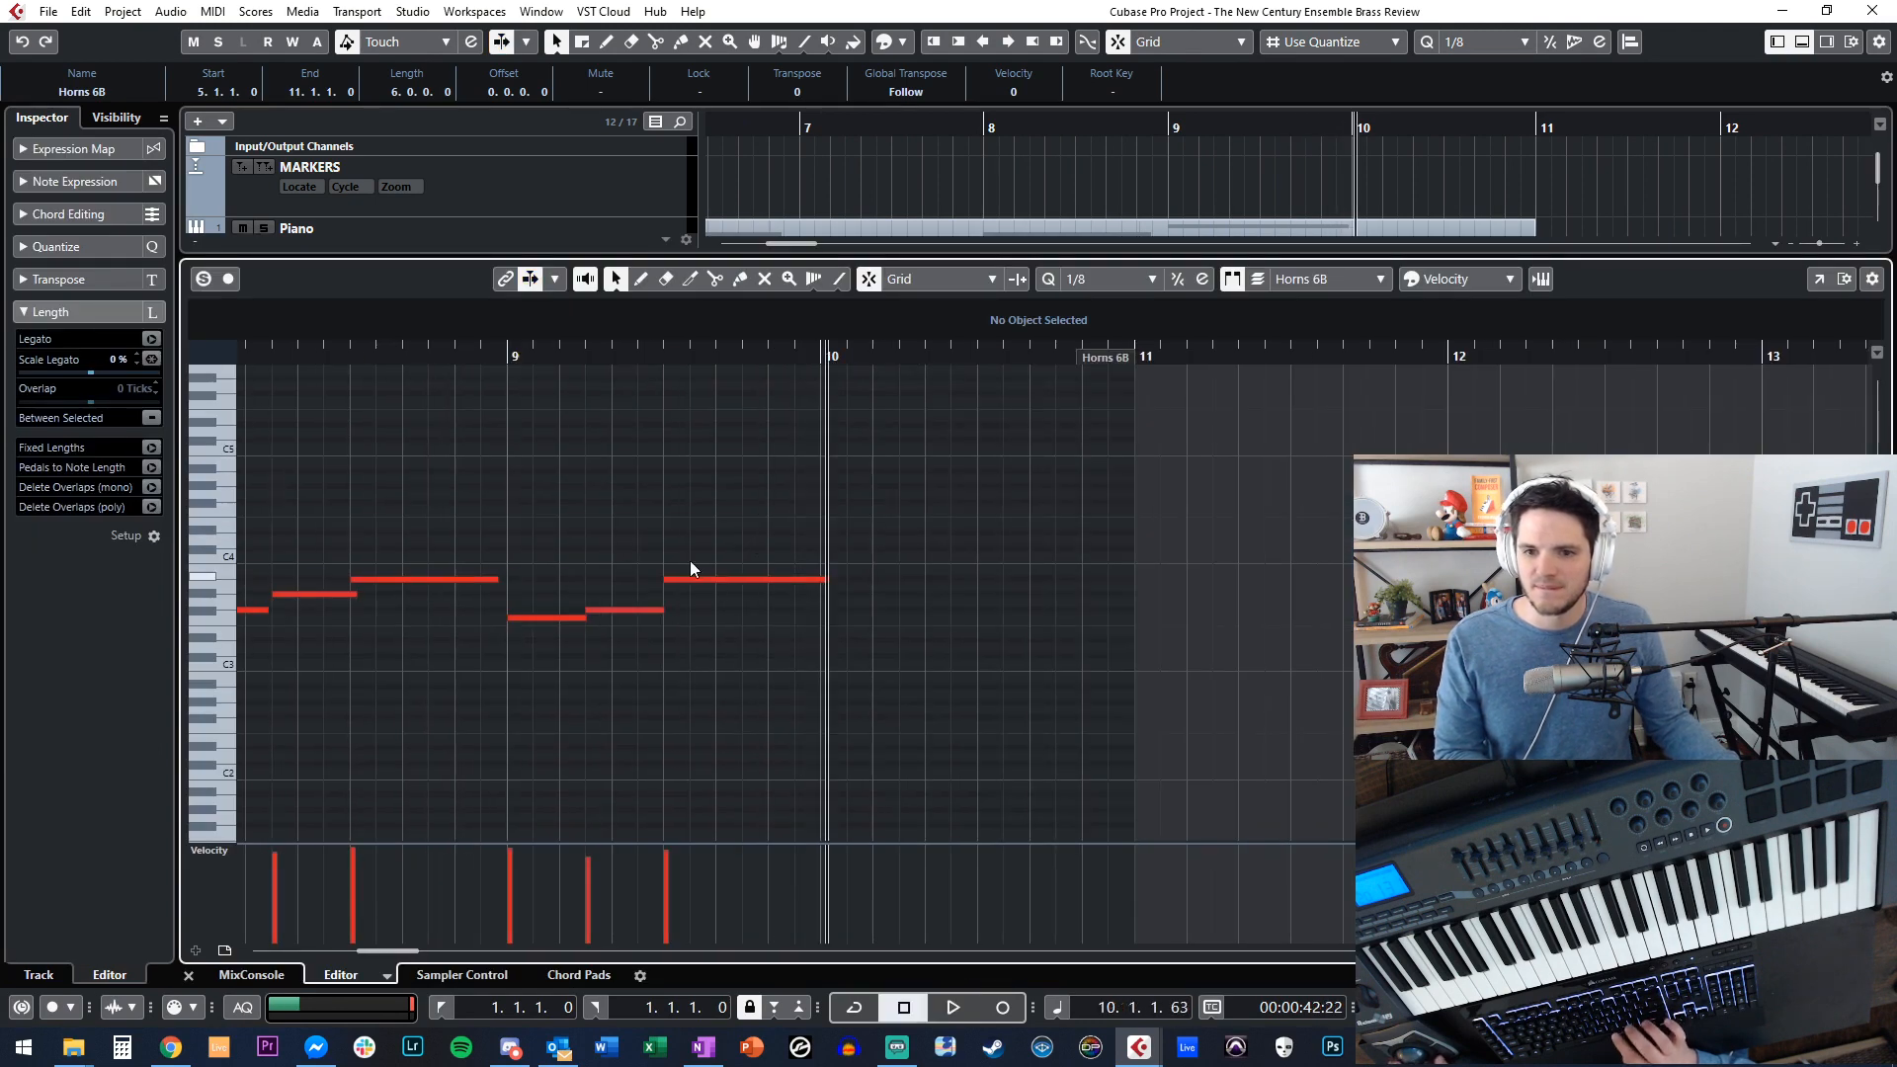
left_click(479, 354)
key("h")
key("space")
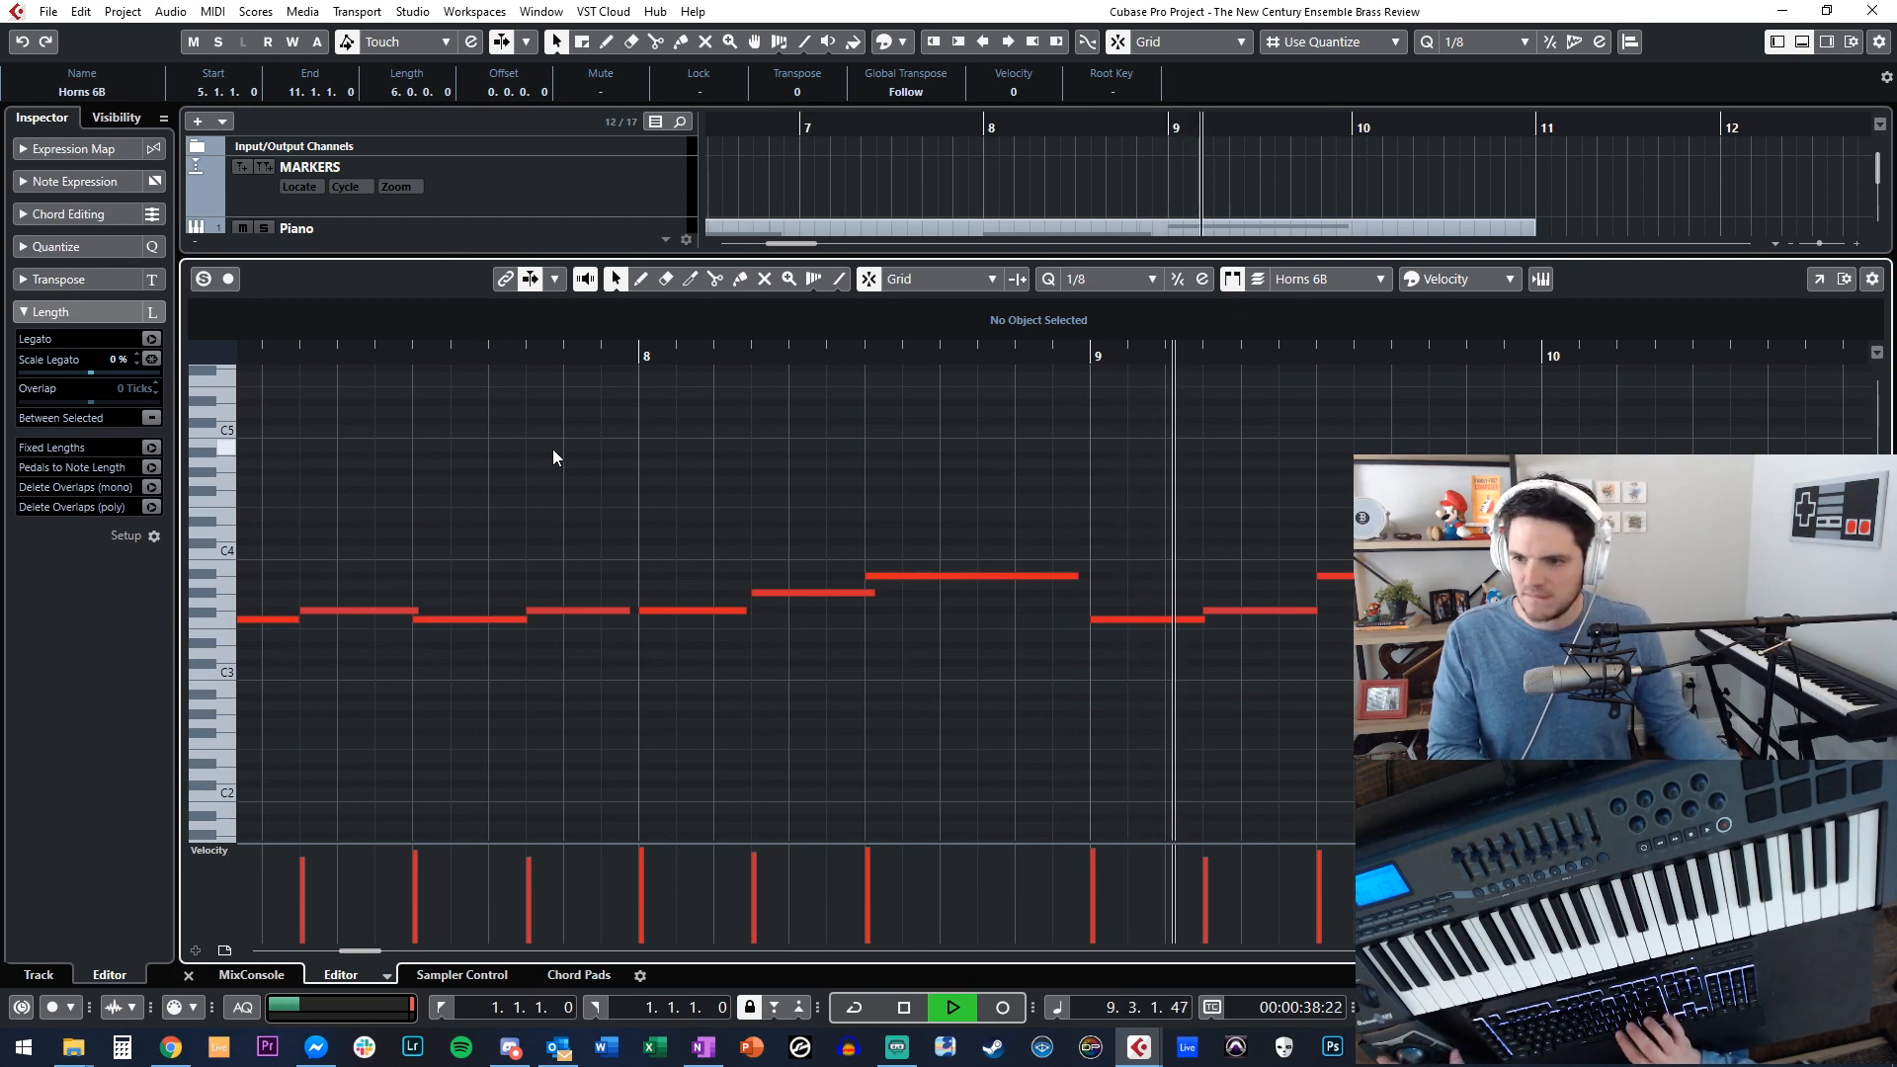
Open the Horns 6A part, quantize all its notes to 1/8, and close the editor.
key("Return")
double_click(1266, 431)
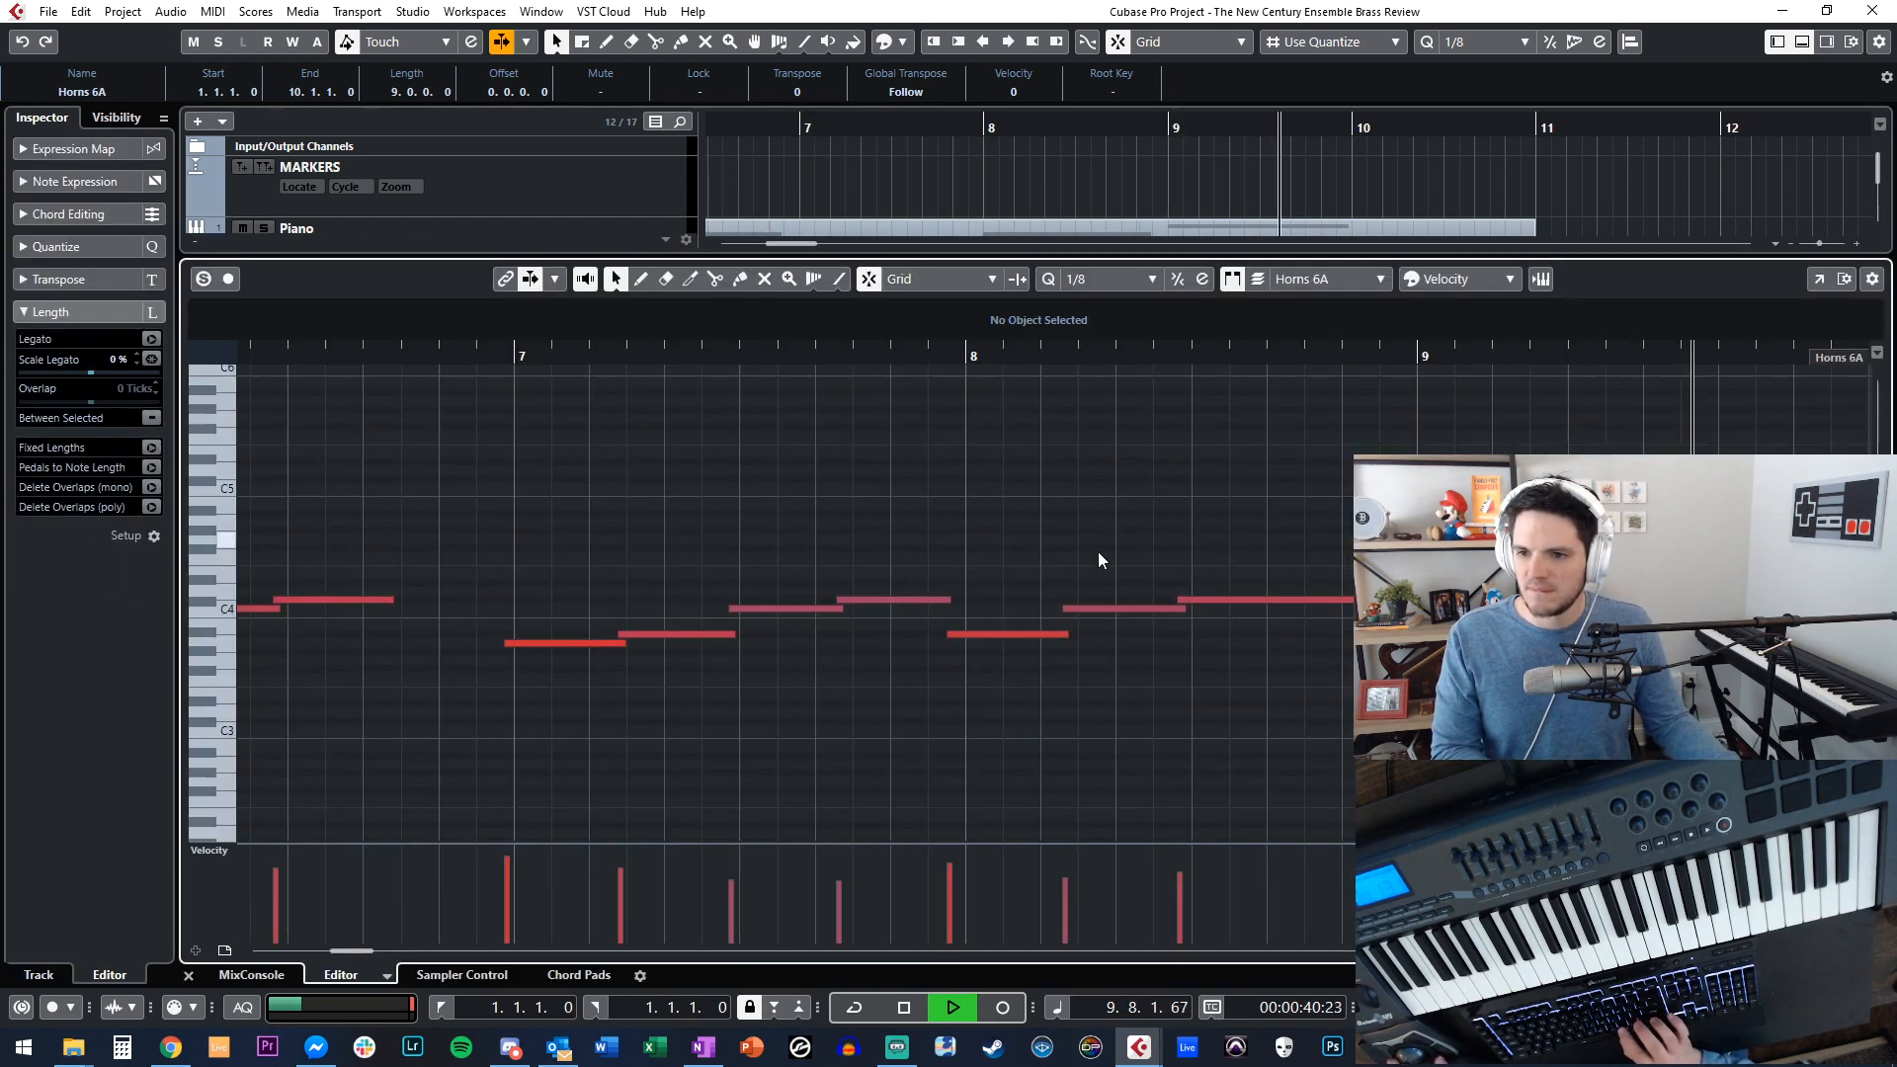
key("space")
key("ctrl+a")
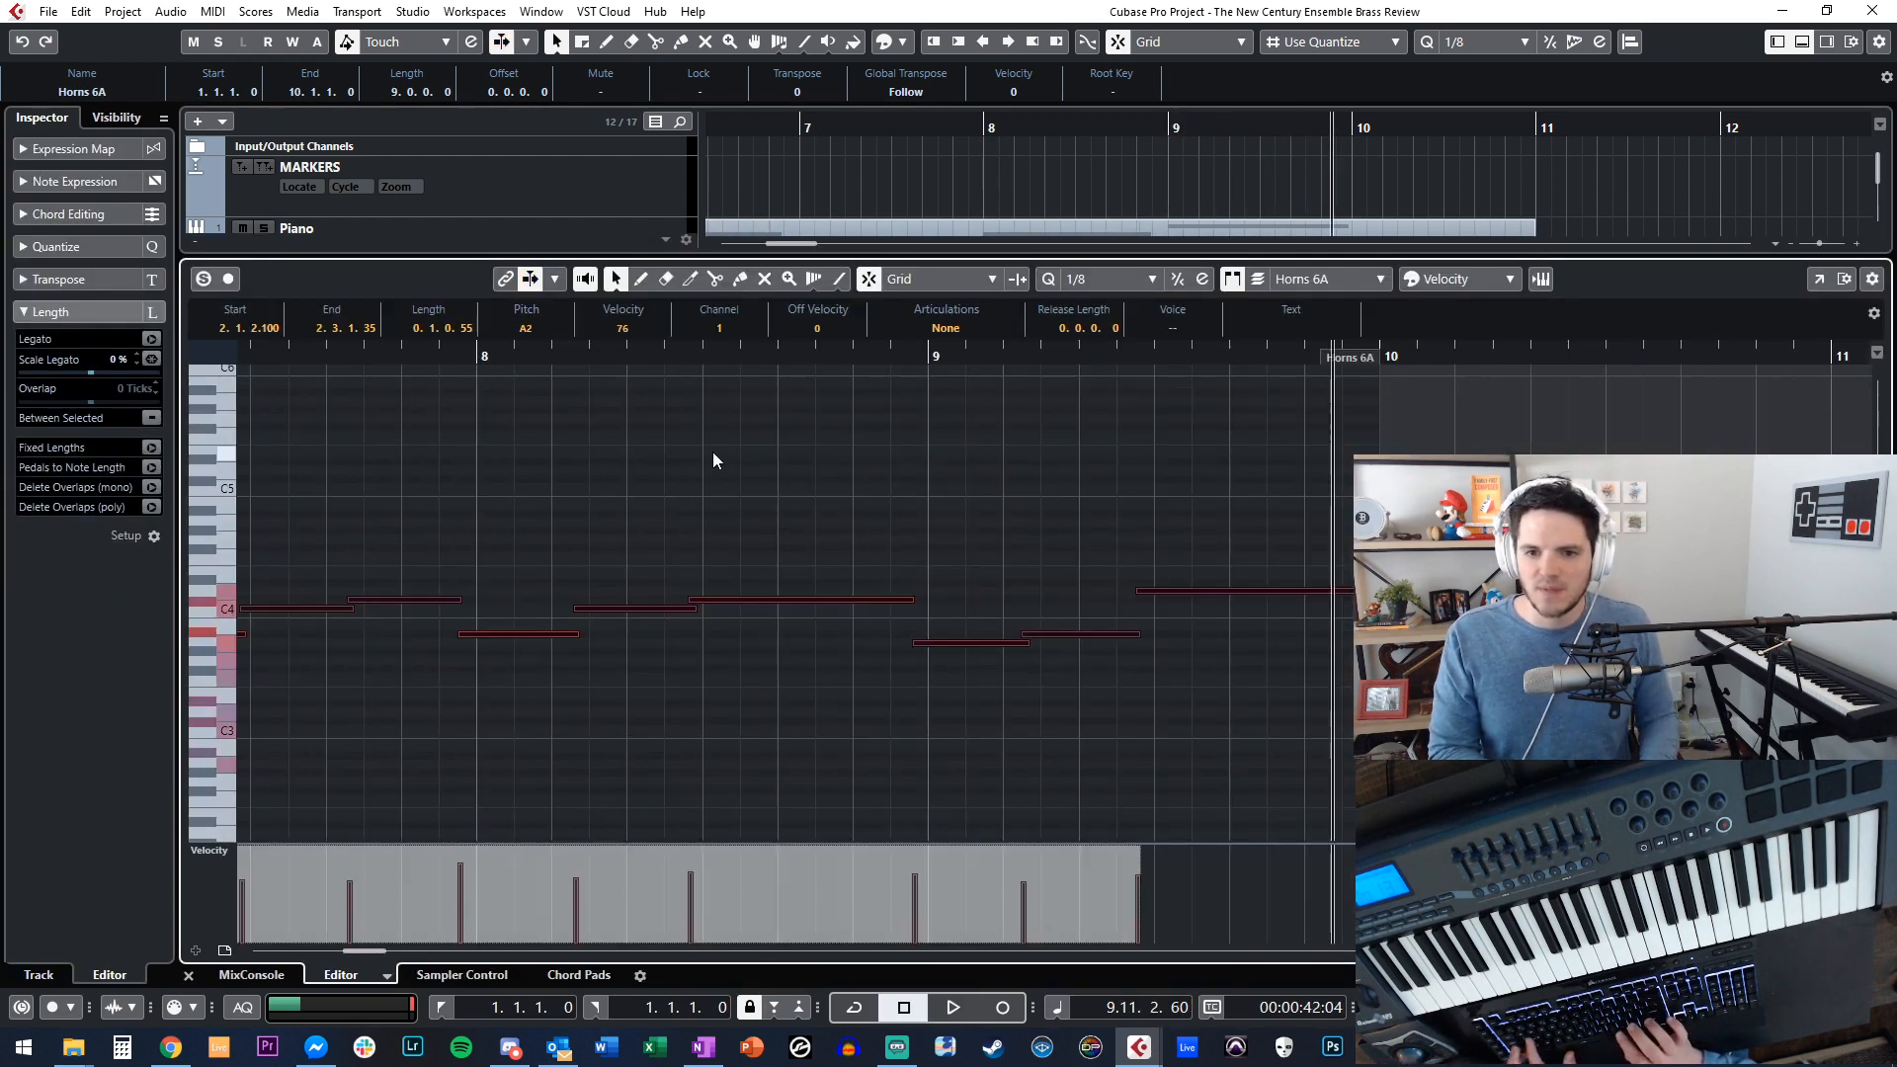
scroll(713, 454, "left", 2)
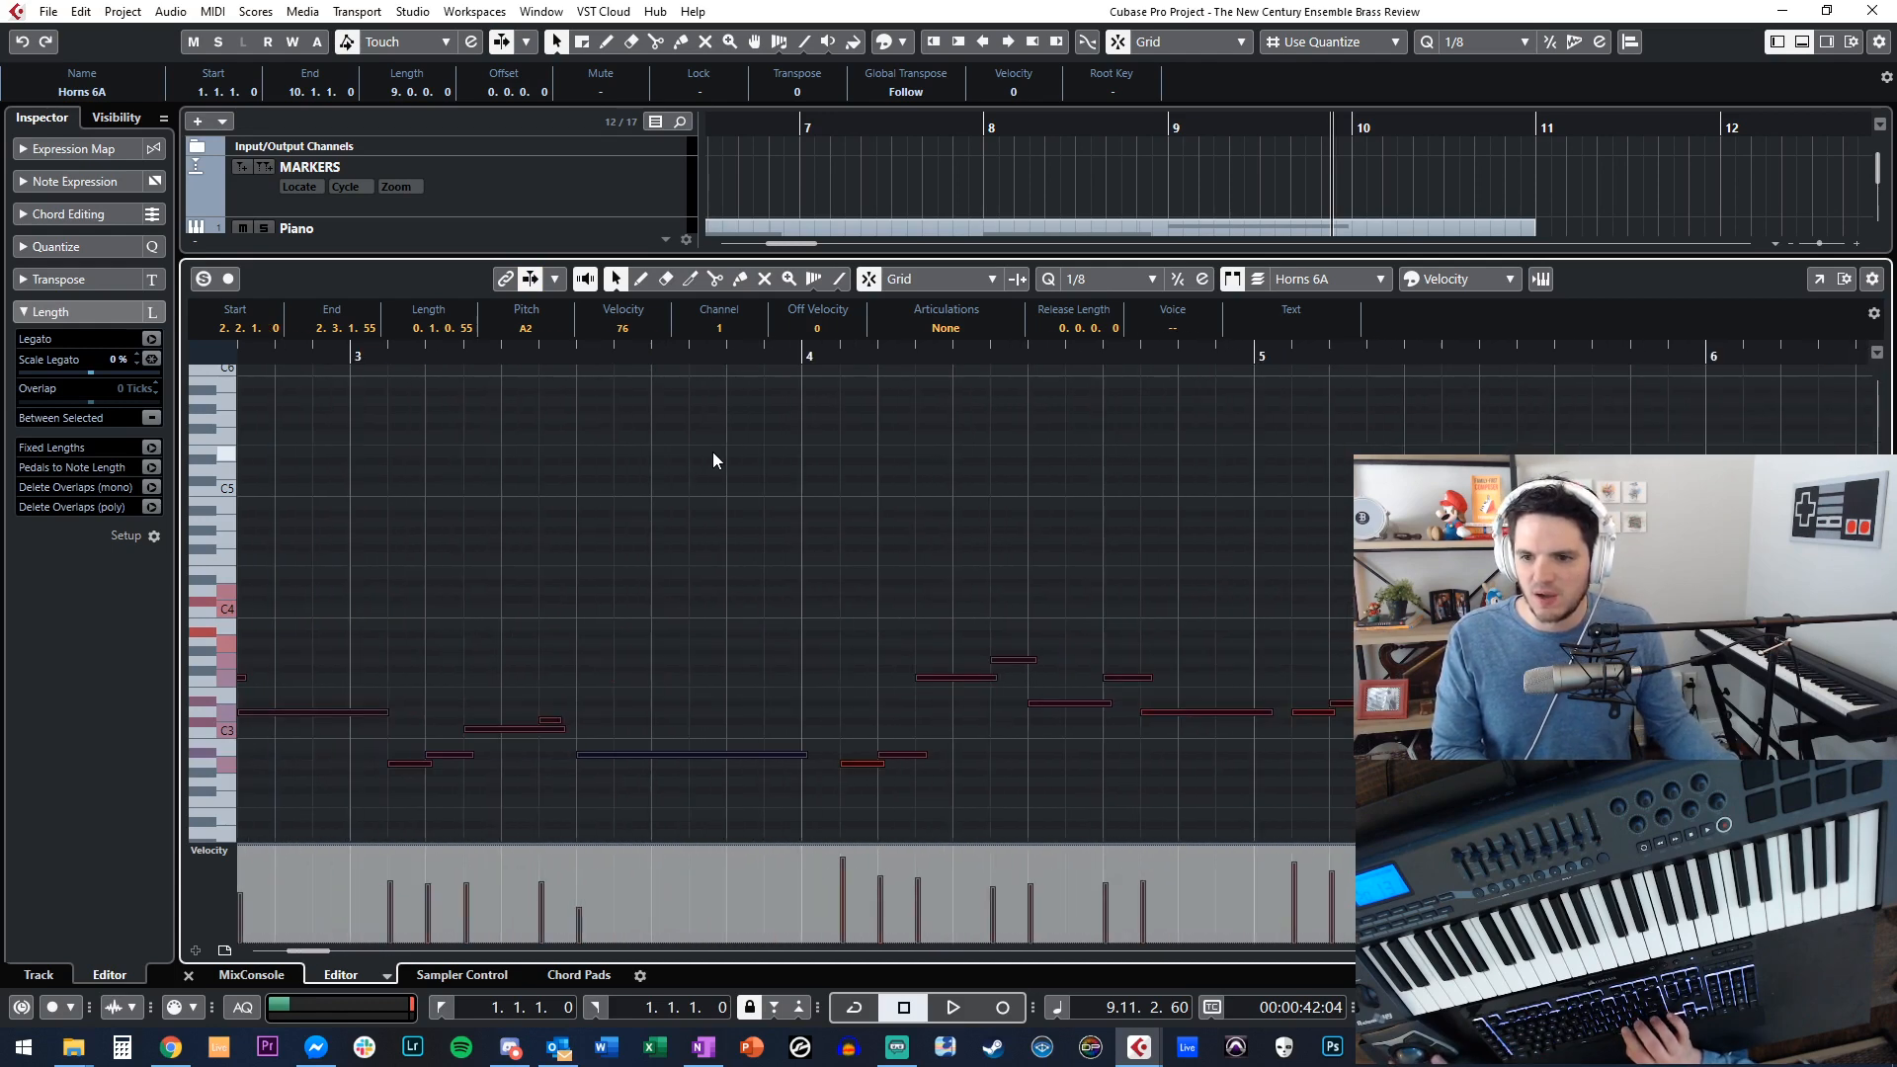
key("ctrl+shift+a")
key("Down")
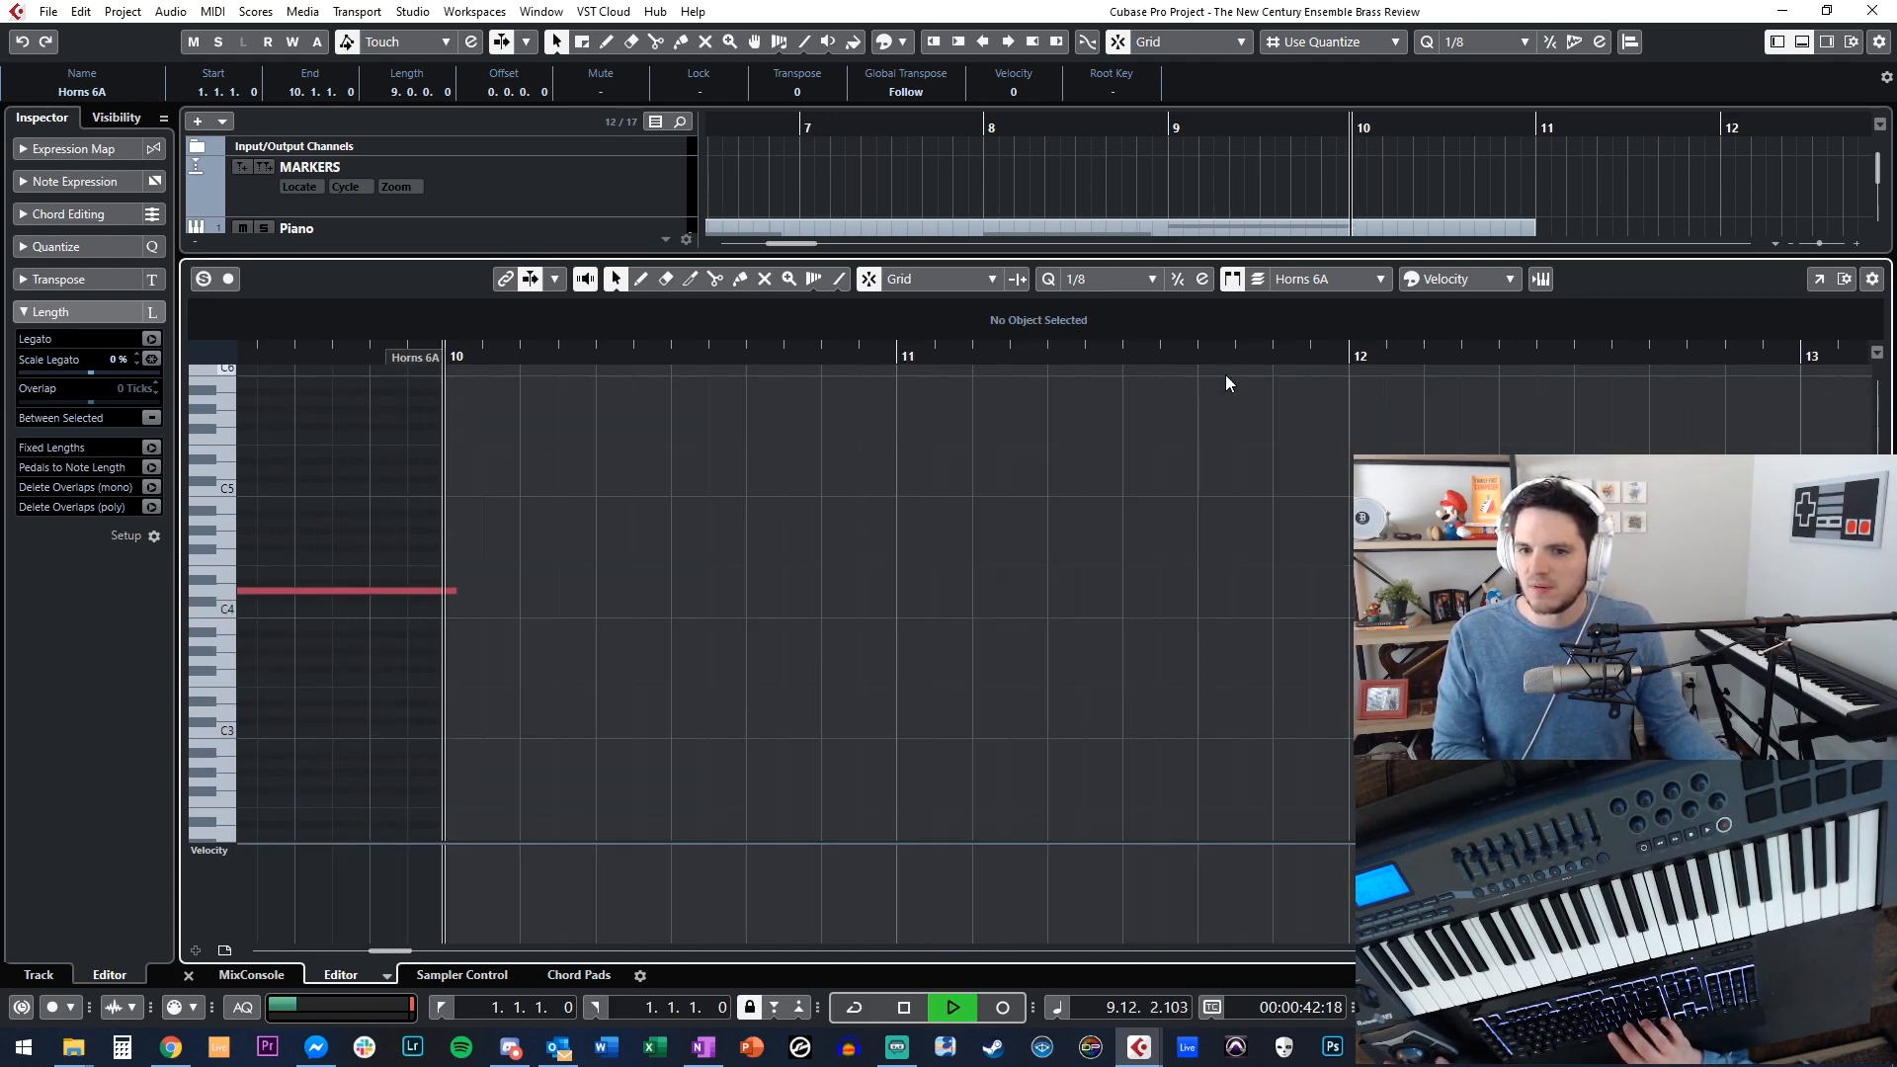
key("ctrl+alt+e")
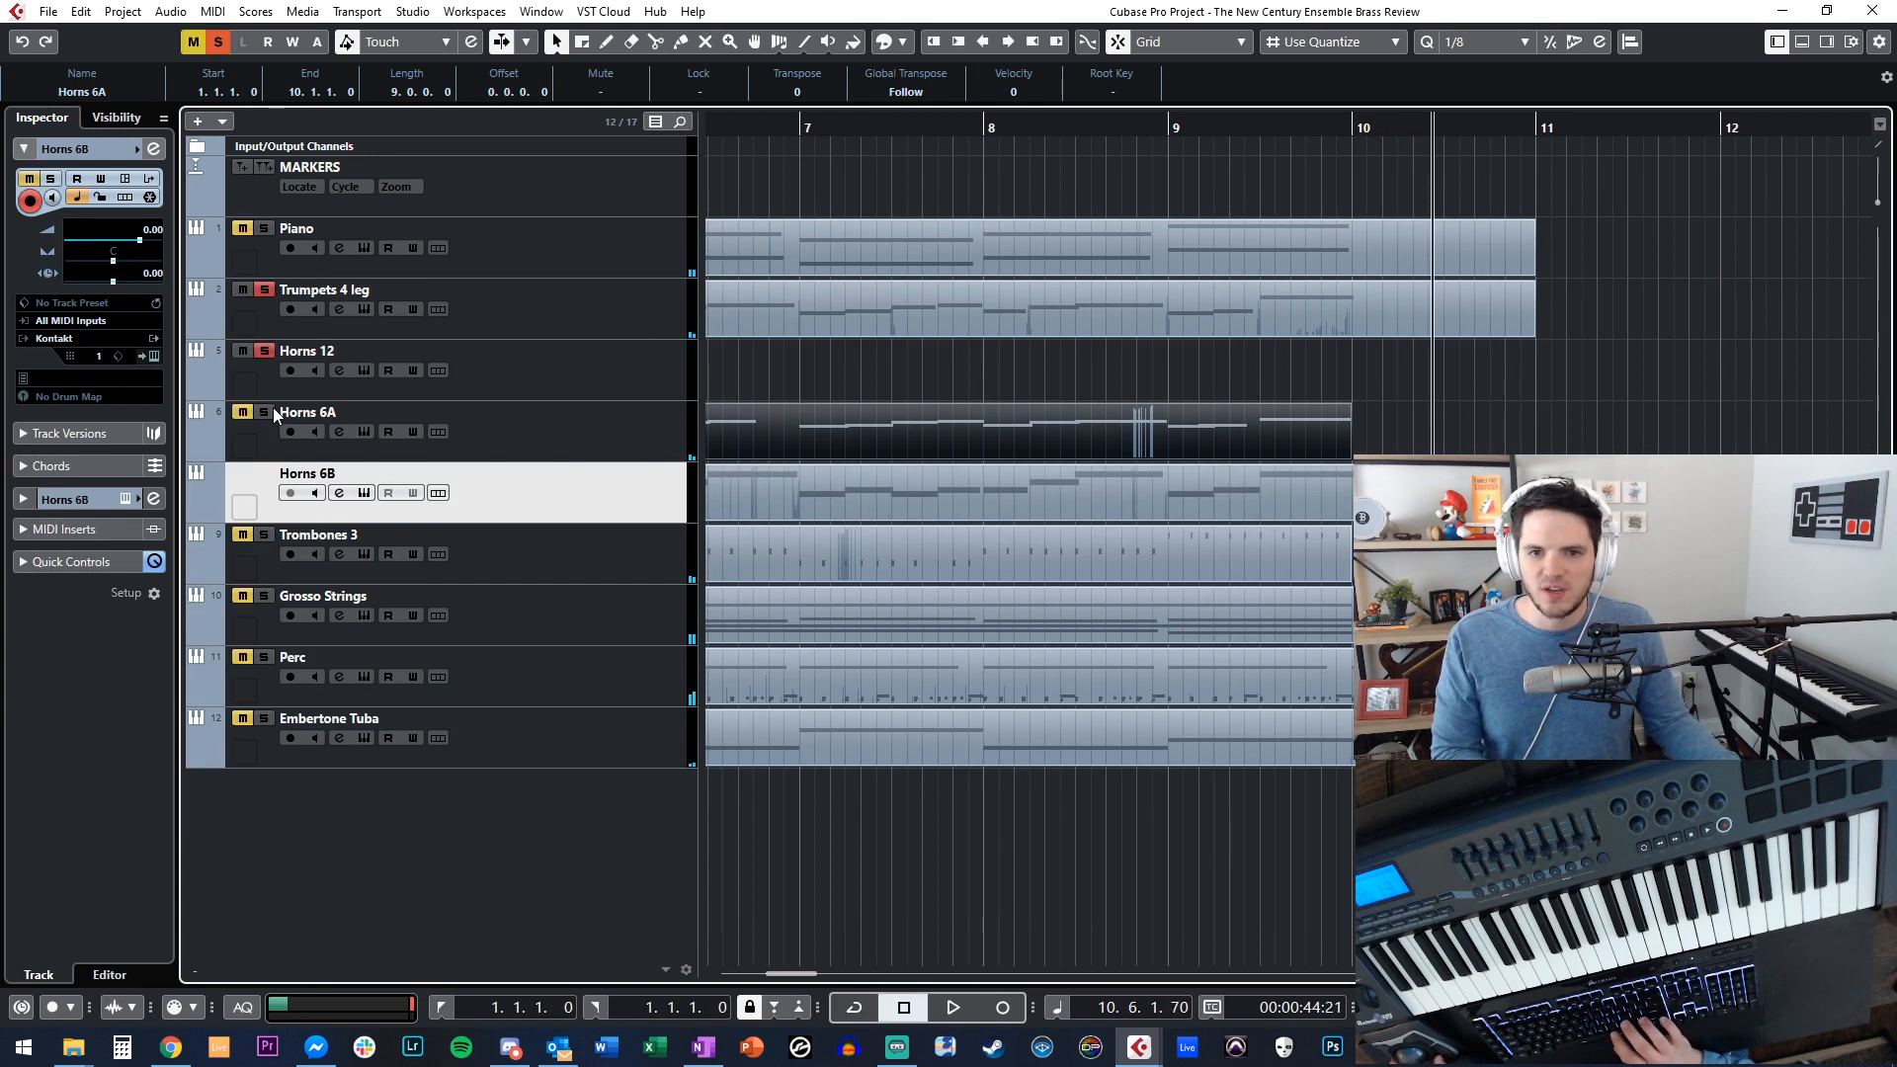
Delete the empty Horns 12 track and return to the project start.
scroll(593, 405, "left", 2)
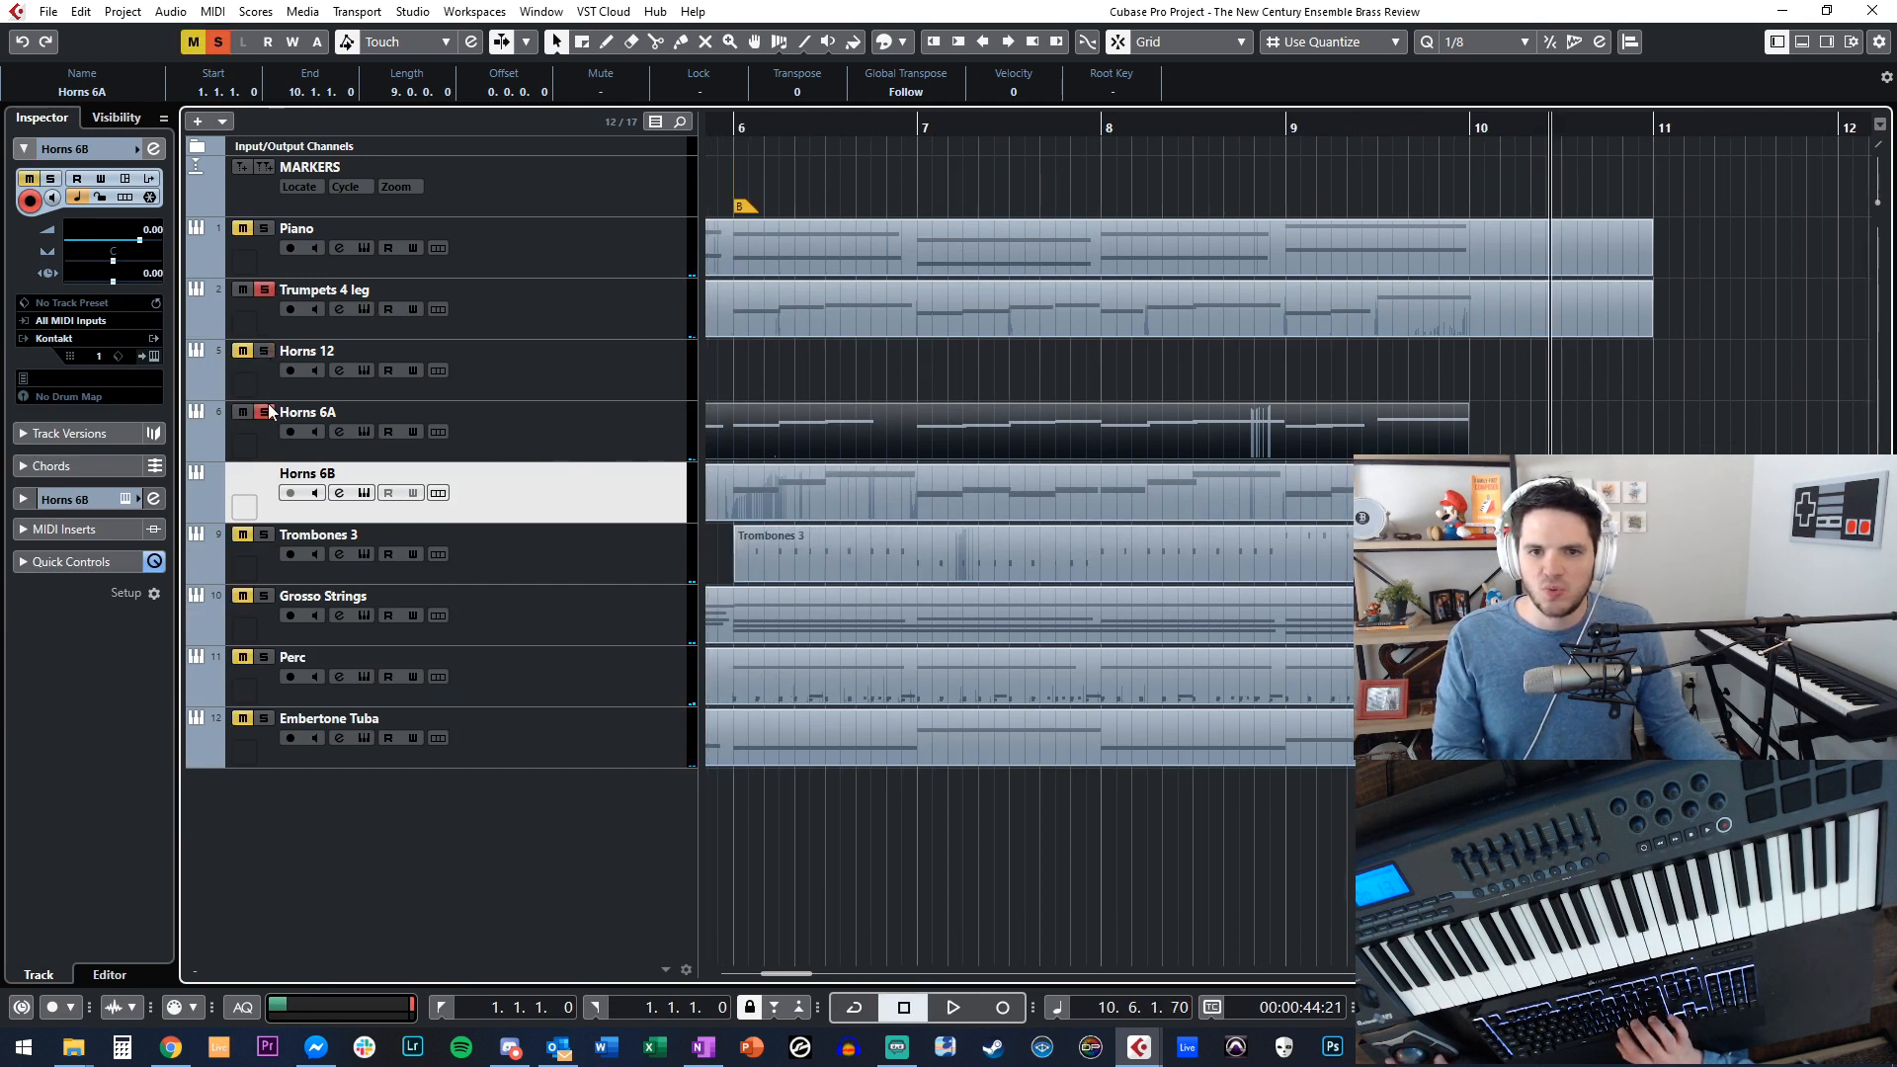
scroll(937, 650, "left", 10)
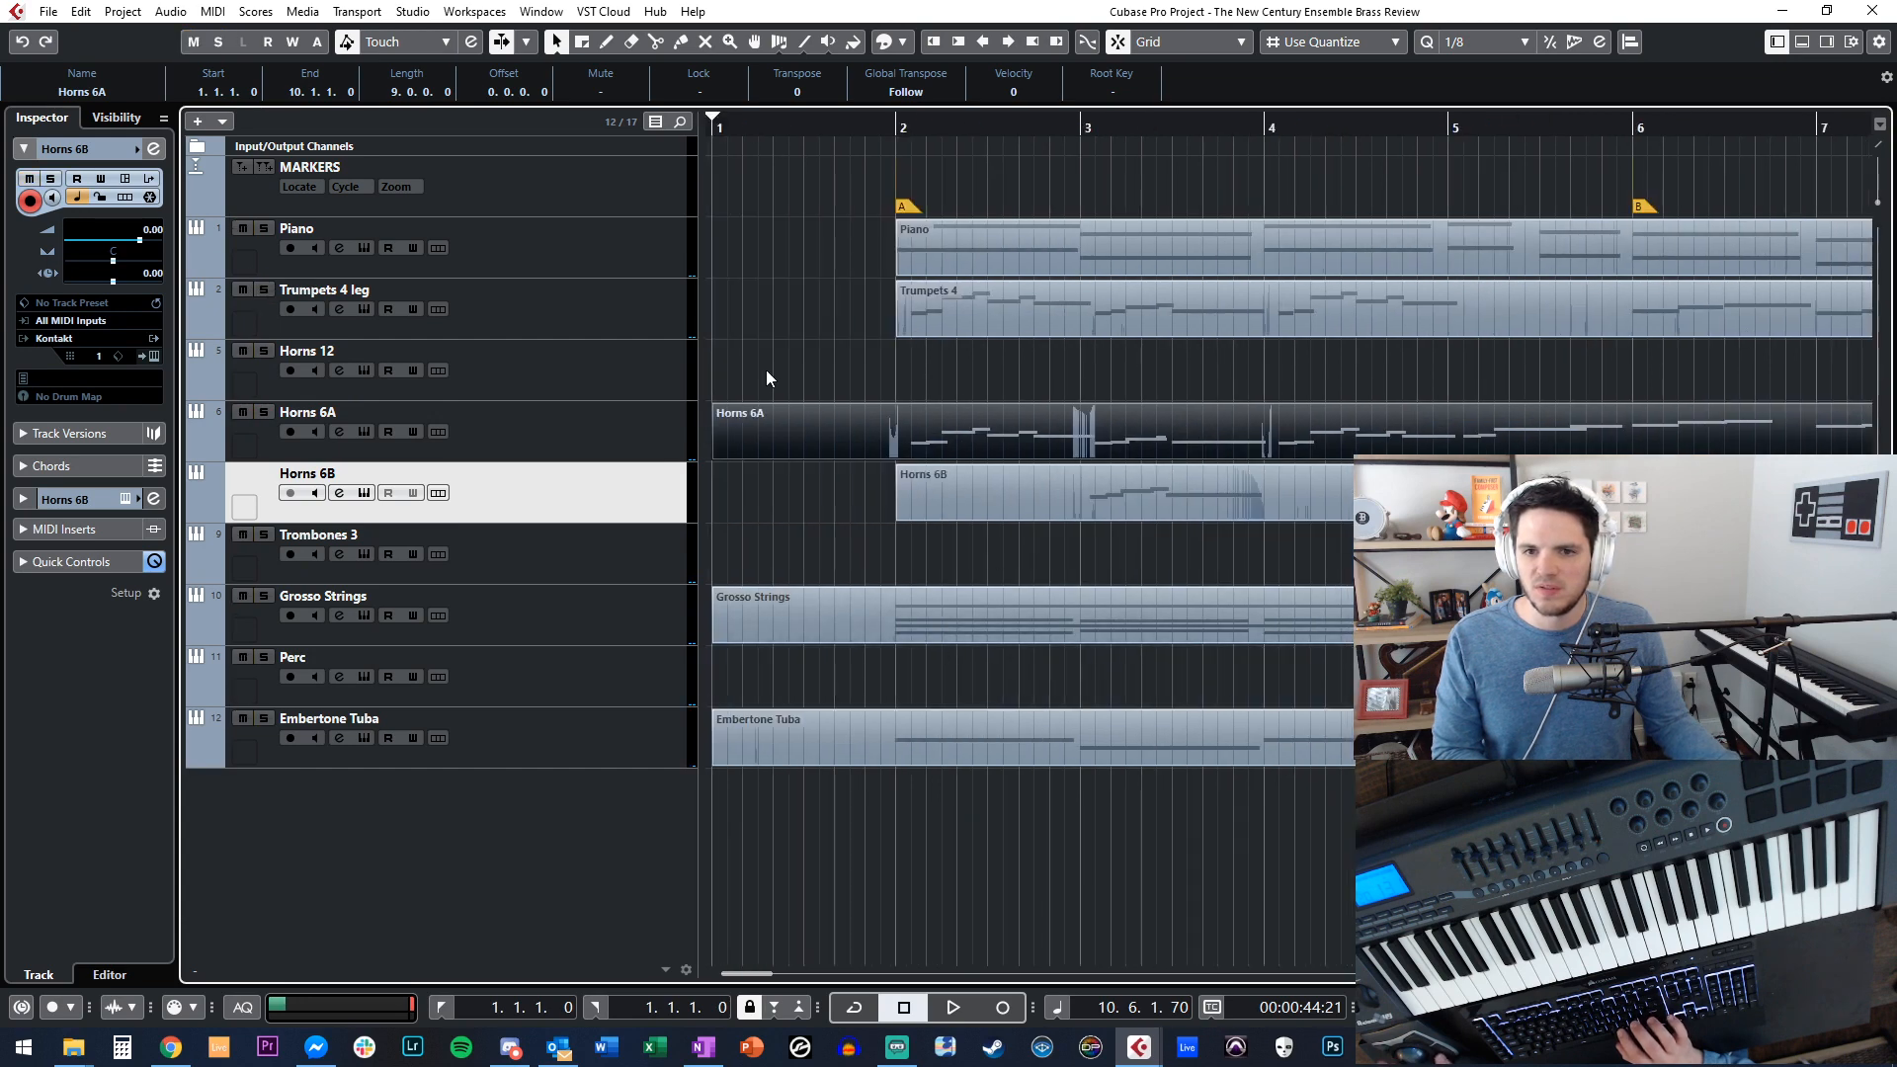
left_click(555, 370)
key("Delete")
scroll(790, 356, "right", 2)
key("Home")
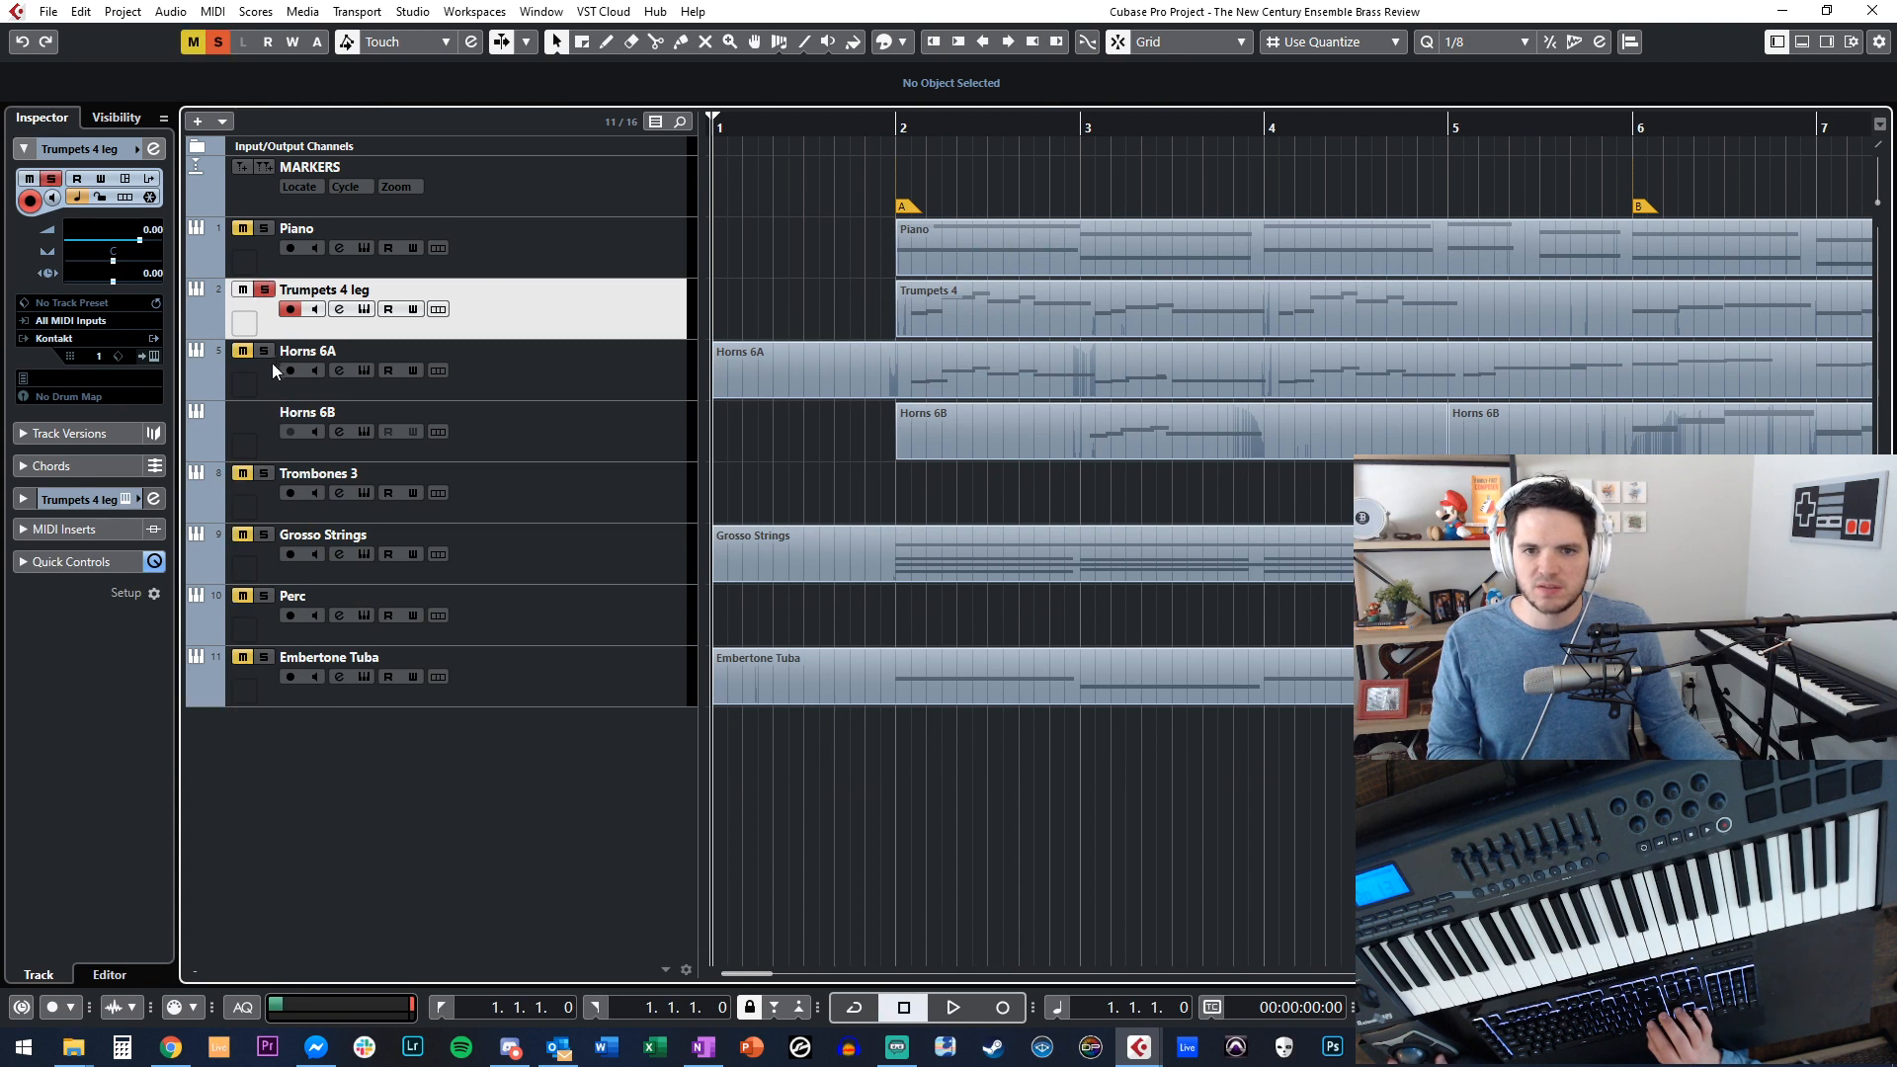
Solo the Trumpets 4 leg, Horns 6A, Horns 6B and Trombones 3 tracks and play them from marker A at bar 2.
left_click(265, 424)
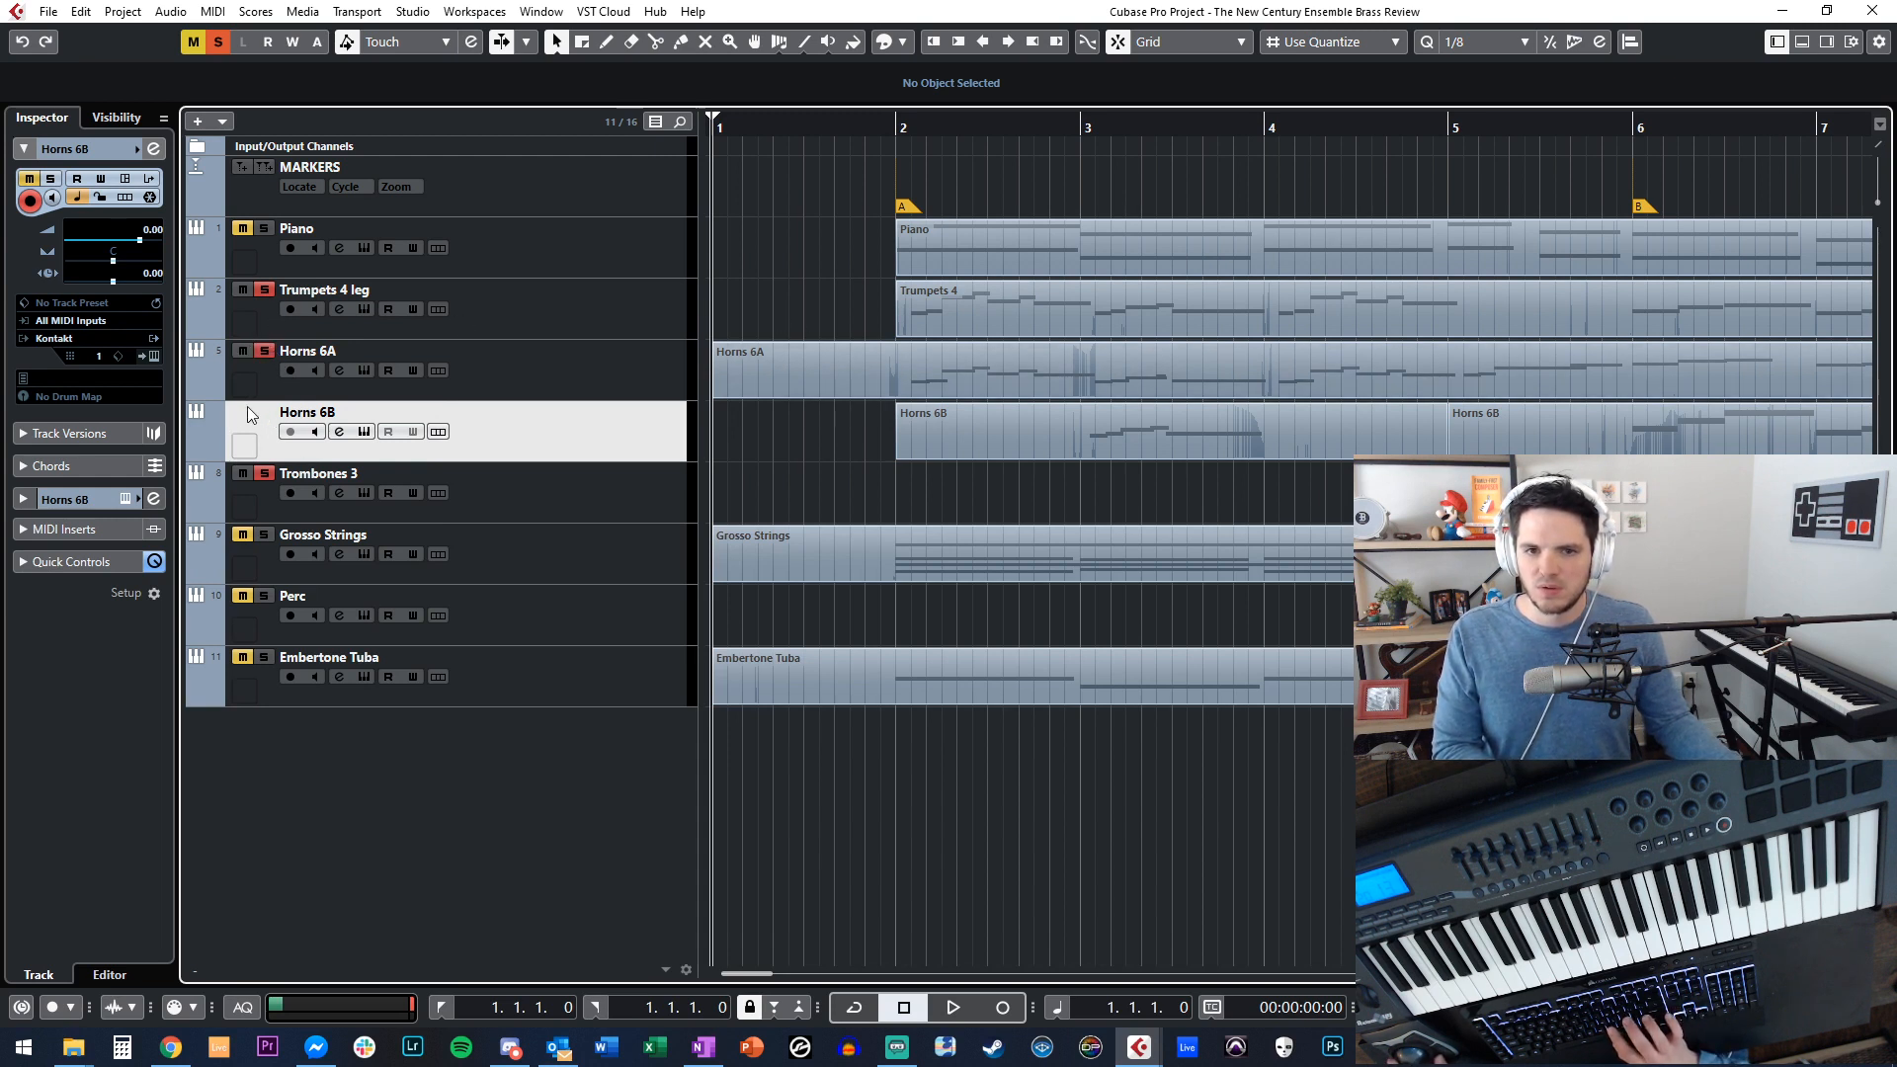
key("s")
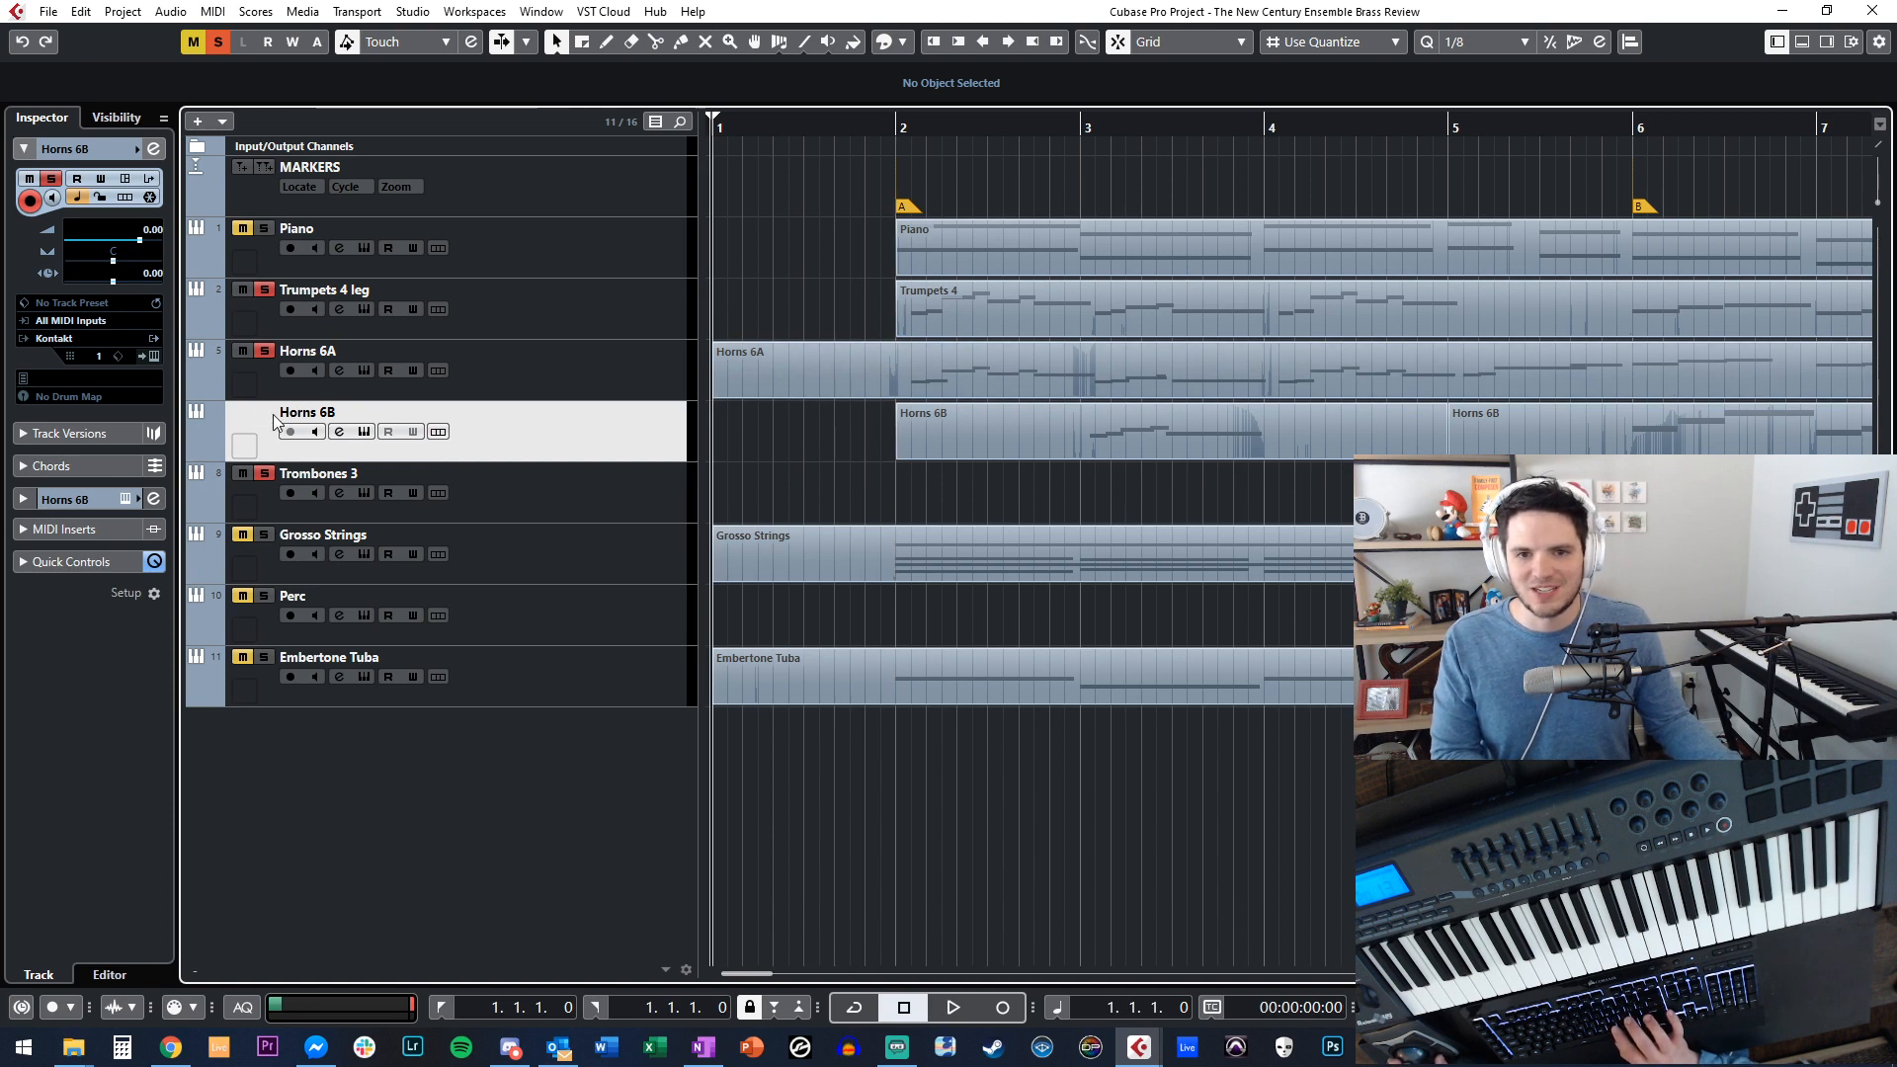
key("shift+n")
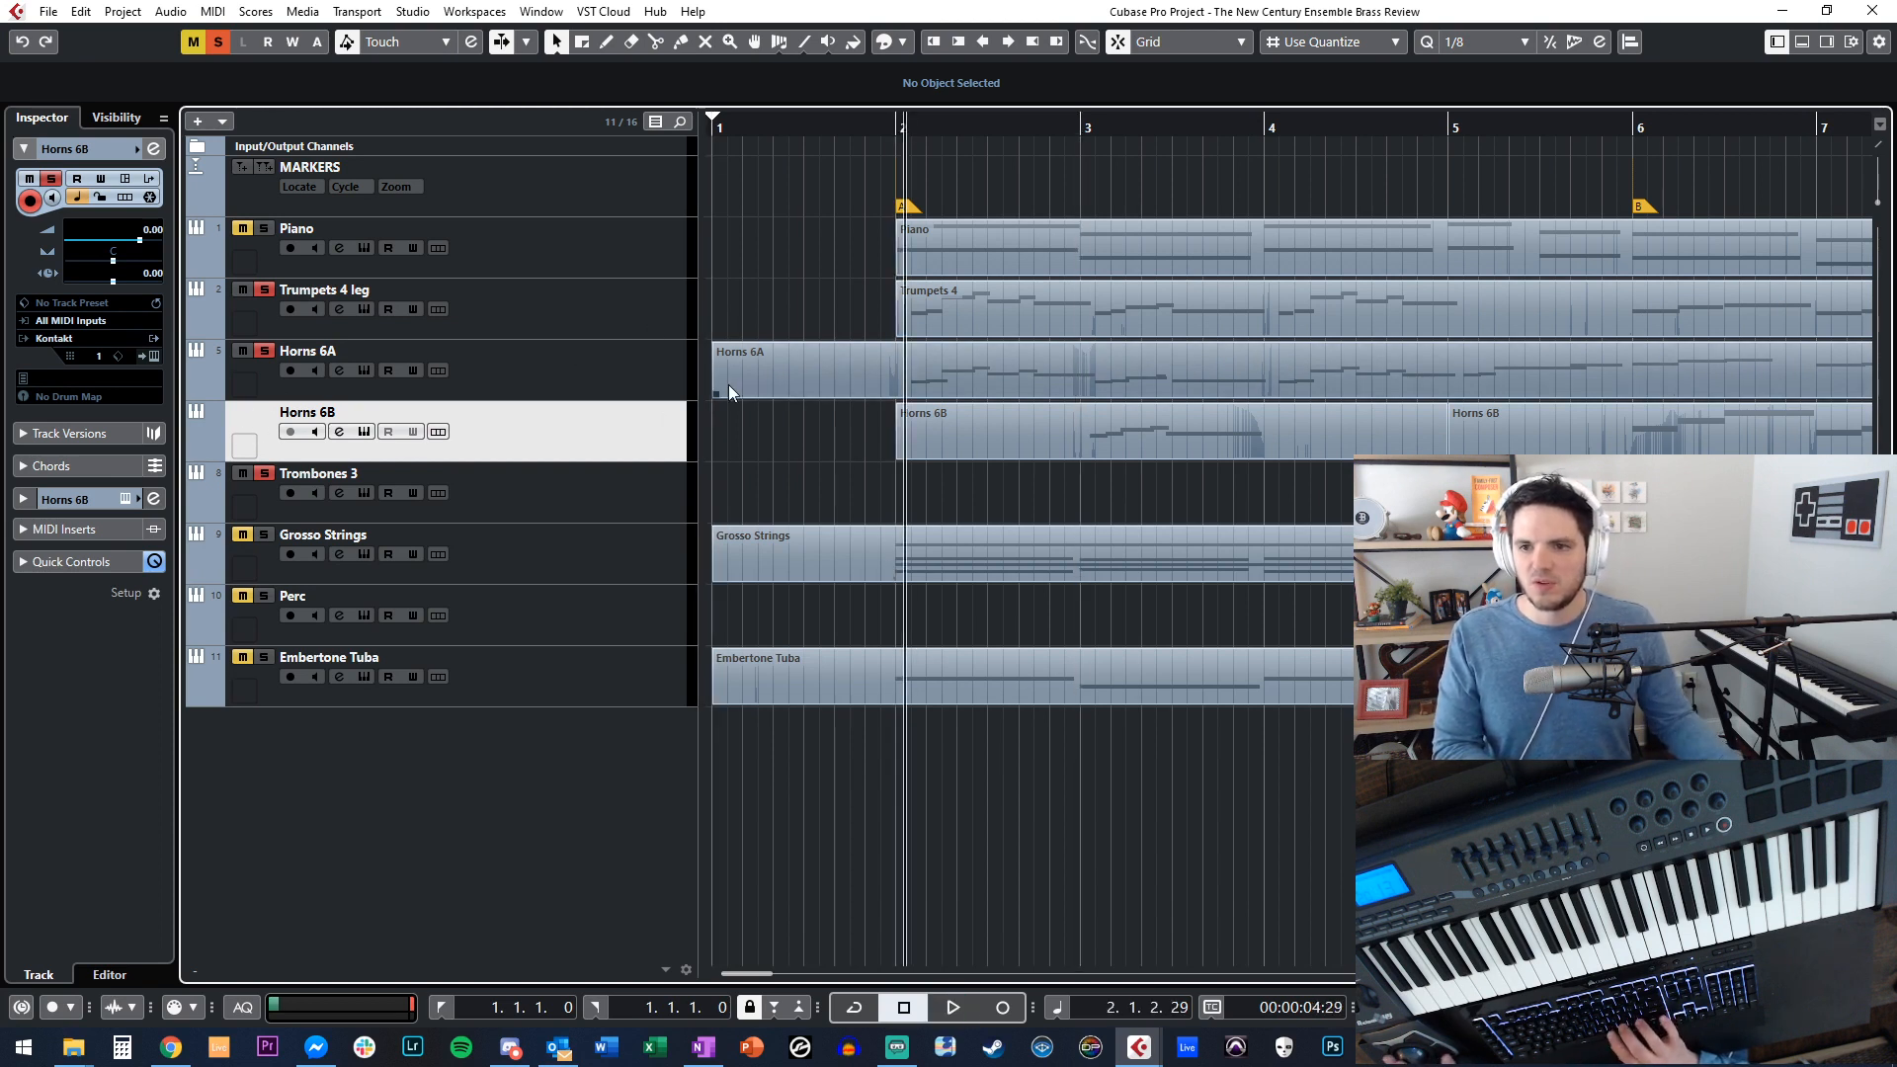
key("space")
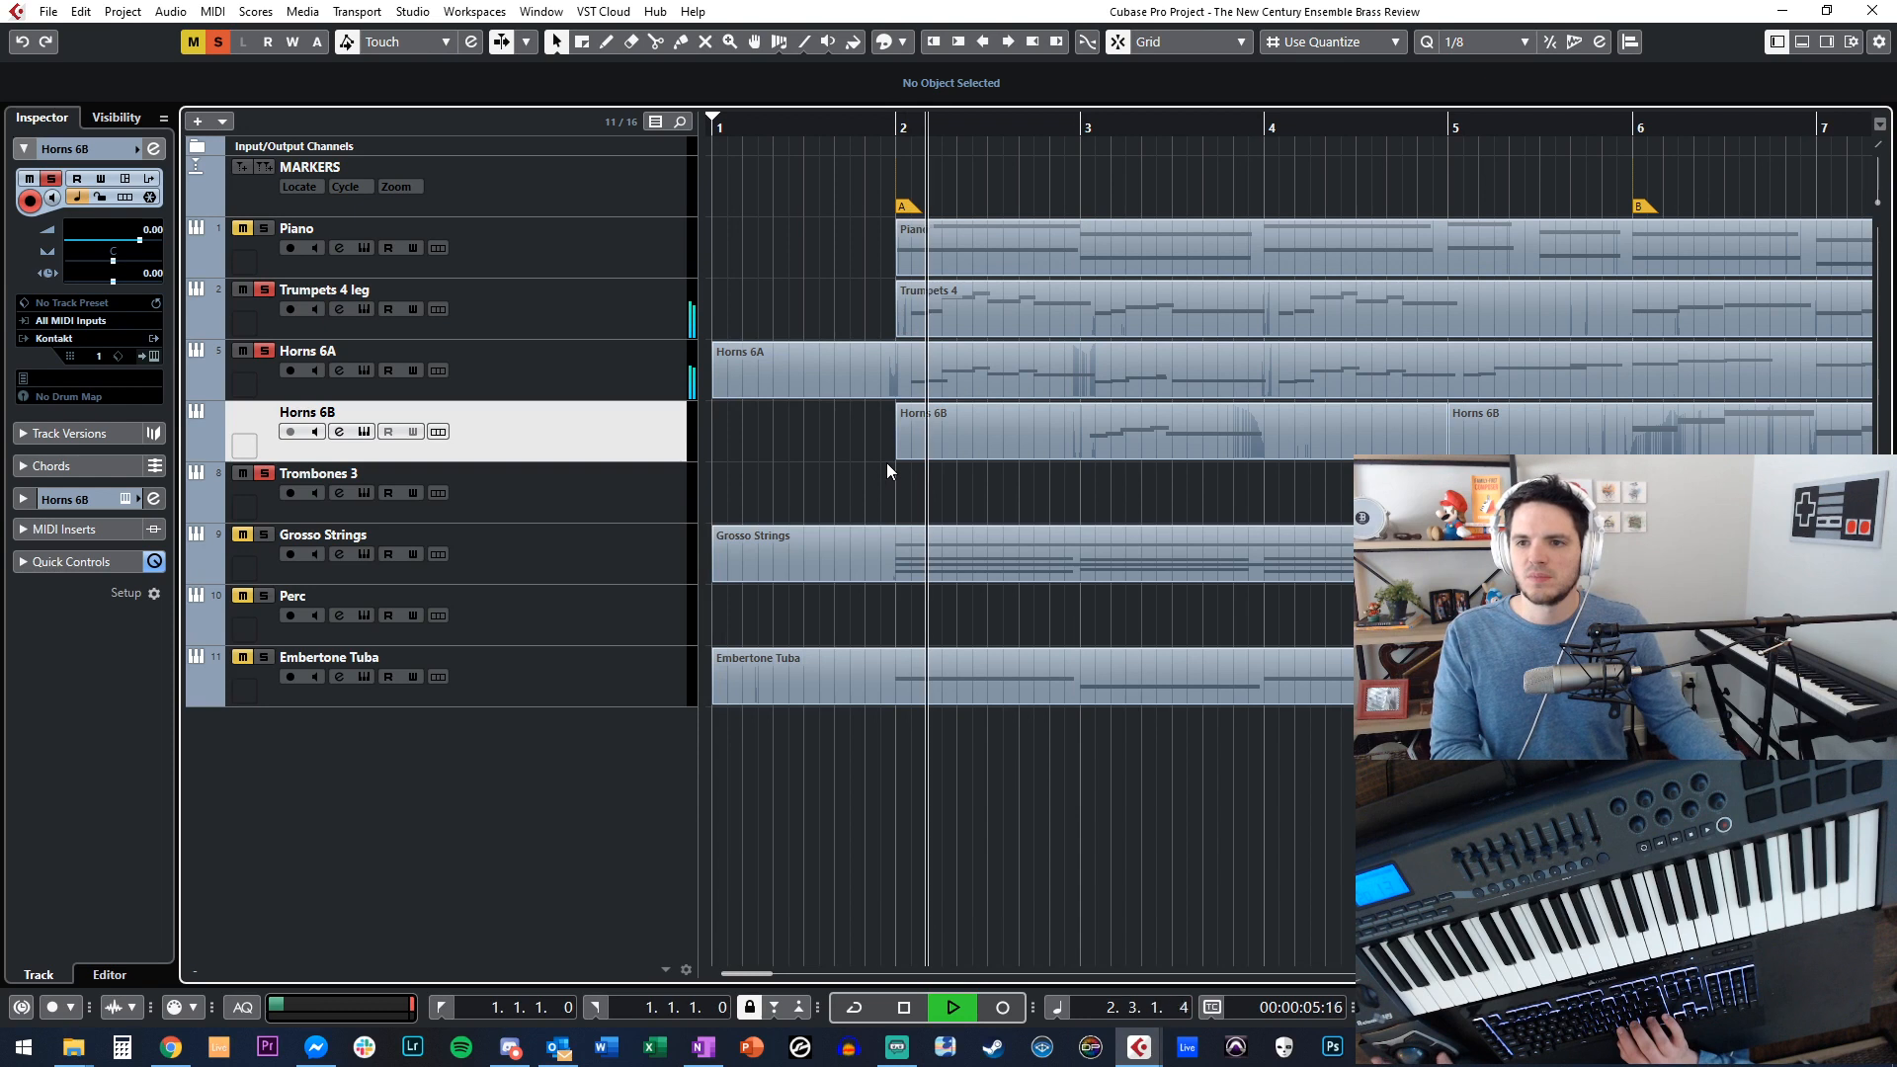
key("f")
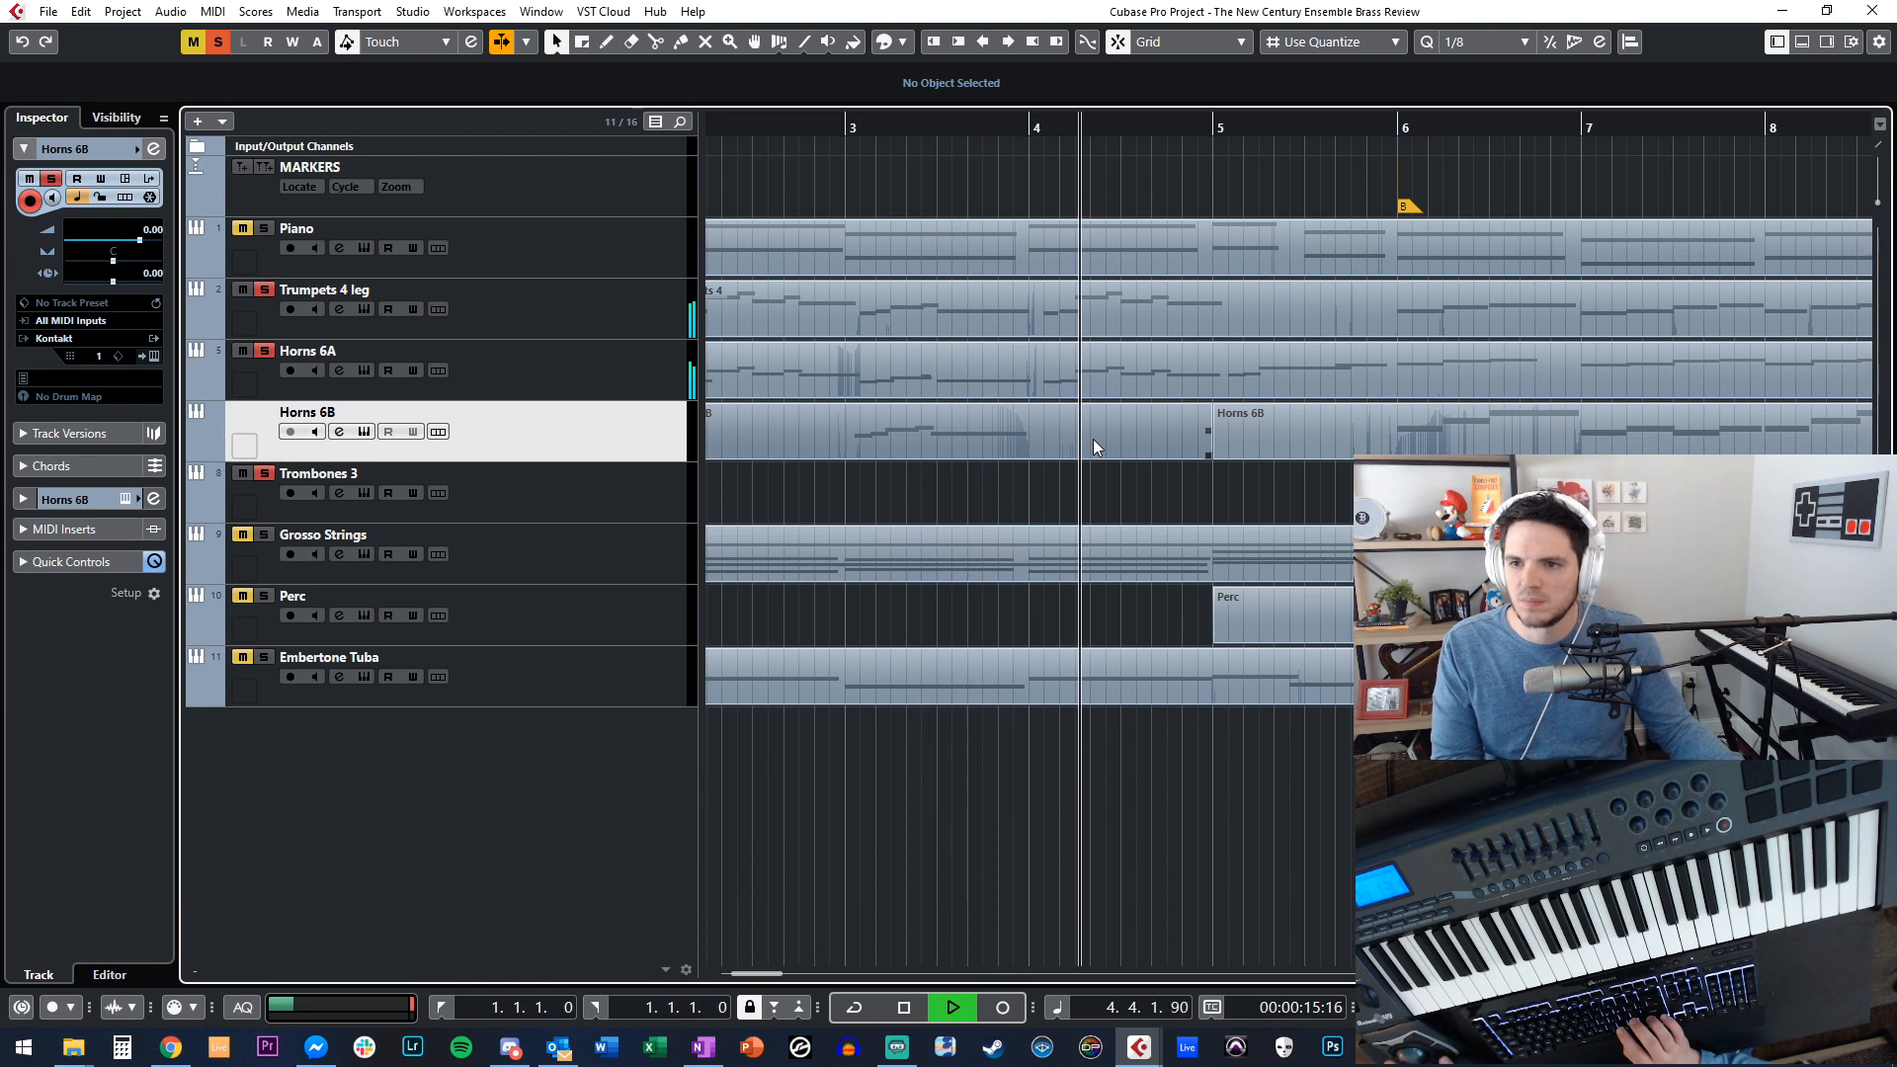
scroll(1065, 411, "right", 3)
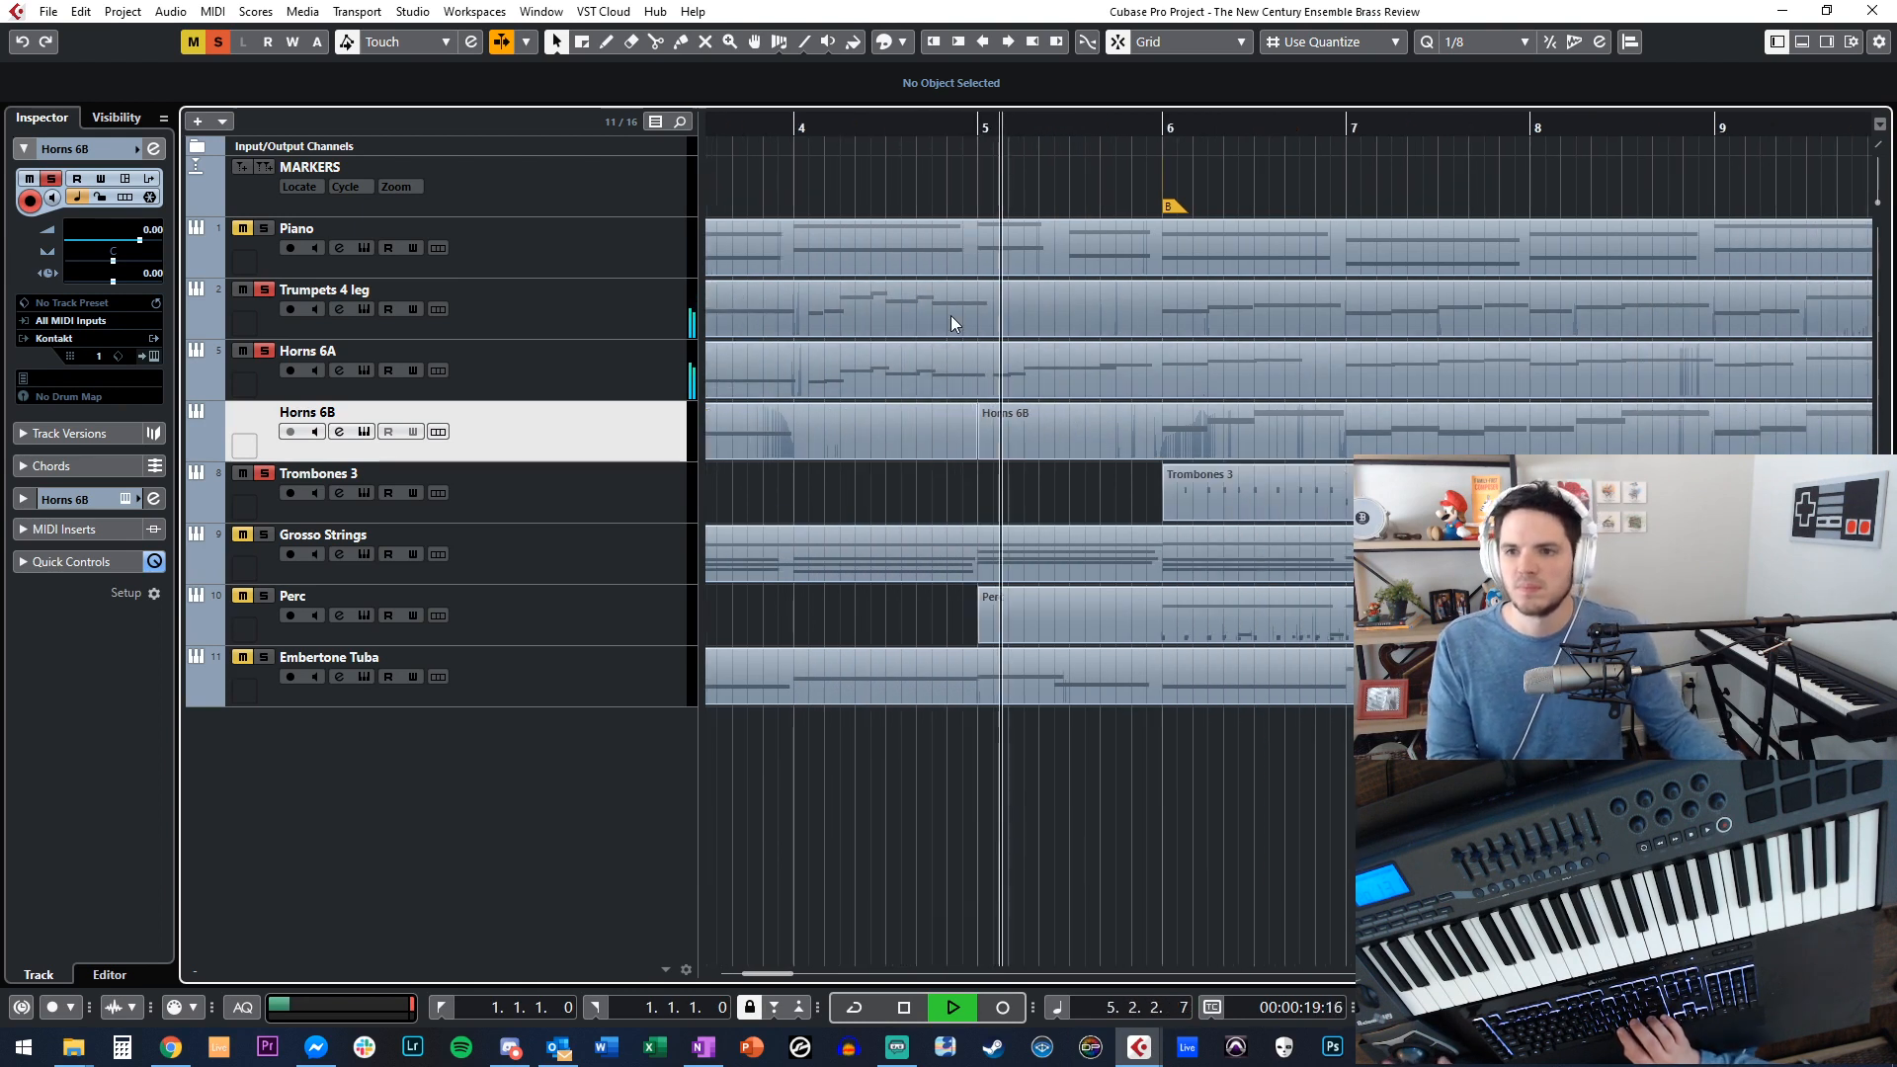
scroll(1098, 394, "right", 2)
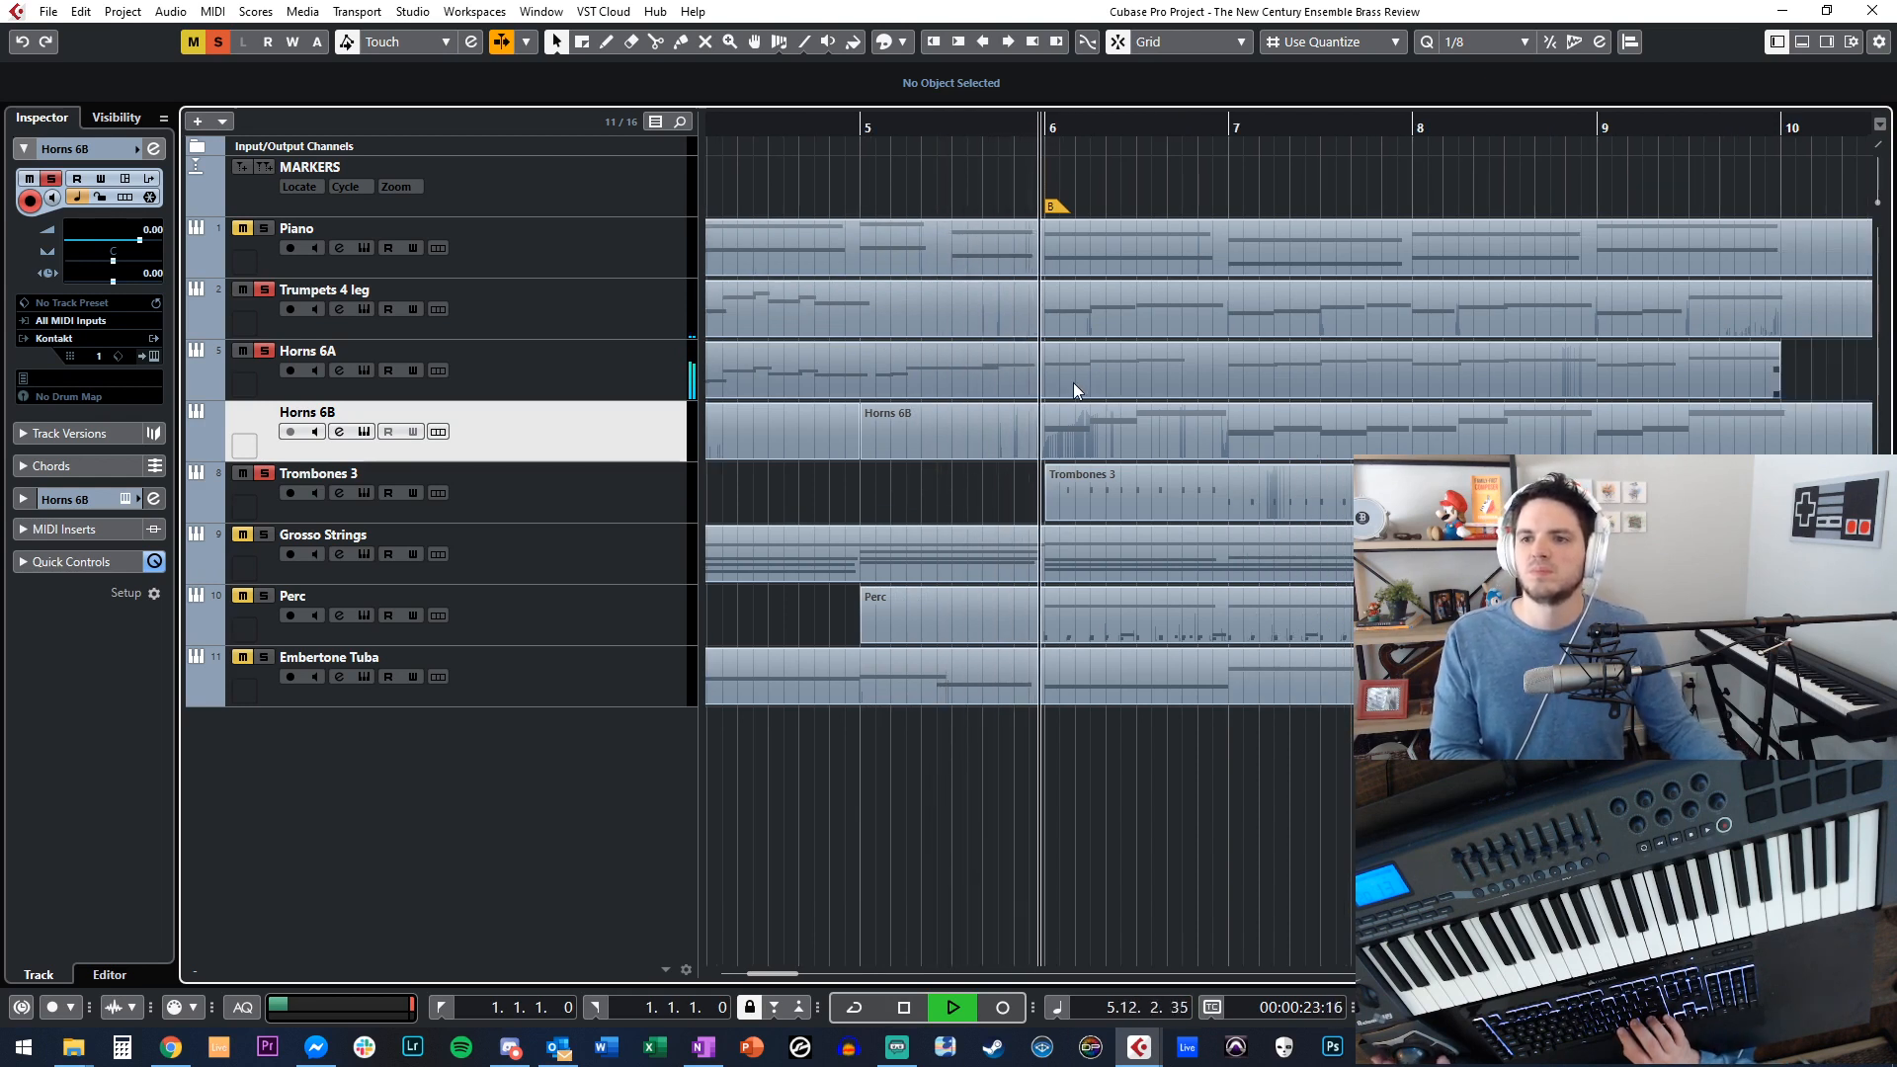
scroll(1088, 382, "right", 4)
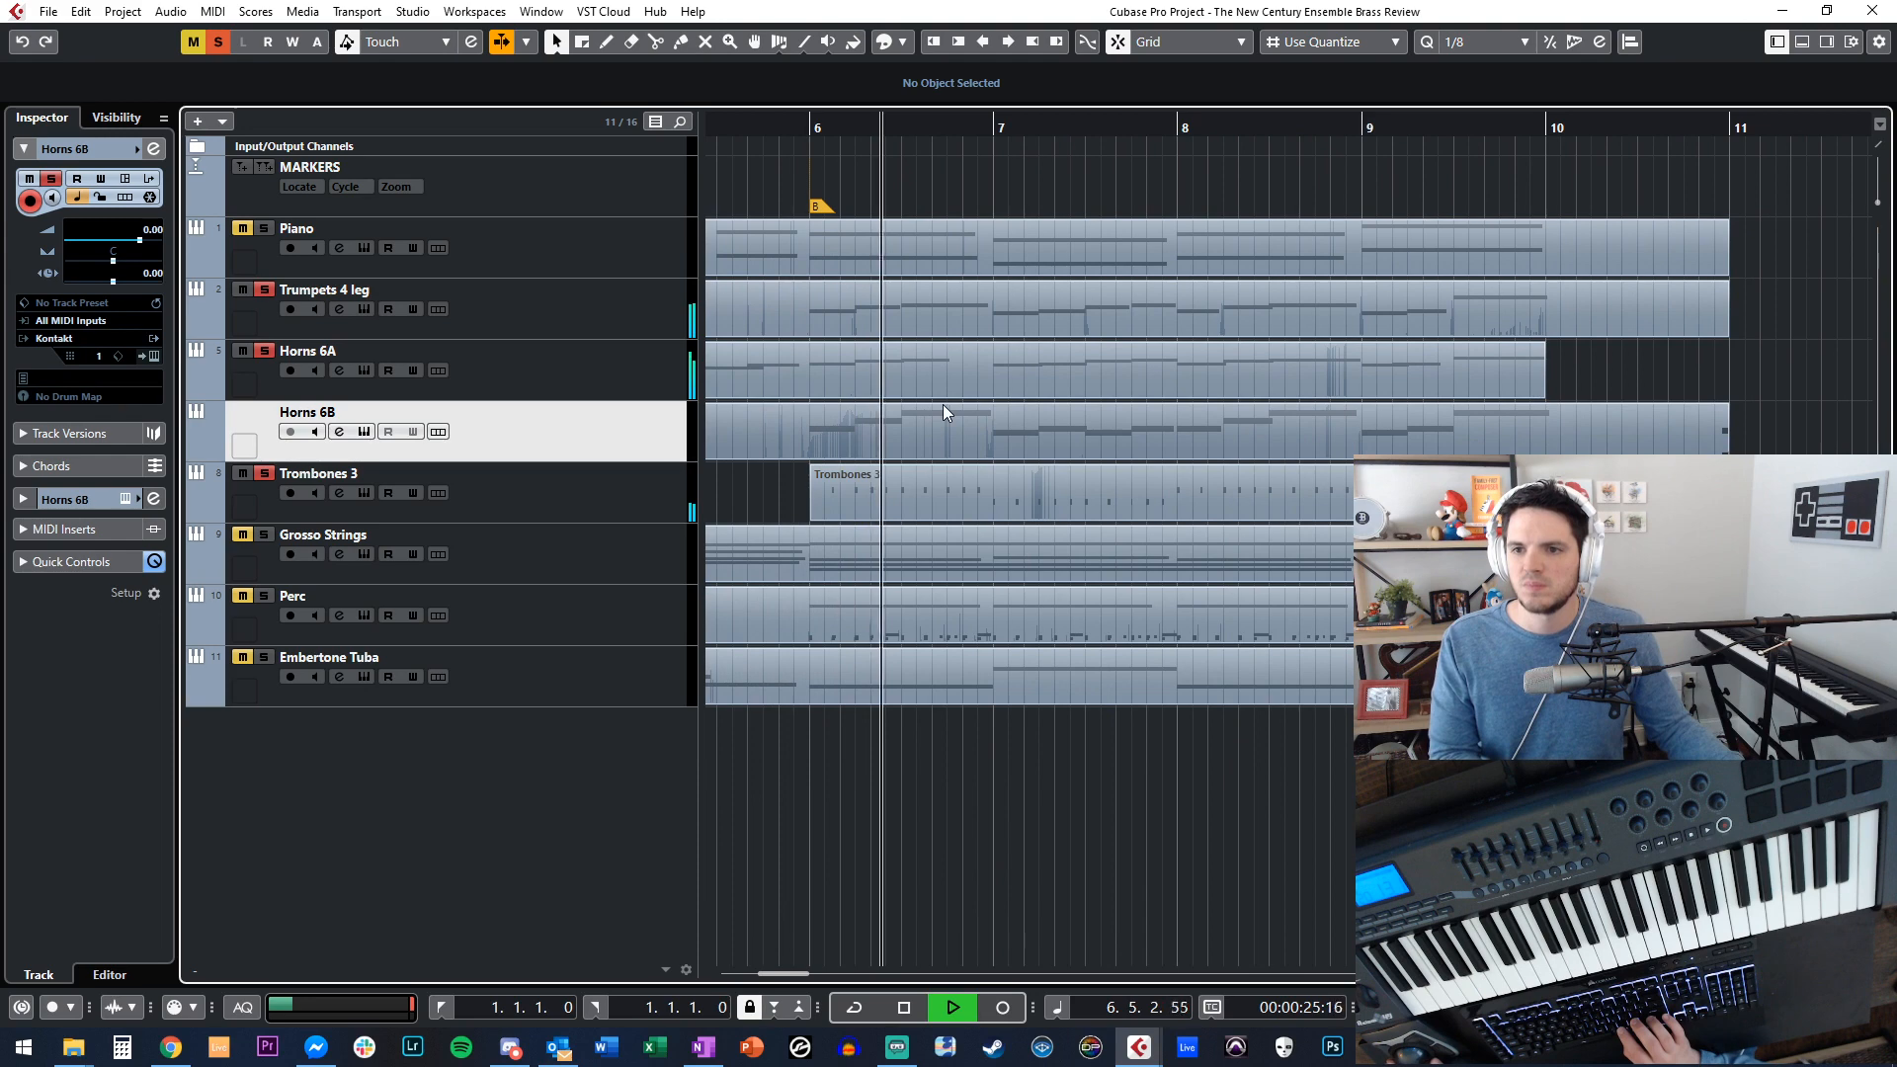
Lengthen the C#4 note late in bar 6 of the Horns 6A part to about 0.4.1.0 and close the editor.
double_click(931, 364)
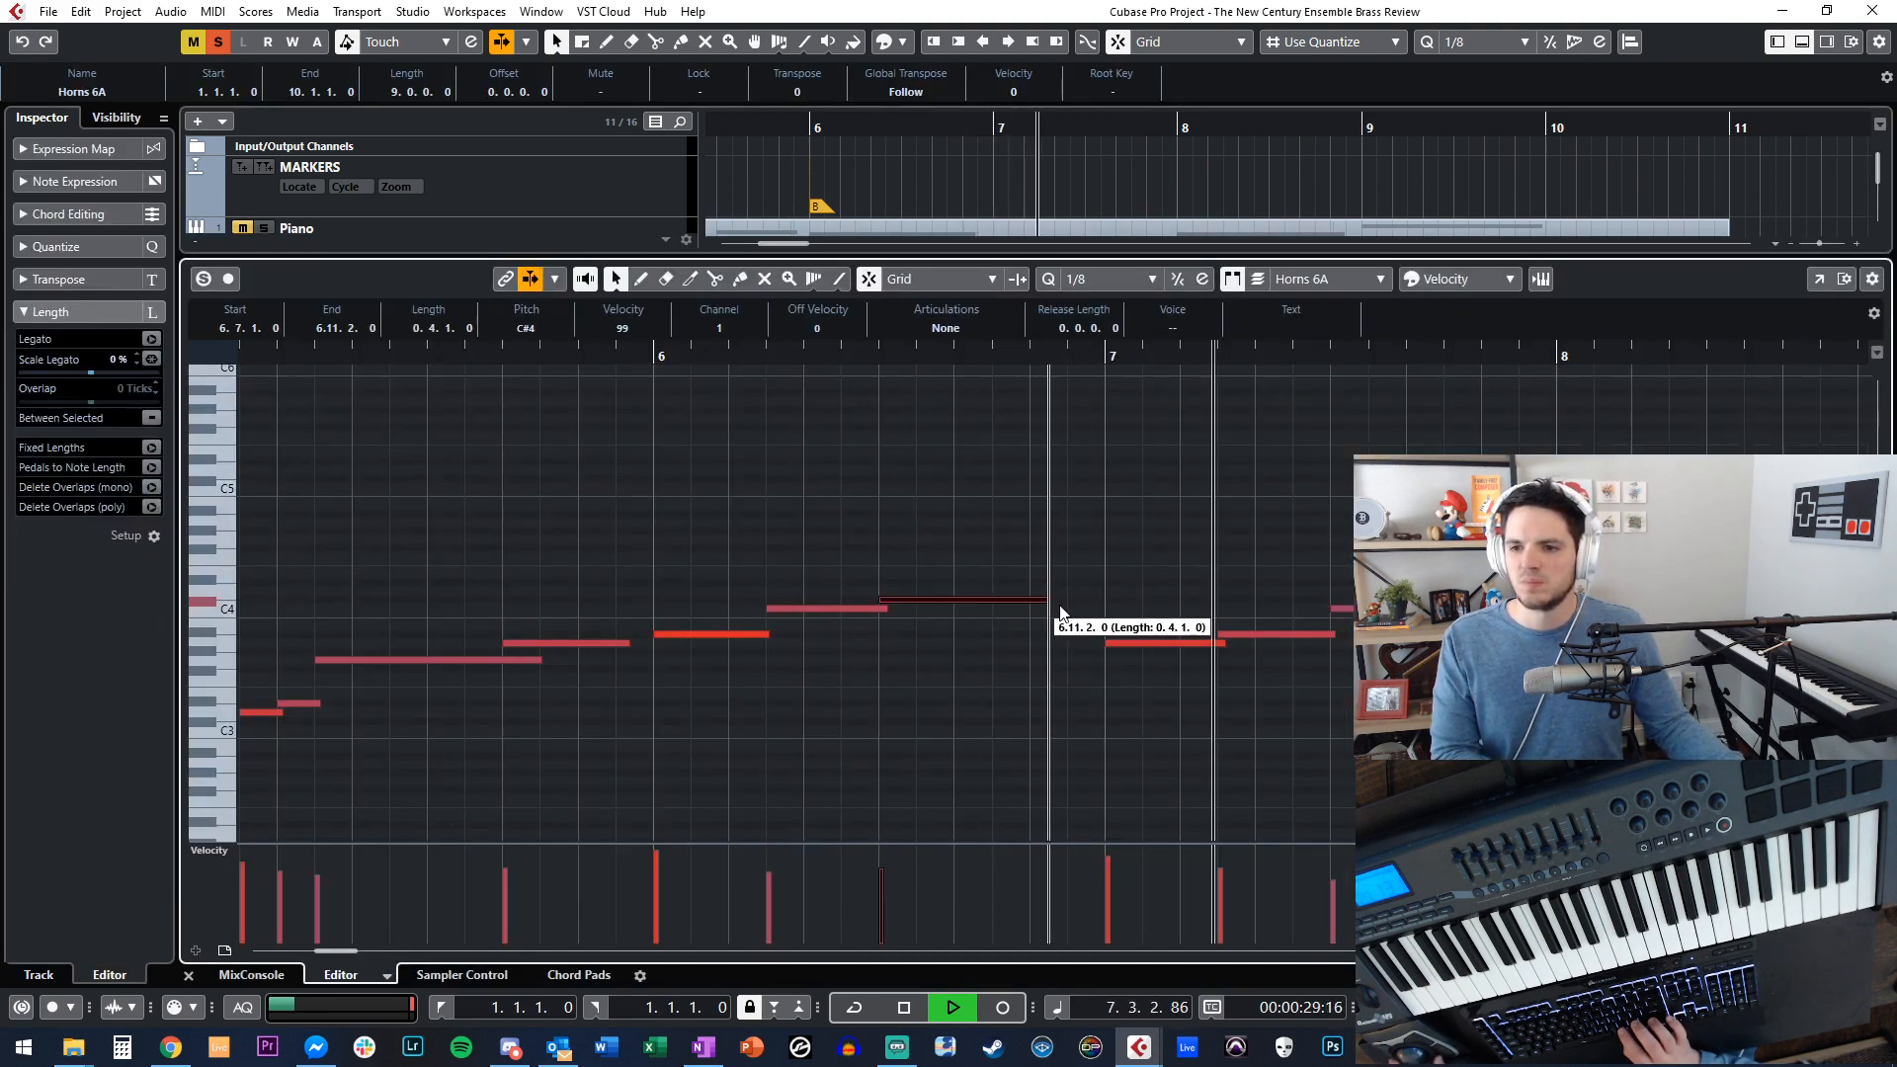
key("ctrl+e")
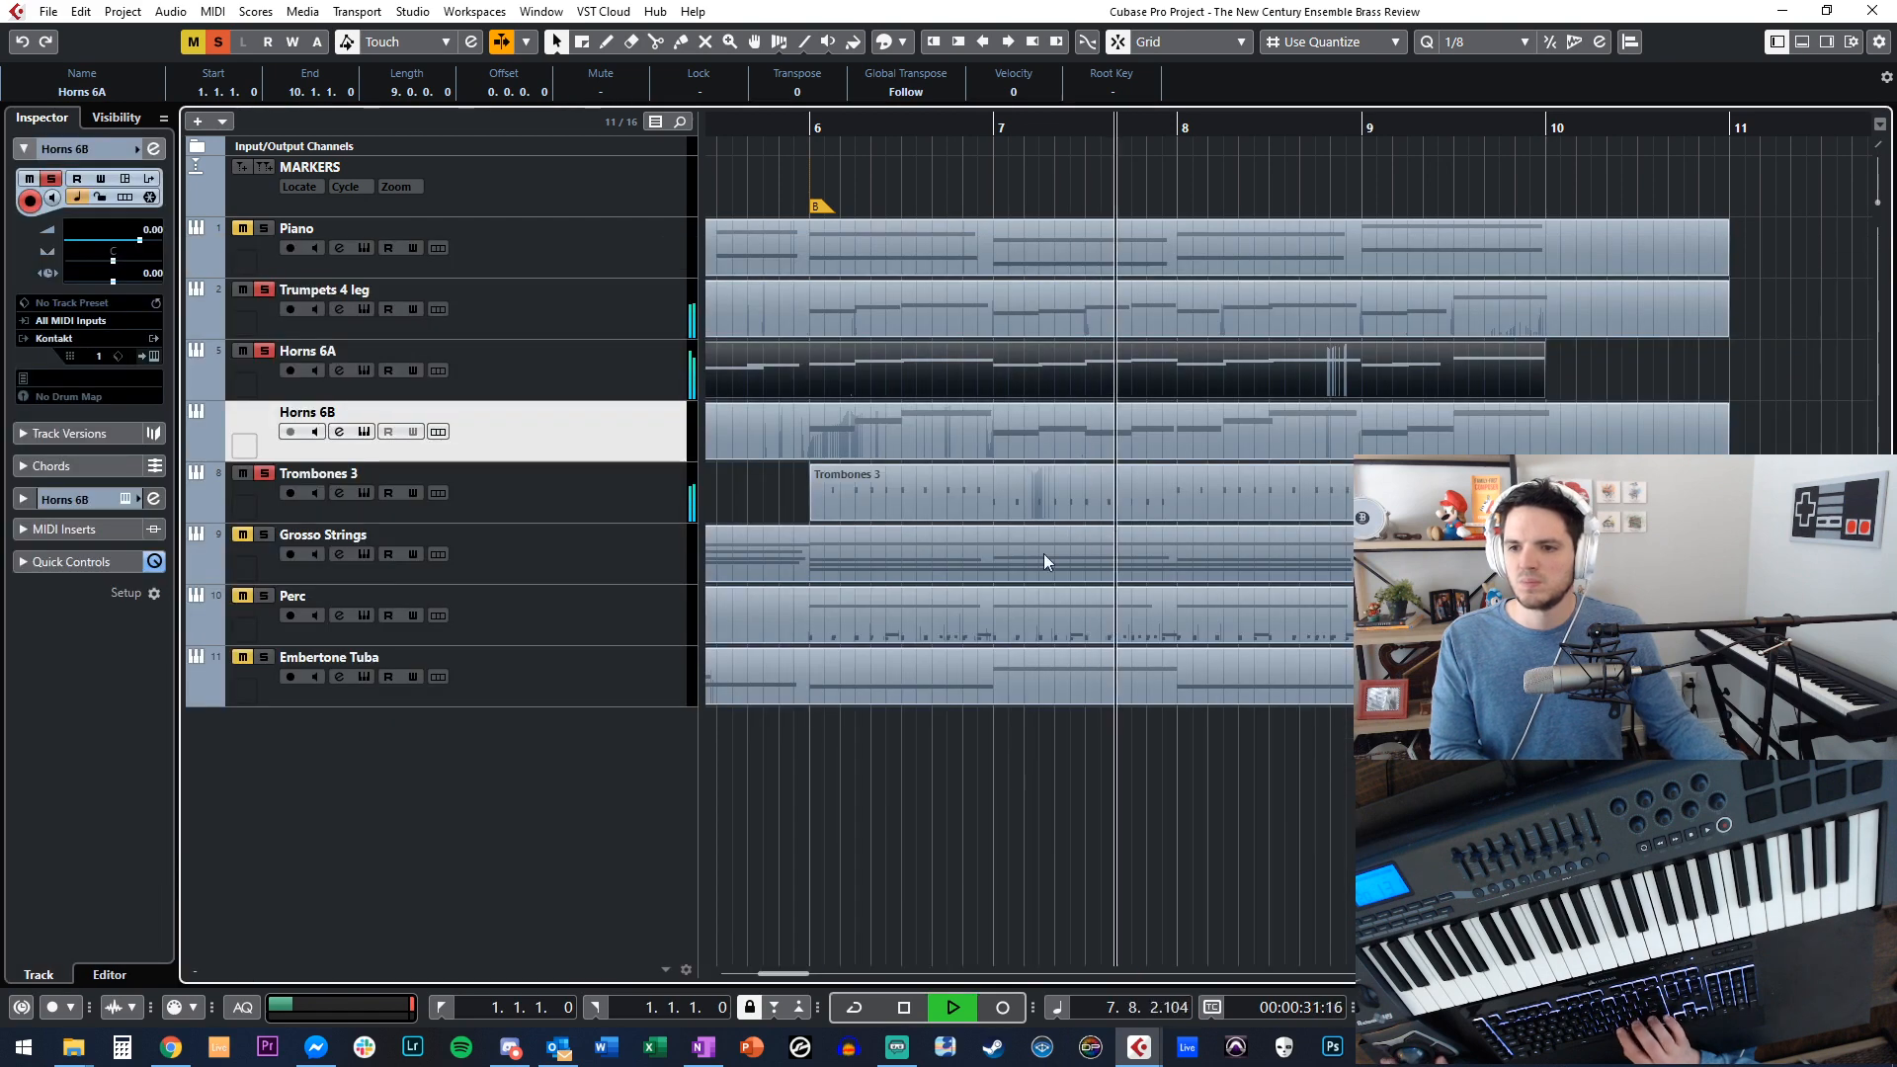
left_click(947, 734)
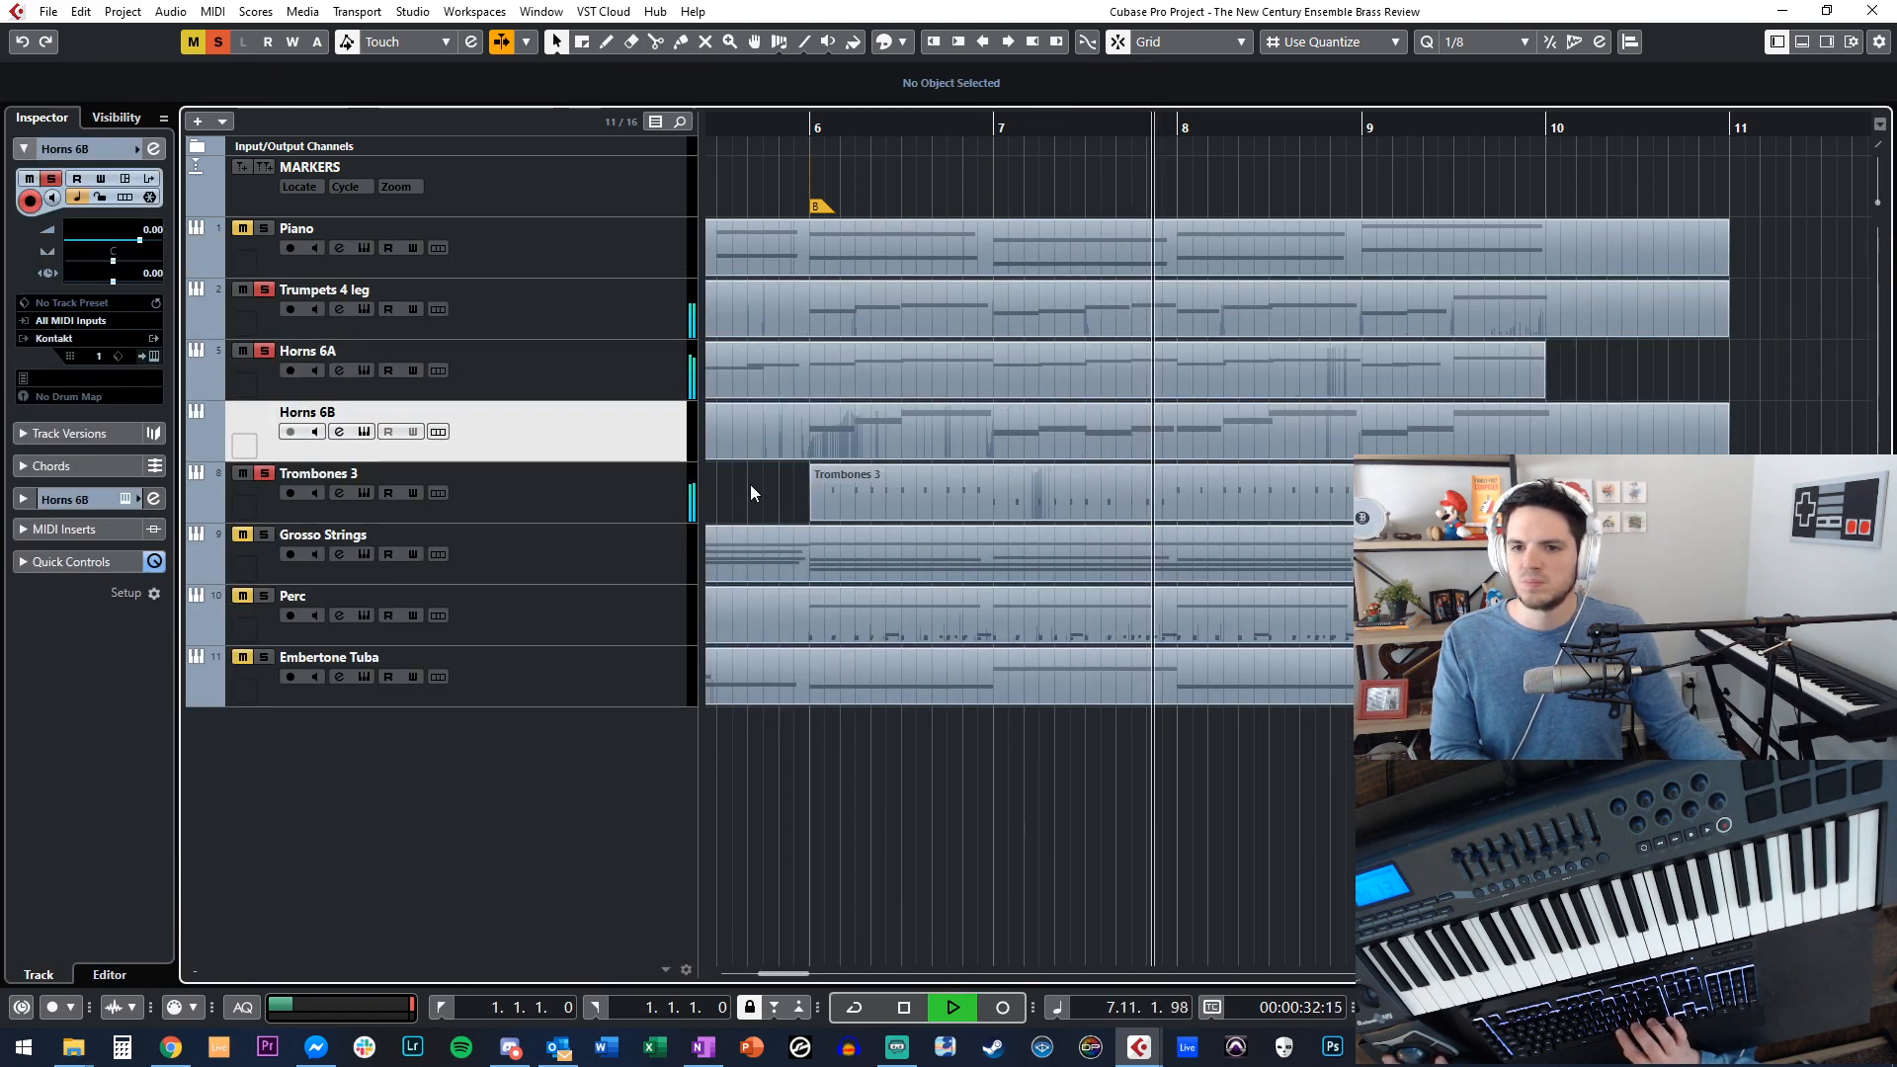
Look into the Trombones 3 part while the soloed brass plays, and stop playback just after bar 10.
double_click(848, 500)
key("ctrl+e")
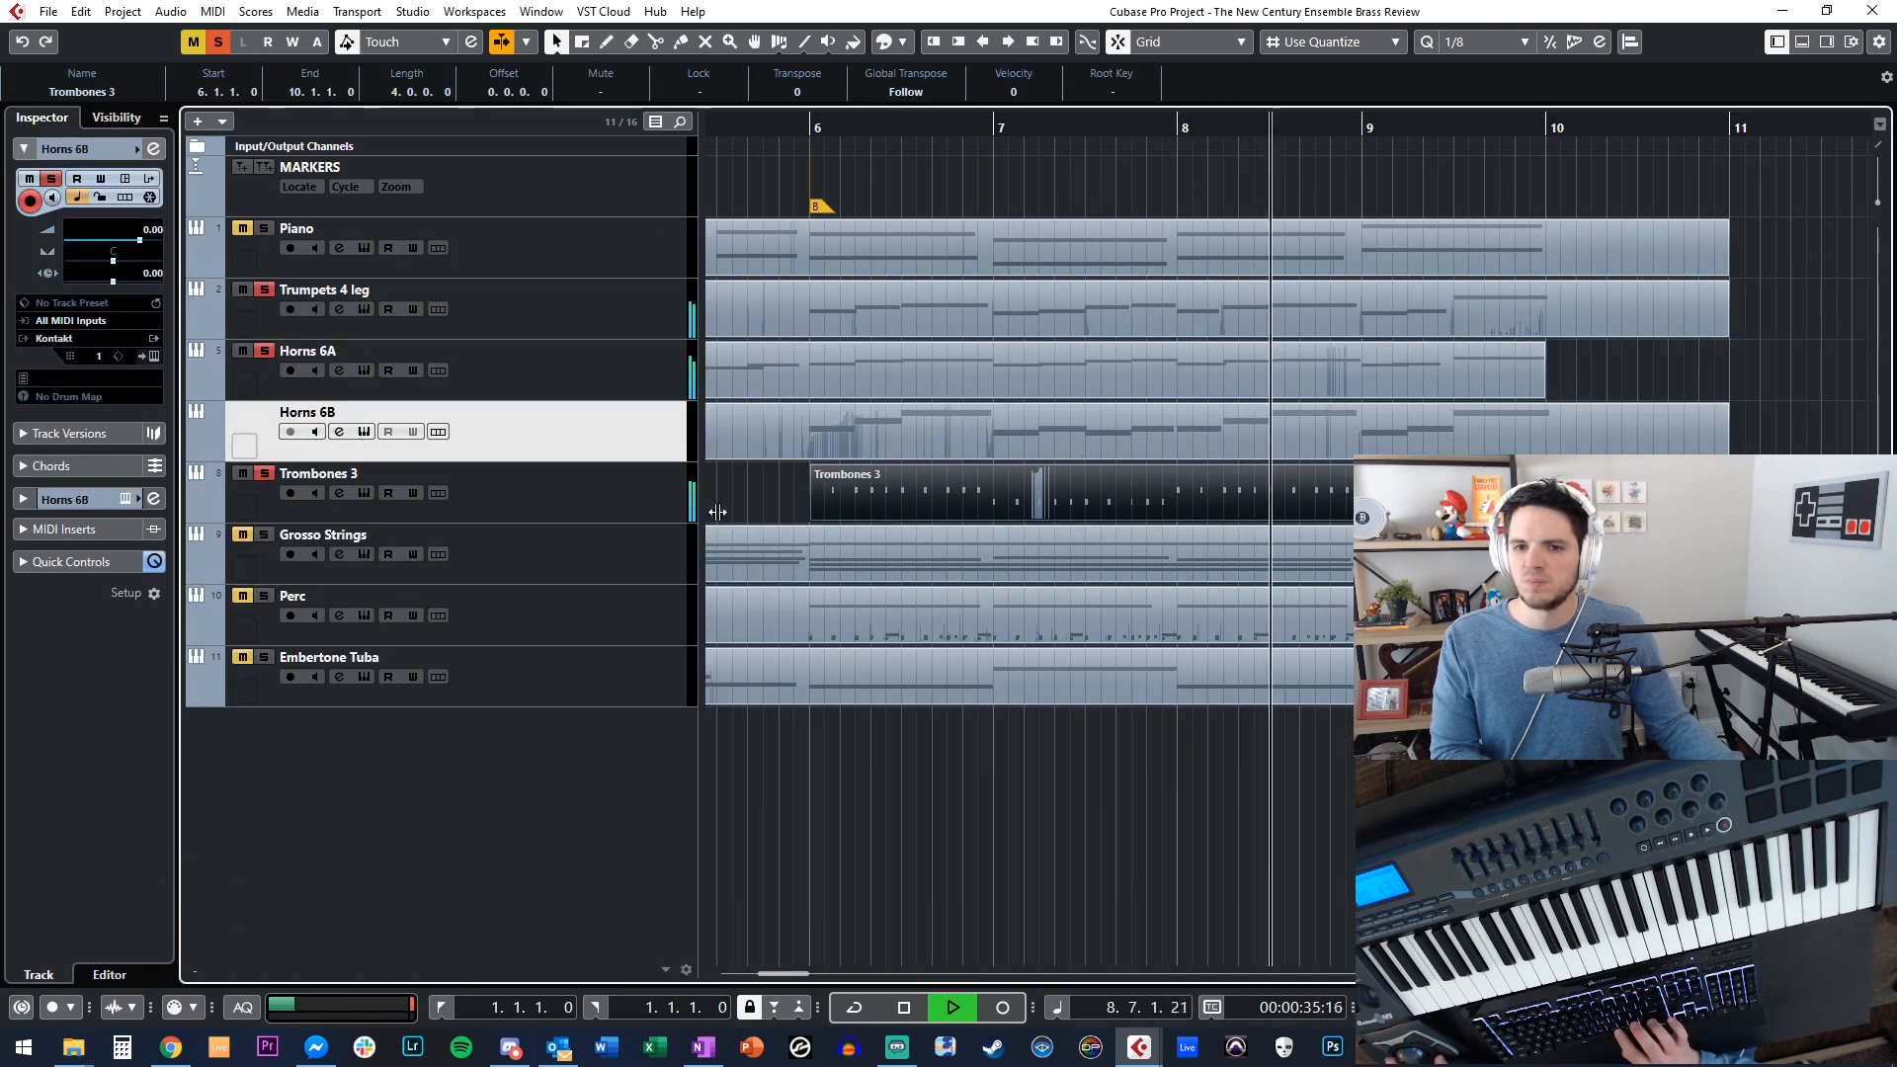
scroll(905, 465, "right", 2)
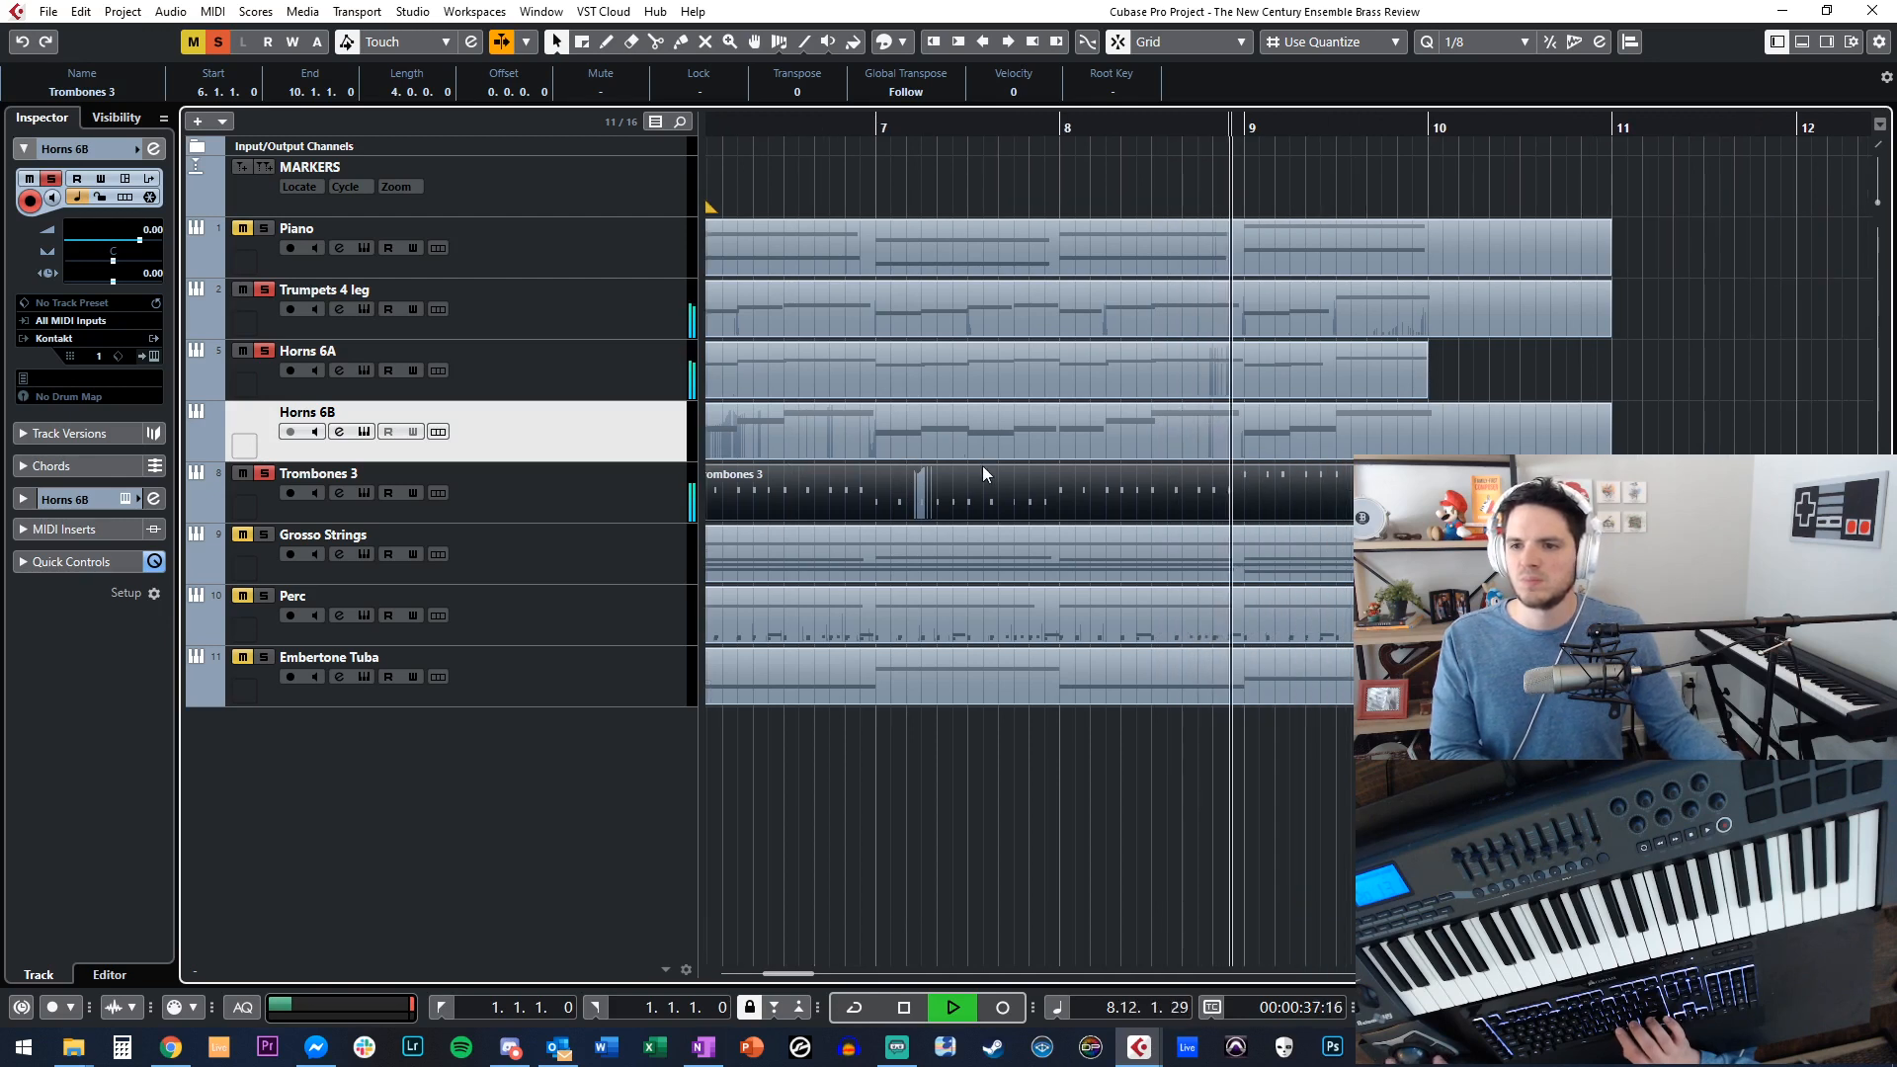
scroll(918, 453, "left", 2)
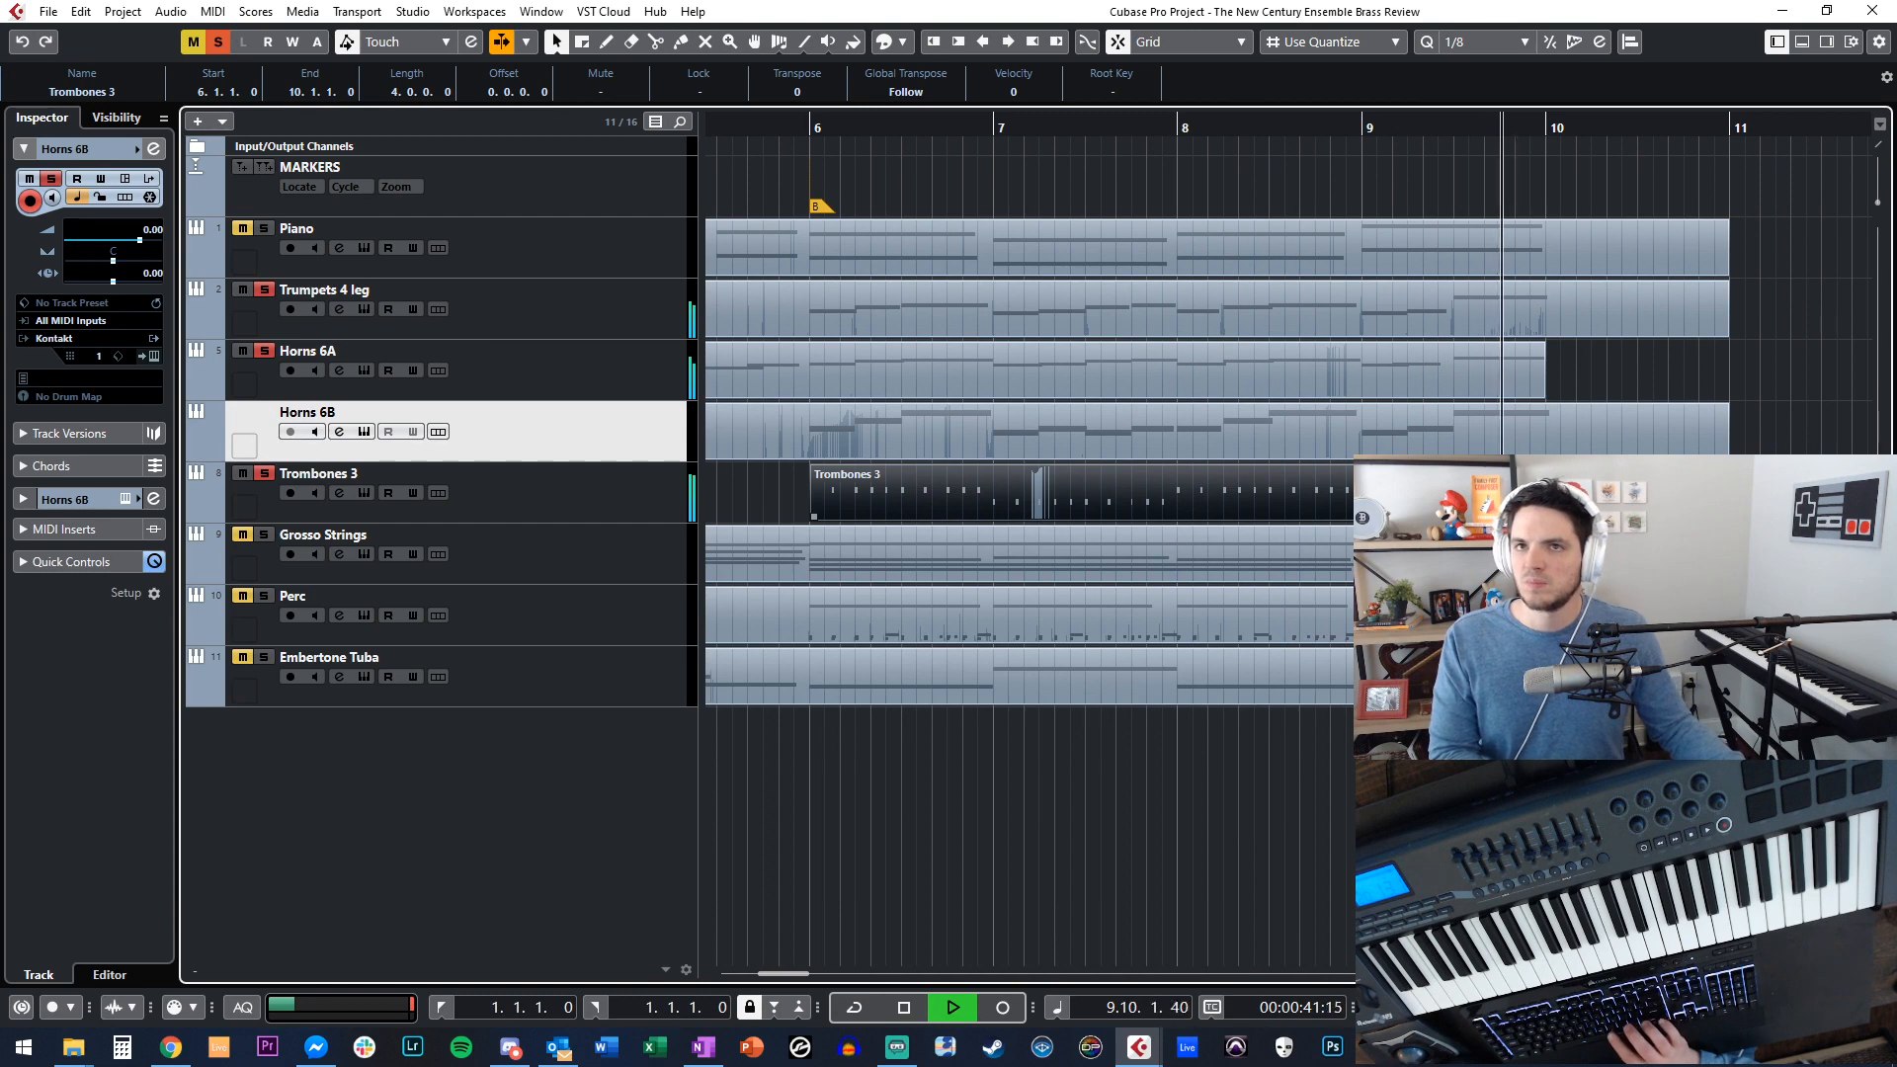
key("space")
scroll(1339, 443, "right", 2)
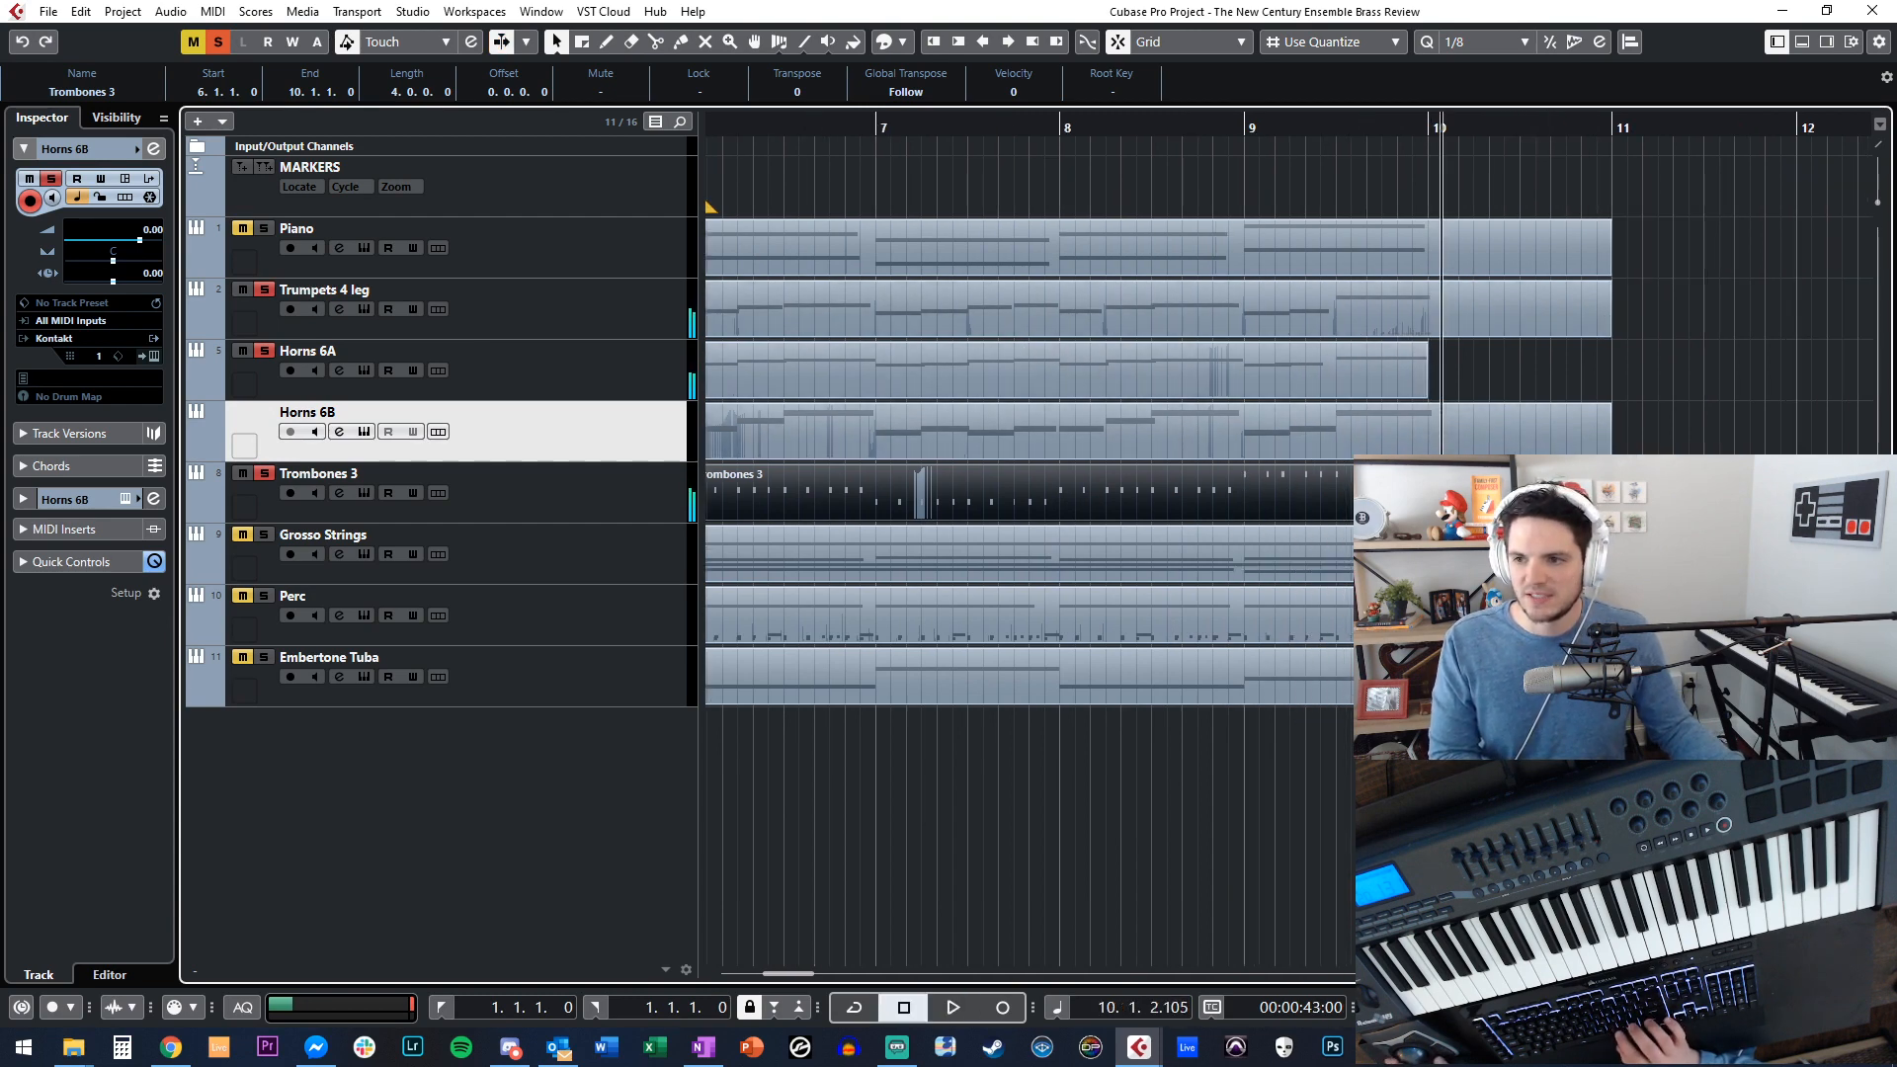
Open the Trombones 3 part, play it from around bar 8 and set the quantize value to 1/16.
double_click(1298, 474)
scroll(970, 520, "up", 3)
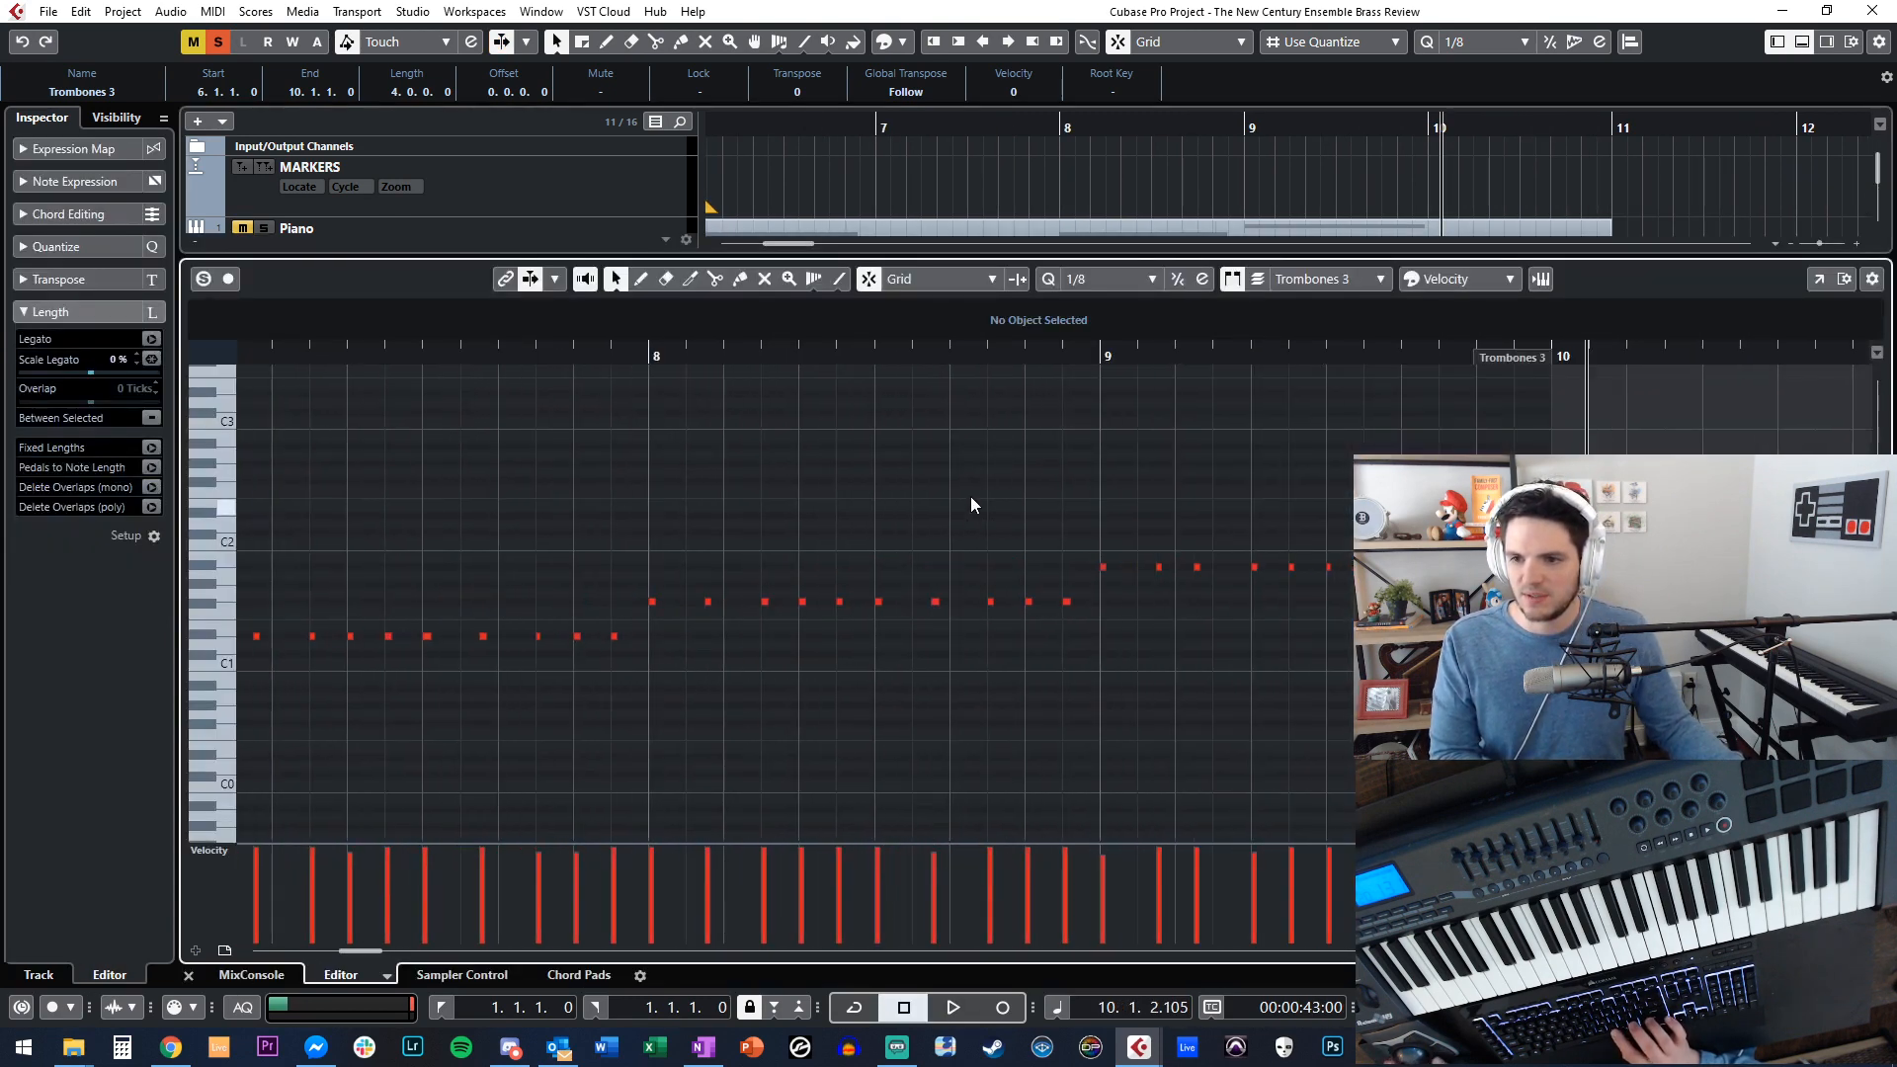
scroll(637, 349, "up", 1)
left_click(637, 349)
key("space")
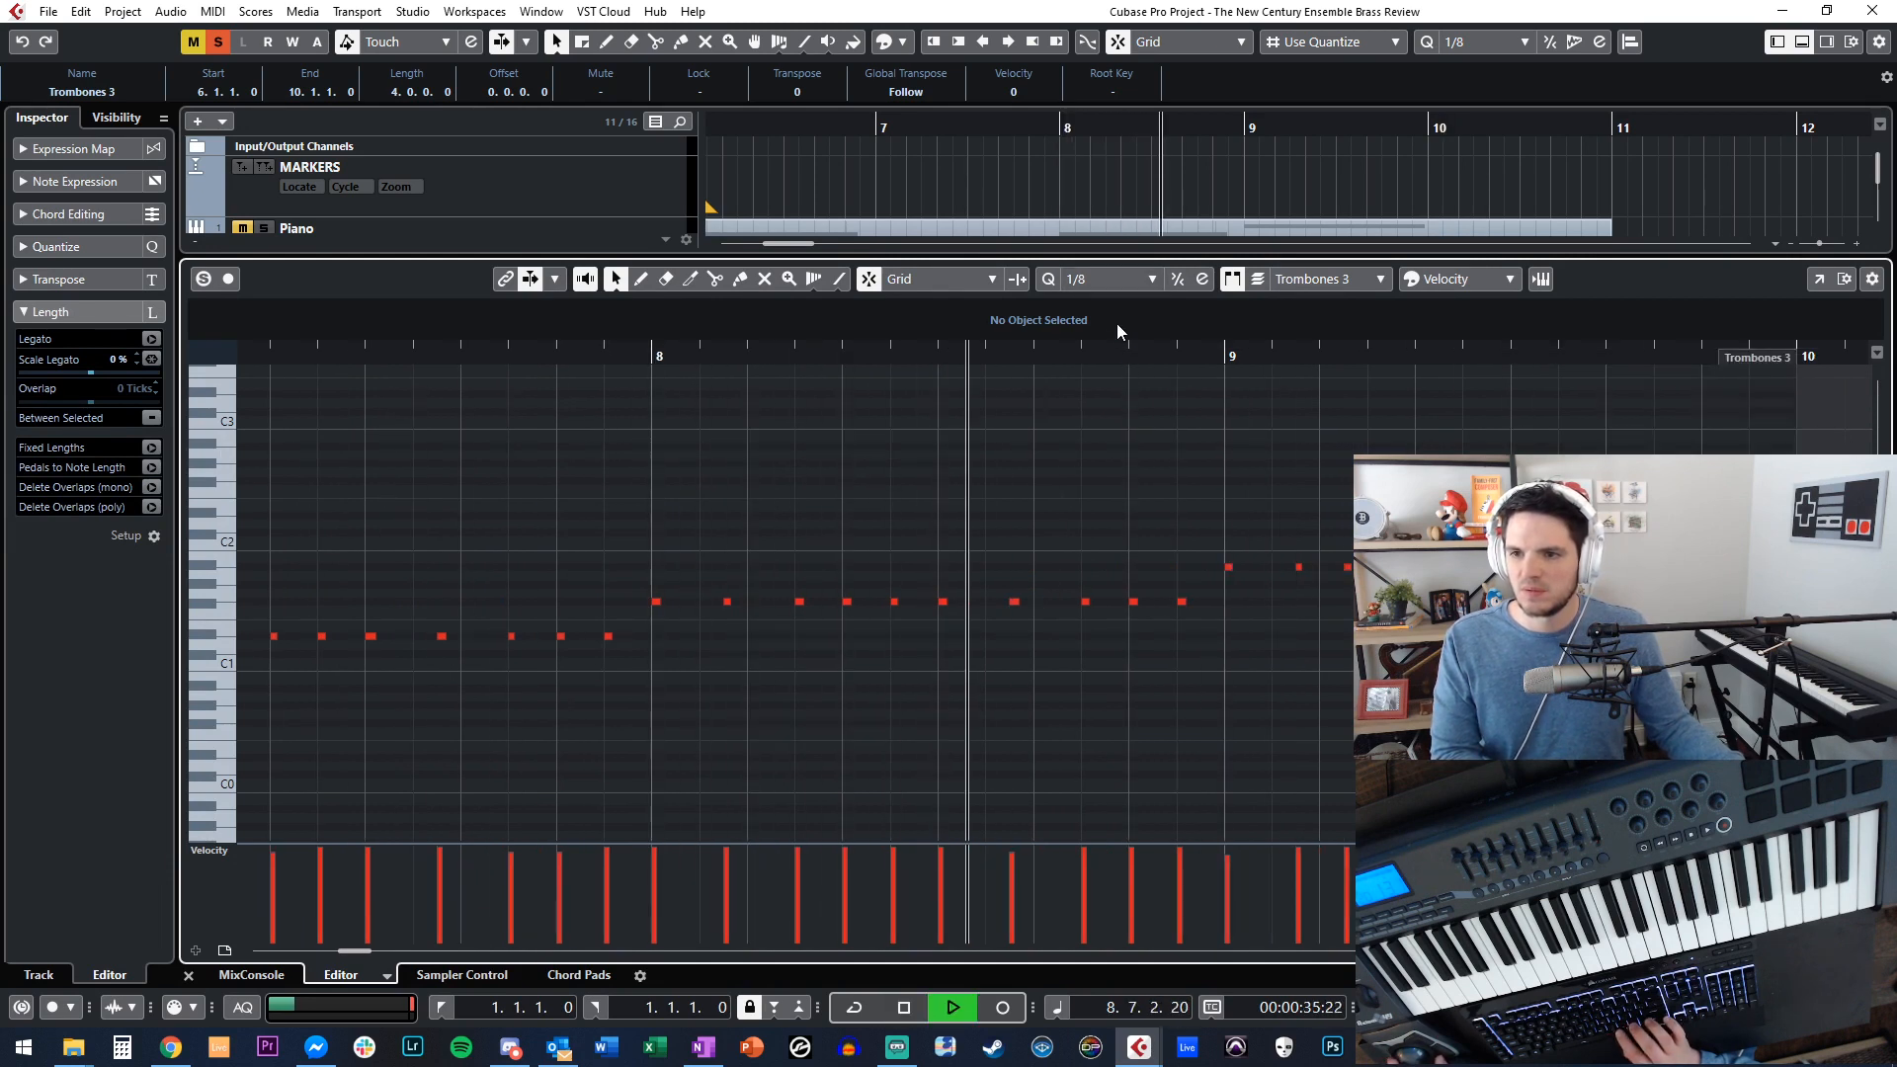
left_click(1107, 279)
left_click(1119, 392)
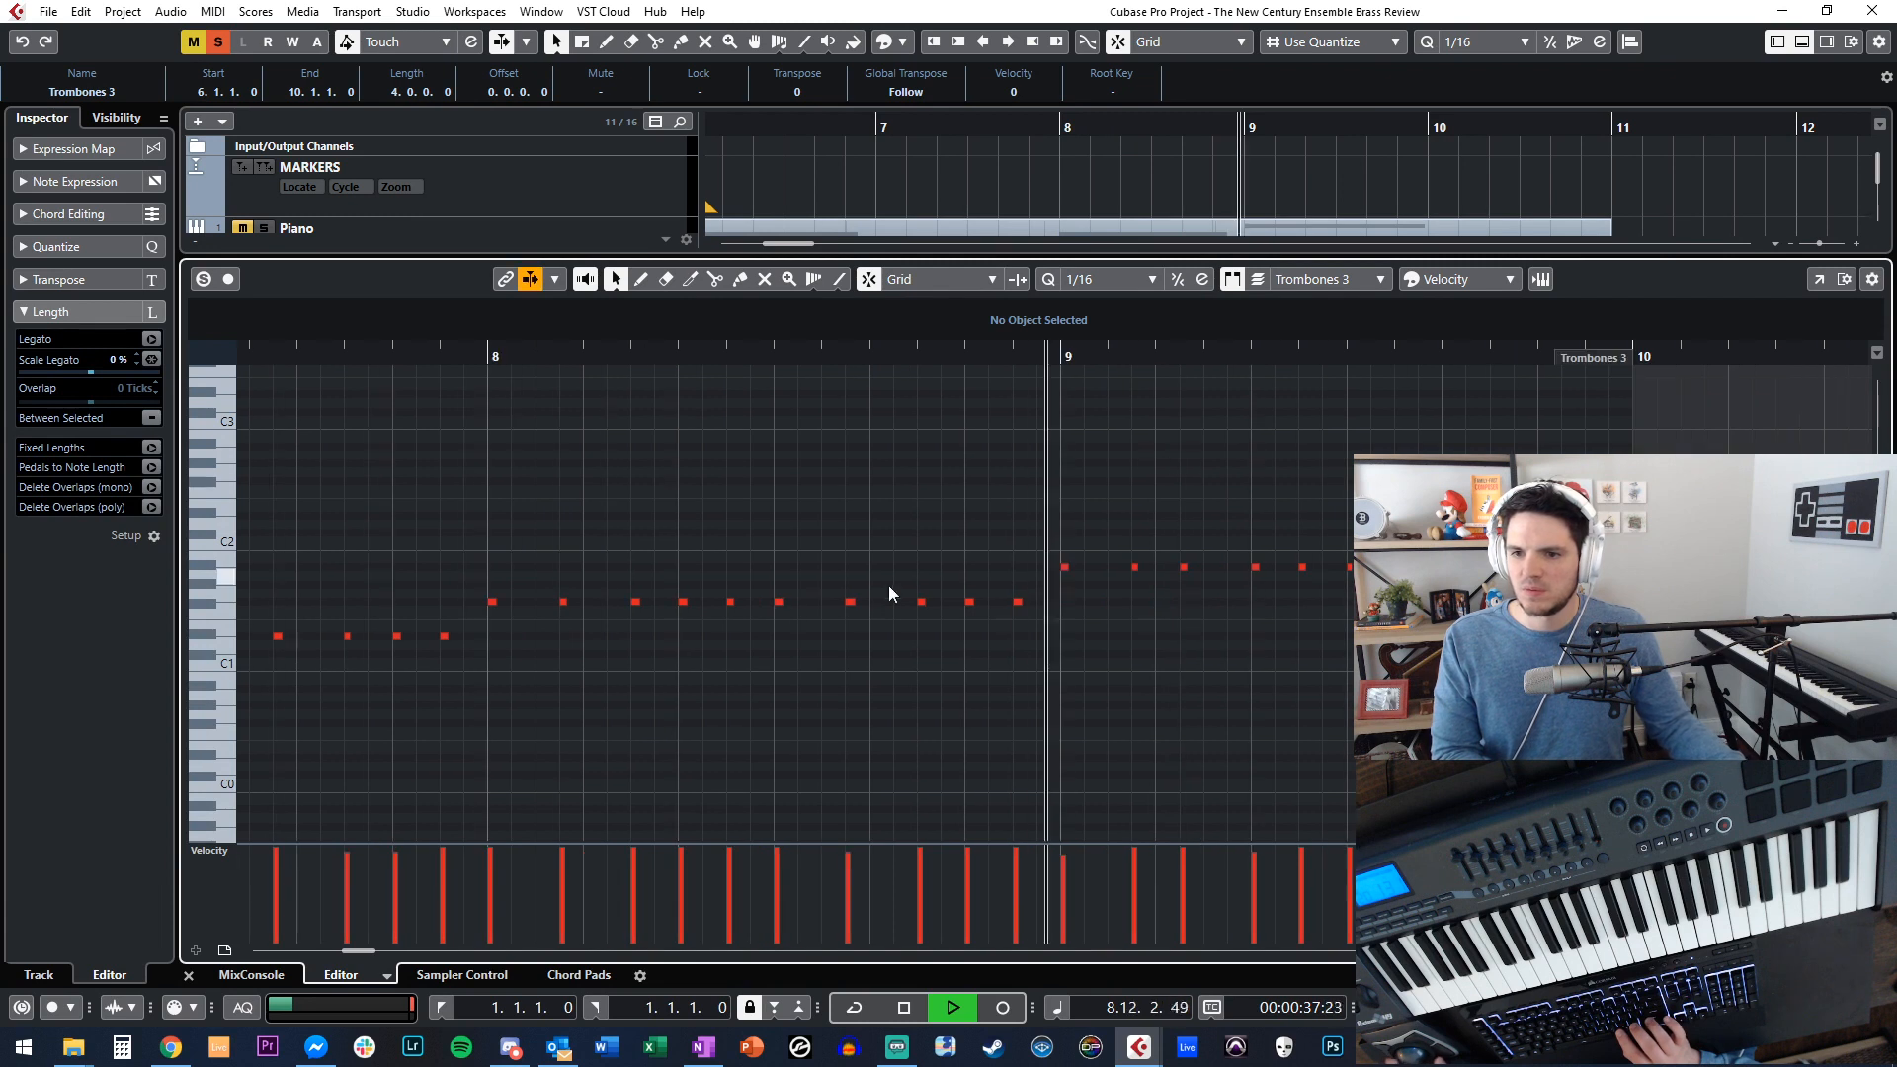
Replace the Trombones 3 notes in bar 9 with a copy of the bar 8 notes.
left_click_drag(1040, 625, 494, 559)
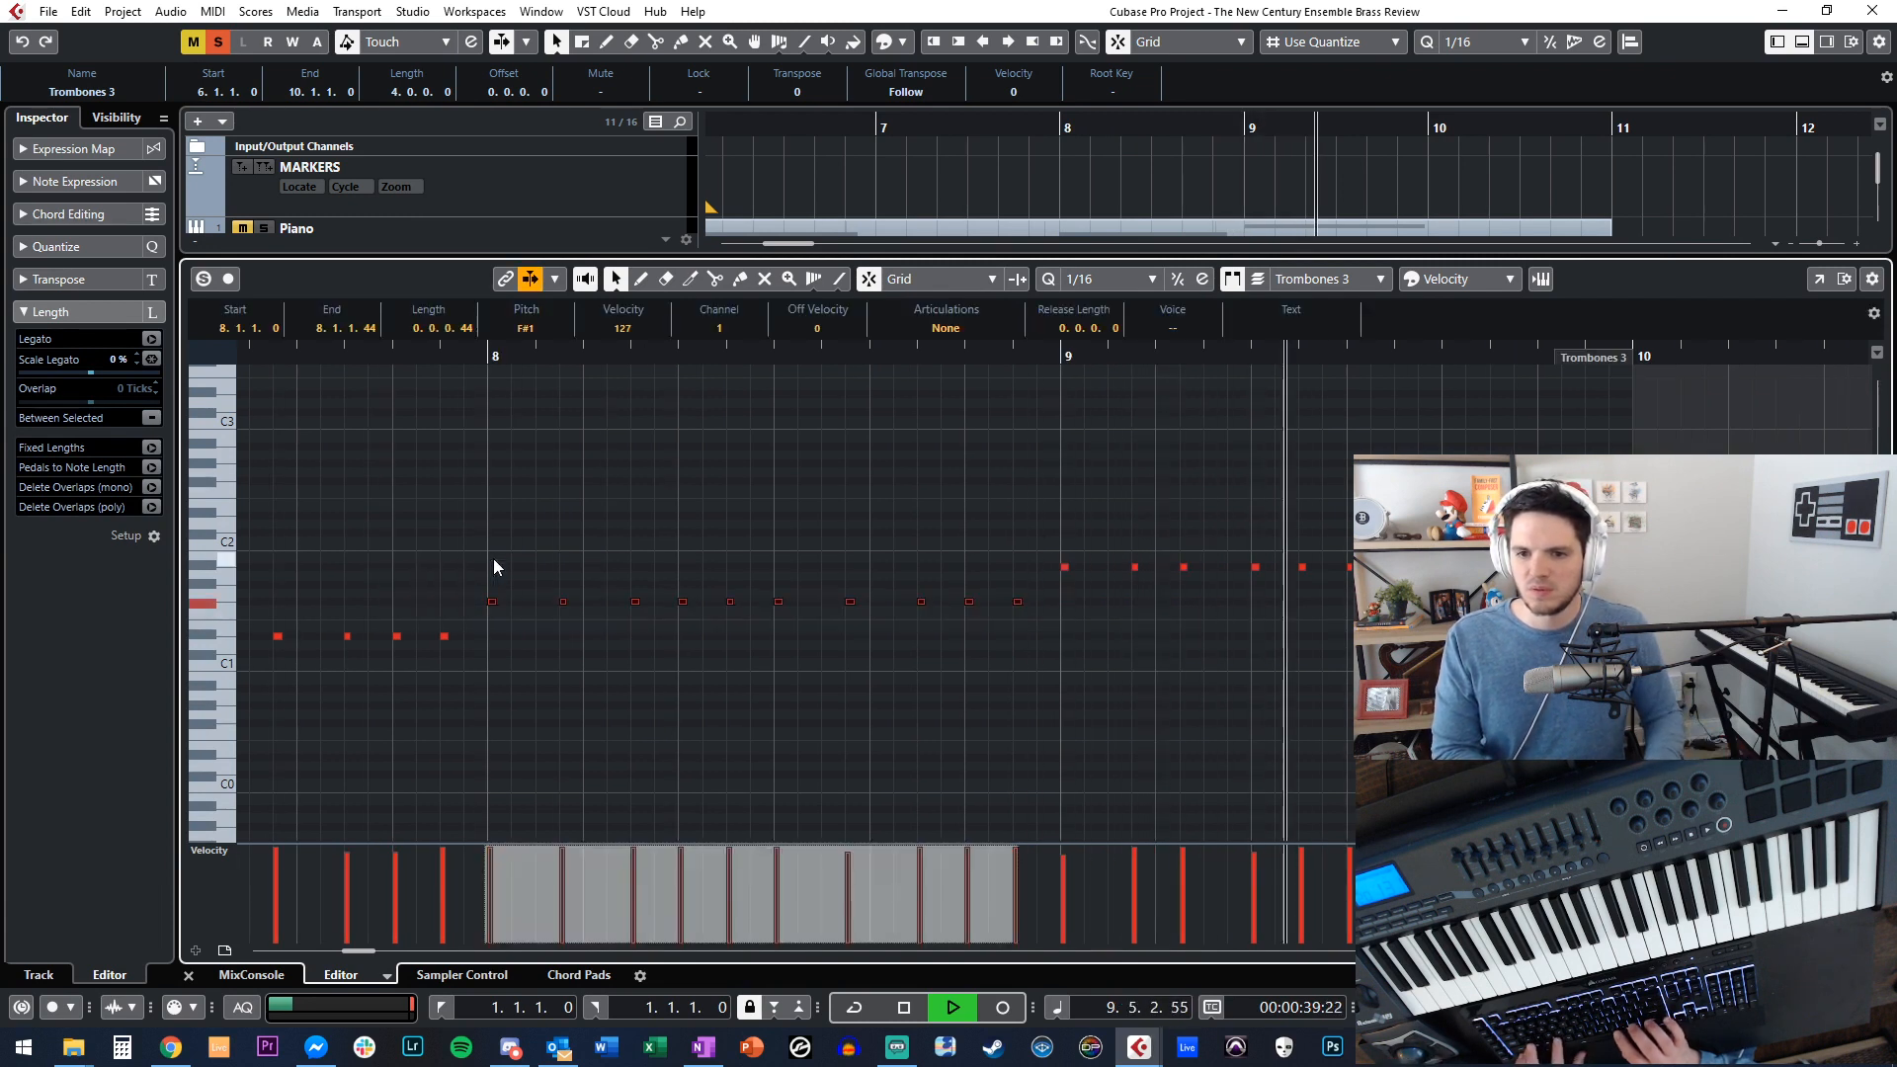
left_click_drag(1072, 530, 1354, 600)
key("Delete")
key("space")
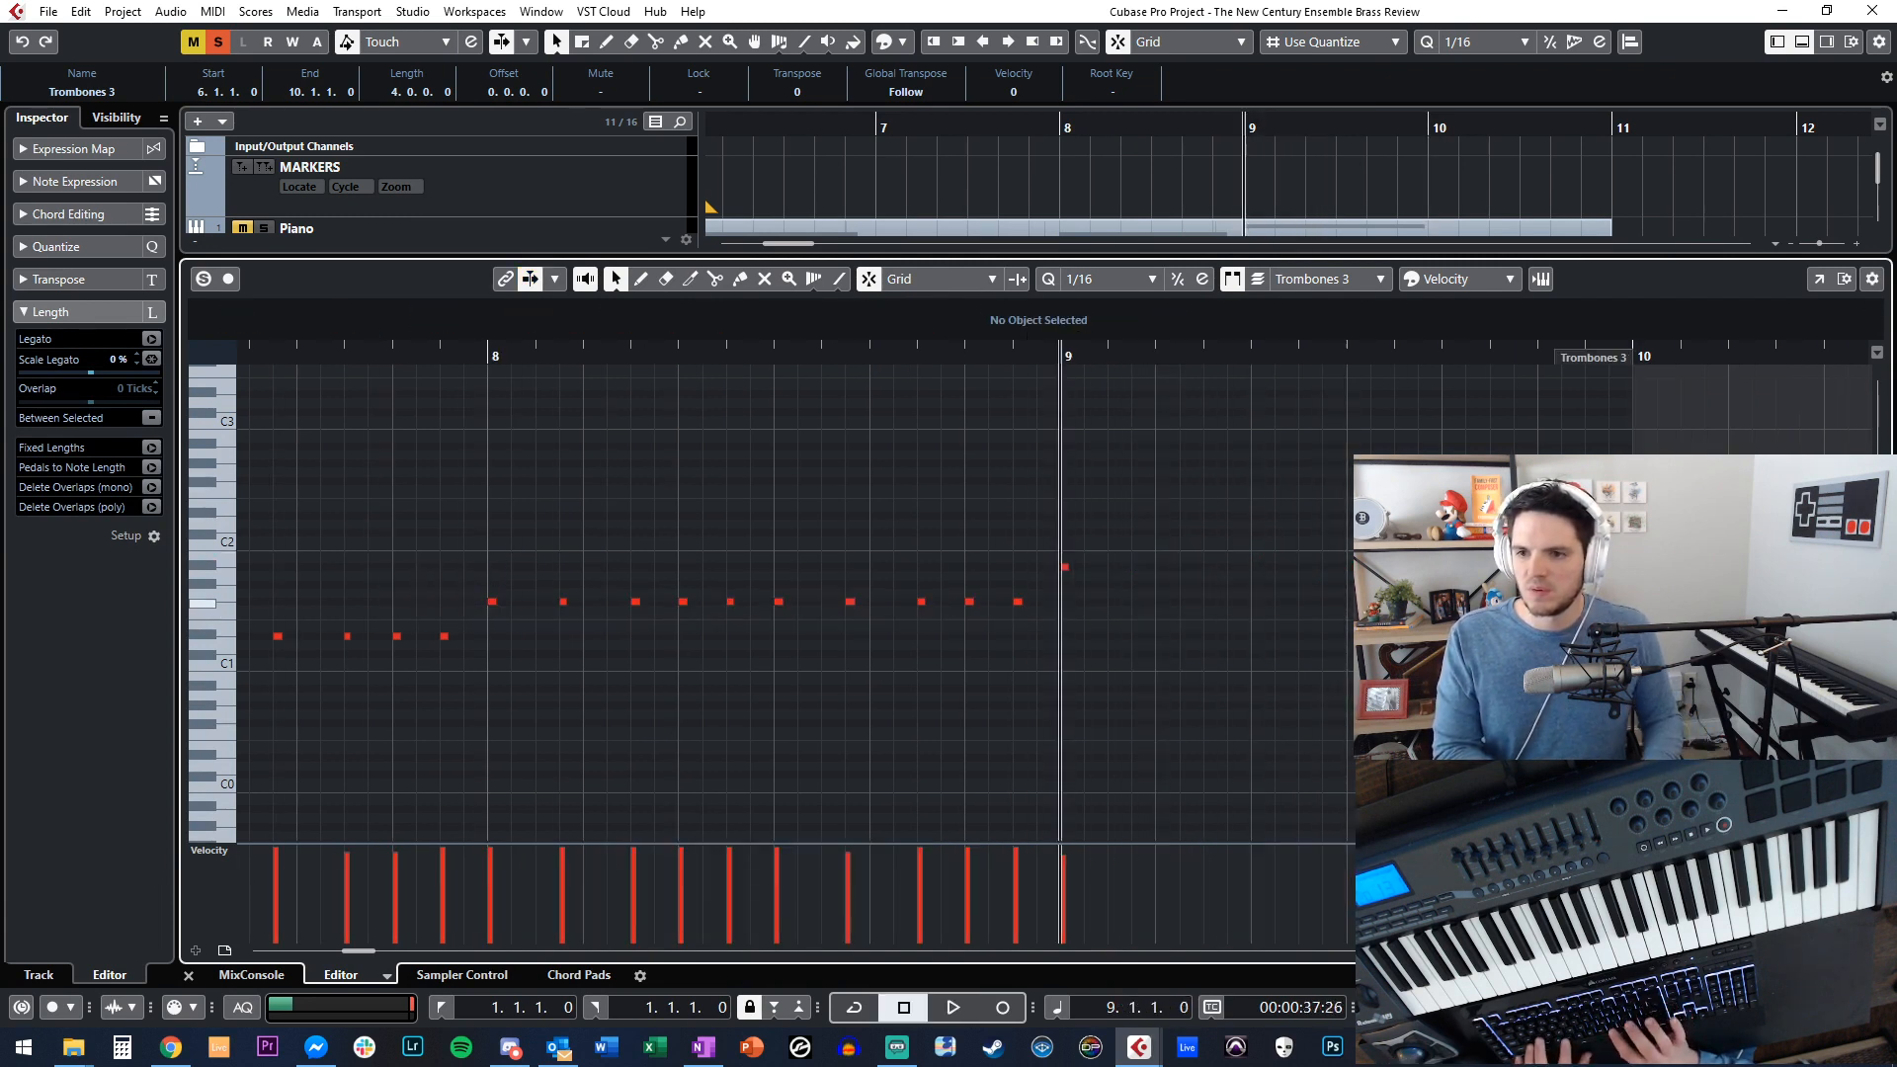
left_click_drag(1056, 551, 1053, 542)
key("ctrl+z")
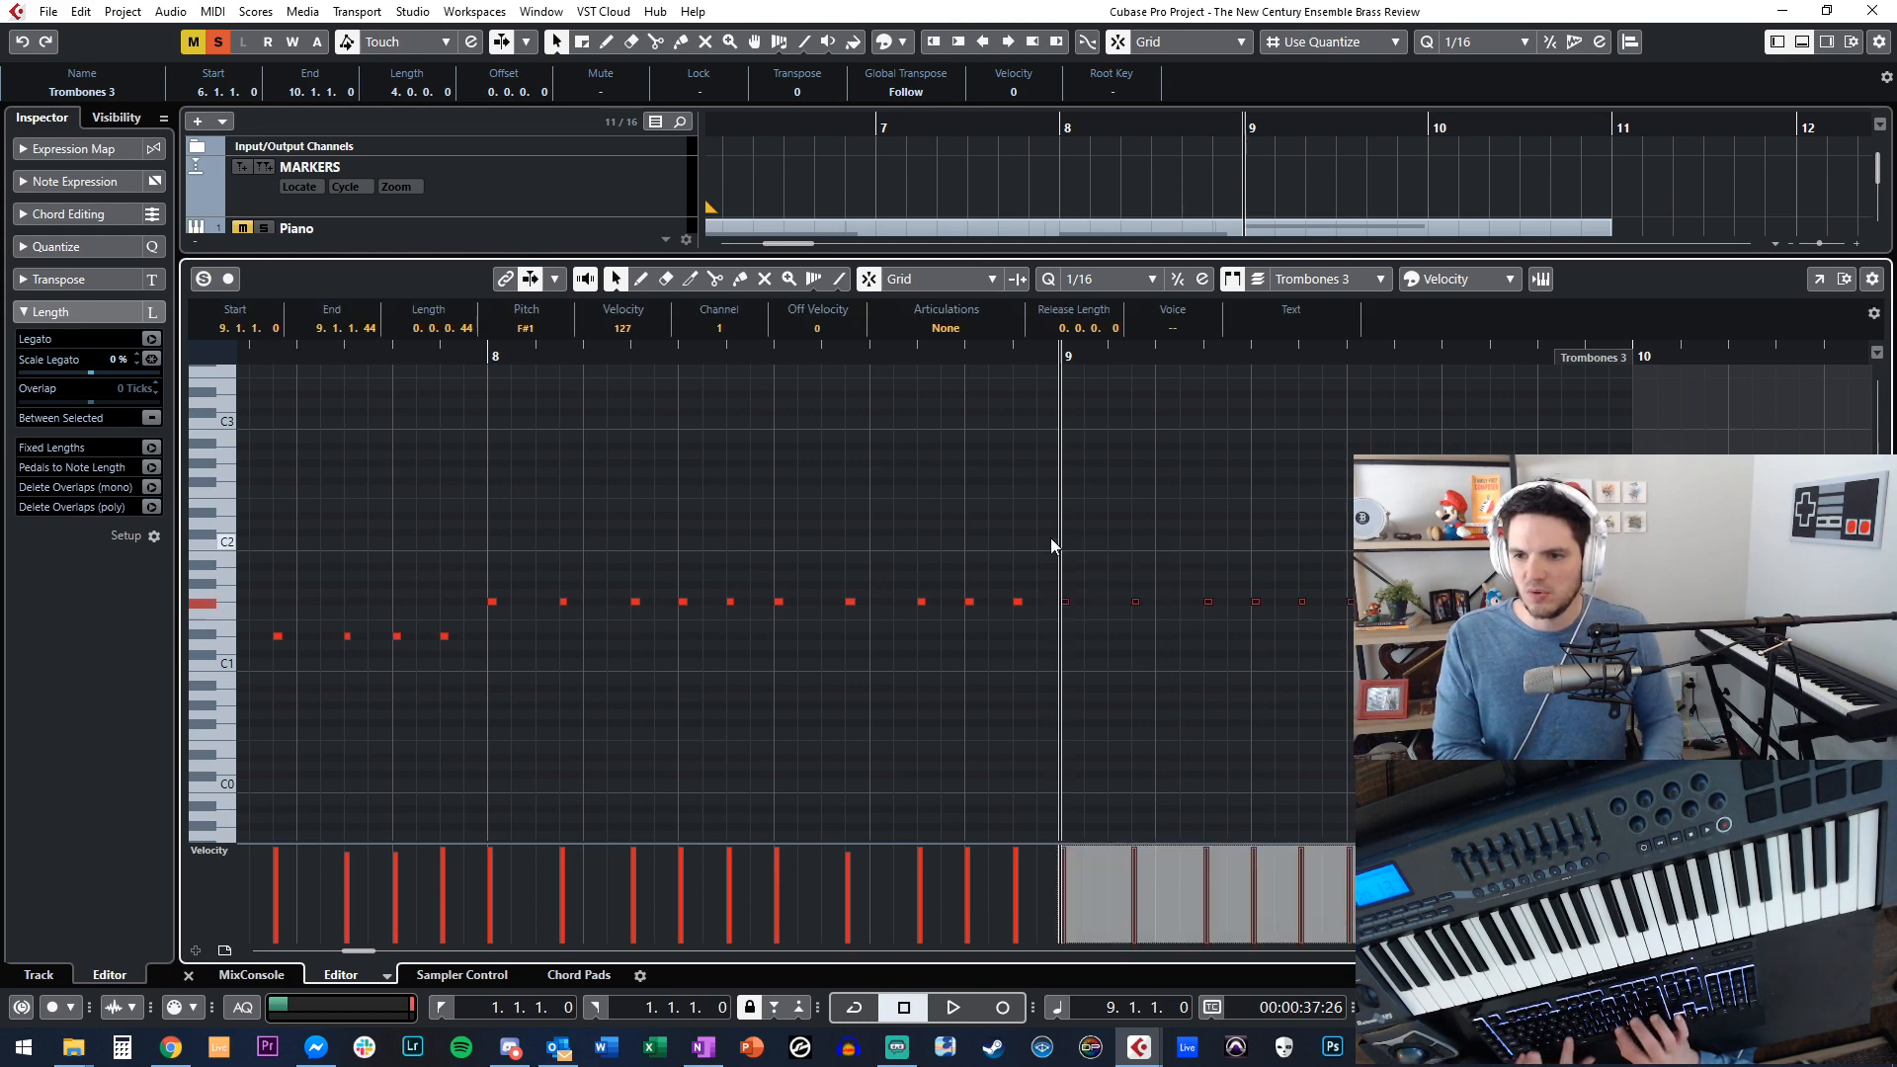
Transpose the copied bar 9 trombone notes up four semitones to A#1, play them back and close the editor.
key("Up")
key("Up")
key("Up")
key("Up")
key("space")
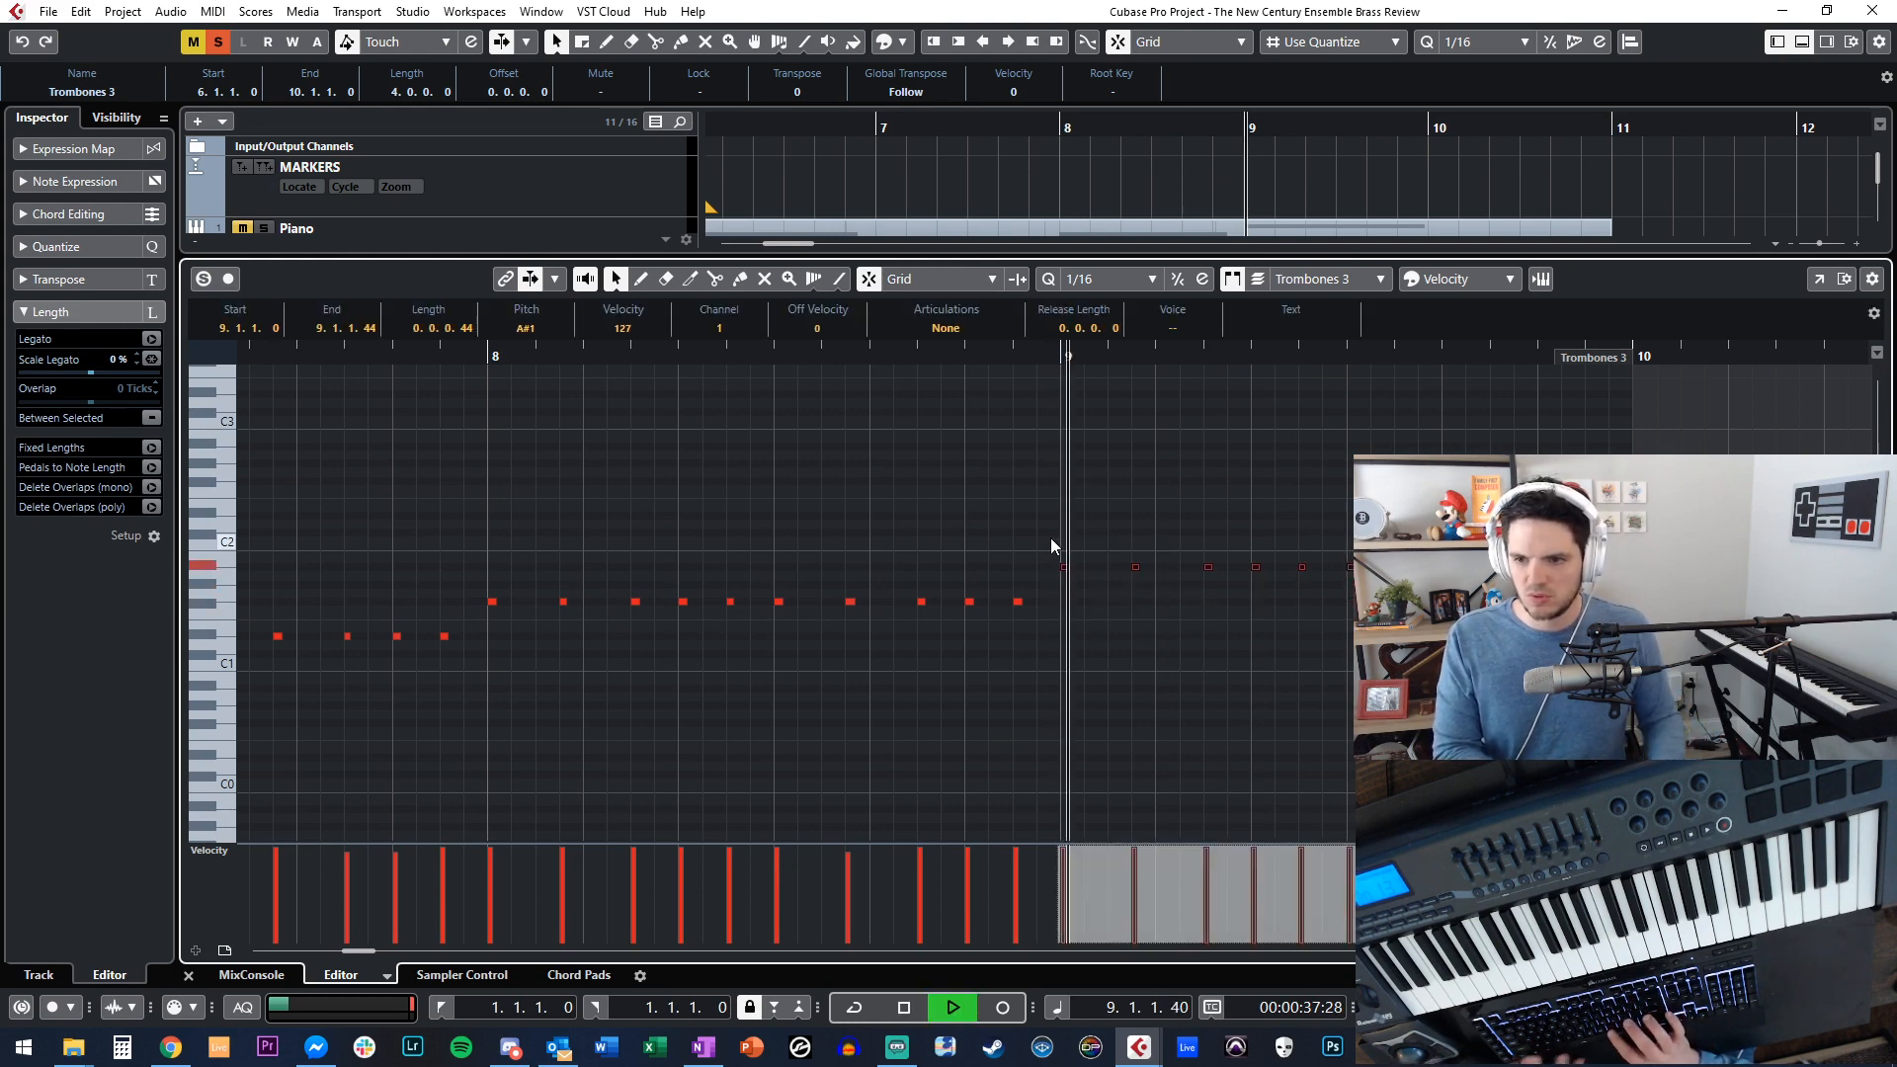
key("ctrl+e")
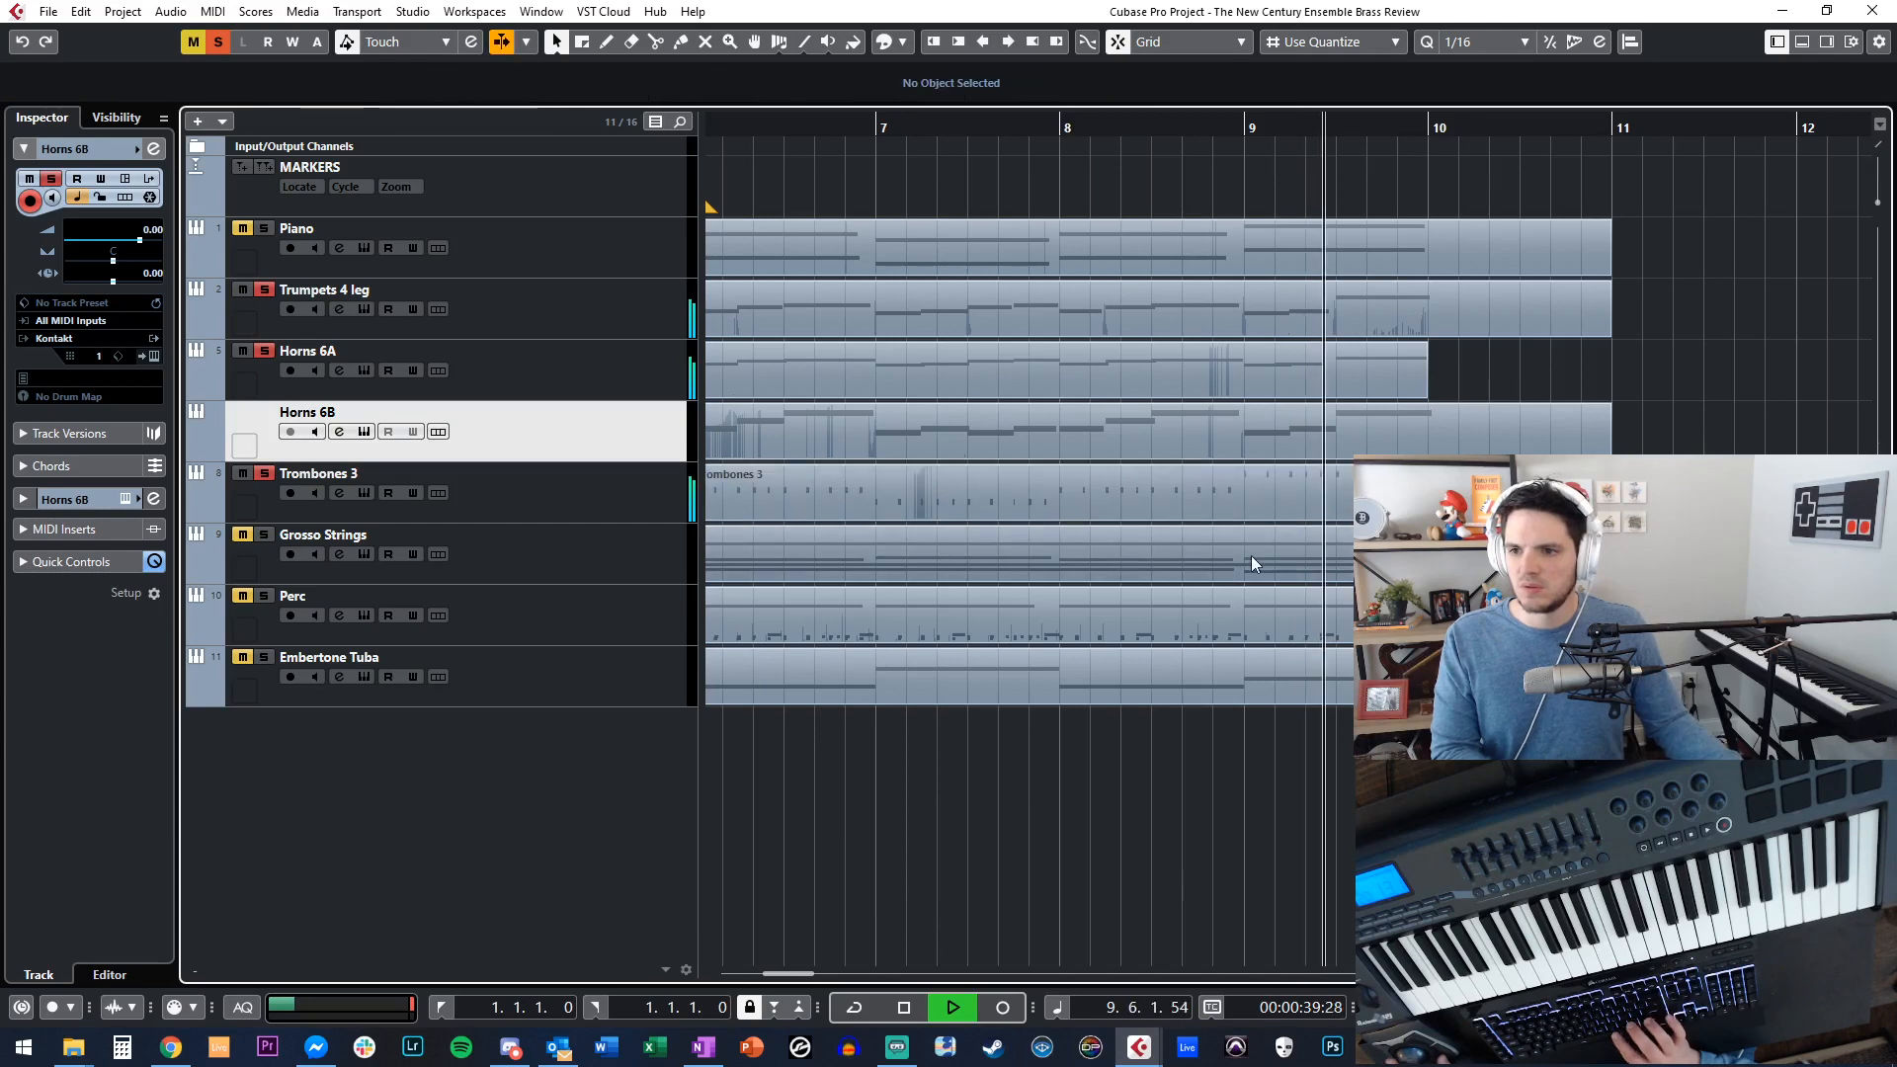
Check the Horns 6B part, reopen Horns 6A, select its bar 9 notes and set the quantize value to 1/8.
double_click(1278, 442)
key("ctrl+e")
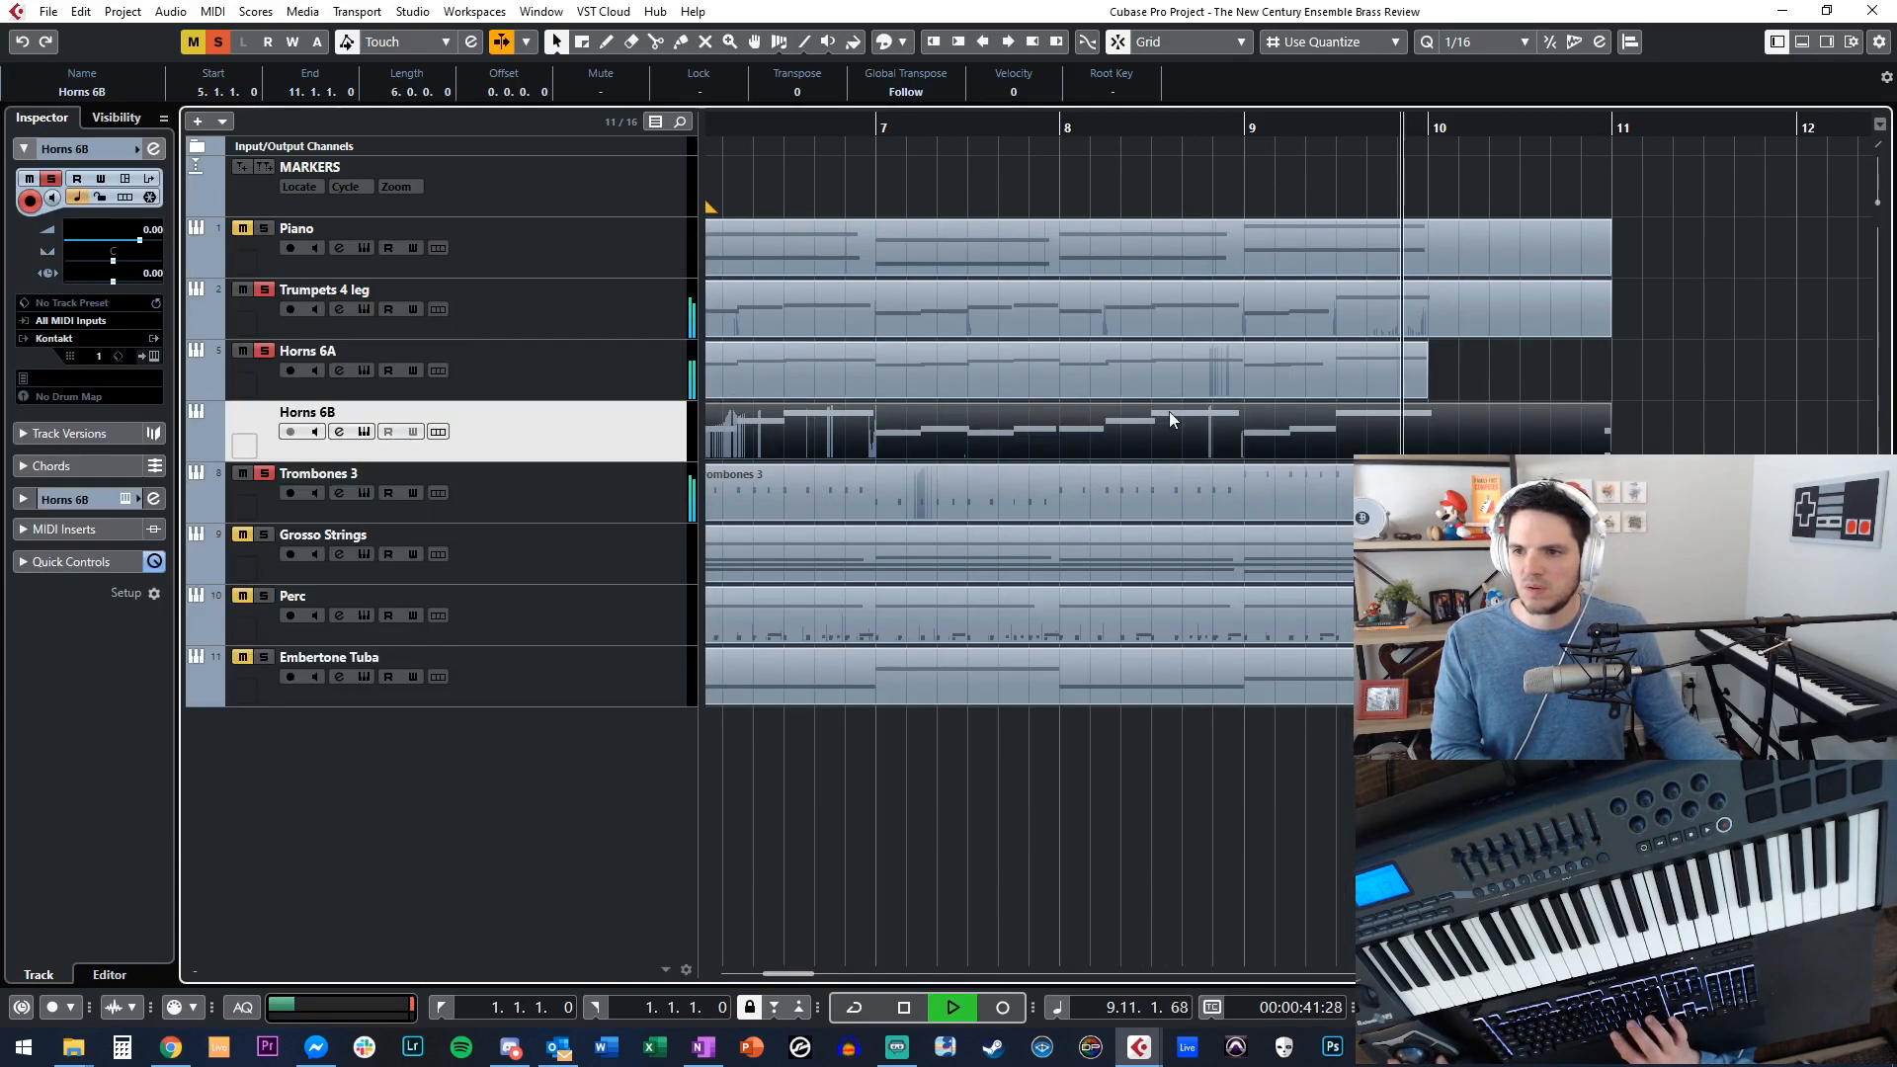
double_click(1166, 393)
scroll(684, 605, "left", 3)
key("space")
left_click_drag(1272, 664, 673, 471)
left_click(1073, 281)
left_click(1077, 368)
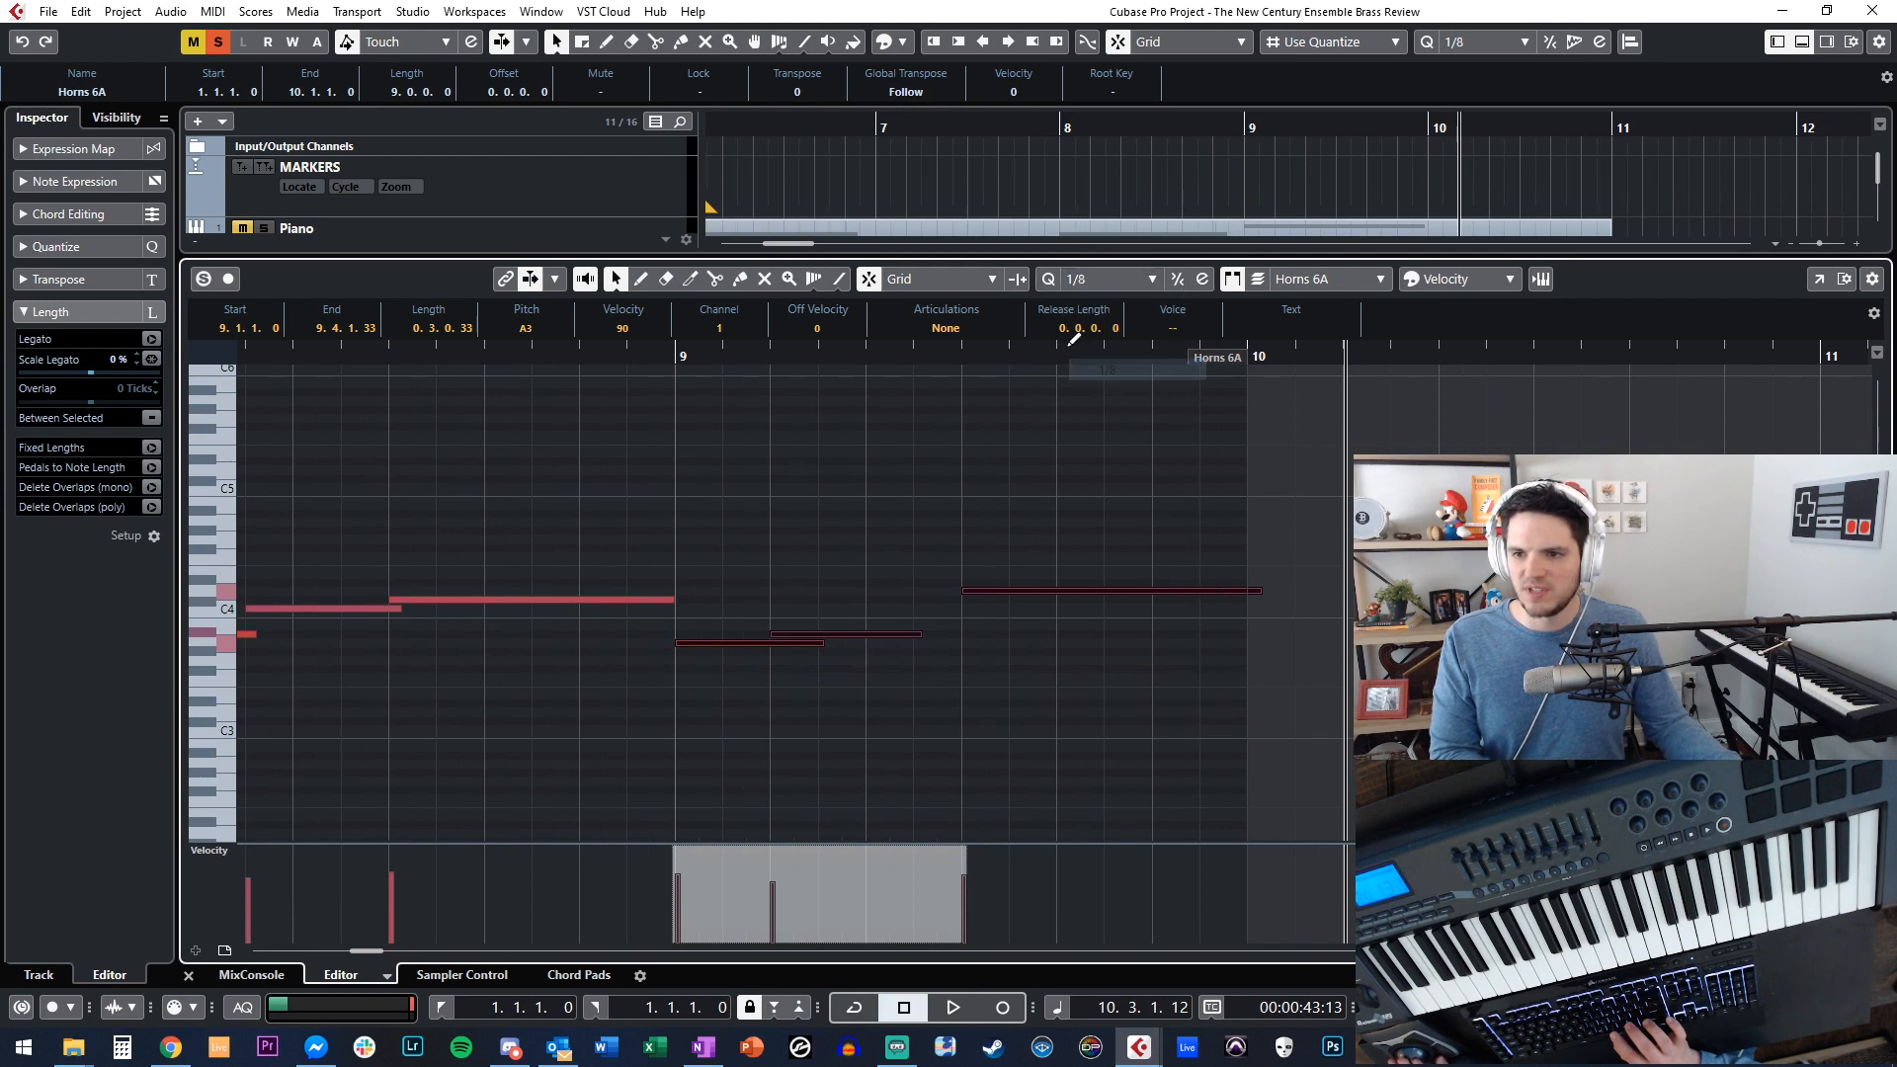
Move the A#3 note in bar 9 of Horns 6A to start at 9.4.1.0 and play back from bar 9.
key("b")
key("b")
key("space")
left_click(881, 543)
left_click_drag(875, 634, 922, 635)
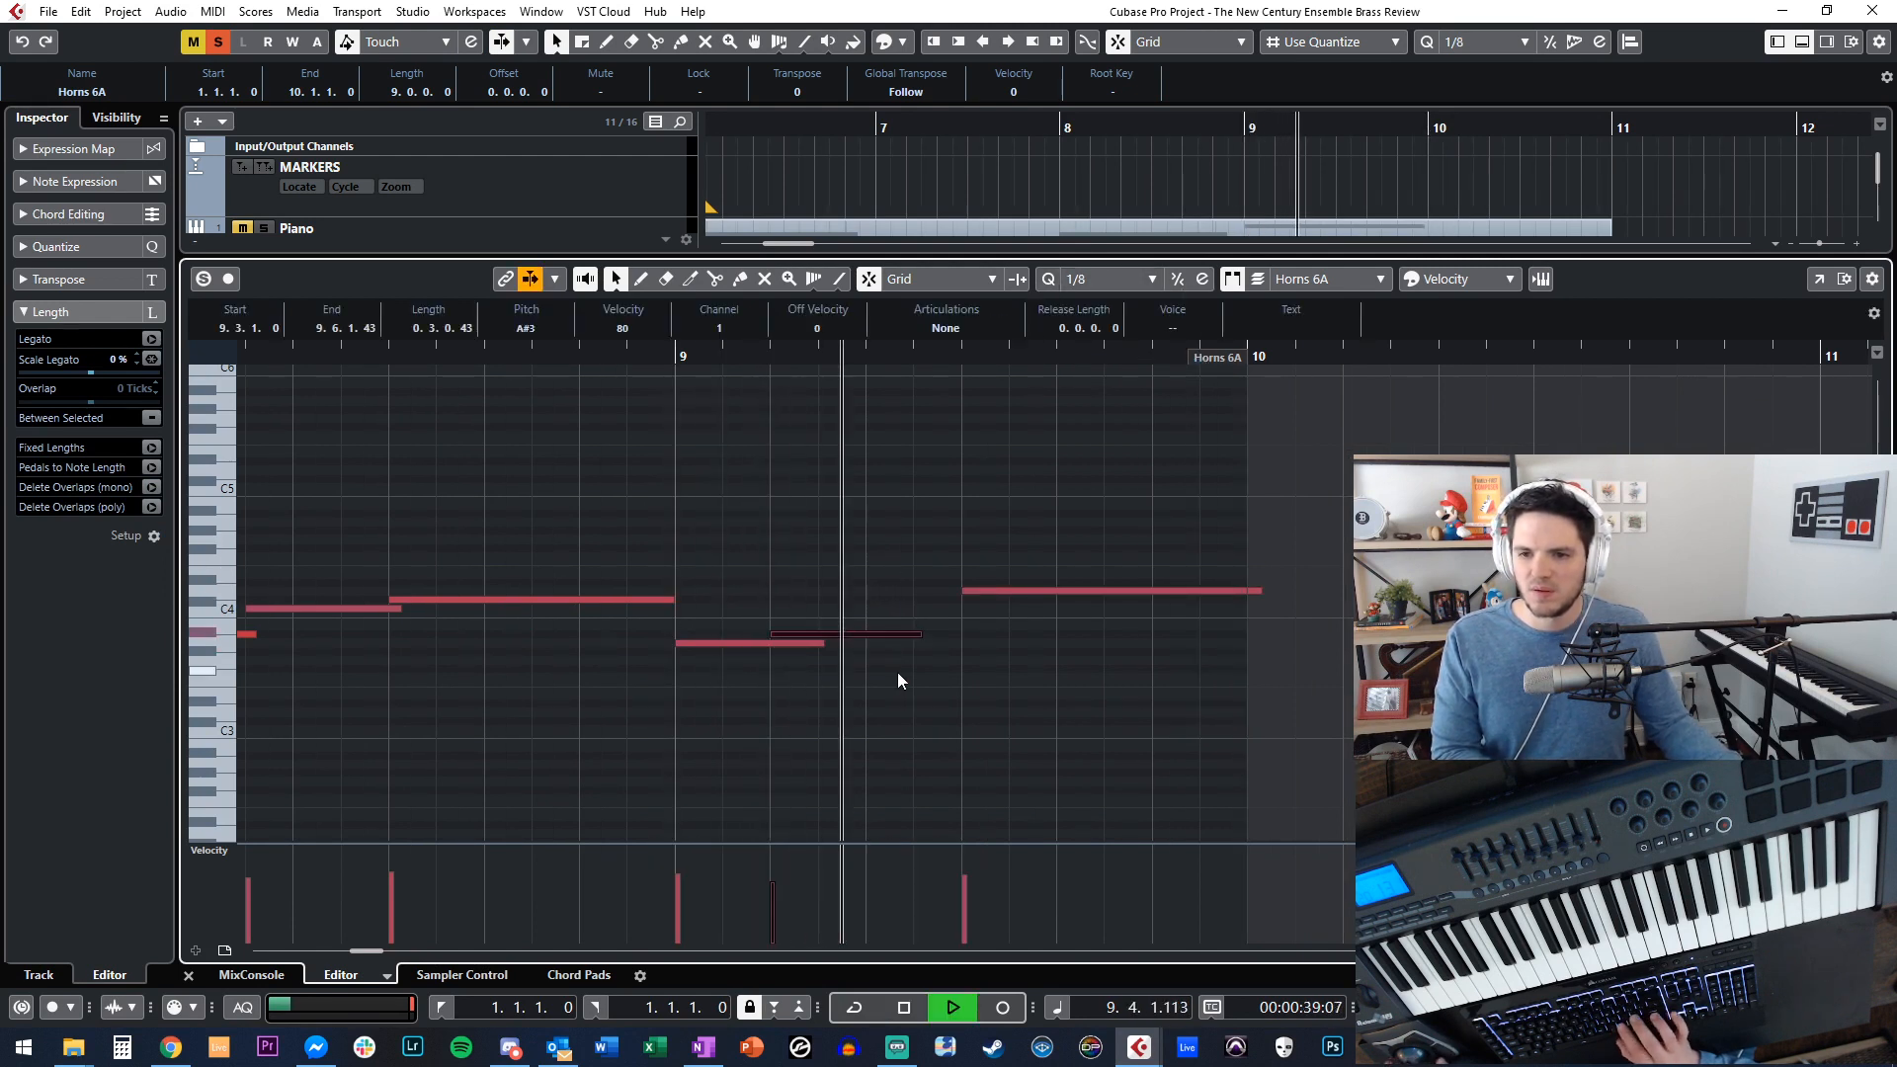
key("space")
key("space")
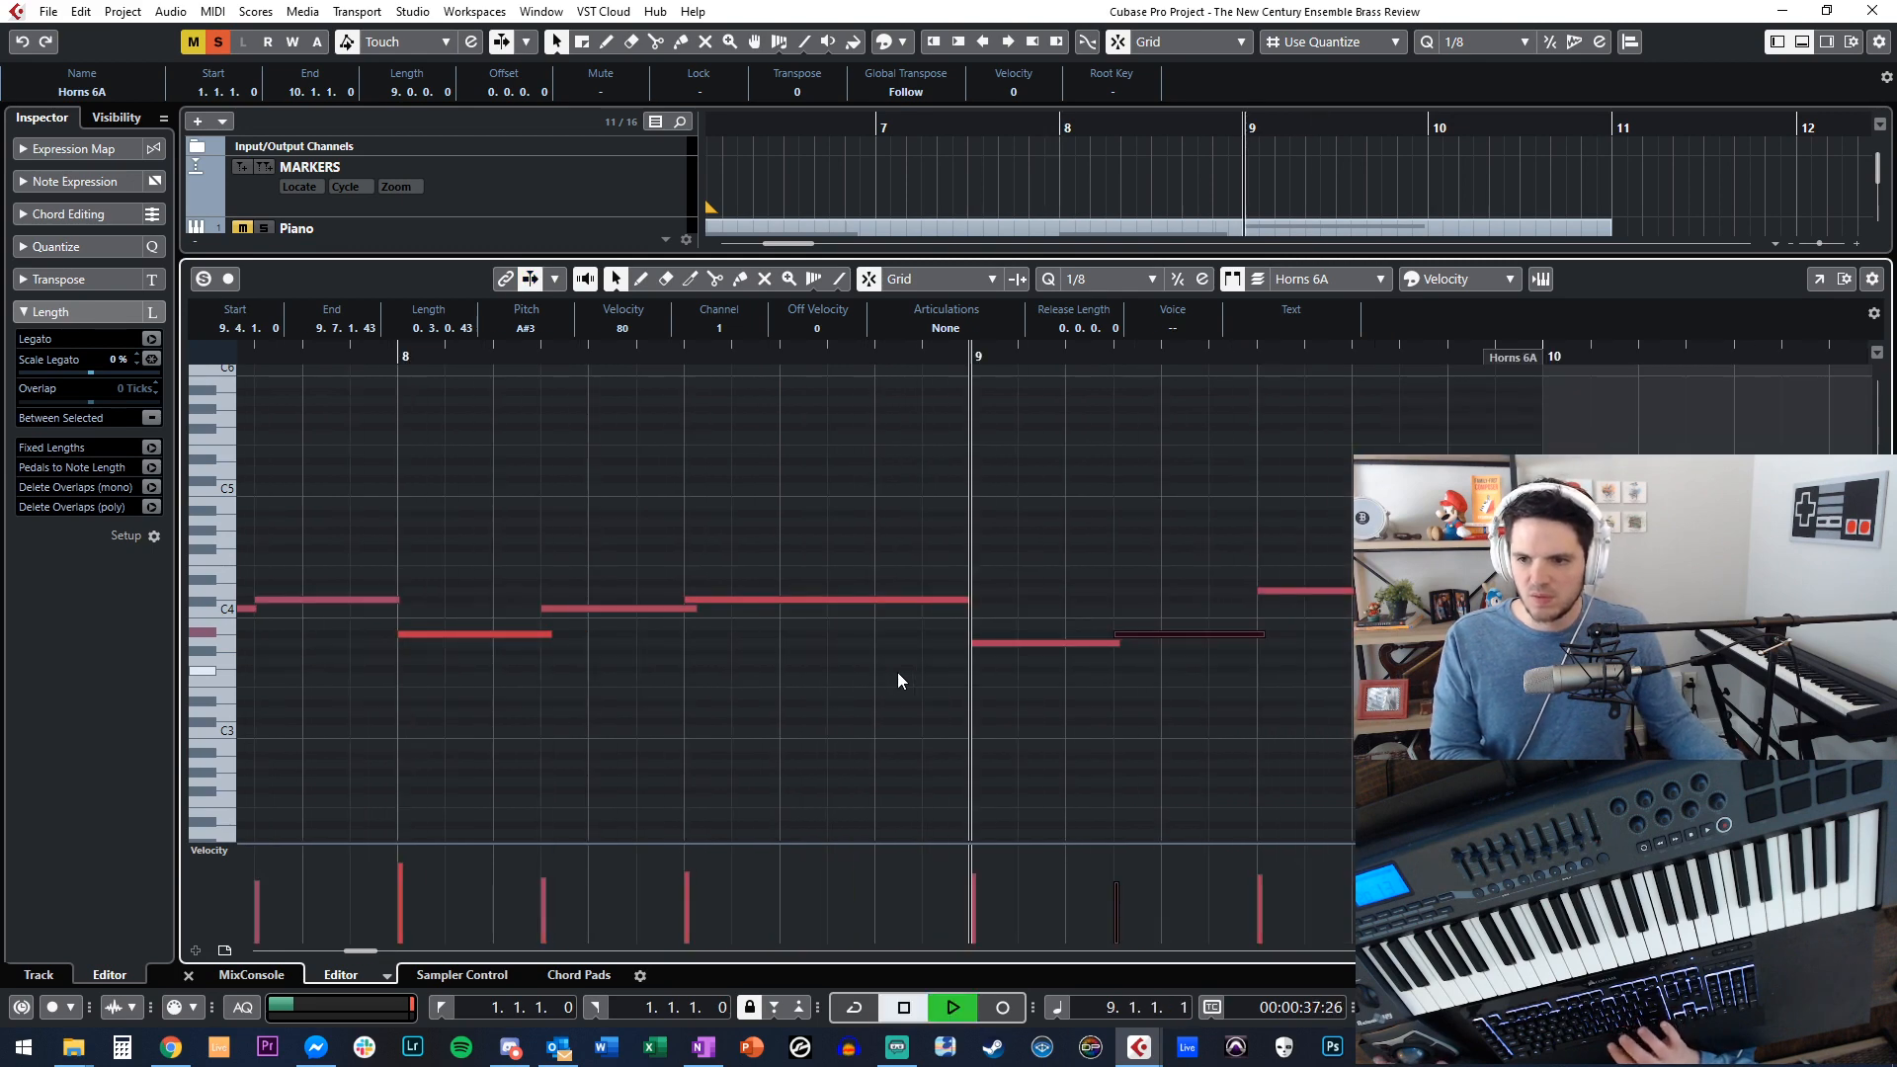
Play back bar 9 of Horns 6A with auto-scroll on, close the editor, check neighbouring brass parts and replay from marker B.
key("f")
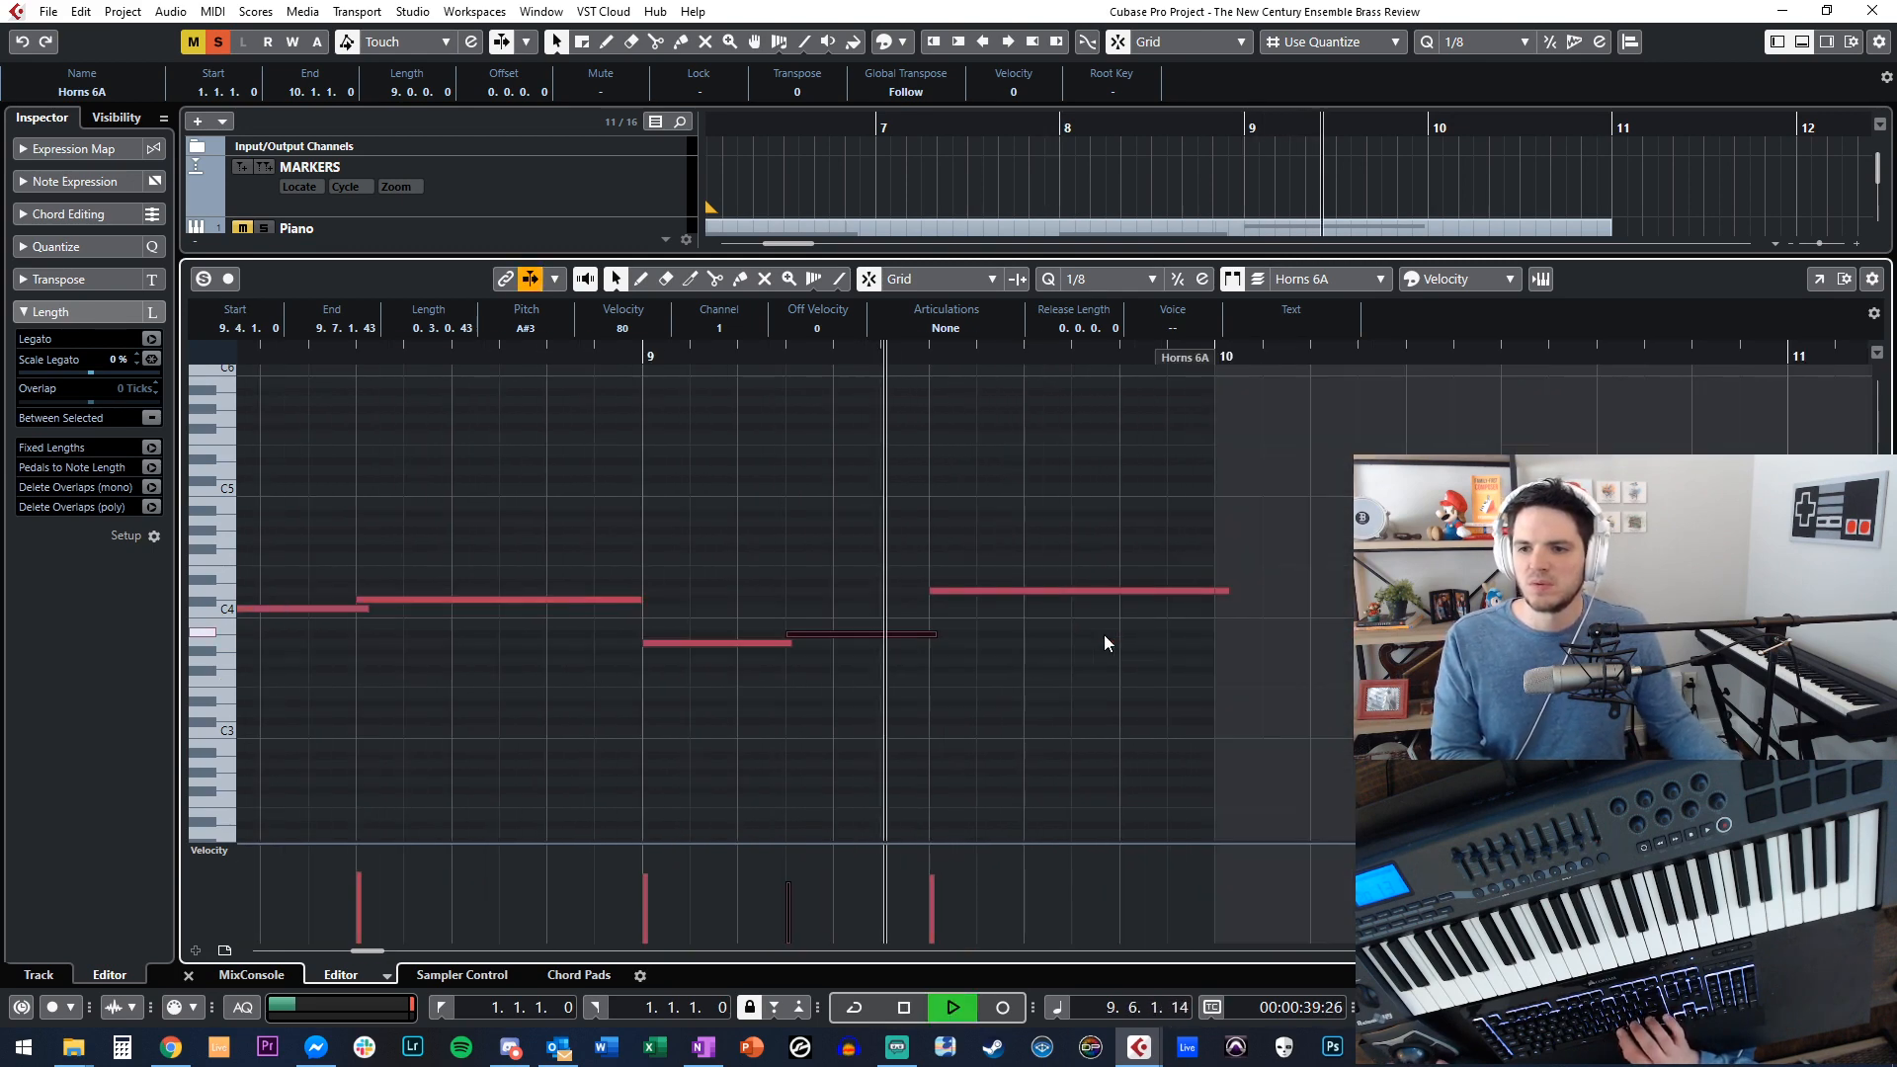
key("ctrl+e")
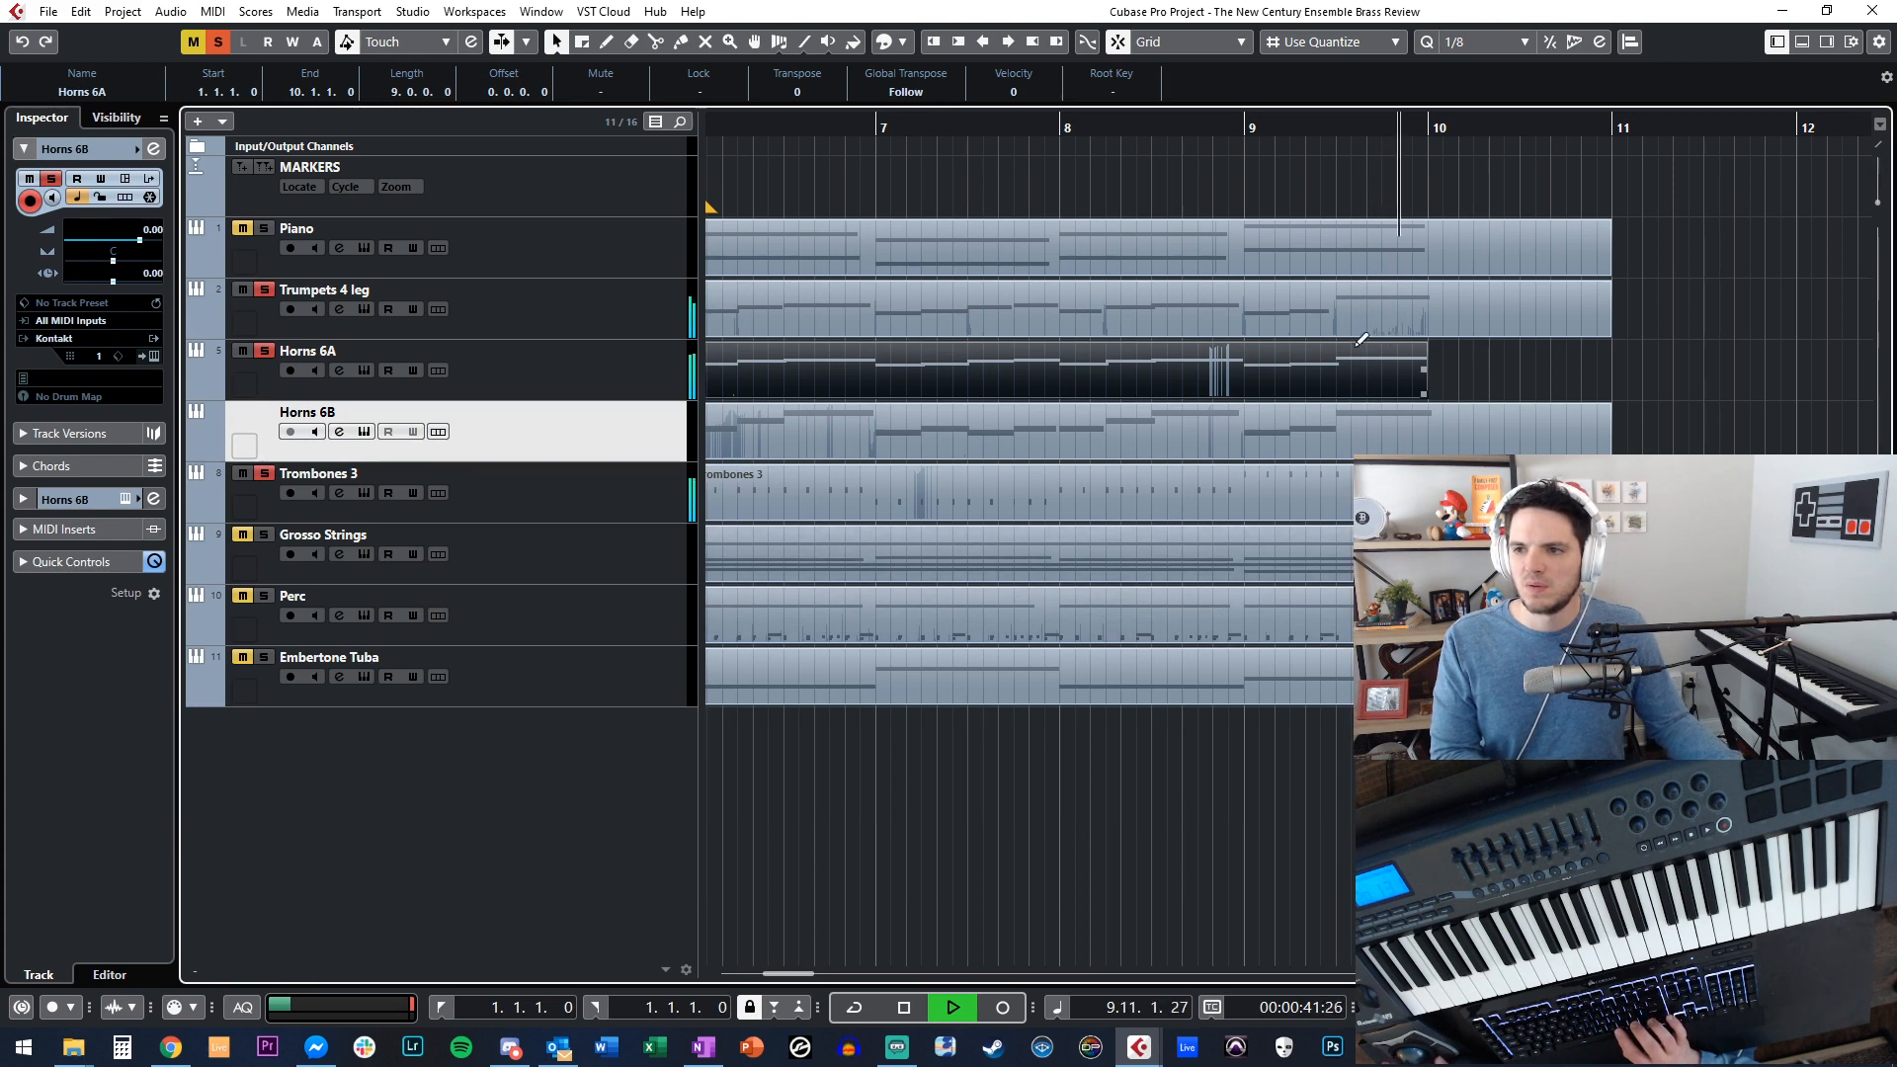
key("ctrl+e")
key("ctrl+e")
left_click(1377, 319)
key("ctrl+e")
left_click(1328, 335)
key("ctrl+e")
key("b")
key("b")
Examine the bar 6 notes of the Trombones 3 part and the settings of its Kontakt instrument.
left_click(1023, 494)
key("ctrl+e")
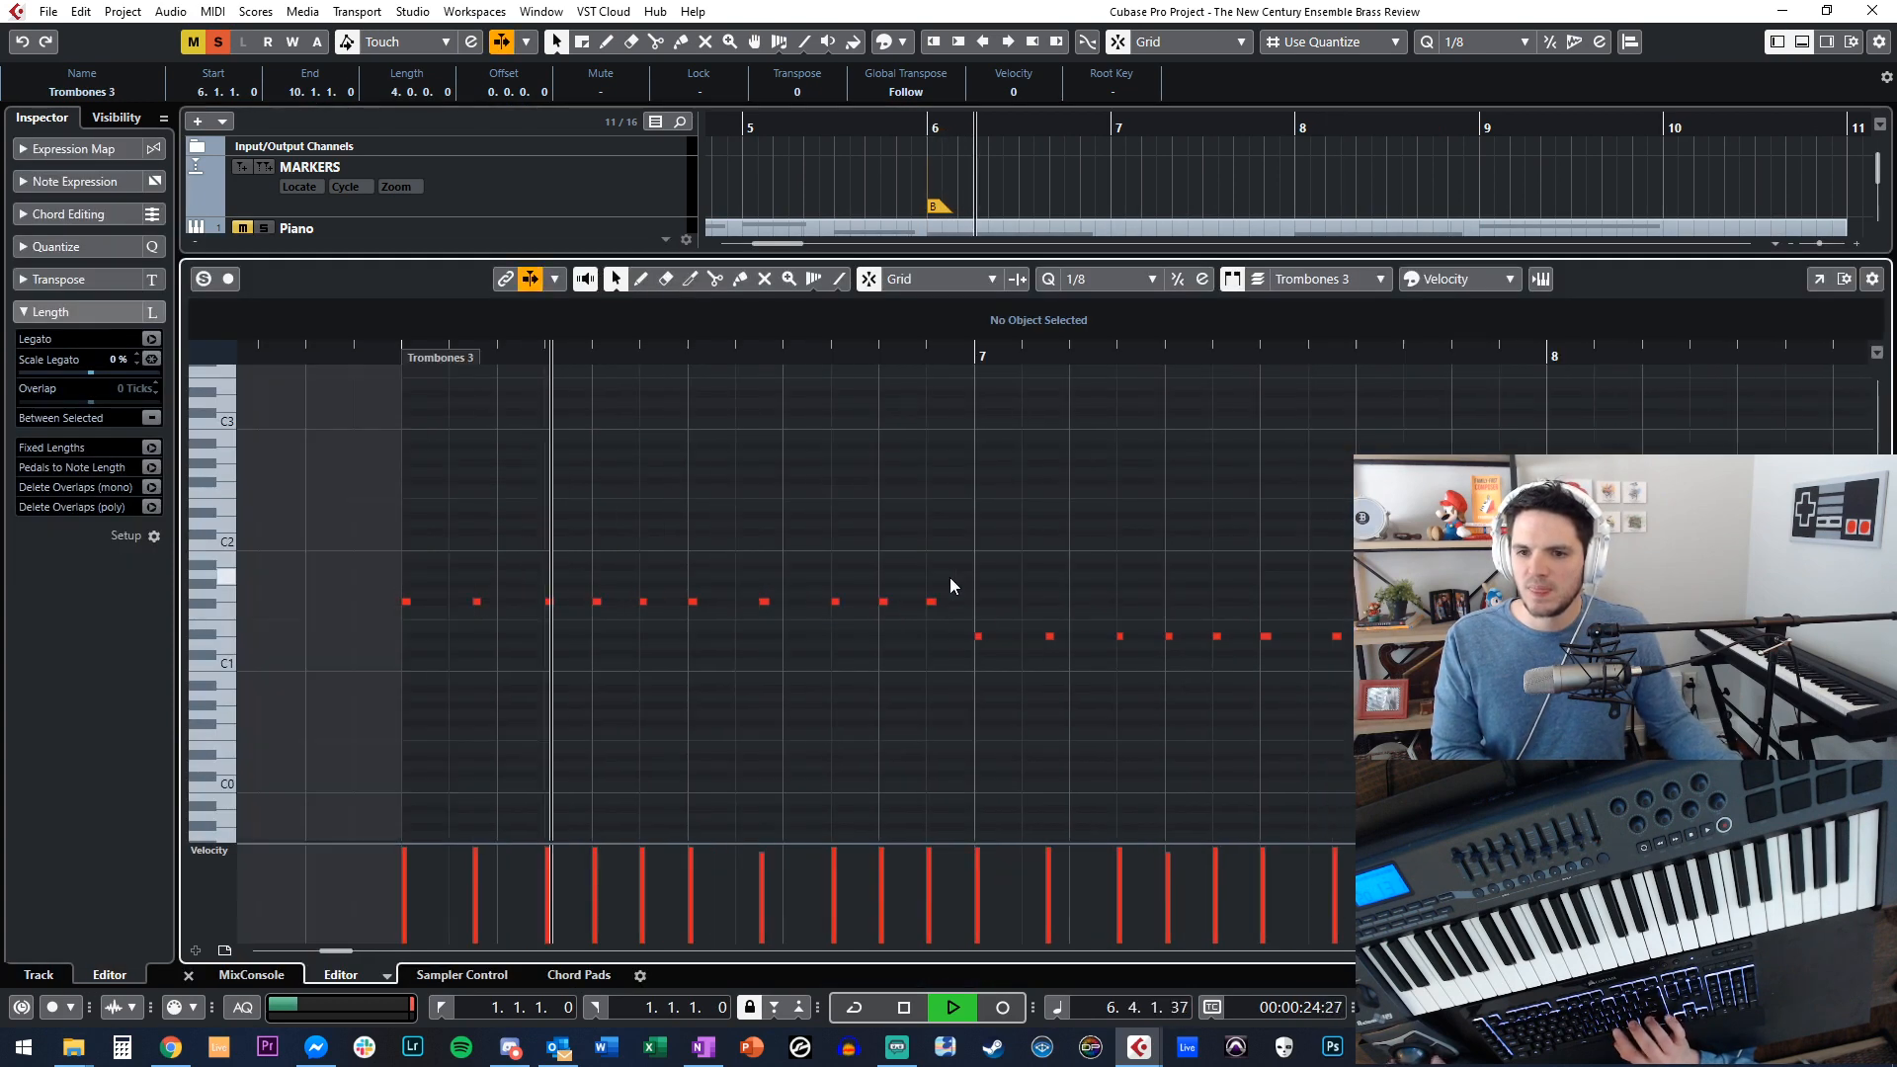
left_click_drag(1107, 619, 464, 537)
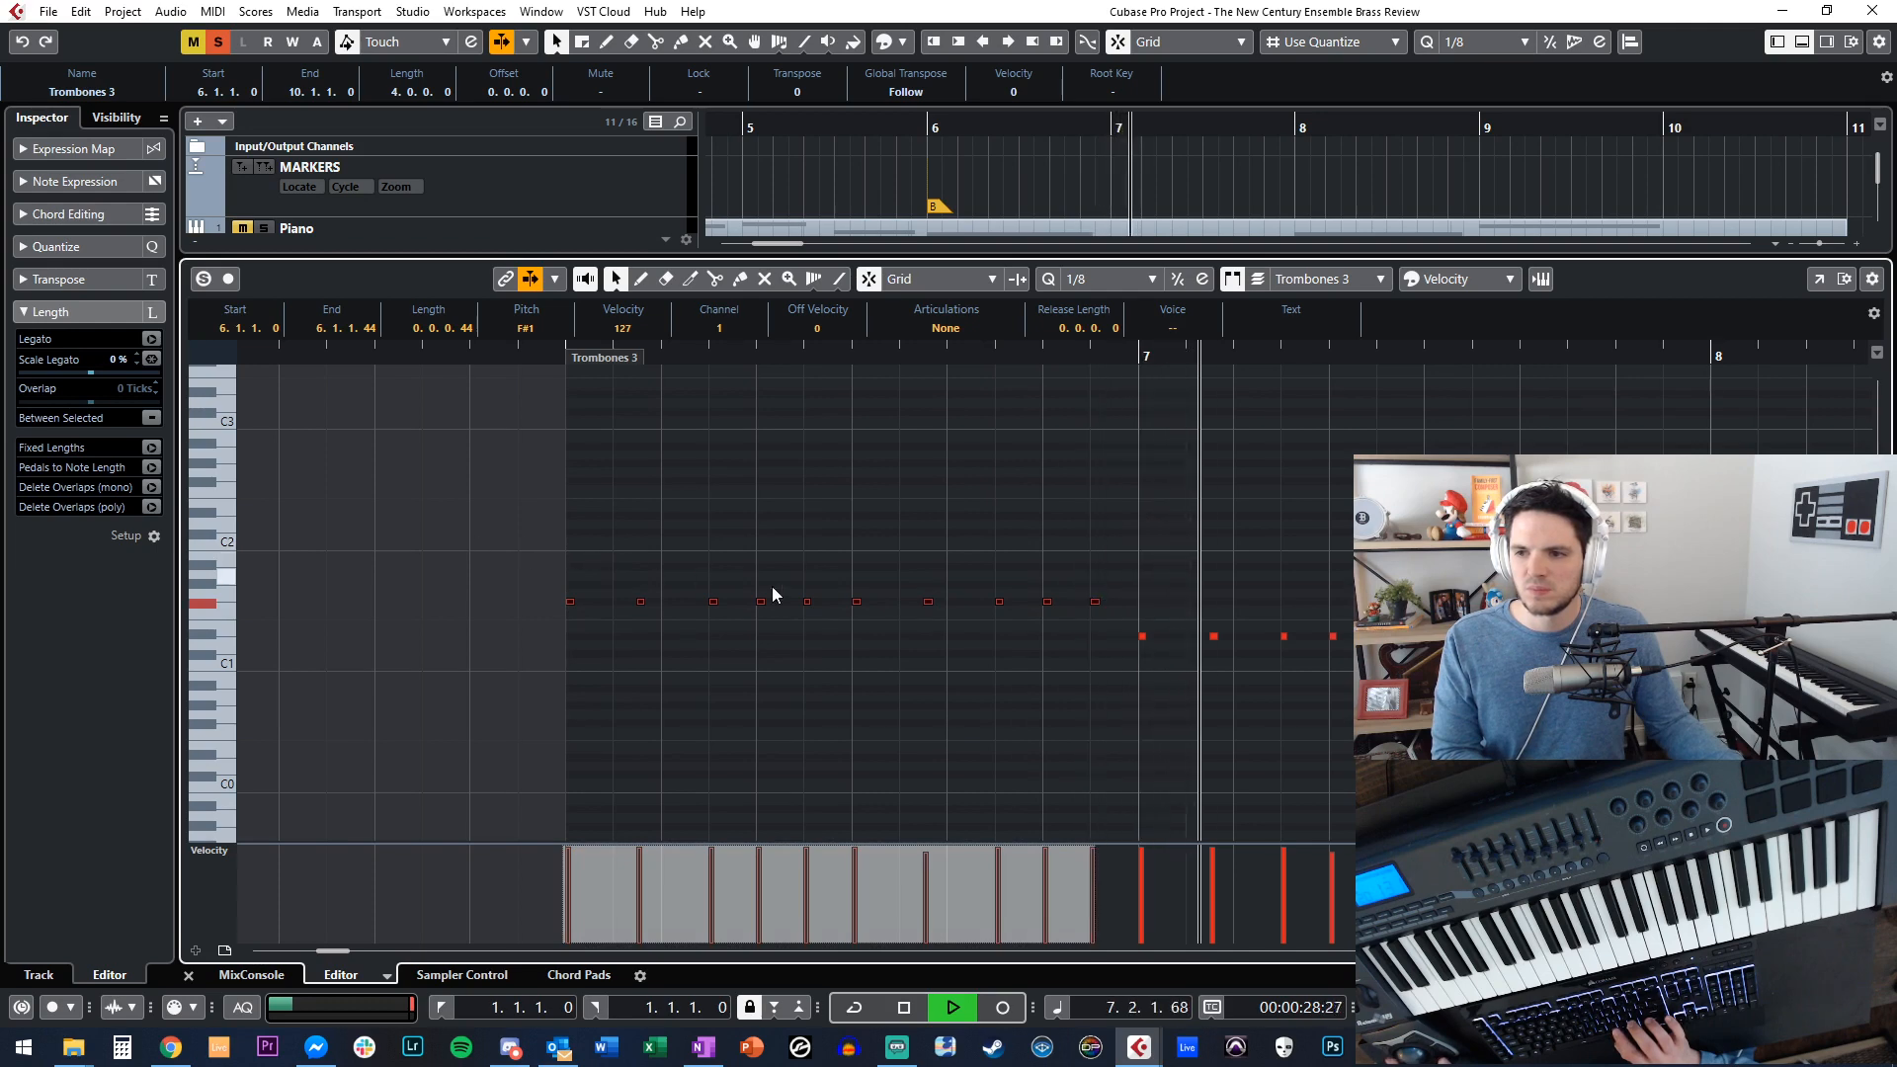
key("ctrl+e")
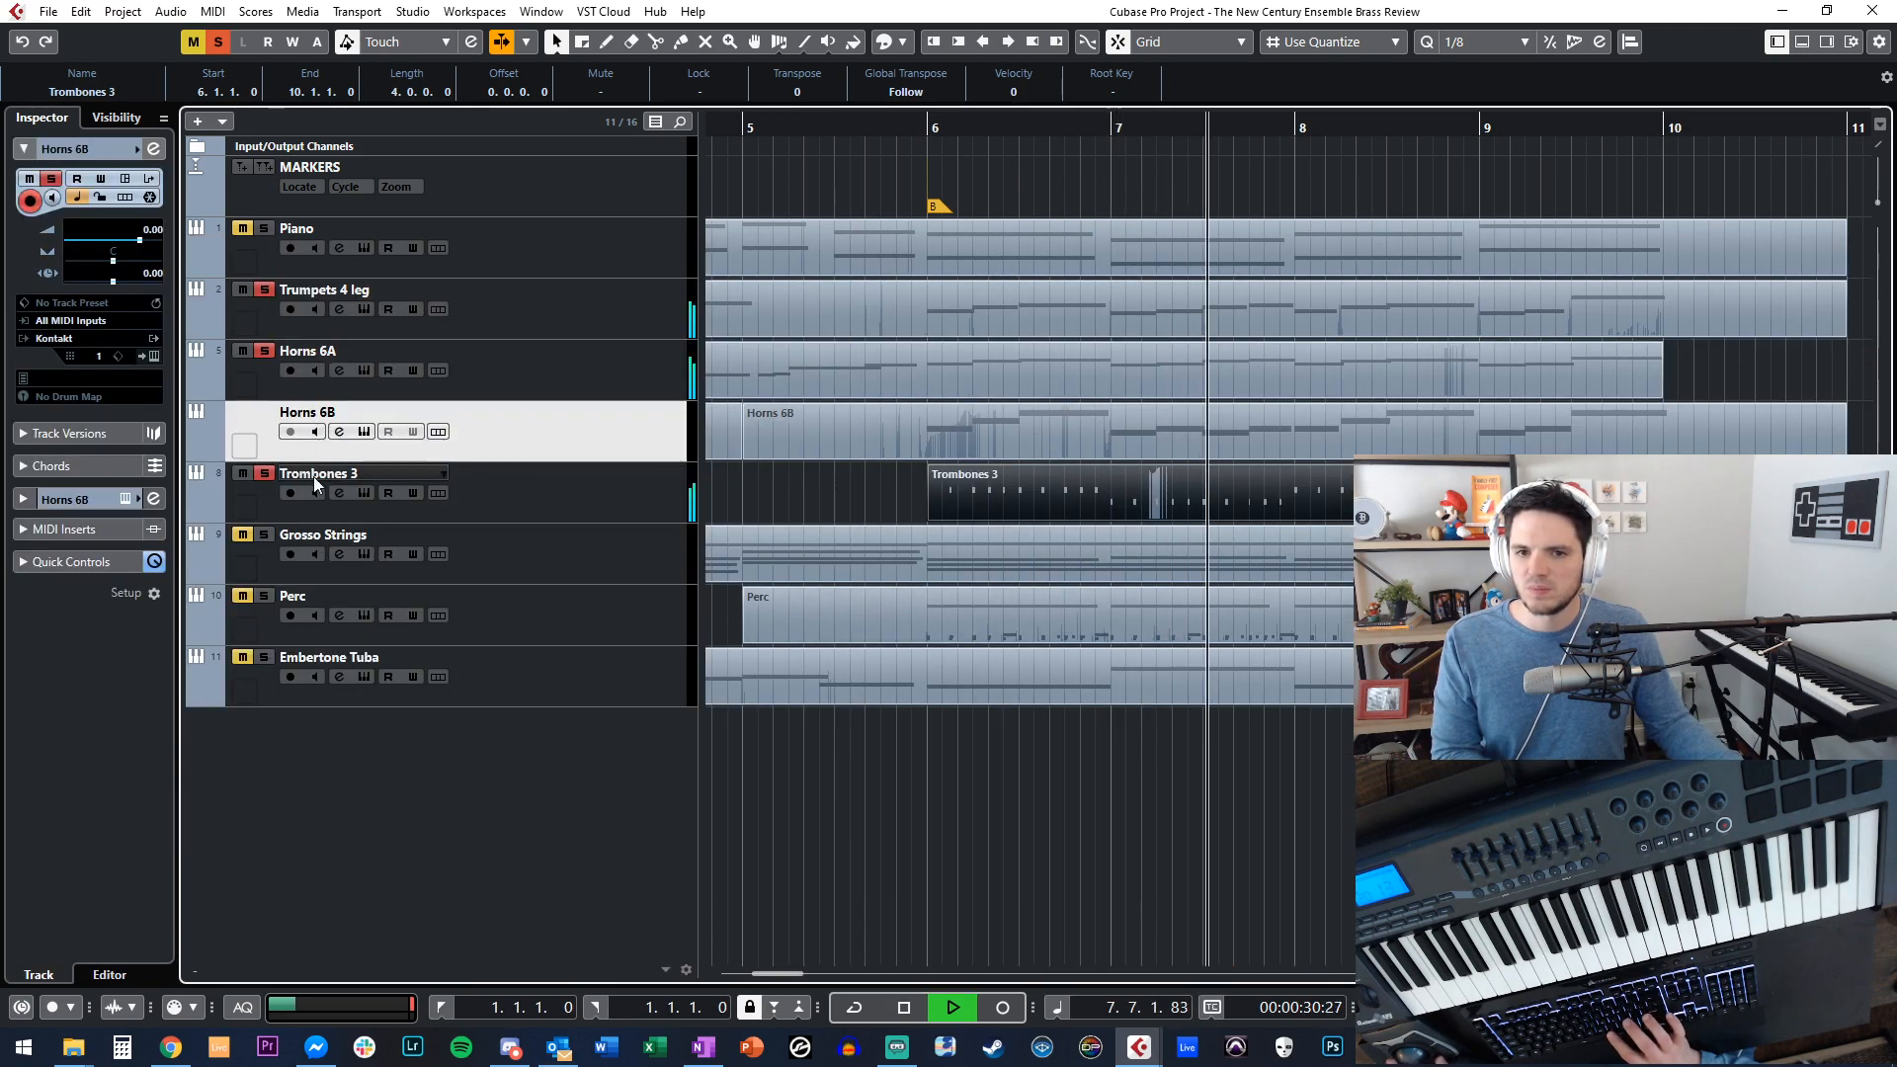
left_click(507, 484)
key("ctrl+e")
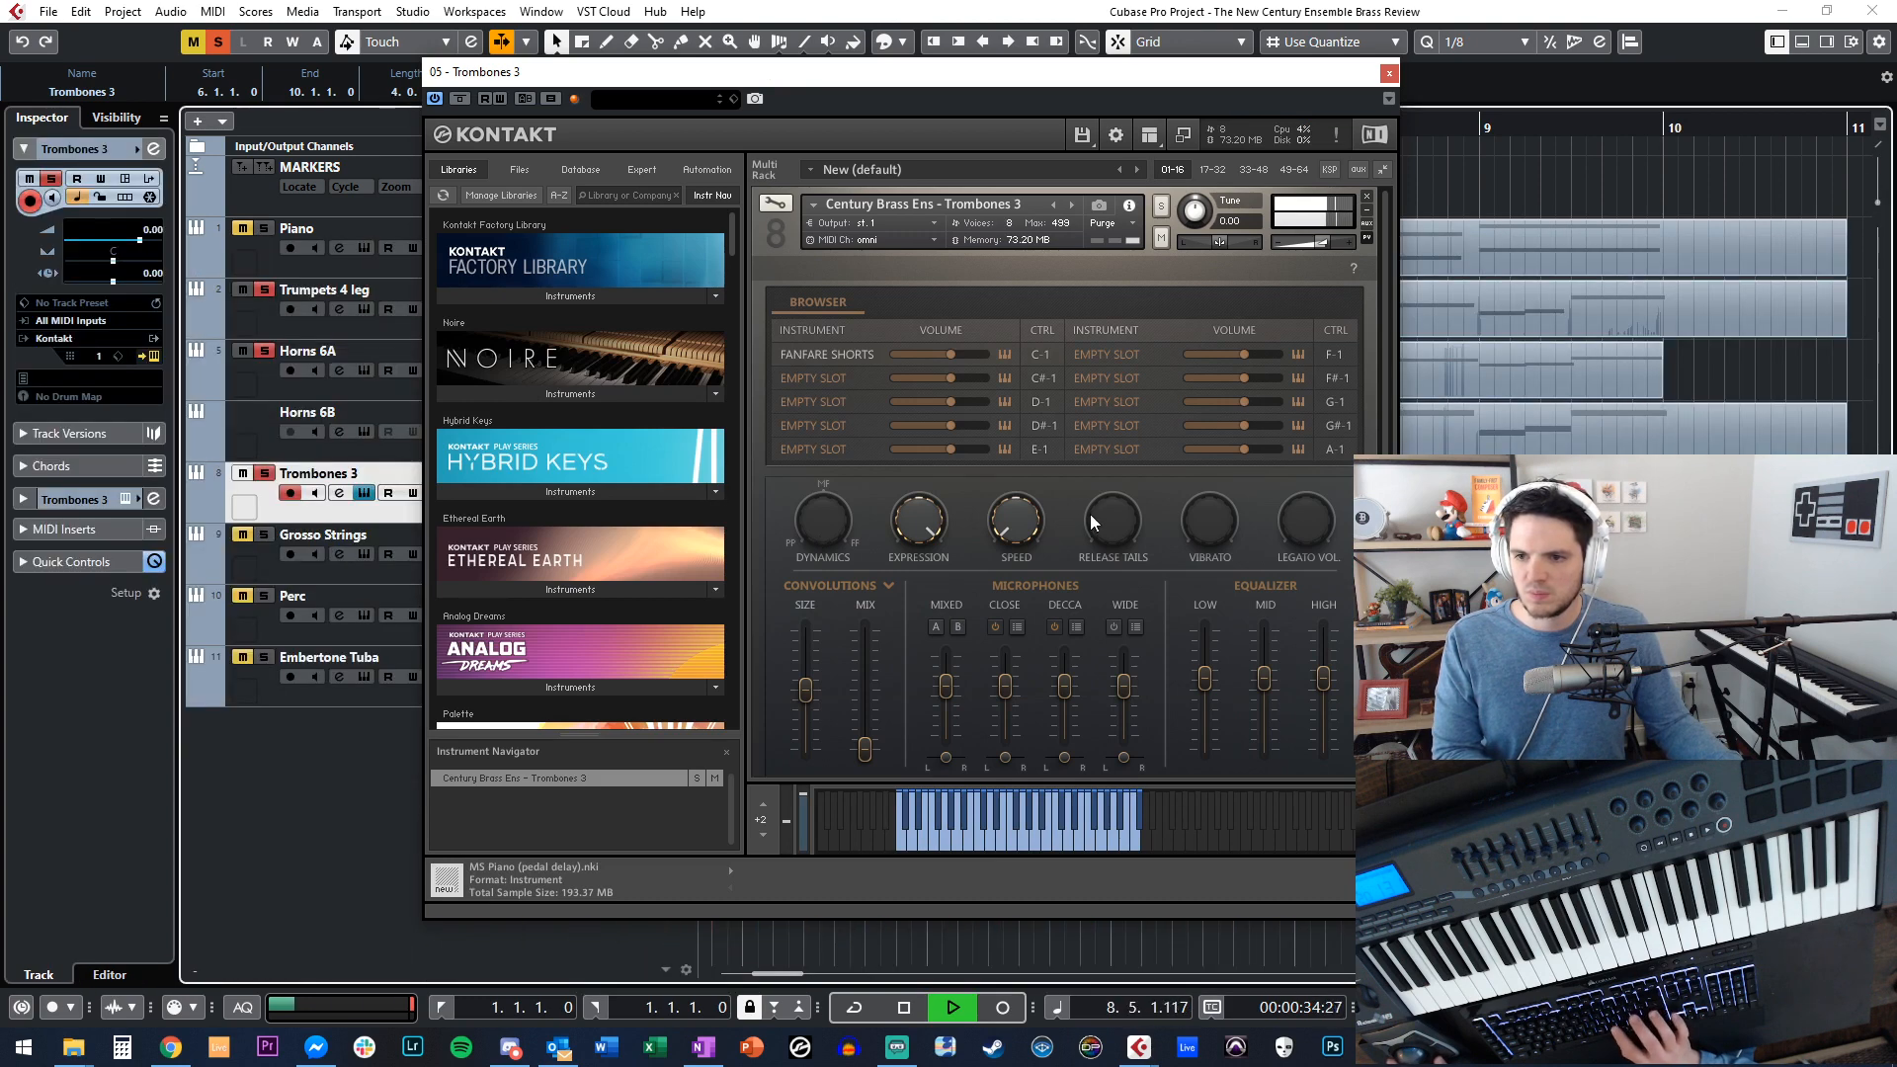
left_click(1389, 73)
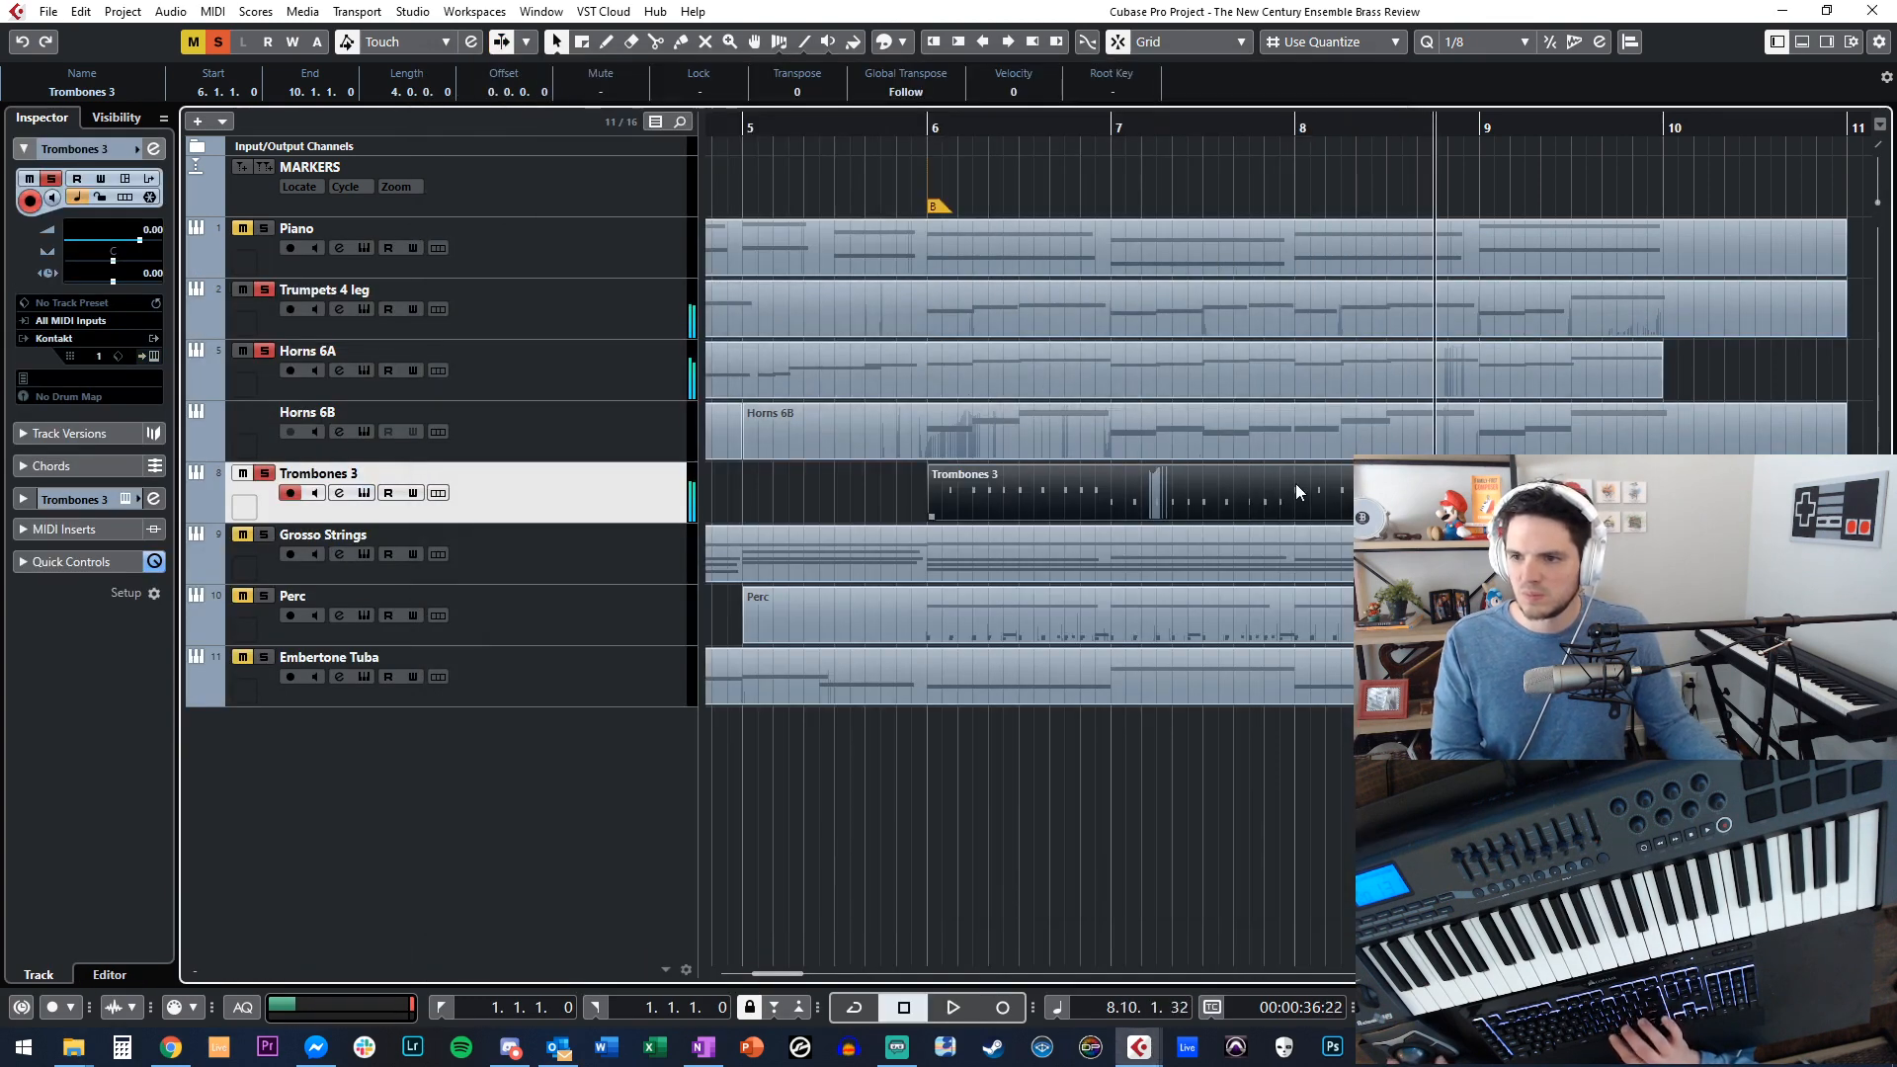
Try deleting the bar 6 notes from the Trombones 3 part, and undo the deletion.
double_click(1288, 484)
left_click_drag(1147, 626, 1384, 674)
scroll(613, 269, "left", 6)
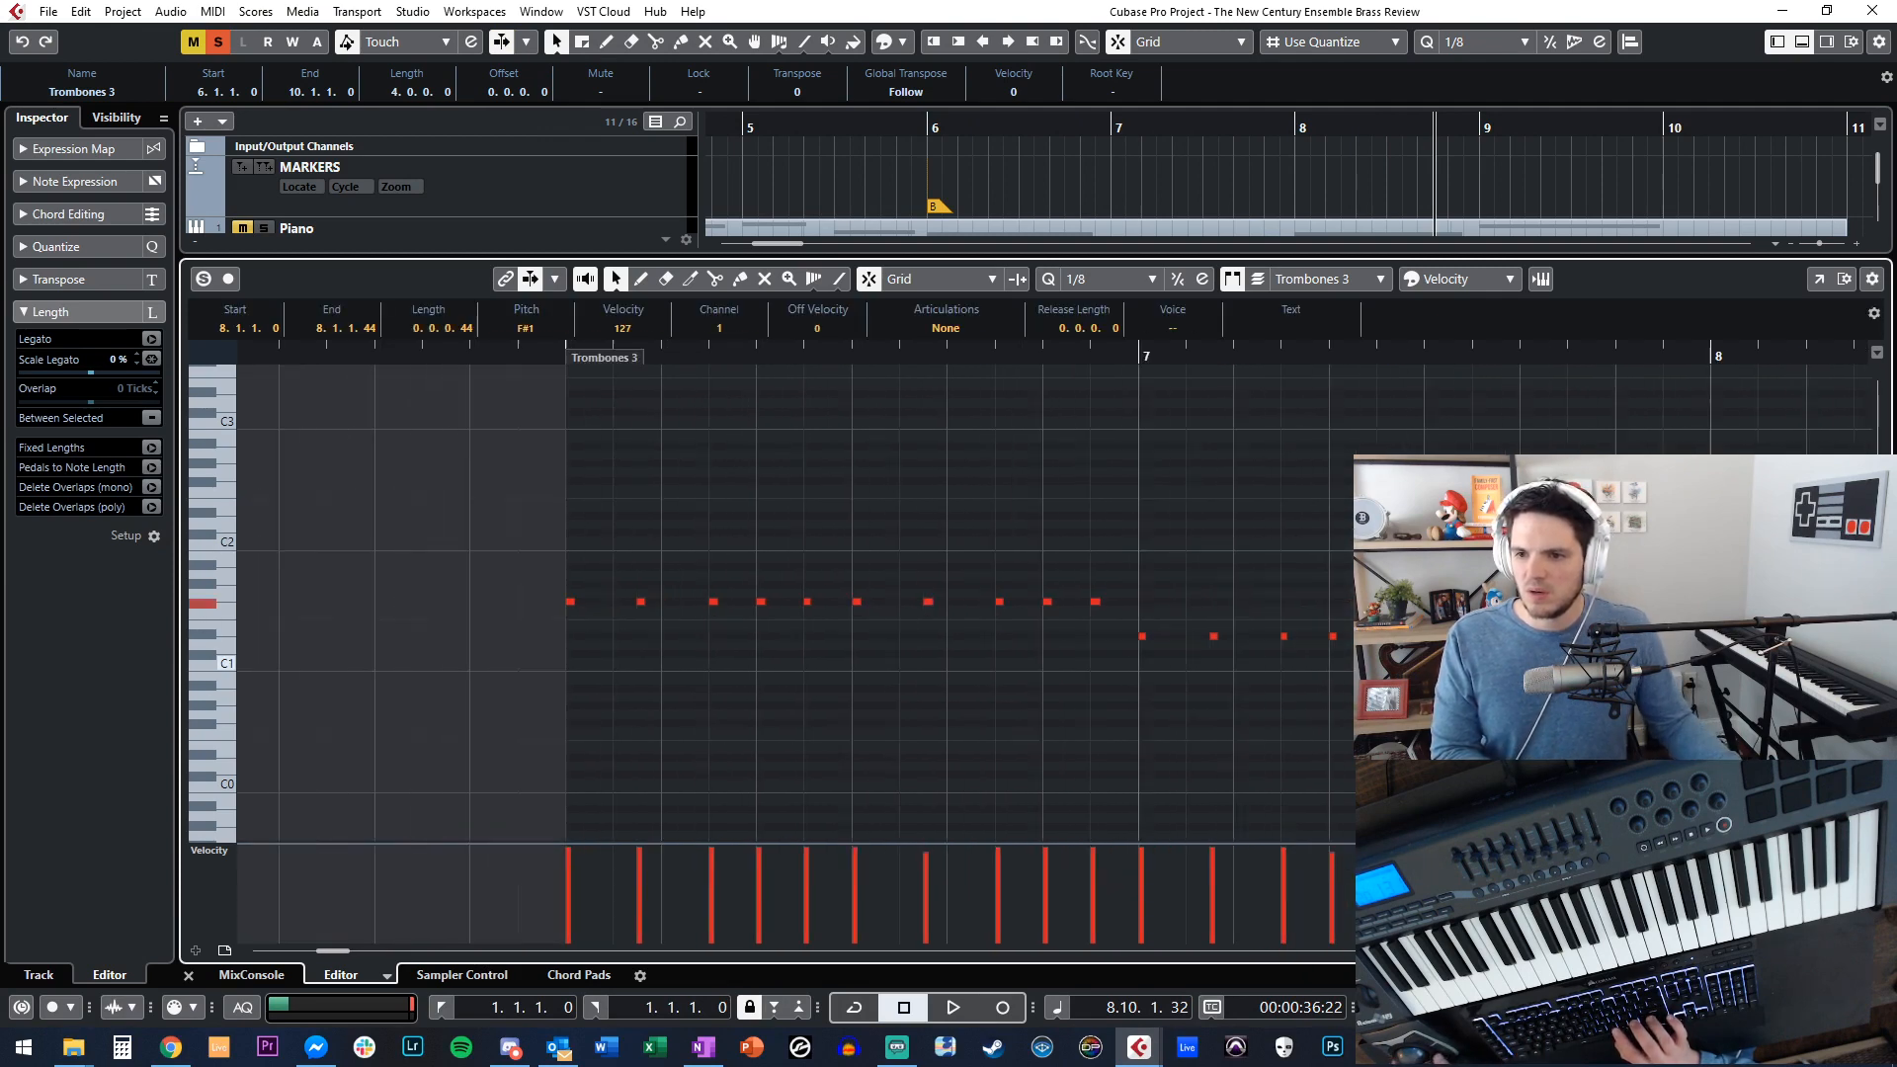
left_click_drag(1275, 618, 617, 509)
key("Delete")
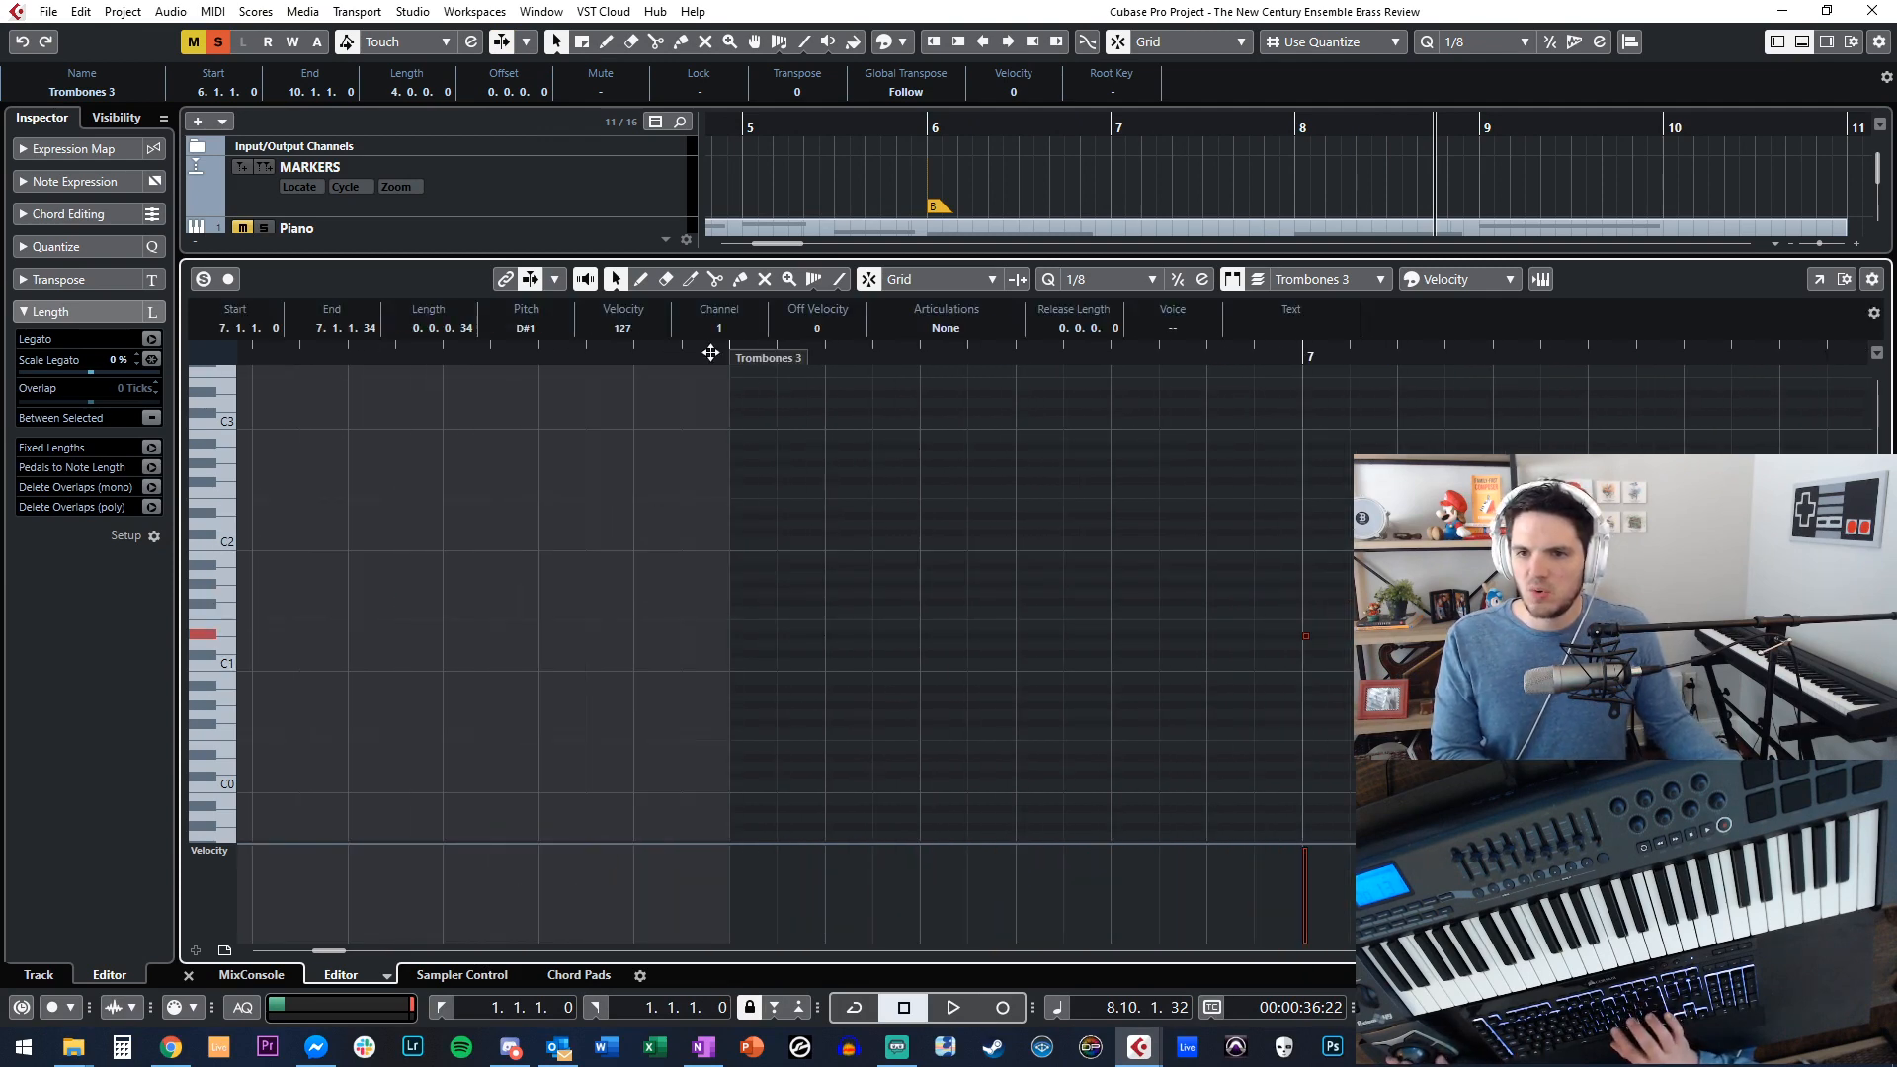
key("ctrl+z")
Play back bar 6, return to bar 5 and record a controller swell on Trombones 3 into the start of bar 6.
key("space")
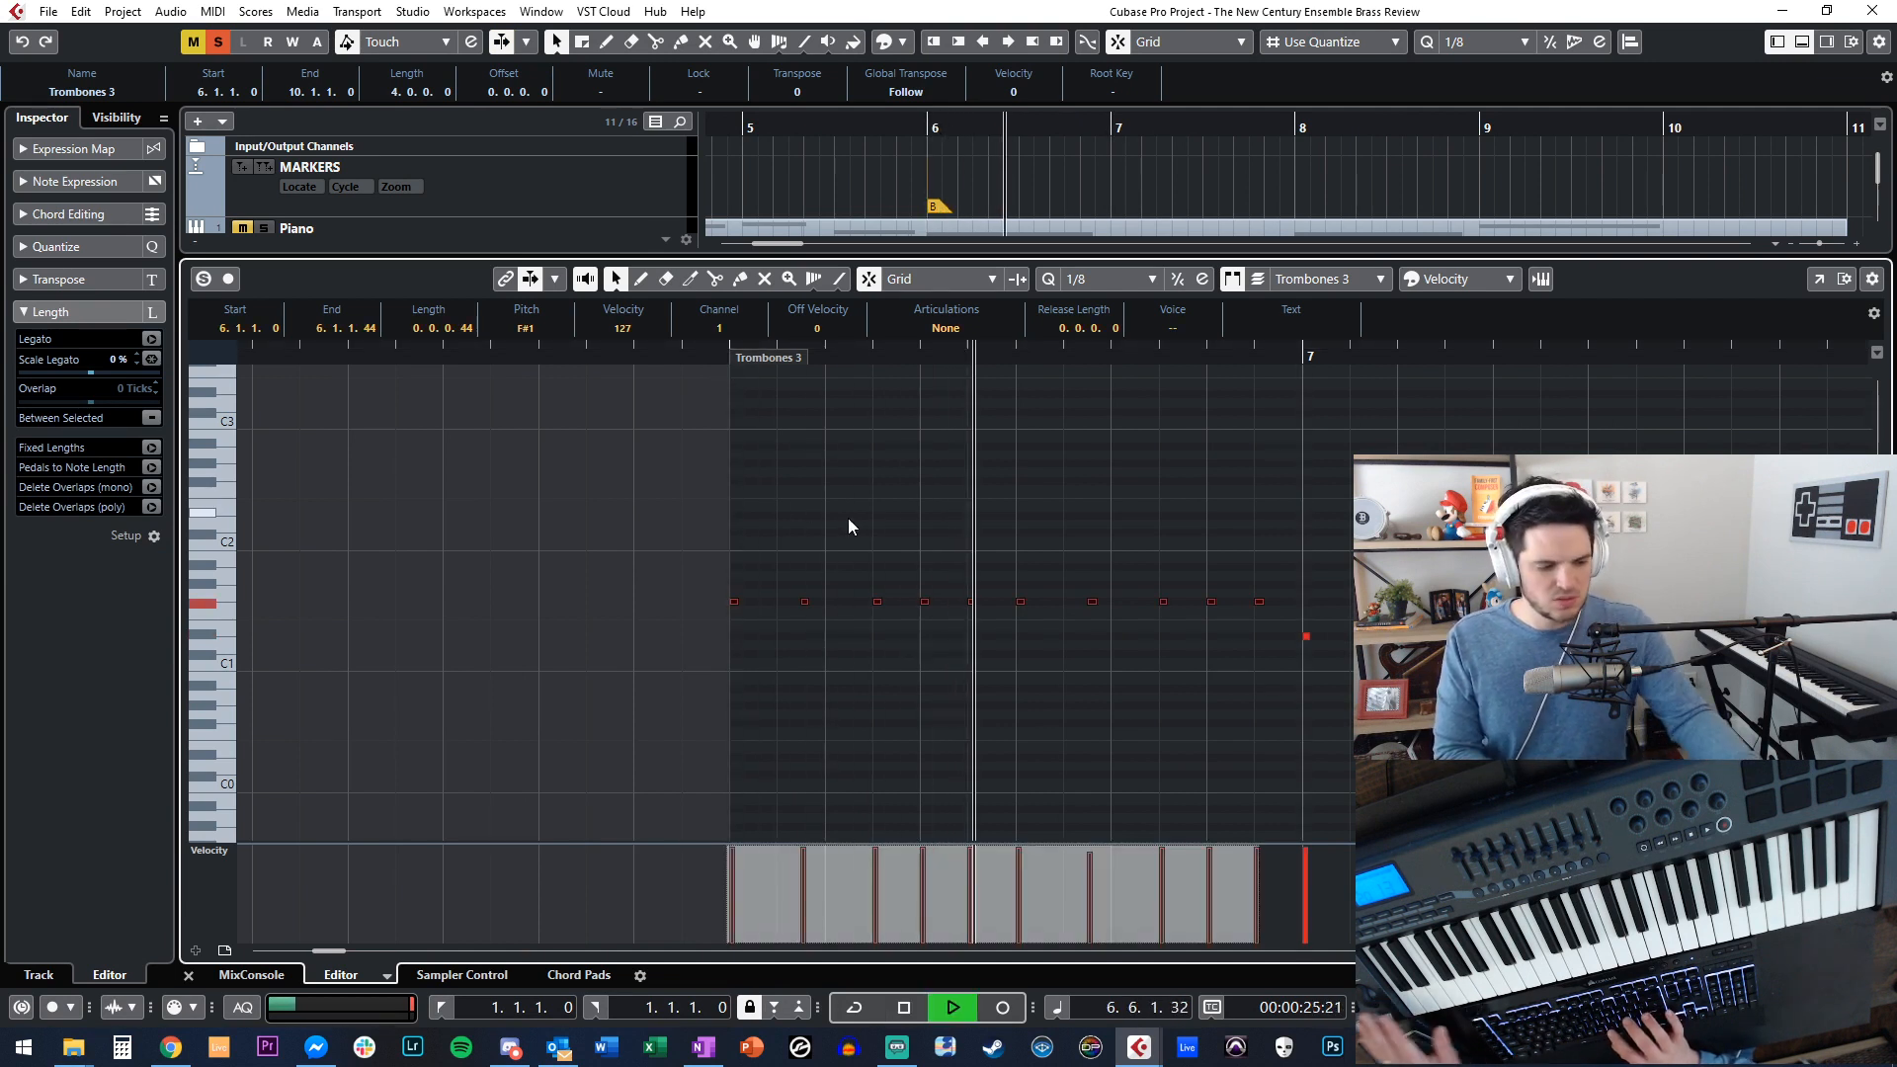
key("space")
key("shift+b")
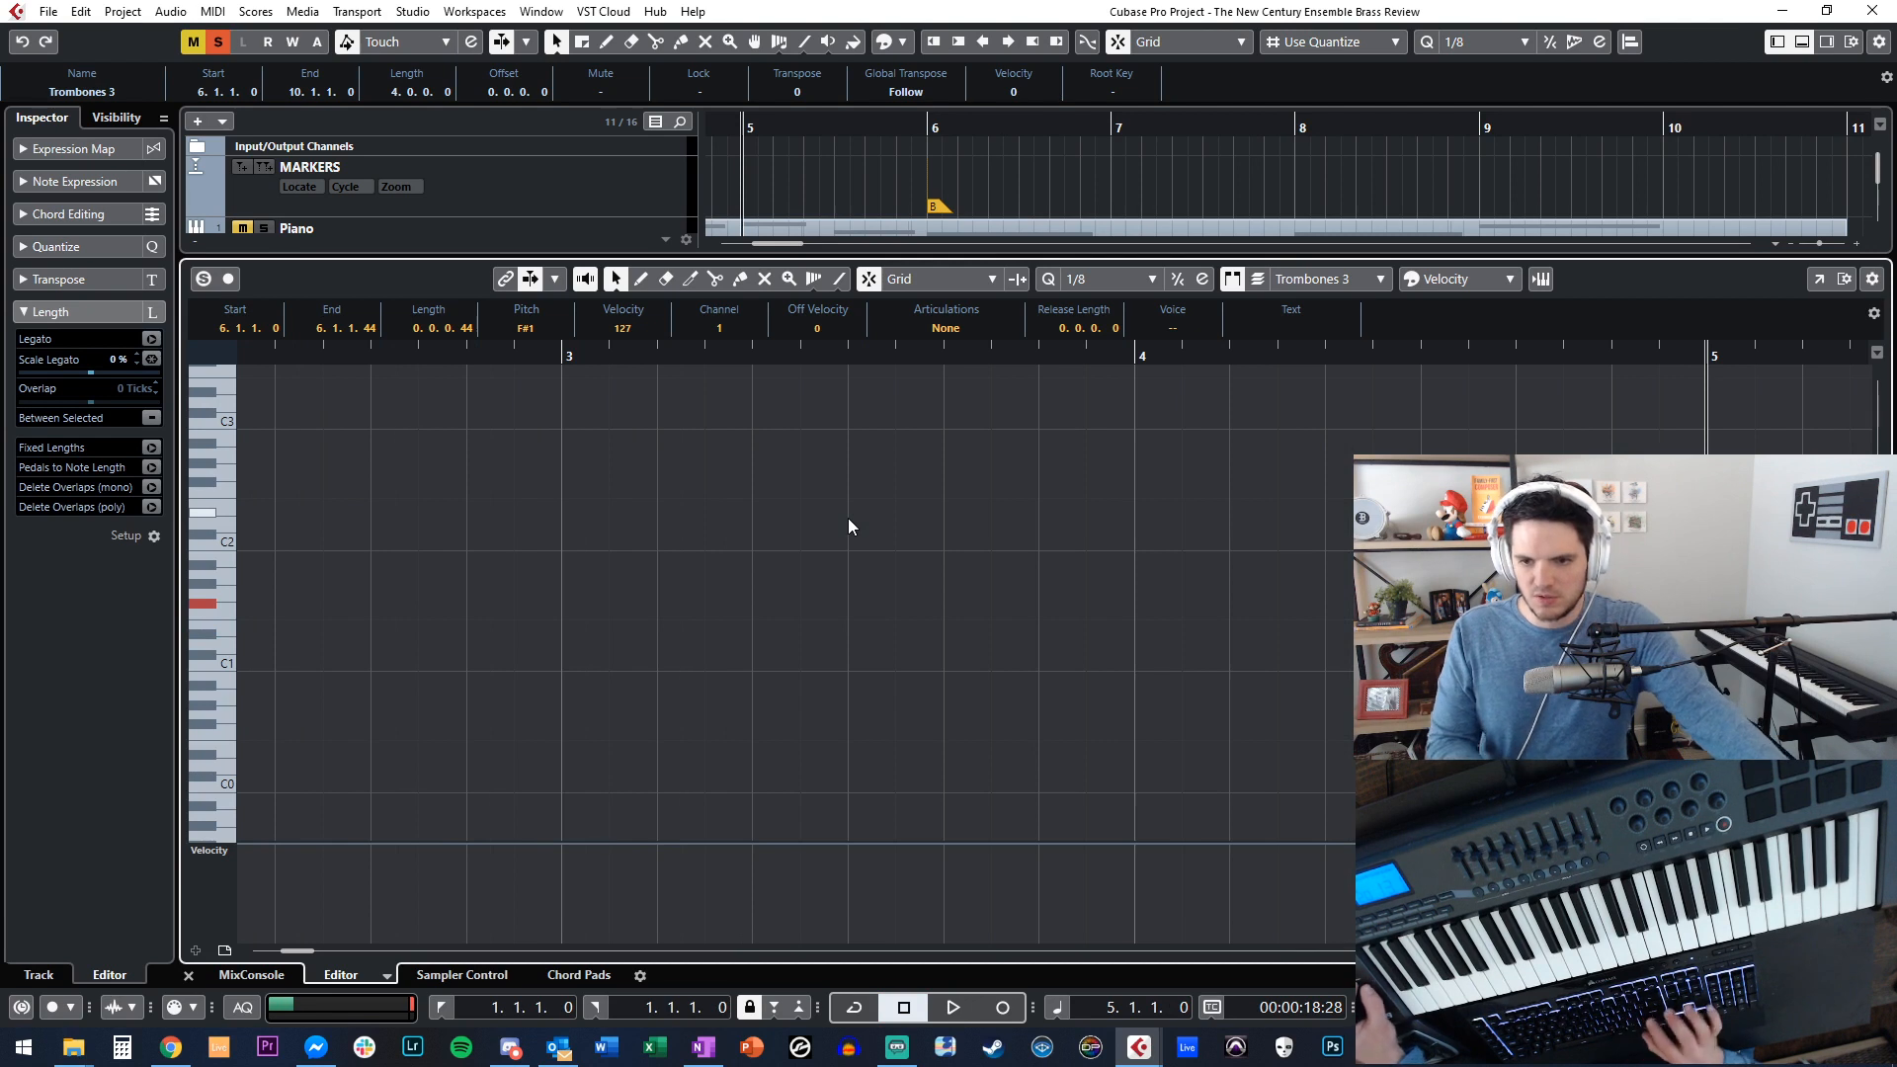
key("KP_Multiply")
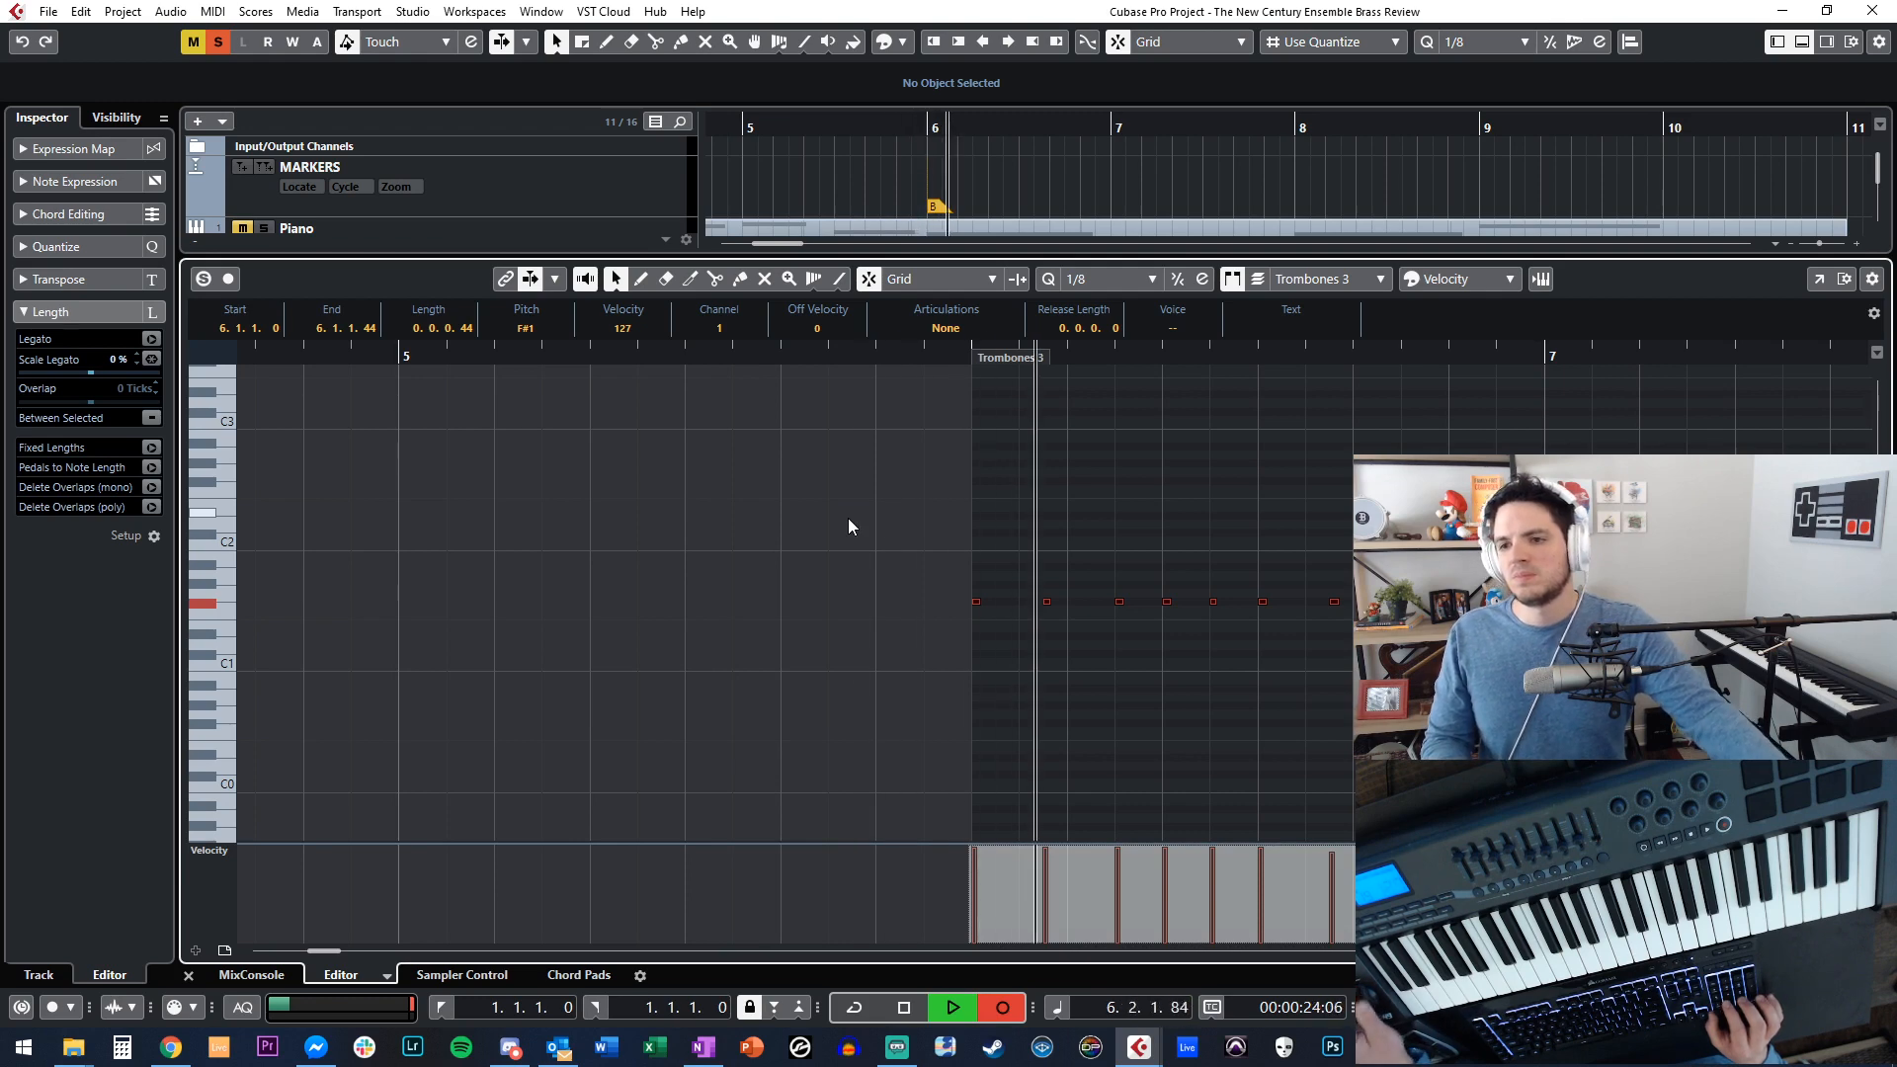
key("KP_Multiply")
Close the editor and glue the newly recorded take to the existing Trombones 3 part.
key("ctrl+e")
right_click(934, 510)
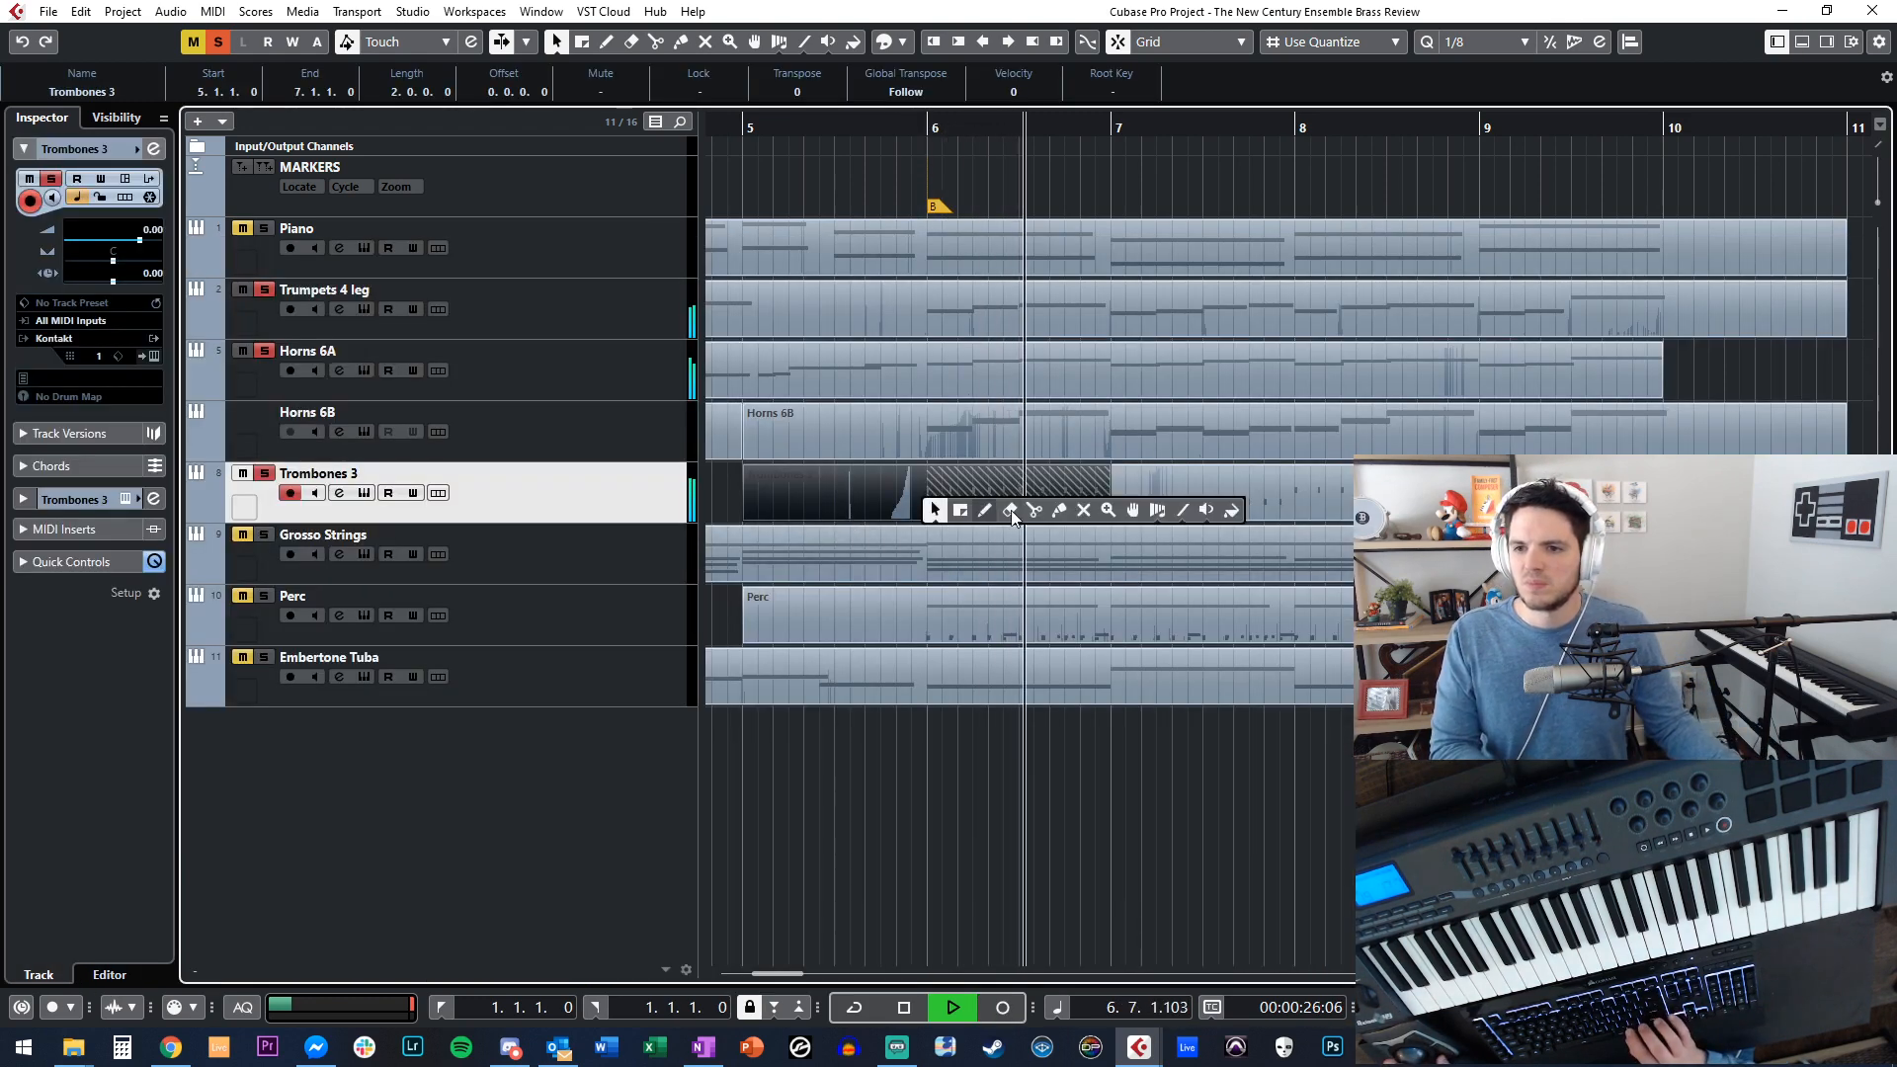
left_click(952, 495)
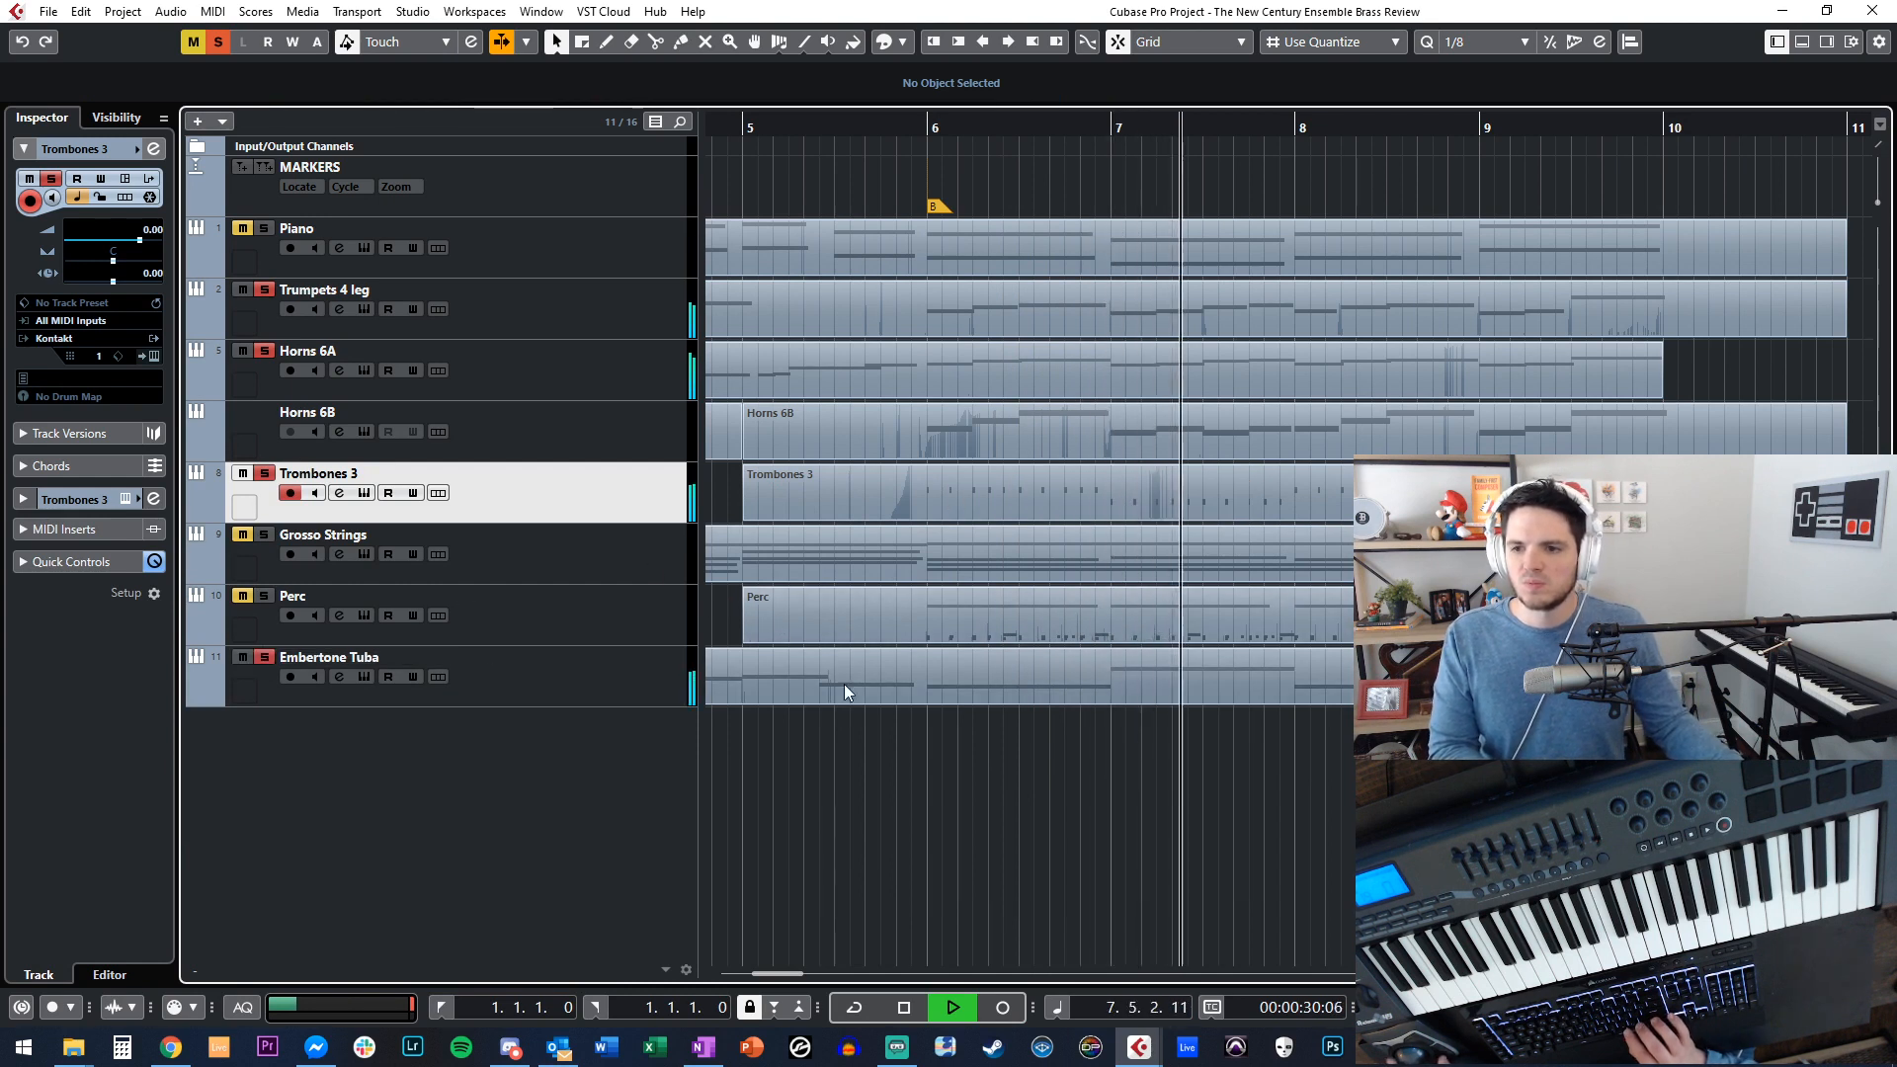
Try the bar 7 note of the Embertone Tuba part an octave lower at D#2, play it back and close the editor.
double_click(1006, 674)
key("g")
key("g")
key("g")
key("g")
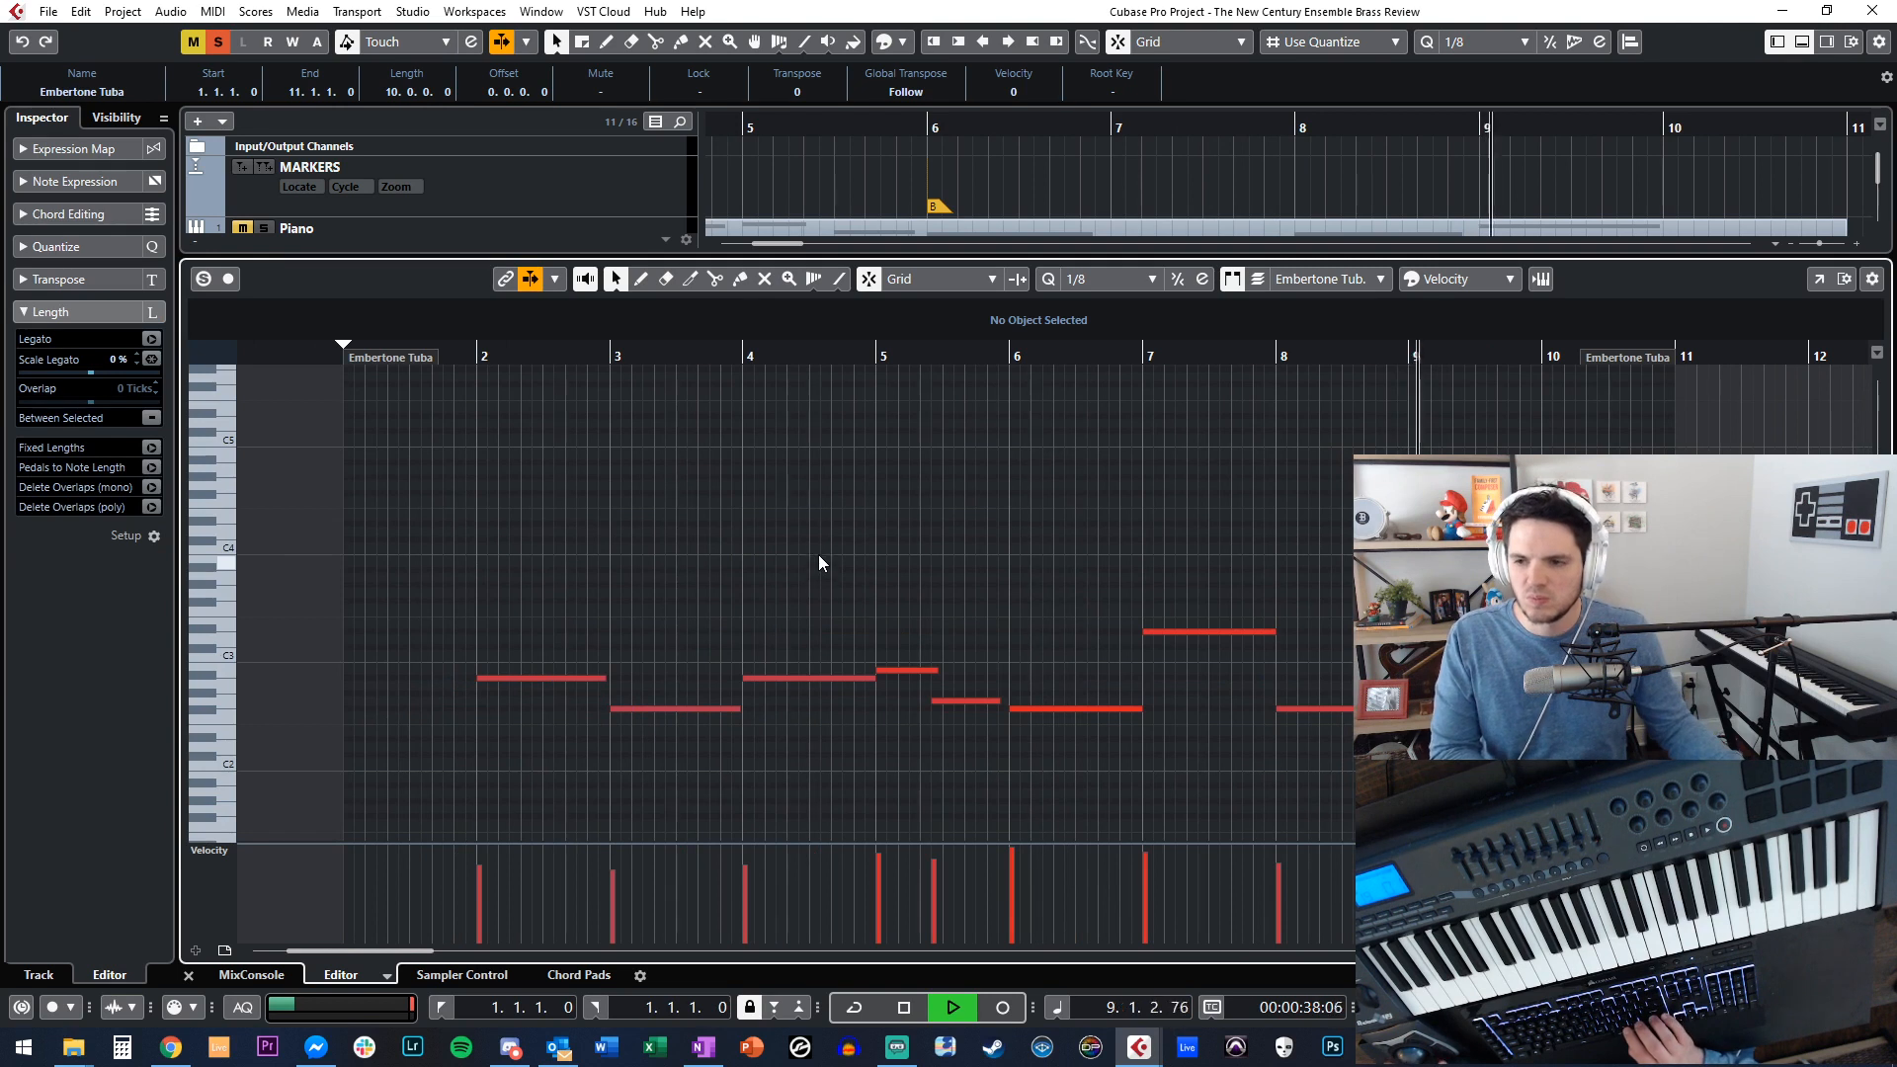
left_click(1190, 633)
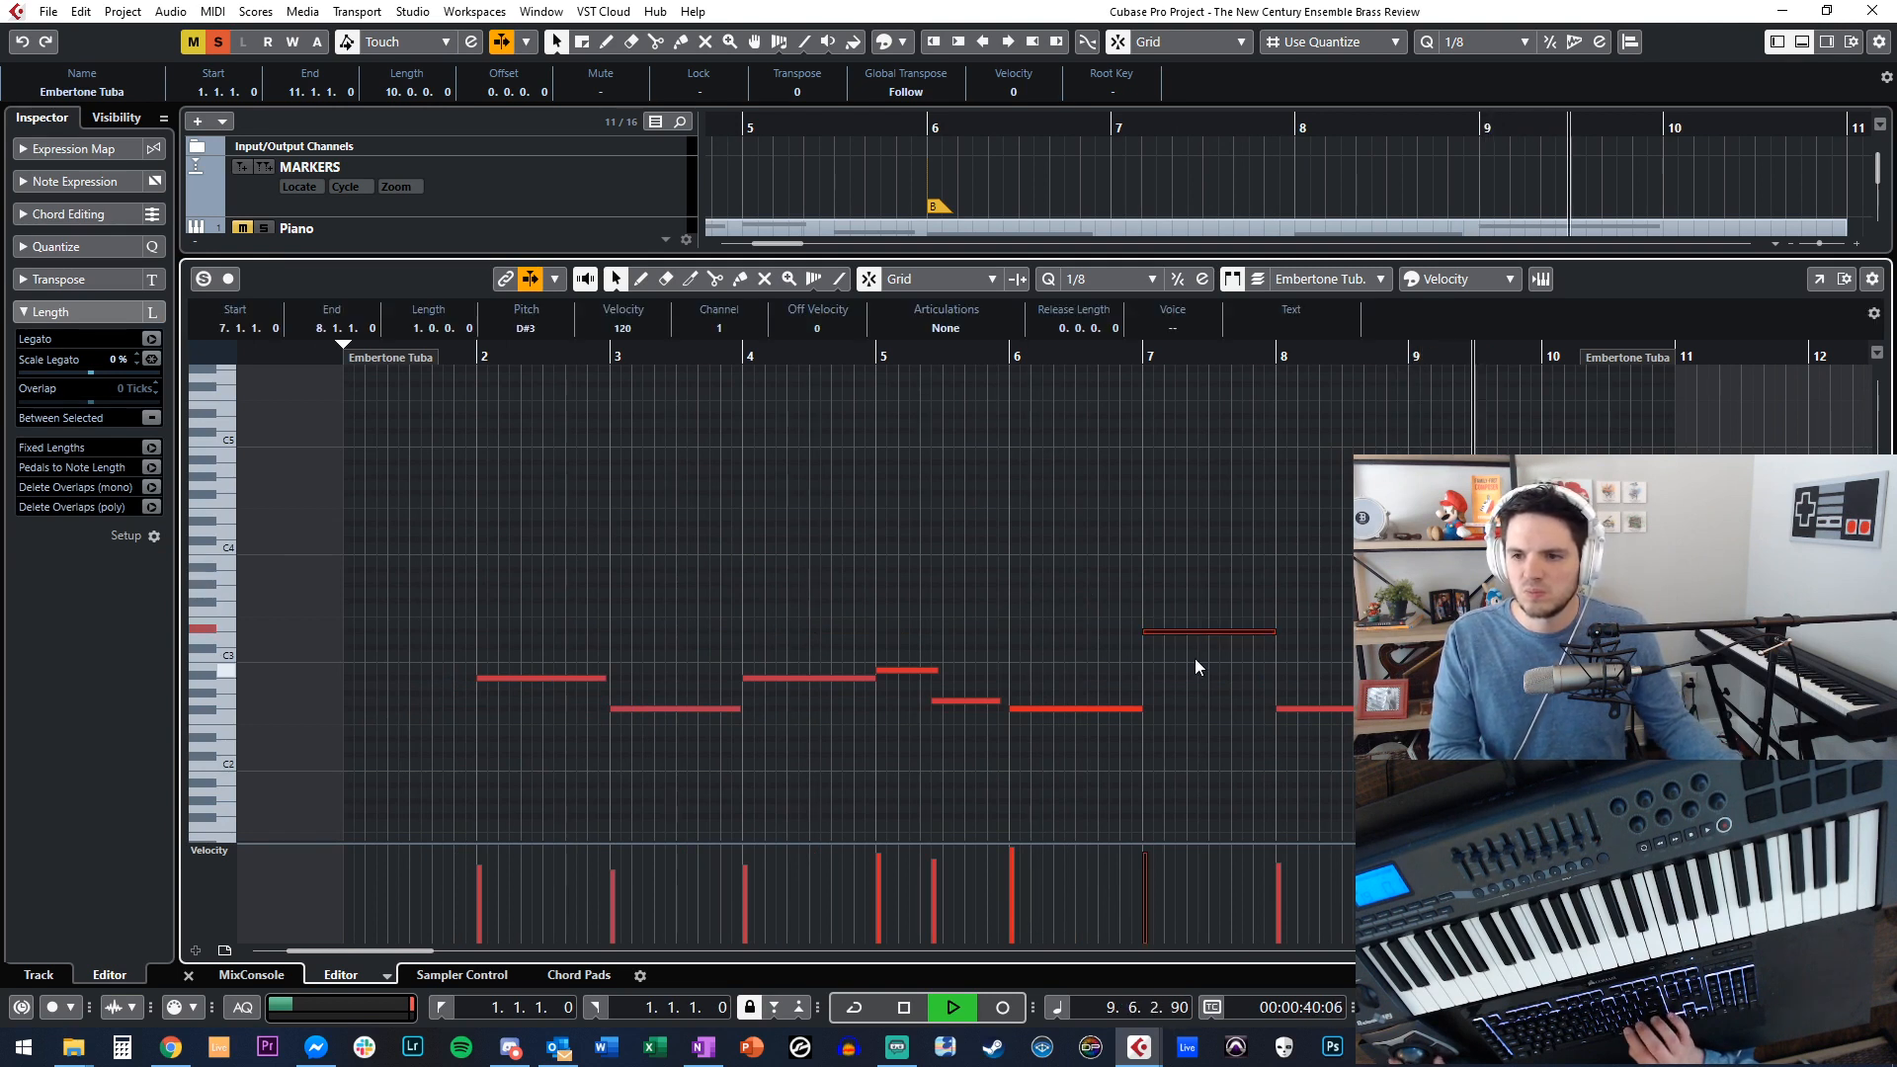
key("shift+Down")
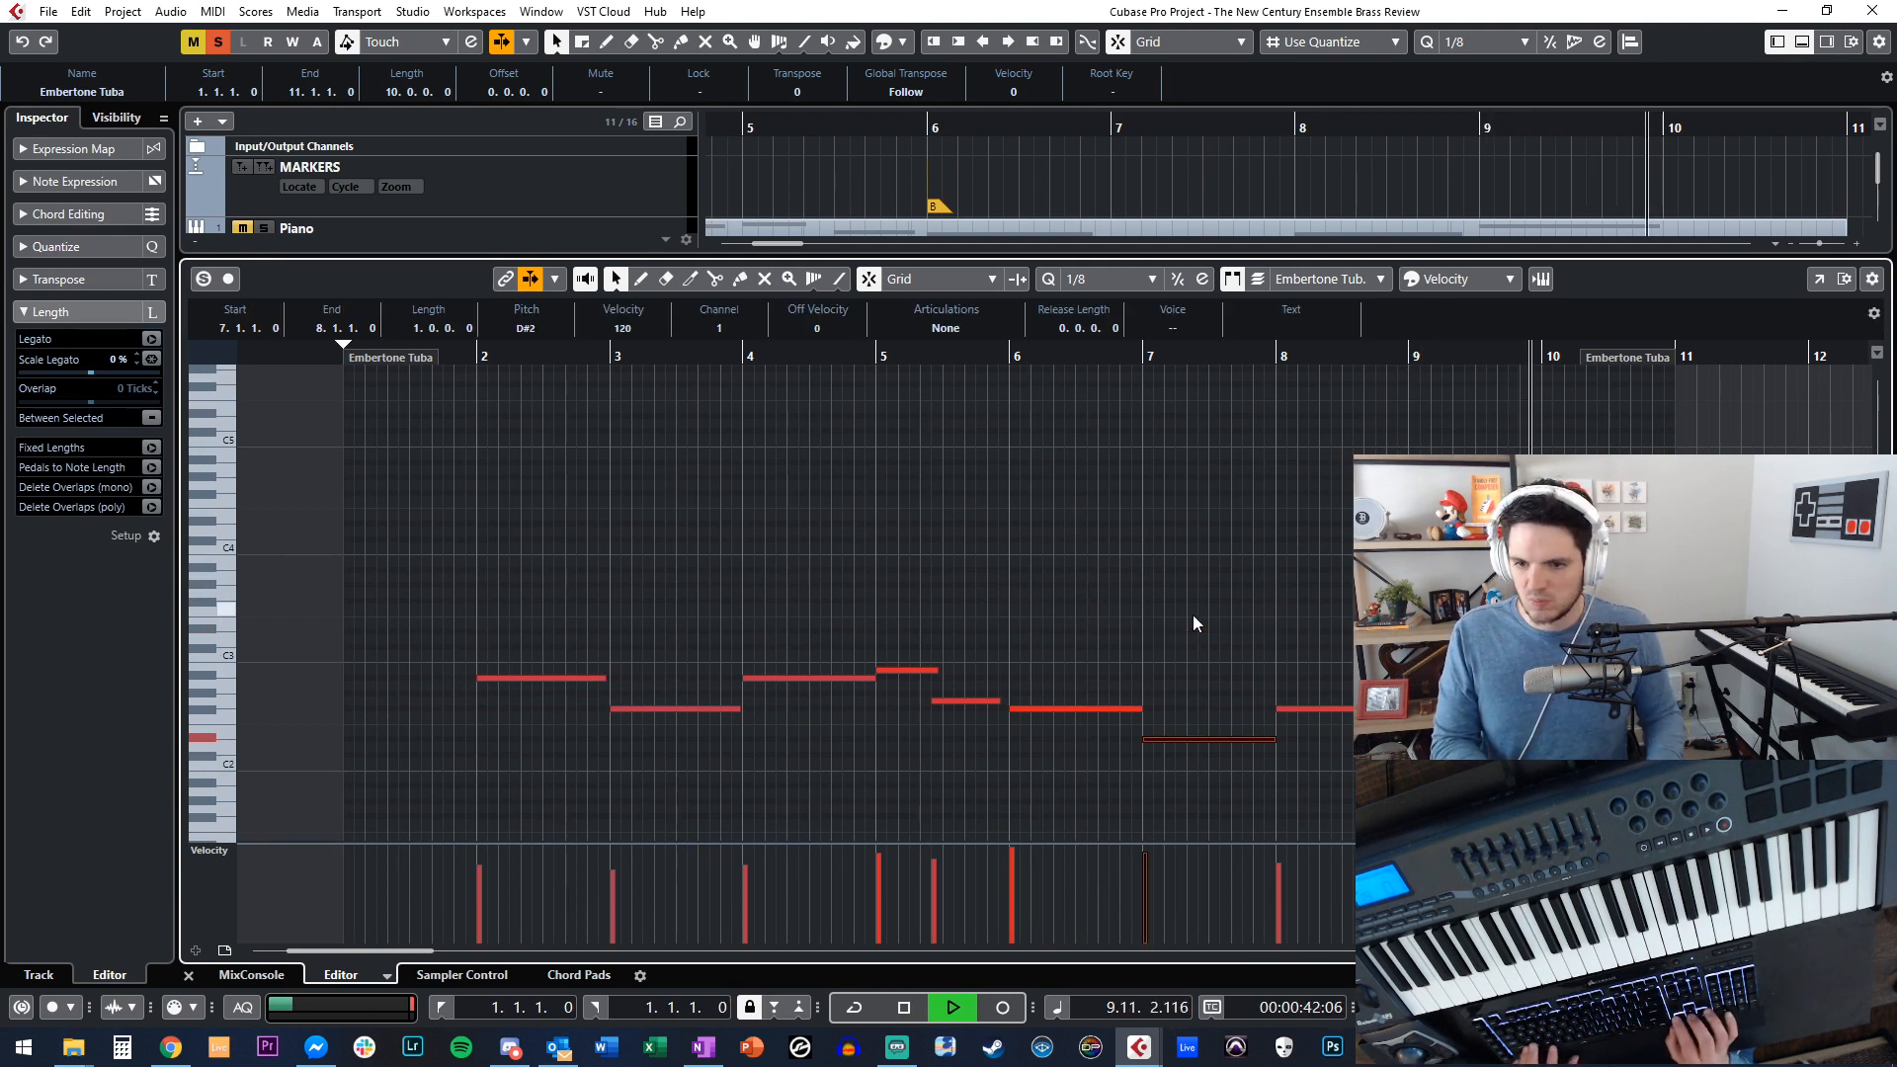
key("space")
key("space")
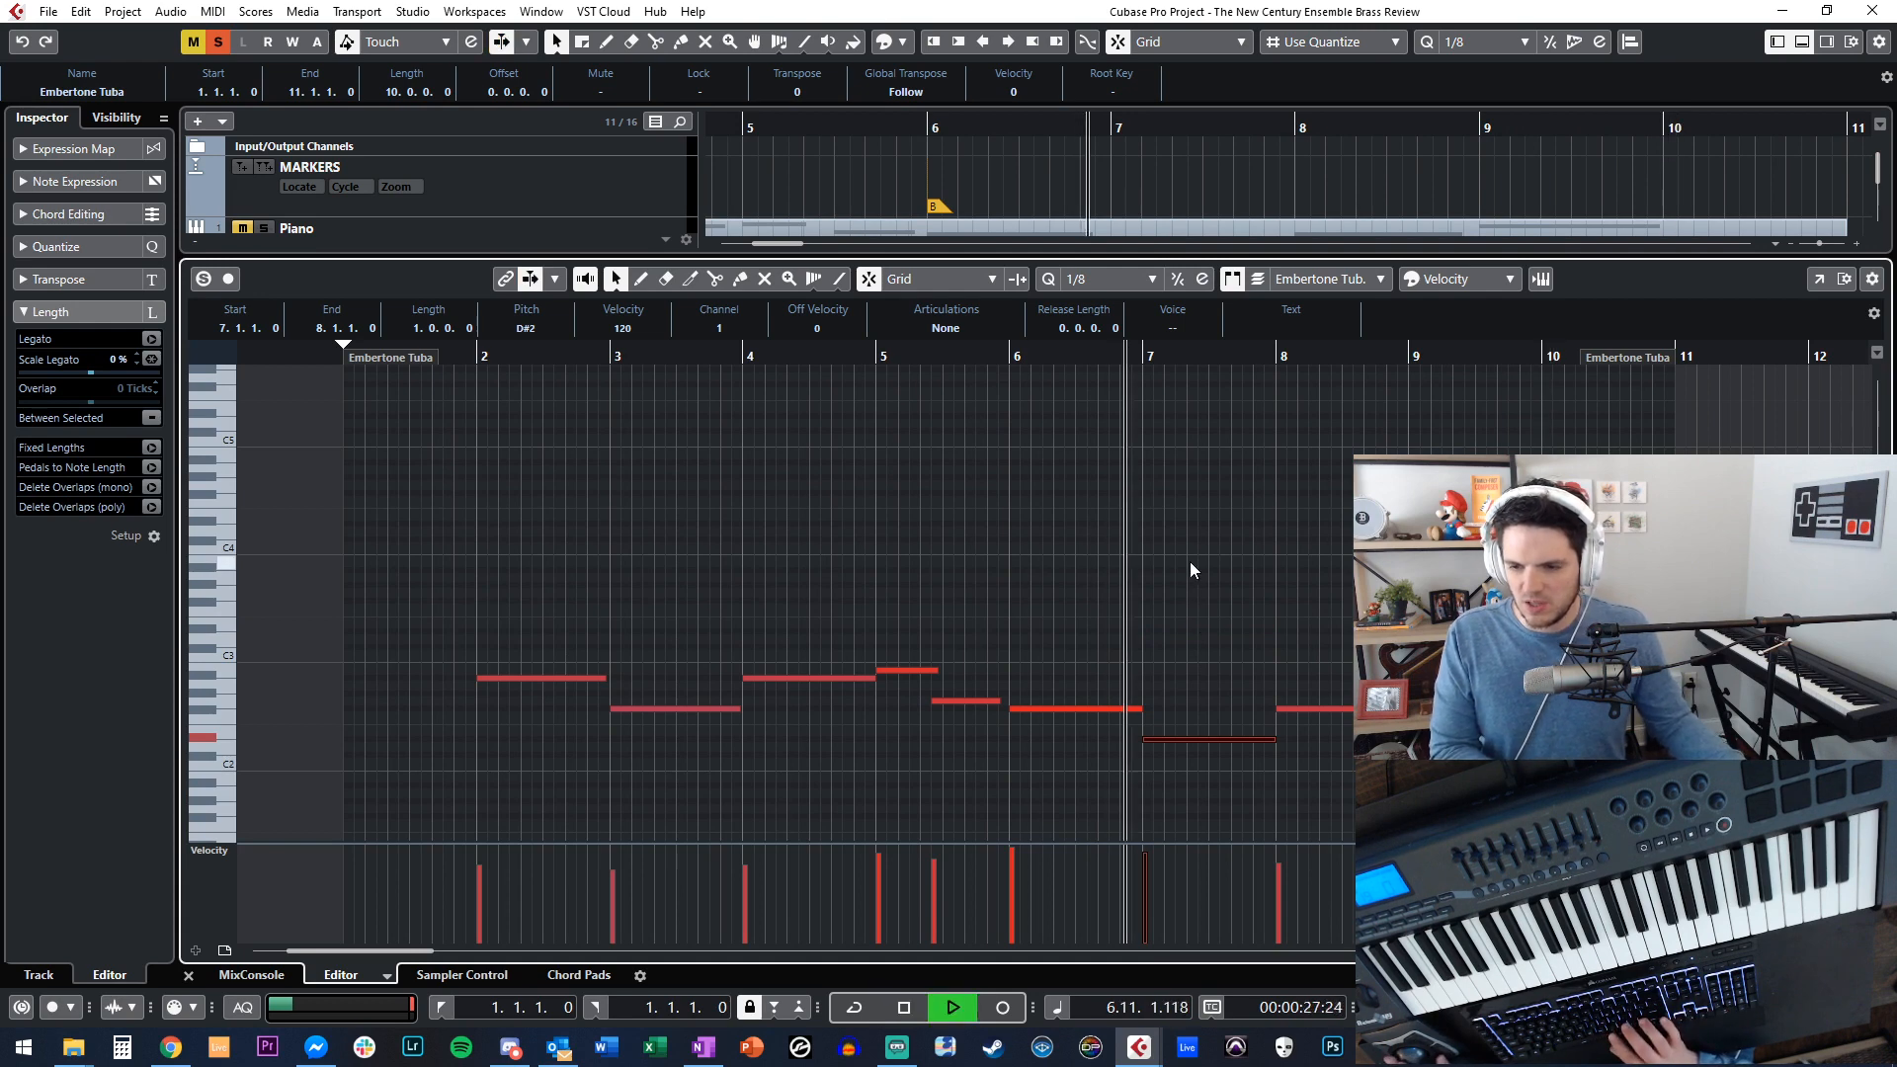
key("ctrl+e")
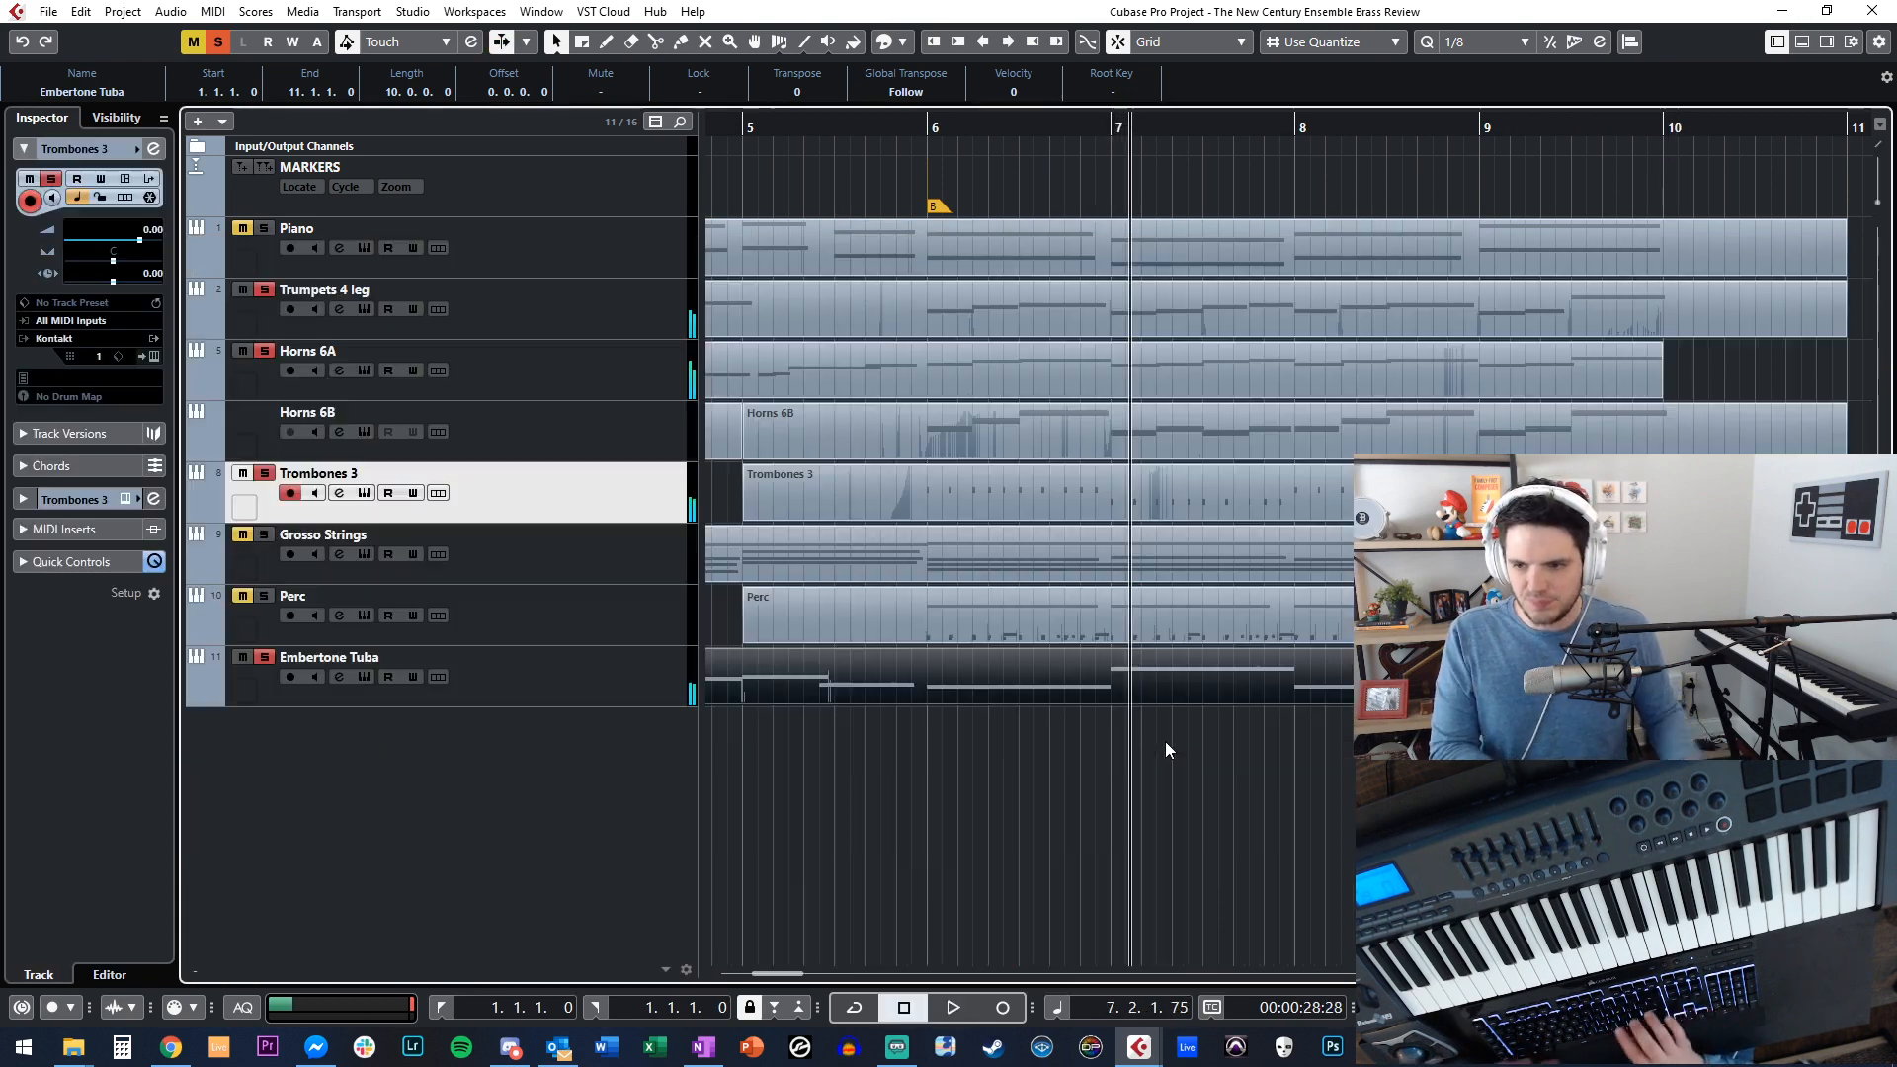
Play back from marker A while taking Embertone Tuba, Trombones 3, Horns 6A and Trumpets 4 leg out of solo, and stop.
key("KP_Subtract")
left_click(264, 657)
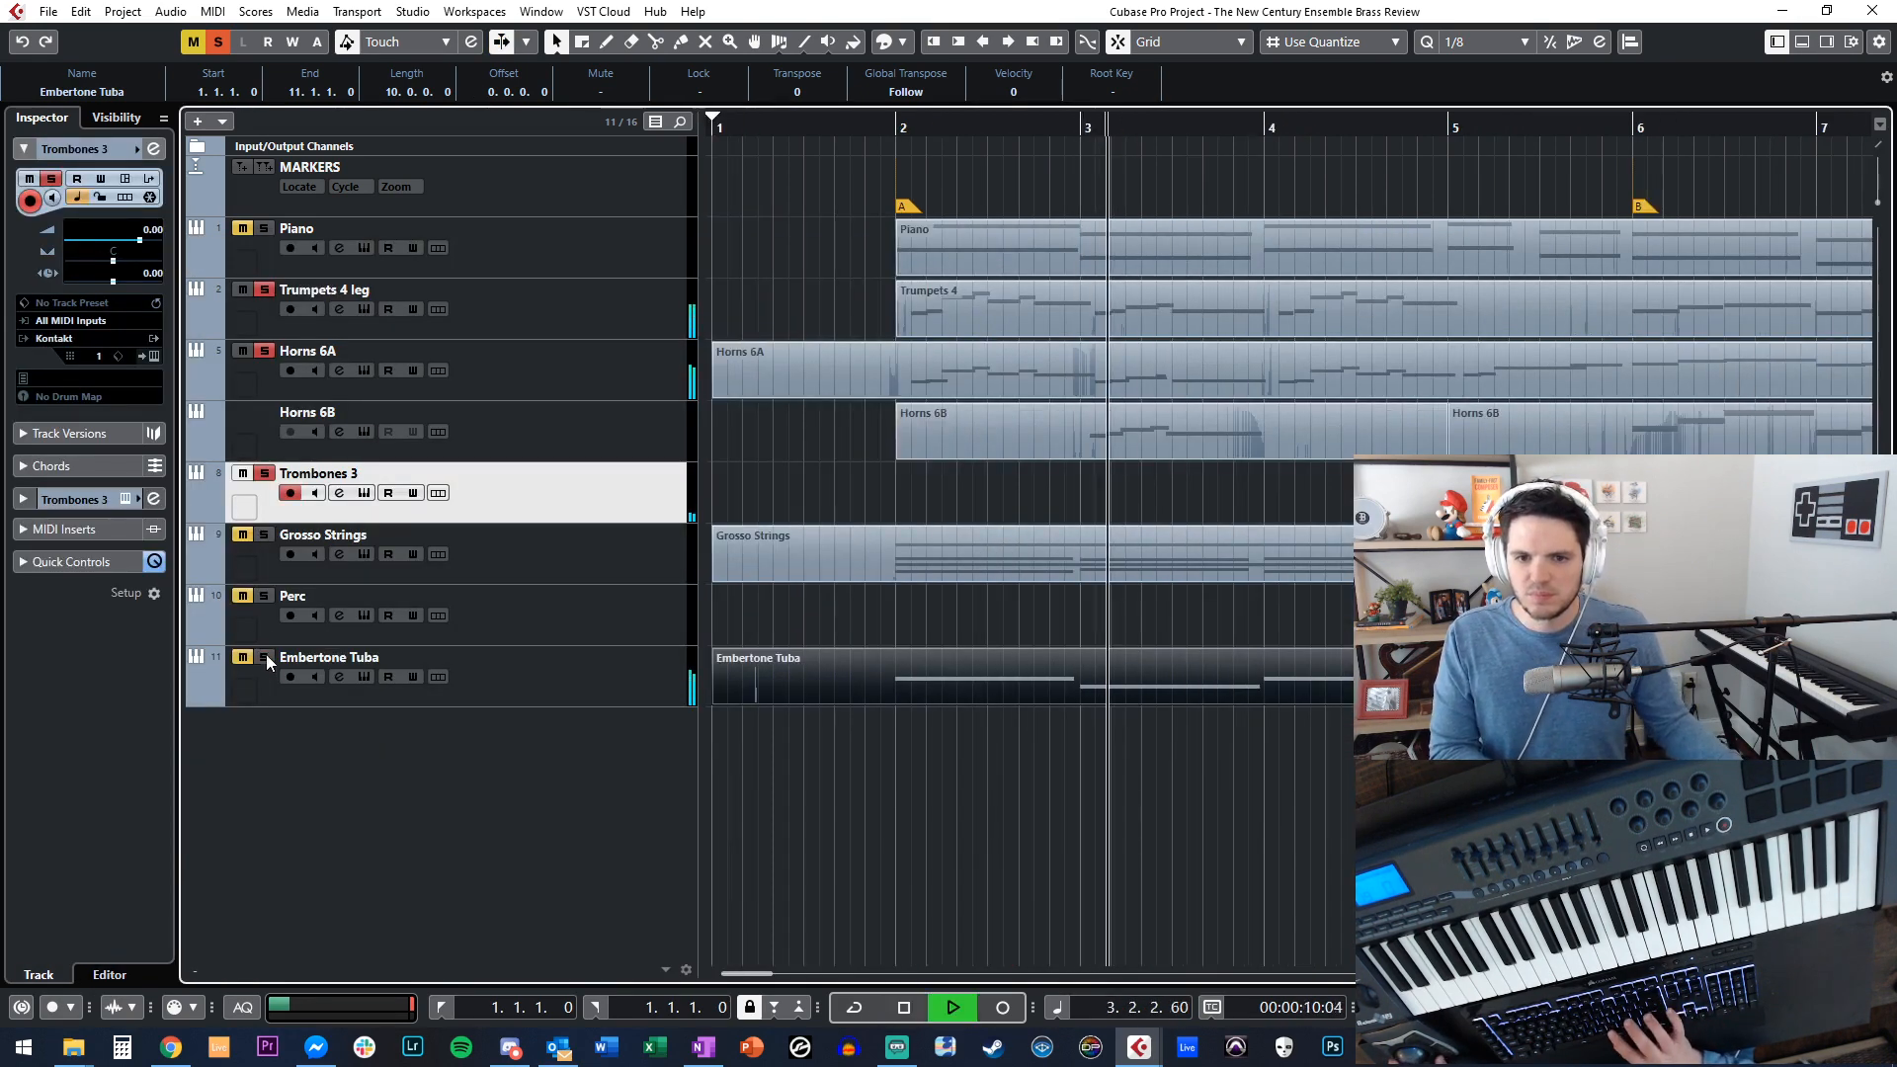
left_click(264, 473)
left_click(264, 352)
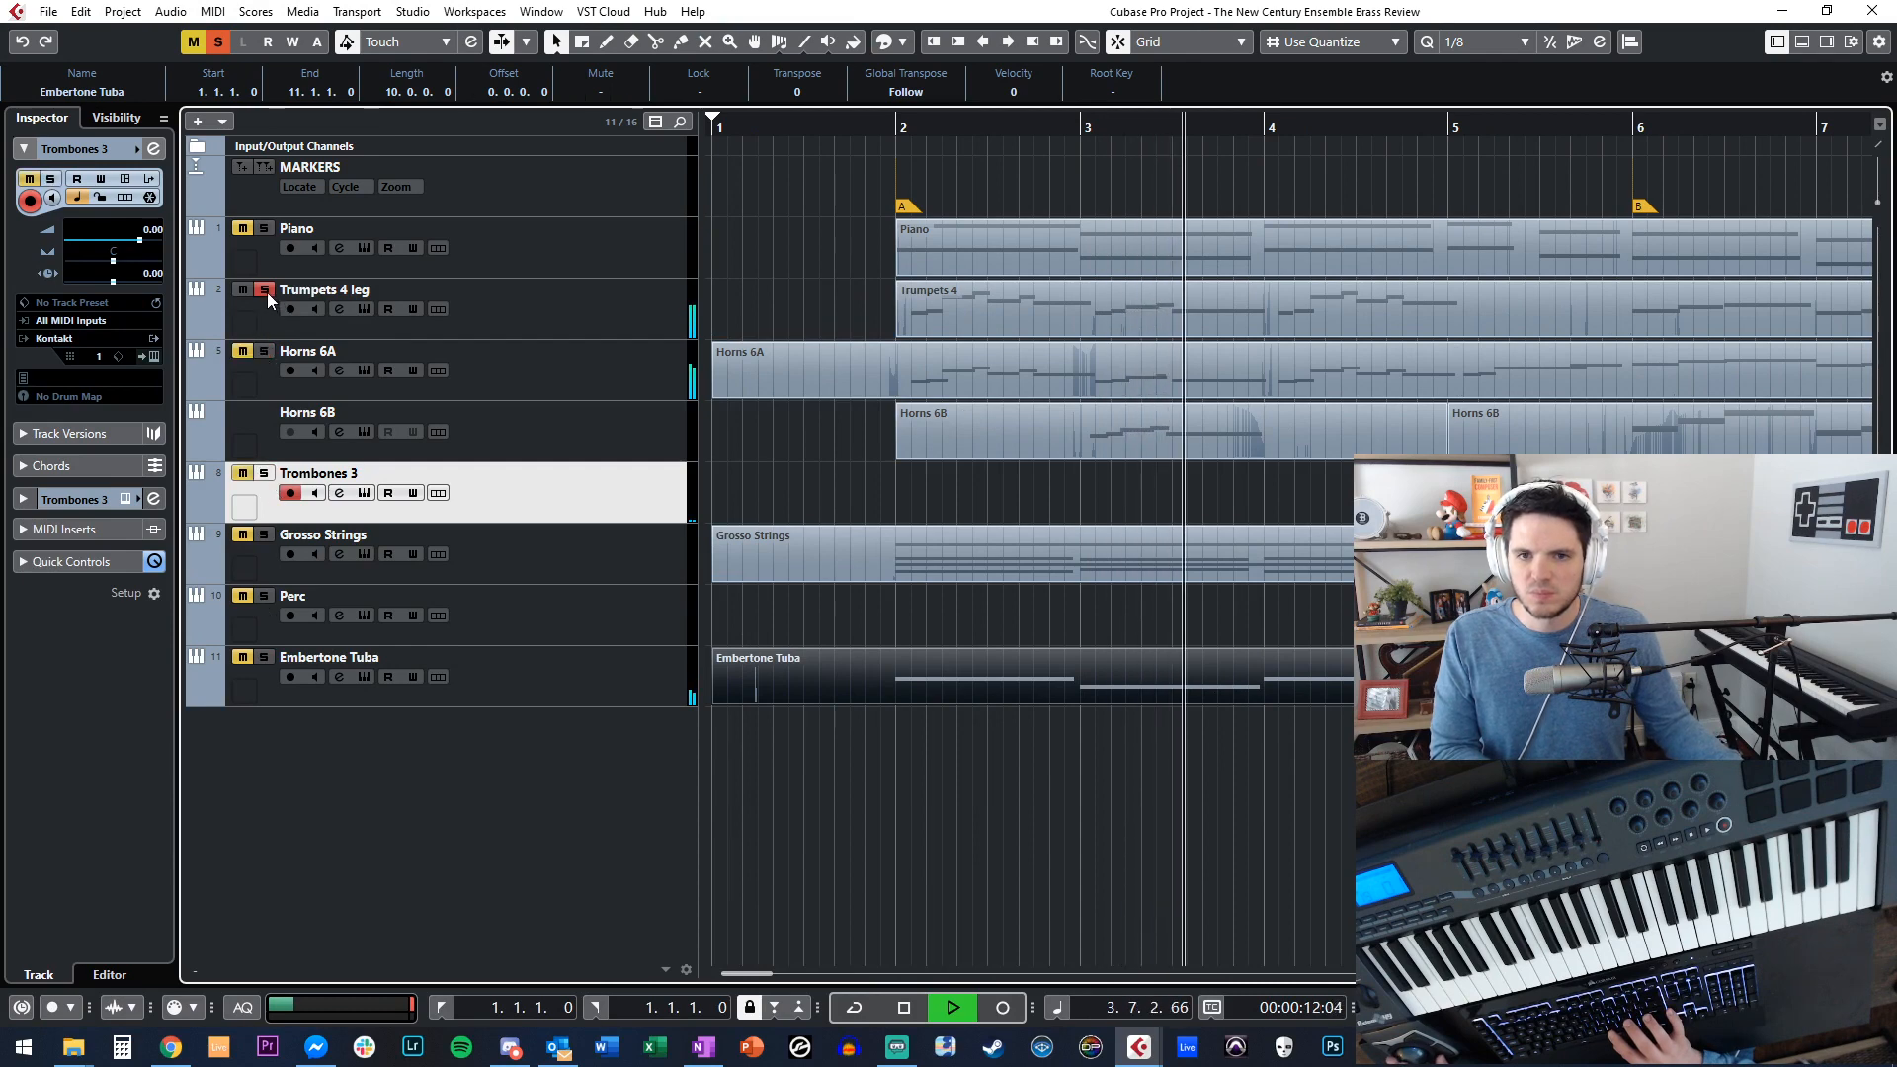
key("space")
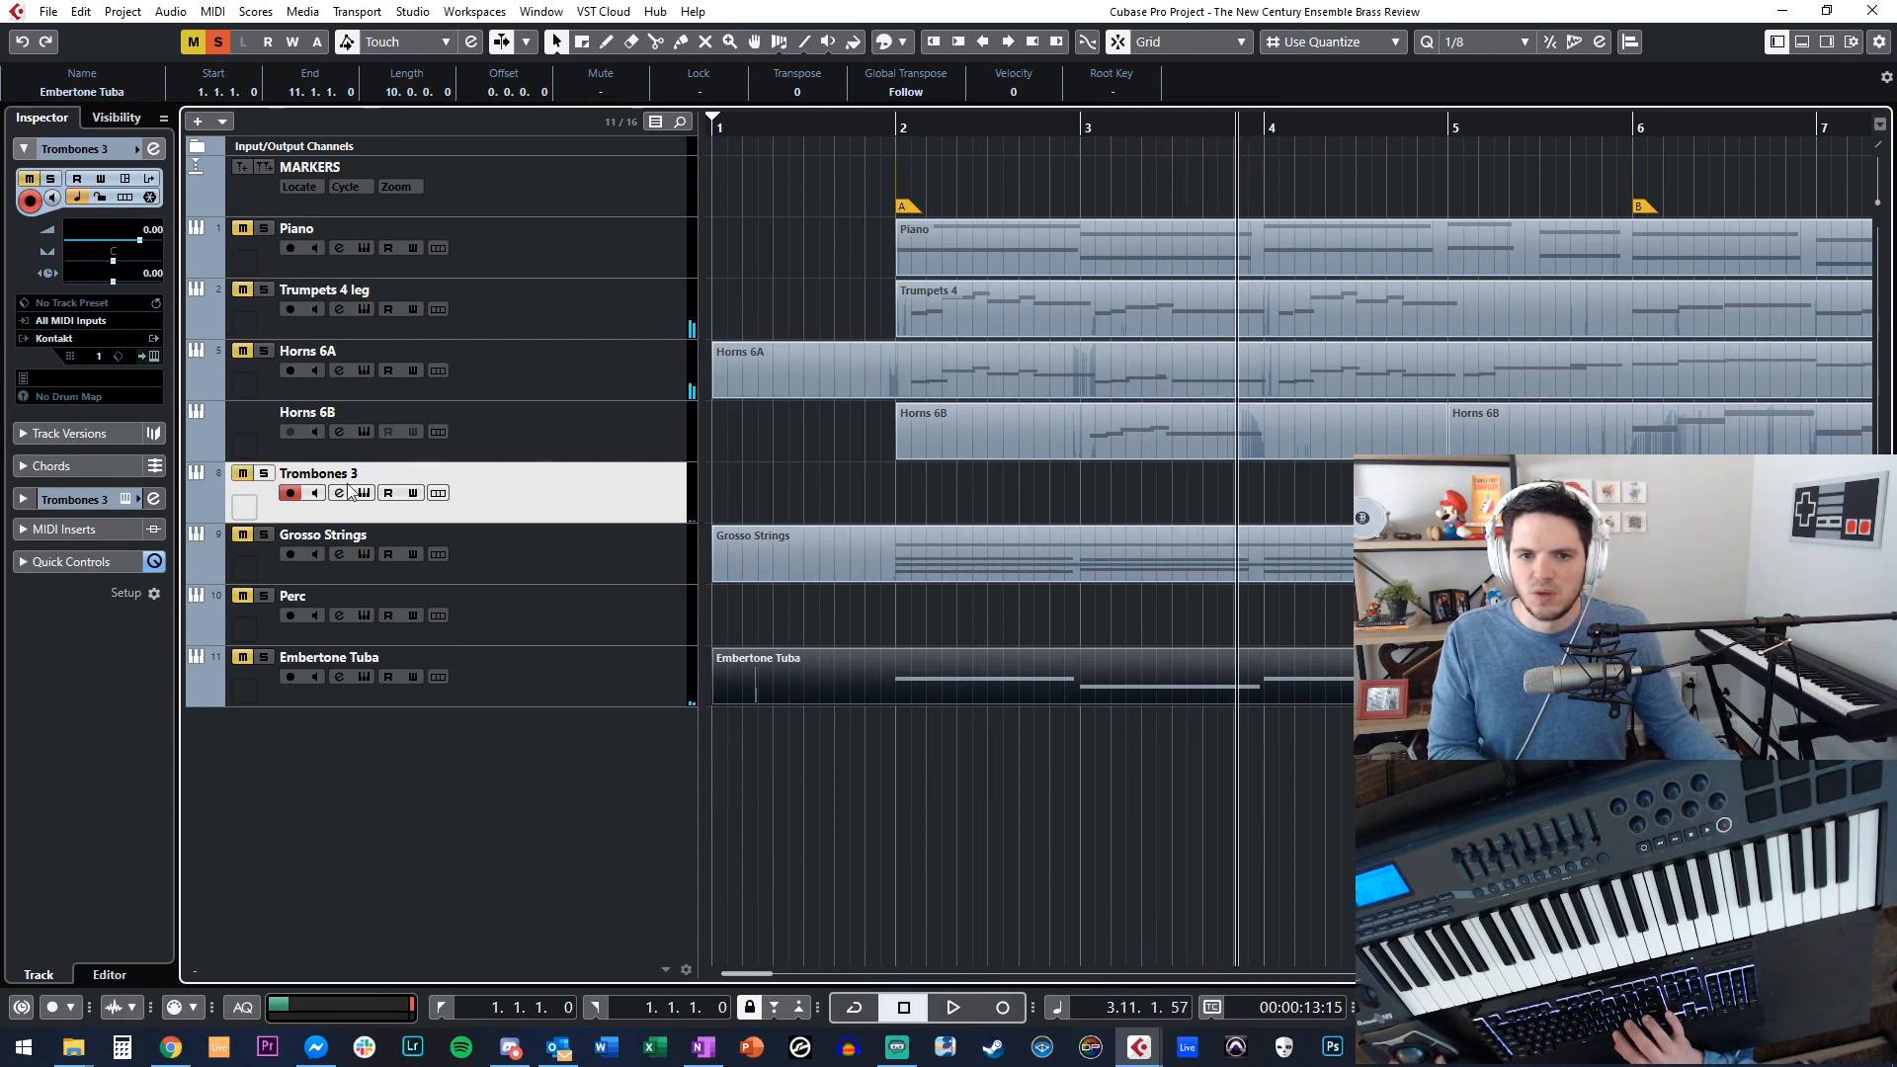
Switch to the MixConsole and clear all mute and solo states.
key("g")
key("g")
key("g")
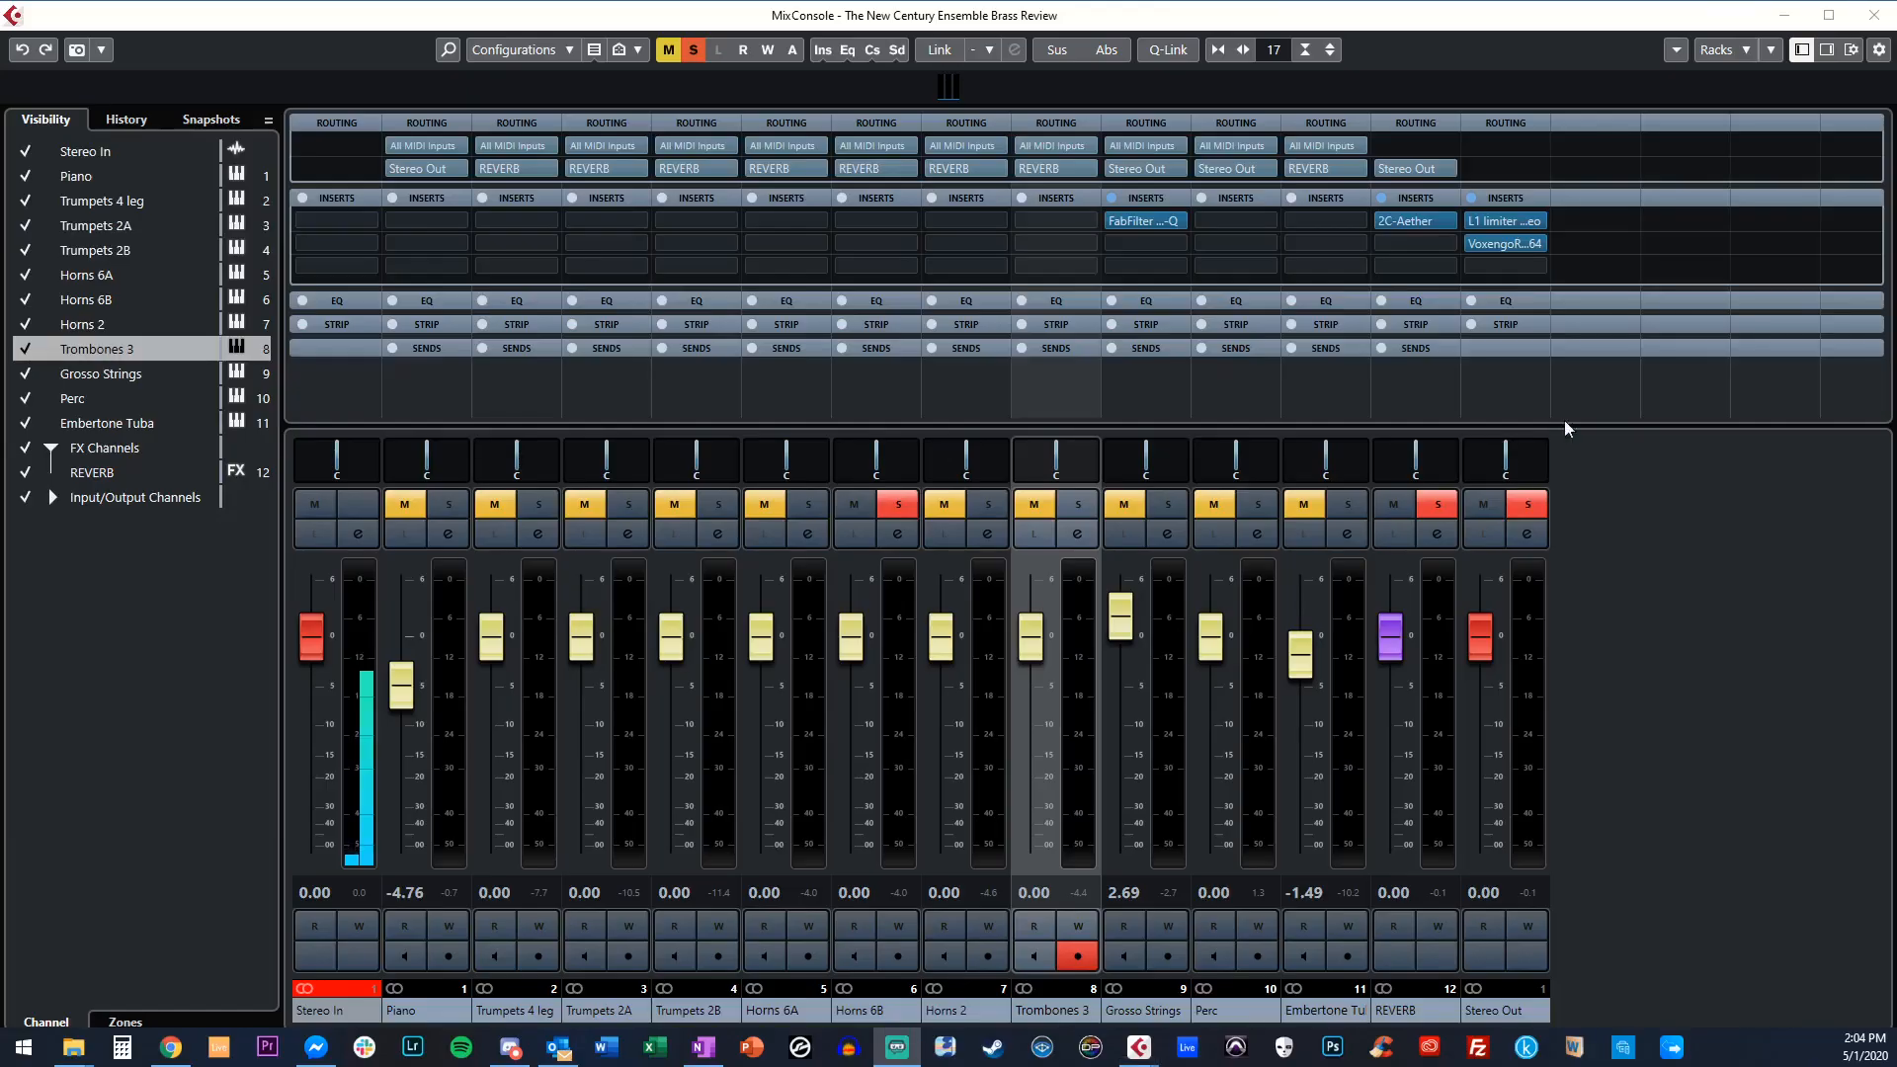
left_click(1753, 516)
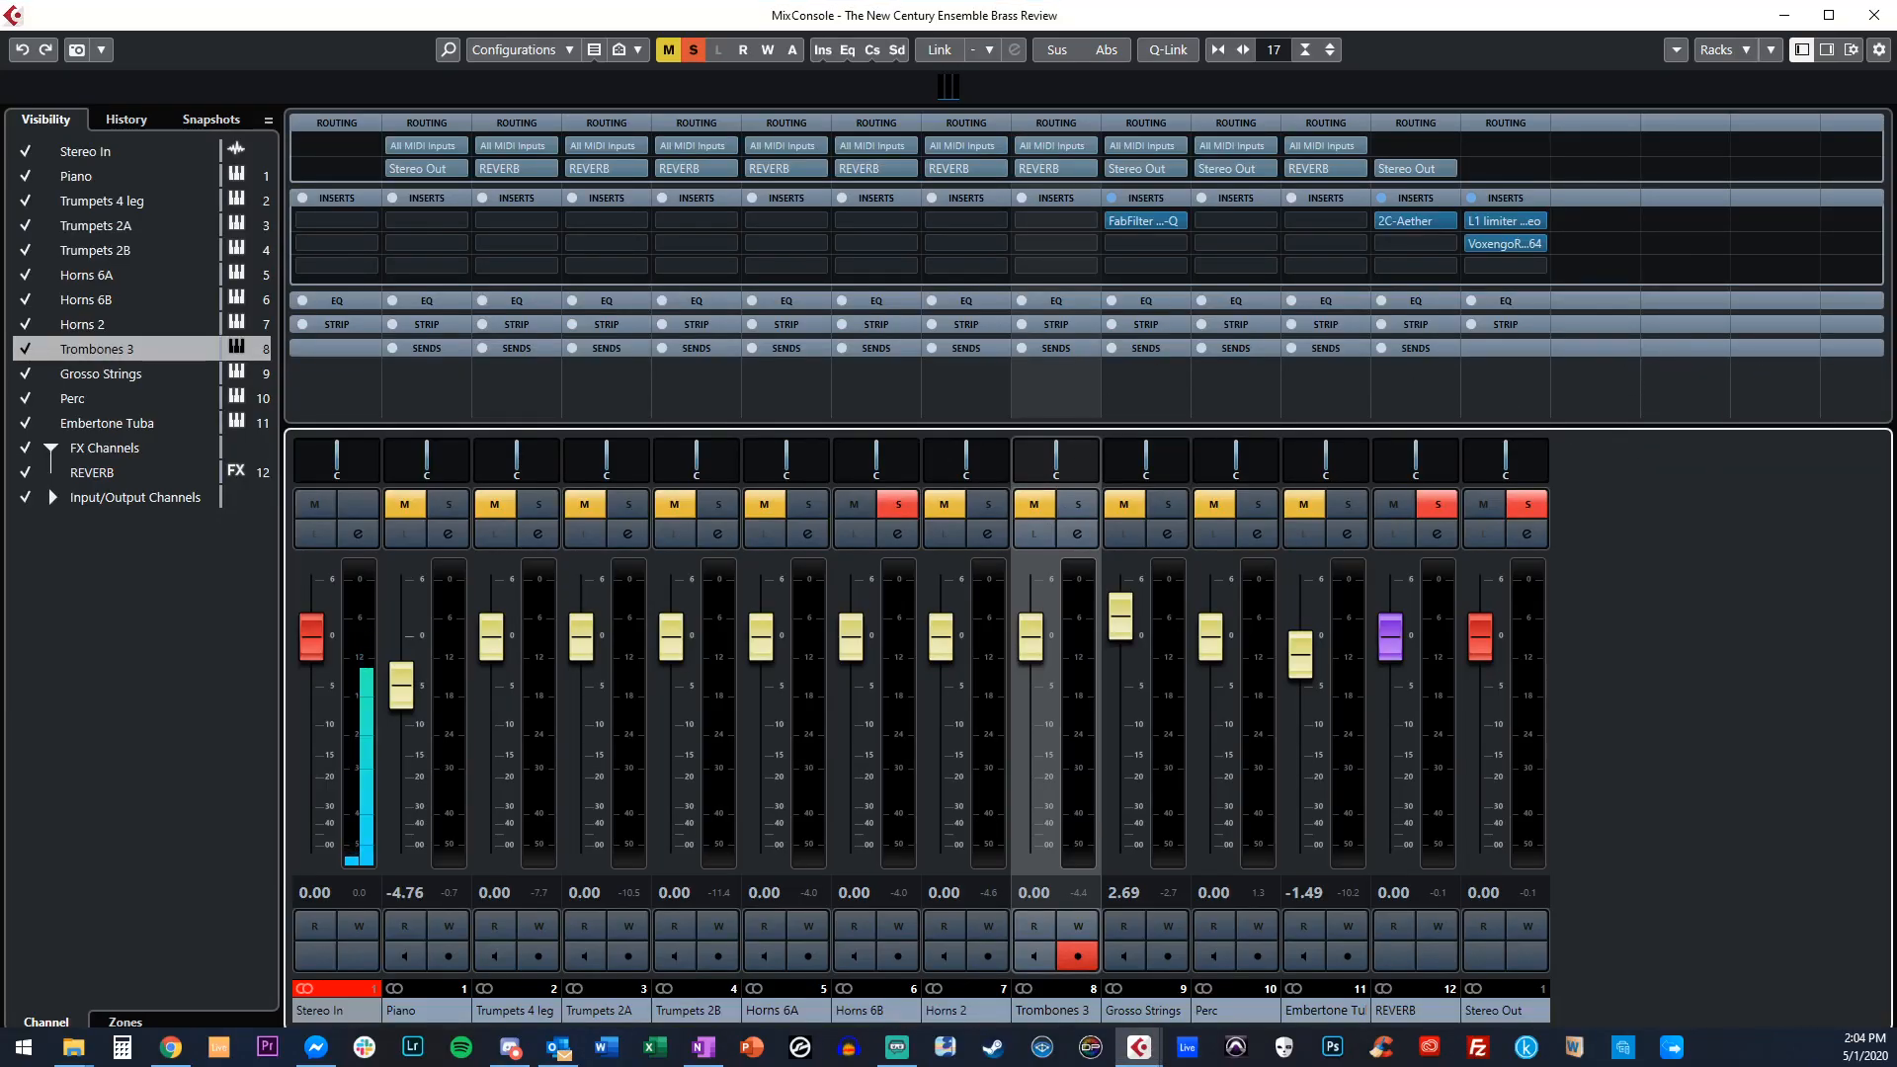
key("alt+m")
key("alt+s")
Move the Voxengo Recorder on Stereo Out down to the third insert slot, then view and close its plug-in window.
left_click_drag(1509, 247, 1503, 267)
left_click(1508, 267)
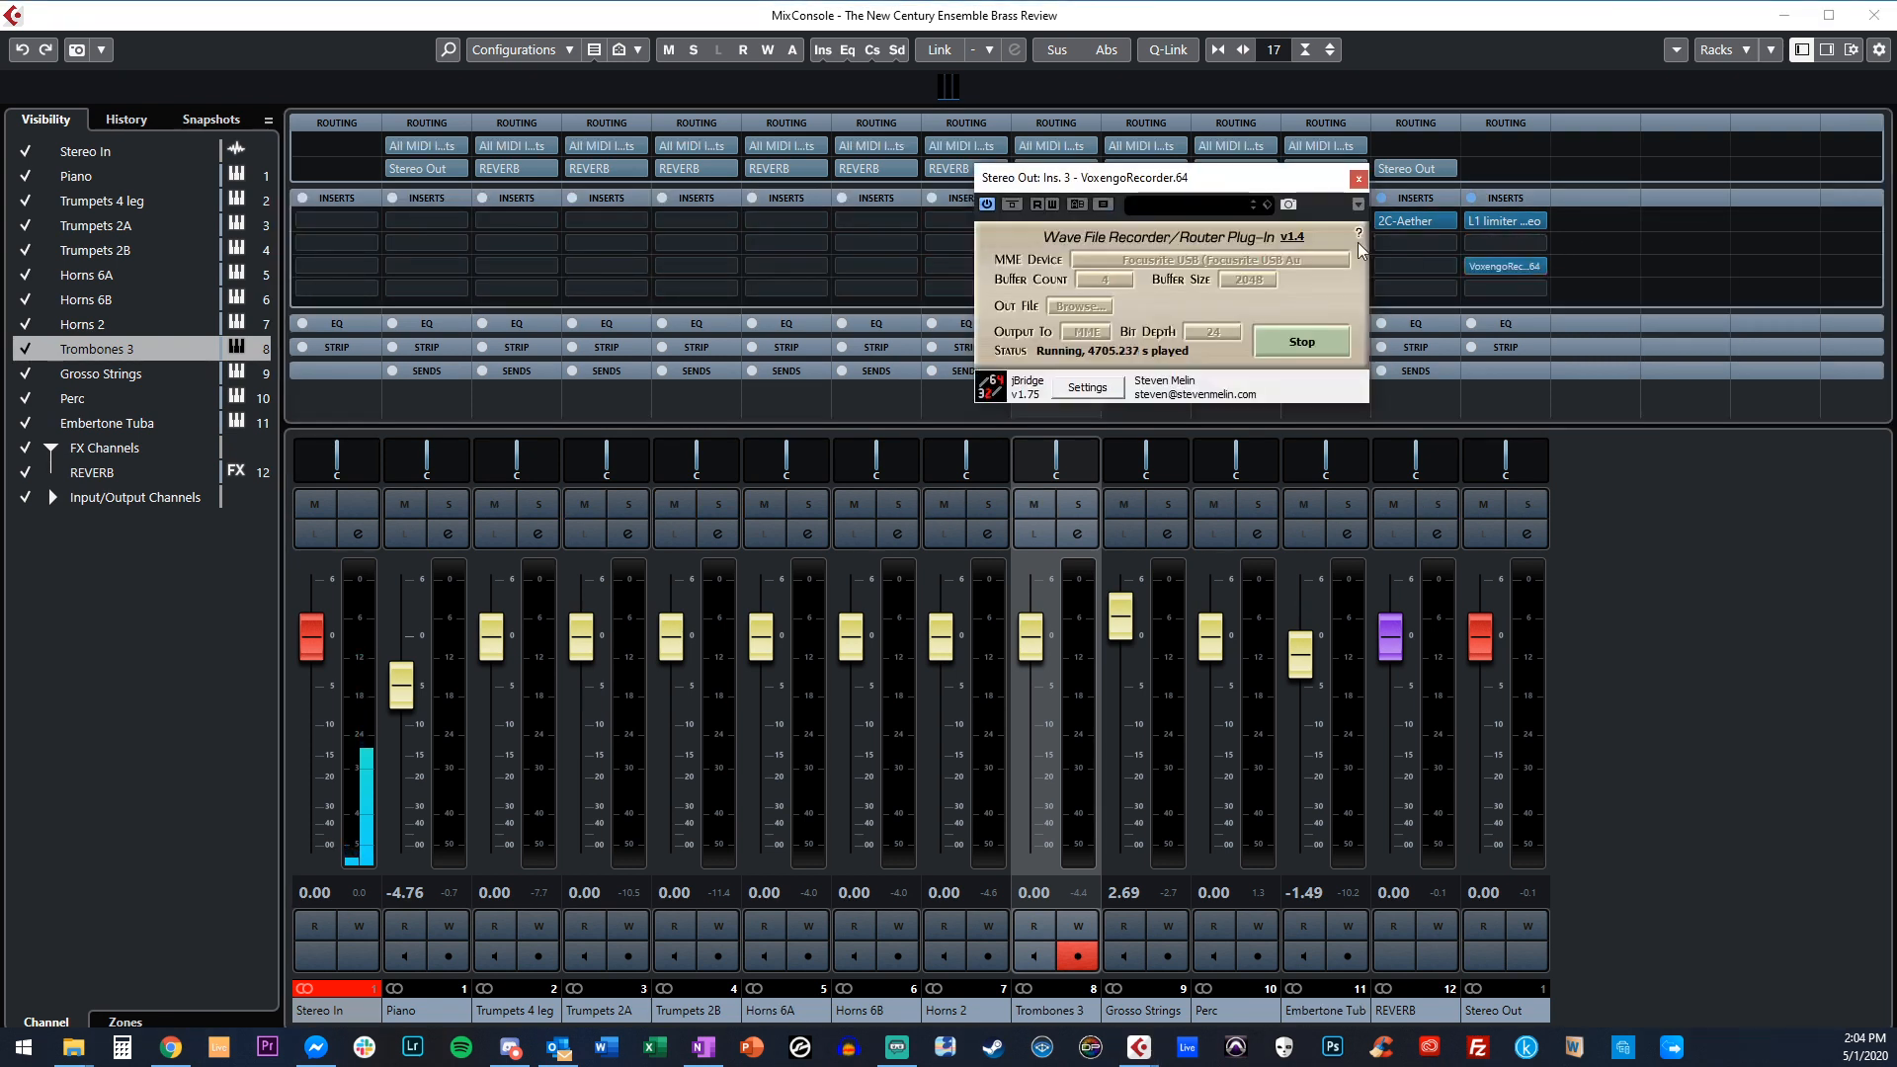
left_click(1359, 178)
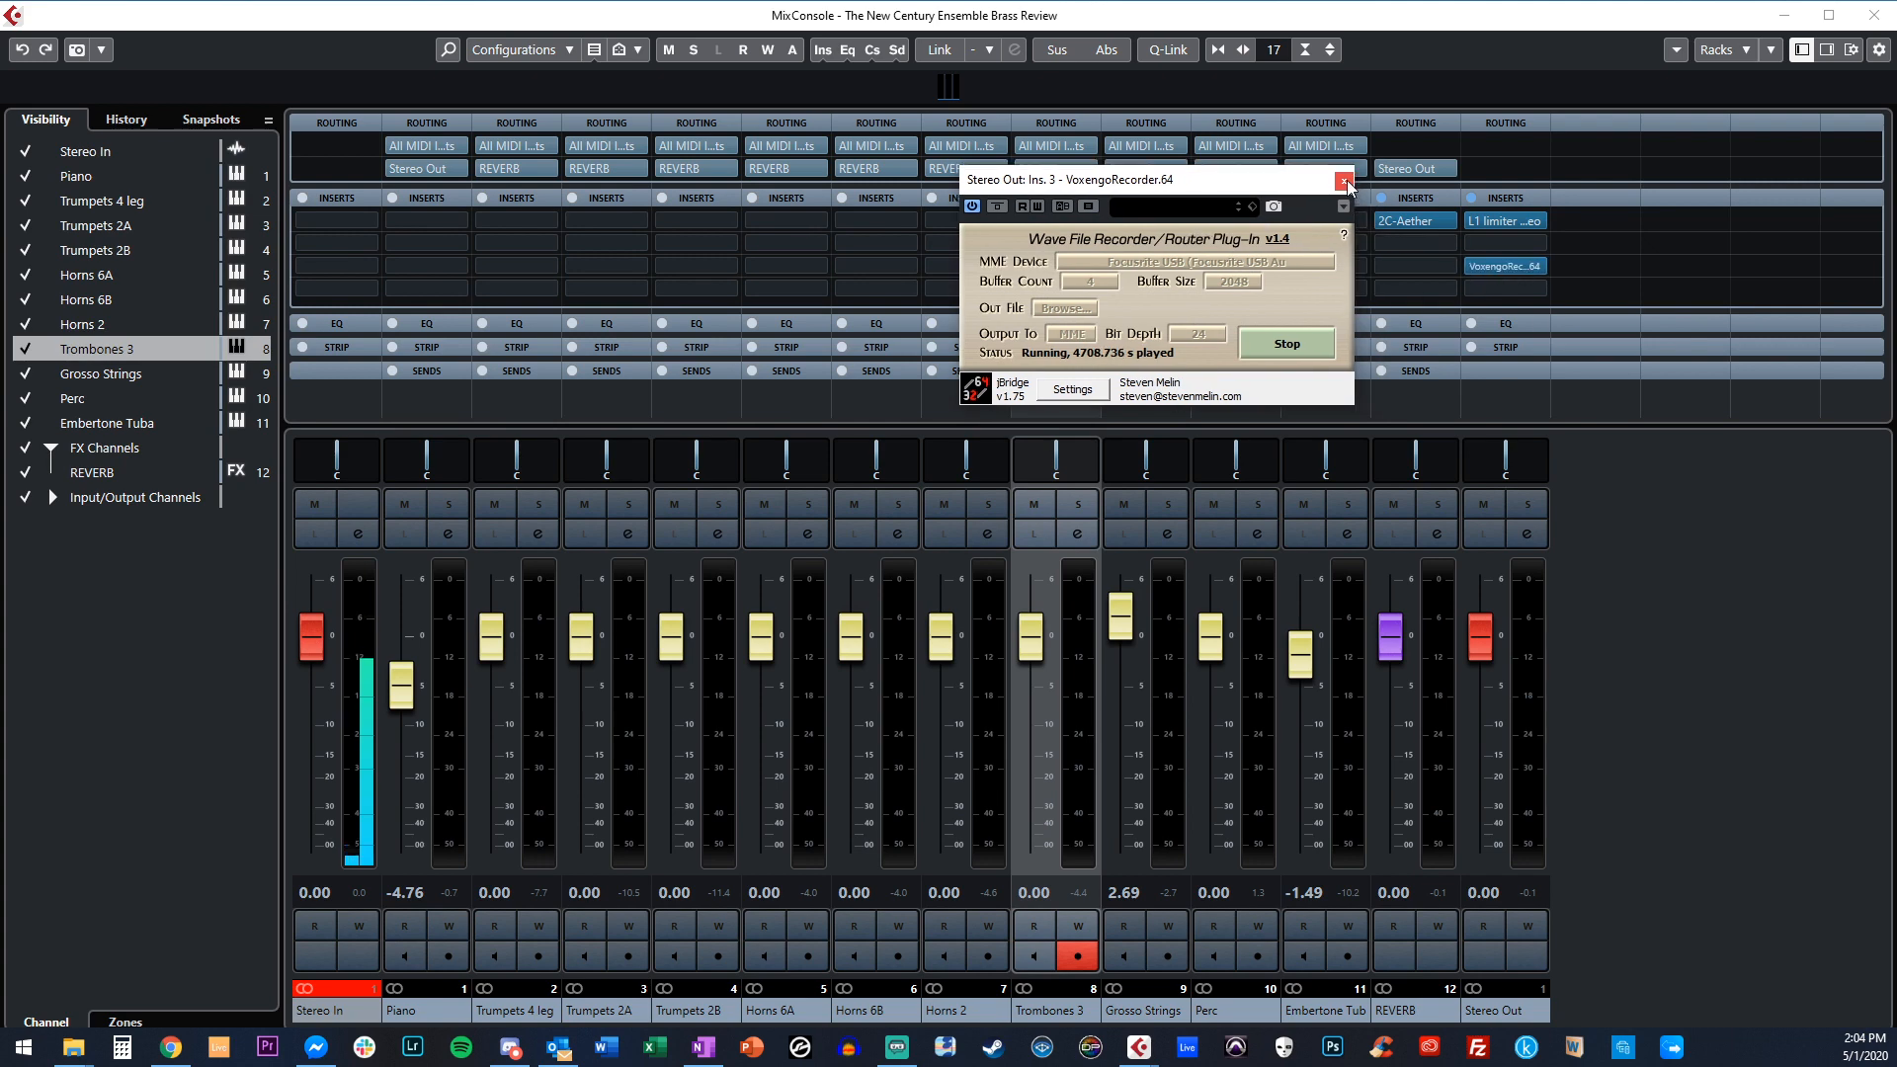
Load Ozone 8 into the second insert slot of Stereo Out.
left_click(1498, 242)
type("ozxon")
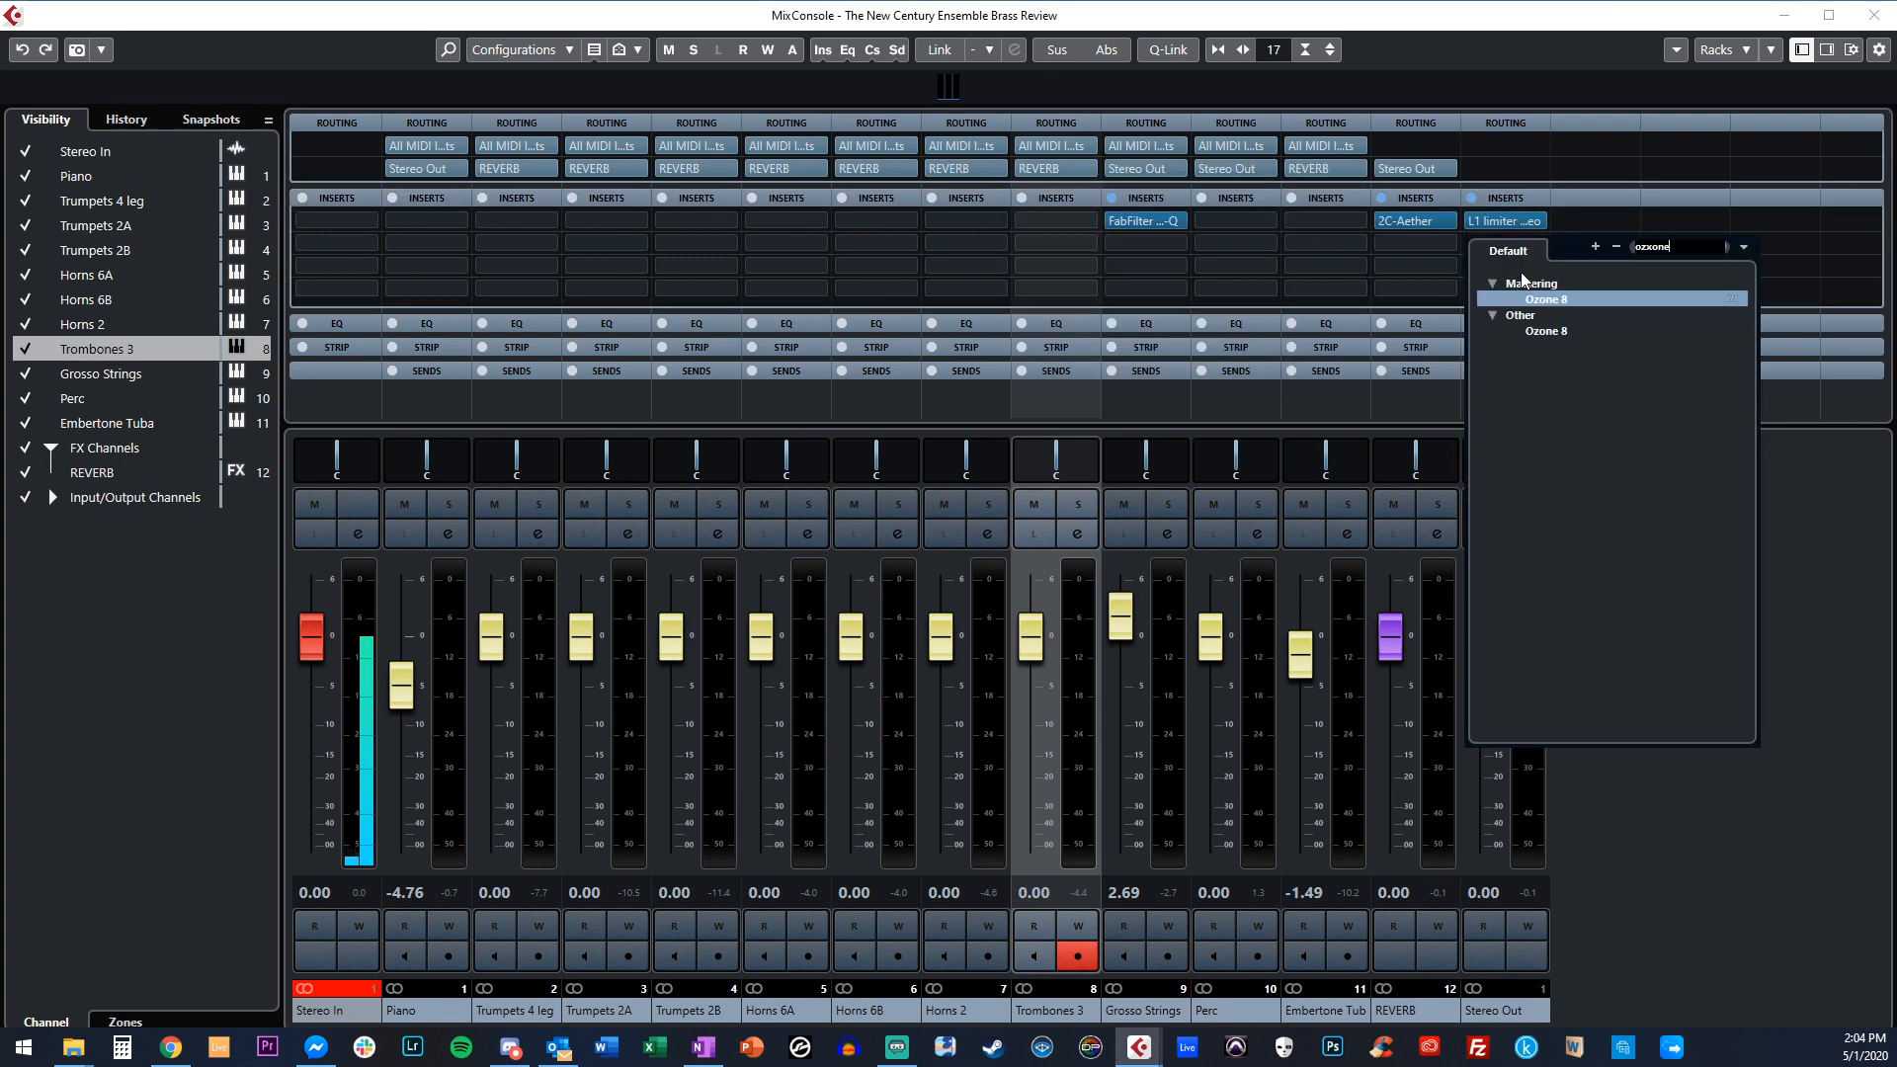
type("e")
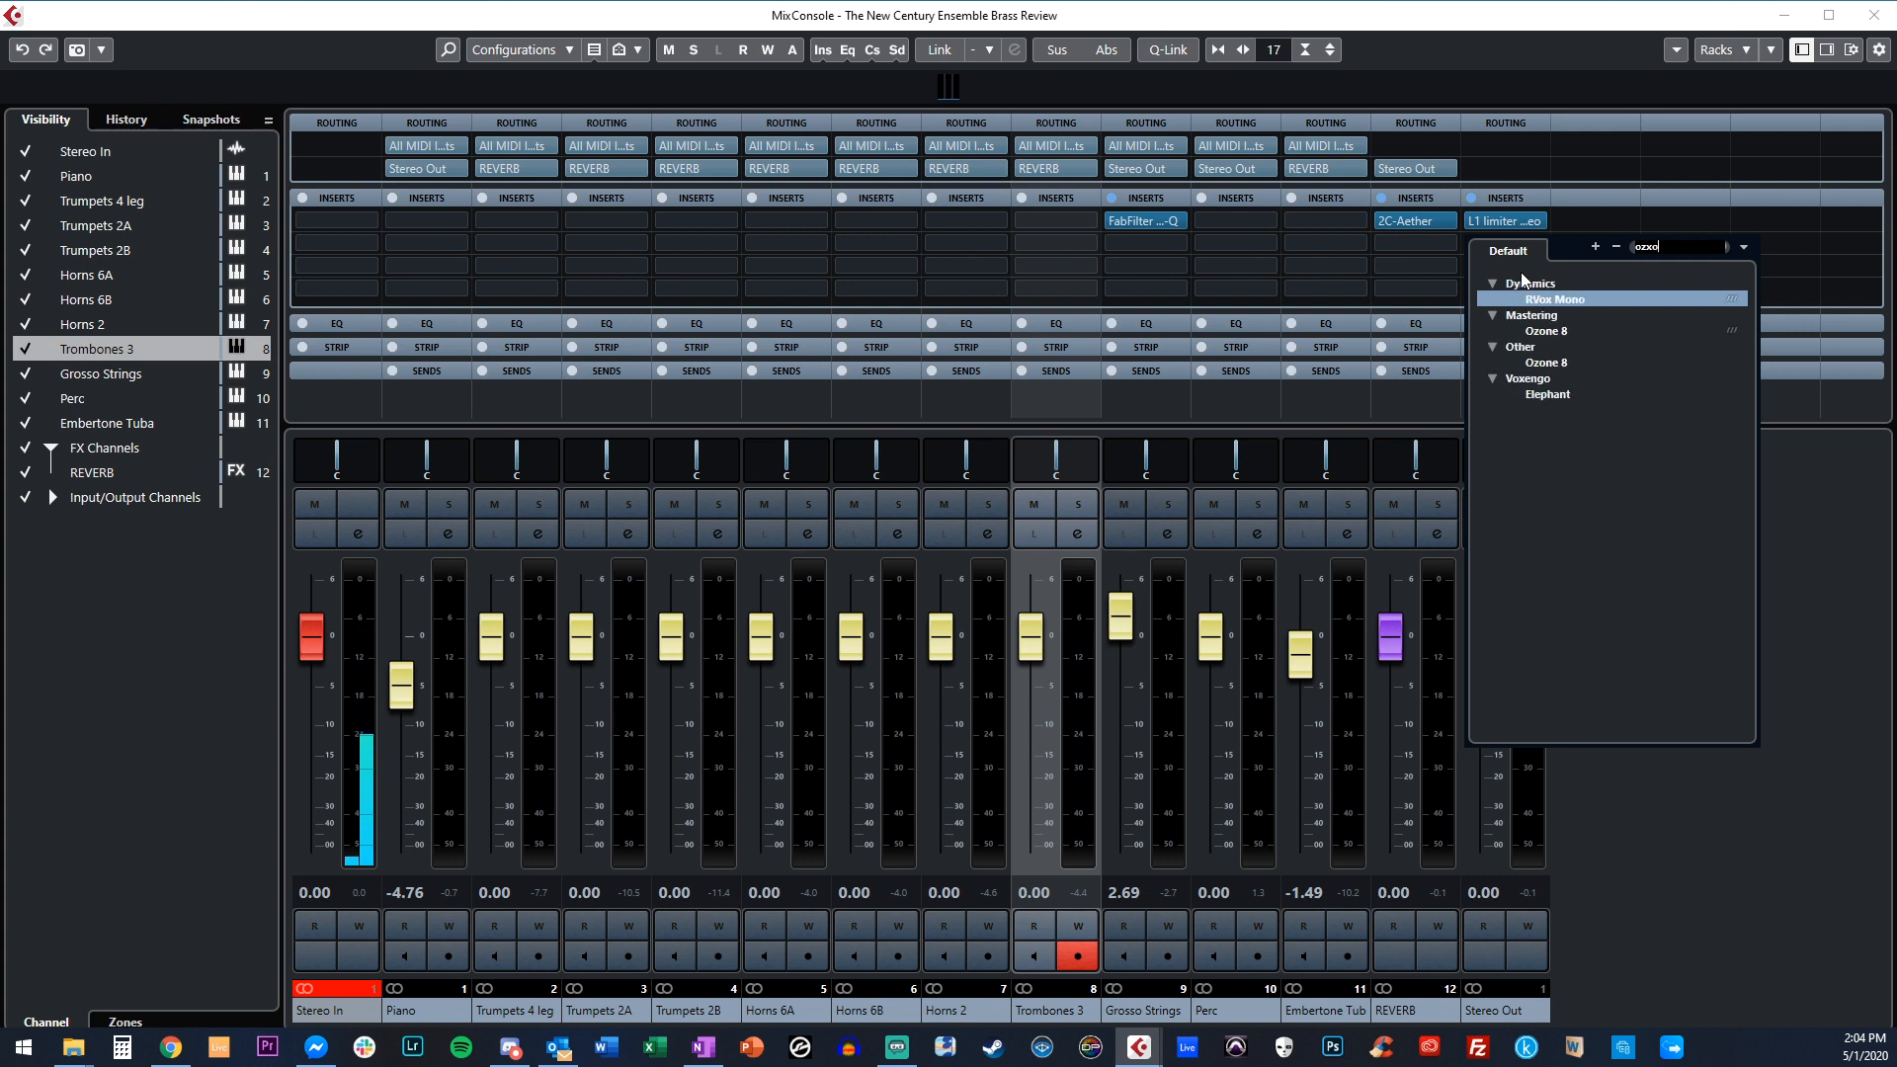
left_click(1545, 298)
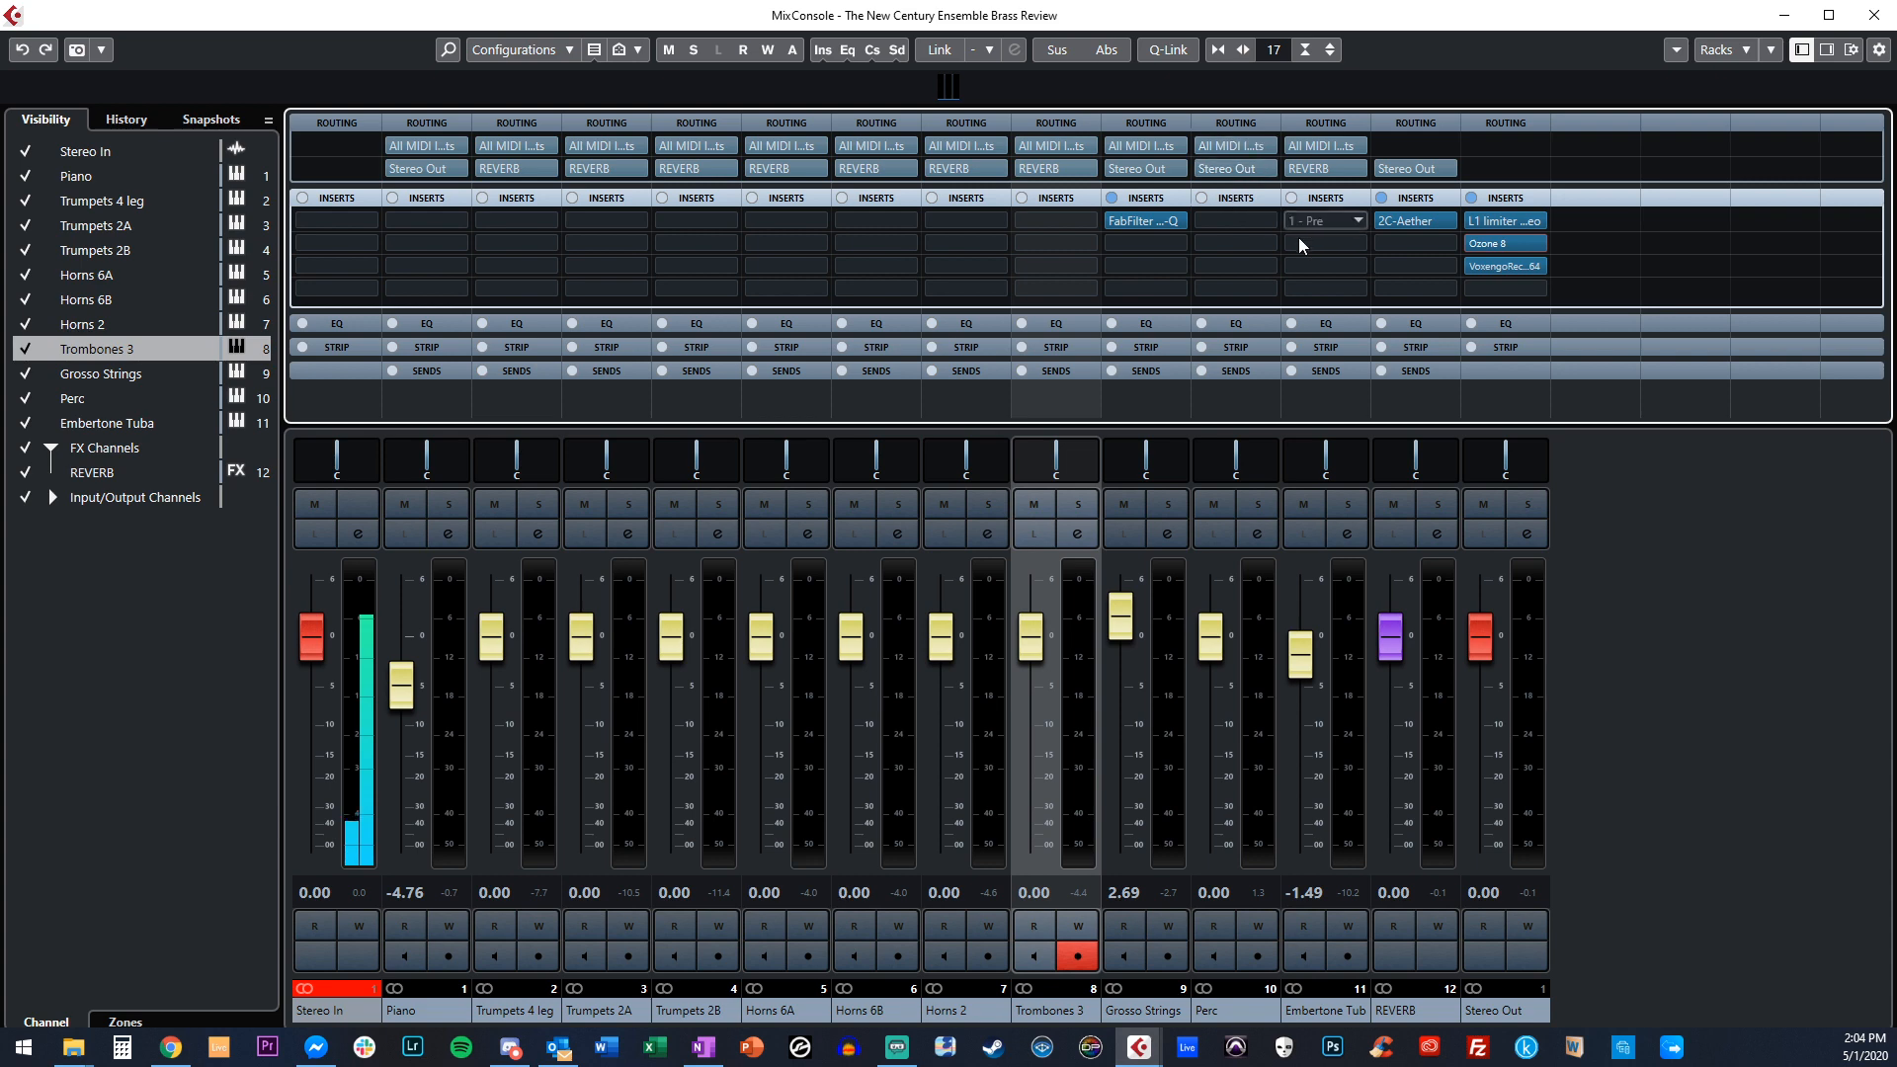
Open Ozone 8 on Stereo Out and load the All-Purpose Mastering preset Enhance Stereo Image.
mouse_move(1506, 246)
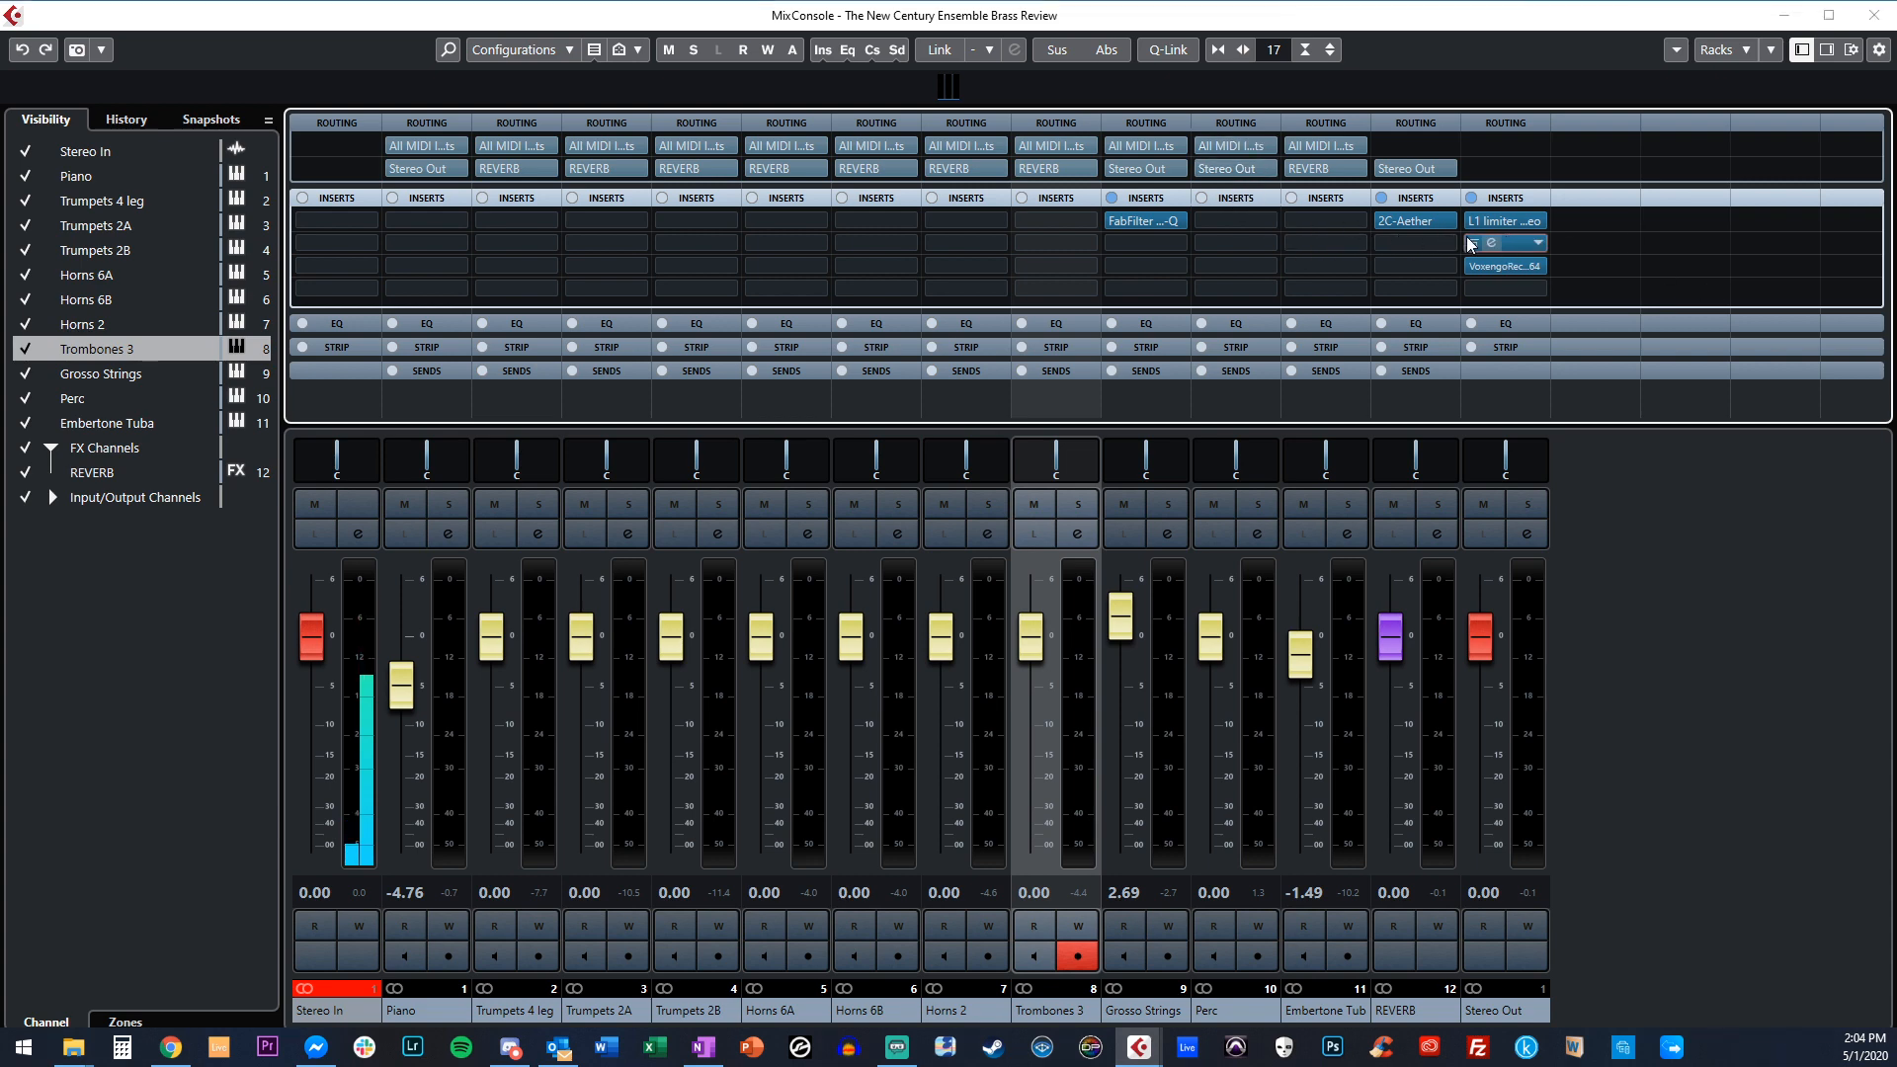
left_click(1514, 241)
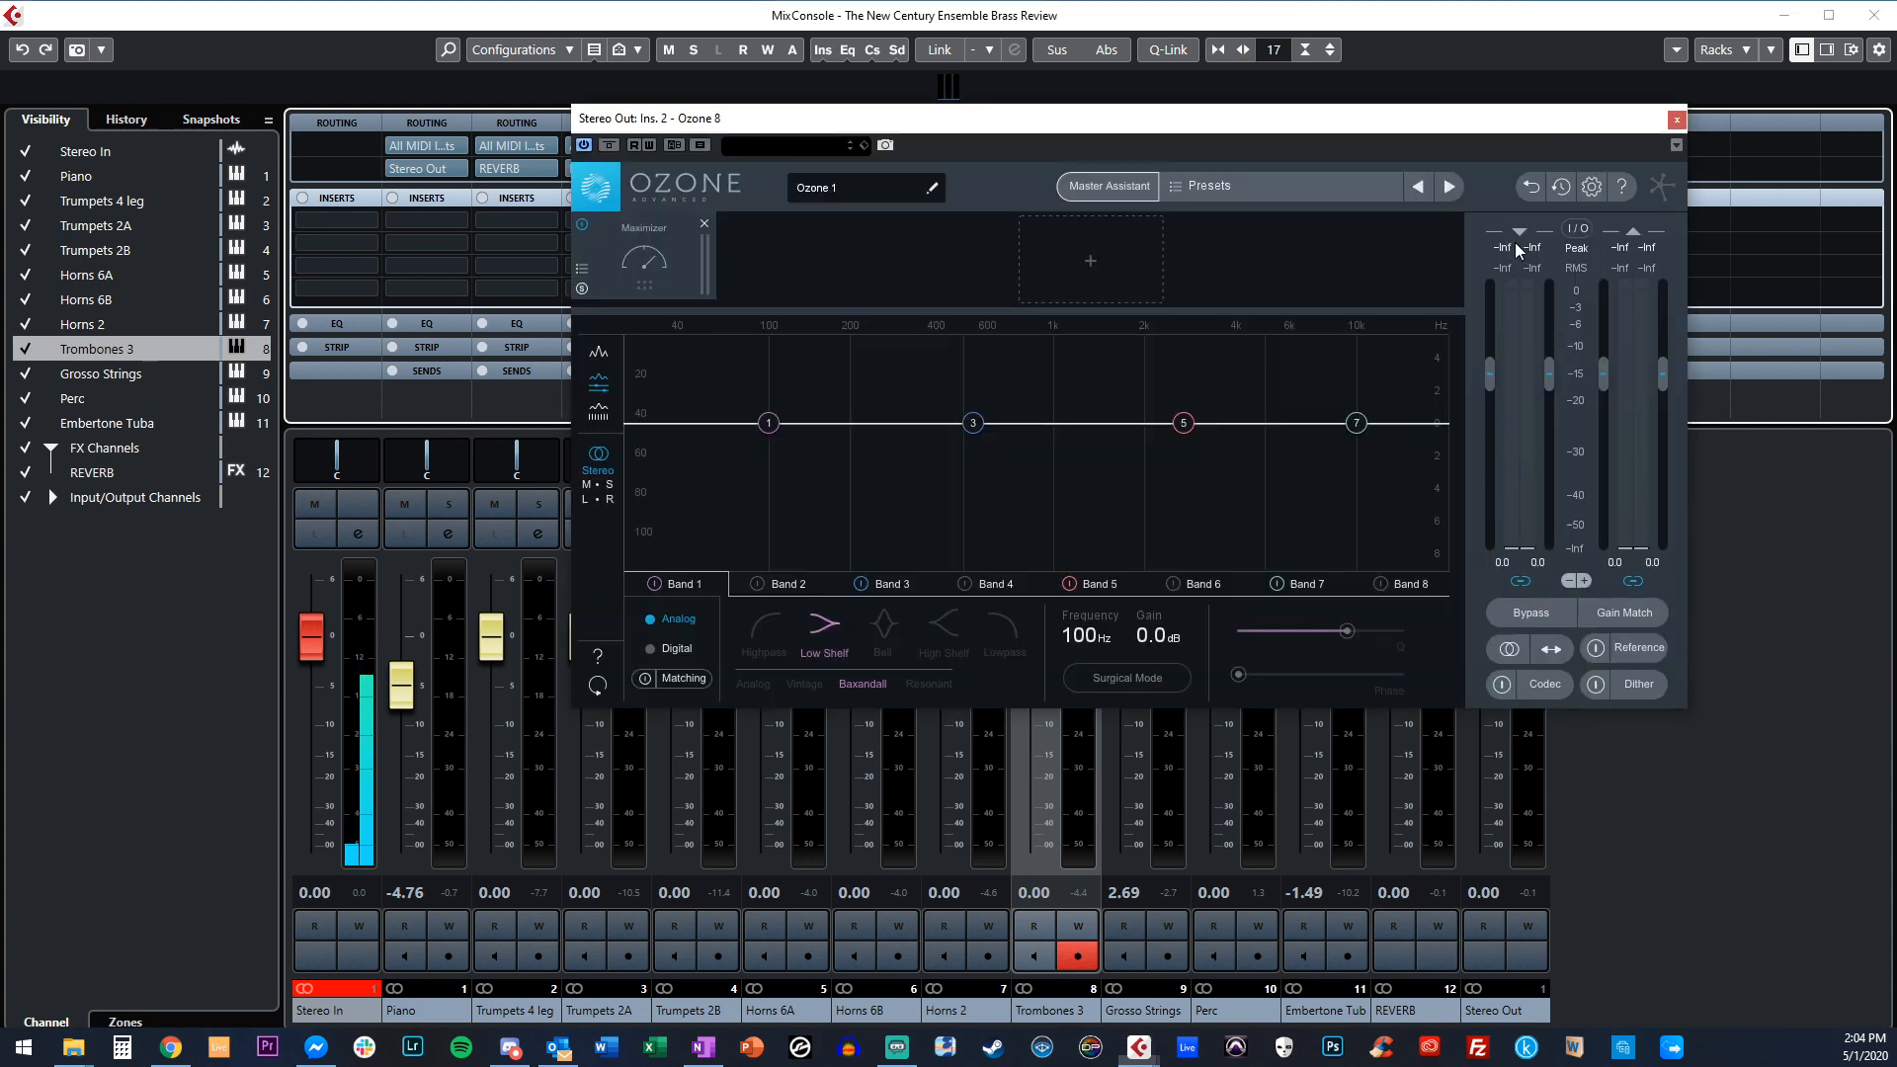
left_click(1207, 190)
left_click(762, 261)
left_click(761, 261)
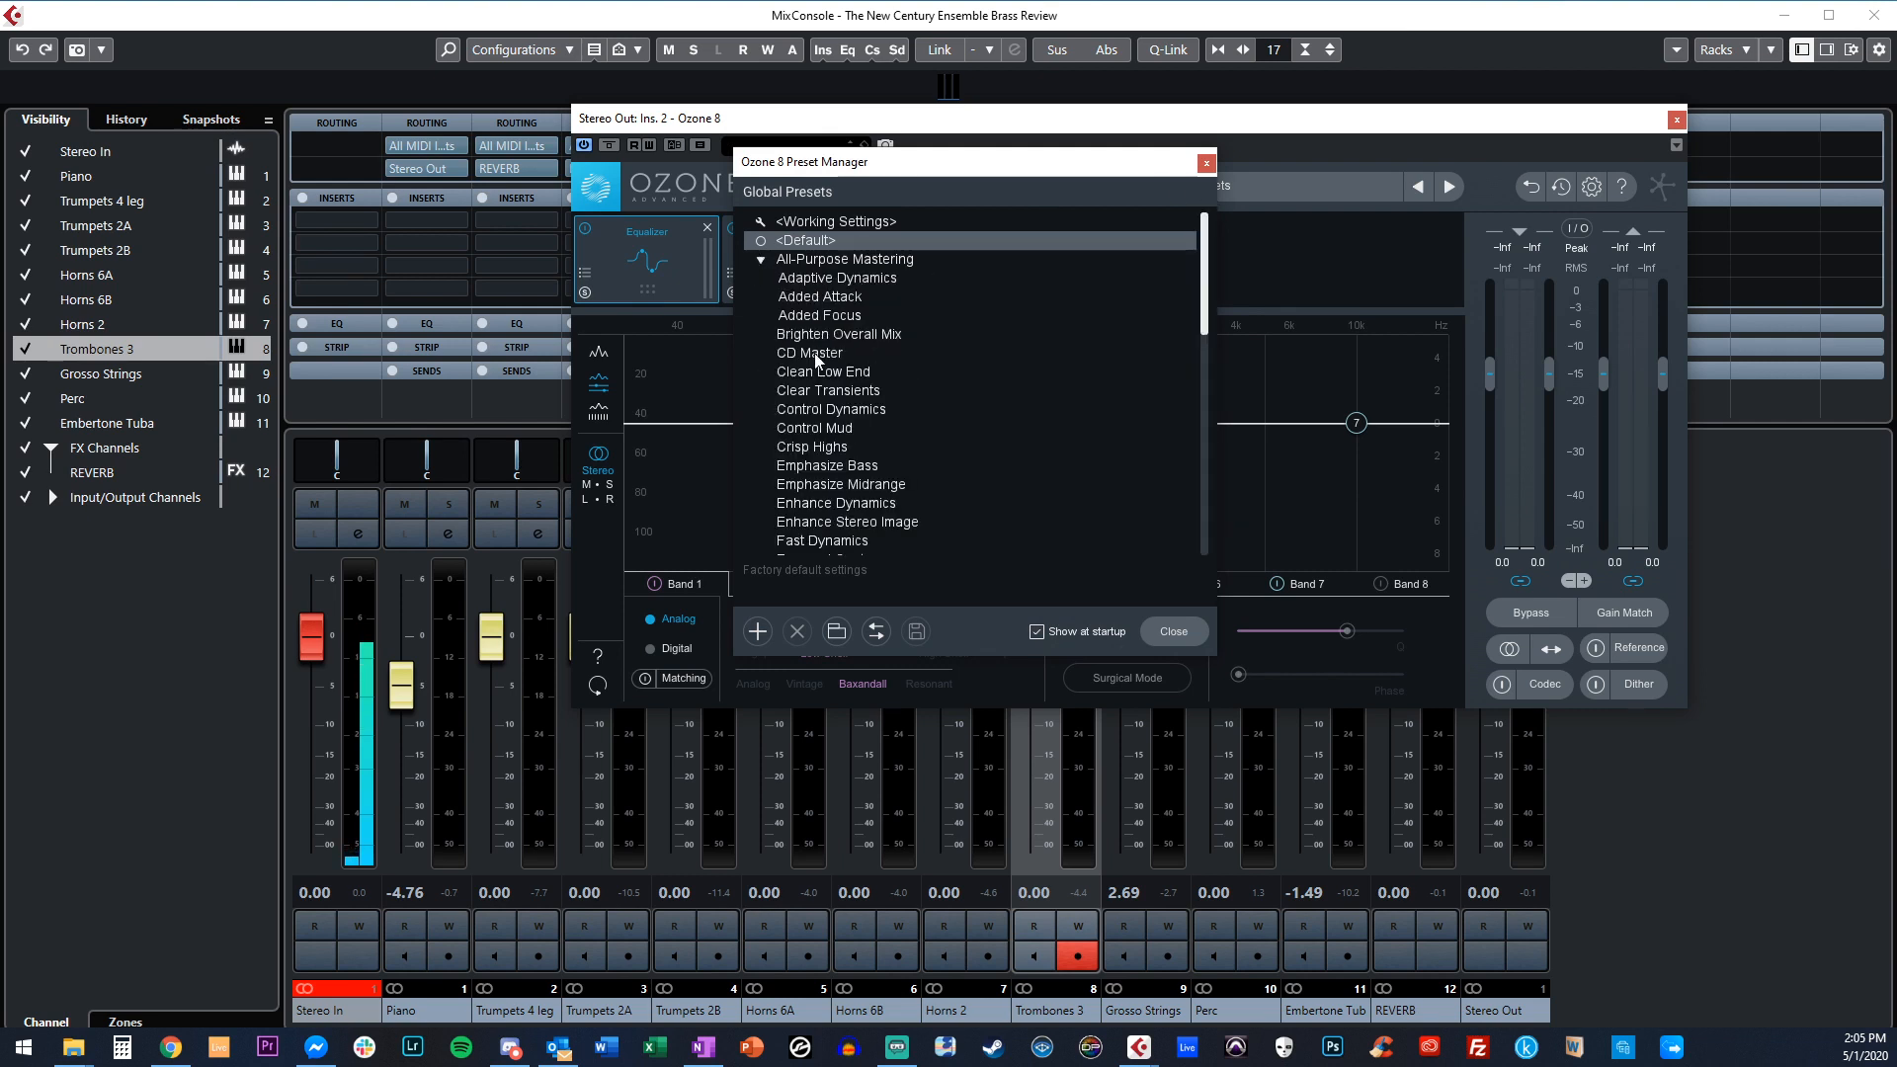
left_click(832, 519)
left_click(1176, 632)
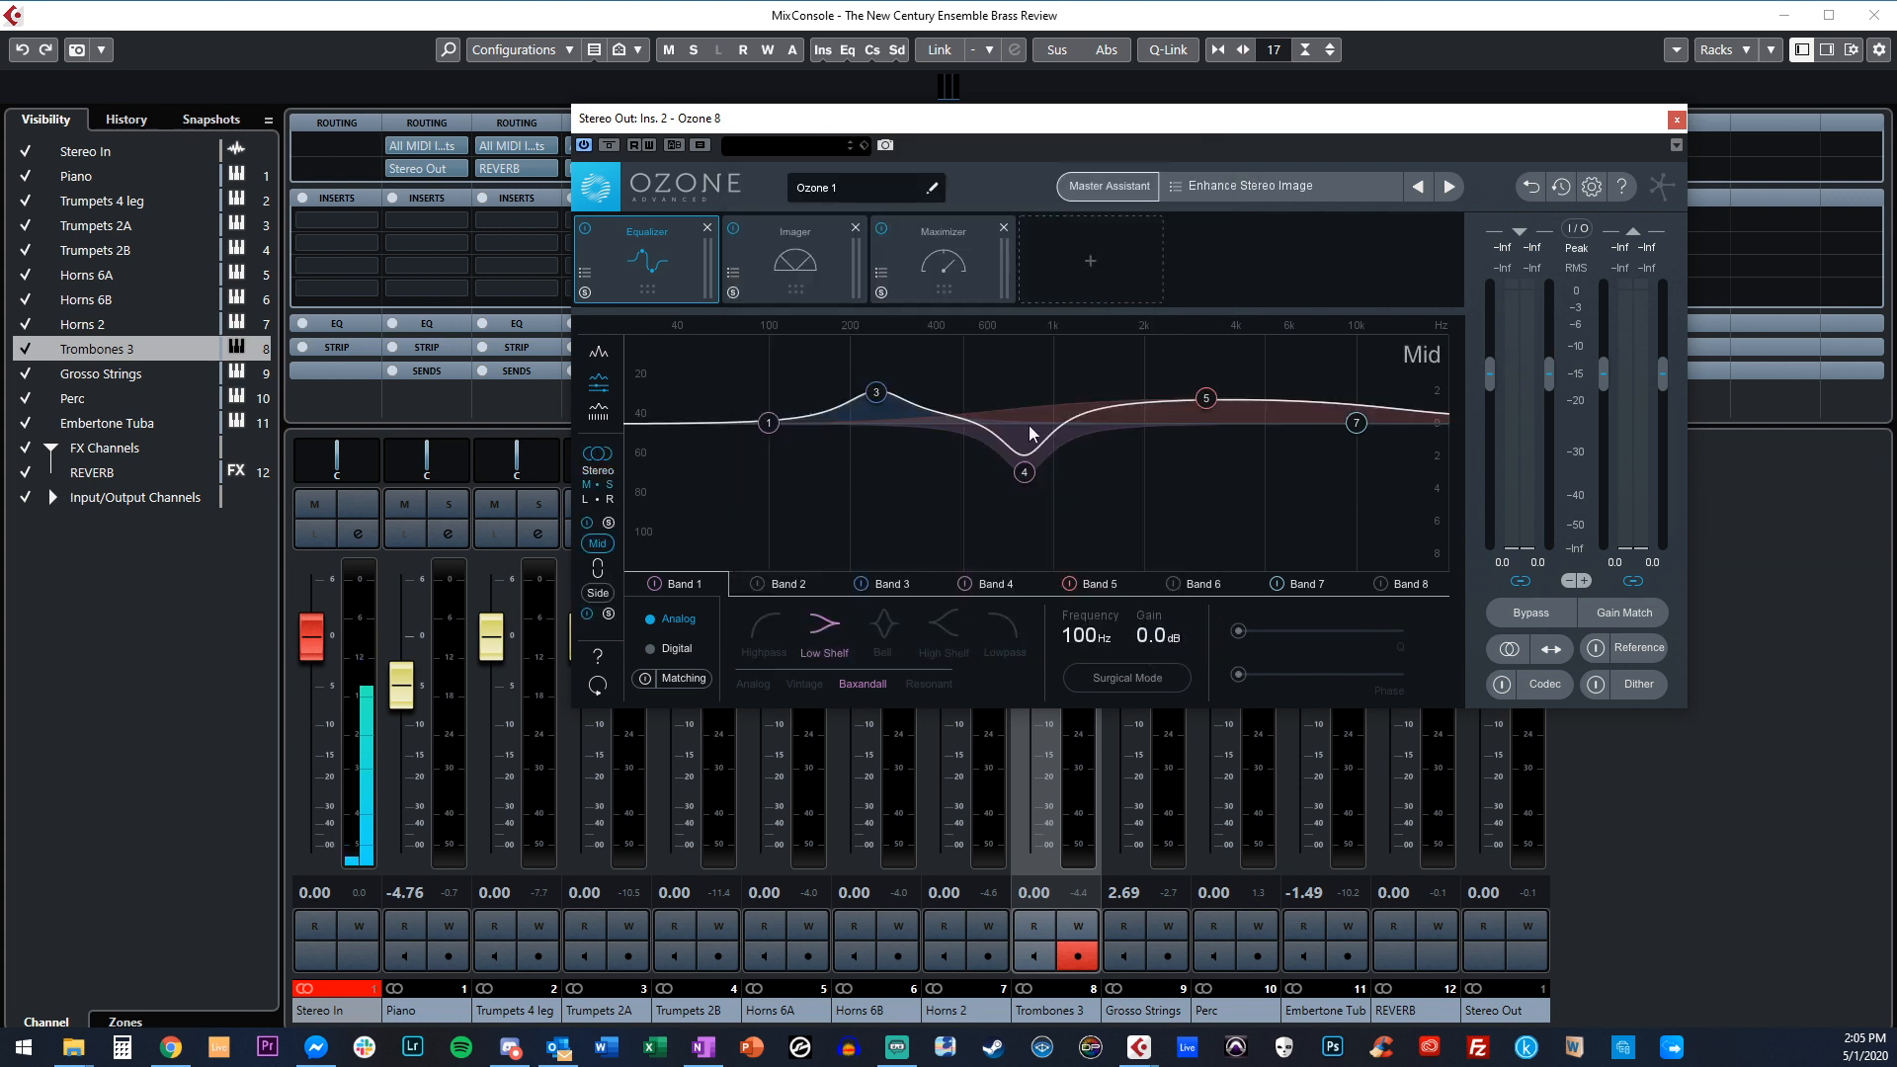
Switch the Ozone 8 Maximizer to IRC IV mode and set its threshold to -1.0 dB.
left_click(801, 270)
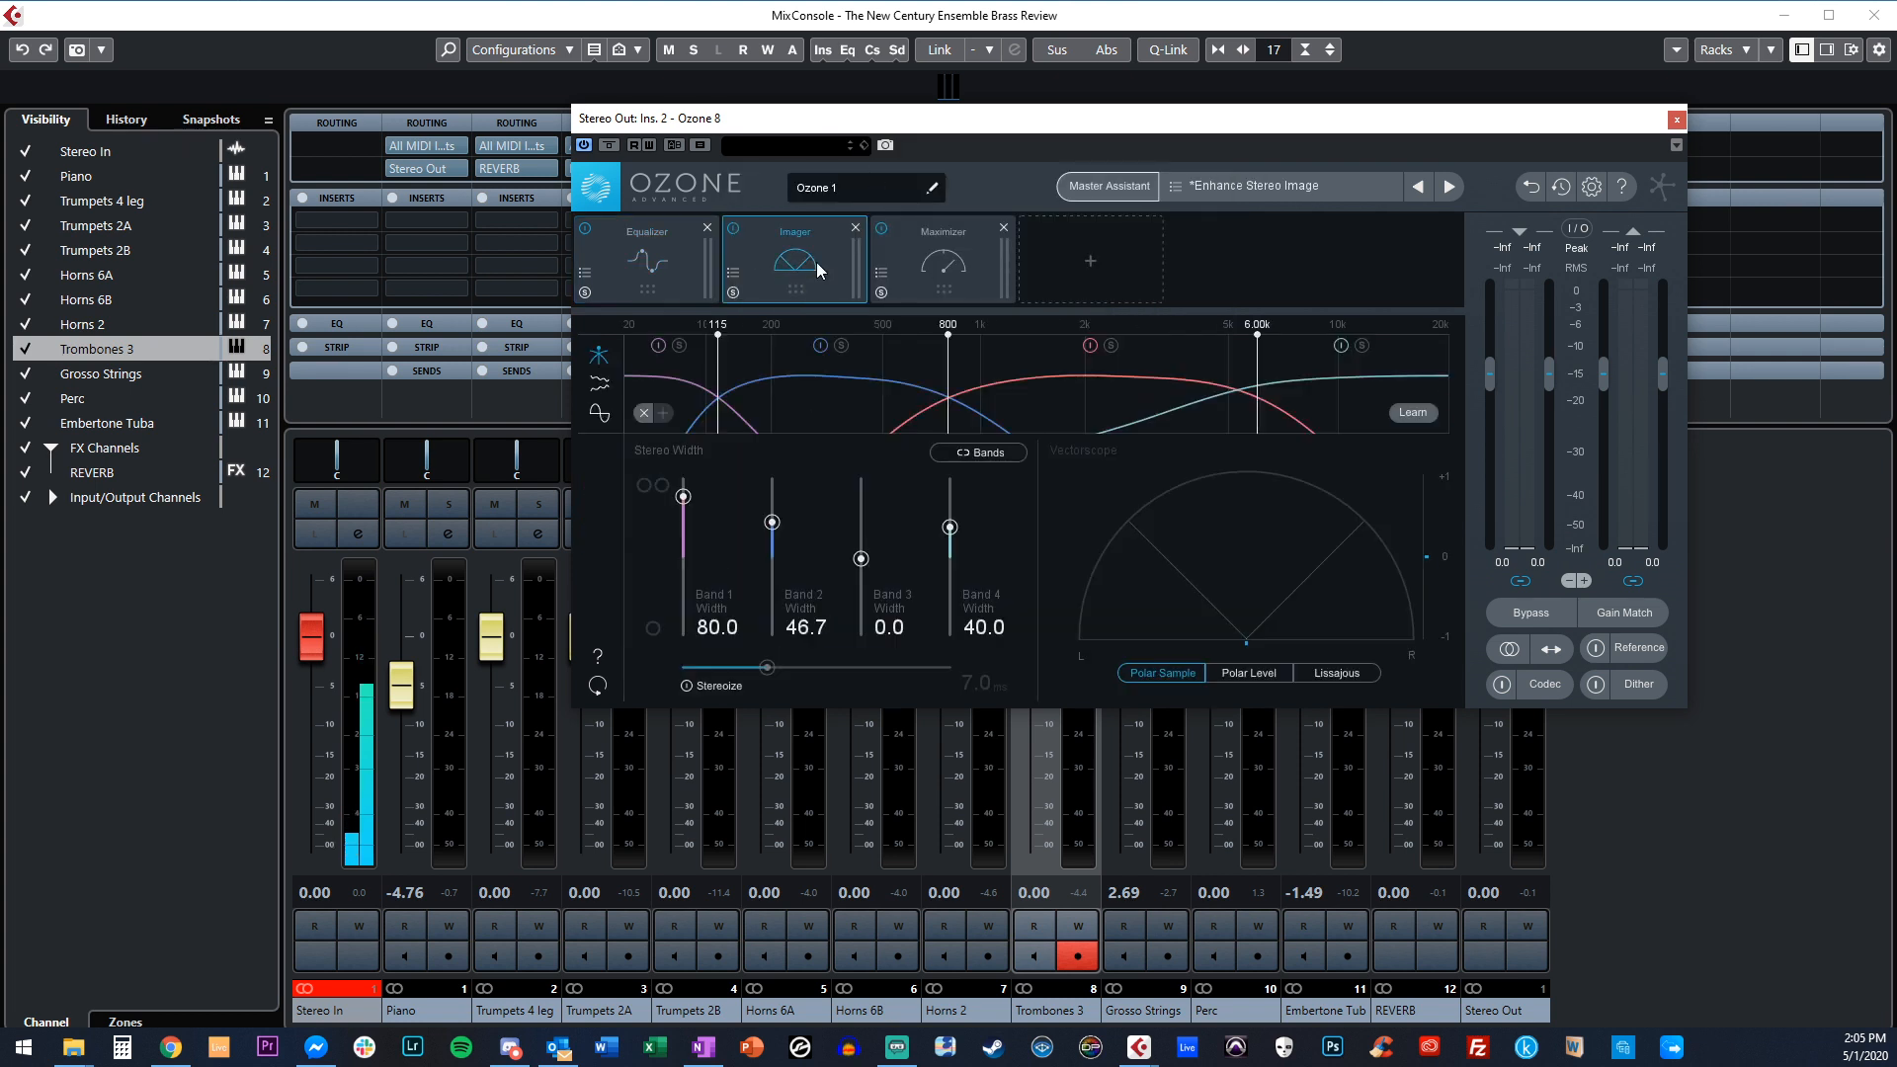
left_click(938, 274)
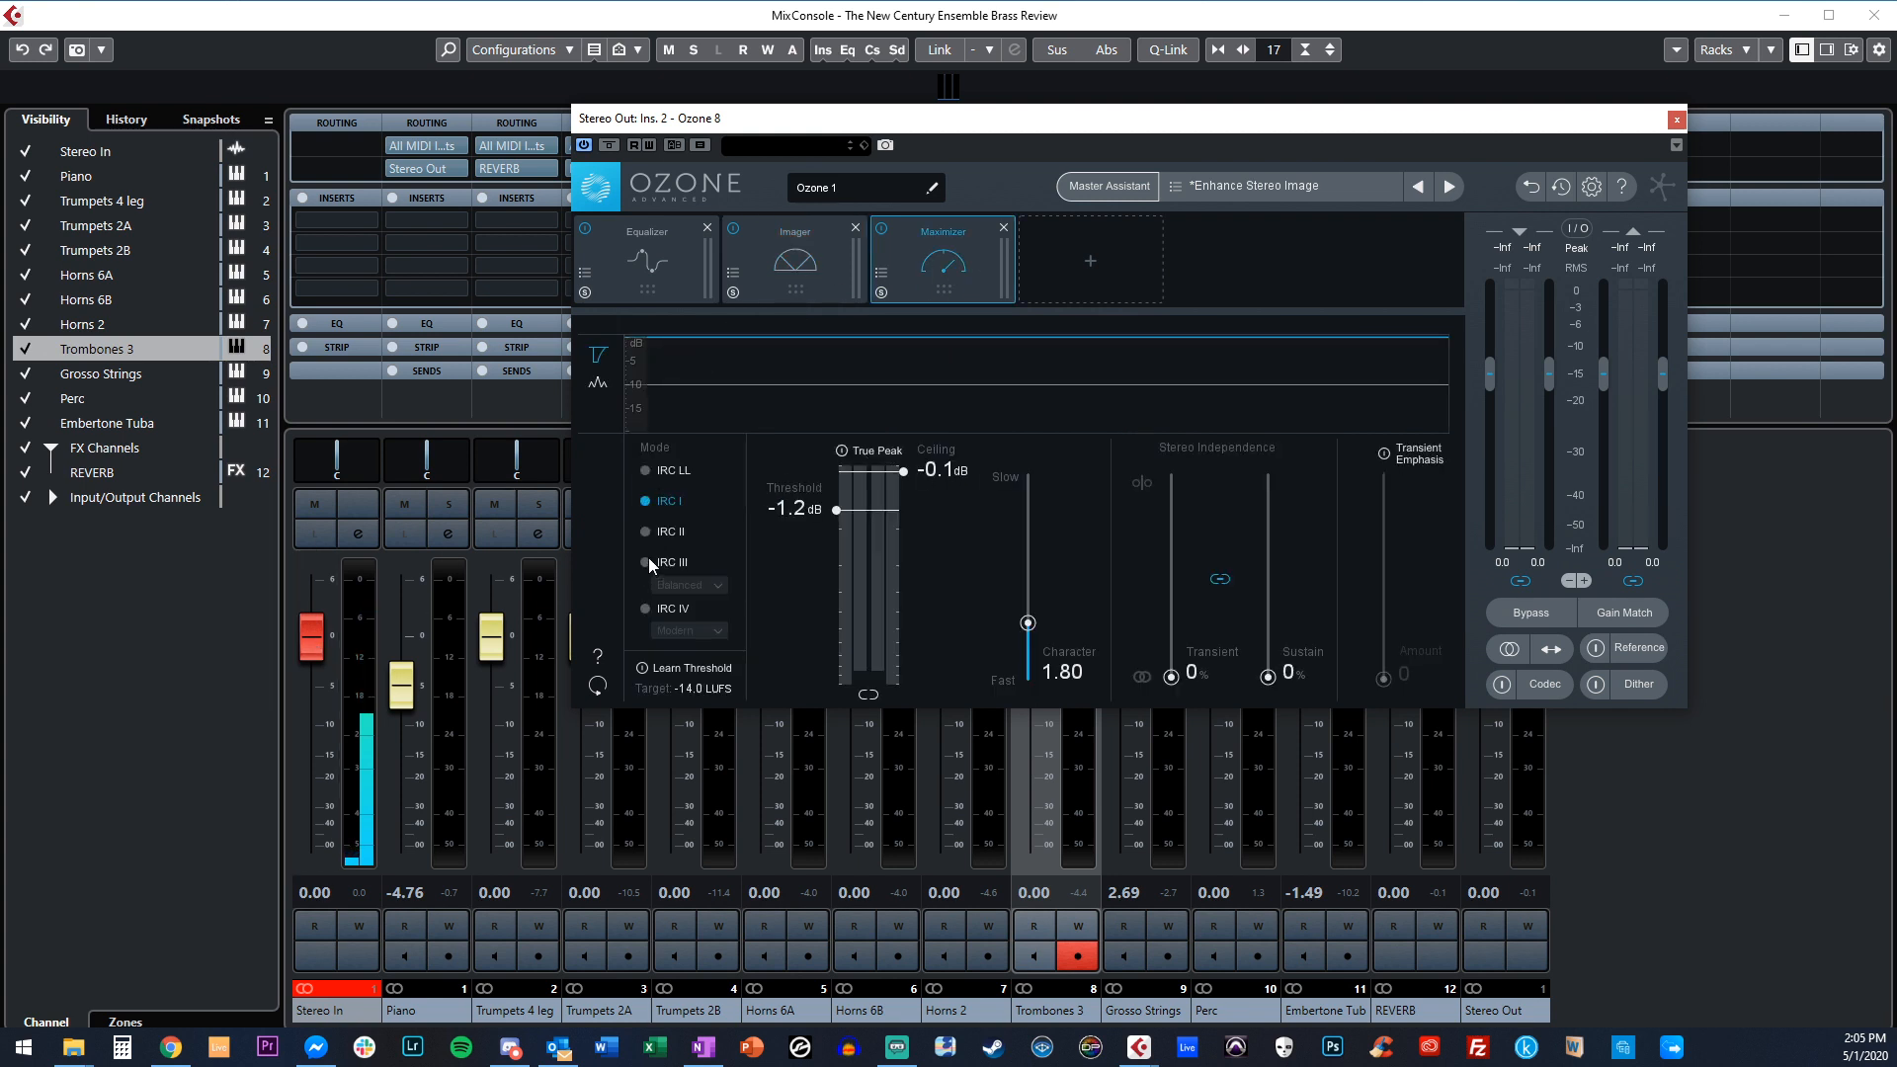
left_click(645, 610)
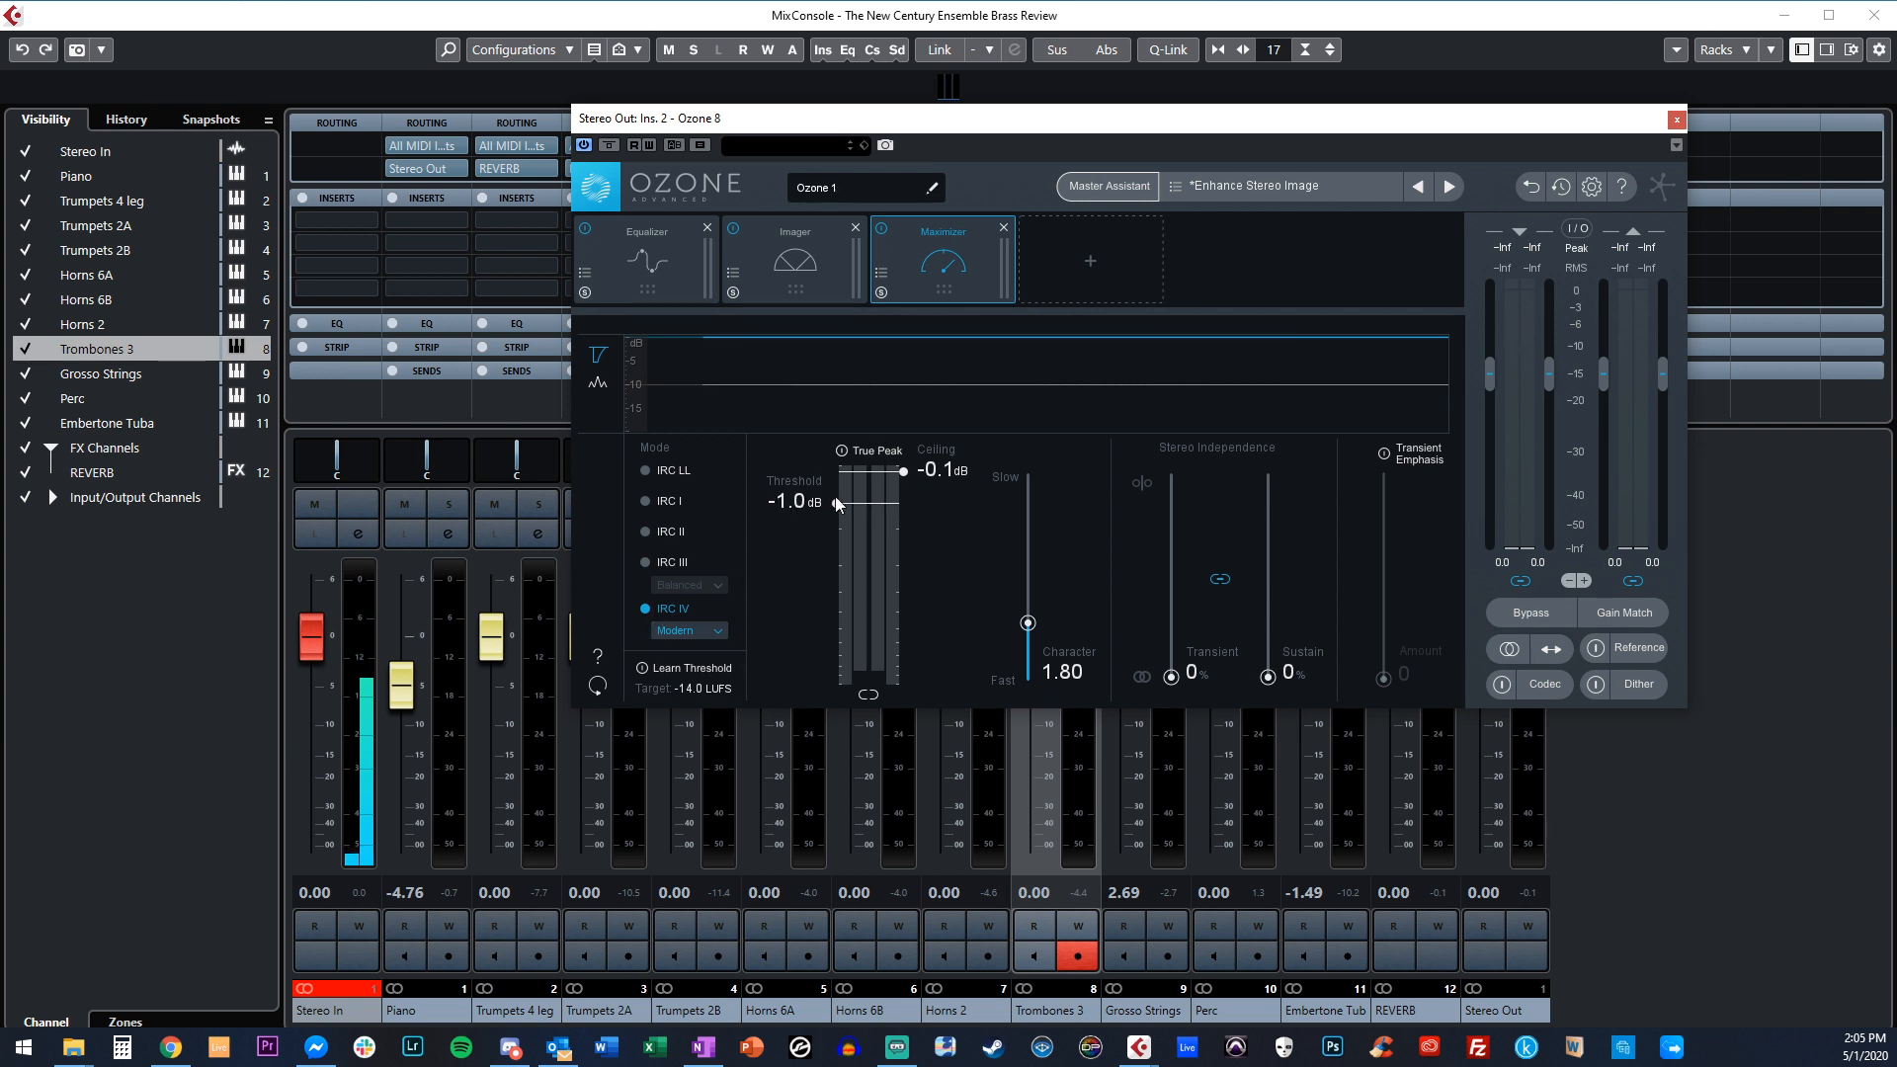
left_click(662, 263)
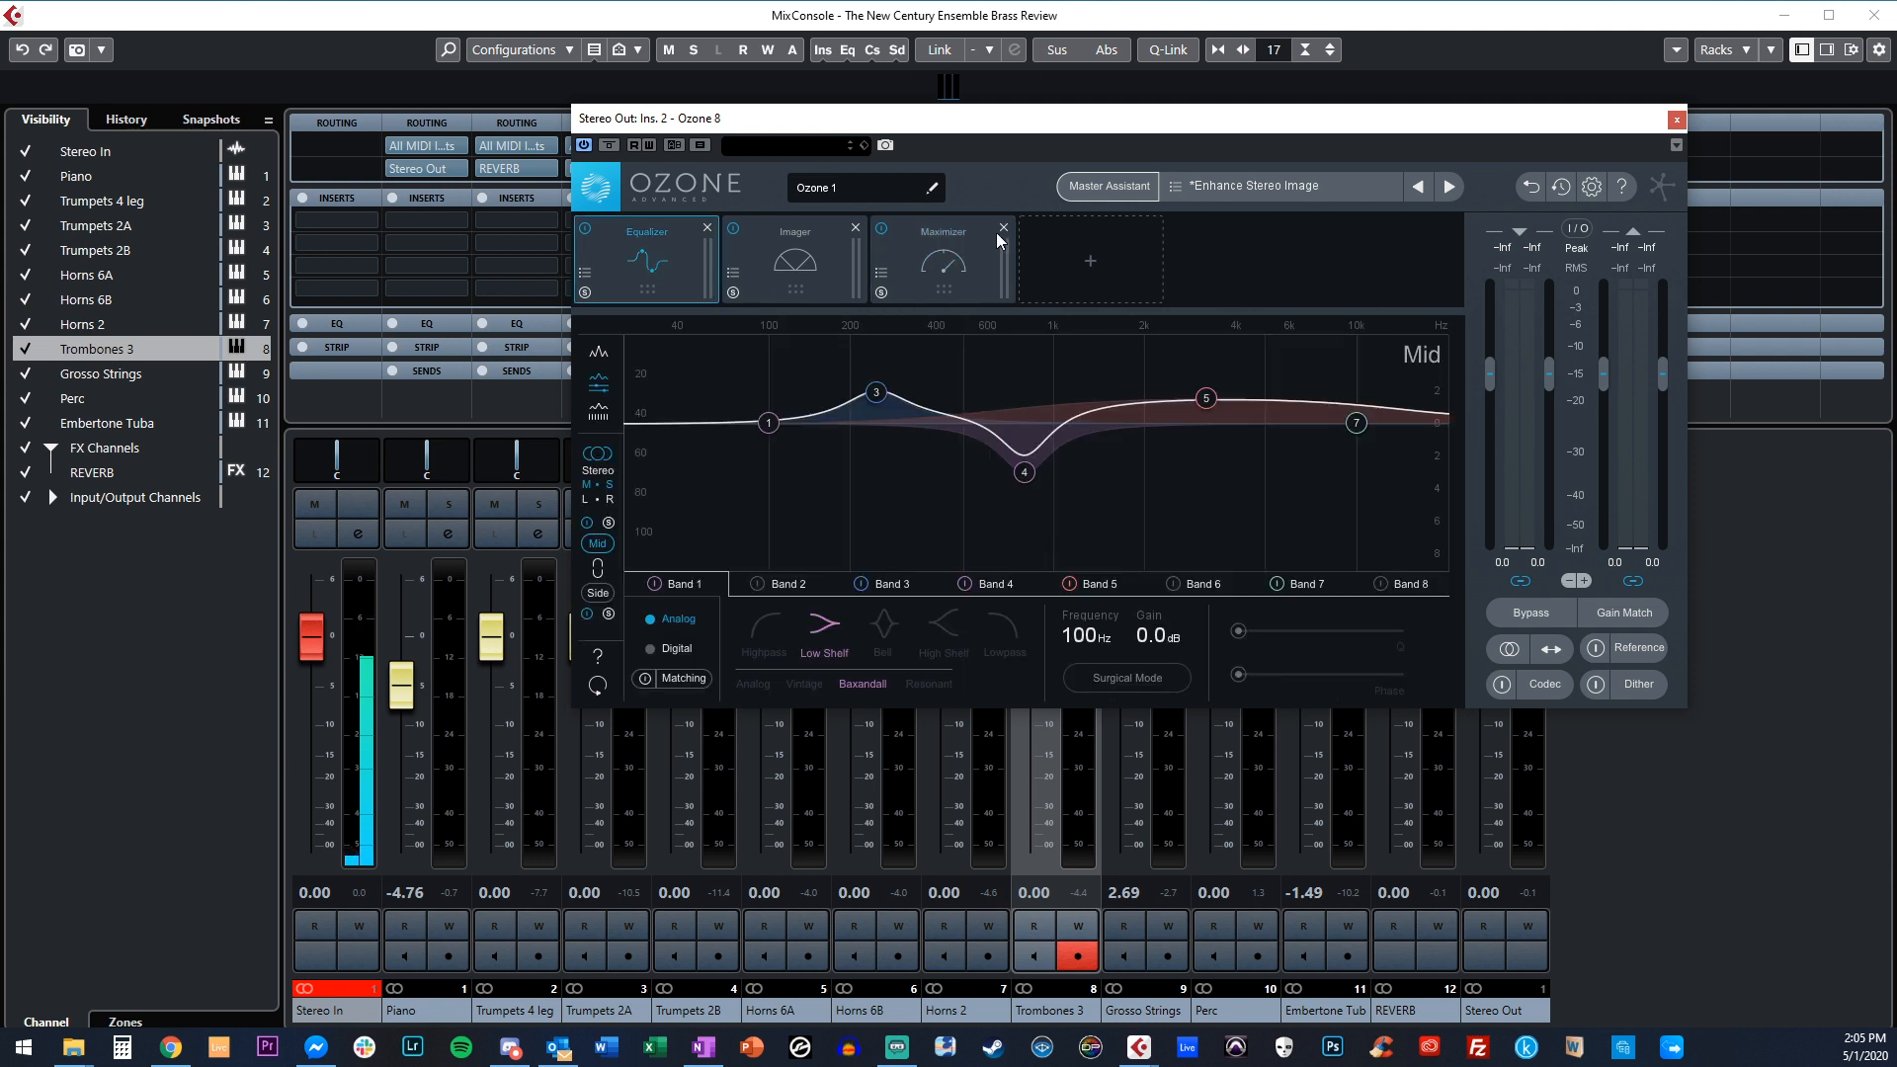
Play the mix and check the Equalizer, Imager and Maximizer modules in Ozone 8, closing the plug-in window when done.
left_click_drag(1314, 119, 1476, 159)
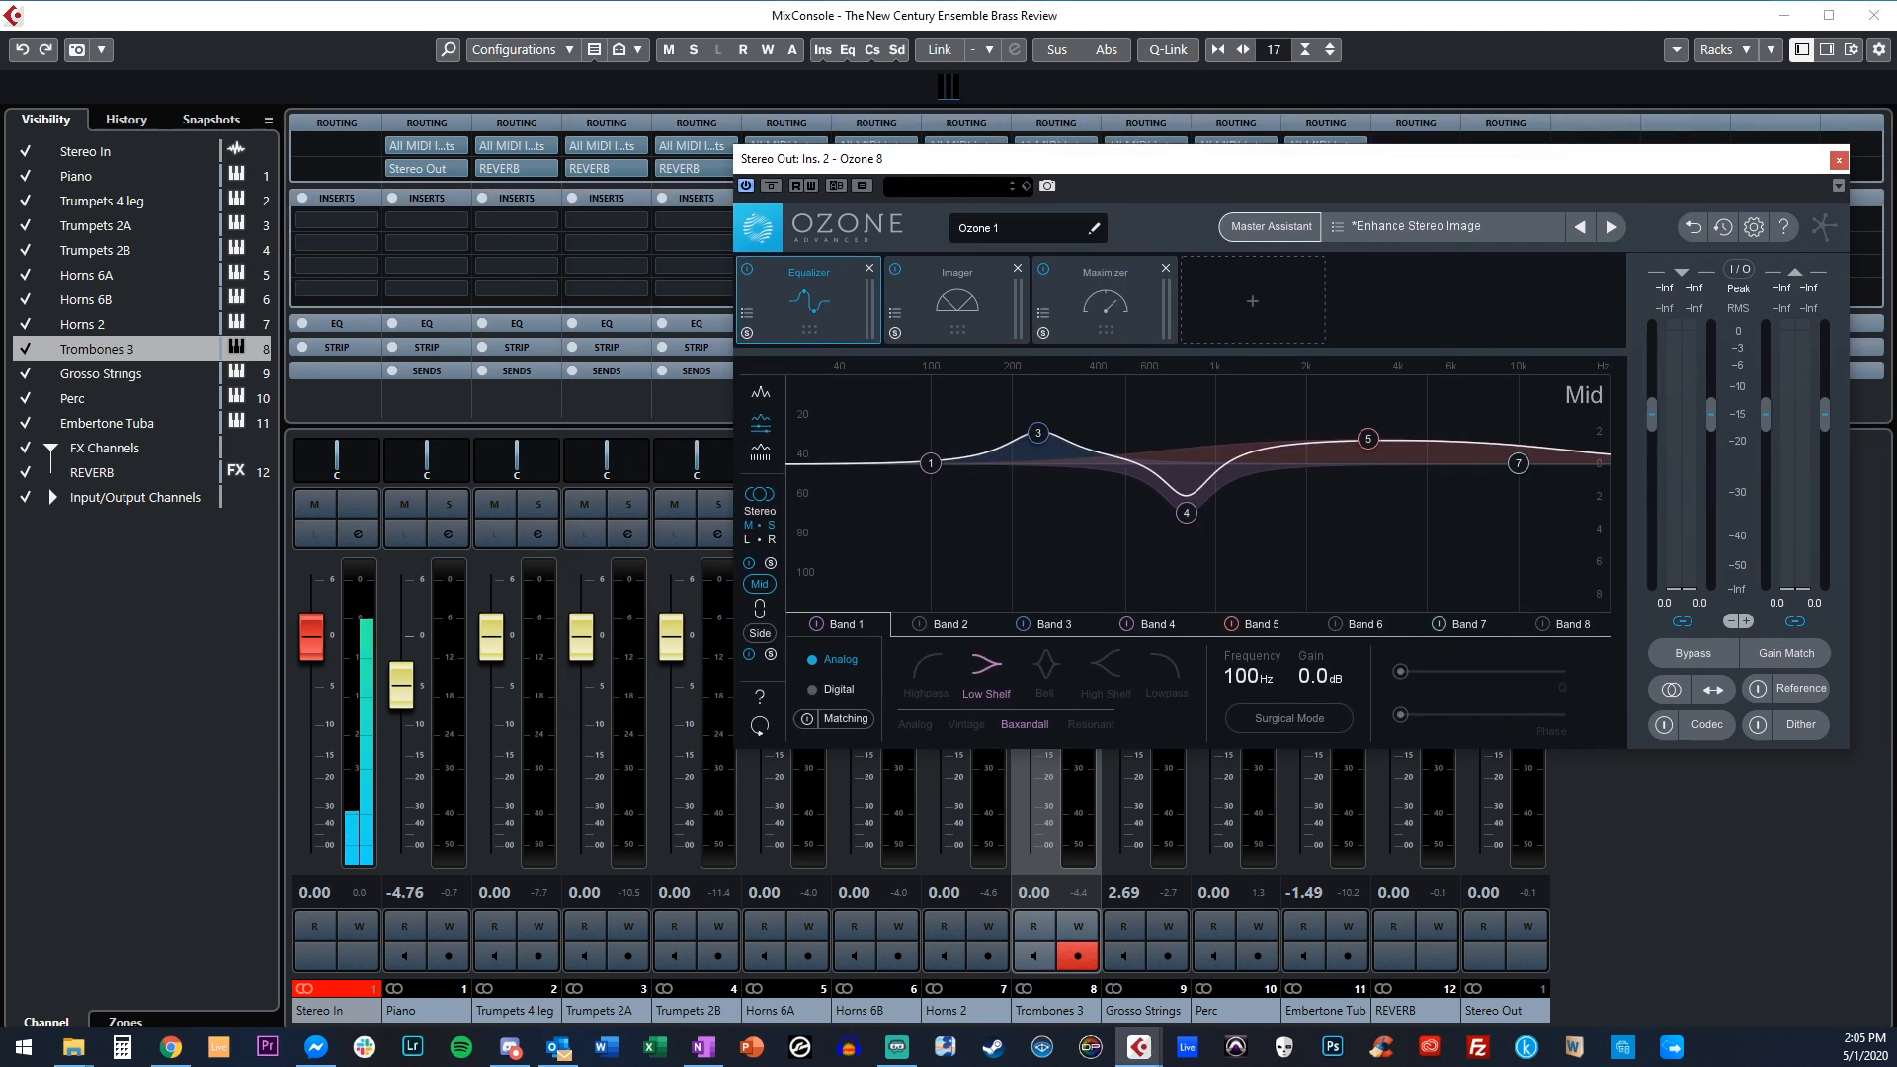
key("space")
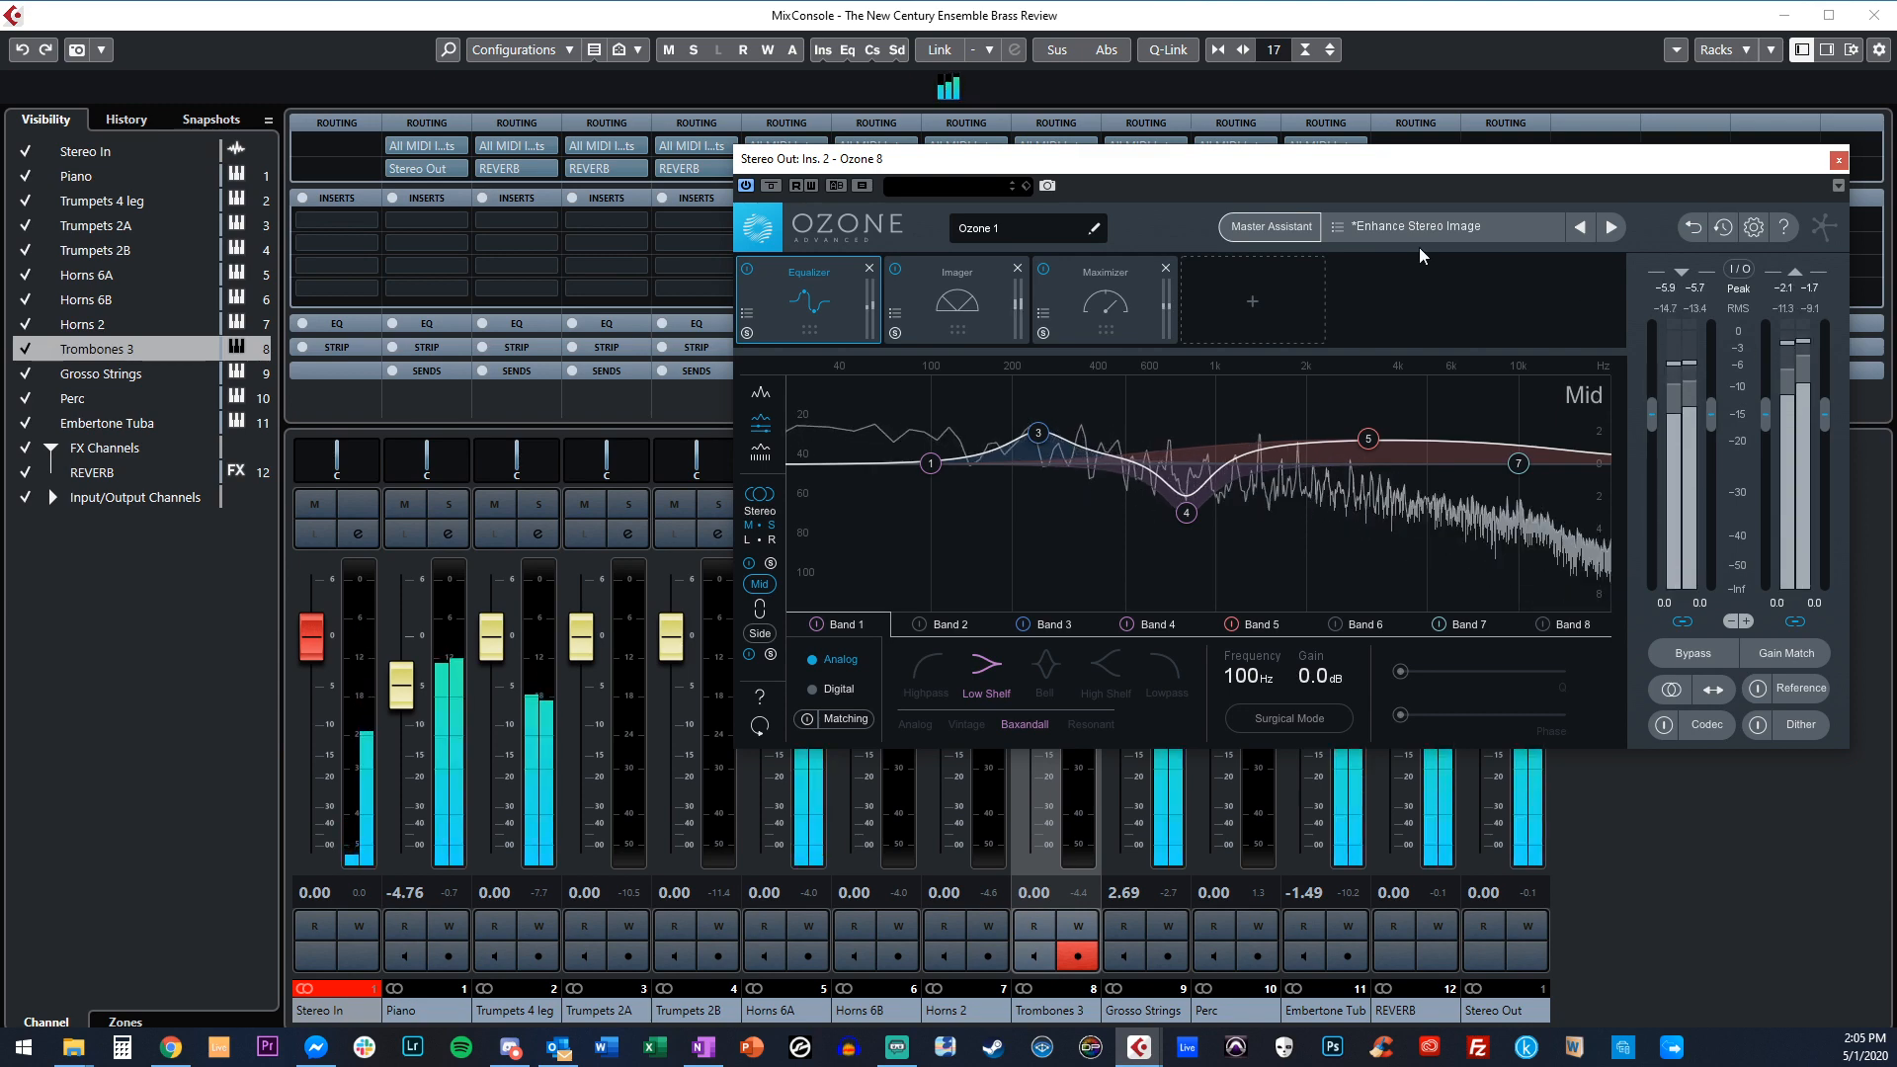
left_click_drag(1332, 167, 1065, 220)
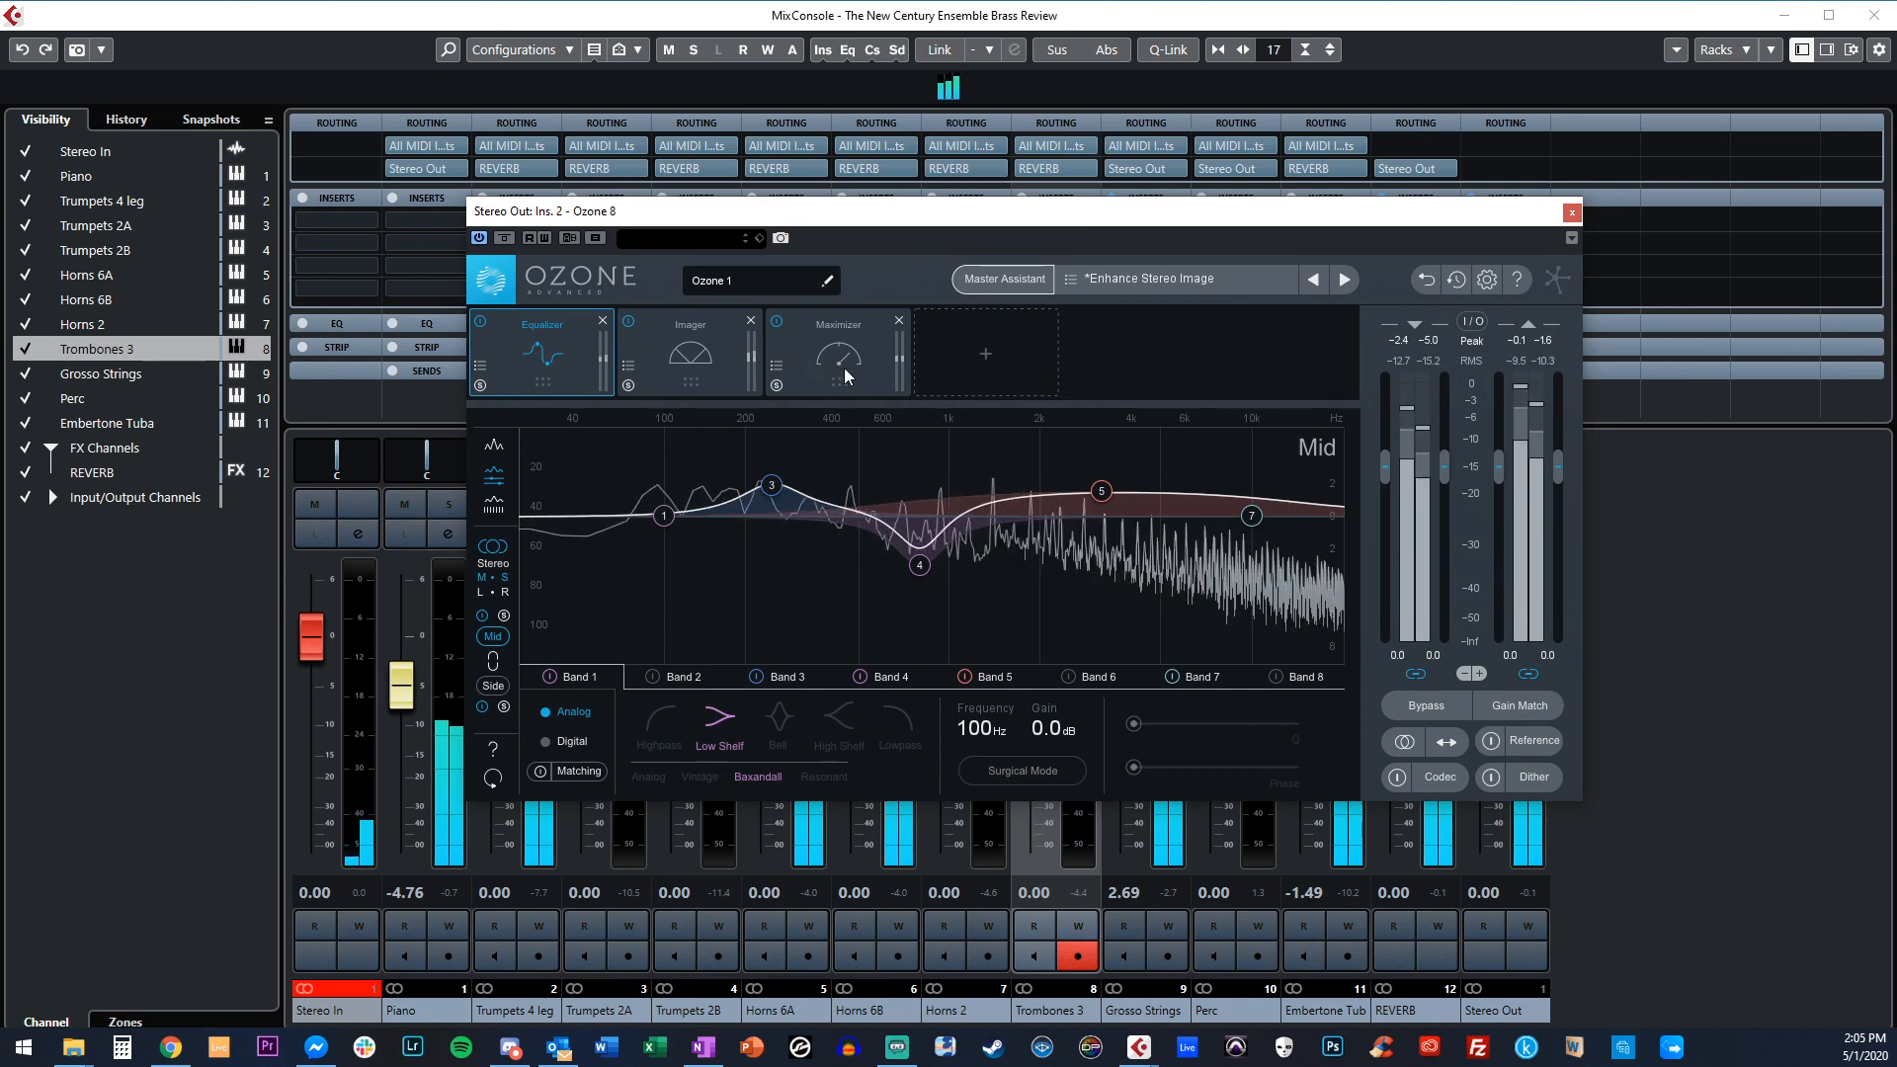
left_click(798, 351)
left_click(570, 369)
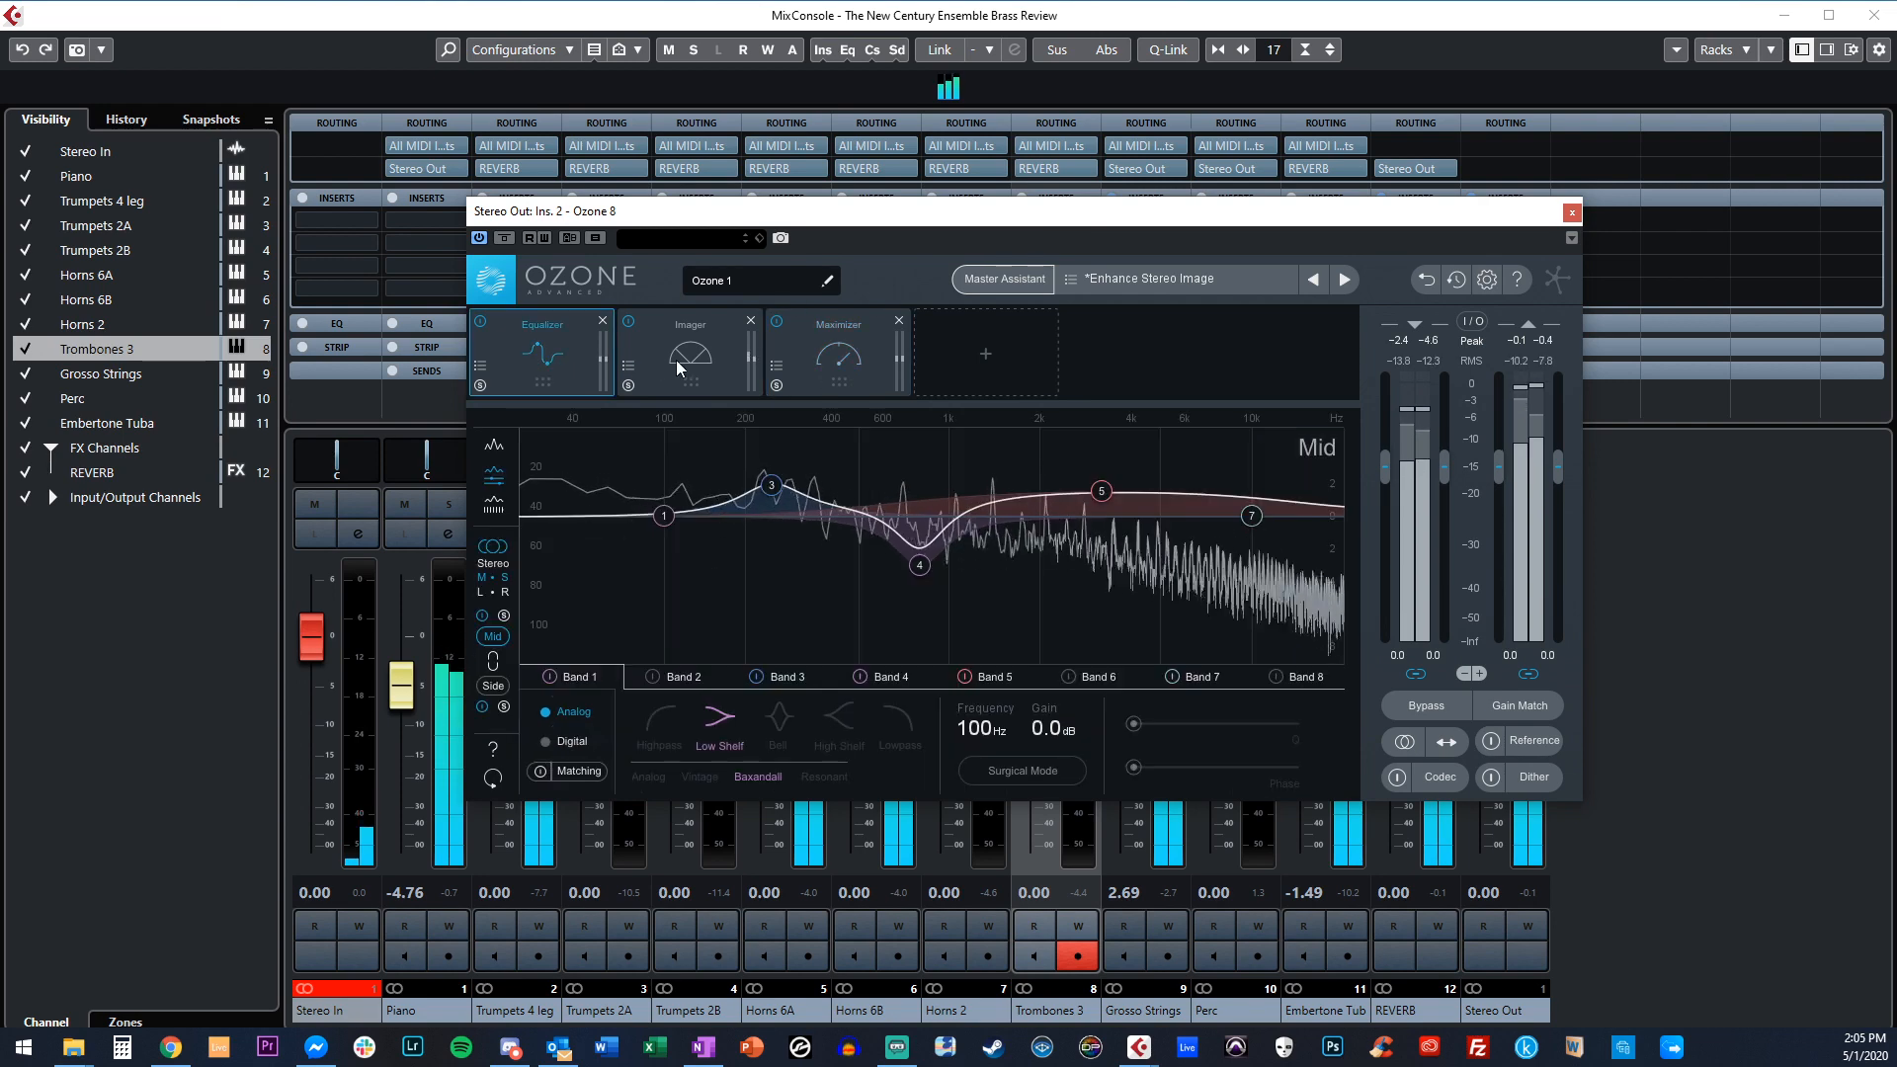
left_click(678, 367)
left_click(1571, 212)
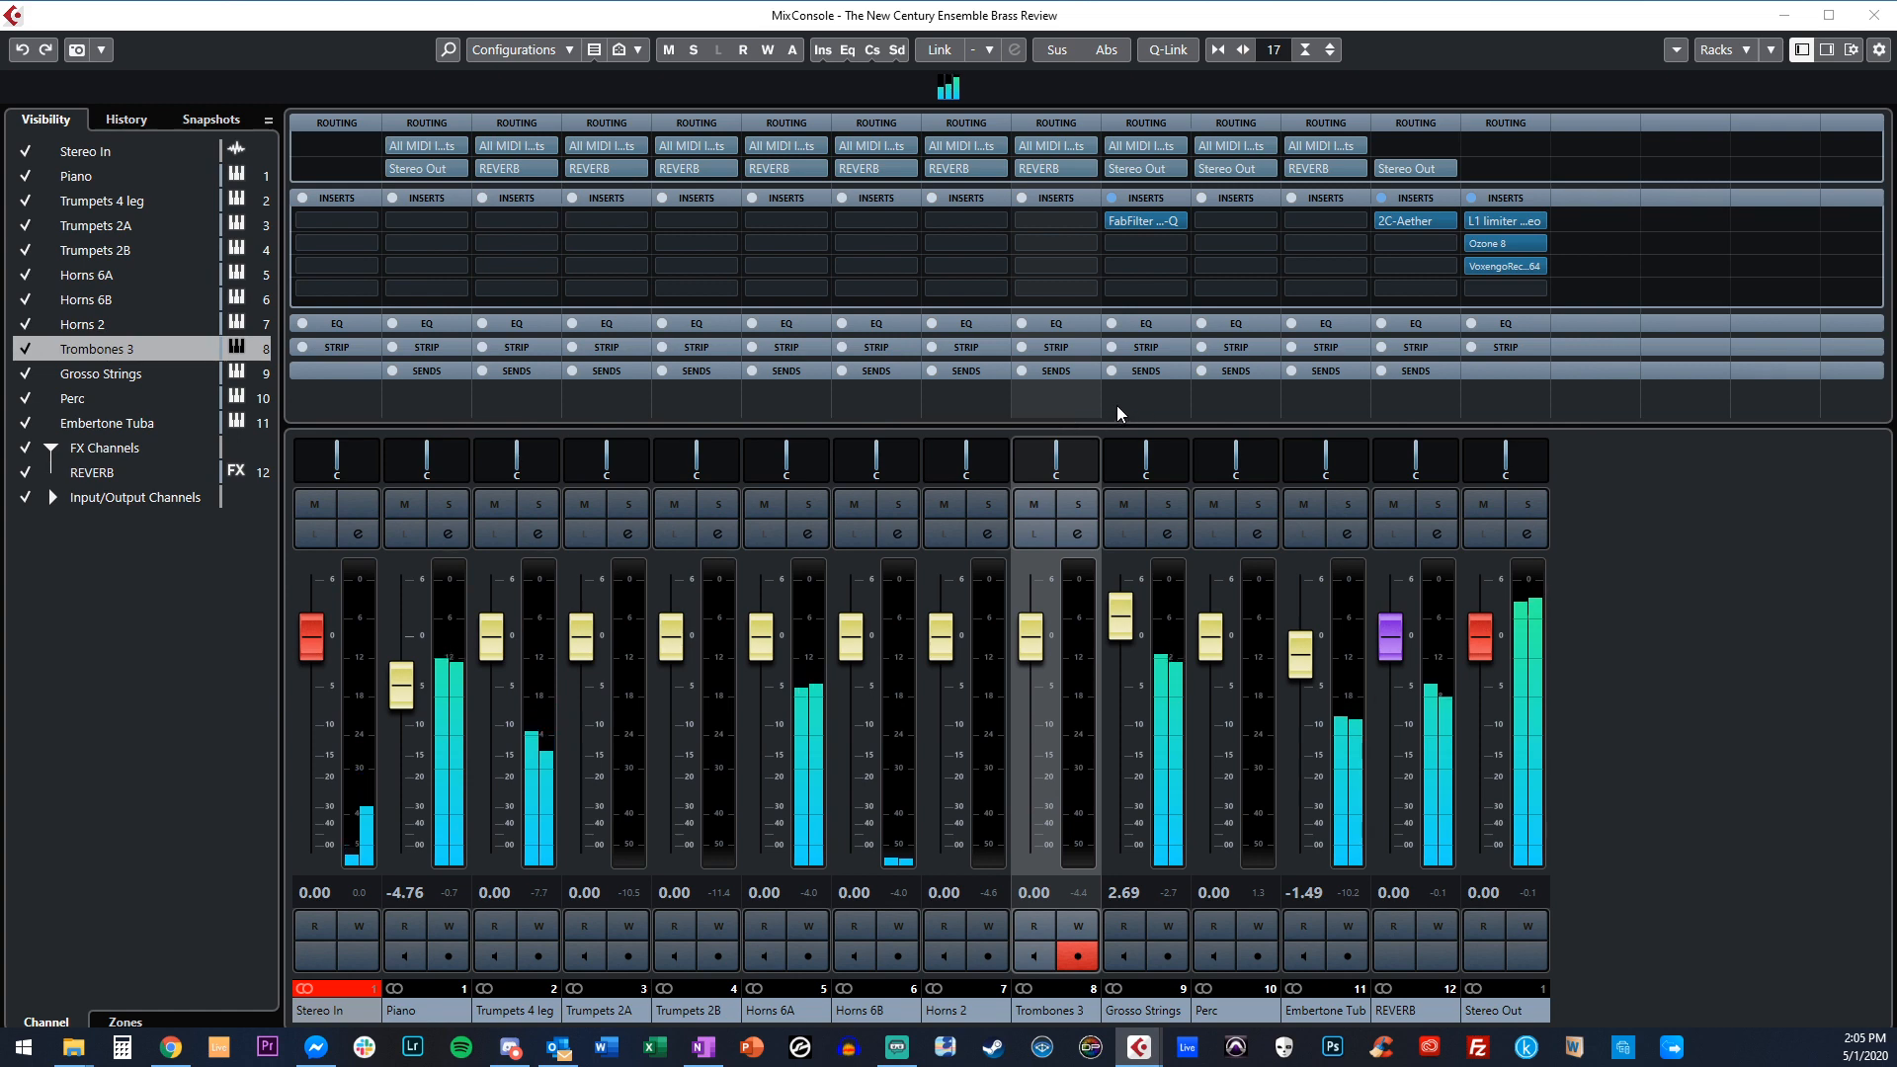
Load FabFilter Pro-Q into the first insert slot of the Piano channel.
left_click(440, 219)
type("p")
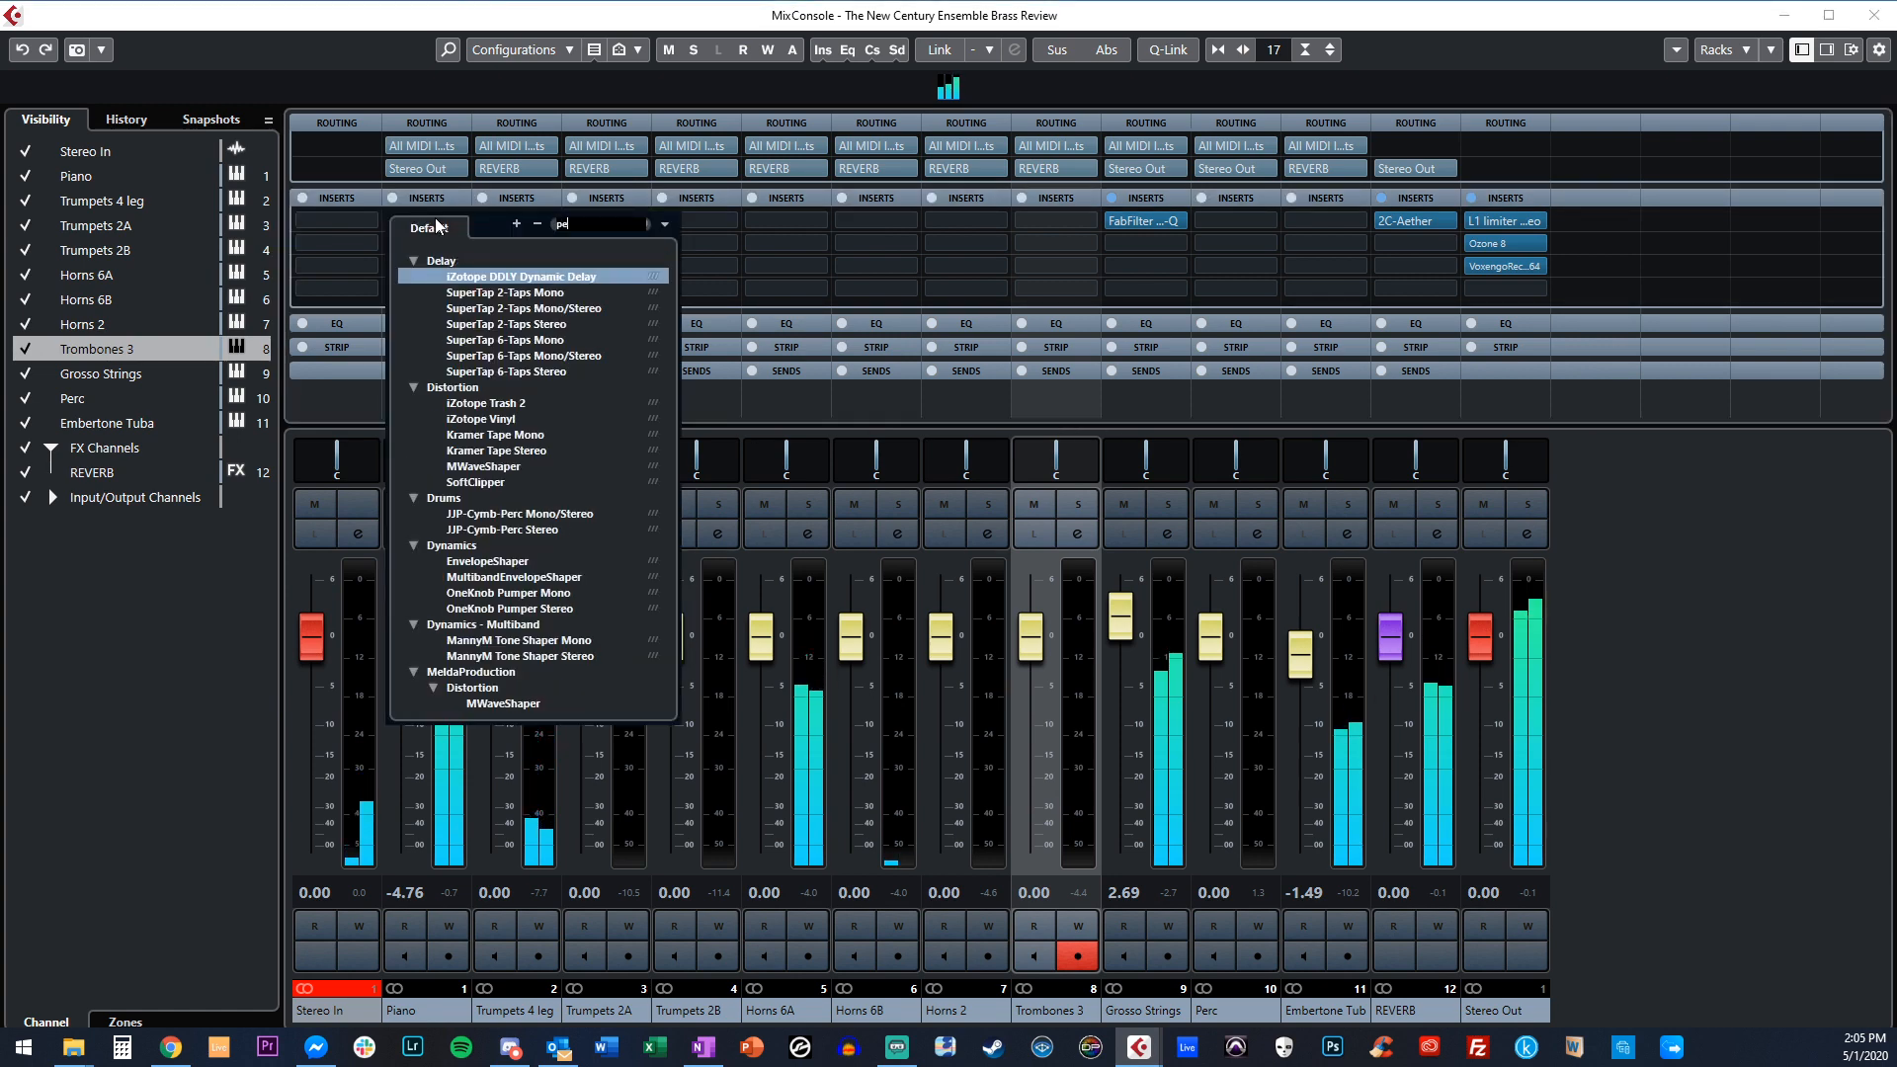
type("ro-q")
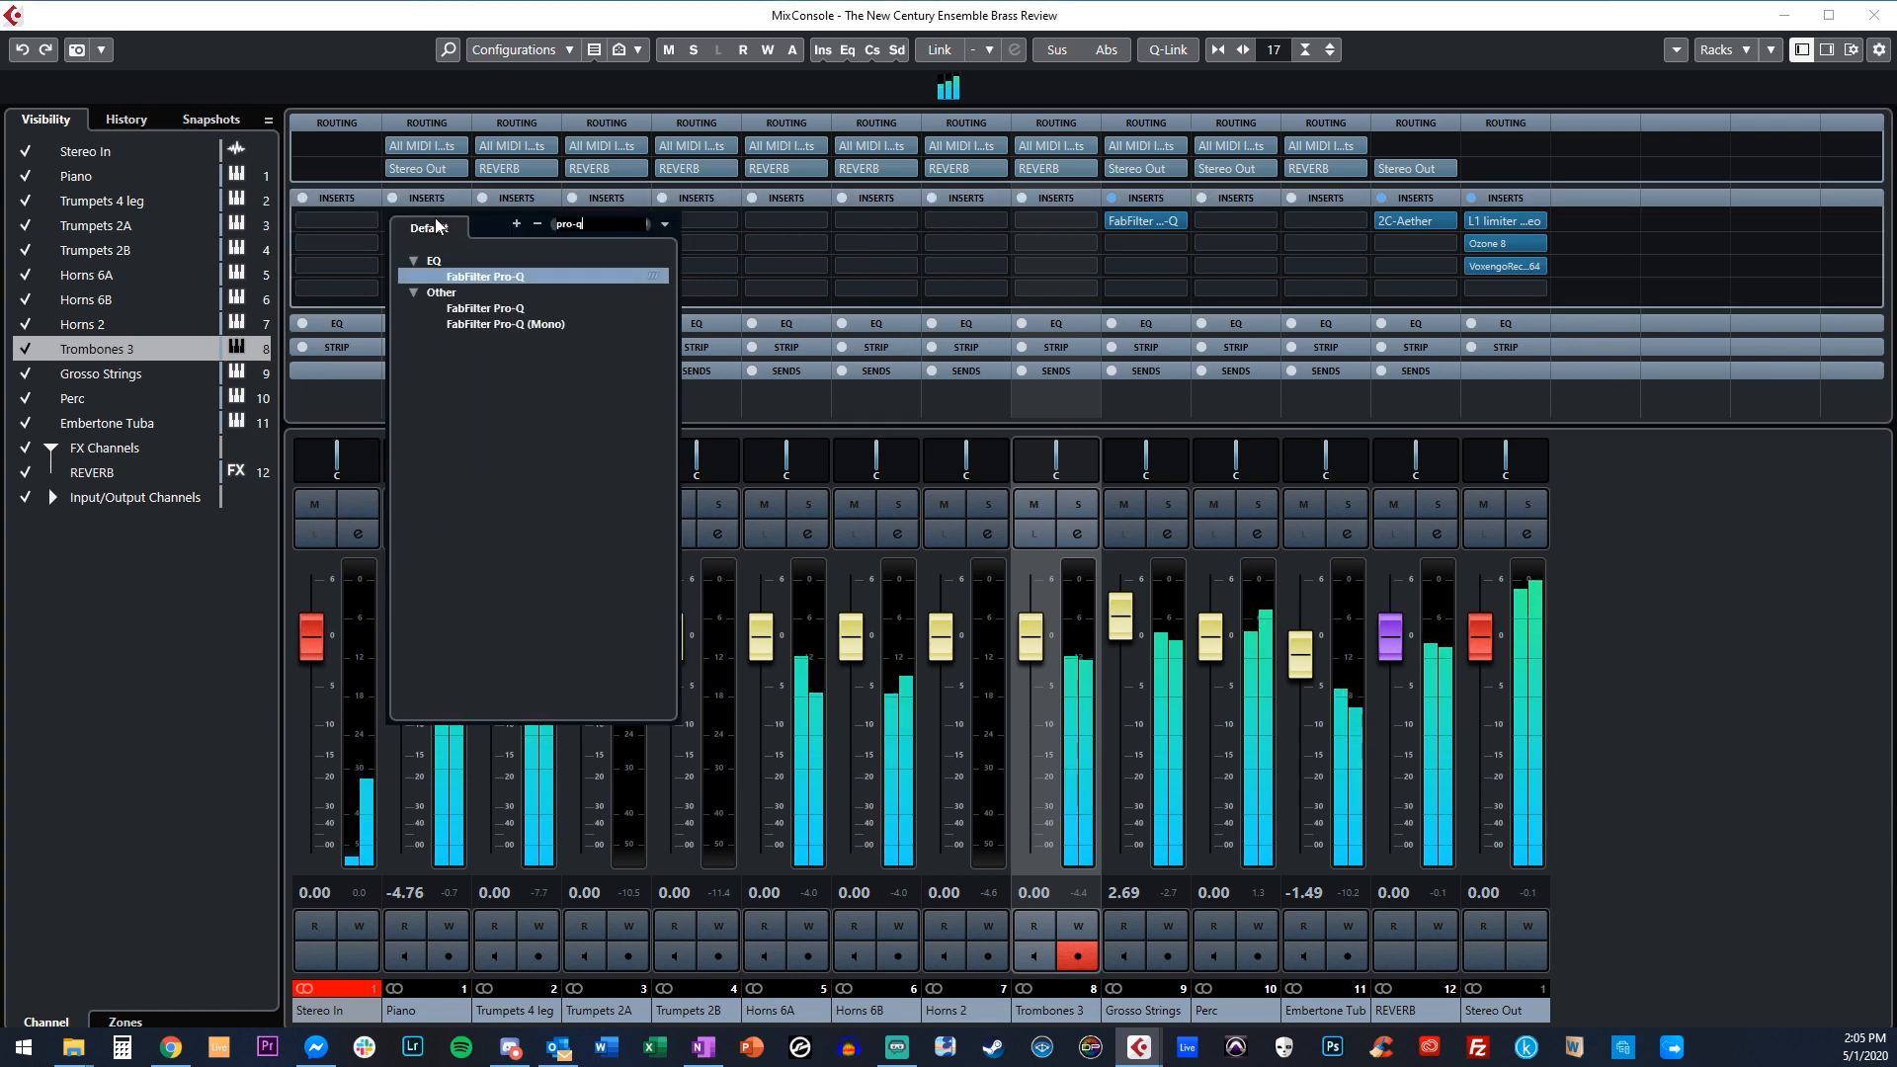
key("Return")
left_click(437, 221)
key("Return")
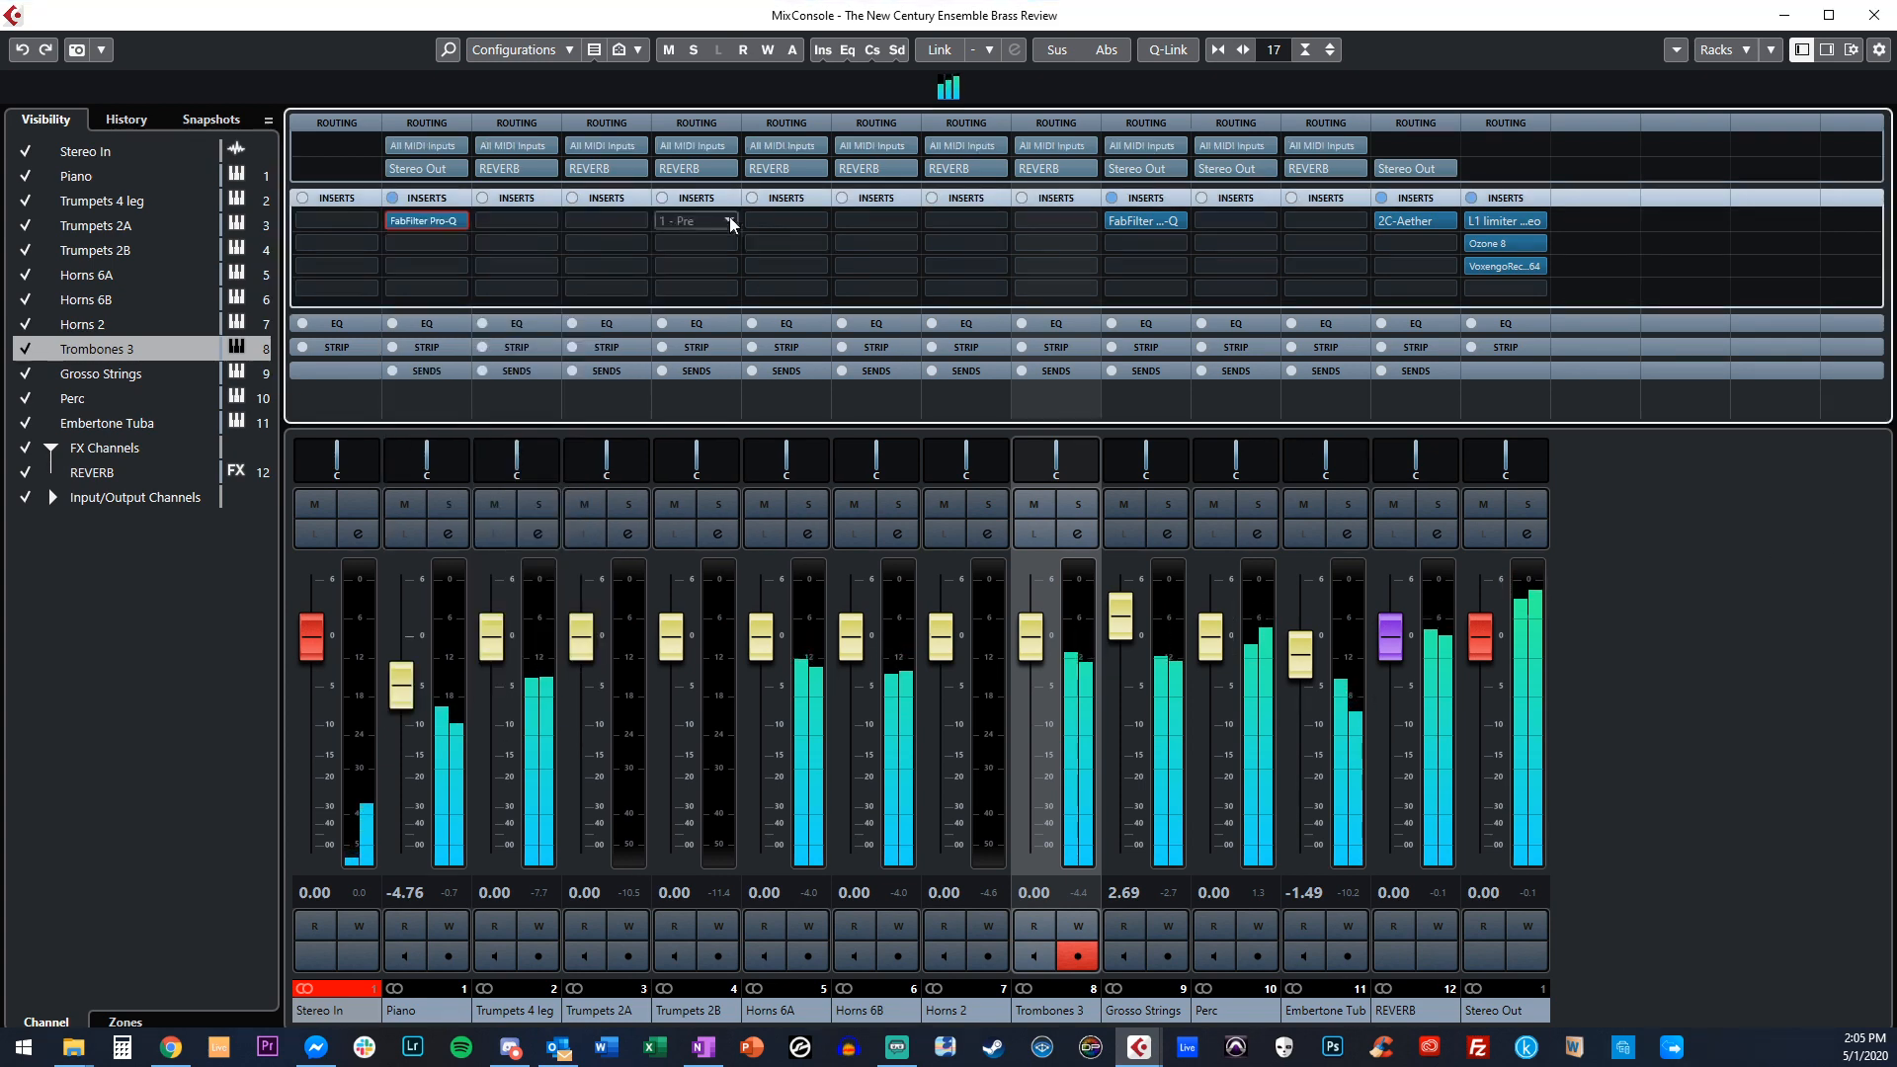
Shape the piano in Pro-Q with a low cut at about 26 Hz, a 3 dB dip near 158 Hz, a high cut and a slight high-frequency boost.
left_click_drag(504, 288, 561, 291)
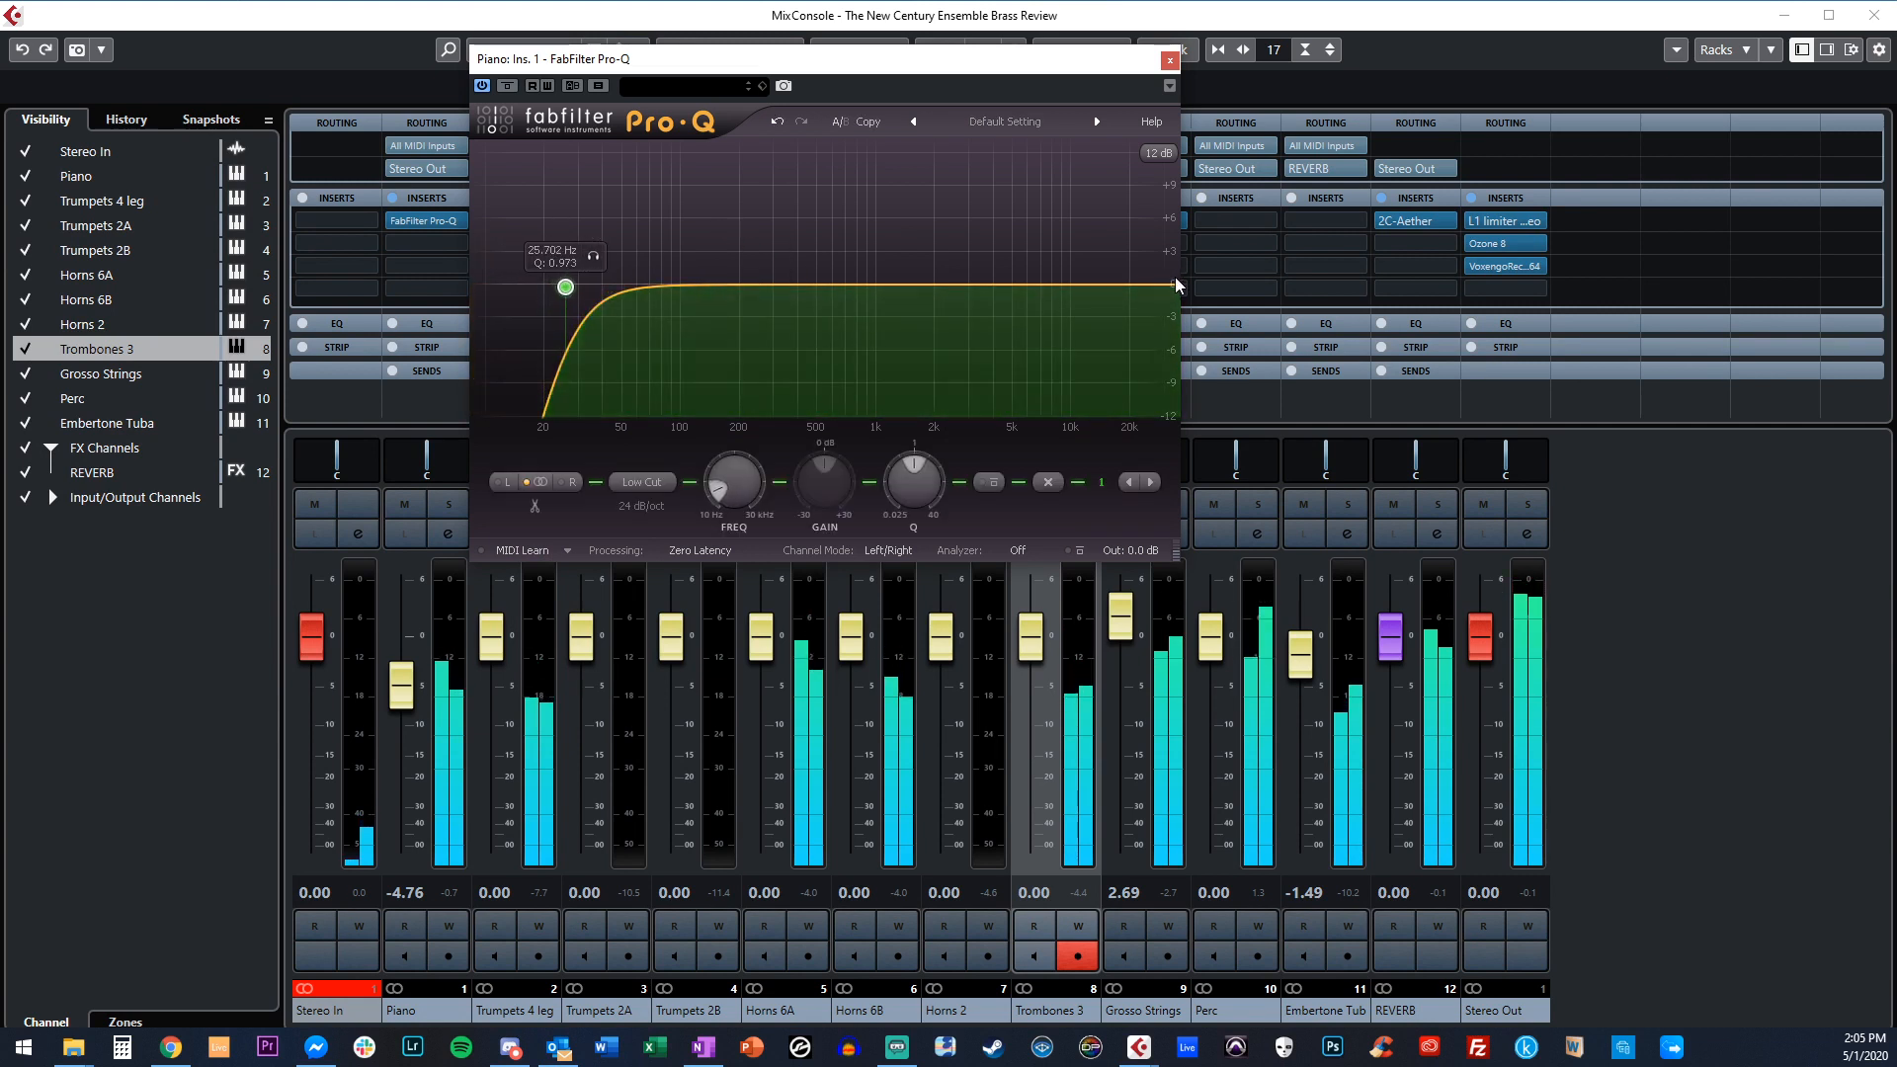
left_click(1086, 324)
left_click_drag(1083, 322, 1049, 344)
left_click_drag(705, 286, 720, 317)
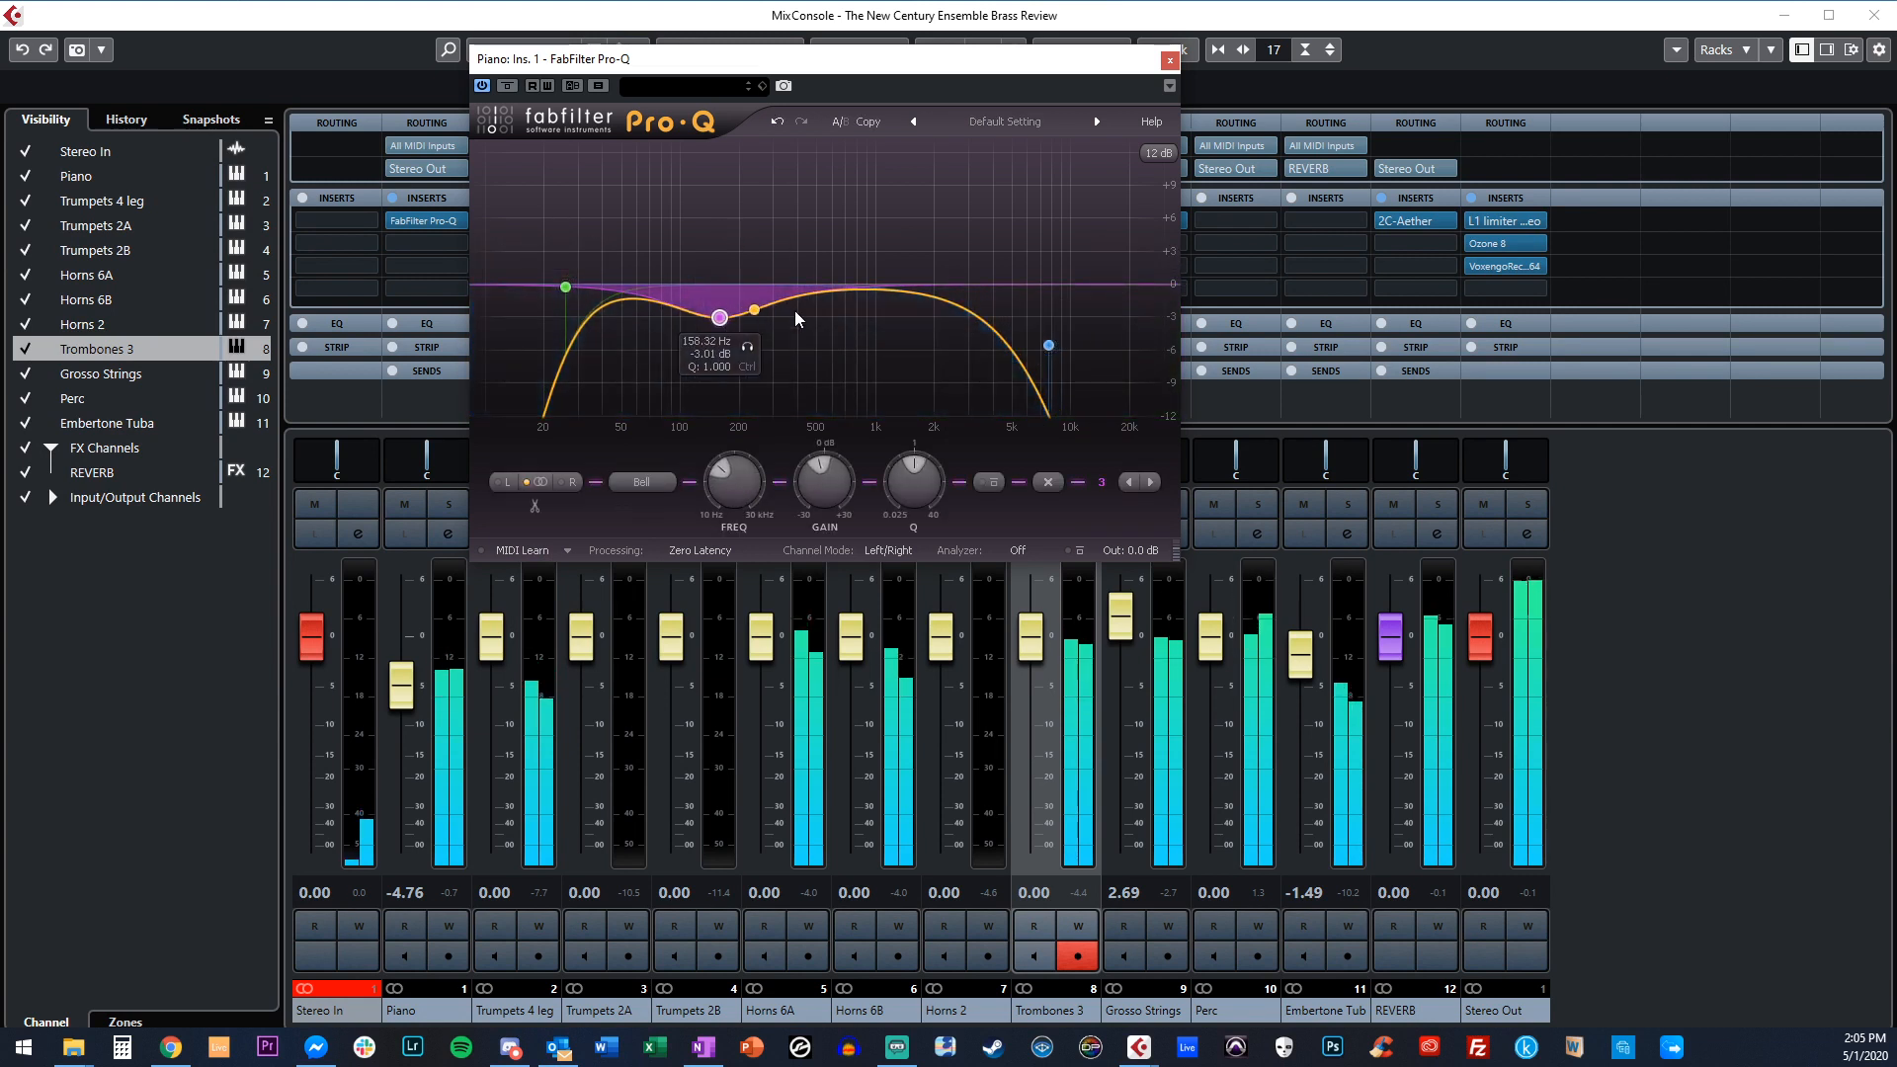
left_click_drag(1049, 344, 1181, 336)
left_click_drag(1001, 285, 1001, 266)
left_click(1169, 62)
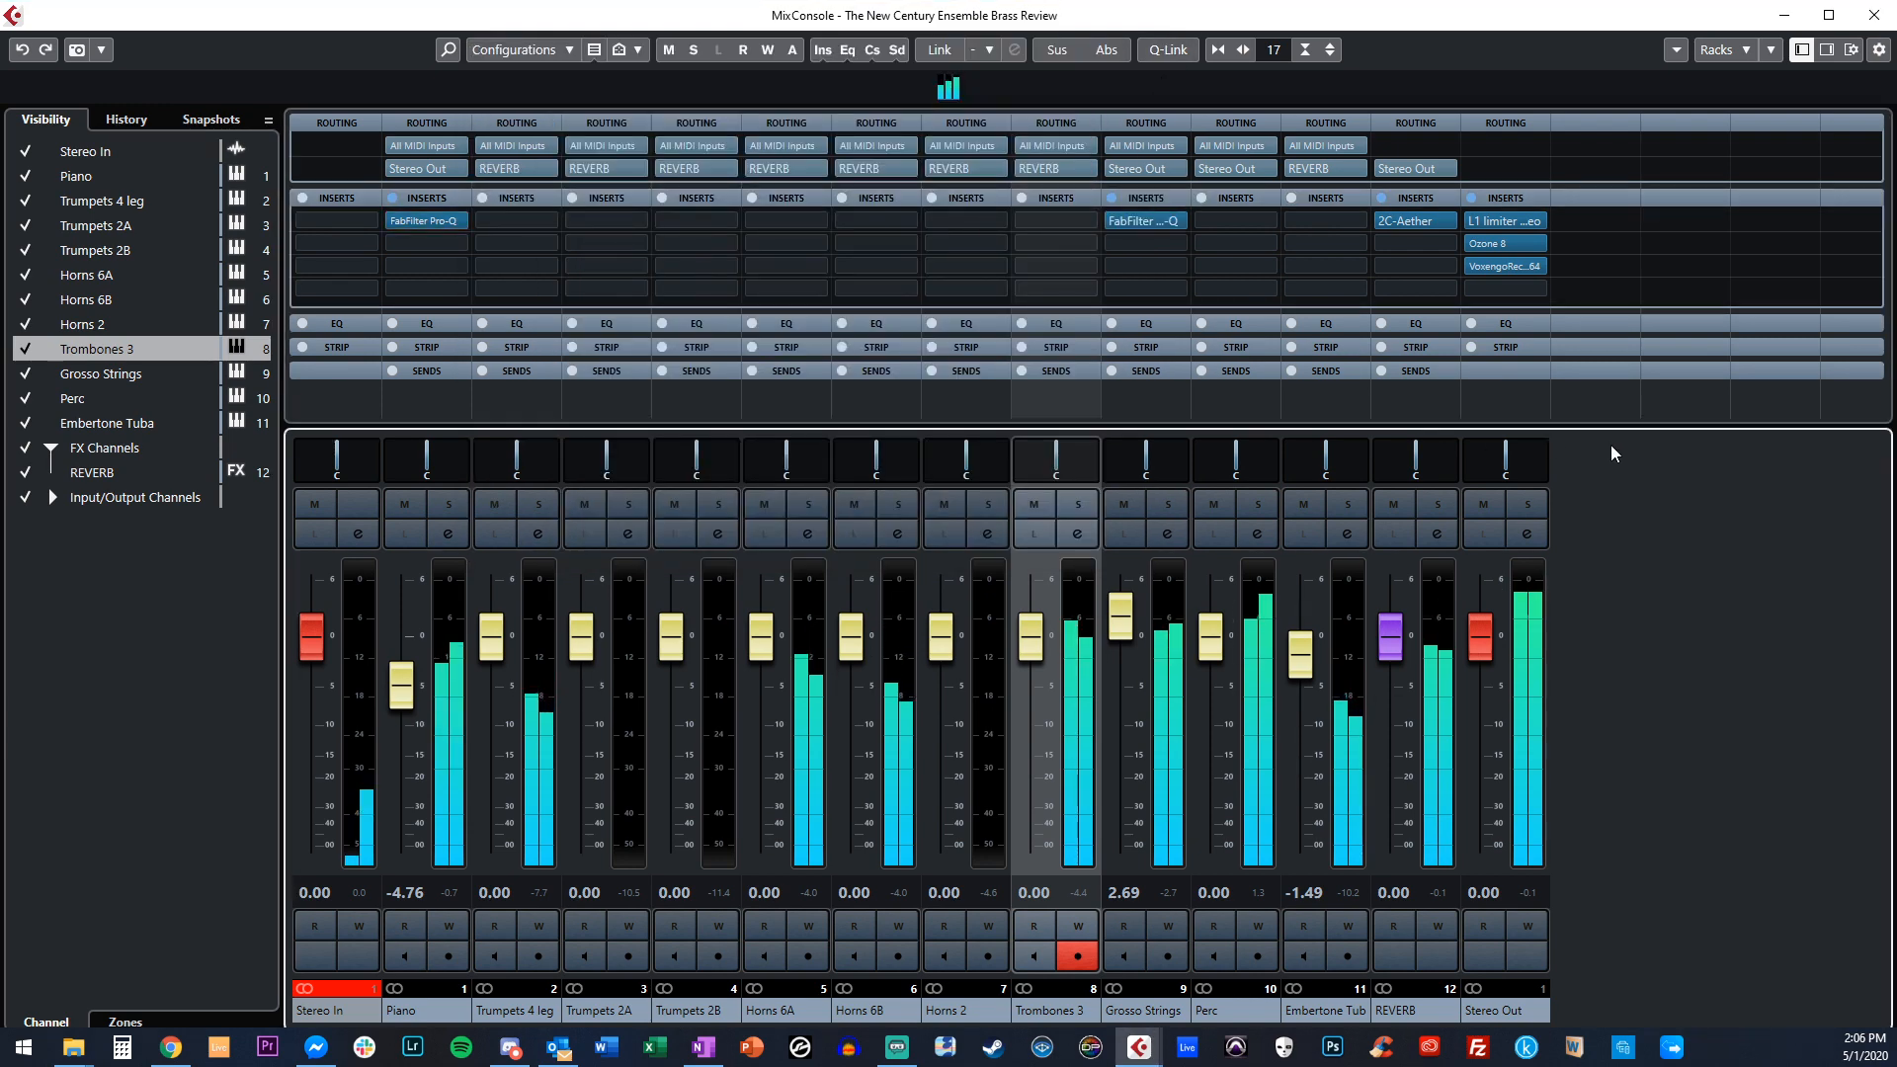
Reopen Ozone 8 on Stereo Out and load the Analog Warmth preset into its Equalizer module.
left_click(1502, 243)
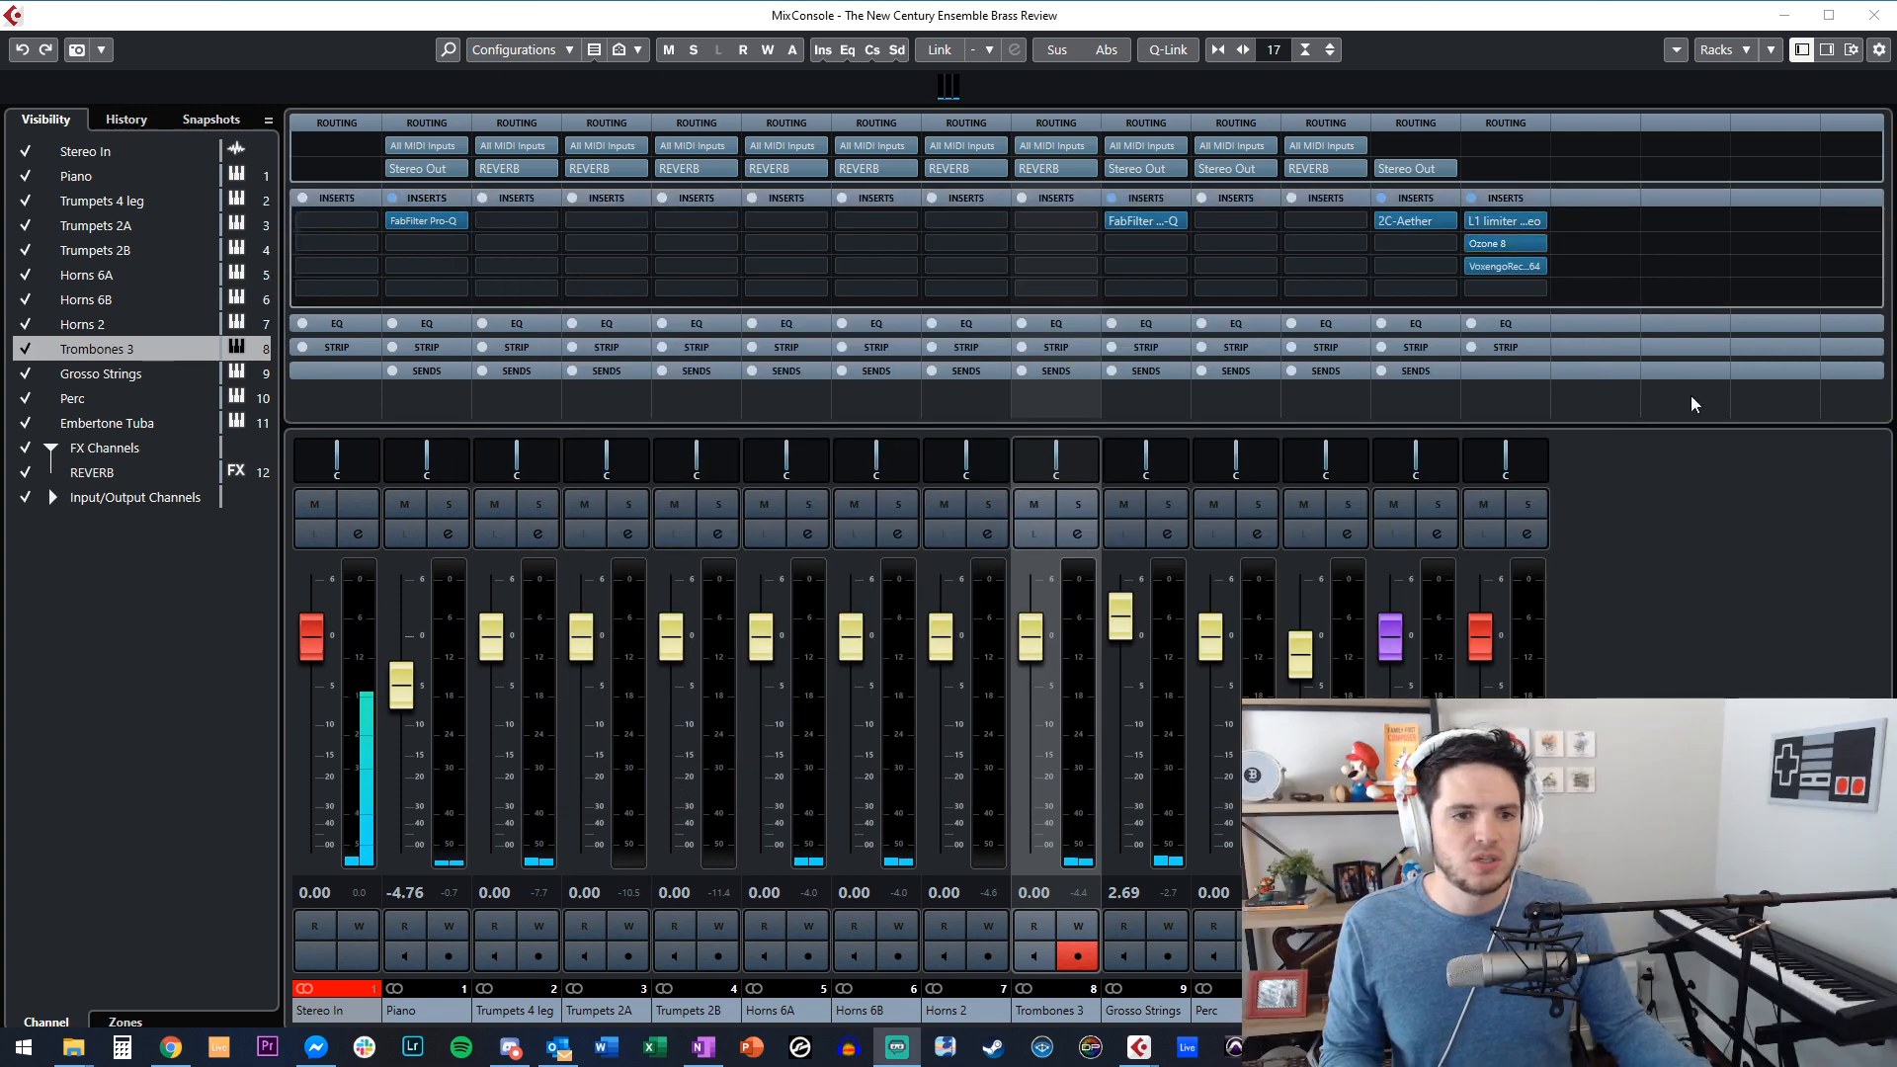
left_click(1505, 244)
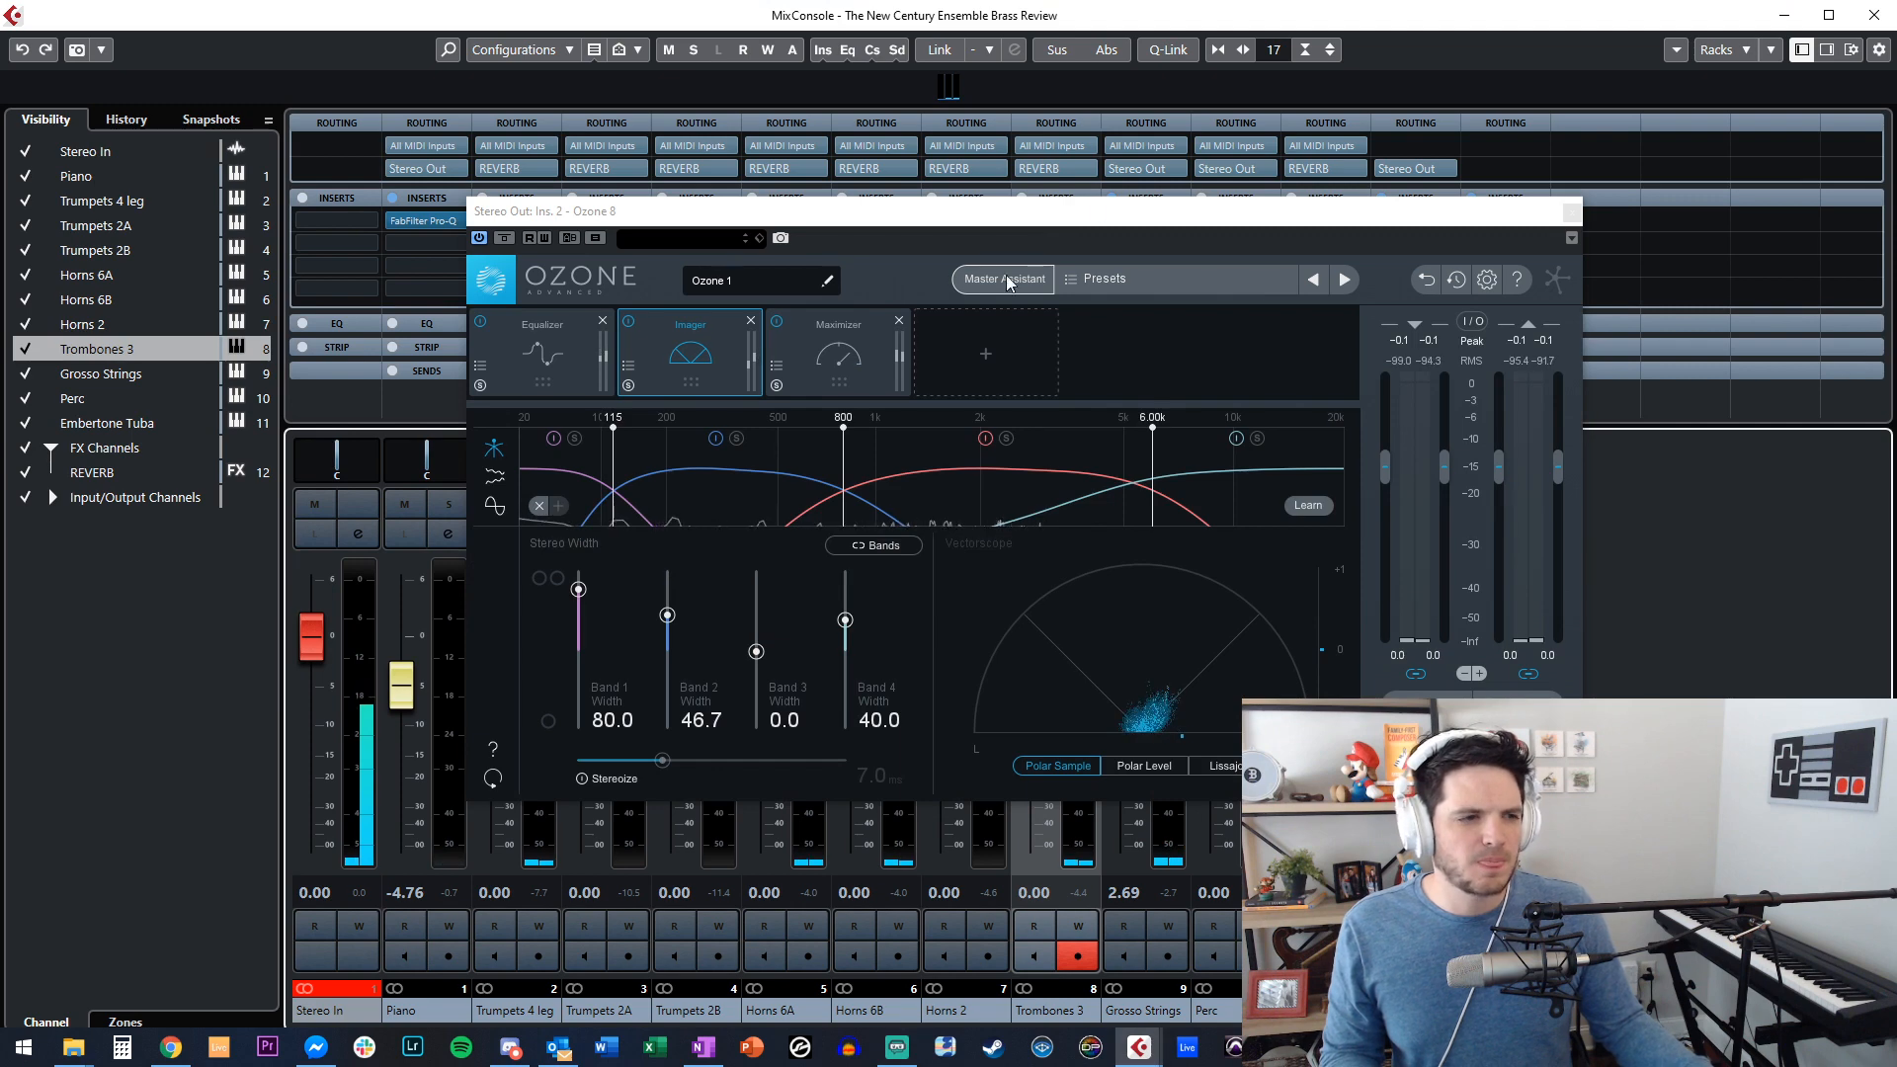
left_click(579, 332)
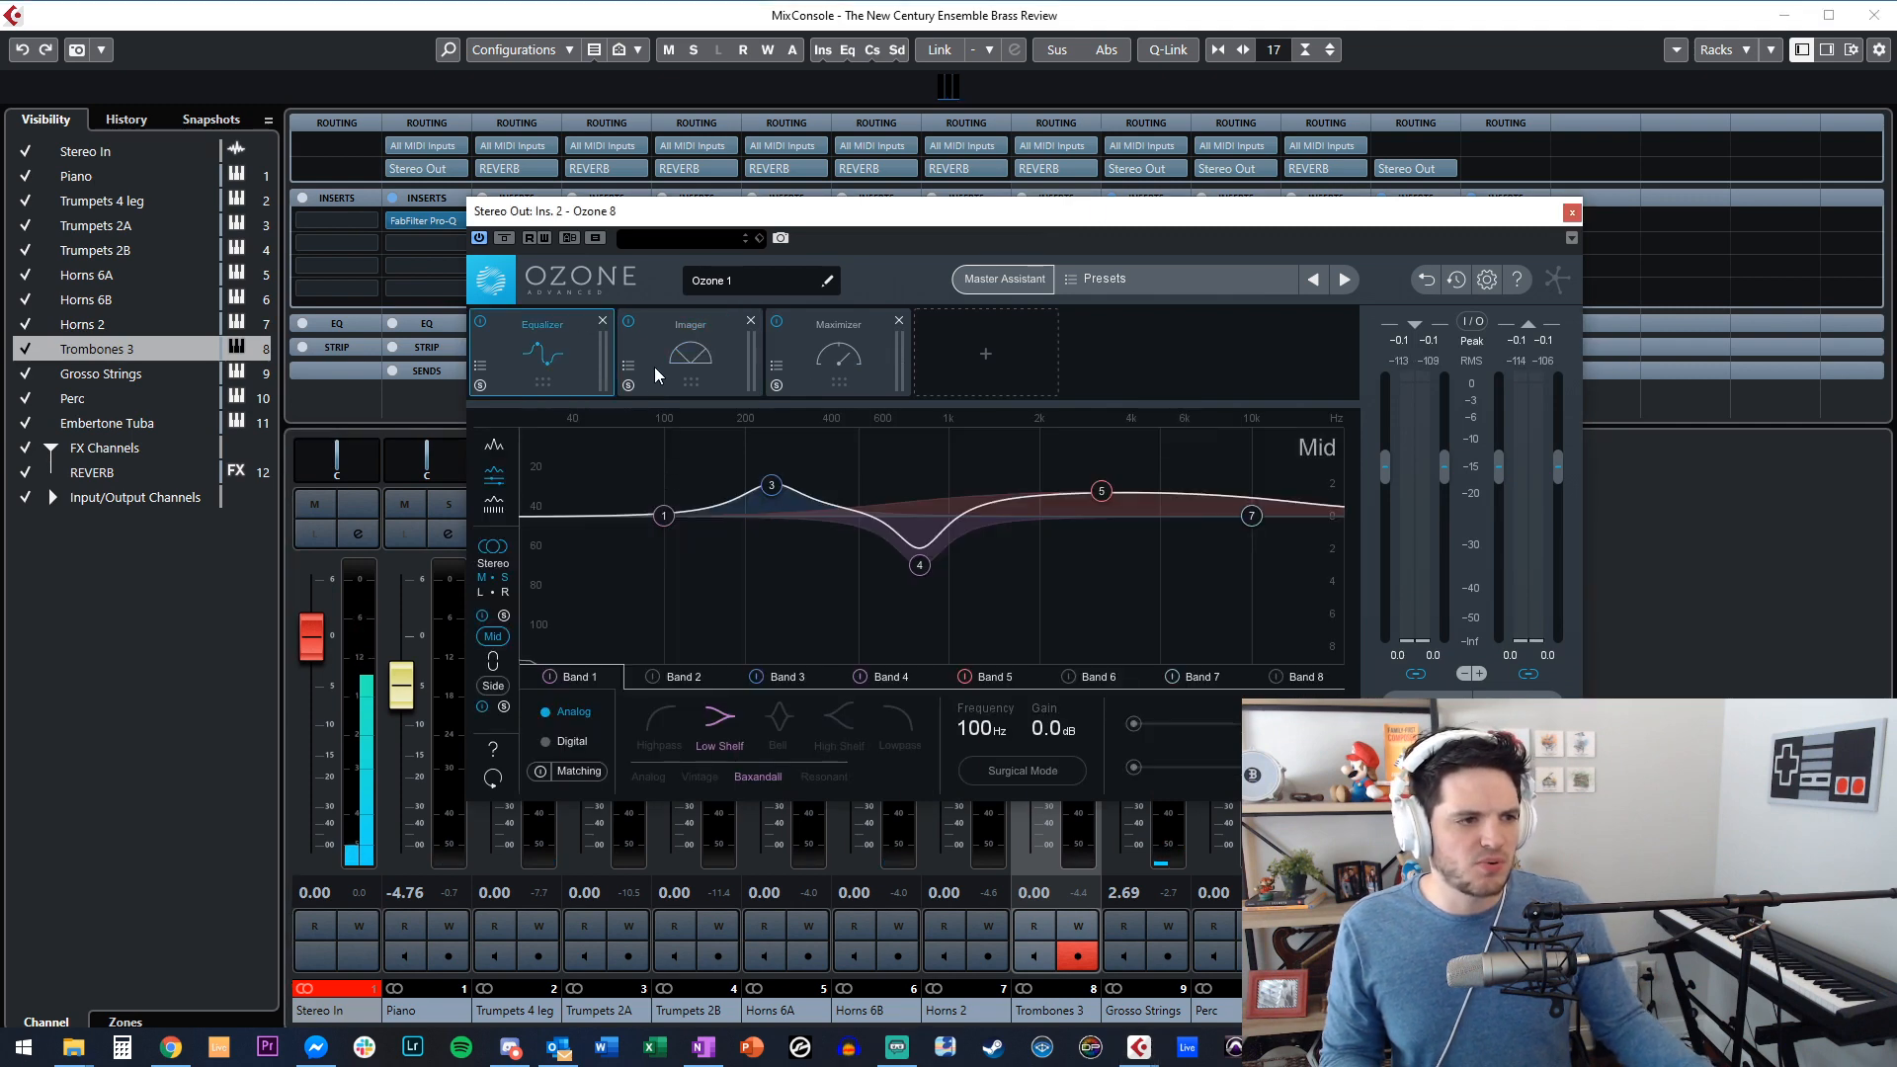
left_click(629, 350)
left_click(556, 357)
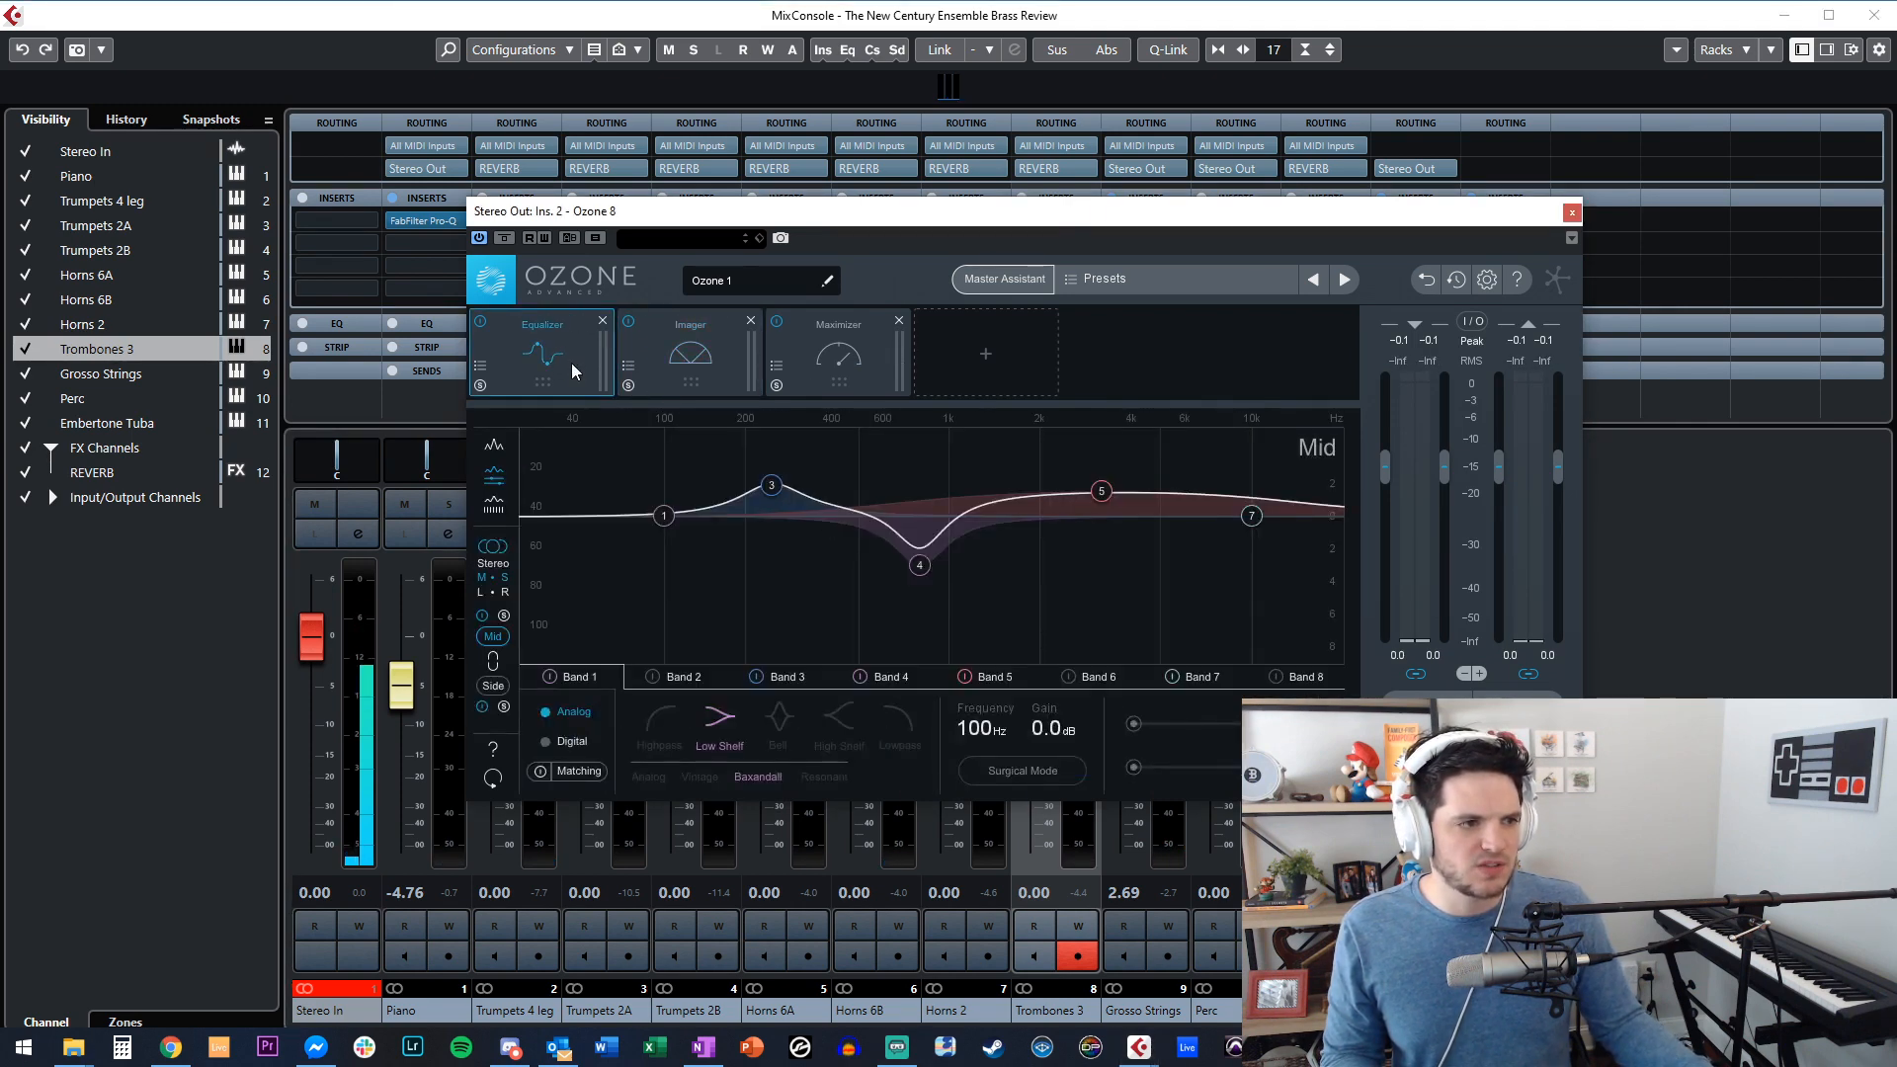
left_click(481, 367)
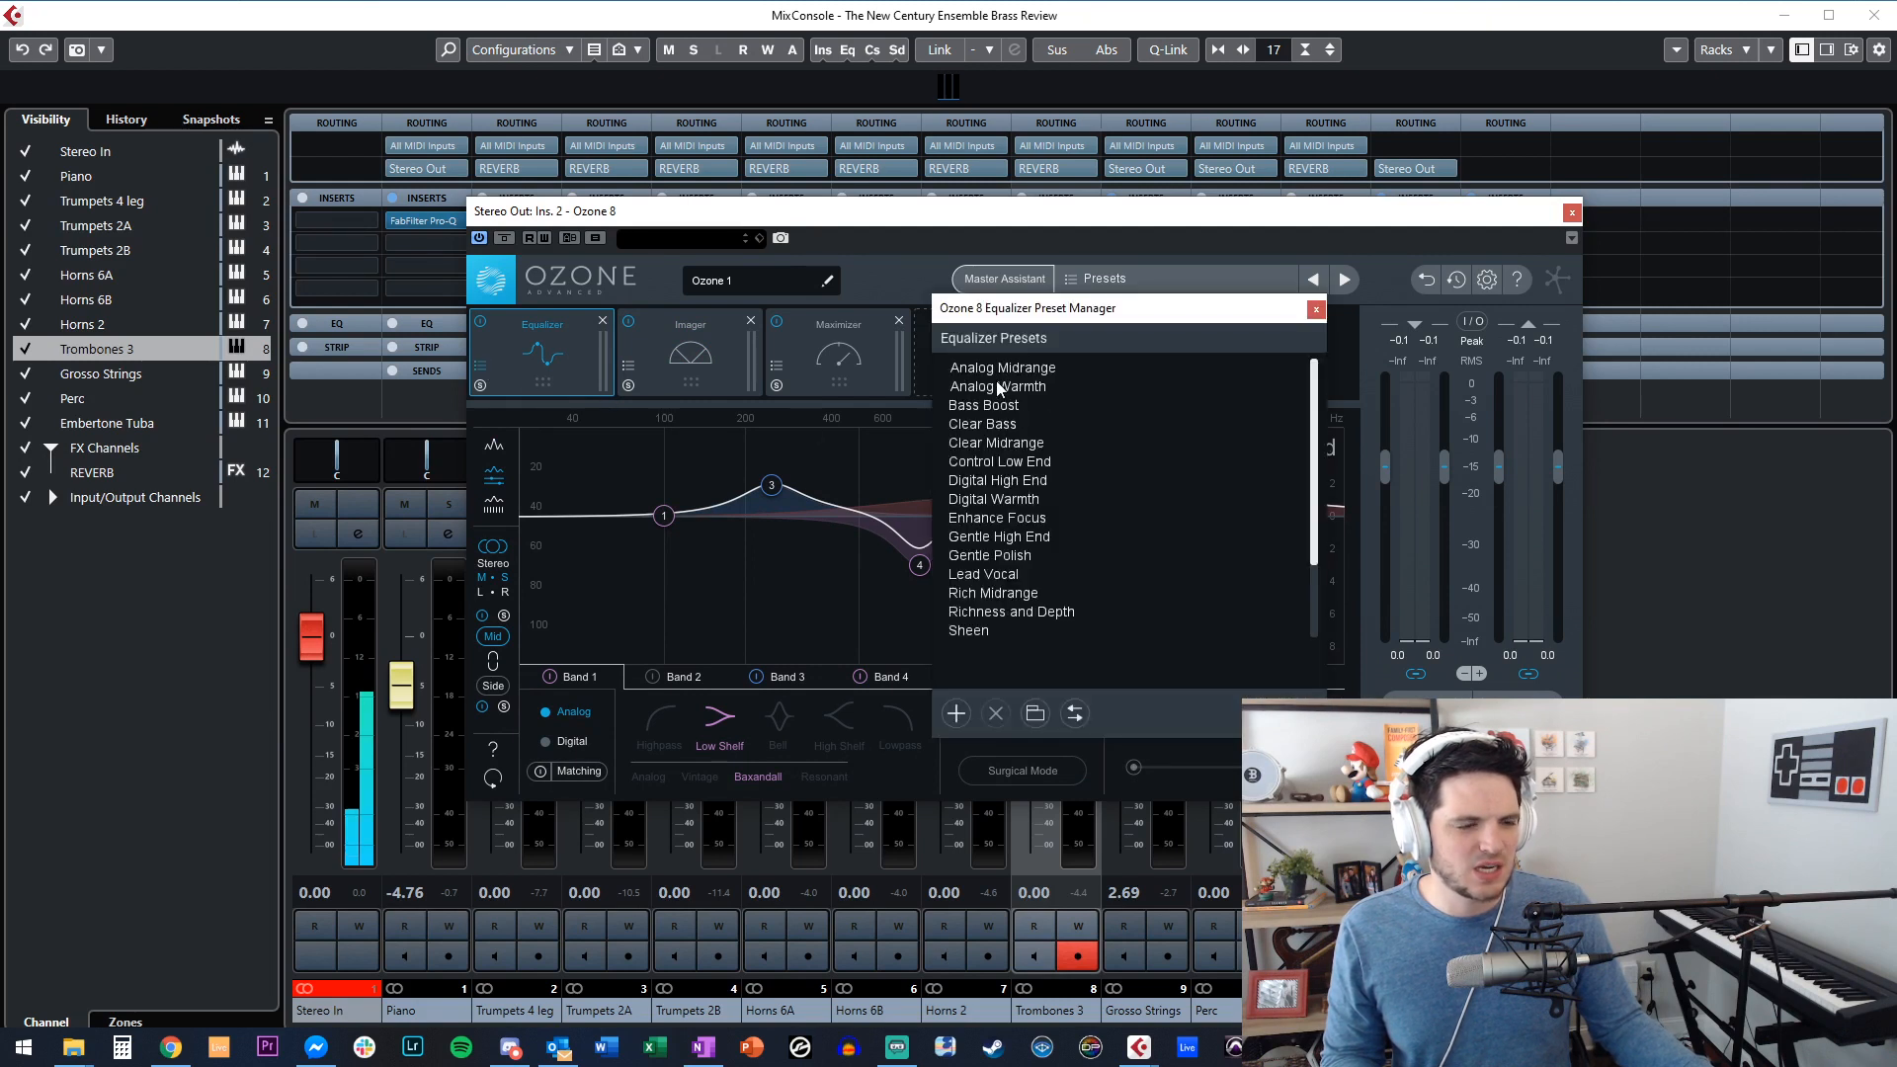
left_click(1019, 391)
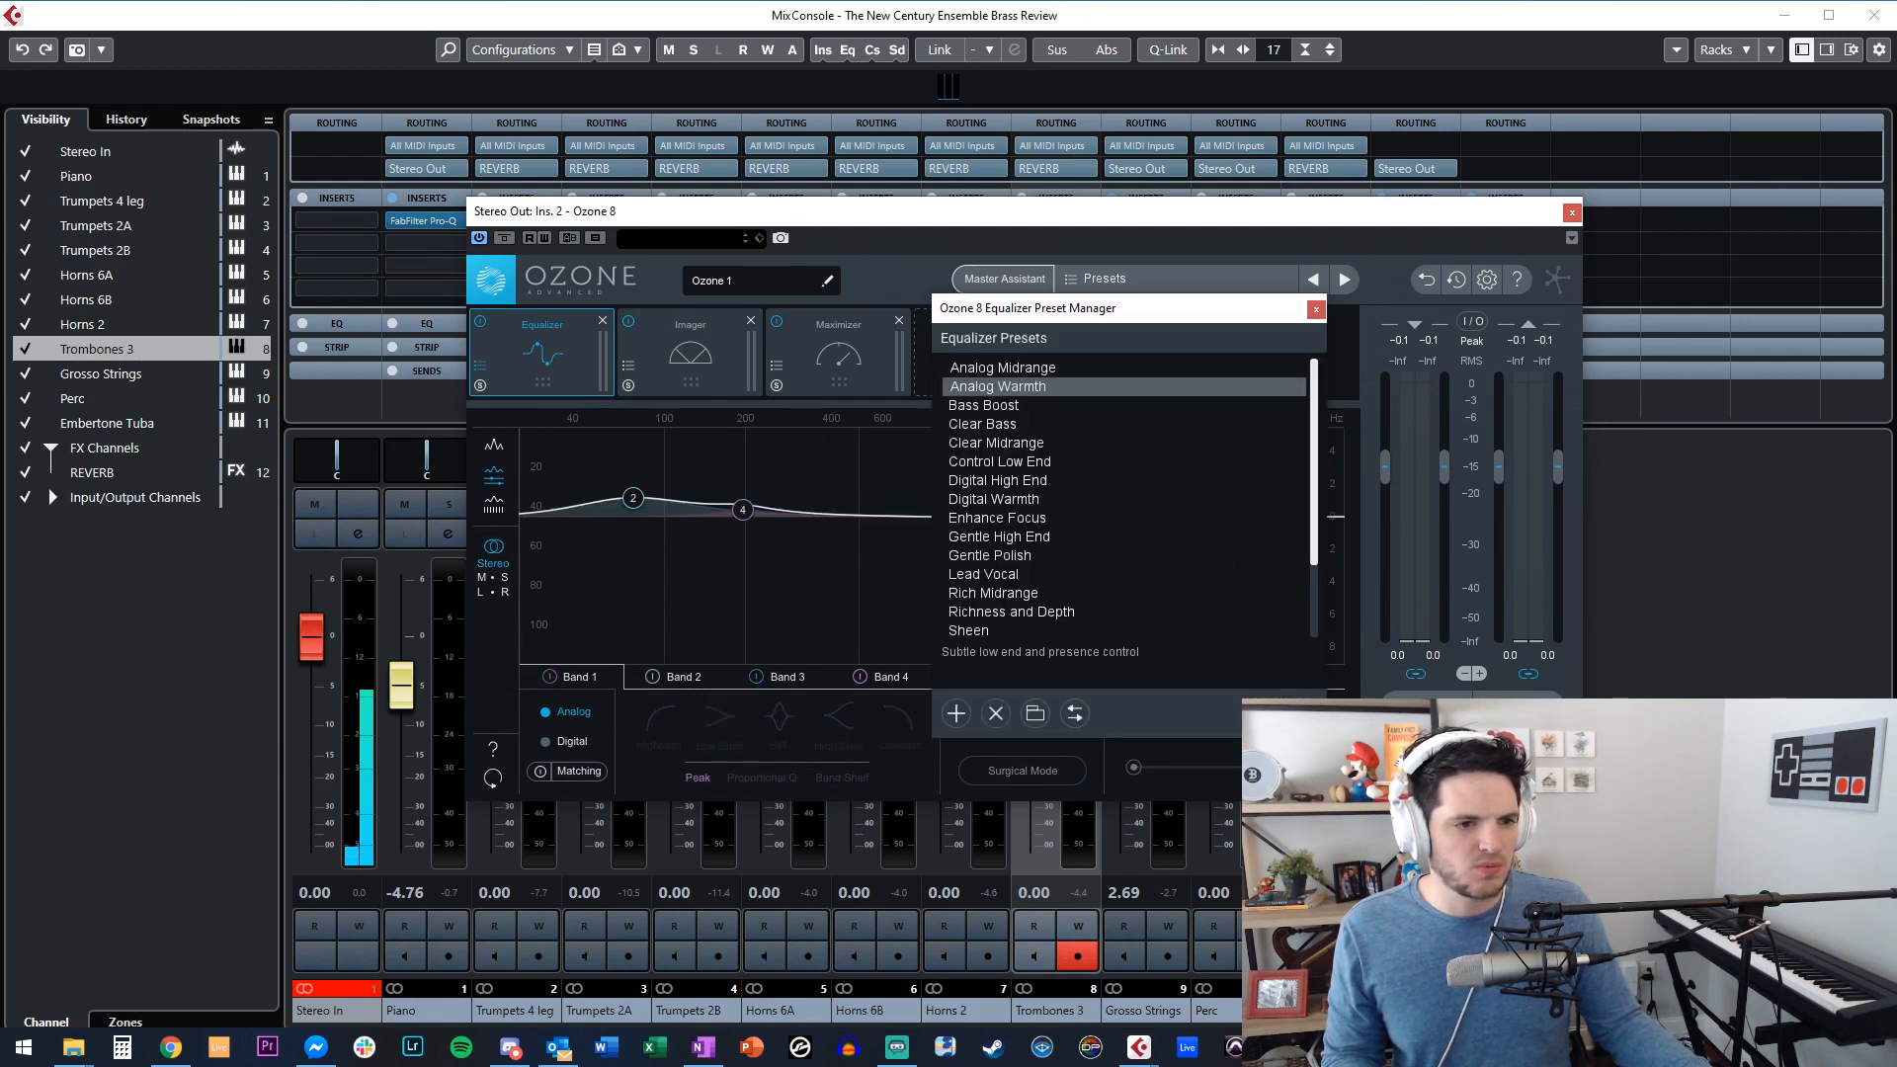
key("Escape")
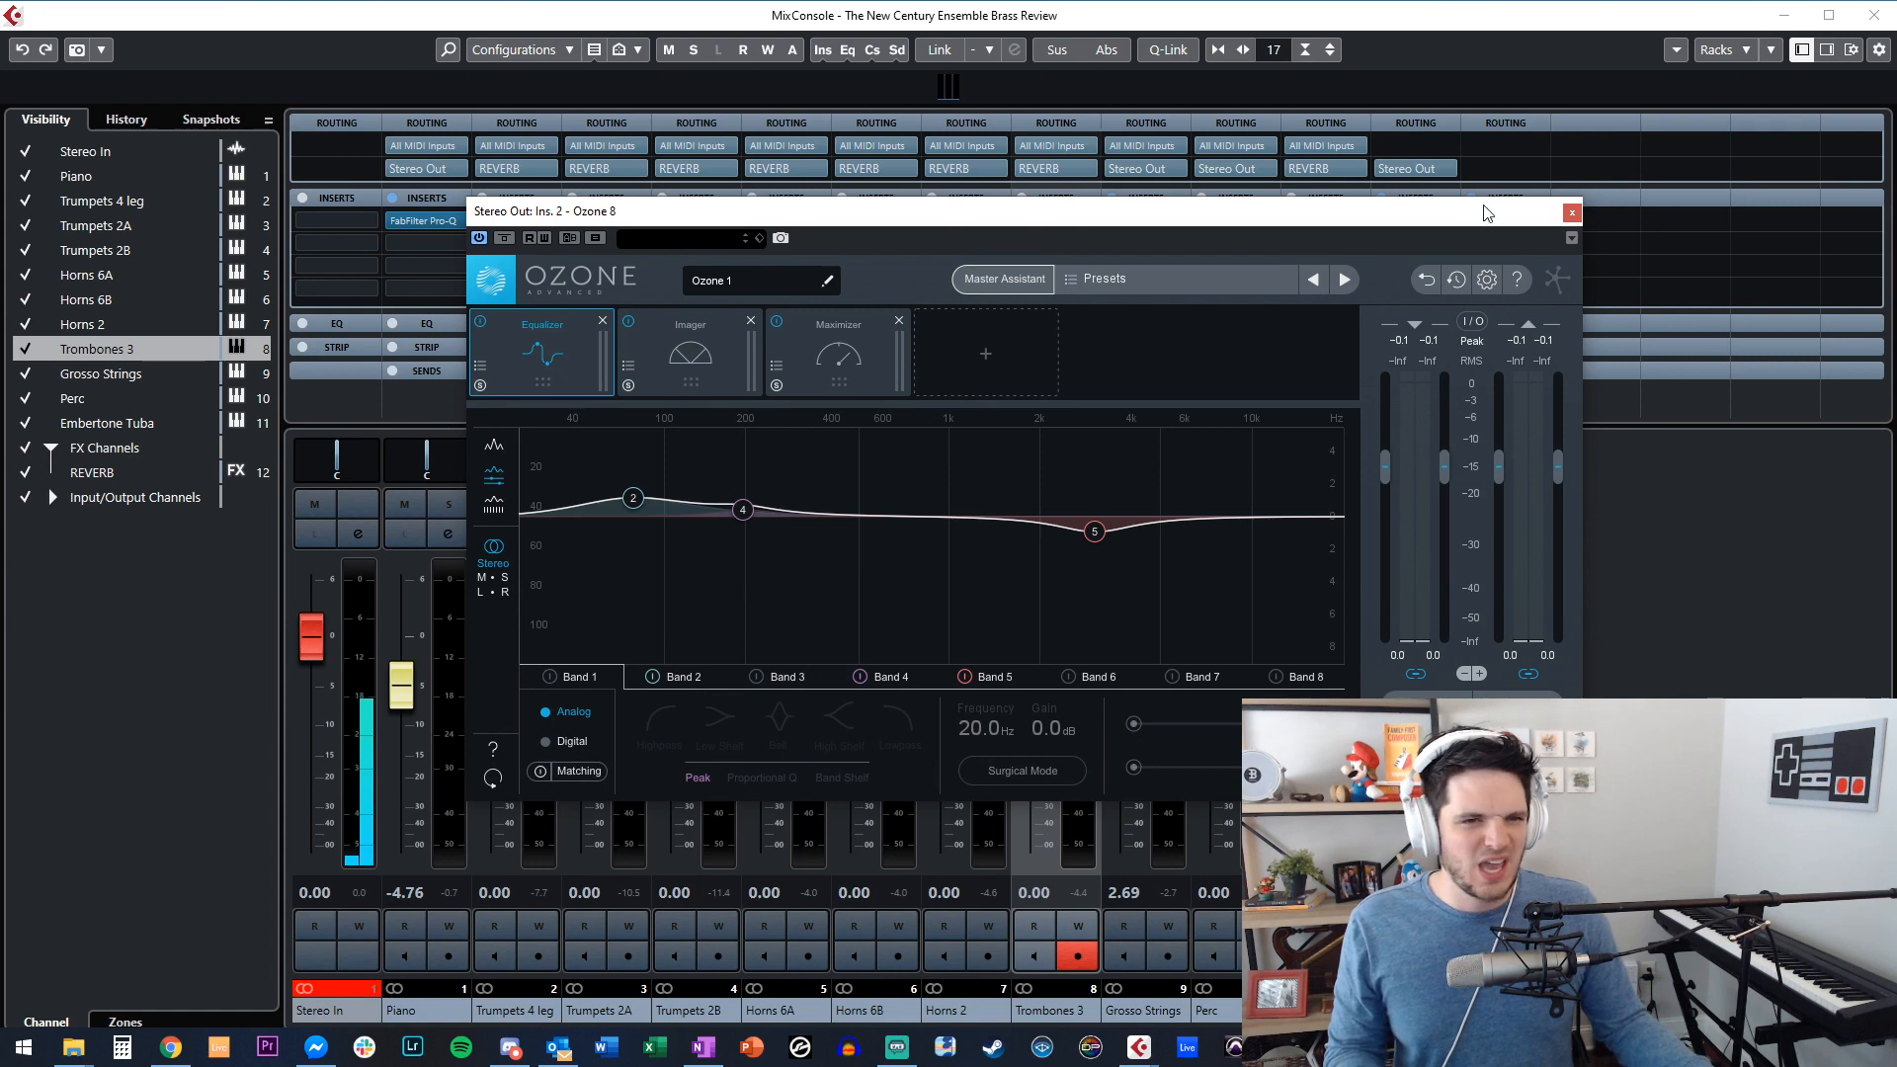
left_click(1571, 212)
Move Ozone 8 down to Stereo Out's third insert slot and browse the Spatial + Panner, Tools and Vocals plug-ins for the second slot.
left_click_drag(1512, 269, 1507, 271)
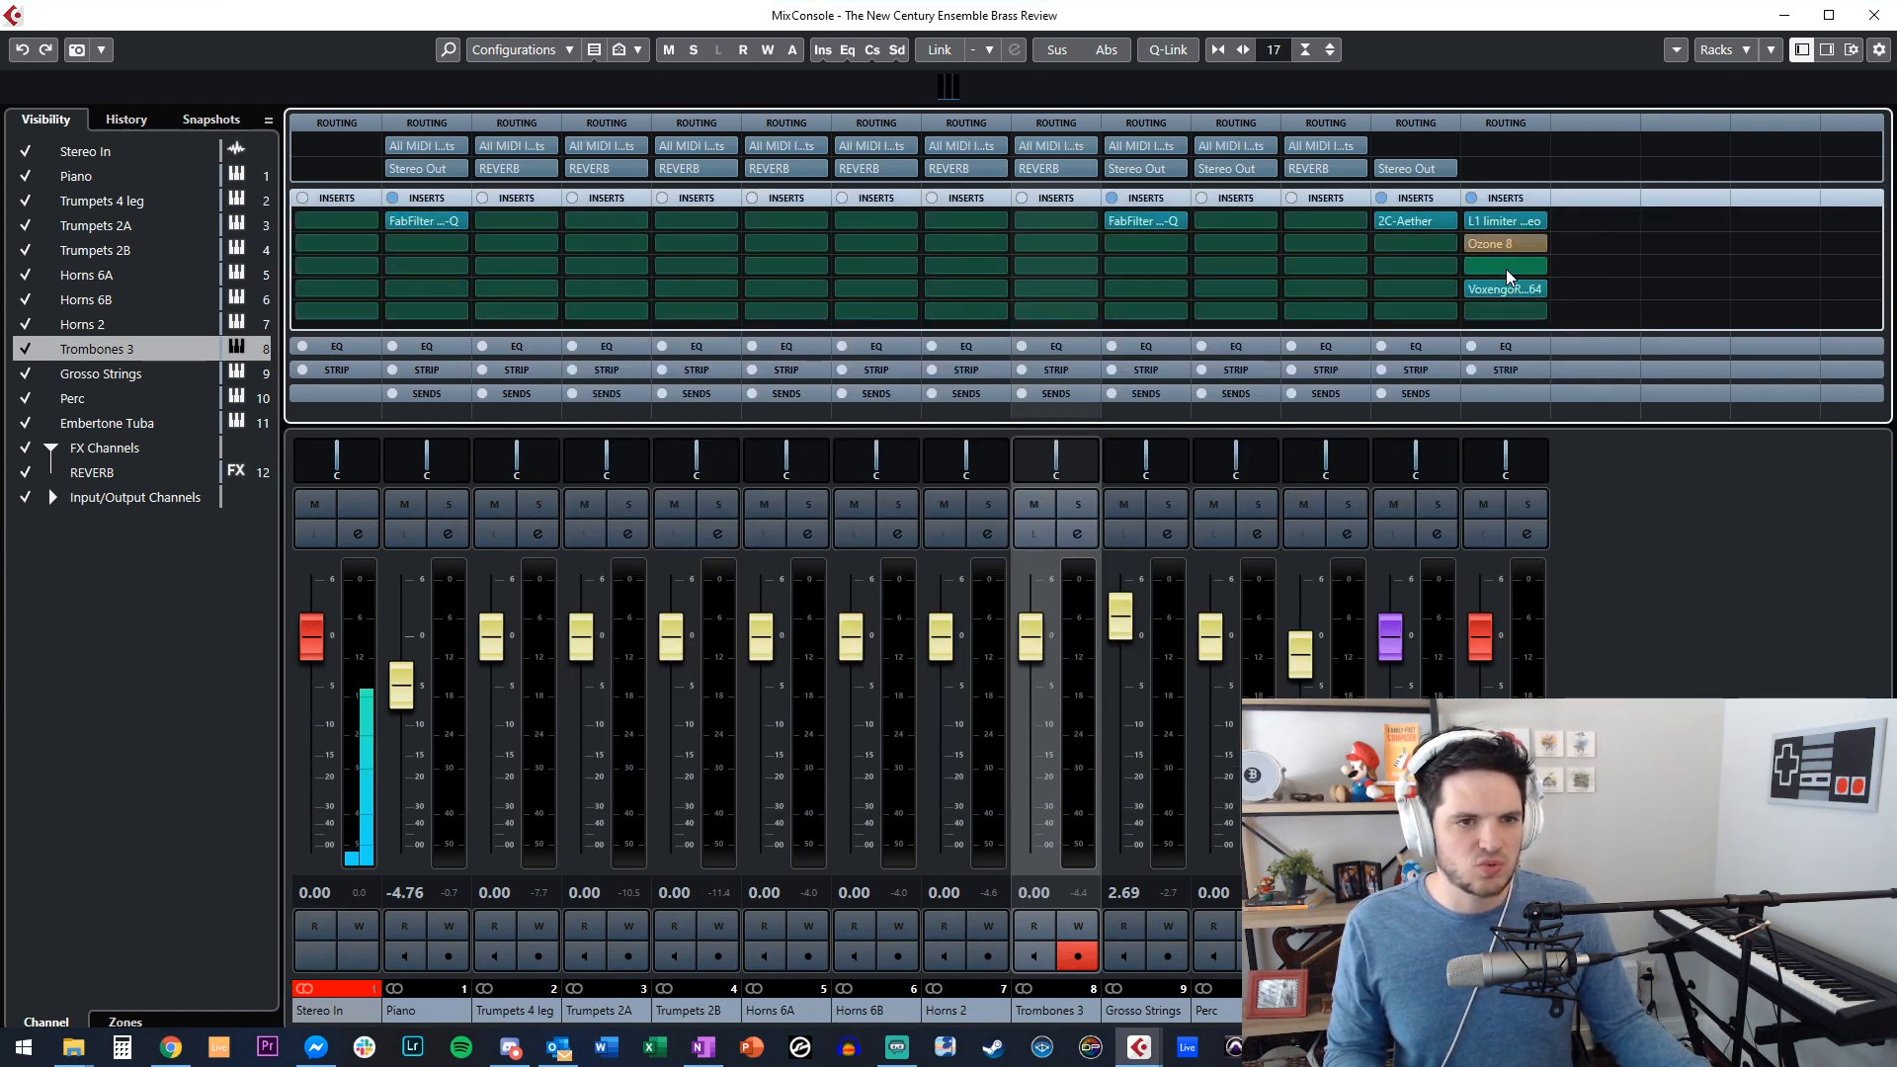
left_click(1507, 246)
scroll(1566, 328, "down", 1)
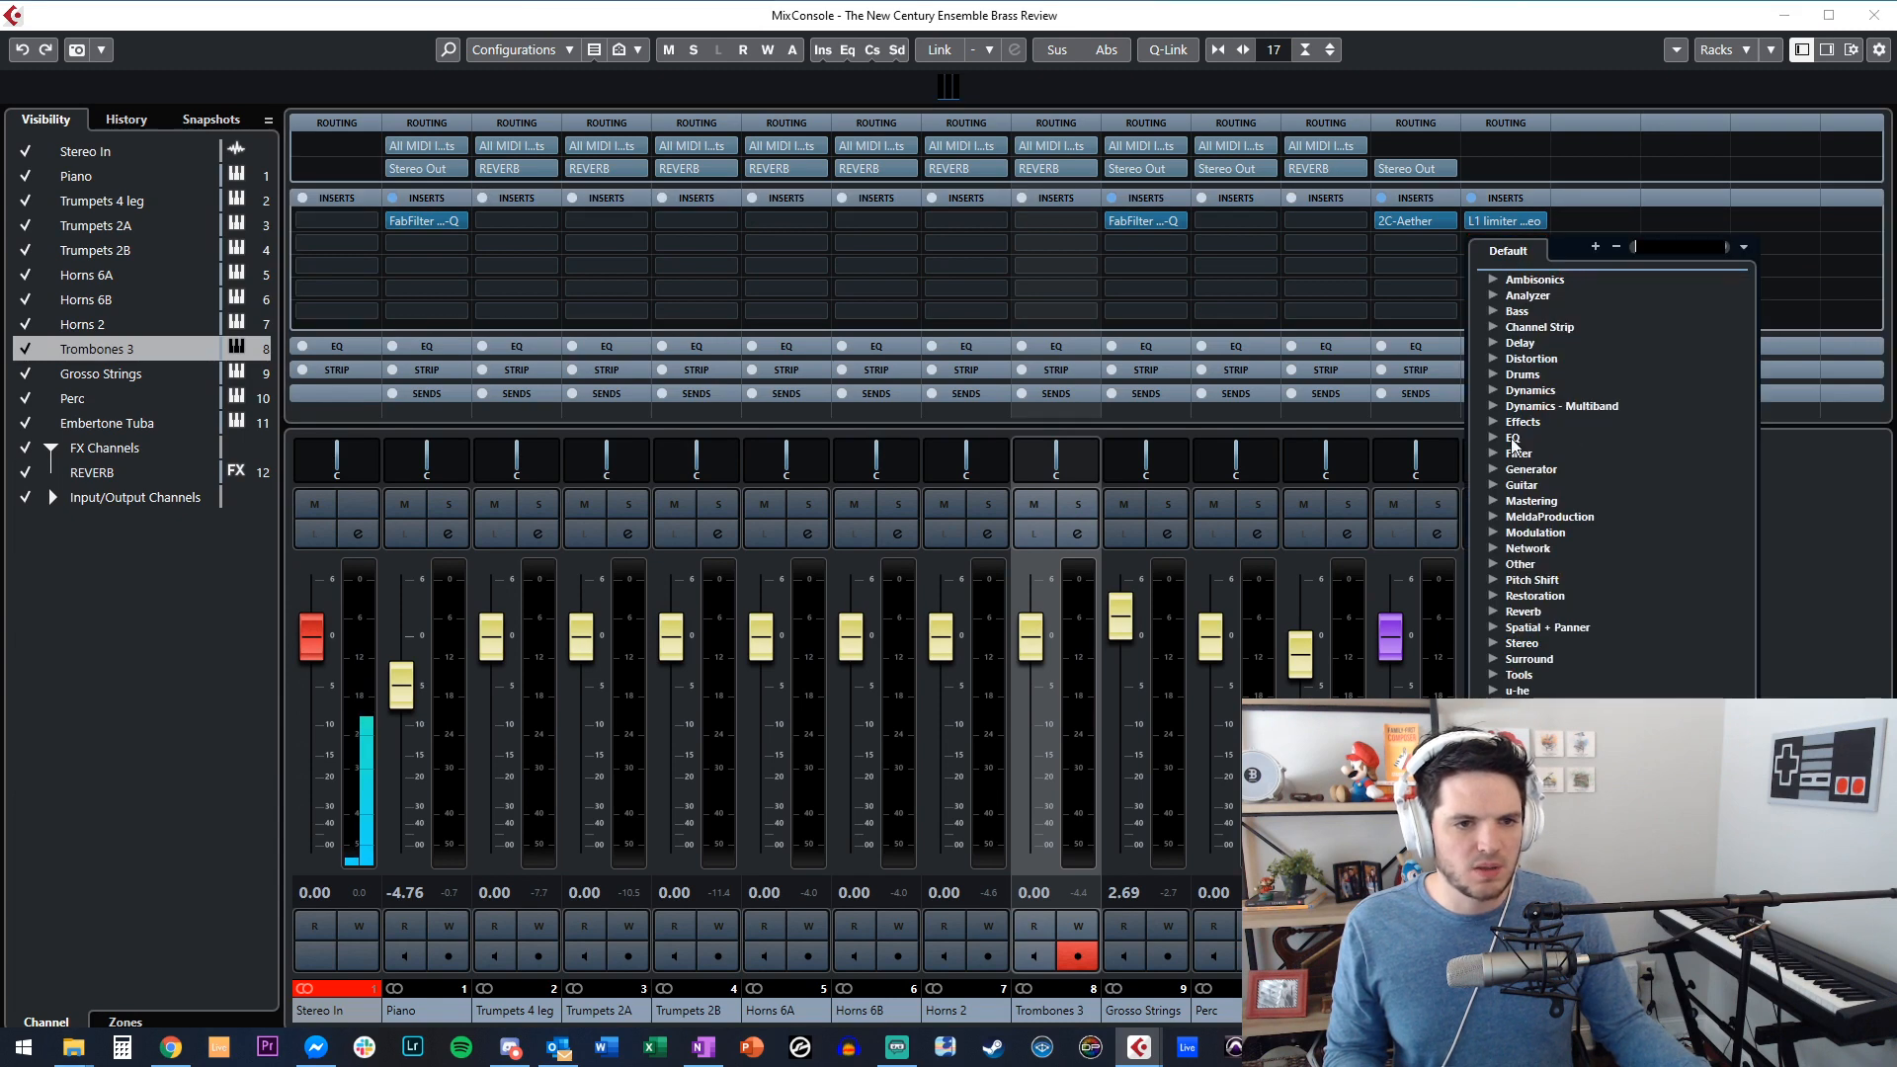
left_click(1496, 631)
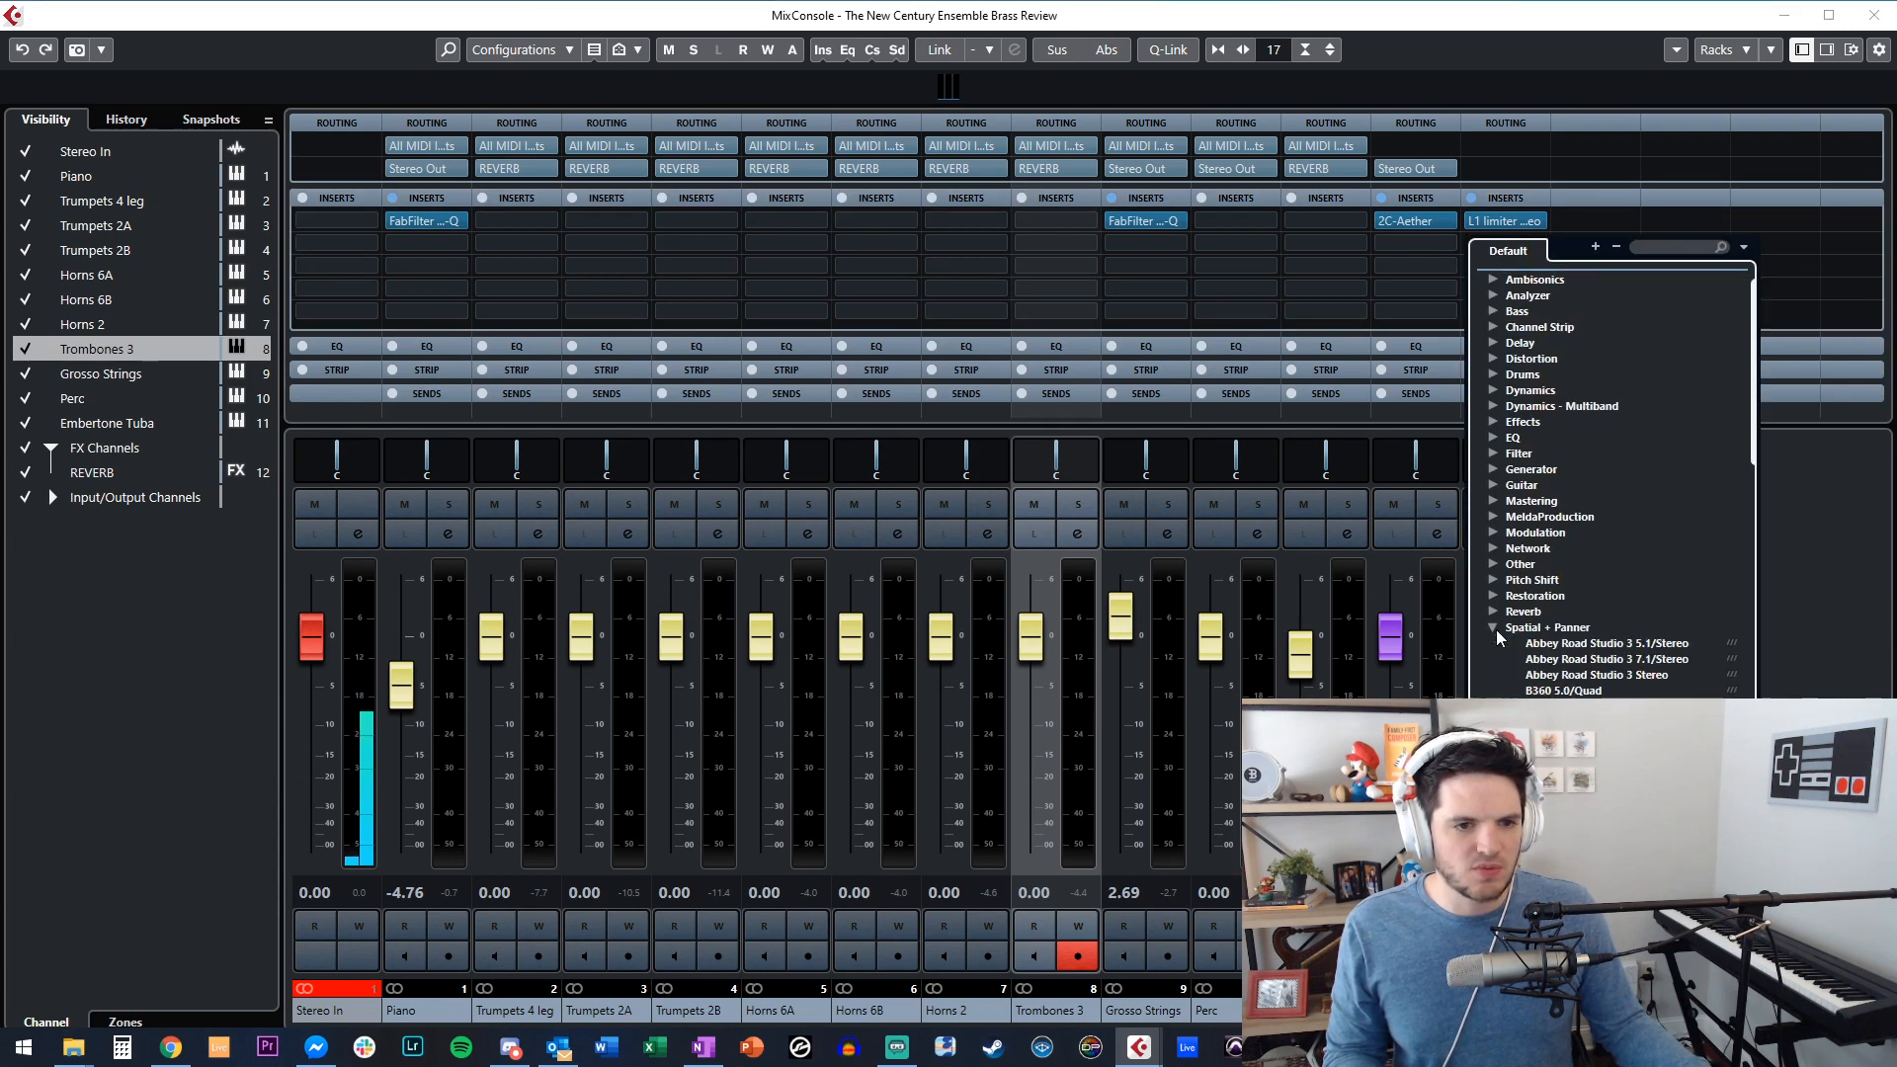
scroll(1496, 630, "down", 10)
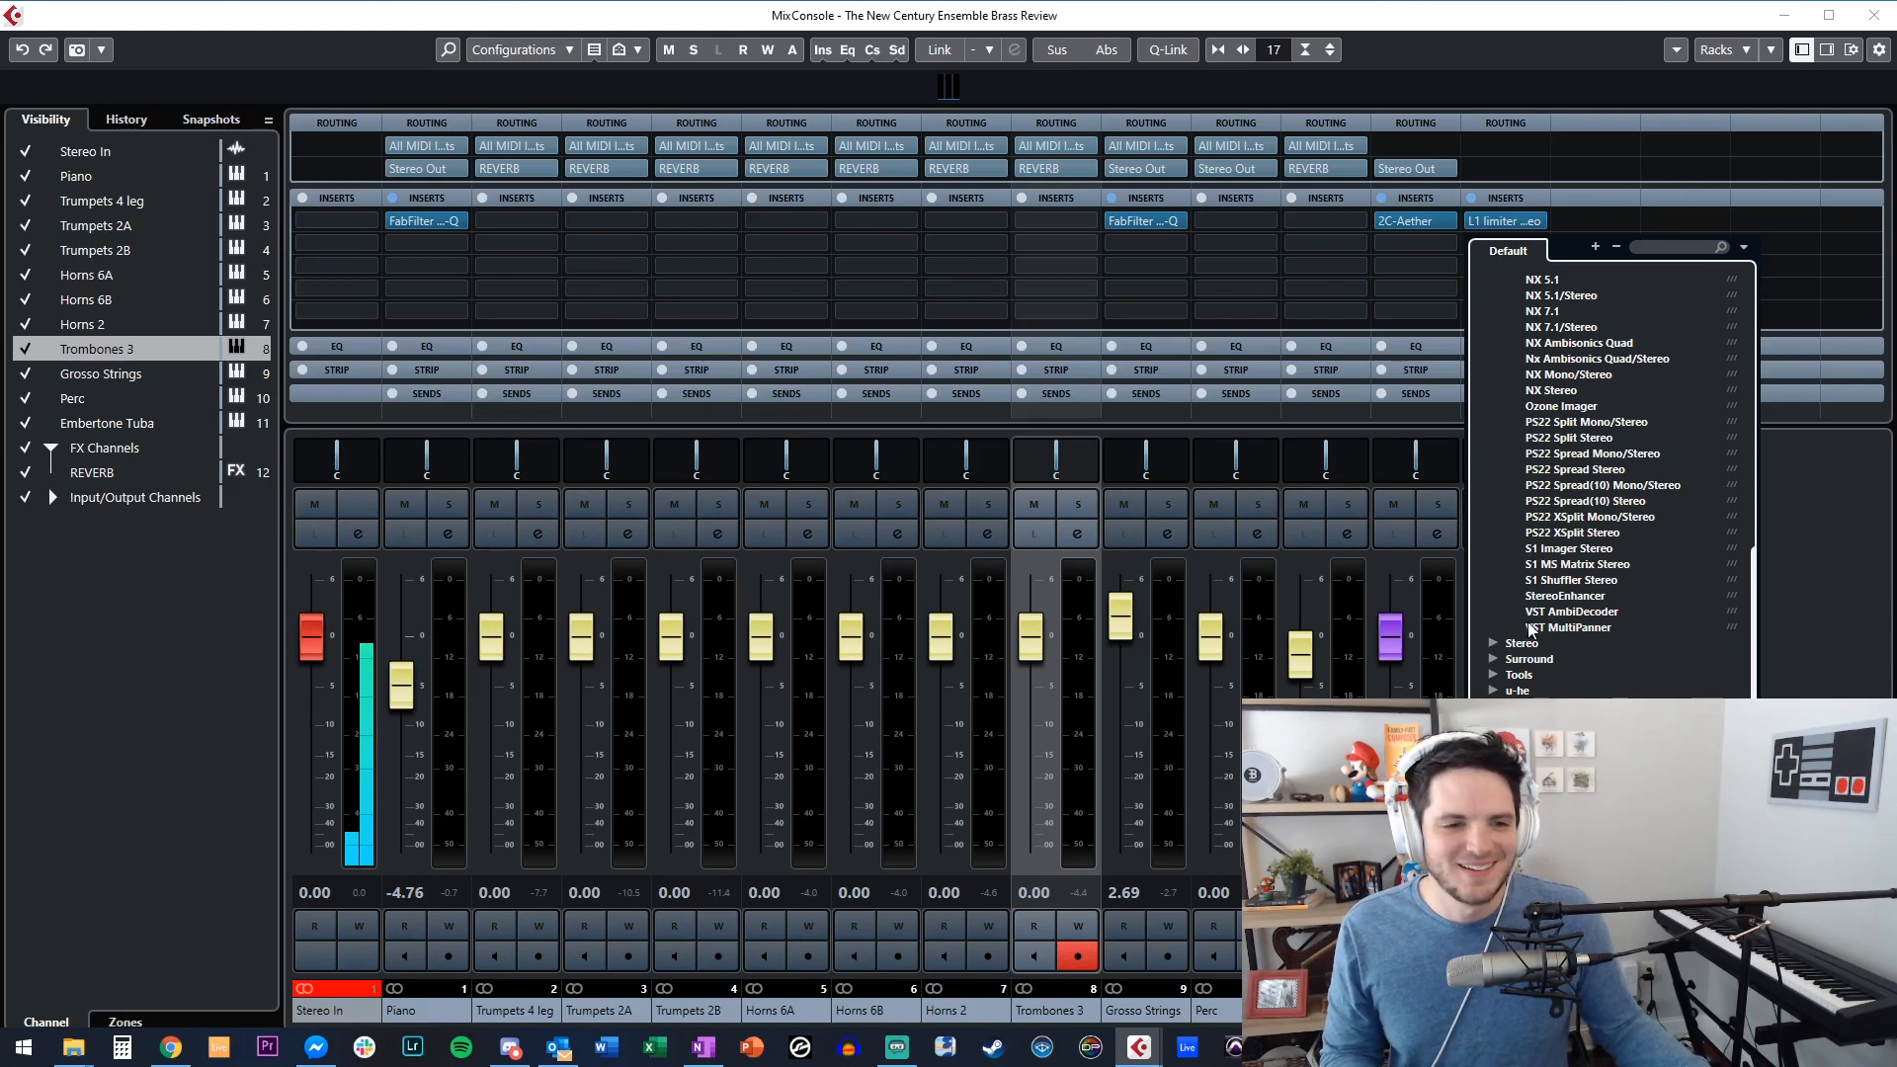
left_click(1507, 643)
scroll(1509, 662, "down", 3)
left_click(1496, 676)
scroll(1498, 681, "down", 8)
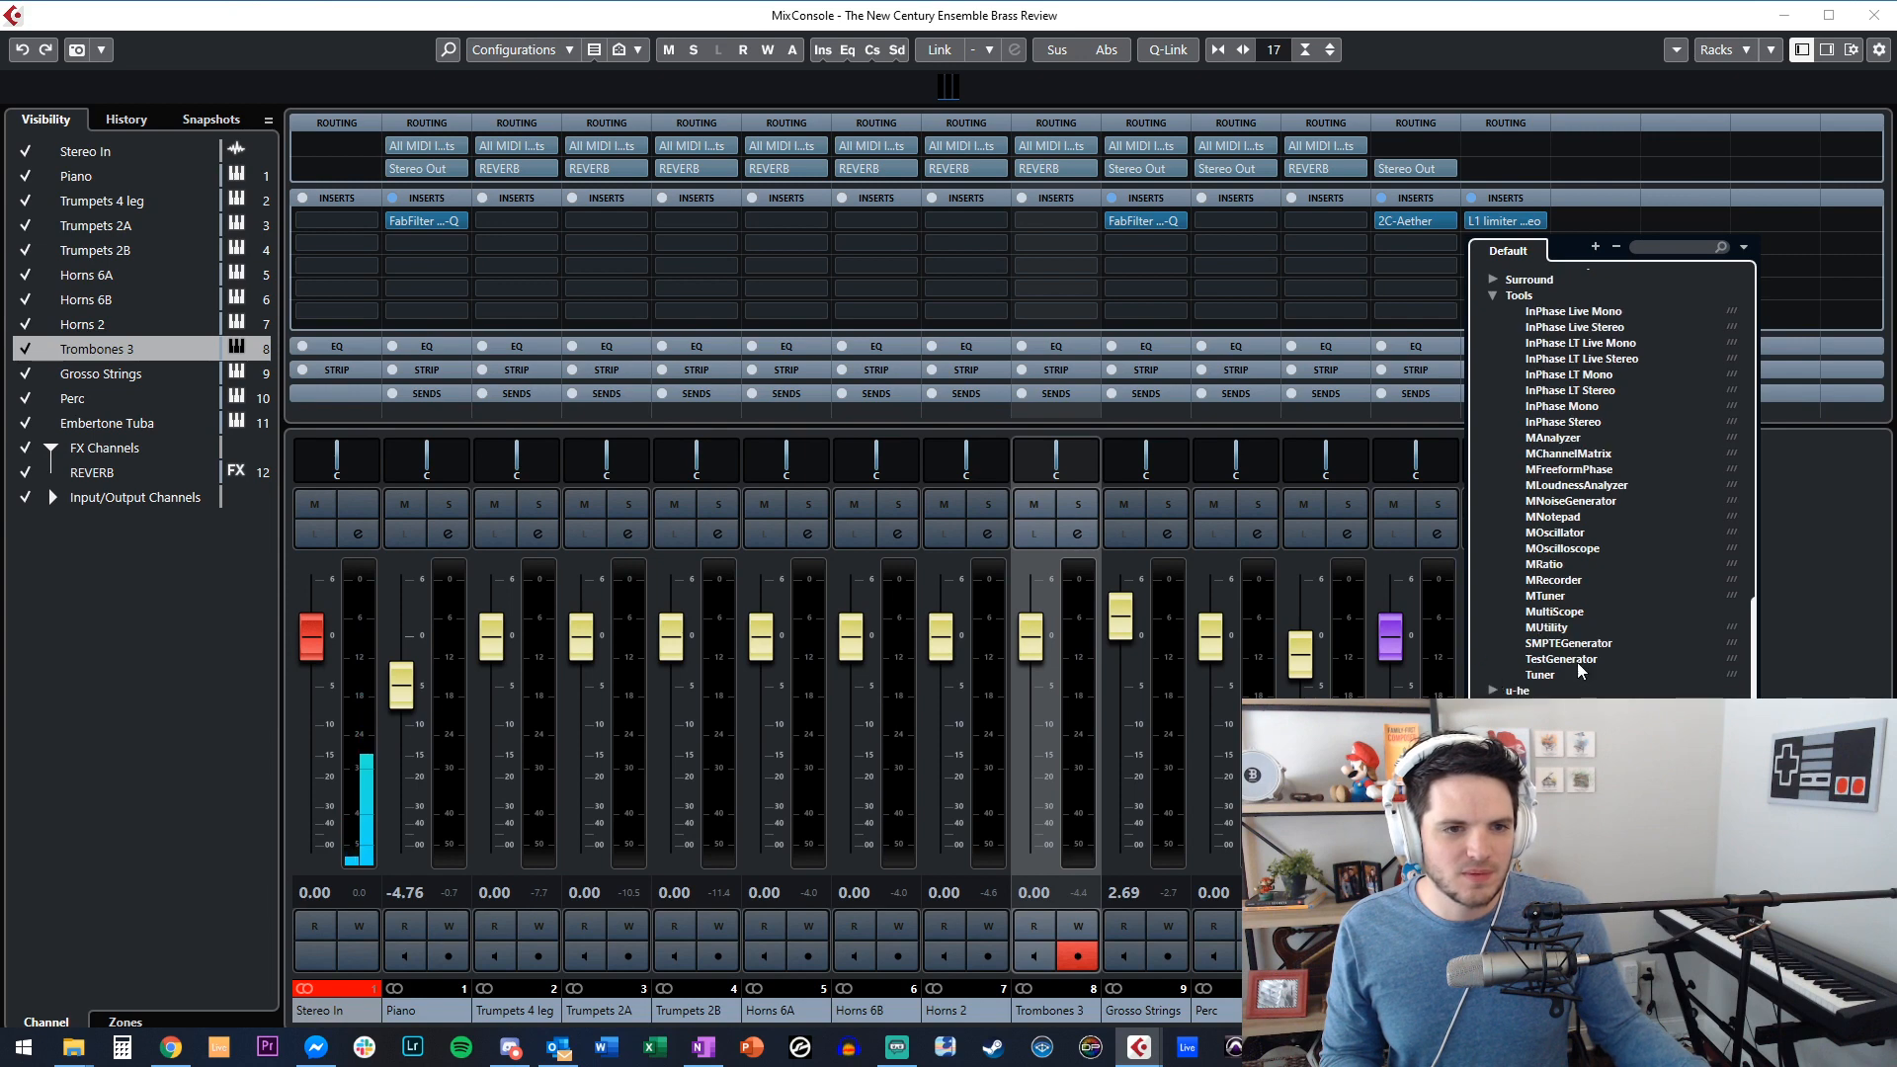
scroll(1500, 692, "down", 1)
left_click(1499, 691)
scroll(1498, 687, "down", 8)
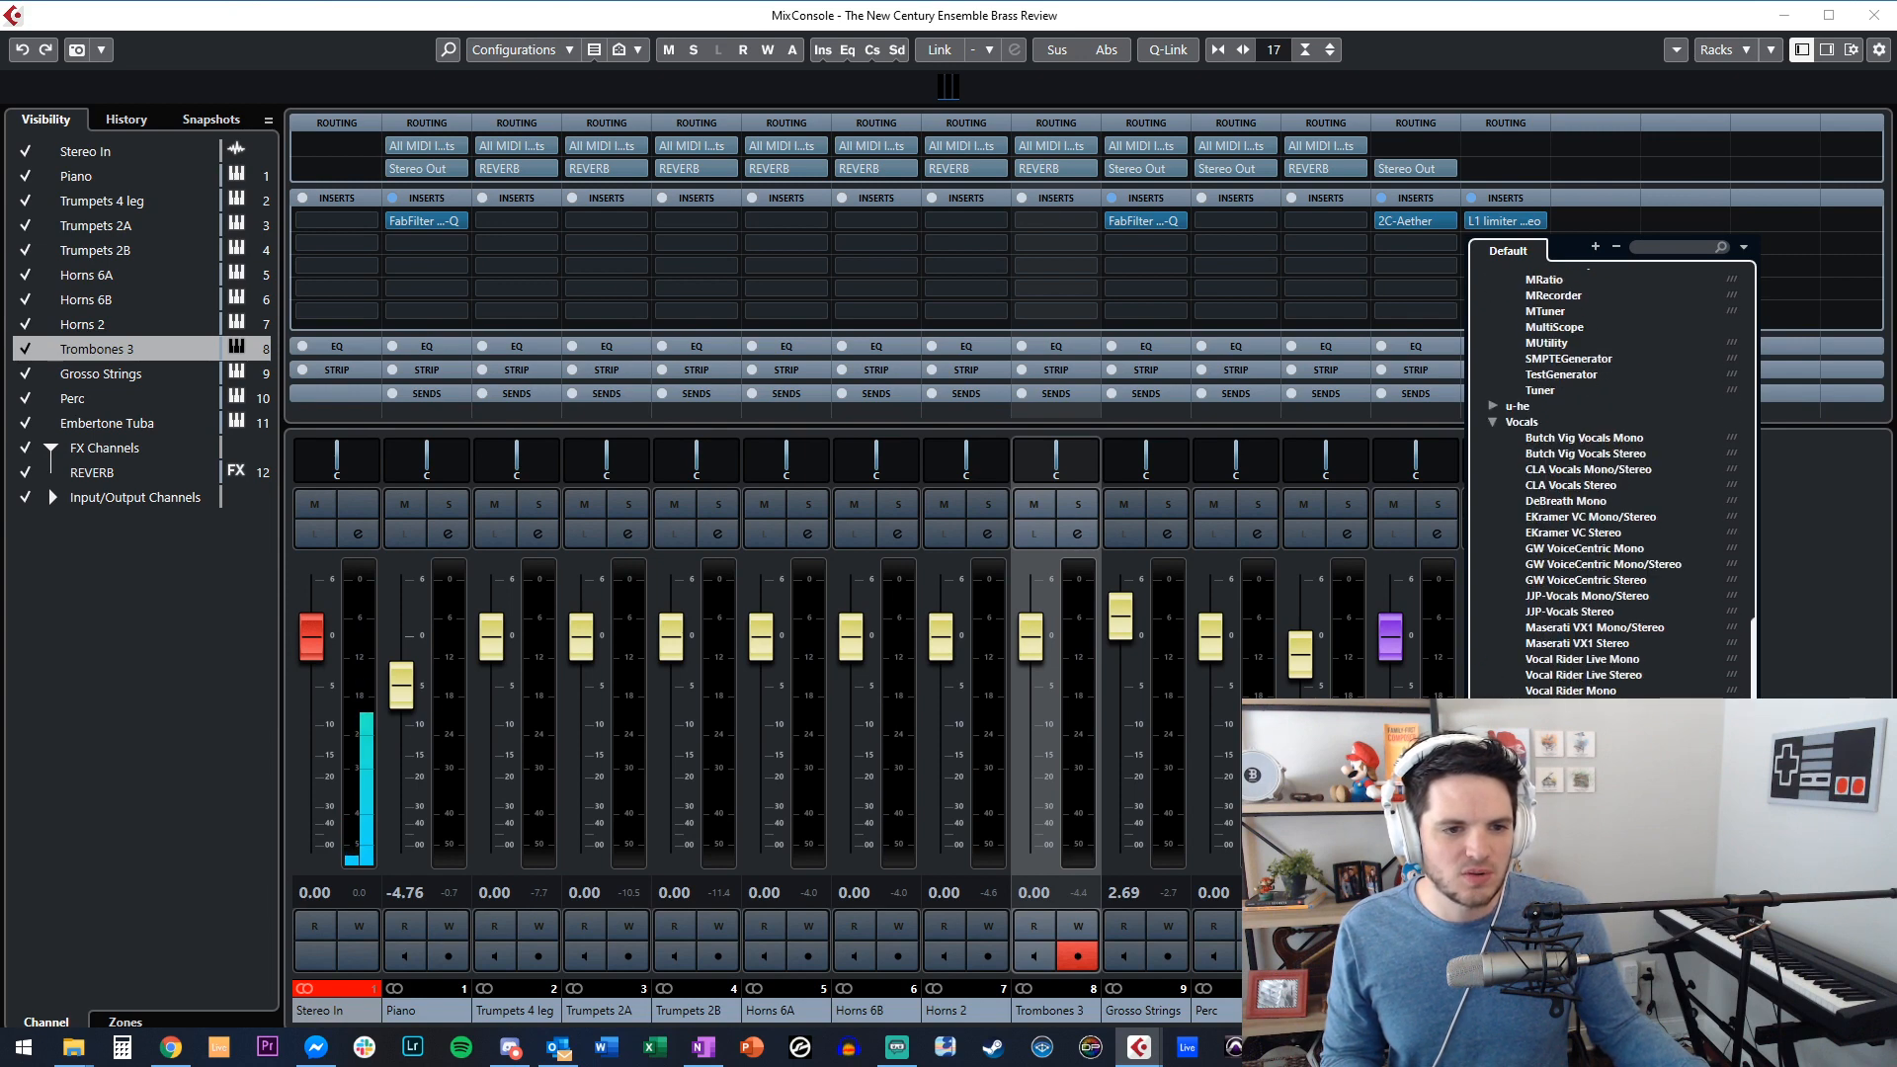
scroll(1510, 369, "up", 20)
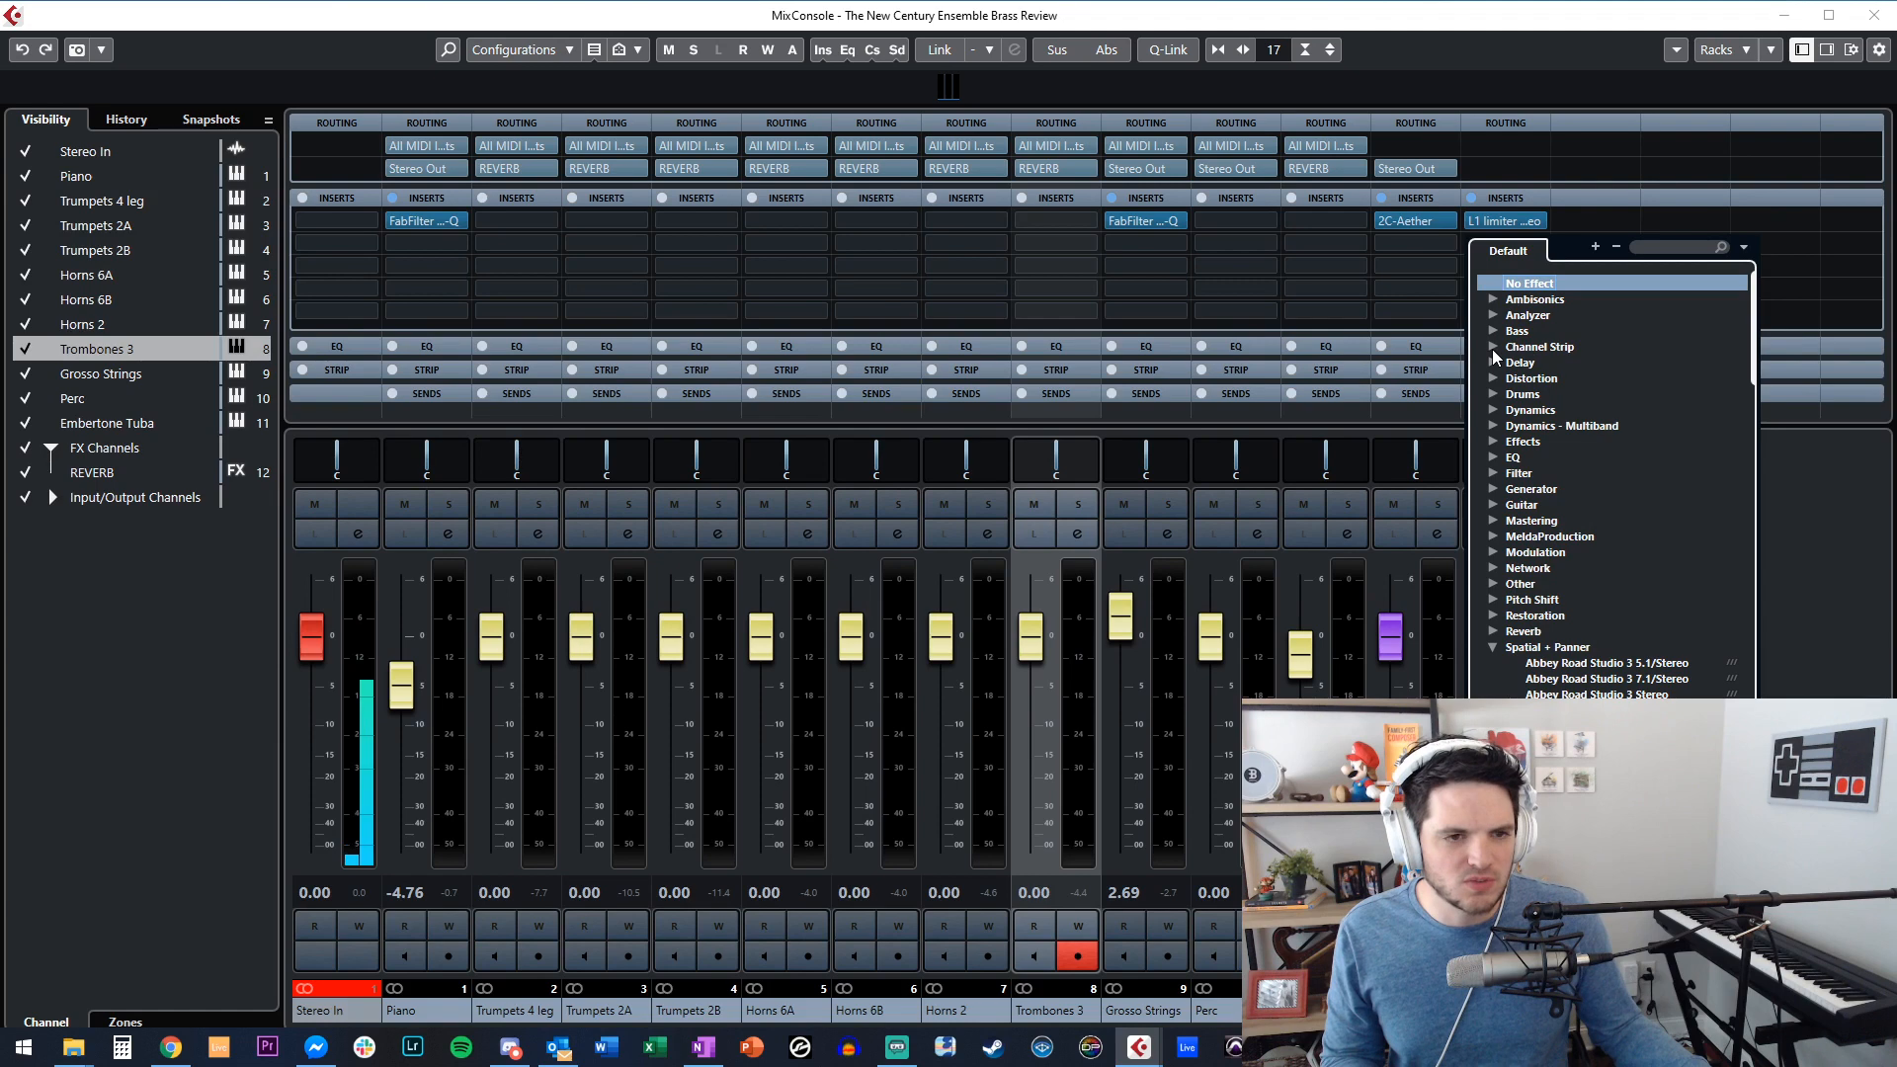
Load the distortion plug-in Kramer Tape Stereo into the second insert slot of Stereo Out.
left_click(1495, 378)
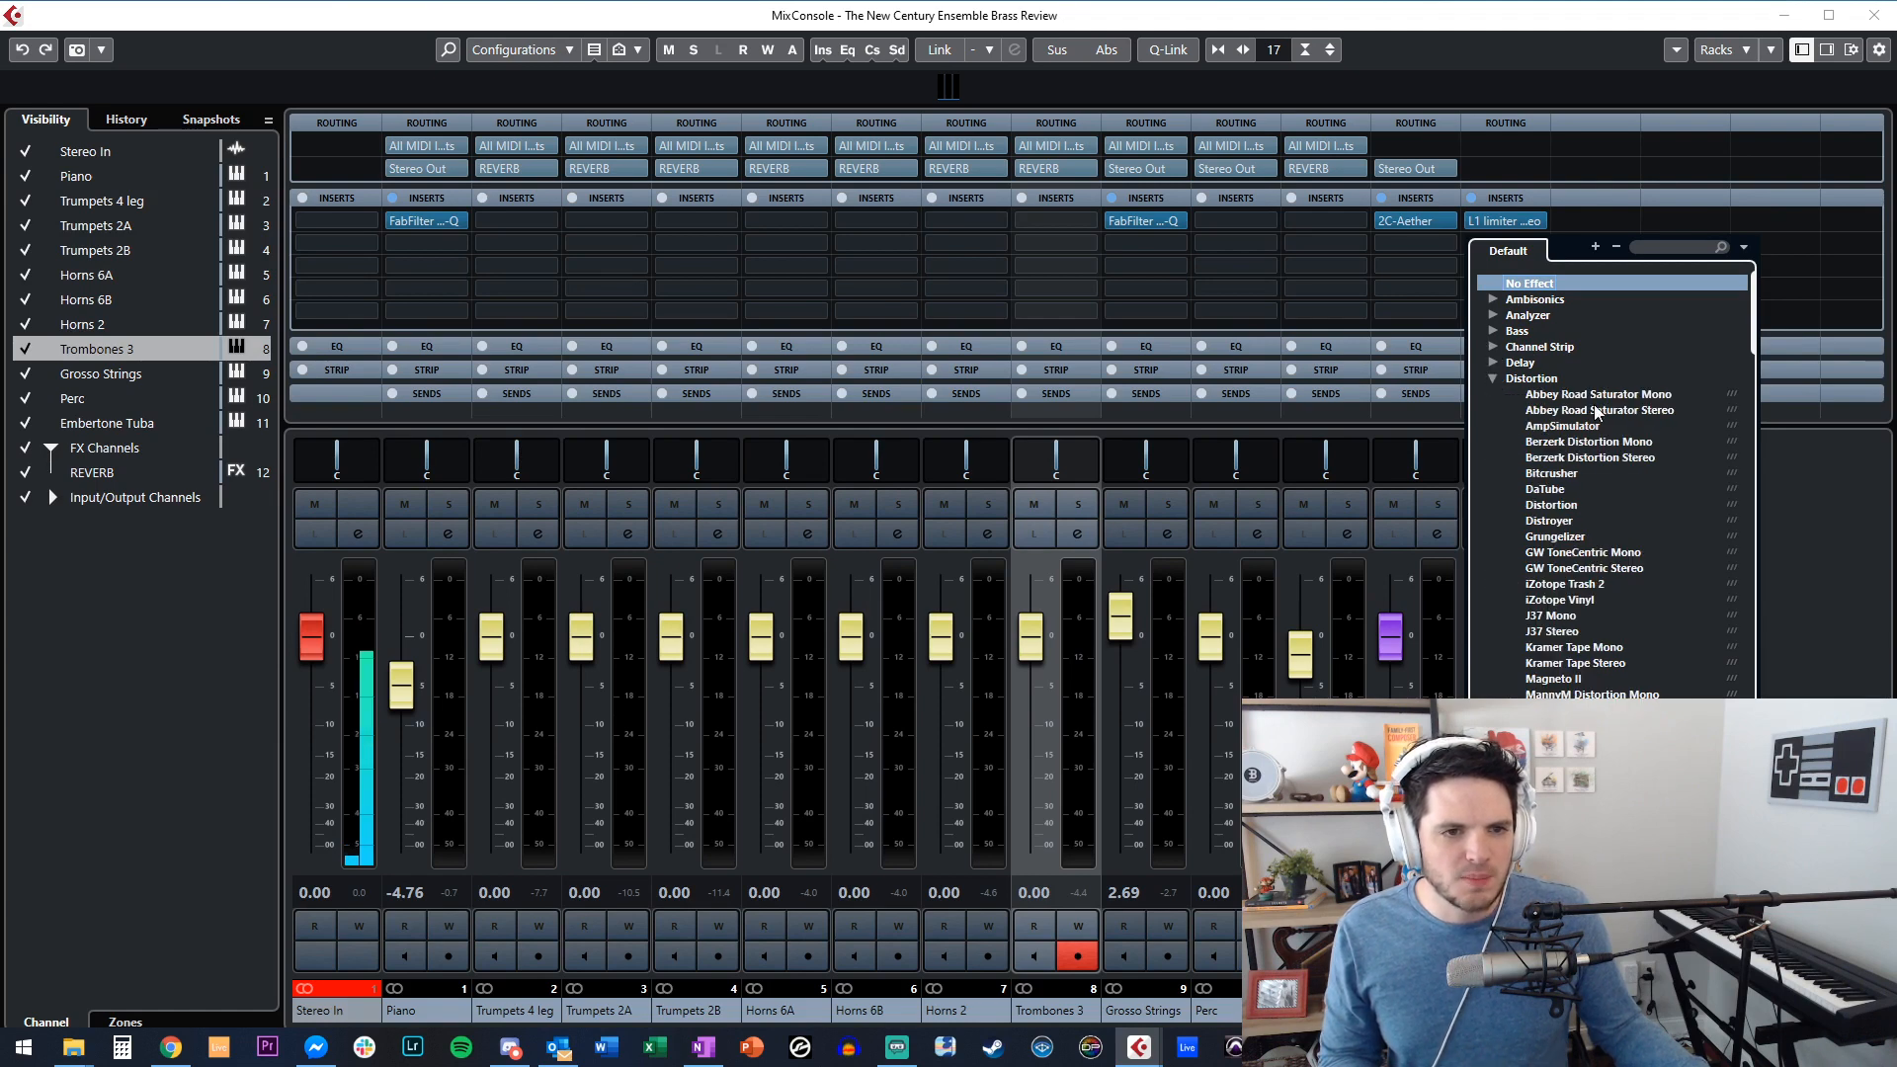
scroll(1564, 504, "down", 6)
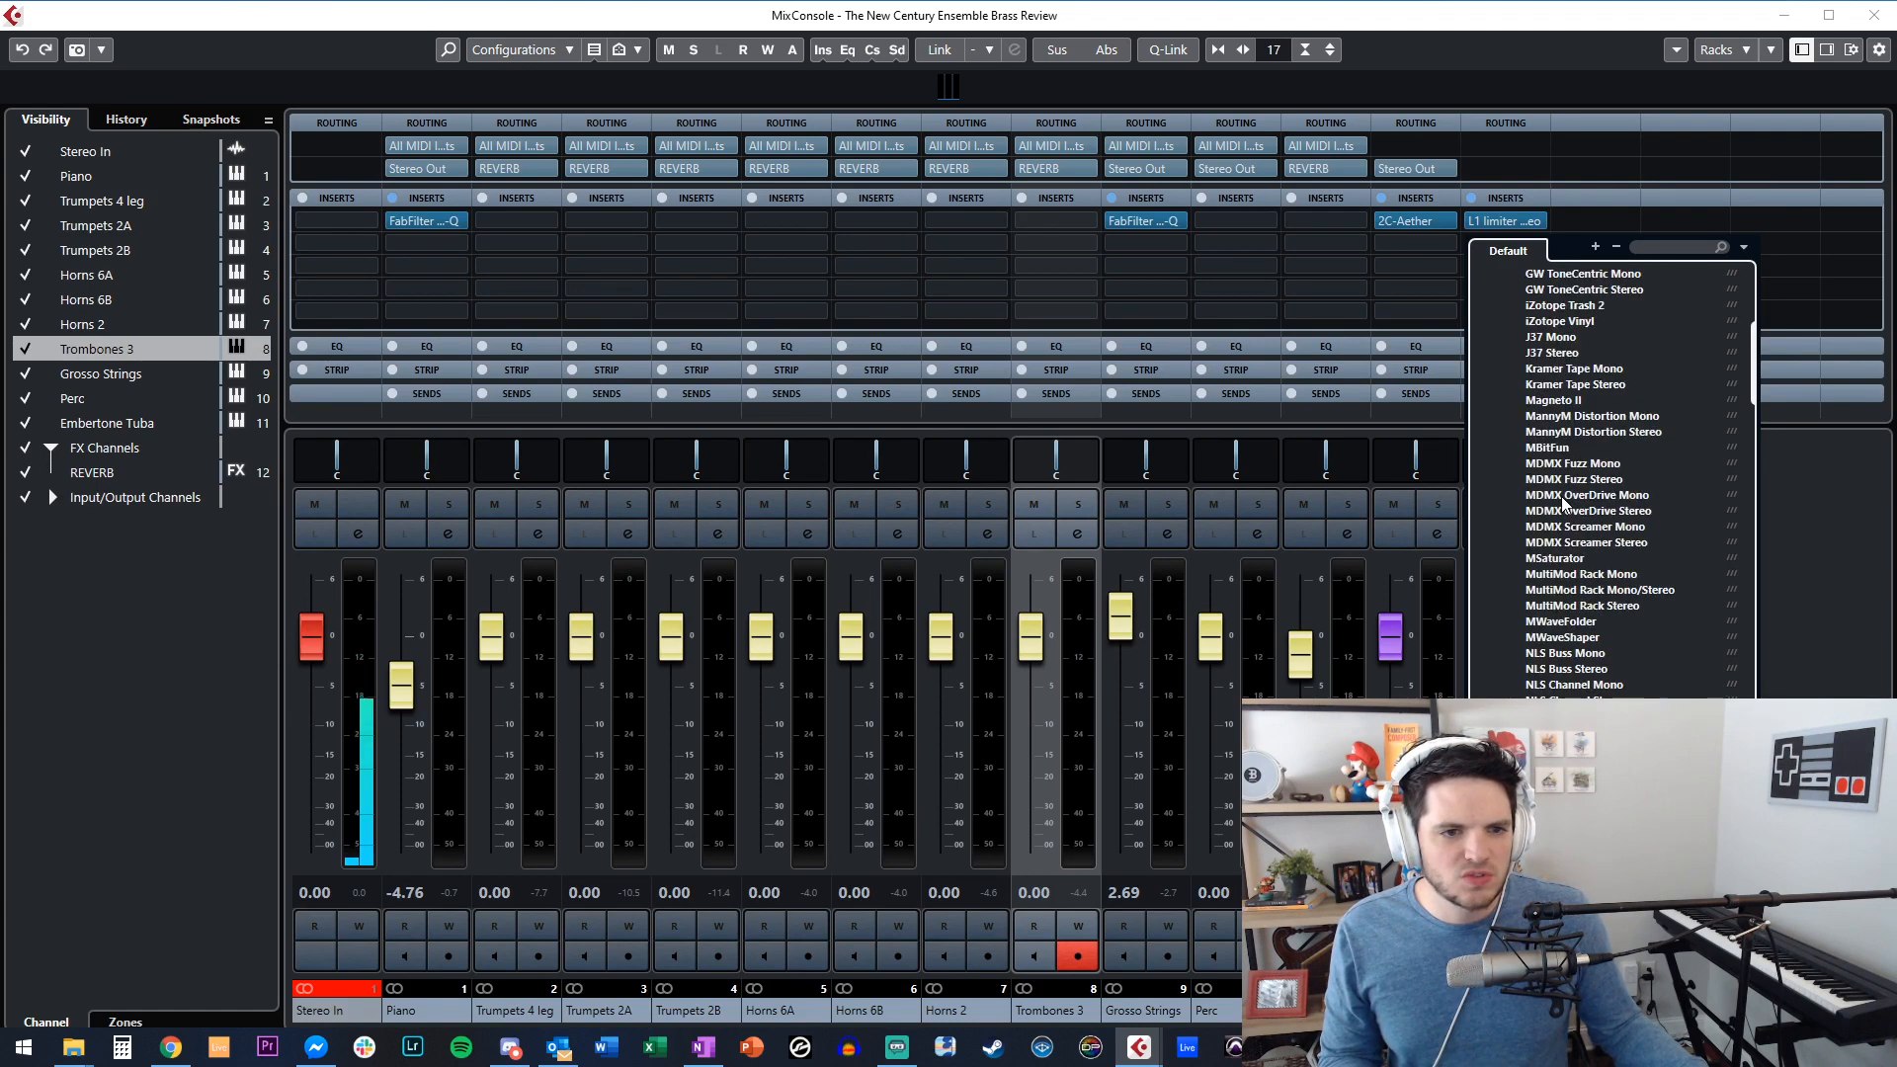
left_click(1576, 386)
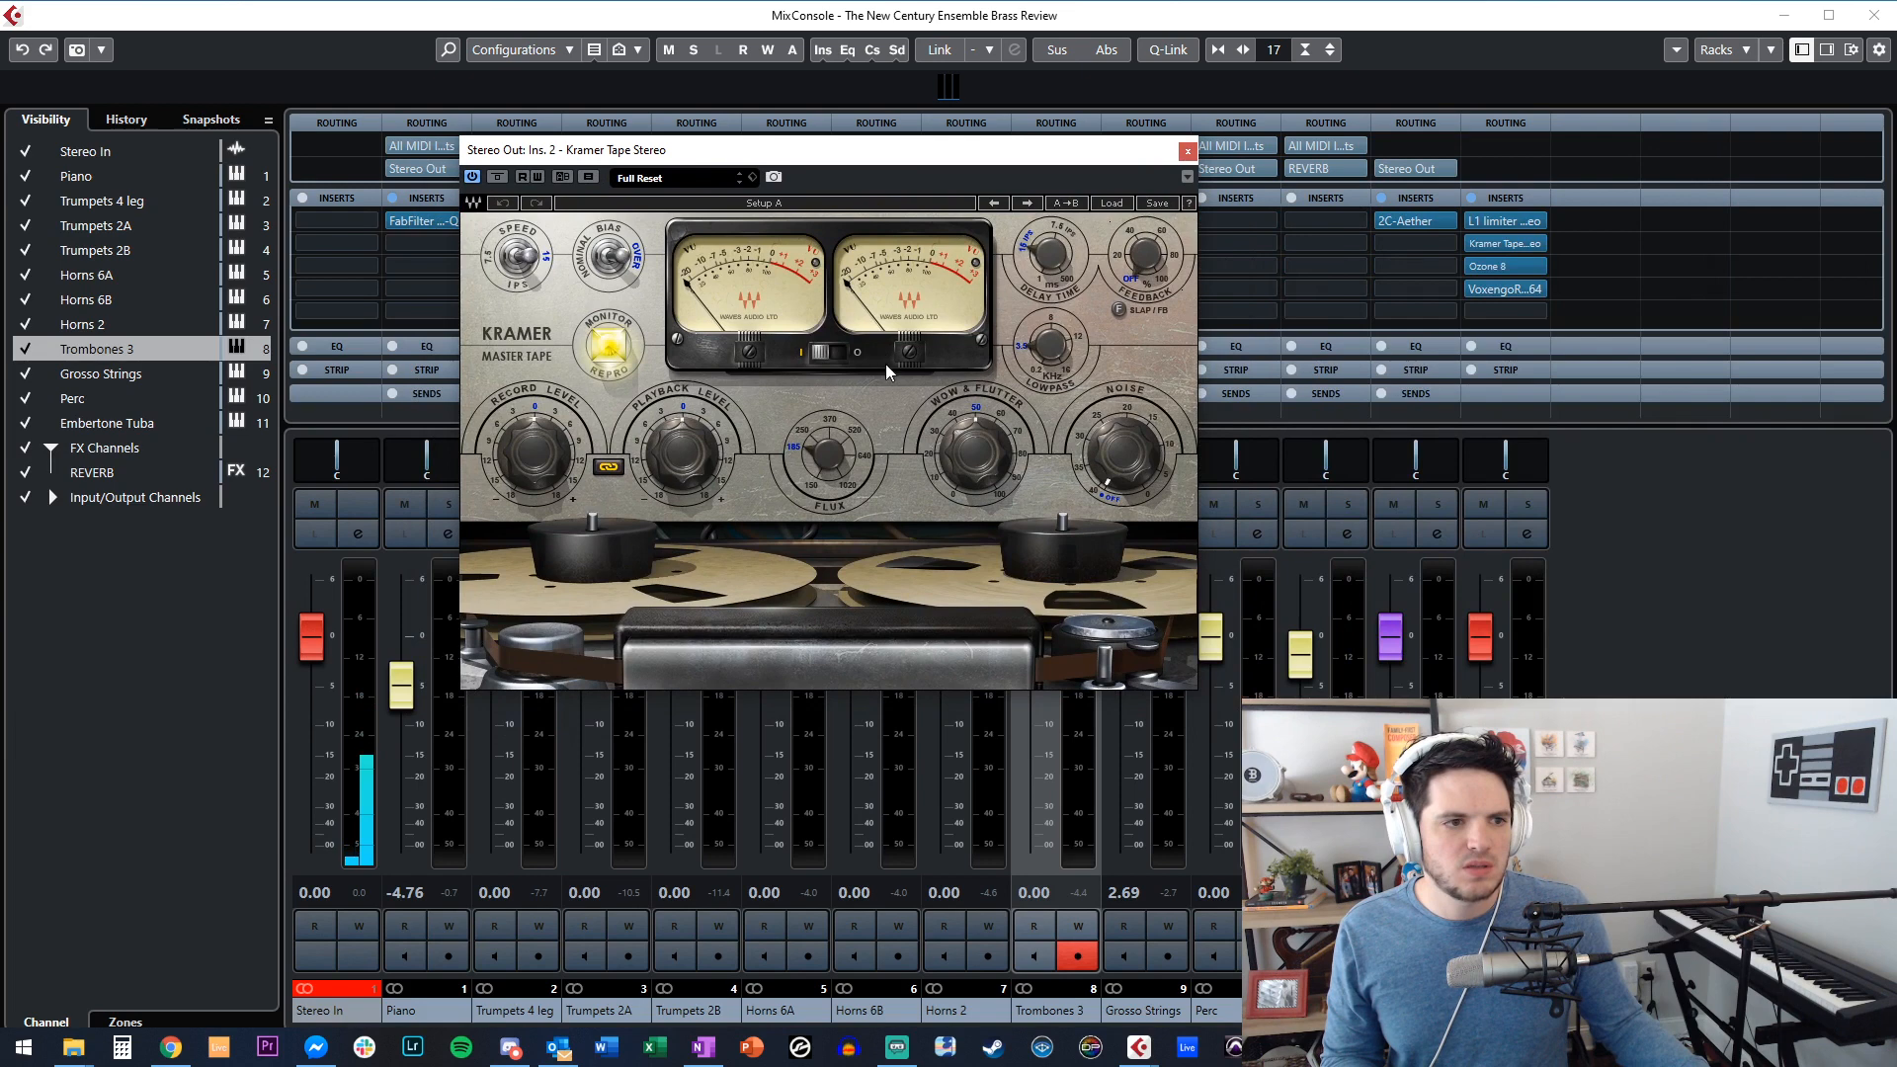
Set the Kramer Tape noise to about -3.5 and the record level to 4.4.
left_click_drag(1114, 494, 1114, 435)
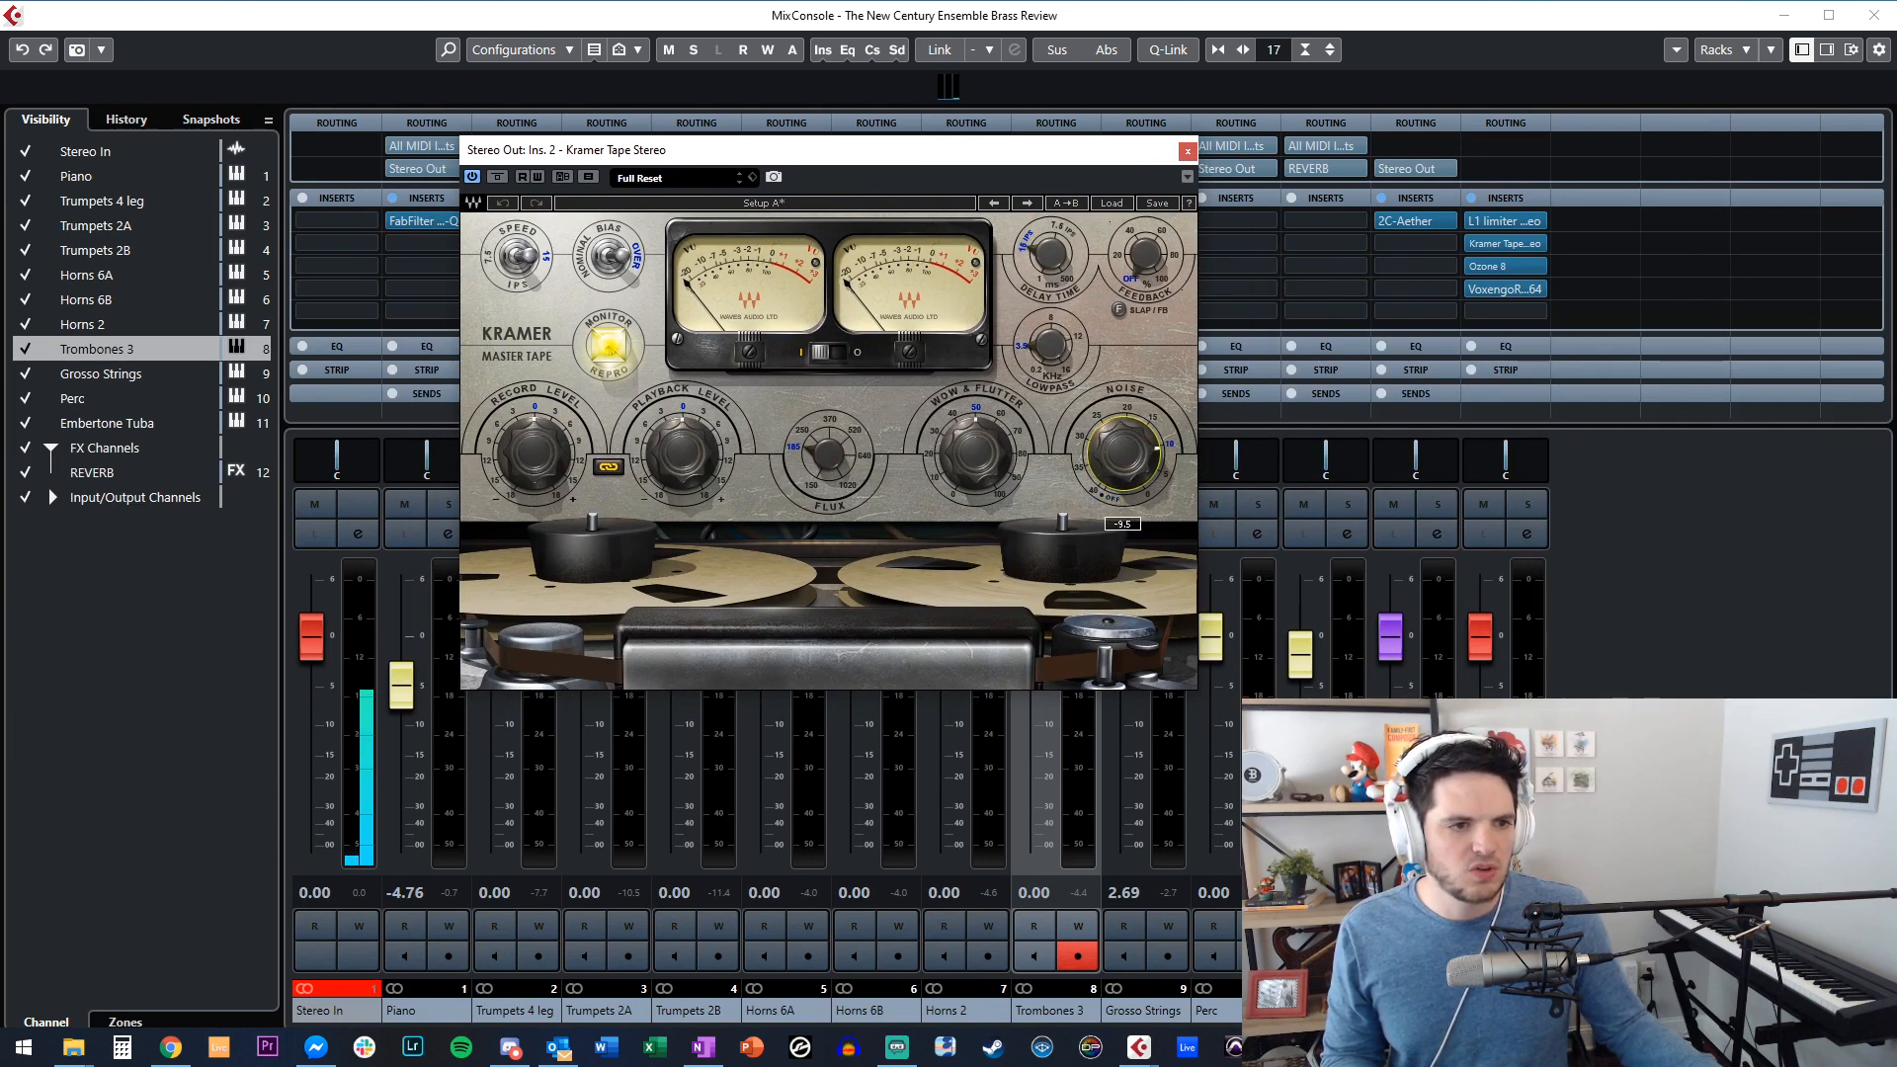
left_click_drag(533, 453, 533, 494)
mouse_move(536, 466)
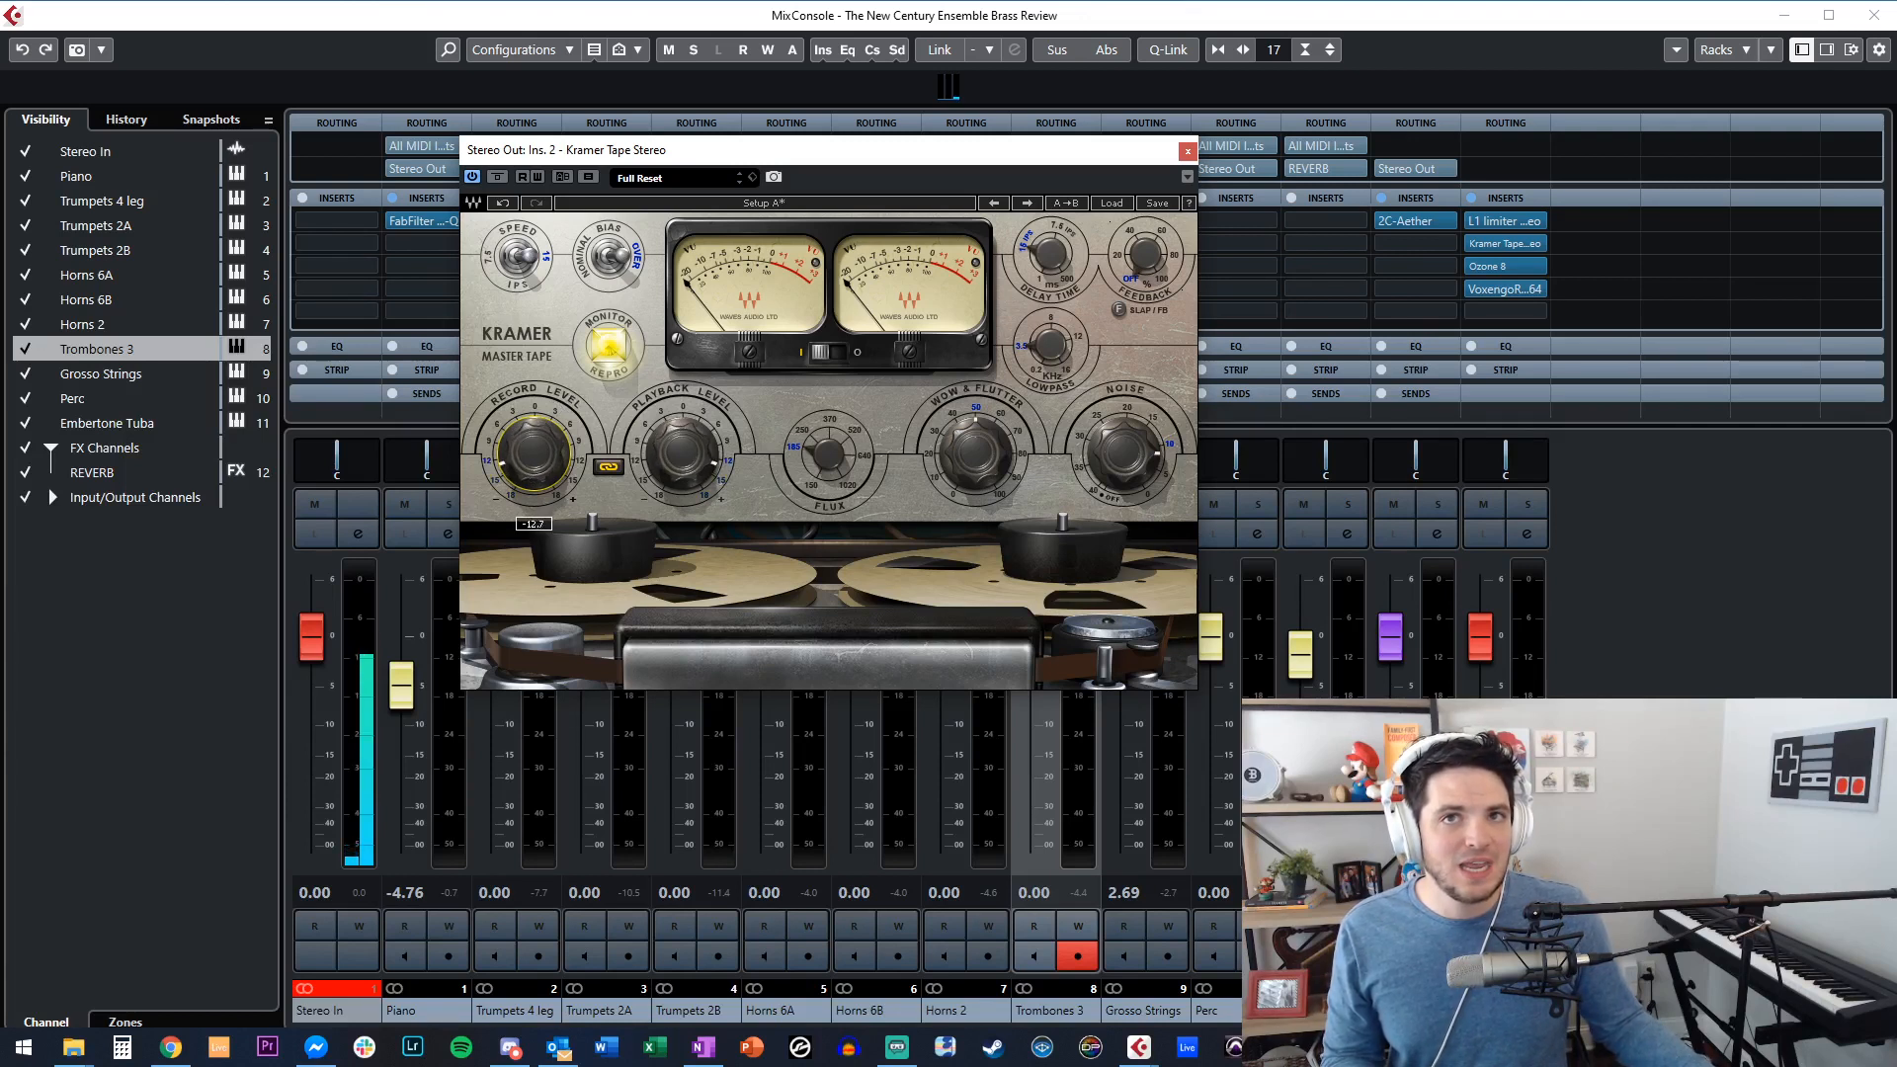
left_click_drag(533, 453, 534, 441)
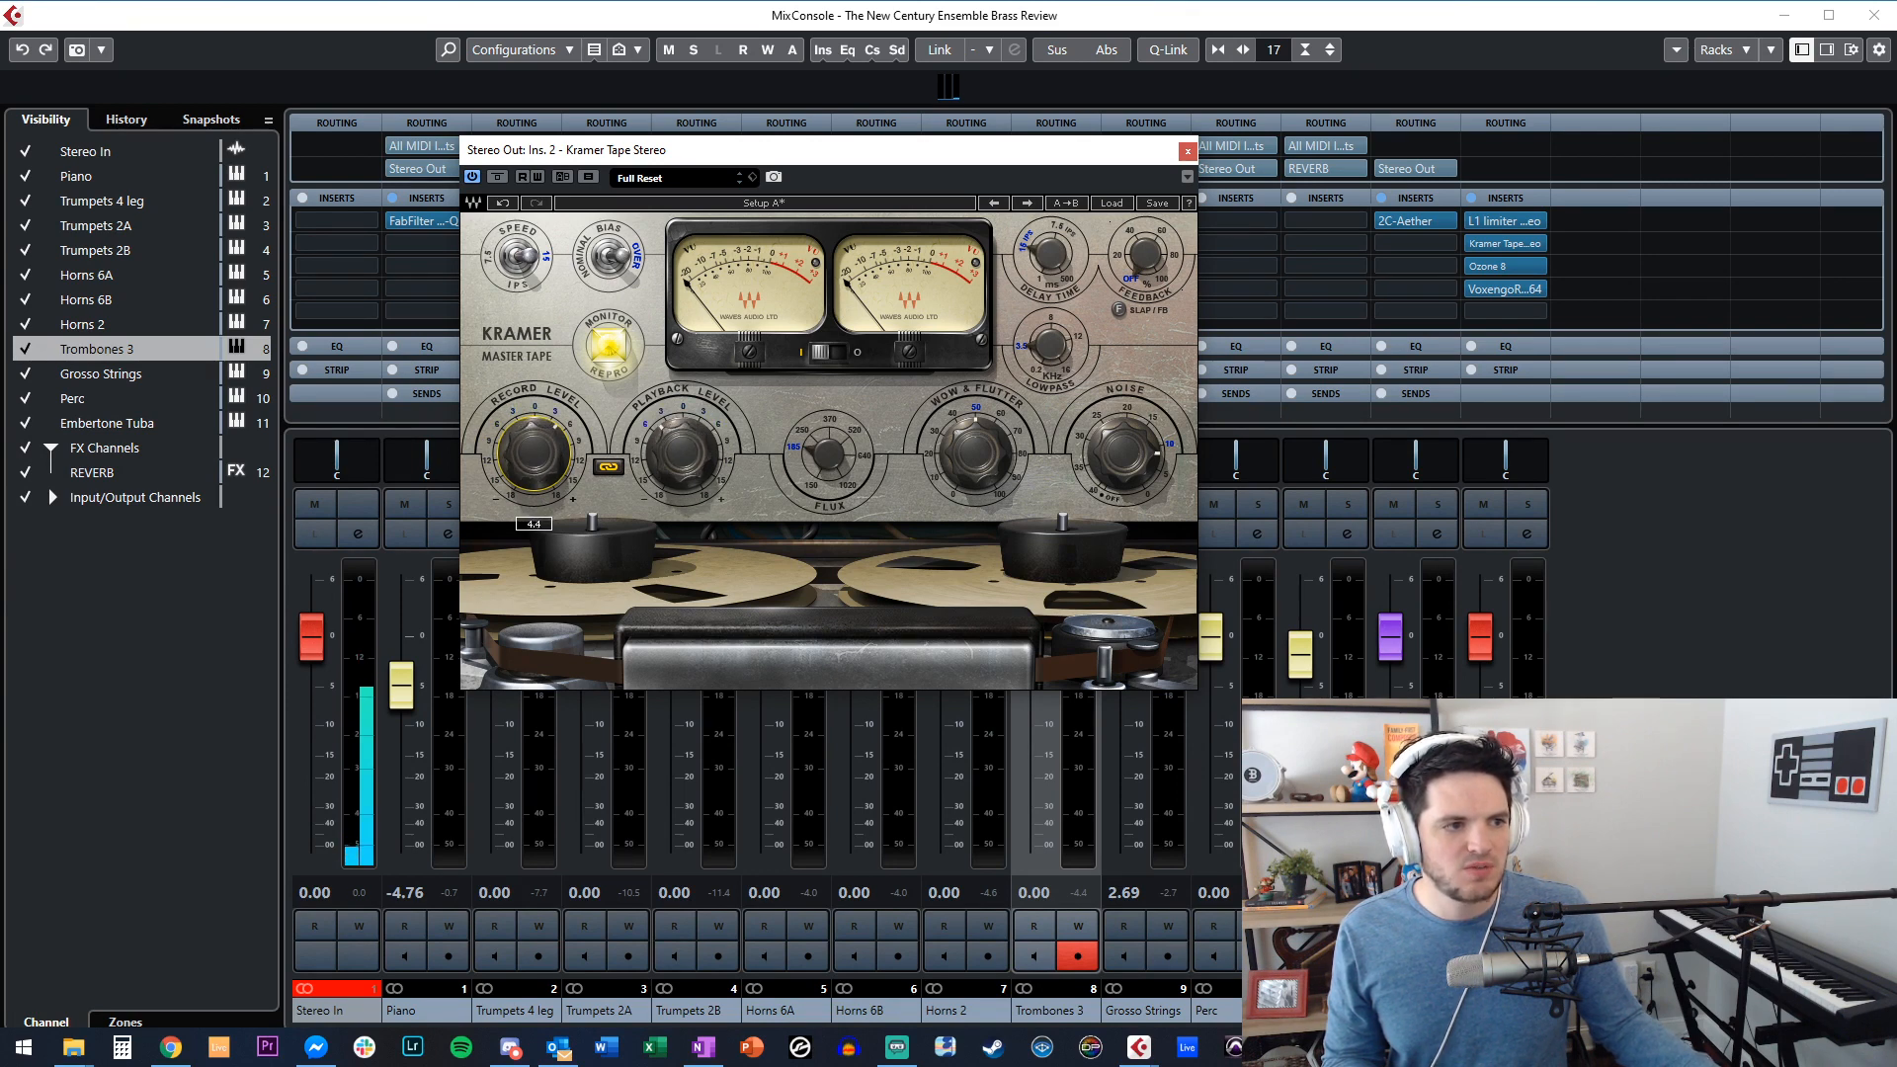
Lower the Kramer Tape record level on Stereo Out to about -0.8 and close the plug-in.
left_click_drag(533, 453, 534, 463)
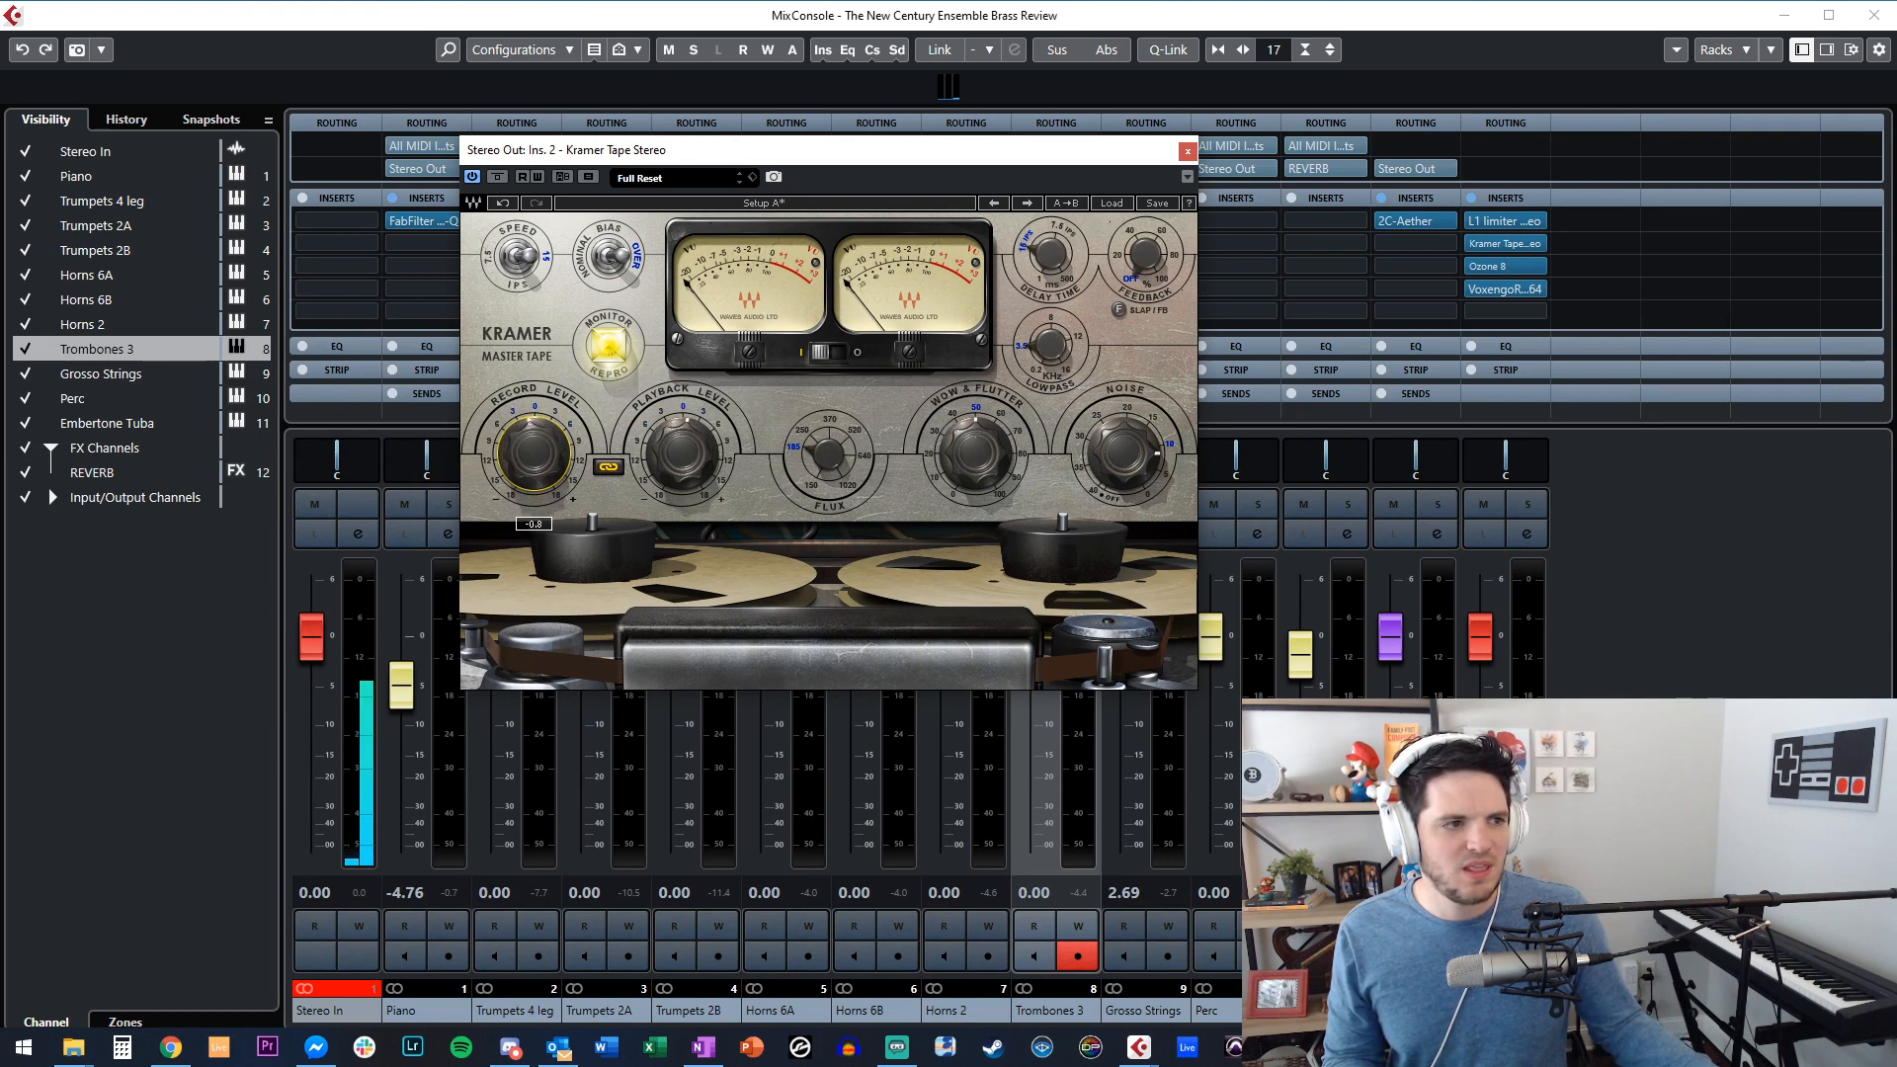
left_click(1186, 152)
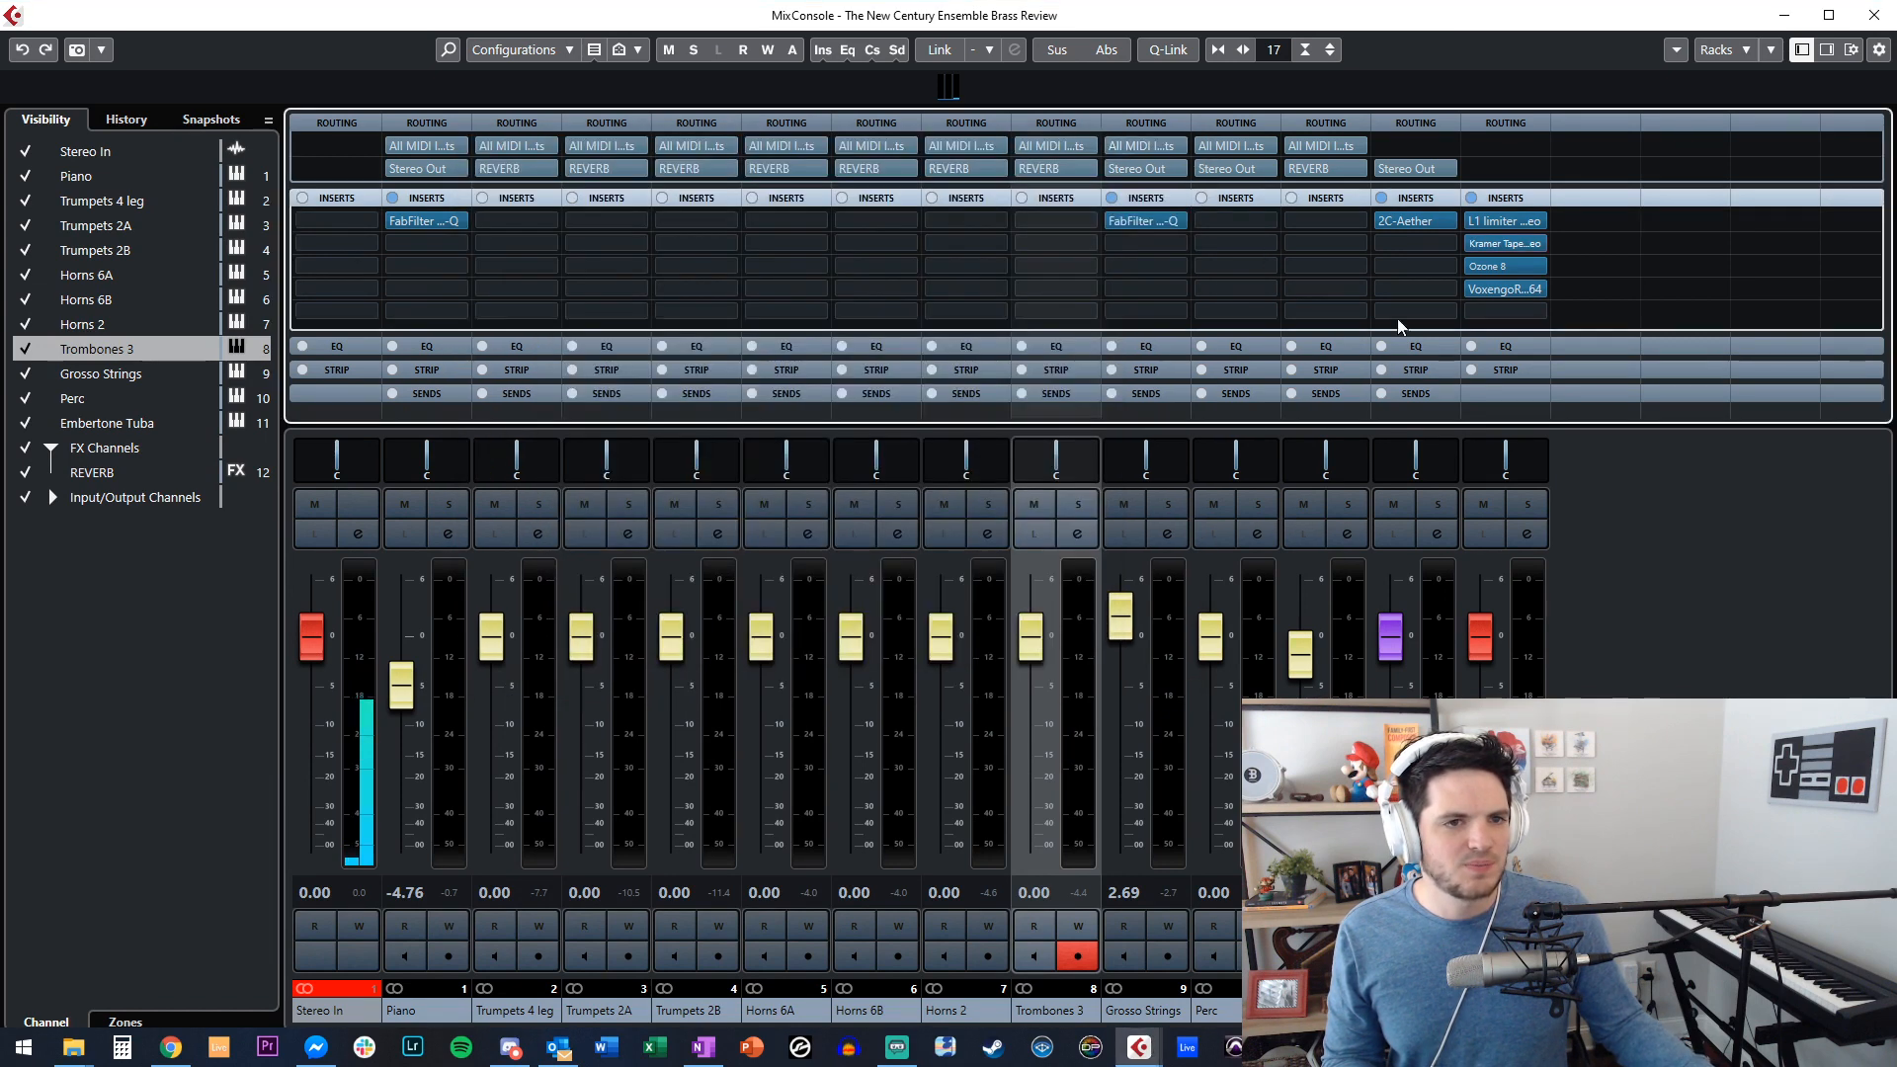
Reopen Ozone 8 on Stereo Out and load the Subtle Midrange preset into its Equalizer module.
left_click(1503, 264)
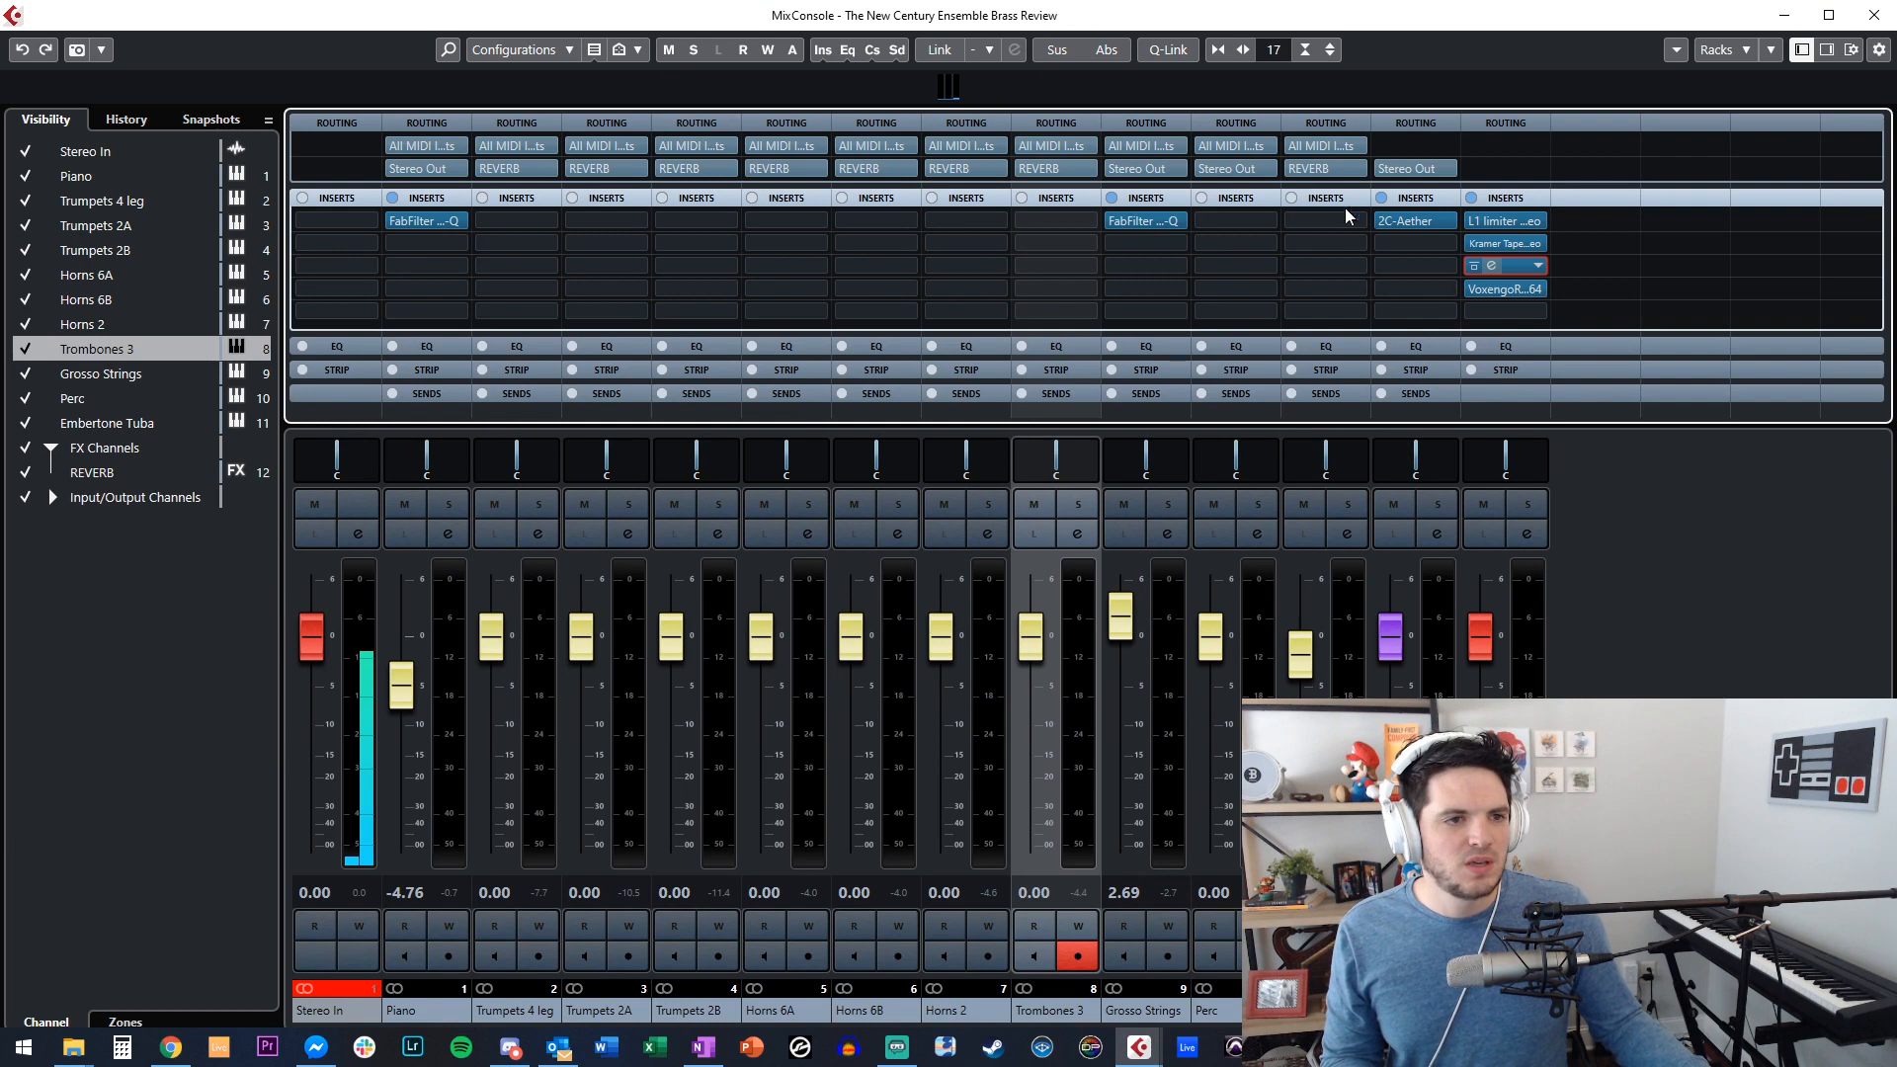
left_click_drag(847, 226, 892, 163)
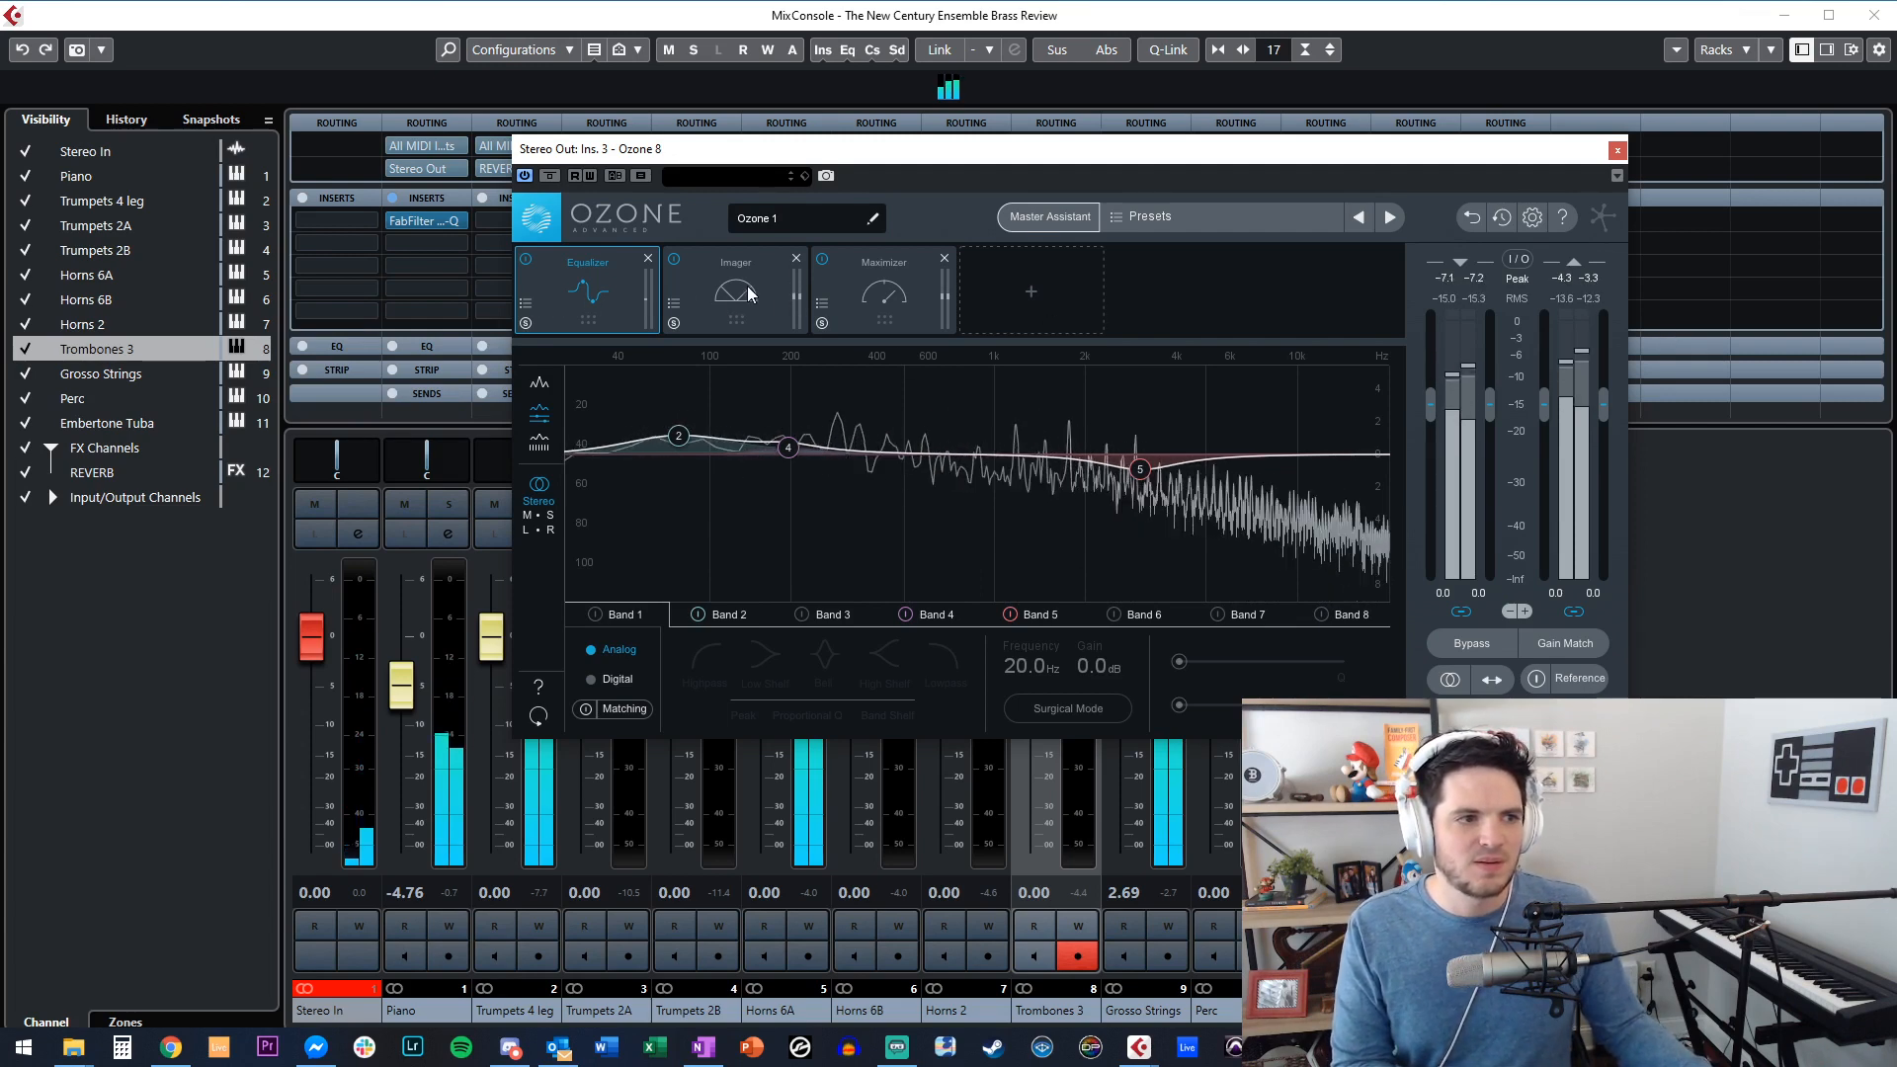
left_click(672, 299)
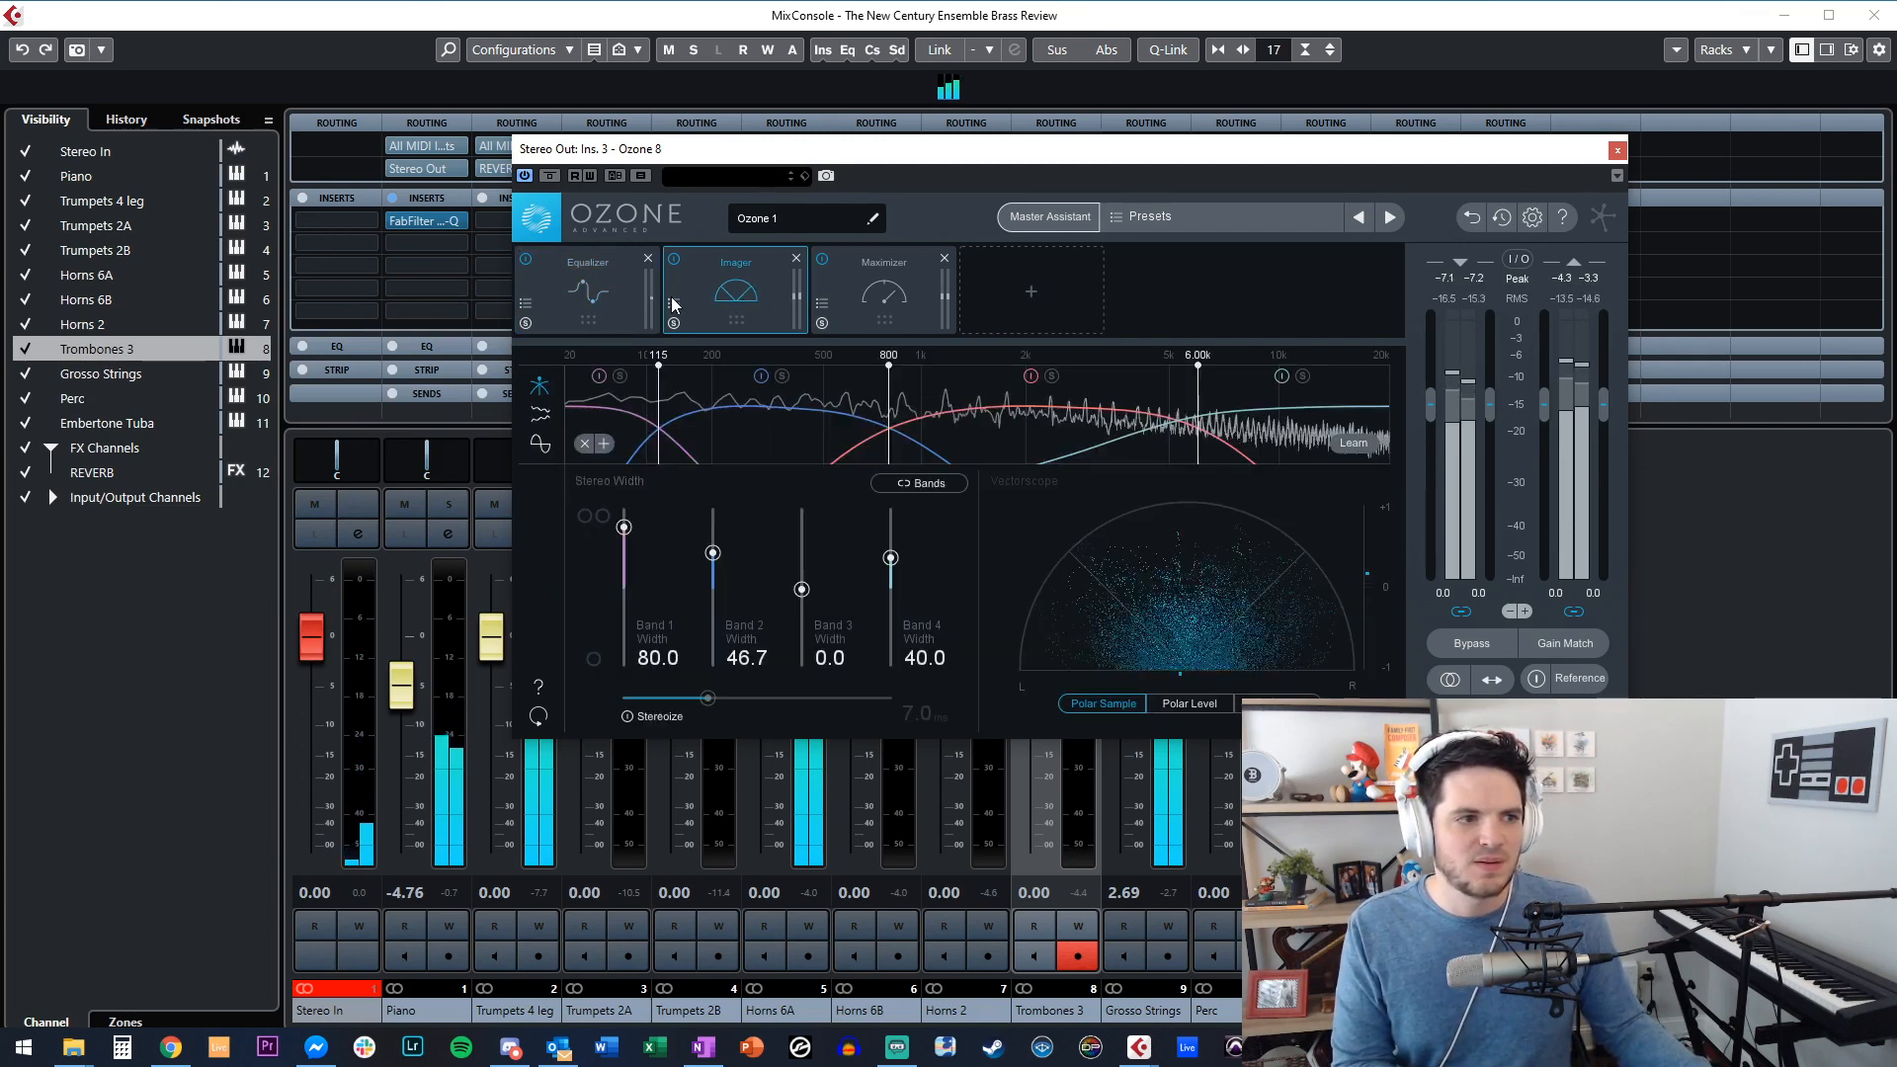
left_click(603, 297)
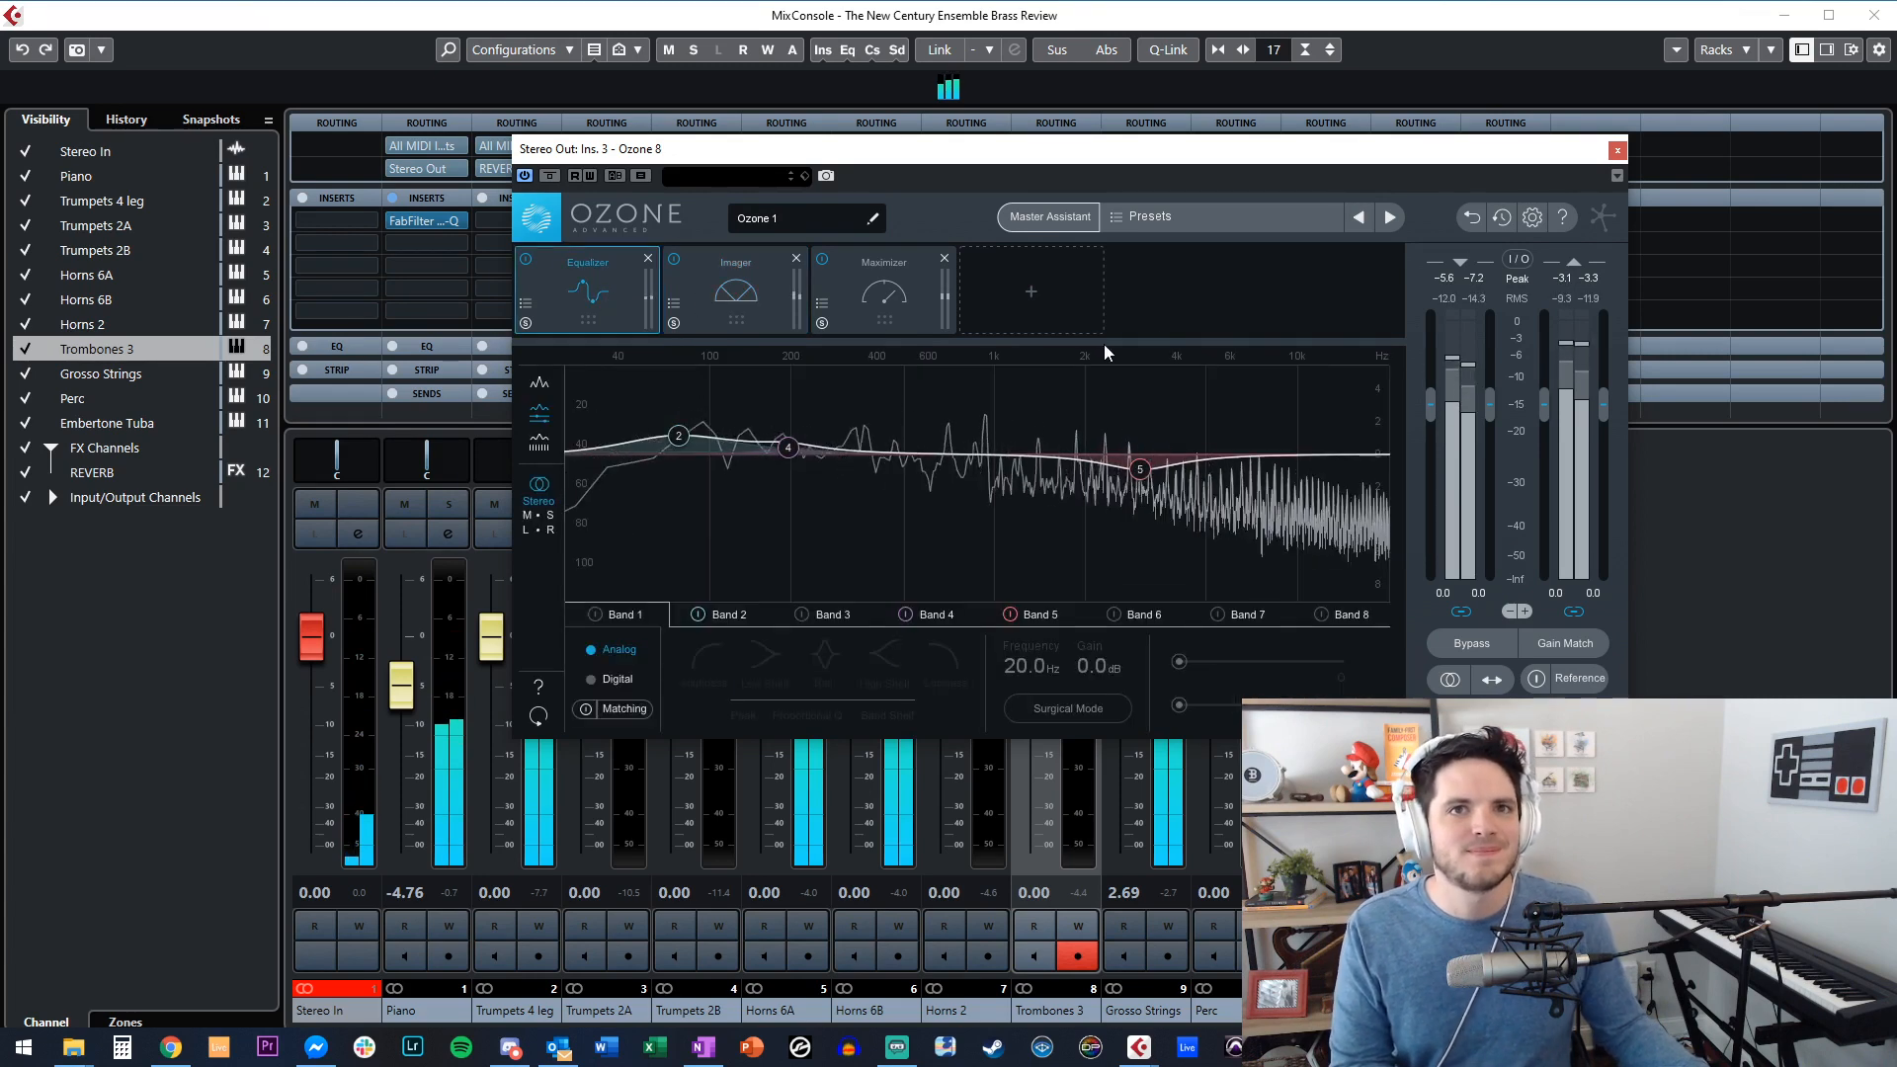
left_click(525, 302)
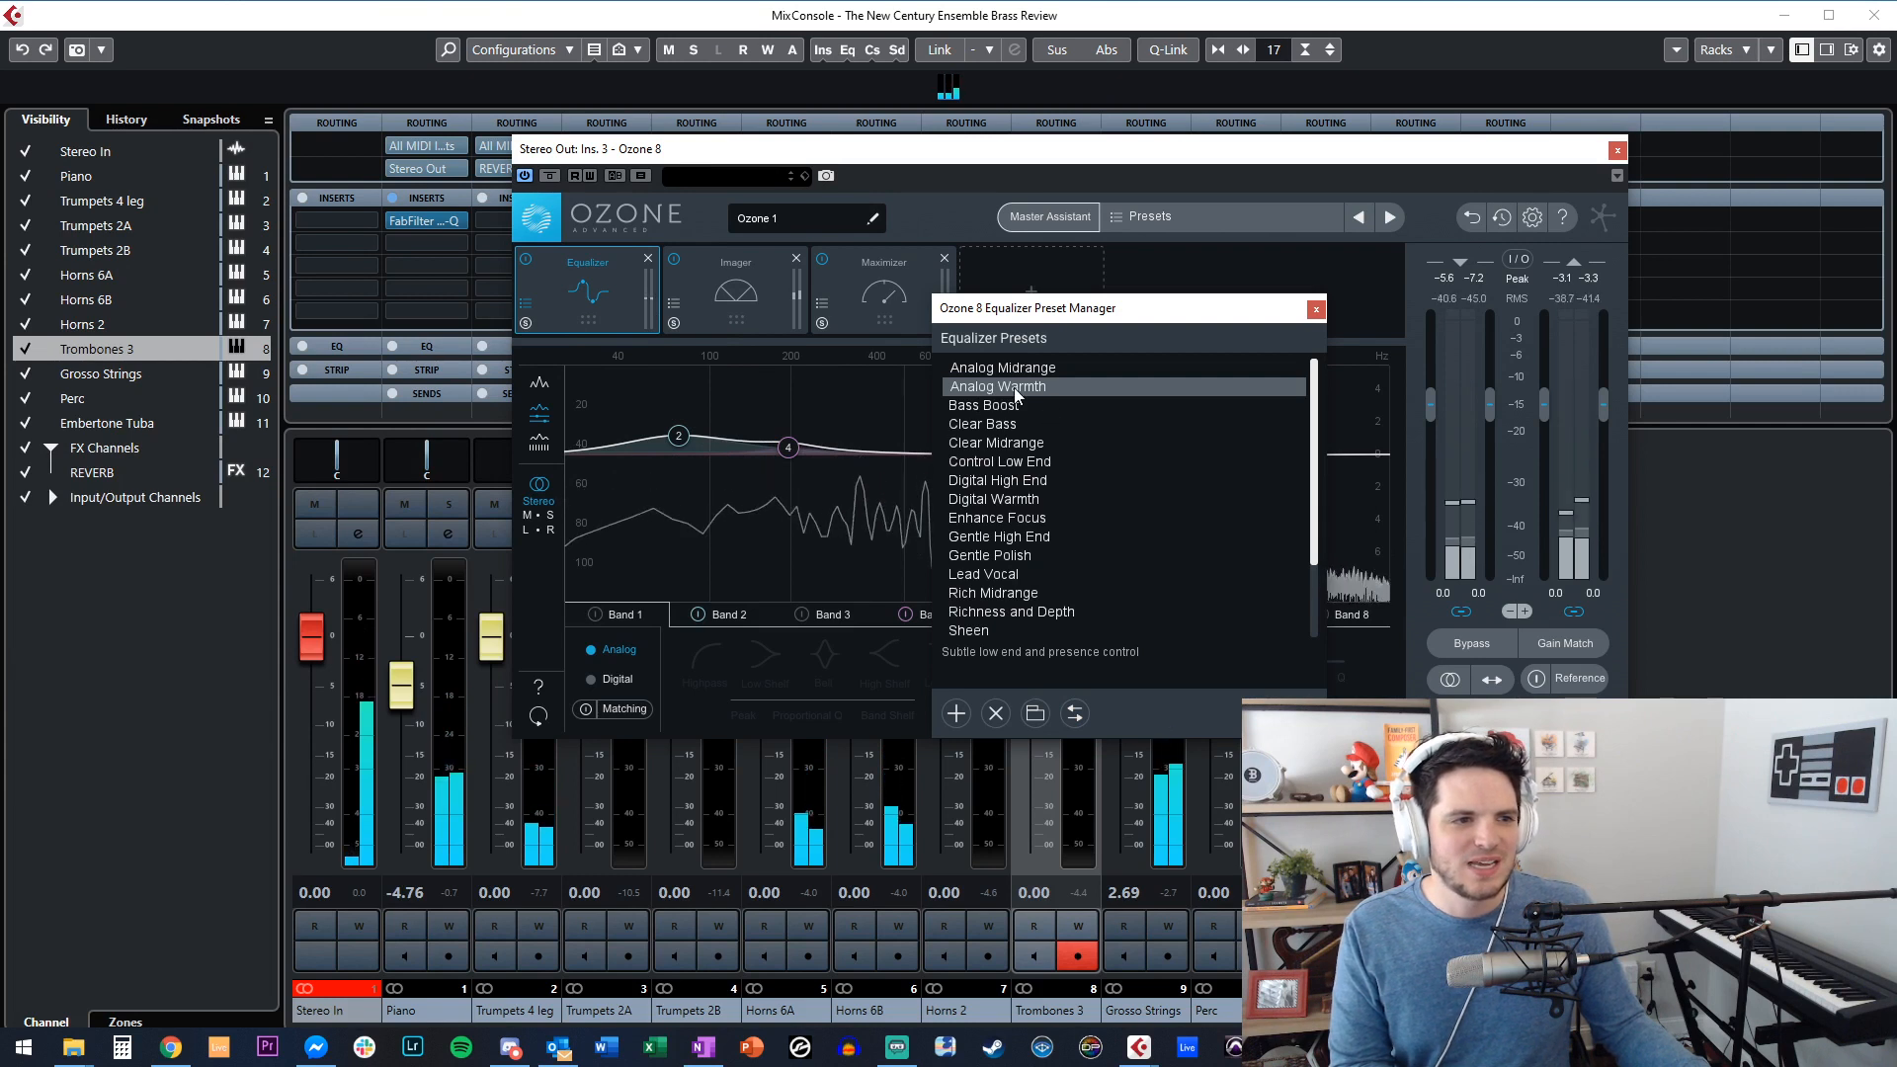
scroll(1017, 500, "down", 2)
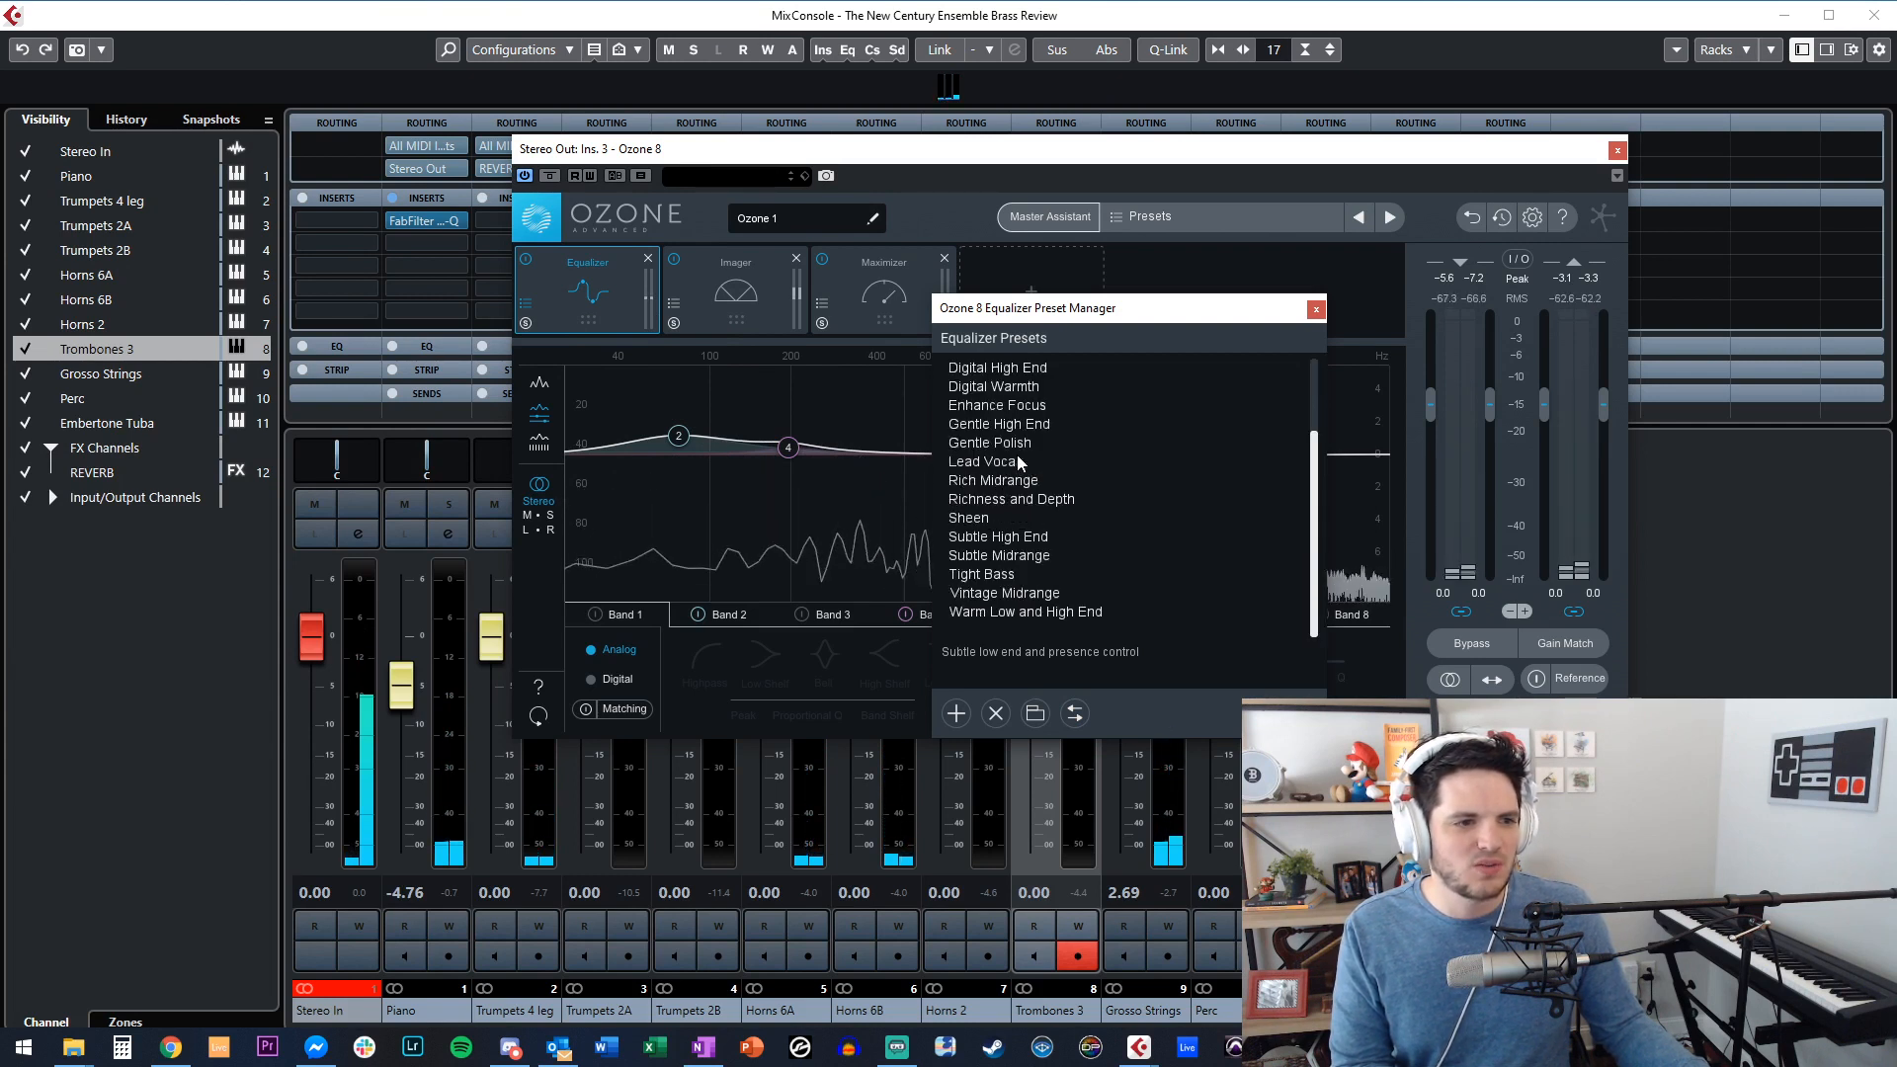
left_click(1022, 557)
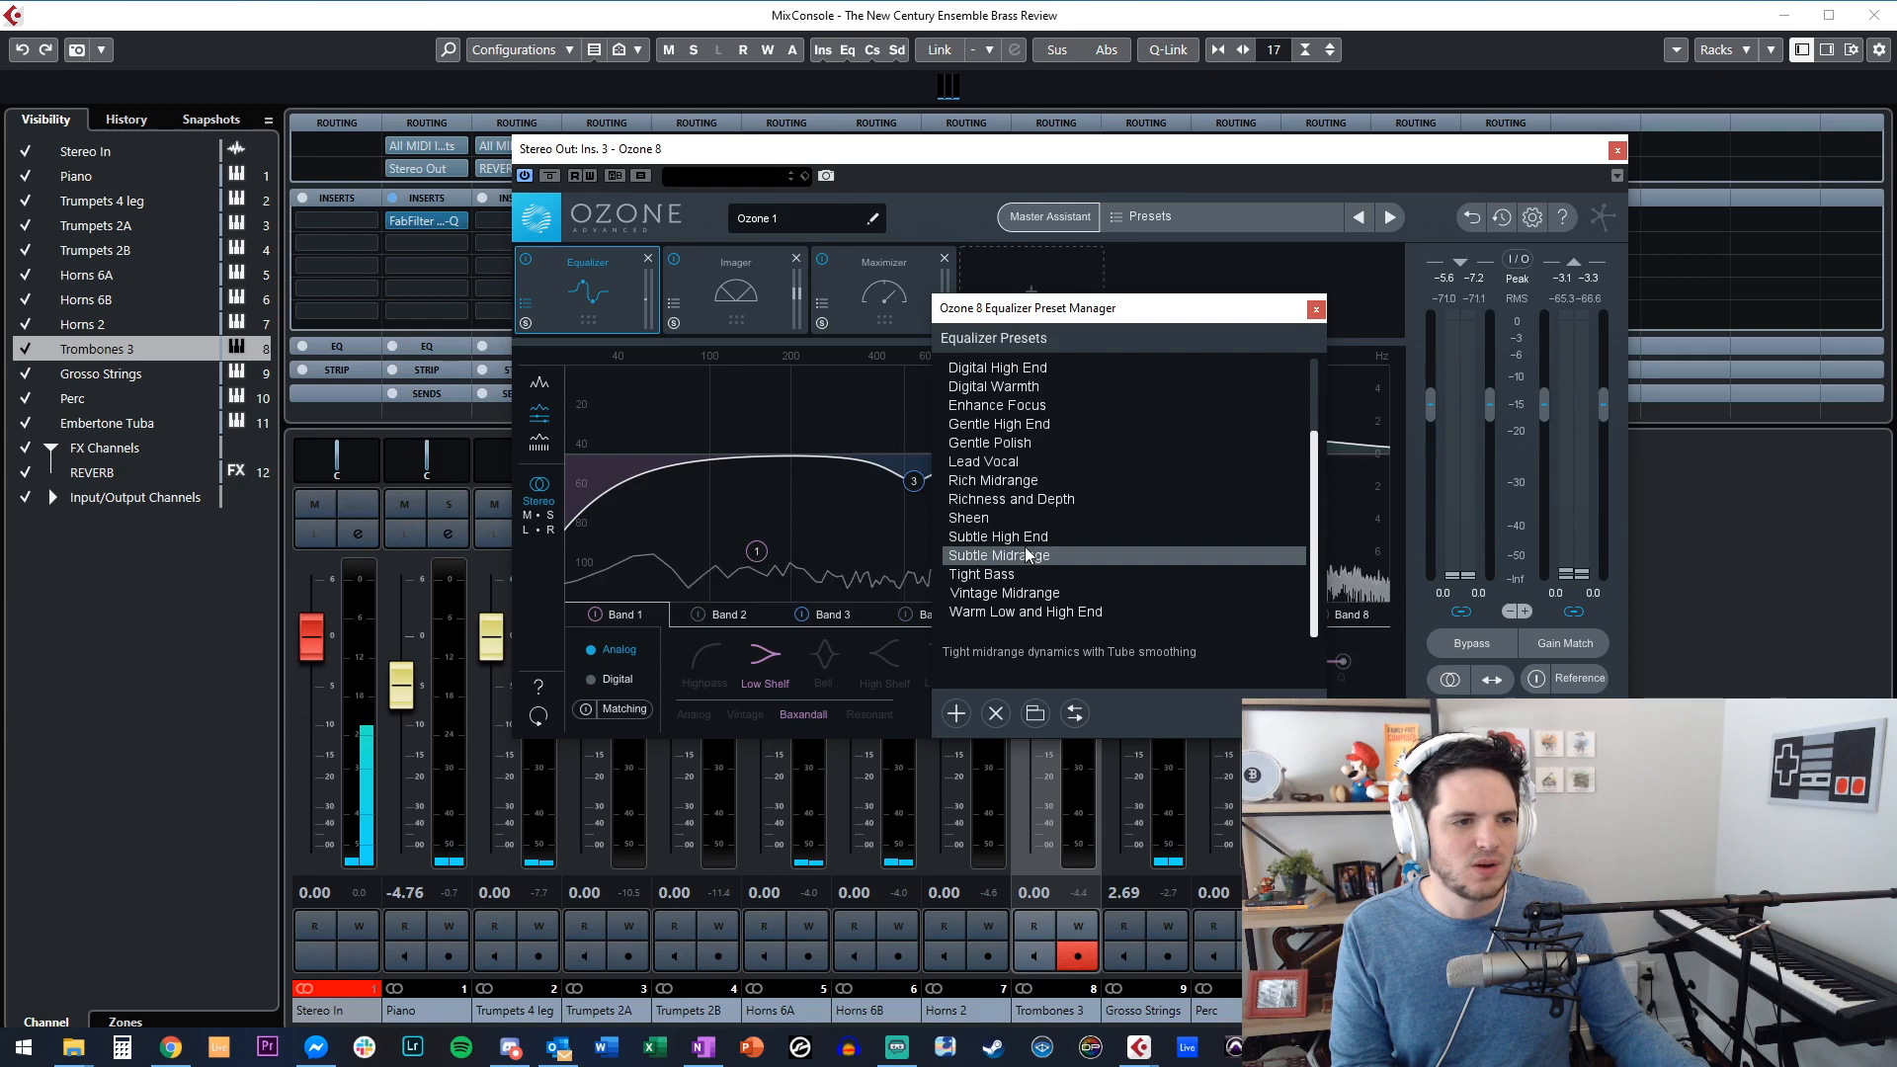
left_click(1023, 556)
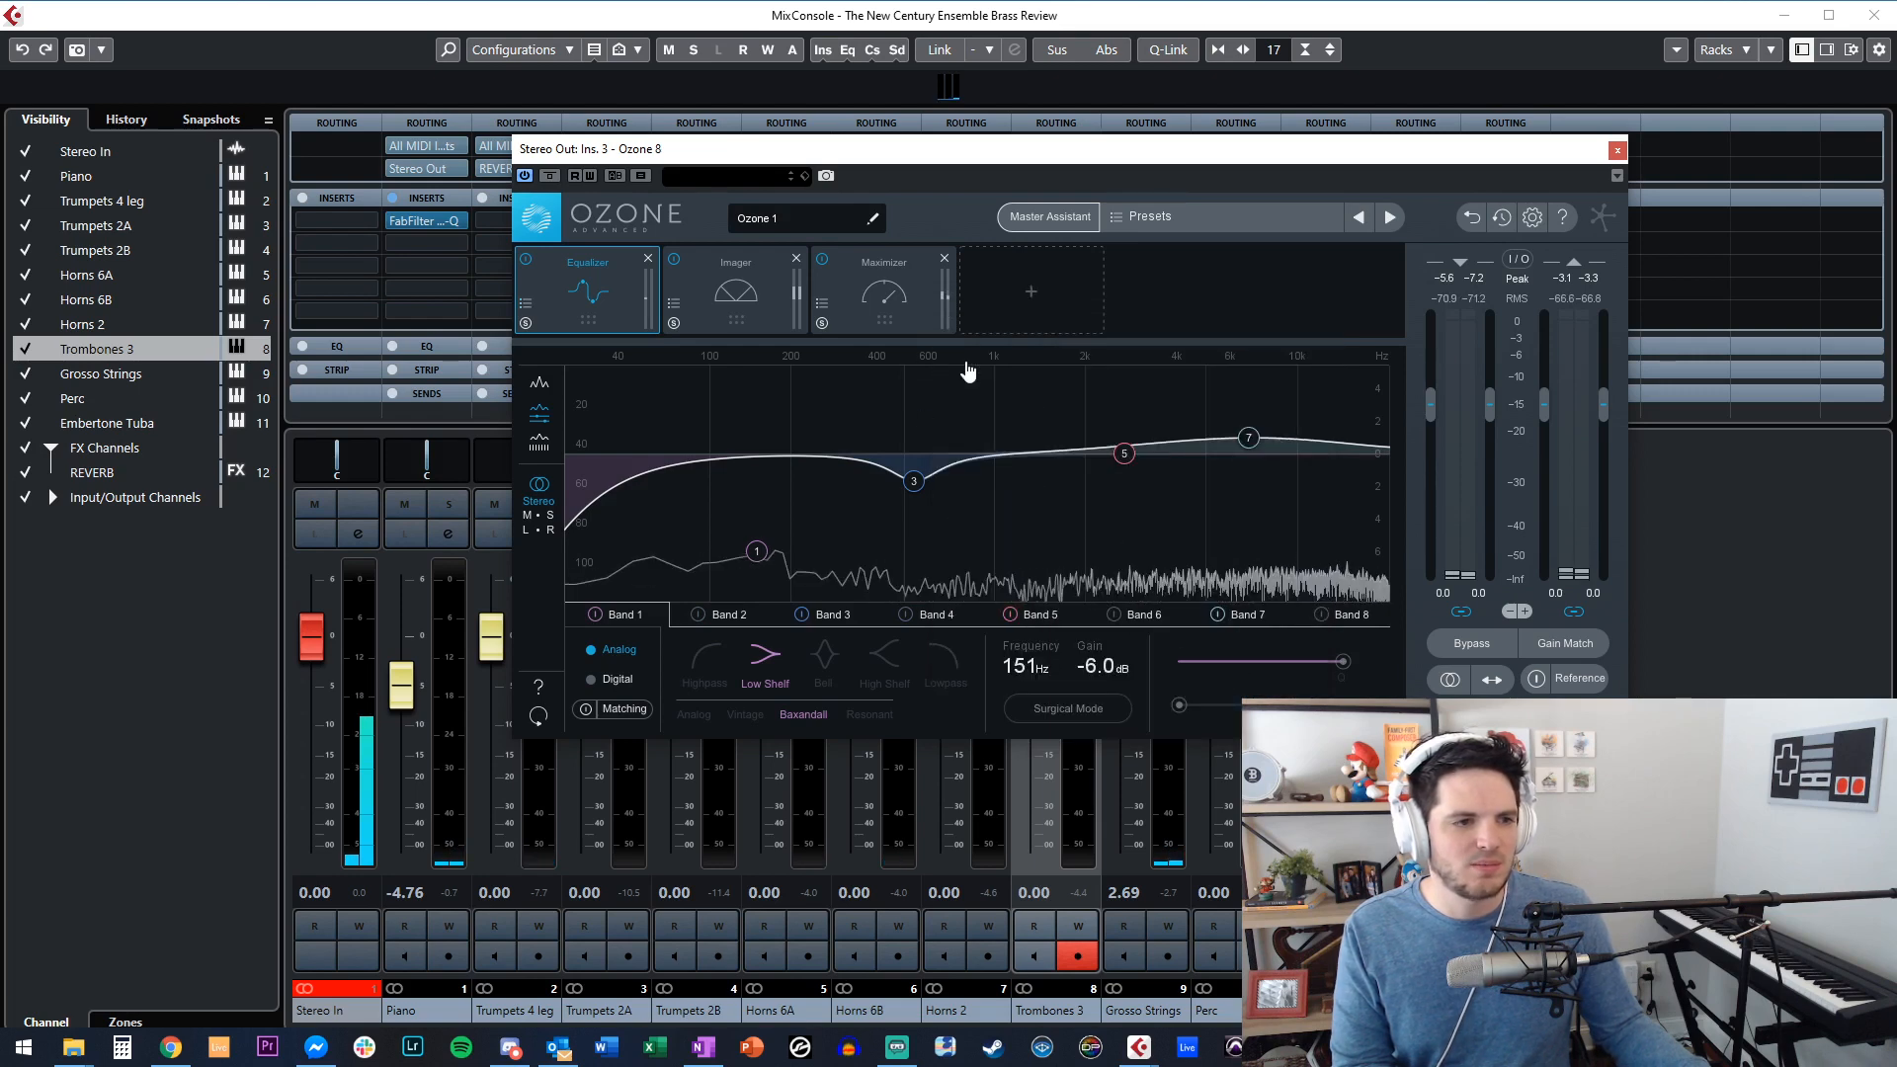
Play the arrangement with the new equalizer setting, checking Ozone's Maximizer and Imager modules, and stop playback in the project window.
key("space")
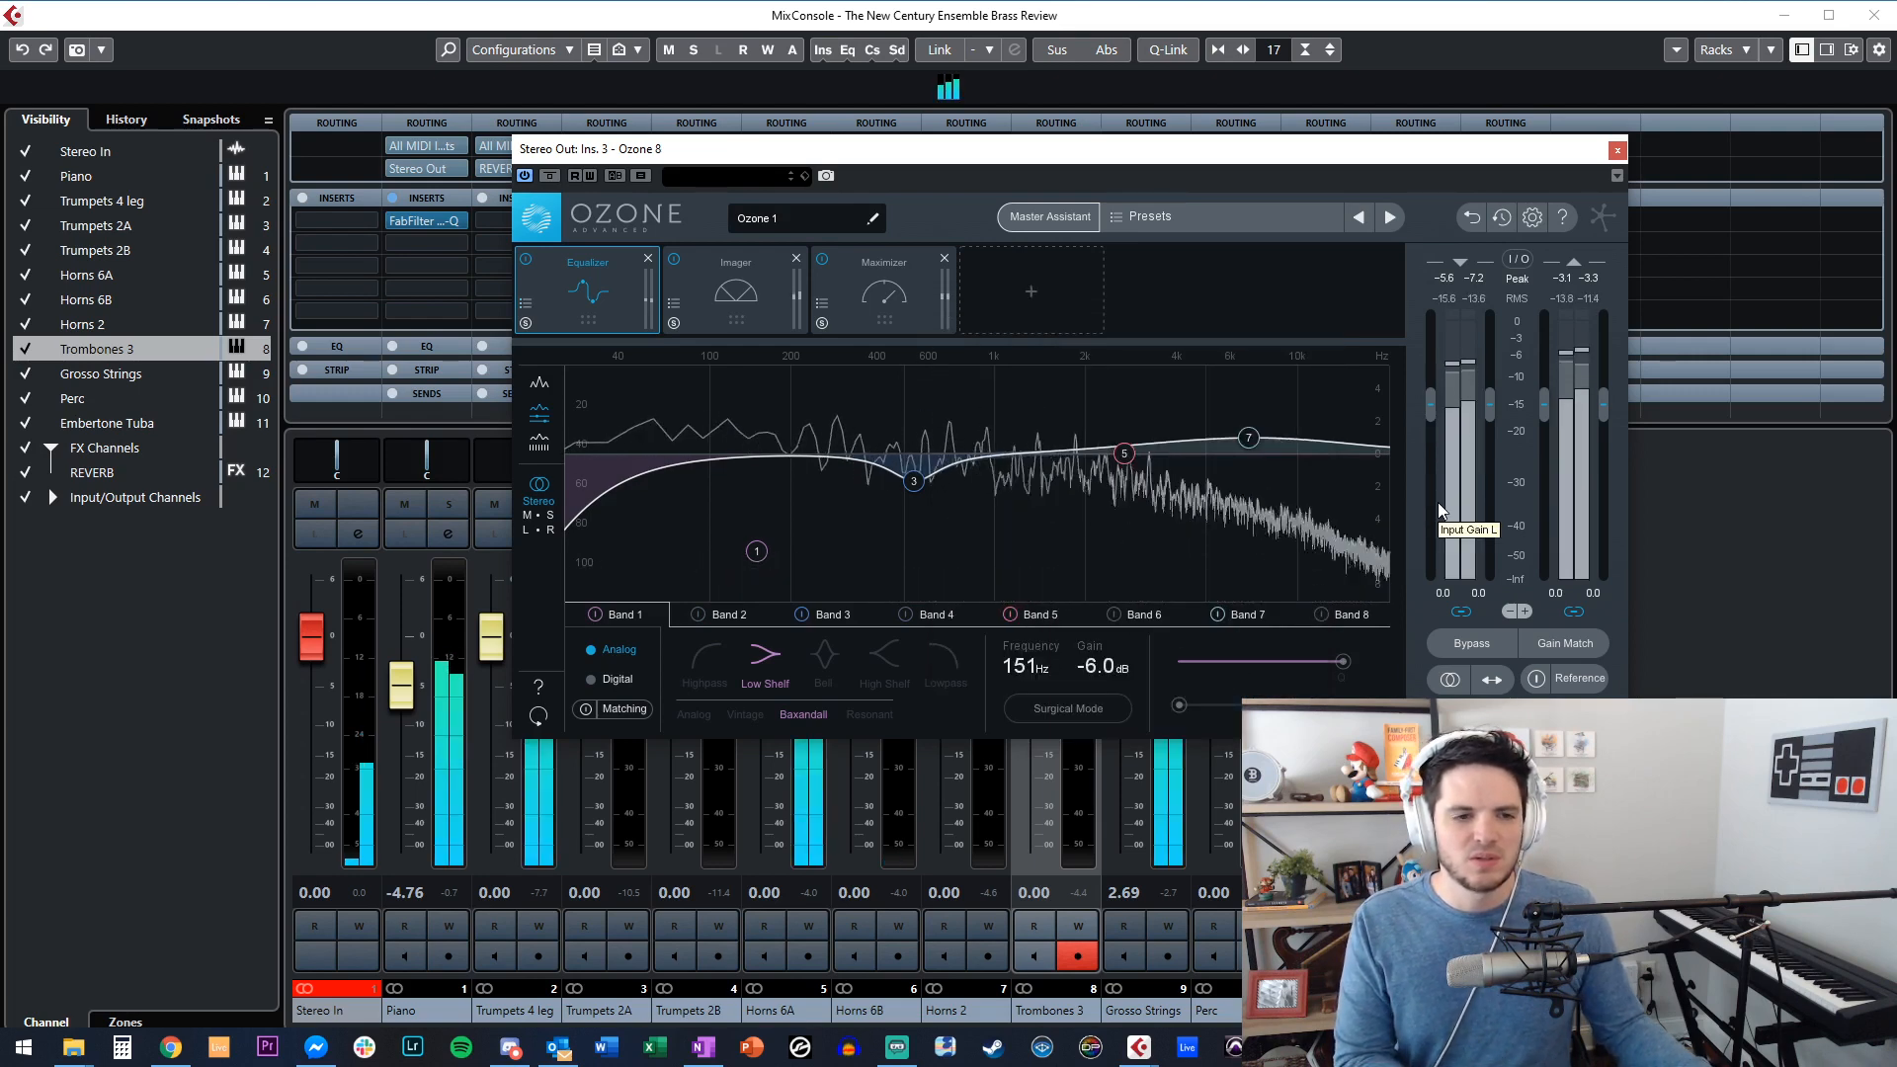
left_click(886, 295)
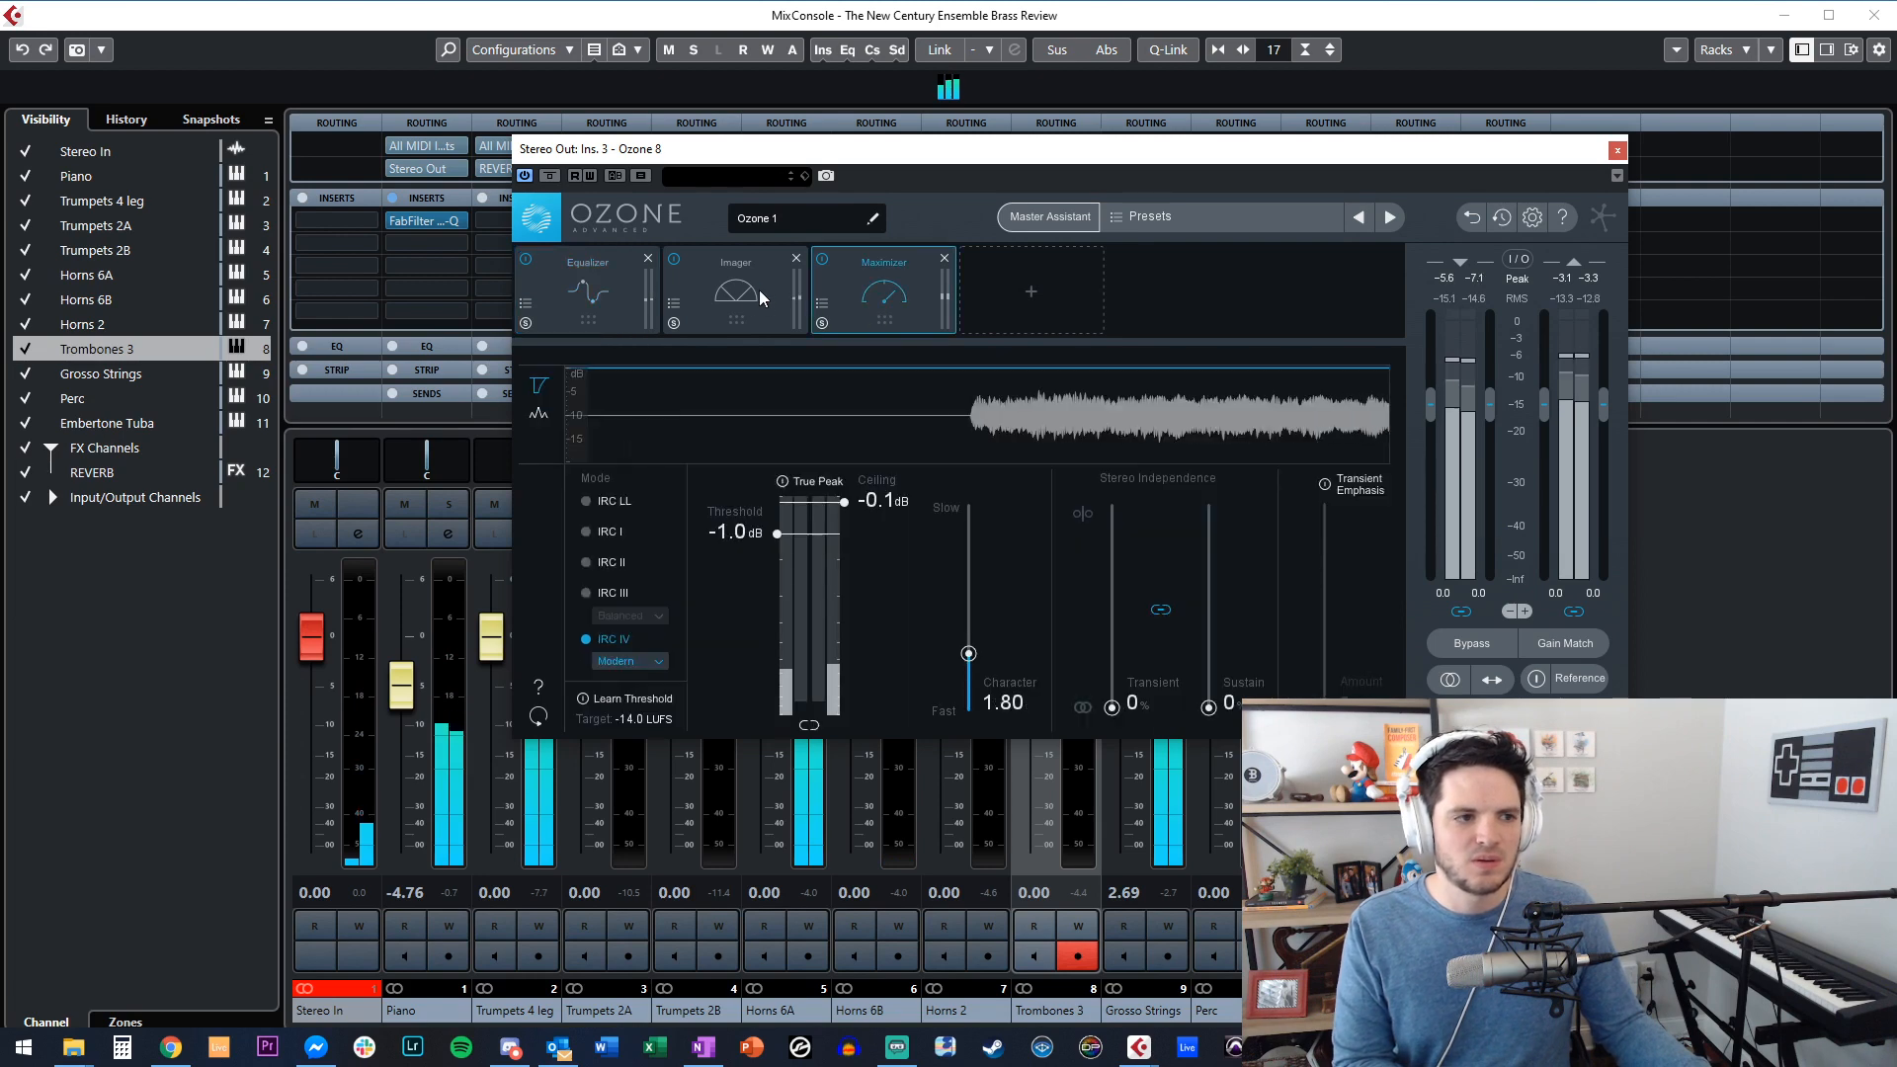
left_click(748, 301)
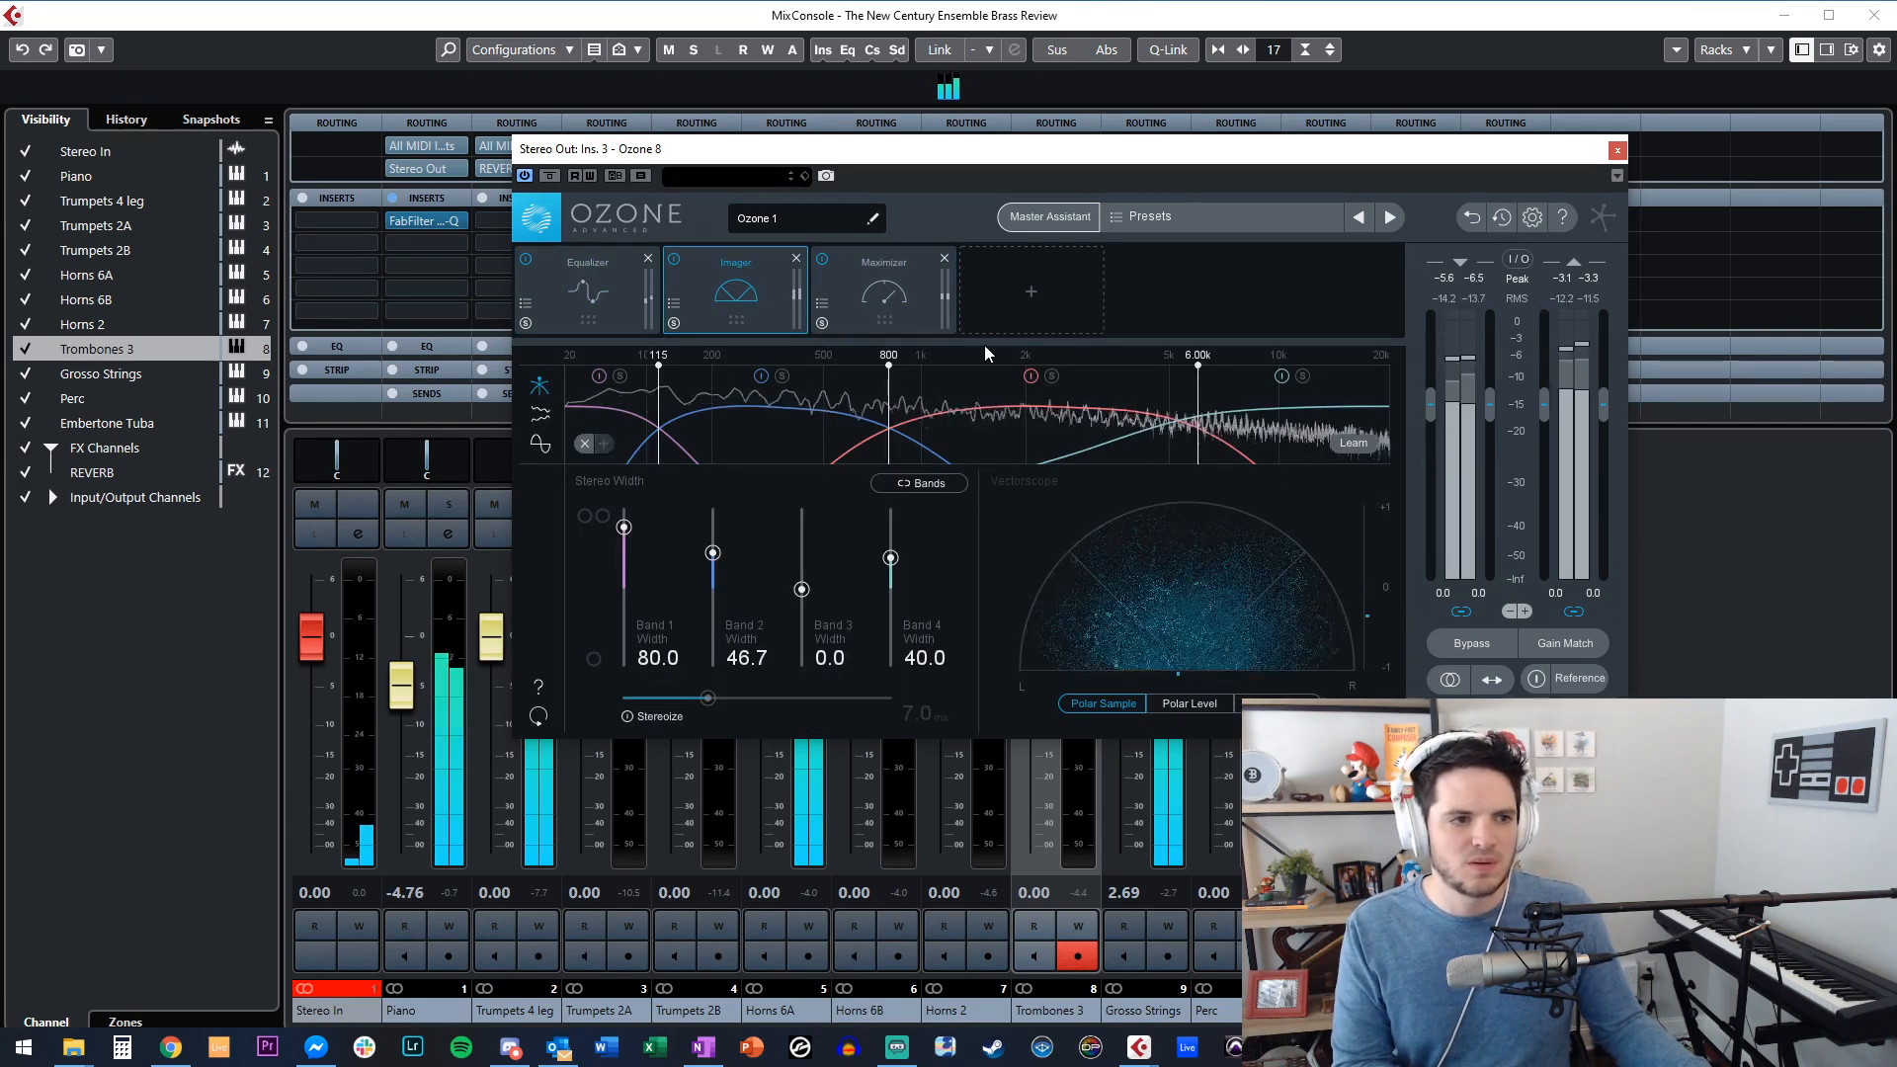
left_click(1618, 151)
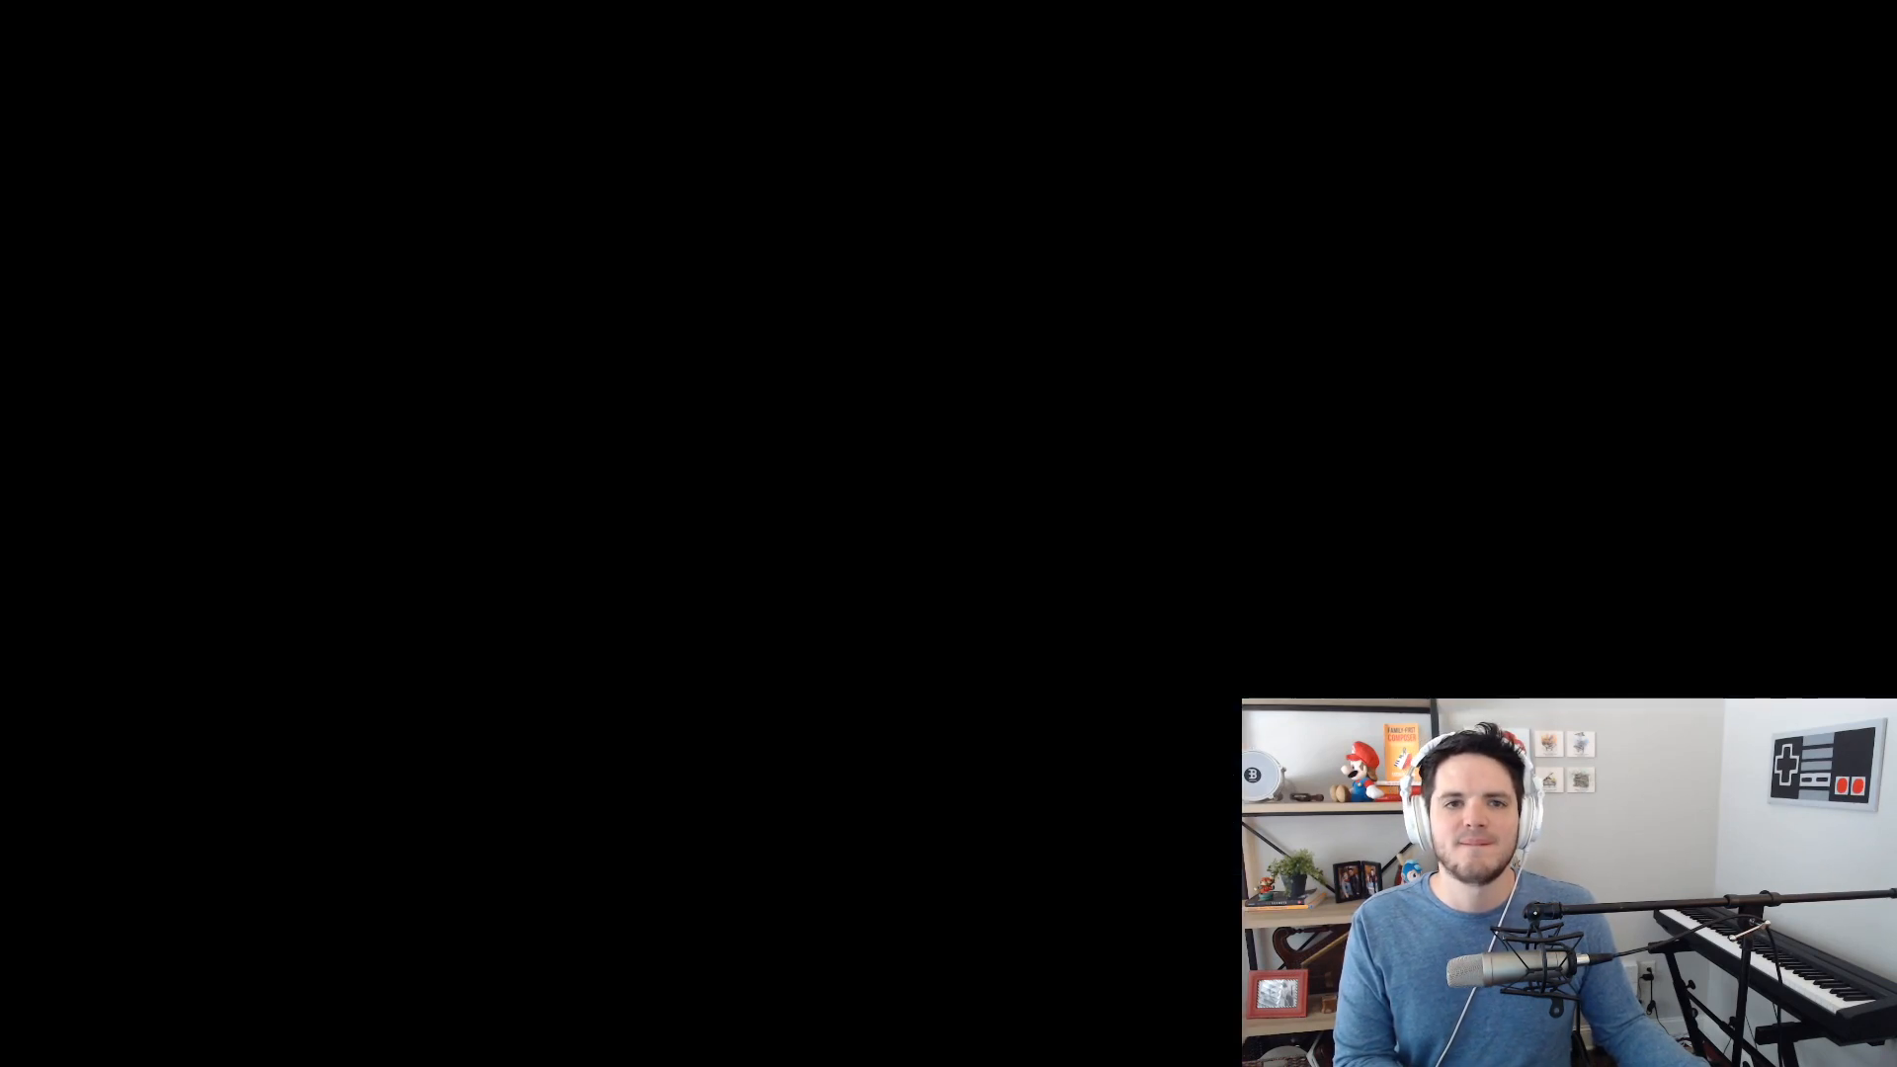
key("f")
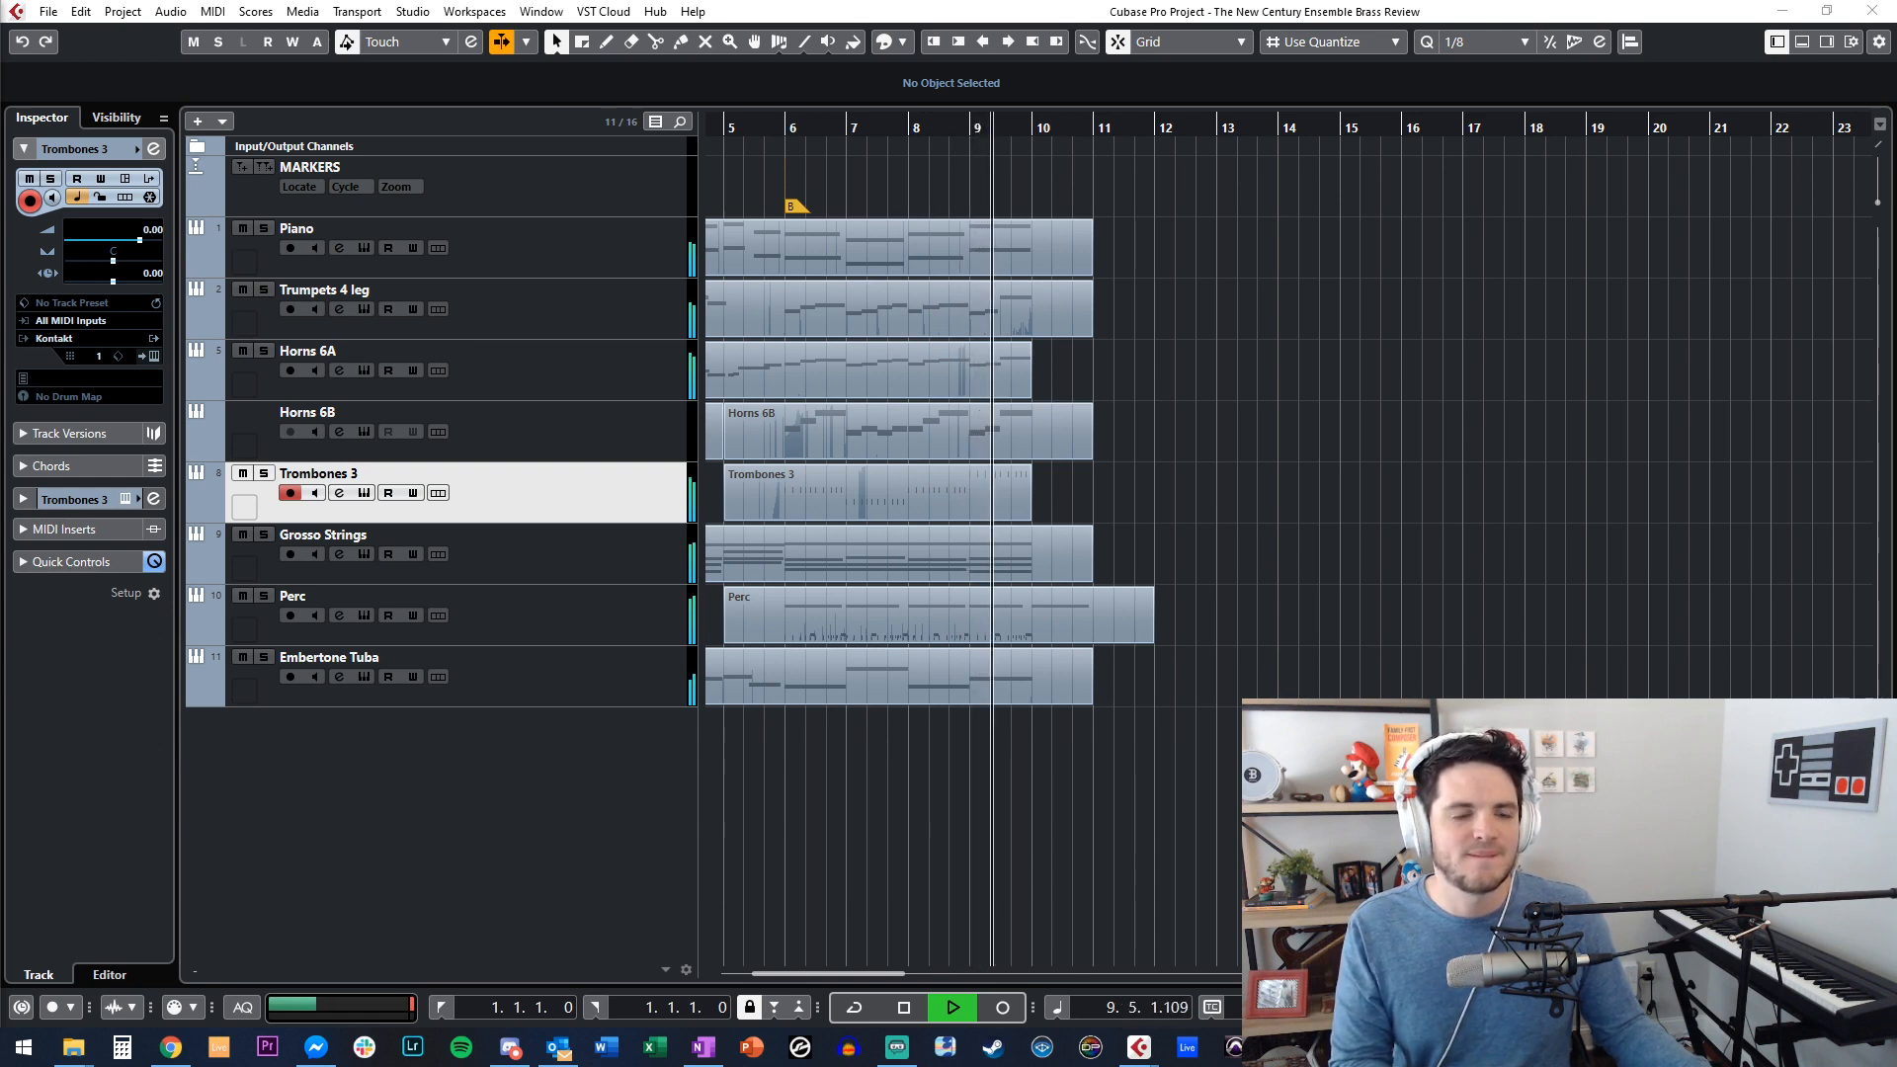
key("space")
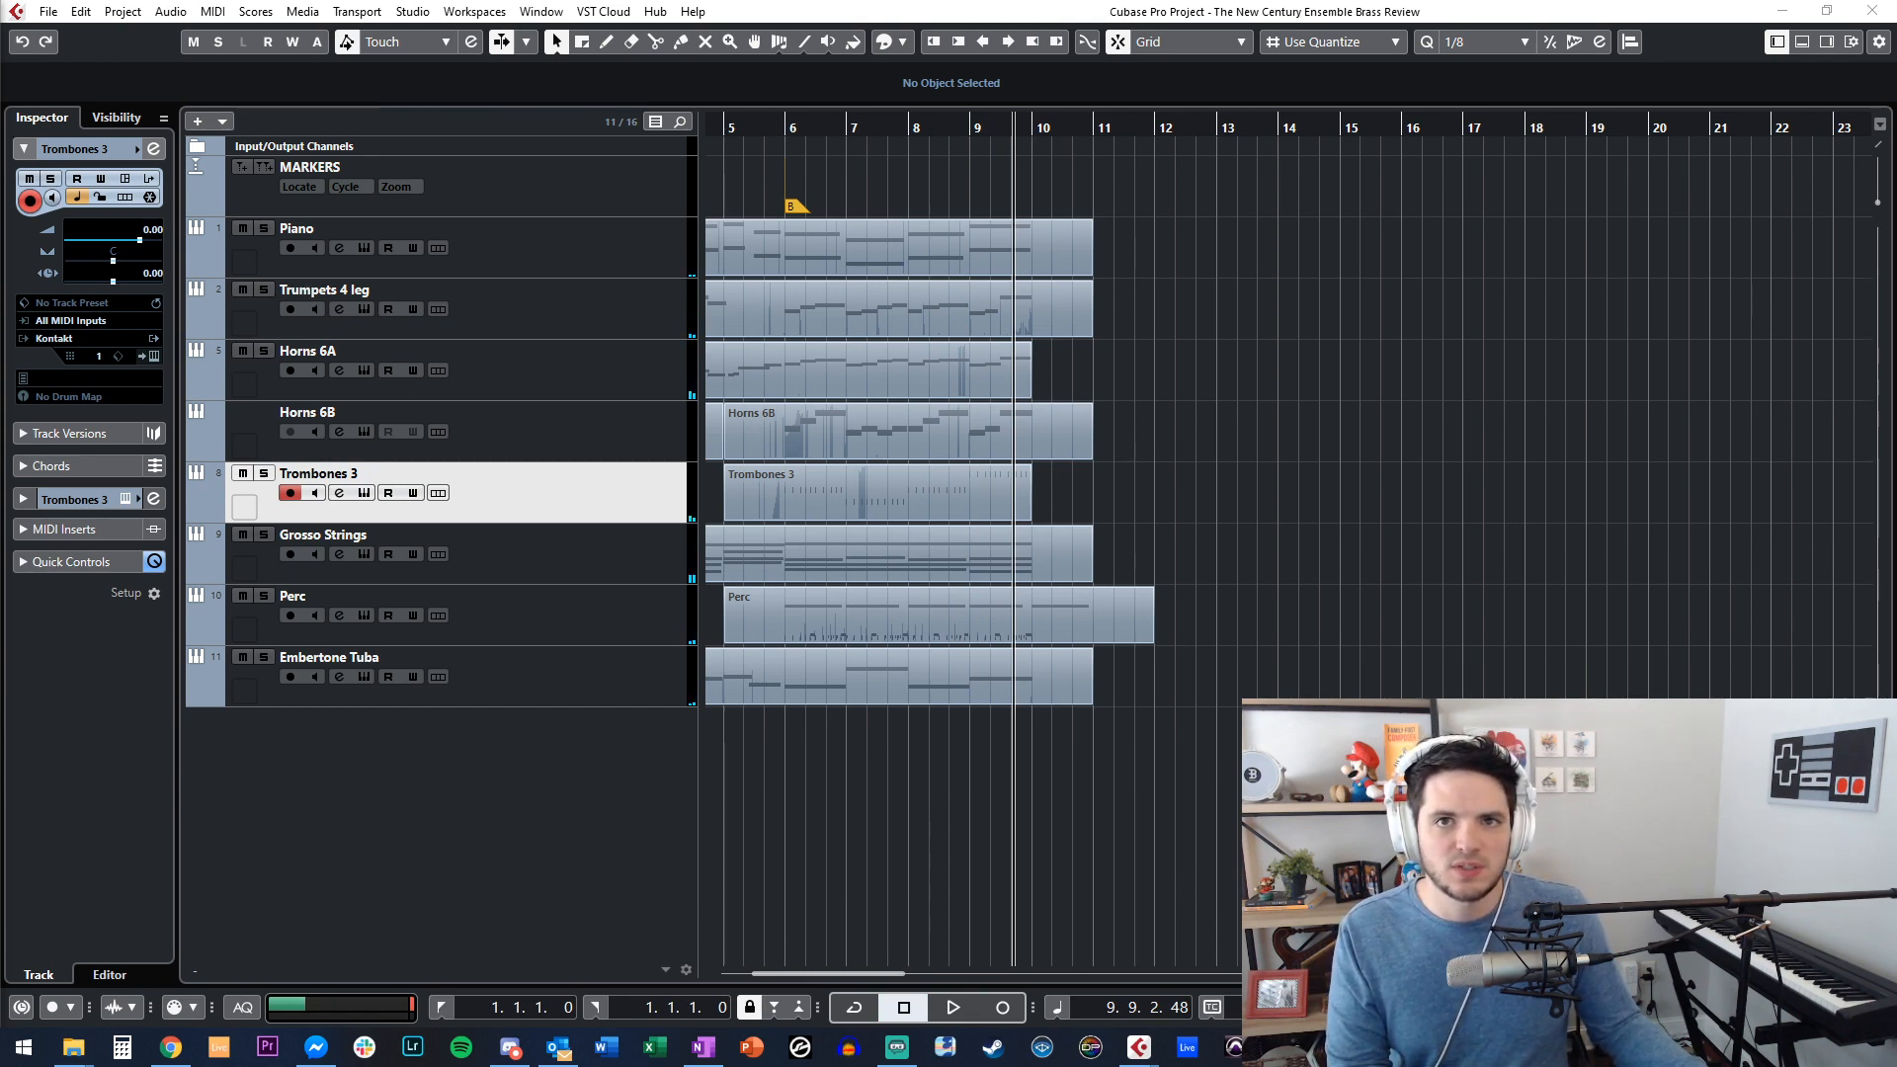
Reopen Ozone 8 on Stereo Out and add a Dynamics module directly after the Equalizer.
key("F3")
left_click(1504, 266)
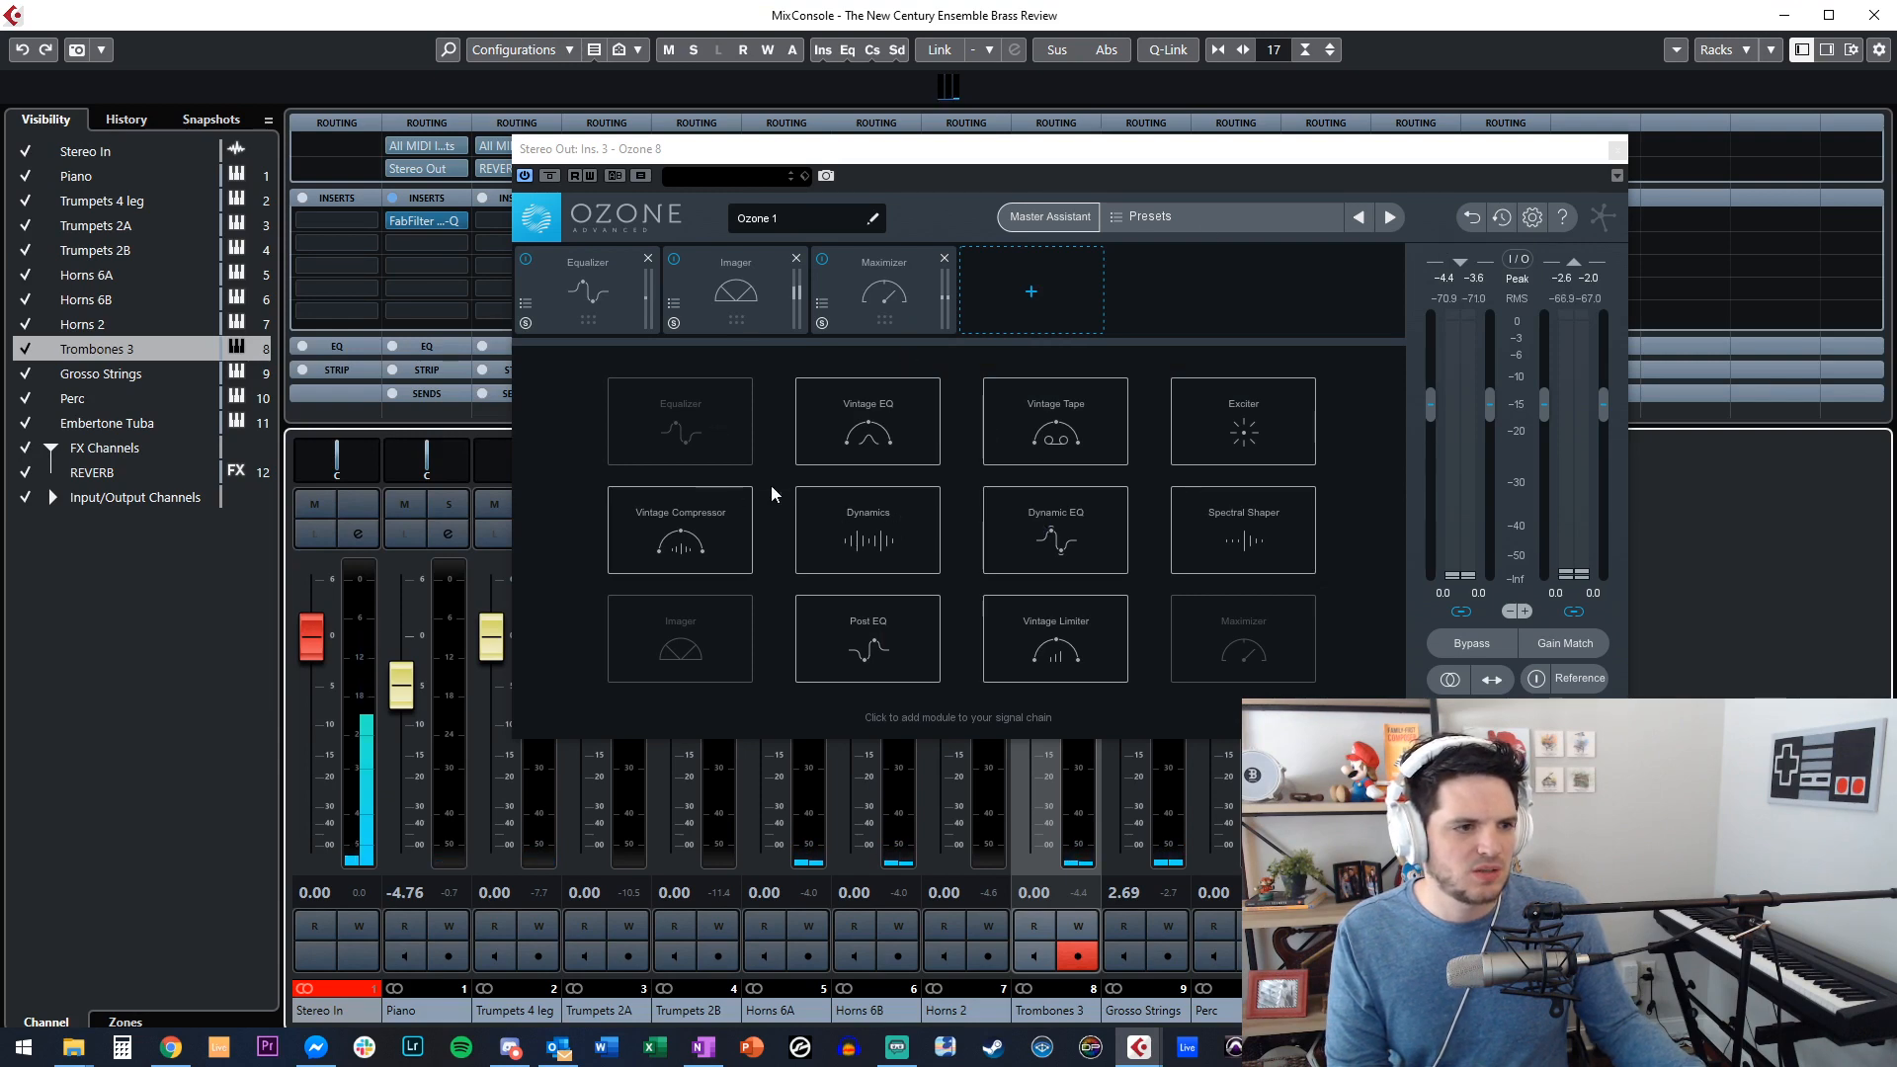
left_click(872, 494)
left_click_drag(1032, 292, 749, 311)
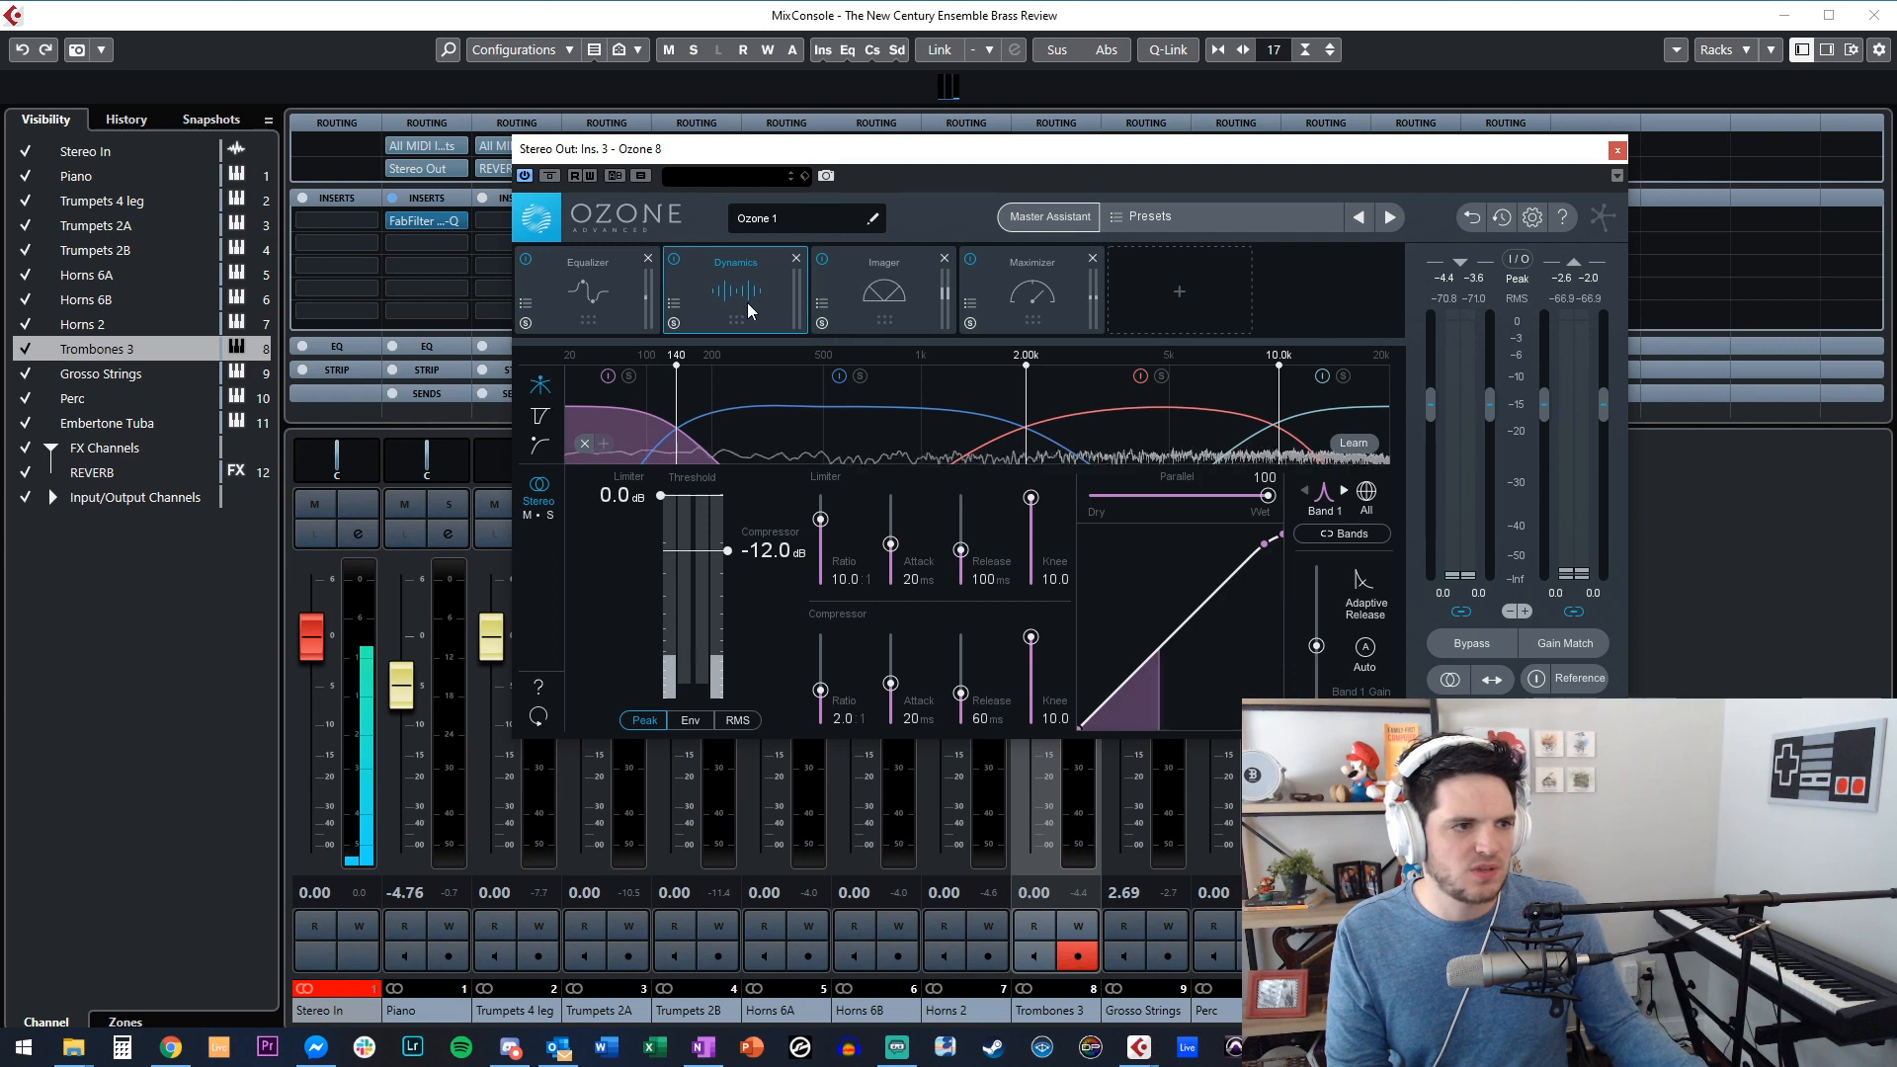
Try the Crisp Midrange and Enhance Midrange presets in the Dynamics module, settle on Gentle Dynamics, and start playback.
left_click(675, 304)
left_click(1014, 423)
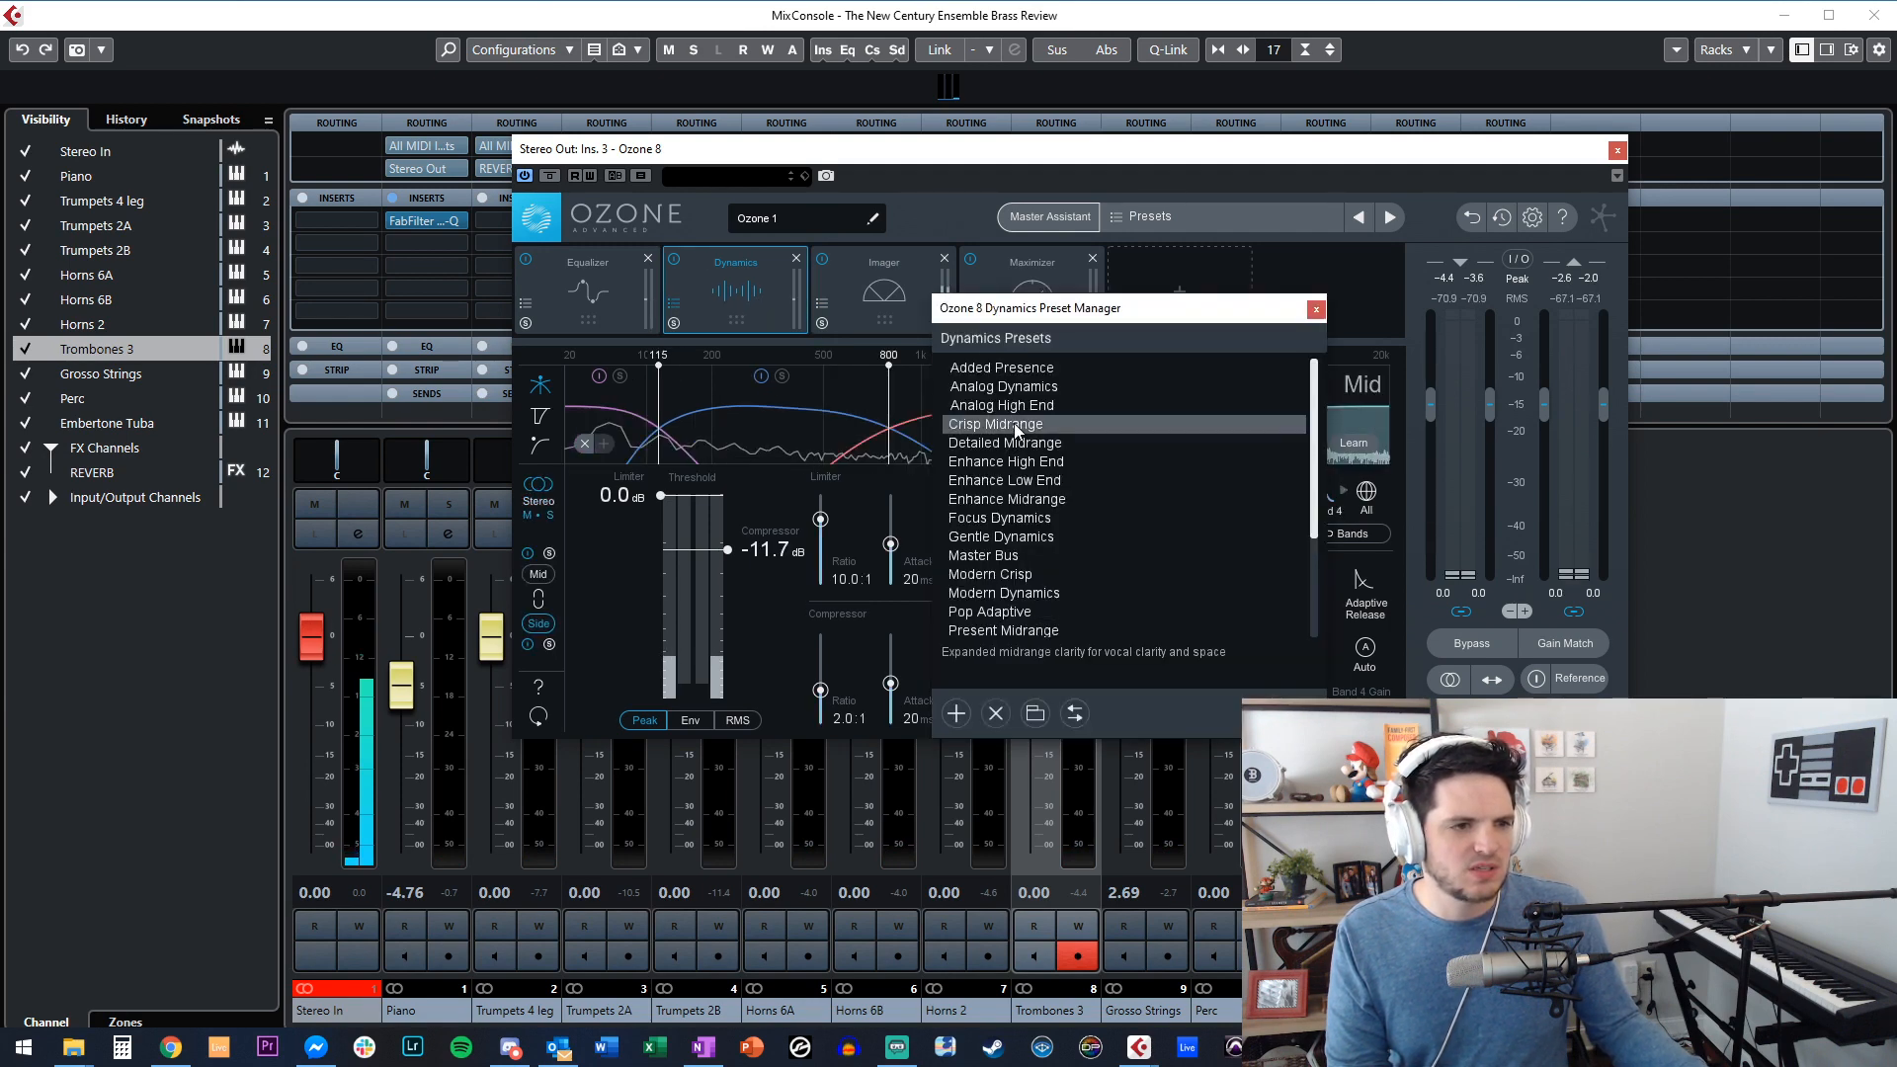
left_click(1028, 501)
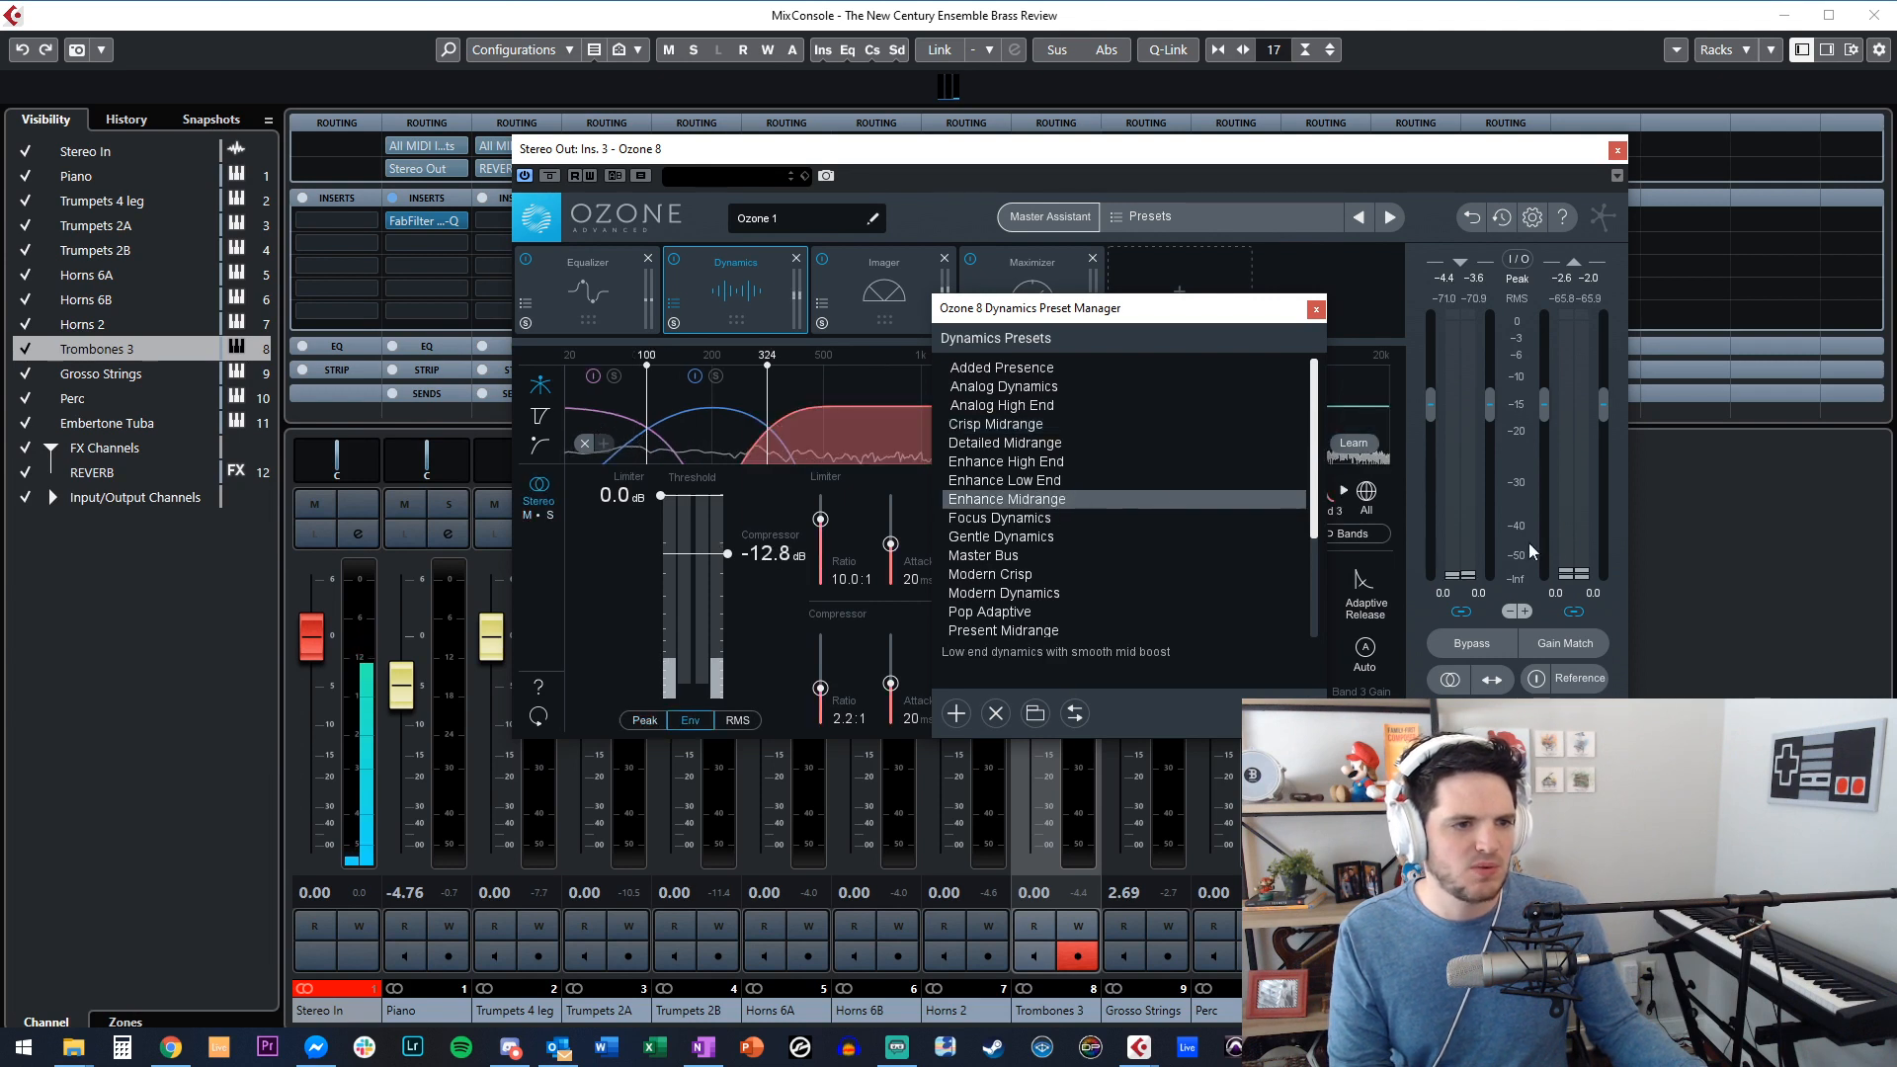
left_click(1002, 534)
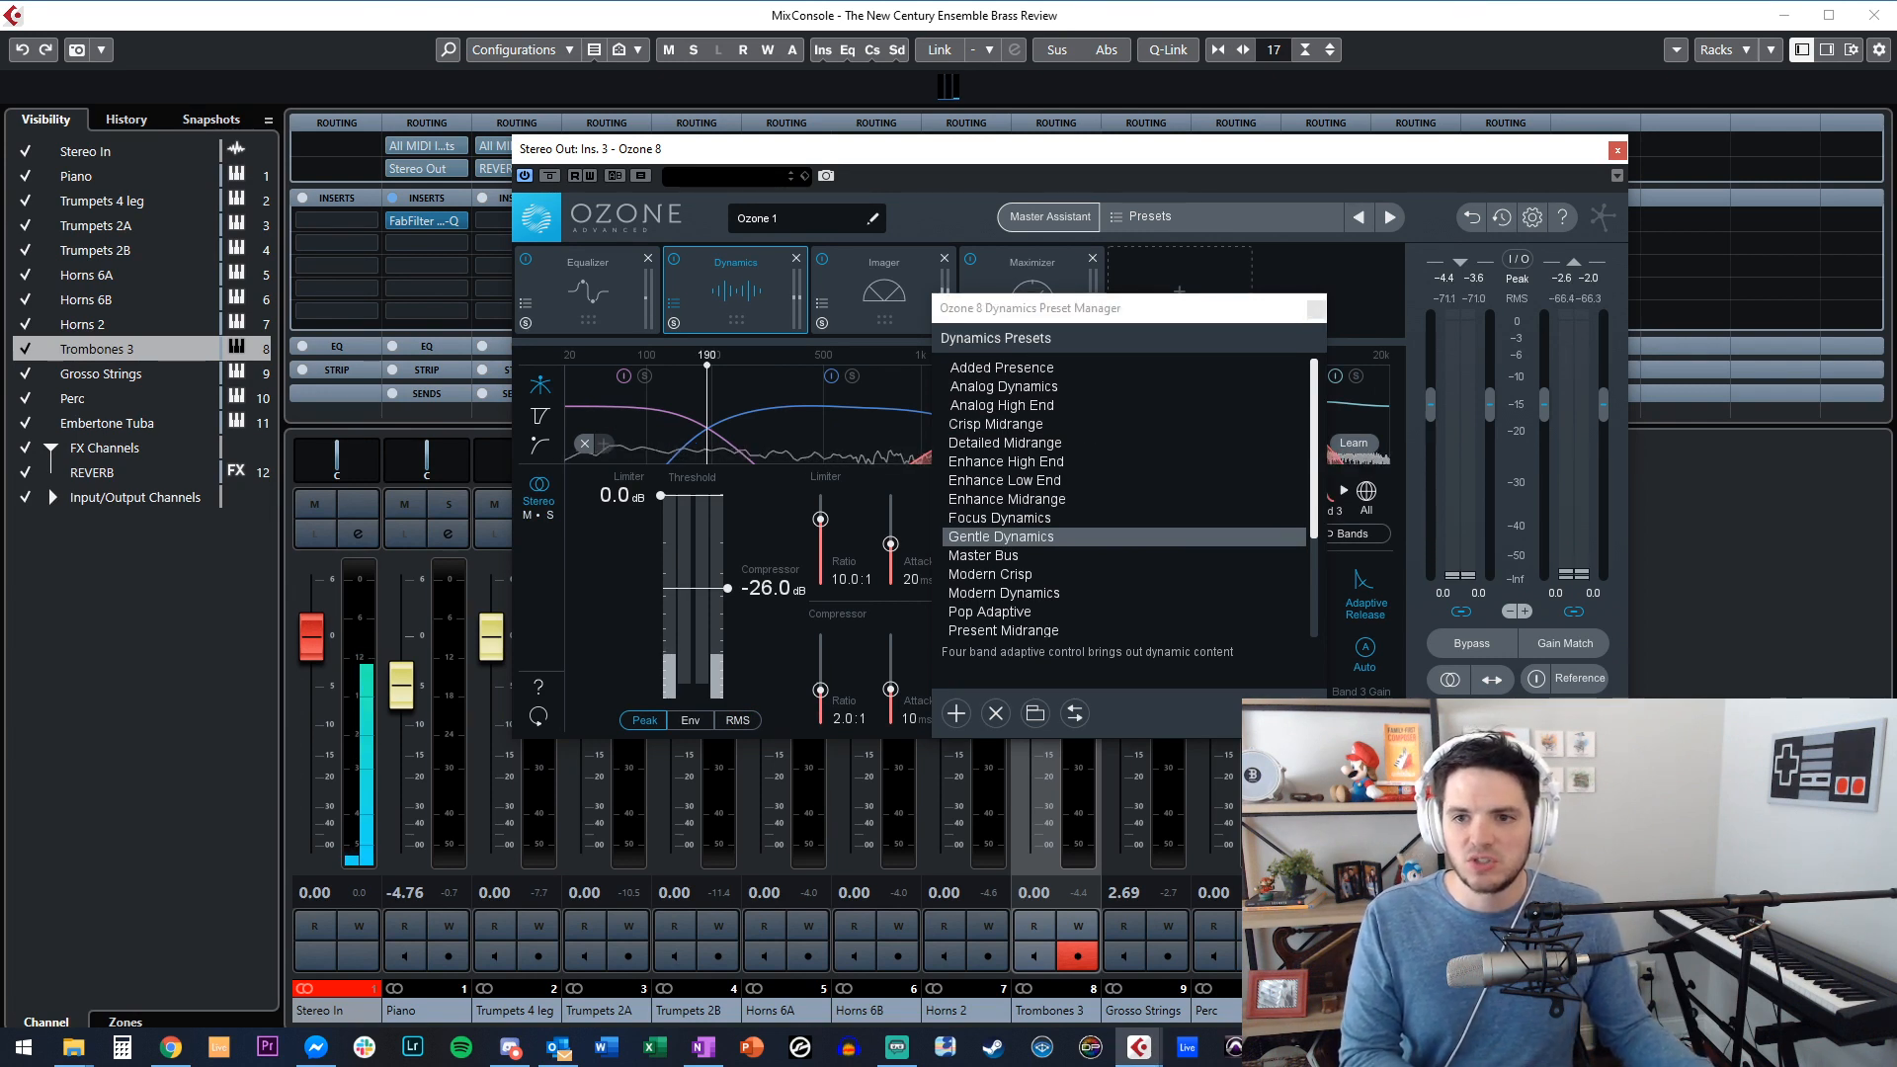
key("space")
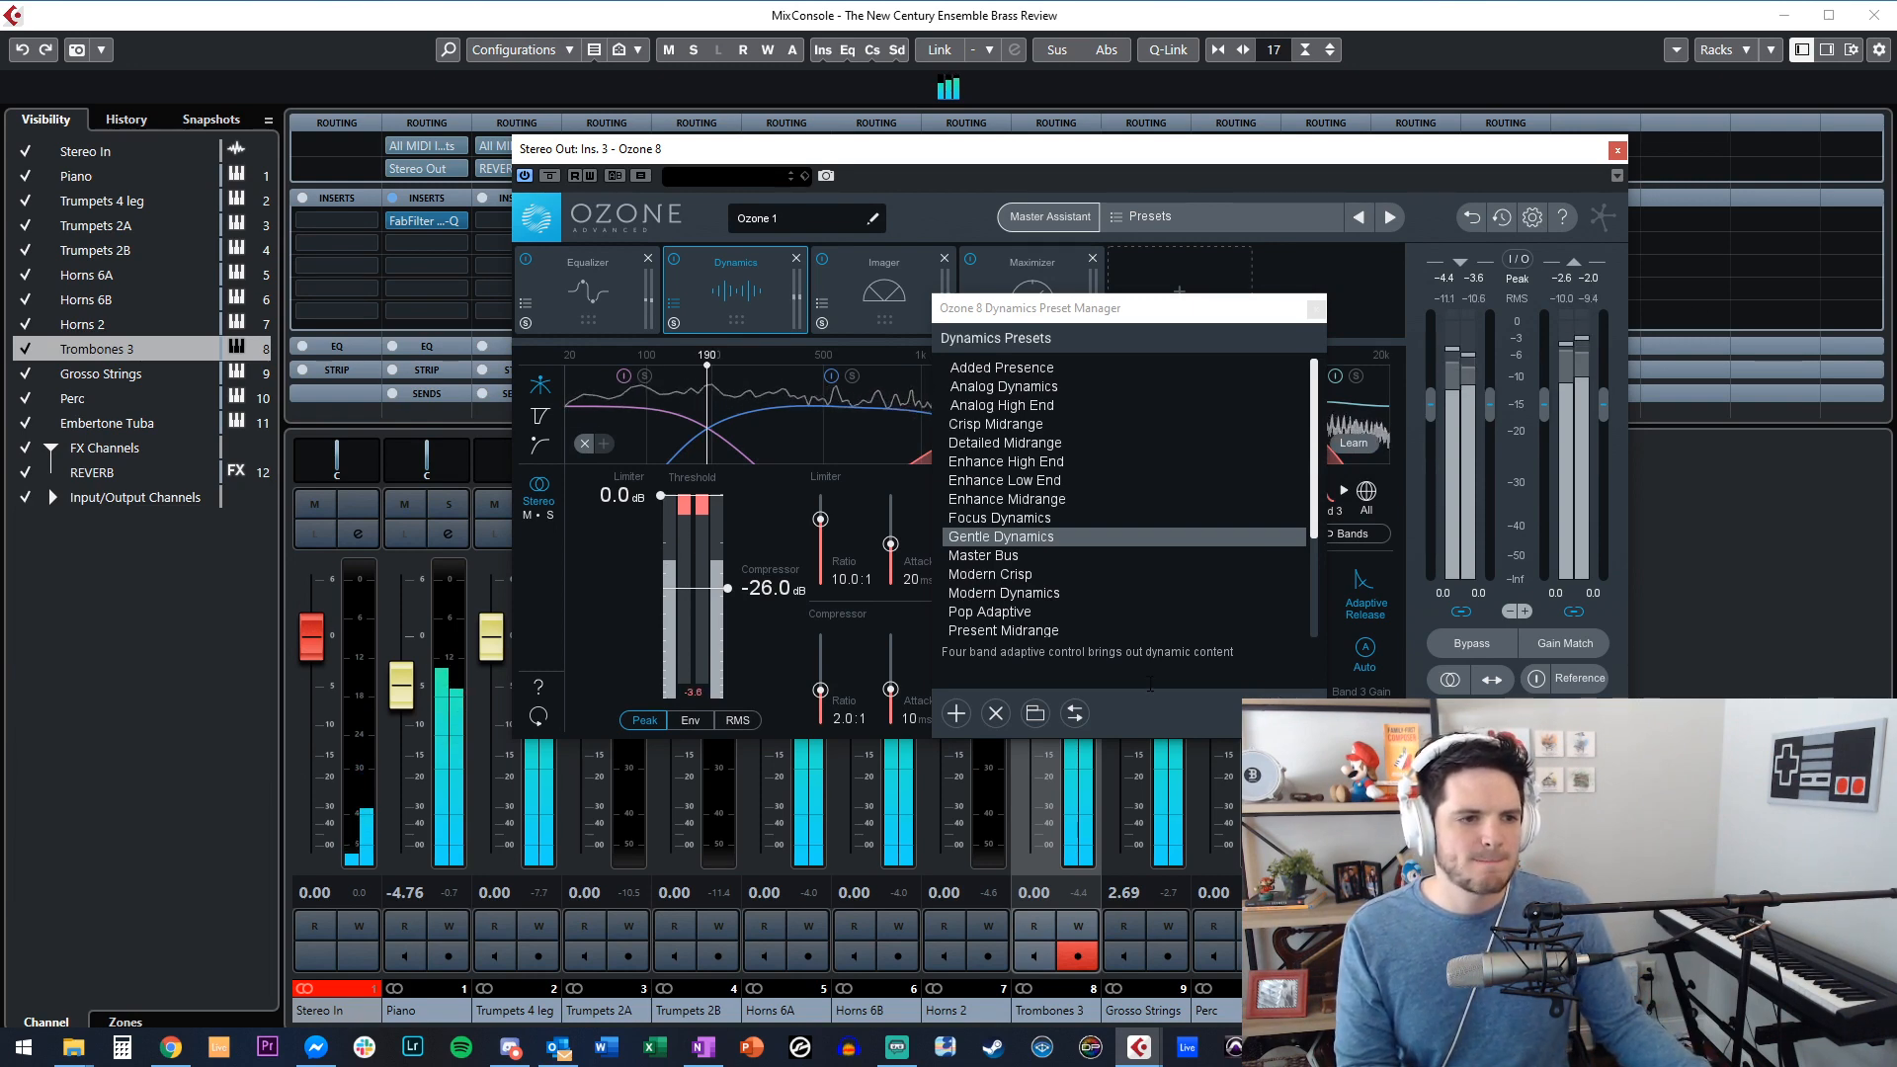
key("Escape")
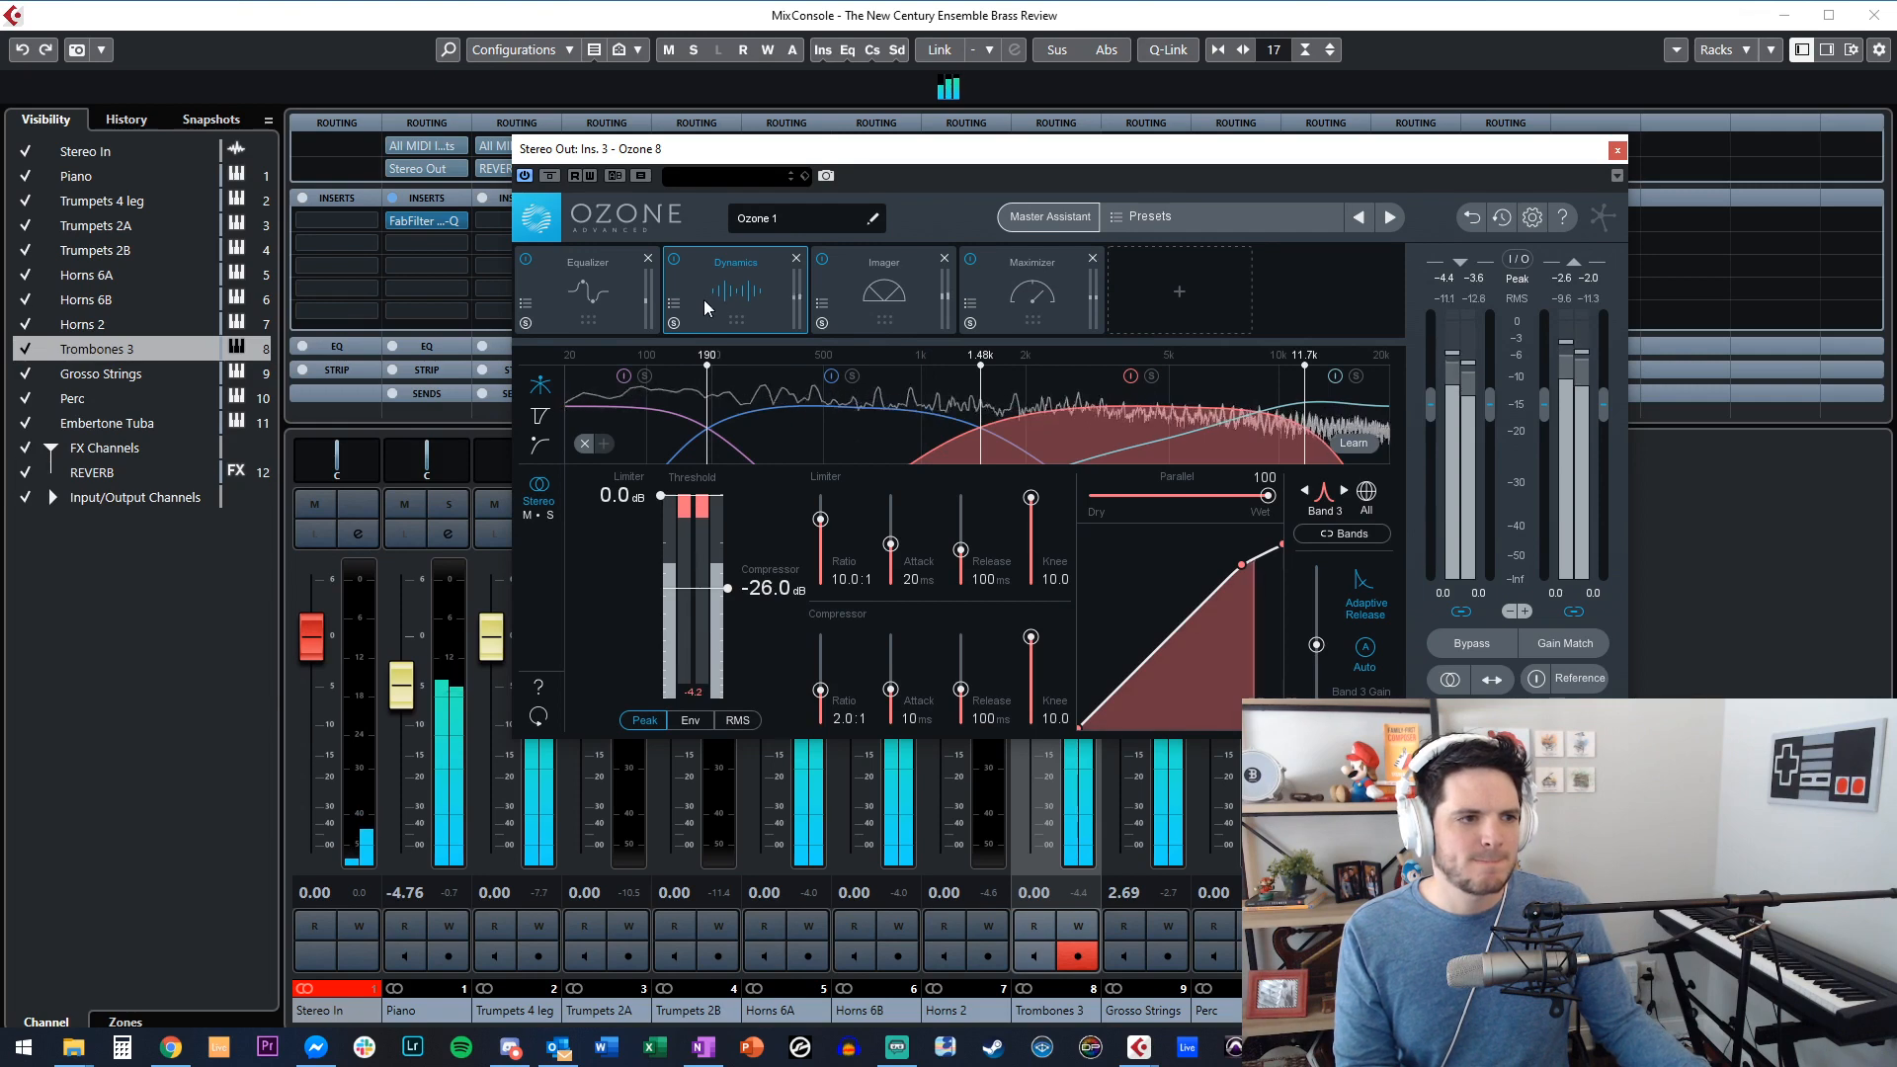
Compare the Enhance Midrange preset during playback and return the Dynamics module to Gentle Dynamics.
left_click(674, 305)
left_click(1027, 501)
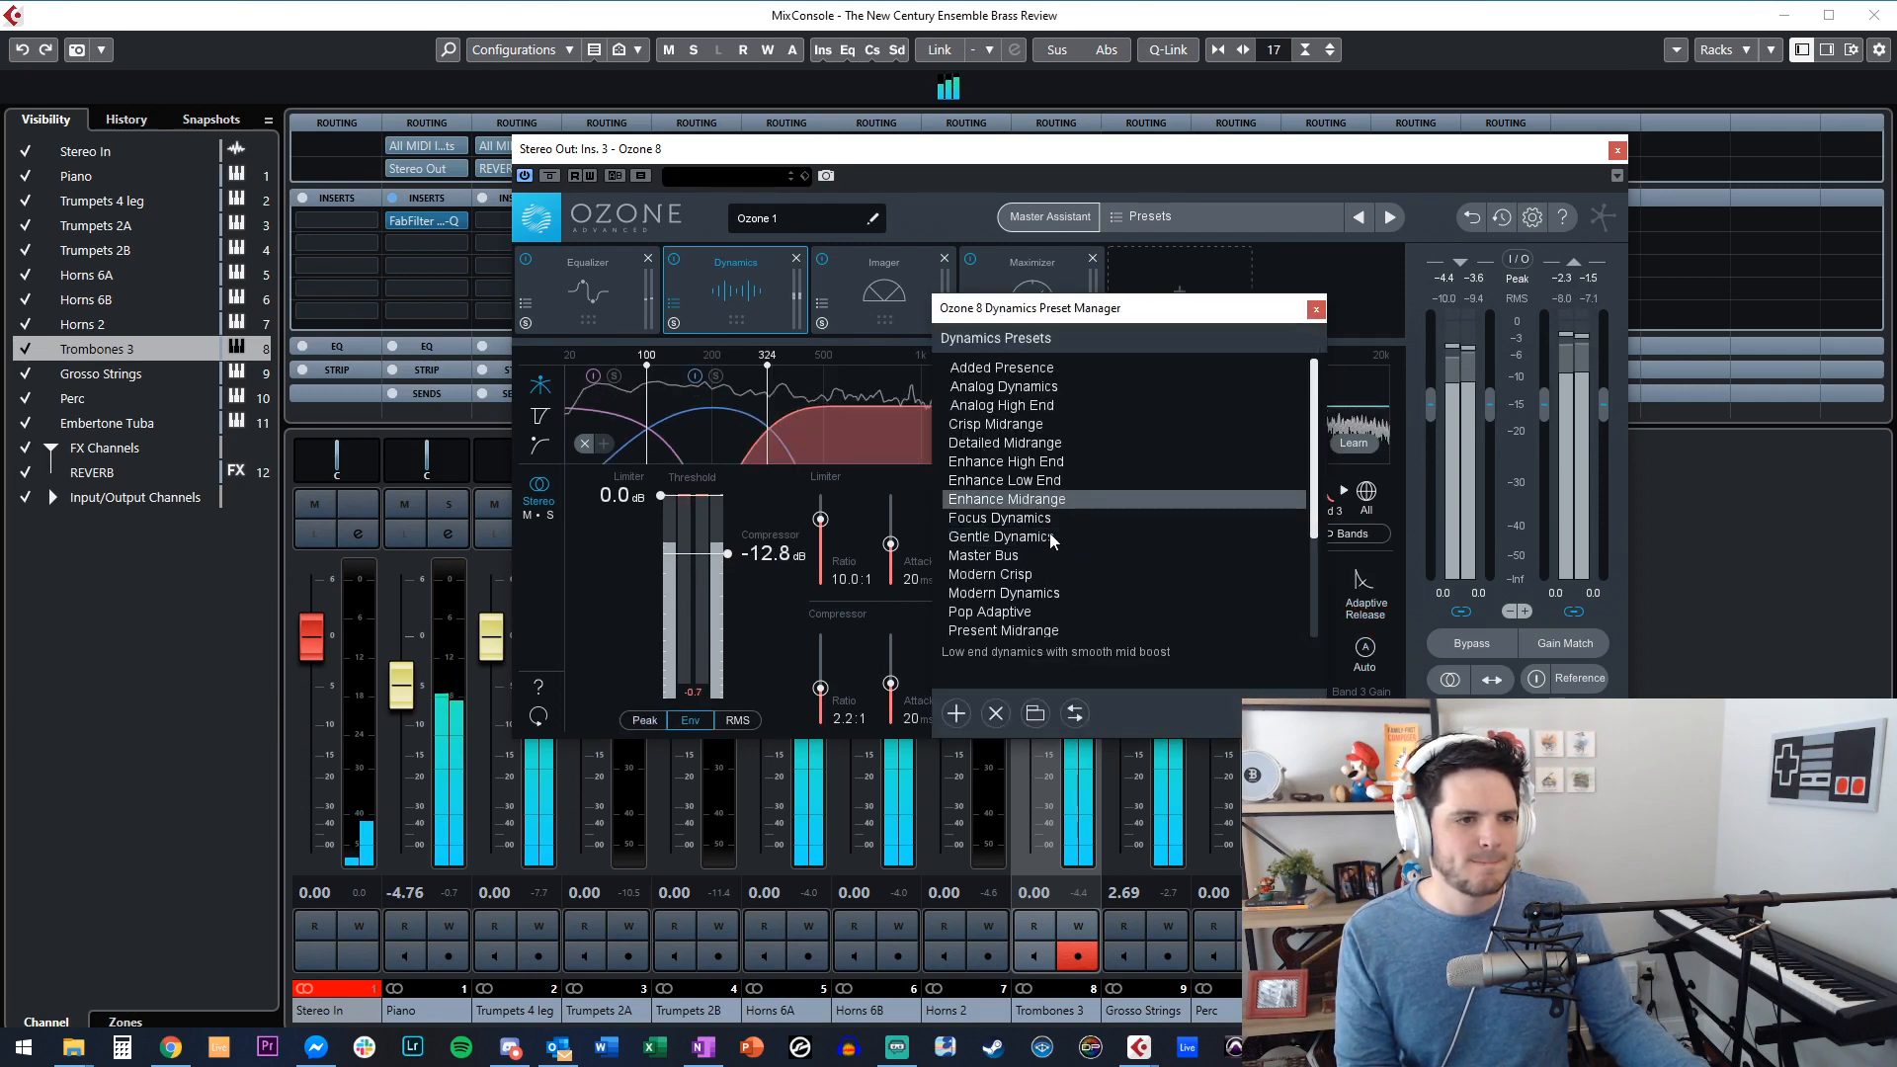
left_click(1027, 536)
left_click(1316, 312)
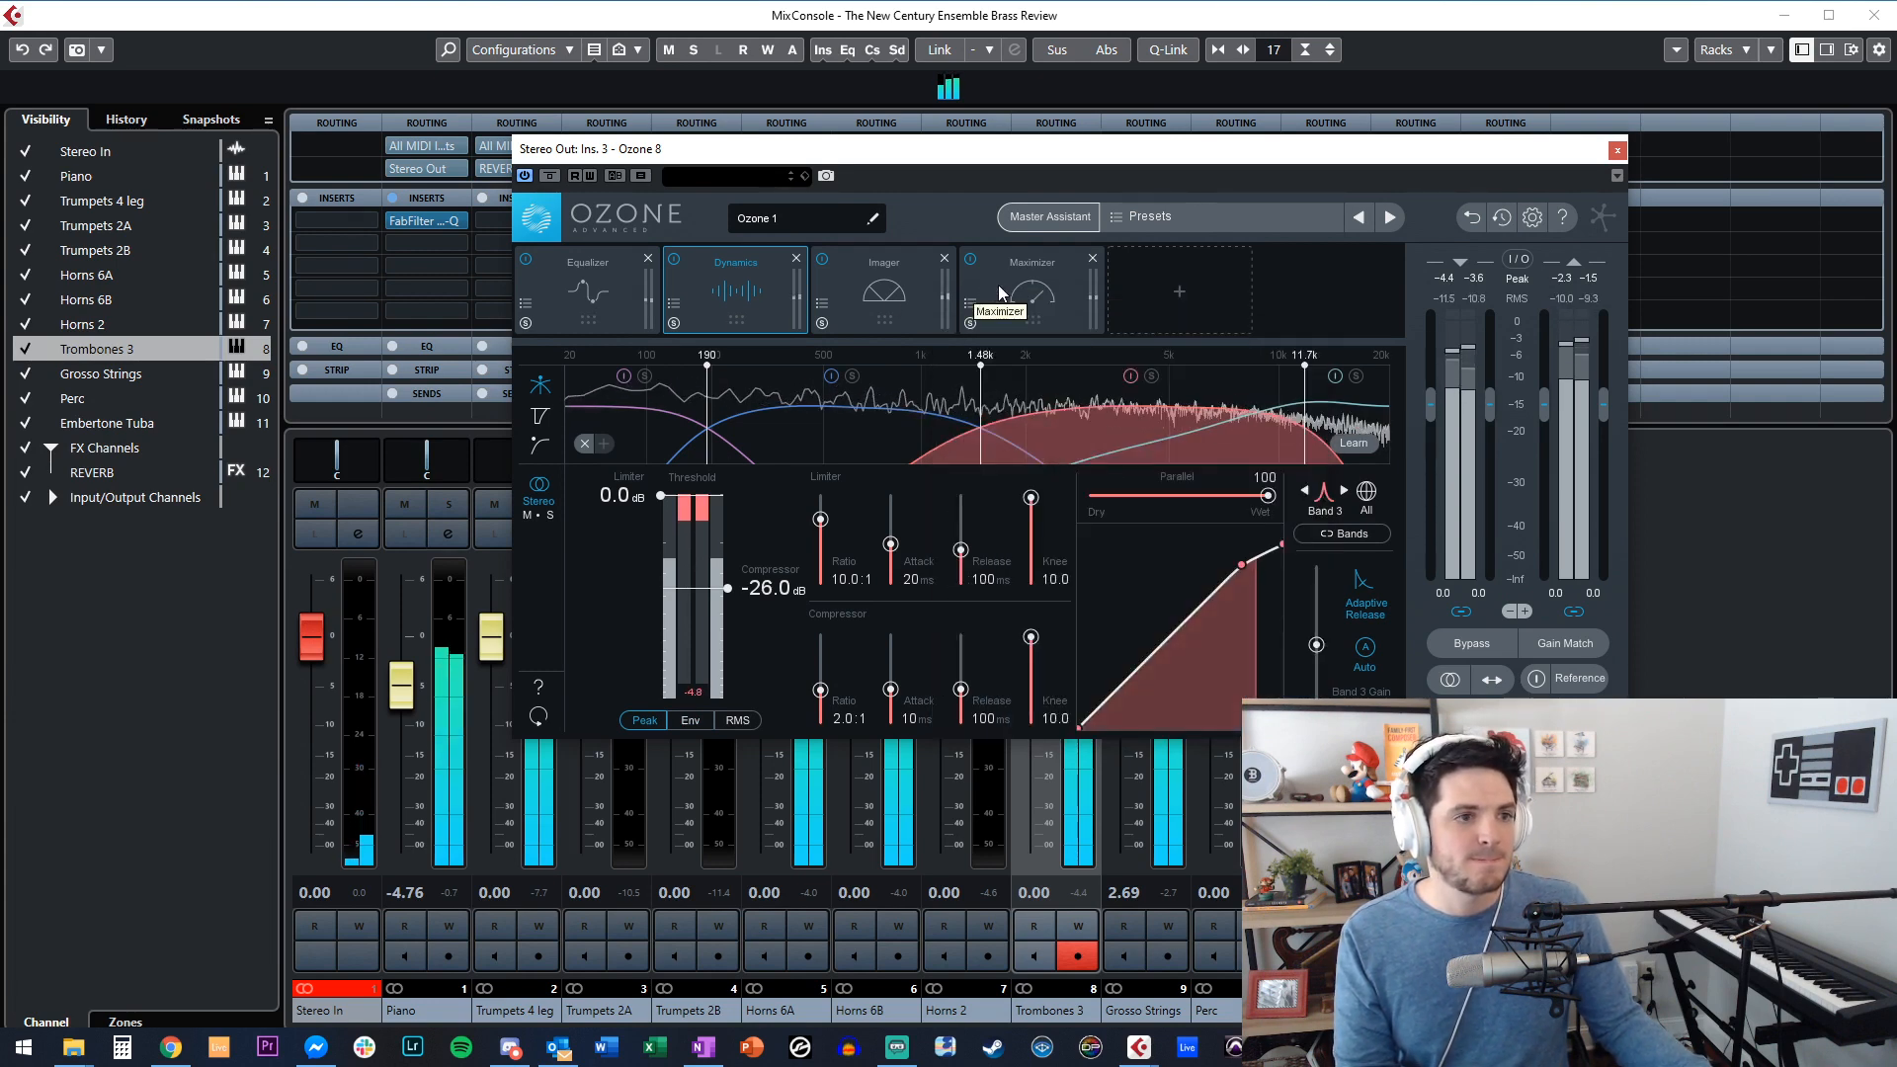
Switch the Maximizer module's limiting mode to IRC II.
left_click(927, 289)
left_click(1026, 296)
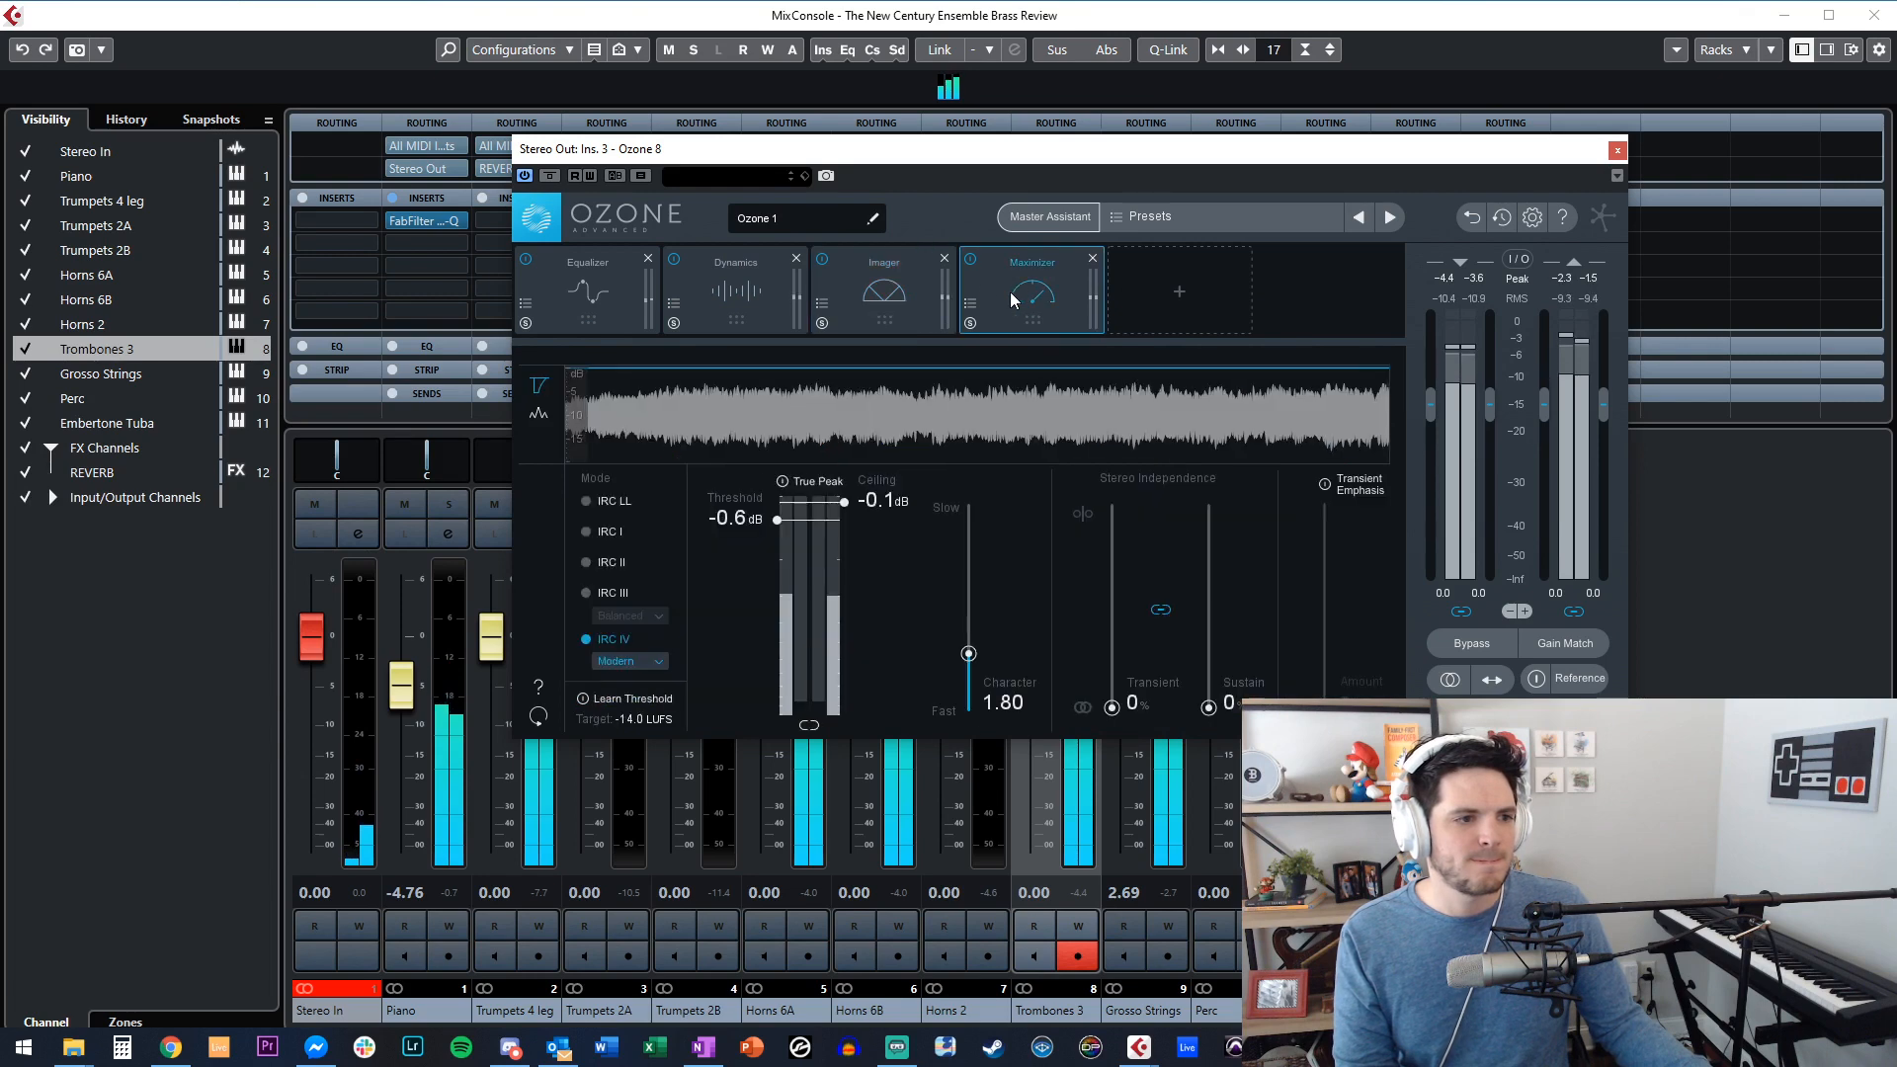
left_click(589, 566)
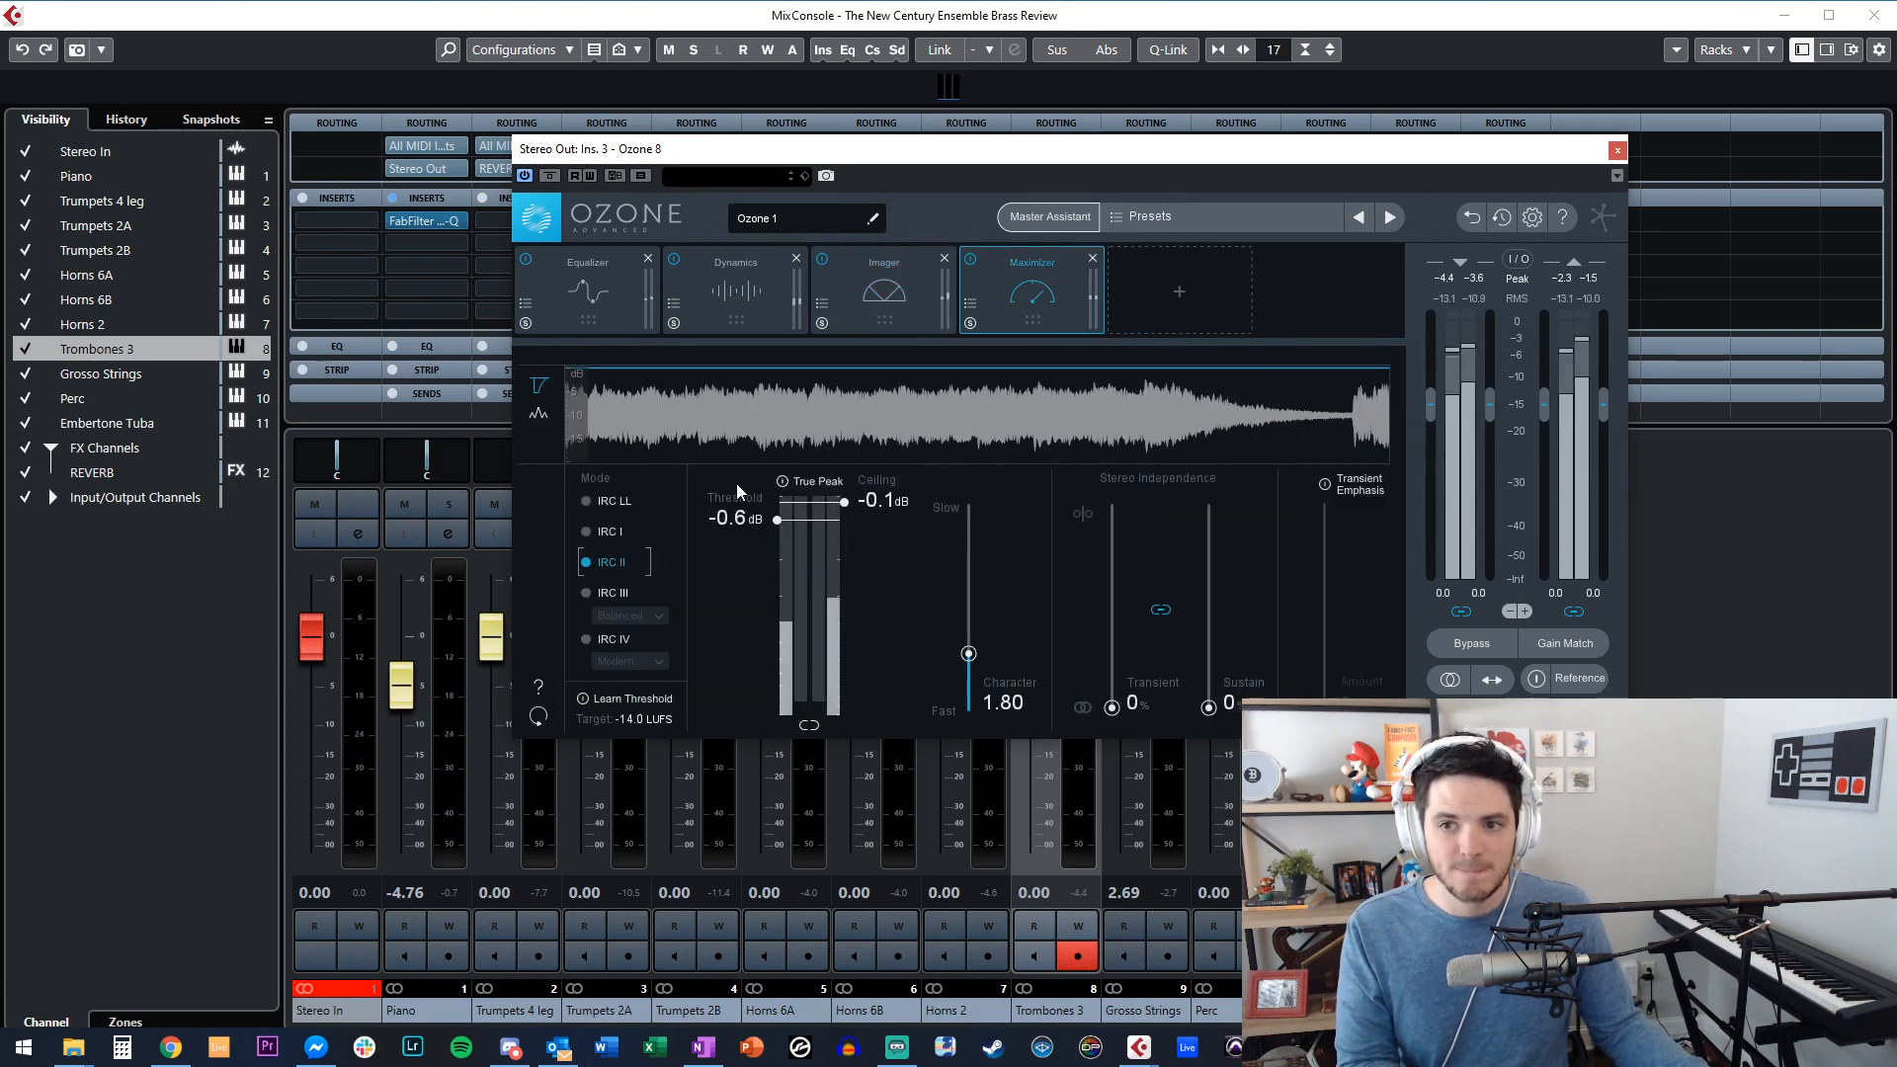
Compare the master during playback by toggling the bypass of the Maximizer, Dynamics, Equalizer and Imager modules, leaving all four enabled.
left_click(971, 260)
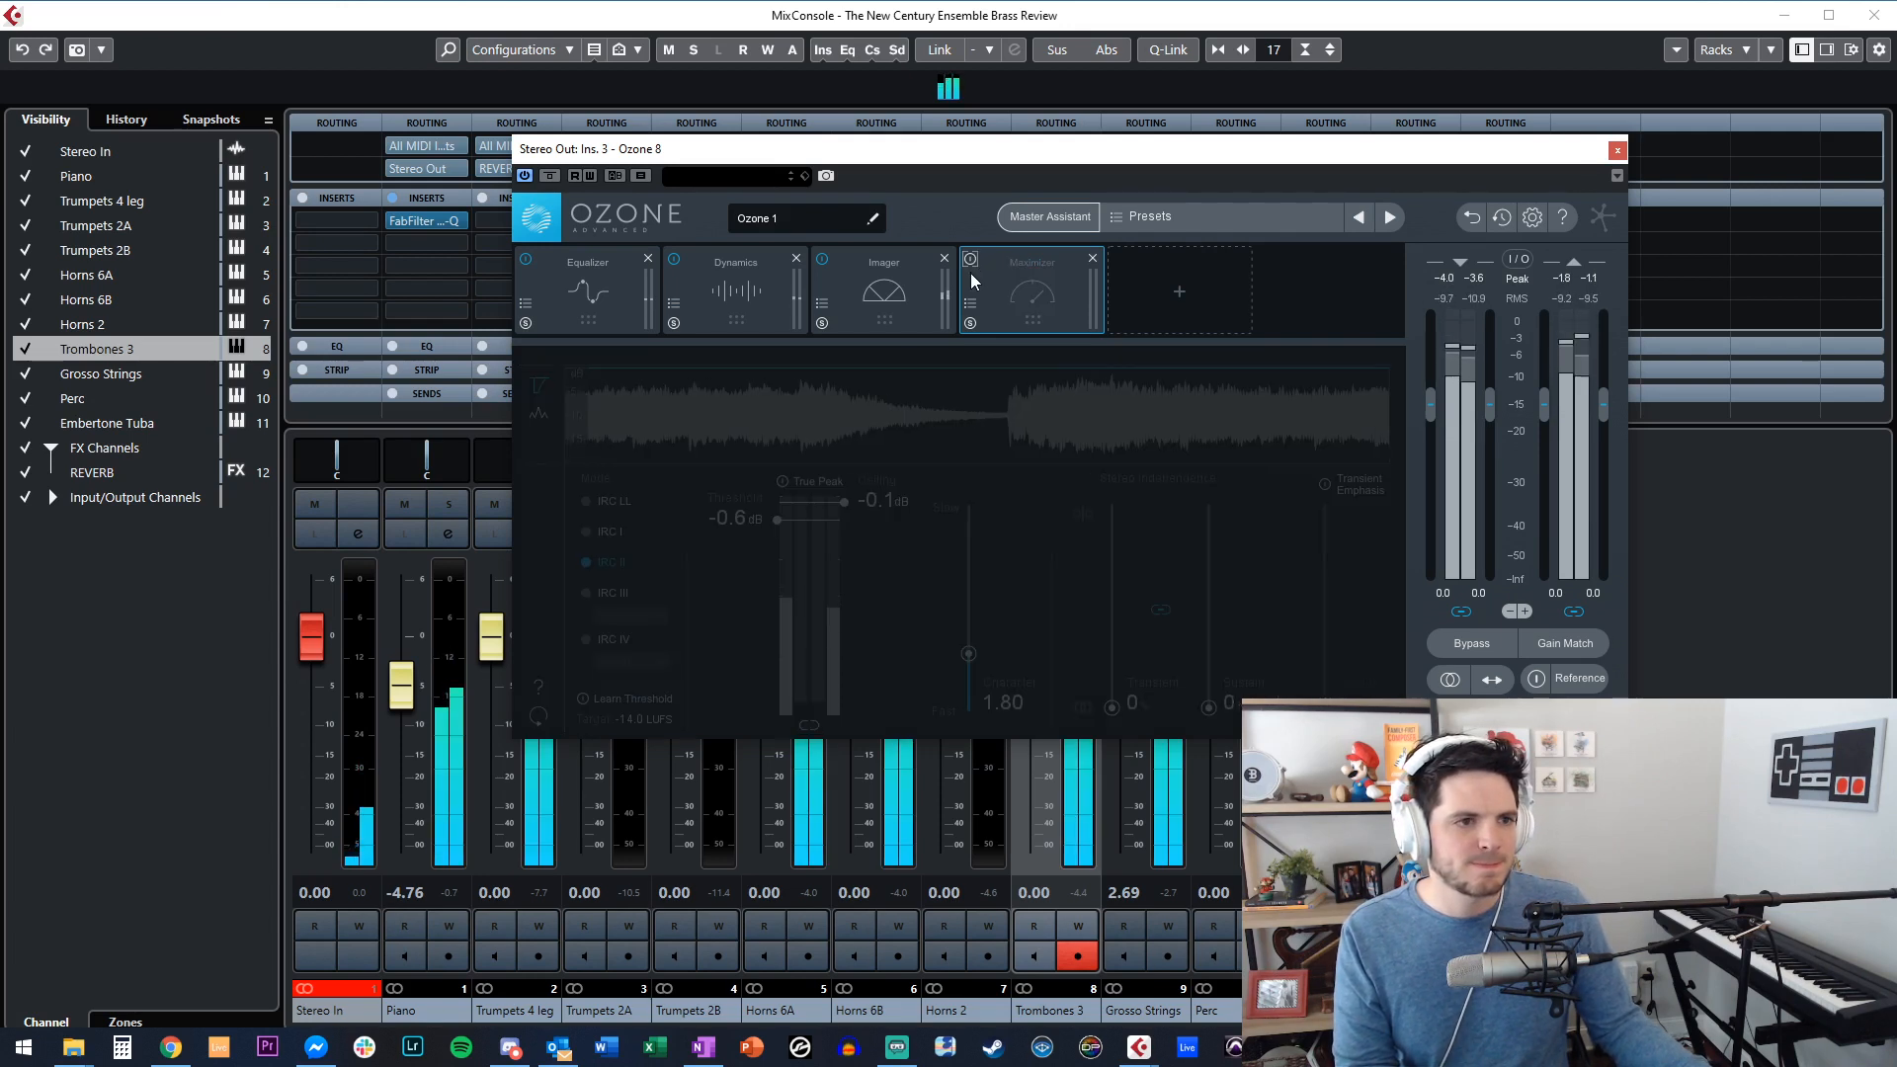
left_click(676, 259)
left_click(526, 260)
left_click(525, 259)
left_click(674, 259)
left_click(821, 259)
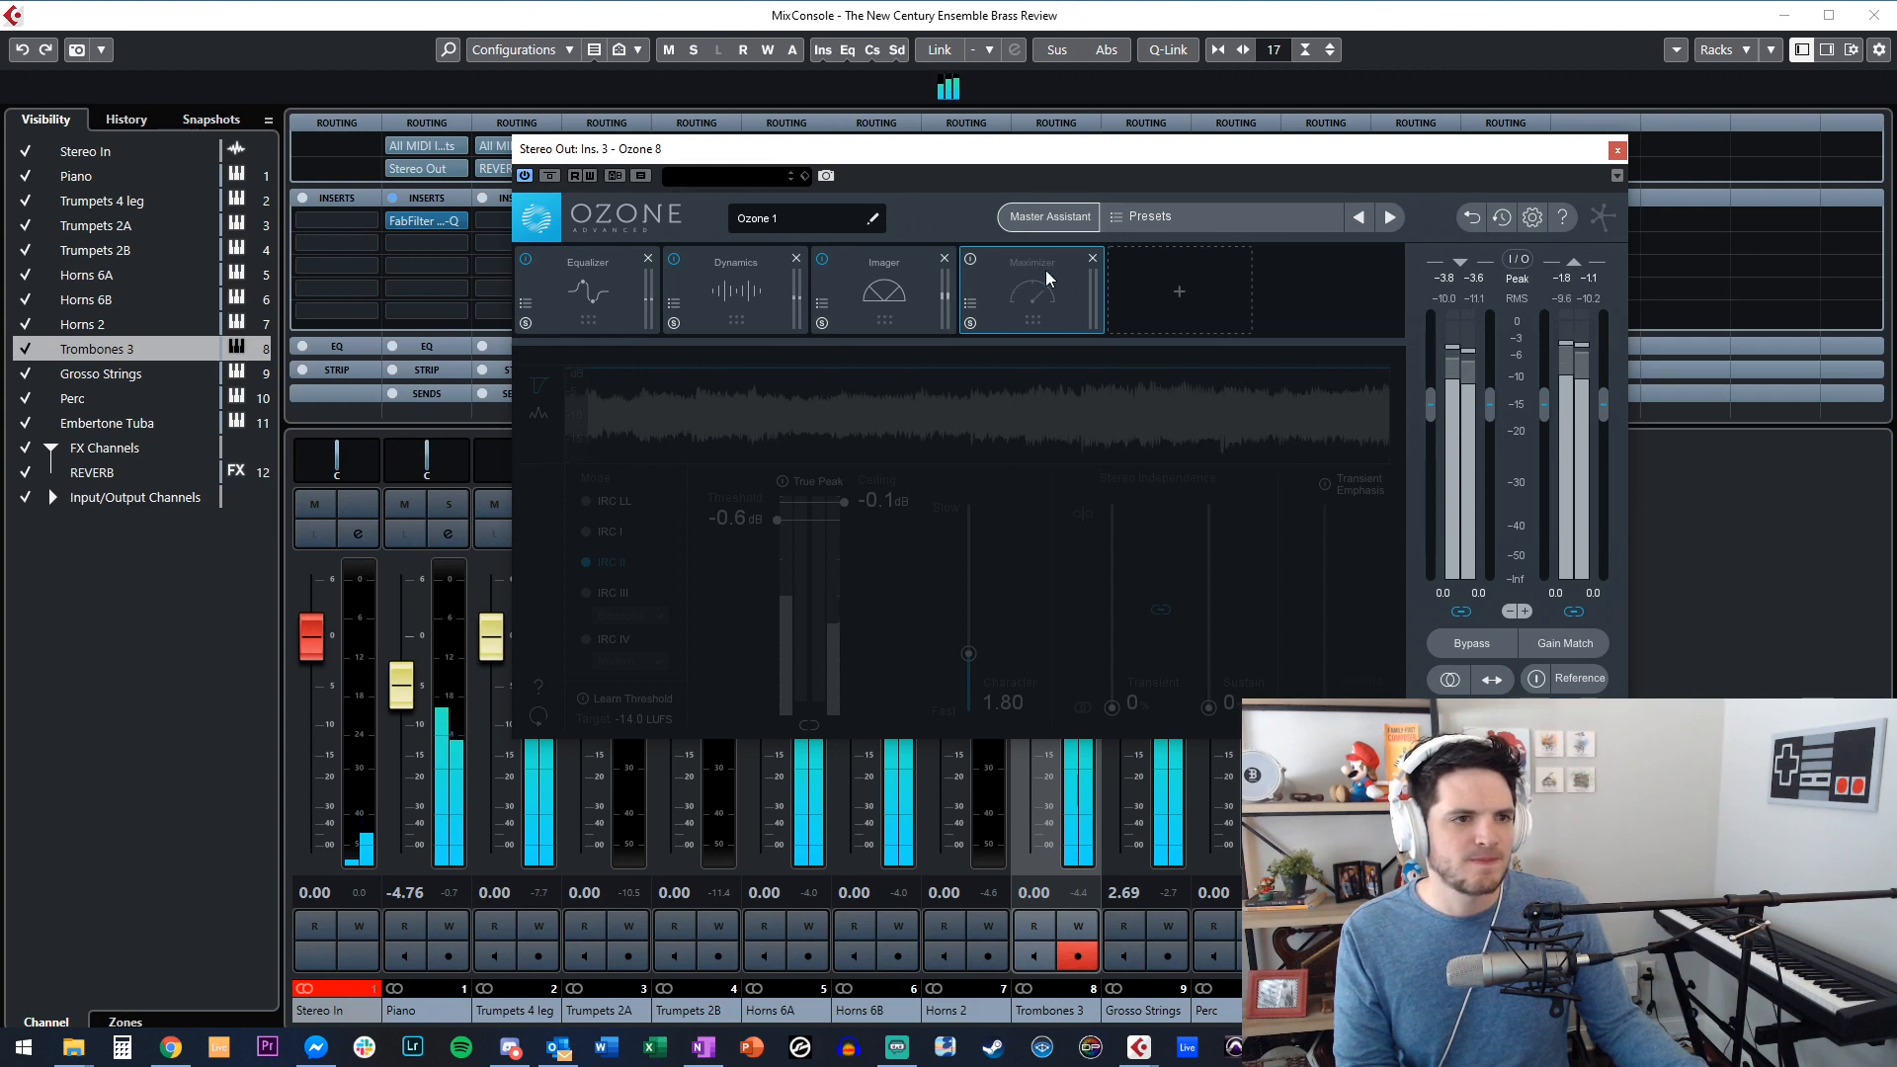
left_click(970, 259)
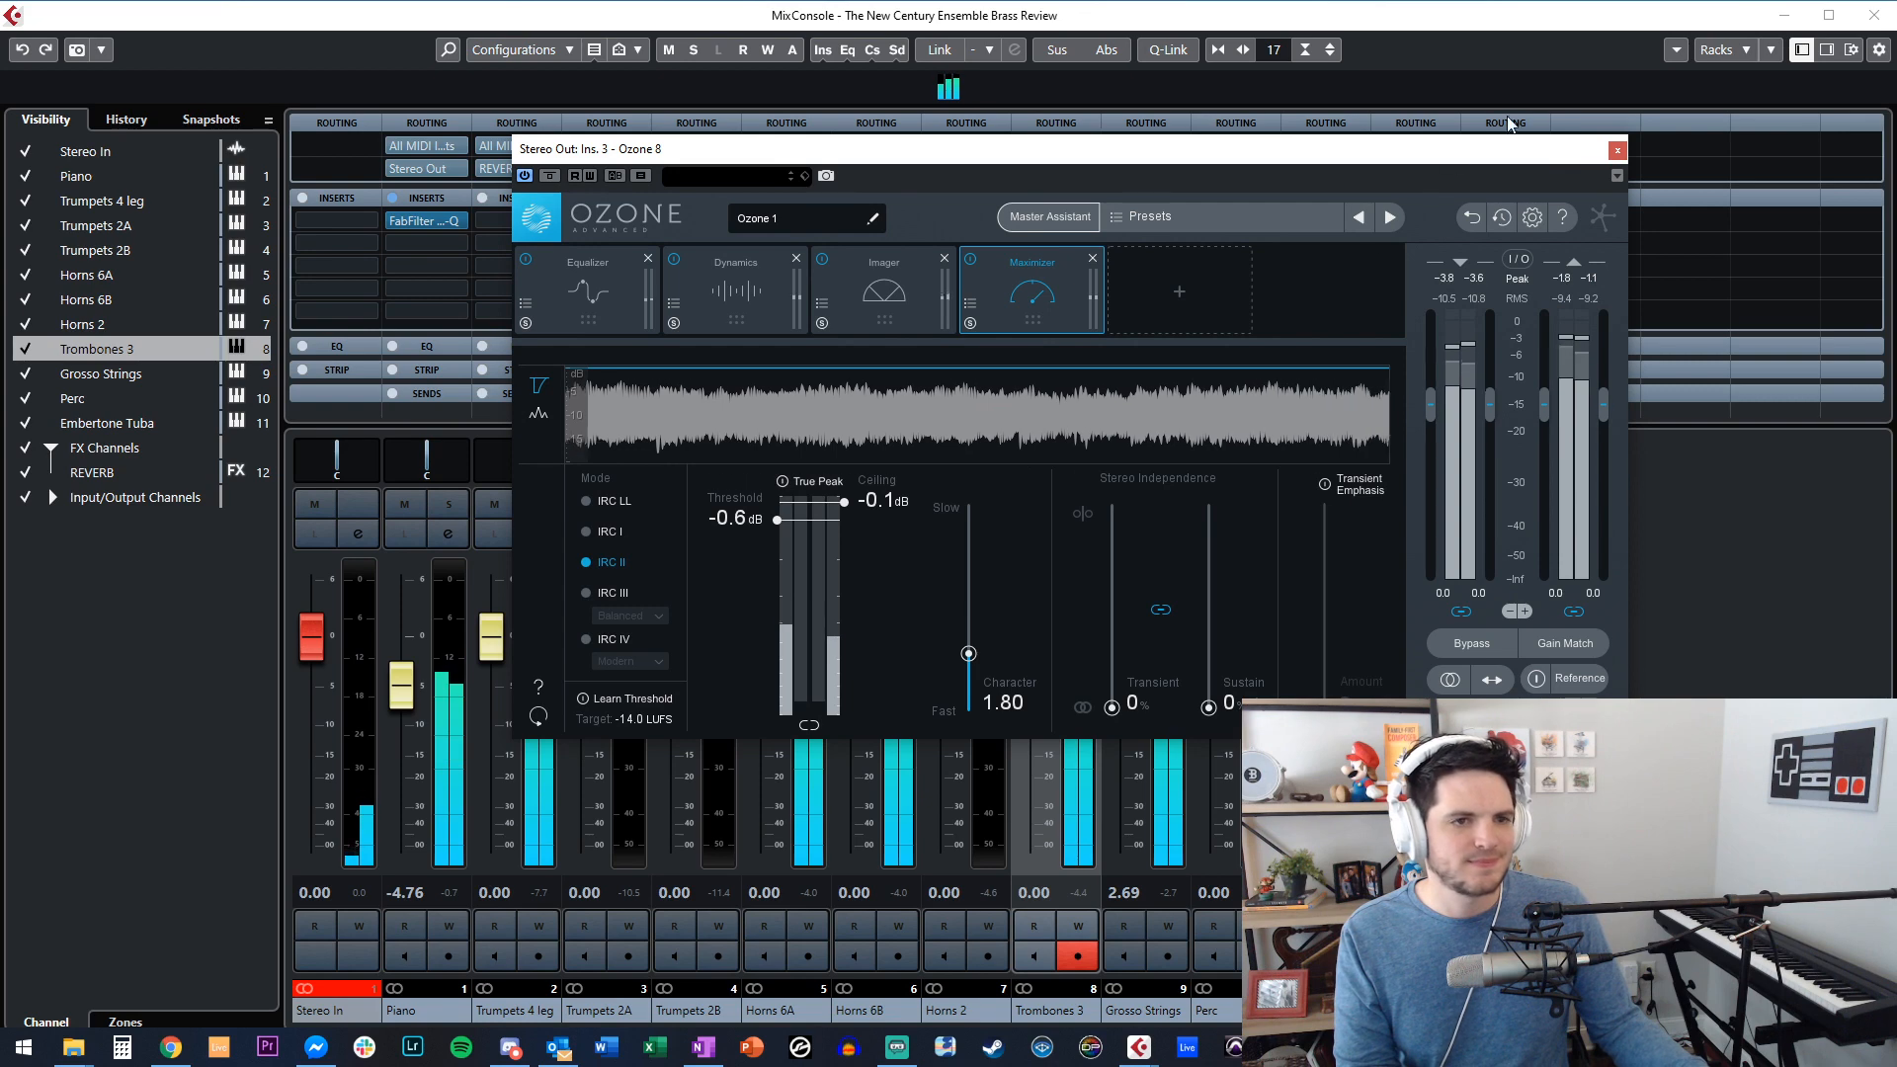
Close Ozone 8 and lower the Perc channel fader to -3.68.
left_click(1617, 150)
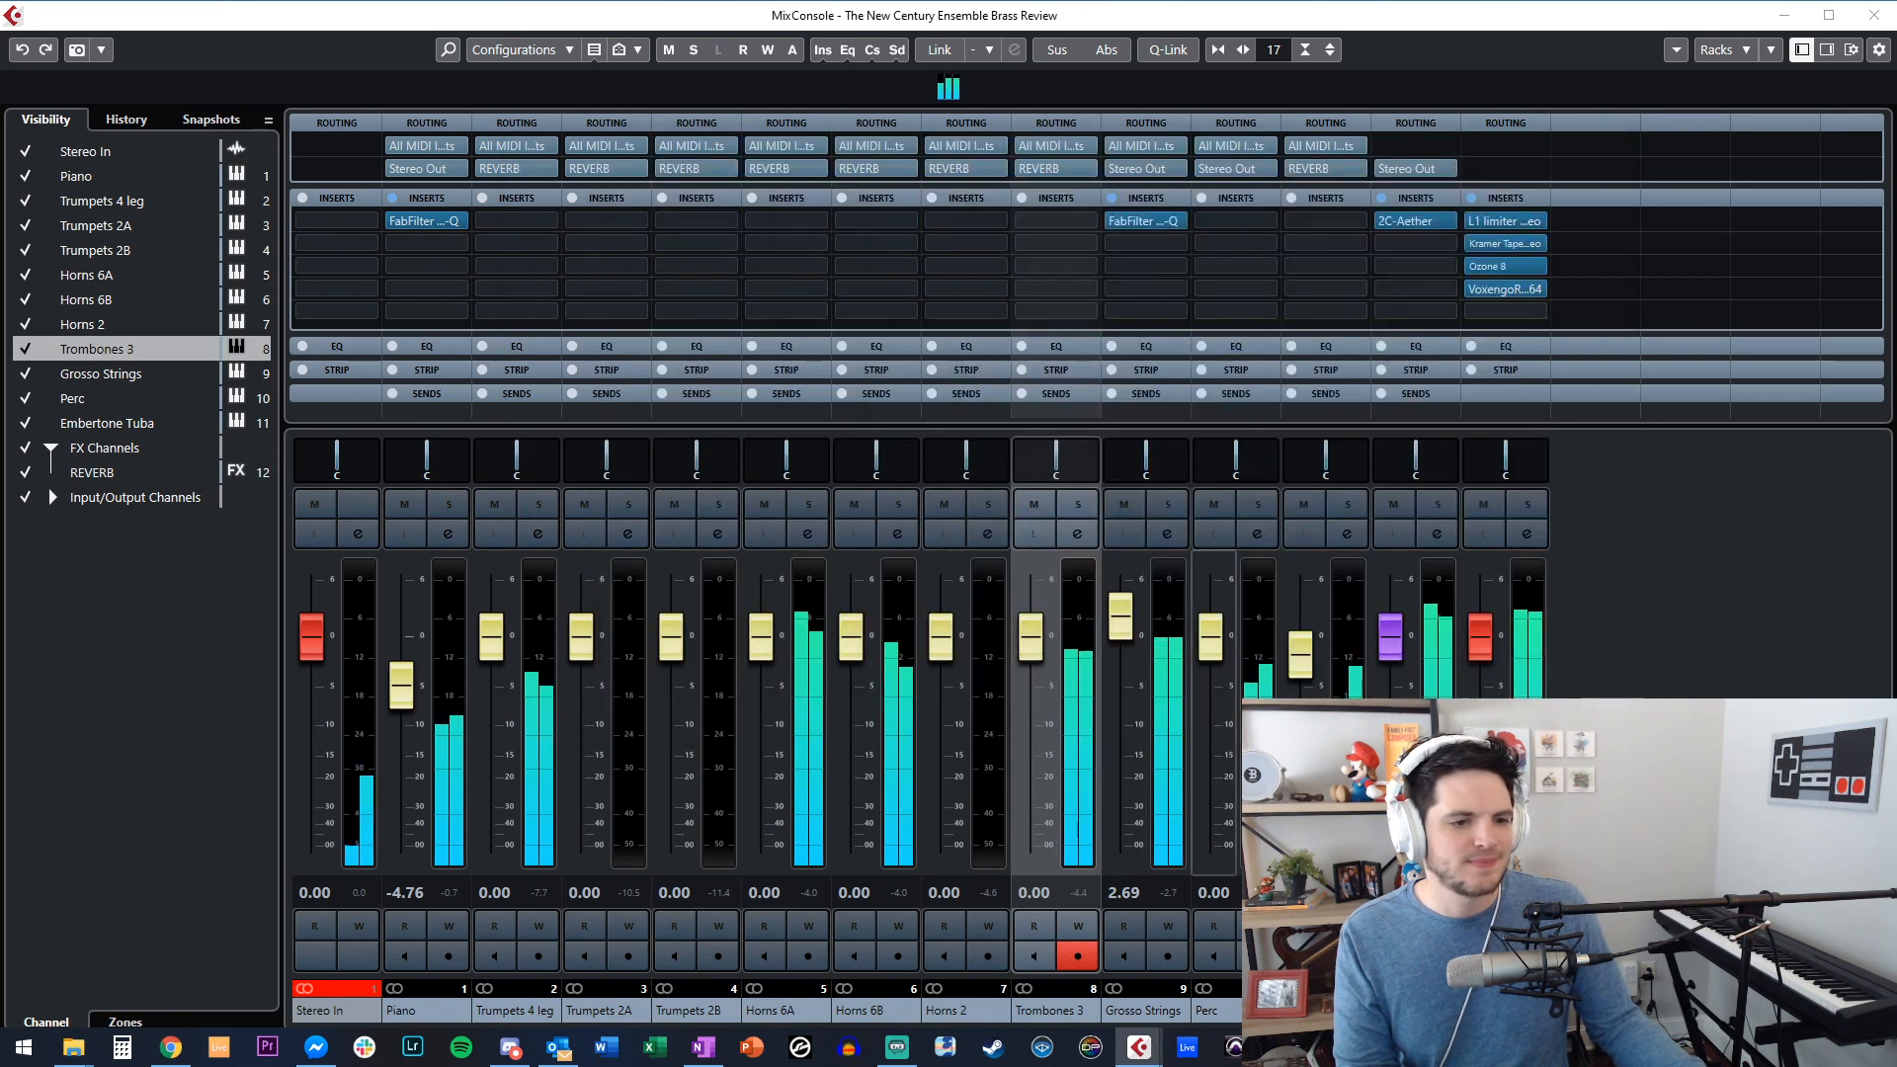
left_click_drag(1211, 656, 1210, 691)
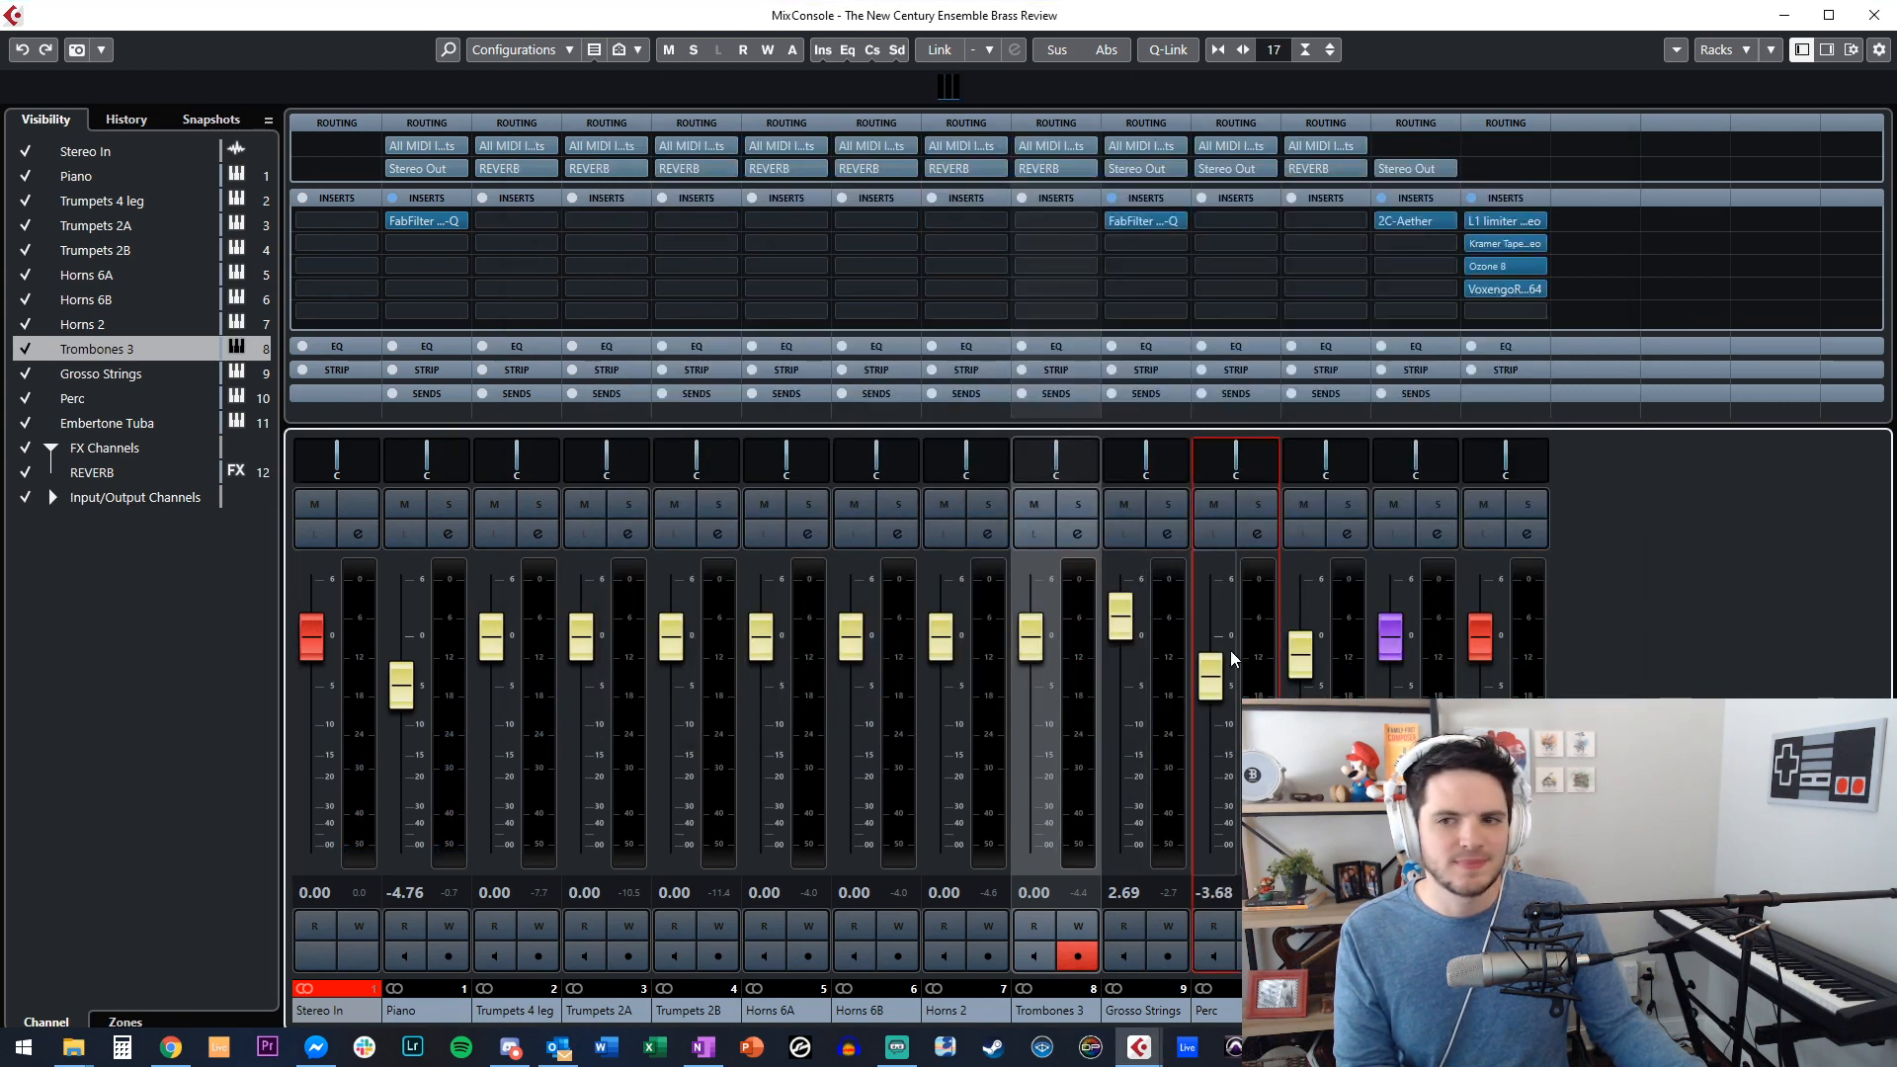
Reopen Ozone 8 on Stereo Out and load the Detailed Midrange preset in its Dynamics module.
left_click(1499, 264)
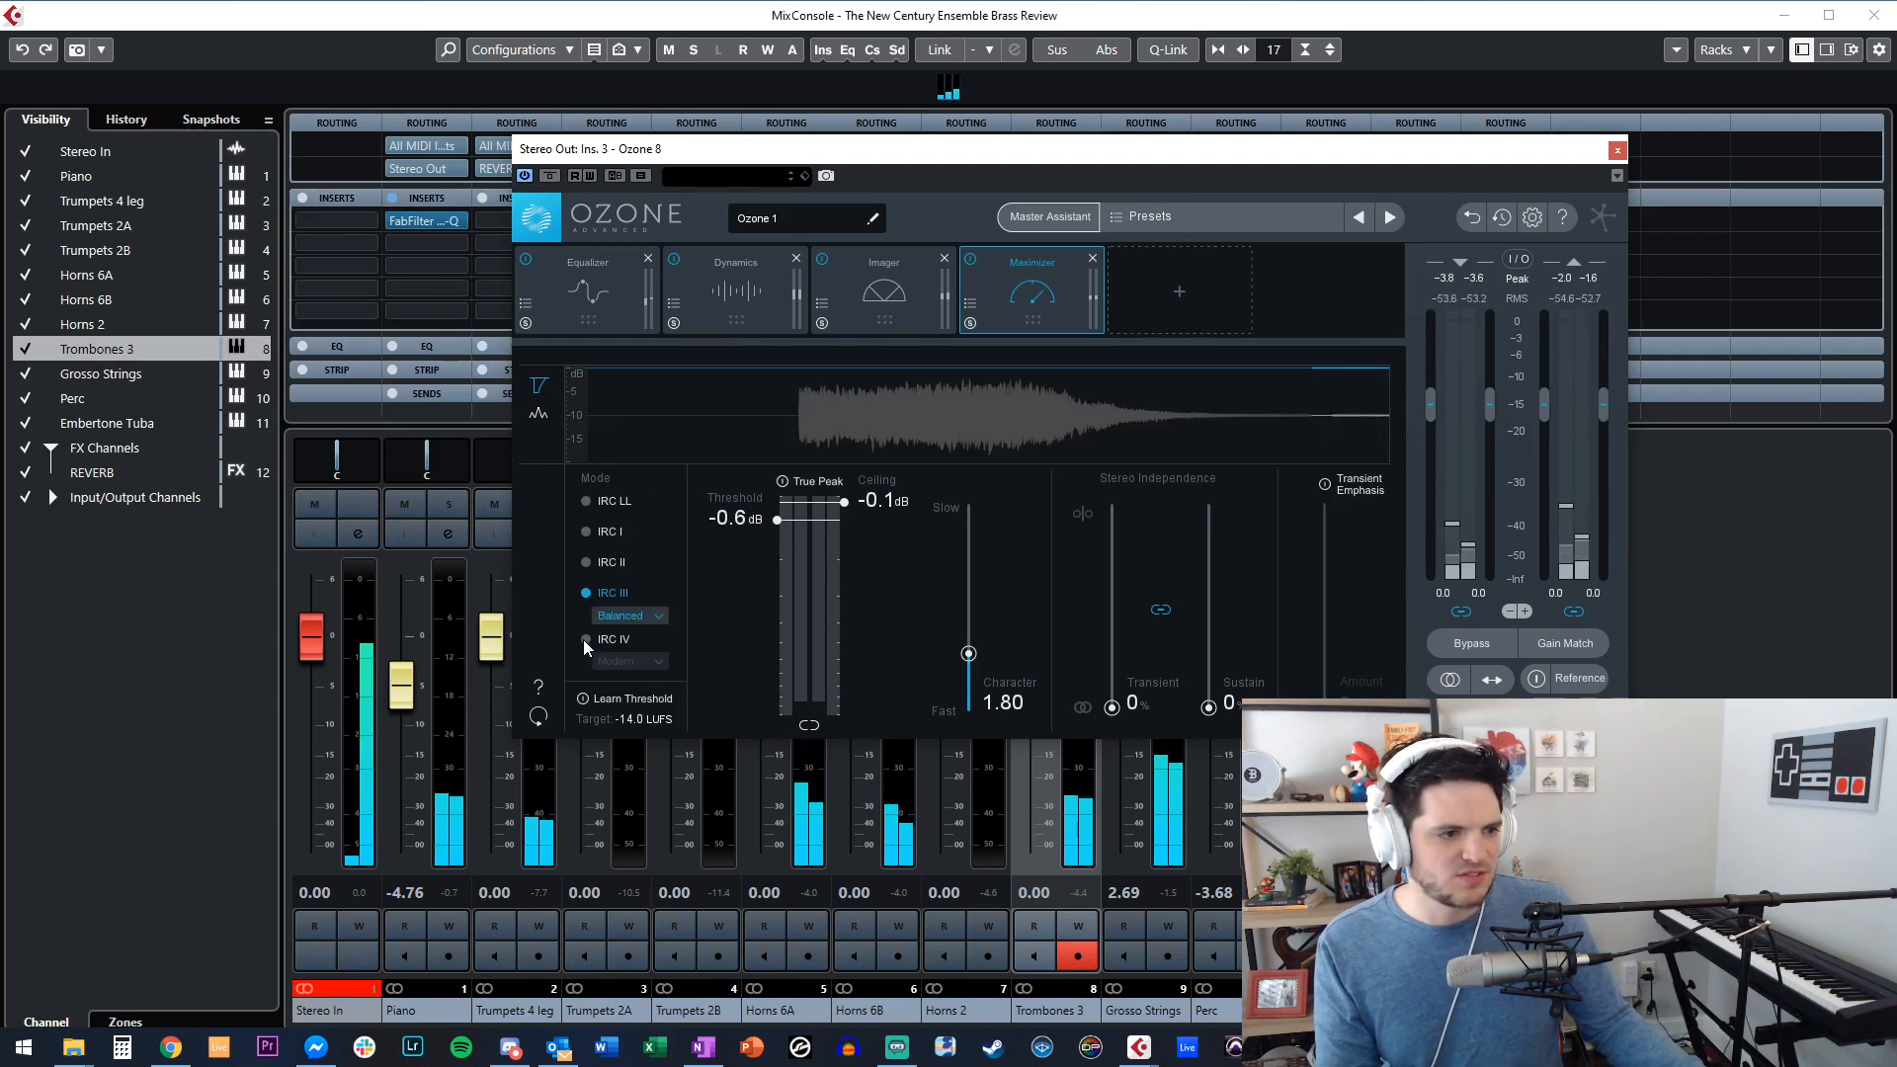
left_click(589, 287)
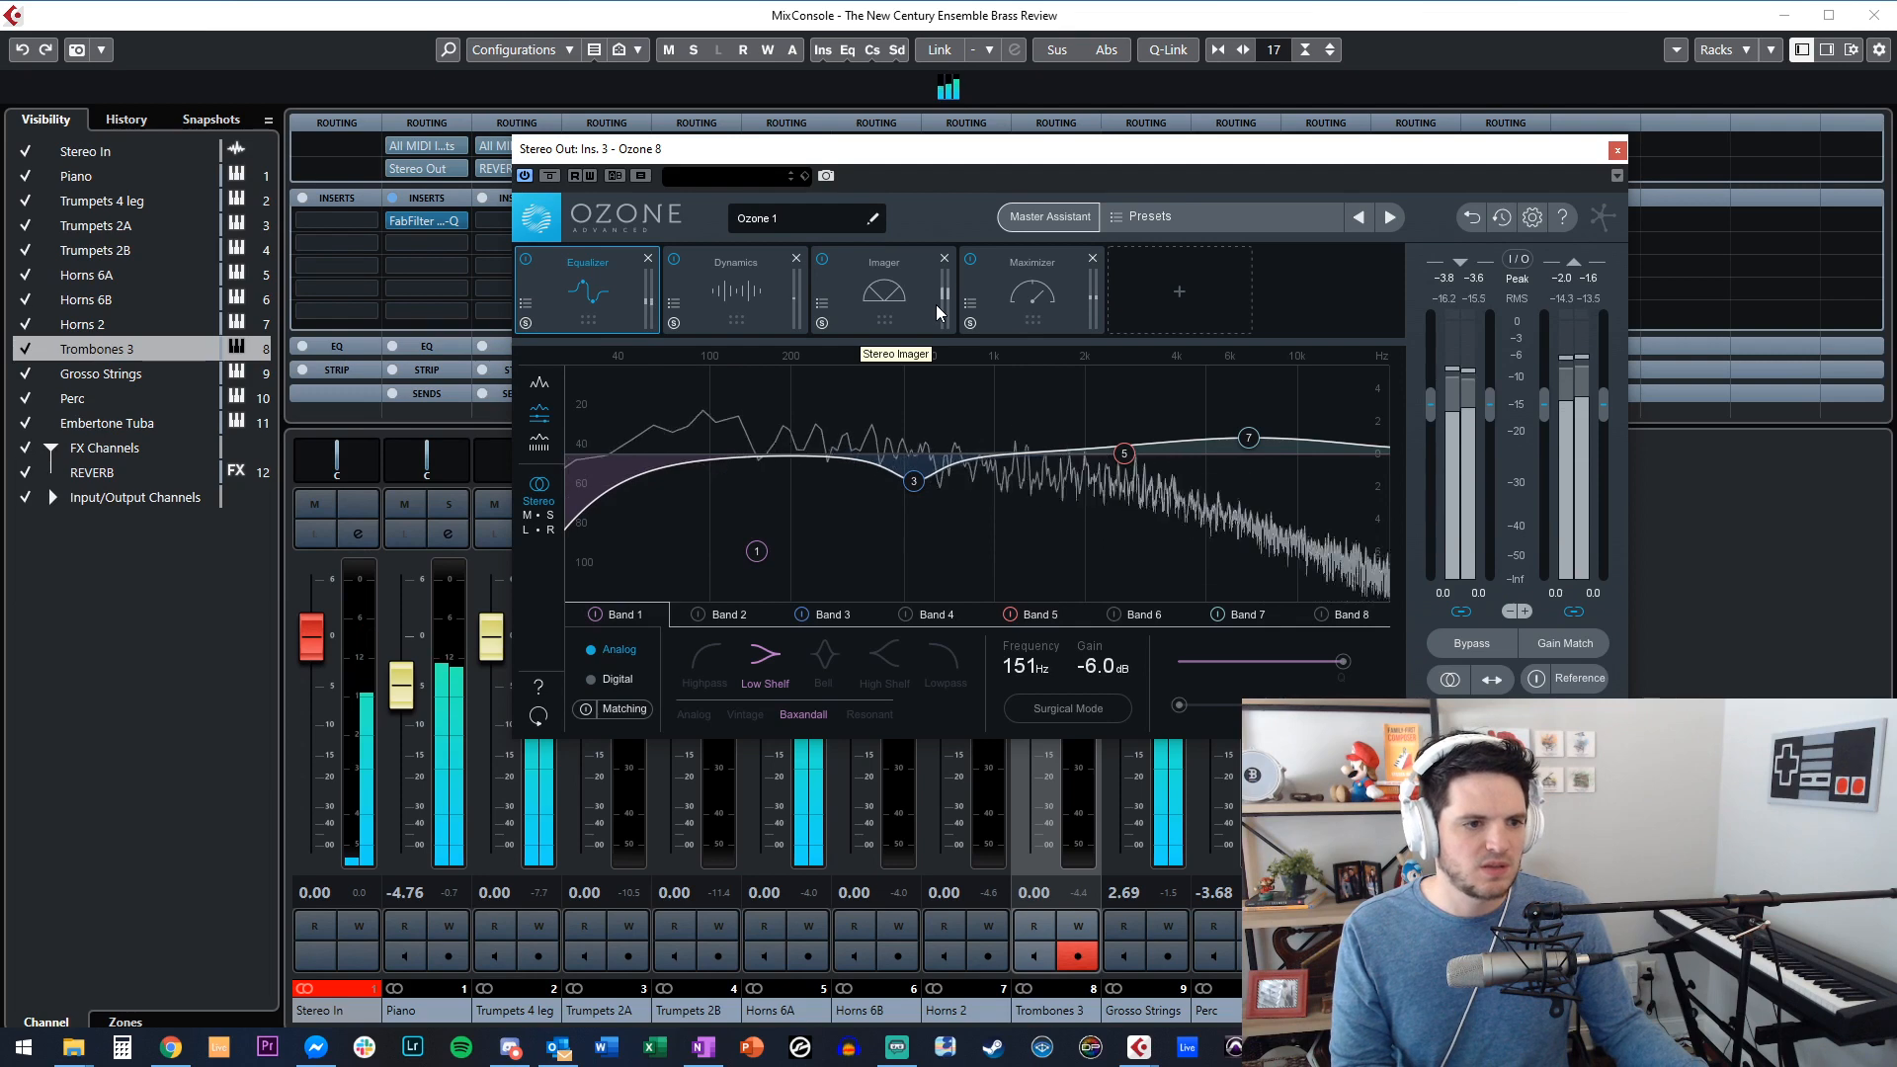
left_click(718, 300)
left_click(674, 303)
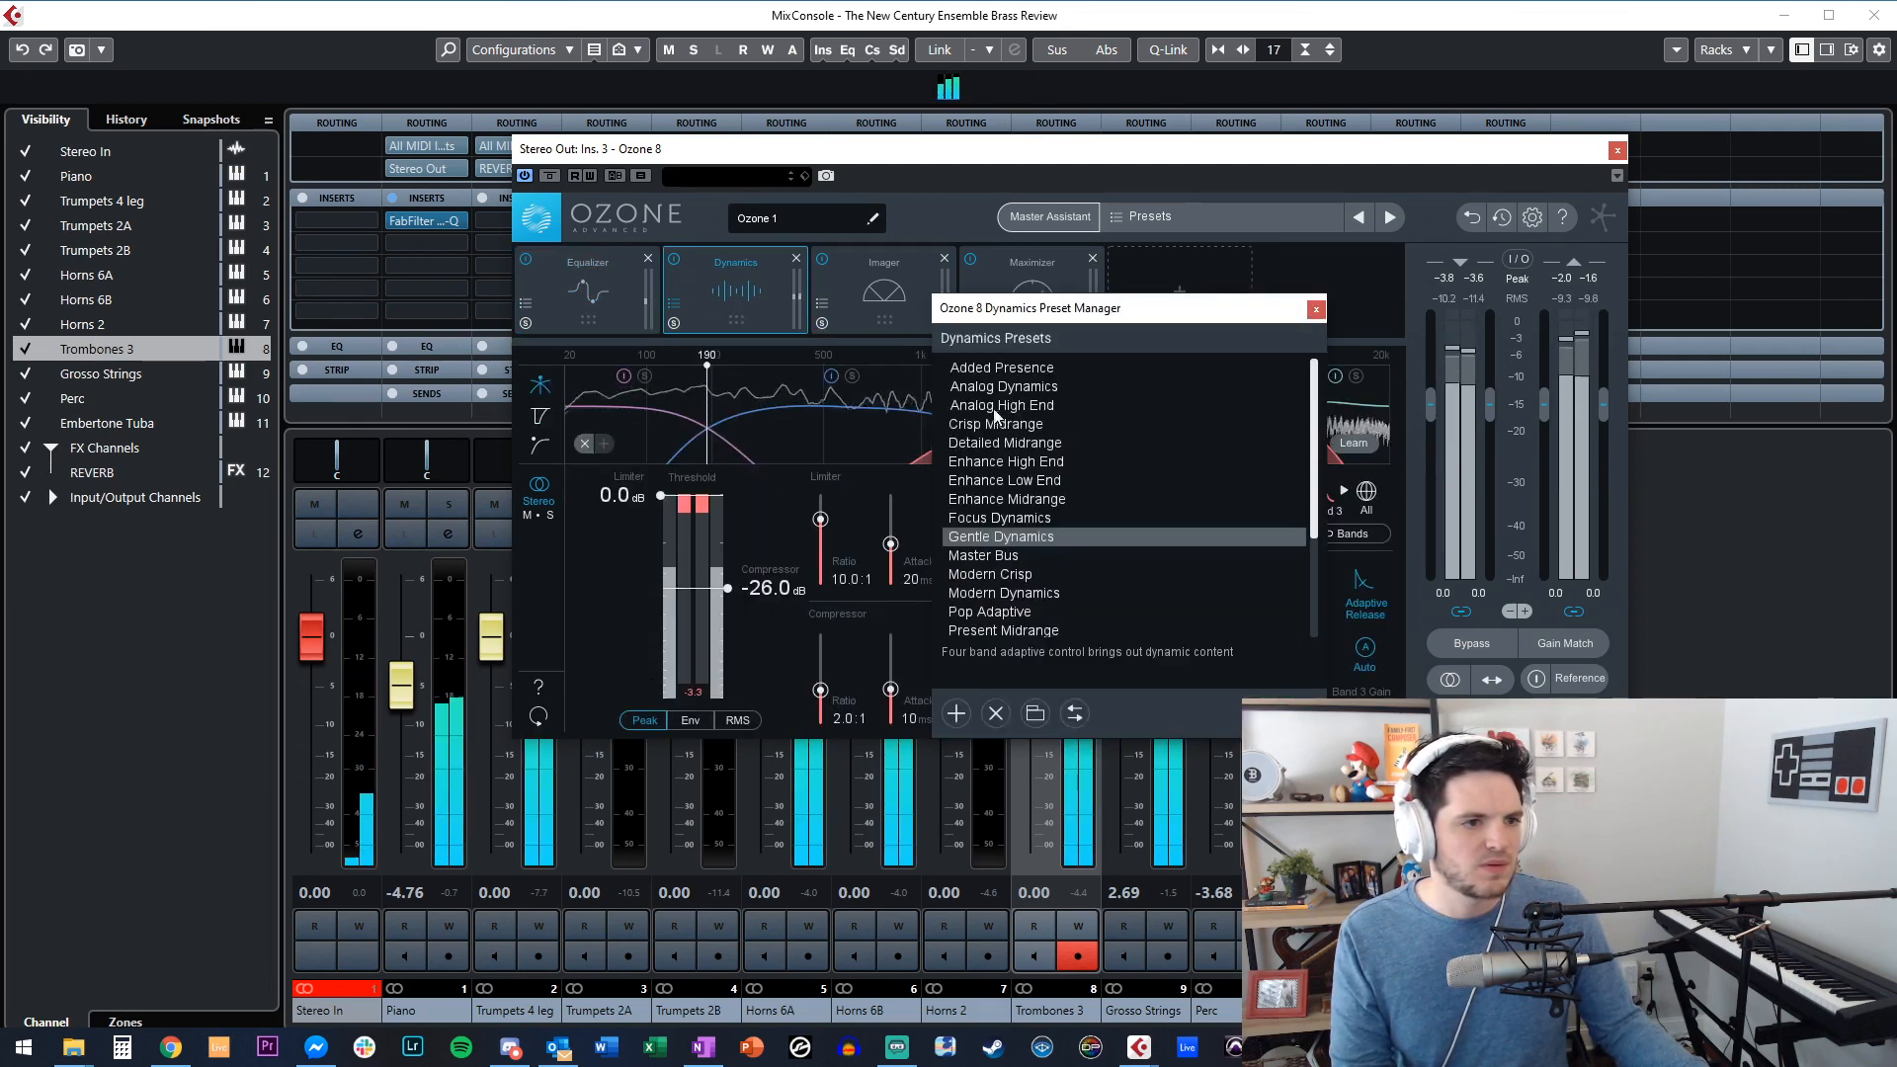
left_click(1007, 445)
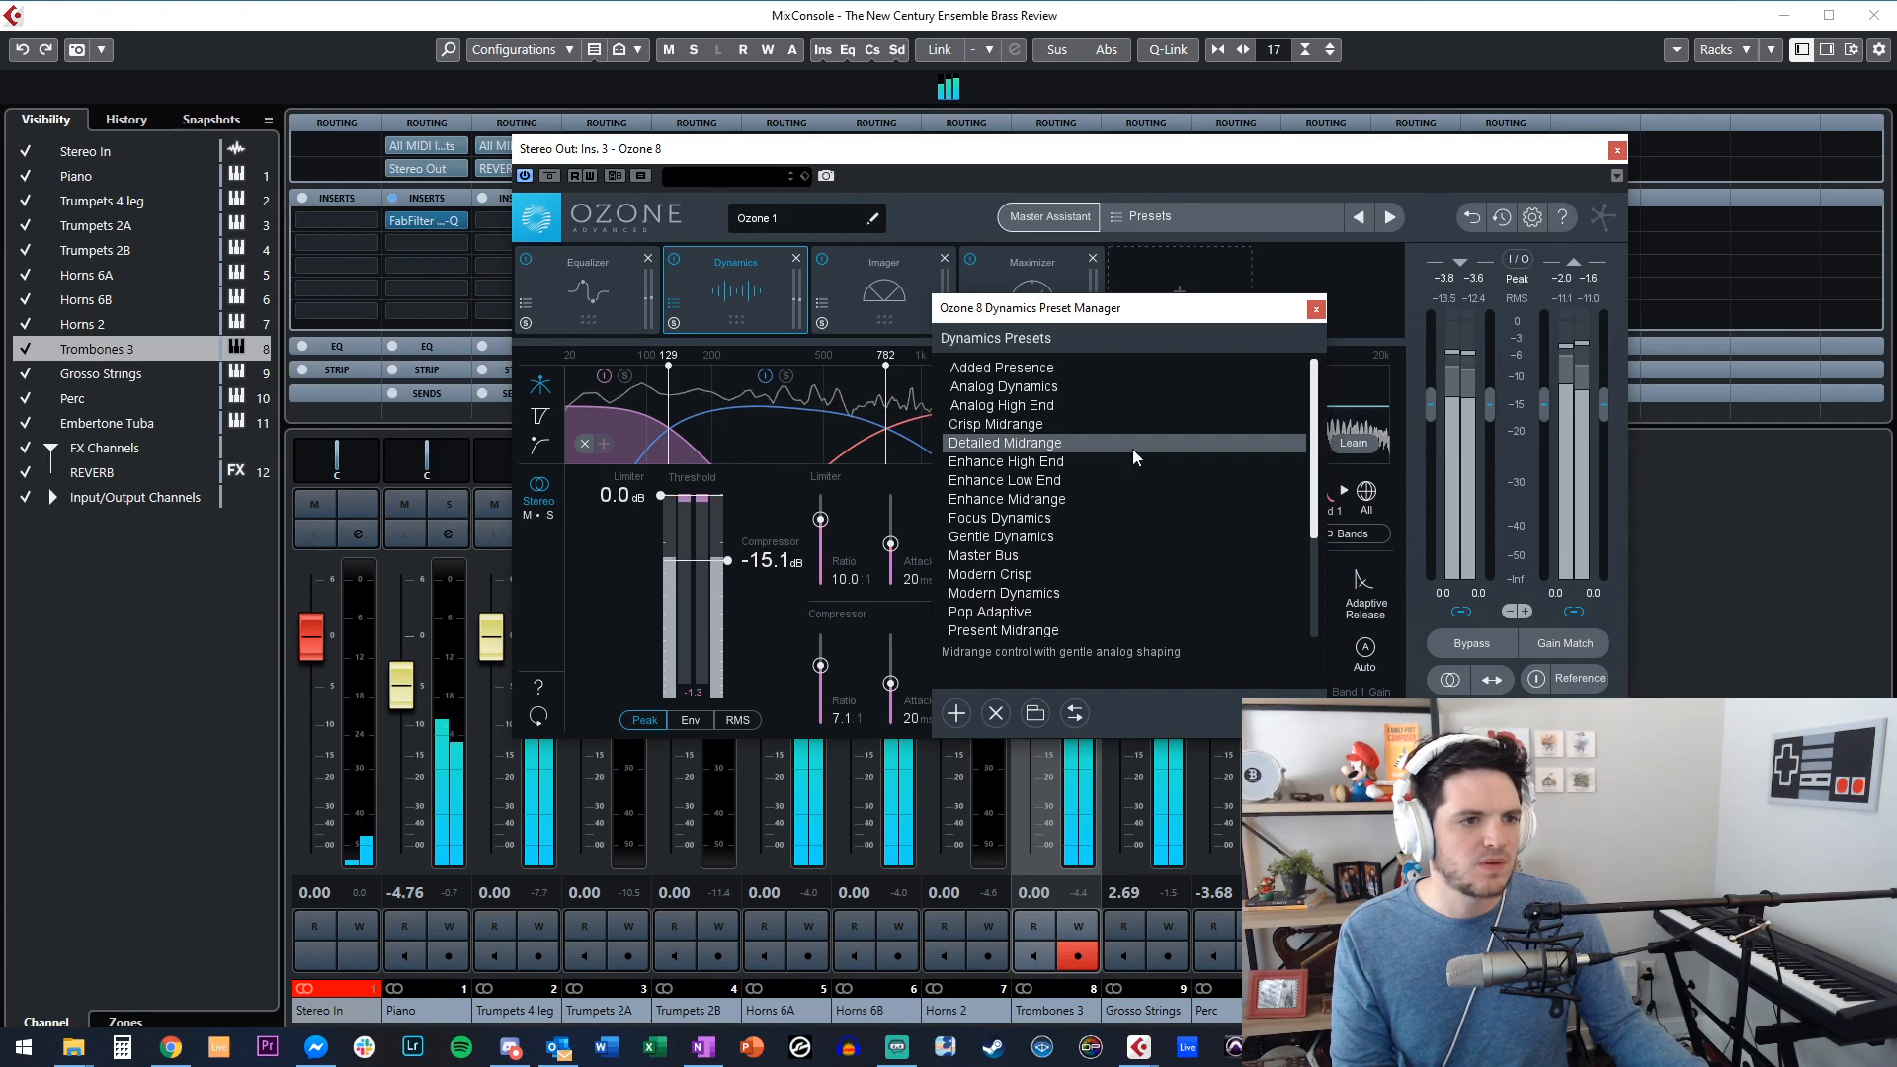
left_click(1316, 311)
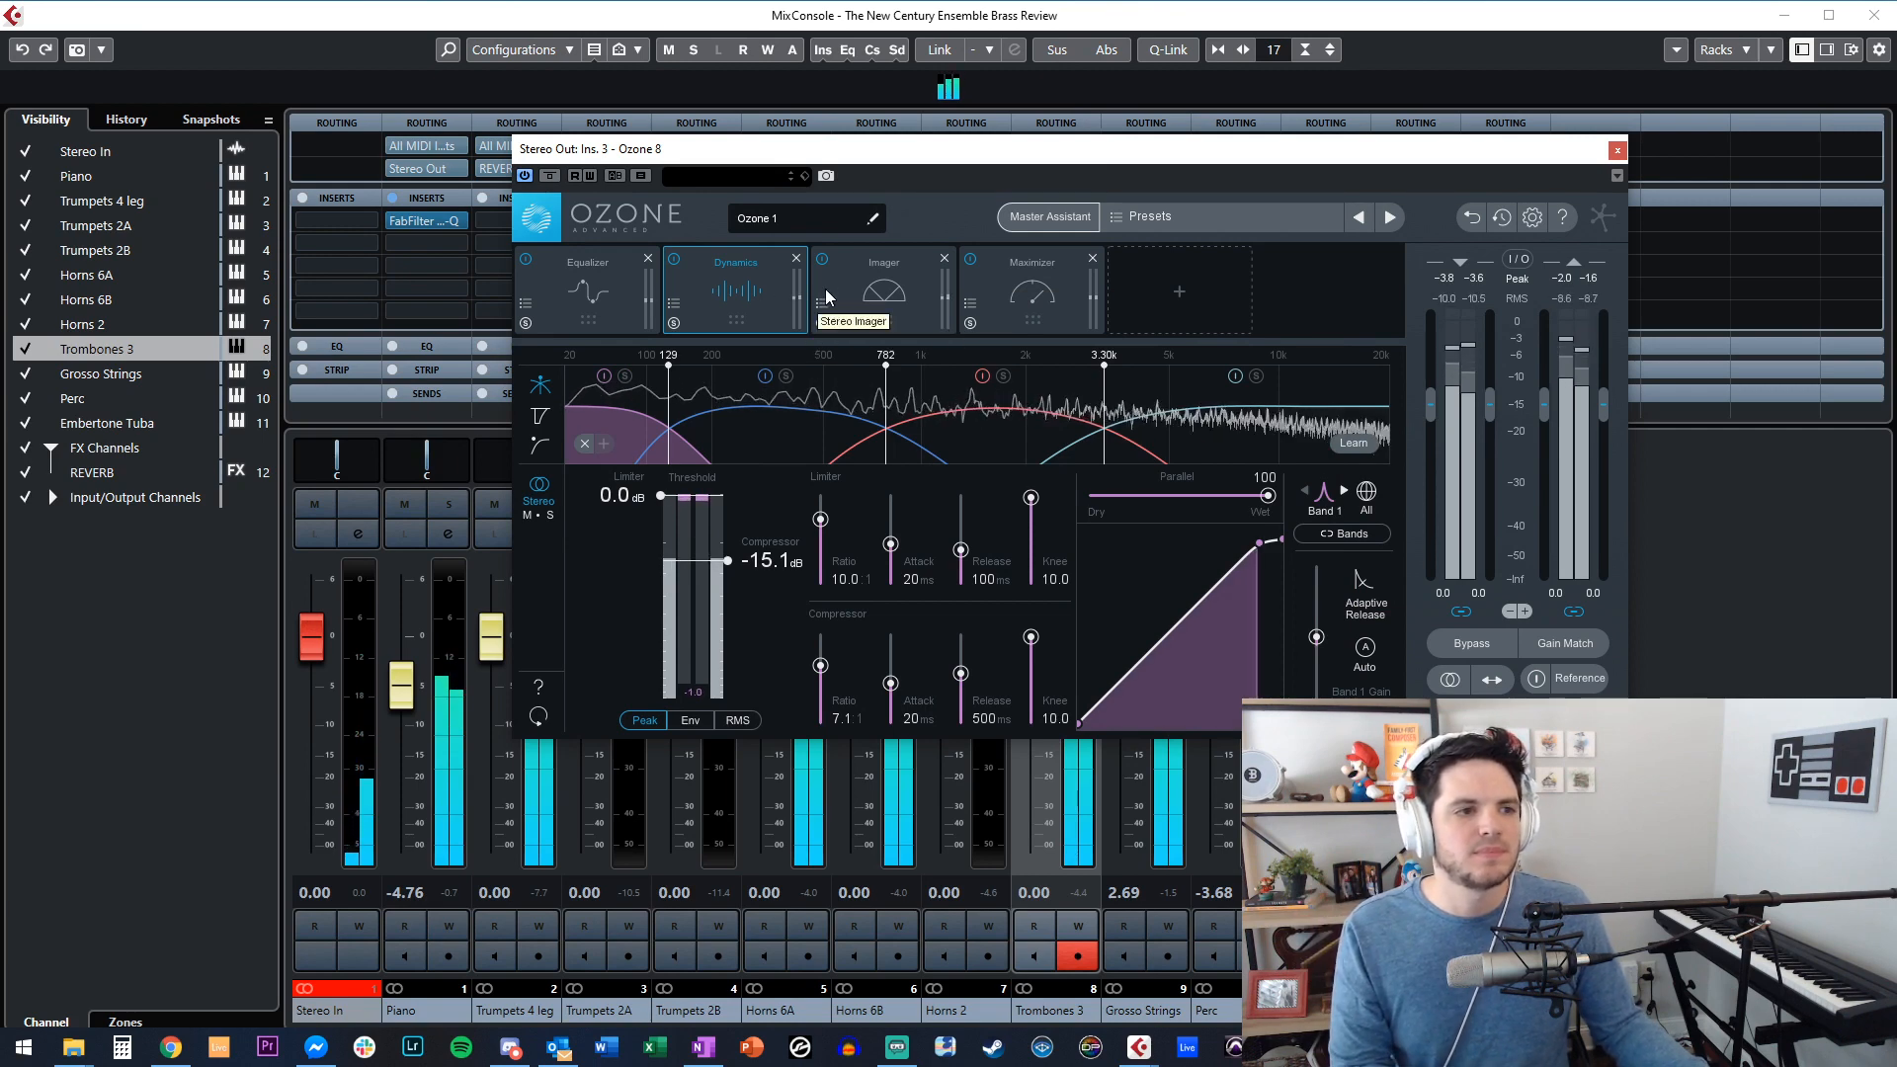
Close Ozone 8 and raise the Perc channel fader to -1.76.
left_click(1617, 150)
left_click_drag(1210, 684, 1208, 657)
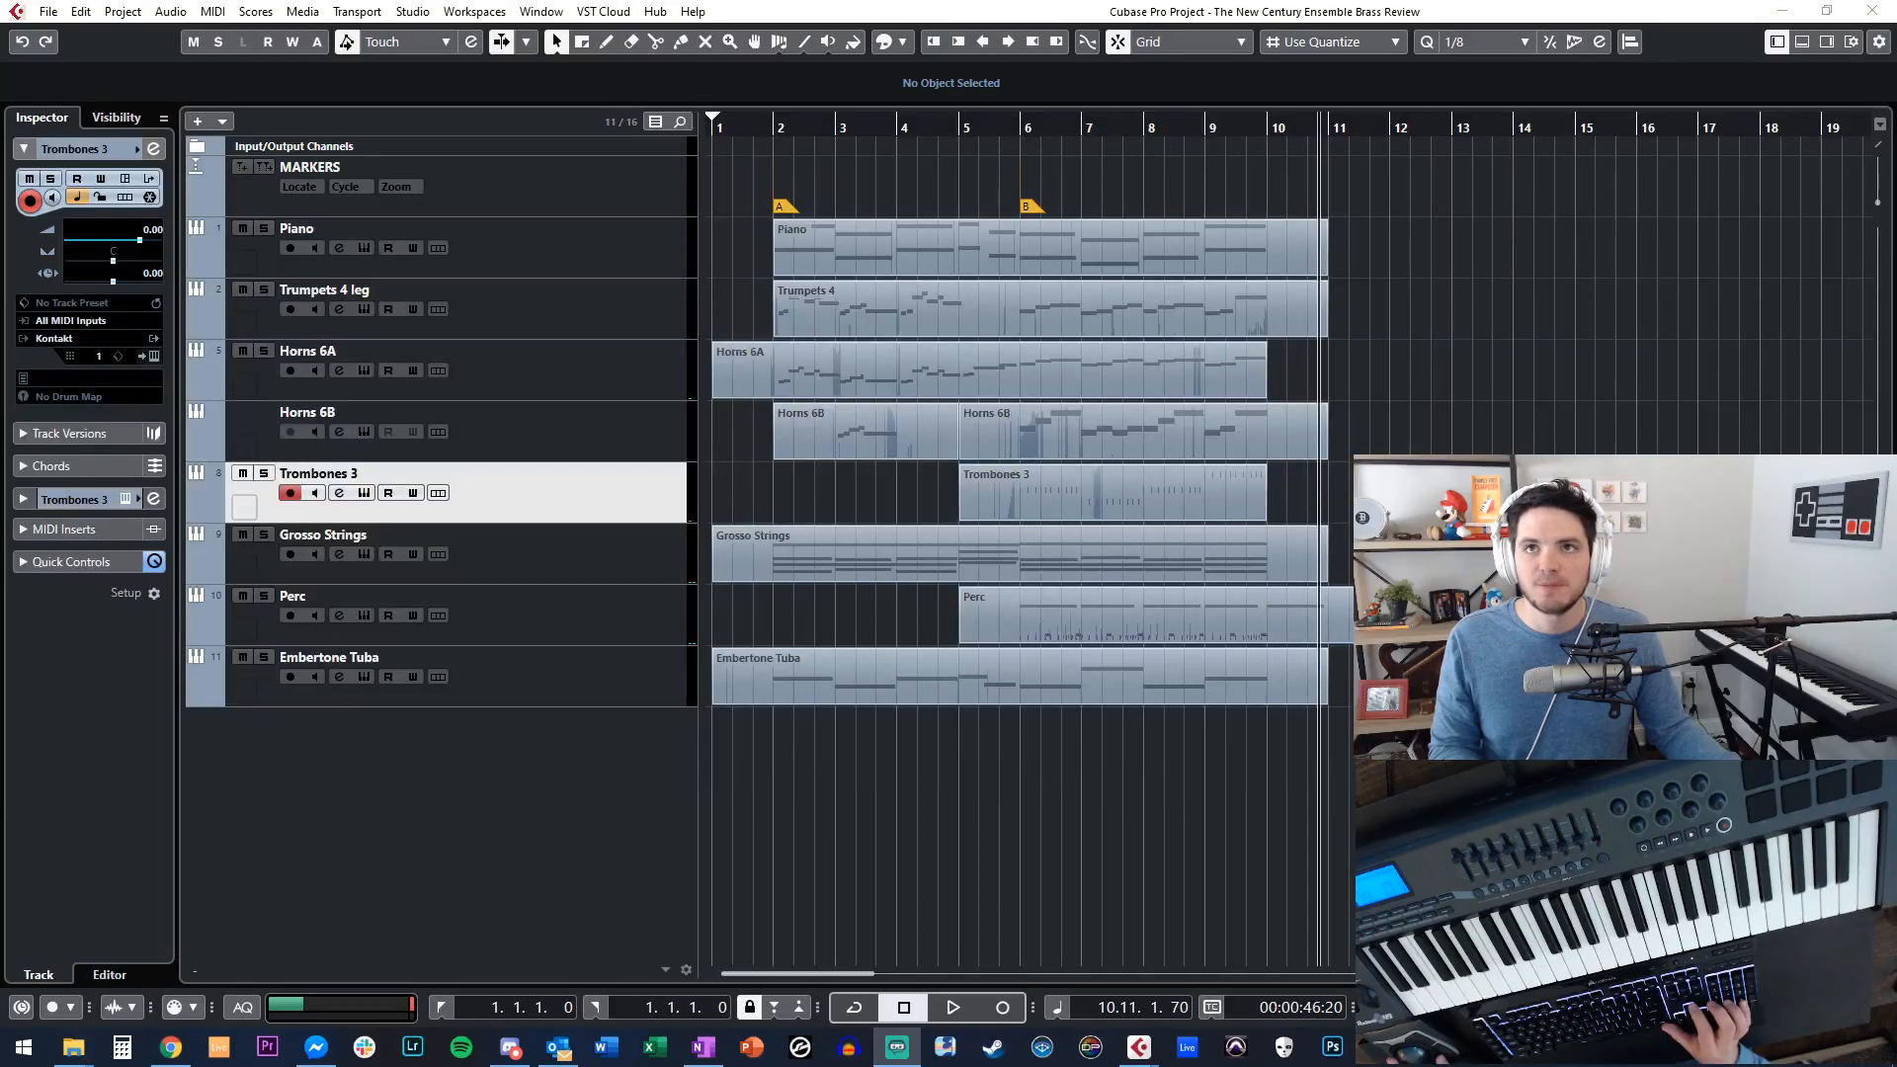
left_click(1177, 789)
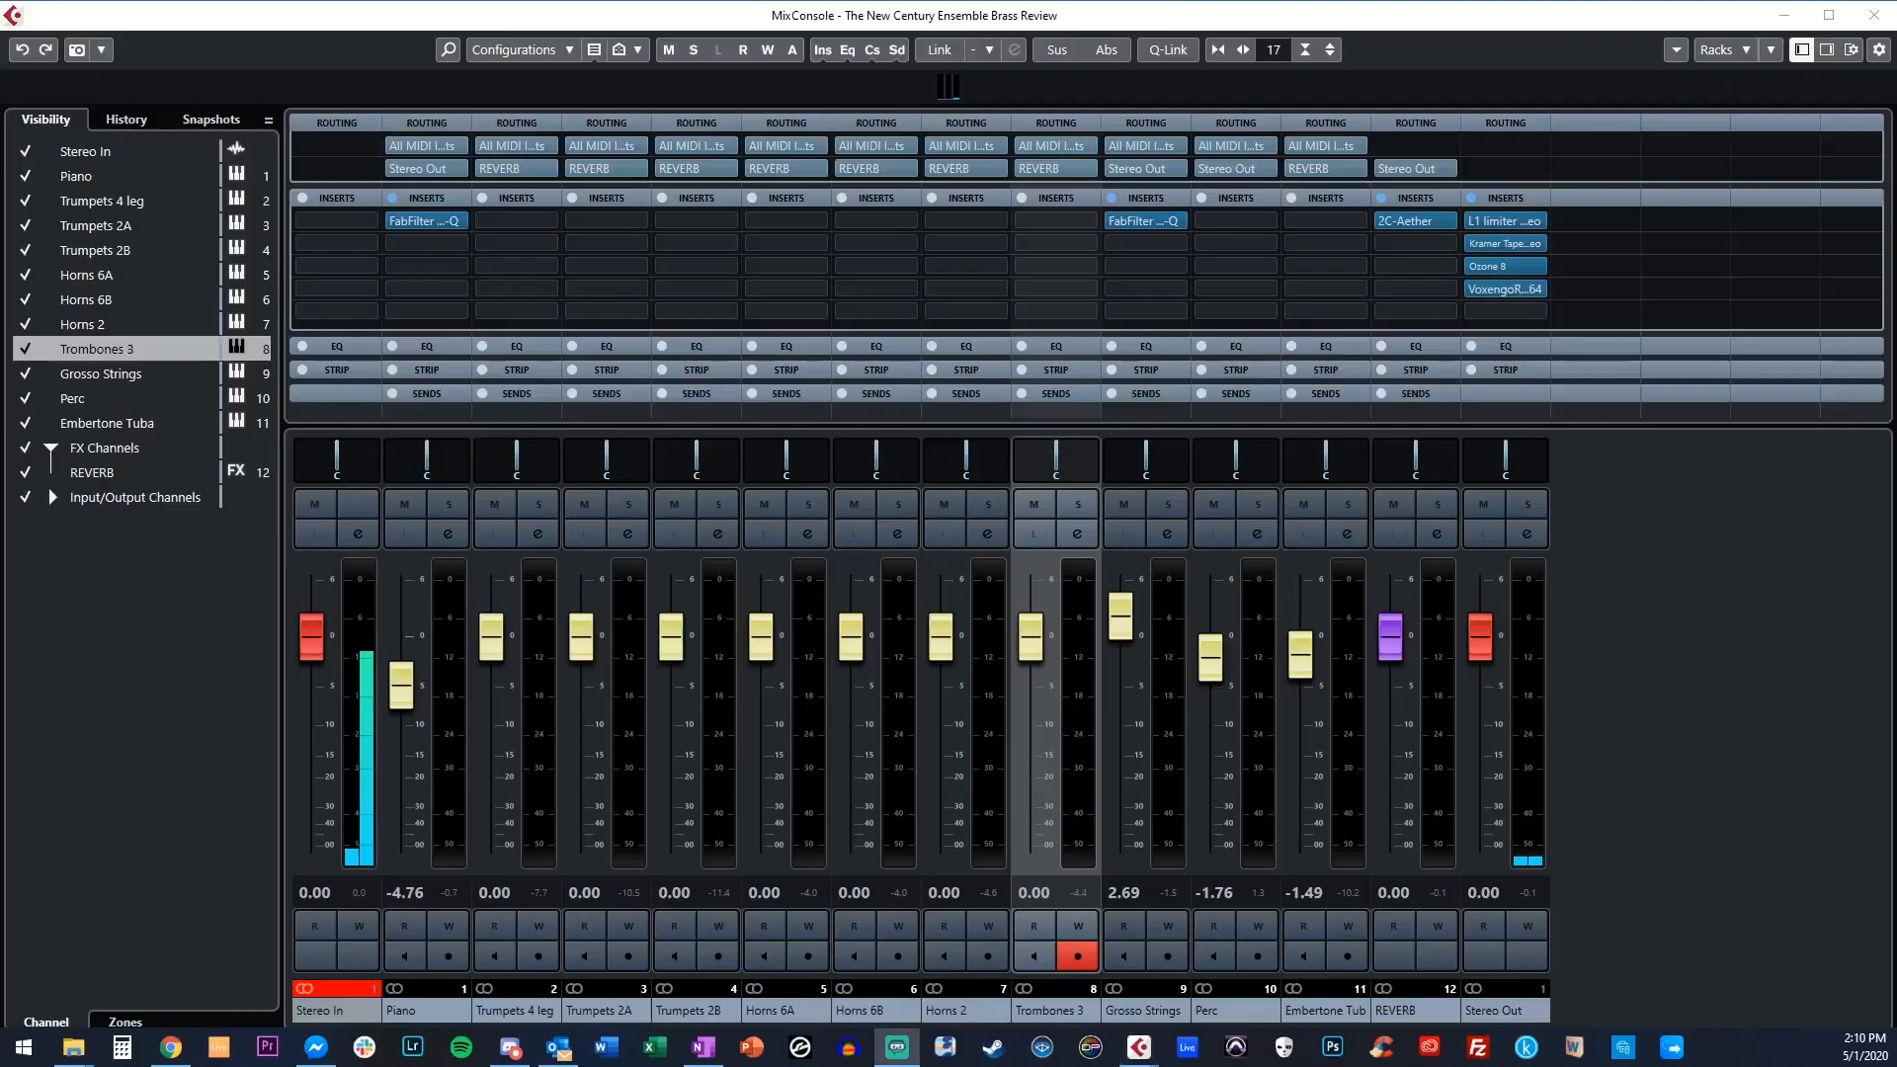
Disable the Kramer Tape and Ozone 8 inserts on Stereo Out and solo the trumpet, Horns 6A, Horns 6B and Trombones 3 channels.
left_click(1488, 223)
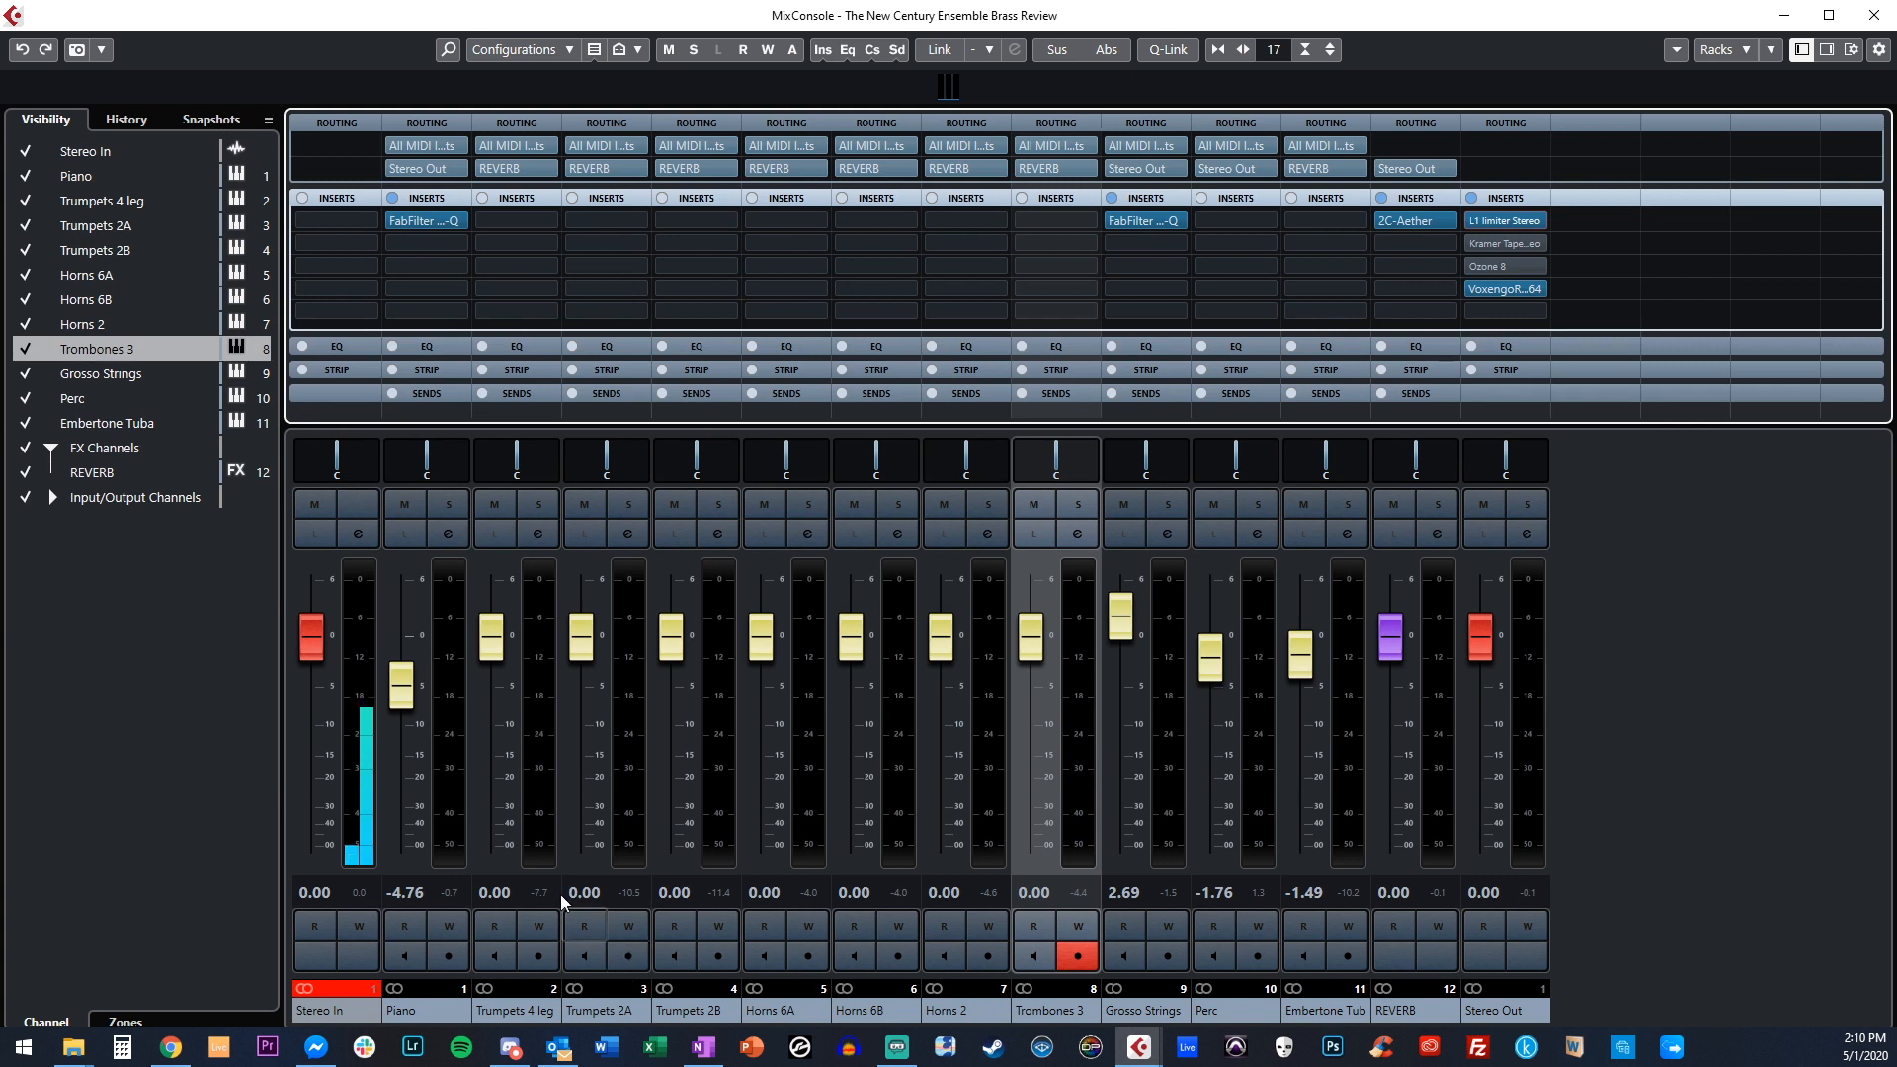
left_click(541, 505)
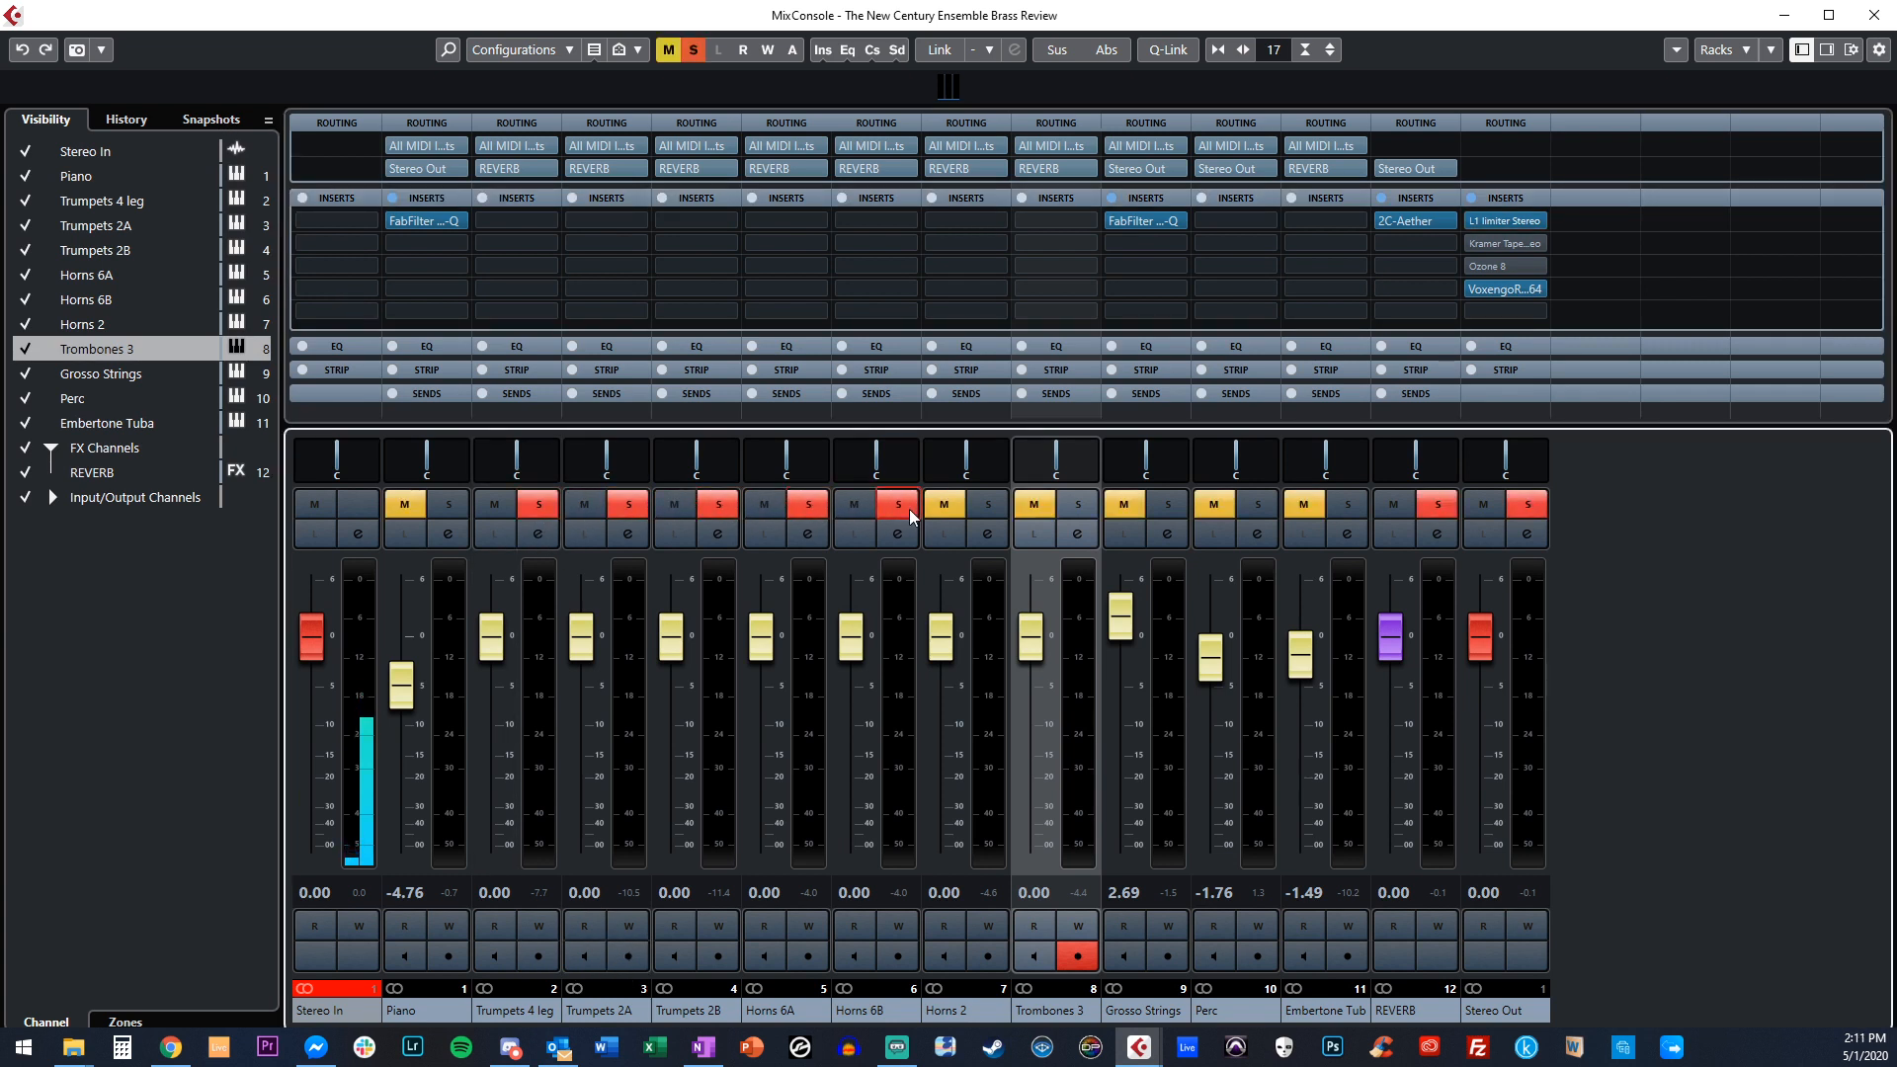
left_click(1080, 505)
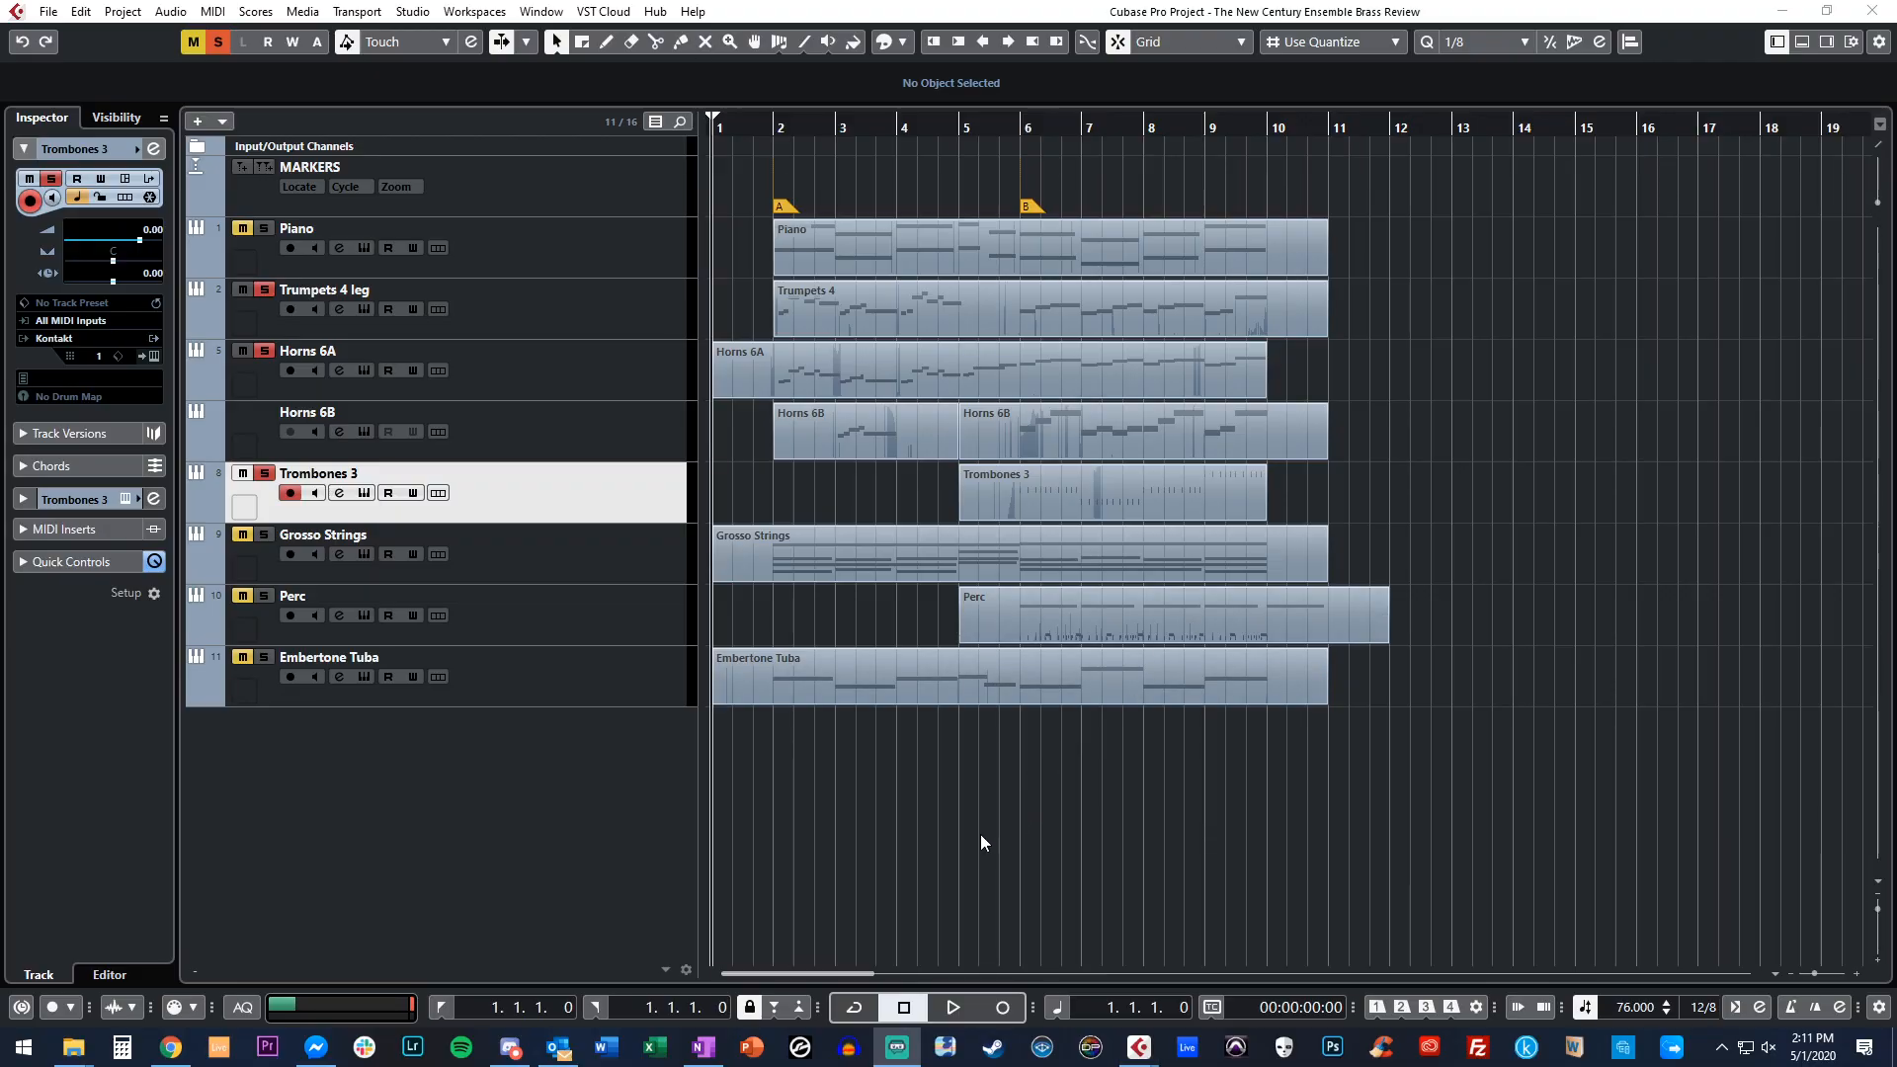
Enlarge the track heights in the project and play the soloed brass from marker A at bar 2.
left_click(972, 838)
key("shift+h")
key("shift+n")
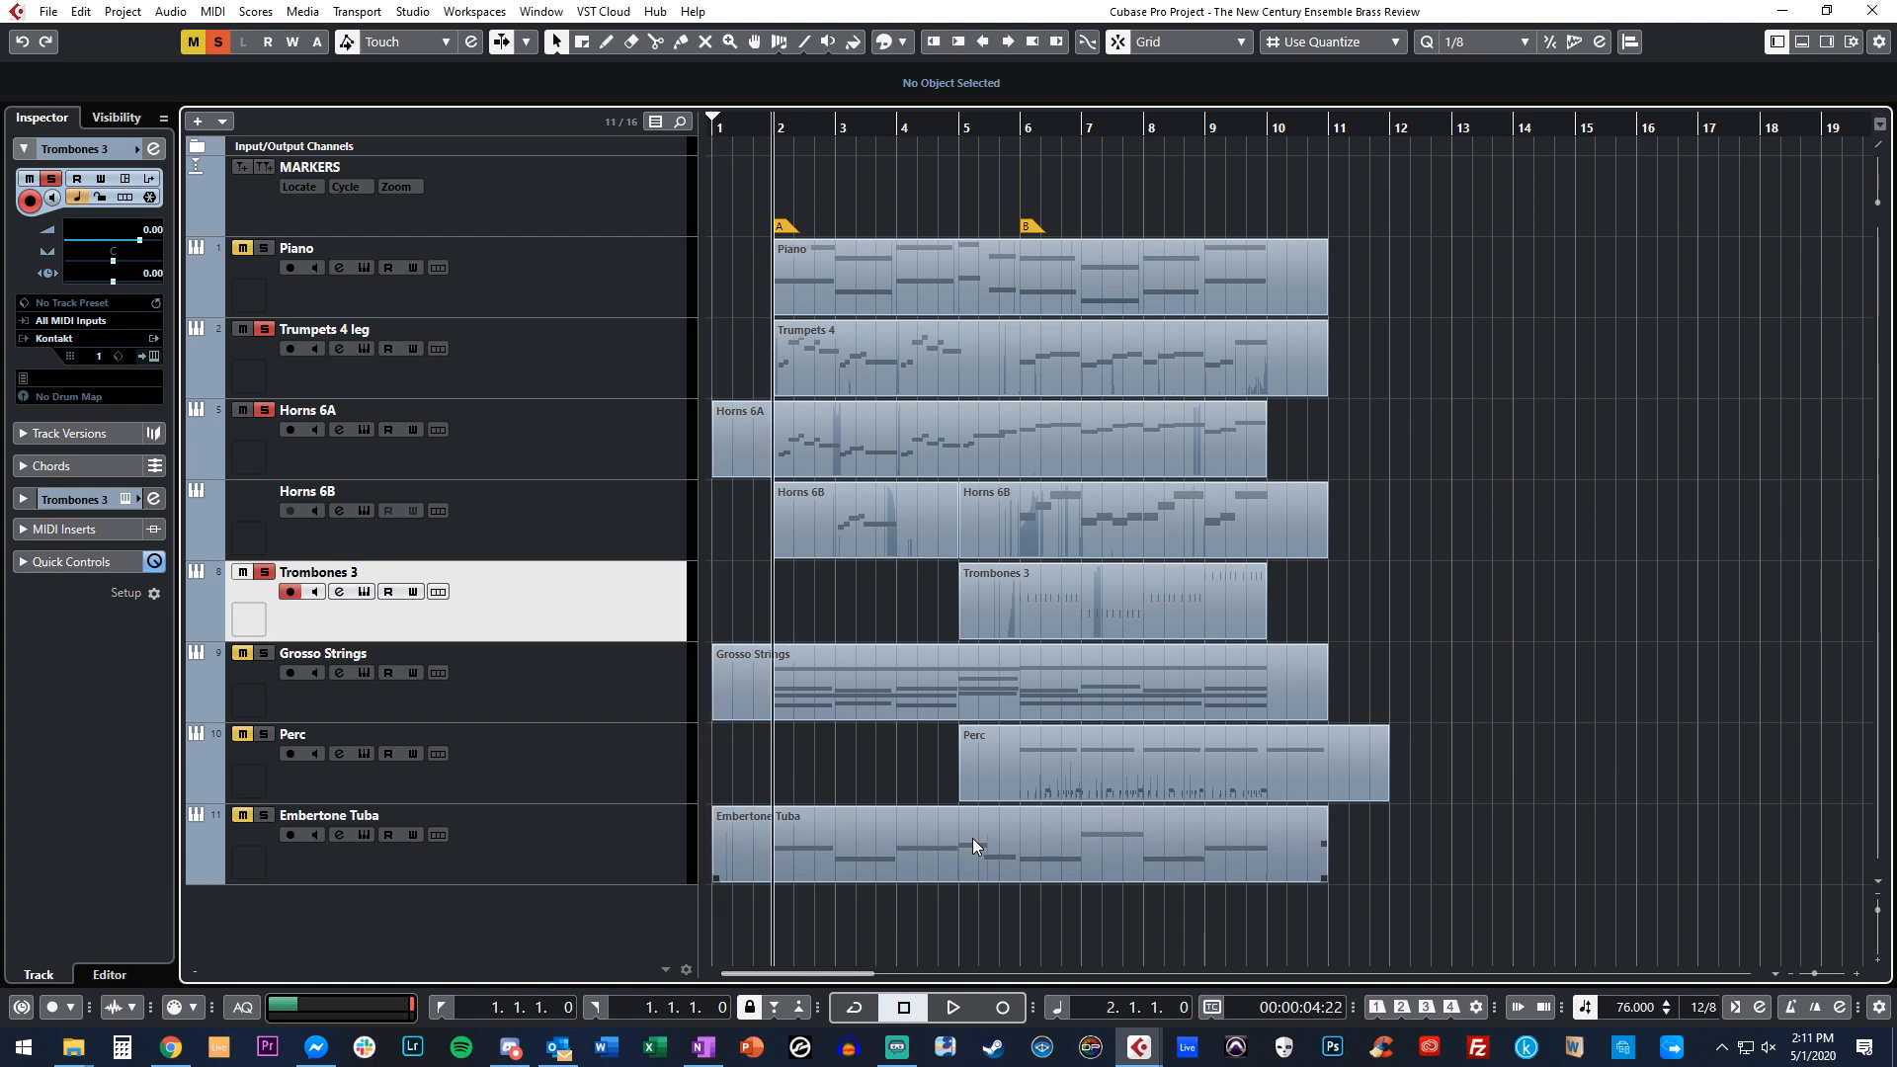
key("space")
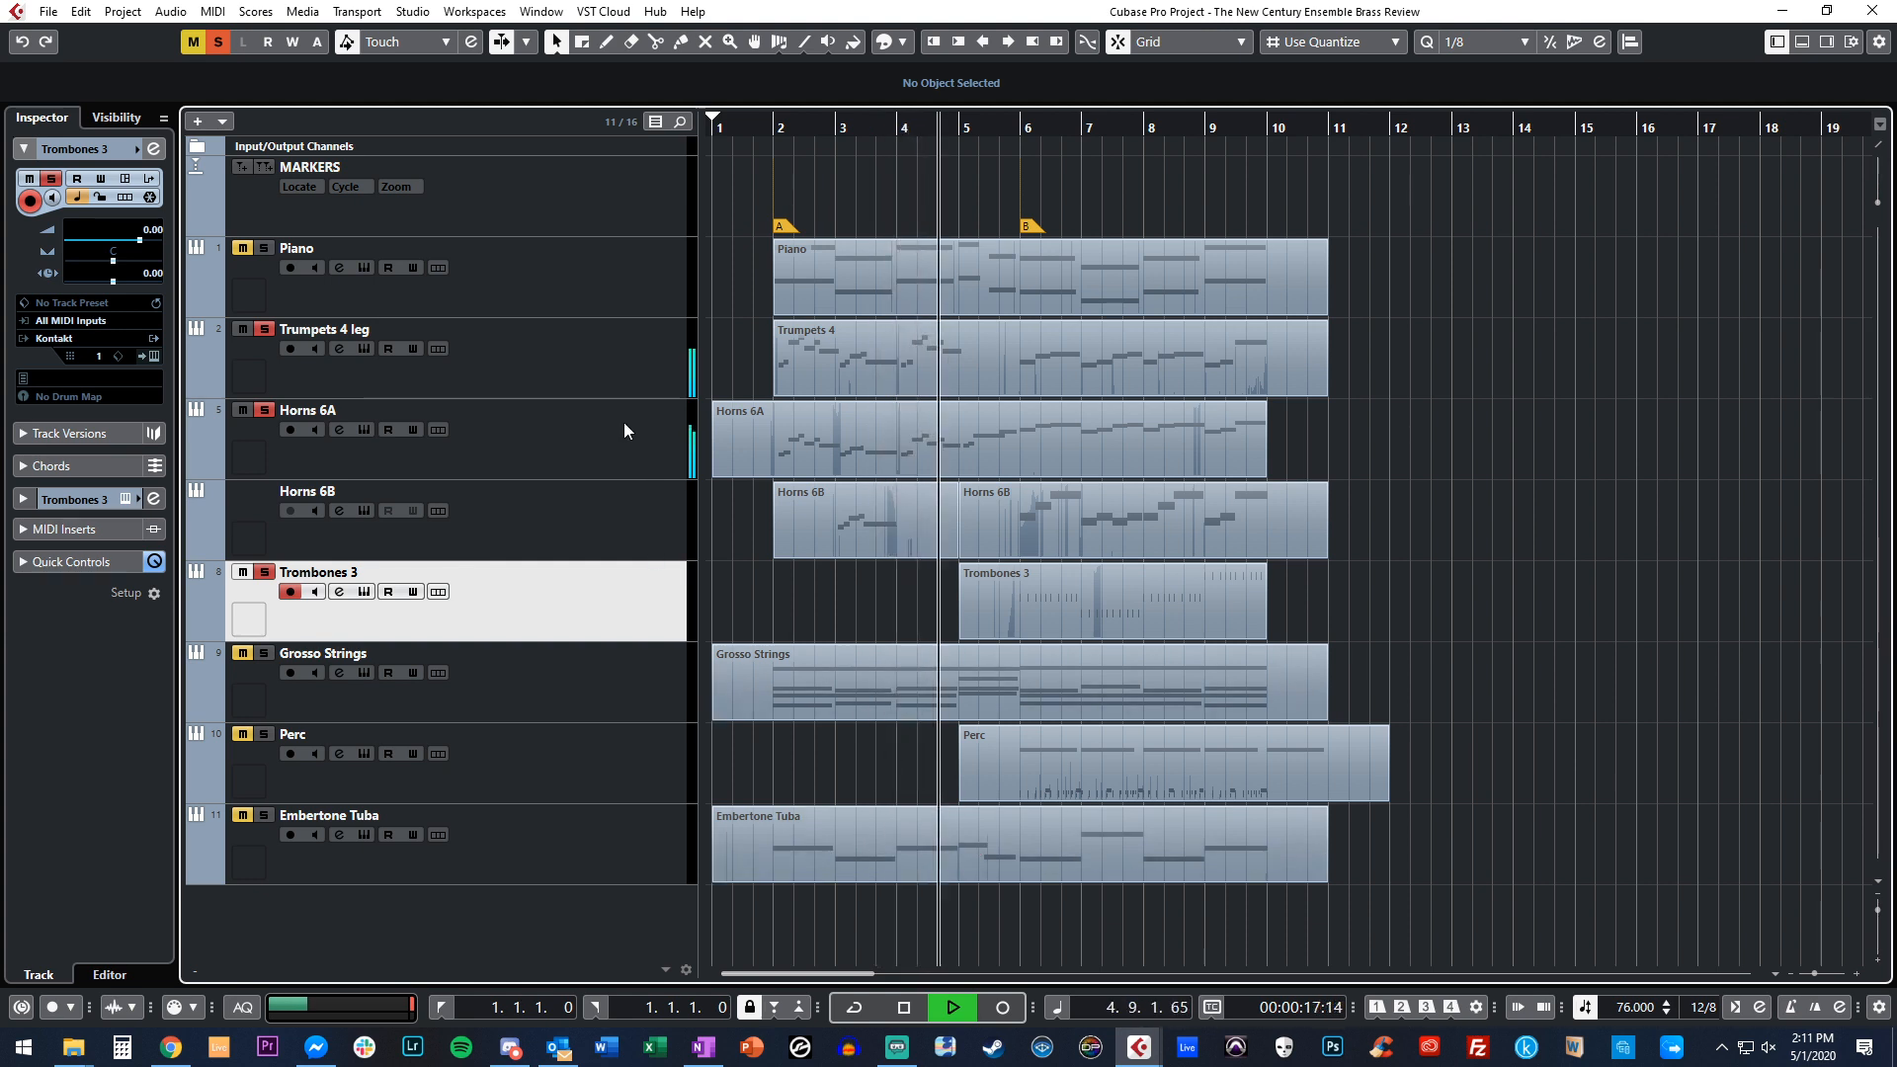
View the Kontakt instruments of the Trumpets 4 leg and Horns 6A tracks during playback.
left_click(565, 360)
key("Return")
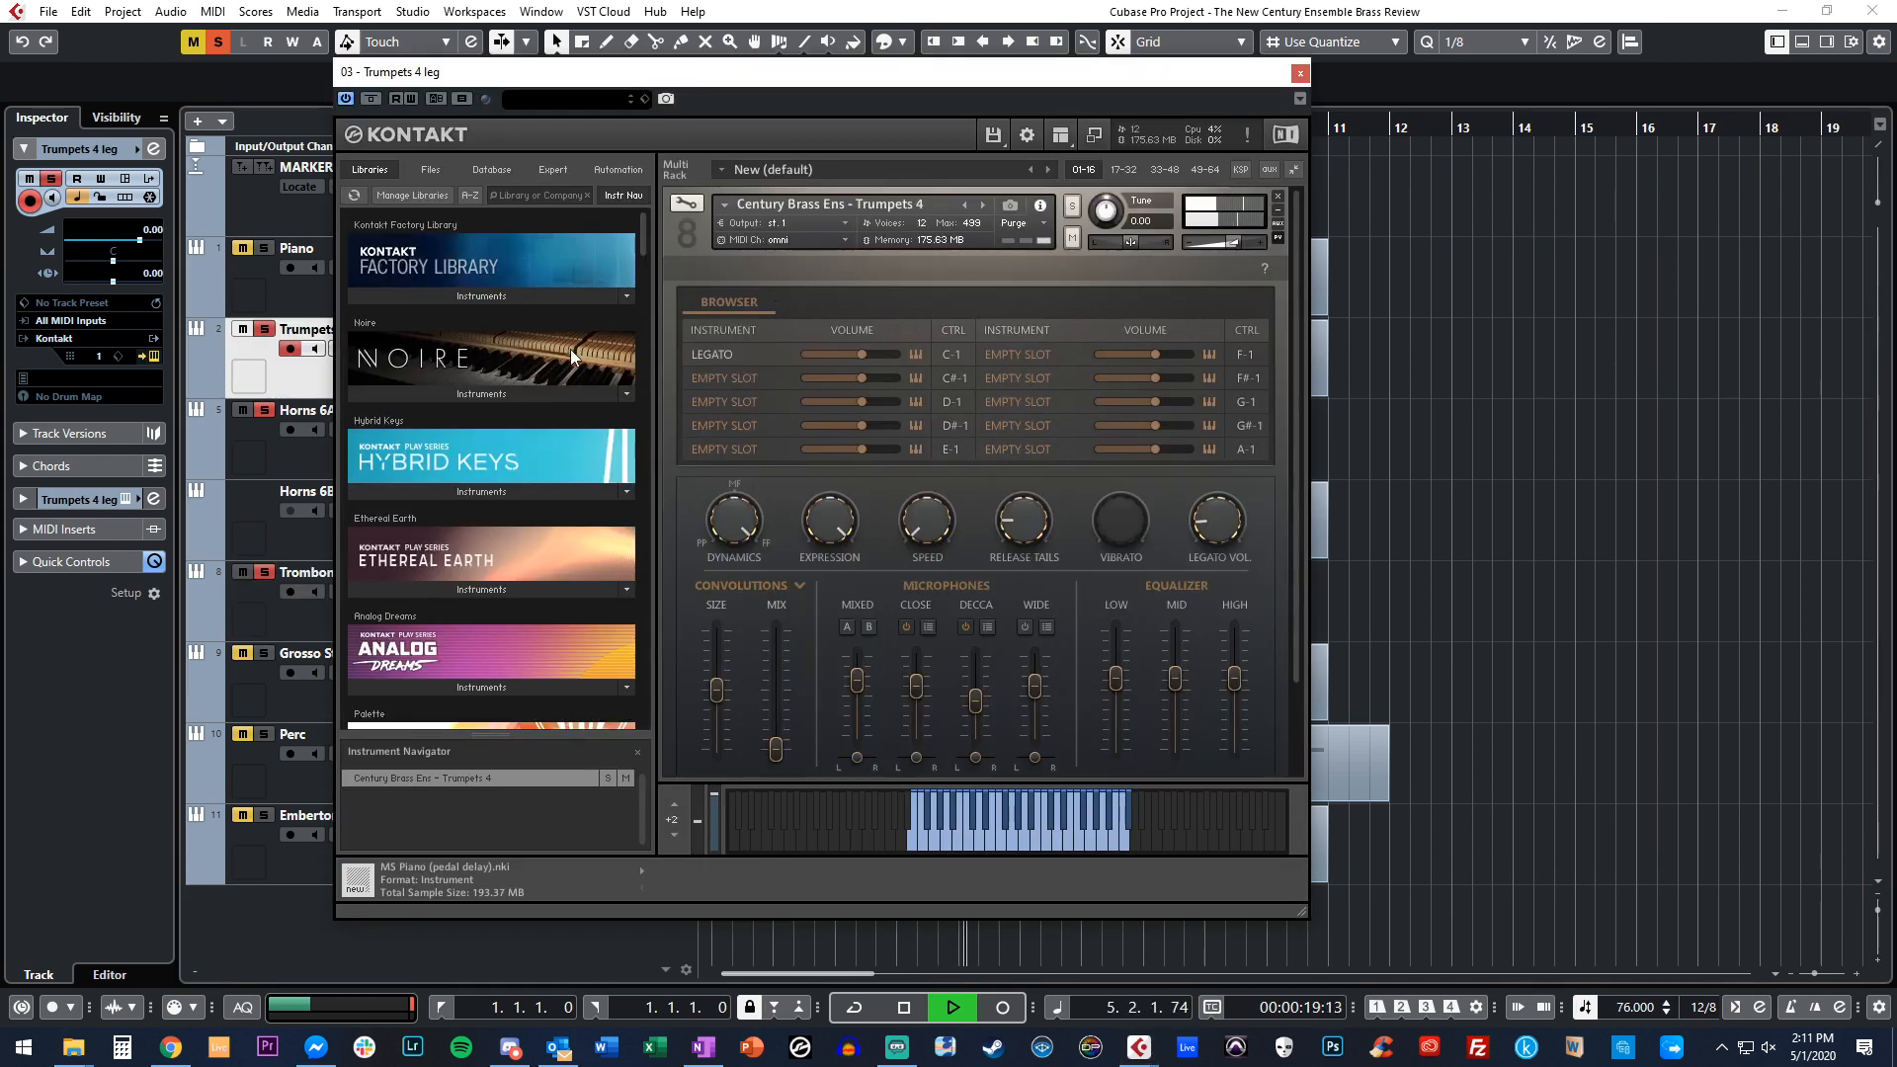
key("Return")
left_click(490, 423)
key("Return")
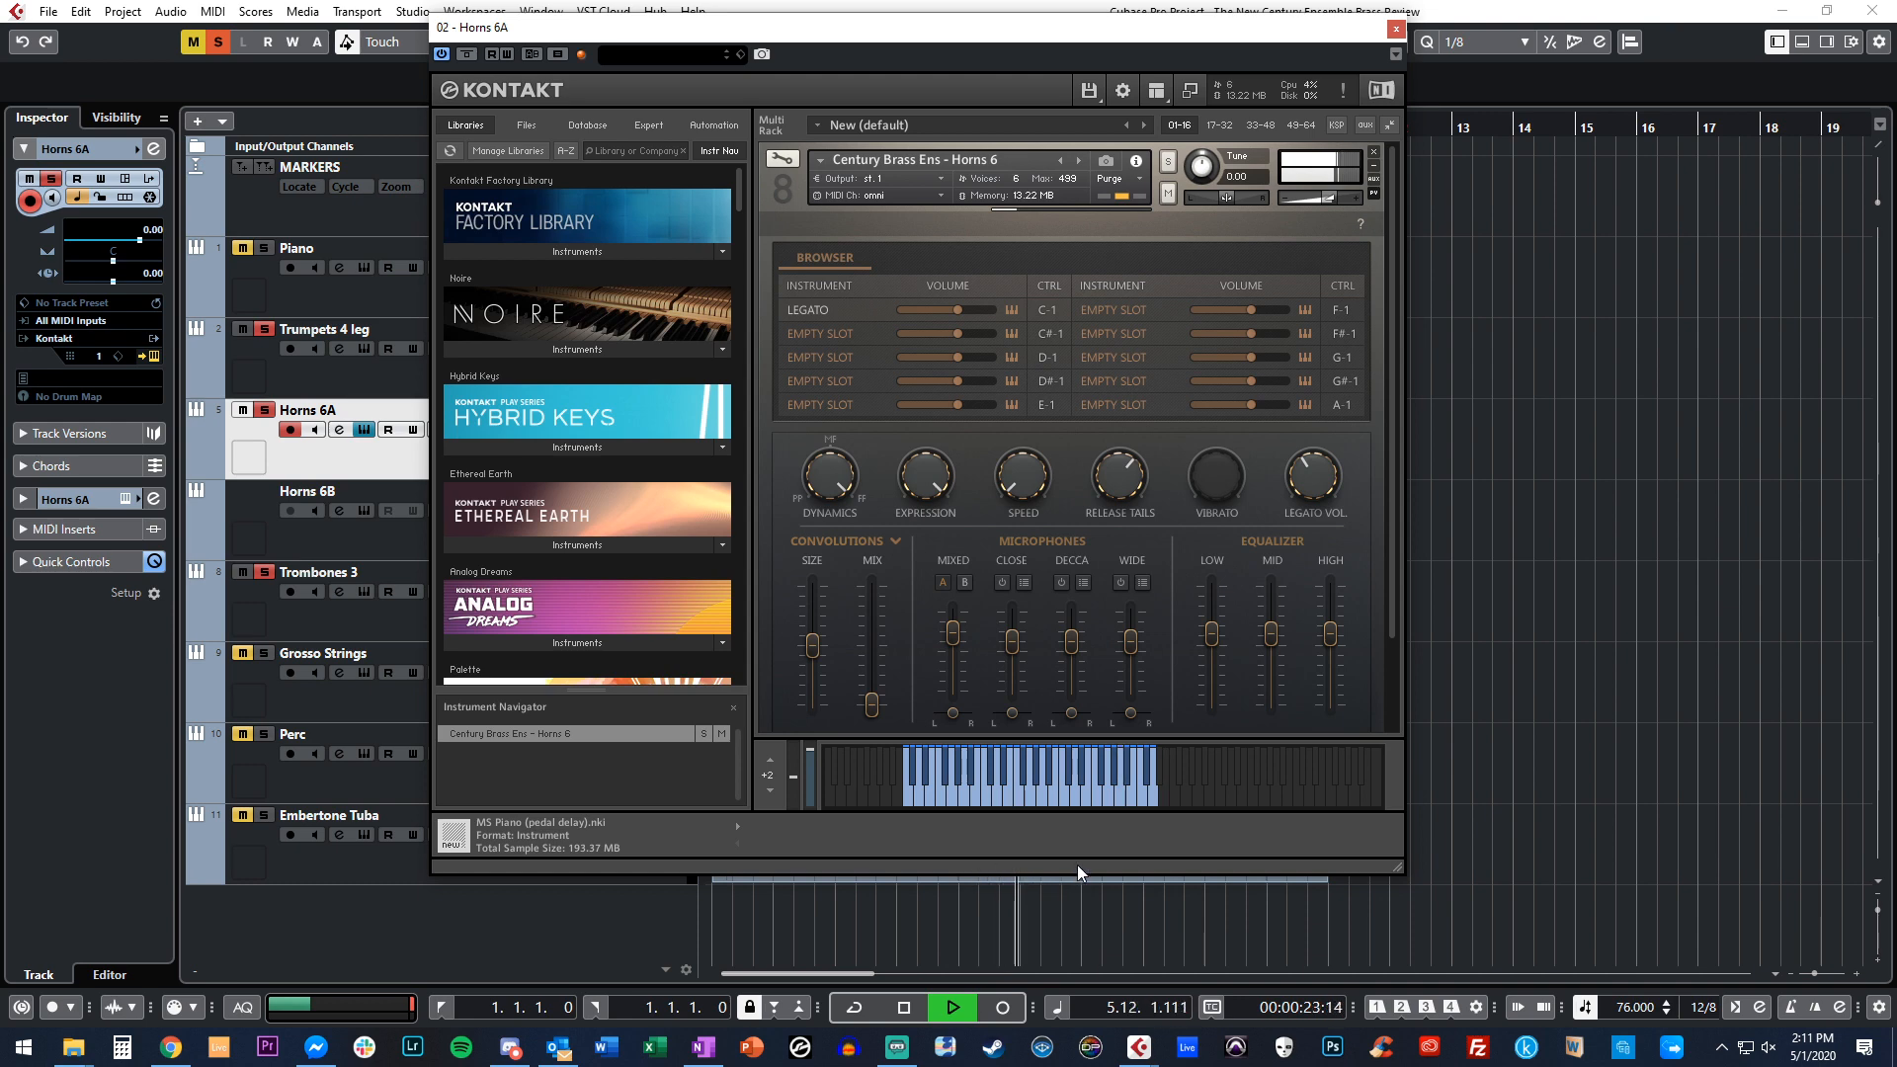
key("Return")
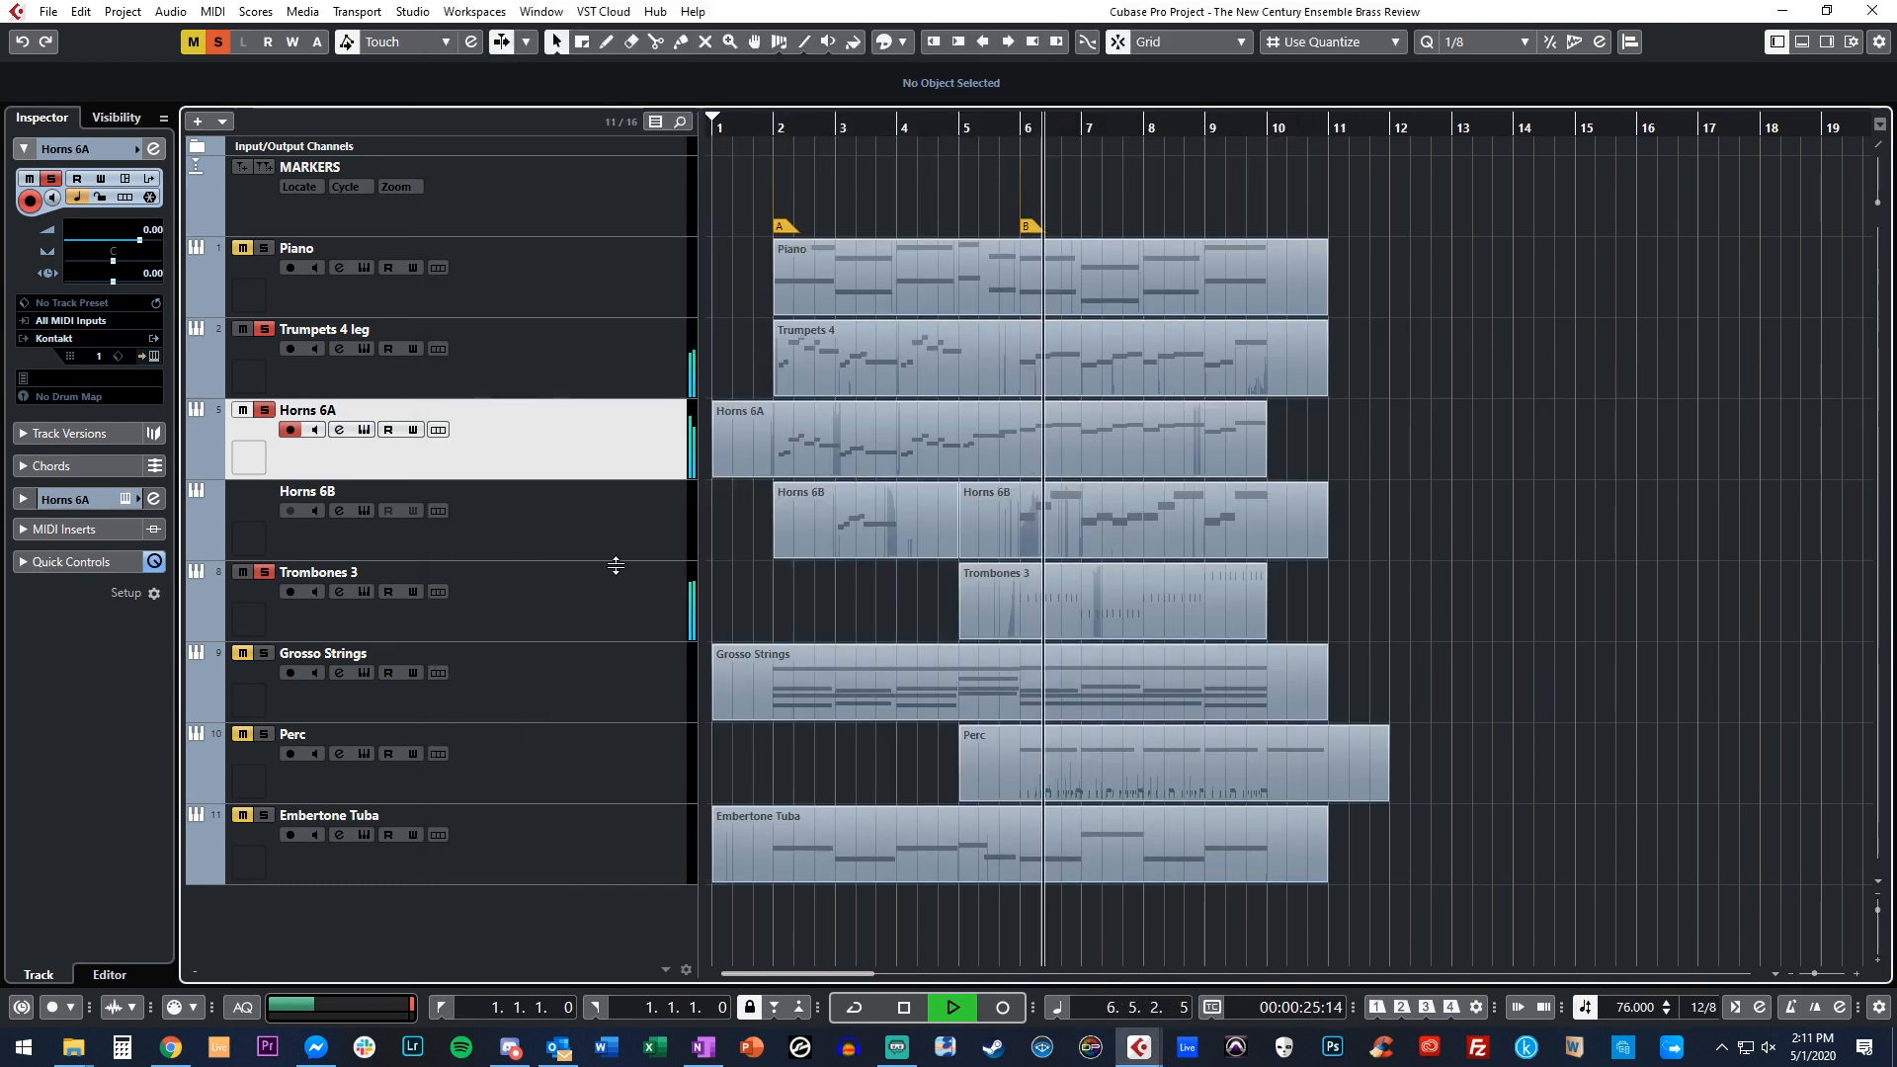
View the Kontakt instruments of the Trombones 3 and Horns 6B tracks during playback, then stop the transport.
left_click(618, 596)
key("Return")
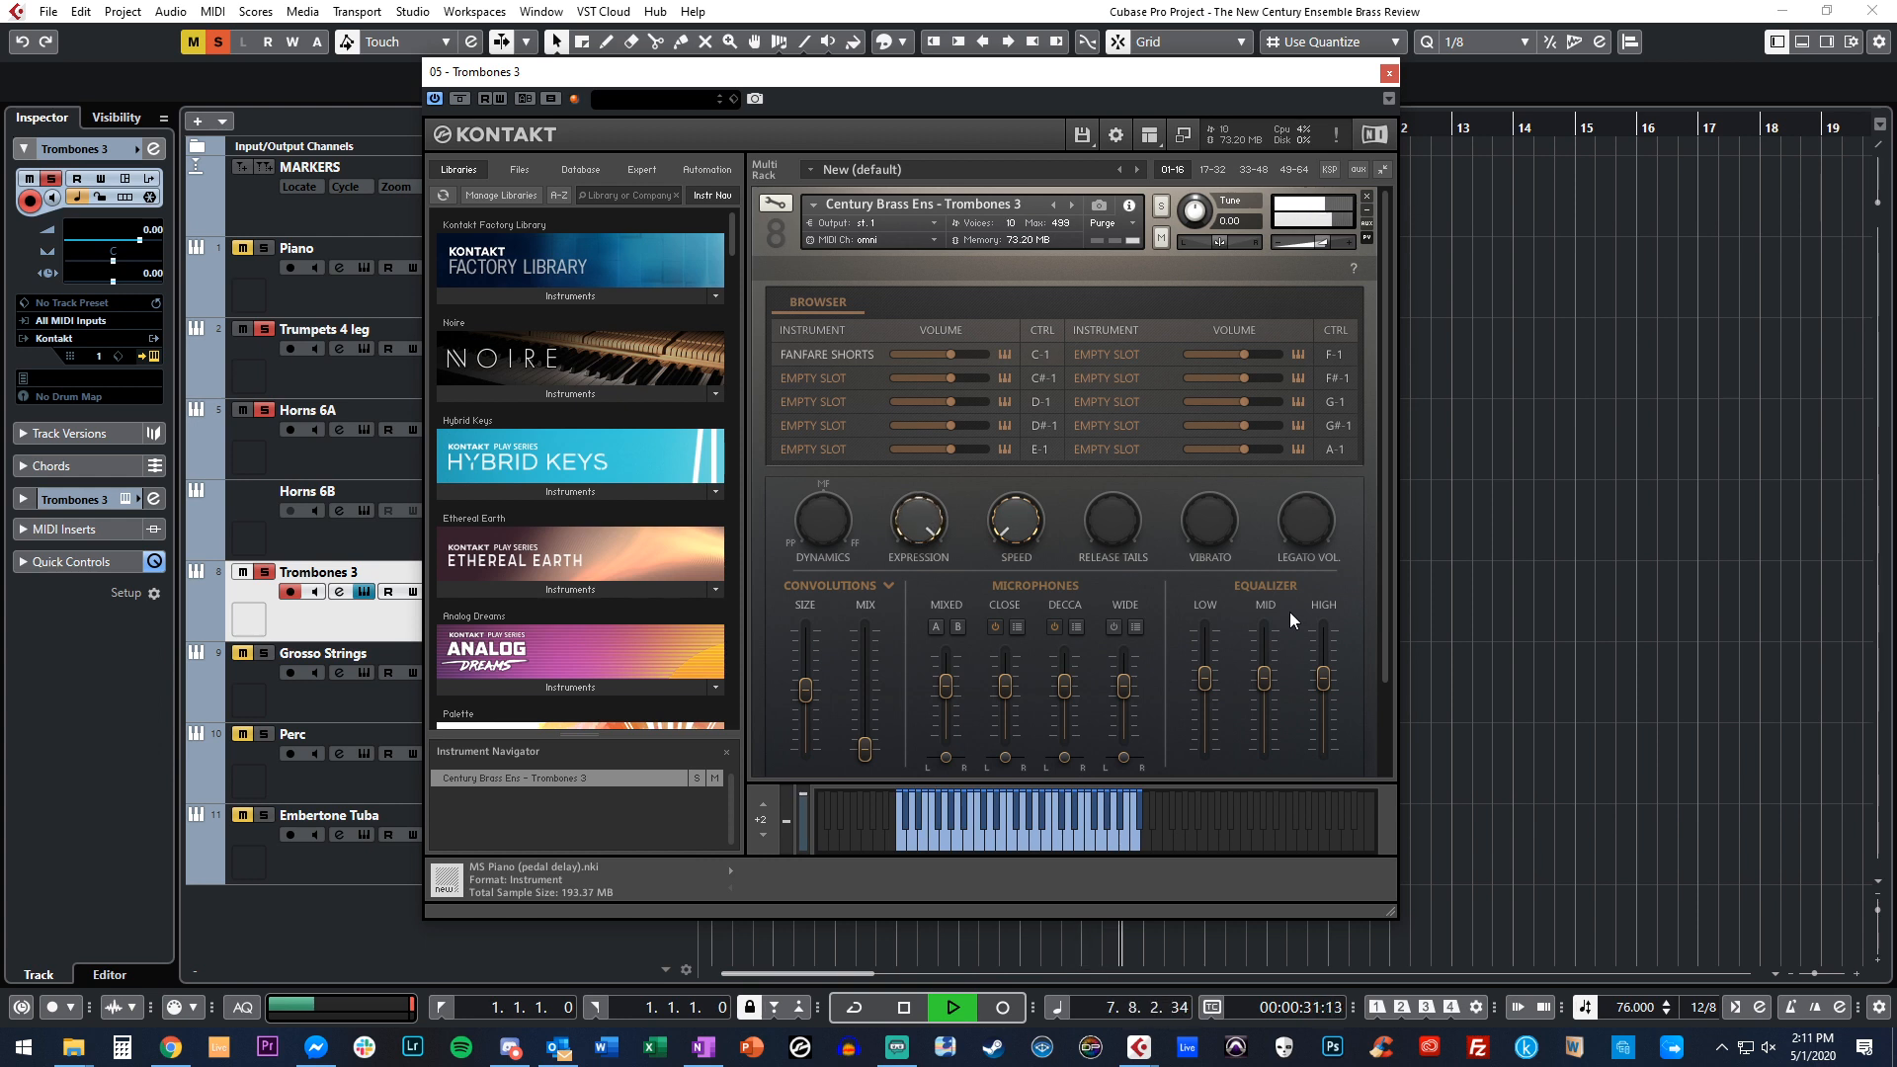
key("Return")
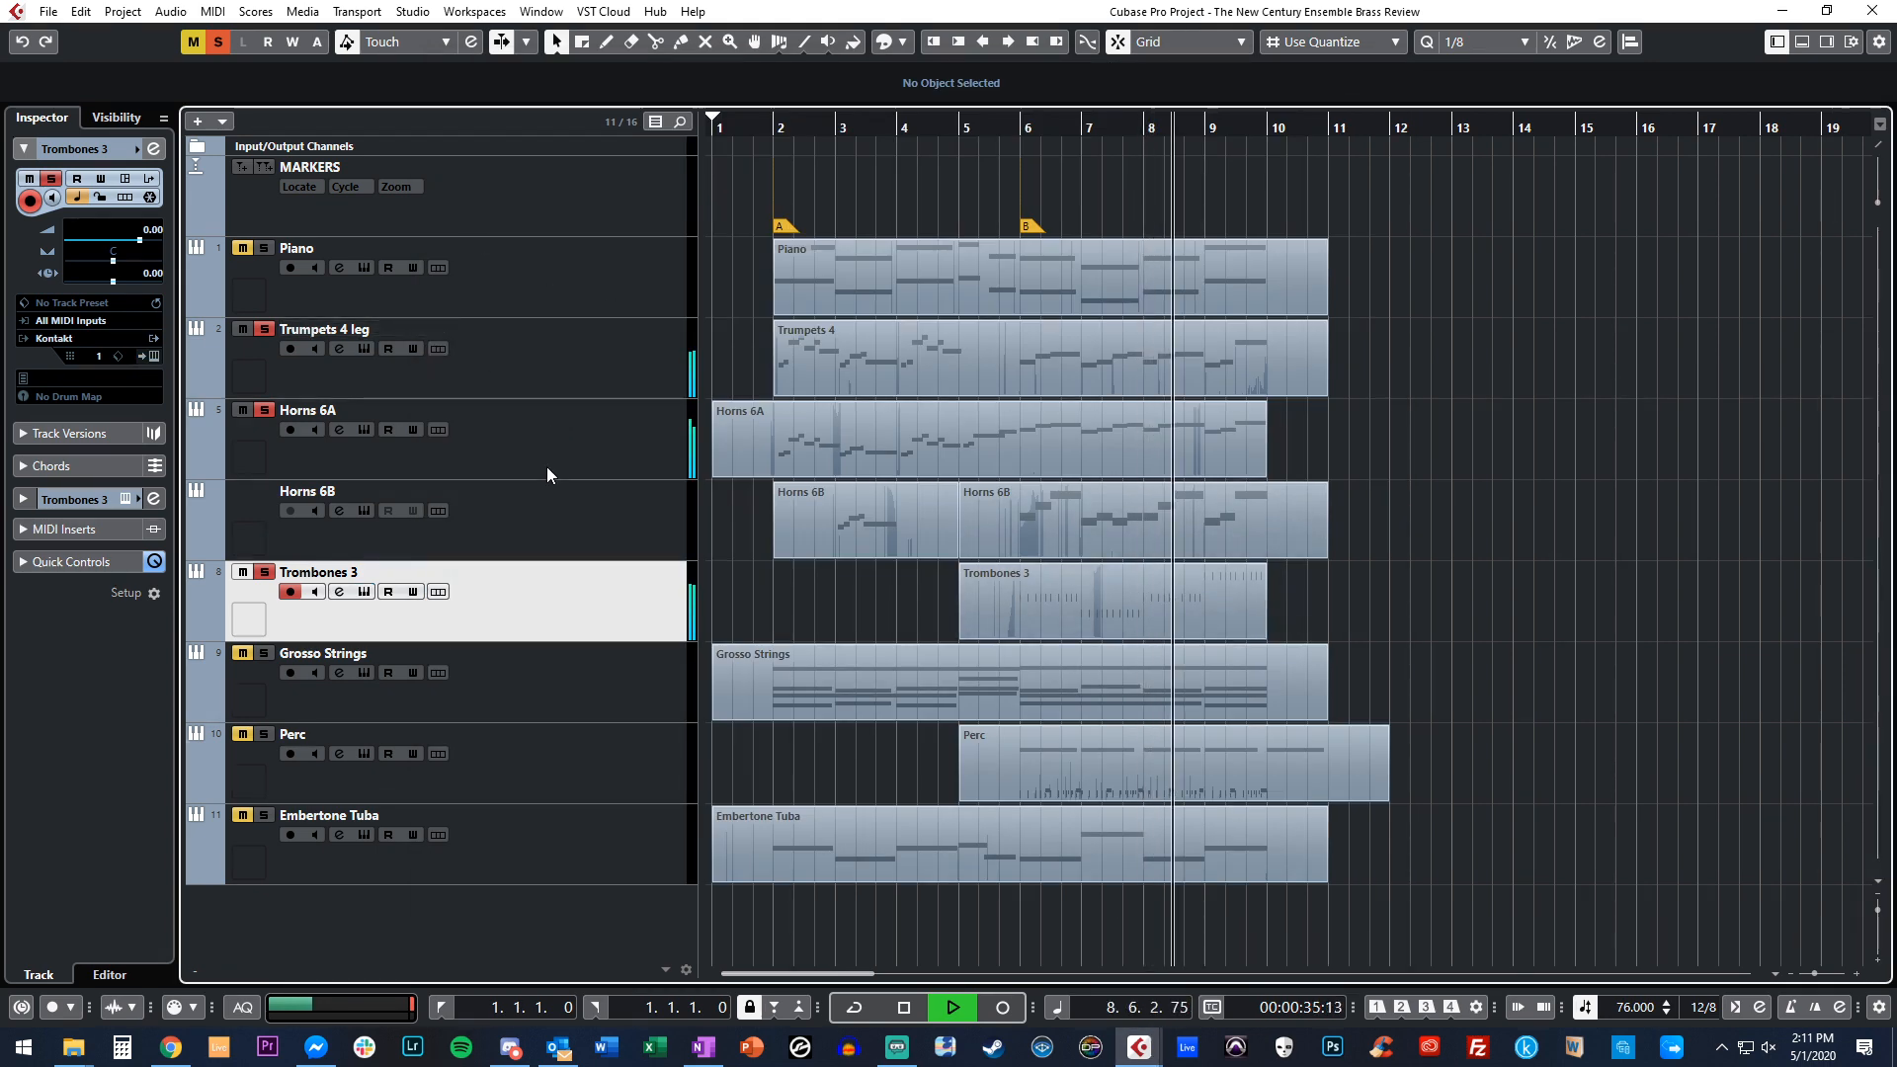
left_click(560, 516)
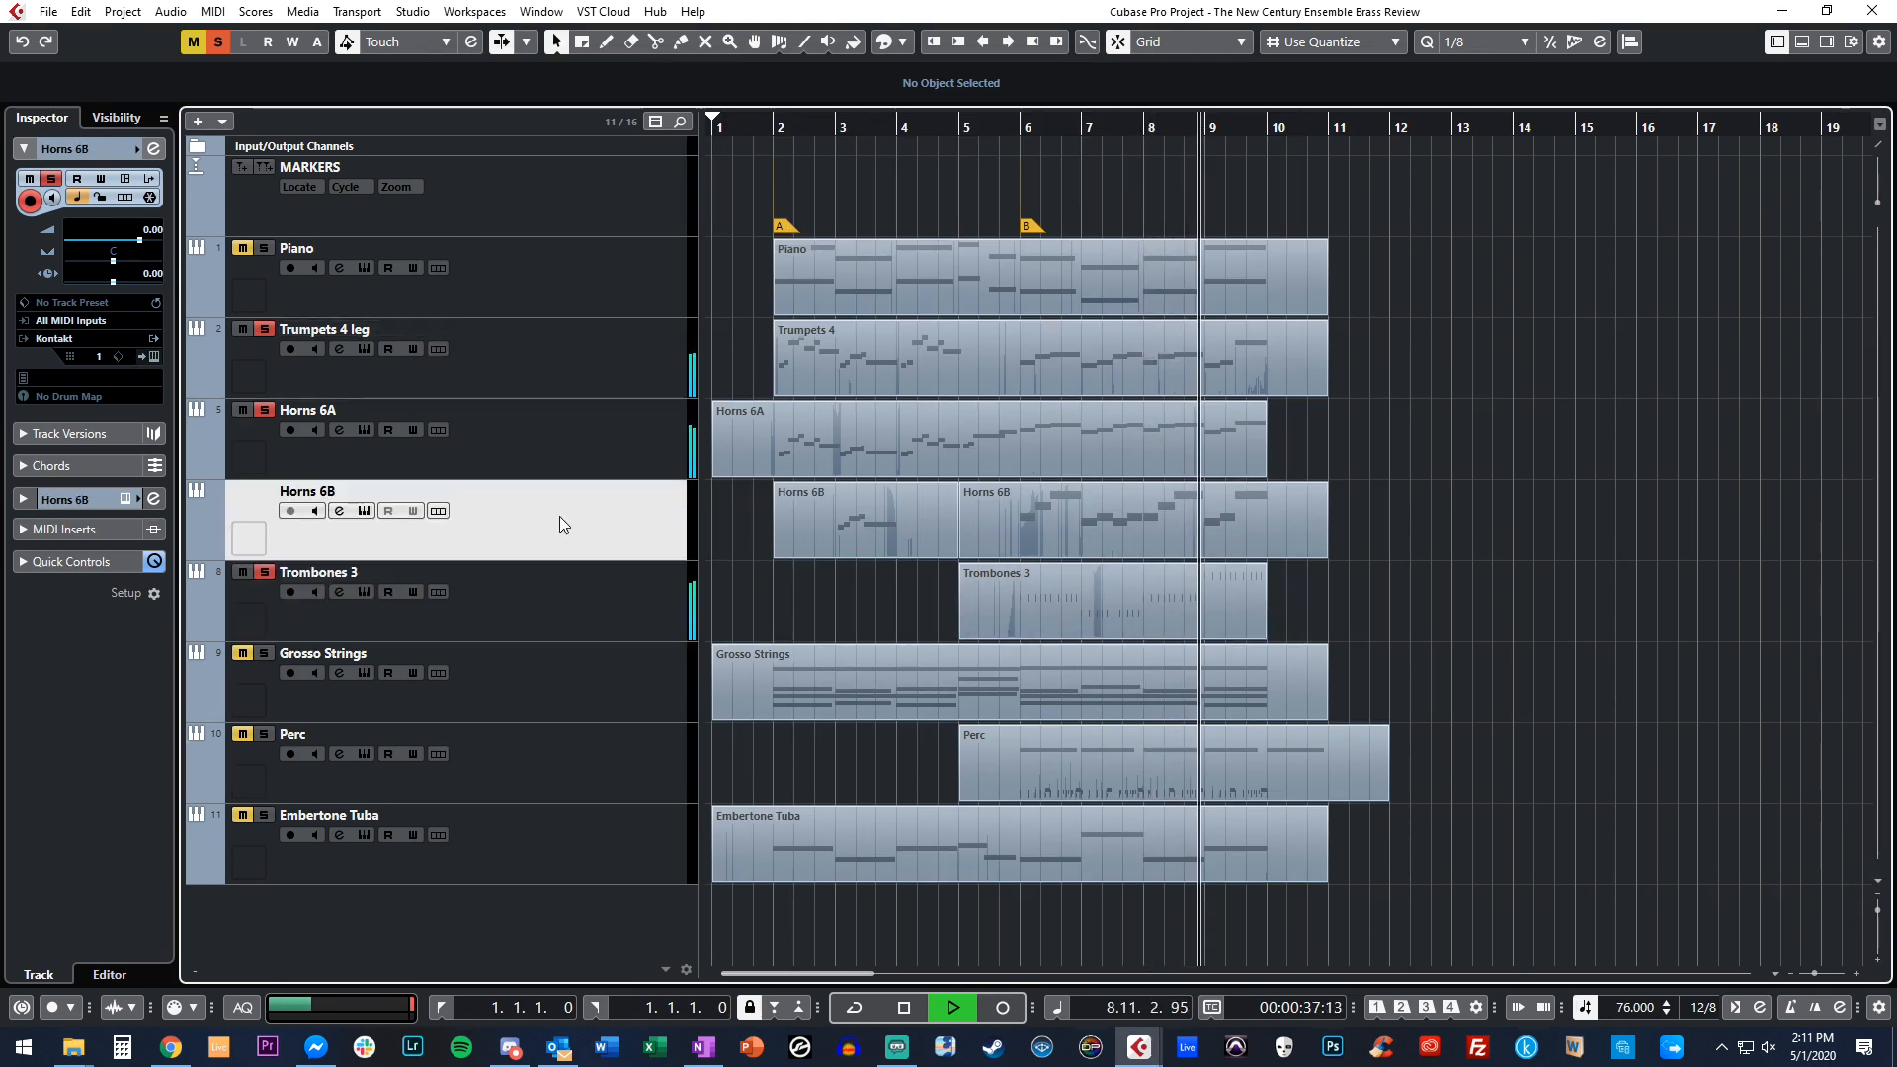
key("Return")
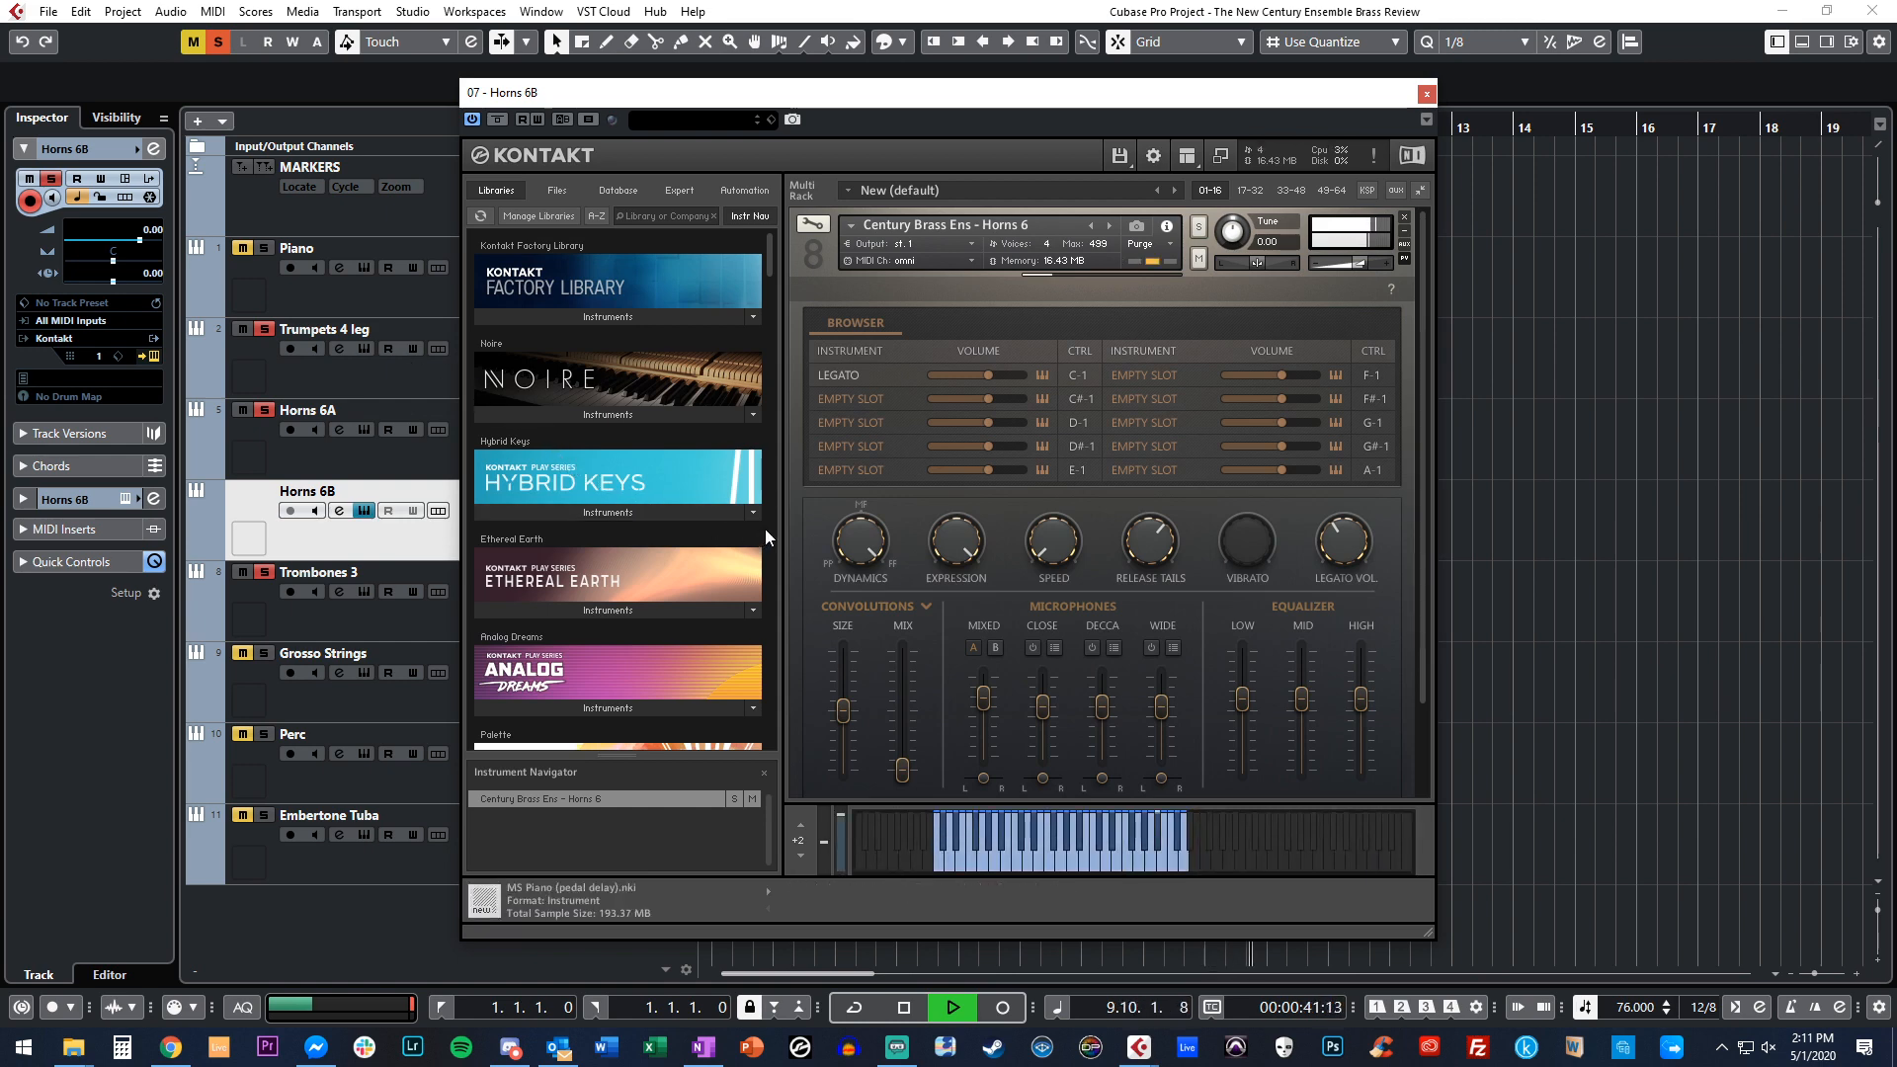
key("Return")
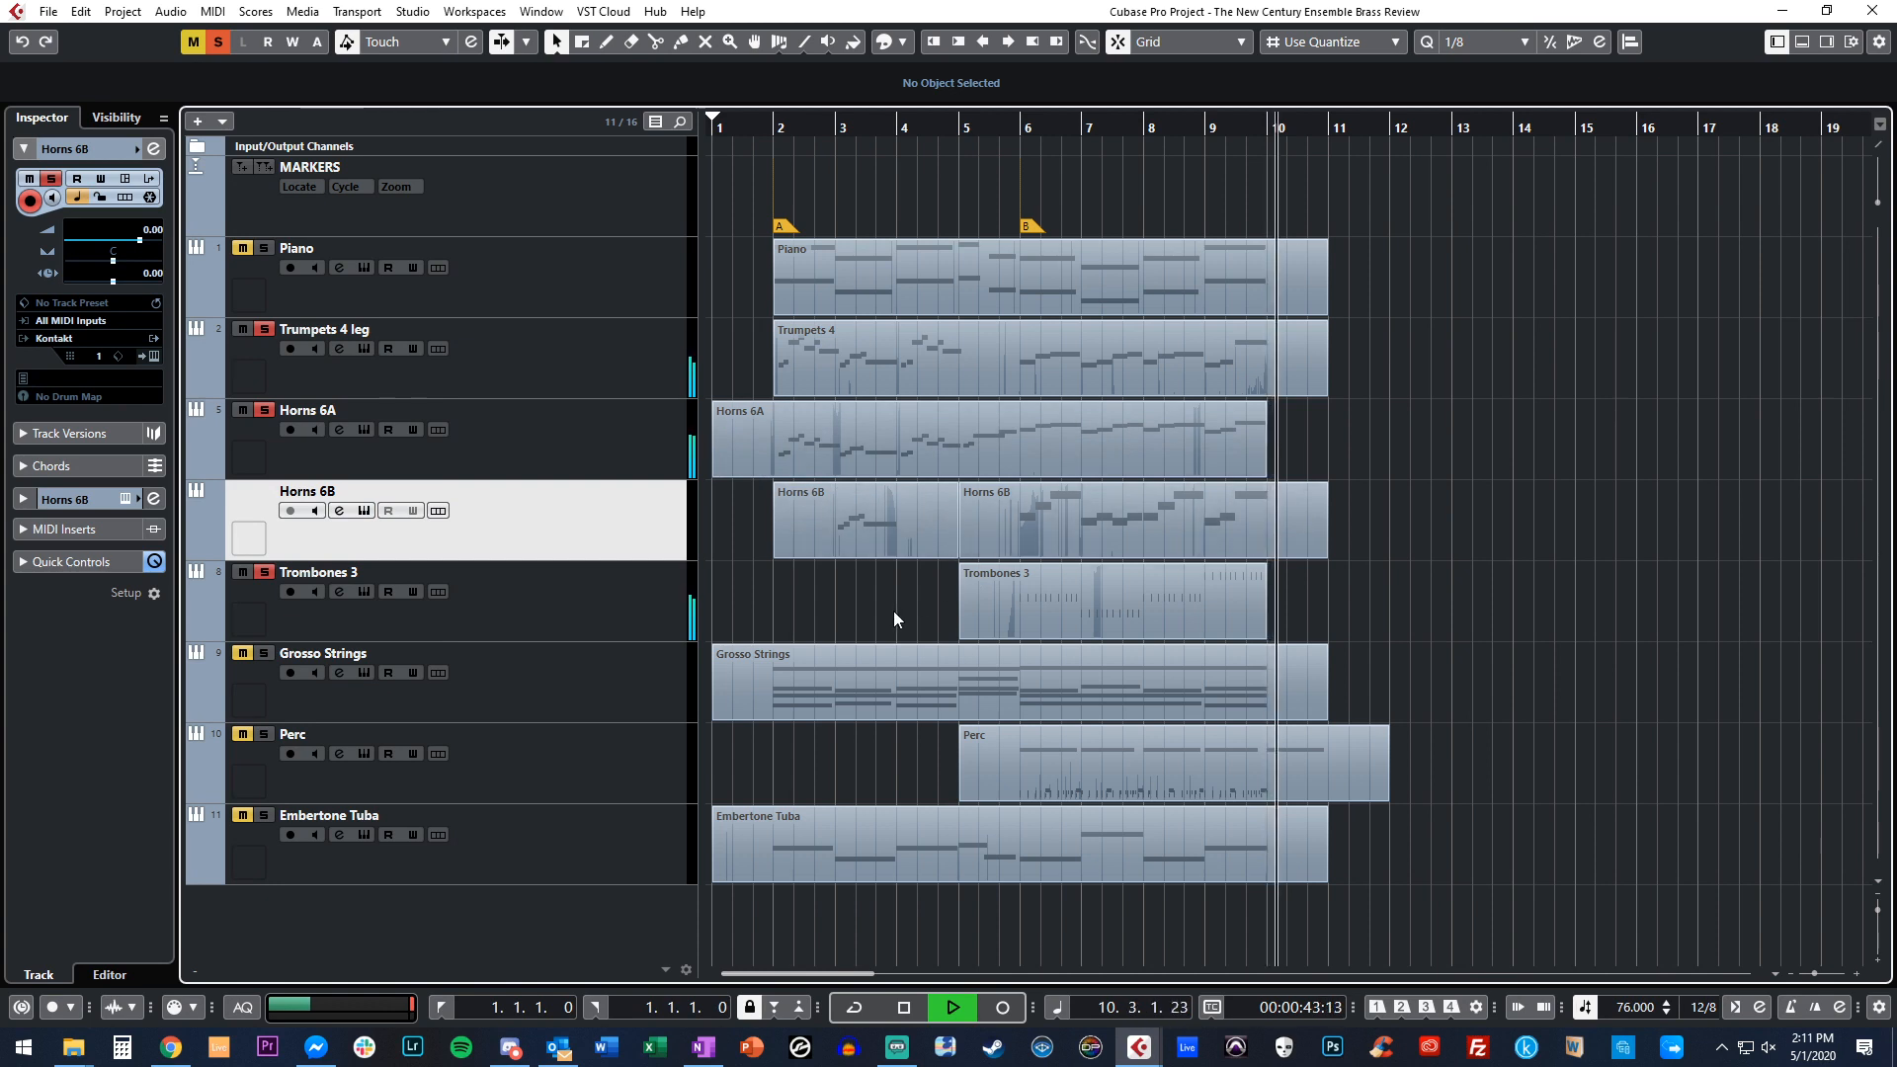
key("space")
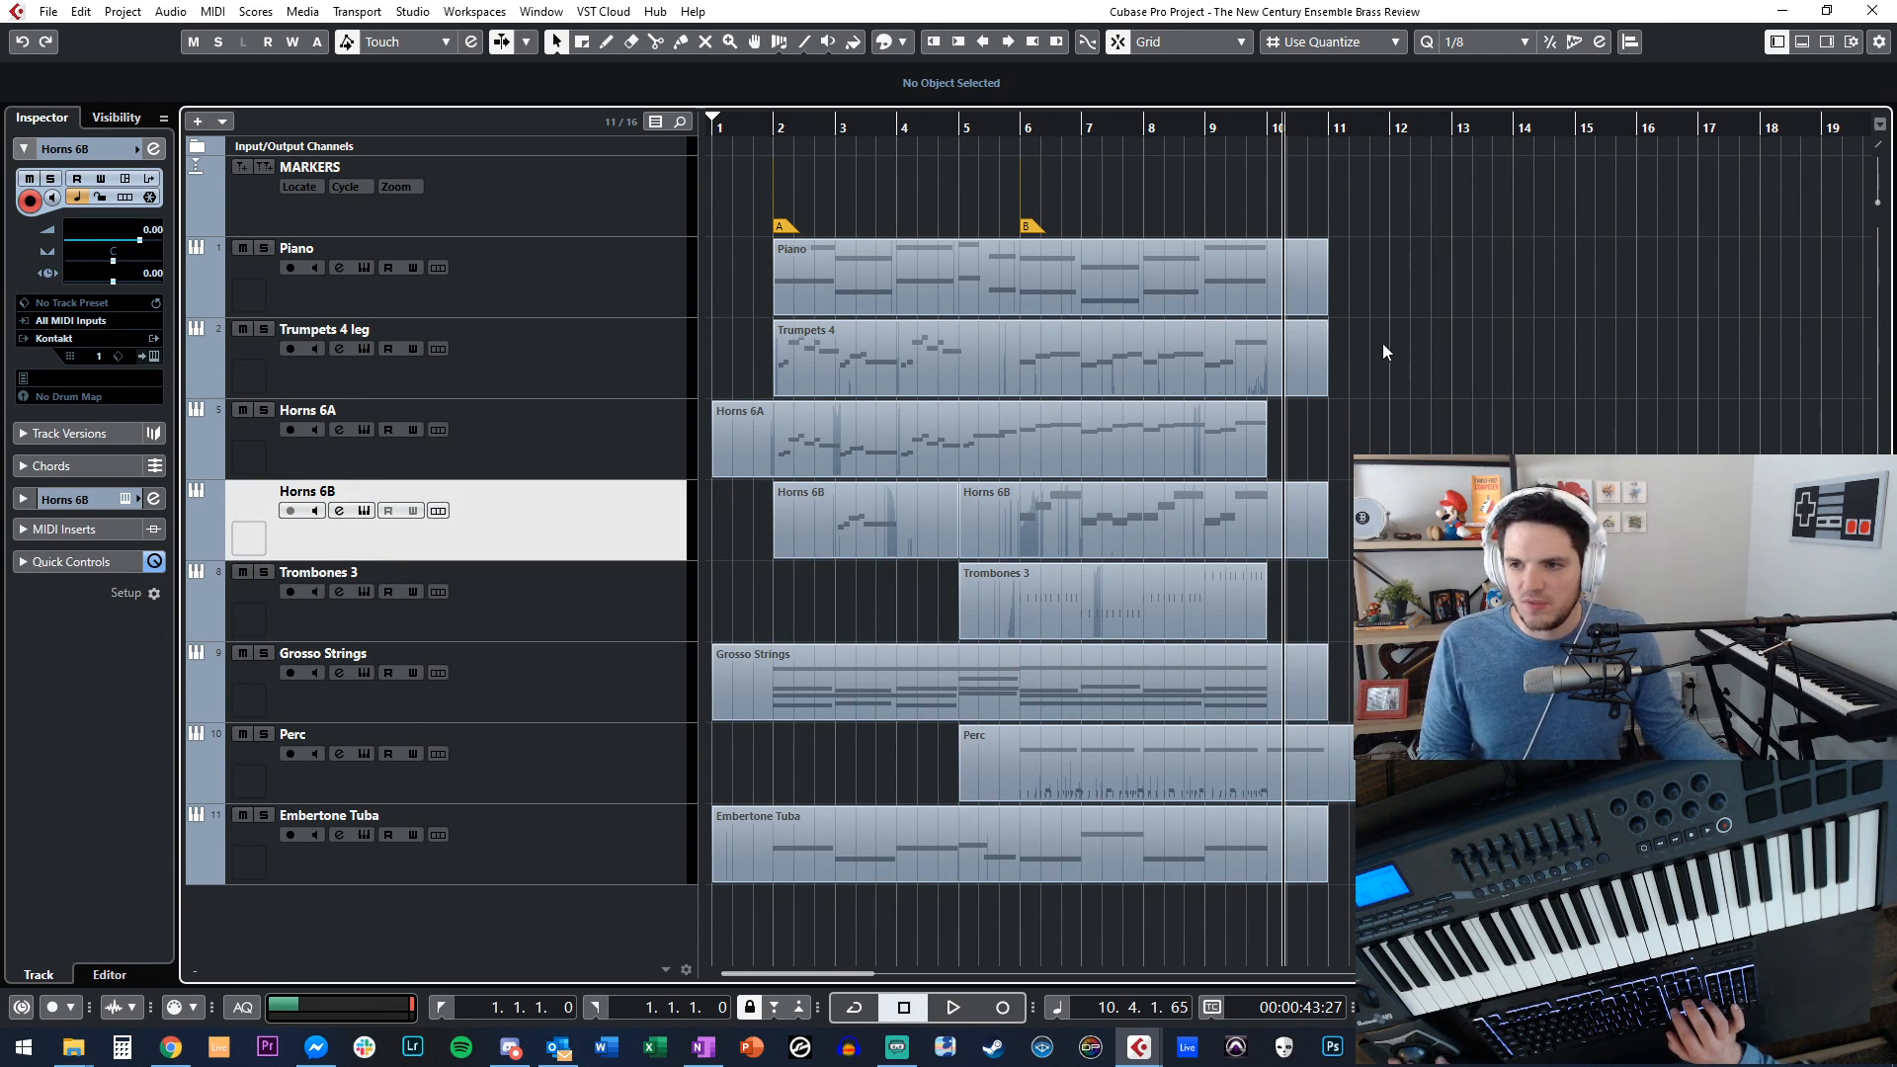
Play the full arrangement from bar 1 past the final notes, following the parts up close, and stop playback.
key("Home")
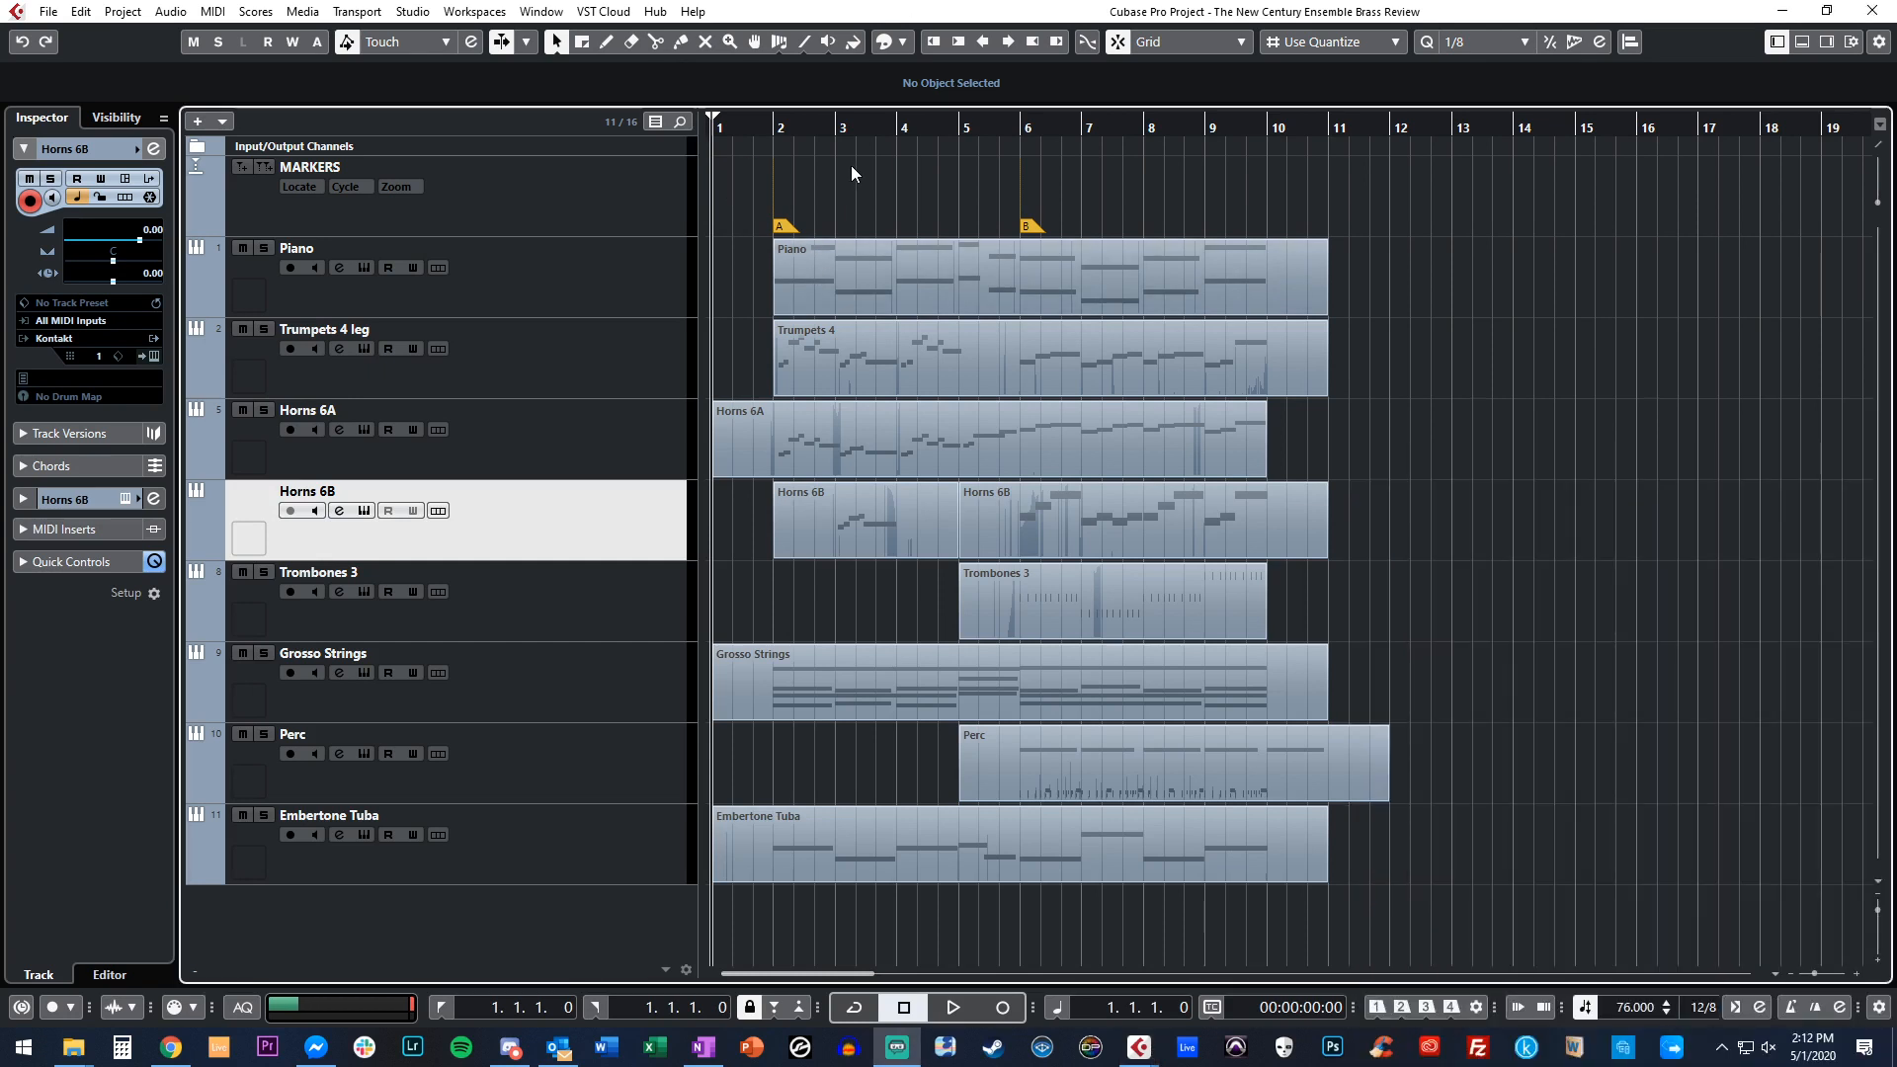
key("space")
key("h")
key("h")
key("h")
key("h")
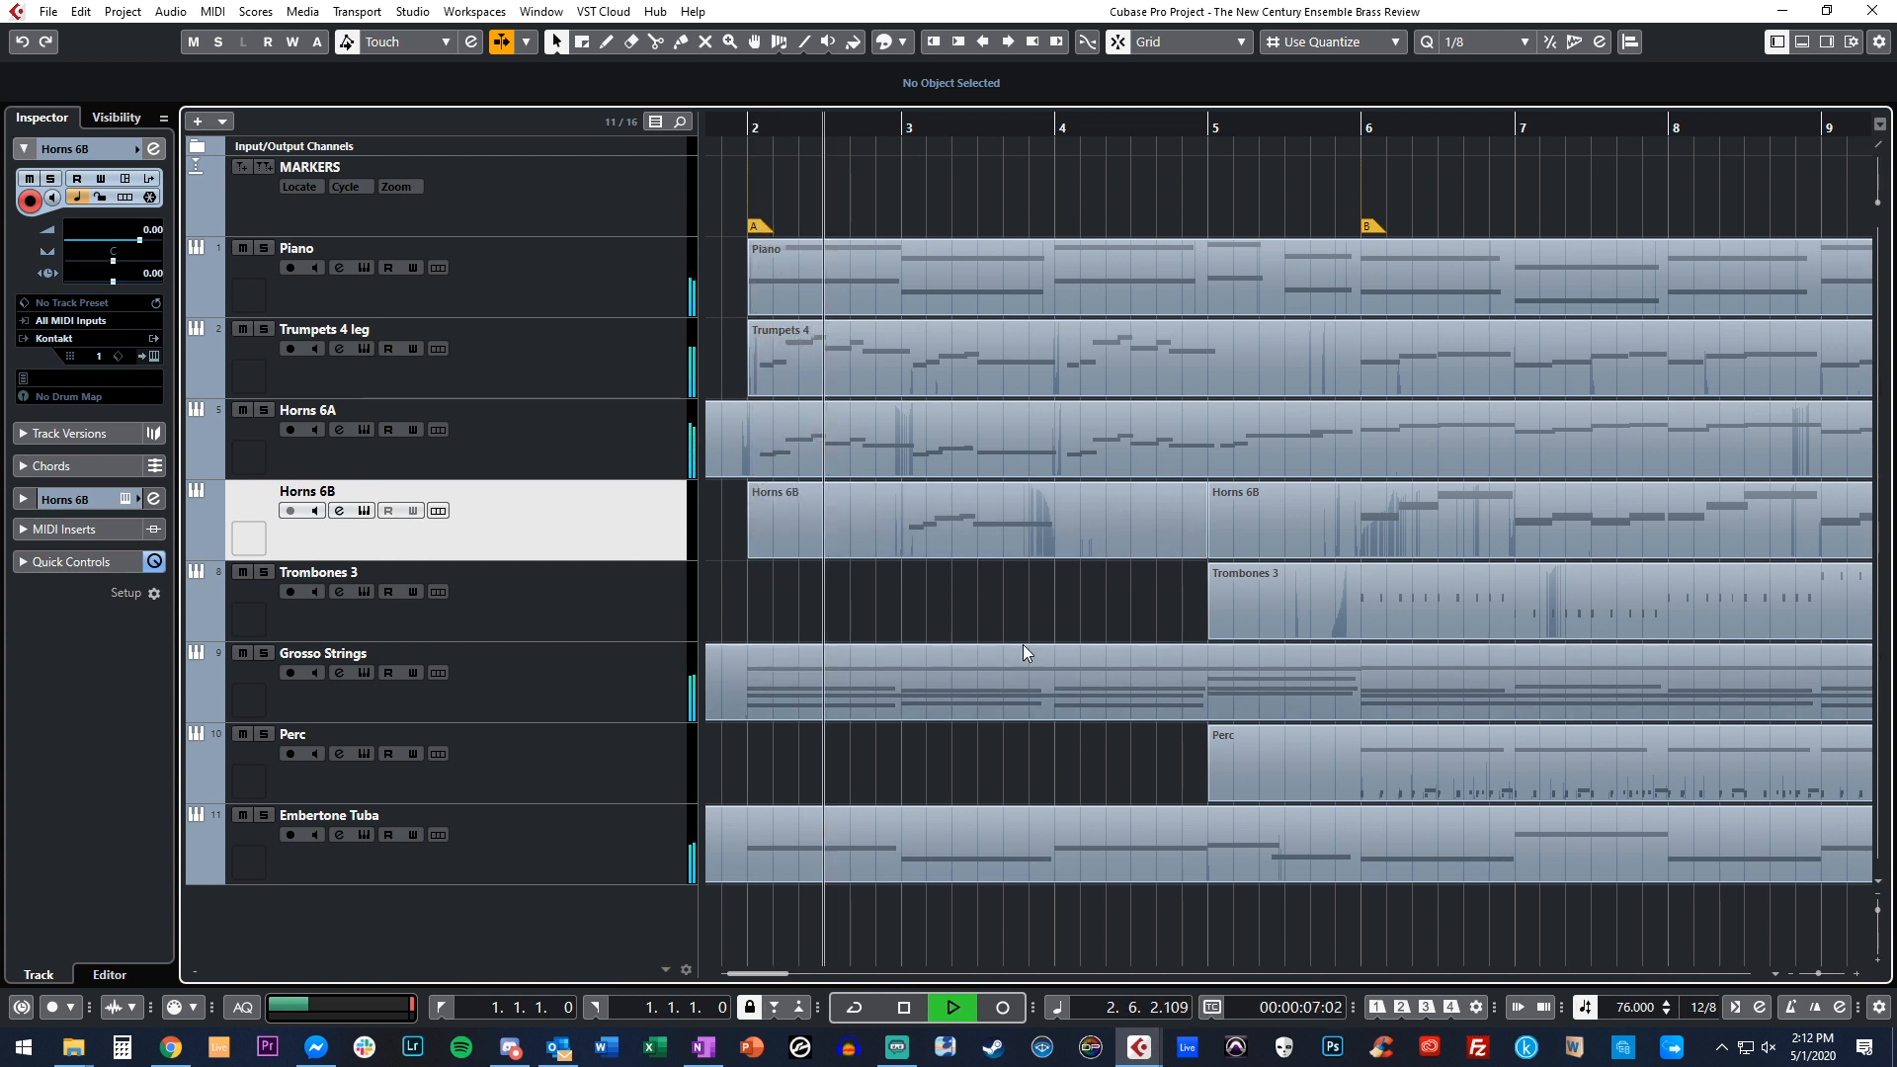
scroll(1023, 645, "right", 3)
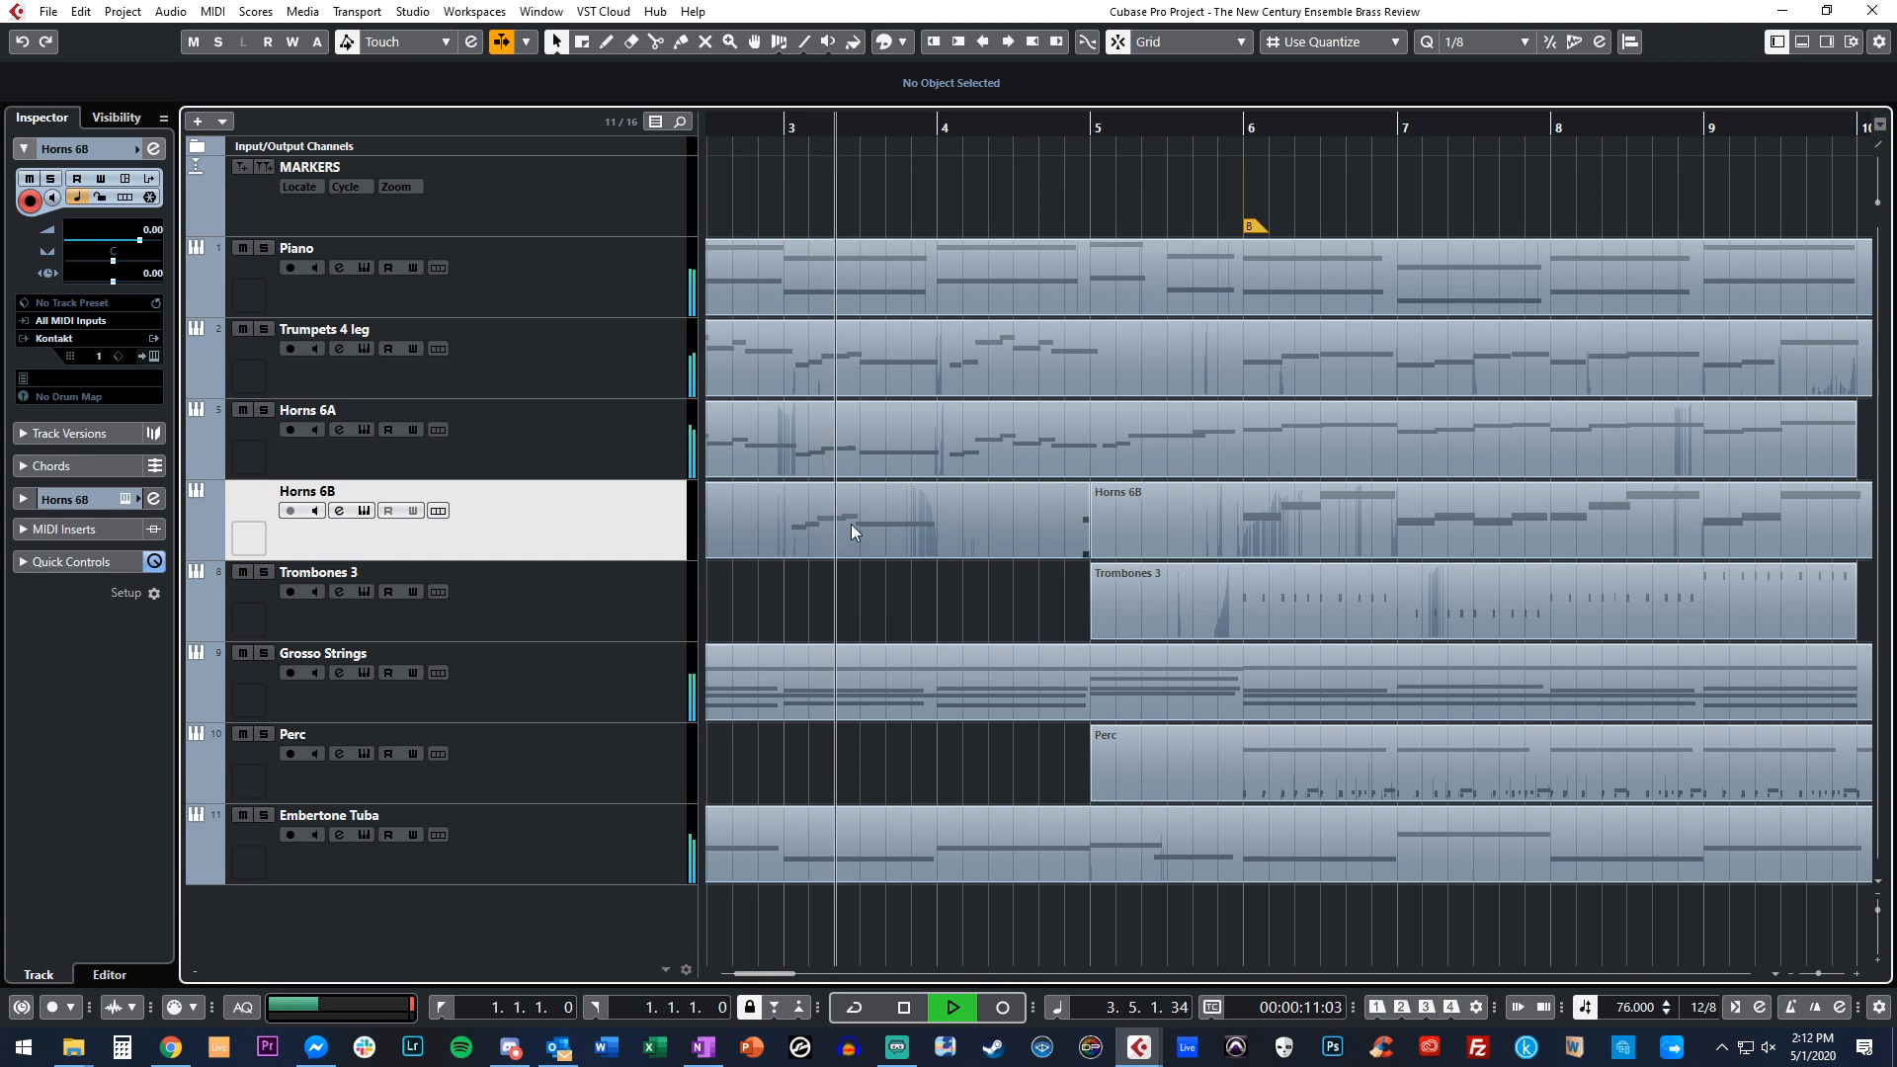
scroll(1043, 608, "right", 3)
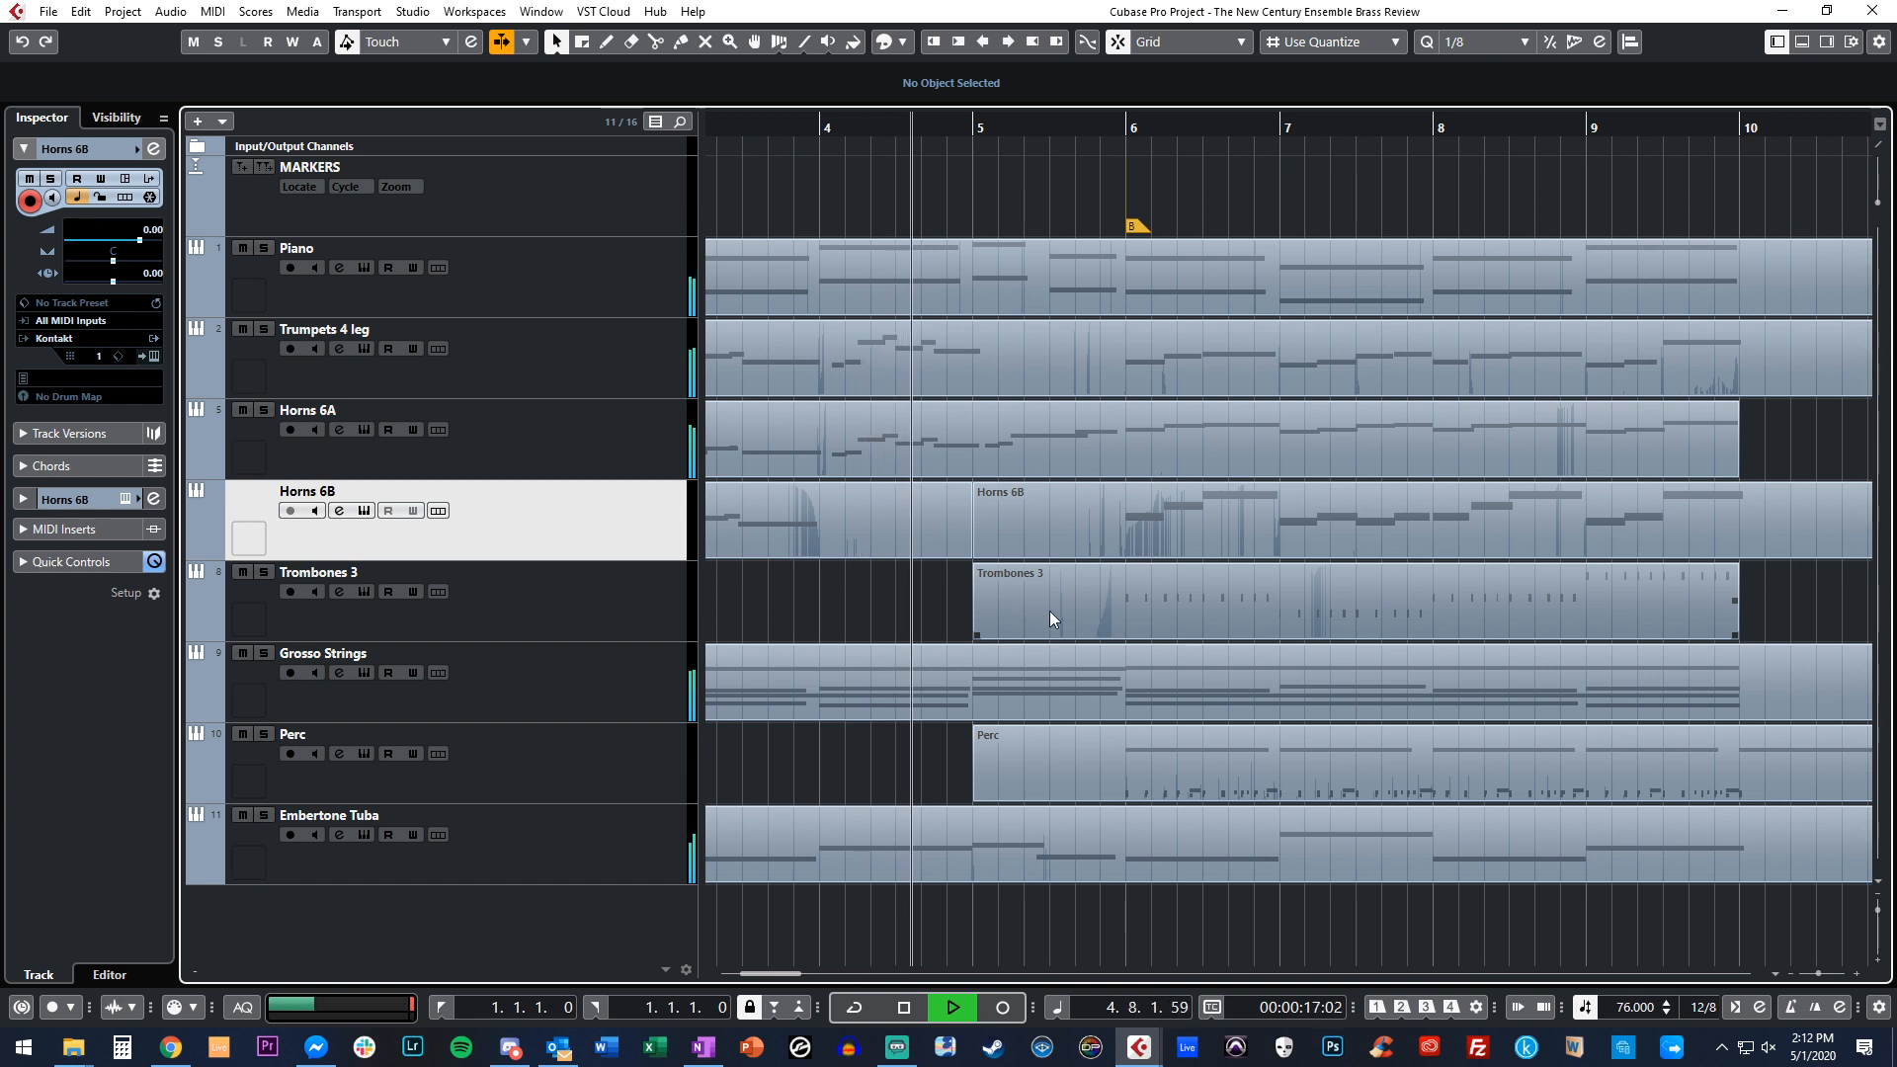
scroll(1107, 615, "right", 3)
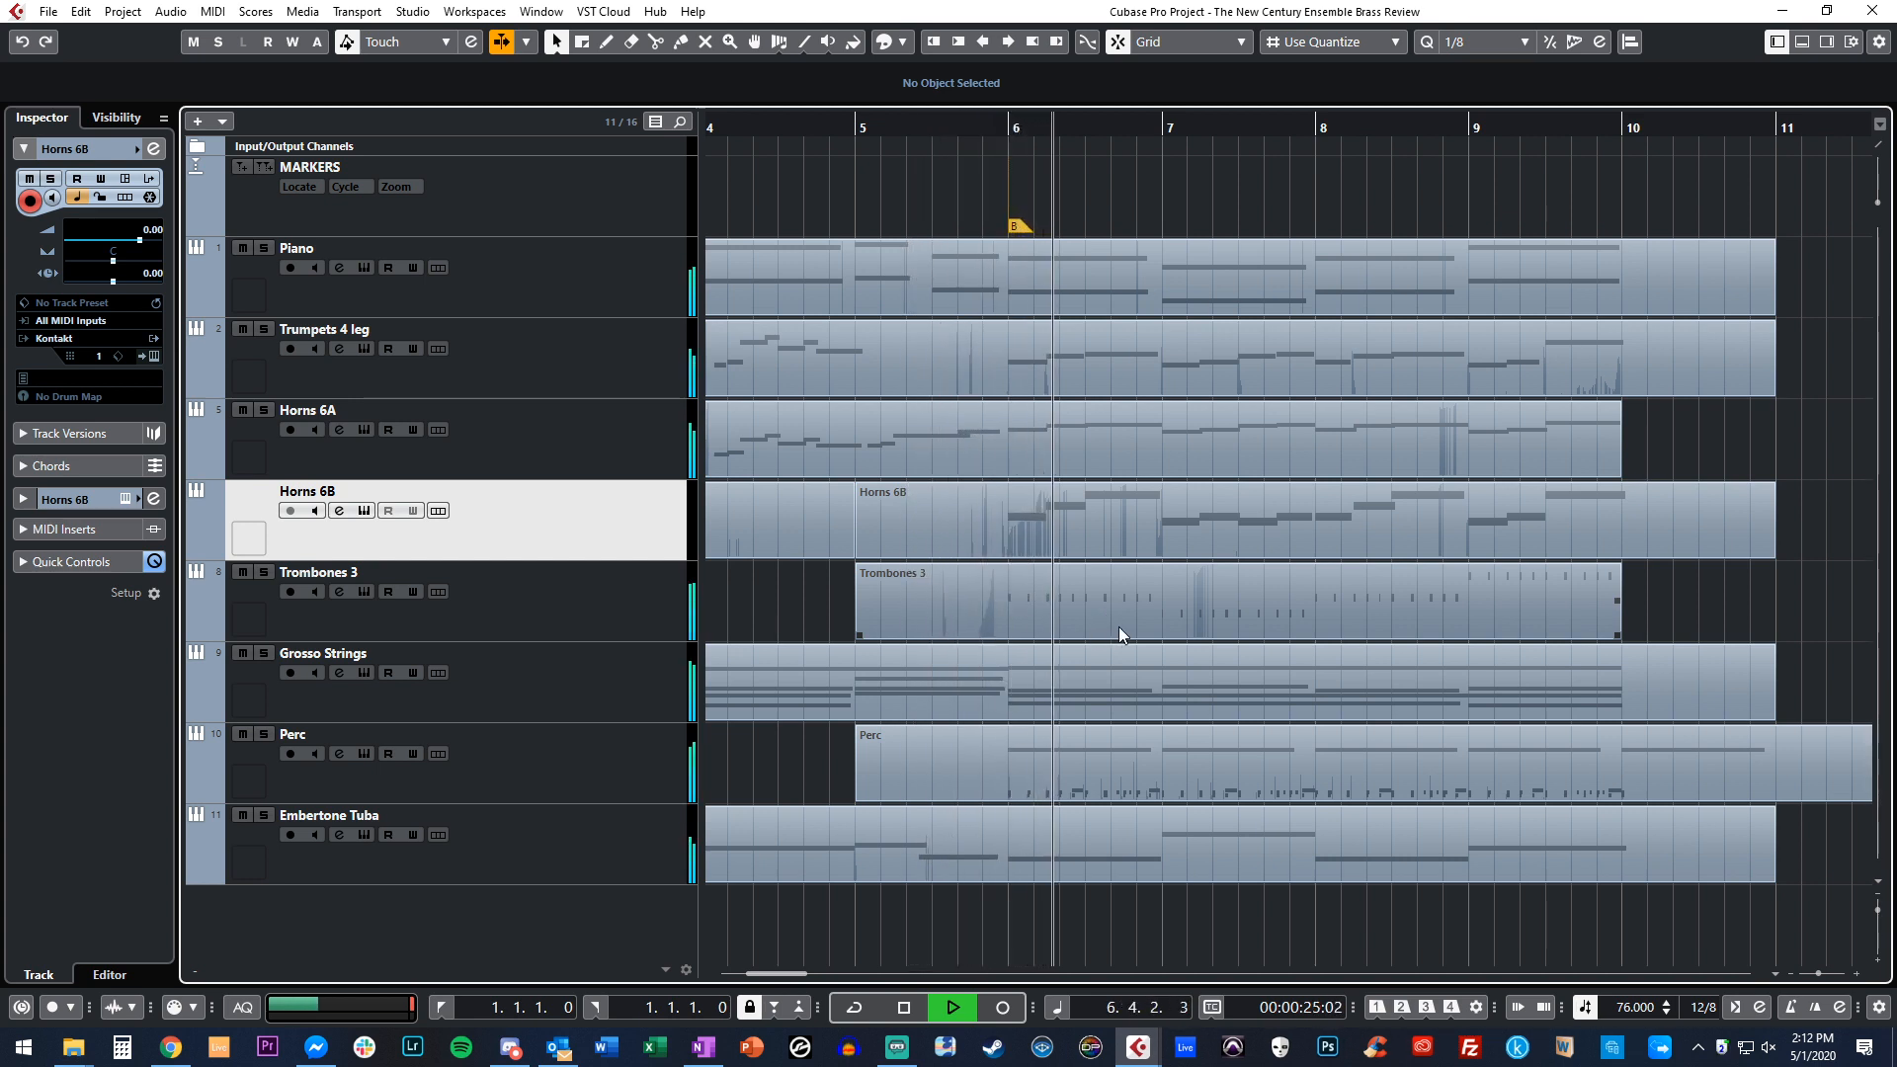
scroll(1118, 626, "right", 3)
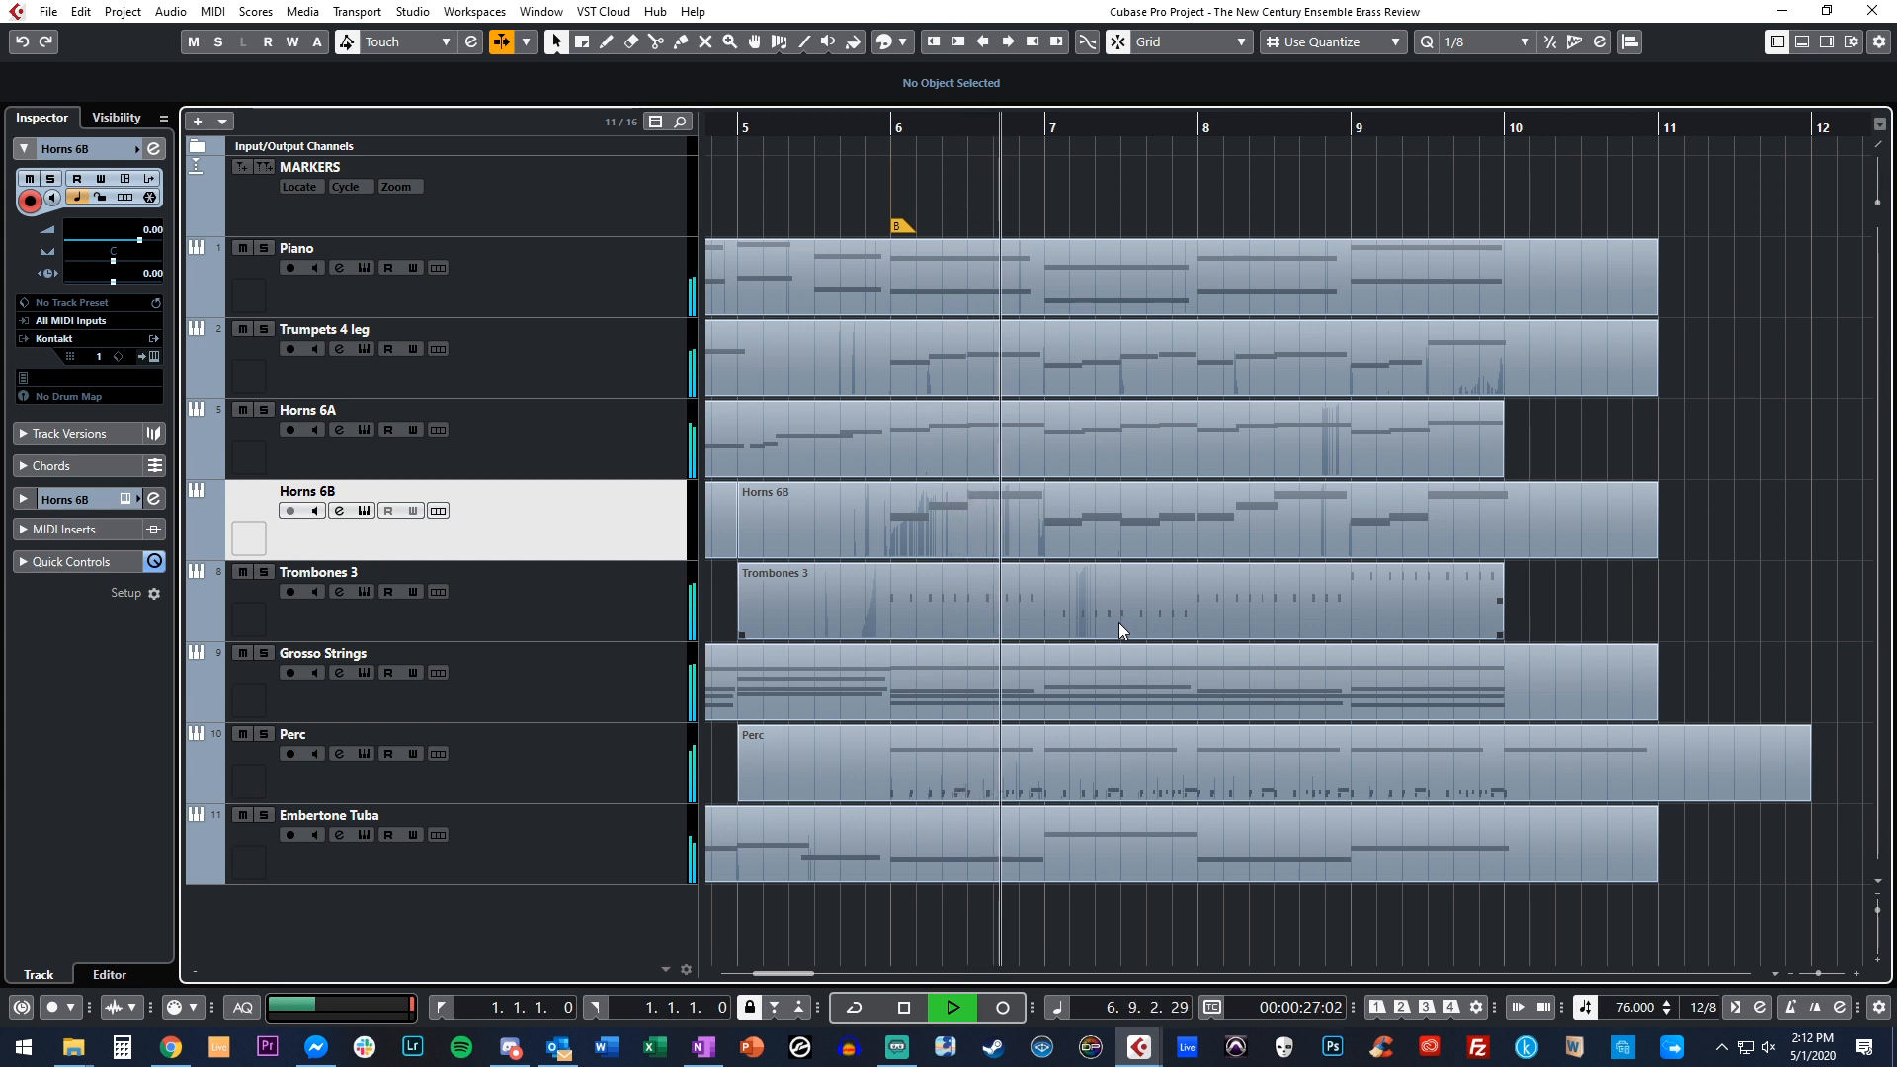
scroll(1103, 613, "right", 1)
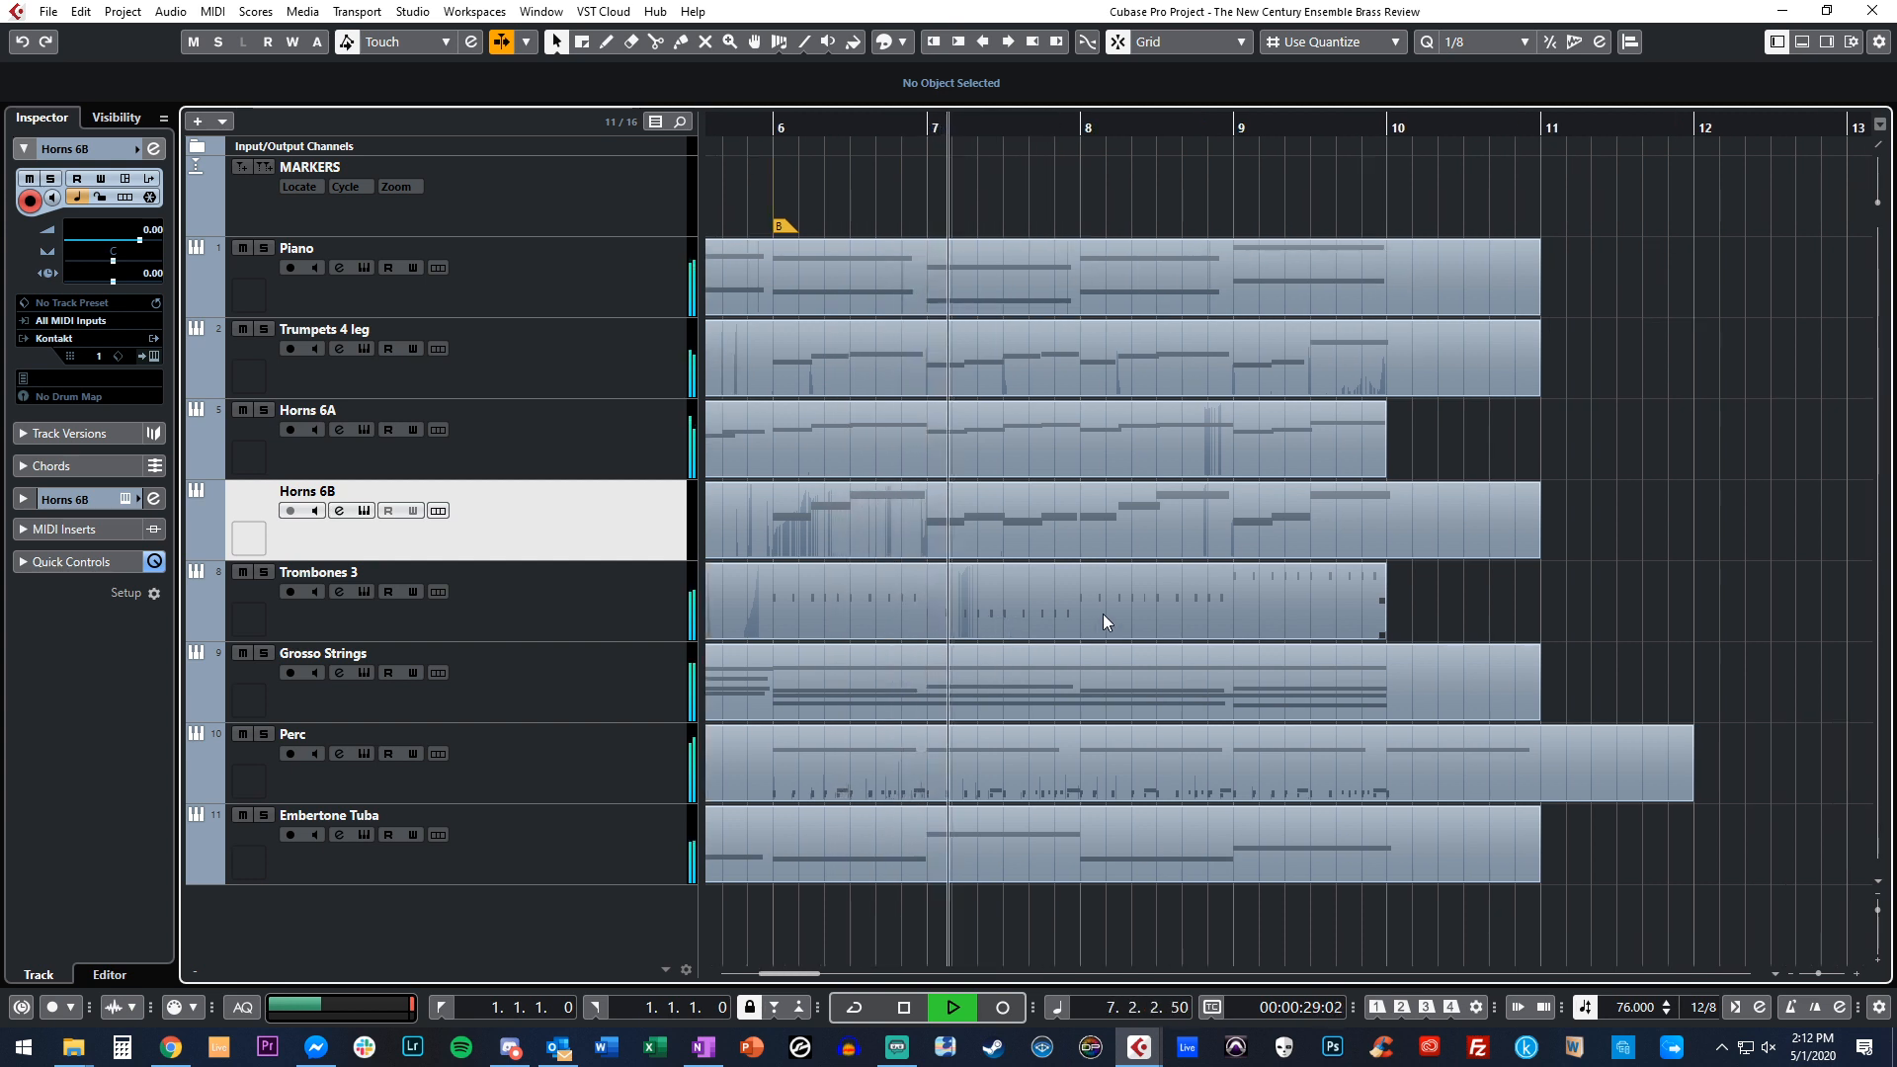
scroll(1075, 610, "right", 1)
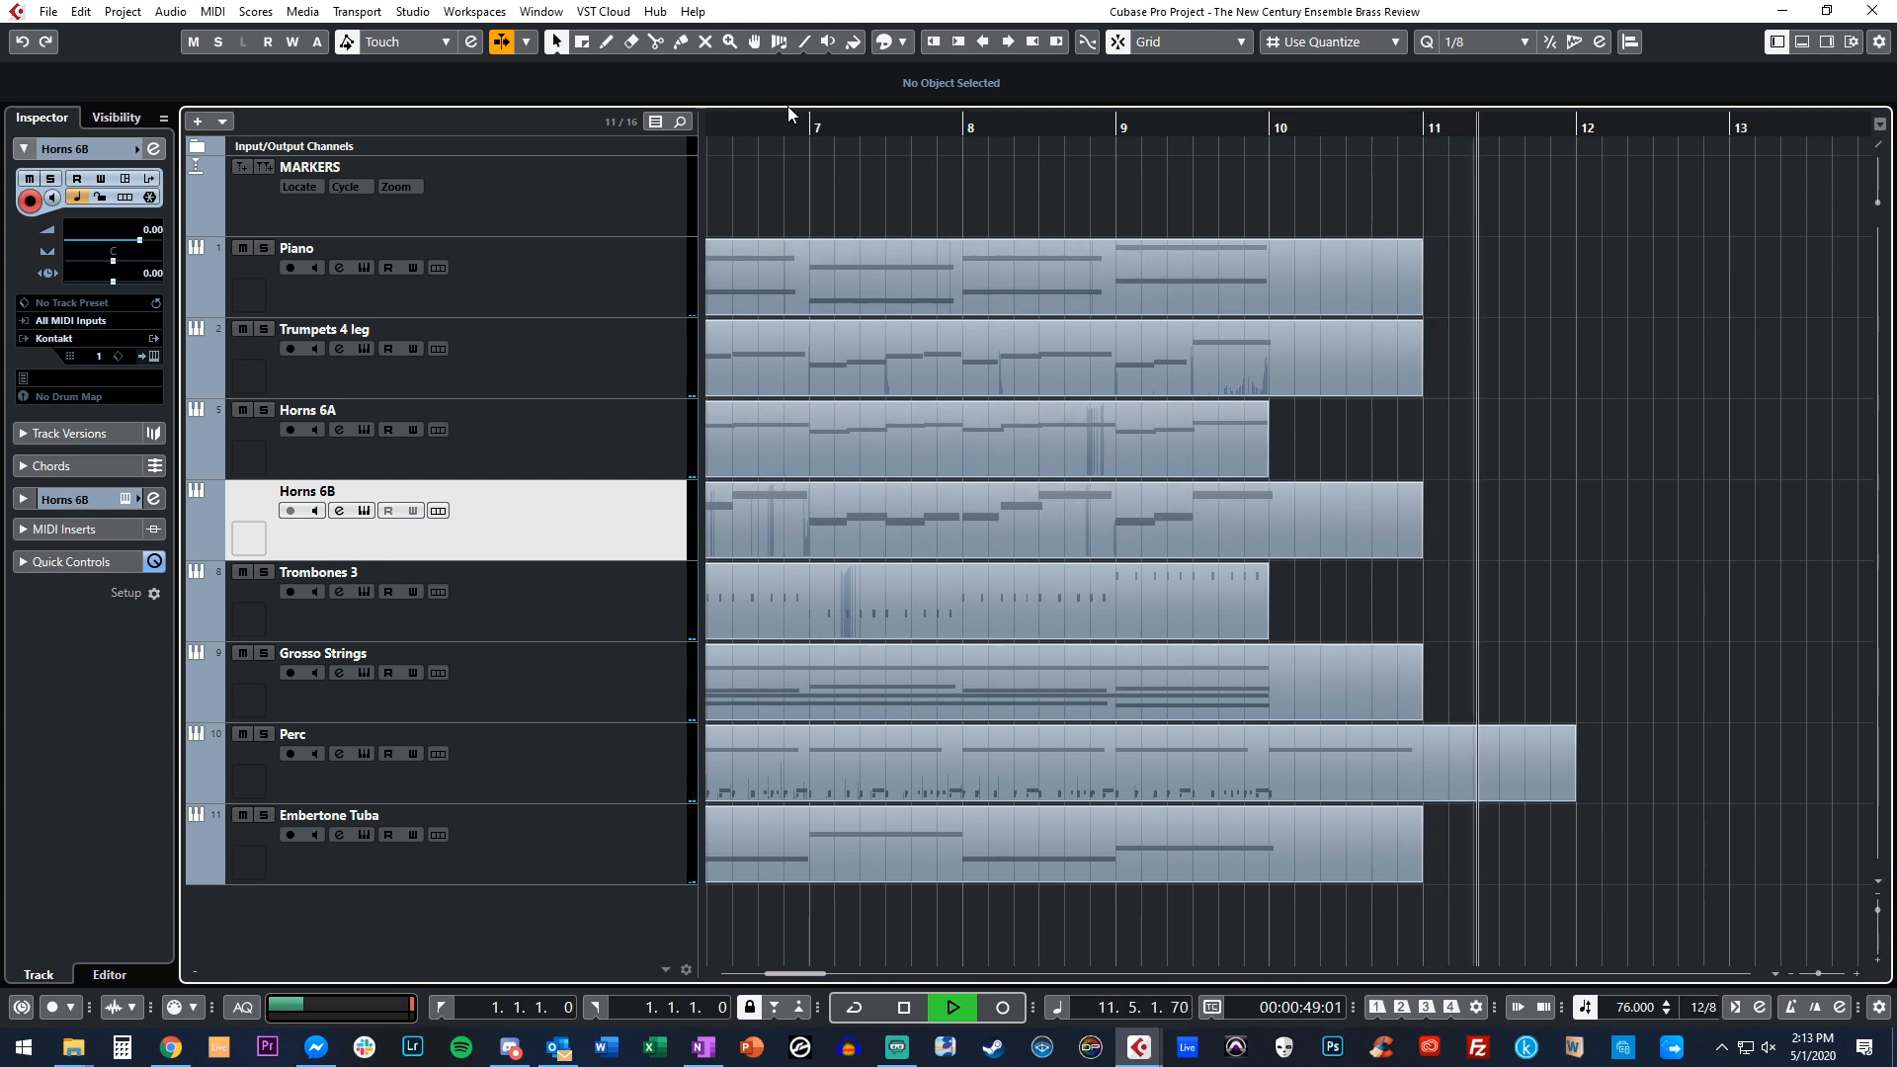
key("space")
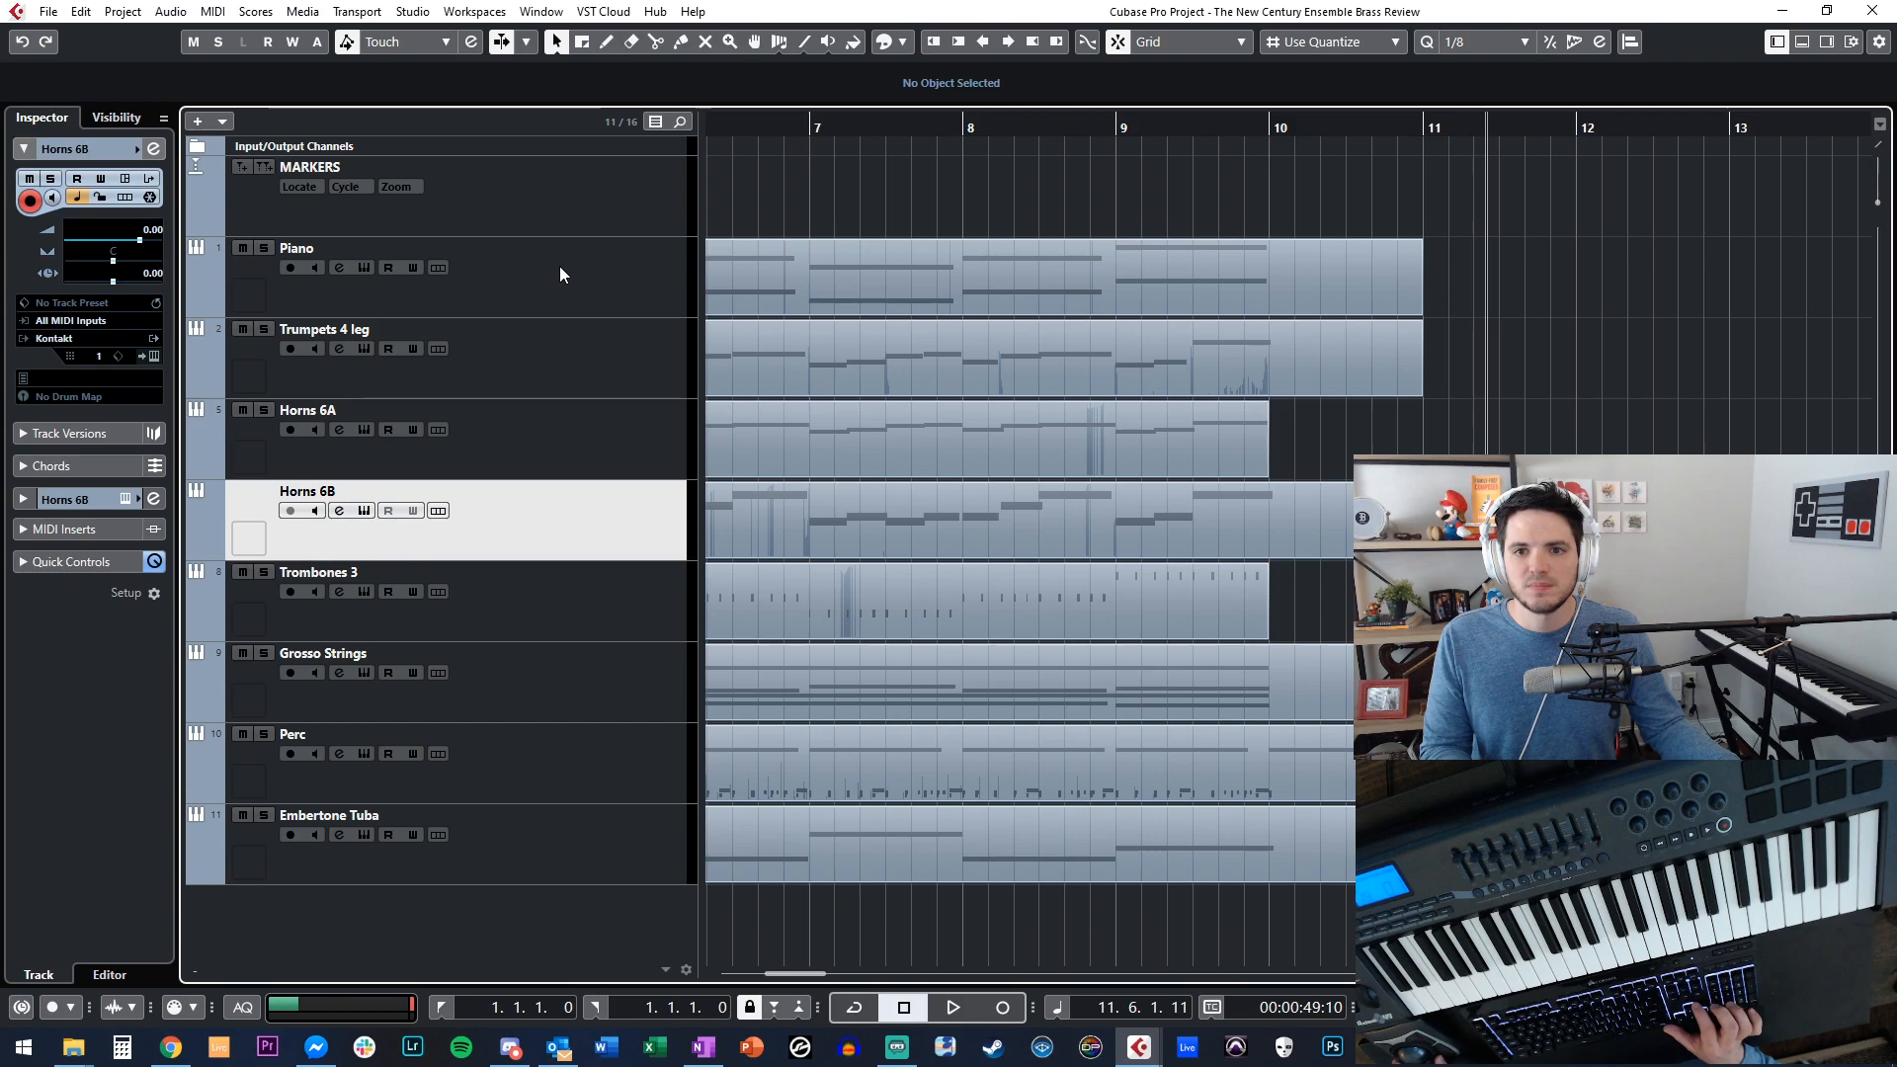
left_click(559, 264)
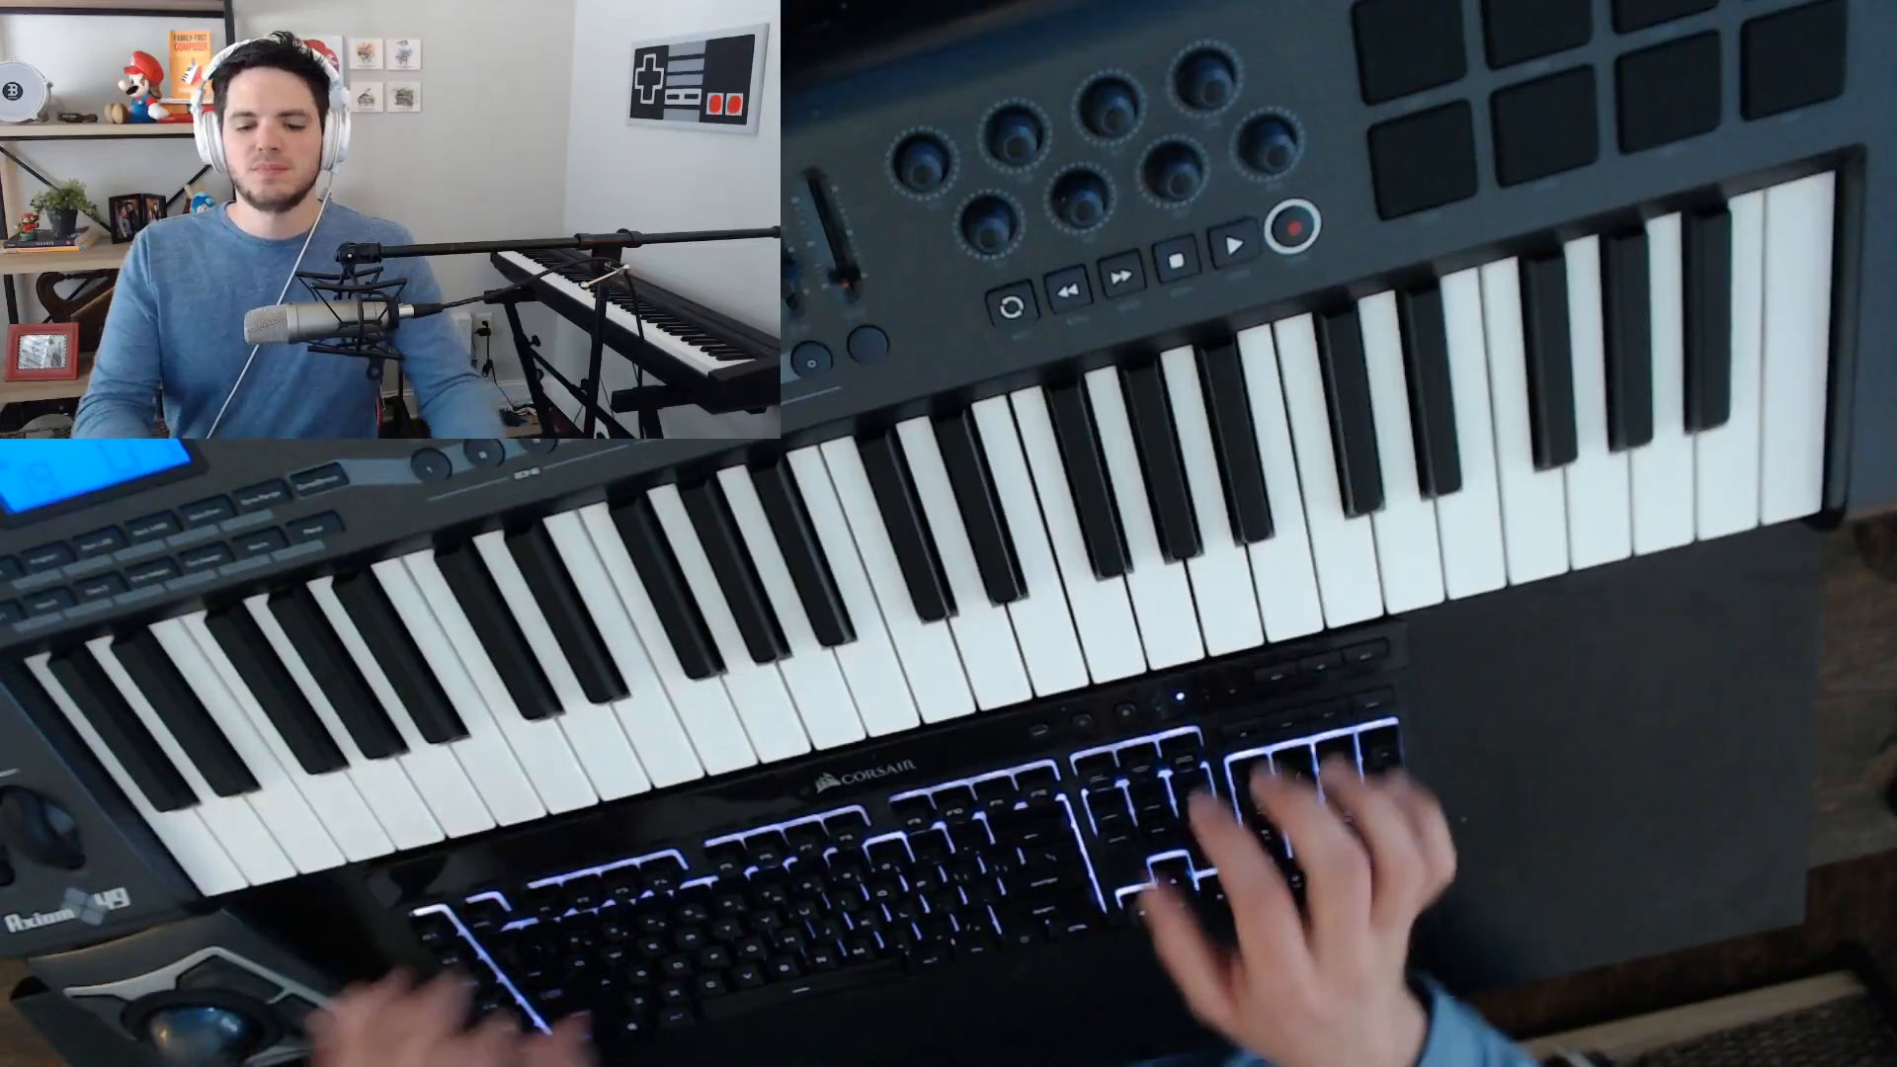